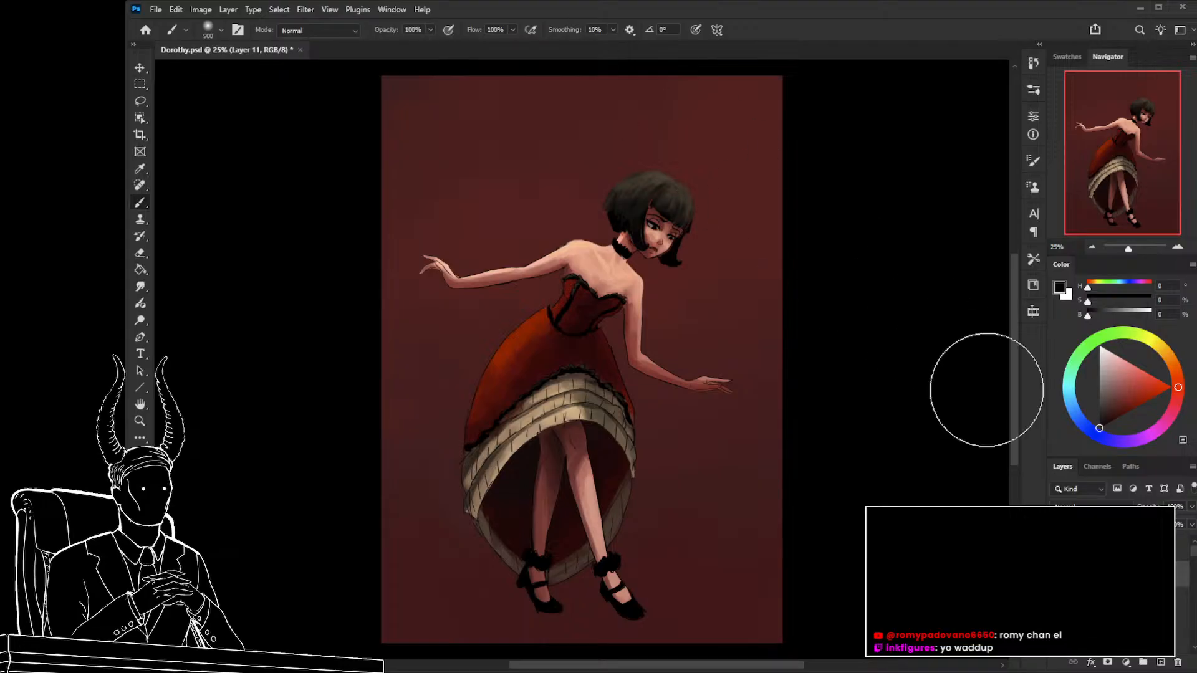
Show the hidden reference images on the canvas and inspect the character sheet and the doll and room references up close.
{"action": "left_click", "coordinate": [1057, 574]}
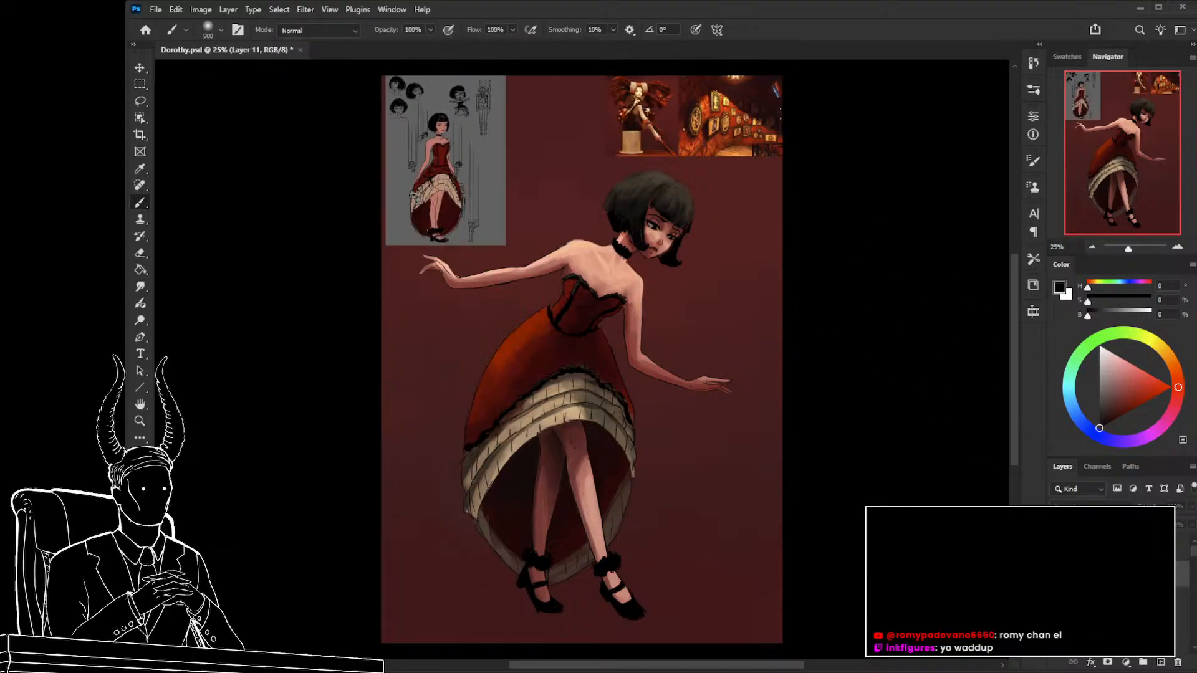
{"action": "key", "text": "z"}
{"action": "left_click_drag", "start_coordinate": [585, 435], "coordinate": [569, 430]}
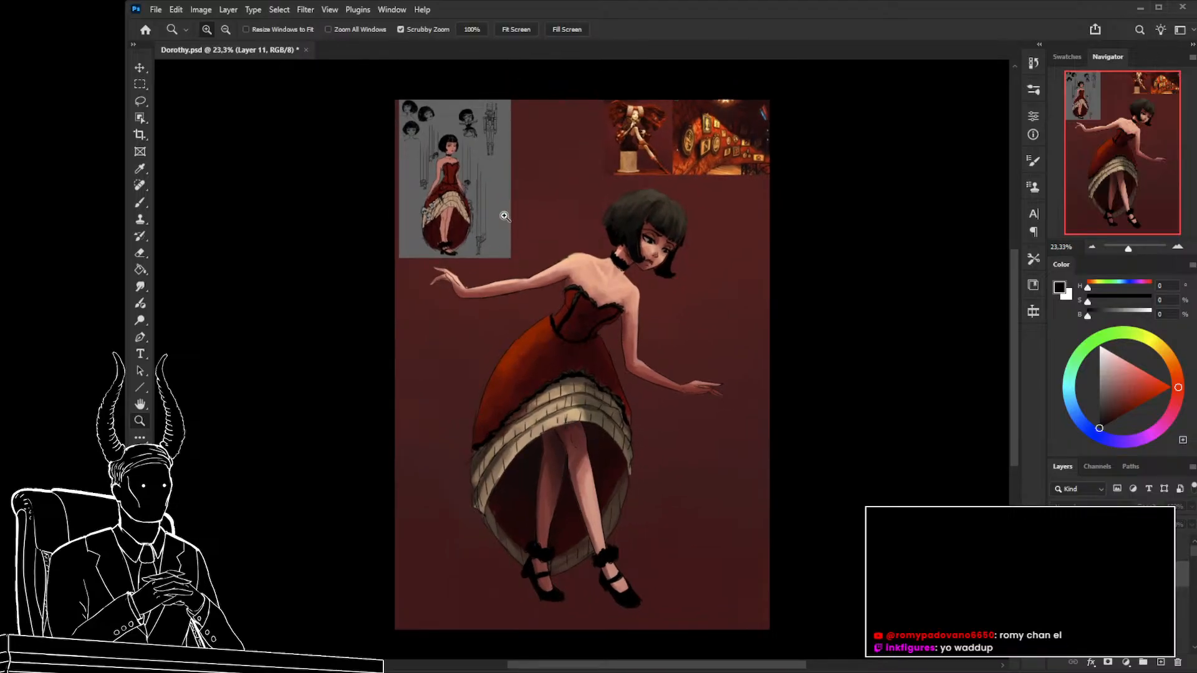
{"action": "mouse_move", "coordinate": [430, 157]}
{"action": "left_mouse_down"}
{"action": "mouse_move", "coordinate": [511, 217]}
{"action": "mouse_move", "coordinate": [526, 268]}
{"action": "left_mouse_up"}
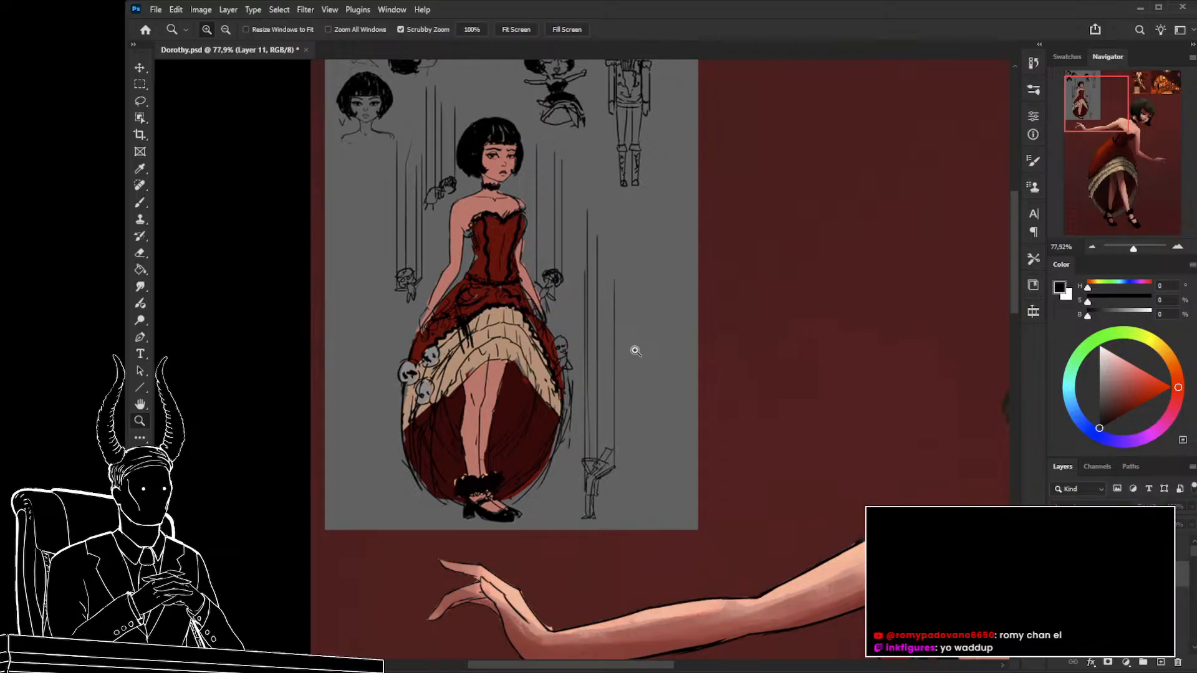
{"action": "left_click_drag", "start_coordinate": [677, 315], "coordinate": [623, 329]}
{"action": "left_click_drag", "start_coordinate": [711, 338], "coordinate": [579, 384]}
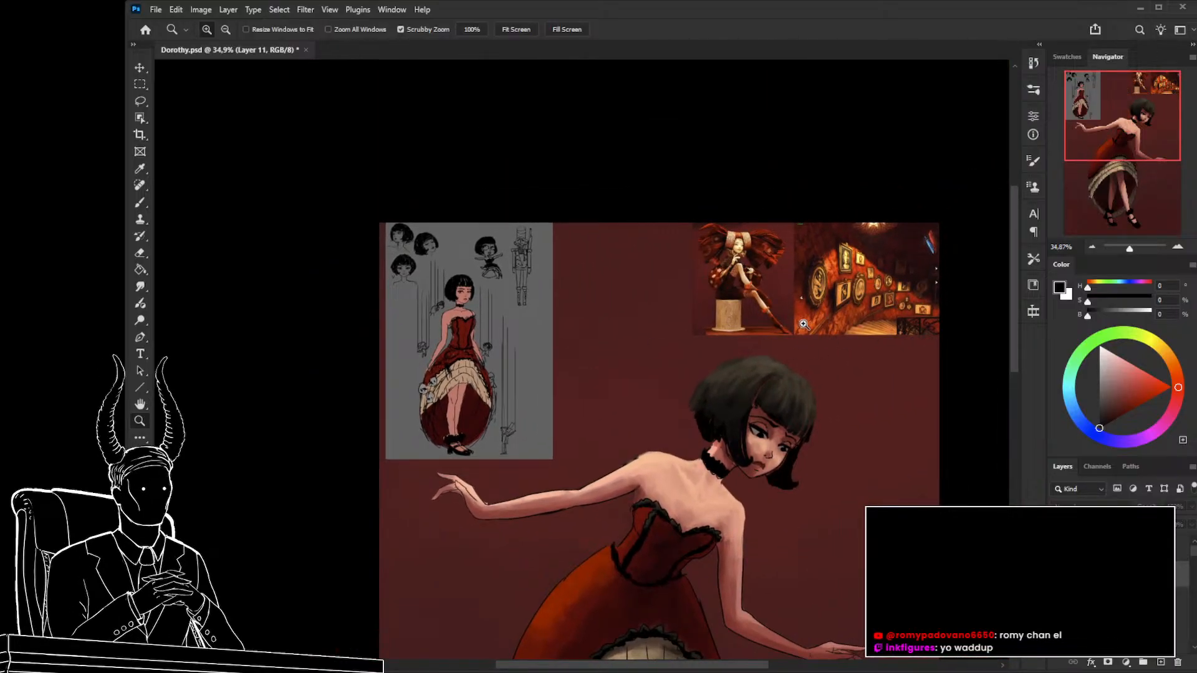
{"action": "left_click_drag", "start_coordinate": [806, 318], "coordinate": [878, 321]}
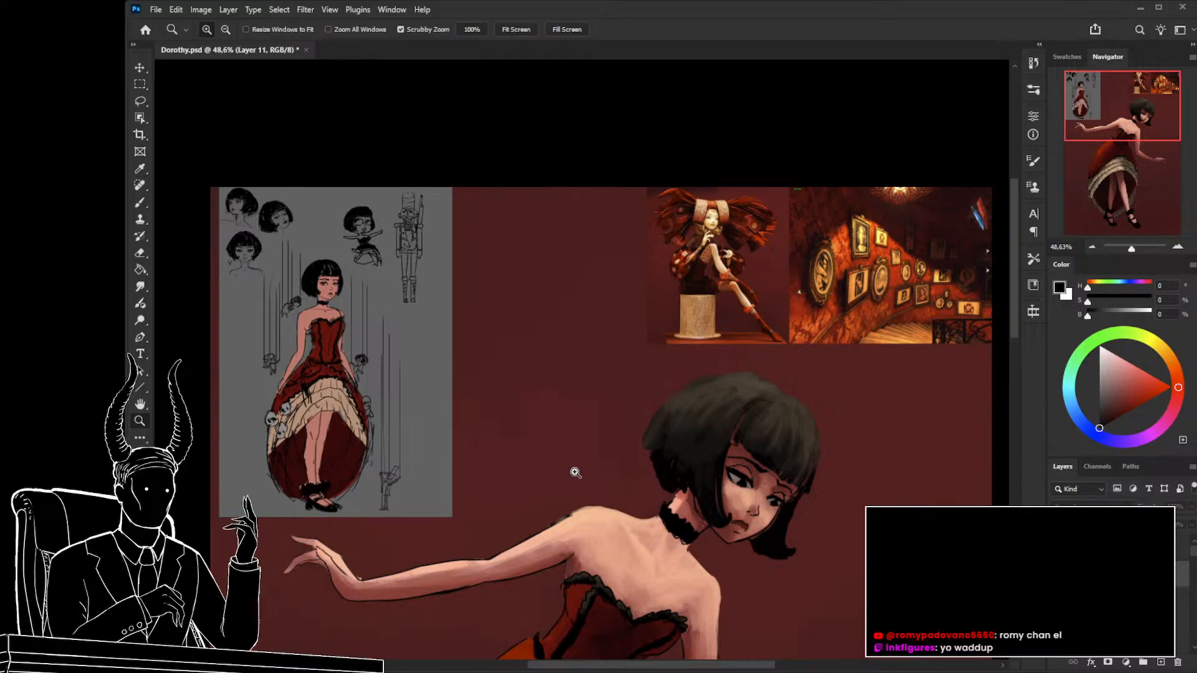
Examine the painted figure's dress, pose and upper body alongside the reference images.
{"action": "left_click_drag", "start_coordinate": [599, 466], "coordinate": [561, 393]}
{"action": "scroll", "coordinate": [559, 422], "scroll_direction": "down", "scroll_amount": 2}
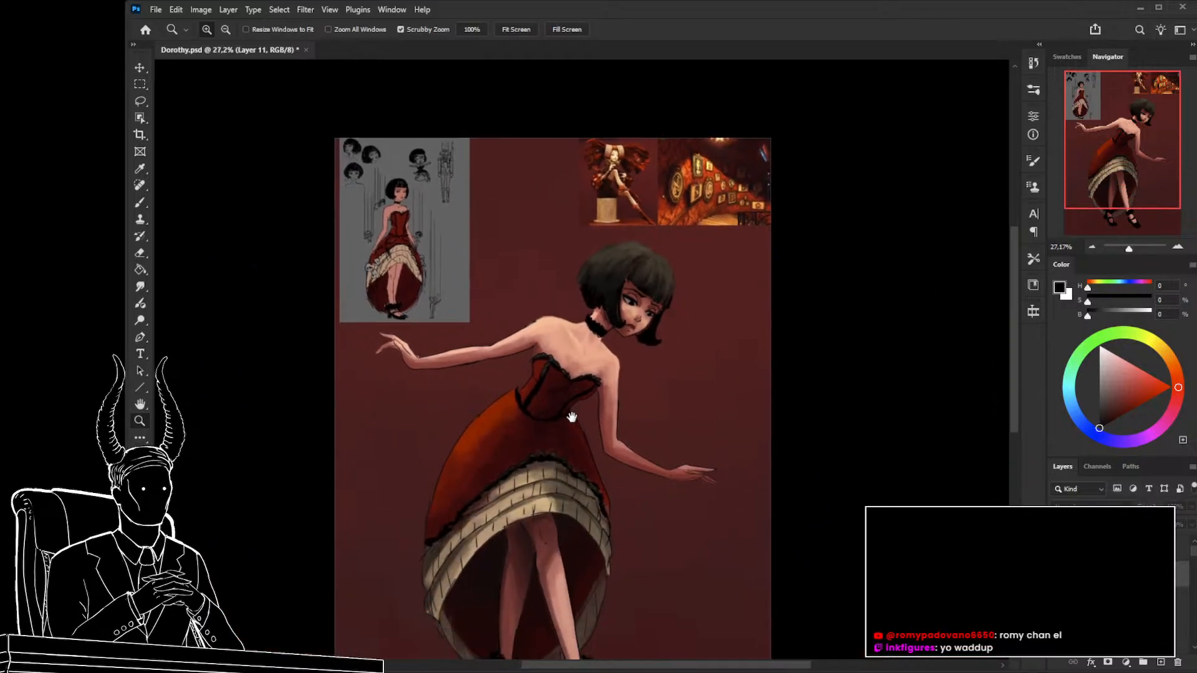
{"action": "scroll", "coordinate": [560, 462], "scroll_direction": "down", "scroll_amount": 2}
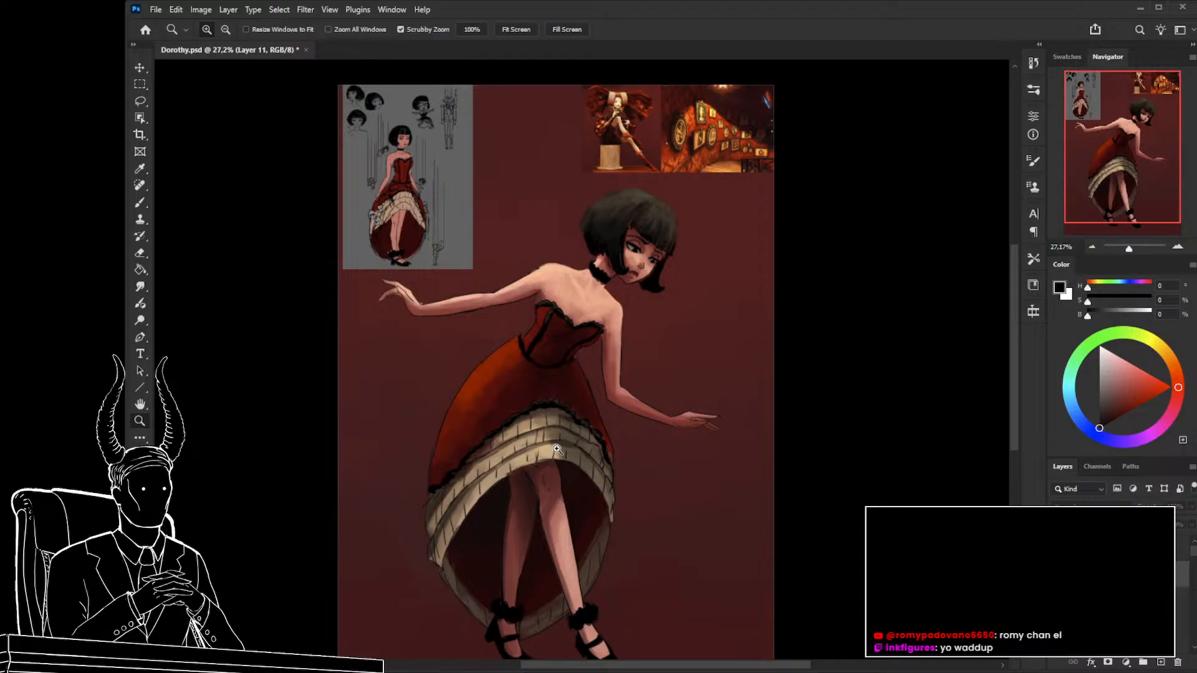
{"action": "left_click_drag", "start_coordinate": [520, 411], "coordinate": [546, 418]}
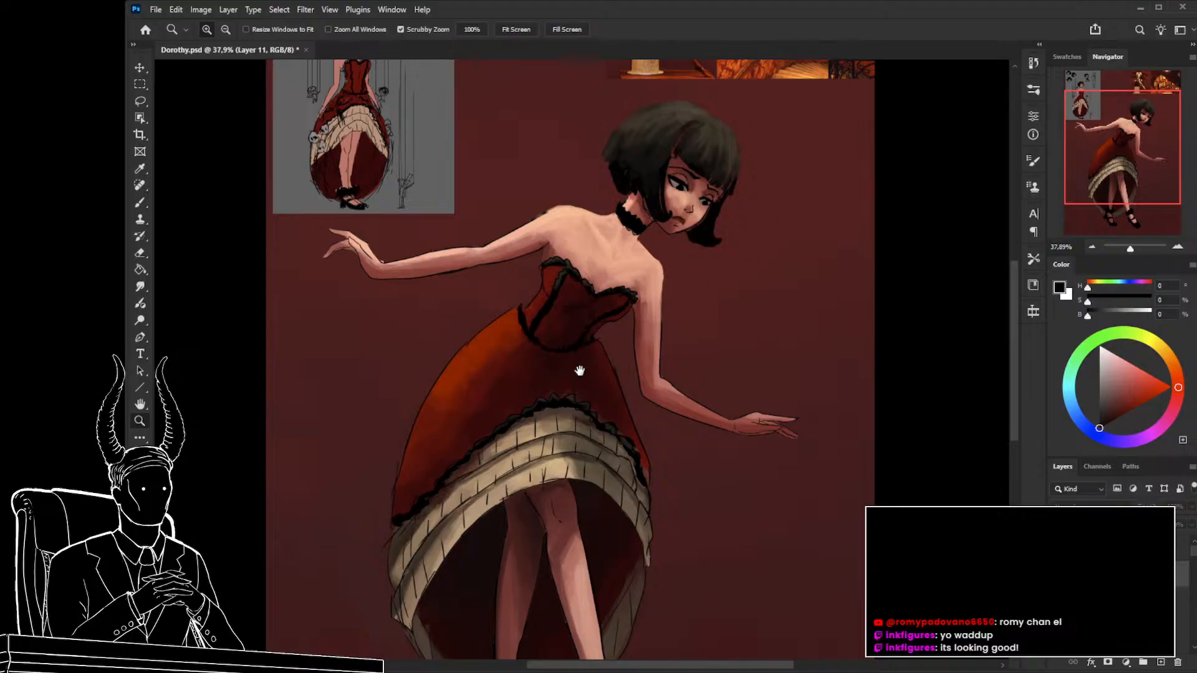
{"action": "left_click_drag", "start_coordinate": [598, 402], "coordinate": [559, 452]}
{"action": "left_click", "coordinate": [561, 436]}
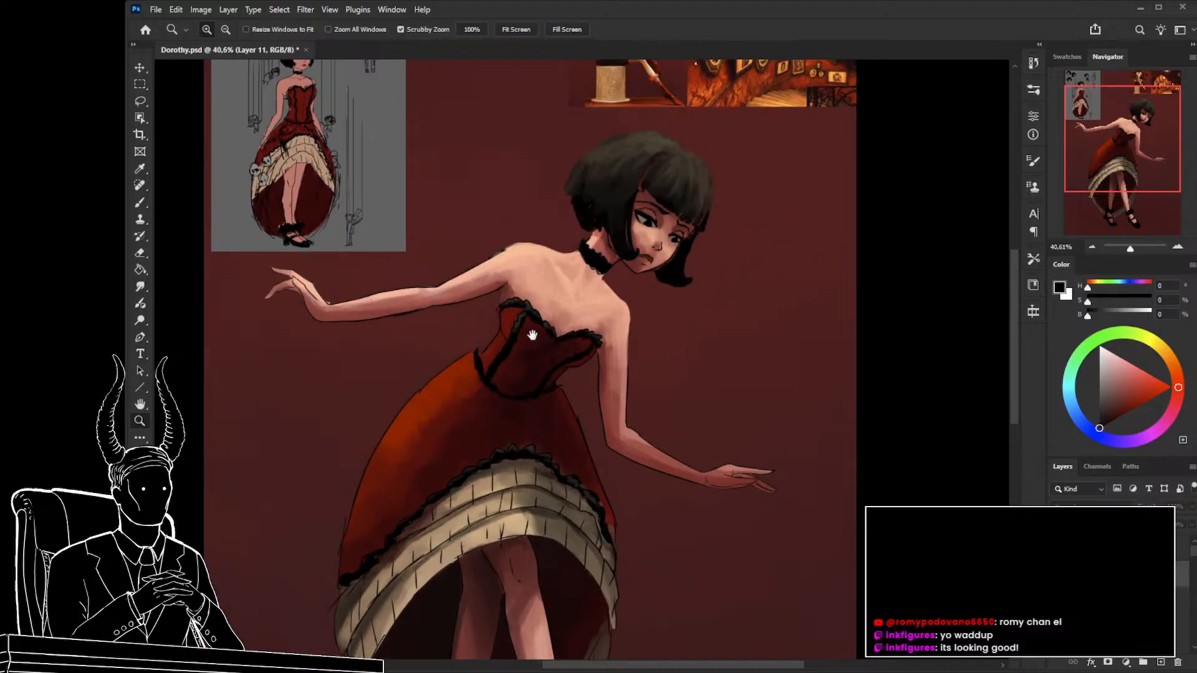
{"action": "mouse_move", "coordinate": [531, 335]}
{"action": "left_mouse_down"}
{"action": "mouse_move", "coordinate": [537, 446]}
{"action": "mouse_move", "coordinate": [527, 394]}
{"action": "left_mouse_up"}
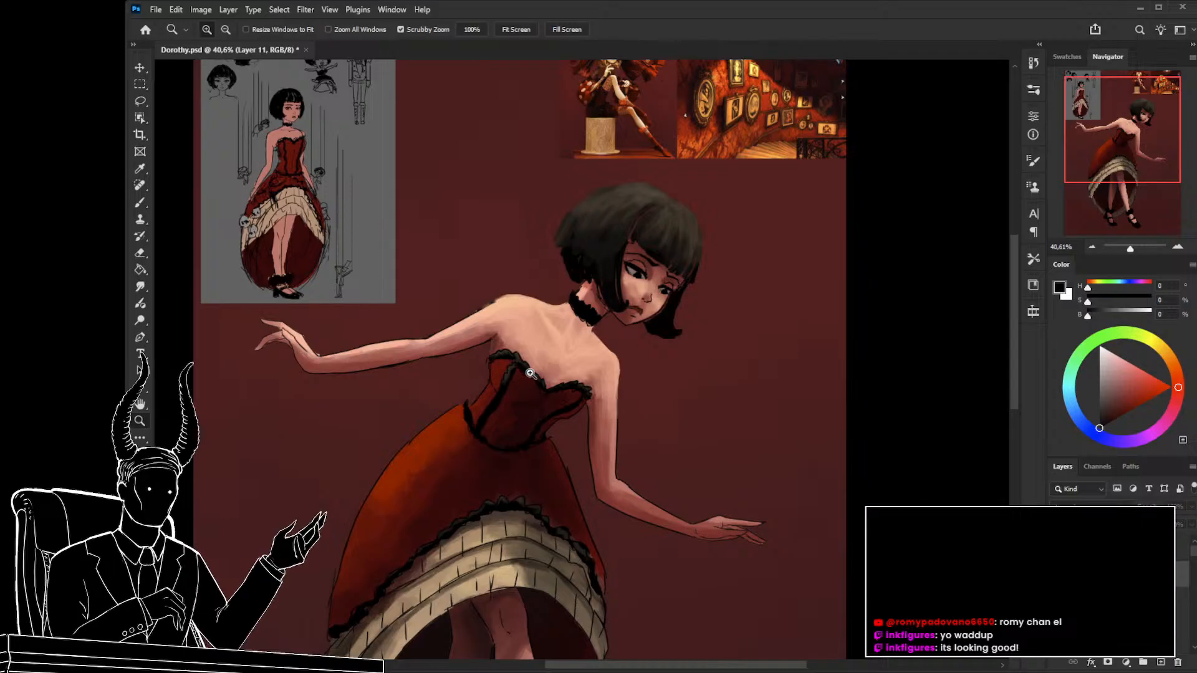
Make the hair copy 2 layer active and choose the textured brush angled at -37°.
{"action": "key", "text": "b"}
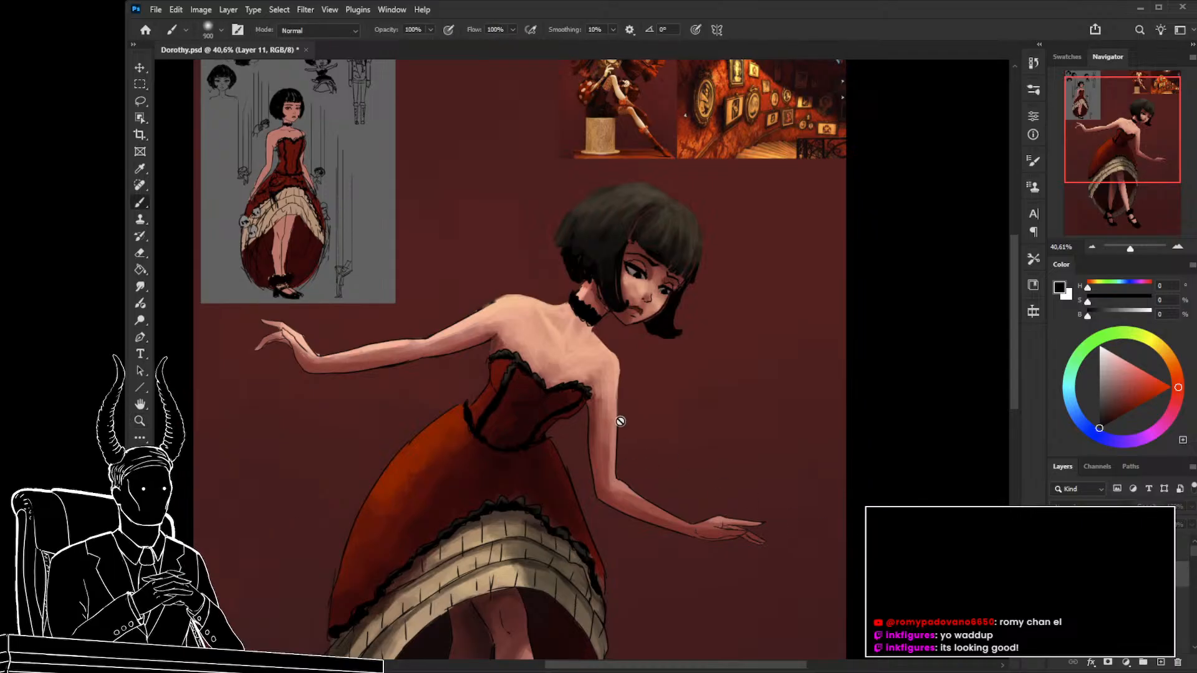
{"action": "key", "text": "v"}
{"action": "left_click", "coordinate": [549, 370]}
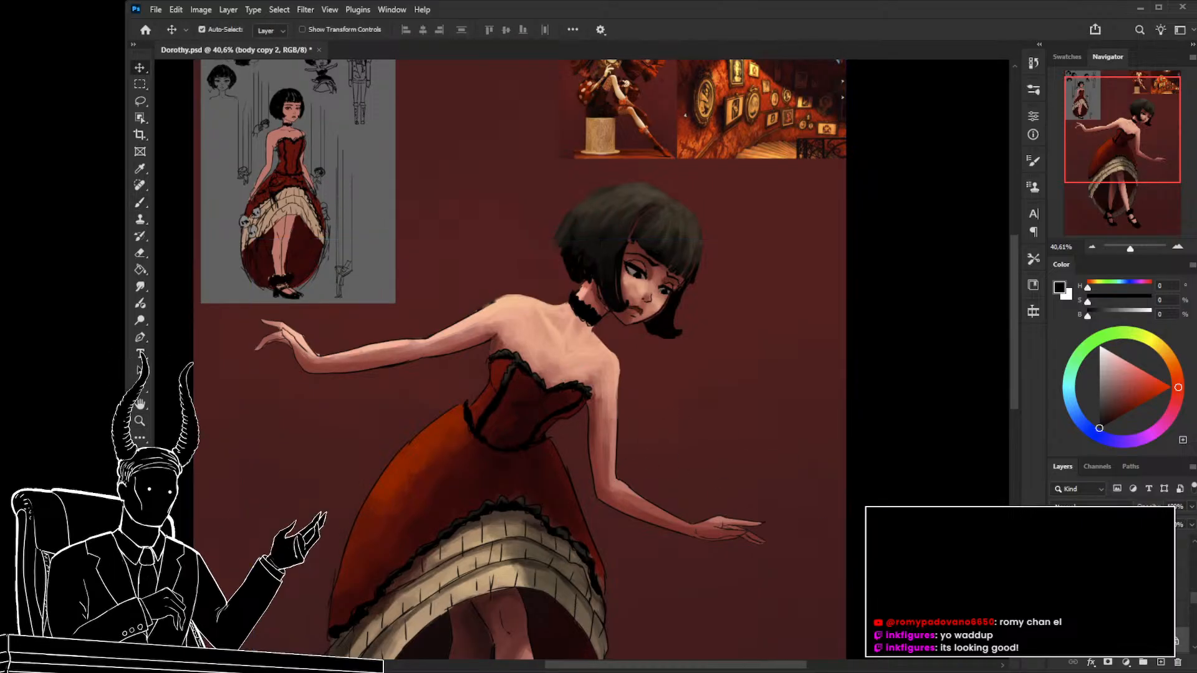
{"action": "left_click", "coordinate": [686, 240]}
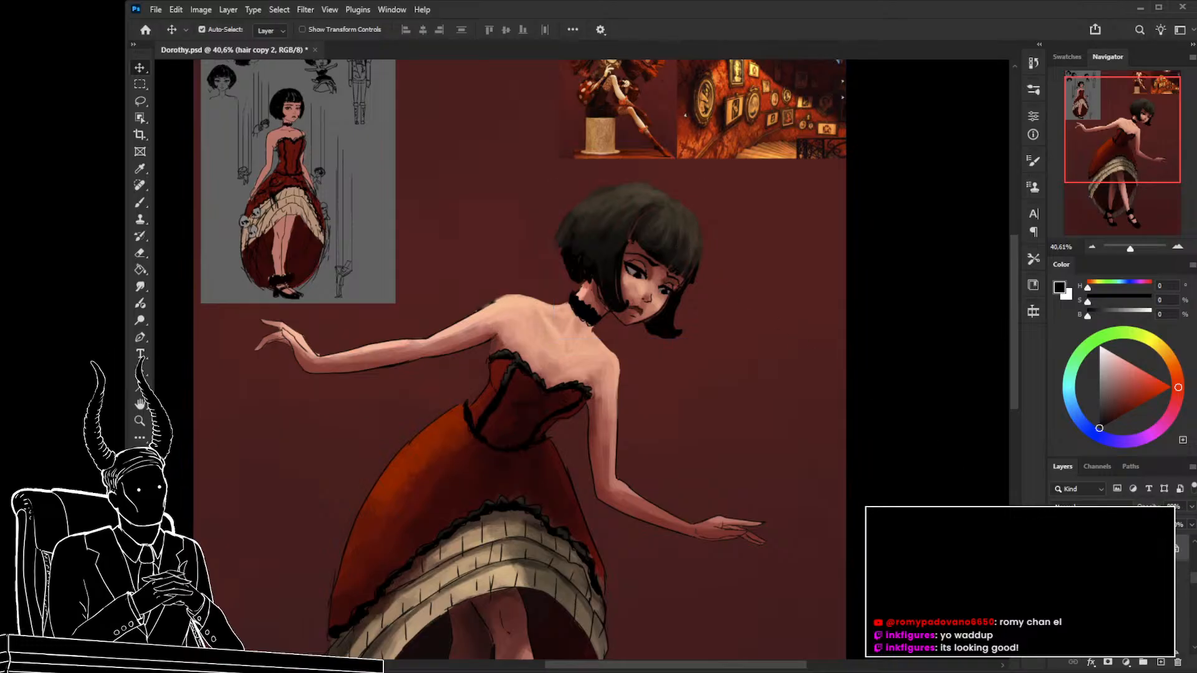
{"action": "left_click_drag", "start_coordinate": [620, 410], "coordinate": [582, 480]}
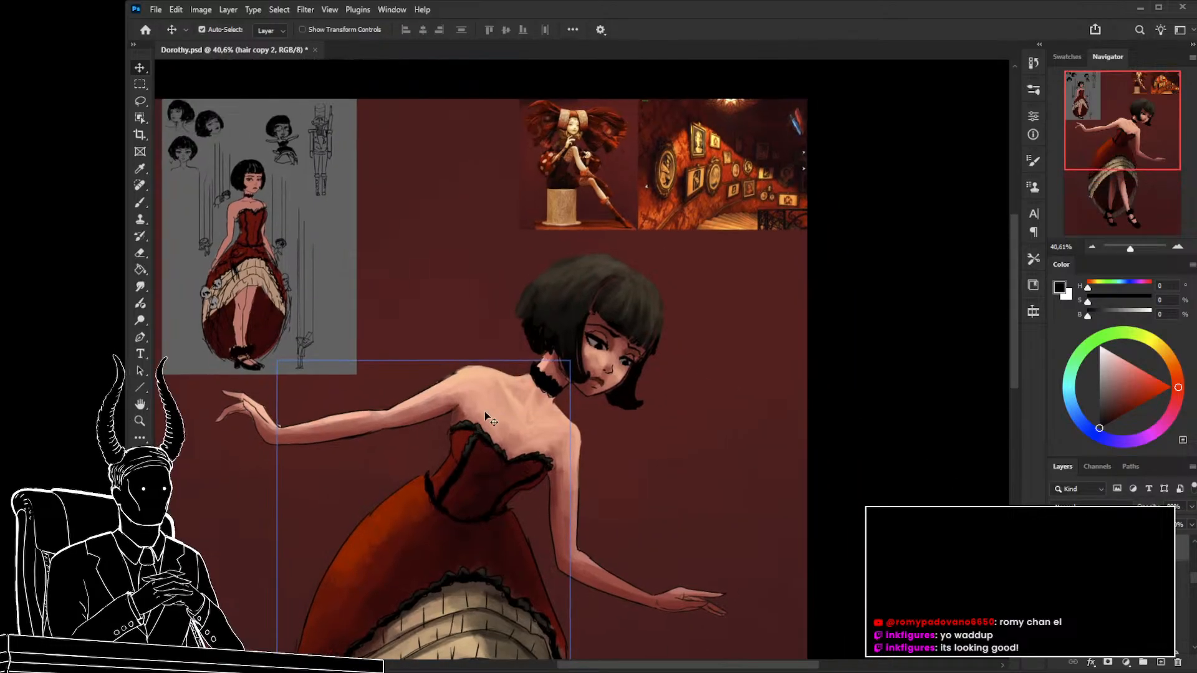
{"action": "key", "text": "b"}
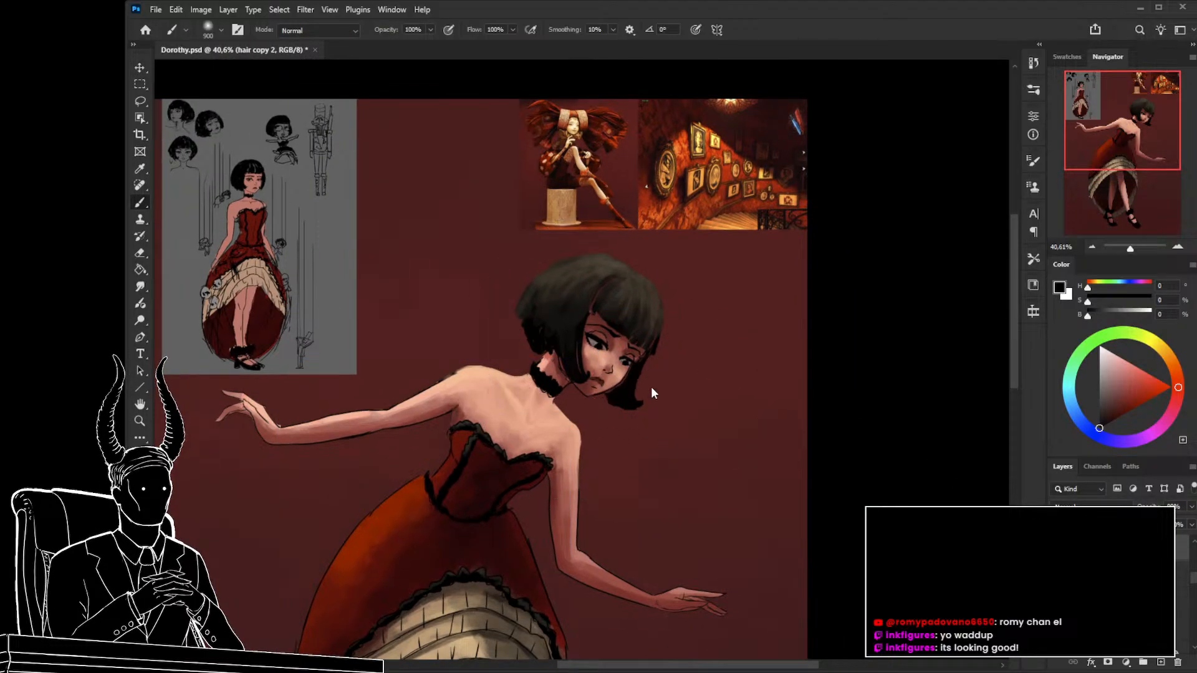
{"action": "left_click_drag", "start_coordinate": [552, 407], "coordinate": [534, 378]}
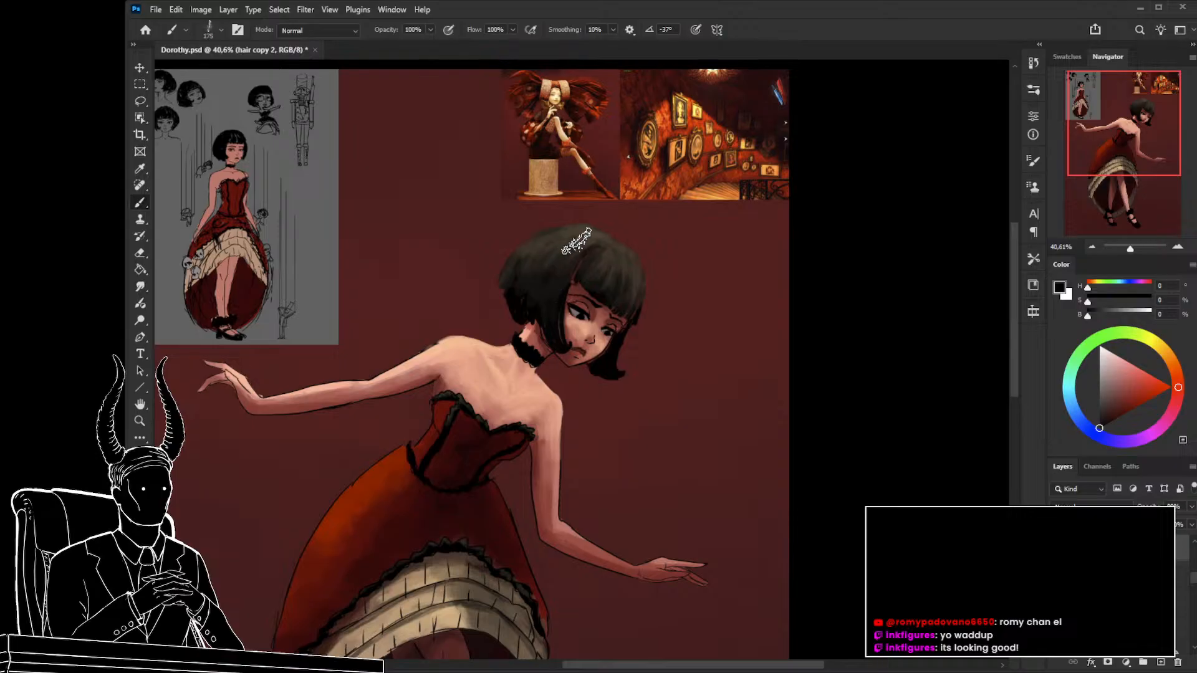
Paint over the reddish parting line in the hair with dark brown tones sampled from the surrounding strands, using a small brush.
{"action": "key", "text": "z"}
{"action": "mouse_move", "coordinate": [582, 256]}
{"action": "left_mouse_down"}
{"action": "mouse_move", "coordinate": [621, 262]}
{"action": "mouse_move", "coordinate": [587, 275]}
{"action": "left_mouse_up"}
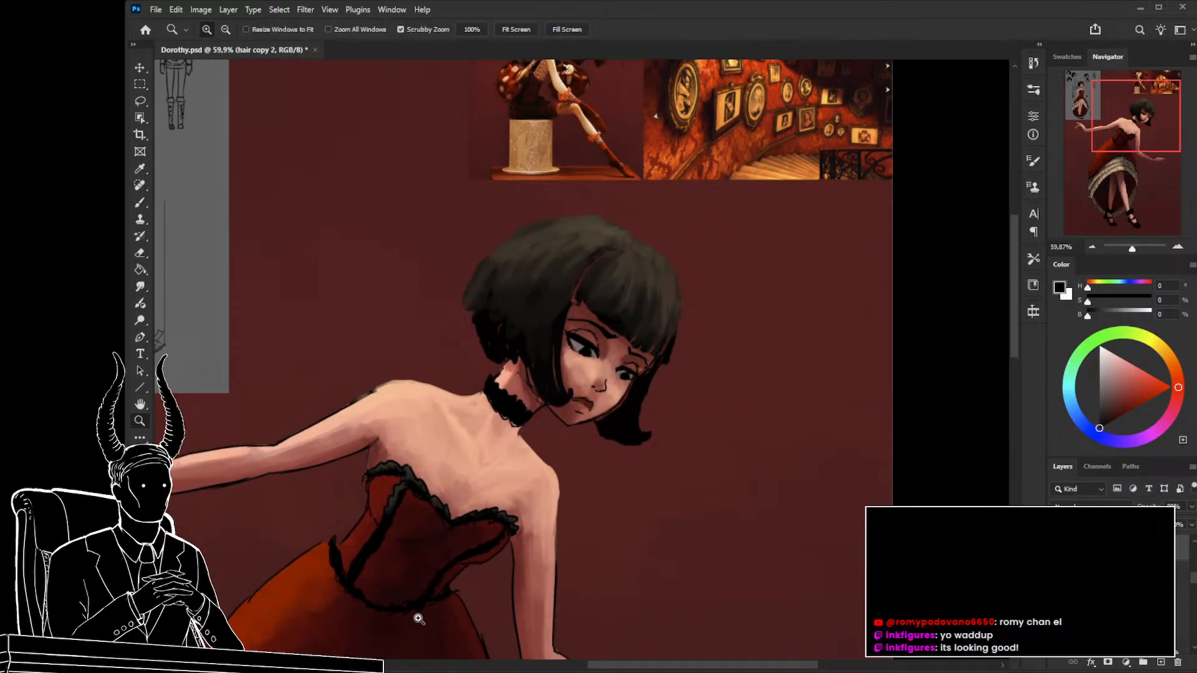
{"action": "key", "text": "b"}
{"action": "left_click", "coordinate": [568, 272], "text": "alt"}
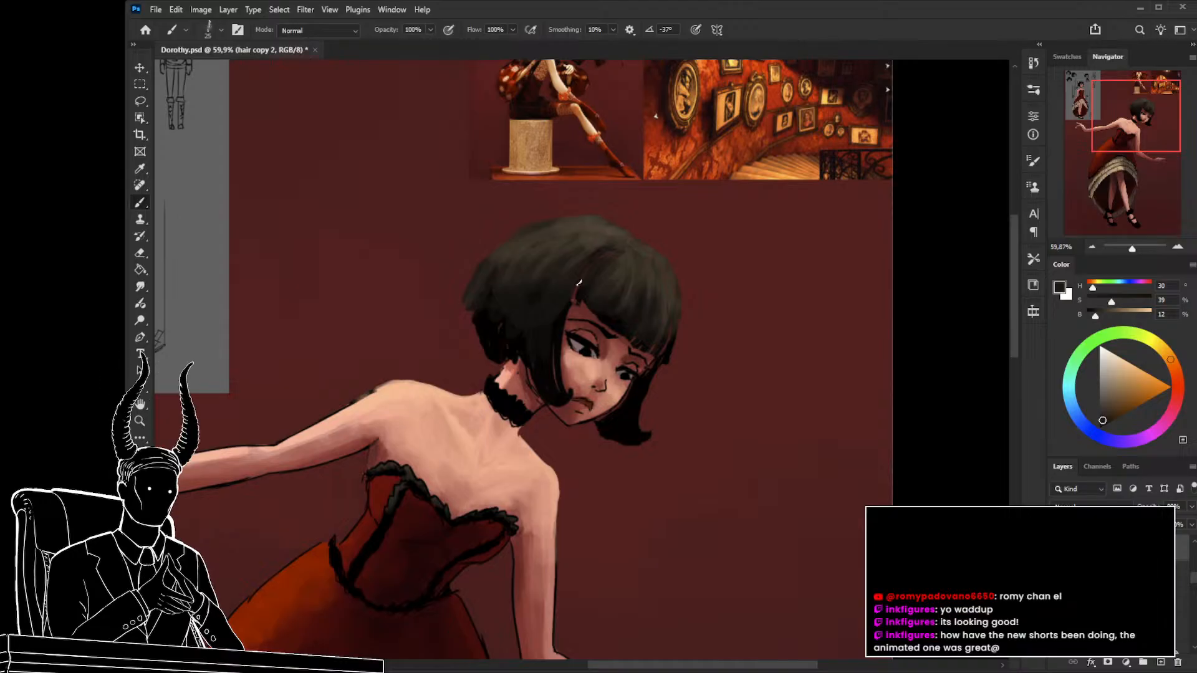
{"action": "left_click", "coordinate": [592, 254], "text": "alt"}
{"action": "left_click_drag", "start_coordinate": [614, 251], "coordinate": [596, 257]}
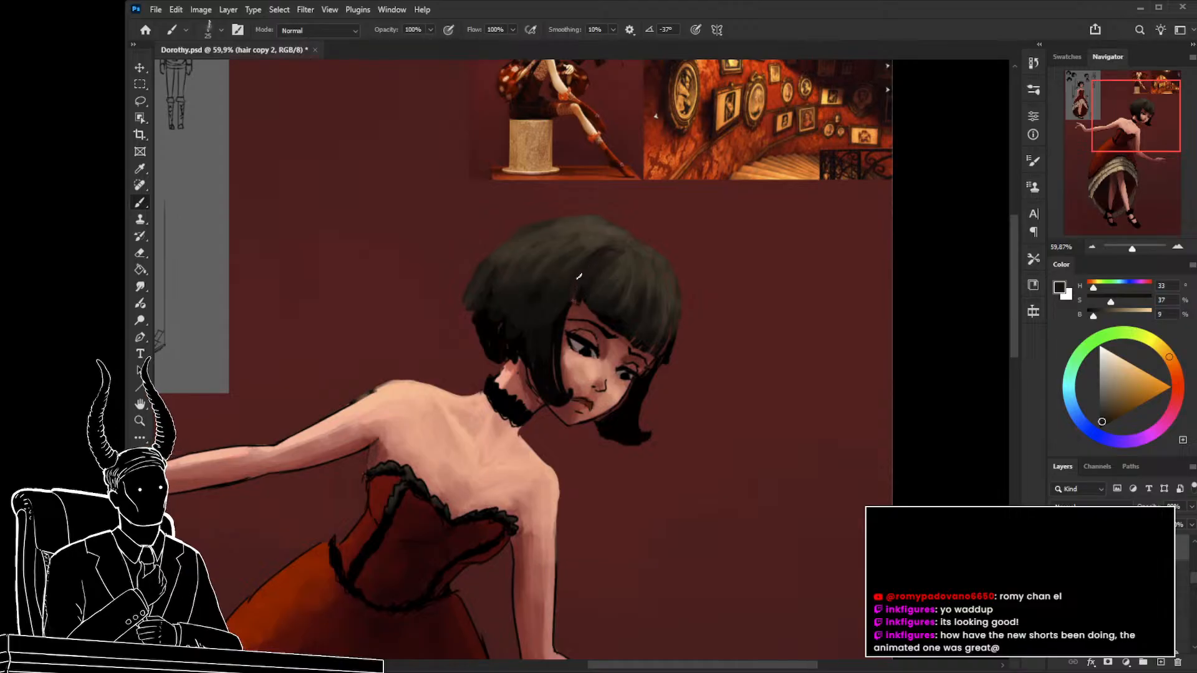
{"action": "left_click", "coordinate": [595, 244], "text": "alt"}
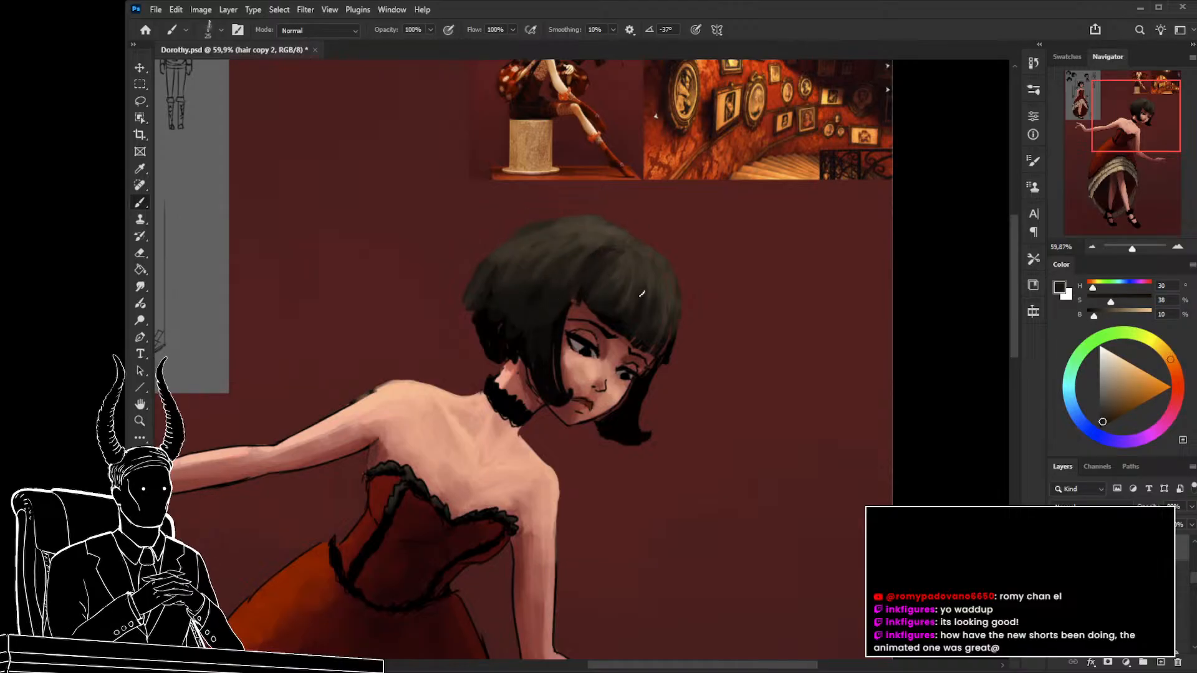
{"action": "left_click", "coordinate": [629, 241], "text": "alt"}
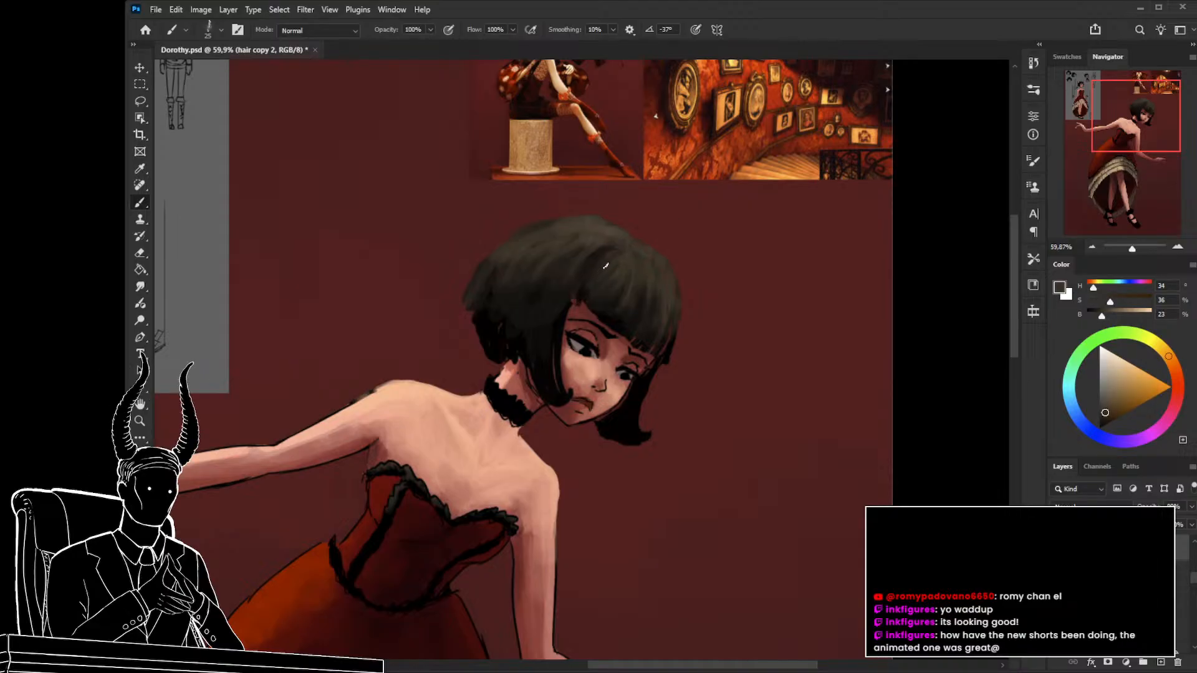
Refine the strands and outer edge of the fringe with brown-grey tones sampled from the hair.
{"action": "left_click", "coordinate": [673, 307], "text": "alt"}
{"action": "left_click_drag", "start_coordinate": [675, 312], "coordinate": [661, 353]}
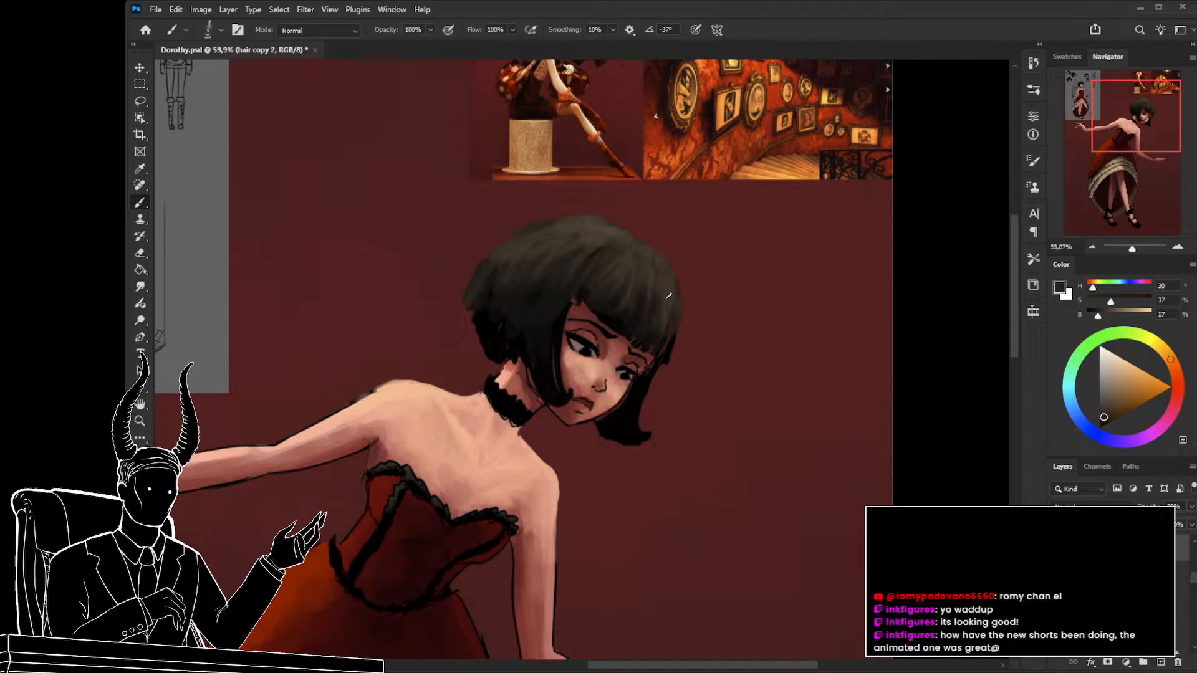
{"action": "left_click", "coordinate": [614, 286], "text": "alt"}
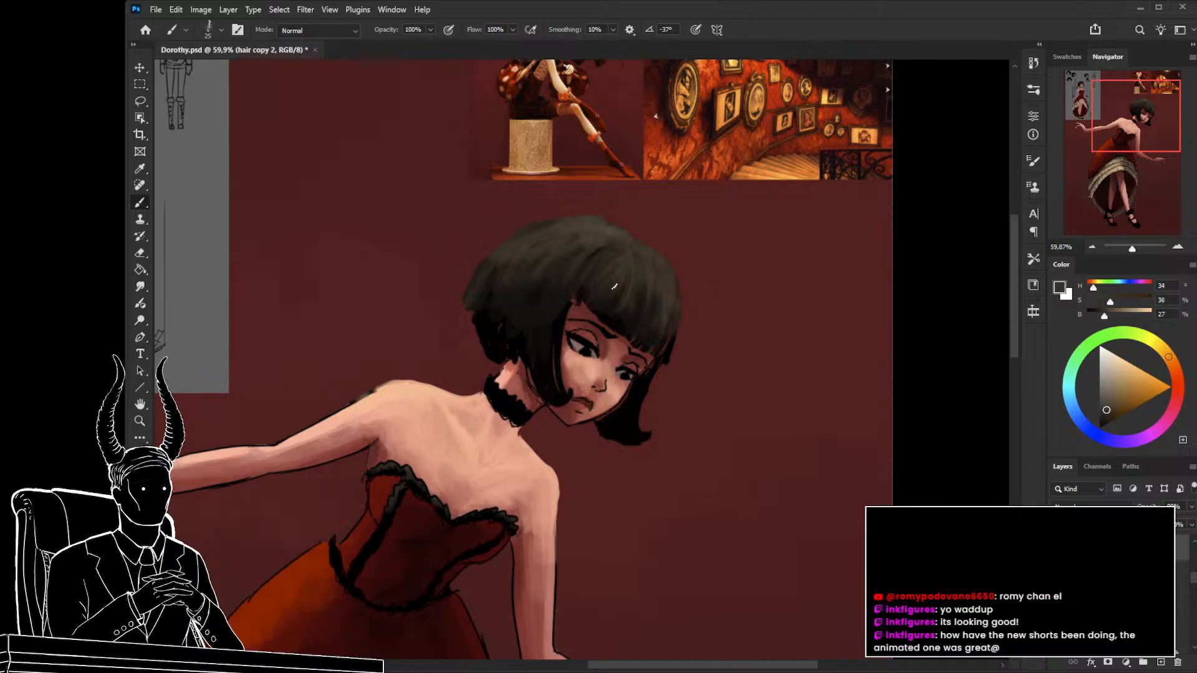
{"action": "left_click", "coordinate": [140, 185]}
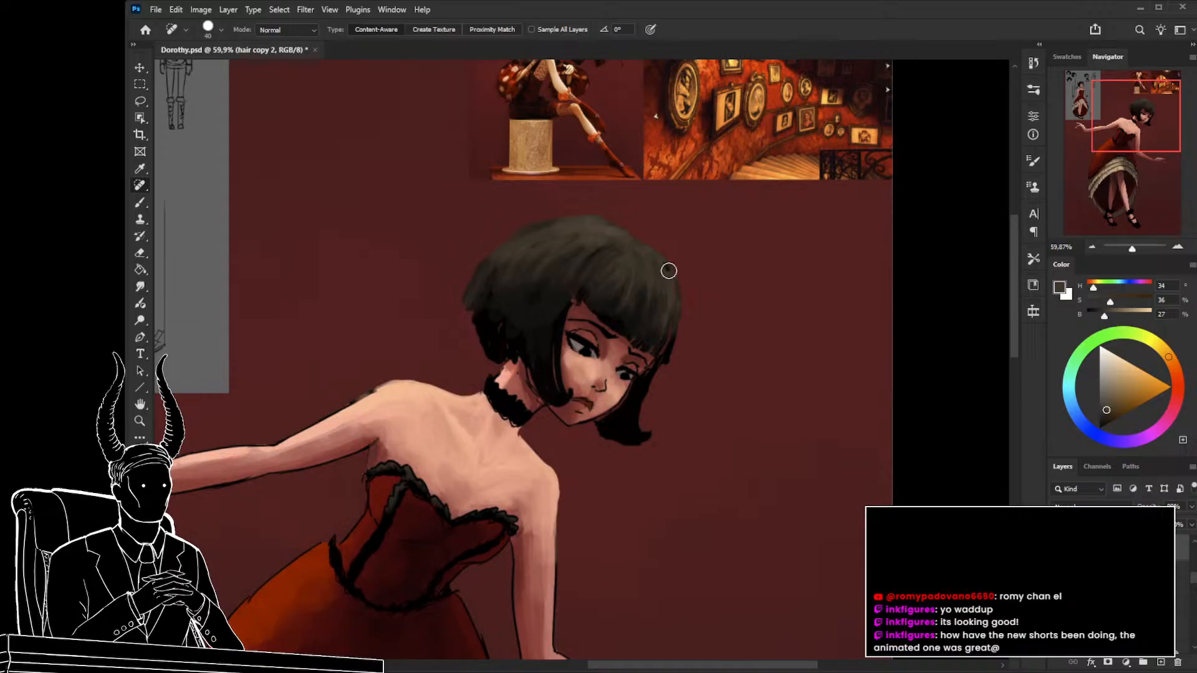
{"action": "key", "text": "bracketright"}
Touch up the lock beside the face and the hair above the nape with sampled near-black tones.
{"action": "key", "text": "b"}
{"action": "left_click", "coordinate": [550, 355], "text": "alt"}
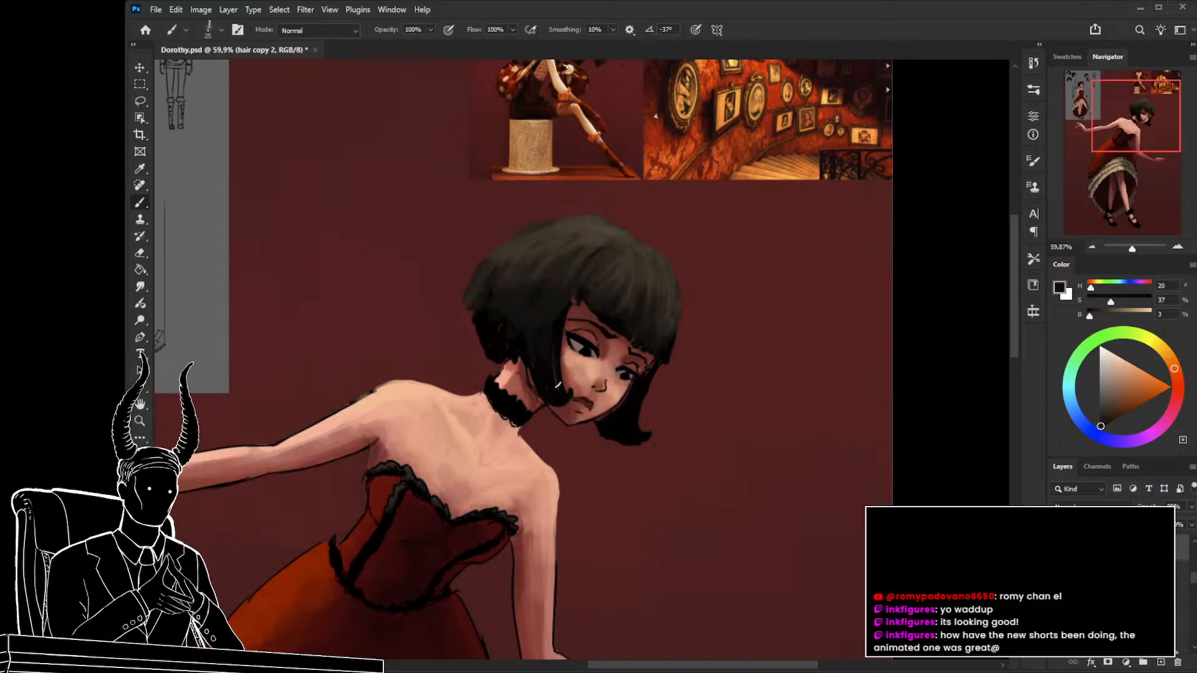
{"action": "left_click", "coordinate": [515, 316], "text": "alt"}
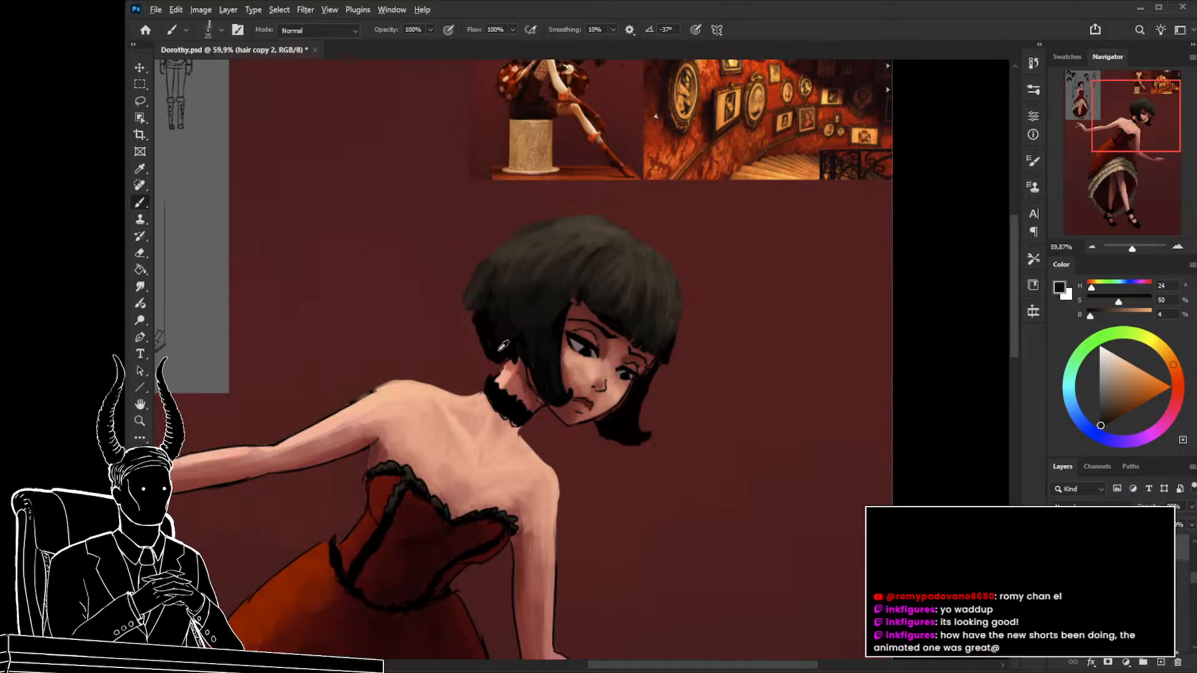
{"action": "left_click", "coordinate": [482, 328], "text": "alt"}
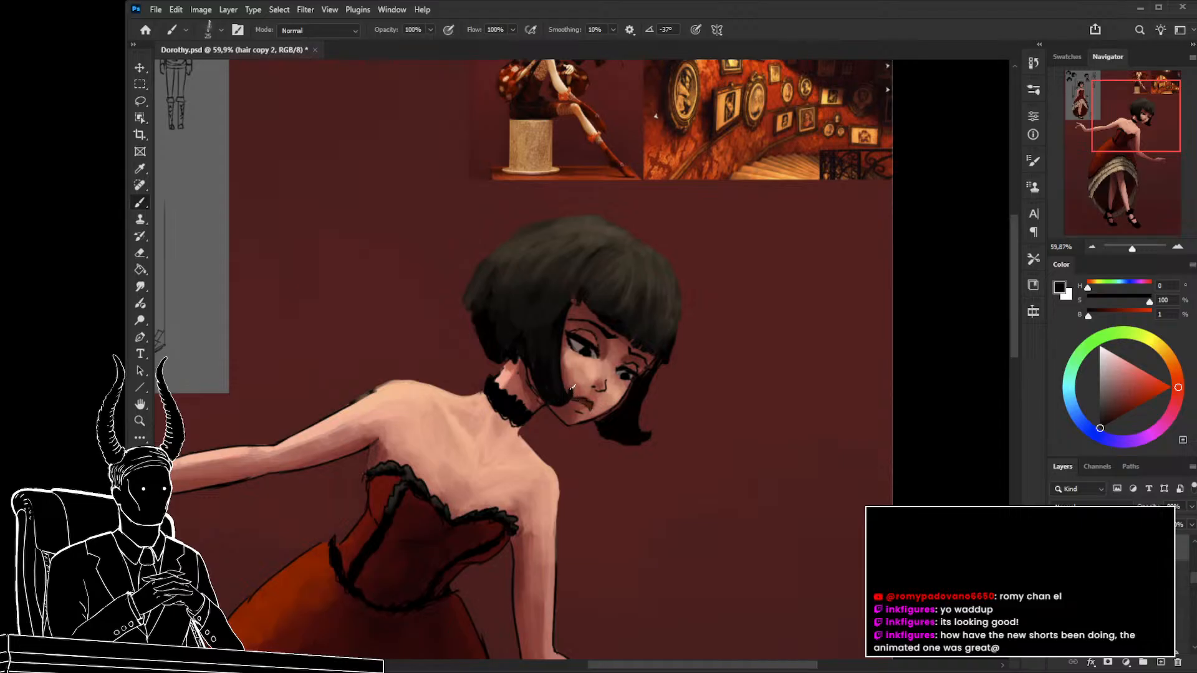
Sample the dark red from the upper skirt and enlarge the textured brush to 125.
{"action": "key", "text": "z"}
{"action": "left_click_drag", "start_coordinate": [572, 387], "coordinate": [489, 437]}
{"action": "left_click_drag", "start_coordinate": [568, 454], "coordinate": [572, 407]}
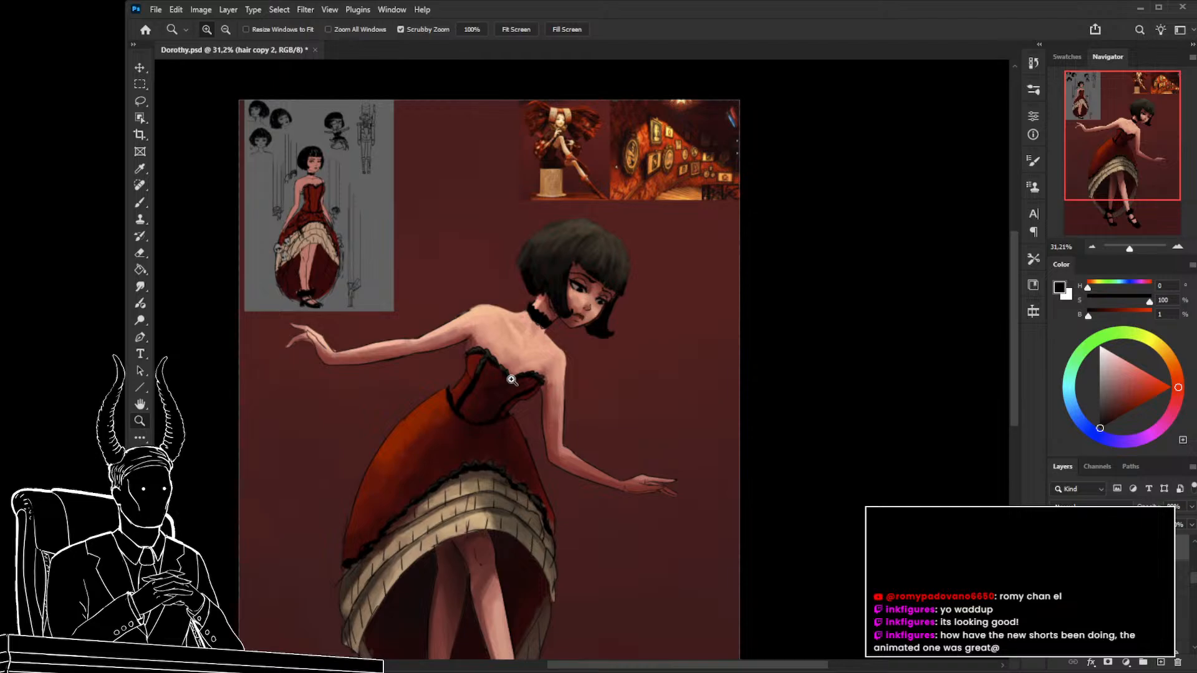
{"action": "left_click_drag", "start_coordinate": [549, 392], "coordinate": [601, 491]}
{"action": "left_click_drag", "start_coordinate": [573, 535], "coordinate": [551, 470]}
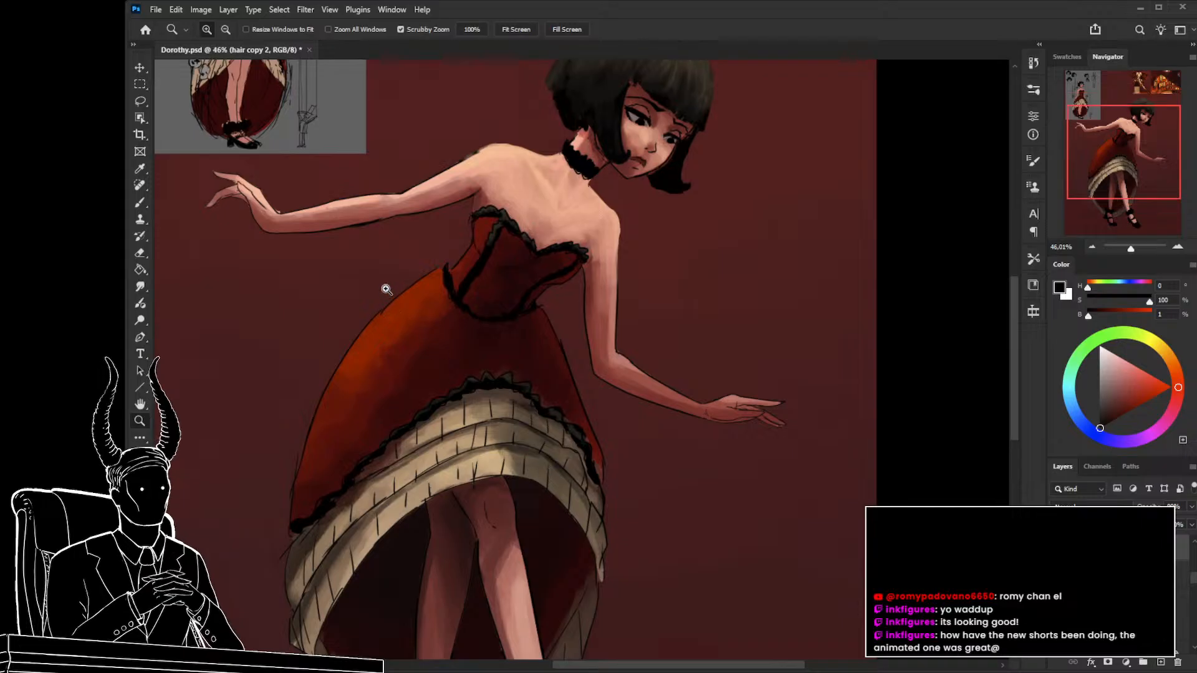
{"action": "left_click_drag", "start_coordinate": [433, 396], "coordinate": [418, 394]}
{"action": "key", "text": "b"}
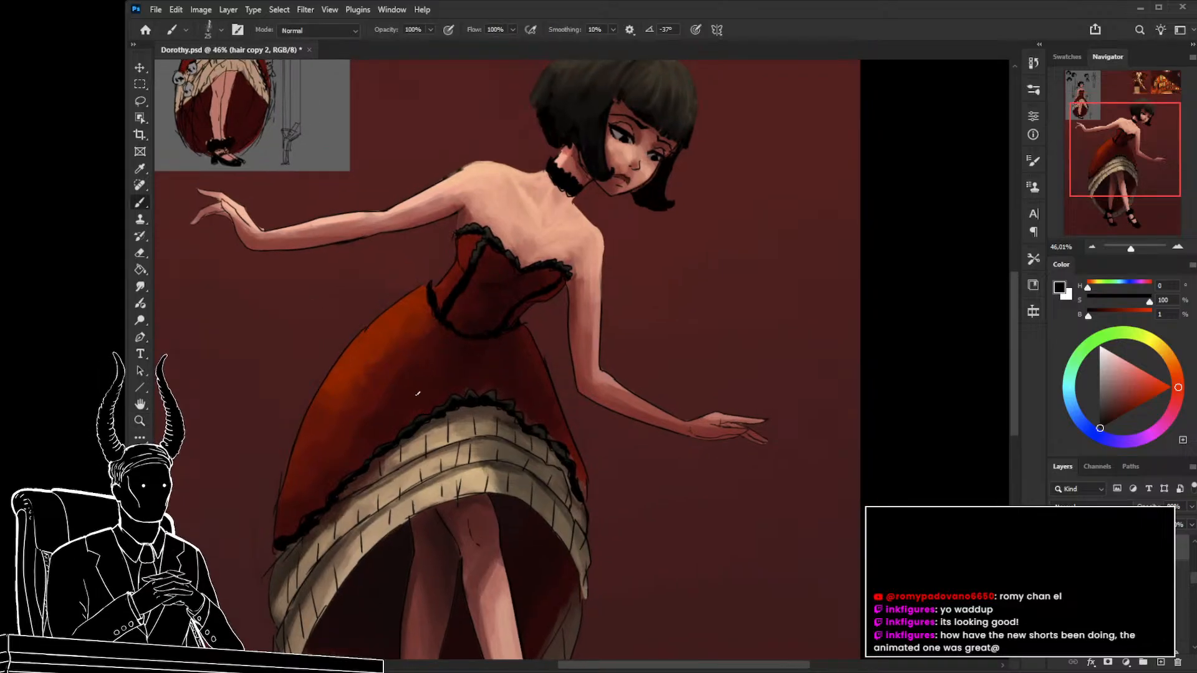
{"action": "left_click", "coordinate": [404, 347], "text": "alt"}
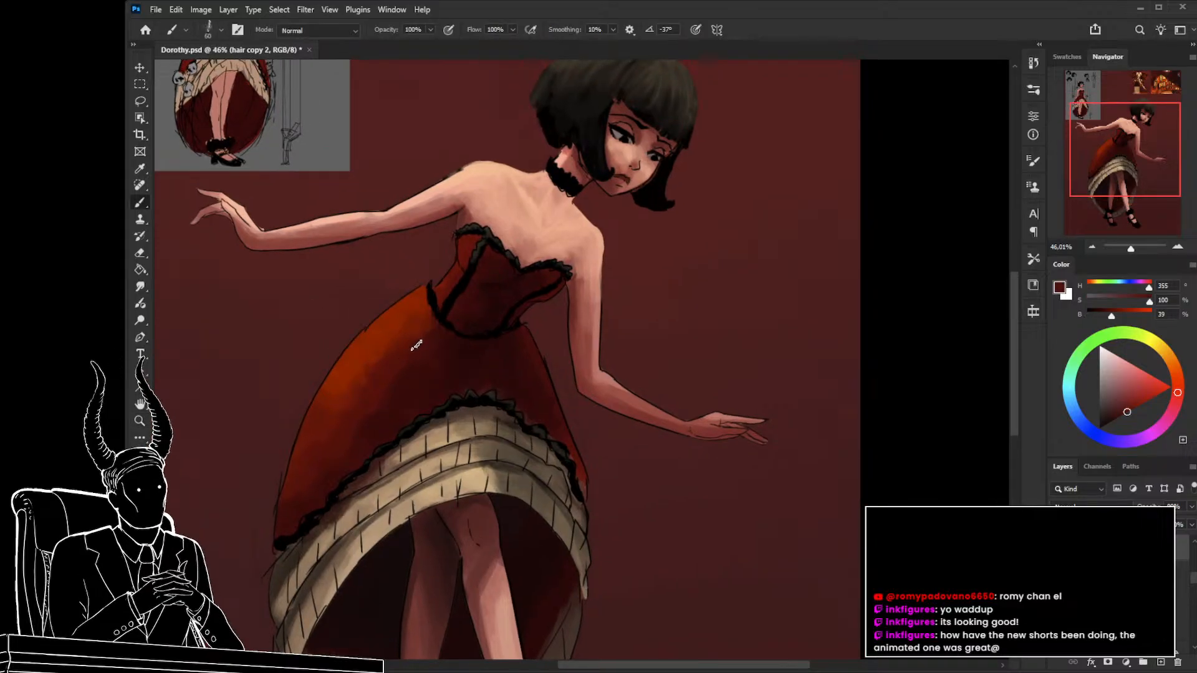
{"action": "key", "text": "bracketright"}
{"action": "key", "text": "bracketright"}
{"action": "key", "text": "bracketright"}
{"action": "key", "text": "bracketright"}
{"action": "key", "text": "bracketright"}
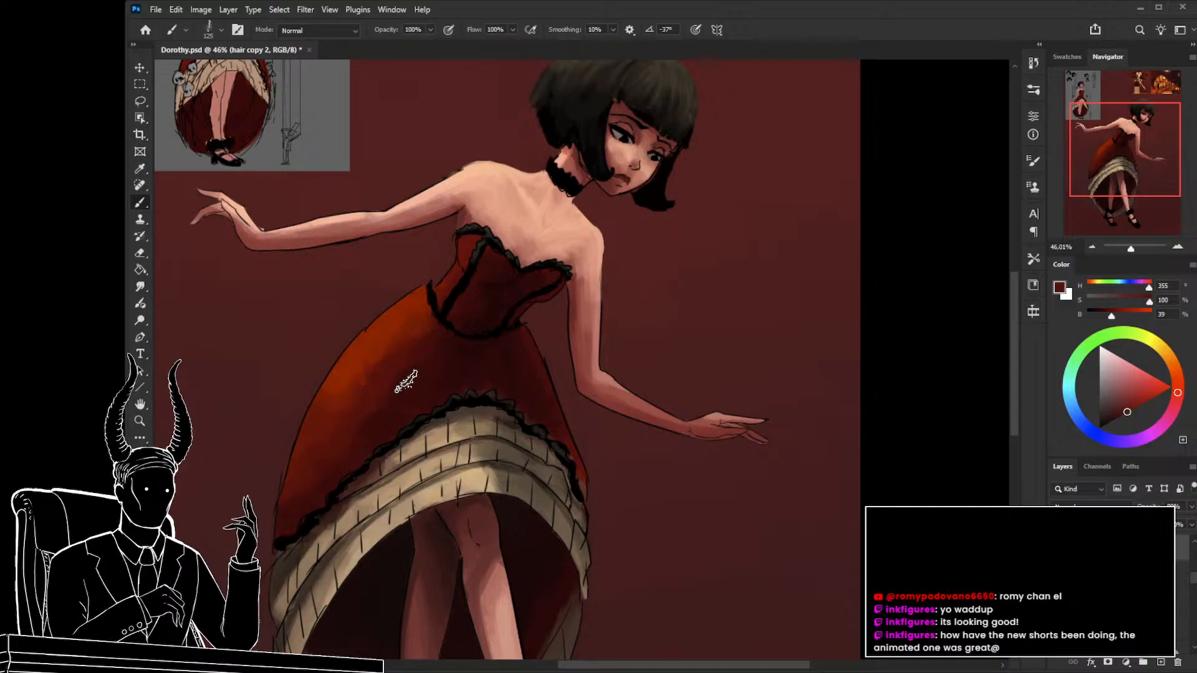
Make the dress top color copy layer active, check it by toggling its visibility, and return to the Brush tool.
{"action": "key", "text": "v"}
{"action": "left_click", "coordinate": [413, 374]}
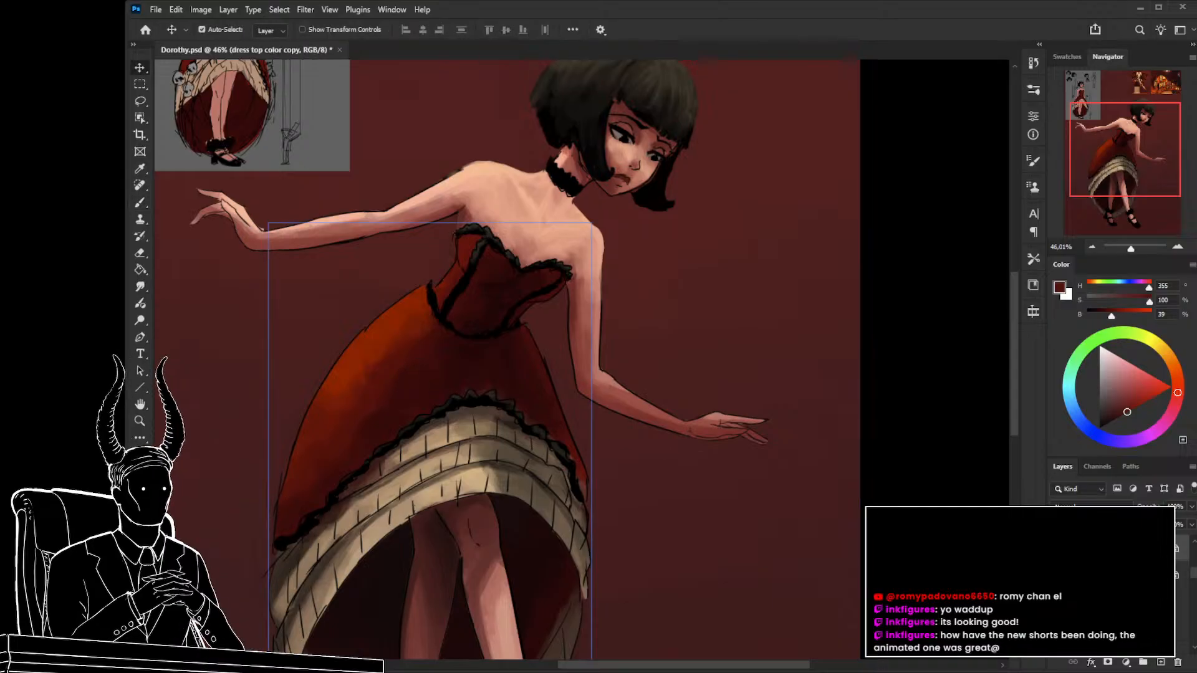
{"action": "left_click", "coordinate": [1058, 549]}
{"action": "left_click", "coordinate": [1058, 548]}
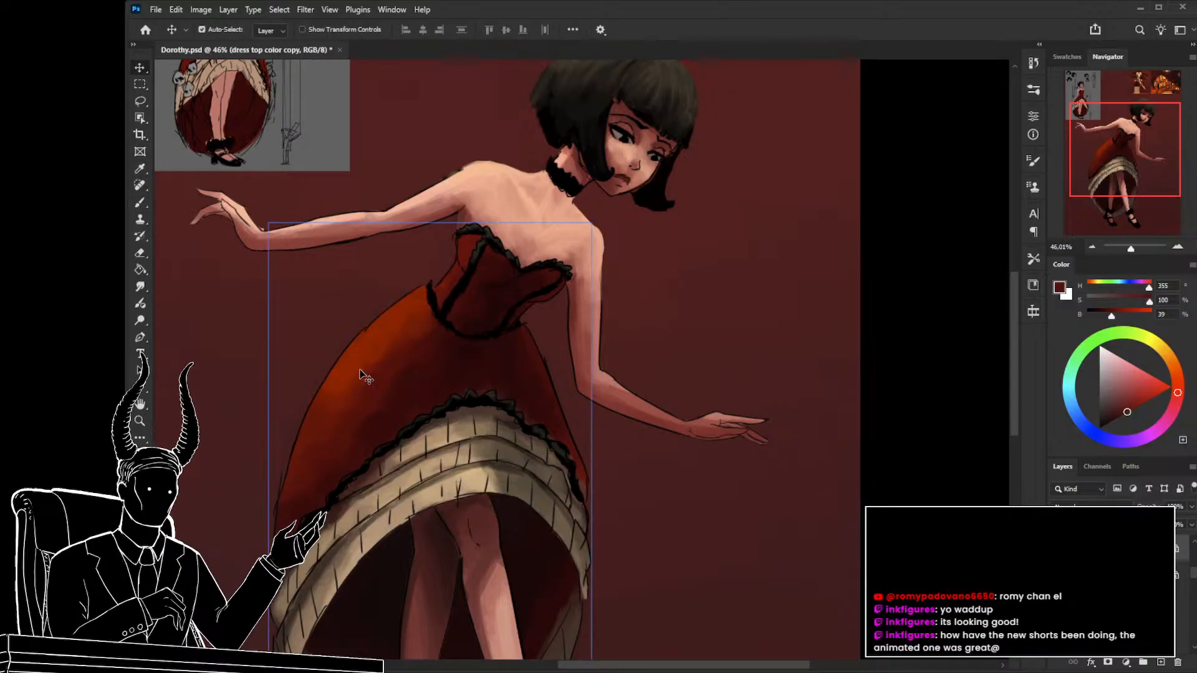
{"action": "left_click_drag", "start_coordinate": [392, 377], "coordinate": [395, 397]}
{"action": "key", "text": "b"}
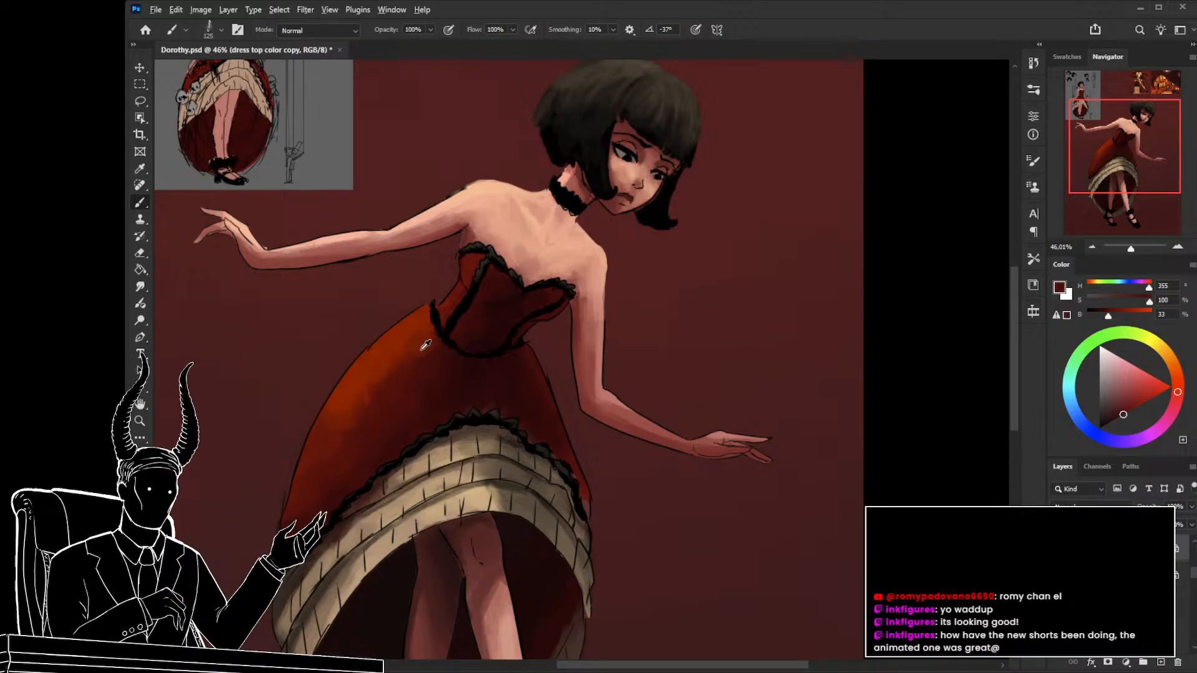
Paint the skirt's orange-lit side, its lower hem and the shadowed edge with reds sampled from the dress.
{"action": "left_click", "coordinate": [398, 350], "text": "alt"}
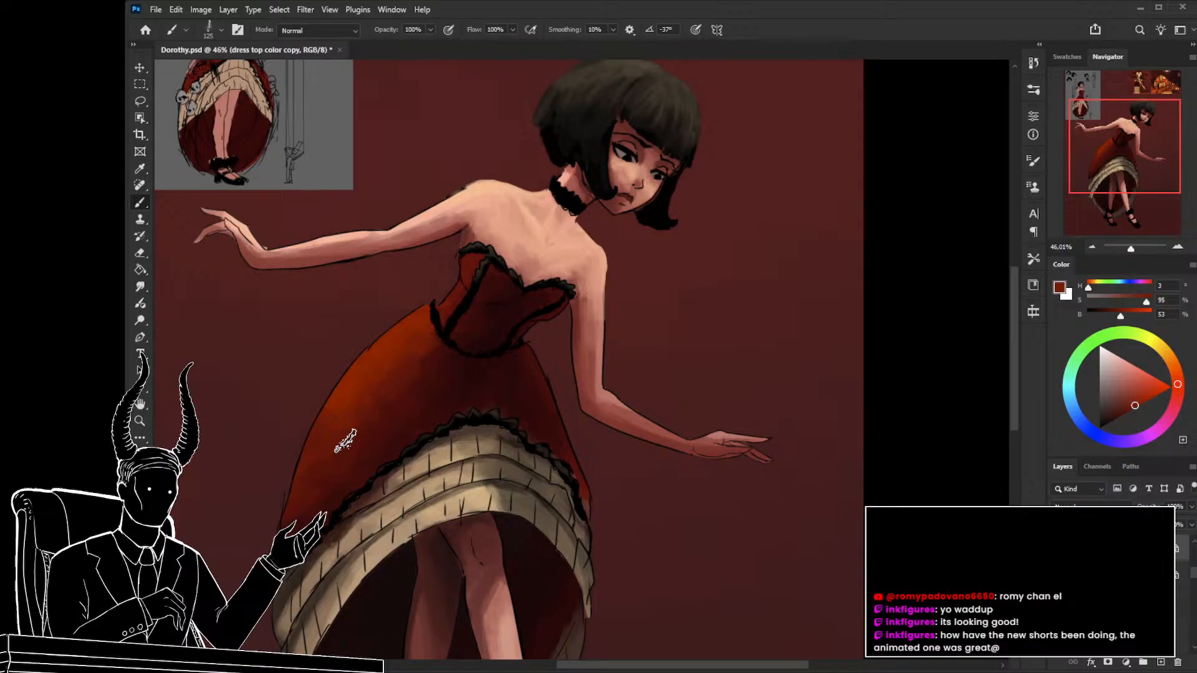
{"action": "left_click", "coordinate": [320, 450], "text": "alt"}
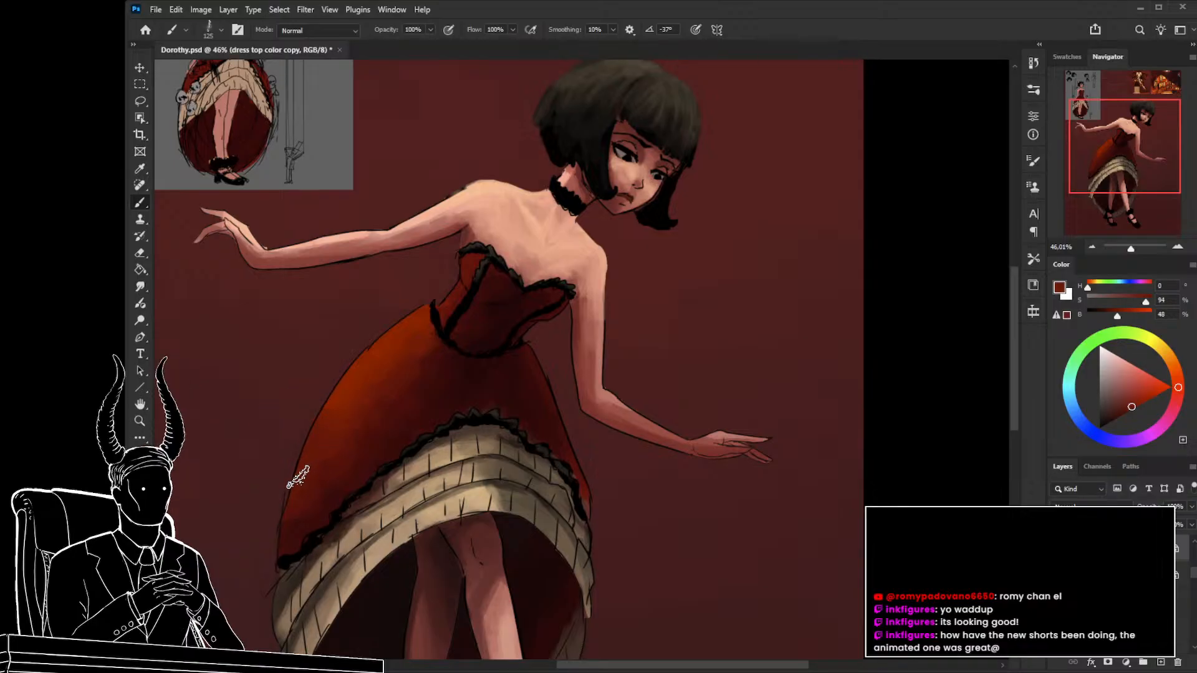
{"action": "left_click", "coordinate": [308, 518], "text": "alt"}
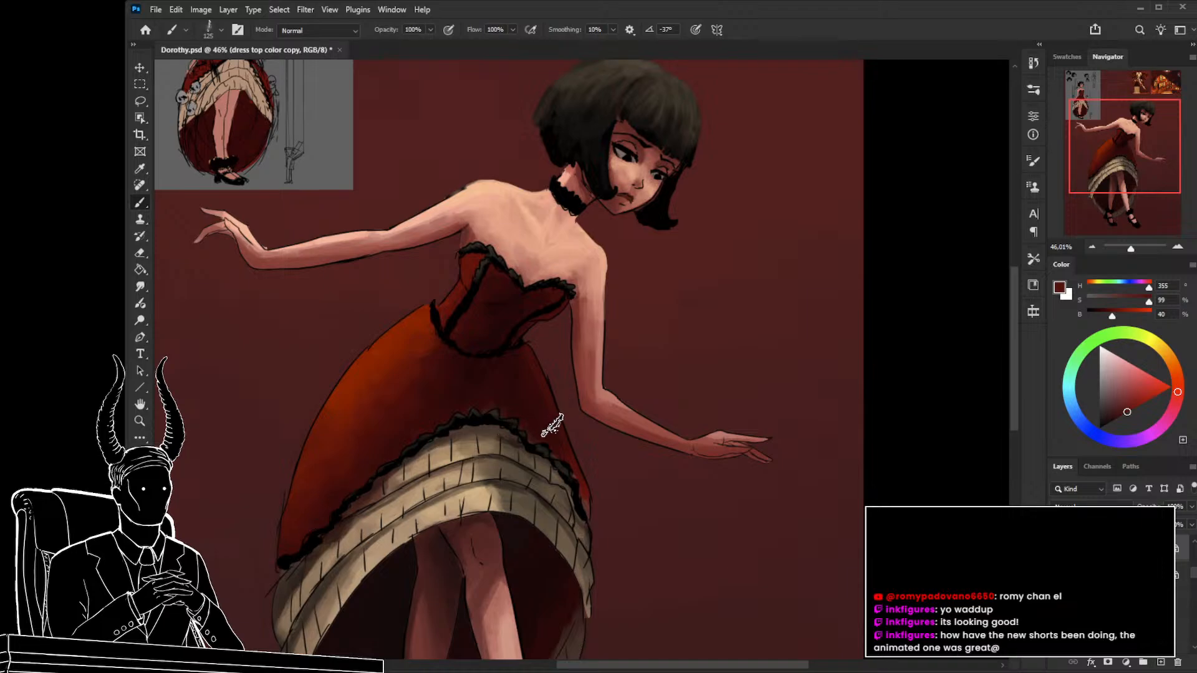
{"action": "left_click", "coordinate": [574, 481], "text": "alt"}
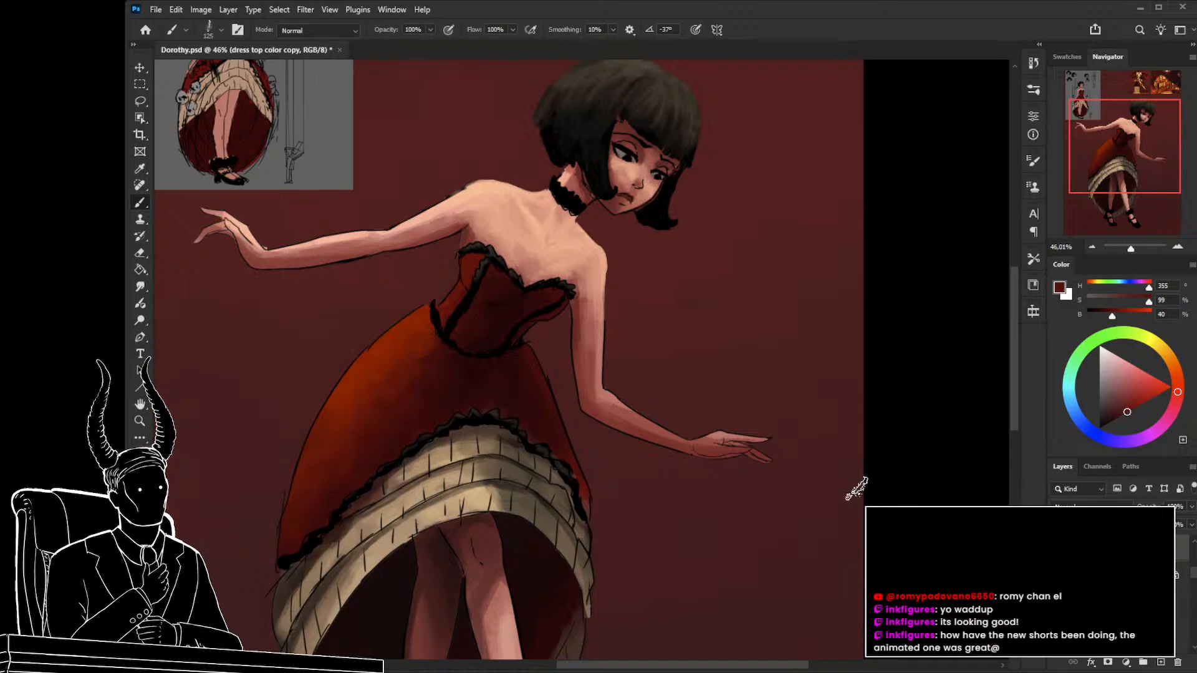
Reduce the brush size and darken the skirt's shadowed side near the black trim with sampled deep reds.
{"action": "left_click", "coordinate": [549, 423], "text": "alt"}
{"action": "left_click", "coordinate": [549, 425], "text": "alt"}
{"action": "key", "text": "bracketleft"}
{"action": "key", "text": "bracketleft"}
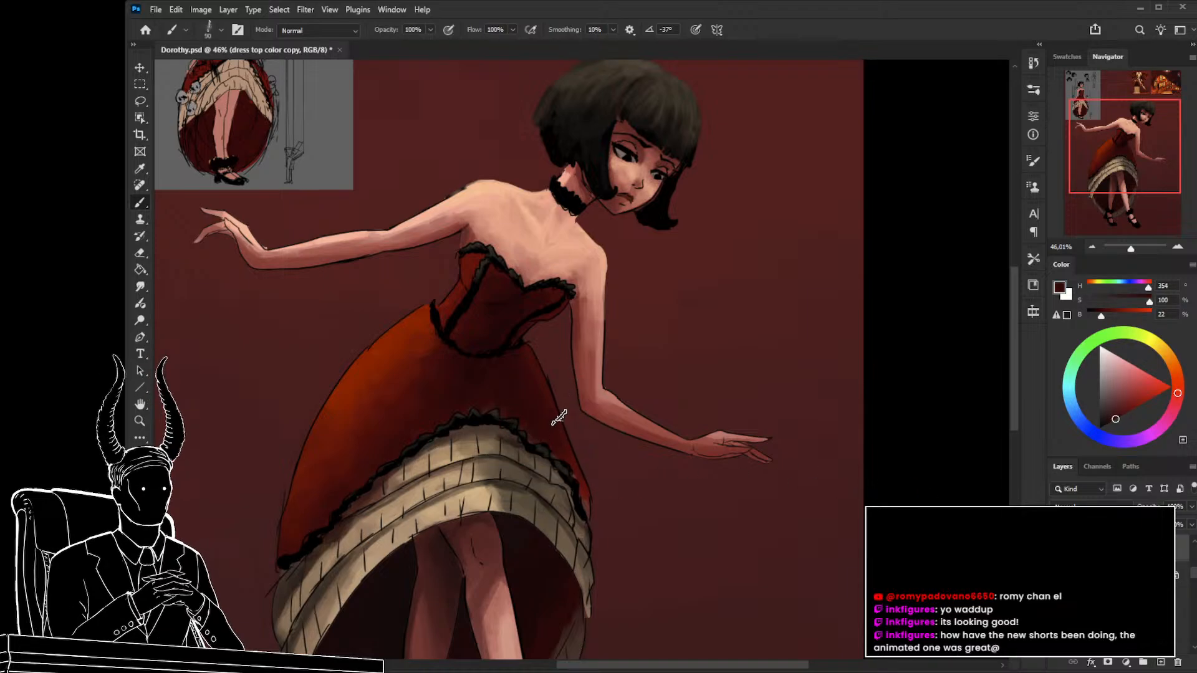
{"action": "key", "text": "bracketleft"}
{"action": "key", "text": "bracketleft"}
{"action": "key", "text": "bracketleft"}
{"action": "left_click", "coordinate": [586, 492], "text": "alt"}
{"action": "left_click", "coordinate": [553, 440], "text": "alt"}
Close Sister 2 PNG.png, reveal the earlier painting stage in evil sisters.psd by toggling layer visibility, and return to Dorothy.psd.
{"action": "key", "text": "z"}
{"action": "mouse_move", "coordinate": [556, 423]}
{"action": "left_mouse_down"}
{"action": "mouse_move", "coordinate": [522, 430]}
{"action": "mouse_move", "coordinate": [532, 435]}
{"action": "left_mouse_up"}
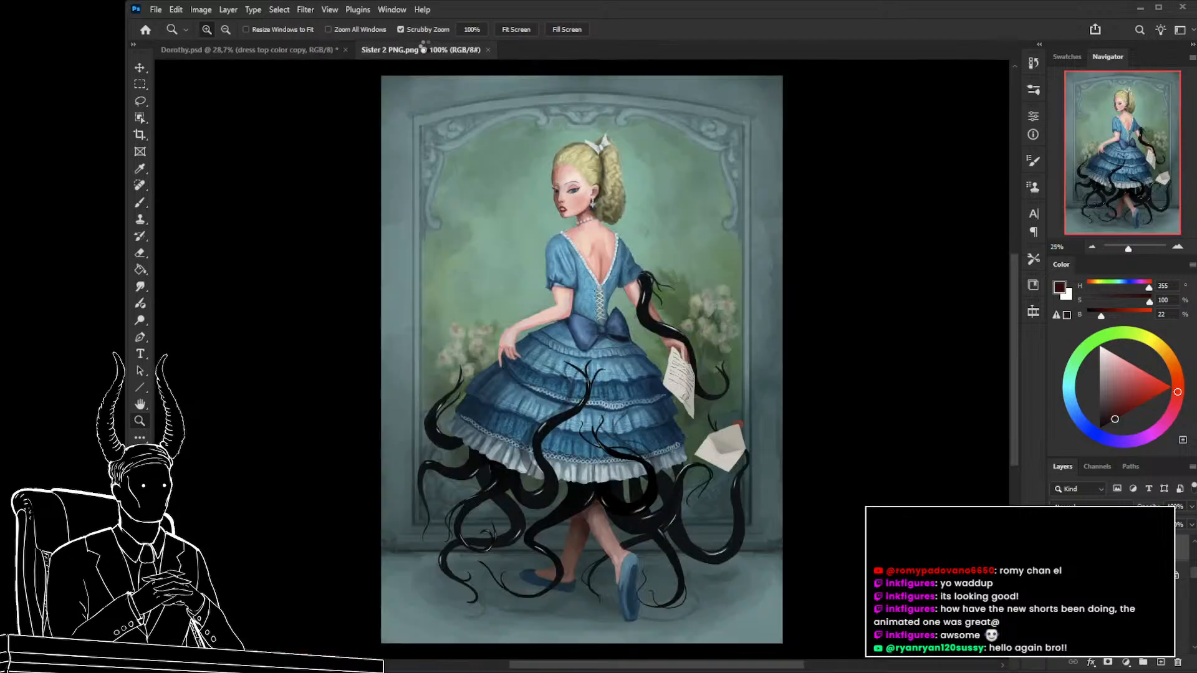
{"action": "left_click", "coordinate": [484, 48]}
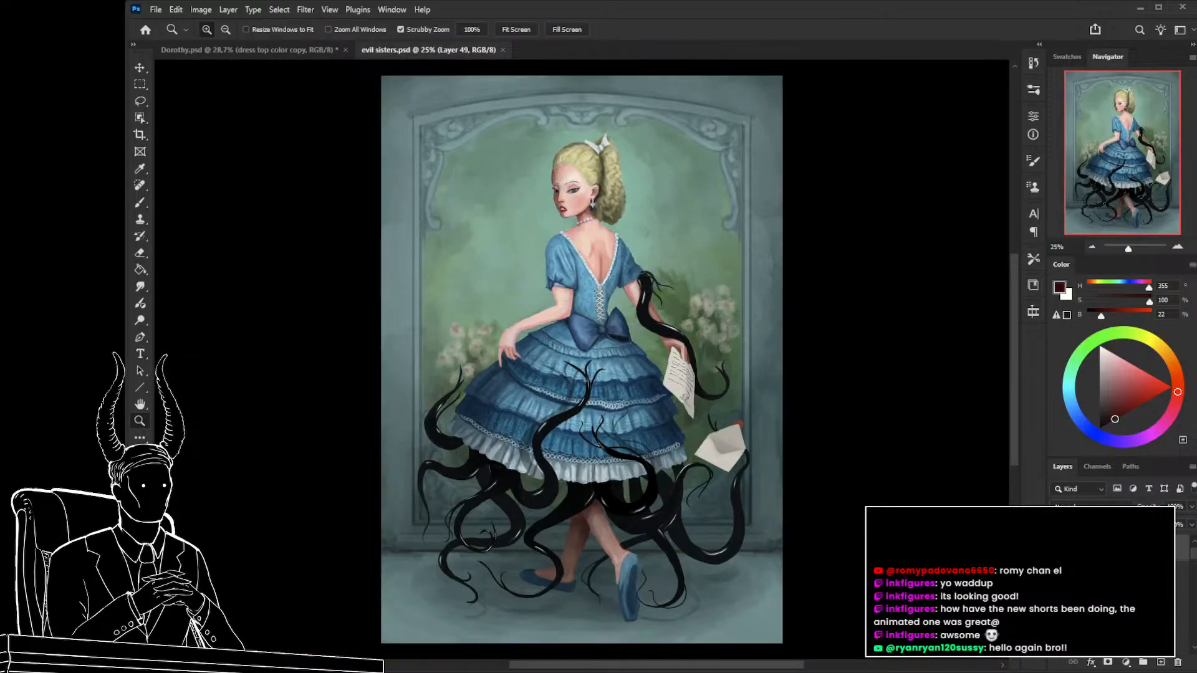
{"action": "left_click", "coordinate": [1057, 548]}
{"action": "scroll", "coordinate": [1058, 548], "scroll_direction": "down", "scroll_amount": 2}
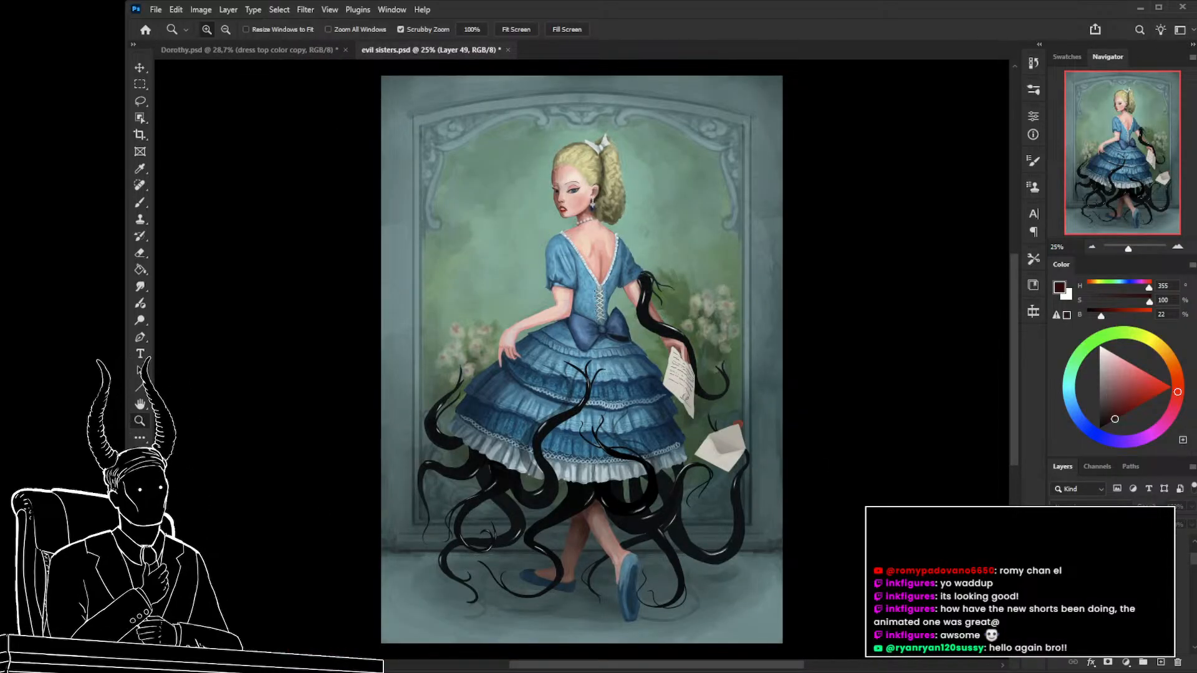
{"action": "left_click", "coordinate": [1058, 548]}
{"action": "left_click", "coordinate": [1058, 548]}
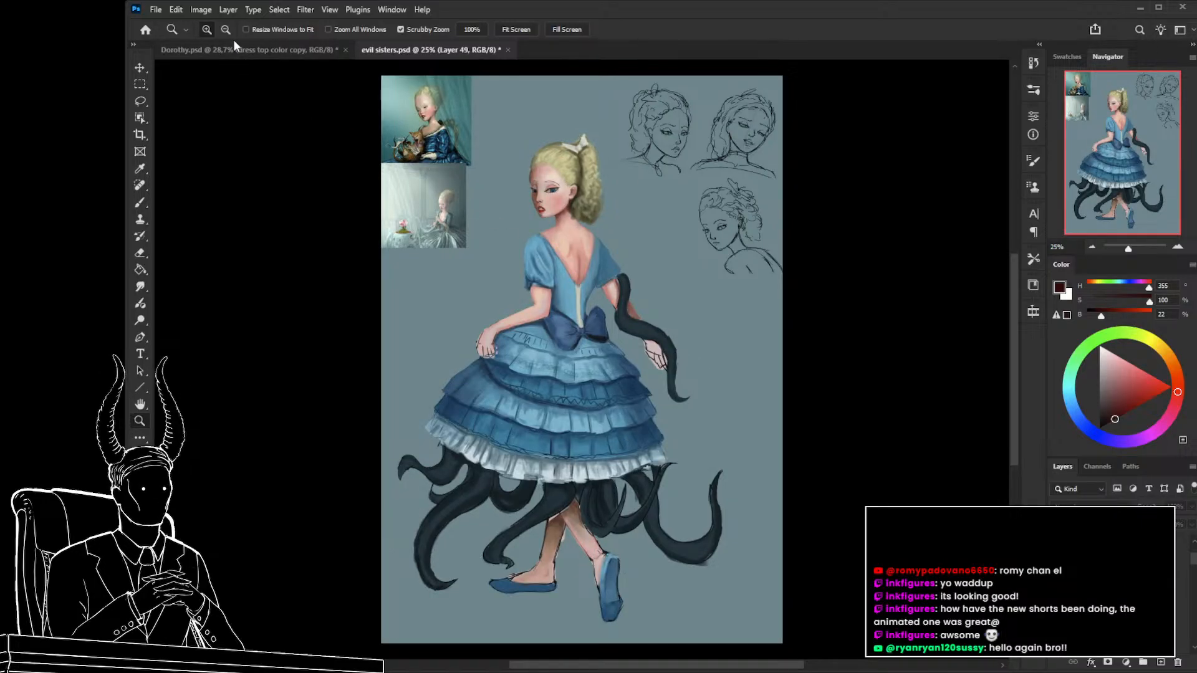
{"action": "left_click", "coordinate": [268, 50]}
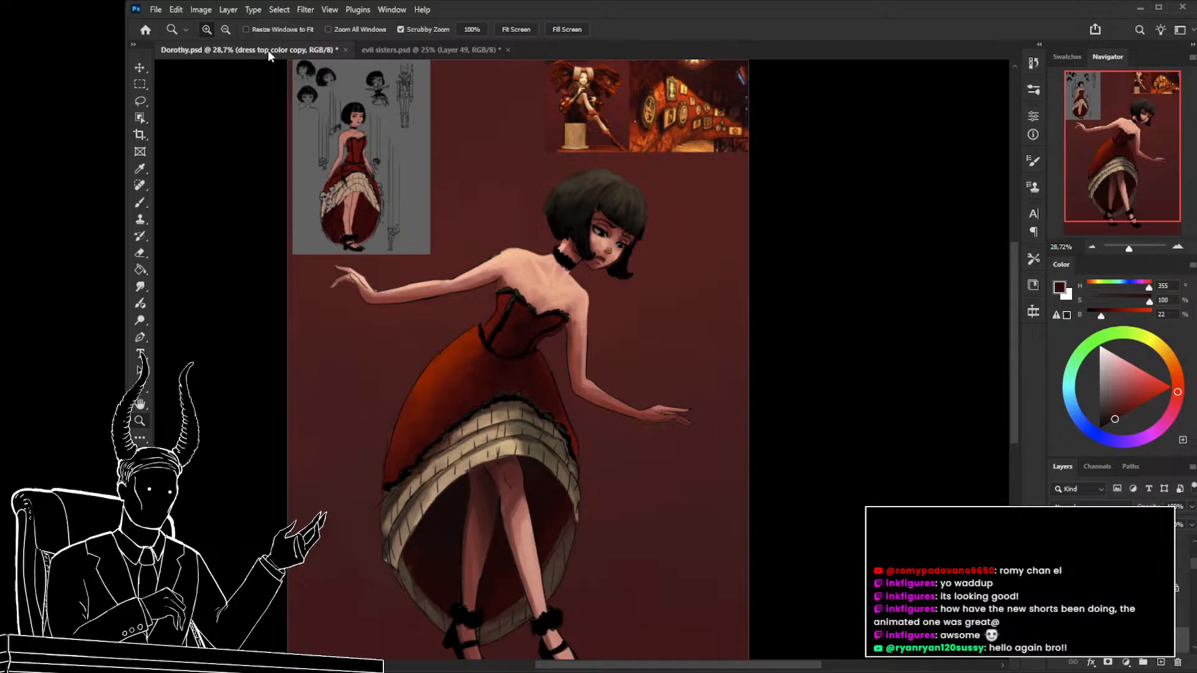
Paint the top edge of the cream ruffles along the black trim with dark and mid browns sampled from the ruffles.
{"action": "left_click_drag", "start_coordinate": [464, 430], "coordinate": [488, 450]}
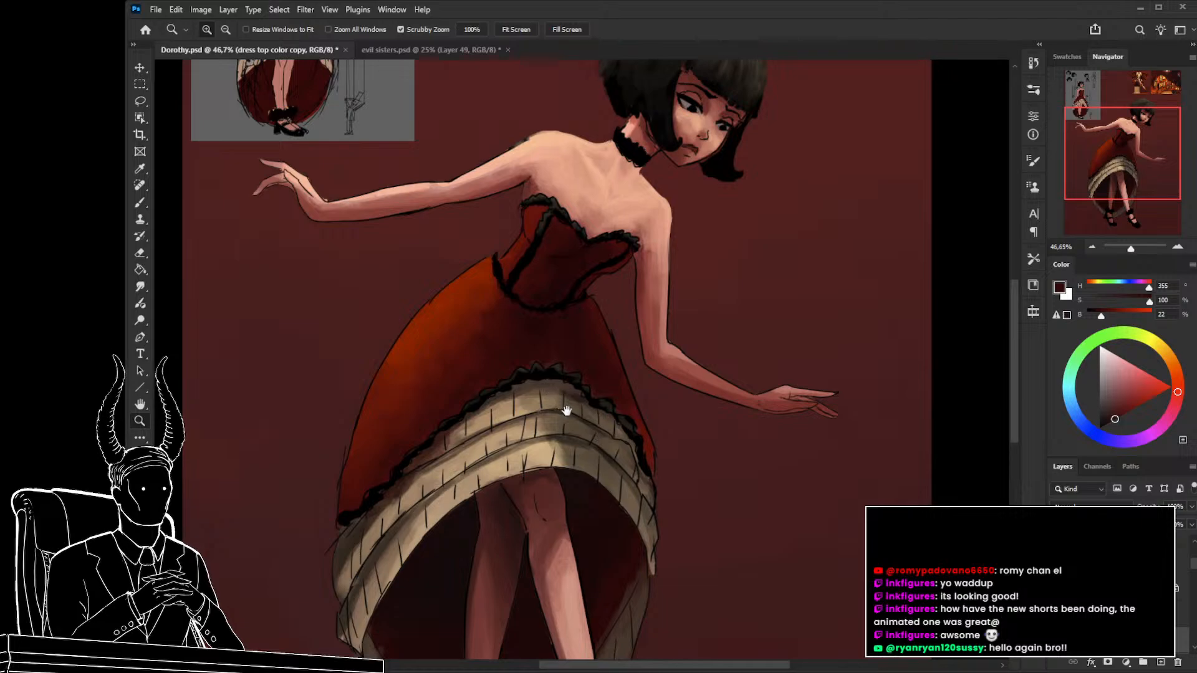
{"action": "left_click_drag", "start_coordinate": [567, 409], "coordinate": [608, 397]}
{"action": "key", "text": "b"}
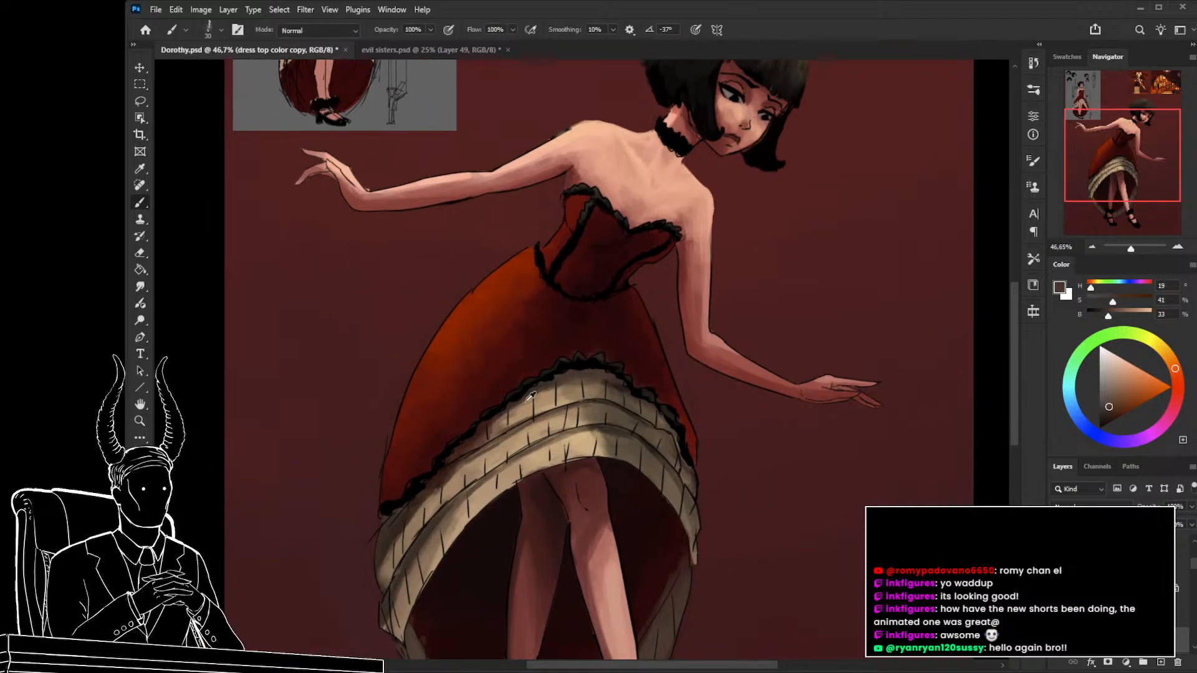
{"action": "left_click", "coordinate": [499, 415], "text": "alt"}
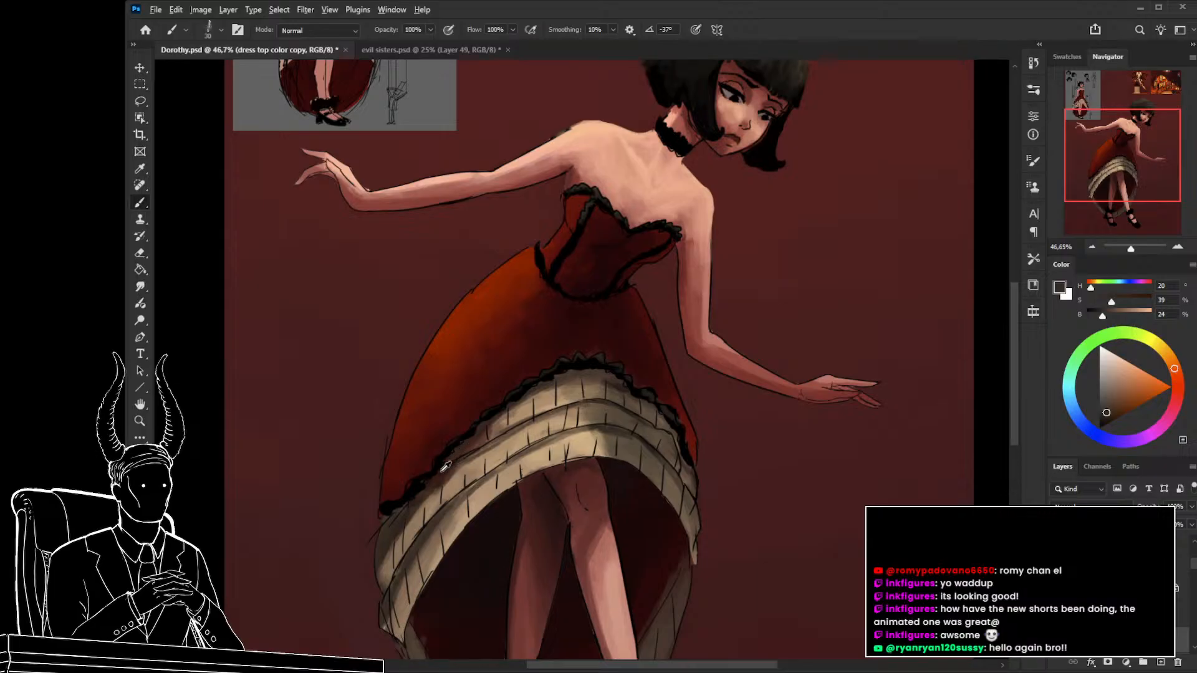
{"action": "left_click", "coordinate": [466, 460], "text": "alt"}
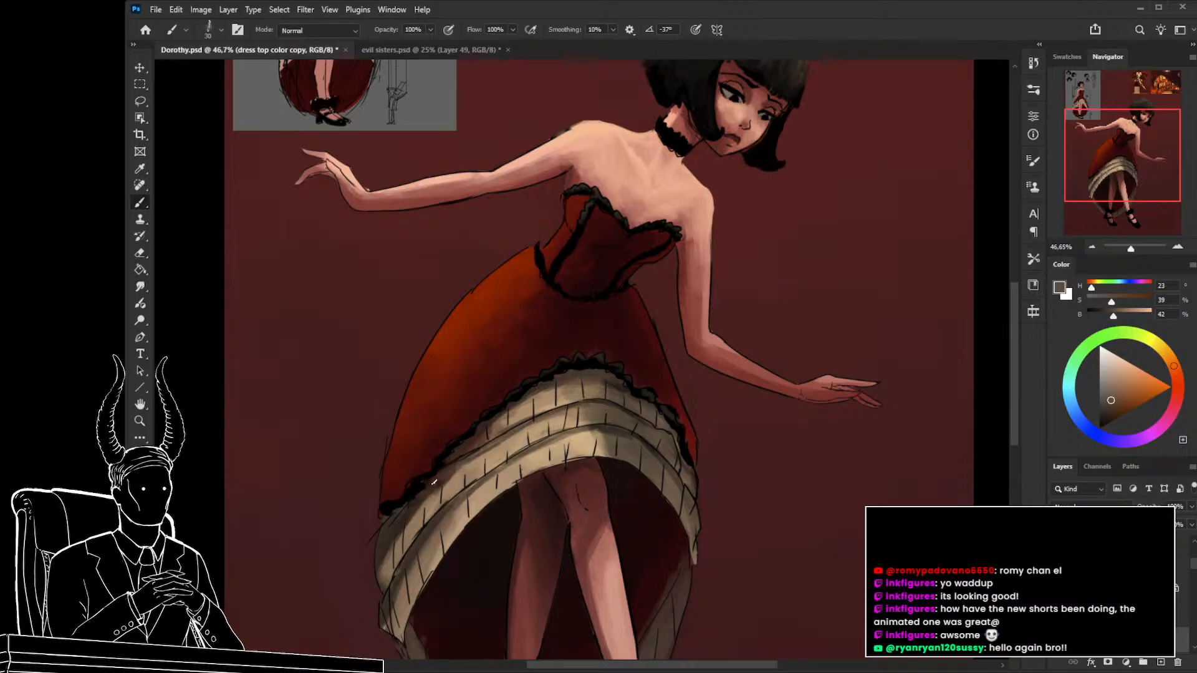
{"action": "left_click", "coordinate": [453, 480], "text": "alt"}
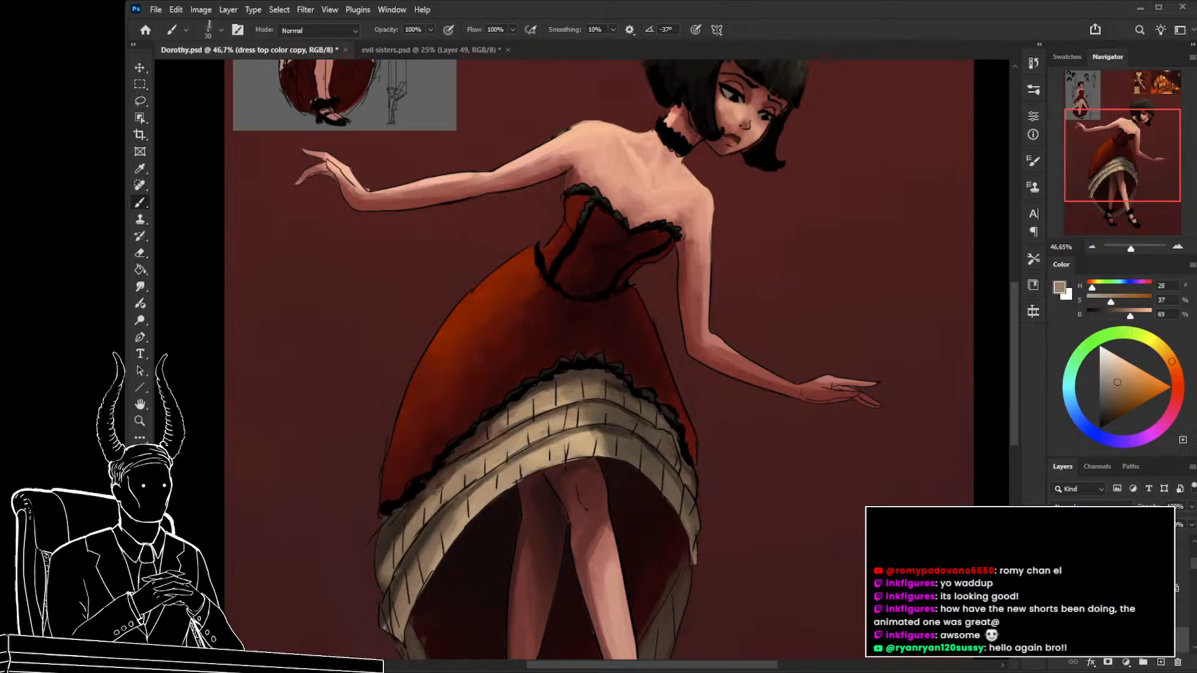
{"action": "left_click", "coordinate": [445, 479], "text": "alt"}
{"action": "left_click", "coordinate": [426, 498], "text": "alt"}
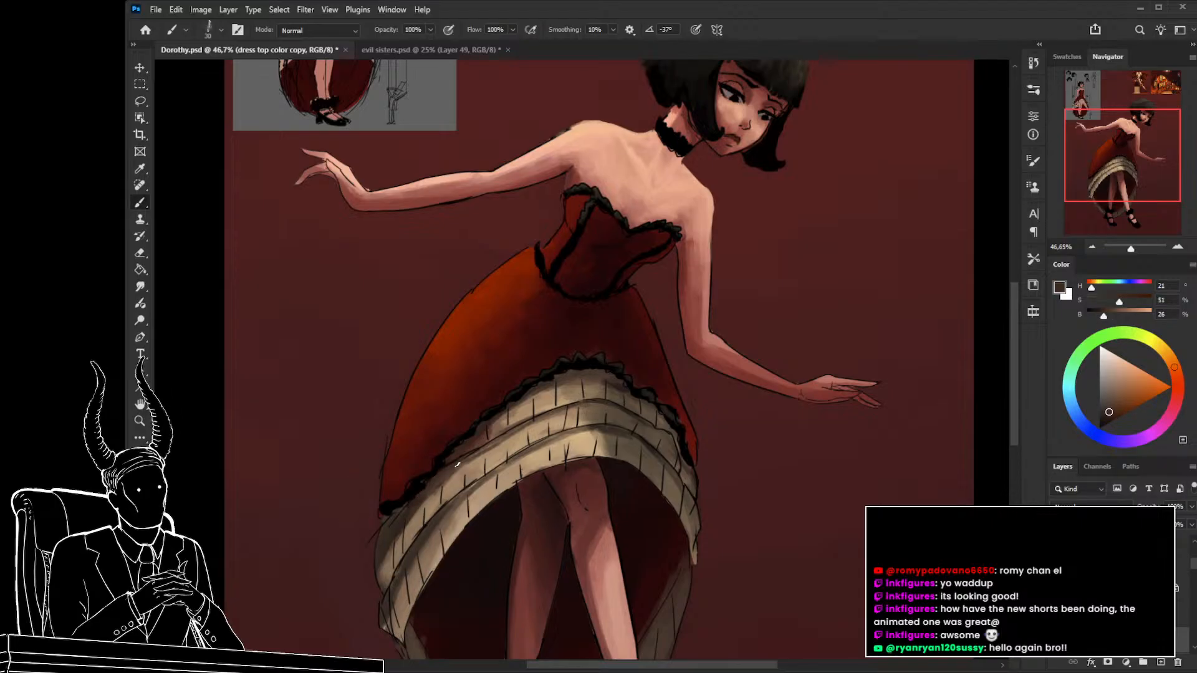
{"action": "left_click", "coordinate": [472, 440], "text": "alt"}
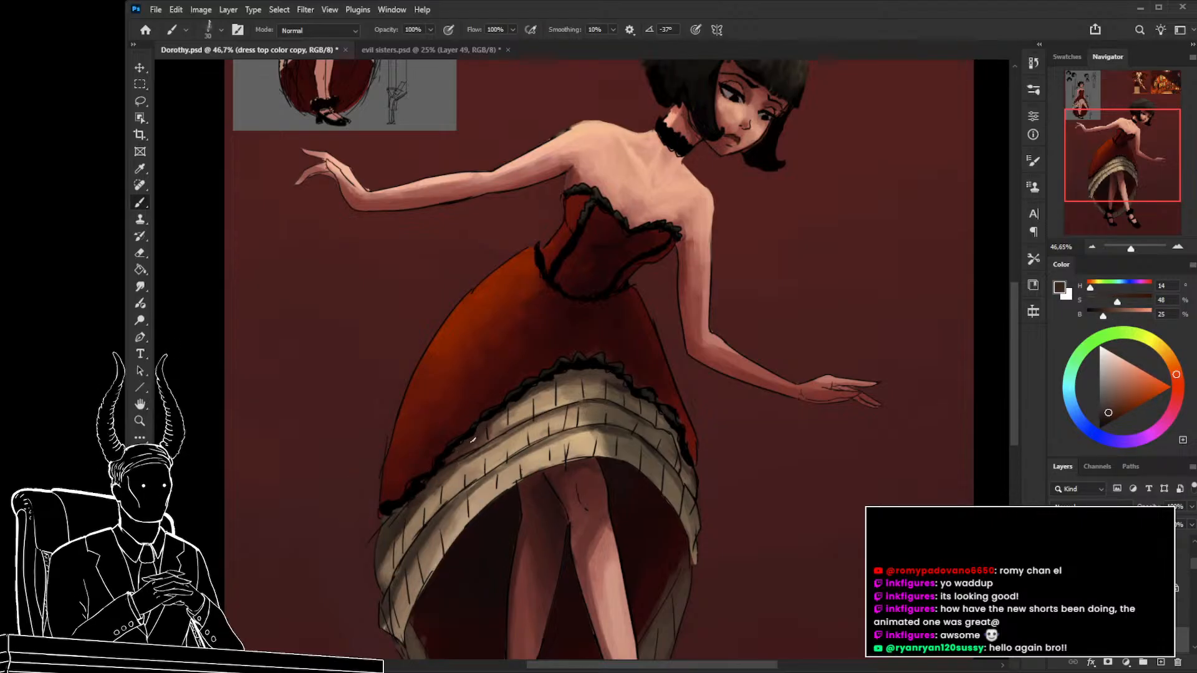
{"action": "left_click", "coordinate": [492, 426], "text": "alt"}
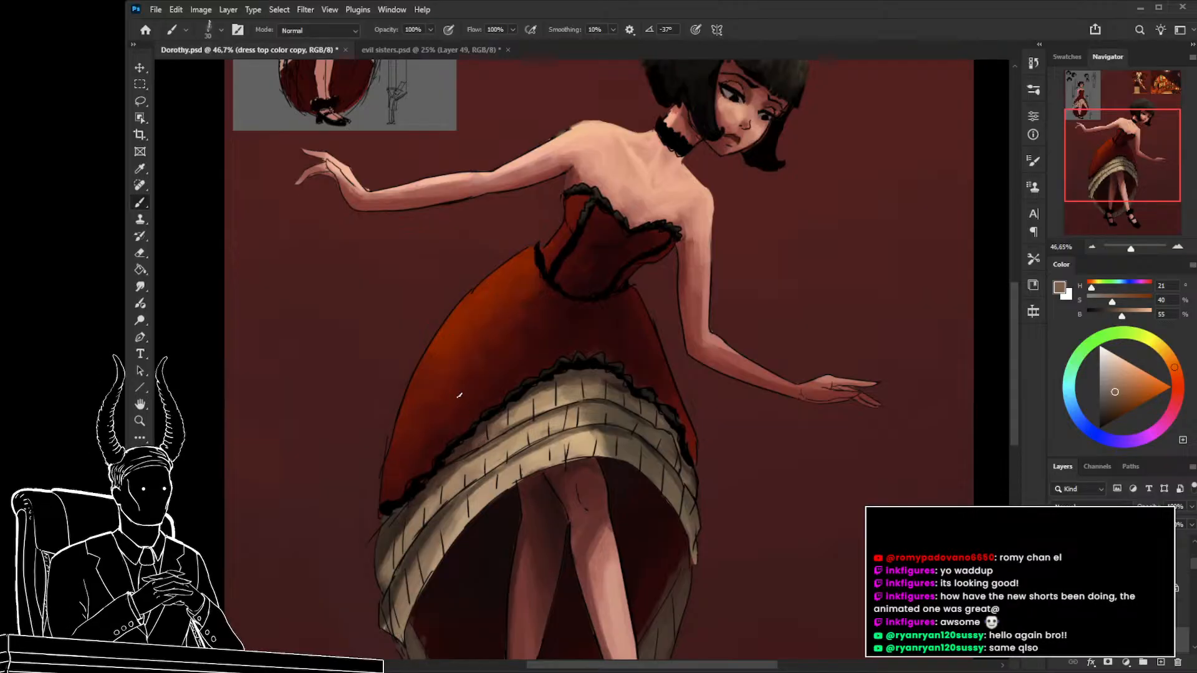
Compare the whole figure with the evil sisters.psd painting, toggling its layer visibility, and return to Dorothy.psd.
{"action": "key", "text": "z"}
{"action": "mouse_move", "coordinate": [537, 454]}
{"action": "left_mouse_down"}
{"action": "mouse_move", "coordinate": [492, 452]}
{"action": "mouse_move", "coordinate": [500, 466]}
{"action": "left_mouse_up"}
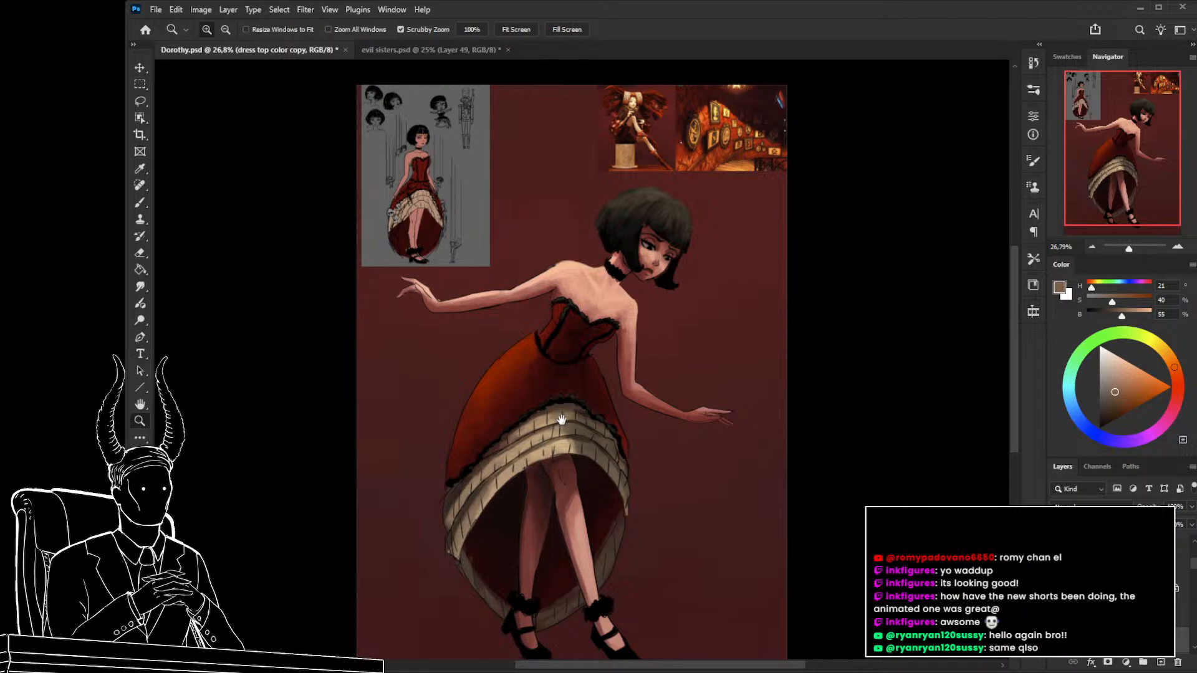
{"action": "left_click", "coordinate": [436, 50]}
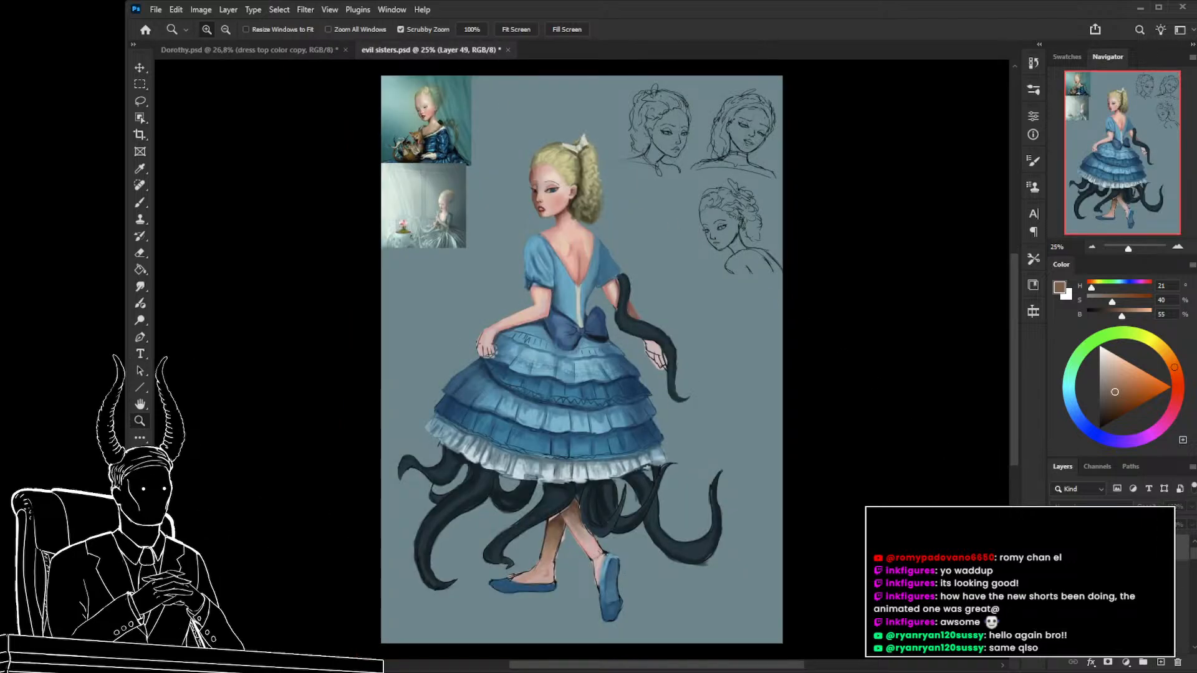
{"action": "key", "text": "ctrl+comma"}
{"action": "key", "text": "ctrl+comma"}
{"action": "key", "text": "ctrl+comma"}
{"action": "key", "text": "ctrl+comma"}
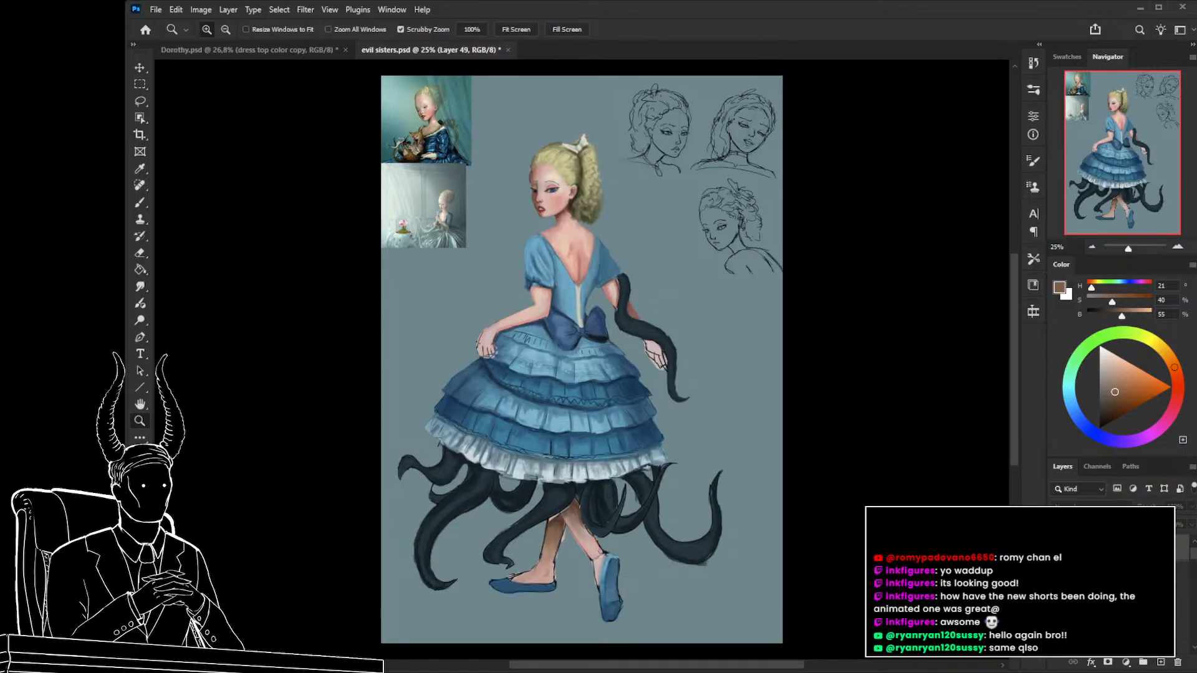
{"action": "left_click", "coordinate": [294, 53]}
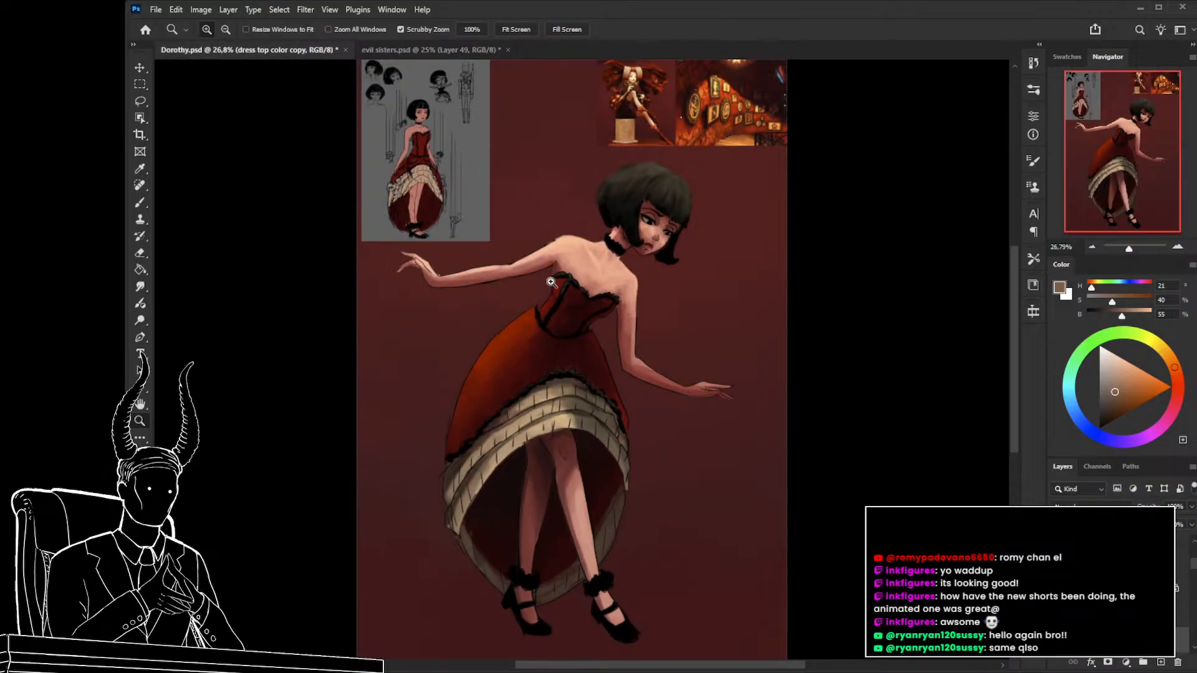
Test-move the body copy 2 and dress top color copy layers, undoing each move.
{"action": "left_click", "coordinate": [573, 295]}
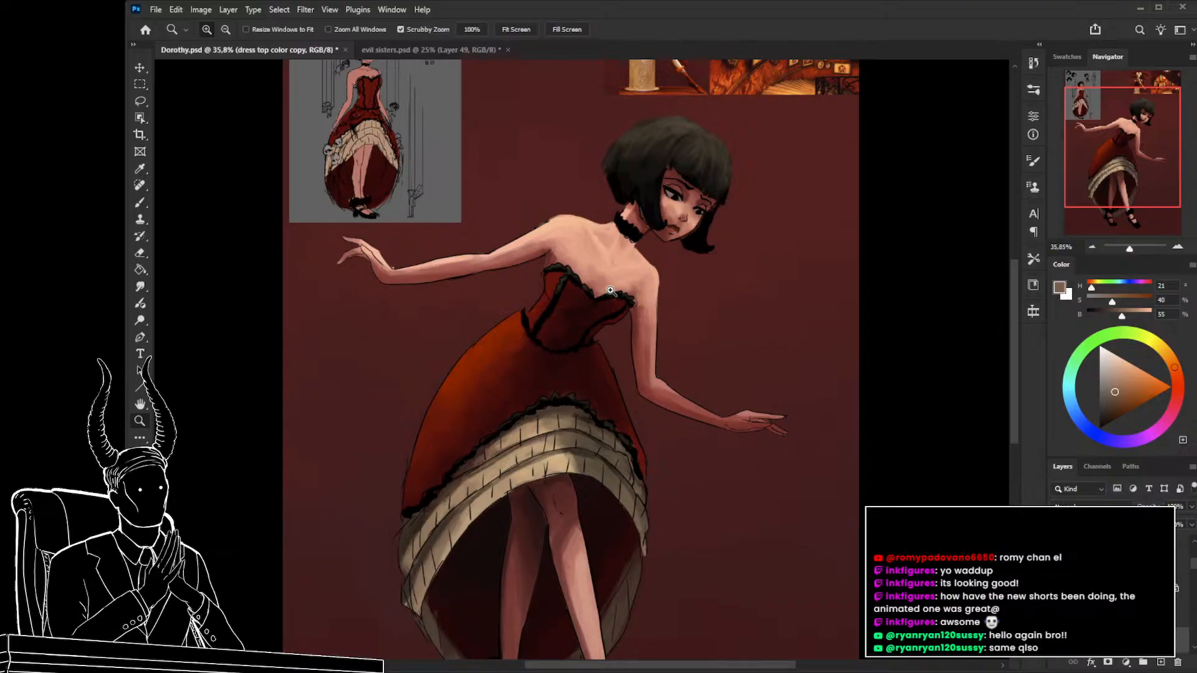
{"action": "key", "text": "v"}
{"action": "left_click_drag", "start_coordinate": [610, 286], "coordinate": [618, 290]}
{"action": "key", "text": "ctrl+z"}
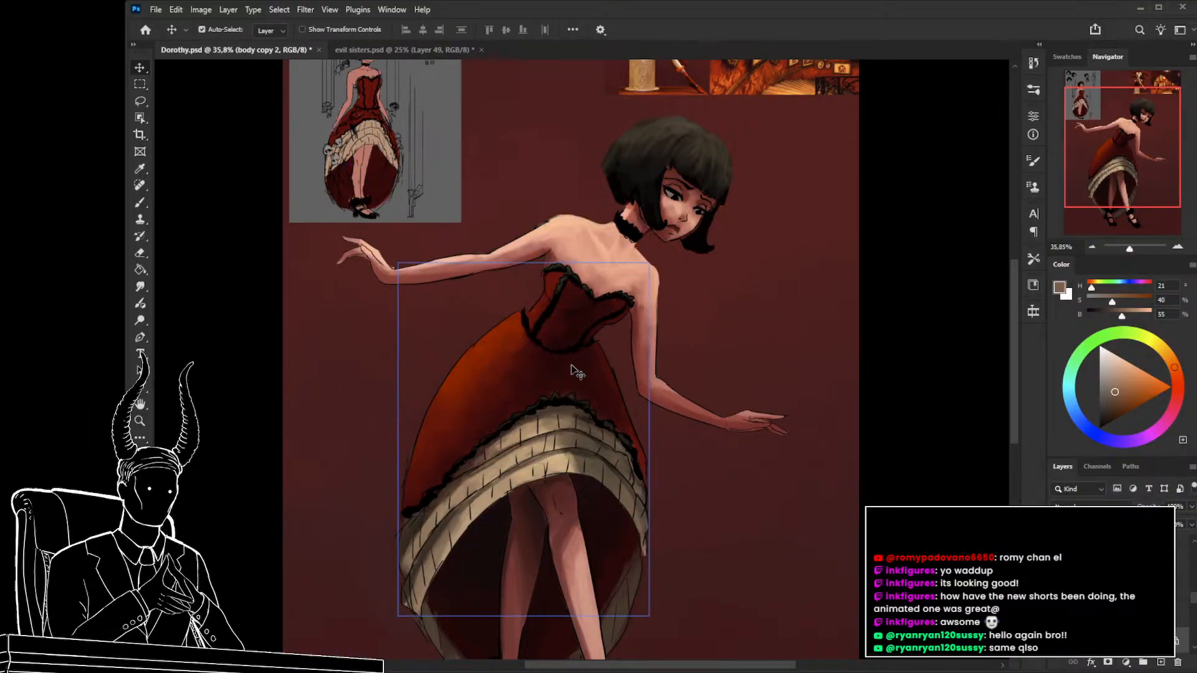
{"action": "mouse_move", "coordinate": [560, 377]}
{"action": "left_mouse_down"}
{"action": "mouse_move", "coordinate": [563, 394]}
{"action": "mouse_move", "coordinate": [575, 389]}
{"action": "left_mouse_up"}
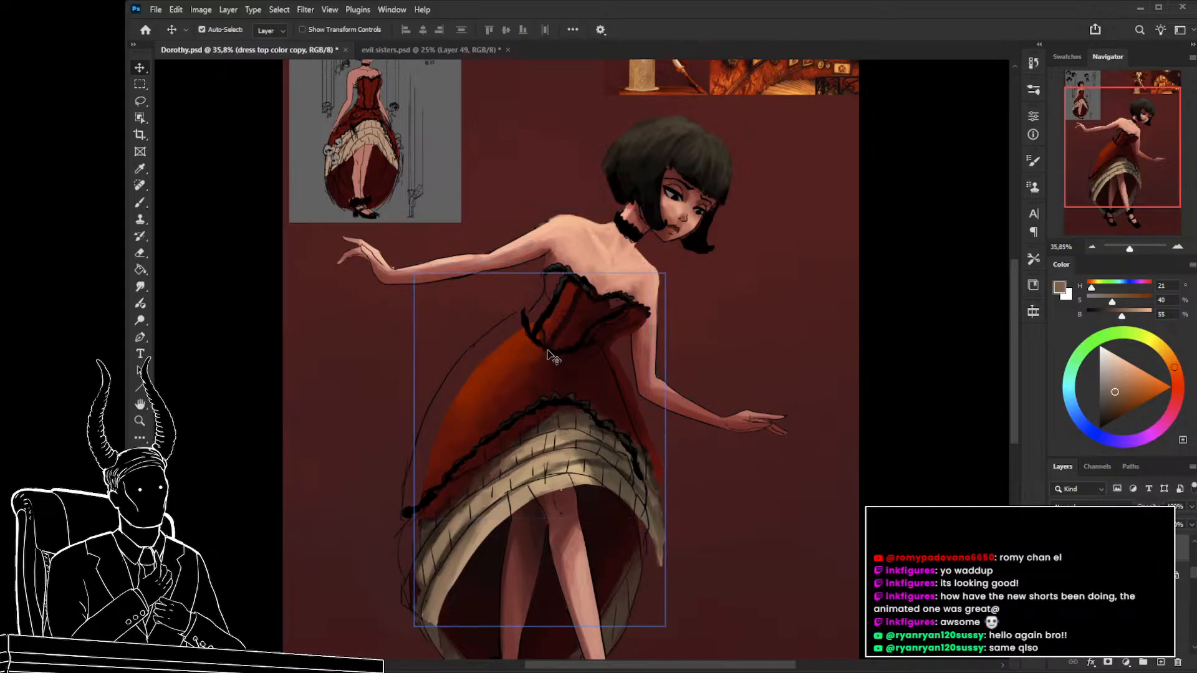
{"action": "key", "text": "ctrl+z"}
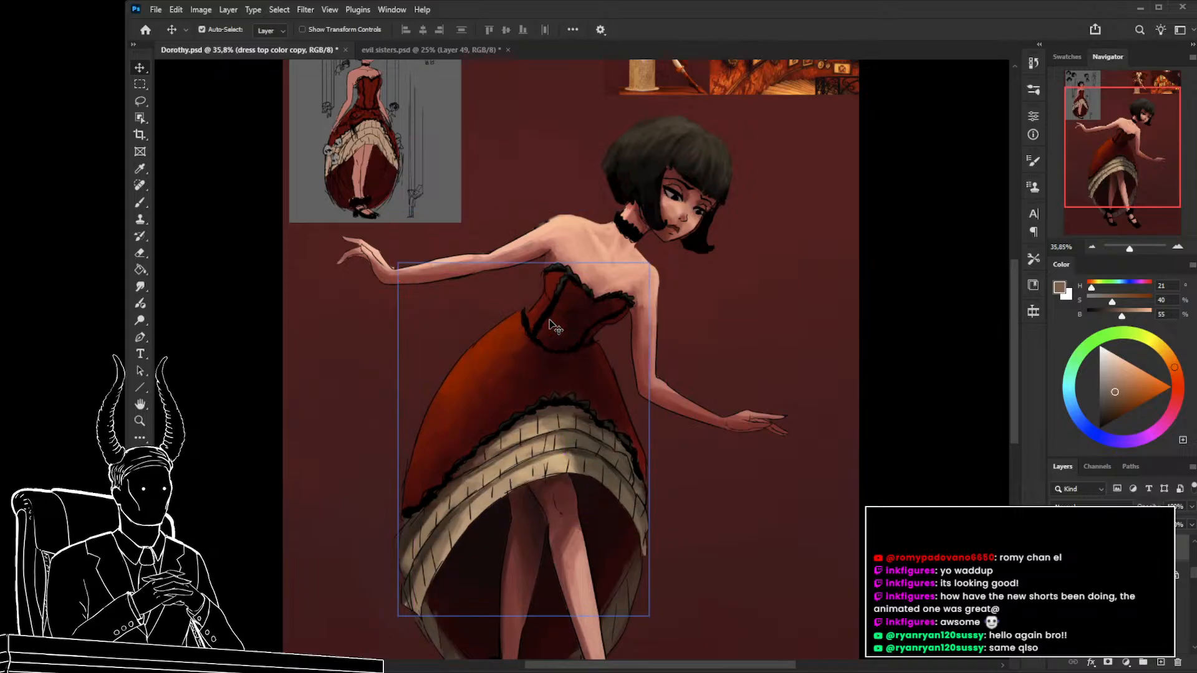
Check the blue dress in evil sisters.psd once more and return to the red dress in Dorothy.psd.
{"action": "left_click_drag", "start_coordinate": [572, 374], "coordinate": [567, 357]}
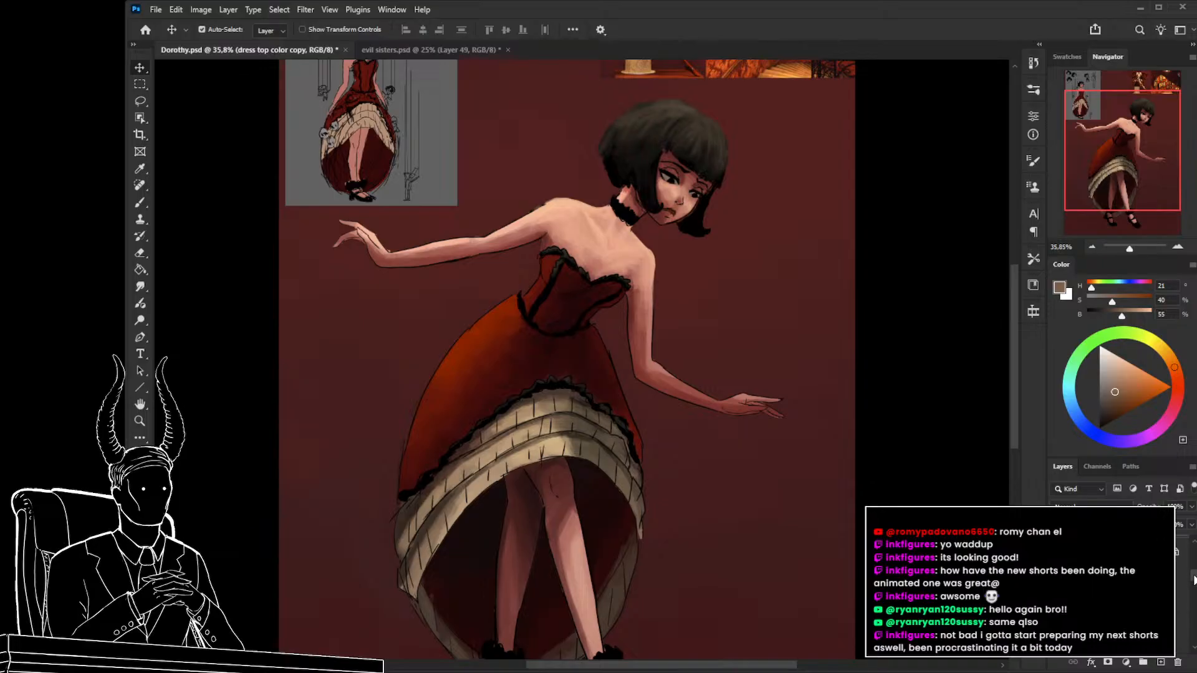
{"action": "left_click", "coordinate": [446, 51]}
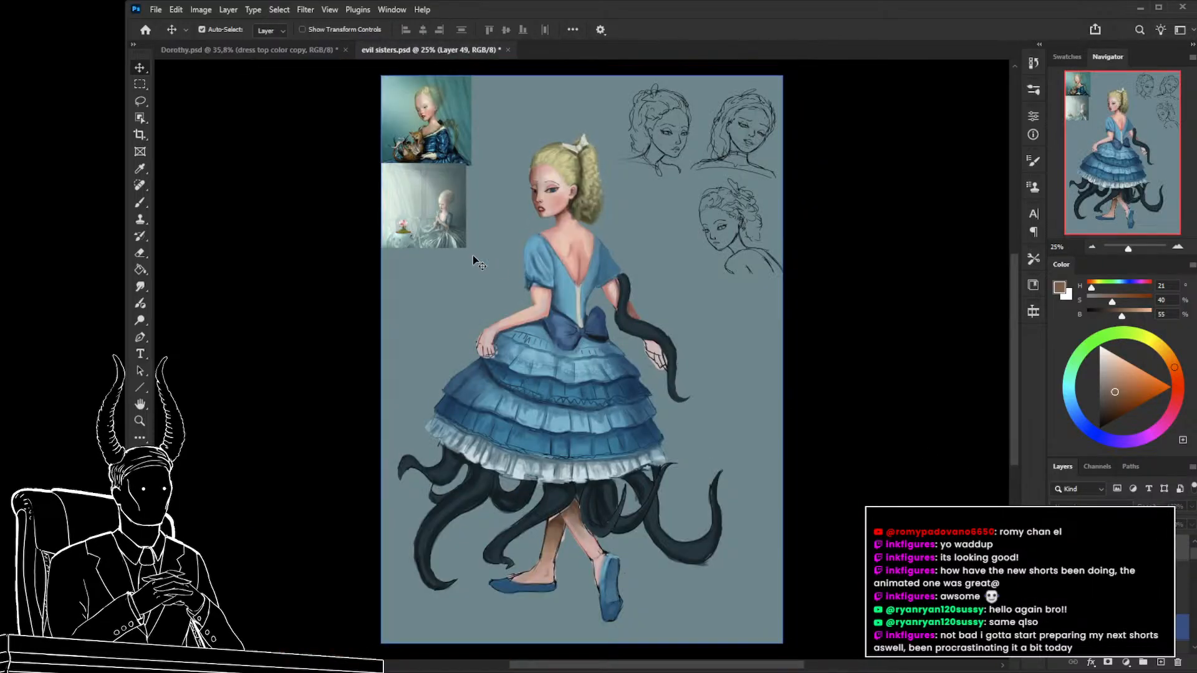
{"action": "left_click", "coordinate": [274, 50]}
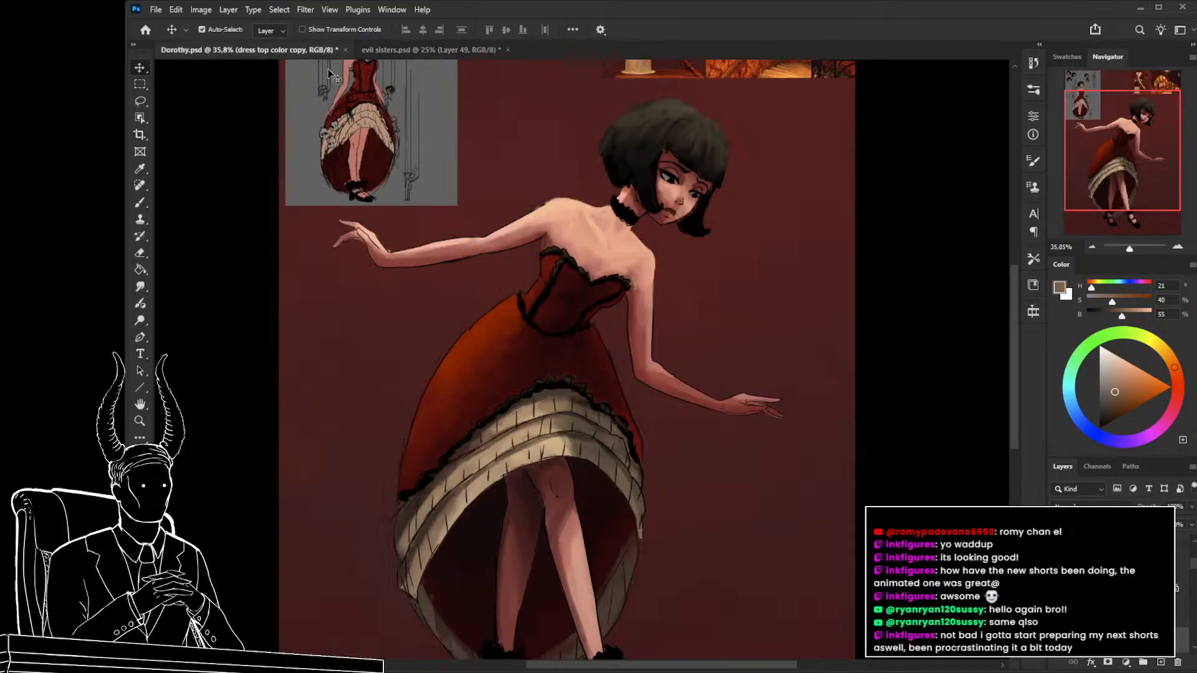
{"action": "left_click_drag", "start_coordinate": [654, 410], "coordinate": [647, 380]}
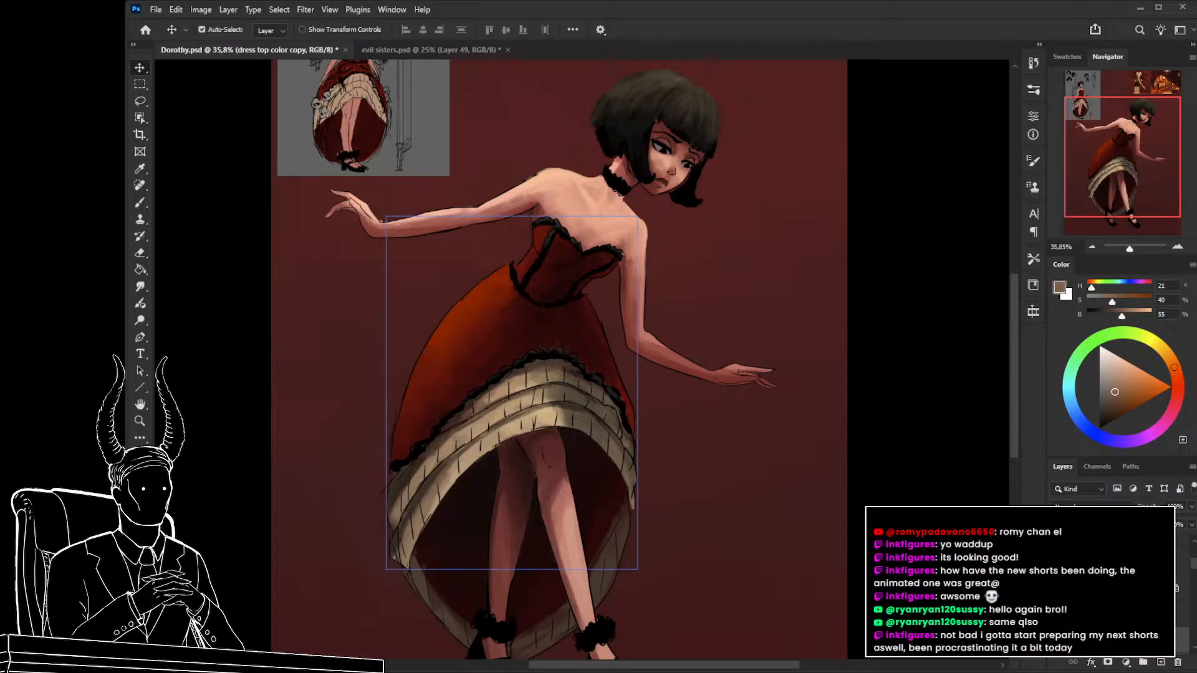
Select the layers that make up the woman's dress, hair, face details and line art, and combine them into a group.
{"action": "scroll", "coordinate": [1191, 567], "scroll_direction": "up", "scroll_amount": 5}
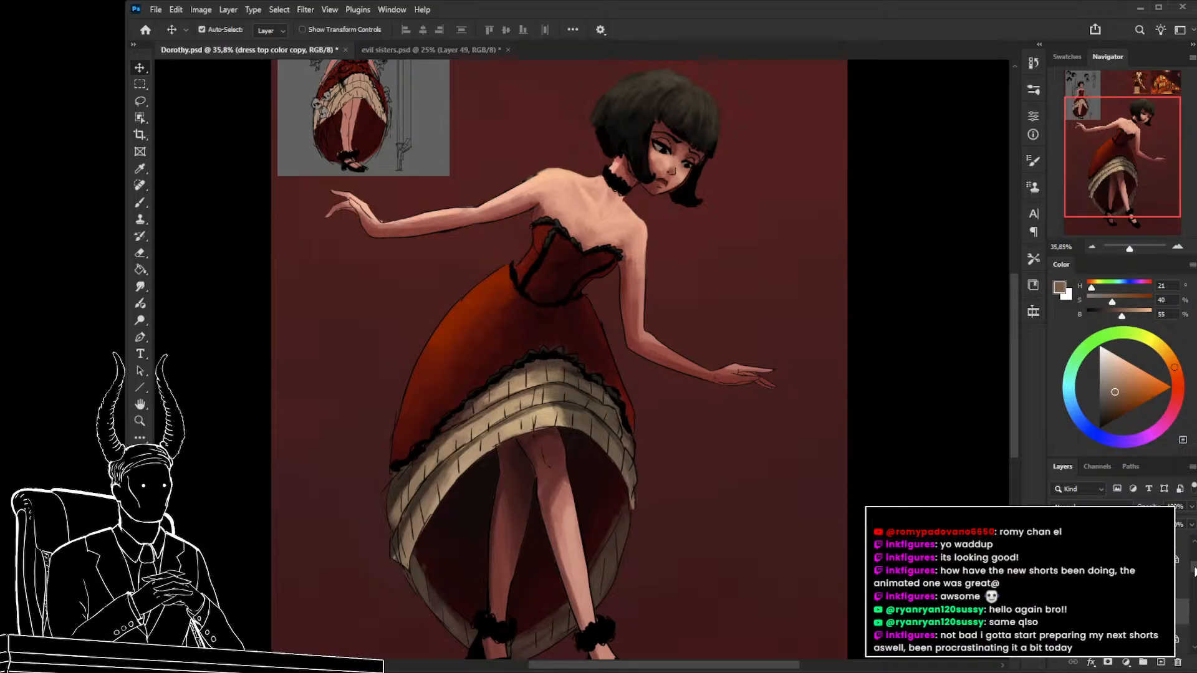
{"action": "scroll", "coordinate": [1192, 570], "scroll_direction": "up", "scroll_amount": 5}
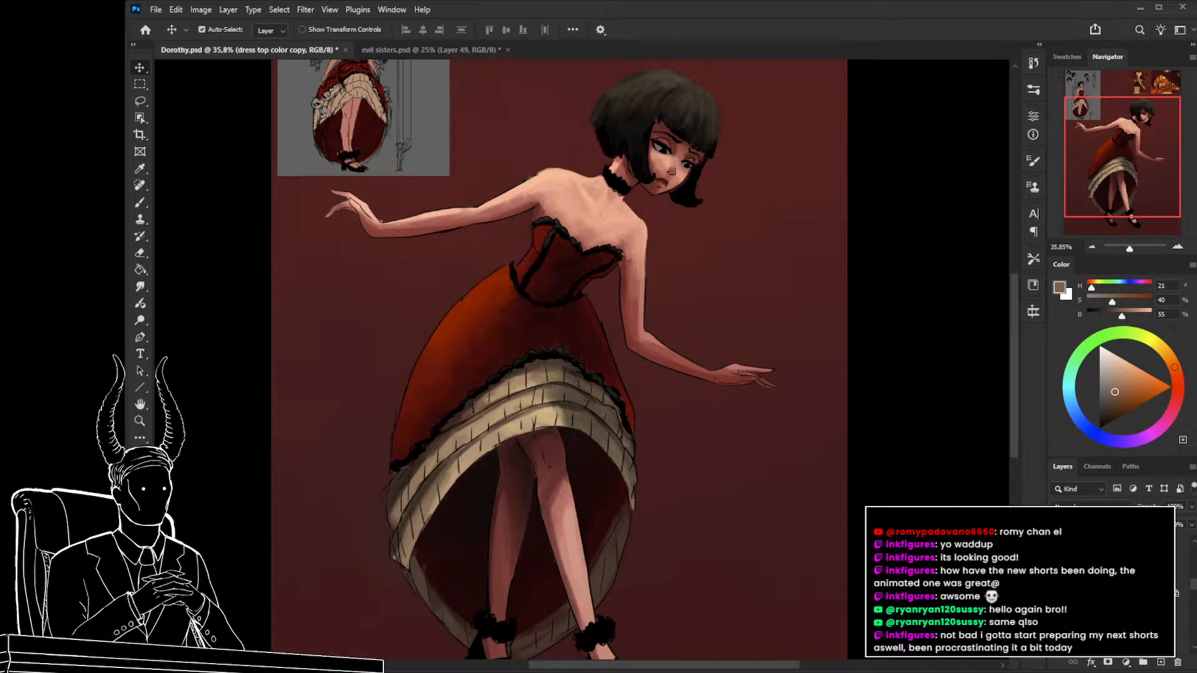
{"action": "key", "text": "z"}
{"action": "left_click_drag", "start_coordinate": [775, 534], "coordinate": [558, 382]}
{"action": "key", "text": "v"}
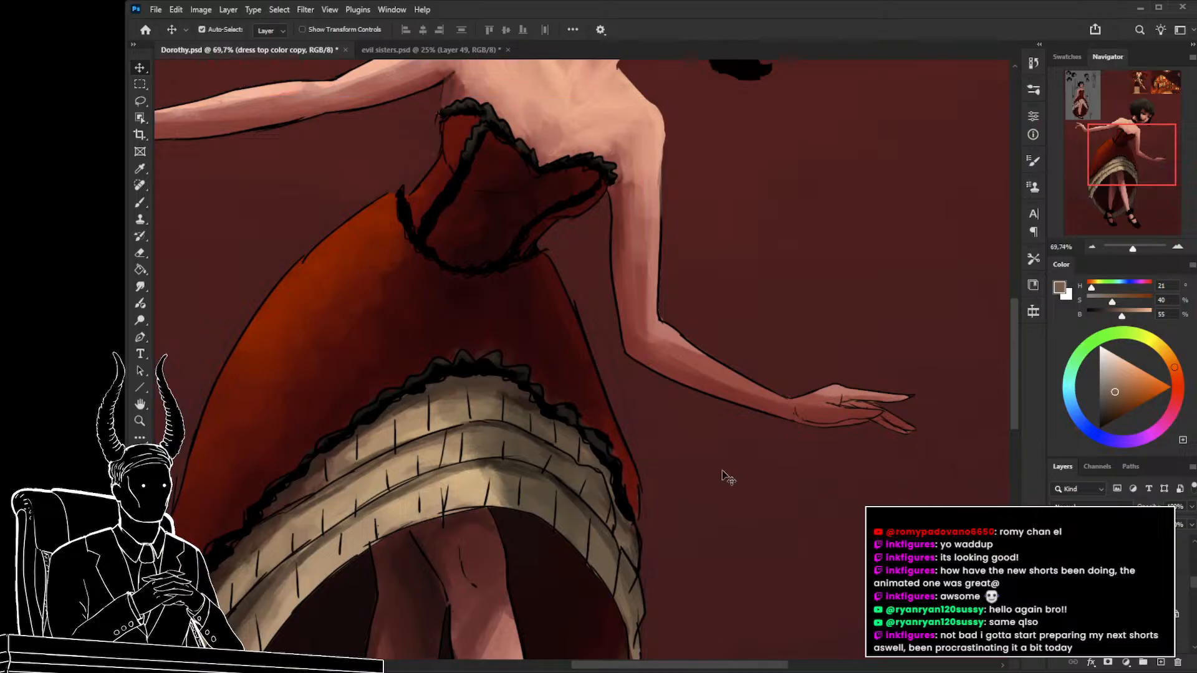
{"action": "left_click", "coordinate": [574, 417]}
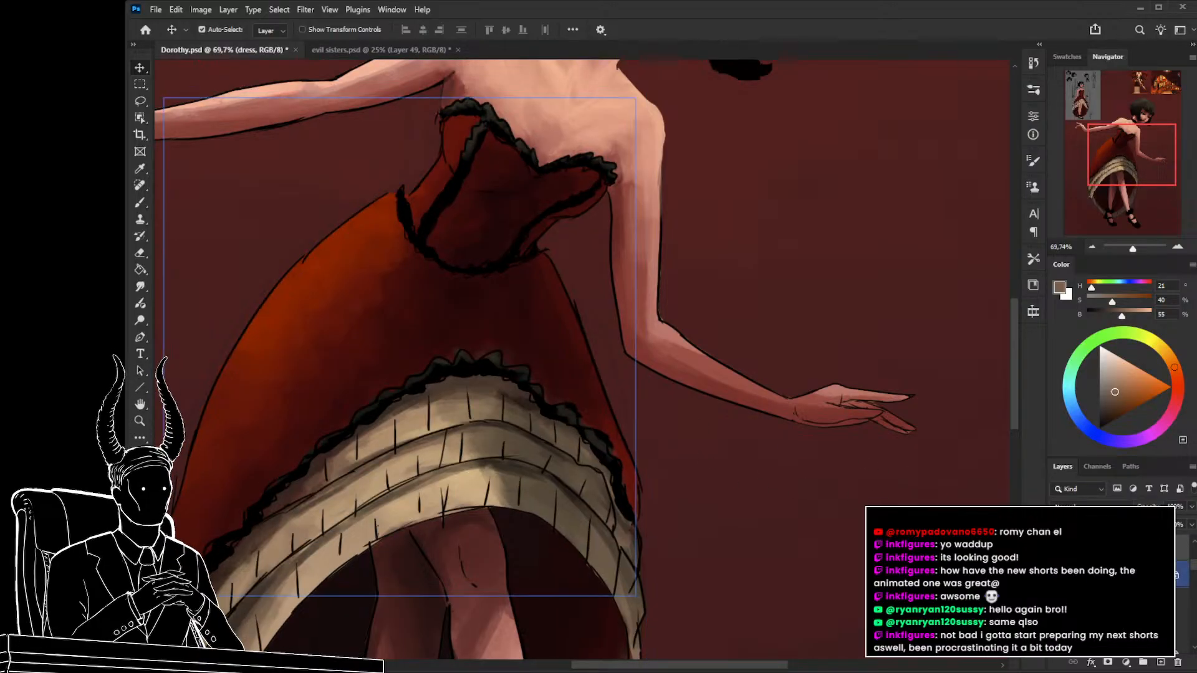
{"action": "left_click", "coordinate": [1121, 549], "text": "ctrl"}
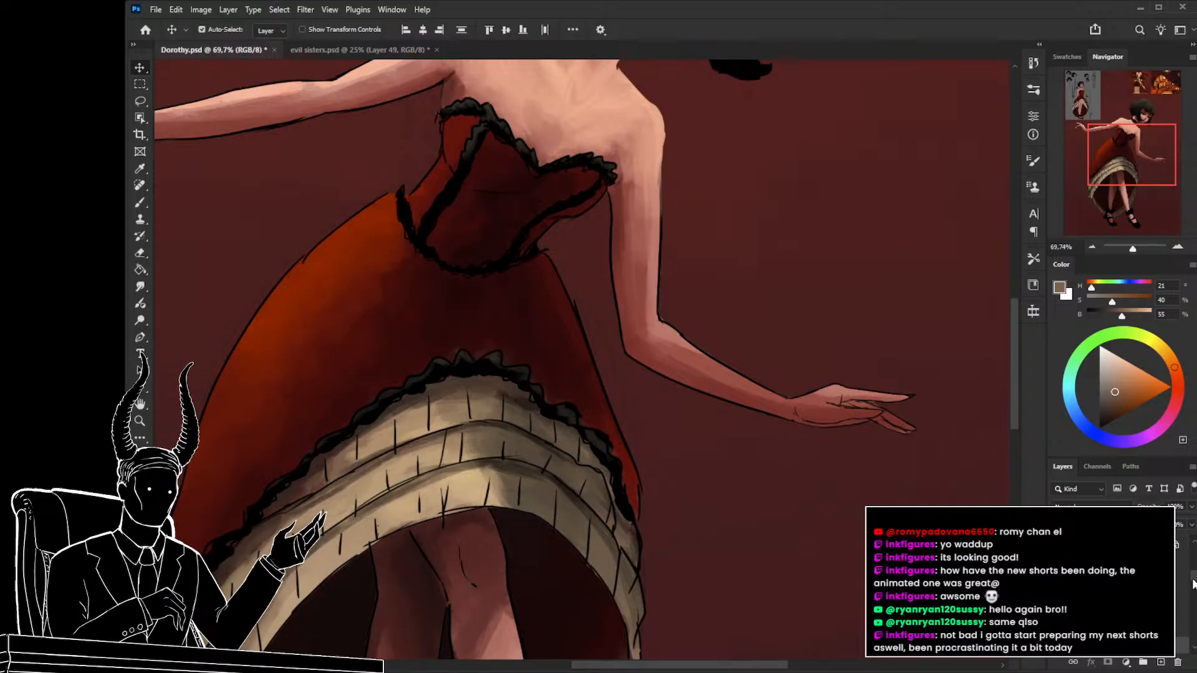
{"action": "left_click_drag", "start_coordinate": [803, 314], "coordinate": [765, 539]}
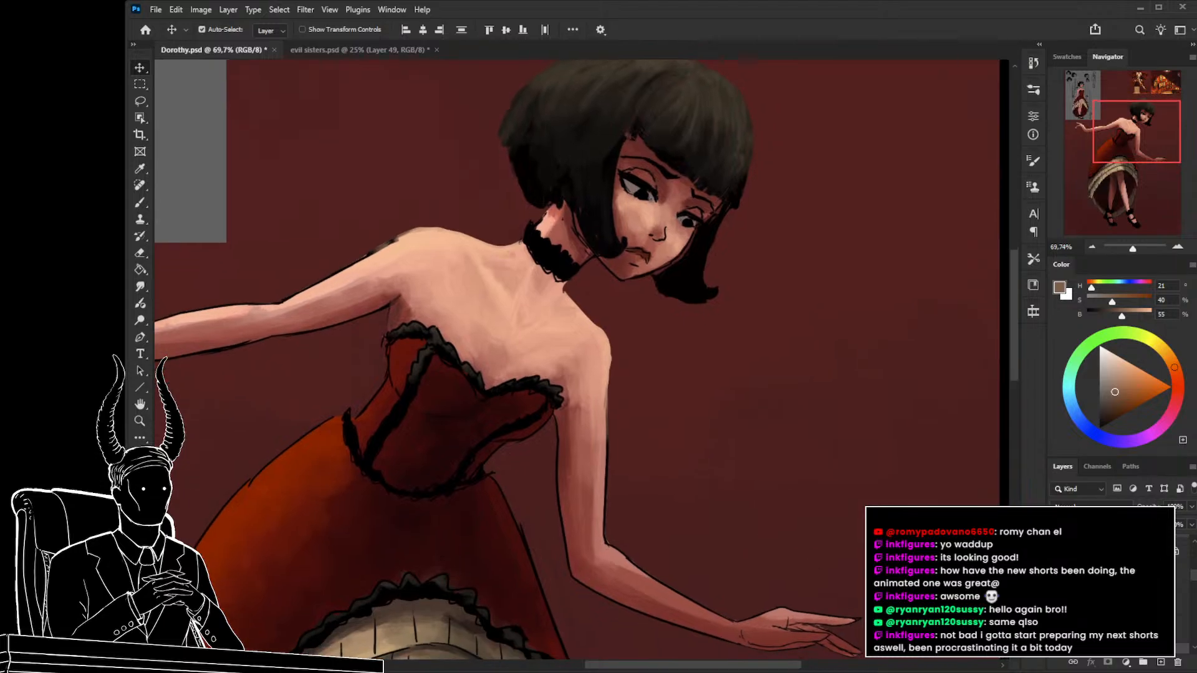
{"action": "left_click_drag", "start_coordinate": [1195, 580], "coordinate": [1194, 566]}
{"action": "left_click", "coordinate": [1122, 574], "text": "ctrl"}
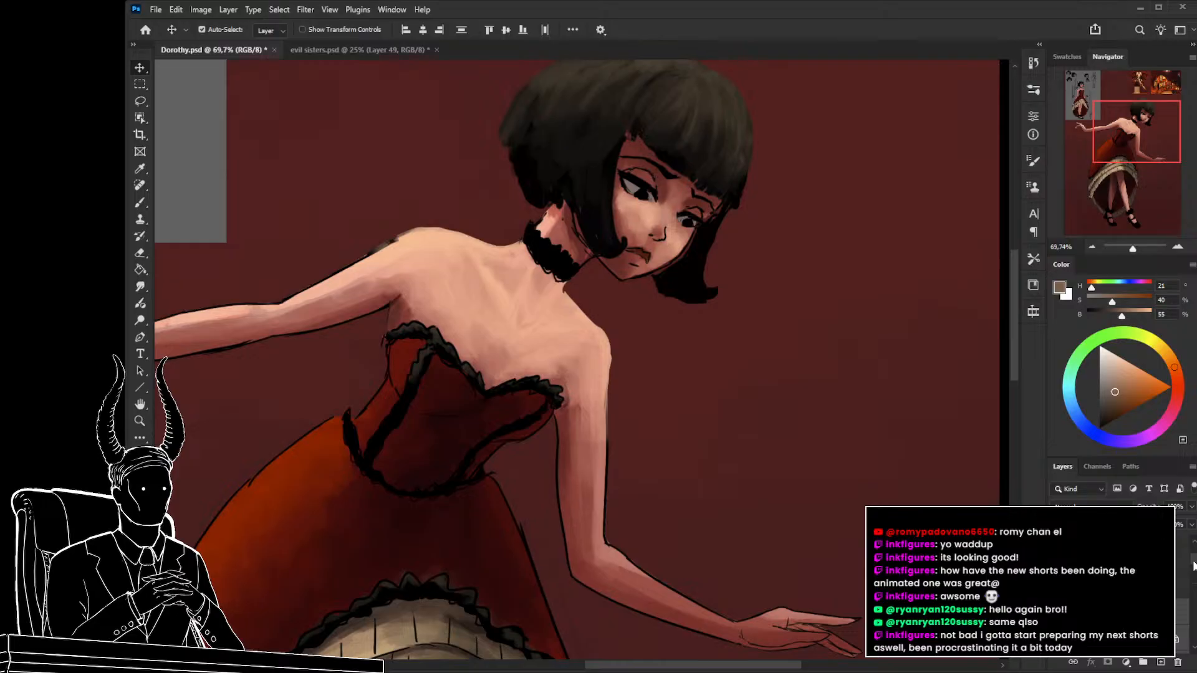
{"action": "left_click", "coordinate": [1181, 586]}
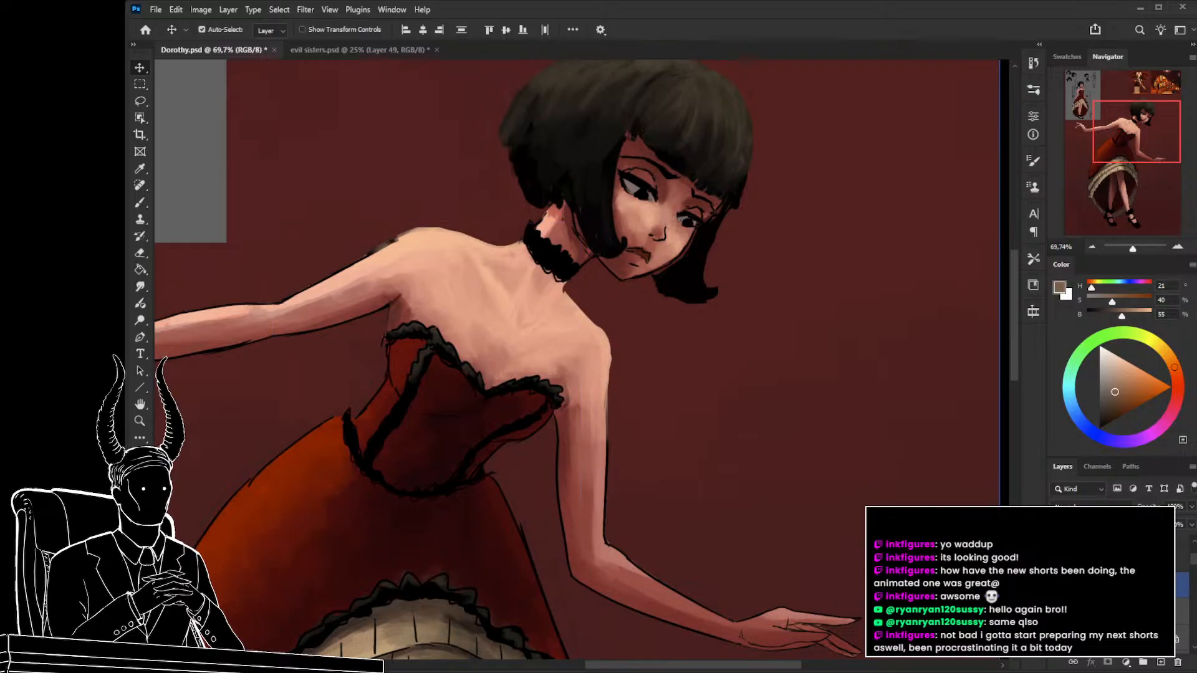
{"action": "key", "text": "z"}
{"action": "left_click_drag", "start_coordinate": [911, 559], "coordinate": [787, 256]}
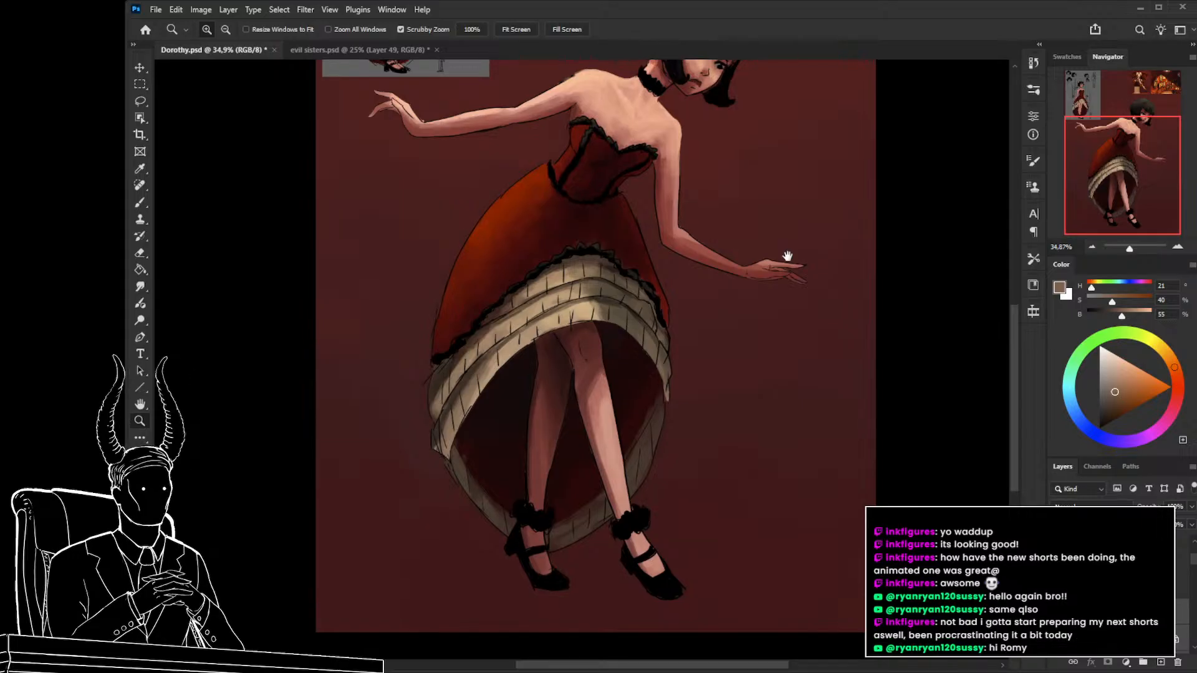
{"action": "left_click_drag", "start_coordinate": [789, 261], "coordinate": [794, 442]}
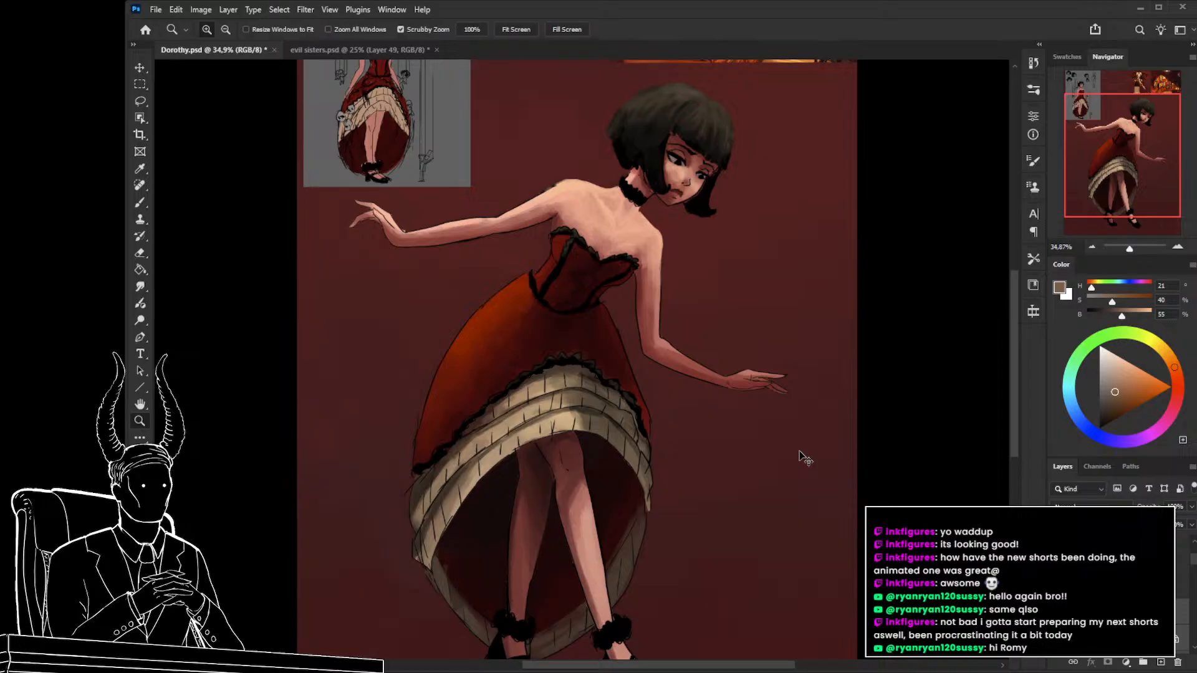
{"action": "left_click", "coordinate": [807, 461], "text": "ctrl"}
Toggle the visibility of Group 3 to check which parts of the figure it contains.
{"action": "left_click", "coordinate": [1057, 606]}
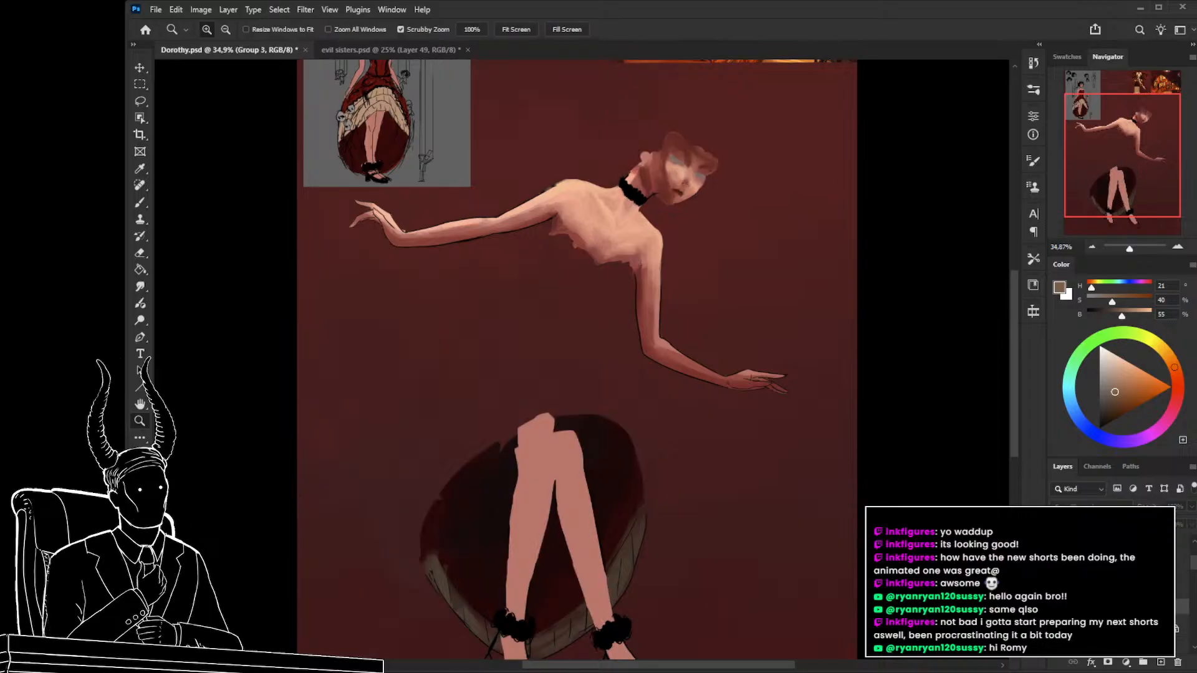
{"action": "left_click", "coordinate": [1057, 606]}
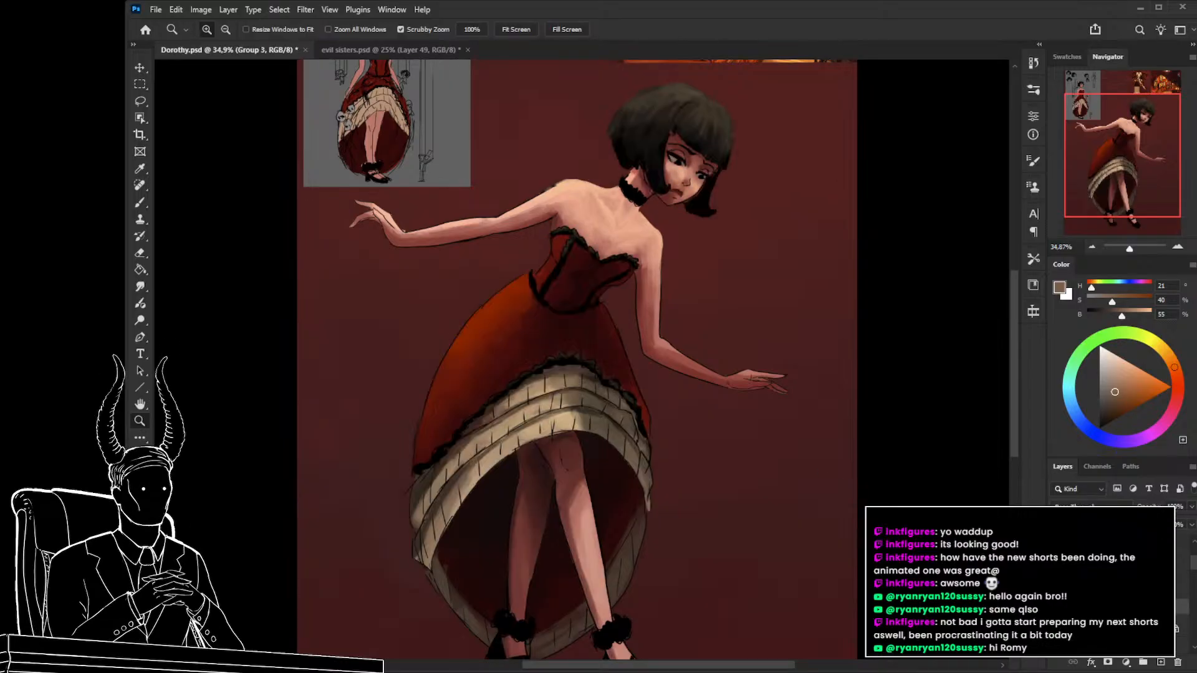
{"action": "left_click", "coordinate": [1058, 606]}
{"action": "left_click", "coordinate": [1058, 605]}
Pick the body copy 2 and face layers and toggle the chest and shoulder shading to identify the layer that holds it.
{"action": "key", "text": "v"}
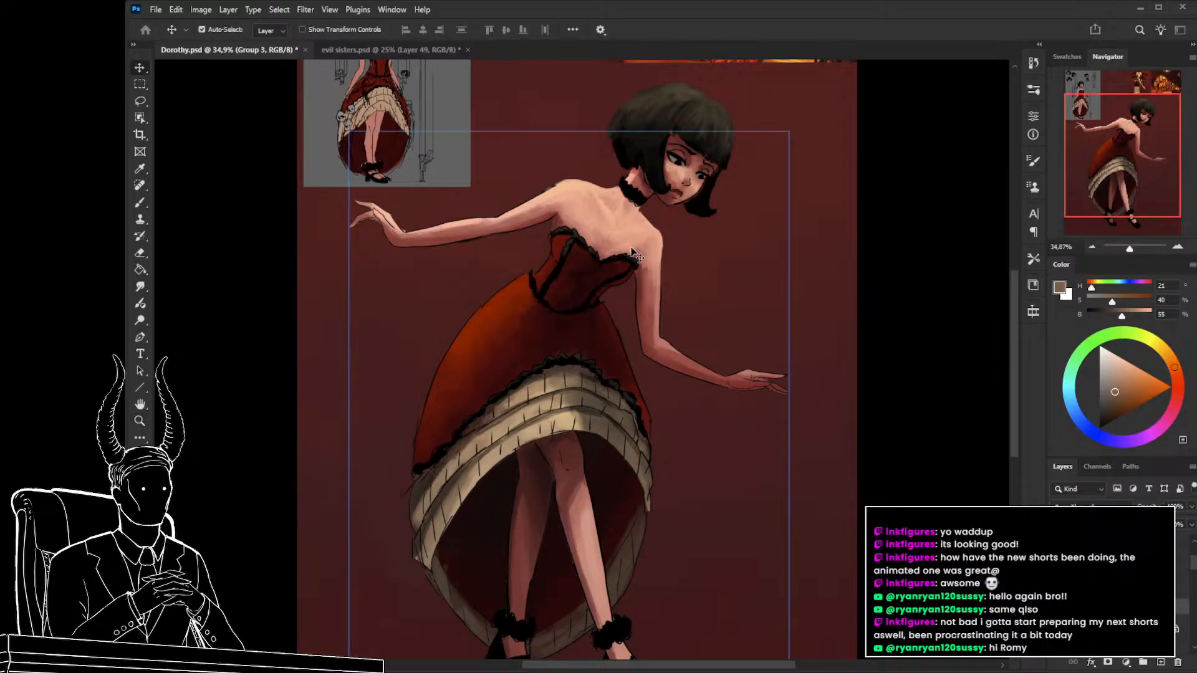
{"action": "left_click", "coordinate": [634, 252]}
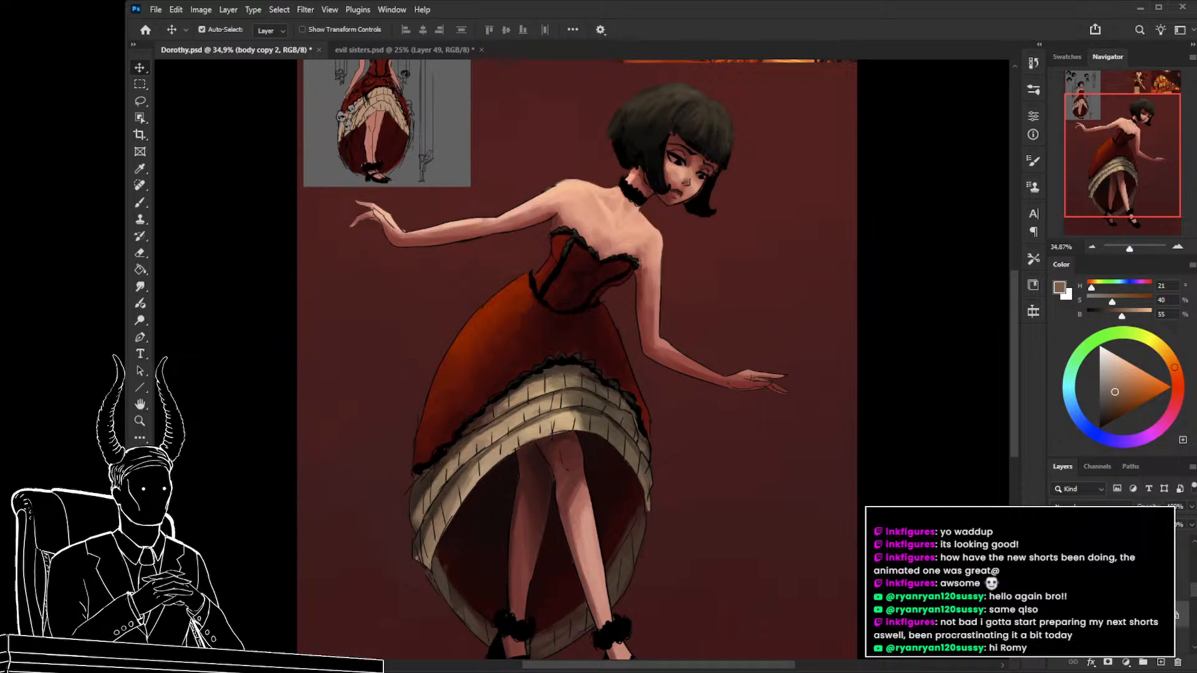
{"action": "left_click", "coordinate": [1116, 561]}
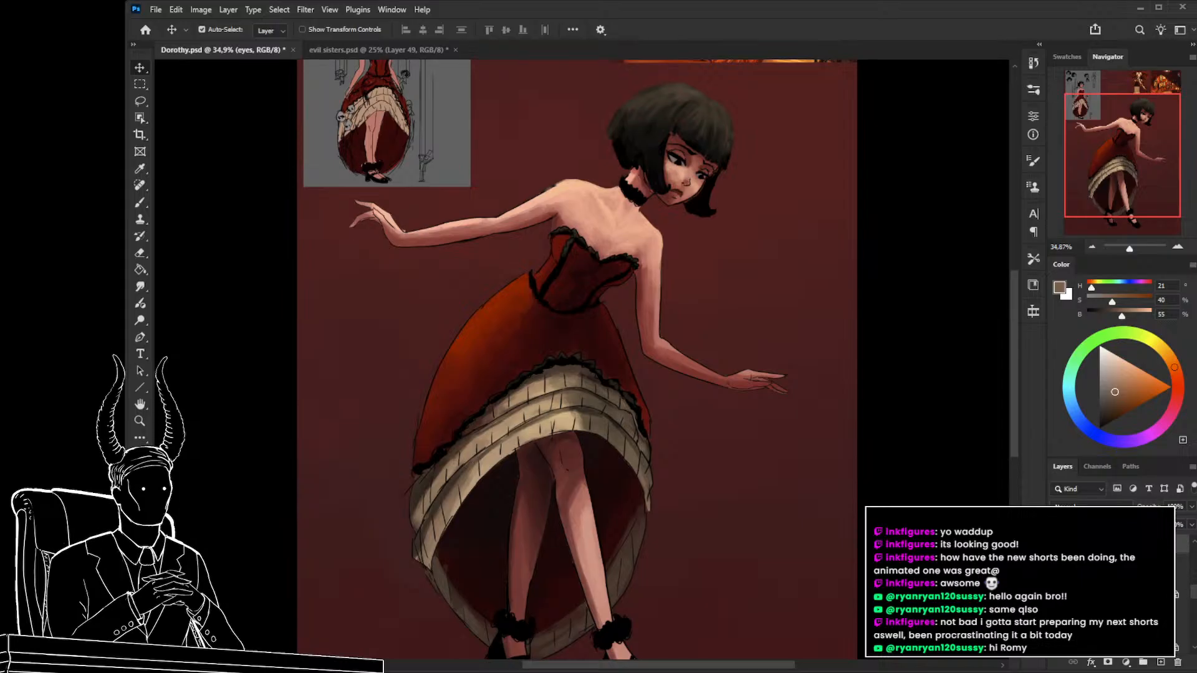
{"action": "left_click", "coordinate": [1116, 594], "text": "ctrl"}
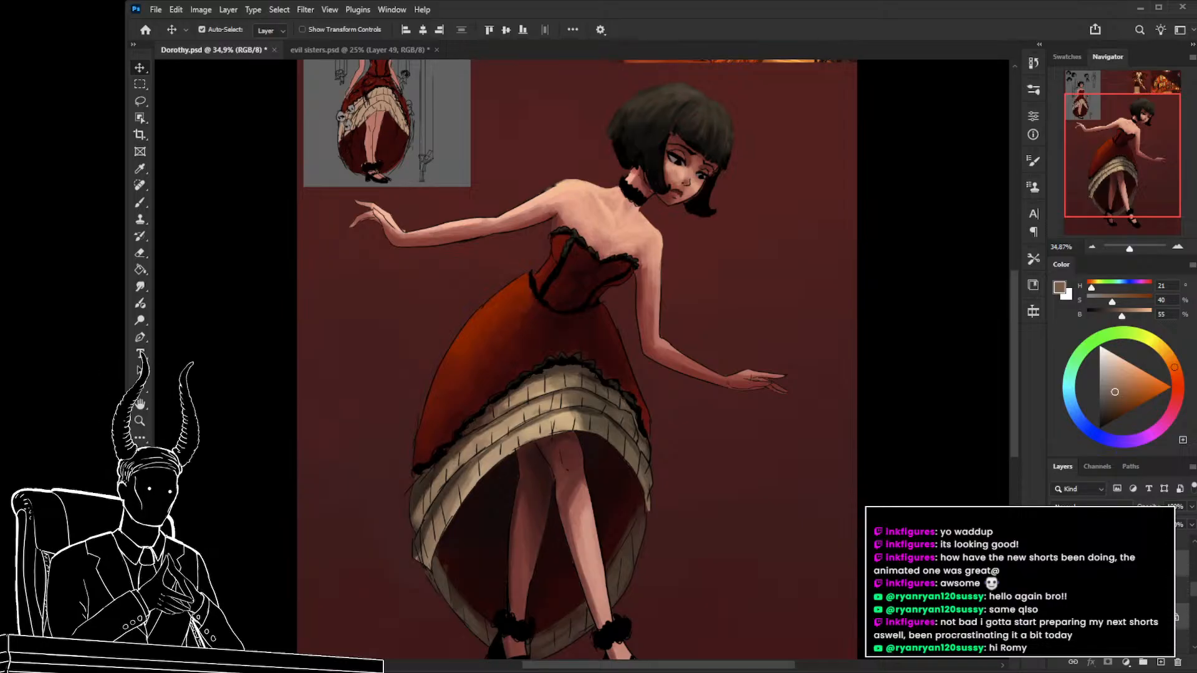
{"action": "scroll", "coordinate": [1115, 589], "scroll_direction": "down", "scroll_amount": 1}
{"action": "left_click", "coordinate": [1057, 589]}
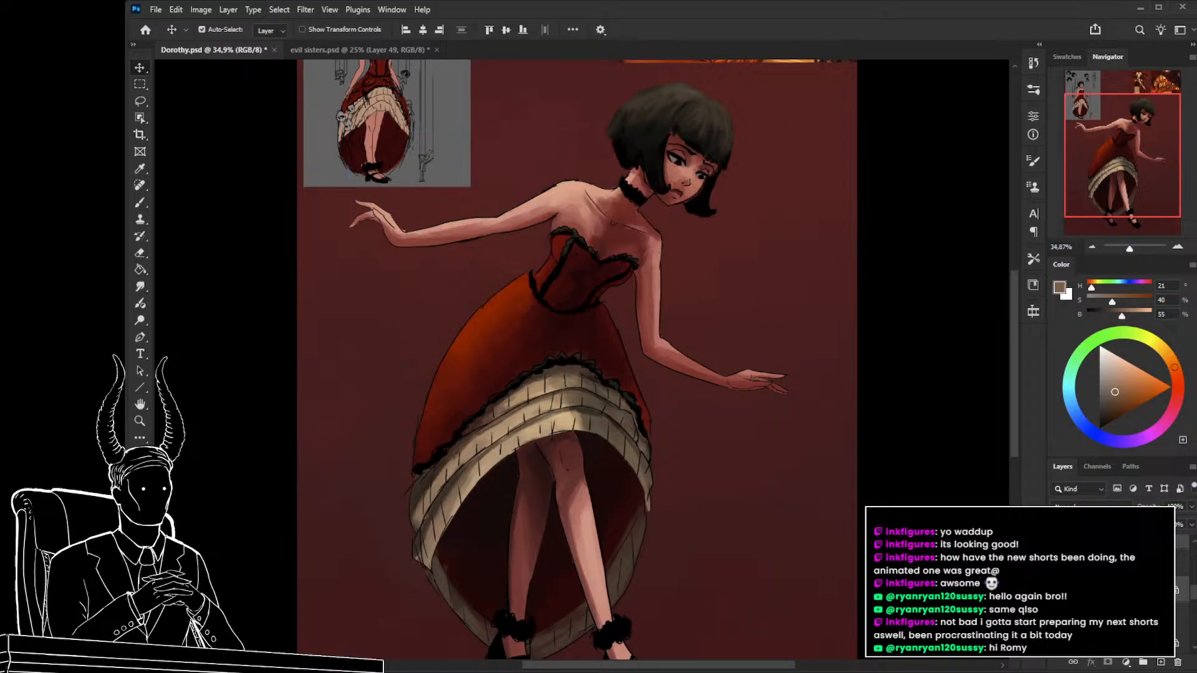
{"action": "left_click", "coordinate": [1058, 589]}
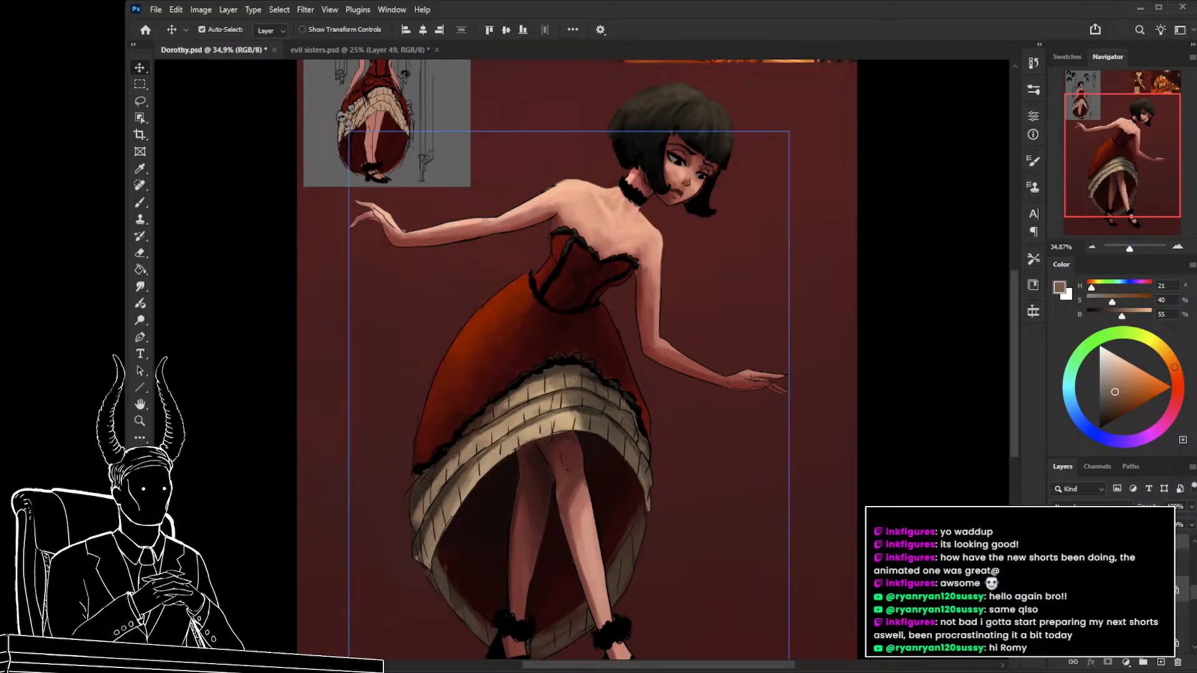
{"action": "left_click", "coordinate": [1057, 590]}
{"action": "left_click", "coordinate": [1058, 590]}
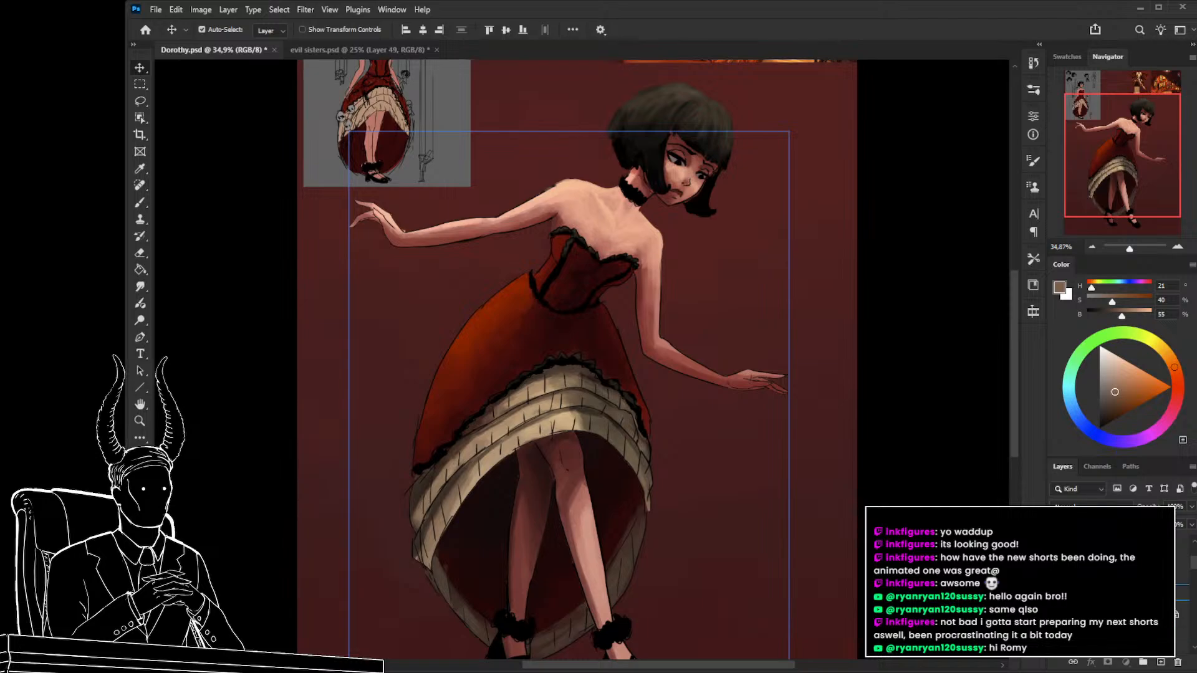
Reorder the selected body layers in the layer stack, keeping the face and bodice trim details above them.
{"action": "left_click", "coordinate": [1058, 592]}
{"action": "left_click_drag", "start_coordinate": [1109, 593], "coordinate": [1109, 592]}
{"action": "key", "text": "ctrl+z"}
{"action": "left_click", "coordinate": [1109, 640], "text": "ctrl"}
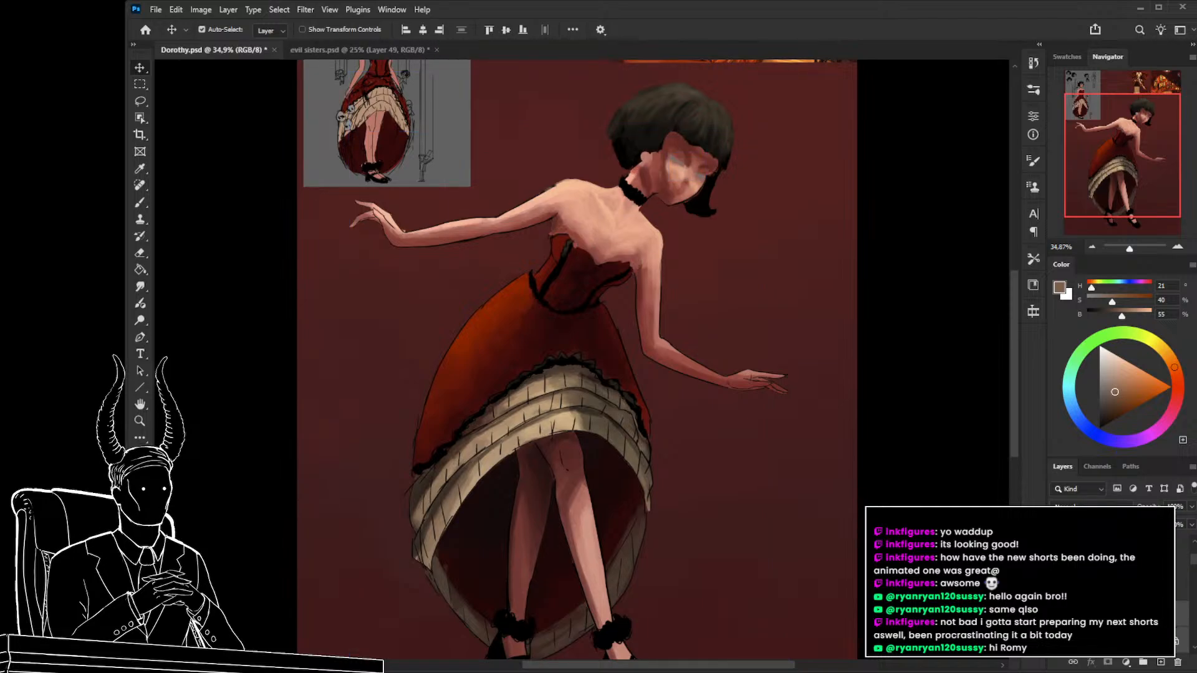
{"action": "scroll", "coordinate": [1109, 623], "scroll_direction": "down", "scroll_amount": 4}
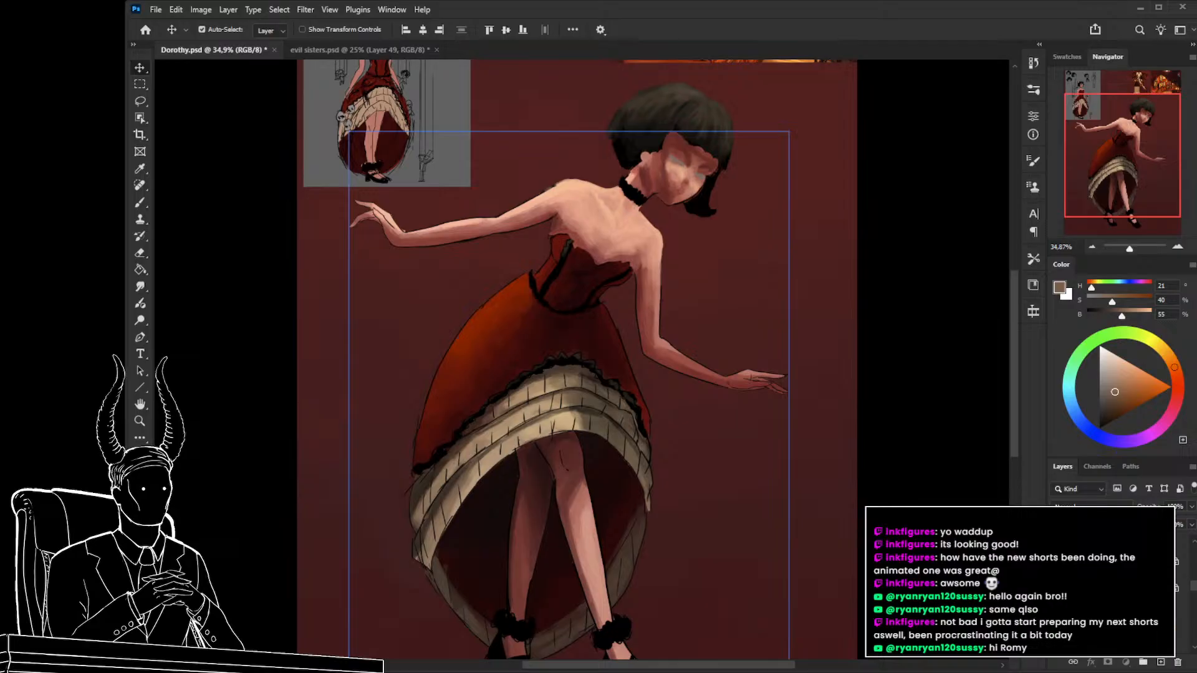
{"action": "left_click_drag", "start_coordinate": [1110, 576], "coordinate": [1110, 574]}
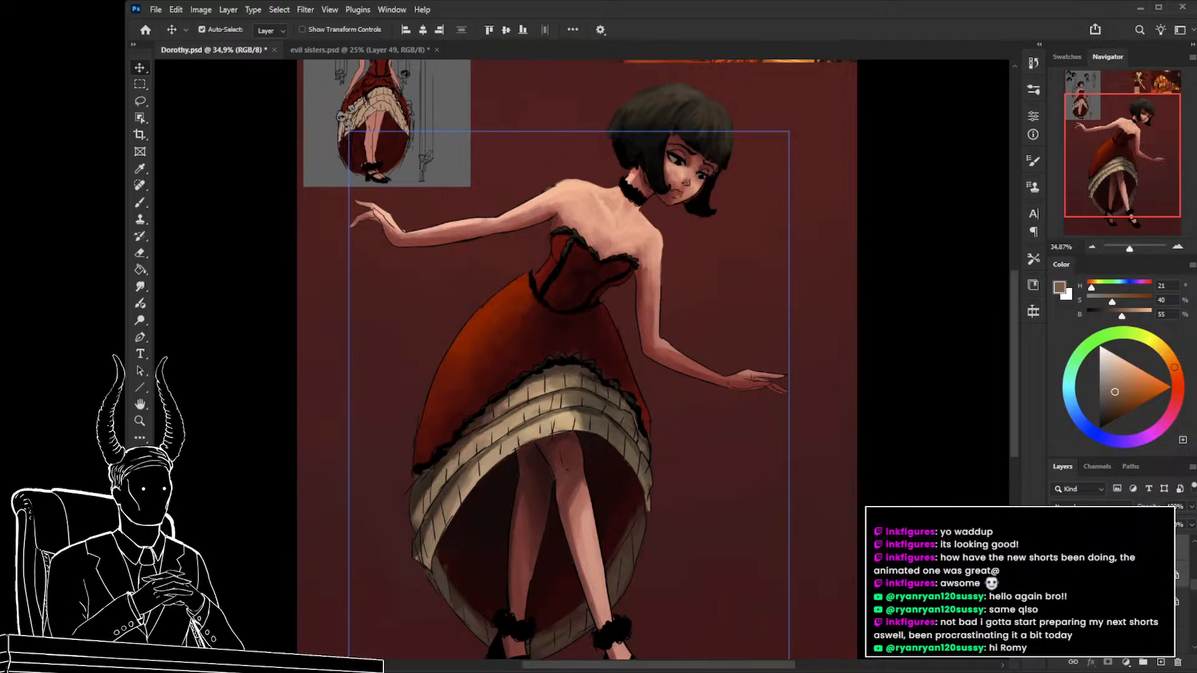
{"action": "left_click_drag", "start_coordinate": [1193, 589], "coordinate": [1195, 577]}
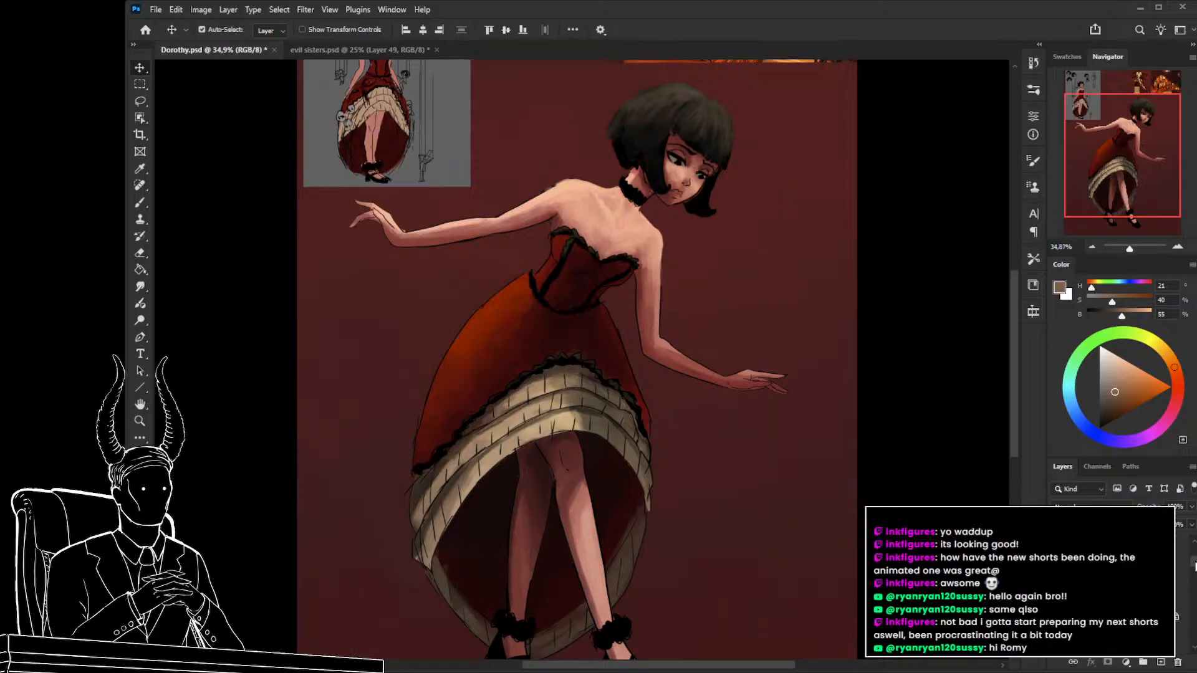
Hide Group 3, the body shading of body copy 2, and the topskin color and legs skin color layers.
{"action": "left_click", "coordinate": [1109, 597]}
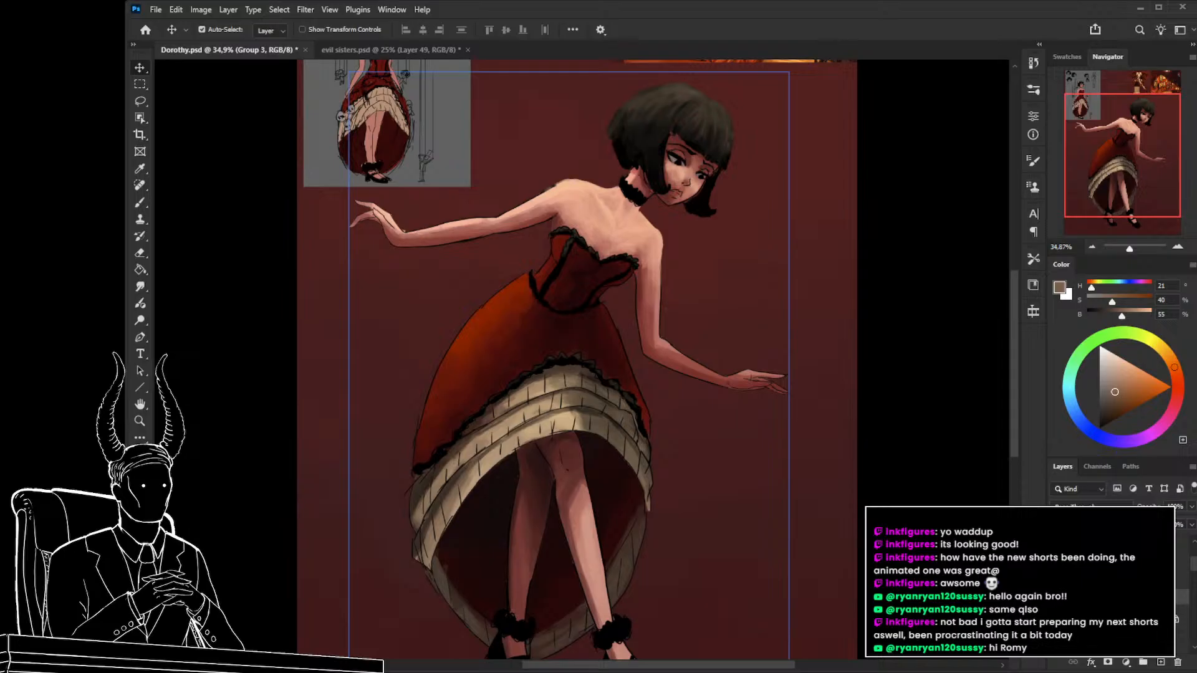
{"action": "left_click", "coordinate": [1057, 597]}
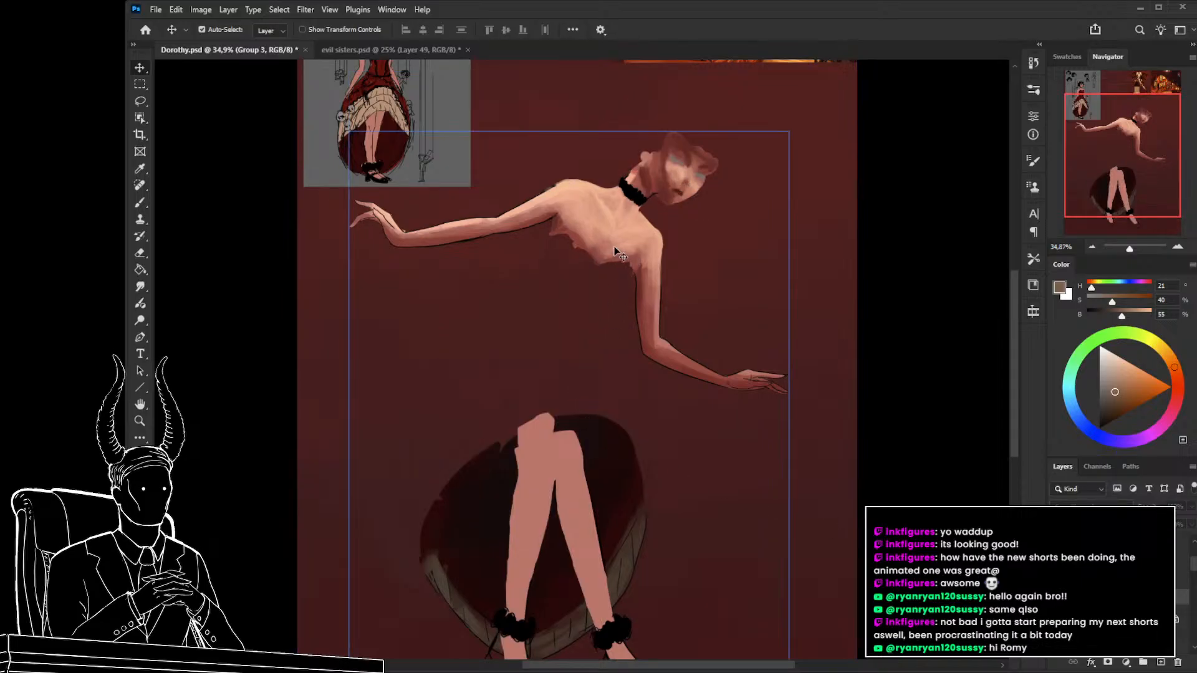
{"action": "left_click", "coordinate": [616, 251]}
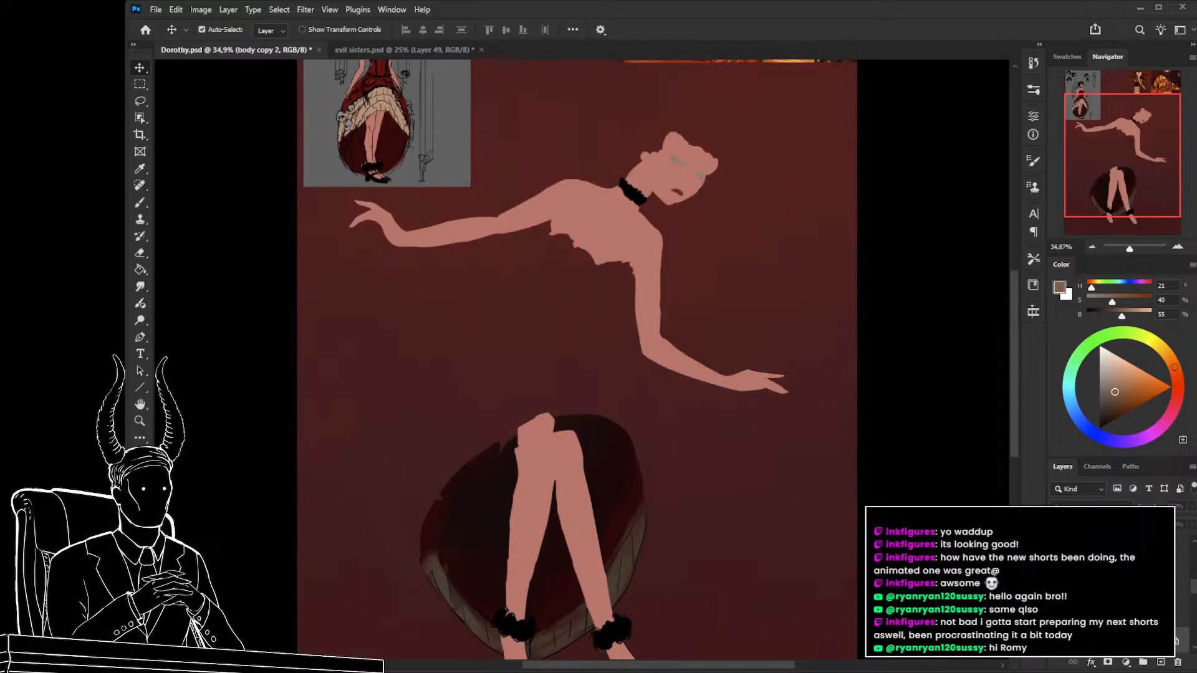
{"action": "left_click", "coordinate": [601, 206]}
{"action": "left_click", "coordinate": [1058, 640]}
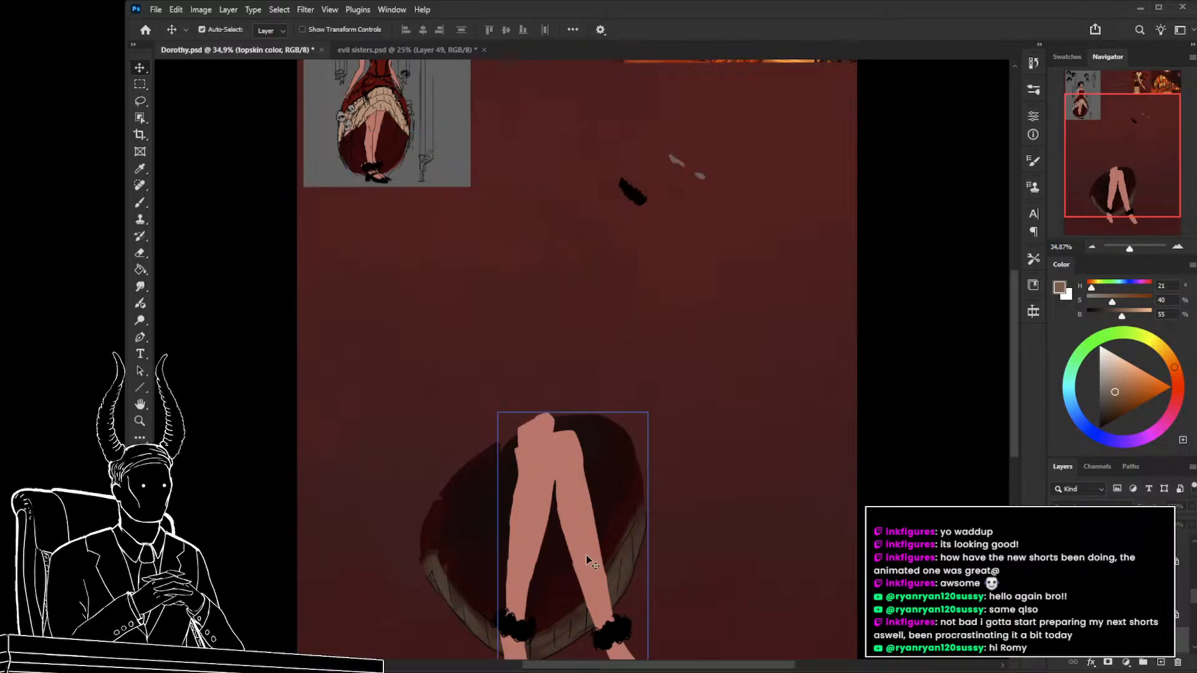
{"action": "left_click", "coordinate": [589, 559]}
{"action": "left_click", "coordinate": [1057, 548]}
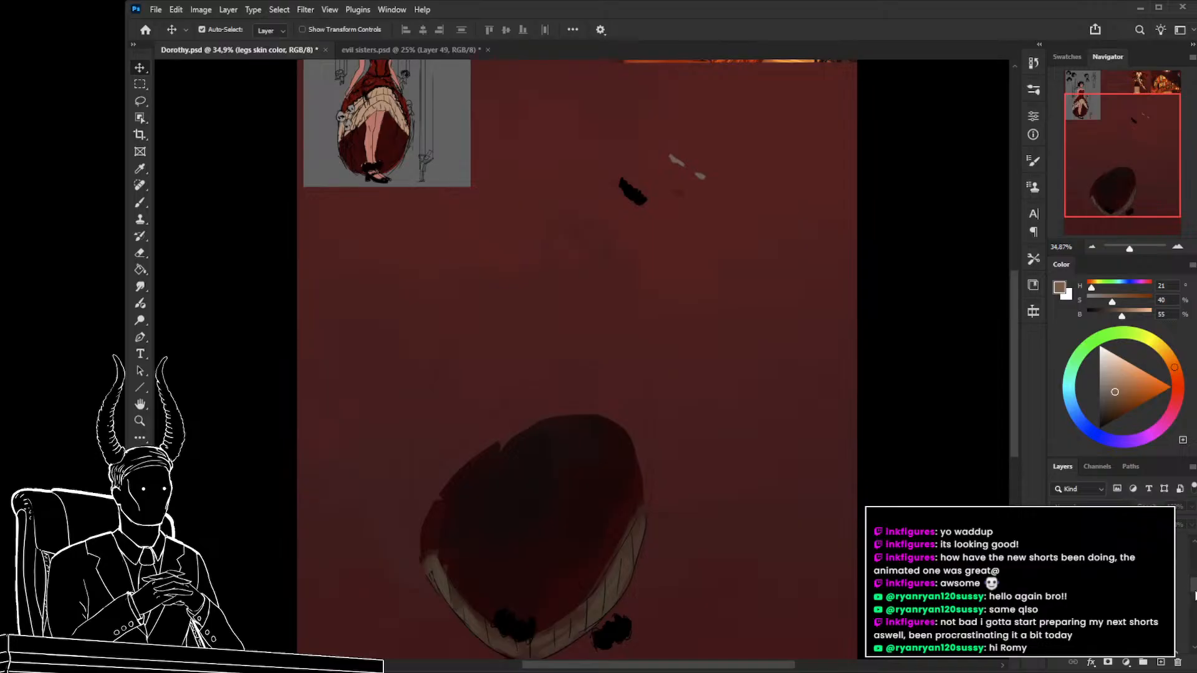
Duplicate the lips layer and remove the leftover eye whites from the canvas.
{"action": "left_click", "coordinate": [1122, 597]}
{"action": "key", "text": "Delete"}
{"action": "key", "text": "ctrl+z"}
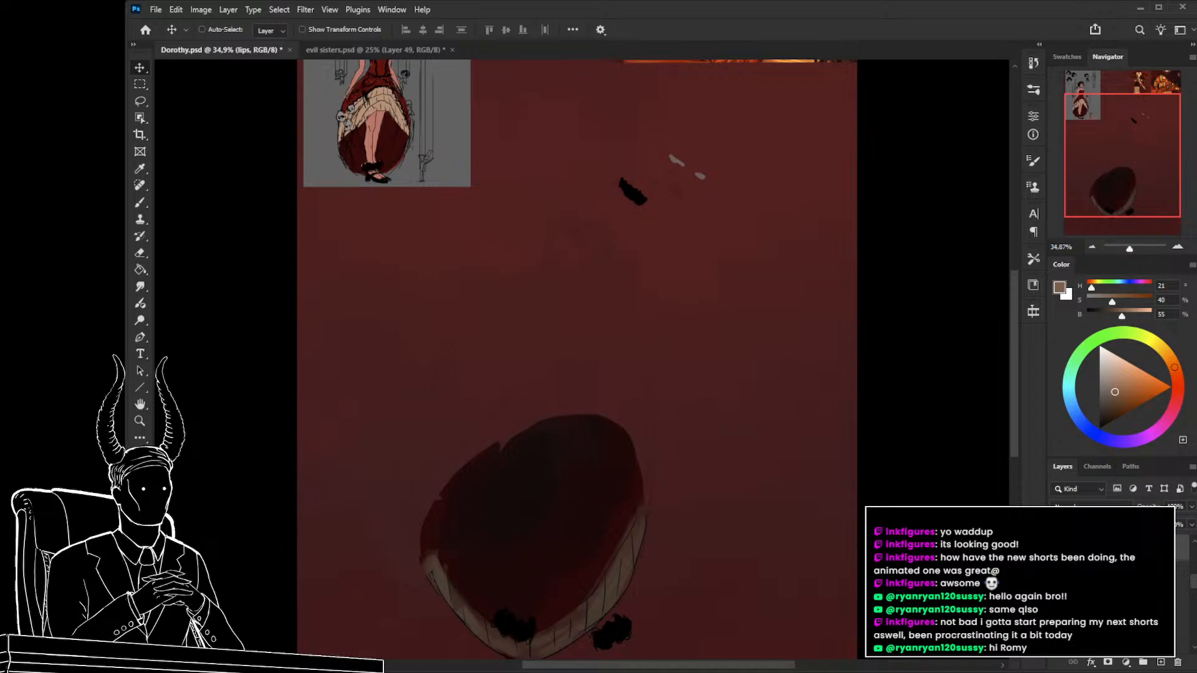
{"action": "key", "text": "ctrl+j"}
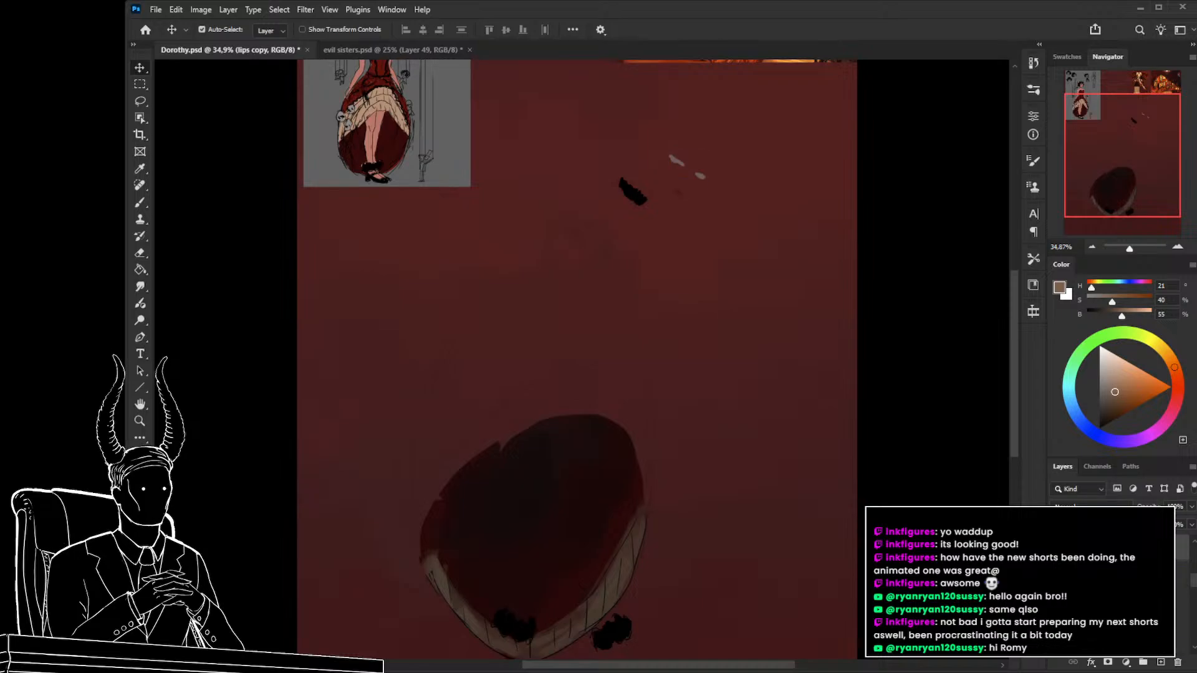
{"action": "left_click", "coordinate": [1176, 626]}
{"action": "key", "text": "Delete"}
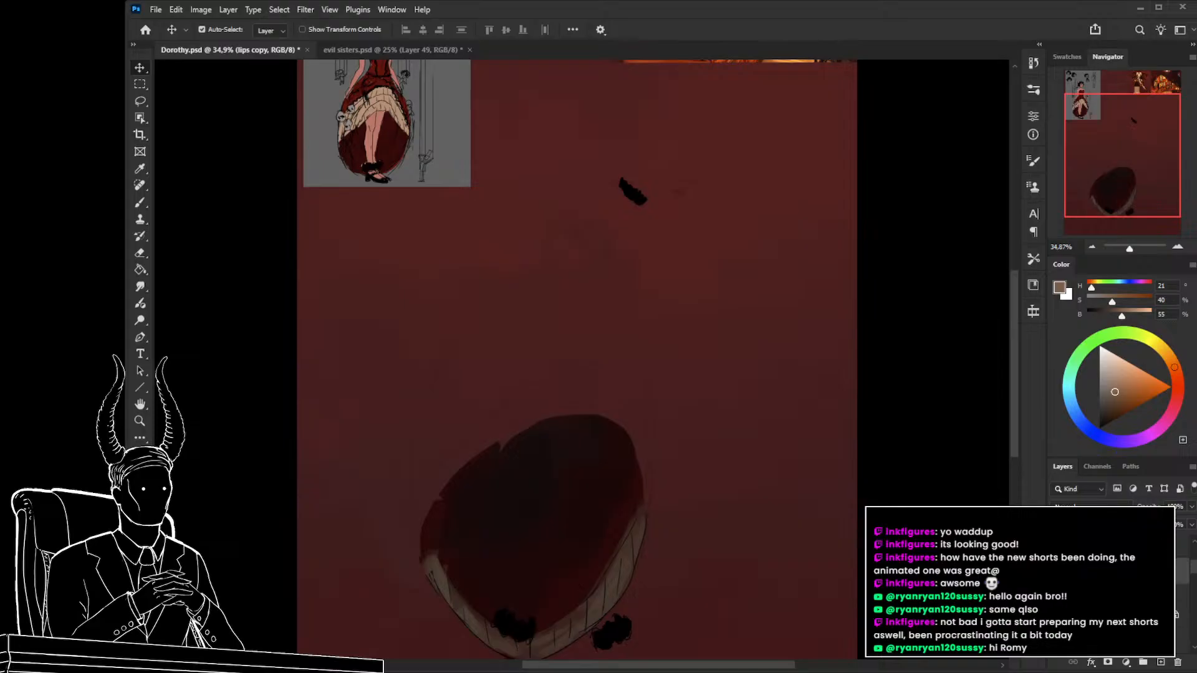
Show the full figure in Group 3 again and duplicate the group.
{"action": "left_click", "coordinate": [1057, 591]}
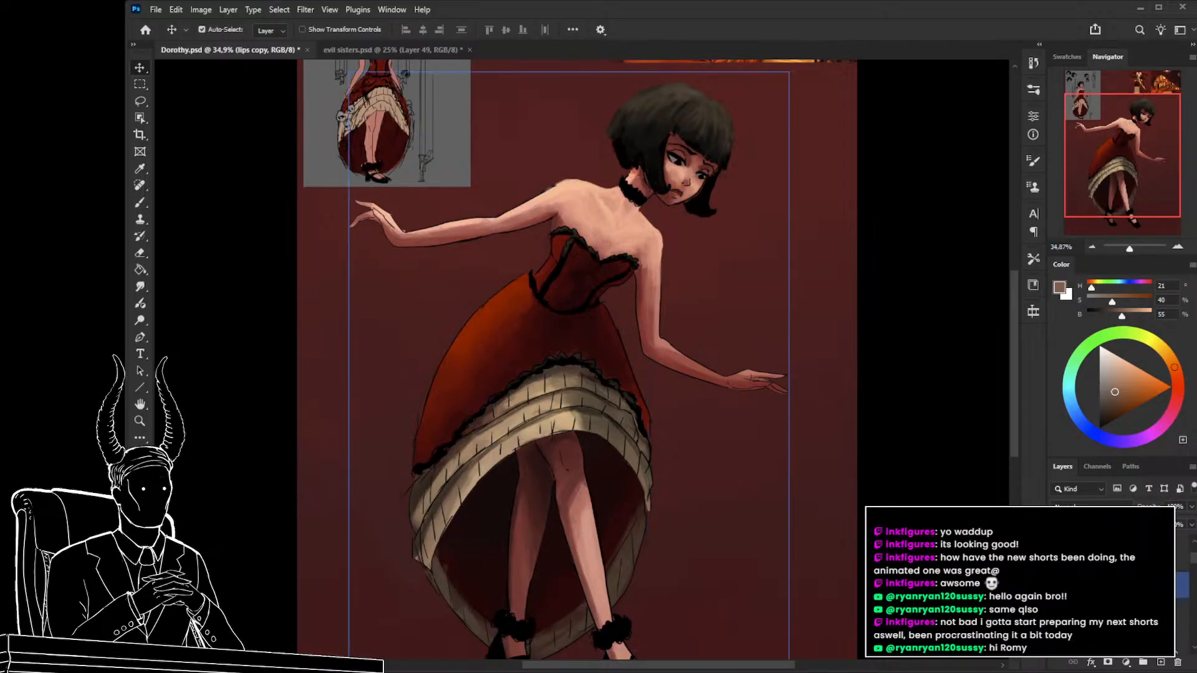
{"action": "left_click", "coordinate": [1116, 606]}
{"action": "key", "text": "ctrl+j"}
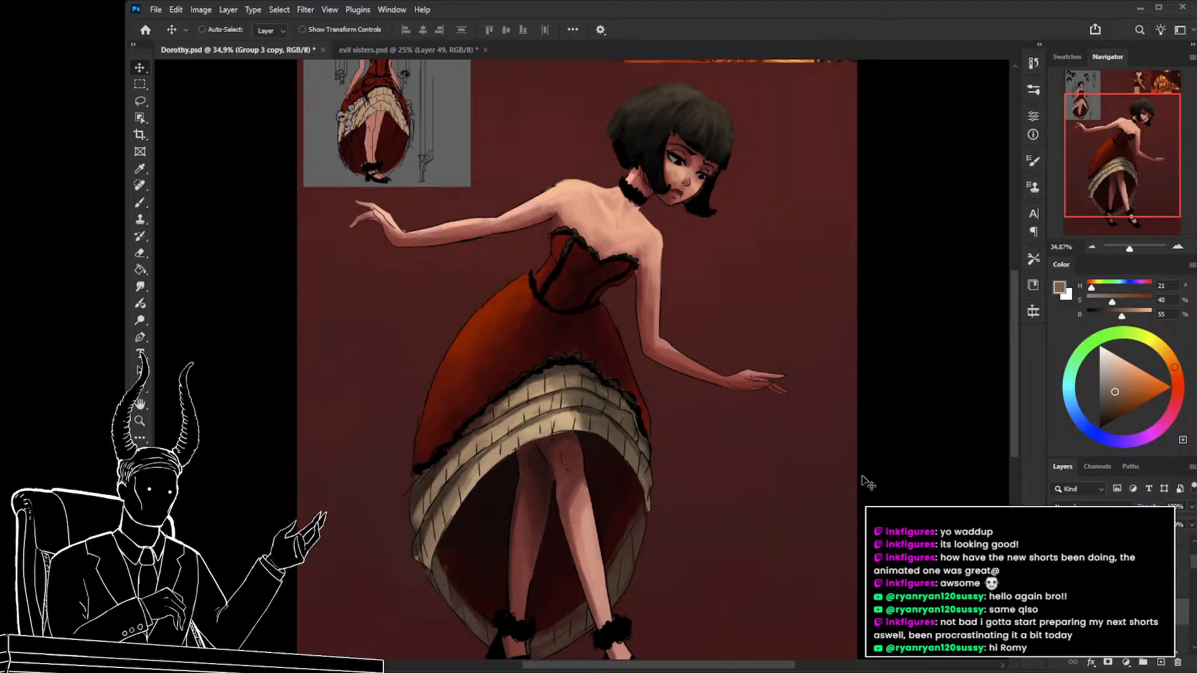
Free-transform Group 3 copy to adjust the whole figure's position slightly on the canvas, keeping its scale at 100%, and apply it.
{"action": "key", "text": "ctrl+t"}
{"action": "left_click_drag", "start_coordinate": [613, 369], "coordinate": [625, 338]}
{"action": "left_click_drag", "start_coordinate": [651, 458], "coordinate": [600, 417]}
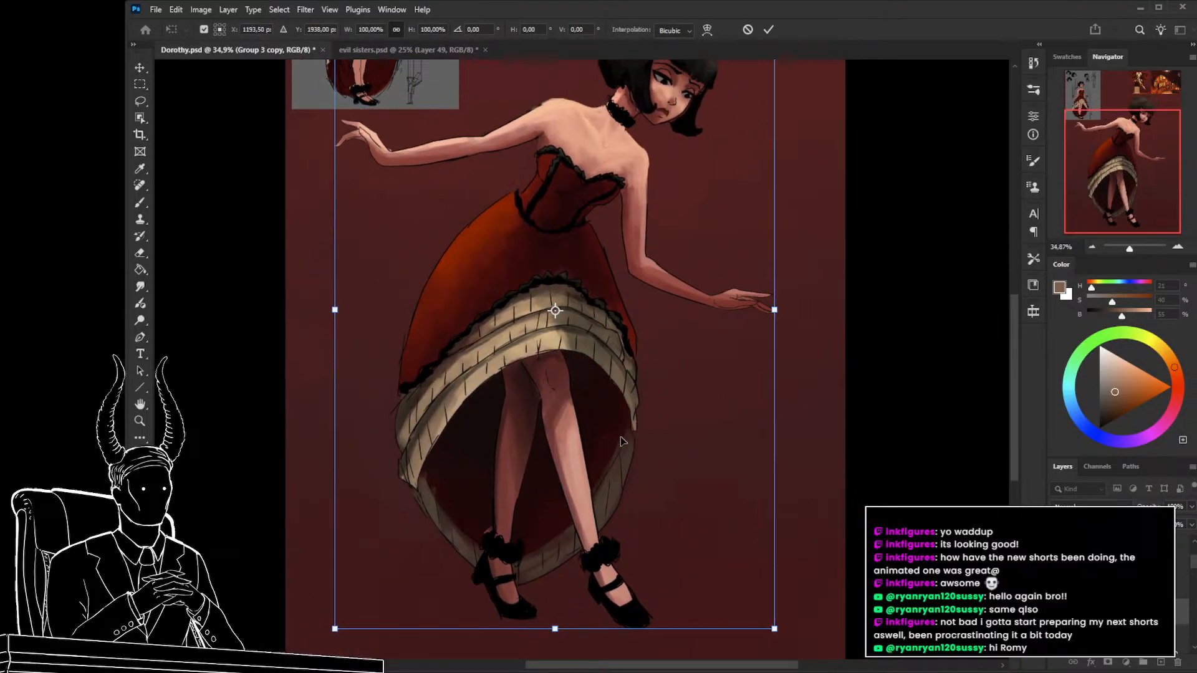
{"action": "left_click_drag", "start_coordinate": [637, 476], "coordinate": [640, 479]}
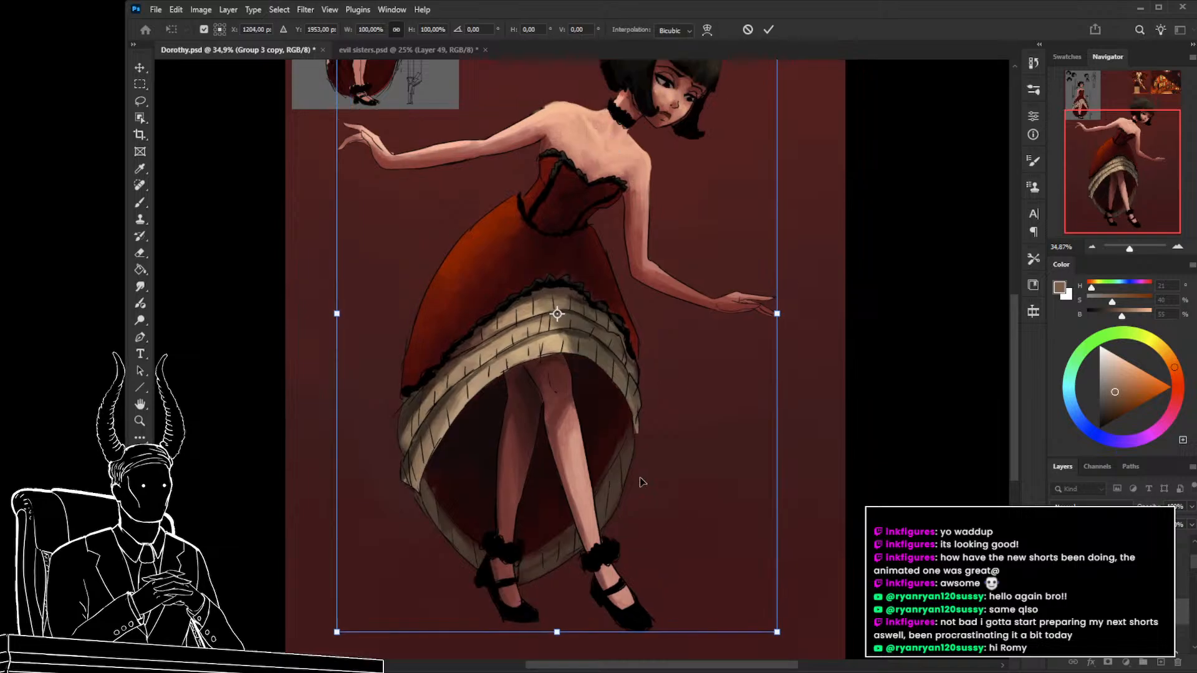
{"action": "key", "text": "Return"}
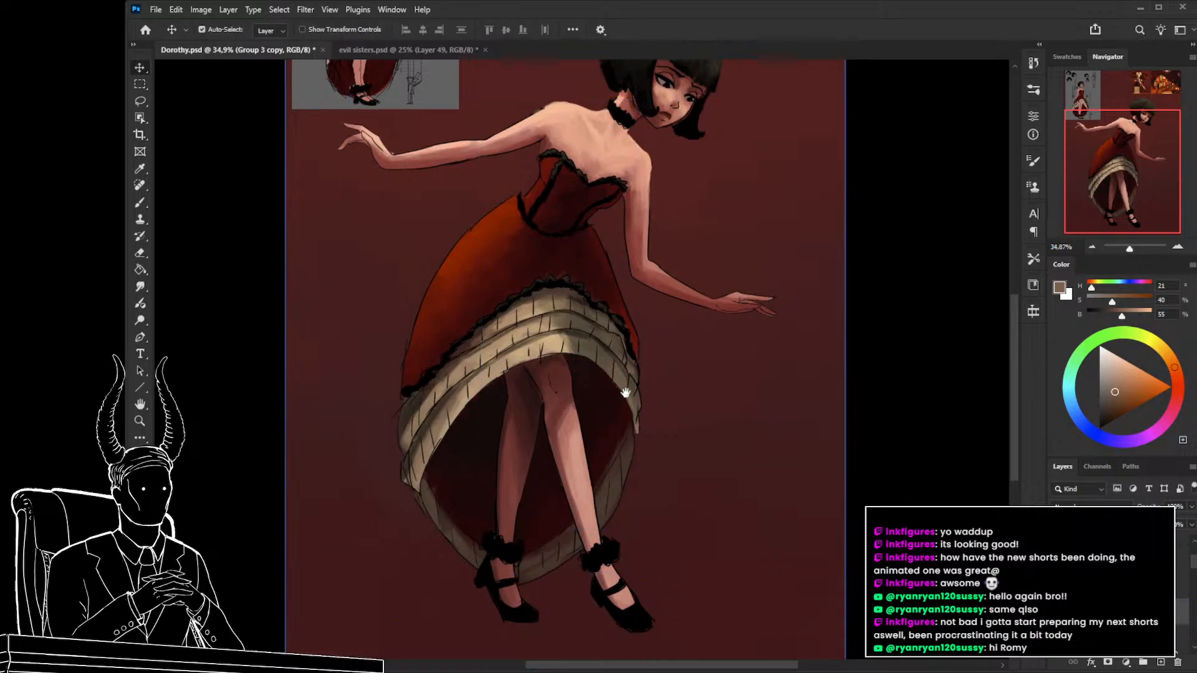
{"action": "scroll", "coordinate": [599, 405], "scroll_direction": "up", "scroll_amount": 1}
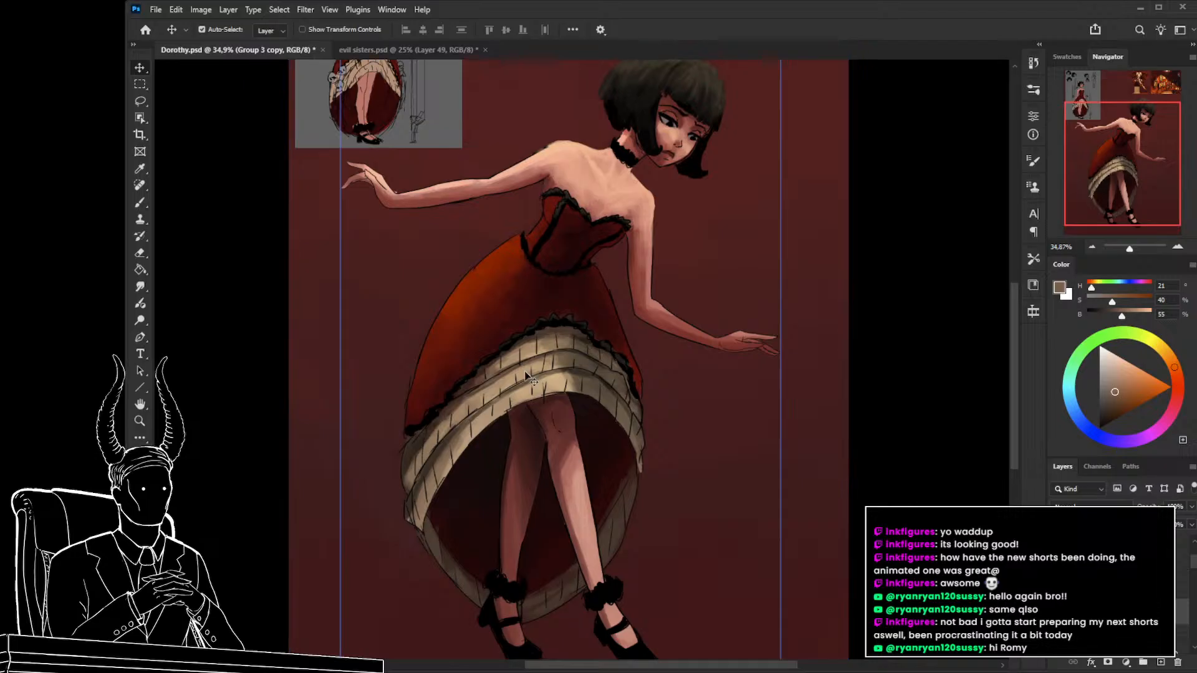
Sample the skirt ruffle's colors and soften the dark line between its upper tiers with a small brush.
{"action": "key", "text": "z"}
{"action": "left_click_drag", "start_coordinate": [505, 377], "coordinate": [542, 373]}
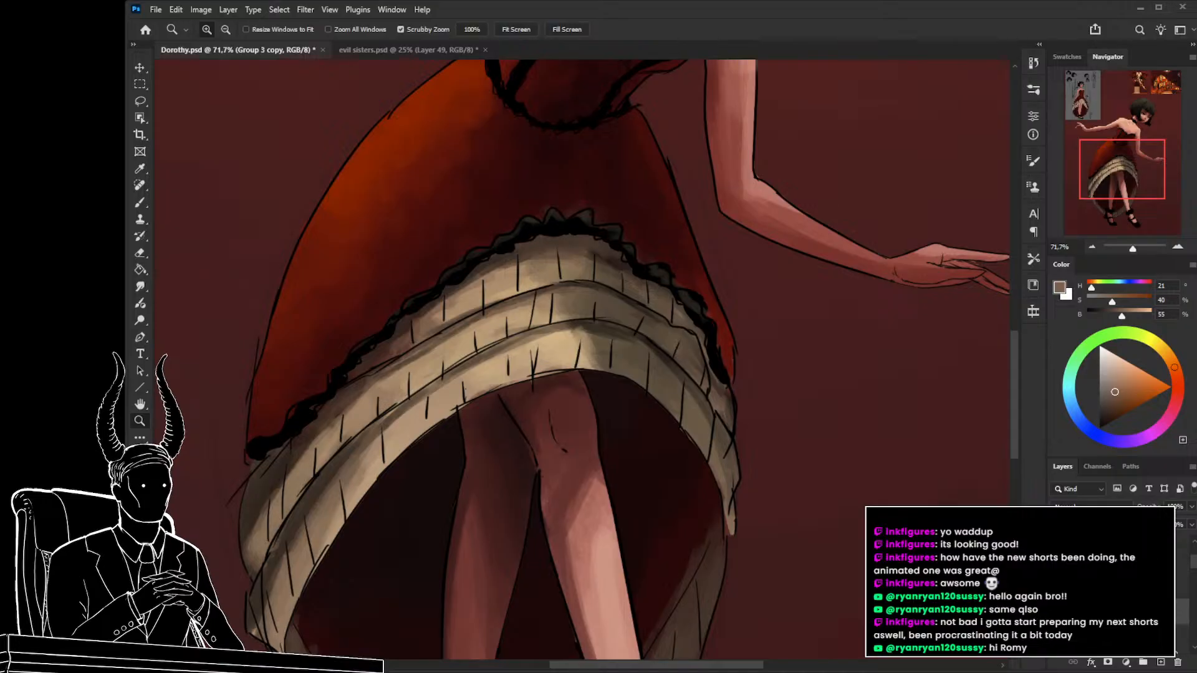
{"action": "left_click_drag", "start_coordinate": [667, 298], "coordinate": [600, 303]}
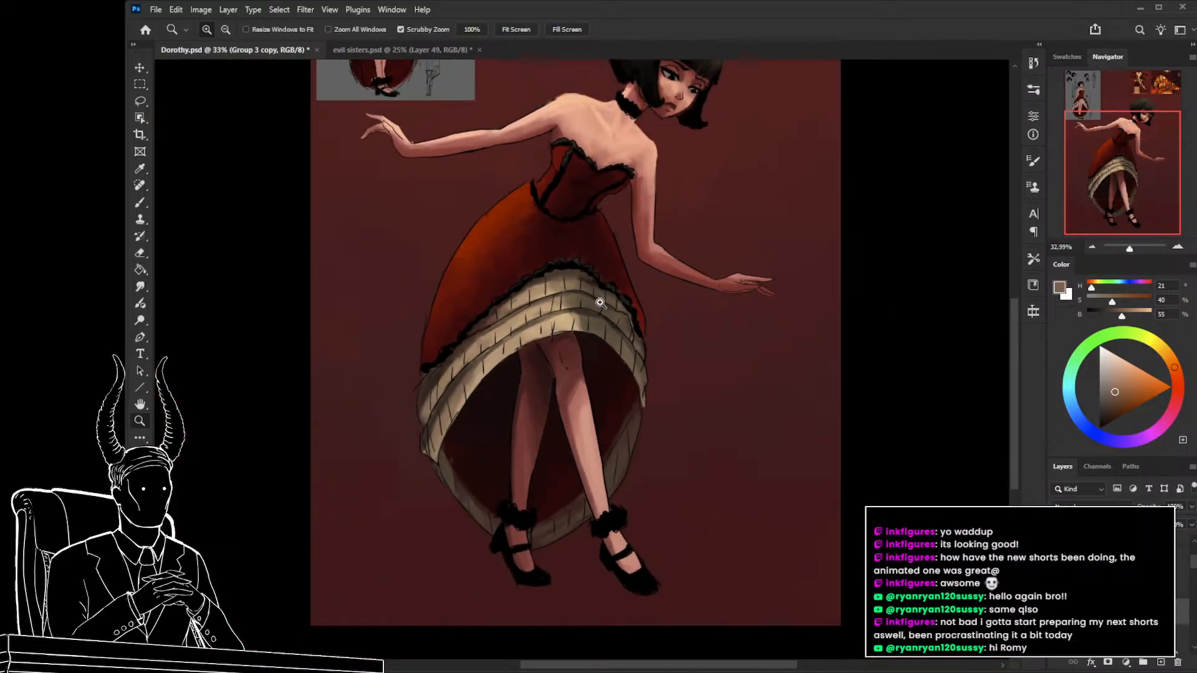
{"action": "left_click_drag", "start_coordinate": [503, 317], "coordinate": [646, 307]}
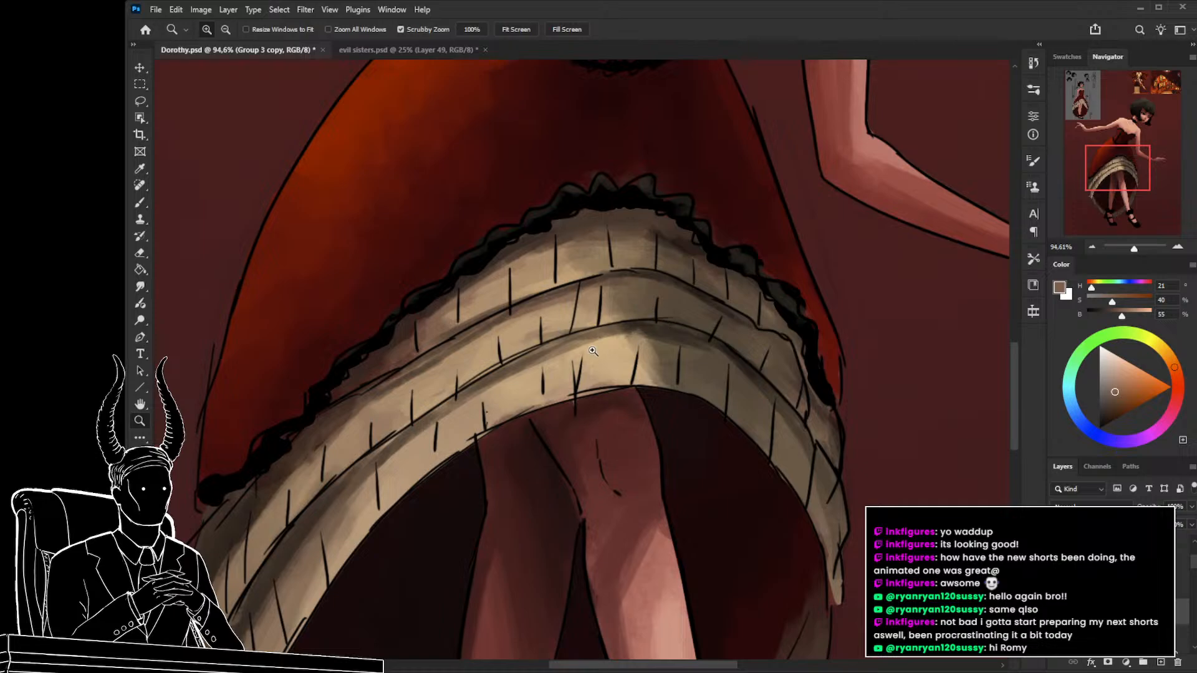
{"action": "mouse_move", "coordinate": [571, 349]}
{"action": "left_mouse_down"}
{"action": "mouse_move", "coordinate": [546, 333]}
{"action": "mouse_move", "coordinate": [574, 349]}
{"action": "left_mouse_up"}
{"action": "left_click_drag", "start_coordinate": [583, 359], "coordinate": [540, 403]}
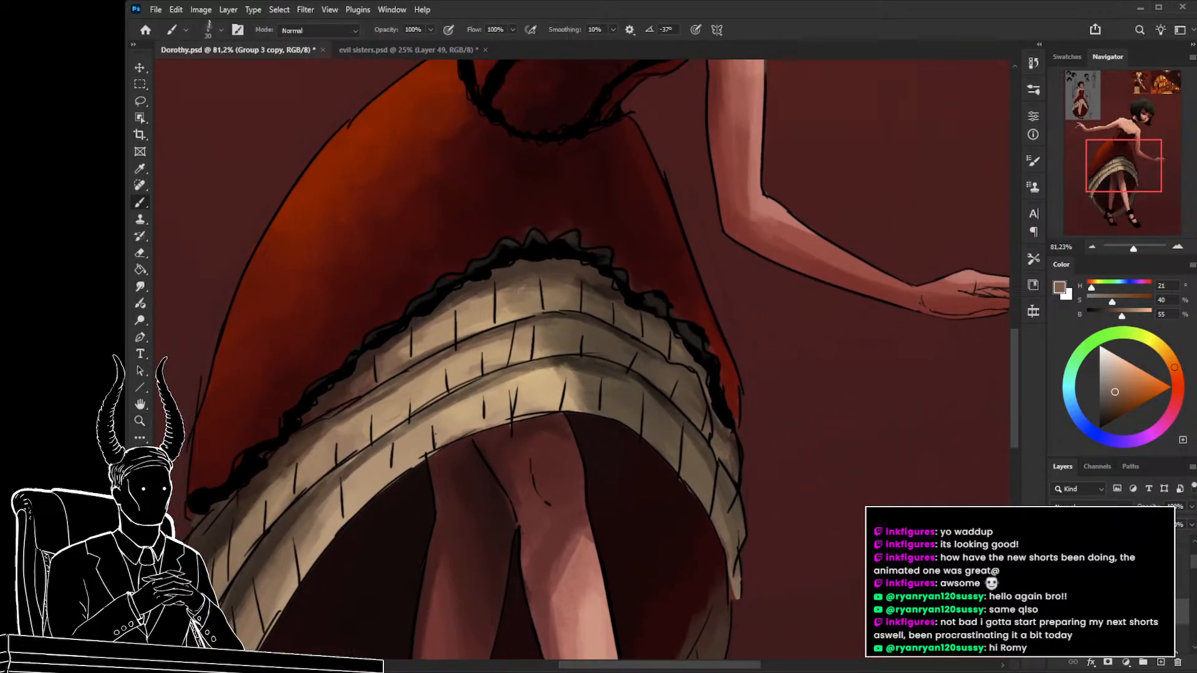
{"action": "left_click_drag", "start_coordinate": [521, 291], "coordinate": [530, 347]}
{"action": "left_click", "coordinate": [532, 352], "text": "alt"}
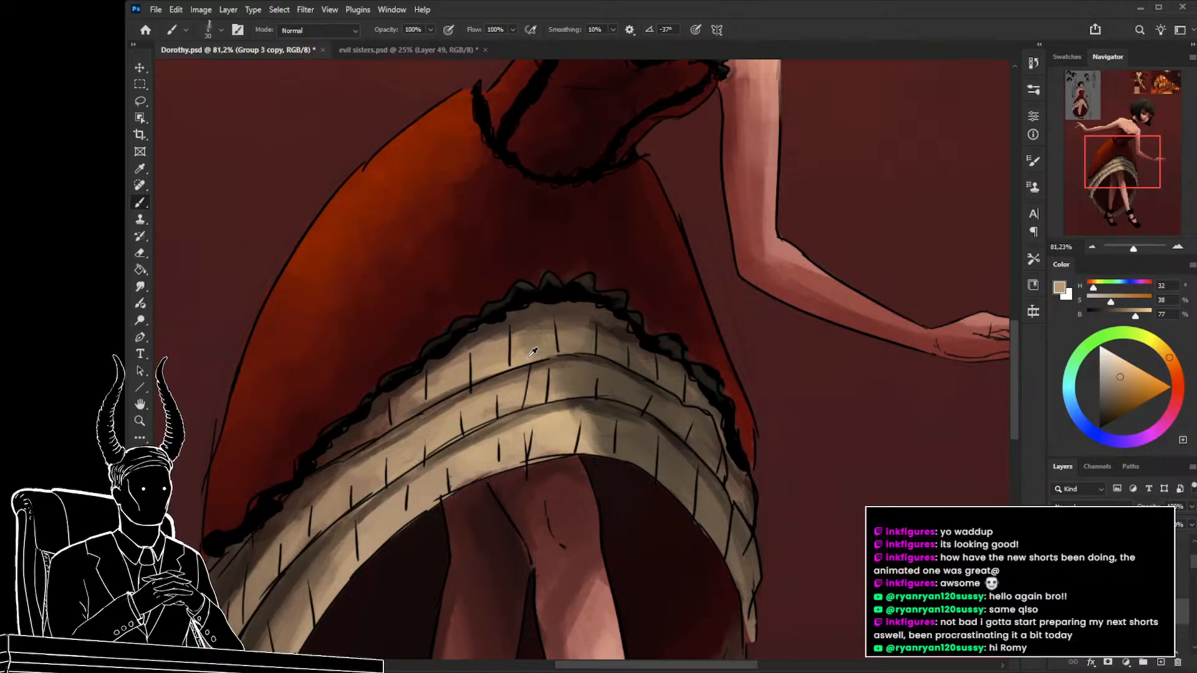
{"action": "left_click", "coordinate": [525, 363], "text": "alt"}
{"action": "scroll", "coordinate": [536, 349], "scroll_direction": "down", "scroll_amount": 2}
{"action": "key", "text": "bracketleft"}
{"action": "key", "text": "bracketleft"}
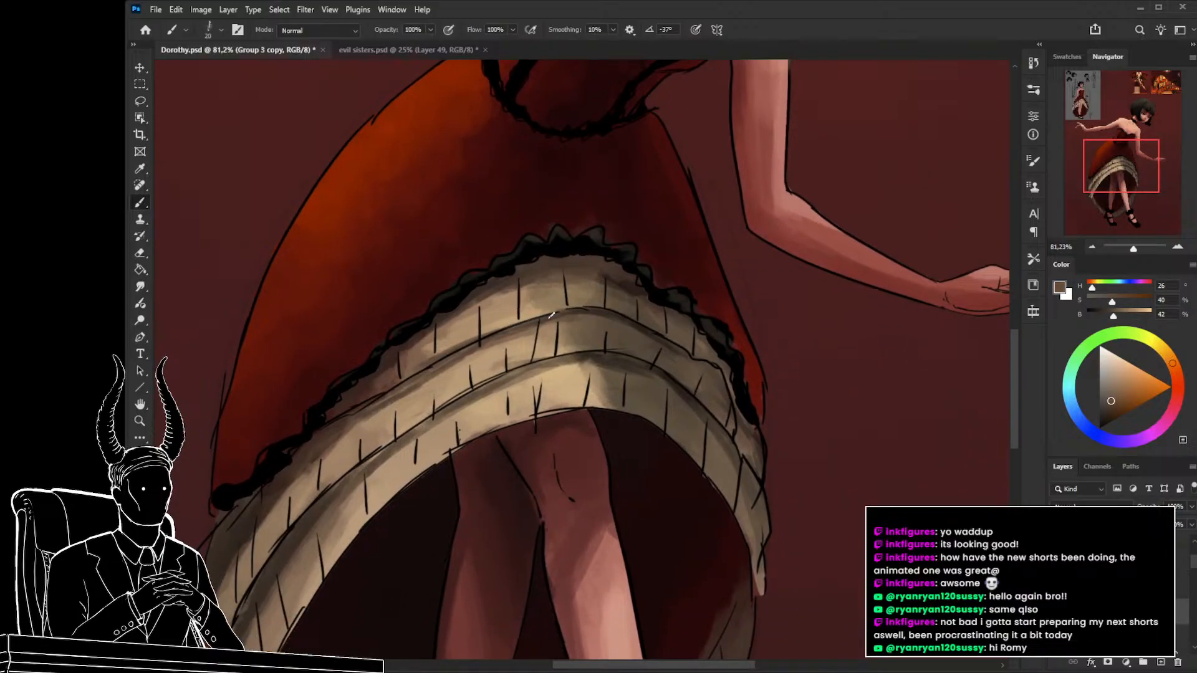
{"action": "key", "text": "bracketleft"}
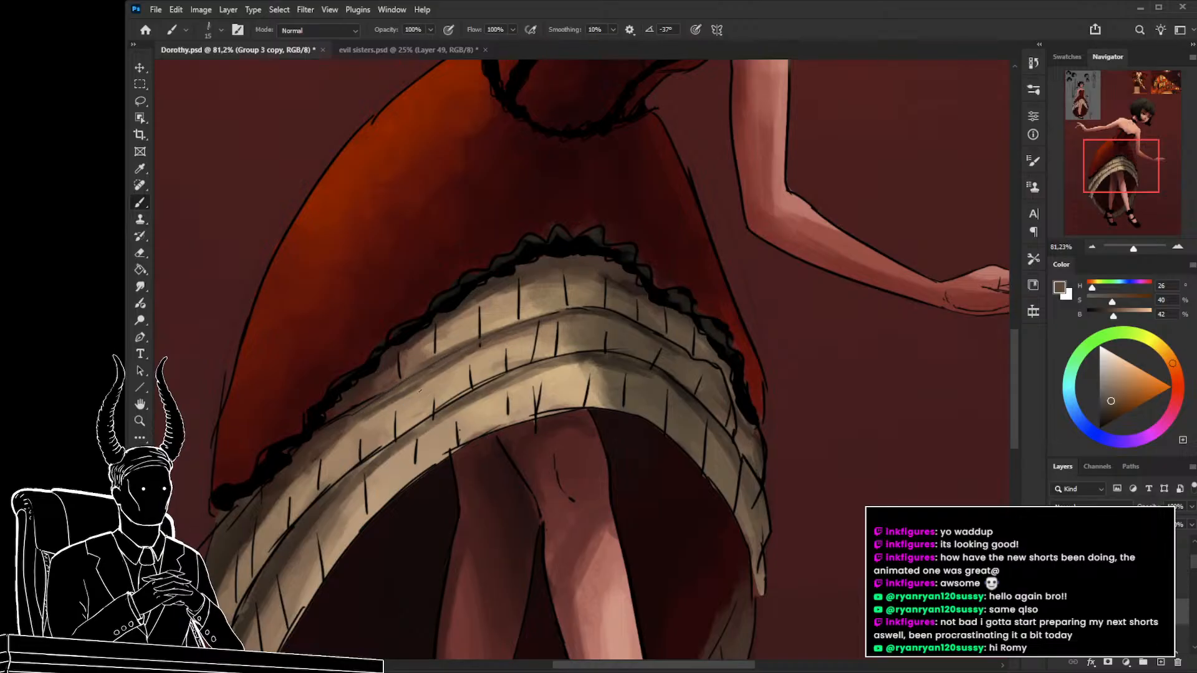
{"action": "key", "text": "v"}
{"action": "scroll", "coordinate": [436, 399], "scroll_direction": "down", "scroll_amount": 3}
{"action": "key", "text": "ctrl+semicolon"}
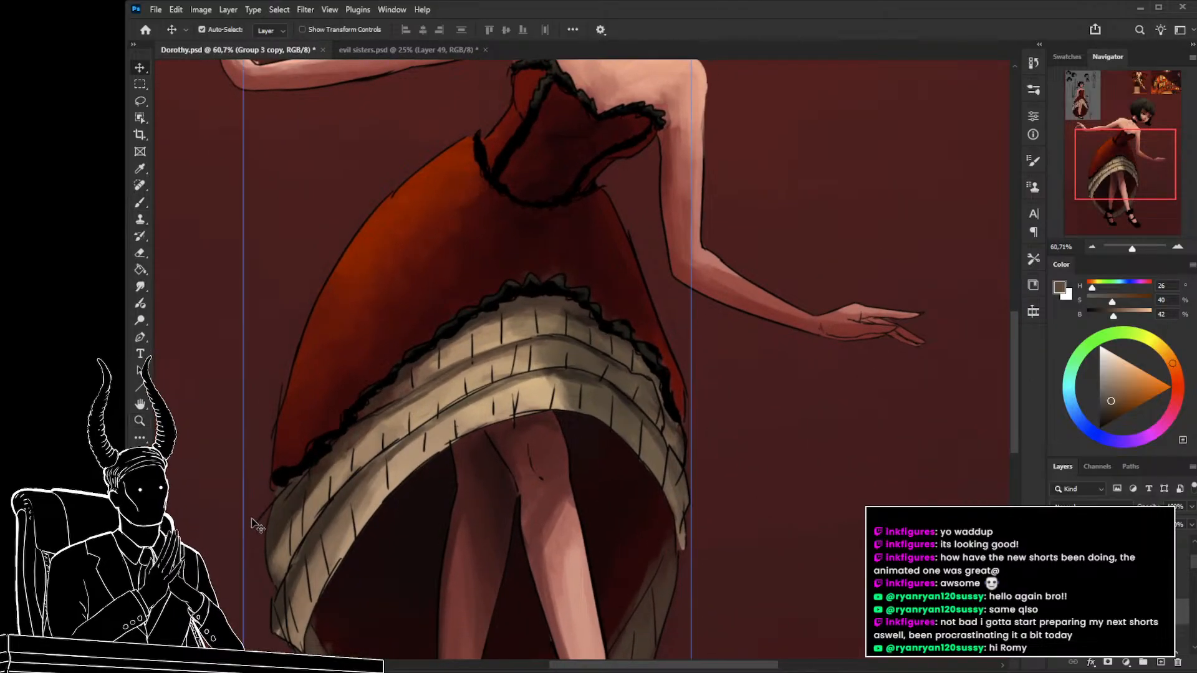
{"action": "left_click", "coordinate": [252, 523]}
{"action": "key", "text": "ctrl+semicolon"}
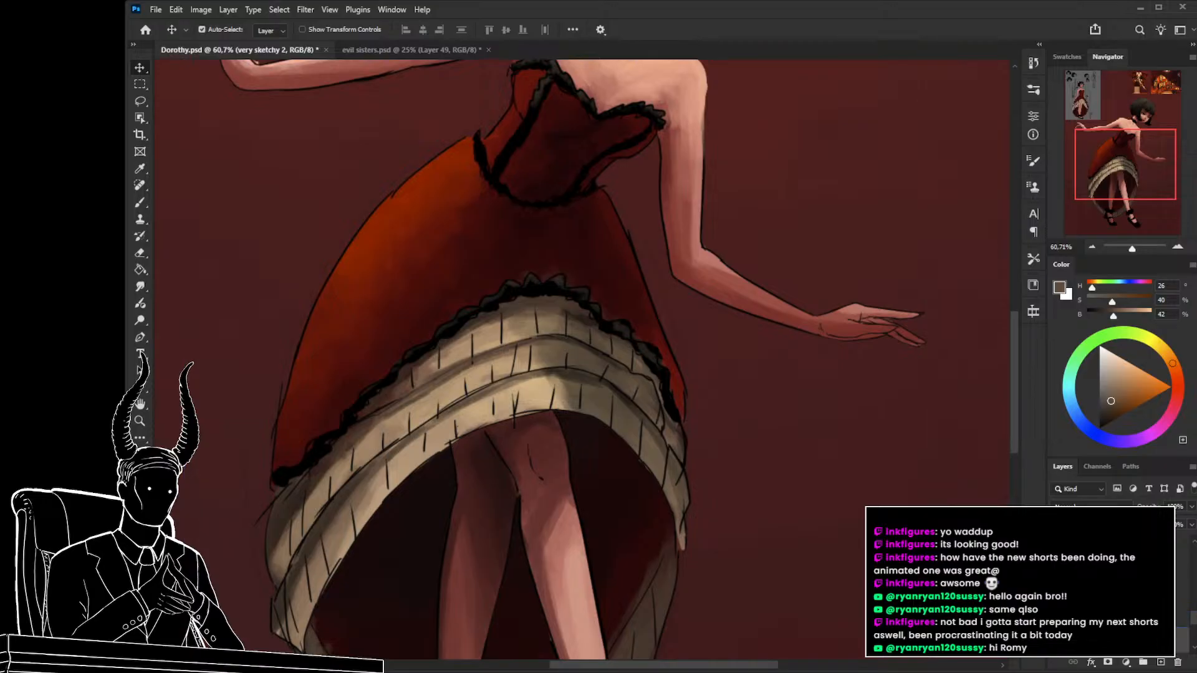
{"action": "left_click", "coordinate": [1121, 619]}
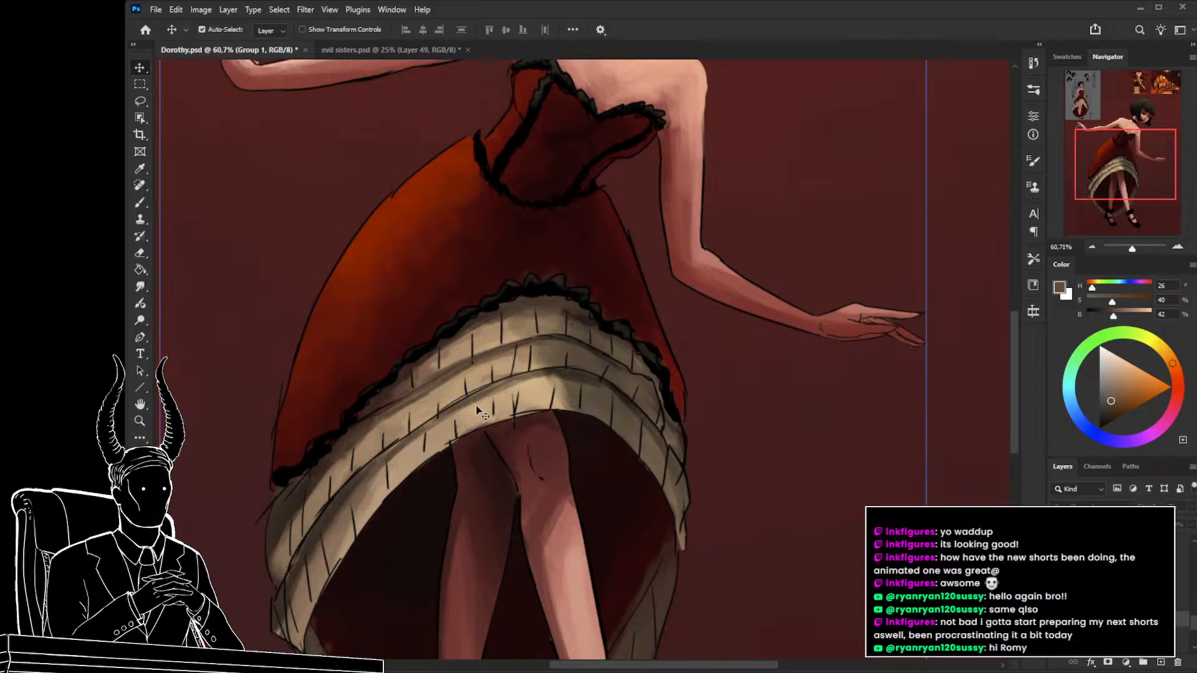
Select the Group 3 copy layer and paint a sampled reddish skin tone over the dark outline under the outstretched upper arm.
{"action": "left_click_drag", "start_coordinate": [475, 409], "coordinate": [436, 401]}
{"action": "mouse_move", "coordinate": [446, 465]}
{"action": "left_mouse_down"}
{"action": "mouse_move", "coordinate": [451, 411]}
{"action": "mouse_move", "coordinate": [521, 534]}
{"action": "mouse_move", "coordinate": [523, 494]}
{"action": "mouse_move", "coordinate": [436, 382]}
{"action": "mouse_move", "coordinate": [552, 309]}
{"action": "left_mouse_up"}
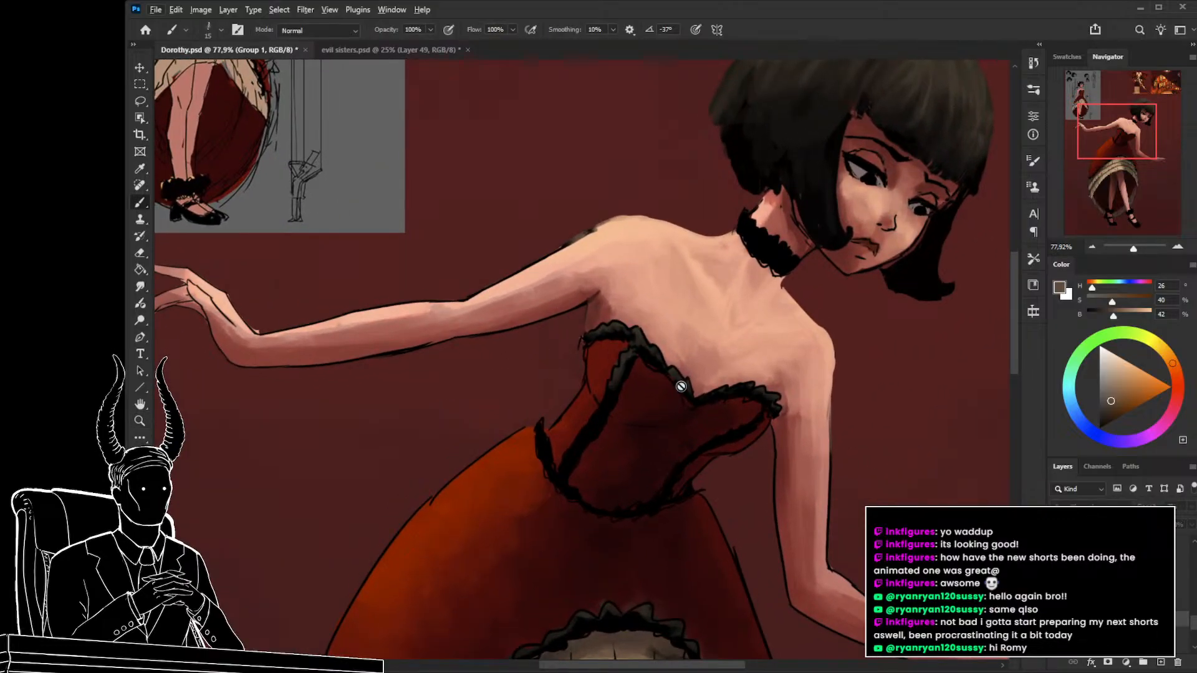
{"action": "left_click", "coordinate": [561, 304], "text": "ctrl"}
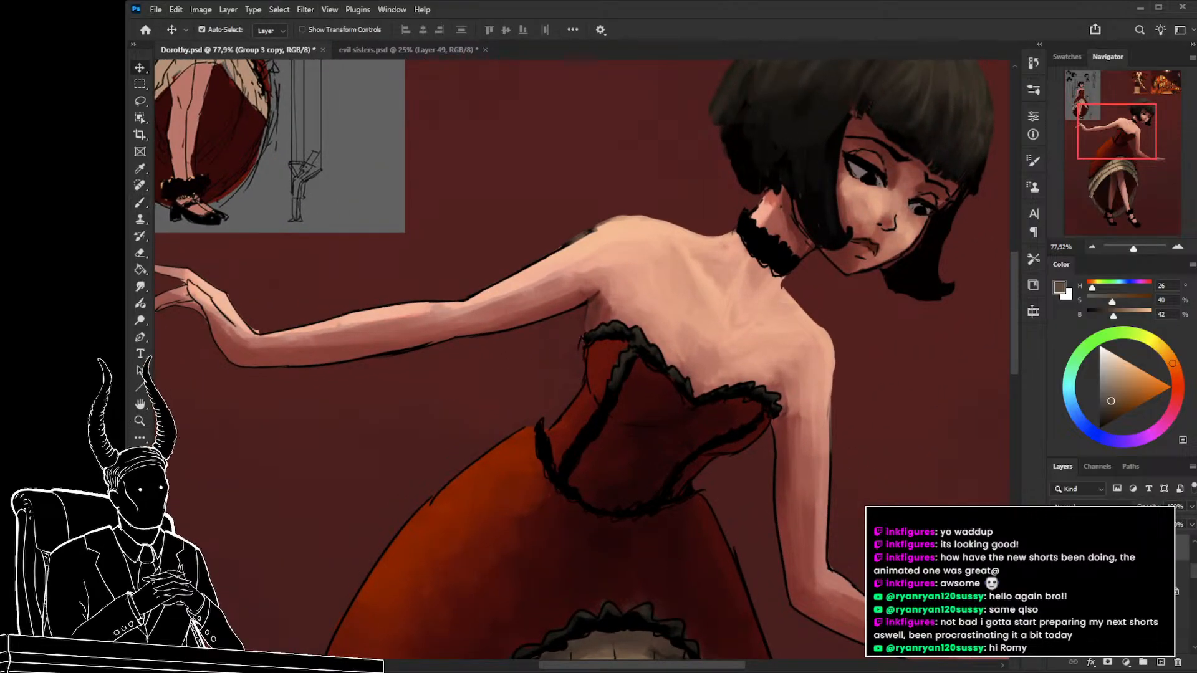
{"action": "key", "text": "b"}
{"action": "left_click", "coordinate": [564, 303], "text": "alt"}
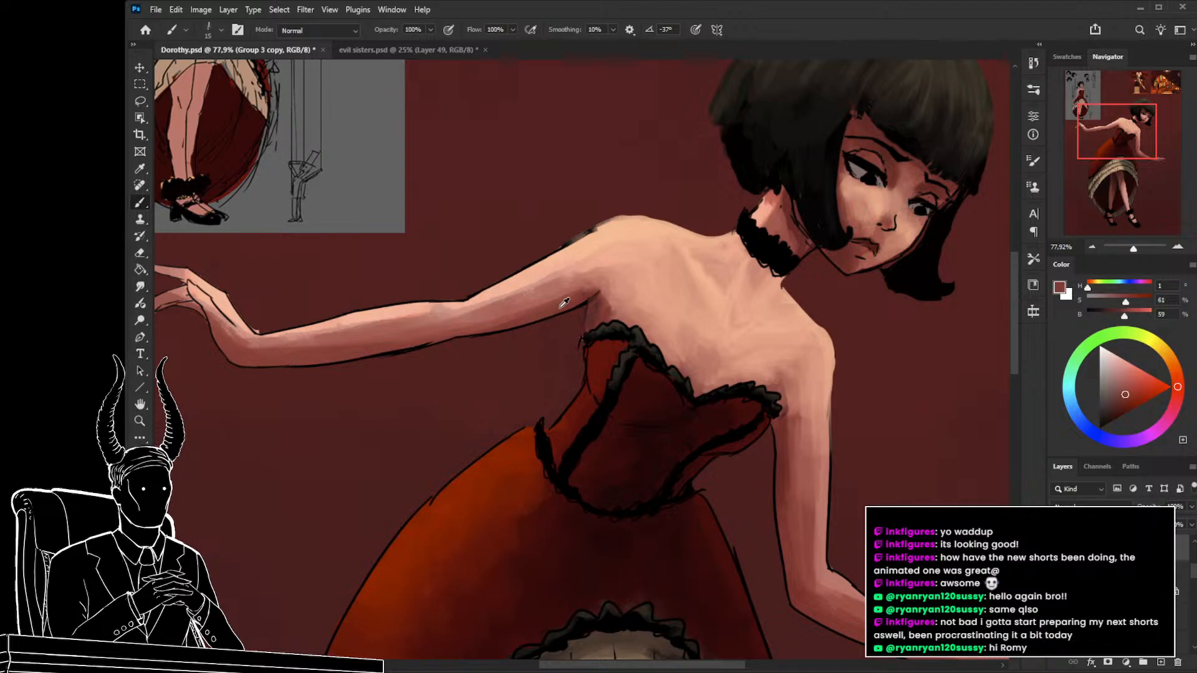
{"action": "key", "text": "bracketright"}
{"action": "key", "text": "bracketright"}
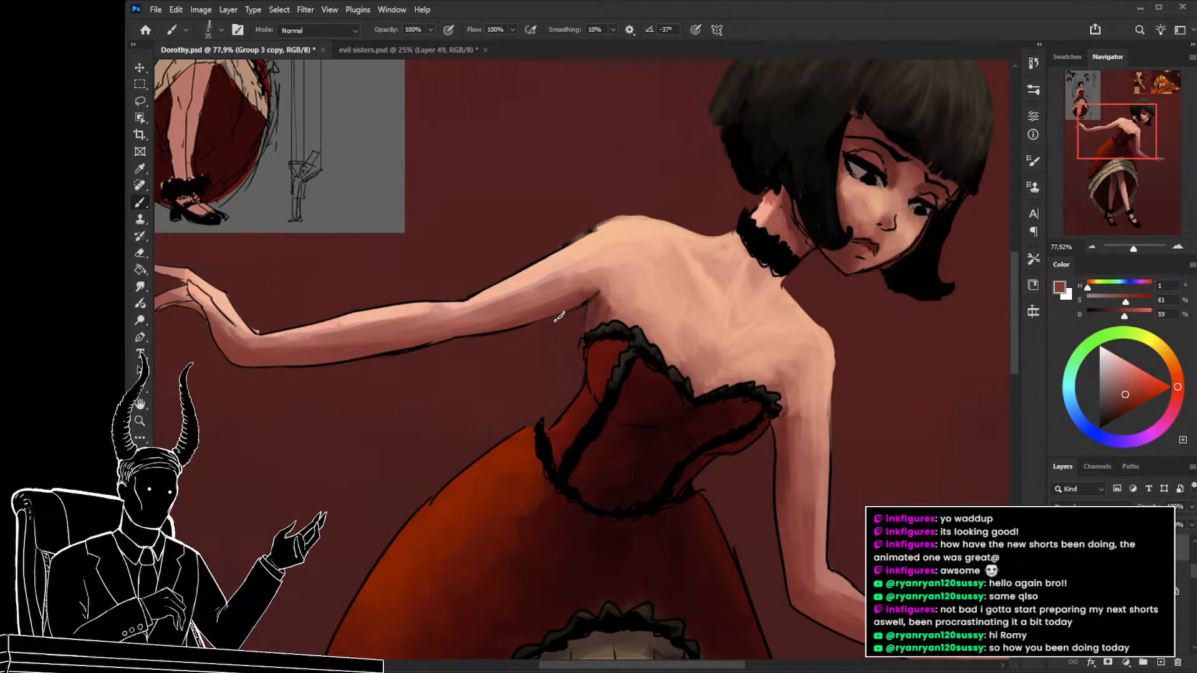
{"action": "key", "text": "bracketright"}
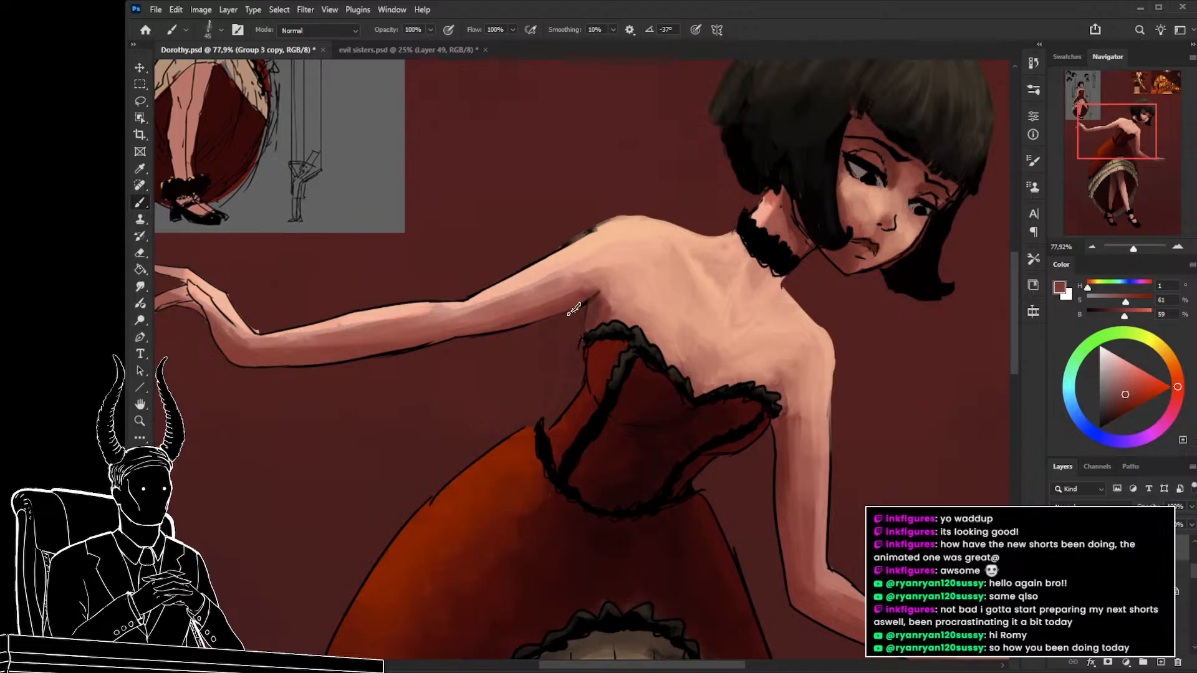
{"action": "key", "text": "bracketleft"}
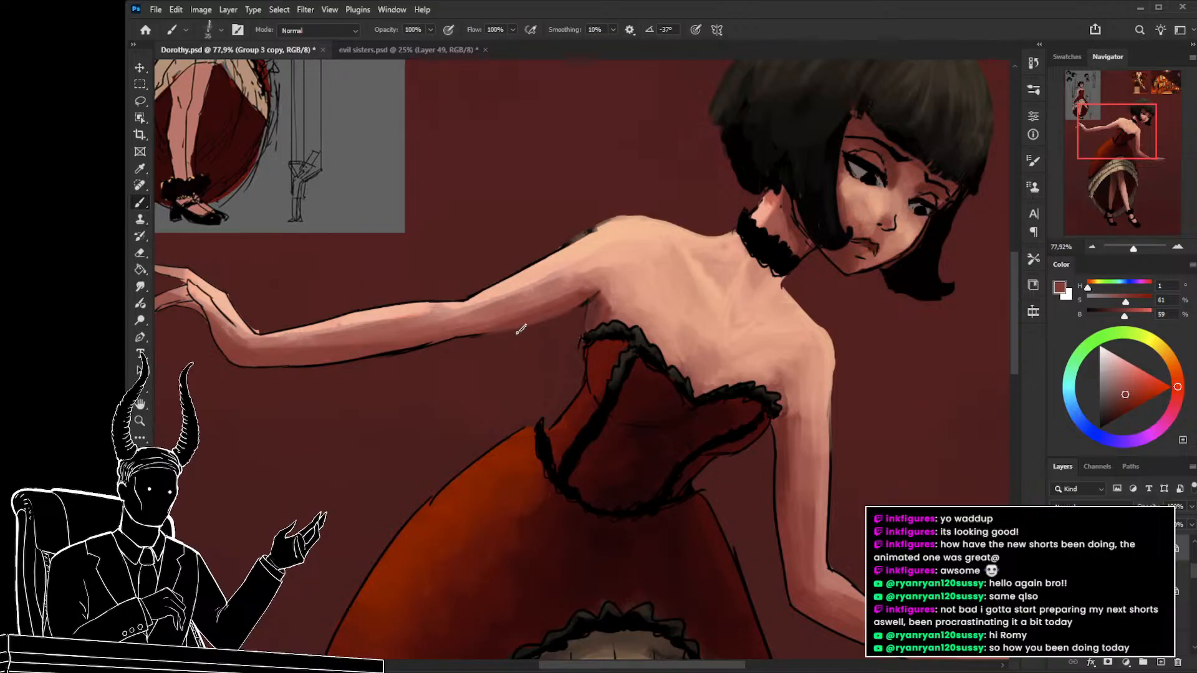
Cover the outline along the underside of the outstretched forearm to the wrist with sampled reddish skin tones.
{"action": "mouse_move", "coordinate": [377, 350]}
{"action": "left_mouse_down"}
{"action": "mouse_move", "coordinate": [415, 374]}
{"action": "mouse_move", "coordinate": [477, 377]}
{"action": "mouse_move", "coordinate": [373, 391]}
{"action": "mouse_move", "coordinate": [417, 385]}
{"action": "left_mouse_up"}
{"action": "left_click", "coordinate": [416, 377], "text": "alt"}
{"action": "left_click_drag", "start_coordinate": [325, 395], "coordinate": [290, 396]}
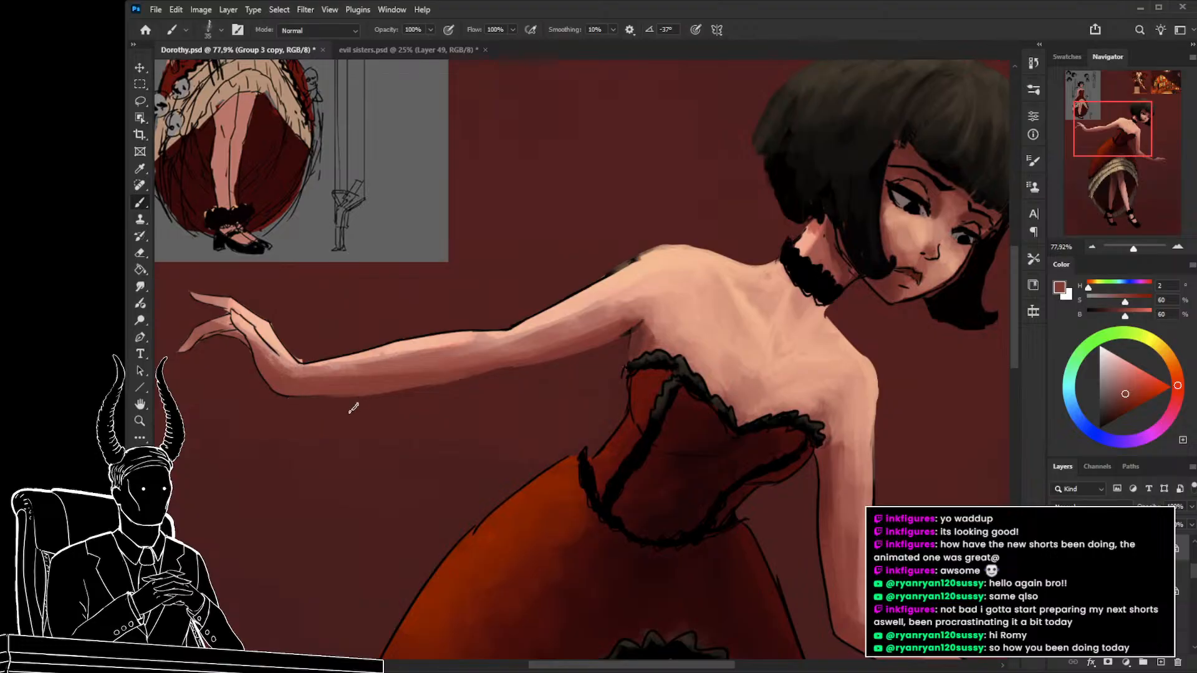
{"action": "mouse_move", "coordinate": [367, 395]}
{"action": "left_mouse_down"}
{"action": "mouse_move", "coordinate": [297, 401]}
{"action": "mouse_move", "coordinate": [247, 369]}
{"action": "left_mouse_up"}
{"action": "left_click_drag", "start_coordinate": [281, 312], "coordinate": [349, 347]}
{"action": "left_click", "coordinate": [340, 401], "text": "alt"}
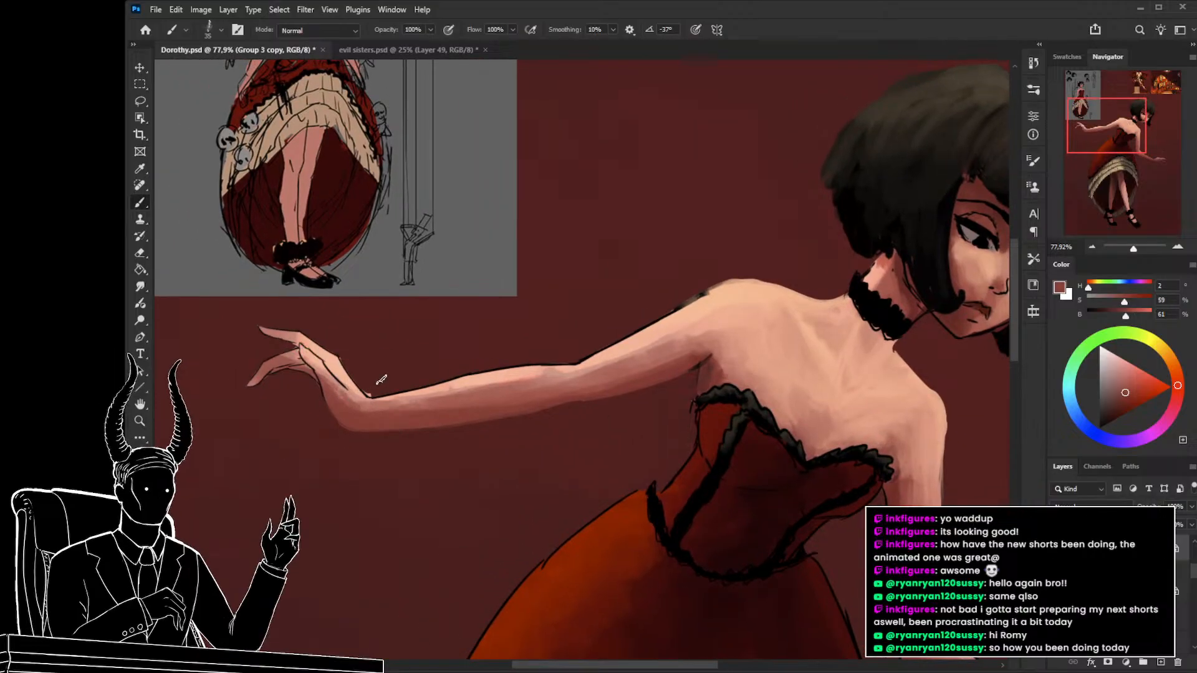
Paint sampled light peach skin tones over the upper outline of the outstretched arm from the shoulder to the wrist.
{"action": "left_click", "coordinate": [691, 317], "text": "alt"}
{"action": "left_click_drag", "start_coordinate": [730, 288], "coordinate": [600, 349]}
{"action": "mouse_move", "coordinate": [684, 308]}
{"action": "left_mouse_down"}
{"action": "mouse_move", "coordinate": [555, 369]}
{"action": "mouse_move", "coordinate": [540, 360]}
{"action": "mouse_move", "coordinate": [557, 370]}
{"action": "mouse_move", "coordinate": [493, 372]}
{"action": "left_mouse_up"}
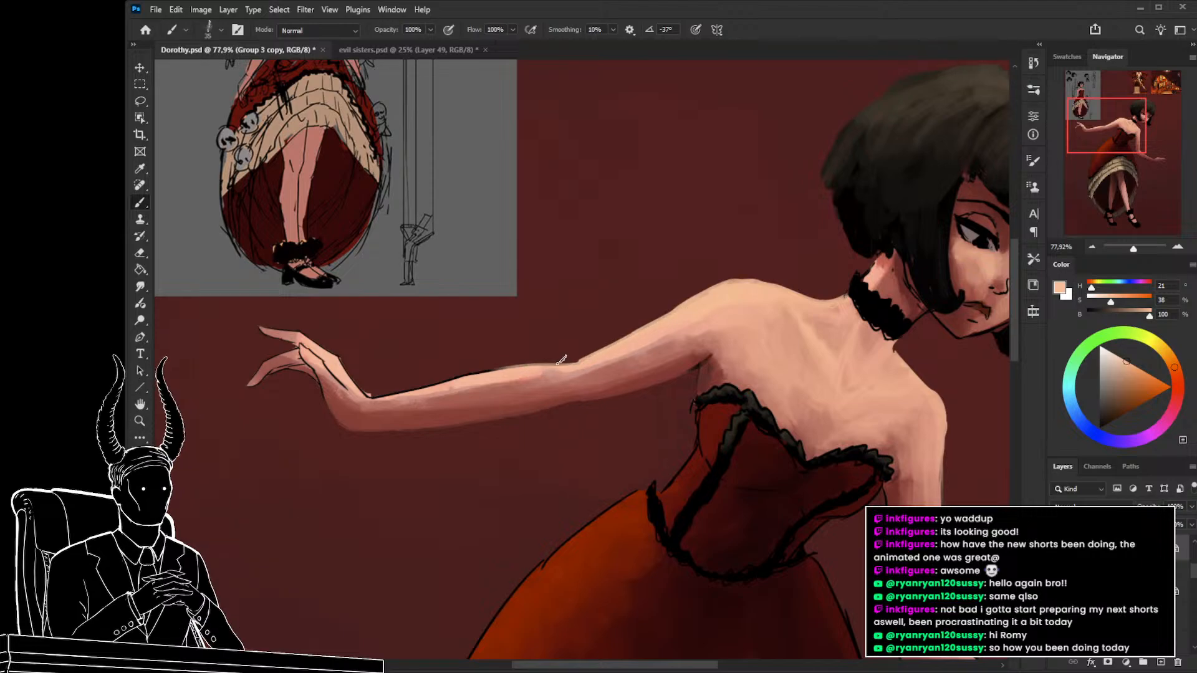
{"action": "mouse_move", "coordinate": [564, 359]}
{"action": "left_mouse_down"}
{"action": "mouse_move", "coordinate": [428, 377]}
{"action": "mouse_move", "coordinate": [521, 367]}
{"action": "mouse_move", "coordinate": [402, 391]}
{"action": "left_mouse_up"}
{"action": "left_click_drag", "start_coordinate": [481, 373], "coordinate": [388, 395]}
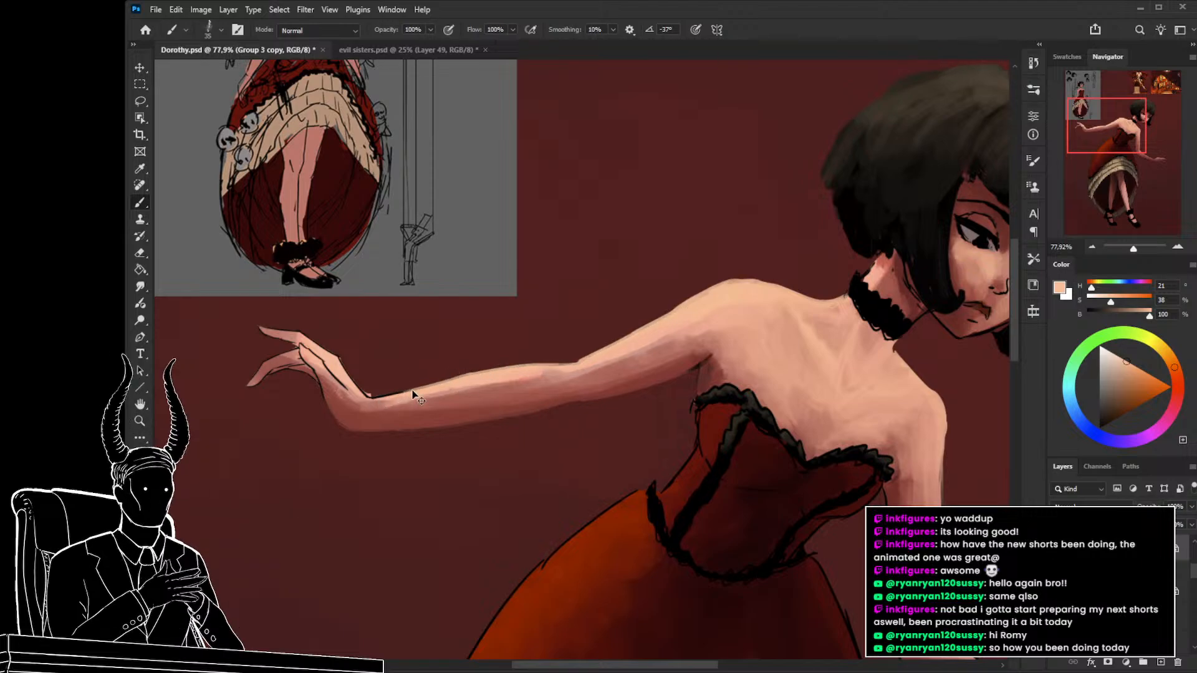
{"action": "left_click_drag", "start_coordinate": [514, 365], "coordinate": [402, 392]}
{"action": "left_click_drag", "start_coordinate": [475, 374], "coordinate": [374, 398]}
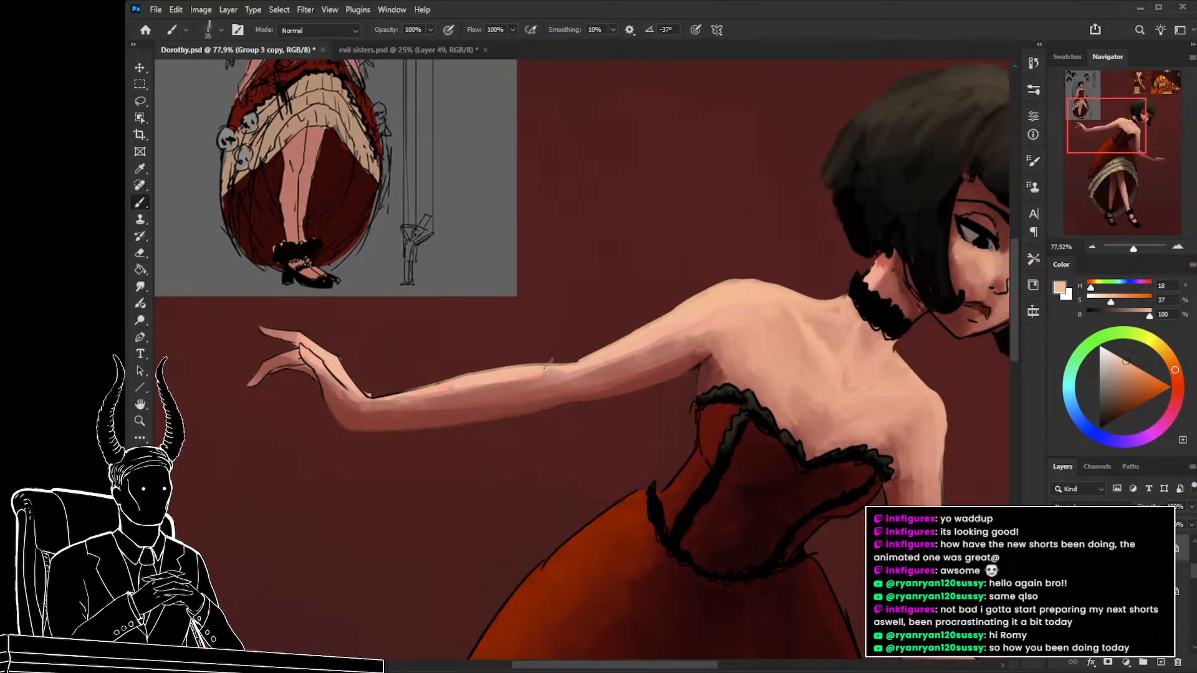
Blend the outline along the wrist, back of the hand and upper finger of the outstretched arm with skin tones.
{"action": "mouse_move", "coordinate": [435, 382]}
{"action": "left_mouse_down"}
{"action": "mouse_move", "coordinate": [364, 403]}
{"action": "mouse_move", "coordinate": [377, 401]}
{"action": "mouse_move", "coordinate": [334, 347]}
{"action": "left_mouse_up"}
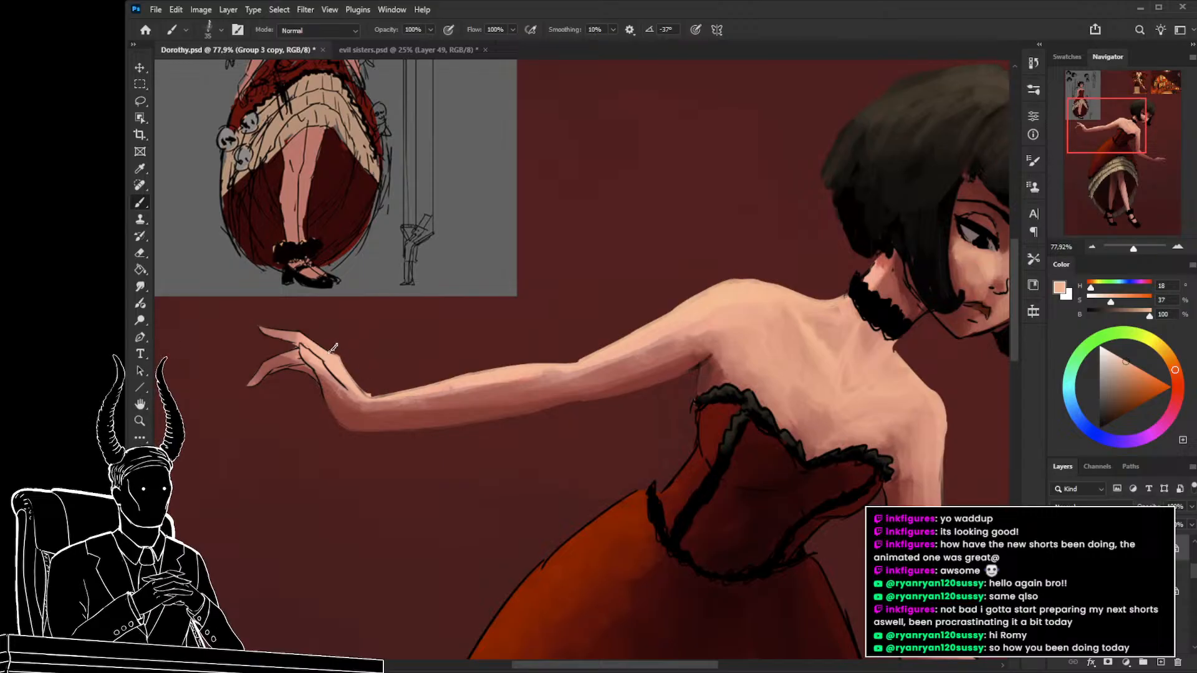
{"action": "left_click", "coordinate": [303, 326], "text": "alt"}
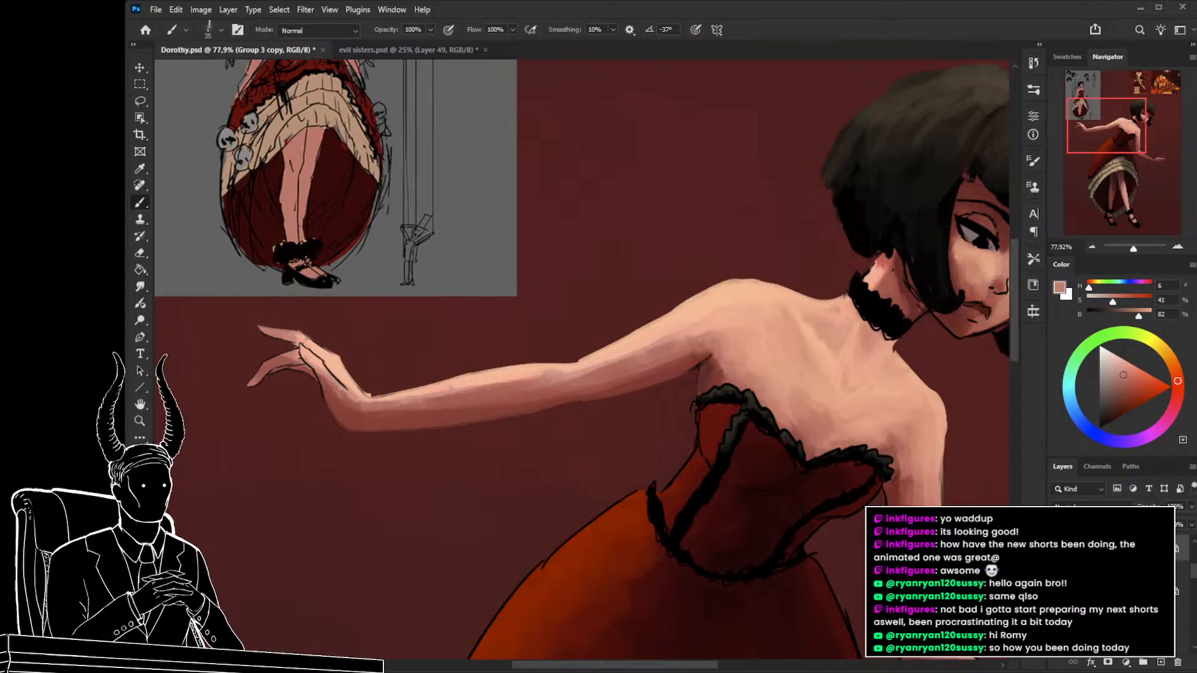
{"action": "key", "text": "z"}
{"action": "left_click_drag", "start_coordinate": [247, 429], "coordinate": [297, 425]}
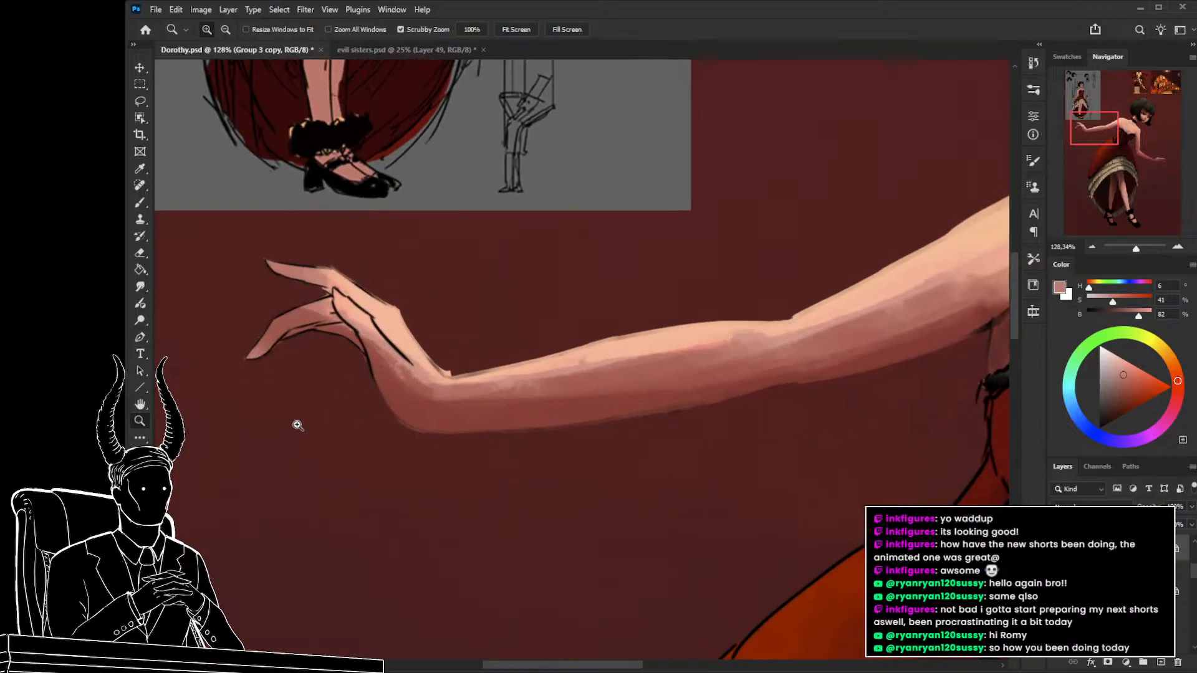
{"action": "key", "text": "b"}
Paint a sampled dark red skin tone over the inner outline of the lowered arm from the armpit to the wrist.
{"action": "key", "text": "z"}
{"action": "left_click_drag", "start_coordinate": [404, 433], "coordinate": [318, 437]}
{"action": "left_click_drag", "start_coordinate": [678, 425], "coordinate": [438, 314]}
{"action": "left_click_drag", "start_coordinate": [571, 361], "coordinate": [603, 367]}
{"action": "left_click_drag", "start_coordinate": [614, 414], "coordinate": [598, 382]}
{"action": "key", "text": "b"}
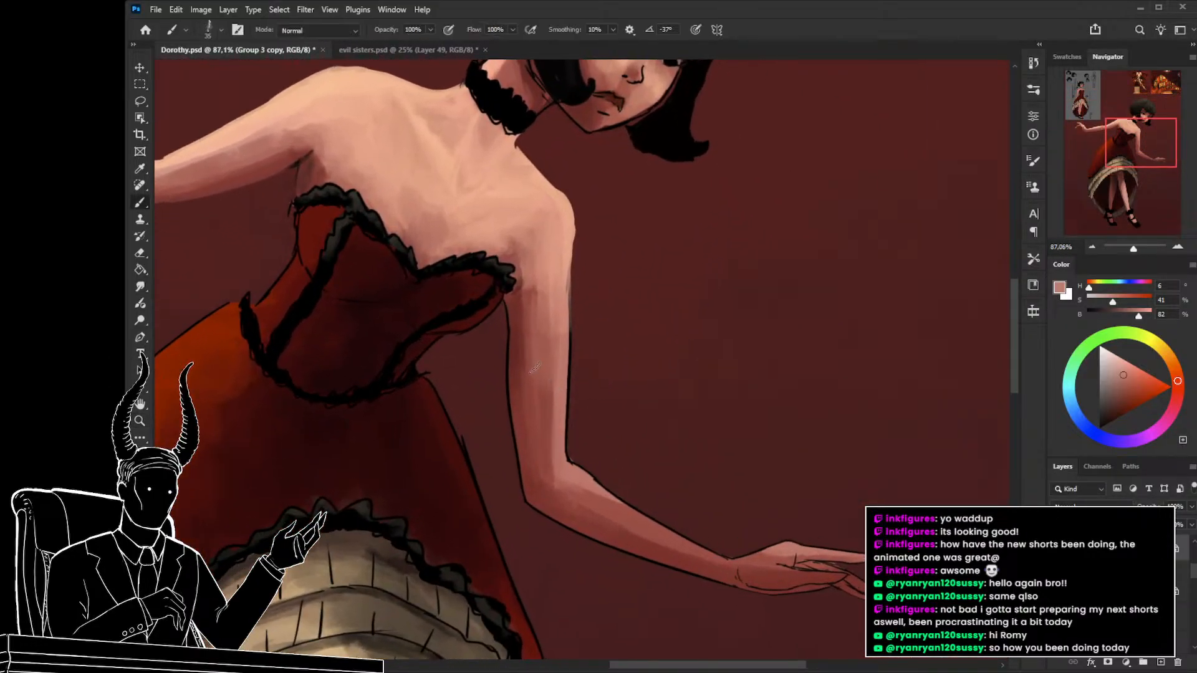
{"action": "left_click", "coordinate": [509, 344], "text": "alt"}
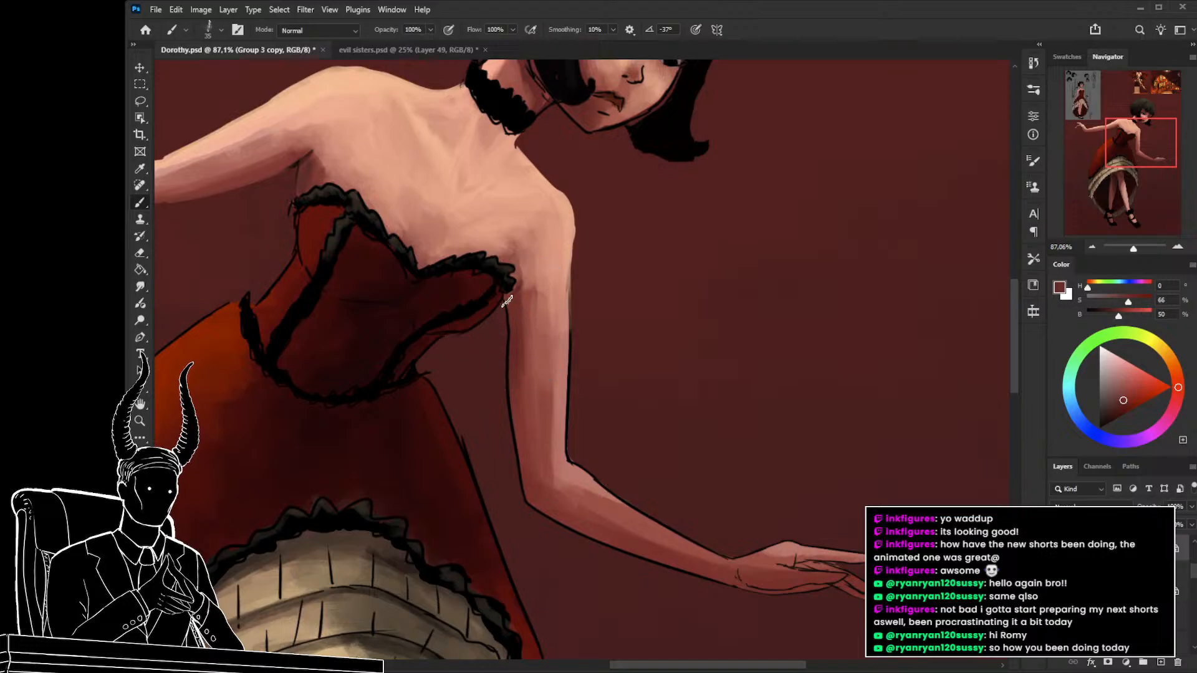
{"action": "left_click_drag", "start_coordinate": [503, 310], "coordinate": [500, 403]}
{"action": "left_click_drag", "start_coordinate": [500, 333], "coordinate": [498, 417]}
{"action": "left_click_drag", "start_coordinate": [505, 374], "coordinate": [517, 465]}
{"action": "left_click_drag", "start_coordinate": [511, 413], "coordinate": [519, 484]}
{"action": "mouse_move", "coordinate": [513, 440]}
{"action": "left_mouse_down"}
{"action": "mouse_move", "coordinate": [517, 480]}
{"action": "mouse_move", "coordinate": [582, 545]}
{"action": "mouse_move", "coordinate": [705, 578]}
{"action": "left_mouse_up"}
{"action": "left_click_drag", "start_coordinate": [623, 555], "coordinate": [734, 587]}
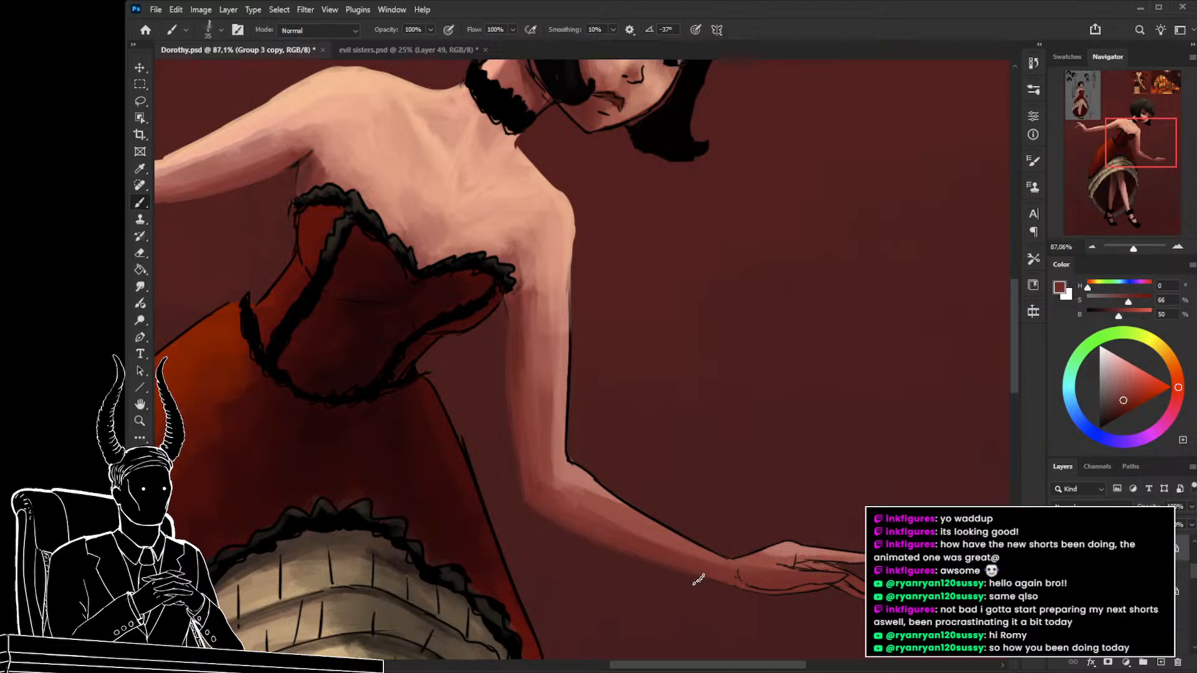
Paint sampled light peach and pinkish skin tones over the outer outline of the lowered arm from the shoulder towards the elbow.
{"action": "left_click", "coordinate": [571, 255], "text": "alt"}
{"action": "left_click_drag", "start_coordinate": [571, 280], "coordinate": [567, 399]}
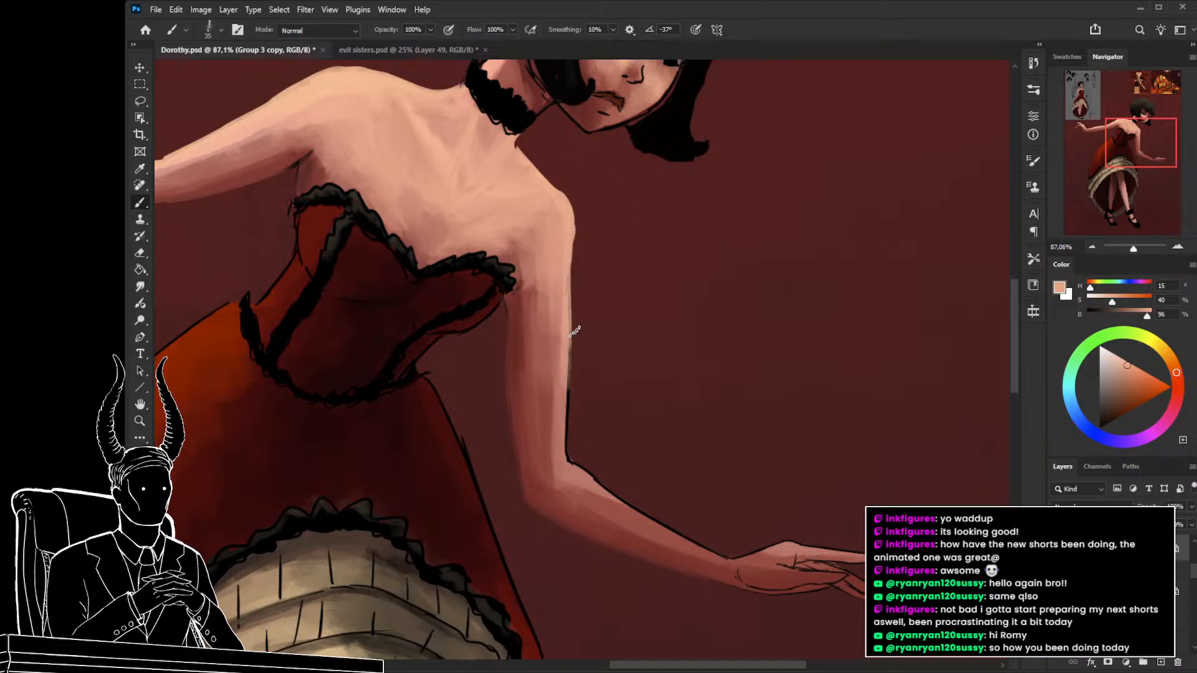
{"action": "left_click_drag", "start_coordinate": [569, 337], "coordinate": [567, 390]}
{"action": "mouse_move", "coordinate": [570, 259]}
{"action": "left_mouse_down"}
{"action": "mouse_move", "coordinate": [556, 427]}
{"action": "mouse_move", "coordinate": [565, 301]}
{"action": "mouse_move", "coordinate": [568, 409]}
{"action": "left_mouse_up"}
{"action": "left_click", "coordinate": [559, 432], "text": "alt"}
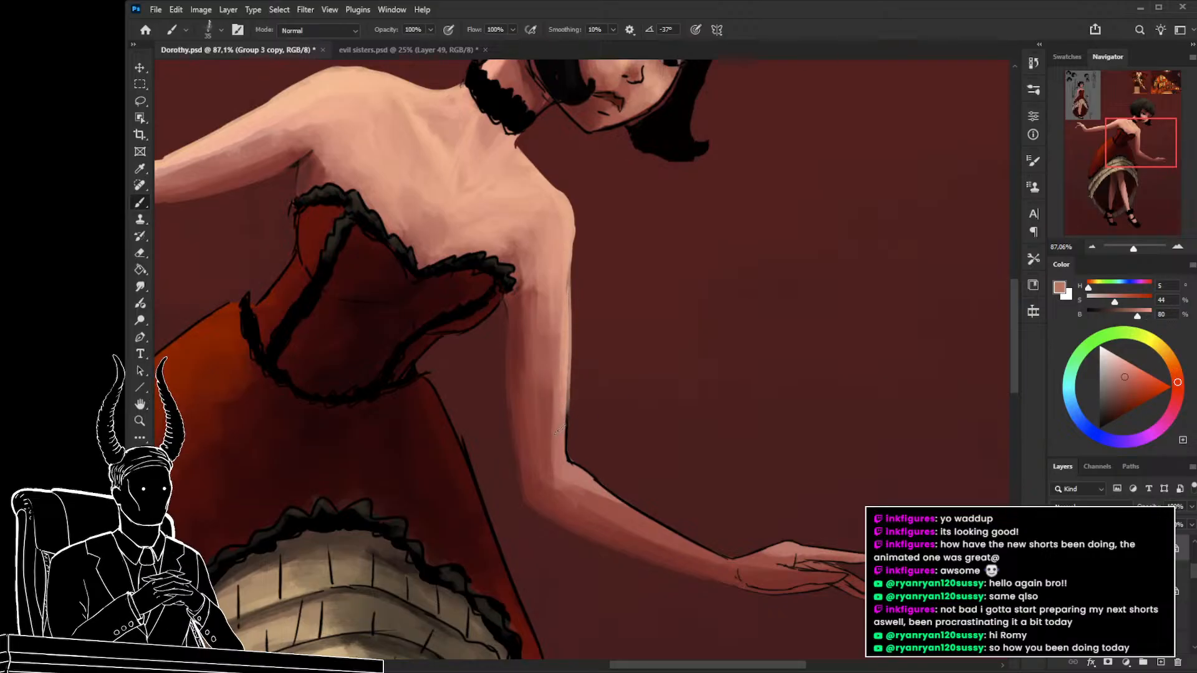
{"action": "left_click", "coordinate": [560, 429], "text": "alt"}
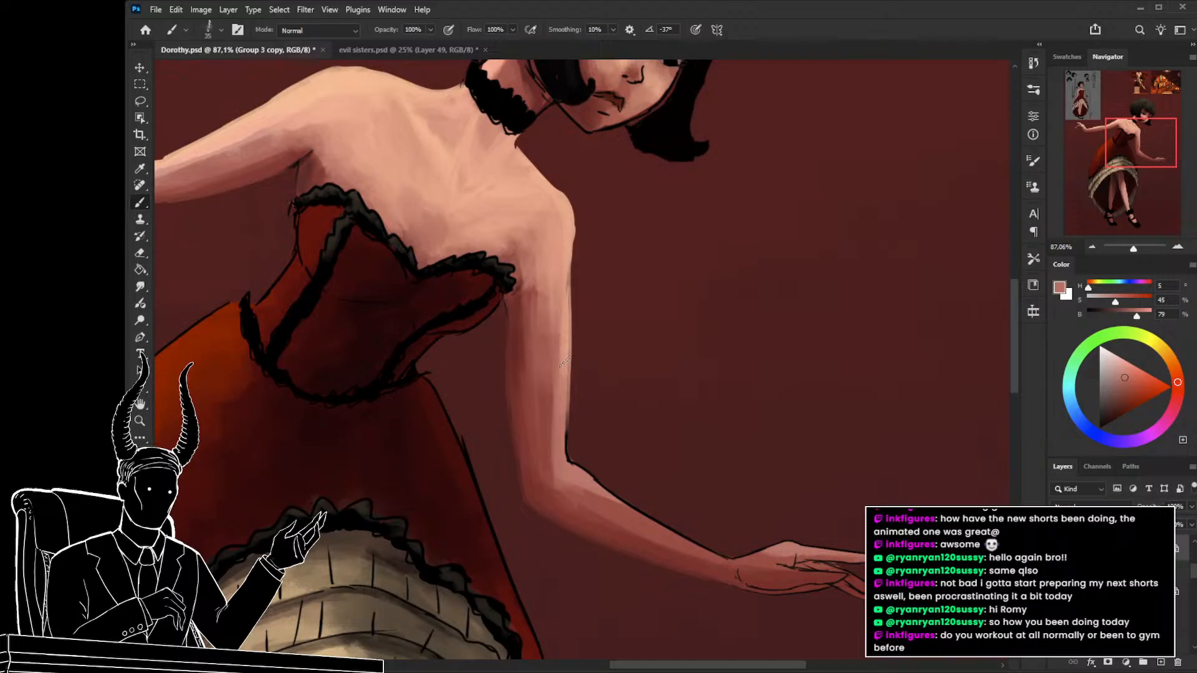
{"action": "left_click", "coordinate": [570, 251], "text": "alt"}
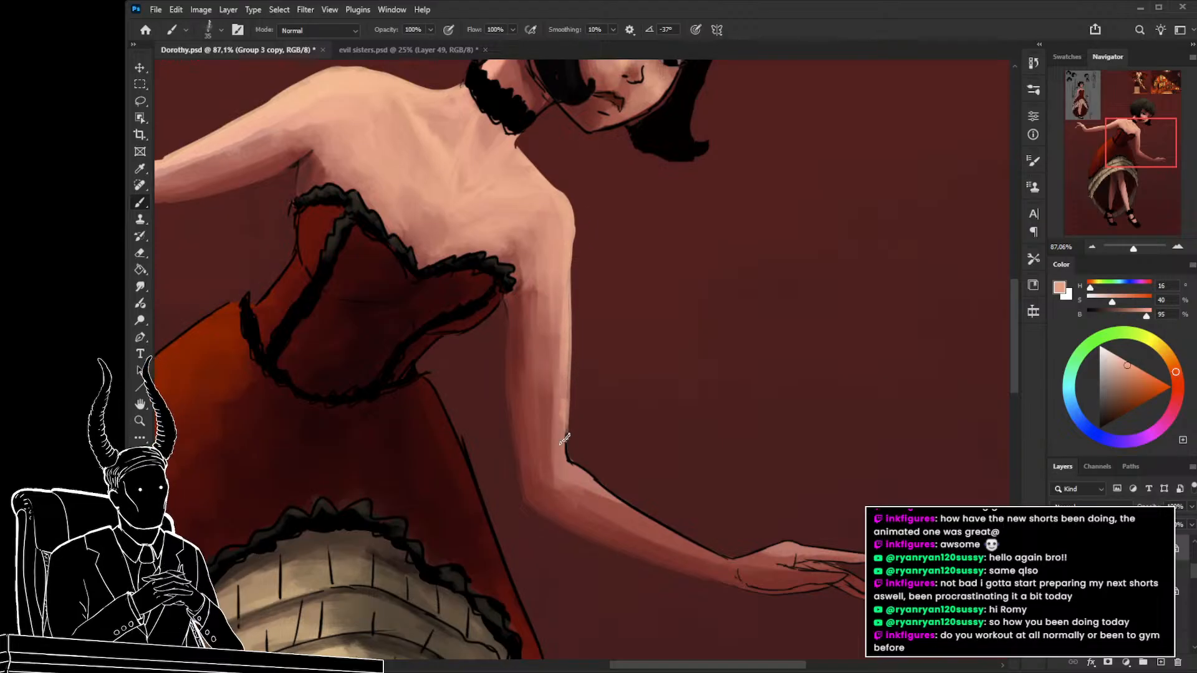
Cover the outline along the upper side of the lowered forearm from the elbow to the wrist with a sampled pinkish skin tone.
{"action": "left_click", "coordinate": [565, 468], "text": "alt"}
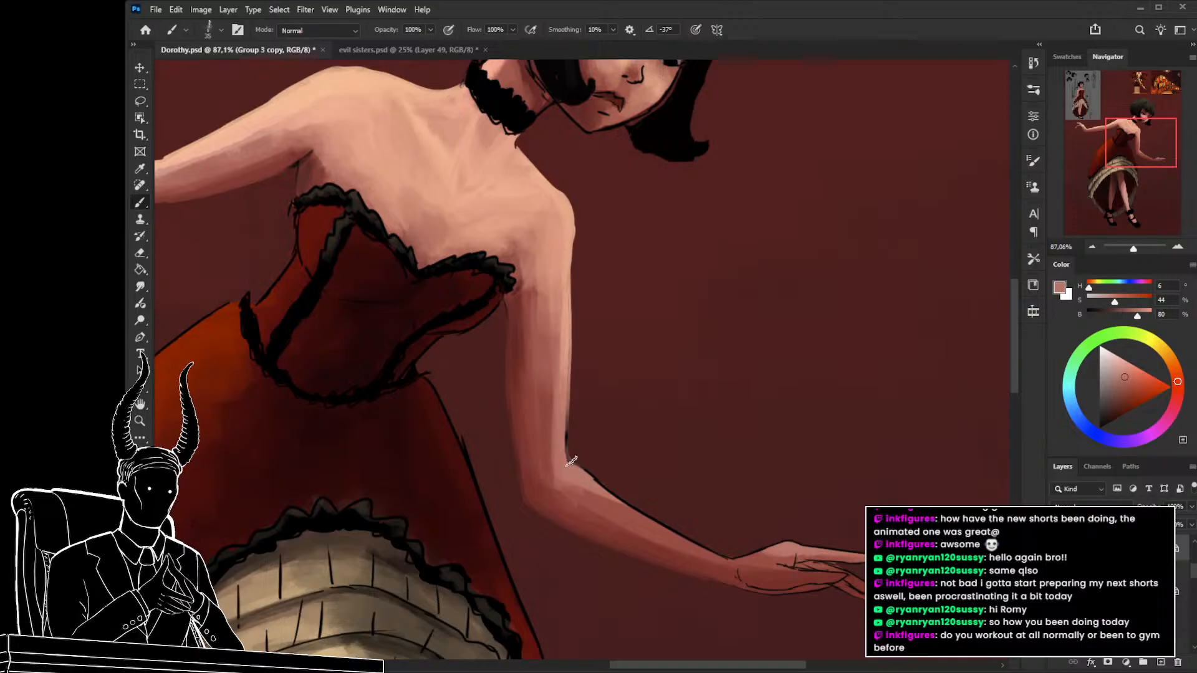
{"action": "mouse_move", "coordinate": [573, 465]}
{"action": "left_mouse_down"}
{"action": "mouse_move", "coordinate": [691, 549]}
{"action": "mouse_move", "coordinate": [619, 497]}
{"action": "left_mouse_up"}
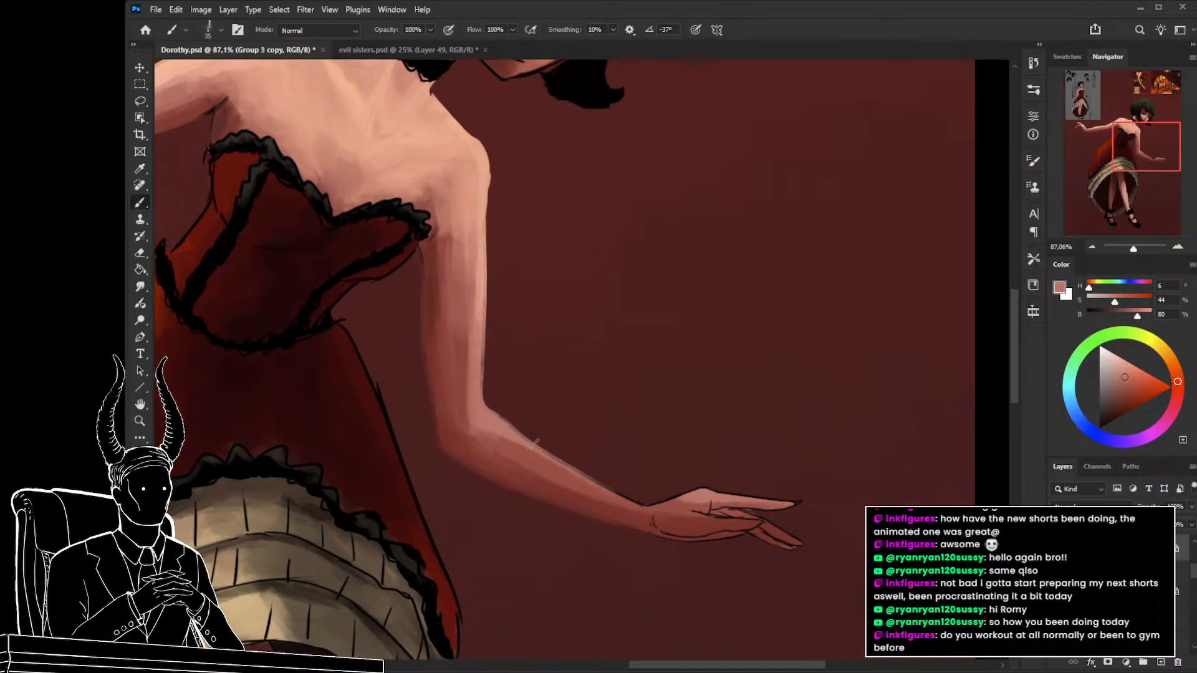
{"action": "left_click_drag", "start_coordinate": [532, 450], "coordinate": [625, 499]}
{"action": "mouse_move", "coordinate": [564, 473]}
{"action": "left_mouse_down"}
{"action": "mouse_move", "coordinate": [645, 508]}
{"action": "mouse_move", "coordinate": [622, 470]}
{"action": "mouse_move", "coordinate": [537, 497]}
{"action": "left_mouse_up"}
{"action": "key", "text": "z"}
{"action": "key", "text": "b"}
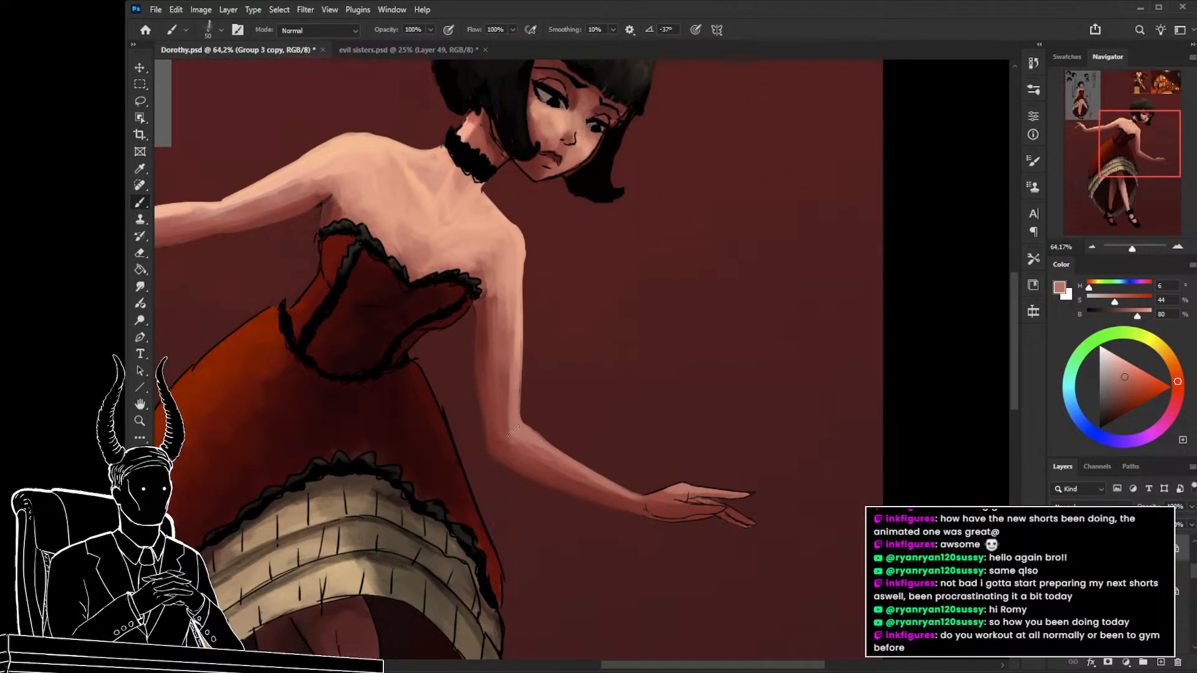
Paint sampled pinkish skin tones over the outline along the wrist, back of the hand and upper finger of the lowered arm.
{"action": "left_click", "coordinate": [526, 457], "text": "alt"}
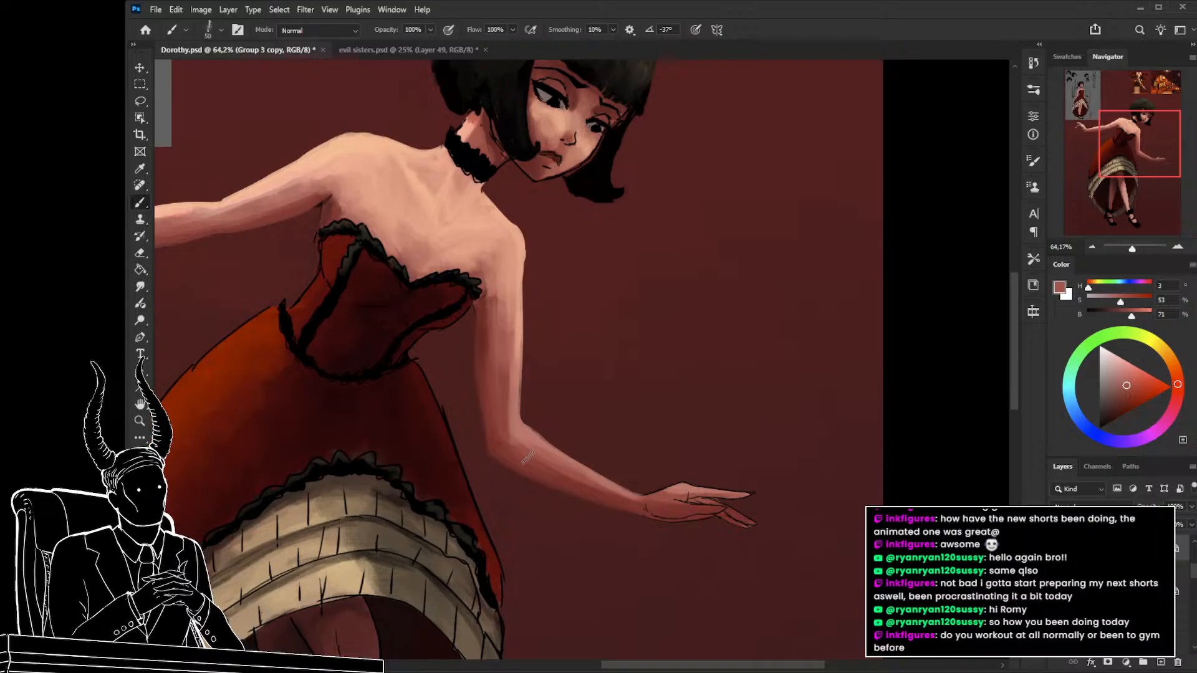
{"action": "left_click_drag", "start_coordinate": [582, 379], "coordinate": [526, 358]}
{"action": "key", "text": "z"}
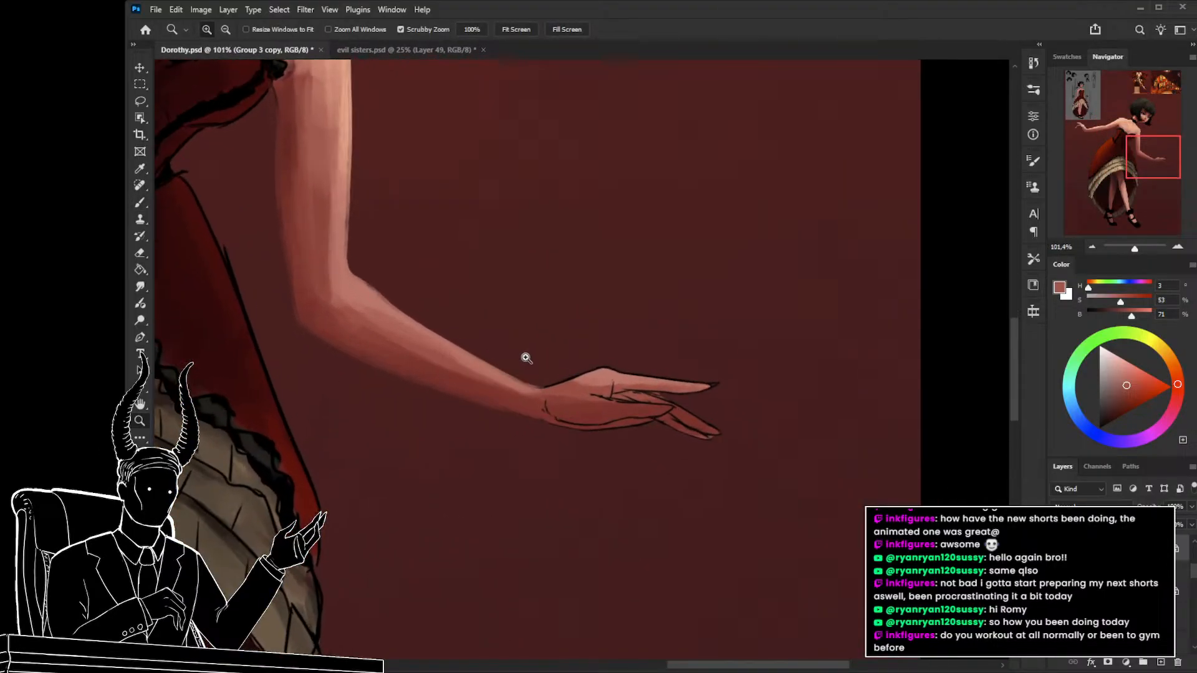
{"action": "key", "text": "b"}
{"action": "left_click", "coordinate": [510, 373], "text": "alt"}
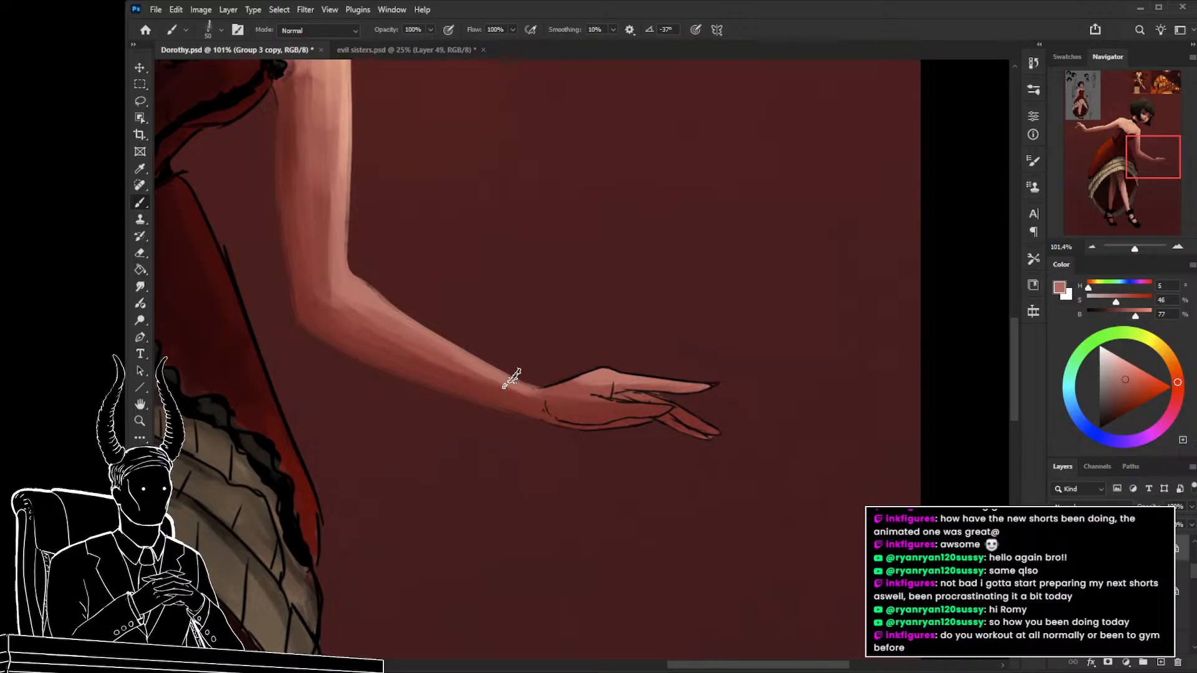
{"action": "left_click", "coordinate": [601, 370], "text": "alt"}
{"action": "mouse_move", "coordinate": [596, 369]}
{"action": "left_mouse_down"}
{"action": "mouse_move", "coordinate": [550, 385]}
{"action": "mouse_move", "coordinate": [620, 368]}
{"action": "left_mouse_up"}
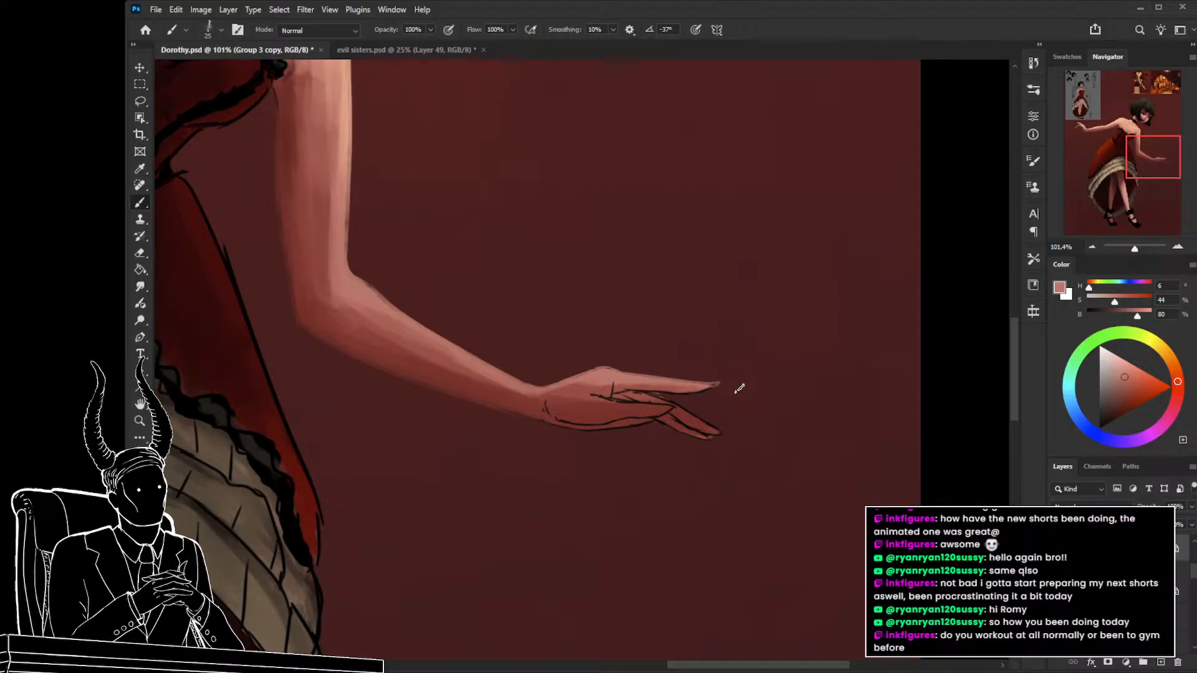
Soften the outline under the palm of the lowered arm's hand with a sampled dark red.
{"action": "left_click_drag", "start_coordinate": [599, 416], "coordinate": [633, 395]}
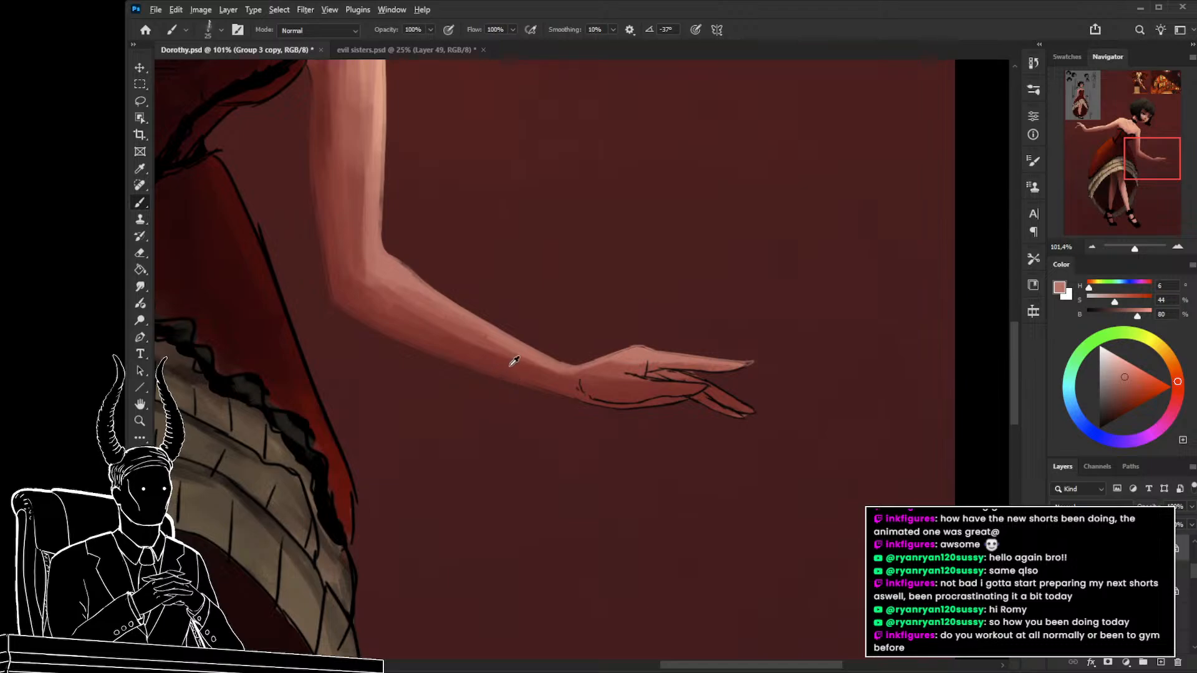
{"action": "left_click", "coordinate": [511, 365], "text": "alt"}
{"action": "key", "text": "z"}
{"action": "left_click_drag", "start_coordinate": [524, 400], "coordinate": [482, 399]}
{"action": "left_click_drag", "start_coordinate": [416, 323], "coordinate": [495, 356]}
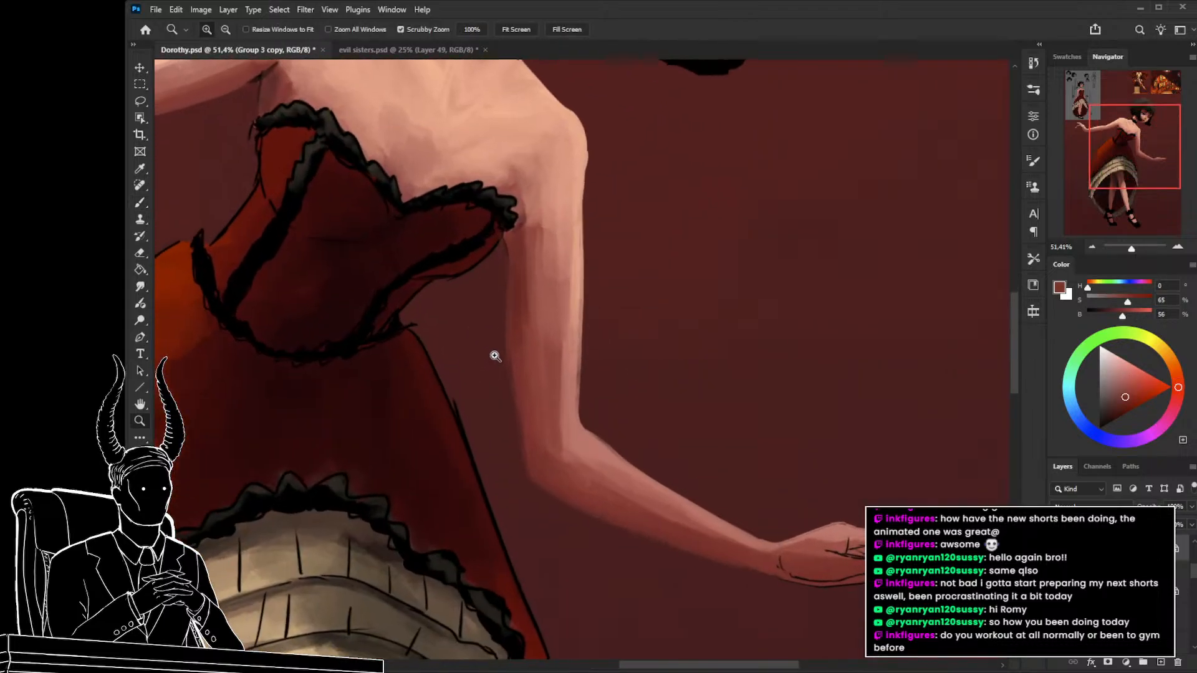
{"action": "key", "text": "b"}
{"action": "left_click", "coordinate": [514, 239], "text": "alt"}
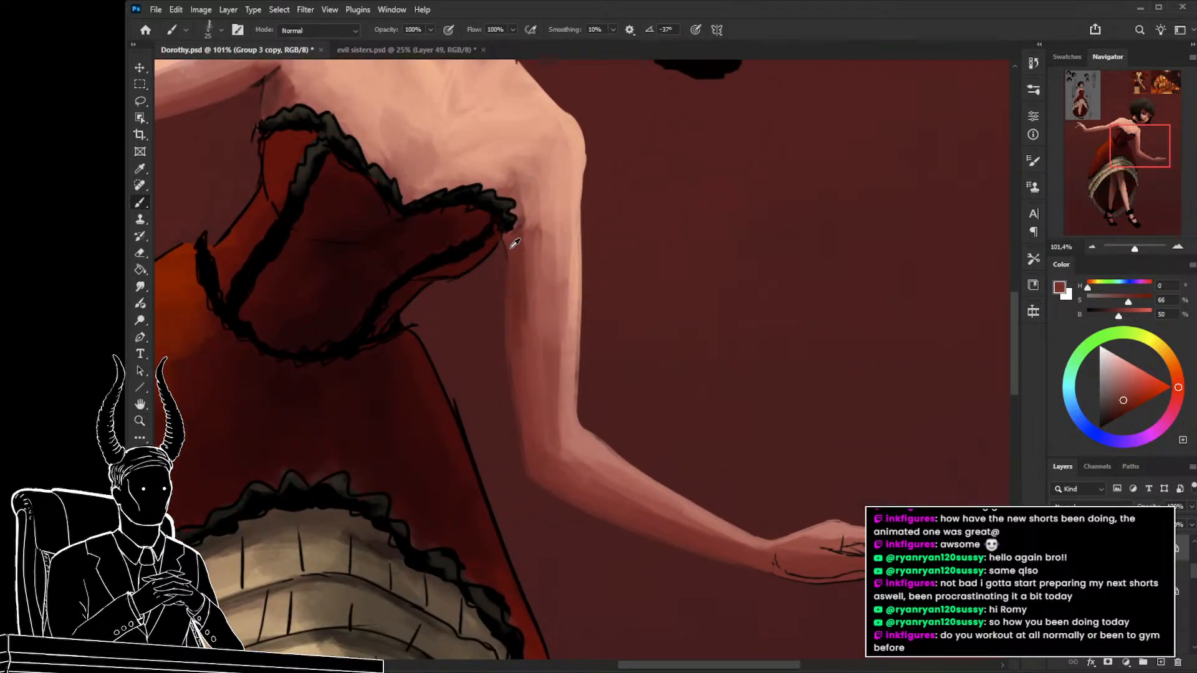
{"action": "left_click_drag", "start_coordinate": [628, 502], "coordinate": [534, 356]}
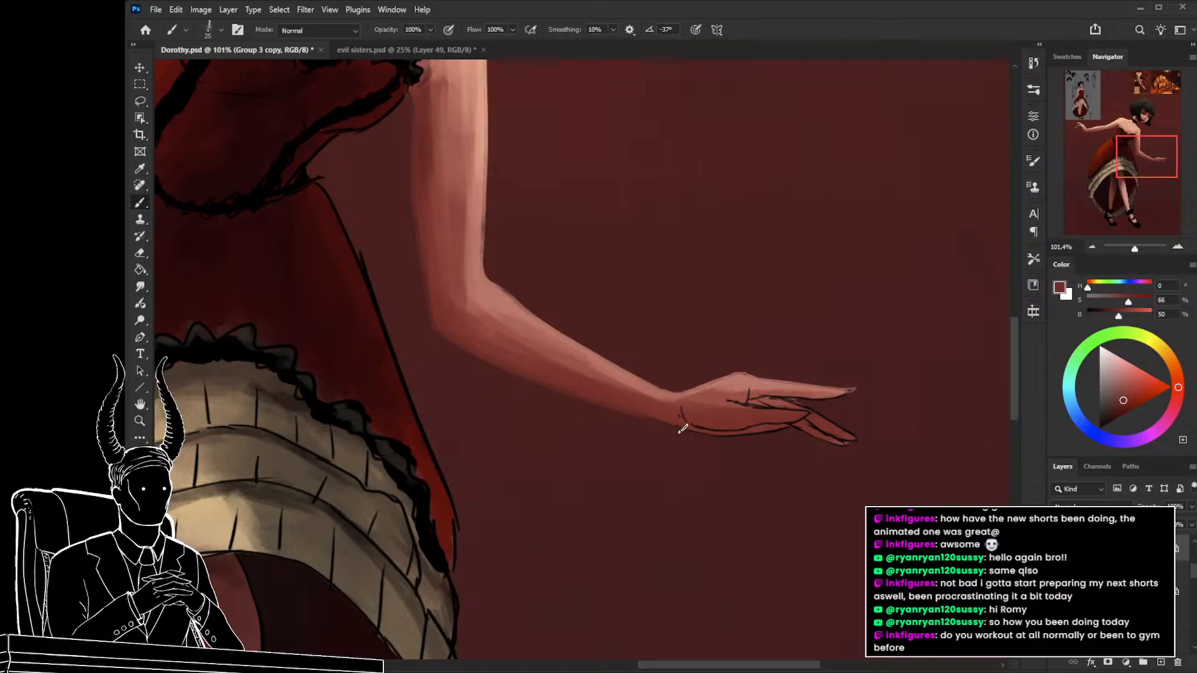
{"action": "left_click", "coordinate": [677, 411], "text": "alt"}
{"action": "left_click_drag", "start_coordinate": [614, 450], "coordinate": [567, 411]}
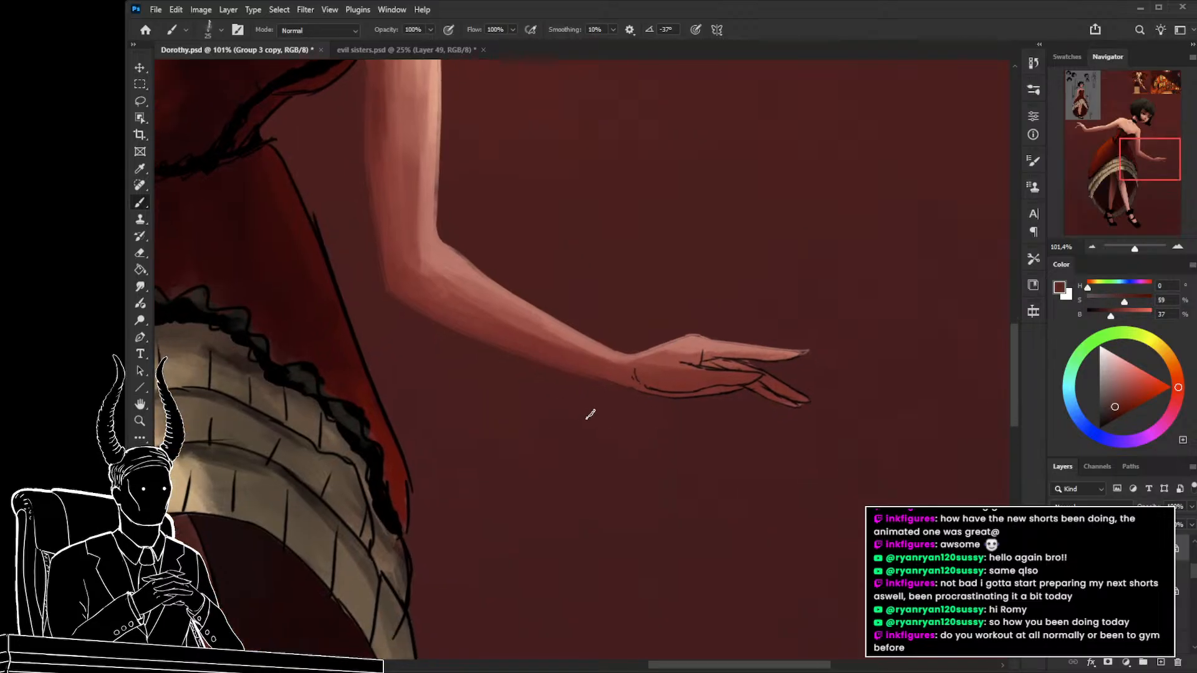
{"action": "key", "text": "bracketleft"}
{"action": "key", "text": "bracketleft"}
{"action": "key", "text": "bracketright"}
{"action": "key", "text": "bracketright"}
{"action": "left_click_drag", "start_coordinate": [653, 396], "coordinate": [646, 430]}
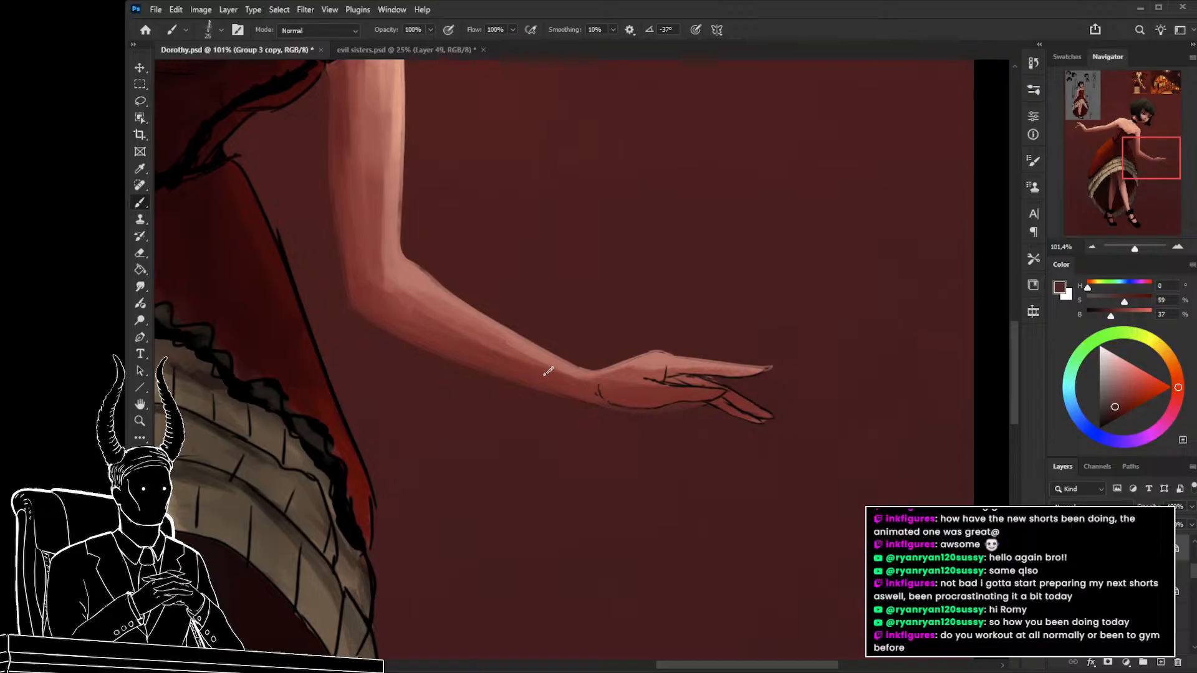
Darken the sampled red to 71% saturation and 31% brightness and clean up the lower edge of the palm and wrist.
{"action": "left_click", "coordinate": [679, 407], "text": "alt"}
{"action": "left_click_drag", "start_coordinate": [1116, 401], "coordinate": [1116, 411]}
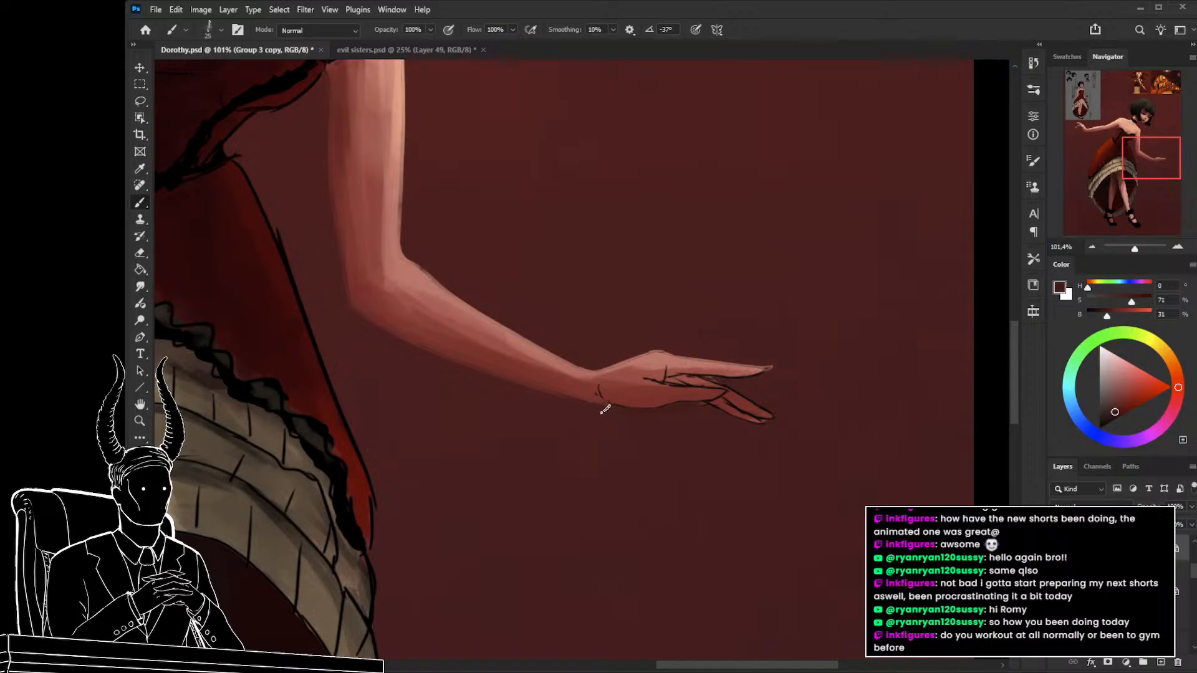
{"action": "left_click_drag", "start_coordinate": [567, 432], "coordinate": [631, 491]}
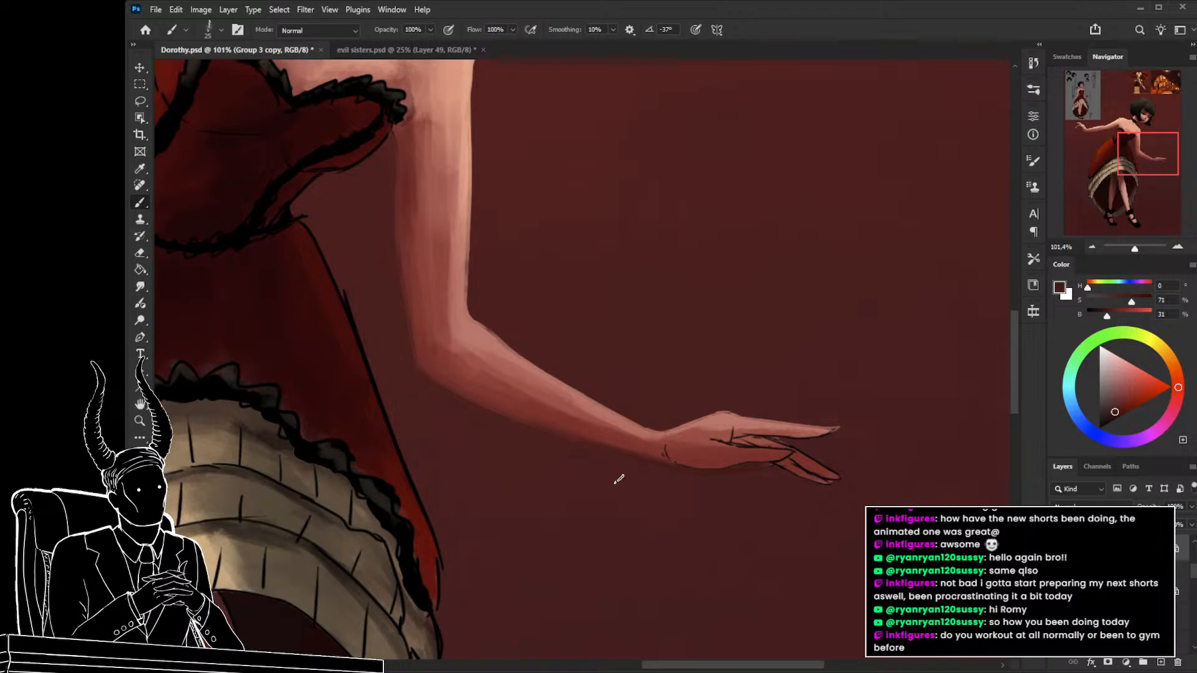
Paint the dark red over the outline beneath the lower fingers of the outstretched arm's hand.
{"action": "key", "text": "z"}
{"action": "left_click_drag", "start_coordinate": [617, 478], "coordinate": [847, 531]}
{"action": "mouse_move", "coordinate": [399, 317]}
{"action": "left_mouse_down"}
{"action": "mouse_move", "coordinate": [454, 336]}
{"action": "mouse_move", "coordinate": [441, 266]}
{"action": "left_mouse_up"}
{"action": "key", "text": "b"}
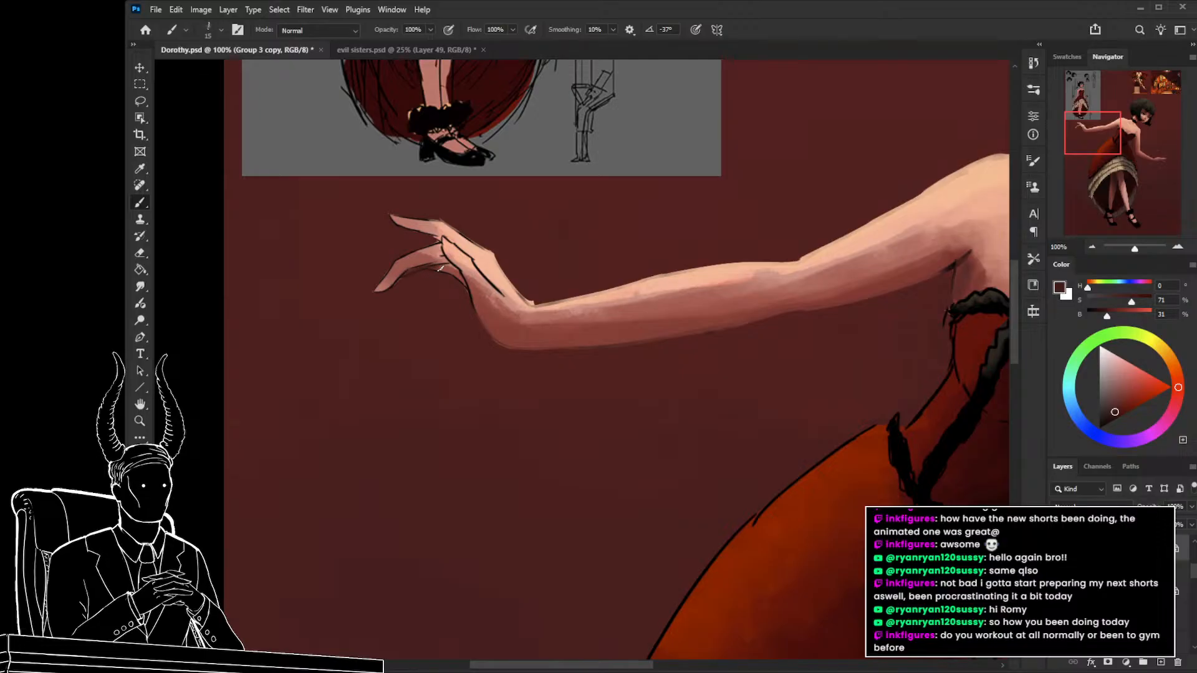
{"action": "key", "text": "bracketright"}
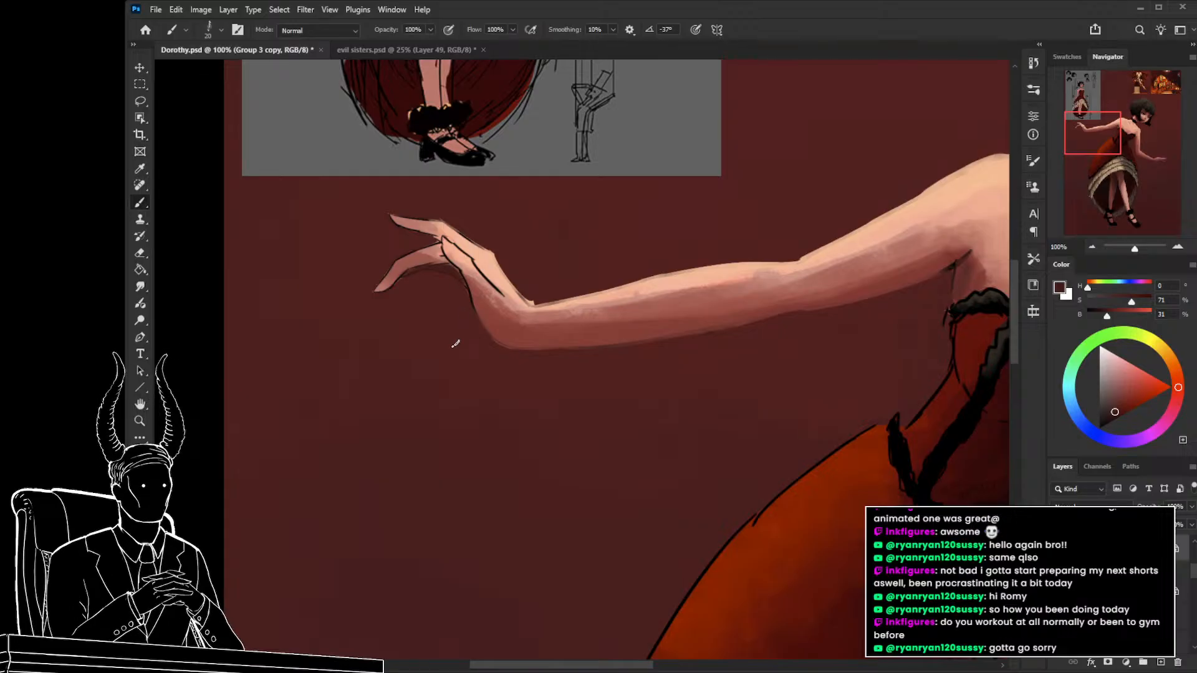
Blend the outline along the palm side of the outstretched hand with sampled reddish skin tones, adjusting the brush size.
{"action": "left_click", "coordinate": [490, 303], "text": "alt"}
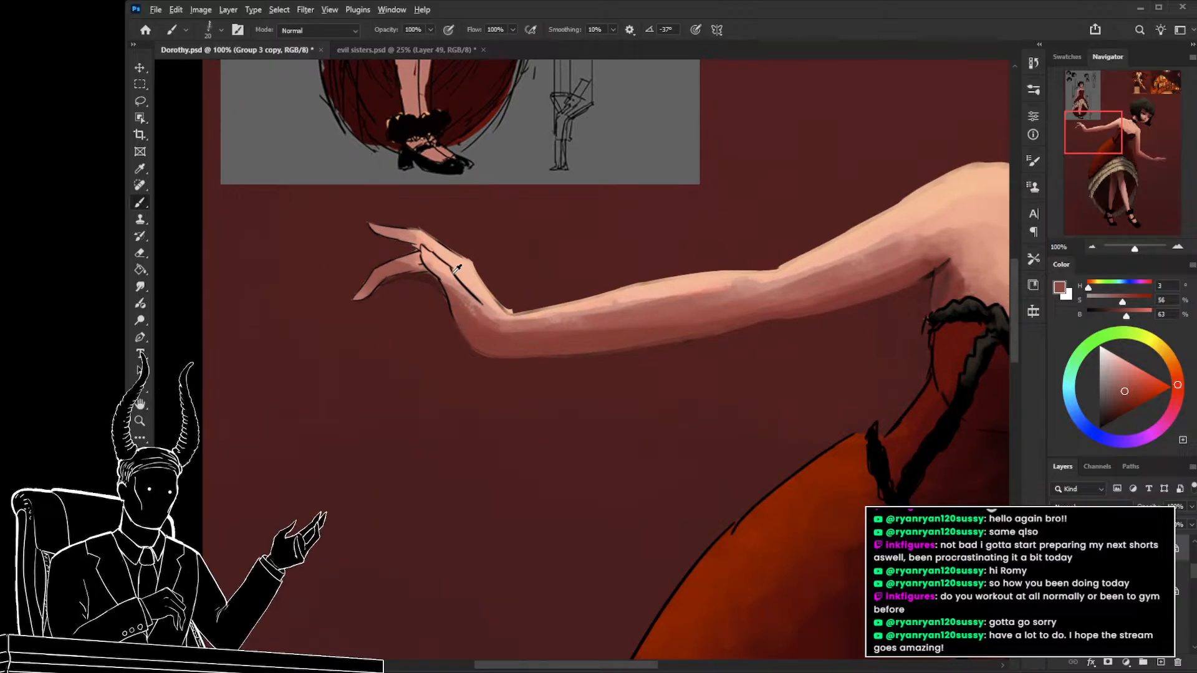
{"action": "left_click", "coordinate": [464, 293], "text": "alt"}
{"action": "key", "text": "bracketleft"}
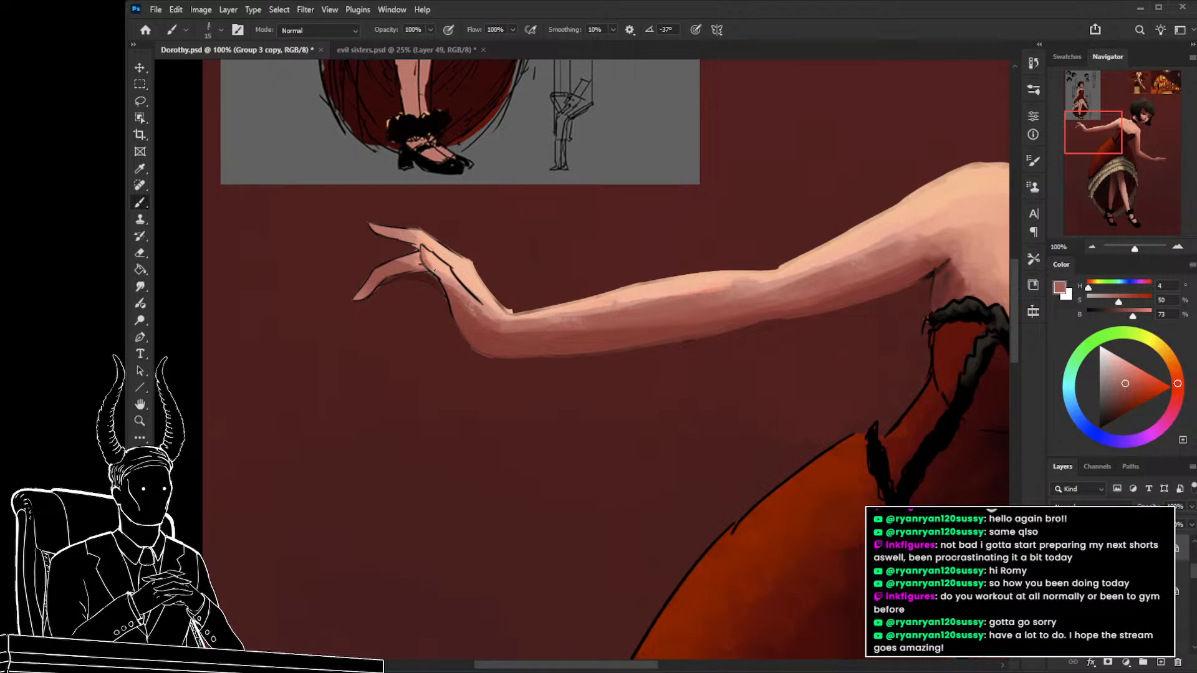
{"action": "key", "text": "bracketleft"}
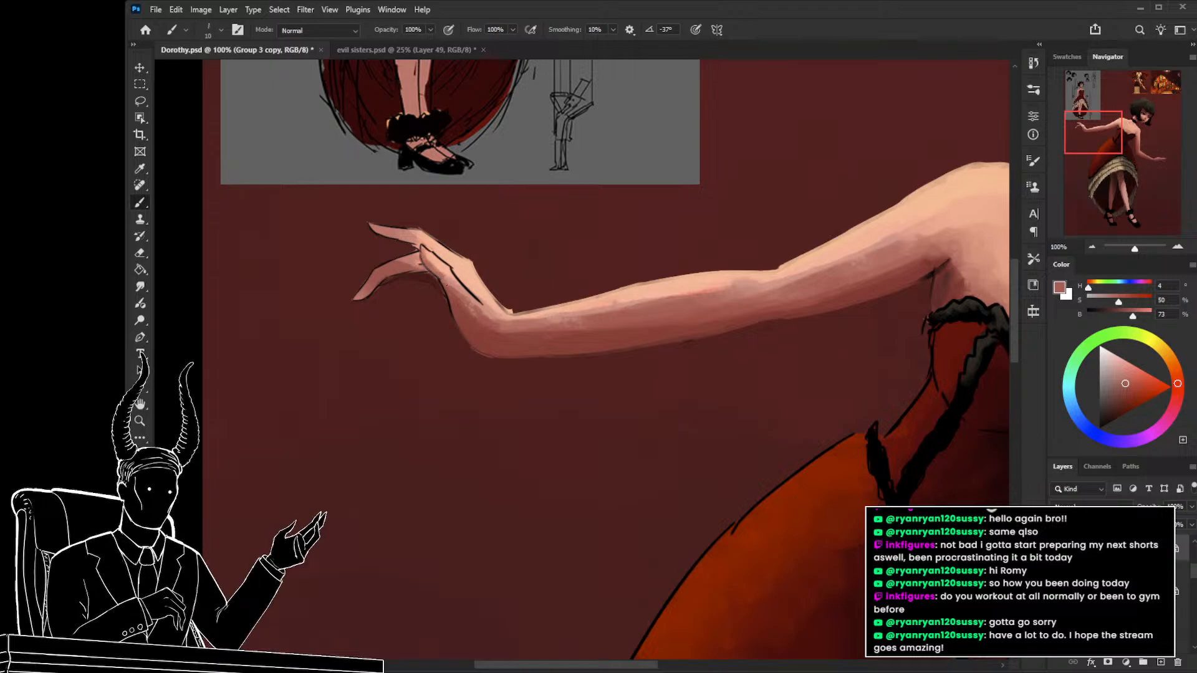
{"action": "key", "text": "bracketright"}
{"action": "key", "text": "bracketright"}
{"action": "key", "text": "bracketright"}
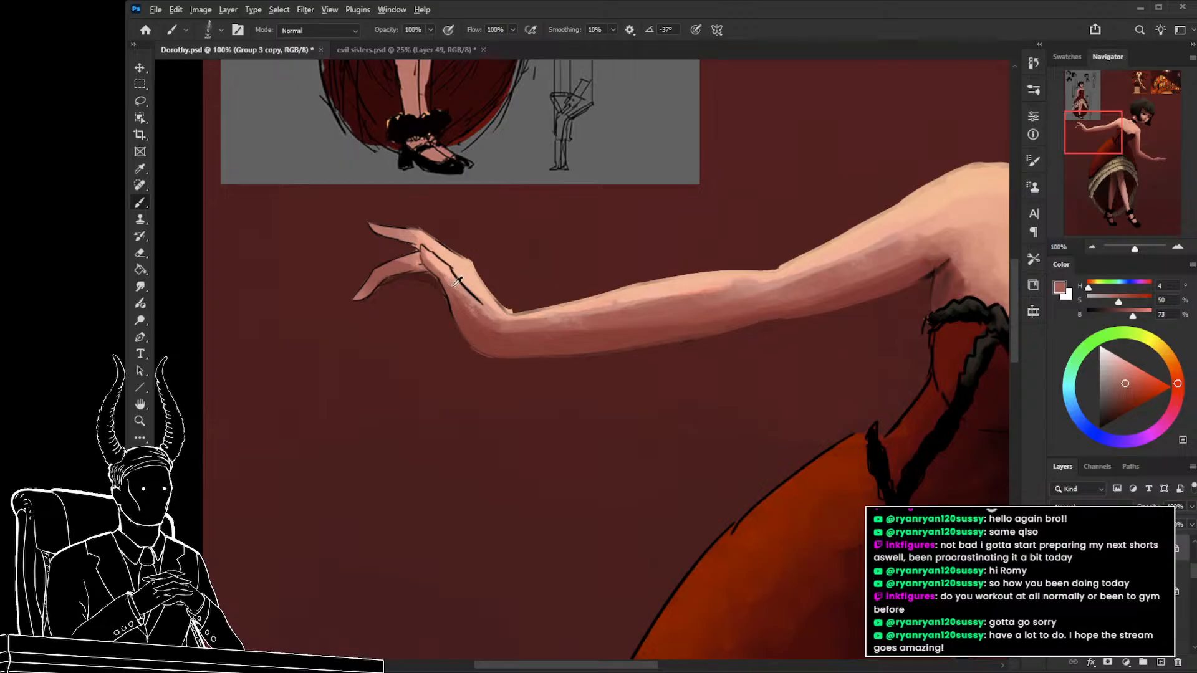
Paint sampled peach and reddish skin tones over the dark inner line running across the outstretched hand towards the wrist.
{"action": "left_click", "coordinate": [447, 275], "text": "alt"}
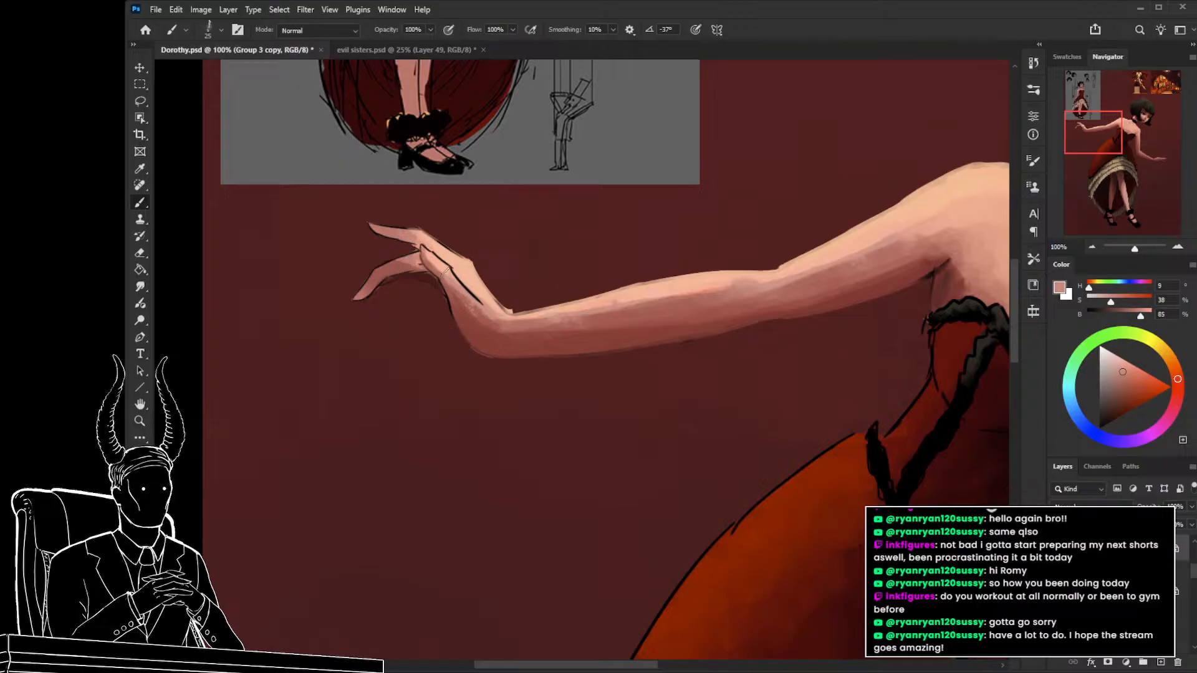
{"action": "left_click", "coordinate": [497, 304], "text": "alt"}
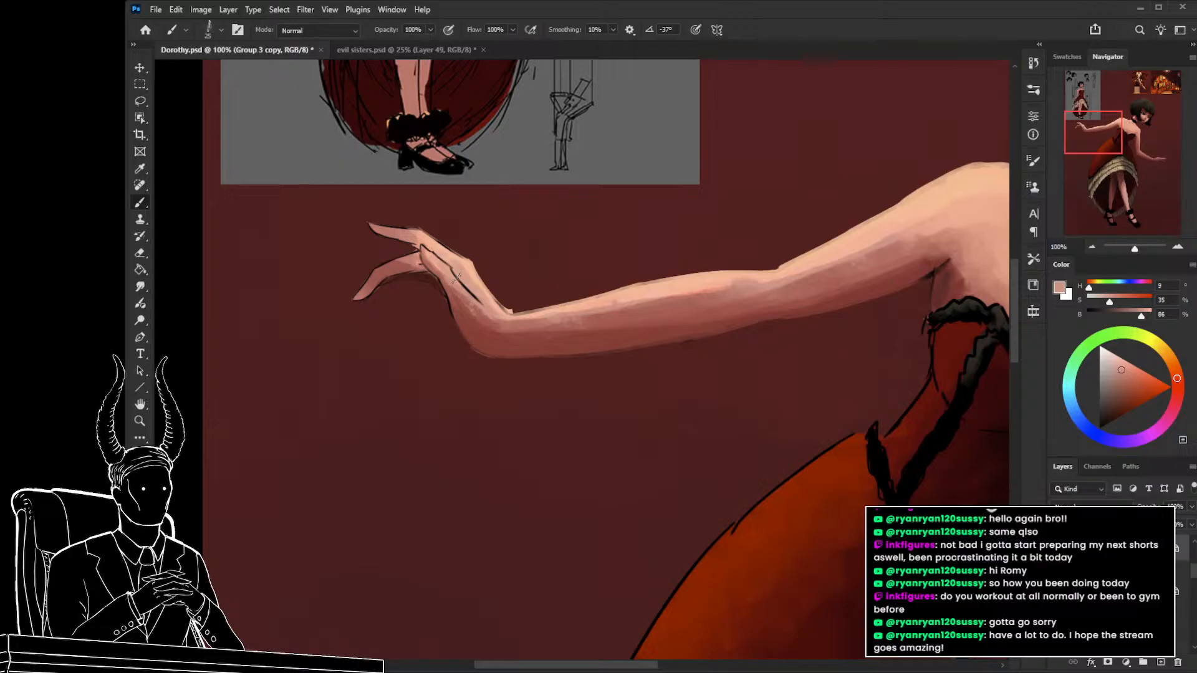
{"action": "left_click", "coordinate": [480, 305], "text": "alt"}
{"action": "mouse_move", "coordinate": [461, 293]}
{"action": "left_mouse_down"}
{"action": "mouse_move", "coordinate": [489, 321]}
{"action": "mouse_move", "coordinate": [480, 317]}
{"action": "left_mouse_up"}
{"action": "left_click", "coordinate": [489, 330], "text": "alt"}
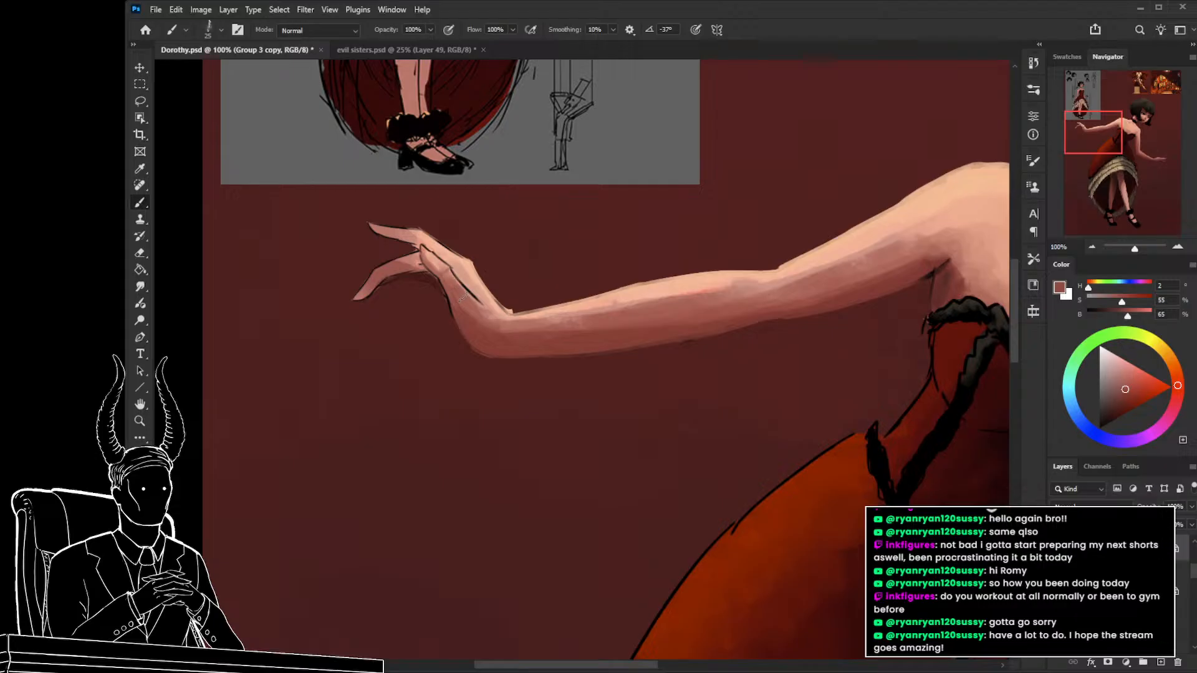
{"action": "left_click", "coordinate": [448, 270], "text": "alt"}
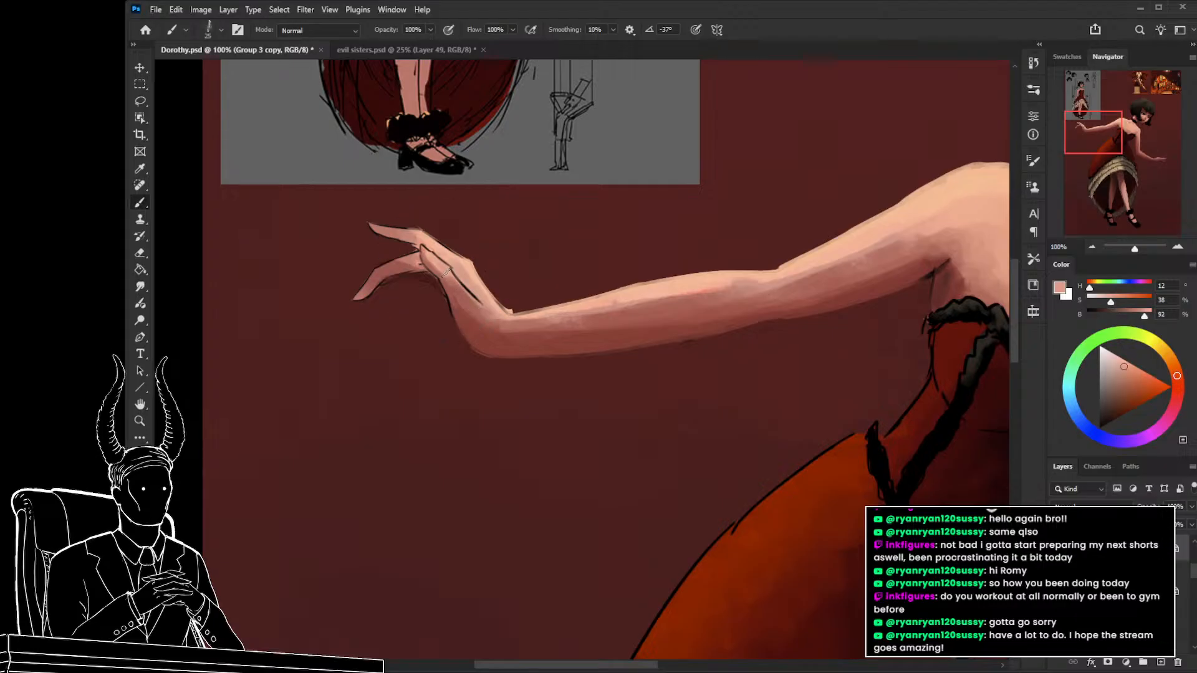
{"action": "key", "text": "bracketleft"}
Blend the light and shadow along the outstretched upper arm and forearm with sampled peach and reddish skin tones.
{"action": "key", "text": "z"}
{"action": "mouse_move", "coordinate": [899, 240]}
{"action": "left_mouse_down"}
{"action": "mouse_move", "coordinate": [702, 280]}
{"action": "mouse_move", "coordinate": [585, 326]}
{"action": "mouse_move", "coordinate": [624, 311]}
{"action": "left_mouse_up"}
{"action": "key", "text": "b"}
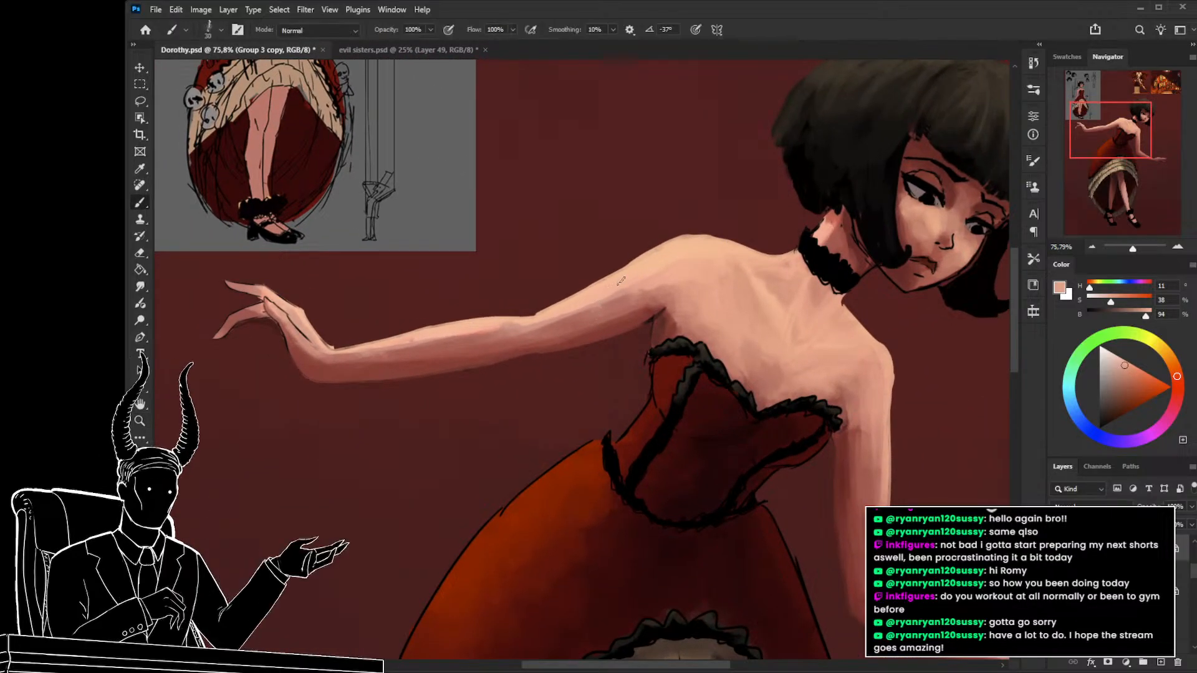
{"action": "left_click", "coordinate": [647, 278], "text": "alt"}
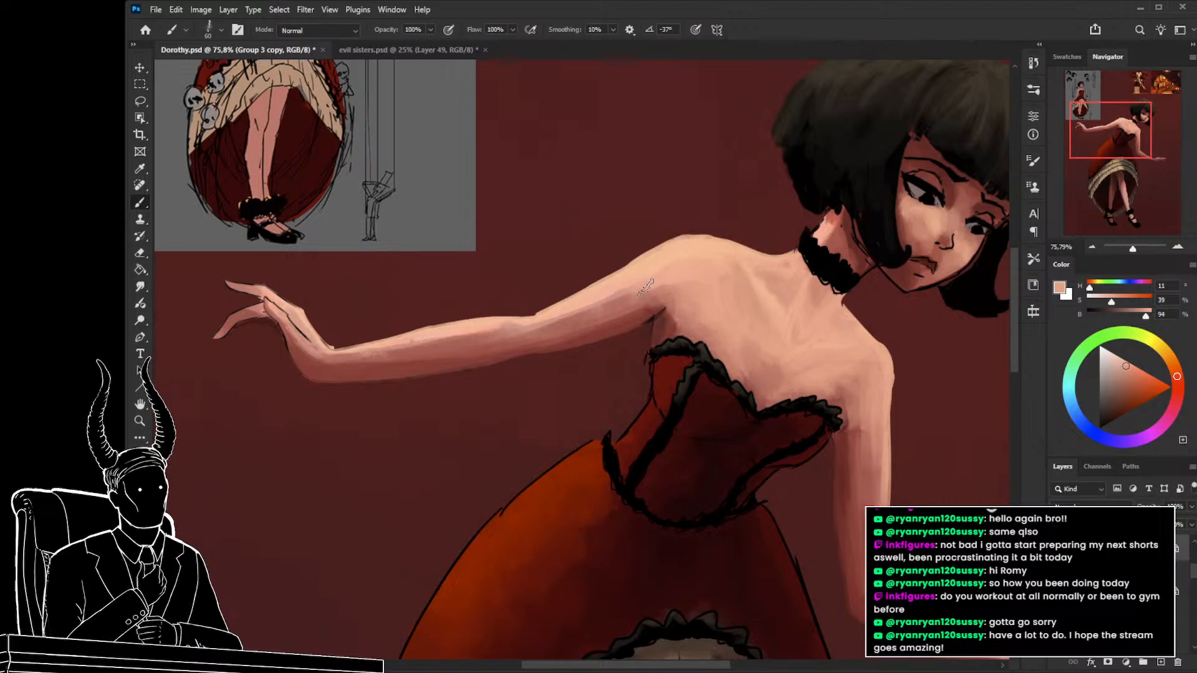
{"action": "left_click_drag", "start_coordinate": [639, 288], "coordinate": [574, 309]}
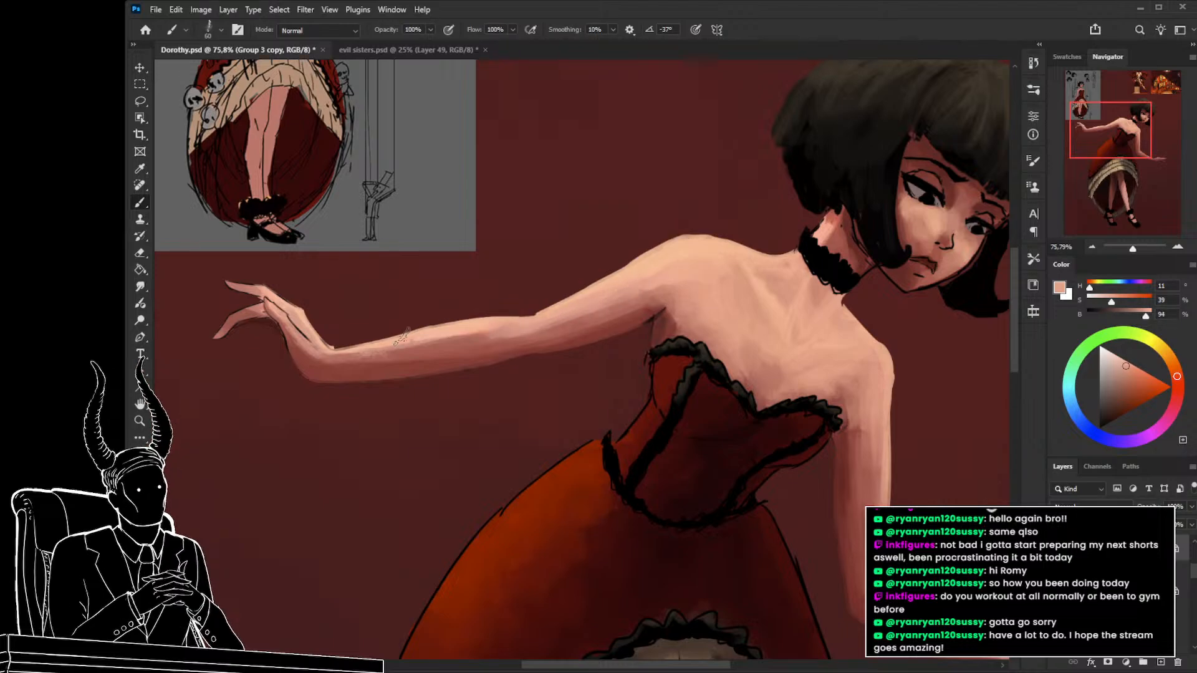
{"action": "mouse_move", "coordinate": [499, 333]}
{"action": "left_mouse_down"}
{"action": "mouse_move", "coordinate": [404, 339]}
{"action": "mouse_move", "coordinate": [487, 333]}
{"action": "mouse_move", "coordinate": [430, 344]}
{"action": "left_mouse_up"}
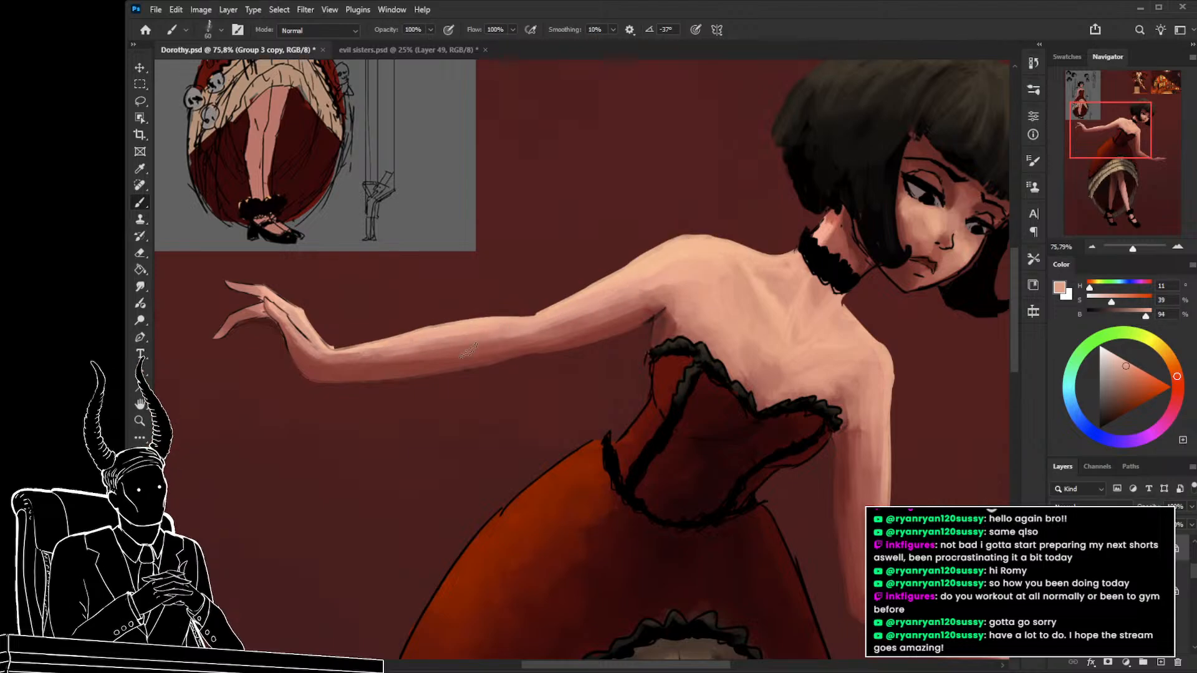
{"action": "left_click", "coordinate": [454, 342], "text": "alt"}
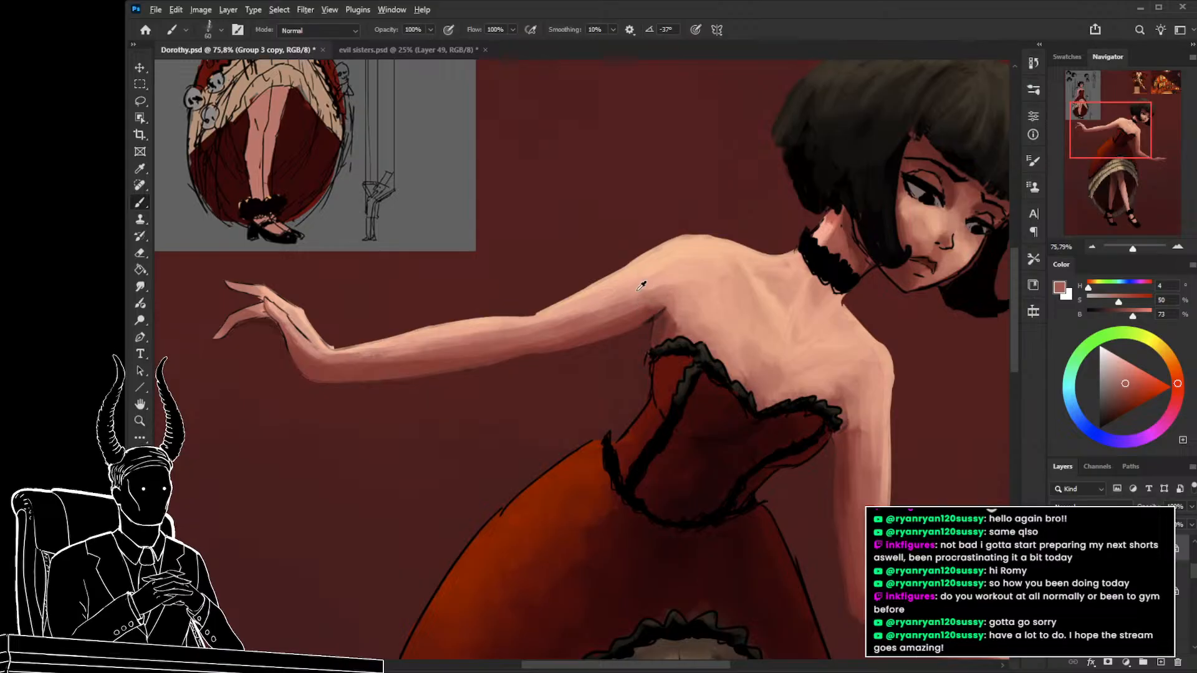
{"action": "left_click", "coordinate": [675, 276], "text": "alt"}
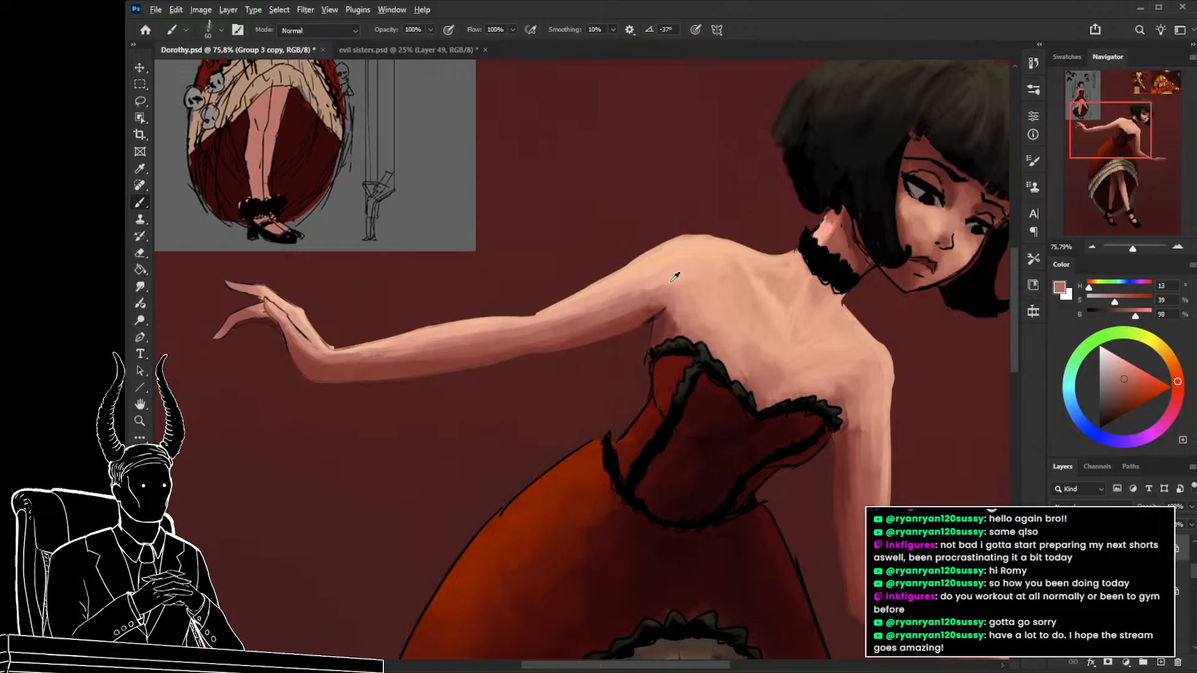
Move down to the skirt ruffles and look at the evil sisters.psd painting before returning to Dorothy.psd.
{"action": "scroll", "coordinate": [708, 321], "scroll_direction": "down", "scroll_amount": 5}
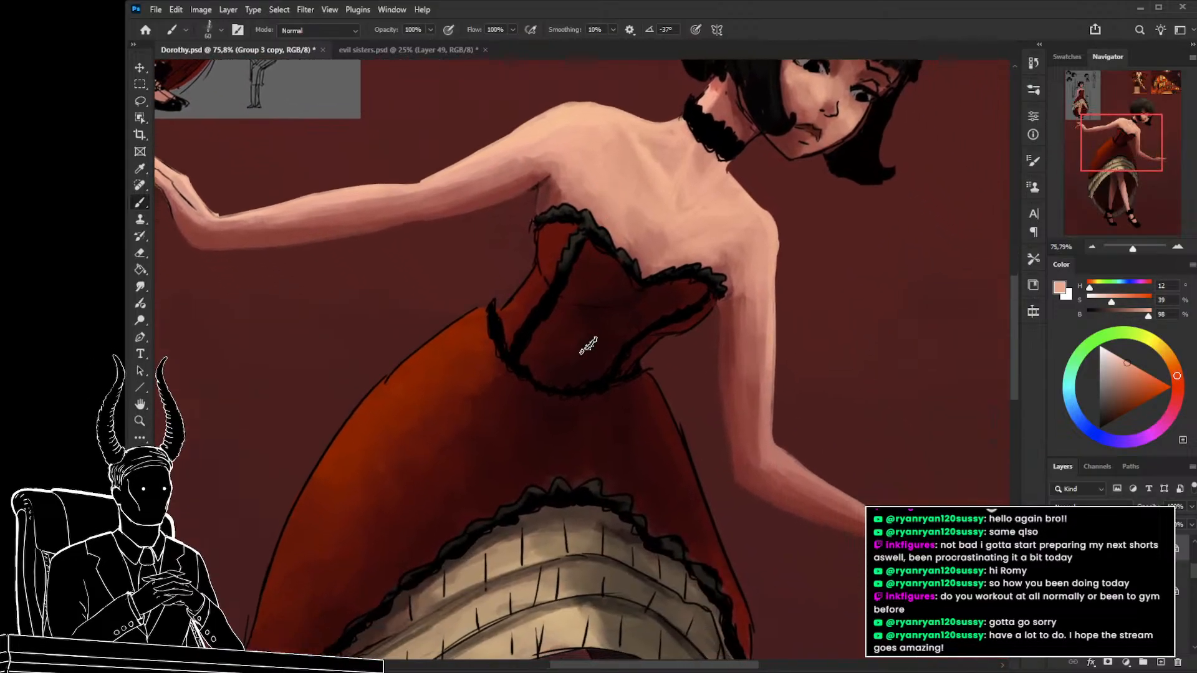
{"action": "key", "text": "ctrl+space"}
{"action": "left_click_drag", "start_coordinate": [589, 417], "coordinate": [543, 460]}
{"action": "mouse_move", "coordinate": [574, 532]}
{"action": "left_mouse_down"}
{"action": "mouse_move", "coordinate": [552, 375]}
{"action": "mouse_move", "coordinate": [569, 409]}
{"action": "left_mouse_up"}
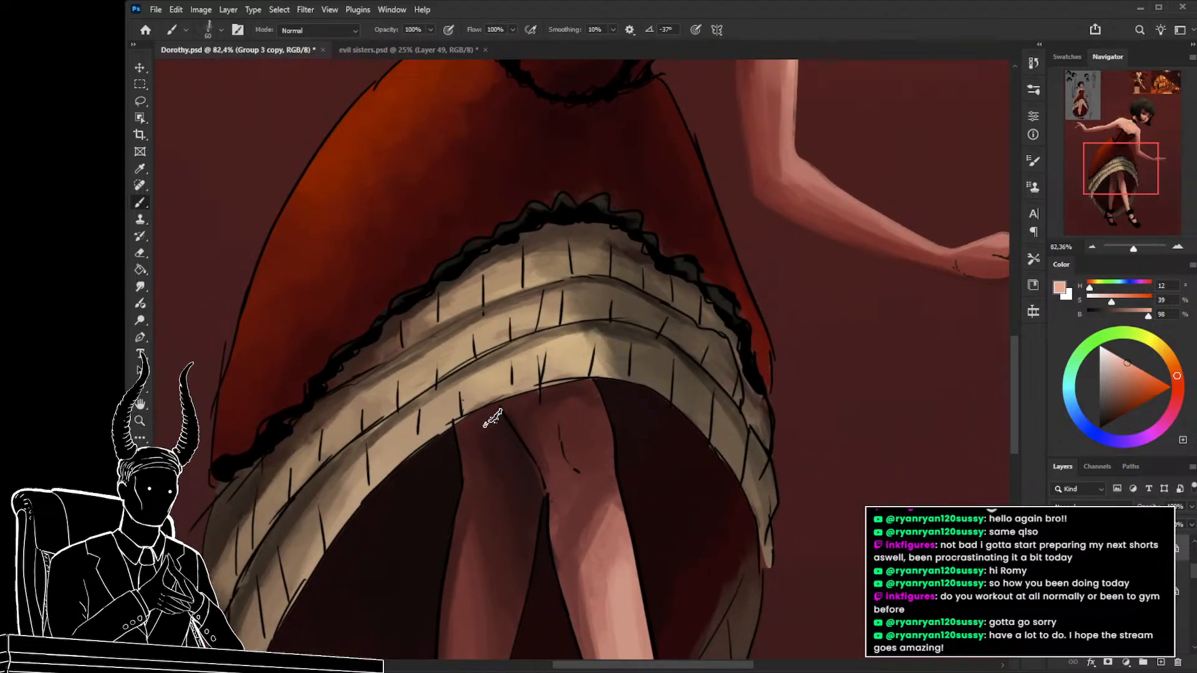
{"action": "left_click", "coordinate": [380, 51]}
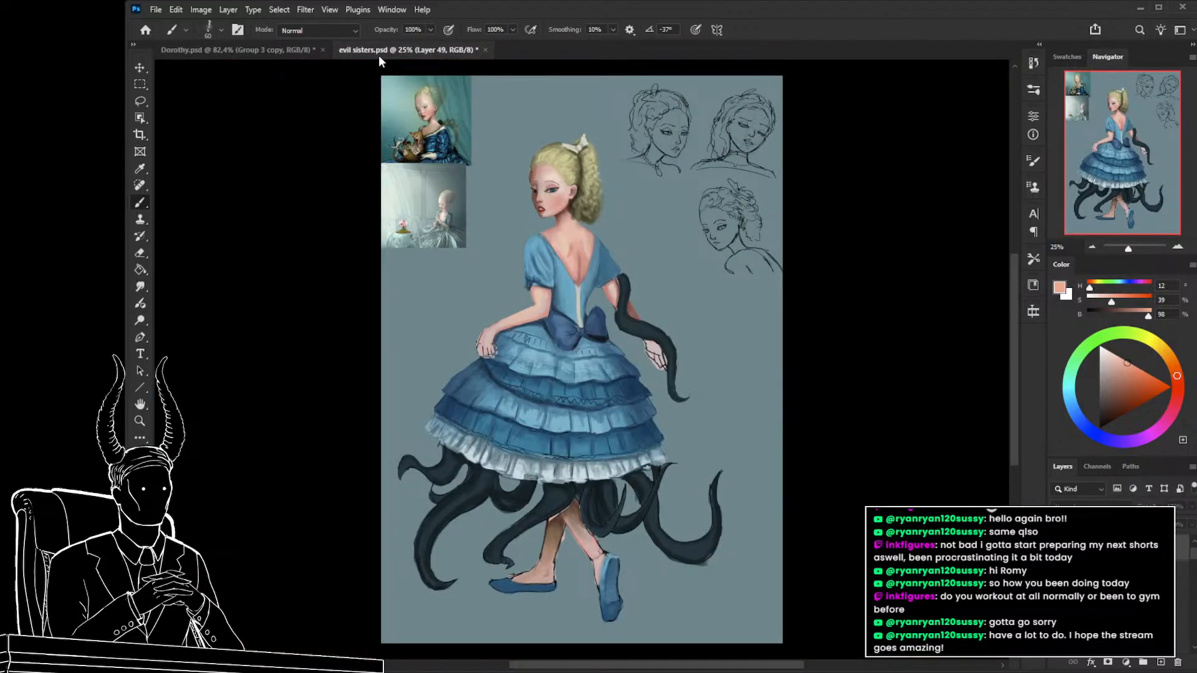
{"action": "left_click", "coordinate": [298, 50]}
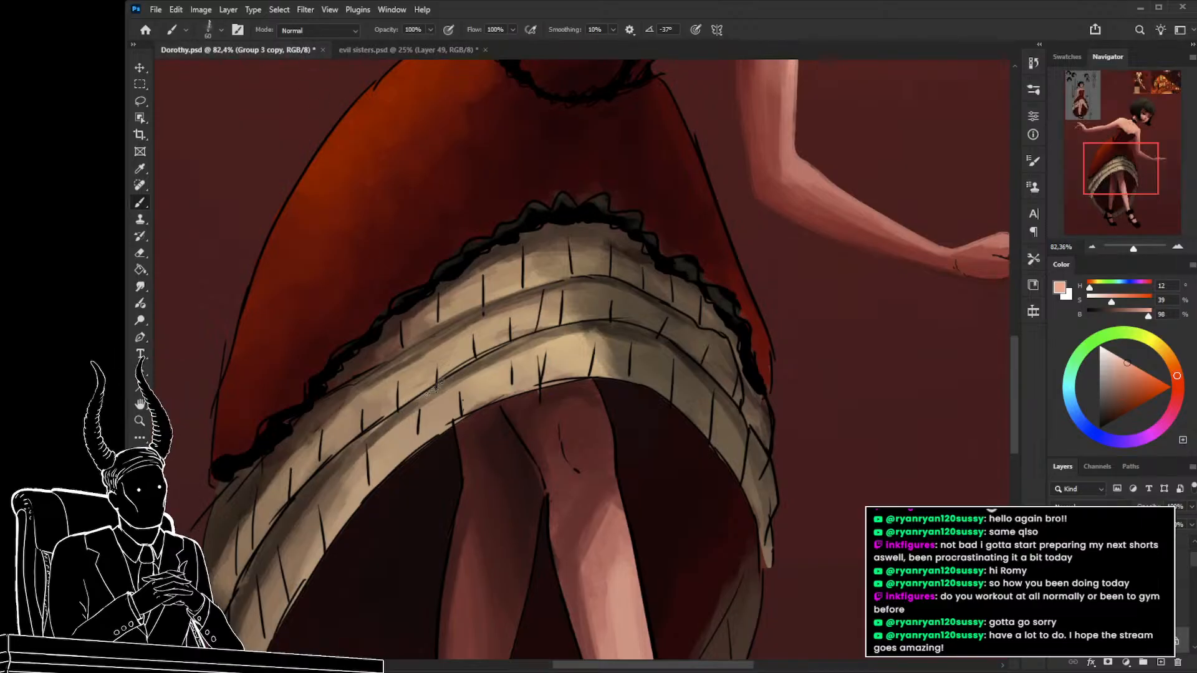
Paint sampled dark brown with a smaller brush along the line between the skirt's middle and lowest ruffle tiers, softening it into a shadow.
{"action": "left_click_drag", "start_coordinate": [470, 405], "coordinate": [451, 409]}
{"action": "left_click_drag", "start_coordinate": [467, 408], "coordinate": [479, 358]}
{"action": "left_click_drag", "start_coordinate": [483, 361], "coordinate": [513, 357]}
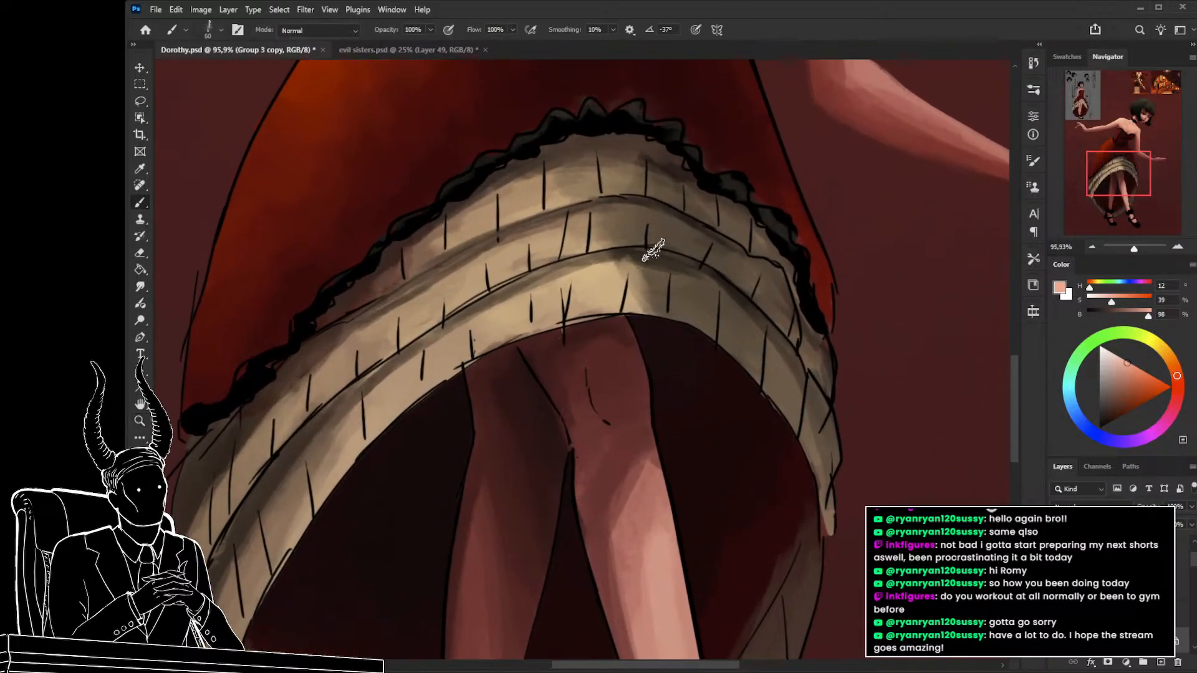
{"action": "left_click", "coordinate": [636, 249], "text": "alt"}
{"action": "key", "text": "bracketleft"}
{"action": "key", "text": "bracketleft"}
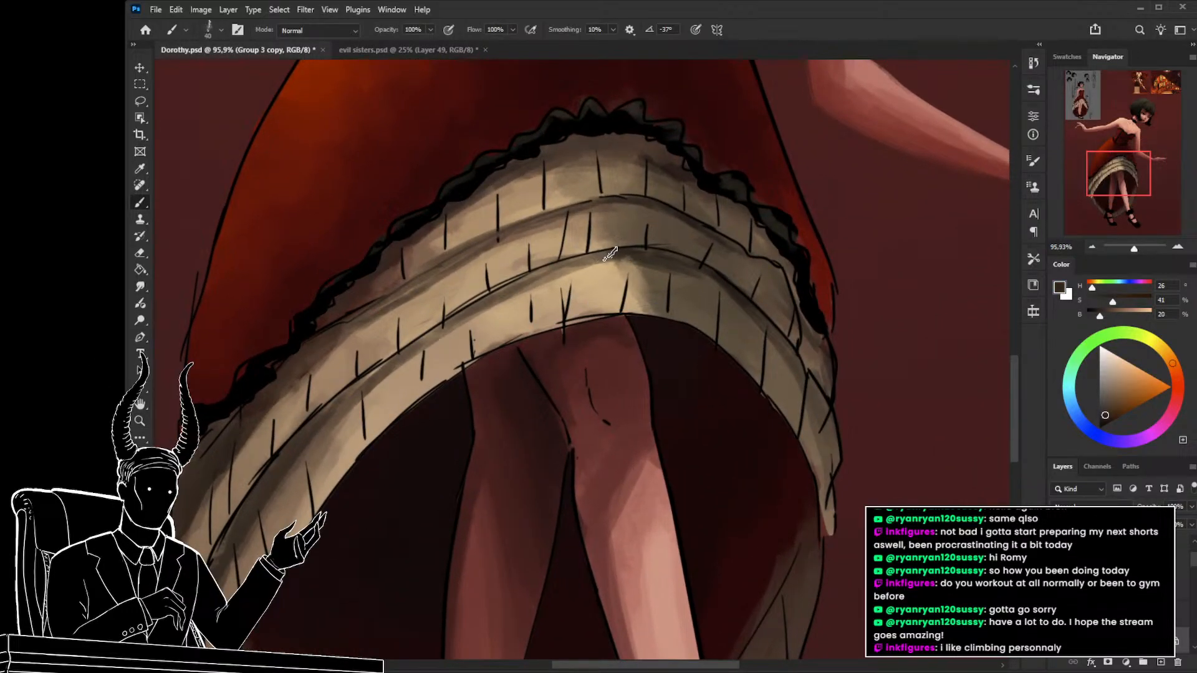
{"action": "key", "text": "bracketleft"}
{"action": "key", "text": "bracketright"}
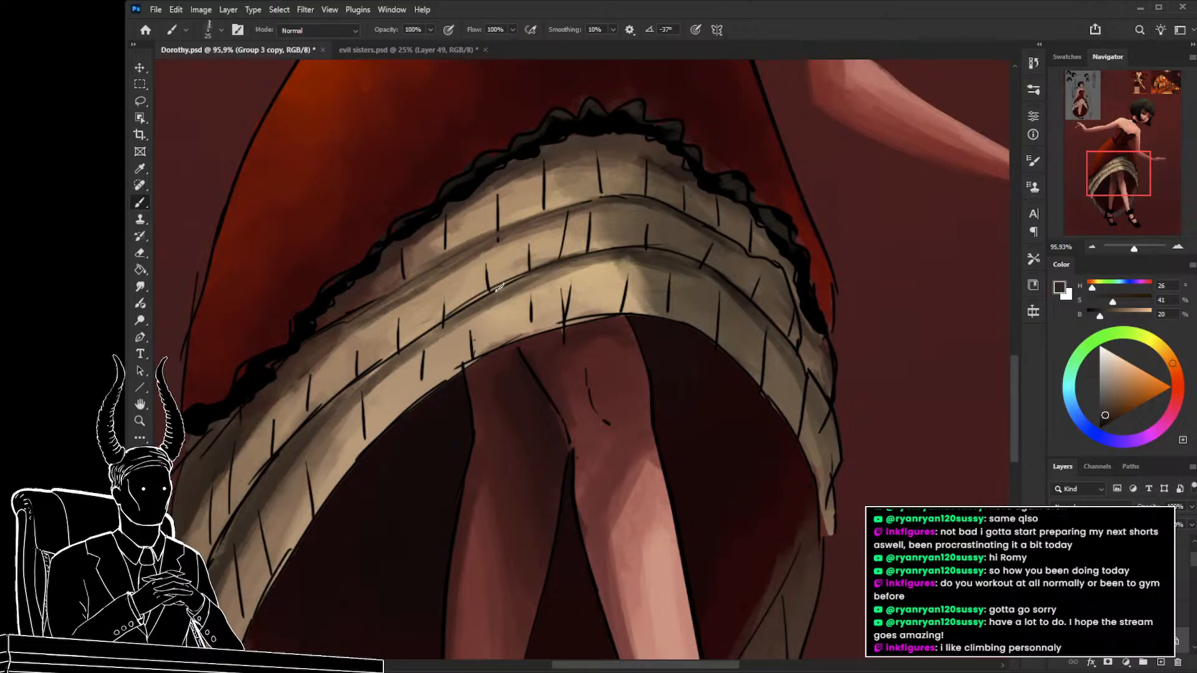
{"action": "left_click_drag", "start_coordinate": [455, 320], "coordinate": [546, 292]}
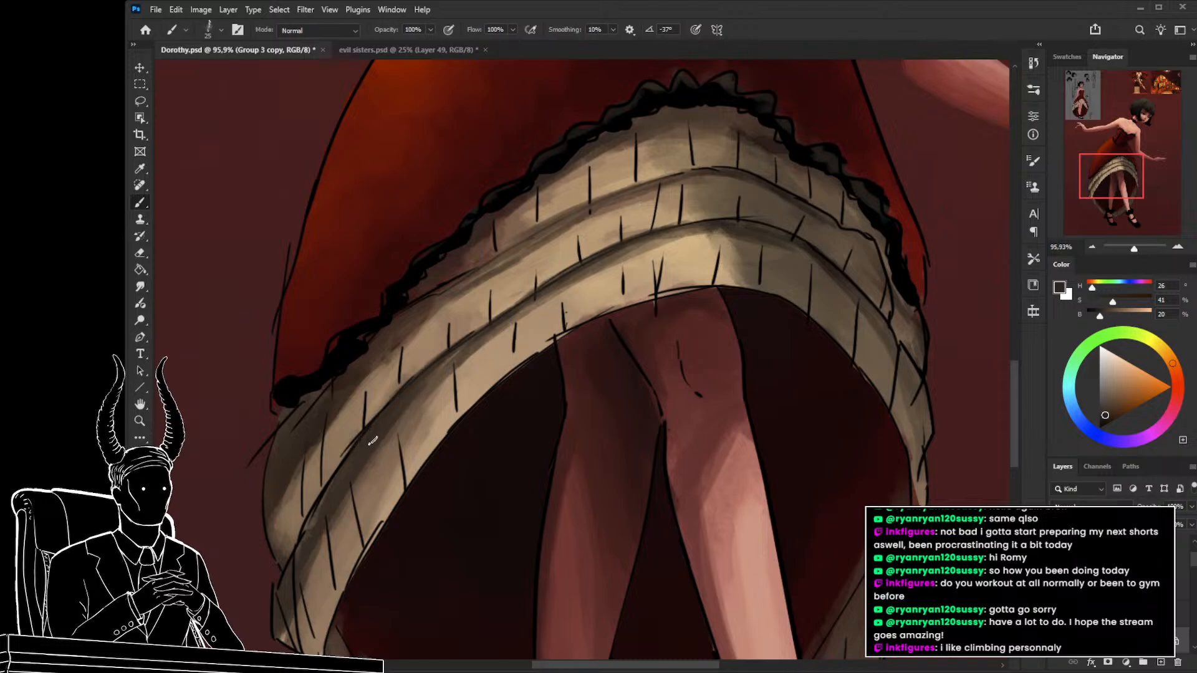
{"action": "left_click_drag", "start_coordinate": [393, 454], "coordinate": [434, 388]}
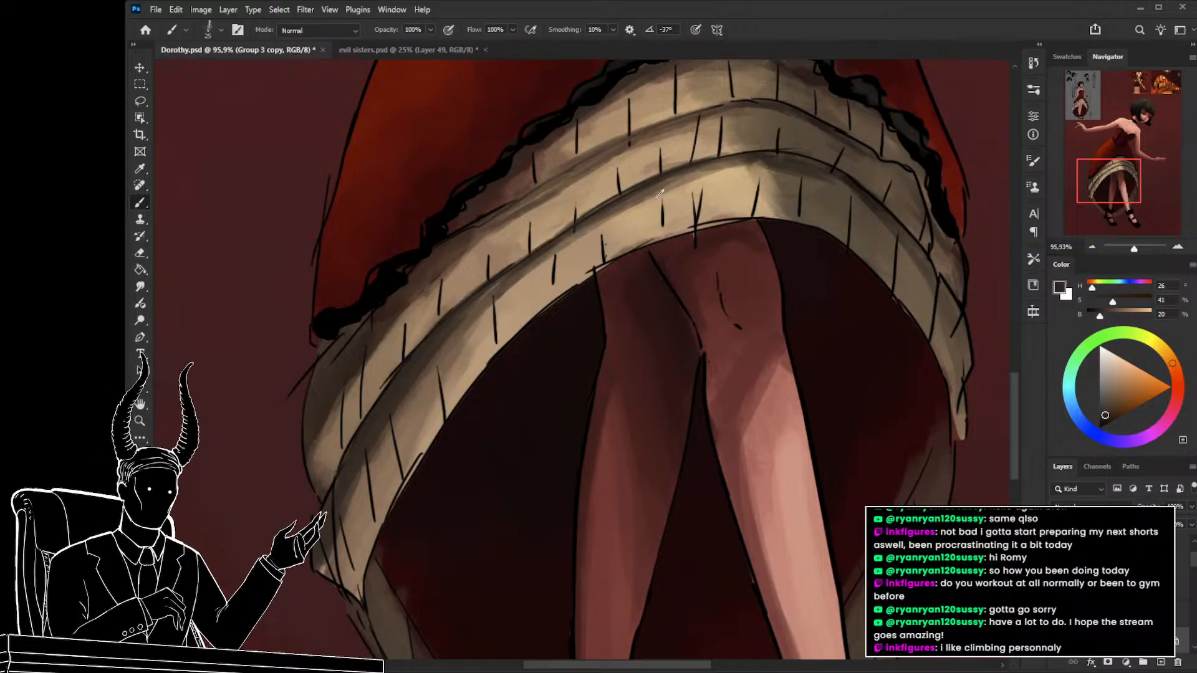
Paint over the black pleat lines on the left half of the lowest ruffle tier with soft strokes of sampled brown.
{"action": "left_click", "coordinate": [693, 177], "text": "alt"}
{"action": "left_click", "coordinate": [688, 188], "text": "alt"}
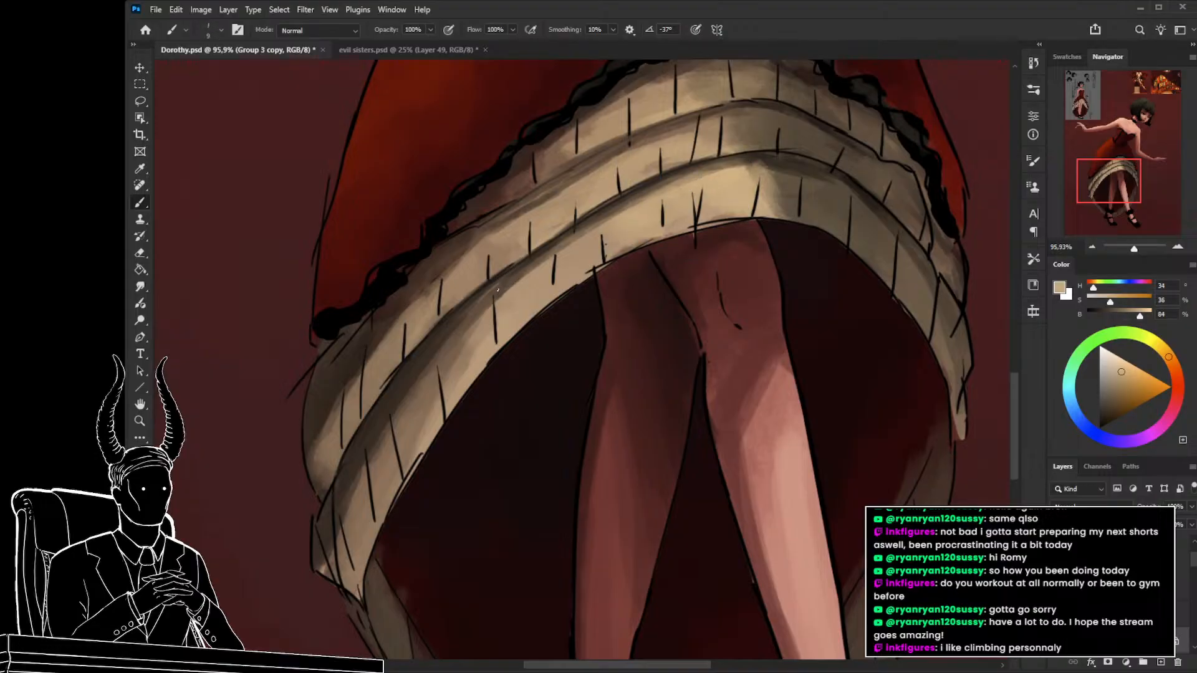
{"action": "key", "text": "bracketright"}
{"action": "left_click", "coordinate": [502, 292], "text": "alt"}
{"action": "left_click_drag", "start_coordinate": [495, 294], "coordinate": [498, 357]}
{"action": "left_click_drag", "start_coordinate": [496, 315], "coordinate": [499, 357]}
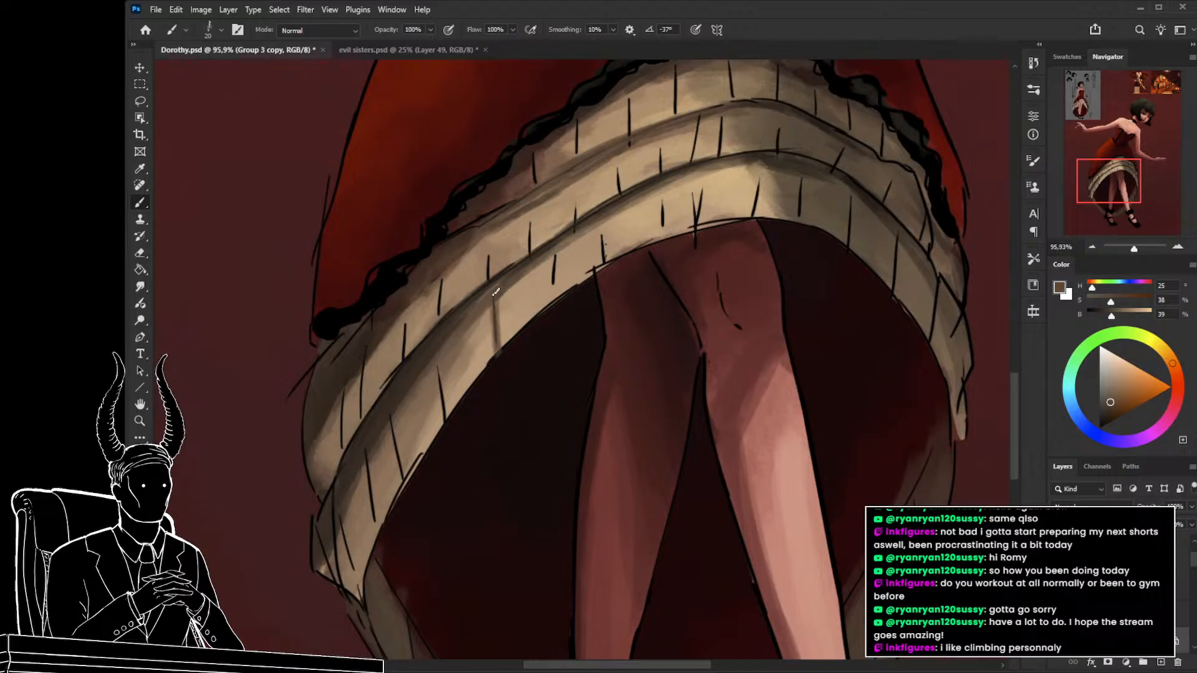
{"action": "left_click_drag", "start_coordinate": [495, 293], "coordinate": [499, 358]}
{"action": "scroll", "coordinate": [523, 370], "scroll_direction": "down", "scroll_amount": 3}
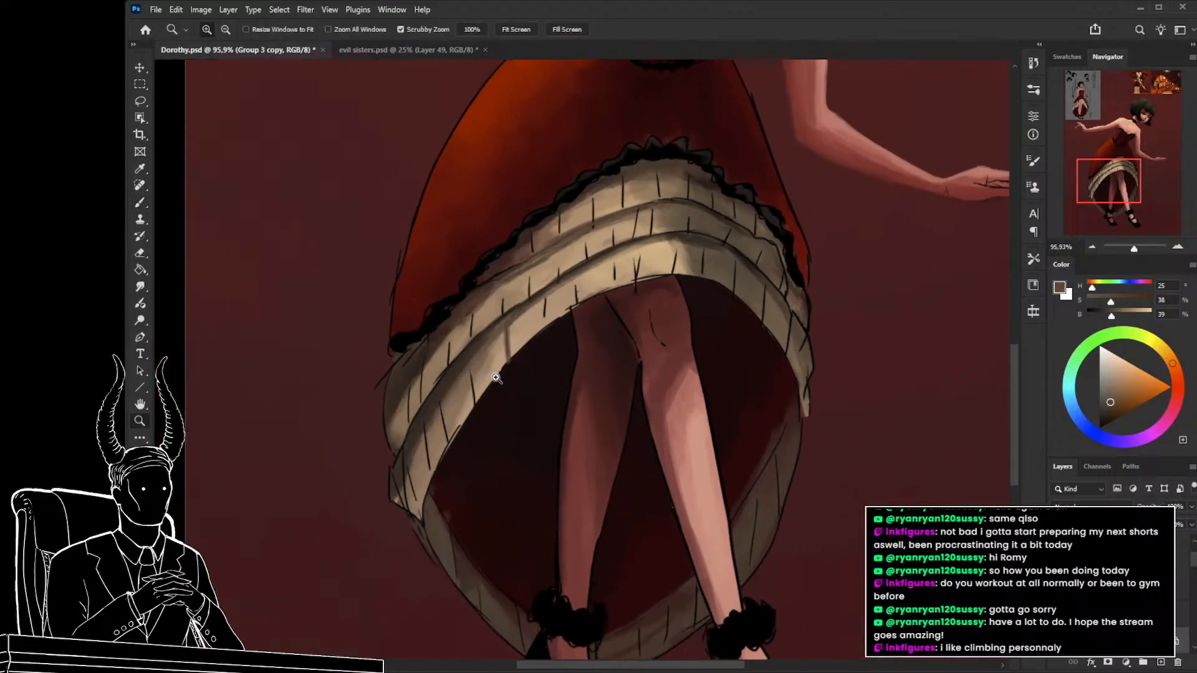
{"action": "scroll", "coordinate": [467, 405], "scroll_direction": "up", "scroll_amount": 4}
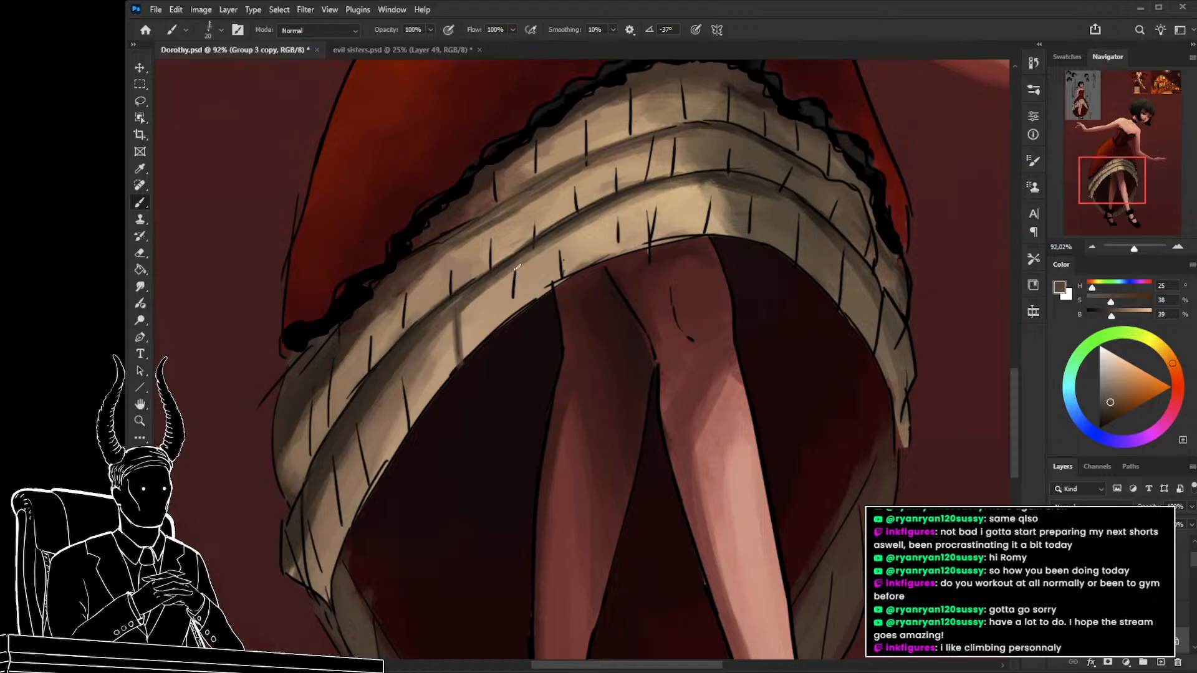
{"action": "mouse_move", "coordinate": [517, 266]}
{"action": "left_mouse_down"}
{"action": "mouse_move", "coordinate": [515, 323]}
{"action": "mouse_move", "coordinate": [509, 309]}
{"action": "left_mouse_up"}
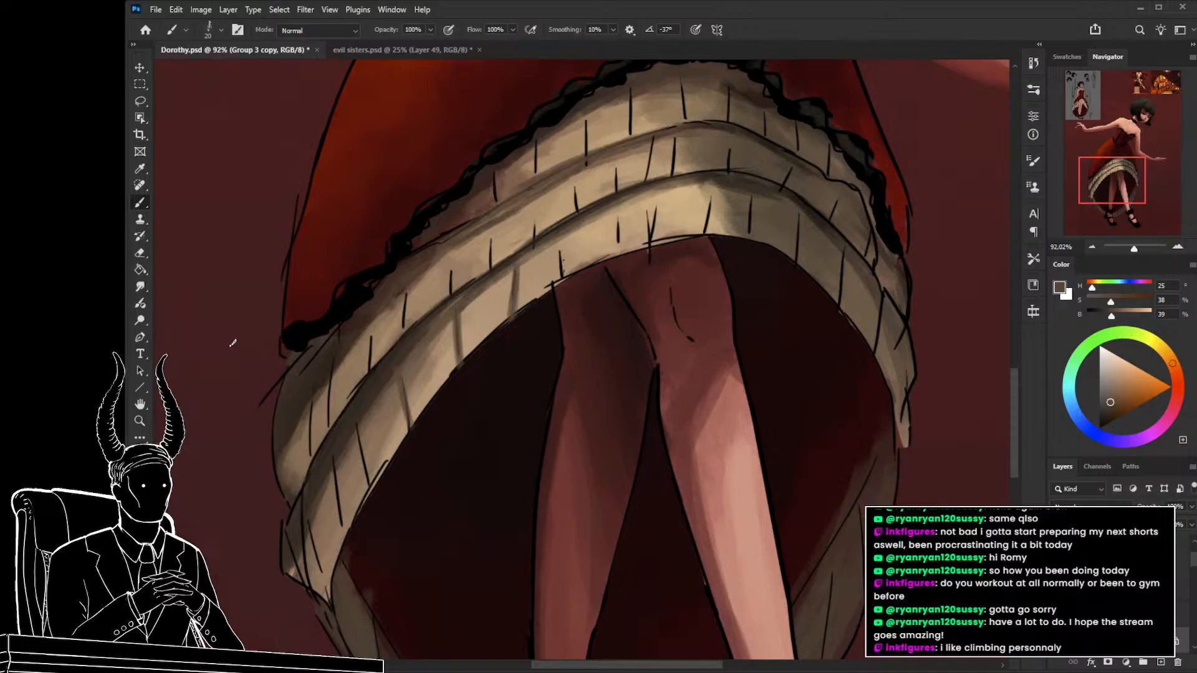
Soften the remaining pleat lines towards the left end of the lowest ruffle tier and the one beside the rear leg with sampled browns.
{"action": "key", "text": "z"}
{"action": "mouse_move", "coordinate": [488, 409]}
{"action": "left_mouse_down"}
{"action": "mouse_move", "coordinate": [467, 414]}
{"action": "mouse_move", "coordinate": [445, 348]}
{"action": "left_mouse_up"}
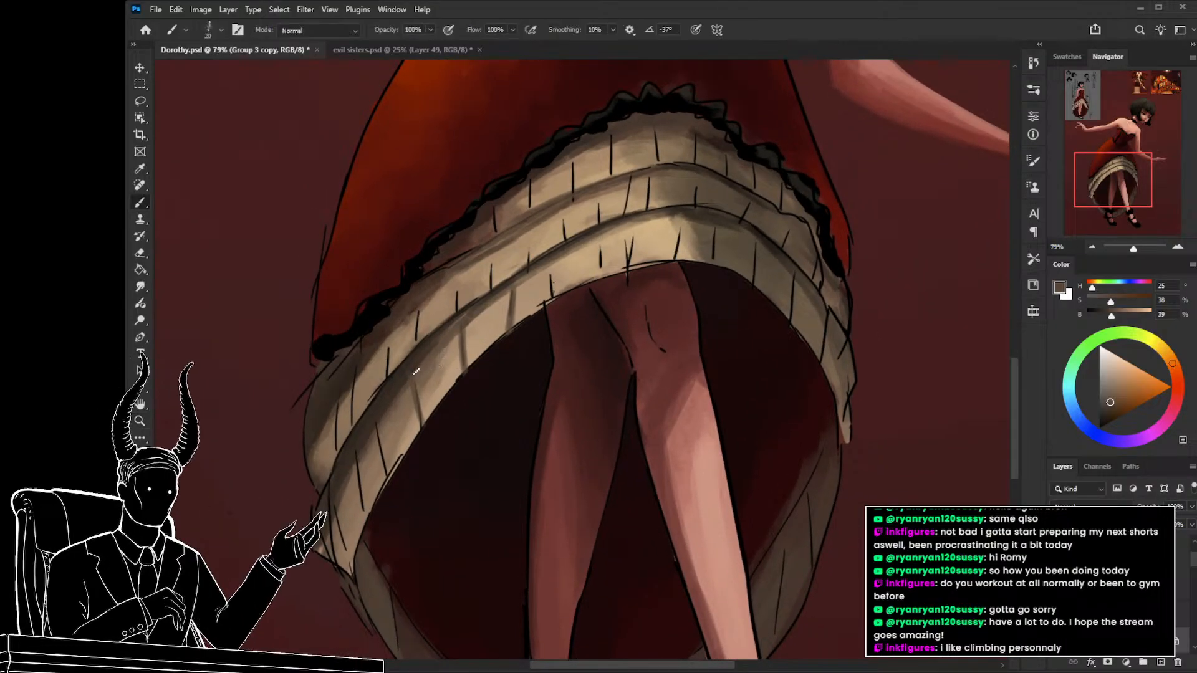
{"action": "key", "text": "b"}
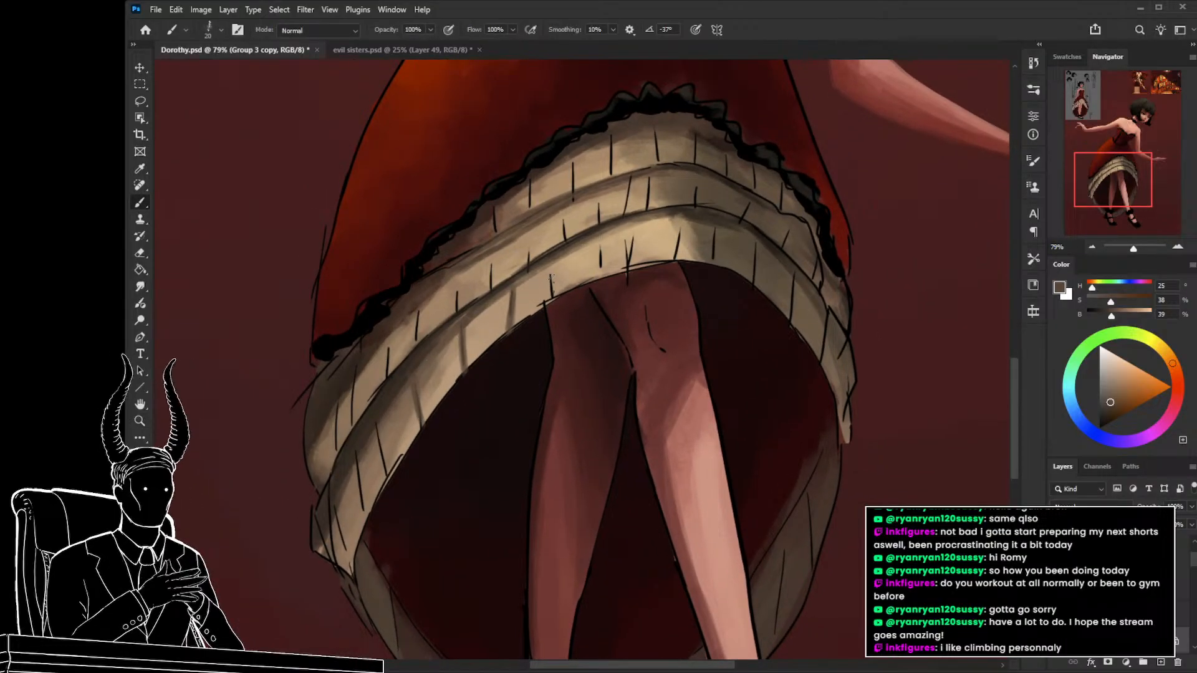
{"action": "left_click_drag", "start_coordinate": [550, 266], "coordinate": [551, 295]}
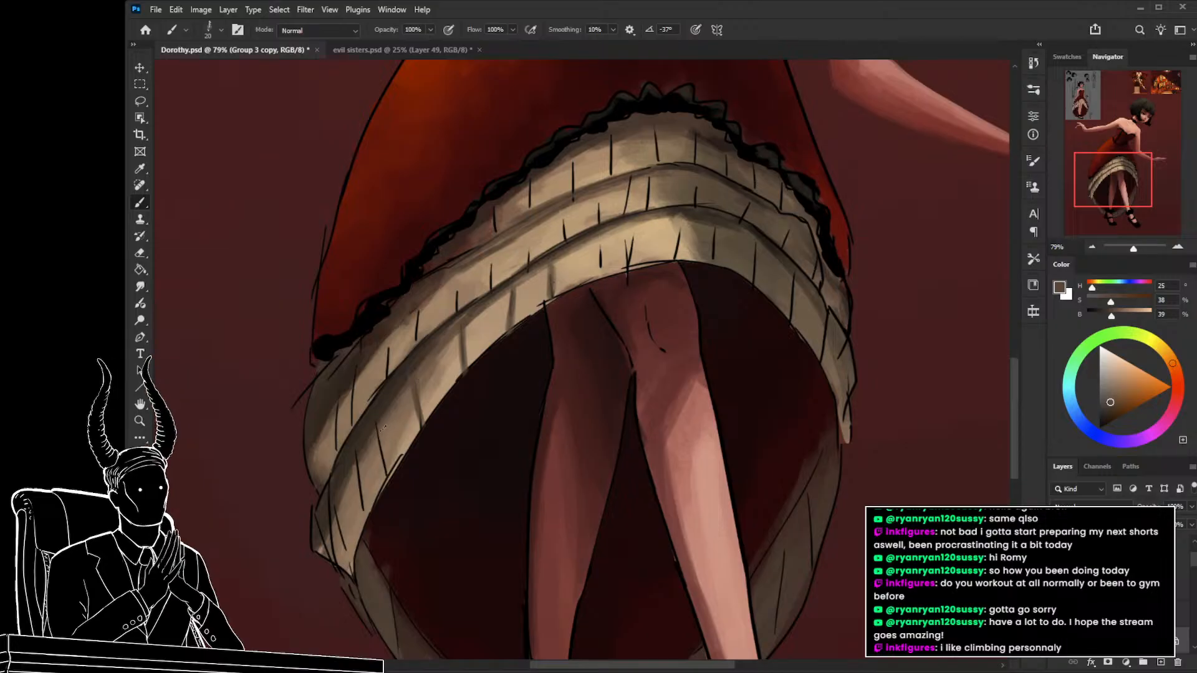
{"action": "left_click", "coordinate": [384, 406], "text": "alt"}
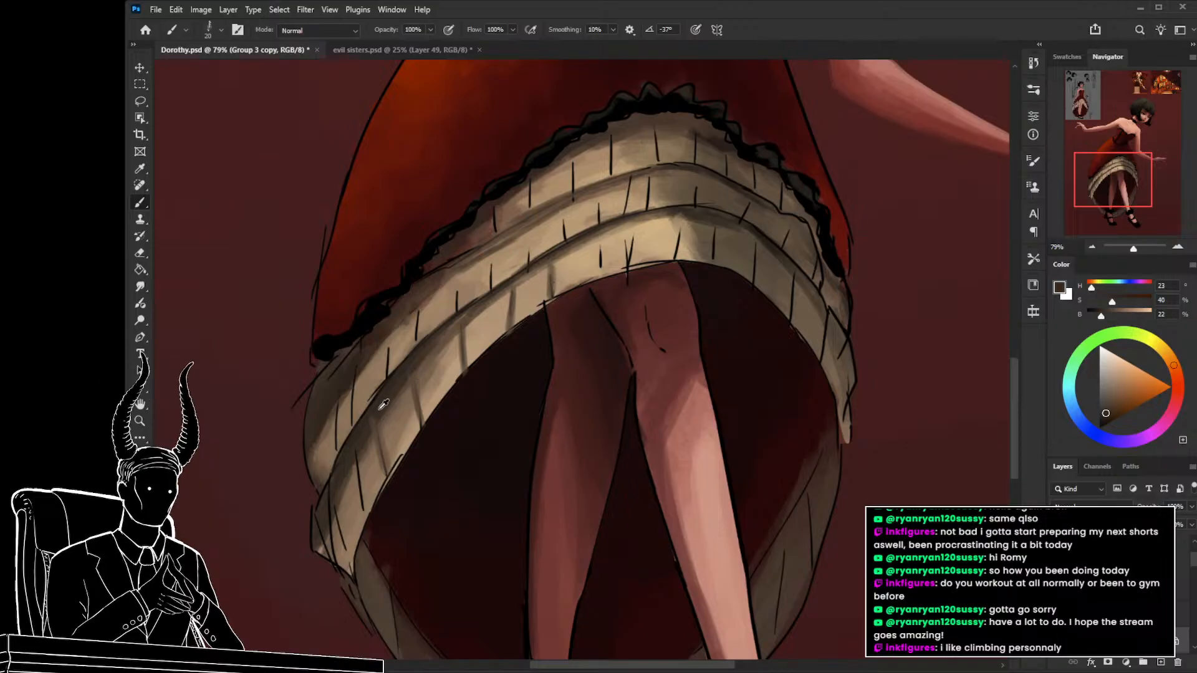
{"action": "left_click", "coordinate": [360, 444], "text": "alt"}
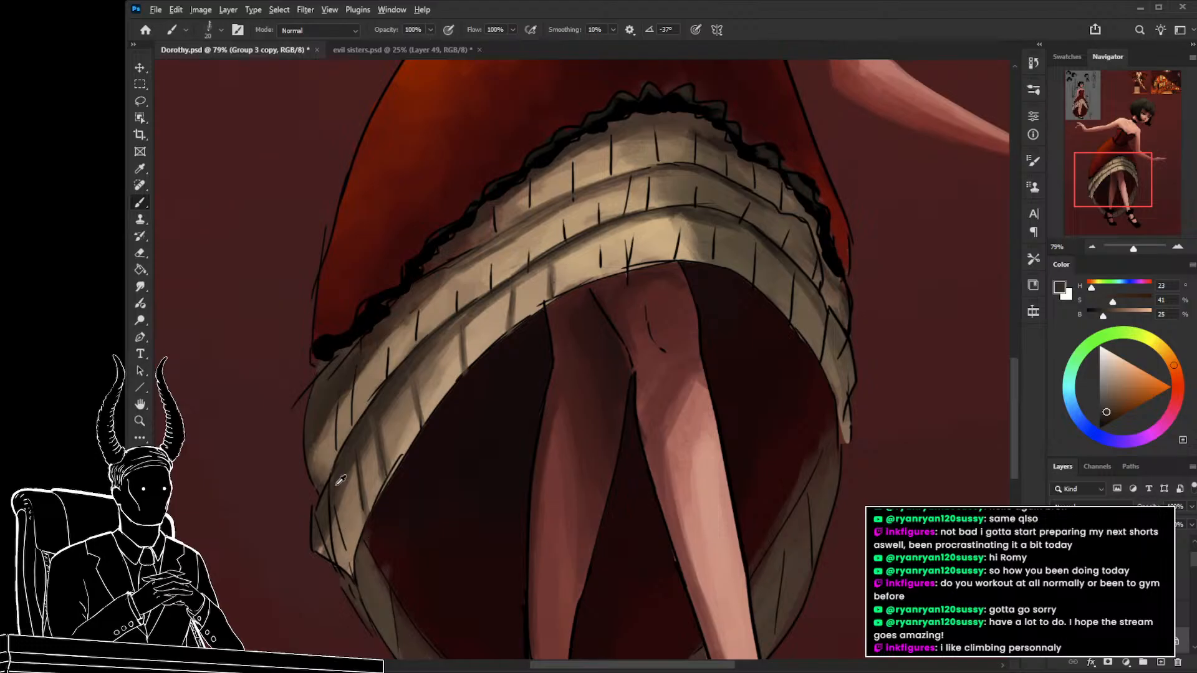
Turn the pleat lines in the centre of the lowest ruffle tier, above the front knee, into soft folds using sampled browns.
{"action": "key", "text": "z"}
{"action": "key", "text": "ctrl+0"}
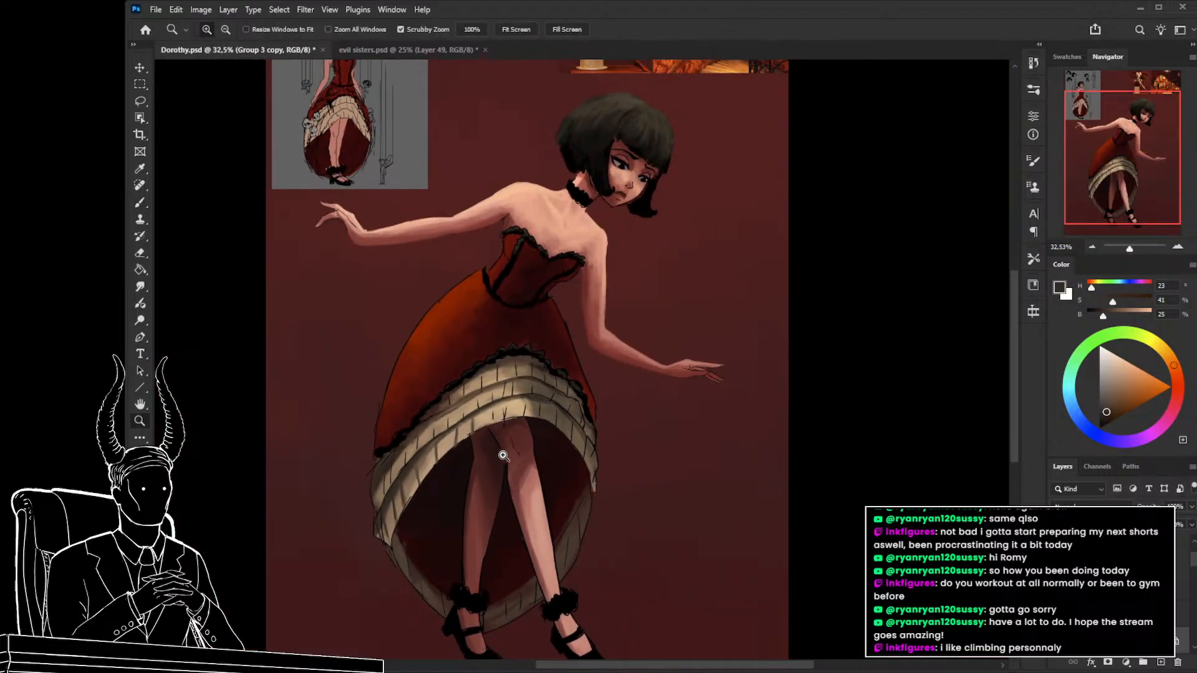
{"action": "left_click_drag", "start_coordinate": [499, 455], "coordinate": [546, 464]}
{"action": "left_click_drag", "start_coordinate": [491, 433], "coordinate": [508, 430]}
{"action": "key", "text": "b"}
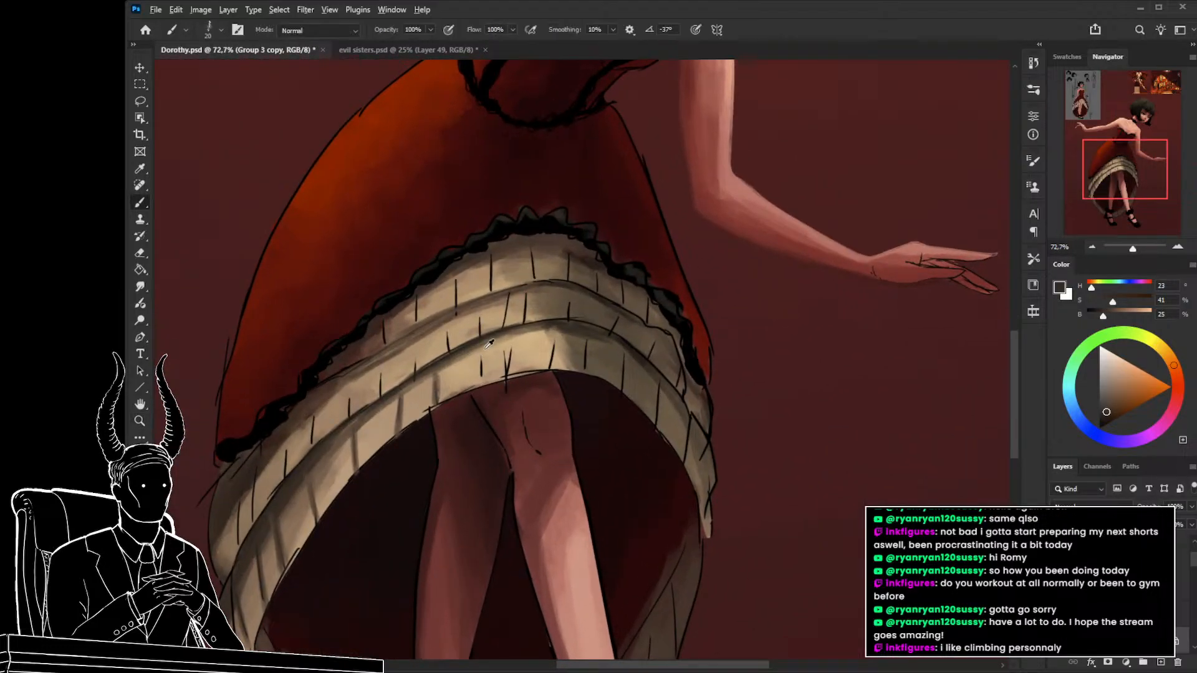
{"action": "left_click", "coordinate": [480, 341], "text": "alt"}
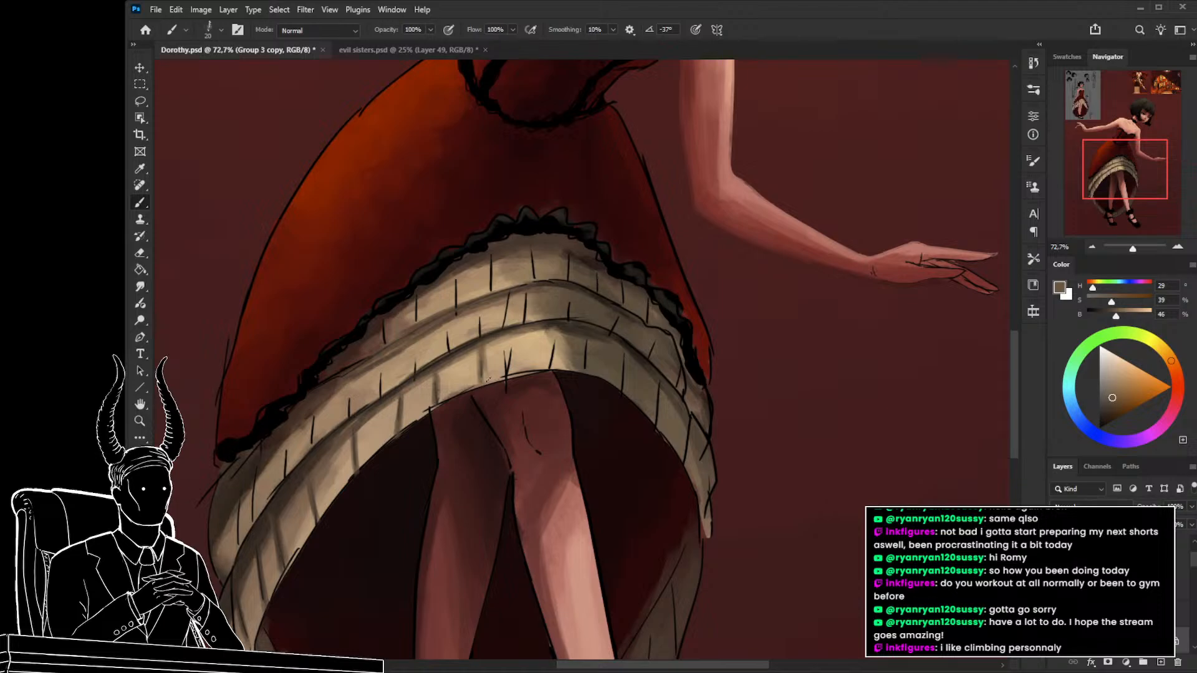
{"action": "left_click", "coordinate": [508, 335], "text": "alt"}
{"action": "left_click_drag", "start_coordinate": [506, 337], "coordinate": [506, 366]}
{"action": "mouse_move", "coordinate": [512, 334]}
{"action": "left_mouse_down"}
{"action": "mouse_move", "coordinate": [507, 375]}
{"action": "mouse_move", "coordinate": [511, 352]}
{"action": "mouse_move", "coordinate": [551, 370]}
{"action": "left_mouse_up"}
{"action": "left_click", "coordinate": [557, 324], "text": "alt"}
{"action": "left_click_drag", "start_coordinate": [558, 334], "coordinate": [552, 371]}
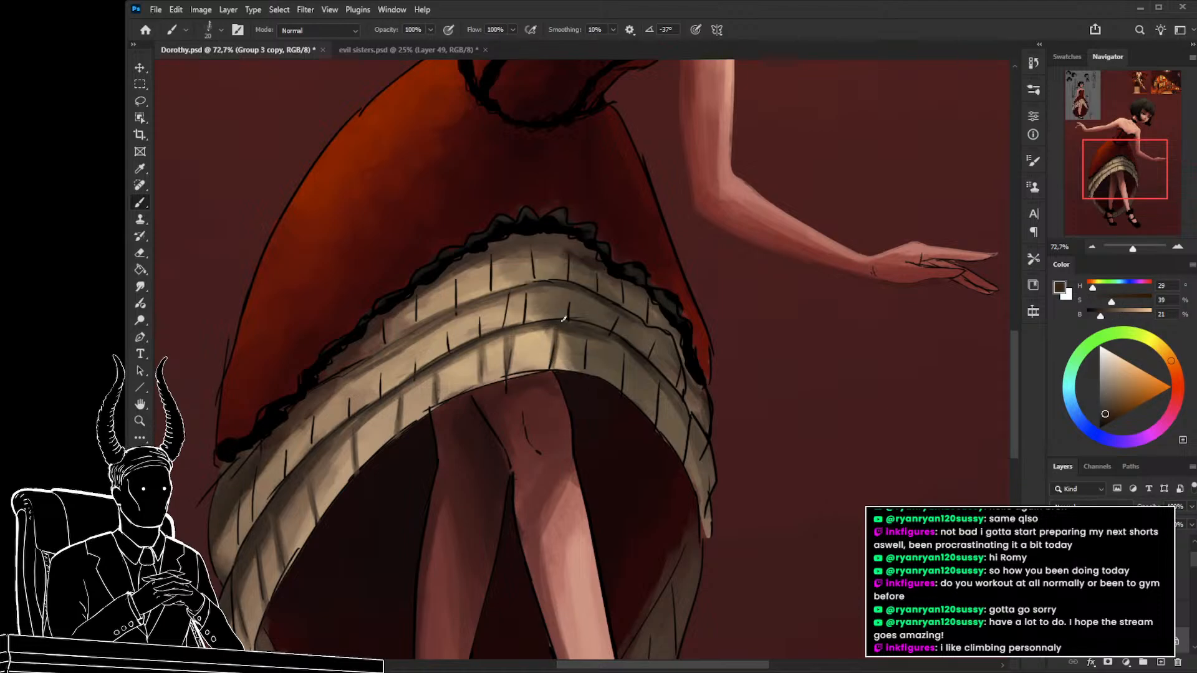
Paint sampled greyish browns over the pleat lines along the shaded right side of the lowest ruffle tier.
{"action": "left_click", "coordinate": [580, 330], "text": "alt"}
{"action": "left_click", "coordinate": [582, 326], "text": "alt"}
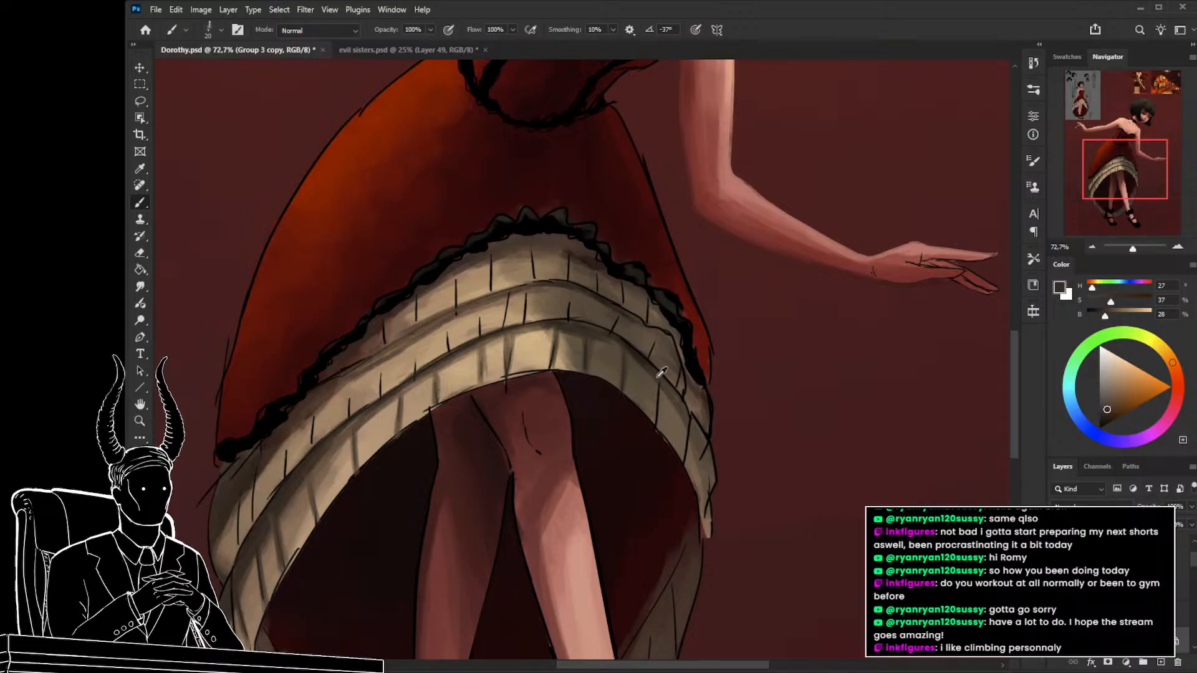
{"action": "left_click", "coordinate": [681, 404], "text": "alt"}
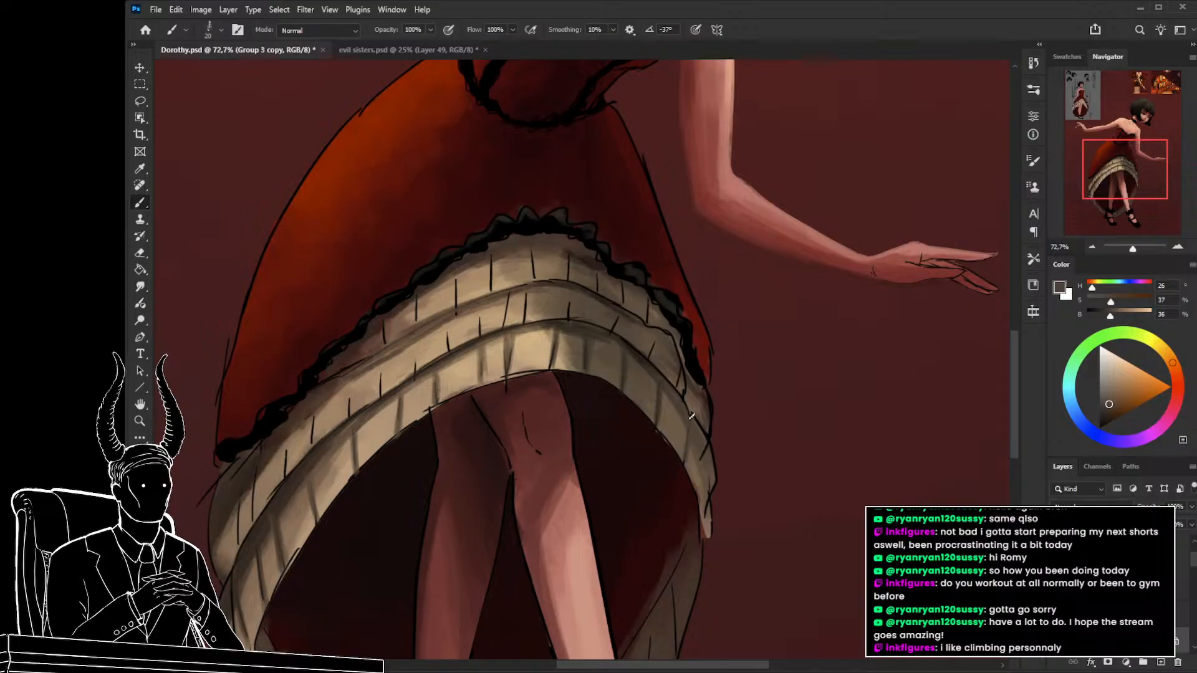
{"action": "left_click", "coordinate": [695, 461], "text": "alt"}
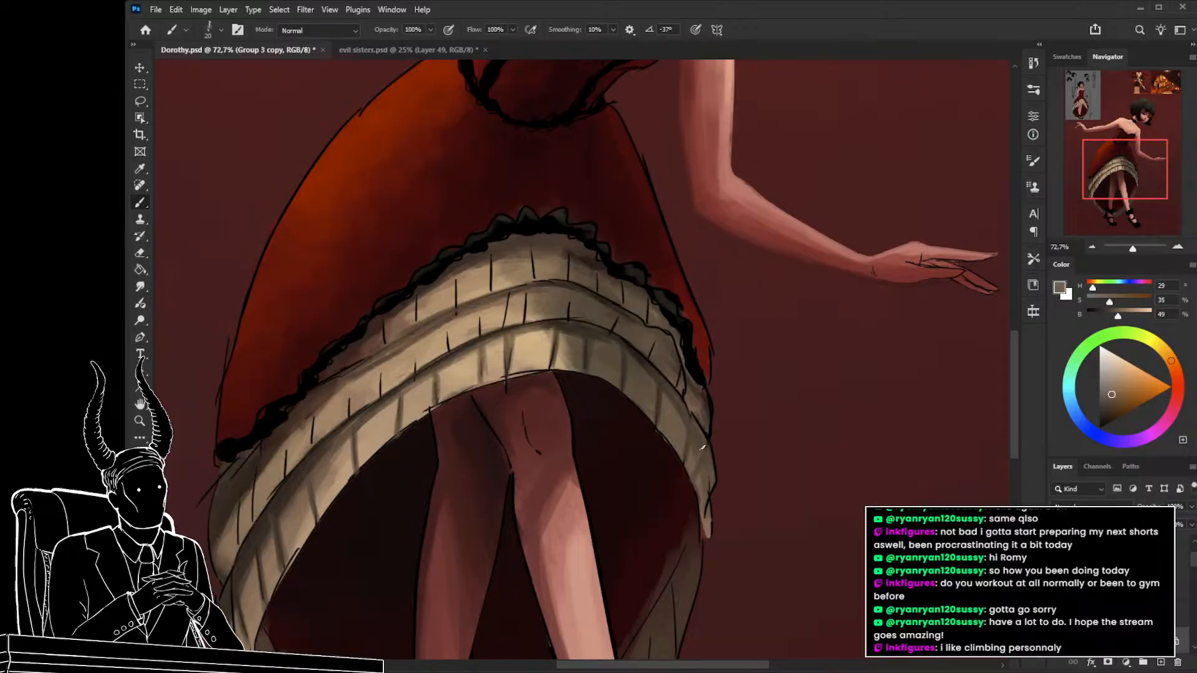
{"action": "left_click", "coordinate": [265, 460], "text": "alt"}
{"action": "left_click_drag", "start_coordinate": [260, 476], "coordinate": [256, 516]}
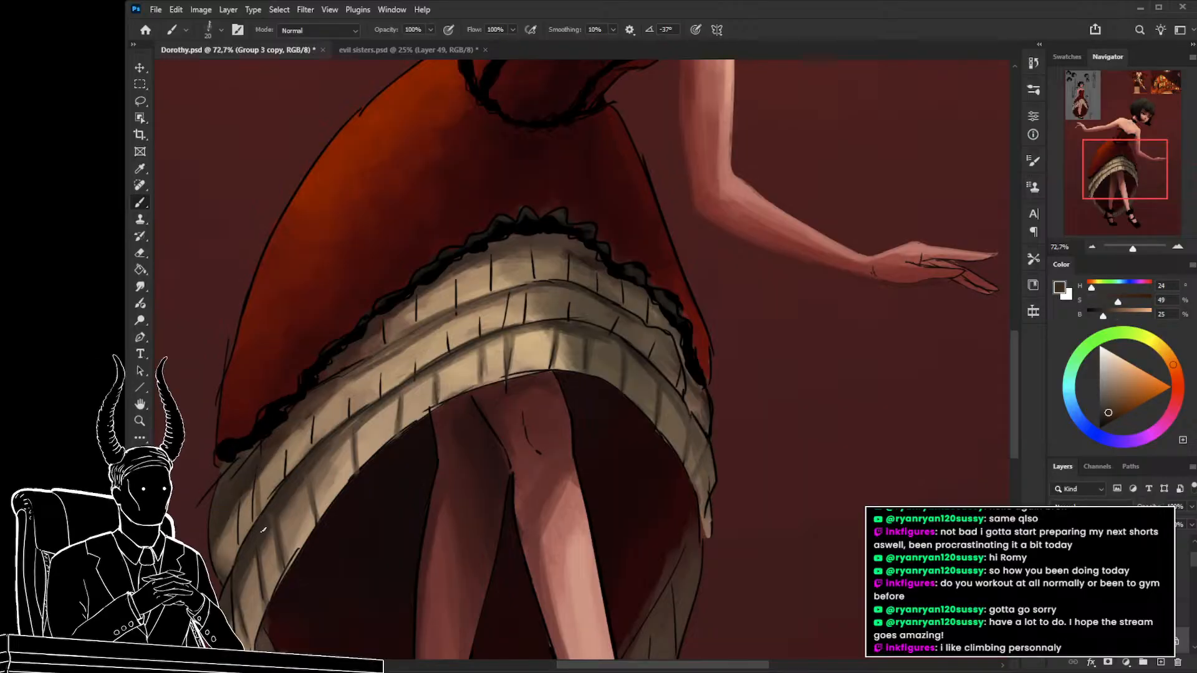
{"action": "key", "text": "ctrl+z"}
Paint over the black pleat lines at the left end of the middle ruffle tier with sampled browns.
{"action": "left_click", "coordinate": [238, 492], "text": "alt"}
{"action": "left_click", "coordinate": [247, 507], "text": "alt"}
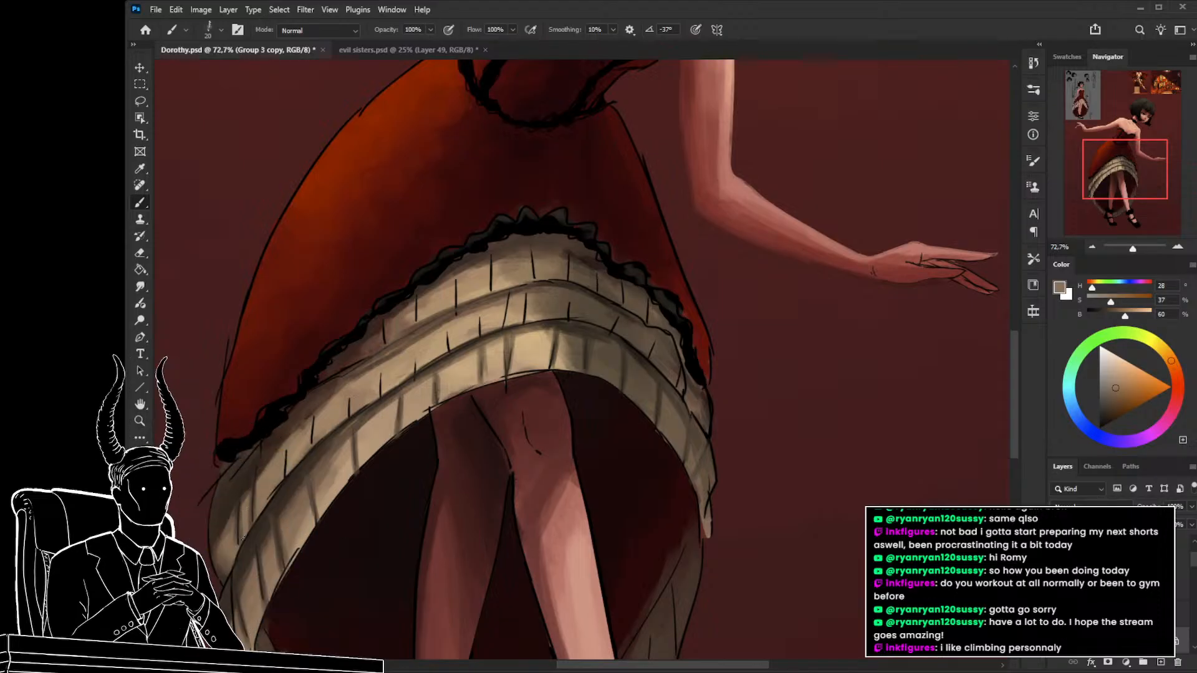
{"action": "left_click", "coordinate": [242, 503], "text": "alt"}
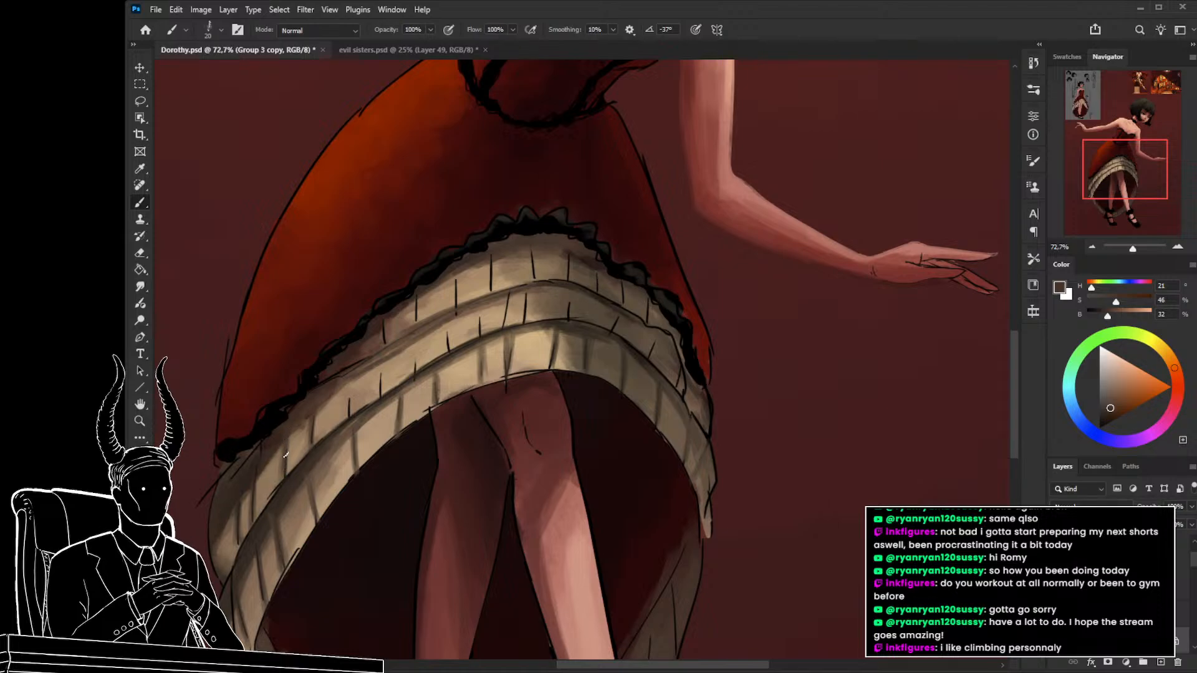
{"action": "left_click", "coordinate": [412, 333], "text": "alt"}
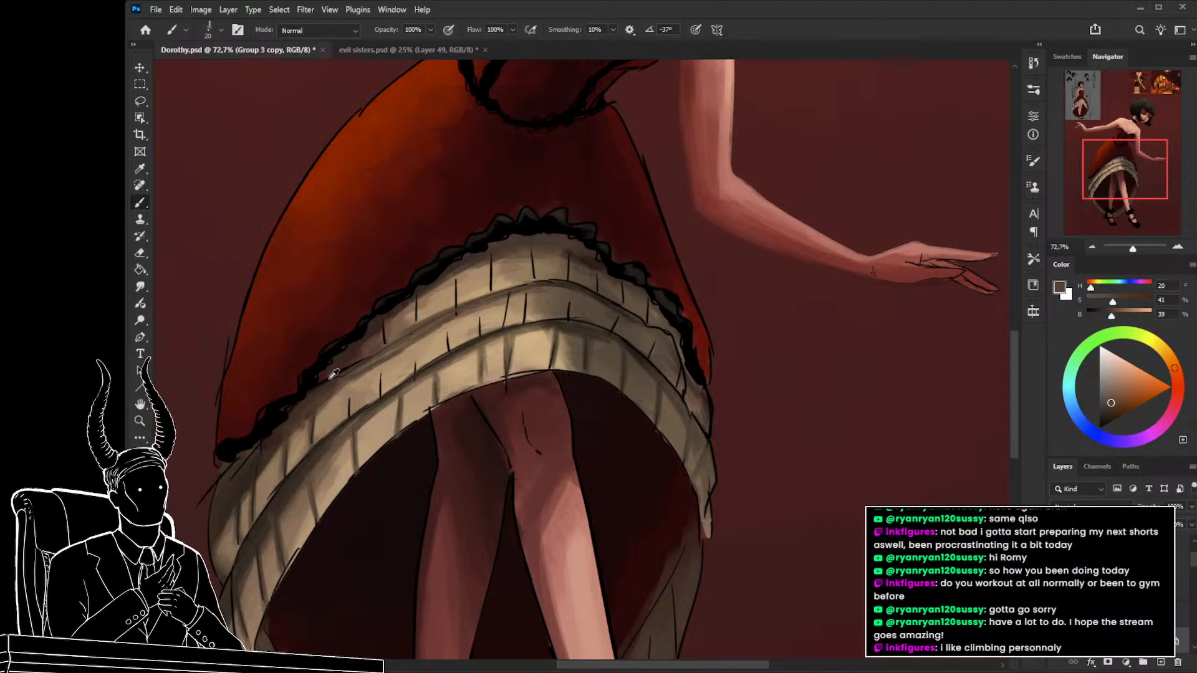
{"action": "left_click", "coordinate": [479, 307], "text": "alt"}
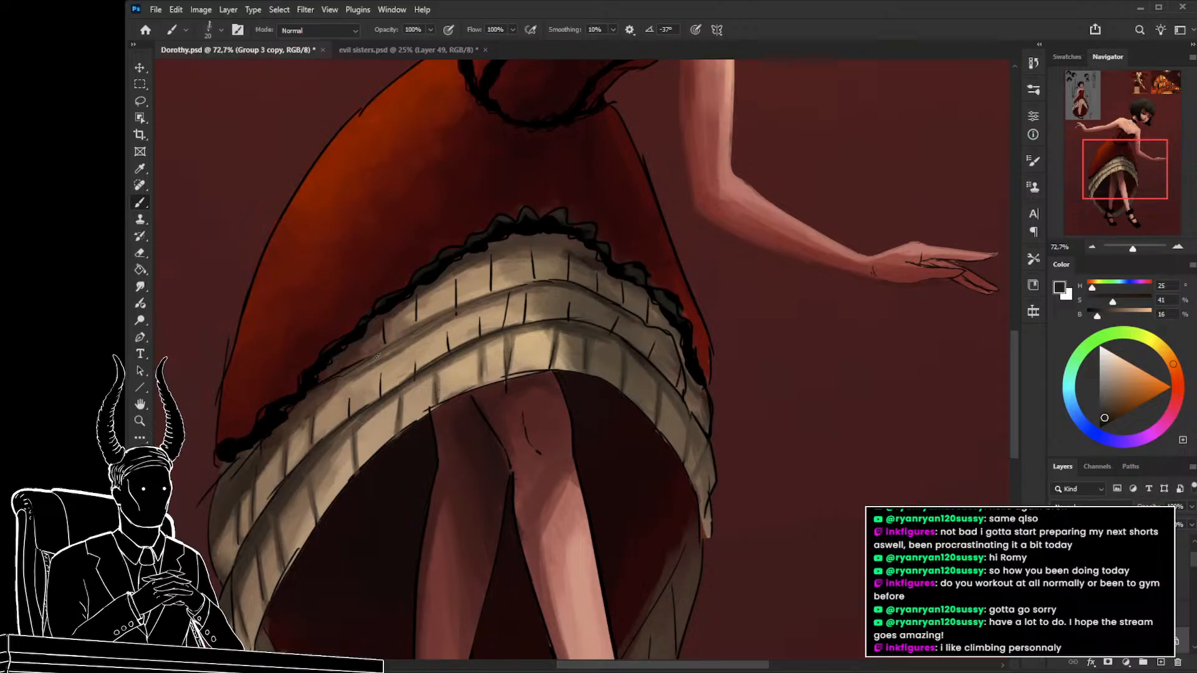
Soften the pleat lines along the left half of the middle ruffle tier, towards the centre, with strokes of sampled brown.
{"action": "key", "text": "bracketleft"}
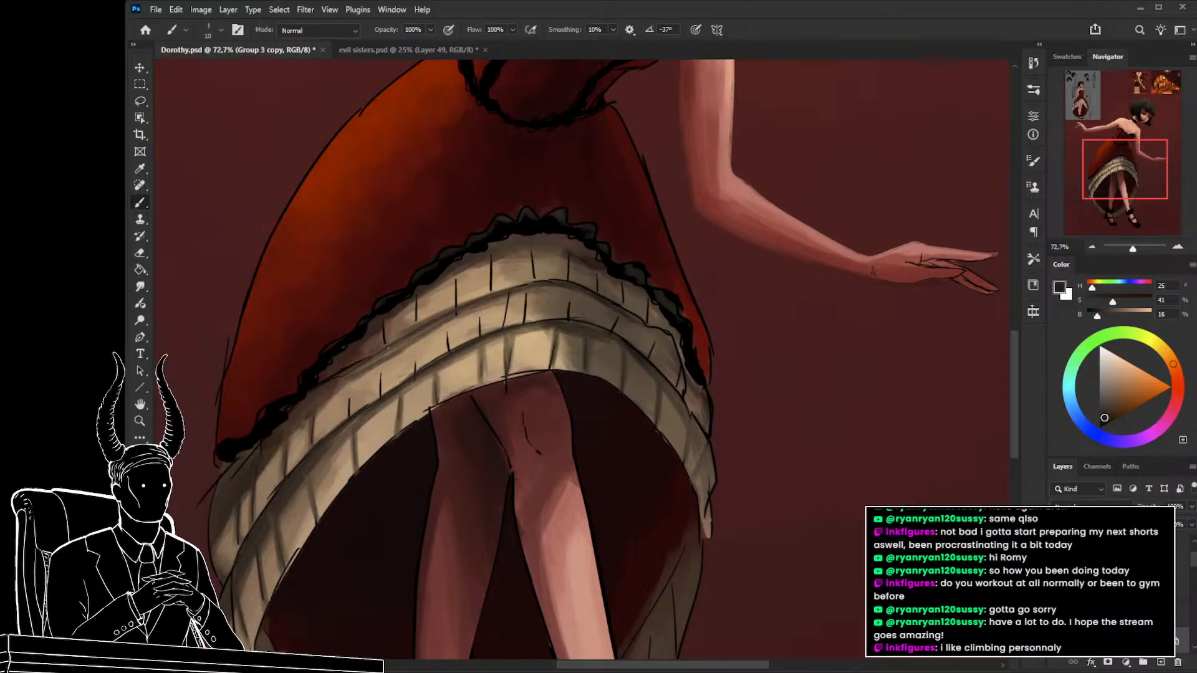
{"action": "key", "text": "bracketright"}
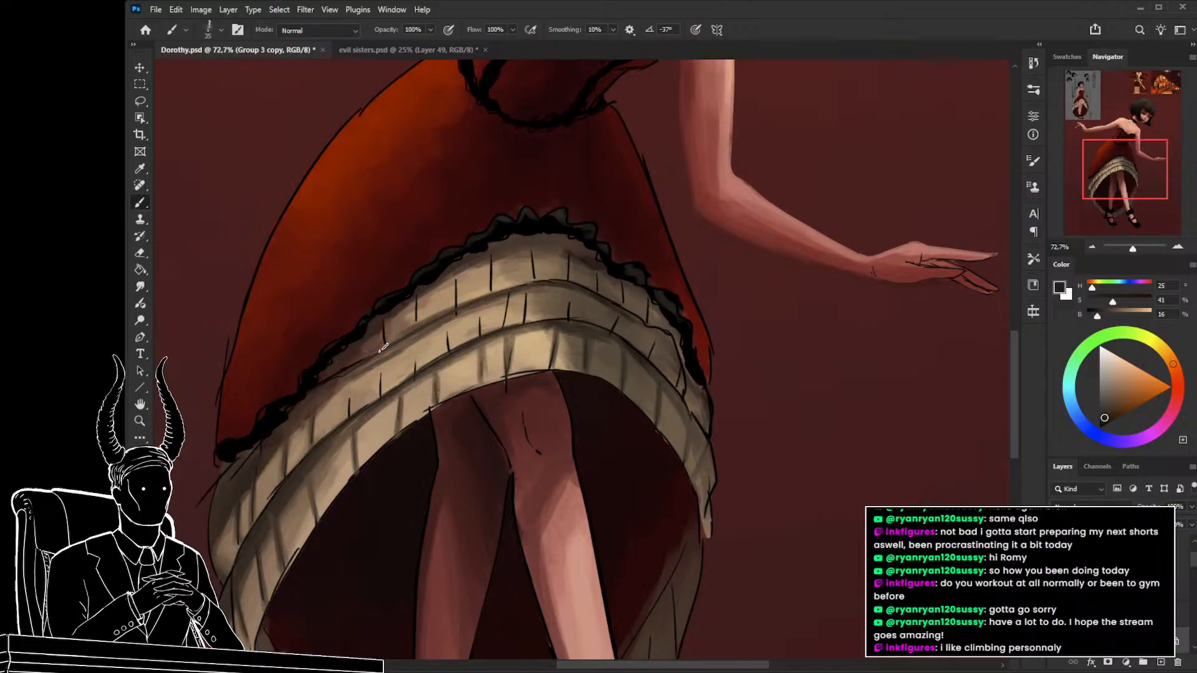
{"action": "left_click", "coordinate": [352, 381], "text": "alt"}
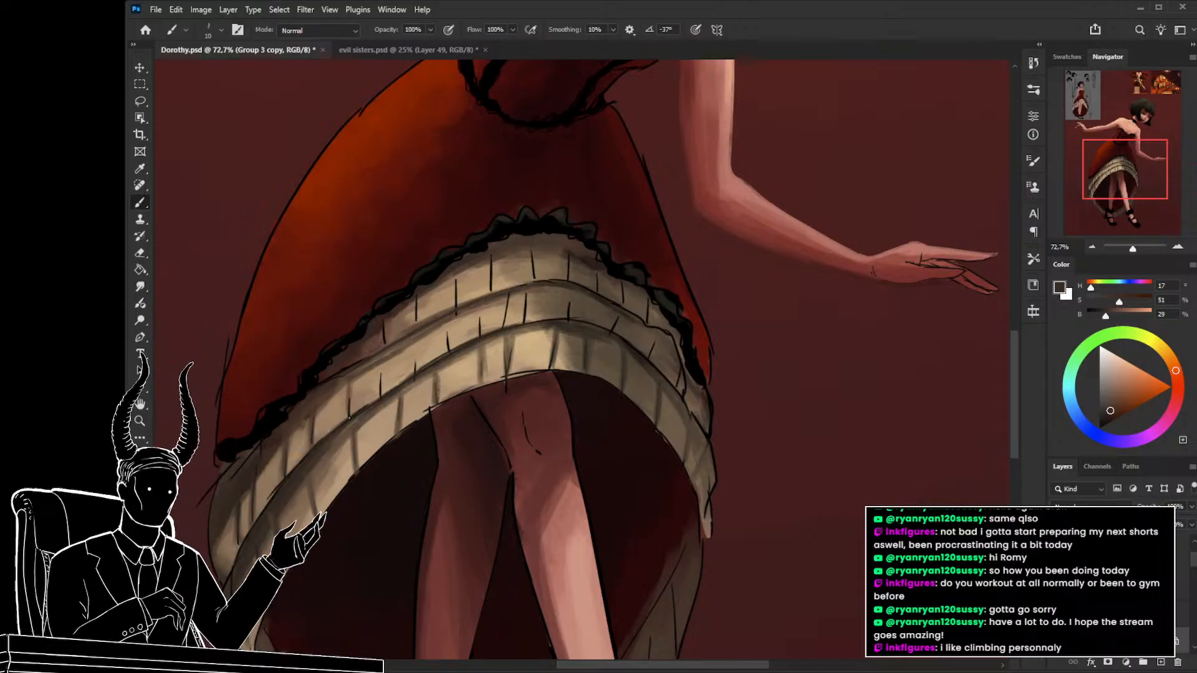
{"action": "left_click", "coordinate": [352, 377], "text": "alt"}
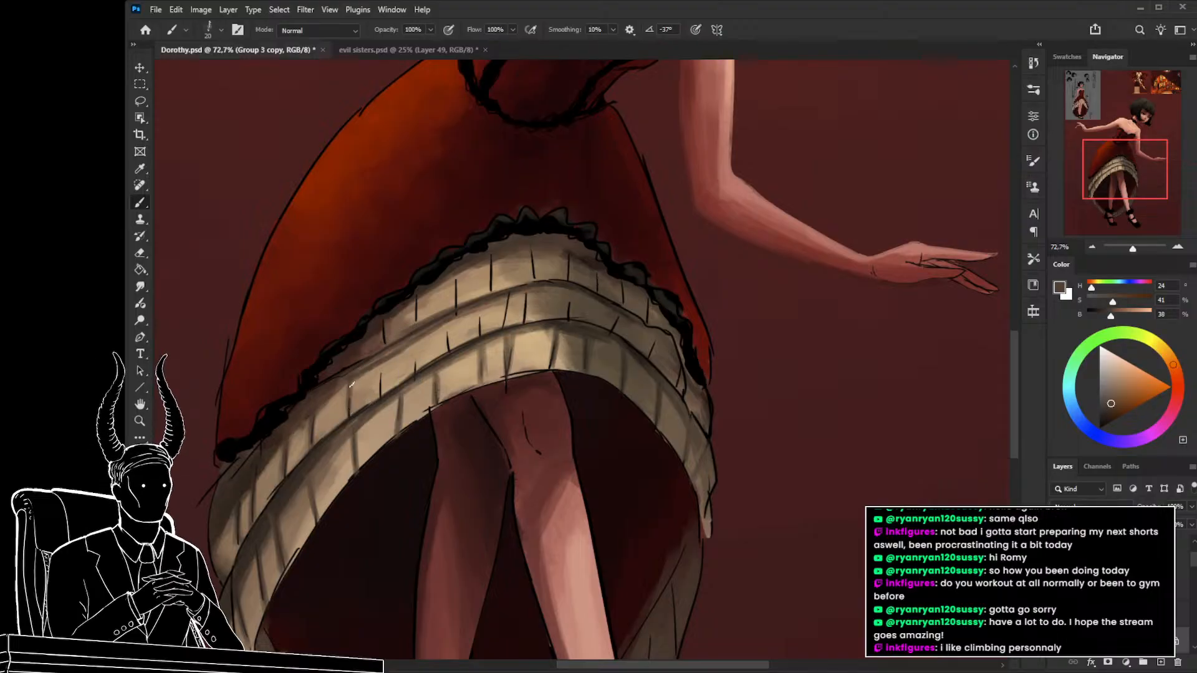
{"action": "left_click", "coordinate": [388, 353], "text": "alt"}
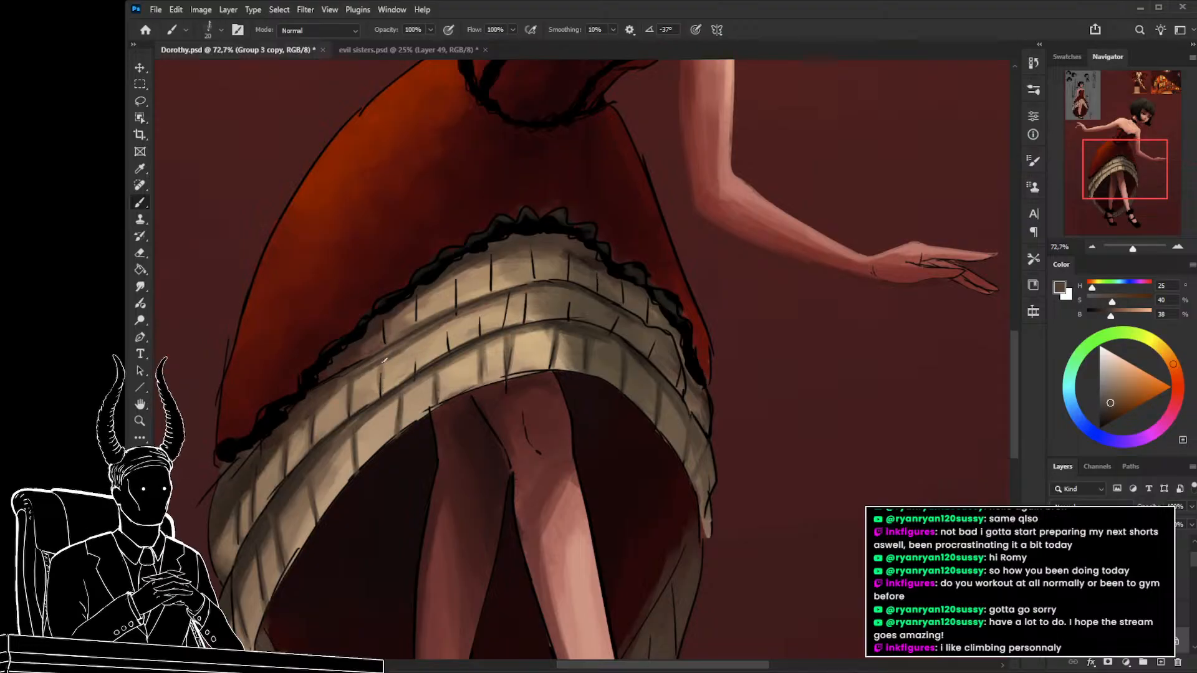
{"action": "left_click", "coordinate": [411, 375], "text": "alt"}
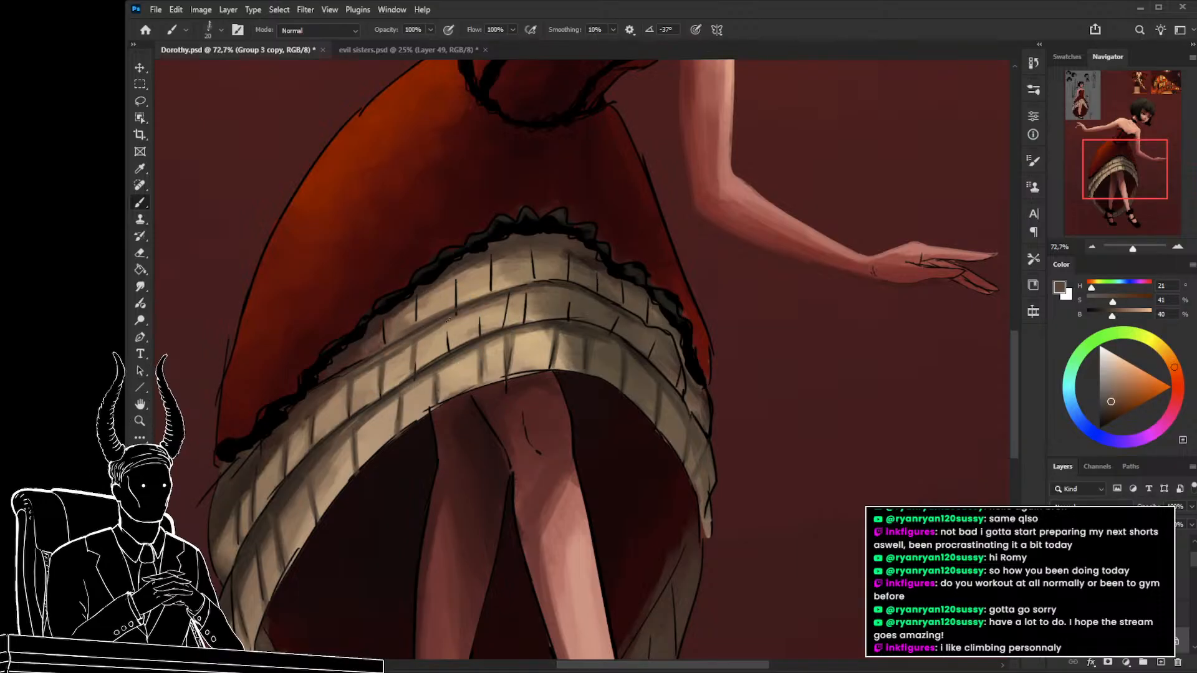
Mix a dark brown and paint it over the pleat line at the right of the top ruffle tier's peak, beneath the black trim.
{"action": "left_click", "coordinate": [516, 245], "text": "alt"}
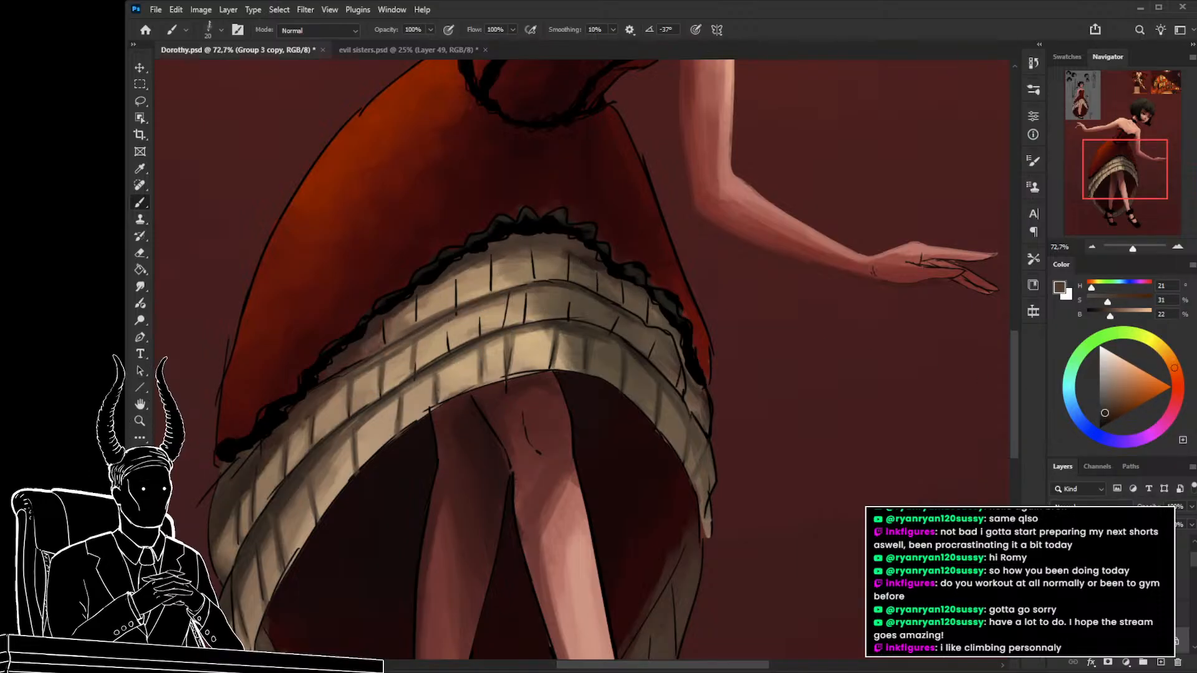
{"action": "left_click_drag", "start_coordinate": [1104, 412], "coordinate": [1102, 414]}
{"action": "left_click_drag", "start_coordinate": [558, 260], "coordinate": [553, 275]}
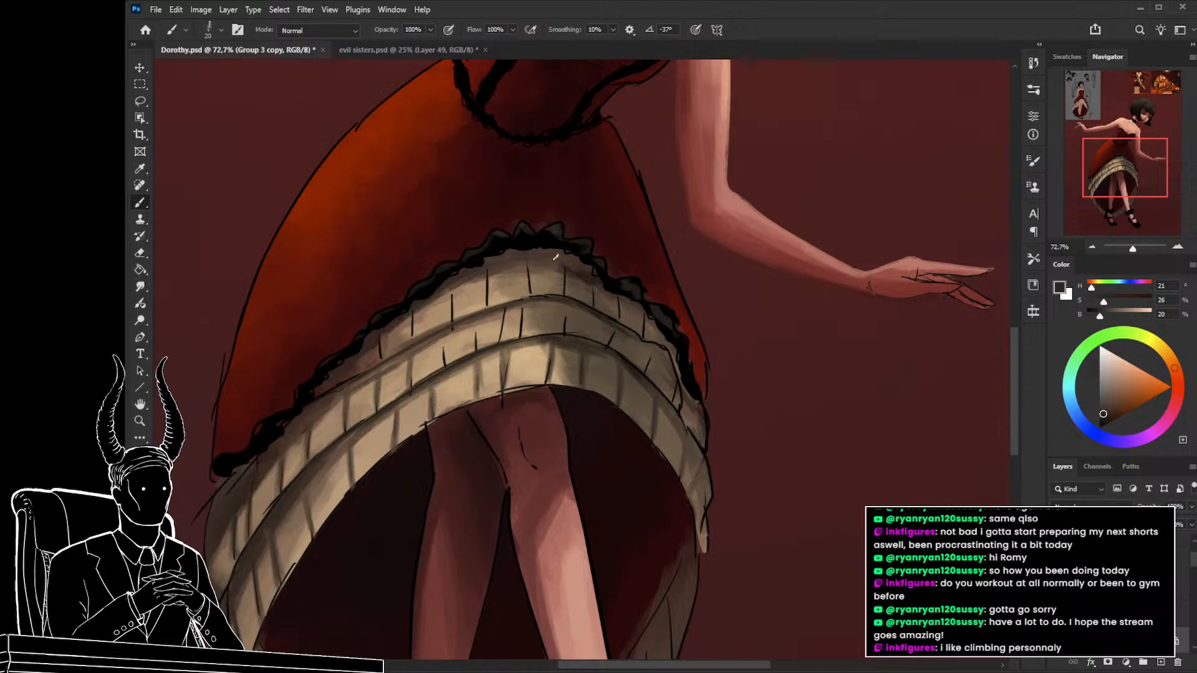
{"action": "key", "text": "bracketright"}
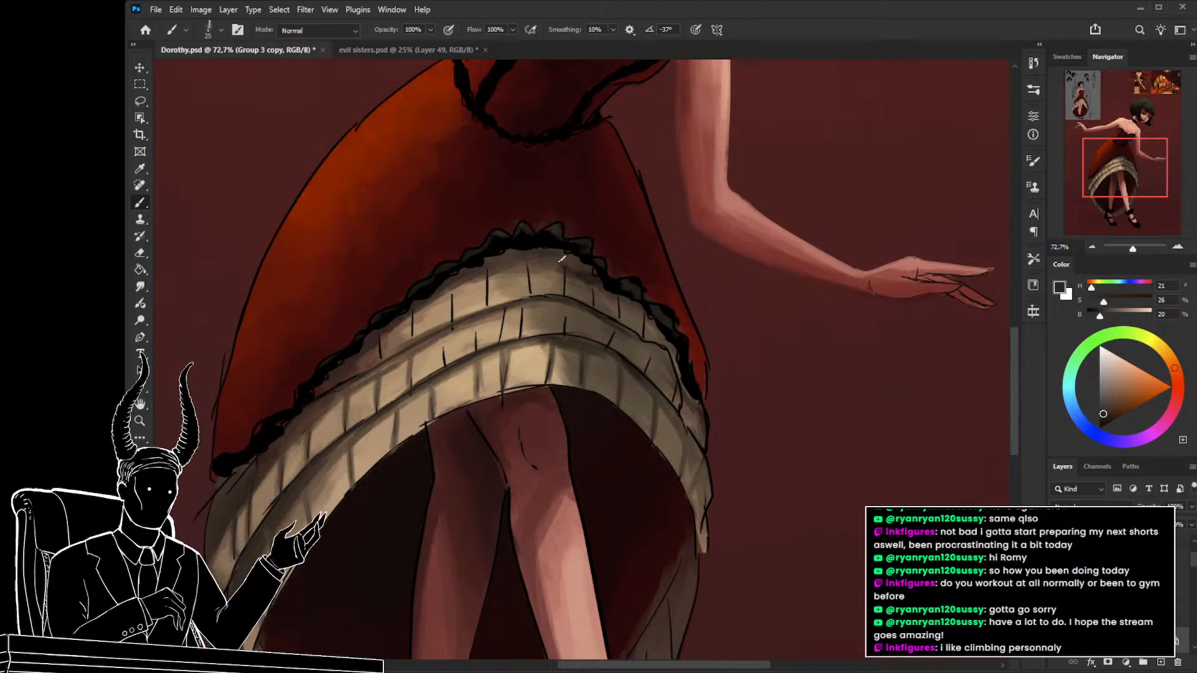
{"action": "left_click", "coordinate": [590, 279], "text": "alt"}
{"action": "left_click_drag", "start_coordinate": [578, 267], "coordinate": [562, 256]}
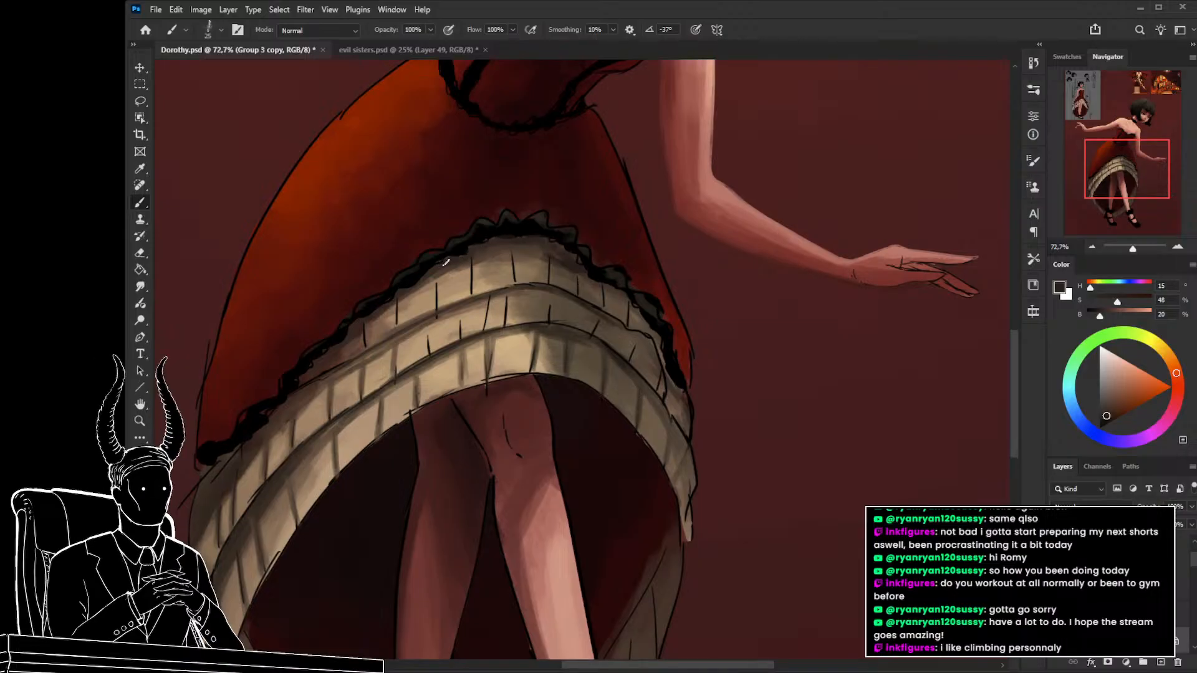
Turn the pleat lines from the left end to the centre of the top ruffle tier into soft folds using sampled browns.
{"action": "left_click", "coordinate": [368, 318], "text": "alt"}
{"action": "left_click_drag", "start_coordinate": [366, 322], "coordinate": [365, 343]}
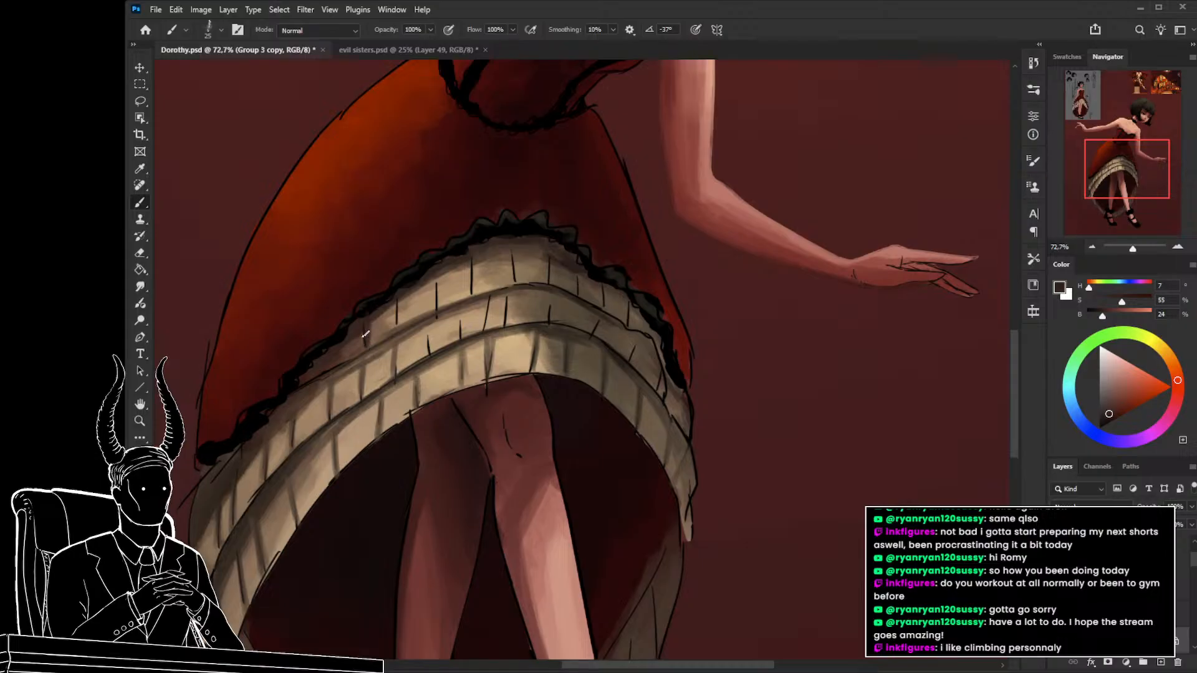
{"action": "left_click", "coordinate": [398, 314], "text": "alt"}
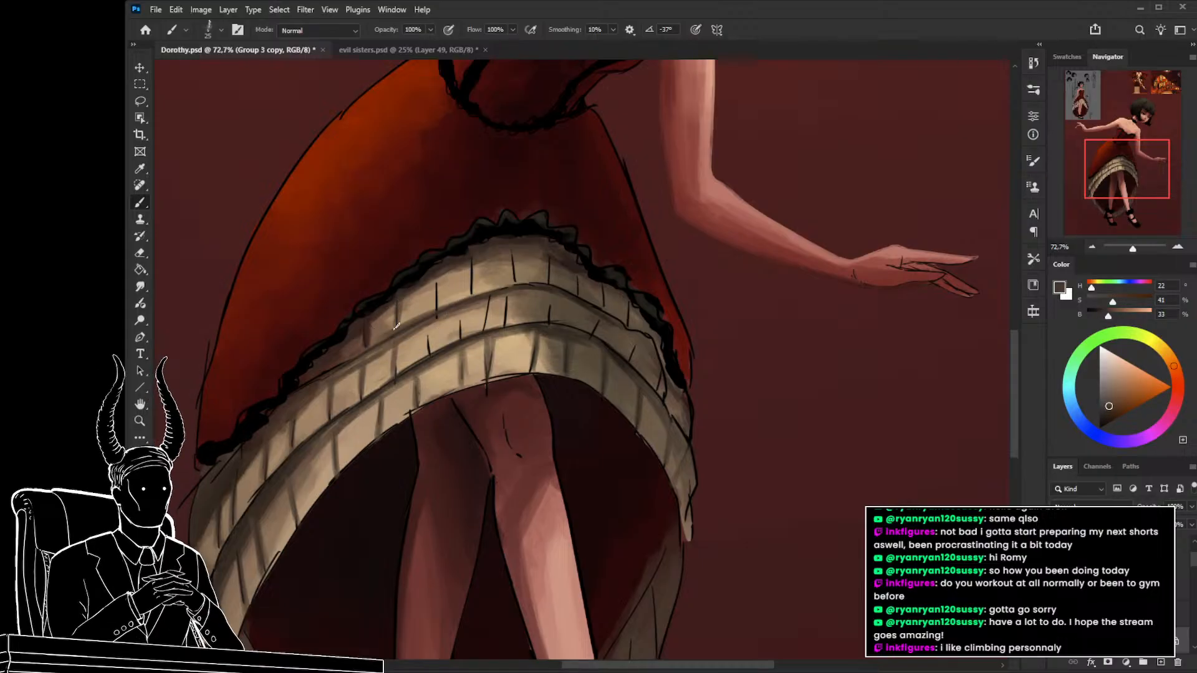
{"action": "key", "text": "bracketleft"}
{"action": "key", "text": "bracketright"}
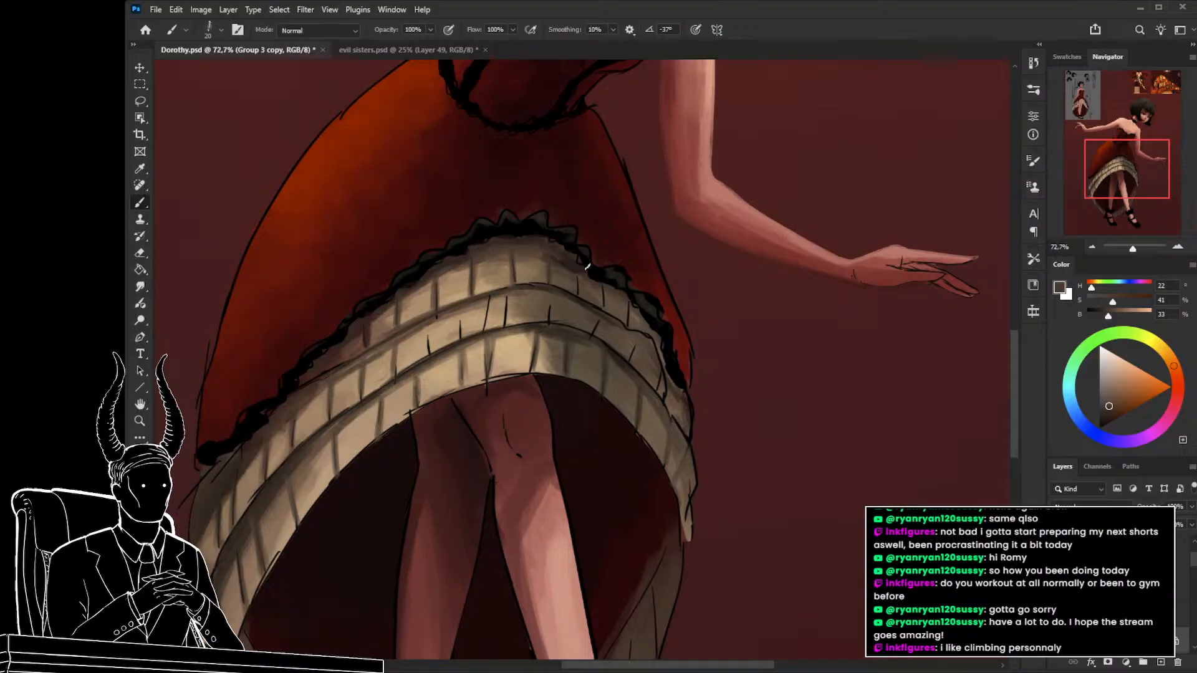
Paint sampled dark browns over the pleat lines on the right slope of the top ruffle tier.
{"action": "left_click", "coordinate": [583, 267], "text": "alt"}
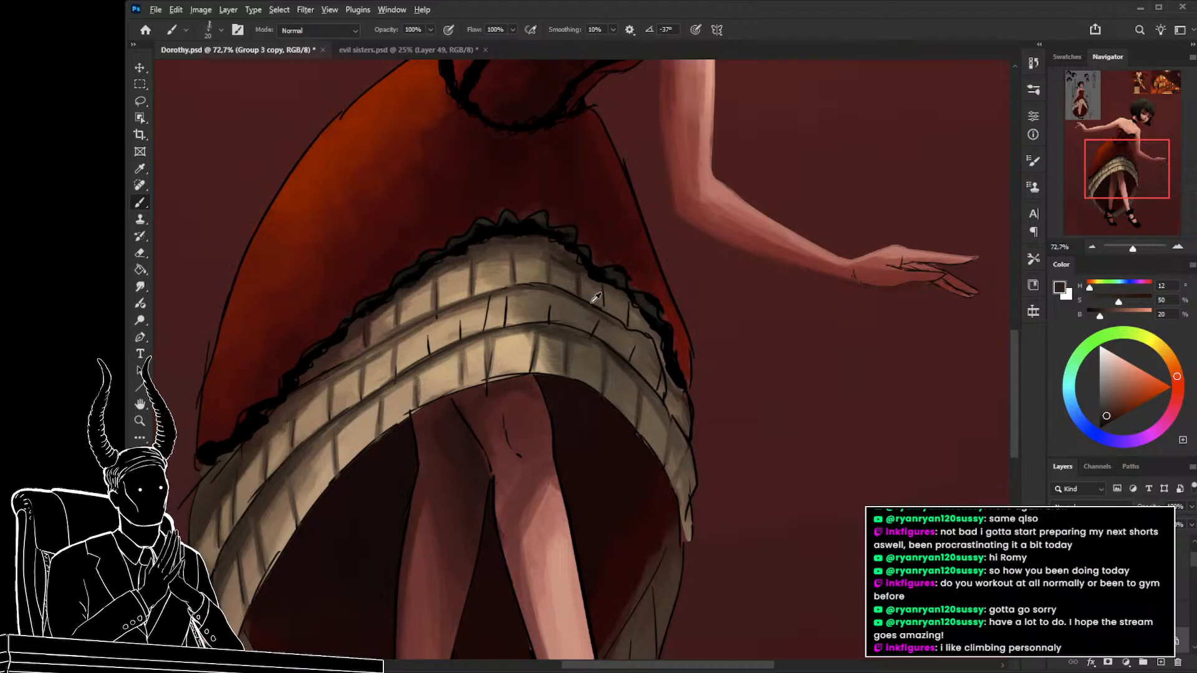
{"action": "key", "text": "d"}
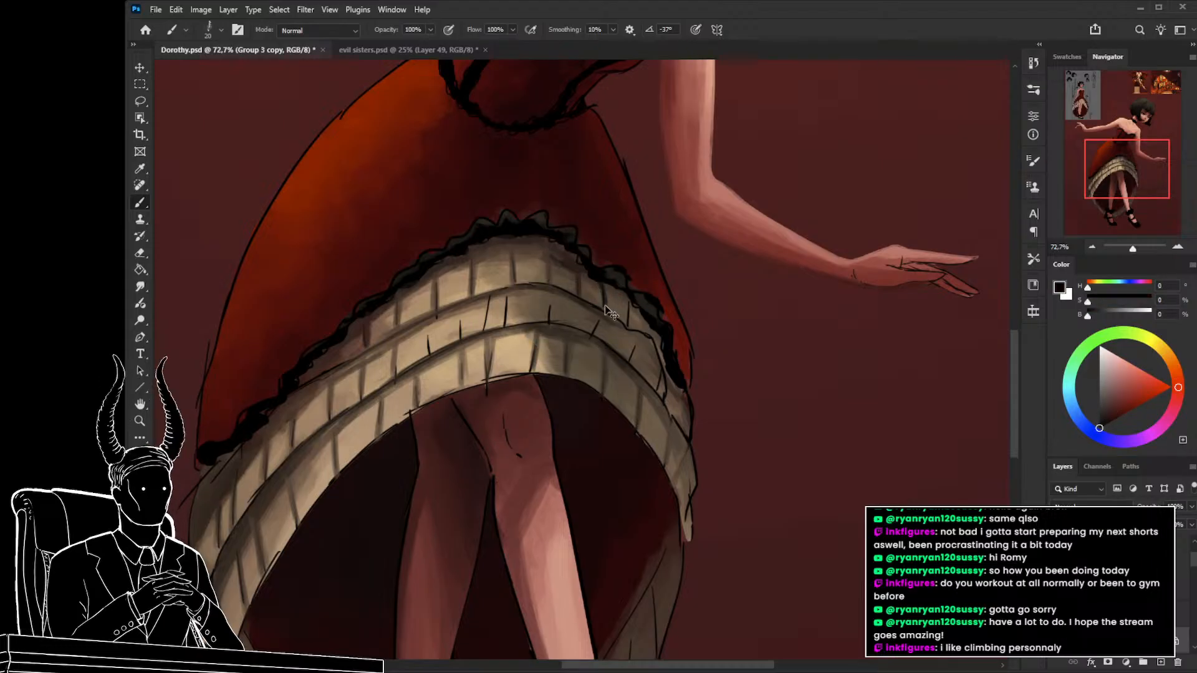
{"action": "left_click", "coordinate": [580, 267], "text": "alt"}
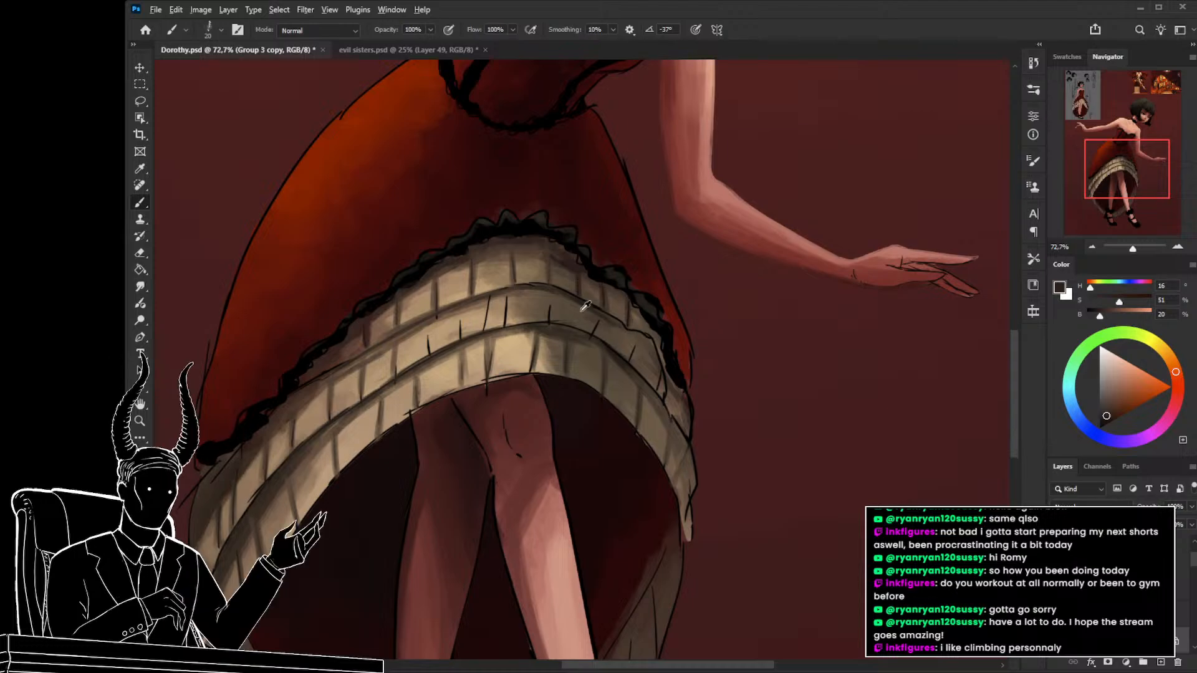
Soften the remaining pleat lines of the middle ruffle tier, from its right side across the centre, with sampled browns.
{"action": "left_click", "coordinate": [633, 333], "text": "alt"}
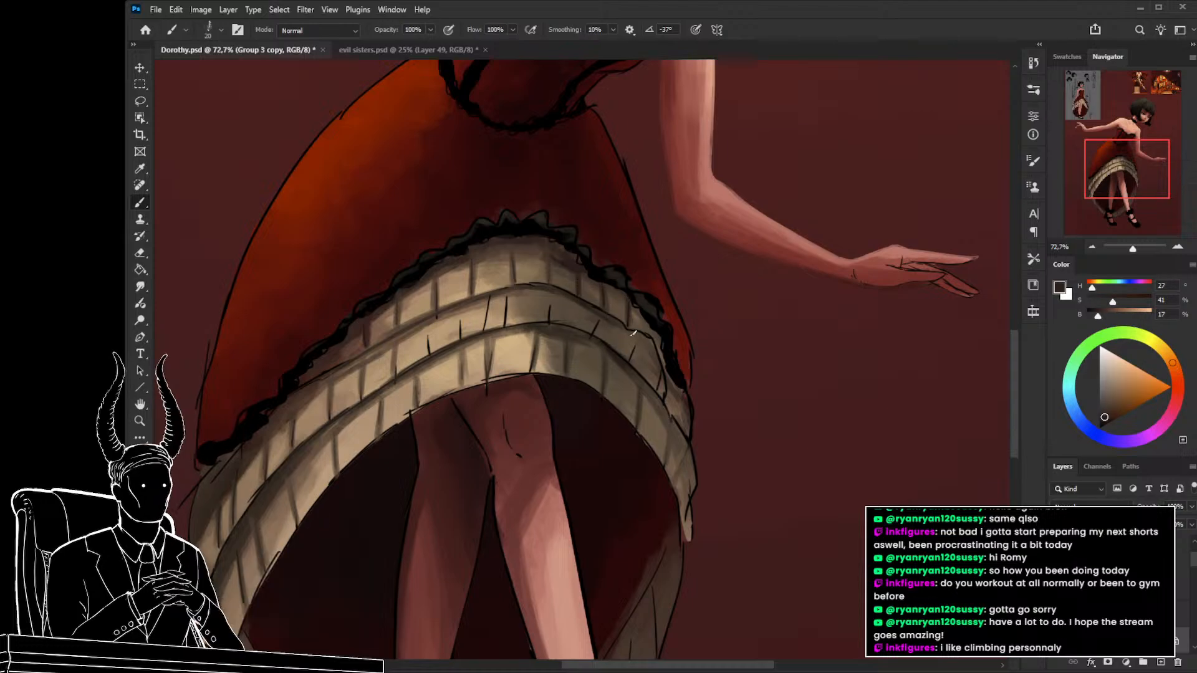
{"action": "left_click", "coordinate": [661, 382], "text": "alt"}
{"action": "left_click", "coordinate": [652, 339], "text": "alt"}
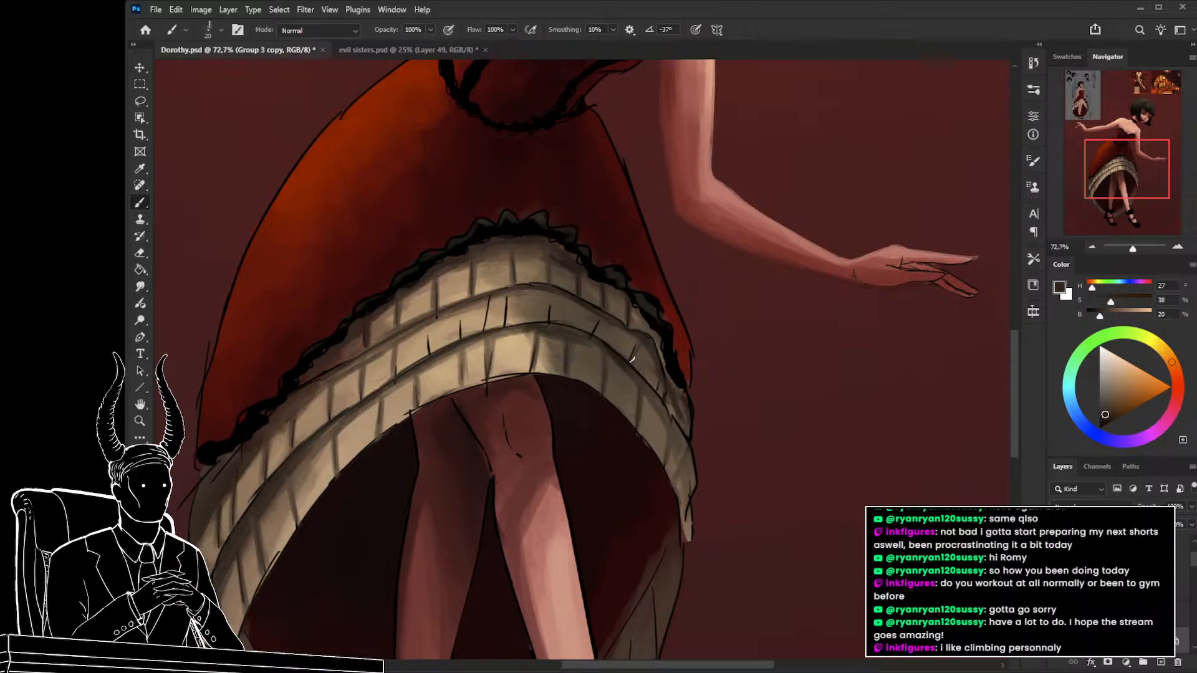
{"action": "left_click", "coordinate": [594, 333], "text": "alt"}
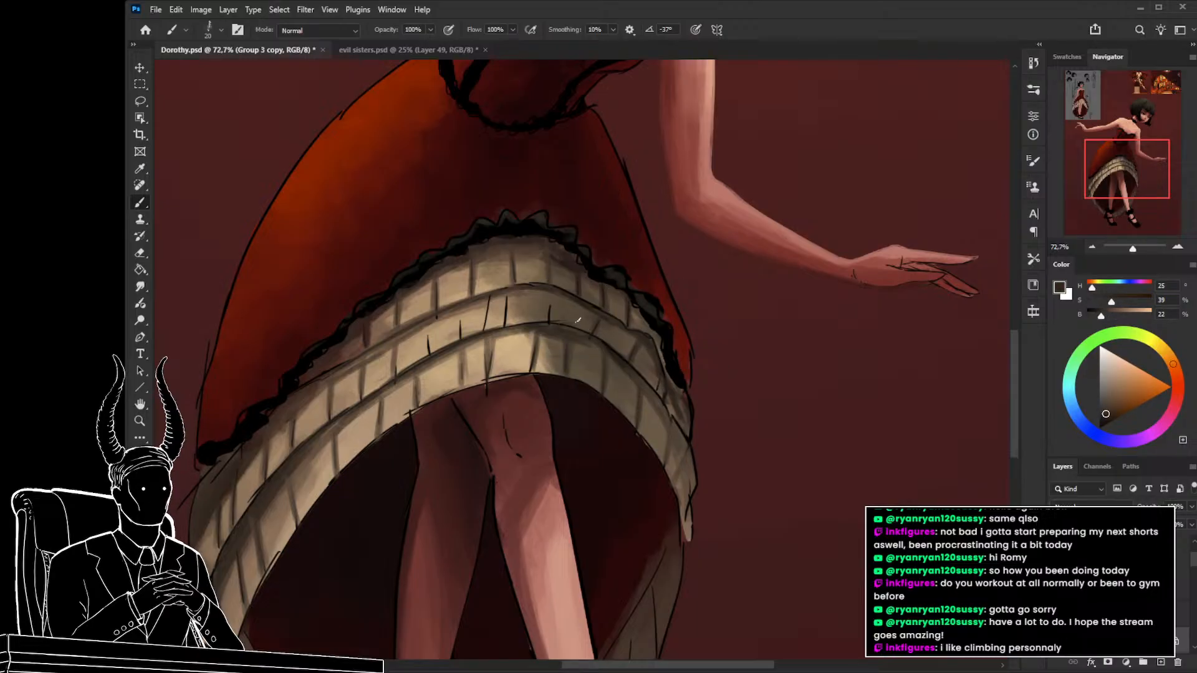
{"action": "left_click", "coordinate": [549, 312], "text": "alt"}
{"action": "left_click_drag", "start_coordinate": [508, 294], "coordinate": [504, 322]}
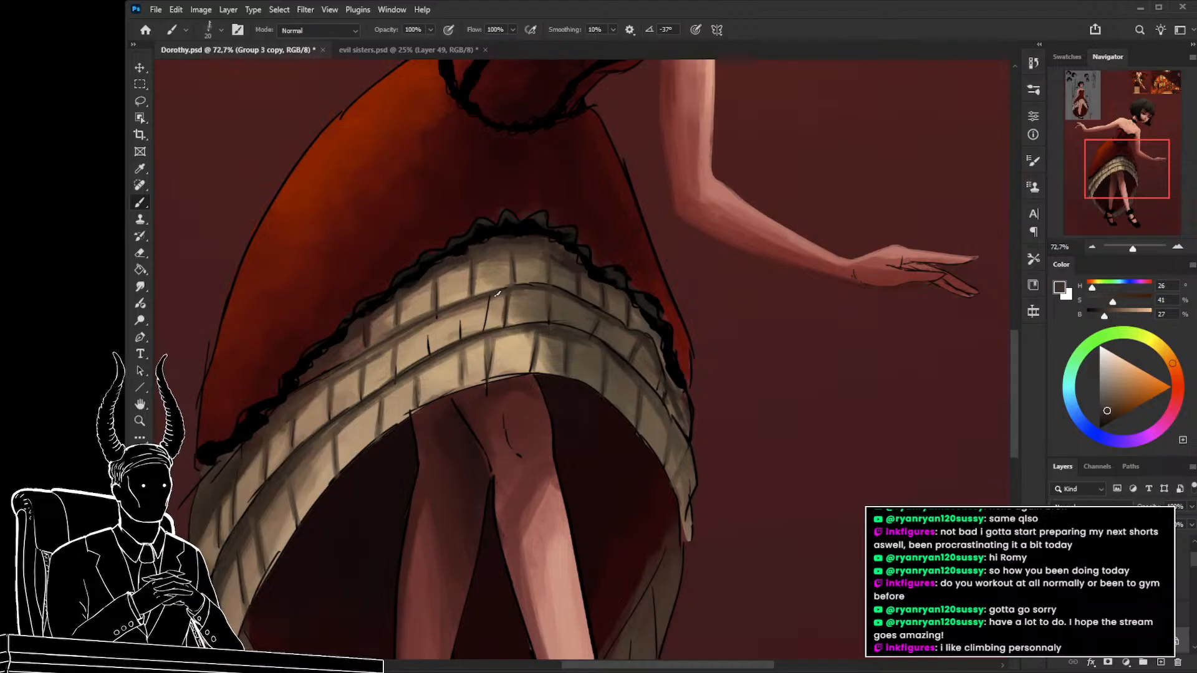
{"action": "left_click", "coordinate": [465, 305], "text": "alt"}
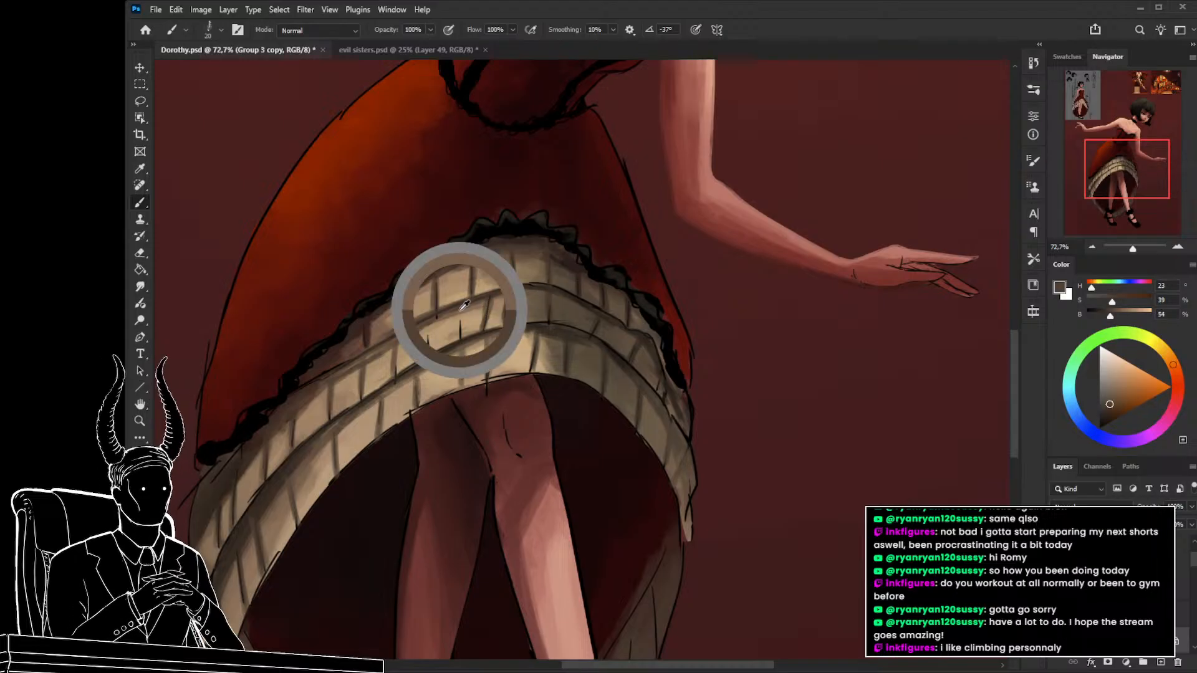
{"action": "left_click", "coordinate": [428, 323], "text": "alt"}
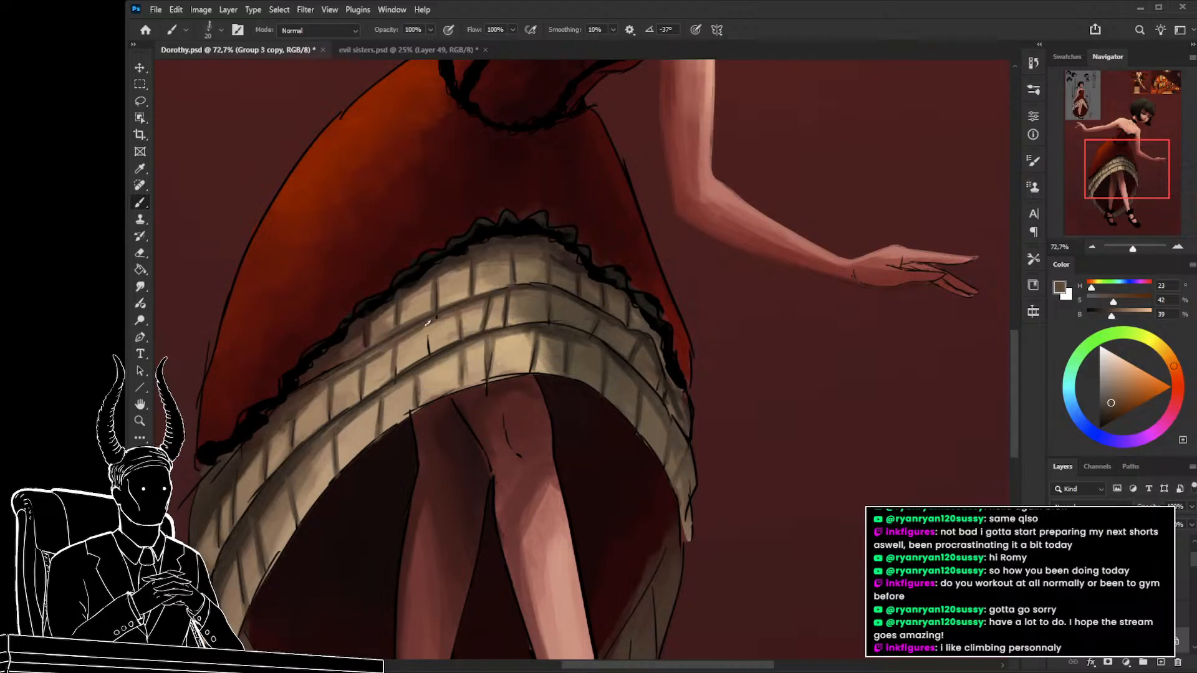
Check the softened ruffle folds against the whole figure and up close.
{"action": "key", "text": "z"}
{"action": "key", "text": "ctrl+0"}
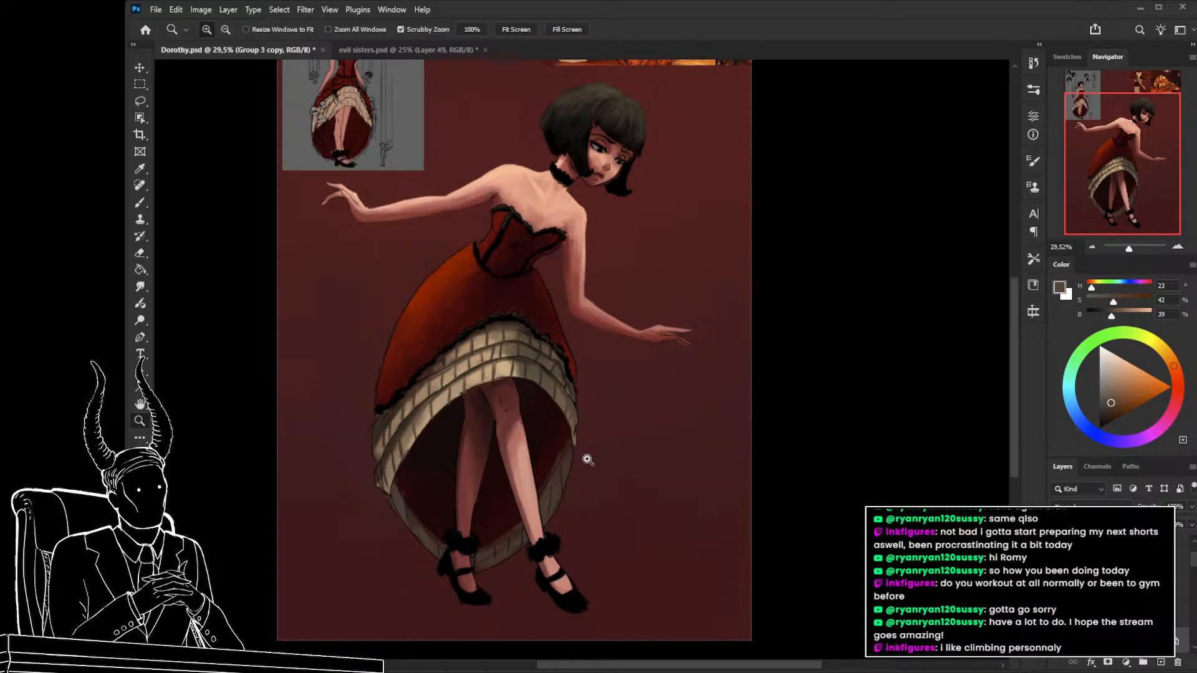
{"action": "left_click_drag", "start_coordinate": [382, 428], "coordinate": [422, 427]}
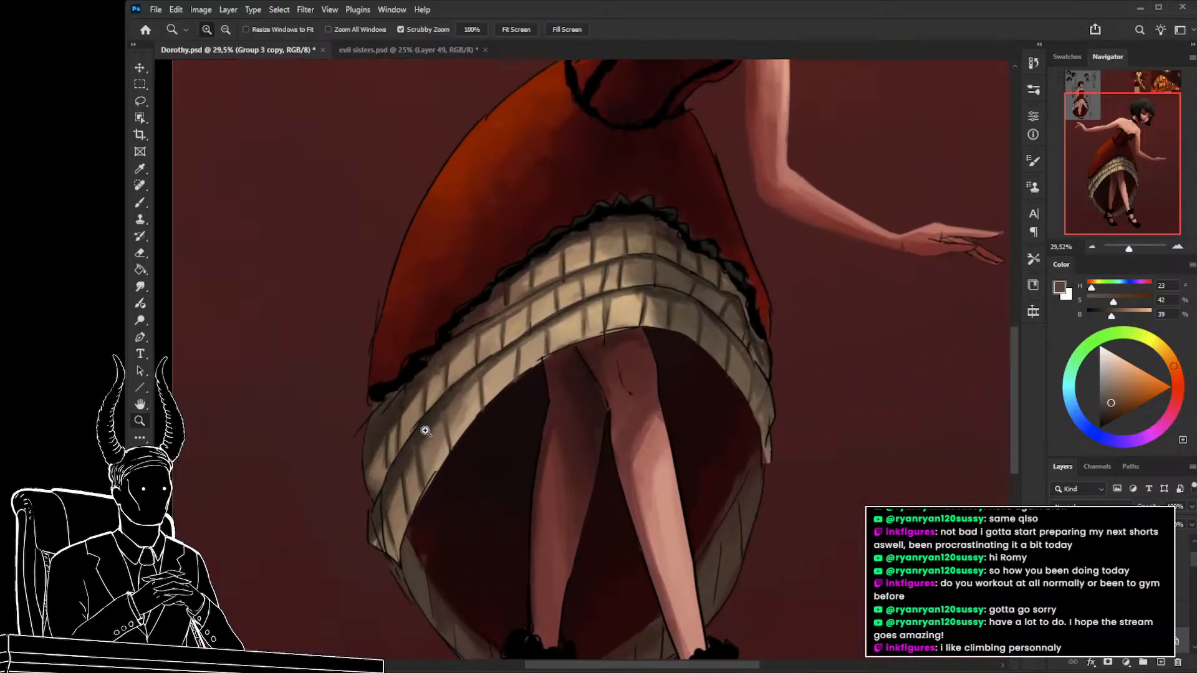
{"action": "key", "text": "b"}
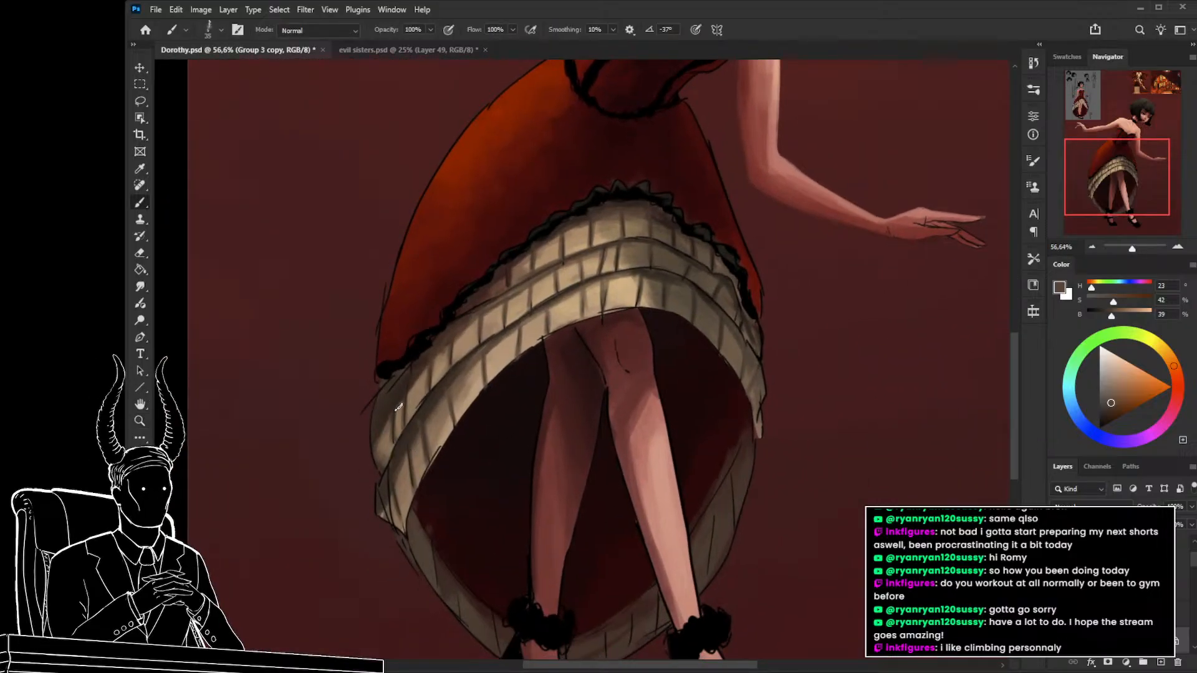
{"action": "key", "text": "bracketright"}
{"action": "key", "text": "bracketright"}
{"action": "scroll", "coordinate": [395, 413], "scroll_direction": "up", "scroll_amount": 2}
{"action": "scroll", "coordinate": [394, 412], "scroll_direction": "right", "scroll_amount": 1}
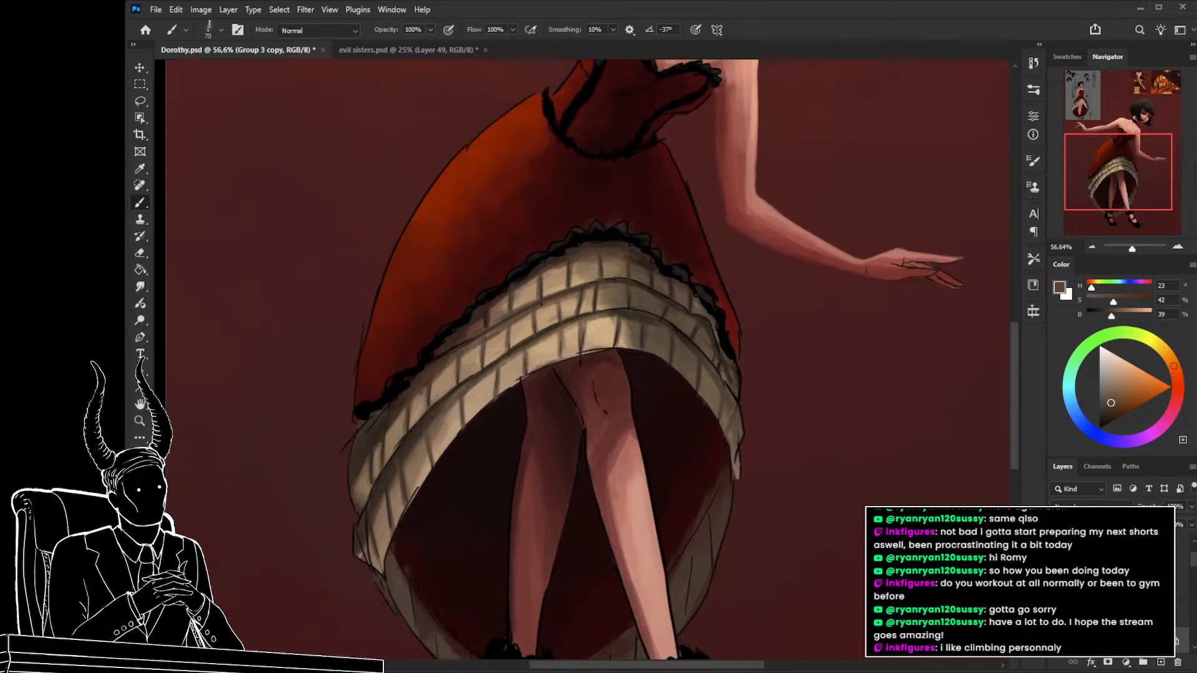
Paint thin extra folds between the pleats left of centre on the top ruffle tier, using a 20 px brush and sampled browns.
{"action": "left_click", "coordinate": [570, 267], "text": "alt"}
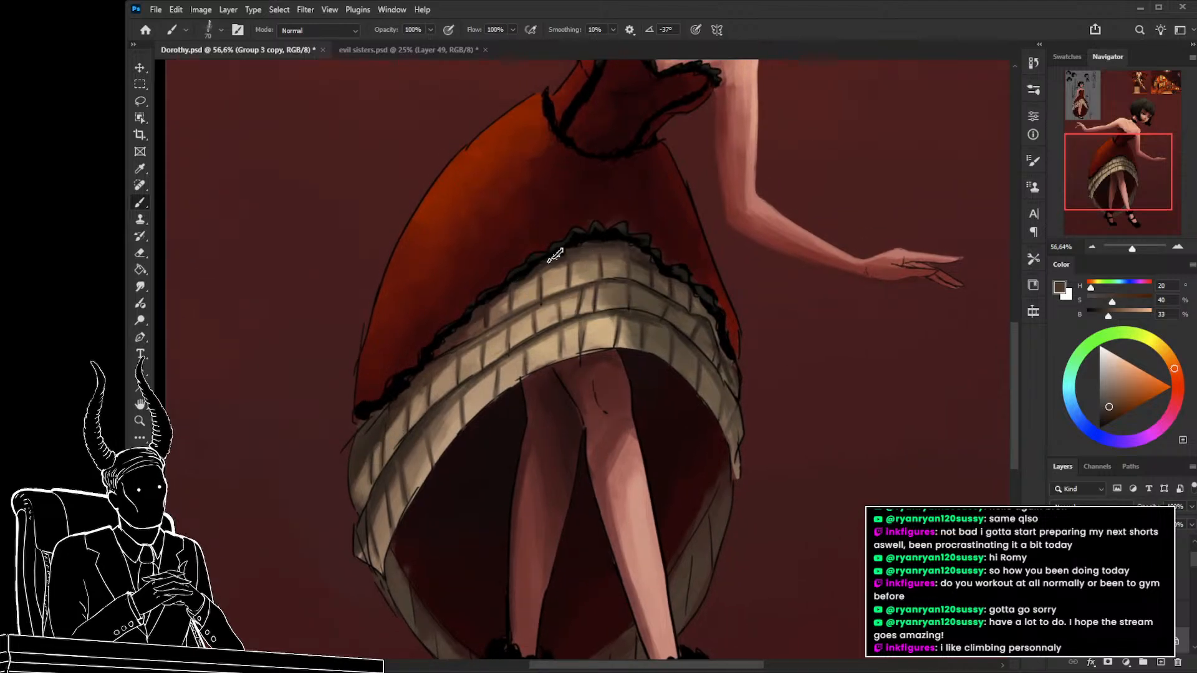
{"action": "key", "text": "bracketleft"}
{"action": "key", "text": "bracketleft"}
{"action": "key", "text": "bracketleft"}
{"action": "key", "text": "bracketleft"}
{"action": "key", "text": "bracketleft"}
{"action": "key", "text": "bracketleft"}
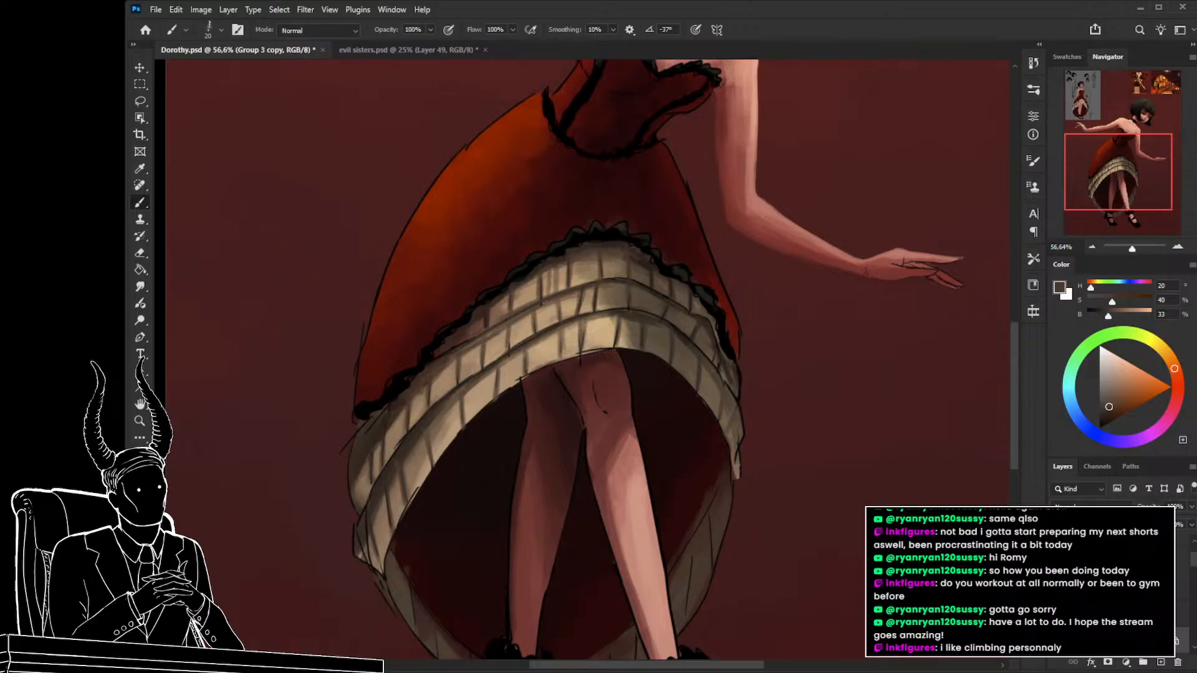
{"action": "left_click", "coordinate": [551, 265], "text": "alt"}
{"action": "left_click", "coordinate": [554, 262], "text": "alt"}
Continue the thin brown folds across the crest of the top ruffle tier with darker sampled browns.
{"action": "key", "text": "bracketleft"}
{"action": "key", "text": "bracketleft"}
{"action": "key", "text": "bracketleft"}
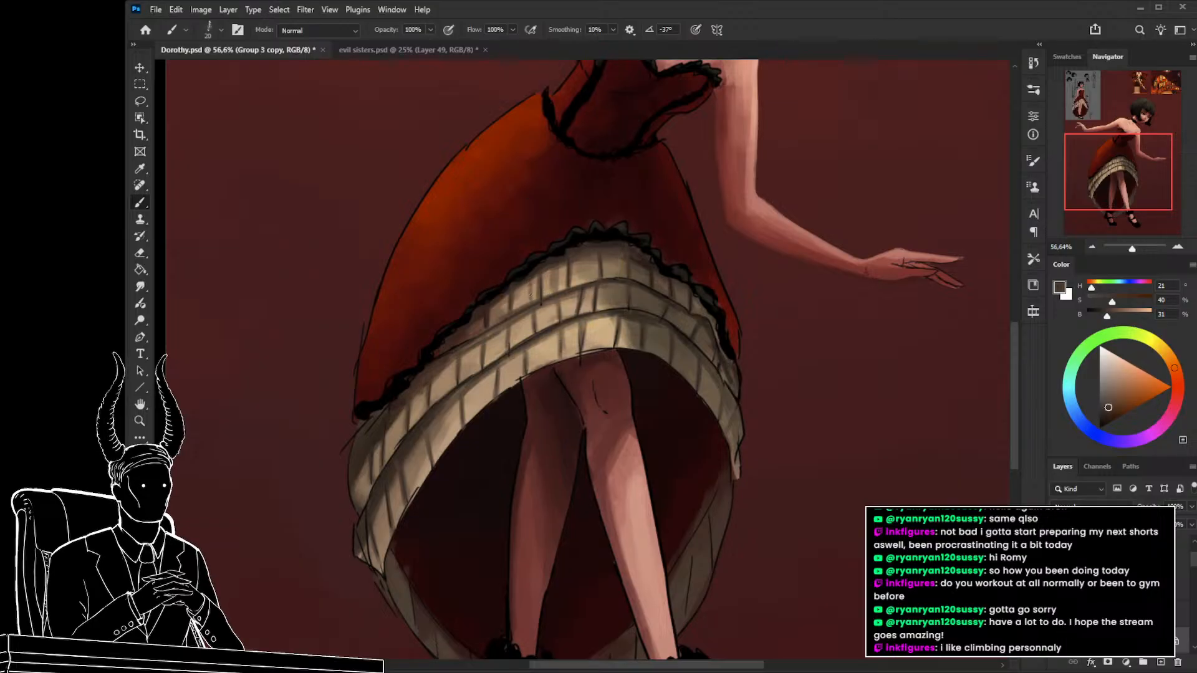
{"action": "key", "text": "bracketright"}
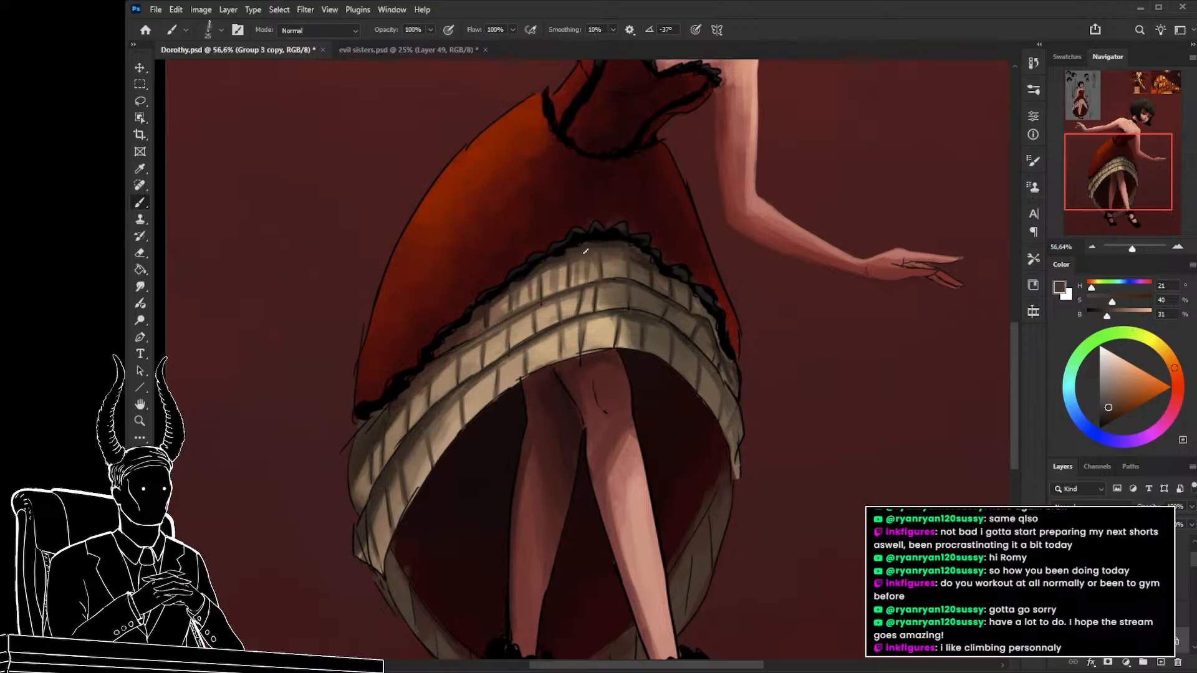
{"action": "left_click", "coordinate": [605, 259], "text": "alt"}
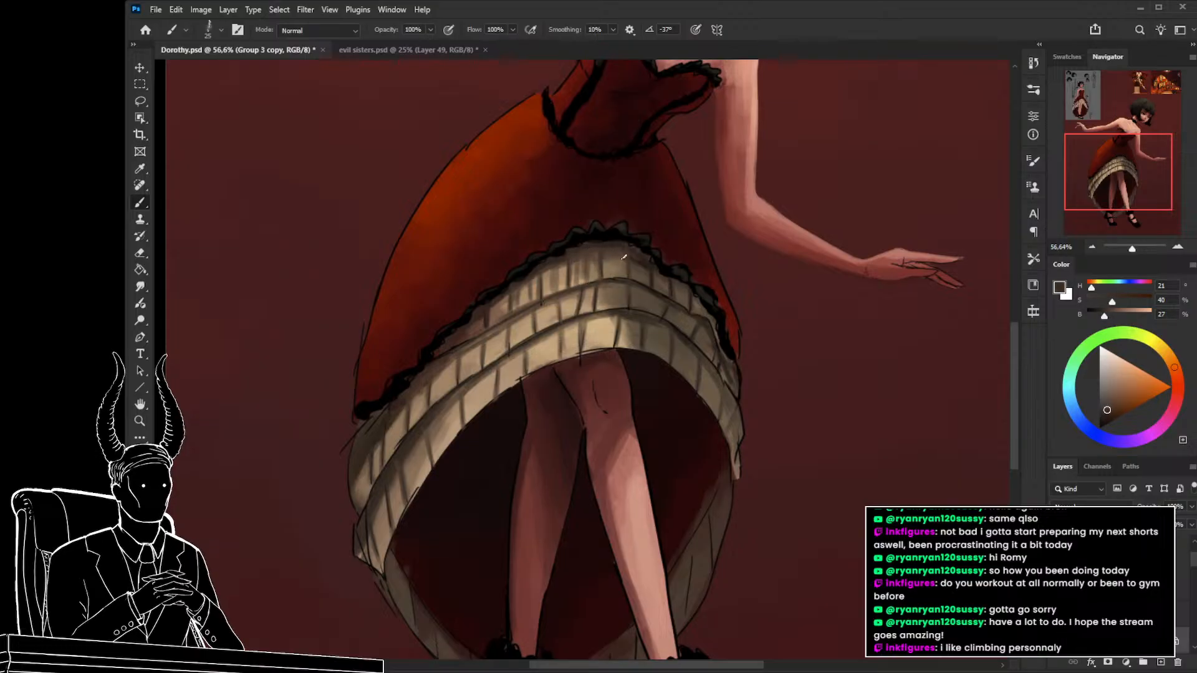
{"action": "left_click_drag", "start_coordinate": [620, 284], "coordinate": [615, 260]}
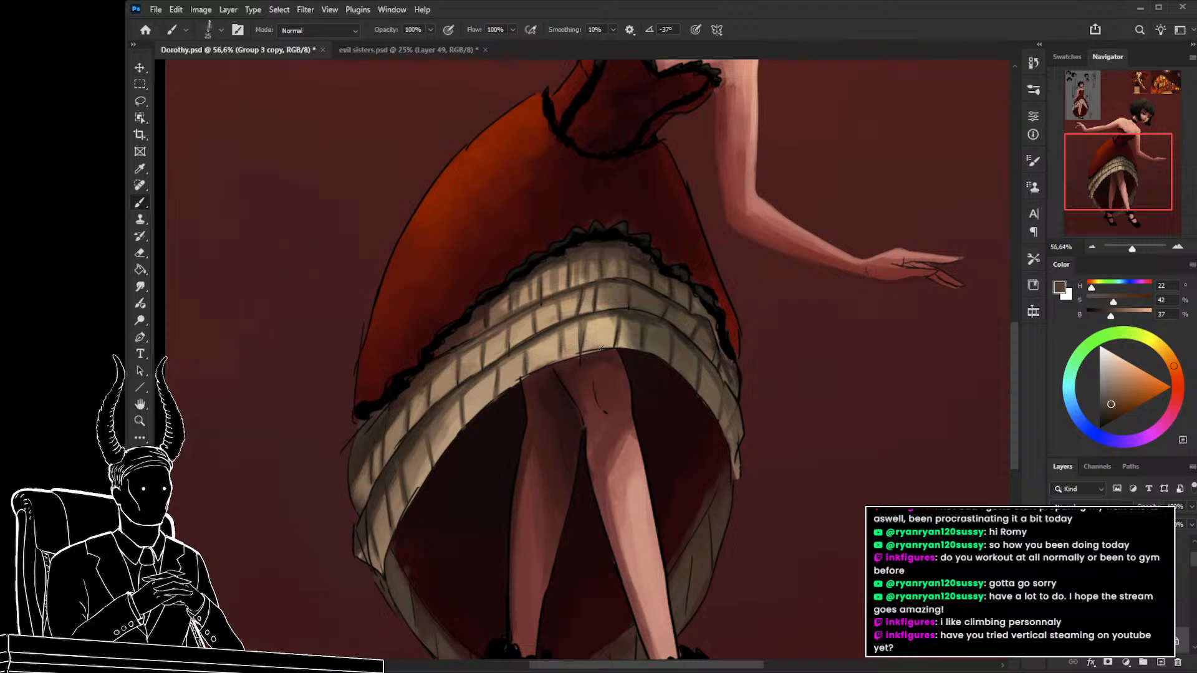
Add thin folds between the pleats of the middle ruffle tier, from its left slope to the centre, using sampled browns.
{"action": "left_click_drag", "start_coordinate": [586, 326], "coordinate": [547, 321]}
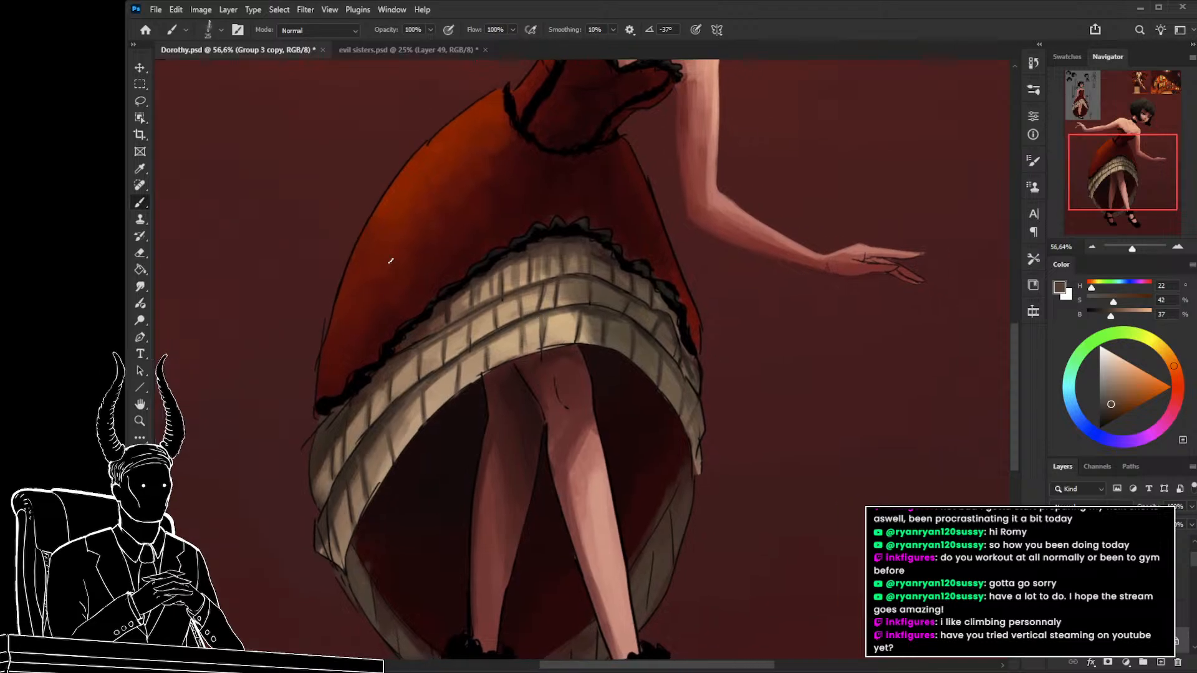
{"action": "left_click", "coordinate": [483, 307], "text": "alt"}
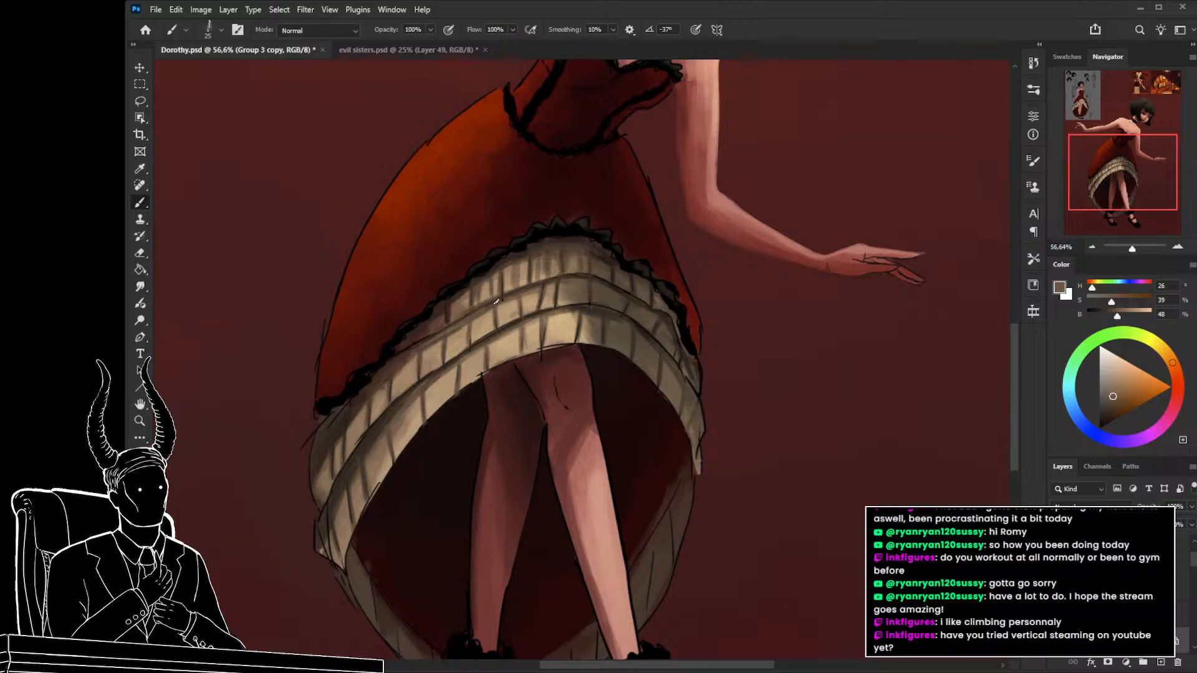
{"action": "left_click", "coordinate": [496, 296], "text": "alt"}
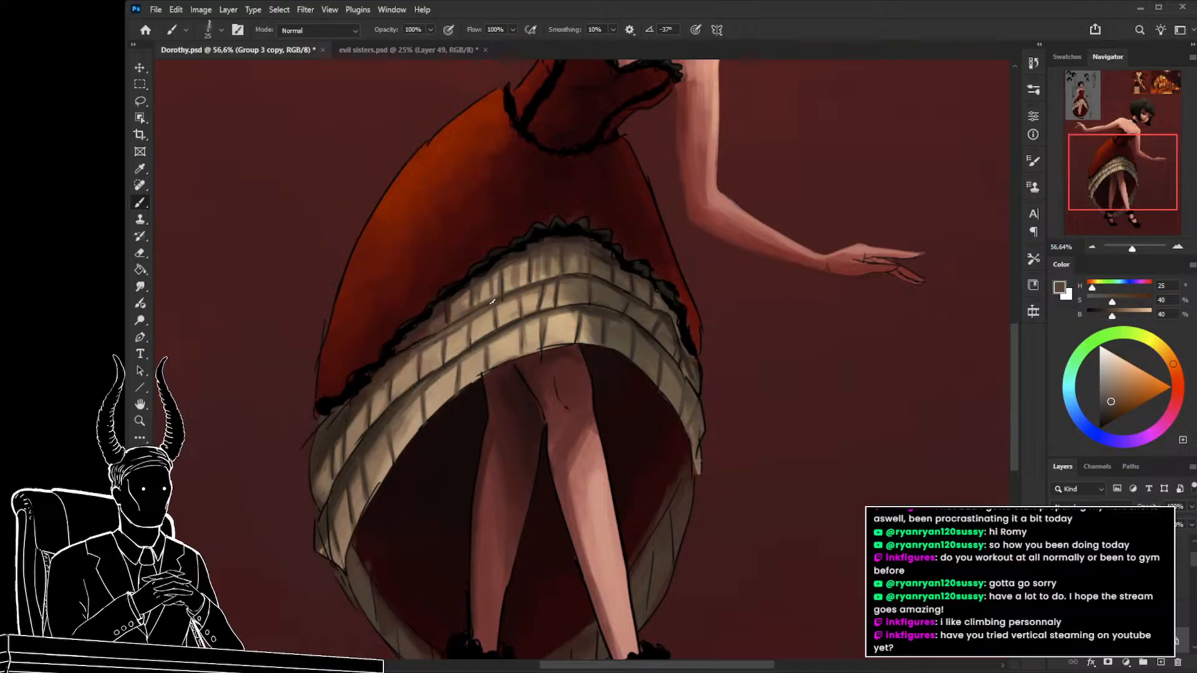
{"action": "left_click", "coordinate": [435, 353], "text": "alt"}
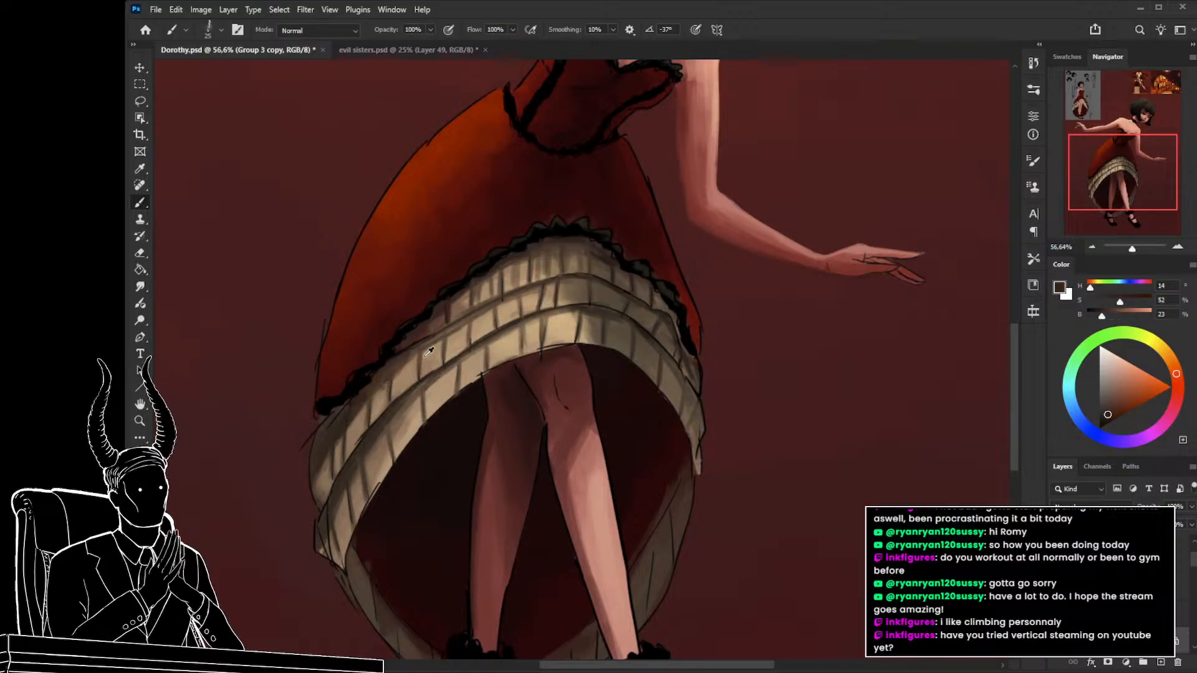
{"action": "left_click", "coordinate": [484, 340], "text": "alt"}
{"action": "left_click", "coordinate": [387, 413], "text": "alt"}
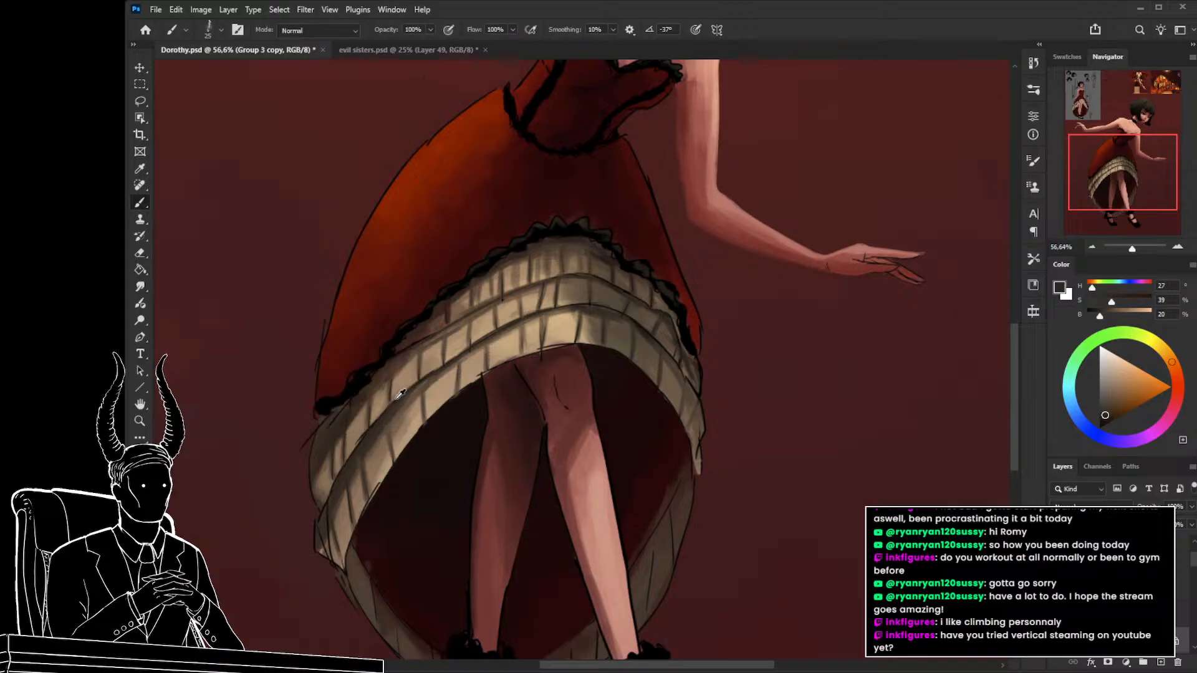
{"action": "left_click", "coordinate": [417, 352], "text": "alt"}
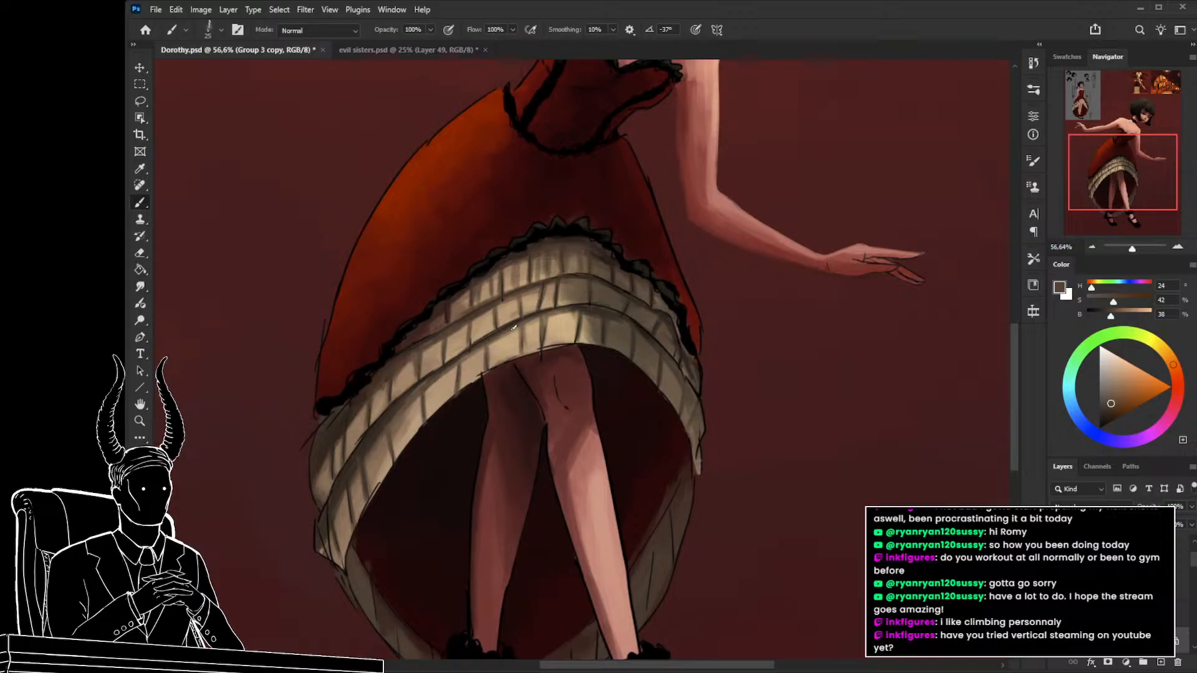
{"action": "key", "text": "bracketleft"}
{"action": "key", "text": "]"}
{"action": "key", "text": "]"}
{"action": "key", "text": "]"}
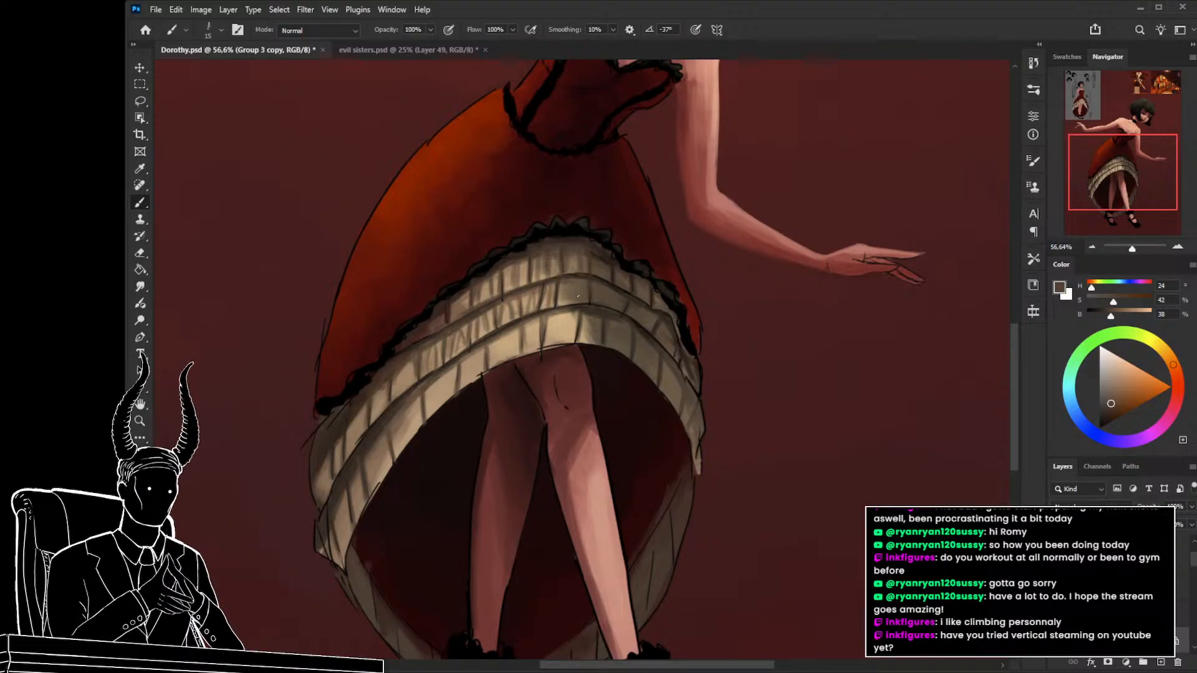
Paint thin dark-brown folds between the pleats down the right slope of the middle ruffle tier, resampling darker shades along the way.
{"action": "left_click", "coordinate": [586, 280], "text": "alt"}
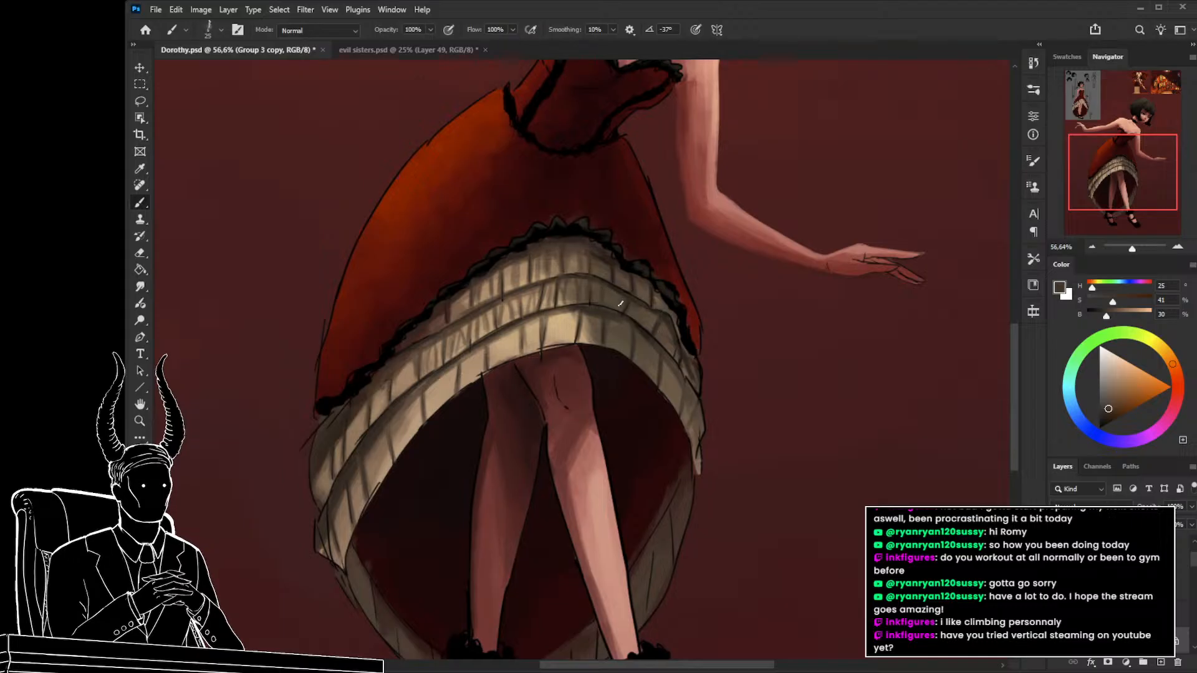
{"action": "key", "text": "]"}
{"action": "key", "text": "d"}
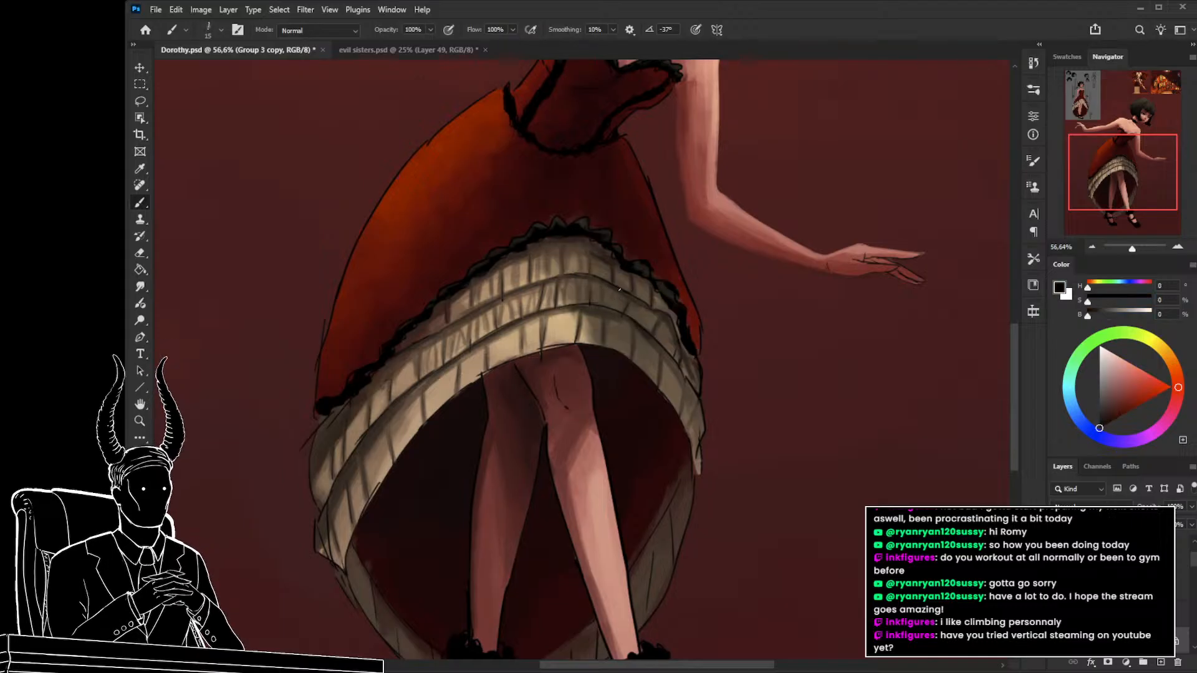
{"action": "left_click", "coordinate": [620, 291], "text": "alt"}
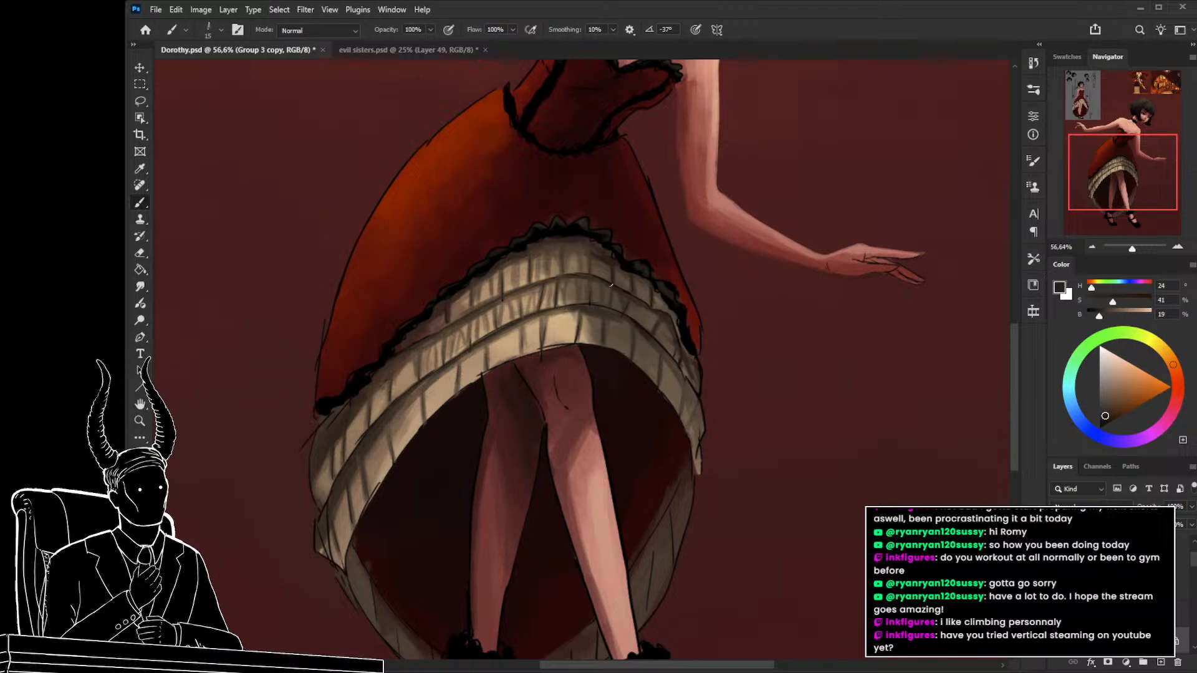
{"action": "left_click", "coordinate": [641, 304], "text": "alt"}
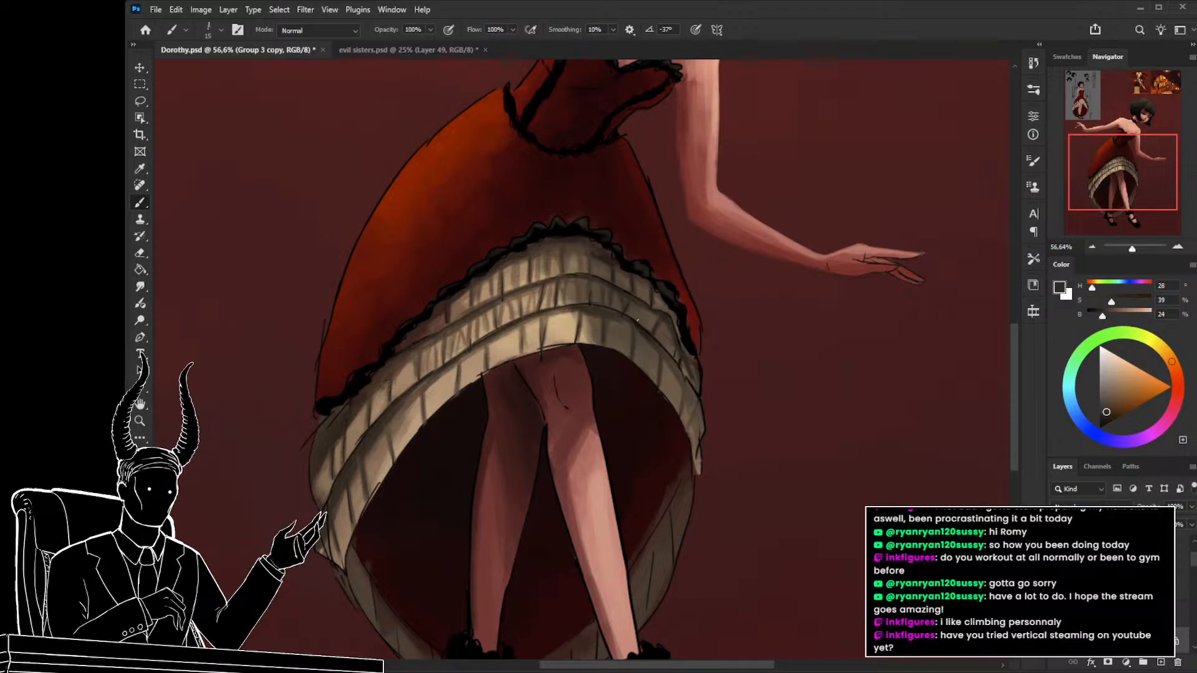
{"action": "left_click", "coordinate": [662, 308], "text": "alt"}
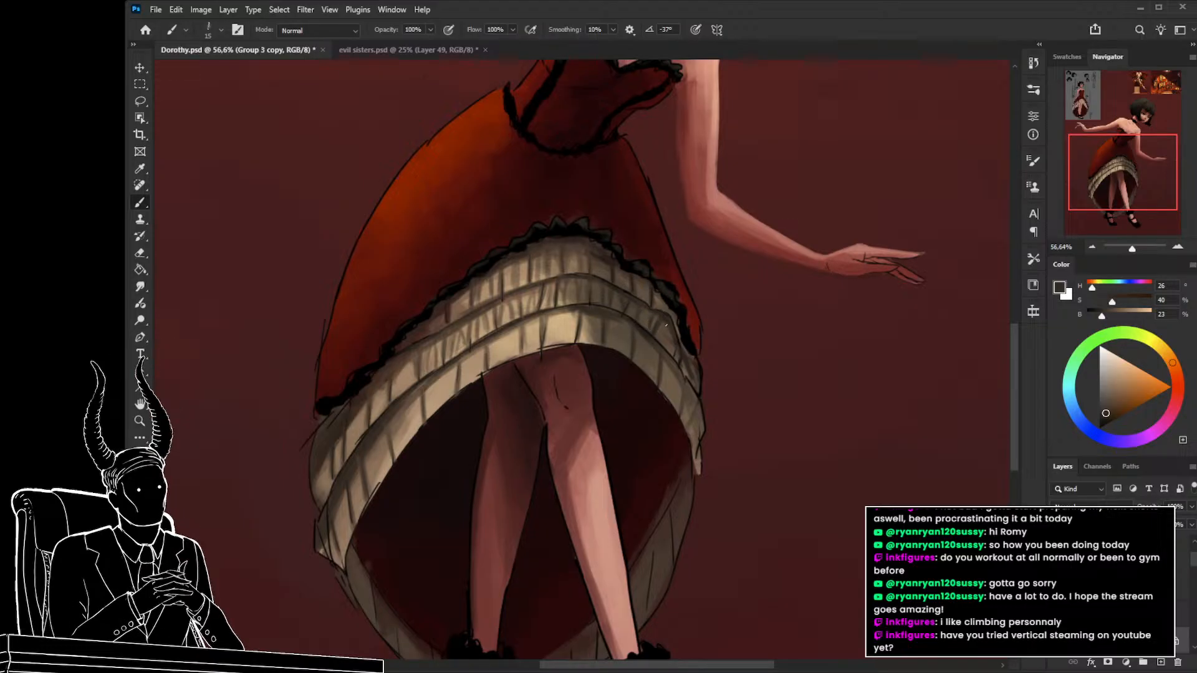
{"action": "key", "text": "bracketright"}
{"action": "key", "text": "bracketright"}
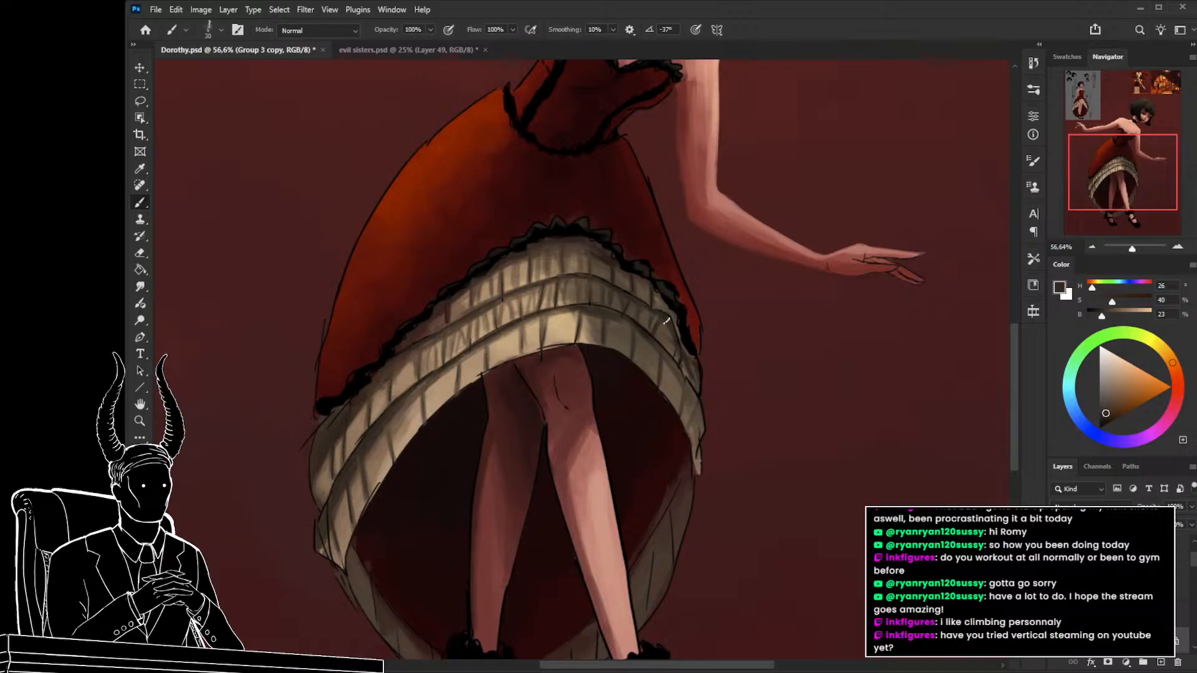
Add thin folds between the pleats on the lower left slope of the middle ruffle tier with sampled reddish browns.
{"action": "key", "text": "bracketleft"}
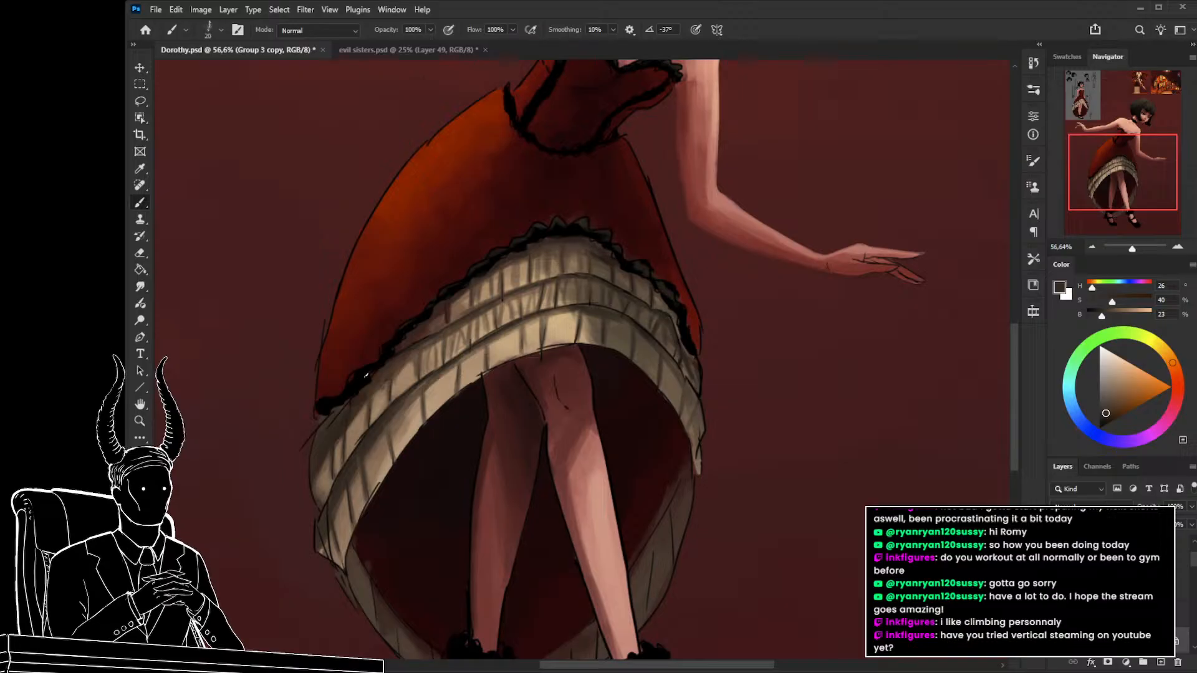
{"action": "left_click", "coordinate": [400, 390], "text": "alt"}
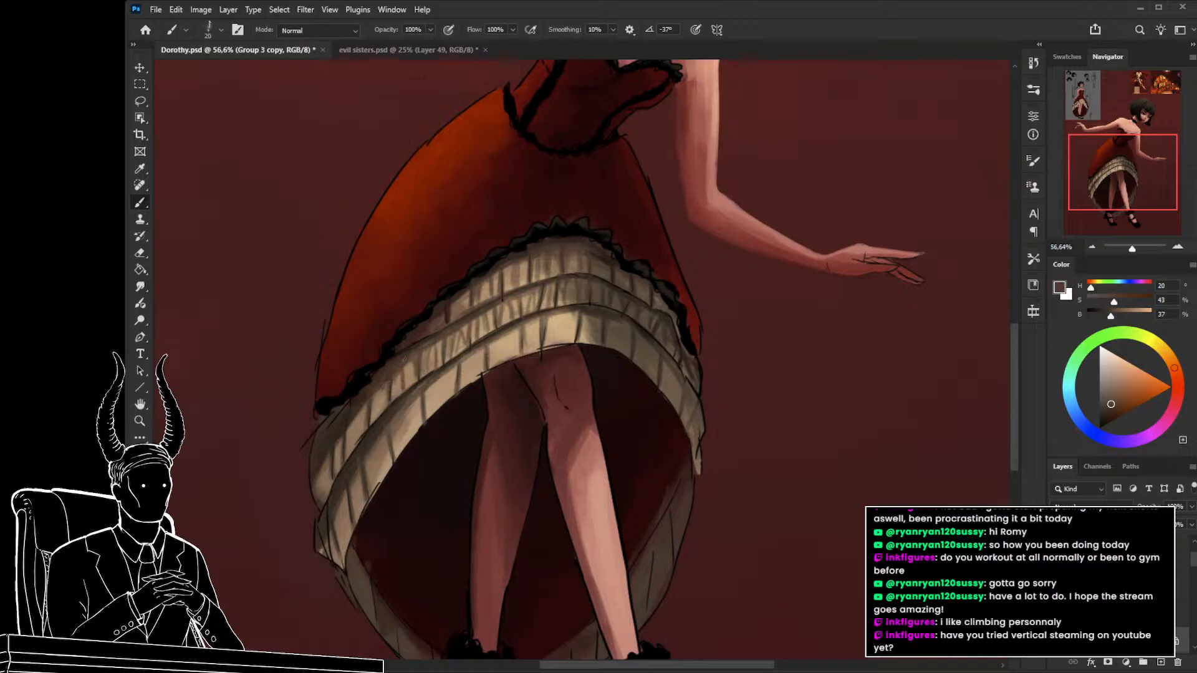
{"action": "left_click", "coordinate": [374, 377], "text": "alt"}
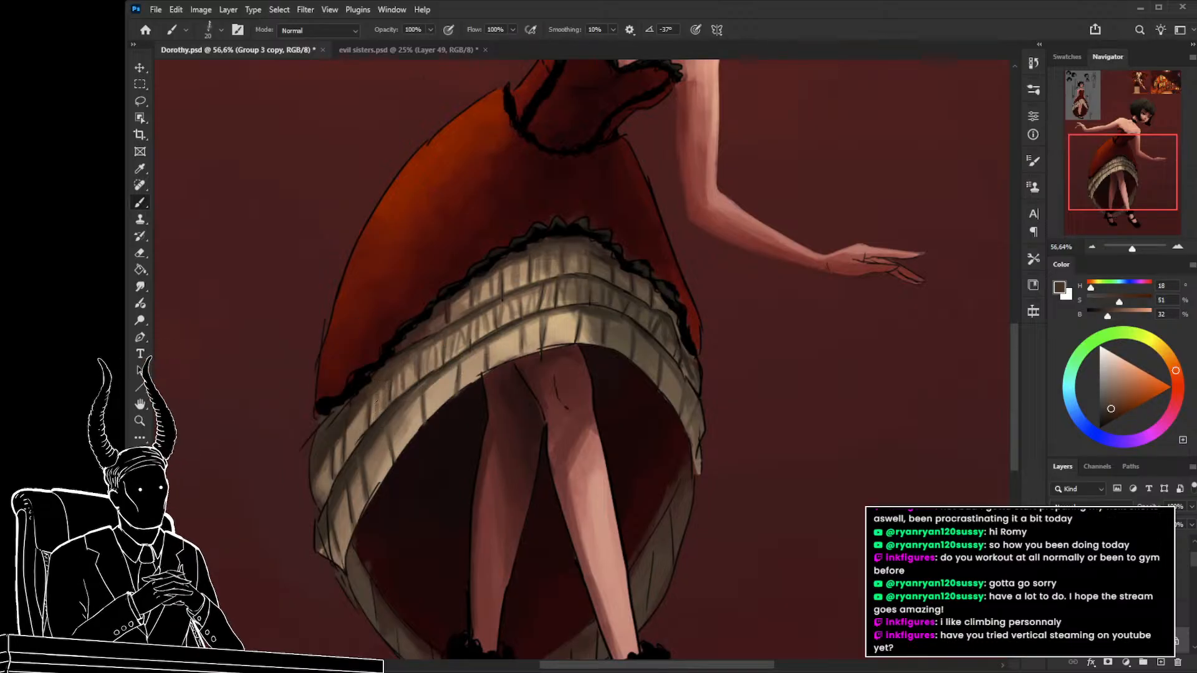
{"action": "key", "text": "bracketleft"}
{"action": "key", "text": "bracketleft"}
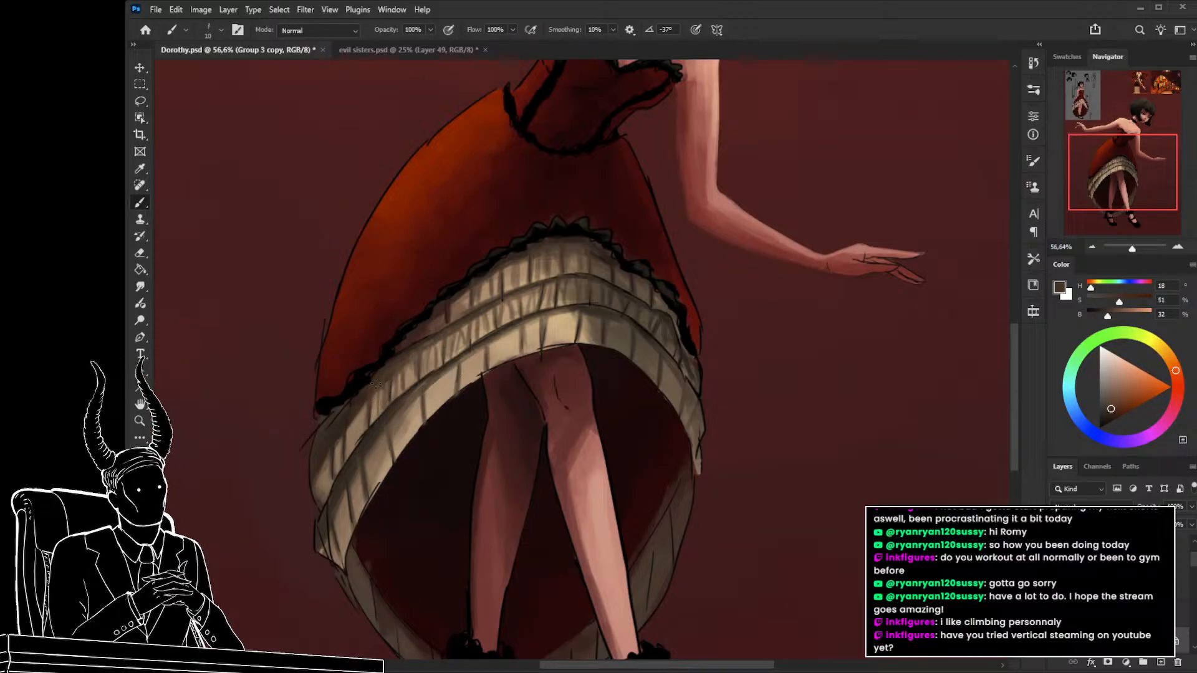
{"action": "key", "text": "bracketright"}
{"action": "key", "text": "bracketright"}
{"action": "key", "text": "bracketright"}
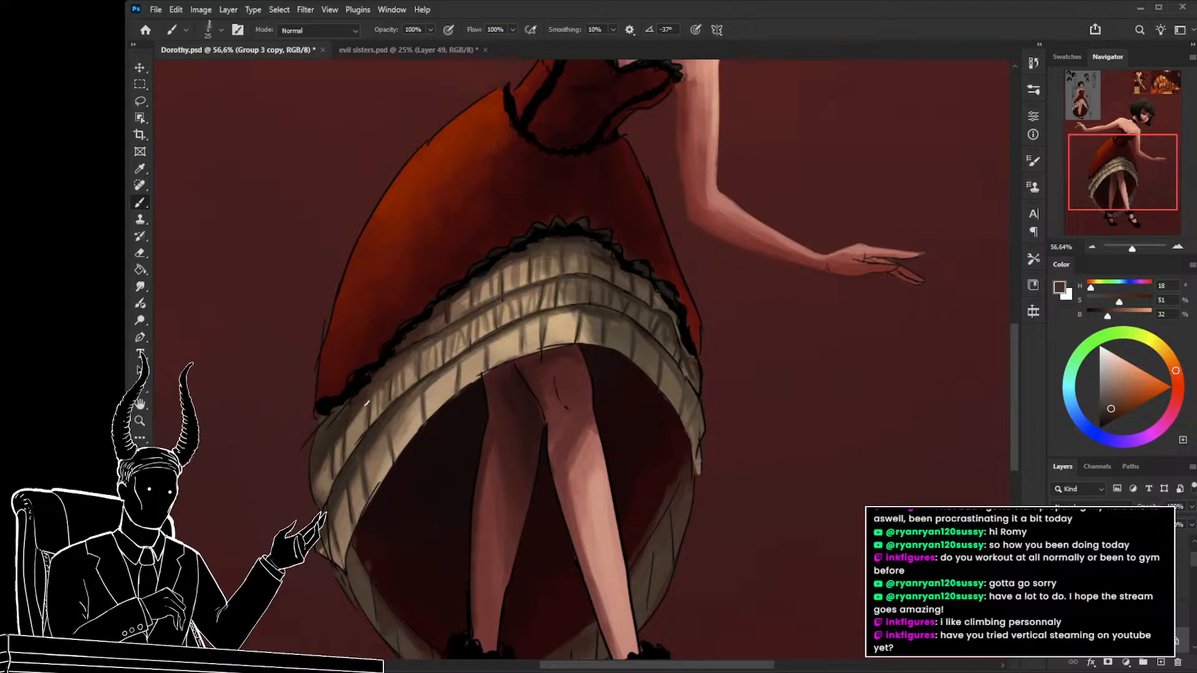
Extend the thin folds to the far left end of the middle ruffle tier, using a 15 px brush and darker sampled browns.
{"action": "key", "text": "bracketleft"}
{"action": "key", "text": "bracketleft"}
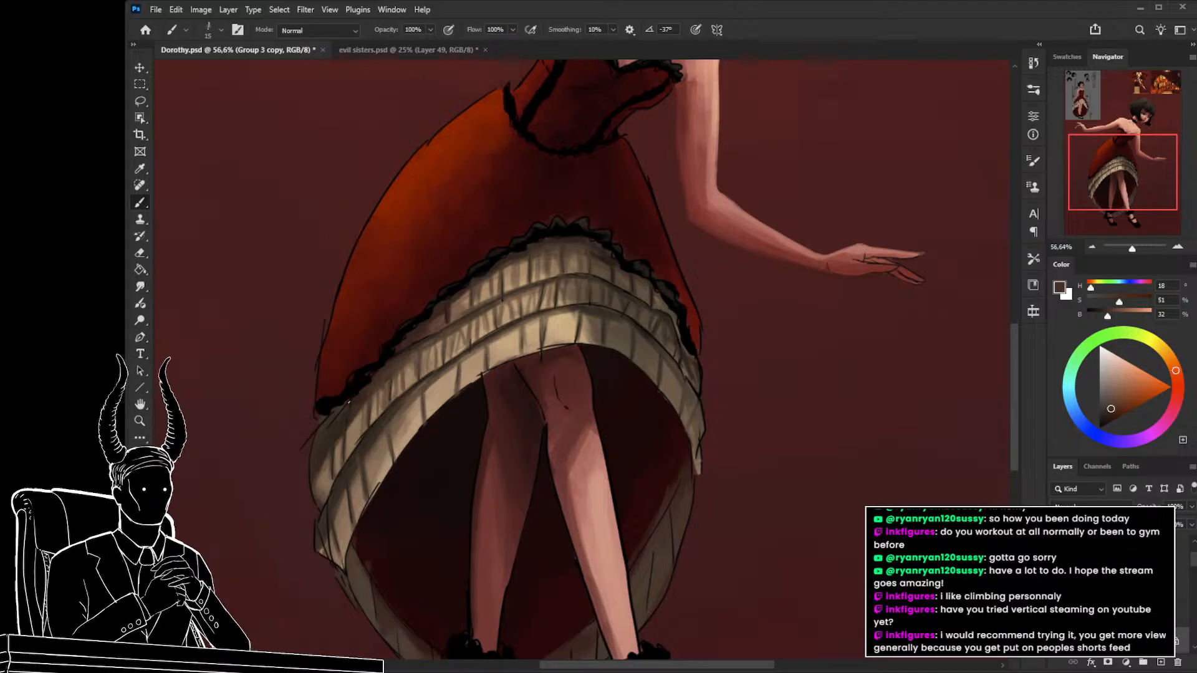
{"action": "left_click", "coordinate": [359, 408], "text": "alt"}
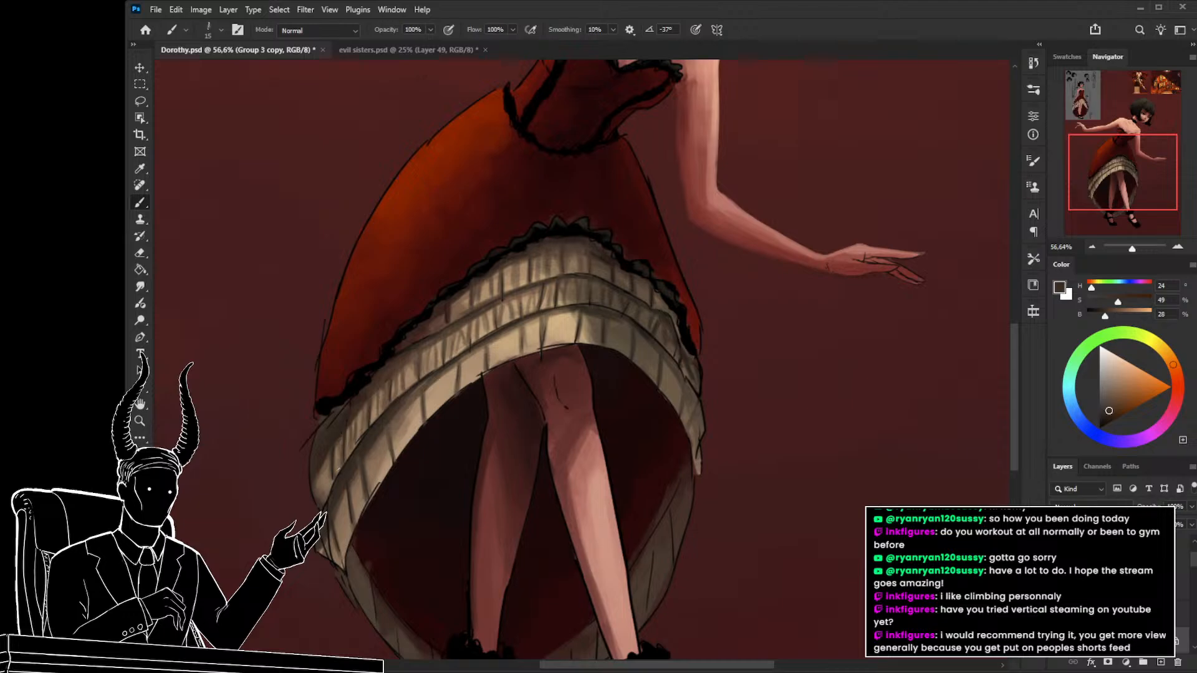
{"action": "left_click", "coordinate": [331, 450], "text": "alt"}
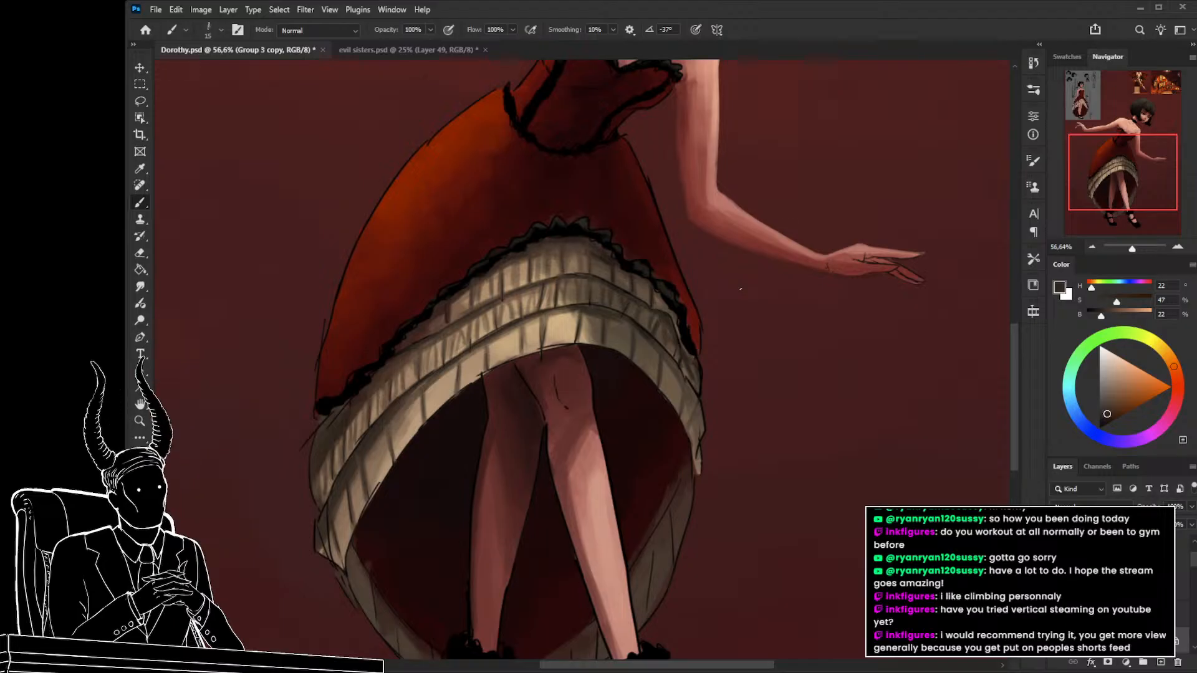
Paint thin folds between the pleats across the centre and right of centre of the bottom ruffle tier with sampled browns.
{"action": "left_click_drag", "start_coordinate": [614, 277], "coordinate": [607, 264]}
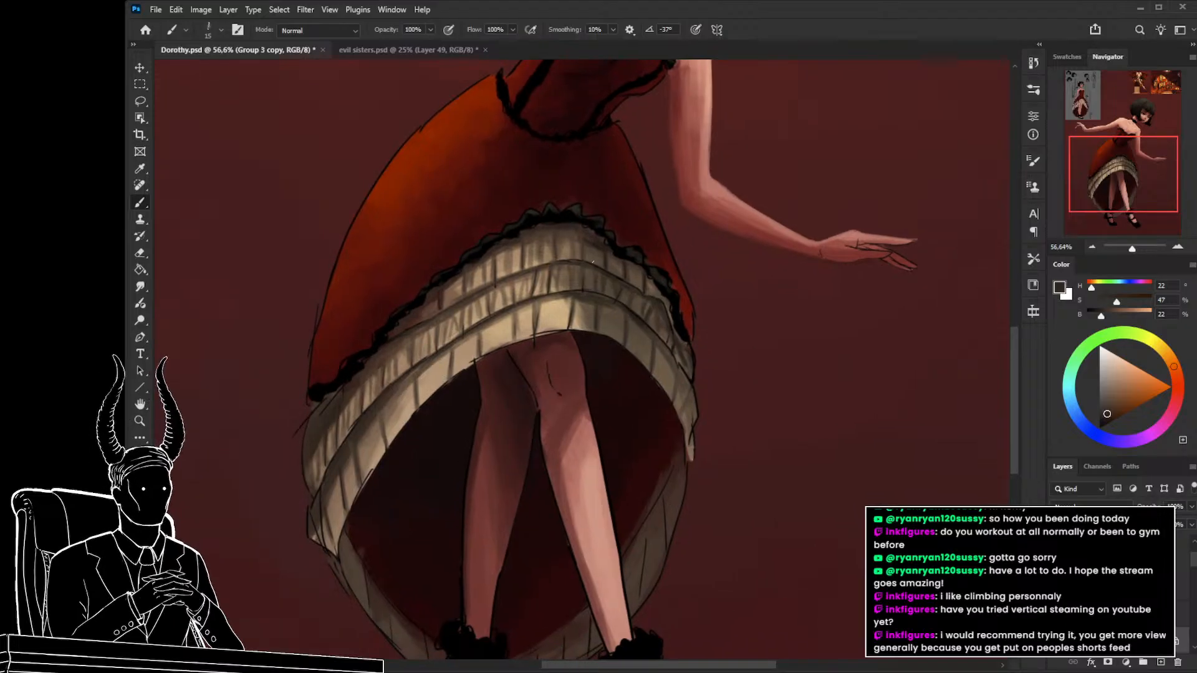
{"action": "left_click", "coordinate": [602, 302], "text": "alt"}
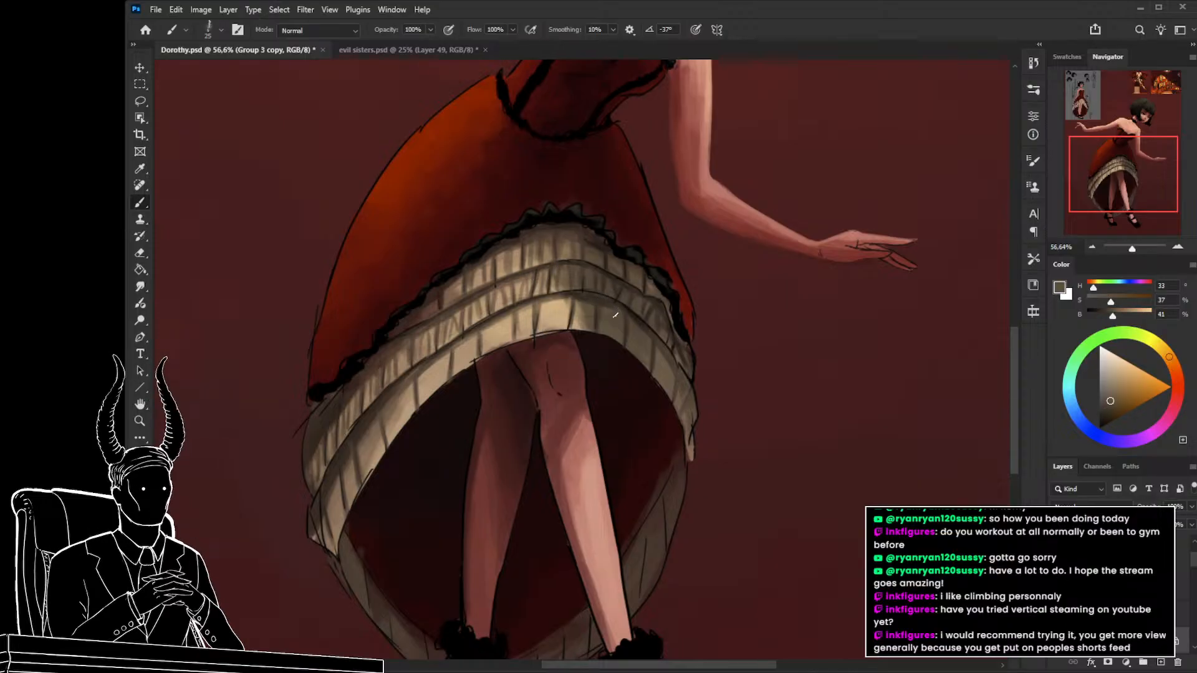
{"action": "left_click", "coordinate": [591, 325], "text": "alt"}
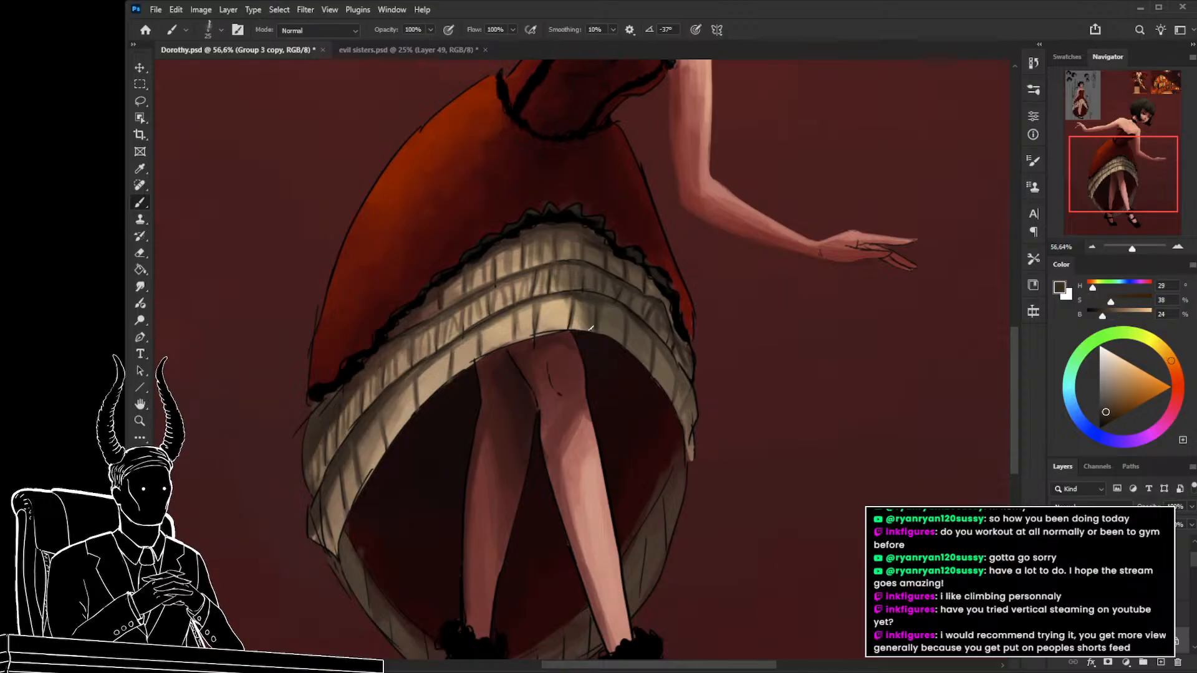
{"action": "left_click", "coordinate": [564, 294], "text": "alt"}
{"action": "left_click_drag", "start_coordinate": [548, 302], "coordinate": [550, 333]}
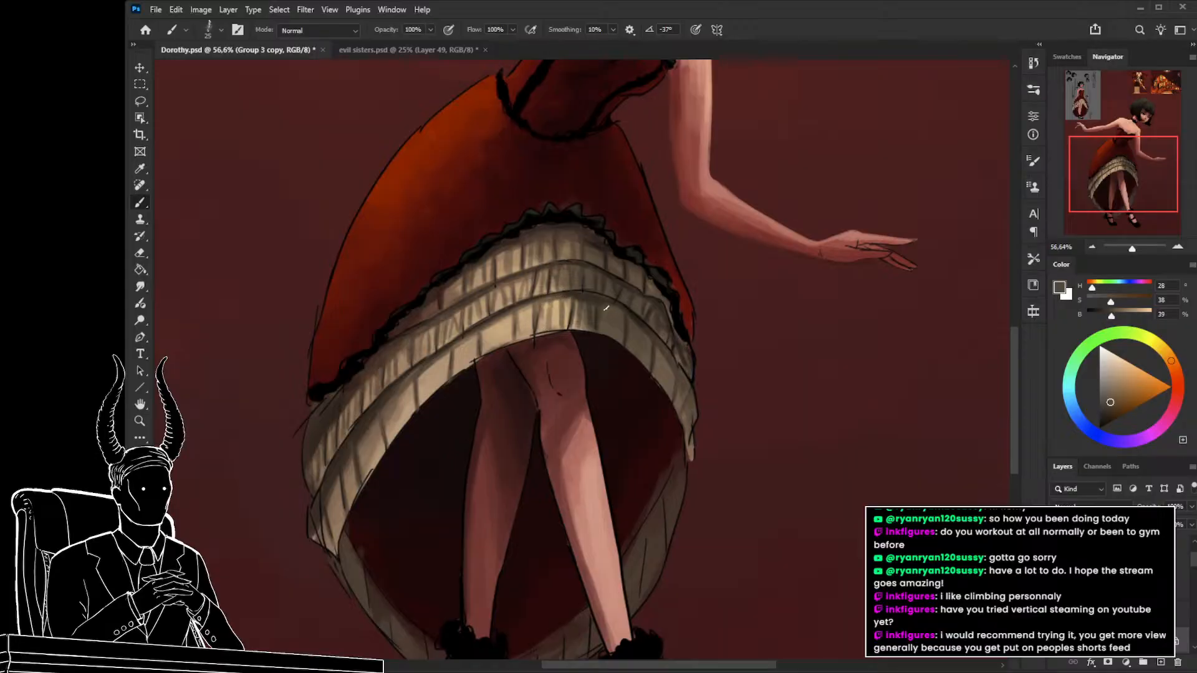
{"action": "key", "text": "bracketleft"}
{"action": "left_click", "coordinate": [610, 303], "text": "alt"}
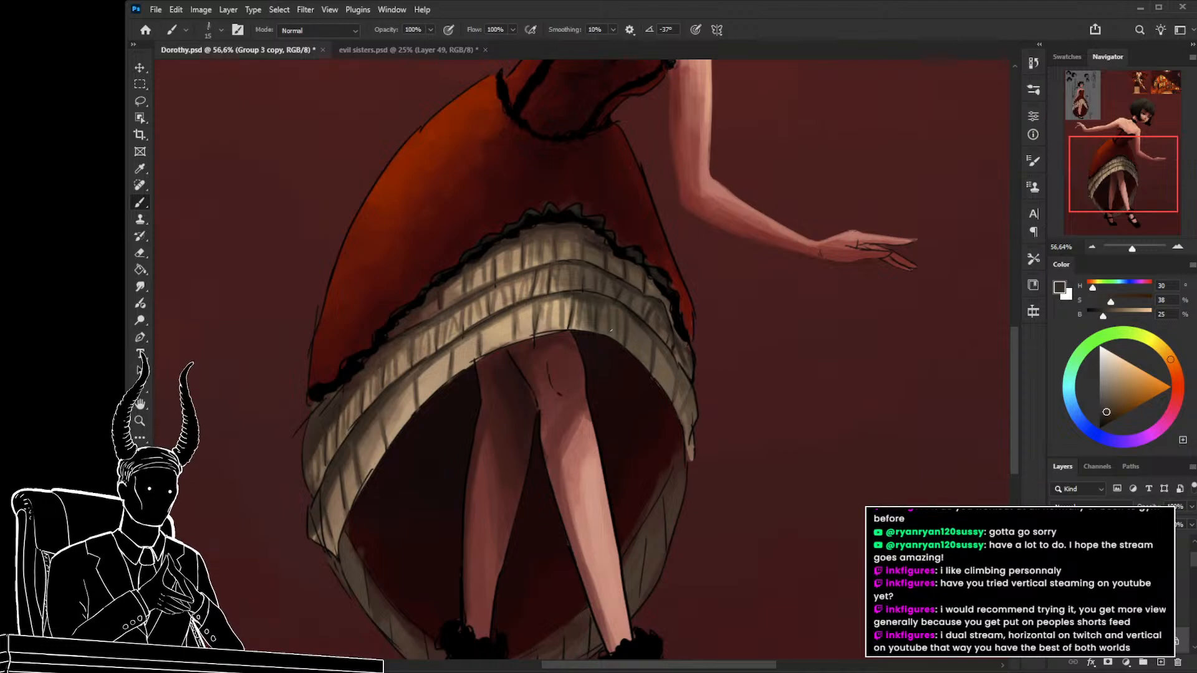
Paint thin folds between the pleats down the left slope of the bottom ruffle tier with a 20 px brush and sampled browns.
{"action": "left_click", "coordinate": [359, 373], "text": "alt"}
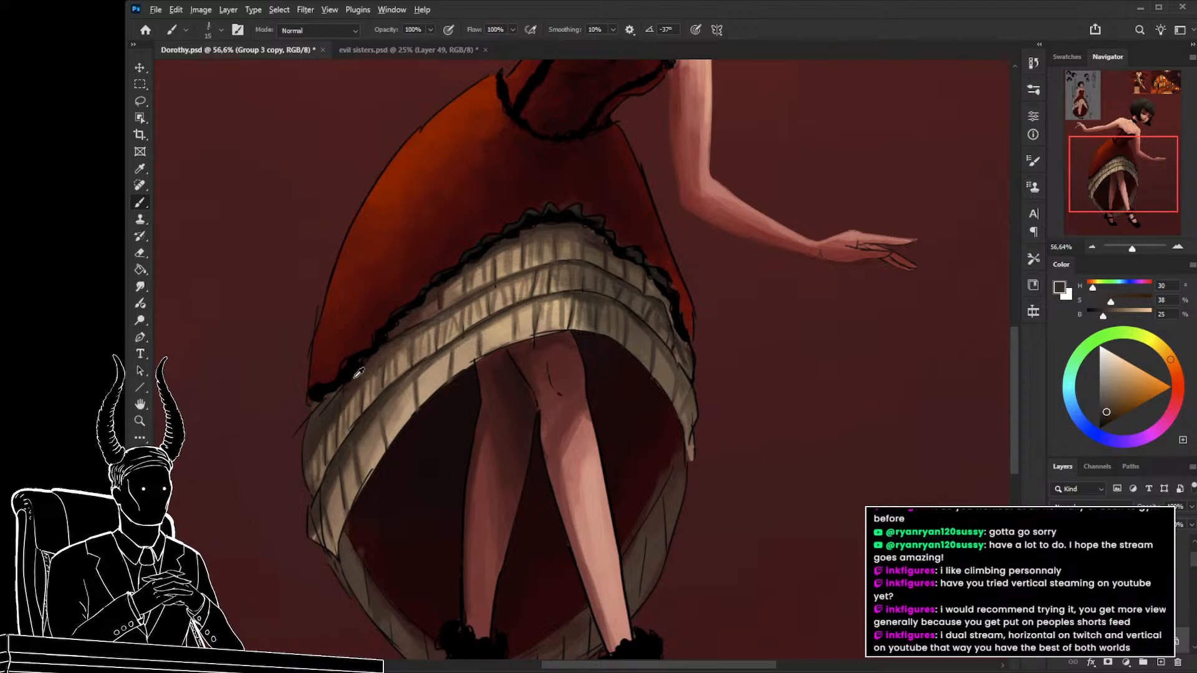
{"action": "key", "text": "bracketright"}
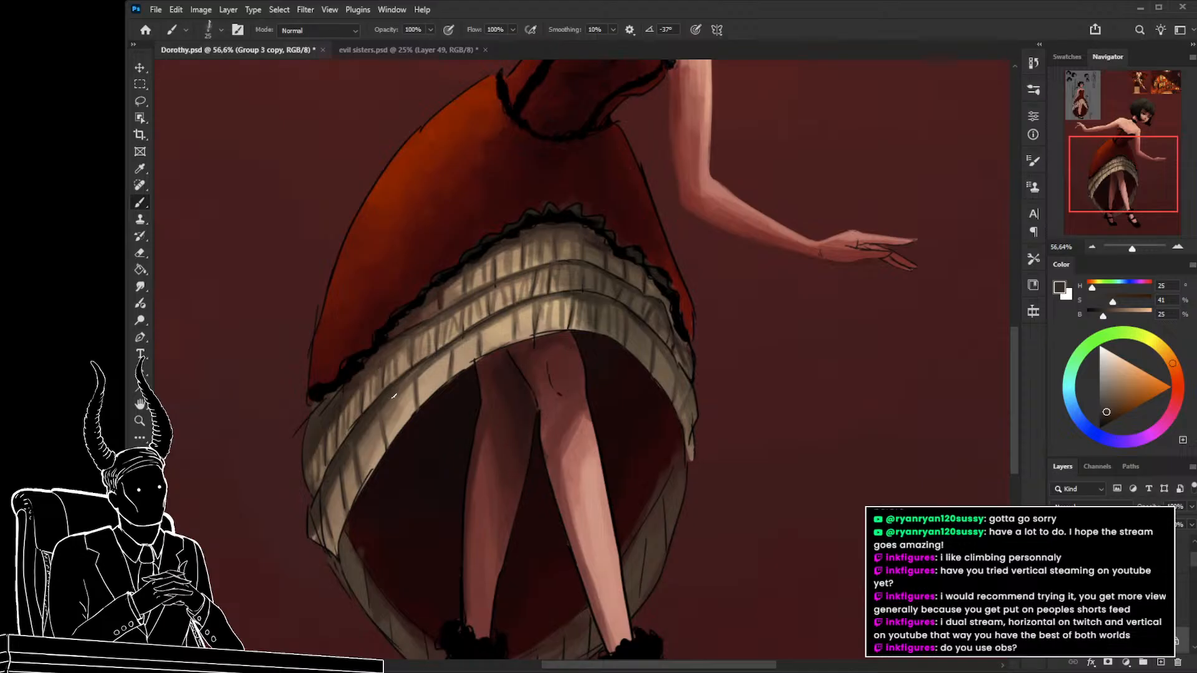
{"action": "key", "text": "bracketleft"}
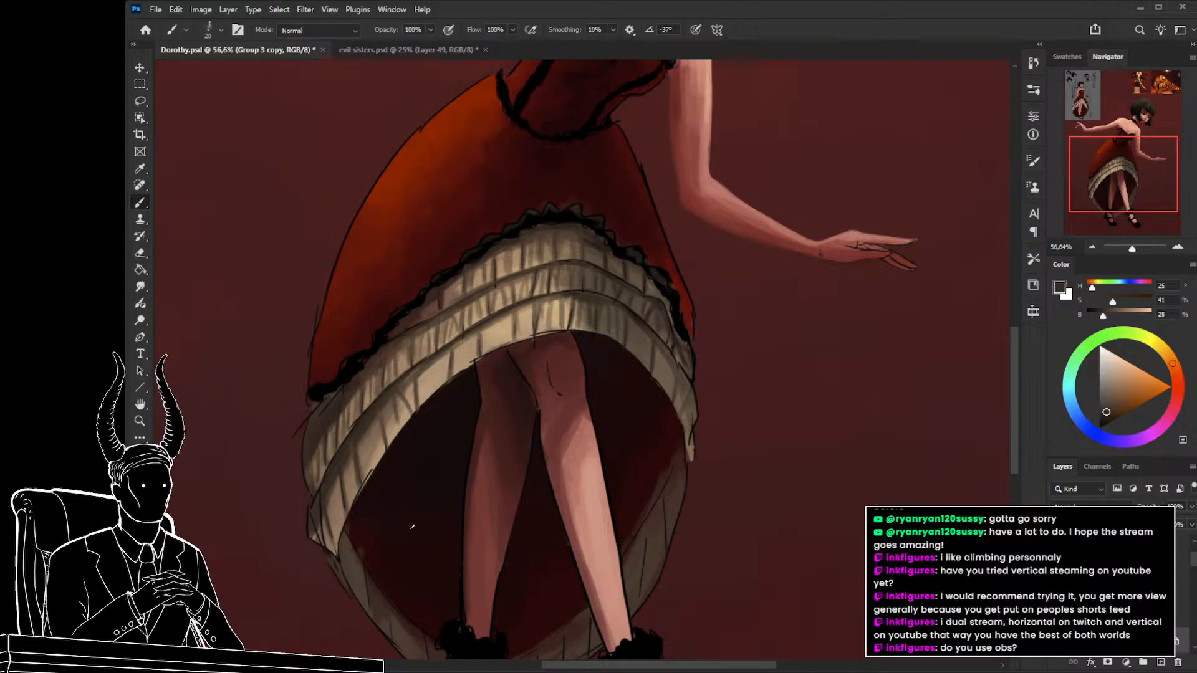
{"action": "left_click", "coordinate": [386, 408], "text": "alt"}
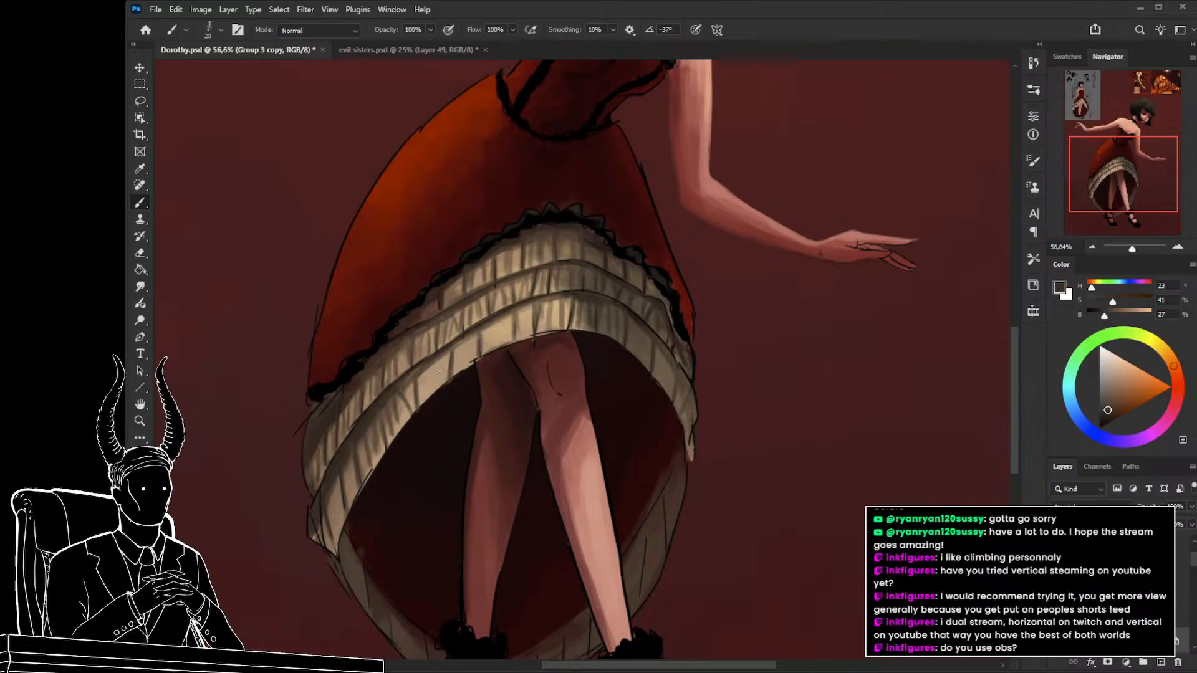
{"action": "left_click", "coordinate": [409, 385], "text": "alt"}
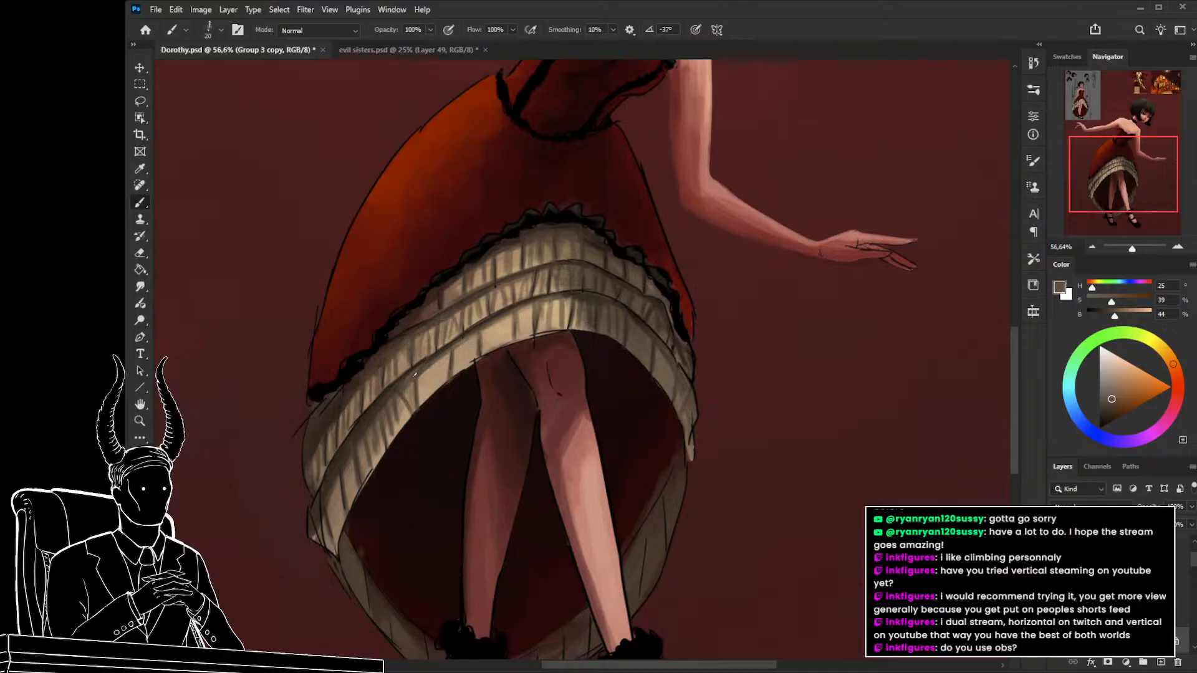
{"action": "mouse_move", "coordinate": [414, 374]}
{"action": "left_mouse_down"}
{"action": "mouse_move", "coordinate": [428, 399]}
{"action": "mouse_move", "coordinate": [437, 385]}
{"action": "left_mouse_up"}
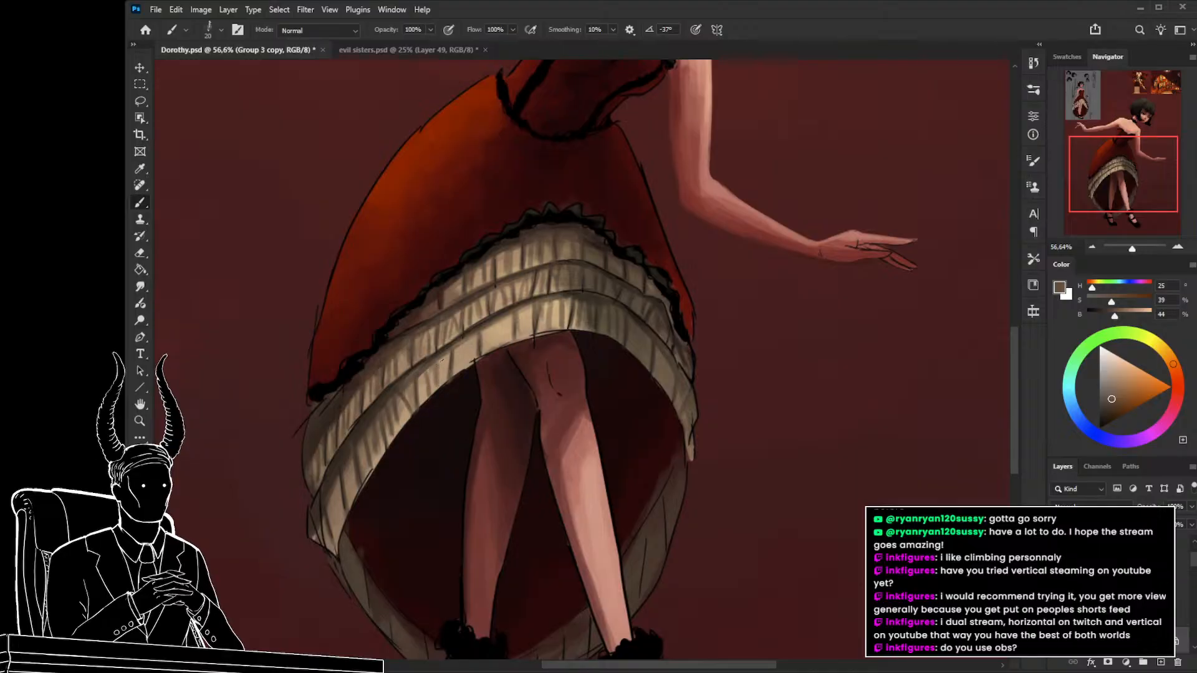
Add thin folds down the right slope of the bottom ruffle tier, resampling dark browns from the surrounding ruffles.
{"action": "left_click", "coordinate": [639, 336], "text": "alt"}
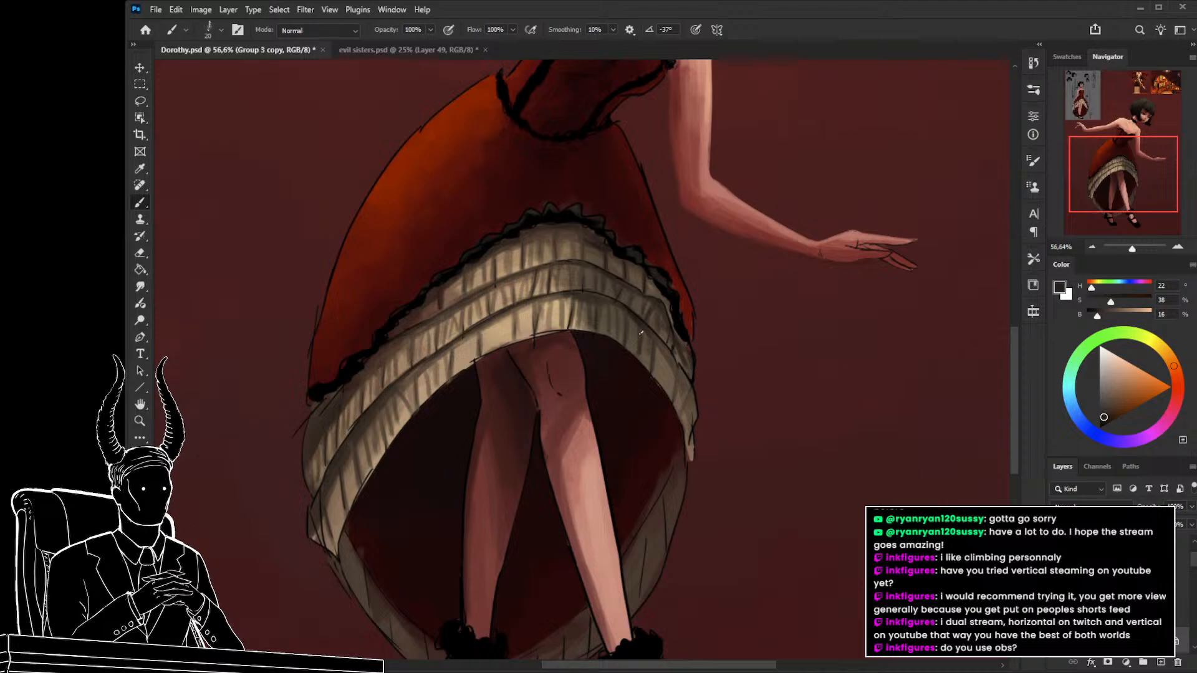
{"action": "left_click", "coordinate": [662, 340], "text": "alt"}
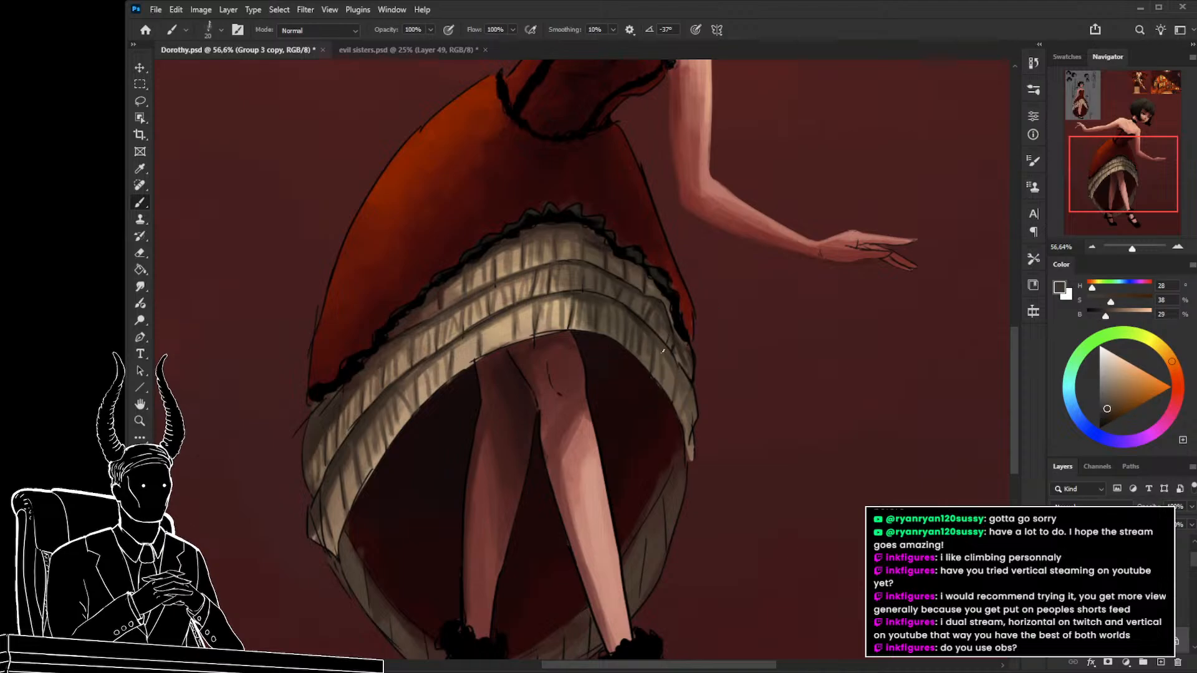
{"action": "left_click", "coordinate": [669, 345], "text": "alt"}
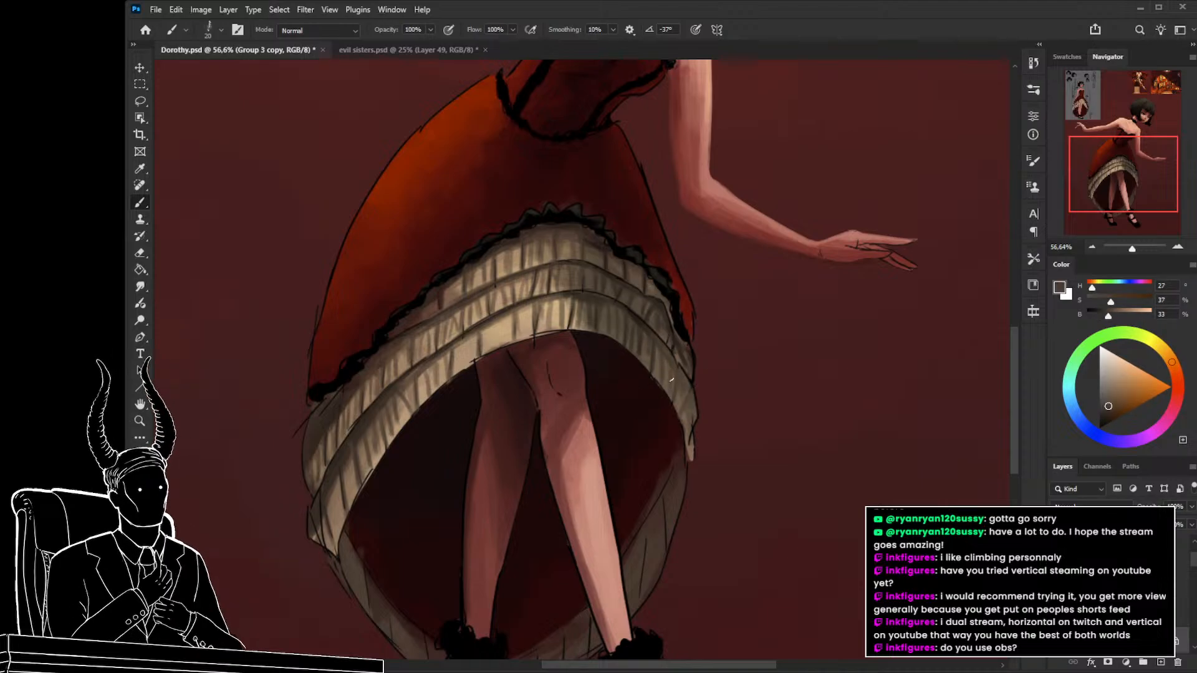
{"action": "left_click", "coordinate": [654, 328], "text": "alt"}
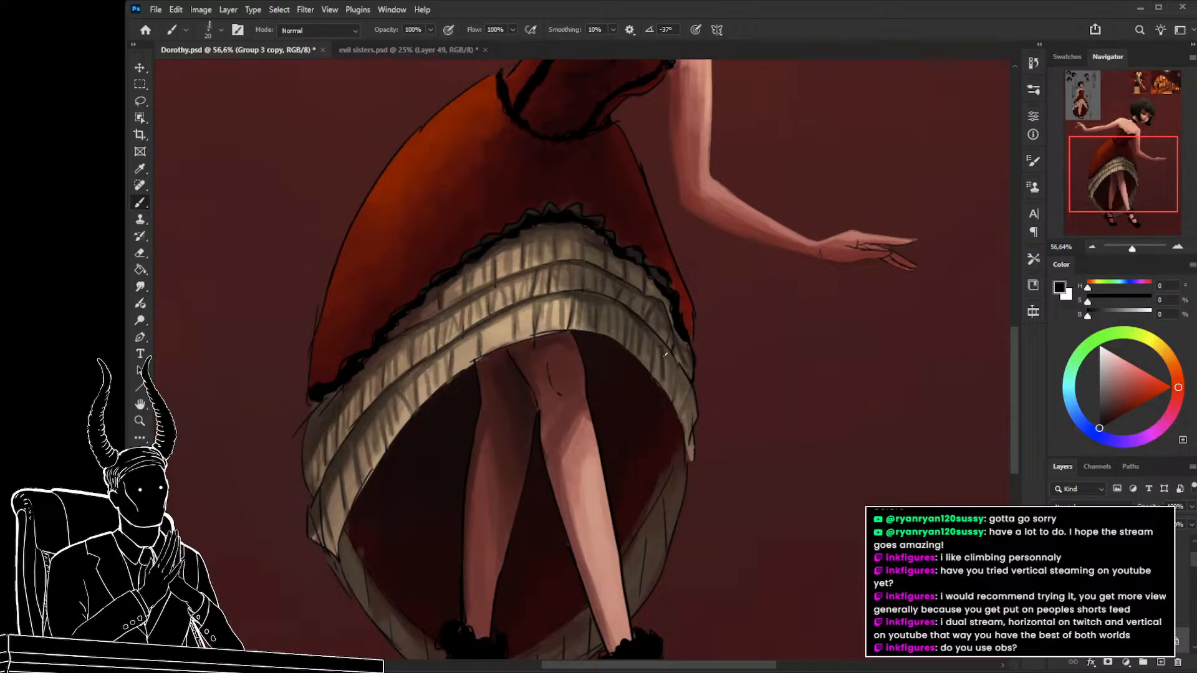
{"action": "left_click", "coordinate": [654, 325], "text": "alt"}
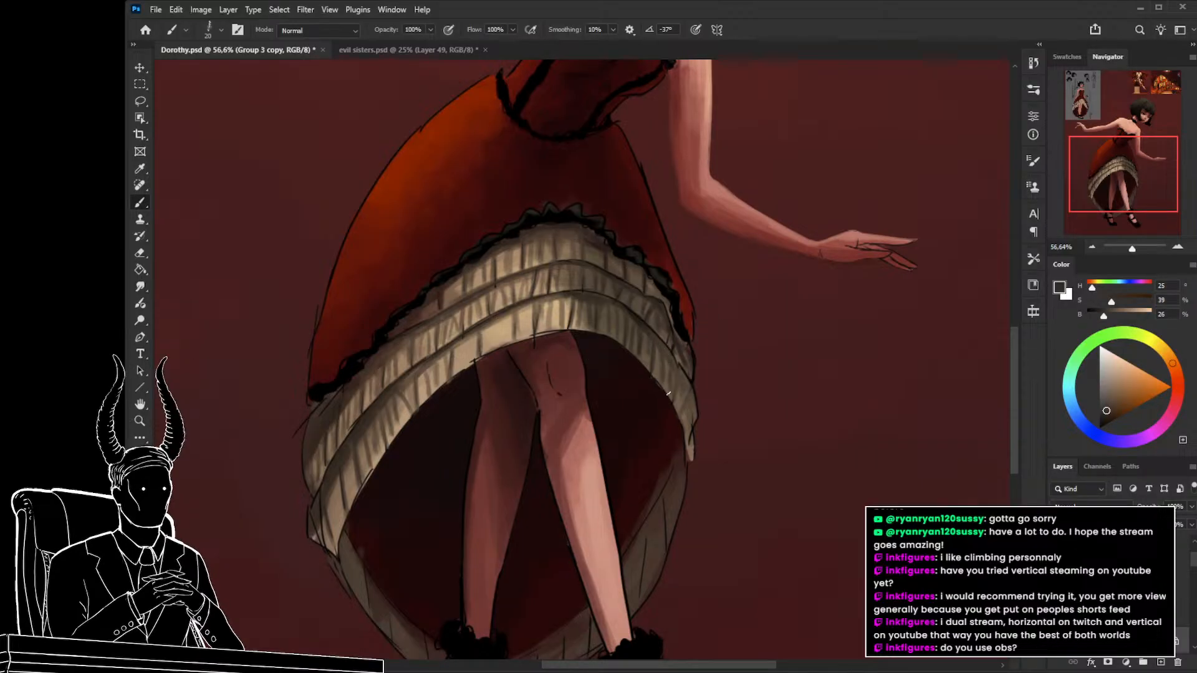
Fill in thin folds at the far left end and across the centre of the bottom ruffle tier with sampled browns.
{"action": "left_click", "coordinate": [349, 462], "text": "alt"}
{"action": "left_click_drag", "start_coordinate": [353, 448], "coordinate": [353, 505]}
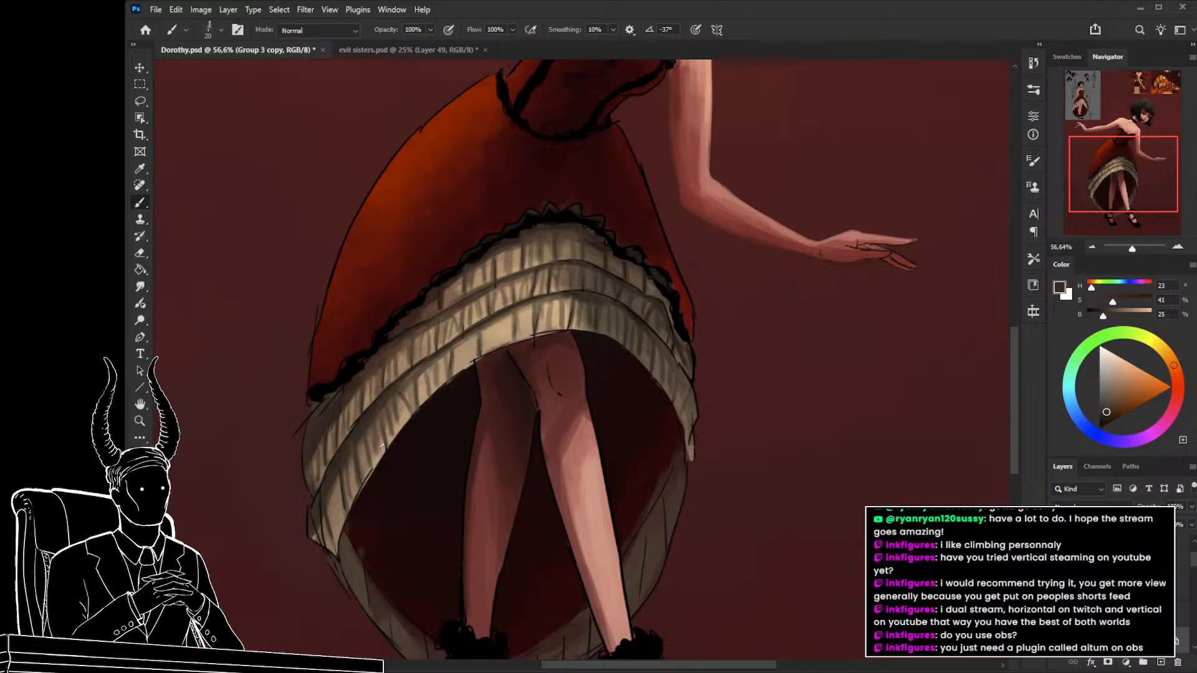
{"action": "mouse_move", "coordinate": [393, 463]}
{"action": "left_mouse_down"}
{"action": "mouse_move", "coordinate": [409, 391]}
{"action": "mouse_move", "coordinate": [354, 450]}
{"action": "mouse_move", "coordinate": [352, 471]}
{"action": "left_mouse_up"}
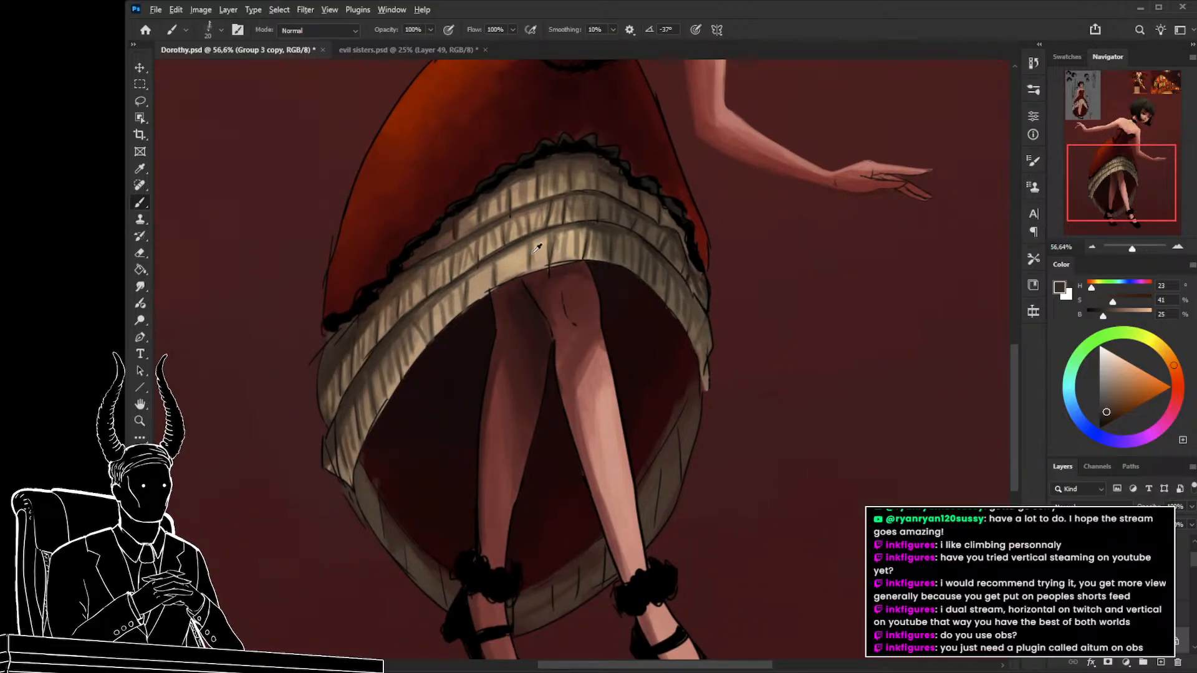
{"action": "left_click", "coordinate": [543, 232], "text": "alt"}
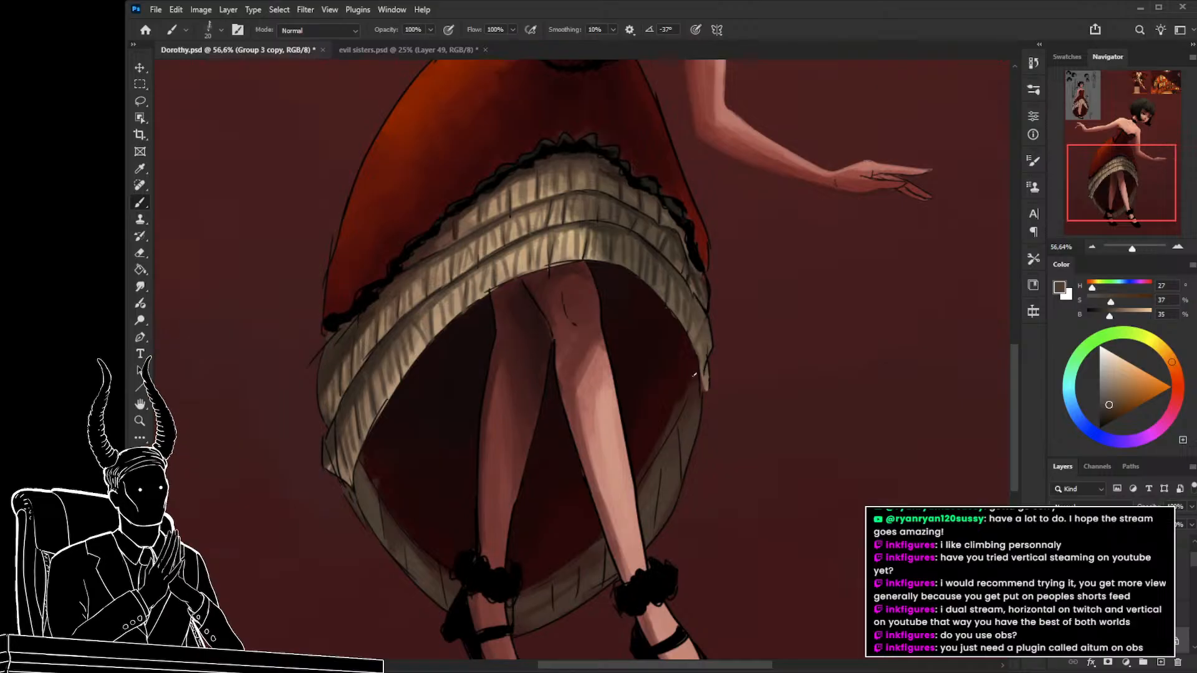
{"action": "left_click_drag", "start_coordinate": [609, 349], "coordinate": [609, 431]}
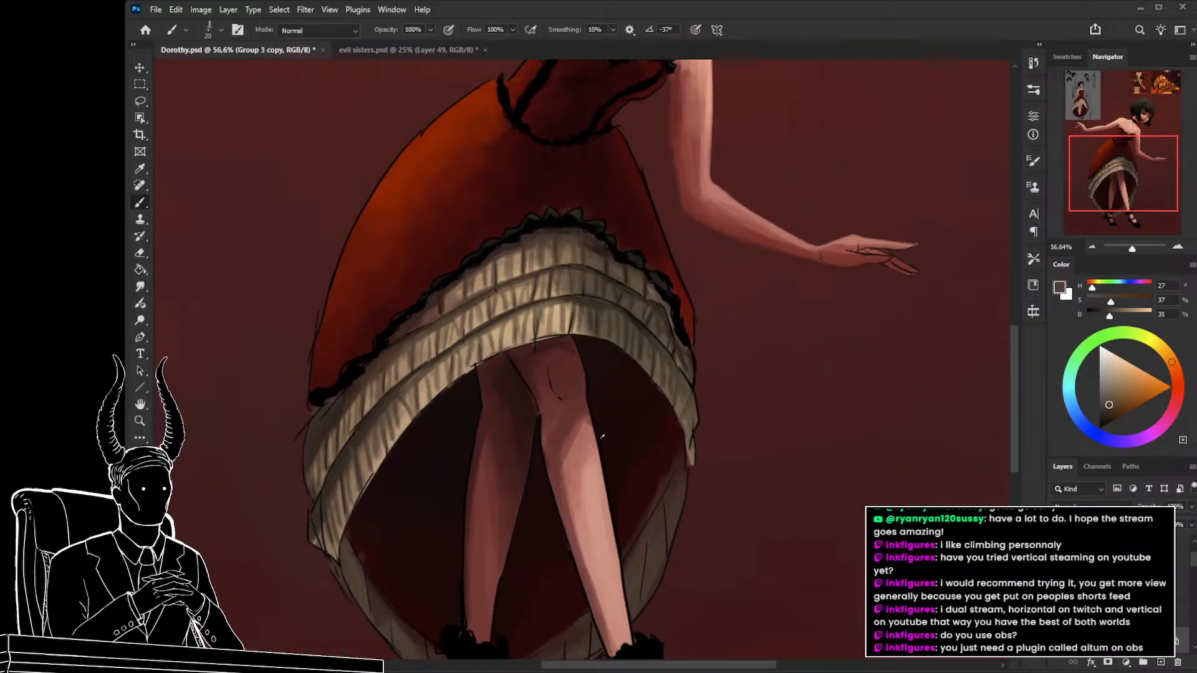
Switch to evil sisters.psd and toggle layer visibility to compare the blue dress's ruffles at different painting stages.
{"action": "left_click", "coordinate": [408, 50]}
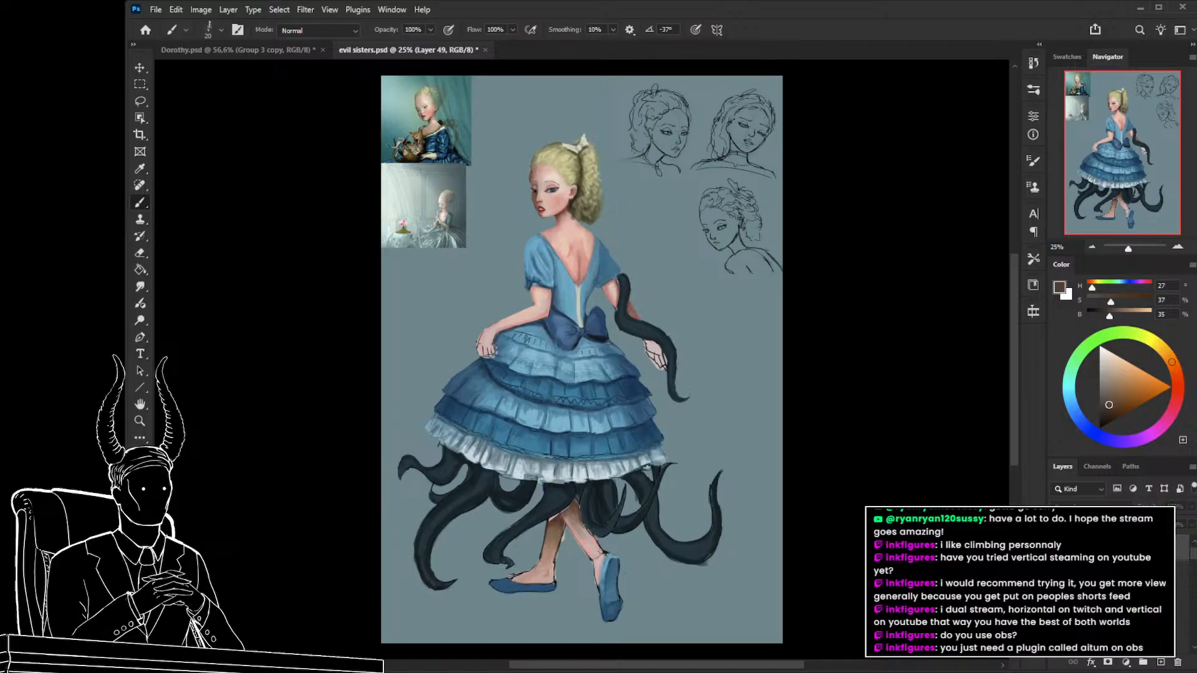
{"action": "left_click", "coordinate": [1057, 548]}
{"action": "left_click", "coordinate": [1058, 548]}
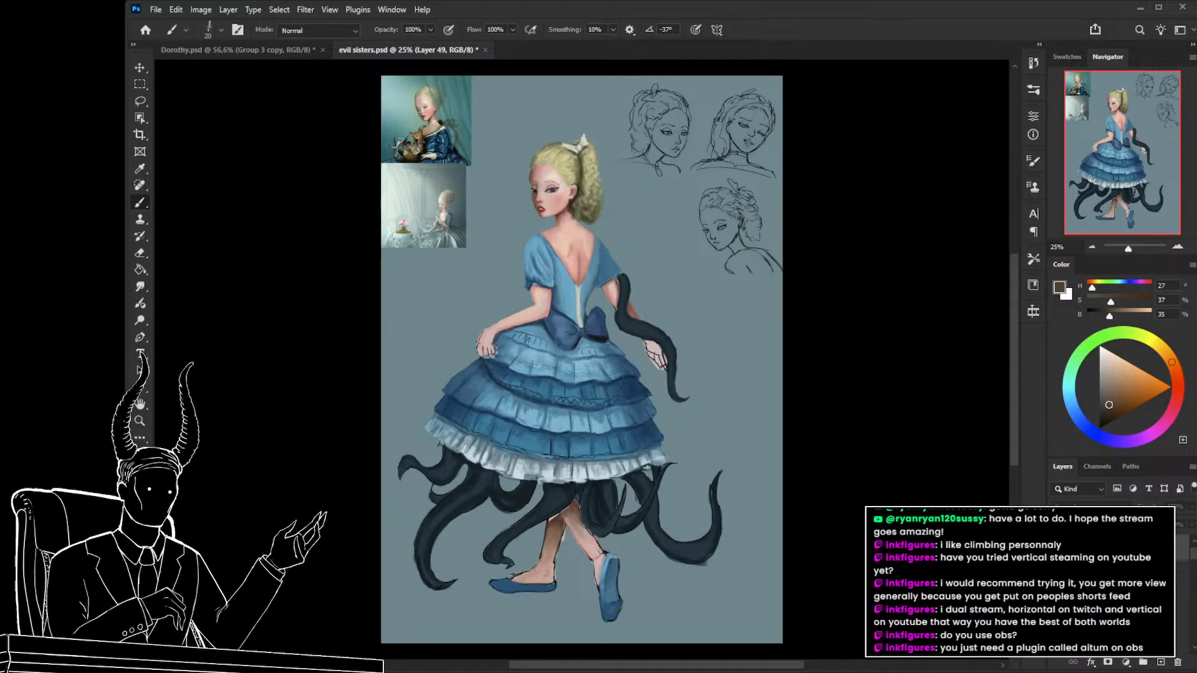
{"action": "left_click", "coordinate": [1058, 549]}
{"action": "left_click", "coordinate": [1058, 549]}
{"action": "left_click", "coordinate": [1058, 549]}
{"action": "left_click", "coordinate": [1058, 548]}
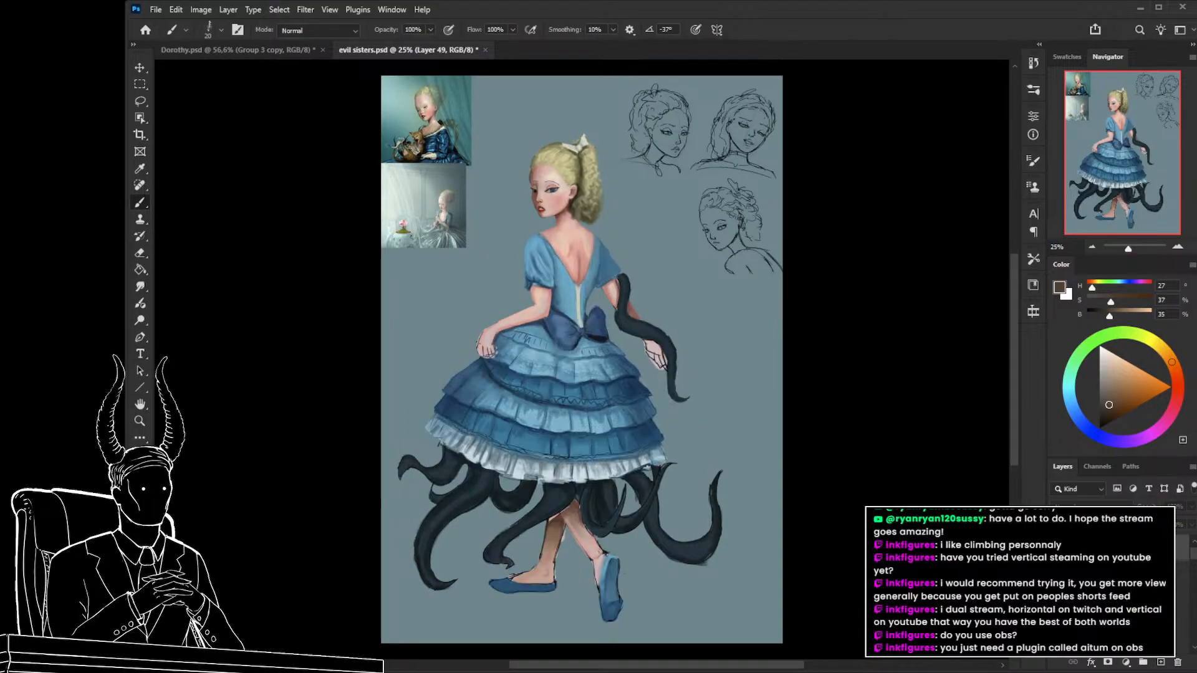
{"action": "left_click", "coordinate": [1057, 548]}
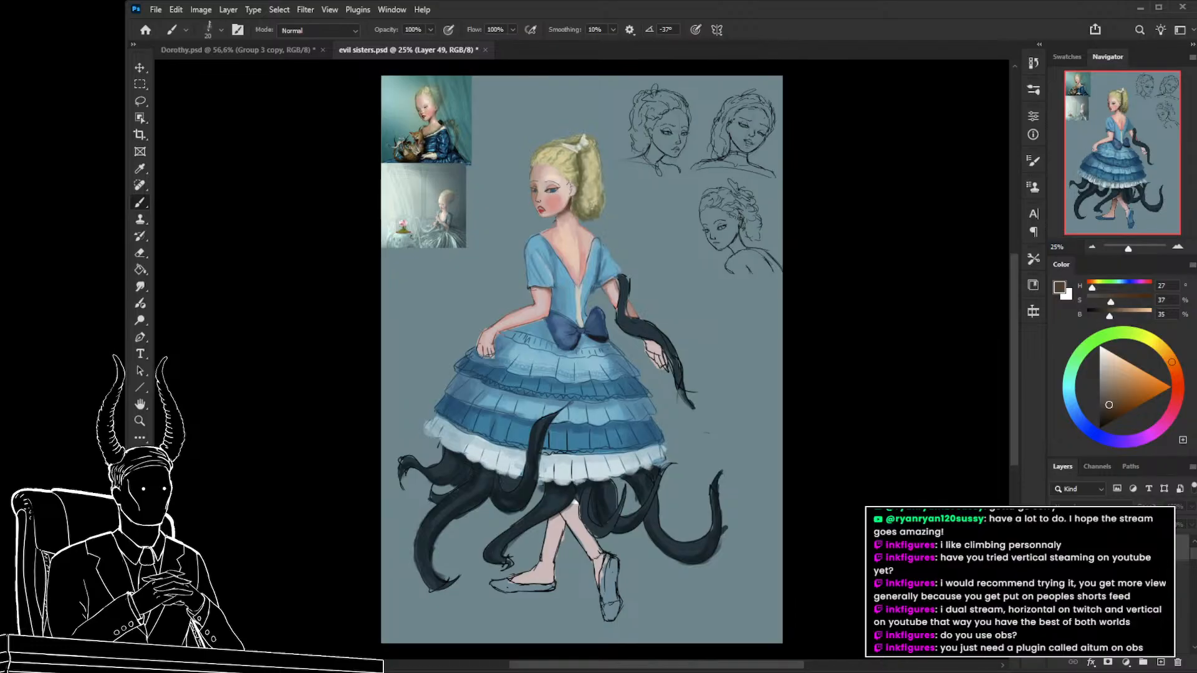
{"action": "left_click", "coordinate": [1058, 549]}
{"action": "left_click", "coordinate": [1058, 549]}
{"action": "left_click", "coordinate": [1058, 549]}
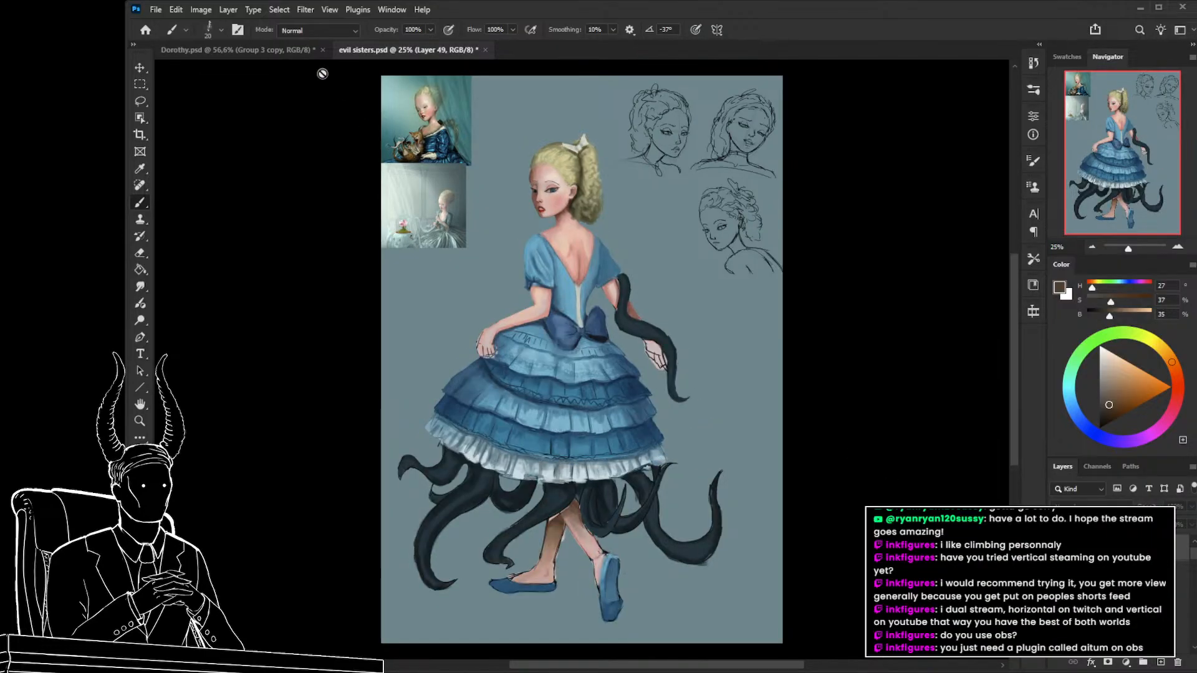
Return to Dorothy.psd and save the document.
{"action": "left_click", "coordinate": [302, 52]}
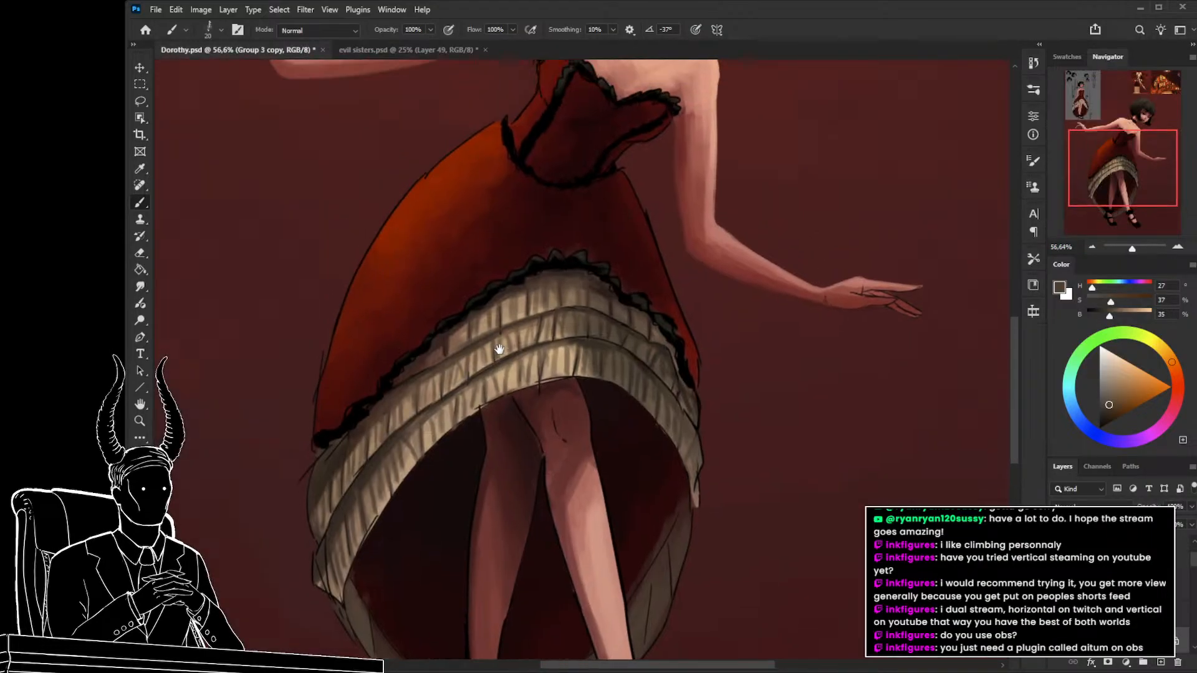
{"action": "key", "text": "z"}
{"action": "left_click_drag", "start_coordinate": [459, 343], "coordinate": [451, 403]}
{"action": "key", "text": "ctrl+s"}
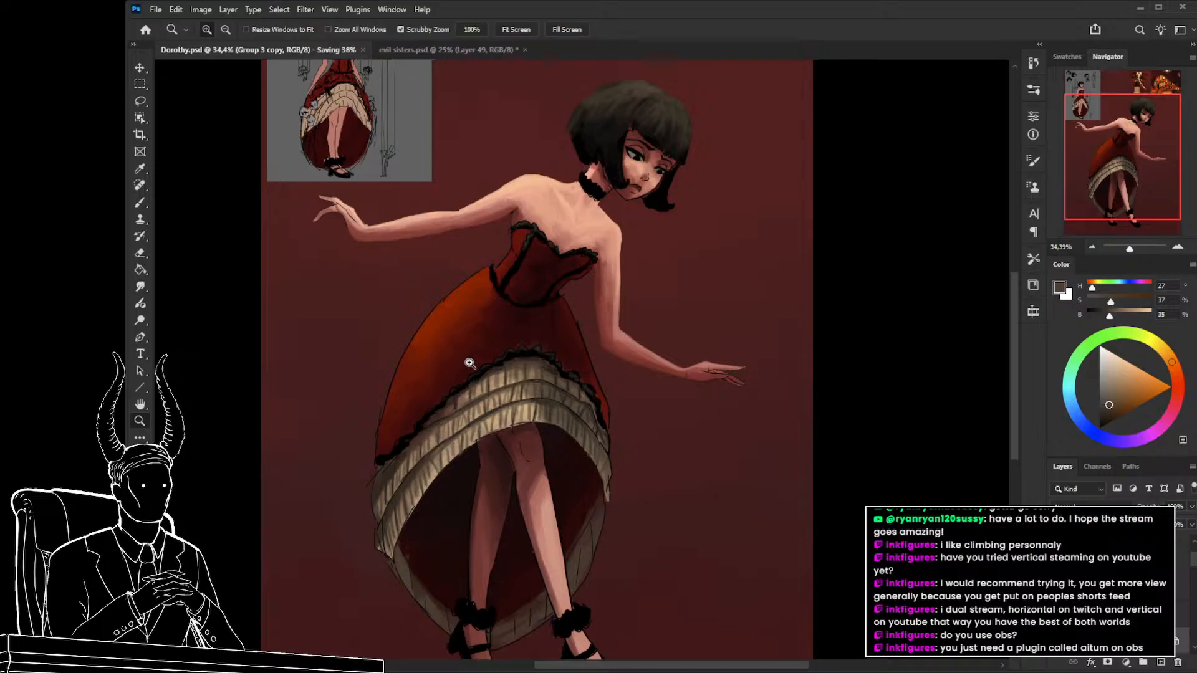
{"action": "left_click_drag", "start_coordinate": [471, 362], "coordinate": [395, 301]}
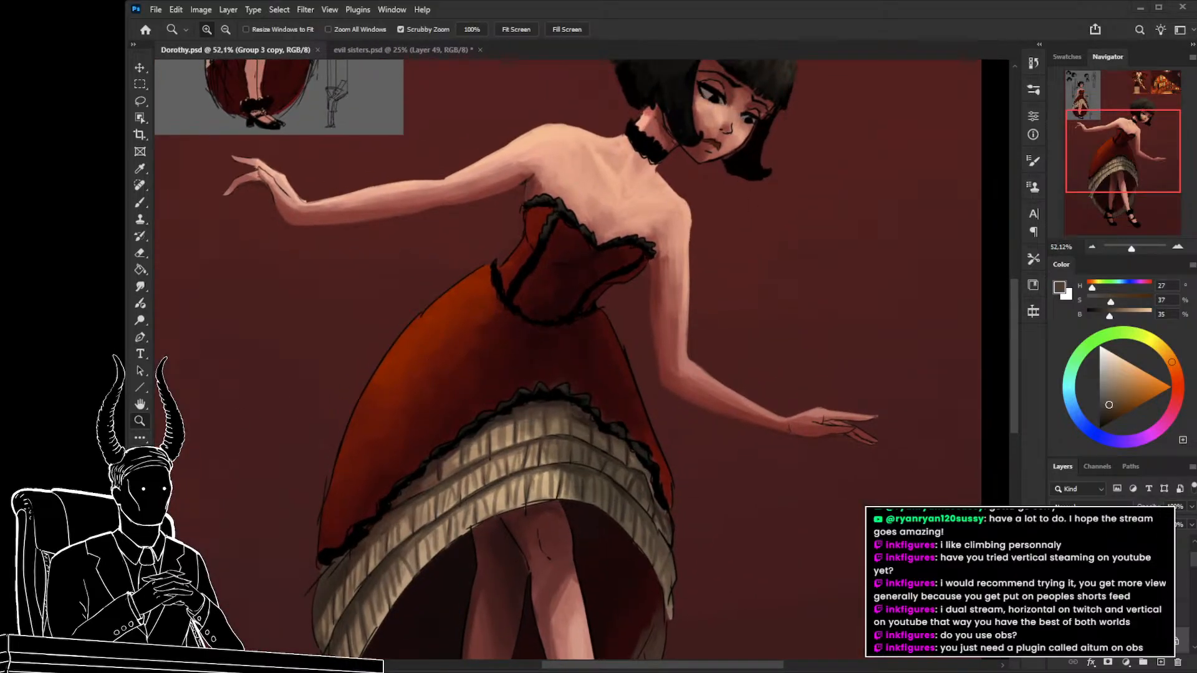
Reopen evil sisters.psd and toggle its upper layers to compare the finished illustration with the stage before it.
{"action": "left_click", "coordinate": [369, 48]}
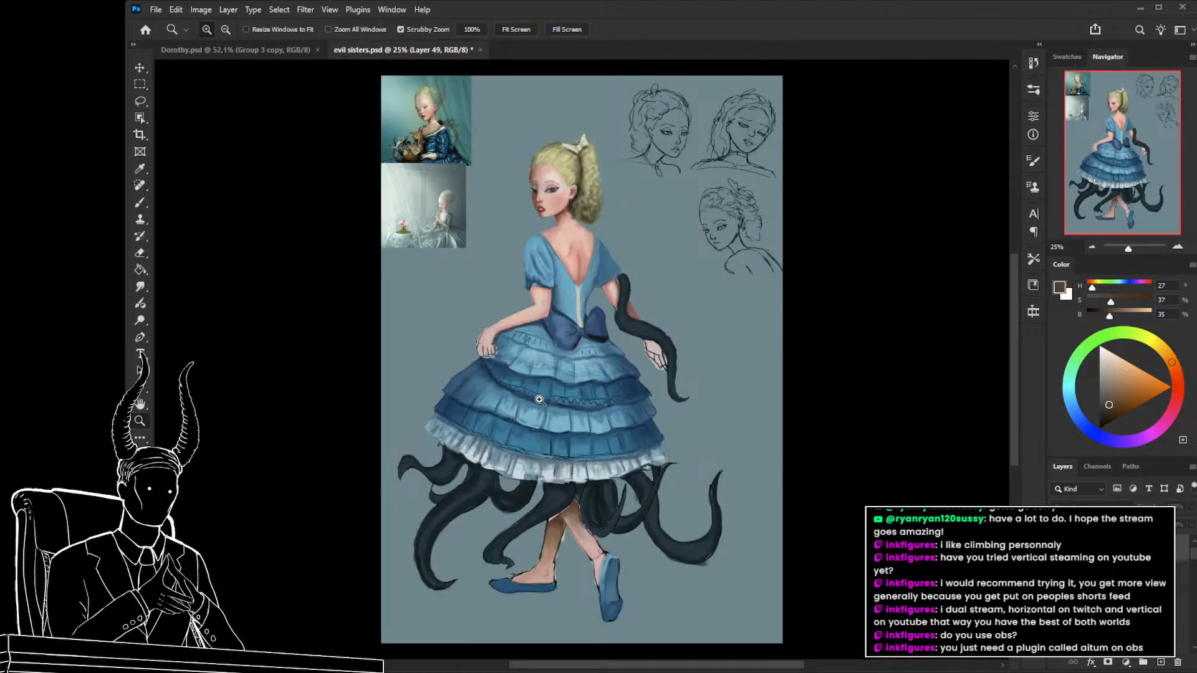
{"action": "left_click", "coordinate": [1058, 579]}
{"action": "left_click", "coordinate": [1058, 561]}
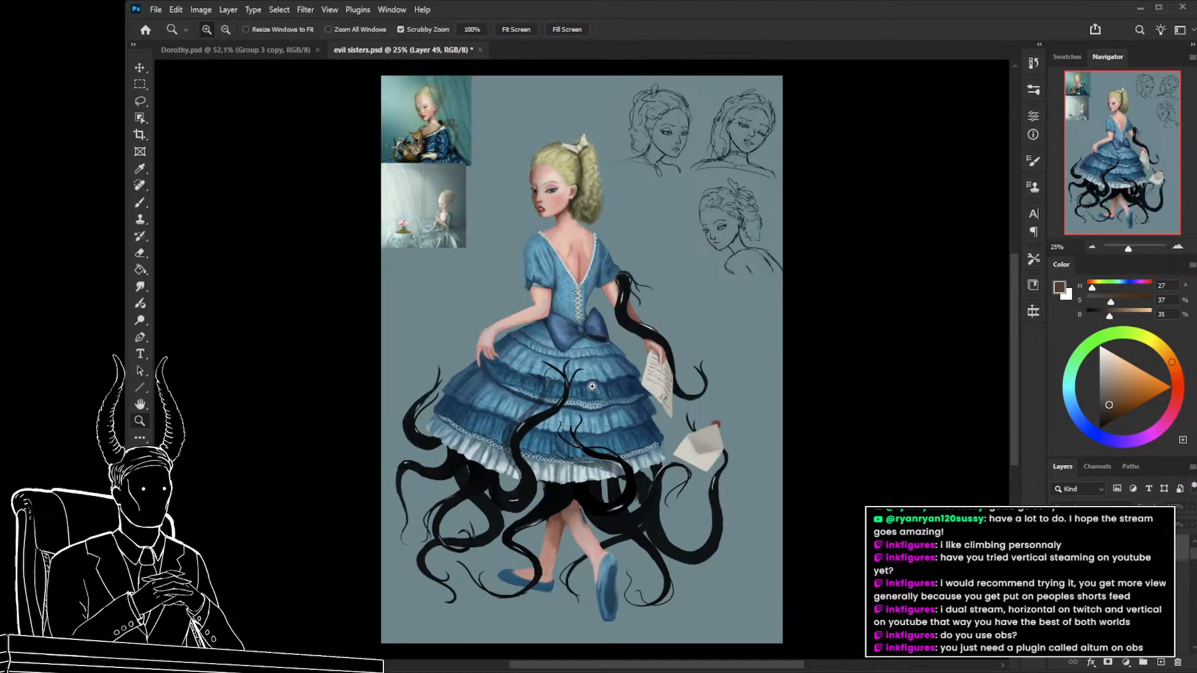
{"action": "left_click", "coordinate": [1058, 561]}
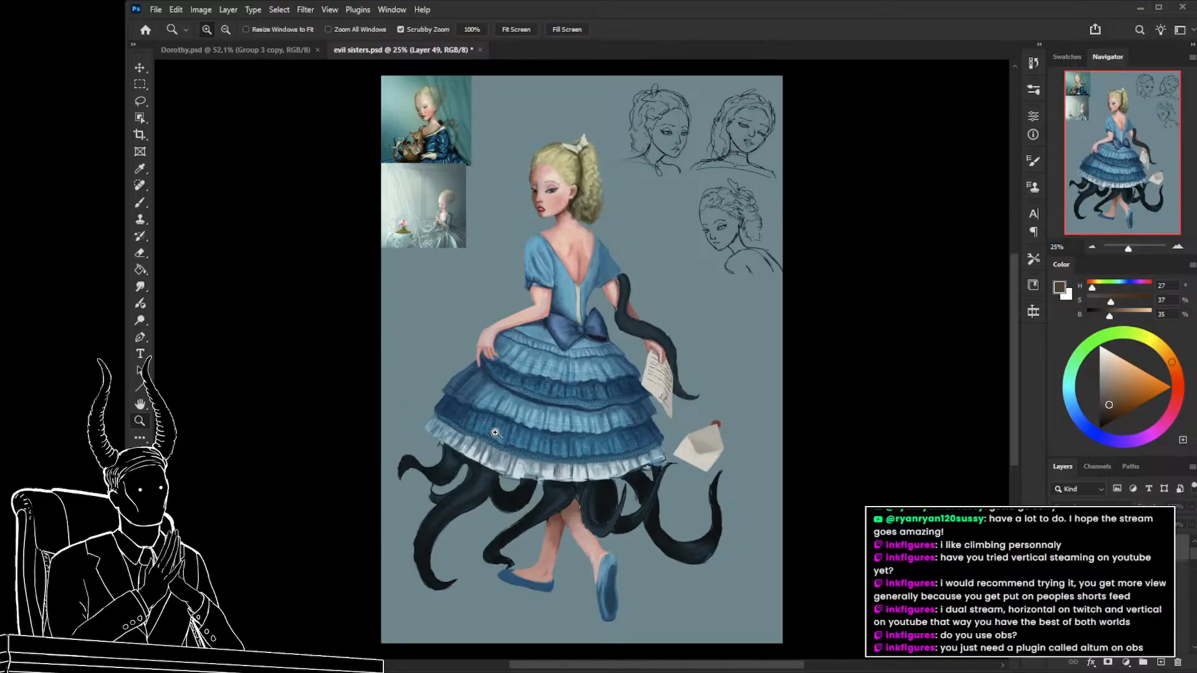
Go back to Dorothy.psd and examine the small dress concept sketch against the painted red dress.
{"action": "left_click", "coordinate": [259, 50]}
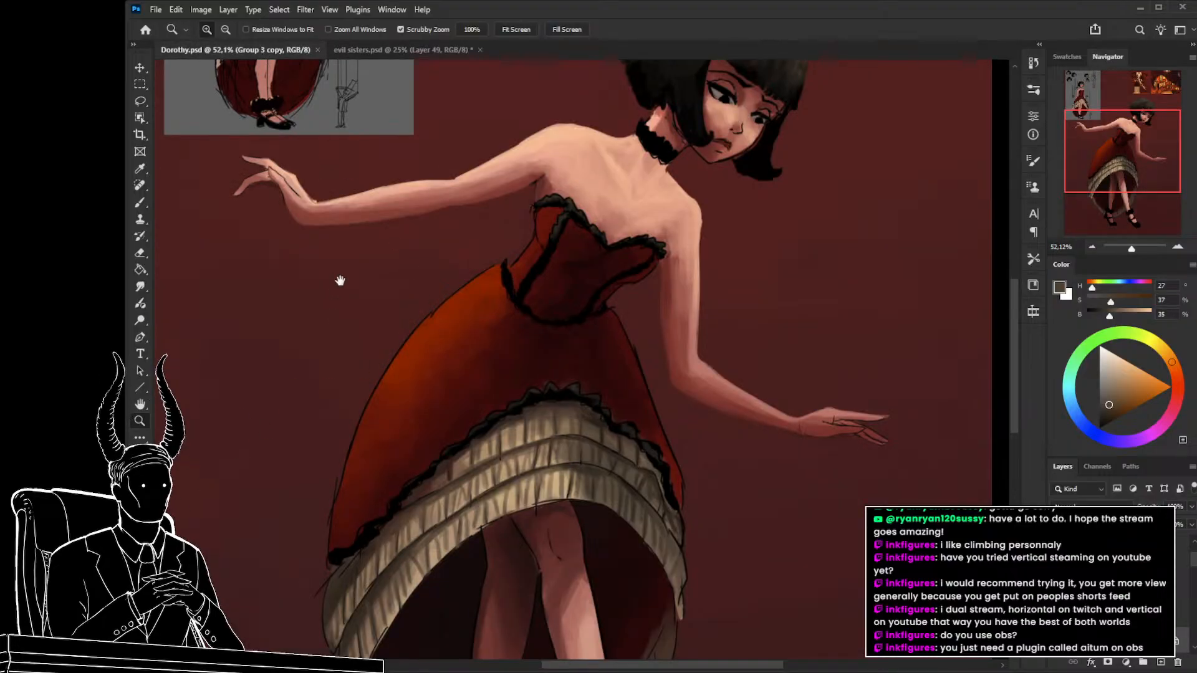
{"action": "mouse_move", "coordinate": [397, 250]}
{"action": "left_mouse_down"}
{"action": "mouse_move", "coordinate": [552, 548]}
{"action": "mouse_move", "coordinate": [437, 263]}
{"action": "mouse_move", "coordinate": [492, 265]}
{"action": "left_mouse_up"}
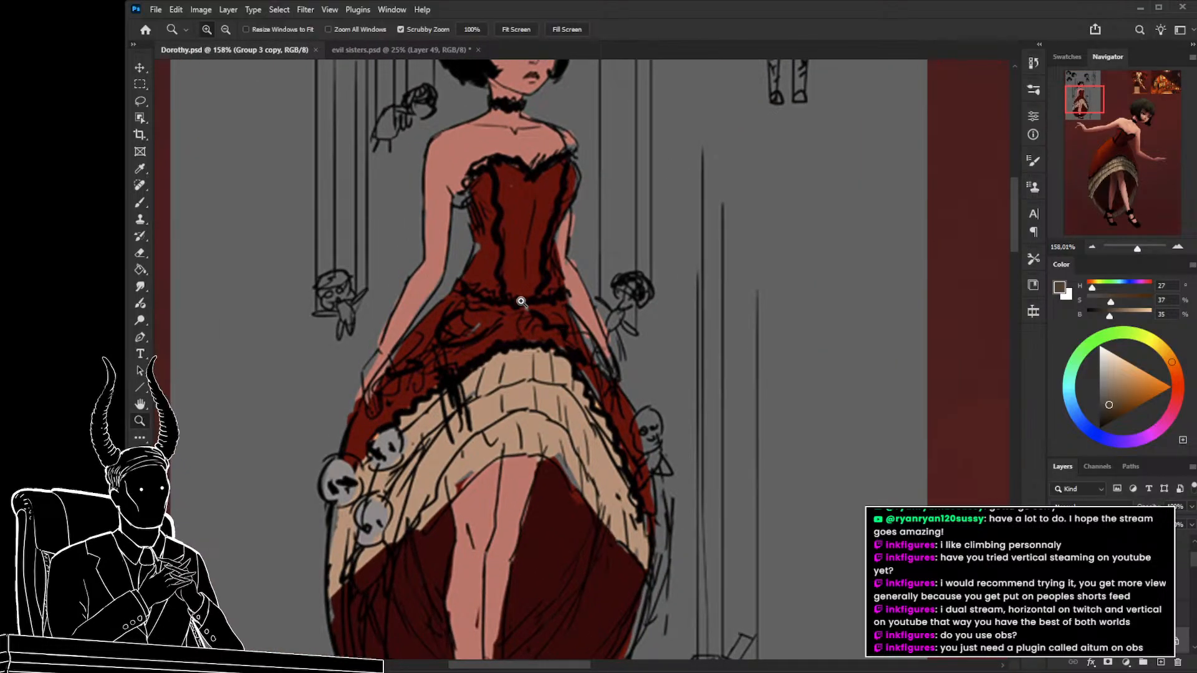
{"action": "left_click_drag", "start_coordinate": [496, 385], "coordinate": [445, 422]}
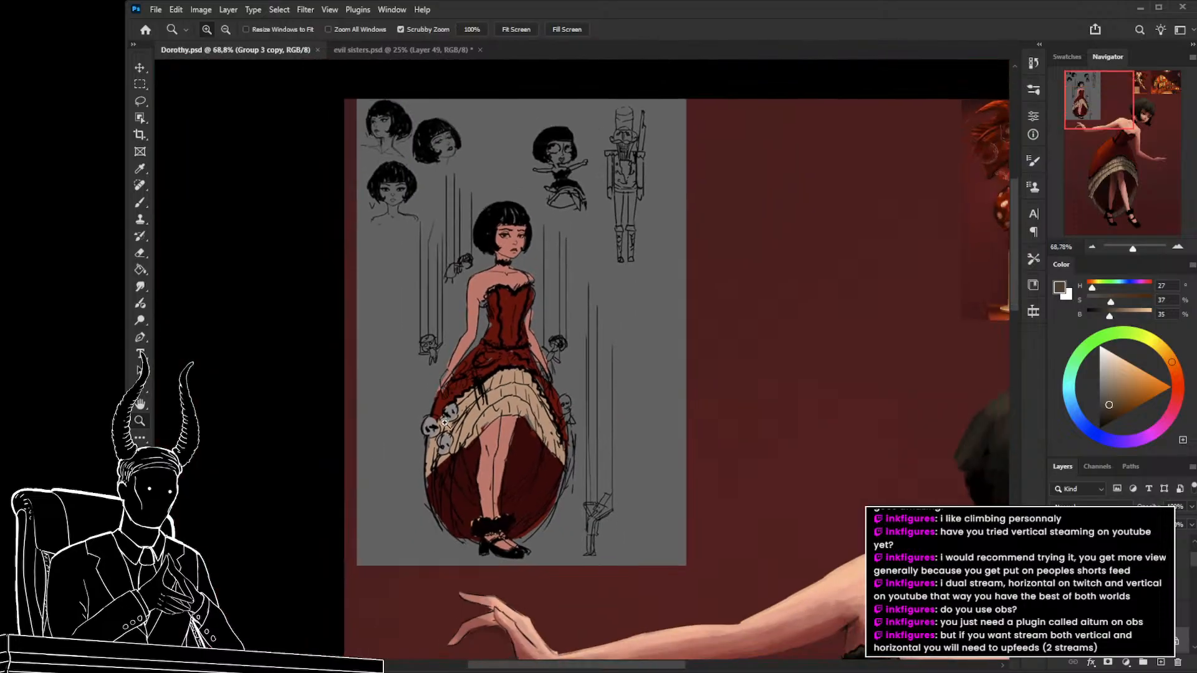
{"action": "left_click_drag", "start_coordinate": [522, 480], "coordinate": [387, 281]}
{"action": "left_click_drag", "start_coordinate": [551, 457], "coordinate": [505, 464]}
{"action": "left_click_drag", "start_coordinate": [573, 505], "coordinate": [484, 383]}
{"action": "left_click_drag", "start_coordinate": [501, 405], "coordinate": [564, 413]}
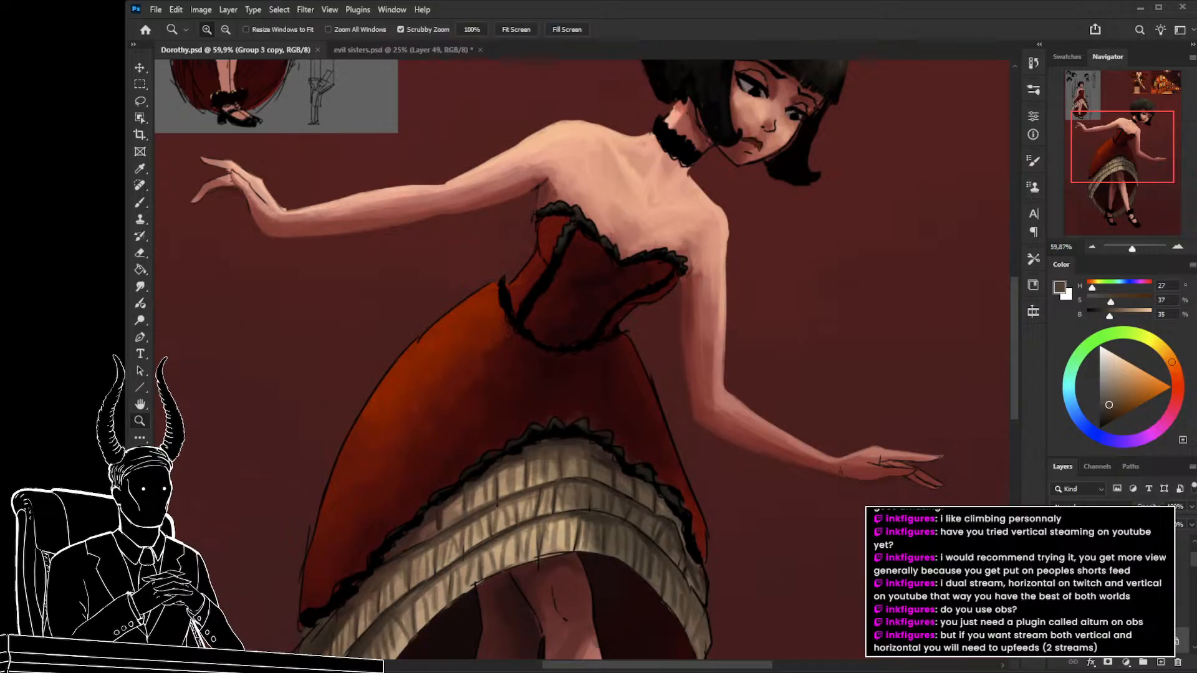
{"action": "left_click_drag", "start_coordinate": [421, 415], "coordinate": [387, 414]}
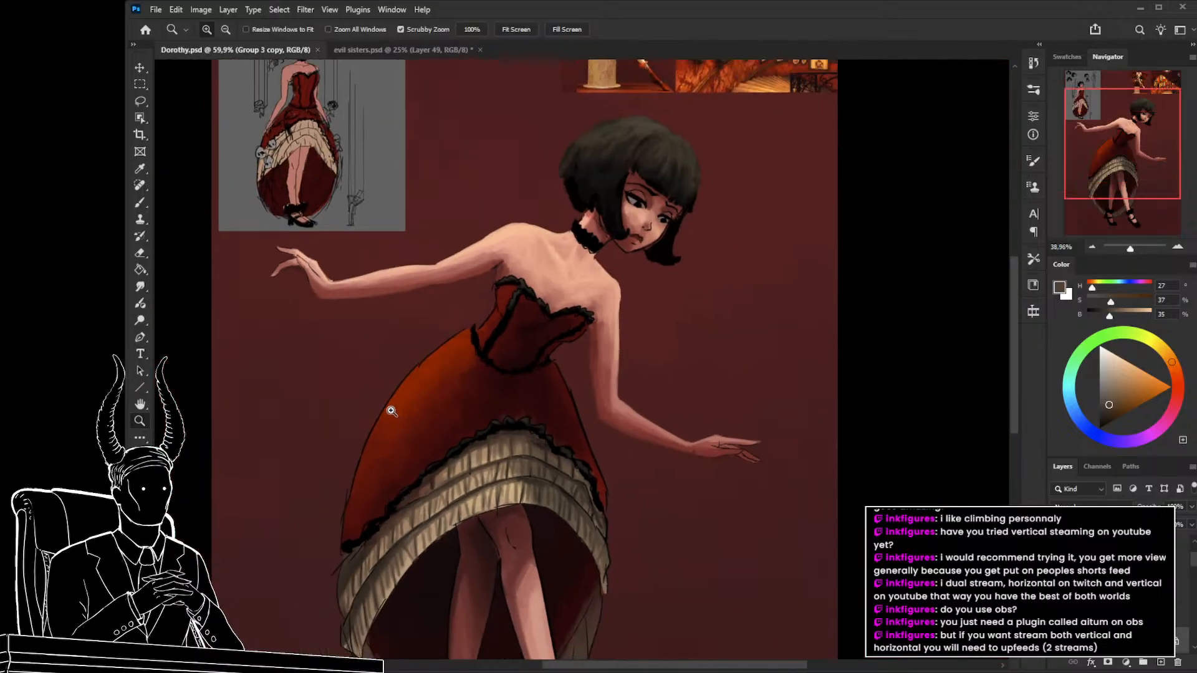
Add a new layer for the overskirt detail, ready the Brush and sample the dark red from the upper overskirt.
{"action": "left_click", "coordinate": [1161, 662]}
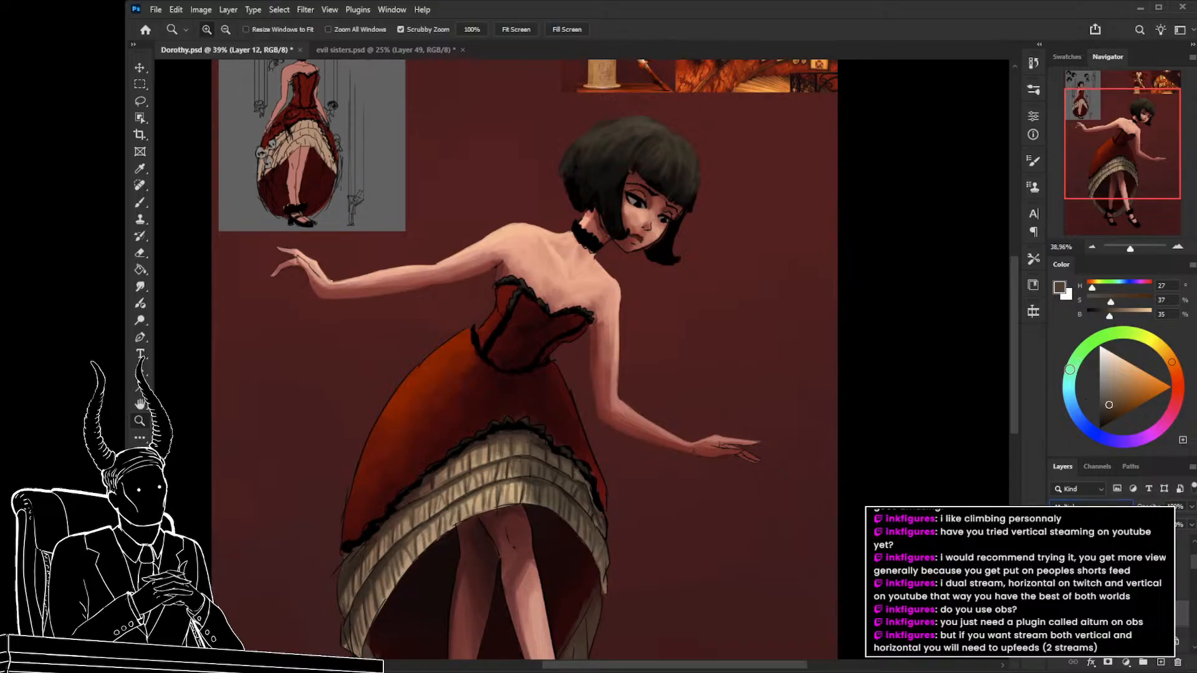
{"action": "mouse_move", "coordinate": [459, 396]}
{"action": "left_mouse_down"}
{"action": "mouse_move", "coordinate": [446, 374]}
{"action": "mouse_move", "coordinate": [471, 384]}
{"action": "left_mouse_up"}
{"action": "key", "text": "b"}
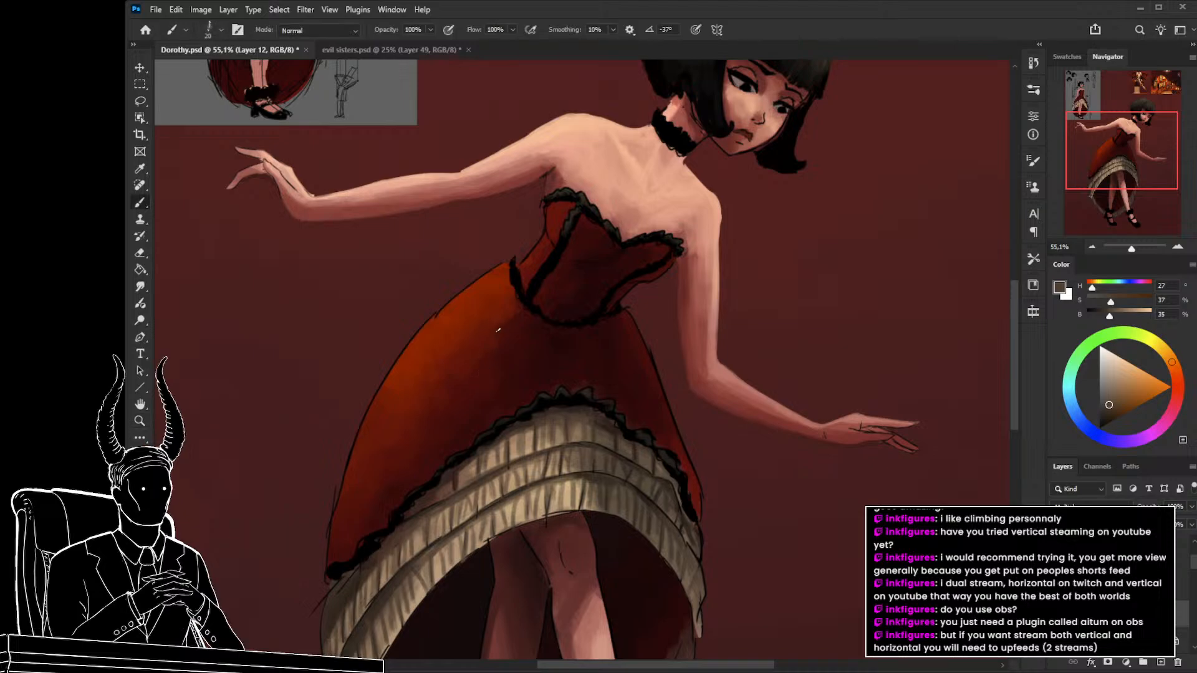
{"action": "left_click", "coordinate": [497, 305], "text": "alt"}
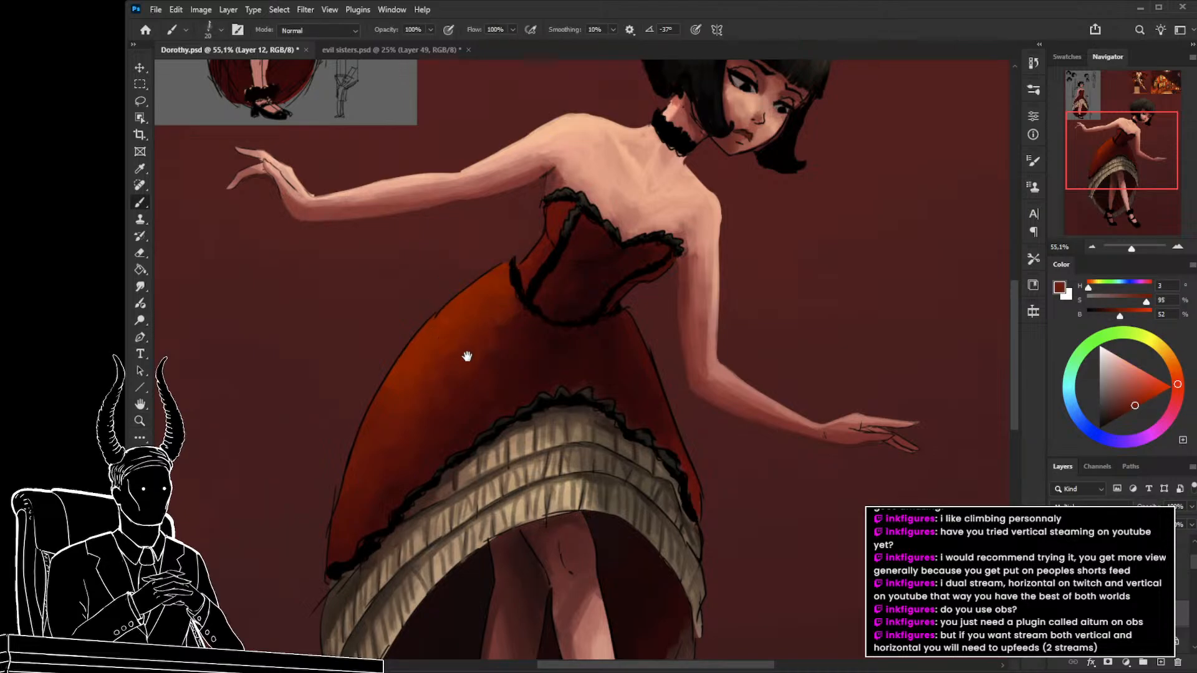
{"action": "left_click_drag", "start_coordinate": [468, 353], "coordinate": [462, 367]}
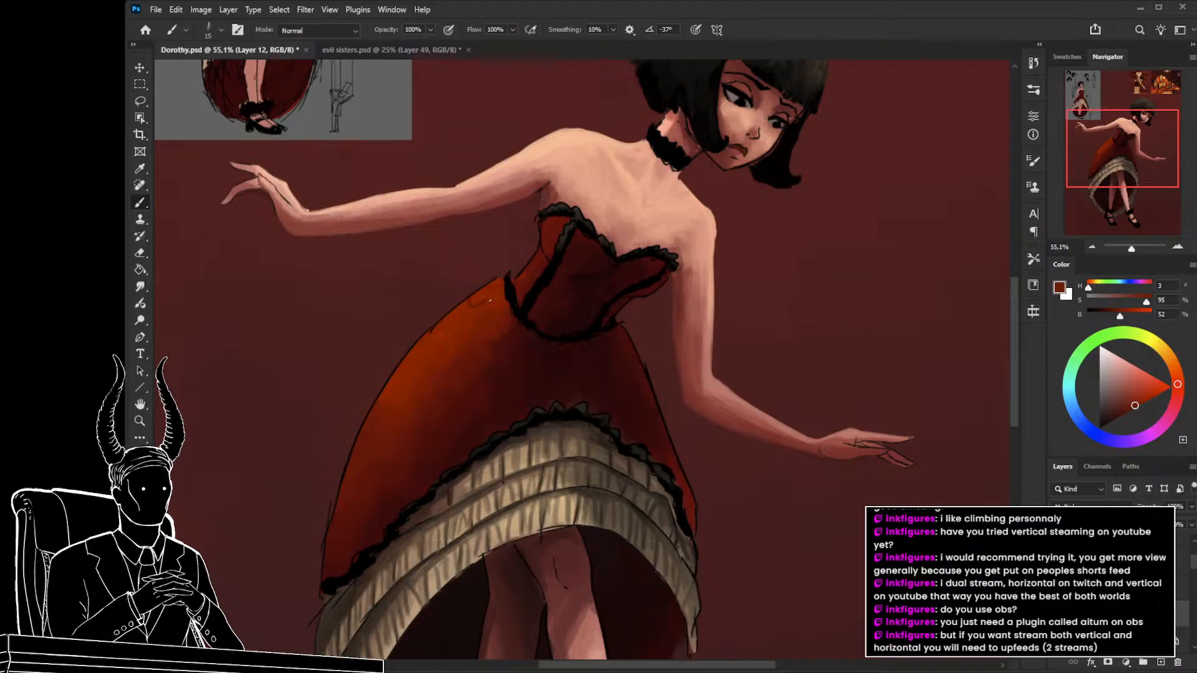
{"action": "key", "text": "z"}
{"action": "mouse_move", "coordinate": [499, 336]}
{"action": "left_mouse_down"}
{"action": "mouse_move", "coordinate": [455, 340]}
{"action": "mouse_move", "coordinate": [488, 345]}
{"action": "left_mouse_up"}
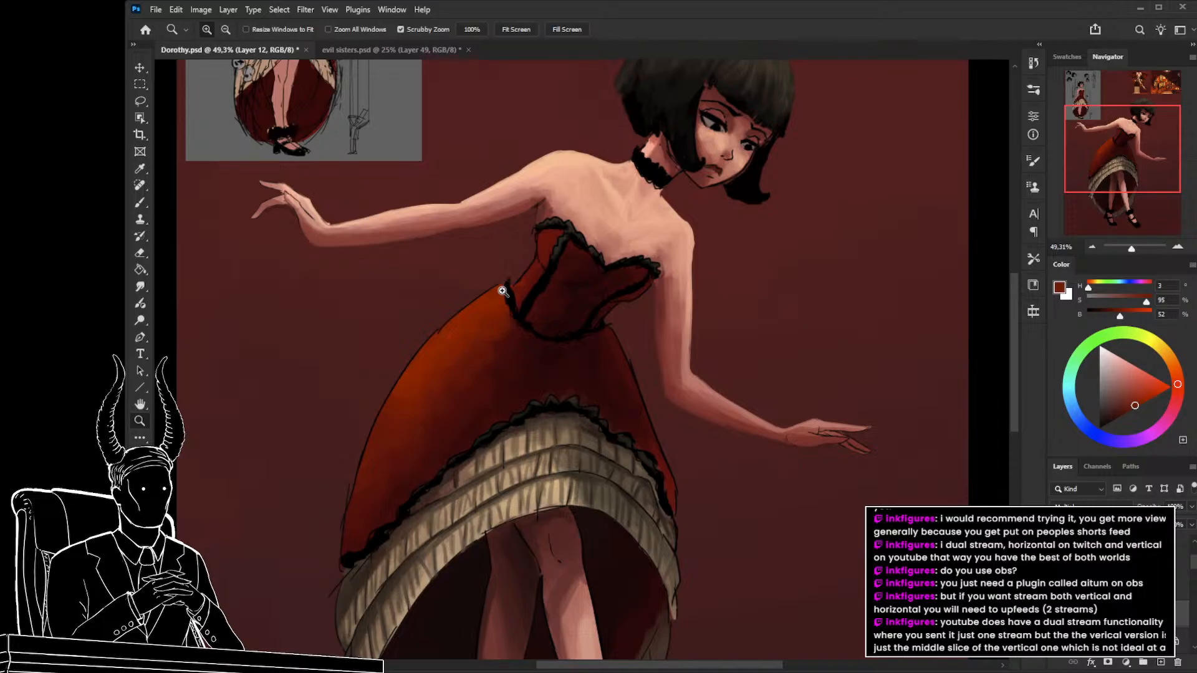
{"action": "left_click_drag", "start_coordinate": [515, 395], "coordinate": [483, 390]}
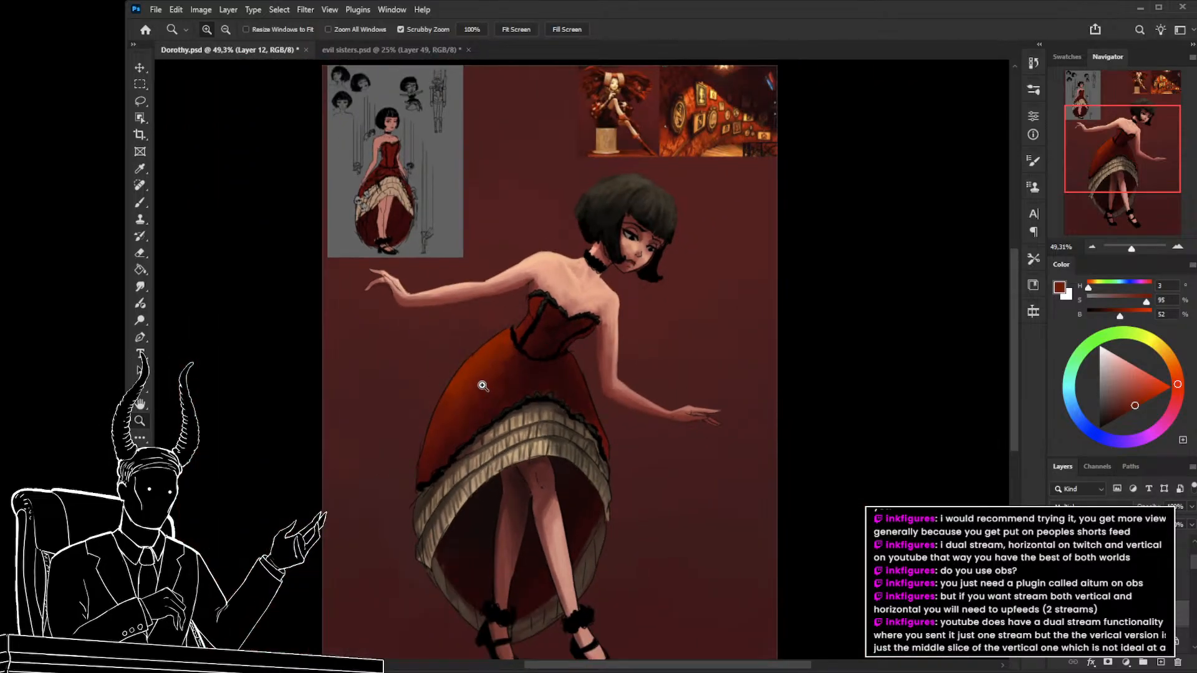
{"action": "left_click_drag", "start_coordinate": [458, 351], "coordinate": [506, 379]}
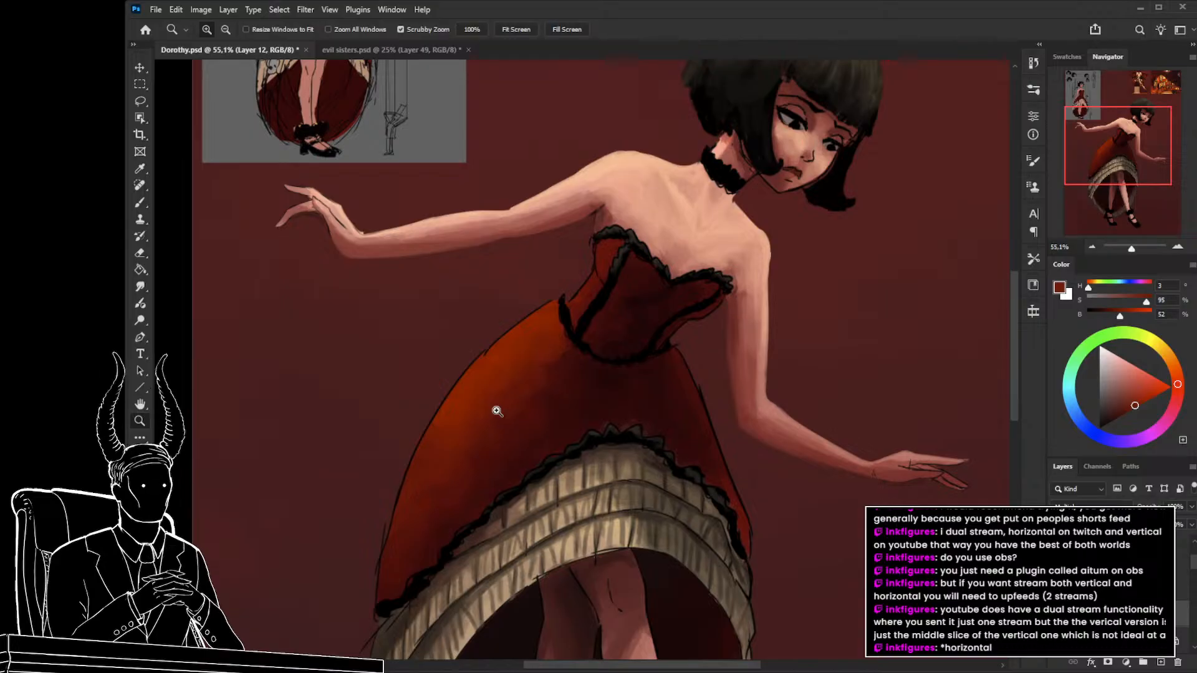
{"action": "left_click_drag", "start_coordinate": [555, 453], "coordinate": [464, 458]}
{"action": "left_click_drag", "start_coordinate": [541, 490], "coordinate": [475, 407]}
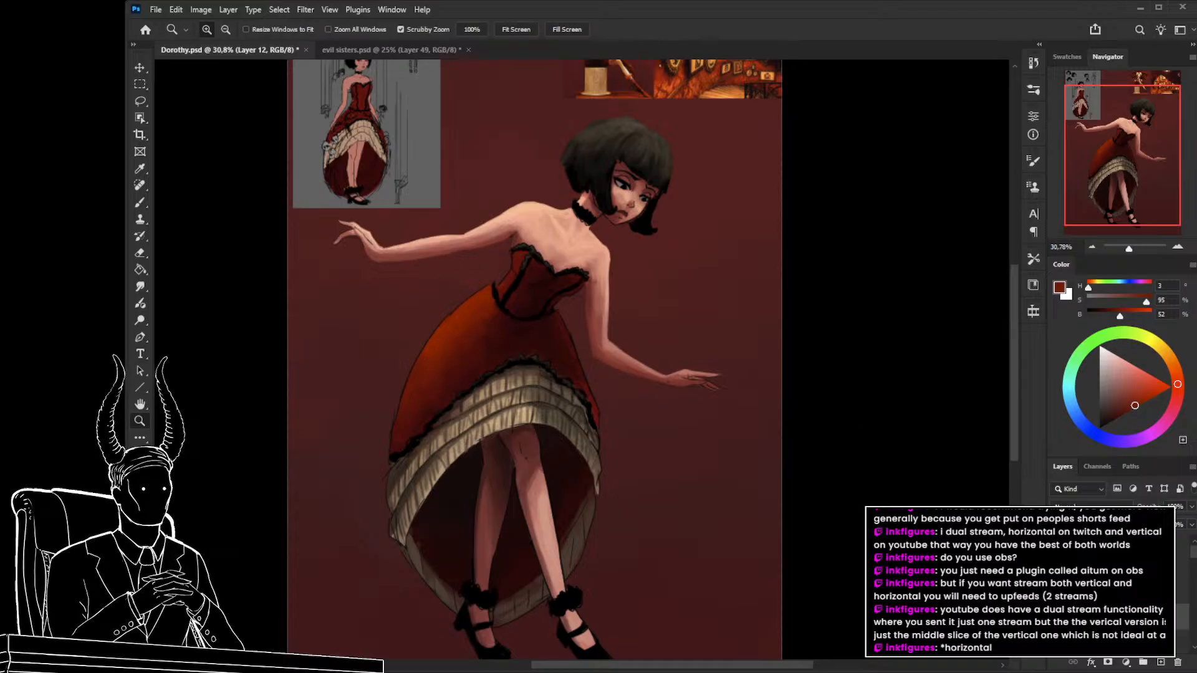
Paste the floral scrollwork fabric image as a reference beside the figure, below the concept sketch.
{"action": "key", "text": "ctrl+v"}
{"action": "left_click_drag", "start_coordinate": [541, 402], "coordinate": [602, 436]}
{"action": "left_click_drag", "start_coordinate": [602, 440], "coordinate": [378, 337]}
{"action": "key", "text": "ctrl+t"}
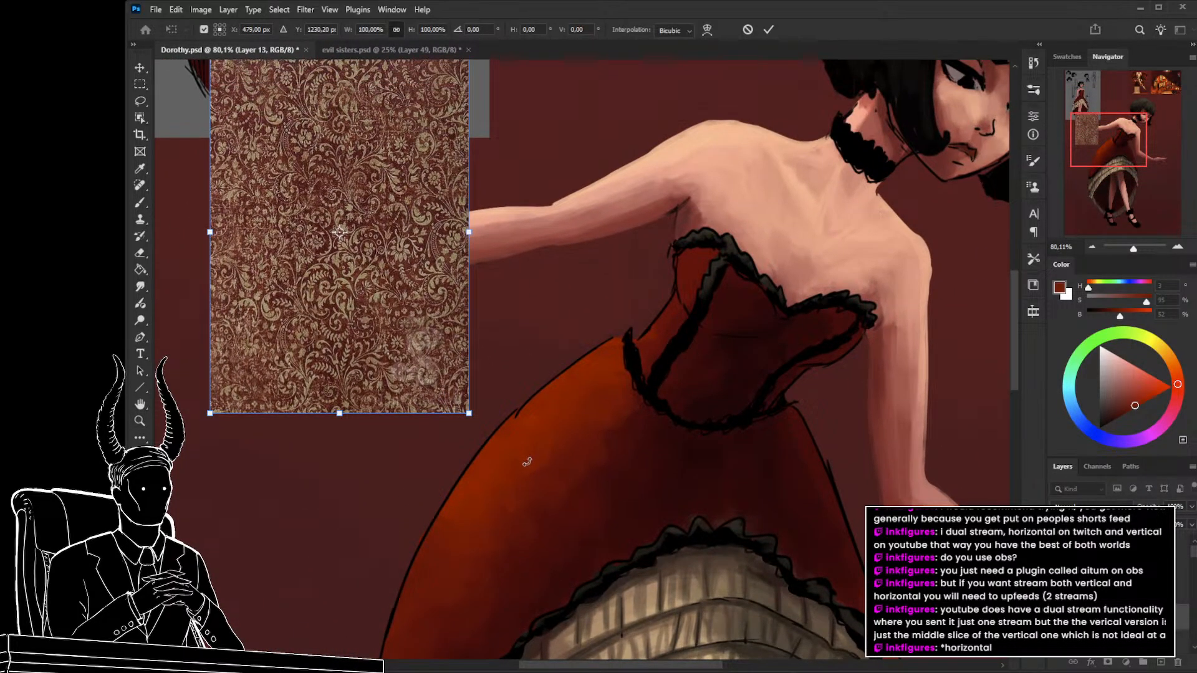
{"action": "key", "text": "Return"}
Make Layer 12 the active layer again and ready the Brush for detailing the overskirt next to the fabric reference.
{"action": "key", "text": "z"}
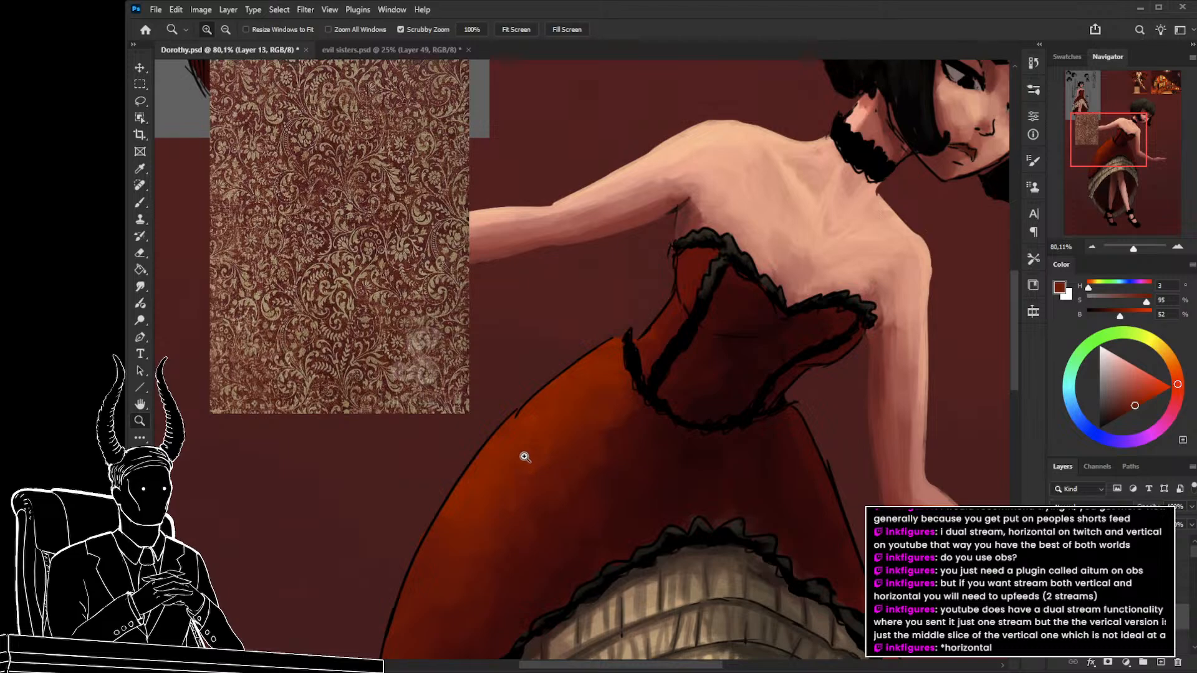
{"action": "key", "text": "v"}
{"action": "left_click", "coordinate": [534, 468]}
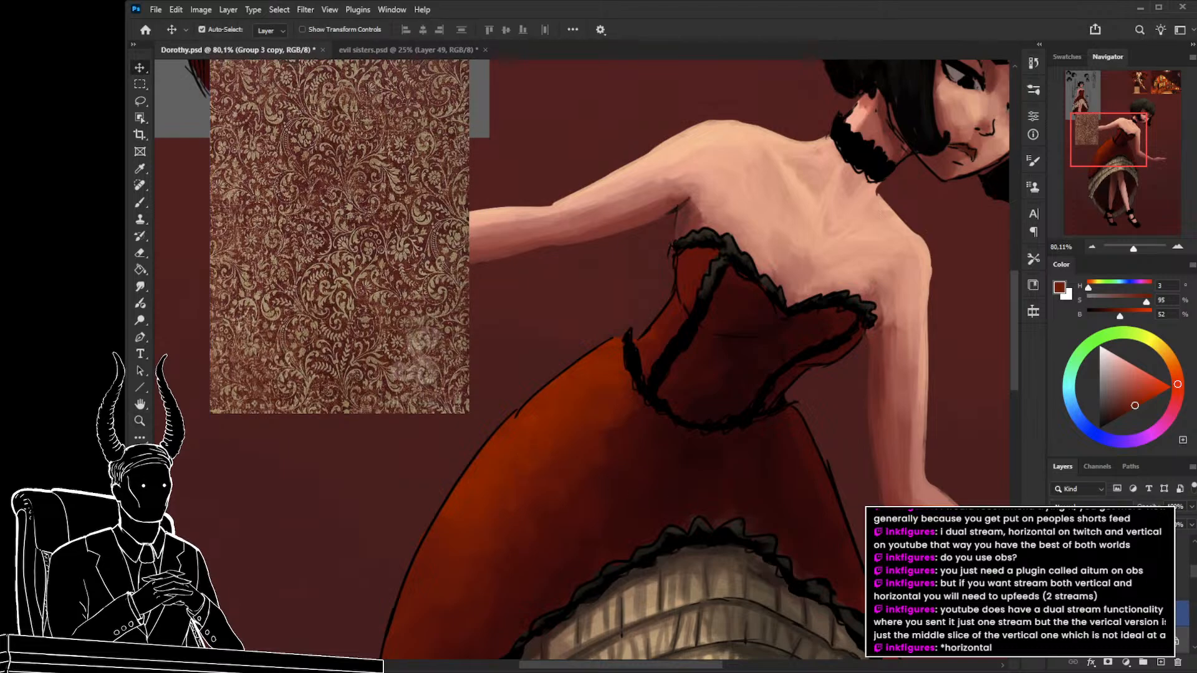
{"action": "left_click", "coordinate": [316, 288]}
{"action": "left_click_drag", "start_coordinate": [316, 288], "coordinate": [334, 357]}
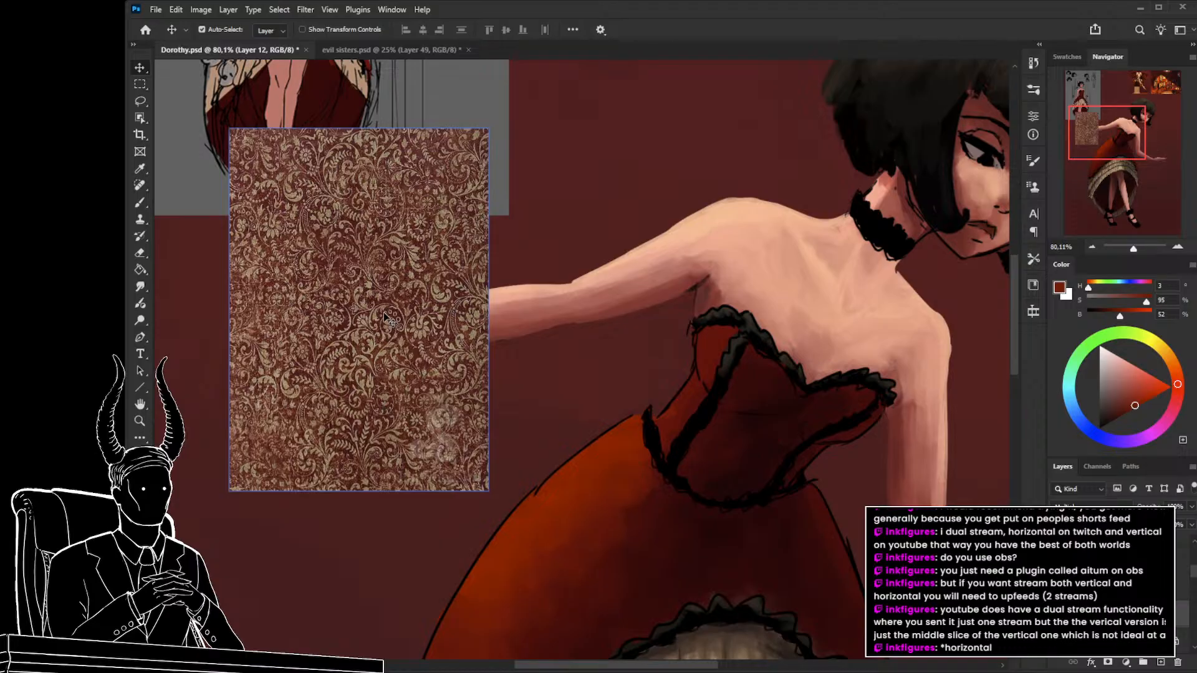
{"action": "left_click_drag", "start_coordinate": [444, 433], "coordinate": [408, 387]}
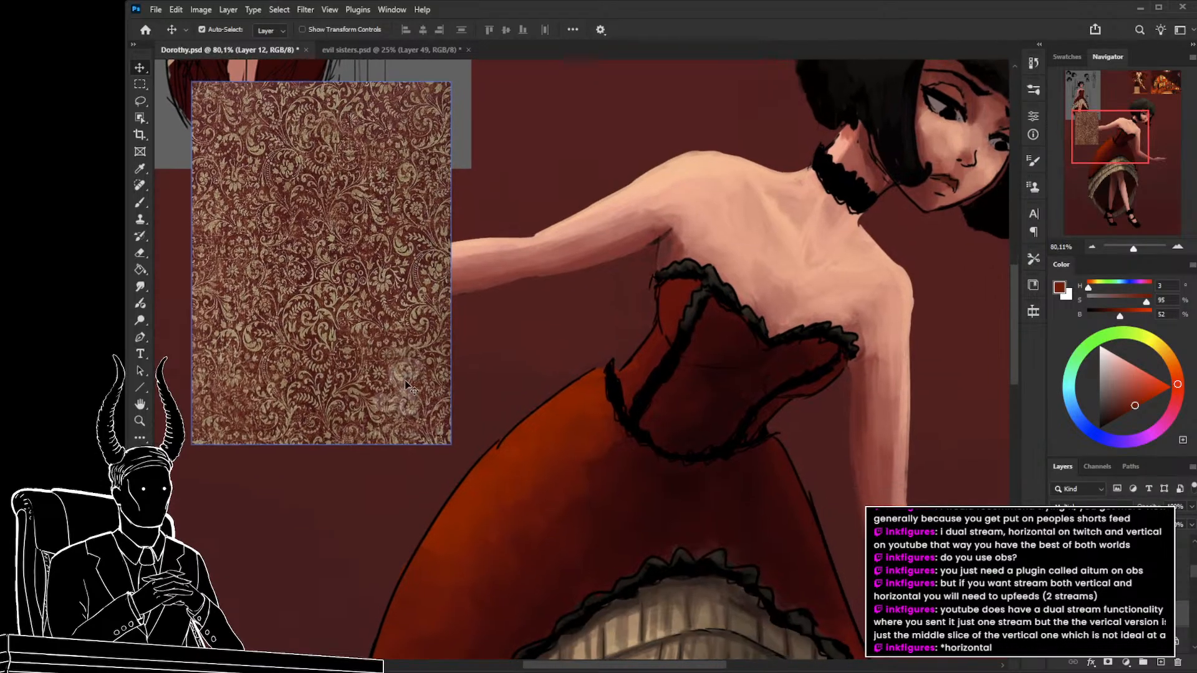
{"action": "scroll", "coordinate": [605, 475], "scroll_direction": "down", "scroll_amount": 3}
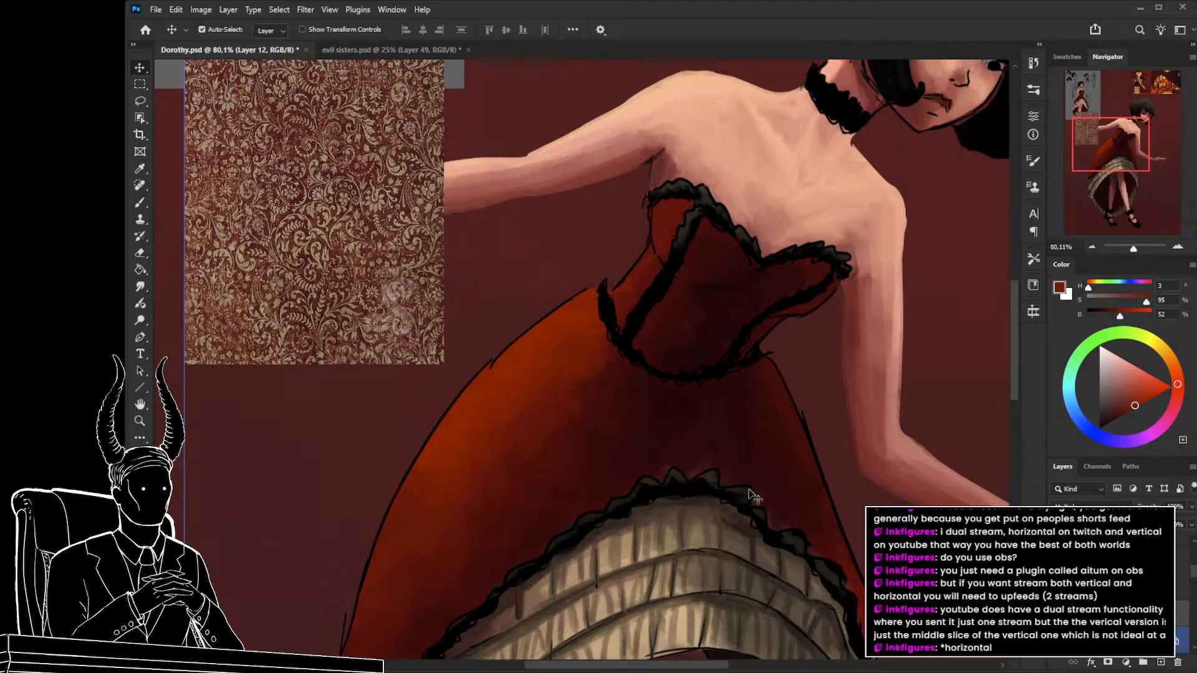
{"action": "key", "text": "z"}
{"action": "mouse_move", "coordinate": [496, 381]}
{"action": "left_mouse_down"}
{"action": "mouse_move", "coordinate": [511, 389]}
{"action": "mouse_move", "coordinate": [492, 395]}
{"action": "left_mouse_up"}
{"action": "left_click", "coordinate": [502, 395]}
{"action": "key", "text": "b"}
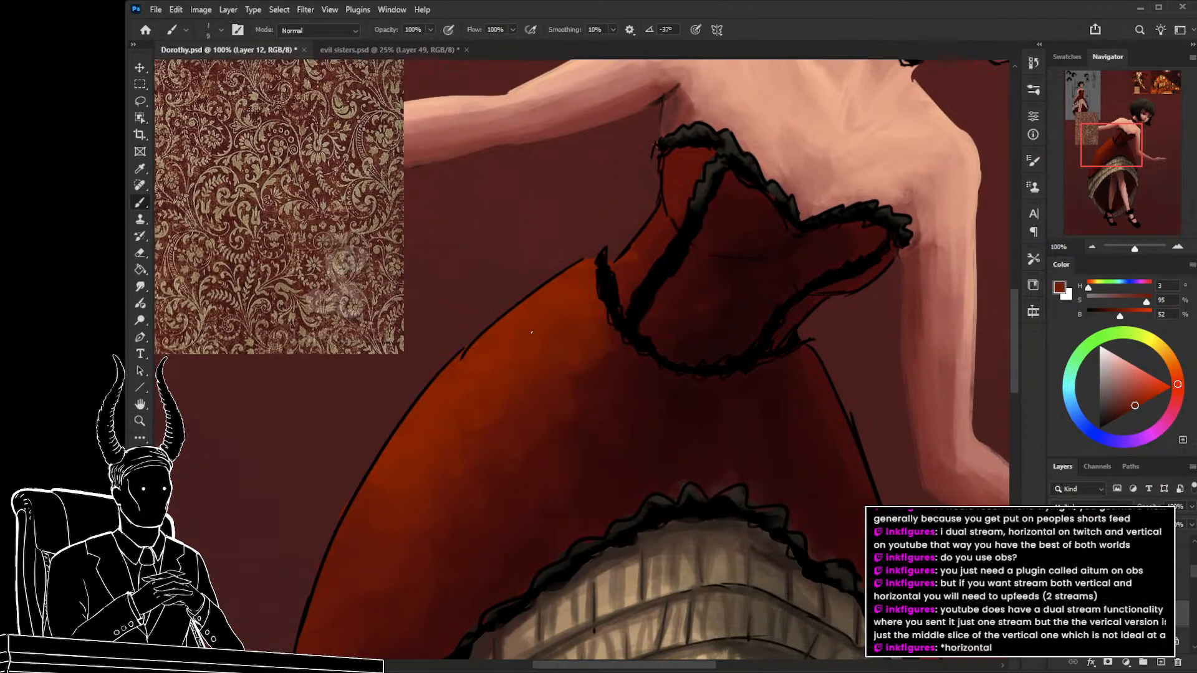
Paint the first dark-red curling scroll motifs on the lit upper part of the overskirt, redoing the initial stroke.
{"action": "key", "text": "z"}
{"action": "left_click_drag", "start_coordinate": [518, 345], "coordinate": [516, 373]}
{"action": "left_click_drag", "start_coordinate": [516, 373], "coordinate": [500, 359]}
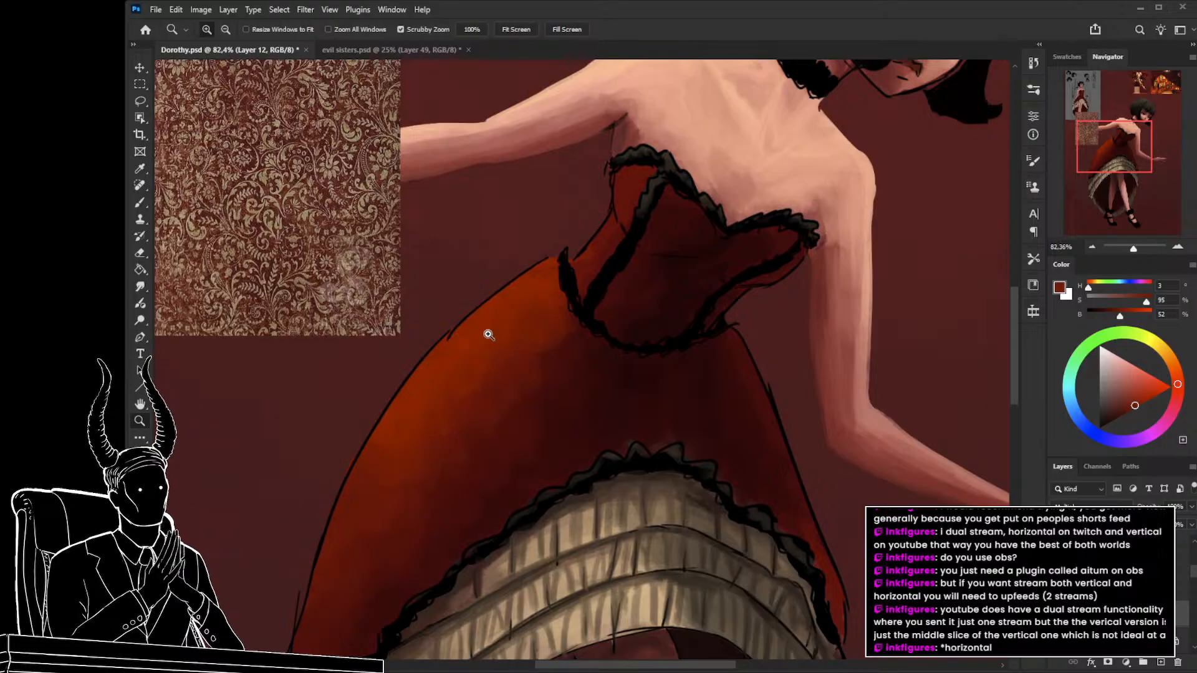
{"action": "left_click_drag", "start_coordinate": [487, 360], "coordinate": [478, 405]}
{"action": "key", "text": "bracketleft"}
{"action": "key", "text": "bracketleft"}
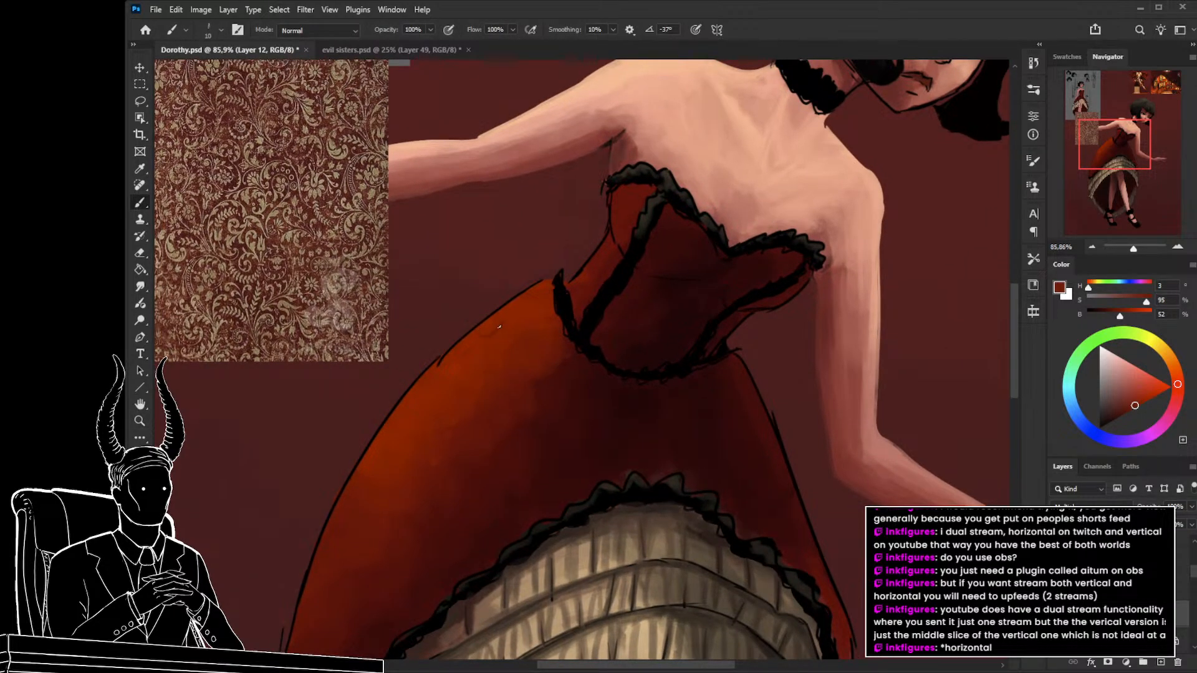
{"action": "mouse_move", "coordinate": [483, 364]}
{"action": "left_mouse_down"}
{"action": "mouse_move", "coordinate": [511, 384]}
{"action": "mouse_move", "coordinate": [535, 372]}
{"action": "left_mouse_up"}
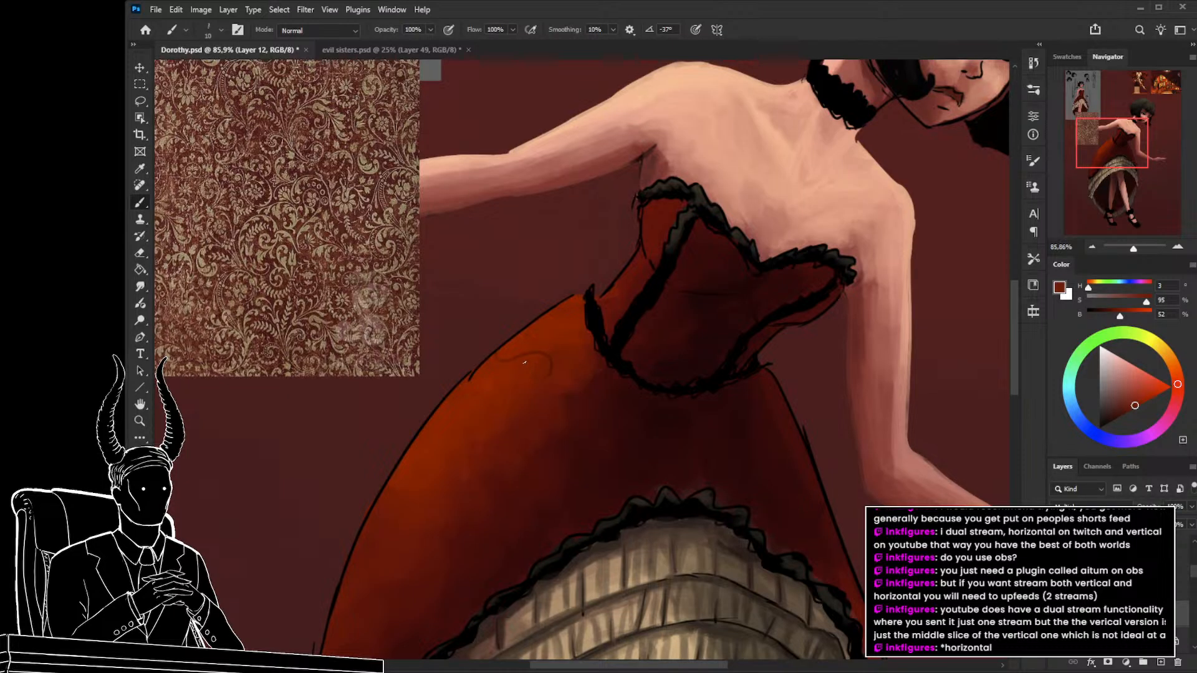
{"action": "key", "text": "bracketleft"}
{"action": "key", "text": "ctrl+z"}
{"action": "left_click_drag", "start_coordinate": [493, 360], "coordinate": [514, 428]}
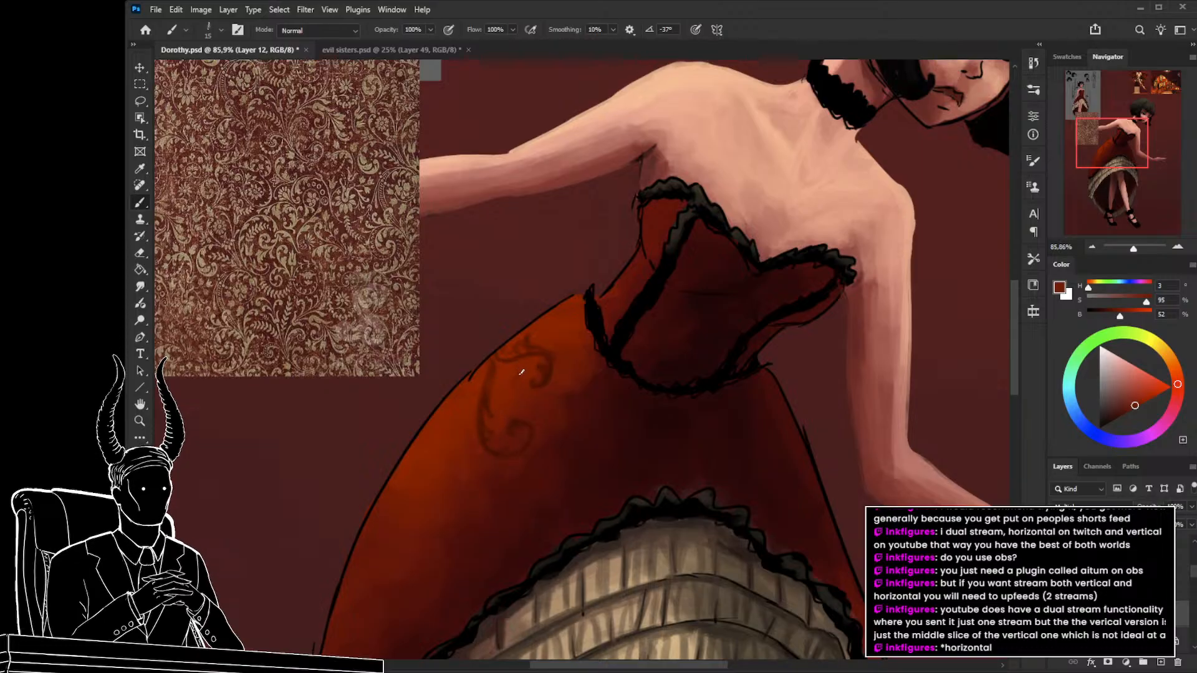
Extend the pattern with a leafy branch and a curved vine across the middle of the overskirt above the black trim.
{"action": "left_click_drag", "start_coordinate": [478, 425], "coordinate": [452, 378]}
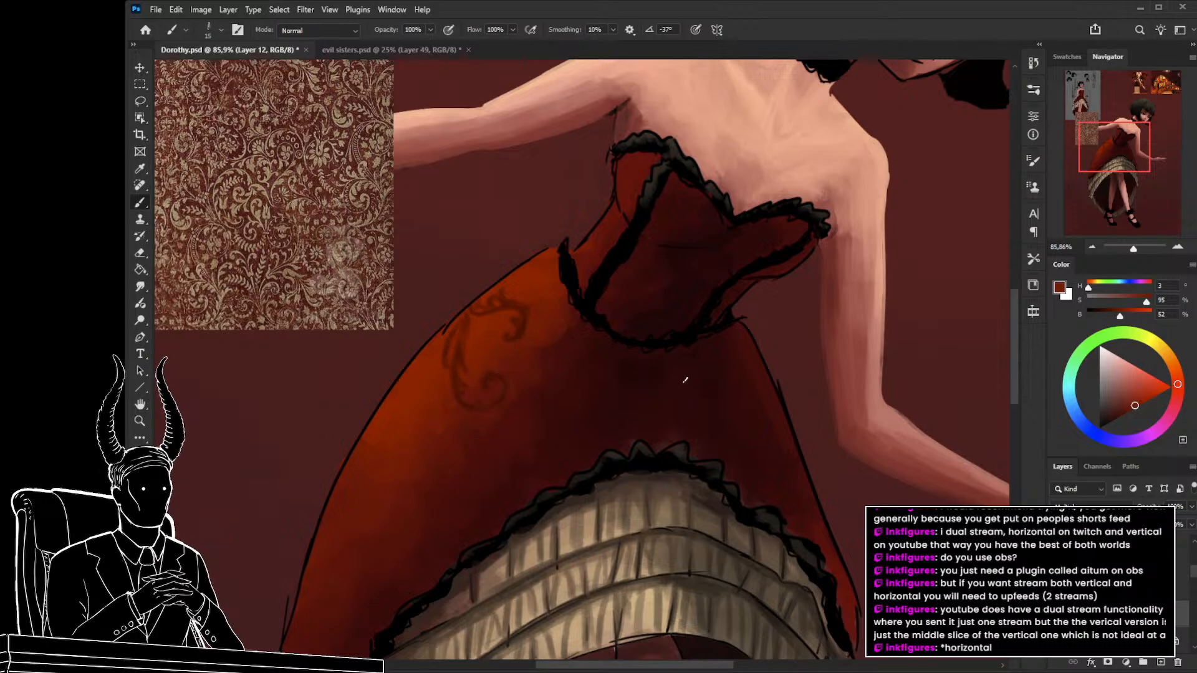
{"action": "left_click_drag", "start_coordinate": [698, 402], "coordinate": [681, 378]}
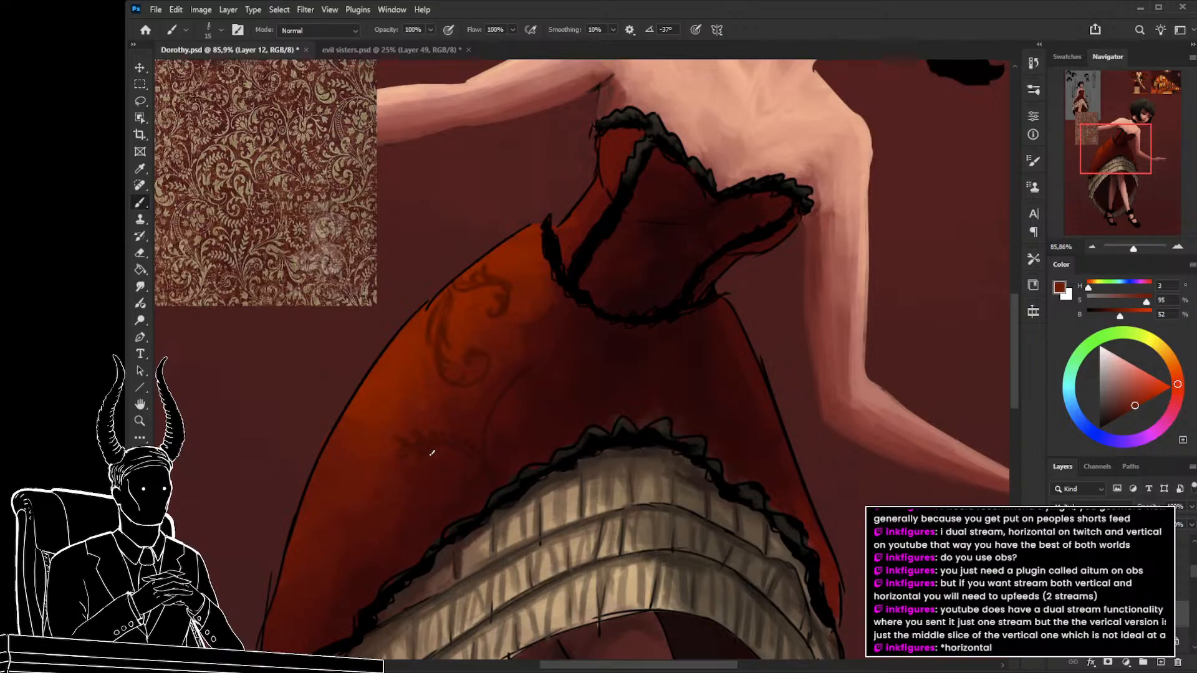
{"action": "left_click_drag", "start_coordinate": [479, 457], "coordinate": [492, 457]}
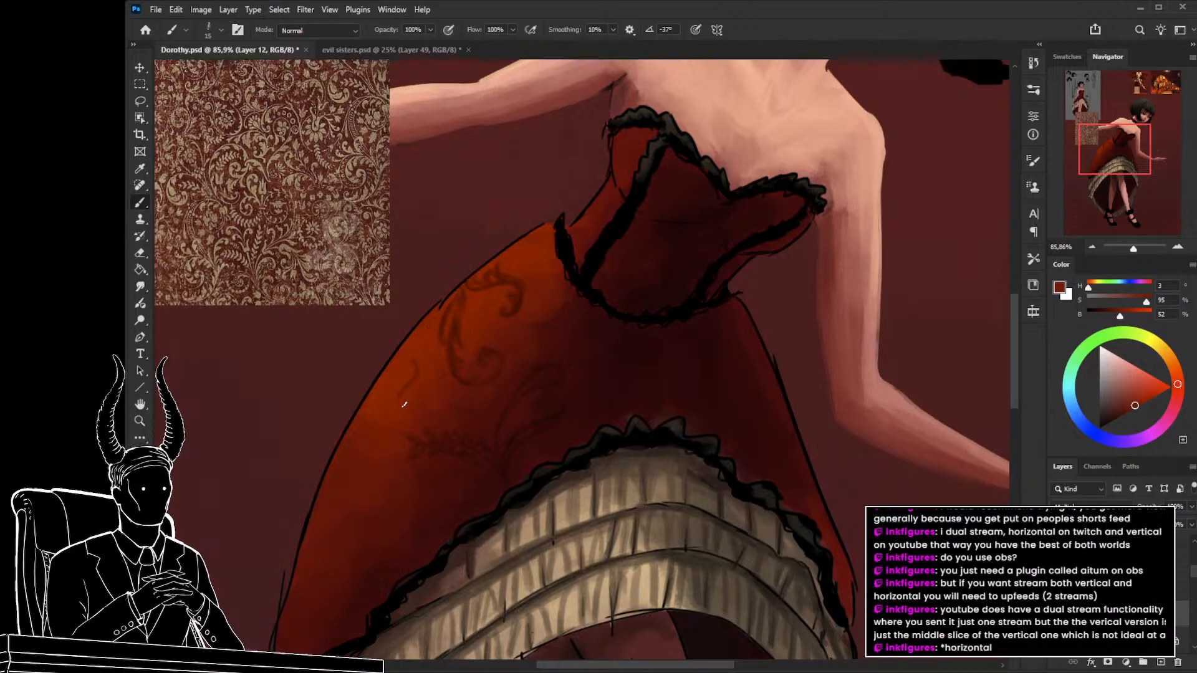
Undo the stray strokes and paint a small flower with a curled stem near the overskirt's outer edge.
{"action": "key", "text": "ctrl+z"}
{"action": "mouse_move", "coordinate": [413, 366]}
{"action": "left_mouse_down"}
{"action": "mouse_move", "coordinate": [419, 423]}
{"action": "mouse_move", "coordinate": [422, 392]}
{"action": "left_mouse_up"}
{"action": "key", "text": "ctrl+z"}
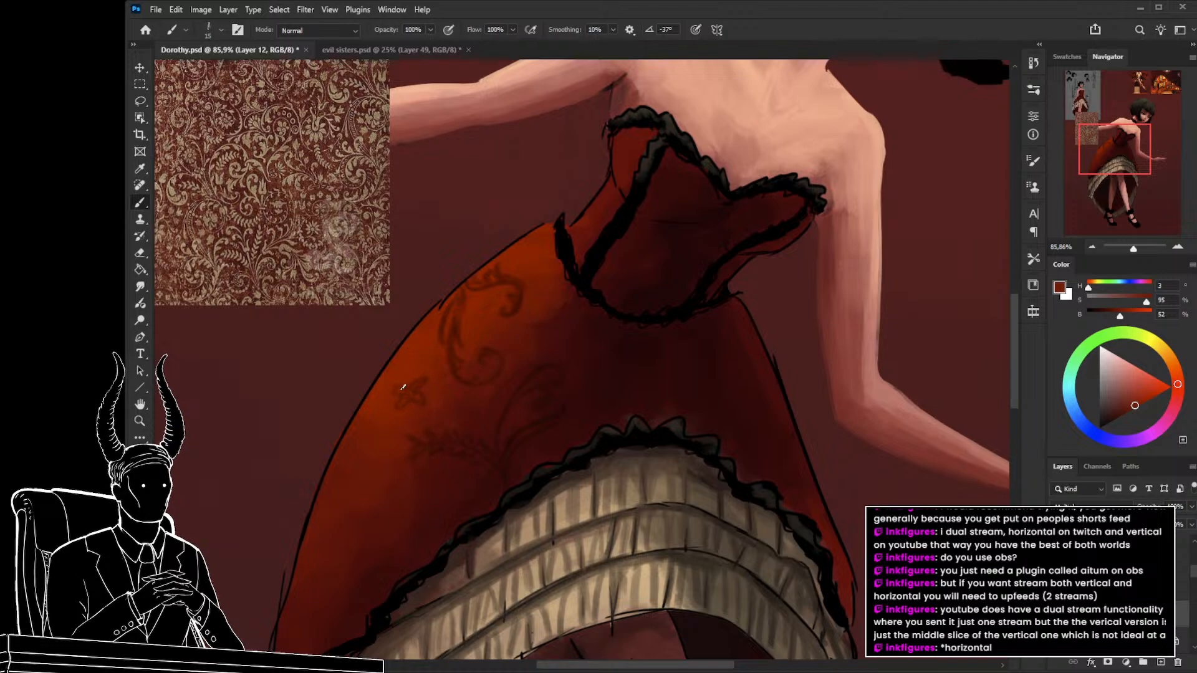
{"action": "left_click_drag", "start_coordinate": [417, 347], "coordinate": [414, 366]}
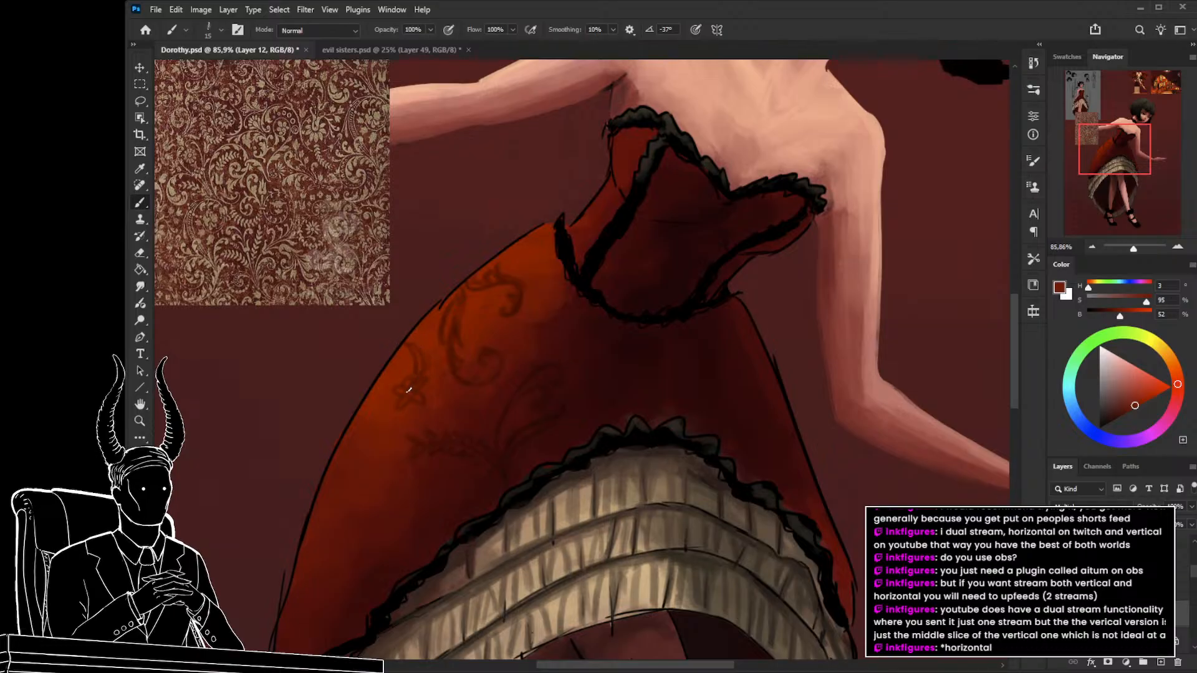
{"action": "left_click_drag", "start_coordinate": [363, 410], "coordinate": [368, 440]}
Paint further leaf and scroll motifs over the lower part of the overskirt's lit side, down to the black trim.
{"action": "key", "text": "z"}
{"action": "left_click_drag", "start_coordinate": [515, 404], "coordinate": [507, 427]}
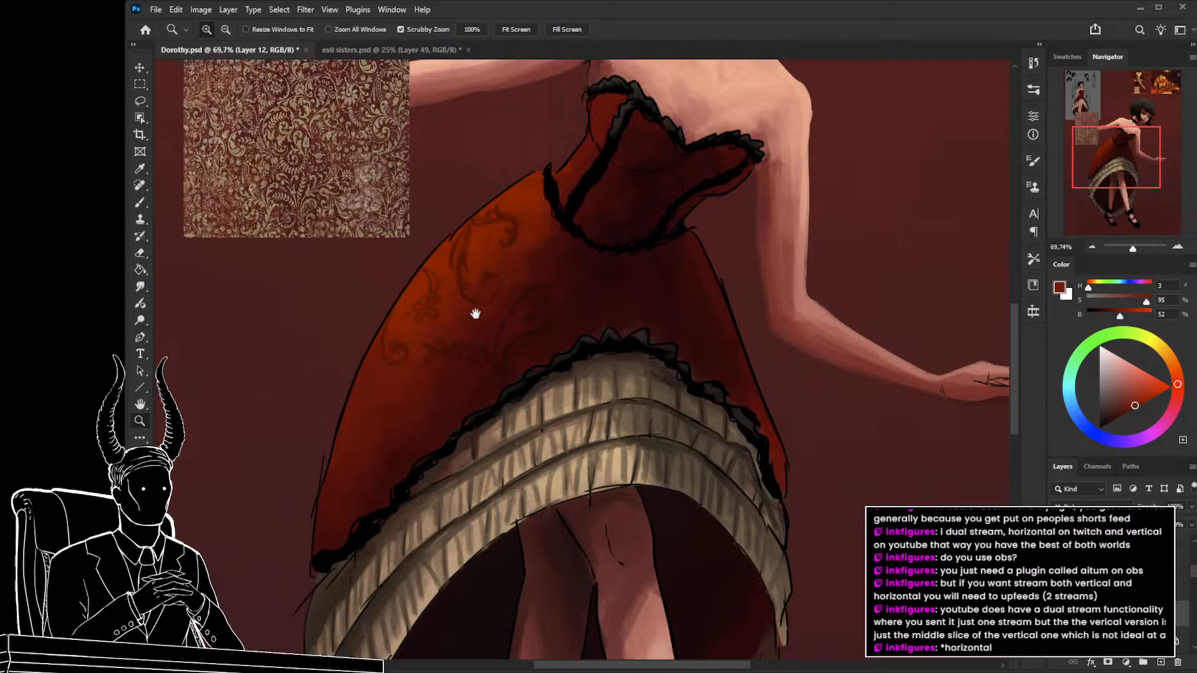
{"action": "left_click_drag", "start_coordinate": [474, 314], "coordinate": [480, 334]}
{"action": "key", "text": "b"}
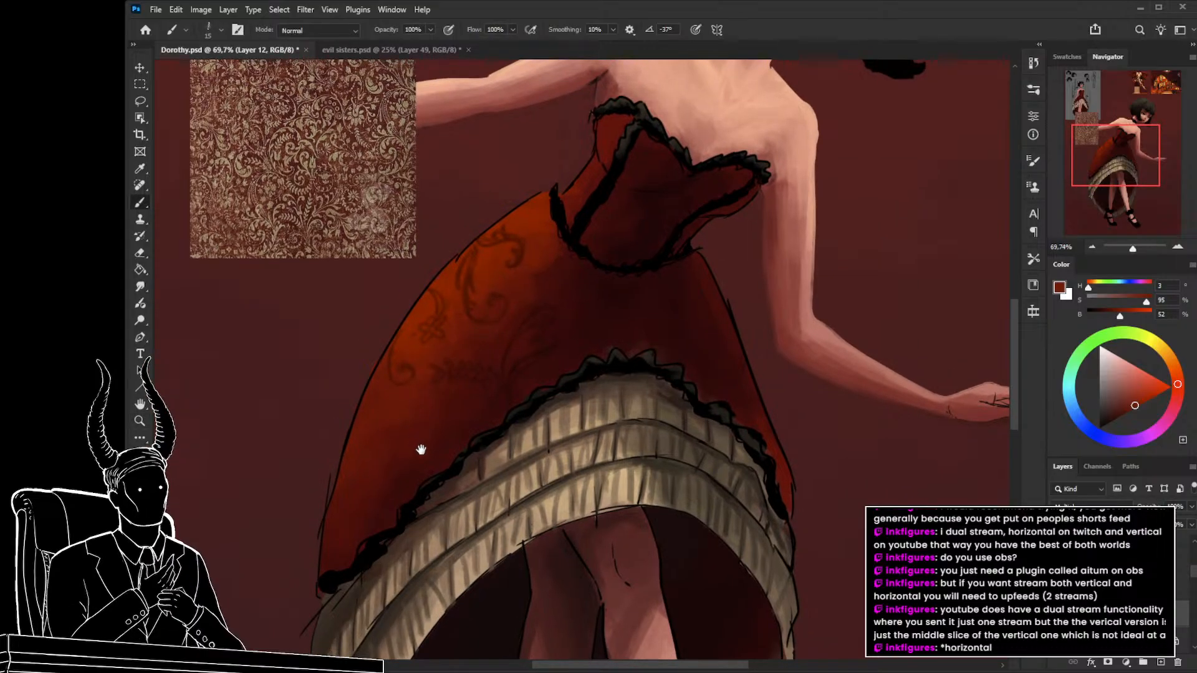
{"action": "left_click_drag", "start_coordinate": [418, 448], "coordinate": [423, 443]}
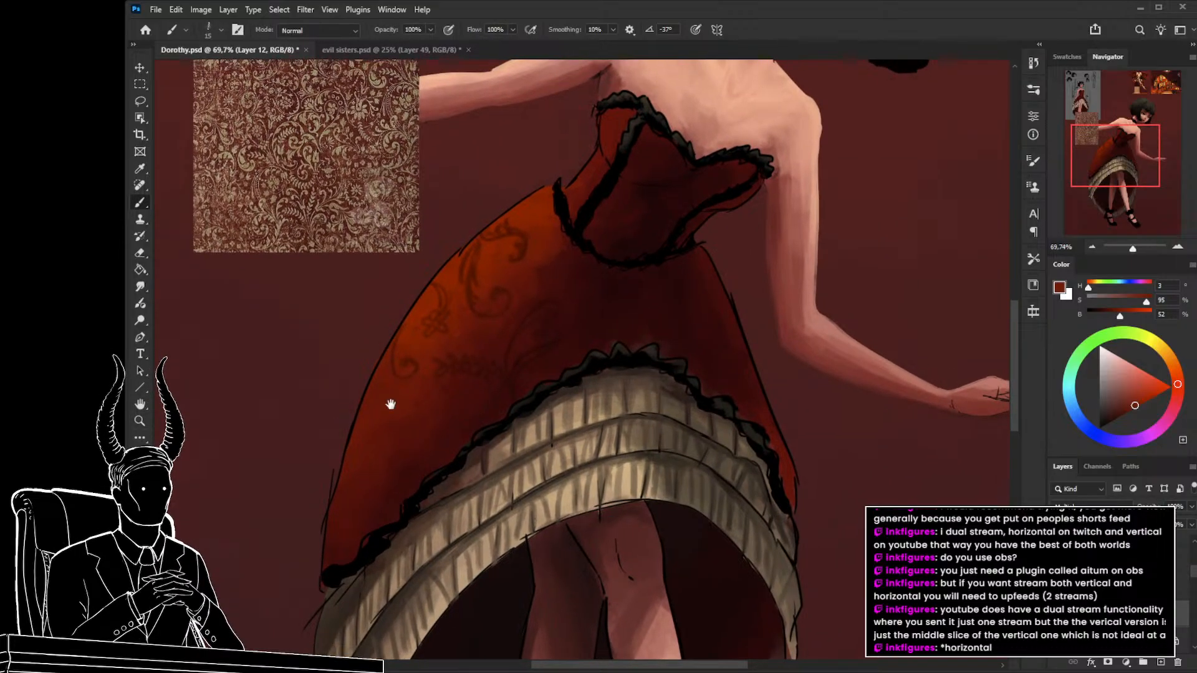
{"action": "scroll", "coordinate": [393, 404], "scroll_direction": "down", "scroll_amount": 1}
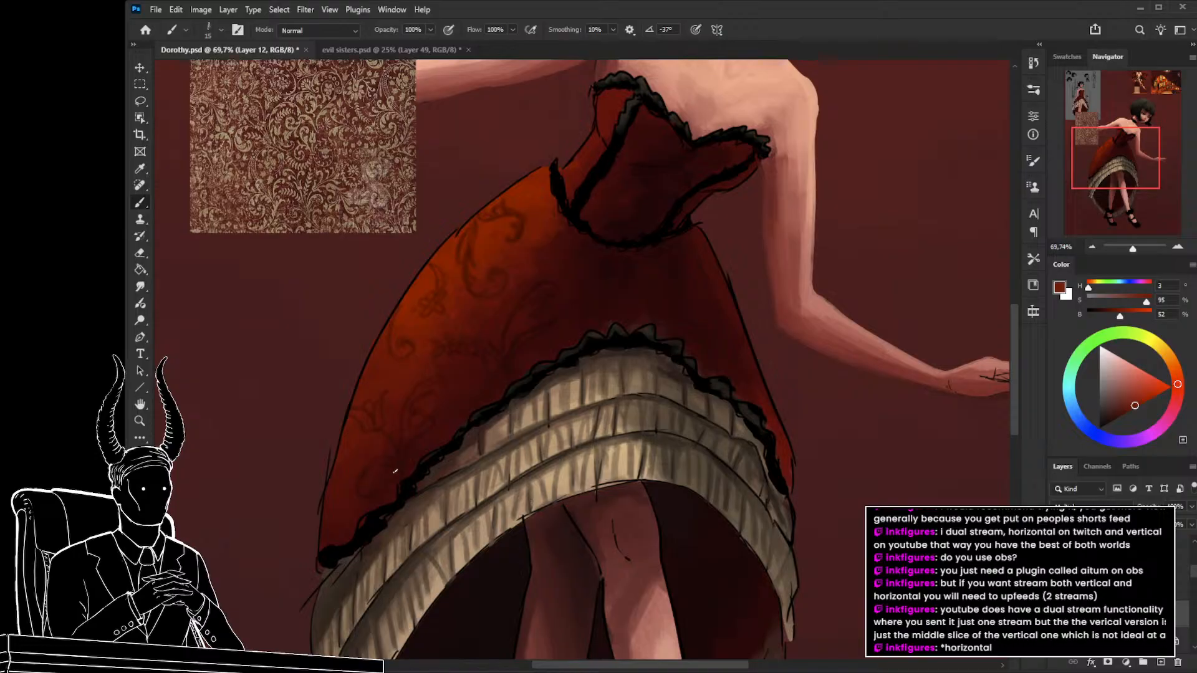
Toggle the visibility of the pattern layer to compare the overskirt with and without the painted floral motifs.
{"action": "scroll", "coordinate": [655, 364], "scroll_direction": "up", "scroll_amount": 1}
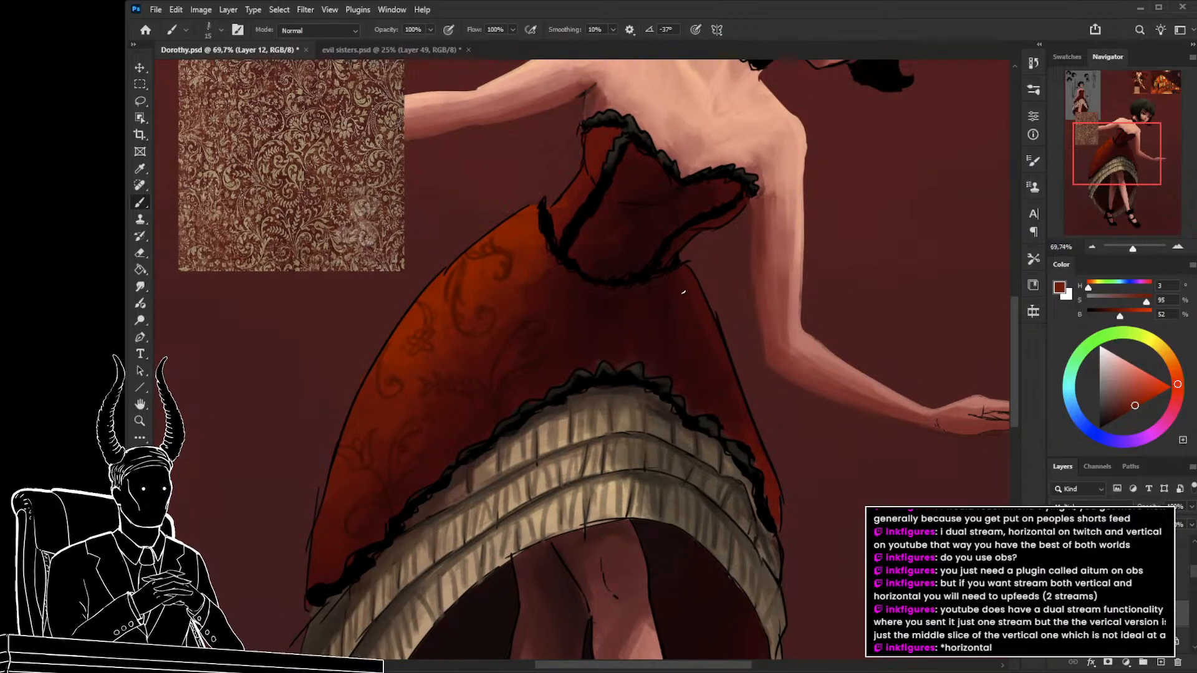
{"action": "left_click_drag", "start_coordinate": [686, 385], "coordinate": [561, 429]}
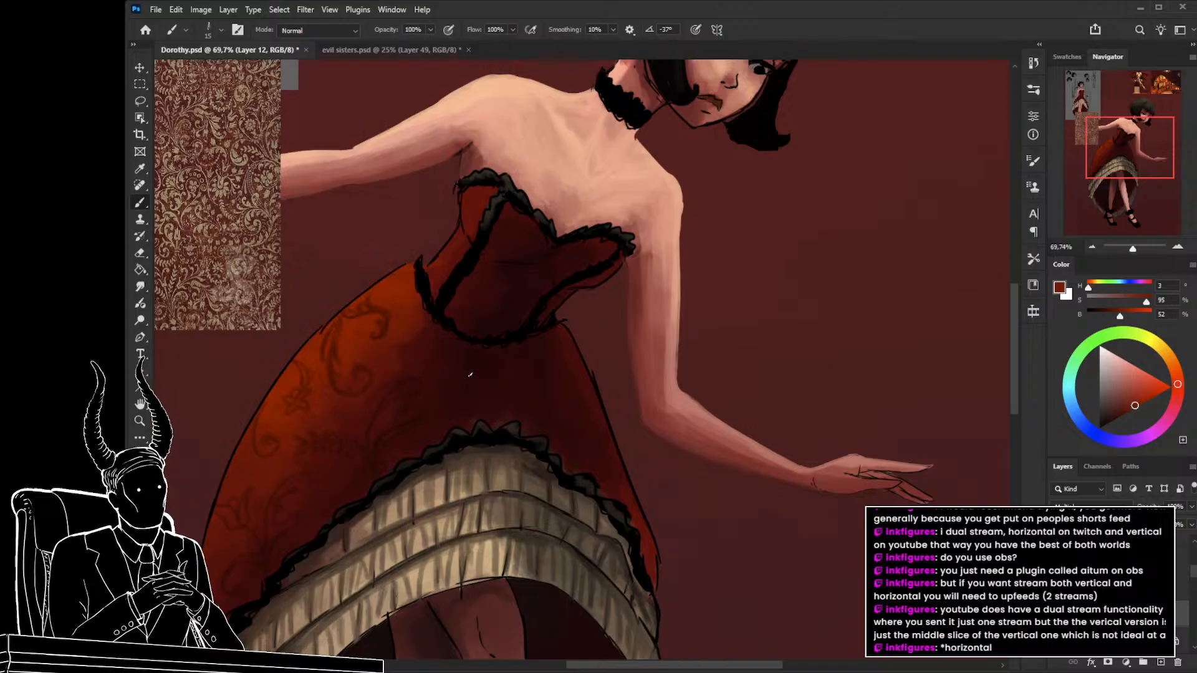
{"action": "left_click_drag", "start_coordinate": [465, 398], "coordinate": [500, 405]}
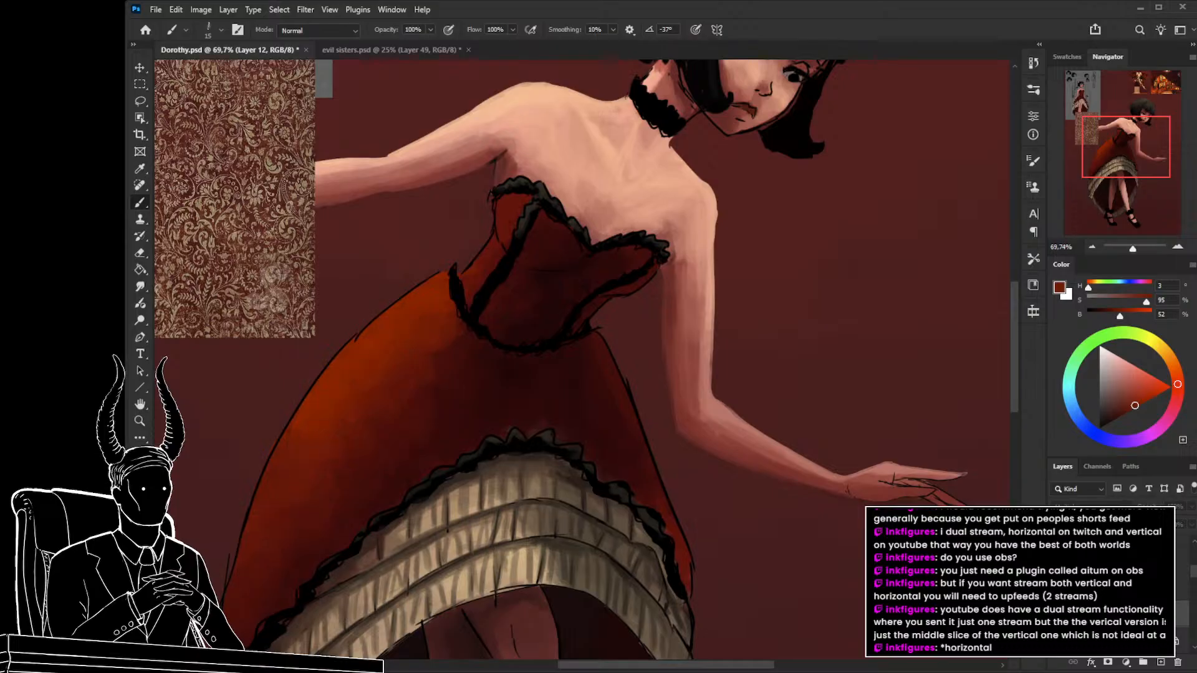
{"action": "left_click", "coordinate": [1058, 614]}
{"action": "left_click", "coordinate": [1058, 613]}
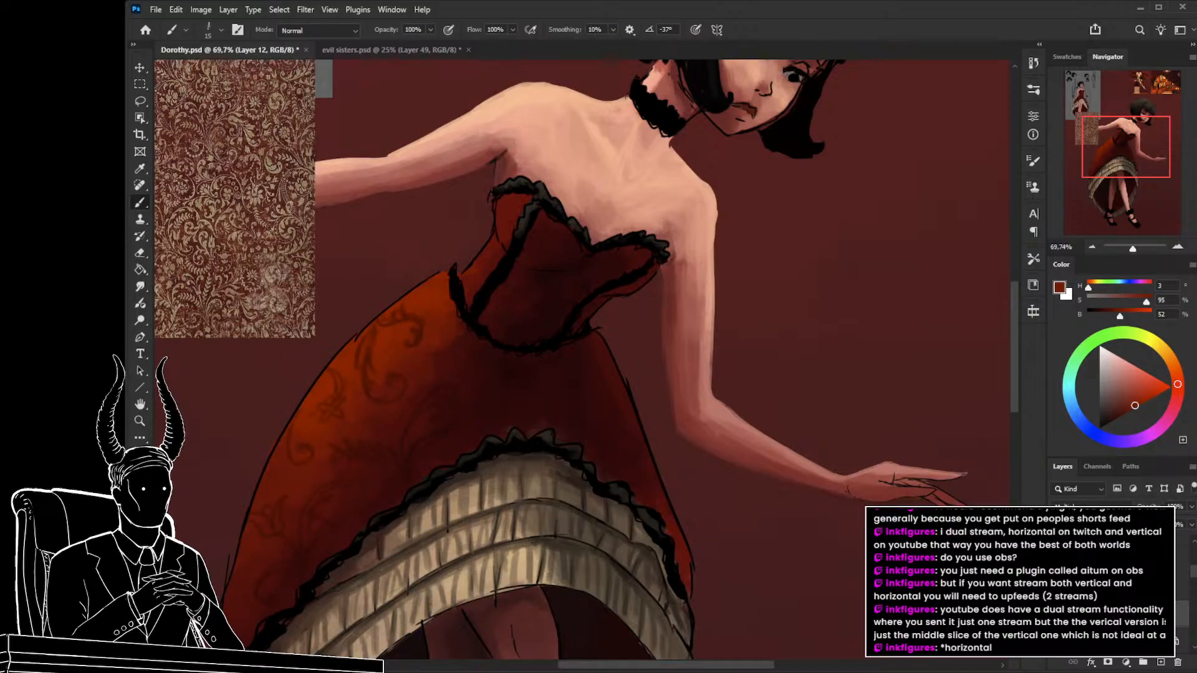
{"action": "left_click", "coordinate": [1058, 614]}
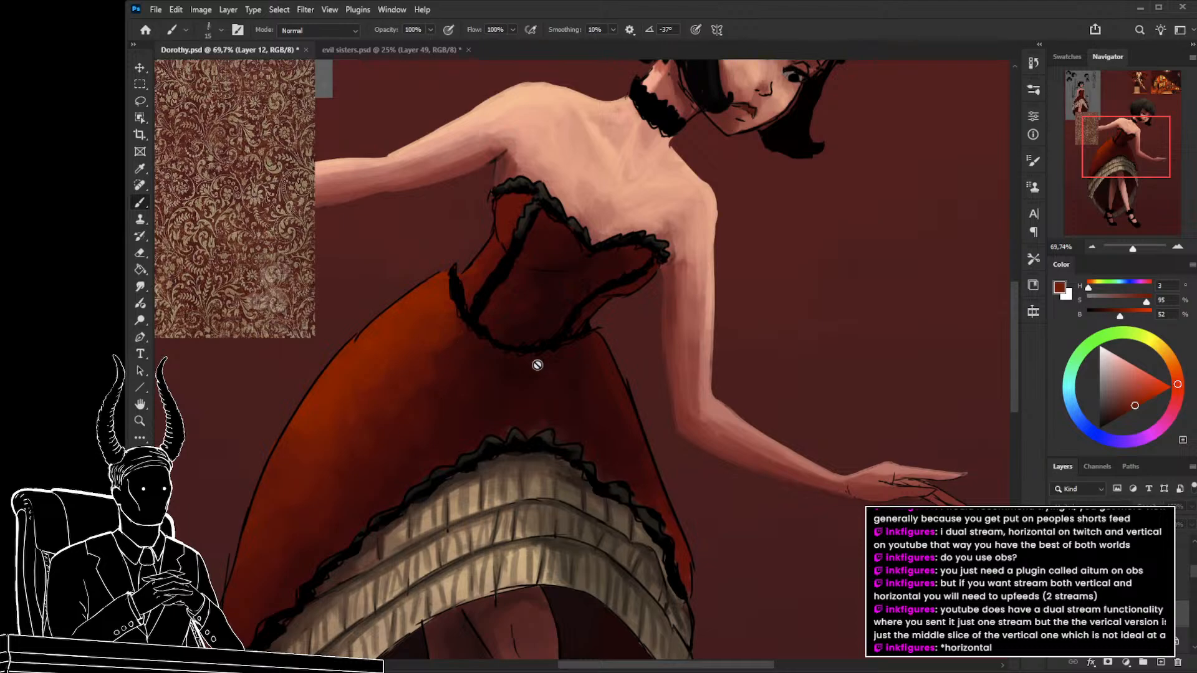
{"action": "left_click", "coordinate": [1057, 614]}
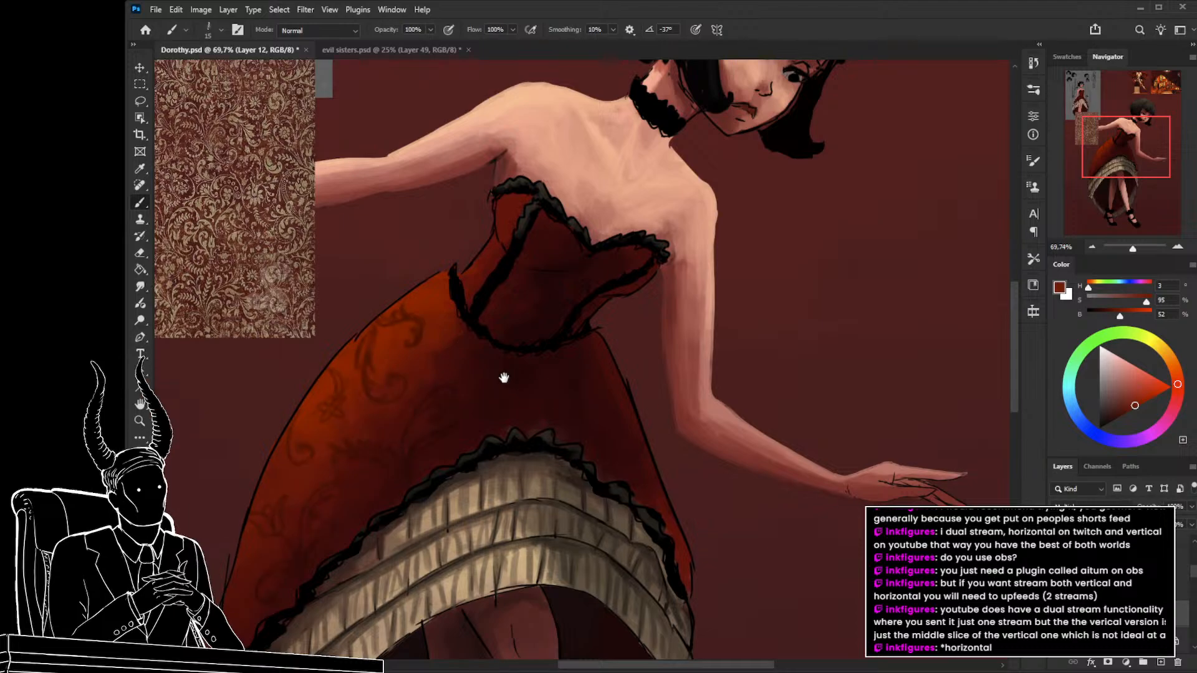
Paint a small leafy scroll motif with a size 15 brush on the overskirt's lit side, close to the waist trim.
{"action": "left_click_drag", "start_coordinate": [502, 377], "coordinate": [561, 401]}
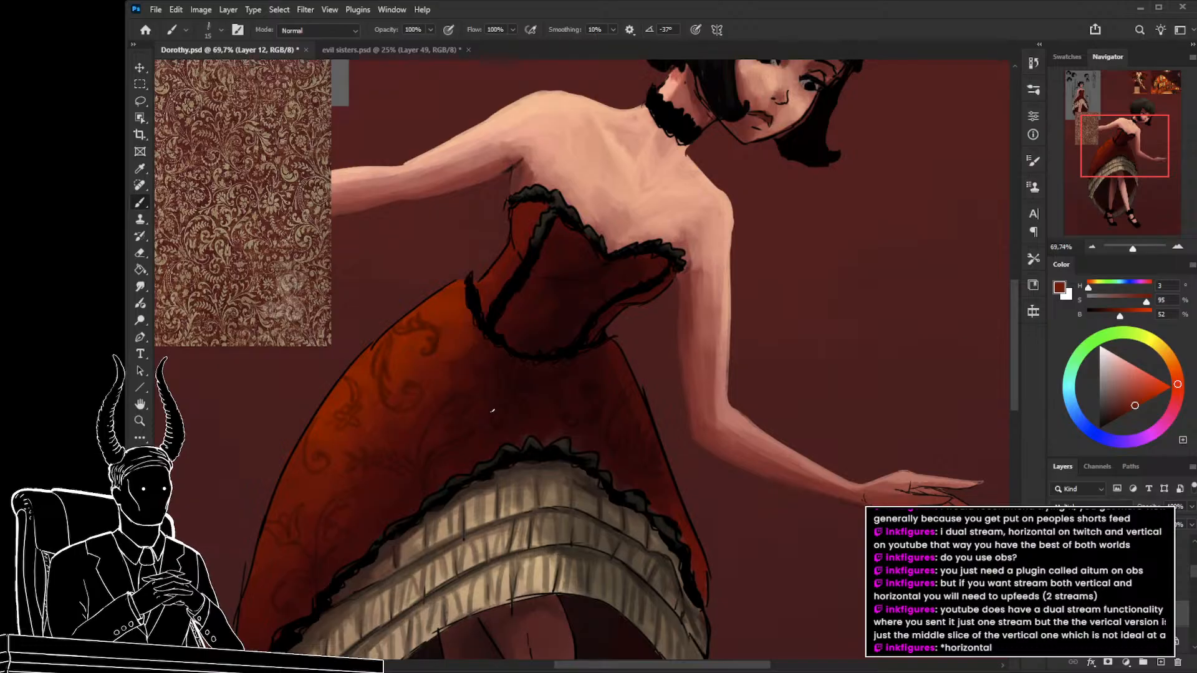
{"action": "left_click_drag", "start_coordinate": [375, 387], "coordinate": [407, 430]}
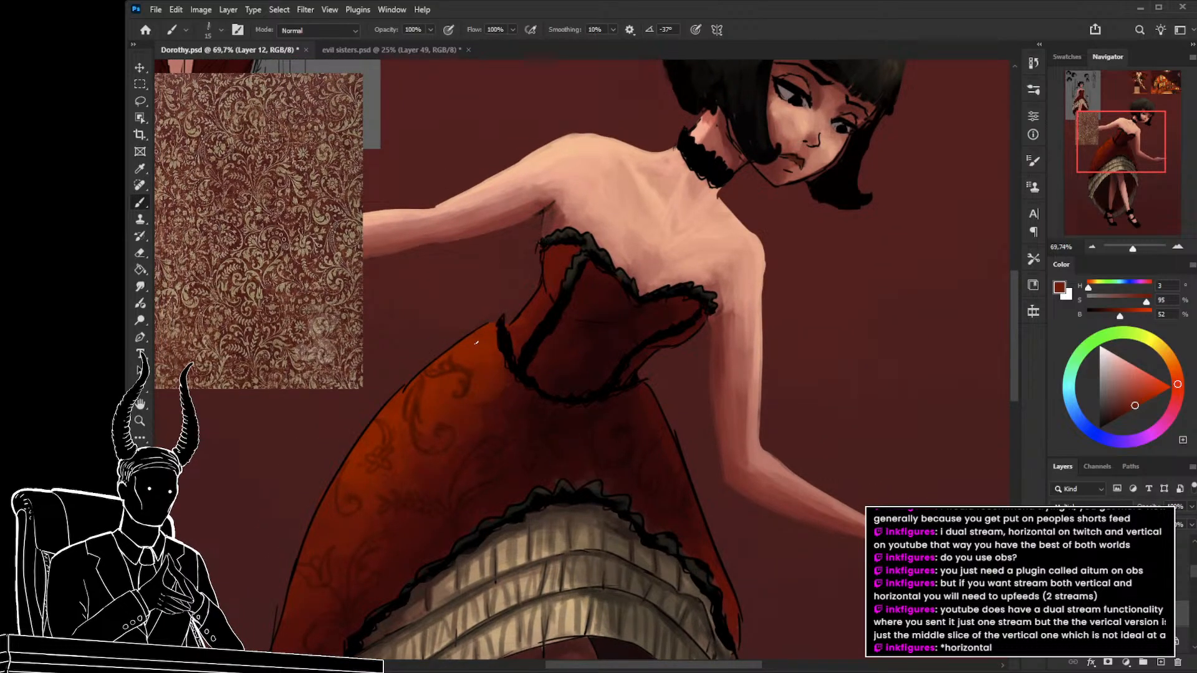
{"action": "scroll", "coordinate": [424, 336], "scroll_direction": "down", "scroll_amount": 1}
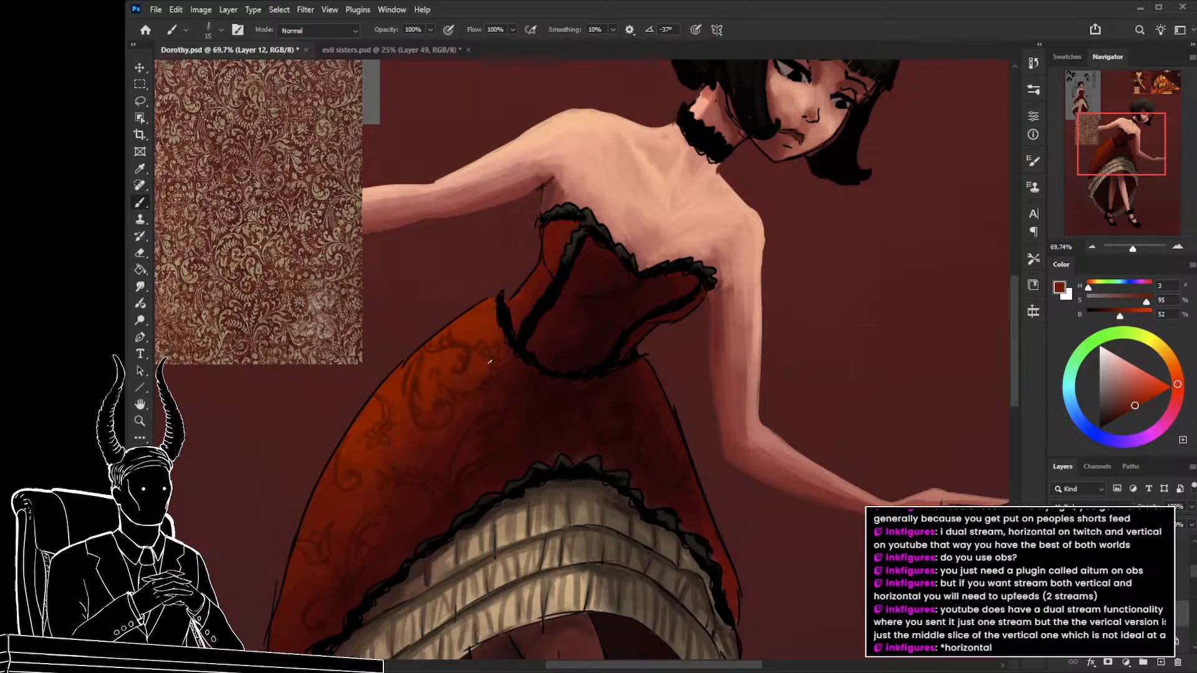
{"action": "key", "text": "bracketleft"}
{"action": "key", "text": "bracketleft"}
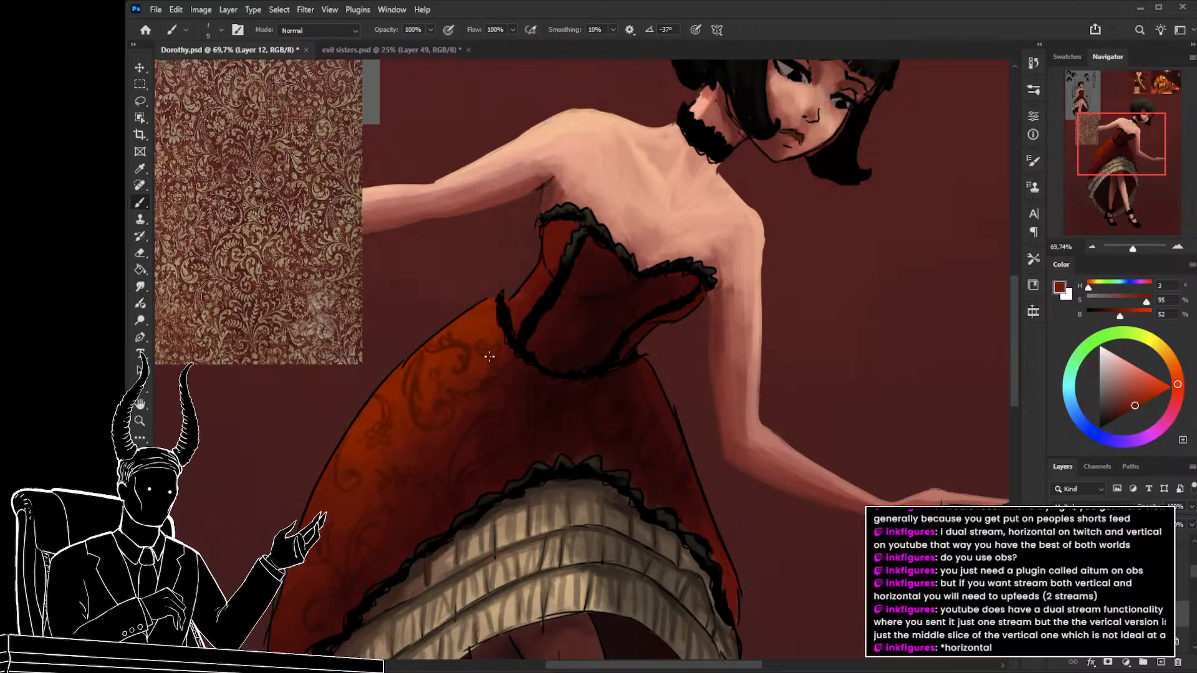
{"action": "key", "text": "bracketright"}
{"action": "key", "text": "bracketright"}
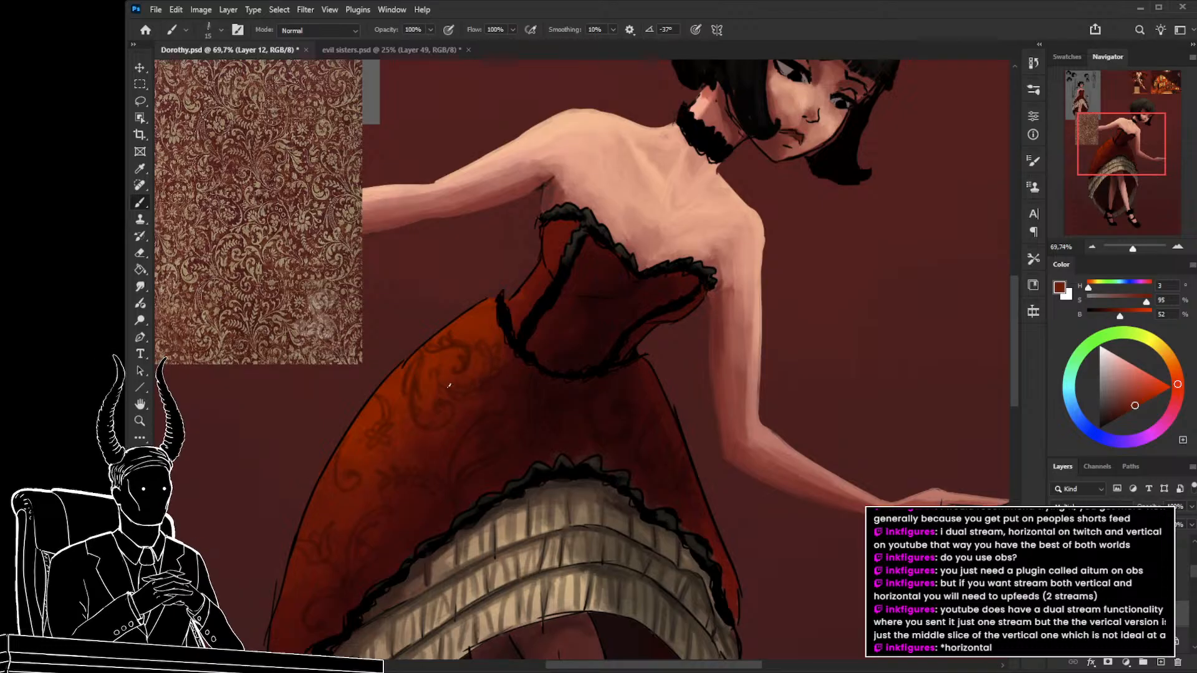
Fill gaps between the larger scrolls on the upper lit side of the overskirt with small leaf and tendril strokes.
{"action": "left_click_drag", "start_coordinate": [440, 451], "coordinate": [443, 430]}
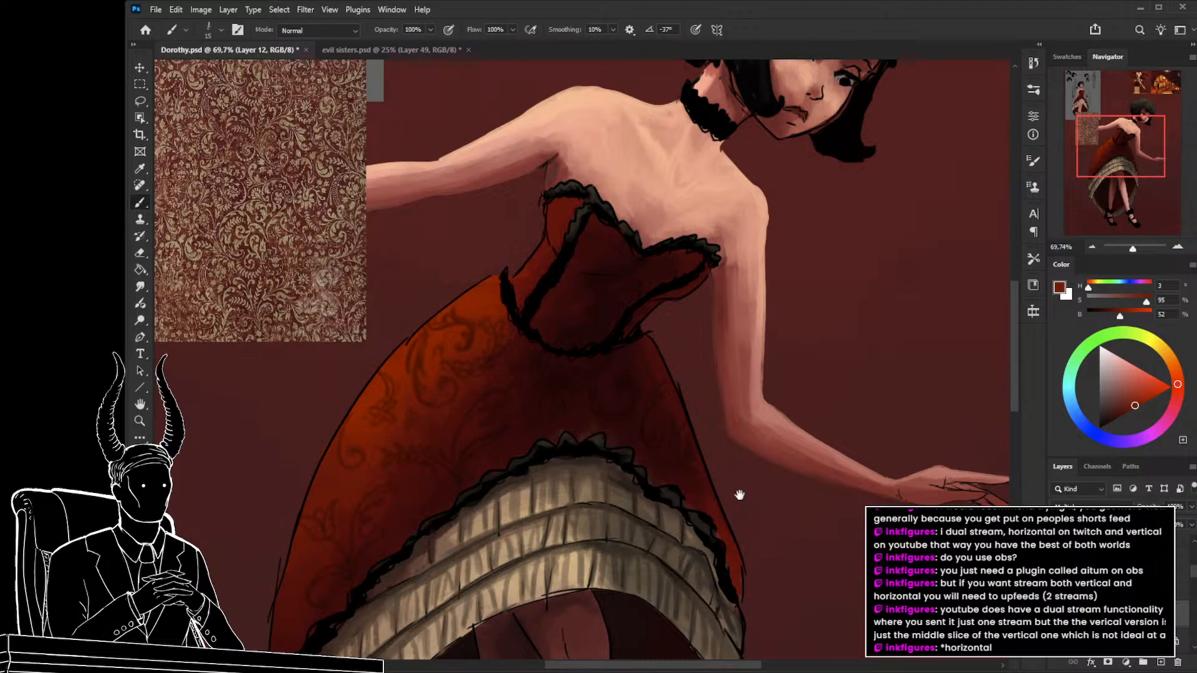
{"action": "left_click_drag", "start_coordinate": [740, 496], "coordinate": [738, 463]}
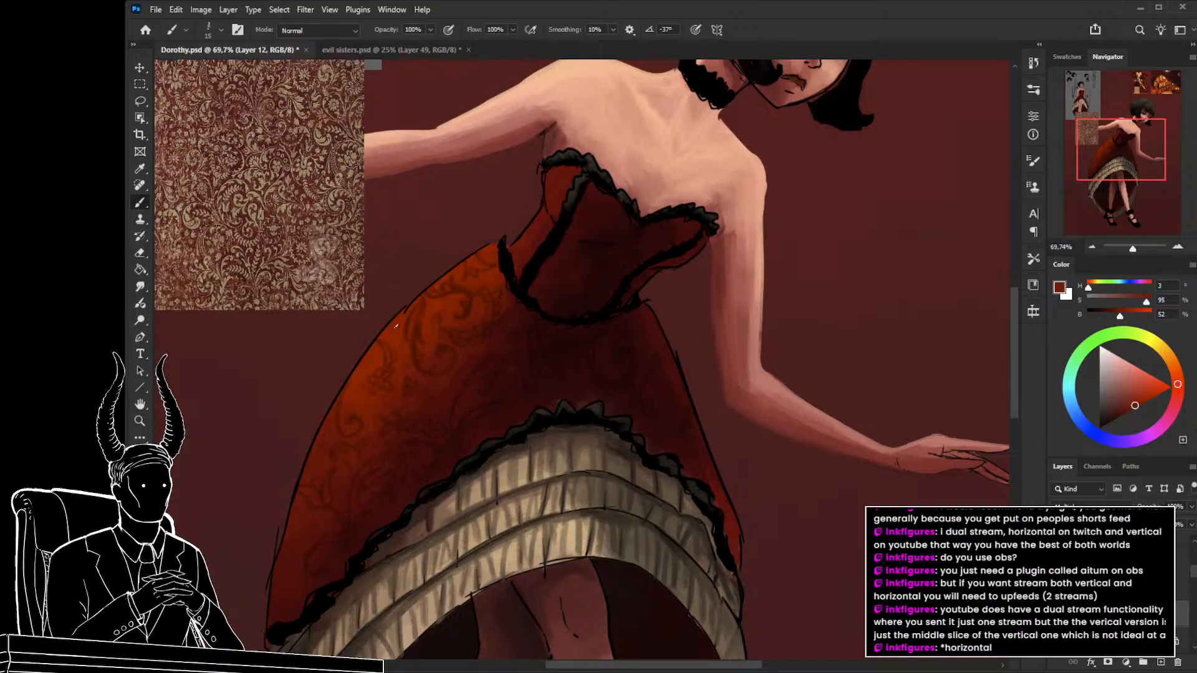
{"action": "key", "text": "ctrl+space"}
{"action": "mouse_move", "coordinate": [597, 408]}
{"action": "left_mouse_down"}
{"action": "mouse_move", "coordinate": [563, 400]}
{"action": "mouse_move", "coordinate": [597, 420]}
{"action": "mouse_move", "coordinate": [589, 444]}
{"action": "mouse_move", "coordinate": [579, 417]}
{"action": "left_mouse_up"}
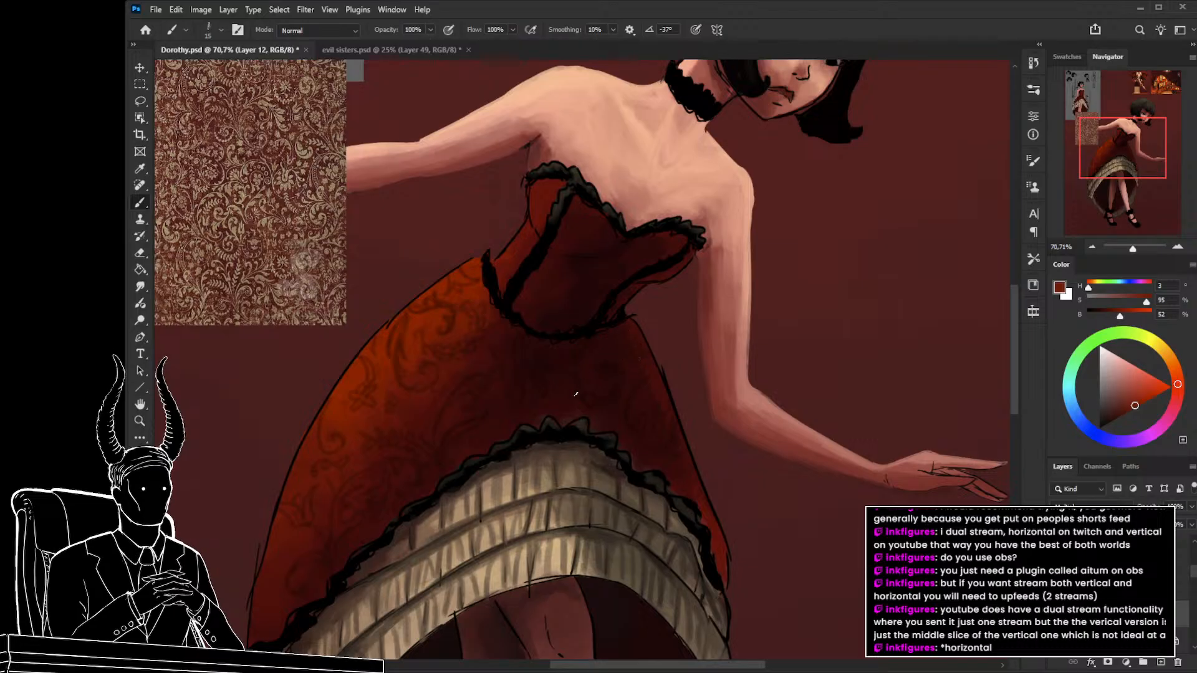
Extend the floral pattern into the overskirt's lower outer corner, down to the black trim.
{"action": "left_click_drag", "start_coordinate": [450, 505], "coordinate": [461, 449]}
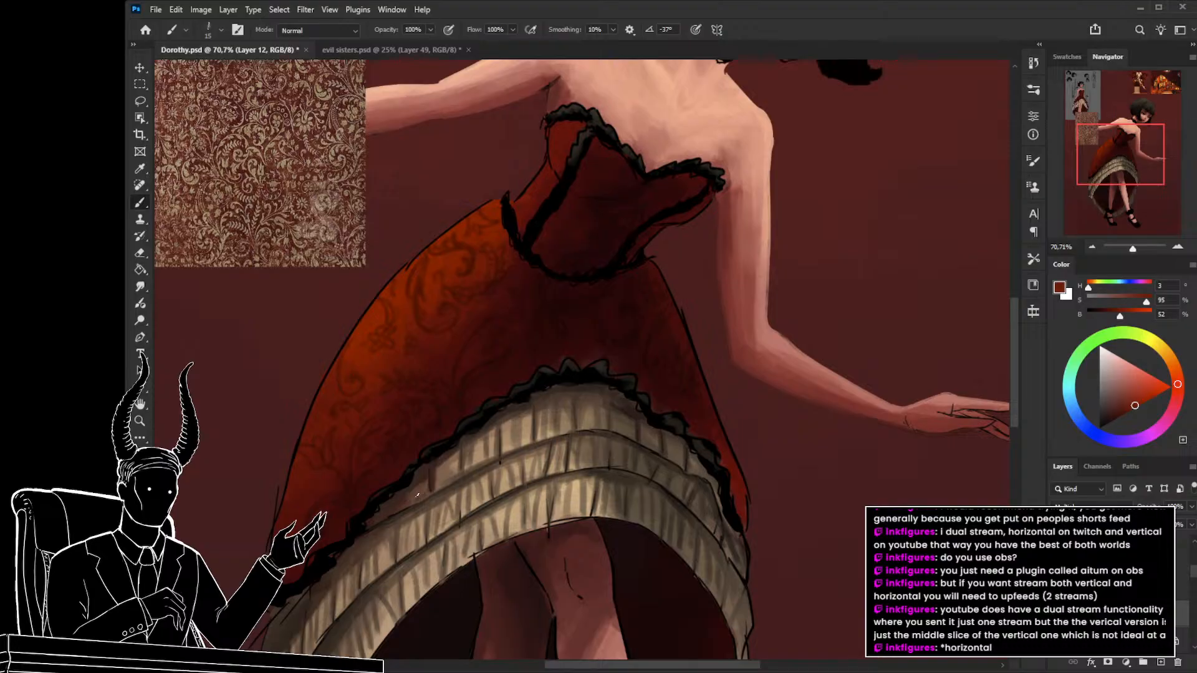
{"action": "left_click_drag", "start_coordinate": [321, 428], "coordinate": [340, 451]}
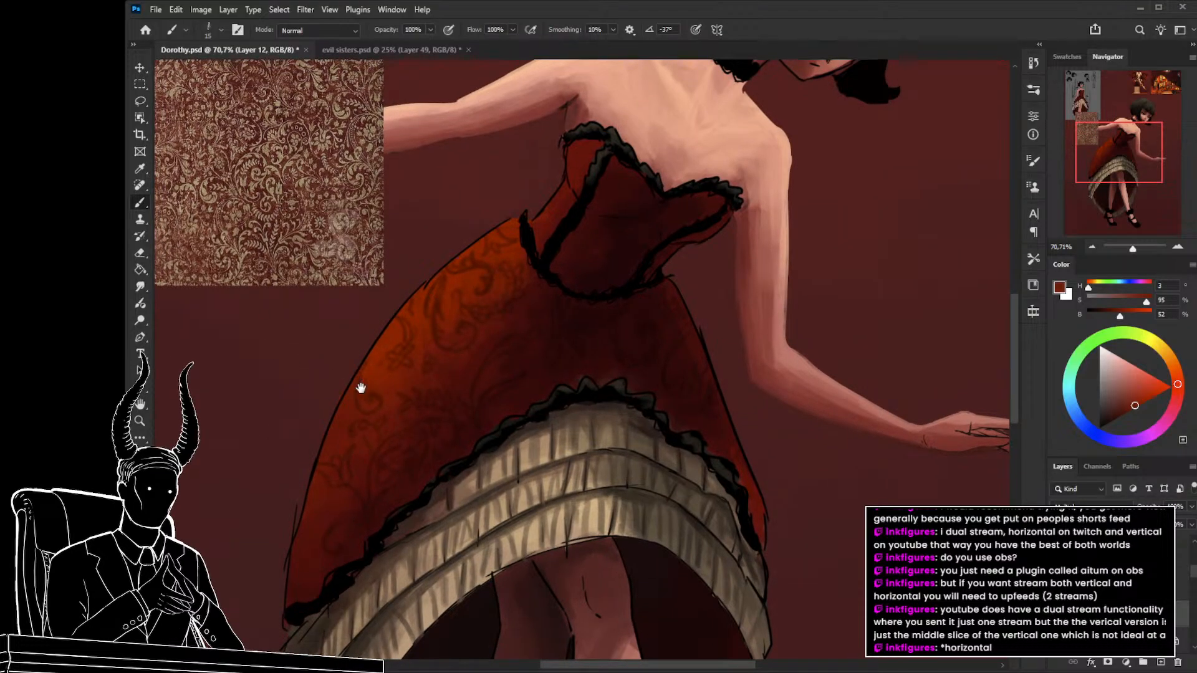
{"action": "scroll", "coordinate": [374, 415], "scroll_direction": "down", "scroll_amount": 2}
{"action": "scroll", "coordinate": [377, 421], "scroll_direction": "down", "scroll_amount": 1}
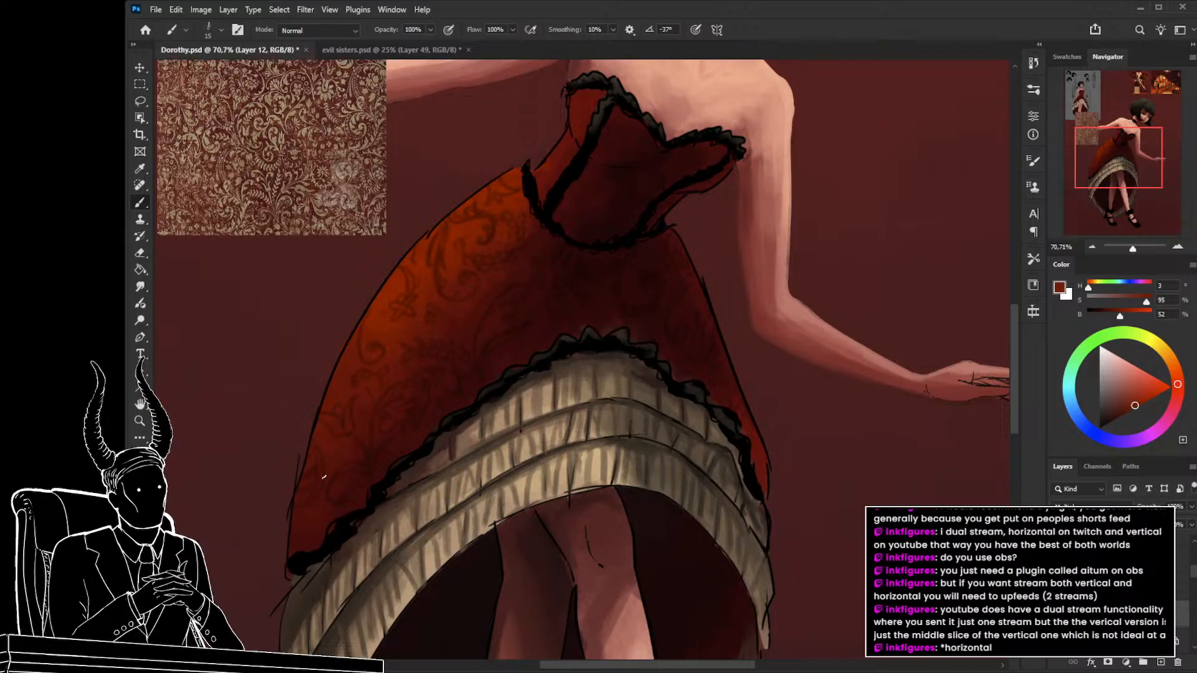
{"action": "left_click_drag", "start_coordinate": [313, 521], "coordinate": [318, 498]}
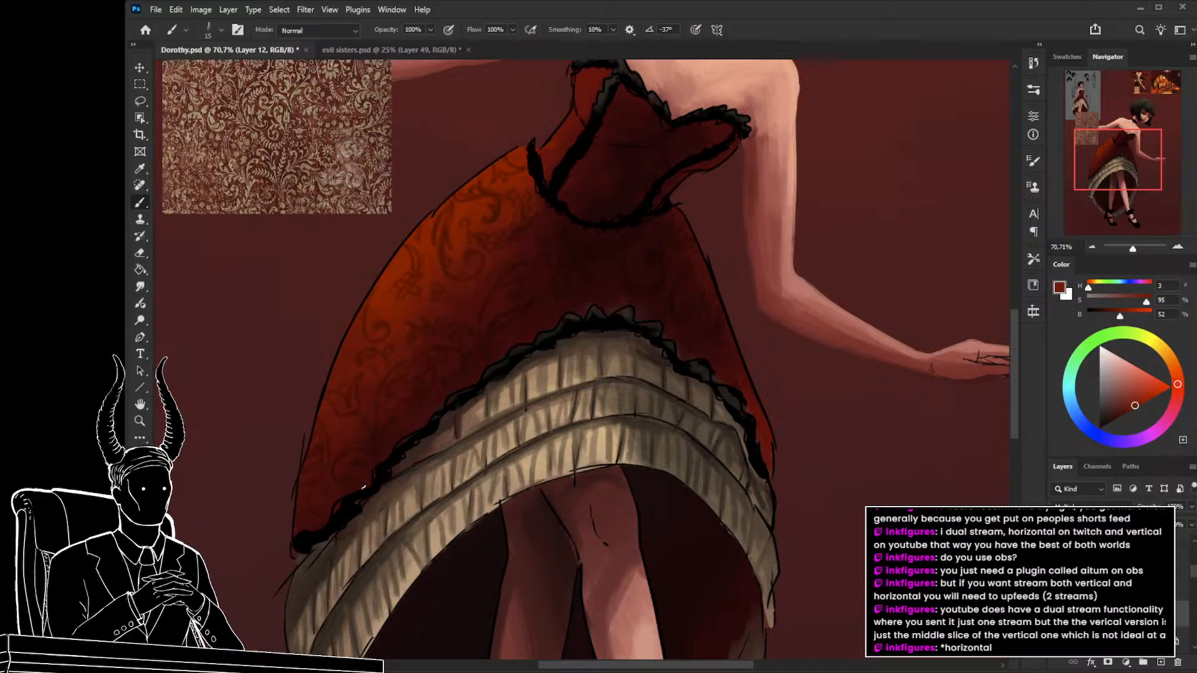
{"action": "left_click_drag", "start_coordinate": [348, 453], "coordinate": [359, 485]}
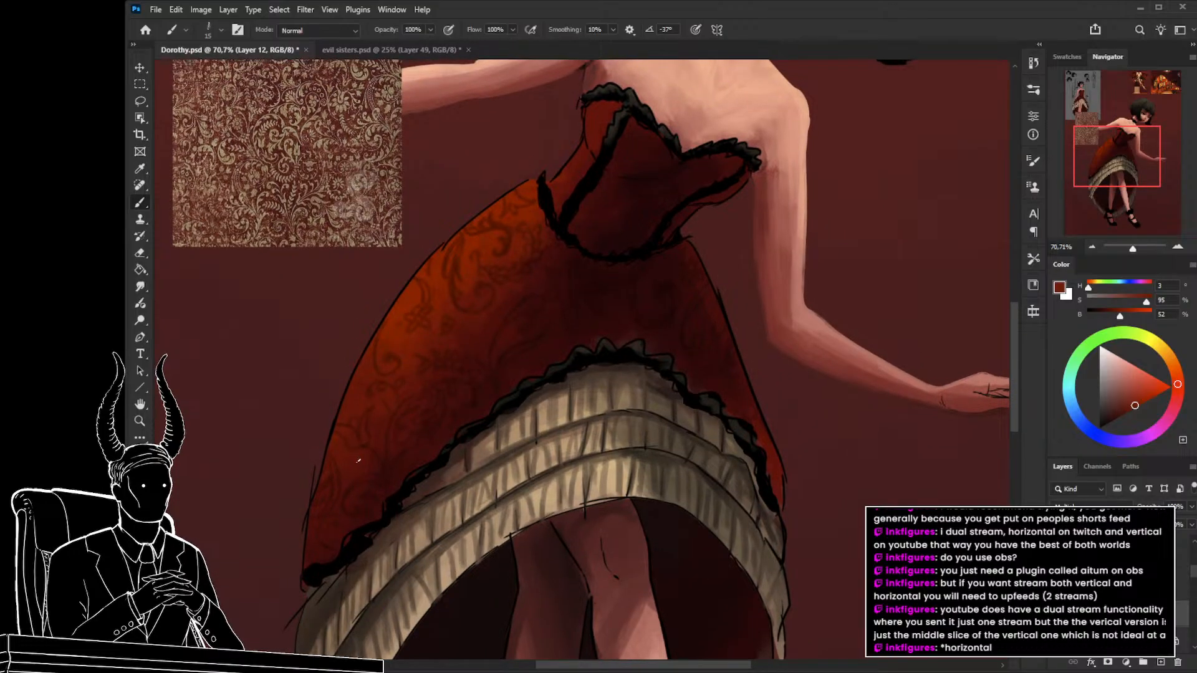
Compare the overskirt's floral pattern up close with the lace detailing on the blue dress in evil sisters.psd.
{"action": "key", "text": "z"}
{"action": "left_click_drag", "start_coordinate": [352, 404], "coordinate": [516, 422]}
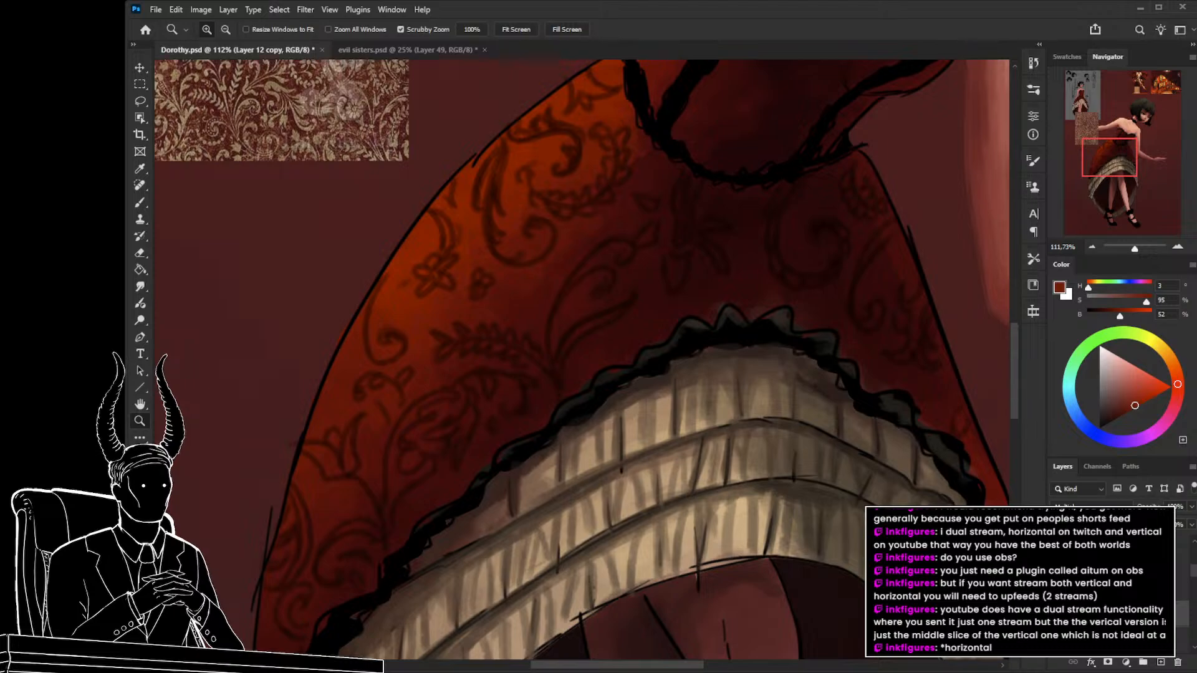
{"action": "left_click", "coordinate": [364, 54]}
{"action": "left_click_drag", "start_coordinate": [692, 405], "coordinate": [659, 414]}
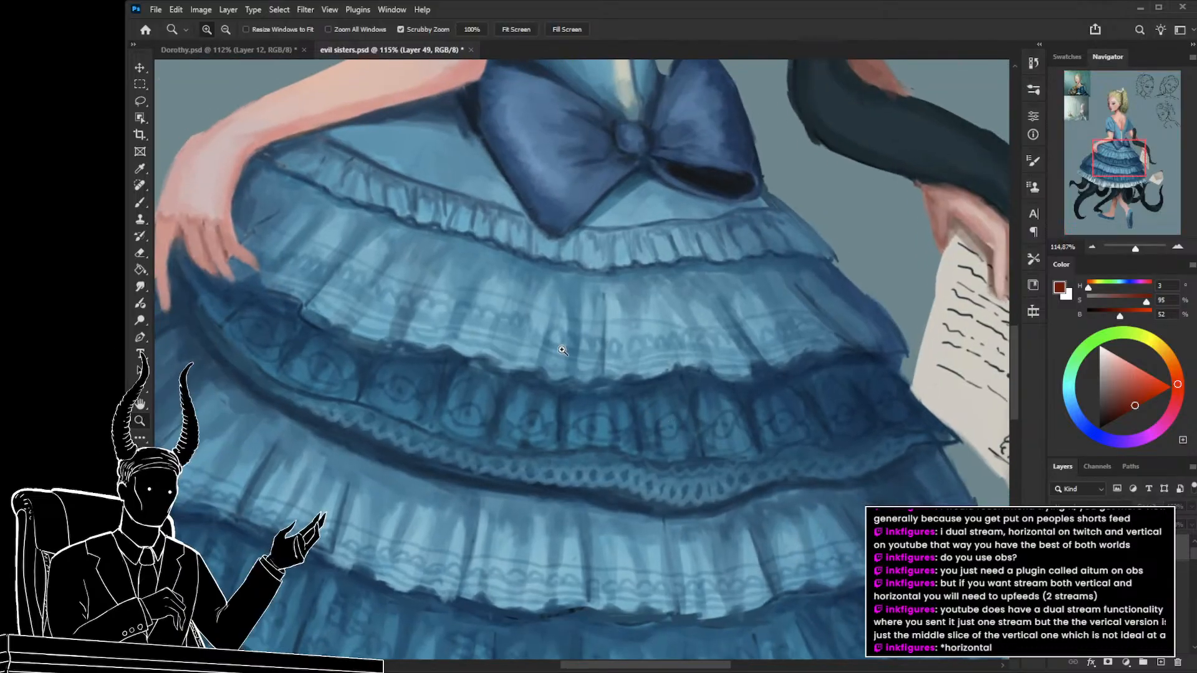
{"action": "left_click", "coordinate": [268, 51]}
{"action": "left_click_drag", "start_coordinate": [415, 347], "coordinate": [408, 354]}
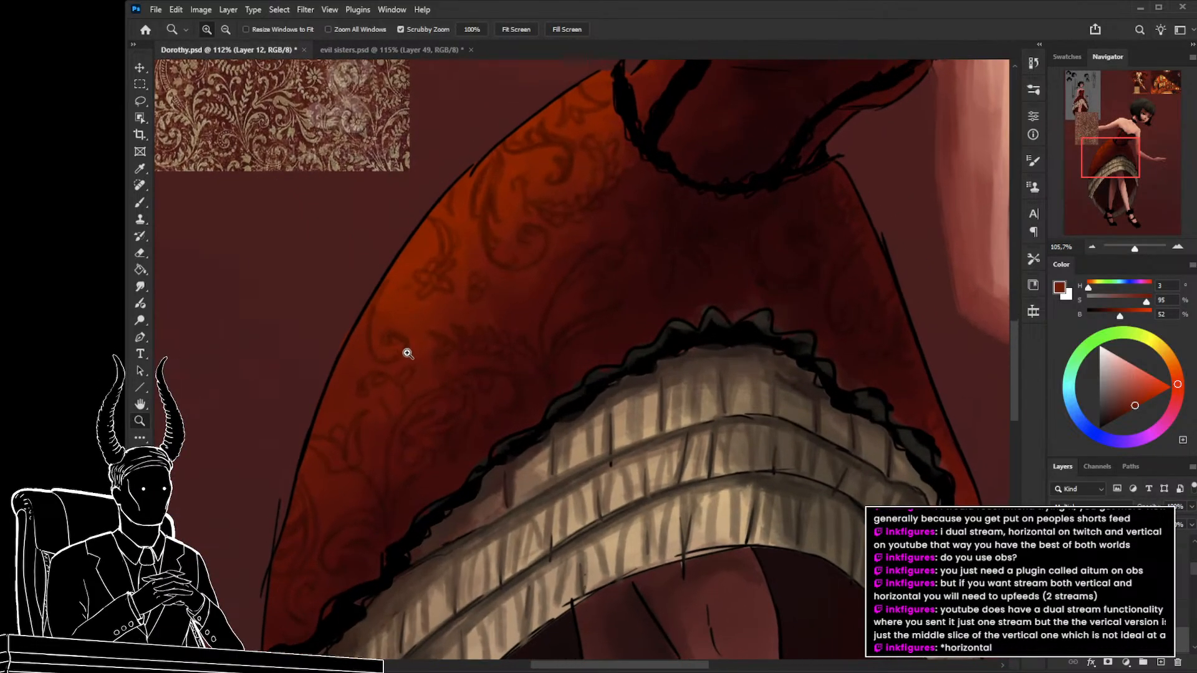
Paint a small flower near the overskirt's outer edge and add fine motifs between the neighbouring scrolls.
{"action": "key", "text": "b"}
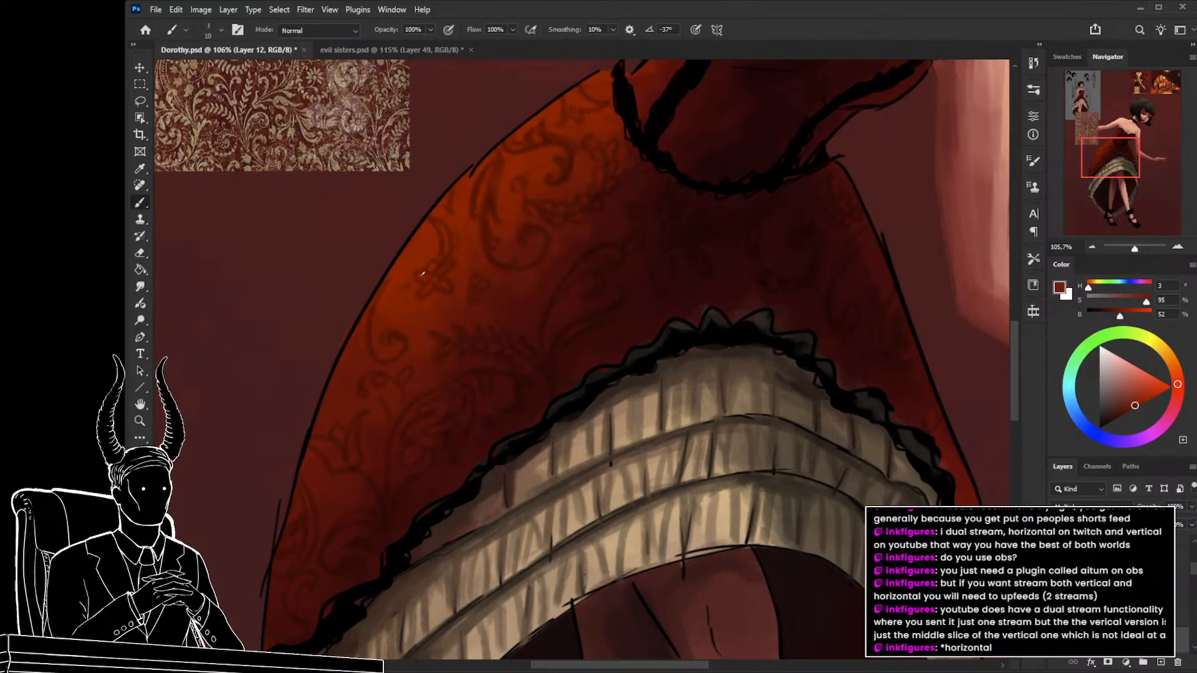
{"action": "left_click_drag", "start_coordinate": [433, 302], "coordinate": [425, 327]}
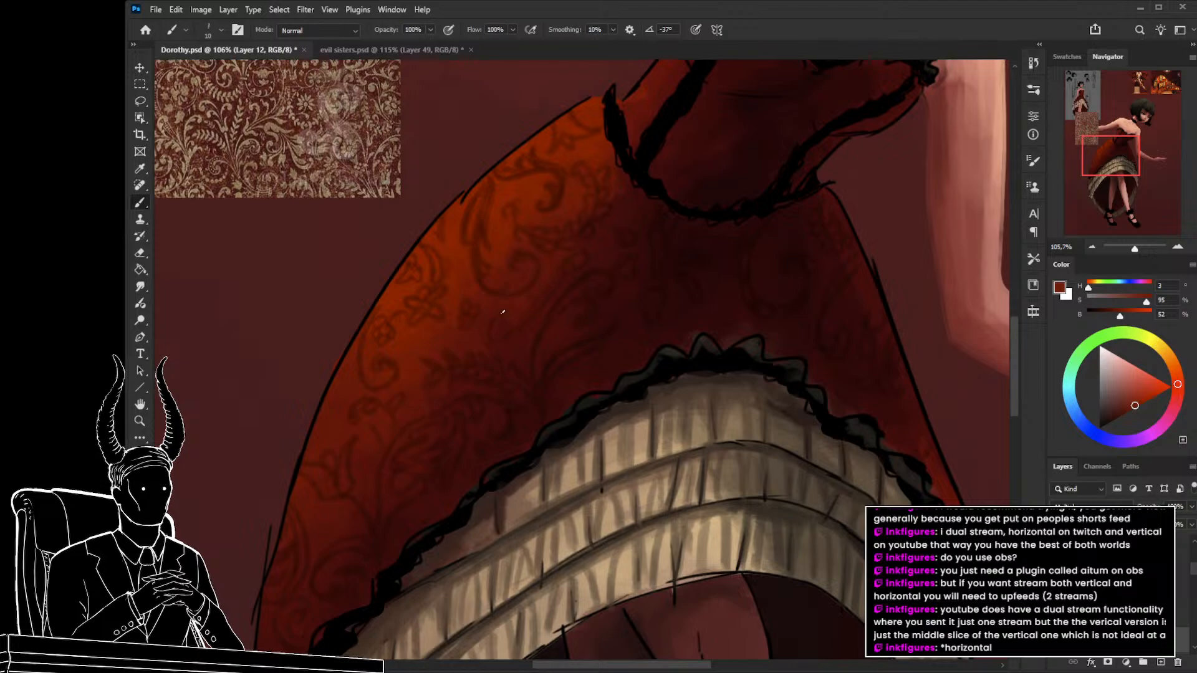
{"action": "key", "text": "bracketright"}
{"action": "key", "text": "bracketleft"}
{"action": "left_click_drag", "start_coordinate": [610, 364], "coordinate": [563, 384]}
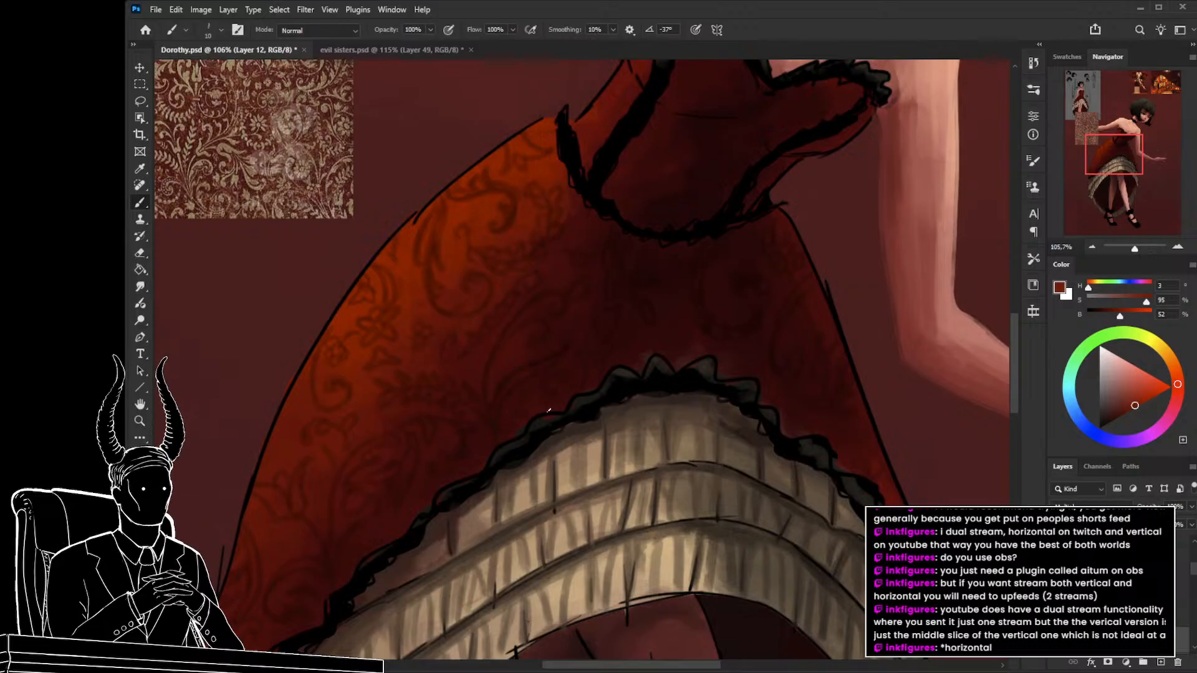
Paint faint floral motifs over the shaded middle and far side of the overskirt, between the bodice and the black trim.
{"action": "key", "text": "z"}
{"action": "left_click_drag", "start_coordinate": [612, 405], "coordinate": [545, 445]}
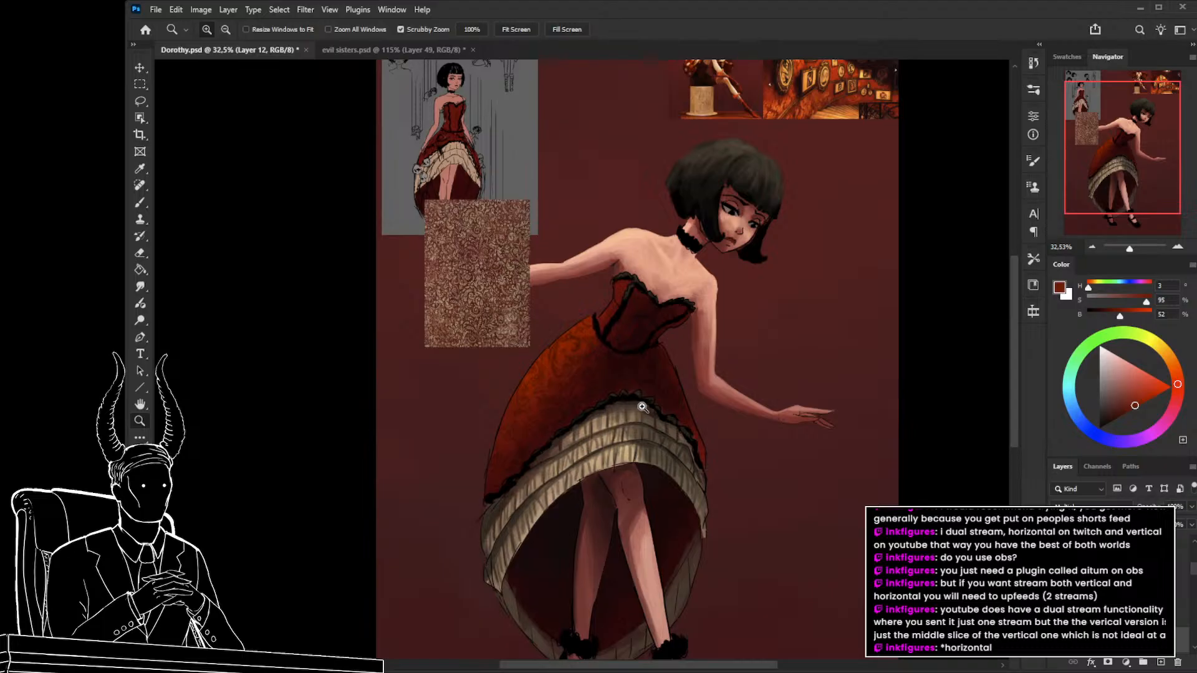
{"action": "left_click_drag", "start_coordinate": [642, 407], "coordinate": [575, 460]}
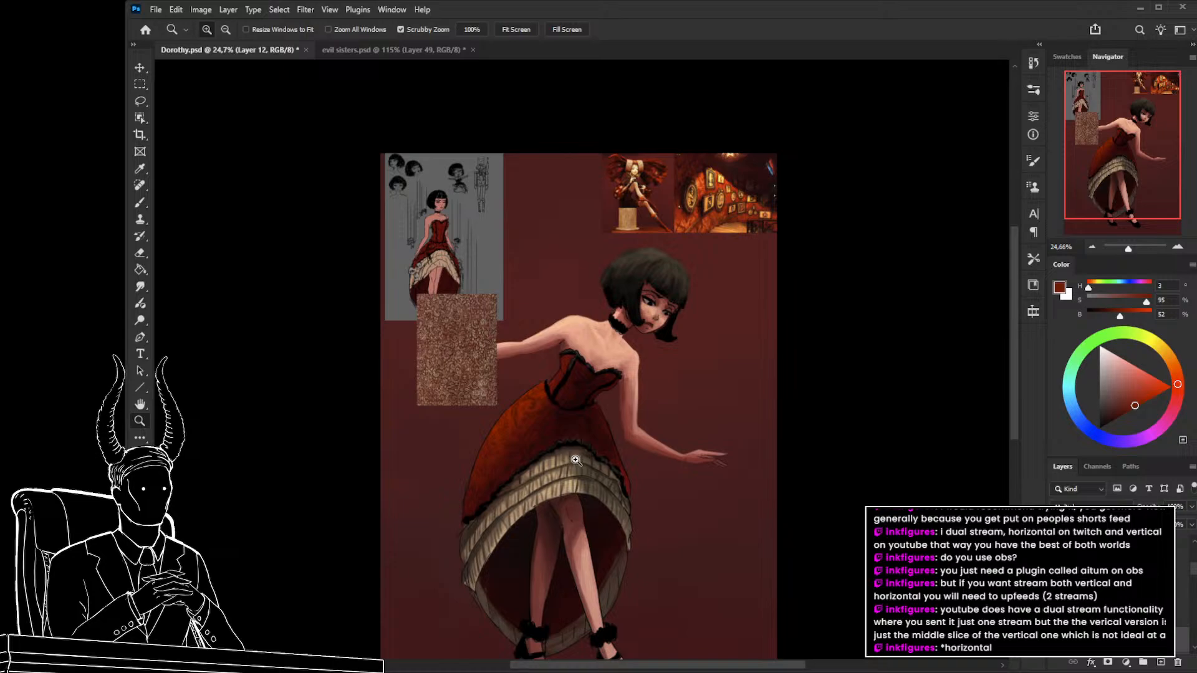
{"action": "left_click_drag", "start_coordinate": [575, 459], "coordinate": [671, 440]}
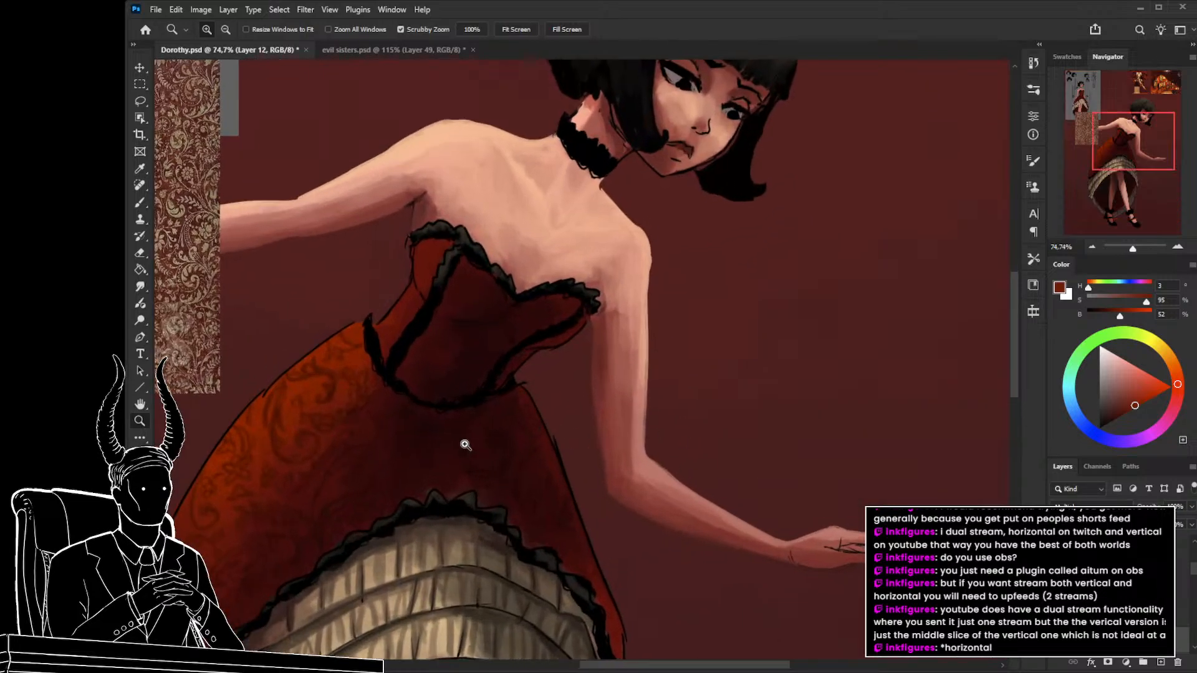
{"action": "mouse_move", "coordinate": [498, 467]}
{"action": "left_mouse_down"}
{"action": "mouse_move", "coordinate": [529, 415]}
{"action": "mouse_move", "coordinate": [473, 428]}
{"action": "mouse_move", "coordinate": [504, 423]}
{"action": "mouse_move", "coordinate": [538, 441]}
{"action": "mouse_move", "coordinate": [511, 438]}
{"action": "left_mouse_up"}
{"action": "key", "text": "b"}
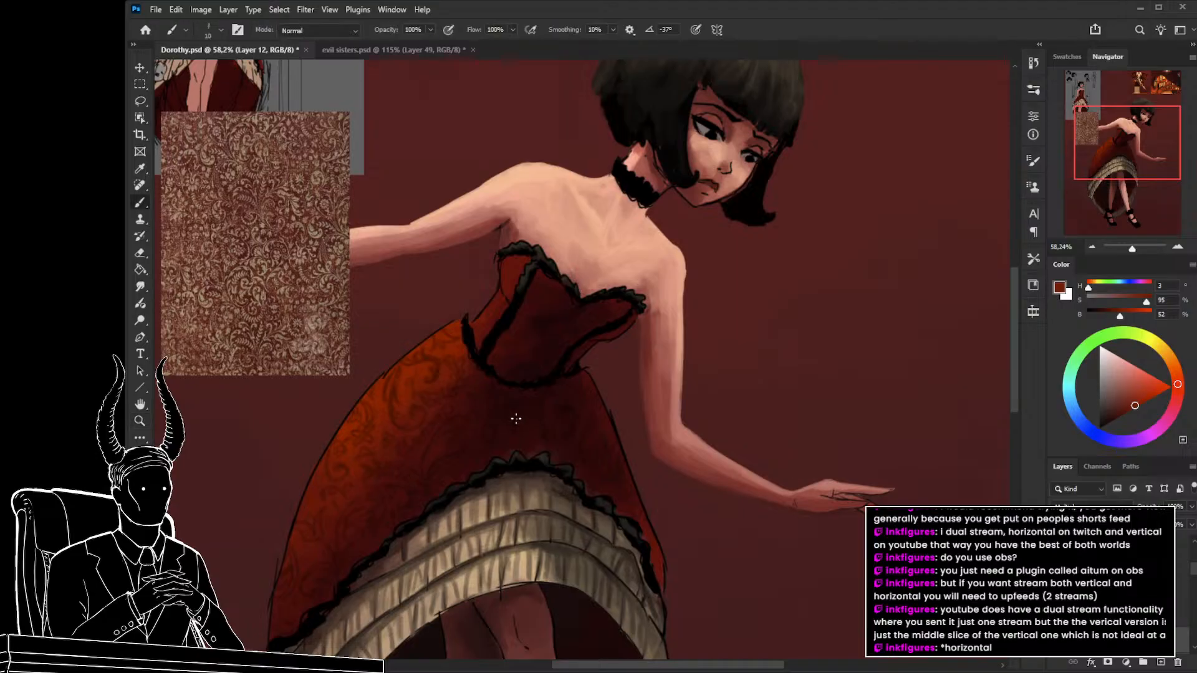
{"action": "left_click_drag", "start_coordinate": [526, 395], "coordinate": [550, 411]}
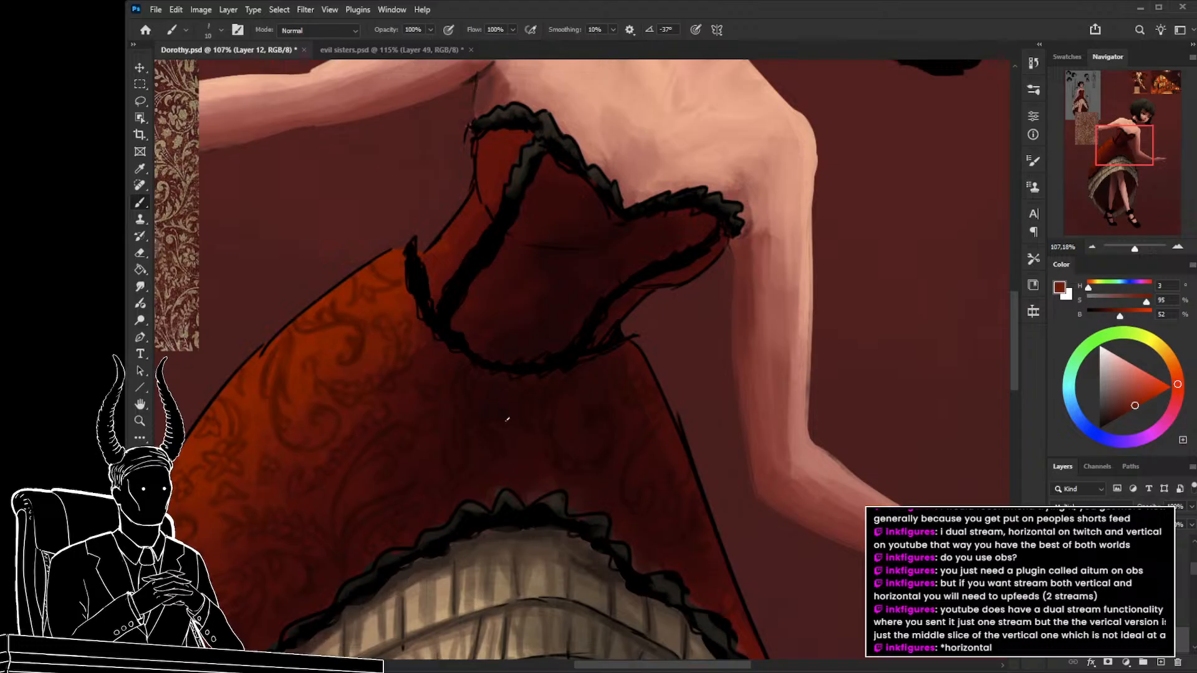
{"action": "scroll", "coordinate": [506, 419], "scroll_direction": "down", "scroll_amount": 2}
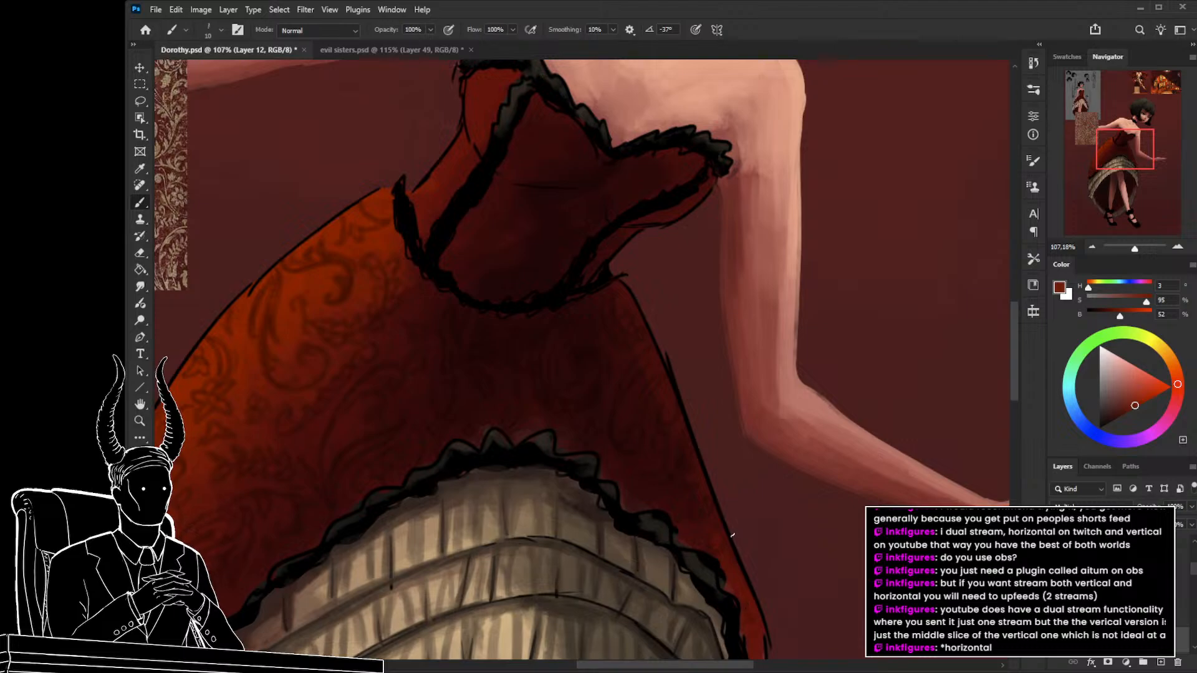
Try duplicating the pattern layer to strengthen the floral motifs, and undo the duplication.
{"action": "key", "text": "ctrl+space"}
{"action": "left_click_drag", "start_coordinate": [741, 601], "coordinate": [824, 560]}
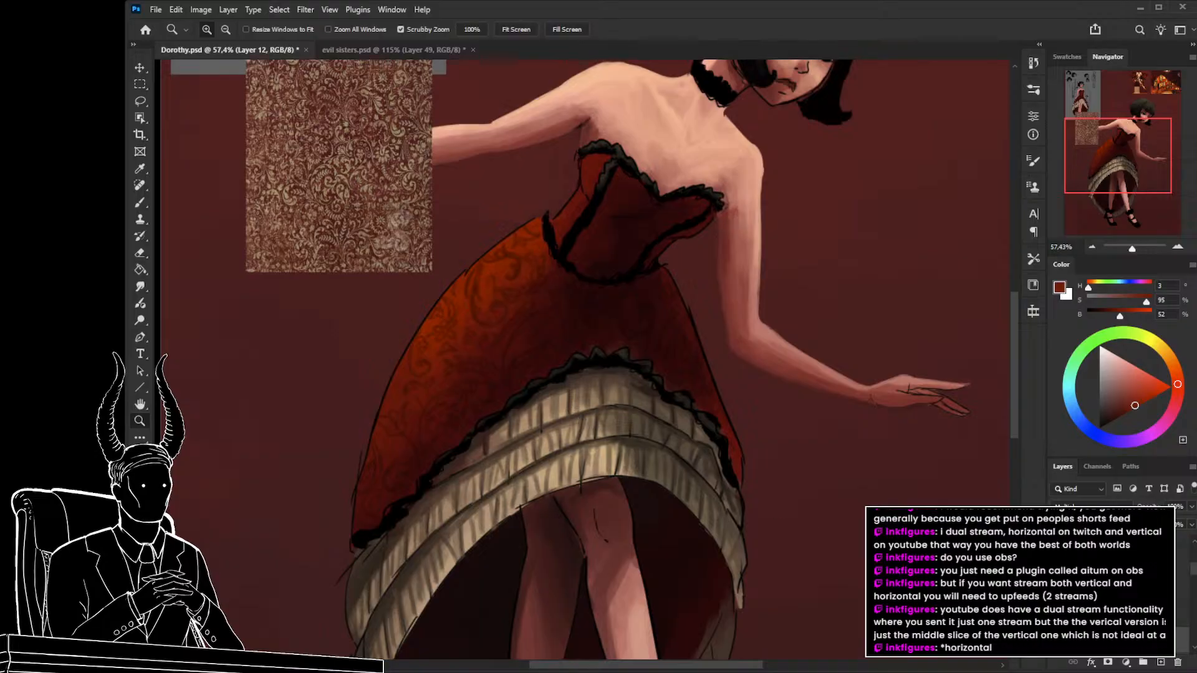
{"action": "key", "text": "ctrl+j"}
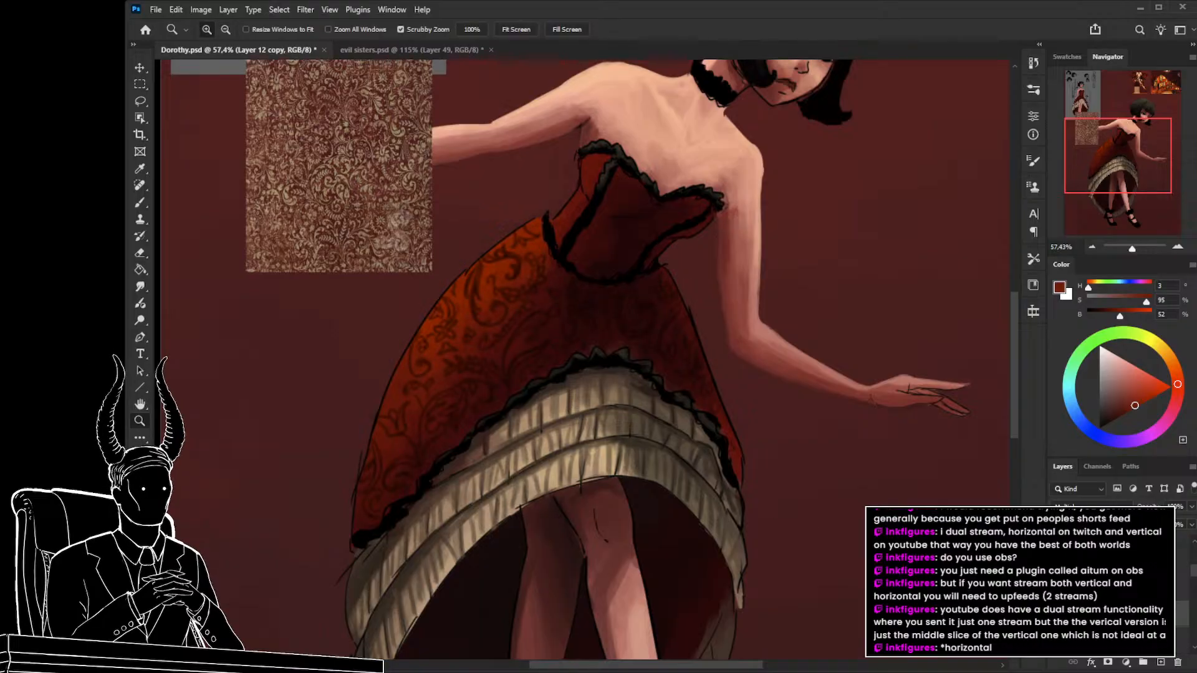
{"action": "key", "text": "ctrl+z"}
Add a new layer to the painting and reselect the pattern layer, Layer 12.
{"action": "left_click_drag", "start_coordinate": [662, 477], "coordinate": [663, 527]}
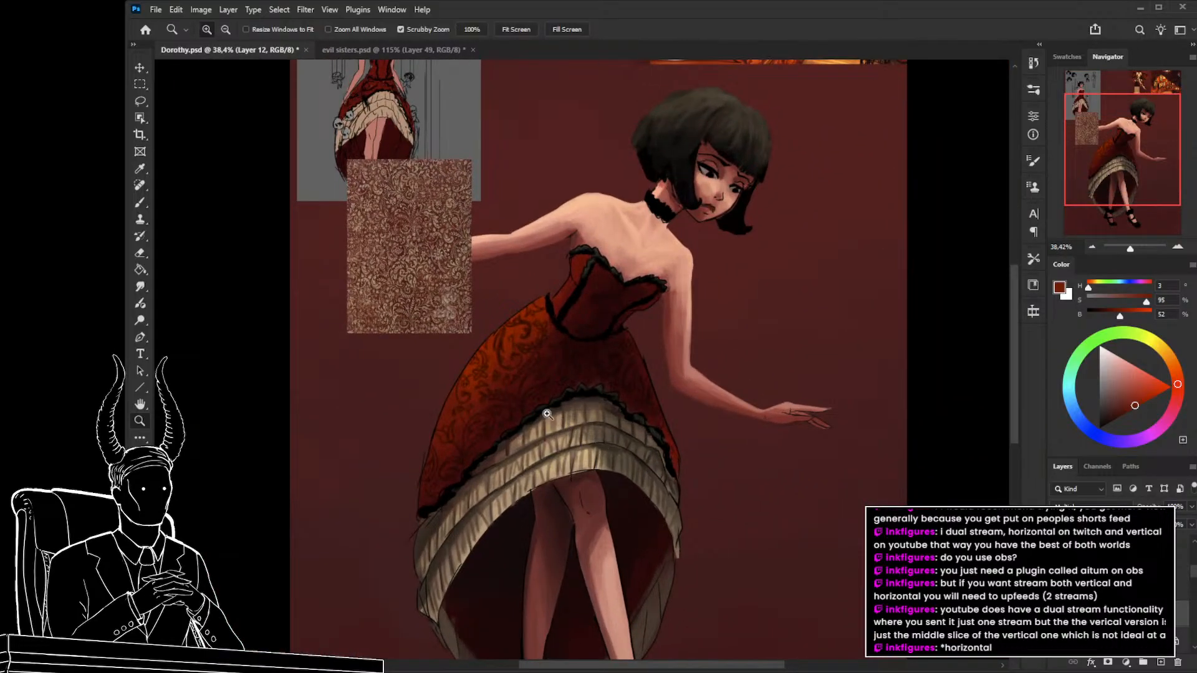
{"action": "left_click_drag", "start_coordinate": [518, 376], "coordinate": [582, 385]}
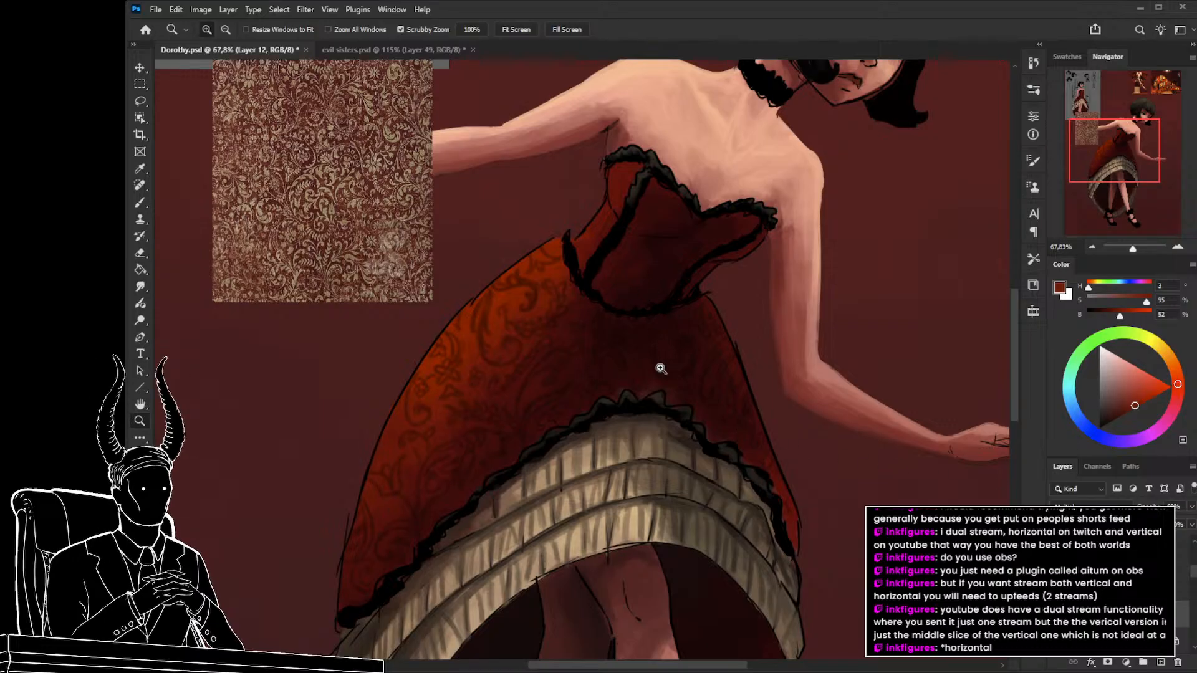
{"action": "left_click_drag", "start_coordinate": [524, 357], "coordinate": [486, 353]}
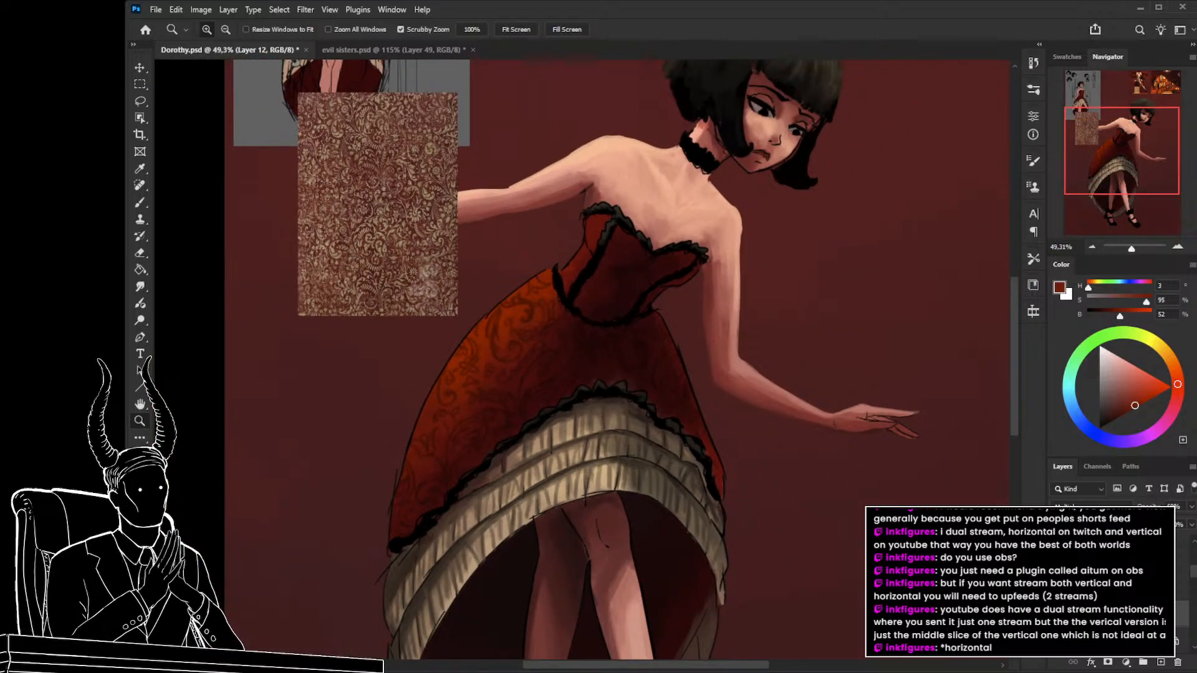
{"action": "left_click_drag", "start_coordinate": [355, 352], "coordinate": [451, 549]}
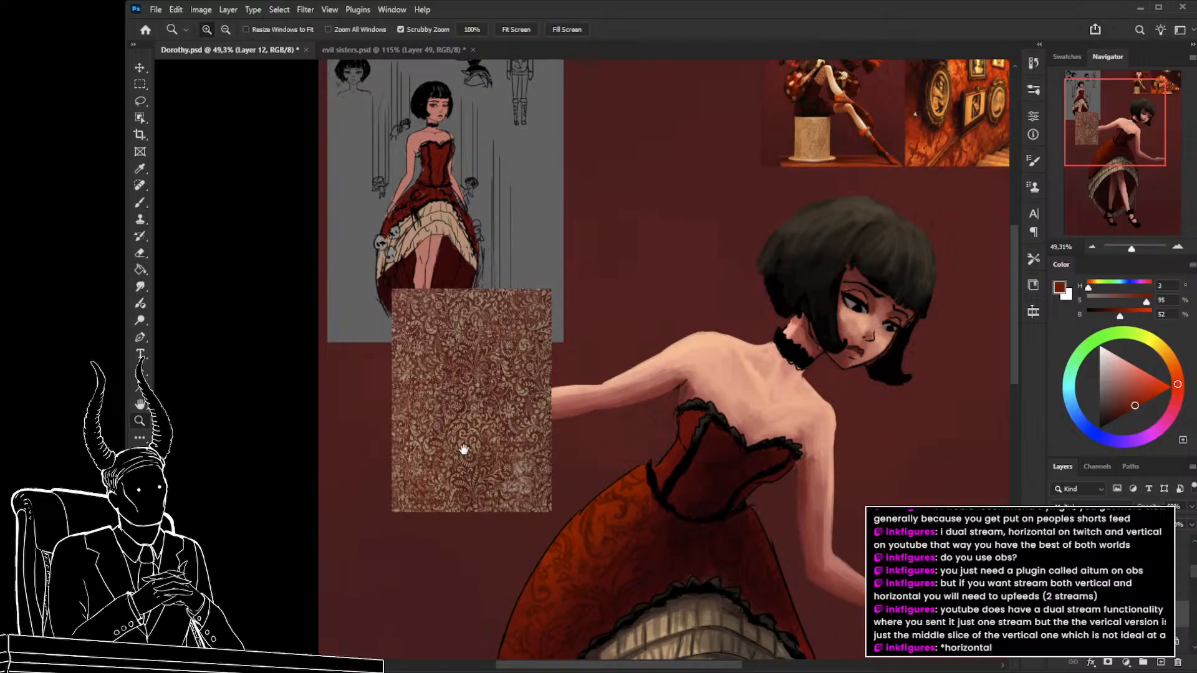
{"action": "left_click_drag", "start_coordinate": [462, 448], "coordinate": [415, 311]}
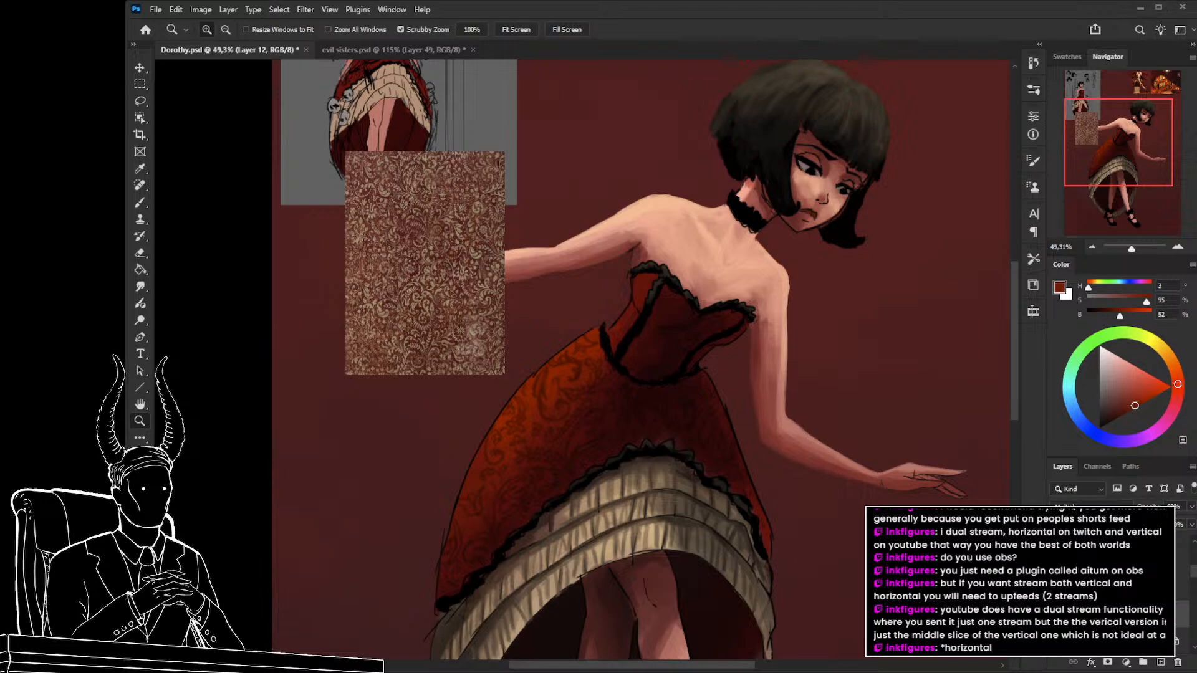
{"action": "left_click_drag", "start_coordinate": [597, 379], "coordinate": [542, 449]}
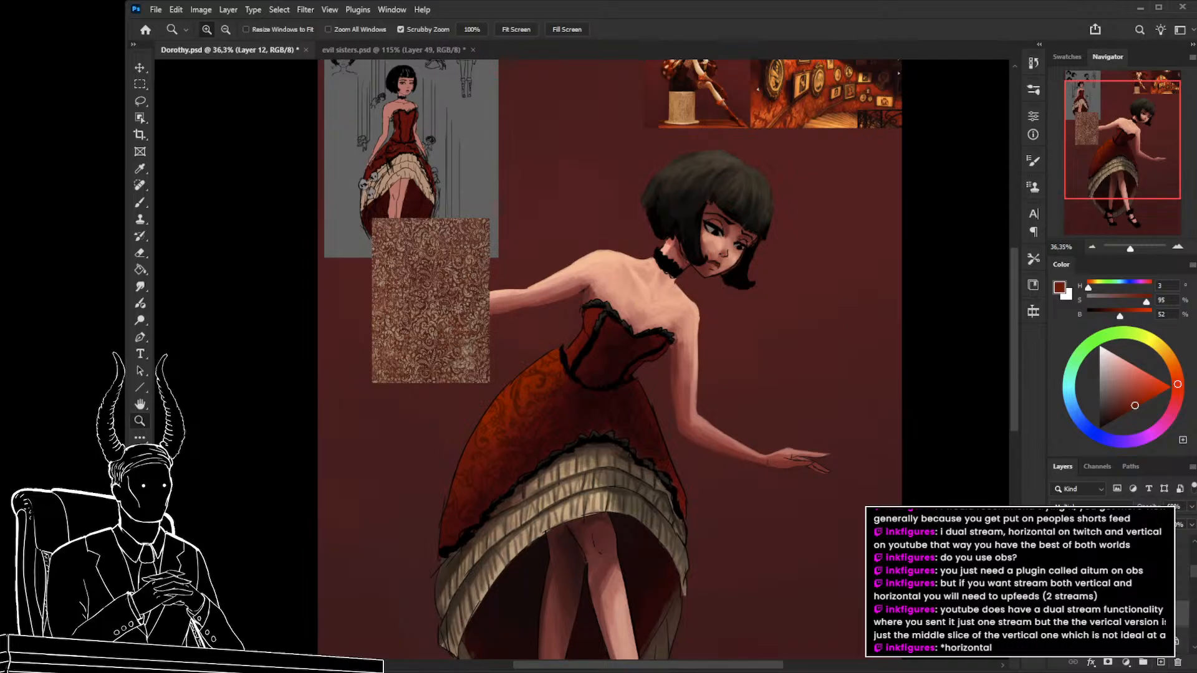
{"action": "left_click", "coordinate": [1161, 662]}
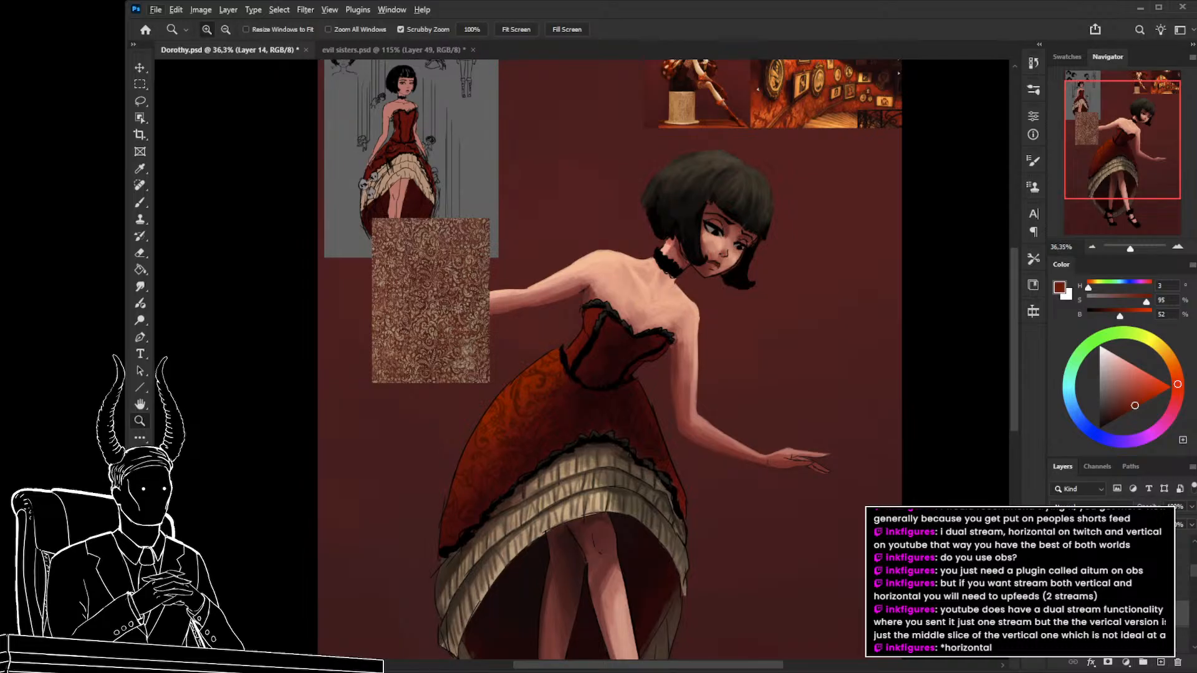
{"action": "left_click", "coordinate": [1114, 641]}
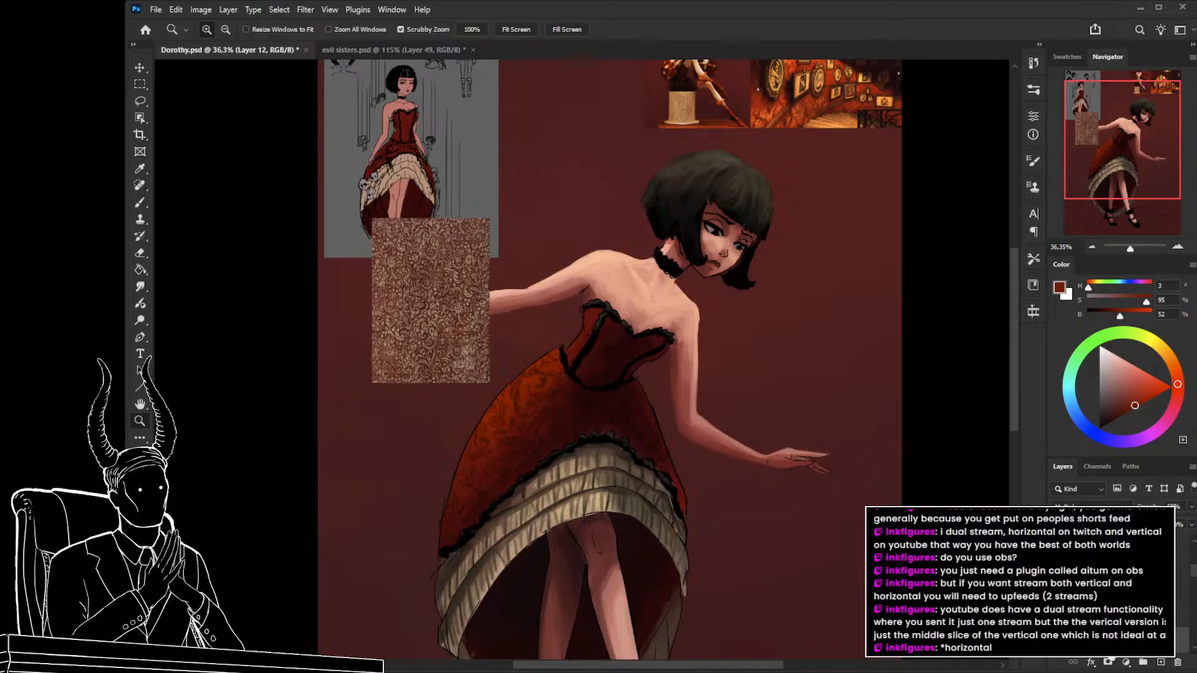
Rename the pattern layer, Layer 12, as "floreal 1" and the new Layer 14 as "floreal 2".
{"action": "type", "text": "floreal 1"}
{"action": "key", "text": "Return"}
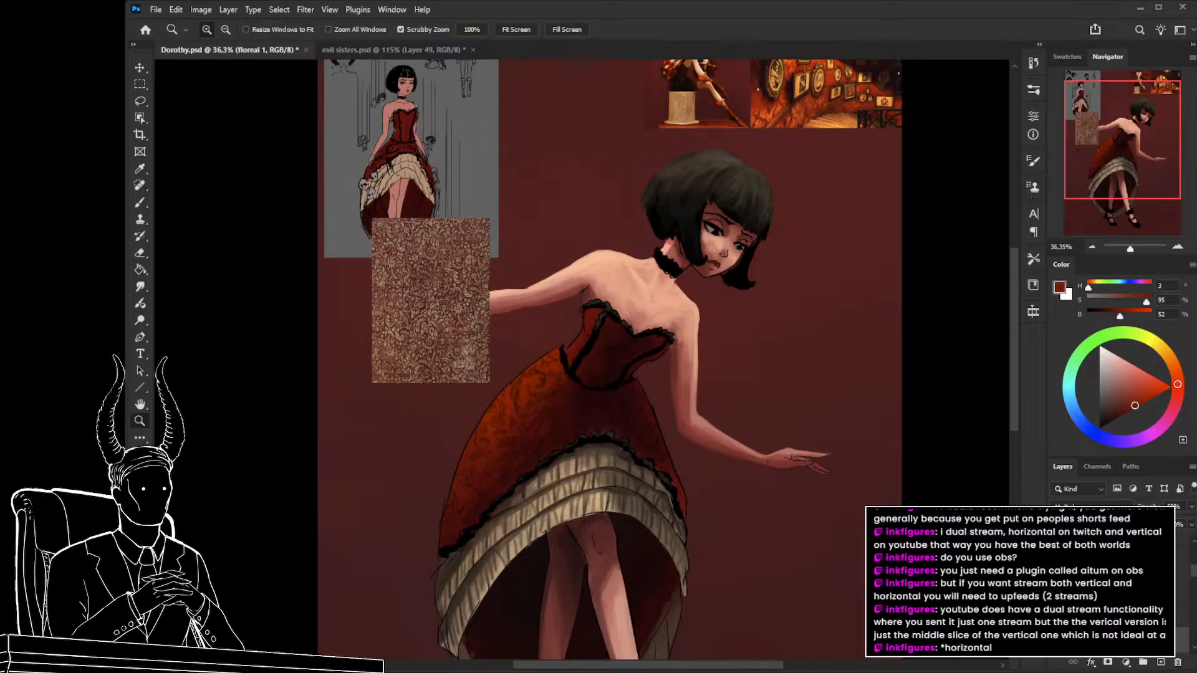
{"action": "left_click", "coordinate": [1115, 614]}
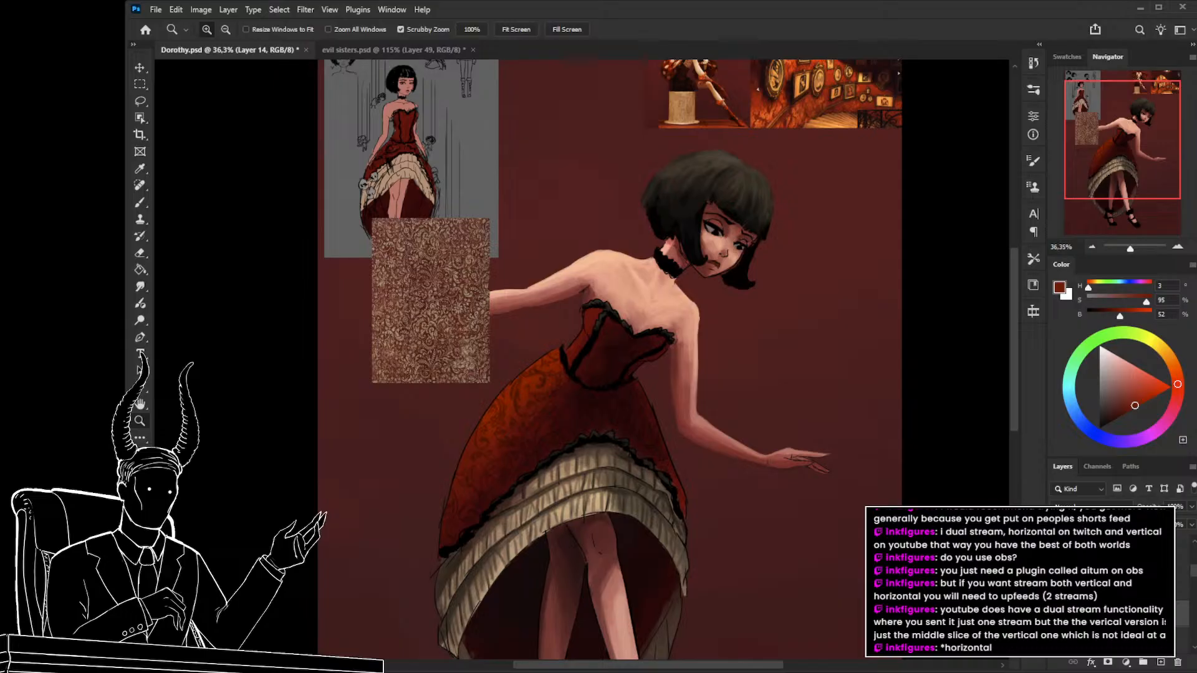
{"action": "type", "text": "floreal 2"}
{"action": "key", "text": "Return"}
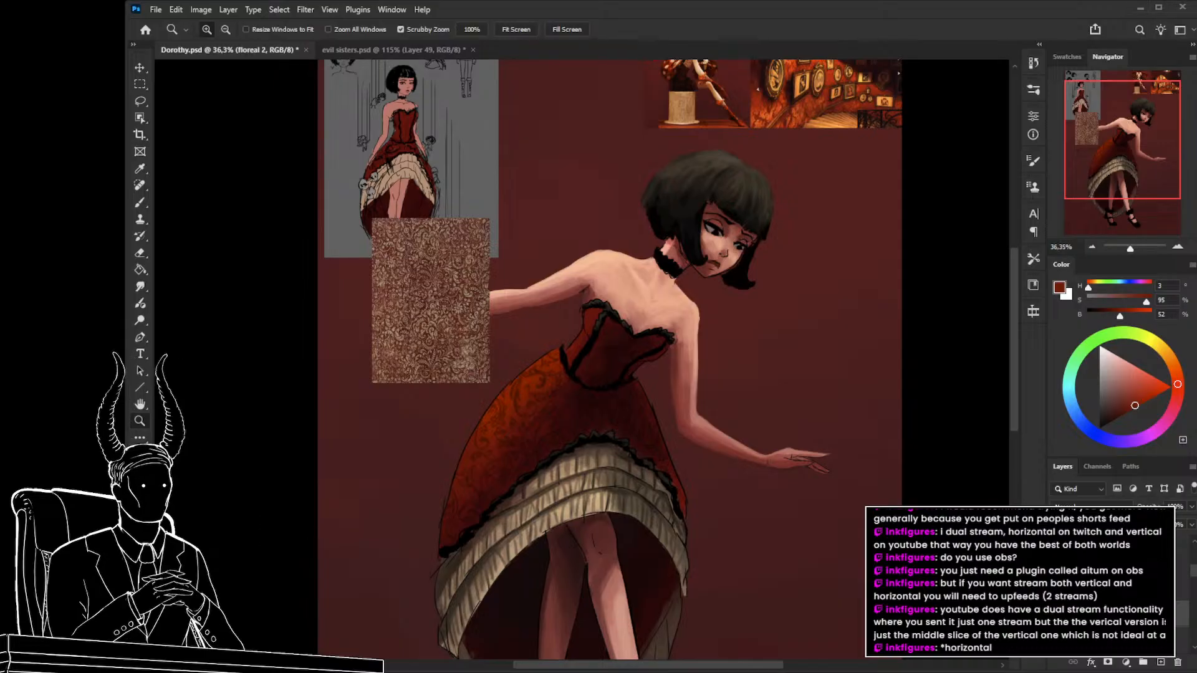
Try the floreal 1 layer at full opacity with a non-darkening blend mode.
{"action": "mouse_move", "coordinate": [580, 424]}
{"action": "left_mouse_down"}
{"action": "mouse_move", "coordinate": [619, 430]}
{"action": "mouse_move", "coordinate": [541, 415]}
{"action": "left_mouse_up"}
{"action": "key", "text": "b"}
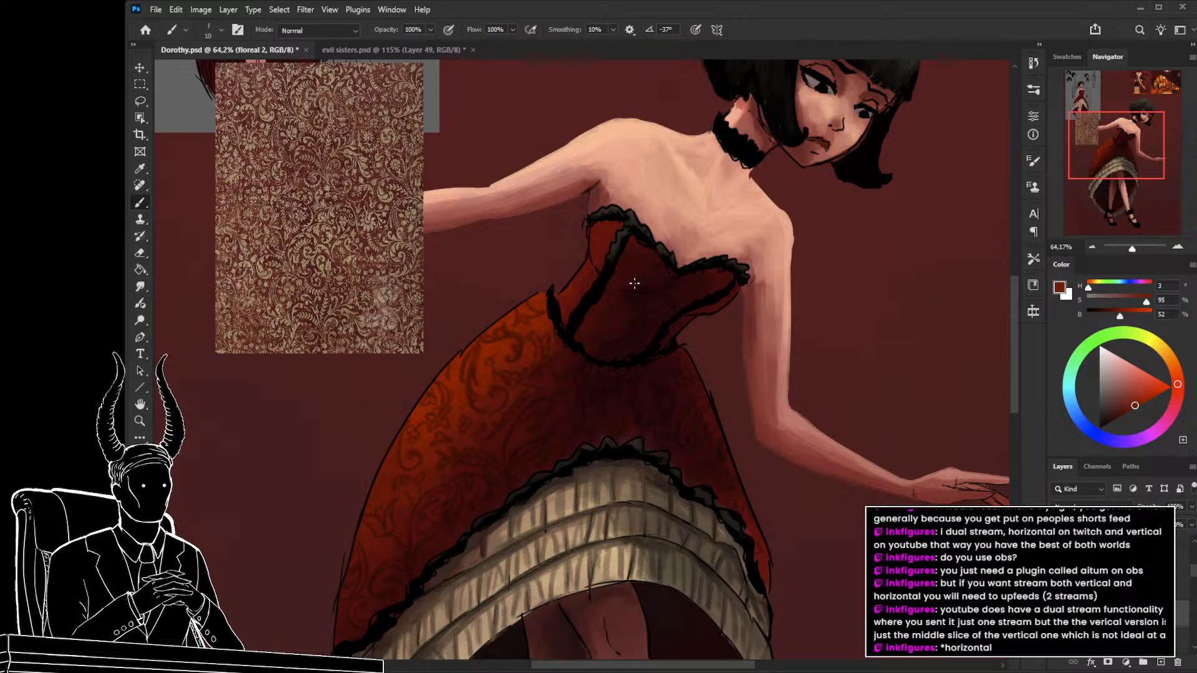
{"action": "key", "text": "z"}
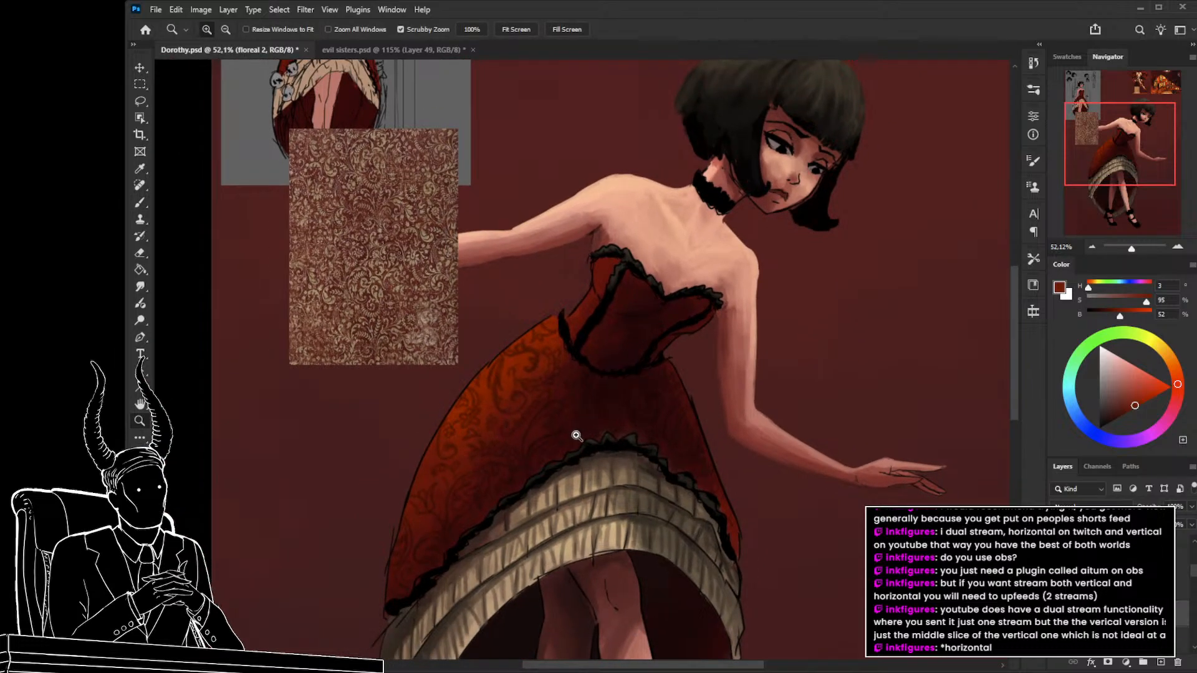
{"action": "key", "text": "alt"}
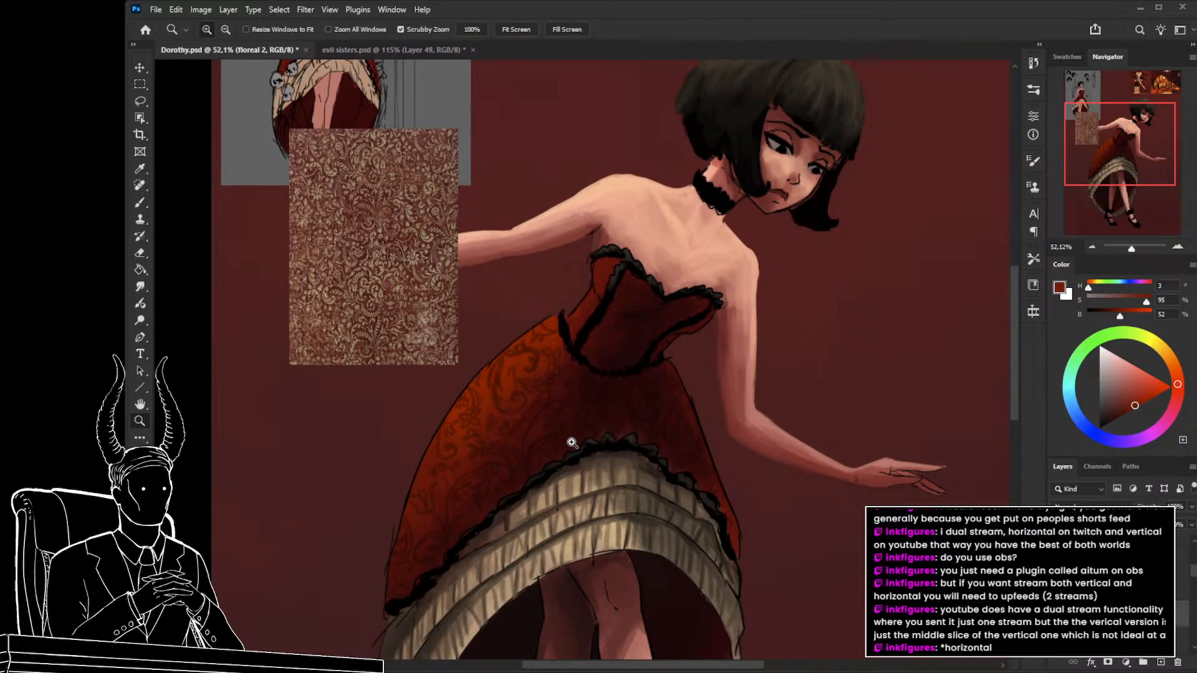
{"action": "left_click_drag", "start_coordinate": [572, 446], "coordinate": [620, 433]}
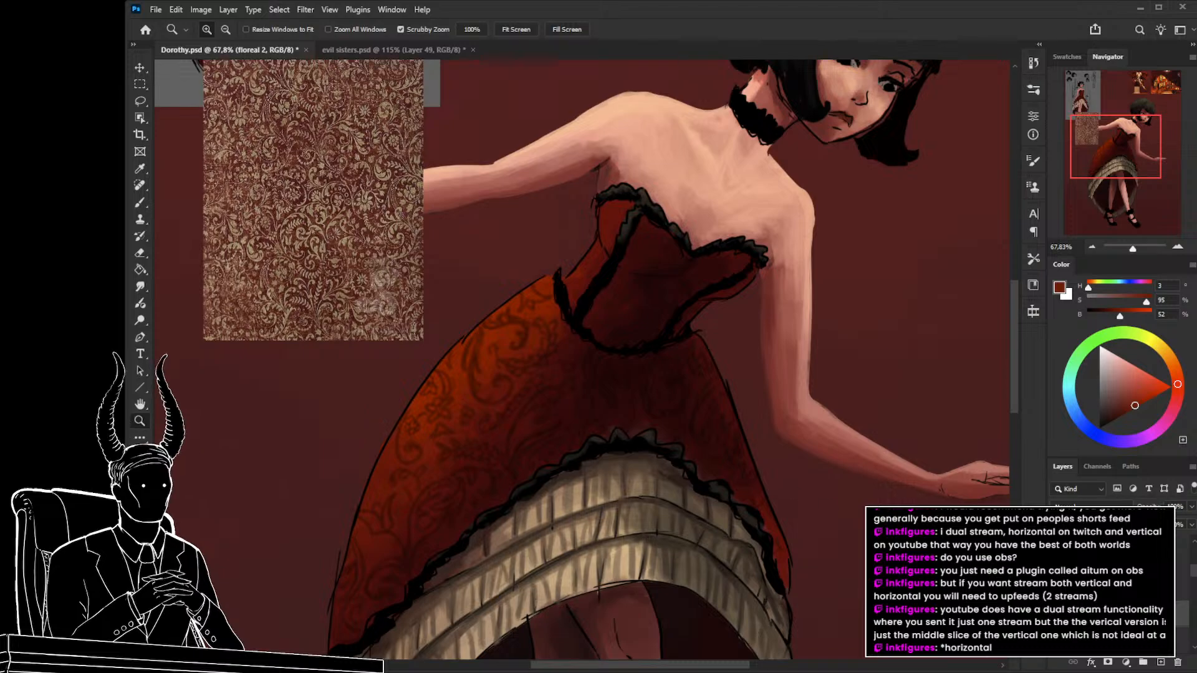
{"action": "left_click", "coordinate": [1109, 640]}
{"action": "left_click_drag", "start_coordinate": [442, 456], "coordinate": [499, 455]}
{"action": "key", "text": "b"}
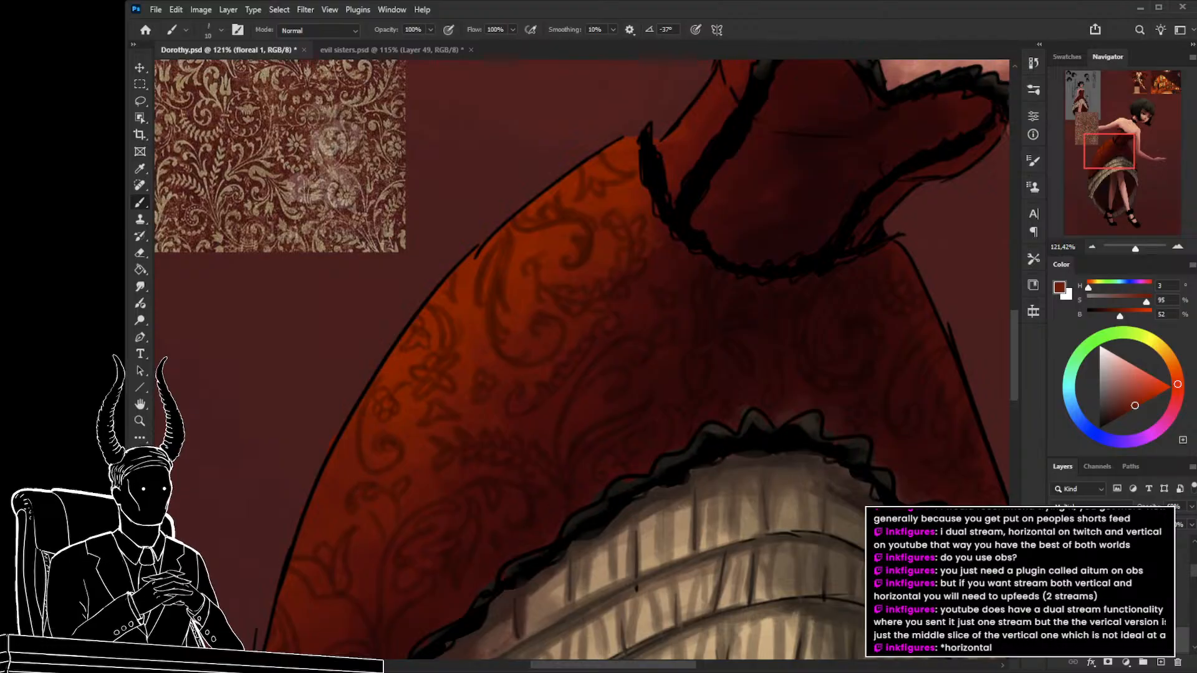
{"action": "left_click", "coordinate": [1191, 507]}
{"action": "left_click_drag", "start_coordinate": [1167, 521], "coordinate": [1191, 521]}
{"action": "left_click", "coordinate": [1091, 506]}
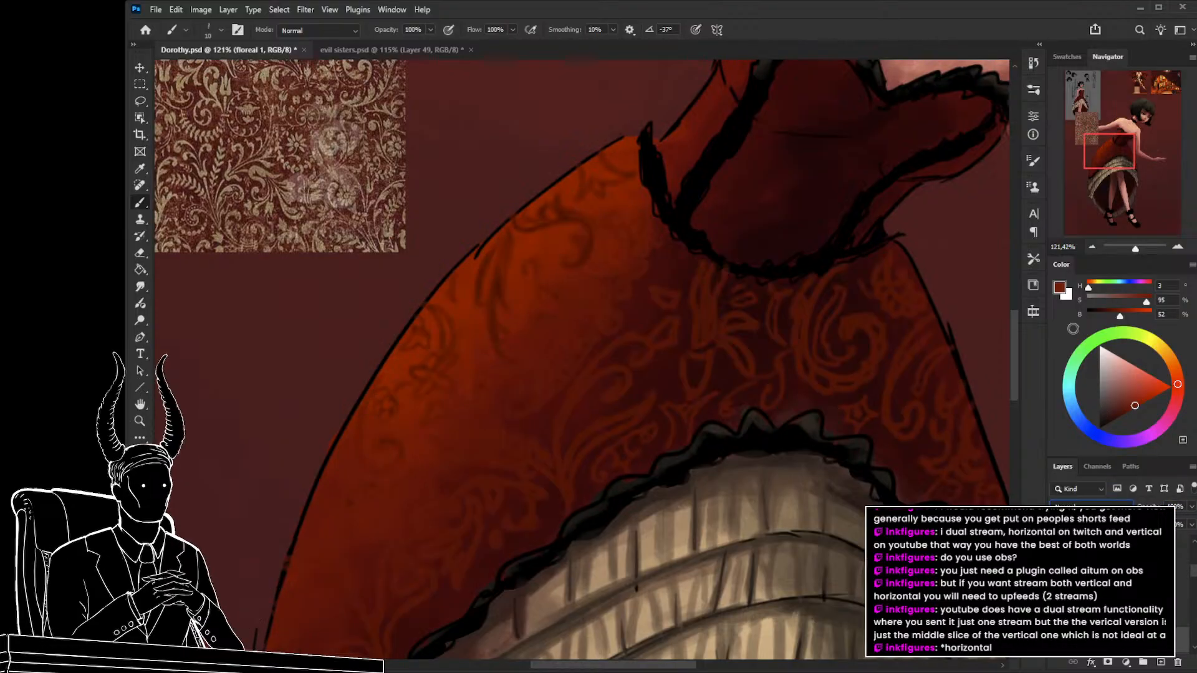
Sample a dark red from the overskirt and give floreal 1 a darkening blend mode at reduced opacity.
{"action": "left_click", "coordinate": [707, 367], "text": "alt"}
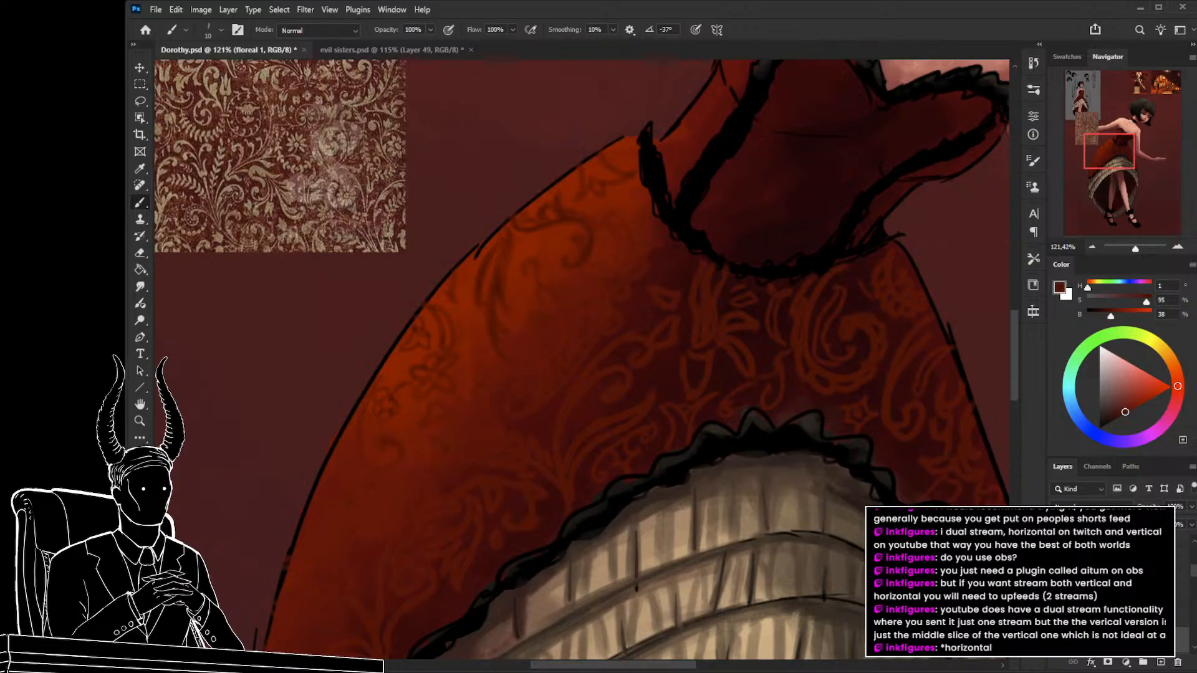
{"action": "left_click", "coordinate": [1081, 506]}
{"action": "left_click", "coordinate": [1077, 373]}
{"action": "key", "text": "Up"}
{"action": "key", "text": "Up"}
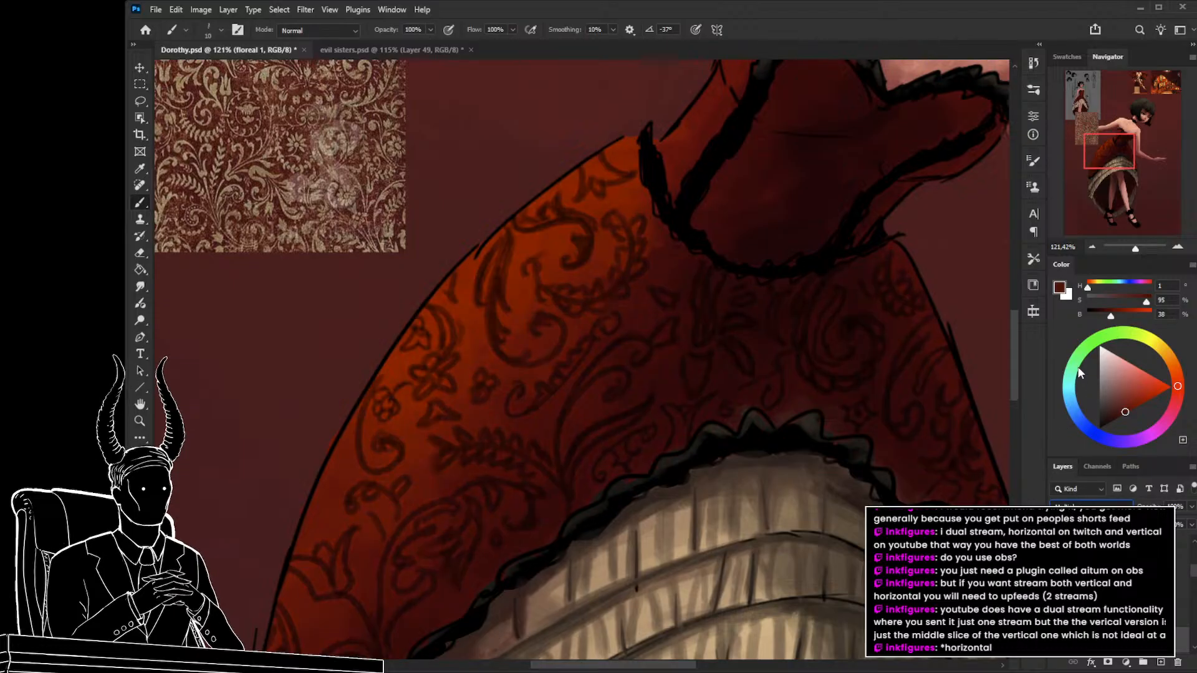
{"action": "key", "text": "Up"}
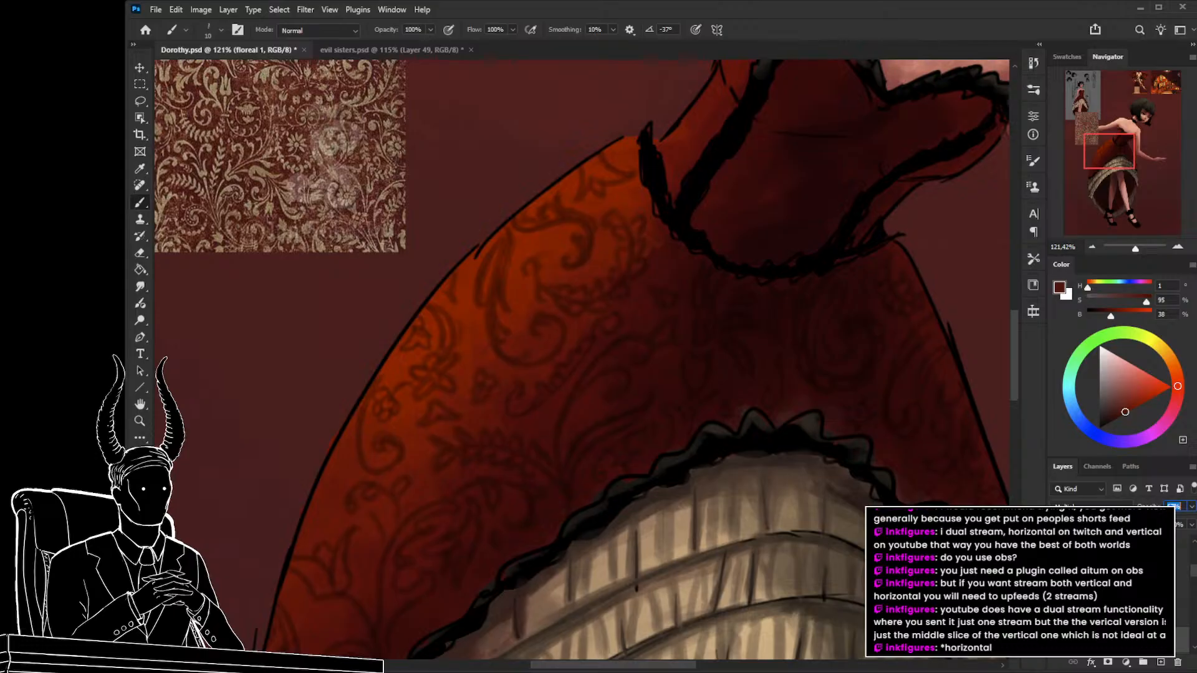
{"action": "left_click_drag", "start_coordinate": [1148, 507], "coordinate": [1150, 507]}
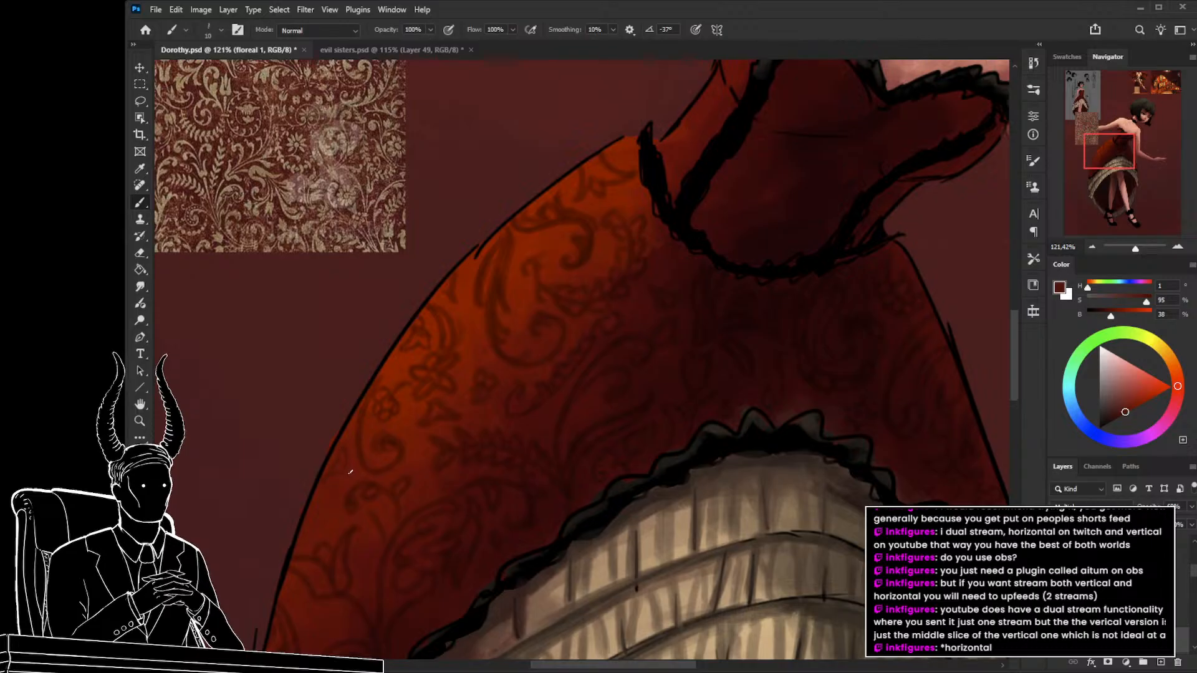
Examine the floral pattern on the overskirt both close up and against the whole figure.
{"action": "key", "text": "z"}
{"action": "mouse_move", "coordinate": [396, 475]}
{"action": "left_mouse_down"}
{"action": "mouse_move", "coordinate": [337, 480]}
{"action": "mouse_move", "coordinate": [374, 480]}
{"action": "mouse_move", "coordinate": [356, 470]}
{"action": "left_mouse_up"}
{"action": "key", "text": "b"}
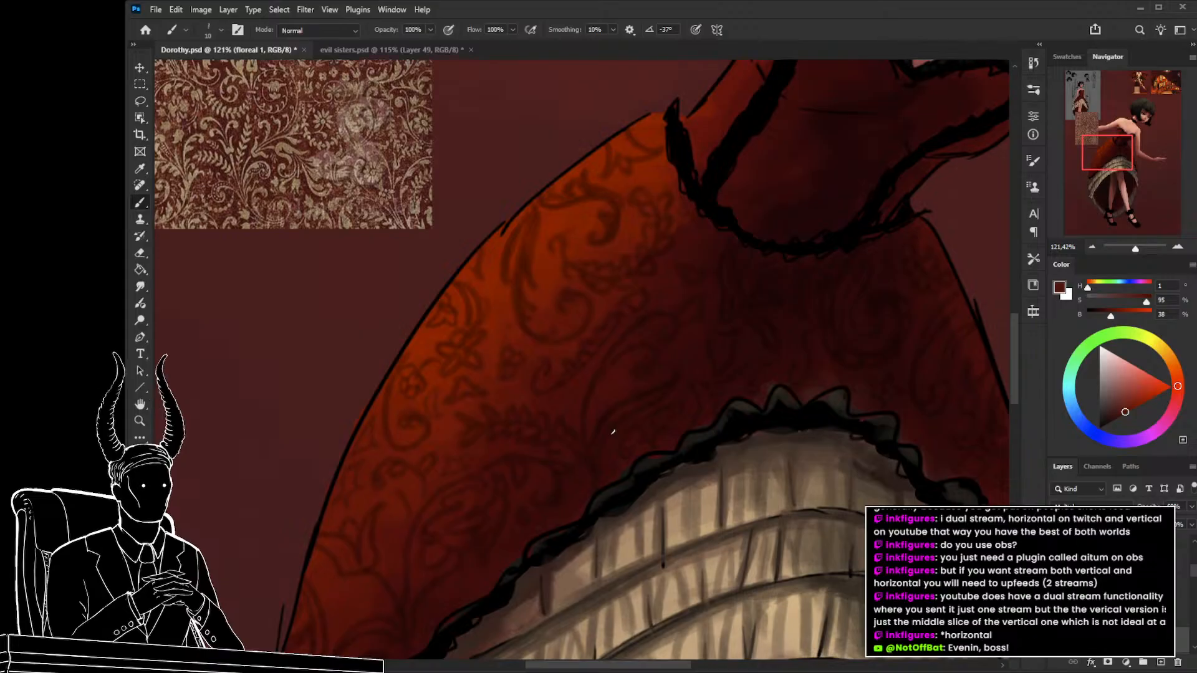
{"action": "left_click_drag", "start_coordinate": [585, 407], "coordinate": [496, 419]}
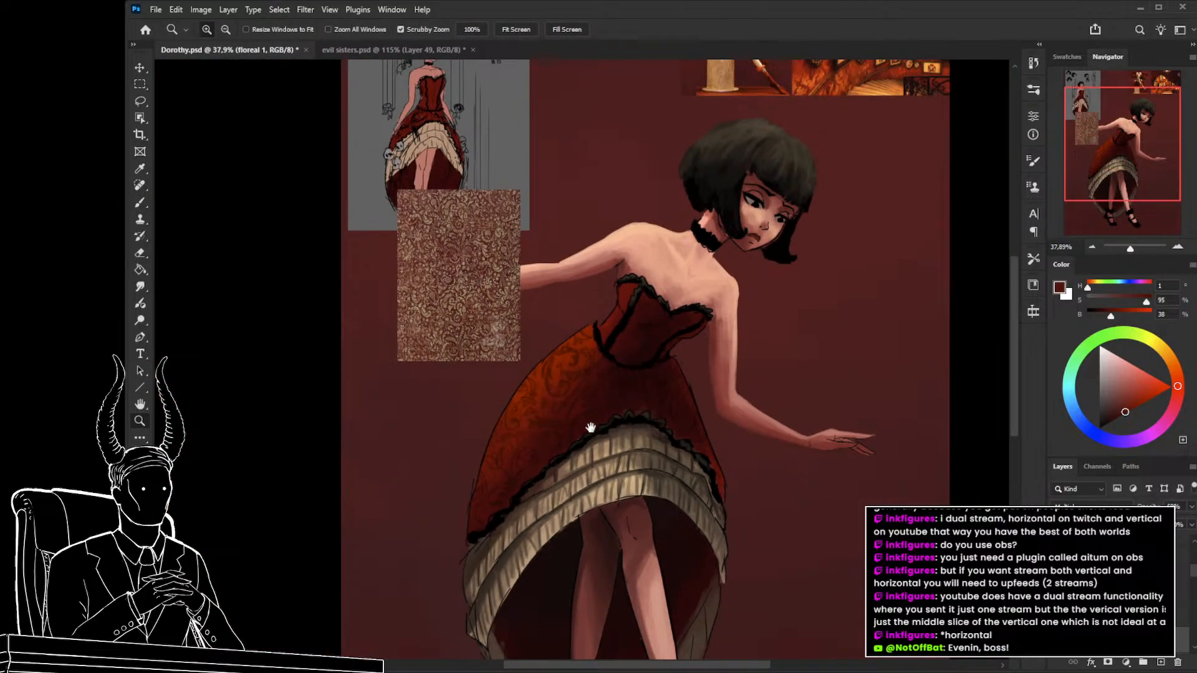
{"action": "left_click_drag", "start_coordinate": [591, 429], "coordinate": [550, 435]}
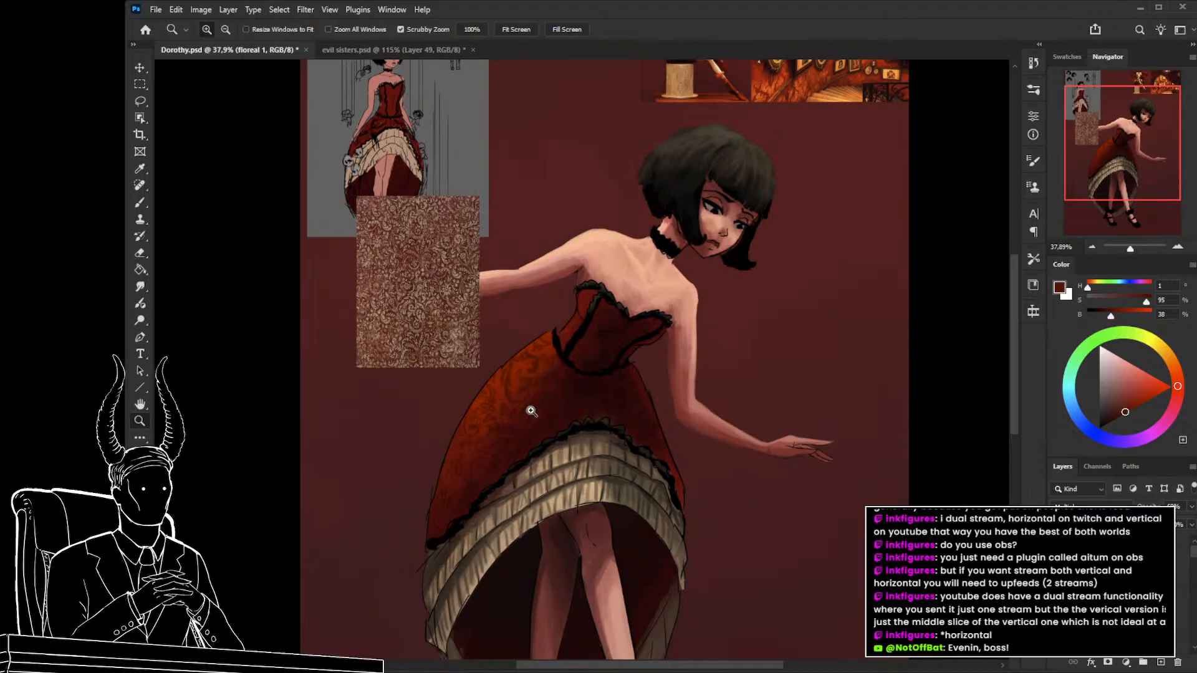
{"action": "left_click_drag", "start_coordinate": [508, 393], "coordinate": [522, 440]}
{"action": "scroll", "coordinate": [521, 440], "scroll_direction": "down", "scroll_amount": 2}
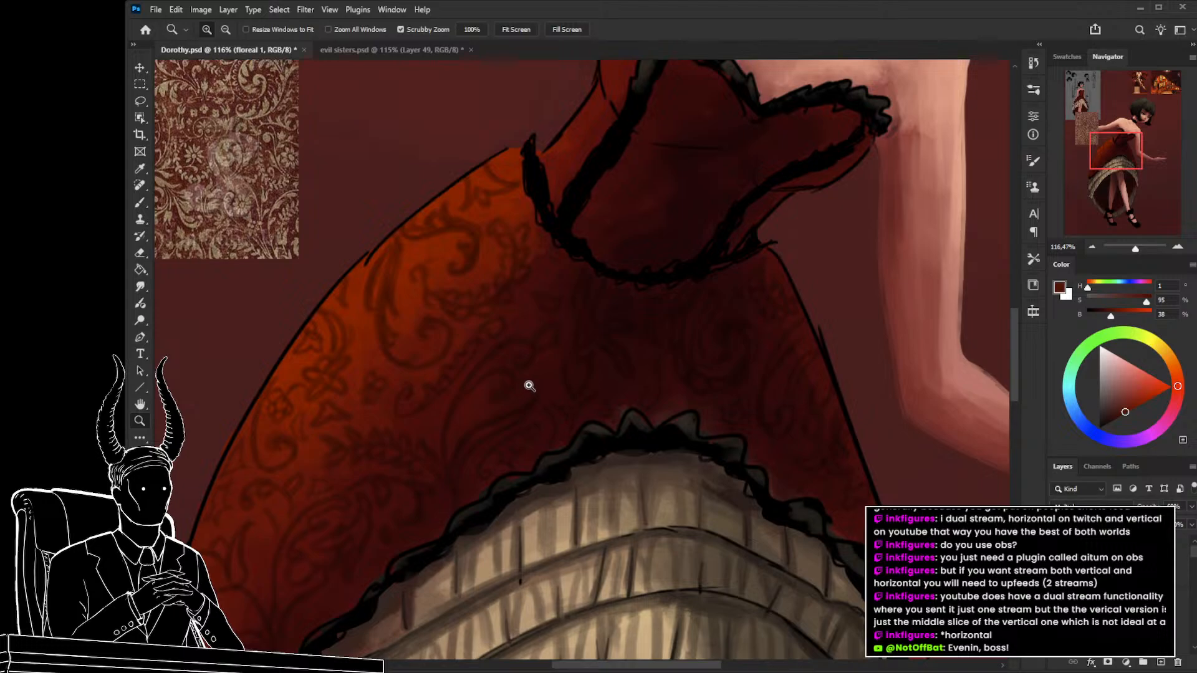
{"action": "key", "text": "b"}
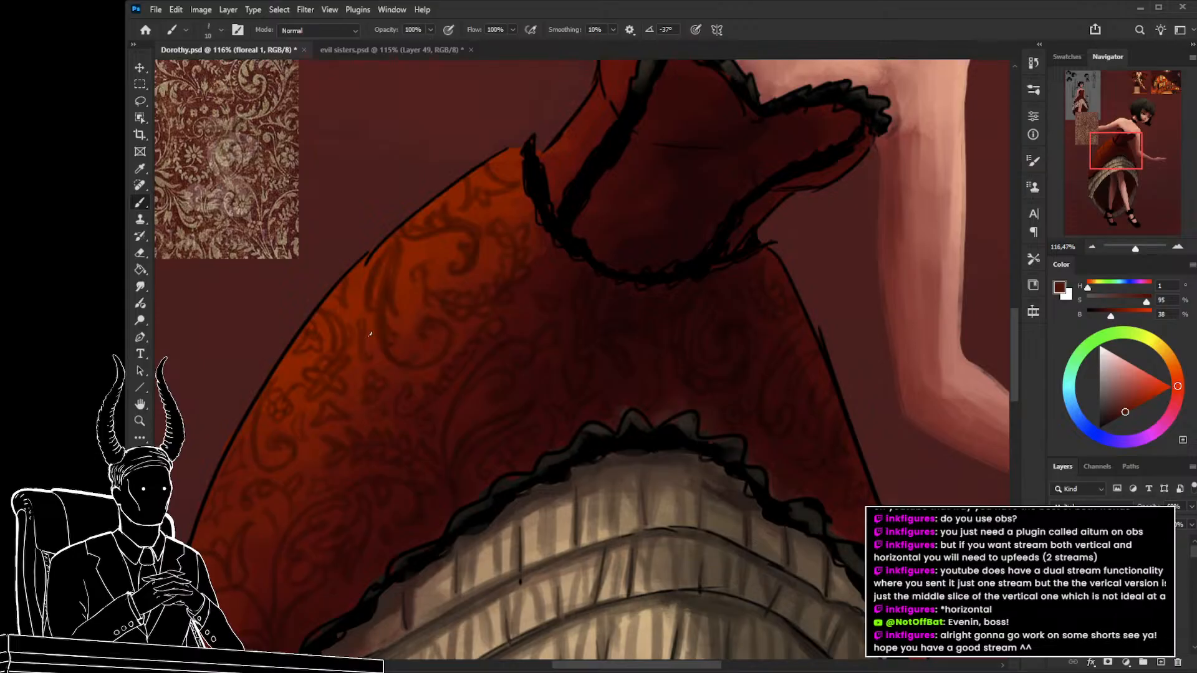
{"action": "key", "text": "z"}
{"action": "mouse_move", "coordinate": [630, 393]}
{"action": "left_mouse_down"}
{"action": "mouse_move", "coordinate": [585, 396]}
{"action": "mouse_move", "coordinate": [561, 302]}
{"action": "mouse_move", "coordinate": [588, 332]}
{"action": "mouse_move", "coordinate": [550, 370]}
{"action": "left_mouse_up"}
{"action": "left_click_drag", "start_coordinate": [463, 317], "coordinate": [503, 321]}
{"action": "key", "text": "b"}
{"action": "key", "text": "z"}
{"action": "mouse_move", "coordinate": [586, 409]}
{"action": "left_mouse_down"}
{"action": "mouse_move", "coordinate": [576, 440]}
{"action": "mouse_move", "coordinate": [493, 375]}
{"action": "mouse_move", "coordinate": [523, 353]}
{"action": "left_mouse_up"}
{"action": "key", "text": "b"}
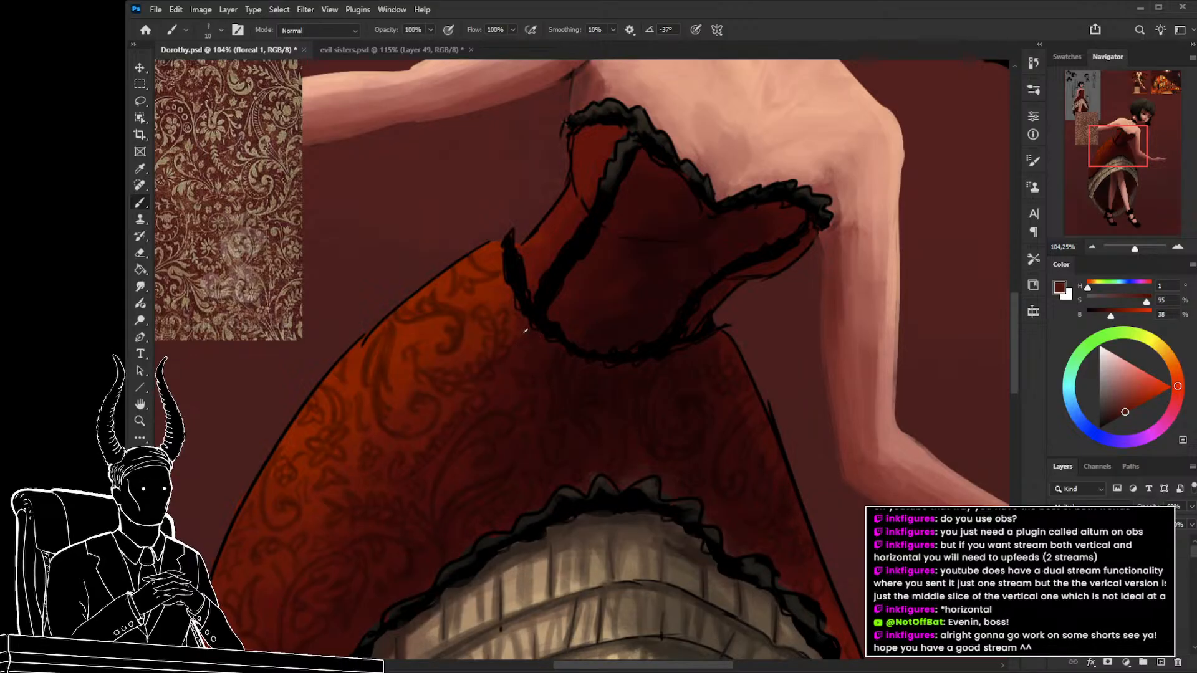
{"action": "scroll", "coordinate": [561, 349], "scroll_direction": "down", "scroll_amount": 5}
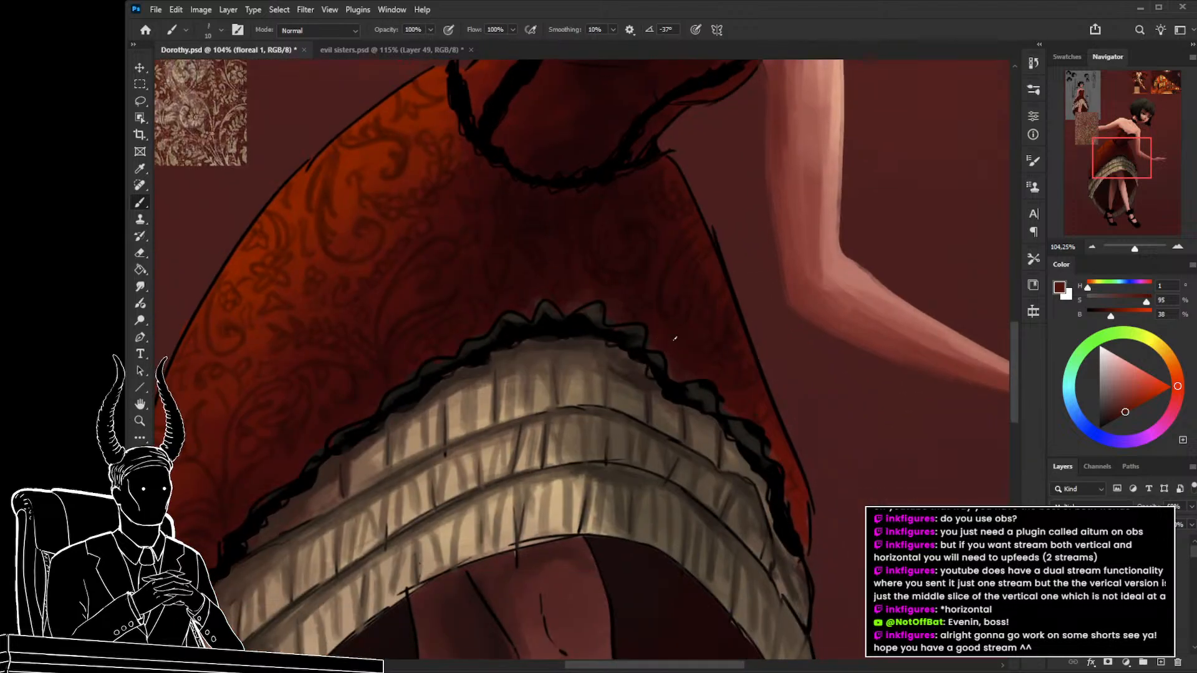
{"action": "key", "text": "ctrl+space"}
{"action": "left_click_drag", "start_coordinate": [701, 362], "coordinate": [655, 485]}
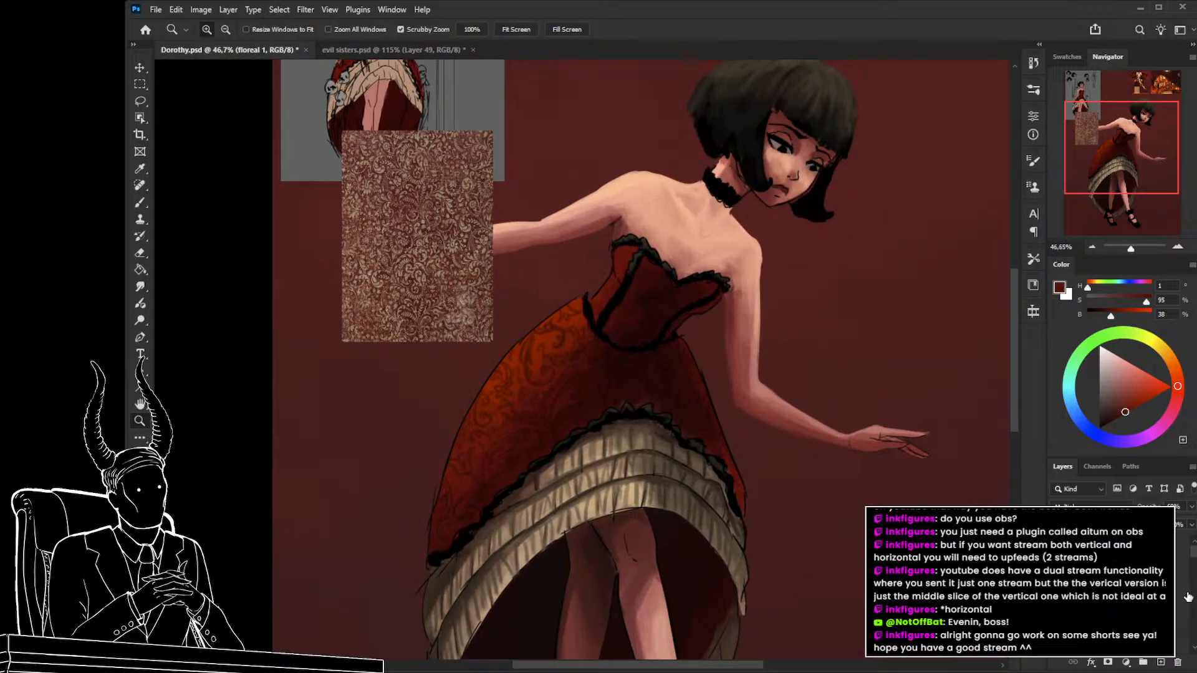
Select the floreal 2 layer and sample black from the bodice trim as the brush colour.
{"action": "key", "text": "v"}
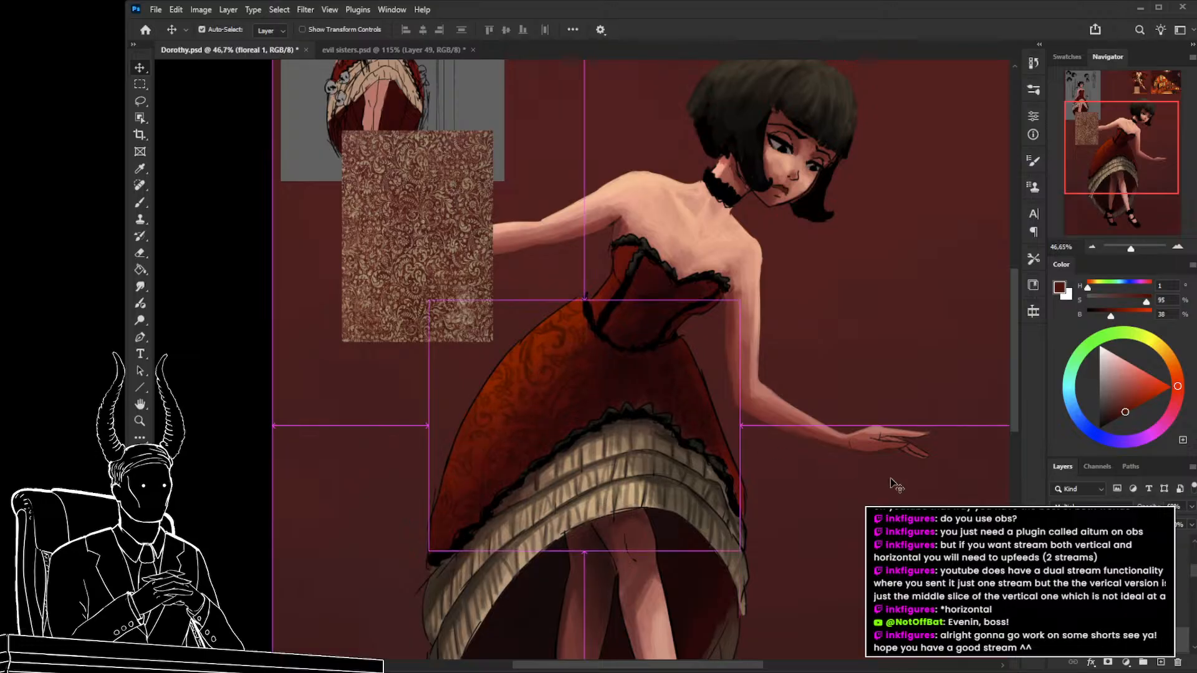
{"action": "left_click", "coordinate": [436, 268]}
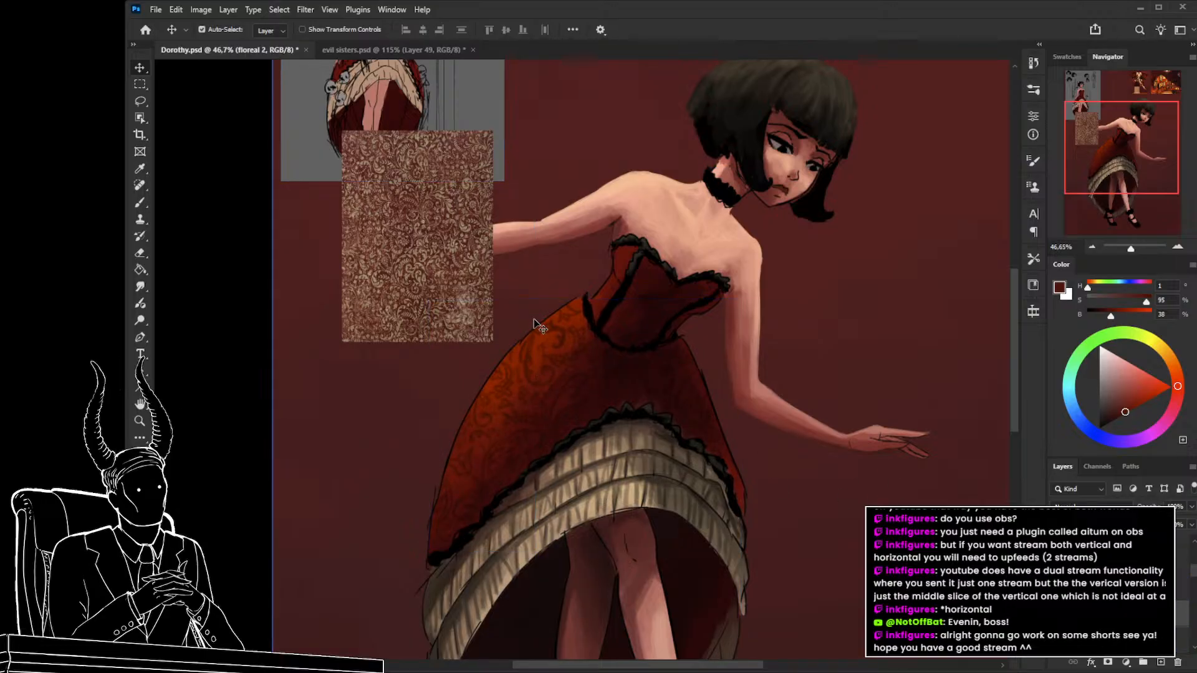
{"action": "key", "text": "z"}
{"action": "mouse_move", "coordinate": [549, 329]}
{"action": "left_mouse_down"}
{"action": "mouse_move", "coordinate": [535, 334]}
{"action": "mouse_move", "coordinate": [569, 339]}
{"action": "left_mouse_up"}
{"action": "key", "text": "b"}
{"action": "left_click", "coordinate": [613, 294], "text": "alt"}
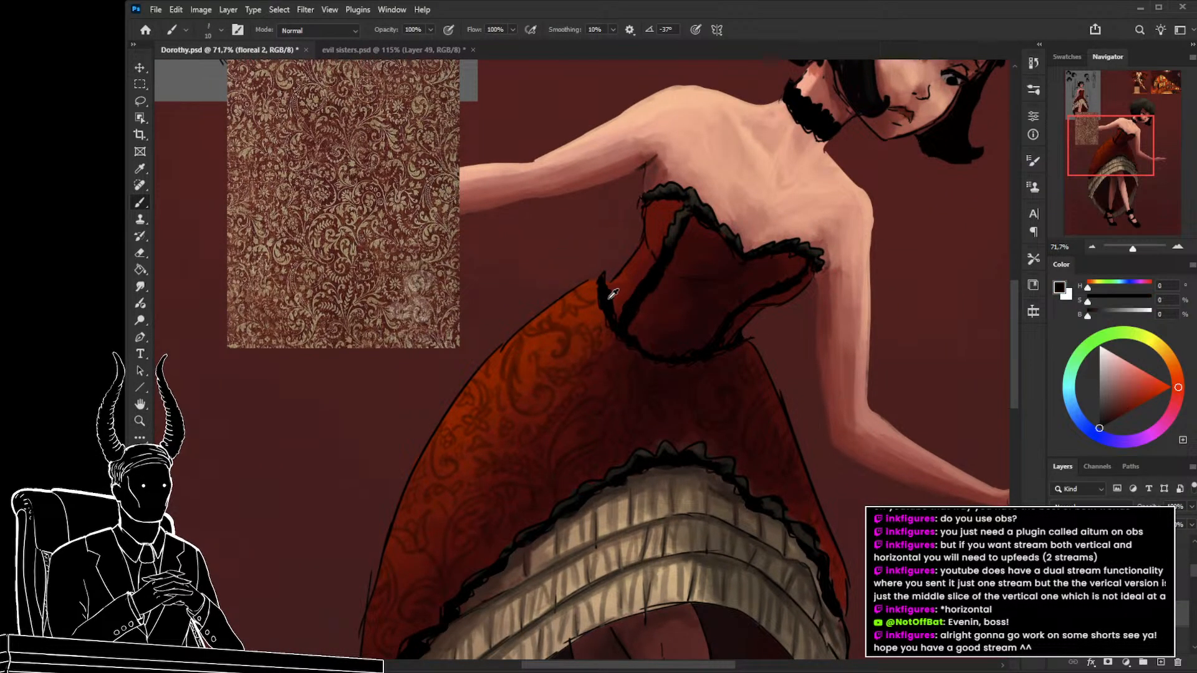
{"action": "left_click", "coordinate": [613, 293], "text": "alt"}
Fade out the floral pattern on the floreal 1 layer and reselect the floreal 2 layer.
{"action": "key", "text": "z"}
{"action": "left_click_drag", "start_coordinate": [513, 395], "coordinate": [472, 386]}
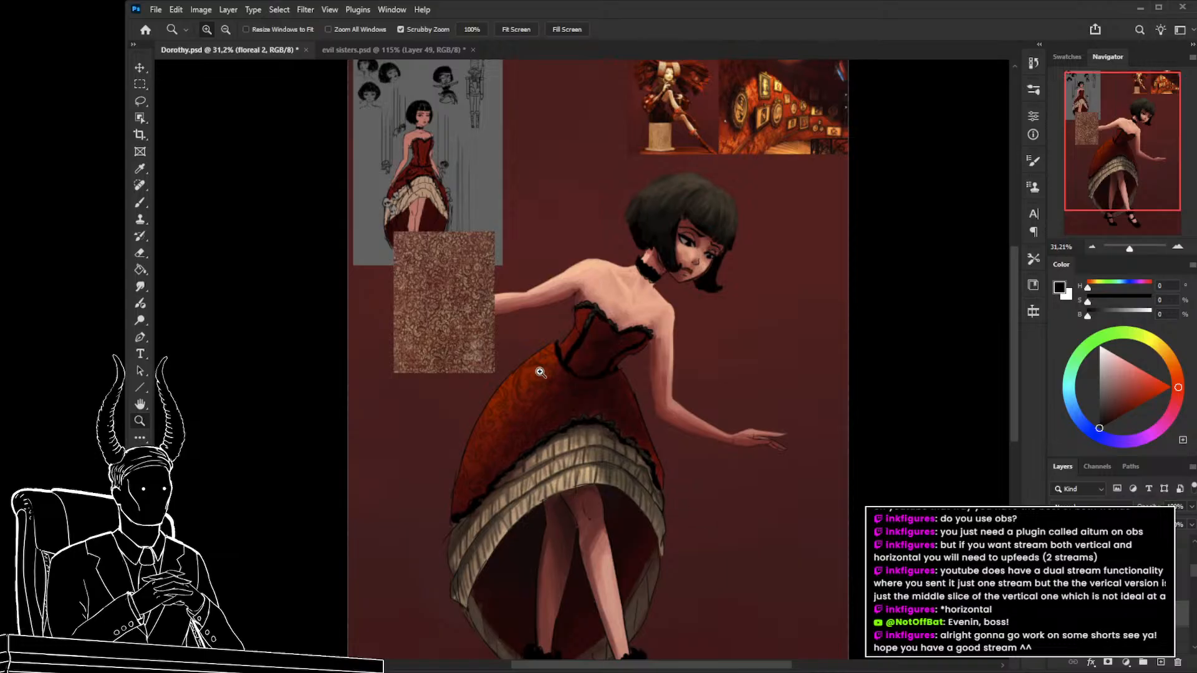
{"action": "left_click_drag", "start_coordinate": [540, 372], "coordinate": [552, 395]}
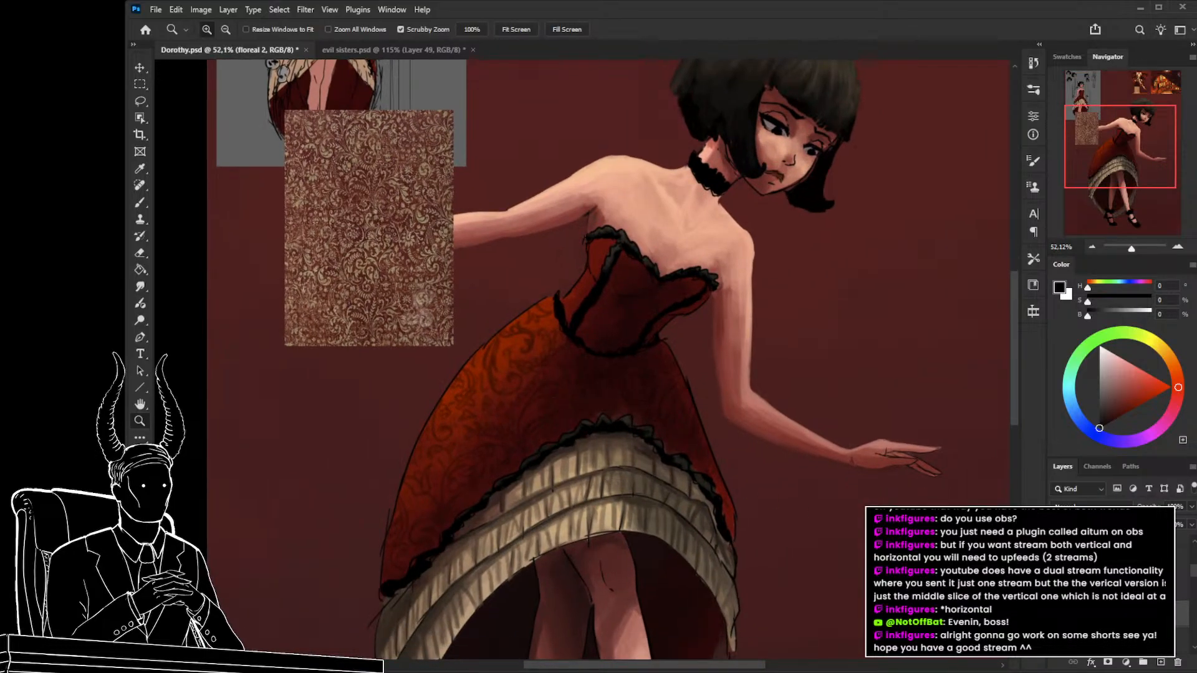
{"action": "left_click", "coordinate": [1109, 641]}
{"action": "left_click_drag", "start_coordinate": [1148, 506], "coordinate": [1110, 506]}
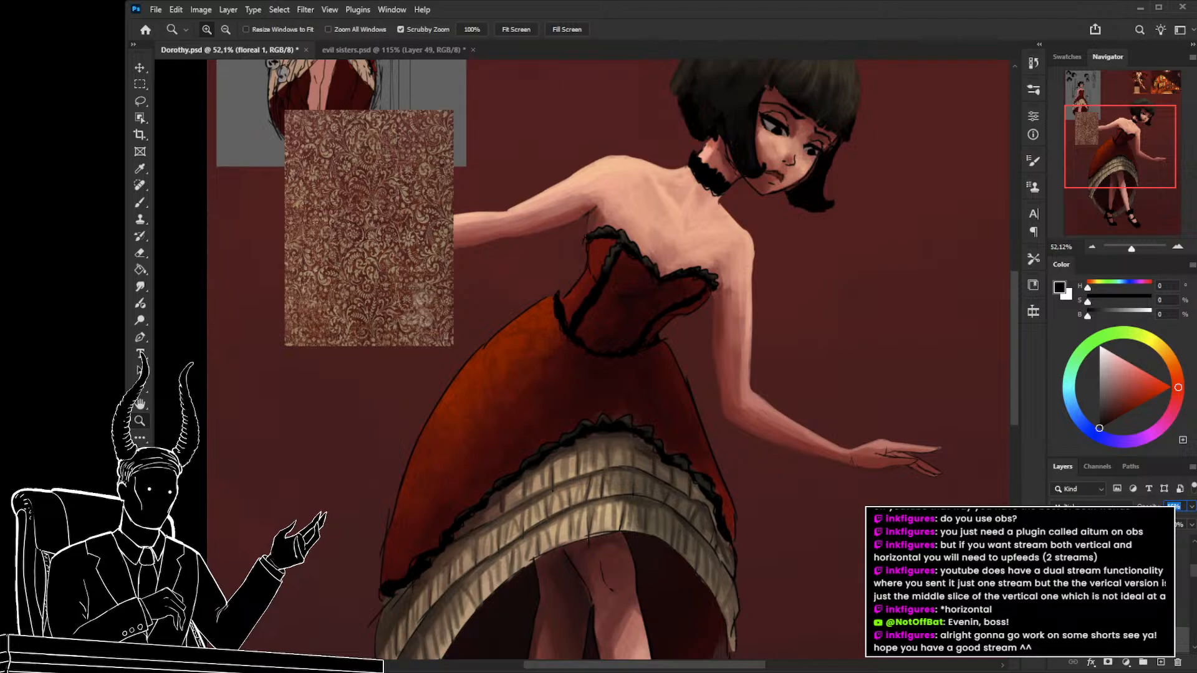
{"action": "left_click", "coordinate": [1109, 614]}
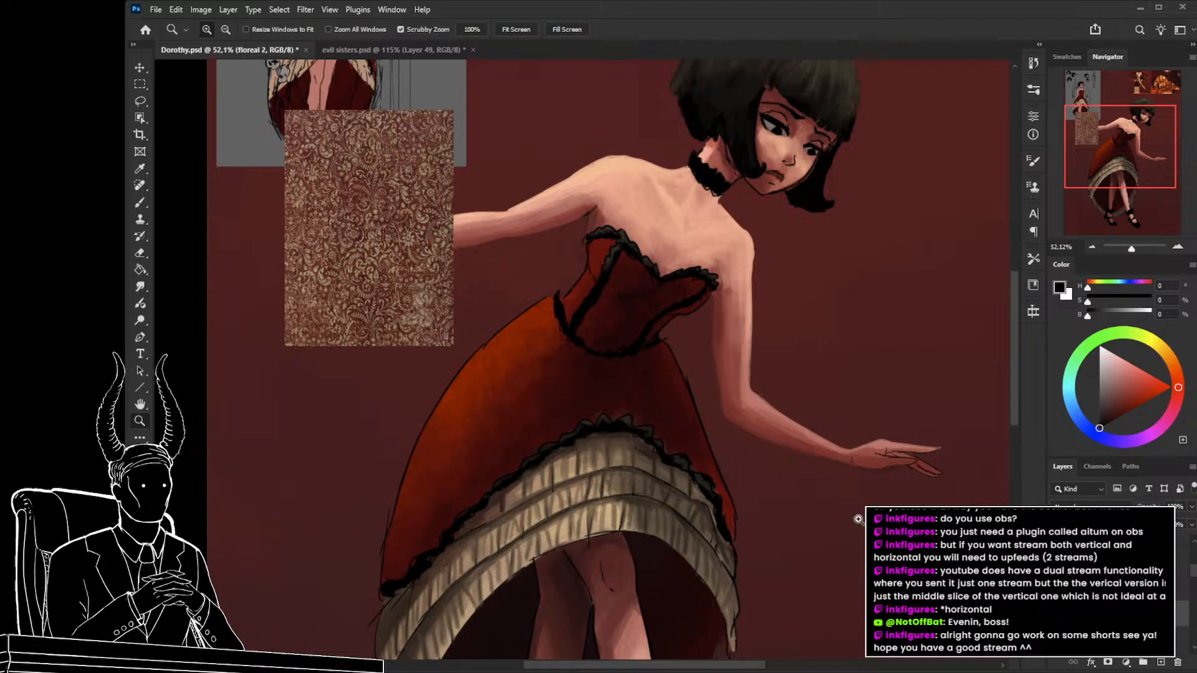
Try a thin black curve running down across the overskirt from its upper outer edge, and undo it.
{"action": "mouse_move", "coordinate": [483, 379]}
{"action": "left_mouse_down"}
{"action": "mouse_move", "coordinate": [536, 355]}
{"action": "mouse_move", "coordinate": [459, 390]}
{"action": "left_mouse_up"}
{"action": "key", "text": "b"}
{"action": "key", "text": "z"}
{"action": "key", "text": "b"}
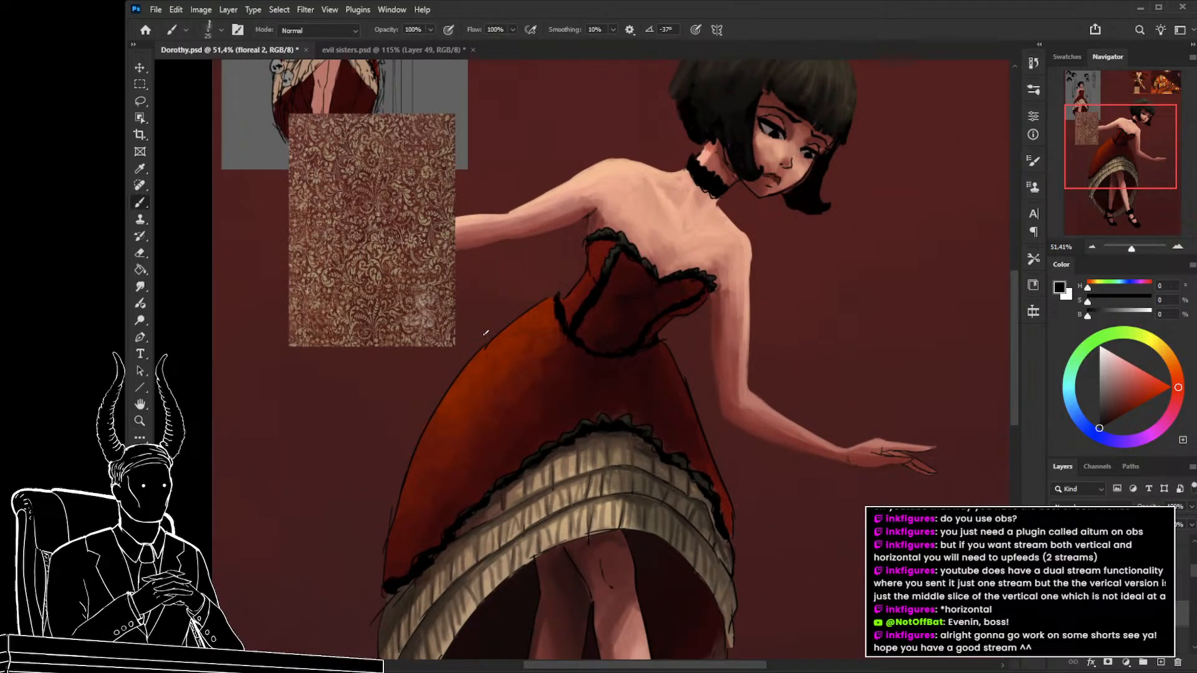
{"action": "key", "text": "bracketleft"}
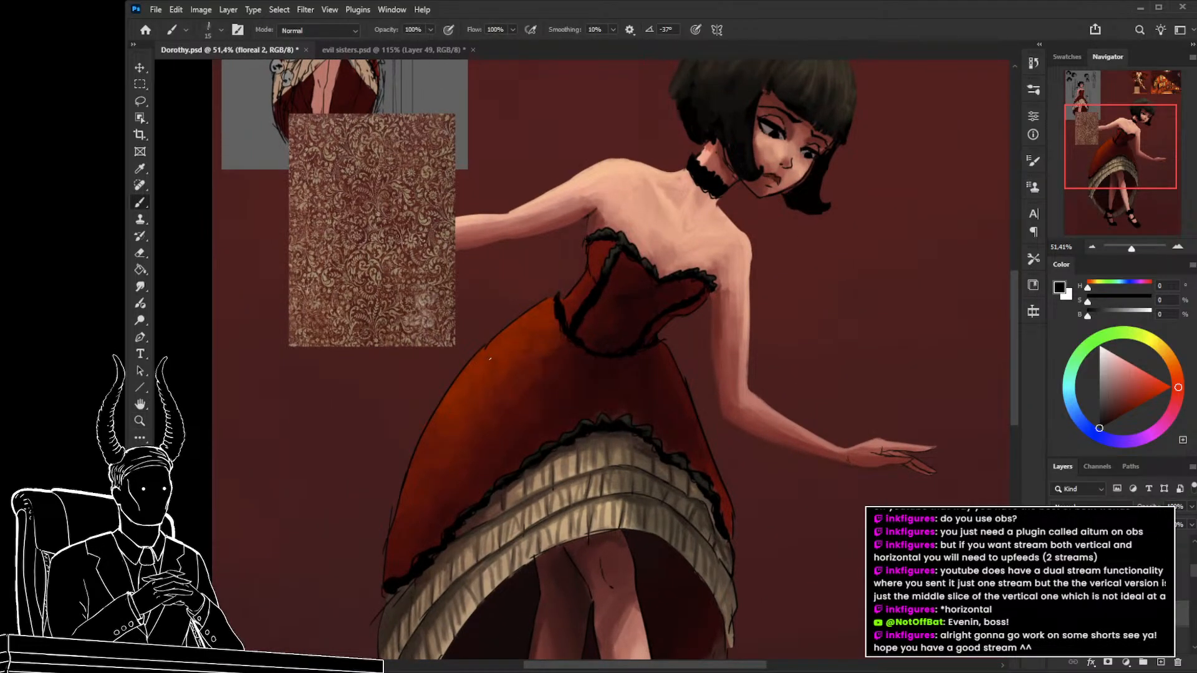
{"action": "key", "text": "bracketleft"}
{"action": "key", "text": "bracketright"}
{"action": "key", "text": "z"}
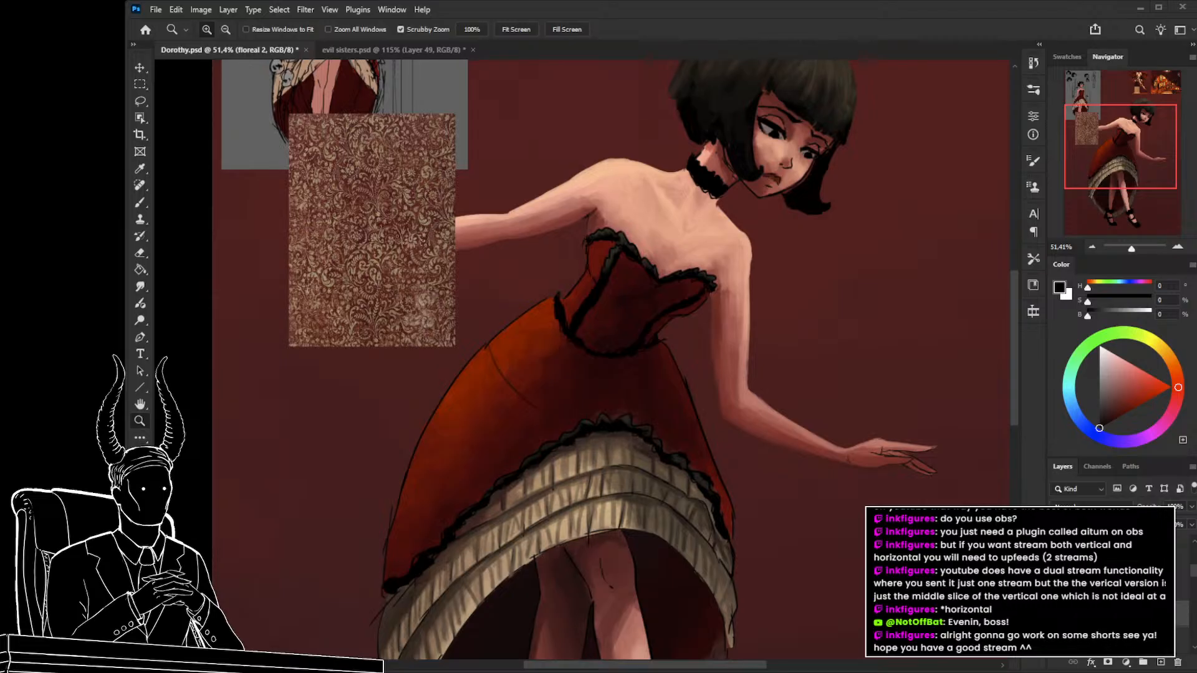
{"action": "key", "text": "alt"}
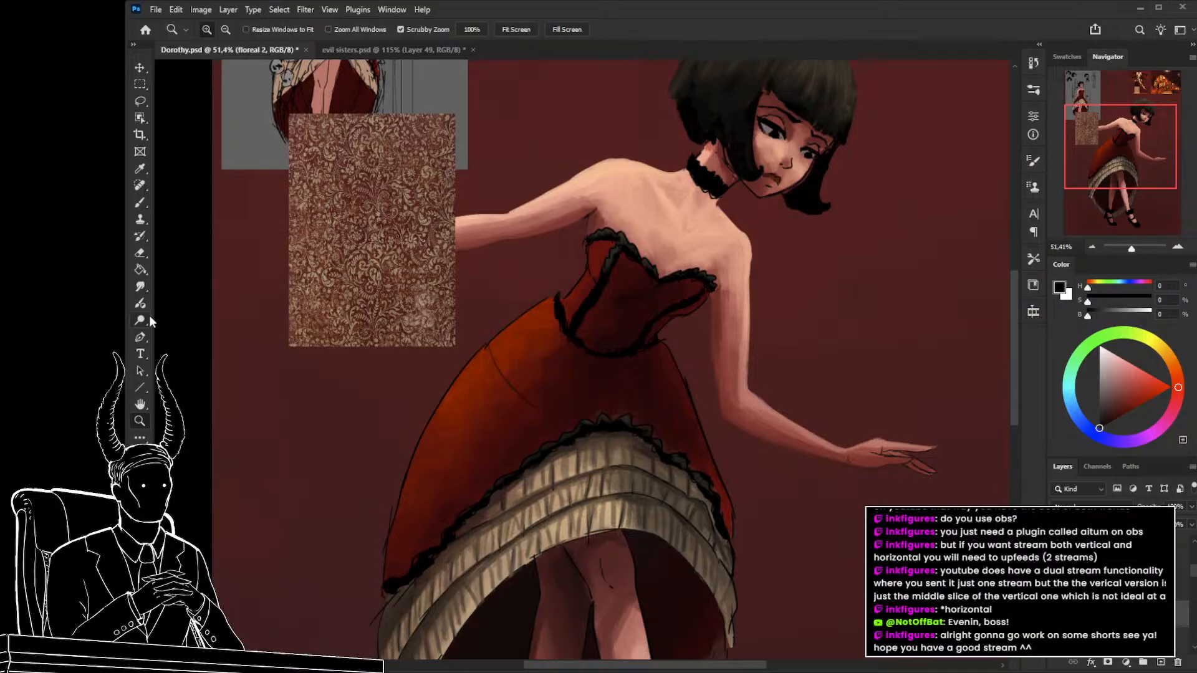
{"action": "scroll", "coordinate": [490, 415], "scroll_direction": "up", "scroll_amount": 2}
{"action": "left_click_drag", "start_coordinate": [503, 426], "coordinate": [485, 389]}
{"action": "key", "text": "ctrl+z"}
{"action": "scroll", "coordinate": [452, 365], "scroll_direction": "down", "scroll_amount": 2}
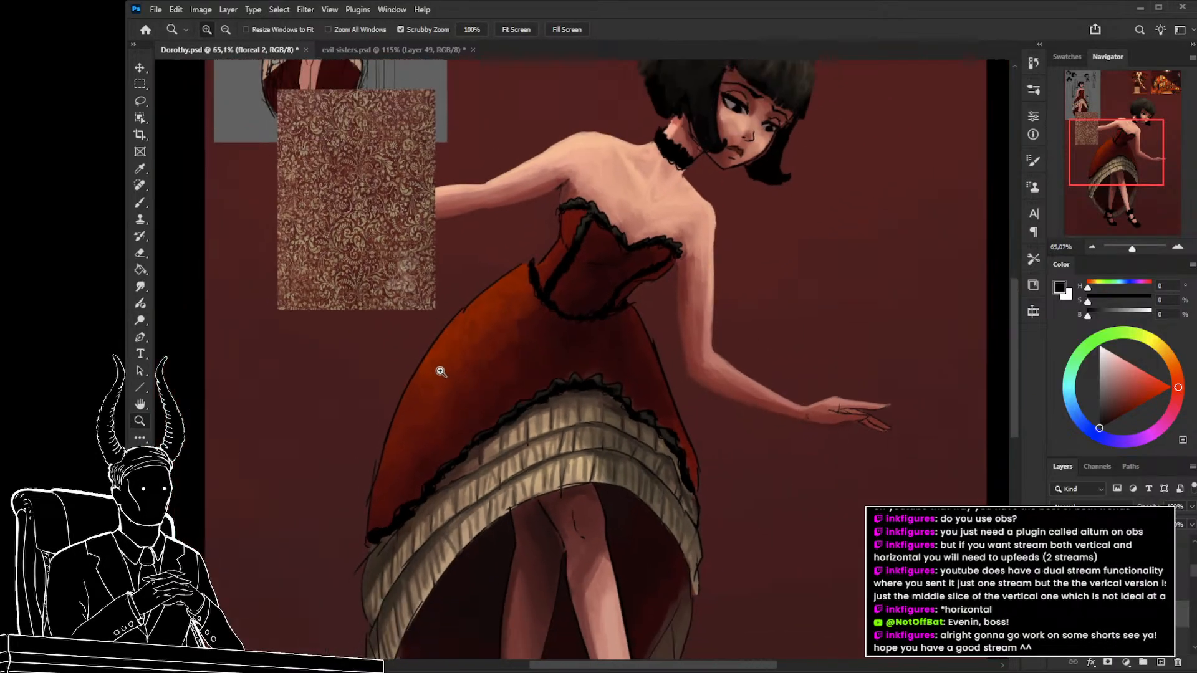
Paint a thick black arch on floreal 2 from the overskirt's outer edge toward its middle, using a larger brush.
{"action": "key", "text": "b"}
{"action": "key", "text": "]"}
{"action": "key", "text": "]"}
{"action": "key", "text": "]"}
{"action": "key", "text": "]"}
{"action": "key", "text": "]"}
{"action": "key", "text": "]"}
{"action": "key", "text": "]"}
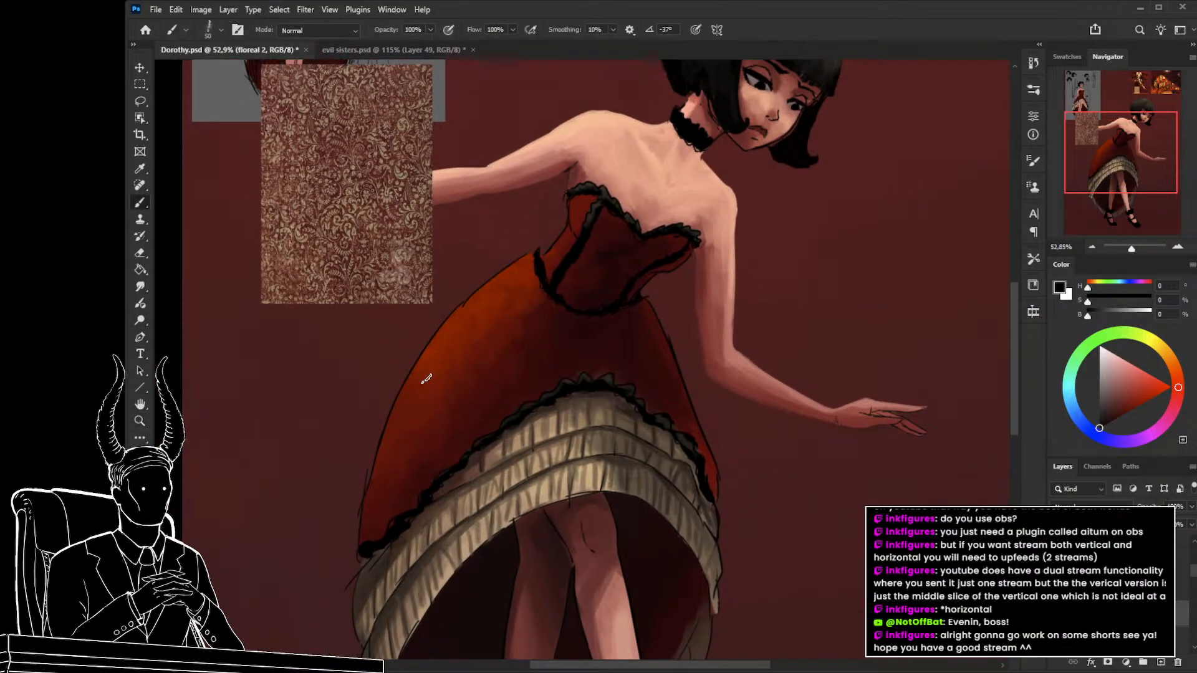
{"action": "left_click_drag", "start_coordinate": [393, 410], "coordinate": [443, 371]}
{"action": "mouse_move", "coordinate": [404, 395]}
{"action": "left_mouse_down"}
{"action": "mouse_move", "coordinate": [447, 370]}
{"action": "mouse_move", "coordinate": [419, 380]}
{"action": "mouse_move", "coordinate": [406, 387]}
{"action": "mouse_move", "coordinate": [476, 366]}
{"action": "mouse_move", "coordinate": [431, 371]}
{"action": "mouse_move", "coordinate": [480, 368]}
{"action": "mouse_move", "coordinate": [502, 400]}
{"action": "left_mouse_up"}
{"action": "key", "text": "bracketleft"}
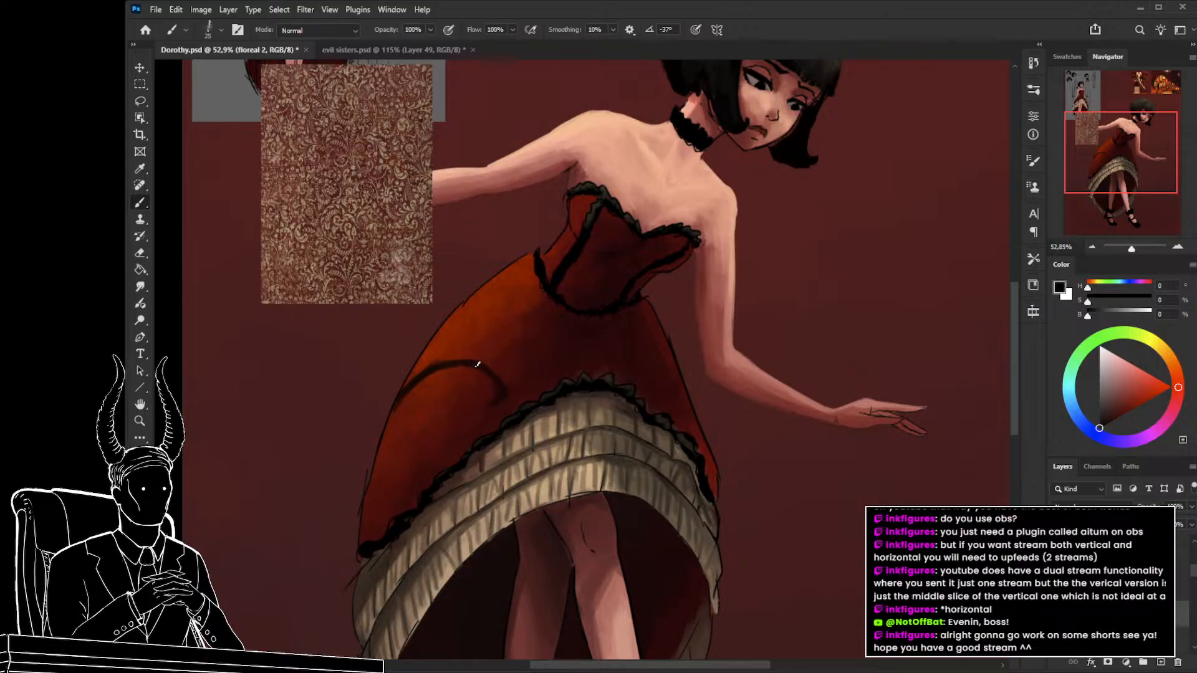
Paint a short black branch rising from the top of the arch and clean up the arch's inner curve with a larger eraser.
{"action": "left_click_drag", "start_coordinate": [445, 346], "coordinate": [429, 369]}
{"action": "key", "text": "e"}
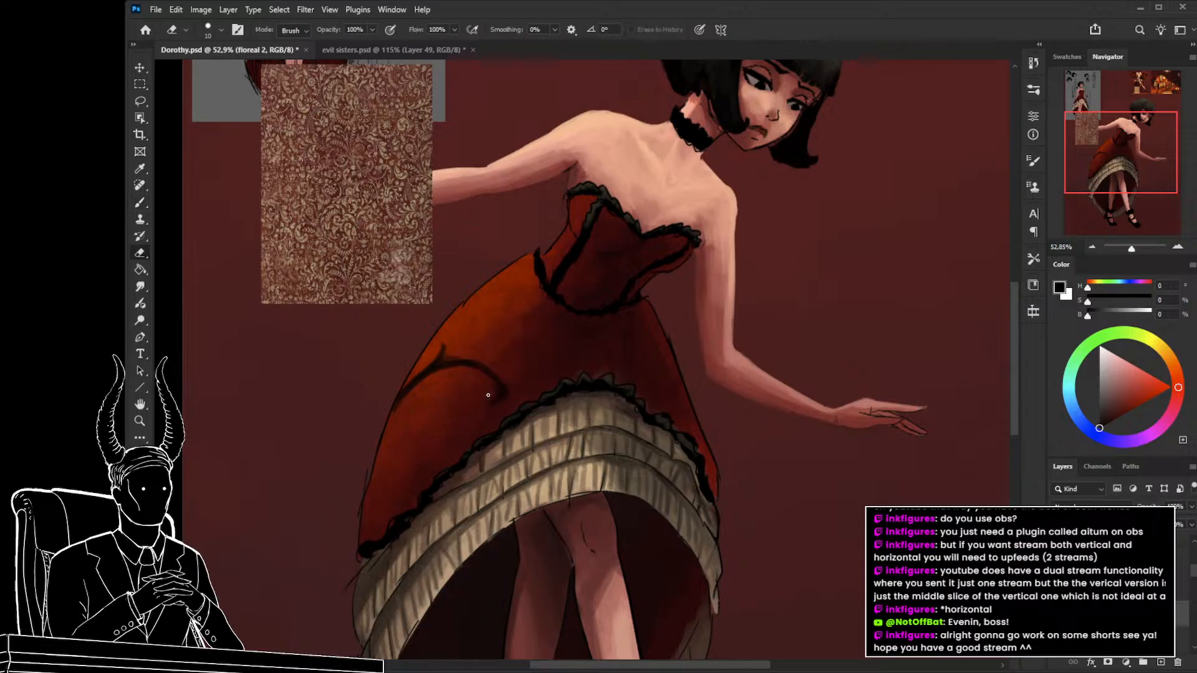
{"action": "key", "text": "bracketright"}
{"action": "left_click", "coordinate": [507, 468]}
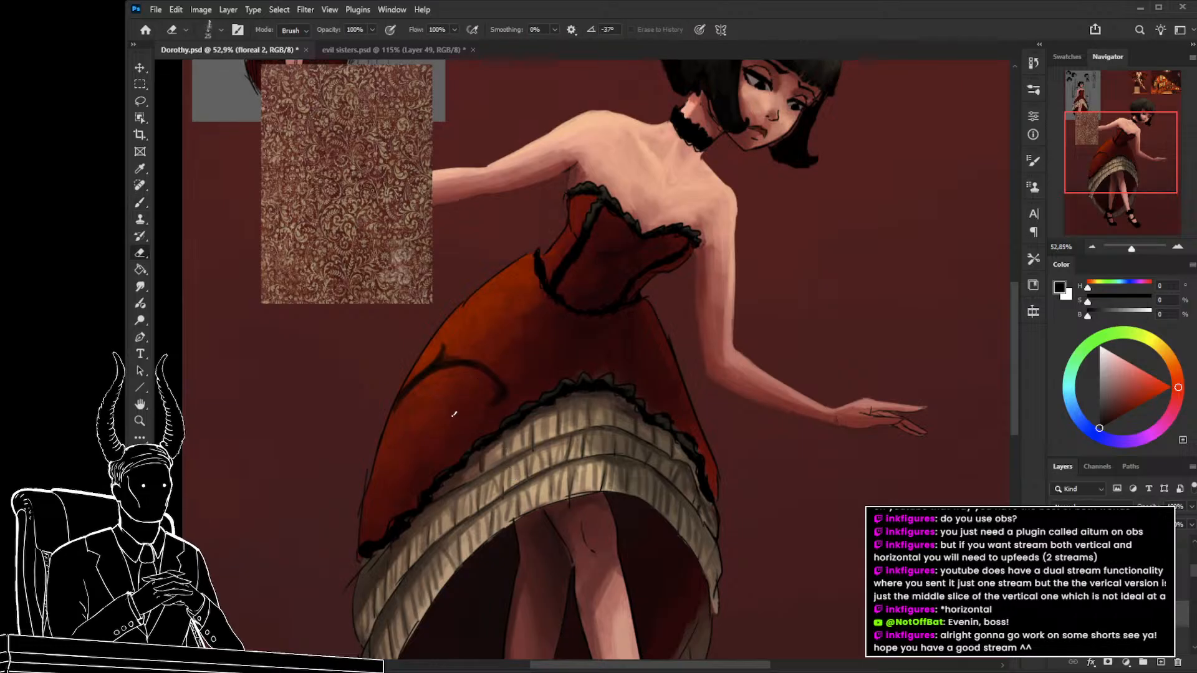
{"action": "key", "text": "bracketright"}
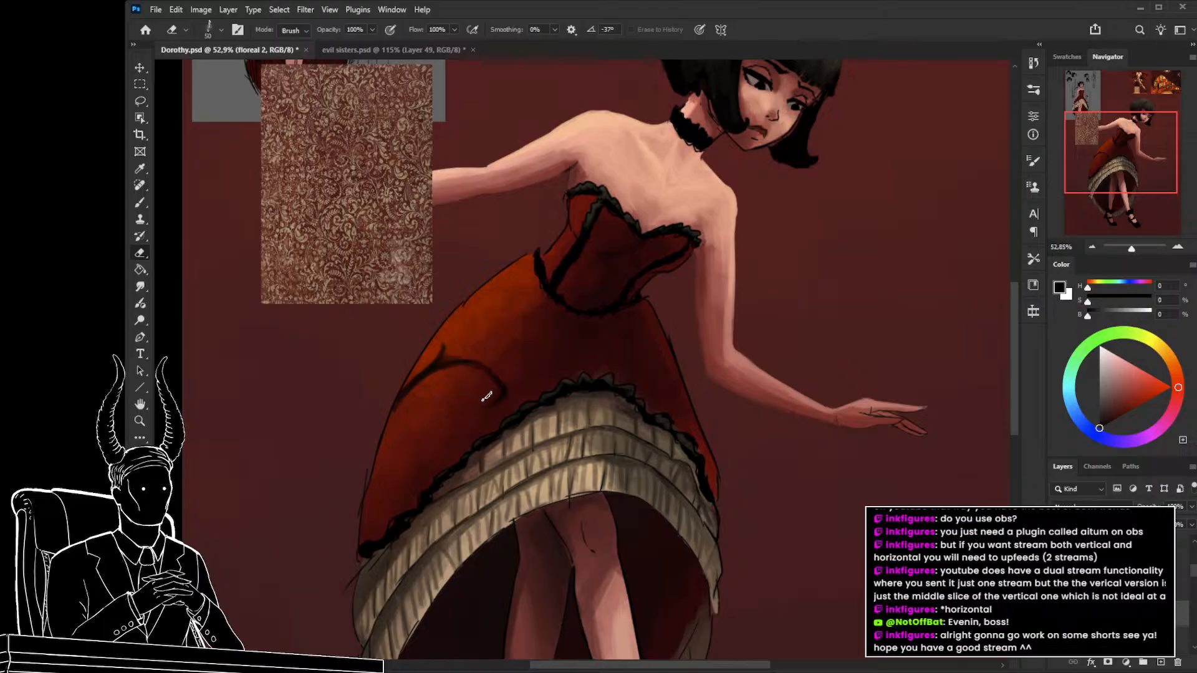
Paint a thick black leaf shape at the overskirt's outer edge just below the arch, using a larger brush.
{"action": "key", "text": "b"}
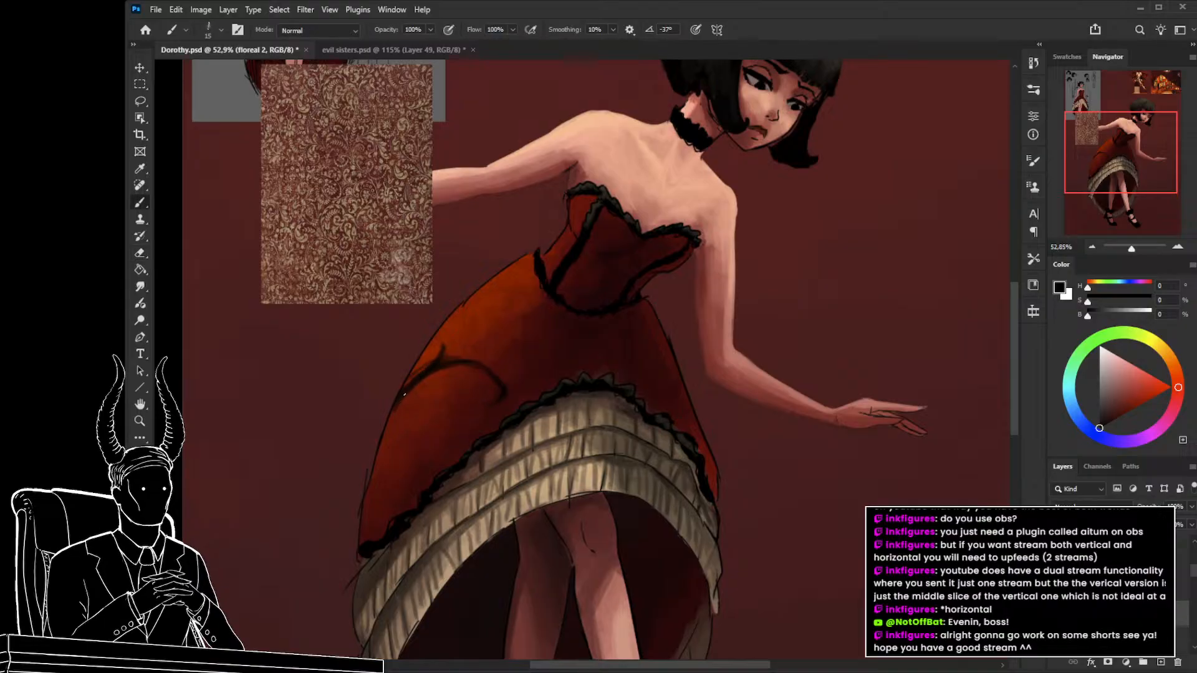
{"action": "key", "text": "bracketright"}
{"action": "mouse_move", "coordinate": [382, 437]}
{"action": "left_mouse_down"}
{"action": "mouse_move", "coordinate": [422, 415]}
{"action": "mouse_move", "coordinate": [399, 415]}
{"action": "mouse_move", "coordinate": [408, 427]}
{"action": "left_mouse_up"}
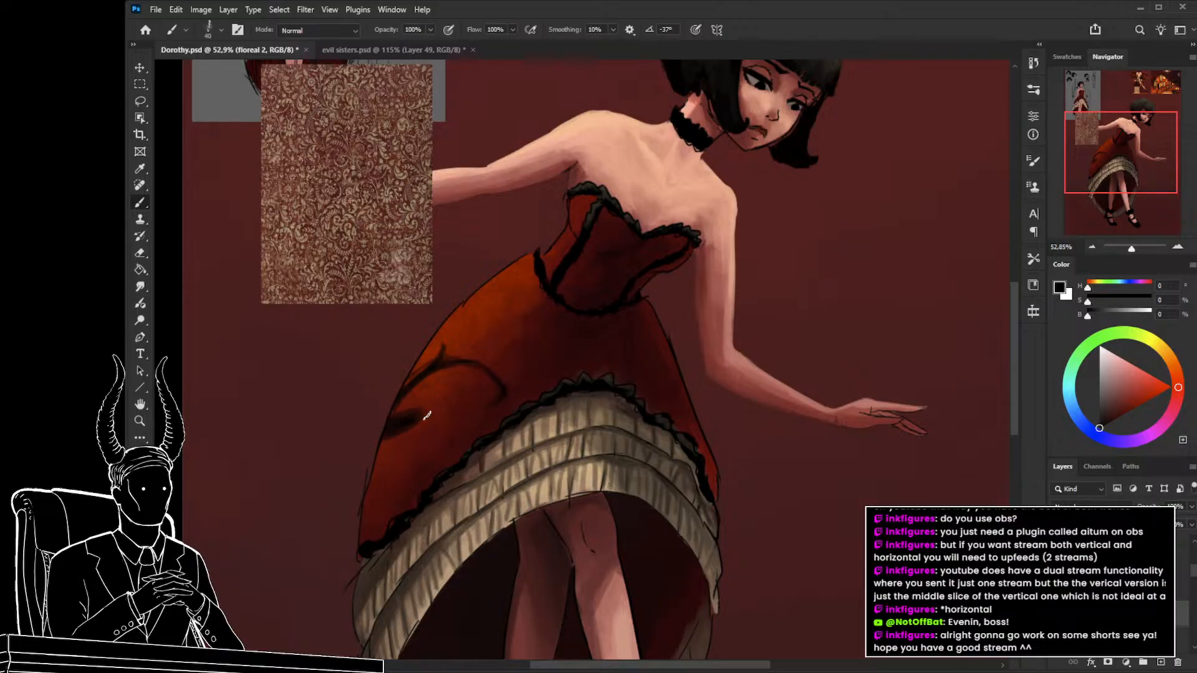
{"action": "key", "text": "bracketright"}
{"action": "key", "text": "bracketright"}
{"action": "key", "text": "bracketright"}
{"action": "key", "text": "bracketleft"}
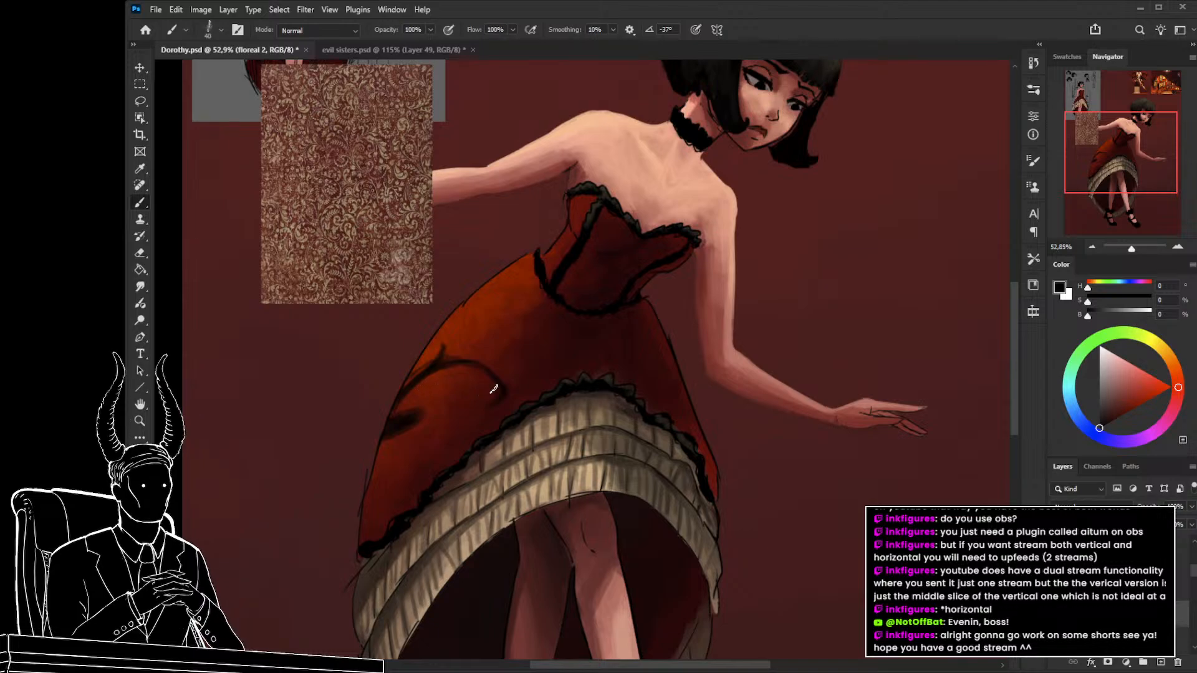
Paint small black leaves fanning out from the branch above the arch, adjusting the brush size for thinner and thicker strokes.
{"action": "key", "text": "bracketleft"}
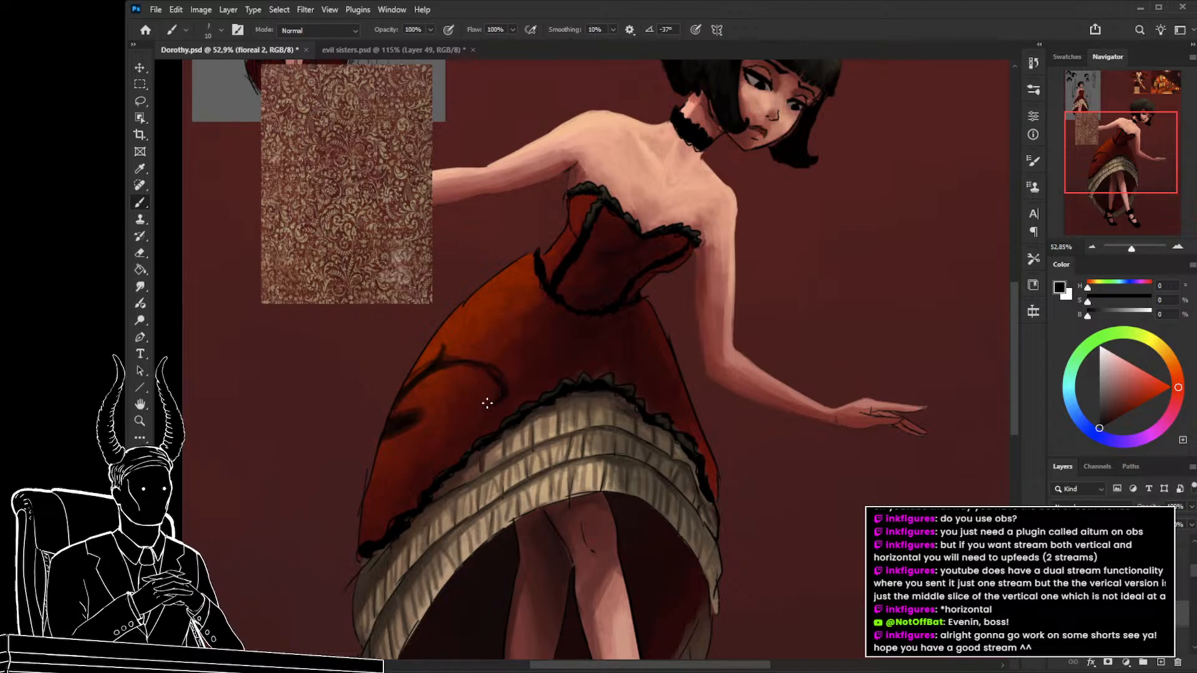
{"action": "key", "text": "bracketright"}
{"action": "key", "text": "bracketright"}
{"action": "key", "text": "bracketright"}
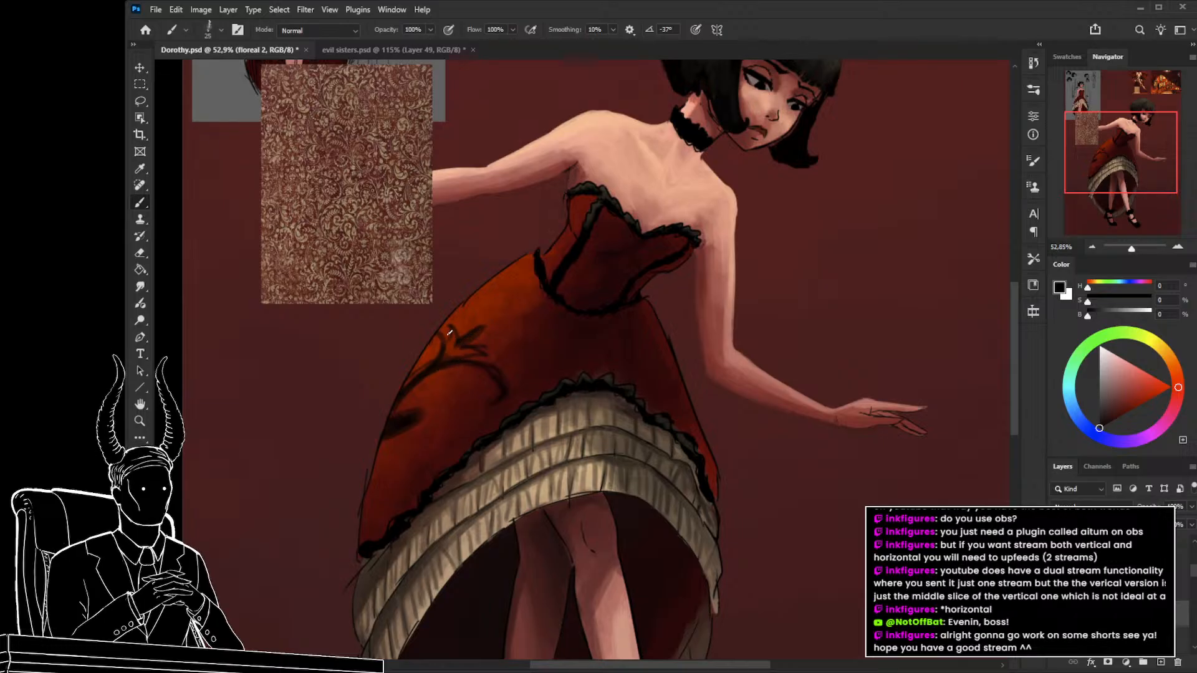
{"action": "mouse_move", "coordinate": [448, 328]}
{"action": "left_mouse_down"}
{"action": "mouse_move", "coordinate": [452, 347]}
{"action": "mouse_move", "coordinate": [468, 351]}
{"action": "left_mouse_up"}
{"action": "key", "text": "]"}
{"action": "left_click_drag", "start_coordinate": [462, 409], "coordinate": [455, 378]}
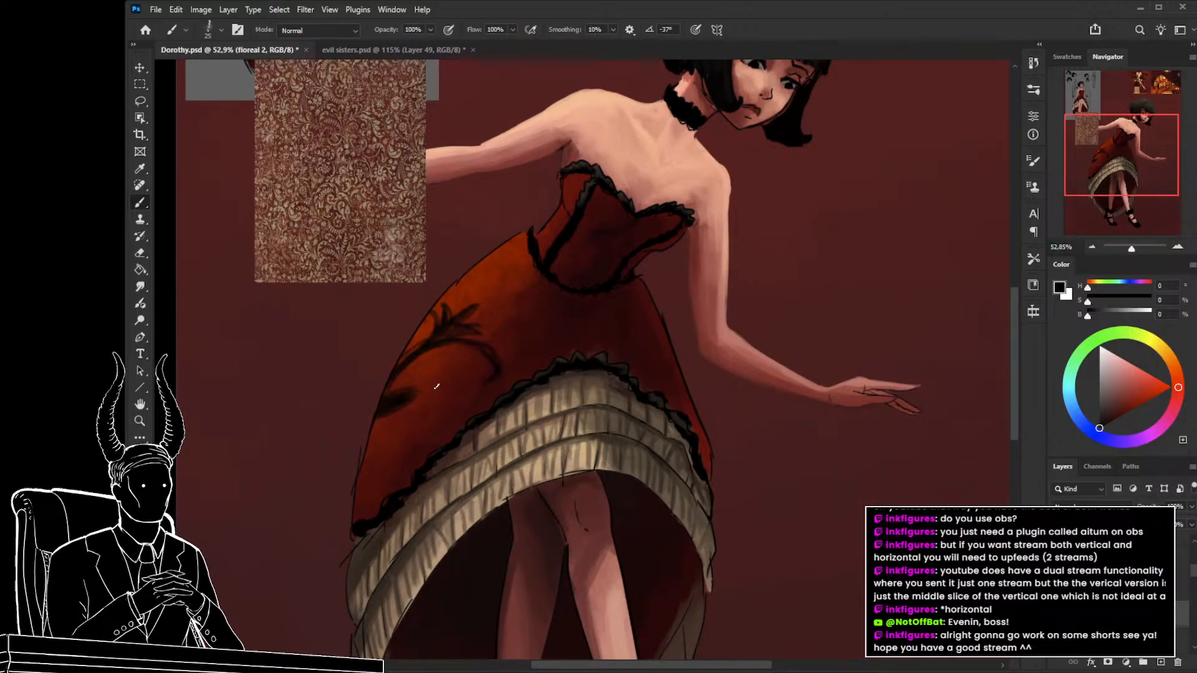
Paint a small black rose with a leafy stem inside the curved branch on the skirt's orange side.
{"action": "key", "text": "bracketleft"}
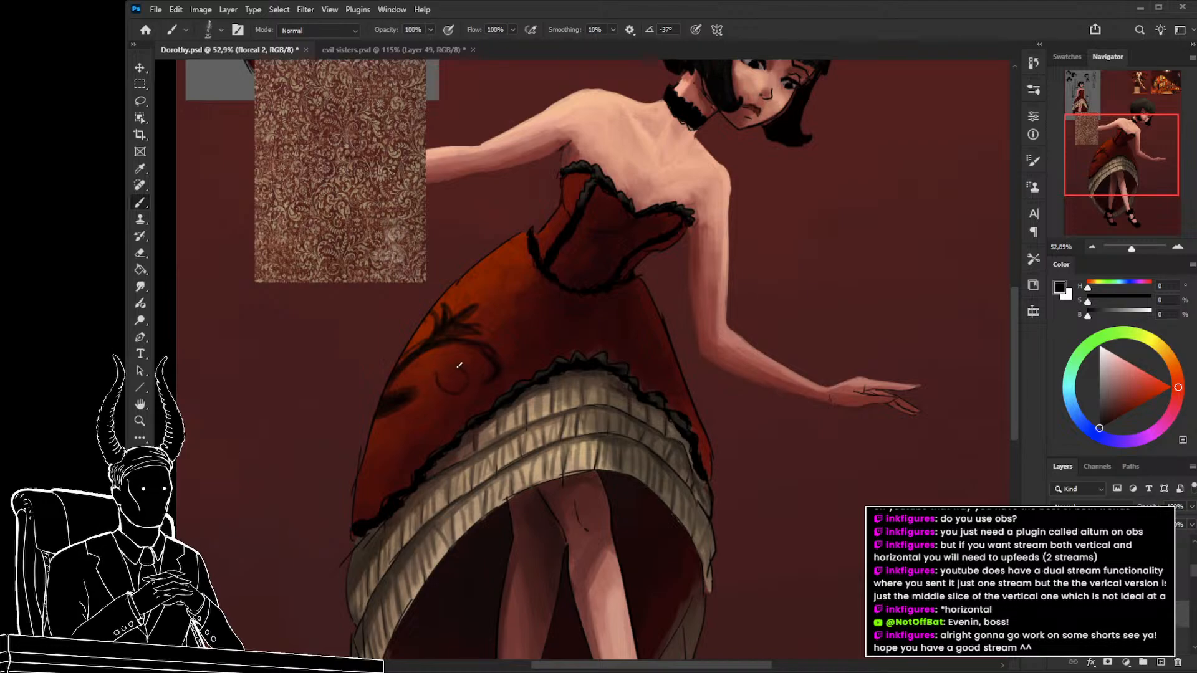
{"action": "left_click_drag", "start_coordinate": [460, 365], "coordinate": [436, 369]}
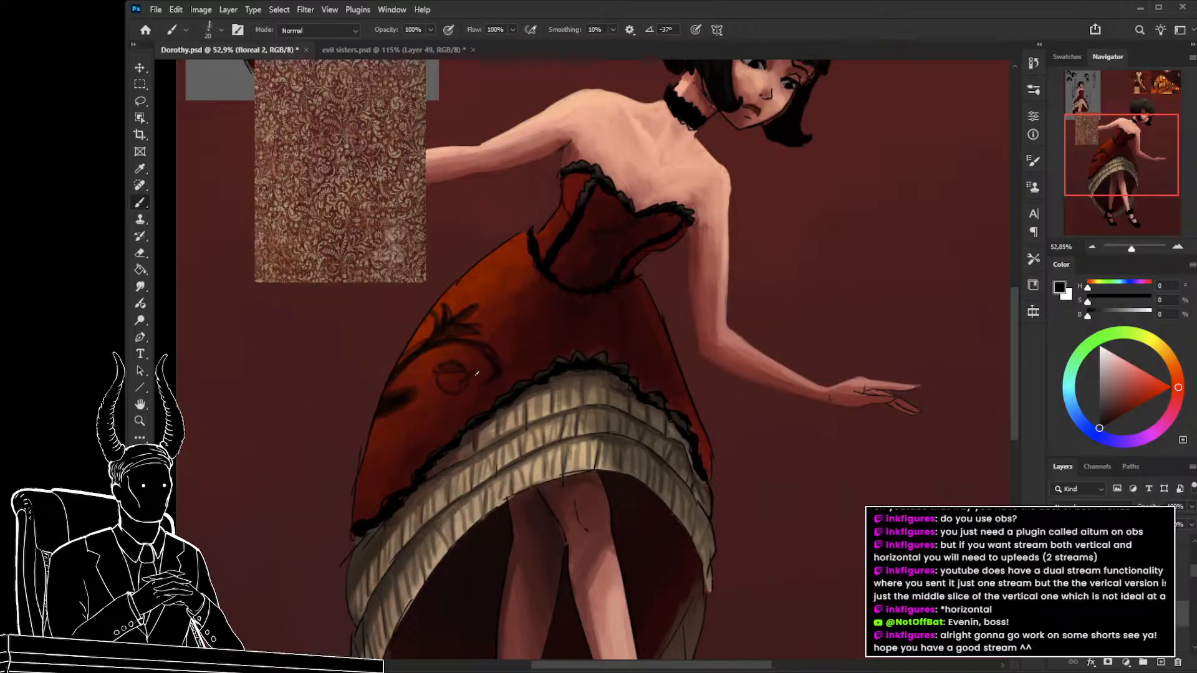
{"action": "key", "text": "bracketright"}
{"action": "mouse_move", "coordinate": [435, 377]}
{"action": "left_mouse_down"}
{"action": "mouse_move", "coordinate": [449, 391]}
{"action": "mouse_move", "coordinate": [447, 377]}
{"action": "left_mouse_up"}
{"action": "key", "text": "bracketleft"}
{"action": "key", "text": "bracketleft"}
{"action": "key", "text": "bracketleft"}
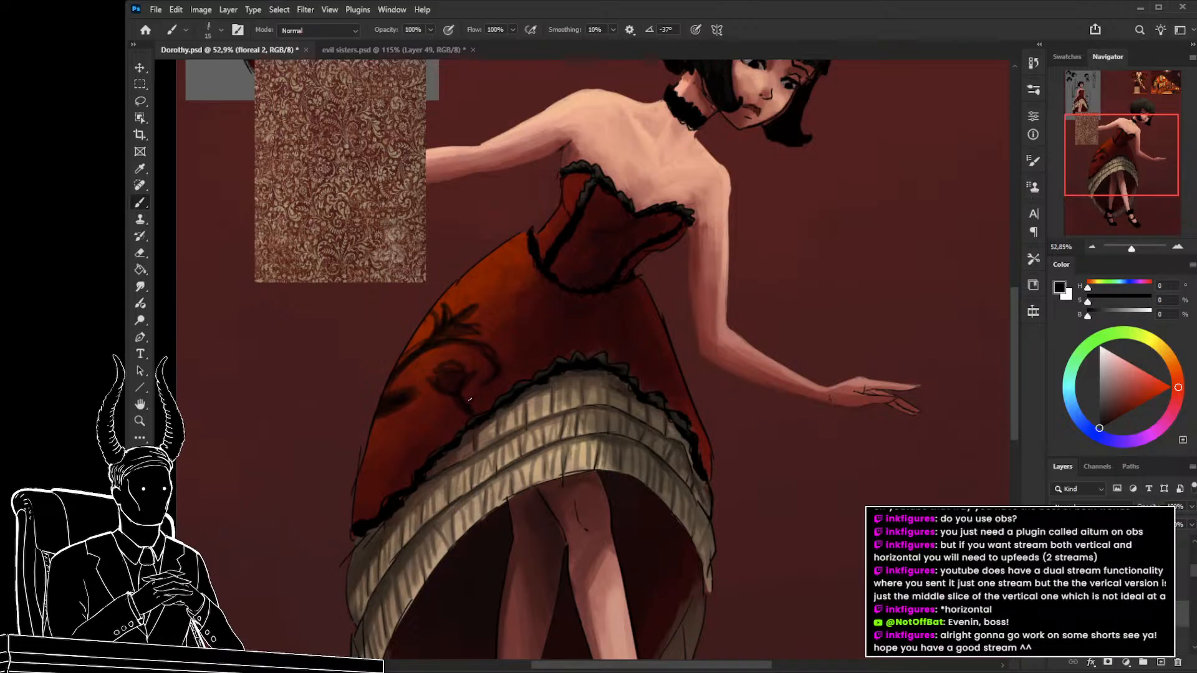
{"action": "key", "text": "bracketright"}
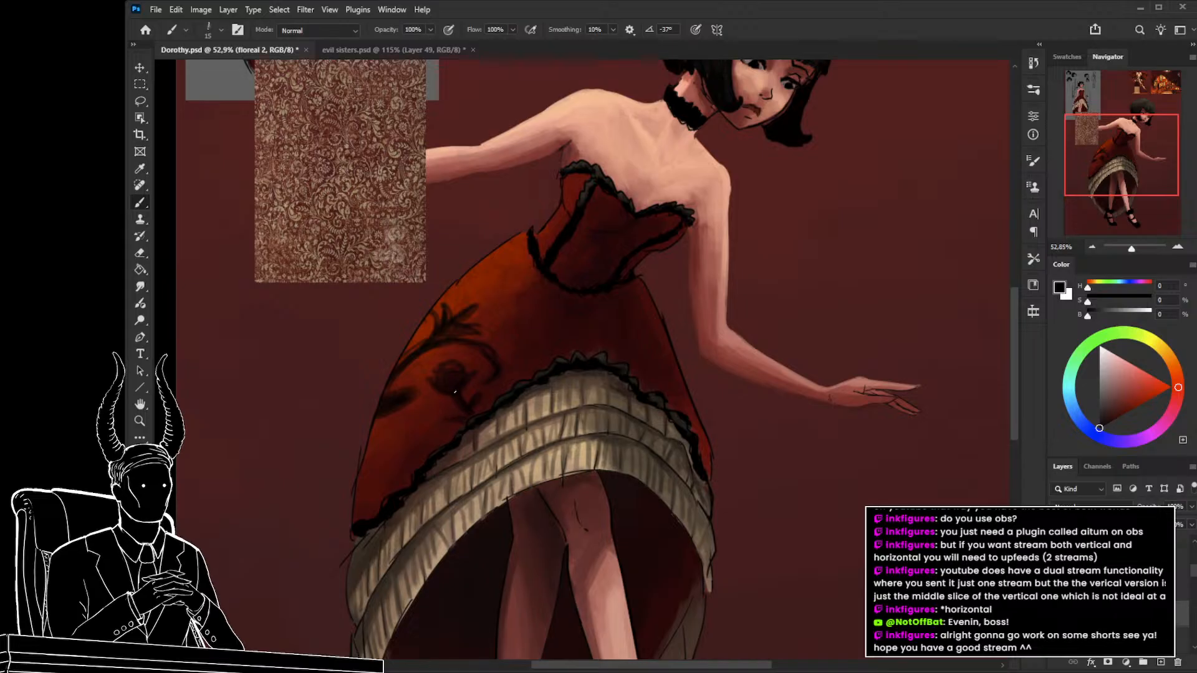
Paint dark curving stems down the middle of the red skirt, from the waist towards the ruffle trim.
{"action": "key", "text": "z"}
{"action": "left_click_drag", "start_coordinate": [459, 422], "coordinate": [503, 464]}
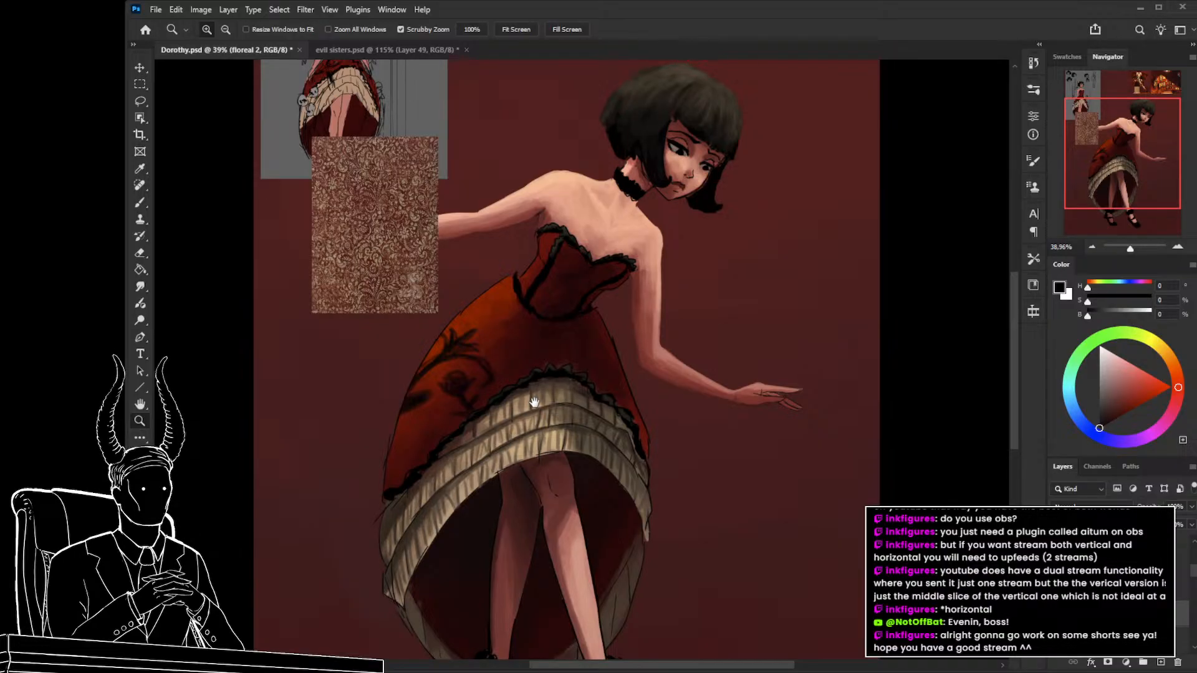
{"action": "left_click_drag", "start_coordinate": [530, 393], "coordinate": [494, 395]}
{"action": "key", "text": "b"}
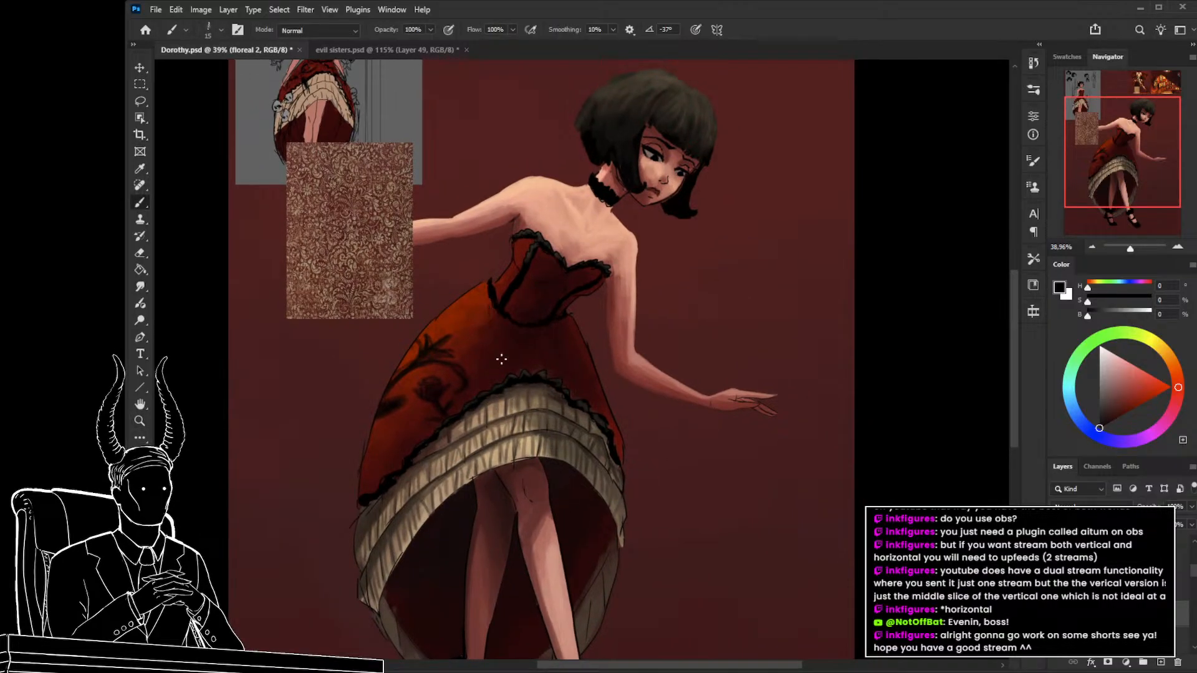
{"action": "key", "text": "bracketright"}
{"action": "key", "text": "bracketright"}
Examine the small character design sketch and the floral fabric swatch for the skirt's pattern.
{"action": "key", "text": "z"}
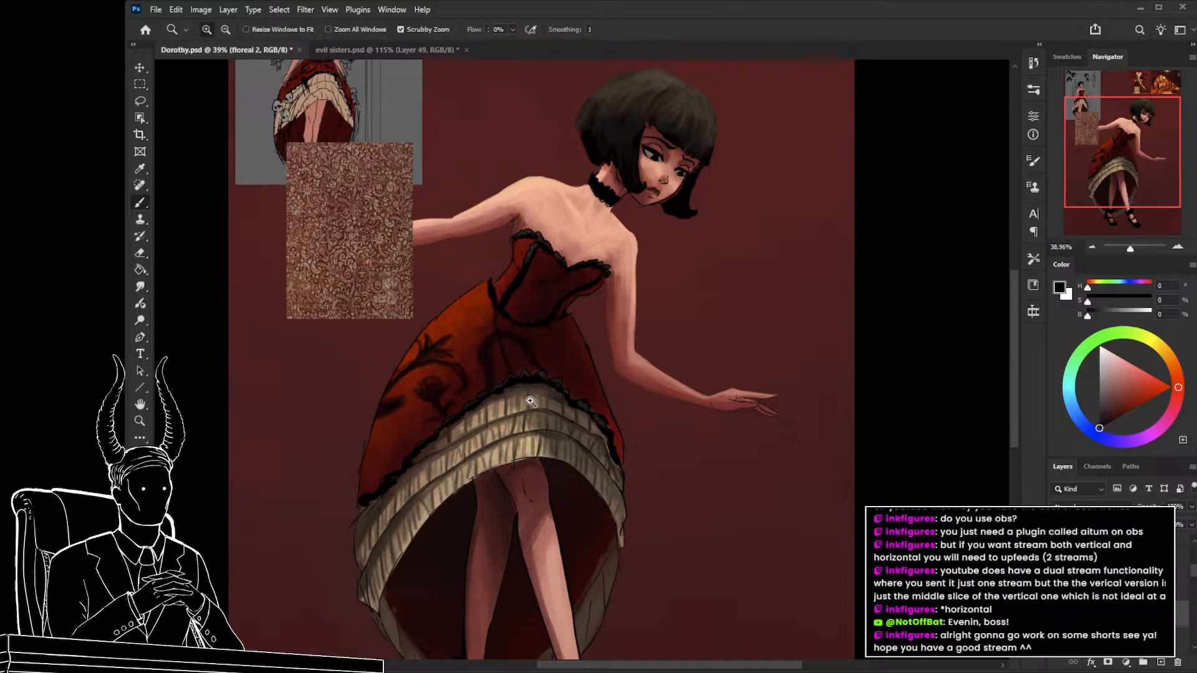
{"action": "mouse_move", "coordinate": [485, 354]}
{"action": "left_mouse_down"}
{"action": "mouse_move", "coordinate": [457, 441]}
{"action": "mouse_move", "coordinate": [534, 387]}
{"action": "mouse_move", "coordinate": [561, 544]}
{"action": "left_mouse_up"}
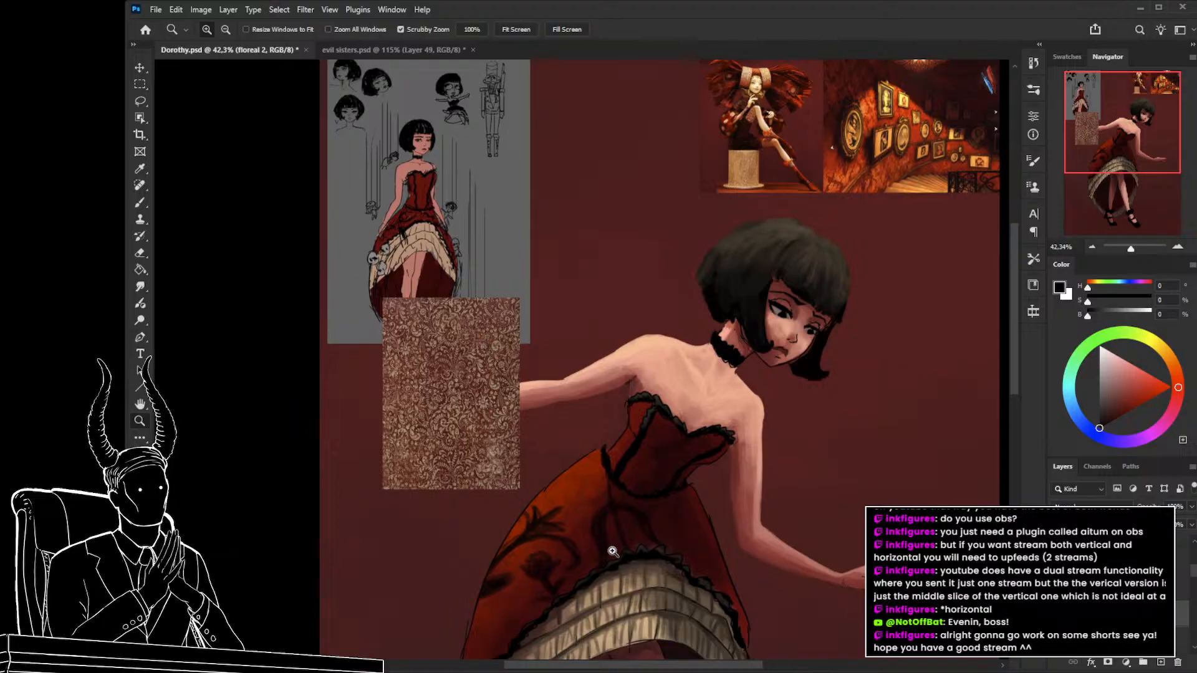
{"action": "left_click", "coordinate": [425, 233]}
{"action": "left_click_drag", "start_coordinate": [425, 233], "coordinate": [426, 262]}
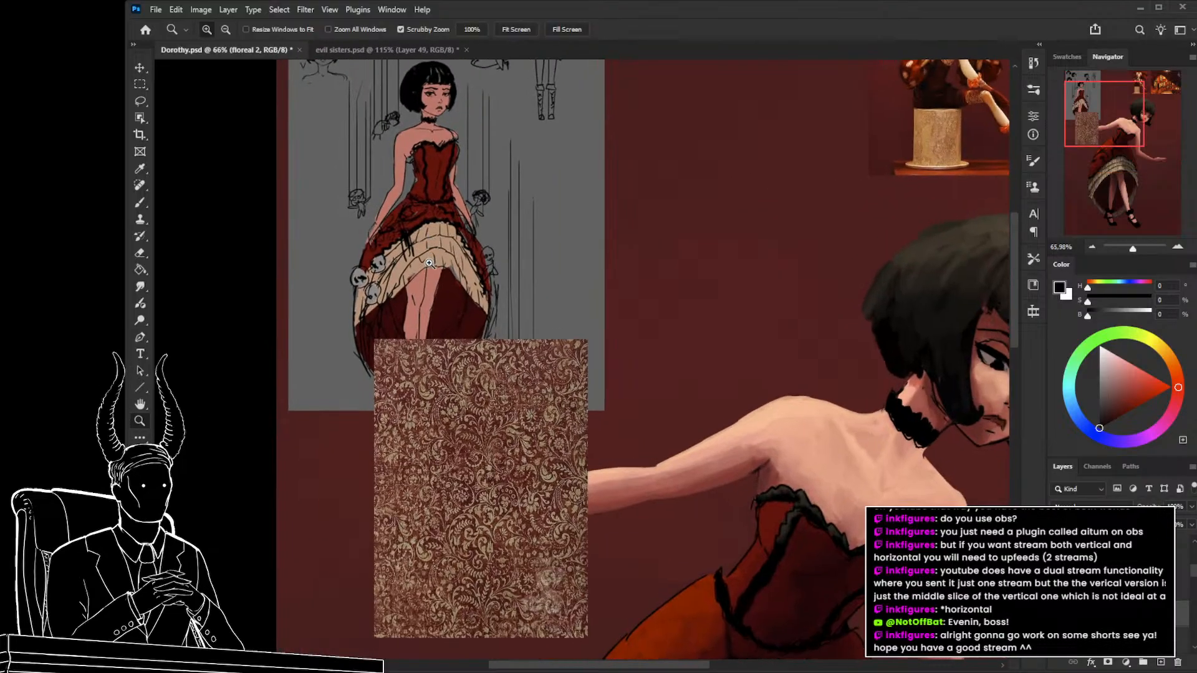
{"action": "mouse_move", "coordinate": [455, 362]}
{"action": "left_mouse_down"}
{"action": "mouse_move", "coordinate": [450, 268]}
{"action": "mouse_move", "coordinate": [473, 478]}
{"action": "left_mouse_up"}
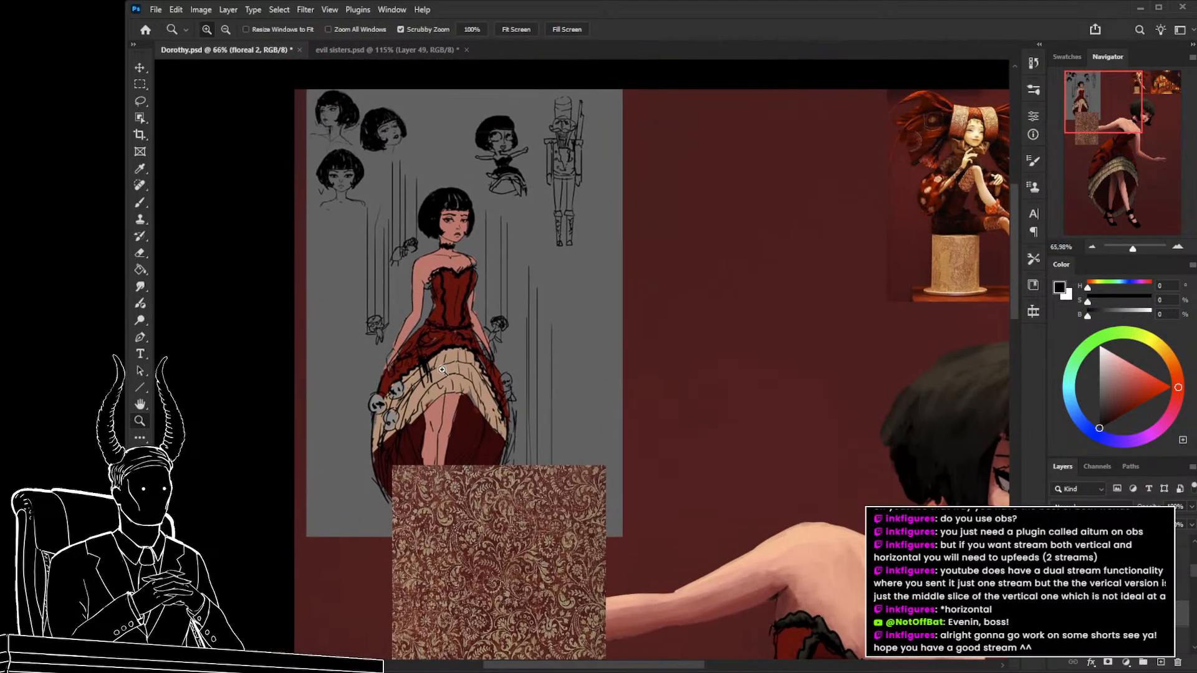
{"action": "left_click", "coordinate": [424, 340]}
{"action": "left_click_drag", "start_coordinate": [596, 490], "coordinate": [473, 148]}
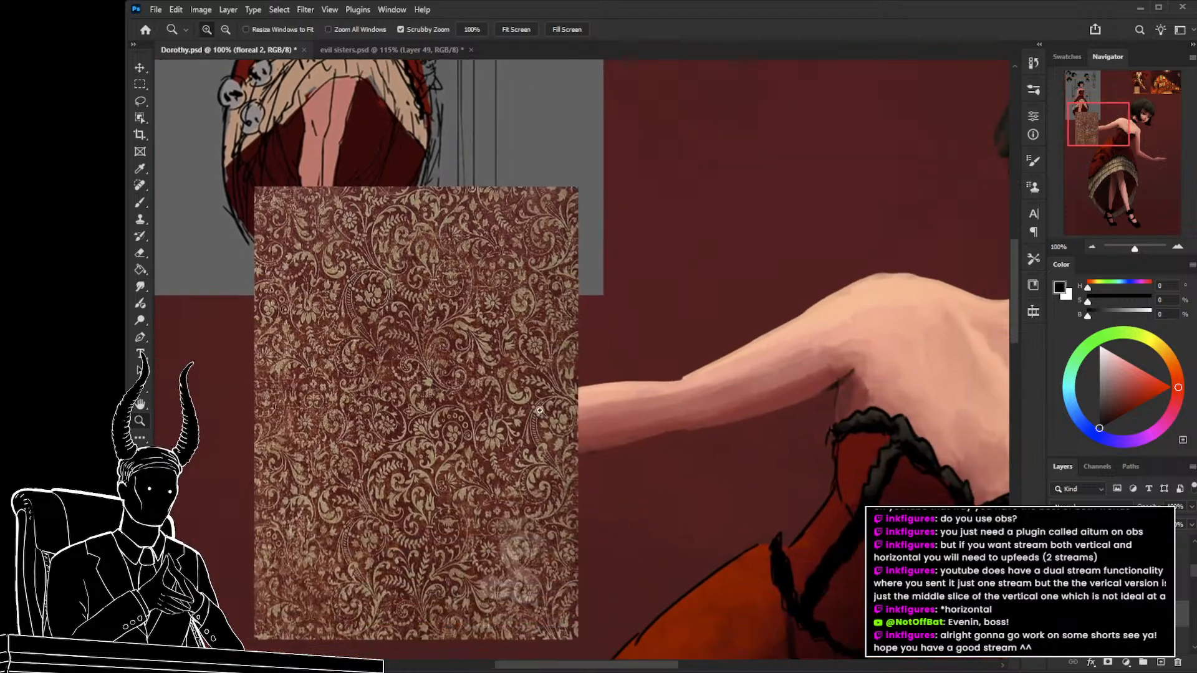
{"action": "left_click_drag", "start_coordinate": [613, 522], "coordinate": [553, 605]}
{"action": "left_click", "coordinate": [475, 330]}
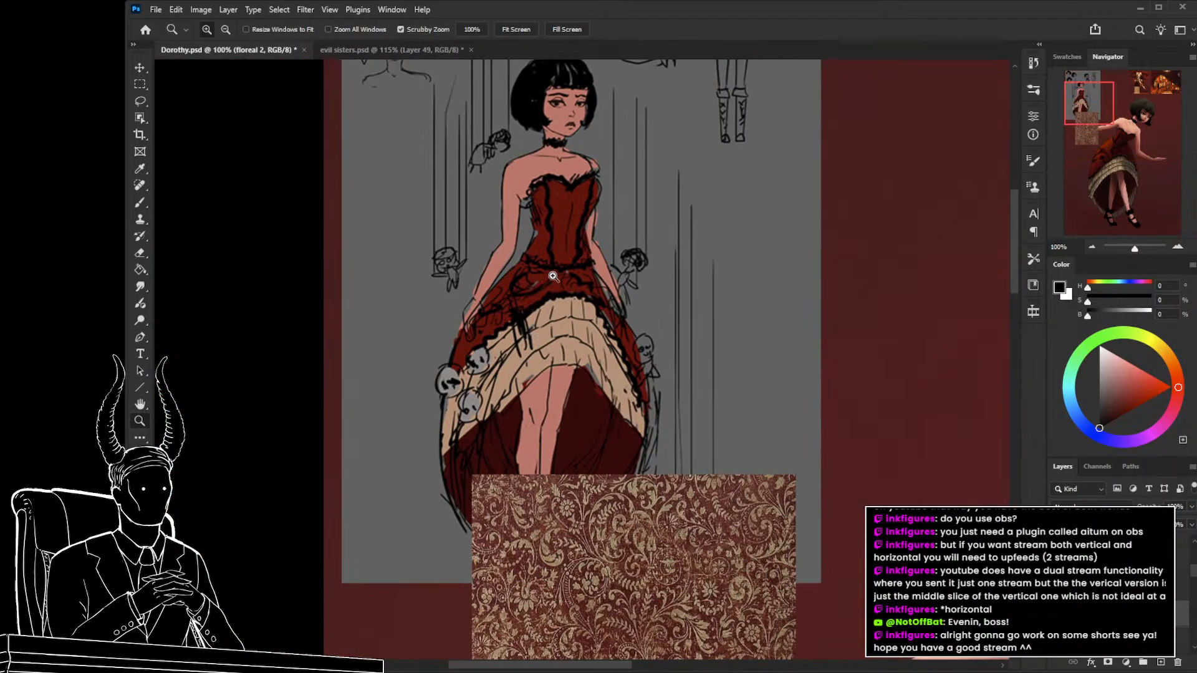
{"action": "left_click", "coordinate": [573, 384], "text": "alt"}
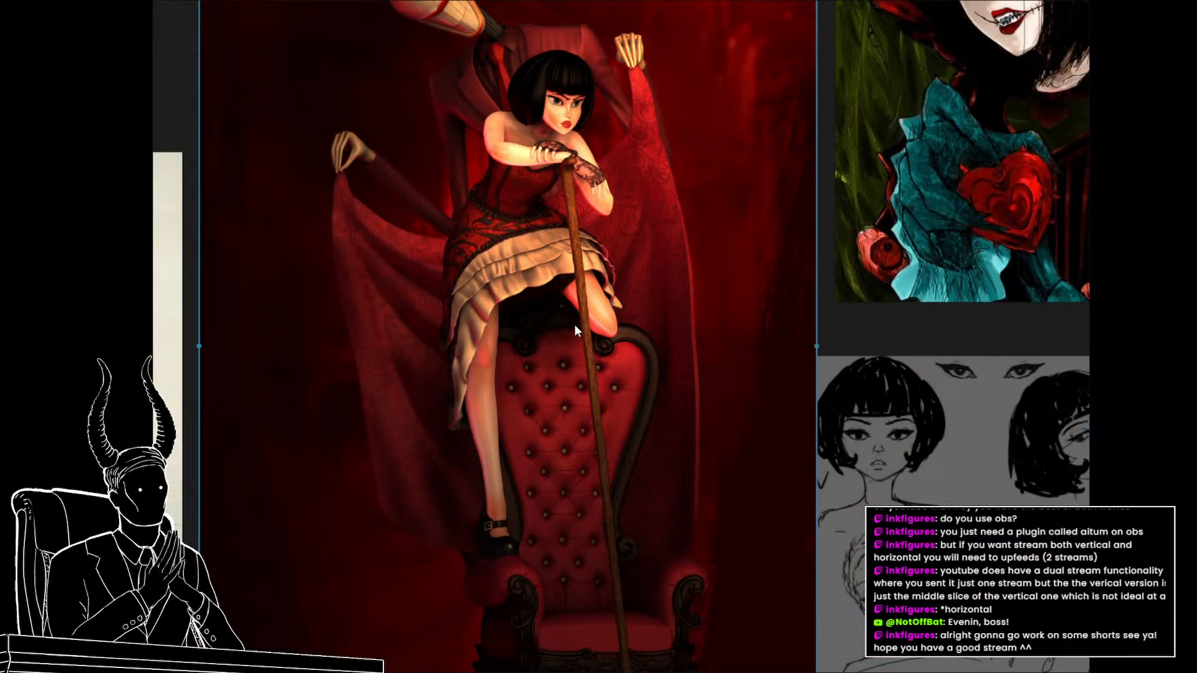
Examine the black lace pattern on the skirt in the reference board's red throne image, then return to the Dorothy.psd painting.
{"action": "scroll", "coordinate": [573, 330], "scroll_direction": "up", "scroll_amount": 5}
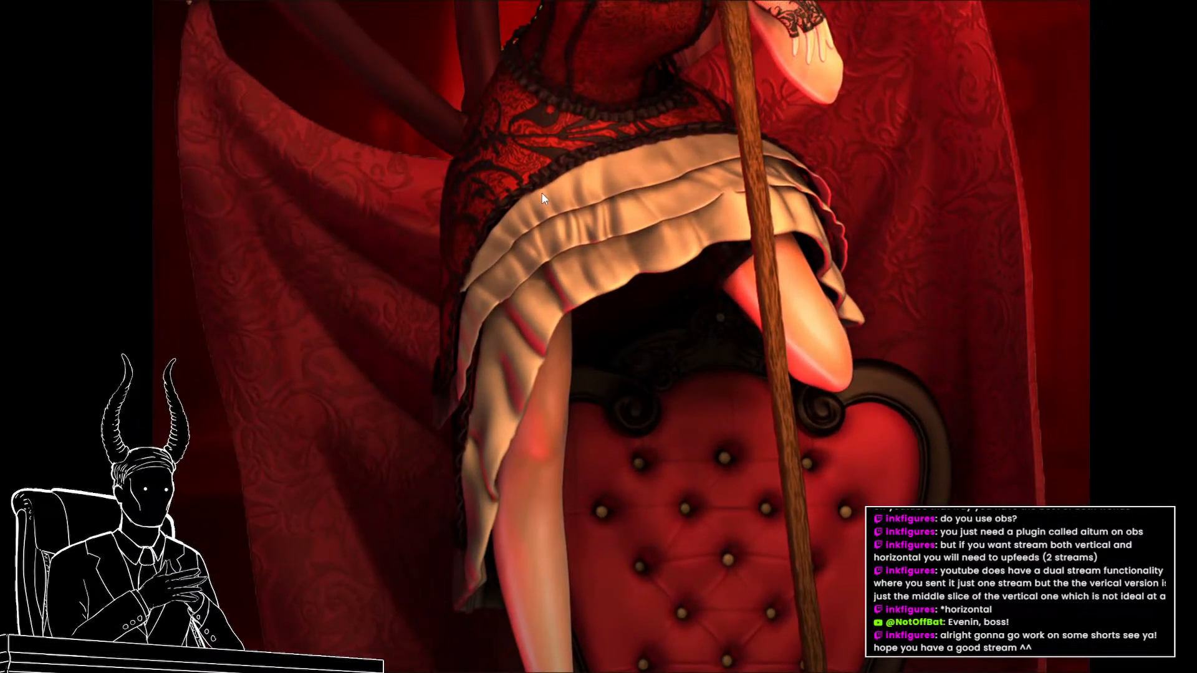
{"action": "scroll", "coordinate": [523, 194], "scroll_direction": "down", "scroll_amount": 5}
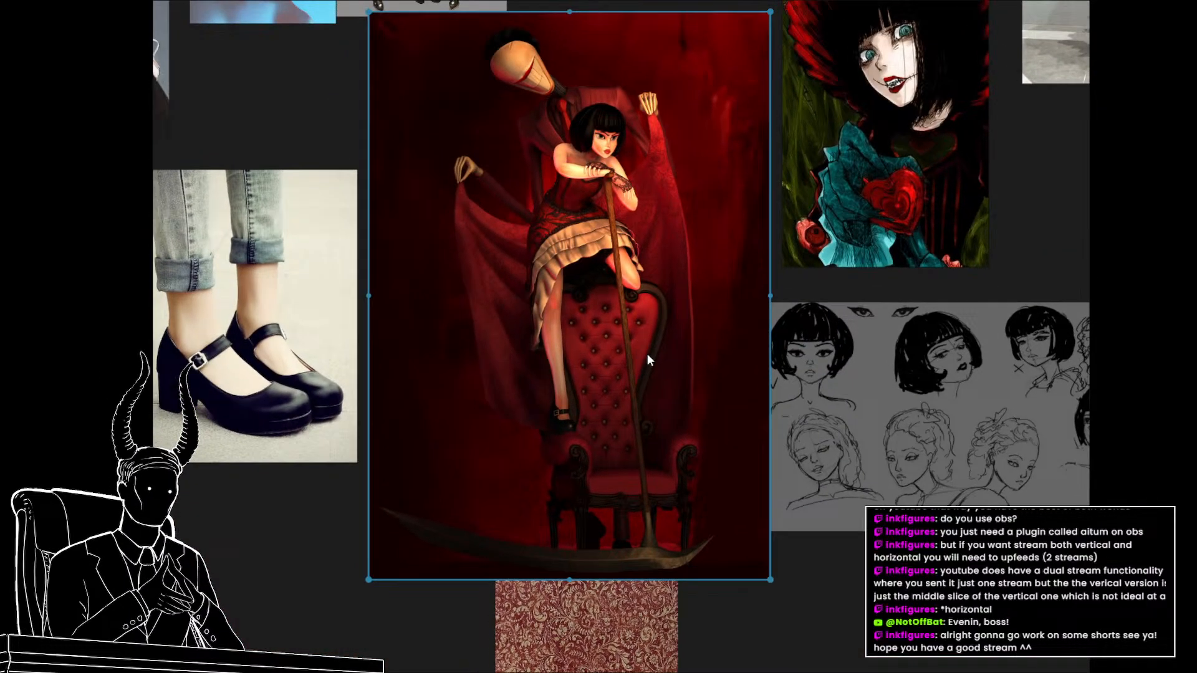
{"action": "left_click_drag", "start_coordinate": [647, 353], "coordinate": [666, 369]}
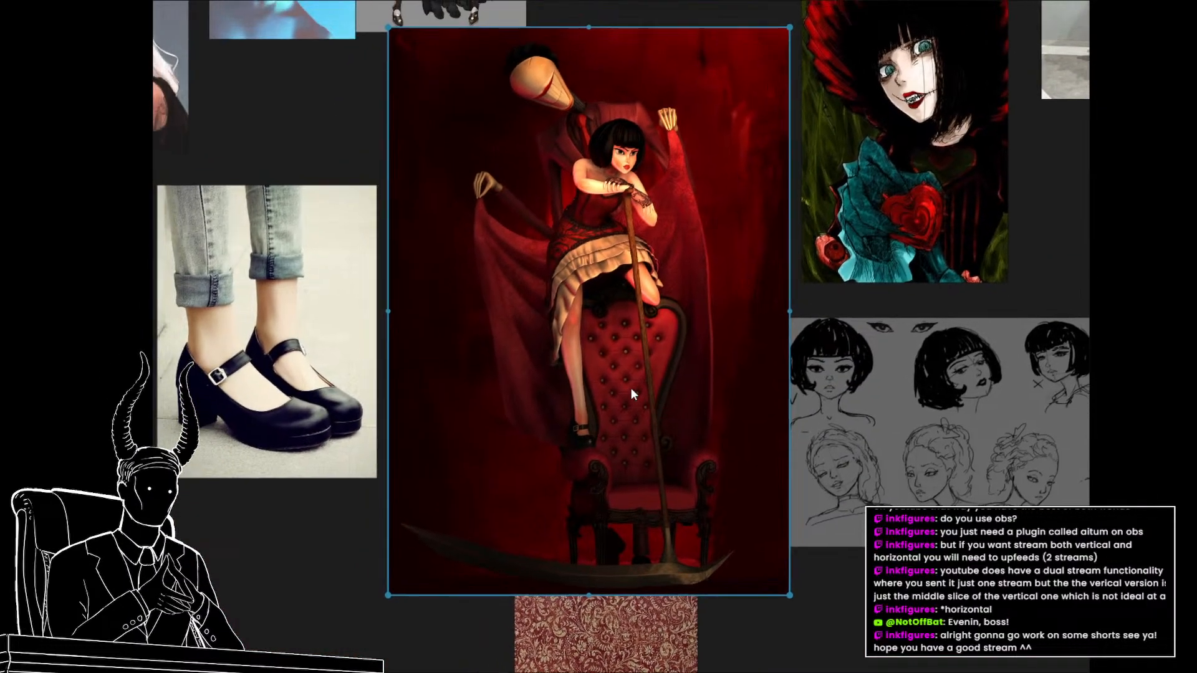
{"action": "scroll", "coordinate": [525, 237], "scroll_direction": "up", "scroll_amount": 2}
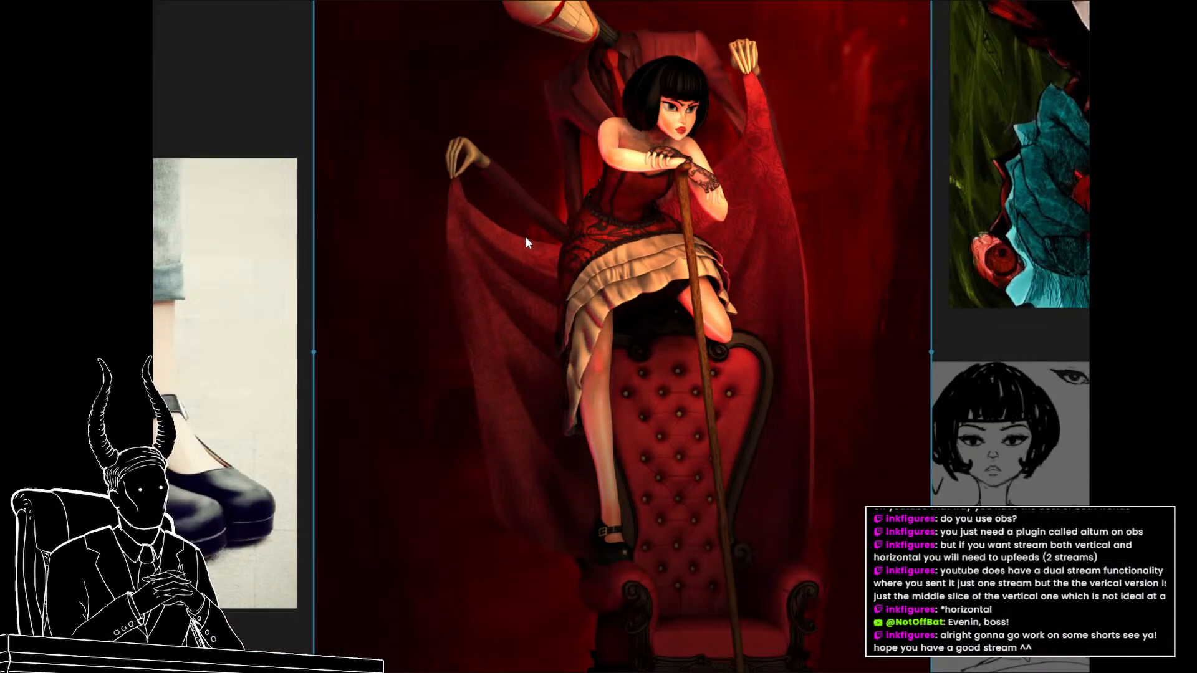
{"action": "scroll", "coordinate": [578, 248], "scroll_direction": "up", "scroll_amount": 5}
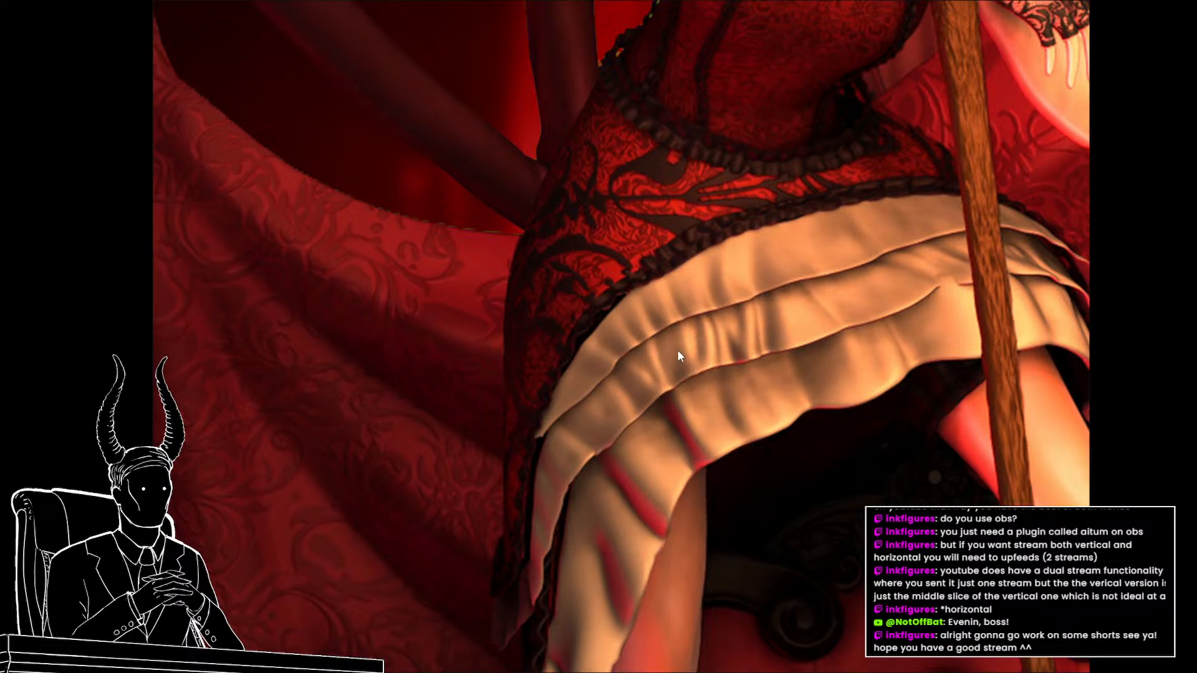
{"action": "left_click_drag", "start_coordinate": [739, 94], "coordinate": [488, 133]}
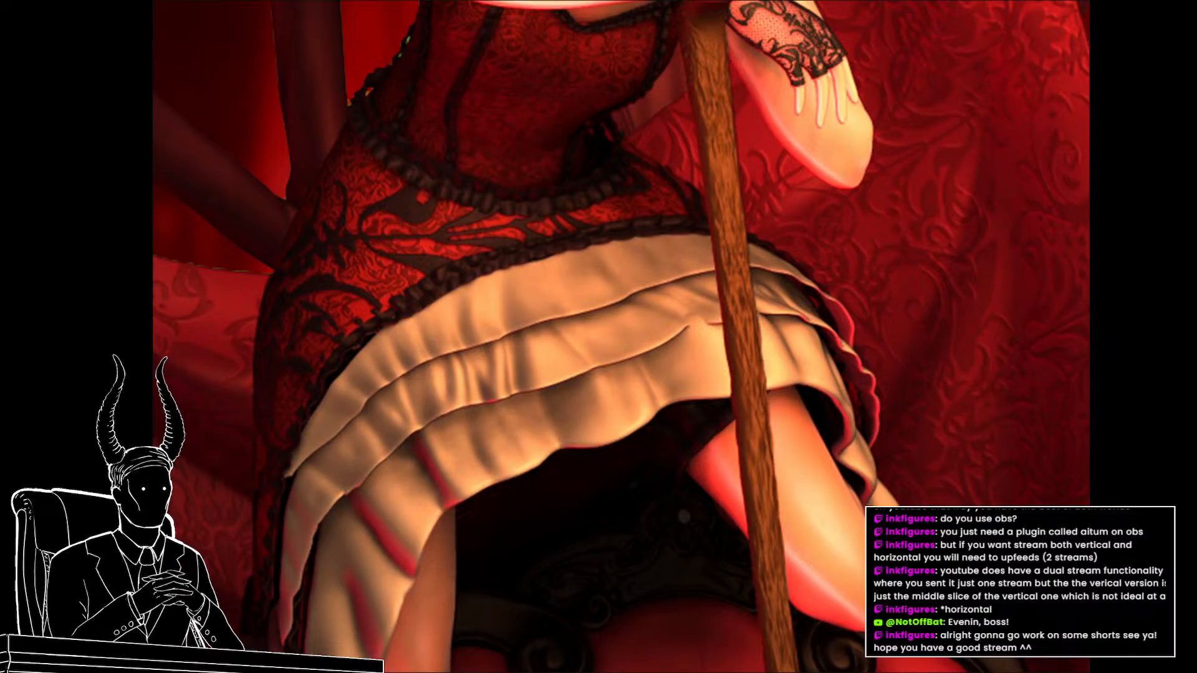
{"action": "key", "text": "alt+Tab"}
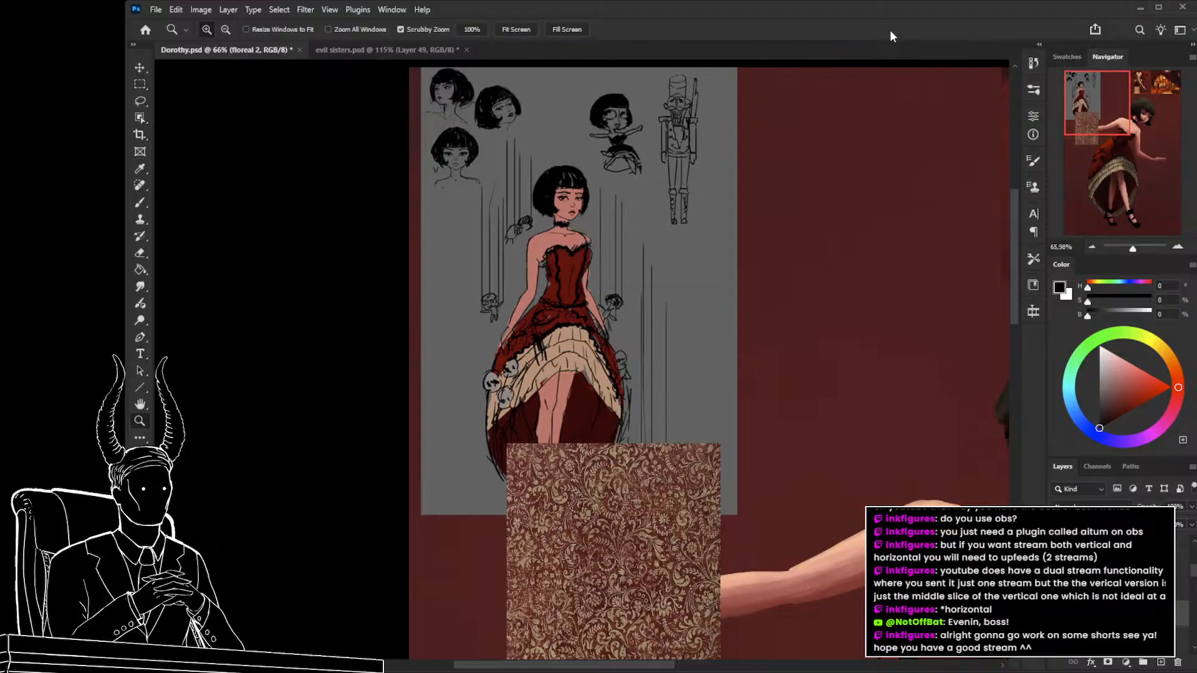
Paint a thin black stem with a side branch on the skirt's lower orange side, above the black hem trim.
{"action": "left_click_drag", "start_coordinate": [755, 412], "coordinate": [705, 413]}
{"action": "left_click_drag", "start_coordinate": [717, 461], "coordinate": [502, 280]}
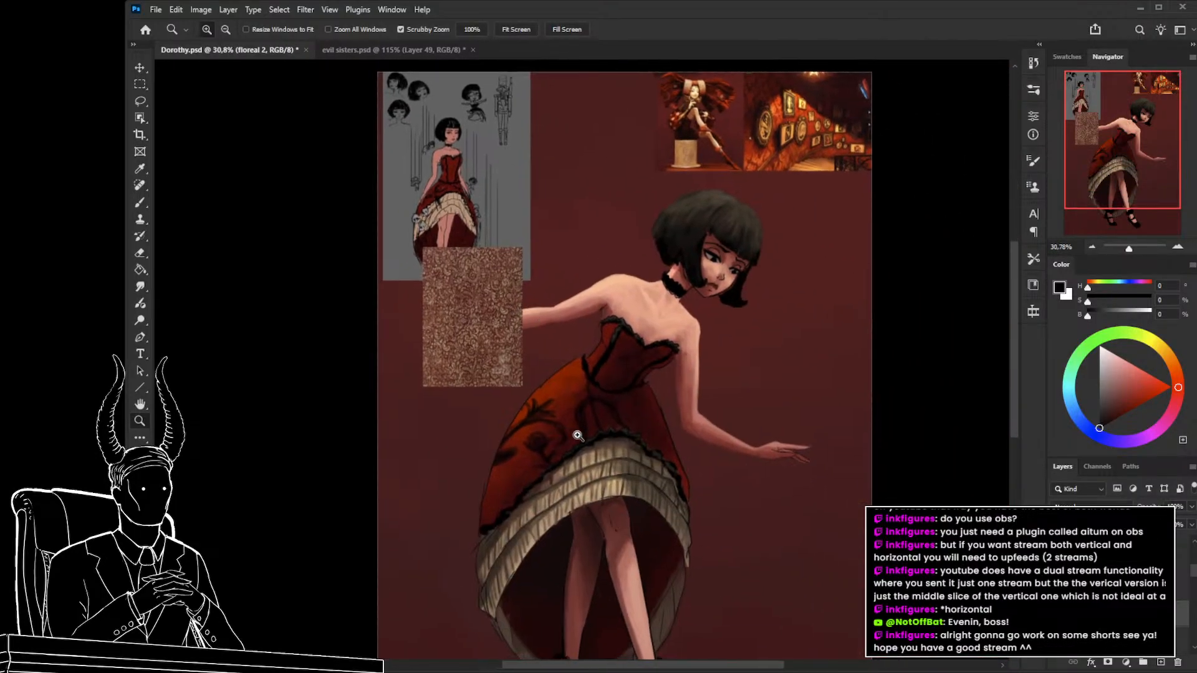
{"action": "mouse_move", "coordinate": [577, 437]}
{"action": "left_mouse_down"}
{"action": "mouse_move", "coordinate": [623, 448]}
{"action": "mouse_move", "coordinate": [580, 447]}
{"action": "mouse_move", "coordinate": [592, 450]}
{"action": "left_mouse_up"}
{"action": "left_click_drag", "start_coordinate": [546, 491], "coordinate": [505, 429]}
{"action": "left_click_drag", "start_coordinate": [446, 456], "coordinate": [427, 397]}
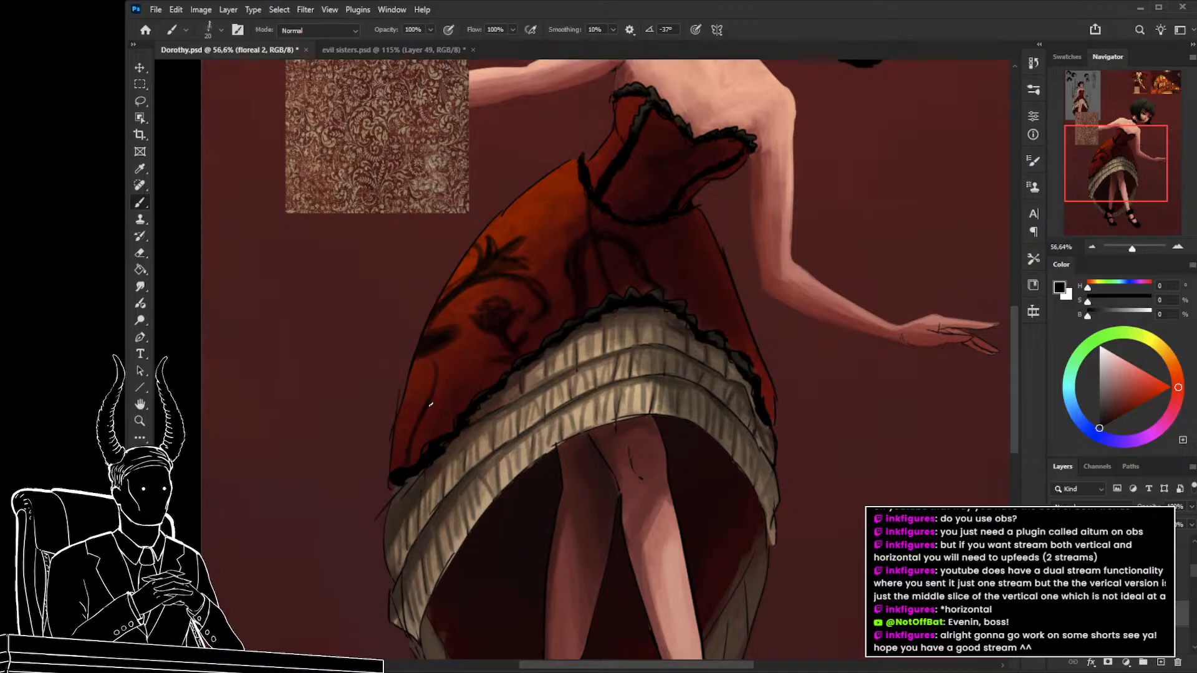
{"action": "key", "text": "bracketright"}
{"action": "key", "text": "bracketright"}
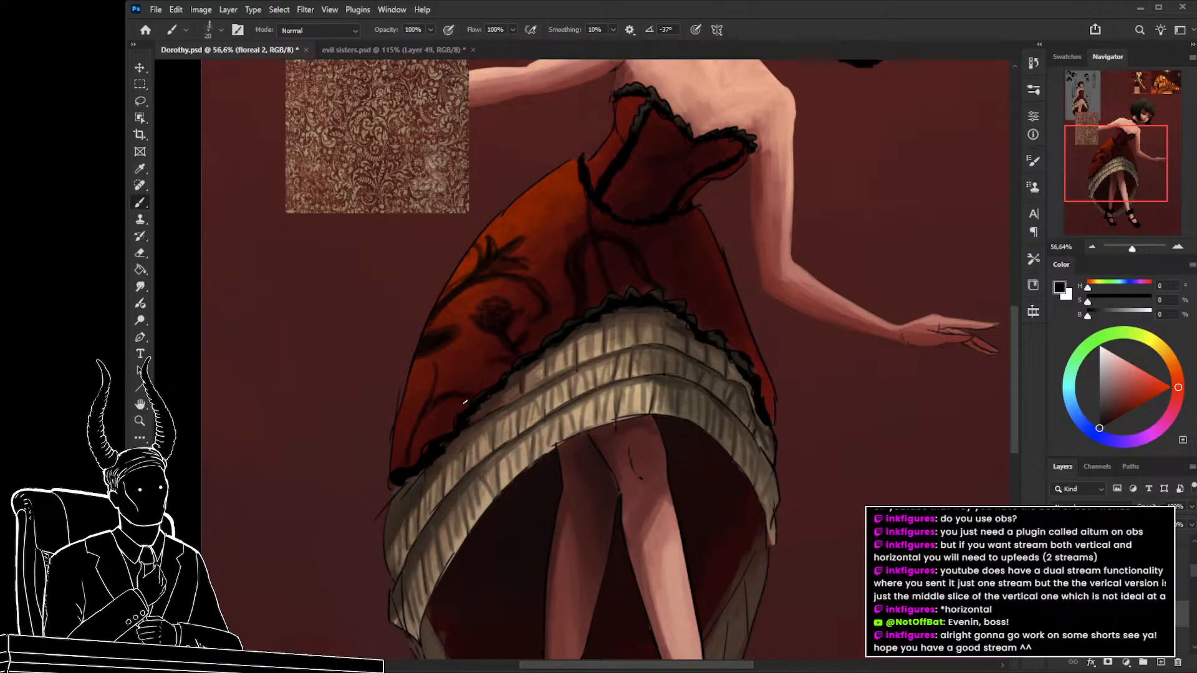
Fill in dark leaves along the new lower stem, down to the black hem trim.
{"action": "key", "text": "bracketright"}
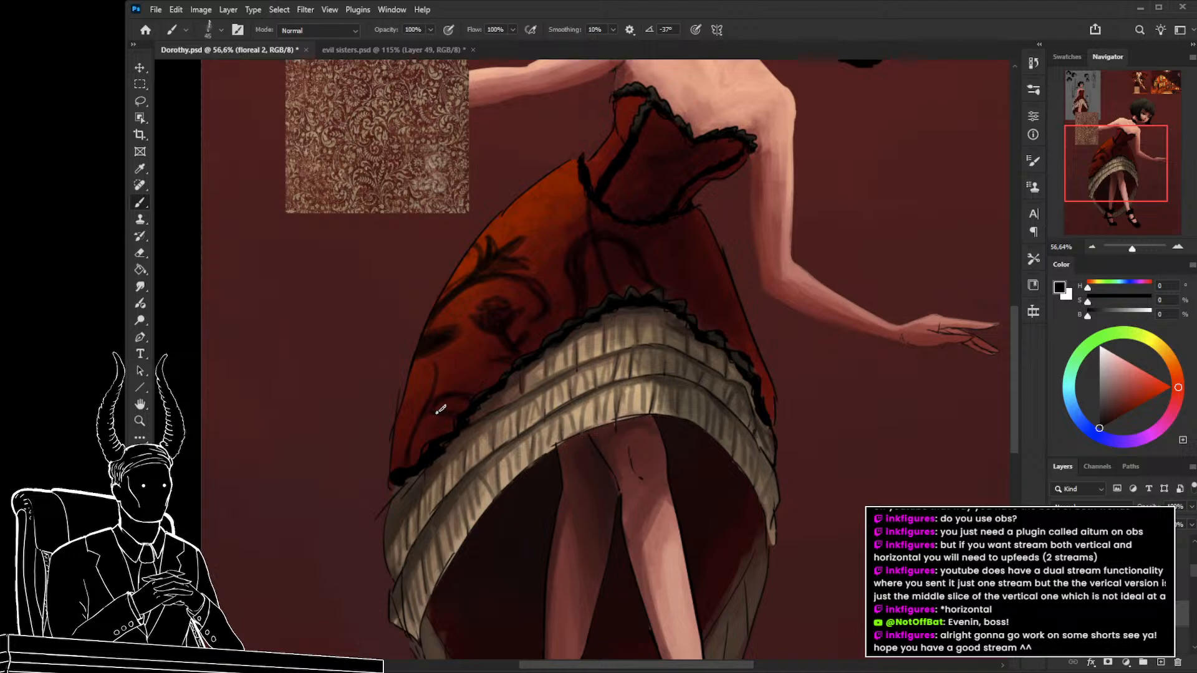
{"action": "key", "text": "bracketleft"}
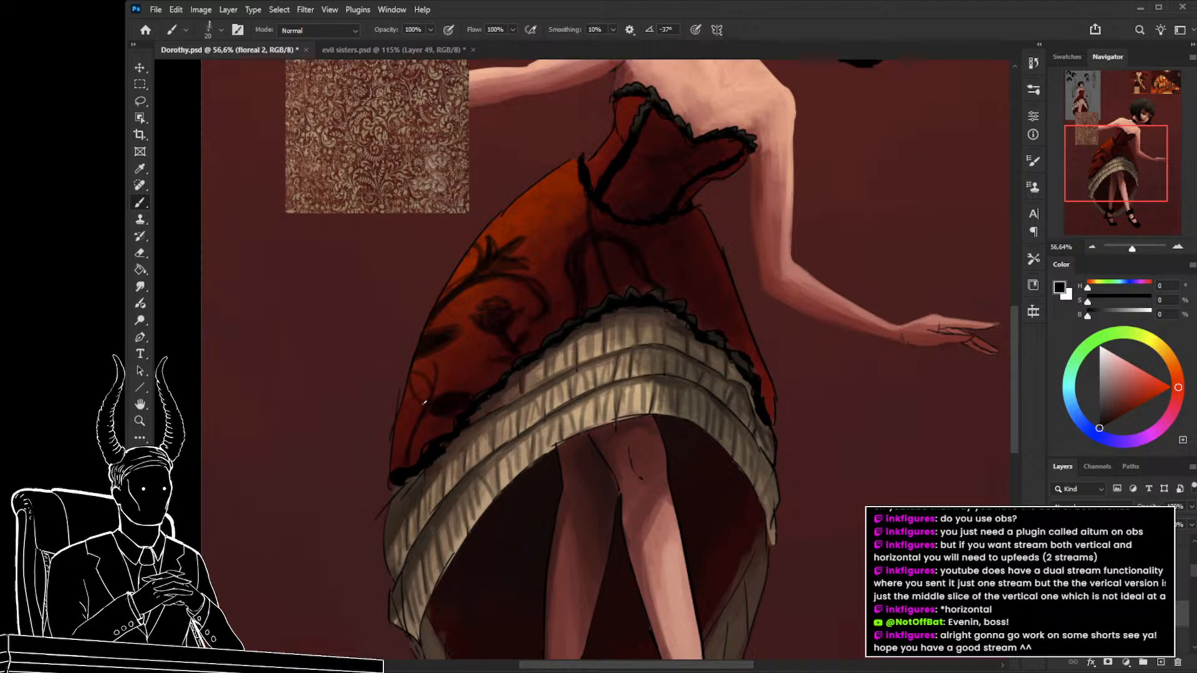
{"action": "key", "text": "bracketright"}
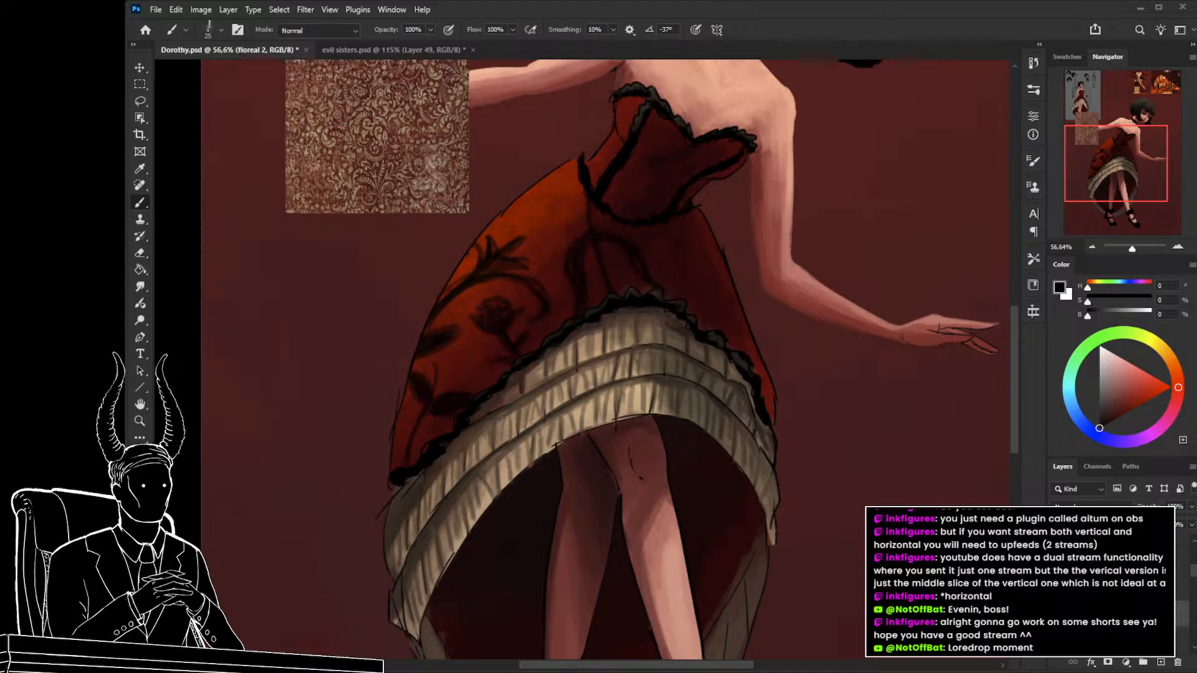
{"action": "key", "text": "bracketright"}
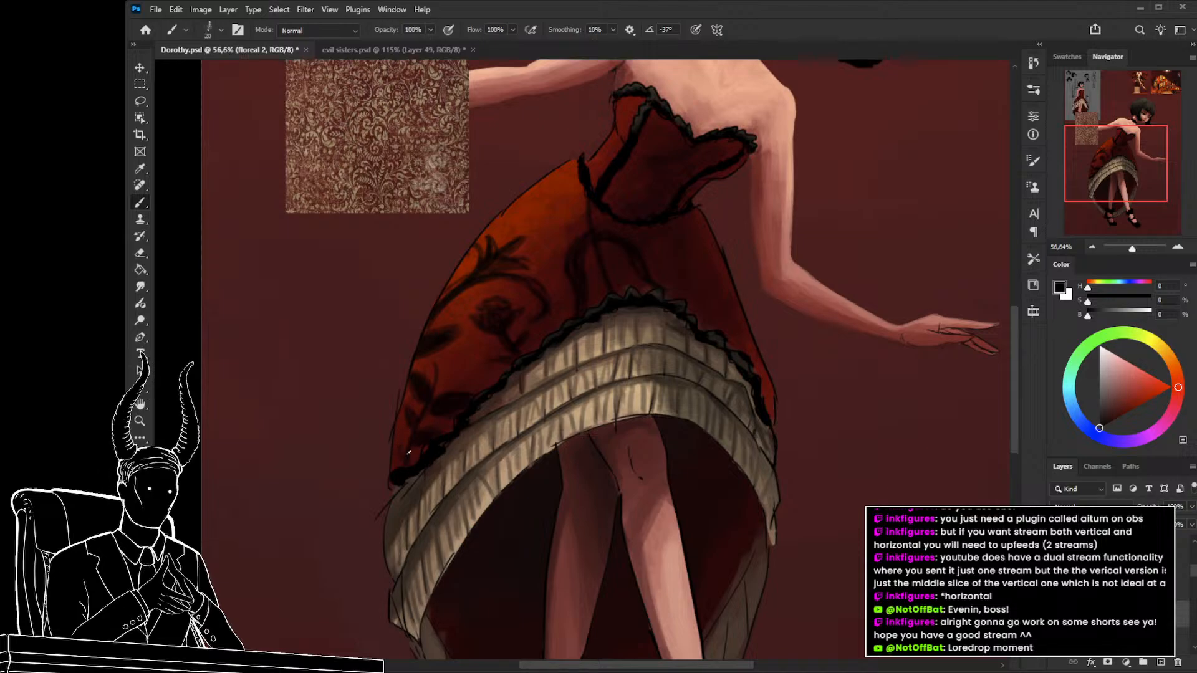
Add curled tendrils above the lower leaves and thin the outermost leaf with the Eraser.
{"action": "mouse_move", "coordinate": [439, 385]}
{"action": "left_mouse_down"}
{"action": "mouse_move", "coordinate": [468, 373]}
{"action": "mouse_move", "coordinate": [382, 428]}
{"action": "left_mouse_up"}
{"action": "key", "text": "ctrl+z"}
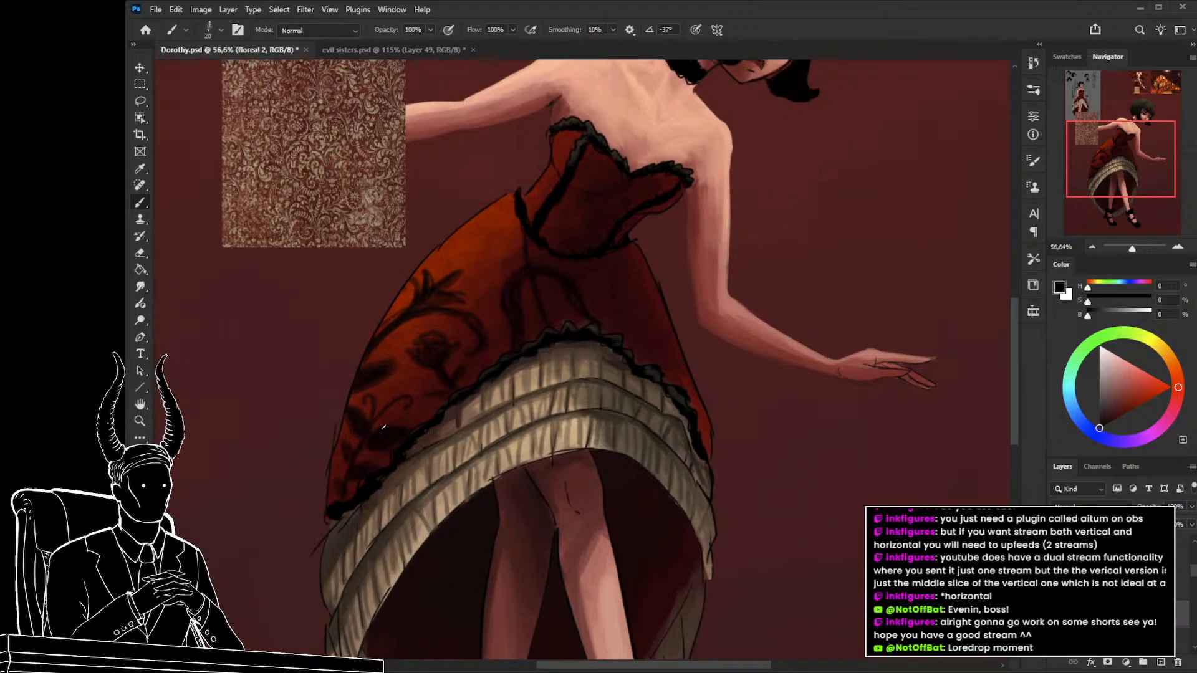
{"action": "key", "text": "e"}
{"action": "left_click_drag", "start_coordinate": [404, 439], "coordinate": [420, 394]}
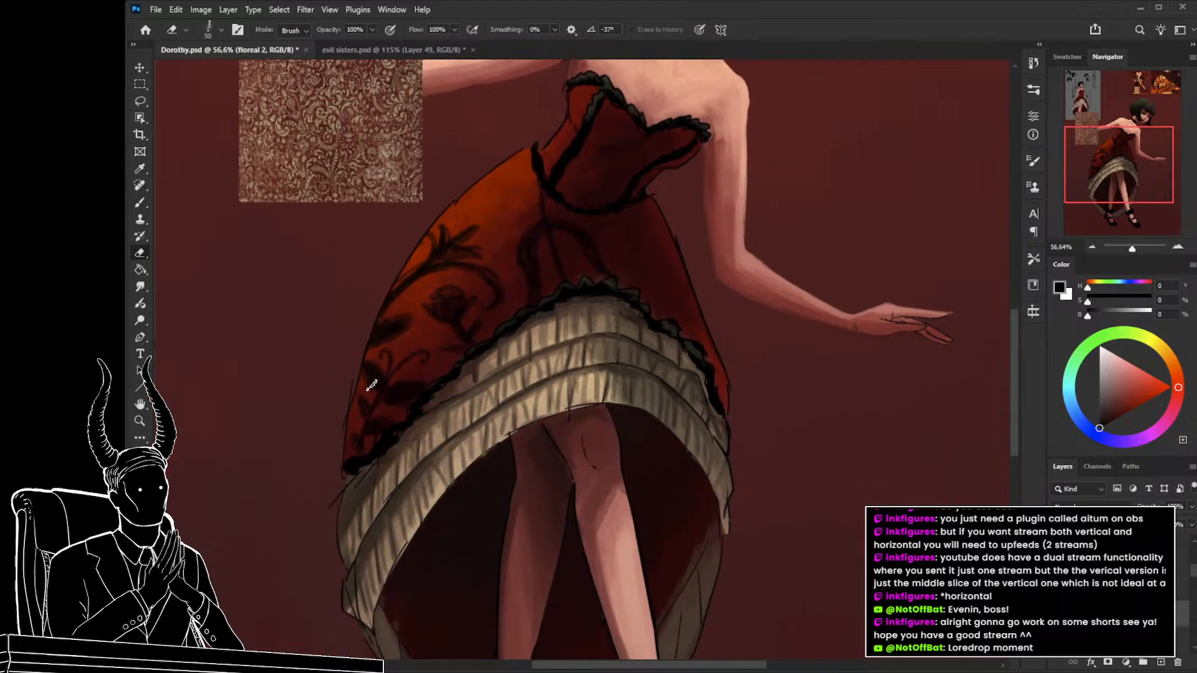
{"action": "key", "text": "bracketleft"}
{"action": "key", "text": "bracketright"}
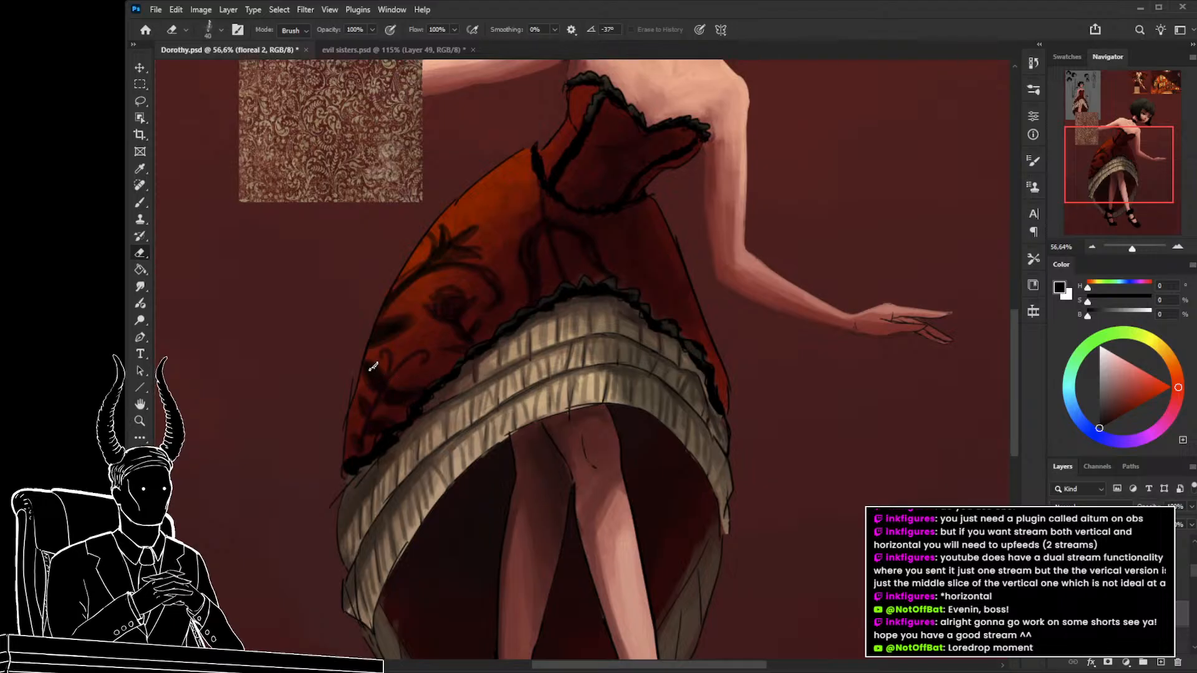
{"action": "key", "text": "bracketleft"}
{"action": "key", "text": "bracketleft"}
Paint a curled black tendril branching from the waist seam across the skirt's upper orange area.
{"action": "key", "text": "b"}
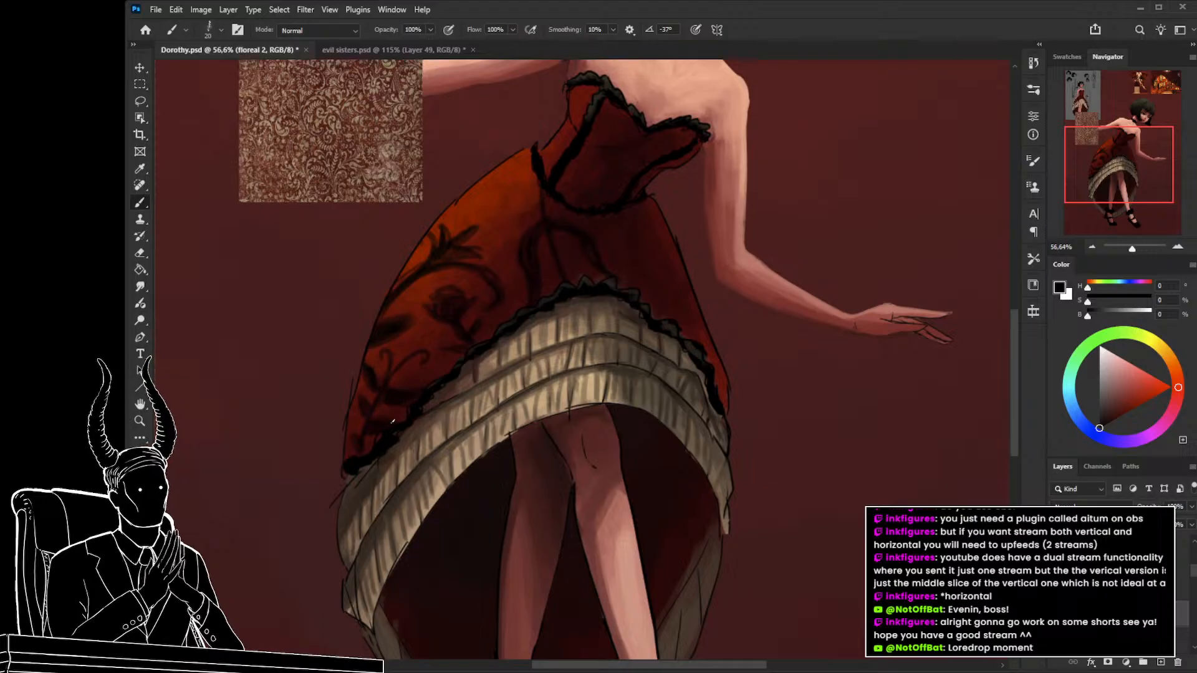
{"action": "left_click_drag", "start_coordinate": [409, 427], "coordinate": [379, 453]}
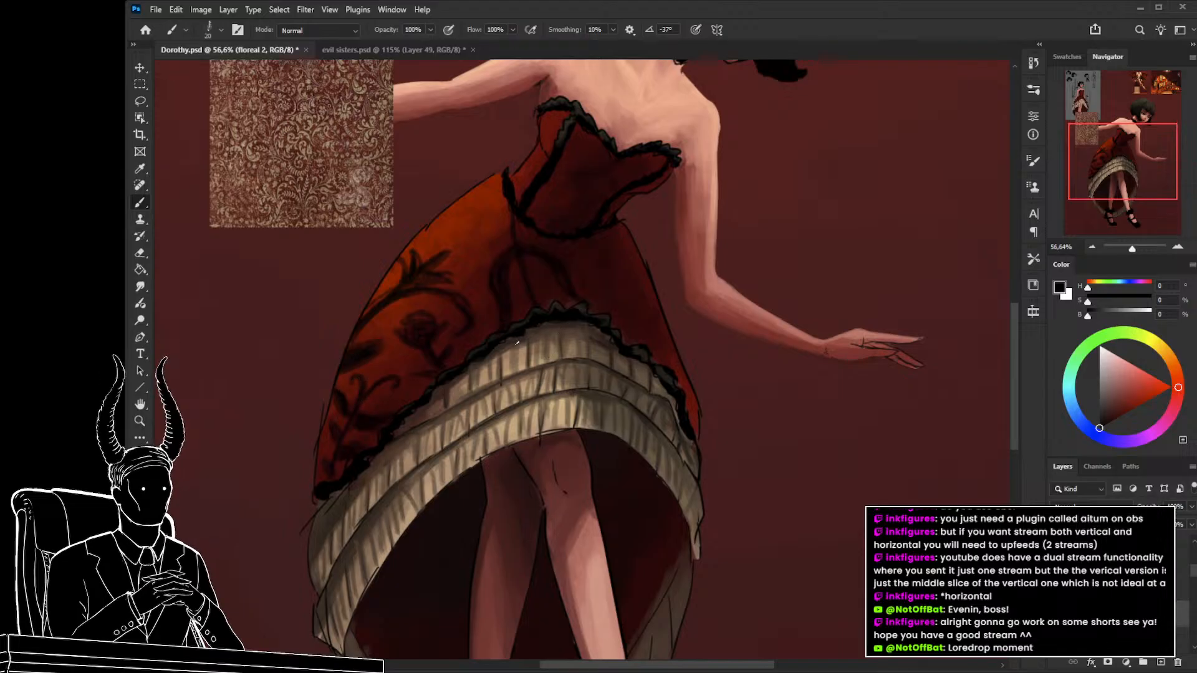
{"action": "left_click_drag", "start_coordinate": [516, 342], "coordinate": [461, 394]}
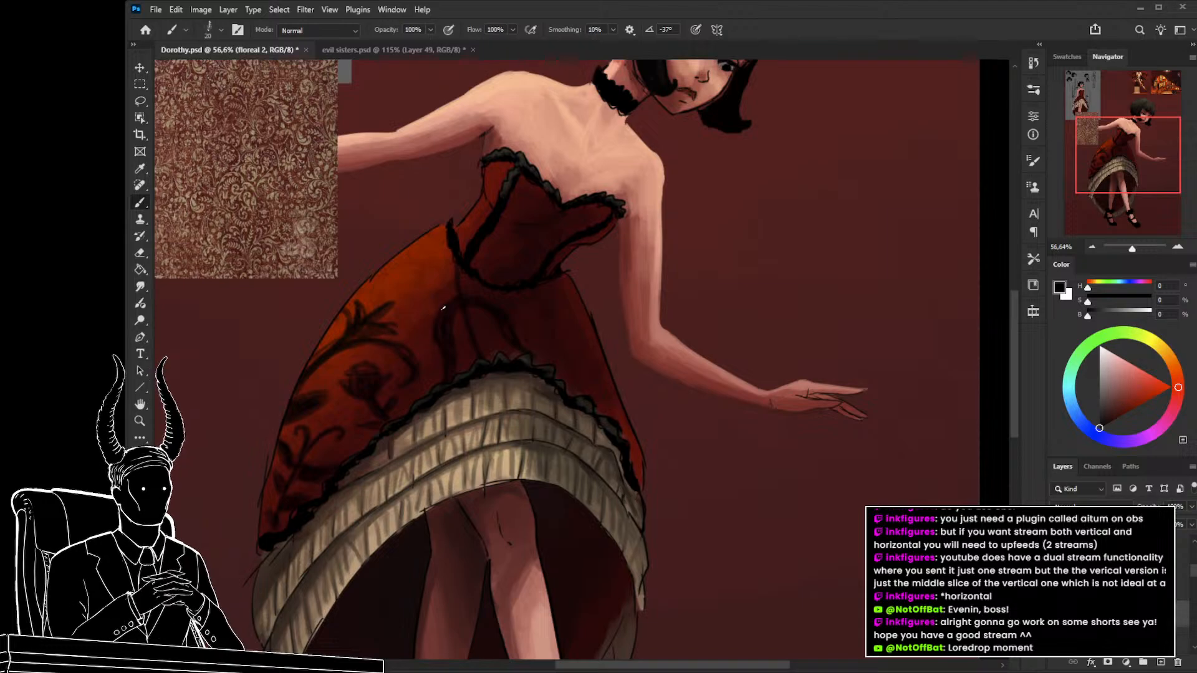
{"action": "left_click_drag", "start_coordinate": [438, 341], "coordinate": [442, 404]}
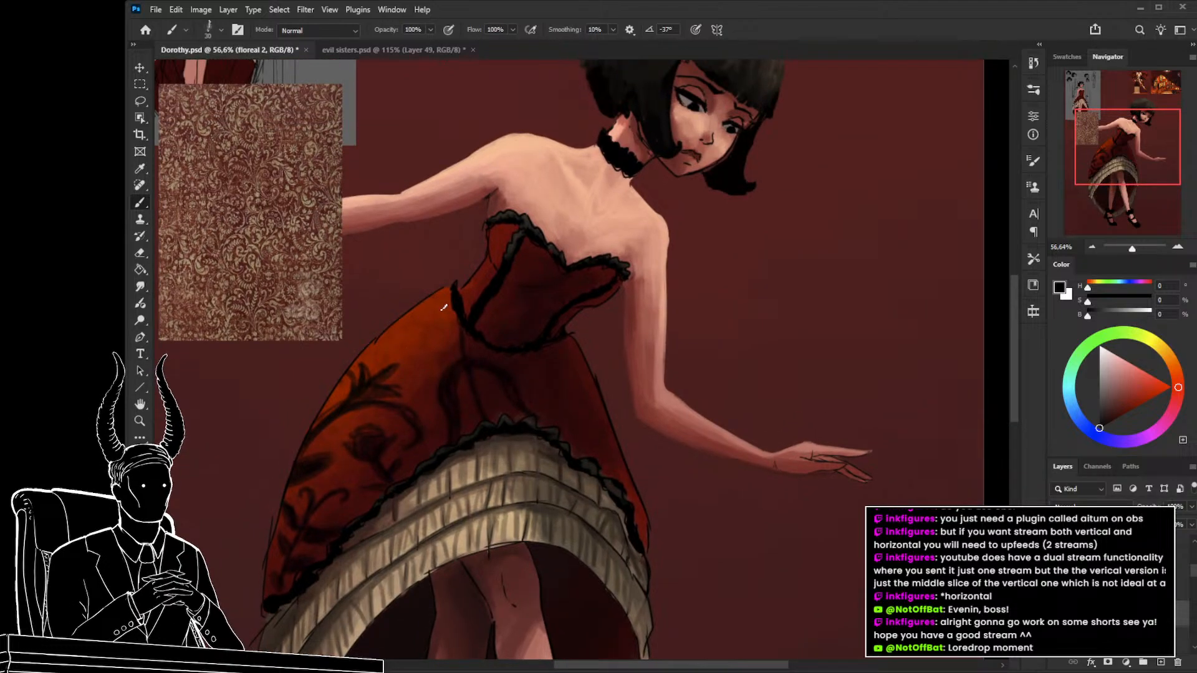
{"action": "key", "text": "bracketleft"}
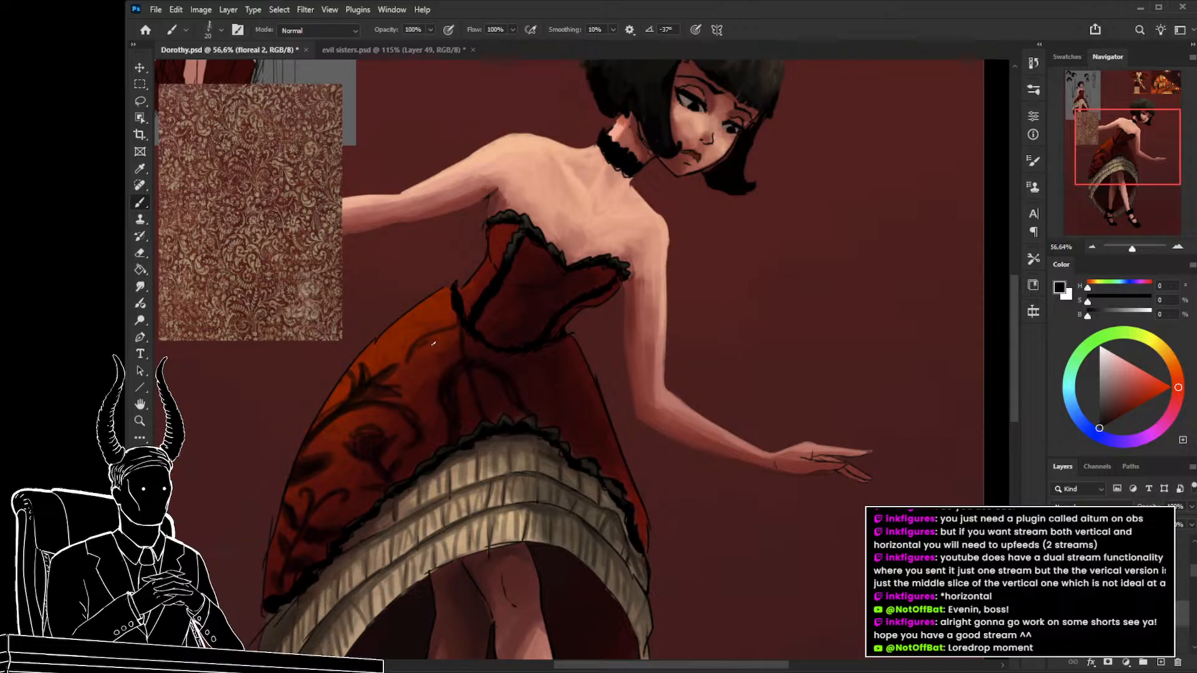
{"action": "left_click_drag", "start_coordinate": [433, 343], "coordinate": [463, 326]}
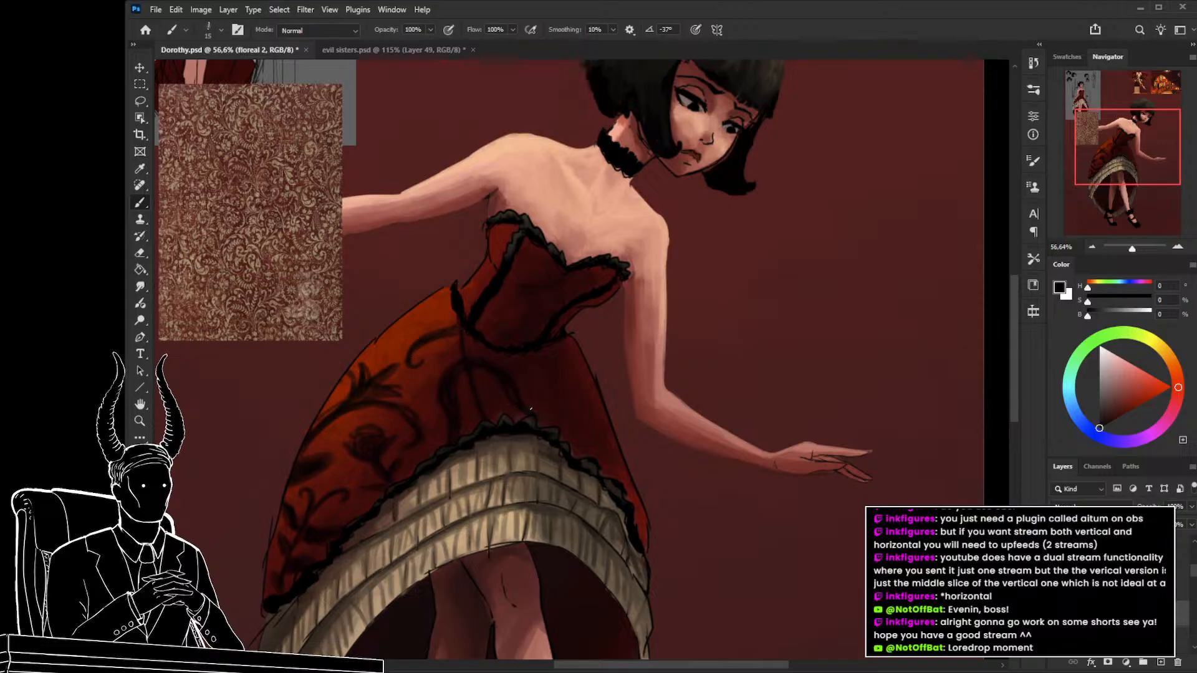
Extend the black pattern with a curl along the skirt's upper edge, small center scrolls, and a spiral, flower and leaf on the shadowed side.
{"action": "key", "text": "bracketright"}
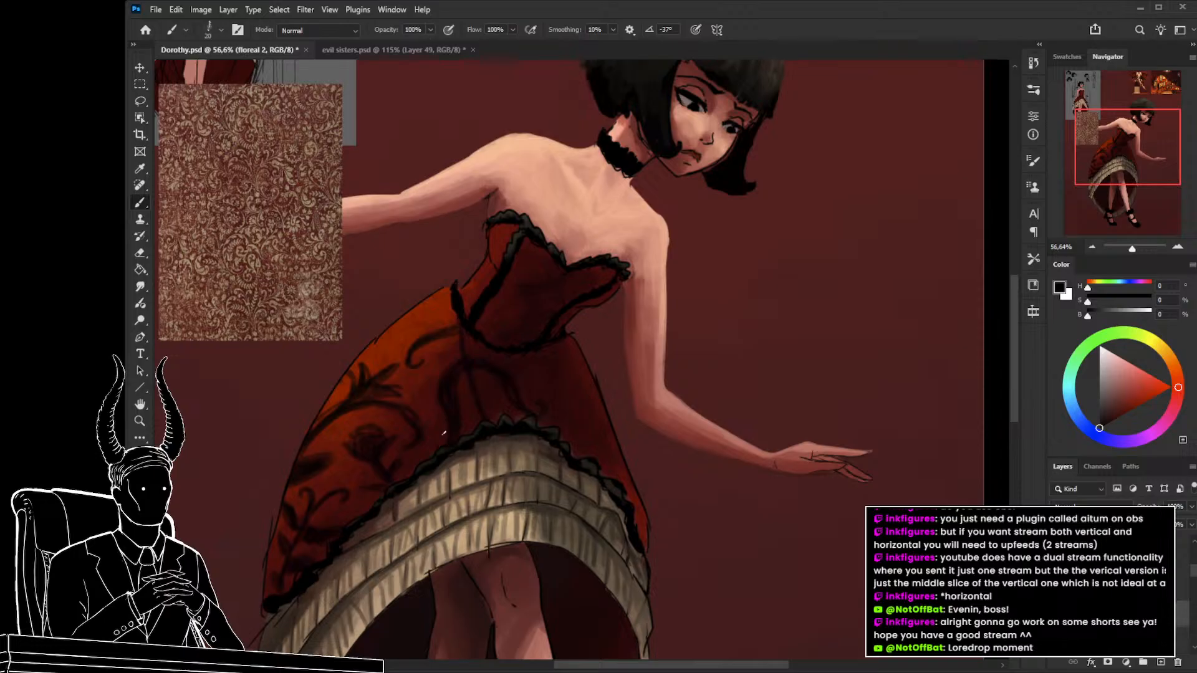
{"action": "left_click_drag", "start_coordinate": [434, 347], "coordinate": [445, 360]}
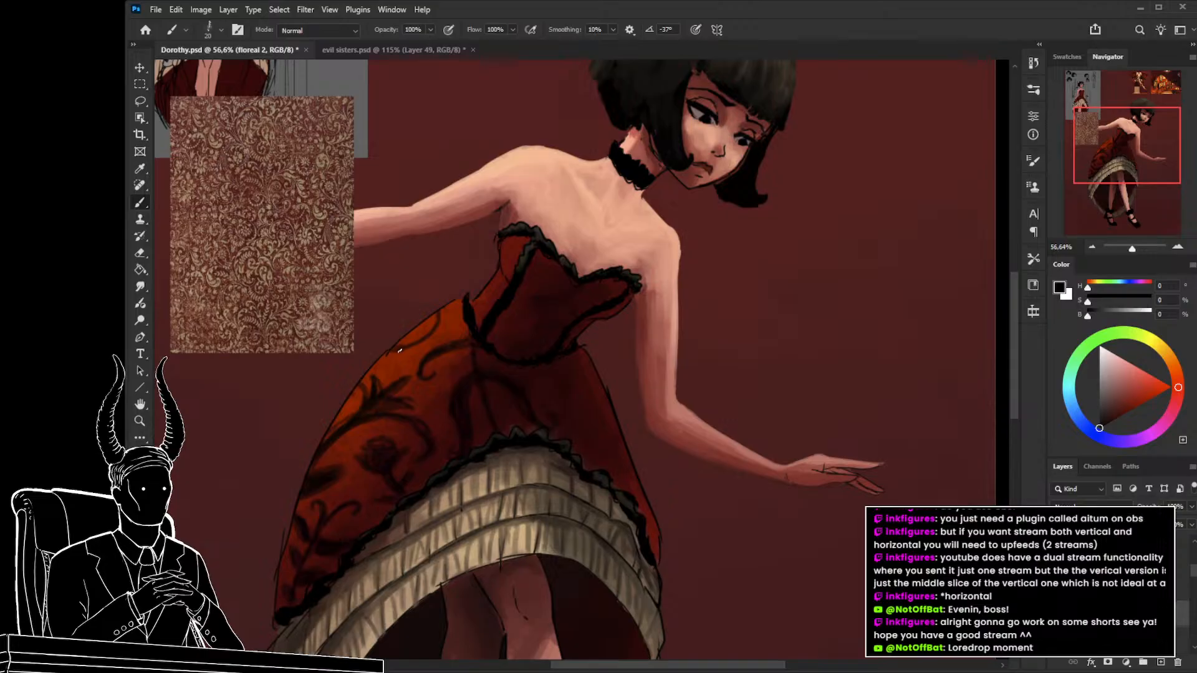
{"action": "left_click_drag", "start_coordinate": [581, 417], "coordinate": [577, 376]}
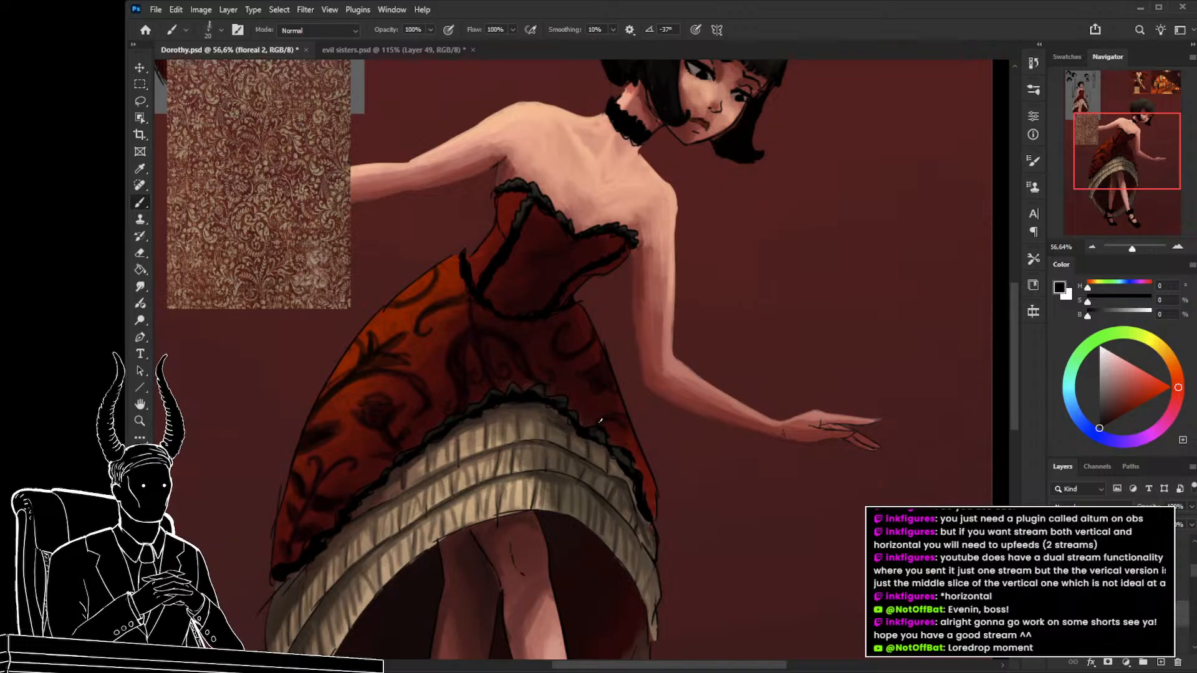
Duplicate the floreal 2 layer twice to make the black lace pattern denser.
{"action": "key", "text": "z"}
{"action": "mouse_move", "coordinate": [672, 458]}
{"action": "left_mouse_down"}
{"action": "mouse_move", "coordinate": [626, 499]}
{"action": "mouse_move", "coordinate": [670, 510]}
{"action": "left_mouse_up"}
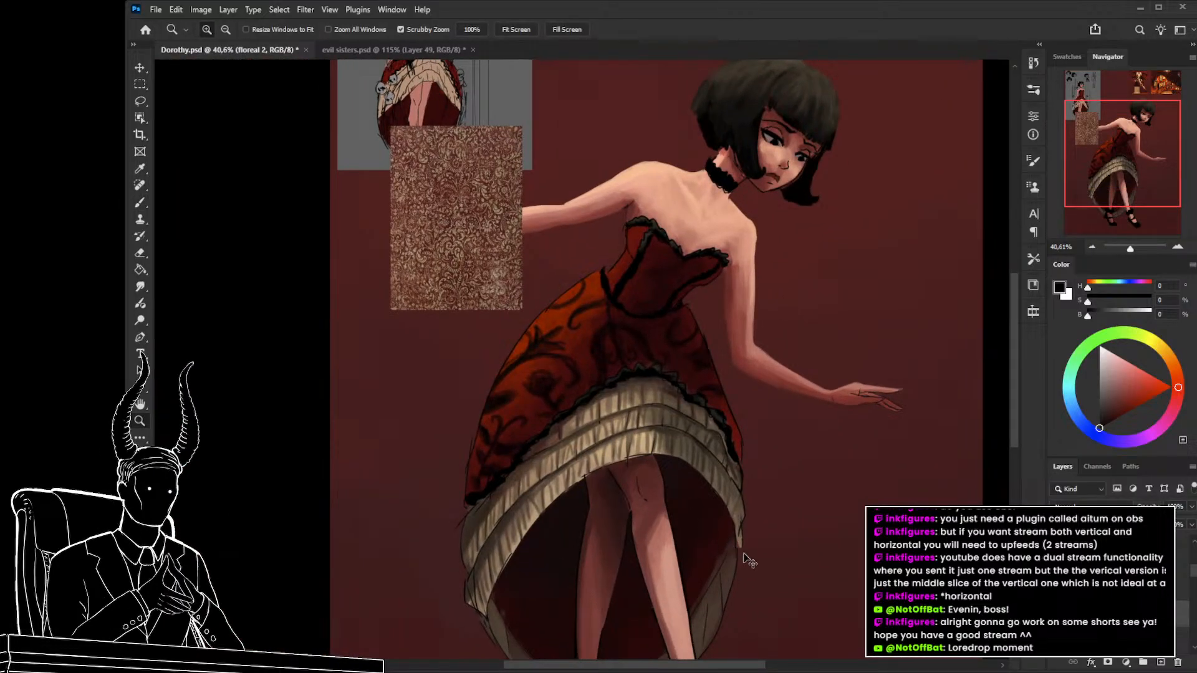
{"action": "key", "text": "ctrl+j"}
{"action": "key", "text": "ctrl+j"}
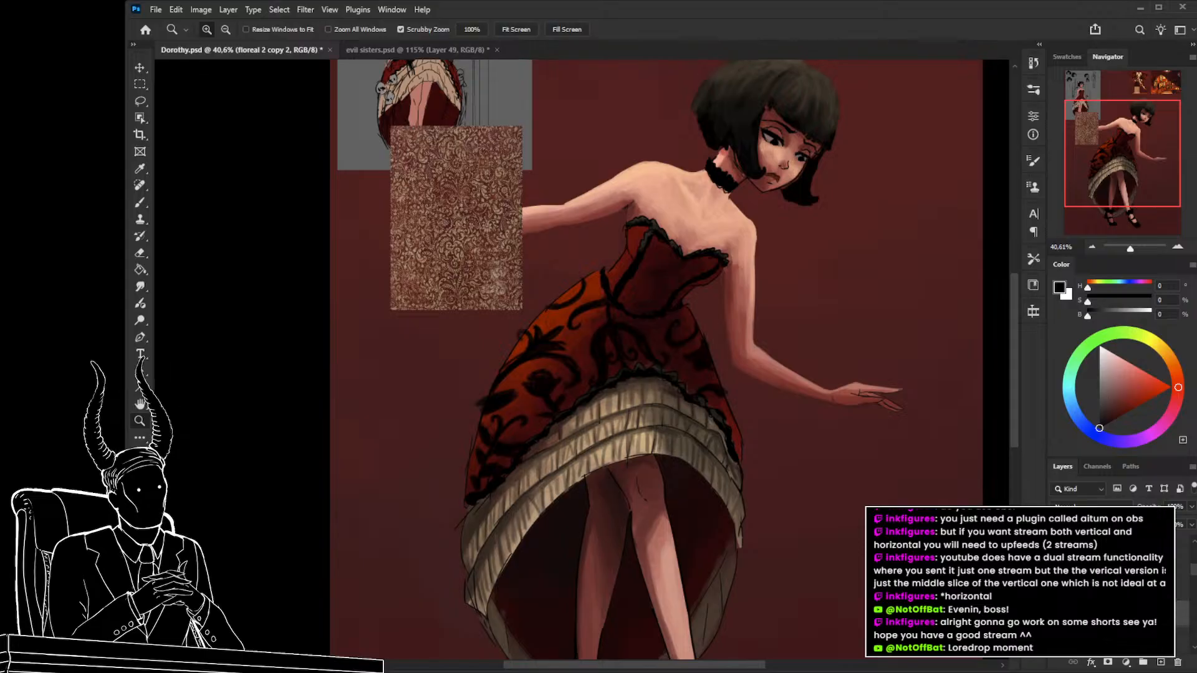
Clip the duplicated lace to the skirt shape and merge both copies down into the floreal 2 layer.
{"action": "left_click_drag", "start_coordinate": [610, 402], "coordinate": [670, 411]}
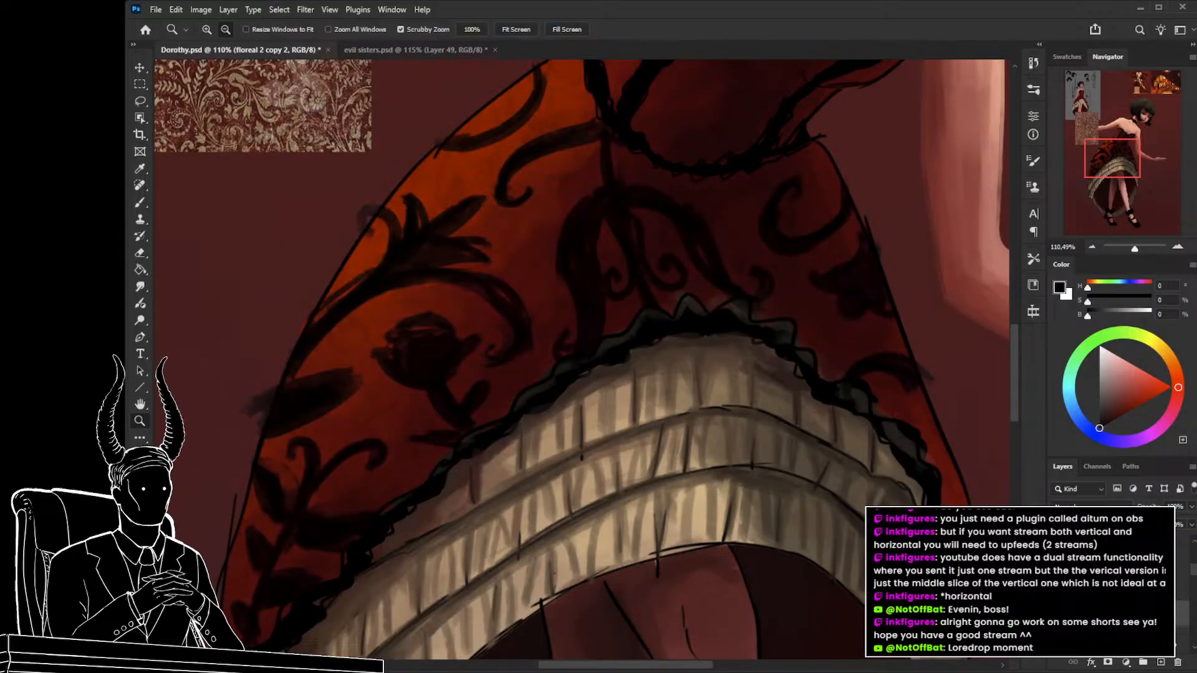
{"action": "left_click", "coordinate": [1195, 649]}
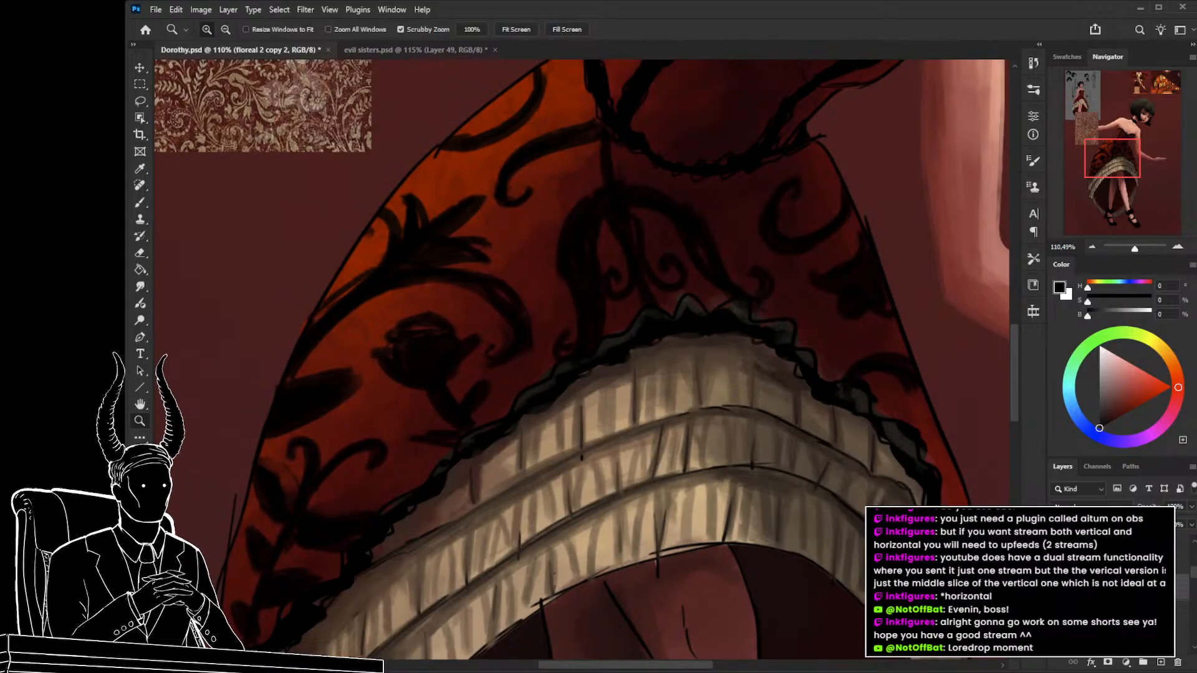
{"action": "key", "text": "ctrl+e"}
{"action": "key", "text": "ctrl+e"}
{"action": "left_click", "coordinate": [1058, 587]}
{"action": "left_click", "coordinate": [1057, 586]}
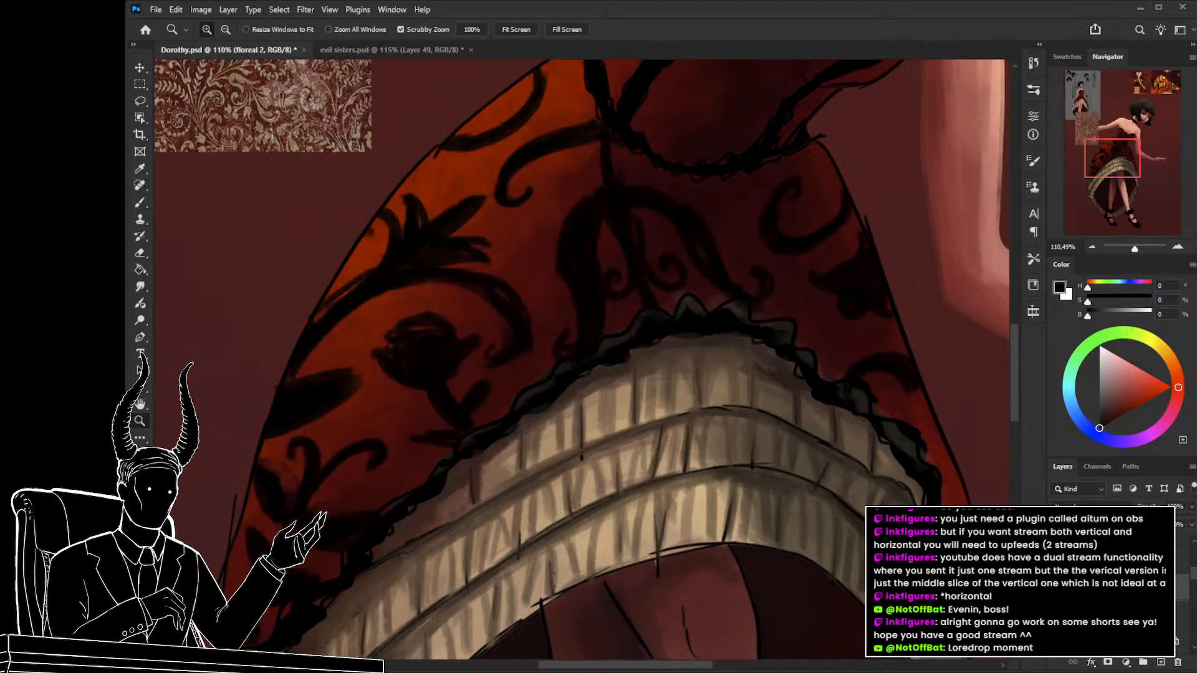
{"action": "mouse_move", "coordinate": [691, 442]}
{"action": "left_mouse_down"}
{"action": "mouse_move", "coordinate": [575, 445]}
{"action": "mouse_move", "coordinate": [673, 439]}
{"action": "left_mouse_up"}
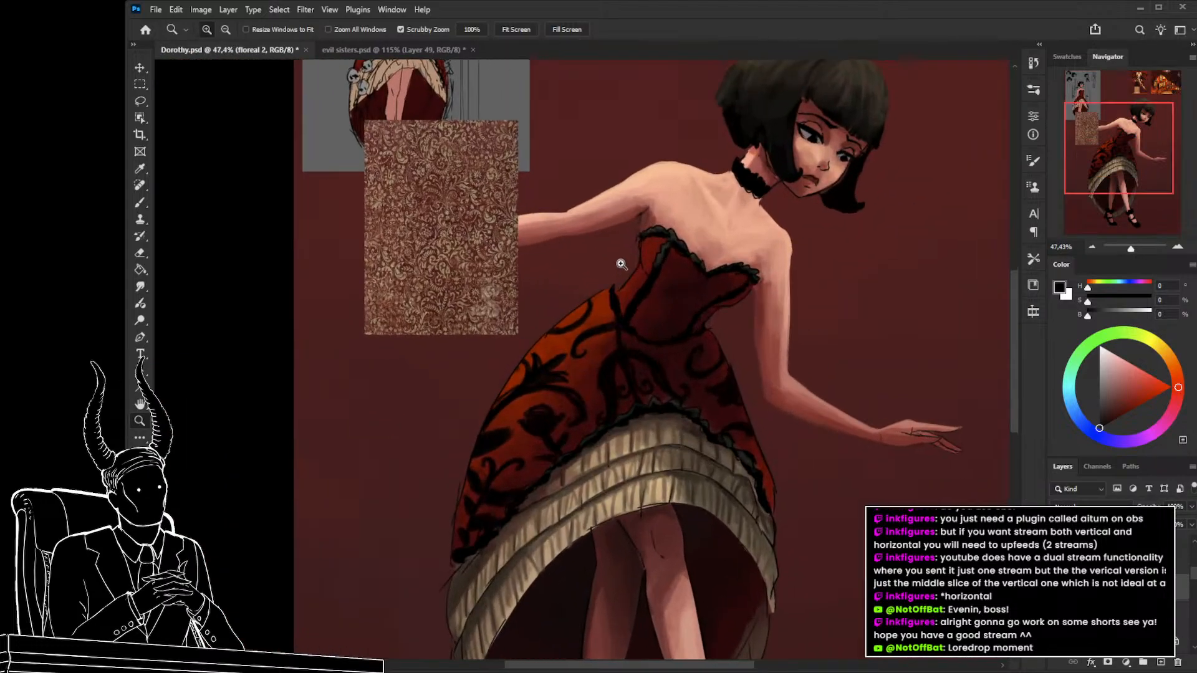
Refine the edges of the curved stem and leaves around the rose with the Eraser and Brush.
{"action": "left_click_drag", "start_coordinate": [617, 331], "coordinate": [648, 334]}
{"action": "mouse_move", "coordinate": [681, 414]}
{"action": "left_mouse_down"}
{"action": "mouse_move", "coordinate": [668, 410]}
{"action": "mouse_move", "coordinate": [681, 427]}
{"action": "mouse_move", "coordinate": [436, 419]}
{"action": "mouse_move", "coordinate": [457, 424]}
{"action": "mouse_move", "coordinate": [444, 455]}
{"action": "mouse_move", "coordinate": [441, 436]}
{"action": "left_mouse_up"}
{"action": "key", "text": "e"}
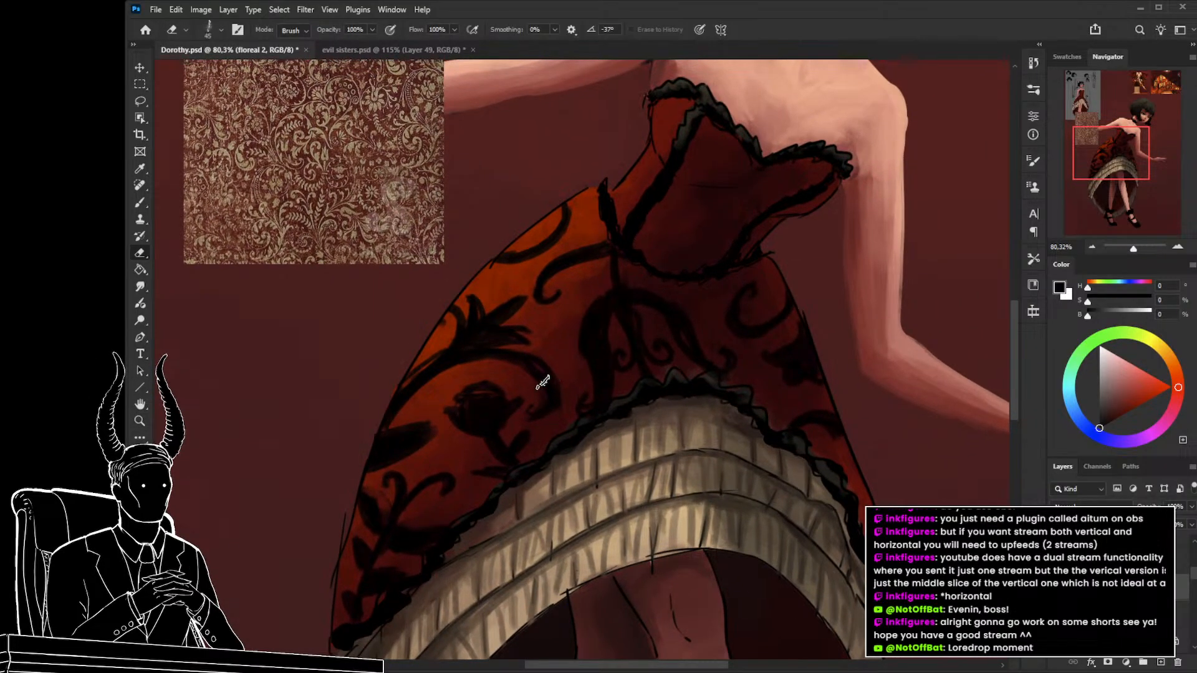
{"action": "key", "text": "bracketleft"}
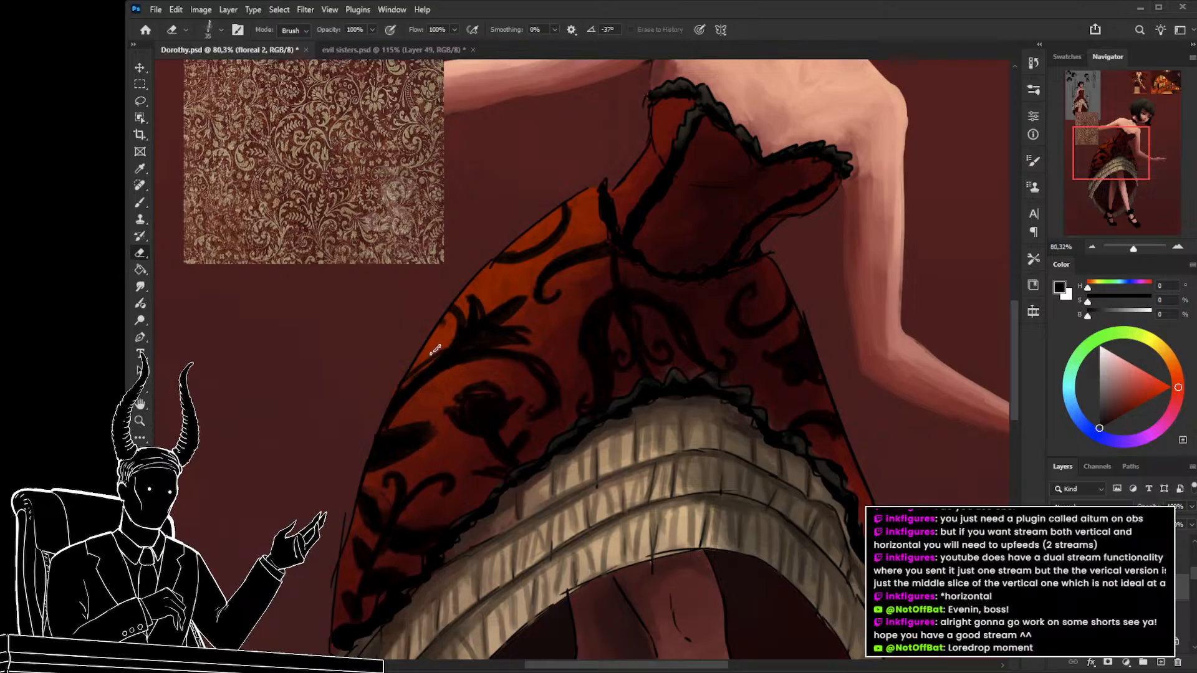
{"action": "key", "text": "b"}
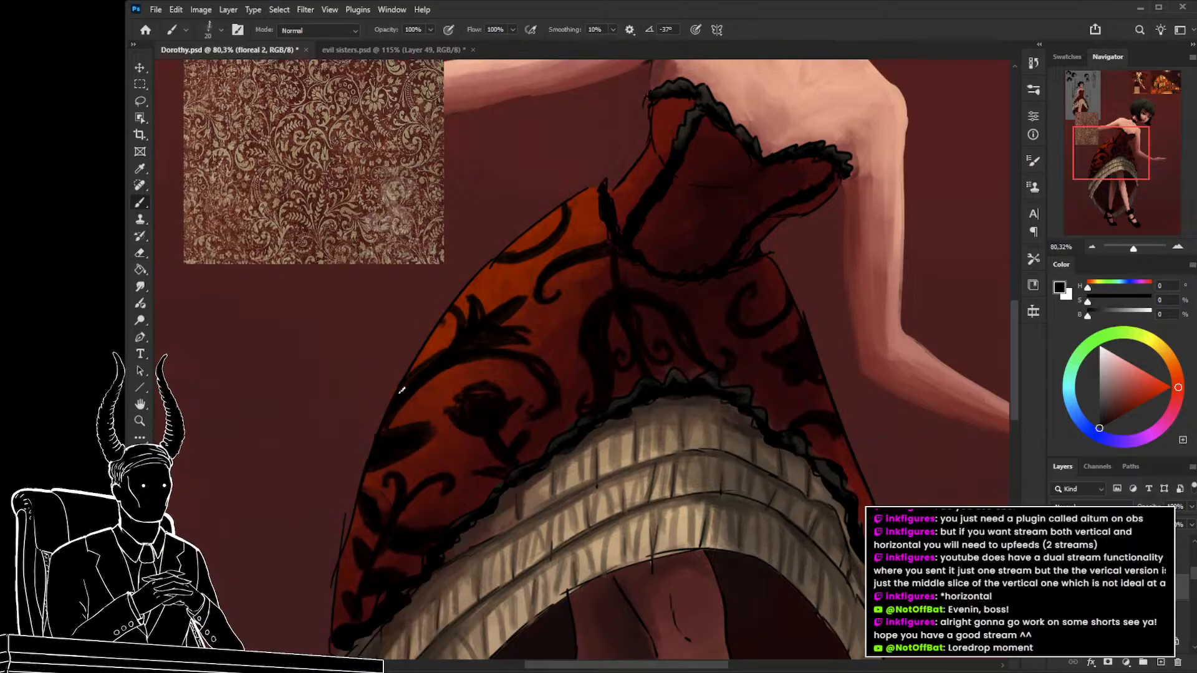
{"action": "key", "text": "e"}
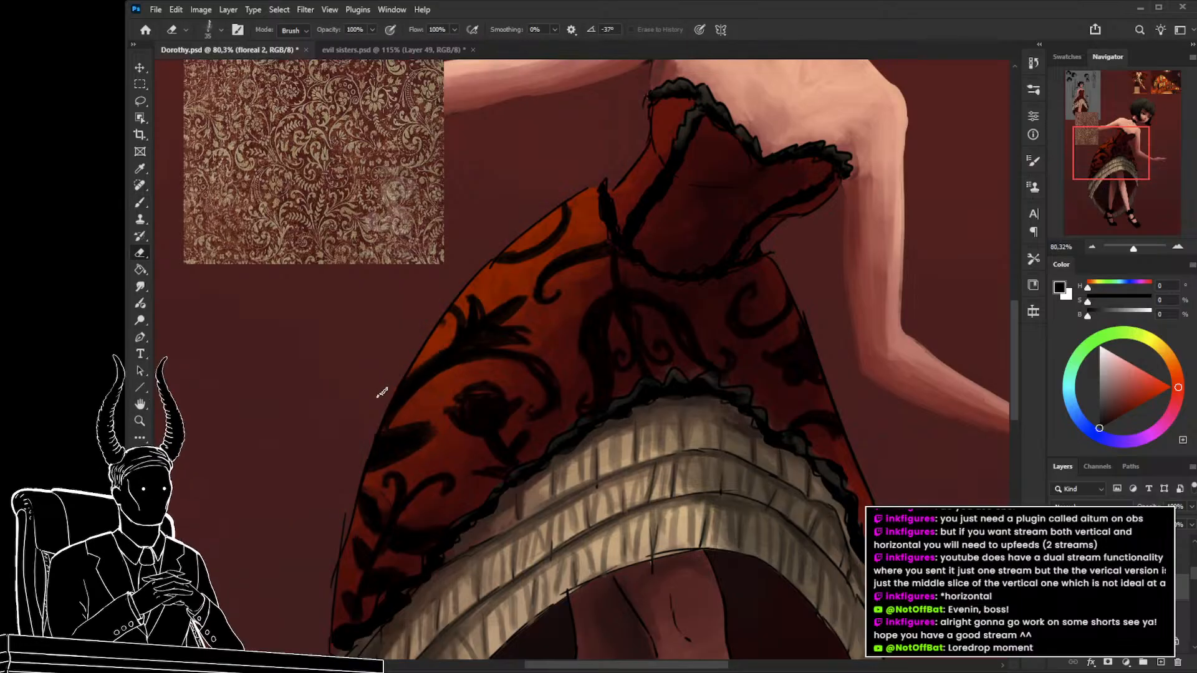
Raise the opacity of the floreal 1 layer to strengthen the fine dark texture behind the skirt's lace.
{"action": "left_click", "coordinate": [1122, 613]}
{"action": "left_click", "coordinate": [1151, 506]}
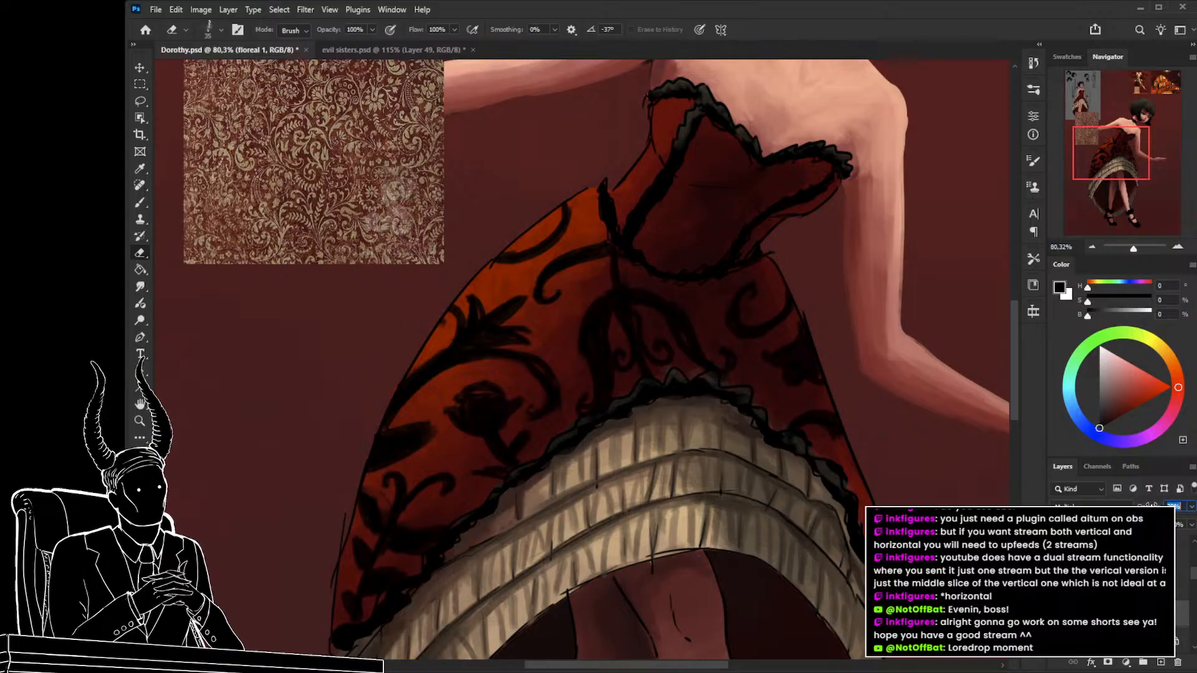
{"action": "left_click_drag", "start_coordinate": [1151, 506], "coordinate": [1157, 506]}
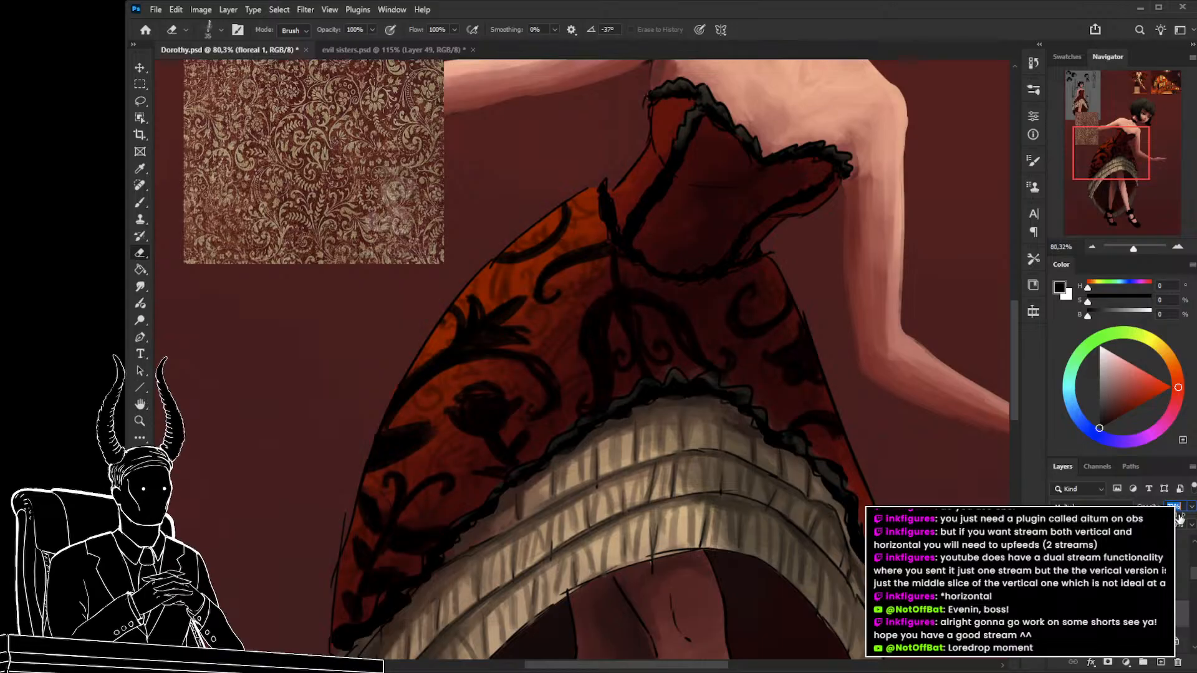
{"action": "left_click_drag", "start_coordinate": [791, 508], "coordinate": [671, 509]}
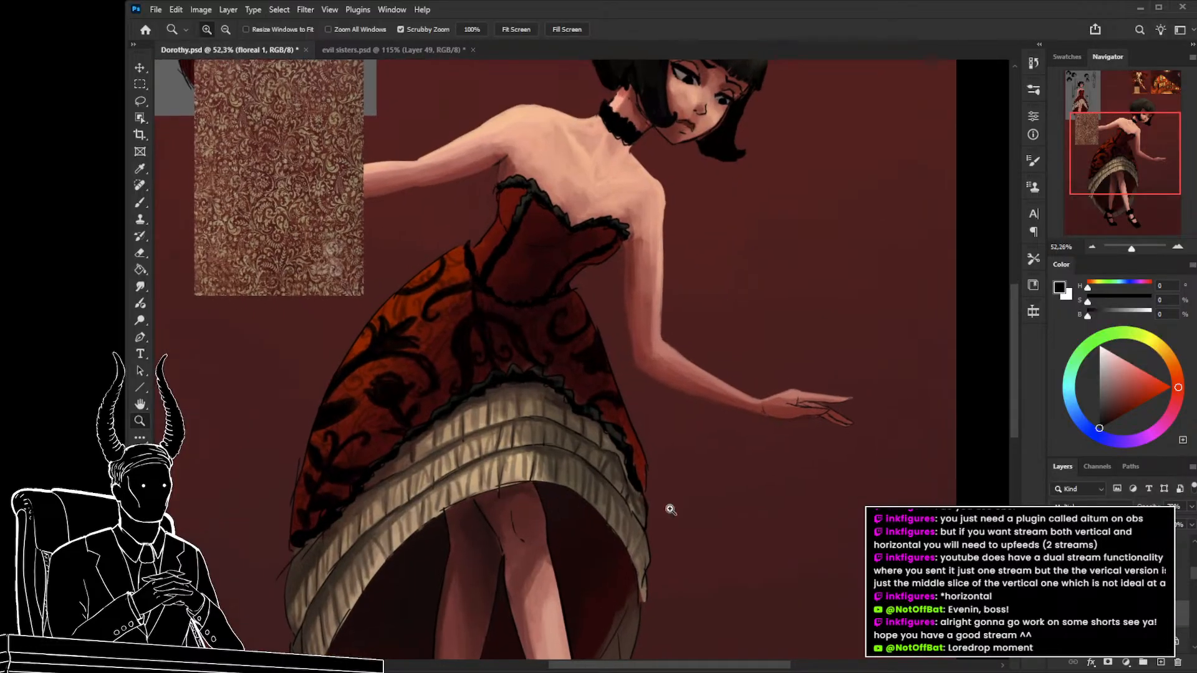
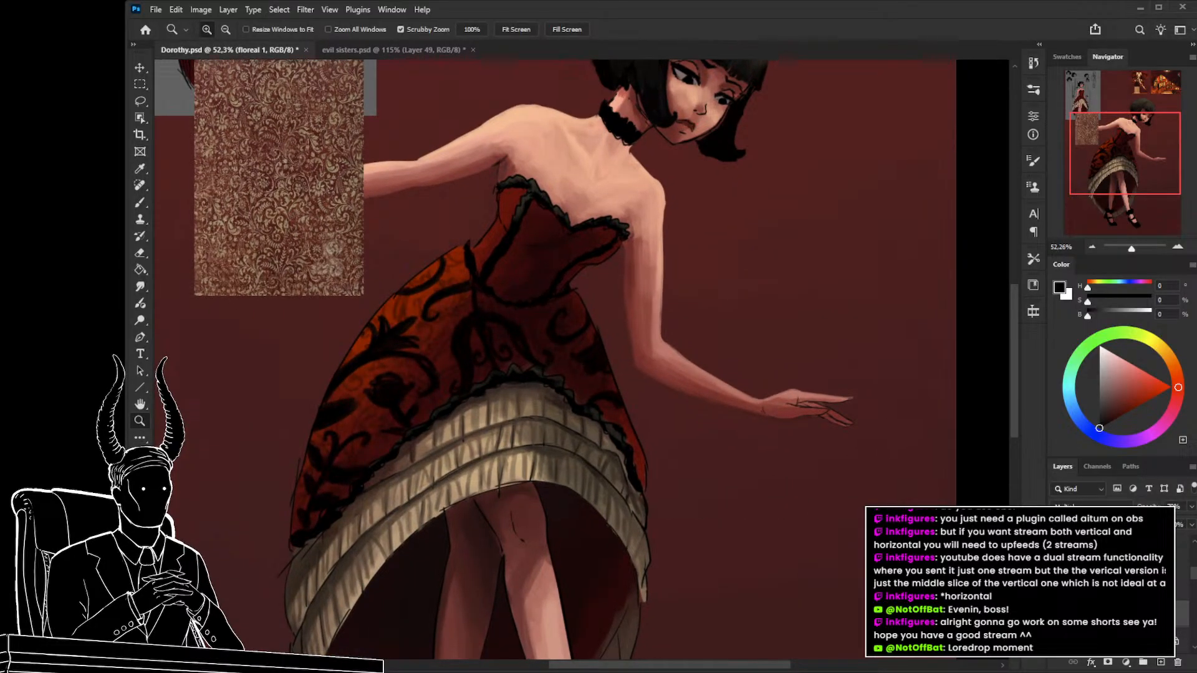
{"action": "mouse_move", "coordinate": [1149, 506]}
{"action": "left_mouse_down"}
{"action": "mouse_move", "coordinate": [1176, 509]}
{"action": "mouse_move", "coordinate": [1148, 506]}
{"action": "mouse_move", "coordinate": [1164, 506]}
{"action": "left_mouse_up"}
{"action": "left_click_drag", "start_coordinate": [654, 484], "coordinate": [568, 459]}
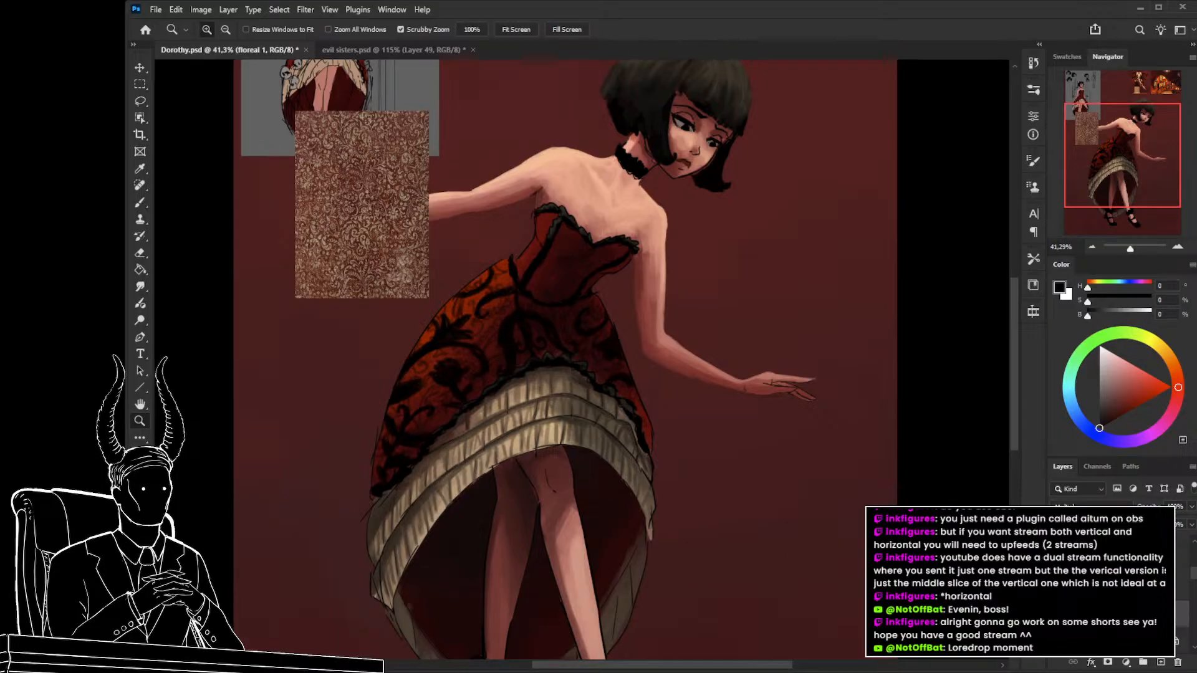
Select the Group 3 copy layer, enlarge the brush to 70, and sample the skirt's dark red and orange-red tones.
{"action": "left_click_drag", "start_coordinate": [1191, 582], "coordinate": [1192, 588]}
{"action": "left_click", "coordinate": [1135, 593]}
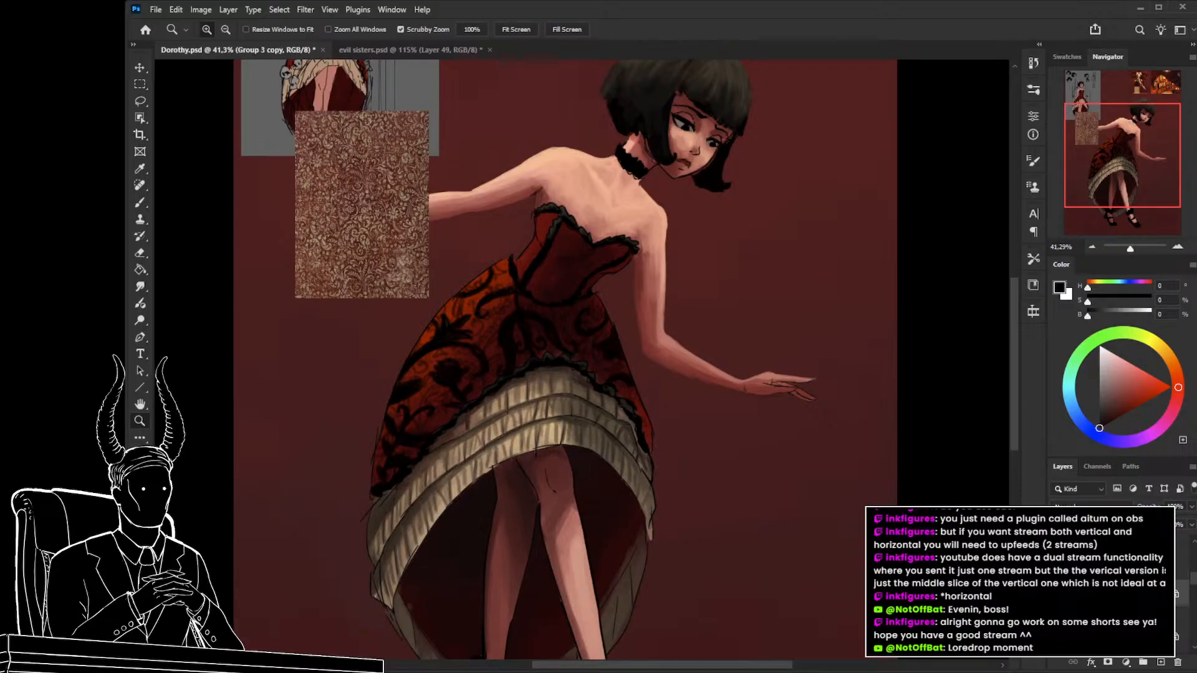
{"action": "left_click_drag", "start_coordinate": [537, 450], "coordinate": [535, 495]}
{"action": "key", "text": "b"}
{"action": "left_click", "coordinate": [483, 429], "text": "alt"}
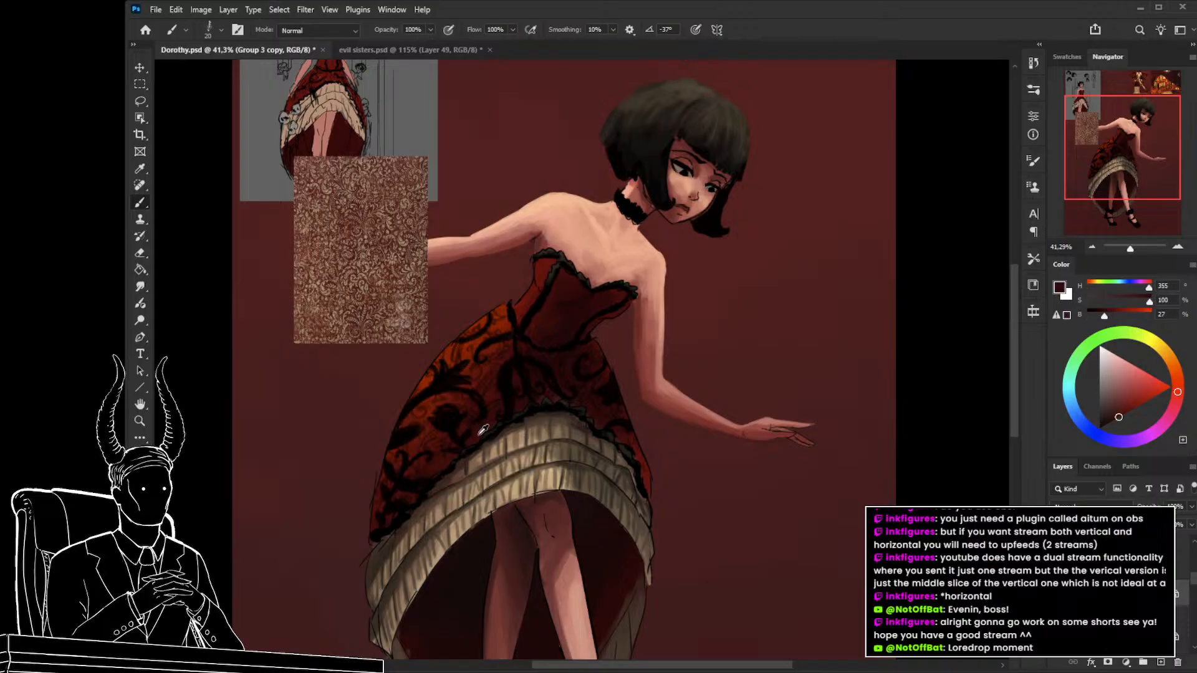
{"action": "key", "text": "bracketright"}
{"action": "key", "text": "bracketright"}
{"action": "key", "text": "bracketright"}
{"action": "key", "text": "bracketright"}
{"action": "key", "text": "bracketright"}
{"action": "left_click", "coordinate": [500, 325], "text": "alt"}
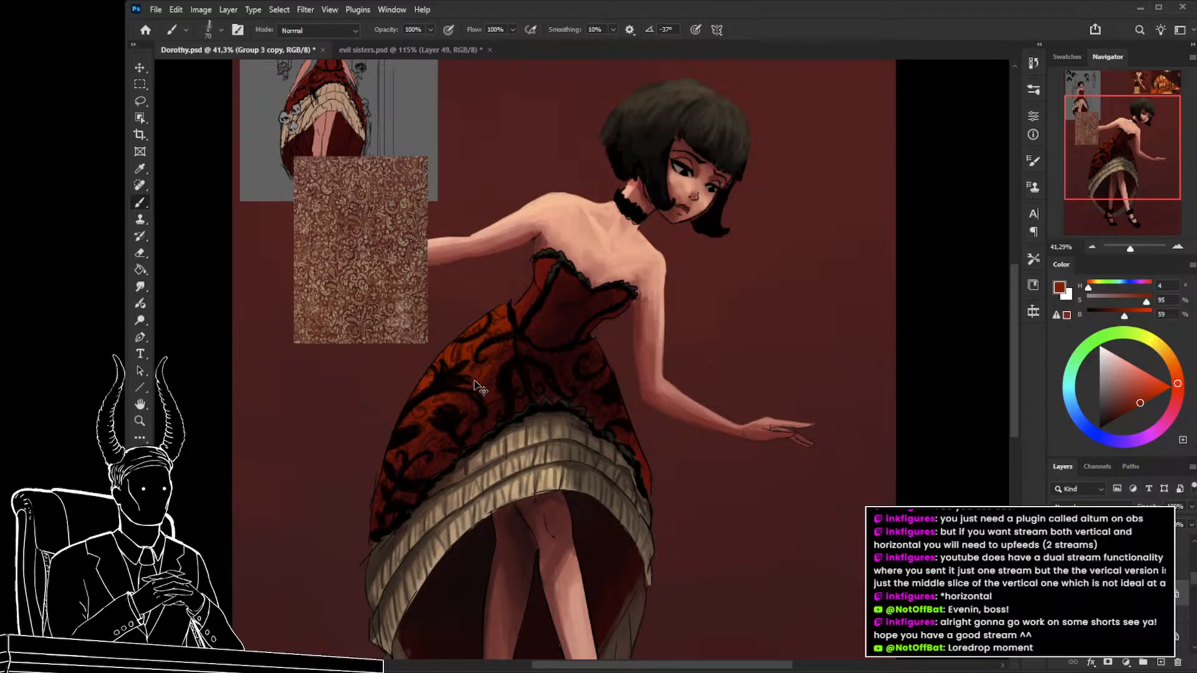
Move the damask pattern reference up beside the character sheet, clear of the figure.
{"action": "key", "text": "ctrl+space"}
{"action": "left_click_drag", "start_coordinate": [511, 416], "coordinate": [491, 441]}
{"action": "left_click_drag", "start_coordinate": [496, 456], "coordinate": [544, 568]}
{"action": "left_click_drag", "start_coordinate": [484, 505], "coordinate": [490, 505]}
{"action": "left_click_drag", "start_coordinate": [479, 462], "coordinate": [578, 275]}
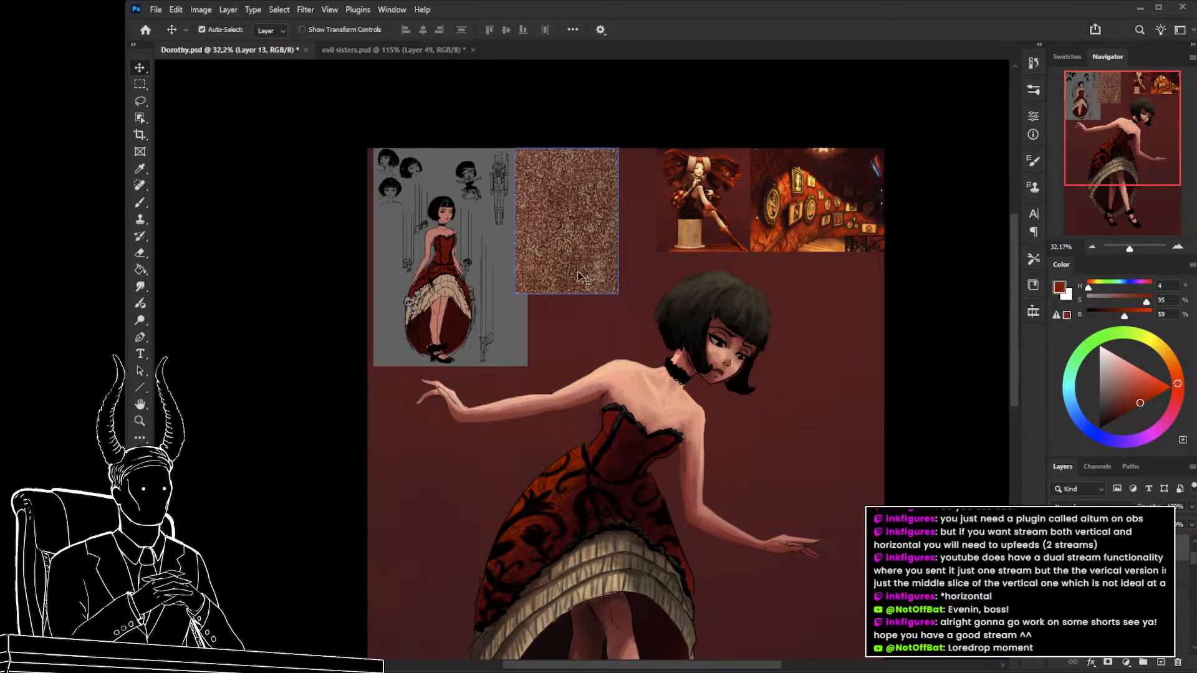
Examine the seated doll and portrait-wall reference images at the top of the canvas, comparing them with the dress.
{"action": "left_click_drag", "start_coordinate": [632, 478], "coordinate": [521, 419]}
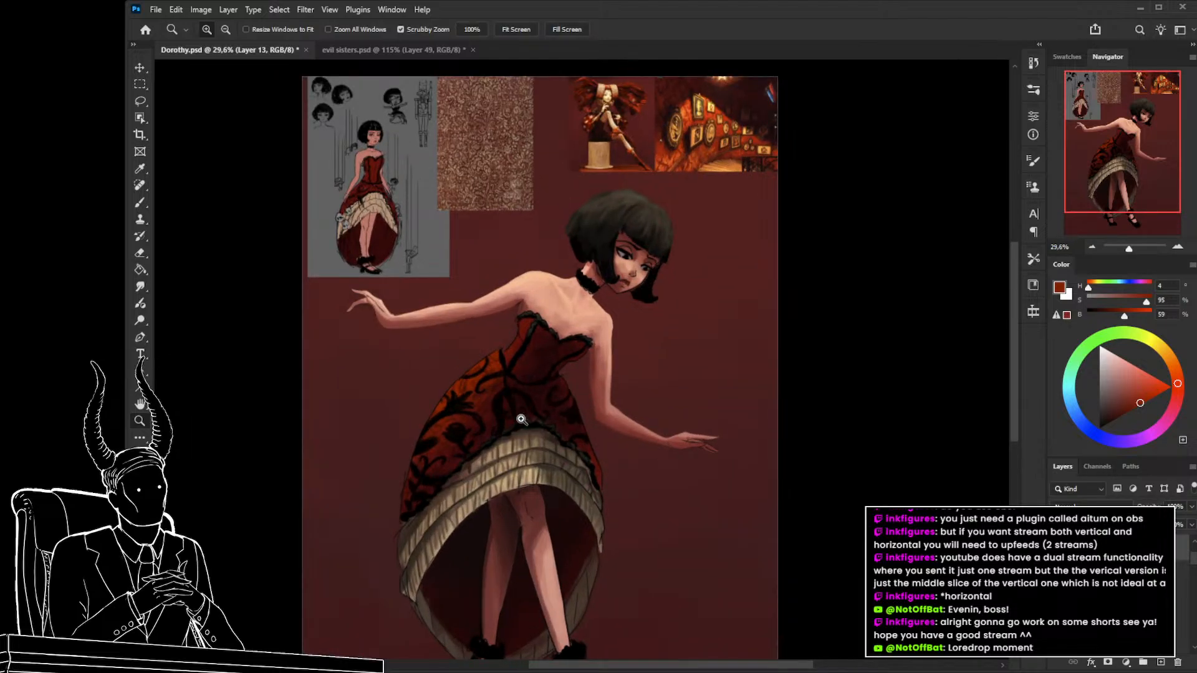
{"action": "left_click_drag", "start_coordinate": [519, 397], "coordinate": [534, 495]}
{"action": "left_click_drag", "start_coordinate": [496, 304], "coordinate": [641, 186]}
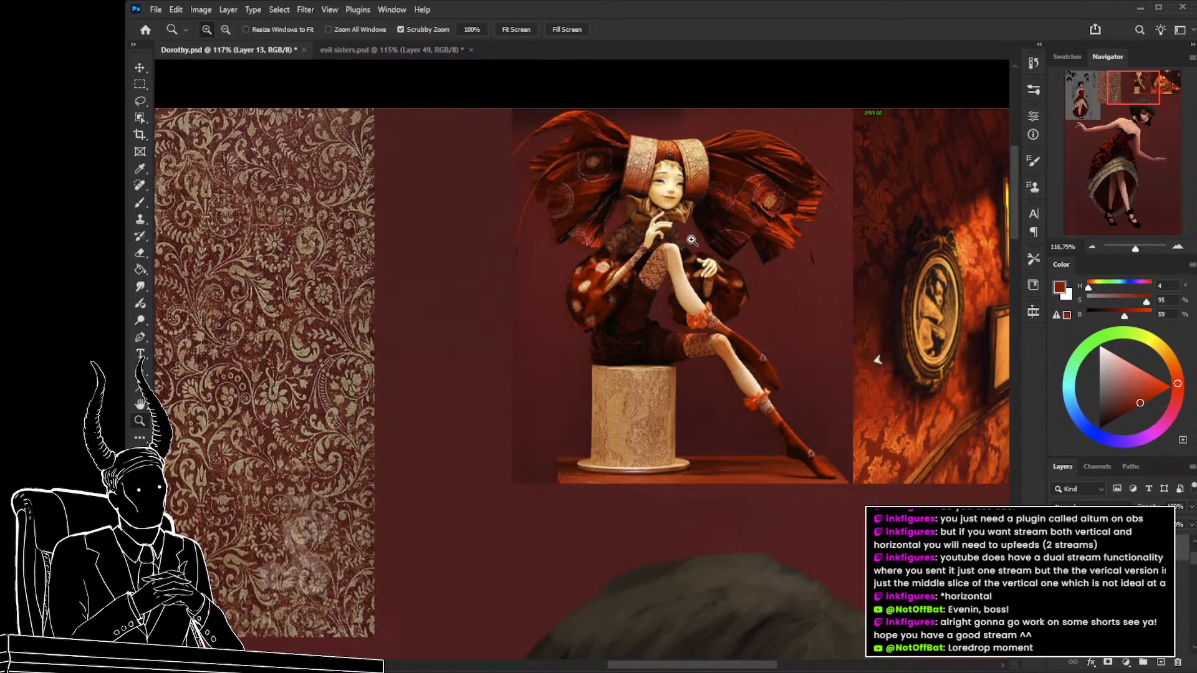
{"action": "left_click_drag", "start_coordinate": [692, 260], "coordinate": [670, 273]}
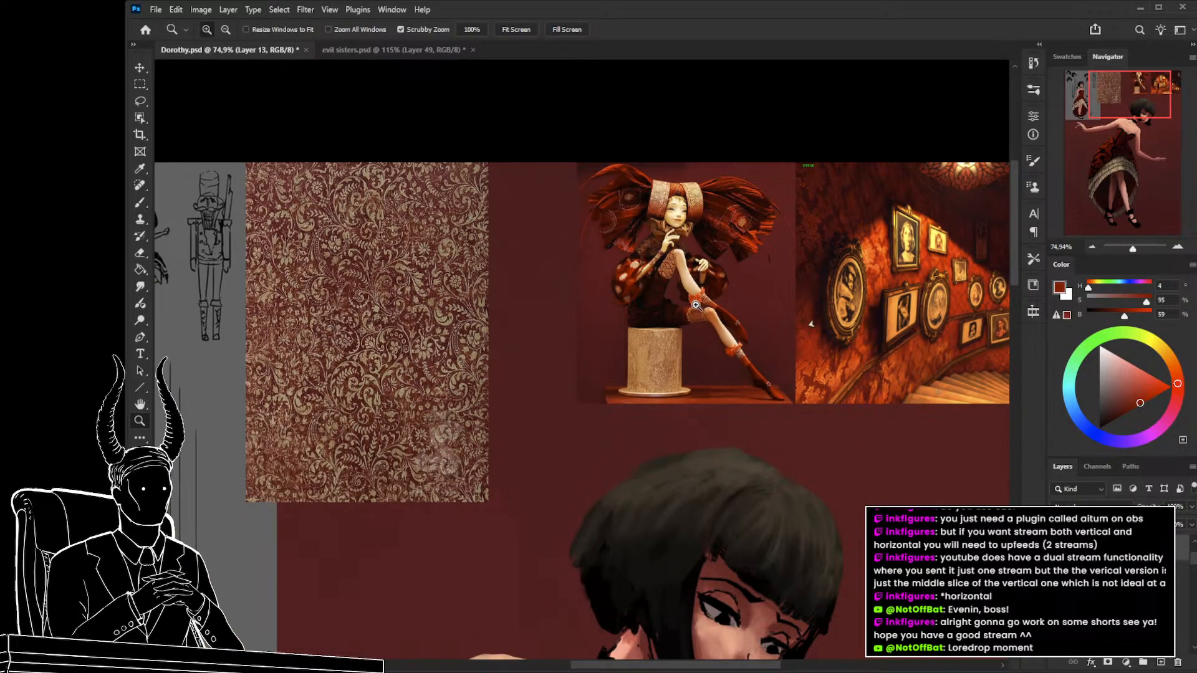
{"action": "left_click_drag", "start_coordinate": [698, 311], "coordinate": [646, 323]}
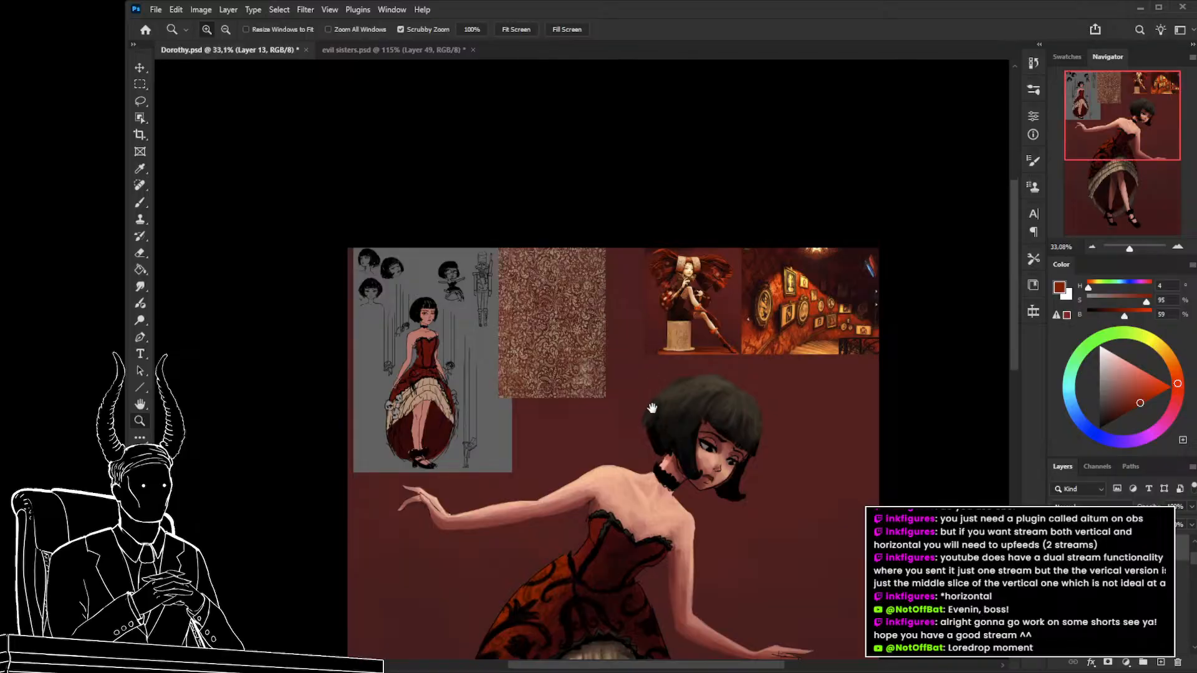
{"action": "left_click_drag", "start_coordinate": [649, 405], "coordinate": [643, 237]}
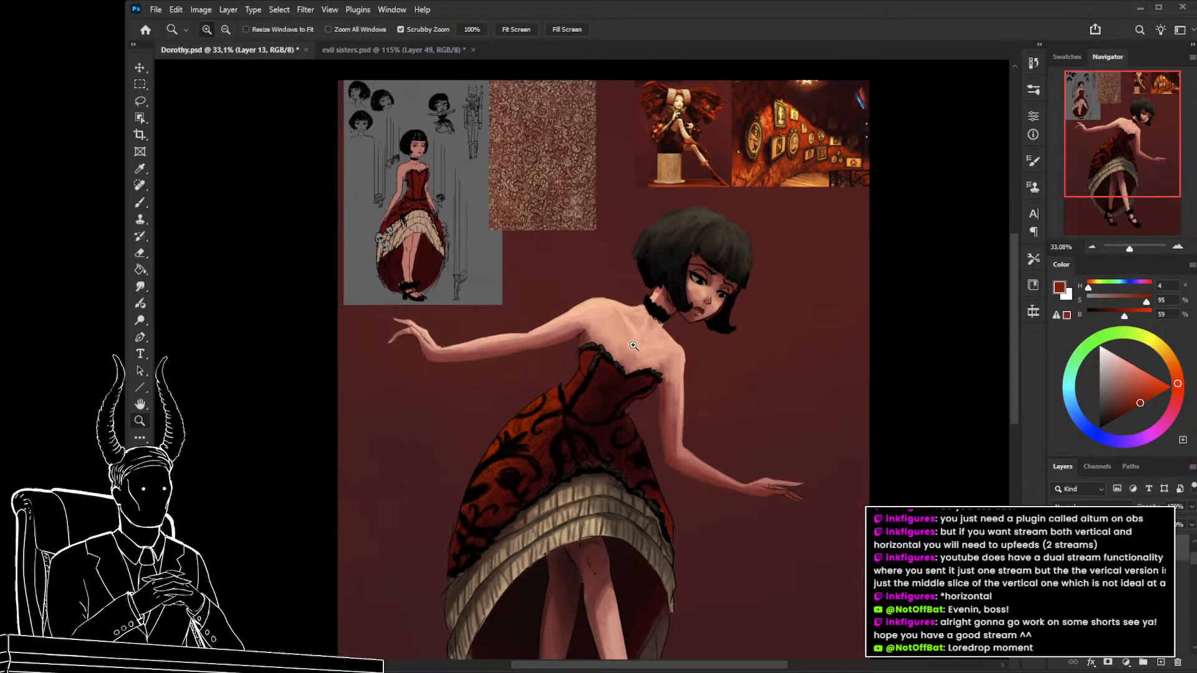
{"action": "mouse_move", "coordinate": [642, 395]}
{"action": "left_mouse_down"}
{"action": "mouse_move", "coordinate": [629, 441]}
{"action": "mouse_move", "coordinate": [610, 448]}
{"action": "mouse_move", "coordinate": [648, 439]}
{"action": "left_mouse_up"}
Sample the skirt's red, then select the Group 3 copy layer that holds the painted skirt.
{"action": "key", "text": "b"}
{"action": "left_click", "coordinate": [488, 333], "text": "alt"}
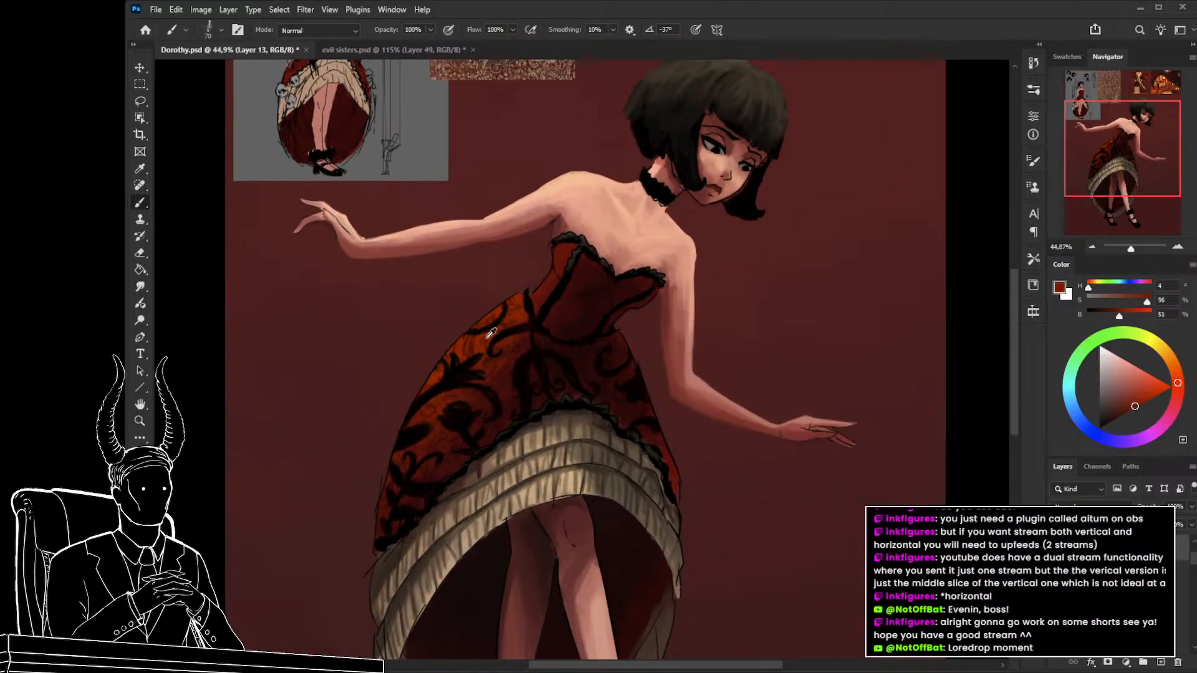
{"action": "key", "text": "v"}
{"action": "left_click", "coordinate": [511, 328]}
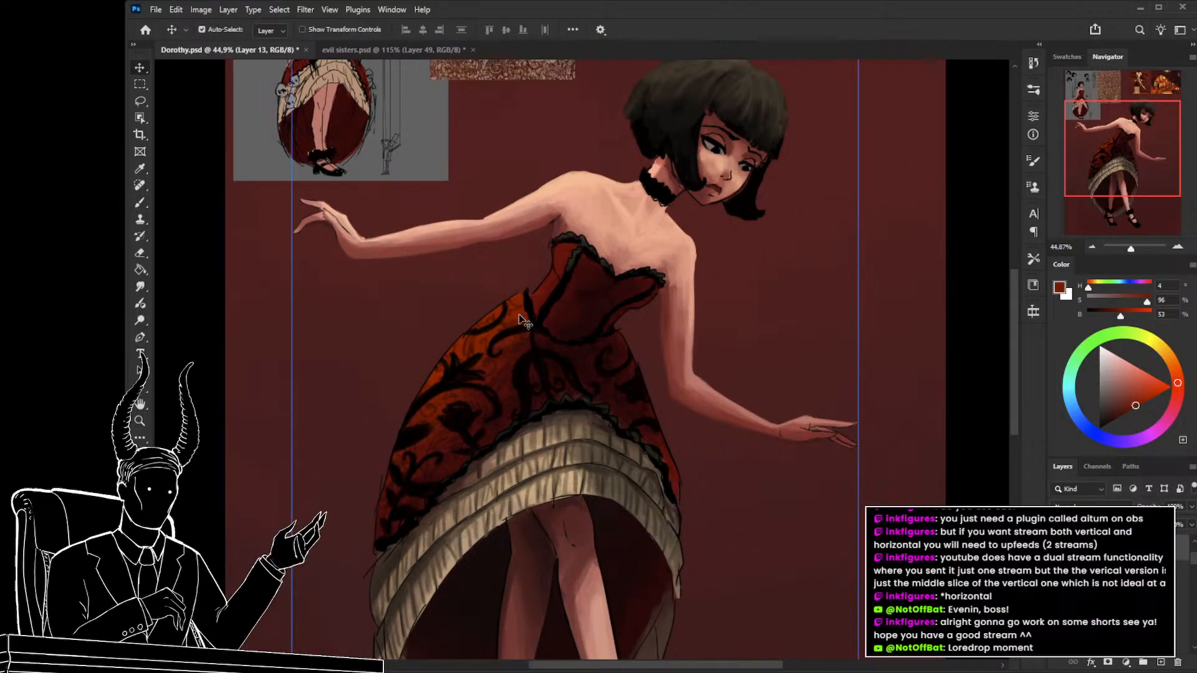
{"action": "left_click_drag", "start_coordinate": [524, 324], "coordinate": [506, 623]}
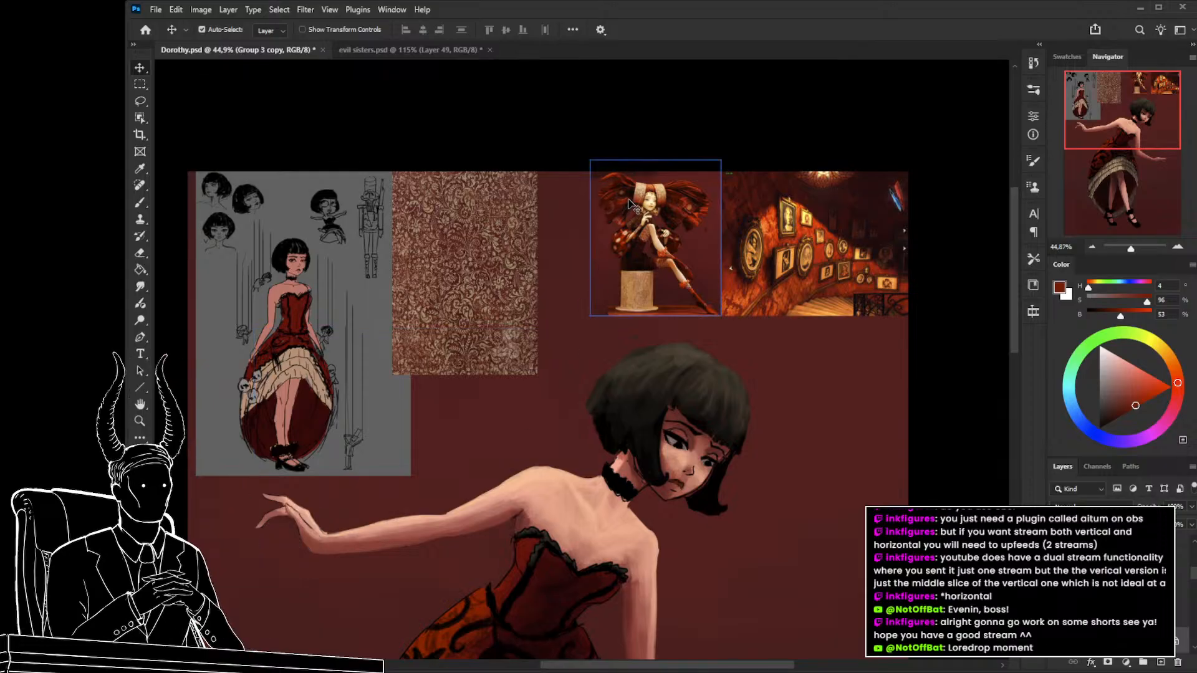
{"action": "left_click_drag", "start_coordinate": [629, 417], "coordinate": [614, 292]}
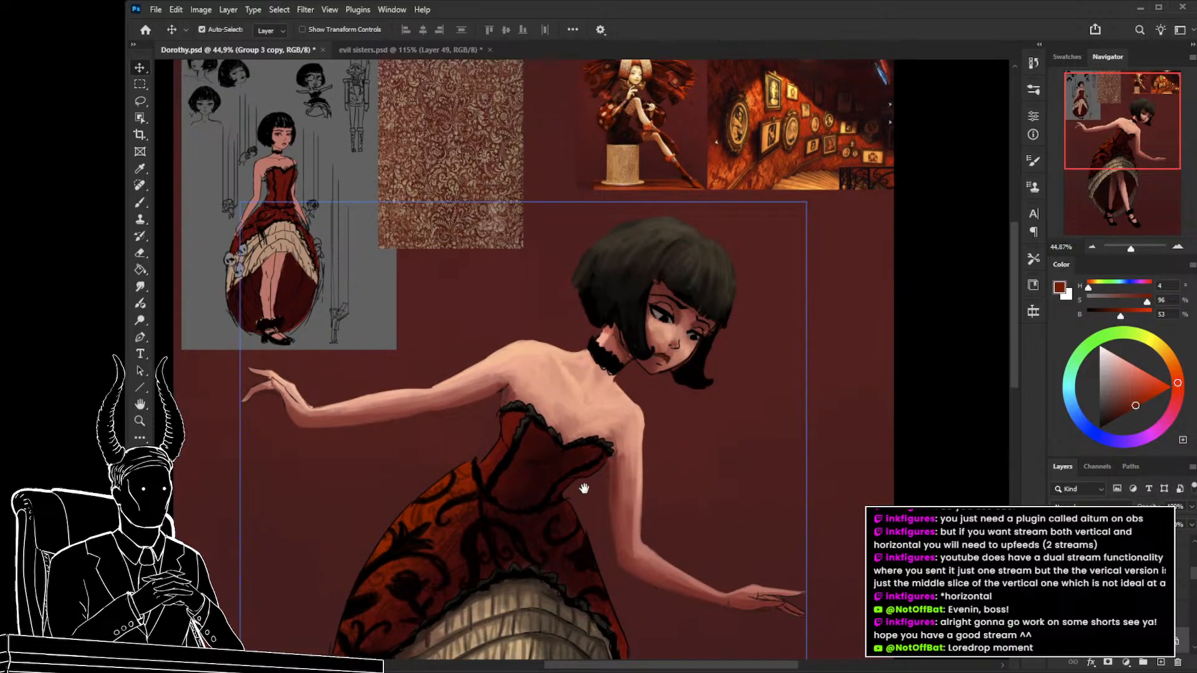
{"action": "left_click_drag", "start_coordinate": [579, 489], "coordinate": [552, 352]}
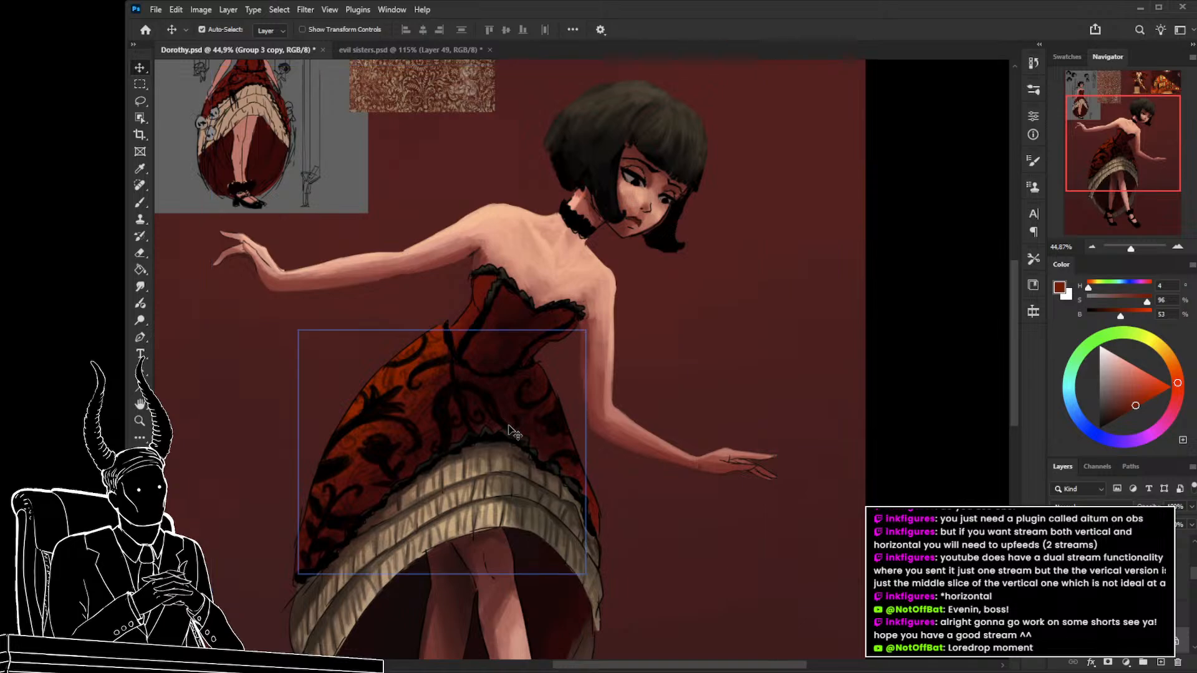
Sample the skirt's orange-red and hide the black lace pattern, leaving the plain red skirt for painting.
{"action": "key", "text": "z"}
{"action": "mouse_move", "coordinate": [527, 434]}
{"action": "left_mouse_down"}
{"action": "mouse_move", "coordinate": [471, 432]}
{"action": "mouse_move", "coordinate": [485, 440]}
{"action": "mouse_move", "coordinate": [499, 421]}
{"action": "left_mouse_up"}
{"action": "key", "text": "b"}
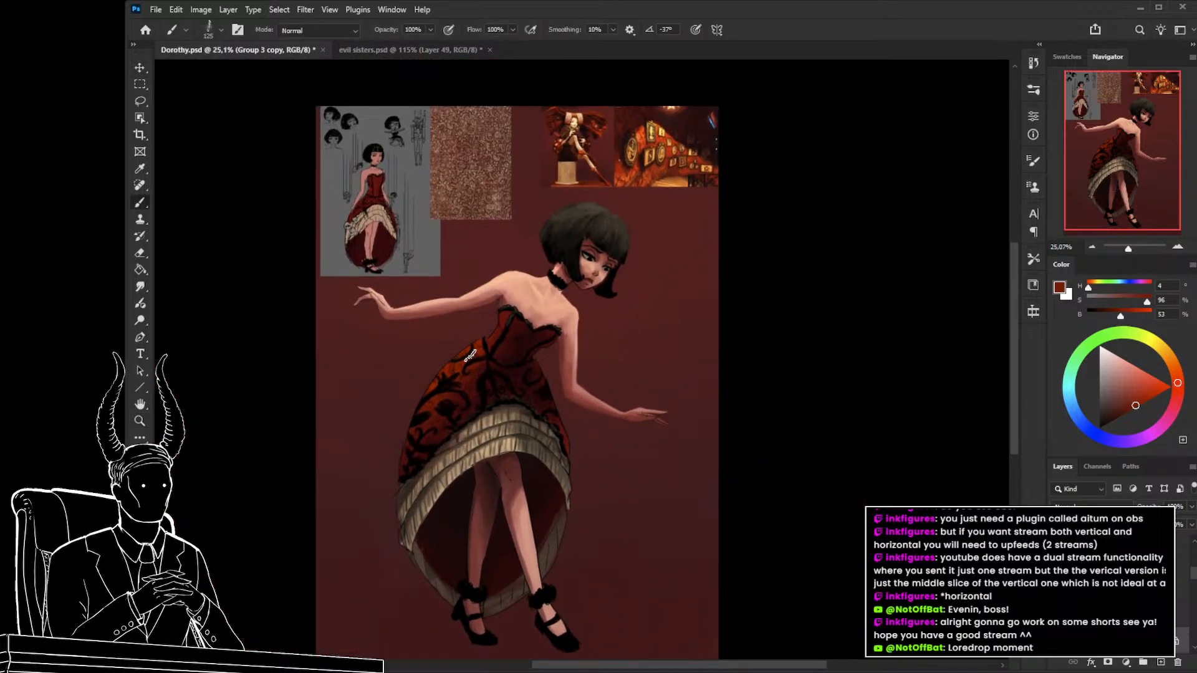
{"action": "left_click", "coordinate": [463, 366], "text": "alt"}
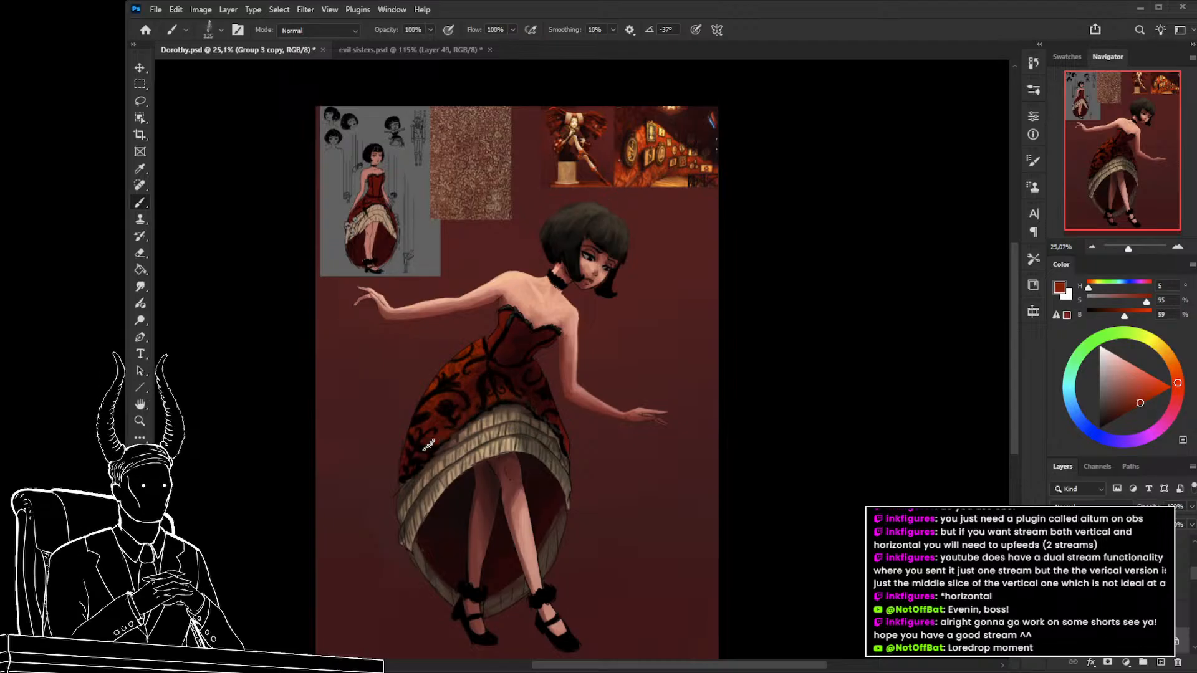
{"action": "key", "text": "z"}
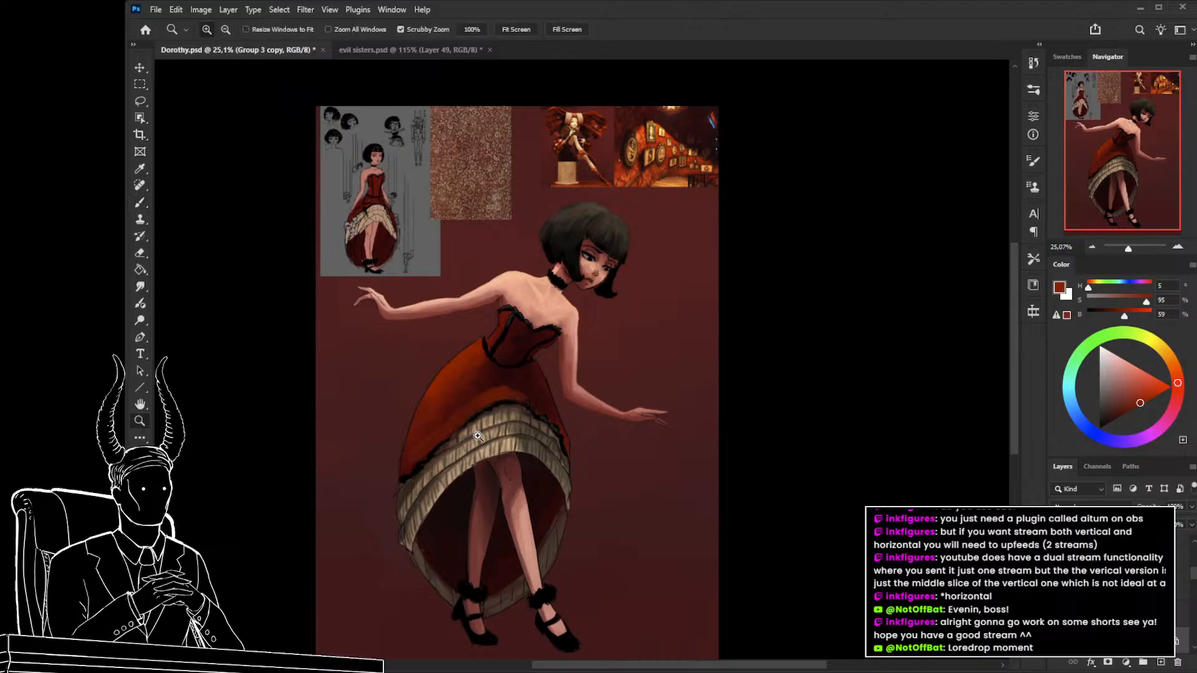
{"action": "left_click_drag", "start_coordinate": [483, 438], "coordinate": [523, 439]}
{"action": "key", "text": "b"}
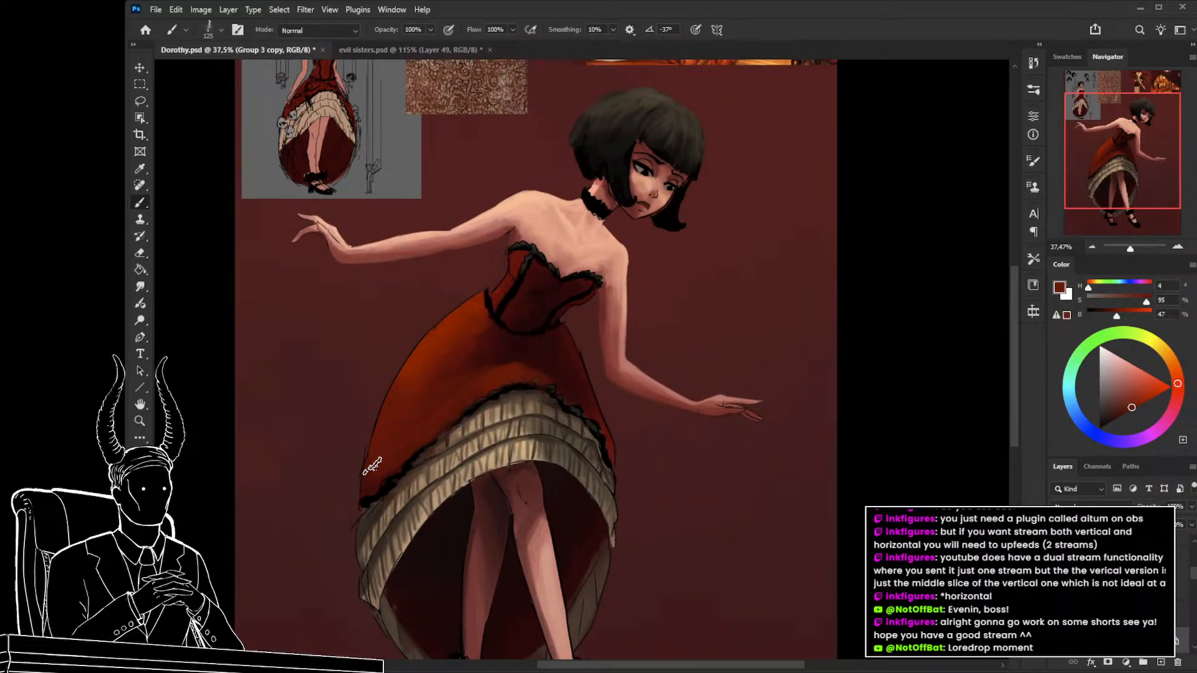
Enlarge the brush to 300 for broad red shading across the plain skirt.
{"action": "key", "text": "z"}
{"action": "left_click_drag", "start_coordinate": [431, 403], "coordinate": [416, 403]}
{"action": "key", "text": "b"}
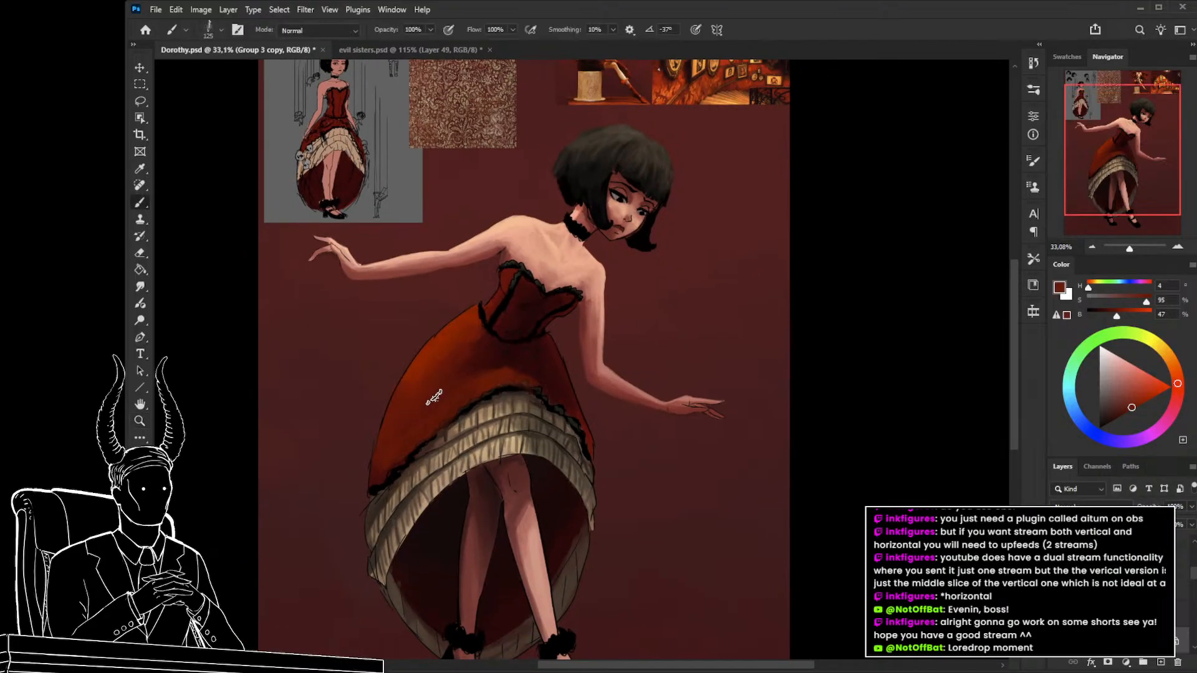
{"action": "key", "text": "bracketright"}
{"action": "key", "text": "bracketright"}
{"action": "key", "text": "bracketright"}
{"action": "key", "text": "bracketright"}
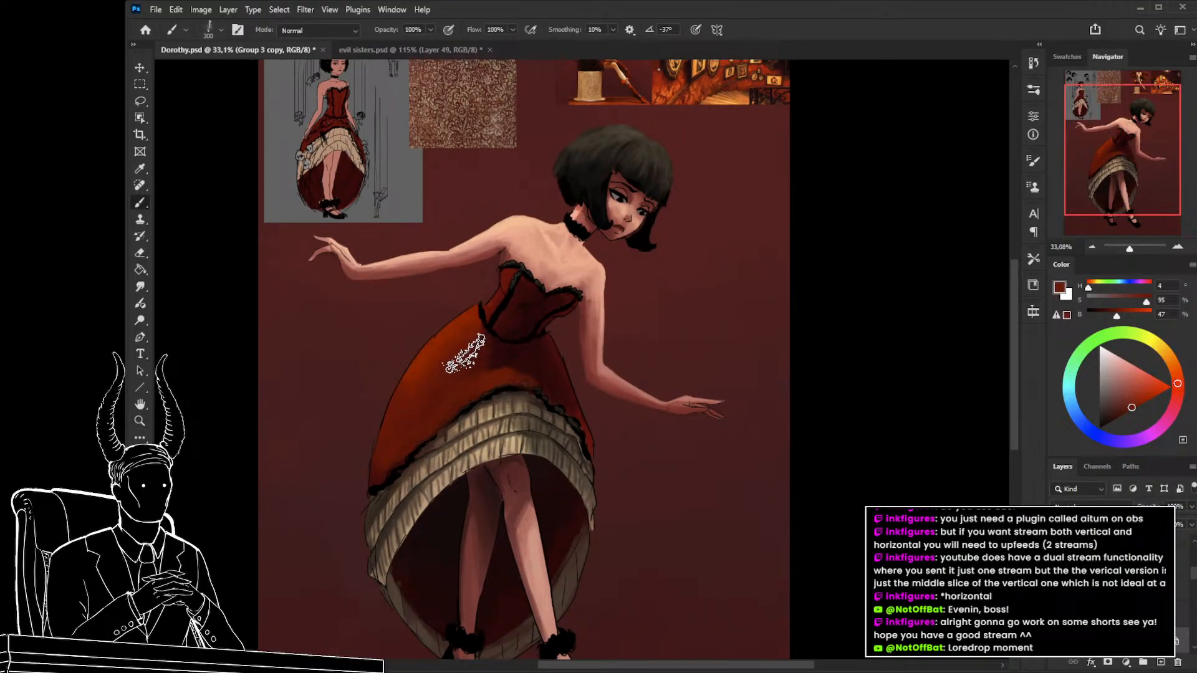
Reduce the brush to 100 and deepen the shadow below the bodice with very dark reds sampled from the skirt.
{"action": "left_click", "coordinate": [513, 361], "text": "alt"}
{"action": "key", "text": "bracketleft"}
{"action": "key", "text": "bracketleft"}
{"action": "key", "text": "bracketleft"}
{"action": "key", "text": "bracketleft"}
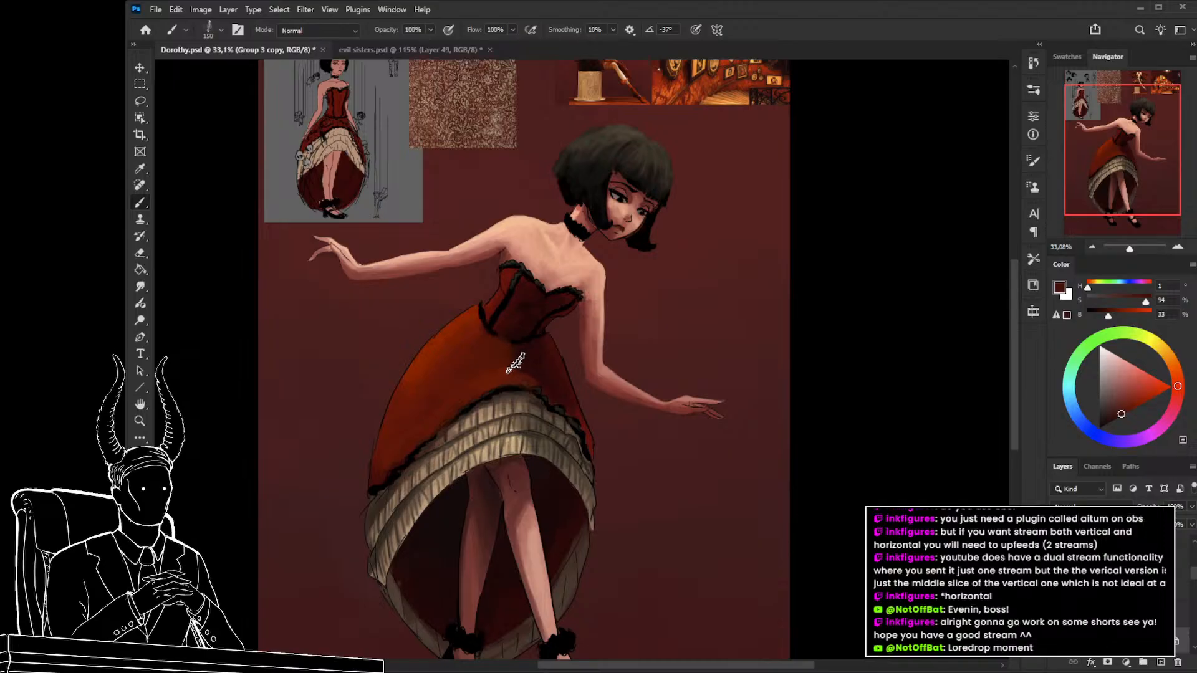
{"action": "left_click", "coordinate": [540, 365], "text": "alt"}
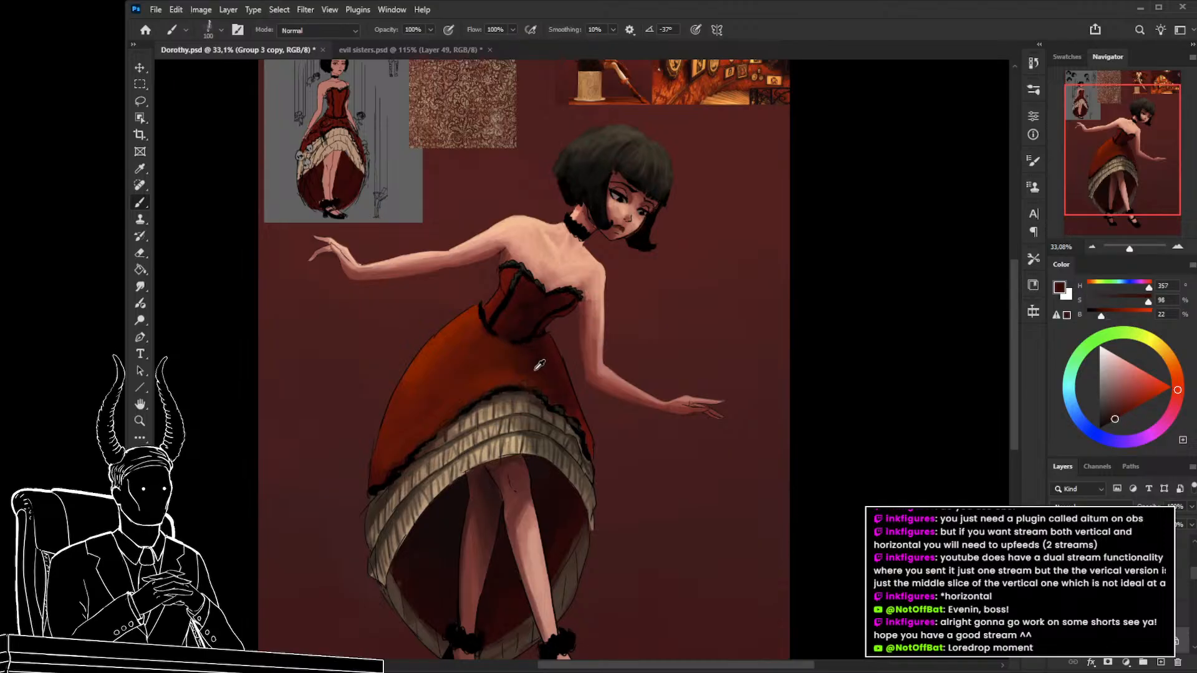
{"action": "left_click", "coordinate": [548, 357], "text": "alt"}
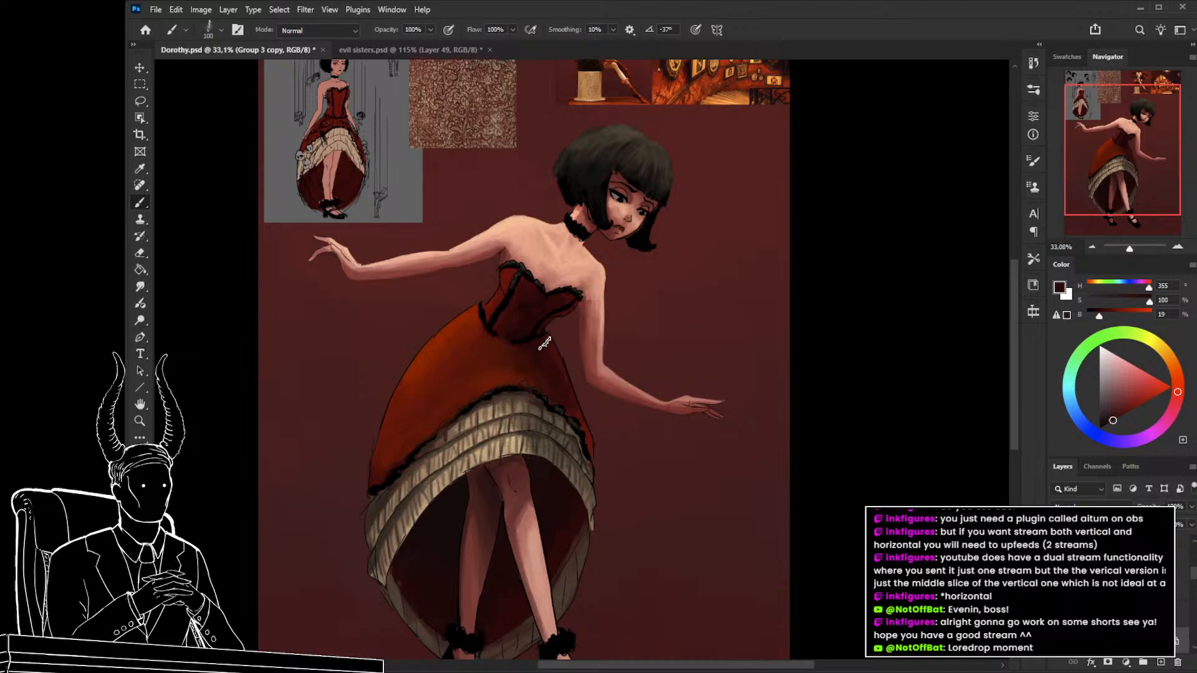
{"action": "left_click", "coordinate": [497, 345], "text": "alt"}
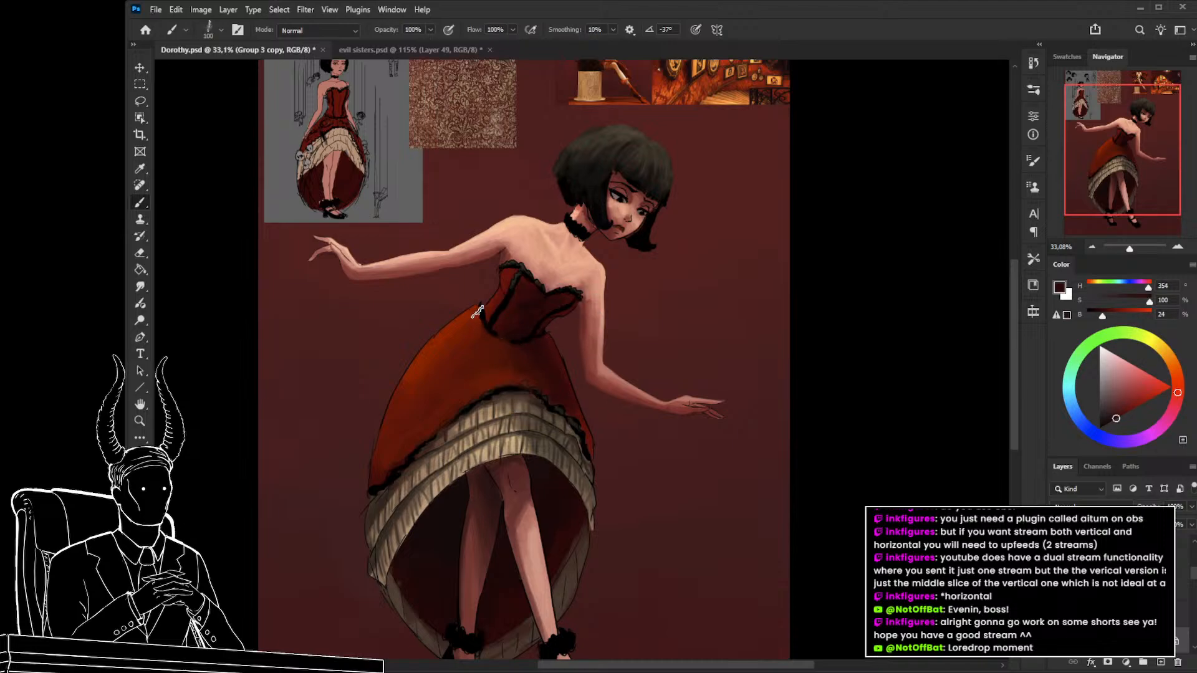
Blend the skirt's lit middle into the waist shadow with orange-red and dark red tones sampled from the skirt.
{"action": "left_click", "coordinate": [435, 367], "text": "alt"}
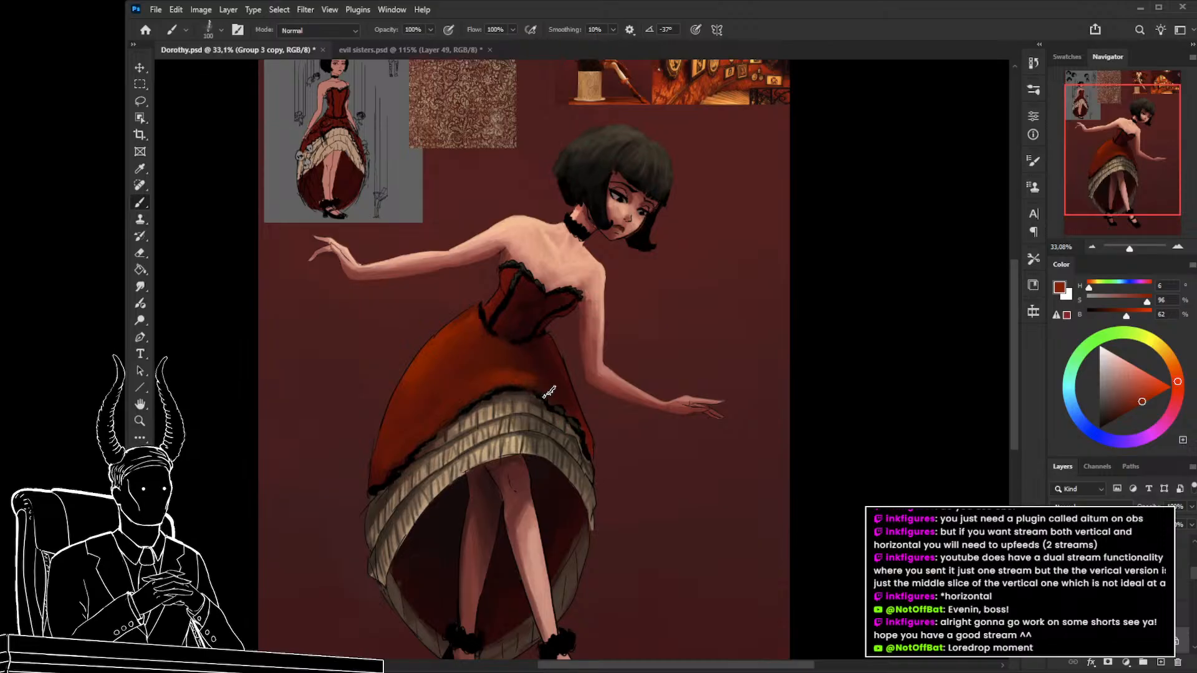
{"action": "left_click", "coordinate": [493, 374], "text": "alt"}
{"action": "left_click", "coordinate": [524, 360], "text": "alt"}
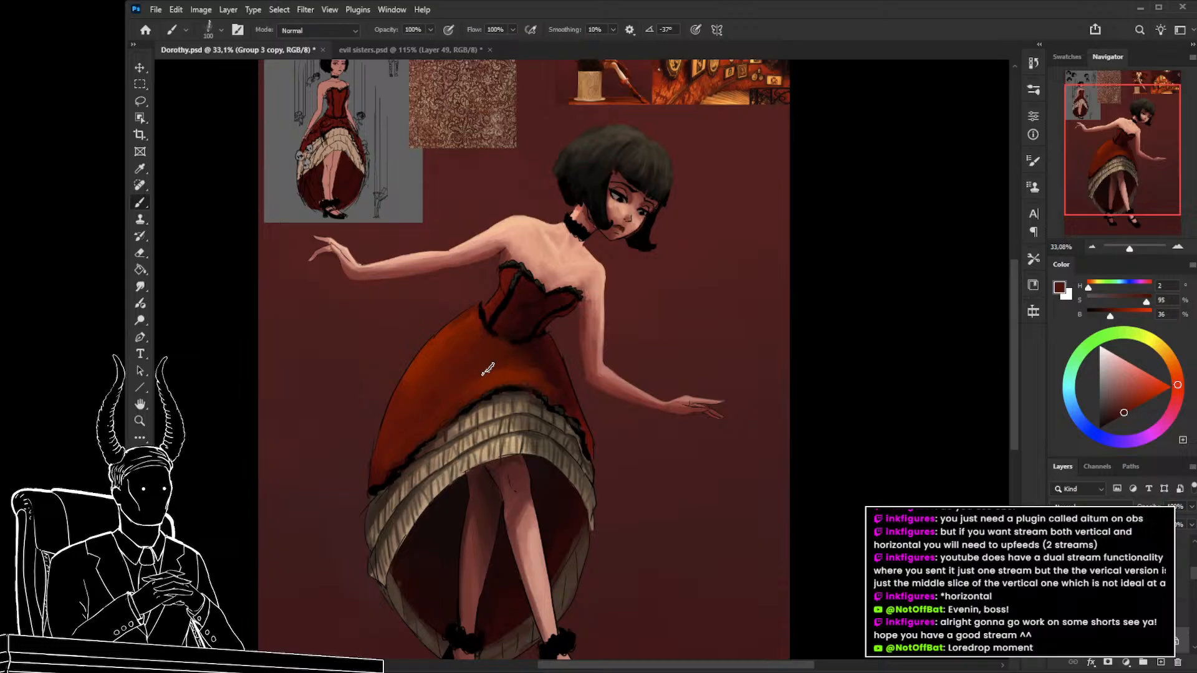
{"action": "left_click", "coordinate": [522, 369], "text": "alt"}
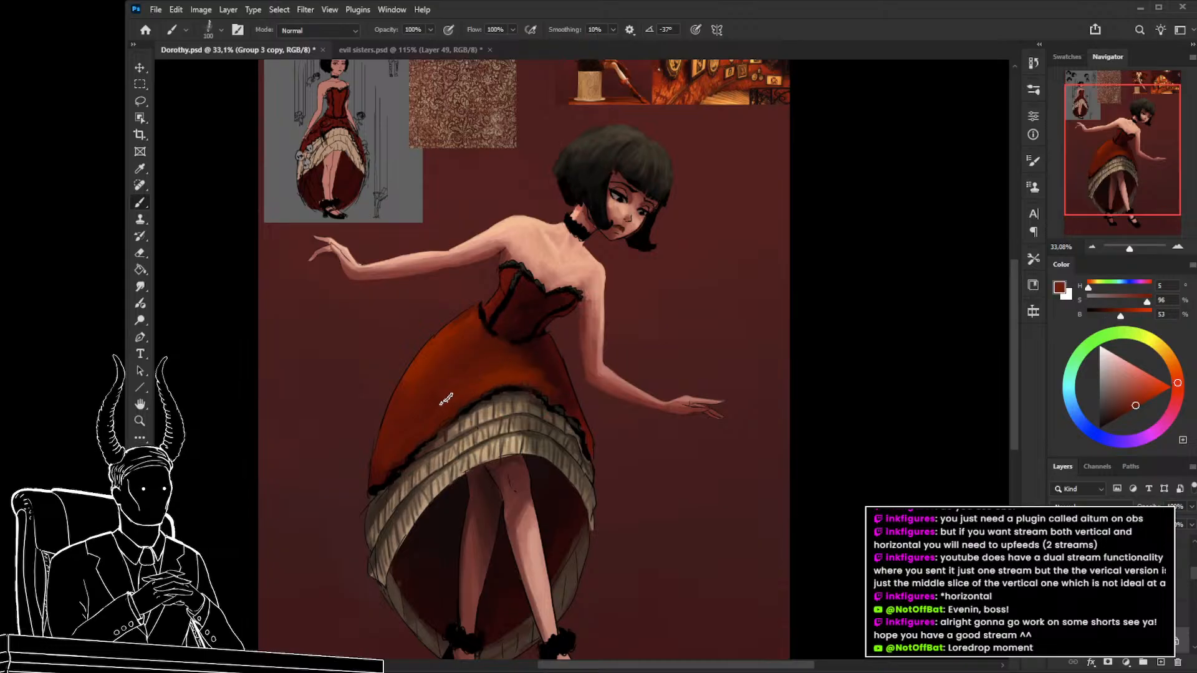
{"action": "key", "text": "bracketright"}
{"action": "left_click", "coordinate": [480, 352], "text": "alt"}
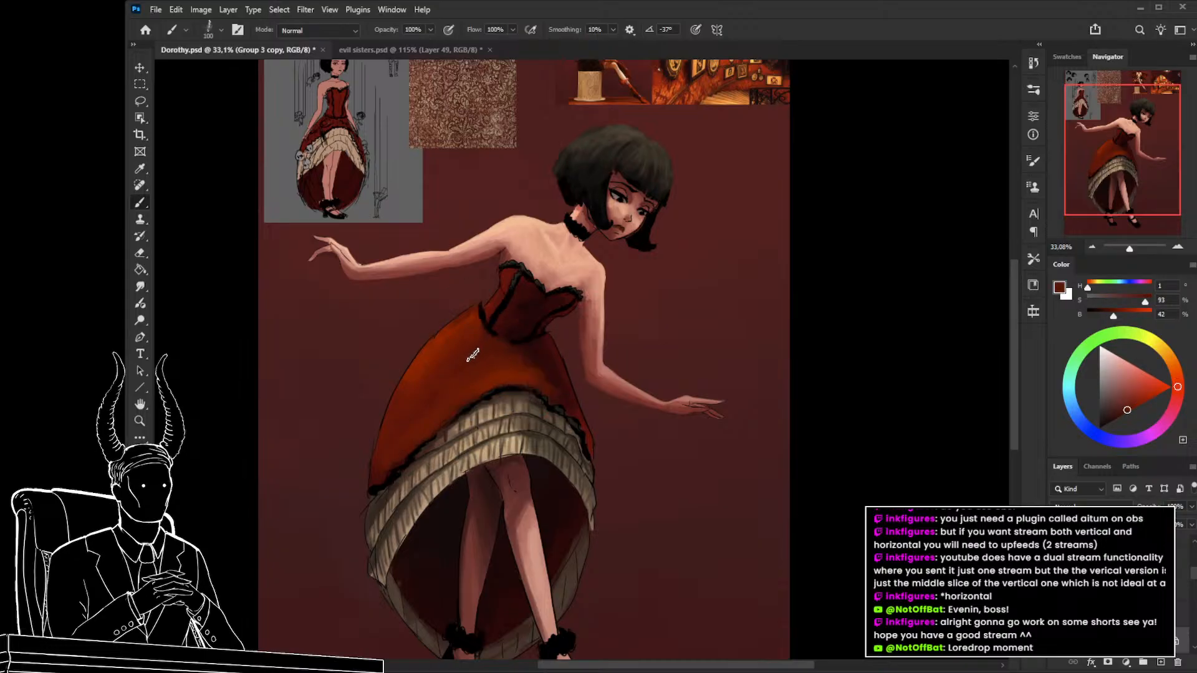
Enlarge the brush to 250 and darken the skirt's outer left edge with dark red sampled from below the bodice.
{"action": "key", "text": "bracketright"}
{"action": "key", "text": "bracketright"}
{"action": "key", "text": "bracketright"}
{"action": "key", "text": "bracketright"}
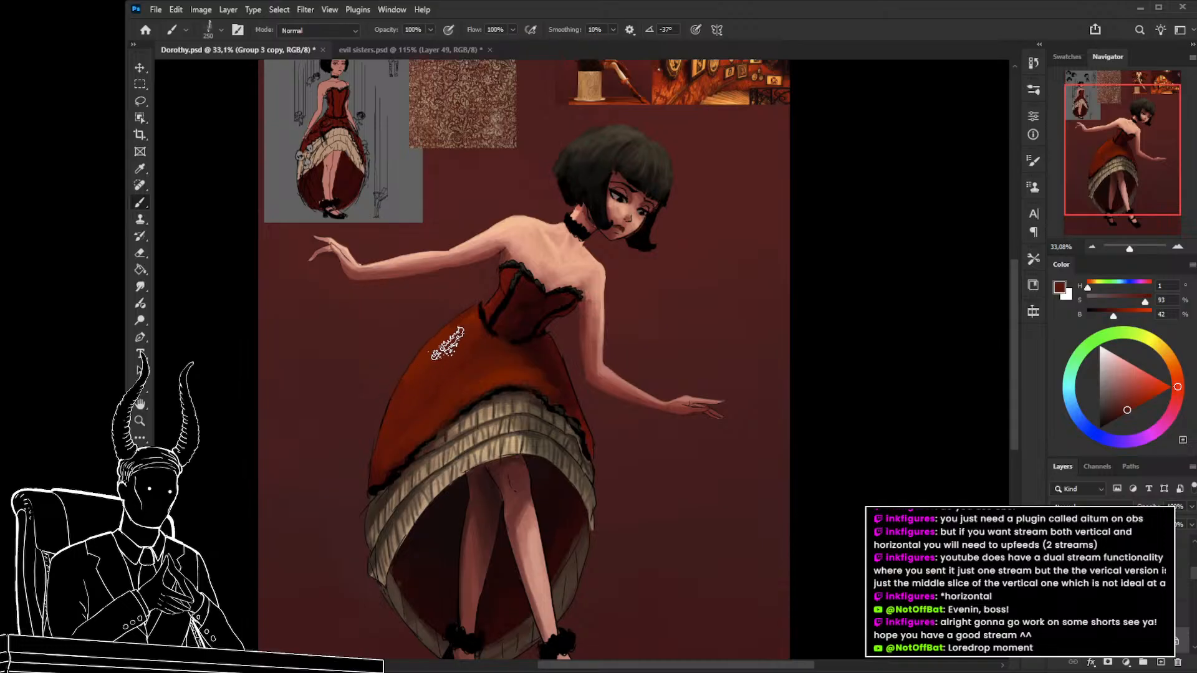
{"action": "key", "text": "z"}
{"action": "mouse_move", "coordinate": [412, 388]}
{"action": "left_mouse_down"}
{"action": "mouse_move", "coordinate": [342, 398]}
{"action": "mouse_move", "coordinate": [427, 428]}
{"action": "mouse_move", "coordinate": [419, 409]}
{"action": "mouse_move", "coordinate": [434, 403]}
{"action": "left_mouse_up"}
{"action": "key", "text": "b"}
{"action": "left_click", "coordinate": [519, 356], "text": "alt"}
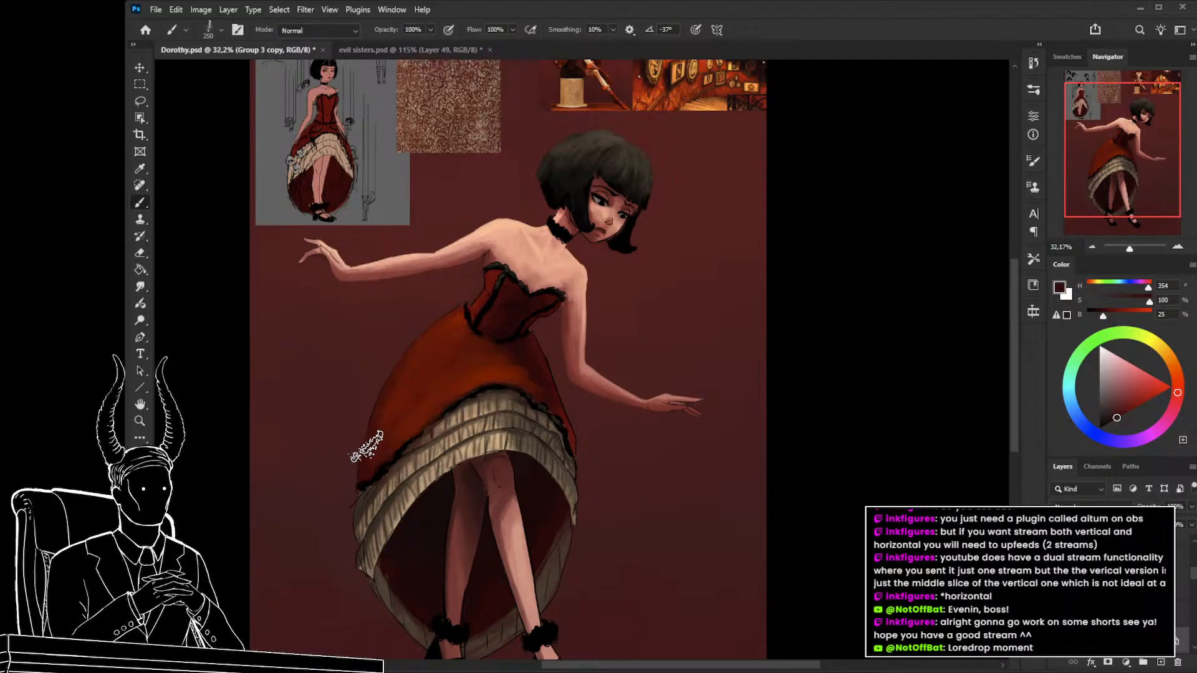
{"action": "key", "text": "z"}
{"action": "mouse_move", "coordinate": [422, 468]}
{"action": "left_mouse_down"}
{"action": "mouse_move", "coordinate": [351, 479]}
{"action": "mouse_move", "coordinate": [419, 489]}
{"action": "mouse_move", "coordinate": [430, 460]}
{"action": "mouse_move", "coordinate": [451, 468]}
{"action": "mouse_move", "coordinate": [424, 490]}
{"action": "mouse_move", "coordinate": [420, 419]}
{"action": "mouse_move", "coordinate": [477, 395]}
{"action": "left_mouse_up"}
{"action": "key", "text": "b"}
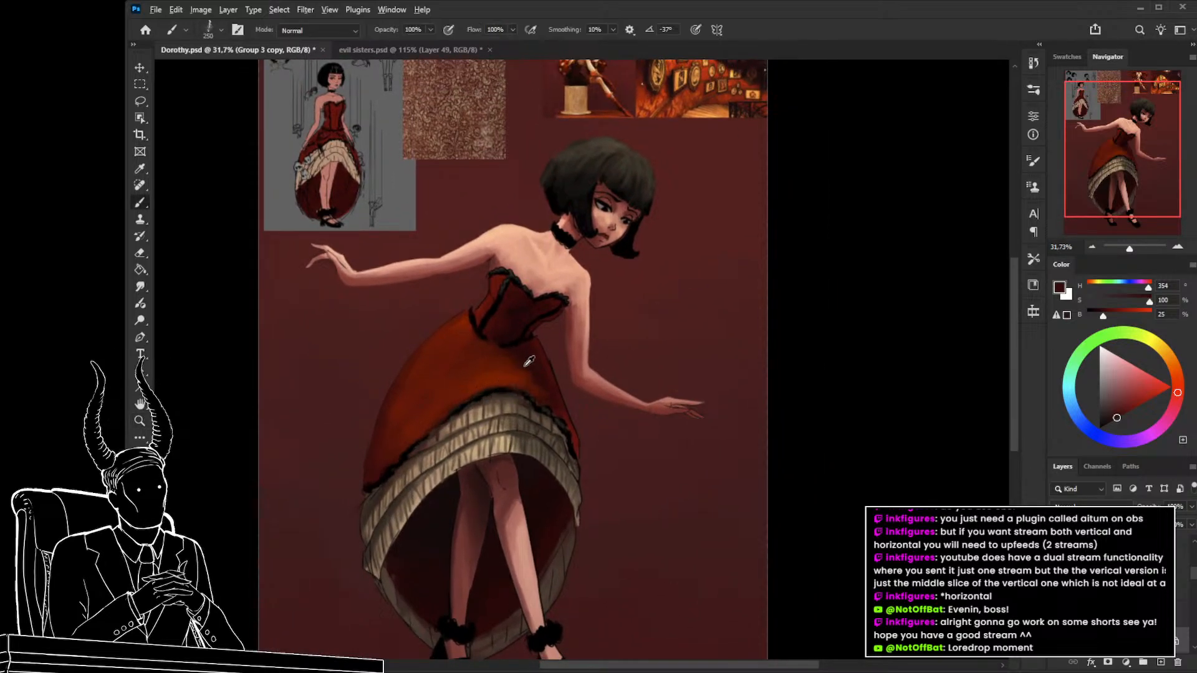
Reduce the brush to 35 and refine the shading between bodice and ruffle trim with sampled dark reds.
{"action": "left_click", "coordinate": [521, 373], "text": "alt"}
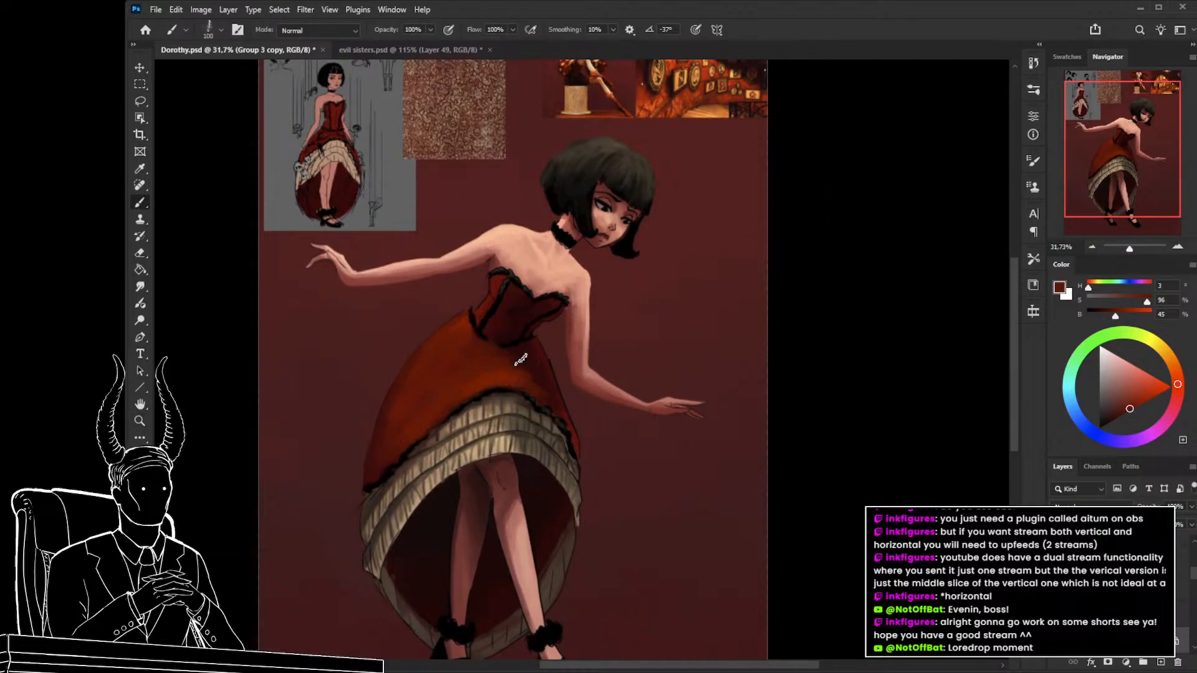
{"action": "key", "text": "bracketleft"}
{"action": "key", "text": "bracketleft"}
{"action": "key", "text": "bracketleft"}
{"action": "key", "text": "bracketleft"}
{"action": "left_click", "coordinate": [526, 374], "text": "alt"}
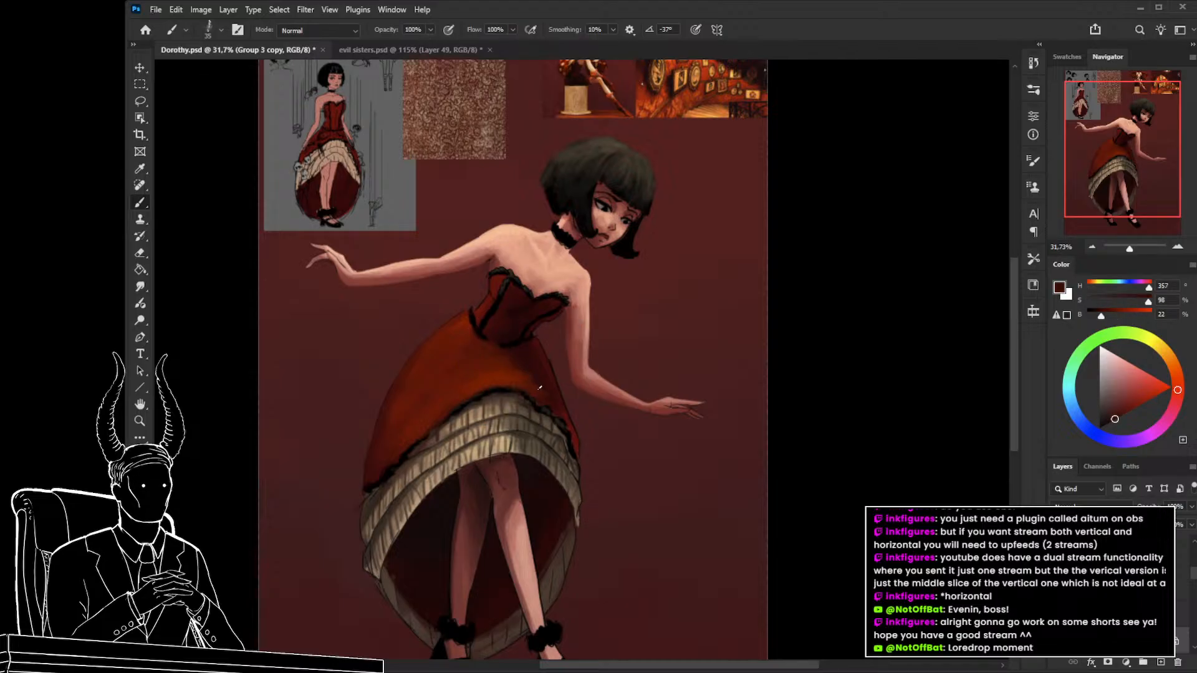
{"action": "left_click", "coordinate": [509, 361], "text": "alt"}
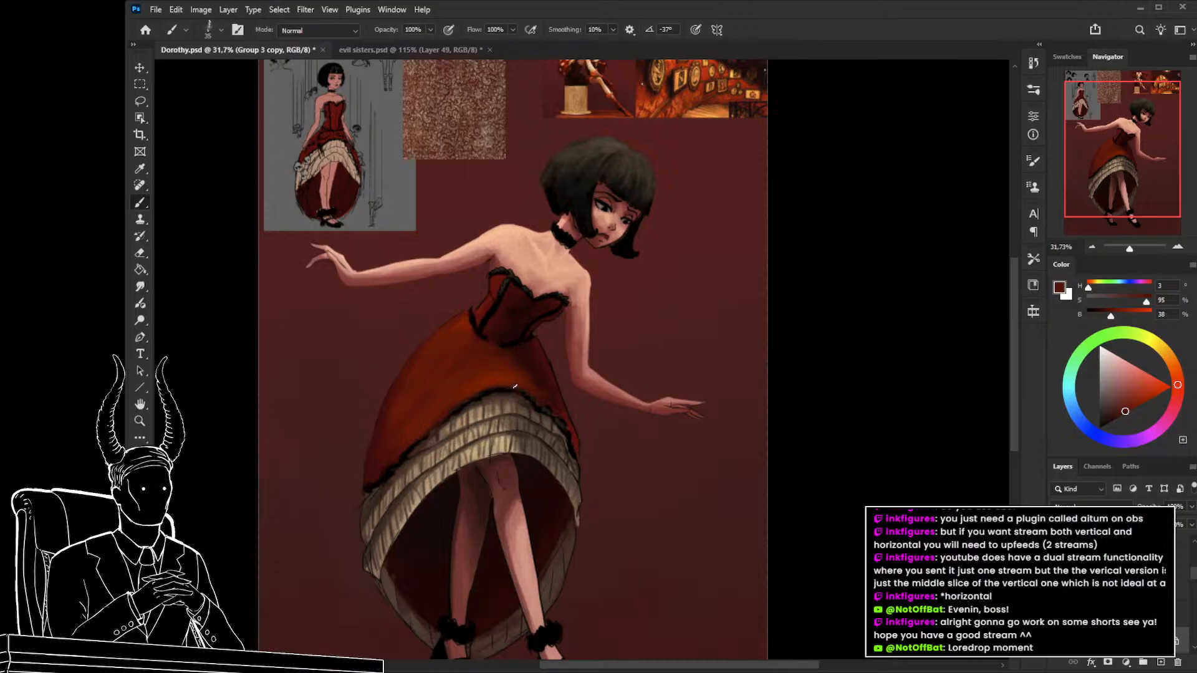
Enlarge the brush to 50 and blend the skirt's shaded right side above the trim with sampled reds.
{"action": "key", "text": "bracketright"}
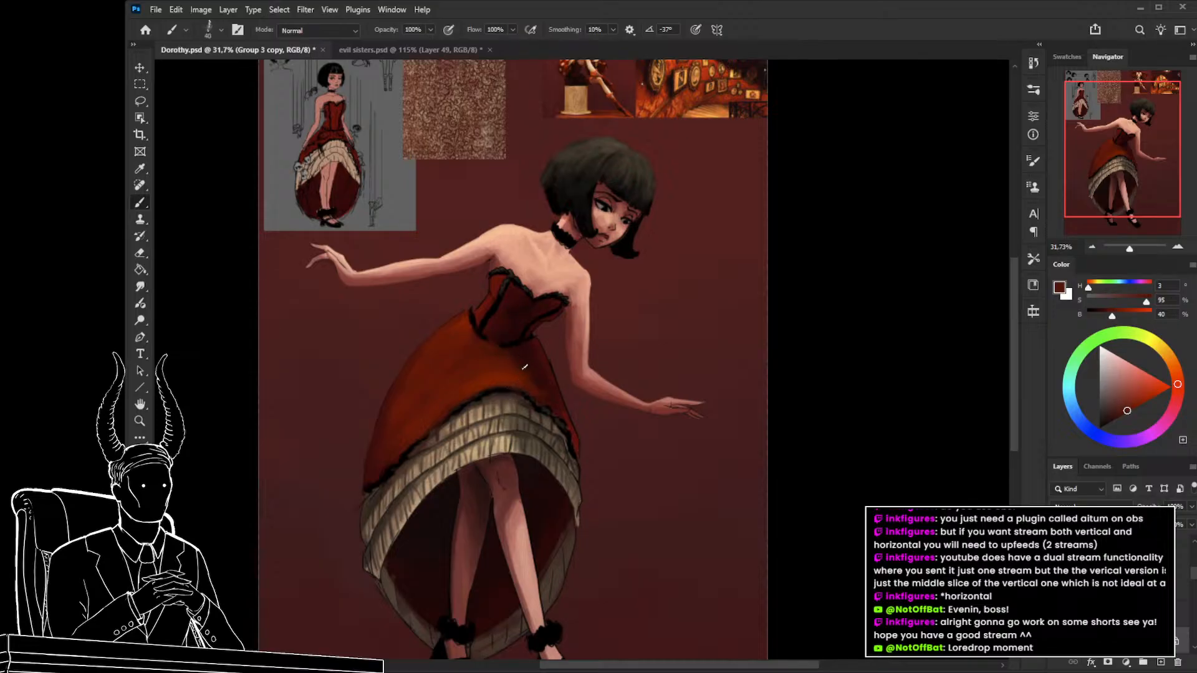
{"action": "key", "text": "bracketright"}
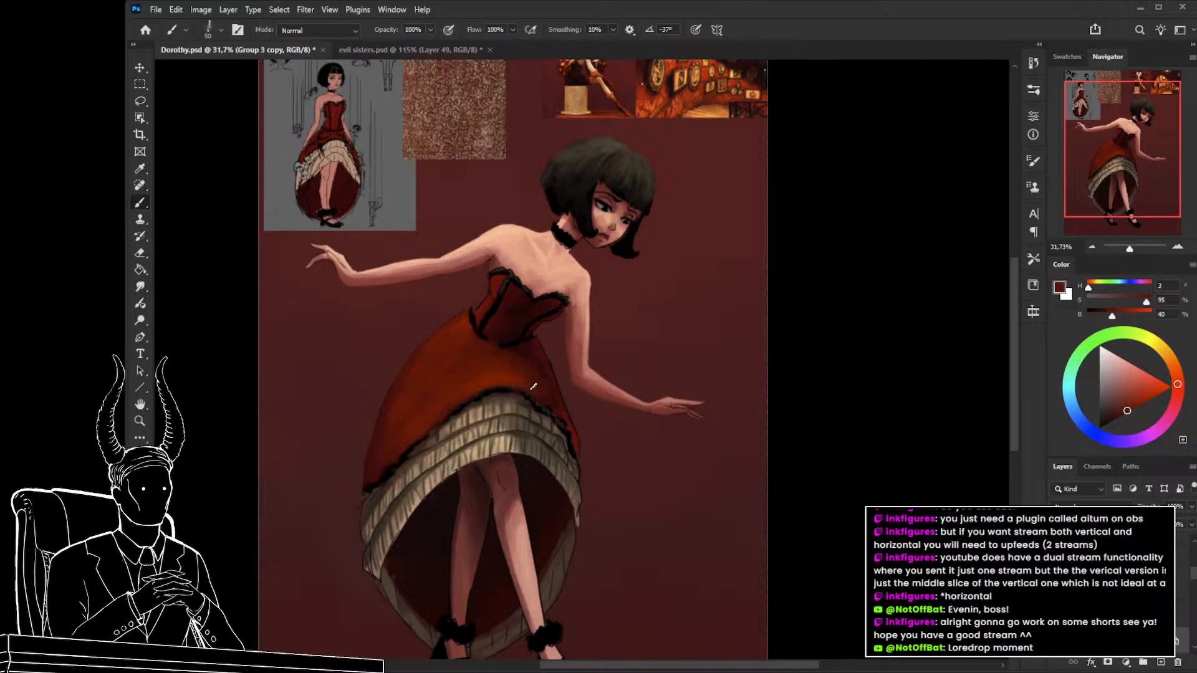
{"action": "left_click", "coordinate": [518, 380], "text": "alt"}
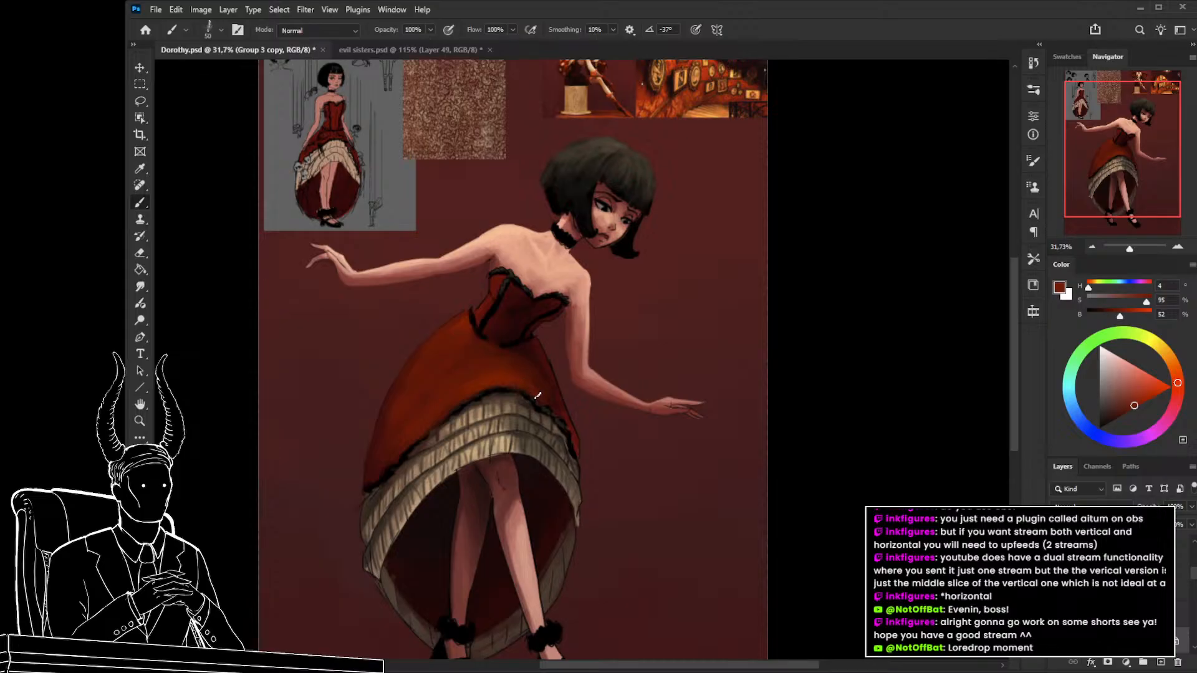
{"action": "left_click", "coordinate": [533, 386], "text": "alt"}
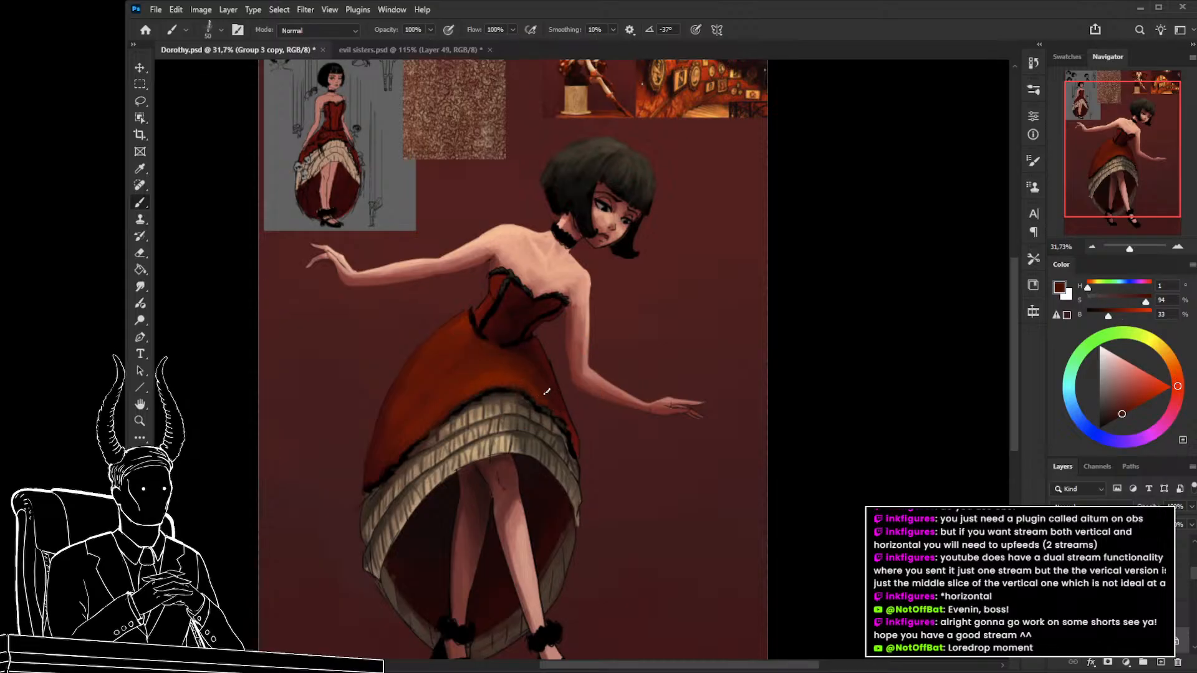
Sample dark red from the skirt's left edge and enlarge the brush to shade along that edge.
{"action": "left_click", "coordinate": [420, 429], "text": "alt"}
{"action": "left_click", "coordinate": [371, 446], "text": "alt"}
{"action": "key", "text": "bracketright"}
{"action": "key", "text": "bracketright"}
{"action": "key", "text": "bracketleft"}
{"action": "left_click_drag", "start_coordinate": [395, 422], "coordinate": [395, 493]}
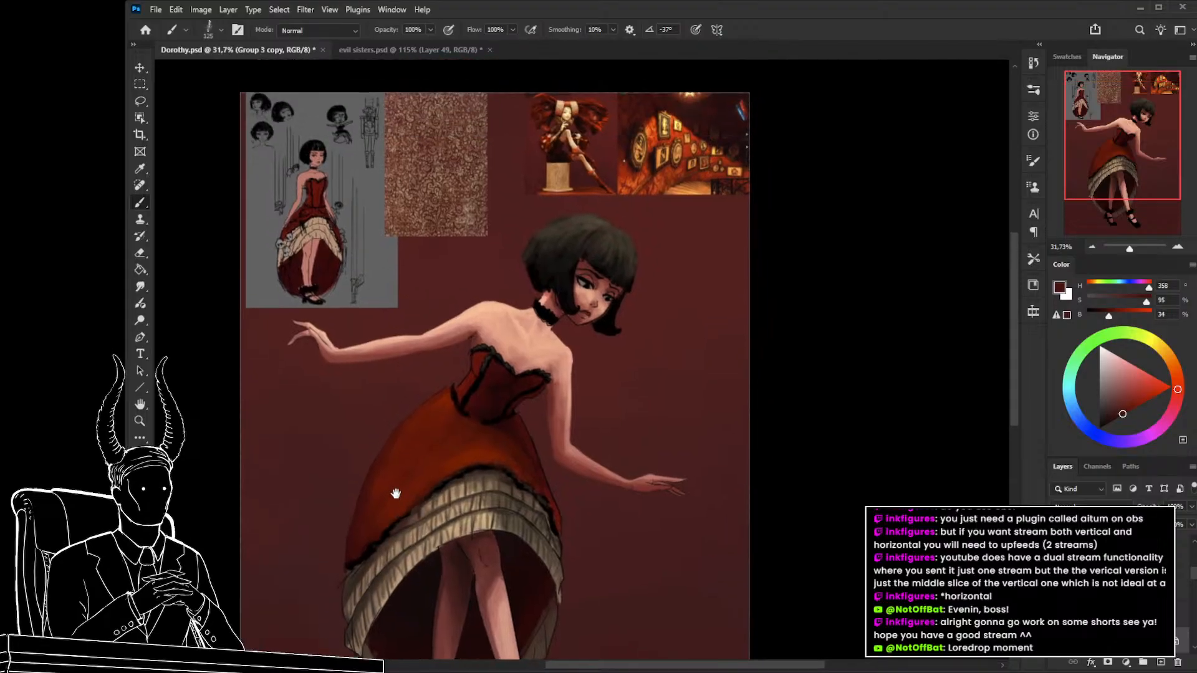
{"action": "key", "text": "bracketleft"}
{"action": "key", "text": "bracketright"}
Sample the bright orange-red of the upper skirt beside the waist with the brush at 150.
{"action": "mouse_move", "coordinate": [419, 444]}
{"action": "left_mouse_down"}
{"action": "mouse_move", "coordinate": [443, 445]}
{"action": "mouse_move", "coordinate": [420, 454]}
{"action": "left_mouse_up"}
{"action": "key", "text": "b"}
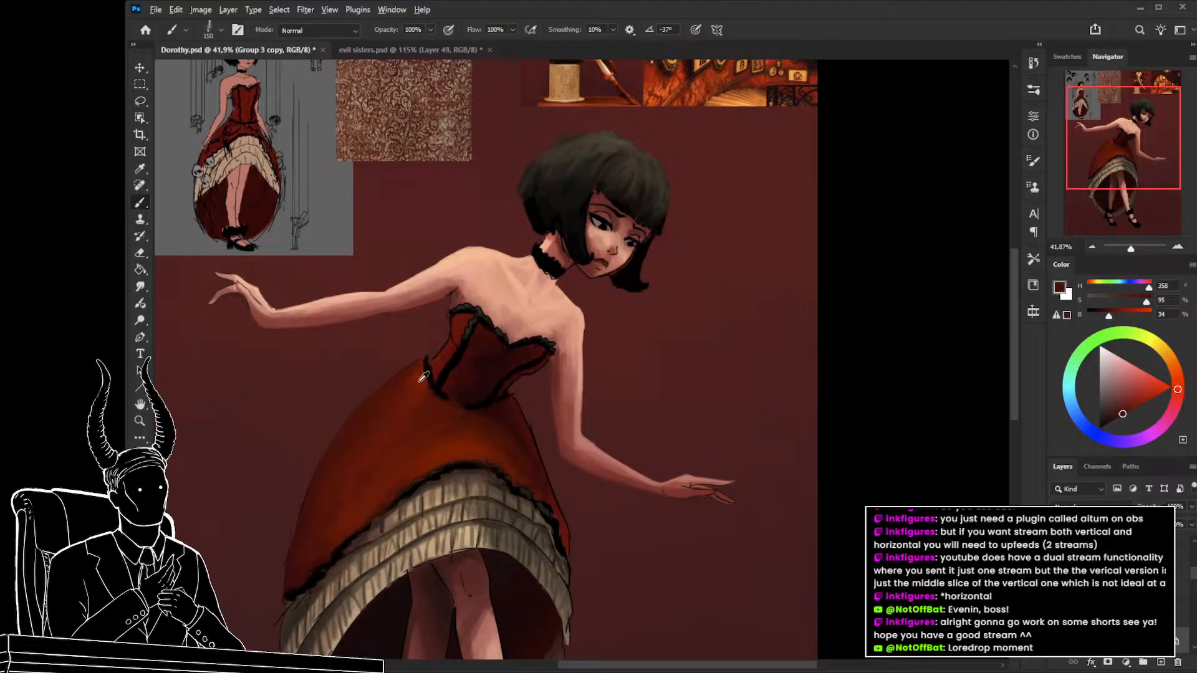
{"action": "left_click", "coordinate": [419, 382], "text": "alt"}
{"action": "left_click_drag", "start_coordinate": [437, 398], "coordinate": [469, 417]}
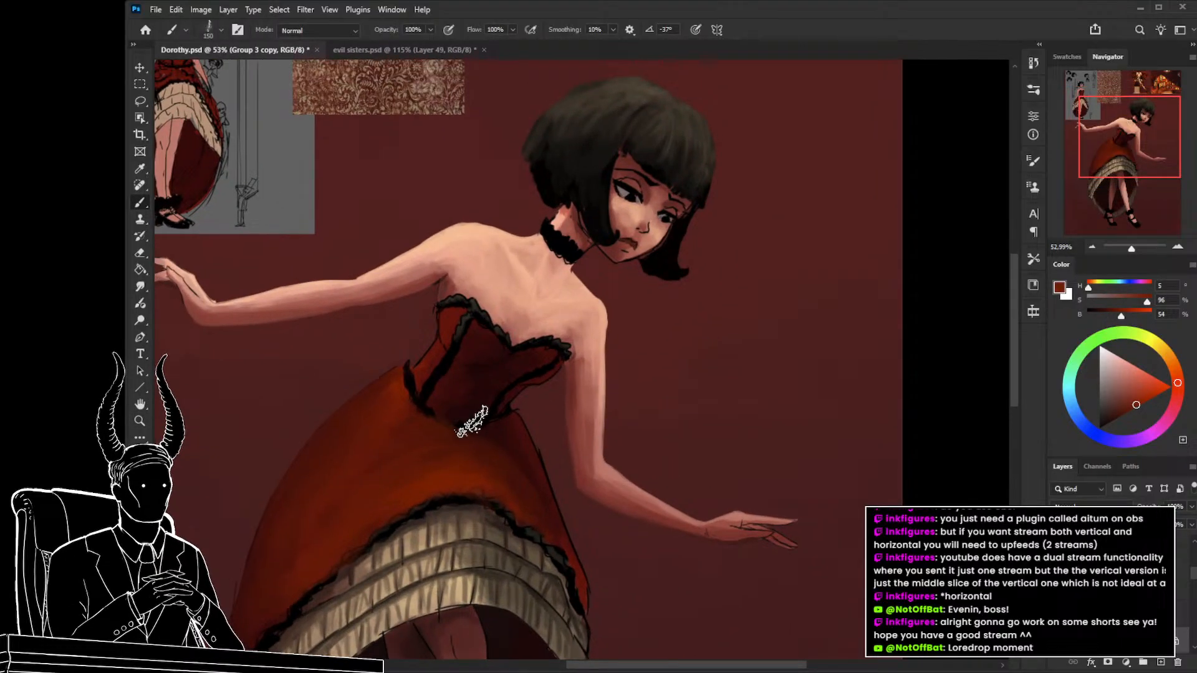
Reduce the brush to 50 and brighten the bodice's left cup and side panel with the sampled orange-red.
{"action": "key", "text": "bracketleft"}
{"action": "key", "text": "bracketleft"}
{"action": "key", "text": "bracketleft"}
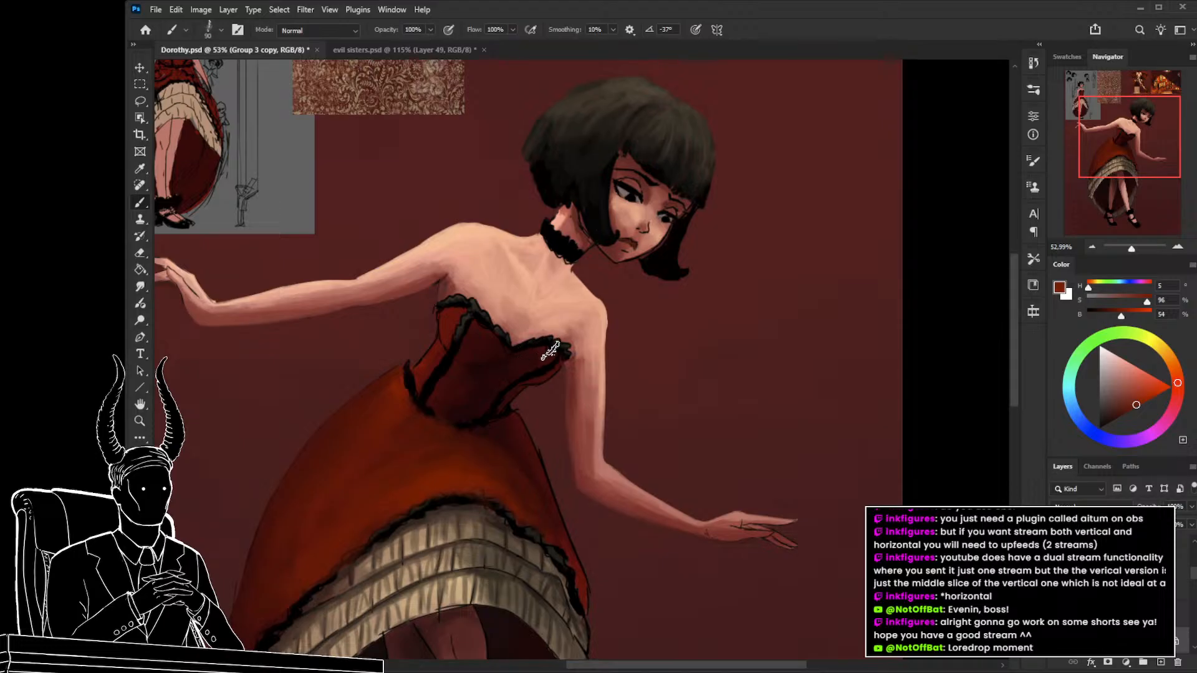
{"action": "key", "text": "bracketleft"}
{"action": "key", "text": "bracketleft"}
{"action": "key", "text": "bracketleft"}
{"action": "key", "text": "bracketleft"}
{"action": "key", "text": "bracketleft"}
{"action": "key", "text": "bracketleft"}
{"action": "key", "text": "bracketleft"}
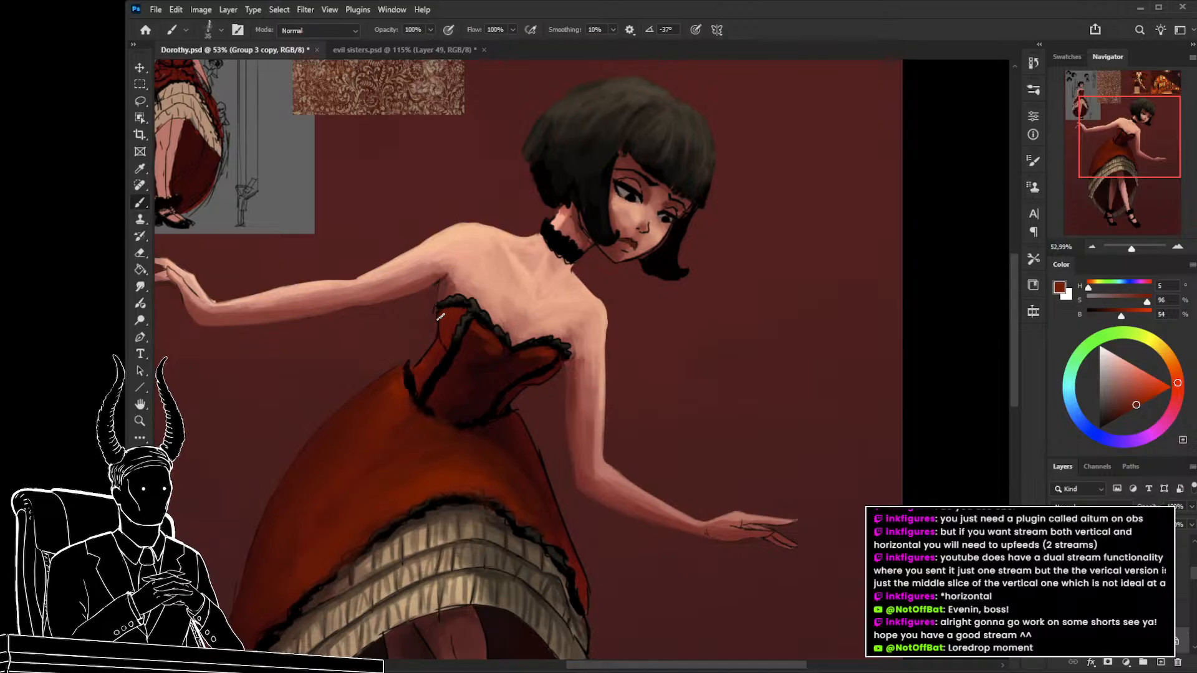
{"action": "key", "text": "bracketright"}
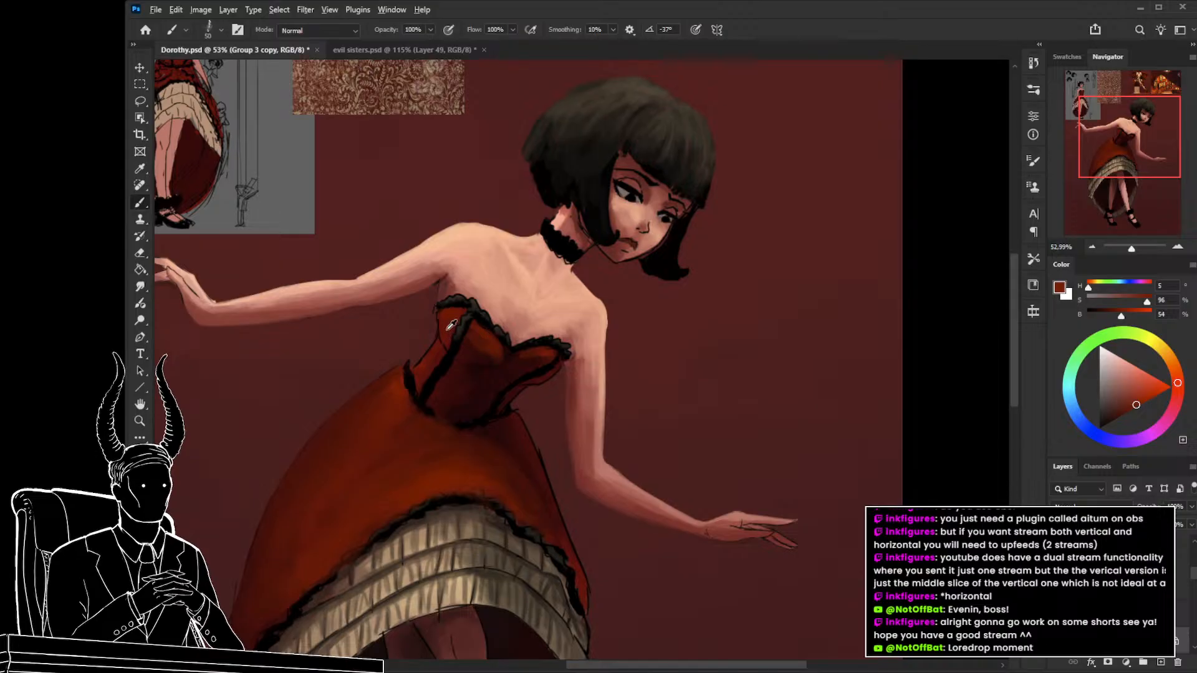
Blend the shading across the bodice's bust with dark reds sampled around the left cup.
{"action": "left_click", "coordinate": [479, 343], "text": "alt"}
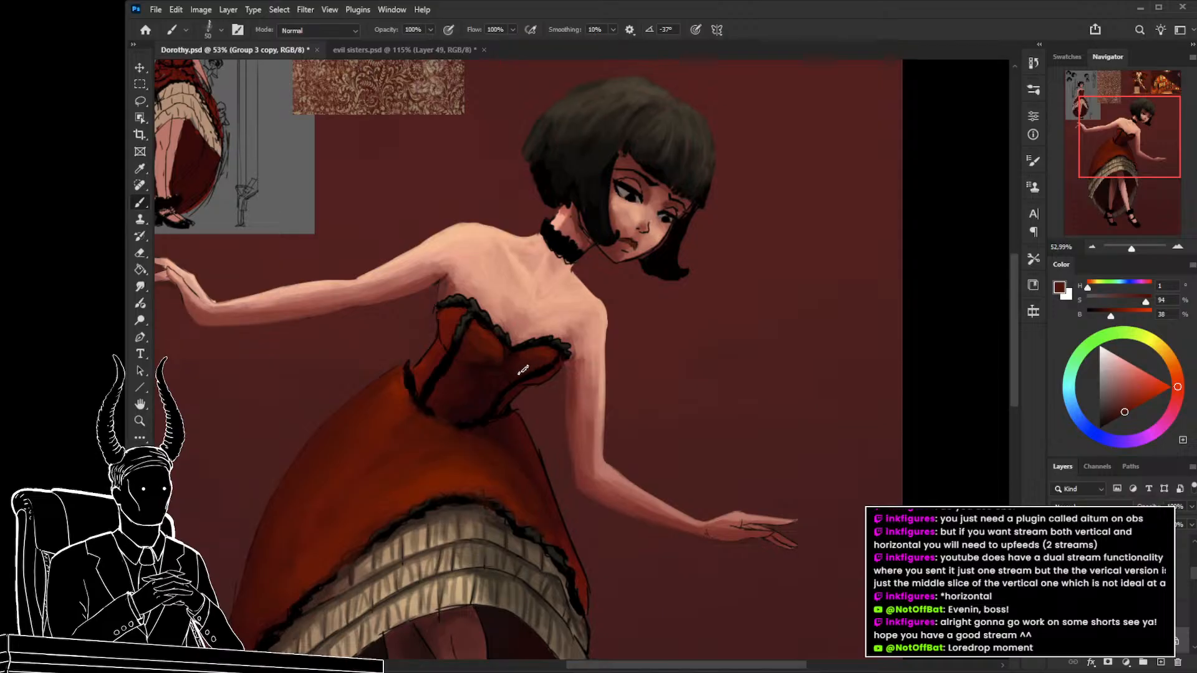
{"action": "left_click", "coordinate": [494, 347], "text": "alt"}
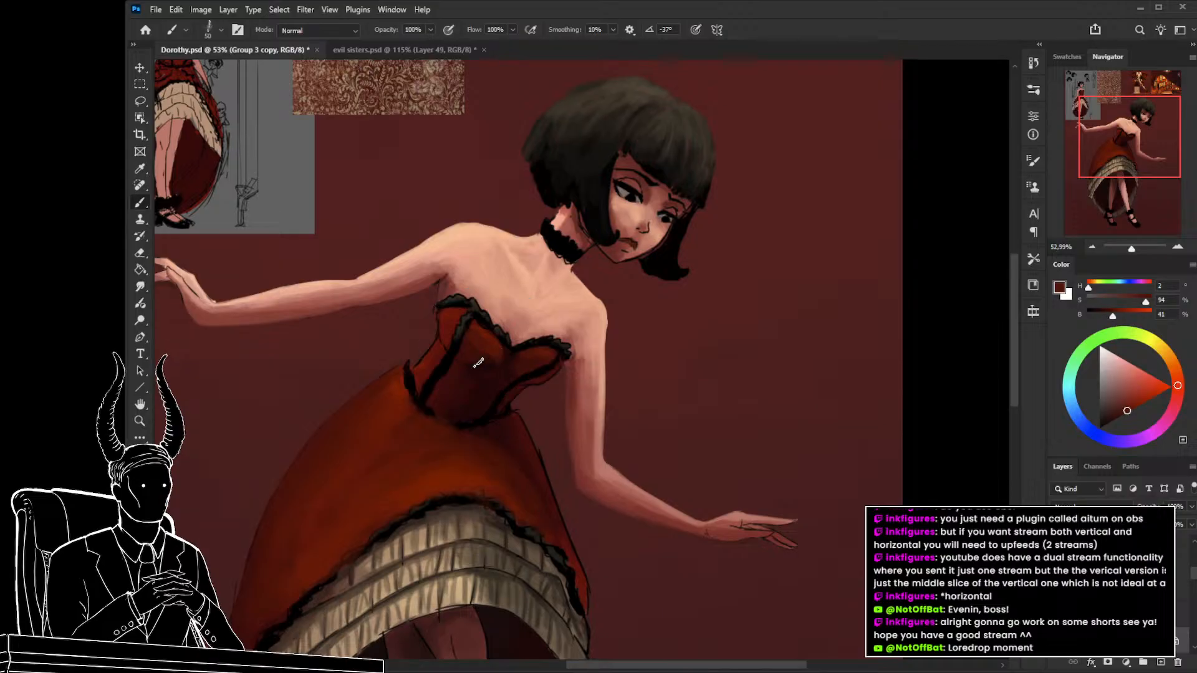
{"action": "left_click", "coordinate": [503, 353], "text": "alt"}
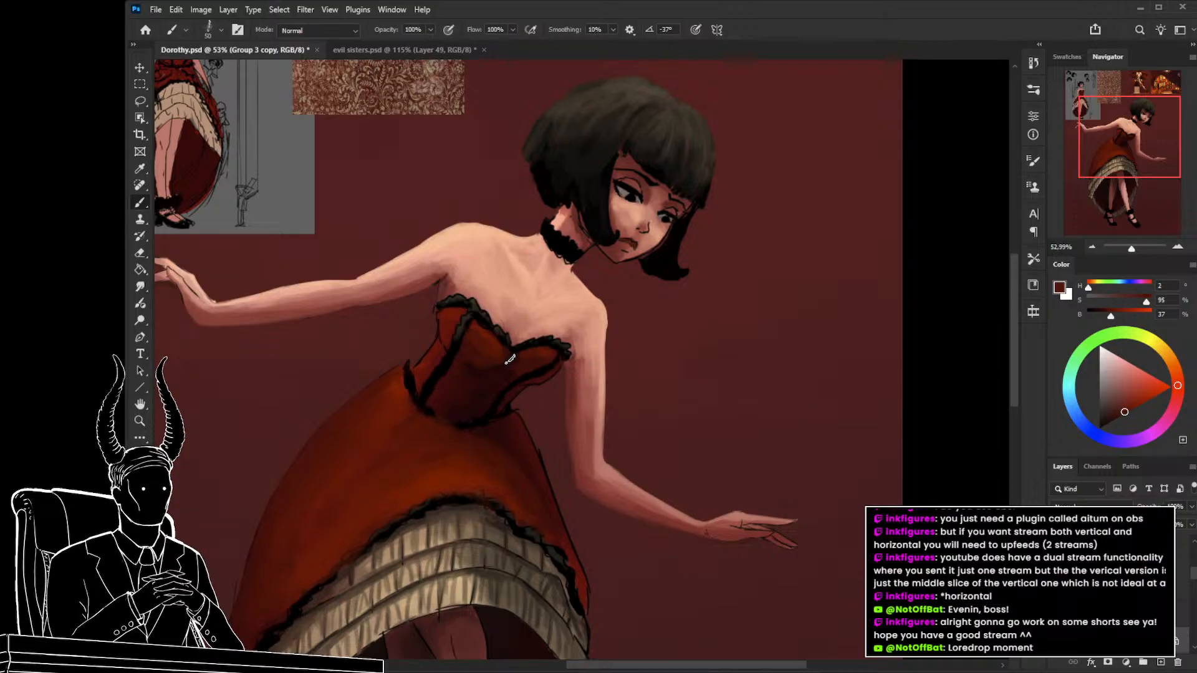
Sample a very dark red from the bodice's centre and shade the left side panel's edge with a smaller brush.
{"action": "key", "text": "z"}
{"action": "left_click_drag", "start_coordinate": [496, 386], "coordinate": [522, 405]}
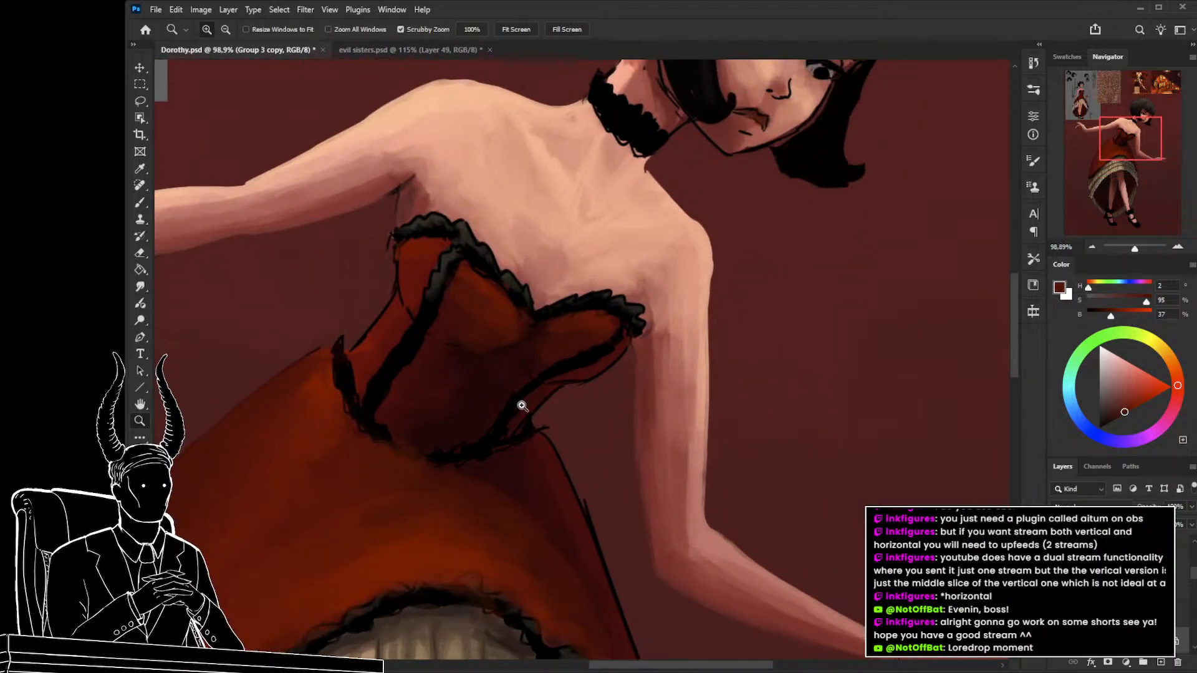
{"action": "mouse_move", "coordinate": [522, 406]}
{"action": "left_mouse_down"}
{"action": "mouse_move", "coordinate": [374, 420]}
{"action": "mouse_move", "coordinate": [392, 422]}
{"action": "left_mouse_up"}
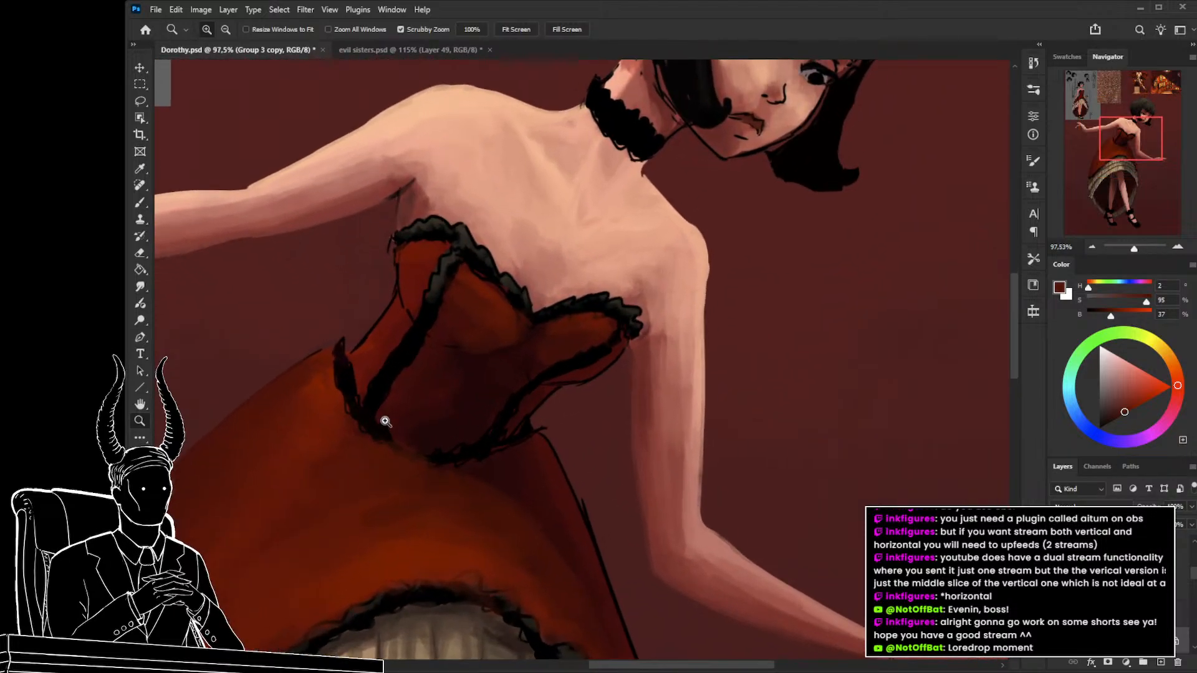
{"action": "key", "text": "b"}
{"action": "left_click", "coordinate": [445, 363], "text": "alt"}
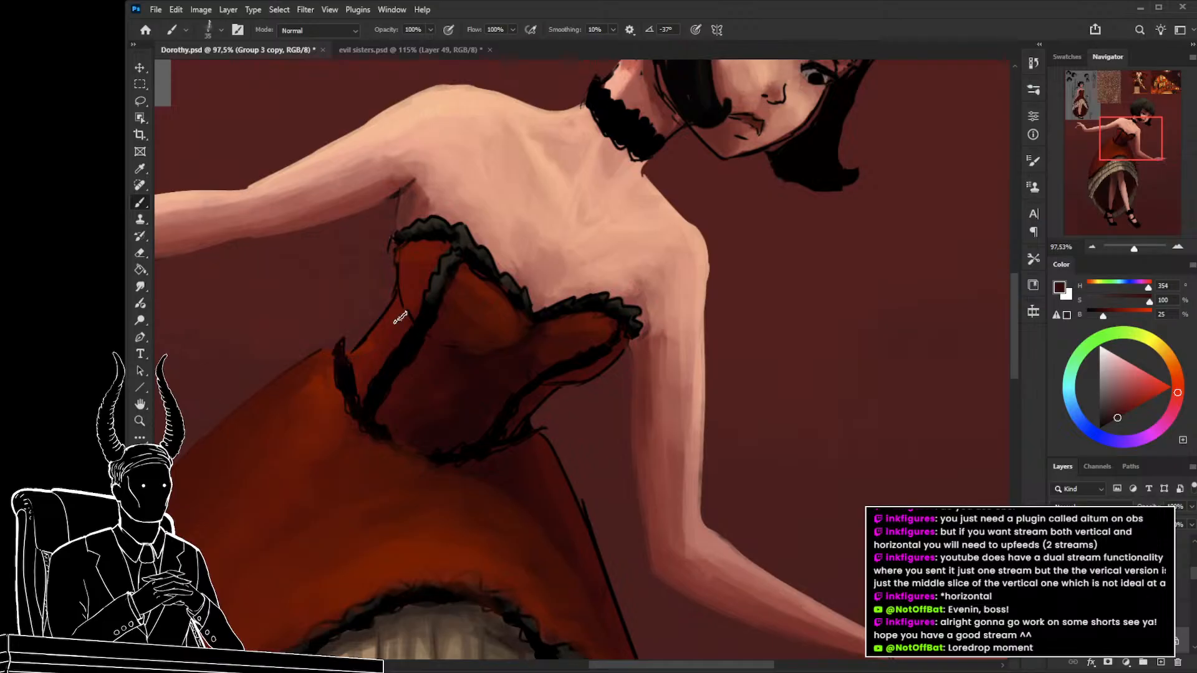
{"action": "key", "text": "bracketleft"}
{"action": "key", "text": "bracketleft"}
{"action": "key", "text": "bracketleft"}
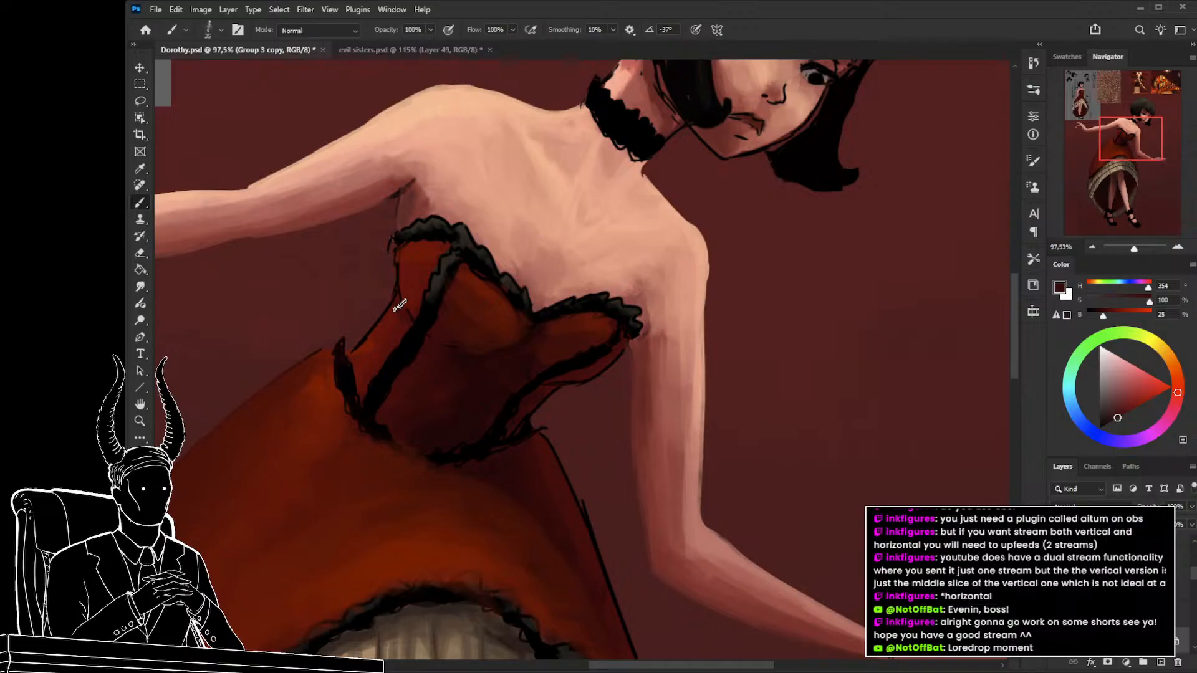
{"action": "key", "text": "bracketright"}
{"action": "key", "text": "bracketleft"}
Refine the shadow between the two cups below the neckline's centre with sampled dark reds.
{"action": "key", "text": "z"}
{"action": "mouse_move", "coordinate": [454, 387]}
{"action": "left_mouse_down"}
{"action": "mouse_move", "coordinate": [390, 393]}
{"action": "mouse_move", "coordinate": [422, 413]}
{"action": "left_mouse_up"}
{"action": "key", "text": "b"}
{"action": "left_click", "coordinate": [488, 351], "text": "alt"}
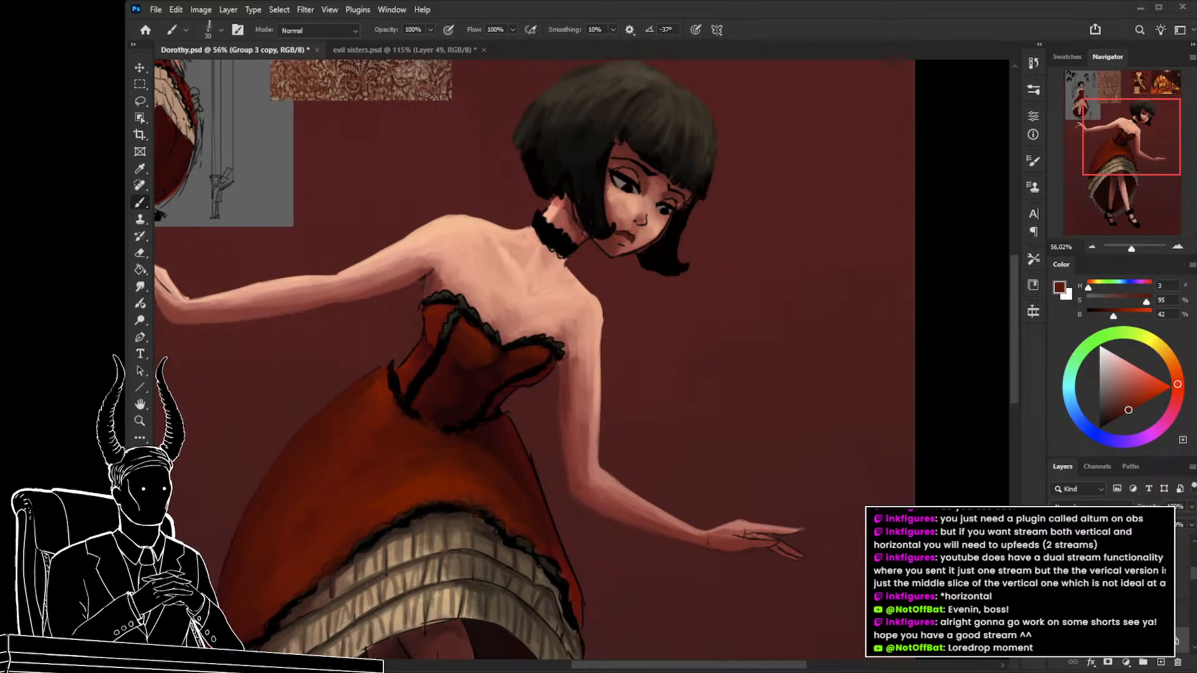
{"action": "left_click", "coordinate": [505, 354], "text": "alt"}
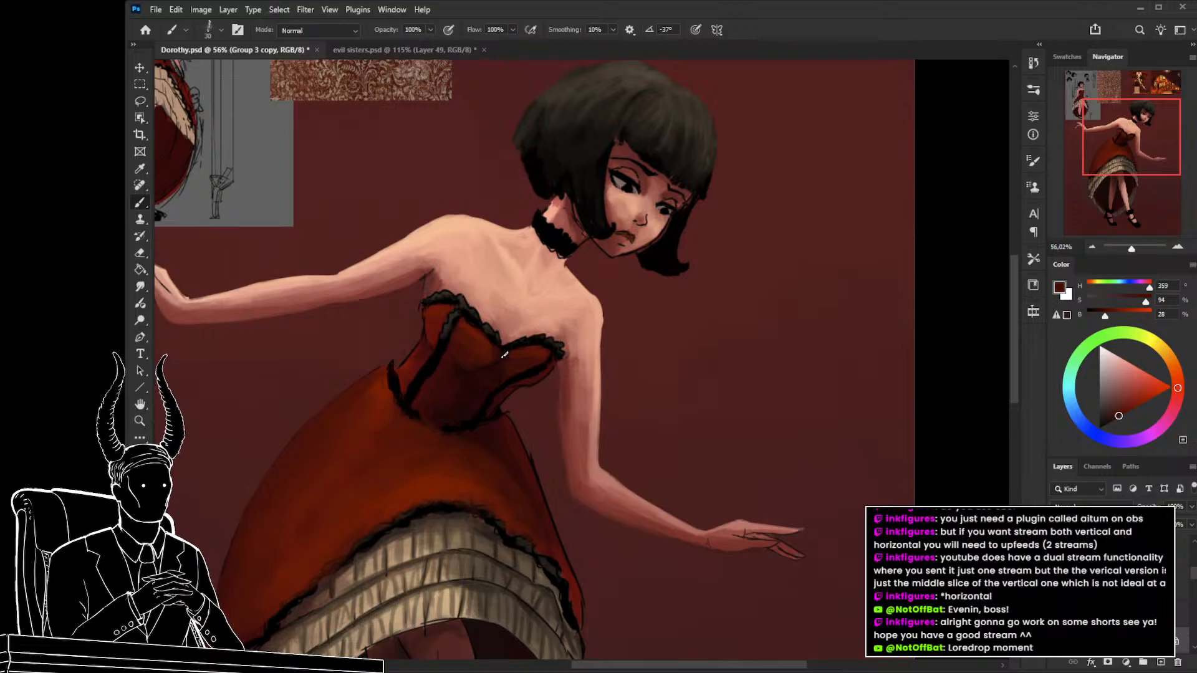
{"action": "left_click_drag", "start_coordinate": [494, 375], "coordinate": [537, 397]}
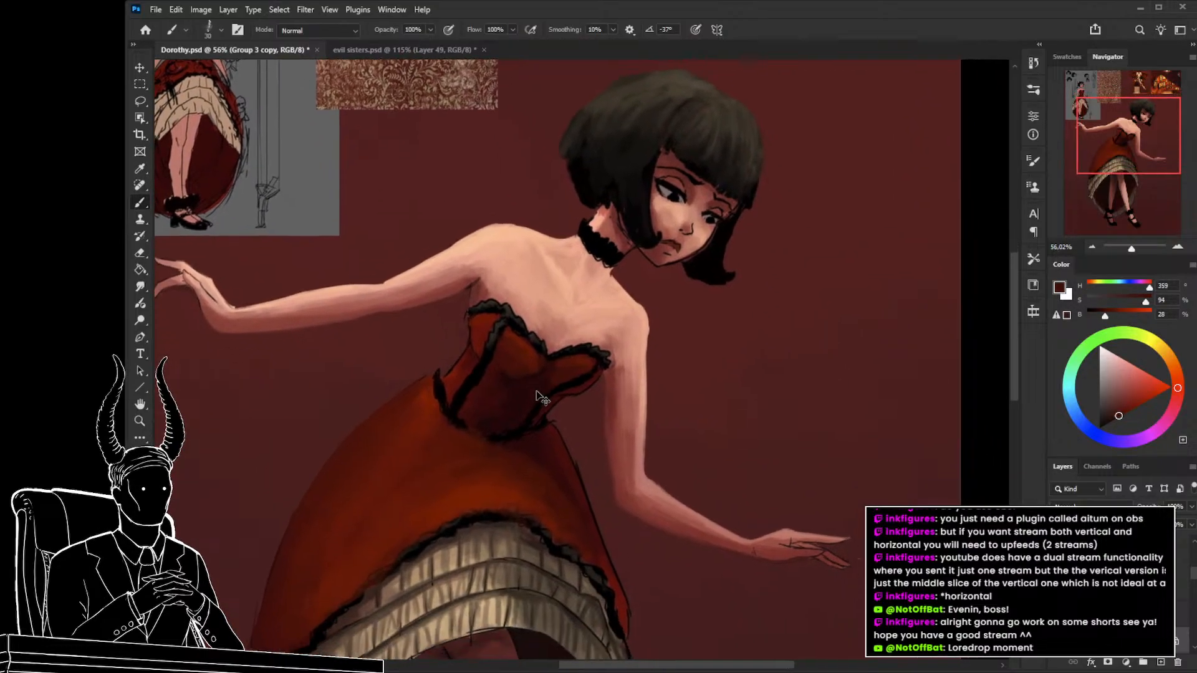
{"action": "left_click", "coordinate": [544, 357], "text": "alt"}
{"action": "left_click", "coordinate": [560, 370], "text": "alt"}
Soften the shadow beneath the bust with a mid red sampled from the top of the right cup.
{"action": "key", "text": "z"}
{"action": "left_click_drag", "start_coordinate": [526, 438], "coordinate": [499, 473]}
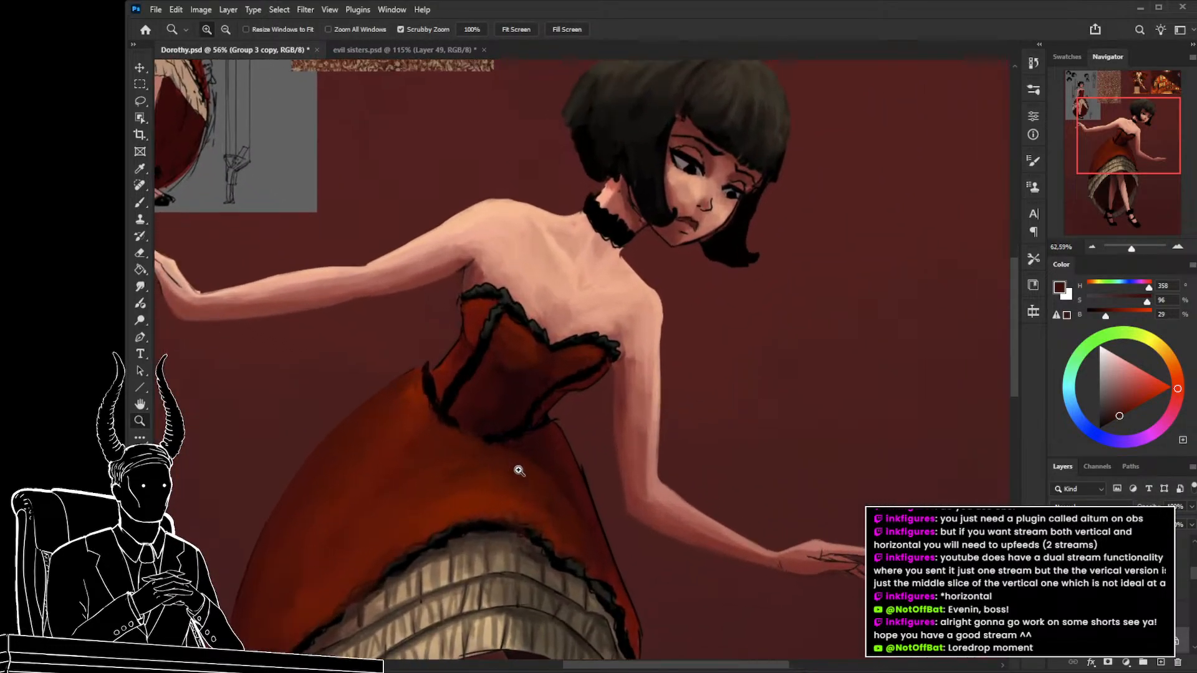
{"action": "key", "text": "b"}
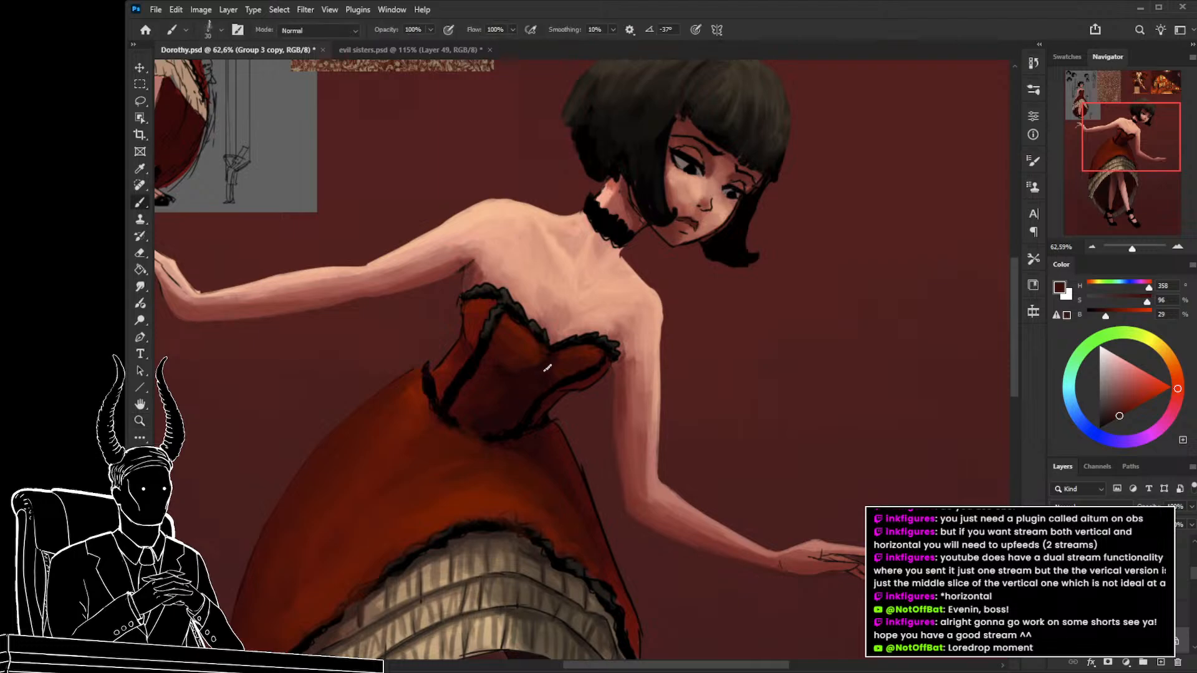
{"action": "left_click", "coordinate": [572, 348], "text": "alt"}
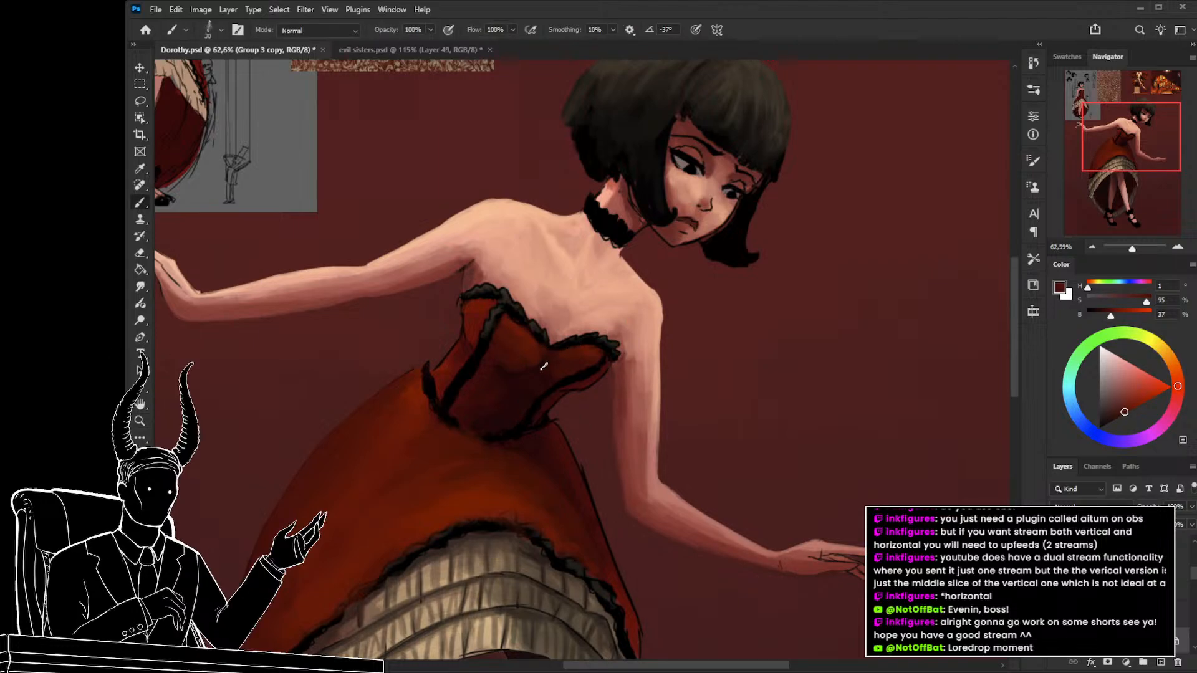
{"action": "mouse_move", "coordinate": [513, 414]}
{"action": "left_mouse_down"}
{"action": "mouse_move", "coordinate": [582, 499]}
{"action": "mouse_move", "coordinate": [583, 518]}
{"action": "left_mouse_up"}
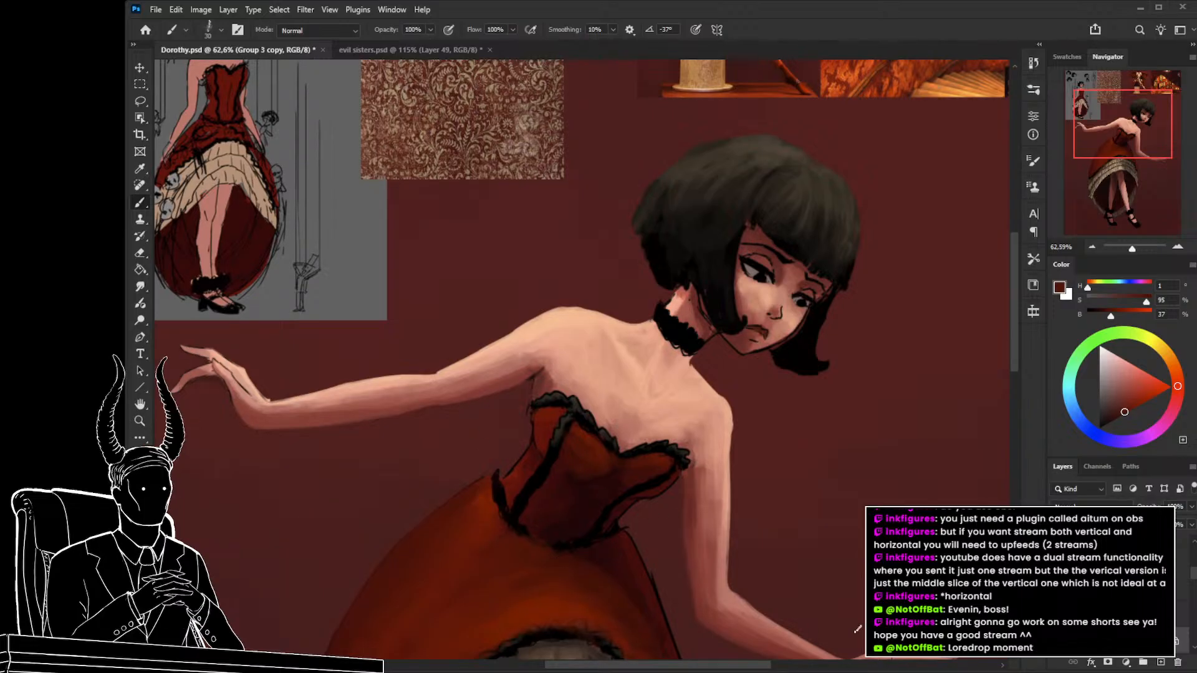
Deepen the shading on the bodice's lower centre and left side panel with sampled dark reds.
{"action": "key", "text": "z"}
{"action": "mouse_move", "coordinate": [589, 512]}
{"action": "left_mouse_down"}
{"action": "mouse_move", "coordinate": [566, 518]}
{"action": "mouse_move", "coordinate": [529, 468]}
{"action": "mouse_move", "coordinate": [561, 483]}
{"action": "mouse_move", "coordinate": [599, 535]}
{"action": "mouse_move", "coordinate": [575, 527]}
{"action": "left_mouse_up"}
{"action": "left_click_drag", "start_coordinate": [575, 527], "coordinate": [523, 538]}
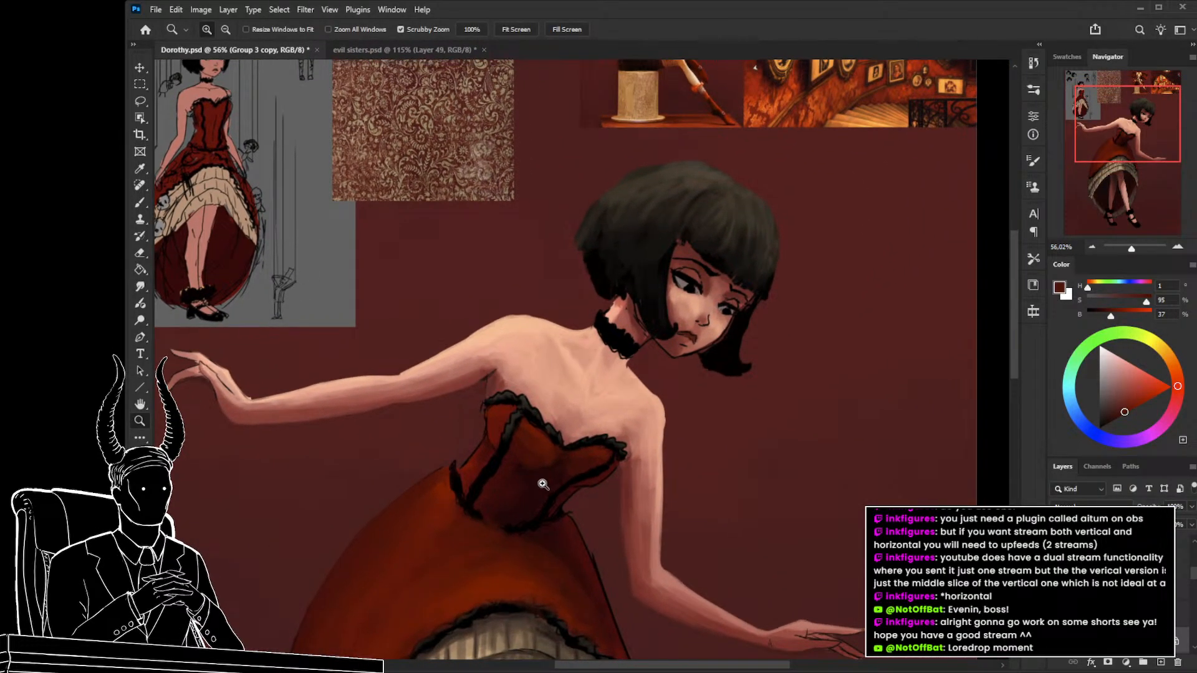
{"action": "key", "text": "b"}
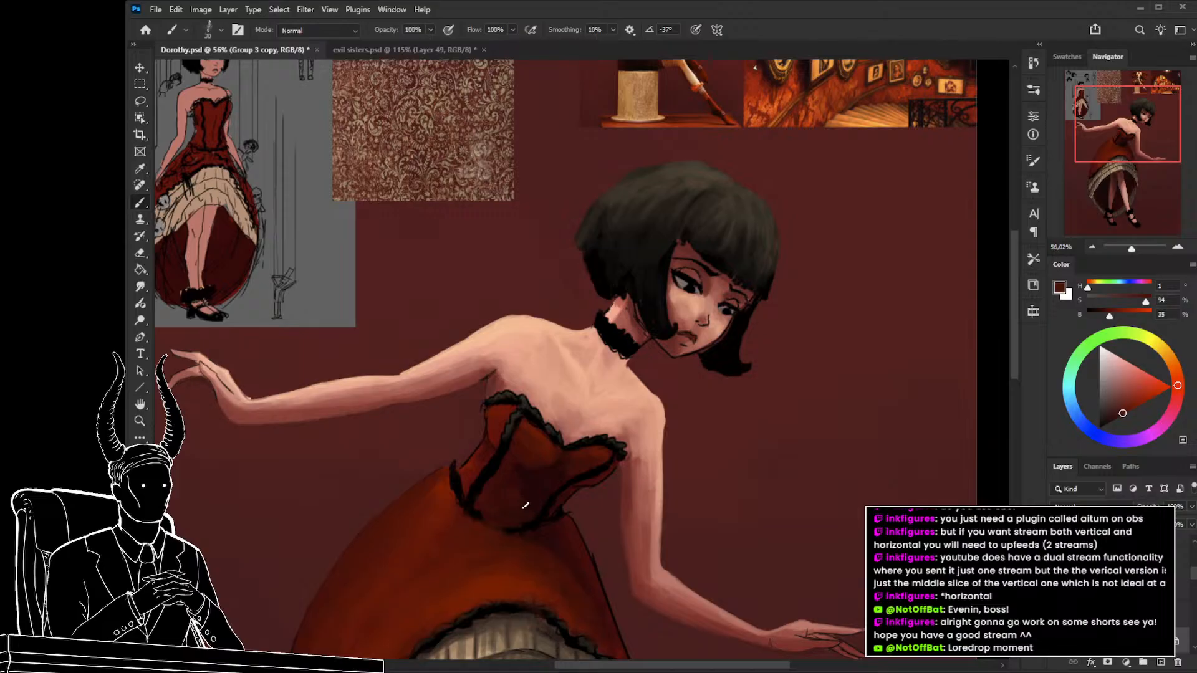
{"action": "left_click", "coordinate": [520, 473], "text": "alt"}
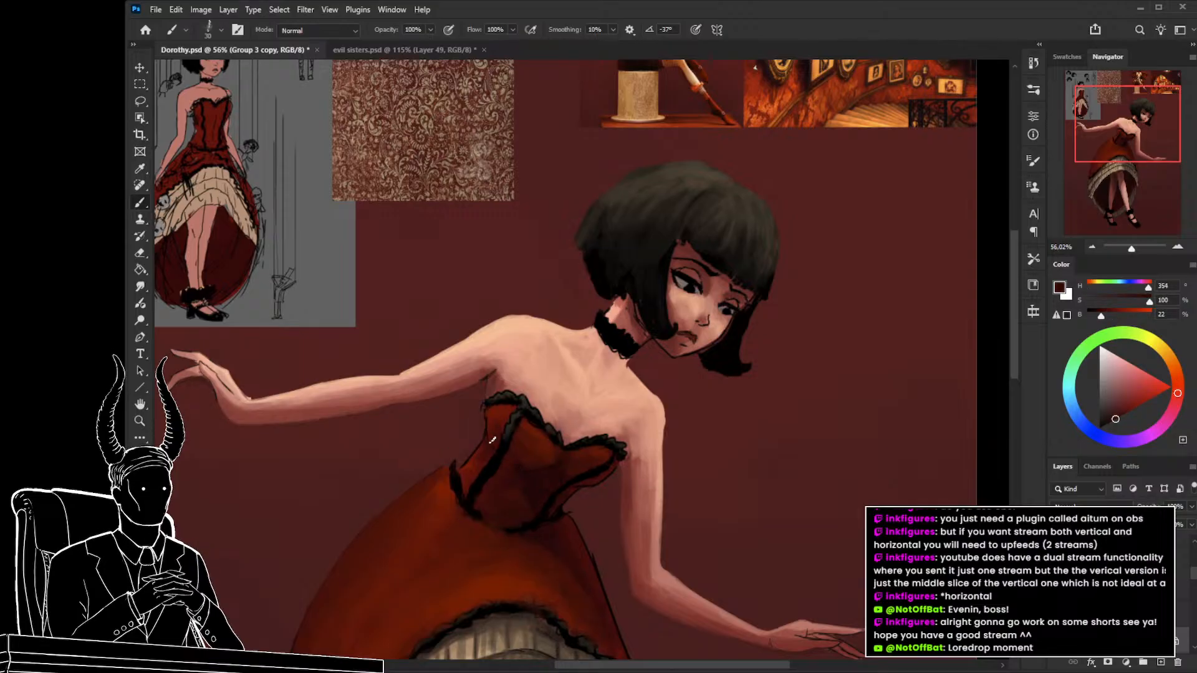
{"action": "left_click", "coordinate": [496, 425], "text": "alt"}
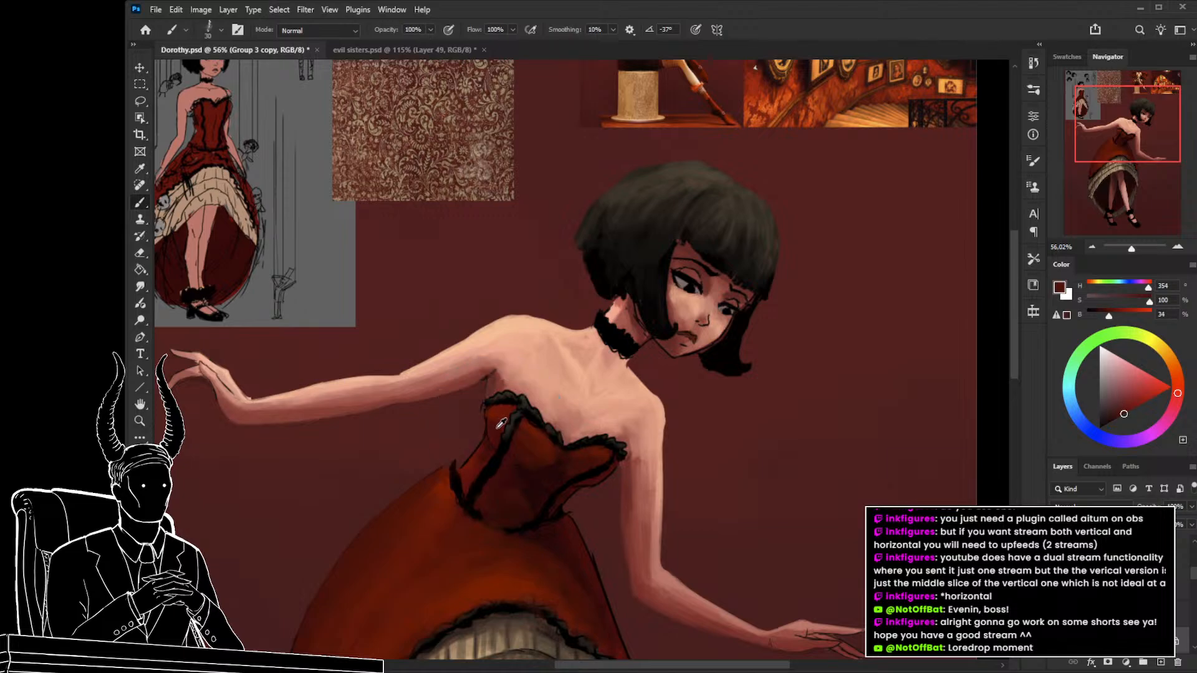
{"action": "left_click", "coordinate": [498, 441], "text": "alt"}
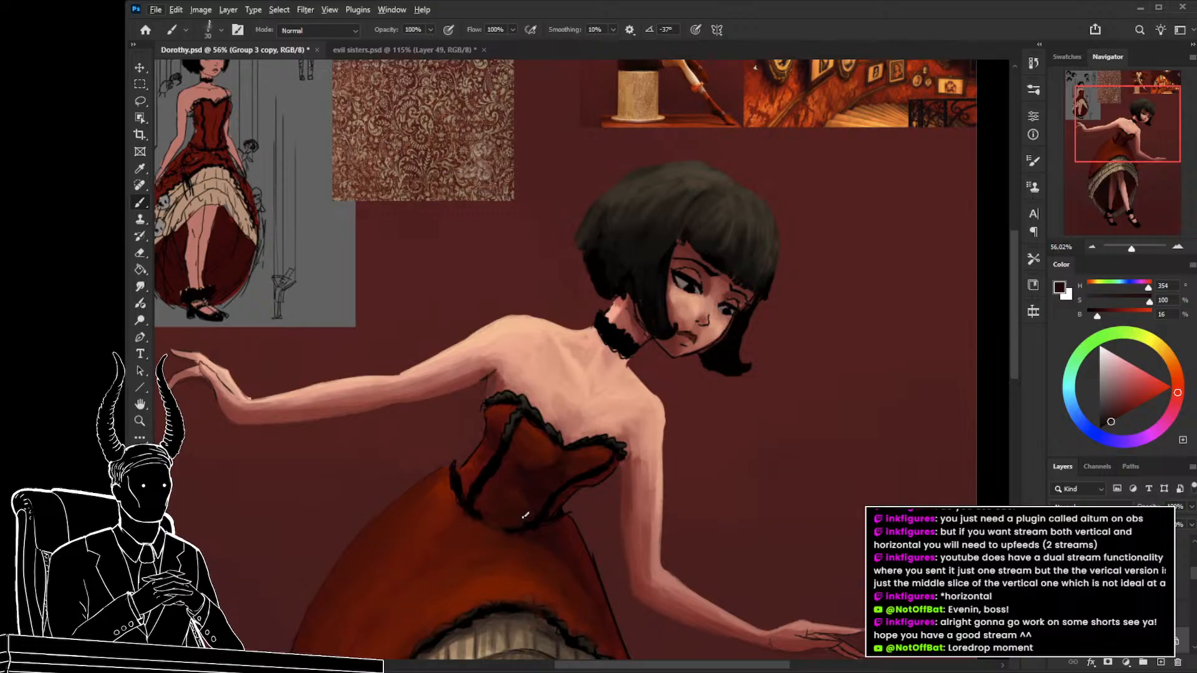
Draw a freehand lasso selection around the bodice's left cup and its black lace trim.
{"action": "key", "text": "z"}
{"action": "left_click", "coordinate": [516, 448]}
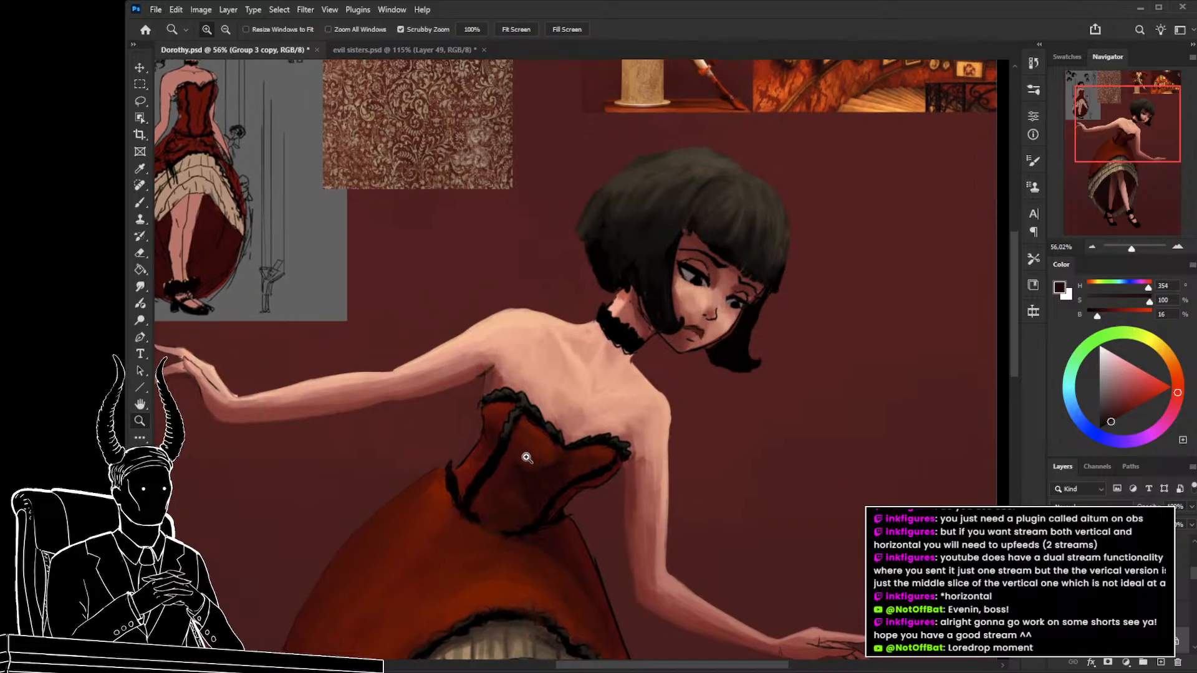
{"action": "key", "text": "l"}
{"action": "mouse_move", "coordinate": [566, 474]}
{"action": "left_mouse_down"}
{"action": "mouse_move", "coordinate": [526, 370]}
{"action": "mouse_move", "coordinate": [484, 372]}
{"action": "mouse_move", "coordinate": [478, 436]}
{"action": "mouse_move", "coordinate": [633, 551]}
{"action": "mouse_move", "coordinate": [583, 535]}
{"action": "mouse_move", "coordinate": [598, 503]}
{"action": "left_mouse_up"}
{"action": "key", "text": "ctrl+t"}
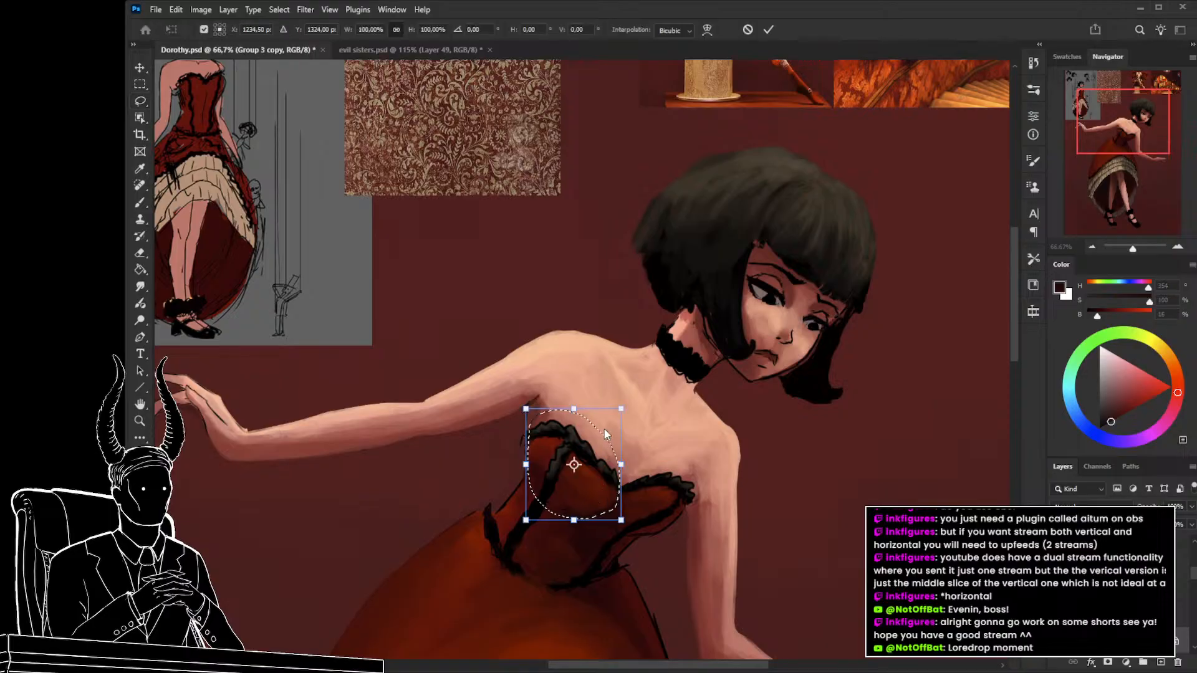
{"action": "right_click", "coordinate": [603, 269]}
{"action": "left_click", "coordinate": [607, 369]}
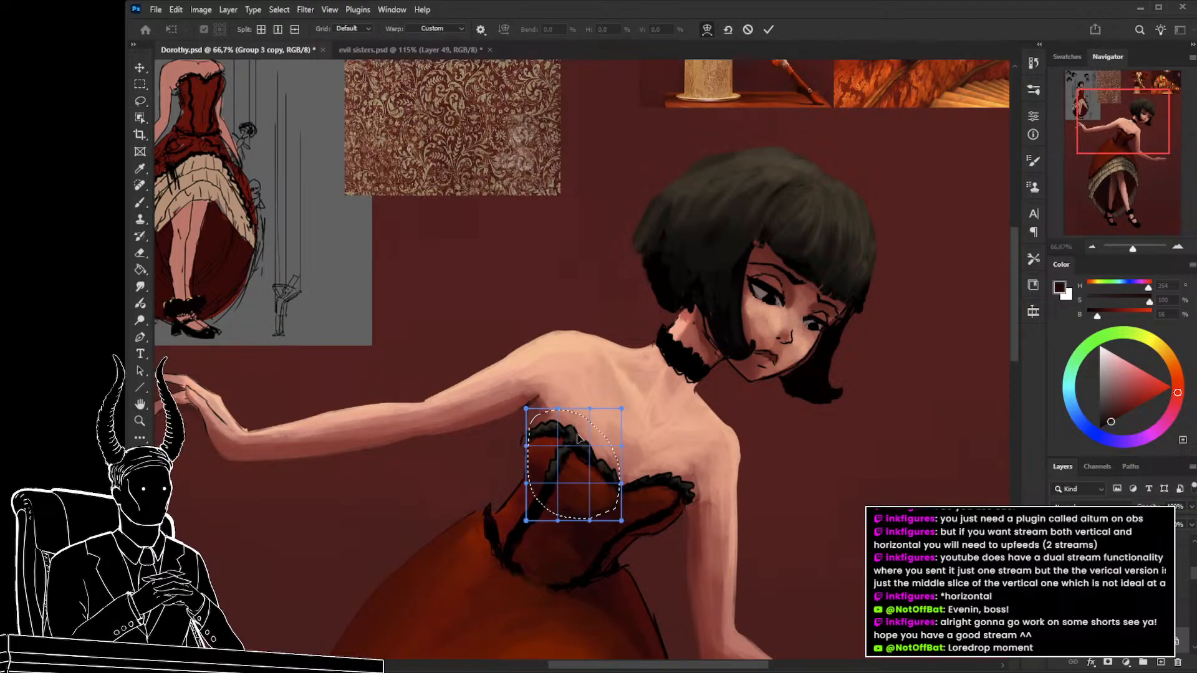
{"action": "left_click_drag", "start_coordinate": [579, 438], "coordinate": [591, 447]}
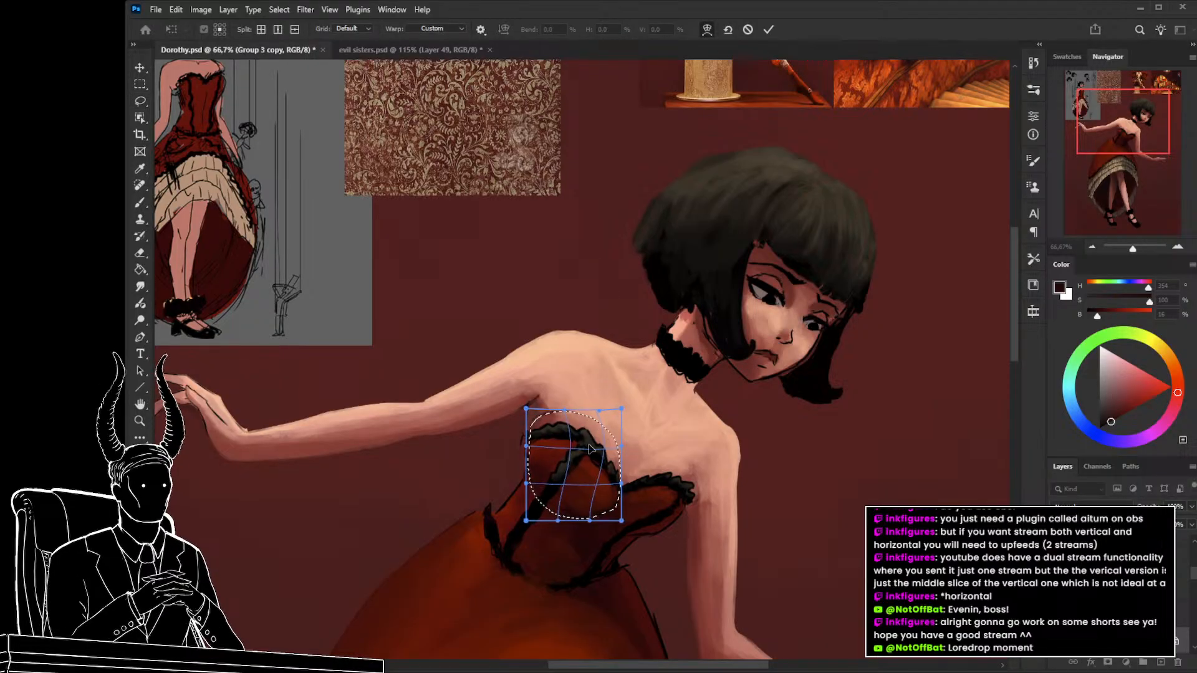
{"action": "key", "text": "Return"}
Copy the selected left cup to a new layer and warp it to reshape the cup and its lace neckline.
{"action": "key", "text": "ctrl+d"}
{"action": "left_click", "coordinate": [623, 470], "text": "ctrl"}
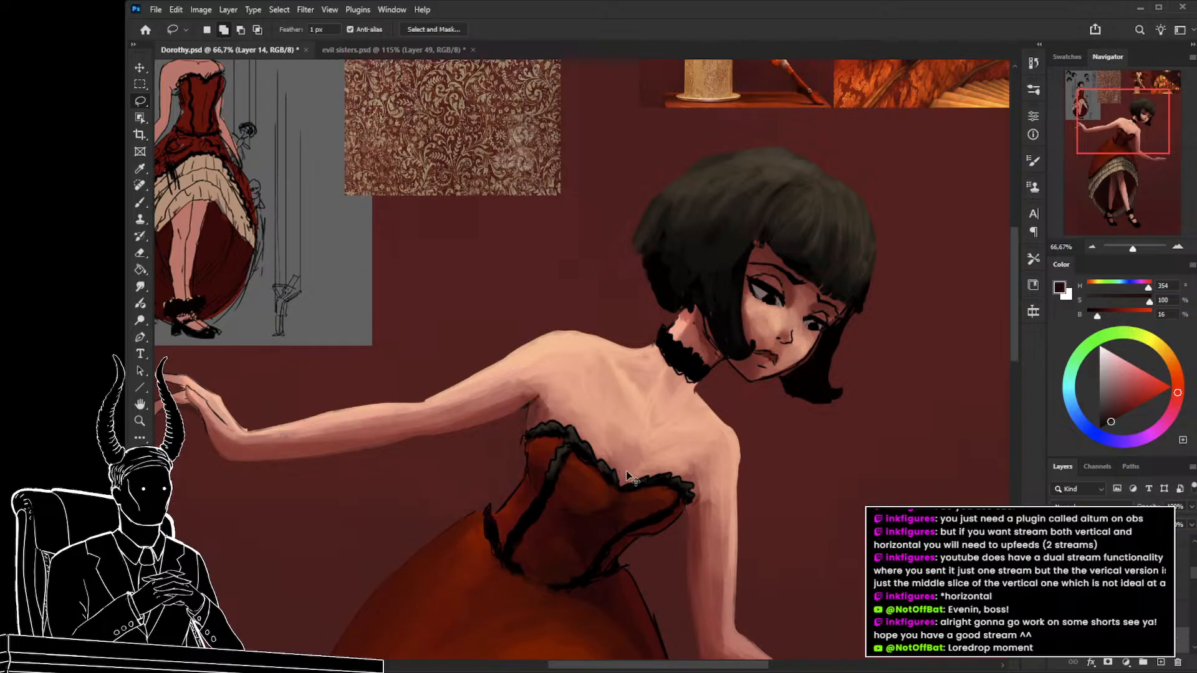
{"action": "key", "text": "ctrl+t"}
{"action": "right_click", "coordinate": [623, 477]}
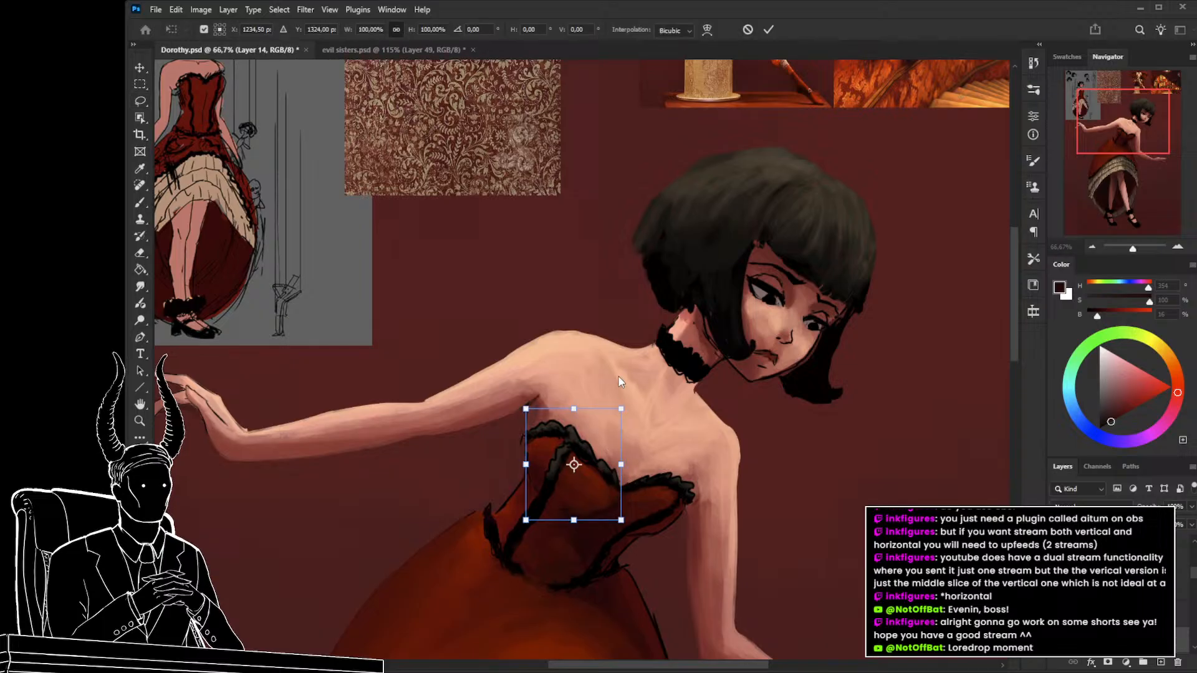
{"action": "left_click", "coordinate": [632, 257]}
{"action": "left_click_drag", "start_coordinate": [581, 448], "coordinate": [597, 444]}
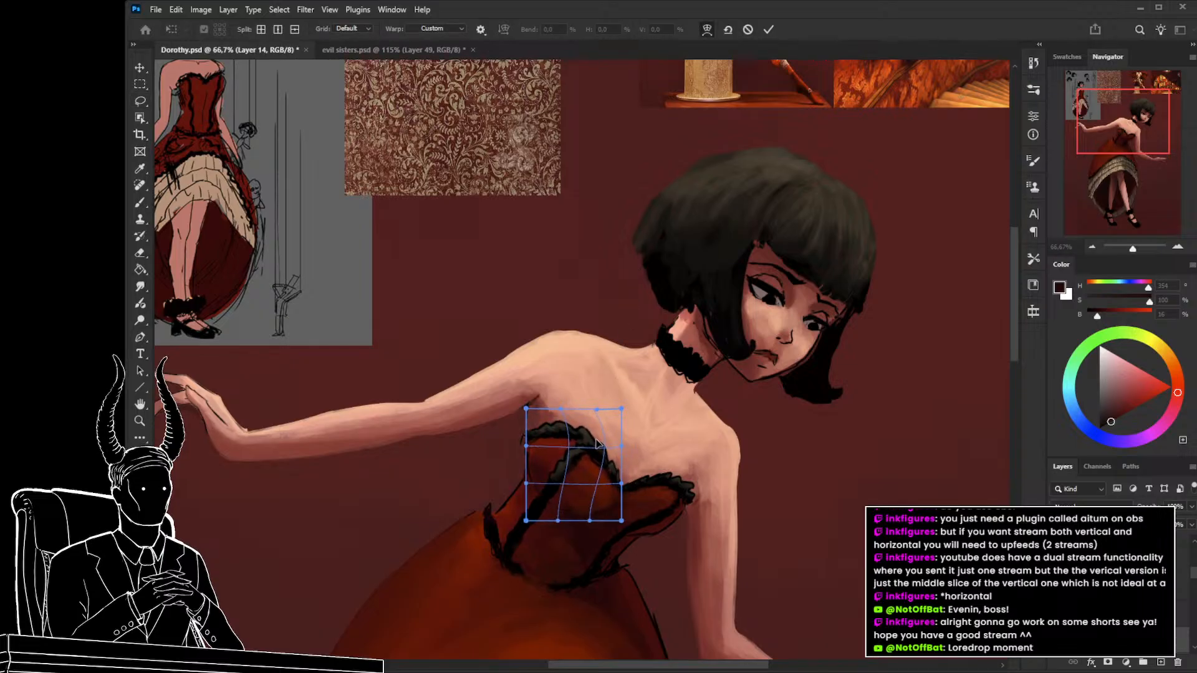
{"action": "left_click_drag", "start_coordinate": [601, 528], "coordinate": [534, 503]}
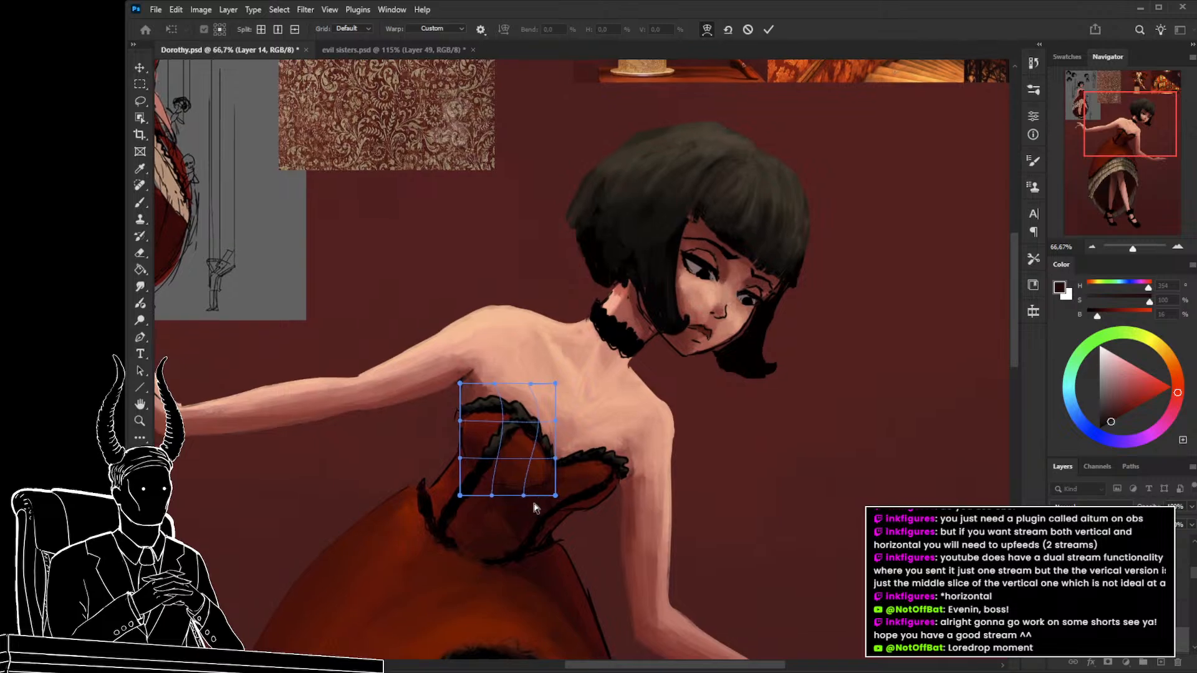
{"action": "key", "text": "ctrl+z"}
{"action": "left_click_drag", "start_coordinate": [503, 427], "coordinate": [555, 466]}
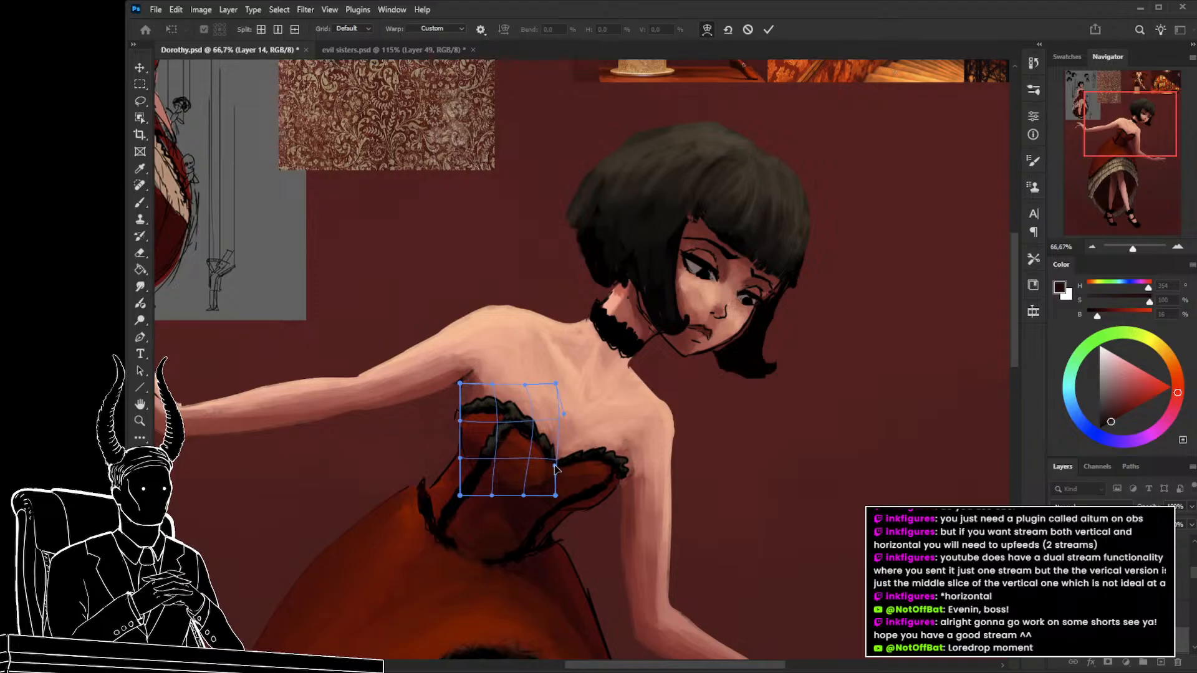
{"action": "left_click_drag", "start_coordinate": [460, 422], "coordinate": [467, 424]}
{"action": "key", "text": "Return"}
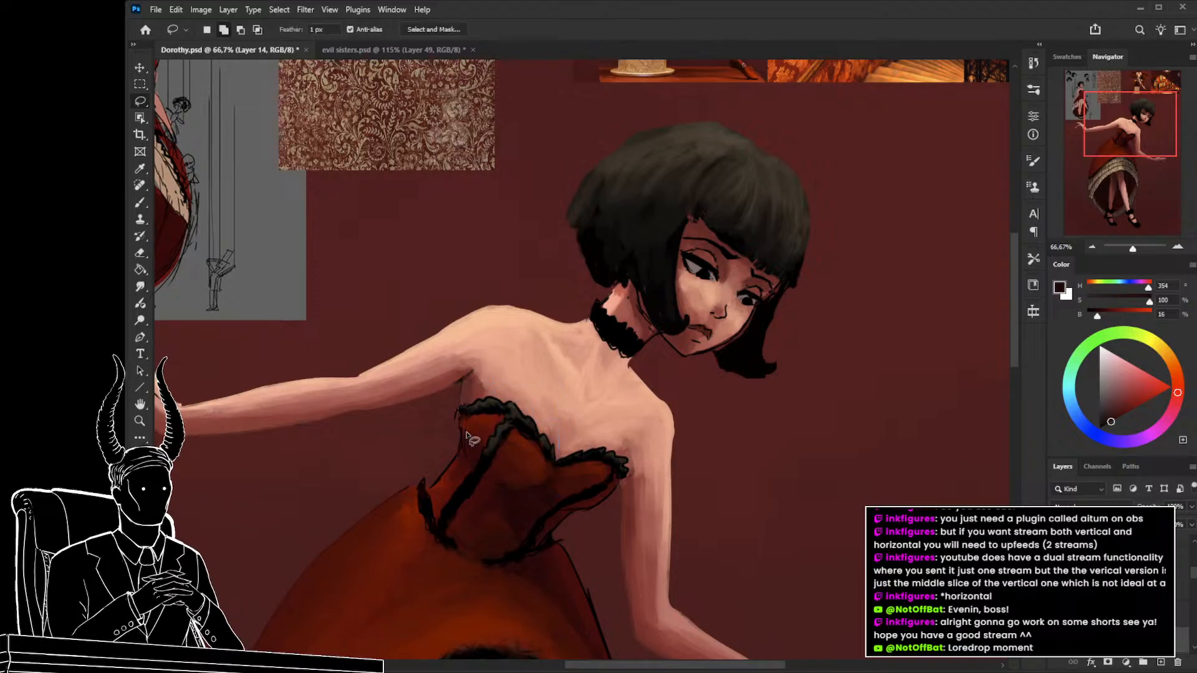
Find the black choker's layer and hide it.
{"action": "key", "text": "z"}
{"action": "left_click", "coordinate": [500, 494], "text": "alt"}
{"action": "left_click", "coordinate": [499, 494], "text": "alt"}
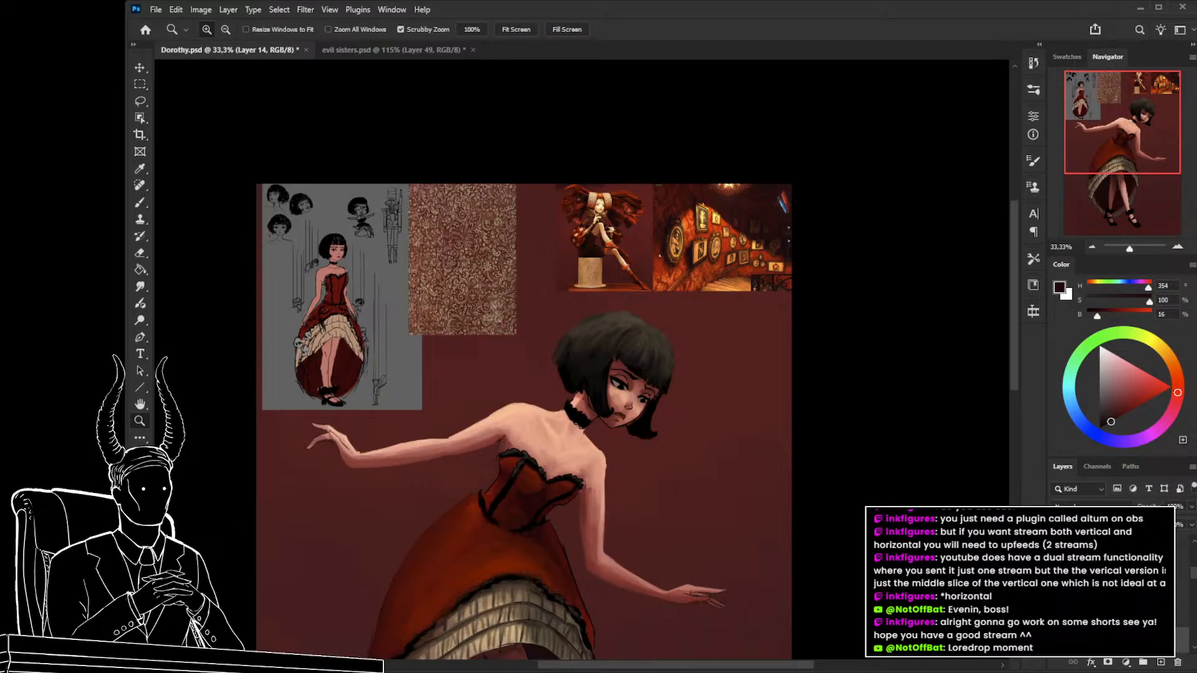
{"action": "scroll", "coordinate": [1122, 592], "scroll_direction": "down", "scroll_amount": 2}
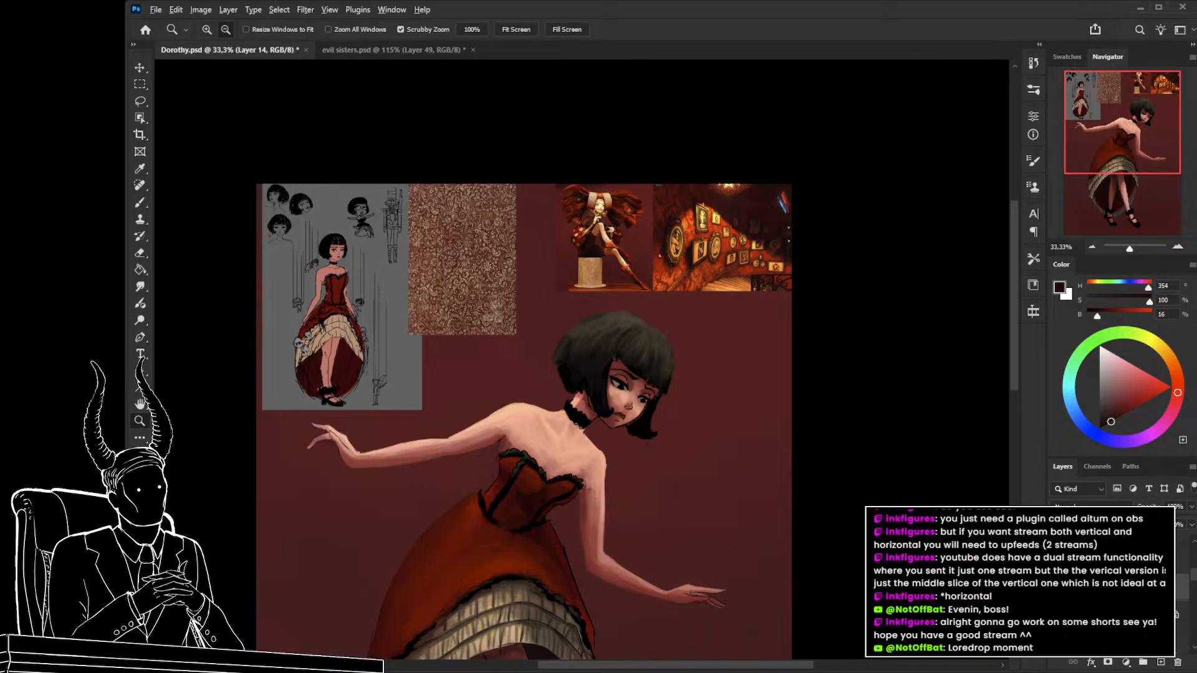
{"action": "left_click", "coordinate": [1057, 587]}
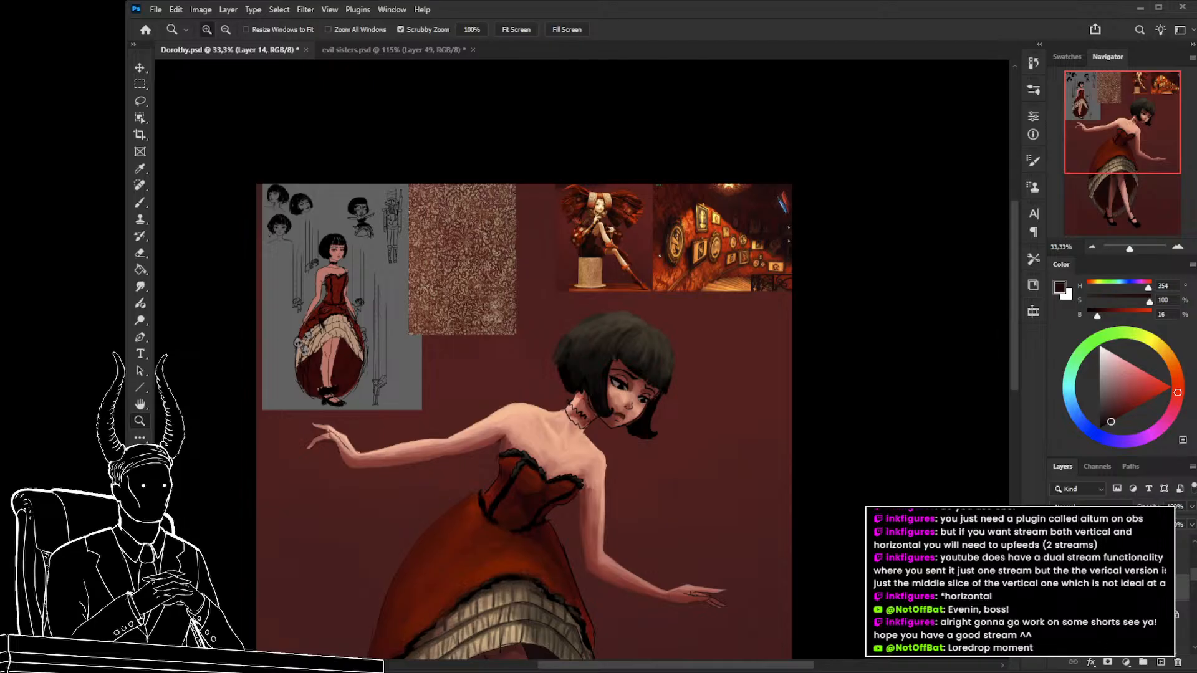
Show the black choker again, then duplicate the character's layer group and merge the copy into a single layer.
{"action": "left_click", "coordinate": [1058, 587]}
{"action": "scroll", "coordinate": [1121, 592], "scroll_direction": "down", "scroll_amount": 3}
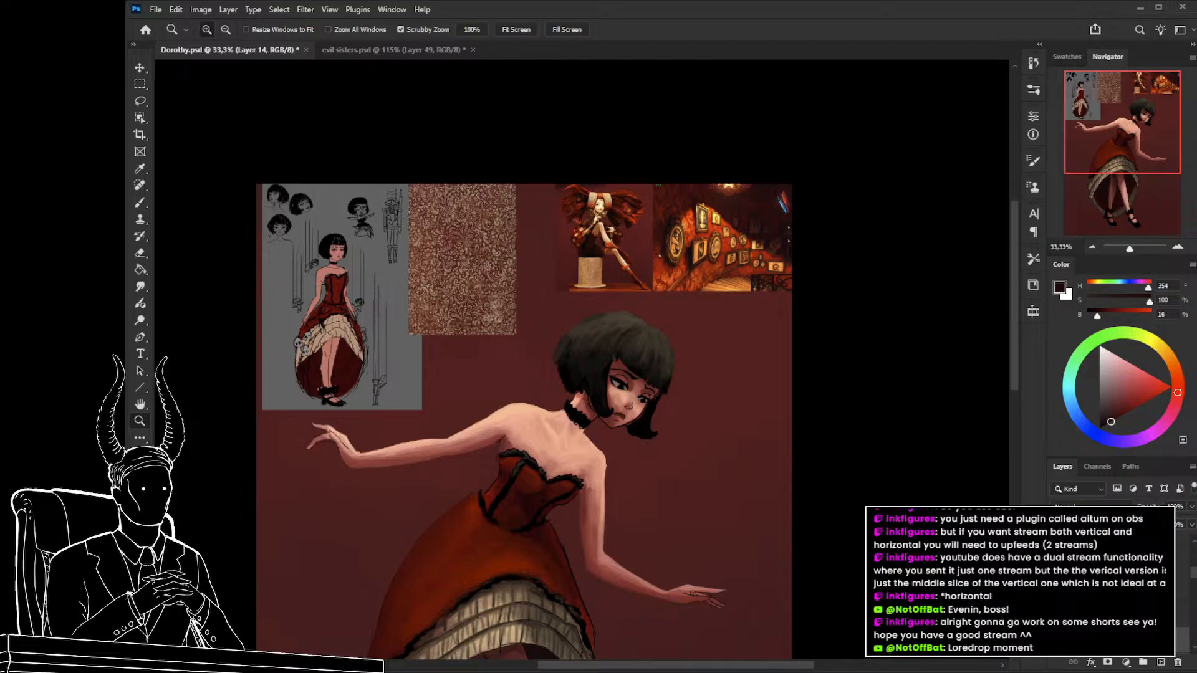
{"action": "left_click", "coordinate": [1121, 613], "text": "alt"}
{"action": "left_click", "coordinate": [1122, 639]}
{"action": "key", "text": "ctrl+e"}
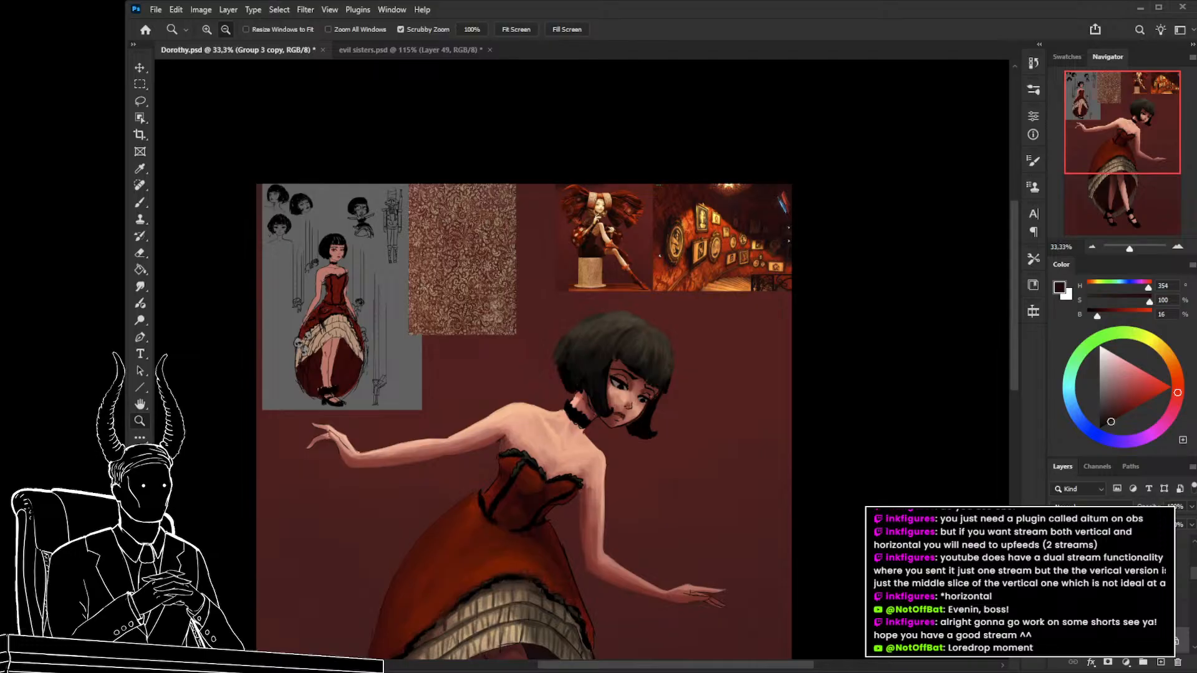
Compare the illustration with and without the reference images and rendered shading by toggling their layer visibility.
{"action": "left_click_drag", "start_coordinate": [537, 504], "coordinate": [566, 508]}
{"action": "left_click_drag", "start_coordinate": [586, 548], "coordinate": [566, 494]}
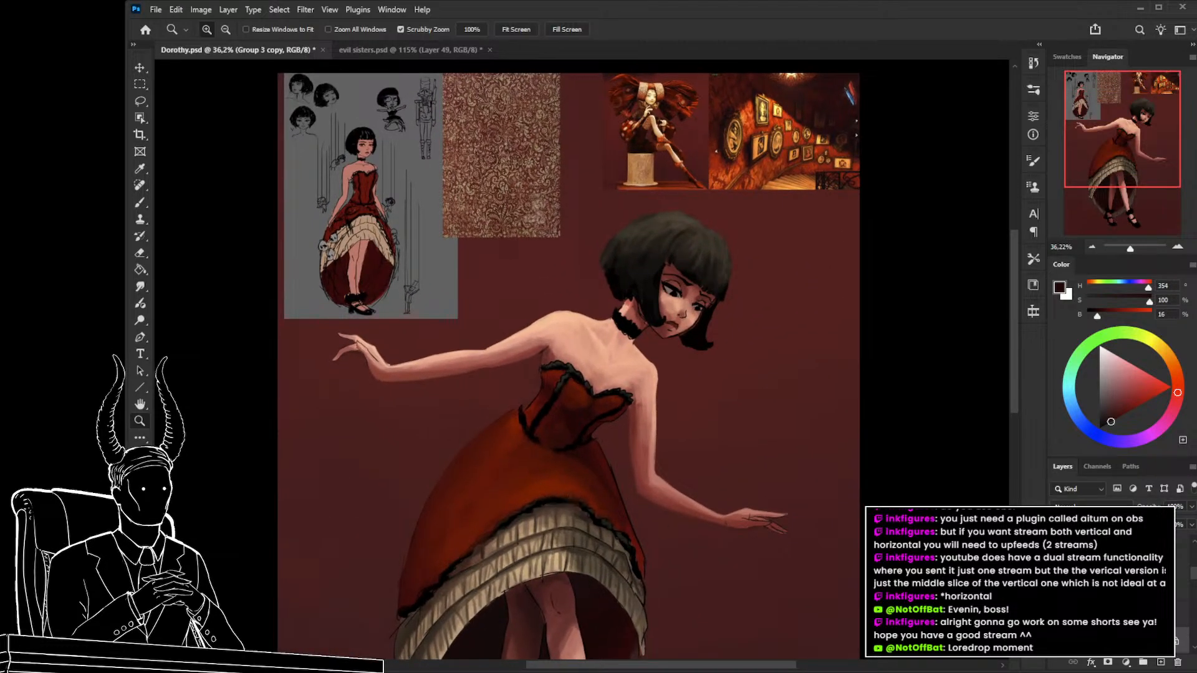
{"action": "scroll", "coordinate": [1185, 573], "scroll_direction": "up", "scroll_amount": 5}
{"action": "left_click", "coordinate": [1057, 561]}
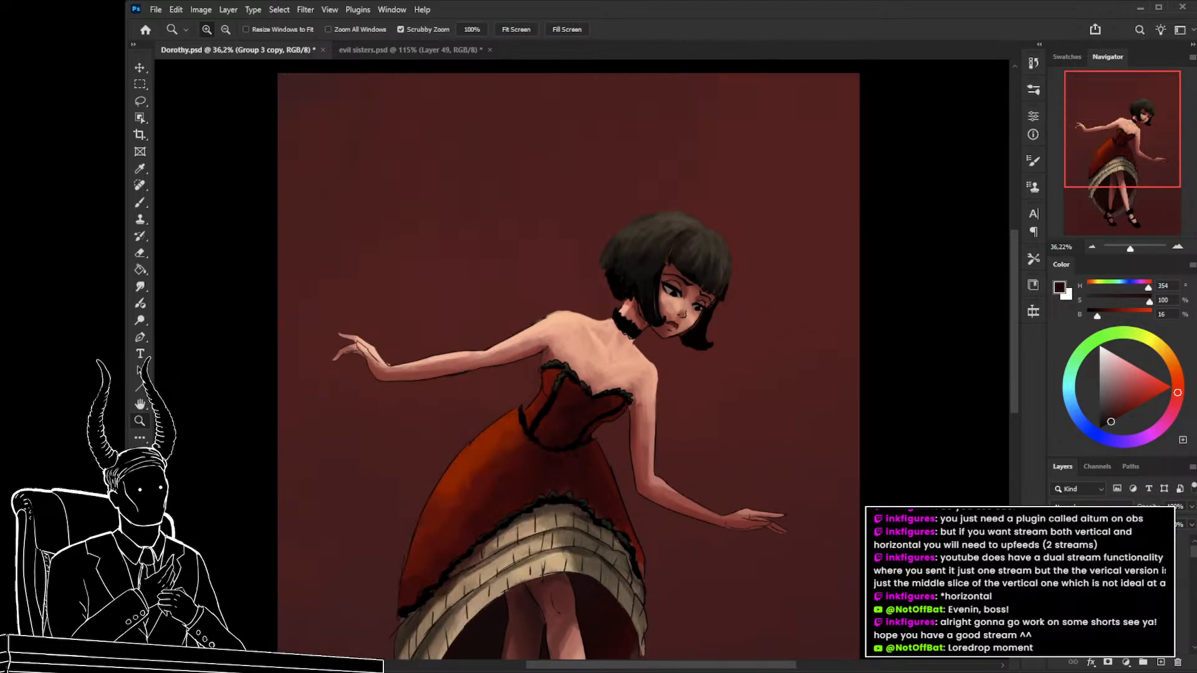
{"action": "left_click", "coordinate": [1058, 560]}
{"action": "left_click", "coordinate": [1057, 560]}
{"action": "left_click", "coordinate": [1057, 561]}
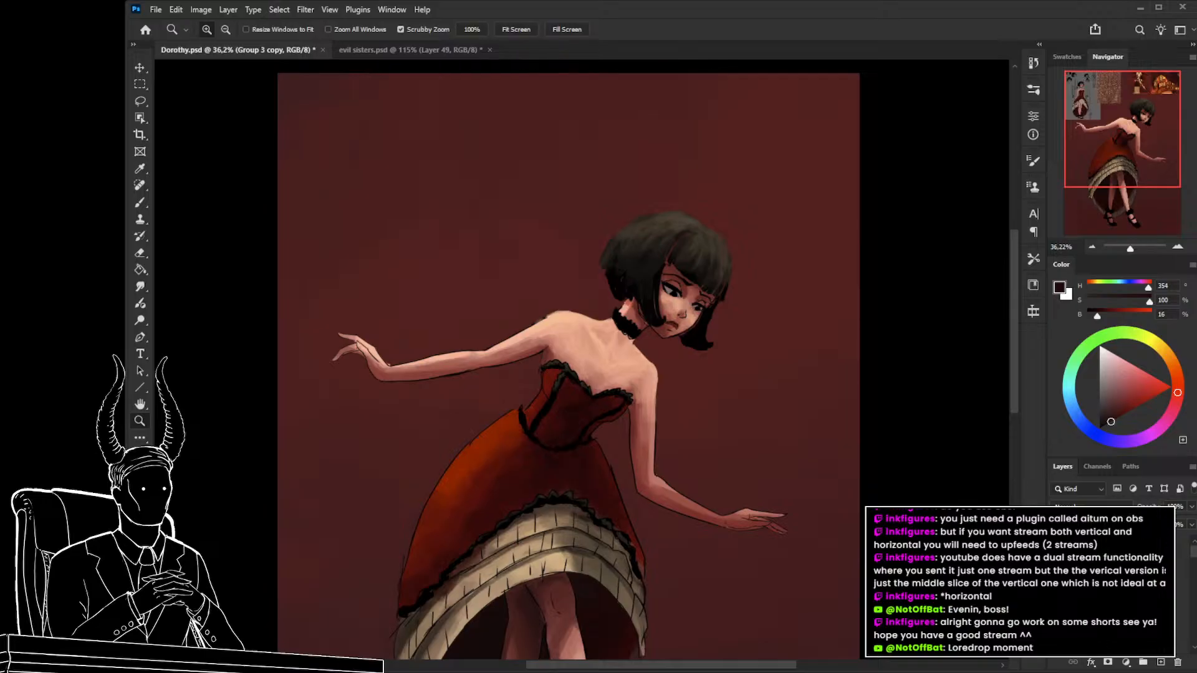
{"action": "left_click", "coordinate": [1058, 561]}
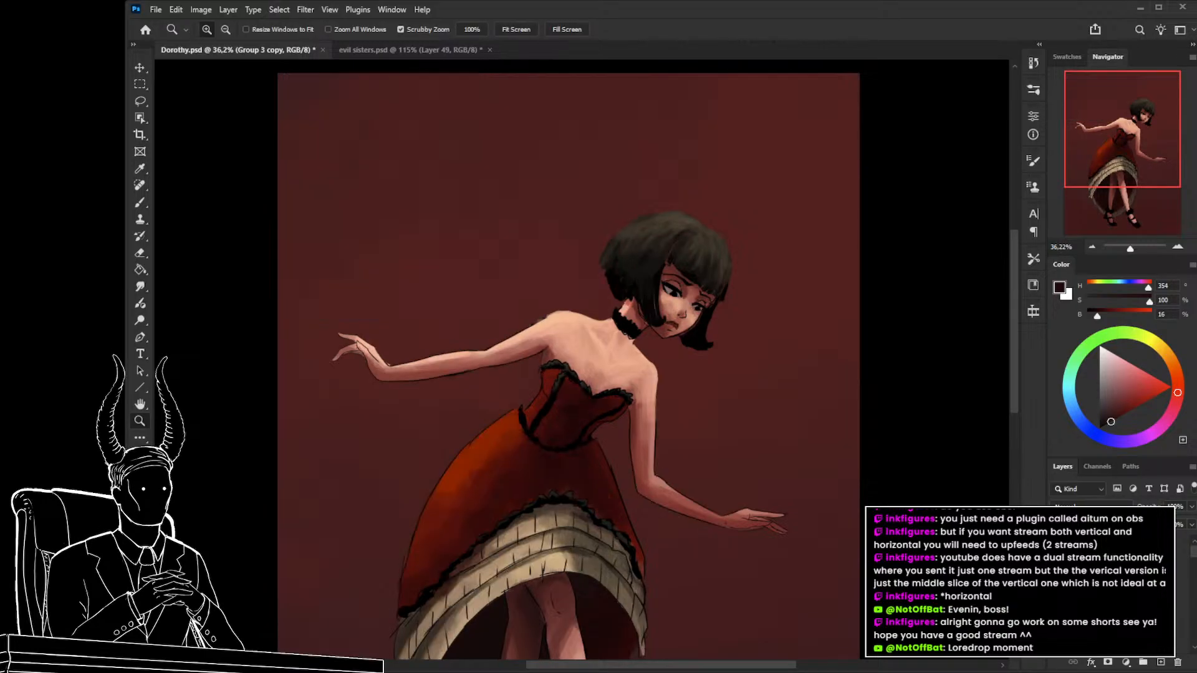
{"action": "left_click", "coordinate": [1058, 561]}
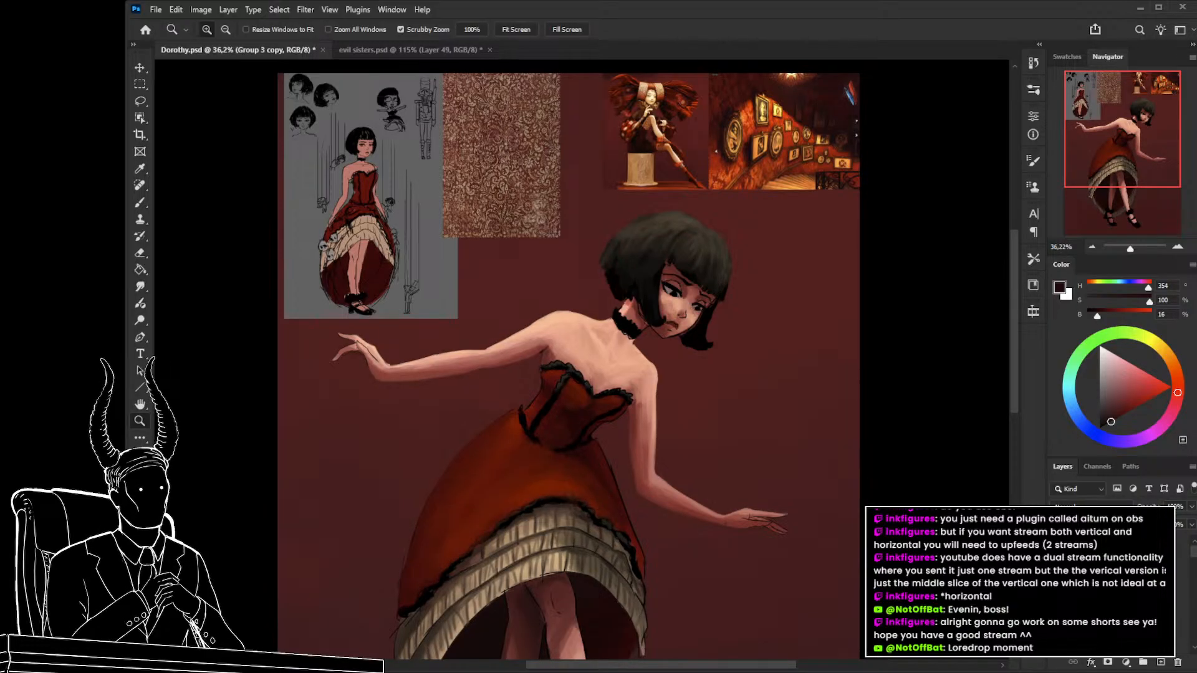
Find the black floral pattern layer for the skirt and make it visible over the red fabric.
{"action": "key", "text": "v"}
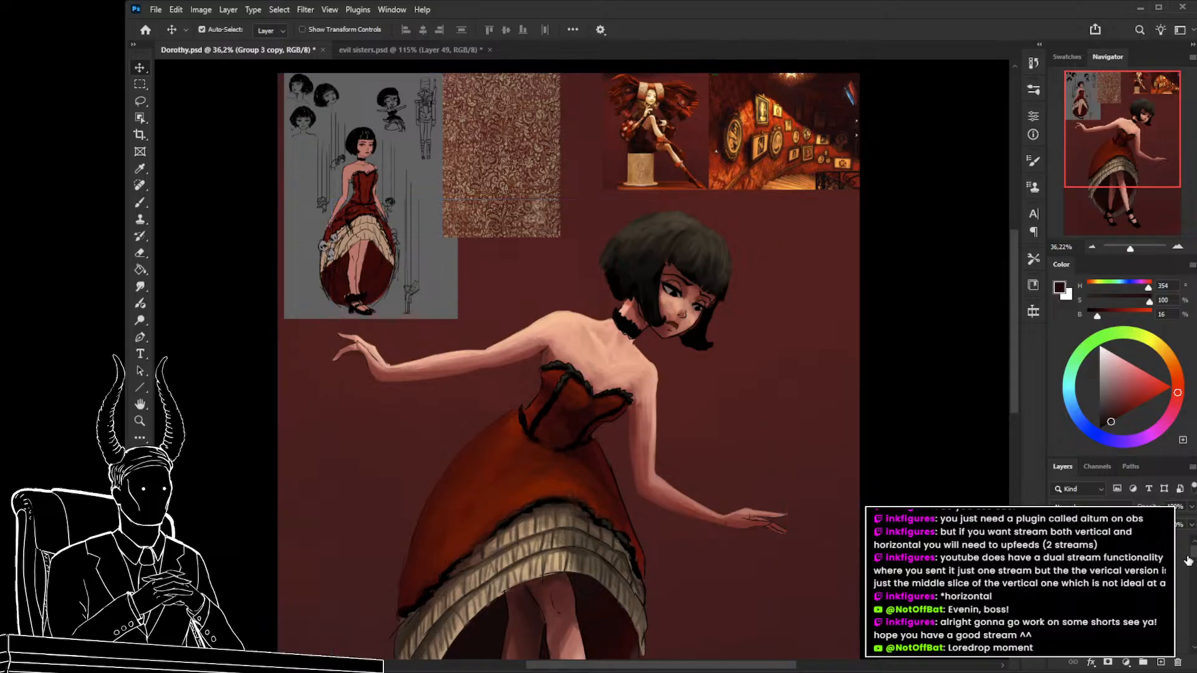
{"action": "left_click_drag", "start_coordinate": [1192, 557], "coordinate": [1192, 577]}
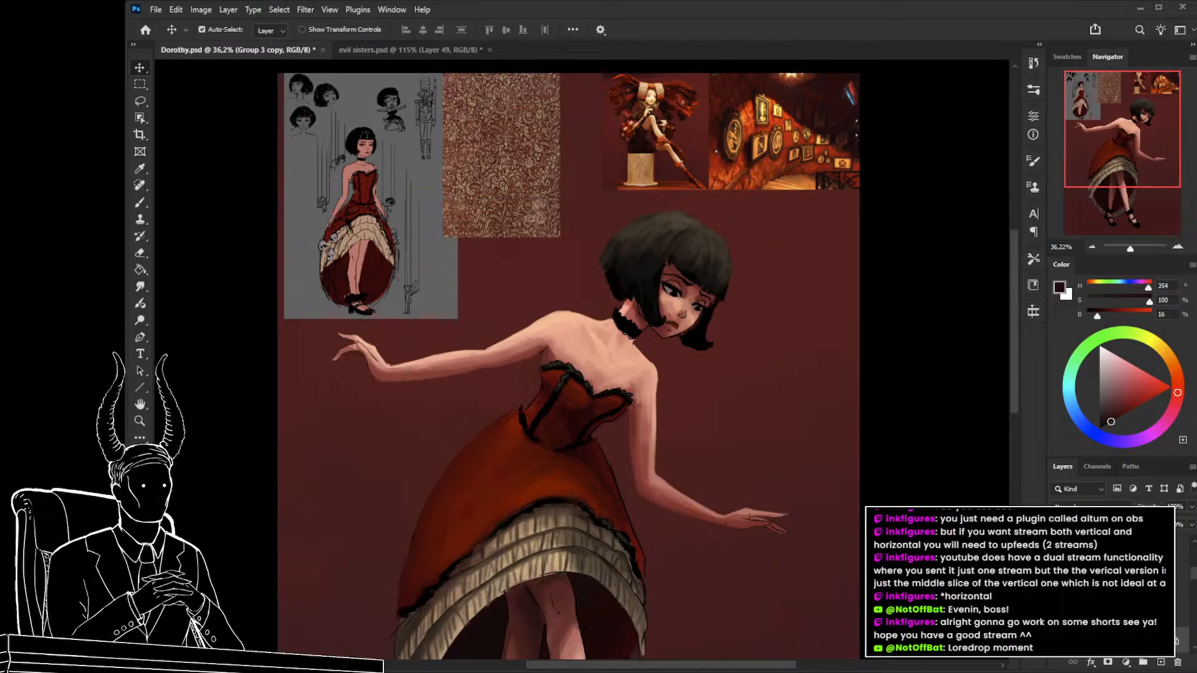
{"action": "left_click", "coordinate": [1058, 641]}
{"action": "left_click_drag", "start_coordinate": [541, 549], "coordinate": [598, 539]}
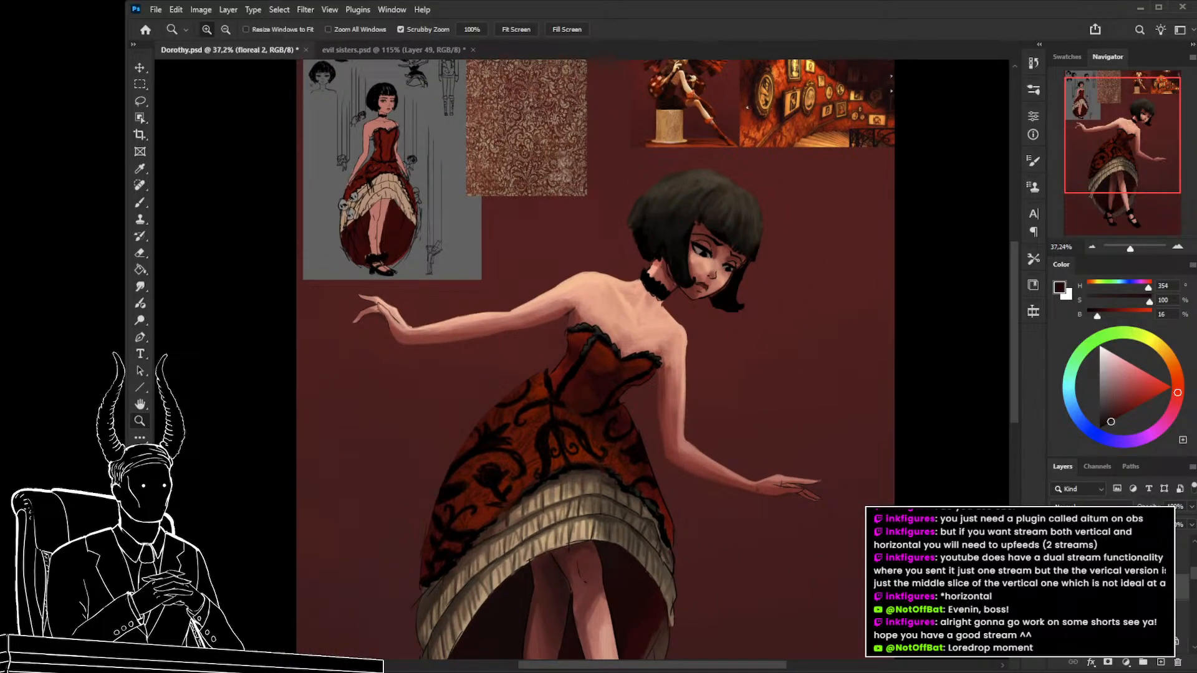
{"action": "mouse_move", "coordinate": [1148, 506]}
{"action": "left_mouse_down"}
{"action": "mouse_move", "coordinate": [1121, 506]}
{"action": "mouse_move", "coordinate": [1149, 506]}
{"action": "left_mouse_up"}
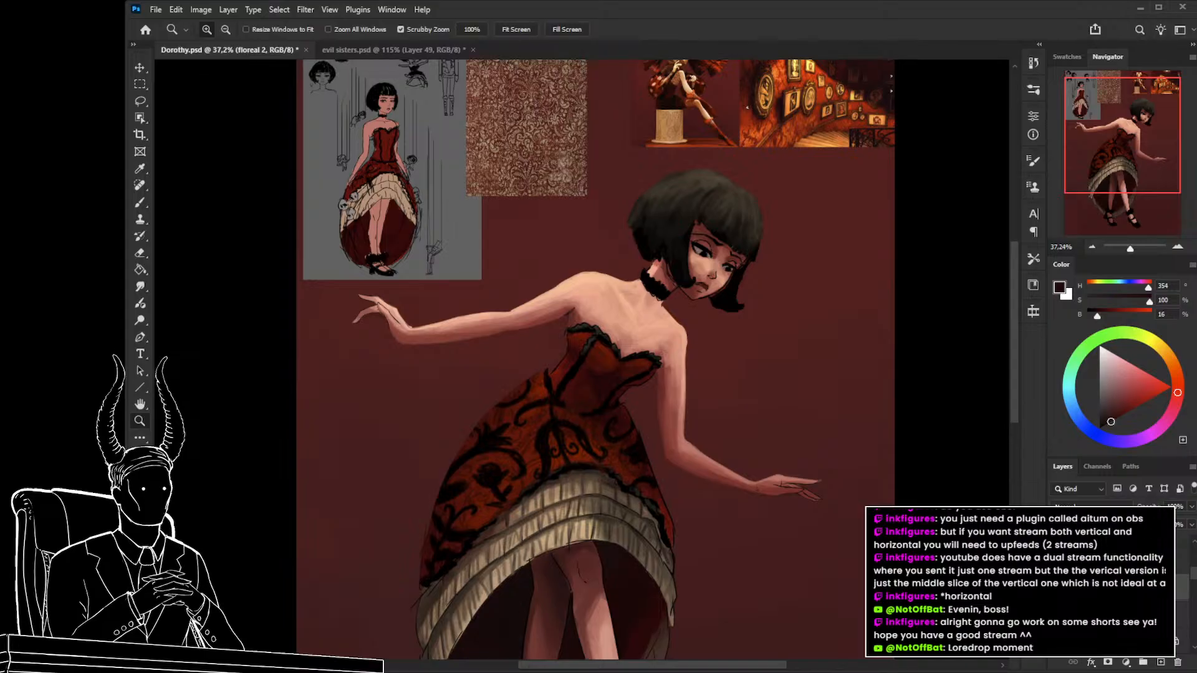
{"action": "left_click_drag", "start_coordinate": [579, 500], "coordinate": [607, 467]}
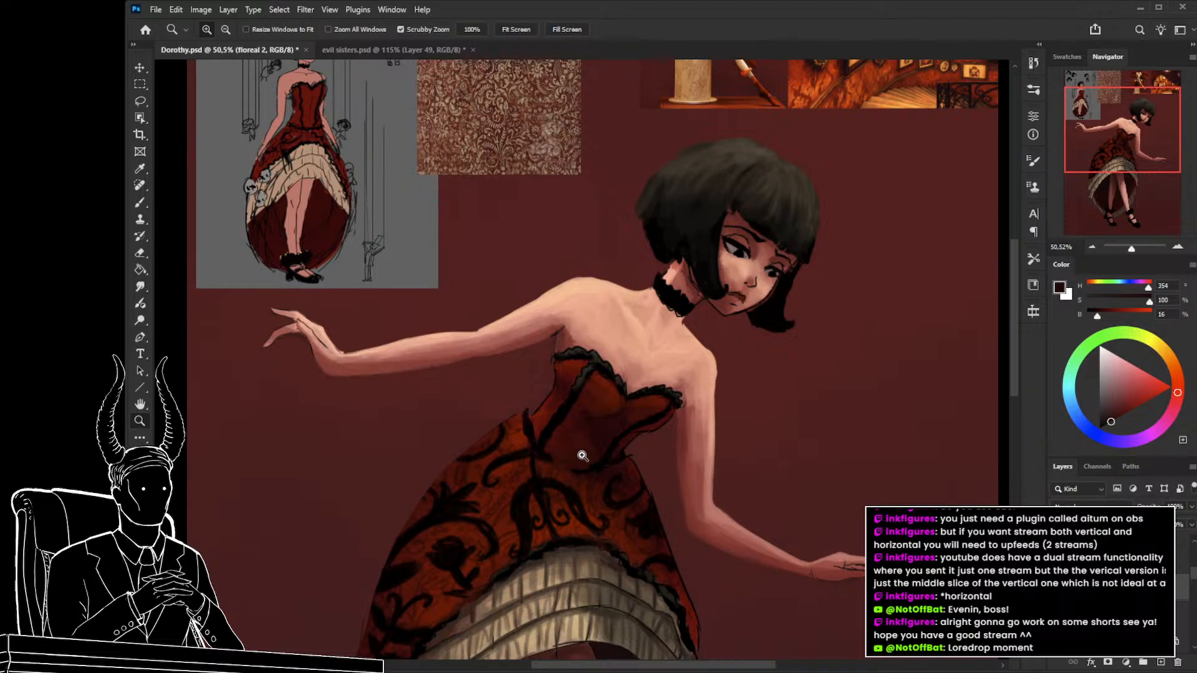
{"action": "mouse_move", "coordinate": [591, 474]}
{"action": "left_mouse_down"}
{"action": "mouse_move", "coordinate": [561, 475]}
{"action": "mouse_move", "coordinate": [604, 489]}
{"action": "left_mouse_up"}
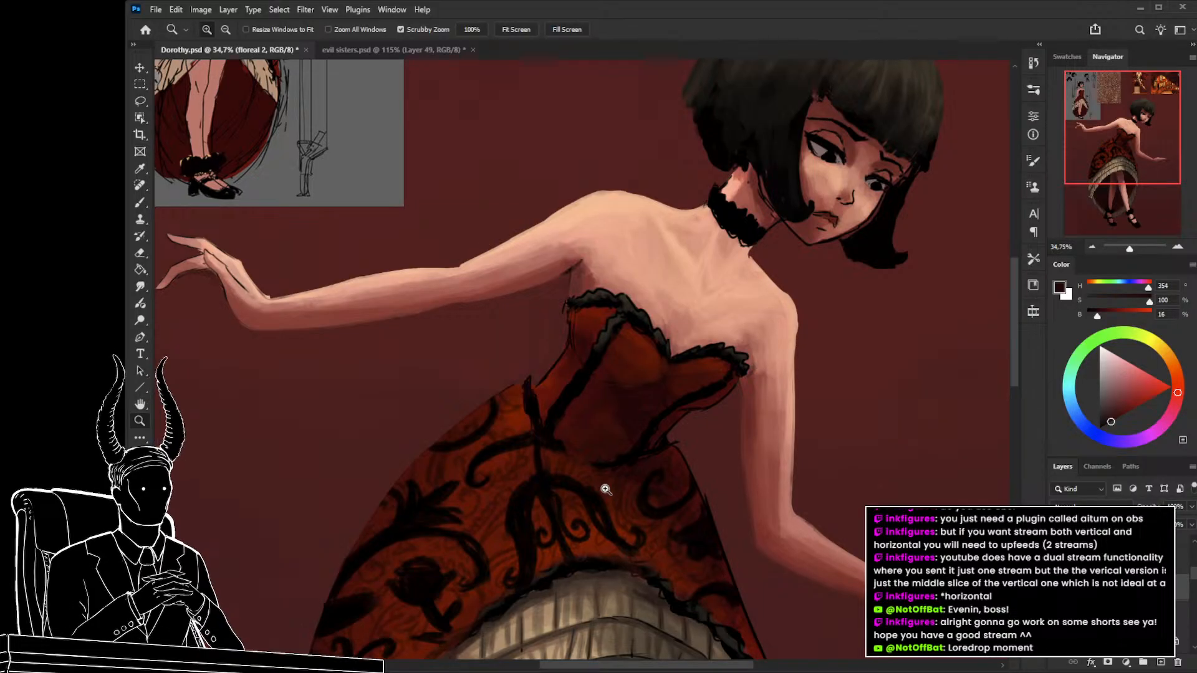
{"action": "left_click", "coordinate": [605, 489]}
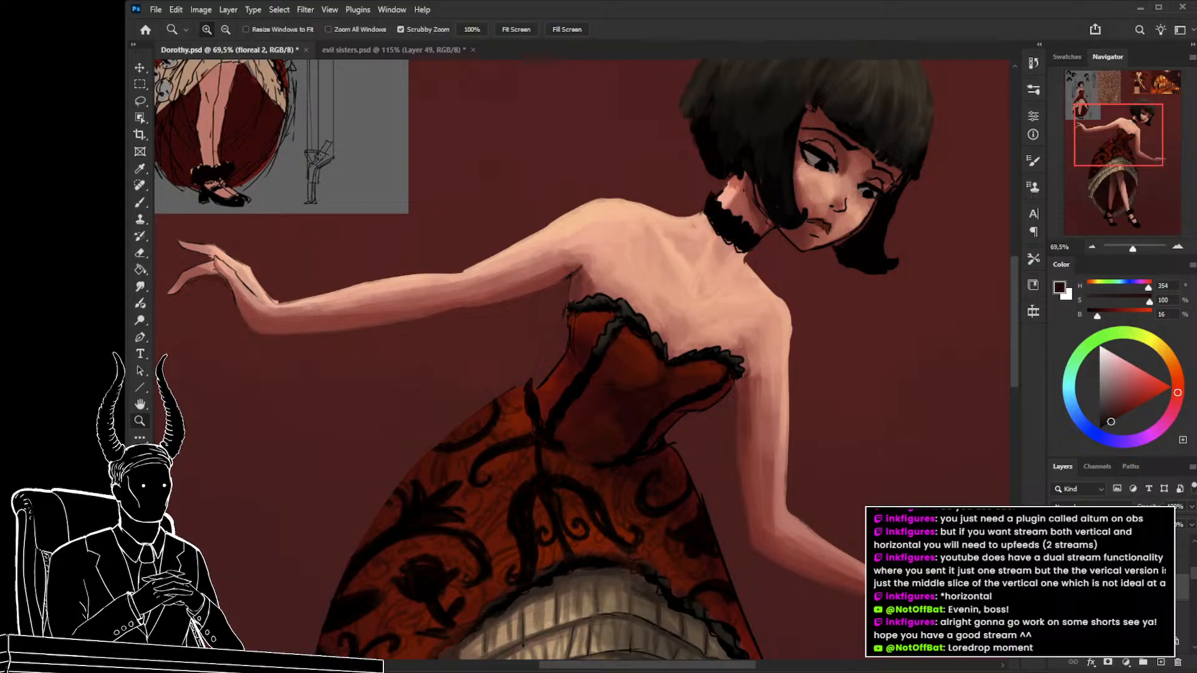
Toggle the floral pattern and the character's layers off and on to examine what each layer contains.
{"action": "left_click", "coordinate": [1056, 586]}
{"action": "left_click_drag", "start_coordinate": [1194, 576], "coordinate": [1194, 589]}
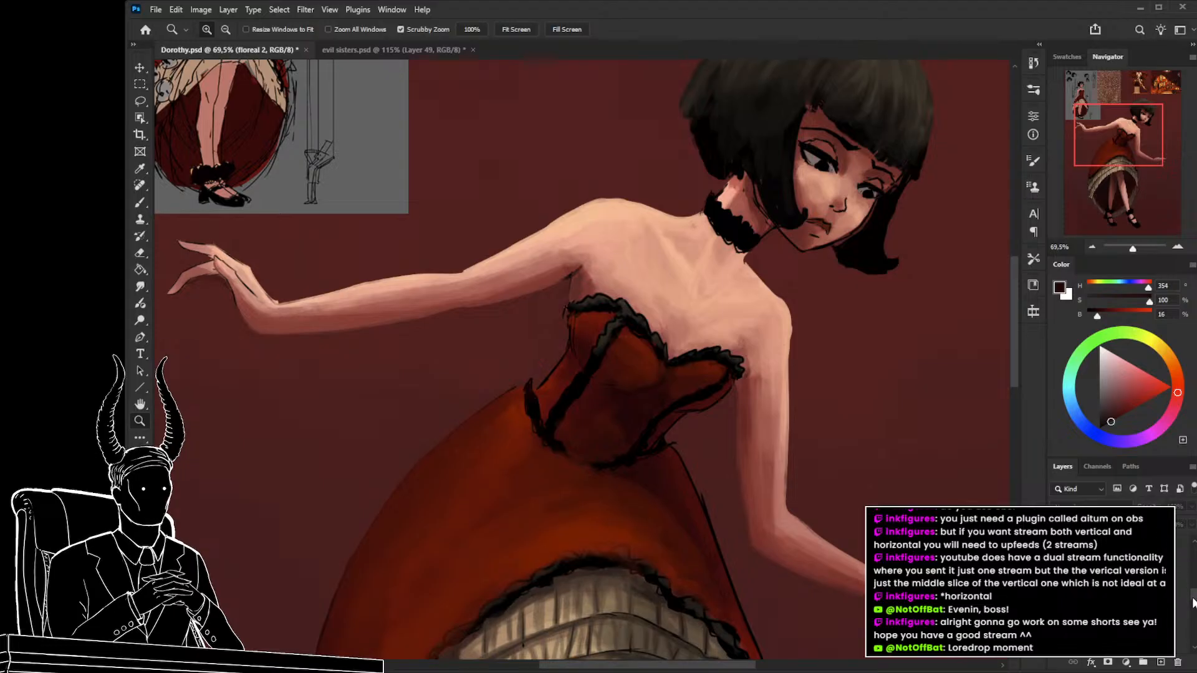
{"action": "left_click_drag", "start_coordinate": [1193, 609], "coordinate": [1193, 617]}
{"action": "left_click", "coordinate": [1057, 581]}
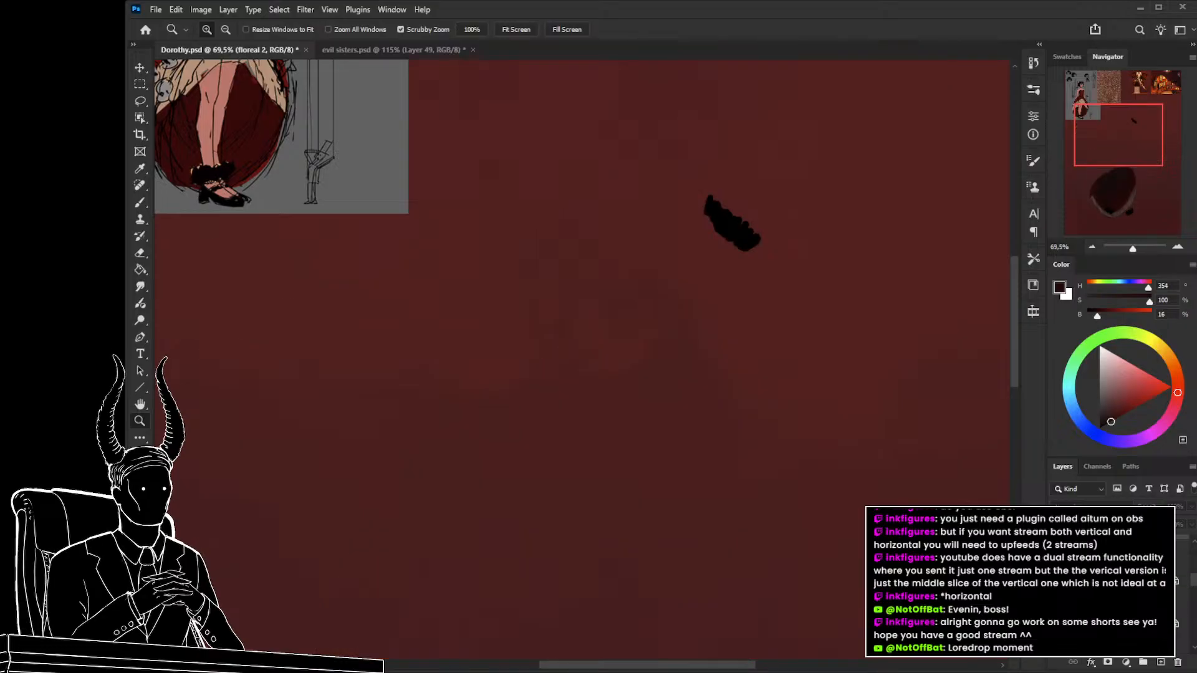
{"action": "left_click", "coordinate": [1058, 602]}
{"action": "left_click", "coordinate": [1058, 602]}
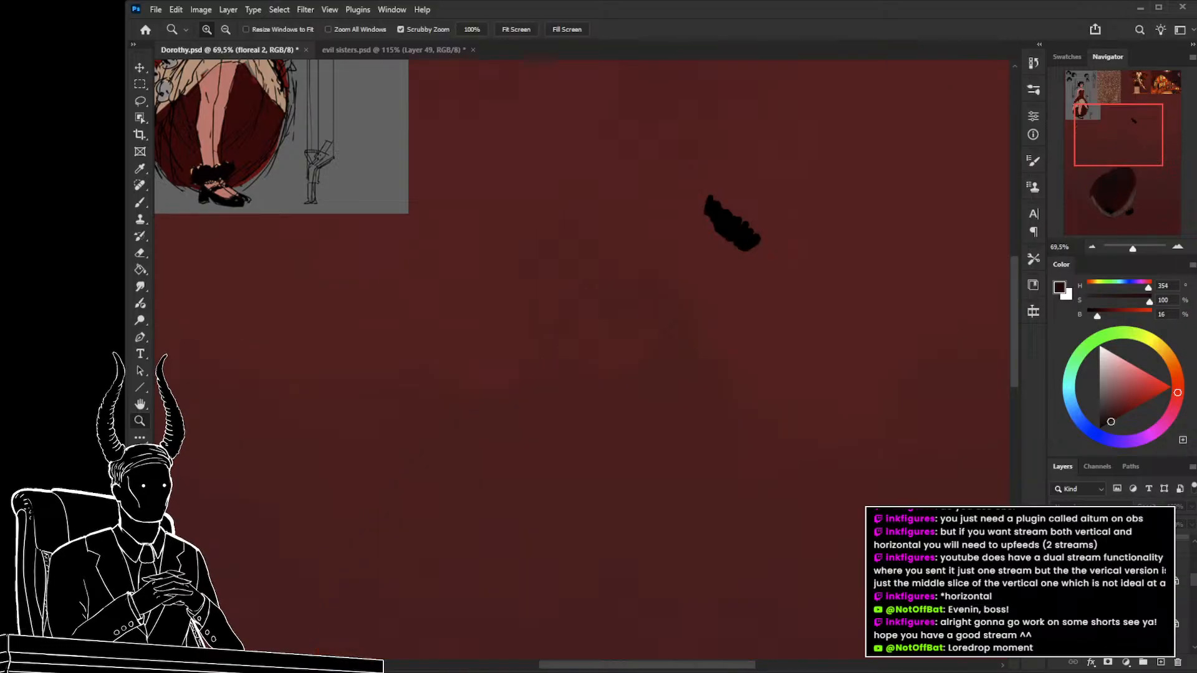
{"action": "left_click", "coordinate": [1058, 602]}
{"action": "left_click", "coordinate": [1057, 602]}
{"action": "scroll", "coordinate": [1058, 602], "scroll_direction": "up", "scroll_amount": 1}
{"action": "left_click", "coordinate": [1058, 602]}
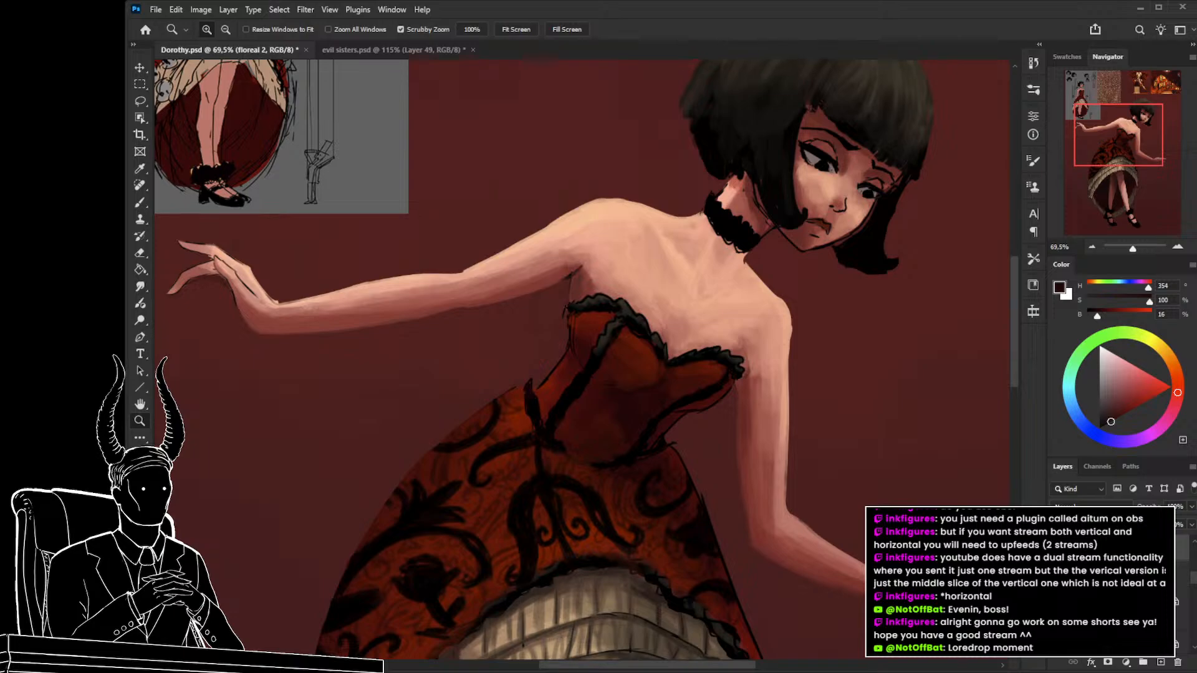
{"action": "left_click", "coordinate": [1057, 580]}
{"action": "left_click", "coordinate": [1058, 581]}
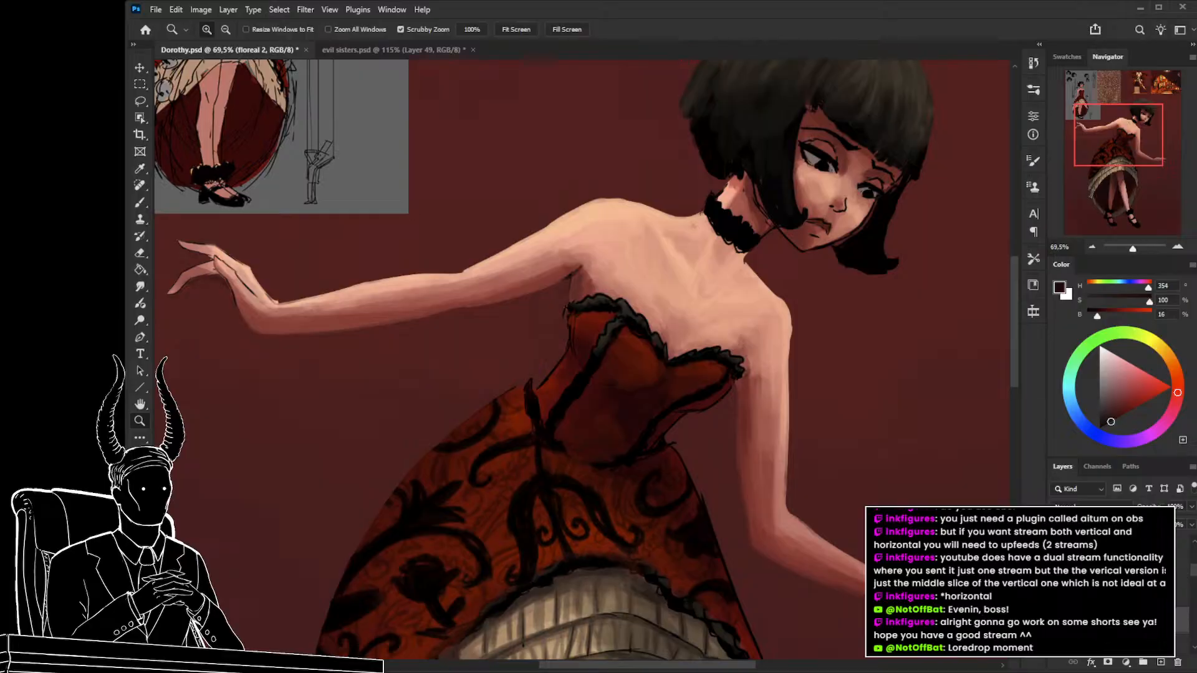
Open the evil sisters.psd document and examine the blue tiered dress's ruffles and lace, then return to Dorothy.psd.
{"action": "scroll", "coordinate": [612, 316], "scroll_direction": "down", "scroll_amount": 5}
{"action": "left_click", "coordinate": [414, 50]}
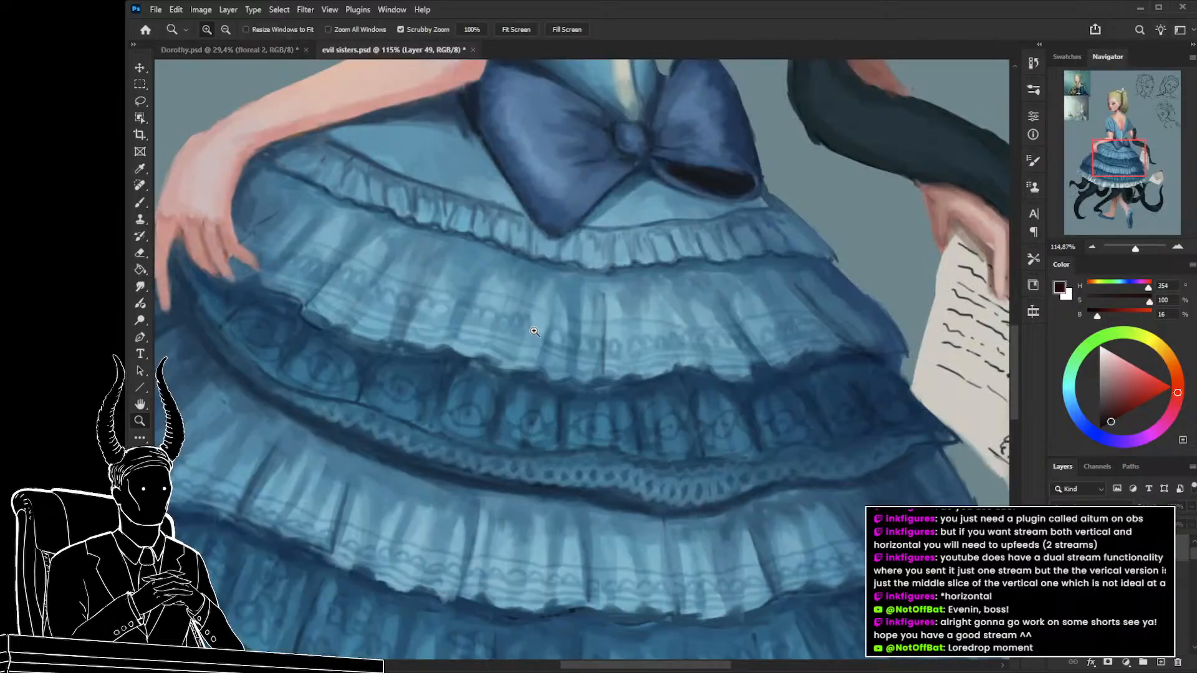
{"action": "scroll", "coordinate": [534, 331], "scroll_direction": "down", "scroll_amount": 5}
{"action": "scroll", "coordinate": [666, 410], "scroll_direction": "up", "scroll_amount": 1}
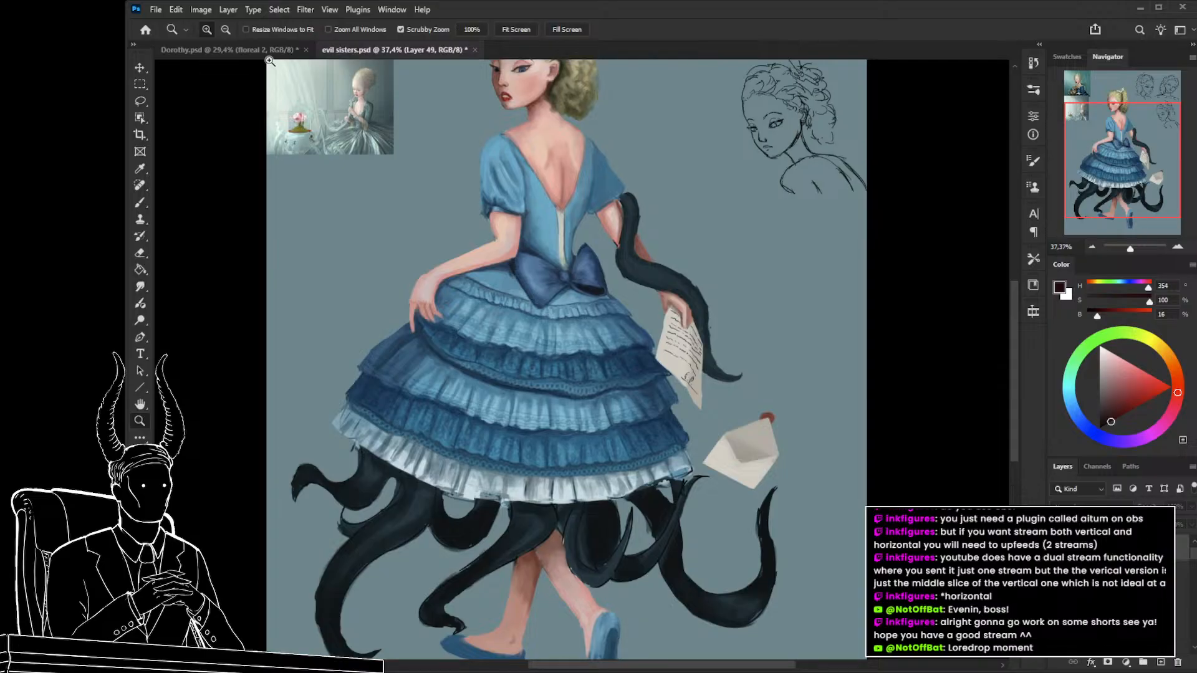
{"action": "left_click", "coordinate": [271, 56]}
On the merged Group 3 copy layer, lasso the bodice's left vertical trim and the black lace along the neckline.
{"action": "left_click_drag", "start_coordinate": [648, 408], "coordinate": [649, 478]}
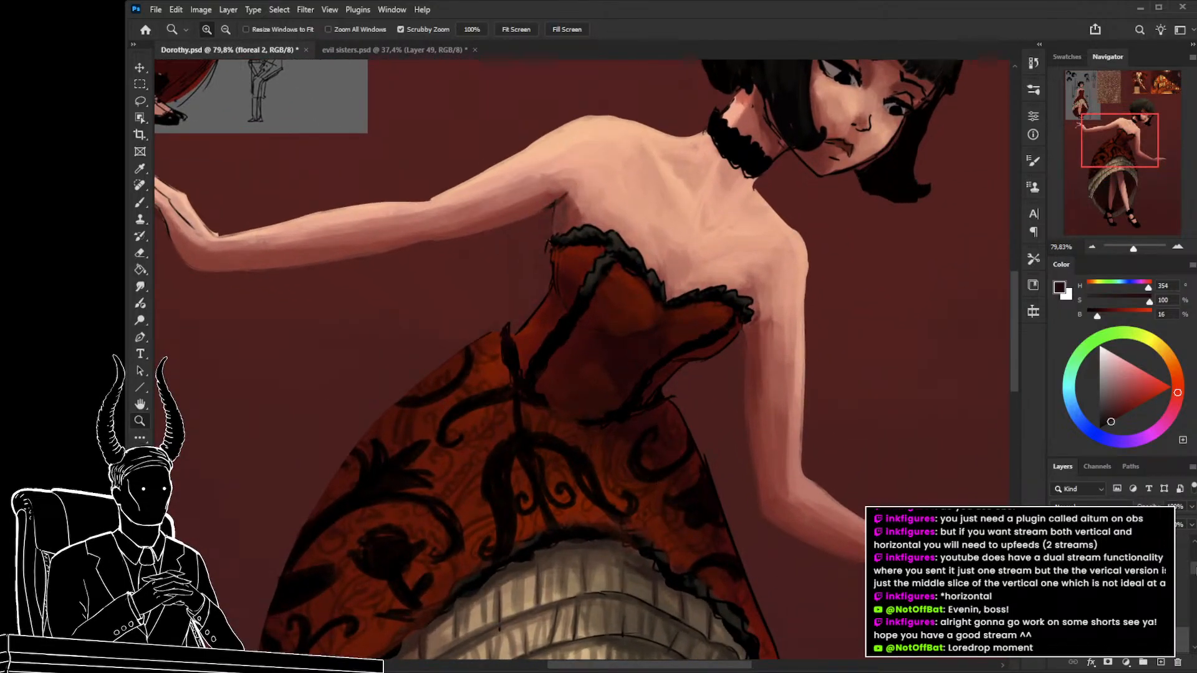
{"action": "scroll", "coordinate": [1116, 605], "scroll_direction": "down", "scroll_amount": 3}
{"action": "left_click", "coordinate": [1115, 616]}
{"action": "left_click_drag", "start_coordinate": [515, 334], "coordinate": [548, 337]}
{"action": "key", "text": "l"}
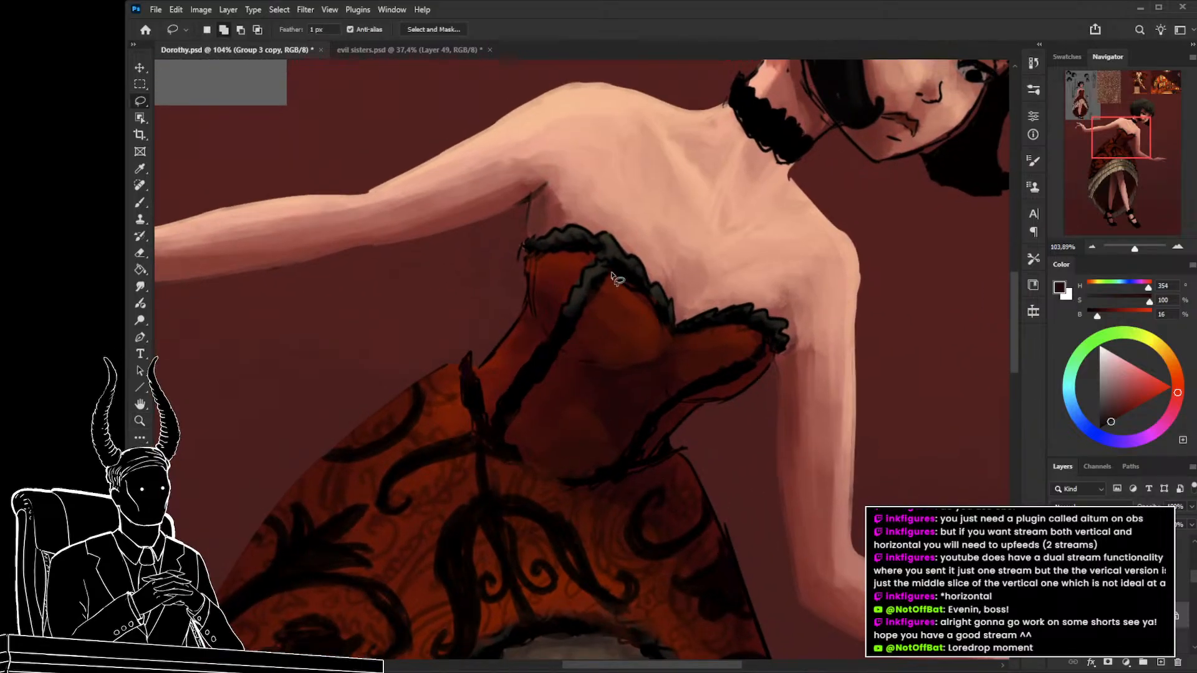
{"action": "mouse_move", "coordinate": [612, 279]}
{"action": "left_mouse_down"}
{"action": "mouse_move", "coordinate": [598, 258]}
{"action": "mouse_move", "coordinate": [567, 313]}
{"action": "left_mouse_up"}
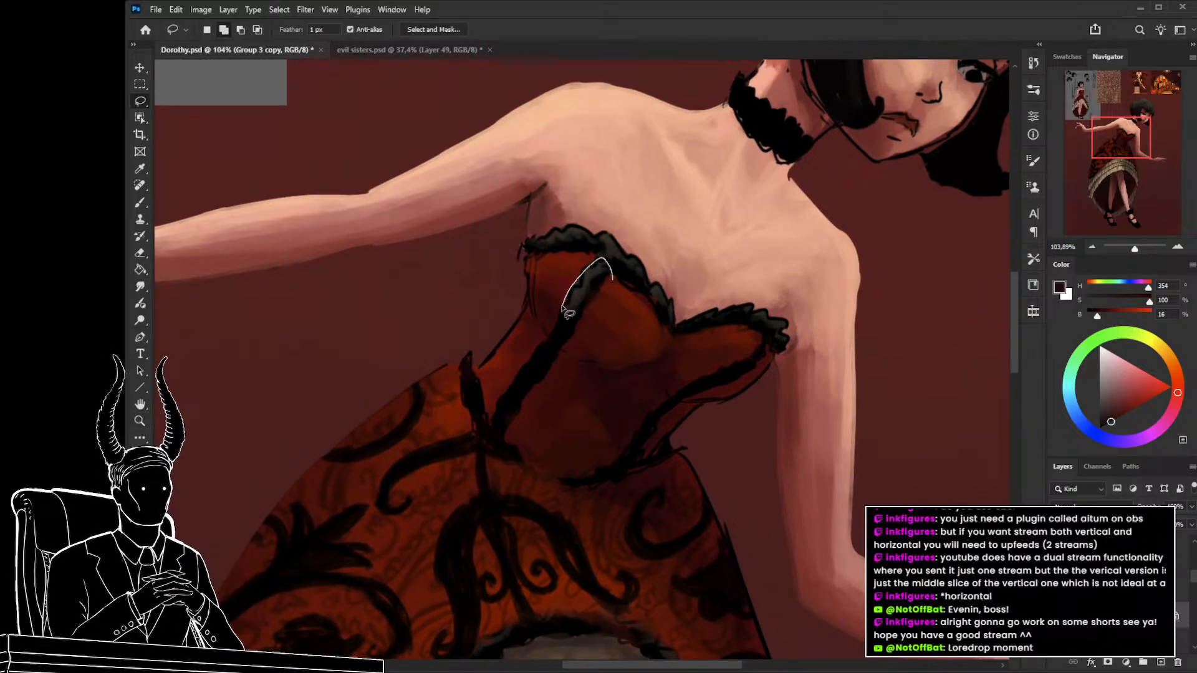
{"action": "mouse_move", "coordinate": [508, 385]}
{"action": "left_mouse_down"}
{"action": "mouse_move", "coordinate": [493, 433]}
{"action": "mouse_move", "coordinate": [517, 423]}
{"action": "mouse_move", "coordinate": [609, 293]}
{"action": "left_mouse_up"}
{"action": "mouse_move", "coordinate": [527, 237]}
{"action": "left_mouse_down"}
{"action": "mouse_move", "coordinate": [588, 257]}
{"action": "mouse_move", "coordinate": [668, 335]}
{"action": "mouse_move", "coordinate": [719, 325]}
{"action": "mouse_move", "coordinate": [753, 327]}
{"action": "mouse_move", "coordinate": [776, 351]}
{"action": "mouse_move", "coordinate": [786, 343]}
{"action": "mouse_move", "coordinate": [786, 313]}
{"action": "mouse_move", "coordinate": [764, 291]}
{"action": "mouse_move", "coordinate": [711, 288]}
{"action": "mouse_move", "coordinate": [636, 247]}
{"action": "left_mouse_up"}
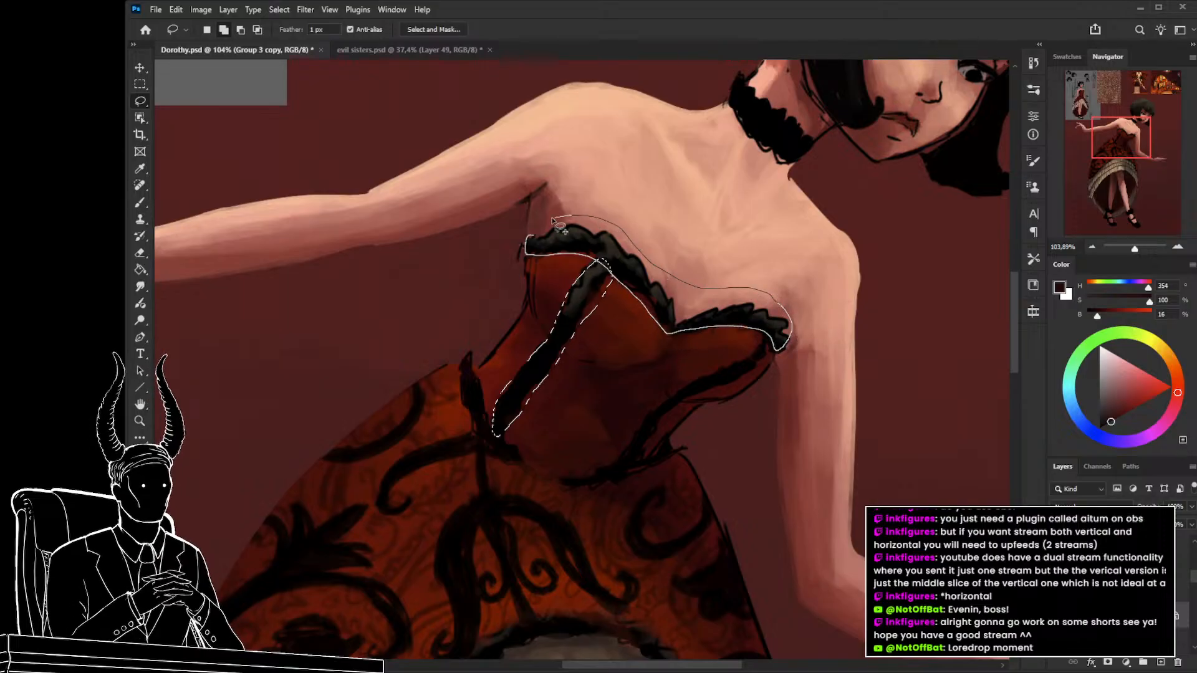
{"action": "left_click_drag", "start_coordinate": [552, 221], "coordinate": [554, 224]}
Add the bodice's right seam trim and the black trim around the waist to the lasso selection.
{"action": "left_click_drag", "start_coordinate": [608, 343], "coordinate": [585, 307]}
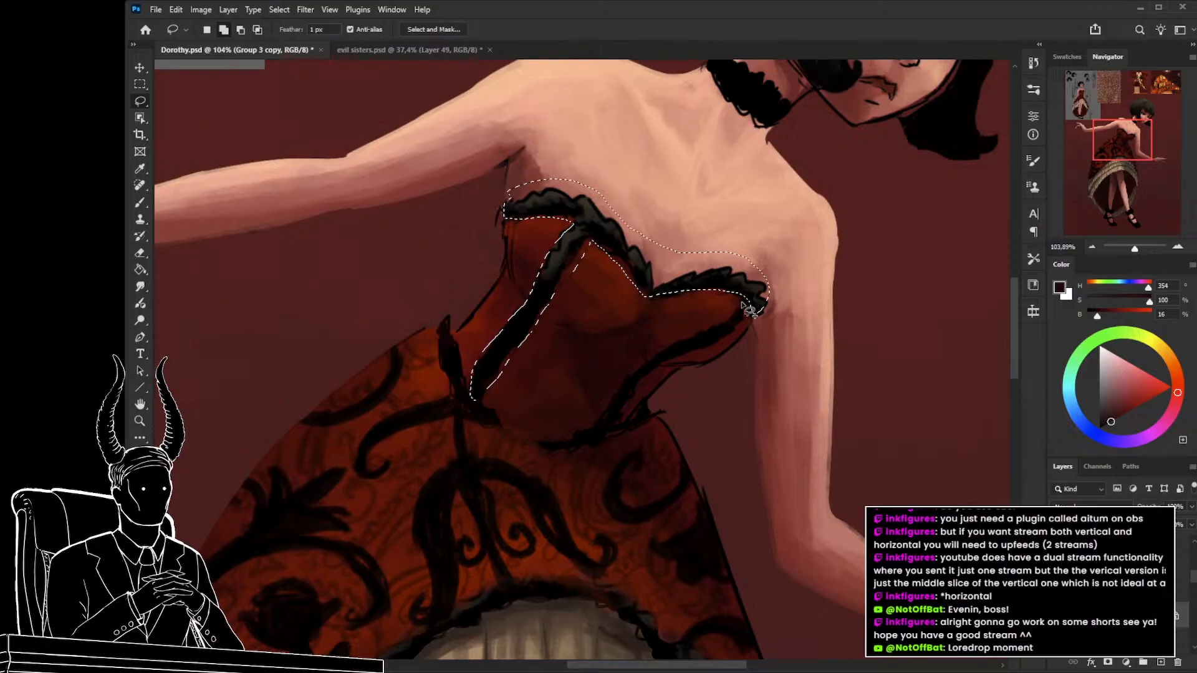
{"action": "mouse_move", "coordinate": [750, 310]}
{"action": "left_mouse_down"}
{"action": "mouse_move", "coordinate": [644, 357]}
{"action": "mouse_move", "coordinate": [591, 425]}
{"action": "mouse_move", "coordinate": [723, 336]}
{"action": "left_mouse_up"}
{"action": "left_click_drag", "start_coordinate": [514, 426], "coordinate": [561, 366]}
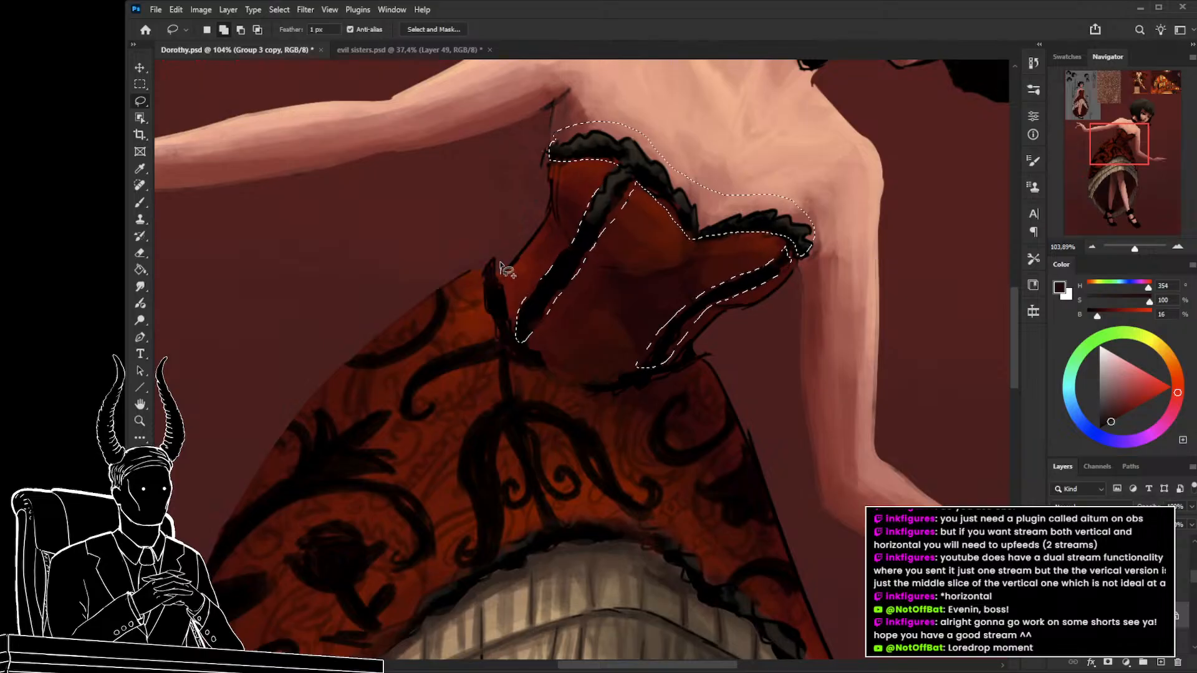
{"action": "mouse_move", "coordinate": [500, 264]}
{"action": "left_mouse_down"}
{"action": "mouse_move", "coordinate": [486, 286]}
{"action": "mouse_move", "coordinate": [497, 330]}
{"action": "mouse_move", "coordinate": [542, 376]}
{"action": "mouse_move", "coordinate": [591, 388]}
{"action": "mouse_move", "coordinate": [707, 364]}
{"action": "mouse_move", "coordinate": [555, 368]}
{"action": "mouse_move", "coordinate": [520, 339]}
{"action": "mouse_move", "coordinate": [492, 257]}
{"action": "left_mouse_up"}
Copy the selected black bodice trim to its own new layer.
{"action": "key", "text": "z"}
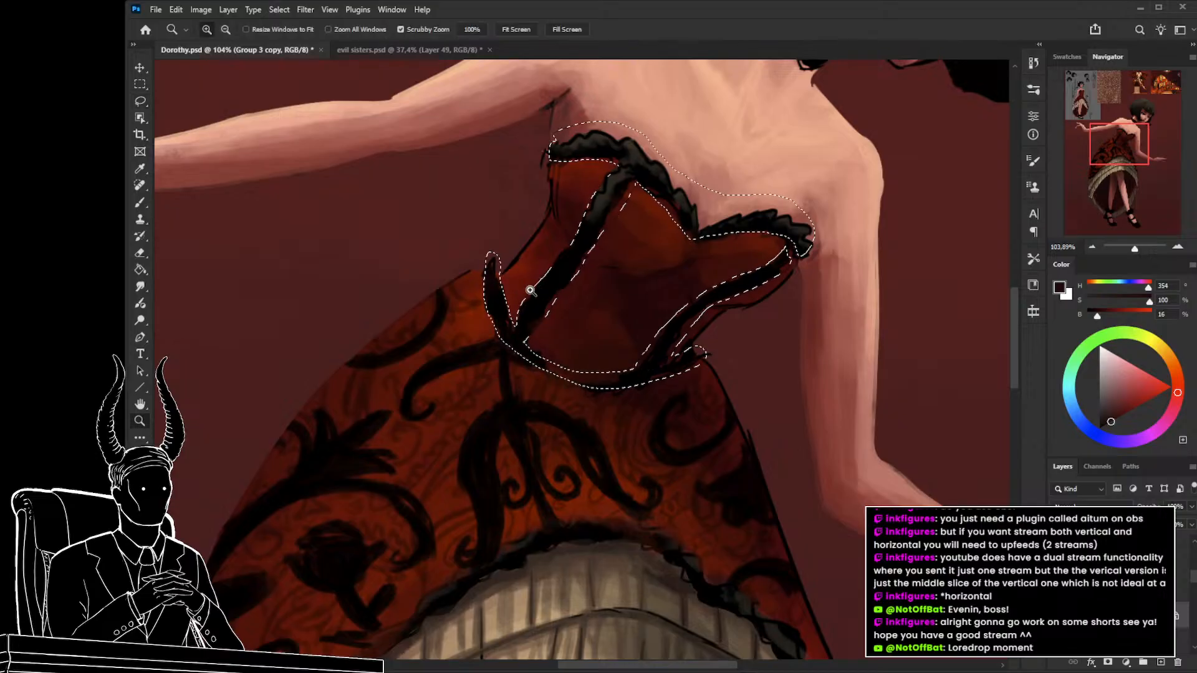
{"action": "key", "text": "ctrl+0"}
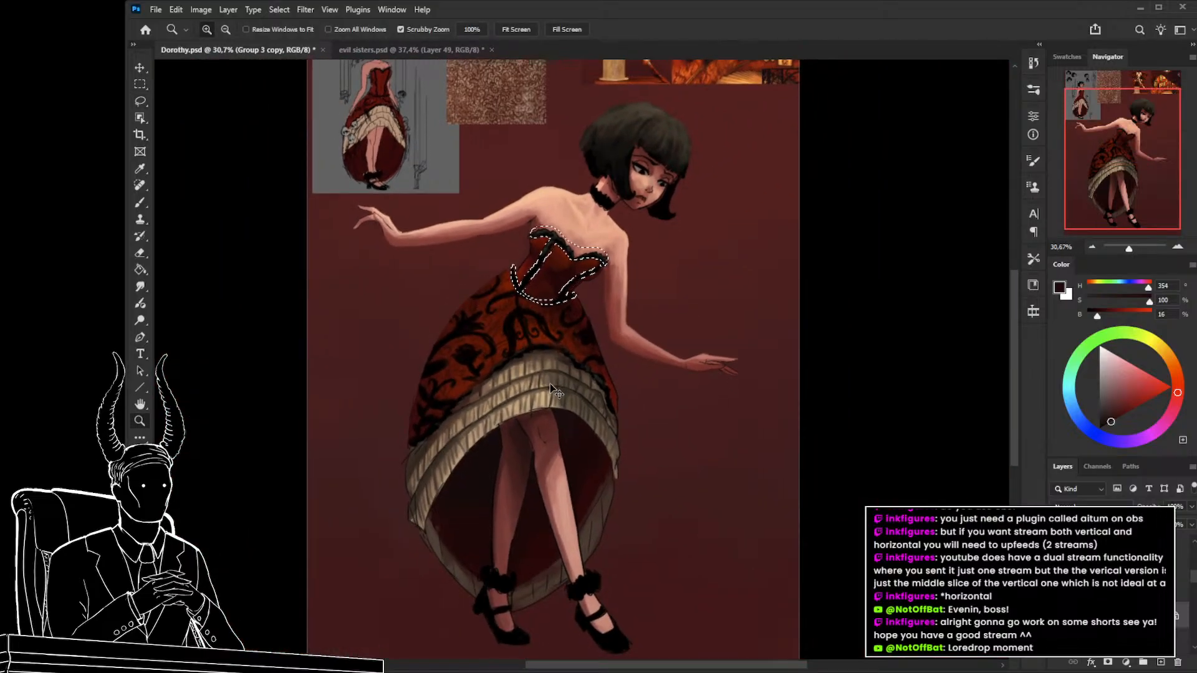
{"action": "key", "text": "ctrl+d"}
{"action": "key", "text": "Delete"}
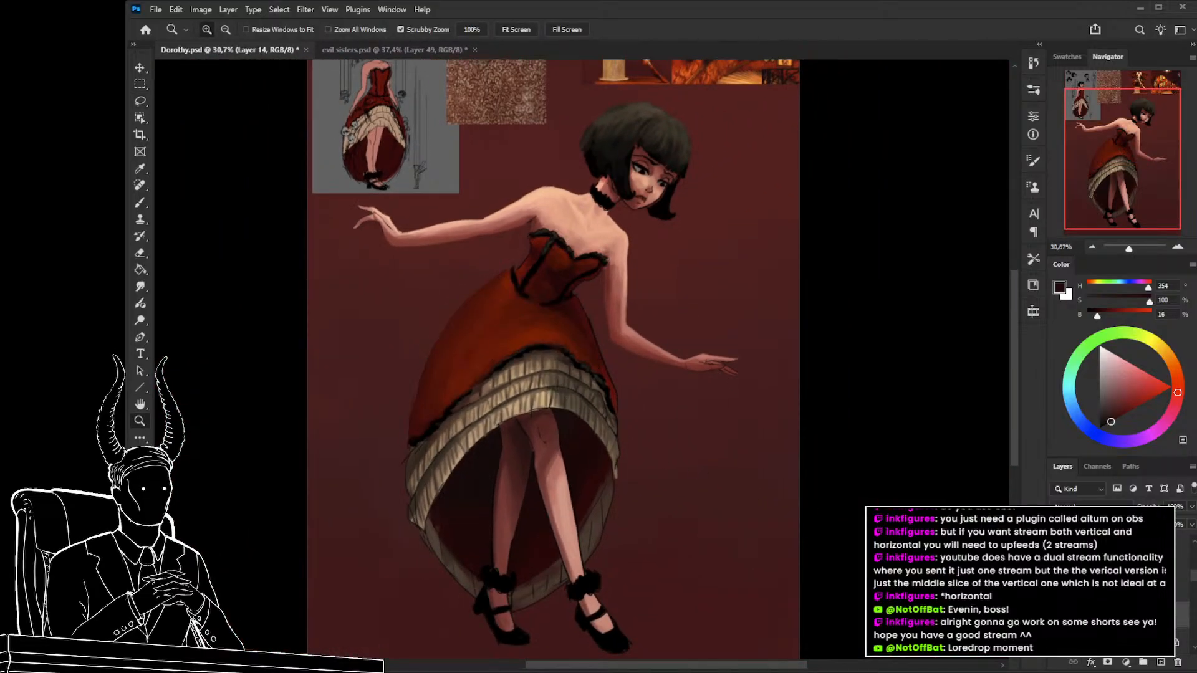
Show the skirt's floral pattern and hide the painted character to isolate the copied bodice trim.
{"action": "key", "text": "ctrl+alt+z"}
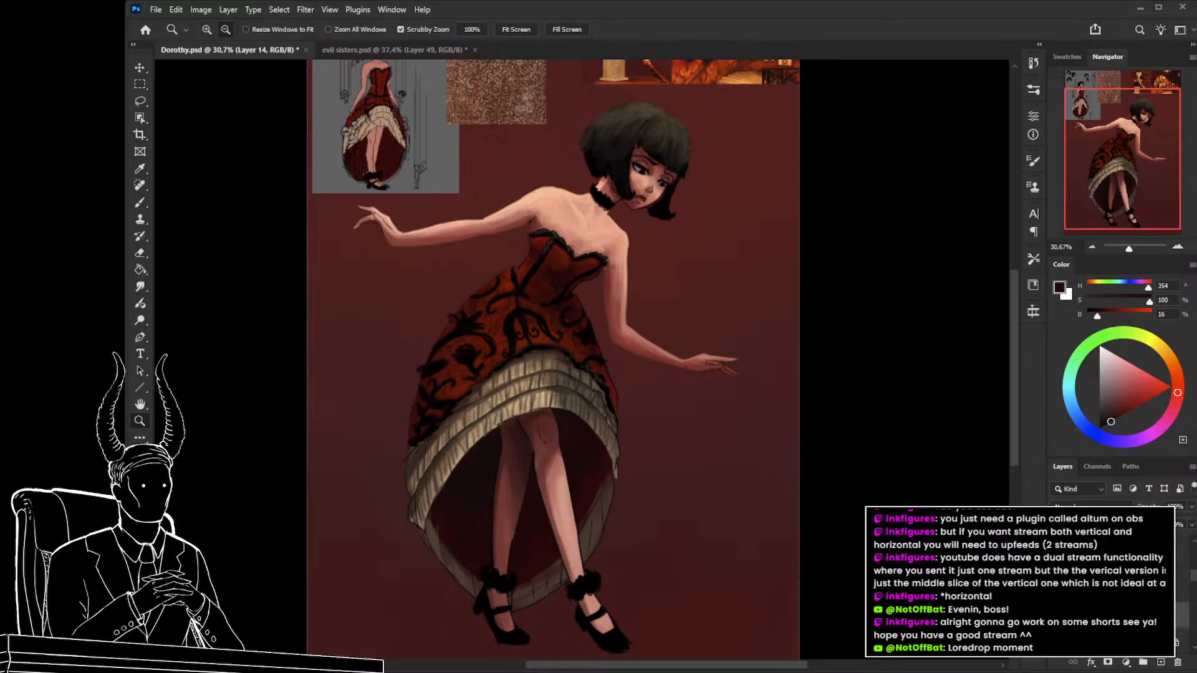
{"action": "key", "text": "ctrl+comma"}
{"action": "left_click_drag", "start_coordinate": [526, 276], "coordinate": [625, 440]}
{"action": "left_click_drag", "start_coordinate": [593, 376], "coordinate": [551, 387]}
Erase the leftover skin areas above the black neckline lace on the copied trim layer.
{"action": "key", "text": "e"}
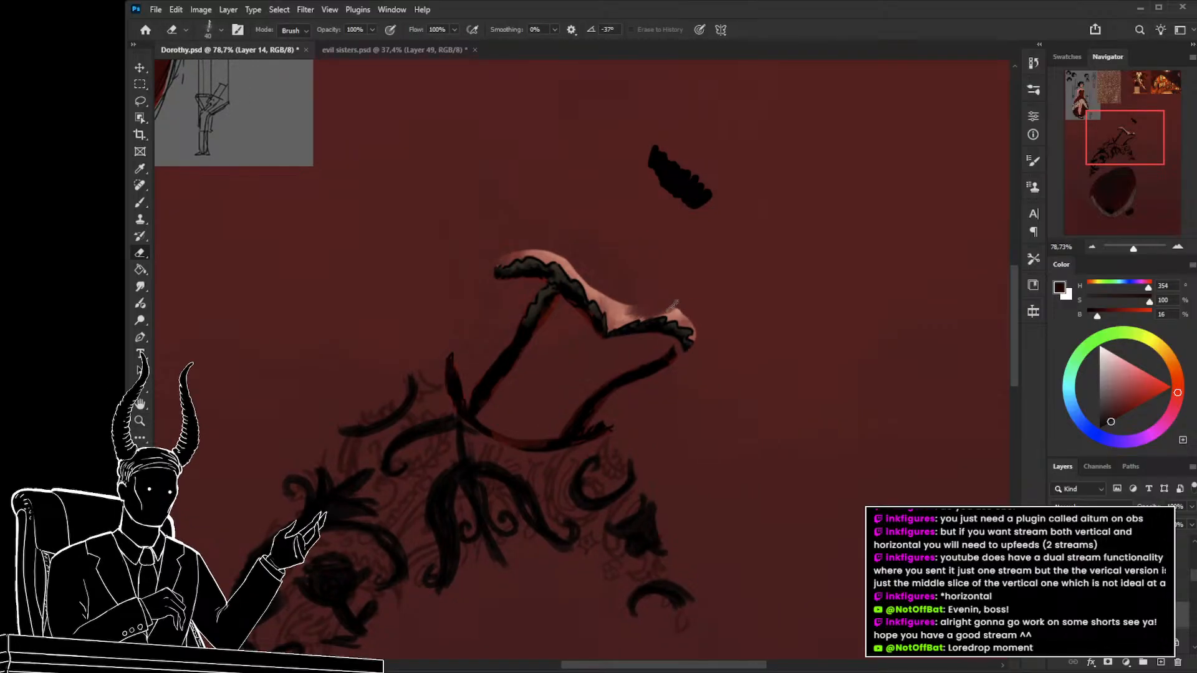
{"action": "left_click_drag", "start_coordinate": [672, 306], "coordinate": [689, 315]}
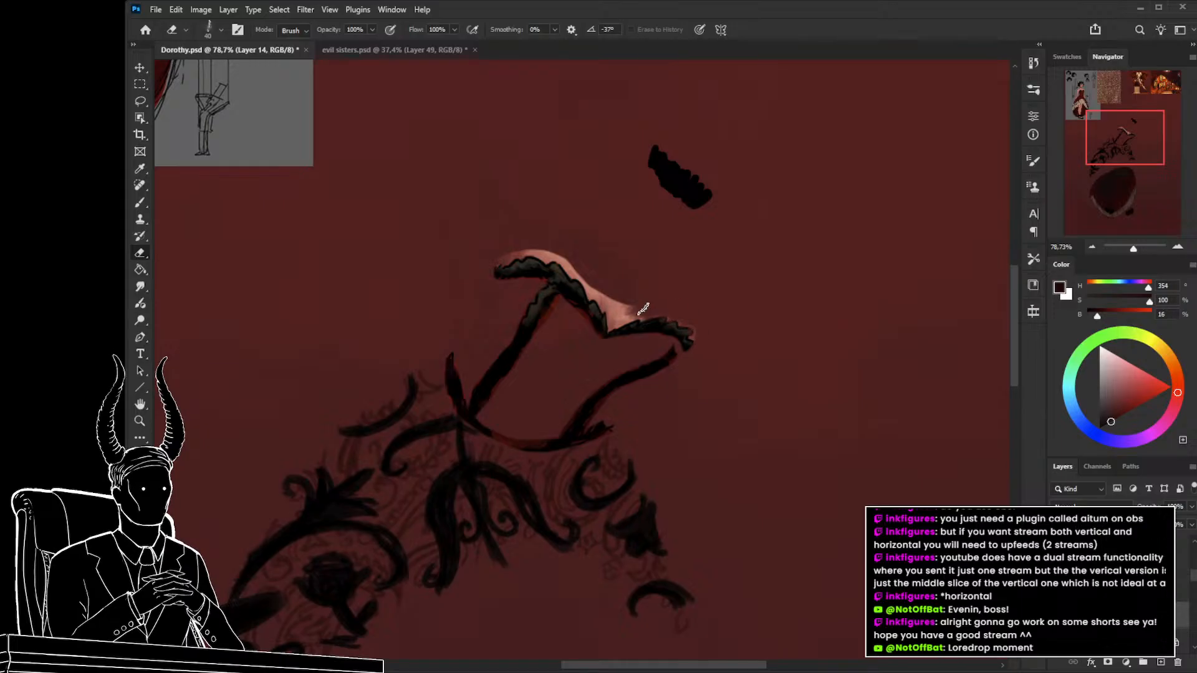
{"action": "left_click_drag", "start_coordinate": [627, 310], "coordinate": [614, 323]}
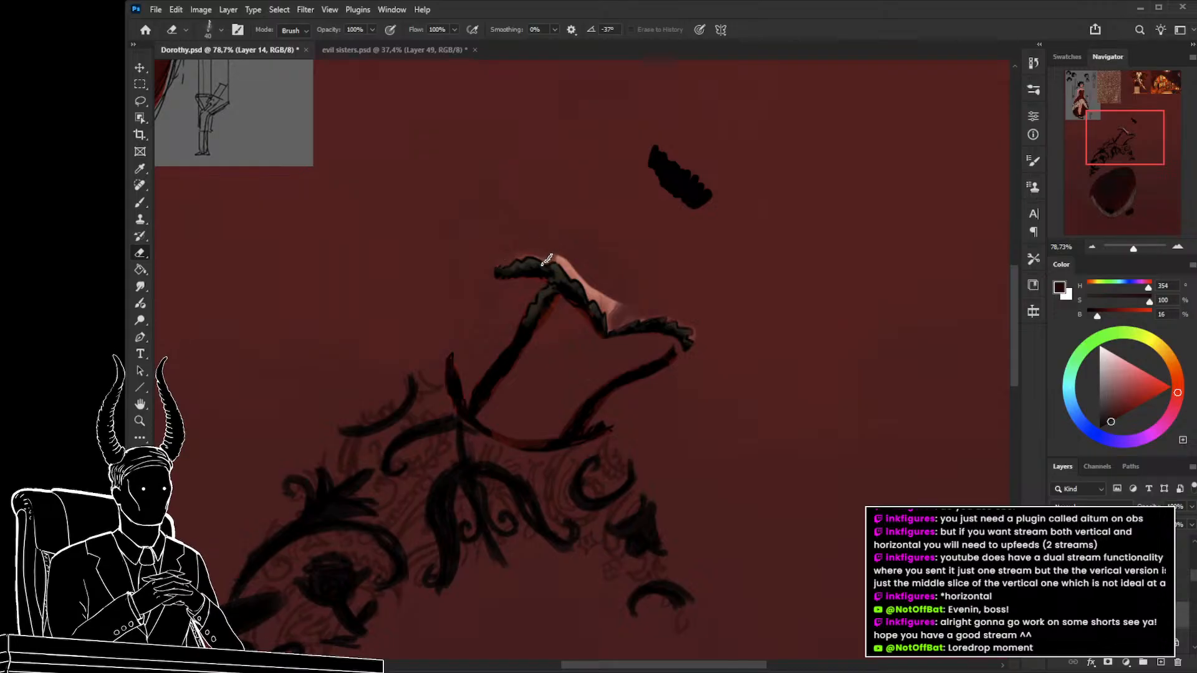
{"action": "left_click_drag", "start_coordinate": [556, 252], "coordinate": [576, 272]}
{"action": "left_click_drag", "start_coordinate": [589, 278], "coordinate": [602, 287]}
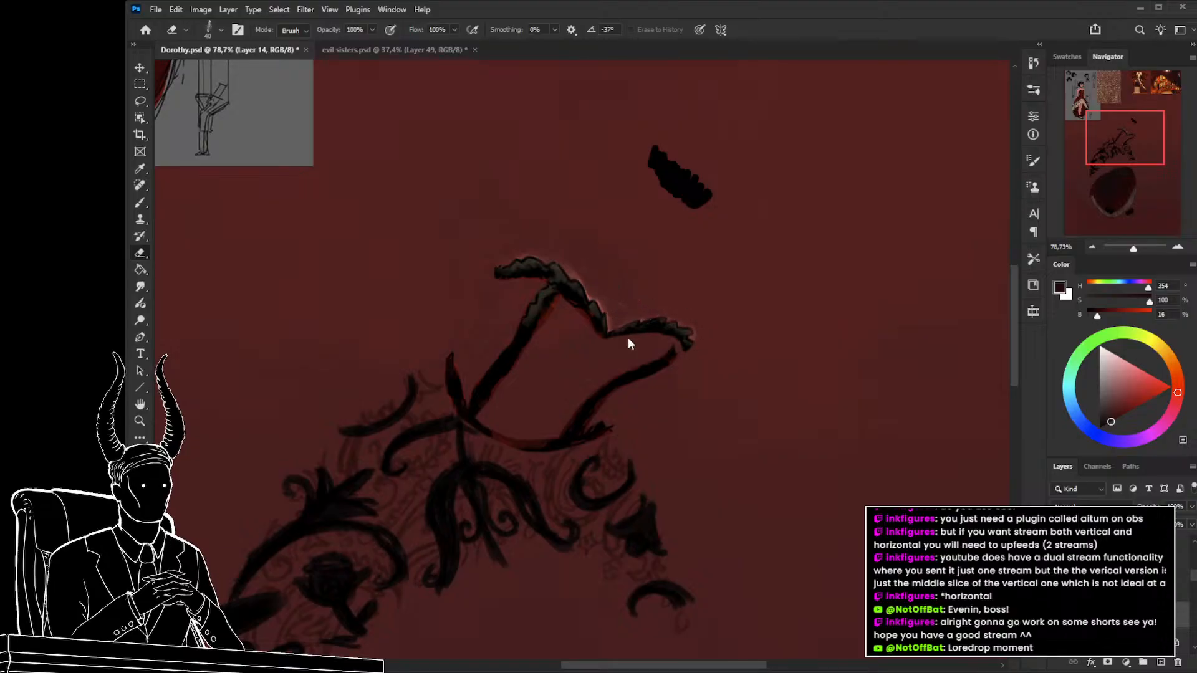
Clean up the neckline lace edges on the copied trim layer with a small eraser and show the painted character again.
{"action": "left_click", "coordinate": [639, 559]}
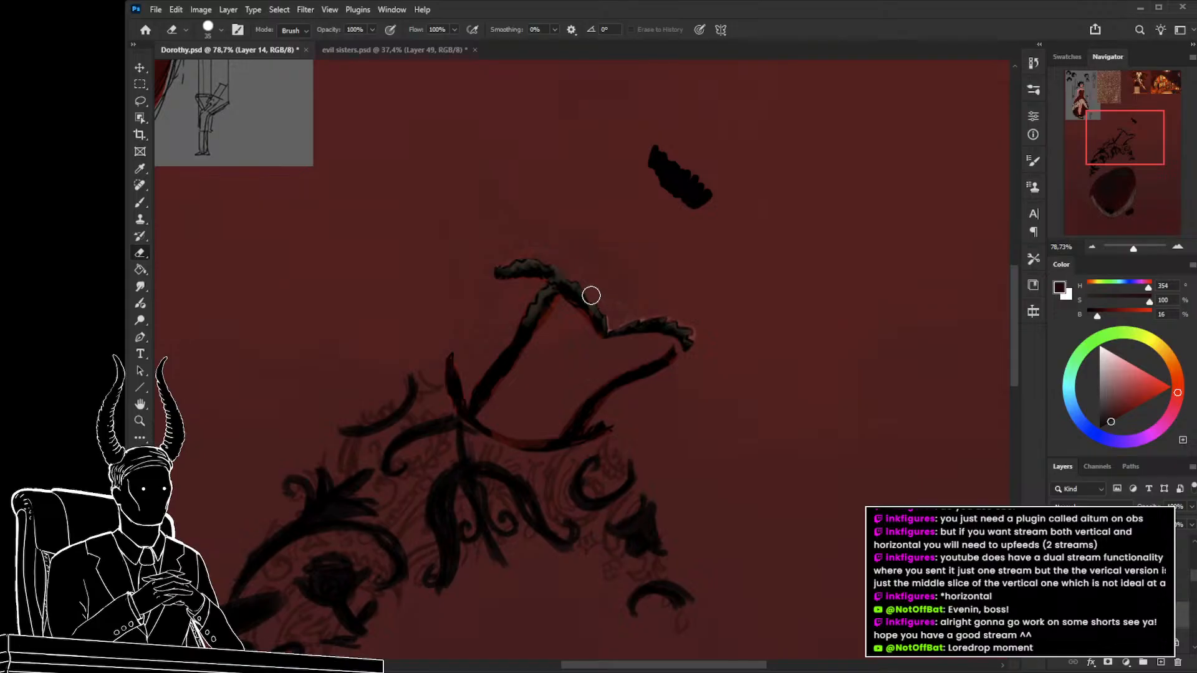
{"action": "key", "text": "bracketleft"}
{"action": "key", "text": "bracketleft"}
{"action": "key", "text": "bracketleft"}
{"action": "key", "text": "bracketleft"}
{"action": "key", "text": "bracketleft"}
{"action": "key", "text": "bracketright"}
{"action": "left_click", "coordinate": [1057, 615]}
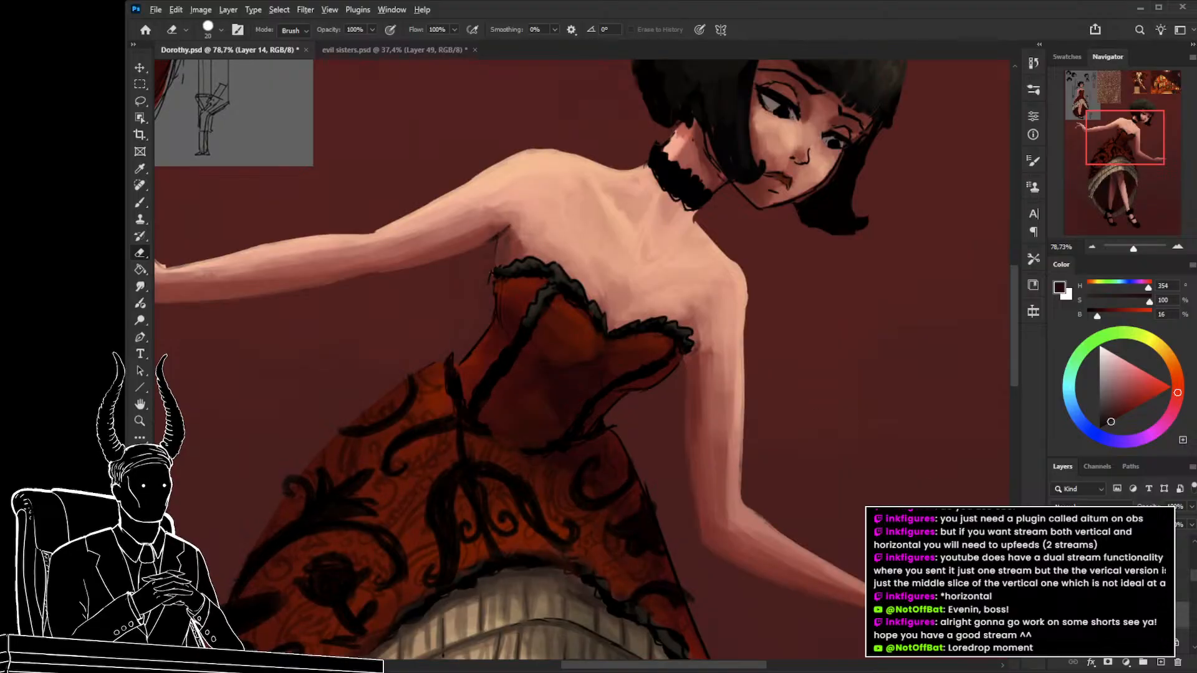
Check the whole figure against the references and flip the canvas horizontally.
{"action": "key", "text": "z"}
{"action": "mouse_move", "coordinate": [685, 458]}
{"action": "left_mouse_down"}
{"action": "mouse_move", "coordinate": [640, 456]}
{"action": "mouse_move", "coordinate": [573, 480]}
{"action": "left_mouse_up"}
{"action": "mouse_move", "coordinate": [646, 513]}
{"action": "left_mouse_down"}
{"action": "mouse_move", "coordinate": [632, 451]}
{"action": "mouse_move", "coordinate": [664, 473]}
{"action": "left_mouse_up"}
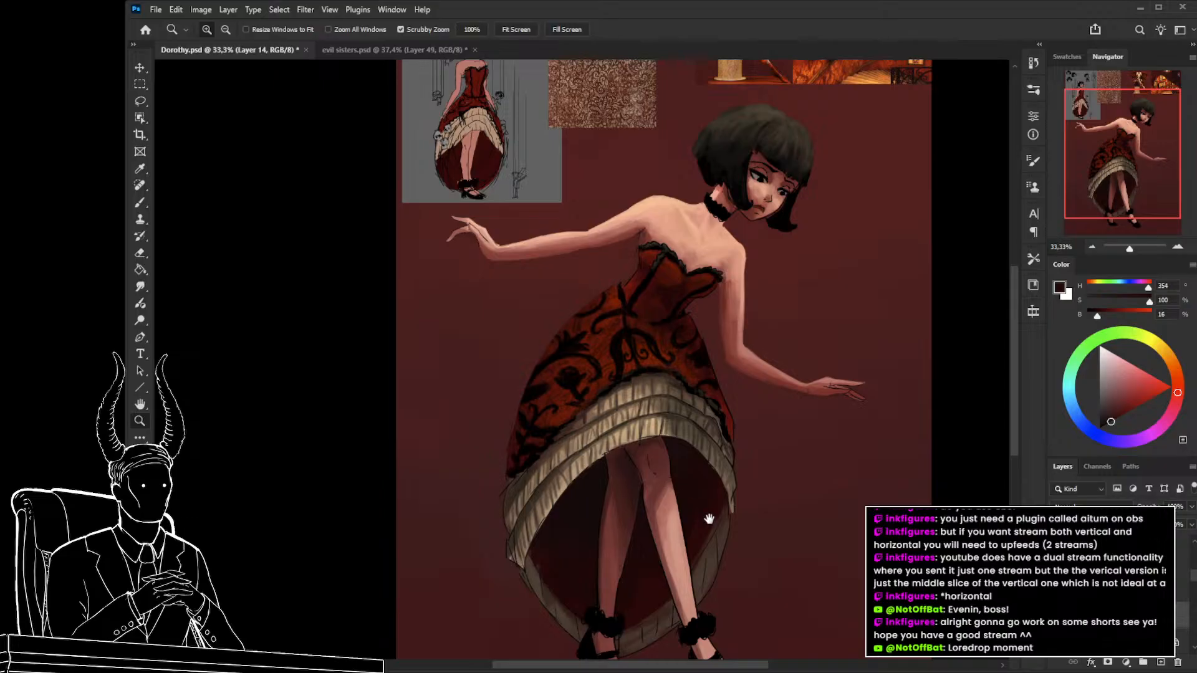
{"action": "left_click_drag", "start_coordinate": [709, 519], "coordinate": [688, 465]}
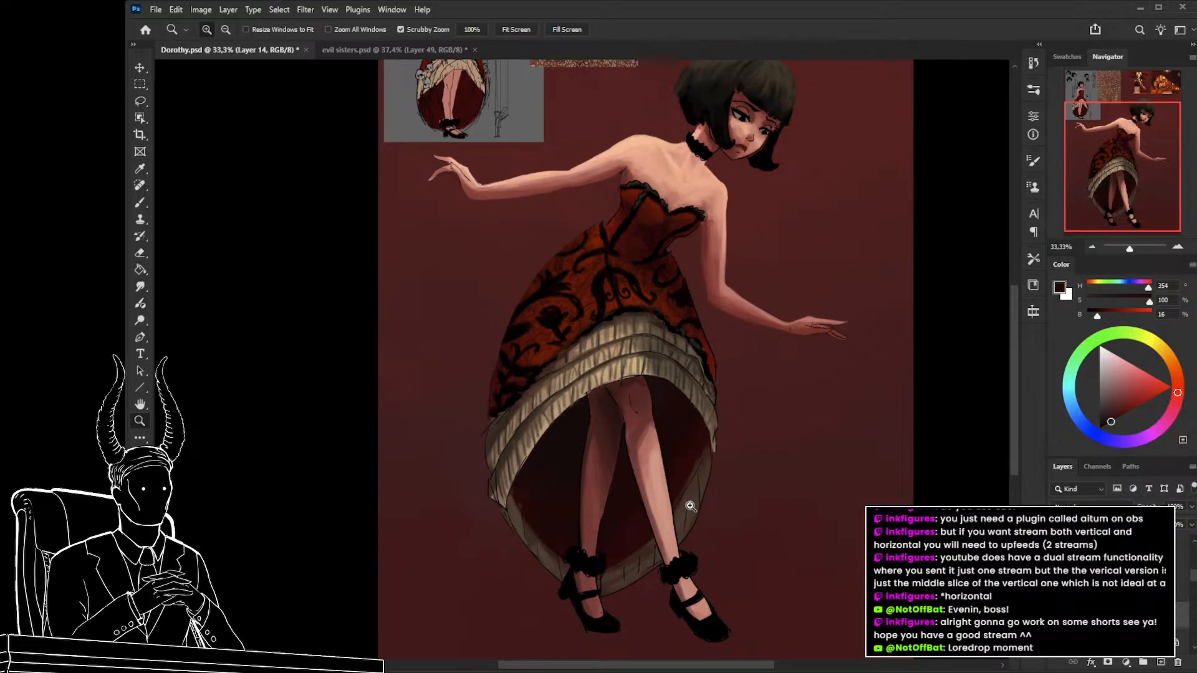
{"action": "left_click_drag", "start_coordinate": [702, 480], "coordinate": [663, 530]}
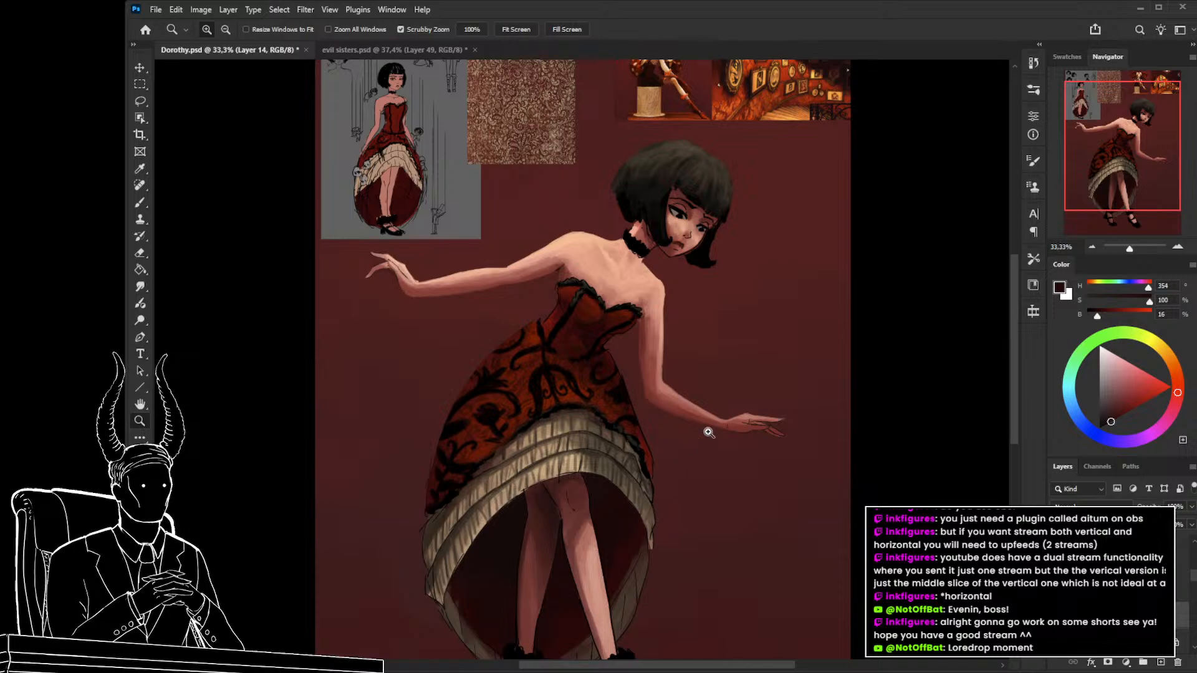
{"action": "left_click_drag", "start_coordinate": [709, 431], "coordinate": [509, 374]}
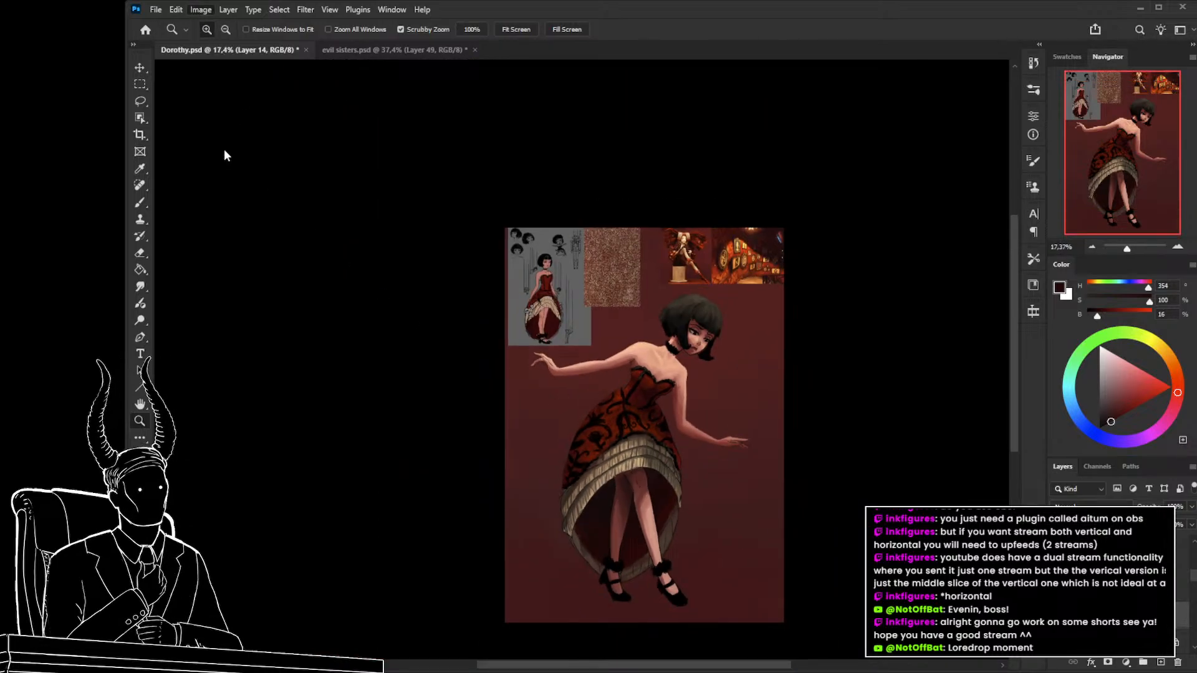
{"action": "left_click", "coordinate": [367, 205]}
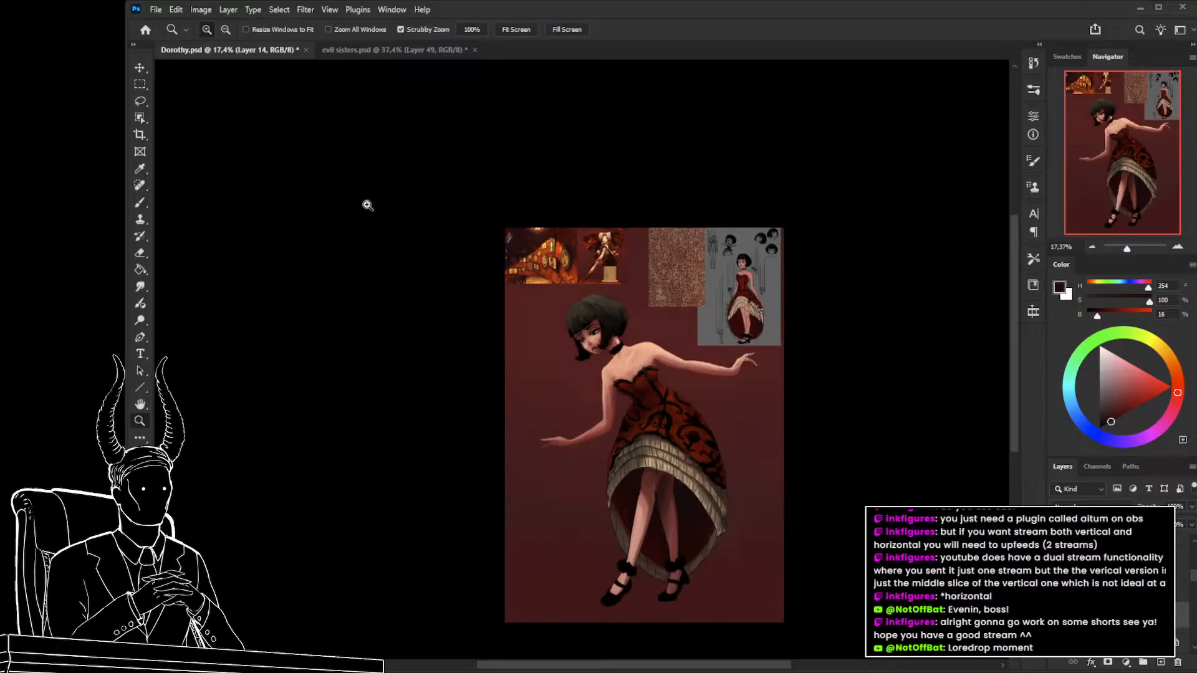
{"action": "left_click_drag", "start_coordinate": [695, 432], "coordinate": [728, 457]}
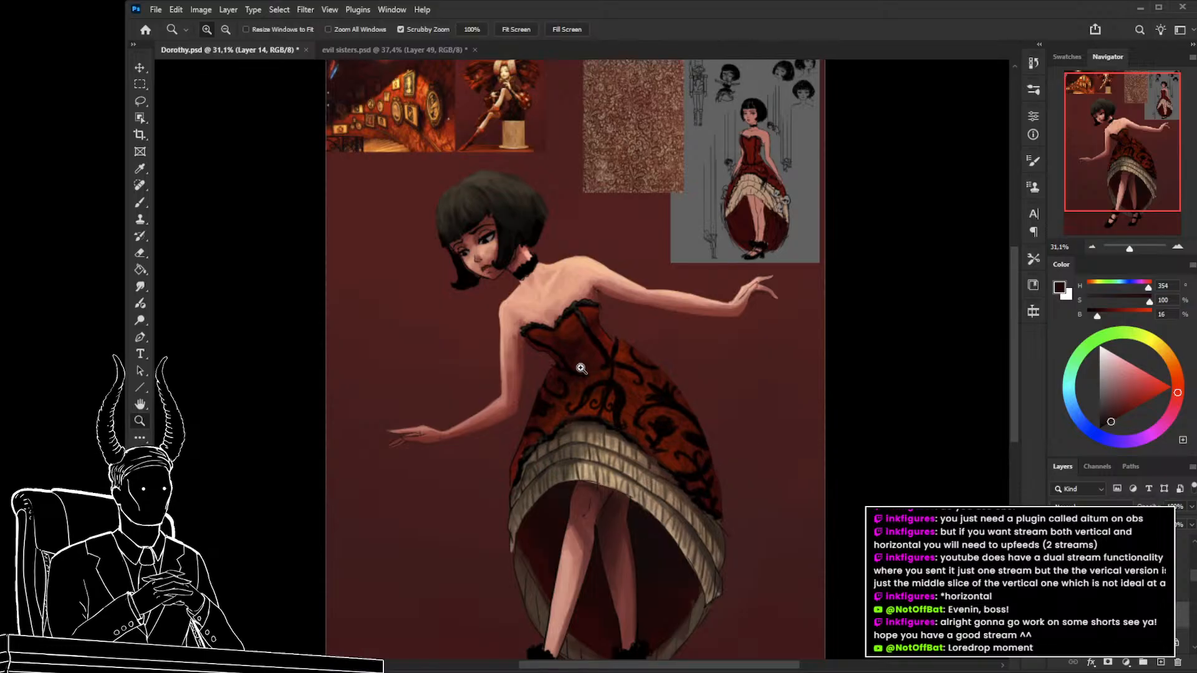
{"action": "left_click_drag", "start_coordinate": [652, 404], "coordinate": [491, 452]}
Select the painted character layer, sample the ruffles' light beige and brush highlights onto the upper ruffle tier.
{"action": "key", "text": "v"}
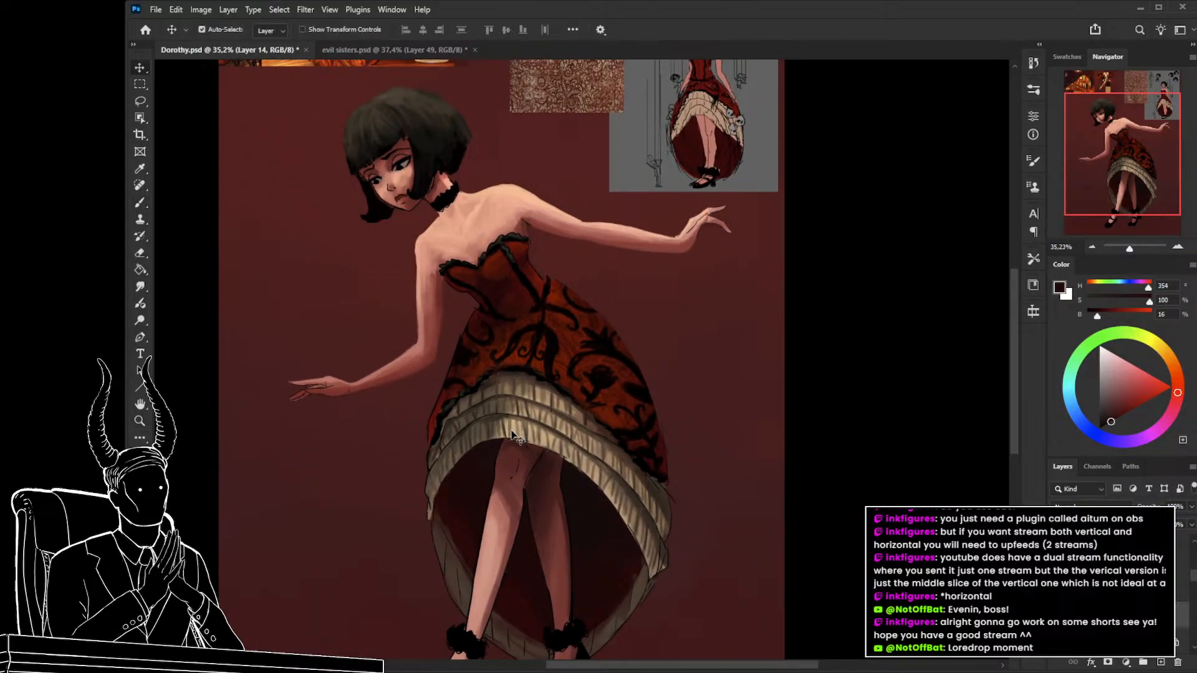
{"action": "left_click", "coordinate": [514, 440]}
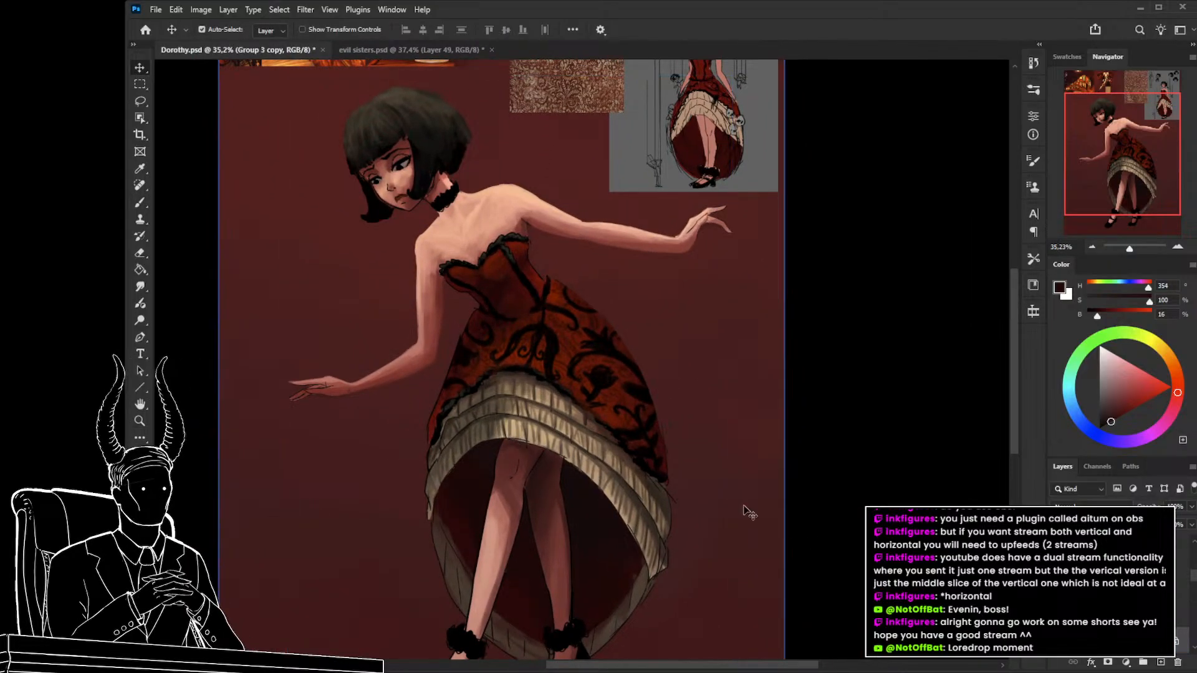
{"action": "key", "text": "z"}
{"action": "left_click_drag", "start_coordinate": [465, 411], "coordinate": [509, 429]}
{"action": "key", "text": "b"}
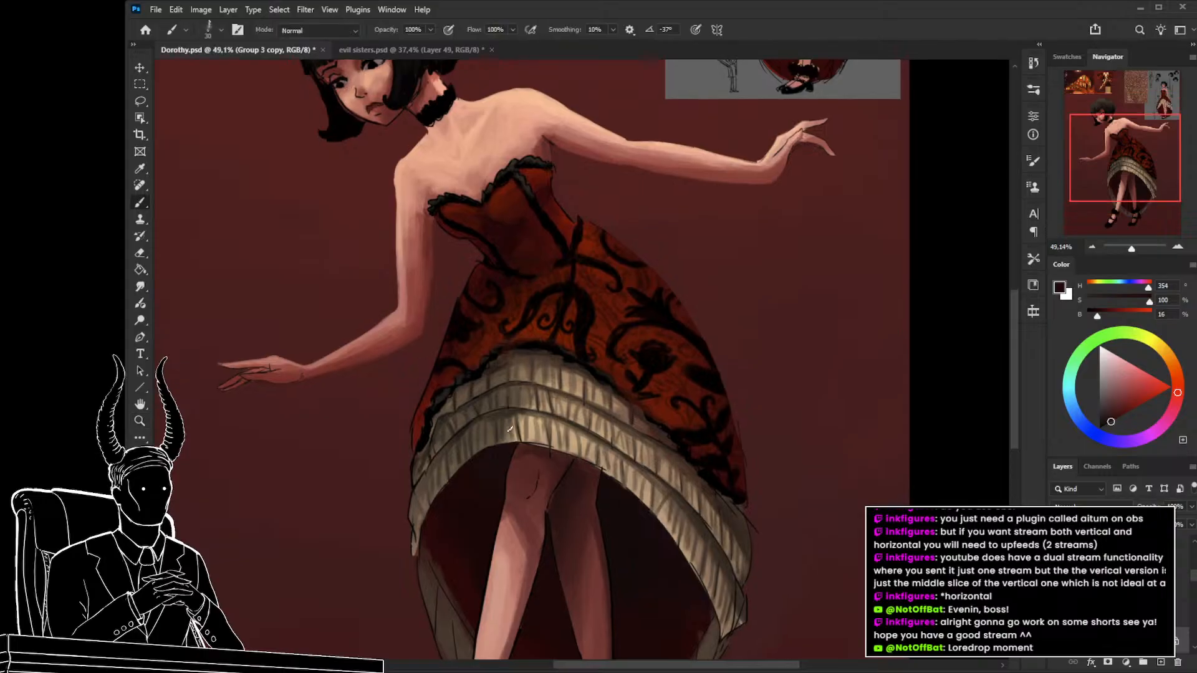
{"action": "left_click", "coordinate": [533, 421], "text": "alt"}
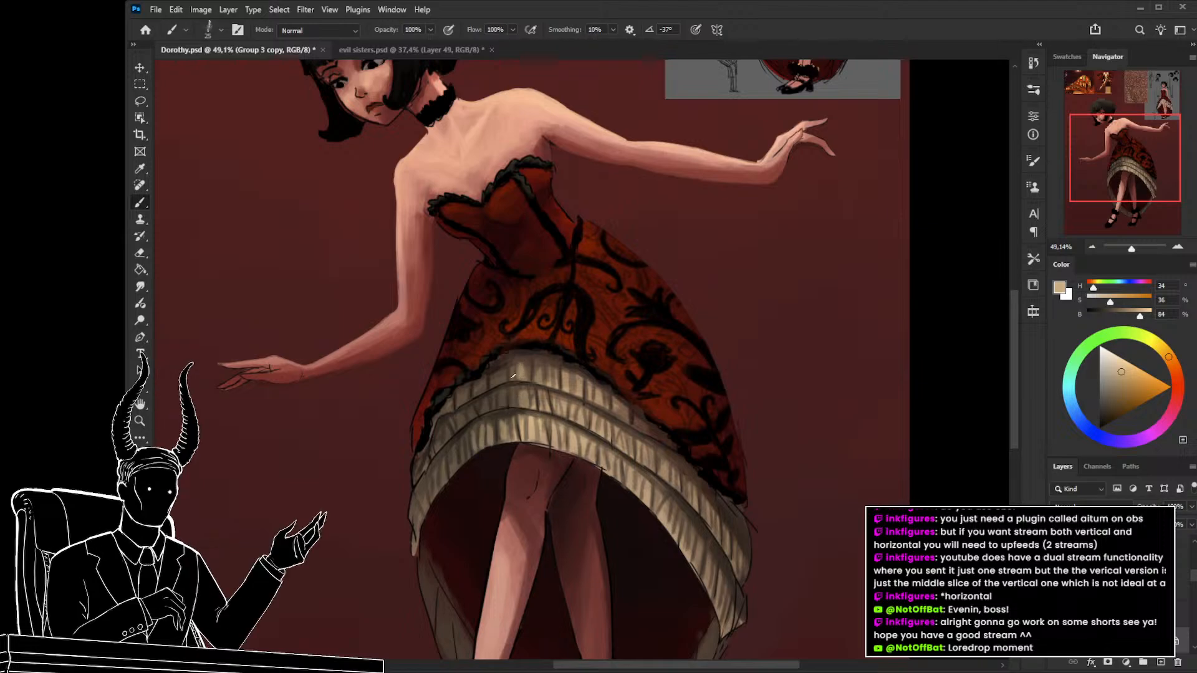
{"action": "key", "text": "bracketleft"}
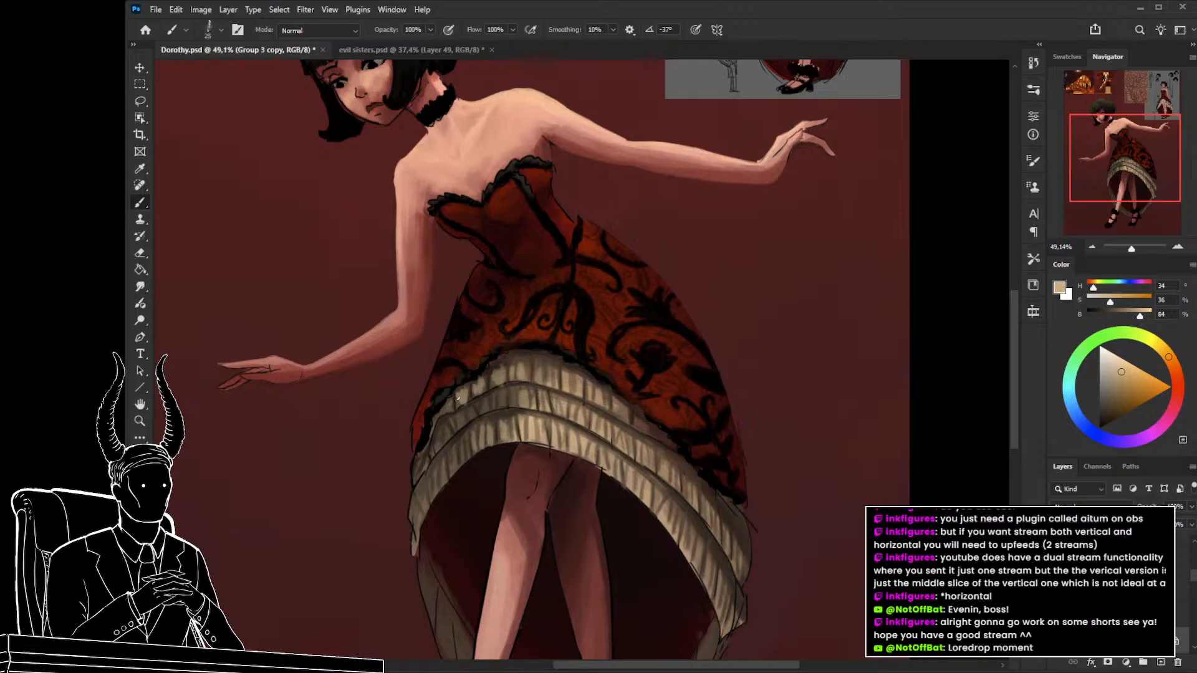
Paint the light beige over the left part of the middle and lower ruffle tiers, varying the brush size.
{"action": "key", "text": "bracketright"}
{"action": "key", "text": "bracketright"}
{"action": "key", "text": "bracketright"}
{"action": "key", "text": "bracketright"}
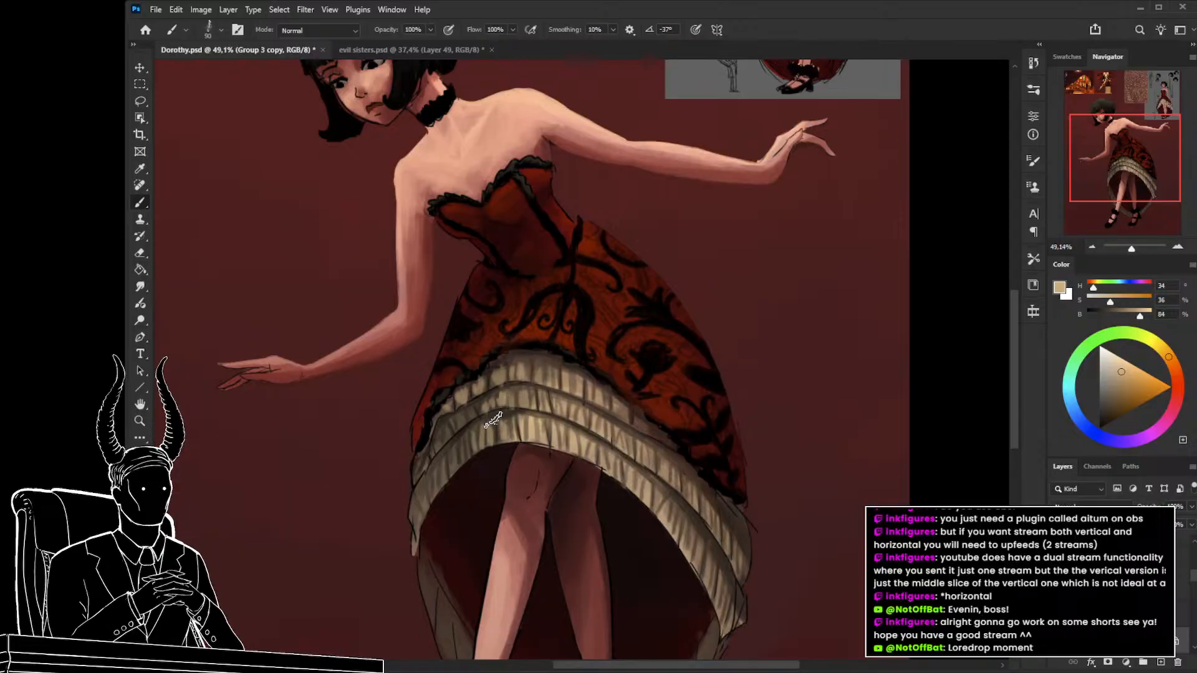
{"action": "key", "text": "bracketright"}
{"action": "key", "text": "bracketright"}
{"action": "key", "text": "bracketleft"}
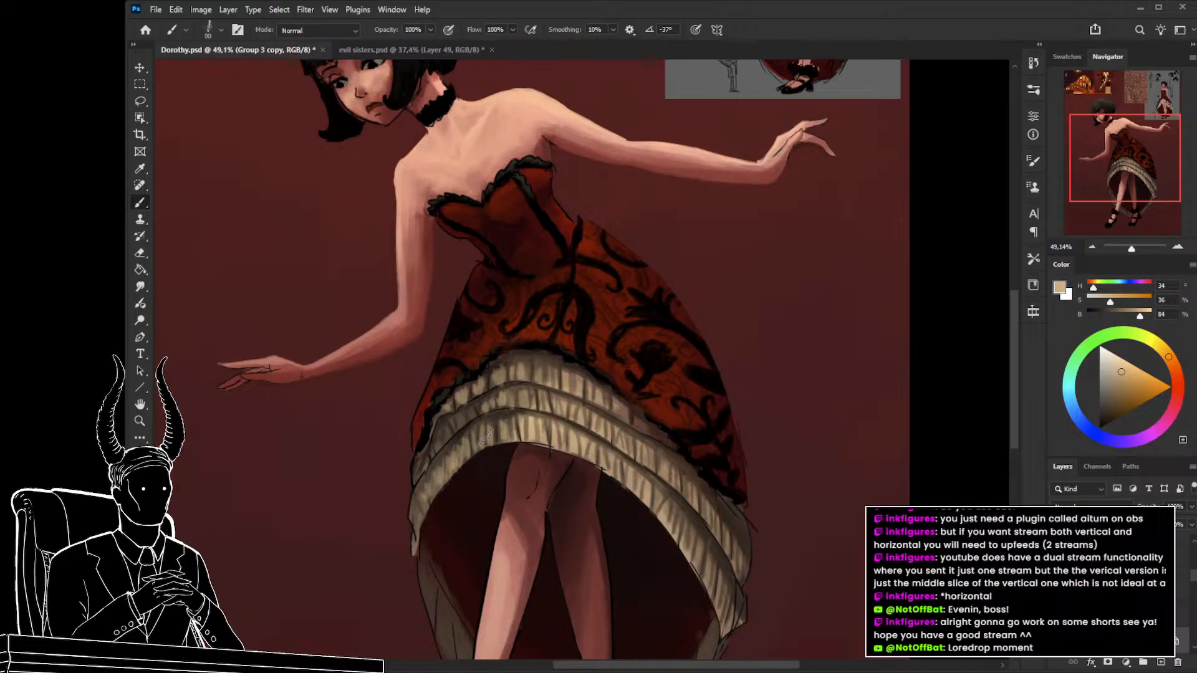
{"action": "key", "text": "bracketleft"}
{"action": "key", "text": "bracketleft"}
{"action": "key", "text": "bracketleft"}
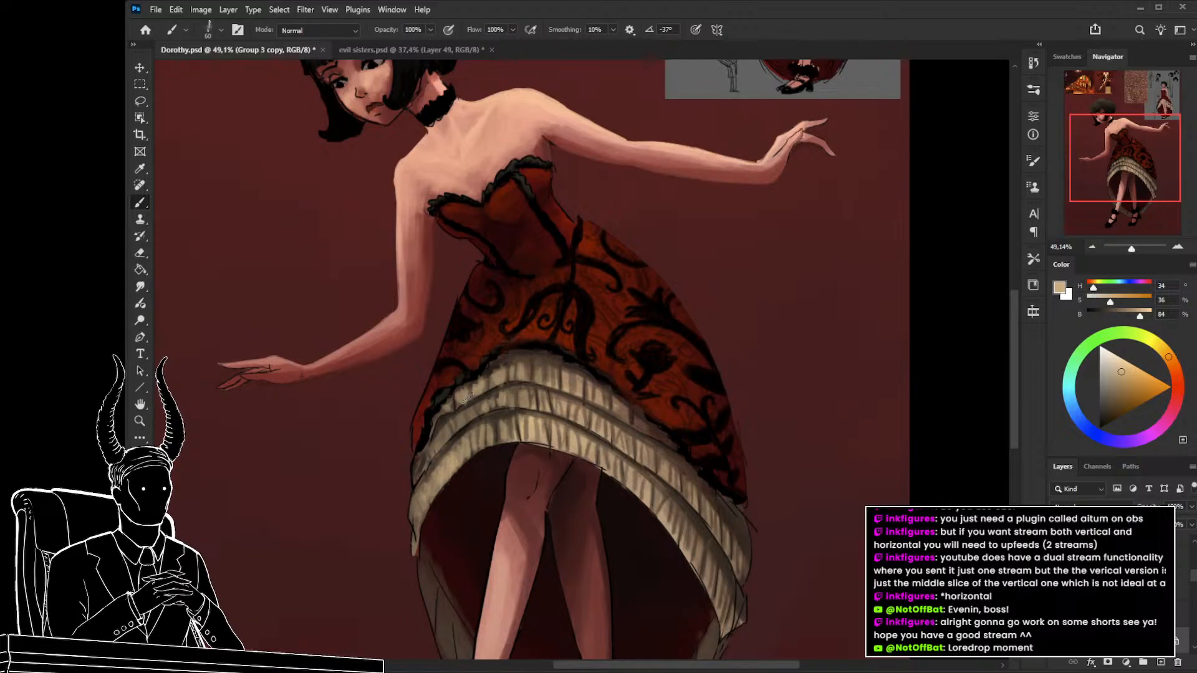
Sample mid and dark browns from the ruffles and shade the left end of the lowest tier down to its hem.
{"action": "key", "text": "ctrl+space"}
{"action": "mouse_move", "coordinate": [483, 478]}
{"action": "left_mouse_down"}
{"action": "mouse_move", "coordinate": [419, 486]}
{"action": "mouse_move", "coordinate": [465, 497]}
{"action": "mouse_move", "coordinate": [457, 471]}
{"action": "left_mouse_up"}
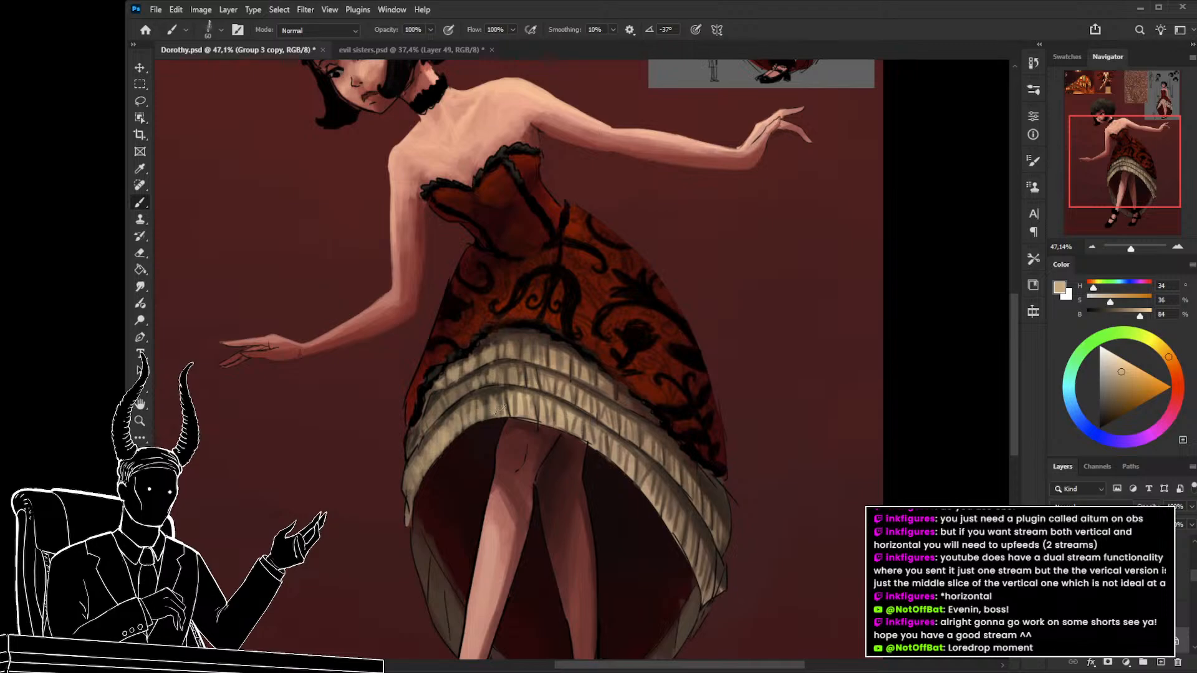
{"action": "key", "text": "ctrl+space"}
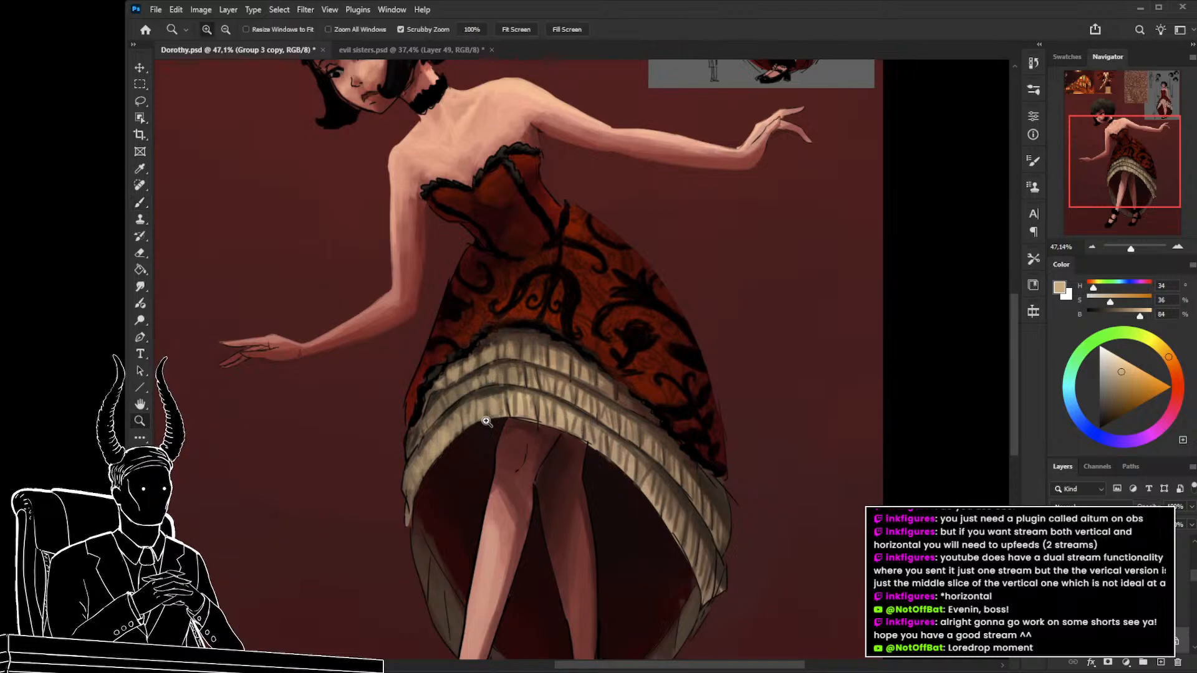
{"action": "mouse_move", "coordinate": [481, 405]}
{"action": "left_mouse_down"}
{"action": "mouse_move", "coordinate": [406, 428]}
{"action": "mouse_move", "coordinate": [465, 455]}
{"action": "mouse_move", "coordinate": [476, 475]}
{"action": "mouse_move", "coordinate": [459, 455]}
{"action": "left_mouse_up"}
{"action": "left_click", "coordinate": [423, 387], "text": "alt"}
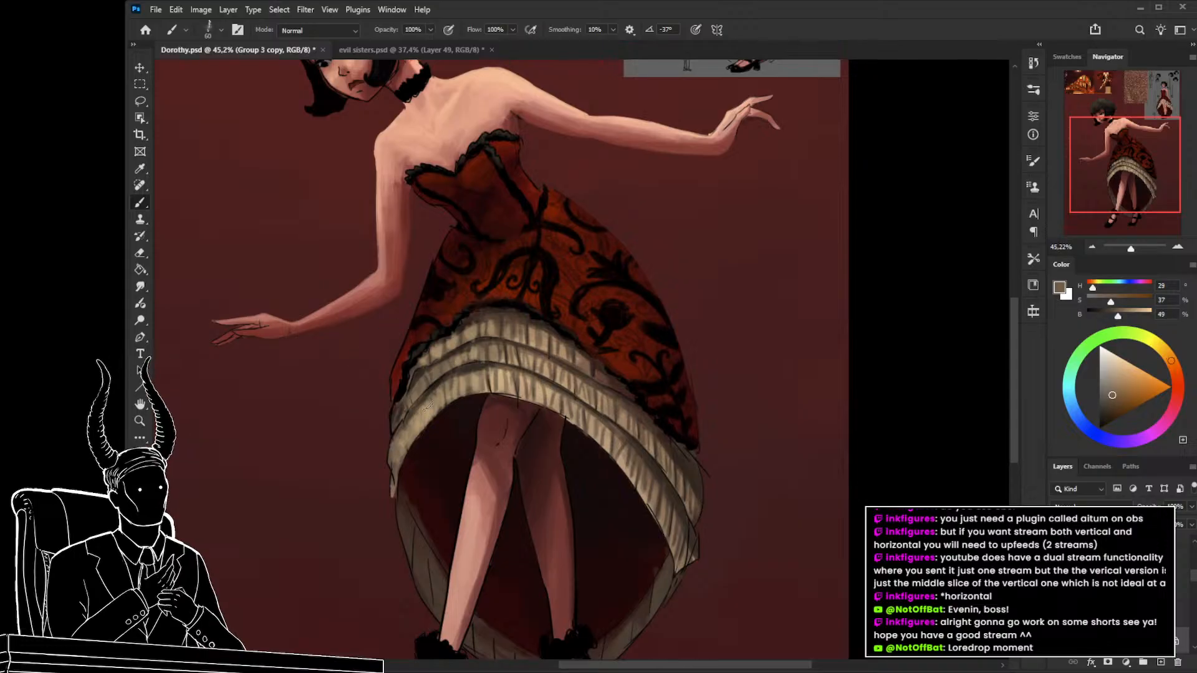
{"action": "left_click", "coordinate": [421, 372], "text": "alt"}
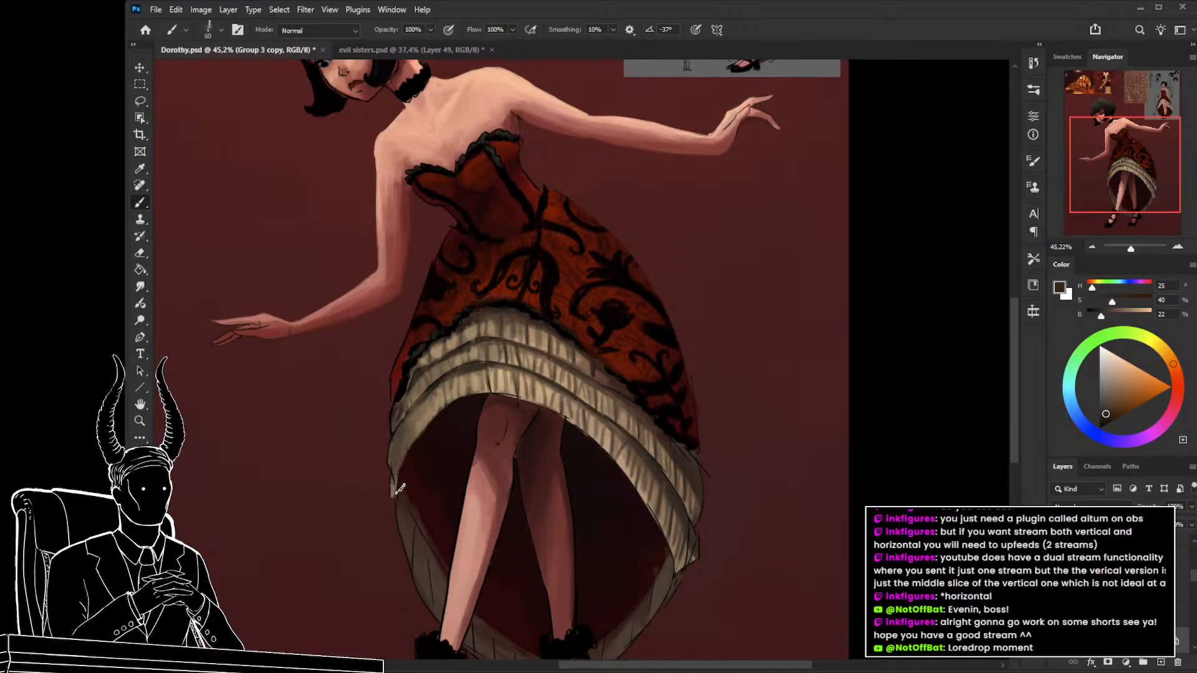
{"action": "left_click_drag", "start_coordinate": [389, 462], "coordinate": [393, 484]}
Blend the left side of the ruffle tiers with sampled brown and beige tones, reducing the brush size to 30.
{"action": "key", "text": "z"}
{"action": "scroll", "coordinate": [399, 464], "scroll_direction": "down", "scroll_amount": 5}
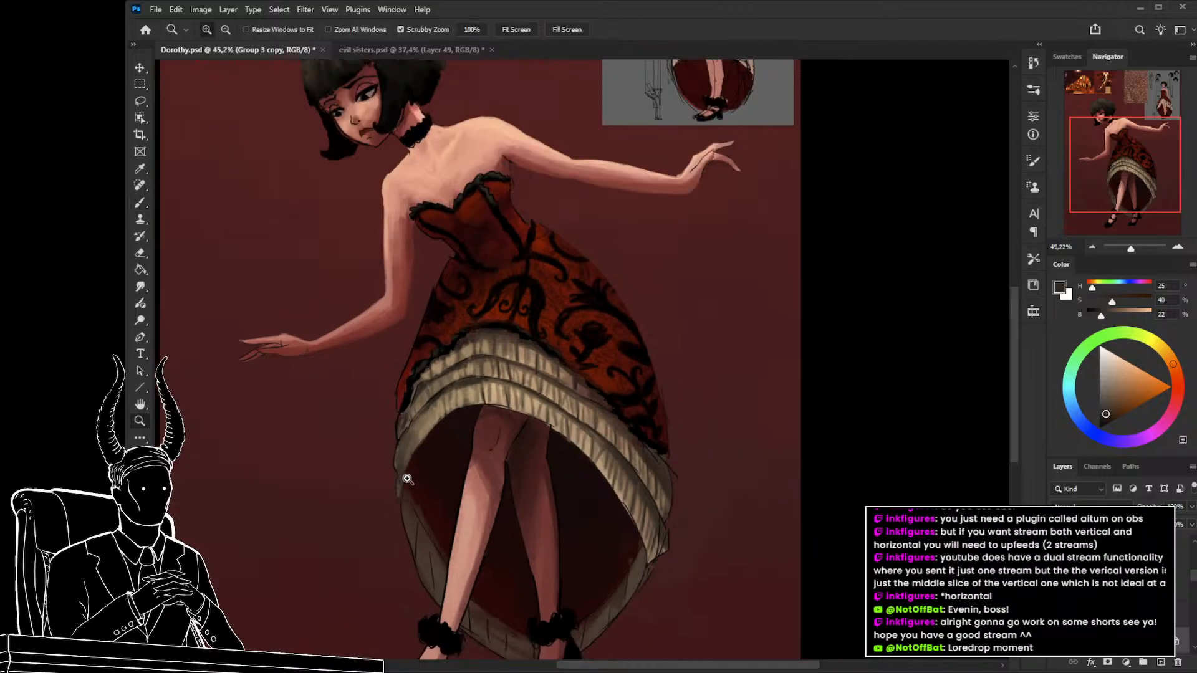
{"action": "scroll", "coordinate": [428, 498], "scroll_direction": "up", "scroll_amount": 2}
{"action": "scroll", "coordinate": [429, 499], "scroll_direction": "up", "scroll_amount": 4}
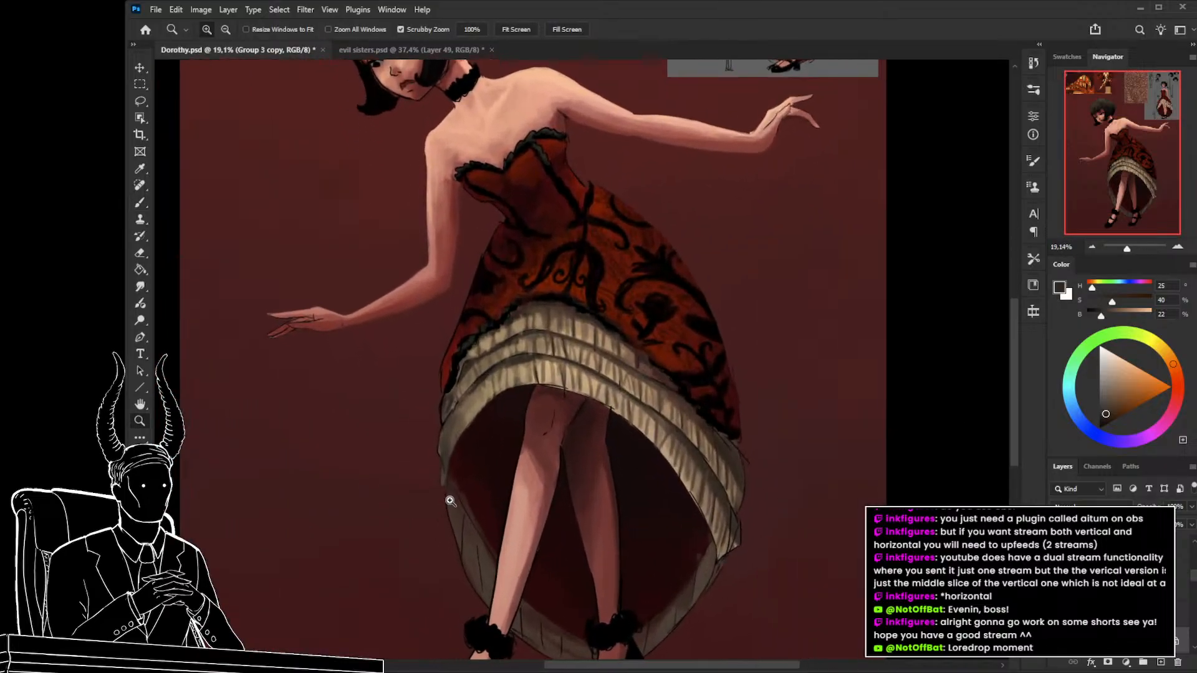
{"action": "key", "text": "b"}
{"action": "left_click", "coordinate": [421, 432], "text": "alt"}
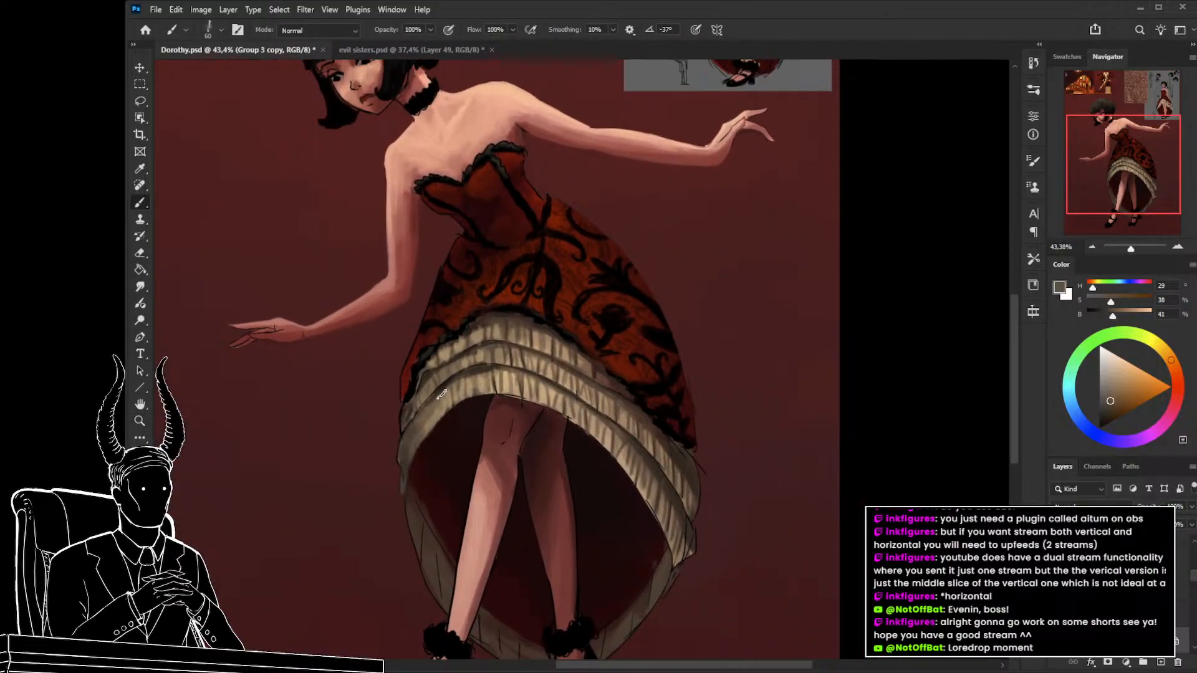
{"action": "left_click", "coordinate": [482, 353], "text": "alt"}
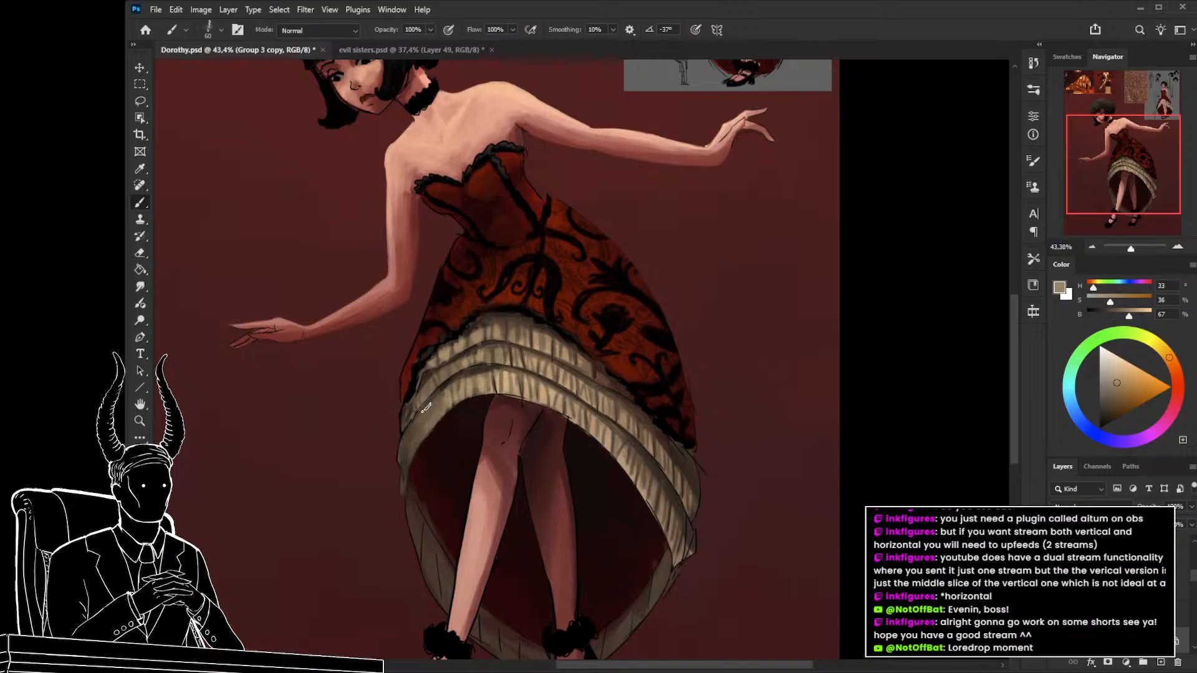
{"action": "key", "text": "bracketleft"}
{"action": "key", "text": "bracketleft"}
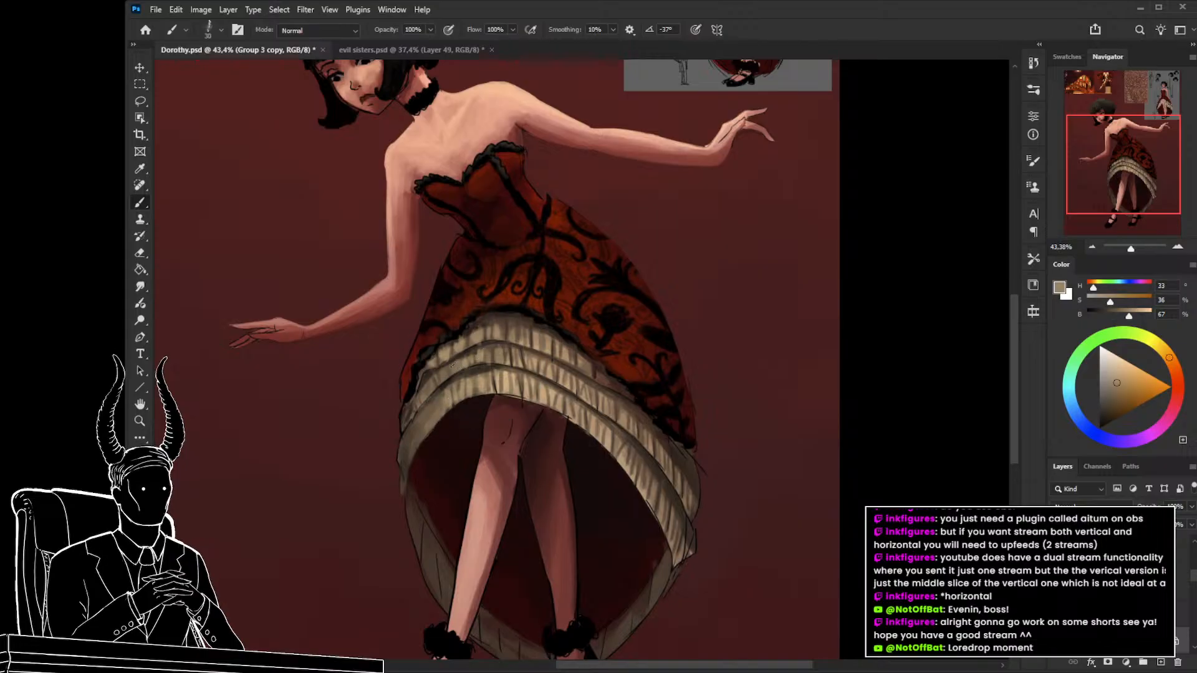
{"action": "left_click", "coordinate": [489, 359], "text": "alt"}
Refine the folds and shadows between the left ruffle tiers with brown and beige tones sampled from the ruffles.
{"action": "key", "text": "z"}
{"action": "mouse_move", "coordinate": [476, 409]}
{"action": "left_mouse_down"}
{"action": "mouse_move", "coordinate": [440, 417]}
{"action": "mouse_move", "coordinate": [472, 424]}
{"action": "mouse_move", "coordinate": [475, 393]}
{"action": "left_mouse_up"}
{"action": "key", "text": "b"}
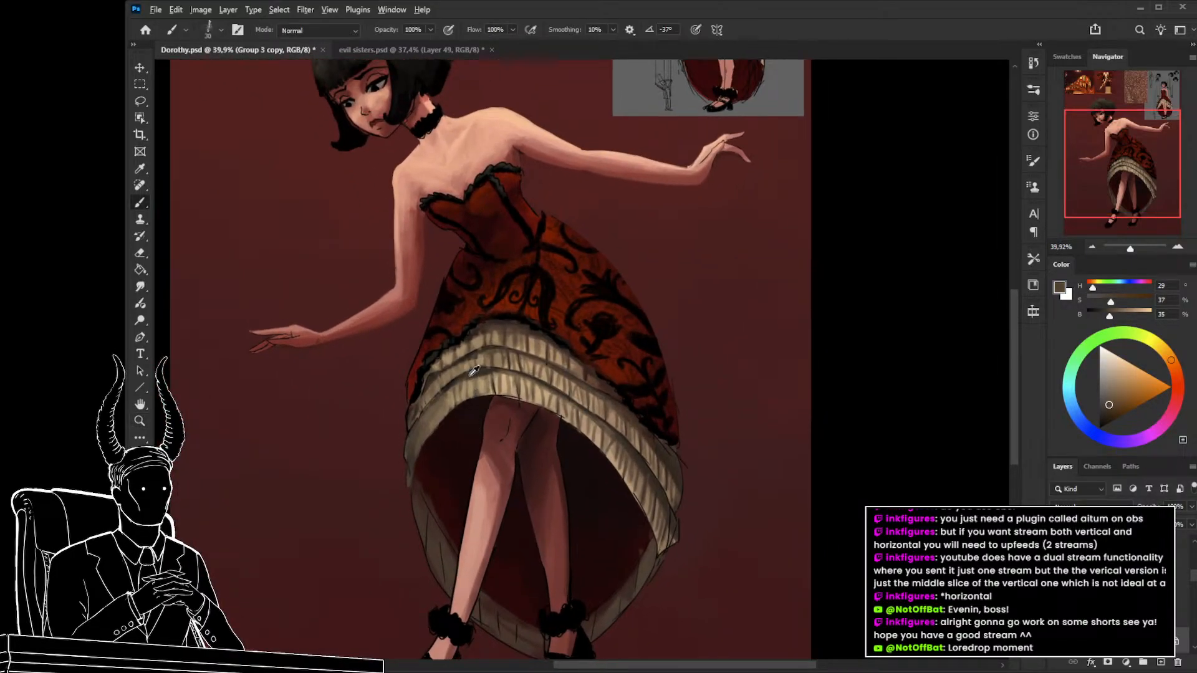
{"action": "left_click", "coordinate": [474, 371], "text": "alt"}
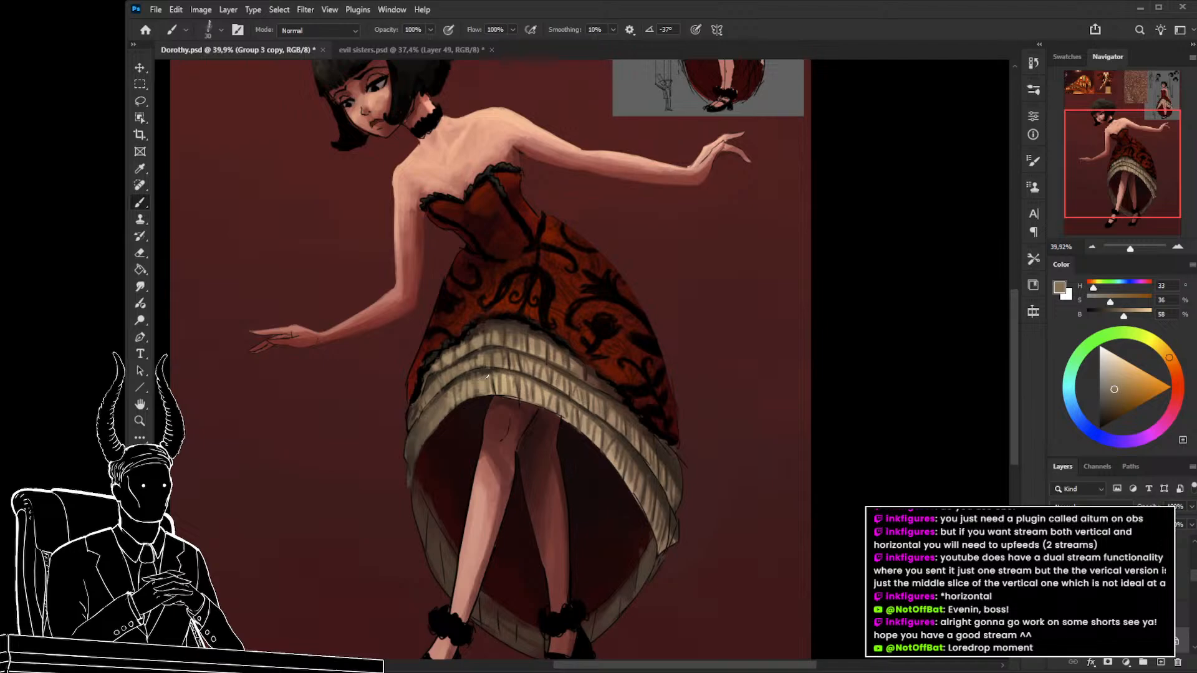
{"action": "left_click", "coordinate": [482, 359], "text": "alt"}
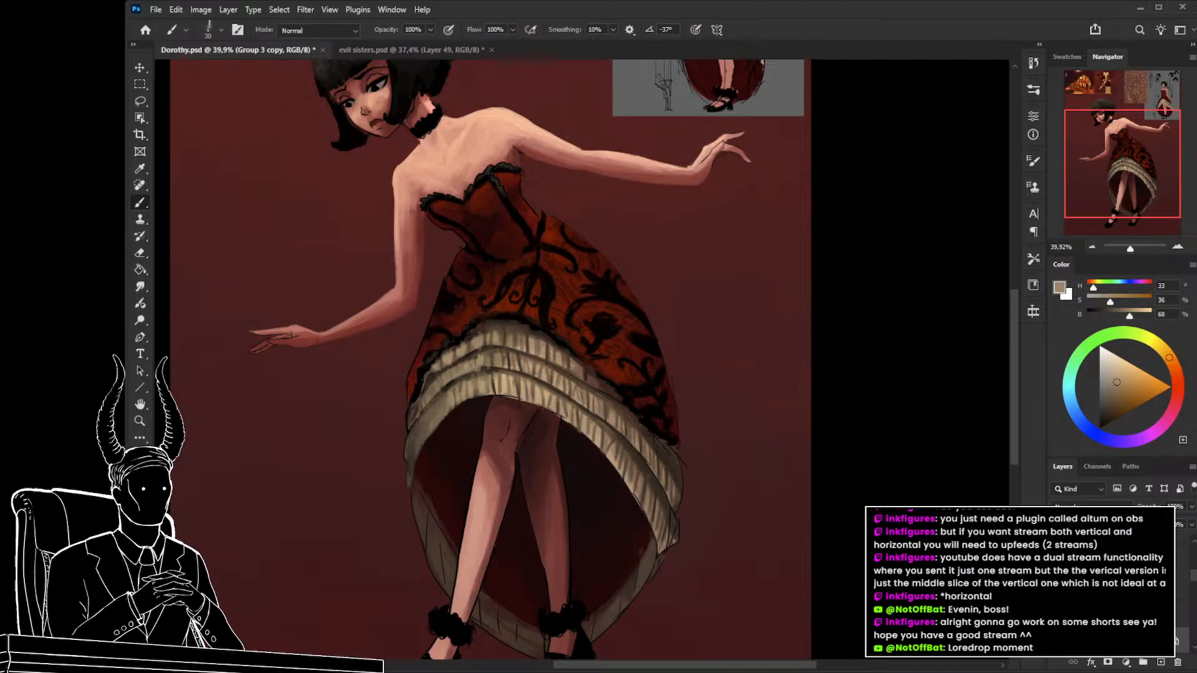
{"action": "left_click", "coordinate": [441, 364], "text": "alt"}
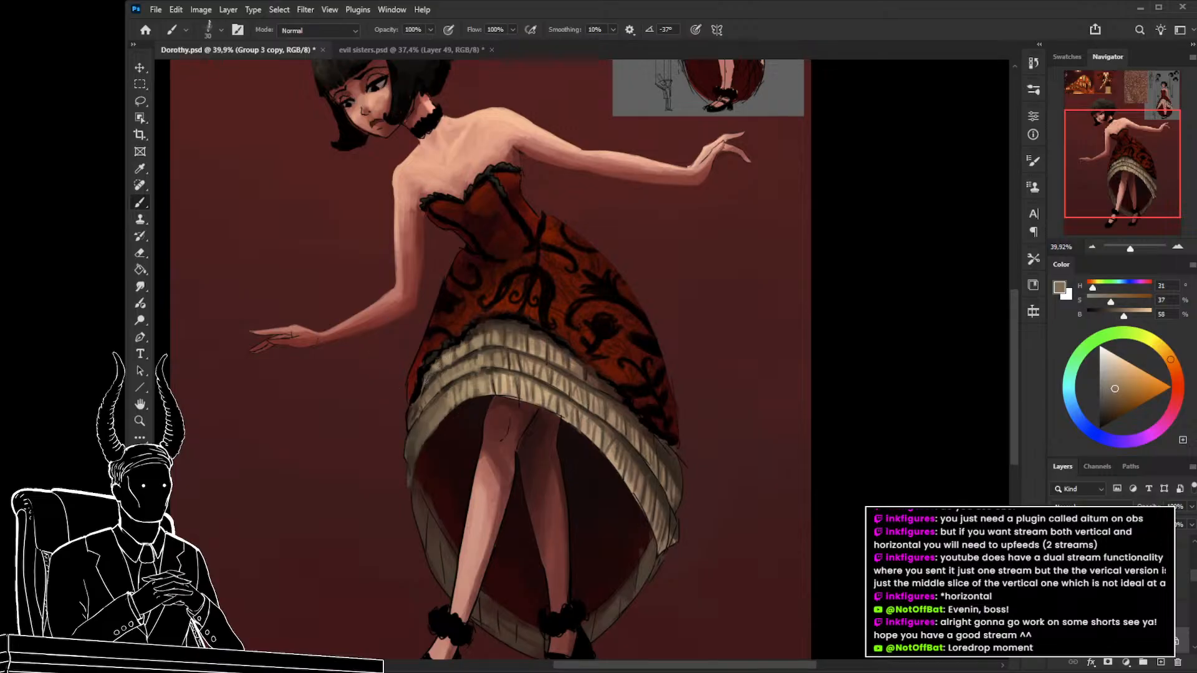
{"action": "key", "text": "z"}
{"action": "mouse_move", "coordinate": [454, 413]}
{"action": "left_mouse_down"}
{"action": "mouse_move", "coordinate": [382, 420]}
{"action": "mouse_move", "coordinate": [436, 449]}
{"action": "mouse_move", "coordinate": [460, 489]}
{"action": "mouse_move", "coordinate": [454, 454]}
{"action": "mouse_move", "coordinate": [434, 462]}
{"action": "mouse_move", "coordinate": [459, 468]}
{"action": "left_mouse_up"}
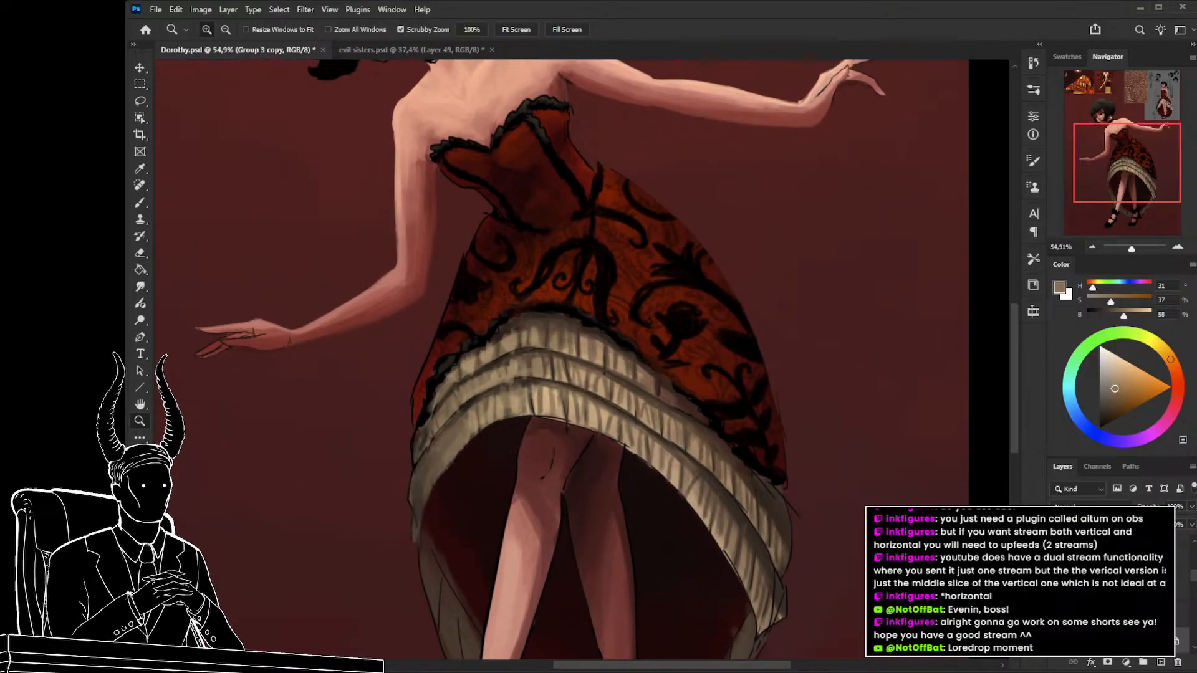
{"action": "left_click", "coordinate": [1121, 614]}
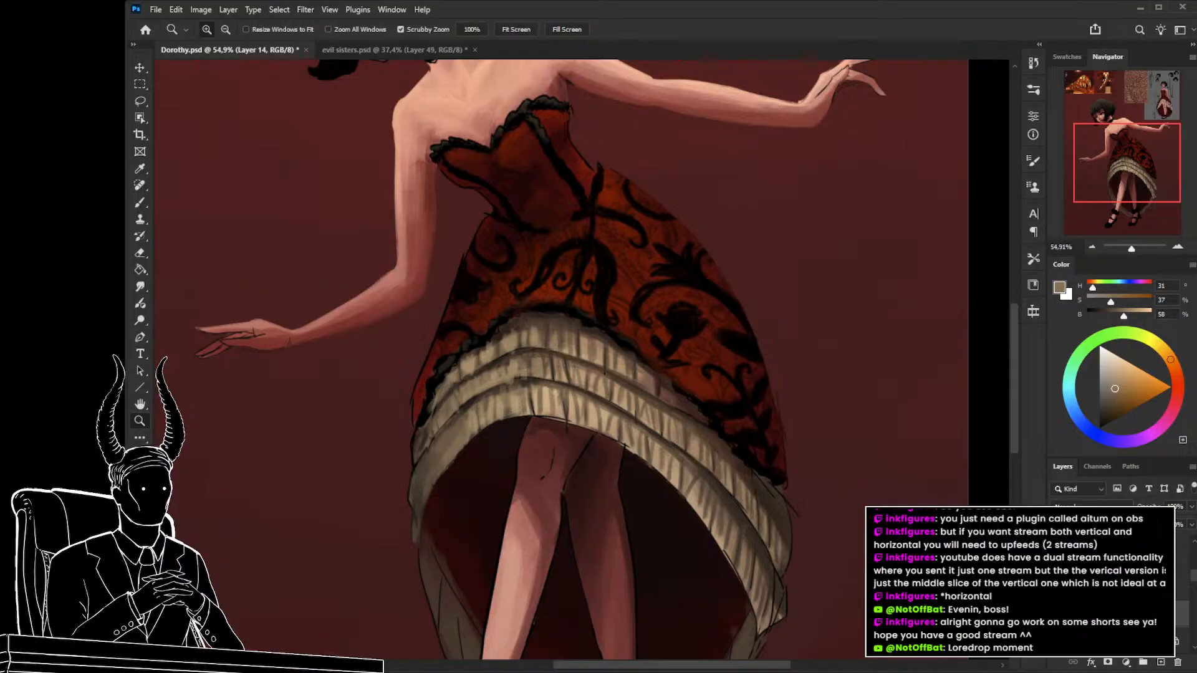
{"action": "left_click", "coordinate": [1122, 641]}
{"action": "key", "text": "alt+bracketright"}
{"action": "key", "text": "ctrl+t"}
{"action": "left_click_drag", "start_coordinate": [570, 209], "coordinate": [584, 220]}
{"action": "key", "text": "ctrl+z"}
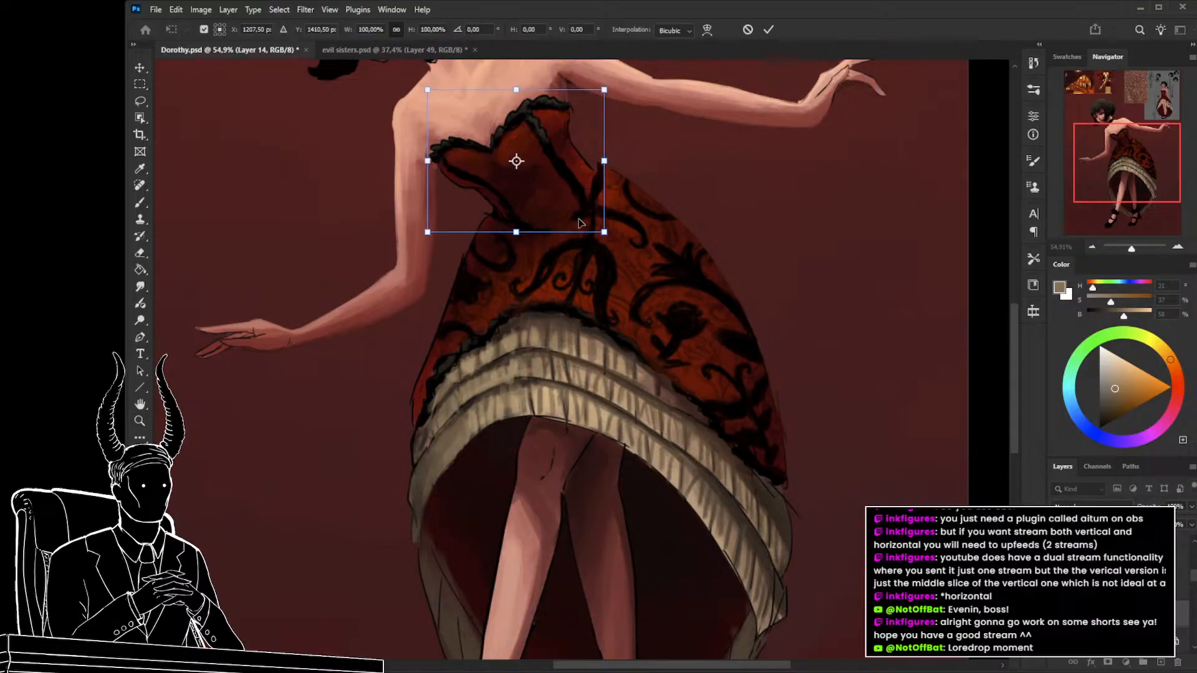
{"action": "key", "text": "Escape"}
Lasso the ruffle area along the skirt's lower black trim on Group 3 copy and copy it to its own layer.
{"action": "left_click", "coordinate": [1122, 641]}
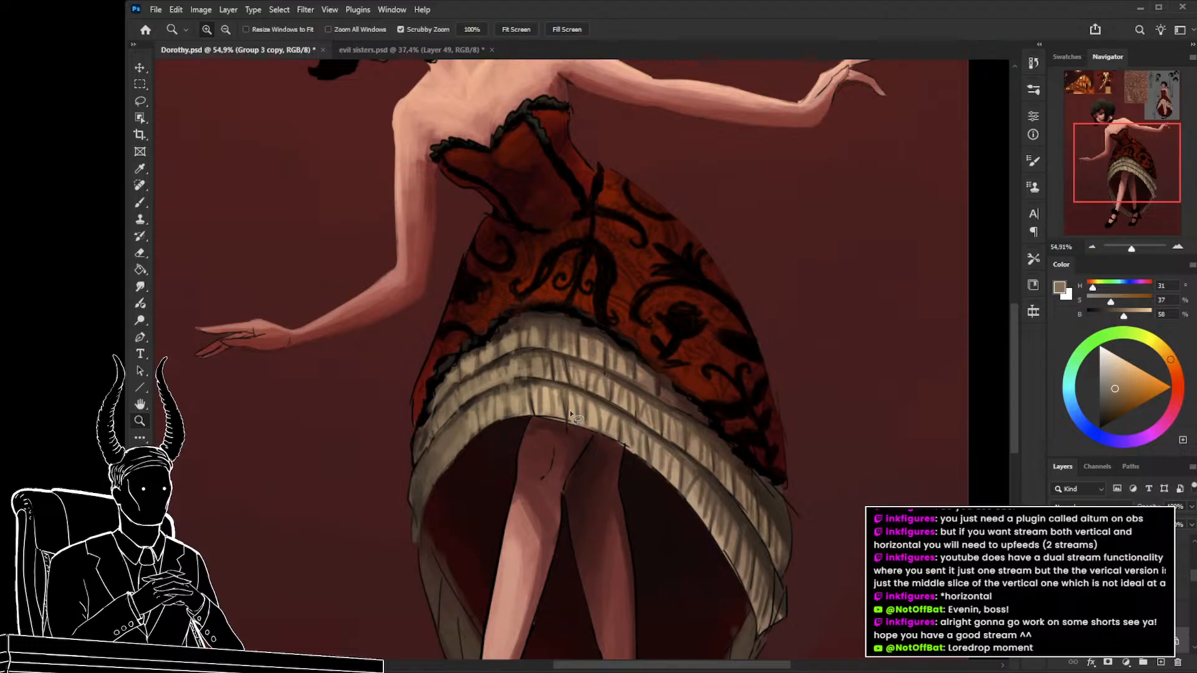
{"action": "key", "text": "l"}
{"action": "left_click_drag", "start_coordinate": [416, 418], "coordinate": [436, 375]}
{"action": "mouse_move", "coordinate": [483, 344]}
{"action": "left_mouse_down"}
{"action": "mouse_move", "coordinate": [522, 309]}
{"action": "mouse_move", "coordinate": [582, 314]}
{"action": "left_mouse_up"}
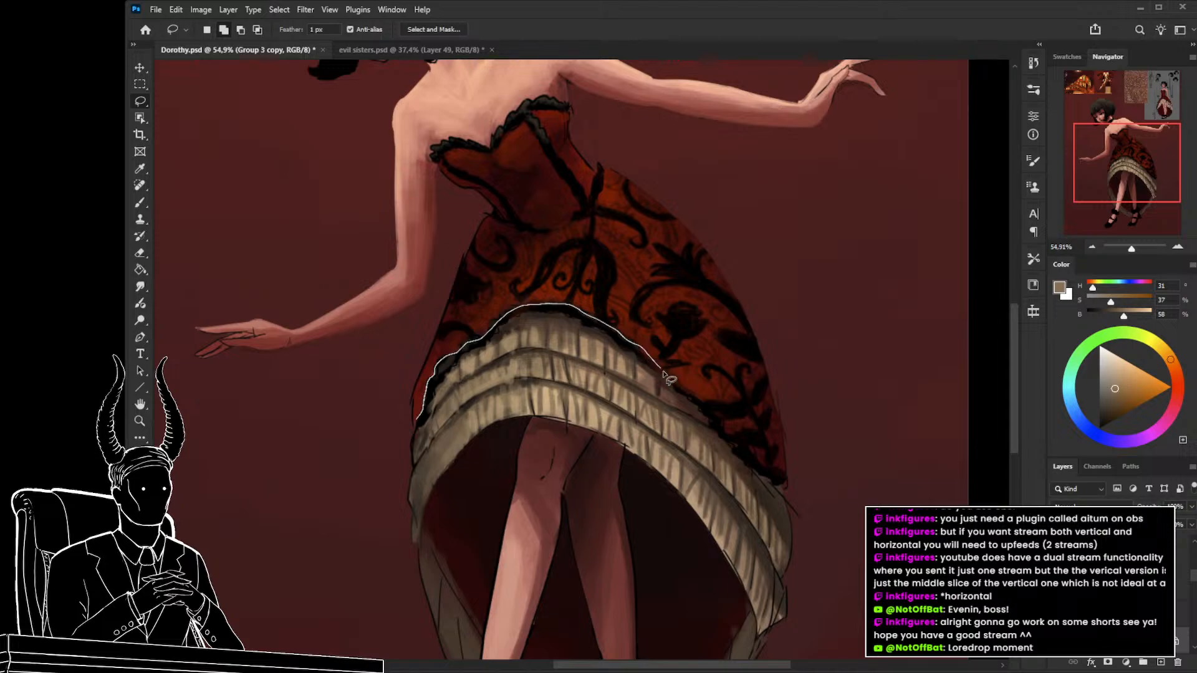
{"action": "left_click_drag", "start_coordinate": [698, 402], "coordinate": [740, 446]}
{"action": "left_click_drag", "start_coordinate": [785, 483], "coordinate": [786, 487]}
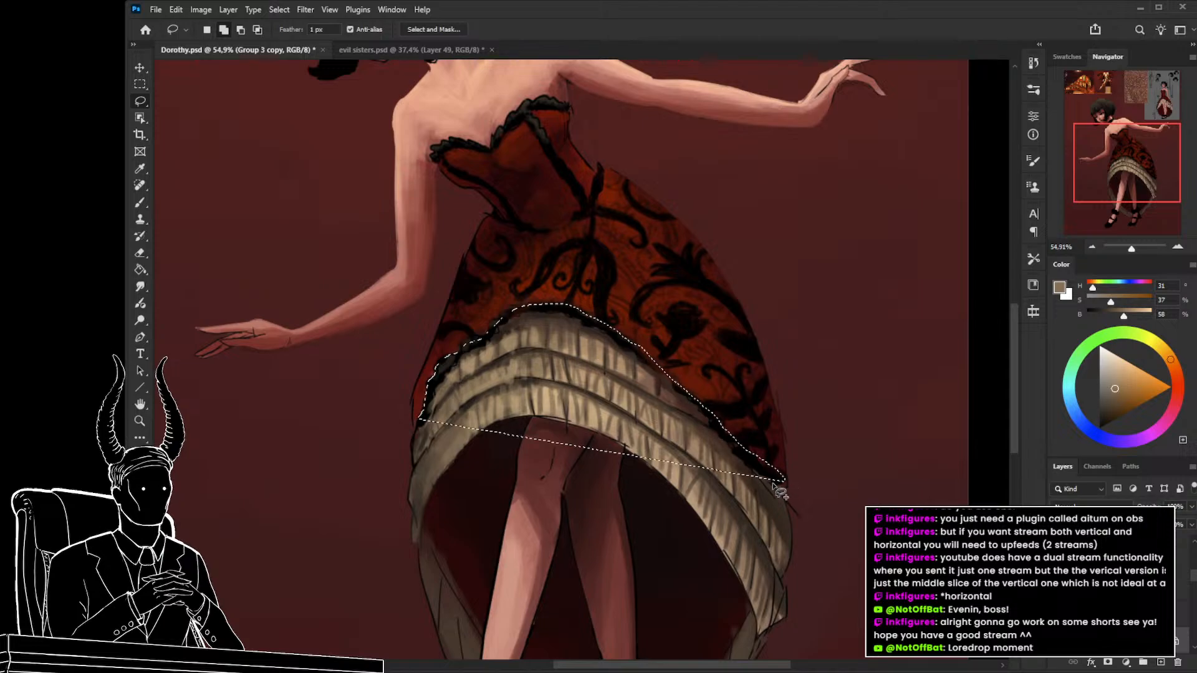
{"action": "key", "text": "ctrl+z"}
{"action": "key", "text": "ctrl+j"}
{"action": "left_click_drag", "start_coordinate": [449, 387], "coordinate": [430, 405]}
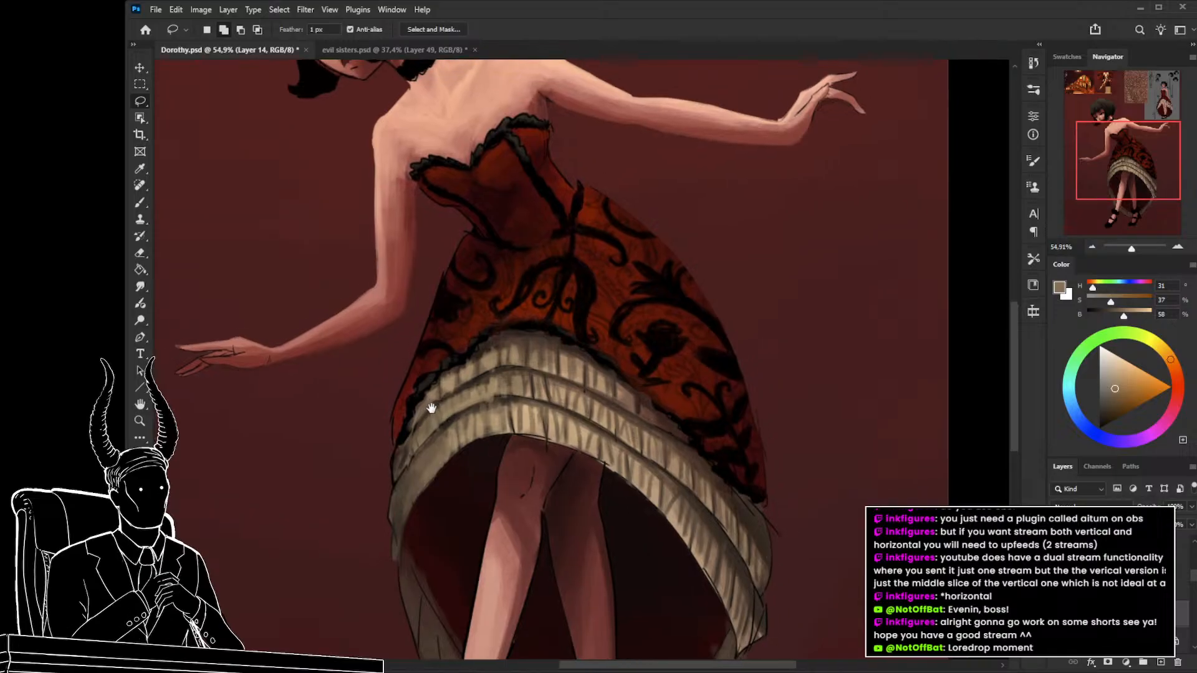
Paint dark brown sampled from the dress on Group 3 copy over the black trim along the top ruffle tier.
{"action": "key", "text": "b"}
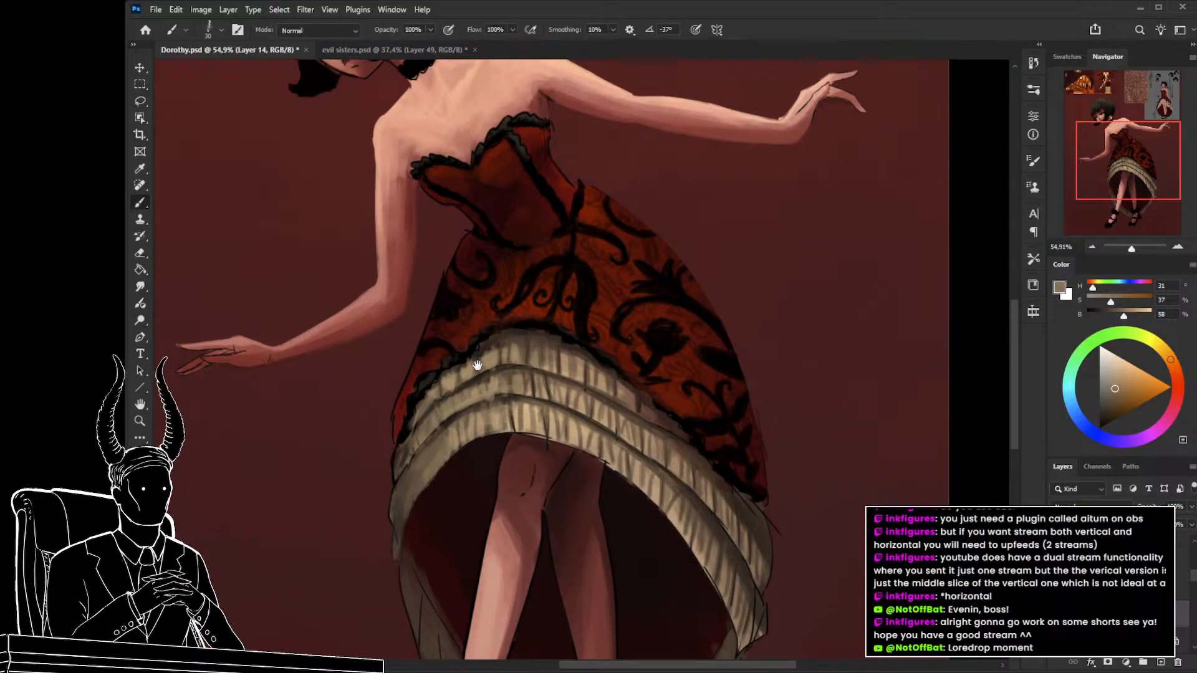
{"action": "left_click_drag", "start_coordinate": [476, 364], "coordinate": [472, 381]}
{"action": "left_click", "coordinate": [1140, 642]}
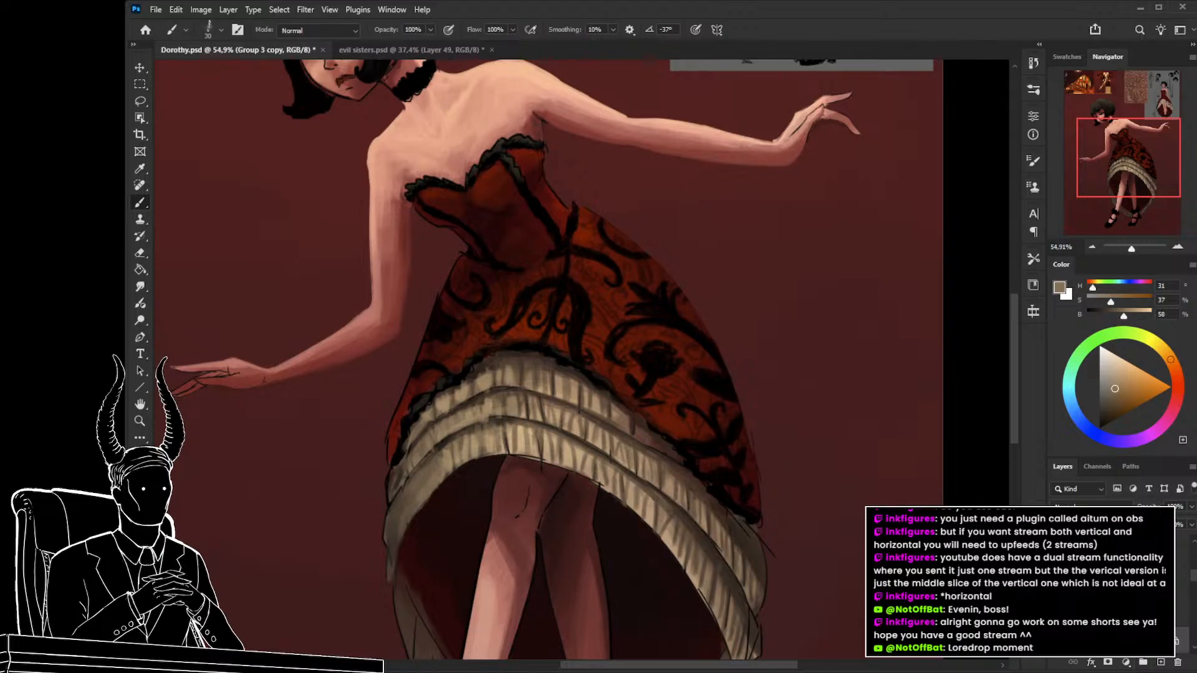
{"action": "left_click", "coordinate": [482, 369], "text": "alt"}
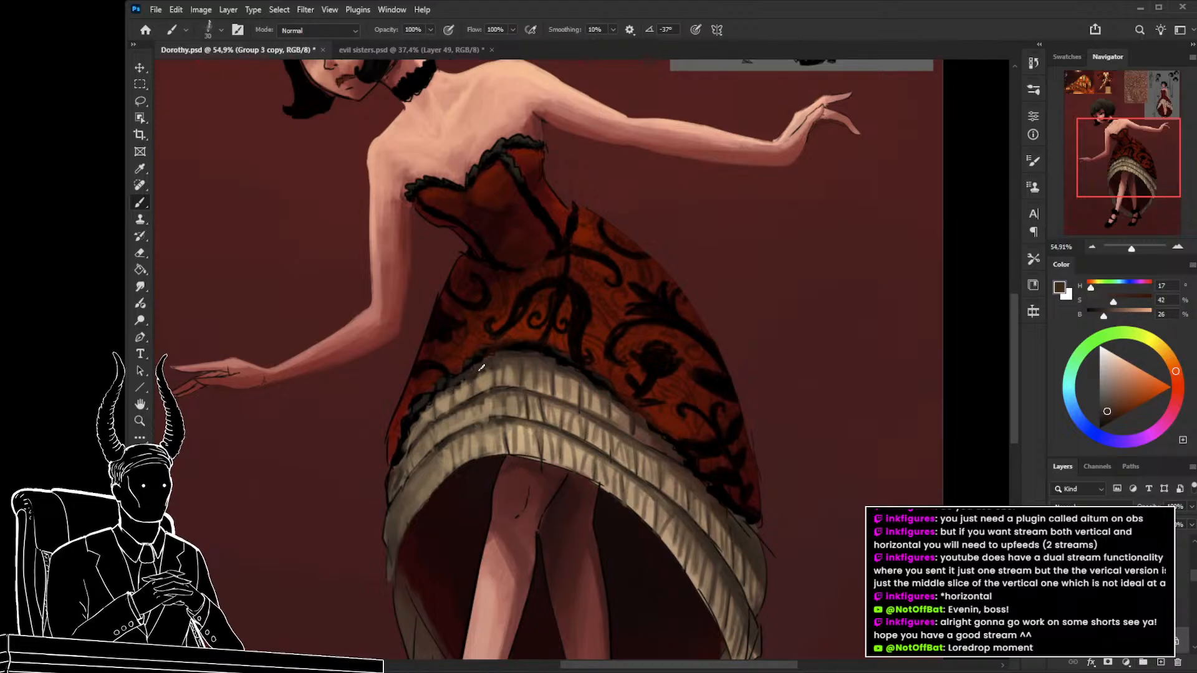
{"action": "key", "text": "z"}
{"action": "left_click_drag", "start_coordinate": [543, 361], "coordinate": [509, 419]}
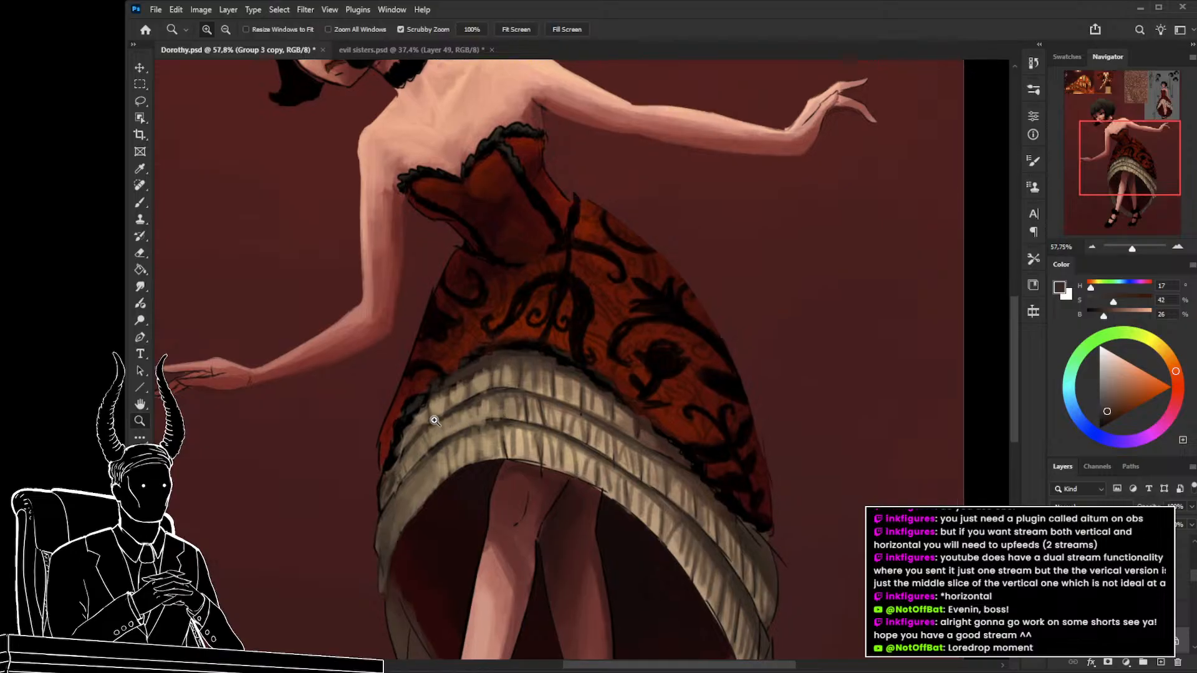
{"action": "key", "text": "b"}
{"action": "left_click", "coordinate": [462, 372], "text": "alt"}
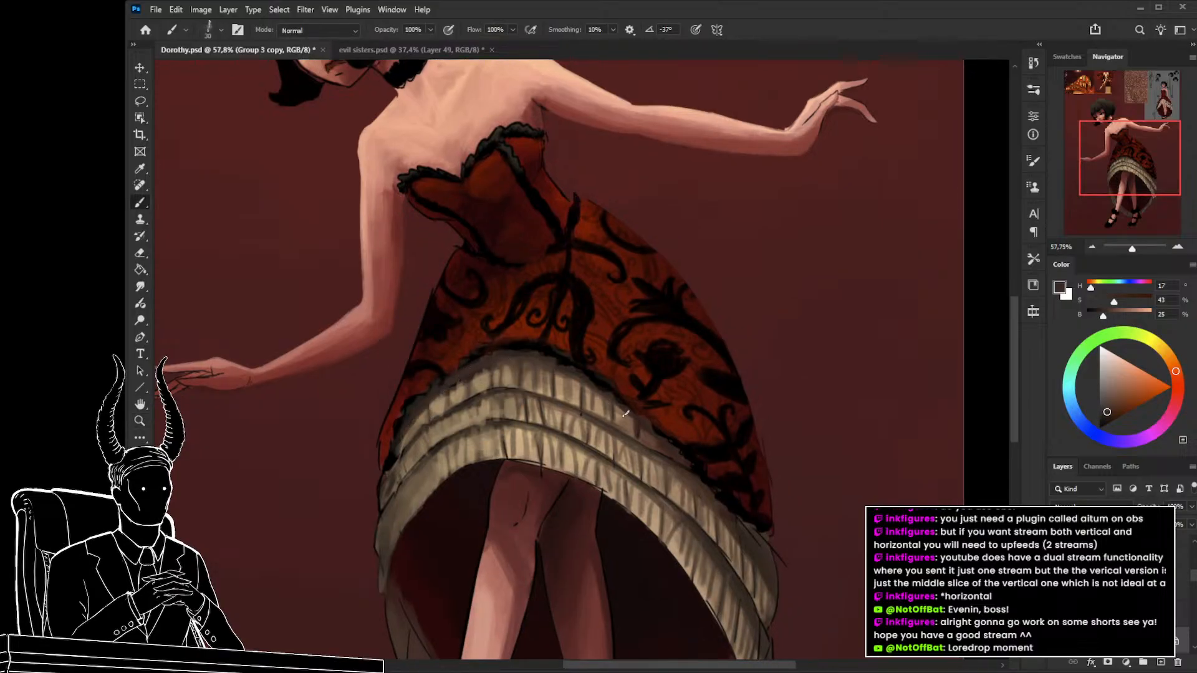
Sample a dark red from the skirt and paint over the black trim at the skirt's lower left edge.
{"action": "key", "text": "z"}
{"action": "mouse_move", "coordinate": [546, 421]}
{"action": "left_mouse_down"}
{"action": "mouse_move", "coordinate": [462, 436]}
{"action": "mouse_move", "coordinate": [506, 451]}
{"action": "mouse_move", "coordinate": [468, 468]}
{"action": "mouse_move", "coordinate": [449, 459]}
{"action": "mouse_move", "coordinate": [454, 467]}
{"action": "left_mouse_up"}
{"action": "key", "text": "b"}
{"action": "left_click", "coordinate": [404, 362], "text": "alt"}
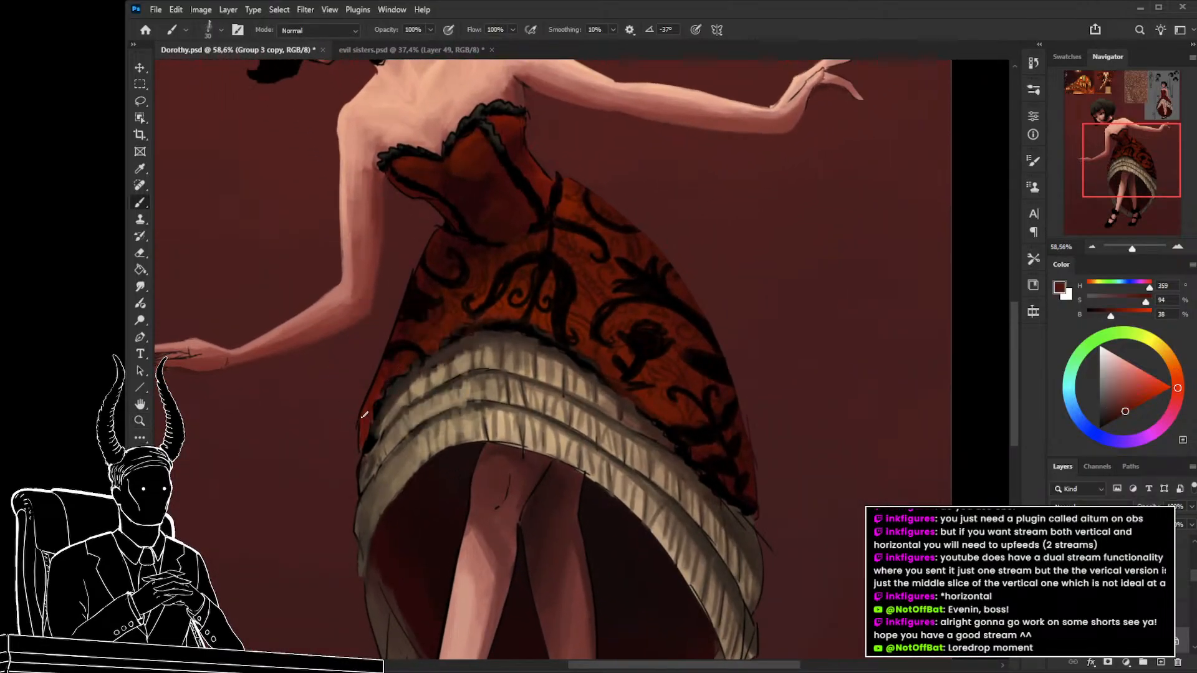
{"action": "key", "text": "z"}
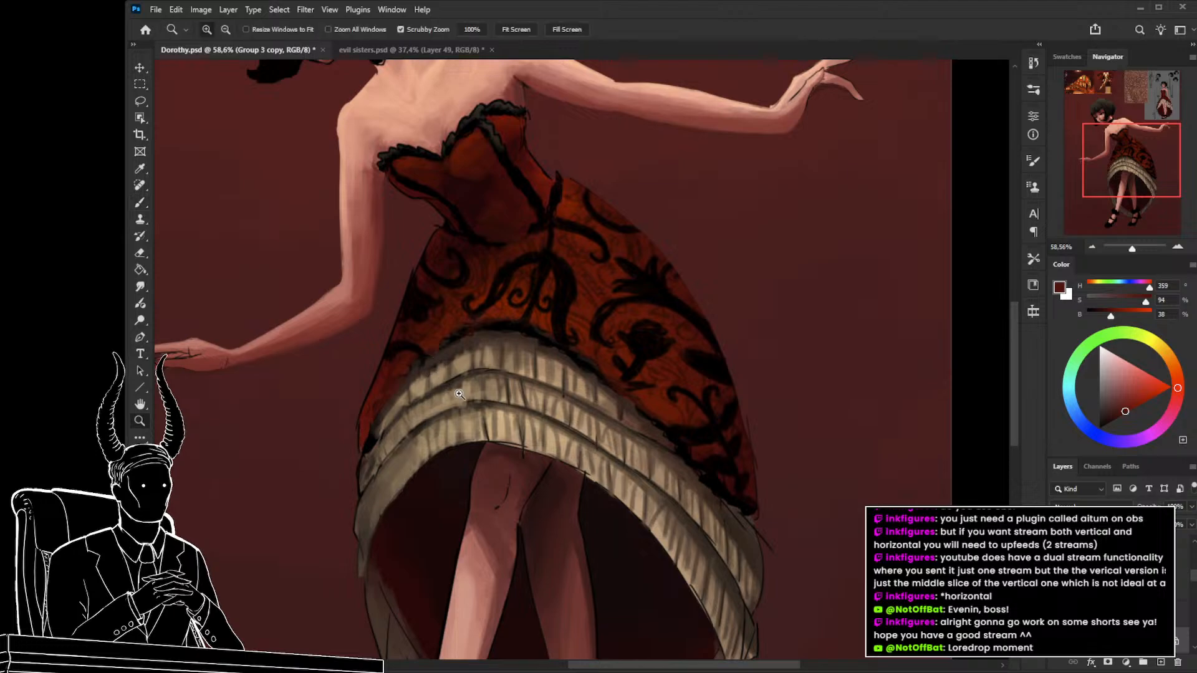
{"action": "left_click_drag", "start_coordinate": [460, 398], "coordinate": [432, 422]}
{"action": "key", "text": "b"}
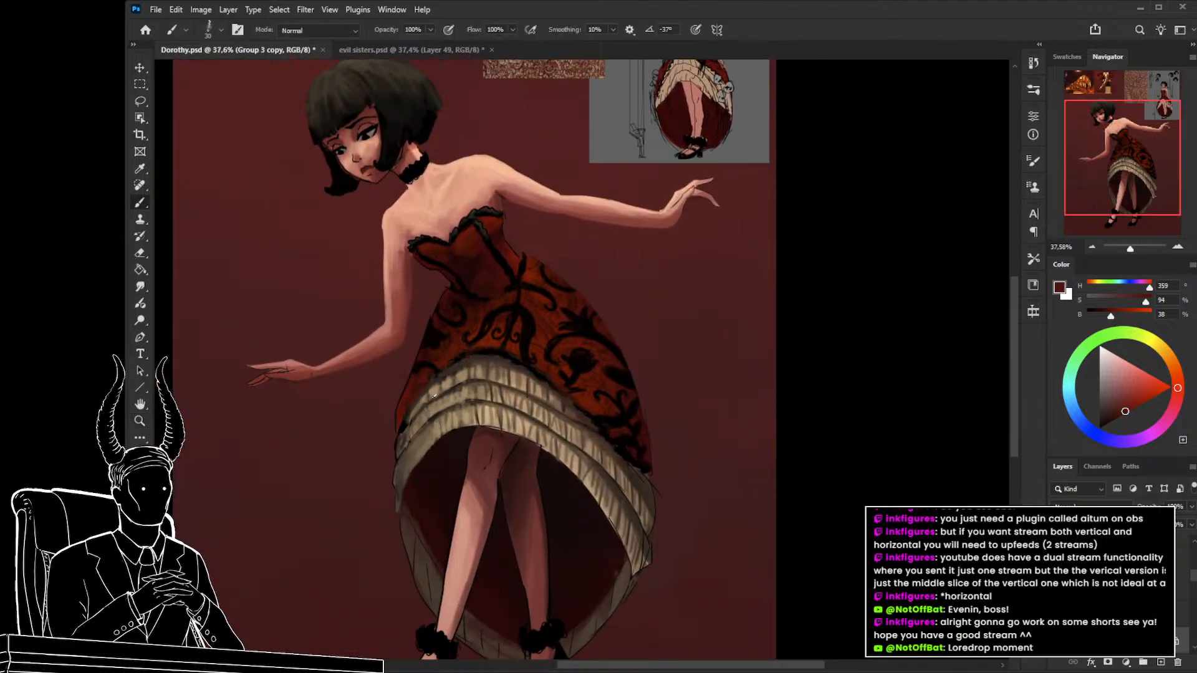
Shade the skirt just above the ruffles with dark brown and deep red tones sampled from the dress, using a larger brush.
{"action": "left_click", "coordinate": [461, 360], "text": "alt"}
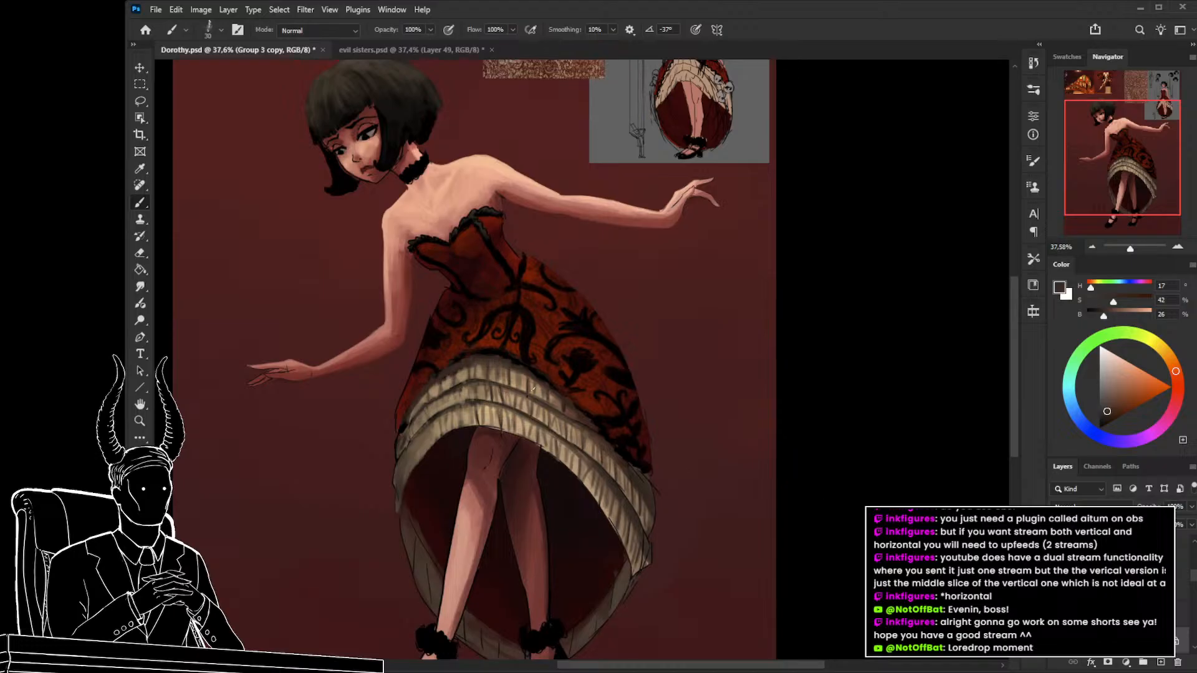
{"action": "key", "text": "]"}
{"action": "scroll", "coordinate": [585, 368], "scroll_direction": "up", "scroll_amount": 3}
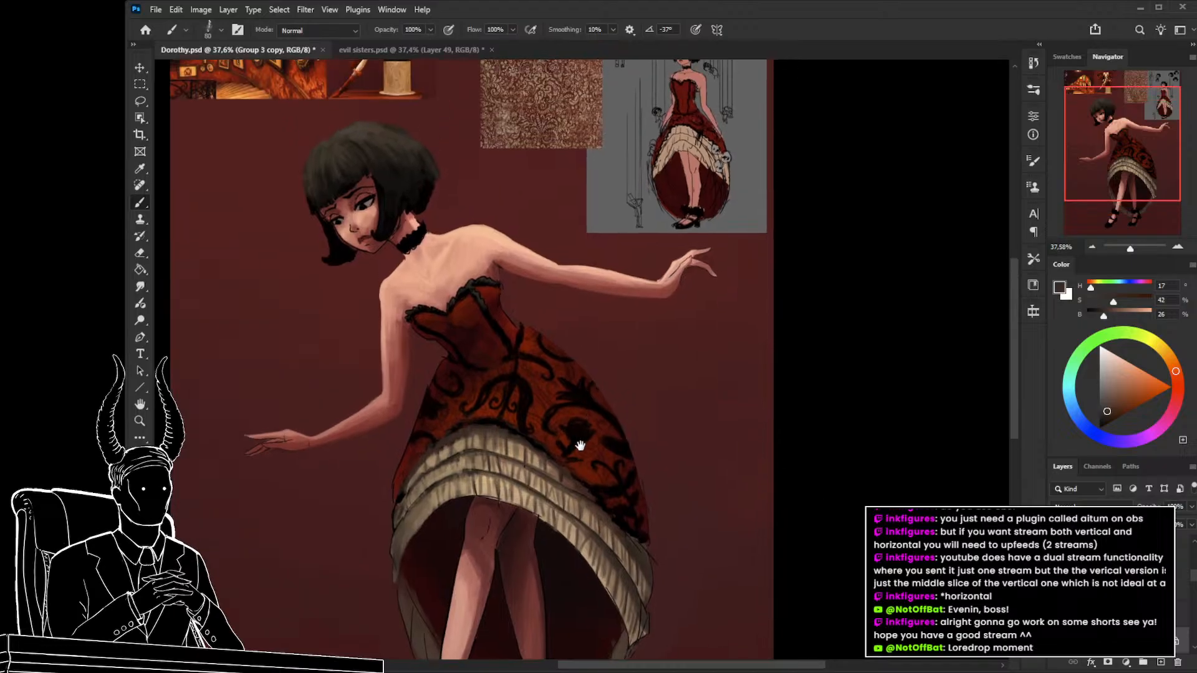
{"action": "left_click", "coordinate": [456, 350], "text": "alt"}
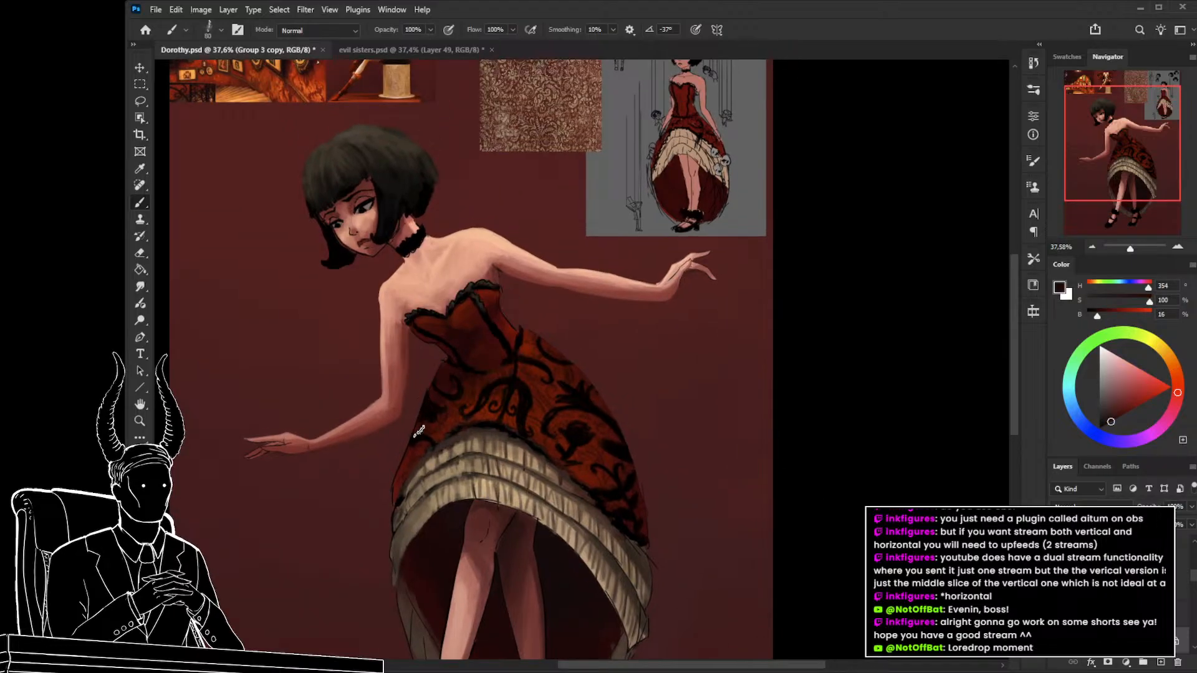
{"action": "key", "text": "z"}
{"action": "left_click_drag", "start_coordinate": [458, 502], "coordinate": [410, 507]}
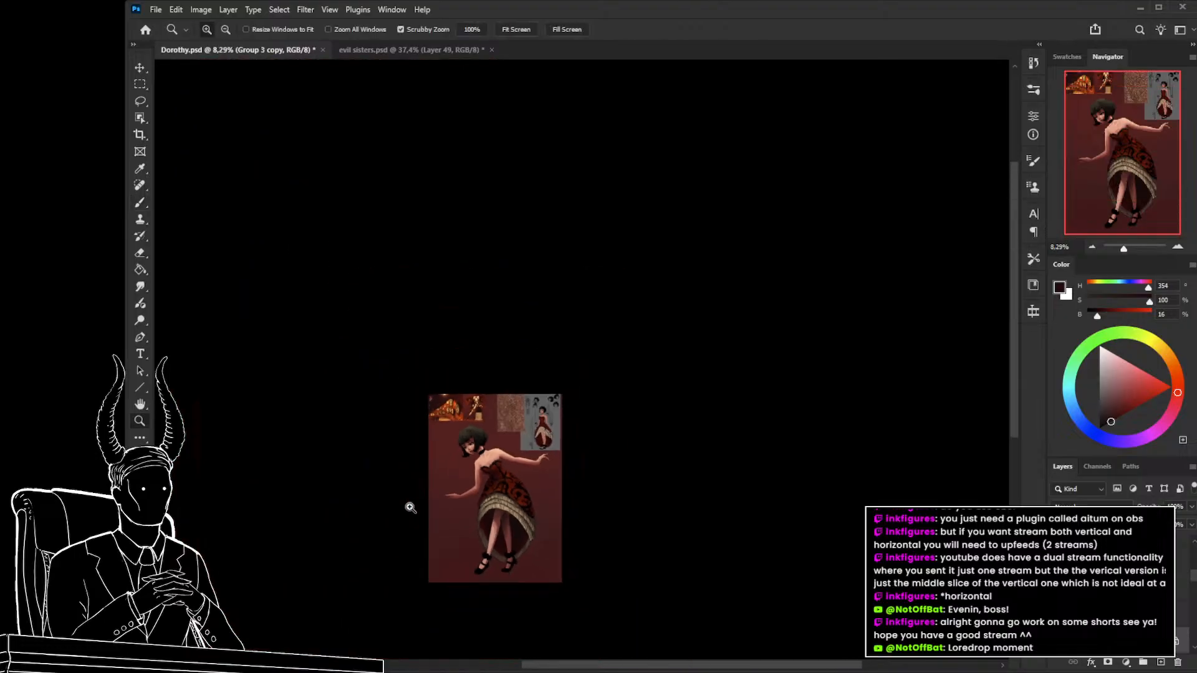
{"action": "mouse_move", "coordinate": [482, 512]}
{"action": "left_mouse_down"}
{"action": "mouse_move", "coordinate": [564, 508]}
{"action": "mouse_move", "coordinate": [533, 536]}
{"action": "left_mouse_up"}
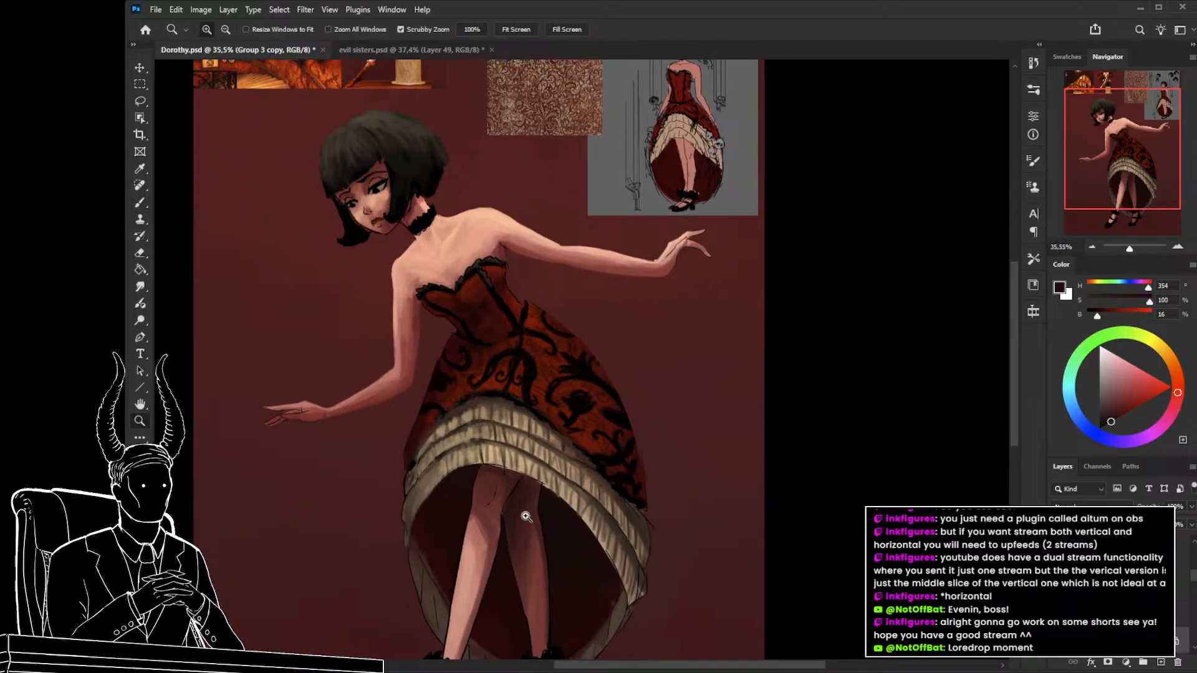
{"action": "key", "text": "b"}
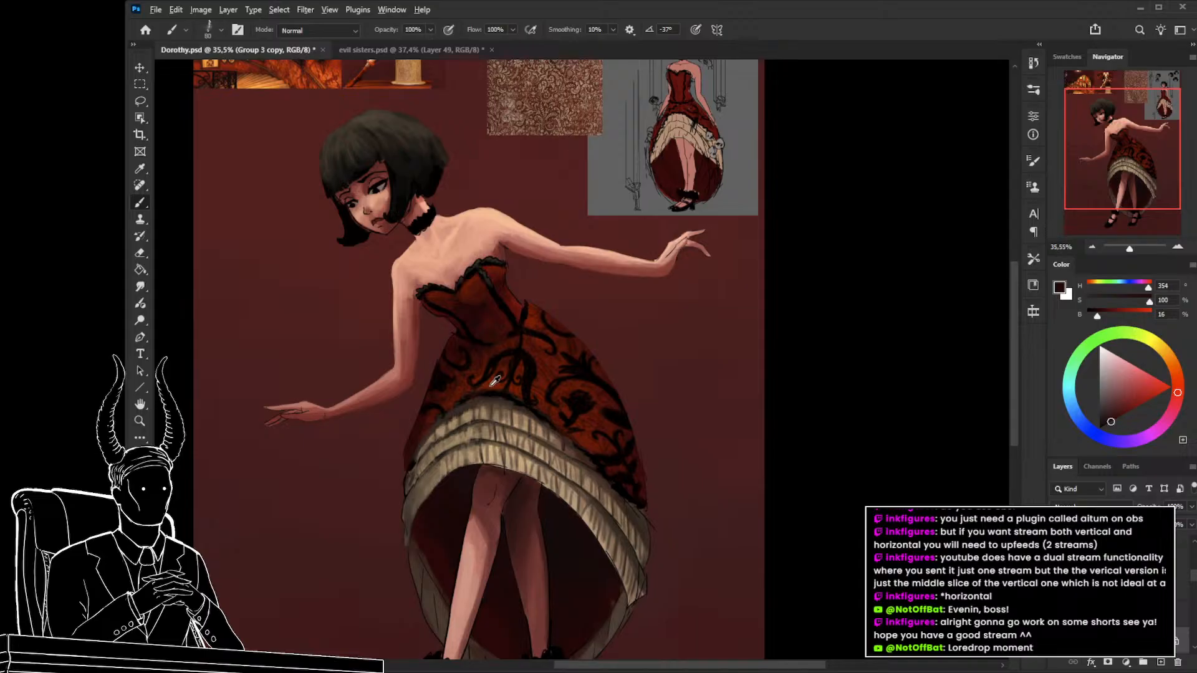
{"action": "left_click", "coordinate": [496, 380], "text": "alt"}
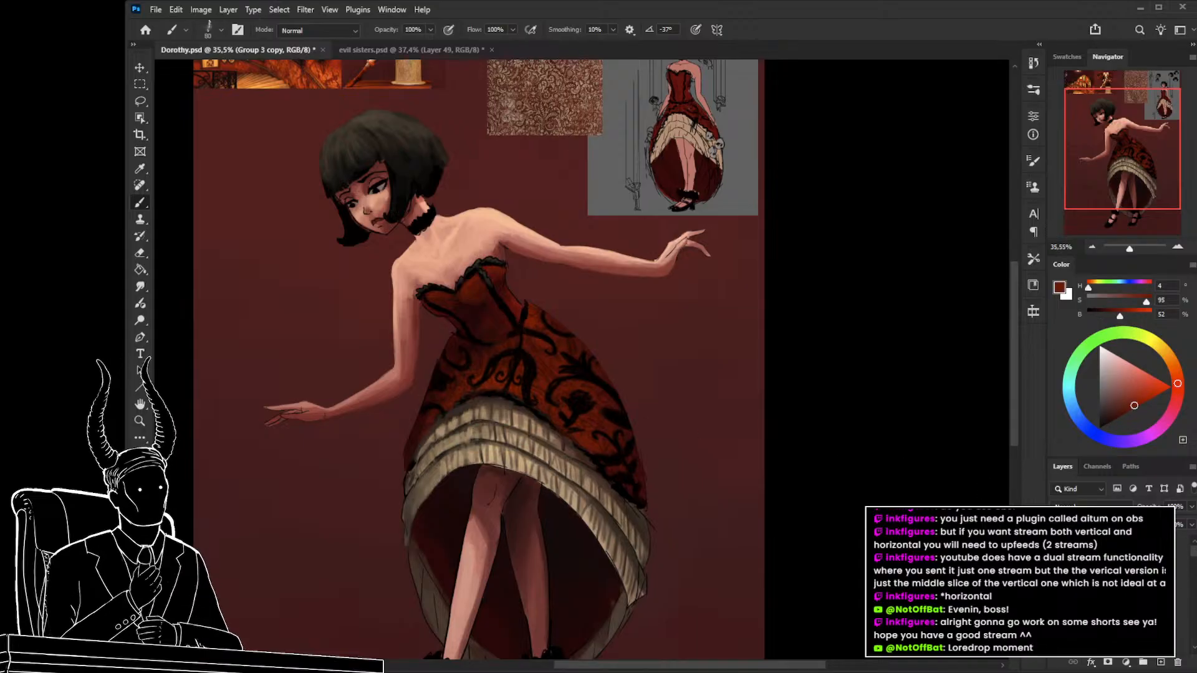
Compare the dress's values in greyscale with those of the evil sisters.psd painting, then return Dorothy.psd to colour.
{"action": "left_click", "coordinate": [1057, 548]}
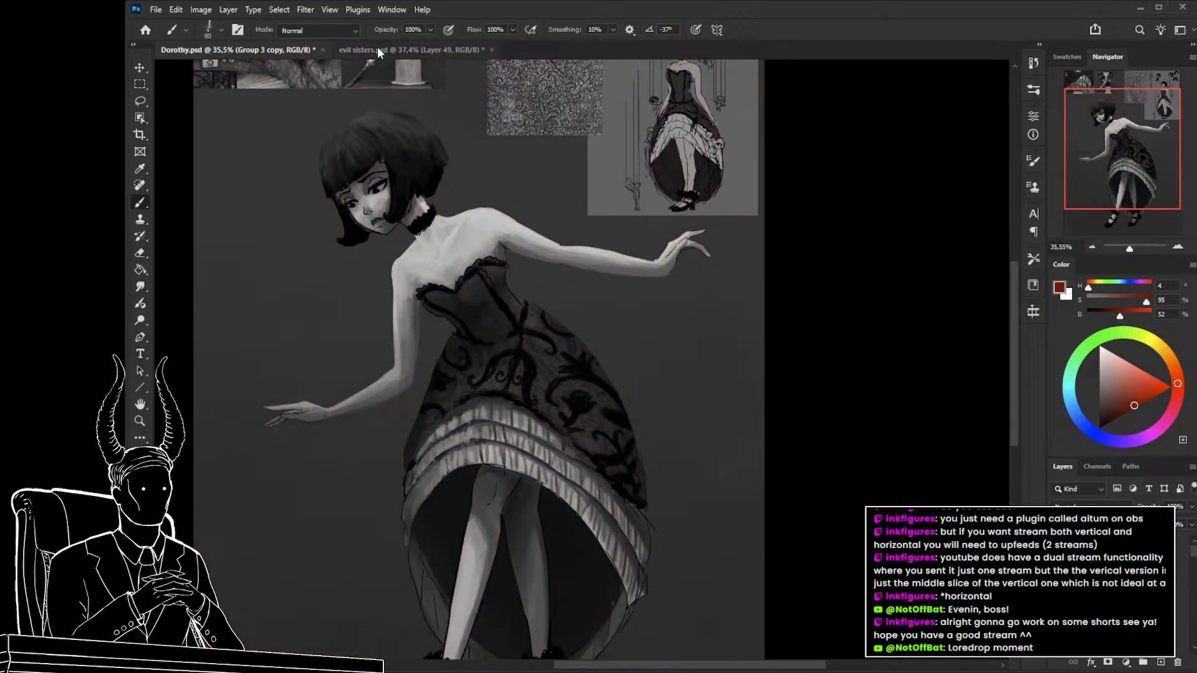
{"action": "left_click", "coordinate": [378, 52]}
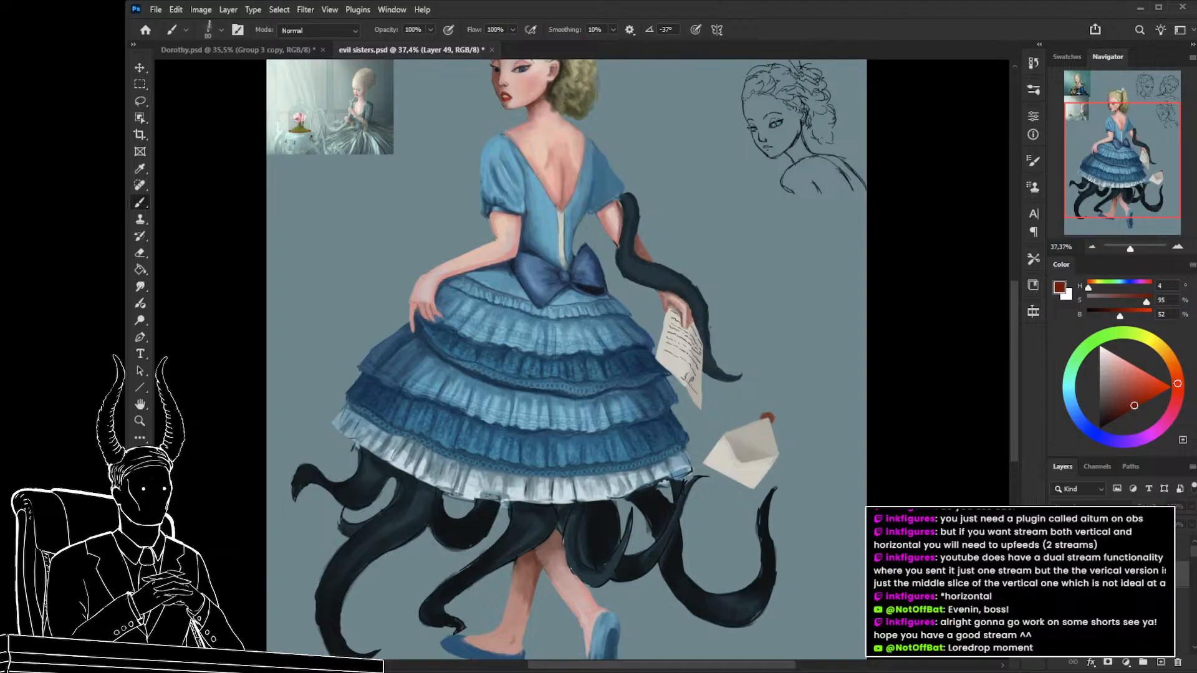
{"action": "left_click", "coordinate": [1058, 548]}
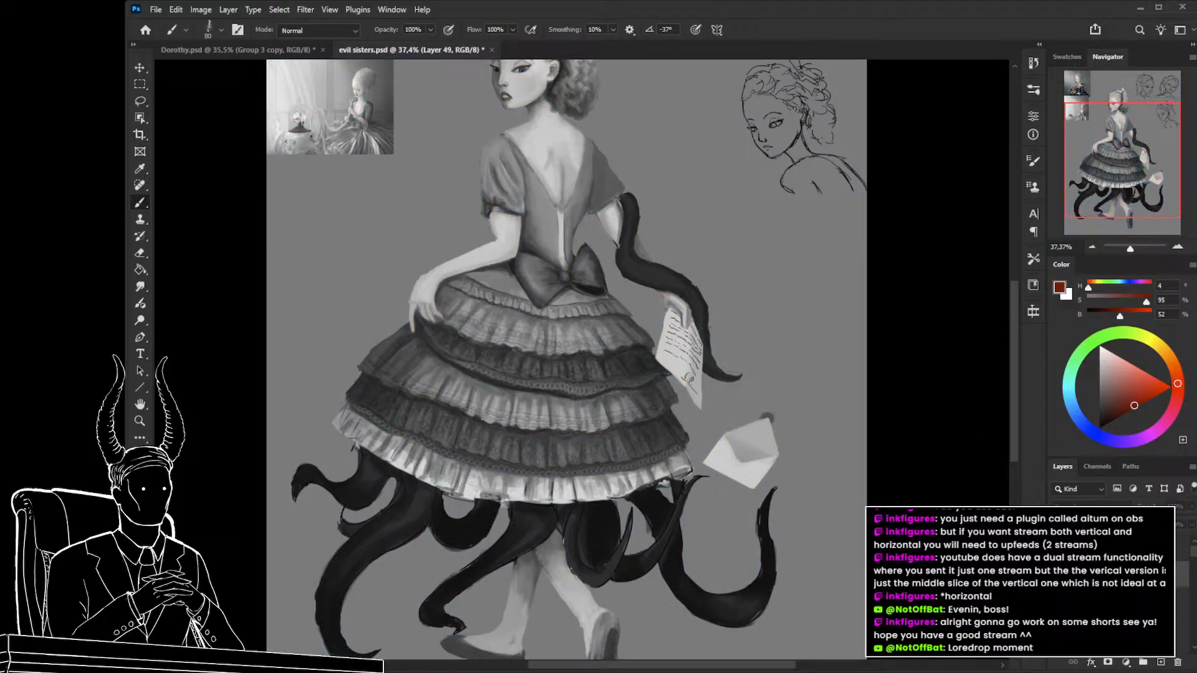
{"action": "left_click", "coordinate": [267, 51]}
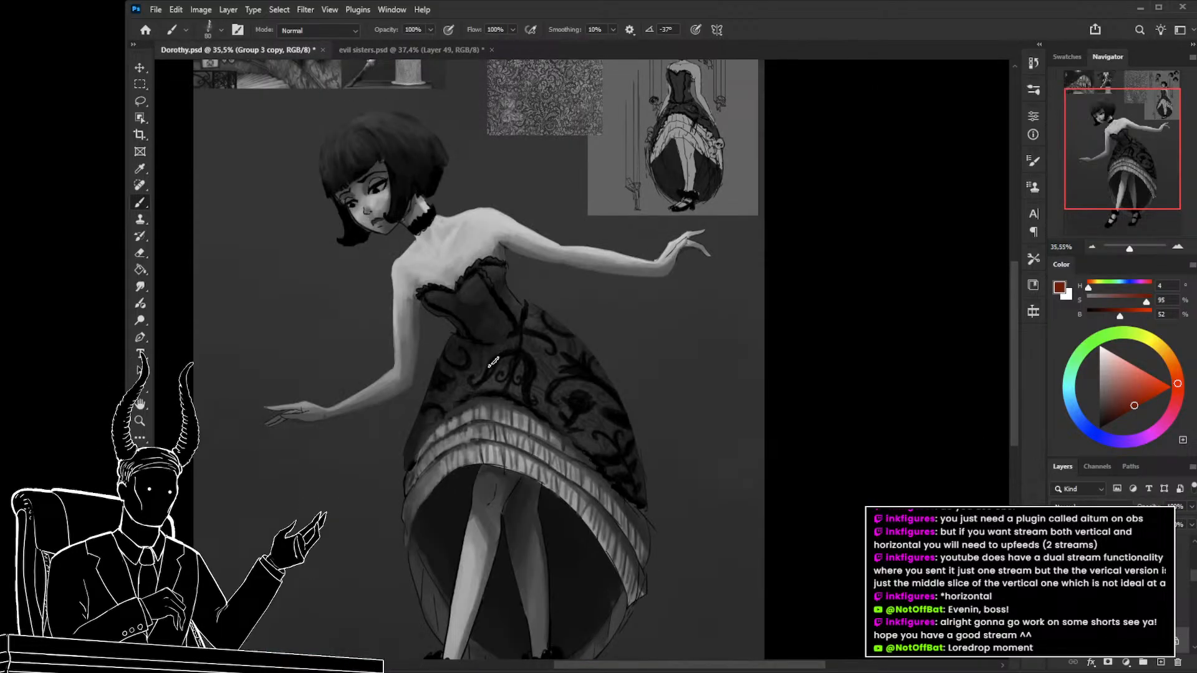
{"action": "left_click", "coordinate": [392, 50]}
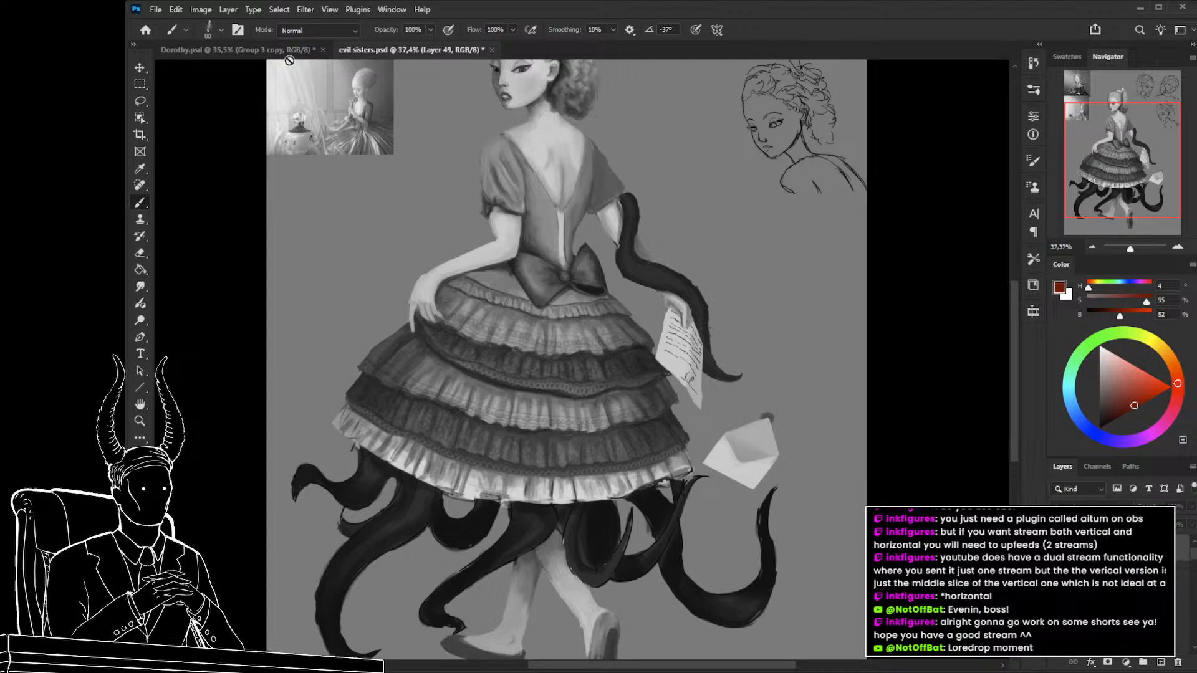
{"action": "left_click", "coordinate": [270, 54]}
{"action": "key", "text": "z"}
{"action": "left_click_drag", "start_coordinate": [455, 383], "coordinate": [543, 420]}
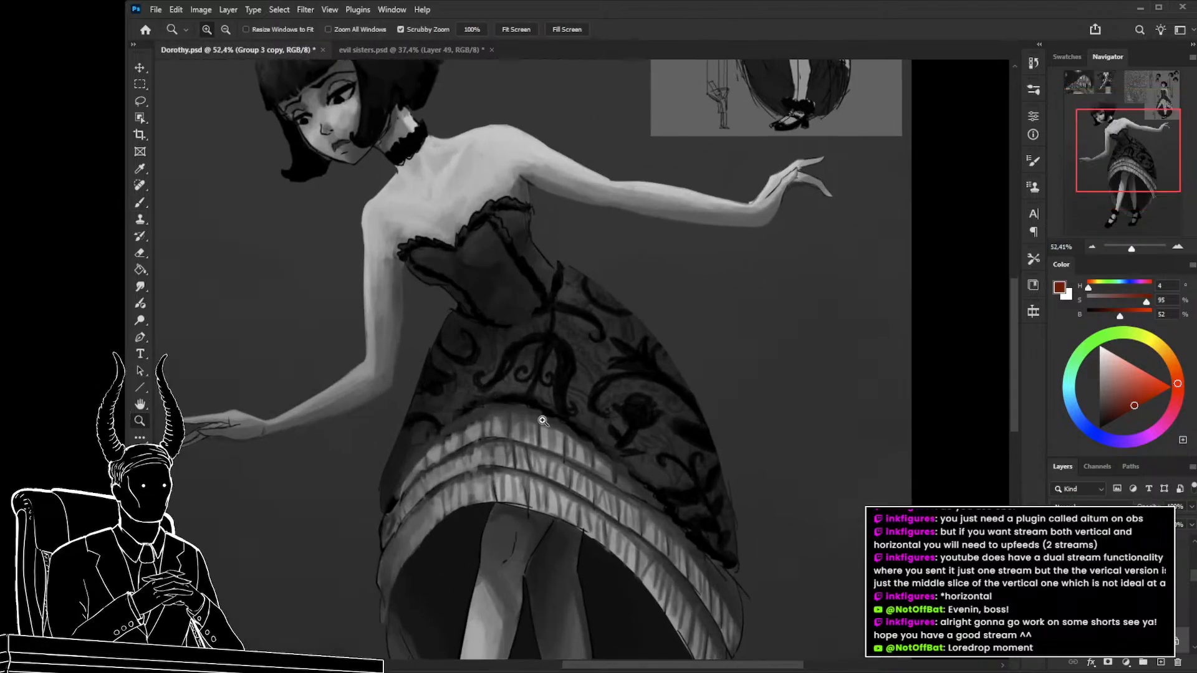
{"action": "mouse_move", "coordinate": [1193, 577]}
{"action": "left_mouse_down"}
{"action": "mouse_move", "coordinate": [1192, 550]}
{"action": "mouse_move", "coordinate": [1193, 579]}
{"action": "left_mouse_up"}
{"action": "left_click", "coordinate": [1055, 553]}
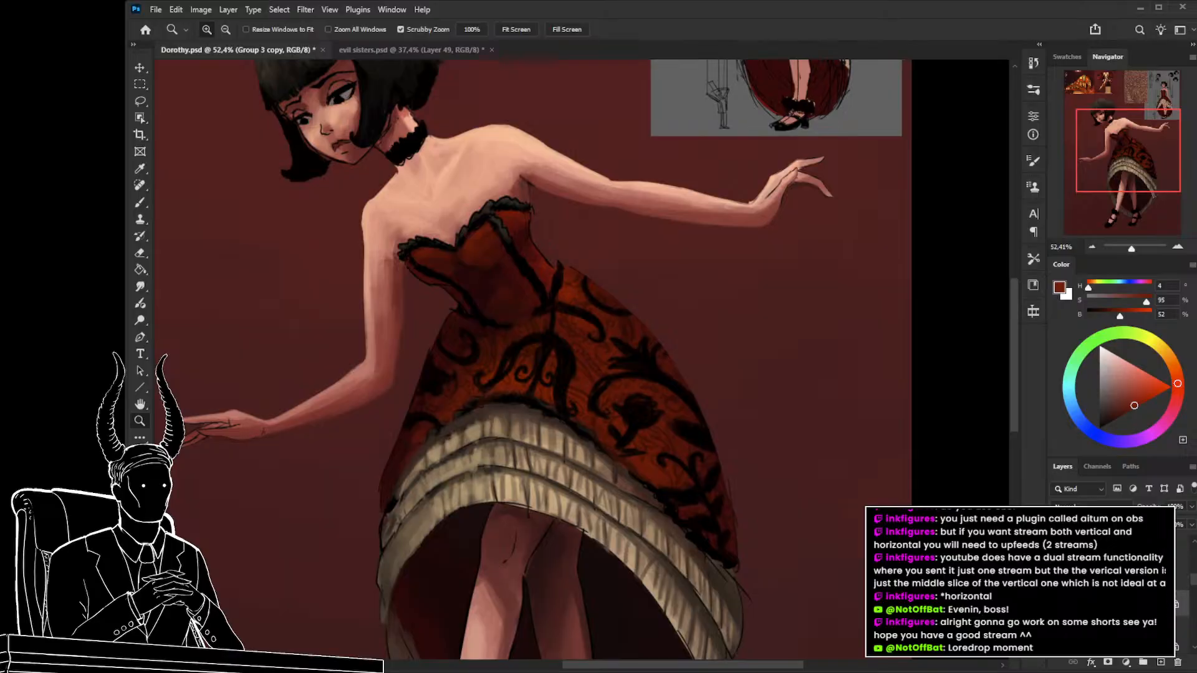
Brighten the lower left skirt with a vivid red of hue 4, saturation 96, brightness 74, adjusting the brush size to 125.
{"action": "key", "text": "b"}
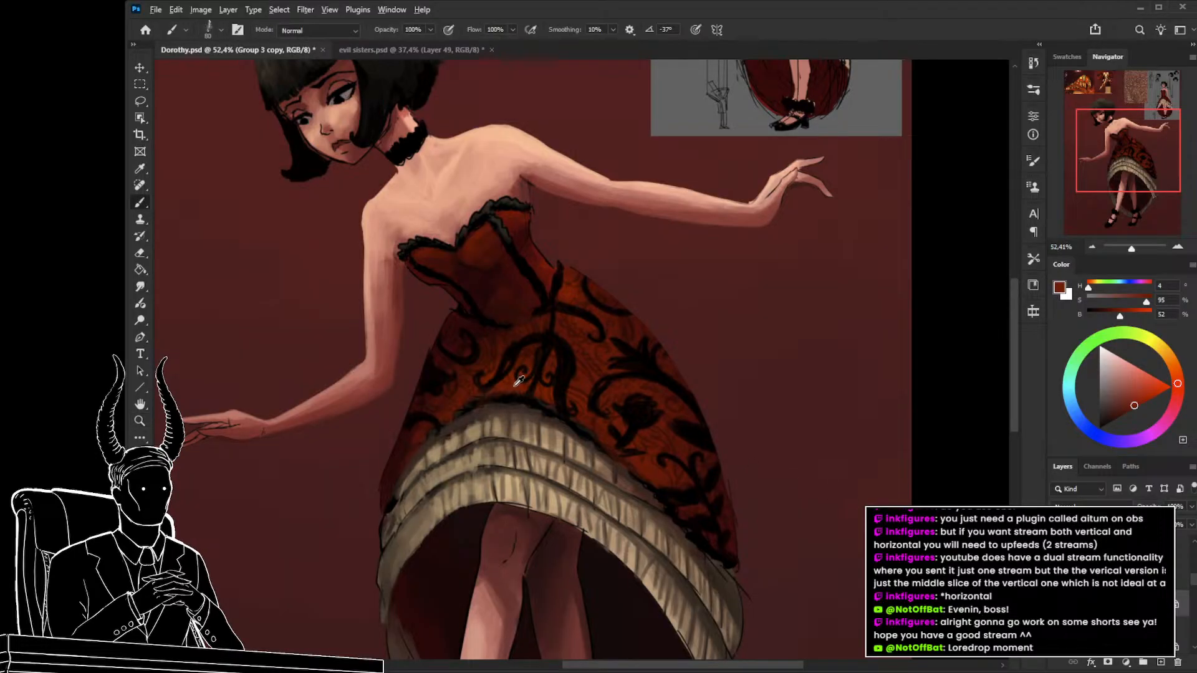
{"action": "left_click", "coordinate": [517, 379], "text": "alt"}
{"action": "left_click", "coordinate": [1153, 398]}
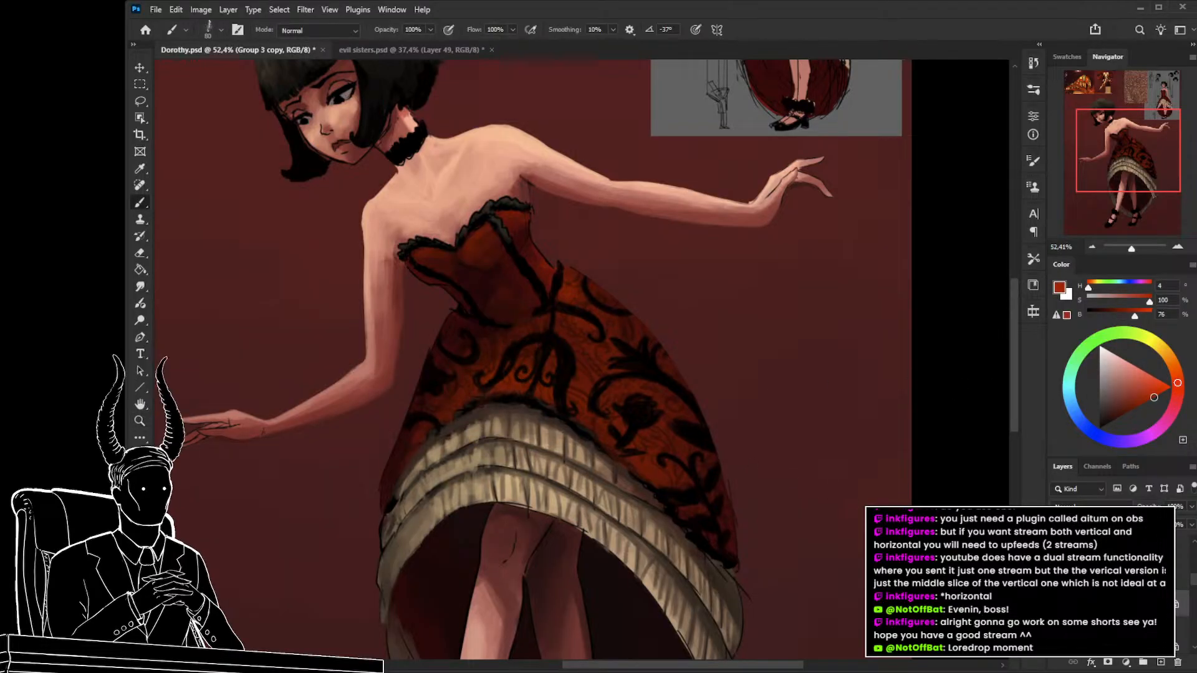
{"action": "scroll", "coordinate": [524, 404], "scroll_direction": "down", "scroll_amount": 3}
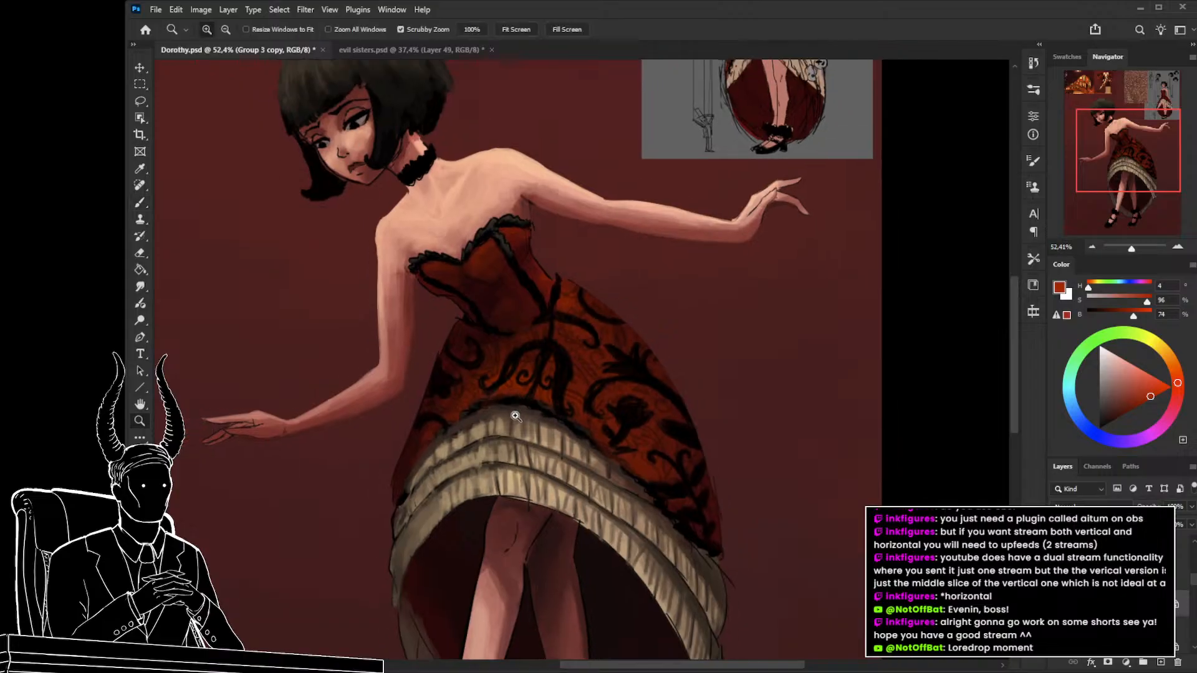
{"action": "key", "text": "bracketright"}
{"action": "key", "text": "bracketright"}
{"action": "key", "text": "bracketright"}
{"action": "key", "text": "bracketright"}
{"action": "left_click_drag", "start_coordinate": [513, 451], "coordinate": [485, 450]}
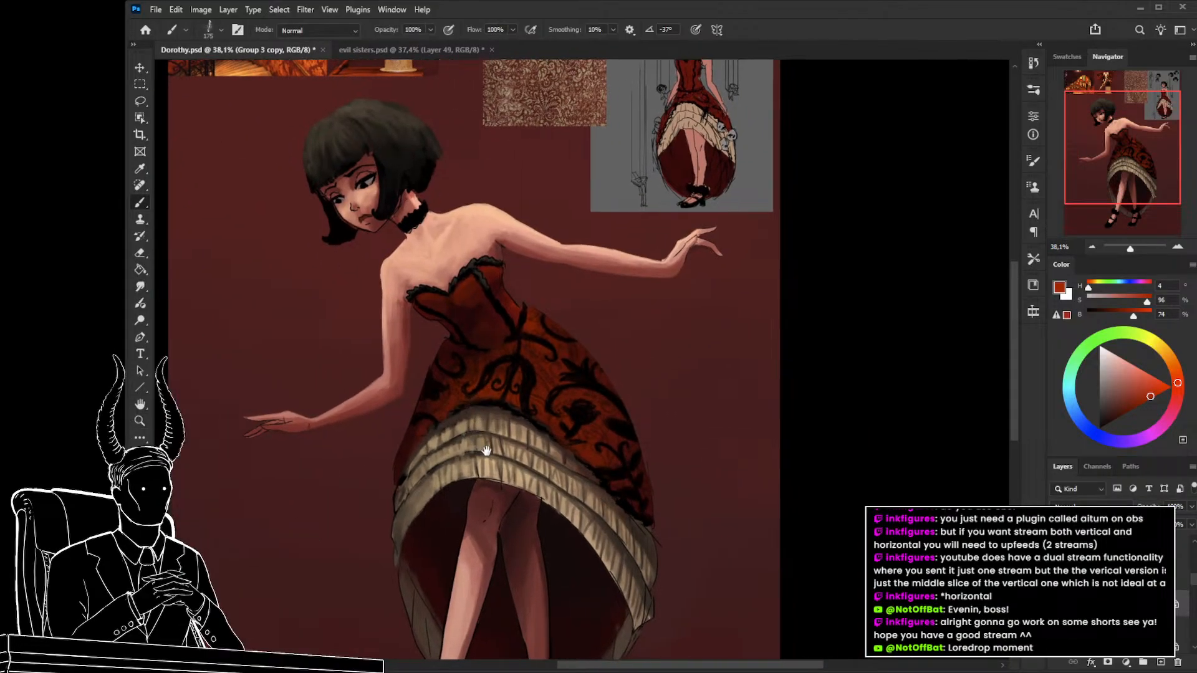
{"action": "key", "text": "bracketleft"}
{"action": "key", "text": "bracketleft"}
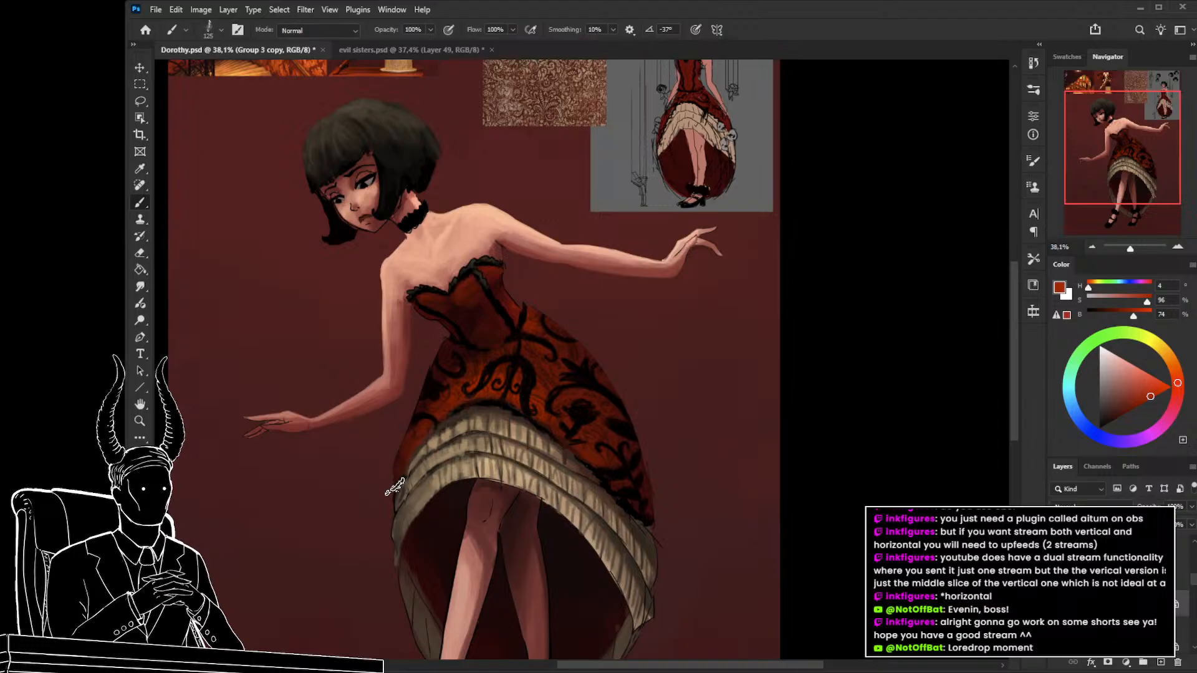
Continue the vivid red over the middle and right of the floral skirt, enlarging the brush to 250.
{"action": "key", "text": "z"}
{"action": "mouse_move", "coordinate": [420, 503]}
{"action": "left_mouse_down"}
{"action": "mouse_move", "coordinate": [368, 509]}
{"action": "mouse_move", "coordinate": [396, 502]}
{"action": "left_mouse_up"}
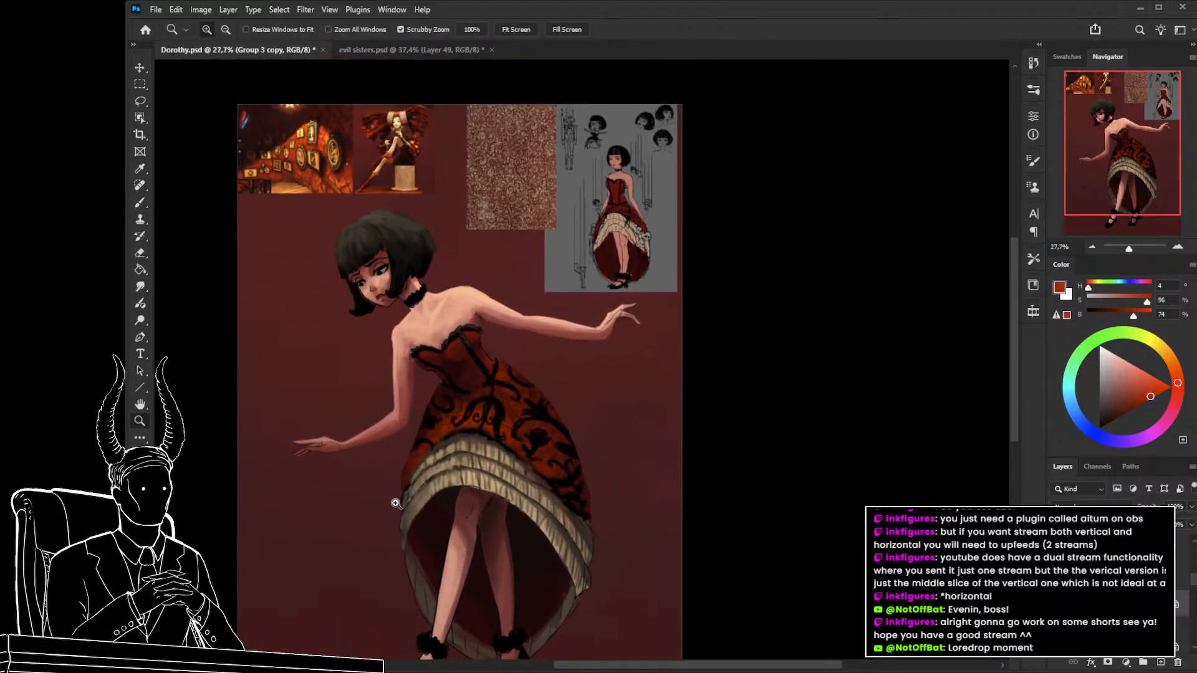
{"action": "key", "text": "b"}
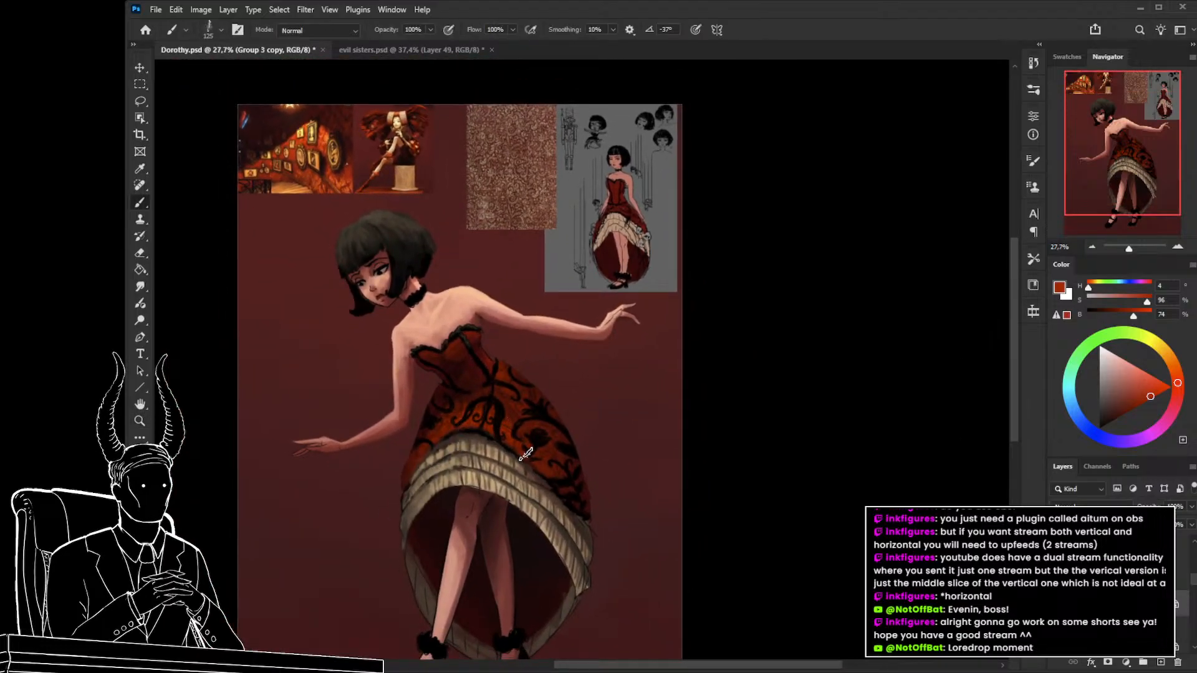
{"action": "left_click_drag", "start_coordinate": [501, 456], "coordinate": [505, 474]}
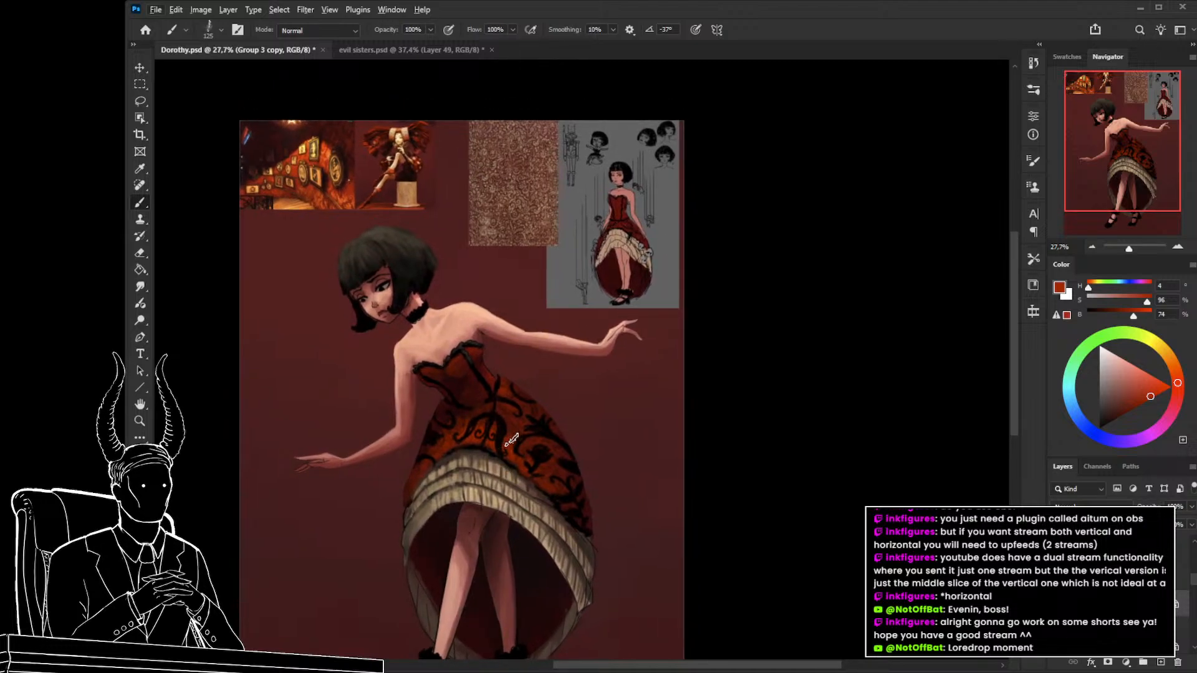
{"action": "key", "text": "bracketright"}
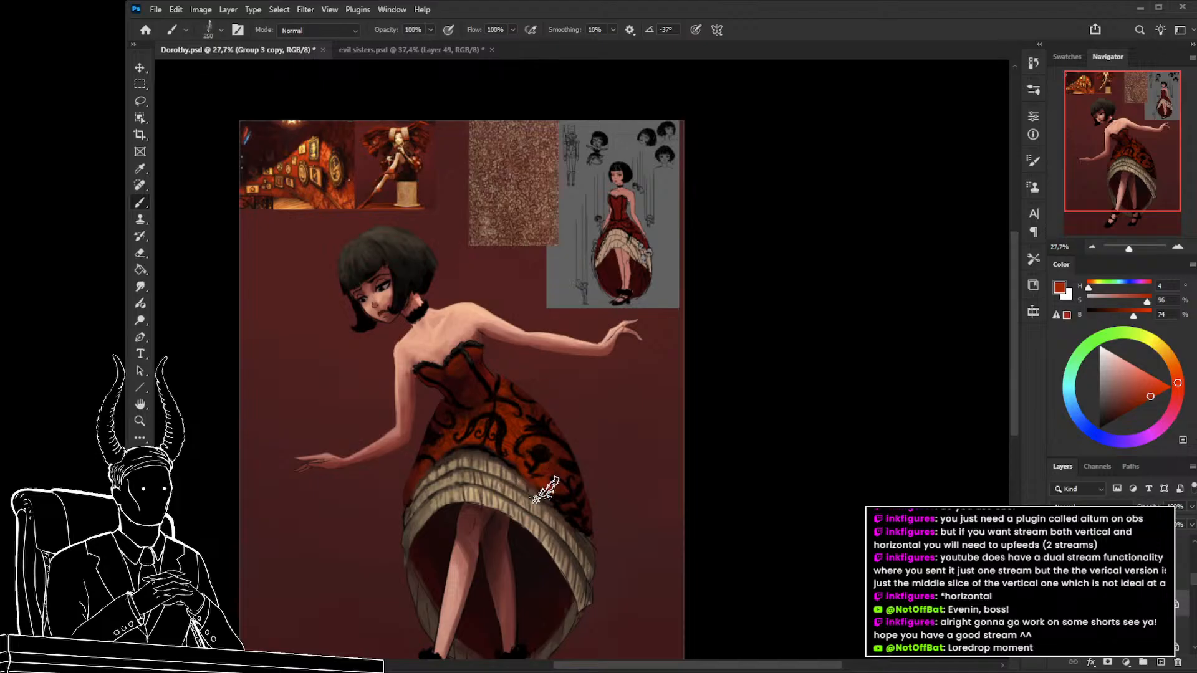
Blend darker reds sampled from the dress, with brightness 59 and 42, into the floral skirt.
{"action": "key", "text": "z"}
{"action": "mouse_move", "coordinate": [557, 543]}
{"action": "left_mouse_down"}
{"action": "mouse_move", "coordinate": [512, 548]}
{"action": "mouse_move", "coordinate": [543, 564]}
{"action": "mouse_move", "coordinate": [437, 446]}
{"action": "left_mouse_up"}
{"action": "key", "text": "b"}
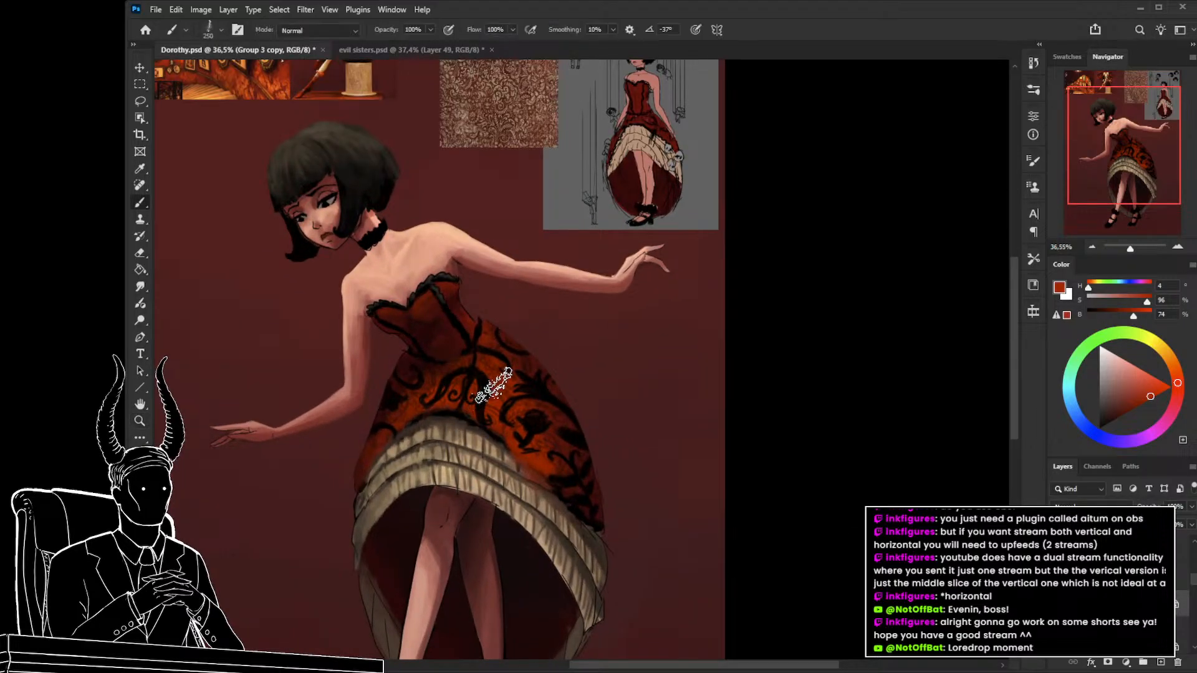
{"action": "left_click", "coordinate": [489, 368], "text": "alt"}
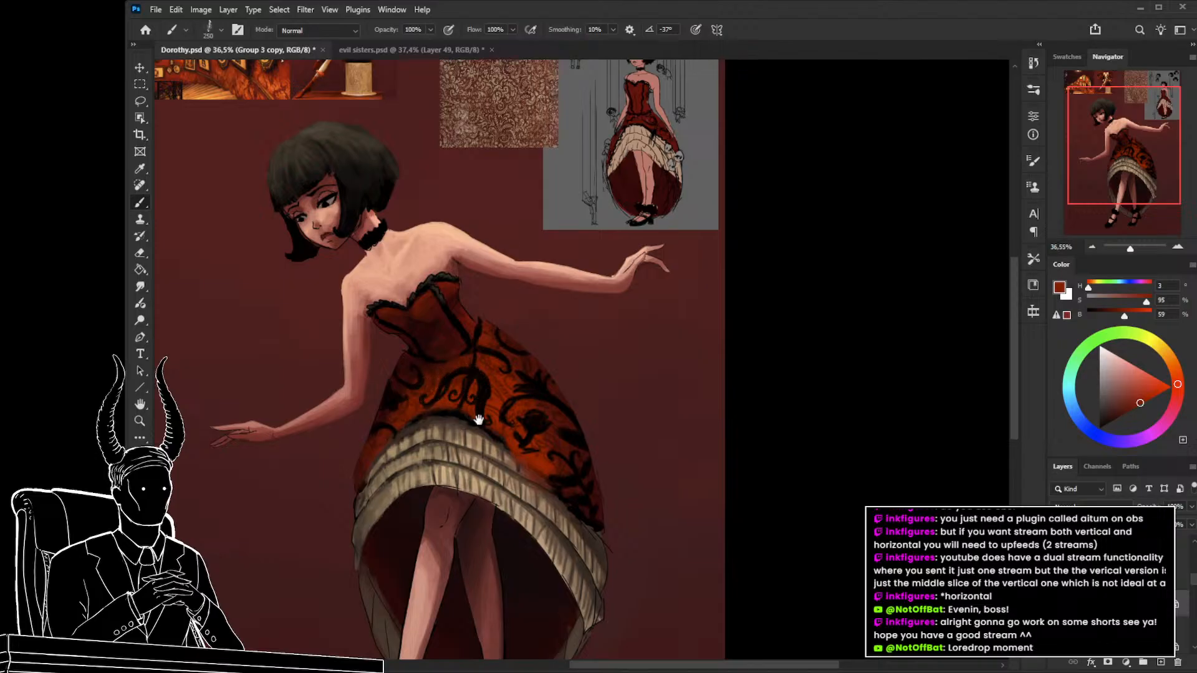
{"action": "left_click_drag", "start_coordinate": [477, 419], "coordinate": [497, 486]}
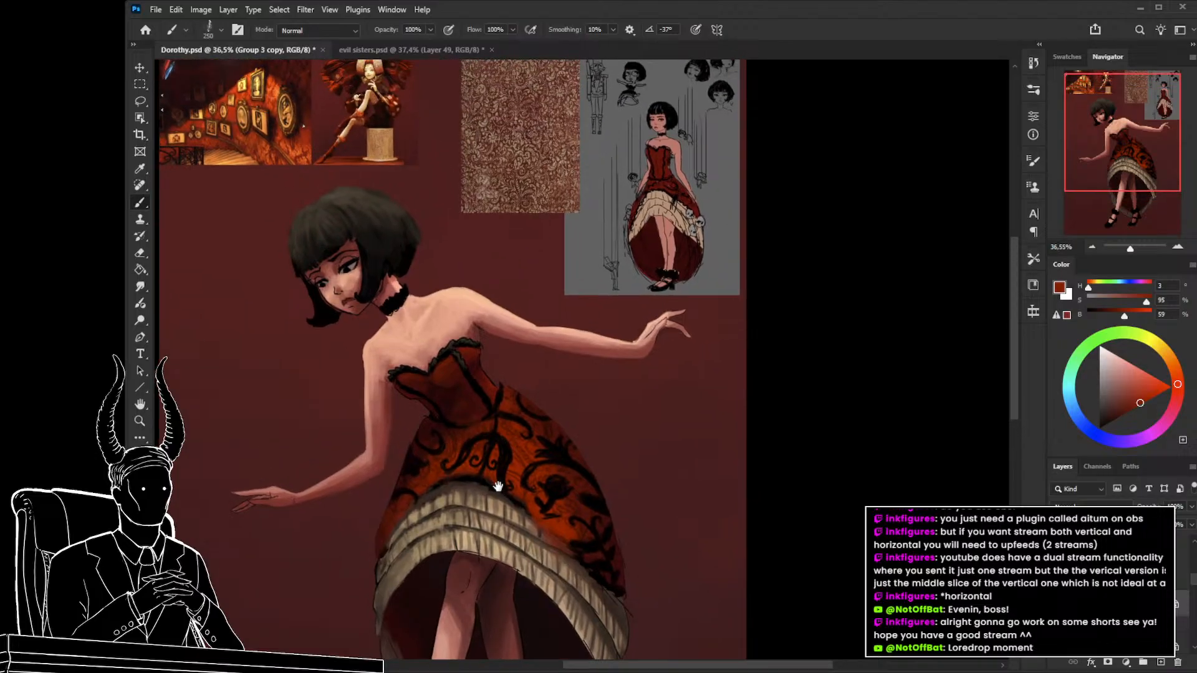
{"action": "left_click", "coordinate": [530, 417], "text": "alt"}
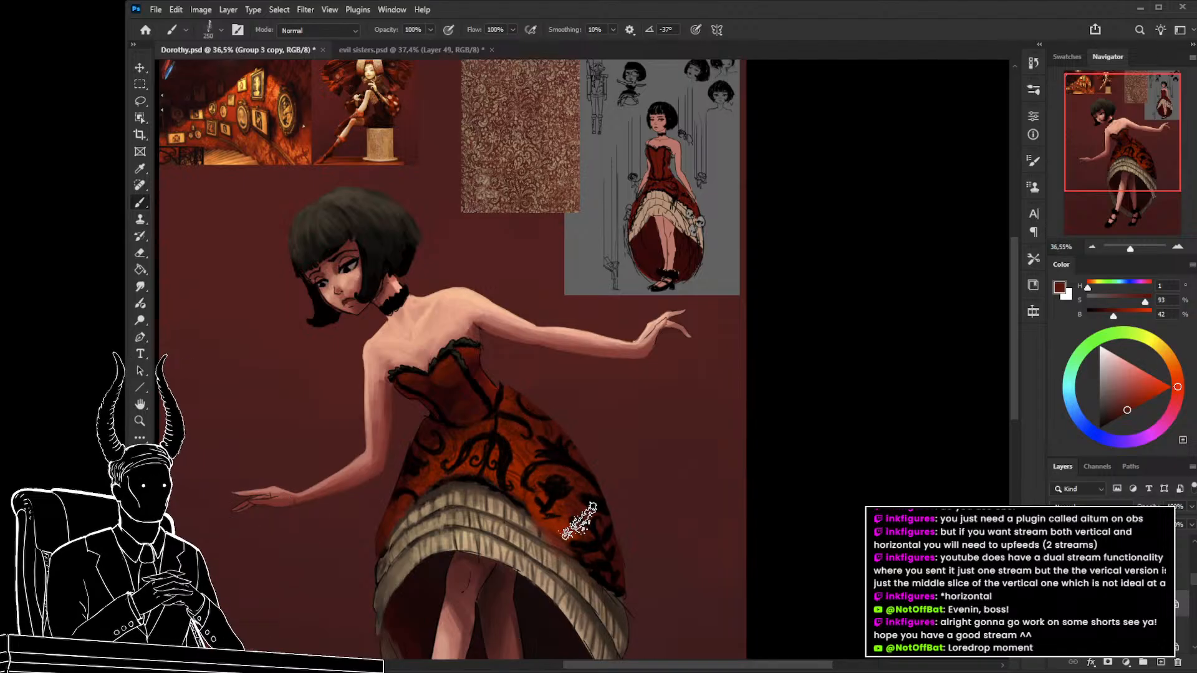
On Layer 14, start a thin black trim above the ruffles, reducing the brush from 250 to 20.
{"action": "scroll", "coordinate": [574, 475], "scroll_direction": "down", "scroll_amount": 2}
{"action": "left_click", "coordinate": [1115, 576]}
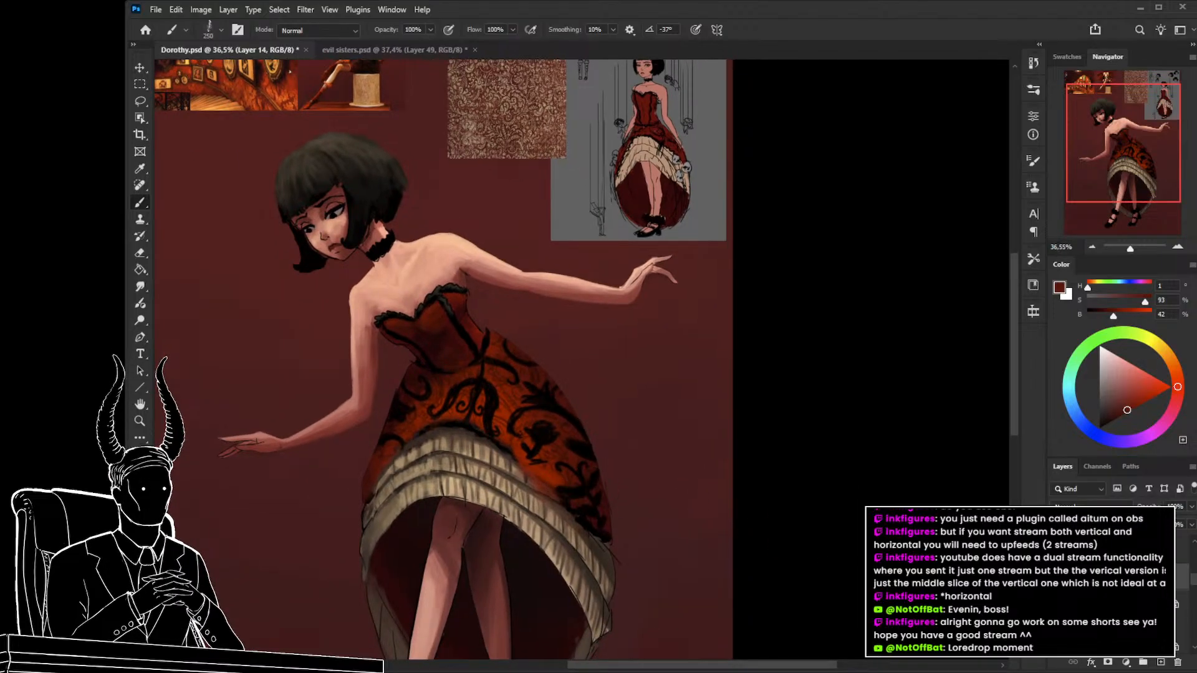
{"action": "key", "text": "z"}
{"action": "mouse_move", "coordinate": [440, 444]}
{"action": "left_mouse_down"}
{"action": "mouse_move", "coordinate": [453, 441]}
{"action": "mouse_move", "coordinate": [443, 413]}
{"action": "left_mouse_up"}
{"action": "key", "text": "b"}
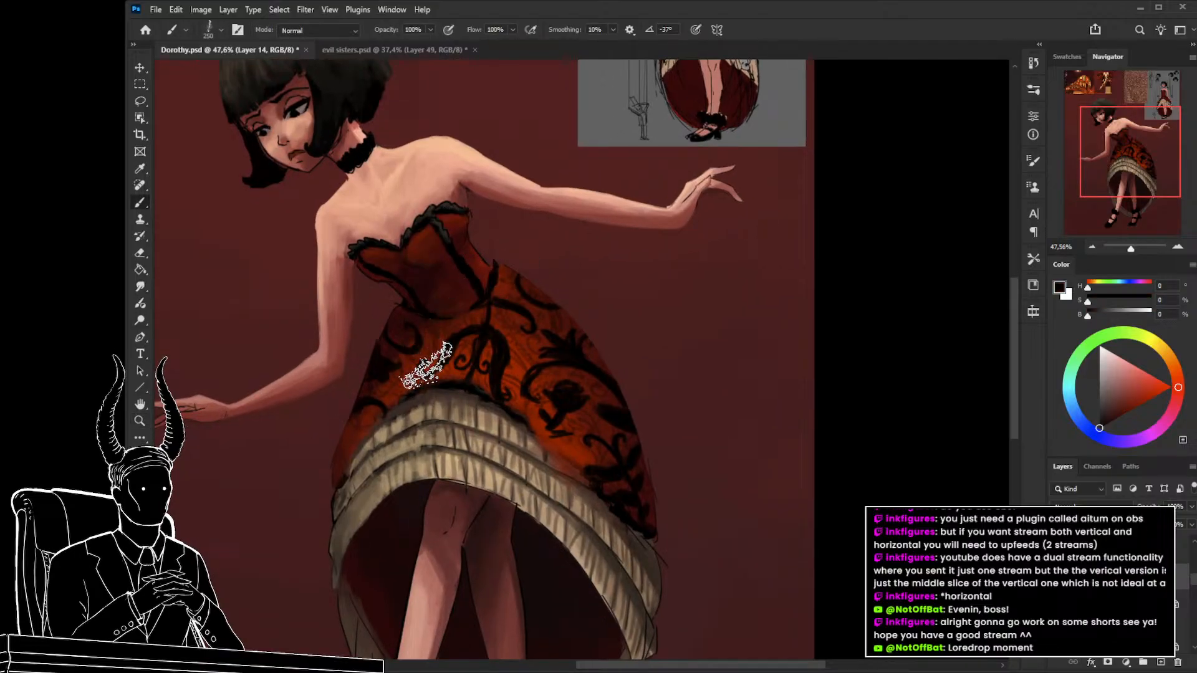
{"action": "key", "text": "bracketleft"}
{"action": "key", "text": "bracketleft"}
{"action": "key", "text": "bracketleft"}
{"action": "key", "text": "bracketleft"}
{"action": "key", "text": "bracketleft"}
{"action": "key", "text": "bracketleft"}
{"action": "key", "text": "bracketleft"}
{"action": "key", "text": "bracketleft"}
{"action": "key", "text": "bracketleft"}
{"action": "key", "text": "bracketleft"}
{"action": "key", "text": "bracketleft"}
{"action": "key", "text": "bracketleft"}
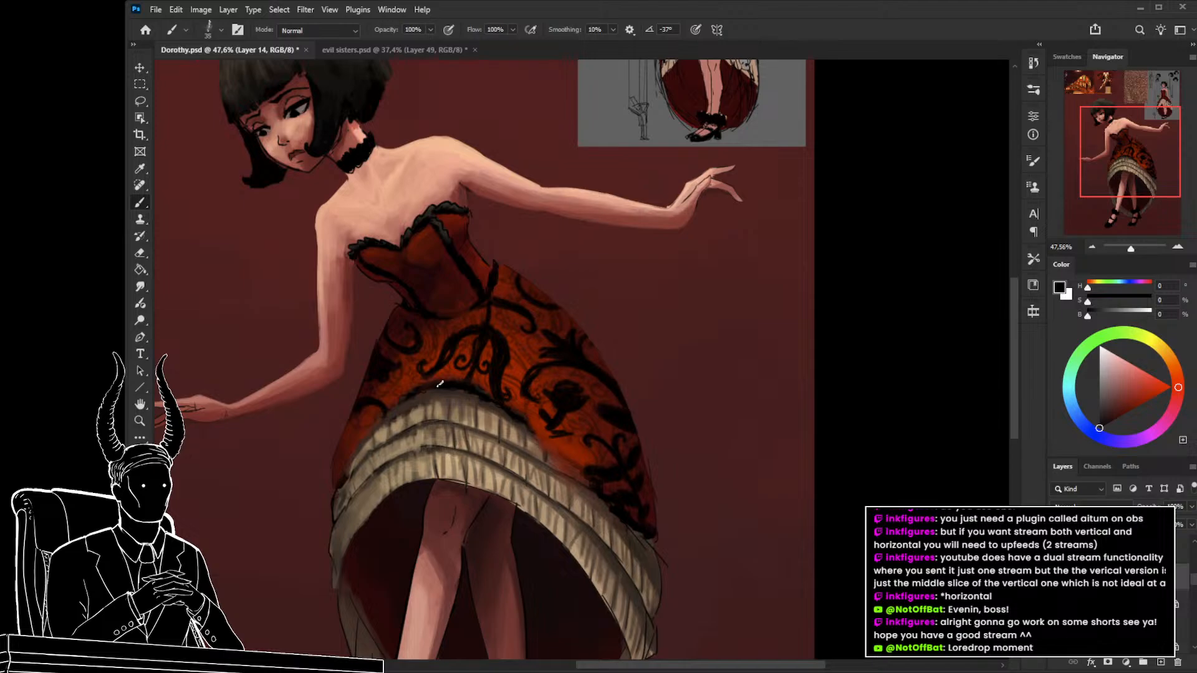
{"action": "key", "text": "bracketleft"}
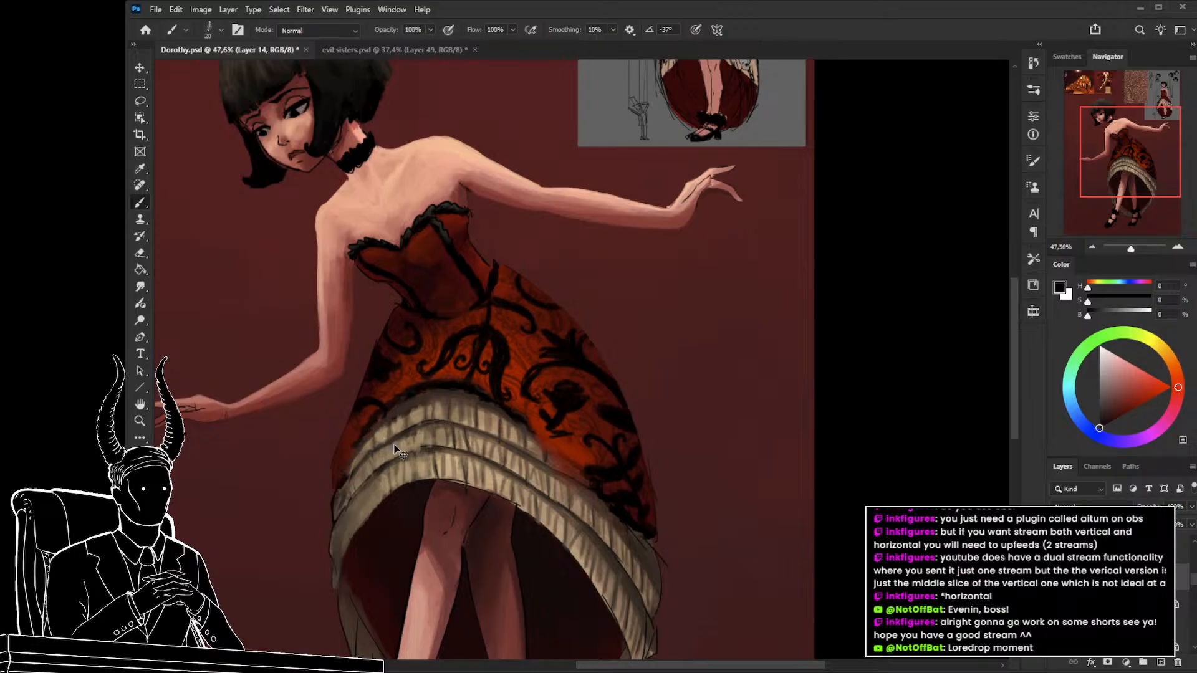
Examine the trims on the ruffled dress in evil sisters.psd up close, then return to Dorothy.psd.
{"action": "key", "text": "ctrl+Tab"}
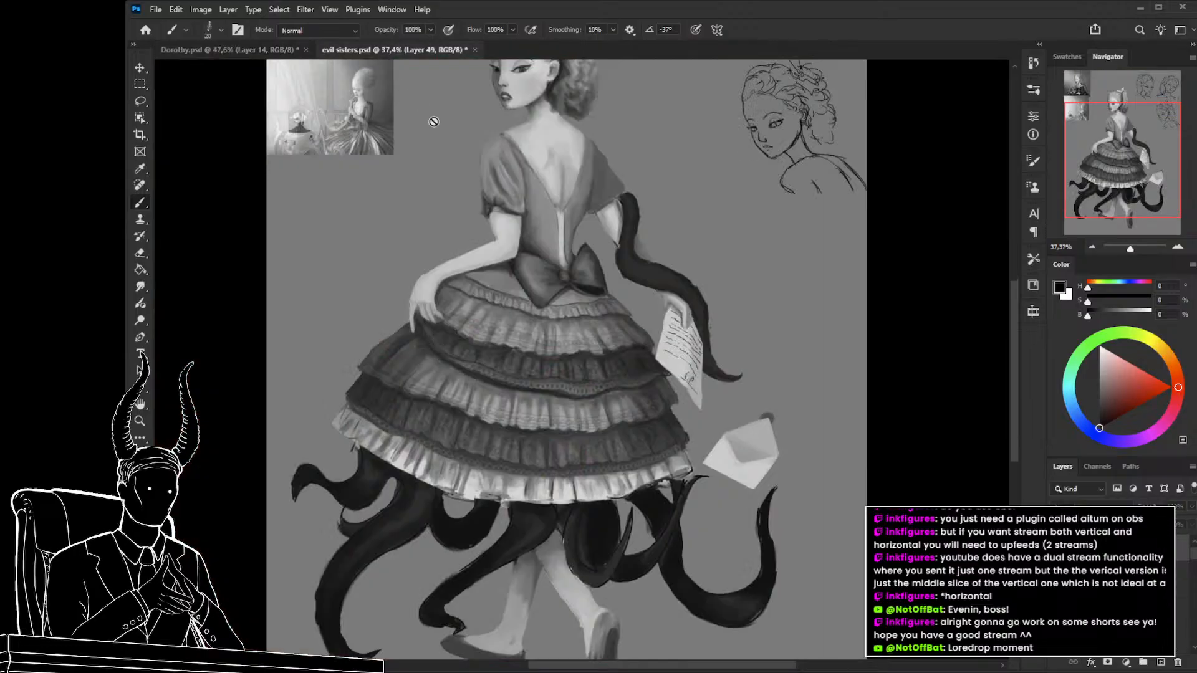
{"action": "key", "text": "z"}
{"action": "left_click_drag", "start_coordinate": [573, 227], "coordinate": [605, 246]}
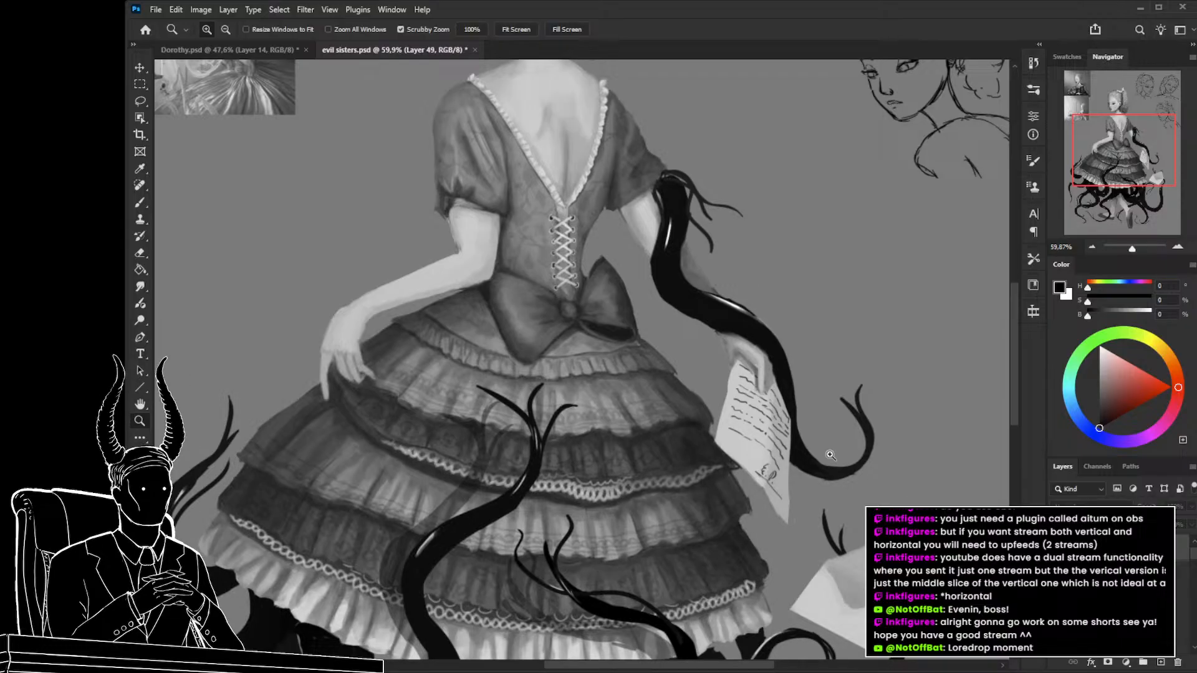
{"action": "left_click", "coordinate": [275, 54]}
Paint a thin black trim line along the upper edge of the ruffles towards the right hem, undo the stray stroke, and save the file.
{"action": "mouse_move", "coordinate": [482, 400]}
{"action": "left_mouse_down"}
{"action": "mouse_move", "coordinate": [446, 400]}
{"action": "mouse_move", "coordinate": [498, 412]}
{"action": "mouse_move", "coordinate": [493, 337]}
{"action": "left_mouse_up"}
{"action": "key", "text": "b"}
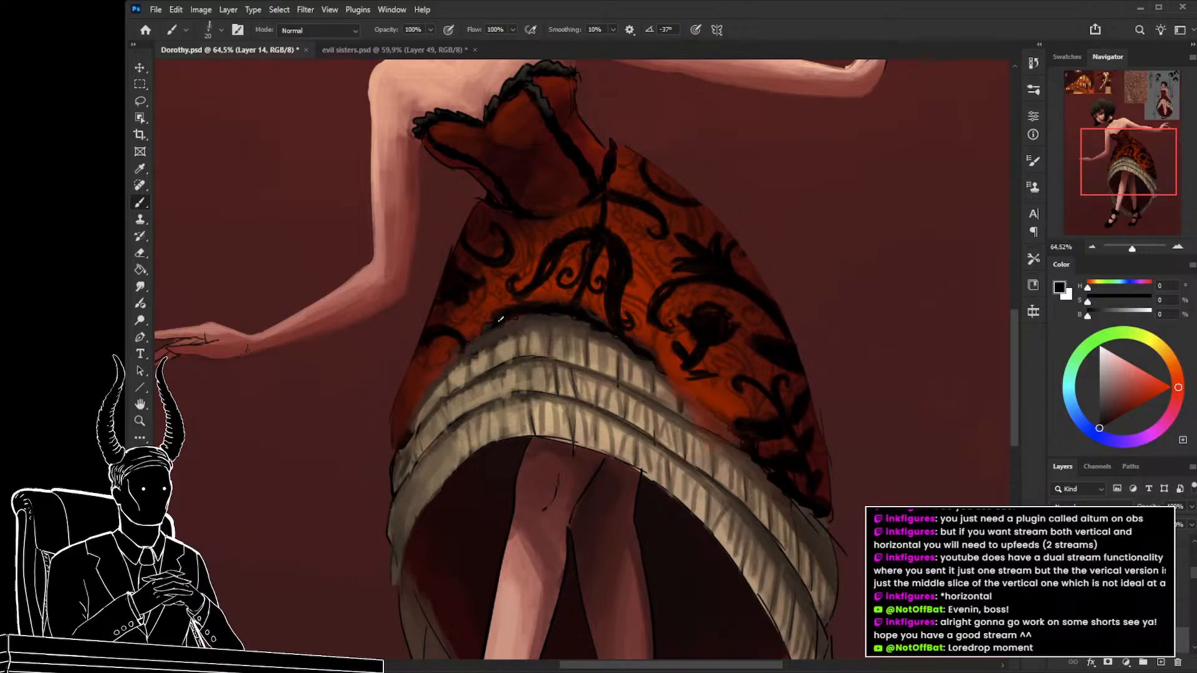
{"action": "key", "text": "bracketleft"}
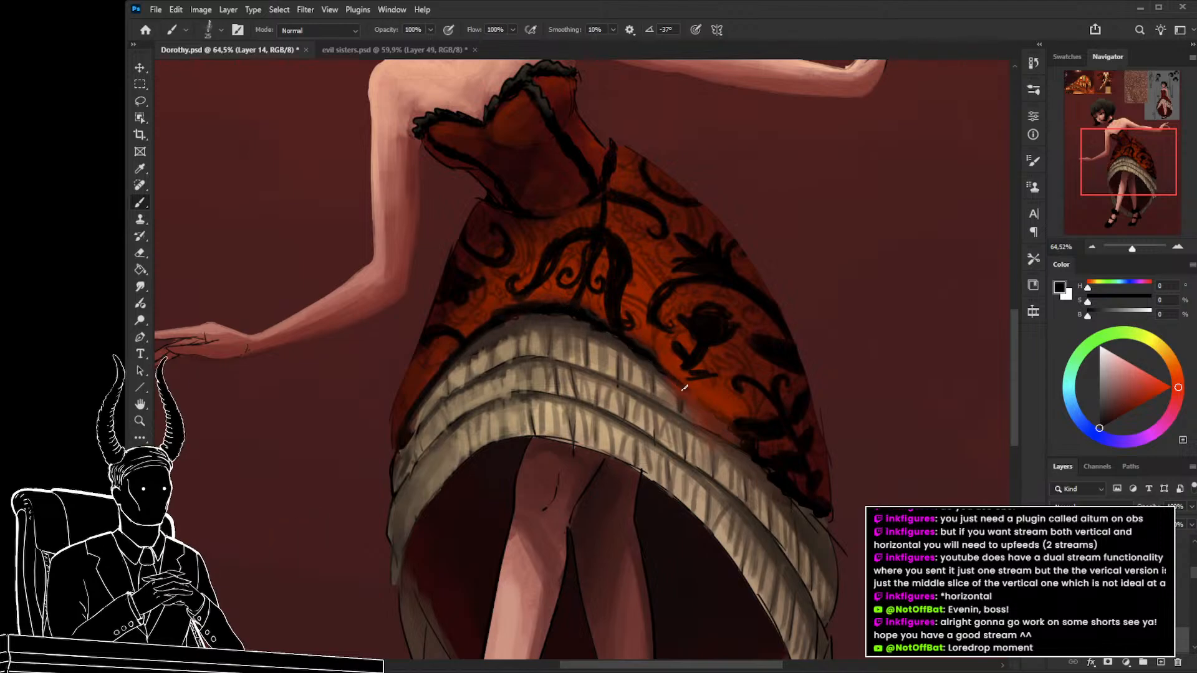
{"action": "mouse_move", "coordinate": [684, 387]}
{"action": "left_mouse_down"}
{"action": "mouse_move", "coordinate": [659, 364]}
{"action": "mouse_move", "coordinate": [787, 490]}
{"action": "mouse_move", "coordinate": [644, 354]}
{"action": "left_mouse_up"}
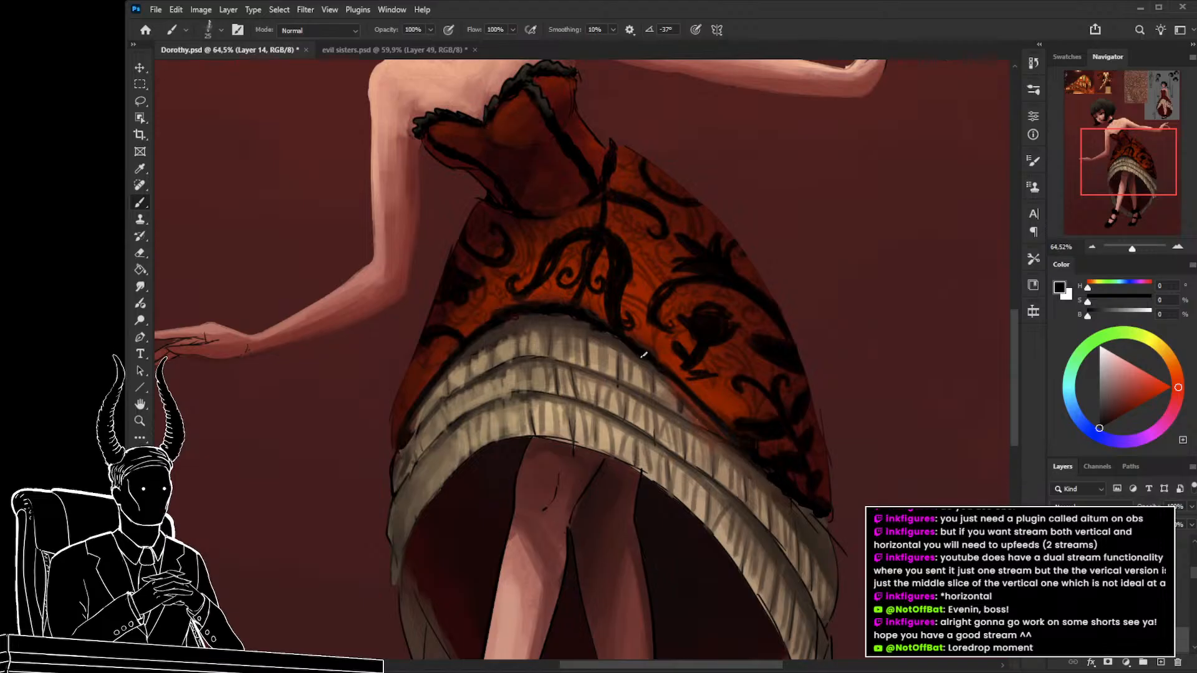
{"action": "key", "text": "ctrl+z"}
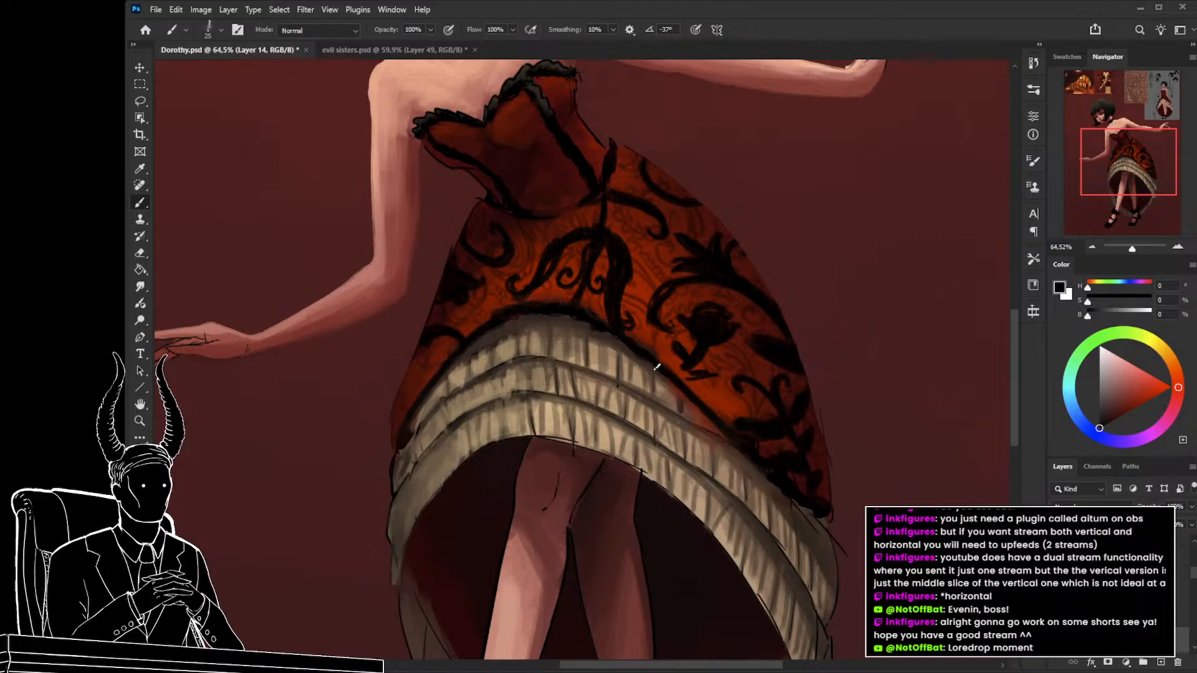
{"action": "left_click_drag", "start_coordinate": [704, 414], "coordinate": [790, 499]}
{"action": "mouse_move", "coordinate": [657, 365]}
{"action": "left_mouse_down"}
{"action": "mouse_move", "coordinate": [753, 462]}
{"action": "mouse_move", "coordinate": [692, 479]}
{"action": "left_mouse_up"}
{"action": "key", "text": "ctrl+space"}
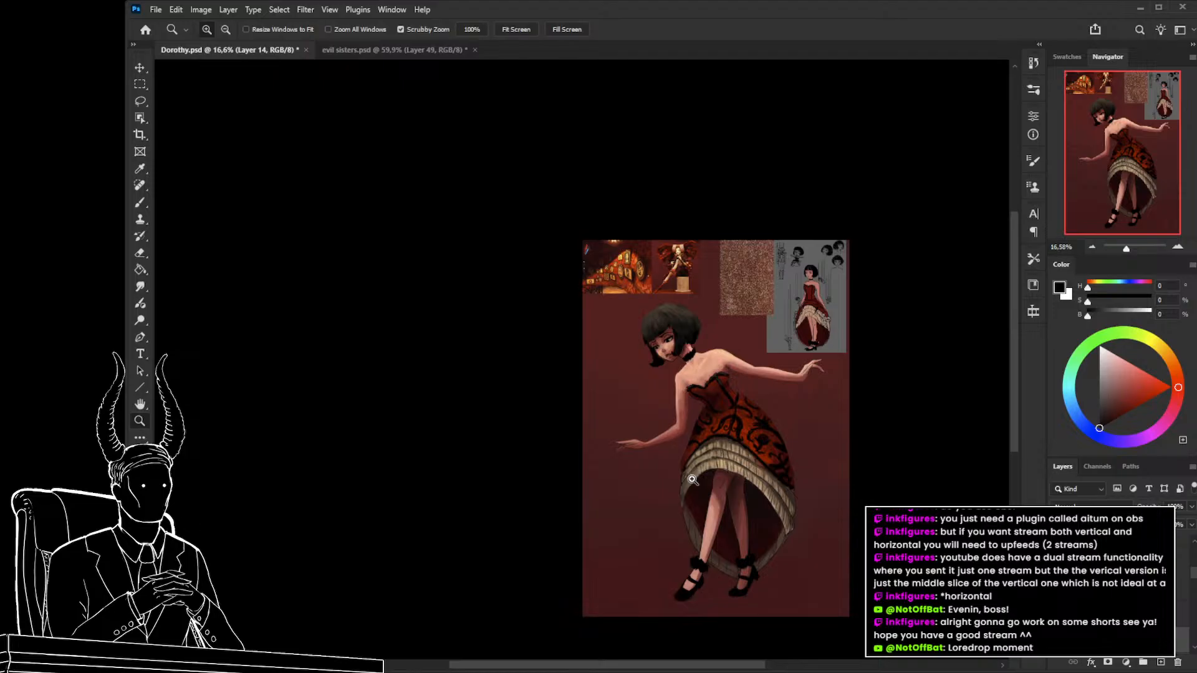
{"action": "left_click_drag", "start_coordinate": [653, 532], "coordinate": [484, 604]}
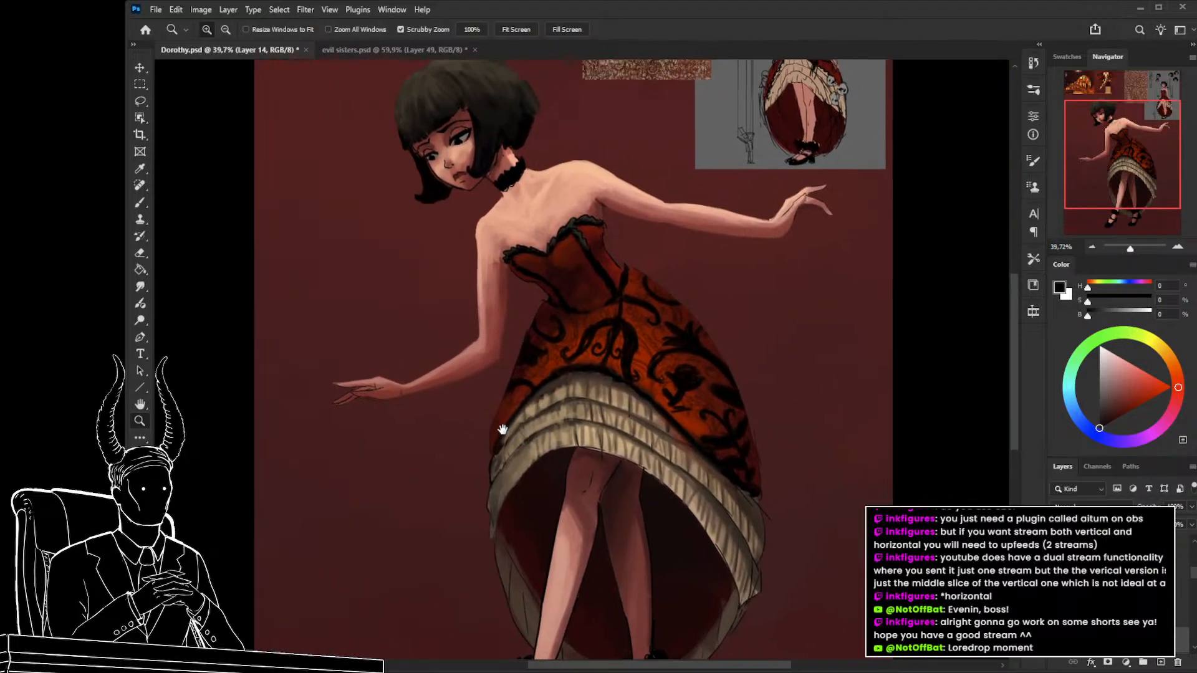
{"action": "left_click_drag", "start_coordinate": [502, 428], "coordinate": [525, 519]}
{"action": "key", "text": "ctrl+s"}
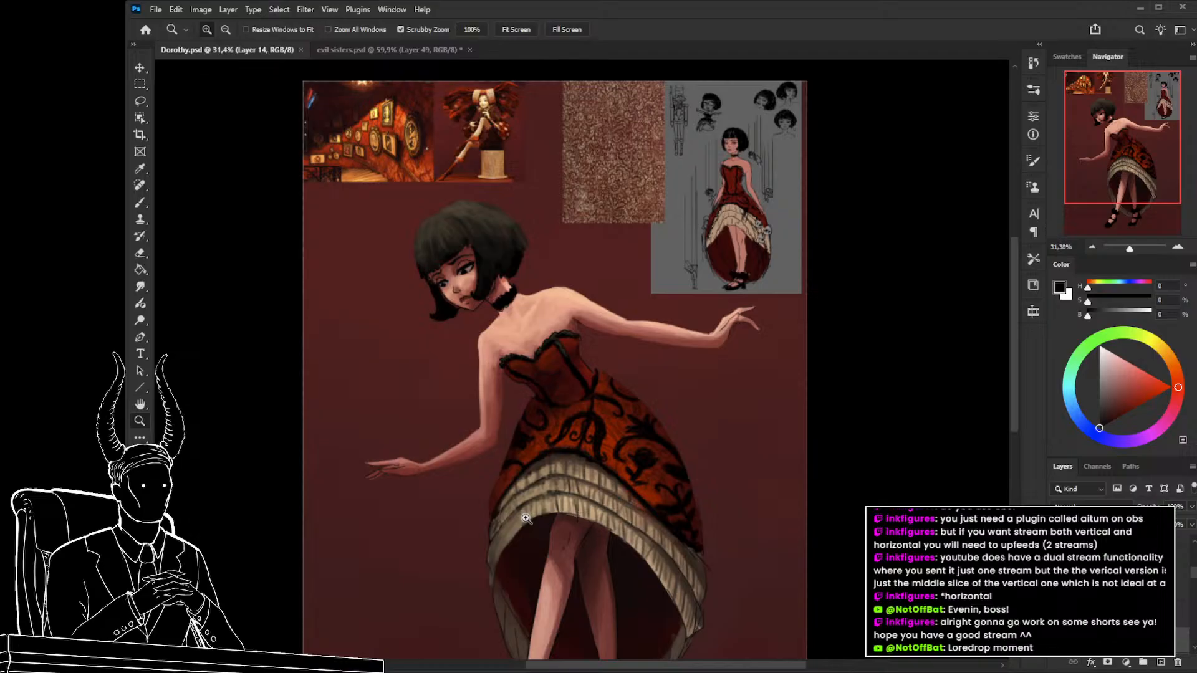
Compare the dress with the layer's visibility switched off and on.
{"action": "left_click_drag", "start_coordinate": [526, 518], "coordinate": [771, 538]}
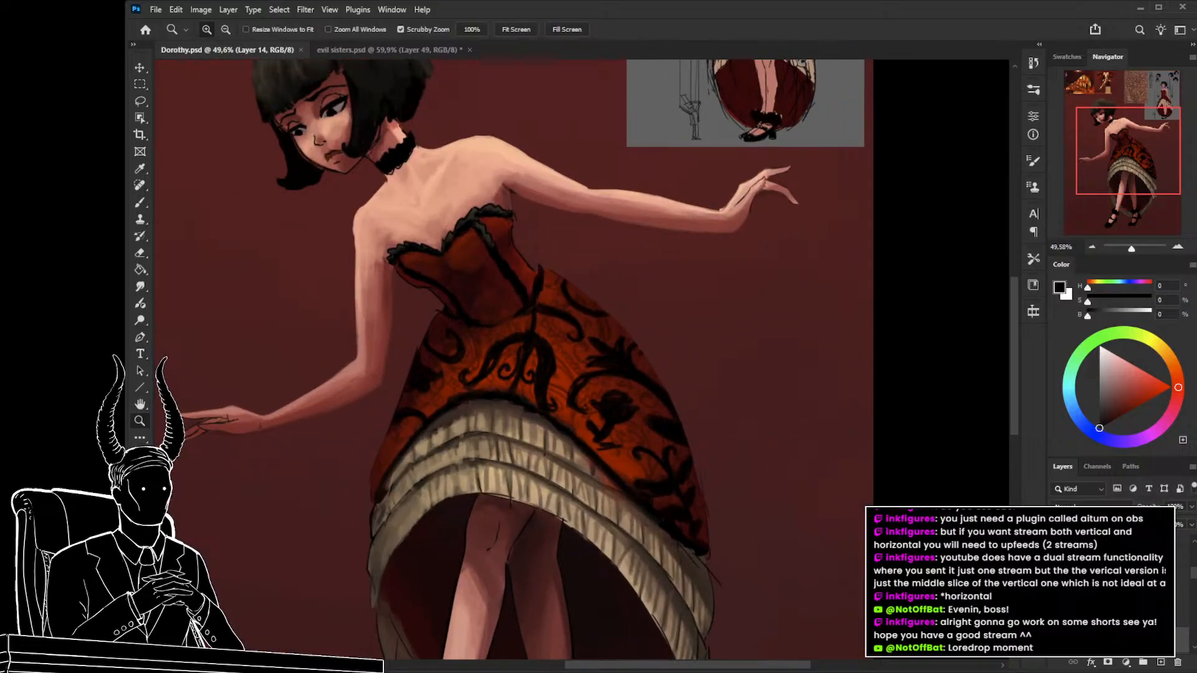
{"action": "left_click", "coordinate": [1058, 613]}
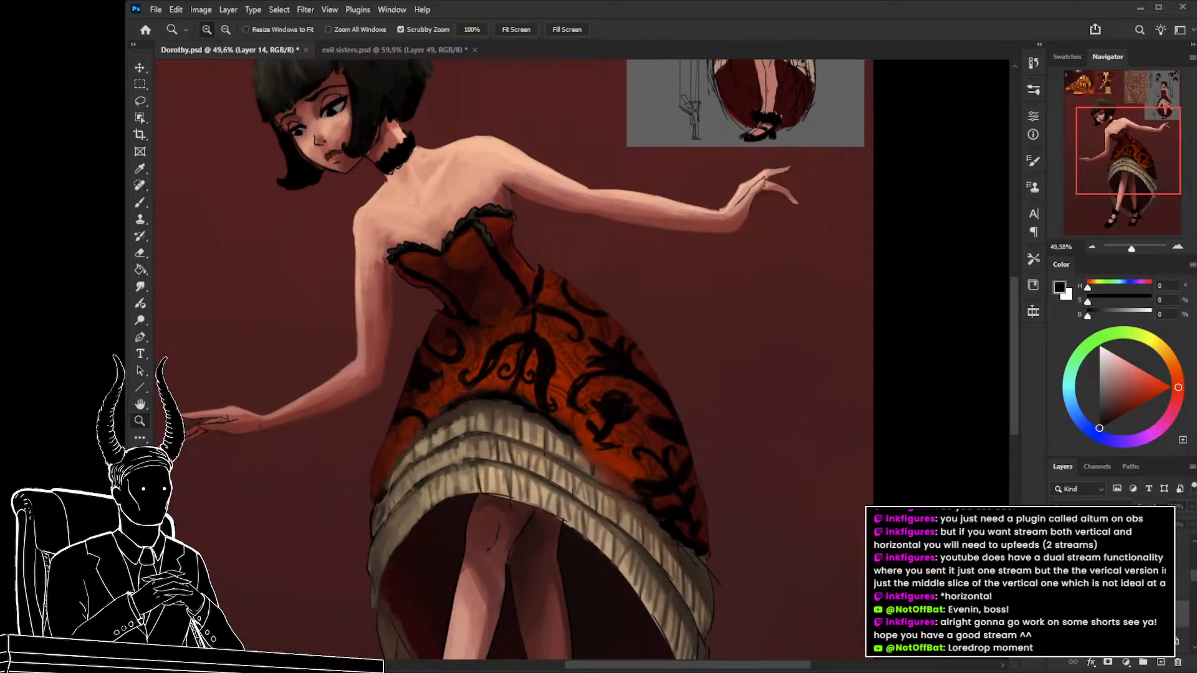
{"action": "left_click", "coordinate": [1058, 614]}
{"action": "left_click", "coordinate": [1057, 614]}
{"action": "left_click", "coordinate": [1057, 614]}
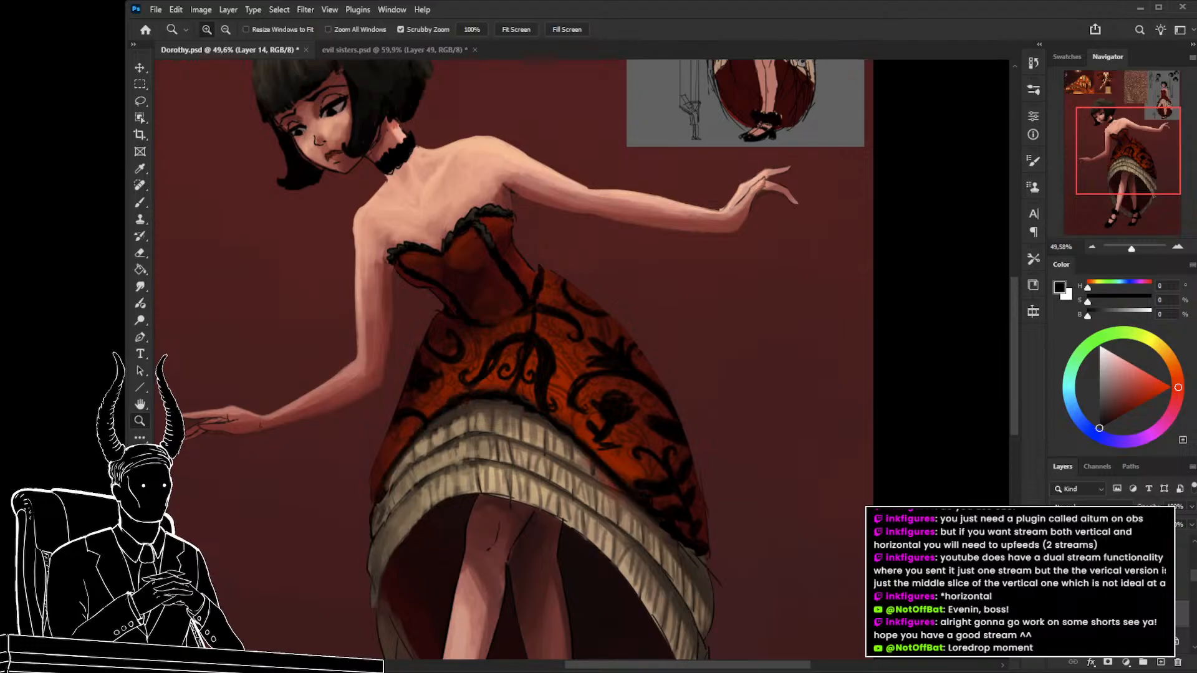
Refine the black line at the waist where the bodice meets the skirt, using a smaller brush.
{"action": "left_click_drag", "start_coordinate": [441, 334], "coordinate": [457, 323]}
{"action": "key", "text": "b"}
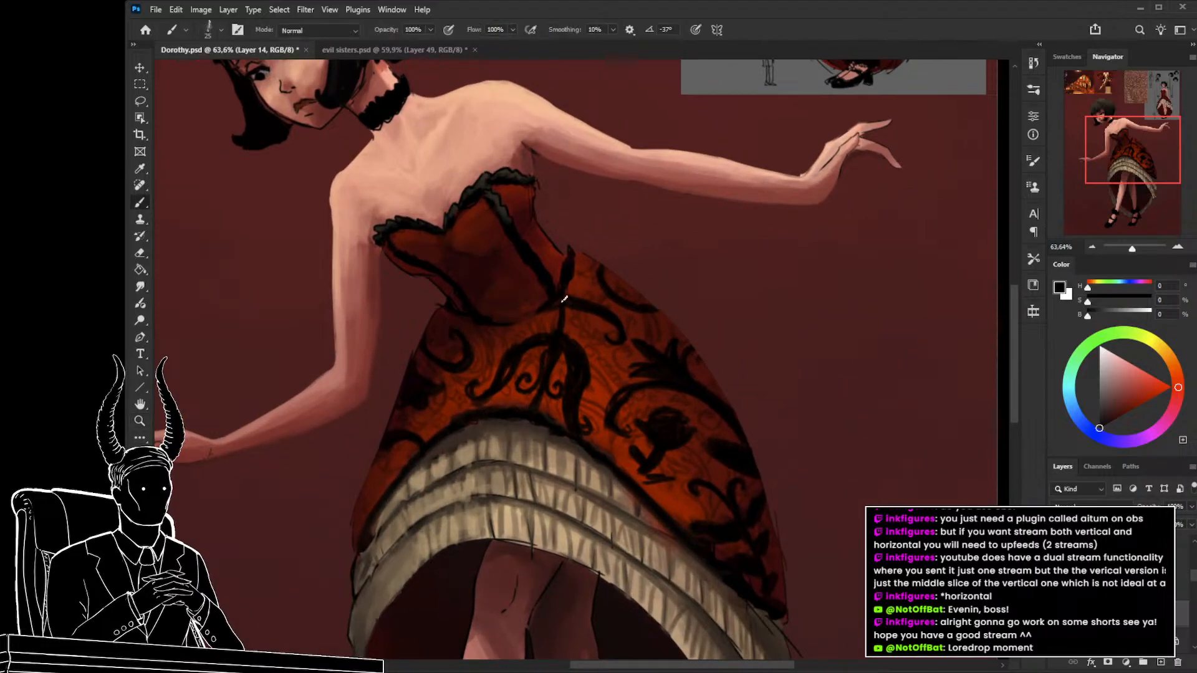
{"action": "key", "text": "bracketleft"}
{"action": "left_click_drag", "start_coordinate": [543, 317], "coordinate": [505, 416]}
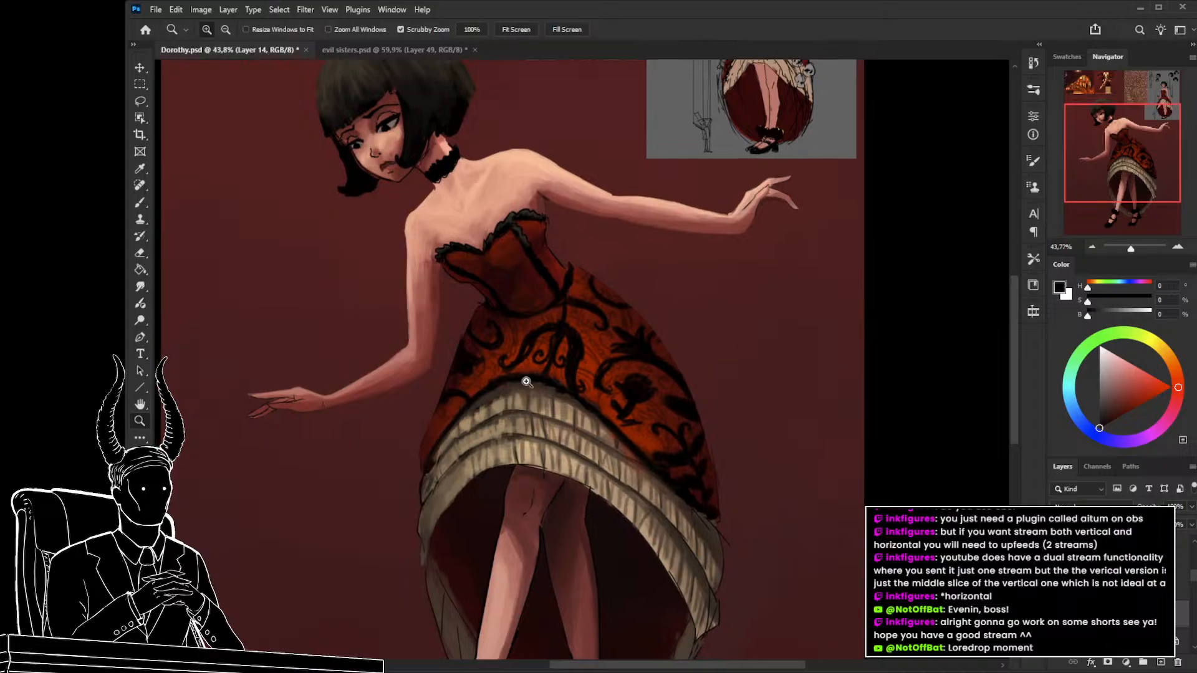
Make a freehand lasso selection around the right edge of the floral skirt, from the waist towards the hem.
{"action": "key", "text": "l"}
{"action": "mouse_move", "coordinate": [627, 261]}
{"action": "left_mouse_down"}
{"action": "mouse_move", "coordinate": [577, 241]}
{"action": "mouse_move", "coordinate": [568, 278]}
{"action": "mouse_move", "coordinate": [702, 468]}
{"action": "mouse_move", "coordinate": [763, 415]}
{"action": "left_mouse_up"}
{"action": "key", "text": "ctrl+t"}
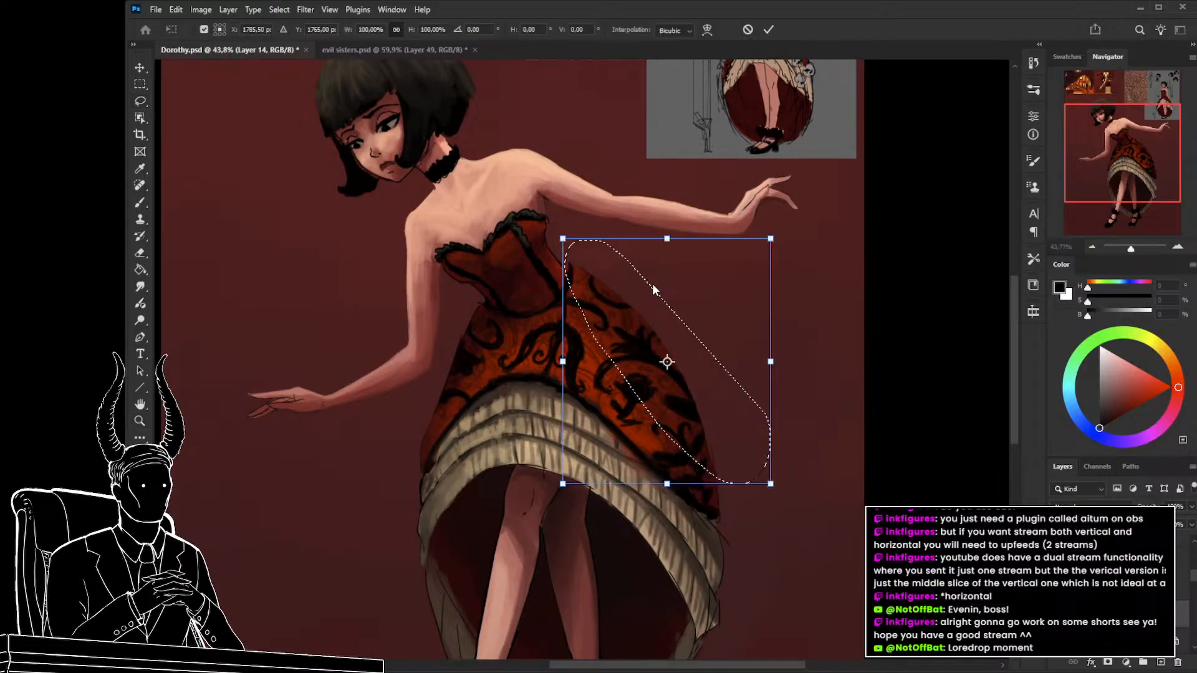
{"action": "right_click", "coordinate": [652, 285]}
{"action": "left_click", "coordinate": [637, 411]}
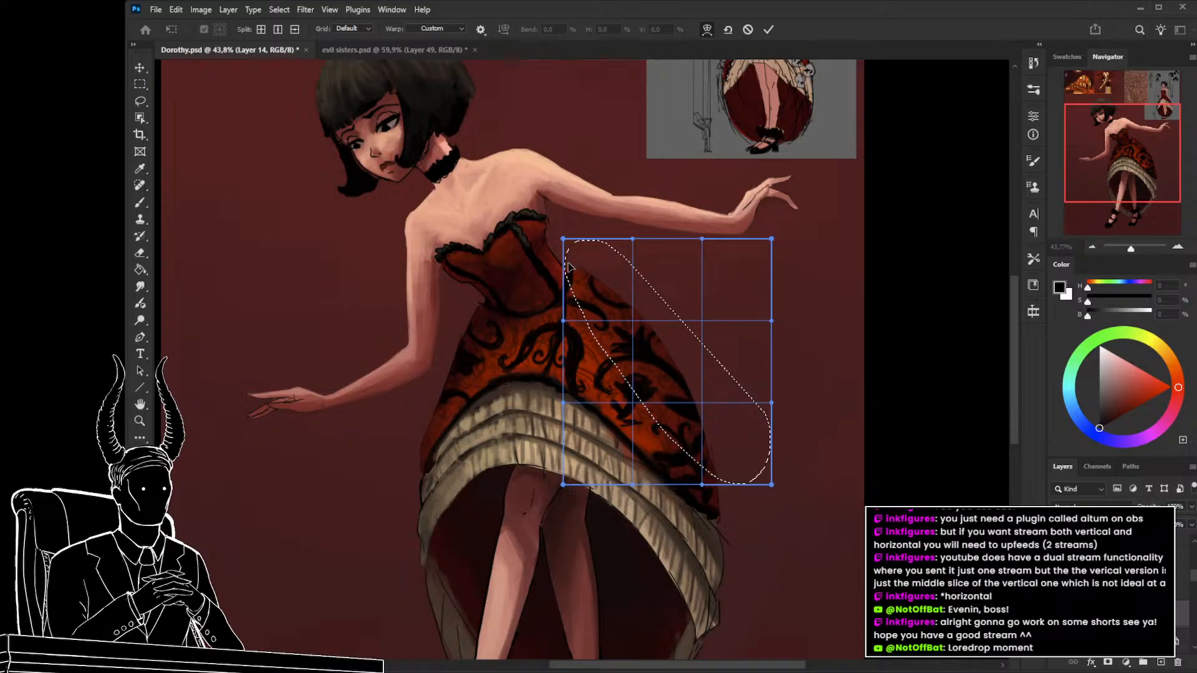
{"action": "key", "text": "ctrl+h"}
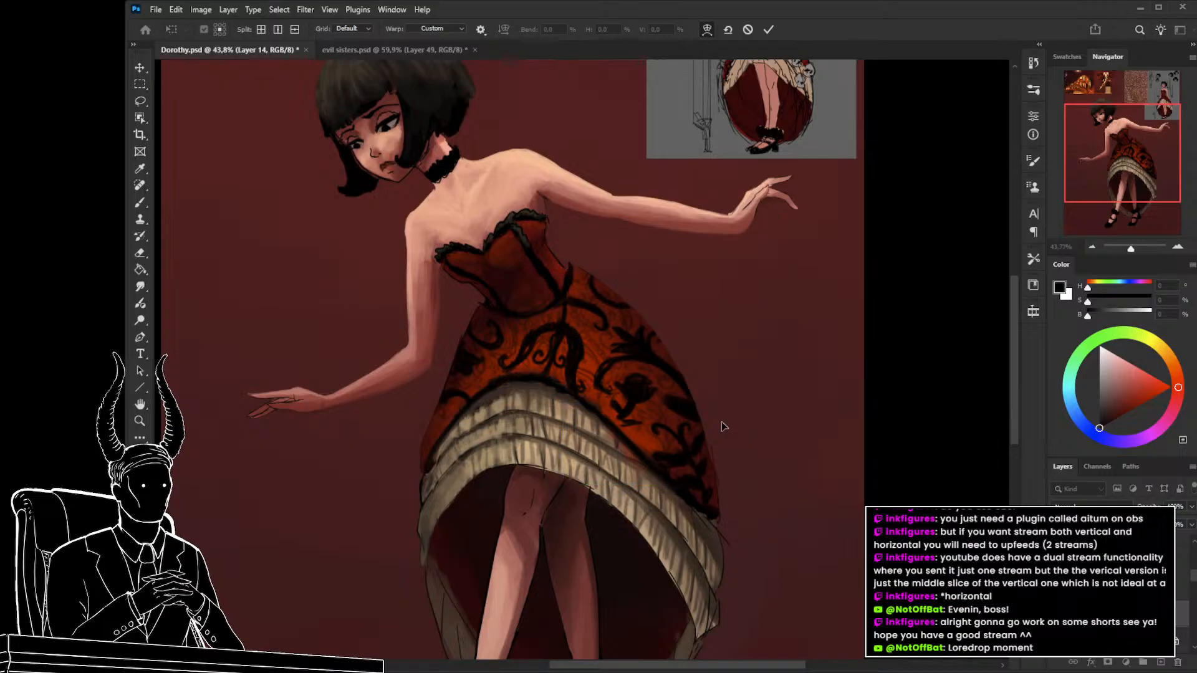
{"action": "key", "text": "ctrl+h"}
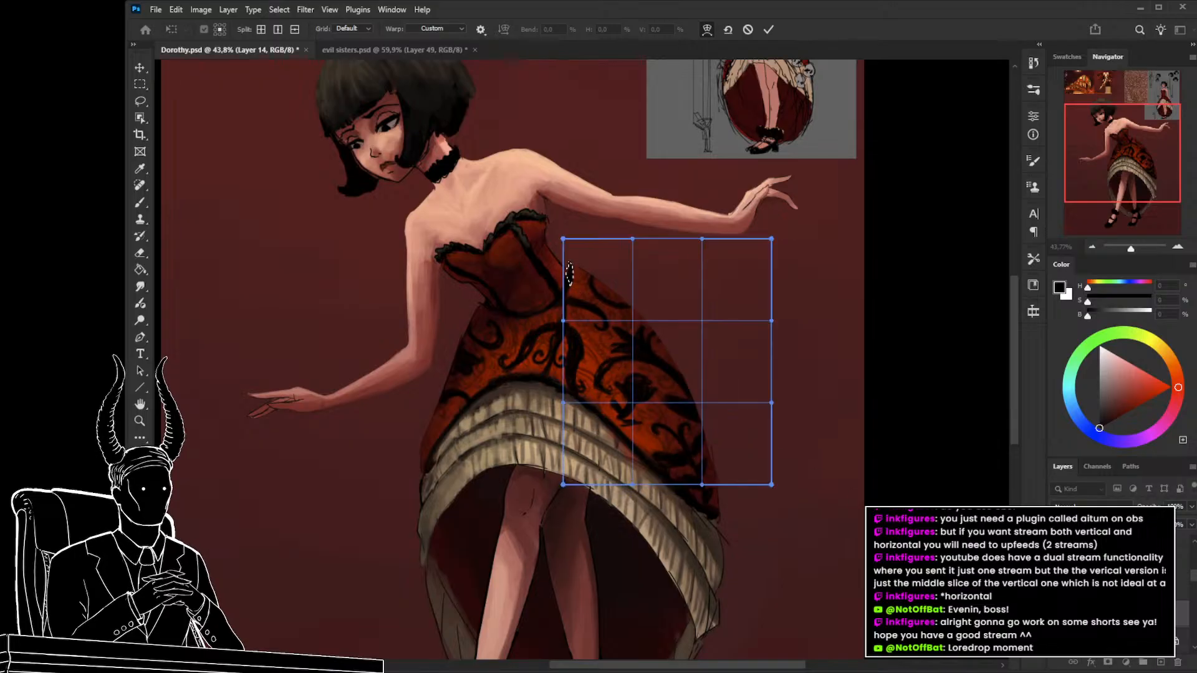
{"action": "key", "text": "Escape"}
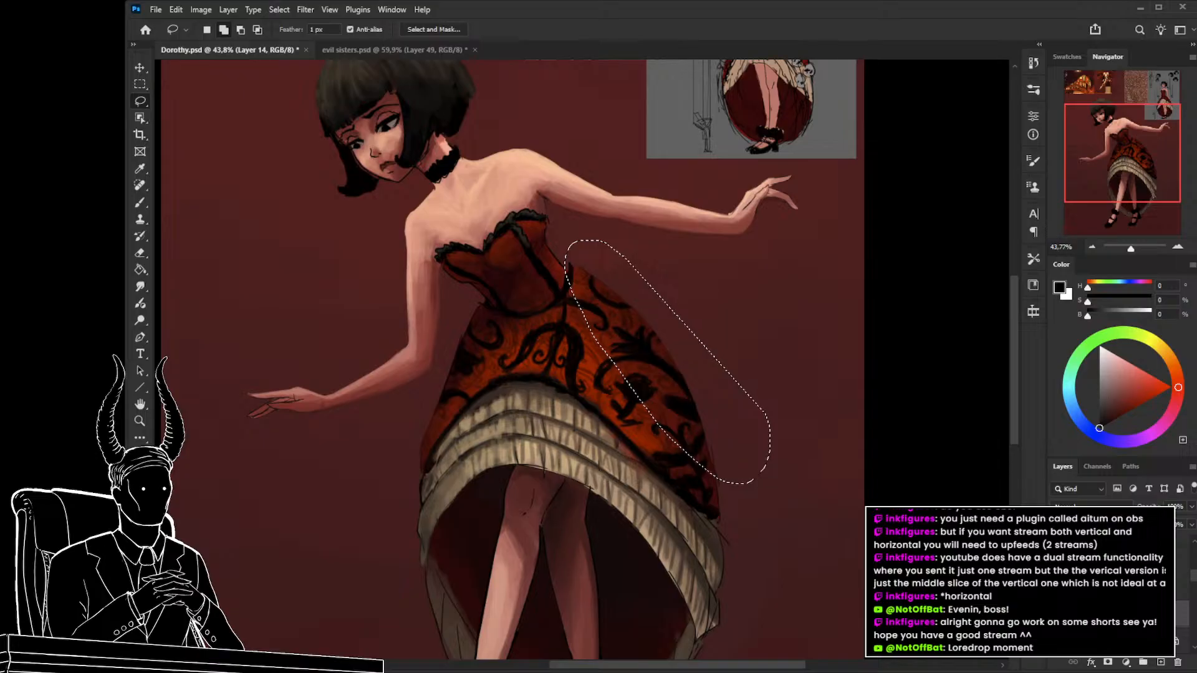
On Group 3 copy, warp the selected right side of the skirt so its edge at the waist sits slightly lower.
{"action": "left_click", "coordinate": [1115, 641]}
{"action": "key", "text": "ctrl+t"}
{"action": "key", "text": "ctrl+h"}
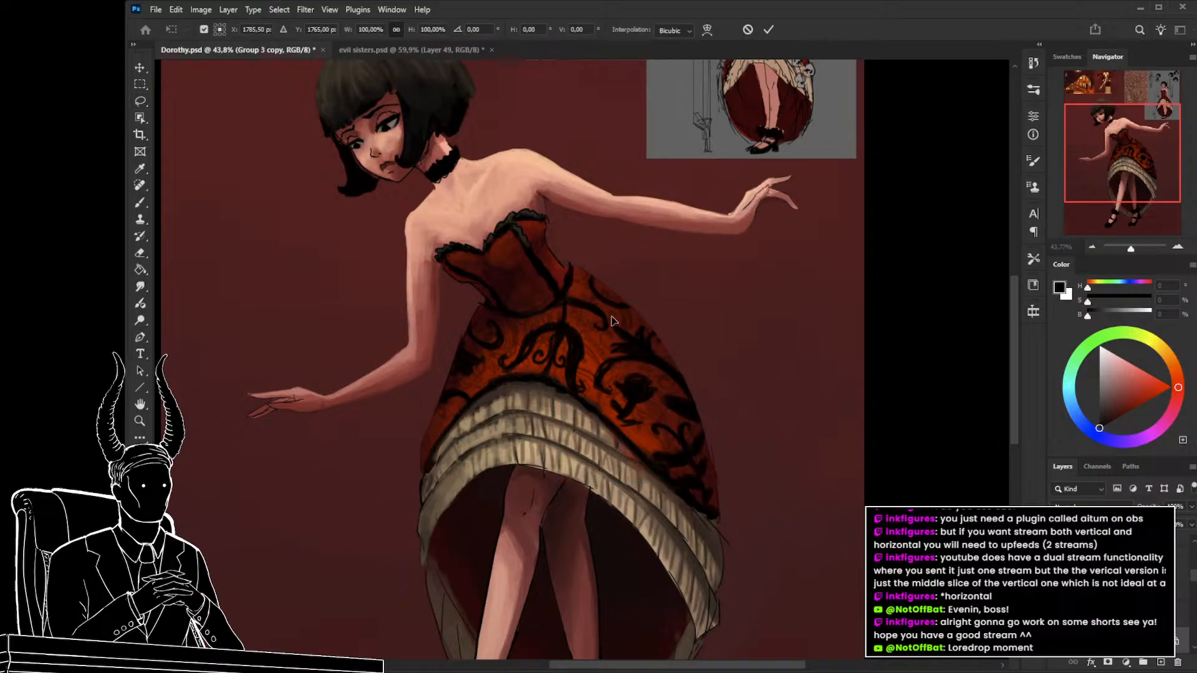
{"action": "left_click_drag", "start_coordinate": [566, 254], "coordinate": [563, 264]}
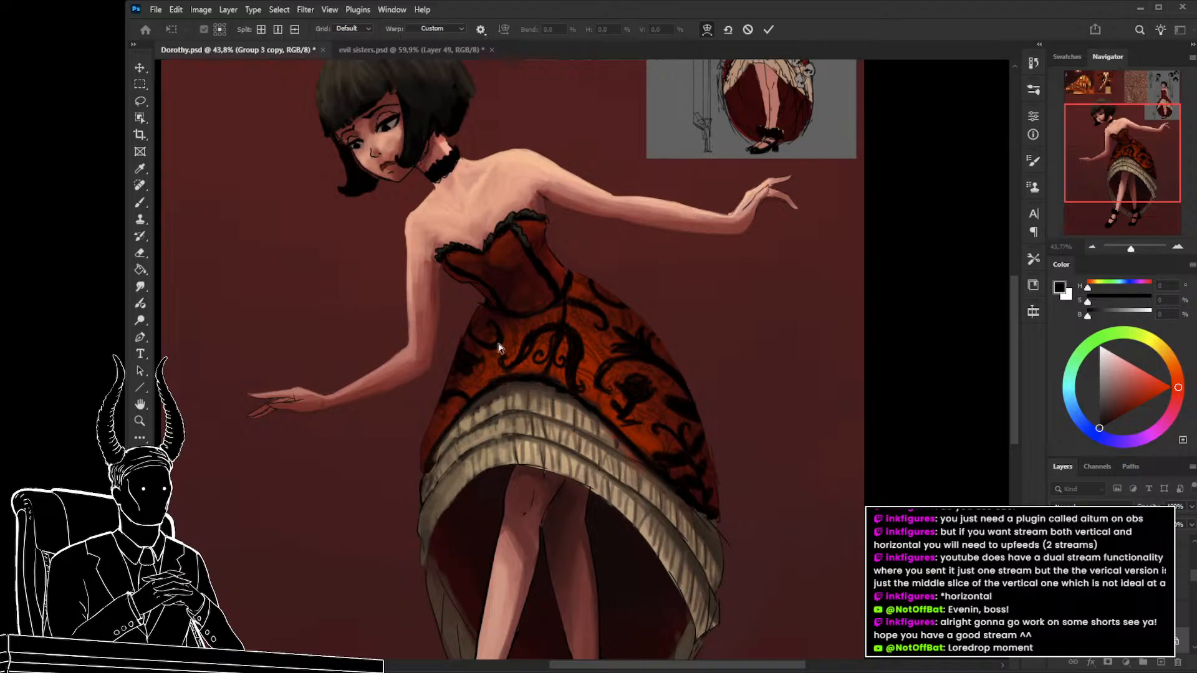
{"action": "key", "text": "Return"}
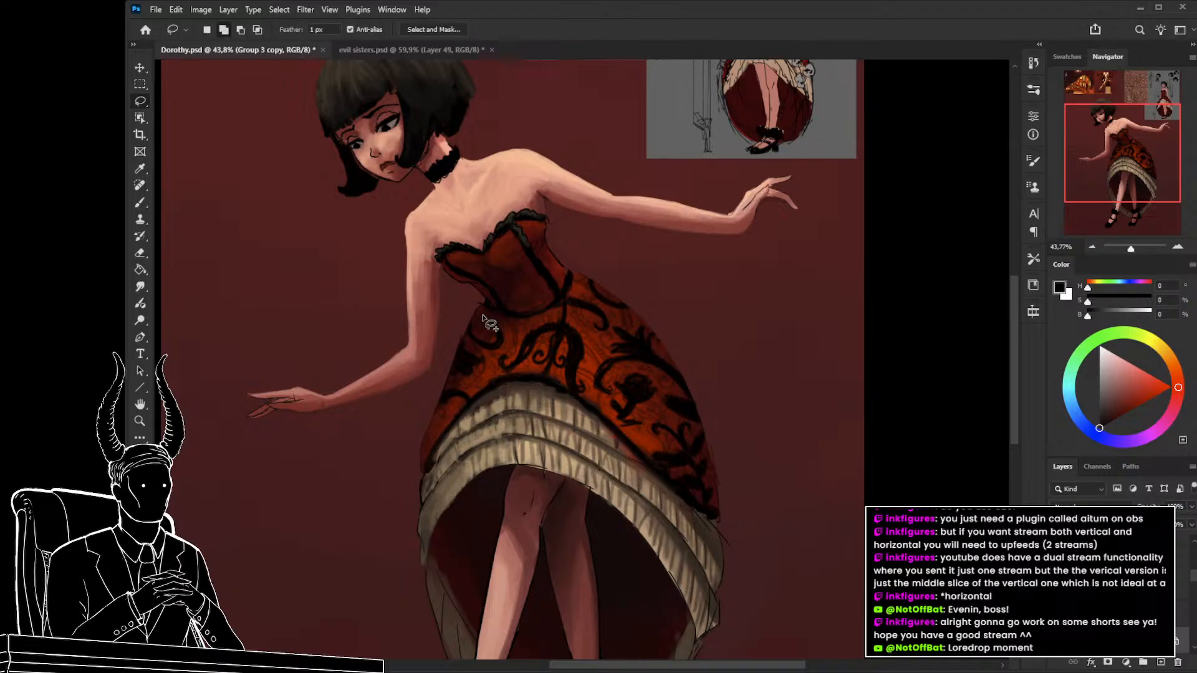
On Layer 14, erase the tip of the black line protruding at the right of the waist.
{"action": "left_click_drag", "start_coordinate": [1115, 575], "coordinate": [1116, 549]}
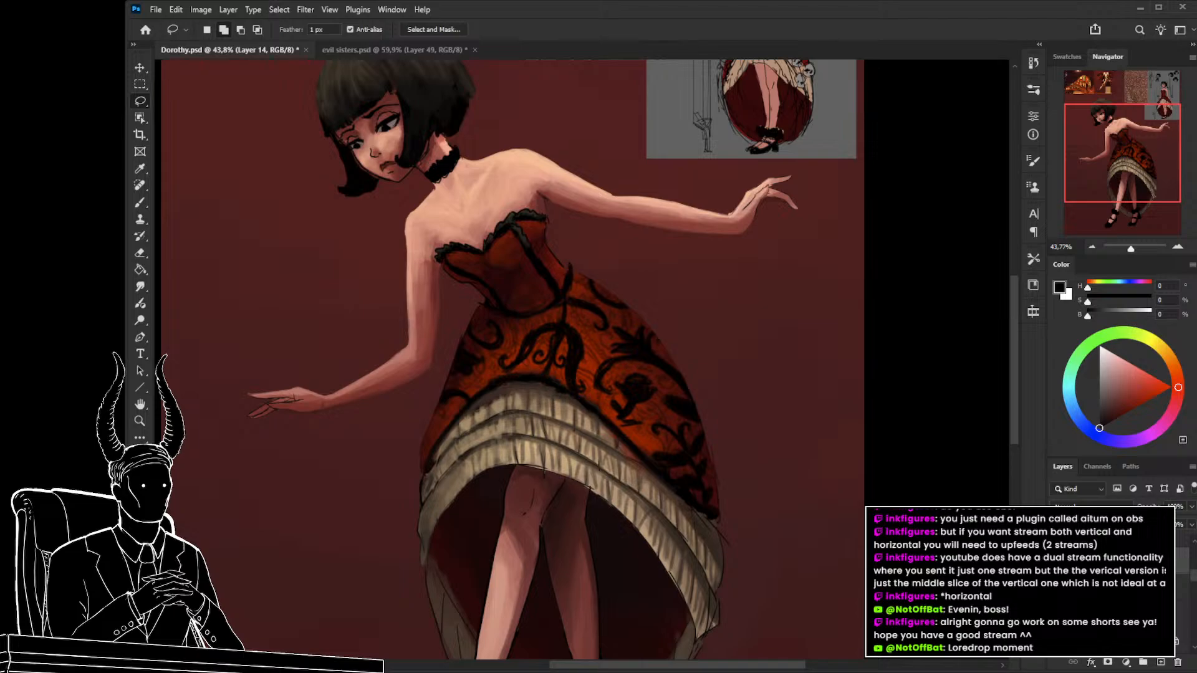
{"action": "key", "text": "e"}
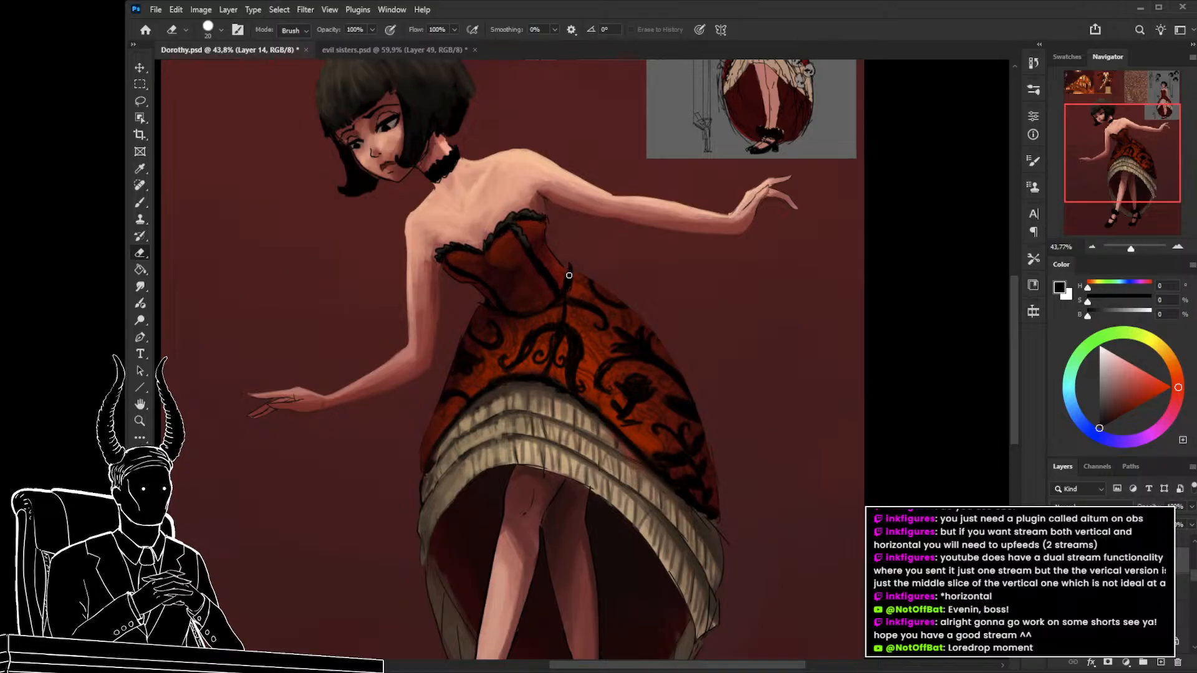
{"action": "key", "text": "z"}
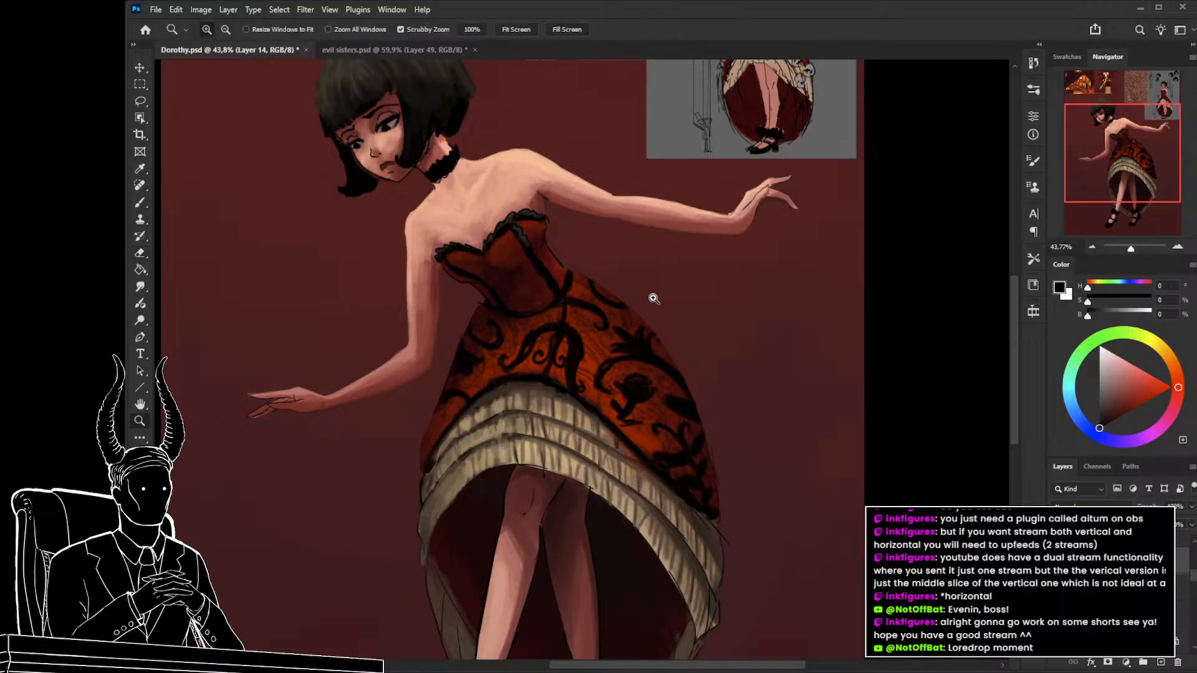
{"action": "left_click_drag", "start_coordinate": [652, 296], "coordinate": [638, 304]}
{"action": "mouse_move", "coordinate": [655, 360]}
{"action": "left_mouse_down"}
{"action": "mouse_move", "coordinate": [617, 329]}
{"action": "mouse_move", "coordinate": [655, 331]}
{"action": "left_mouse_up"}
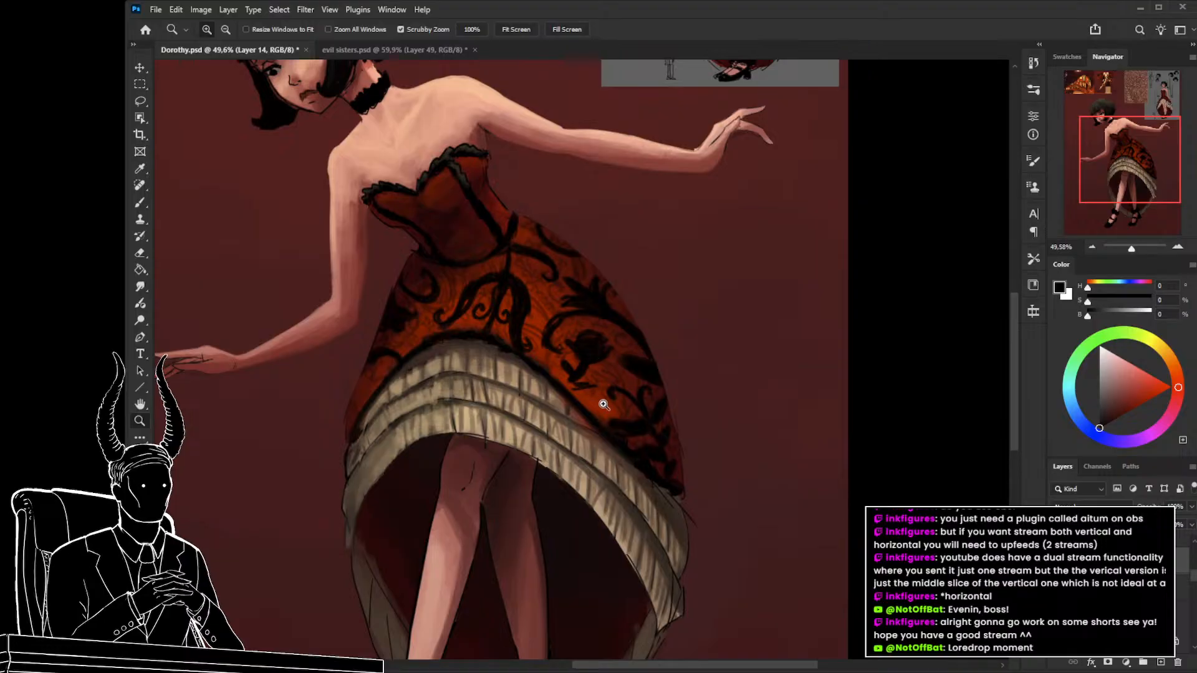
{"action": "left_click_drag", "start_coordinate": [633, 433], "coordinate": [613, 451]}
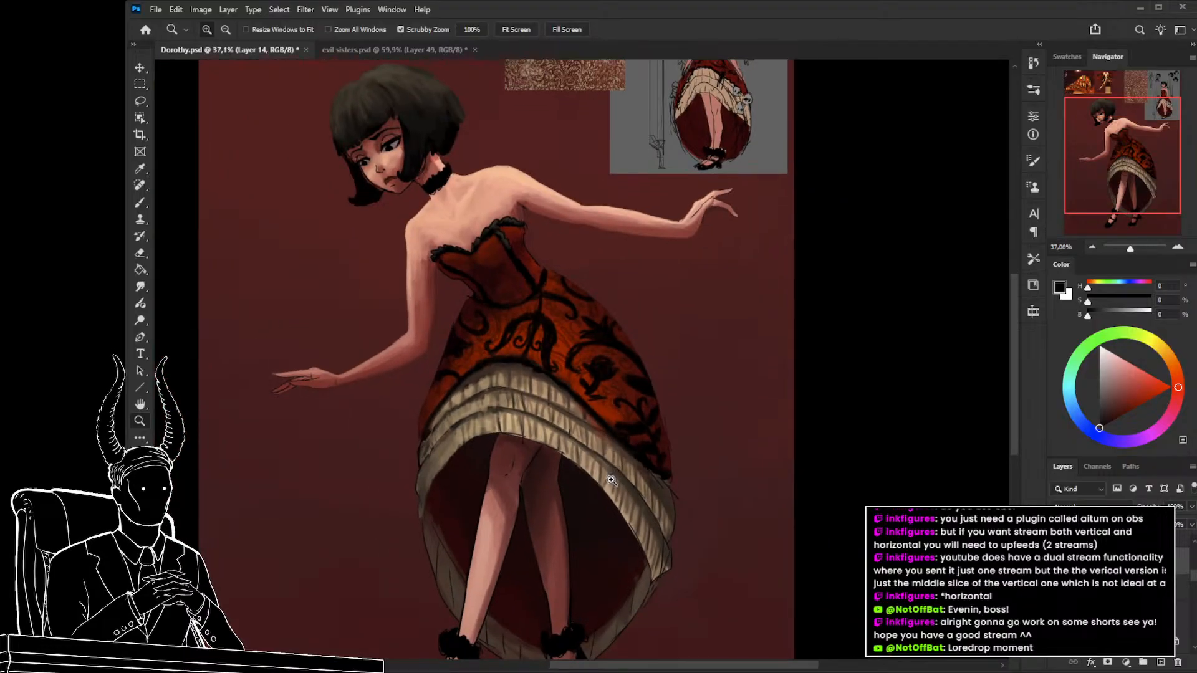
Add a new empty layer directly above the dress behind coolor layer, which holds the back of the skirt.
{"action": "left_click_drag", "start_coordinate": [635, 518], "coordinate": [587, 418]}
{"action": "key", "text": "v"}
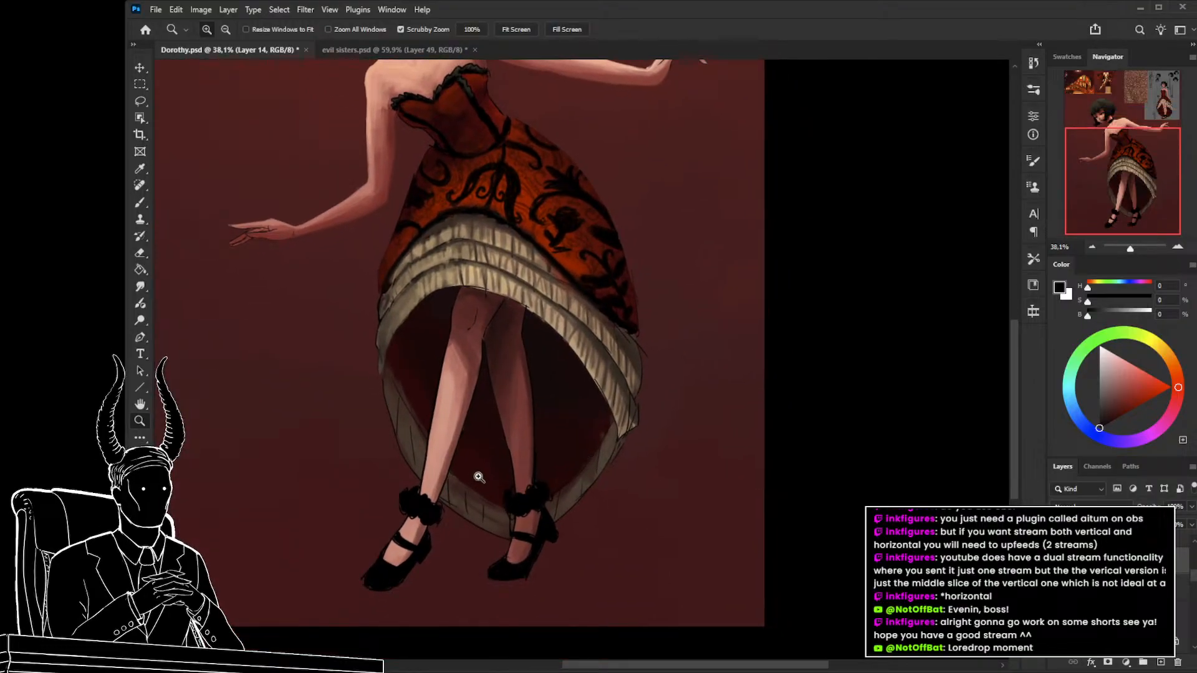
{"action": "left_click", "coordinate": [503, 532]}
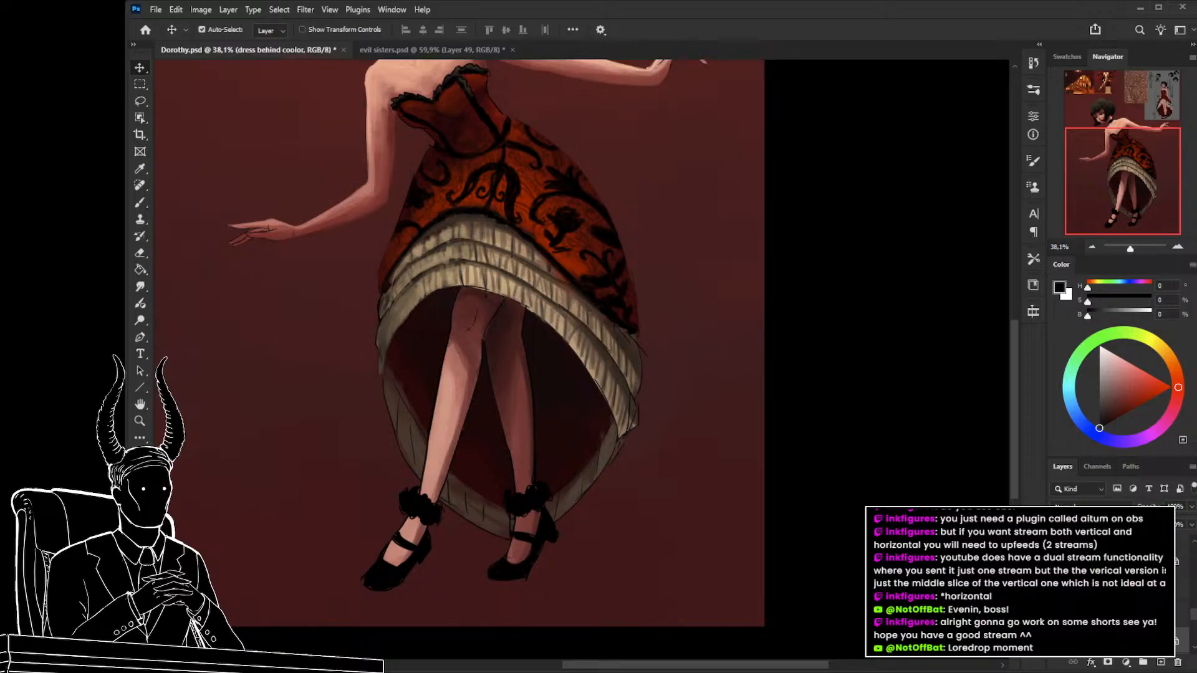
{"action": "left_click", "coordinate": [1160, 663]}
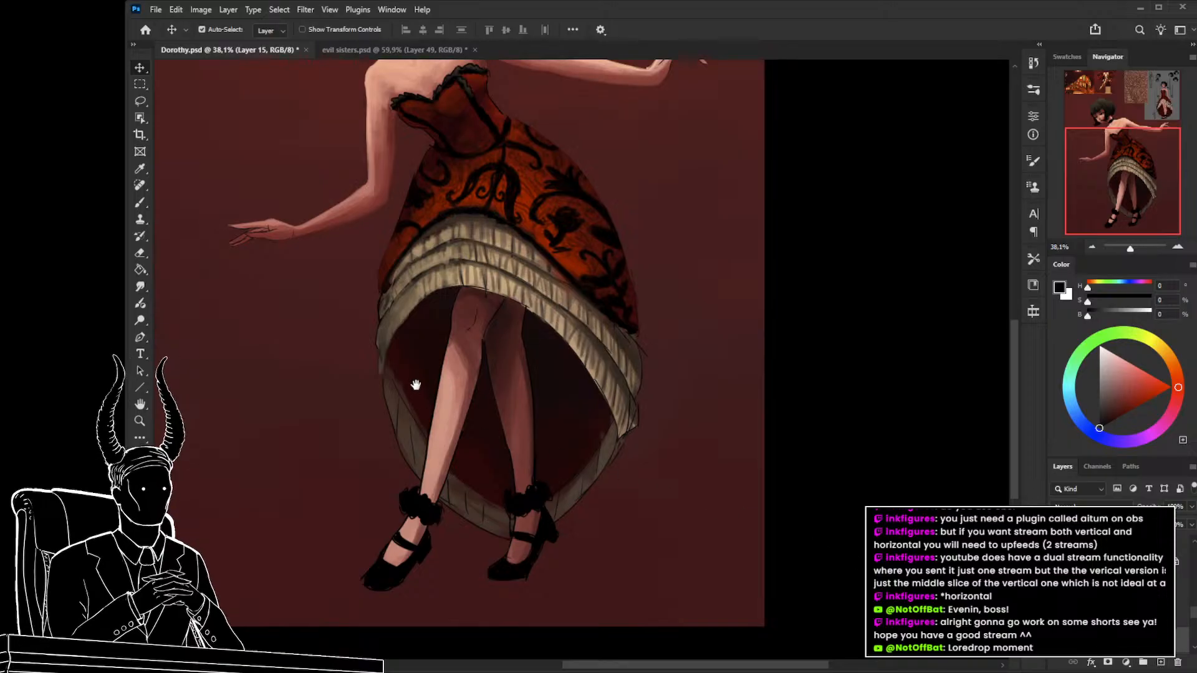
Paint a black line along the inner edge of the back ruffle, where it meets the dark red lining, with an enlarged brush.
{"action": "left_click_drag", "start_coordinate": [417, 386], "coordinate": [412, 404]}
{"action": "key", "text": "b"}
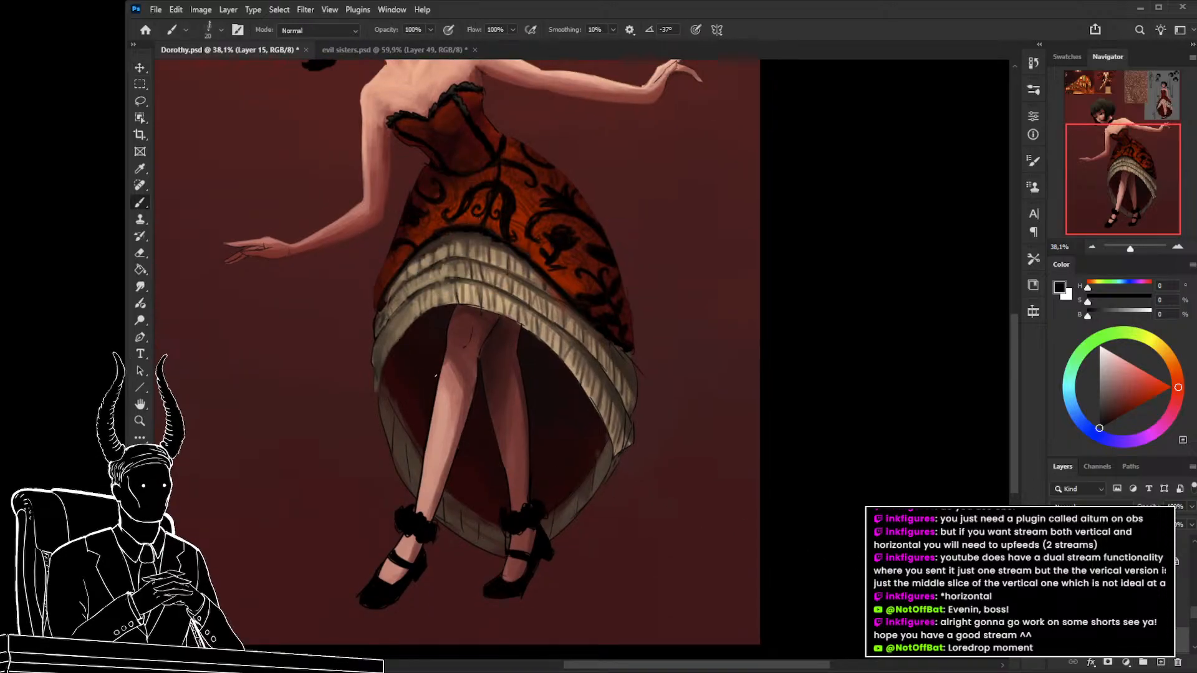
{"action": "key", "text": "bracketright"}
{"action": "key", "text": "bracketright"}
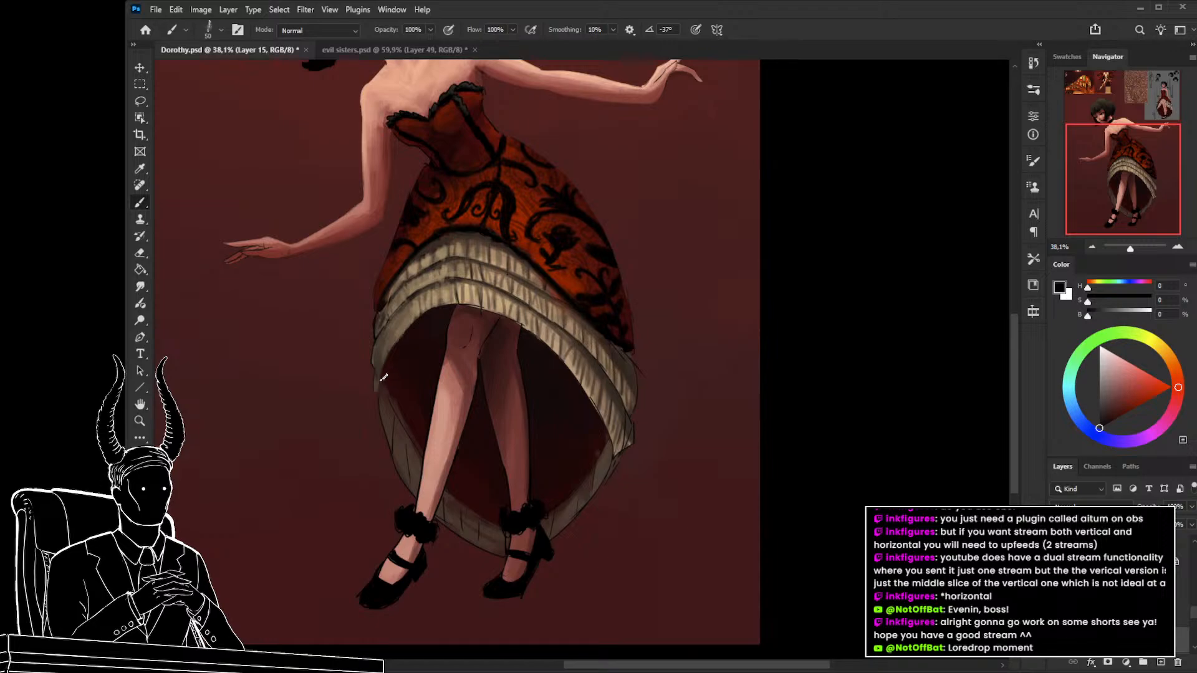
{"action": "key", "text": "bracketleft"}
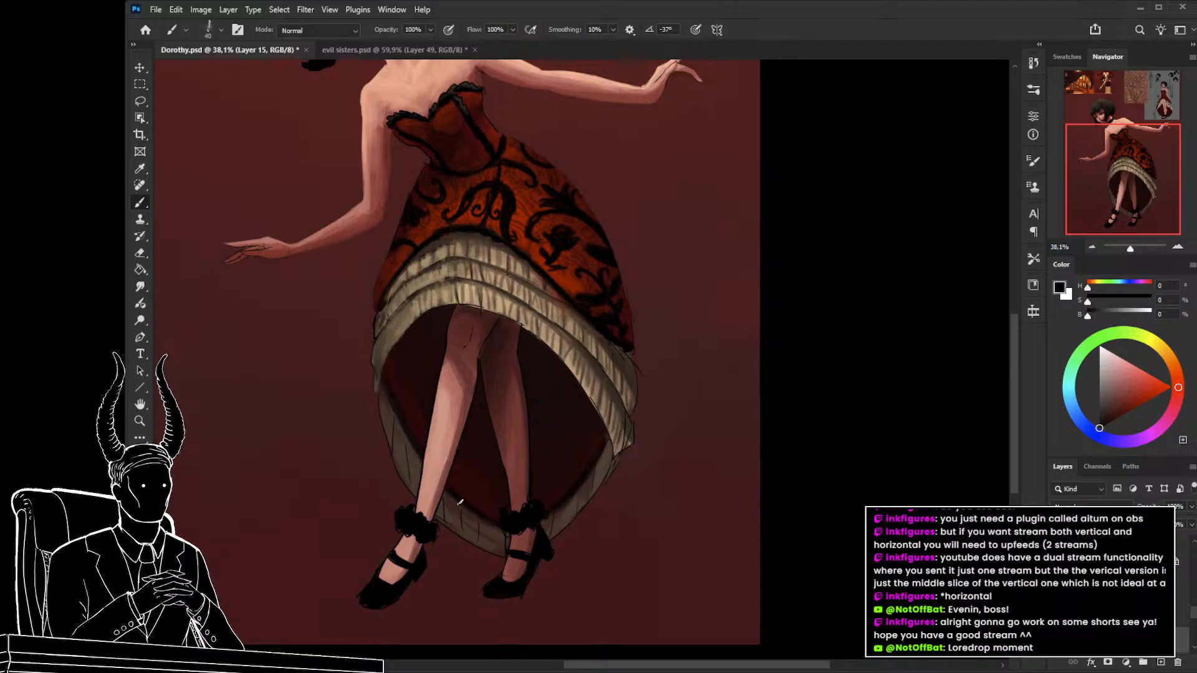
Select the figure's Group 3 copy and toggle its visibility off and back on to check what lies behind it.
{"action": "key", "text": "v"}
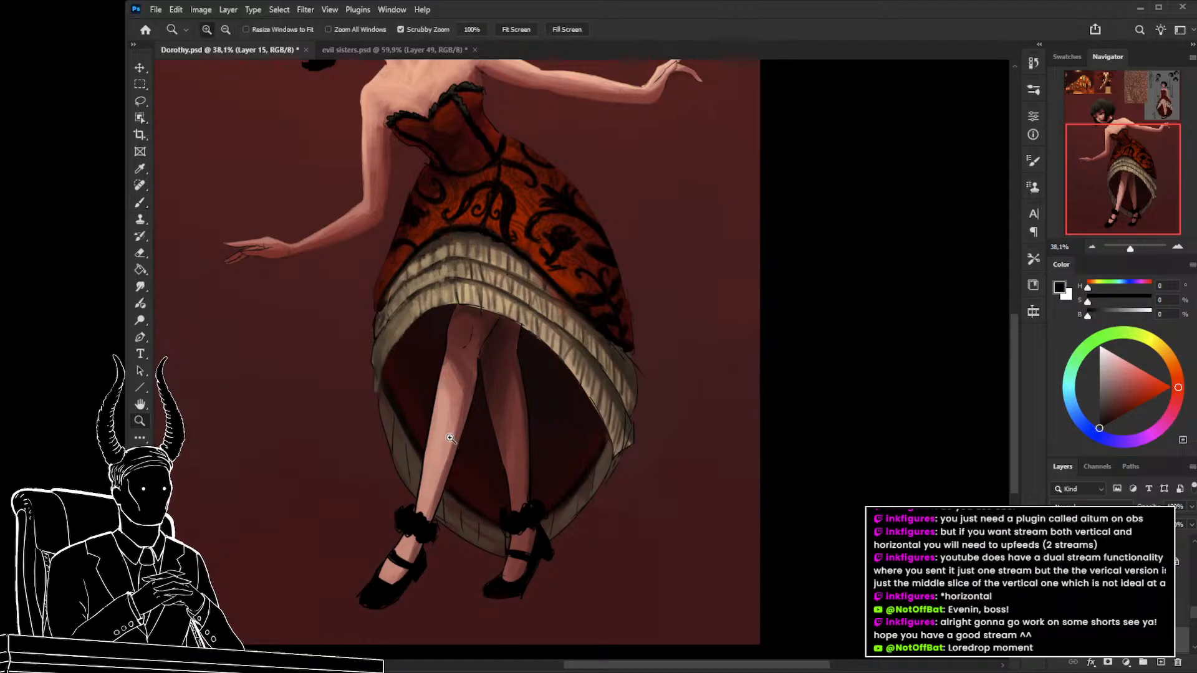
{"action": "scroll", "coordinate": [436, 443], "scroll_direction": "down", "scroll_amount": 2}
{"action": "left_click", "coordinate": [436, 444]}
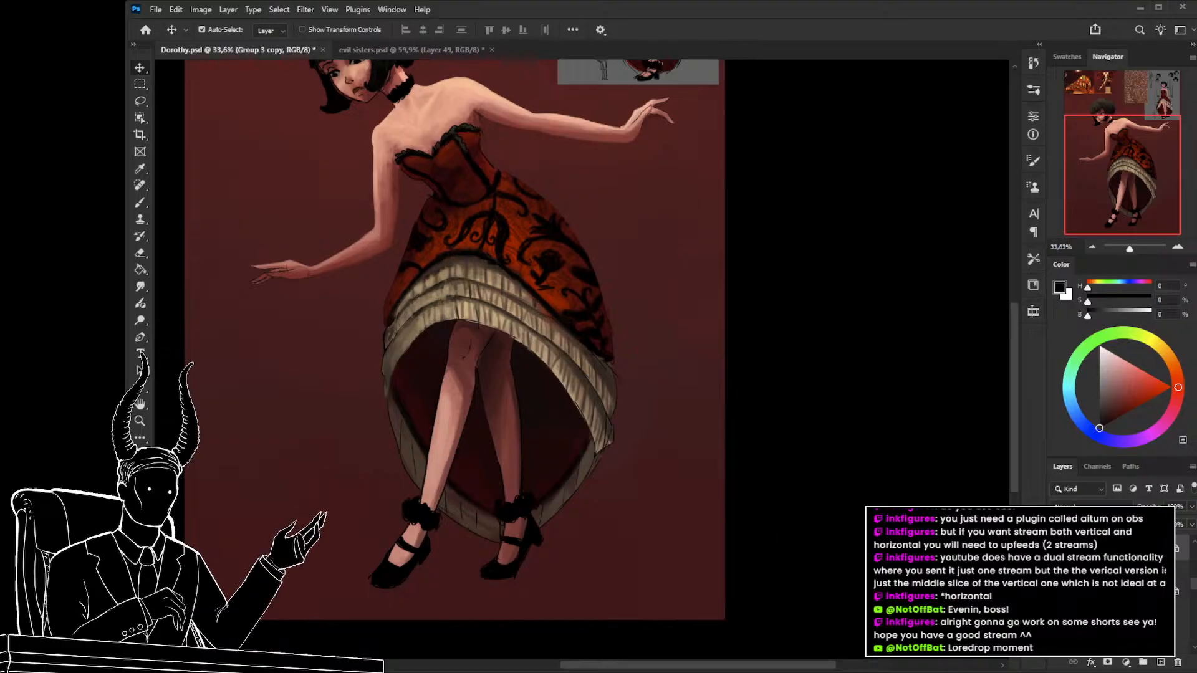
{"action": "left_click", "coordinate": [1057, 549]}
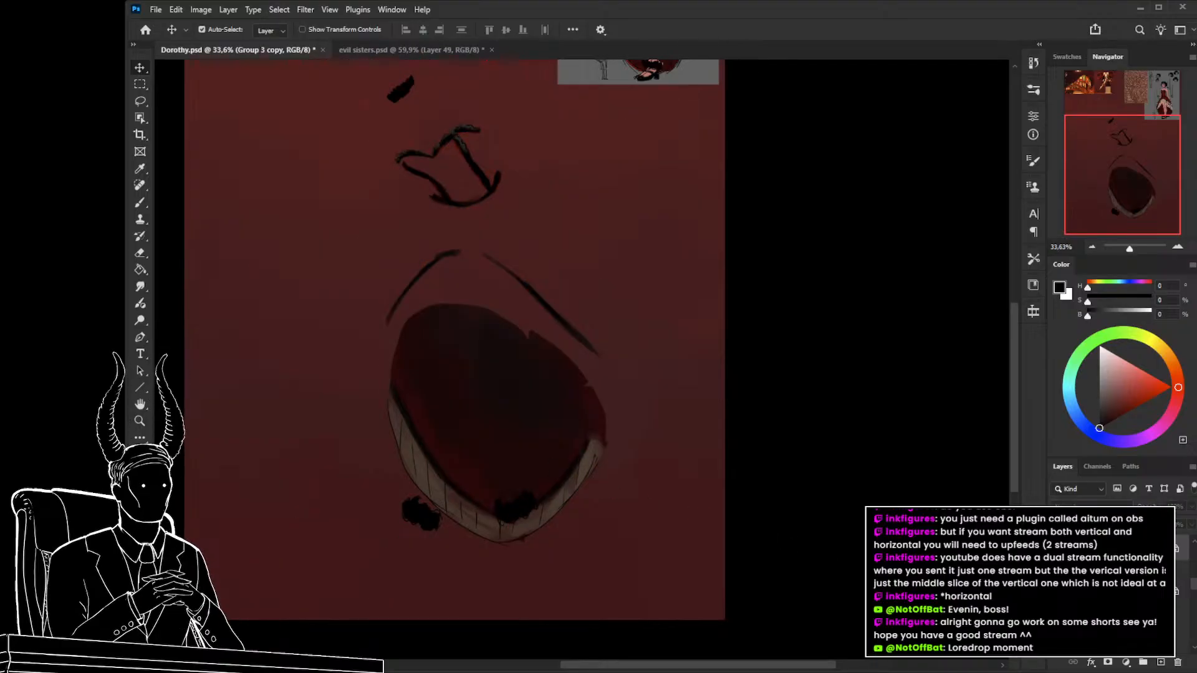
{"action": "left_click", "coordinate": [1057, 548]}
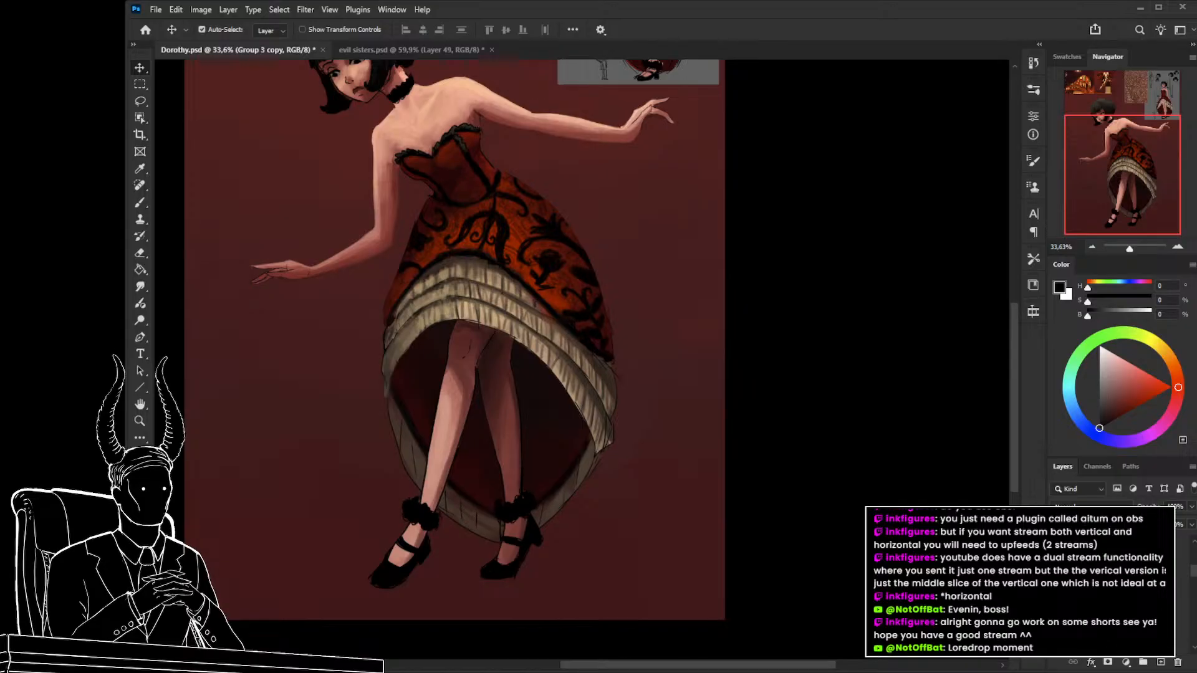
Hide the accessories color layer and the main figure group so only the back of the skirt and the black trim lines remain.
{"action": "left_click", "coordinate": [1115, 549]}
{"action": "key", "text": "ctrl+e"}
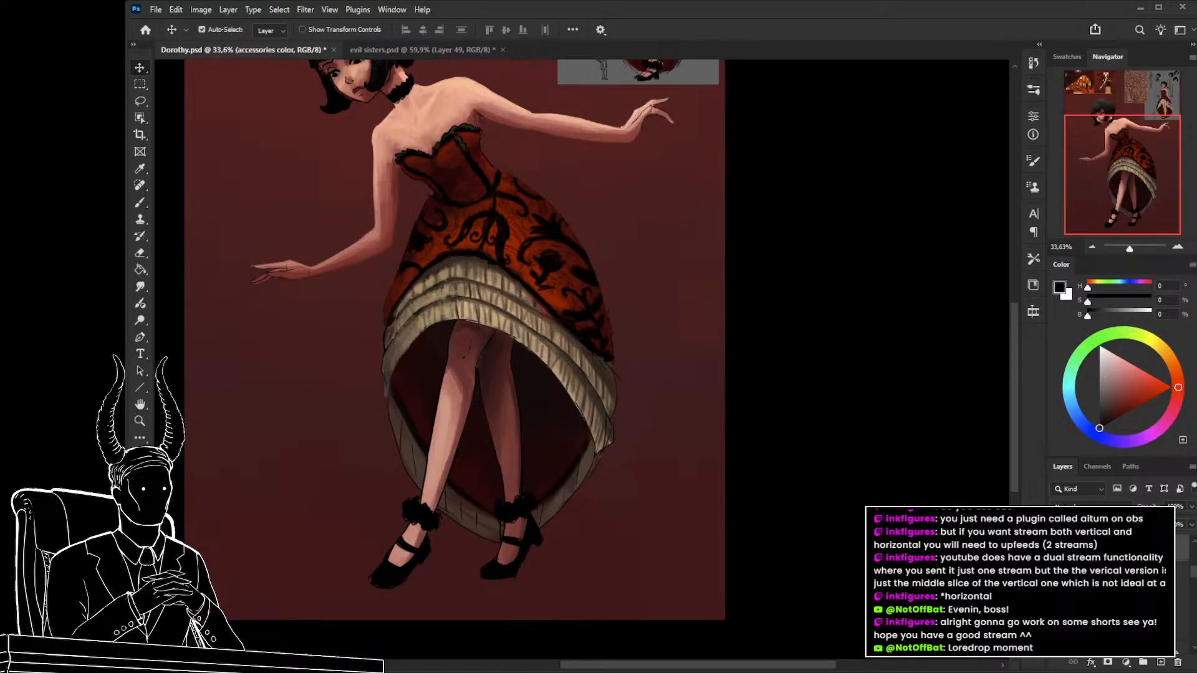
{"action": "left_click", "coordinate": [1058, 548]}
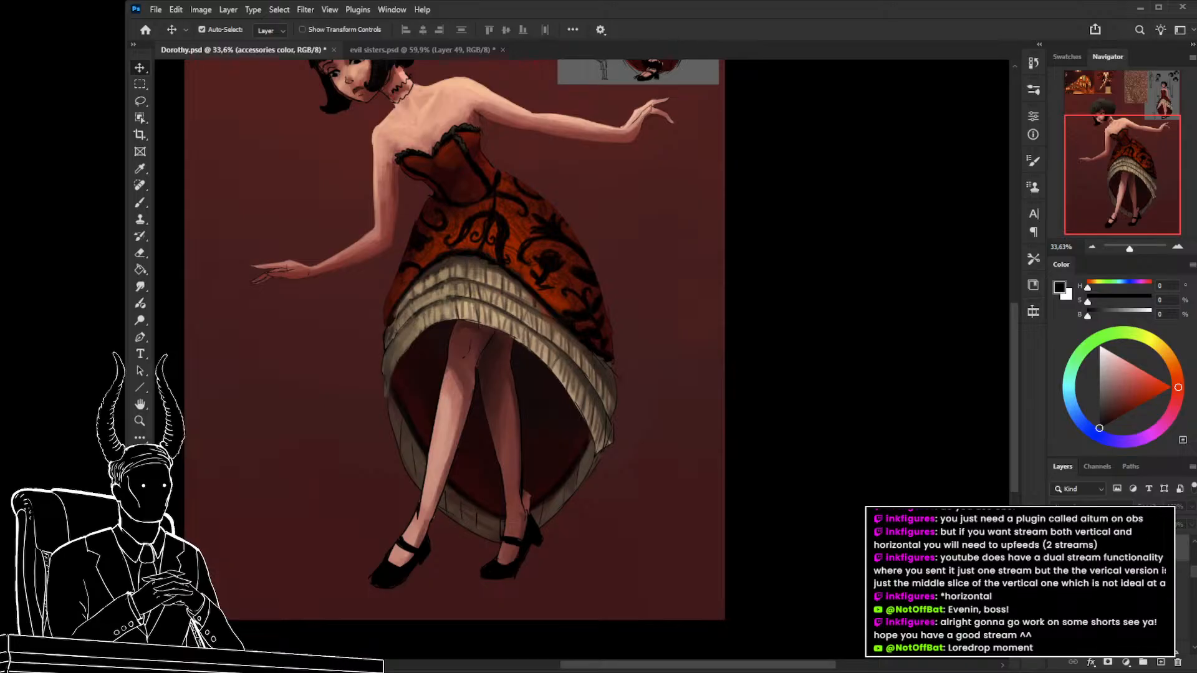
{"action": "left_click", "coordinate": [1057, 548]}
{"action": "left_click", "coordinate": [1058, 548]}
{"action": "left_click", "coordinate": [1058, 575]}
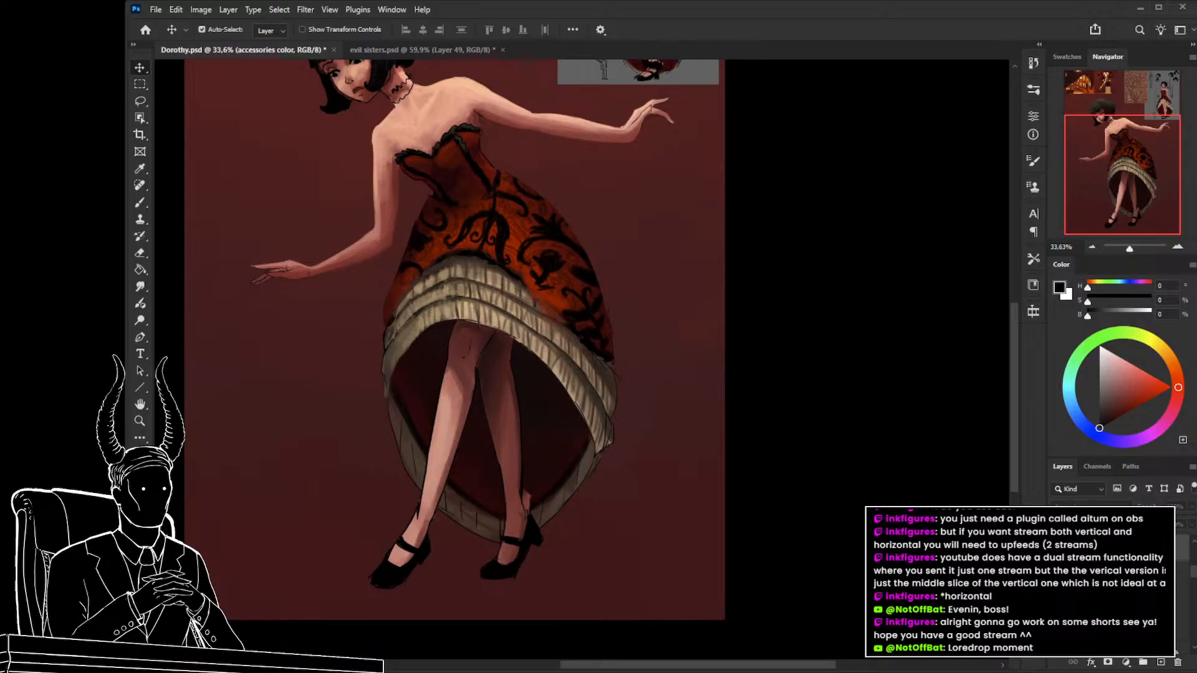
{"action": "left_click", "coordinate": [1057, 575]}
{"action": "scroll", "coordinate": [1058, 574], "scroll_direction": "down", "scroll_amount": 1}
{"action": "left_click", "coordinate": [1057, 575]}
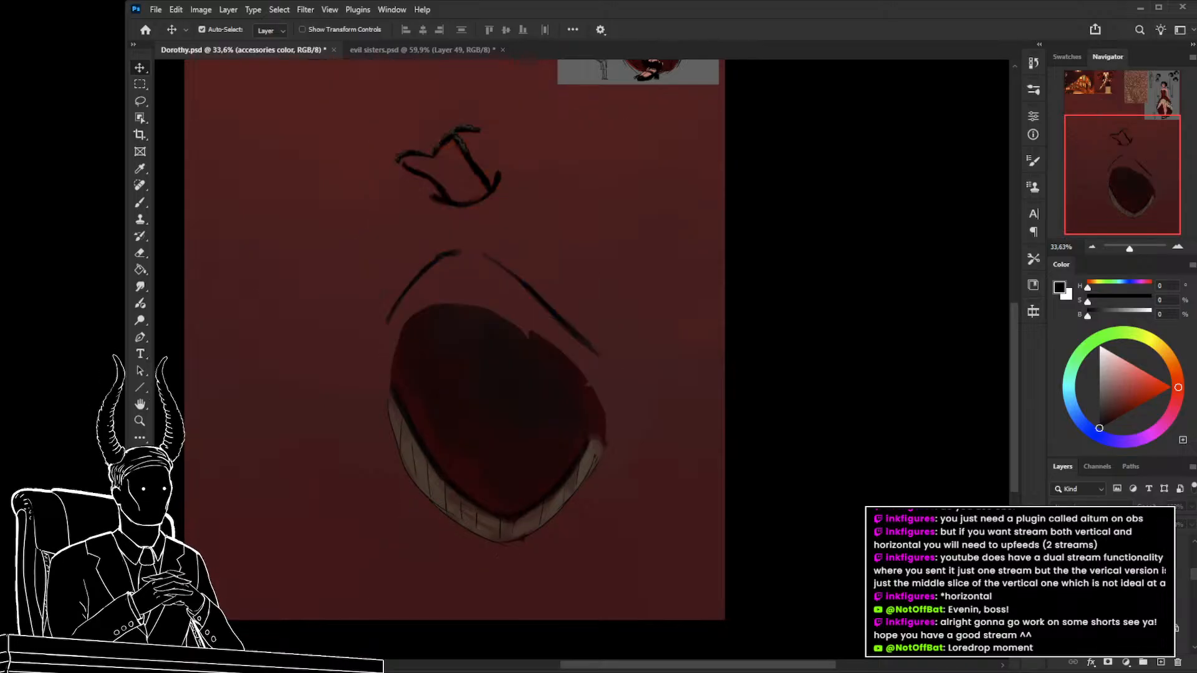
Select the dress behind coolor layer and set the brush colour to dark reddish brown with hue 6, saturation 43 and brightness 14.
{"action": "left_click_drag", "start_coordinate": [465, 502], "coordinate": [515, 510]}
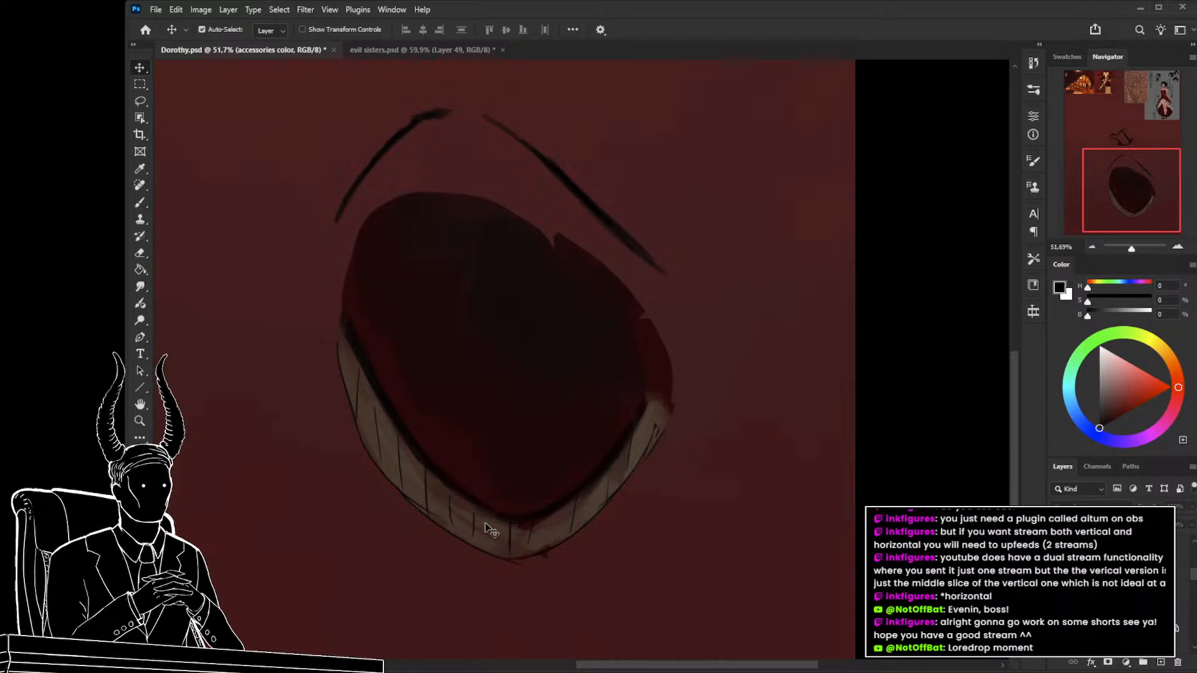
{"action": "left_click", "coordinate": [491, 529]}
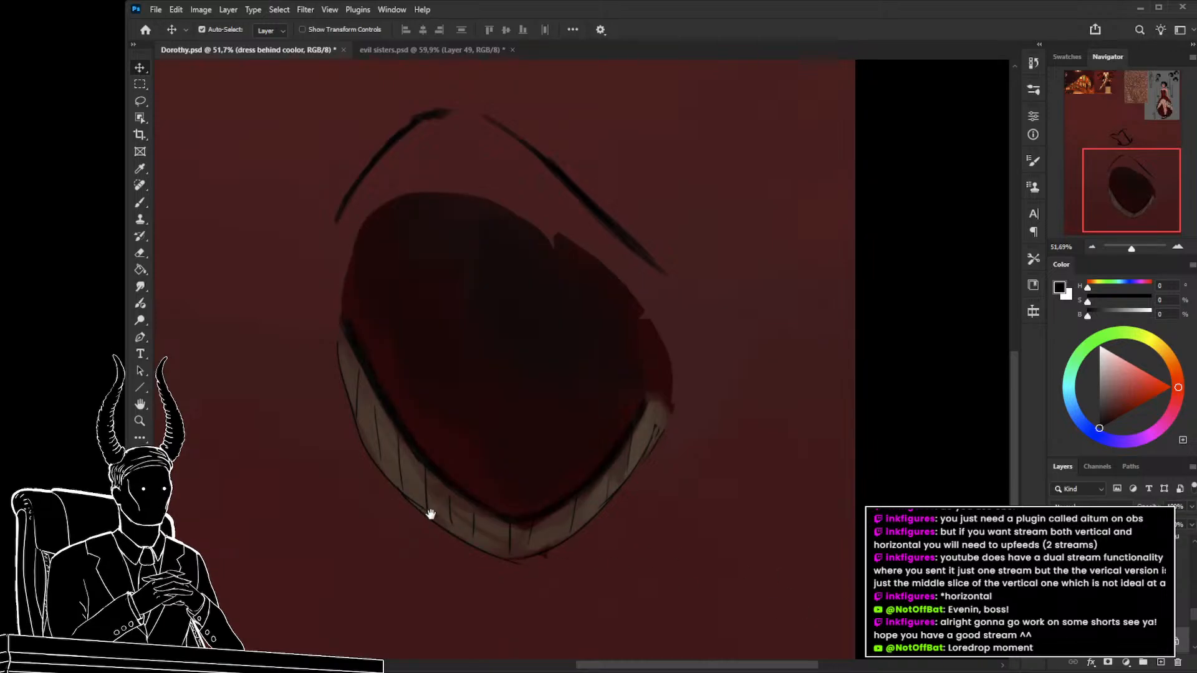
{"action": "mouse_move", "coordinate": [430, 513]}
{"action": "left_mouse_down"}
{"action": "mouse_move", "coordinate": [453, 509]}
{"action": "mouse_move", "coordinate": [416, 510]}
{"action": "mouse_move", "coordinate": [428, 510]}
{"action": "left_mouse_up"}
{"action": "key", "text": "b"}
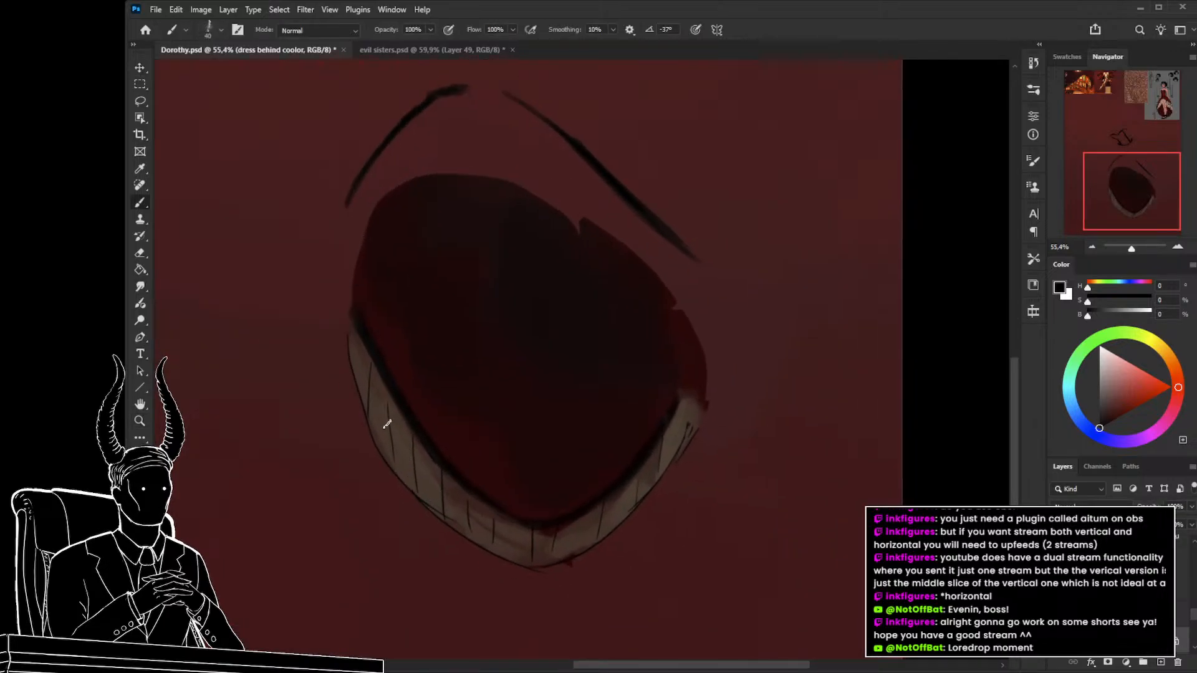
{"action": "left_click", "coordinate": [461, 492], "text": "alt"}
{"action": "left_click_drag", "start_coordinate": [1110, 416], "coordinate": [1104, 419]}
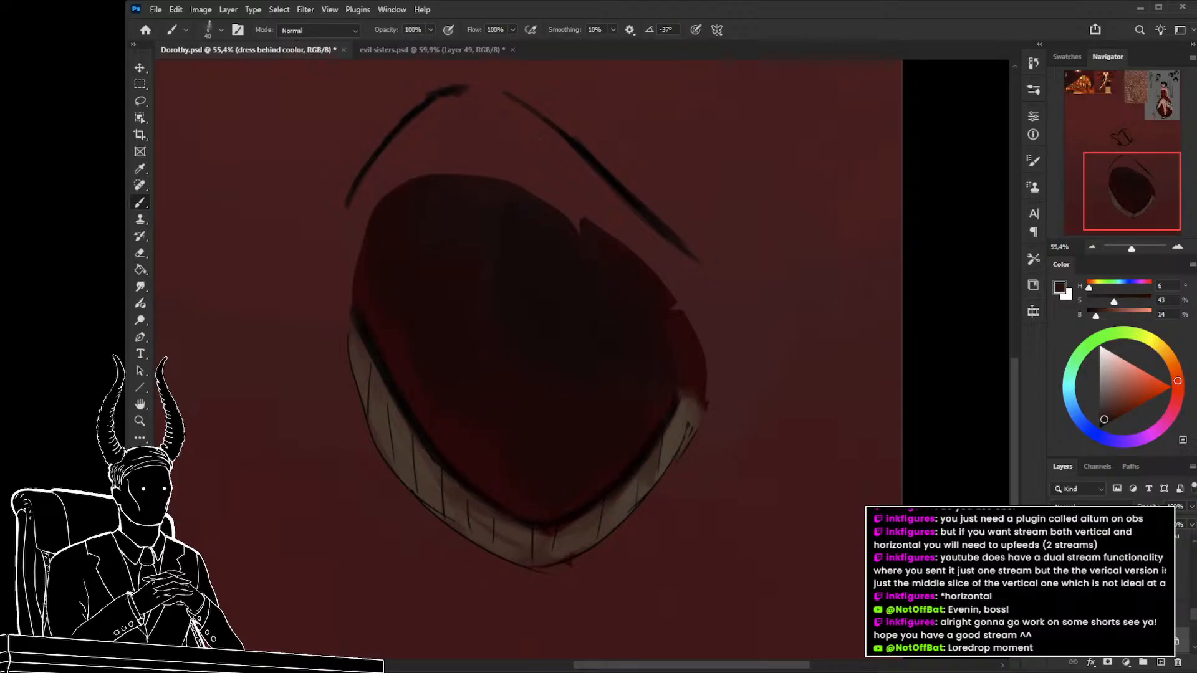
Paint dark fold strokes over the pleat lines on the right part of the back ruffle, using smaller brush sizes.
{"action": "mouse_move", "coordinate": [515, 510]}
{"action": "left_mouse_down"}
{"action": "mouse_move", "coordinate": [499, 457]}
{"action": "mouse_move", "coordinate": [506, 472]}
{"action": "left_mouse_up"}
{"action": "key", "text": "bracketleft"}
{"action": "key", "text": "bracketleft"}
{"action": "key", "text": "bracketleft"}
{"action": "key", "text": "bracketleft"}
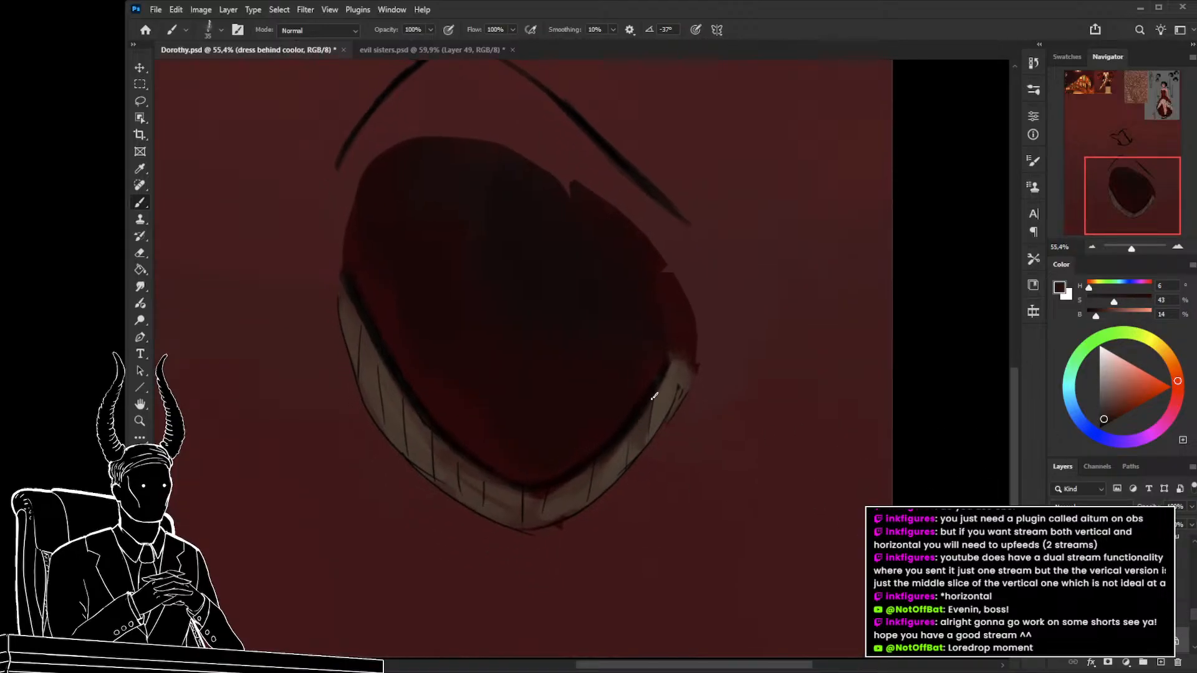
{"action": "left_click_drag", "start_coordinate": [654, 398], "coordinate": [649, 439]}
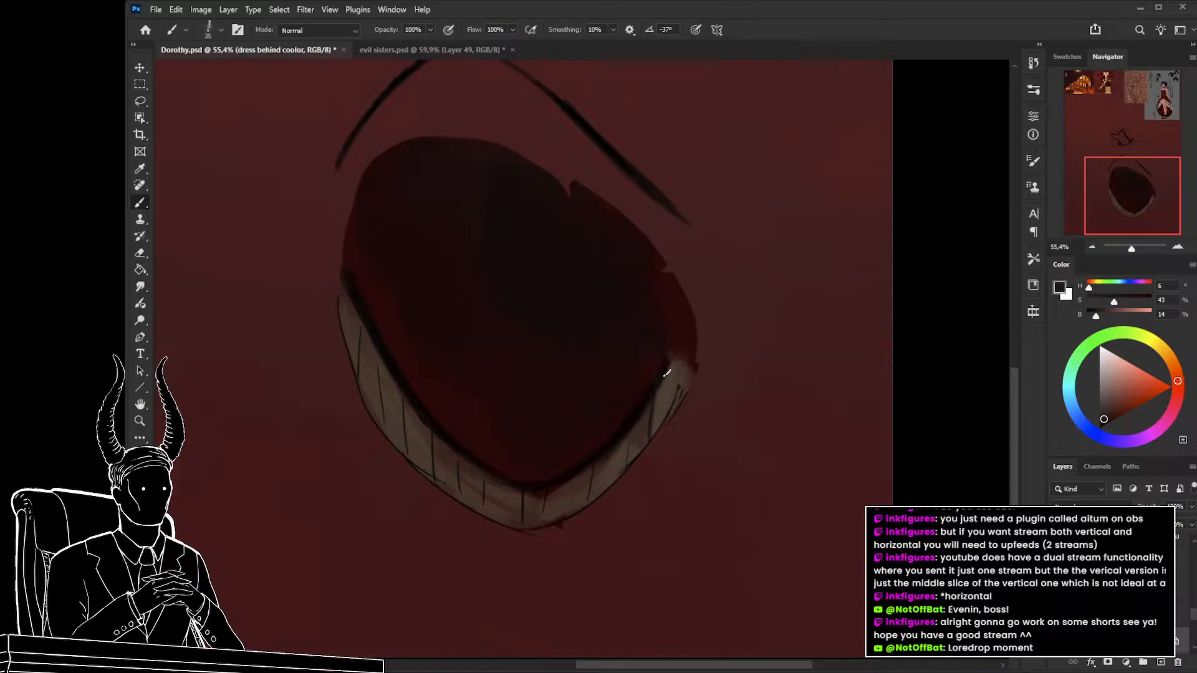
{"action": "key", "text": "bracketleft"}
{"action": "key", "text": "bracketleft"}
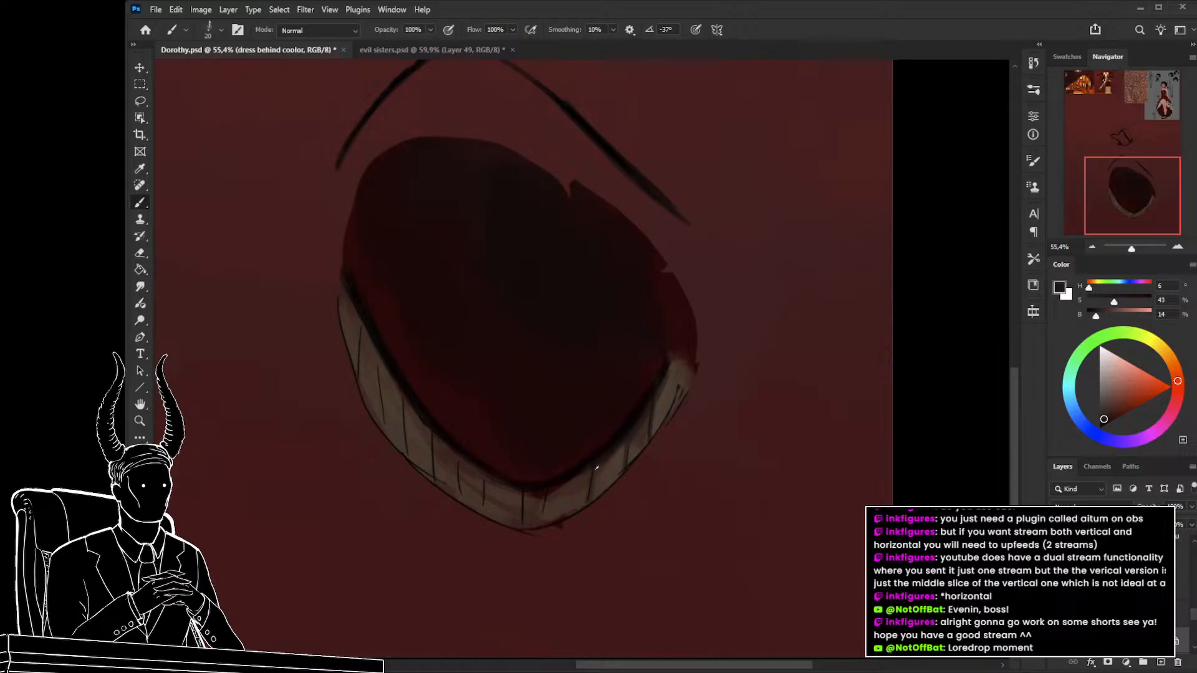
{"action": "key", "text": "bracketright"}
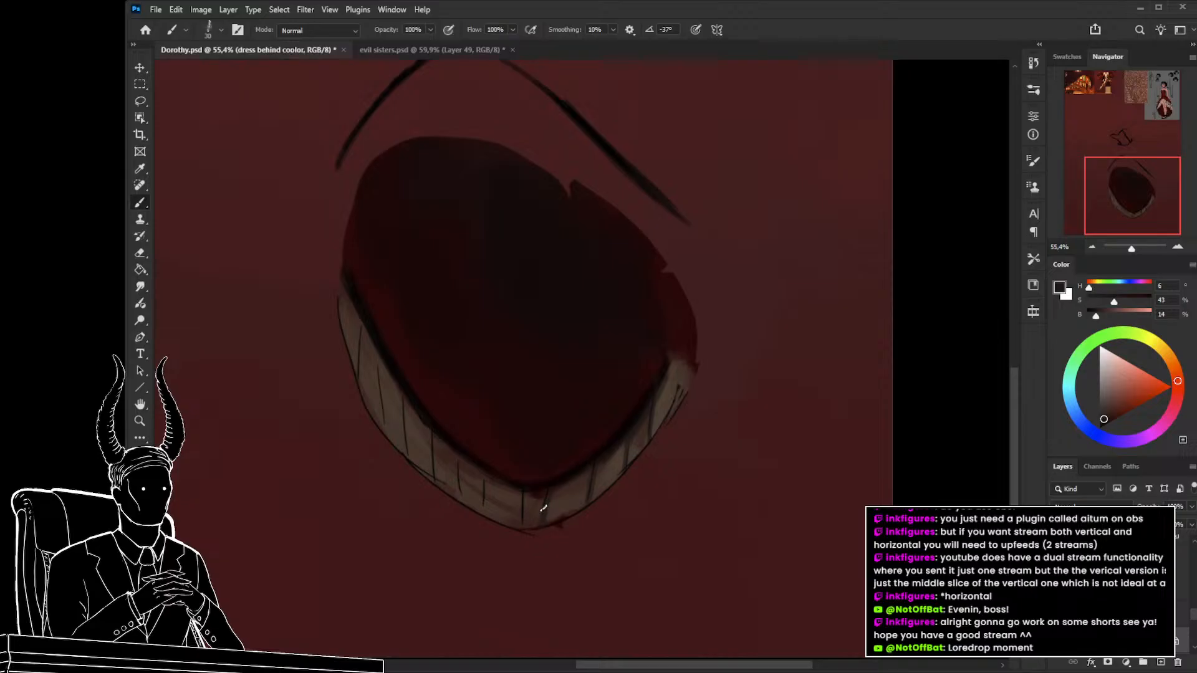
Paint dark fold strokes over the pleat lines down the left side of the back ruffle.
{"action": "mouse_move", "coordinate": [464, 490]}
{"action": "left_mouse_down"}
{"action": "mouse_move", "coordinate": [476, 497]}
{"action": "mouse_move", "coordinate": [475, 486]}
{"action": "left_mouse_up"}
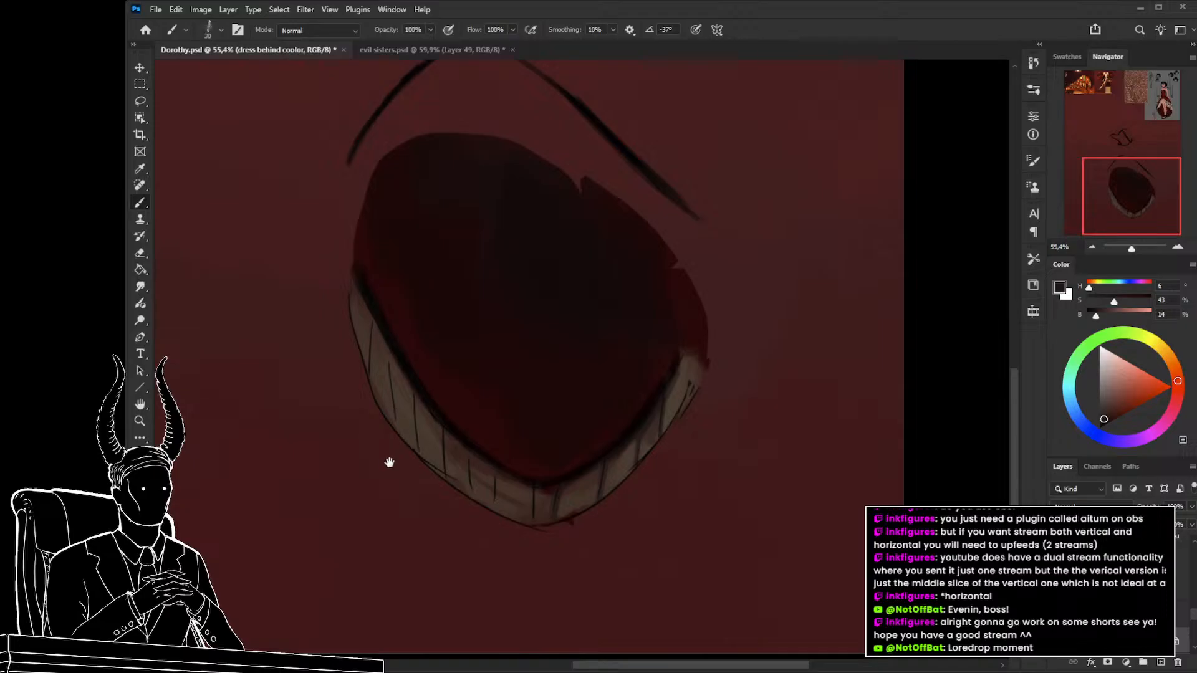
{"action": "left_click_drag", "start_coordinate": [389, 462], "coordinate": [370, 455]}
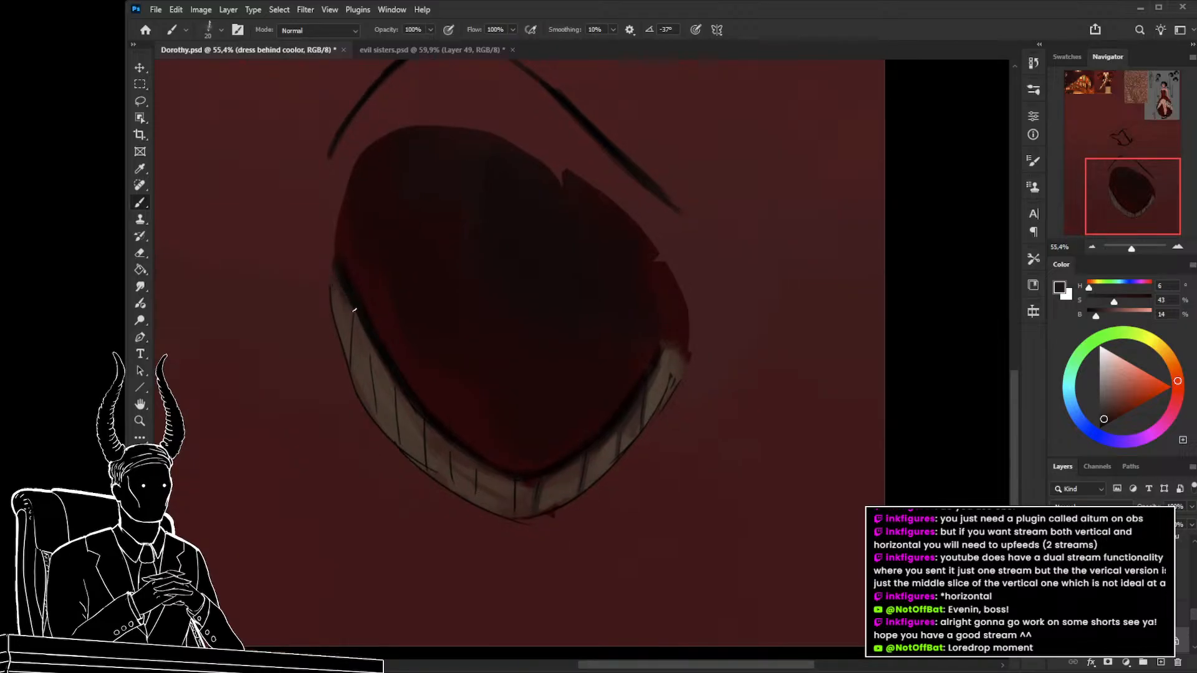
{"action": "key", "text": "bracketright"}
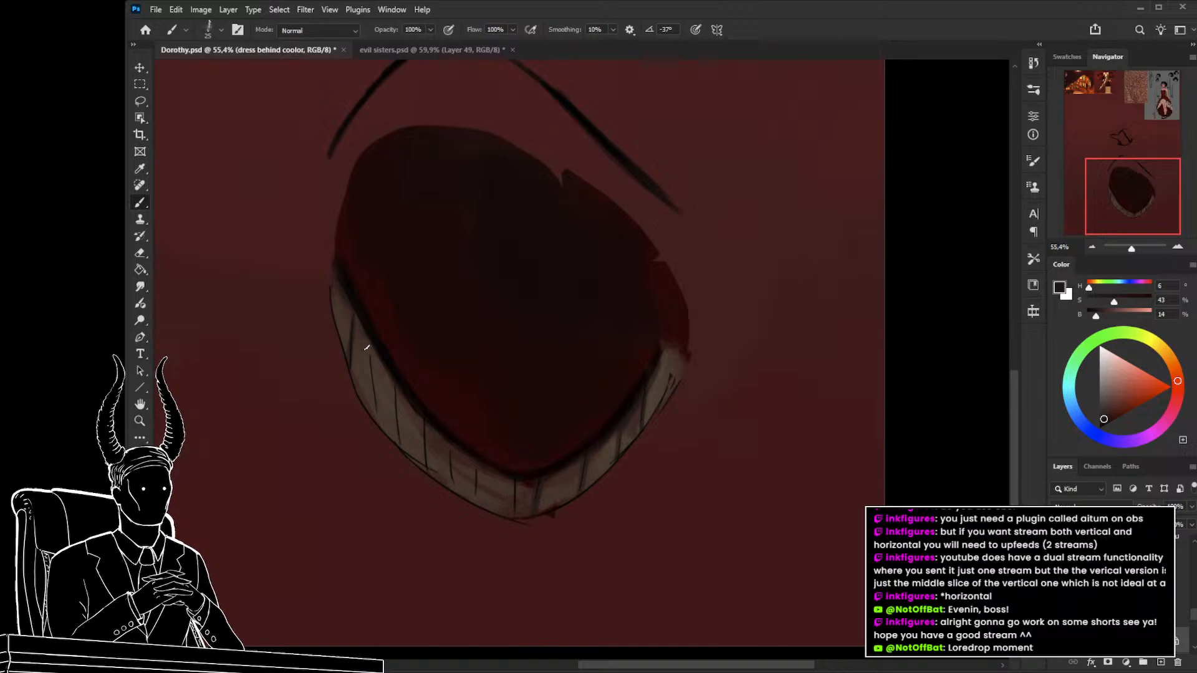
{"action": "left_click_drag", "start_coordinate": [366, 345], "coordinate": [368, 399]}
{"action": "left_click_drag", "start_coordinate": [425, 421], "coordinate": [430, 472]}
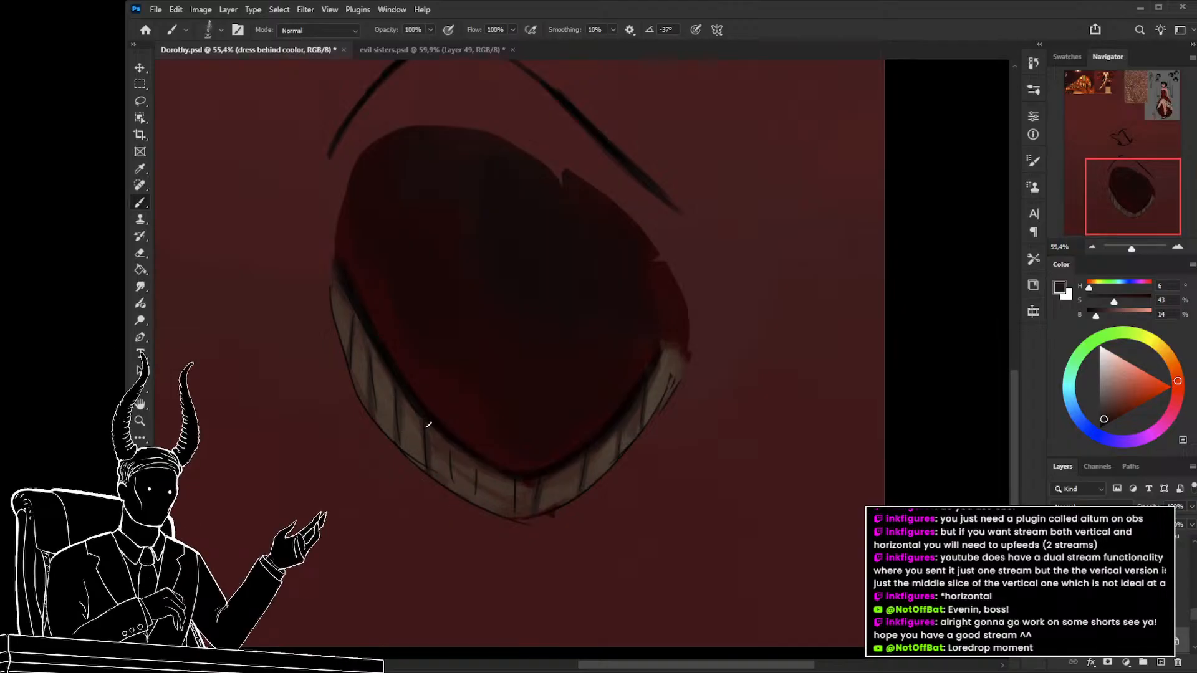
Darken the remaining folds near the ruffle's lowest point and touch up that area with browns sampled from the painting.
{"action": "key", "text": "z"}
{"action": "left_click_drag", "start_coordinate": [454, 500], "coordinate": [436, 459]}
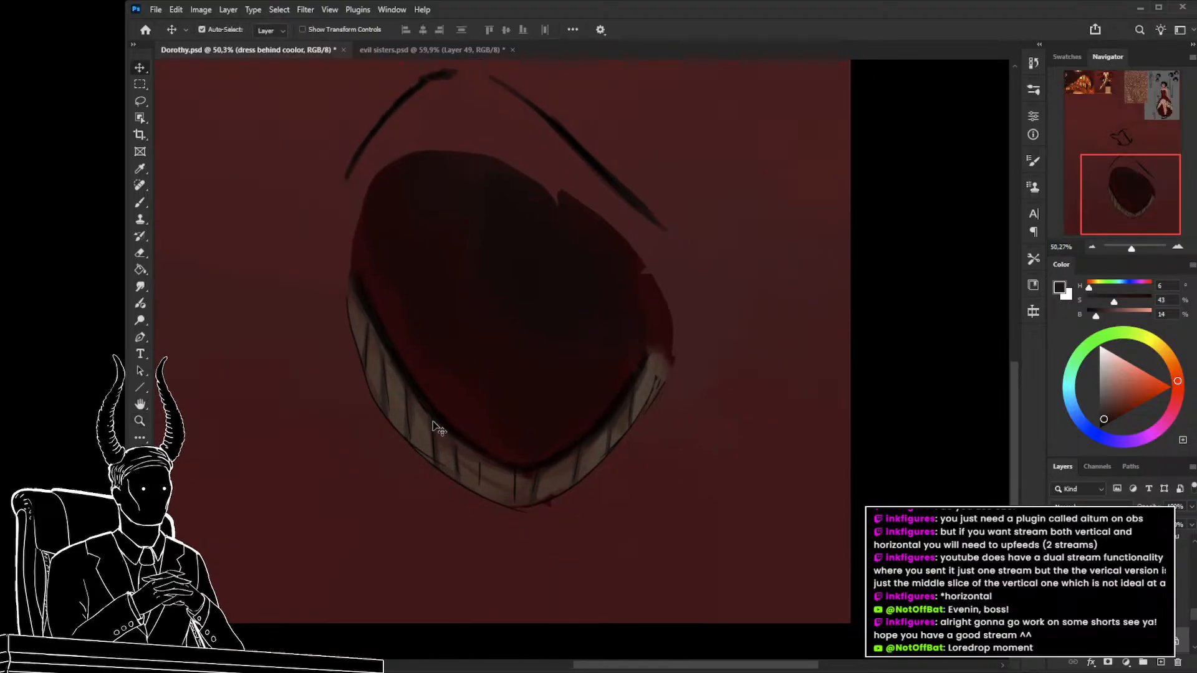
{"action": "key", "text": "b"}
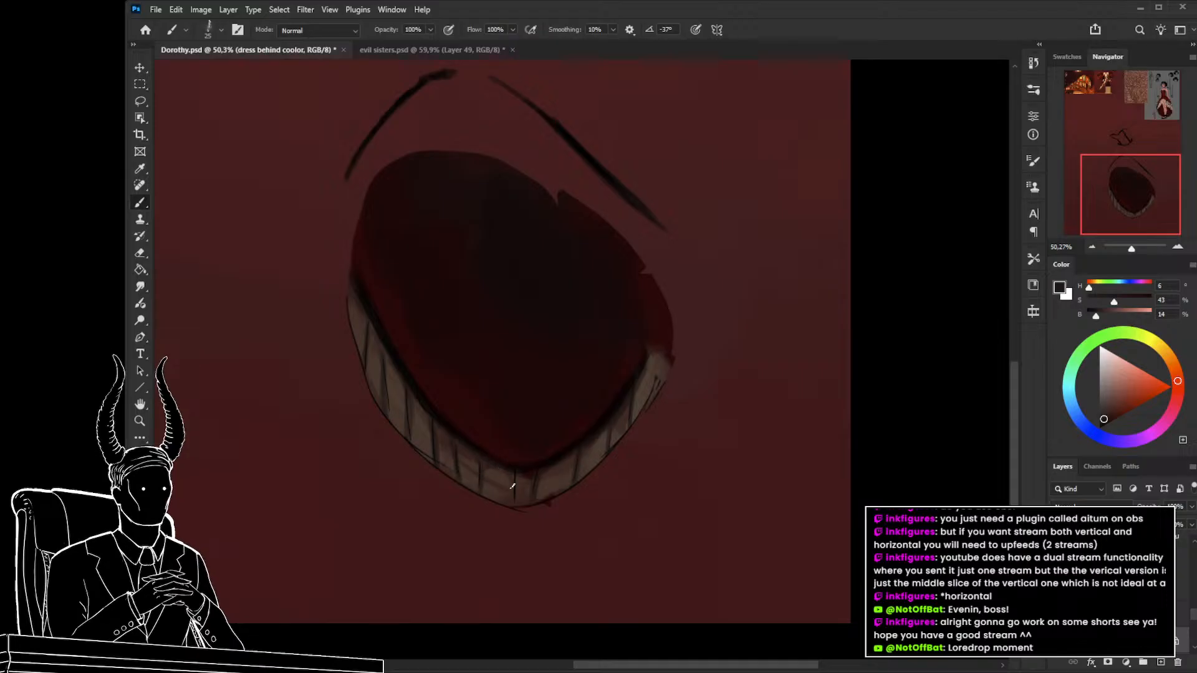
{"action": "left_click", "coordinate": [533, 477], "text": "alt"}
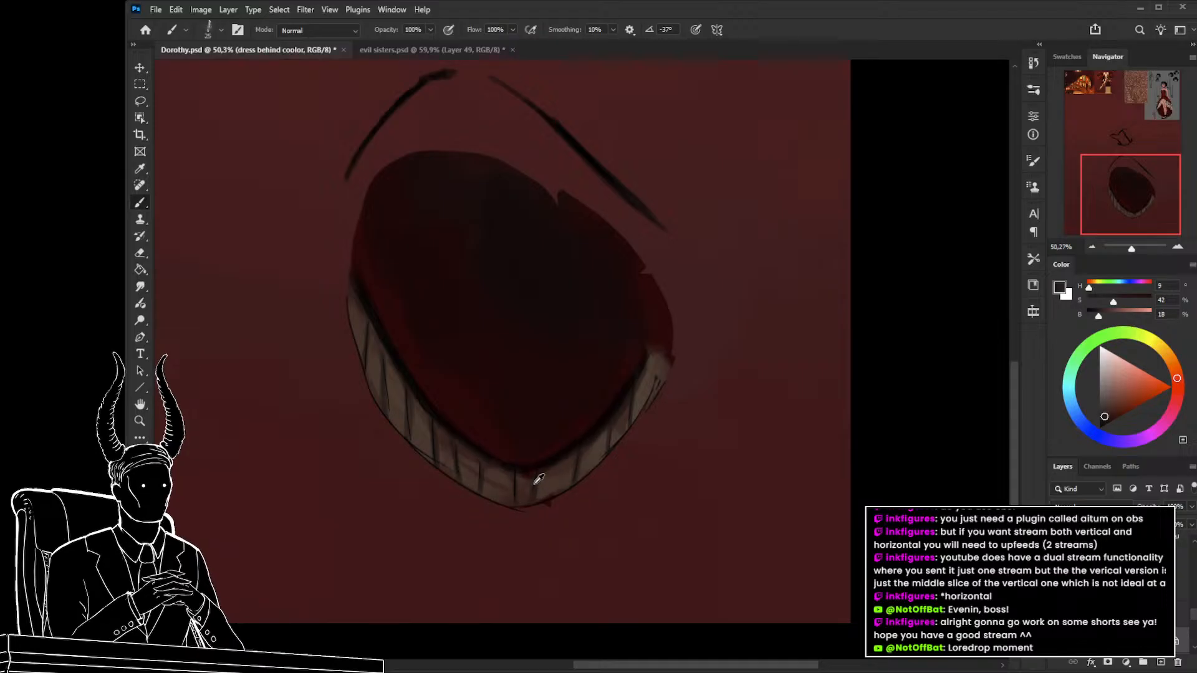
{"action": "left_click", "coordinate": [527, 477], "text": "alt"}
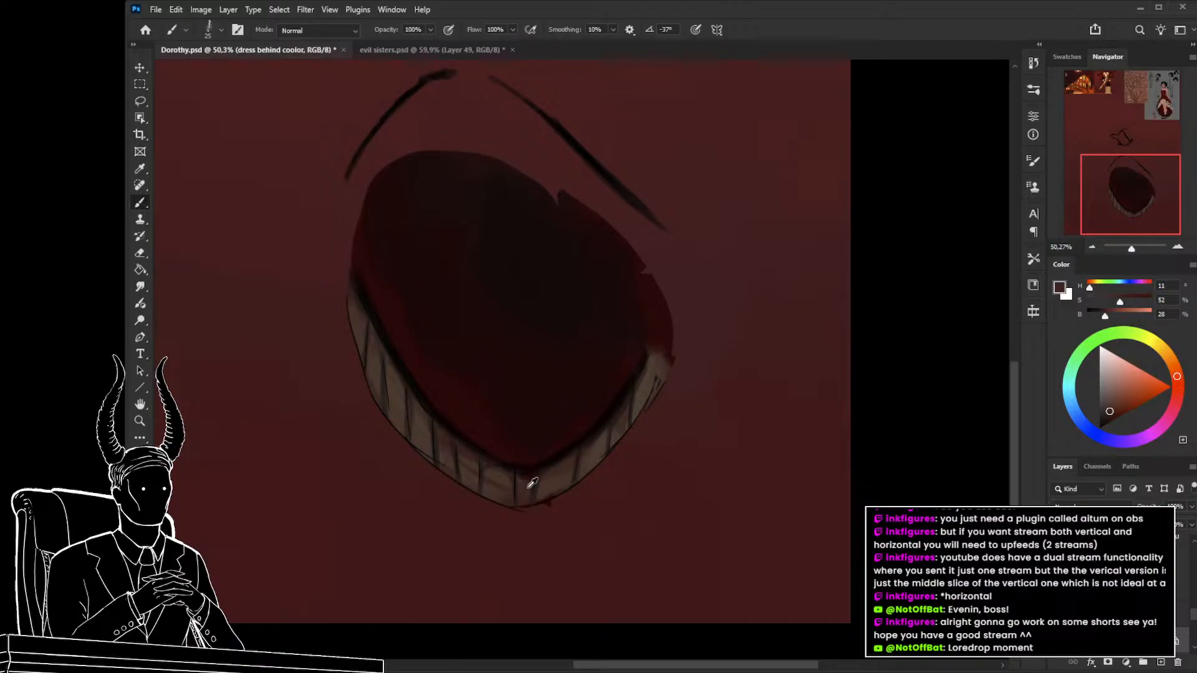
{"action": "left_click", "coordinate": [549, 467], "text": "alt"}
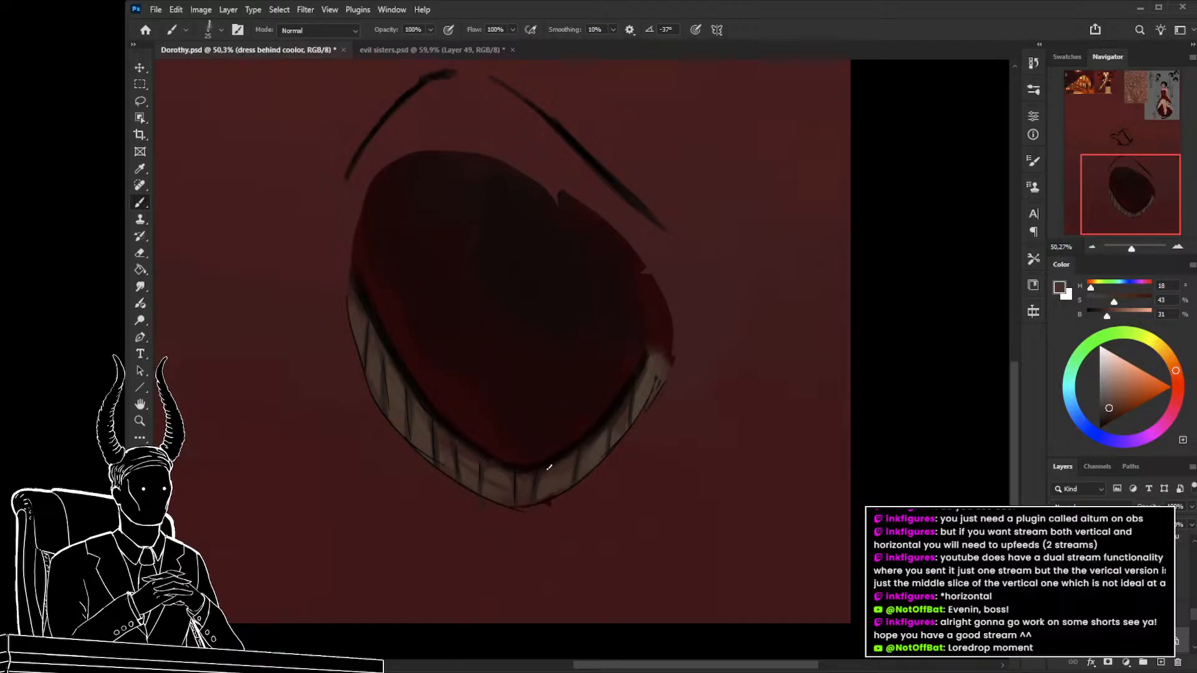
{"action": "left_click", "coordinate": [456, 458], "text": "alt"}
{"action": "left_click", "coordinate": [1188, 540]}
{"action": "left_click", "coordinate": [1191, 594]}
{"action": "key", "text": "space"}
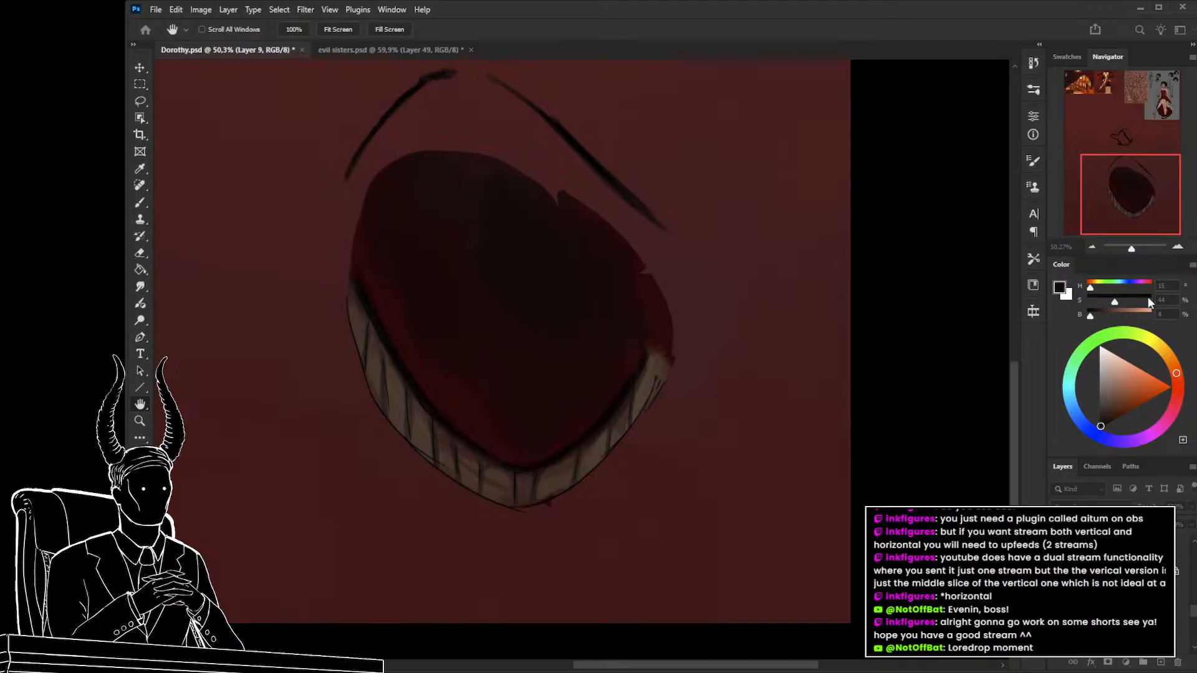
{"action": "key", "text": "v"}
{"action": "left_click_drag", "start_coordinate": [567, 475], "coordinate": [595, 496]}
{"action": "key", "text": "ctrl+z"}
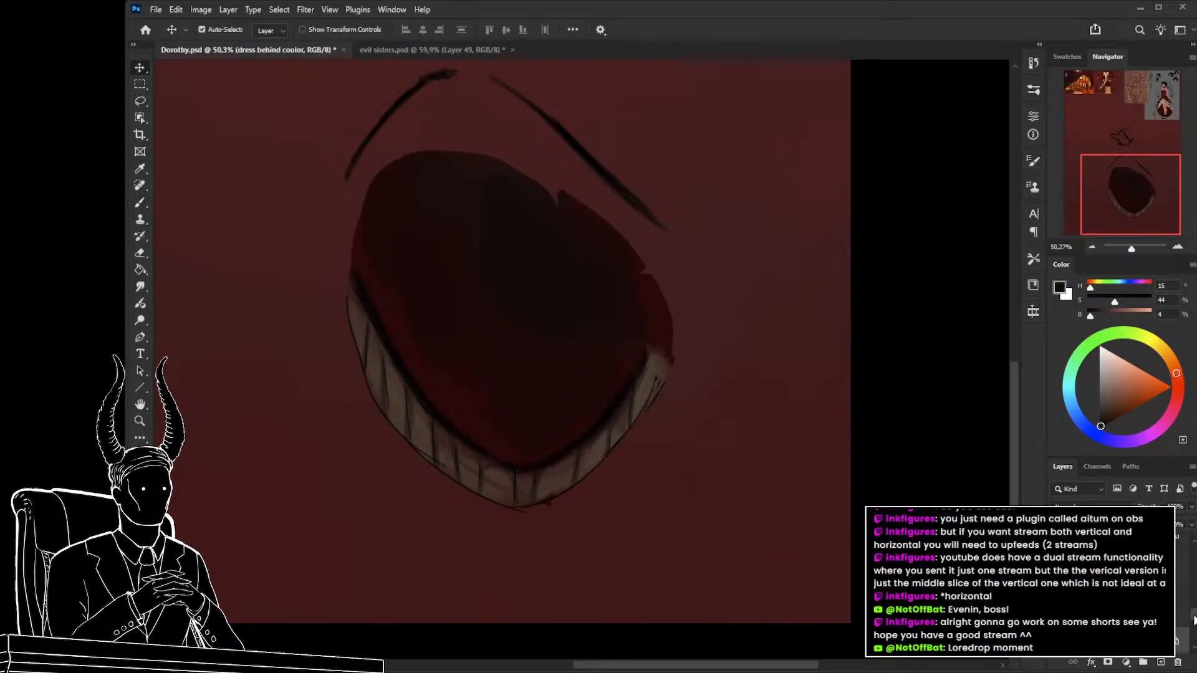
Show the main figure group again to check the shaded back ruffle against the whole illustration.
{"action": "left_click_drag", "start_coordinate": [1194, 590], "coordinate": [1194, 580]}
{"action": "left_click", "coordinate": [1057, 601]}
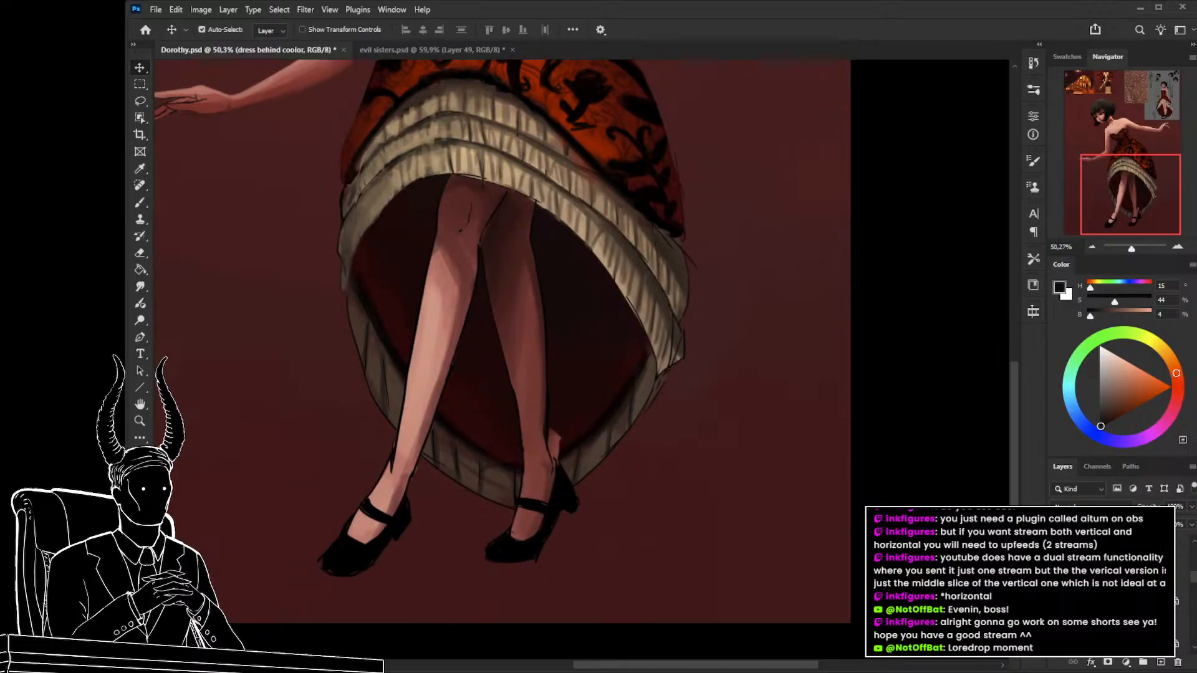
{"action": "key", "text": "z"}
{"action": "left_click_drag", "start_coordinate": [518, 381], "coordinate": [439, 494]}
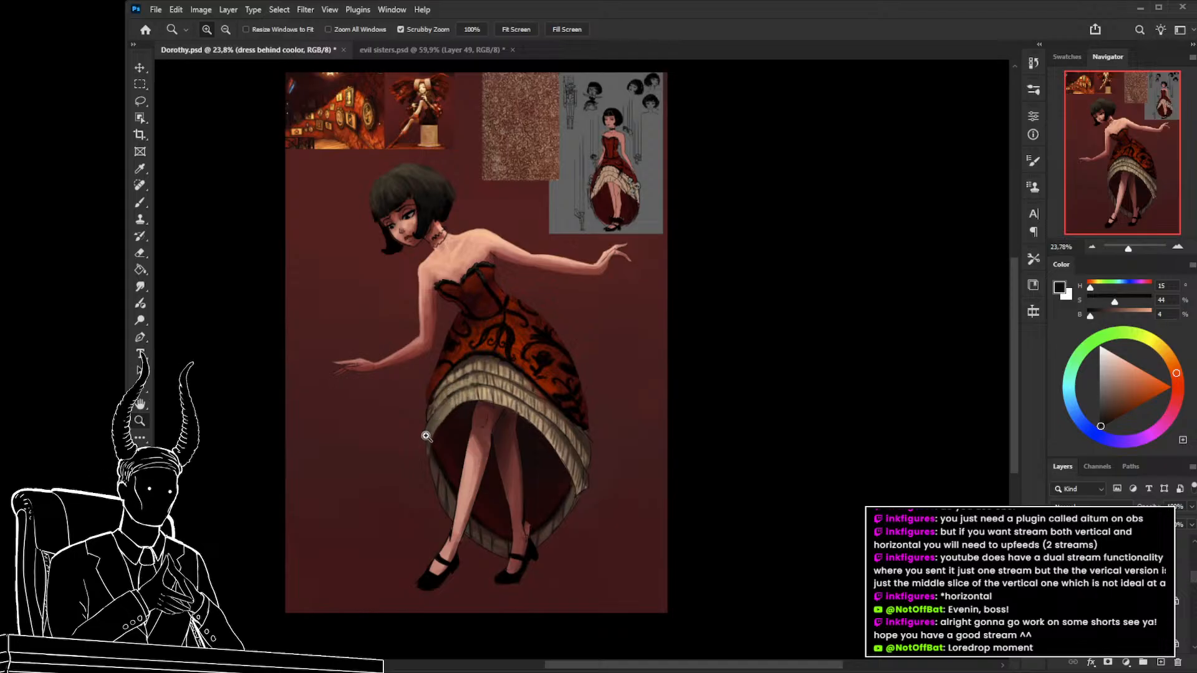
Select the front ruffles' layer, Group 3 copy, directly from the artwork and get the brush ready for painting.
{"action": "left_click_drag", "start_coordinate": [562, 408], "coordinate": [567, 380]}
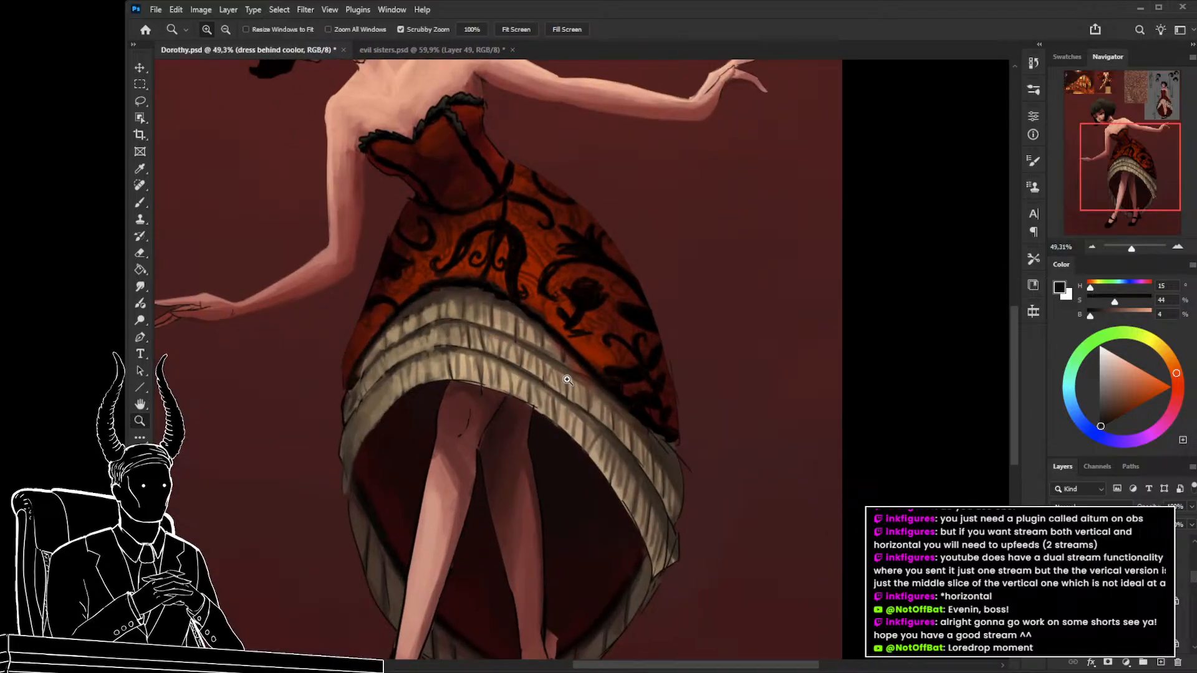
{"action": "left_click_drag", "start_coordinate": [588, 459], "coordinate": [542, 431]}
{"action": "key", "text": "v"}
{"action": "left_click", "coordinate": [586, 460]}
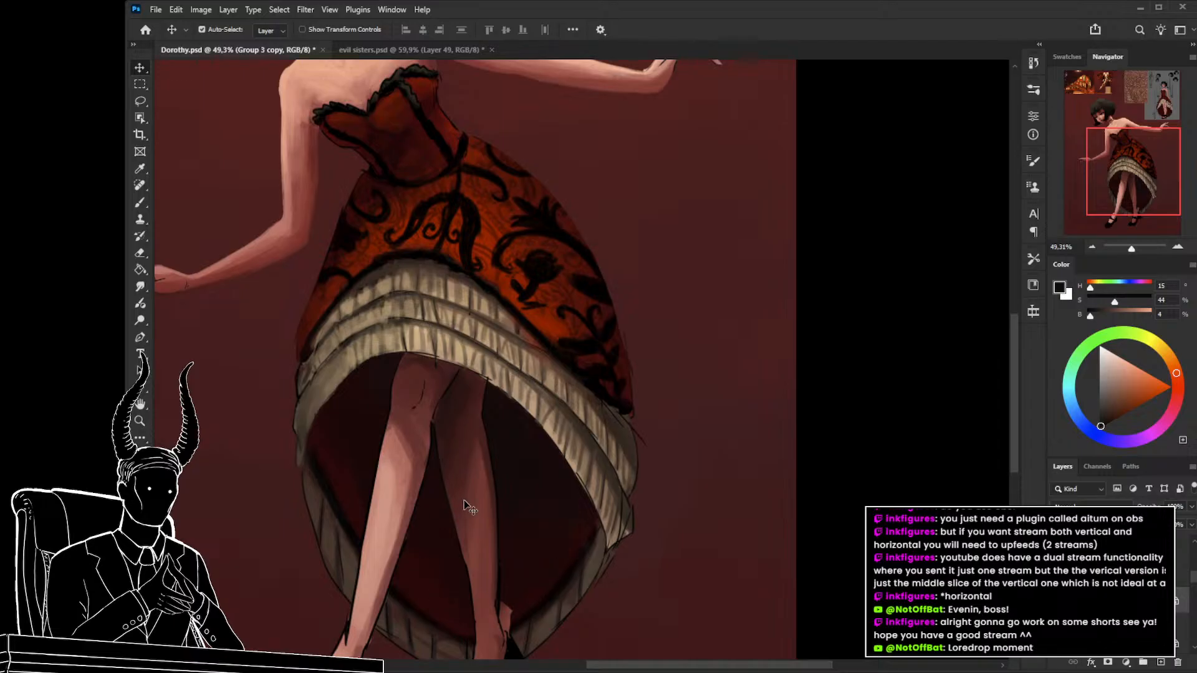
{"action": "scroll", "coordinate": [465, 499], "scroll_direction": "right", "scroll_amount": 1}
{"action": "scroll", "coordinate": [465, 499], "scroll_direction": "down", "scroll_amount": 1}
{"action": "key", "text": "b"}
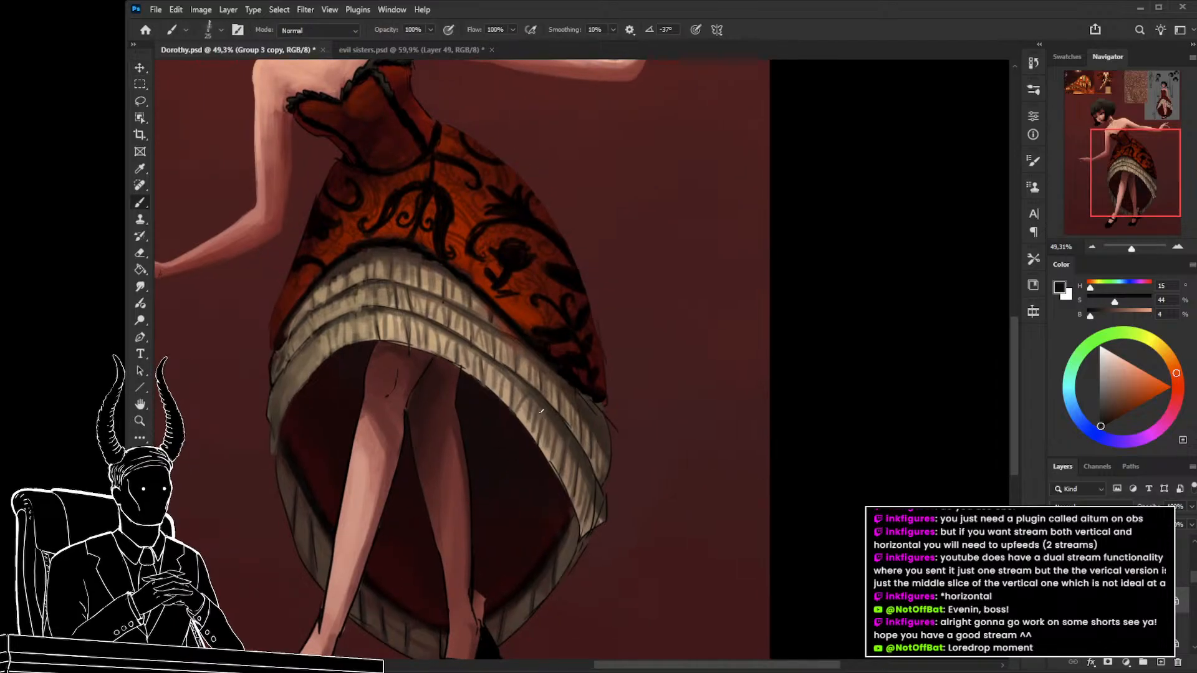
Try shading the front ruffles with the brush in Multiply mode, using a larger tip and colours sampled from the ruffles.
{"action": "key", "text": "bracketright"}
{"action": "key", "text": "bracketright"}
{"action": "key", "text": "bracketright"}
{"action": "key", "text": "bracketright"}
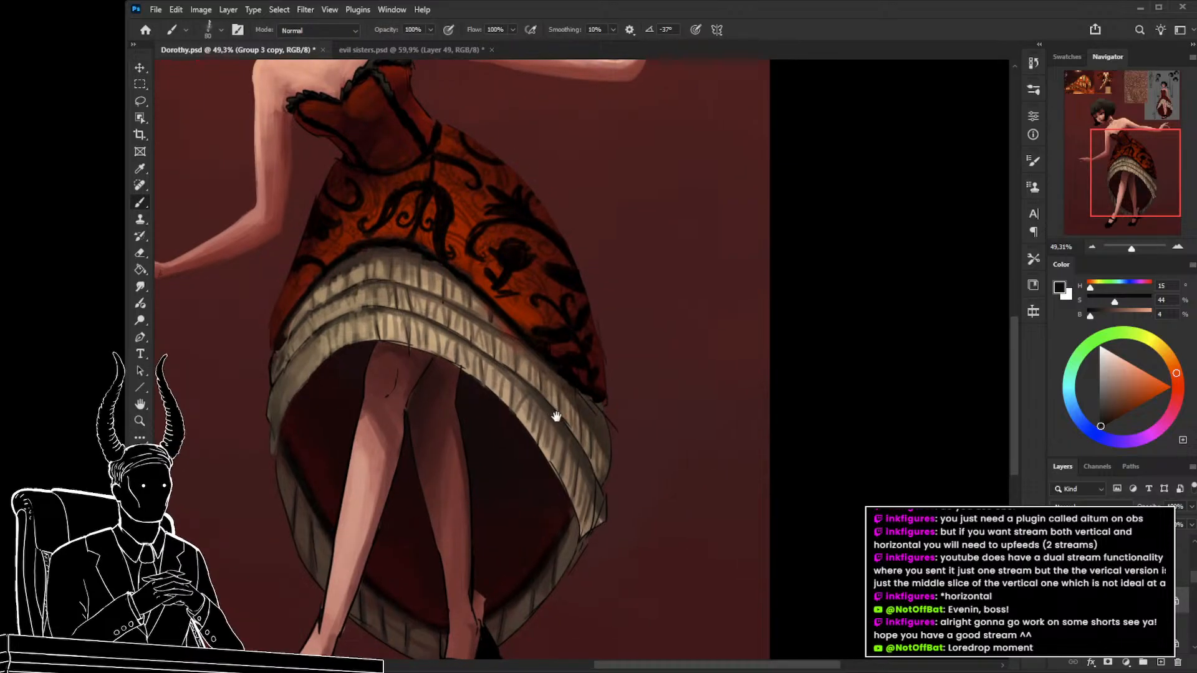
{"action": "left_click_drag", "start_coordinate": [557, 416], "coordinate": [559, 436]}
{"action": "left_click", "coordinate": [550, 429], "text": "alt"}
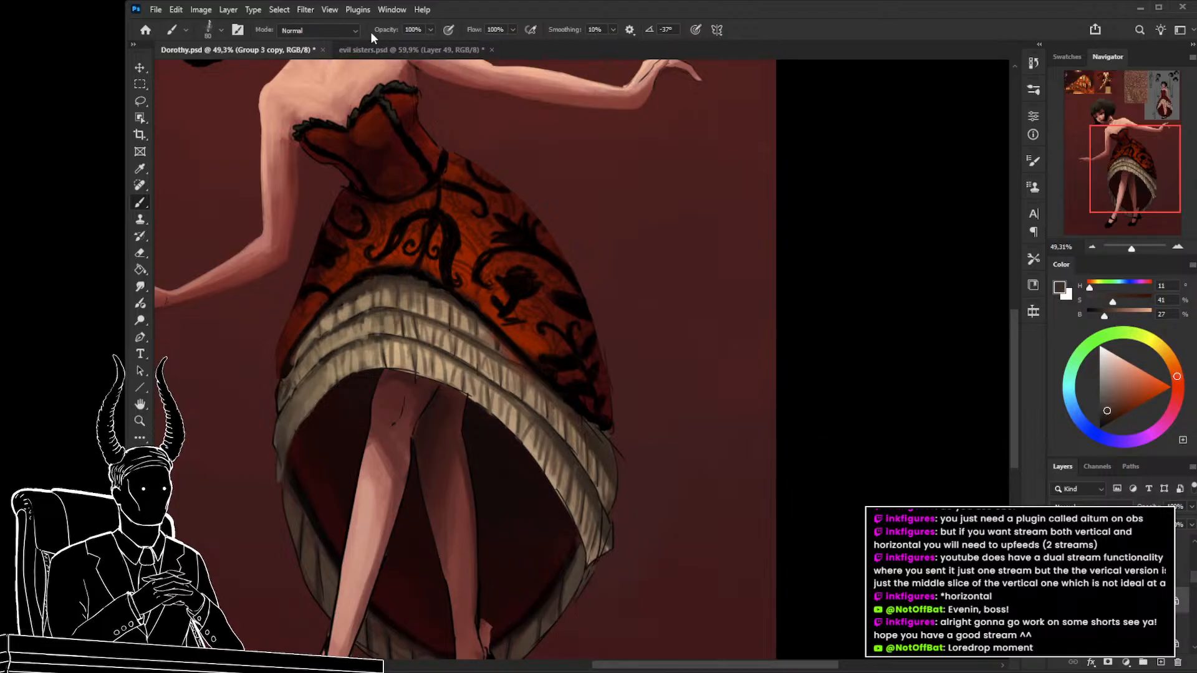
{"action": "left_click", "coordinate": [353, 33]}
{"action": "left_click", "coordinate": [313, 111]}
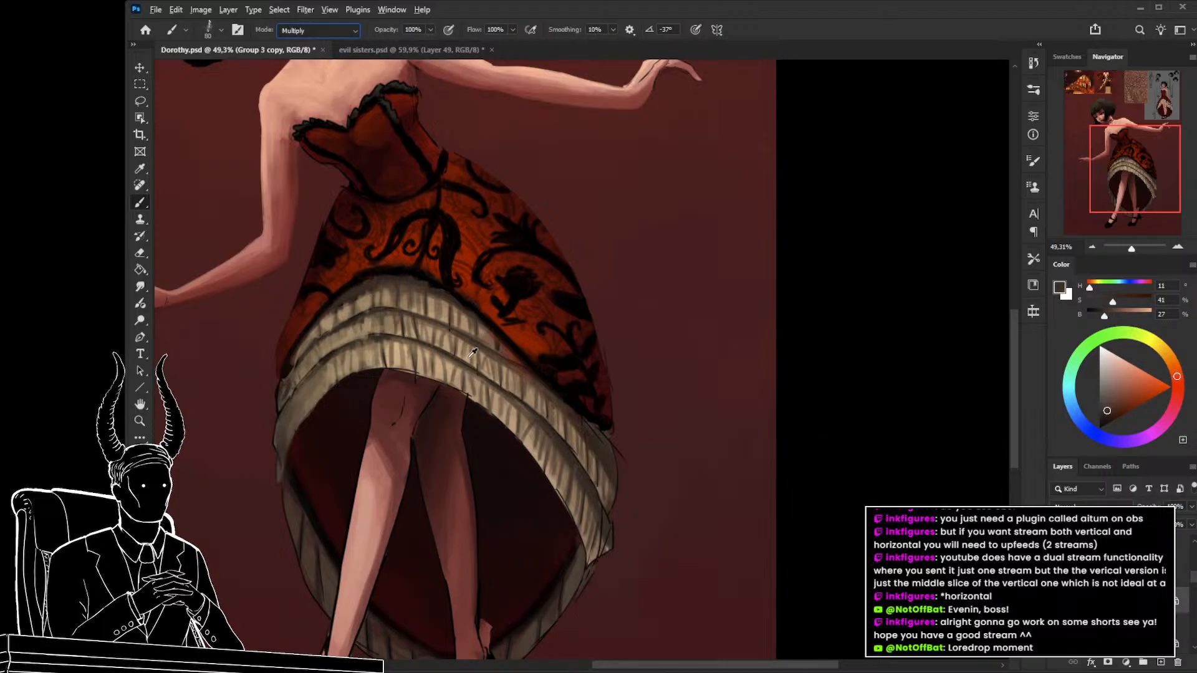
{"action": "left_click", "coordinate": [515, 412], "text": "alt"}
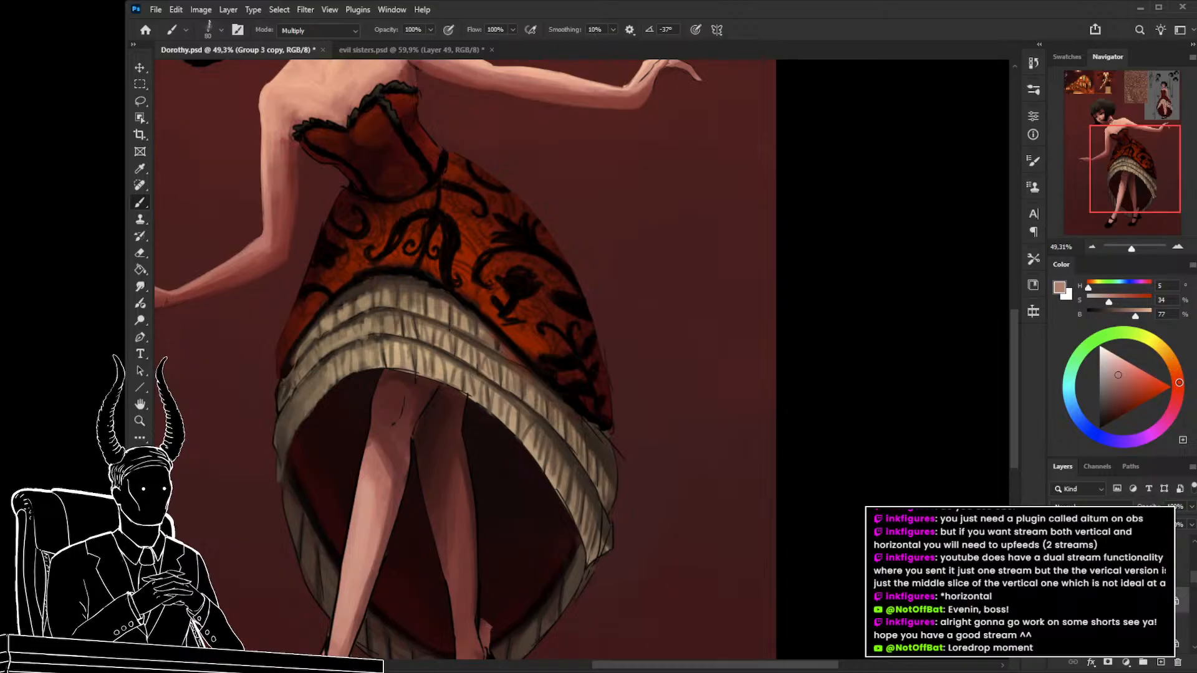
{"action": "key", "text": "z"}
{"action": "left_click_drag", "start_coordinate": [702, 499], "coordinate": [661, 524]}
{"action": "key", "text": "b"}
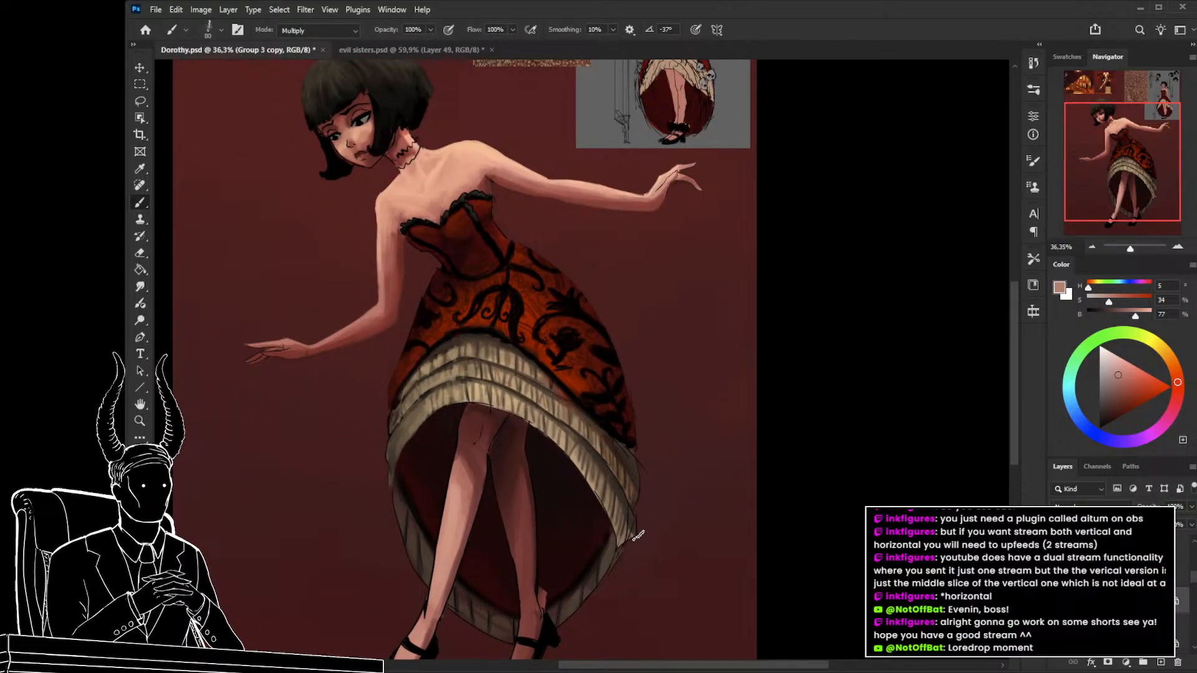
{"action": "left_click", "coordinate": [572, 439], "text": "alt"}
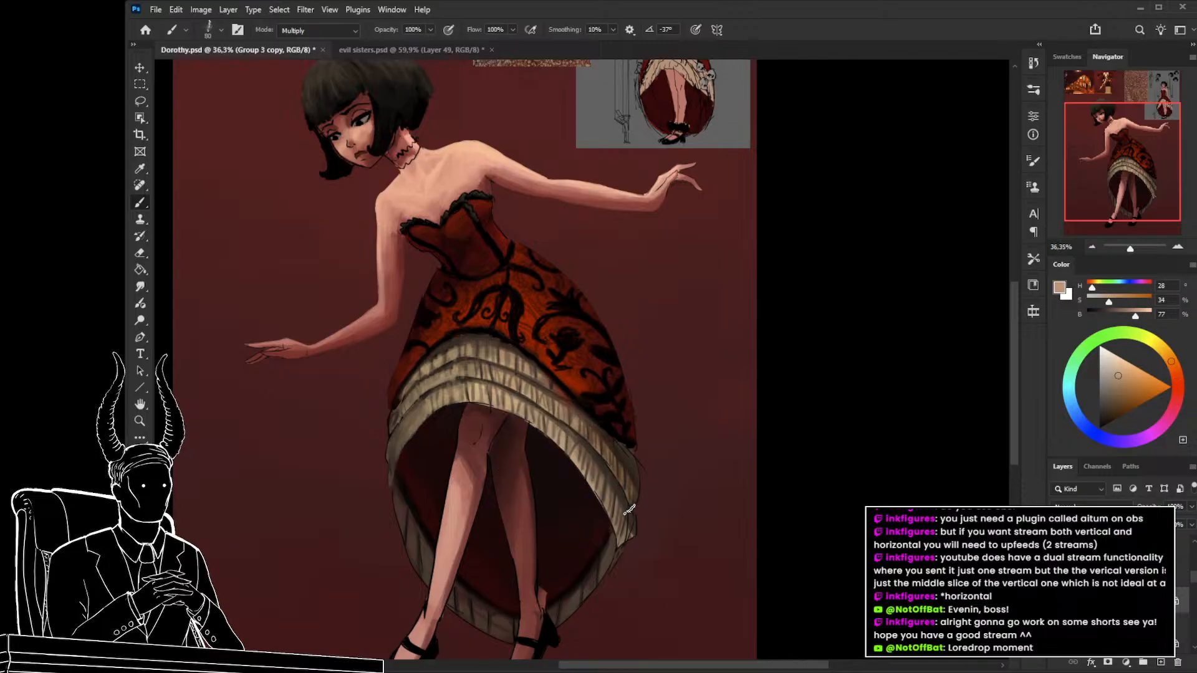
Try a muted grey-brown Multiply shadow over the right side of the front ruffles with brush size 250, and undo it.
{"action": "left_click", "coordinate": [1106, 388]}
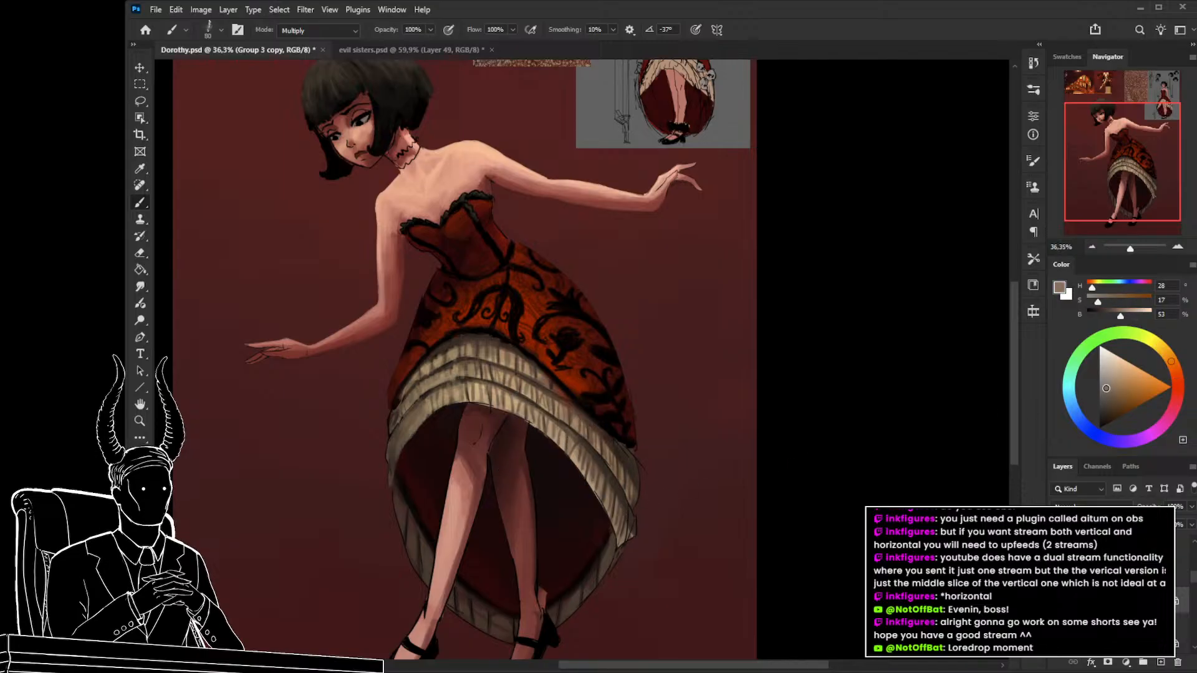
{"action": "key", "text": "]"}
{"action": "key", "text": "]"}
{"action": "key", "text": "]"}
{"action": "key", "text": "]"}
{"action": "key", "text": "]"}
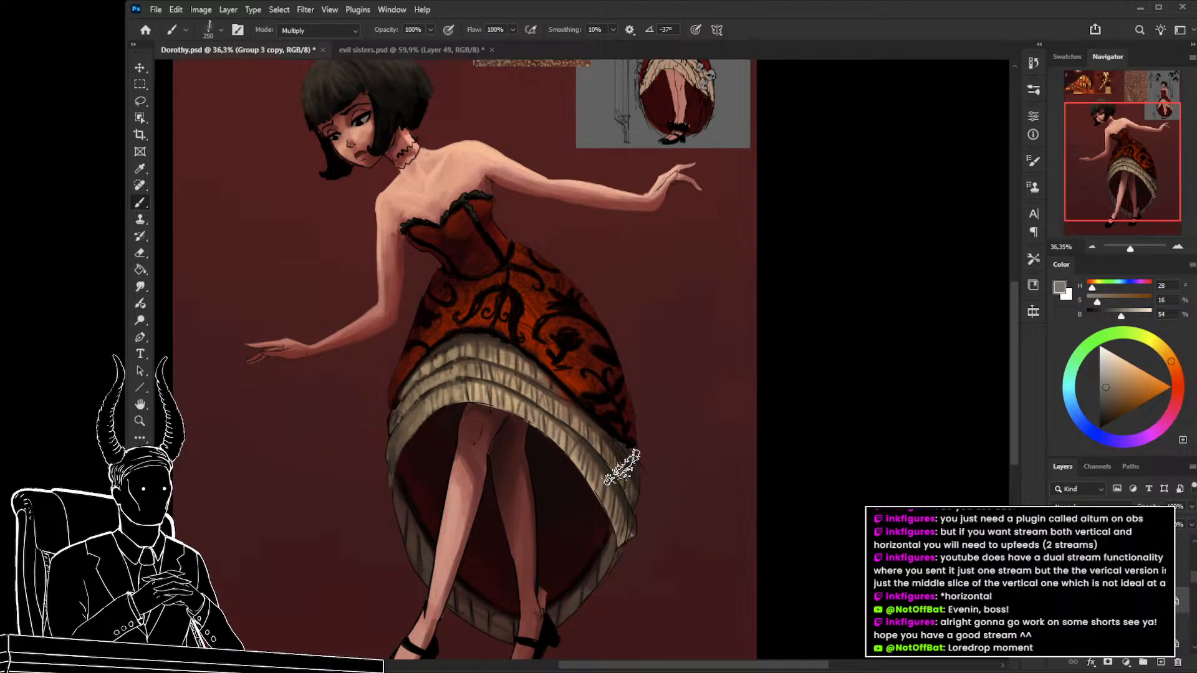
{"action": "key", "text": "]"}
{"action": "key", "text": "]"}
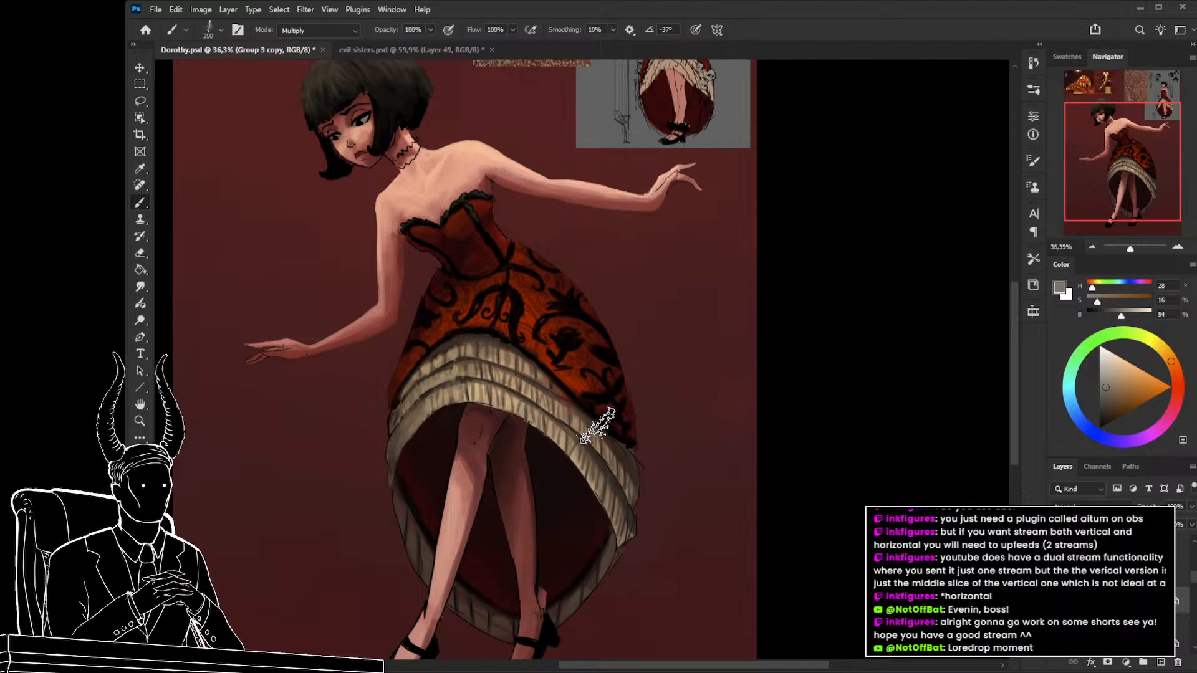
{"action": "left_click_drag", "start_coordinate": [673, 557], "coordinate": [675, 582]}
{"action": "key", "text": "ctrl+z"}
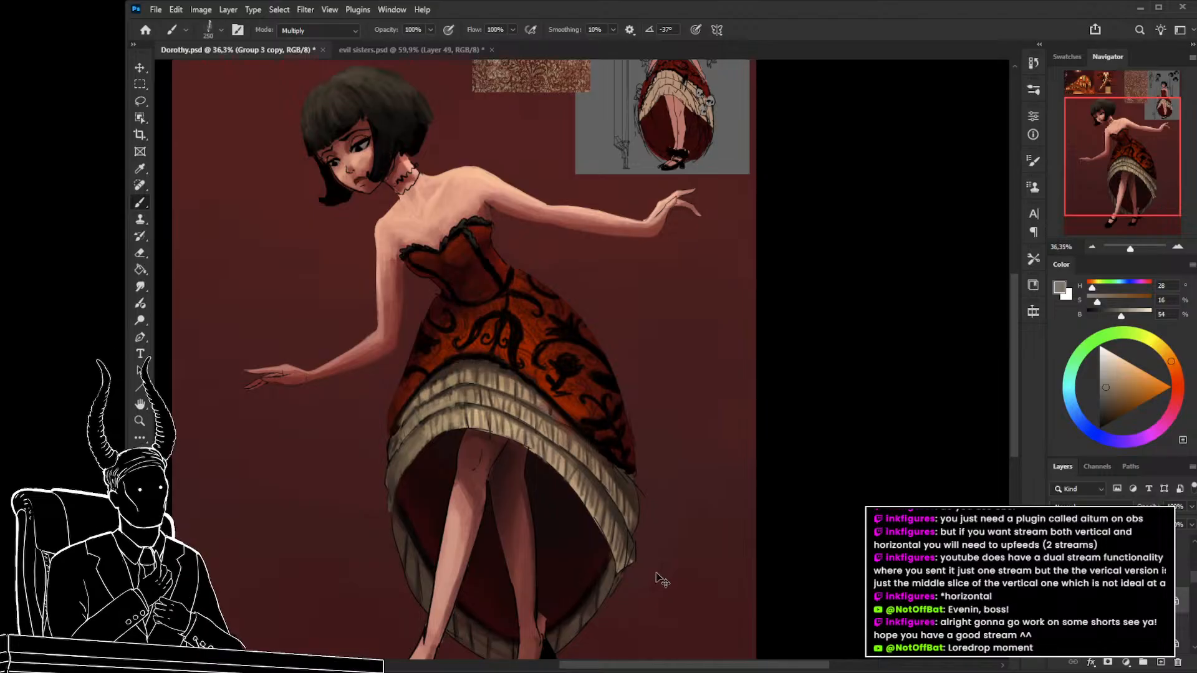
Shade the folds at the right end of the front ruffles with a sampled dark brown in Normal mode, reducing the brush to 70.
{"action": "left_click", "coordinate": [634, 484], "text": "alt"}
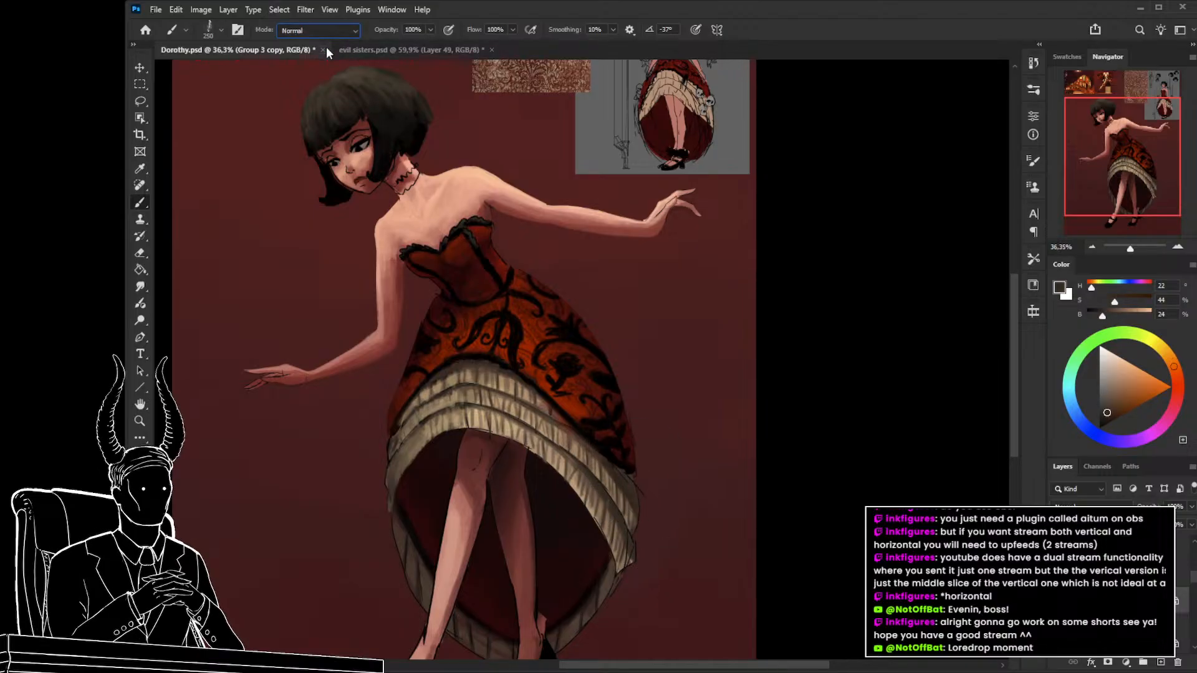
{"action": "left_click_drag", "start_coordinate": [562, 509], "coordinate": [536, 473]}
{"action": "key", "text": "bracketleft"}
{"action": "key", "text": "bracketleft"}
{"action": "key", "text": "bracketleft"}
{"action": "key", "text": "bracketleft"}
{"action": "key", "text": "bracketleft"}
{"action": "key", "text": "bracketleft"}
{"action": "key", "text": "bracketleft"}
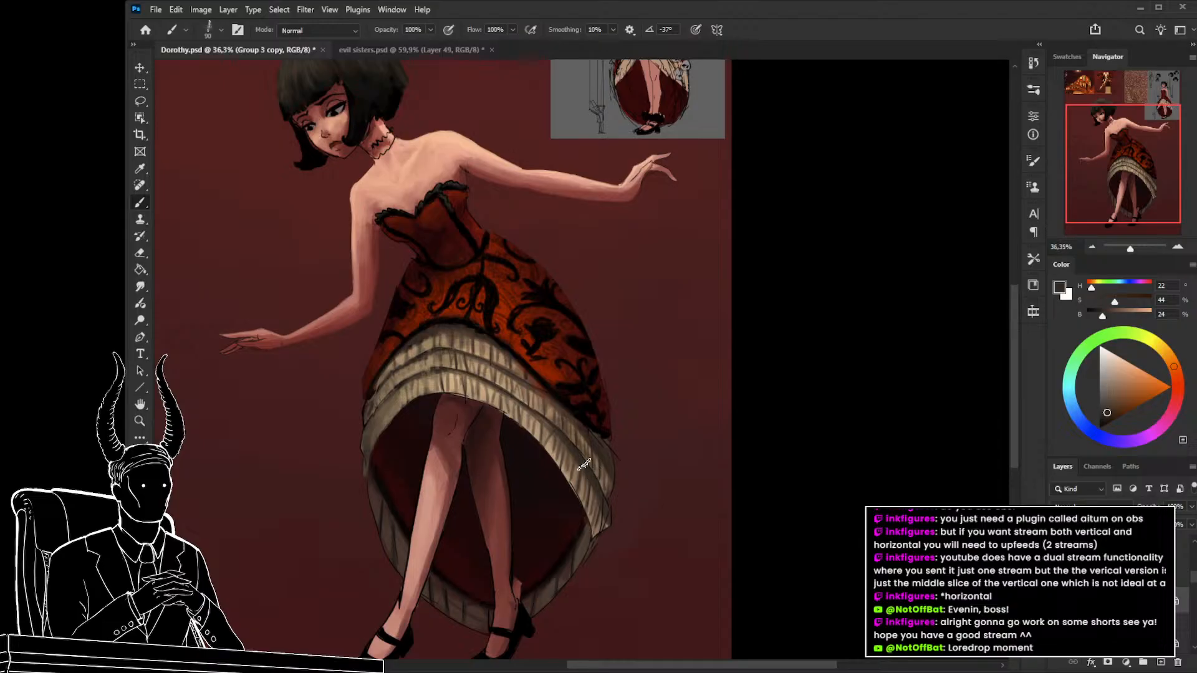
{"action": "key", "text": "bracketleft"}
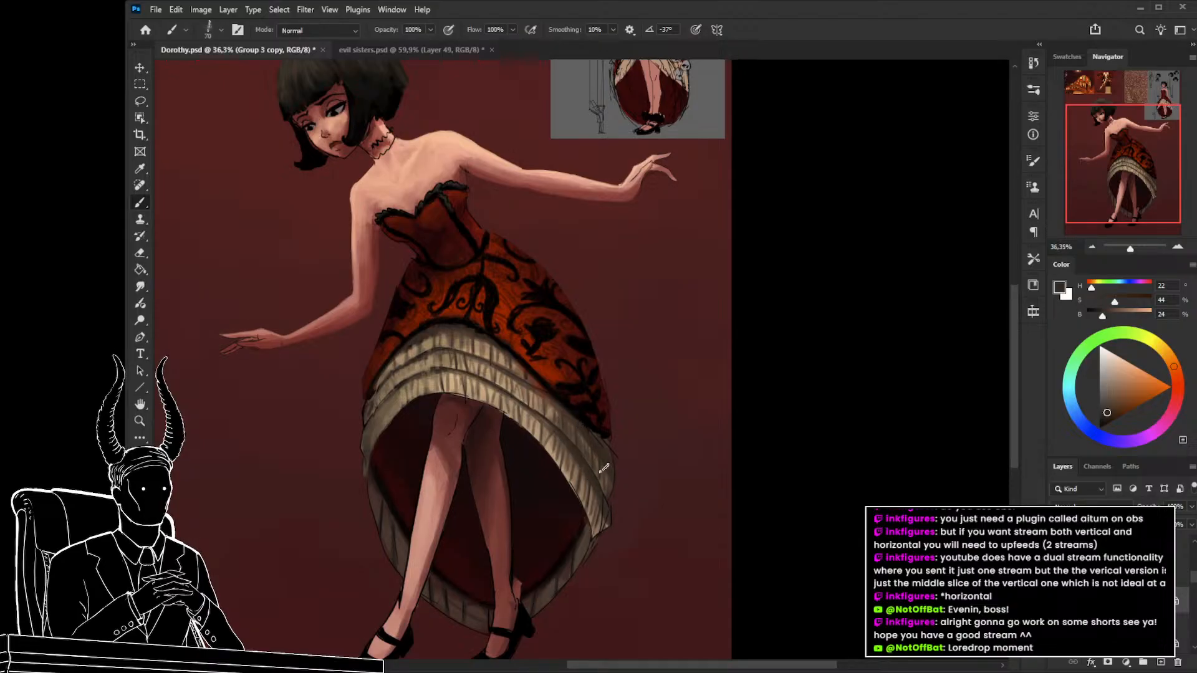
Deepen the shadow under the skirt's right edge with a near-black brown at 8% brightness, enlarging the brush to 100 for the ruffle's right end.
{"action": "left_click", "coordinate": [604, 456], "text": "alt"}
{"action": "left_click_drag", "start_coordinate": [1104, 320], "coordinate": [1096, 320]}
{"action": "key", "text": "bracketleft"}
{"action": "key", "text": "bracketleft"}
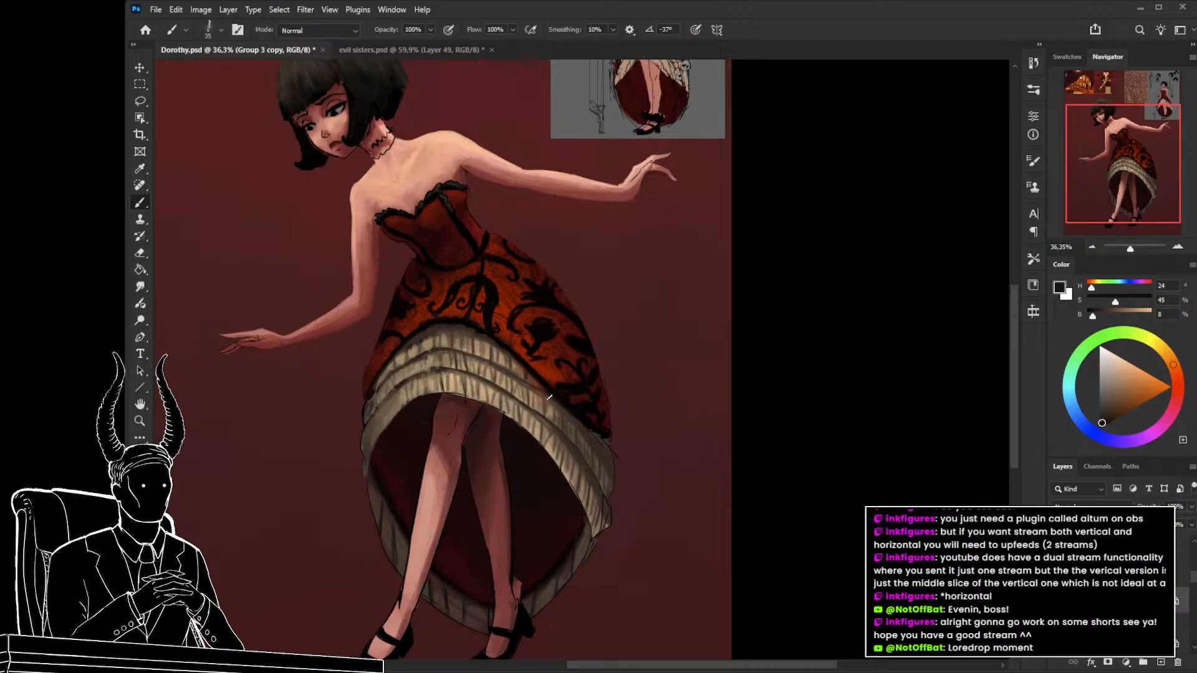
{"action": "key", "text": "bracketright"}
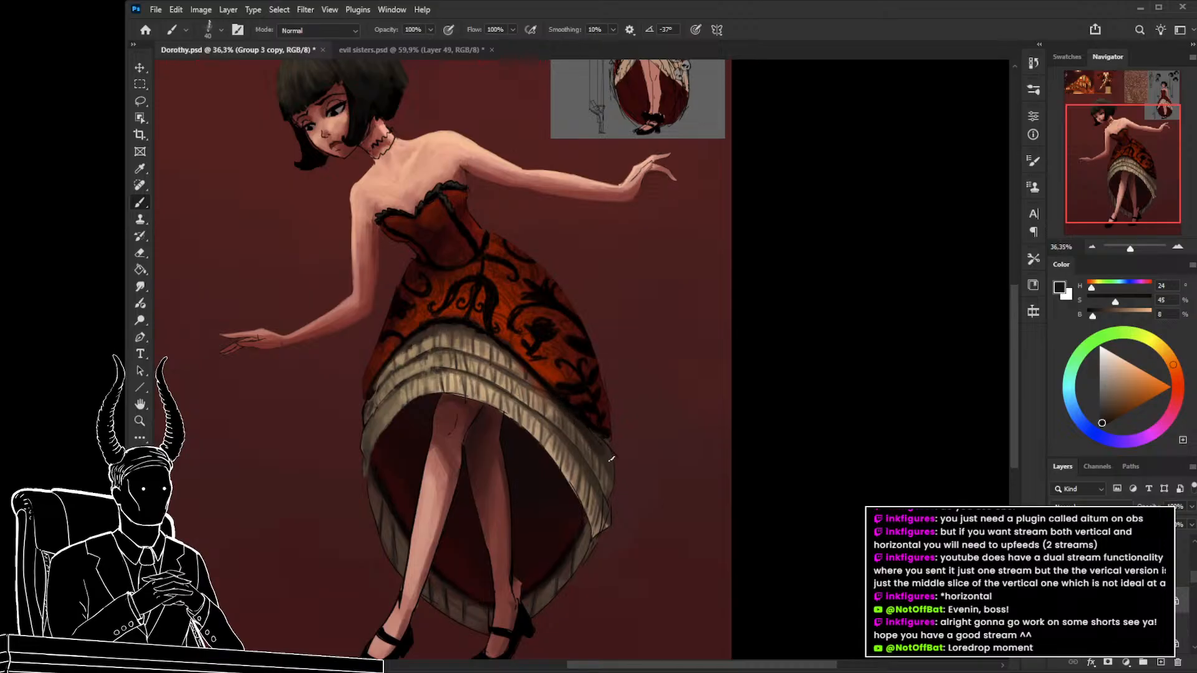
{"action": "key", "text": "bracketright"}
{"action": "key", "text": "bracketright"}
{"action": "key", "text": "bracketright"}
{"action": "mouse_move", "coordinate": [624, 526]}
{"action": "left_mouse_down"}
{"action": "mouse_move", "coordinate": [635, 538]}
{"action": "mouse_move", "coordinate": [629, 530]}
{"action": "left_mouse_up"}
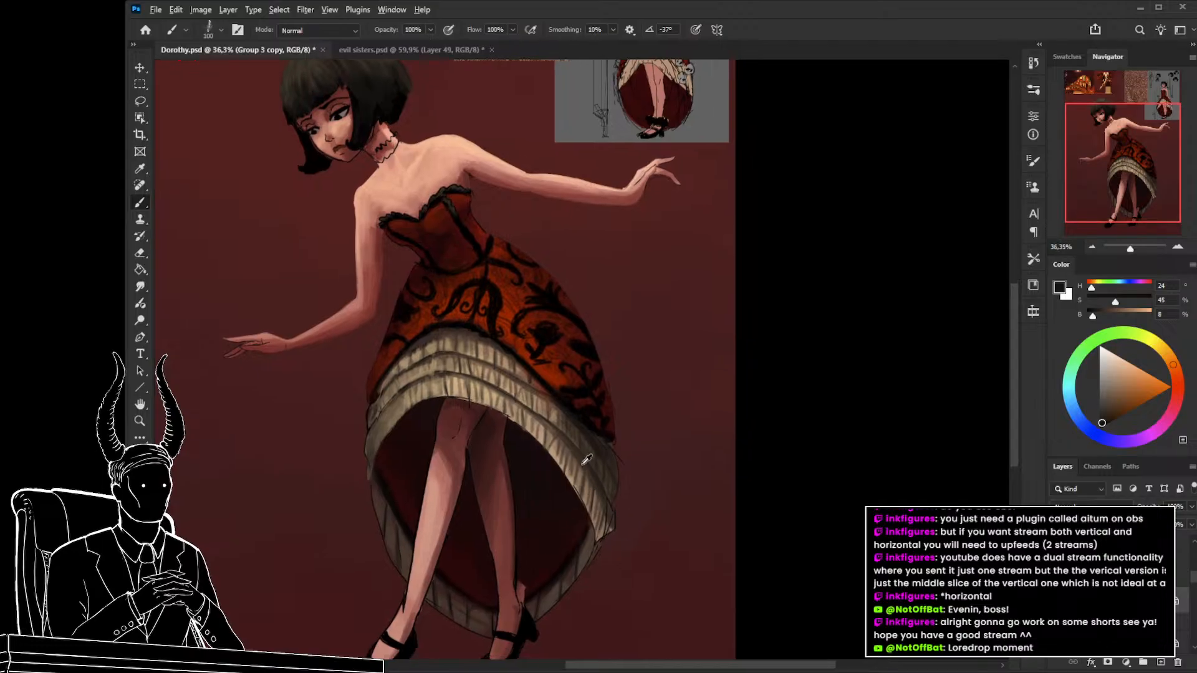
Blend the shadow across the right side of the front ruffles with brown midtones sampled from the painting.
{"action": "left_click", "coordinate": [589, 465], "text": "alt"}
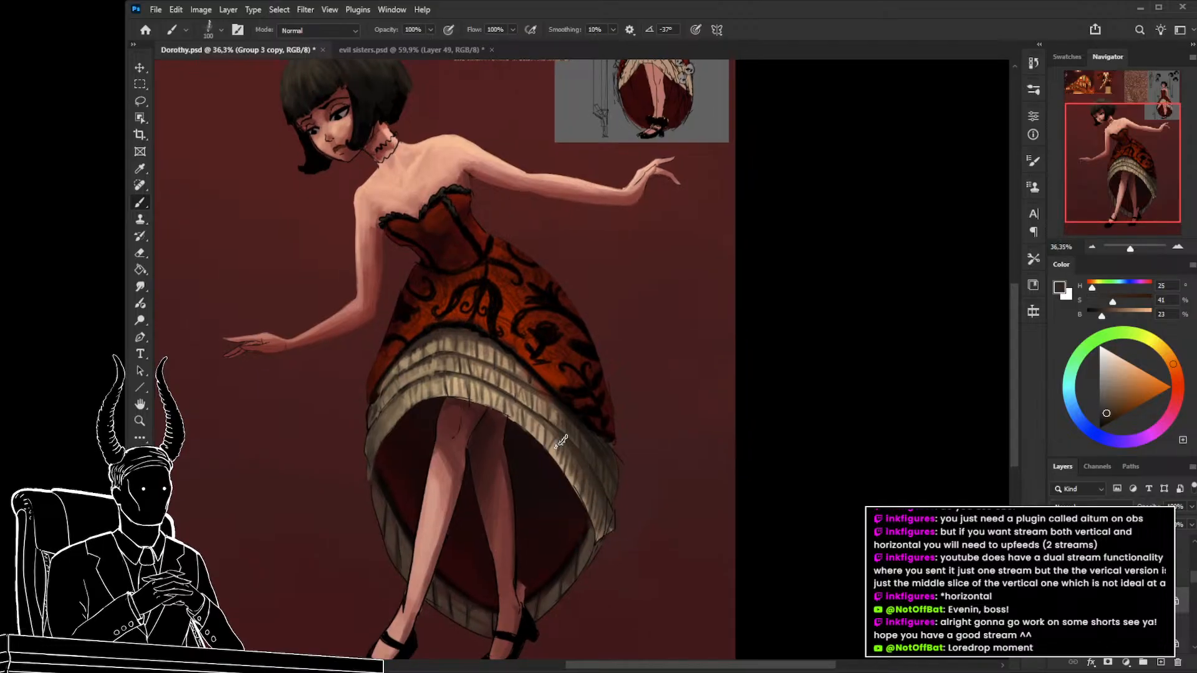
{"action": "key", "text": "z"}
{"action": "scroll", "coordinate": [601, 529], "scroll_direction": "down", "scroll_amount": 3}
{"action": "scroll", "coordinate": [606, 537], "scroll_direction": "up", "scroll_amount": 4}
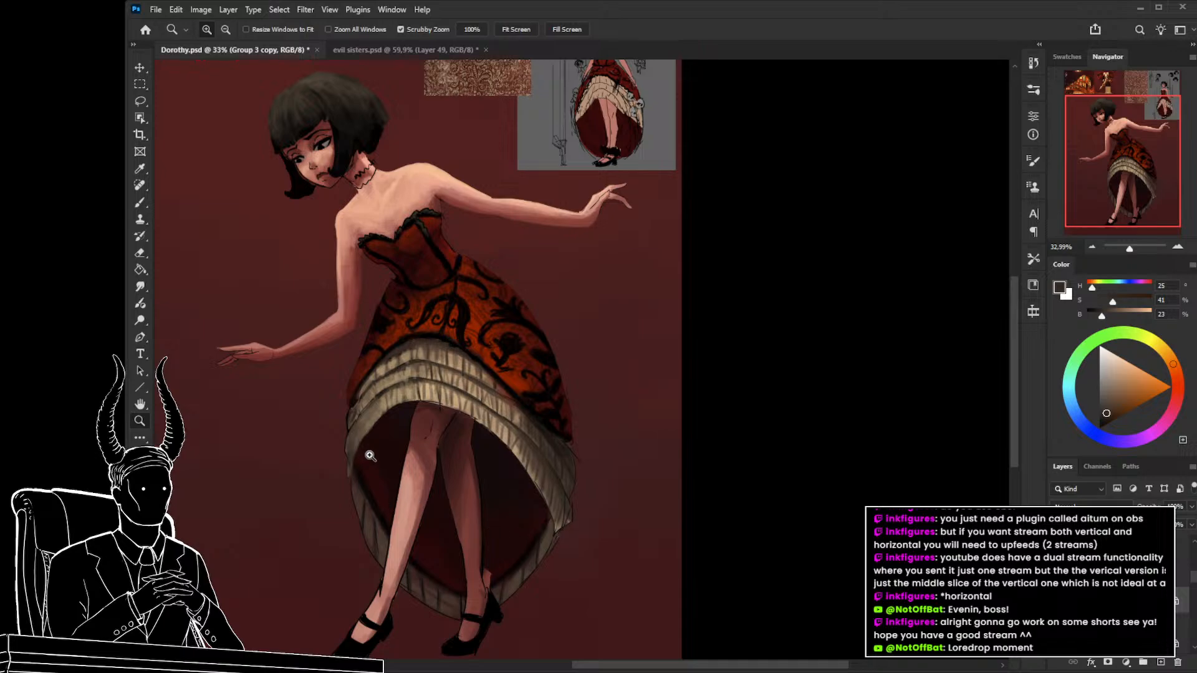
{"action": "key", "text": "b"}
{"action": "left_click", "coordinate": [544, 459], "text": "alt"}
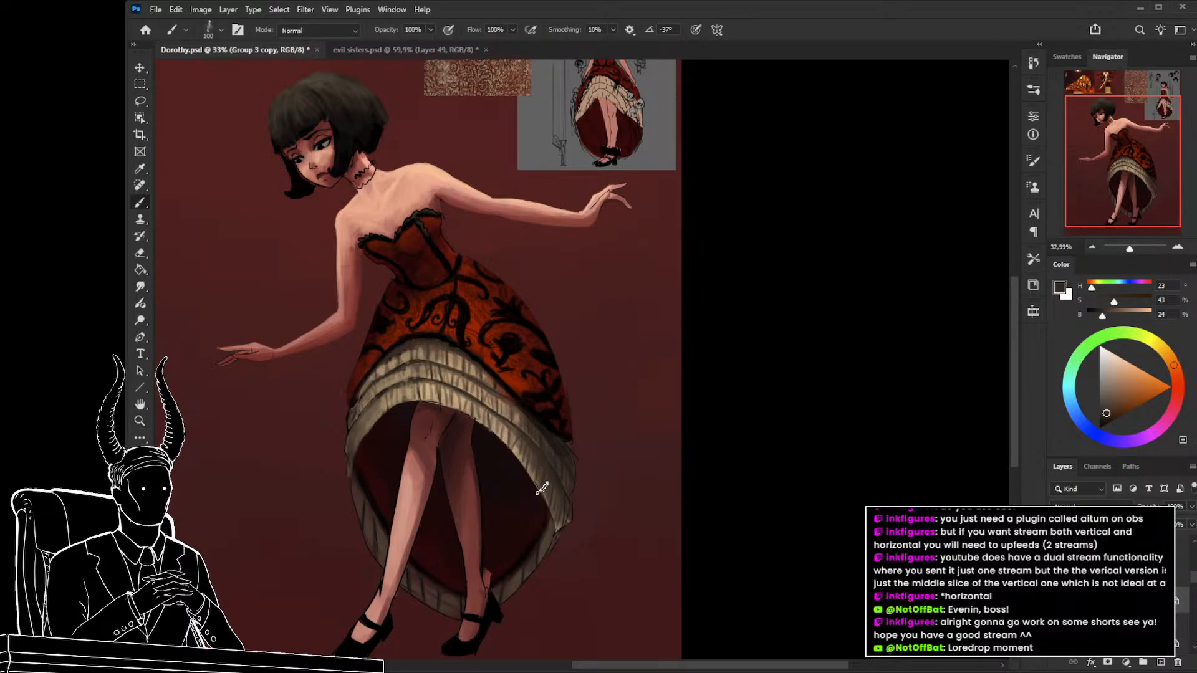
{"action": "left_click_drag", "start_coordinate": [598, 506], "coordinate": [617, 534]}
{"action": "left_click", "coordinate": [548, 447], "text": "alt"}
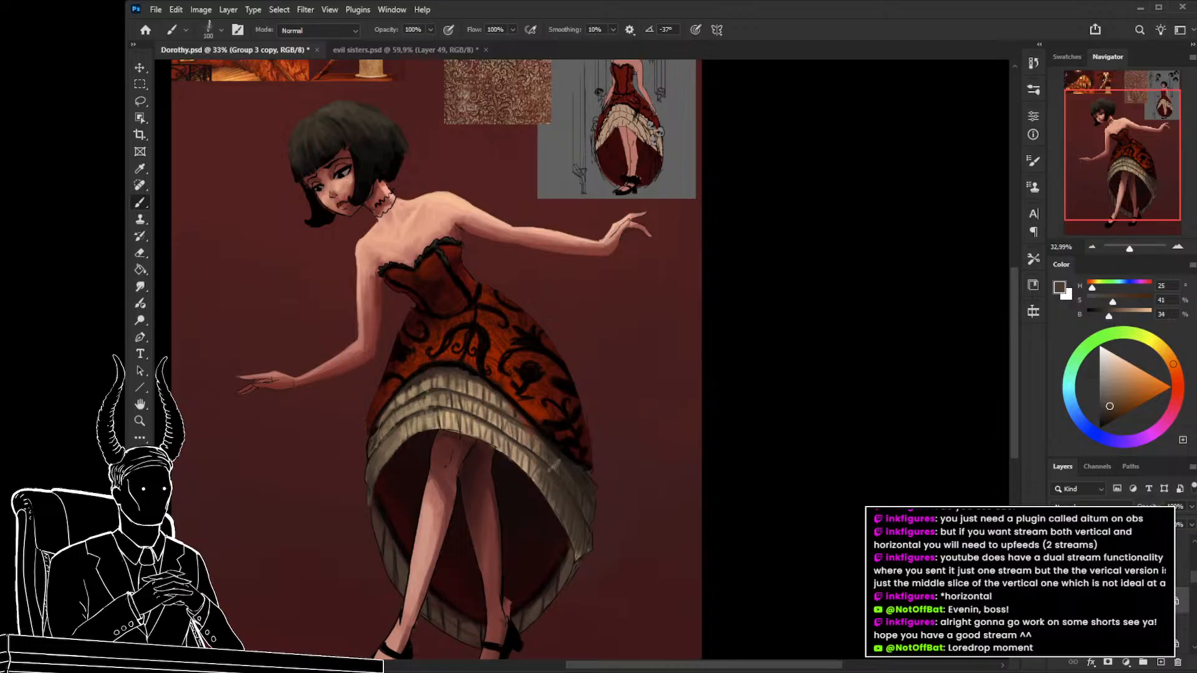
{"action": "left_click", "coordinate": [543, 474], "text": "alt"}
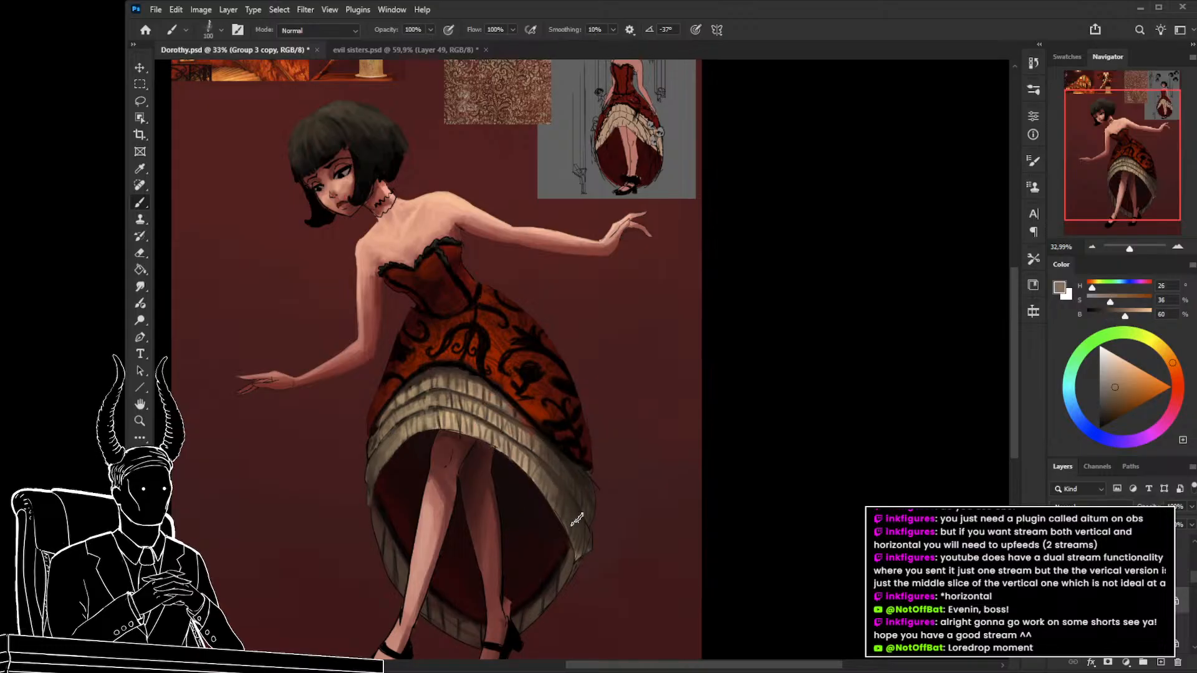
{"action": "left_click", "coordinate": [563, 497], "text": "alt"}
Brighten the front and left part of the lowest front ruffle with sampled cream tones at brush size 100.
{"action": "key", "text": "z"}
{"action": "left_click_drag", "start_coordinate": [612, 532], "coordinate": [625, 552]}
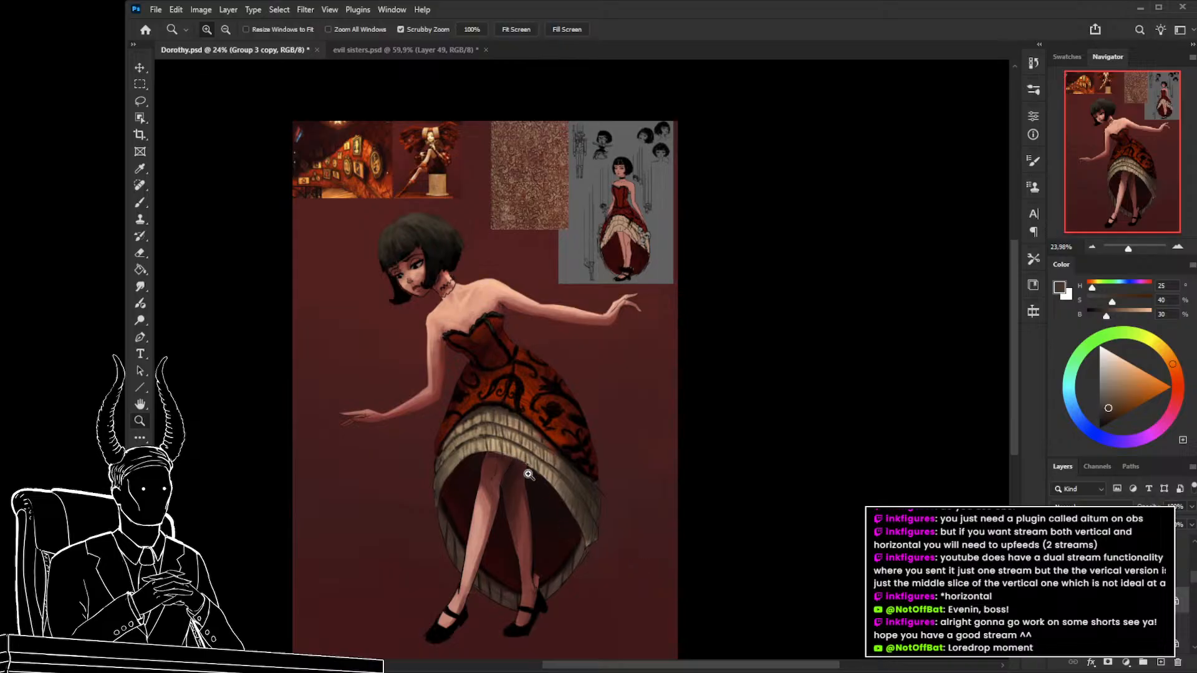
{"action": "left_click_drag", "start_coordinate": [506, 499], "coordinate": [534, 500]}
{"action": "left_click_drag", "start_coordinate": [485, 469], "coordinate": [506, 458]}
{"action": "key", "text": "b"}
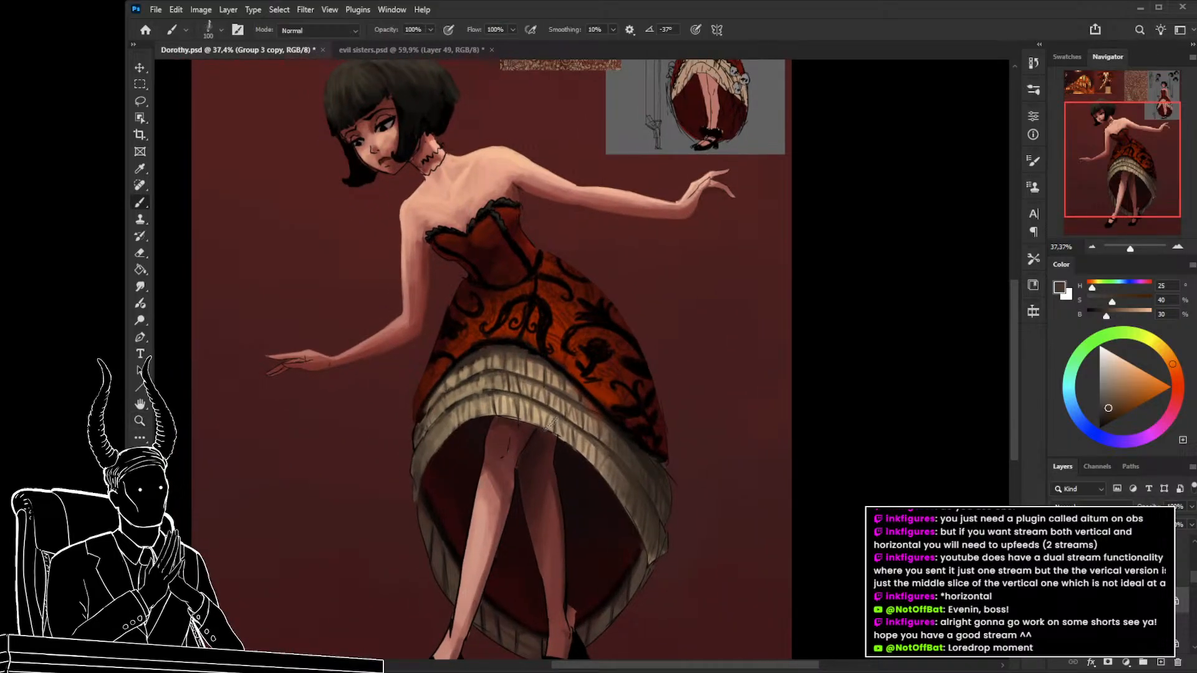
{"action": "left_click", "coordinate": [551, 425], "text": "alt"}
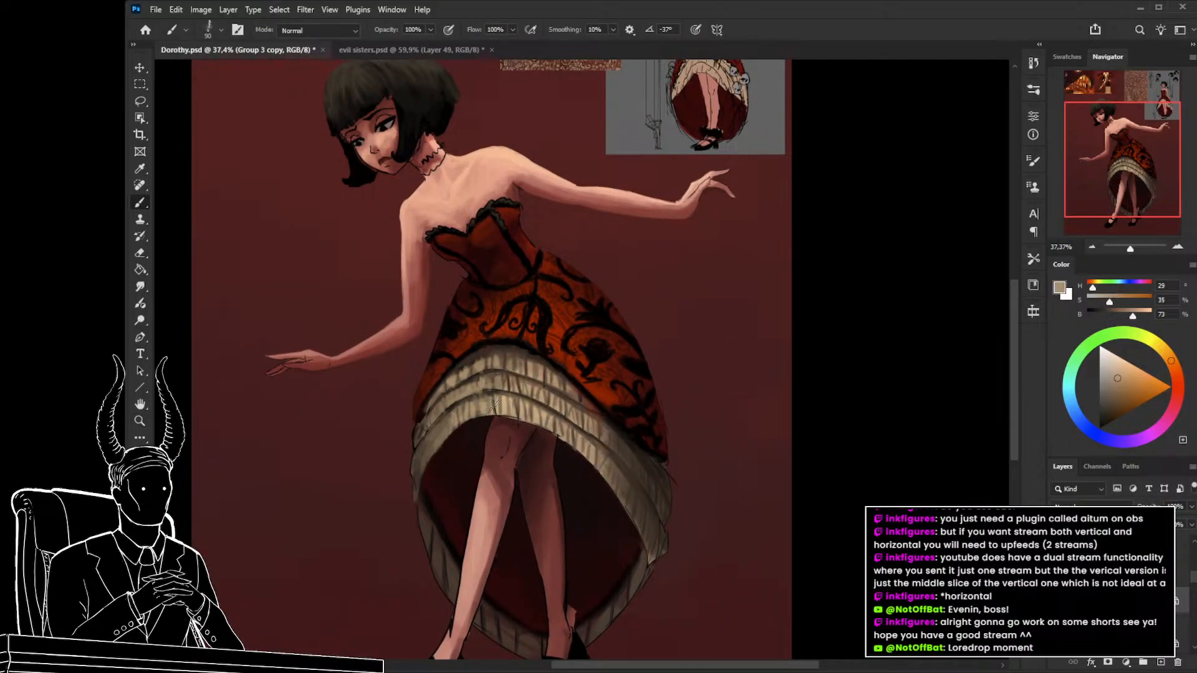
{"action": "key", "text": "]"}
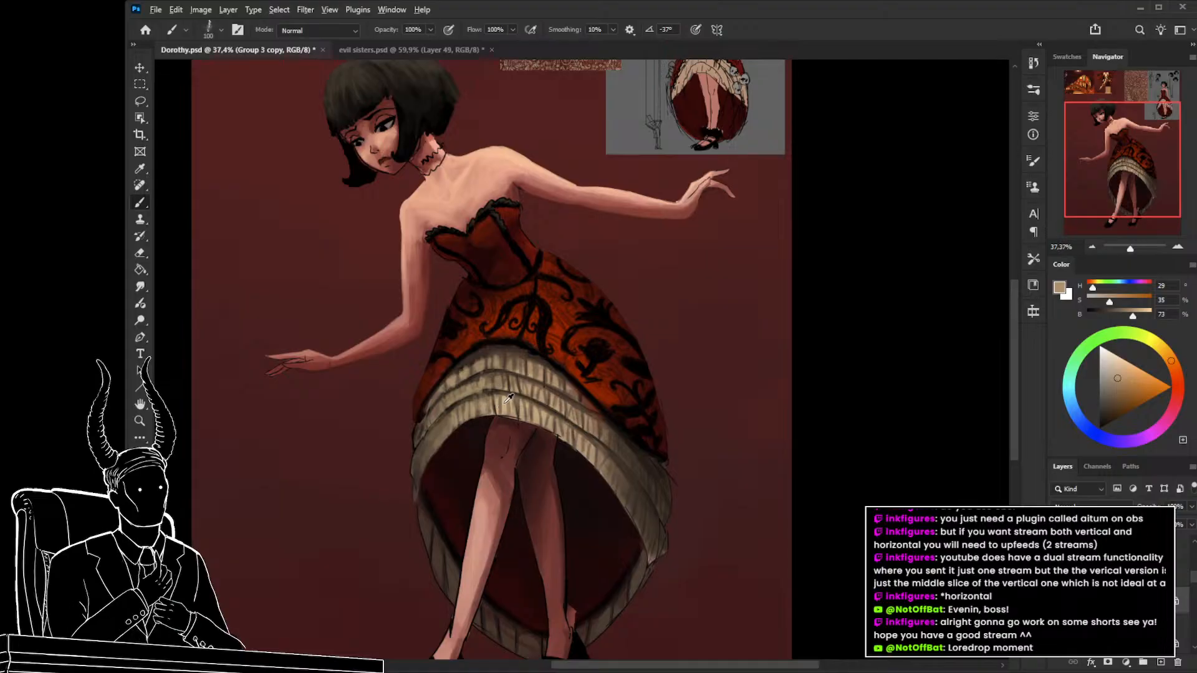
{"action": "left_click", "coordinate": [505, 404], "text": "alt"}
{"action": "left_click_drag", "start_coordinate": [500, 405], "coordinate": [461, 420]}
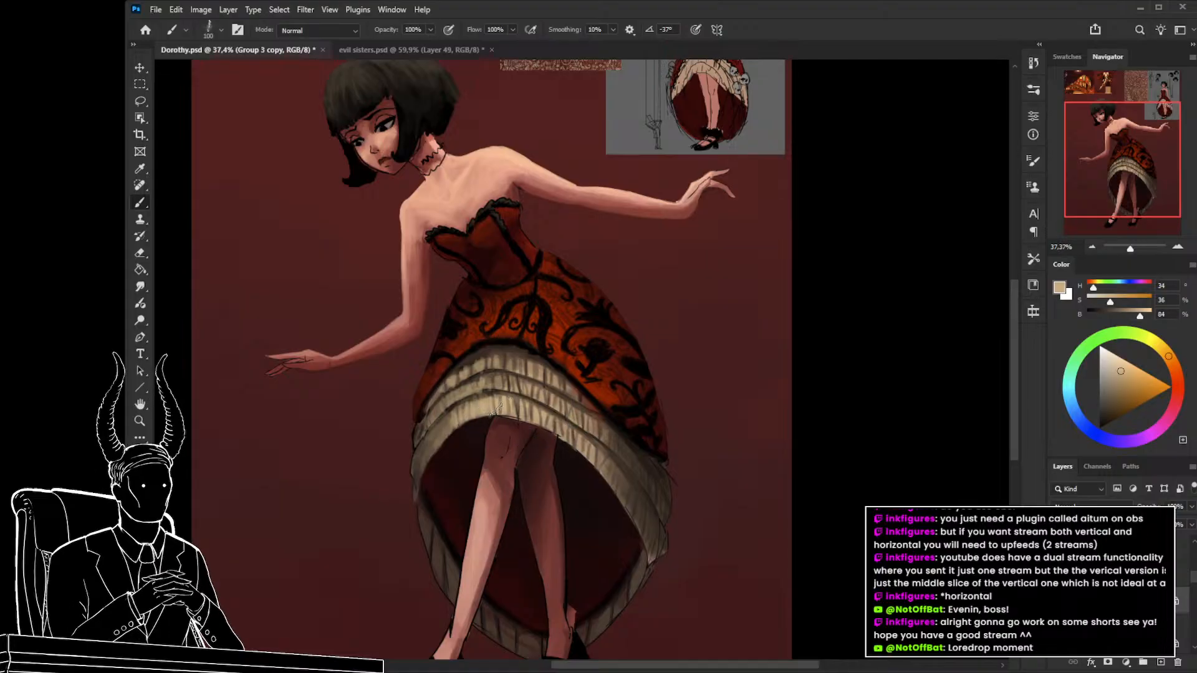
{"action": "mouse_move", "coordinate": [501, 386]}
{"action": "left_mouse_down"}
{"action": "mouse_move", "coordinate": [449, 402]}
{"action": "mouse_move", "coordinate": [510, 393]}
{"action": "mouse_move", "coordinate": [481, 388]}
{"action": "mouse_move", "coordinate": [504, 372]}
{"action": "mouse_move", "coordinate": [457, 381]}
{"action": "mouse_move", "coordinate": [519, 370]}
{"action": "left_mouse_up"}
Refine the highlights on the ruffle above the legs with a sampled beige, desaturated to 29%, reducing the brush to 50.
{"action": "key", "text": "z"}
{"action": "mouse_move", "coordinate": [549, 415]}
{"action": "left_mouse_down"}
{"action": "mouse_move", "coordinate": [476, 427]}
{"action": "mouse_move", "coordinate": [528, 443]}
{"action": "left_mouse_up"}
{"action": "key", "text": "b"}
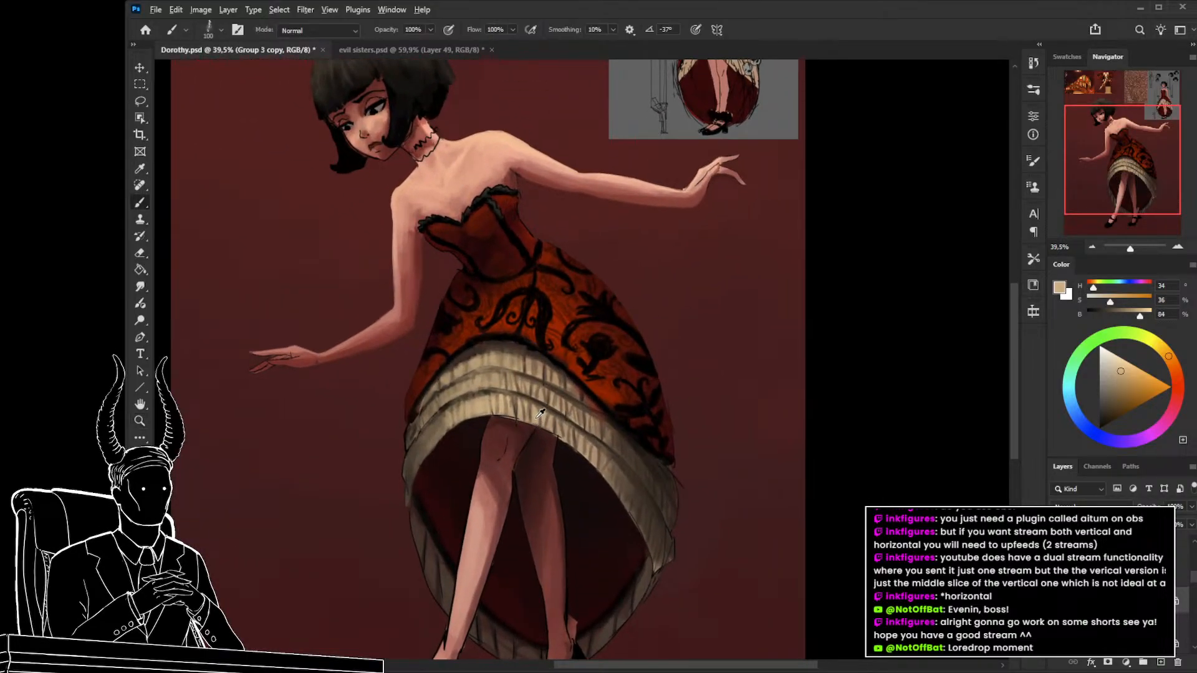
{"action": "left_click", "coordinate": [539, 413], "text": "alt"}
{"action": "key", "text": "bracketleft"}
{"action": "key", "text": "bracketleft"}
{"action": "key", "text": "bracketleft"}
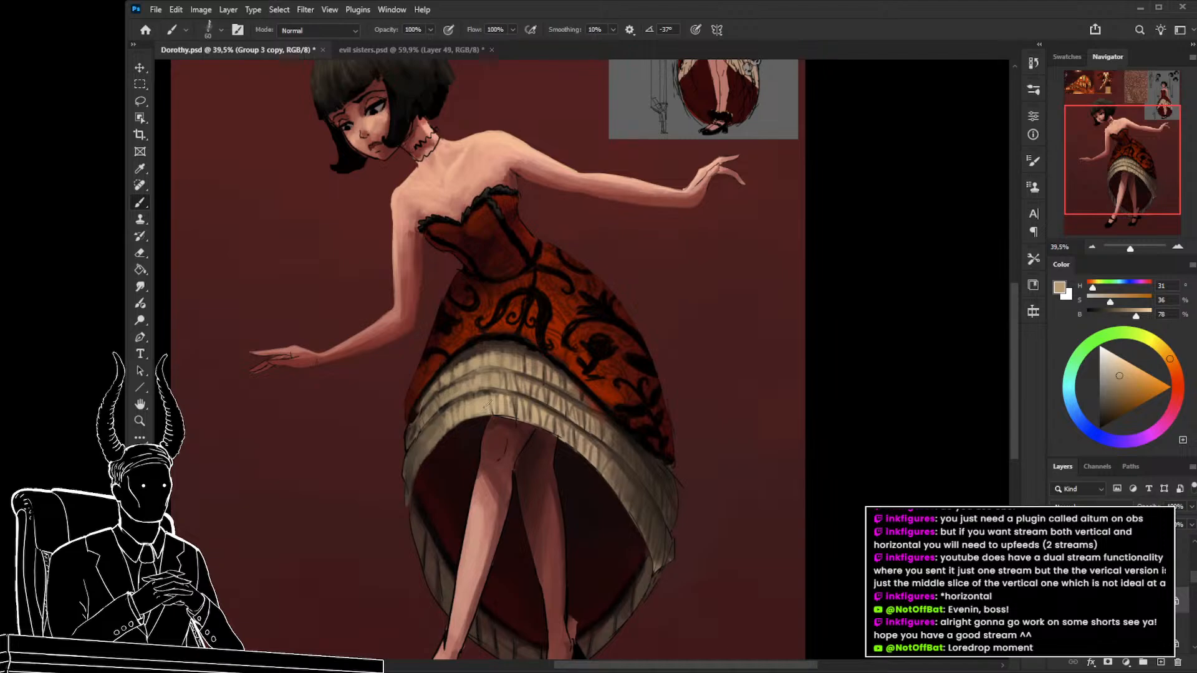
{"action": "key", "text": "bracketleft"}
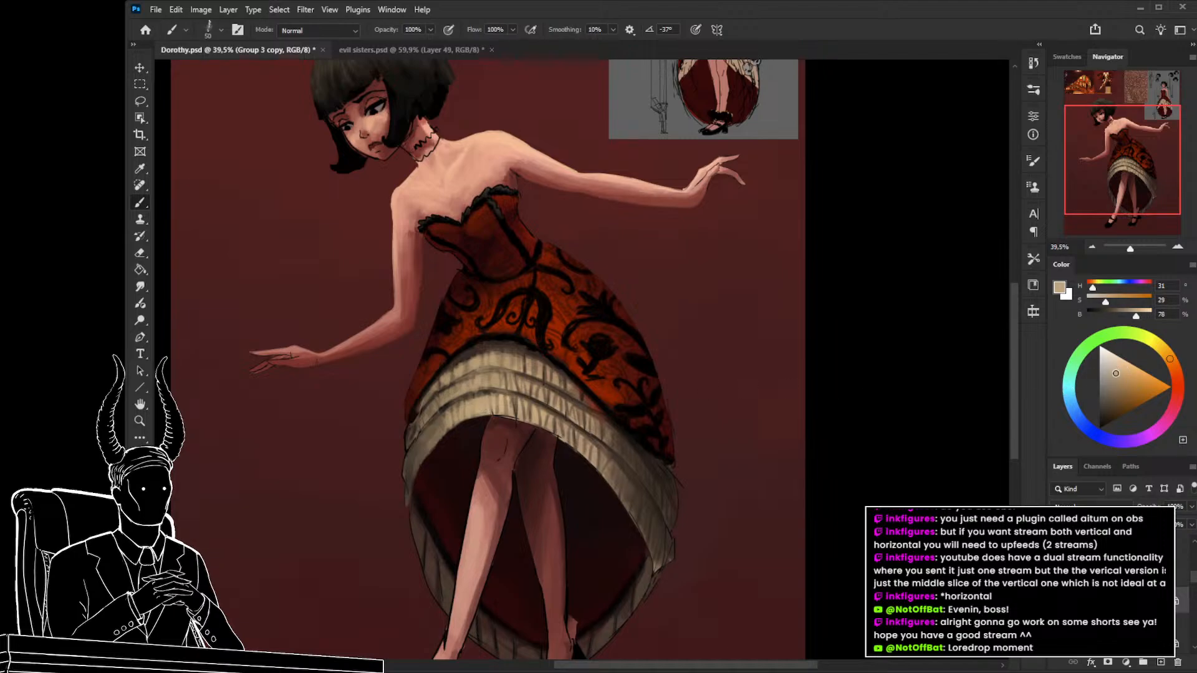
Brighten the lit centre of the front ruffles above the legs with sampled cream tones raised to 93% brightness, using brush size 70.
{"action": "left_click", "coordinate": [537, 411], "text": "alt"}
{"action": "key", "text": "bracketright"}
{"action": "key", "text": "bracketright"}
{"action": "key", "text": "bracketleft"}
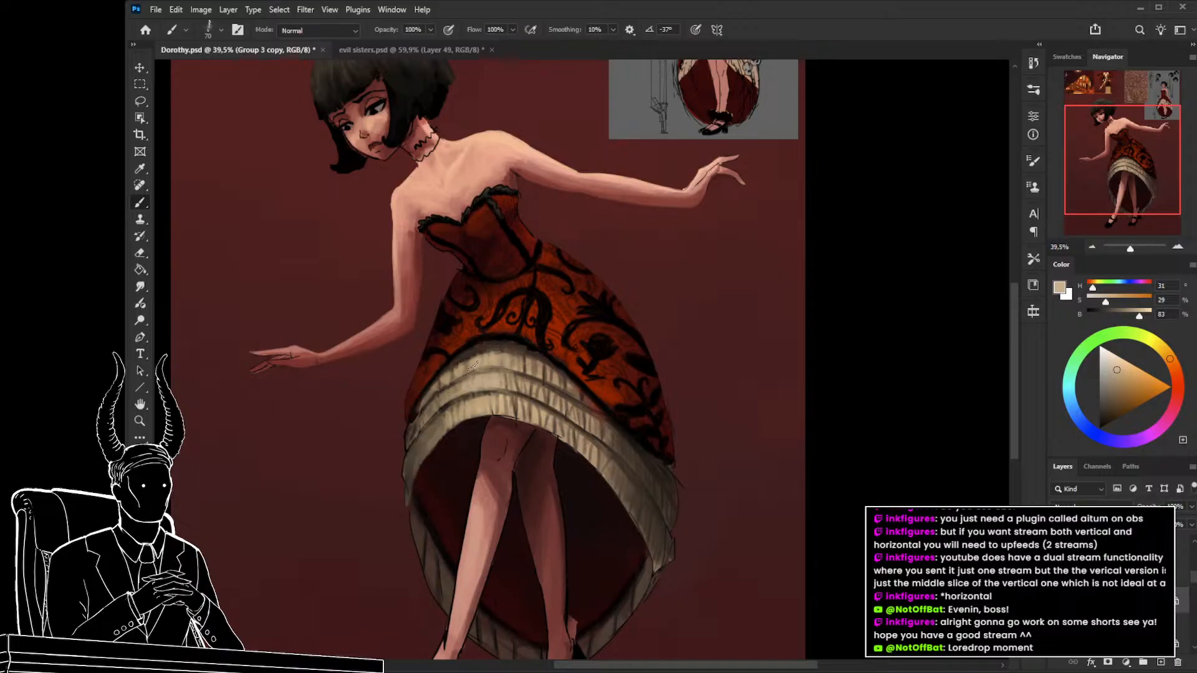
{"action": "left_click_drag", "start_coordinate": [1124, 379], "coordinate": [1130, 369]}
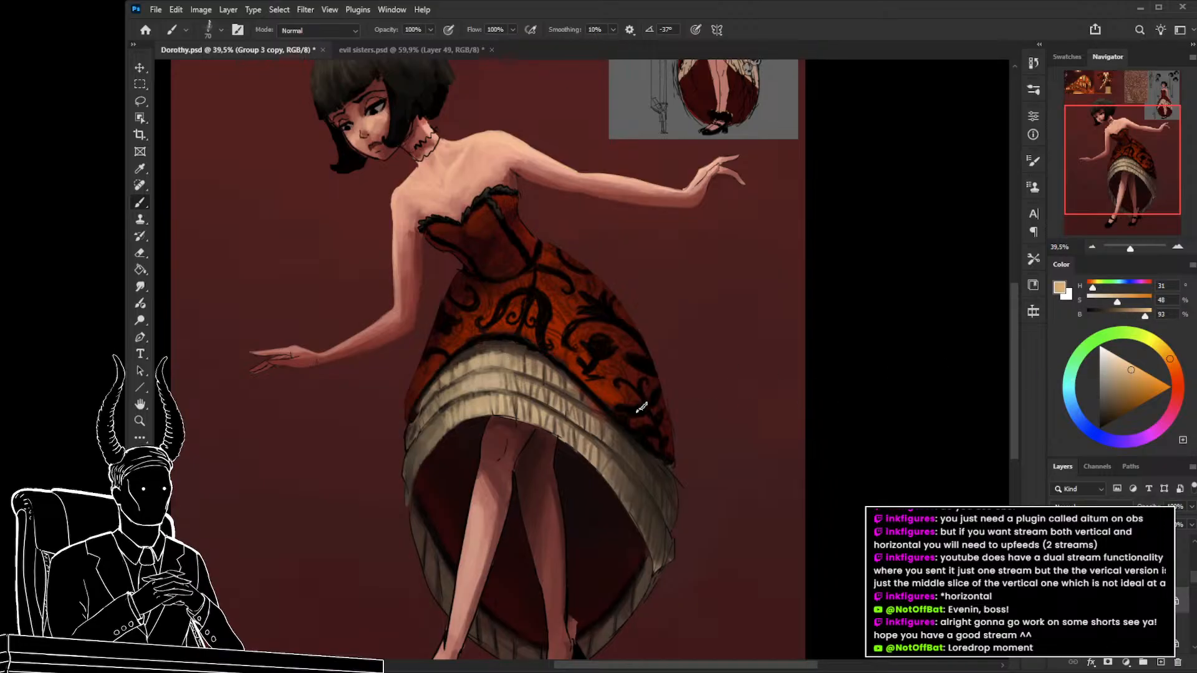
{"action": "left_click", "coordinate": [508, 396], "text": "alt"}
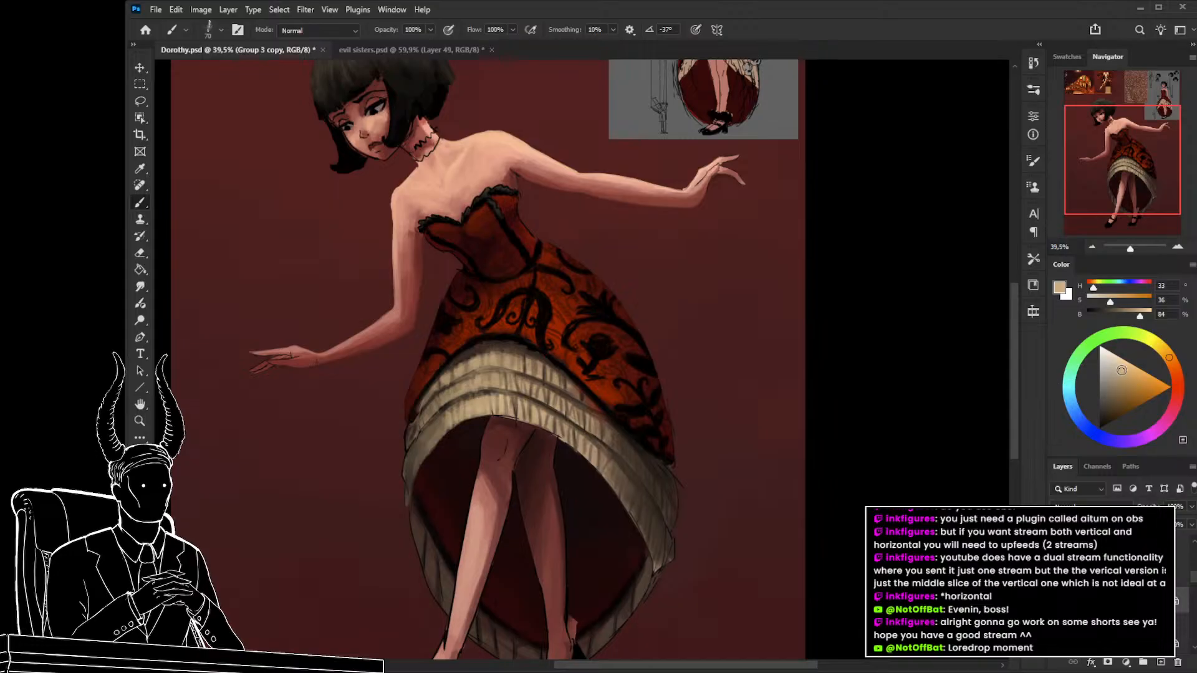
{"action": "left_click_drag", "start_coordinate": [1119, 373], "coordinate": [1125, 367]}
{"action": "mouse_move", "coordinate": [500, 404]}
{"action": "left_mouse_down"}
{"action": "mouse_move", "coordinate": [466, 363]}
{"action": "mouse_move", "coordinate": [521, 372]}
{"action": "mouse_move", "coordinate": [468, 411]}
{"action": "mouse_move", "coordinate": [531, 454]}
{"action": "mouse_move", "coordinate": [536, 489]}
{"action": "left_mouse_up"}
Paint pleat lines on the lowest front ruffle above the knee with a brown sampled from the painting, reducing the brush to 20.
{"action": "key", "text": "z"}
{"action": "left_click_drag", "start_coordinate": [531, 494], "coordinate": [550, 439]}
{"action": "key", "text": "b"}
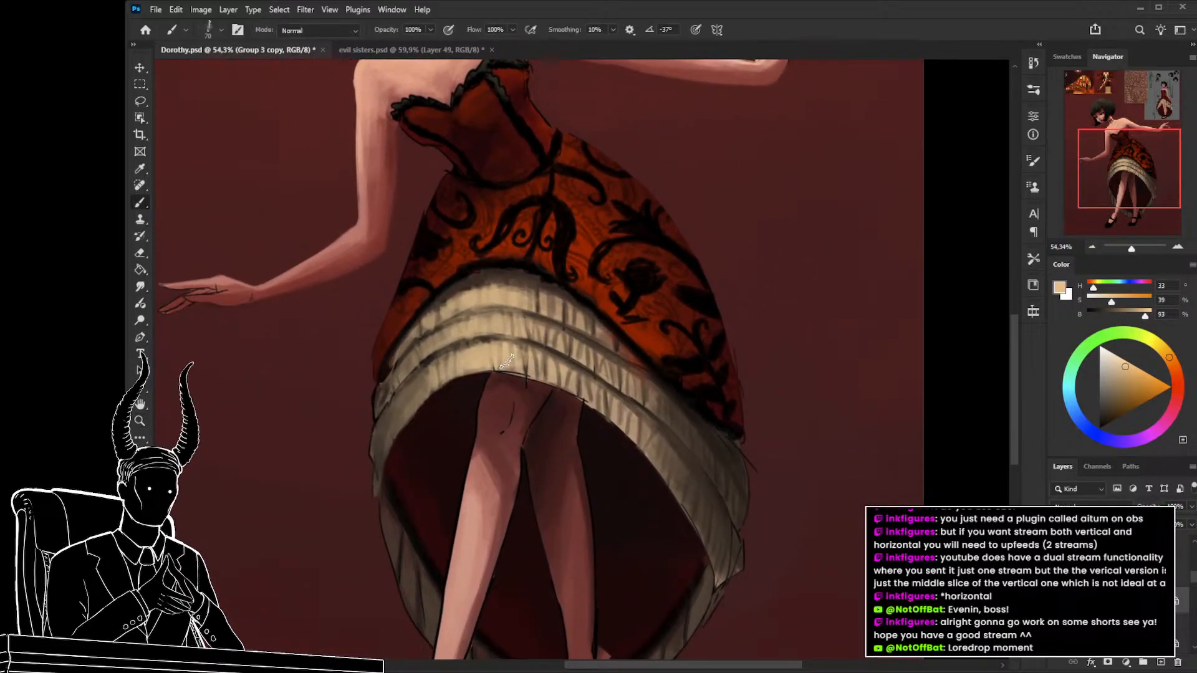
{"action": "left_click", "coordinate": [493, 353], "text": "alt"}
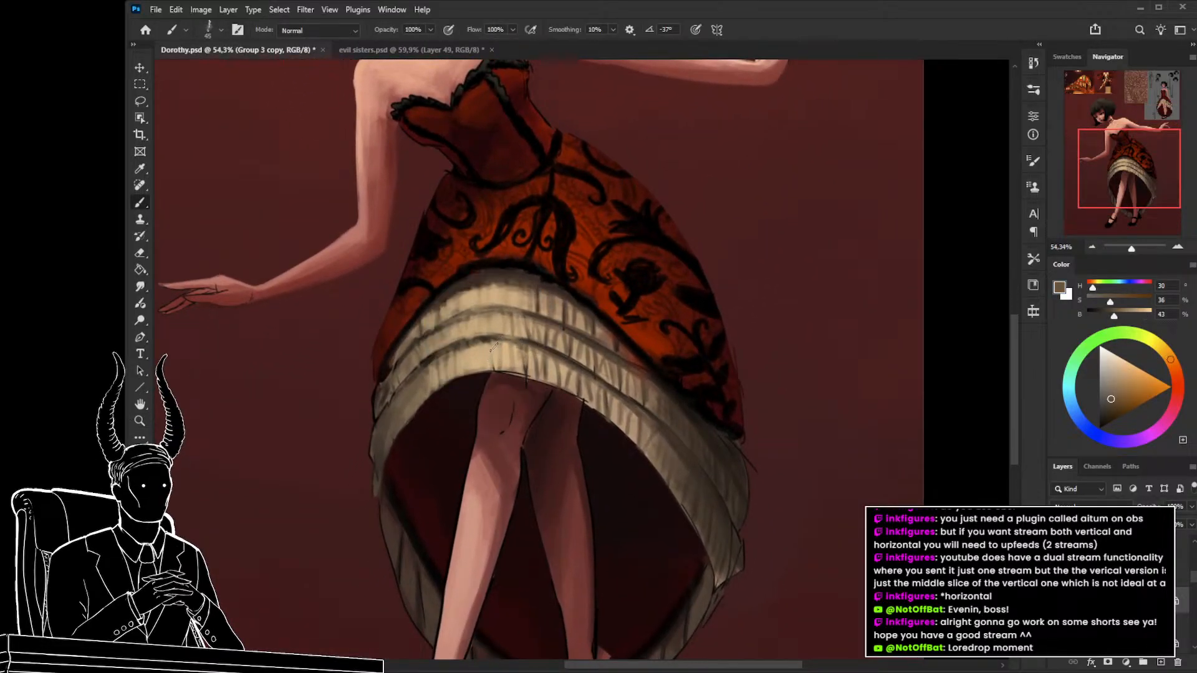
{"action": "key", "text": "bracketleft"}
{"action": "key", "text": "bracketleft"}
{"action": "key", "text": "bracketleft"}
{"action": "key", "text": "bracketleft"}
{"action": "key", "text": "bracketleft"}
{"action": "left_click_drag", "start_coordinate": [491, 342], "coordinate": [492, 366]}
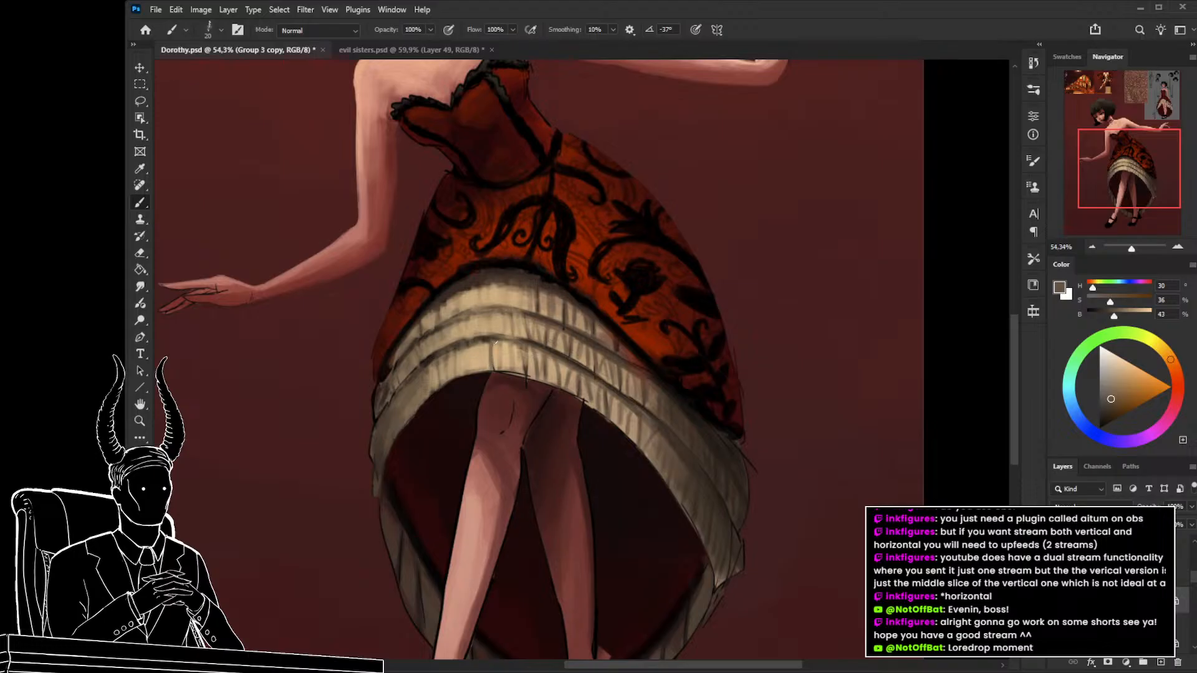
Extend the dark pleat lines along both sides of the lowest ruffle with a sampled dark brown, lowering its brightness to 7%.
{"action": "key", "text": "bracketright"}
{"action": "left_click", "coordinate": [437, 352], "text": "alt"}
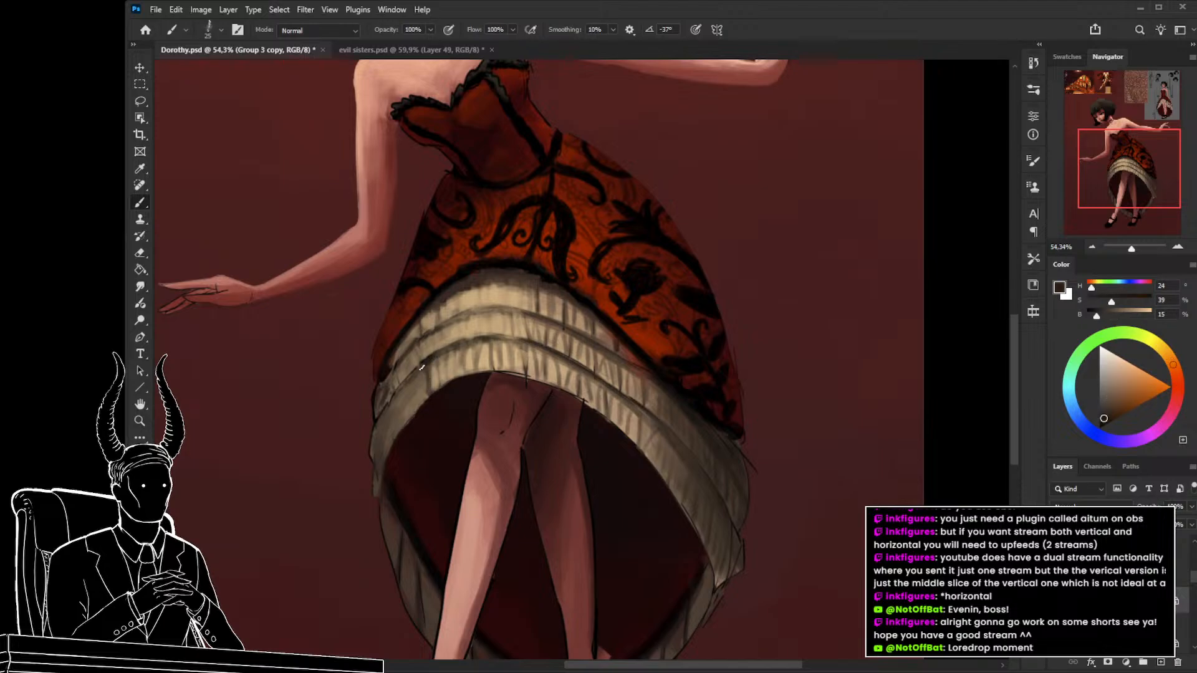
{"action": "left_click_drag", "start_coordinate": [421, 367], "coordinate": [413, 406]}
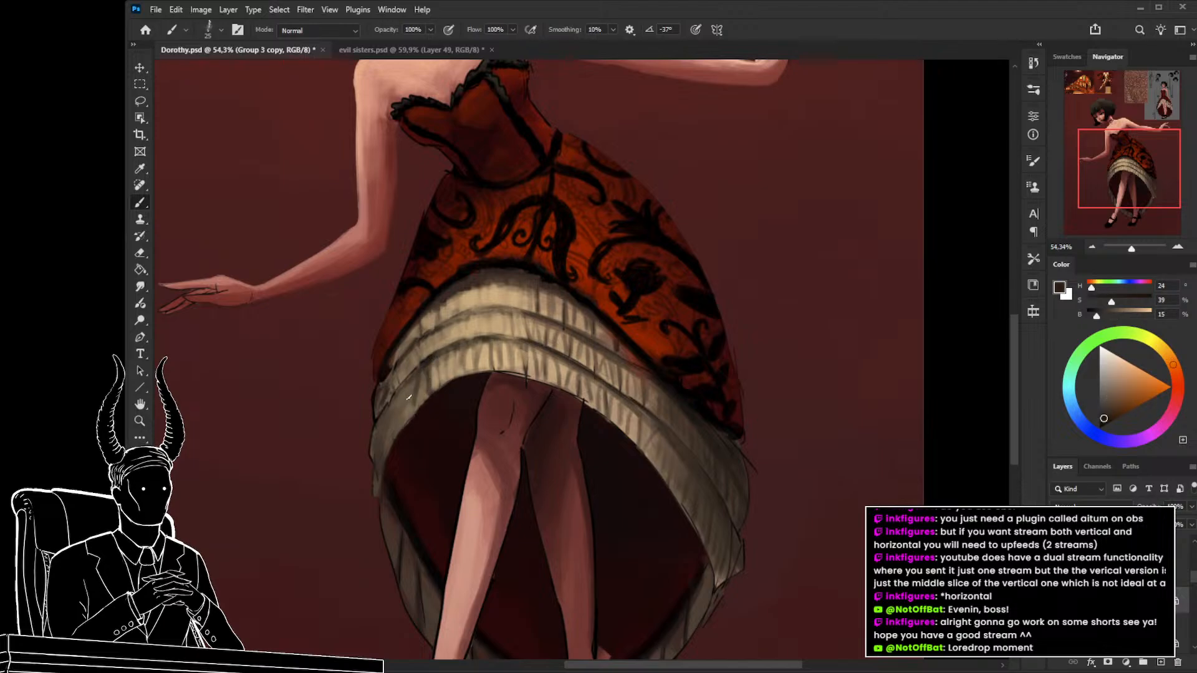
{"action": "key", "text": "bracketleft"}
{"action": "key", "text": "ctrl+z"}
{"action": "key", "text": "bracketright"}
{"action": "key", "text": "bracketright"}
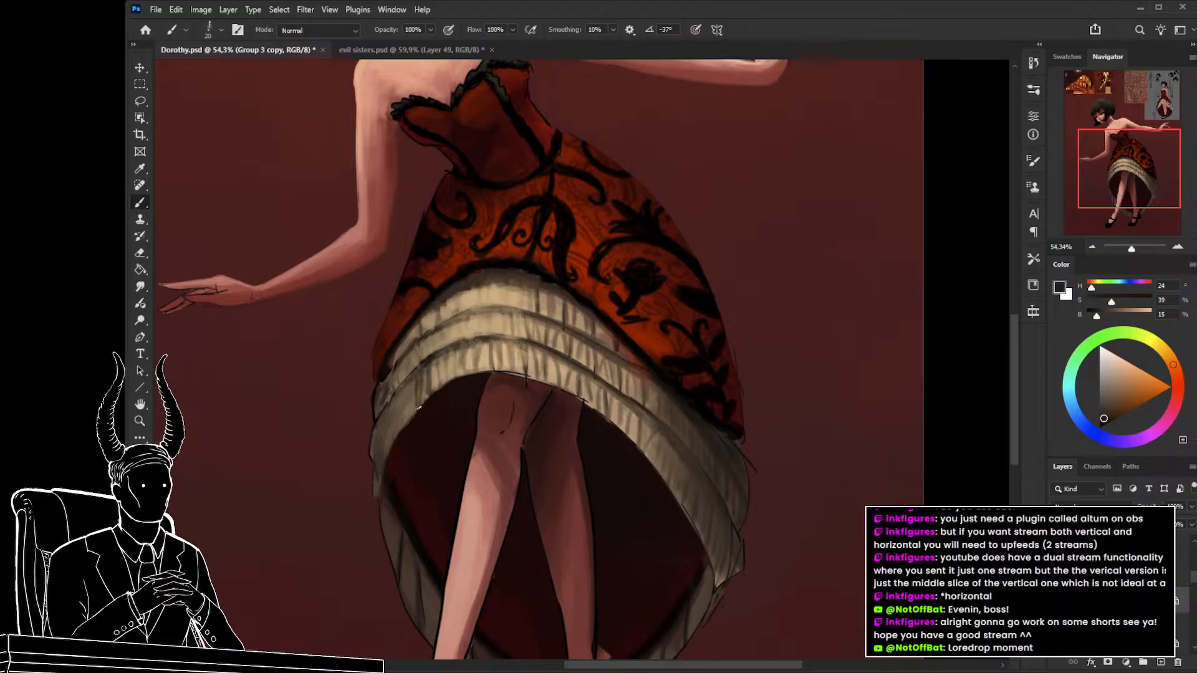
{"action": "key", "text": "bracketleft"}
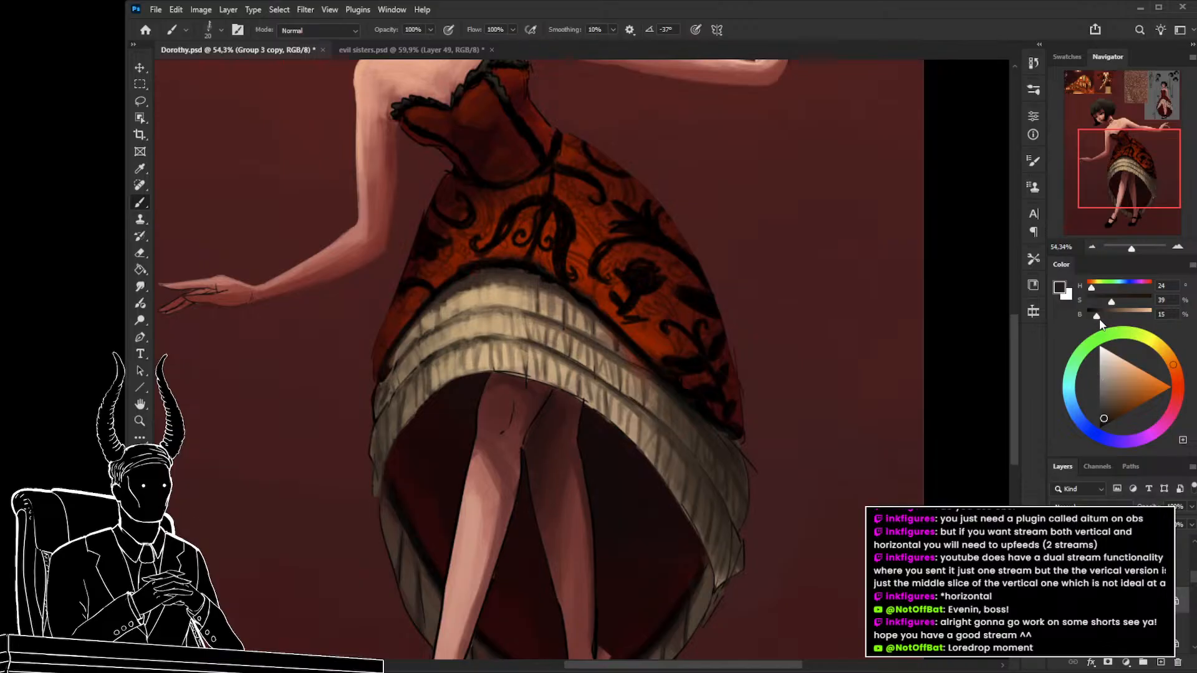
{"action": "left_click_drag", "start_coordinate": [1098, 319], "coordinate": [1094, 319]}
Copy a lassoed section at the right end of the upper front ruffle to a new layer, releasing the dress pattern's clipping first.
{"action": "key", "text": "z"}
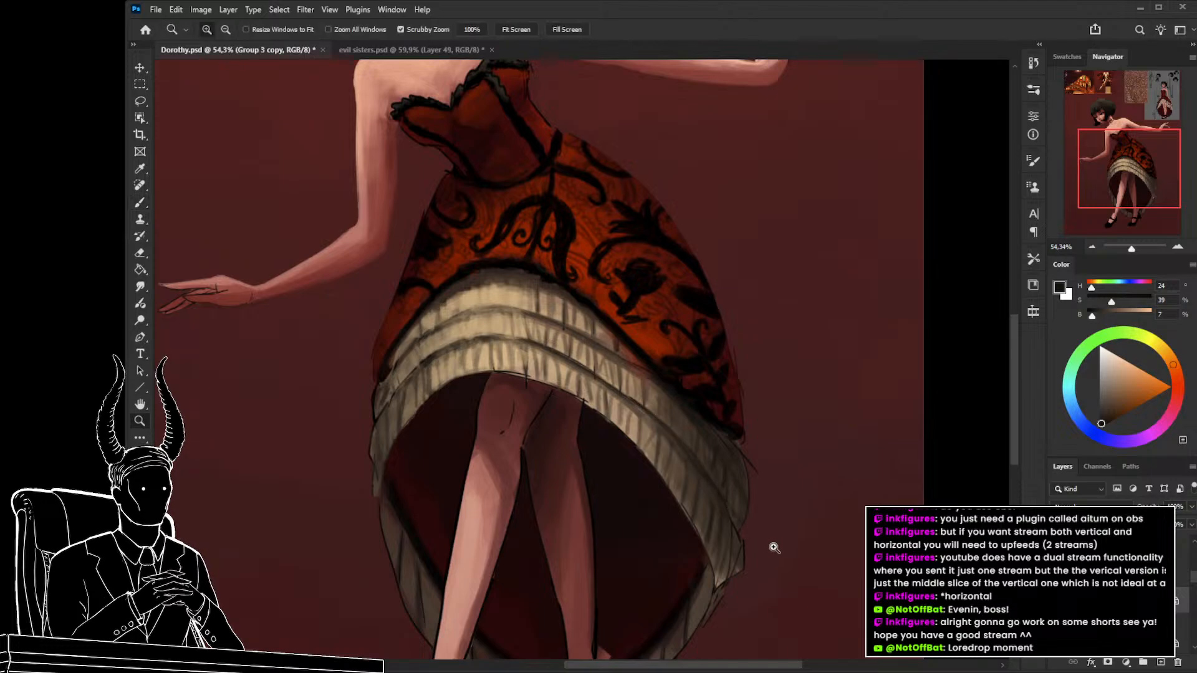
{"action": "mouse_move", "coordinate": [777, 550]}
{"action": "left_mouse_down"}
{"action": "mouse_move", "coordinate": [724, 554]}
{"action": "mouse_move", "coordinate": [757, 569]}
{"action": "left_mouse_up"}
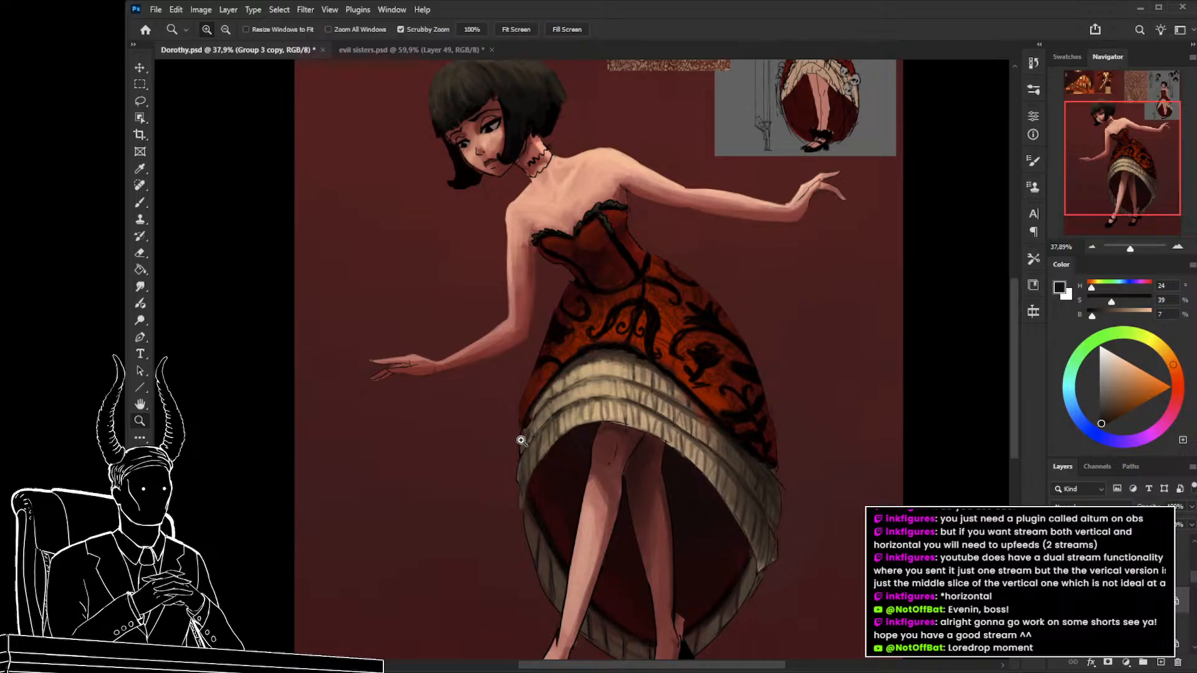
{"action": "left_click_drag", "start_coordinate": [534, 466], "coordinate": [455, 454]}
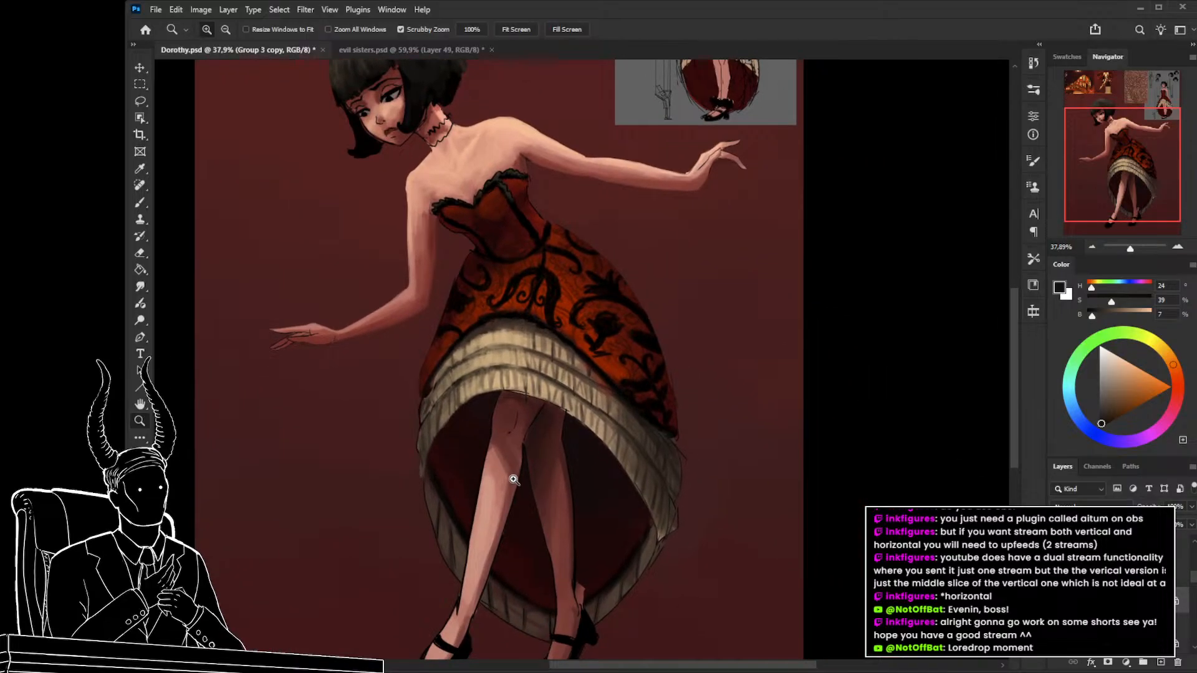
{"action": "mouse_move", "coordinate": [601, 504]}
{"action": "left_mouse_down"}
{"action": "mouse_move", "coordinate": [634, 513]}
{"action": "mouse_move", "coordinate": [593, 489]}
{"action": "left_mouse_up"}
{"action": "key", "text": "l"}
{"action": "mouse_move", "coordinate": [550, 330]}
{"action": "left_mouse_down"}
{"action": "mouse_move", "coordinate": [645, 412]}
{"action": "mouse_move", "coordinate": [665, 449]}
{"action": "mouse_move", "coordinate": [664, 493]}
{"action": "mouse_move", "coordinate": [643, 486]}
{"action": "mouse_move", "coordinate": [541, 347]}
{"action": "left_mouse_up"}
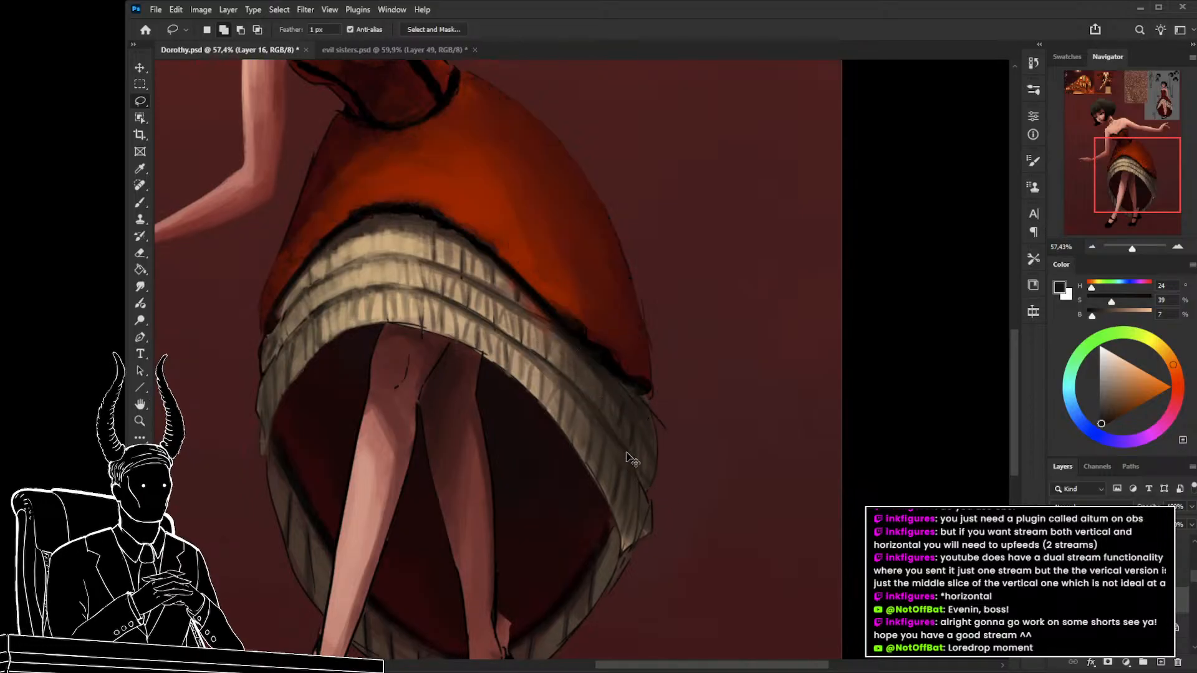
{"action": "key", "text": "ctrl+y"}
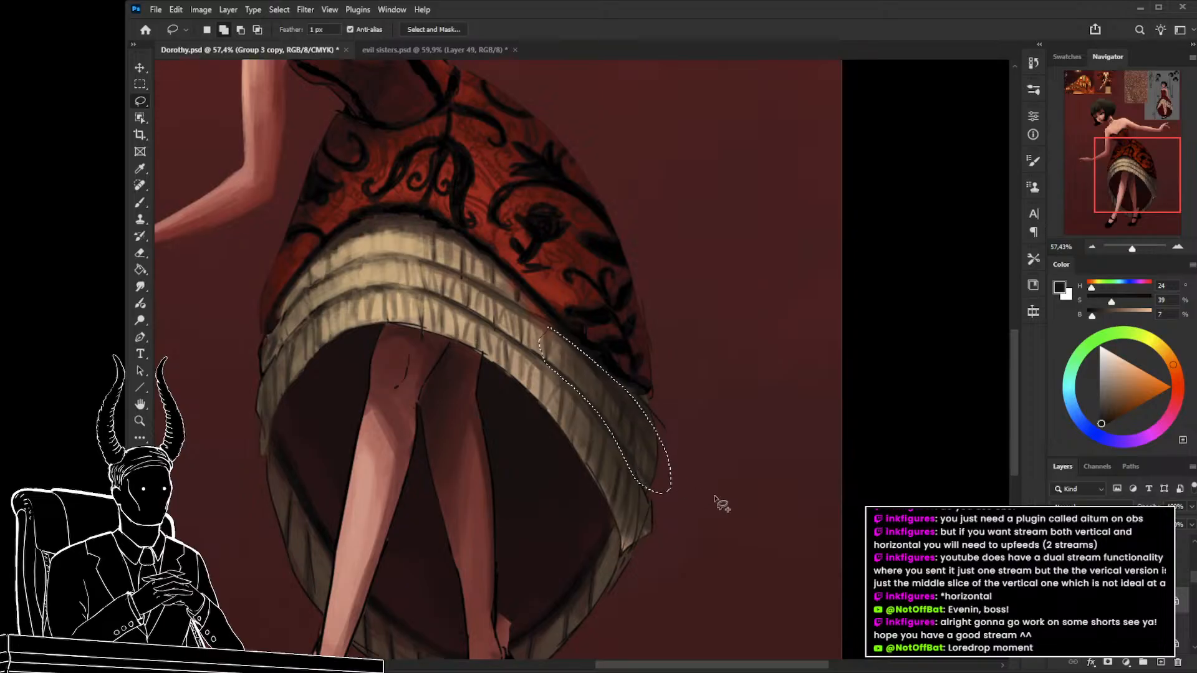
{"action": "left_click", "coordinate": [1109, 586], "text": "alt"}
{"action": "left_click", "coordinate": [1109, 600]}
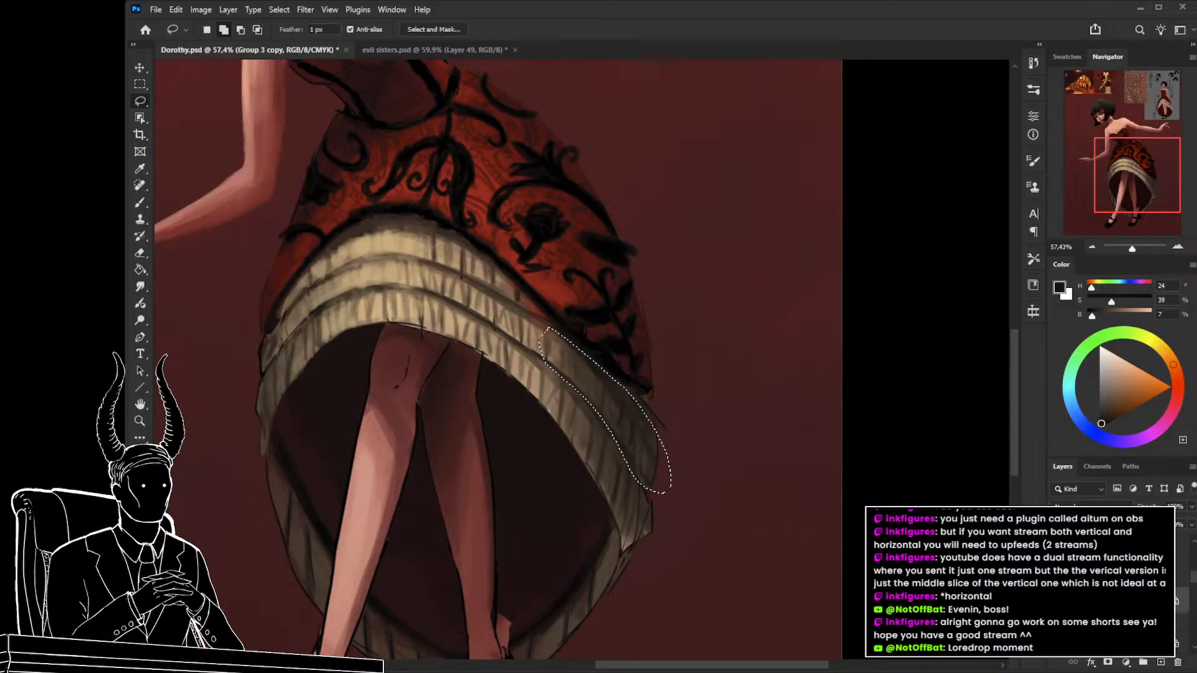
{"action": "key", "text": "ctrl+j"}
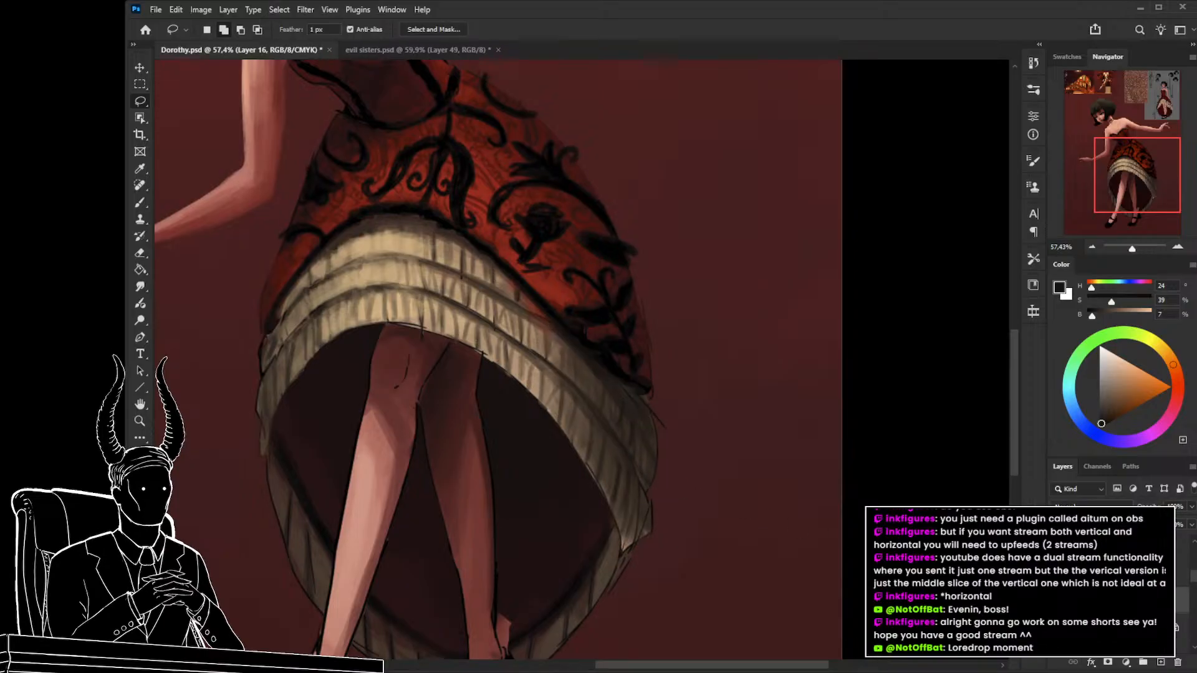
Warp the copied ruffle section downward so it drapes over the skirt's right hem.
{"action": "key", "text": "ctrl+t"}
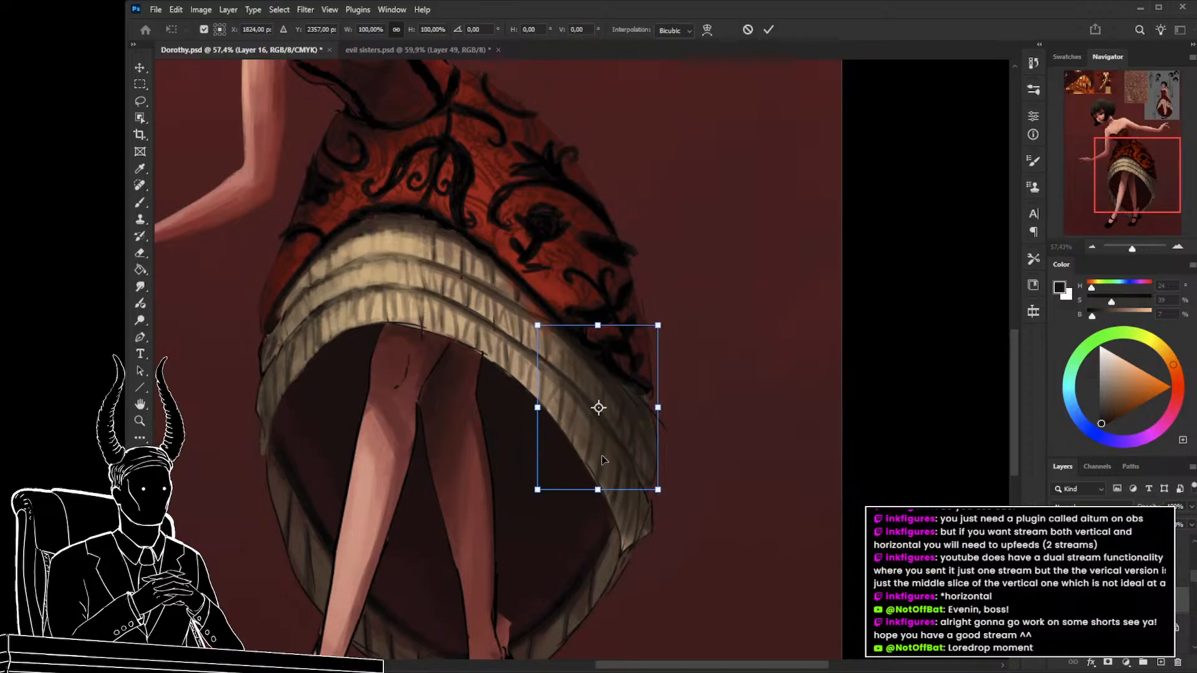
{"action": "left_click", "coordinate": [629, 254]}
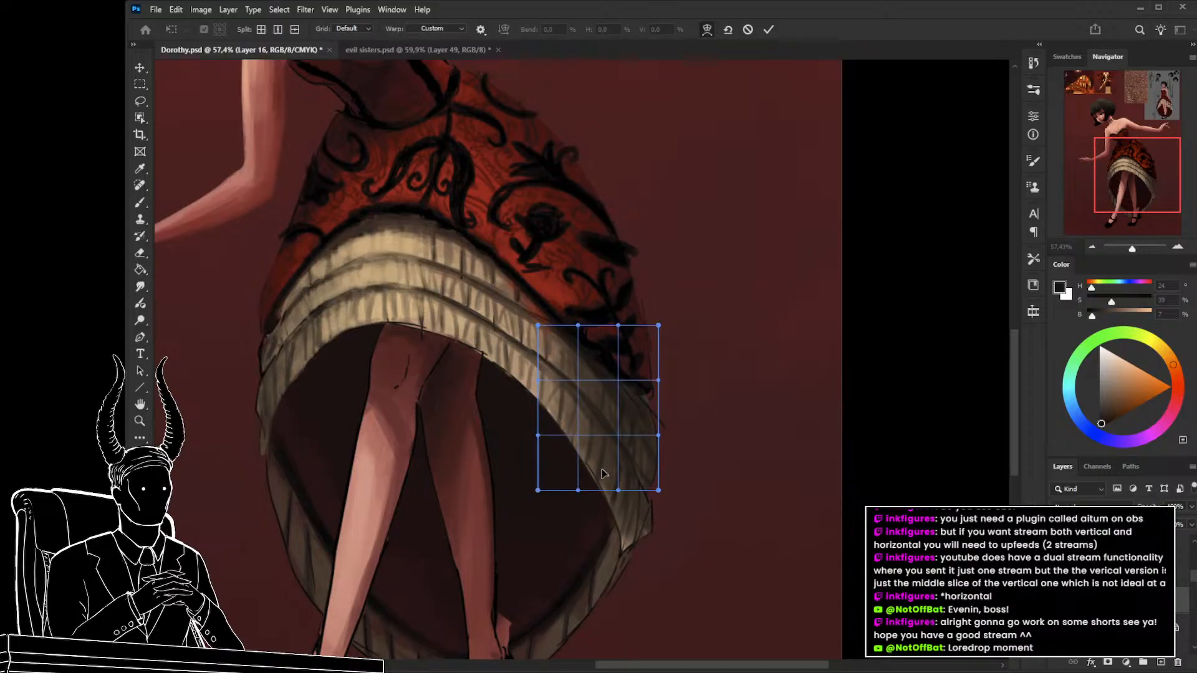
{"action": "mouse_move", "coordinate": [603, 469]}
{"action": "left_mouse_down"}
{"action": "mouse_move", "coordinate": [600, 487]}
{"action": "mouse_move", "coordinate": [602, 475]}
{"action": "left_mouse_up"}
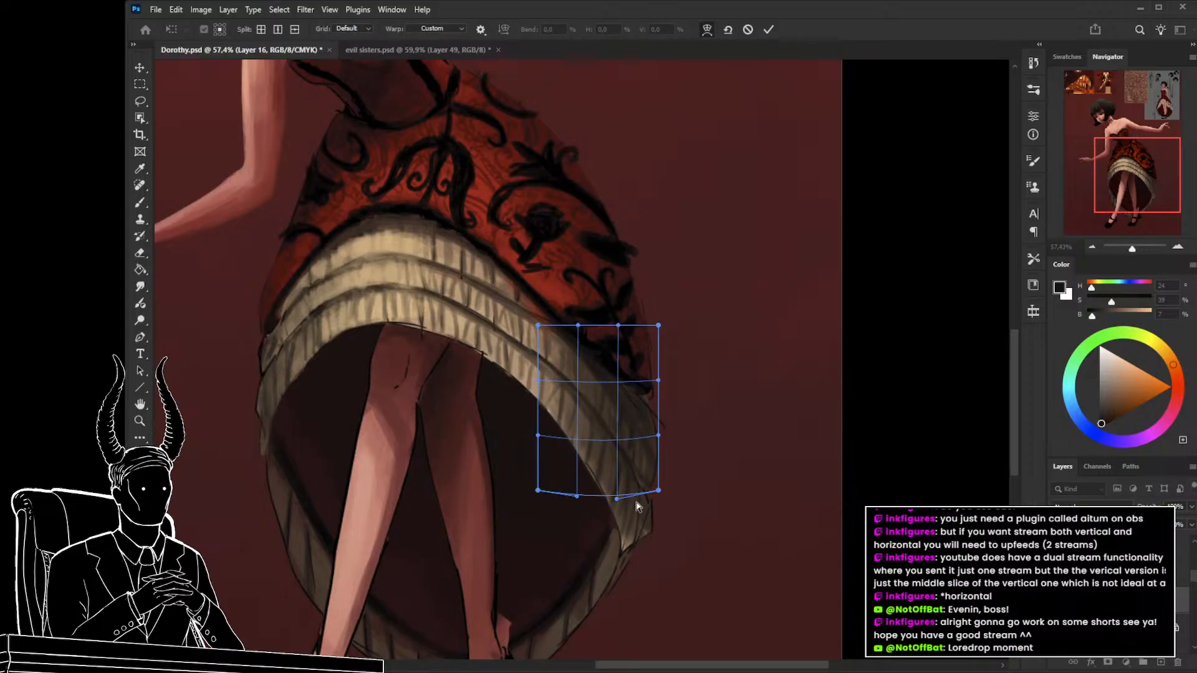
{"action": "left_click_drag", "start_coordinate": [634, 516], "coordinate": [634, 534]}
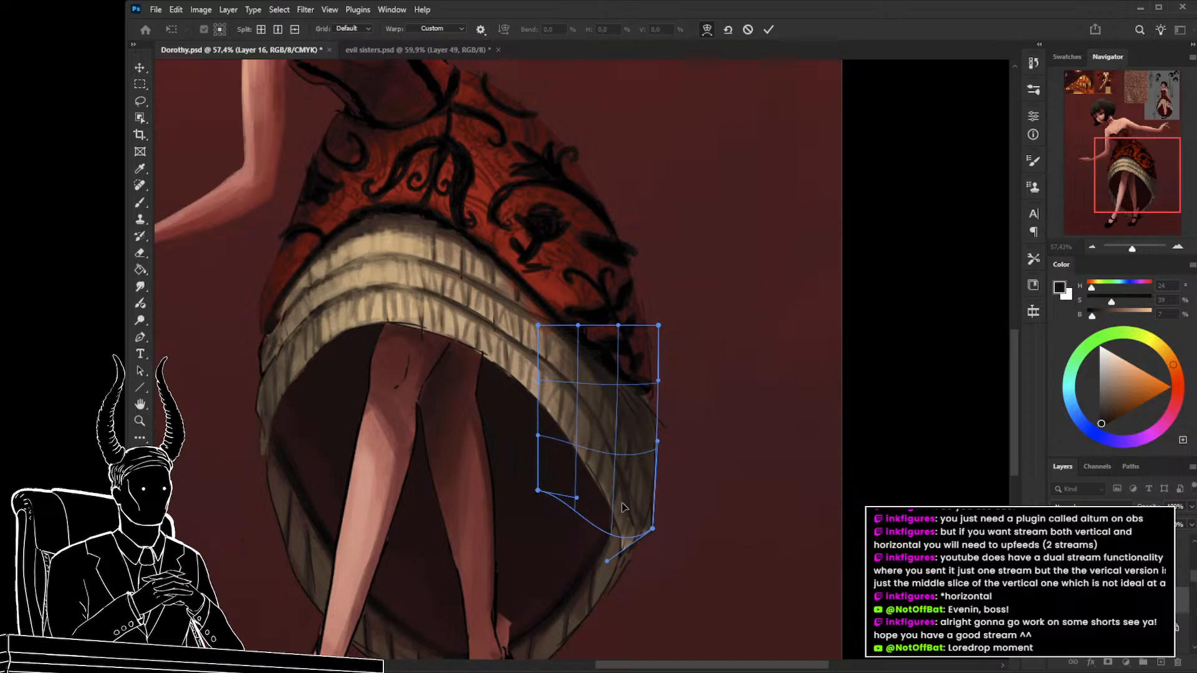
{"action": "mouse_move", "coordinate": [605, 476]}
{"action": "left_mouse_down"}
{"action": "mouse_move", "coordinate": [611, 464]}
{"action": "mouse_move", "coordinate": [618, 490]}
{"action": "left_mouse_up"}
{"action": "left_click_drag", "start_coordinate": [487, 328], "coordinate": [716, 652]}
{"action": "left_click_drag", "start_coordinate": [742, 397], "coordinate": [611, 221]}
{"action": "left_click_drag", "start_coordinate": [632, 509], "coordinate": [571, 332]}
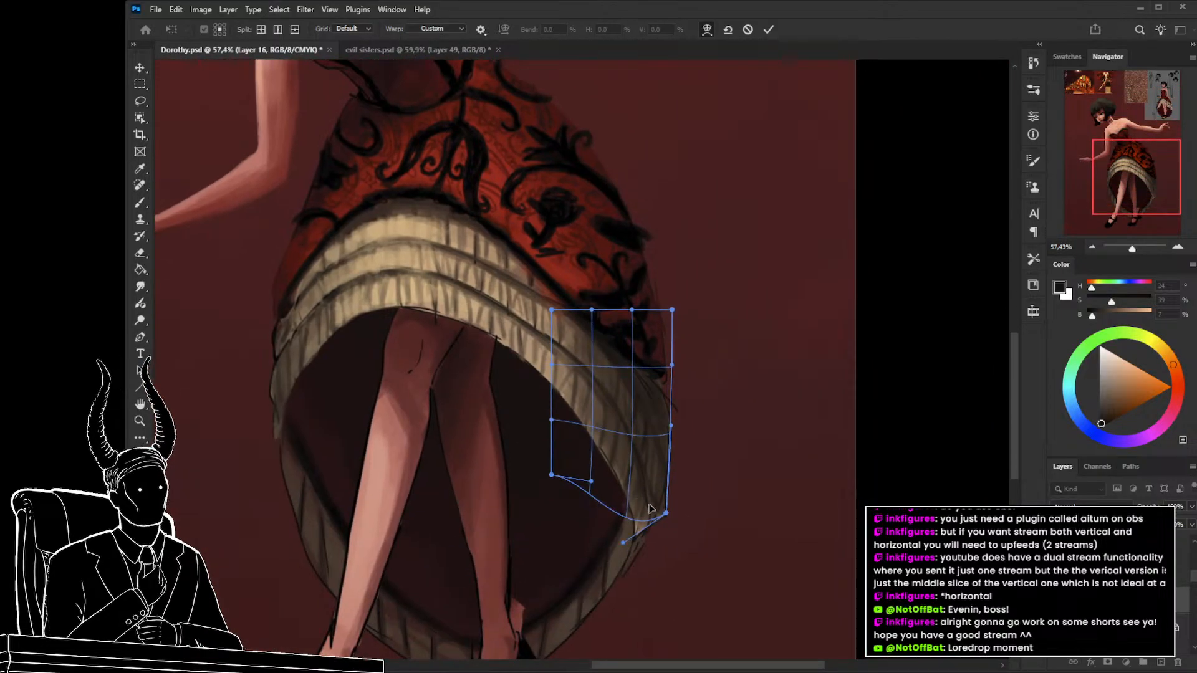
{"action": "left_click_drag", "start_coordinate": [648, 505], "coordinate": [644, 519]}
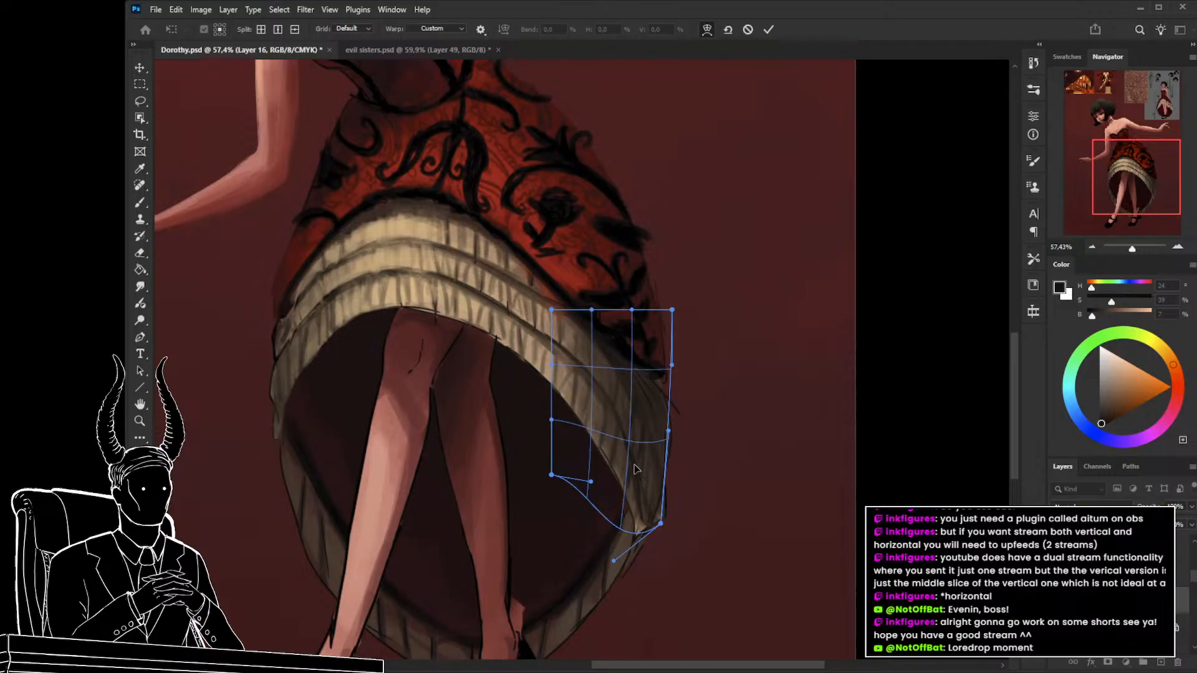
{"action": "key", "text": "Return"}
Duplicate the painted dress layer and merge the warped ruffle section into the duplicate.
{"action": "mouse_move", "coordinate": [716, 499]}
{"action": "left_mouse_down"}
{"action": "mouse_move", "coordinate": [641, 512]}
{"action": "mouse_move", "coordinate": [738, 523]}
{"action": "mouse_move", "coordinate": [682, 534]}
{"action": "left_mouse_up"}
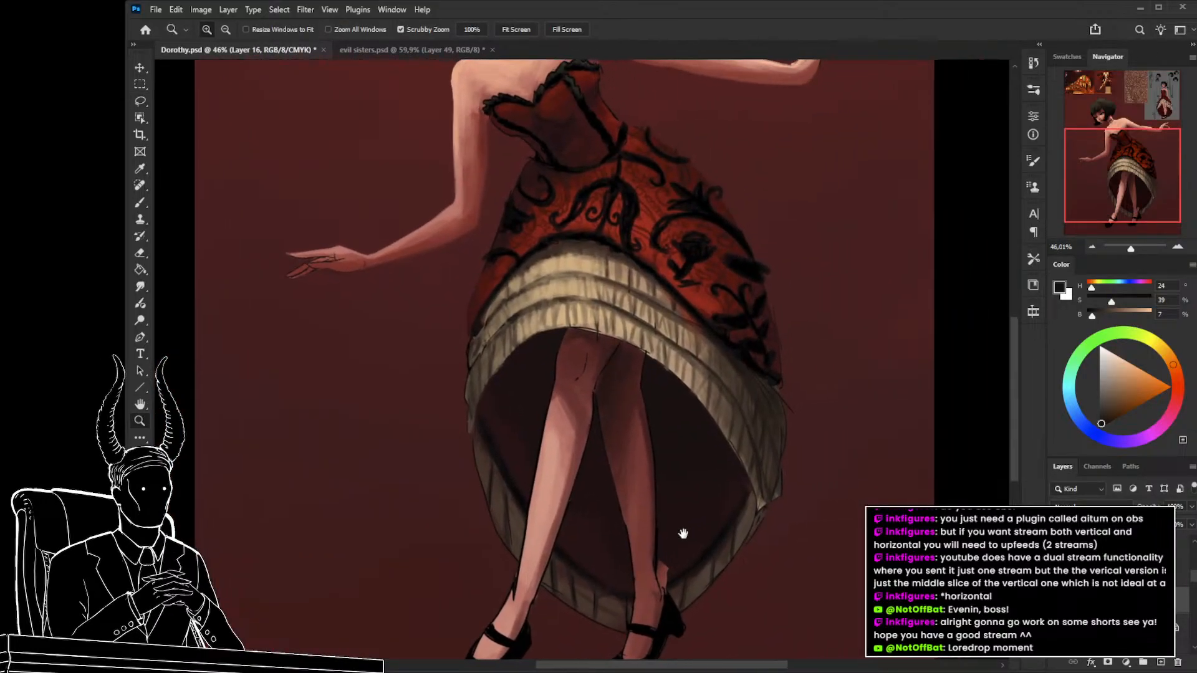
{"action": "scroll", "coordinate": [676, 502], "scroll_direction": "right", "scroll_amount": 1}
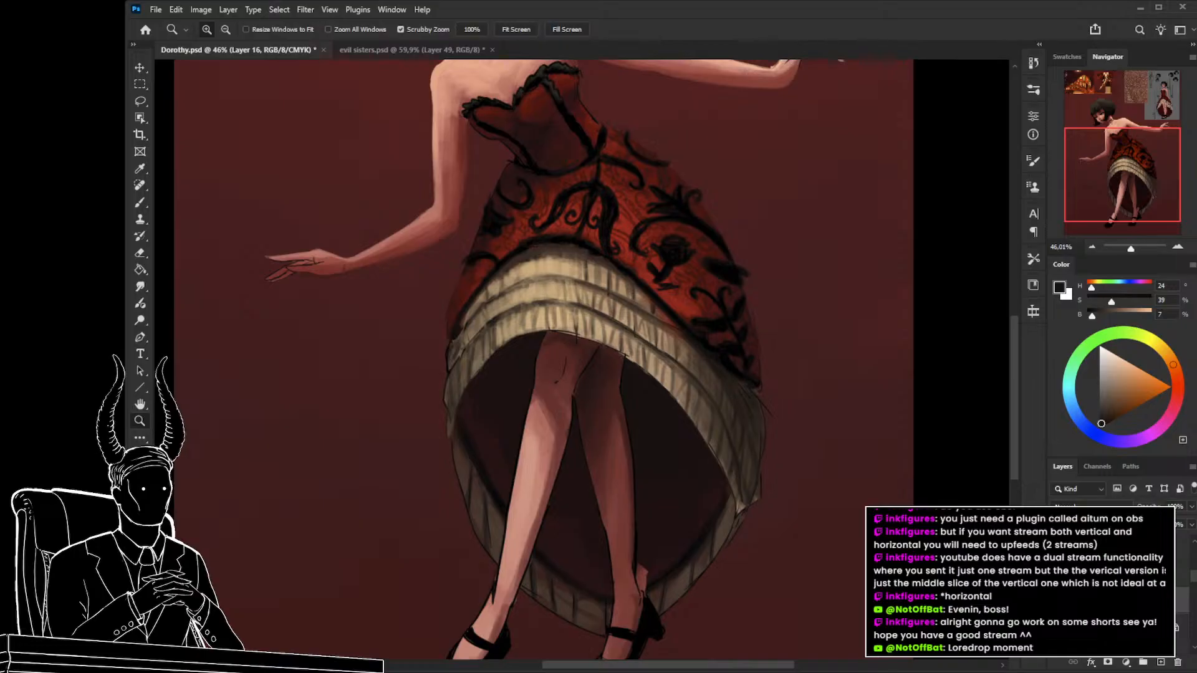
{"action": "left_click", "coordinate": [1115, 627]}
{"action": "key", "text": "ctrl+j"}
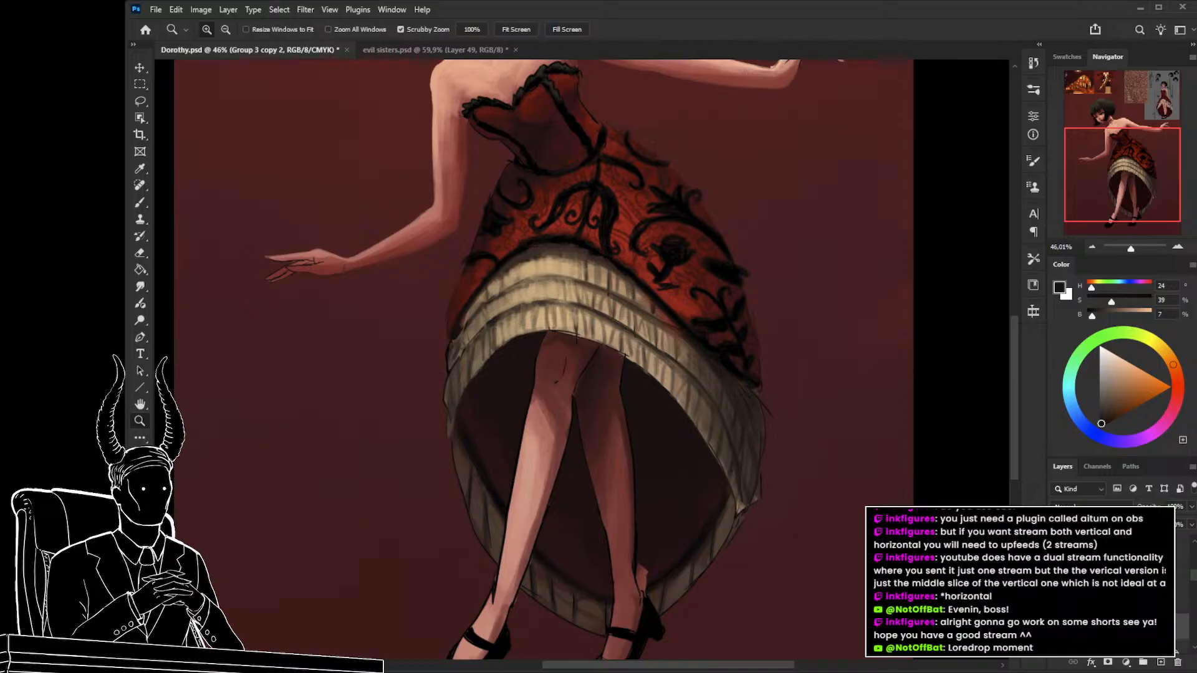
{"action": "left_click", "coordinate": [1116, 600]}
{"action": "key", "text": "ctrl+e"}
Lasso the left end of the front ruffles and copy it to a new layer.
{"action": "left_click_drag", "start_coordinate": [440, 430], "coordinate": [462, 447]}
{"action": "left_click_drag", "start_coordinate": [469, 452], "coordinate": [490, 460]}
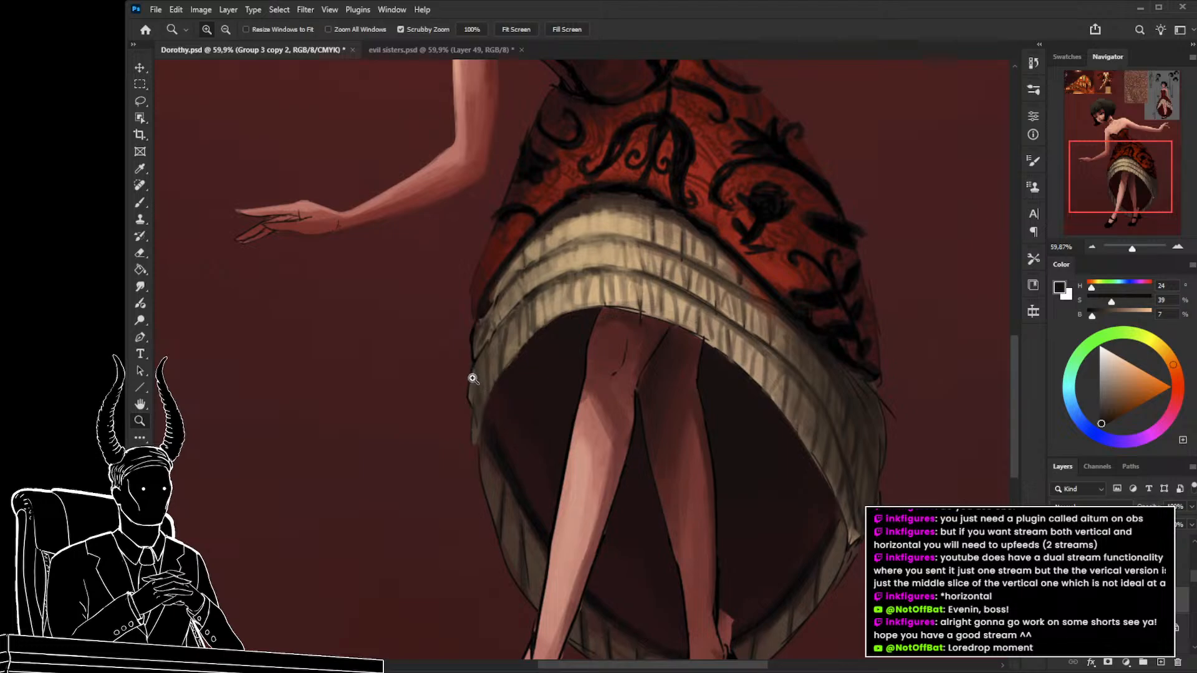
{"action": "key", "text": "l"}
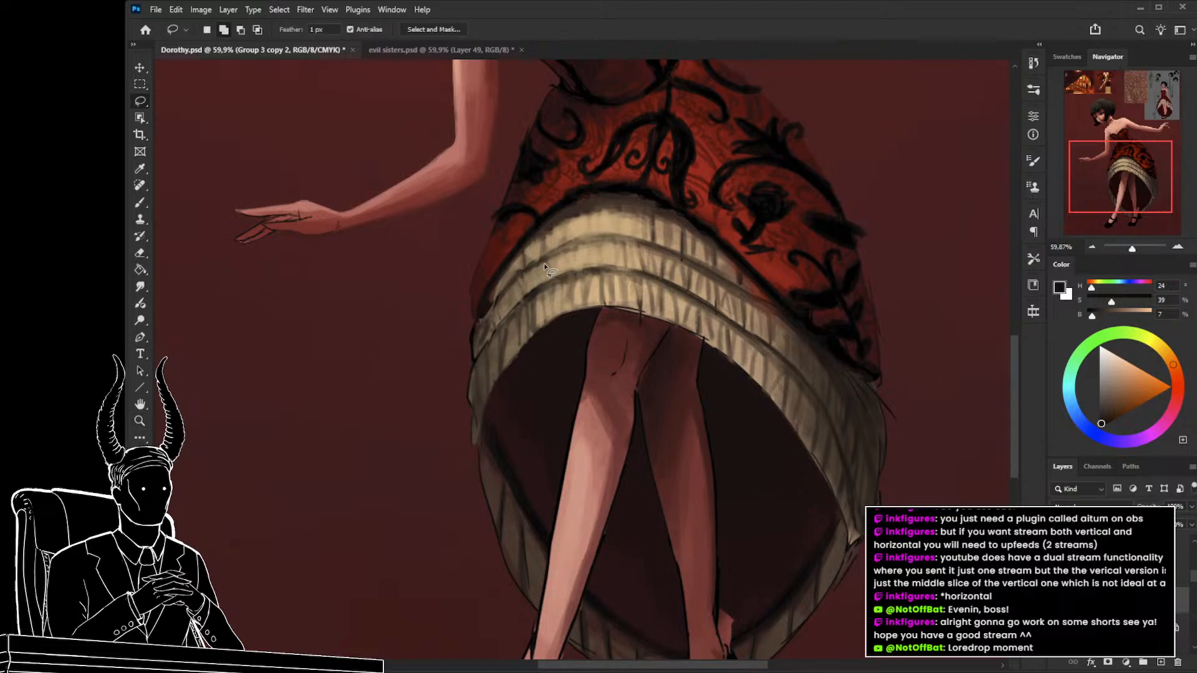
{"action": "mouse_move", "coordinate": [554, 263]}
{"action": "left_mouse_down"}
{"action": "mouse_move", "coordinate": [475, 357]}
{"action": "mouse_move", "coordinate": [462, 344]}
{"action": "mouse_move", "coordinate": [473, 318]}
{"action": "mouse_move", "coordinate": [549, 267]}
{"action": "left_mouse_up"}
{"action": "key", "text": "ctrl+j"}
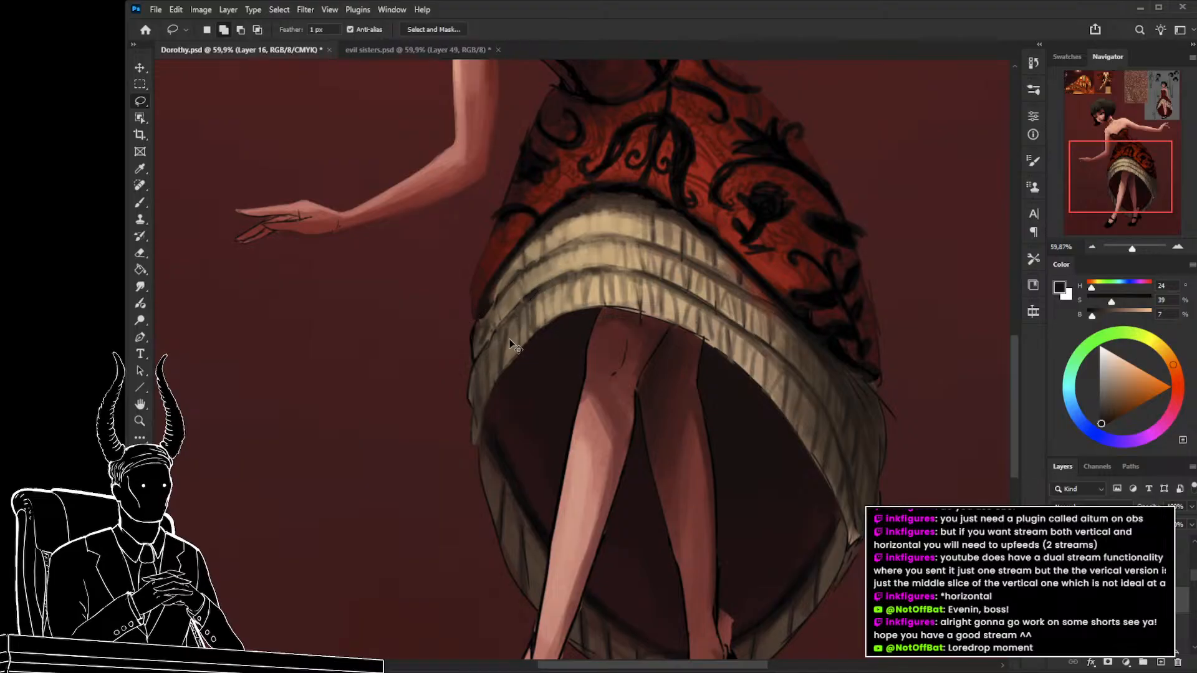
Warp the copied left ruffle section down and outward so it follows the skirt's left hem.
{"action": "key", "text": "ctrl+t"}
{"action": "left_click", "coordinate": [497, 425]}
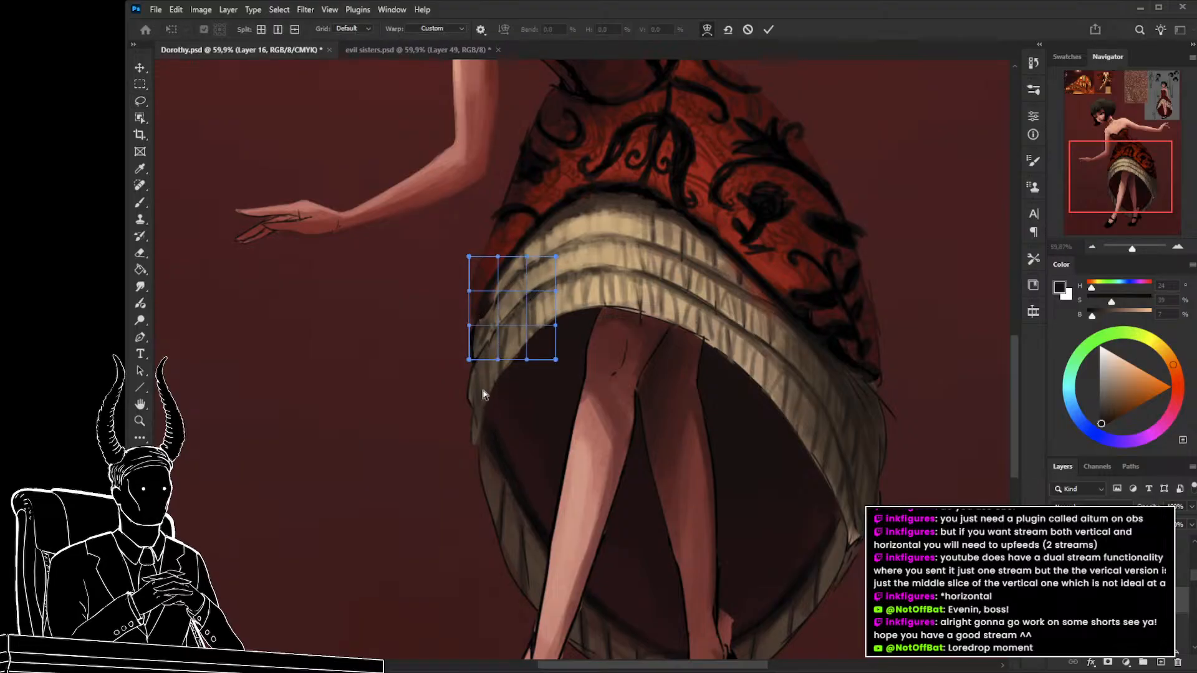
{"action": "left_click_drag", "start_coordinate": [478, 350], "coordinate": [477, 406]}
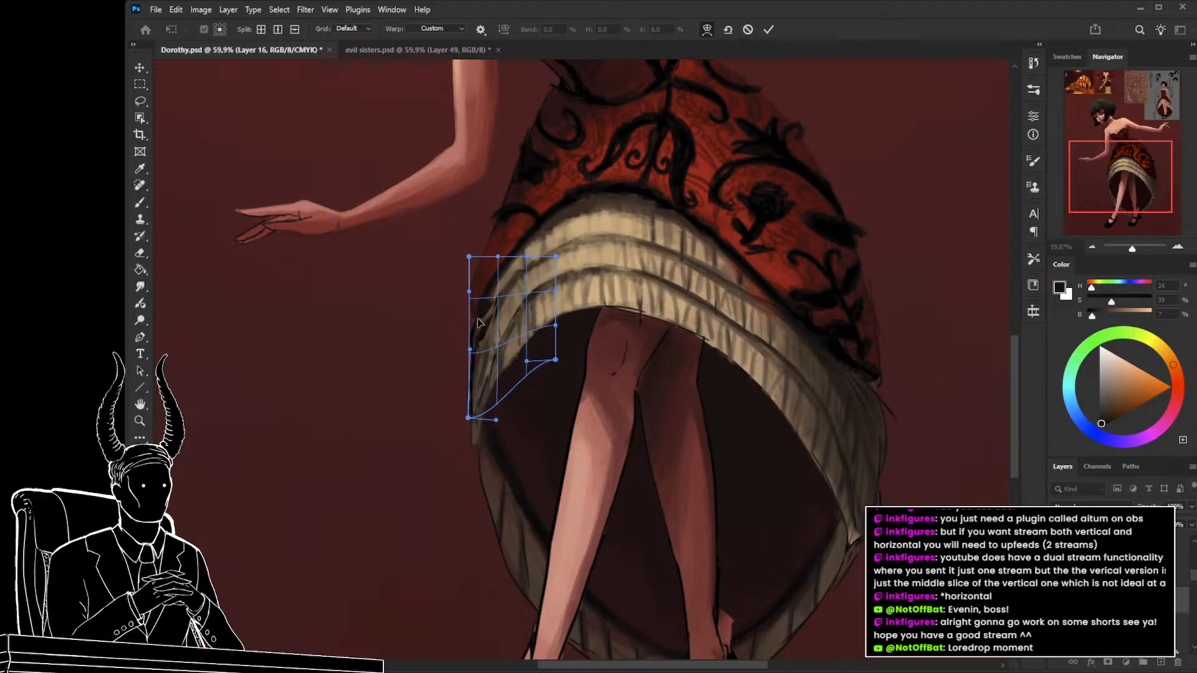
{"action": "left_click_drag", "start_coordinate": [481, 321], "coordinate": [528, 315]}
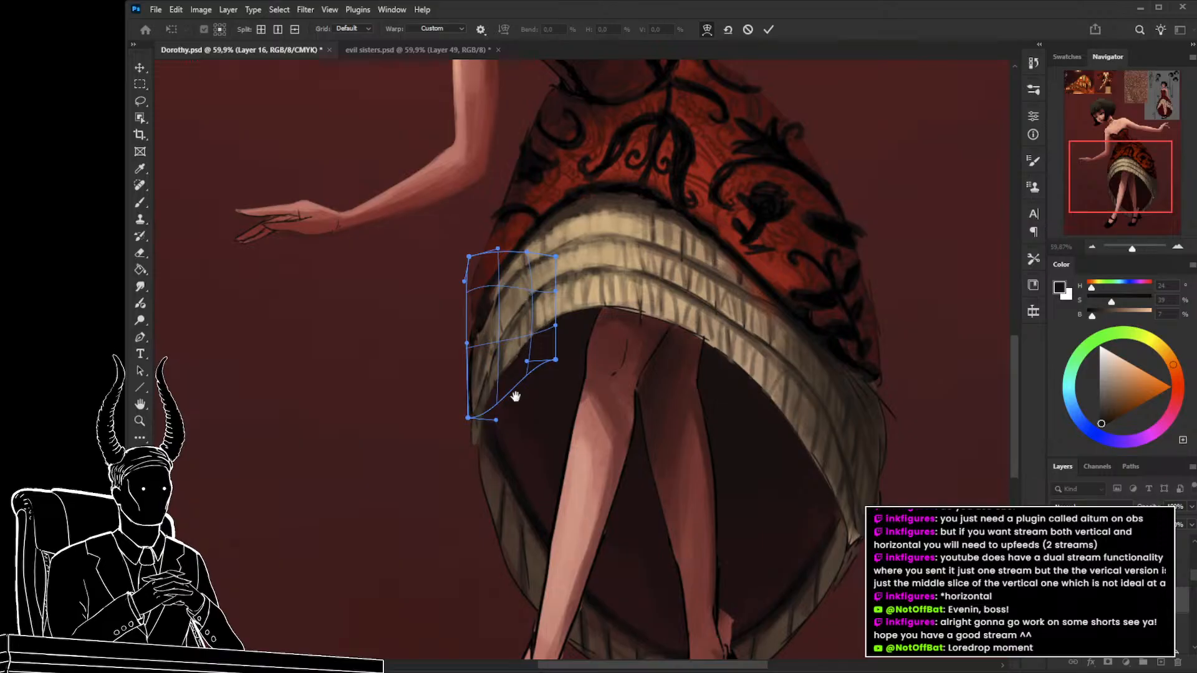
{"action": "left_click_drag", "start_coordinate": [513, 395], "coordinate": [474, 424]}
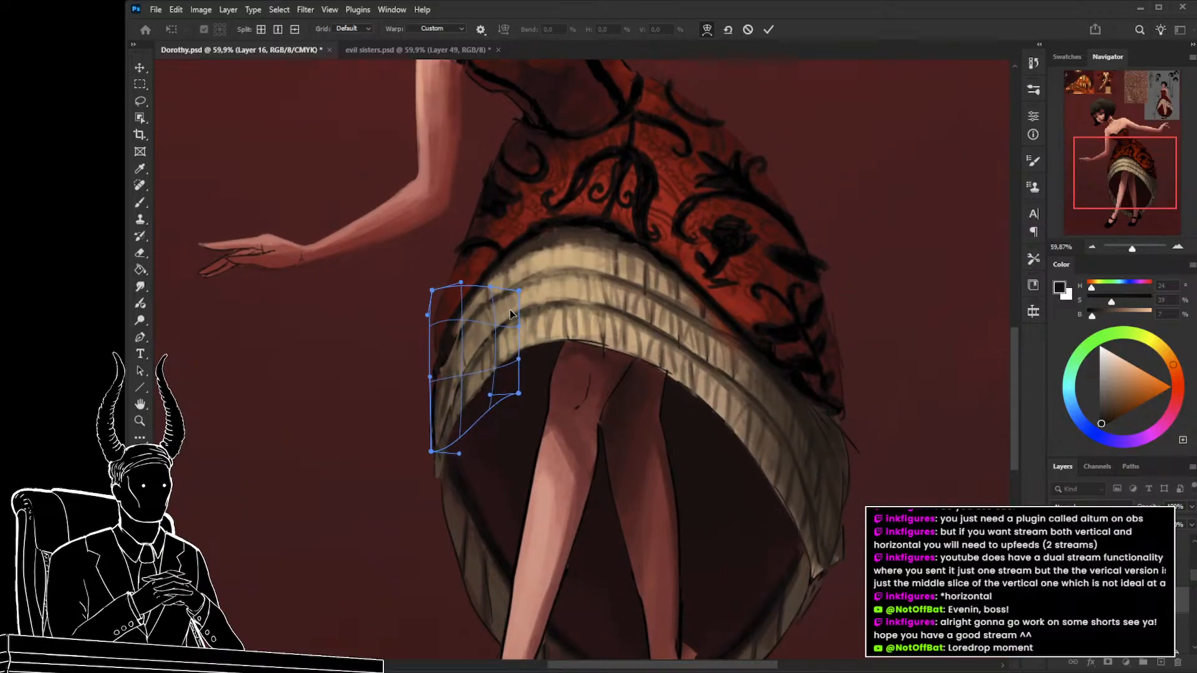
{"action": "key", "text": "Return"}
Apply the warp on the left ruffle section and return to the painted dress layer.
{"action": "key", "text": "z"}
{"action": "mouse_move", "coordinate": [611, 443]}
{"action": "left_mouse_down"}
{"action": "mouse_move", "coordinate": [530, 440]}
{"action": "mouse_move", "coordinate": [620, 449]}
{"action": "mouse_move", "coordinate": [585, 432]}
{"action": "mouse_move", "coordinate": [606, 417]}
{"action": "left_mouse_up"}
{"action": "key", "text": "b"}
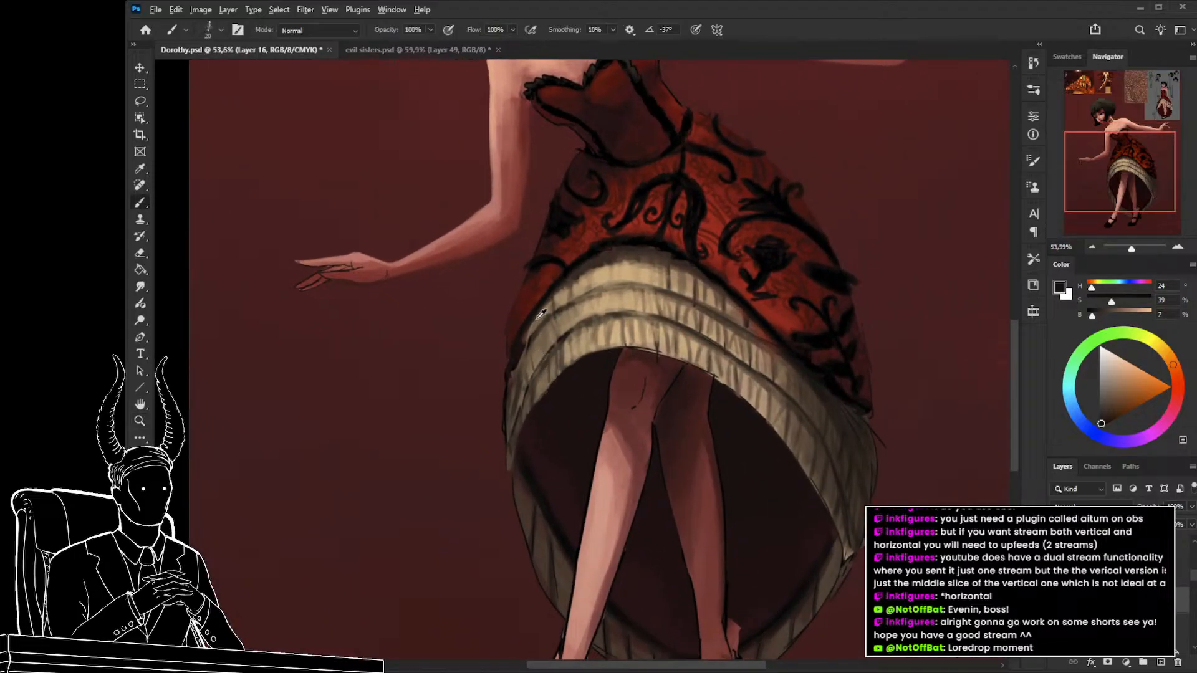
{"action": "left_click", "coordinate": [542, 314], "text": "alt"}
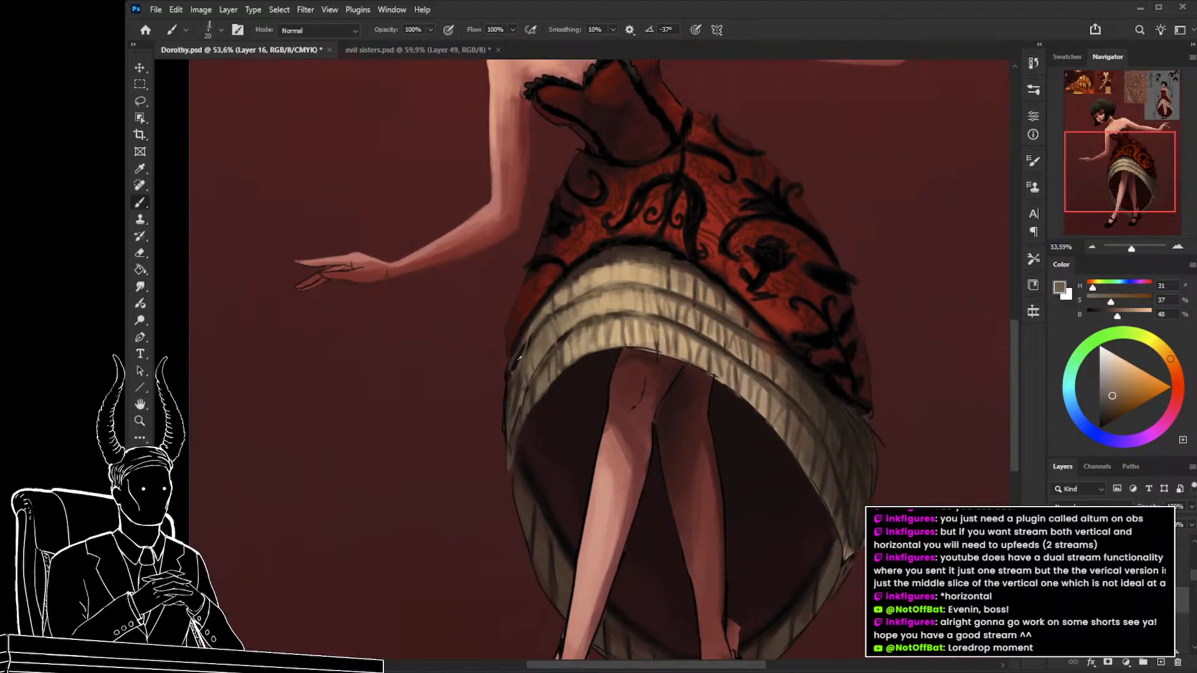
{"action": "left_click", "coordinate": [537, 319], "text": "ctrl"}
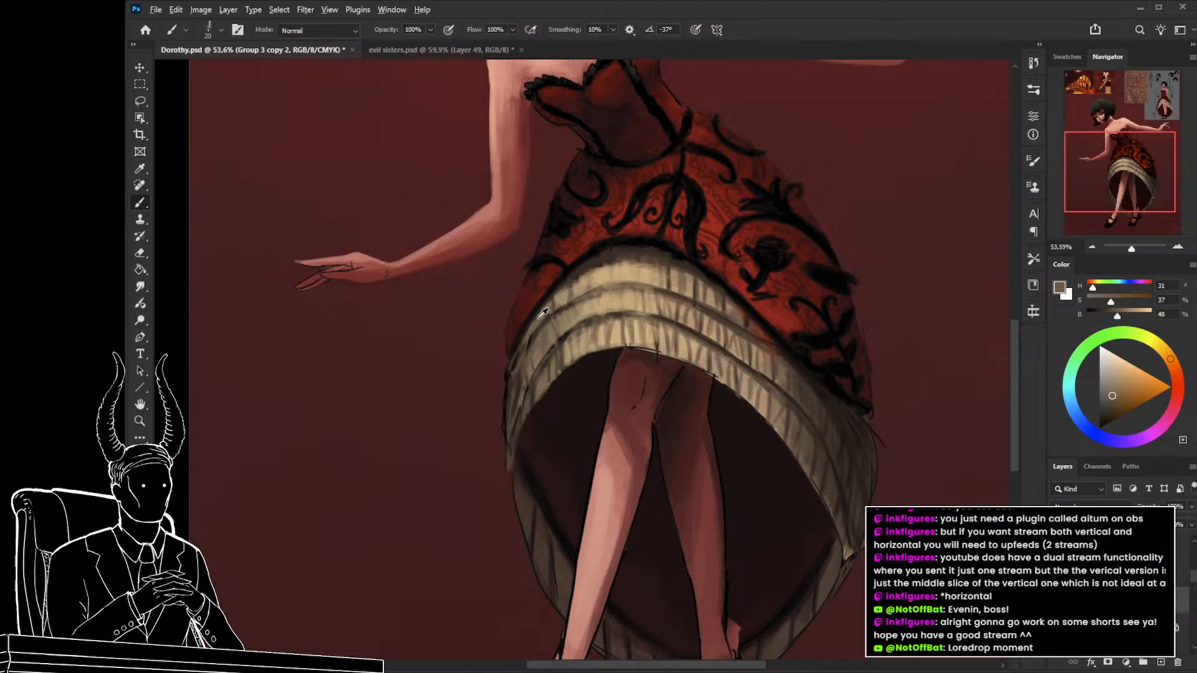
Blend the left end of the front ruffles into the dress with beige and dark brown tones sampled from the ruffles.
{"action": "left_click", "coordinate": [542, 313], "text": "alt"}
{"action": "left_click_drag", "start_coordinate": [524, 347], "coordinate": [514, 369]}
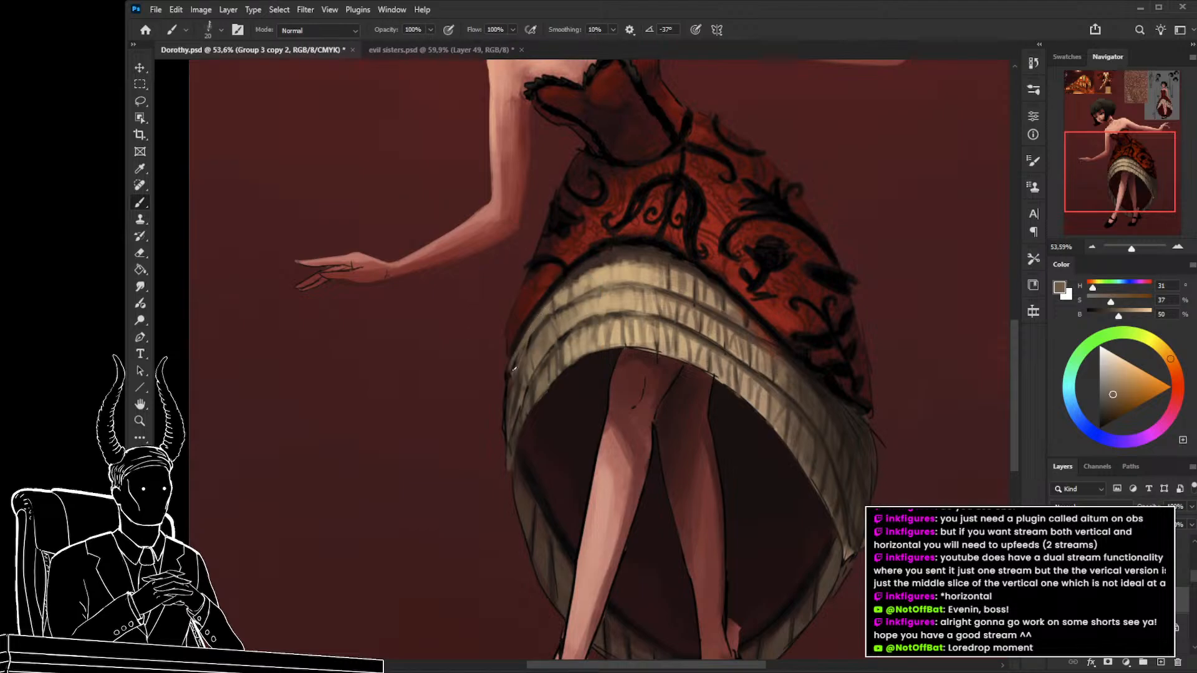
{"action": "left_click", "coordinate": [545, 320], "text": "alt"}
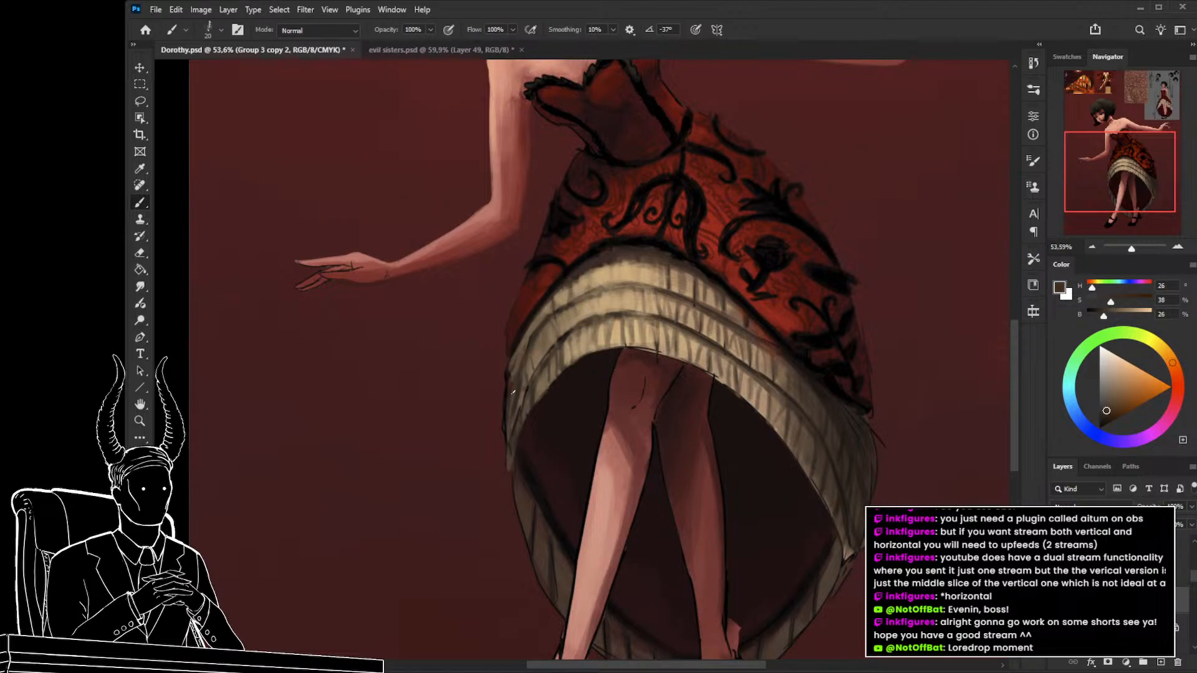
{"action": "left_click", "coordinate": [542, 308], "text": "alt"}
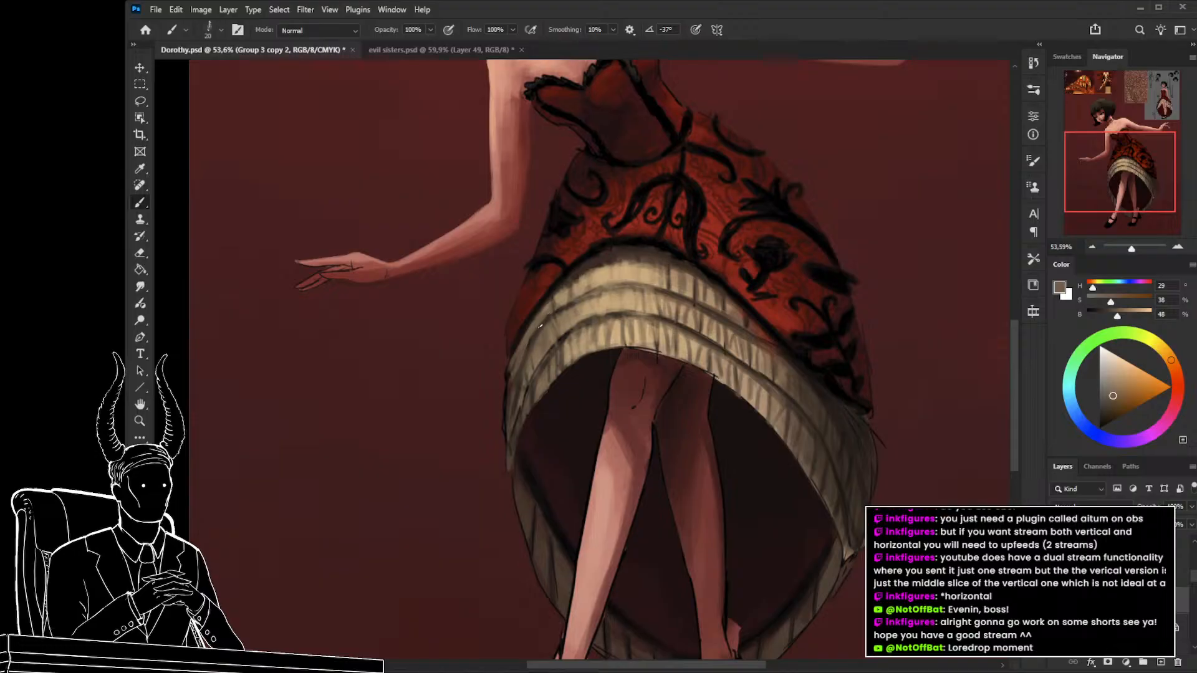
{"action": "left_click", "coordinate": [567, 302], "text": "alt"}
{"action": "left_click", "coordinate": [564, 304], "text": "alt"}
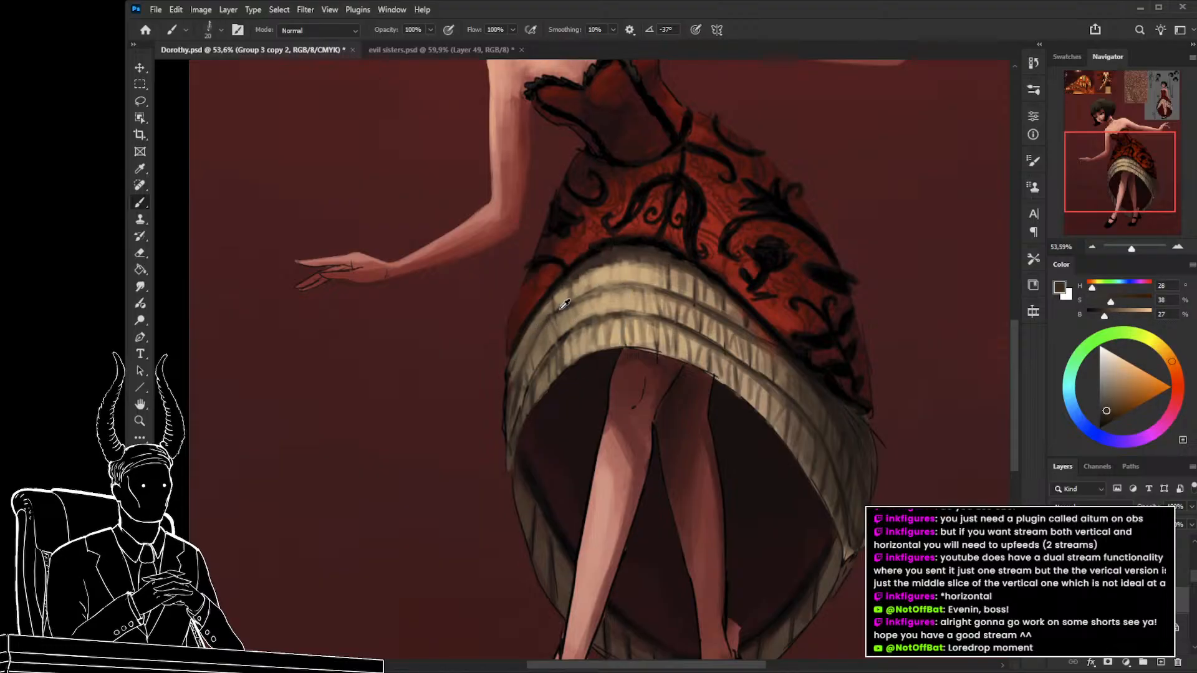
{"action": "left_click_drag", "start_coordinate": [553, 319], "coordinate": [536, 341]}
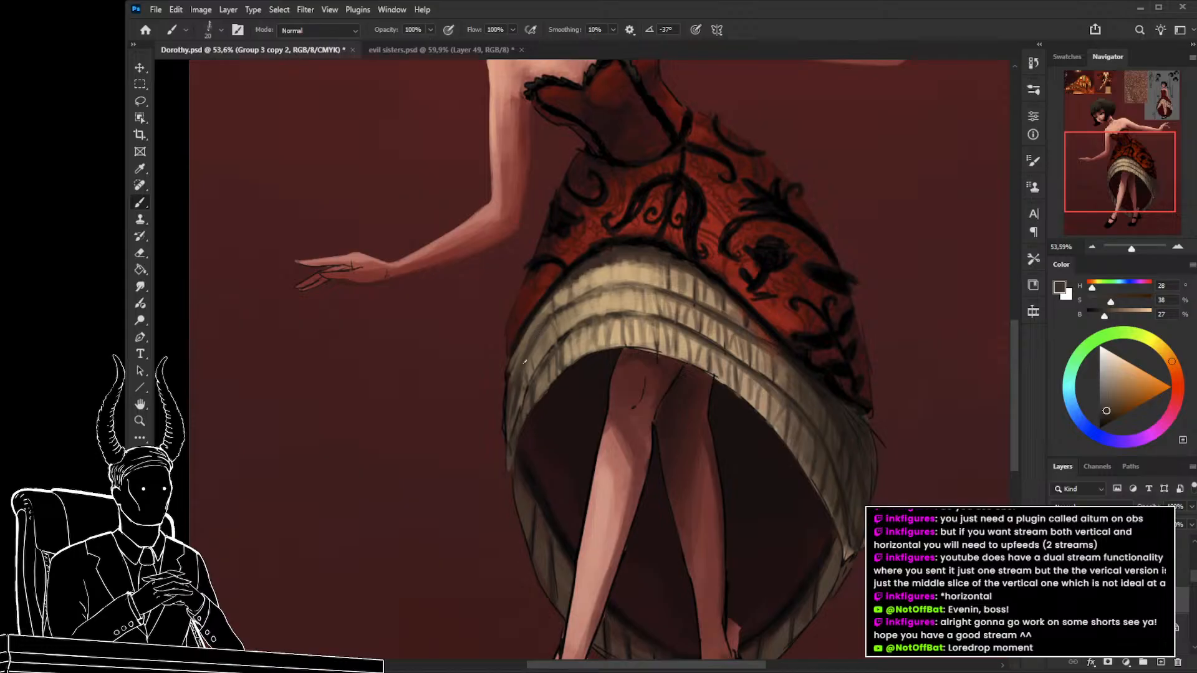
Brush sampled beige over the upper left ruffle tier, and refine its folds using a smaller brush with sampled dark brown.
{"action": "left_click", "coordinate": [545, 311], "text": "alt"}
{"action": "left_click", "coordinate": [541, 317], "text": "alt"}
{"action": "left_click", "coordinate": [541, 319], "text": "alt"}
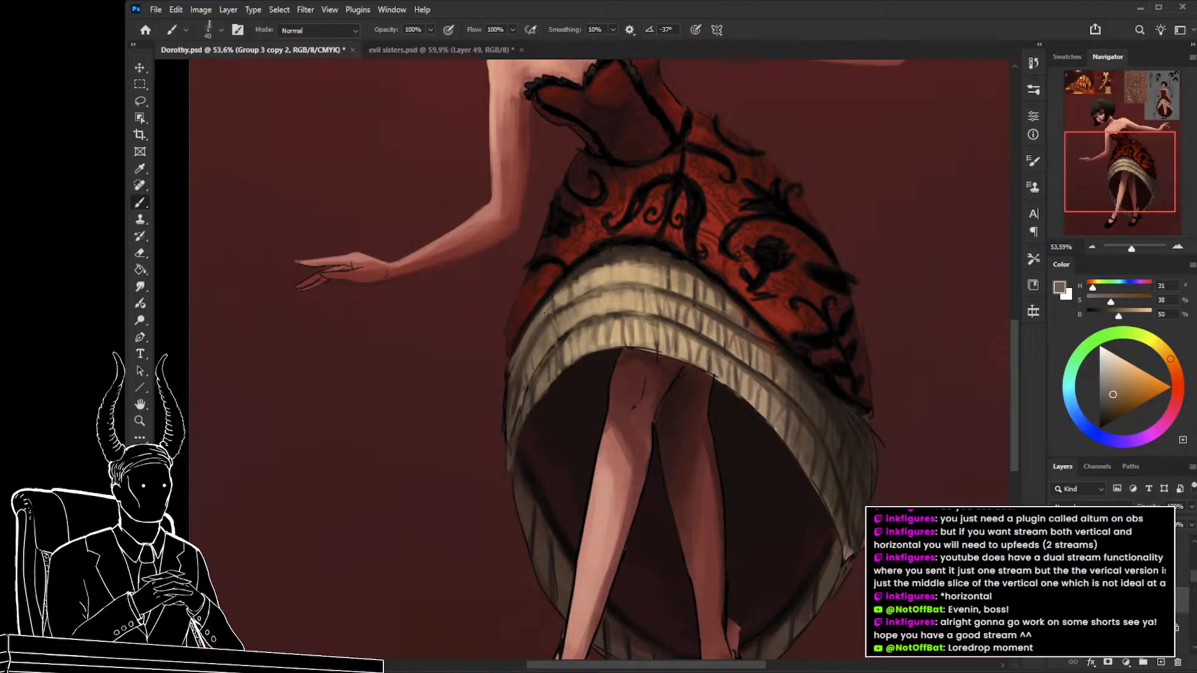
{"action": "key", "text": "bracketright"}
{"action": "mouse_move", "coordinate": [538, 319]}
{"action": "left_mouse_down"}
{"action": "mouse_move", "coordinate": [507, 397]}
{"action": "mouse_move", "coordinate": [517, 375]}
{"action": "left_mouse_up"}
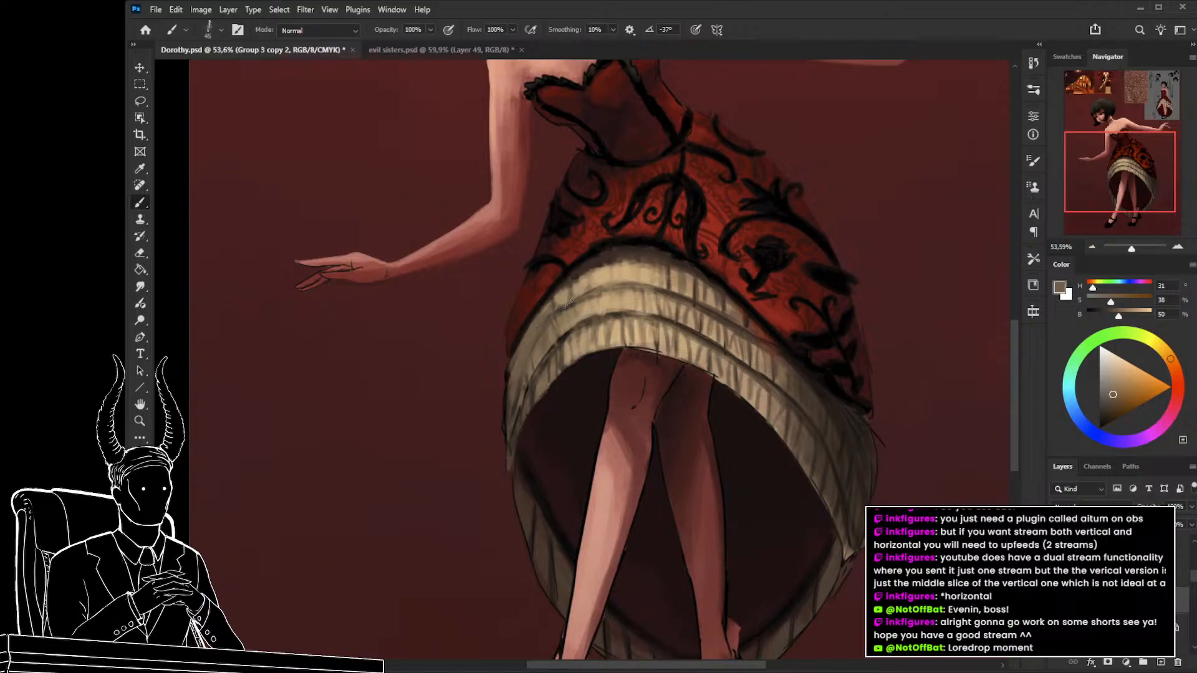
{"action": "left_click", "coordinate": [554, 299], "text": "alt"}
{"action": "key", "text": "bracketleft"}
{"action": "key", "text": "bracketleft"}
{"action": "key", "text": "bracketleft"}
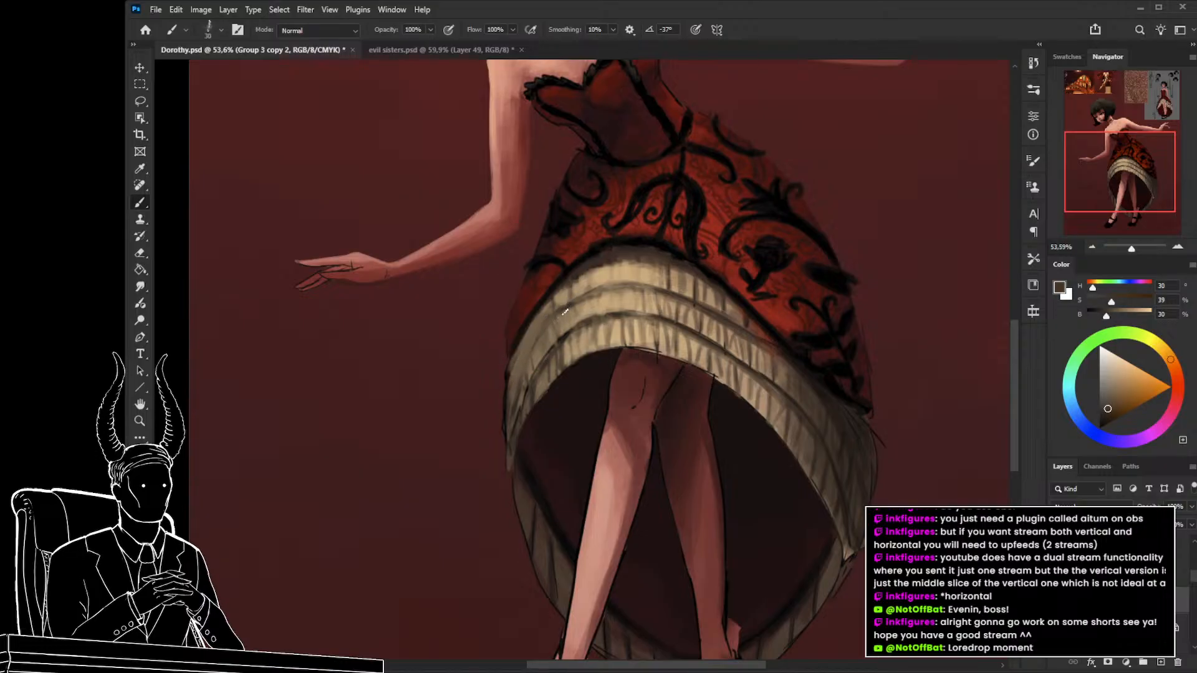
{"action": "key", "text": "bracketleft"}
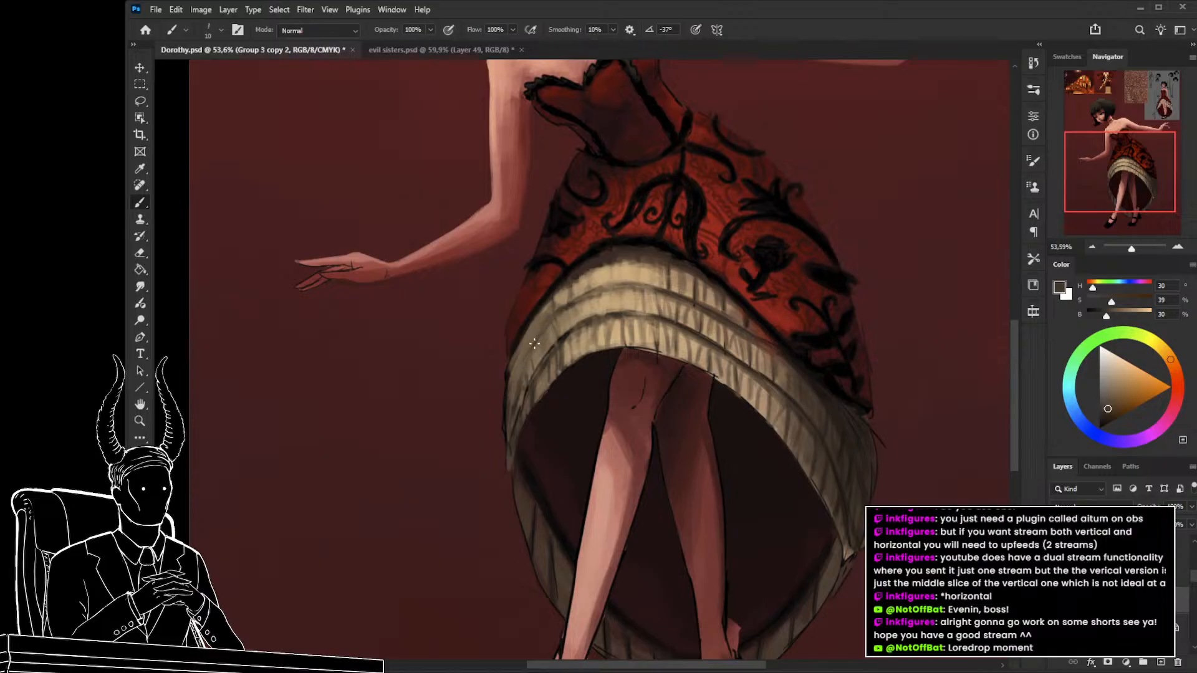
Shade the upper edge of the front ruffles beneath the red skirt with a larger brush and sampled dark browns.
{"action": "key", "text": "bracketright"}
{"action": "key", "text": "bracketright"}
{"action": "key", "text": "bracketright"}
{"action": "key", "text": "z"}
{"action": "left_click_drag", "start_coordinate": [542, 406], "coordinate": [491, 438]}
{"action": "mouse_move", "coordinate": [598, 464]}
{"action": "left_mouse_down"}
{"action": "mouse_move", "coordinate": [617, 503]}
{"action": "mouse_move", "coordinate": [558, 484]}
{"action": "left_mouse_up"}
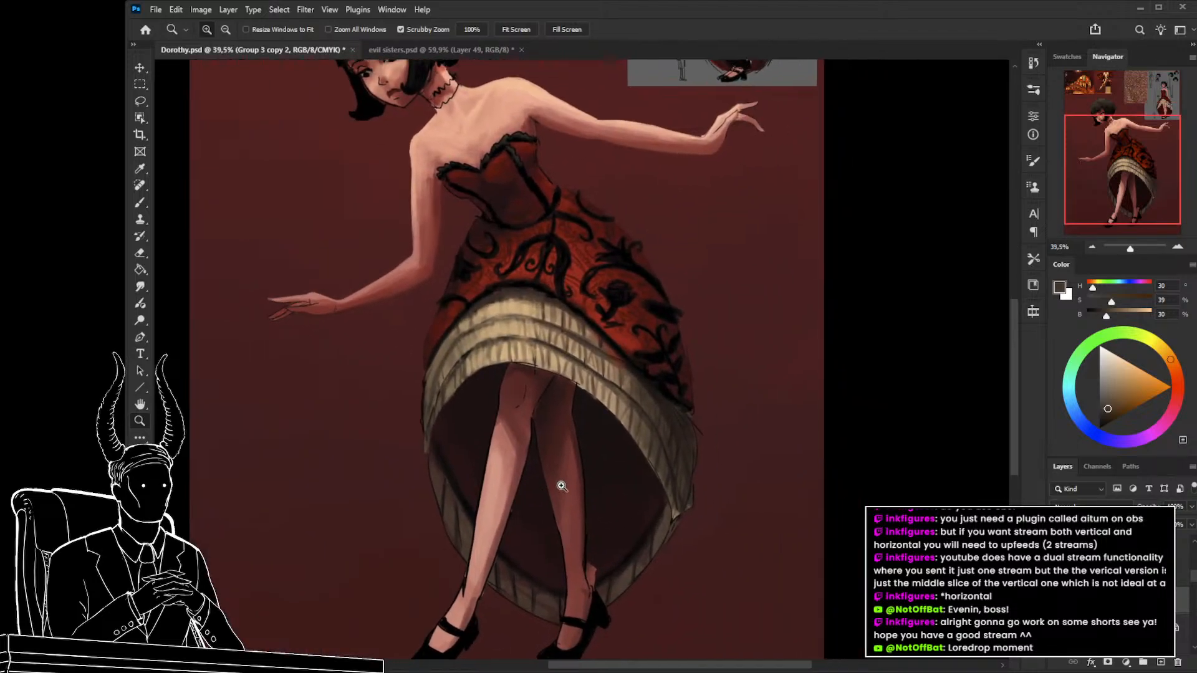
{"action": "key", "text": "b"}
{"action": "left_click", "coordinate": [526, 291], "text": "alt"}
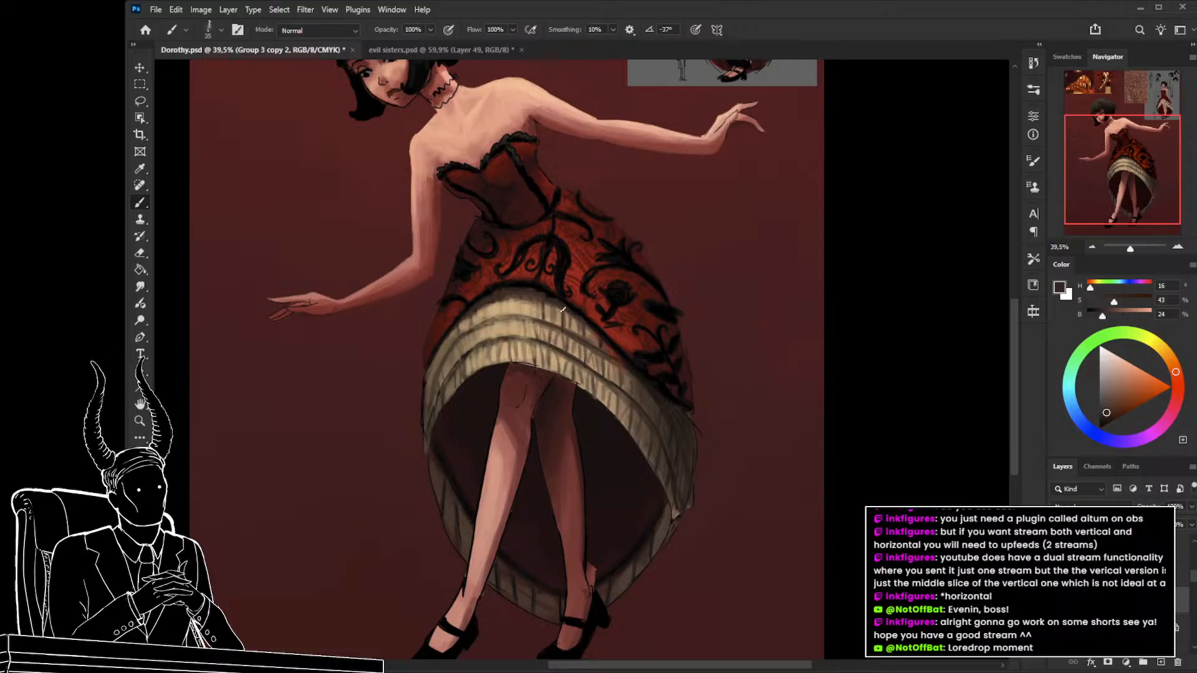
{"action": "key", "text": "bracketright"}
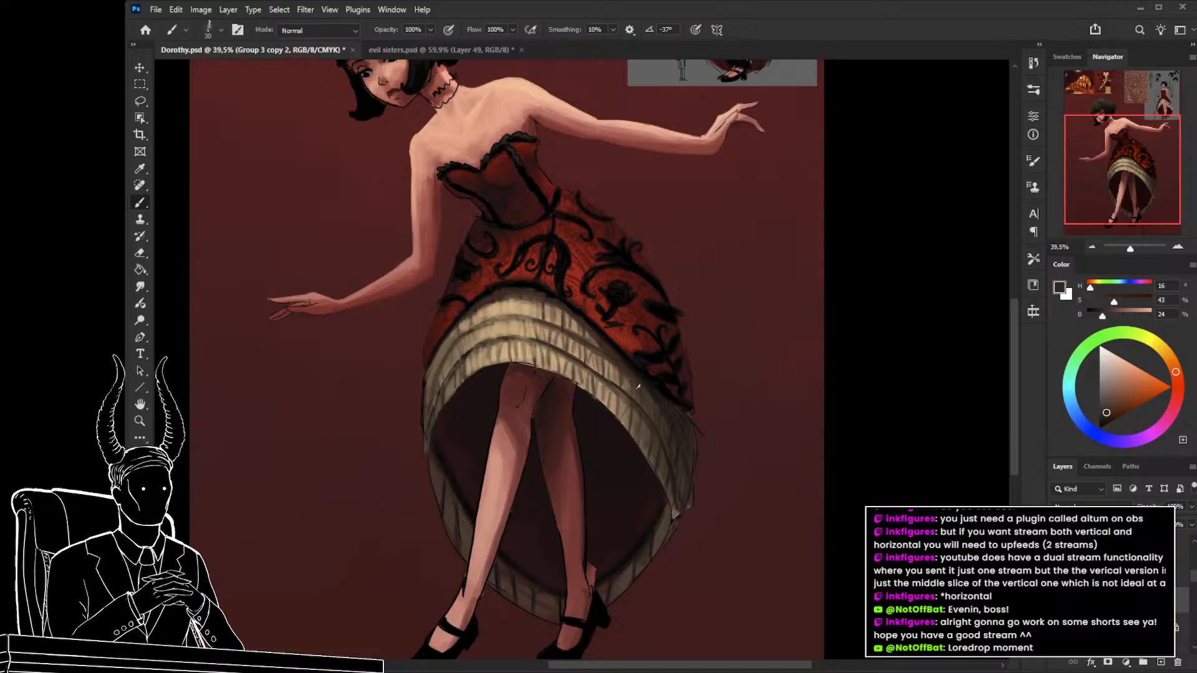
{"action": "left_click", "coordinate": [673, 406], "text": "alt"}
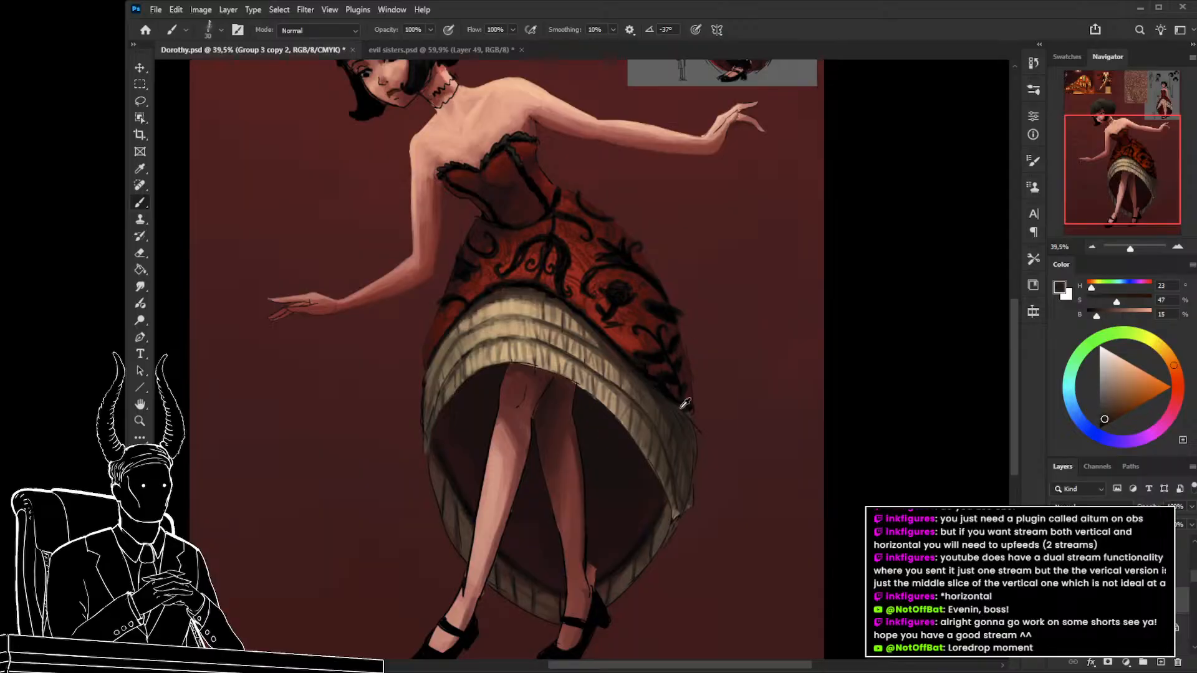
Deepen the shadow at the right end of the ruffles with dark brown at 7% brightness and a sampled mid brown.
{"action": "left_click_drag", "start_coordinate": [1097, 316], "coordinate": [1094, 318]}
{"action": "key", "text": "z"}
{"action": "mouse_move", "coordinate": [716, 480]}
{"action": "left_mouse_down"}
{"action": "mouse_move", "coordinate": [678, 516]}
{"action": "mouse_move", "coordinate": [702, 505]}
{"action": "mouse_move", "coordinate": [735, 526]}
{"action": "left_mouse_up"}
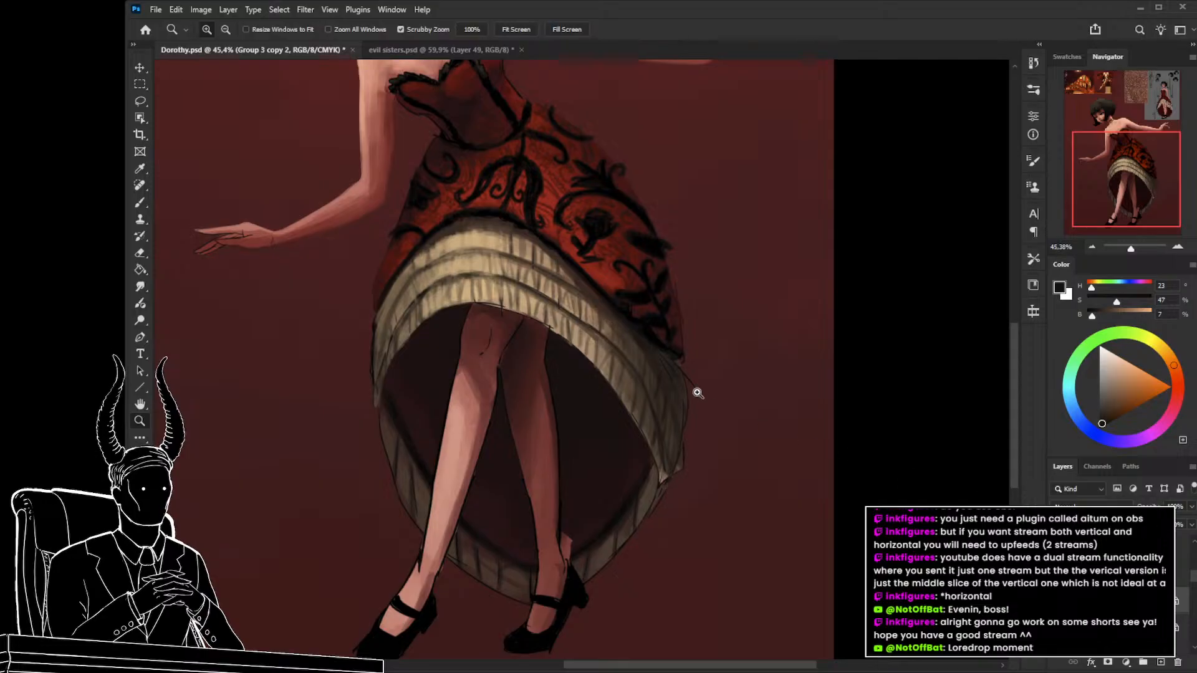
{"action": "key", "text": "b"}
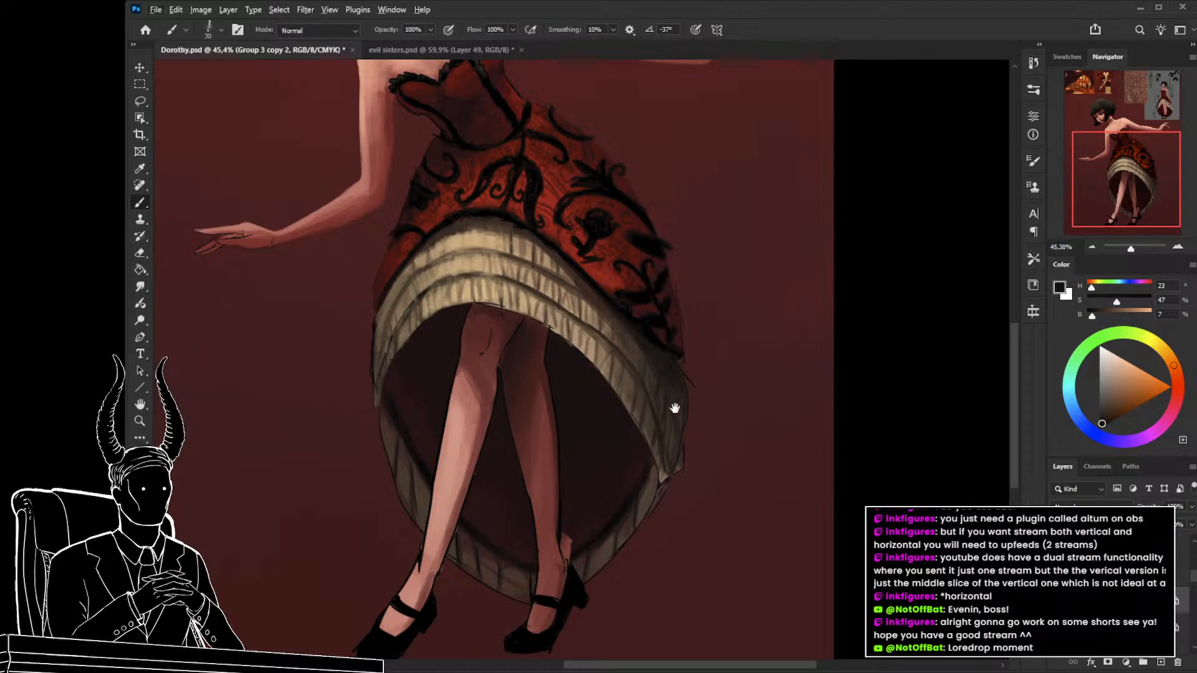
{"action": "left_click_drag", "start_coordinate": [635, 406], "coordinate": [602, 461]}
{"action": "left_click", "coordinate": [600, 396], "text": "alt"}
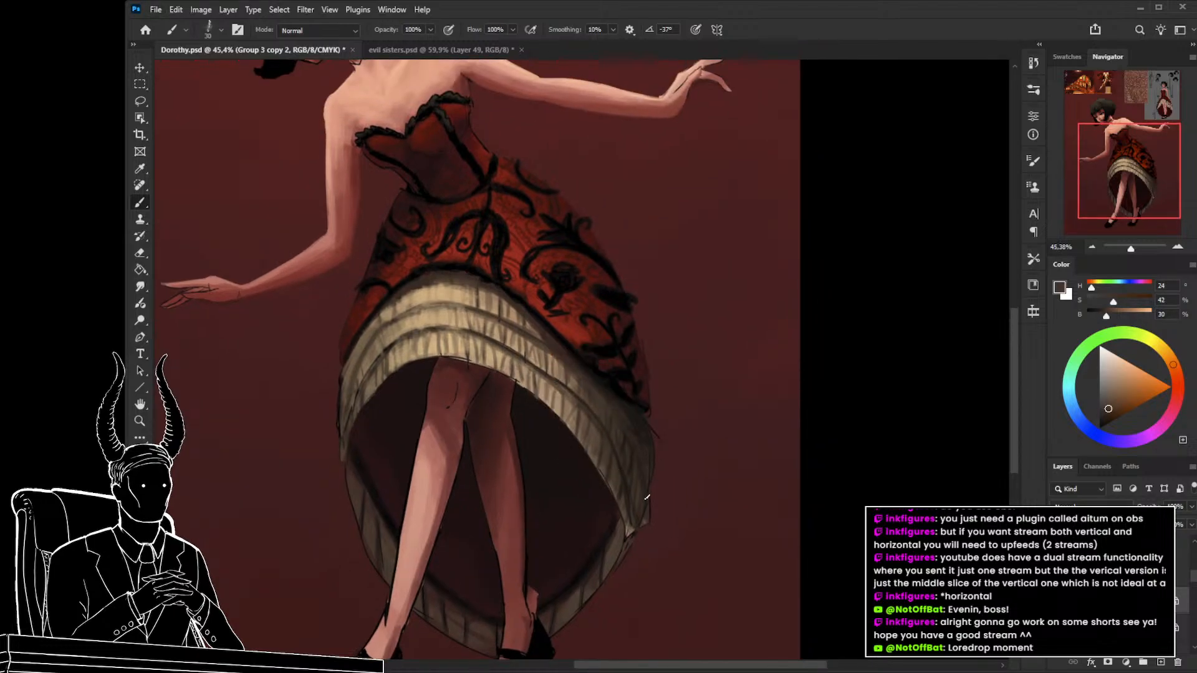
Save the Dorothy illustration with the repainted ruffles.
{"action": "key", "text": "z"}
{"action": "mouse_move", "coordinate": [695, 512]}
{"action": "left_mouse_down"}
{"action": "mouse_move", "coordinate": [640, 518]}
{"action": "mouse_move", "coordinate": [669, 528]}
{"action": "mouse_move", "coordinate": [636, 522]}
{"action": "mouse_move", "coordinate": [657, 534]}
{"action": "left_mouse_up"}
{"action": "left_click_drag", "start_coordinate": [657, 534], "coordinate": [685, 600]}
{"action": "key", "text": "ctrl+s"}
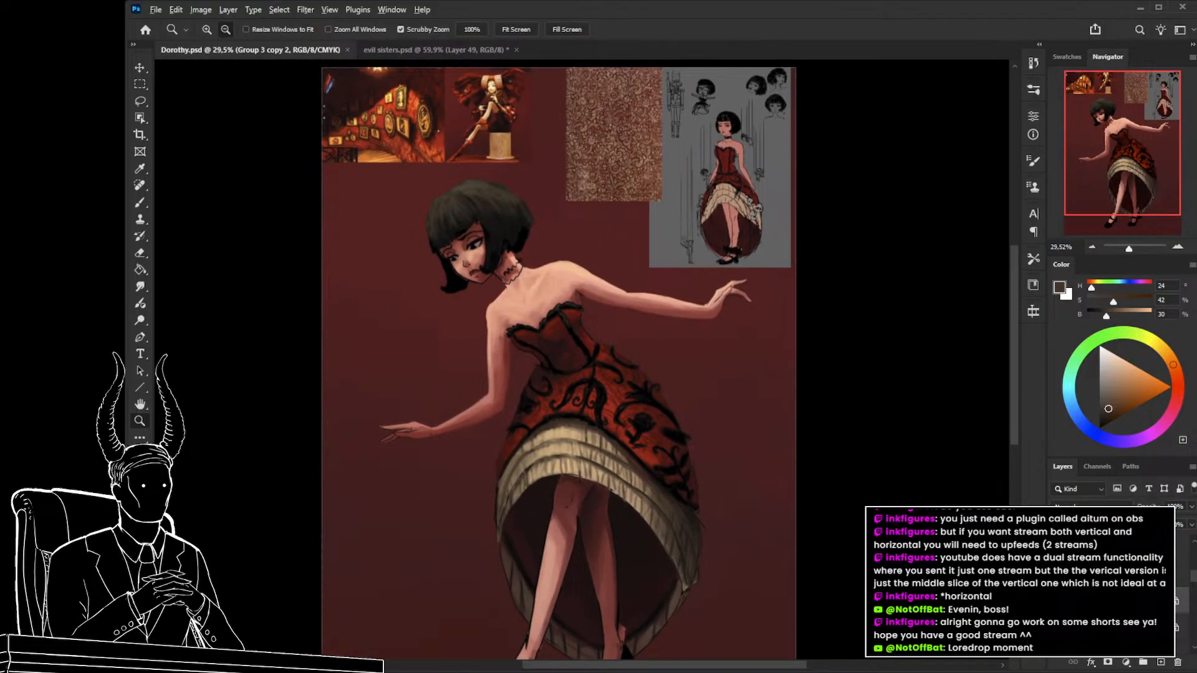
Make the black choker and ankle cuffs visible, comparing the whole figure with and without them.
{"action": "key", "text": "ctrl+alt+z"}
{"action": "left_click", "coordinate": [1195, 542]}
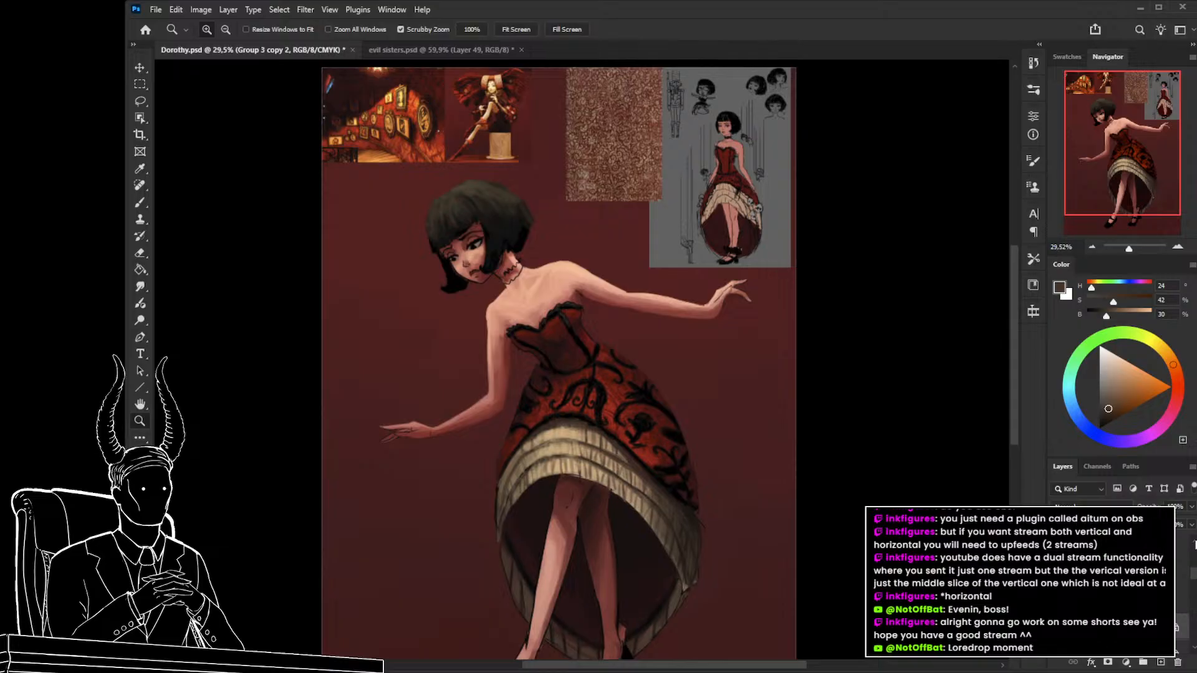
{"action": "left_click", "coordinate": [1195, 543]}
{"action": "left_click", "coordinate": [1056, 564]}
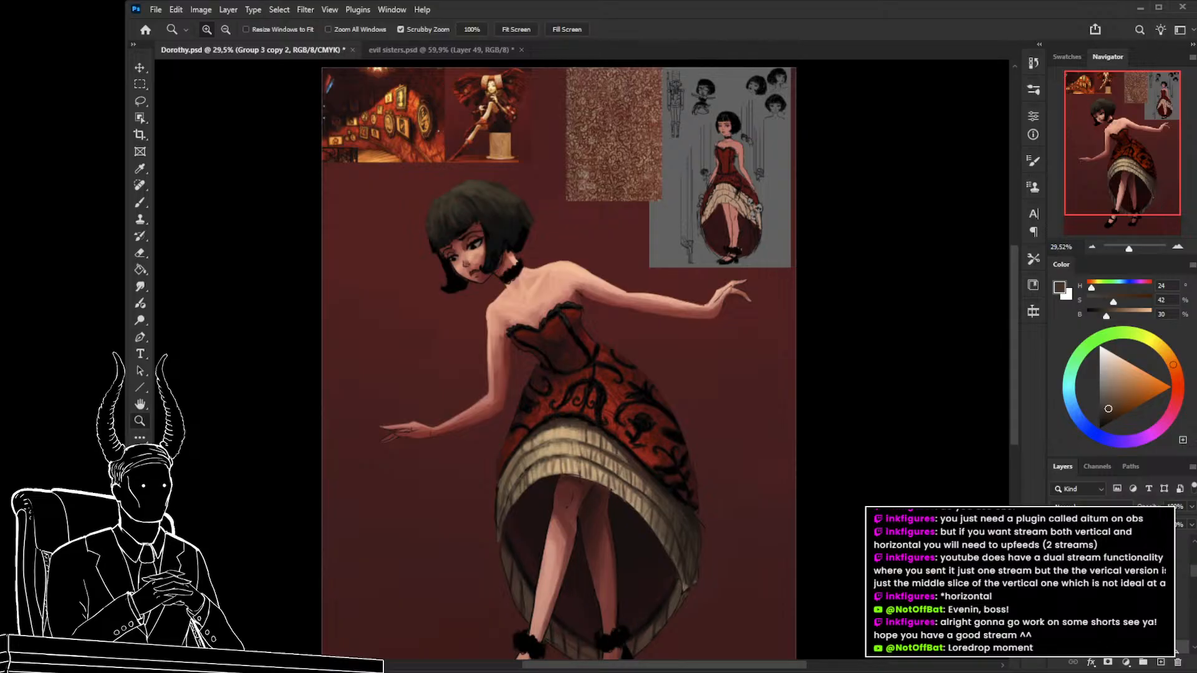
{"action": "left_click", "coordinate": [1056, 564]}
{"action": "left_click_drag", "start_coordinate": [856, 608], "coordinate": [868, 440]}
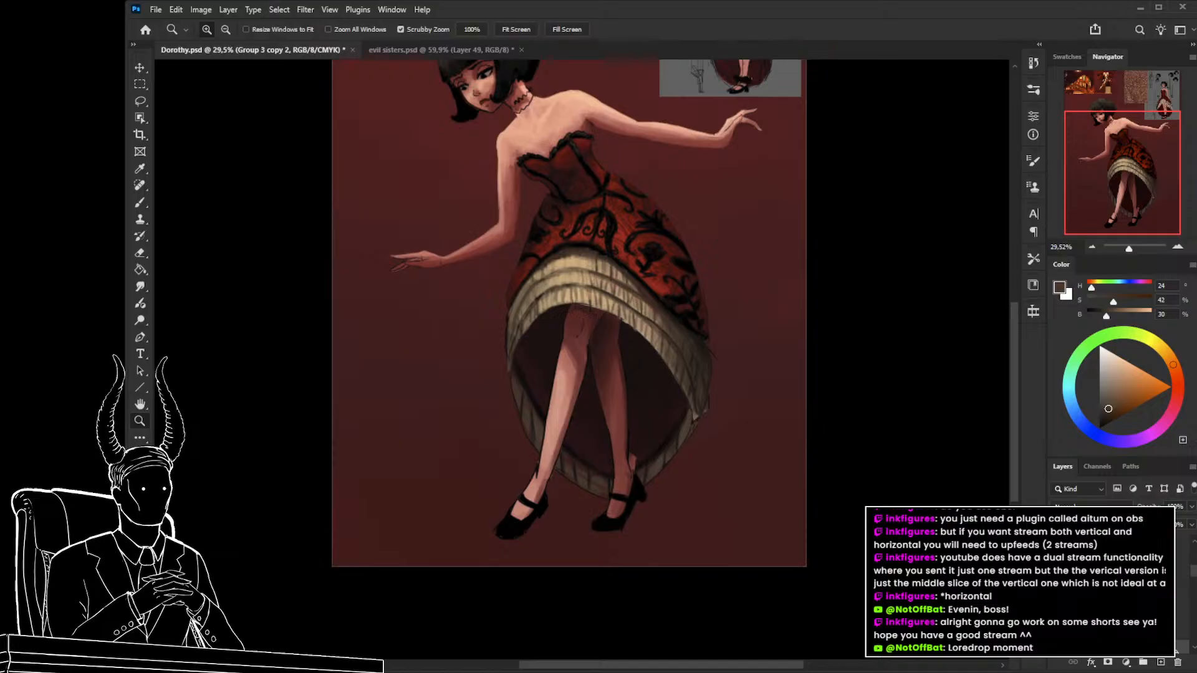
{"action": "left_click", "coordinate": [1056, 564]}
{"action": "scroll", "coordinate": [772, 550], "scroll_direction": "up", "scroll_amount": 3}
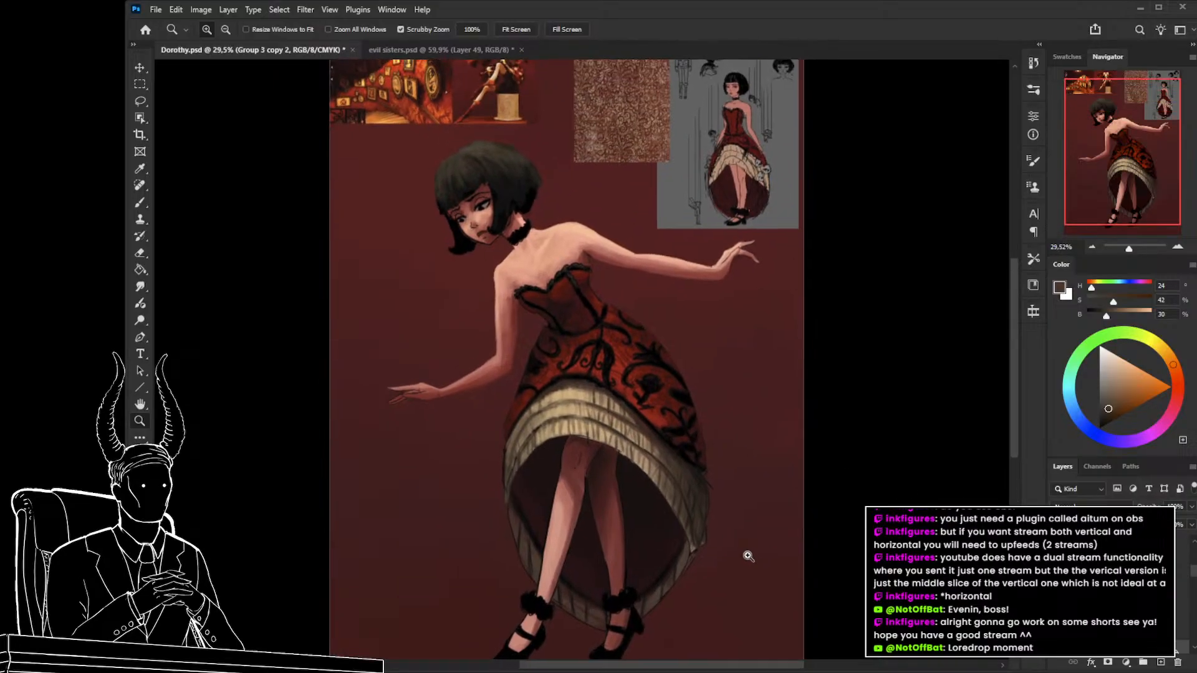
{"action": "left_click_drag", "start_coordinate": [584, 369], "coordinate": [606, 430]}
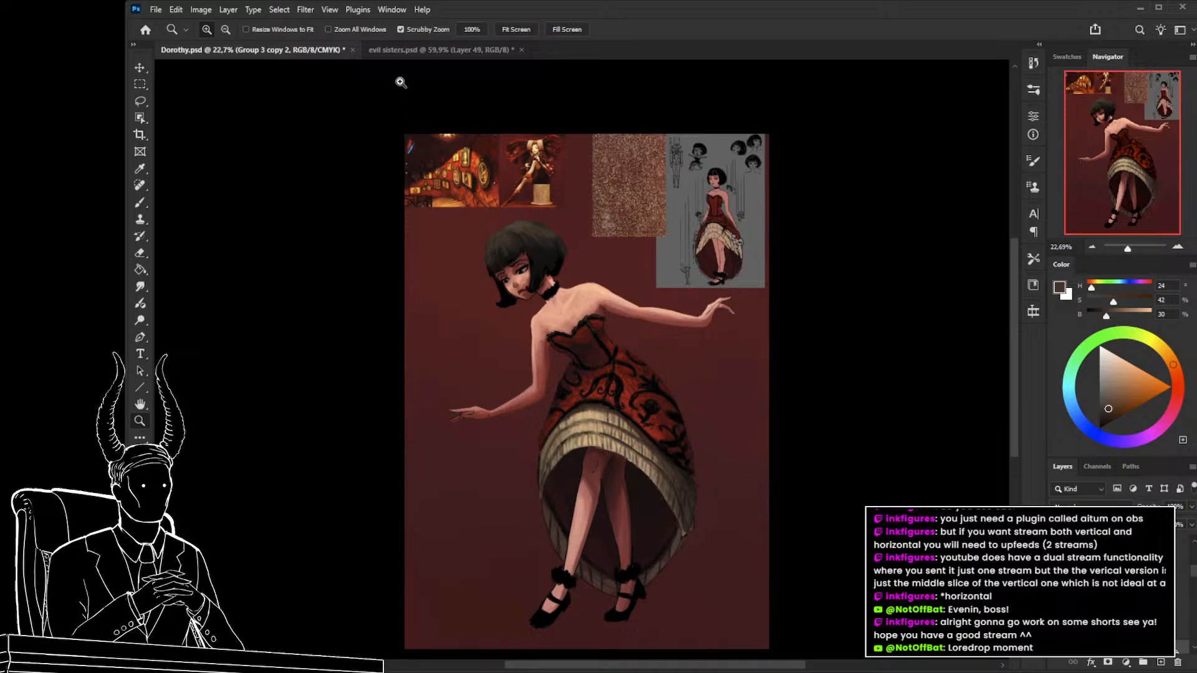
Switch to the evil sisters document and turn off its grayscale view to show the blue dress in colour.
{"action": "left_click", "coordinate": [441, 50]}
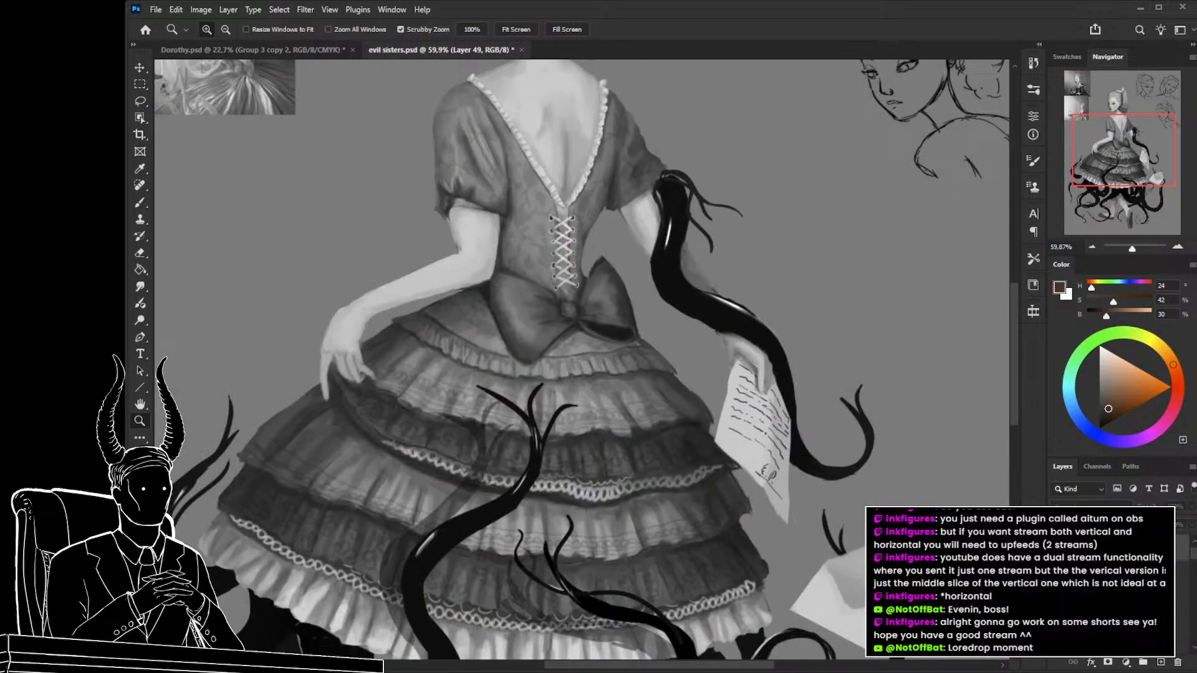
{"action": "left_click_drag", "start_coordinate": [1195, 553], "coordinate": [1195, 547]}
{"action": "left_click", "coordinate": [1058, 548]}
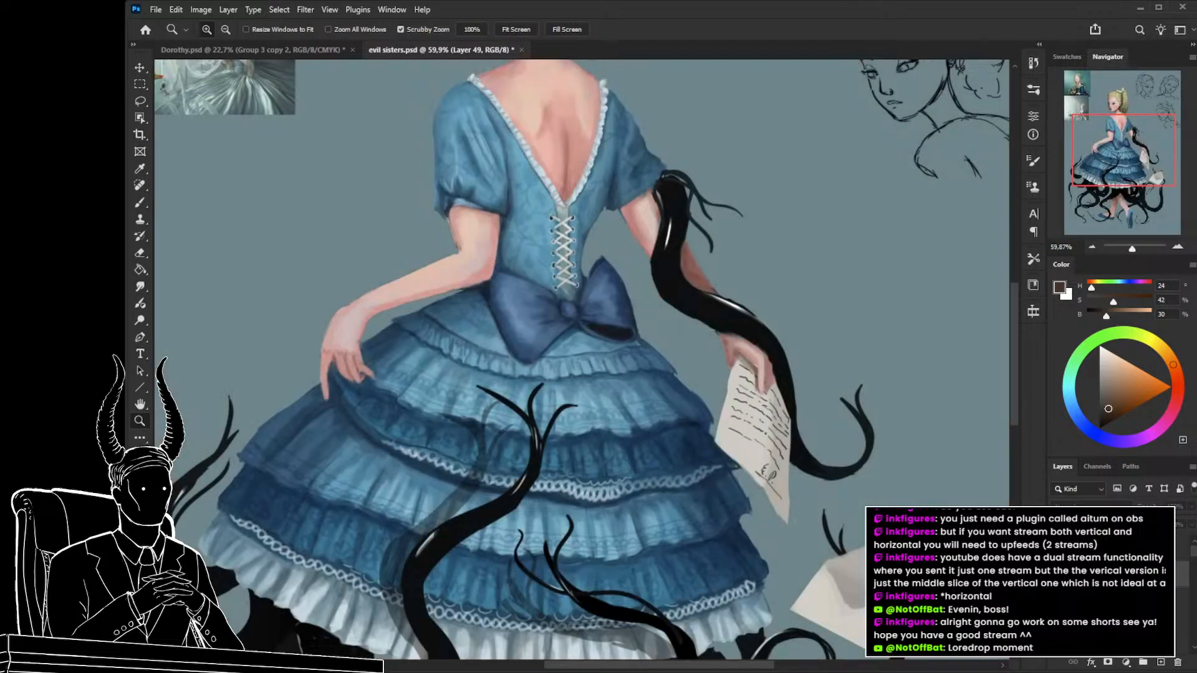
Compare the blue-dress figure with and without its painted garden background, and examine her head and upper body up close.
{"action": "left_click", "coordinate": [1057, 573]}
{"action": "mouse_move", "coordinate": [941, 499]}
{"action": "left_mouse_down"}
{"action": "mouse_move", "coordinate": [885, 503]}
{"action": "mouse_move", "coordinate": [746, 456]}
{"action": "mouse_move", "coordinate": [762, 468]}
{"action": "left_mouse_up"}
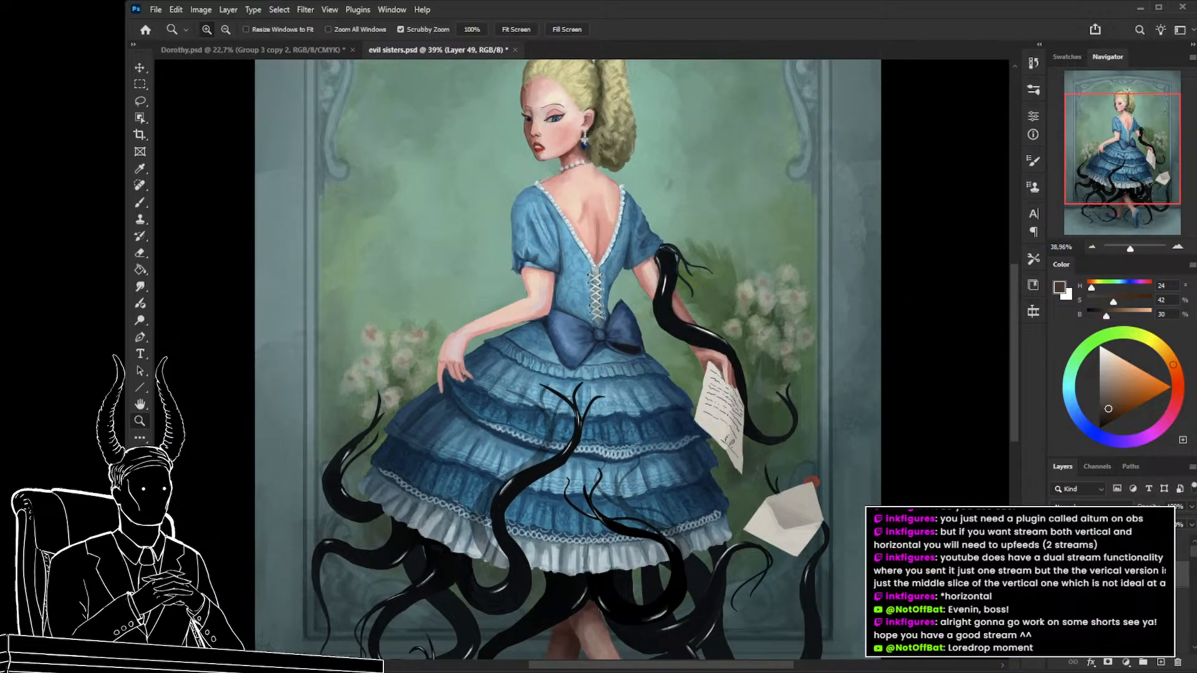
{"action": "left_click", "coordinate": [1058, 574]}
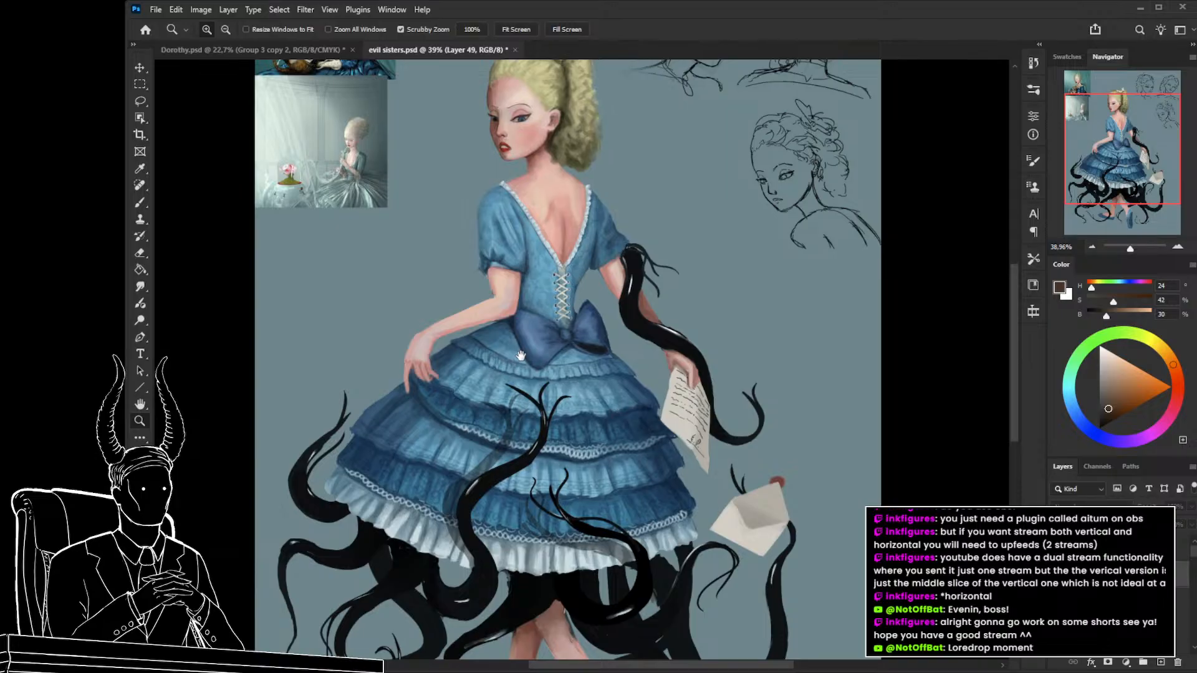
{"action": "left_click_drag", "start_coordinate": [521, 356], "coordinate": [539, 467]}
{"action": "left_click_drag", "start_coordinate": [528, 238], "coordinate": [555, 245]}
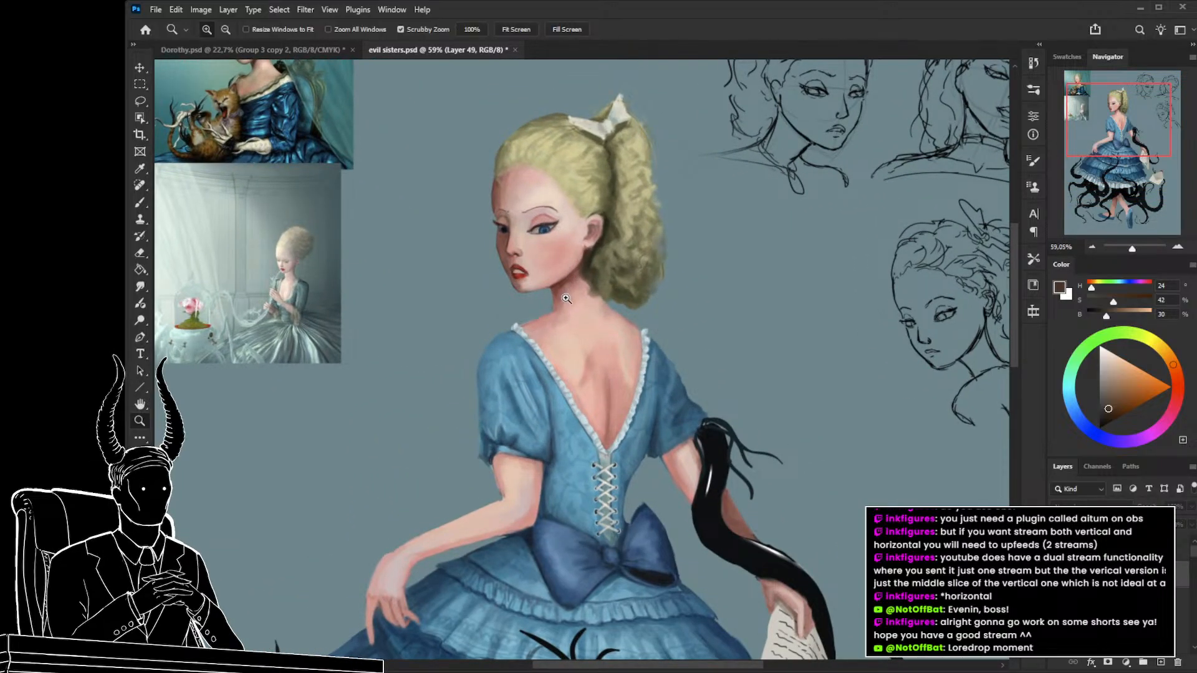
Compare the full figure in evil sisters.psd with the painted figure in Dorothy.psd.
{"action": "left_click_drag", "start_coordinate": [565, 300], "coordinate": [574, 339]}
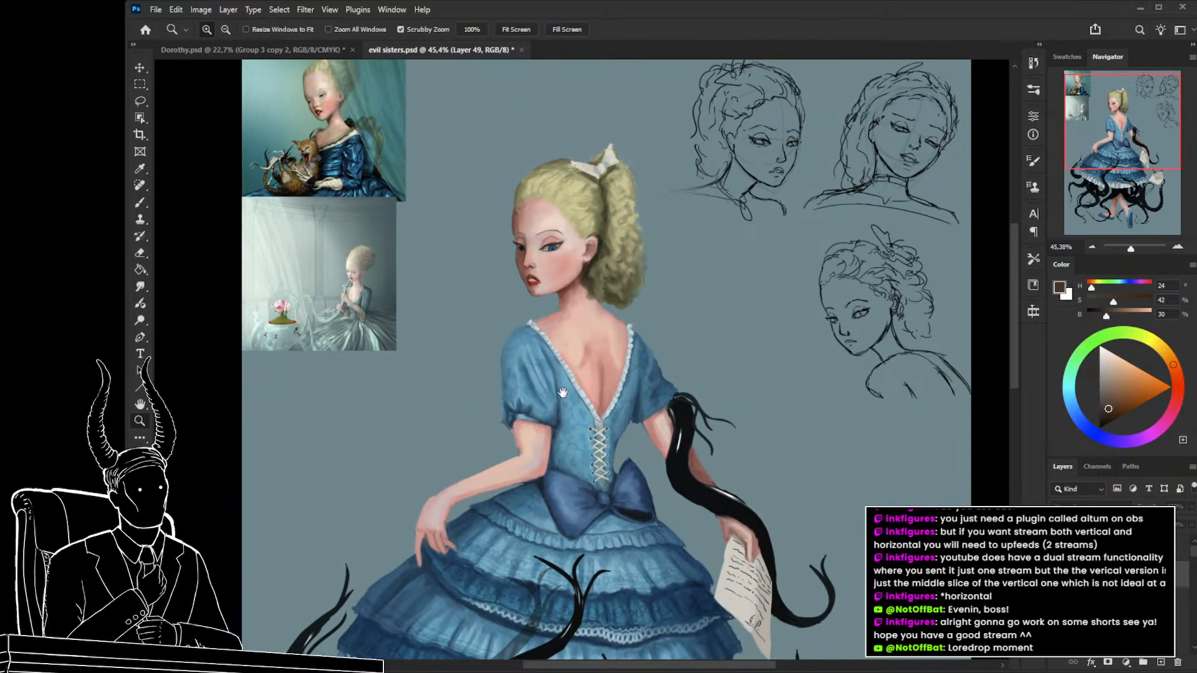
{"action": "left_click_drag", "start_coordinate": [563, 405], "coordinate": [554, 313]}
{"action": "left_click_drag", "start_coordinate": [571, 359], "coordinate": [560, 350]}
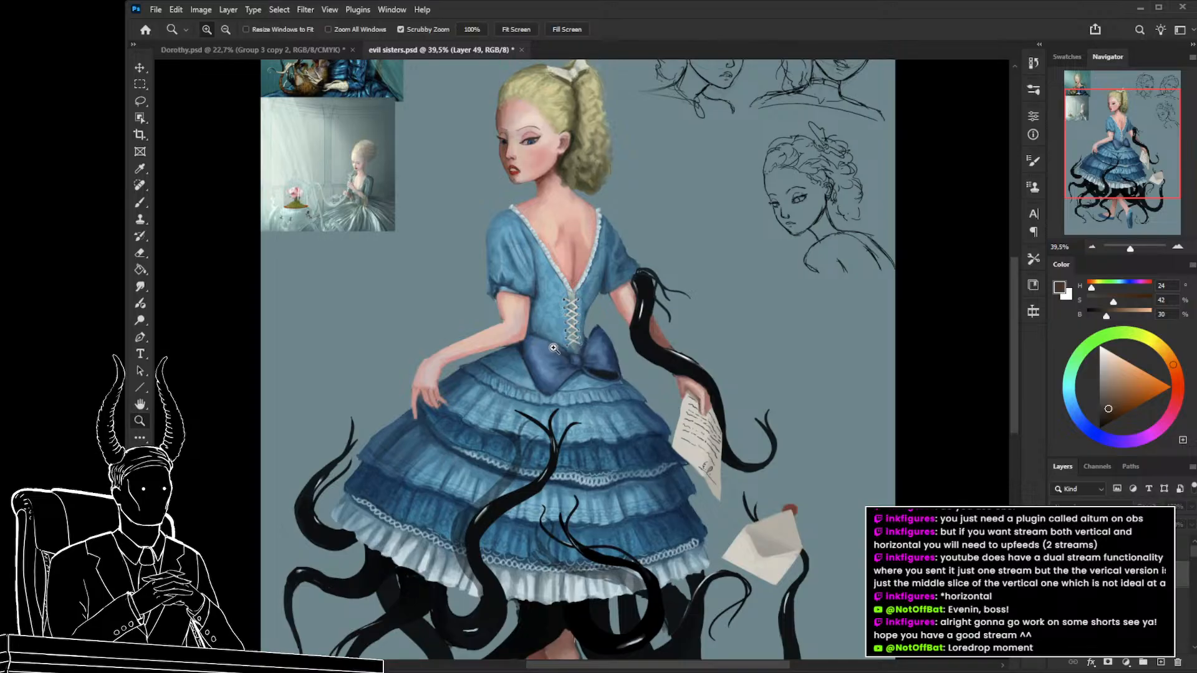
{"action": "left_click", "coordinate": [280, 51]}
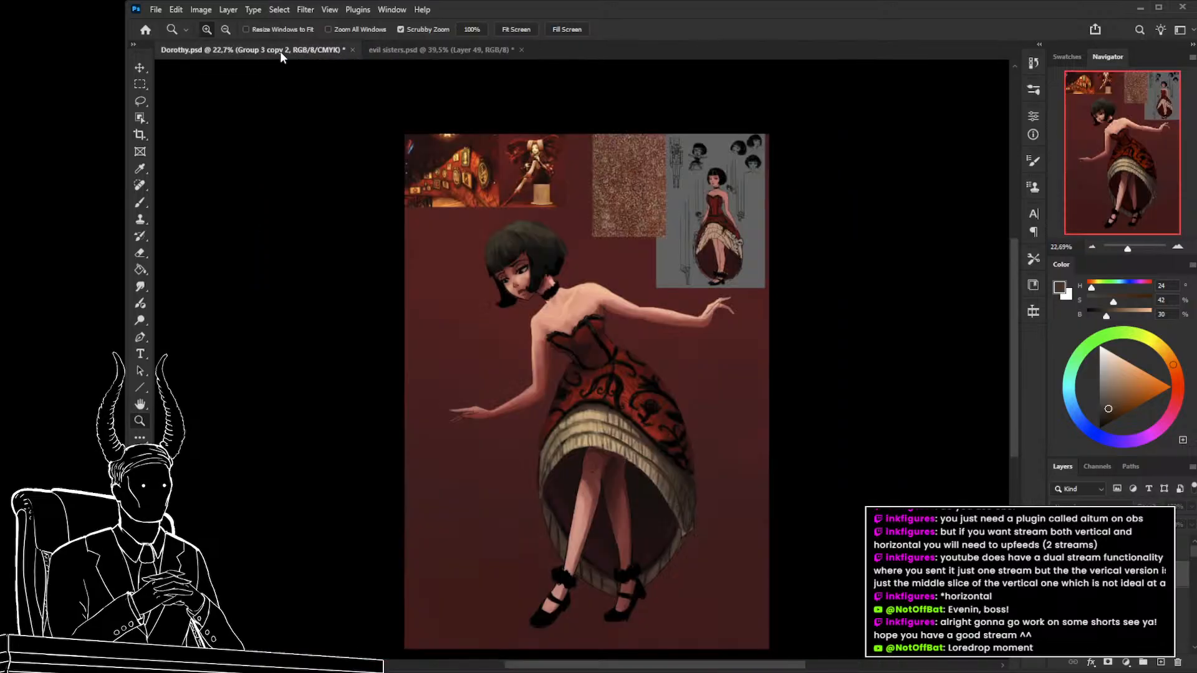
{"action": "left_click", "coordinate": [610, 330]}
{"action": "left_click_drag", "start_coordinate": [650, 361], "coordinate": [683, 398]}
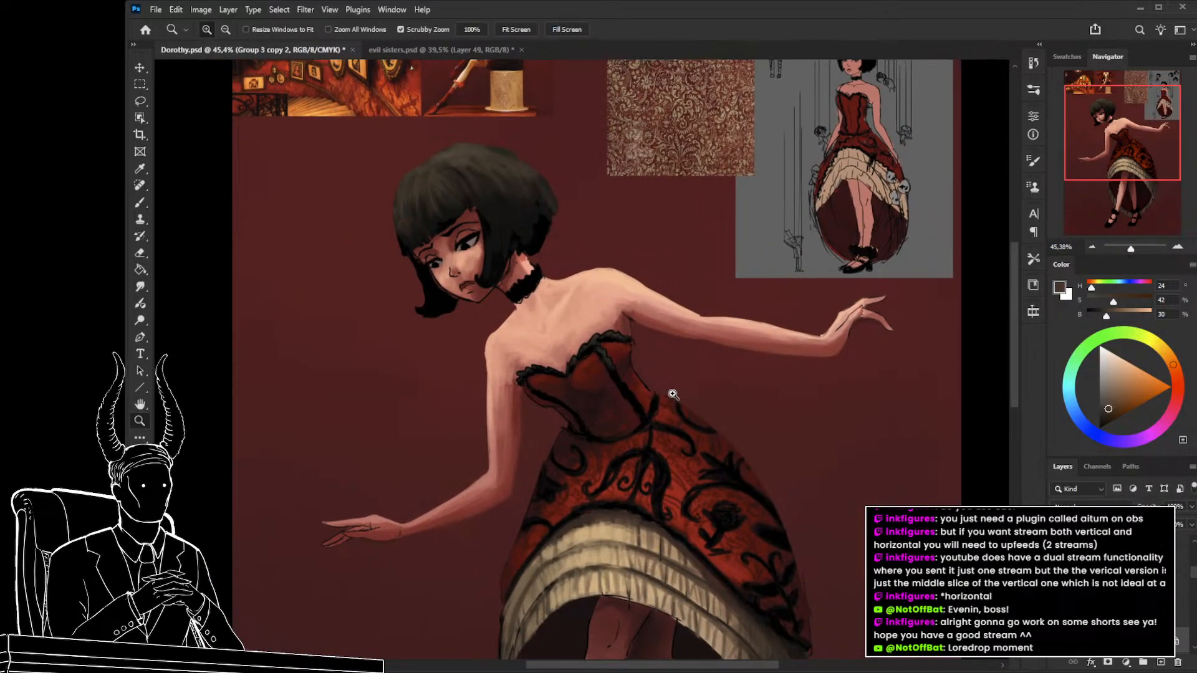
{"action": "scroll", "coordinate": [674, 396], "scroll_direction": "down", "scroll_amount": 2}
{"action": "scroll", "coordinate": [643, 416], "scroll_direction": "down", "scroll_amount": 2}
{"action": "left_click_drag", "start_coordinate": [641, 441], "coordinate": [583, 323]}
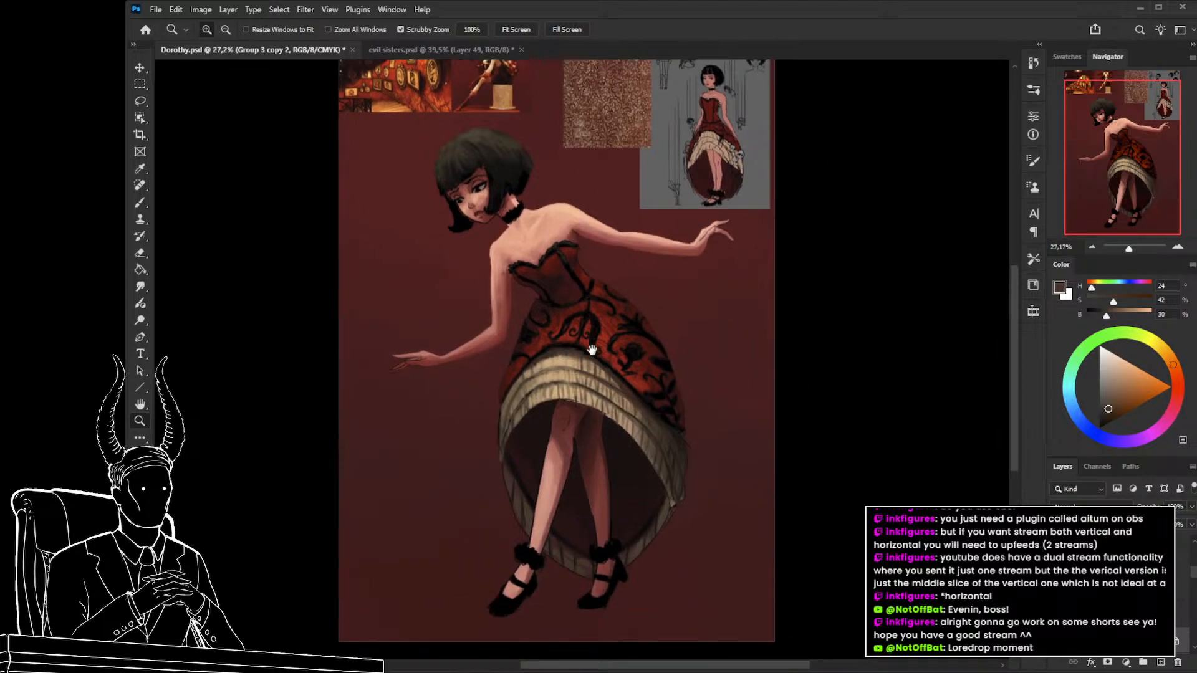
{"action": "left_click_drag", "start_coordinate": [591, 349], "coordinate": [569, 478]}
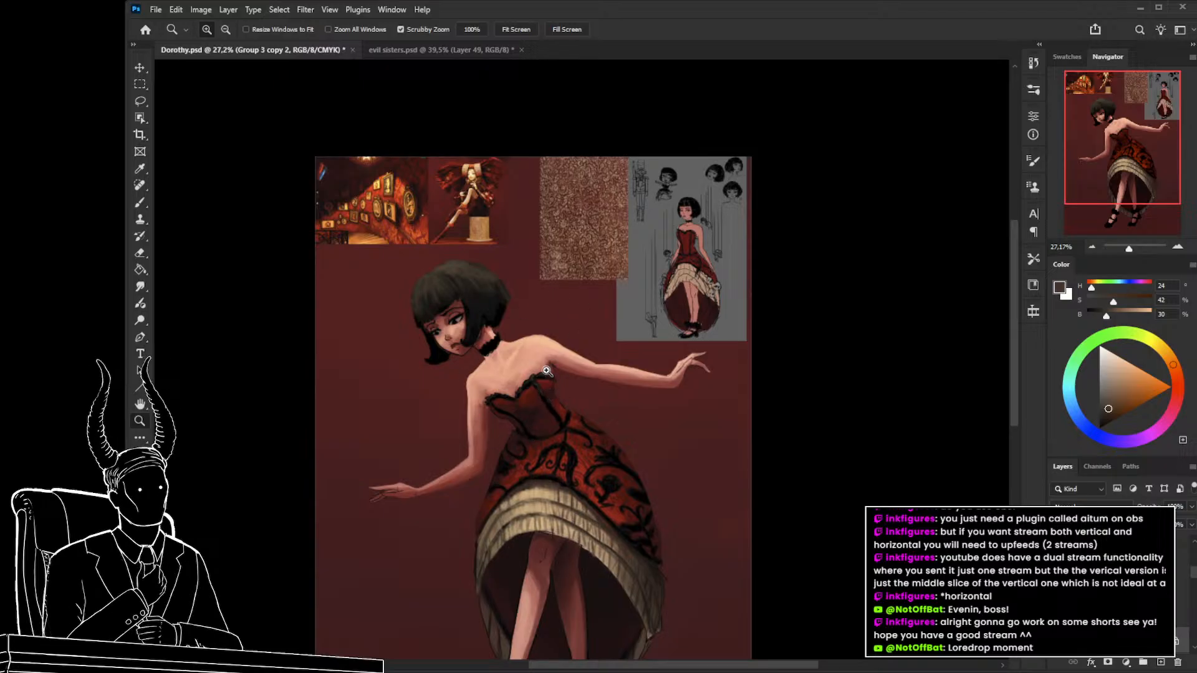
Examine the blue dress in evil sisters.psd against Dorothy's red dress, toggling the active Dorothy layer's visibility to compare.
{"action": "left_click", "coordinate": [433, 50]}
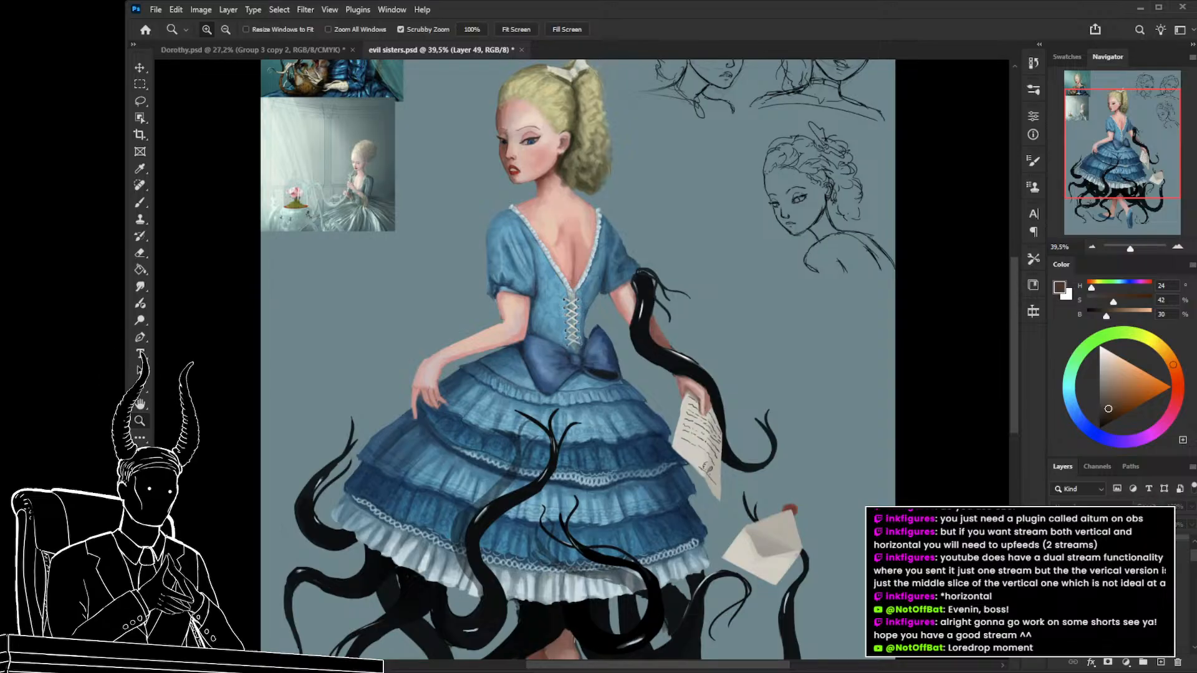
{"action": "left_click", "coordinate": [832, 525]}
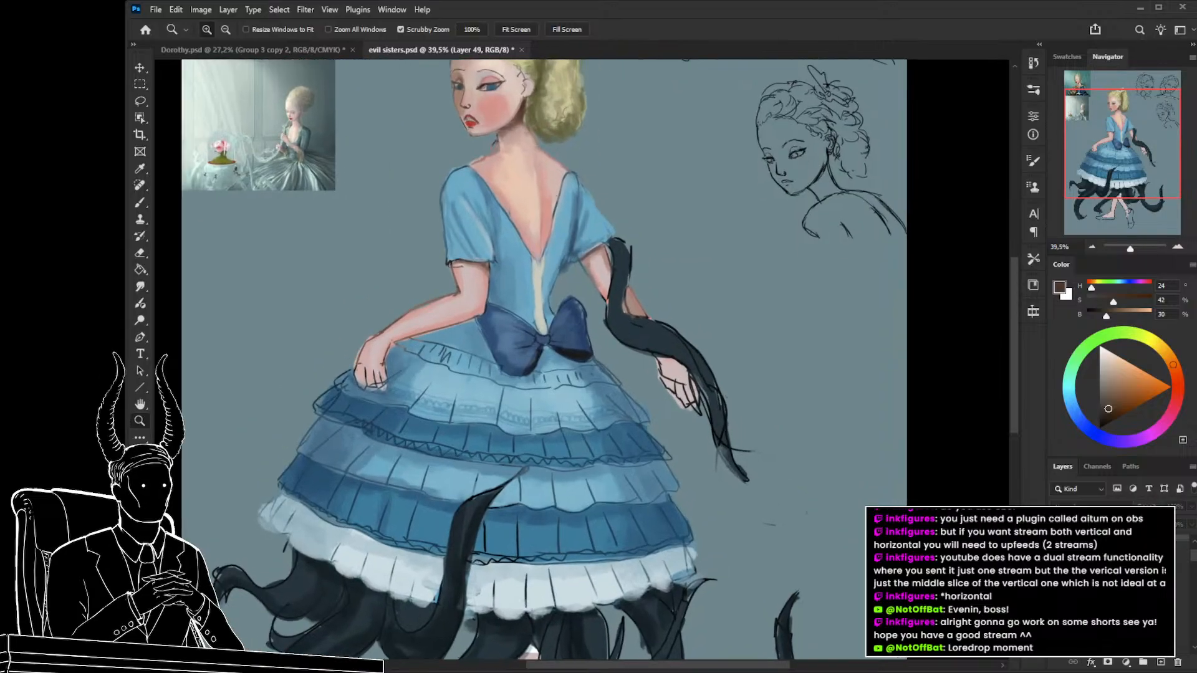
{"action": "mouse_move", "coordinate": [852, 559]}
{"action": "left_mouse_down"}
{"action": "mouse_move", "coordinate": [819, 552]}
{"action": "mouse_move", "coordinate": [823, 539]}
{"action": "left_mouse_up"}
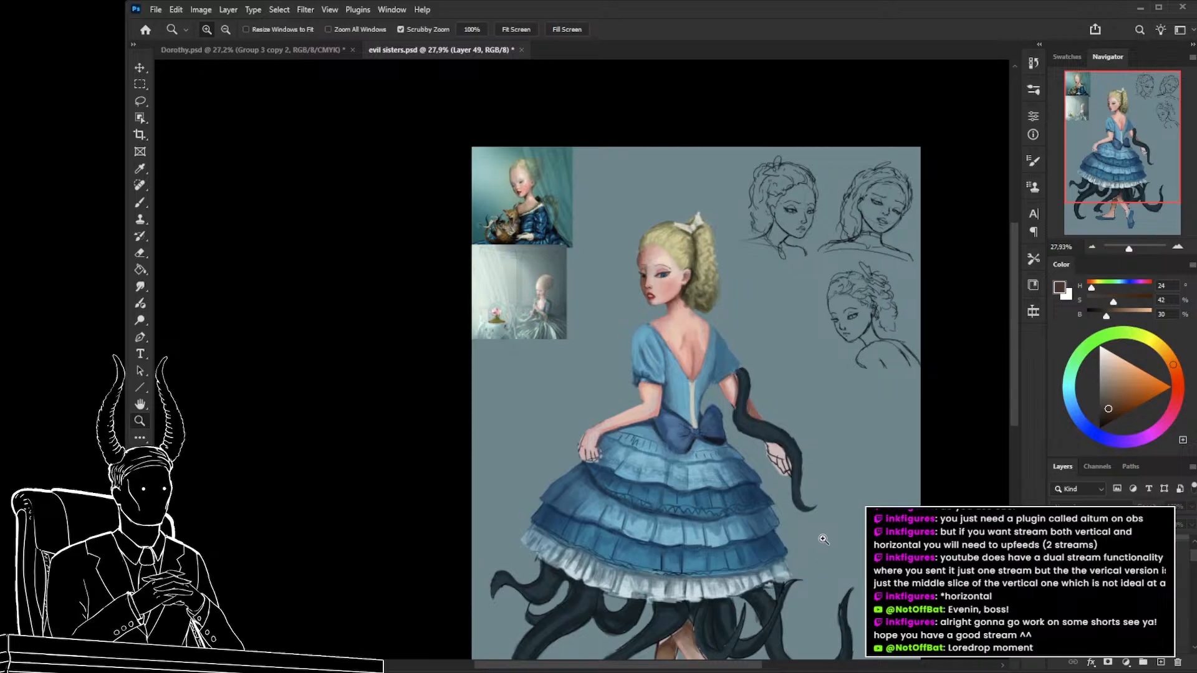
{"action": "left_click", "coordinate": [296, 54]}
{"action": "mouse_move", "coordinate": [592, 402]}
{"action": "left_mouse_down"}
{"action": "mouse_move", "coordinate": [572, 406]}
{"action": "mouse_move", "coordinate": [626, 402]}
{"action": "left_mouse_up"}
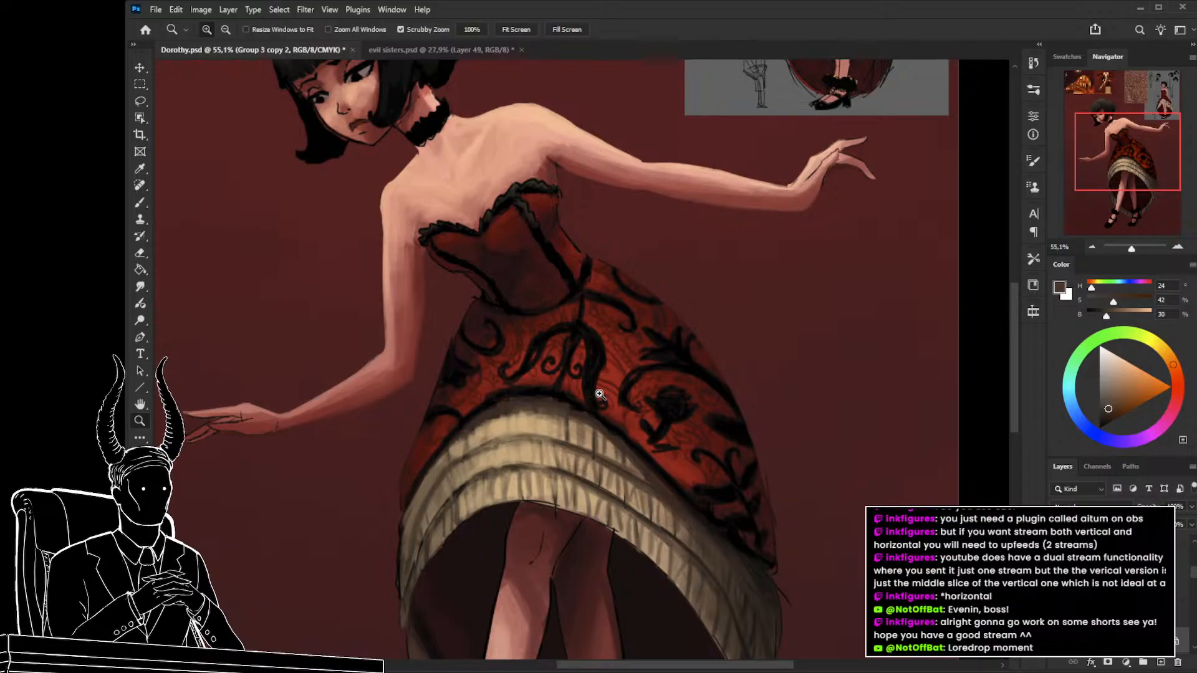
{"action": "scroll", "coordinate": [682, 355], "scroll_direction": "up", "scroll_amount": 5}
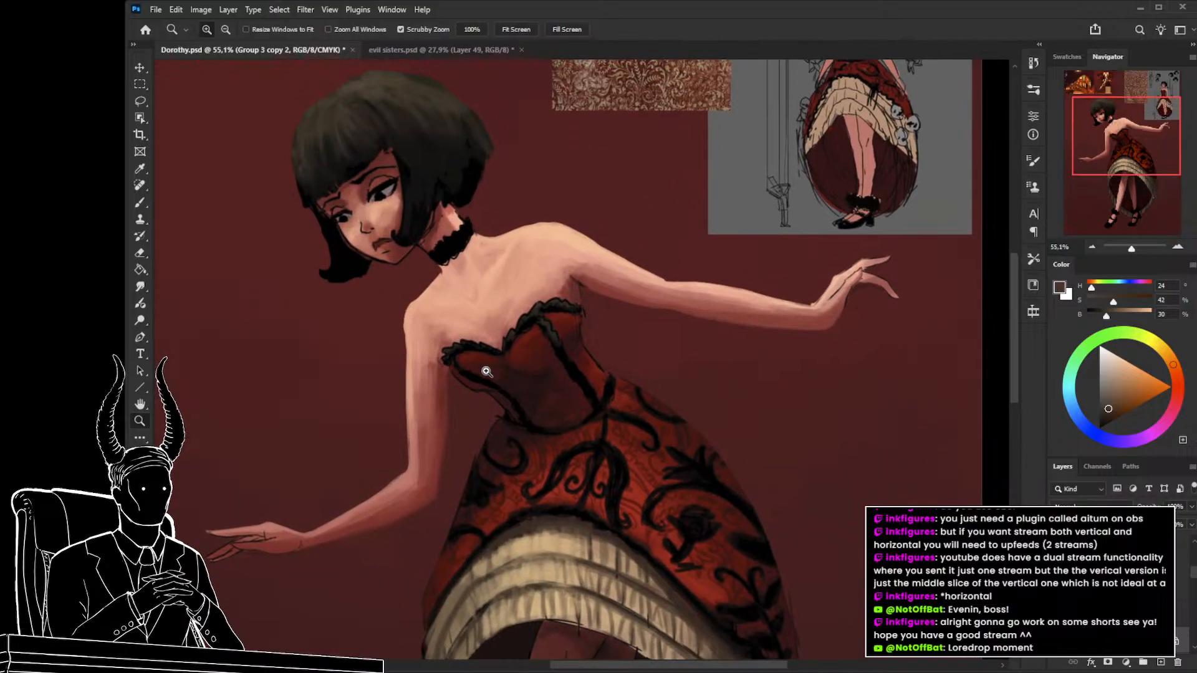
{"action": "key", "text": "ctrl+comma"}
{"action": "key", "text": "ctrl+comma"}
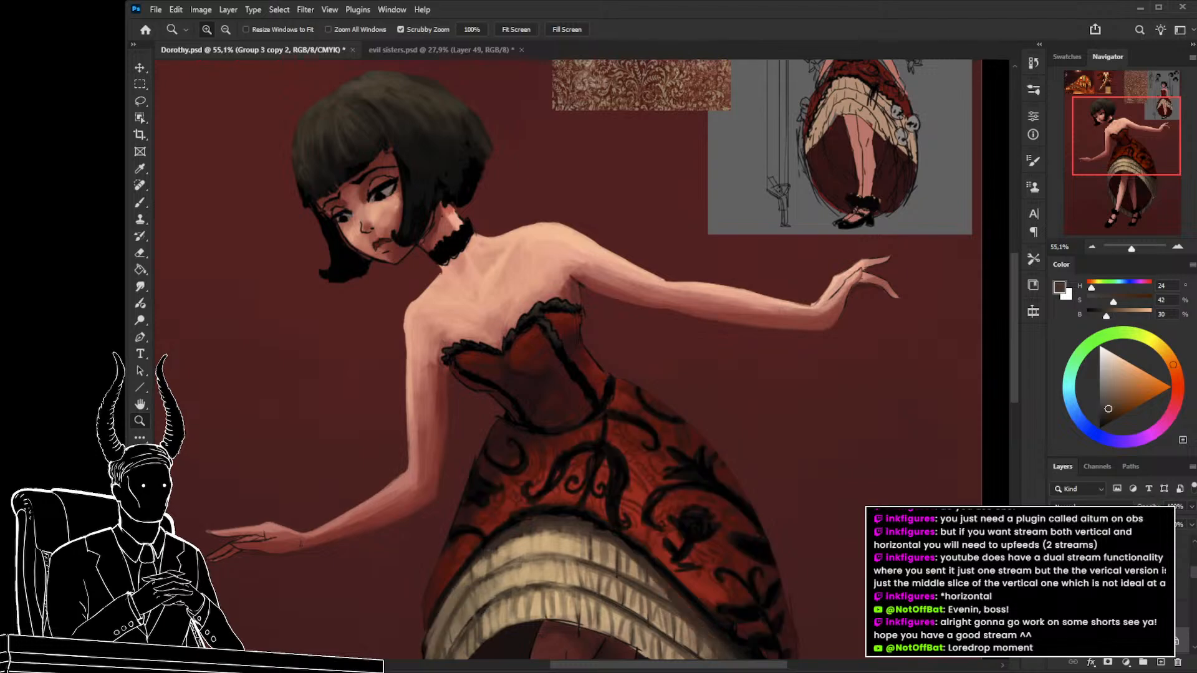
Refine the neck edge beneath Dorothy's hair with a small brush in dark red, H 0, S 50, B 28.
{"action": "left_click_drag", "start_coordinate": [423, 372], "coordinate": [464, 377]}
{"action": "left_click_drag", "start_coordinate": [396, 460], "coordinate": [620, 375]}
{"action": "left_click_drag", "start_coordinate": [478, 447], "coordinate": [440, 564]}
{"action": "left_click_drag", "start_coordinate": [476, 390], "coordinate": [405, 545]}
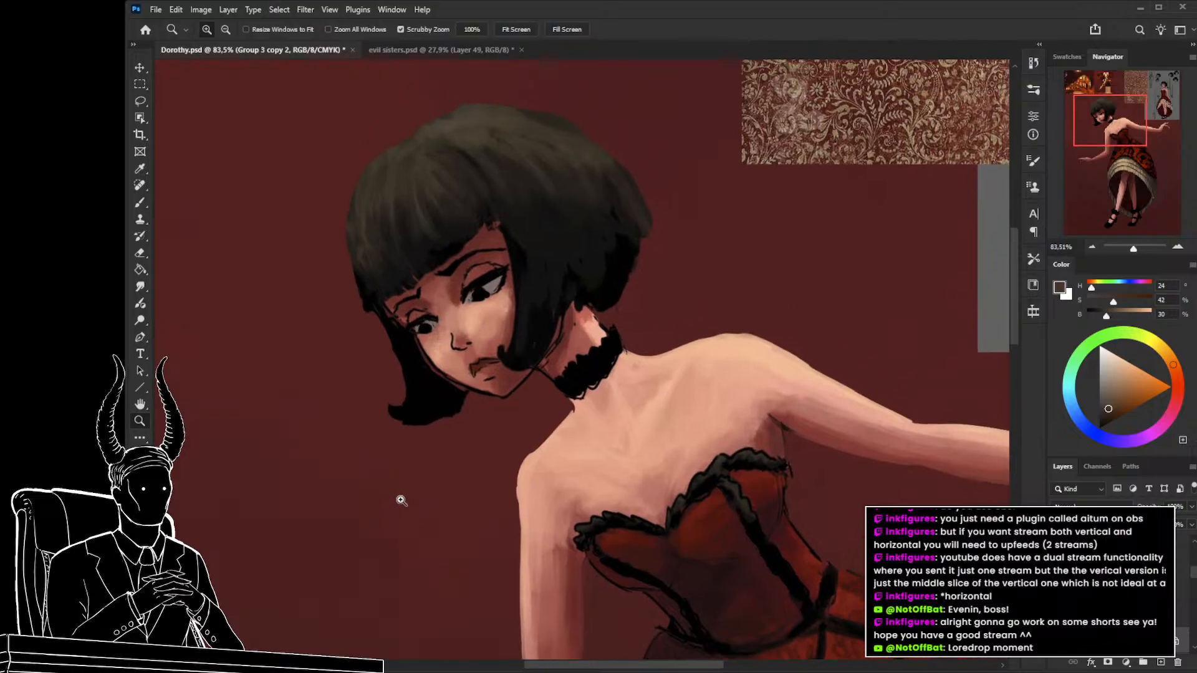
{"action": "key", "text": "b"}
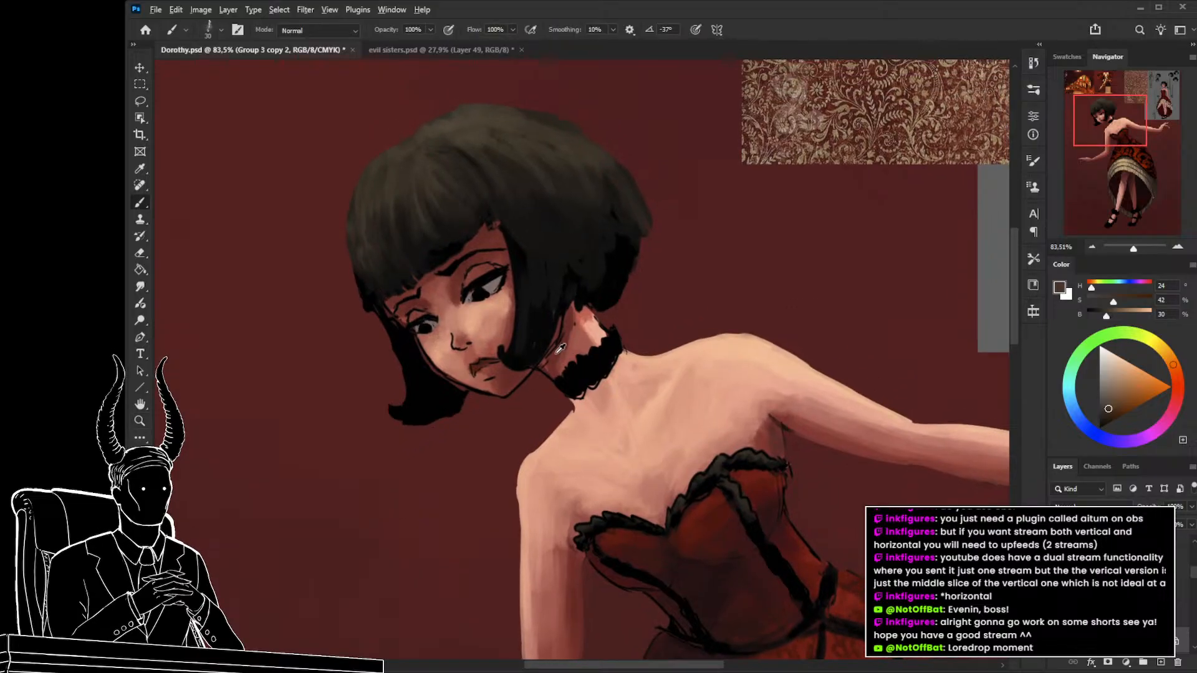
{"action": "left_click", "coordinate": [559, 349], "text": "alt"}
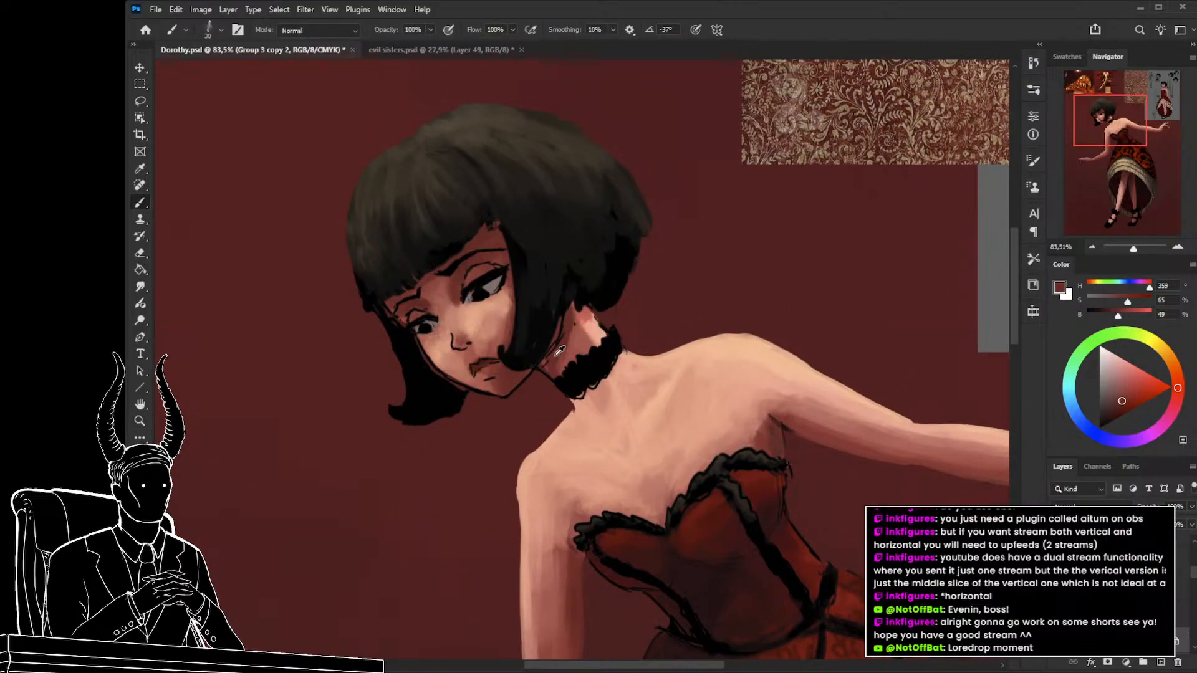
{"action": "left_click", "coordinate": [775, 443], "text": "alt"}
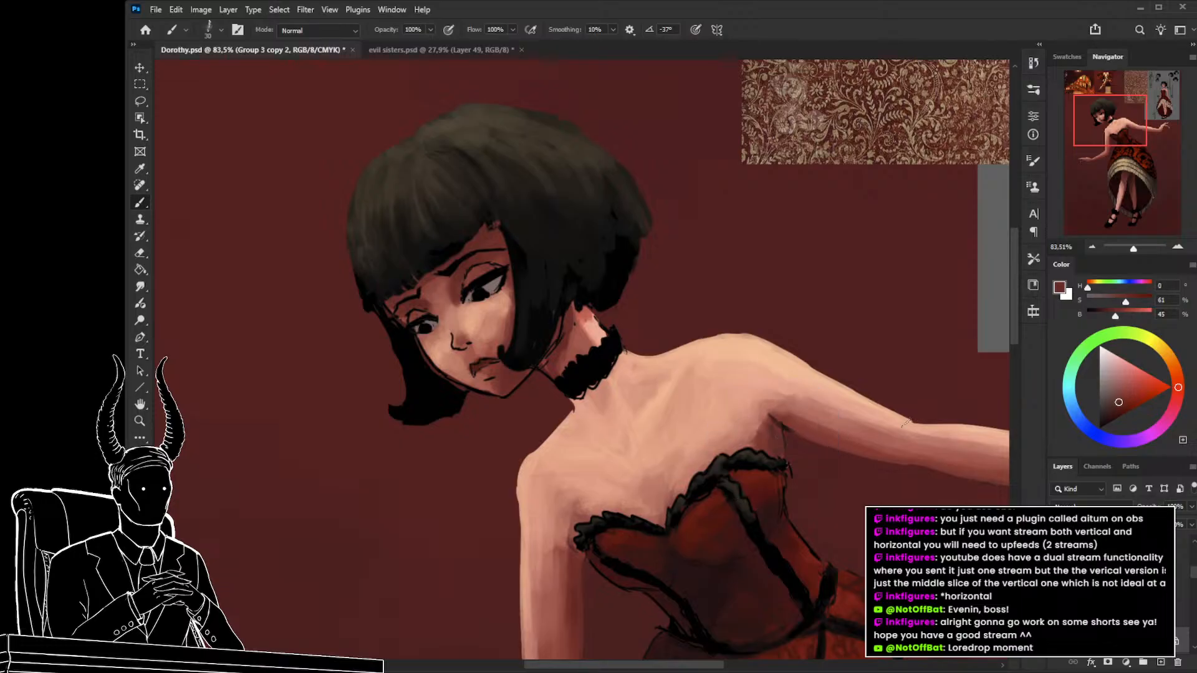
{"action": "left_click", "coordinate": [1110, 409]}
{"action": "key", "text": "bracketleft"}
{"action": "key", "text": "bracketright"}
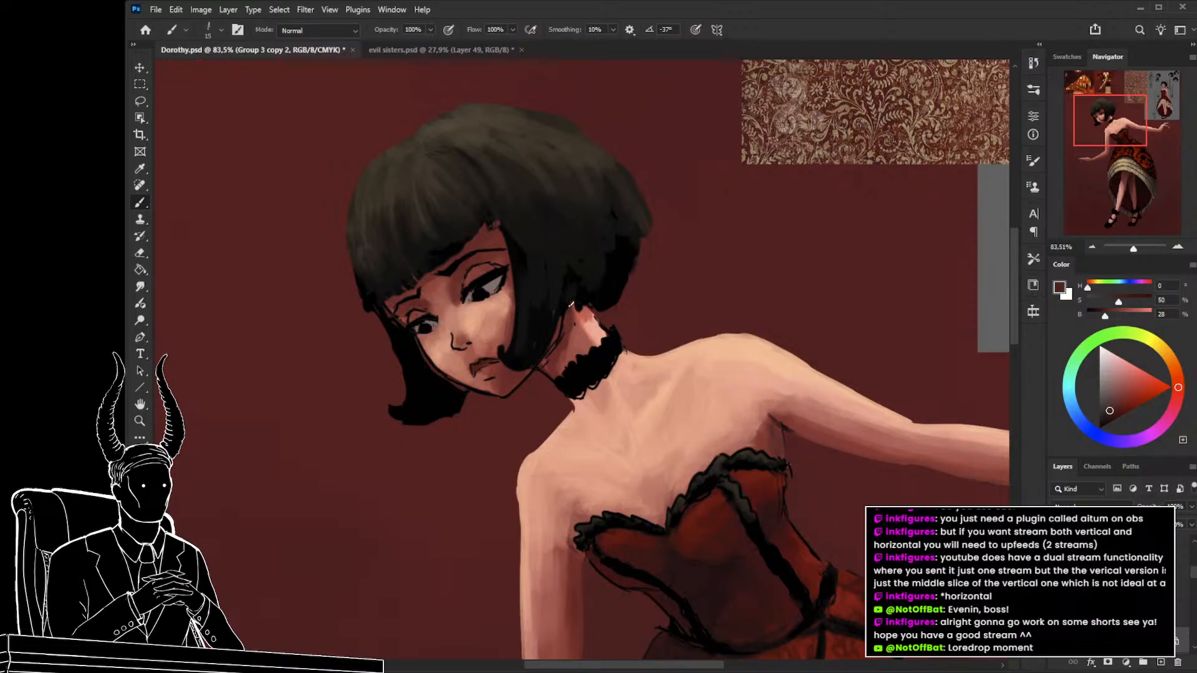
{"action": "key", "text": "bracketleft"}
{"action": "key", "text": "bracketleft"}
{"action": "key", "text": "bracketright"}
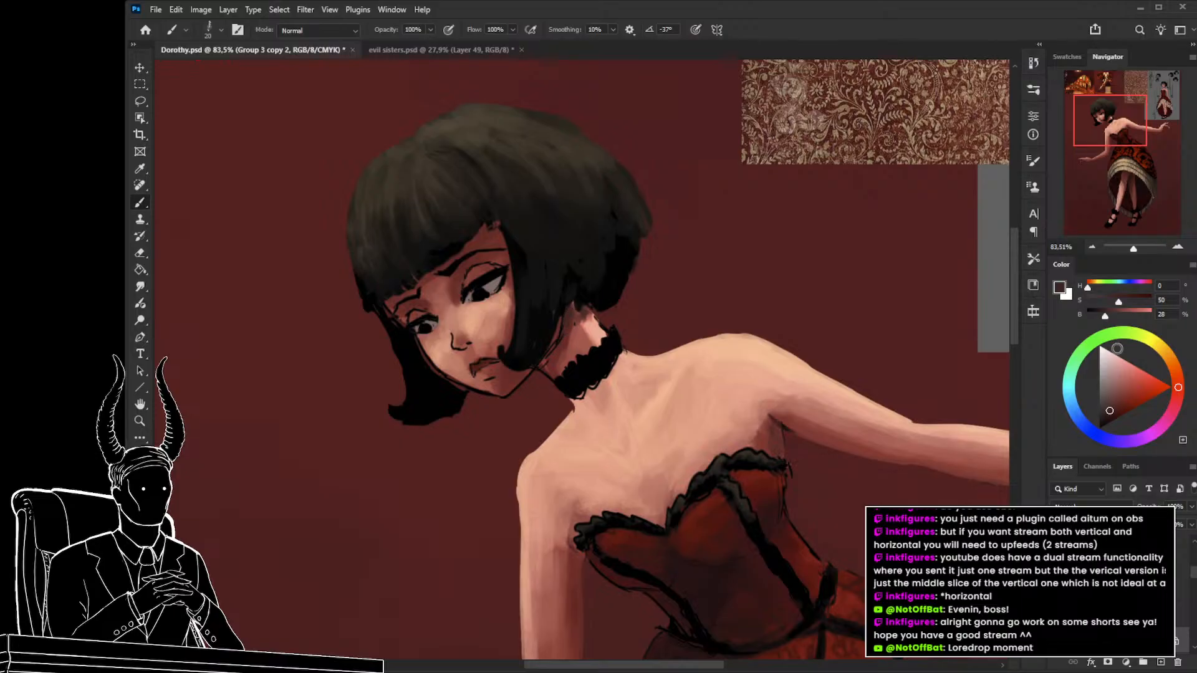
Darken the upper neck shadow below Dorothy's hair with the dark red sampled from the neck, H 359, S 66, B 36.
{"action": "left_click_drag", "start_coordinate": [1107, 318], "coordinate": [1100, 317]}
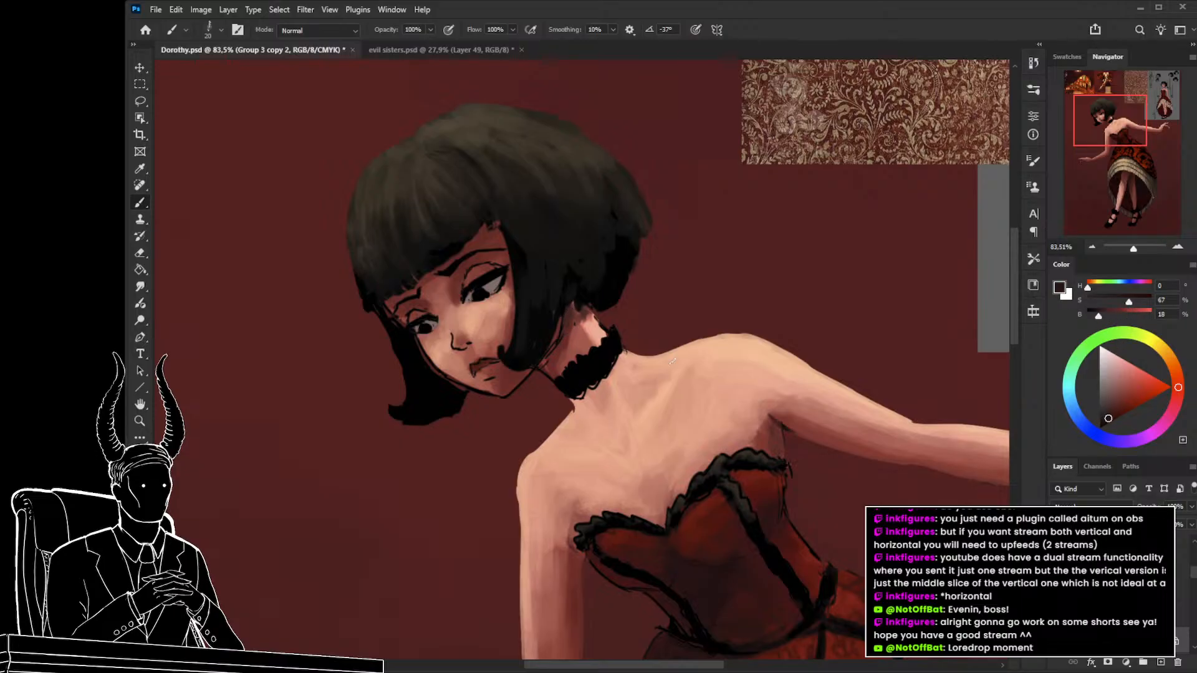
{"action": "left_click", "coordinate": [571, 332], "text": "alt"}
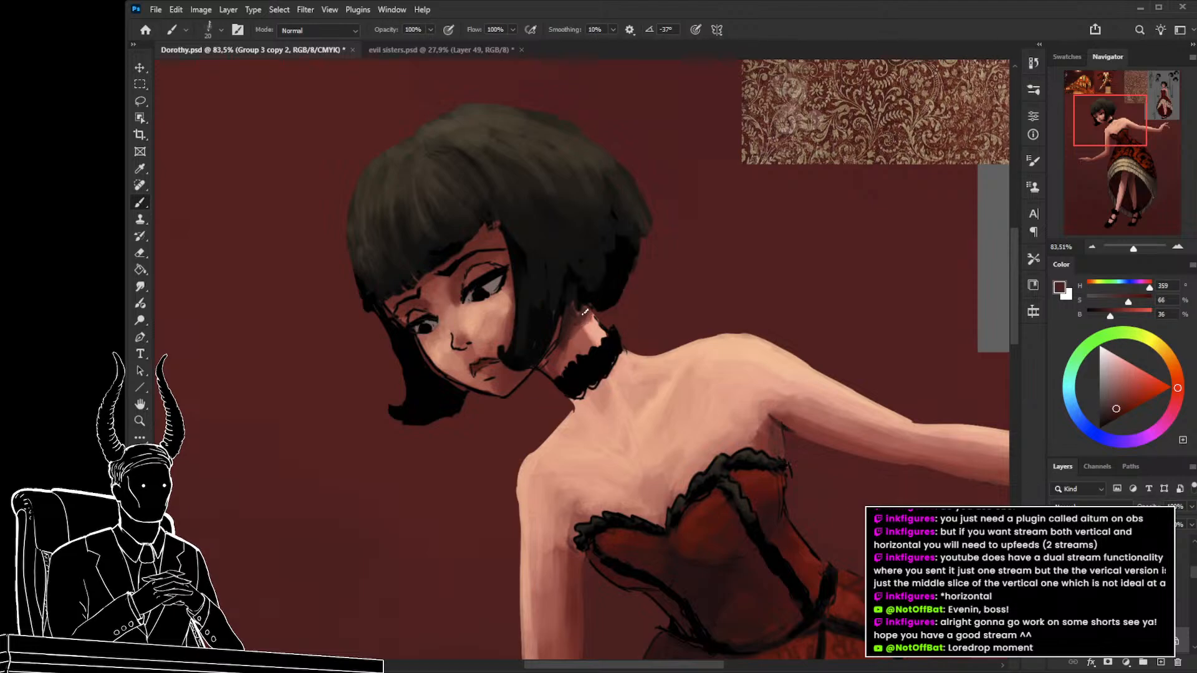
{"action": "key", "text": "z"}
{"action": "left_click_drag", "start_coordinate": [591, 338], "coordinate": [504, 360]}
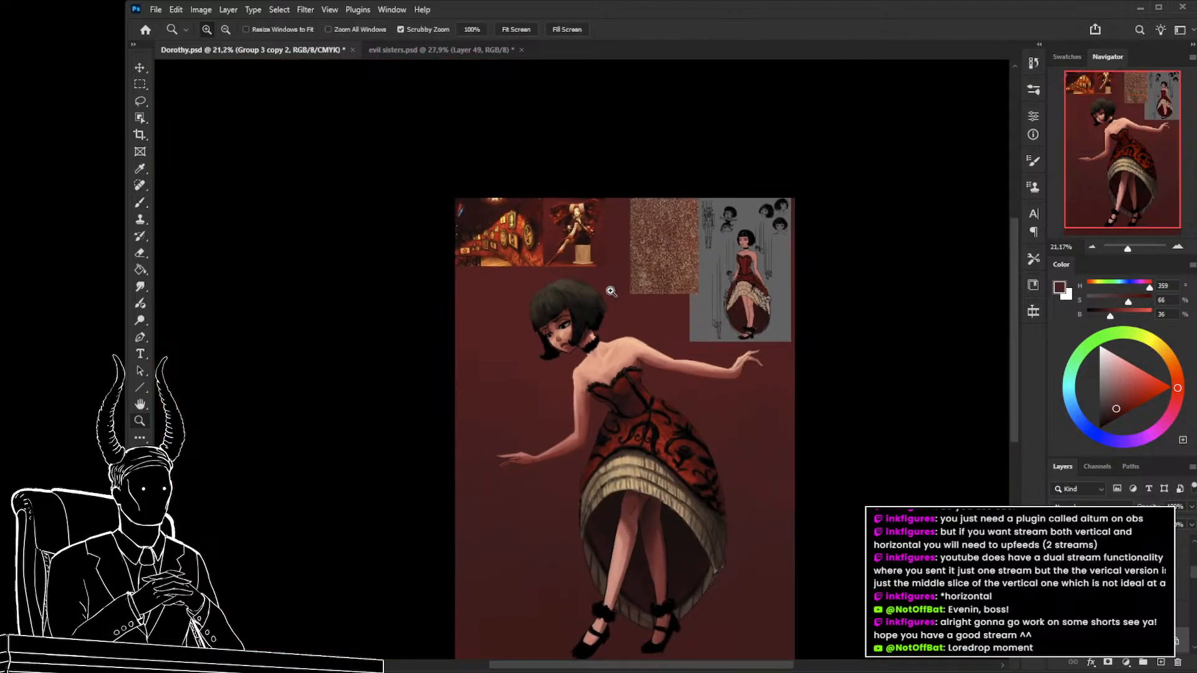
{"action": "left_click_drag", "start_coordinate": [603, 316], "coordinate": [619, 339]}
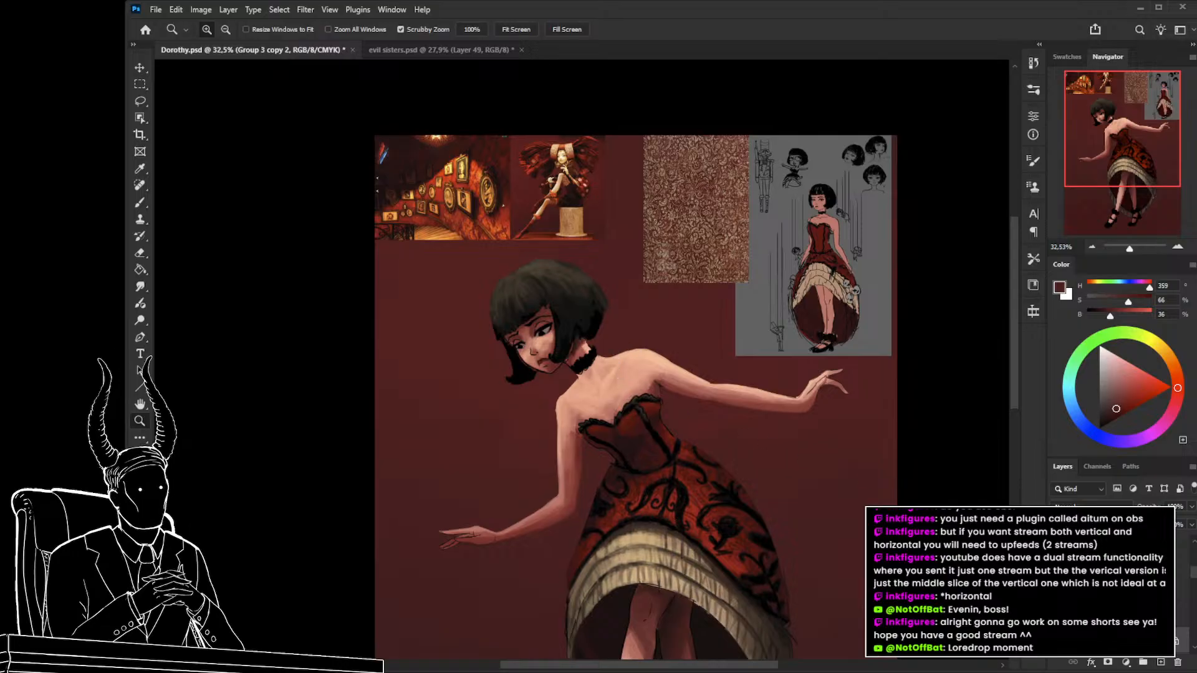
Add a new layer above Layer 13 and set the foreground colour to near-white, H 359, S 1, B 93.
{"action": "left_click_drag", "start_coordinate": [1193, 580], "coordinate": [1193, 559]}
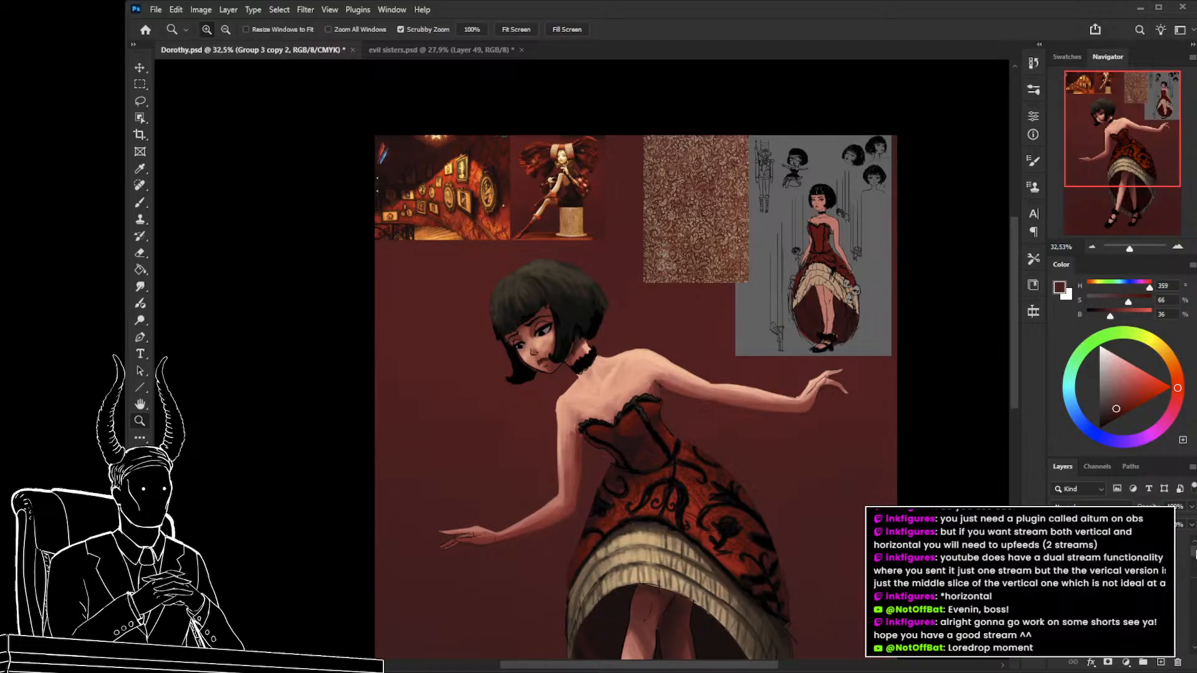
{"action": "left_click", "coordinate": [1122, 617]}
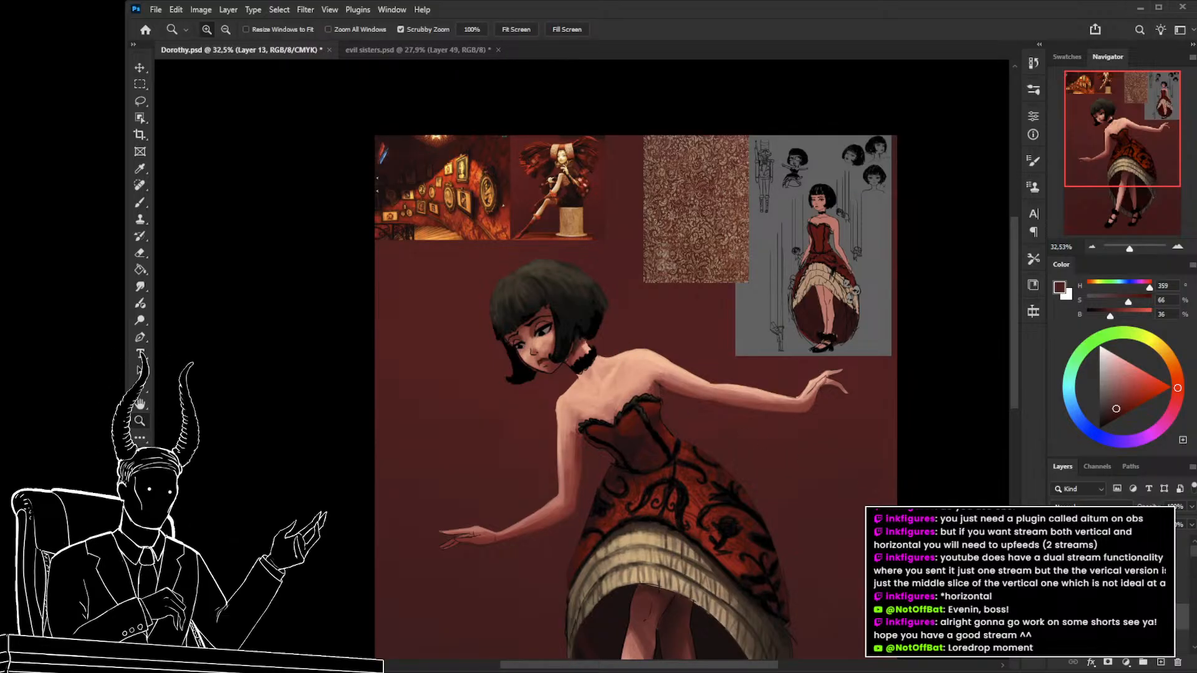
{"action": "left_click", "coordinate": [1160, 663]}
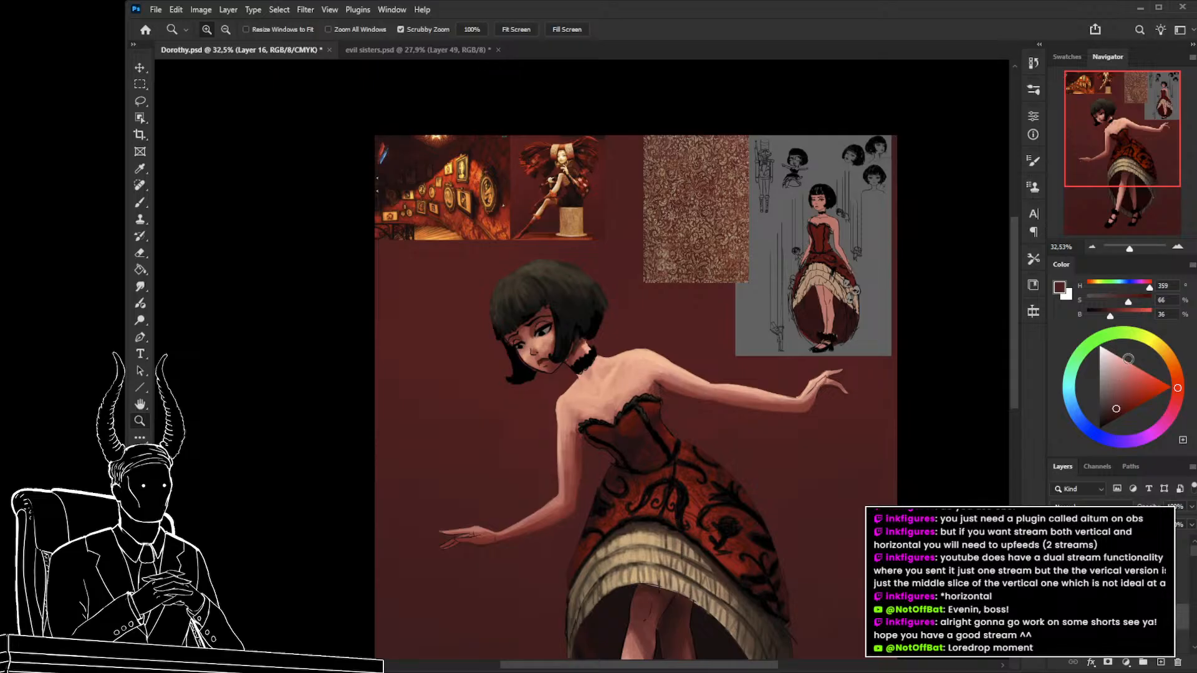
{"action": "left_click", "coordinate": [1099, 352]}
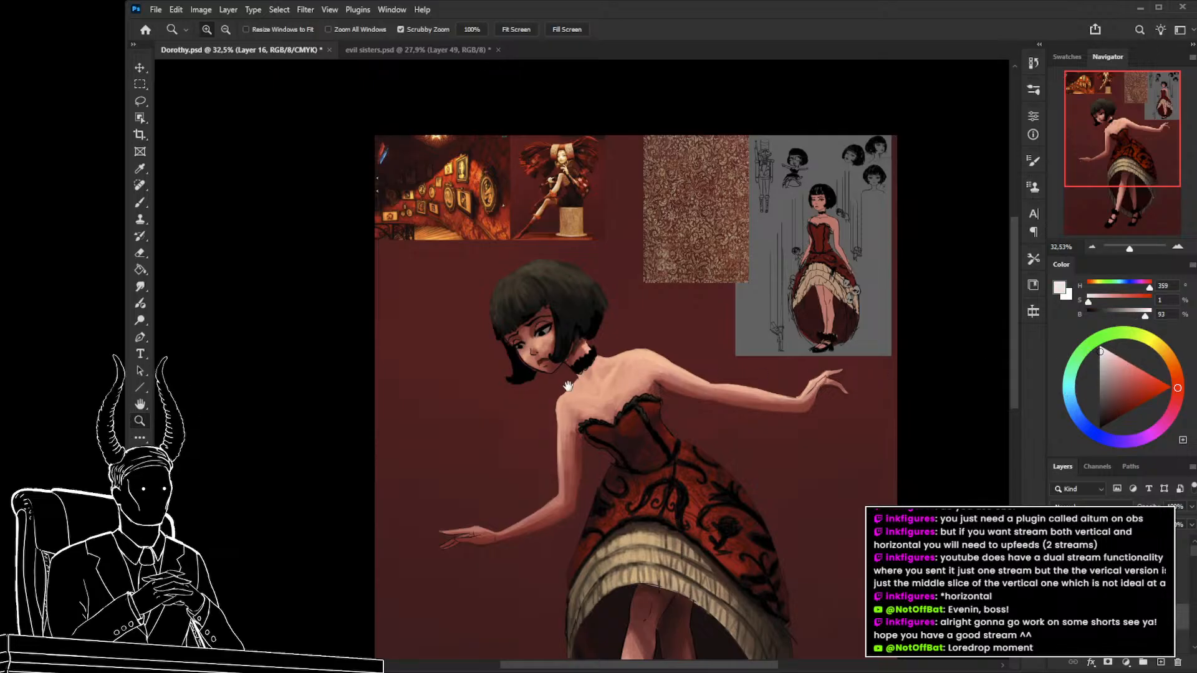
Try a thin light oval stroke over the hair of the doll in the reference picture.
{"action": "left_click_drag", "start_coordinate": [568, 386], "coordinate": [533, 395]}
{"action": "scroll", "coordinate": [477, 331], "scroll_direction": "up", "scroll_amount": 3}
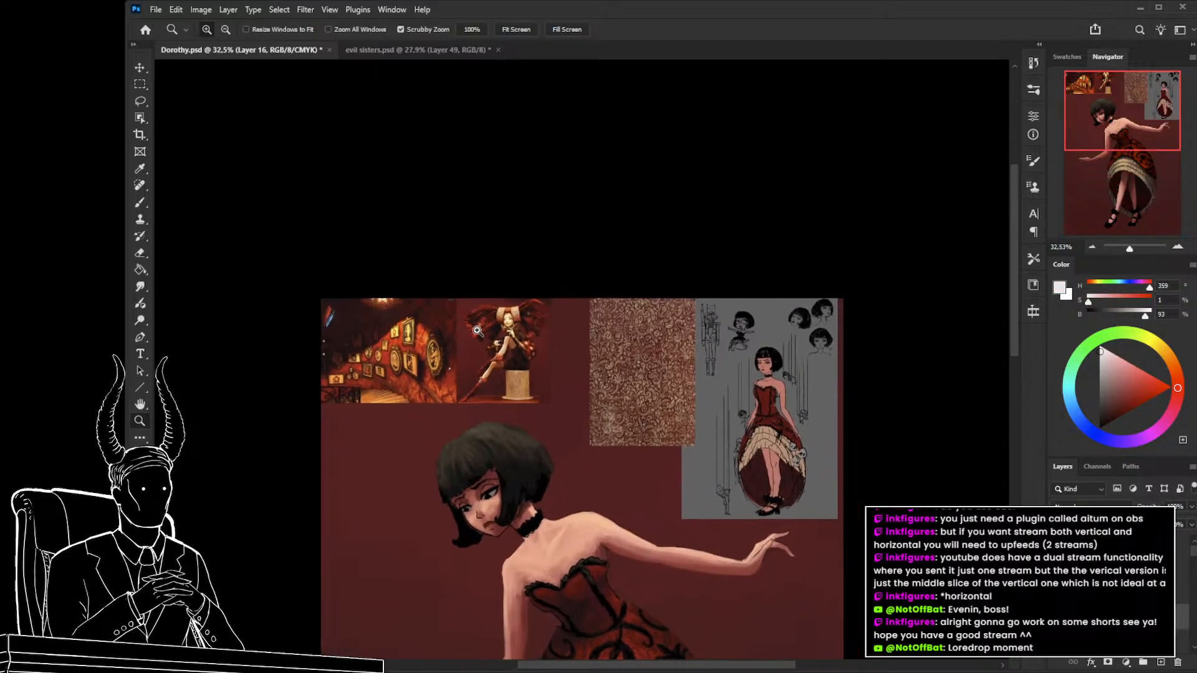
{"action": "mouse_move", "coordinate": [477, 330]}
{"action": "left_mouse_down"}
{"action": "mouse_move", "coordinate": [534, 349]}
{"action": "mouse_move", "coordinate": [490, 419]}
{"action": "mouse_move", "coordinate": [460, 390]}
{"action": "mouse_move", "coordinate": [495, 399]}
{"action": "mouse_move", "coordinate": [469, 382]}
{"action": "left_mouse_up"}
{"action": "key", "text": "b"}
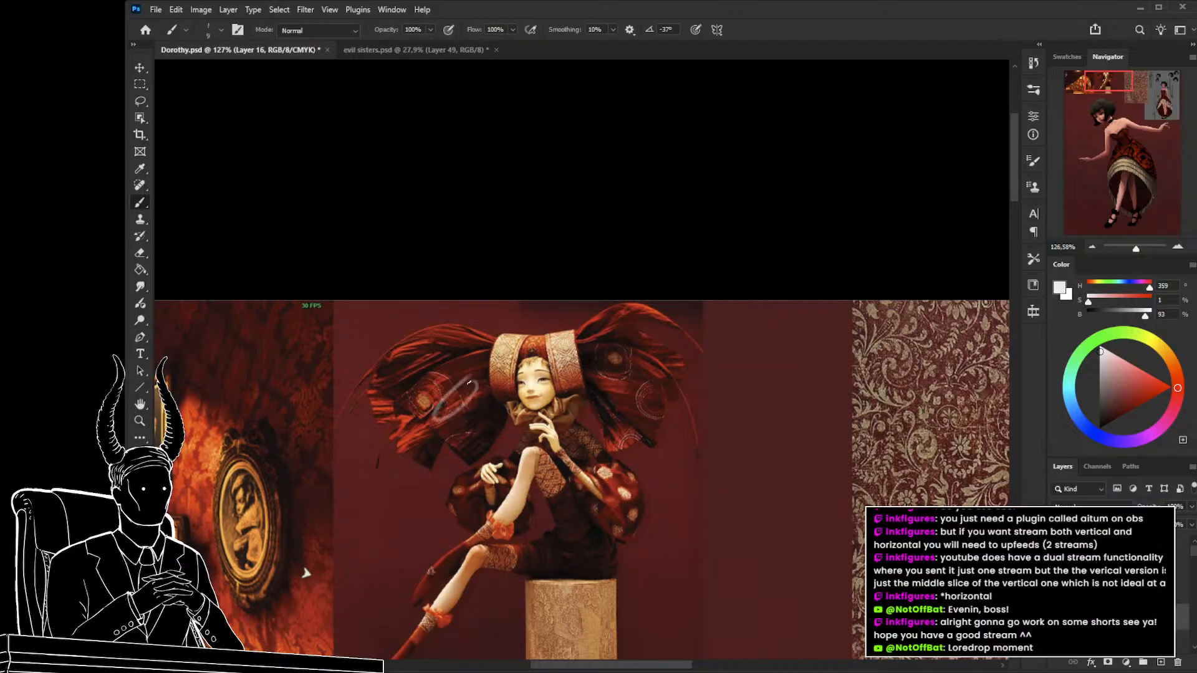
{"action": "key", "text": "ctrl+z"}
Draw a white downward-pointing arrow over the reference doll's hair with a hard round brush of size 19.
{"action": "left_click_drag", "start_coordinate": [409, 479], "coordinate": [405, 445]}
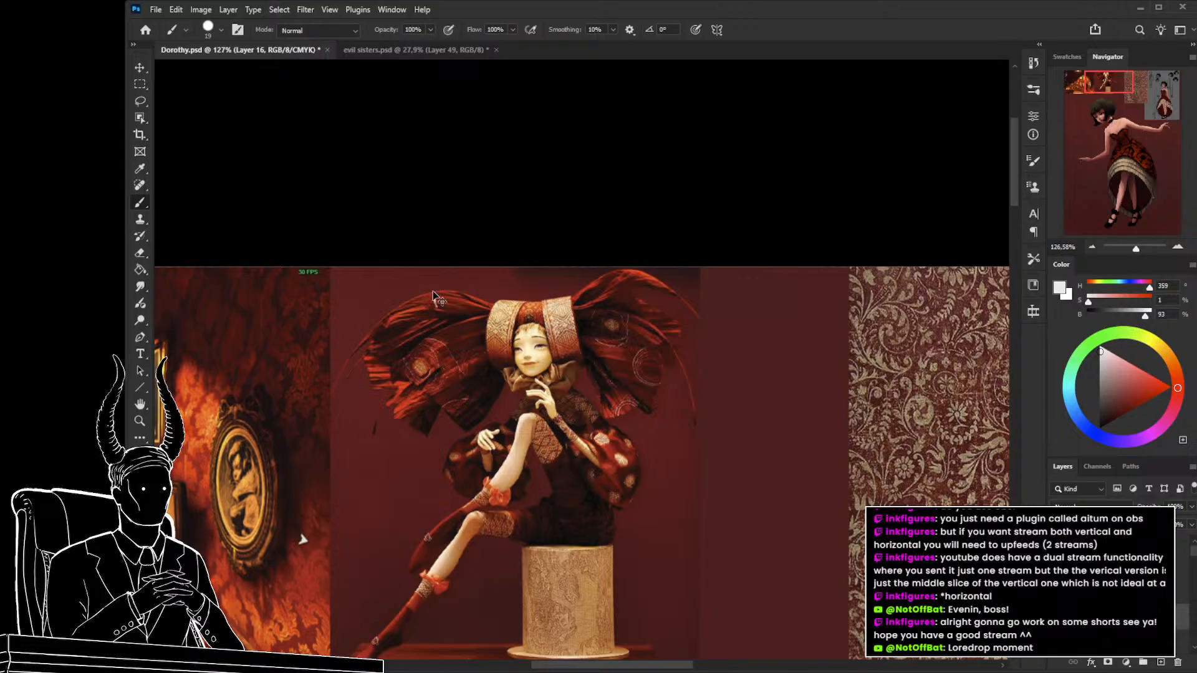
{"action": "mouse_move", "coordinate": [434, 291]}
{"action": "left_mouse_down"}
{"action": "mouse_move", "coordinate": [451, 343]}
{"action": "mouse_move", "coordinate": [451, 324]}
{"action": "mouse_move", "coordinate": [442, 330]}
{"action": "mouse_move", "coordinate": [475, 330]}
{"action": "mouse_move", "coordinate": [426, 343]}
{"action": "mouse_move", "coordinate": [459, 338]}
{"action": "mouse_move", "coordinate": [432, 347]}
{"action": "mouse_move", "coordinate": [465, 383]}
{"action": "mouse_move", "coordinate": [483, 337]}
{"action": "left_mouse_up"}
{"action": "key", "text": "ctrl+z"}
{"action": "key", "text": "ctrl+z"}
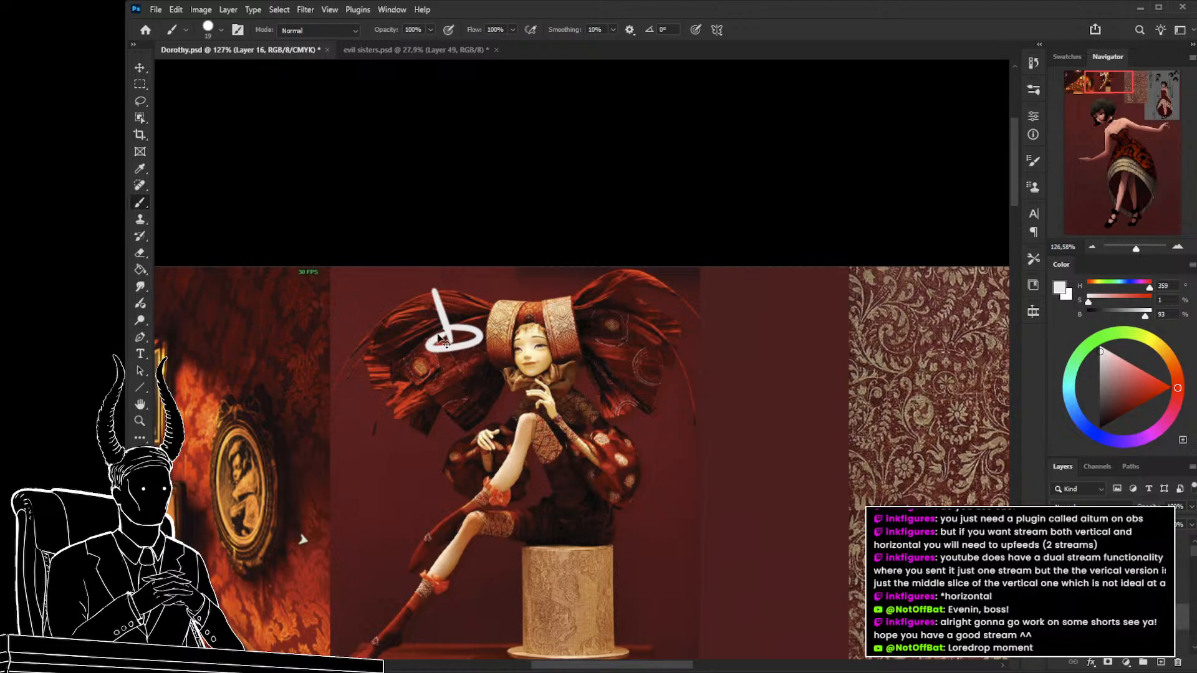
{"action": "key", "text": "ctrl+z"}
{"action": "key", "text": "ctrl+z"}
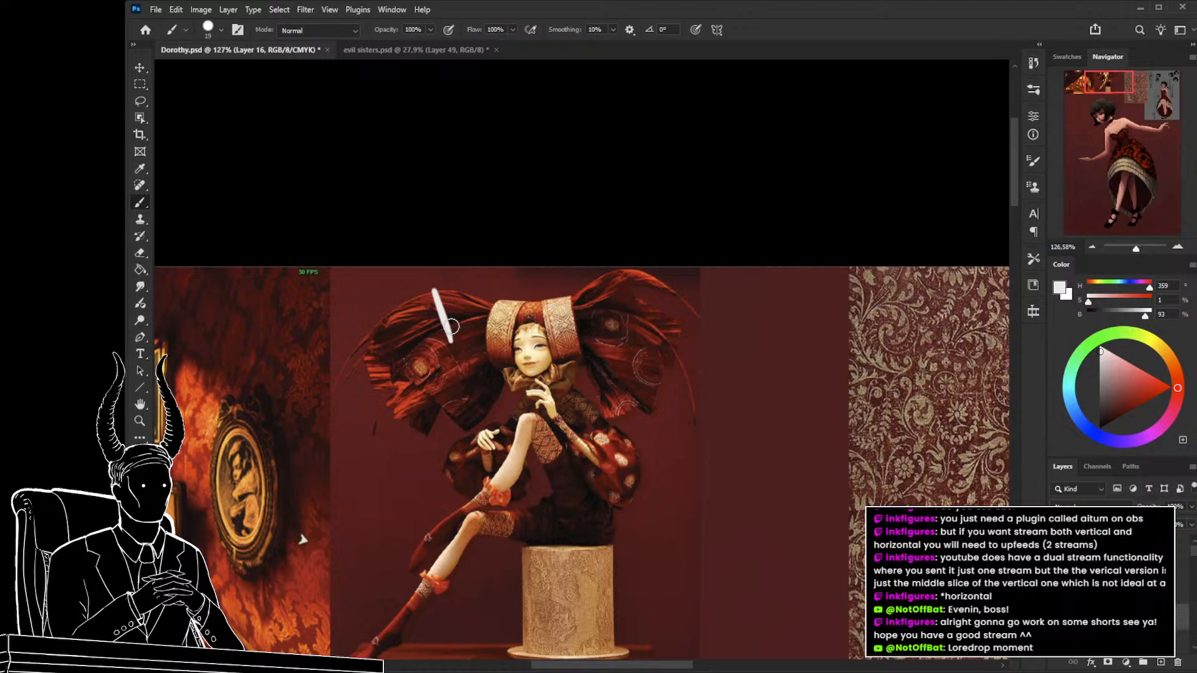
{"action": "mouse_move", "coordinate": [457, 368]}
{"action": "left_mouse_down"}
{"action": "mouse_move", "coordinate": [435, 337]}
{"action": "mouse_move", "coordinate": [470, 333]}
{"action": "left_mouse_up"}
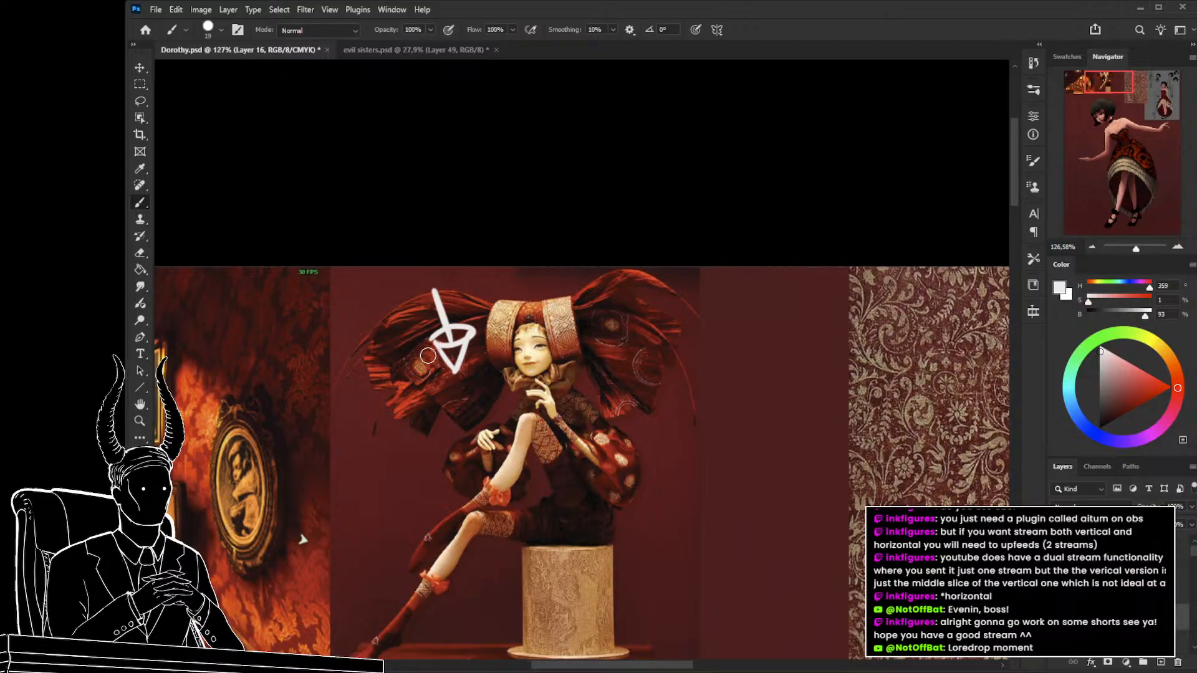
{"action": "key", "text": "ctrl+z"}
{"action": "mouse_move", "coordinate": [423, 349]}
{"action": "left_mouse_down"}
{"action": "mouse_move", "coordinate": [464, 338]}
{"action": "mouse_move", "coordinate": [434, 342]}
{"action": "left_mouse_up"}
{"action": "key", "text": "ctrl+z"}
Draw a long, slightly slanted white line on the background beside Dorothy's head, on her face's side.
{"action": "key", "text": "ctrl+space"}
{"action": "left_click_drag", "start_coordinate": [490, 380], "coordinate": [399, 399]}
{"action": "key", "text": "space"}
{"action": "mouse_move", "coordinate": [458, 457]}
{"action": "left_mouse_down"}
{"action": "mouse_move", "coordinate": [453, 338]}
{"action": "mouse_move", "coordinate": [431, 391]}
{"action": "mouse_move", "coordinate": [410, 384]}
{"action": "left_mouse_up"}
{"action": "key", "text": "b"}
{"action": "key", "text": "ctrl+z"}
{"action": "left_click_drag", "start_coordinate": [398, 302], "coordinate": [412, 414]}
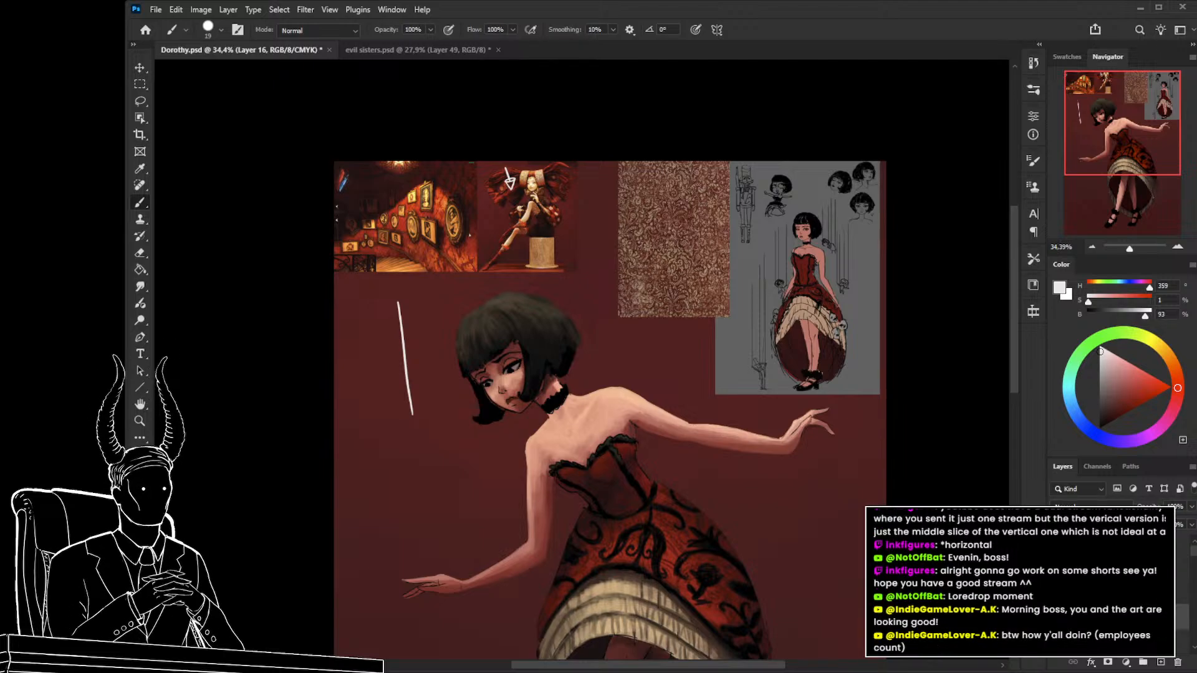
Extend the white line beside Dorothy's head downward and draw a V-shaped arrowhead at its lower end.
{"action": "key", "text": "ctrl+space"}
{"action": "left_click_drag", "start_coordinate": [693, 508], "coordinate": [675, 503]}
{"action": "left_click_drag", "start_coordinate": [707, 541], "coordinate": [665, 506]}
{"action": "left_click", "coordinate": [691, 523]}
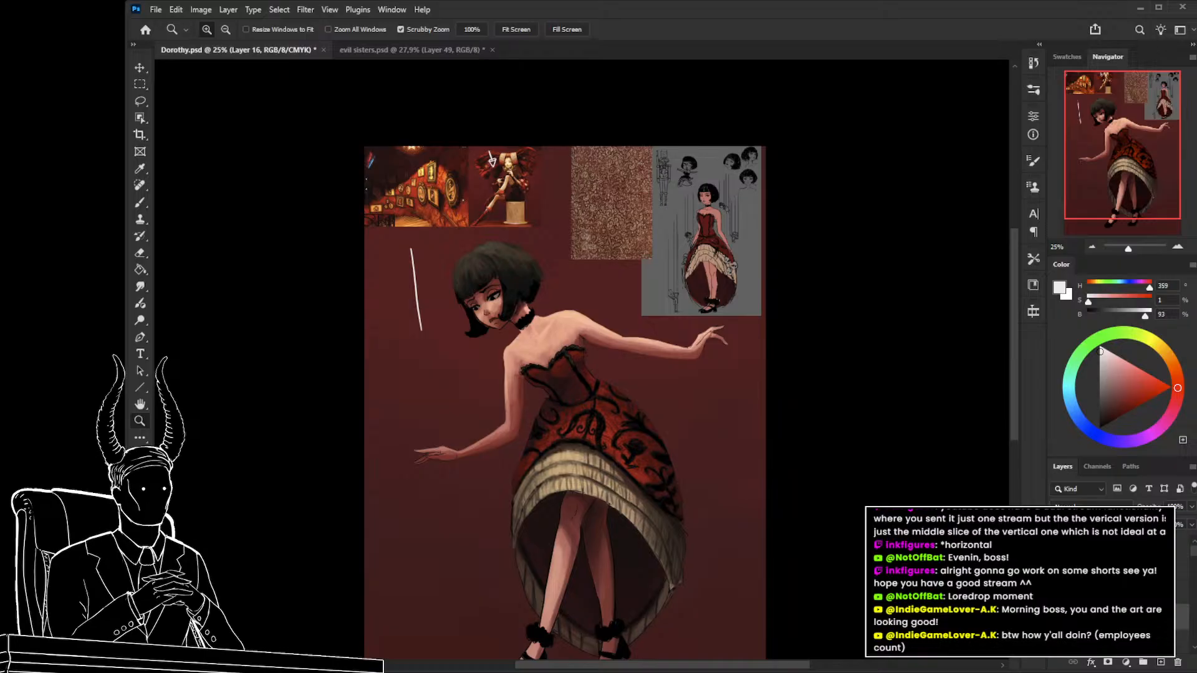
{"action": "left_click_drag", "start_coordinate": [562, 420], "coordinate": [638, 444]}
{"action": "mouse_move", "coordinate": [485, 364]}
{"action": "left_mouse_down"}
{"action": "mouse_move", "coordinate": [523, 372]}
{"action": "mouse_move", "coordinate": [506, 371]}
{"action": "left_mouse_up"}
{"action": "key", "text": "b"}
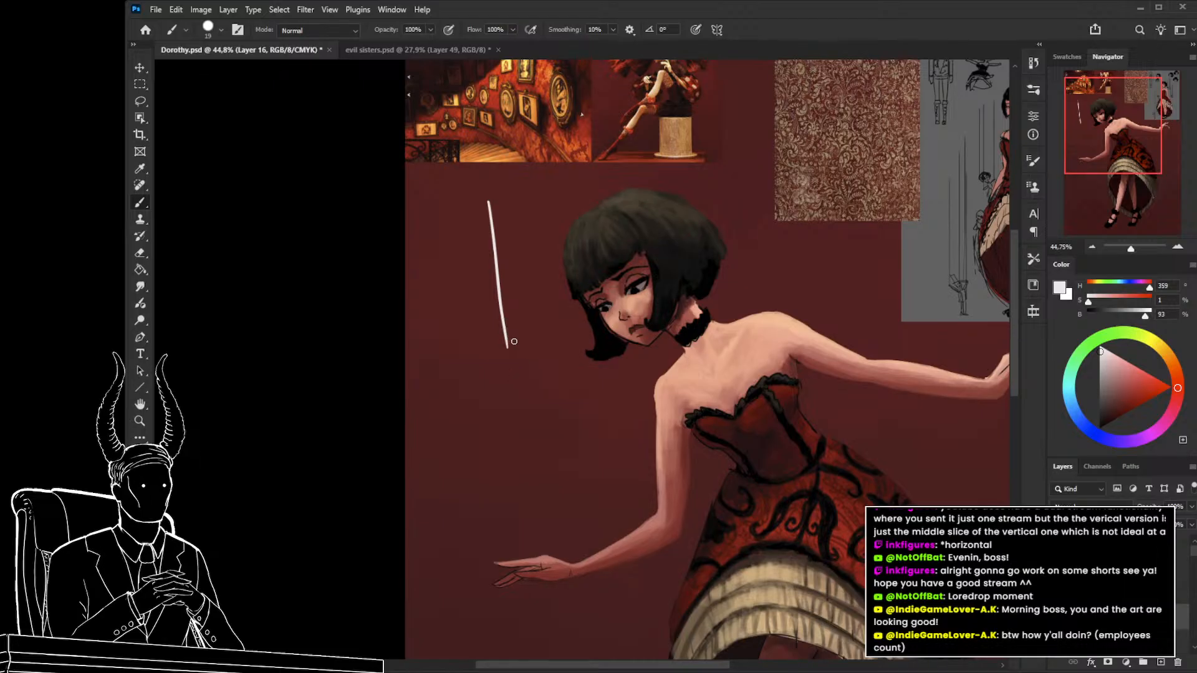
{"action": "left_click_drag", "start_coordinate": [512, 336], "coordinate": [502, 420]}
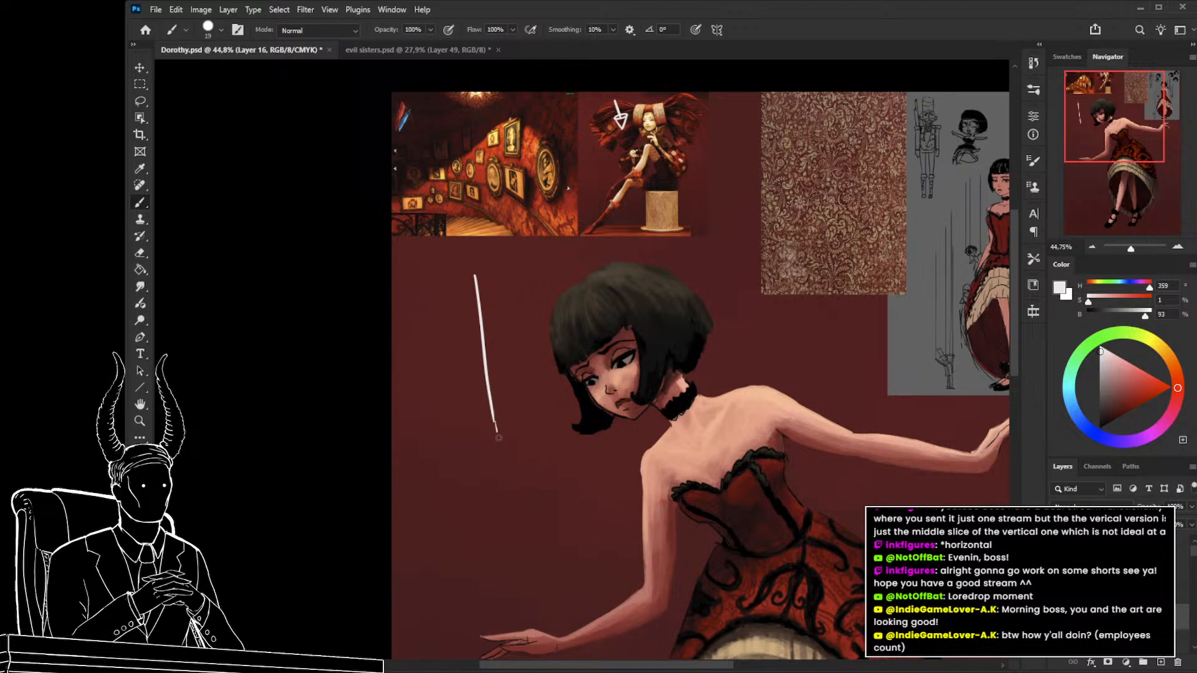
{"action": "mouse_move", "coordinate": [520, 347]}
{"action": "left_mouse_down"}
{"action": "mouse_move", "coordinate": [500, 444]}
{"action": "mouse_move", "coordinate": [440, 356]}
{"action": "left_mouse_up"}
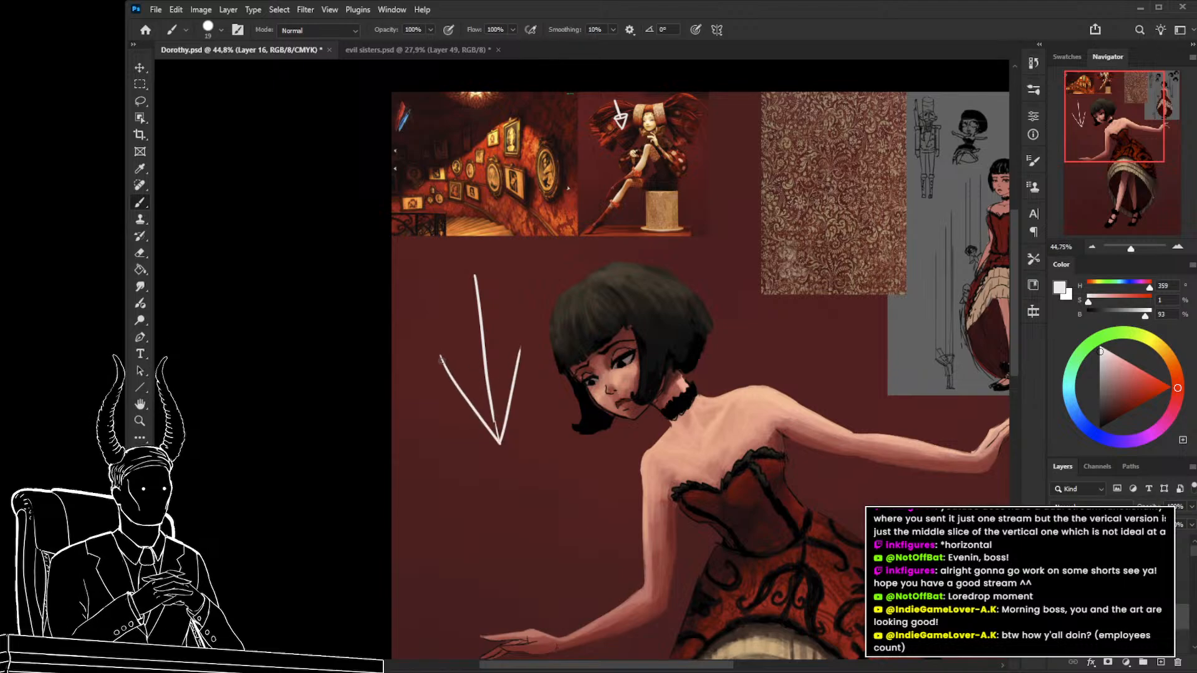
Close the large white arrowhead with an ellipse so it reads as a cone, and erase the shaft line inside it.
{"action": "mouse_move", "coordinate": [520, 355]}
{"action": "left_mouse_down"}
{"action": "mouse_move", "coordinate": [440, 363]}
{"action": "mouse_move", "coordinate": [517, 352]}
{"action": "mouse_move", "coordinate": [475, 351]}
{"action": "left_mouse_up"}
{"action": "key", "text": "z"}
{"action": "left_click_drag", "start_coordinate": [538, 404], "coordinate": [438, 417]}
{"action": "left_click_drag", "start_coordinate": [530, 438], "coordinate": [464, 431]}
{"action": "left_click_drag", "start_coordinate": [465, 432], "coordinate": [534, 451]}
{"action": "key", "text": "e"}
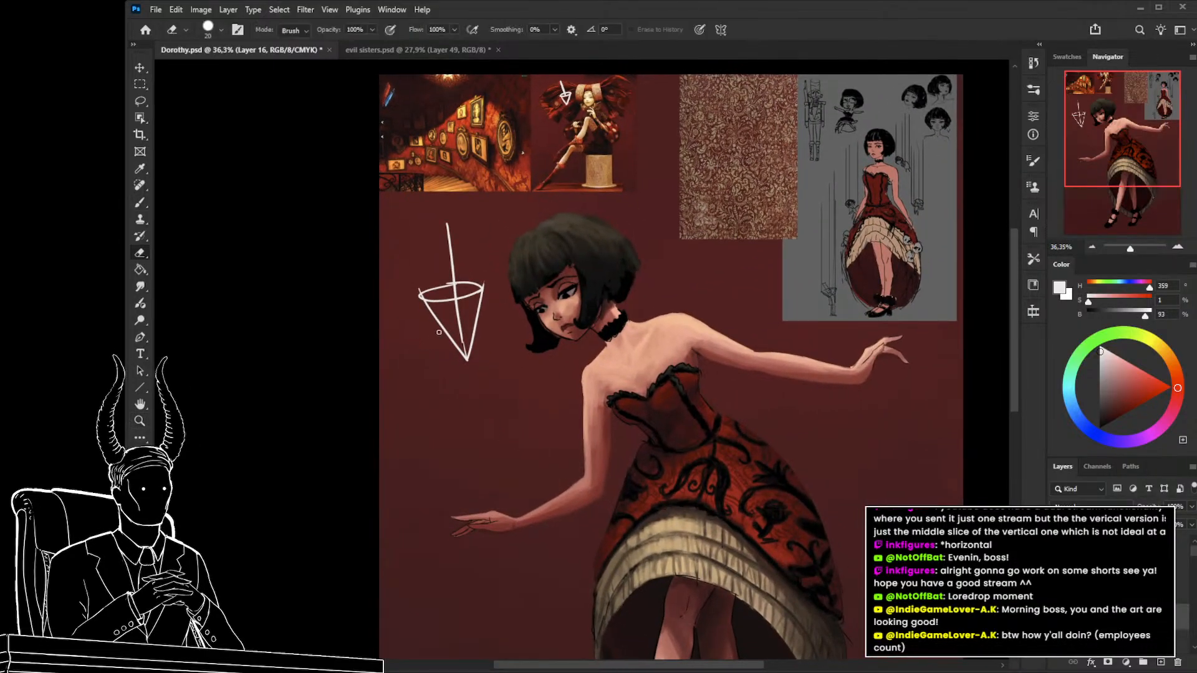
{"action": "key", "text": "bracketright"}
{"action": "key", "text": "bracketright"}
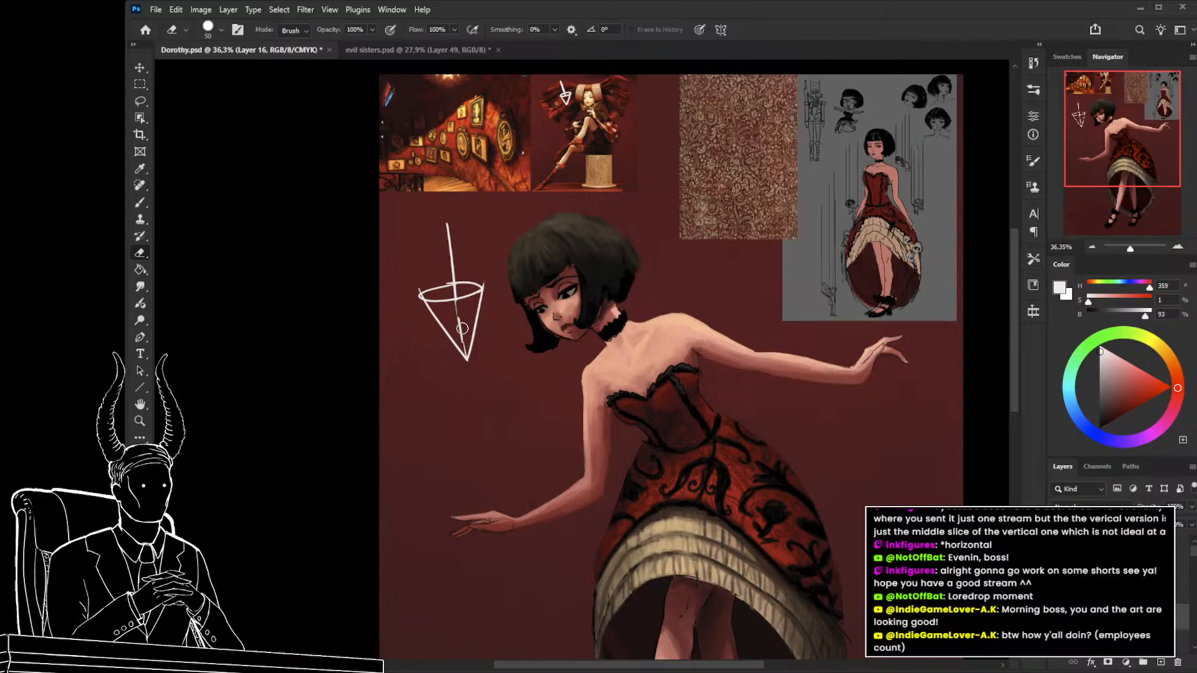
{"action": "left_click_drag", "start_coordinate": [461, 329], "coordinate": [459, 319]}
Lasso the white cone arrow and try a perspective transform that widens its upper end and narrows its tip.
{"action": "key", "text": "l"}
{"action": "mouse_move", "coordinate": [503, 374]}
{"action": "left_mouse_down"}
{"action": "mouse_move", "coordinate": [493, 287]}
{"action": "mouse_move", "coordinate": [407, 327]}
{"action": "mouse_move", "coordinate": [502, 395]}
{"action": "left_mouse_up"}
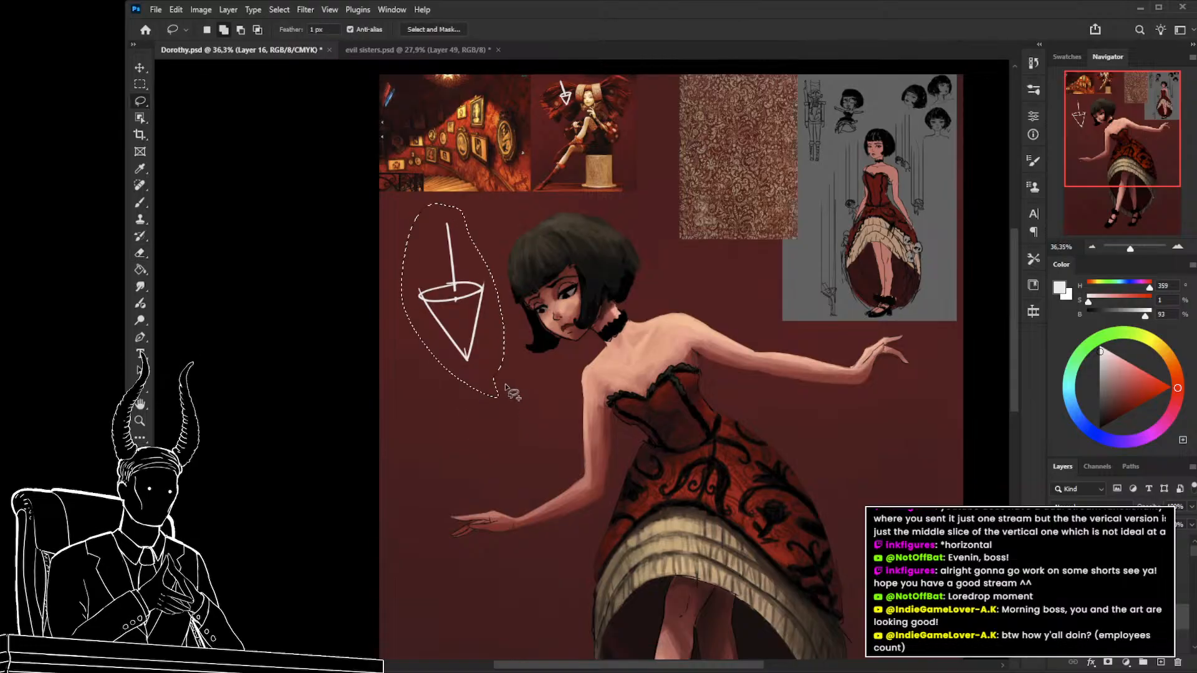
{"action": "key", "text": "ctrl+t"}
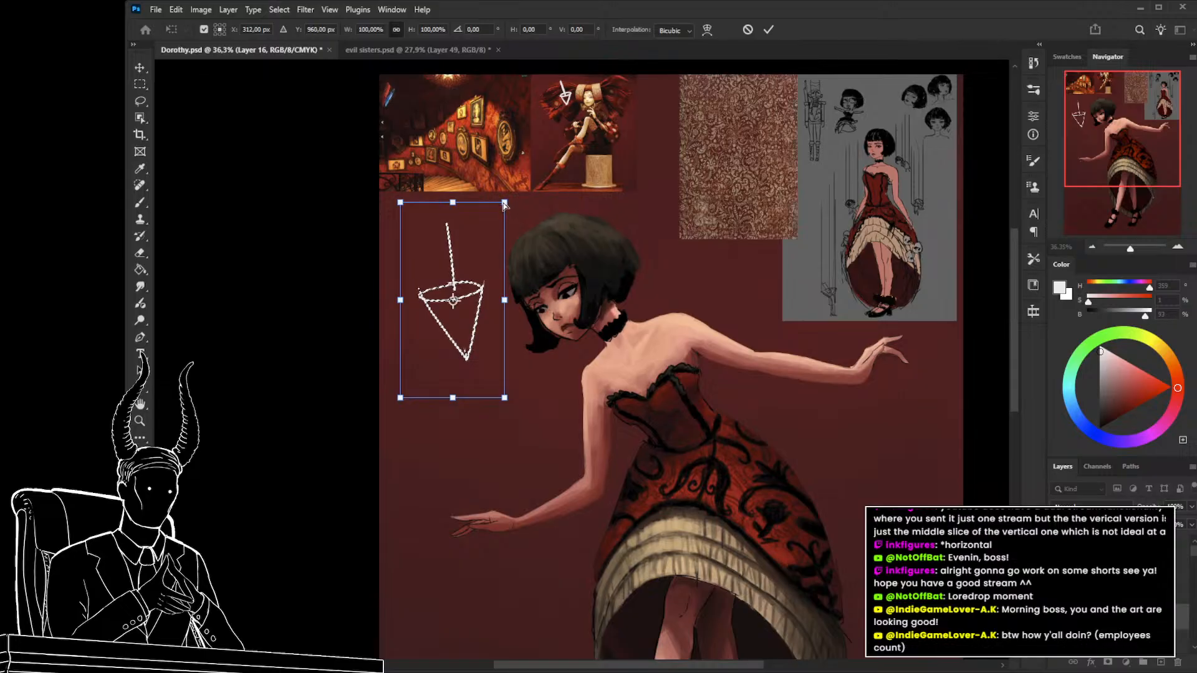
{"action": "left_click_drag", "start_coordinate": [504, 202], "coordinate": [543, 202]}
{"action": "left_click_drag", "start_coordinate": [505, 397], "coordinate": [484, 399]}
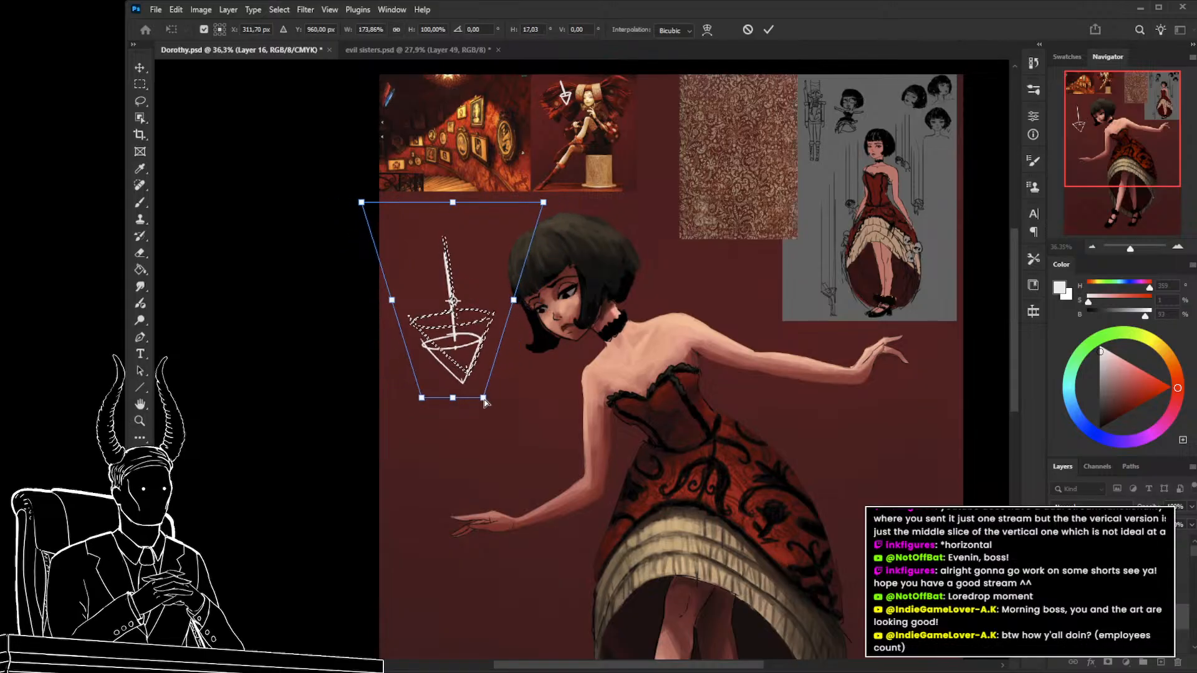
{"action": "key", "text": "ctrl+z"}
{"action": "key", "text": "ctrl+z"}
{"action": "key", "text": "ctrl+z"}
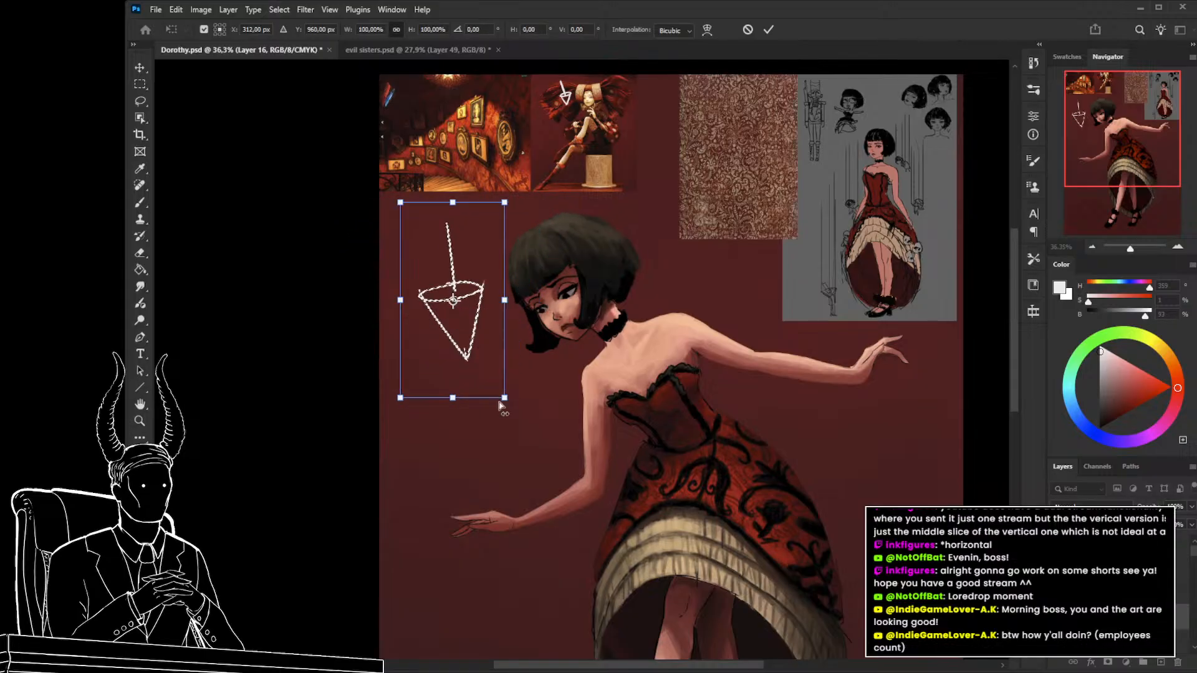
{"action": "key", "text": "Return"}
{"action": "key", "text": "ctrl+d"}
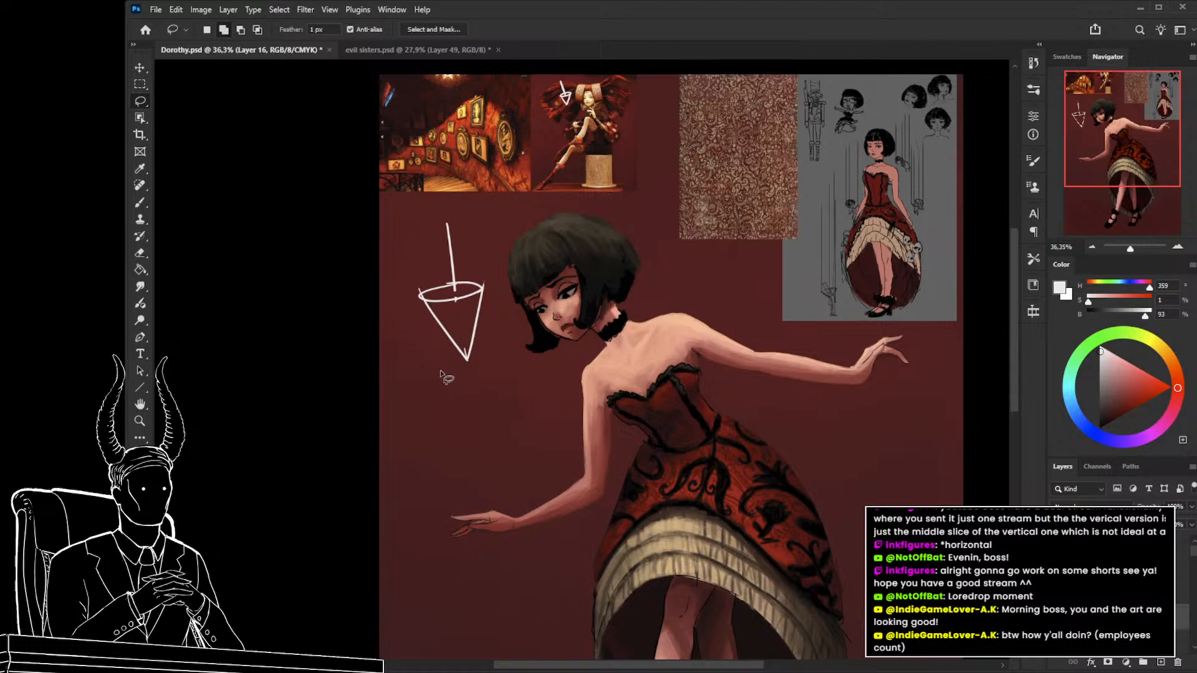
Draw a second white cone arrow with a wider elliptical base below the first one, above Dorothy's lower hand.
{"action": "key", "text": "b"}
{"action": "mouse_move", "coordinate": [505, 439]}
{"action": "left_mouse_down"}
{"action": "mouse_move", "coordinate": [445, 449]}
{"action": "mouse_move", "coordinate": [501, 441]}
{"action": "mouse_move", "coordinate": [469, 455]}
{"action": "mouse_move", "coordinate": [509, 413]}
{"action": "mouse_move", "coordinate": [489, 449]}
{"action": "mouse_move", "coordinate": [502, 445]}
{"action": "mouse_move", "coordinate": [465, 389]}
{"action": "left_mouse_up"}
{"action": "key", "text": "ctrl+z"}
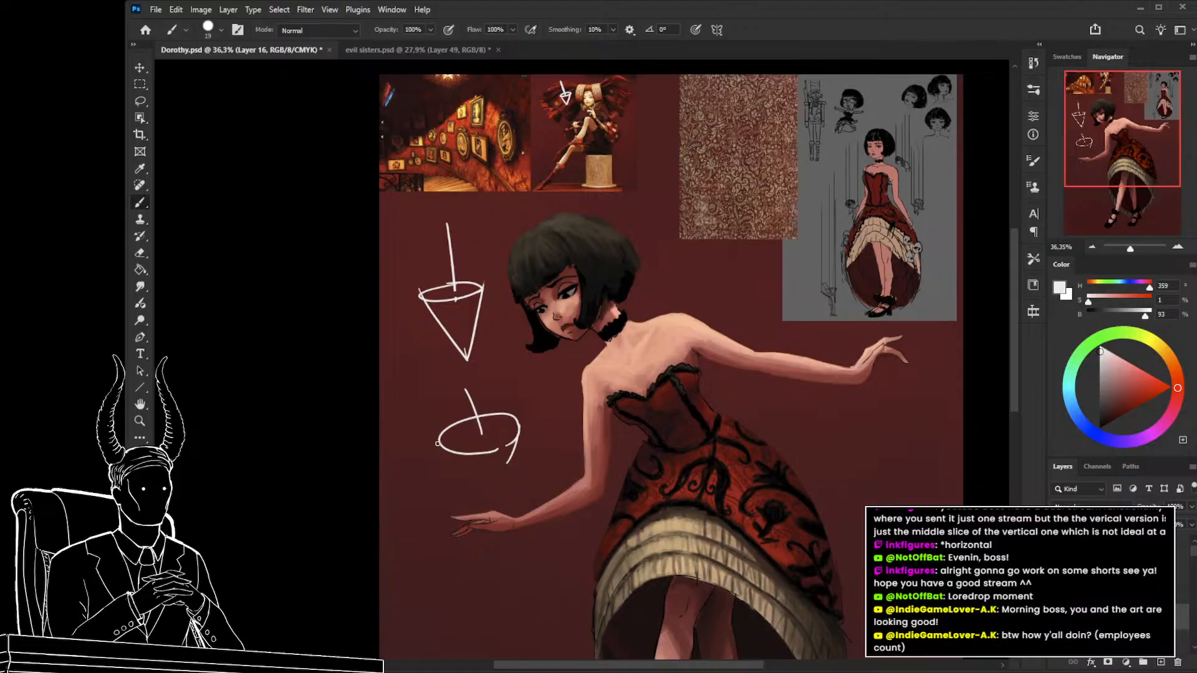
{"action": "left_click_drag", "start_coordinate": [437, 443], "coordinate": [502, 463]}
{"action": "key", "text": "ctrl+z"}
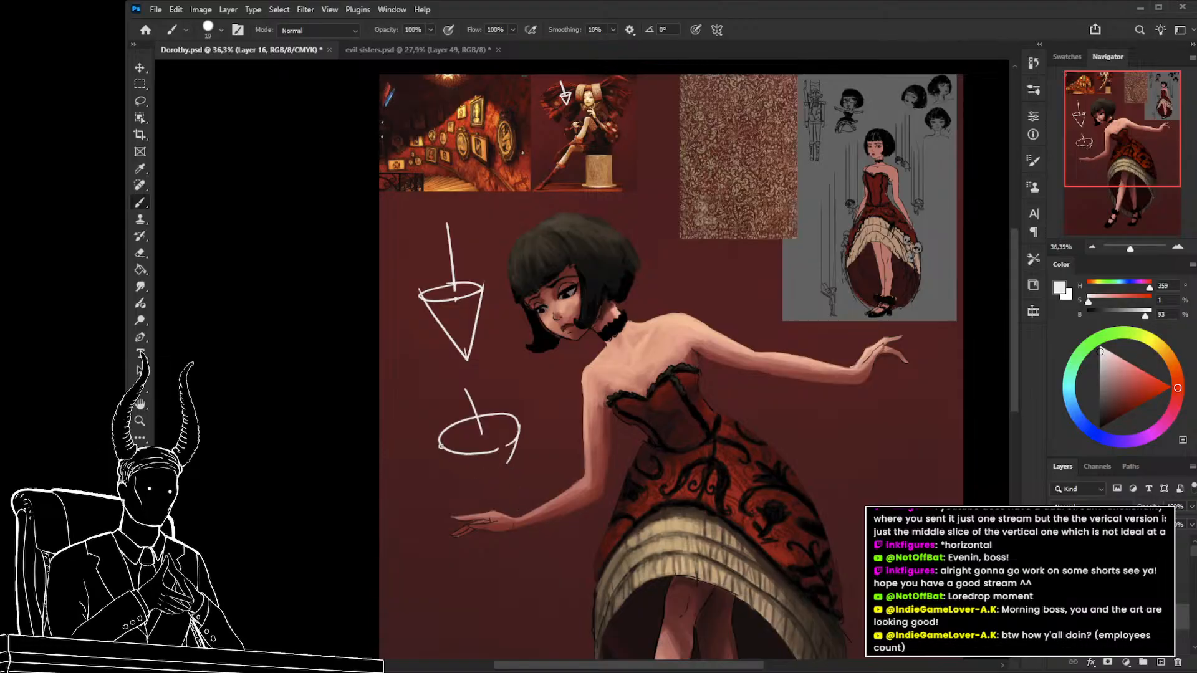
{"action": "mouse_move", "coordinate": [440, 443]}
{"action": "left_mouse_down"}
{"action": "mouse_move", "coordinate": [495, 484]}
{"action": "mouse_move", "coordinate": [506, 446]}
{"action": "left_mouse_up"}
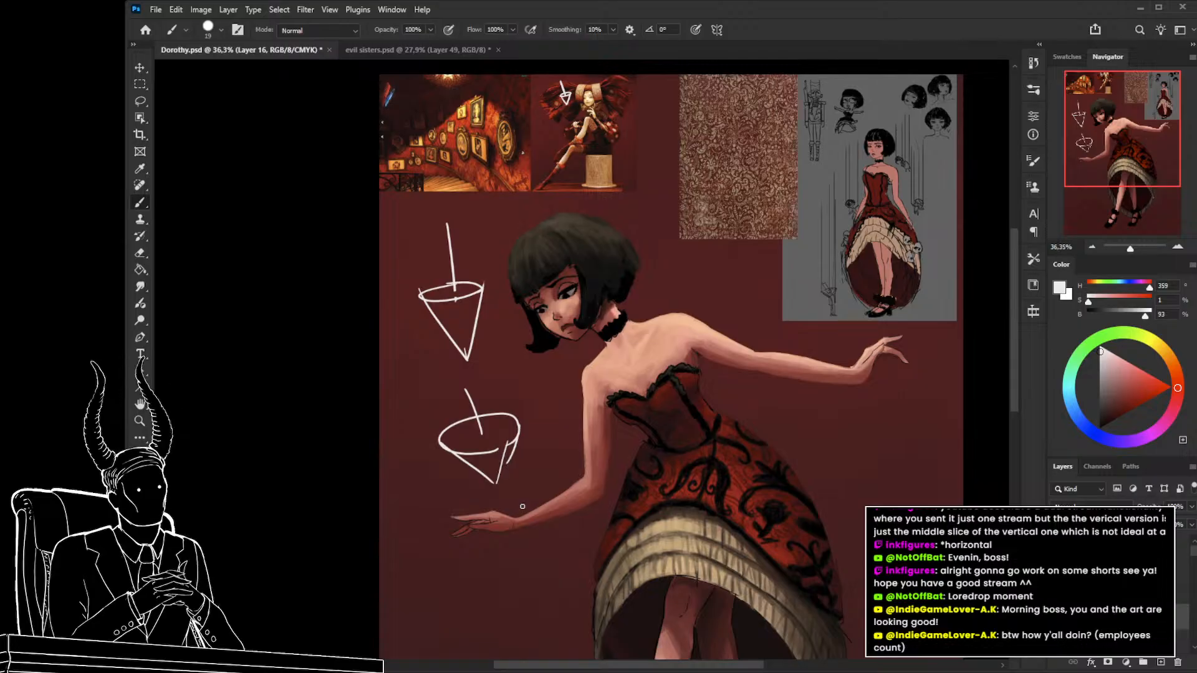
Undo the white arrow marks on the background beside Dorothy, keeping the small arrow over the reference doll.
{"action": "key", "text": "ctrl+z"}
{"action": "key", "text": "ctrl+z"}
{"action": "key", "text": "ctrl+z"}
{"action": "key", "text": "ctrl+z"}
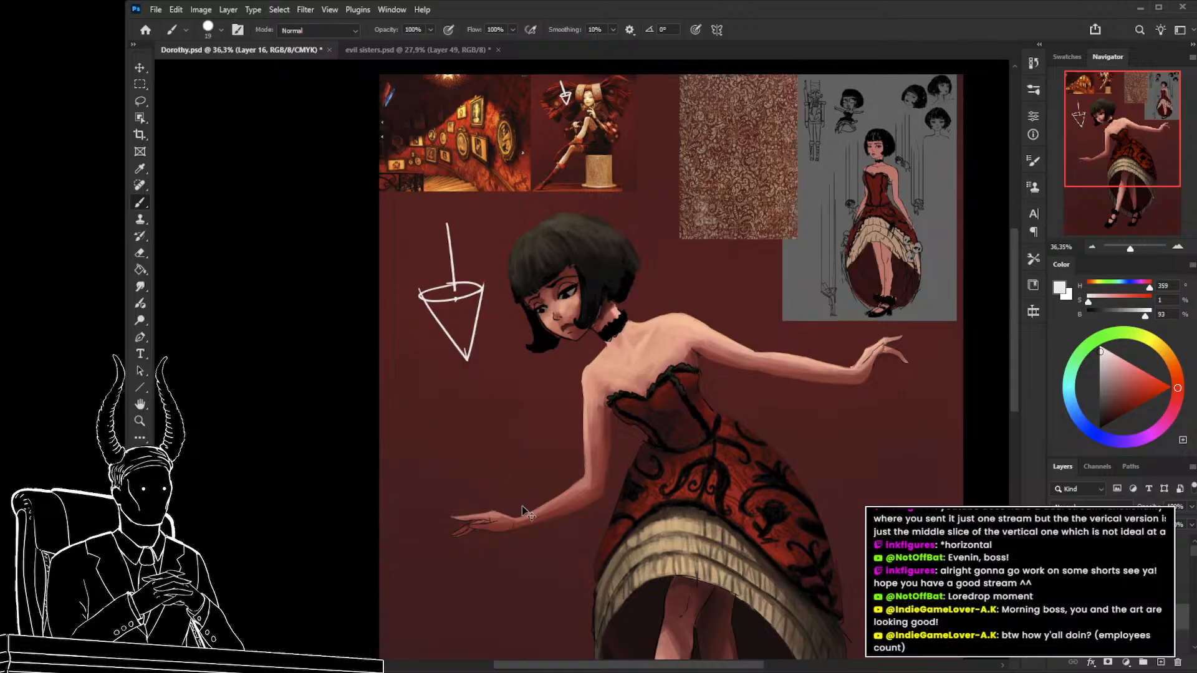
{"action": "key", "text": "ctrl+shift+z"}
{"action": "key", "text": "ctrl+shift+z"}
{"action": "key", "text": "ctrl+shift+z"}
{"action": "key", "text": "ctrl+shift+z"}
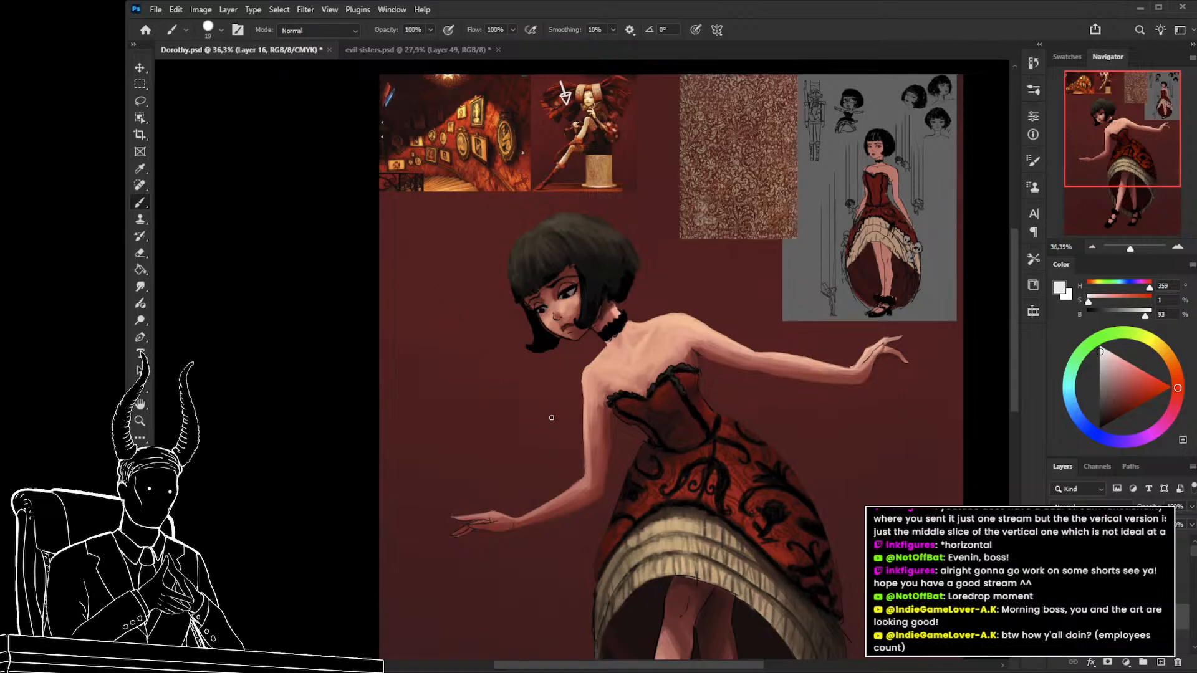
Select Dorothy's figure layer, Group 3 copy 2, and sample the dark red neck shadow, H 0, S 62, B 24, for painting.
{"action": "key", "text": "v"}
{"action": "left_click", "coordinate": [621, 379]}
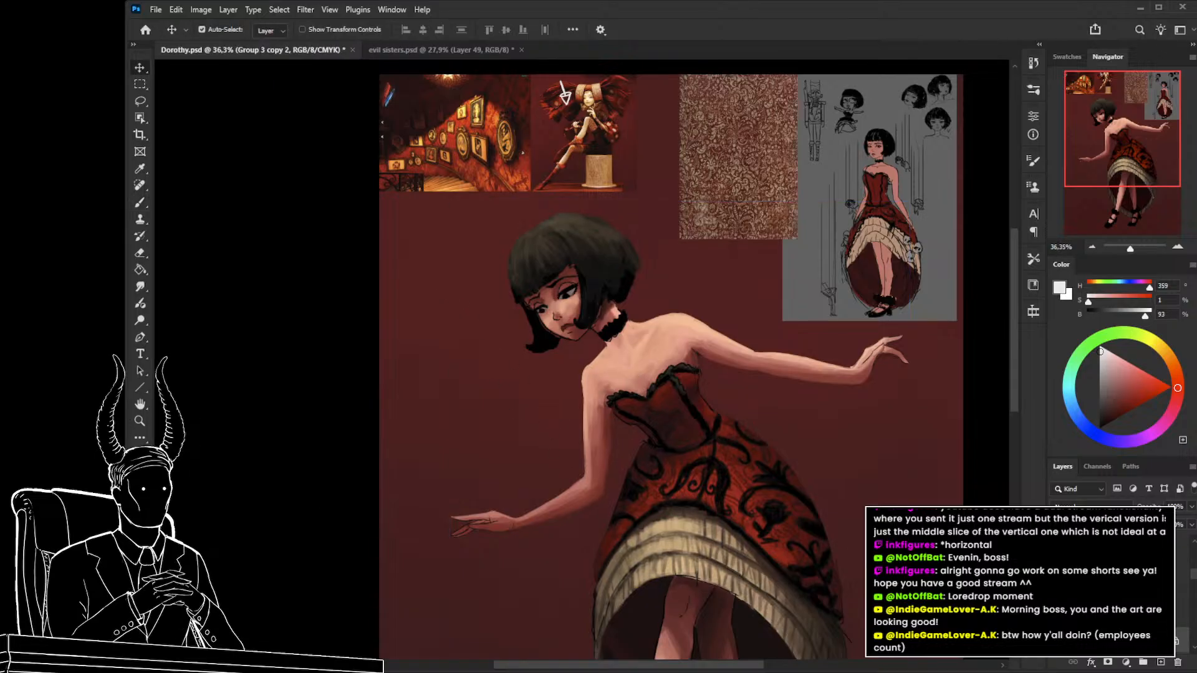
{"action": "mouse_move", "coordinate": [502, 409]}
{"action": "left_mouse_down"}
{"action": "mouse_move", "coordinate": [455, 470]}
{"action": "mouse_move", "coordinate": [484, 433]}
{"action": "mouse_move", "coordinate": [494, 438]}
{"action": "mouse_move", "coordinate": [438, 417]}
{"action": "mouse_move", "coordinate": [494, 396]}
{"action": "left_mouse_up"}
{"action": "key", "text": "z"}
{"action": "key", "text": "b"}
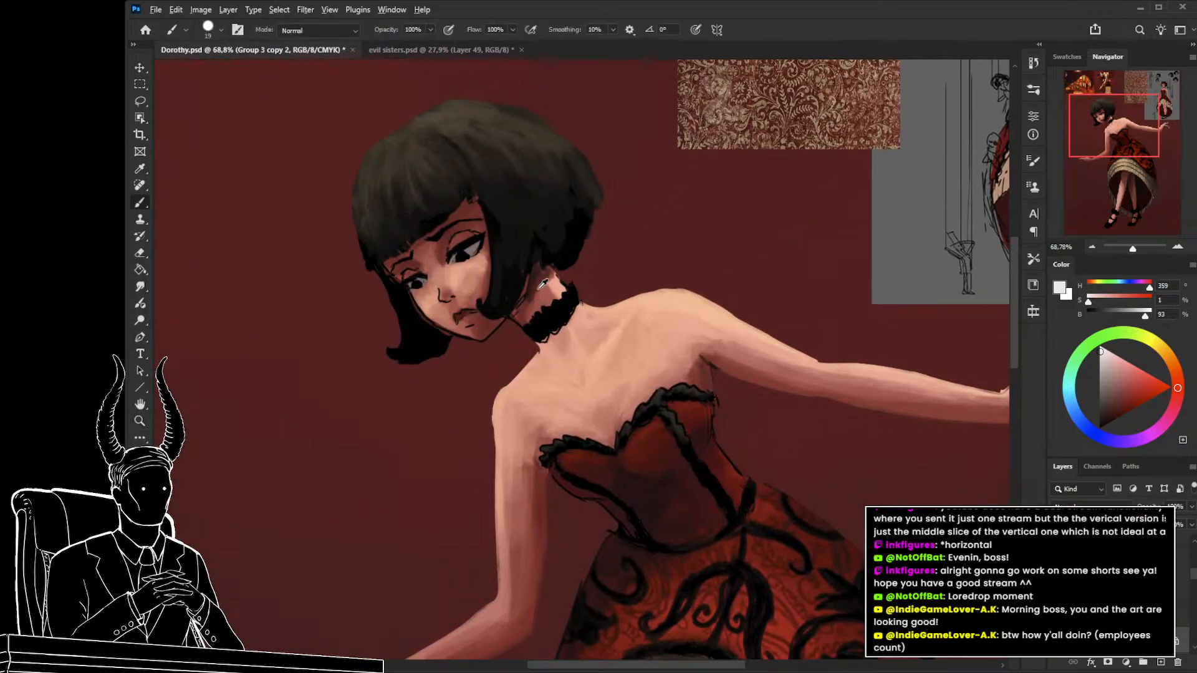
{"action": "left_click", "coordinate": [542, 275], "text": "alt"}
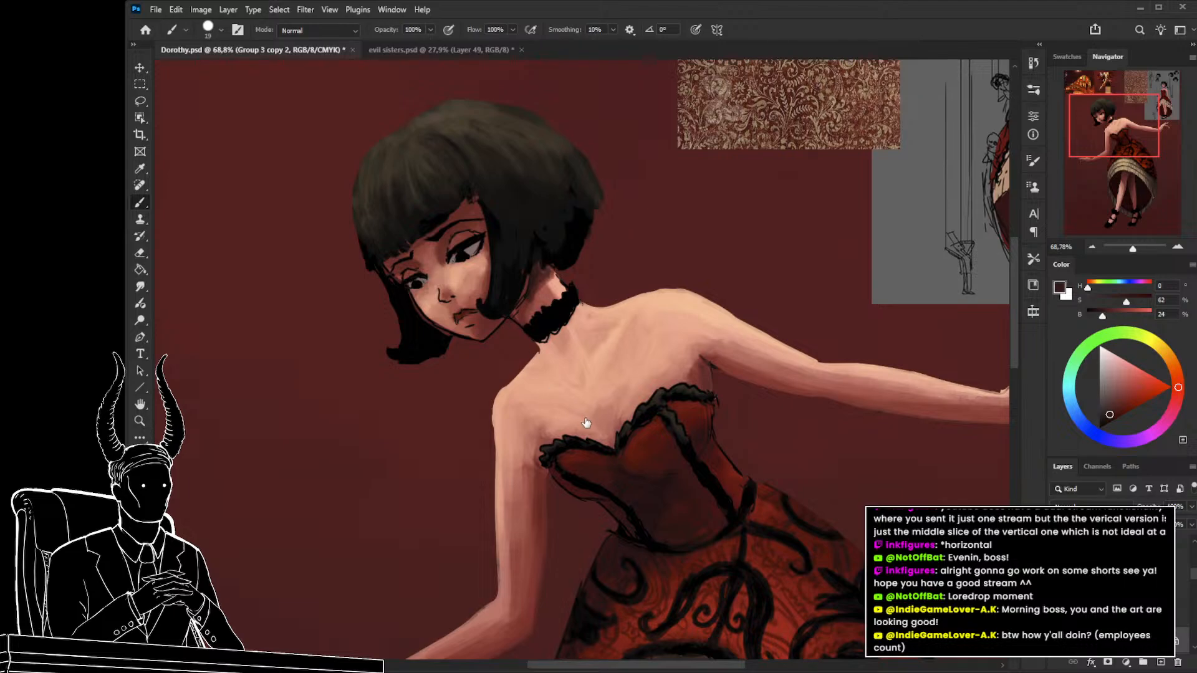
{"action": "left_click_drag", "start_coordinate": [586, 422], "coordinate": [543, 402]}
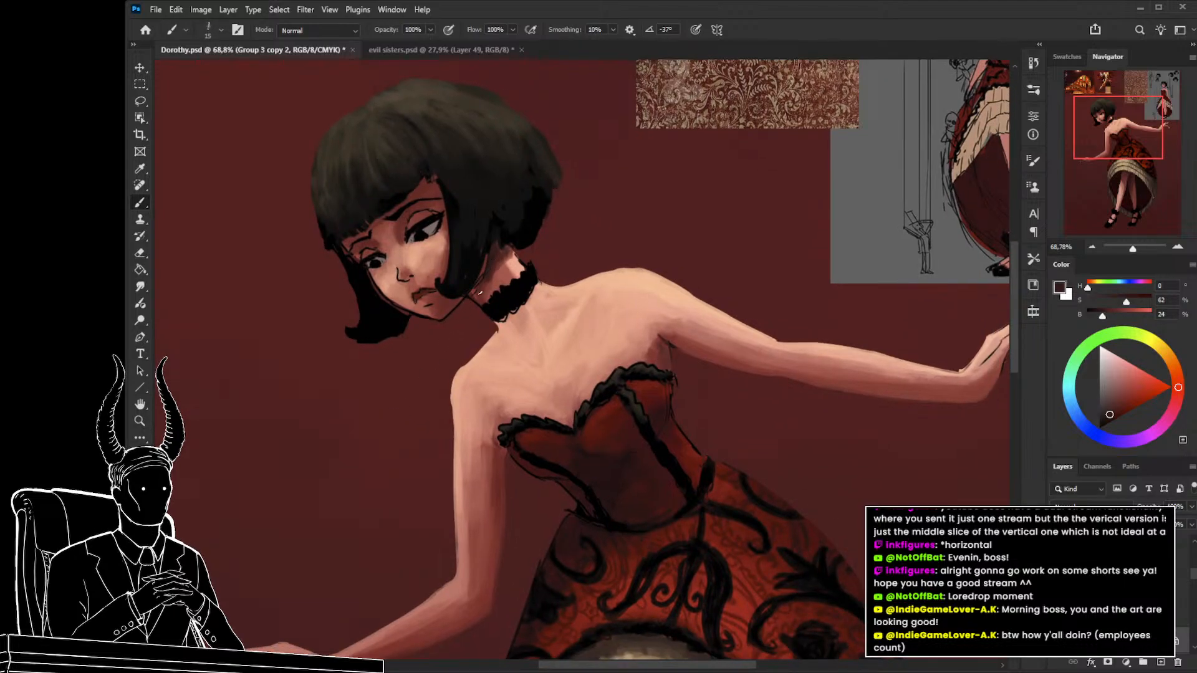
Refine the shadow on Dorothy's neck beside the hair with sampled dark reds and near-black, using a size 15 brush.
{"action": "left_click", "coordinate": [506, 257], "text": "alt"}
{"action": "left_click", "coordinate": [485, 245], "text": "alt"}
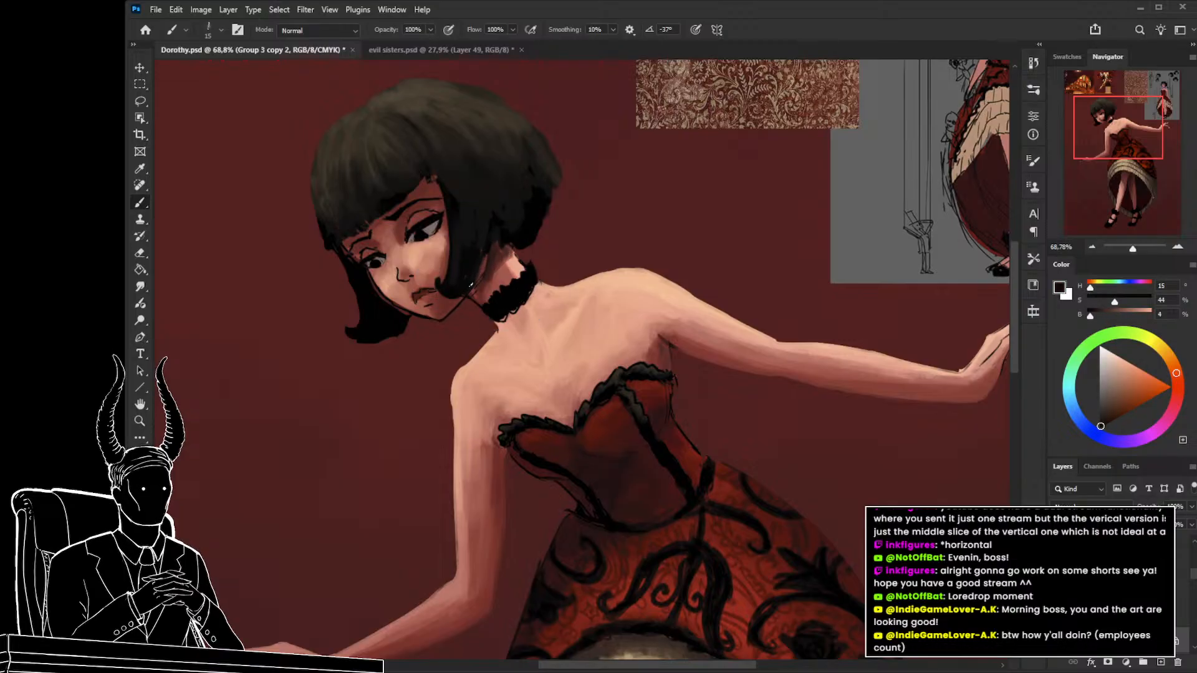
{"action": "left_click", "coordinate": [481, 268], "text": "alt"}
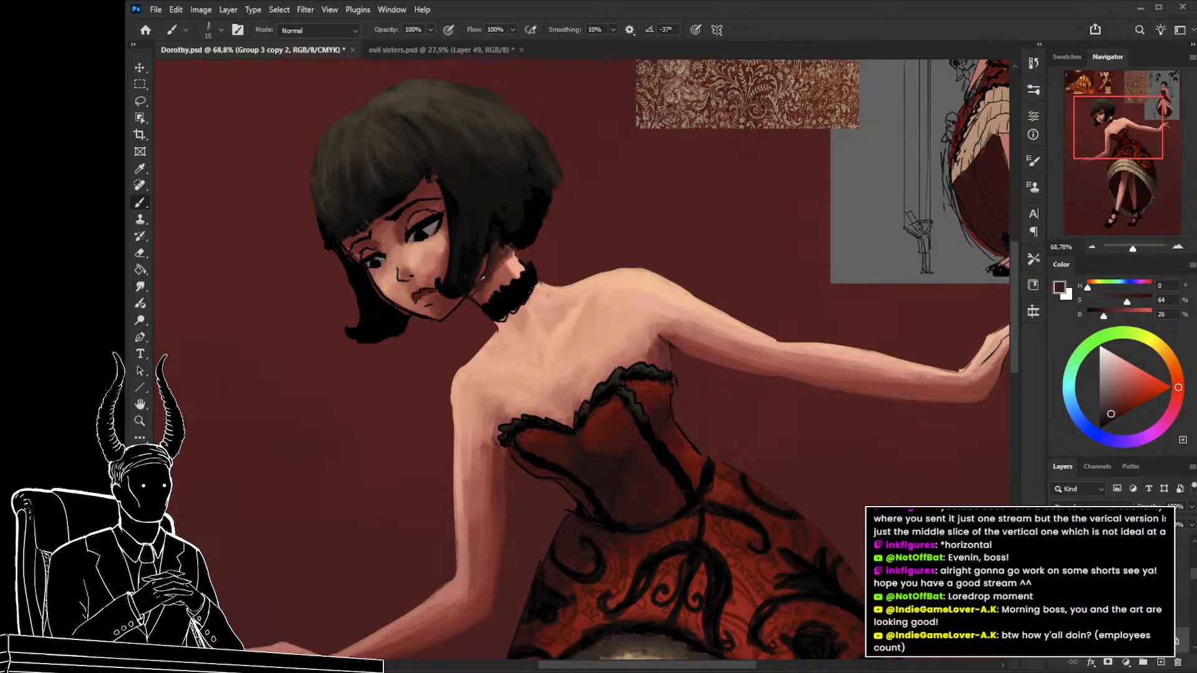
{"action": "scroll", "coordinate": [485, 274], "scroll_direction": "up", "scroll_amount": 3}
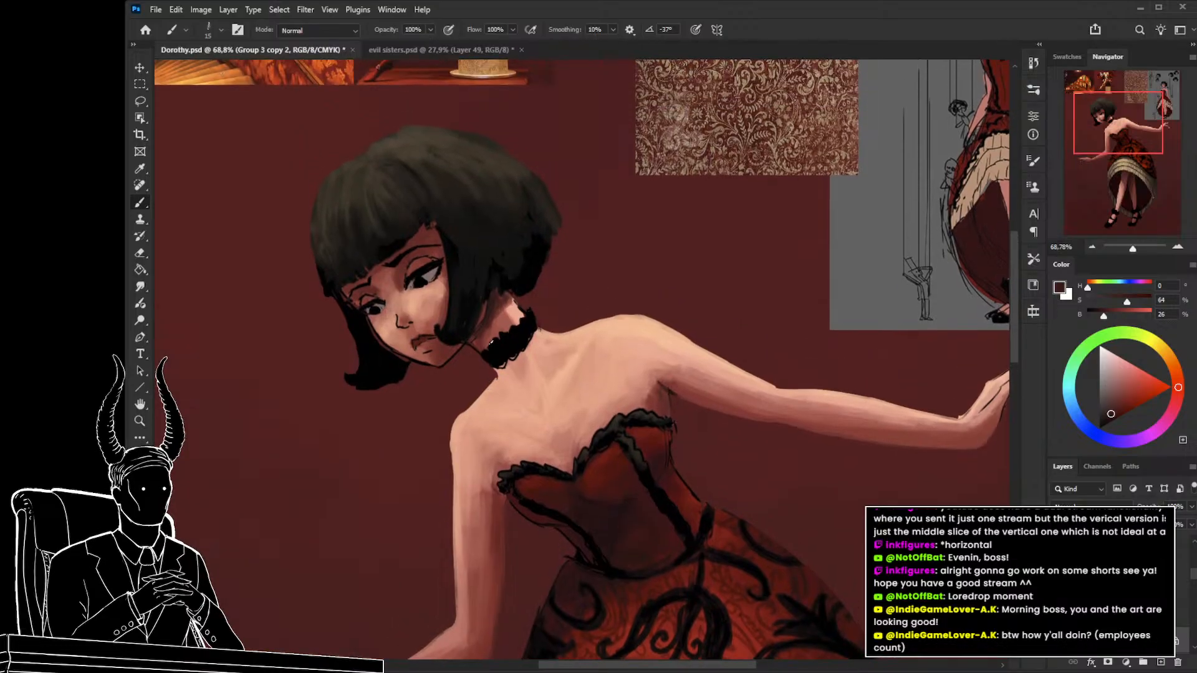
{"action": "left_click", "coordinate": [493, 319], "text": "alt"}
{"action": "left_click", "coordinate": [482, 318], "text": "alt"}
{"action": "left_click", "coordinate": [491, 319], "text": "alt"}
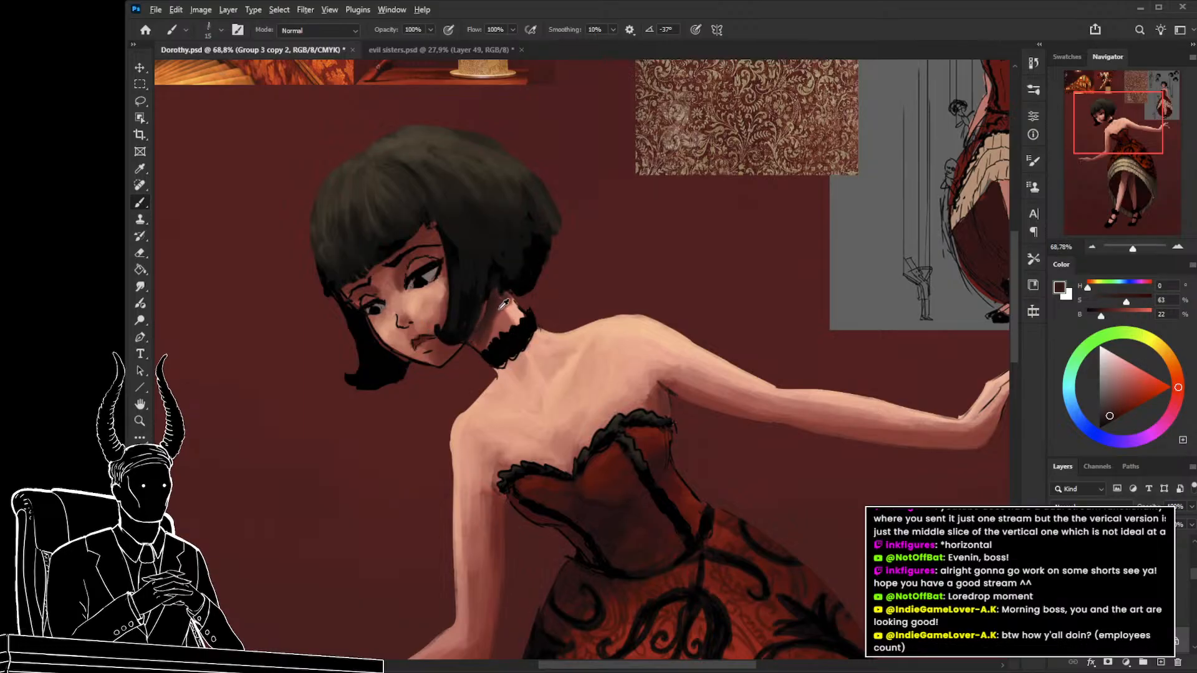
Blend the neck shadow into the lit skin above the choker with sampled mid-tone reds and a larger brush.
{"action": "left_click", "coordinate": [501, 306], "text": "alt"}
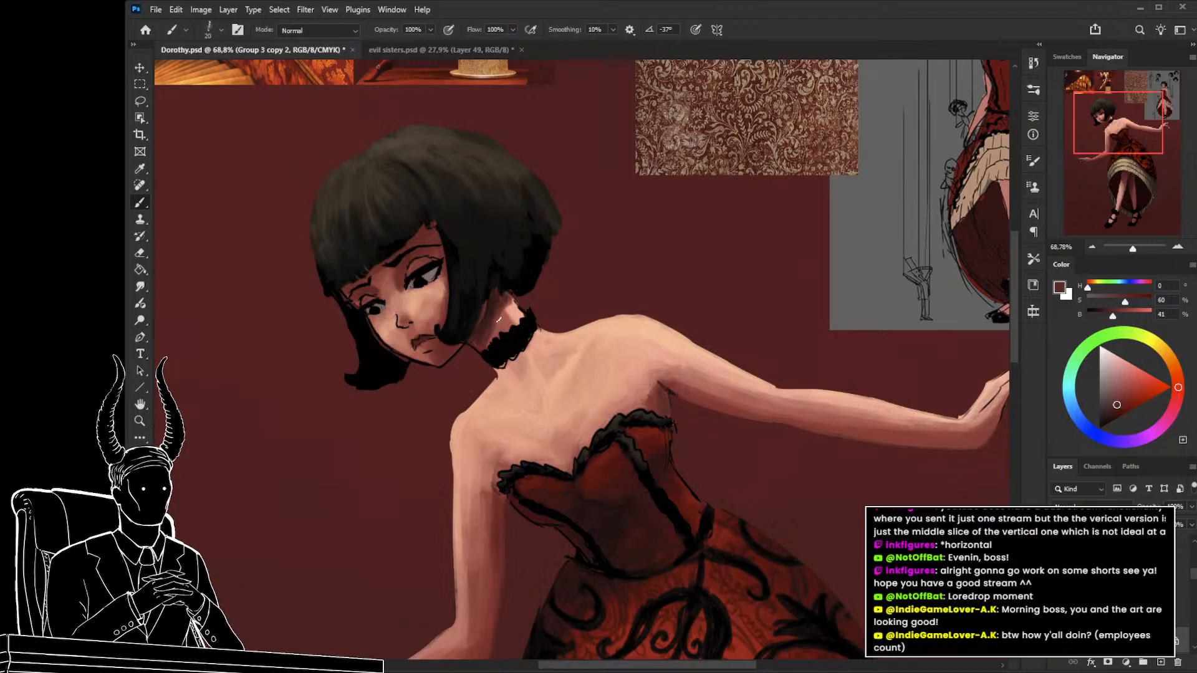
{"action": "key", "text": "bracketright"}
{"action": "left_click", "coordinate": [511, 316], "text": "alt"}
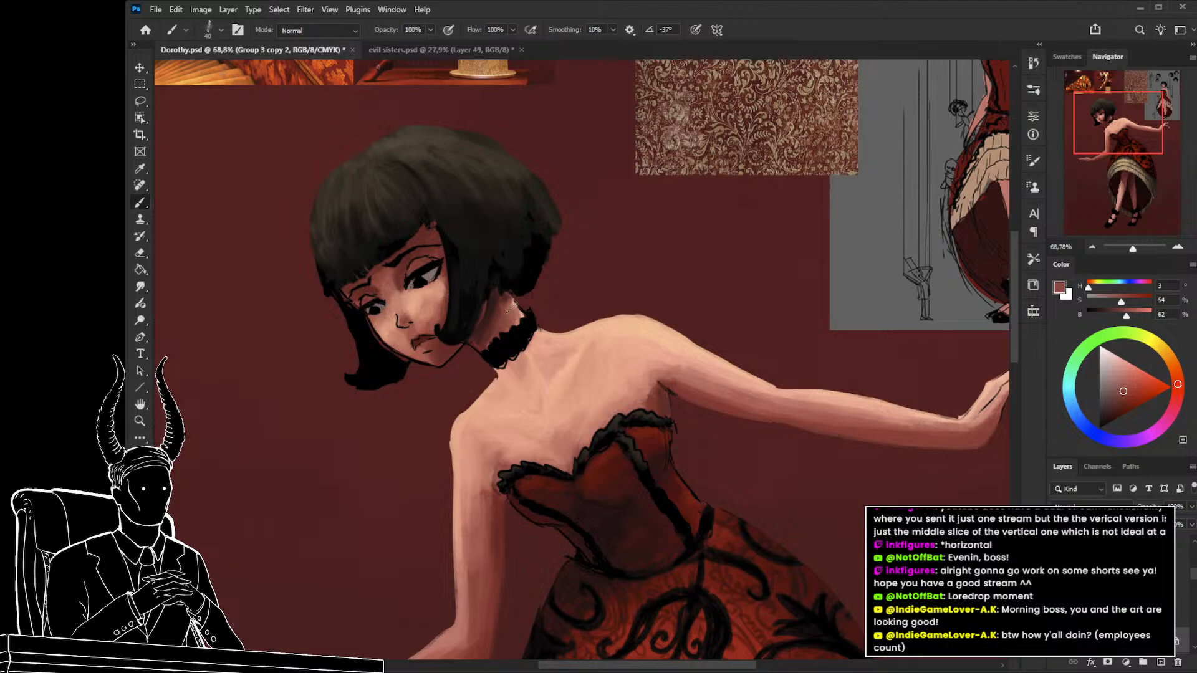
{"action": "left_click", "coordinate": [511, 311], "text": "alt"}
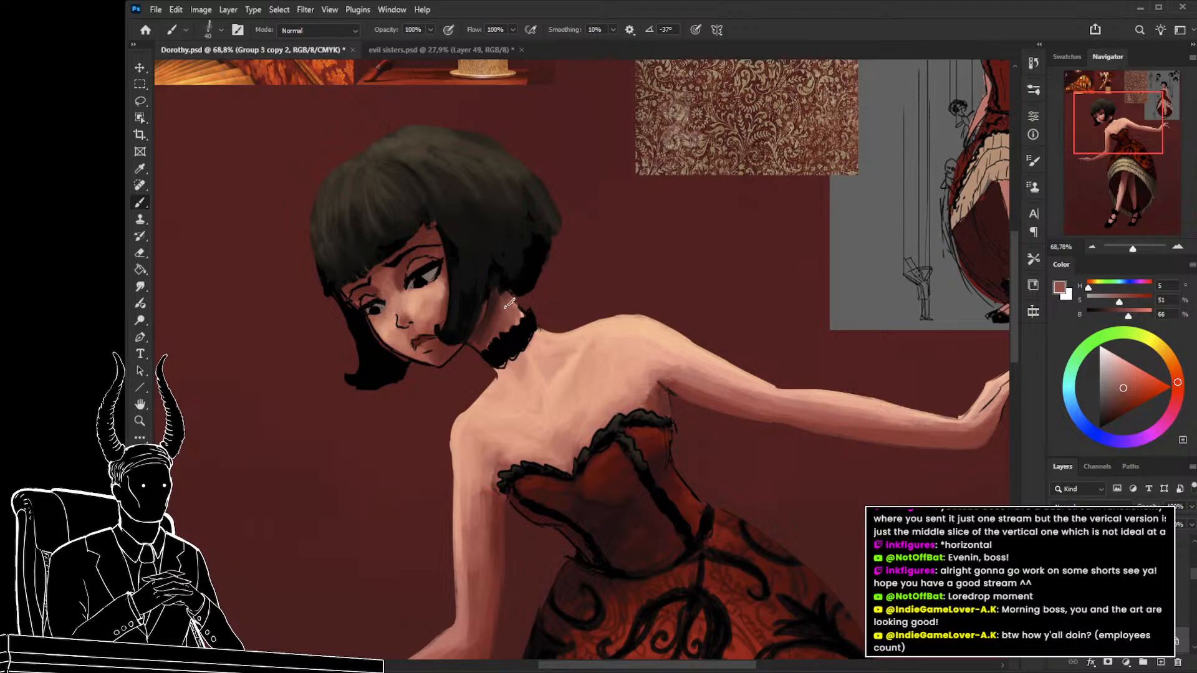
Shade Dorothy's face below the fringe in Multiply mode with a sampled reddish brown, H 1, S 65, B 49.
{"action": "key", "text": "z"}
{"action": "mouse_move", "coordinate": [523, 353]}
{"action": "left_mouse_down"}
{"action": "mouse_move", "coordinate": [461, 380]}
{"action": "mouse_move", "coordinate": [508, 406]}
{"action": "mouse_move", "coordinate": [443, 395]}
{"action": "mouse_move", "coordinate": [502, 424]}
{"action": "left_mouse_up"}
{"action": "key", "text": "b"}
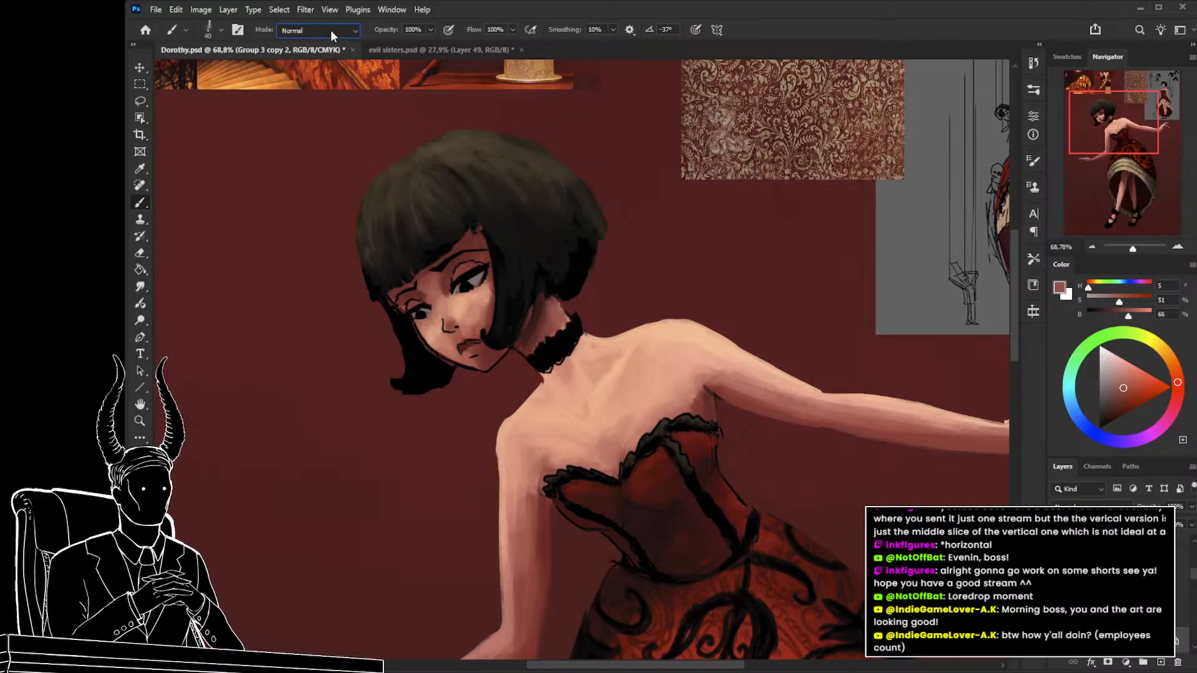
{"action": "key", "text": "shift+alt+m"}
{"action": "left_click", "coordinate": [481, 242], "text": "alt"}
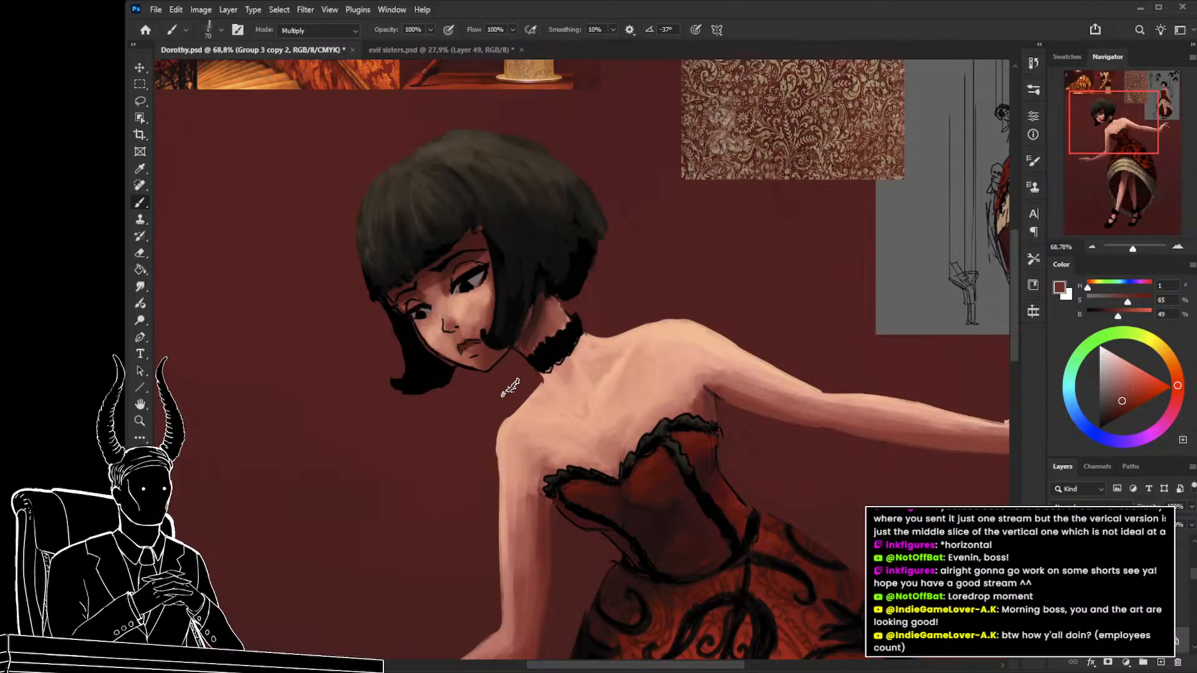
{"action": "key", "text": "z"}
{"action": "mouse_move", "coordinate": [509, 388]}
{"action": "left_mouse_down"}
{"action": "mouse_move", "coordinate": [428, 411]}
{"action": "mouse_move", "coordinate": [471, 422]}
{"action": "left_mouse_up"}
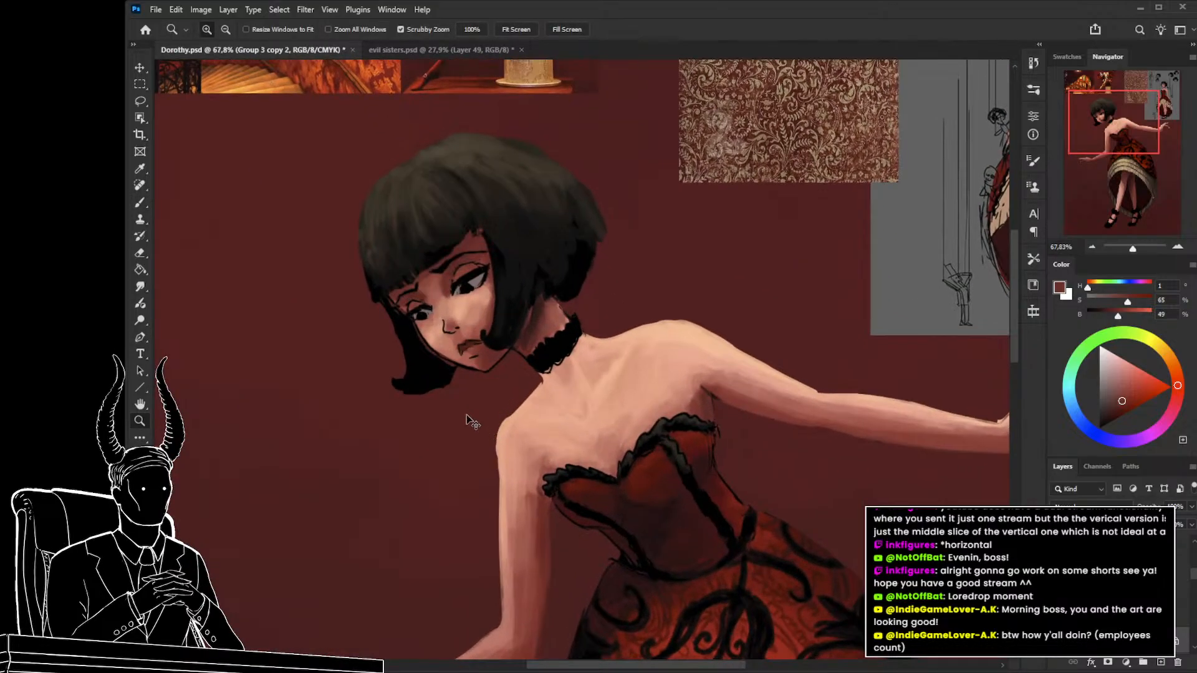
{"action": "key", "text": "b"}
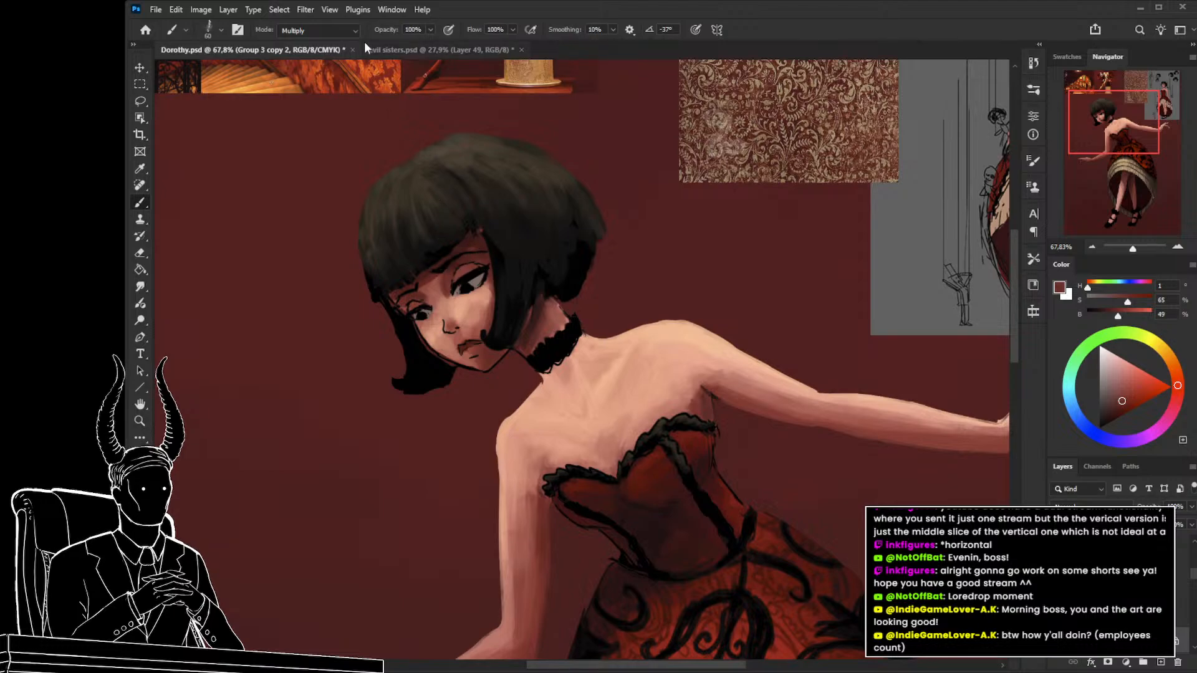
Restore the brush to Normal mode and touch up the forehead skin under the fringe with H 5, S 52, B 68 at size 35.
{"action": "left_click", "coordinate": [329, 30]}
{"action": "left_click", "coordinate": [330, 41]}
{"action": "left_click", "coordinate": [436, 286], "text": "alt"}
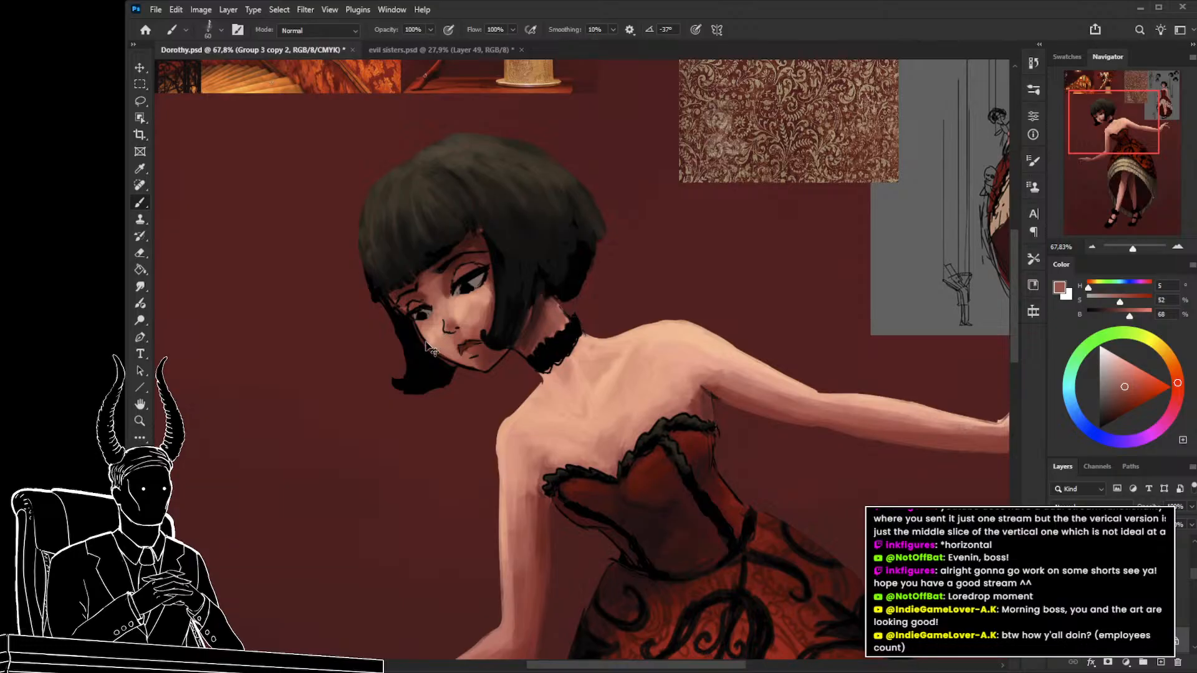
{"action": "key", "text": "bracketleft"}
{"action": "key", "text": "bracketleft"}
{"action": "scroll", "coordinate": [428, 293], "scroll_direction": "up", "scroll_amount": 2}
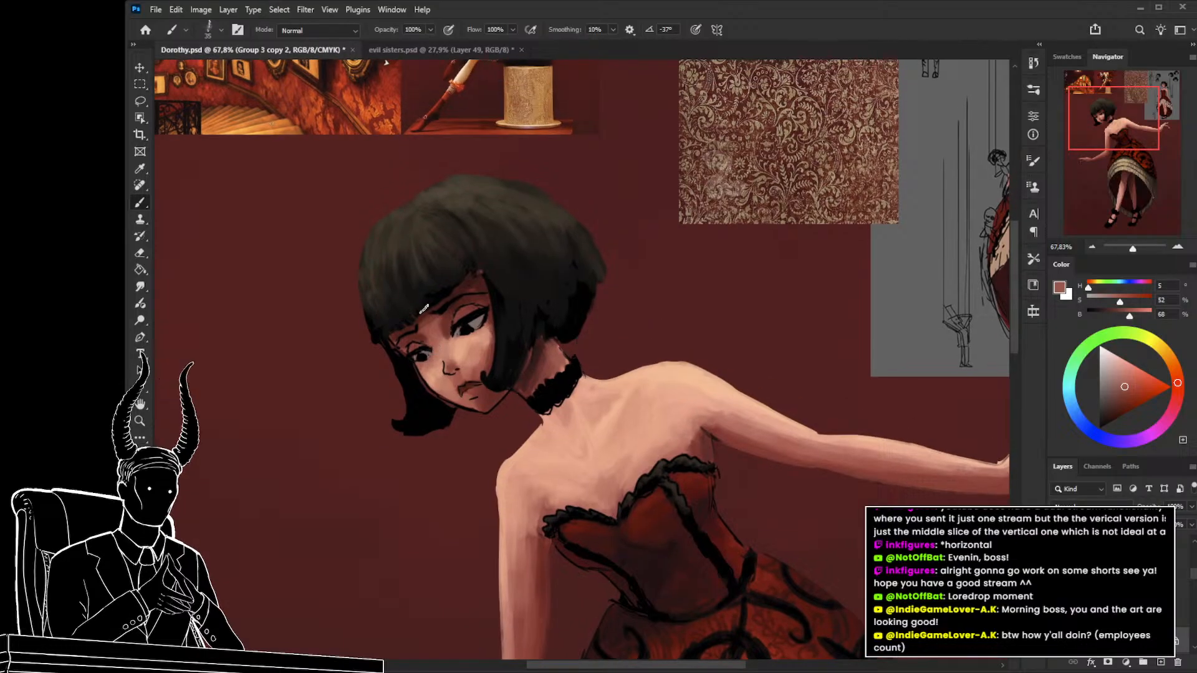
Reset the foreground colour to black and hide Dorothy's main figure layer, leaving the choker and corset trim layers shown.
{"action": "key", "text": "d"}
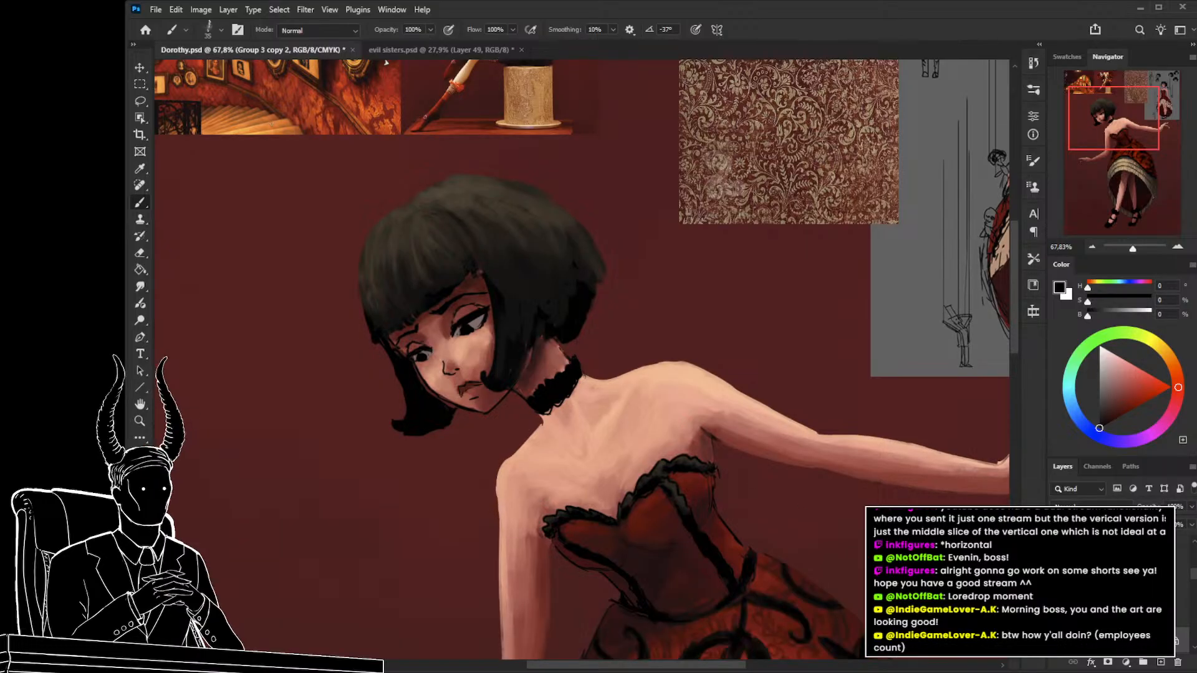
{"action": "left_click", "coordinate": [1194, 648]}
{"action": "left_click", "coordinate": [1057, 614]}
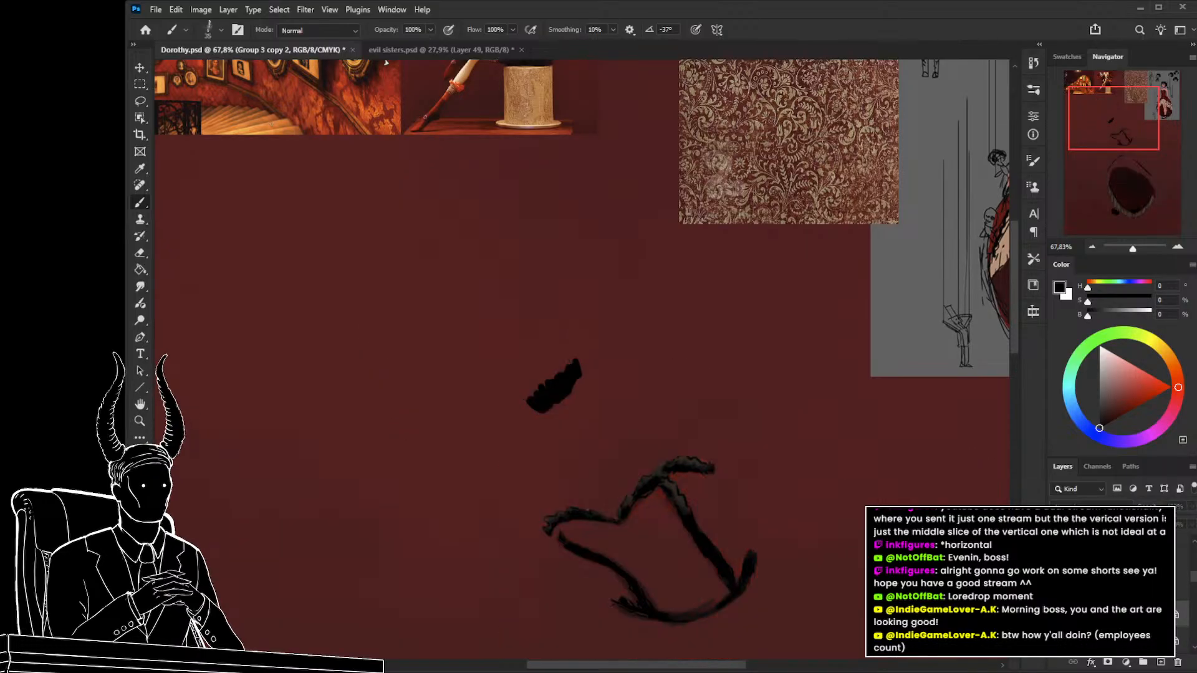
Show Dorothy's main figure layer again and darken the fringe above her eyes with a sampled near-black at brush size 60.
{"action": "left_click", "coordinate": [1056, 614]}
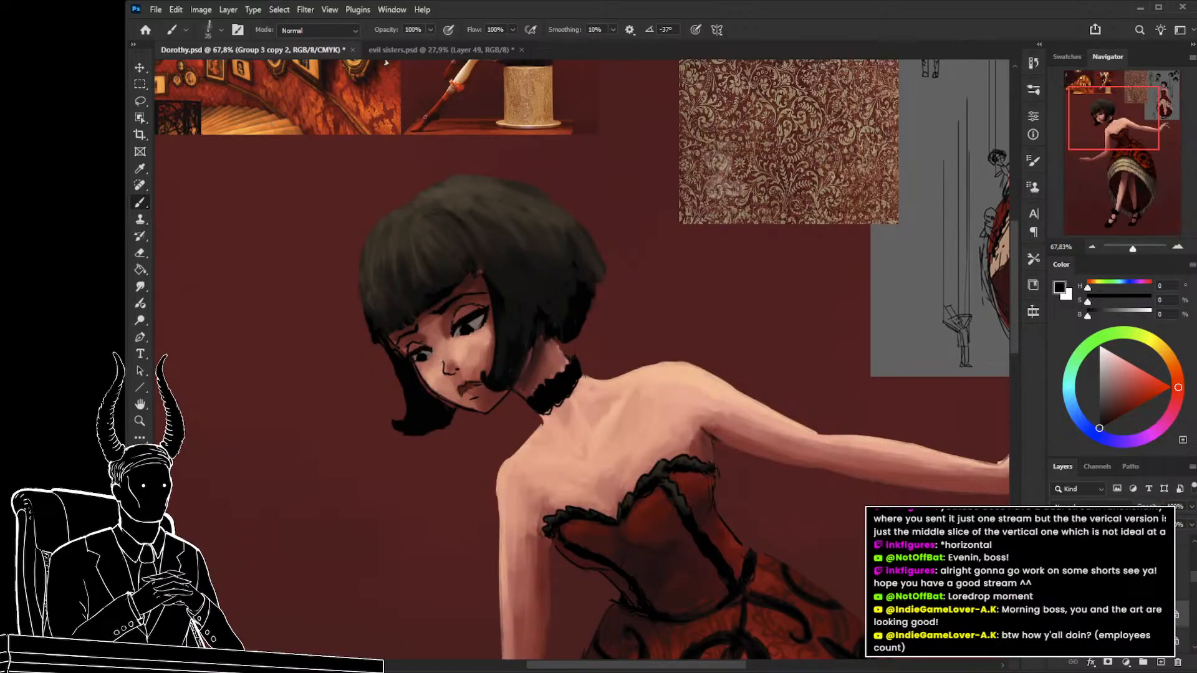
{"action": "left_click", "coordinate": [456, 267], "text": "alt"}
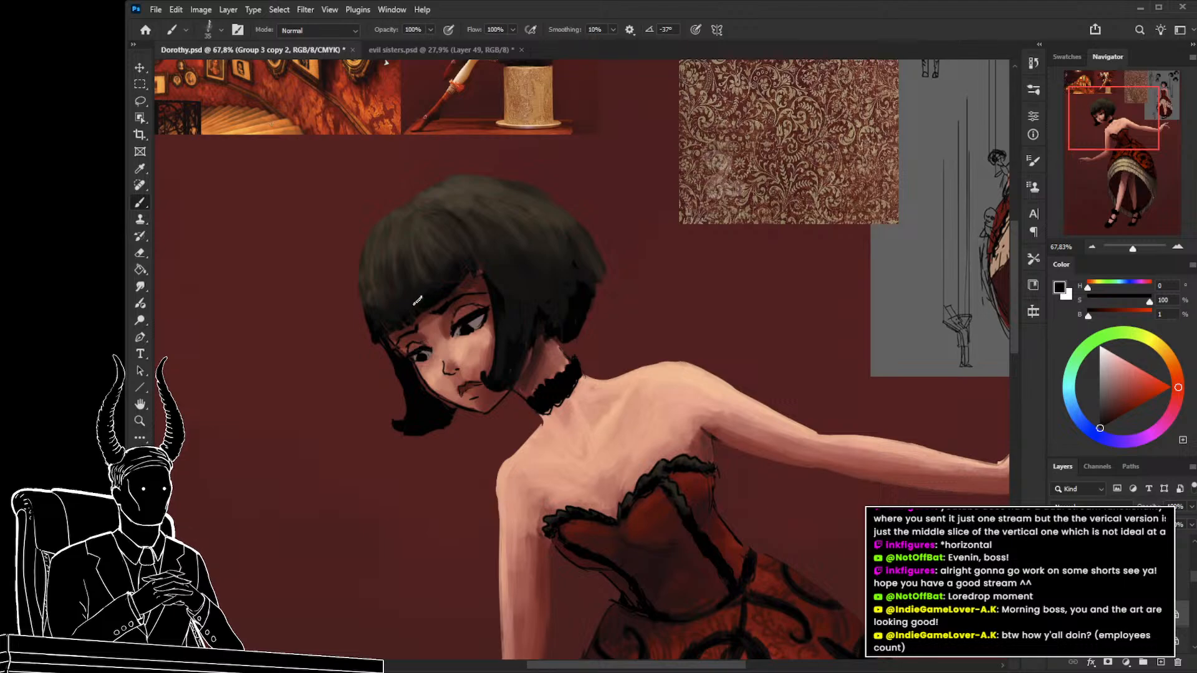
{"action": "key", "text": "]"}
{"action": "key", "text": "]"}
{"action": "key", "text": "]"}
{"action": "key", "text": "]"}
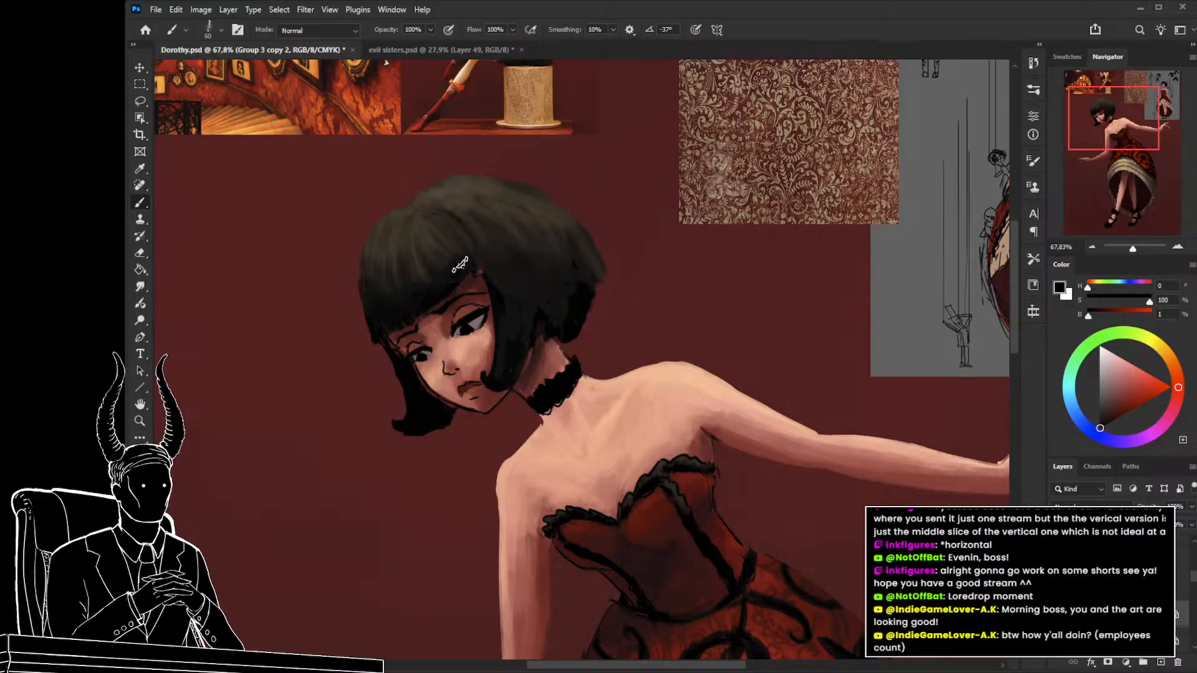
{"action": "left_click_drag", "start_coordinate": [441, 311], "coordinate": [395, 412]}
Blend the crown into the side hair with sampled brown H 33, S 39, B 22 and near-black, enlarging the brush to 70.
{"action": "left_click", "coordinate": [421, 361], "text": "alt"}
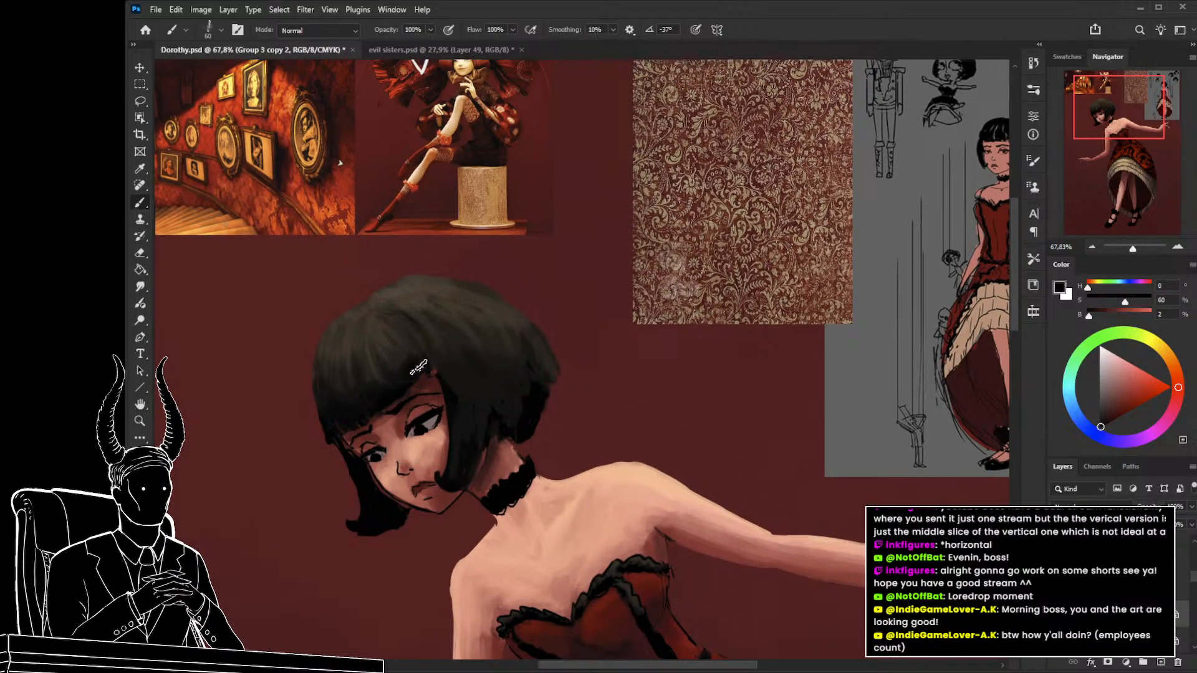
{"action": "left_click", "coordinate": [407, 318], "text": "alt"}
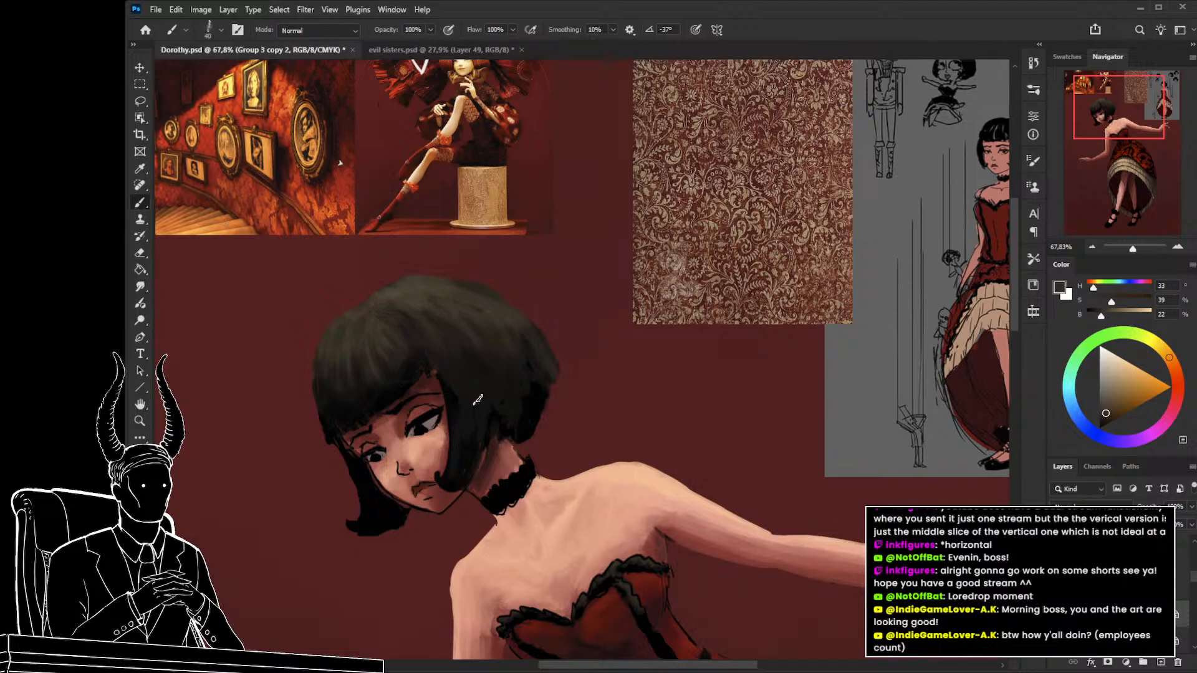
{"action": "key", "text": "bracketright"}
{"action": "key", "text": "bracketright"}
{"action": "key", "text": "bracketright"}
{"action": "left_click", "coordinate": [523, 408], "text": "alt"}
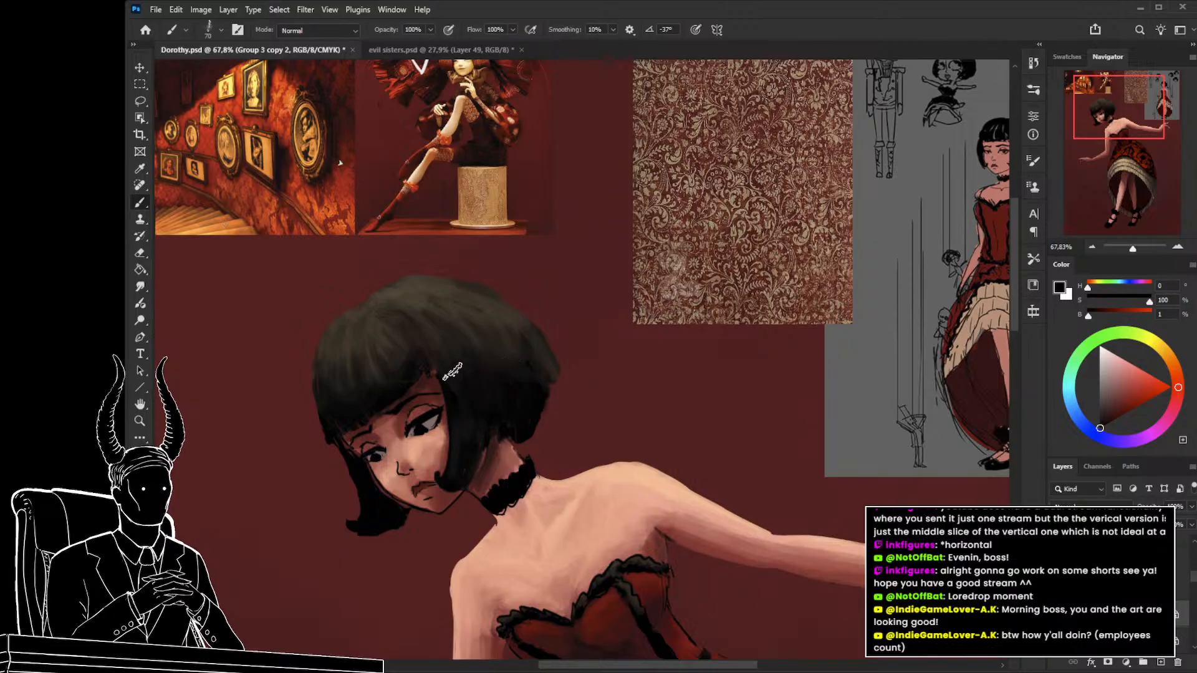
Soften the shading over the top of the bob with sampled browns, from H 30, S 39, B 16 up to H 36, S 36, B 33.
{"action": "key", "text": "z"}
{"action": "mouse_move", "coordinate": [479, 410]}
{"action": "left_mouse_down"}
{"action": "mouse_move", "coordinate": [409, 428]}
{"action": "mouse_move", "coordinate": [490, 441]}
{"action": "mouse_move", "coordinate": [377, 481]}
{"action": "left_mouse_up"}
{"action": "key", "text": "b"}
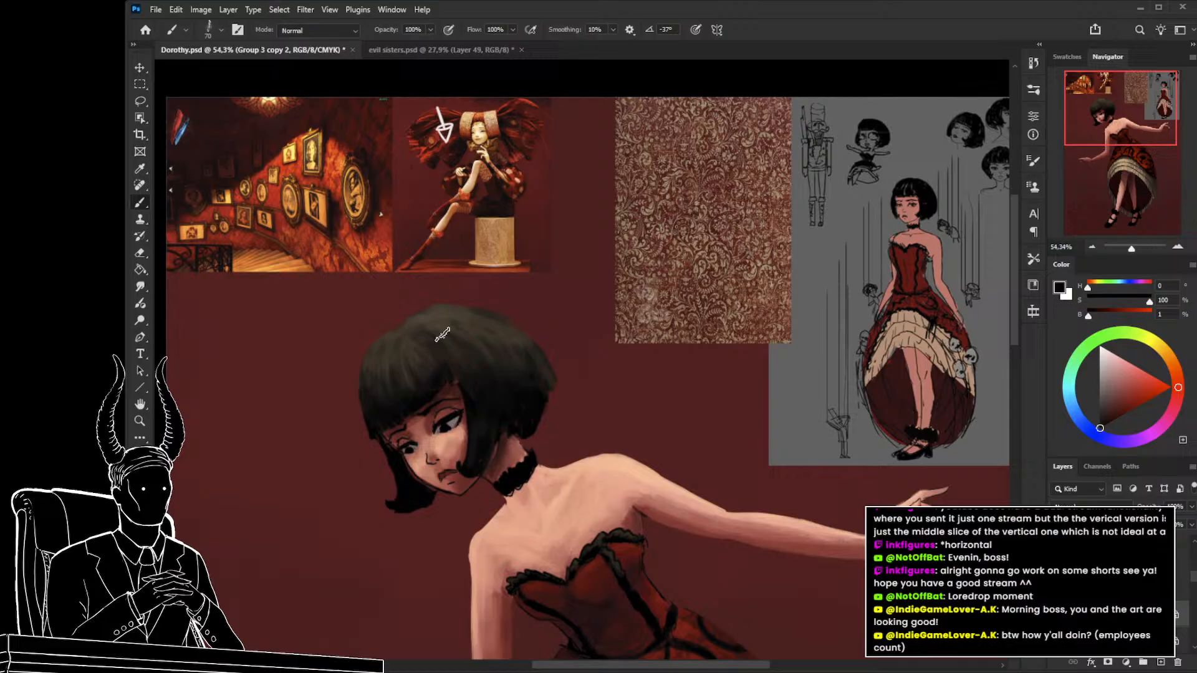
{"action": "left_click", "coordinate": [435, 365], "text": "alt"}
{"action": "key", "text": "z"}
{"action": "left_click_drag", "start_coordinate": [436, 366], "coordinate": [407, 452]}
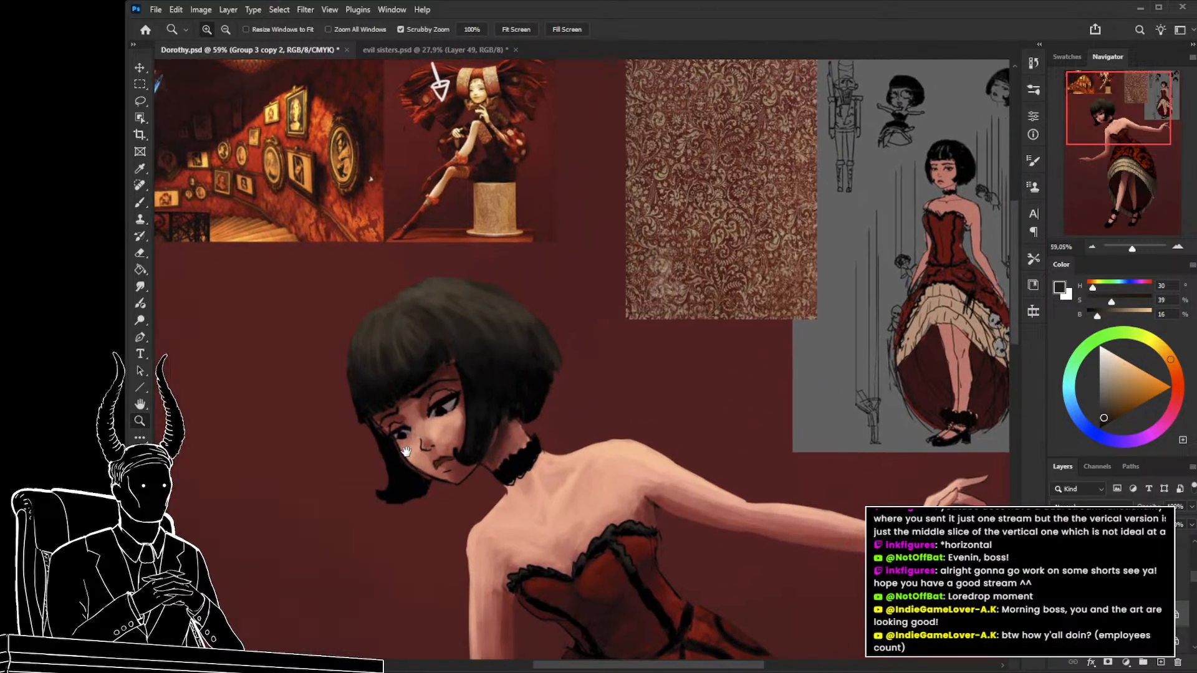
{"action": "key", "text": "b"}
{"action": "left_click", "coordinate": [436, 287], "text": "alt"}
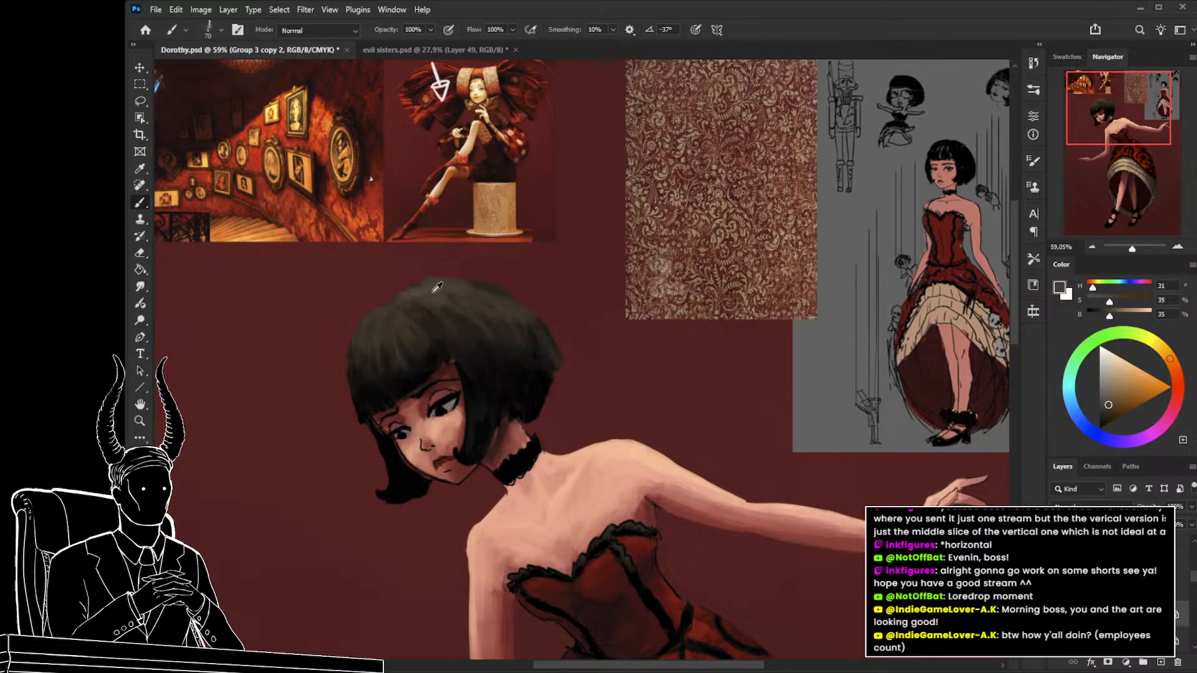
{"action": "left_click", "coordinate": [436, 287], "text": "alt"}
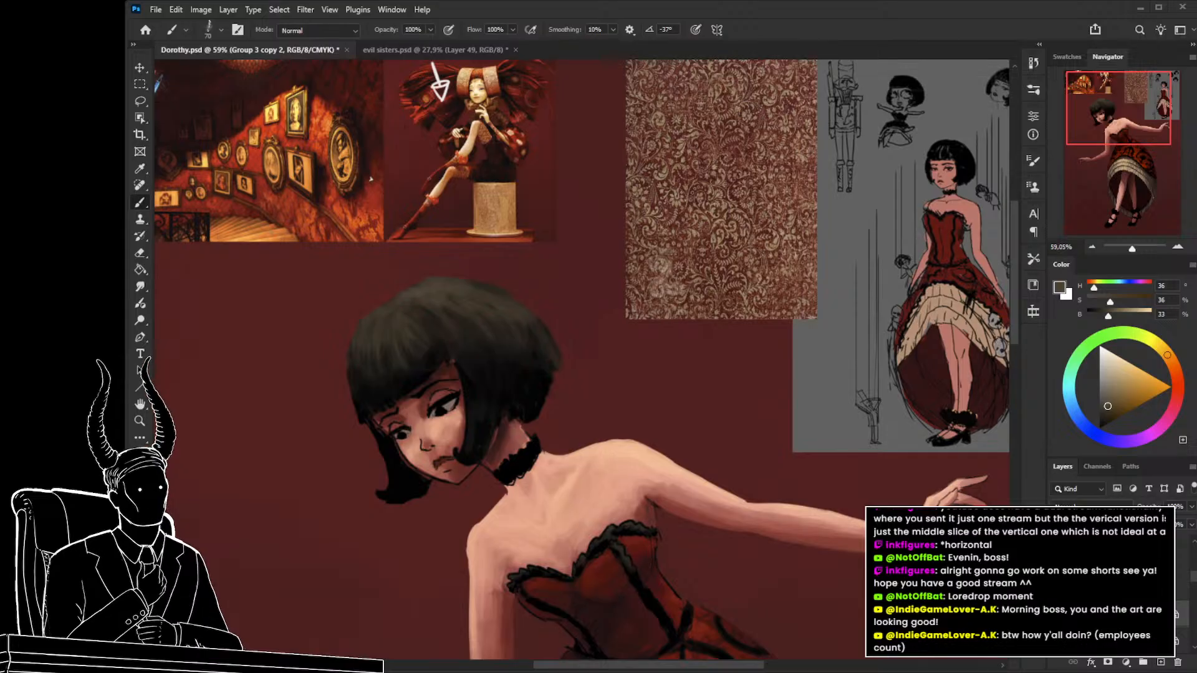
Paint a light grey highlight along the crown's upper edge with H 33, S 11, B 53, reducing the brush to 20.
{"action": "key", "text": "z"}
{"action": "left_click_drag", "start_coordinate": [385, 390], "coordinate": [349, 383]}
{"action": "key", "text": "b"}
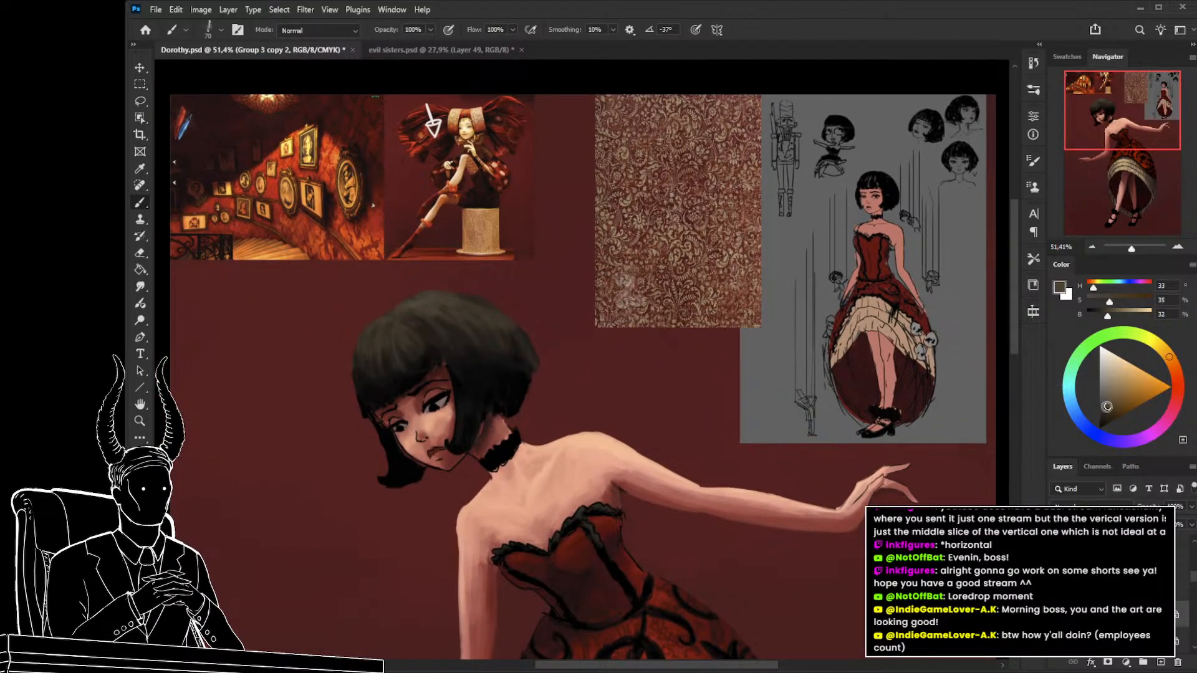
{"action": "left_click_drag", "start_coordinate": [1106, 406], "coordinate": [1103, 386]}
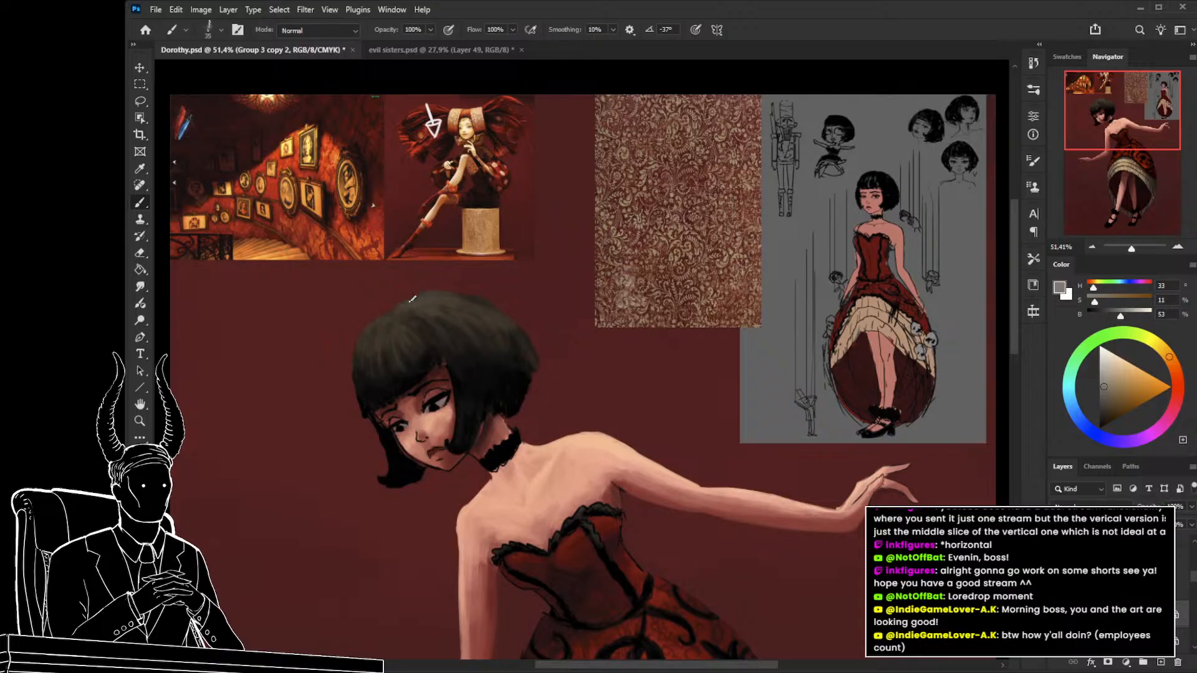
{"action": "key", "text": "["}
{"action": "key", "text": "["}
{"action": "key", "text": "["}
{"action": "left_click_drag", "start_coordinate": [417, 298], "coordinate": [438, 293]}
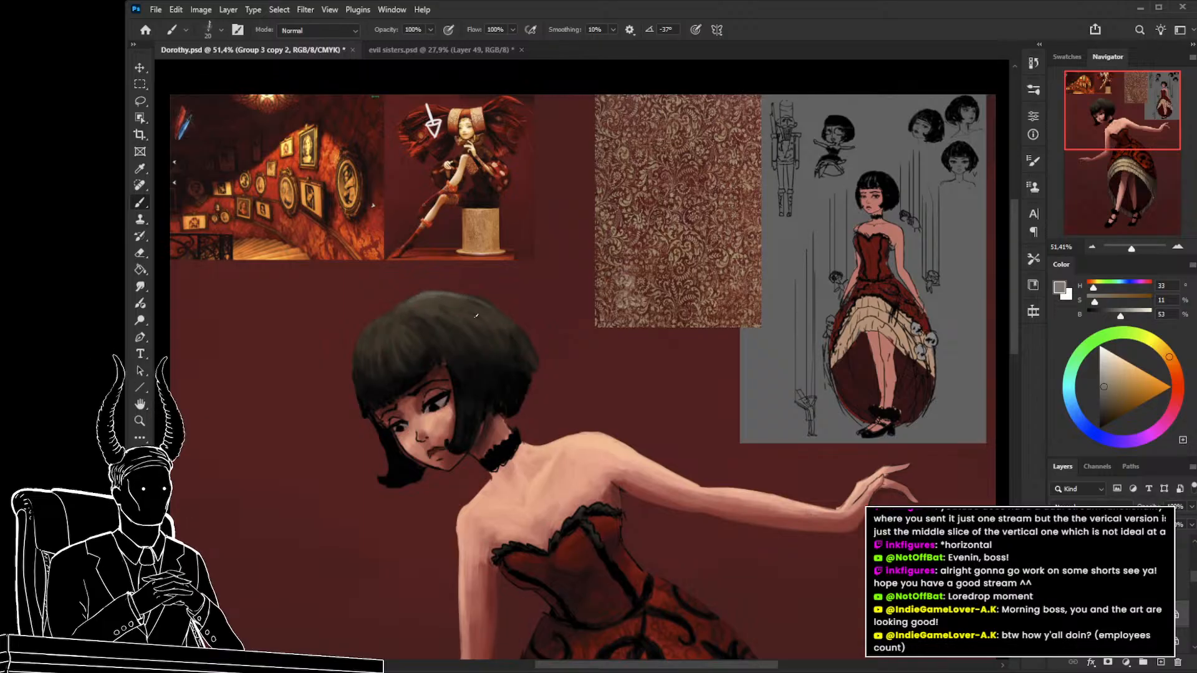
Add fine highlight strands over the crown in the same grey, varying the brush from size 10 to 25.
{"action": "key", "text": "bracketleft"}
{"action": "key", "text": "bracketleft"}
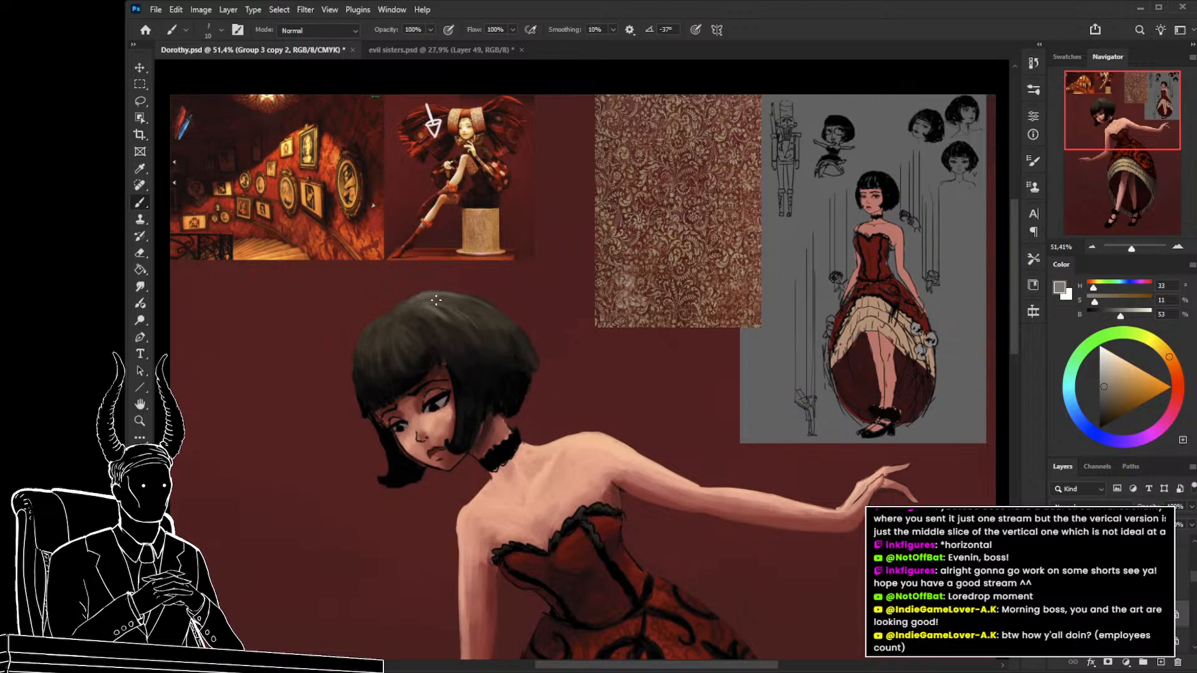
{"action": "key", "text": "bracketright"}
{"action": "key", "text": "bracketright"}
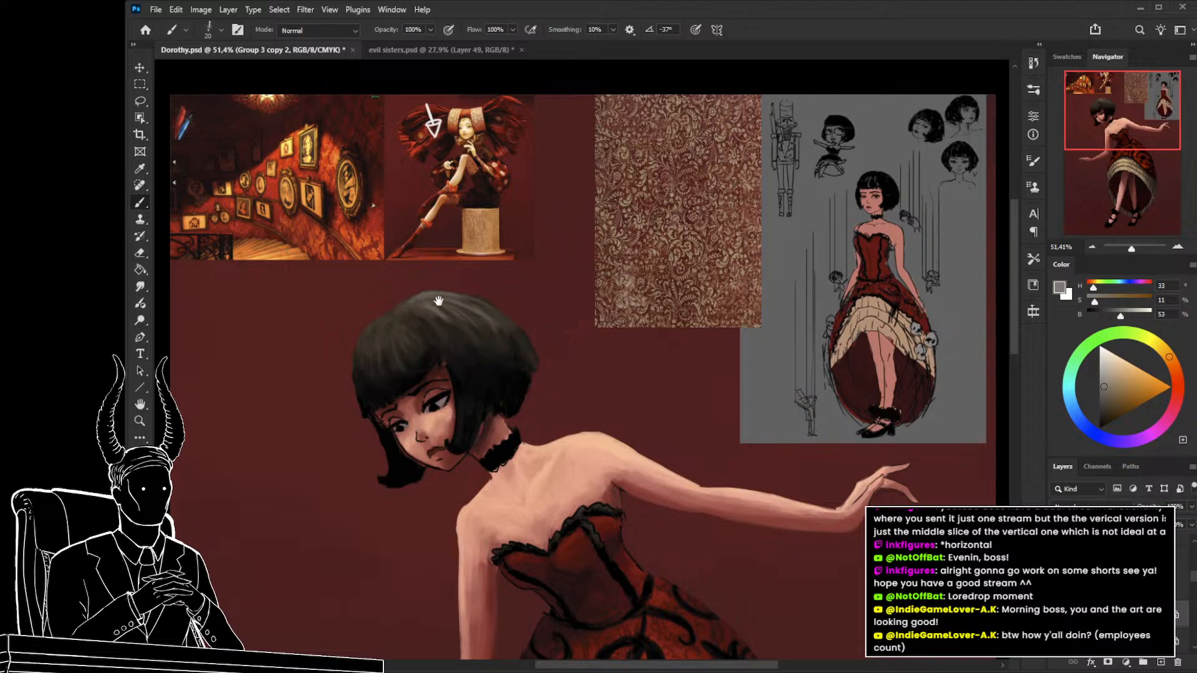
{"action": "key", "text": "bracketright"}
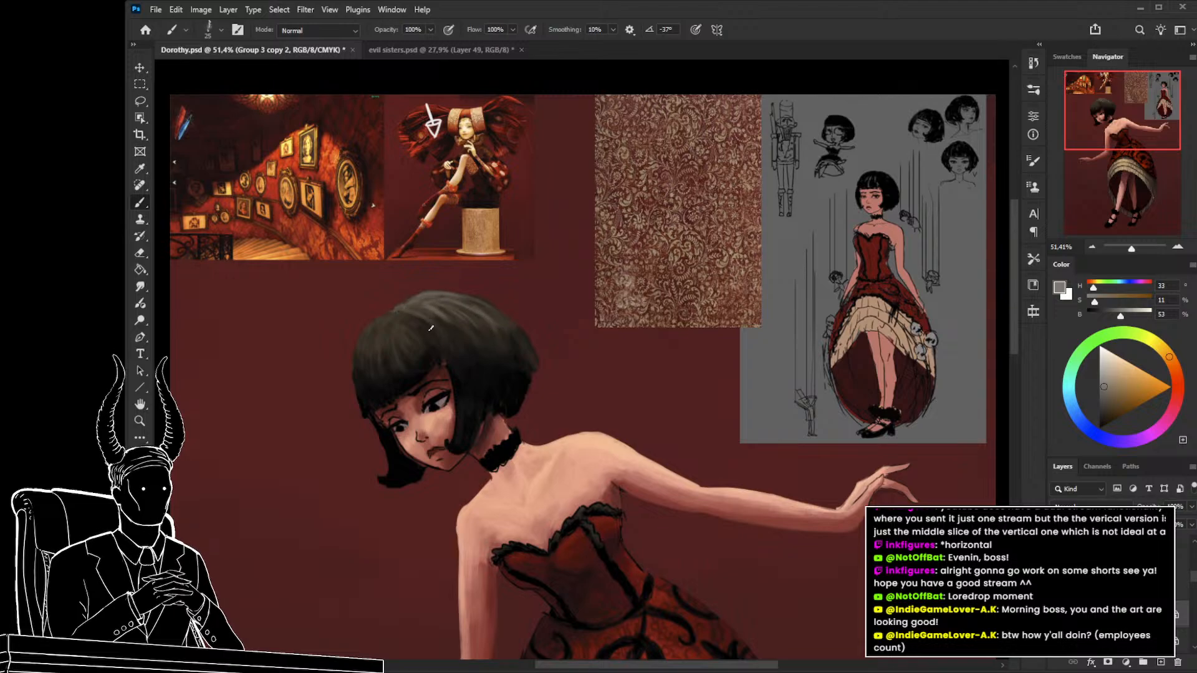
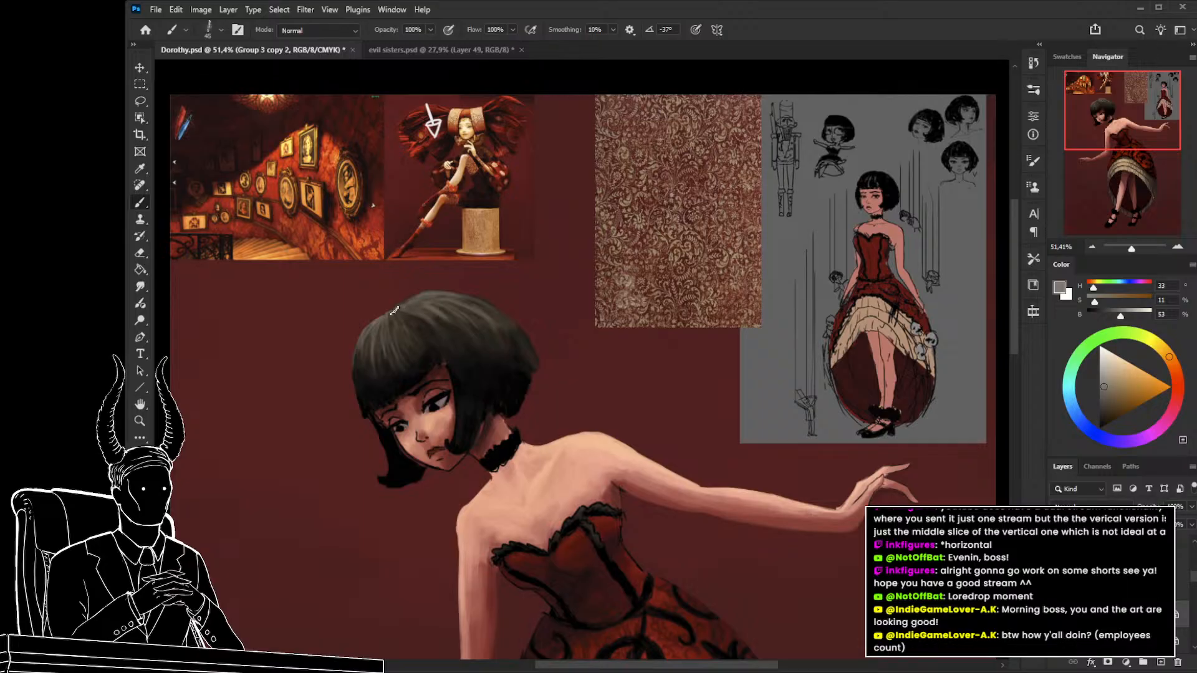
Switch the brush to Color mode and tint the hair highlights with warm beige H 33, S 28, B 70, enlarging the brush to 80.
{"action": "key", "text": "z"}
{"action": "left_click_drag", "start_coordinate": [444, 364], "coordinate": [333, 379]}
{"action": "left_click_drag", "start_coordinate": [403, 371], "coordinate": [519, 397]}
{"action": "left_click_drag", "start_coordinate": [590, 434], "coordinate": [508, 386]}
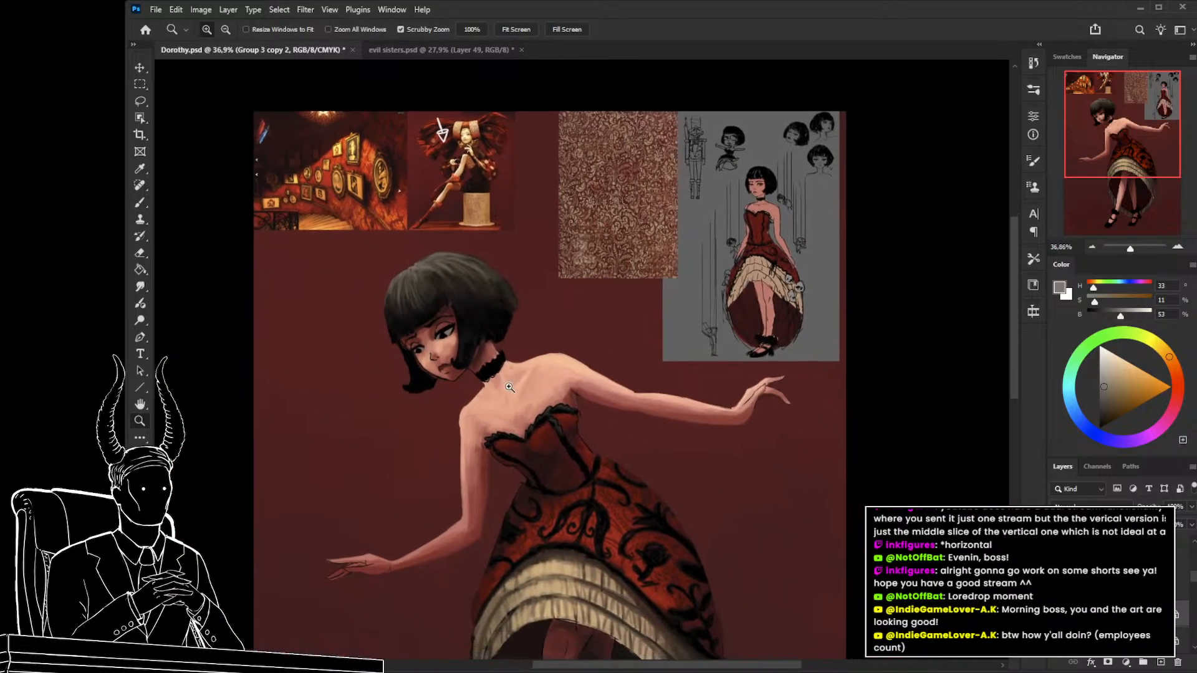
{"action": "left_click_drag", "start_coordinate": [432, 332], "coordinate": [492, 345]}
{"action": "key", "text": "b"}
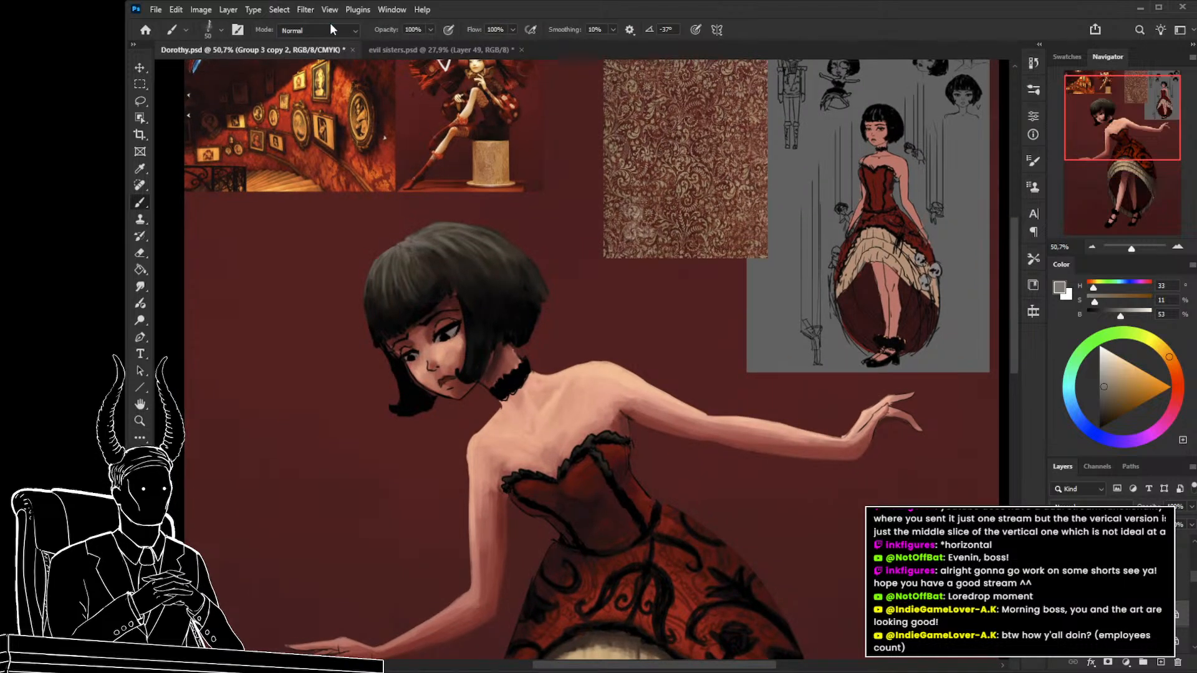
{"action": "key", "text": "shift+alt+c"}
{"action": "left_click_drag", "start_coordinate": [1119, 381], "coordinate": [1113, 378]}
{"action": "left_click_drag", "start_coordinate": [396, 244], "coordinate": [466, 220]}
{"action": "key", "text": "bracketright"}
{"action": "key", "text": "bracketright"}
{"action": "key", "text": "bracketright"}
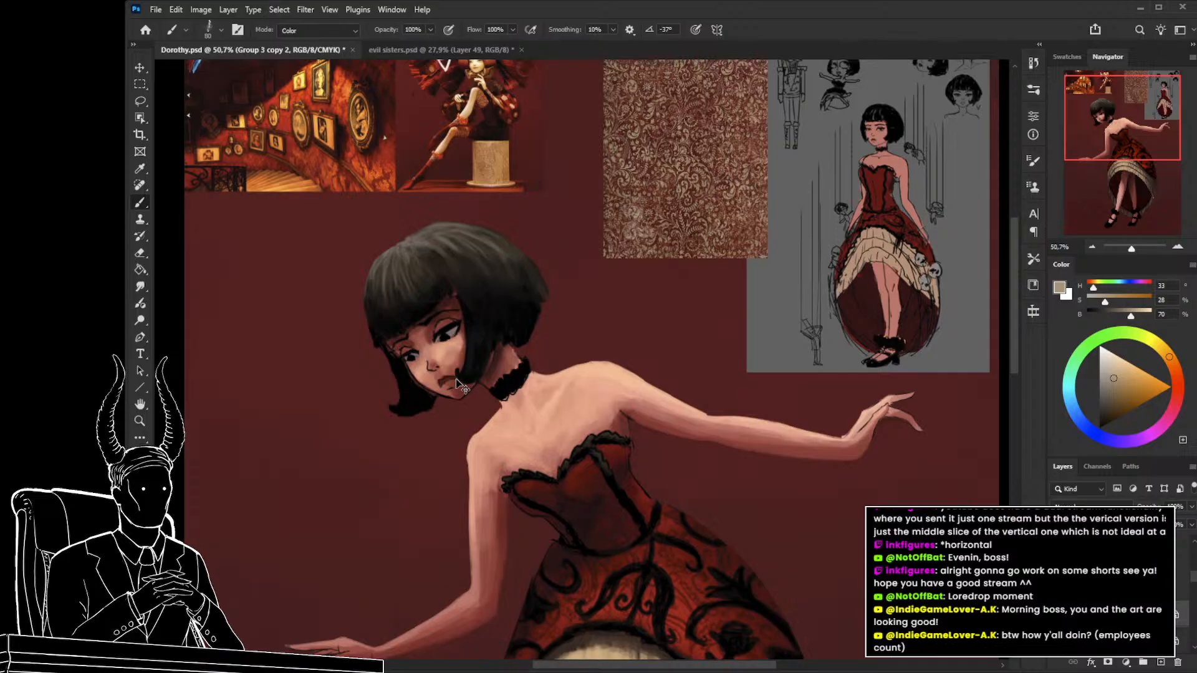
Sample a hair tone of H 35, S 25, B 40, restore the brush to Normal mode and stroke it down into the fringe.
{"action": "key", "text": "z"}
{"action": "mouse_move", "coordinate": [451, 388]}
{"action": "left_mouse_down"}
{"action": "mouse_move", "coordinate": [387, 388]}
{"action": "mouse_move", "coordinate": [432, 388]}
{"action": "left_mouse_up"}
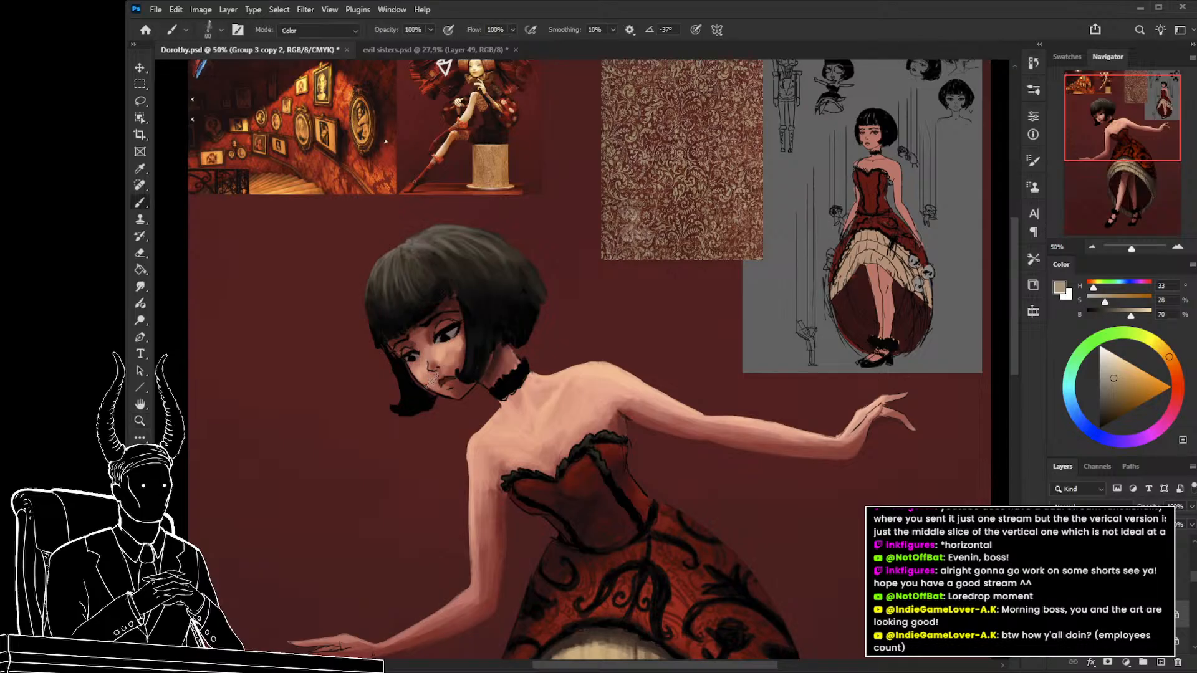
{"action": "left_click_drag", "start_coordinate": [431, 381], "coordinate": [419, 404]}
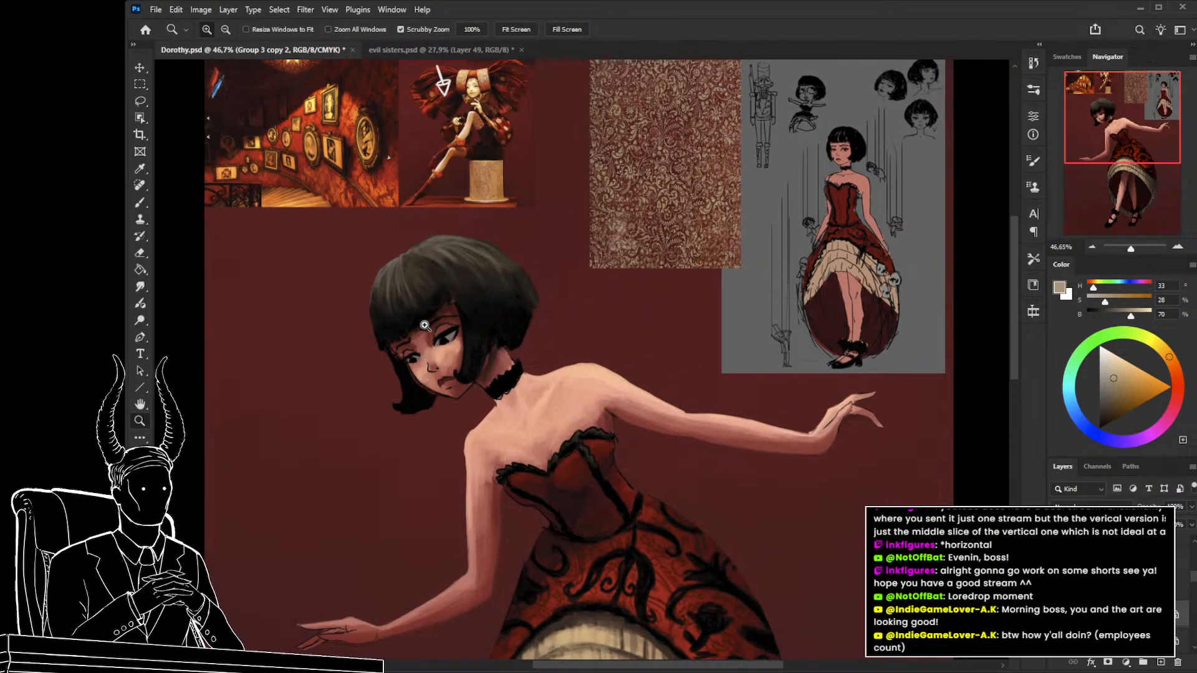
{"action": "key", "text": "b"}
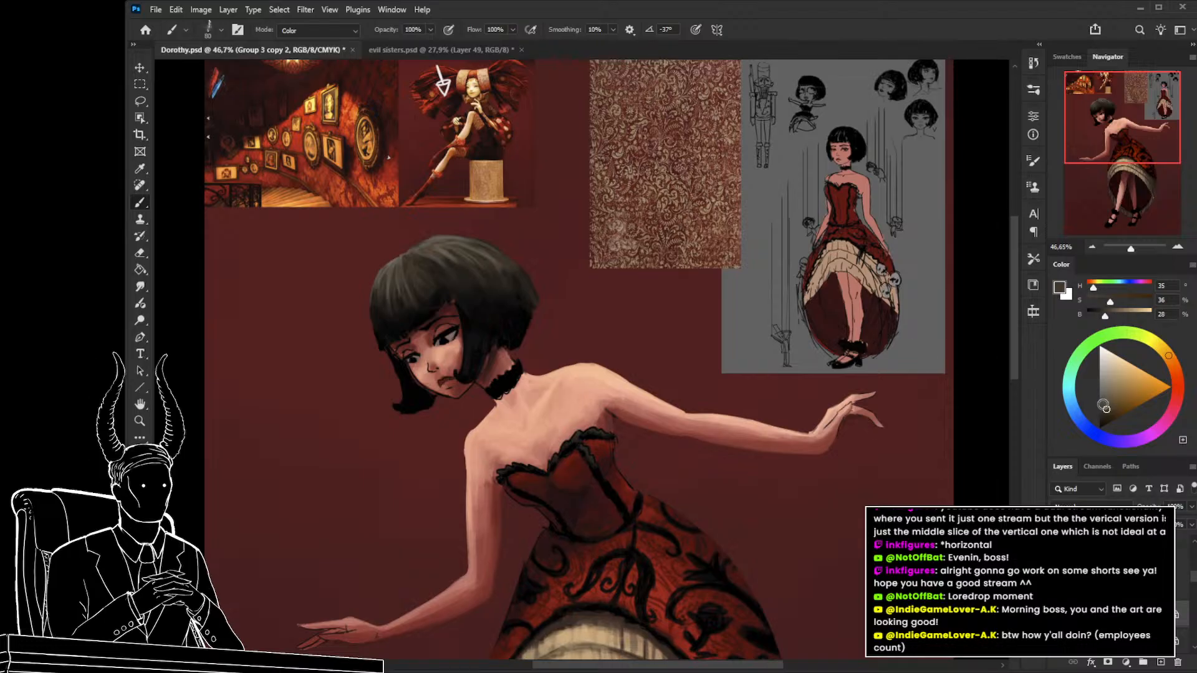
{"action": "left_click", "coordinate": [456, 285], "text": "alt"}
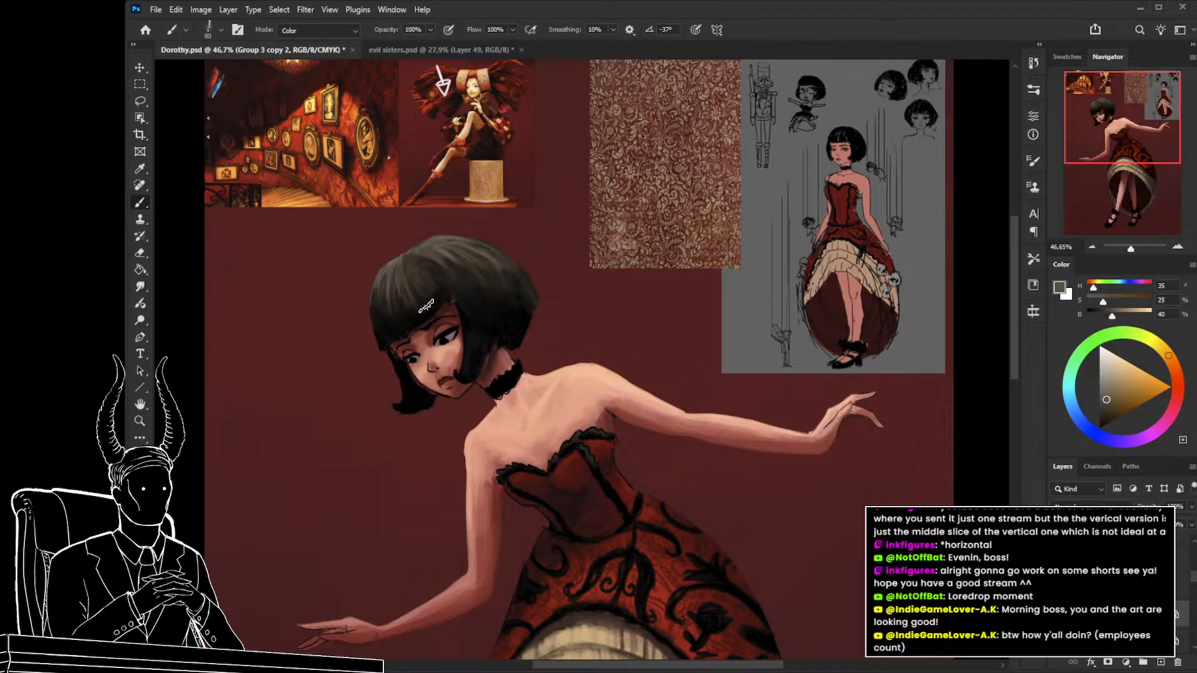
{"action": "left_click", "coordinate": [339, 31]}
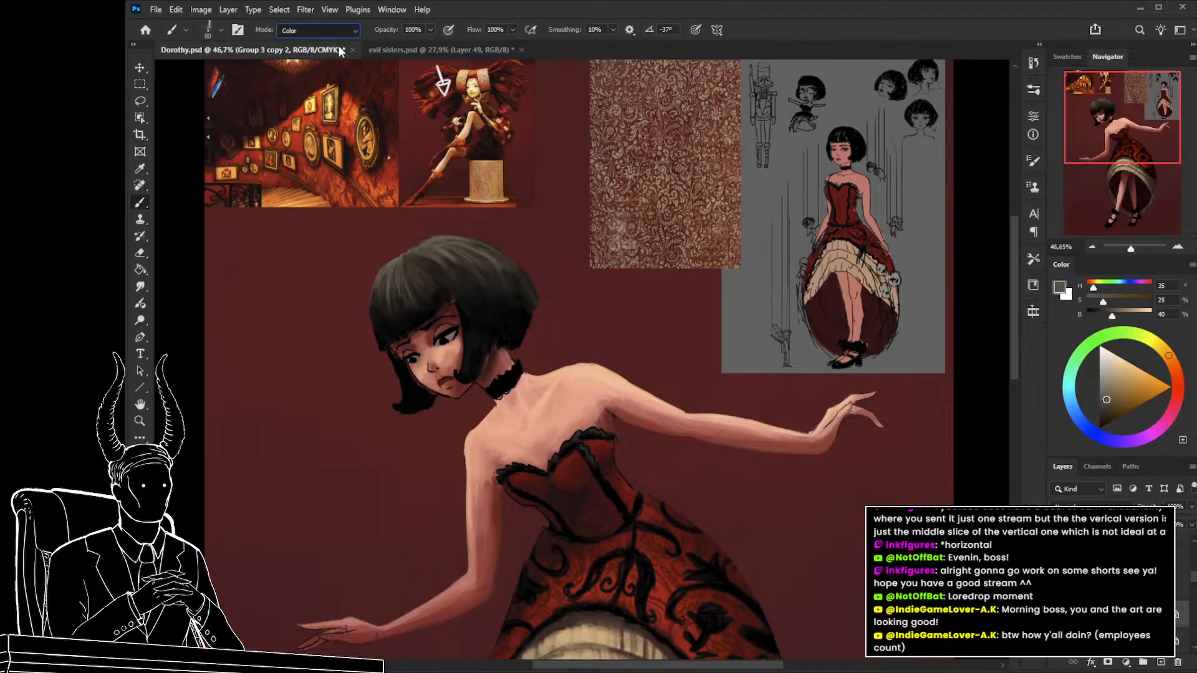
{"action": "left_click", "coordinate": [340, 45]}
{"action": "left_click_drag", "start_coordinate": [423, 285], "coordinate": [430, 320]}
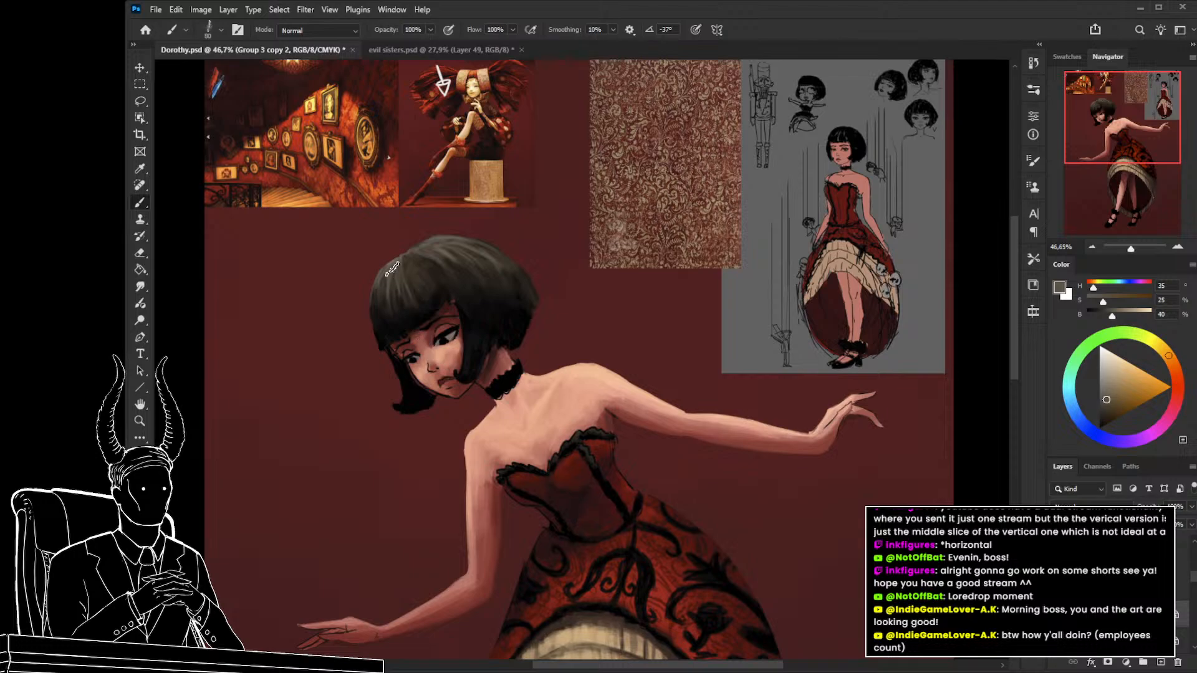
Refine the strands on the crown and upper fringe with sampled browns such as H 32, S 37, B 28 at brush sizes 35 to 45.
{"action": "key", "text": "bracketleft"}
{"action": "key", "text": "bracketleft"}
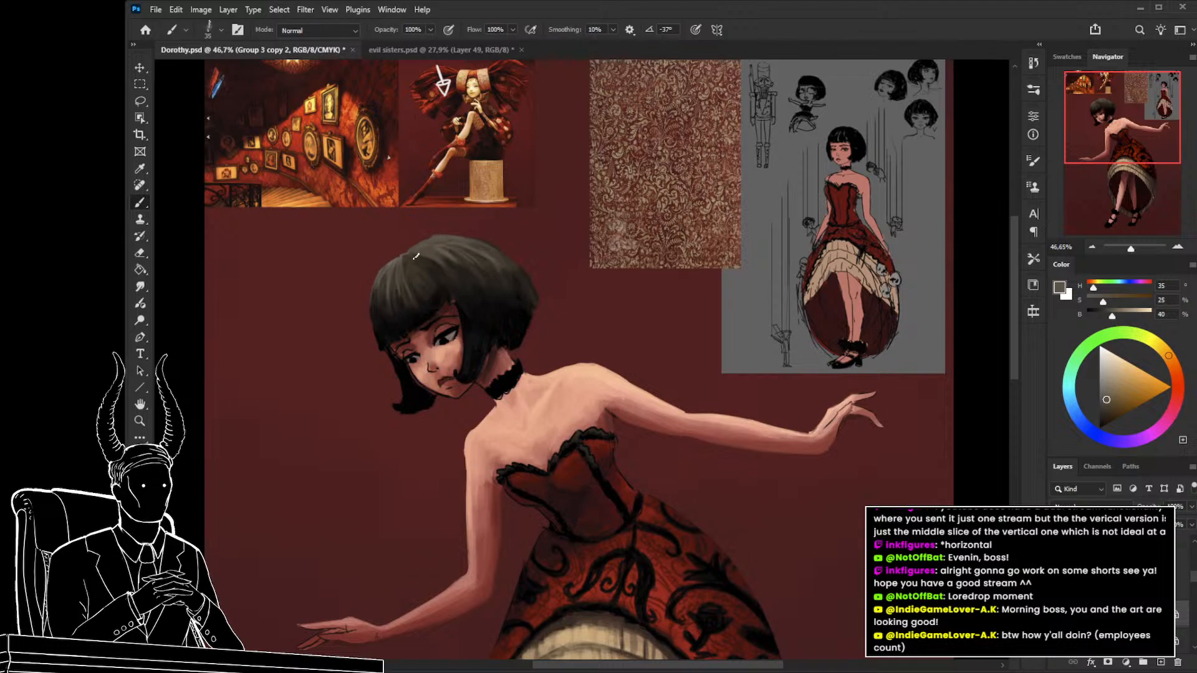
{"action": "key", "text": "bracketright"}
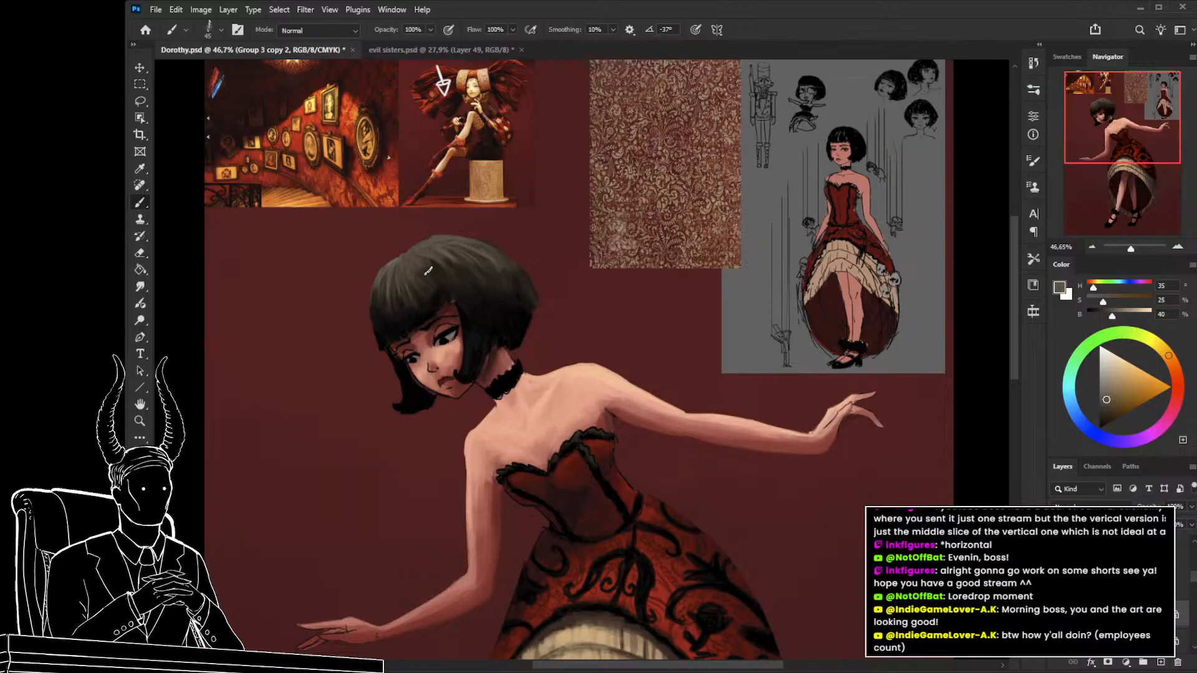
{"action": "left_click", "coordinate": [393, 287], "text": "alt"}
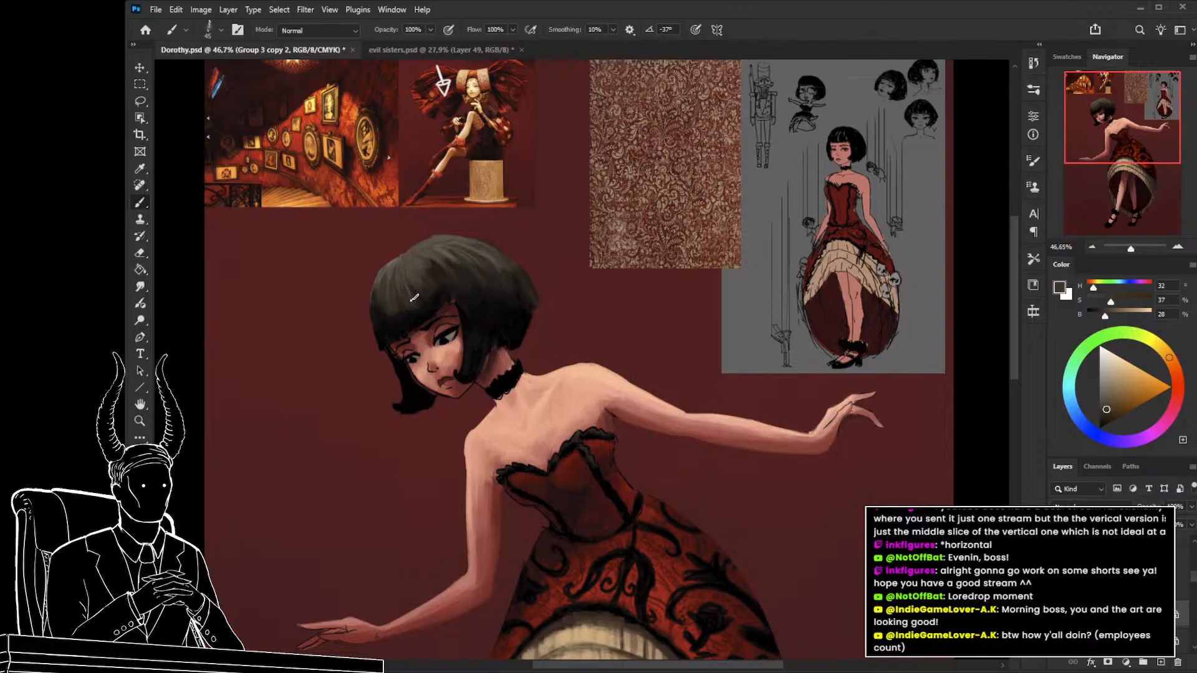
{"action": "left_click", "coordinate": [439, 295], "text": "alt"}
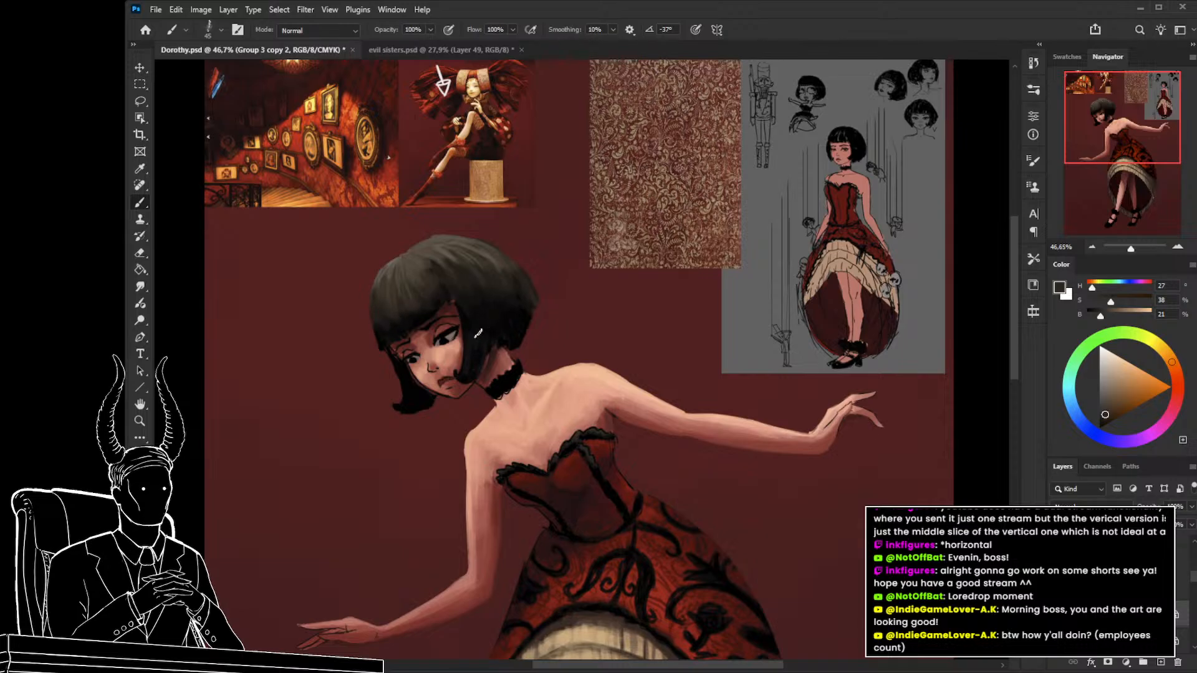
Blend the fringe and crown strands with sampled tones from near-black H 0, S 67, B 1 to brown H 31, S 26, B 30.
{"action": "left_click", "coordinate": [391, 321], "text": "alt"}
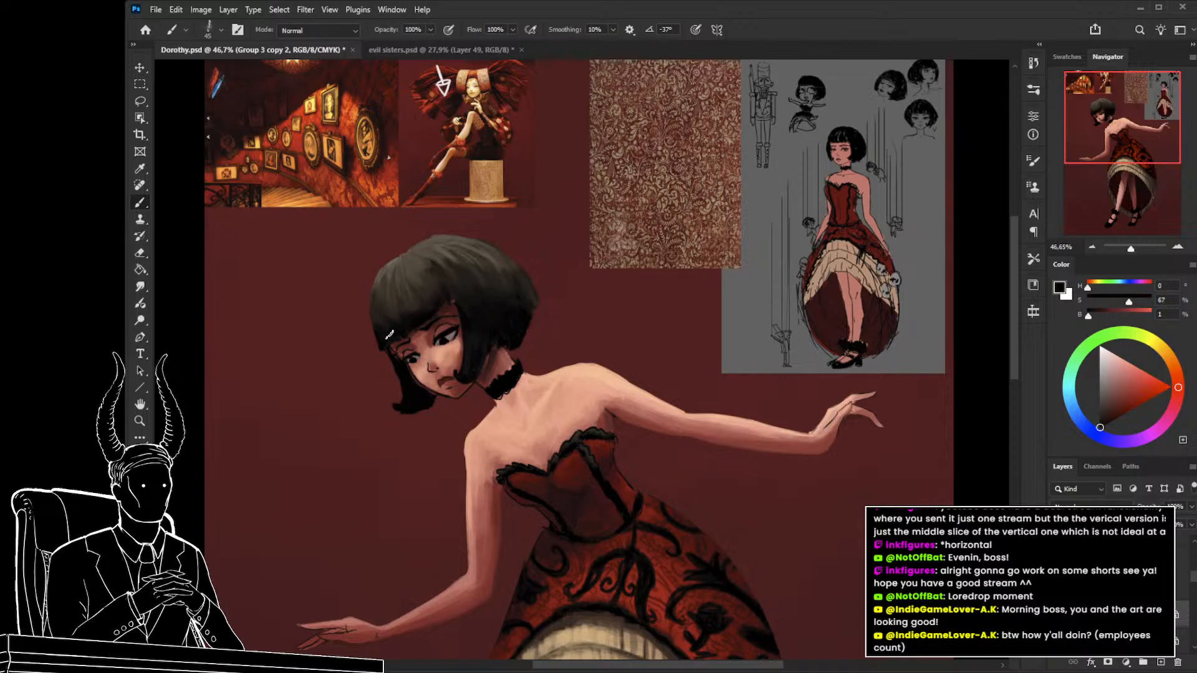
{"action": "left_click", "coordinate": [396, 305], "text": "alt"}
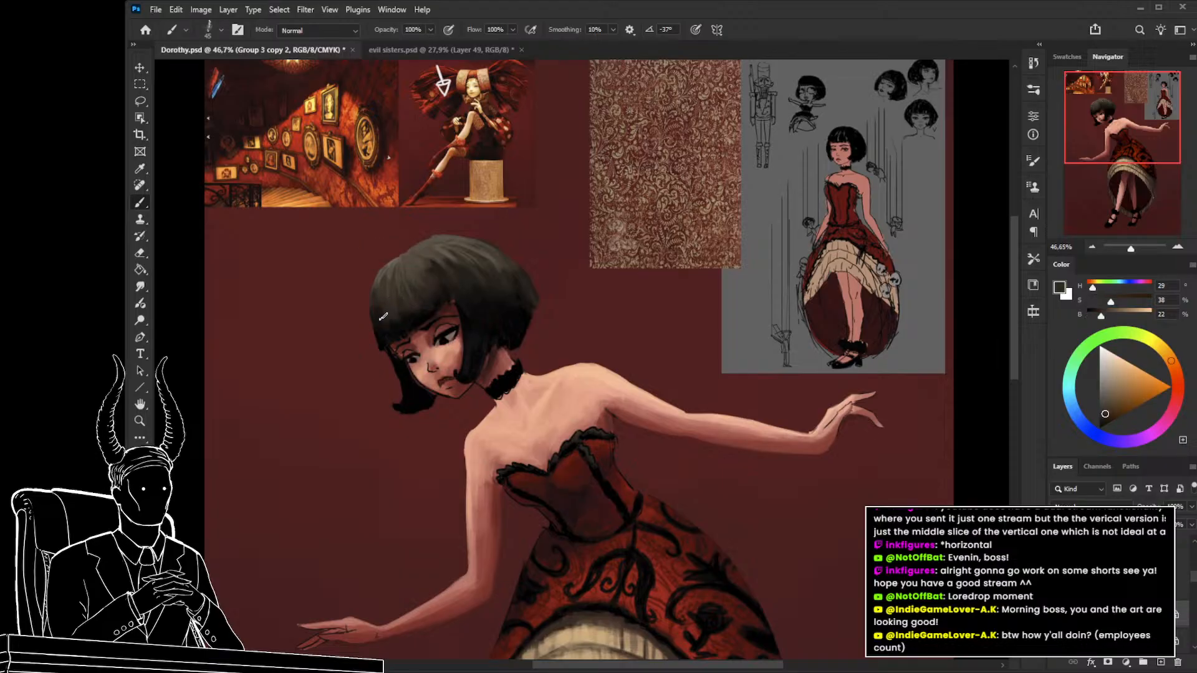
{"action": "left_click", "coordinate": [438, 289], "text": "alt"}
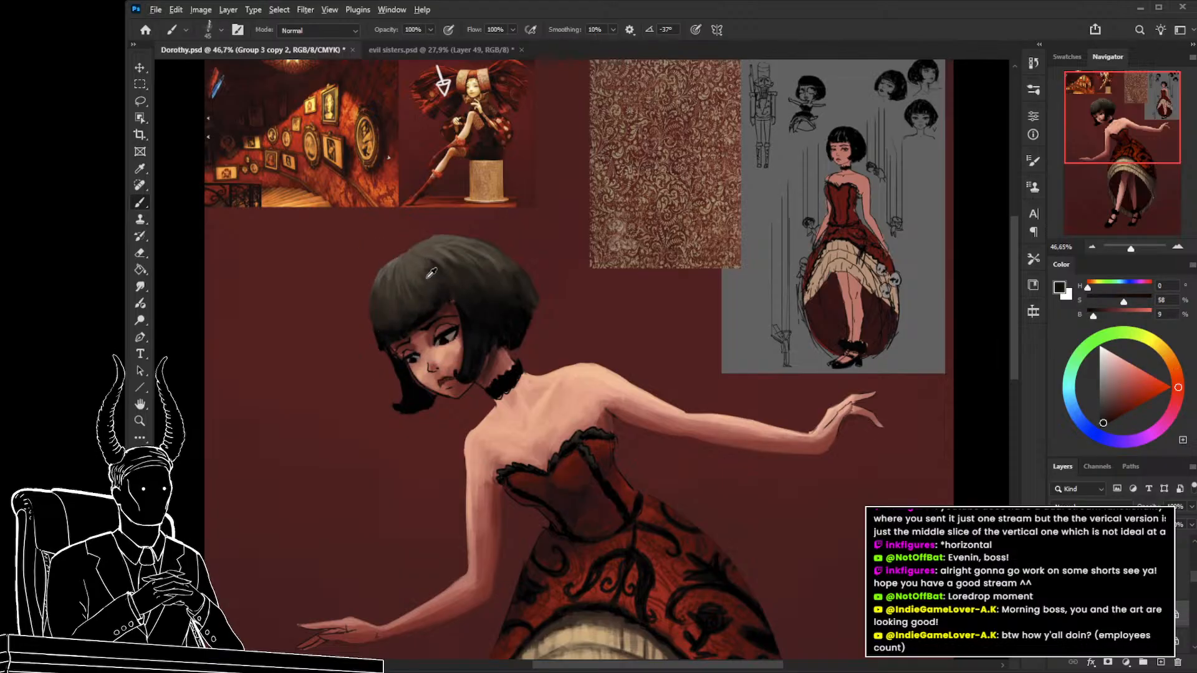
{"action": "left_click", "coordinate": [431, 273], "text": "alt"}
{"action": "left_click", "coordinate": [424, 262], "text": "alt"}
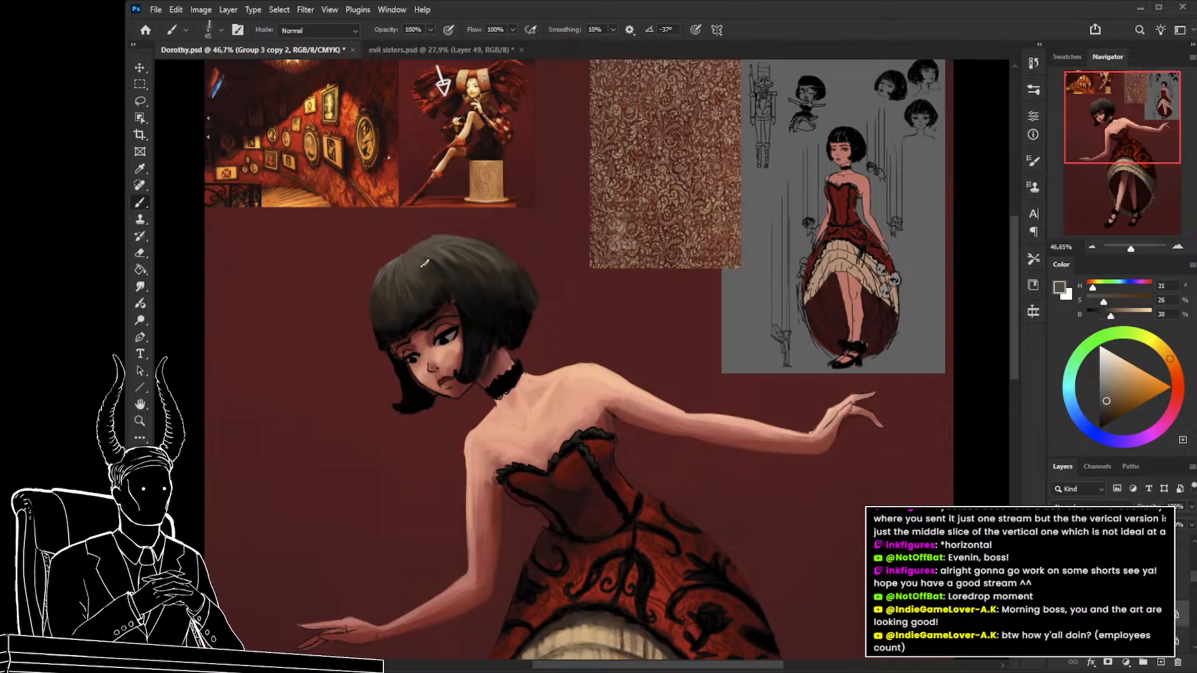
Refine the strands on the back half of the bob with sampled dark browns H 32, S 39, B 17 and H 28, S 41, B 15.
{"action": "left_click", "coordinate": [499, 275], "text": "alt"}
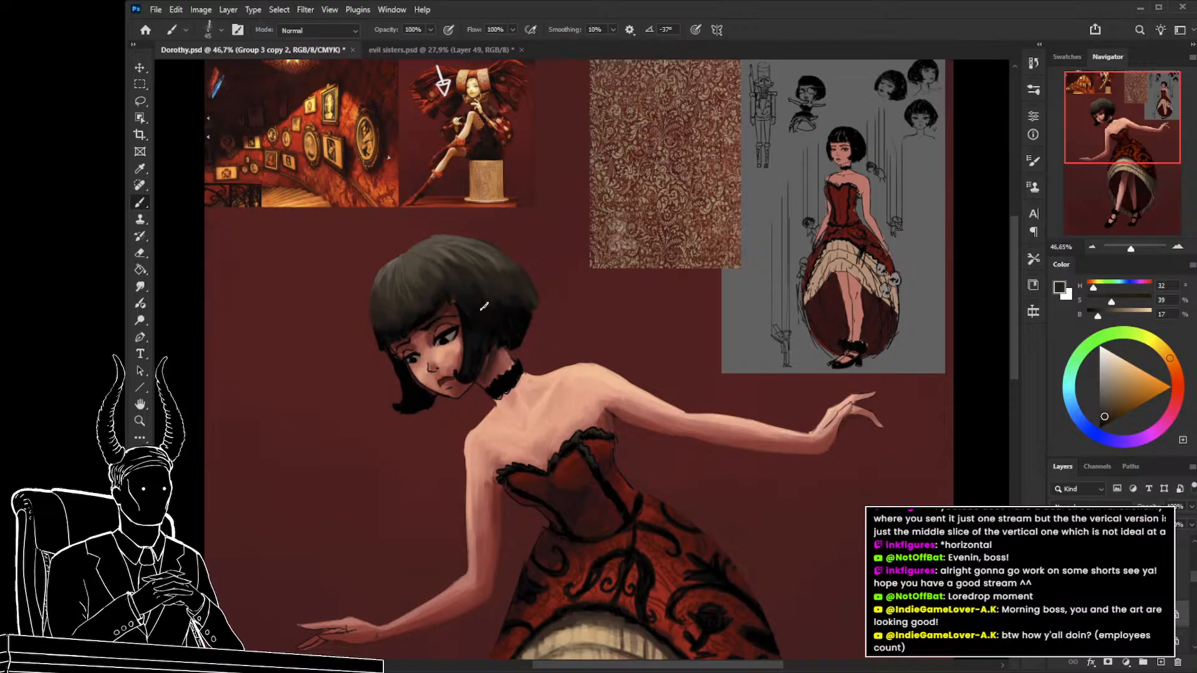
{"action": "left_click", "coordinate": [510, 274], "text": "alt"}
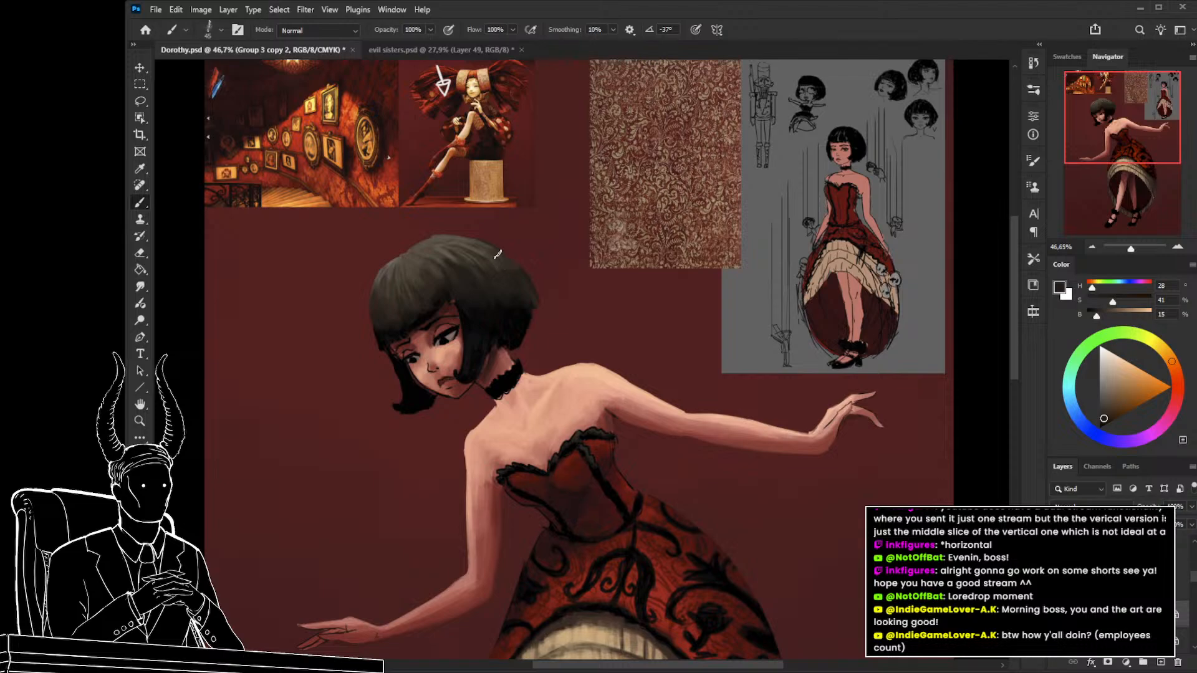
{"action": "scroll", "coordinate": [497, 255], "scroll_direction": "down", "scroll_amount": 5}
{"action": "scroll", "coordinate": [493, 313], "scroll_direction": "up", "scroll_amount": 5}
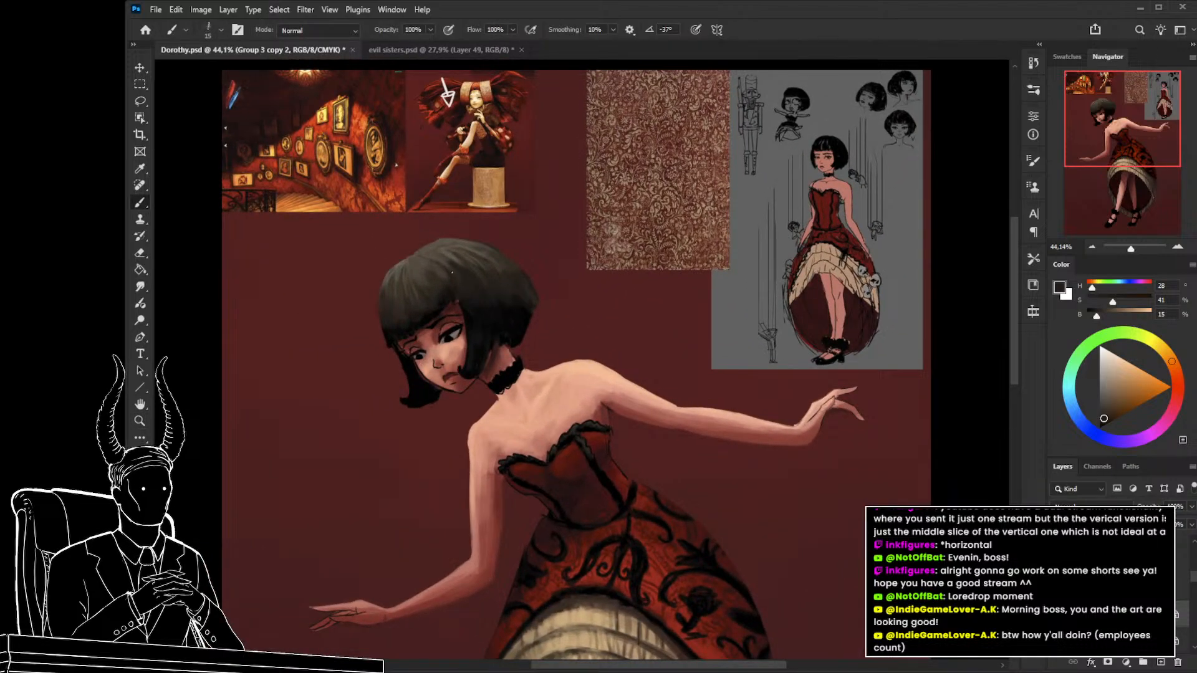
Compare Dorothy's hair rendering with the blonde character's hair in evil sisters.psd, viewing each painting up close and at full-figure scale.
{"action": "left_click", "coordinate": [442, 50]}
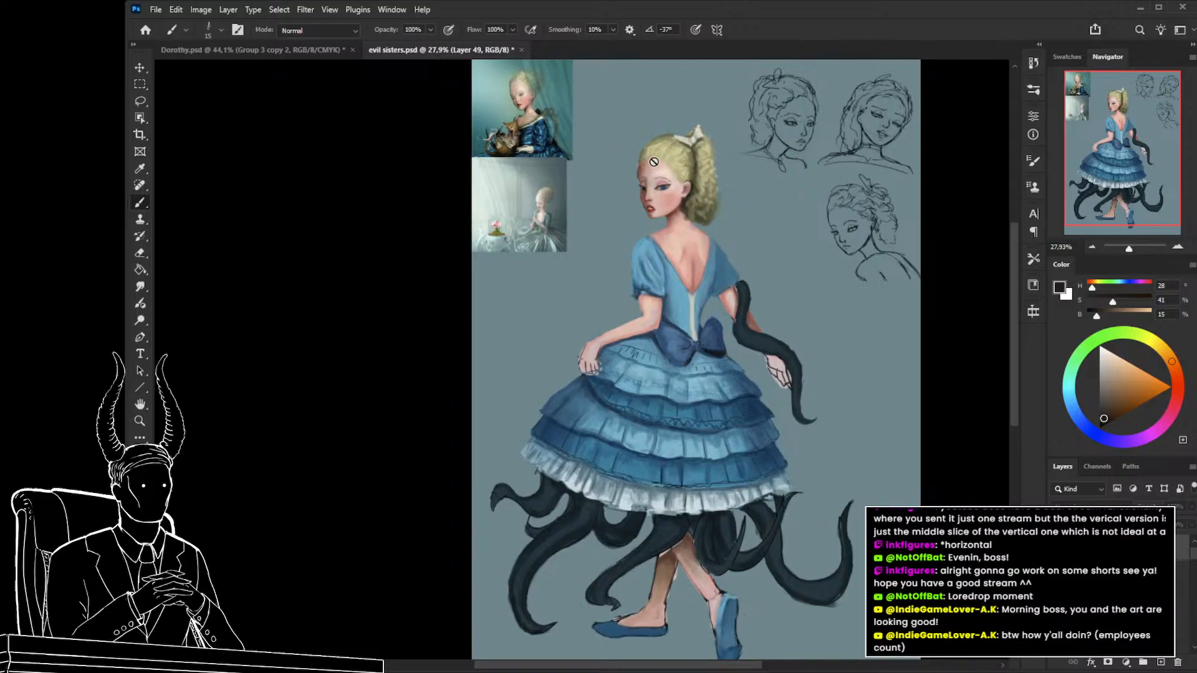
{"action": "key", "text": "z"}
{"action": "left_click_drag", "start_coordinate": [651, 255], "coordinate": [643, 362]}
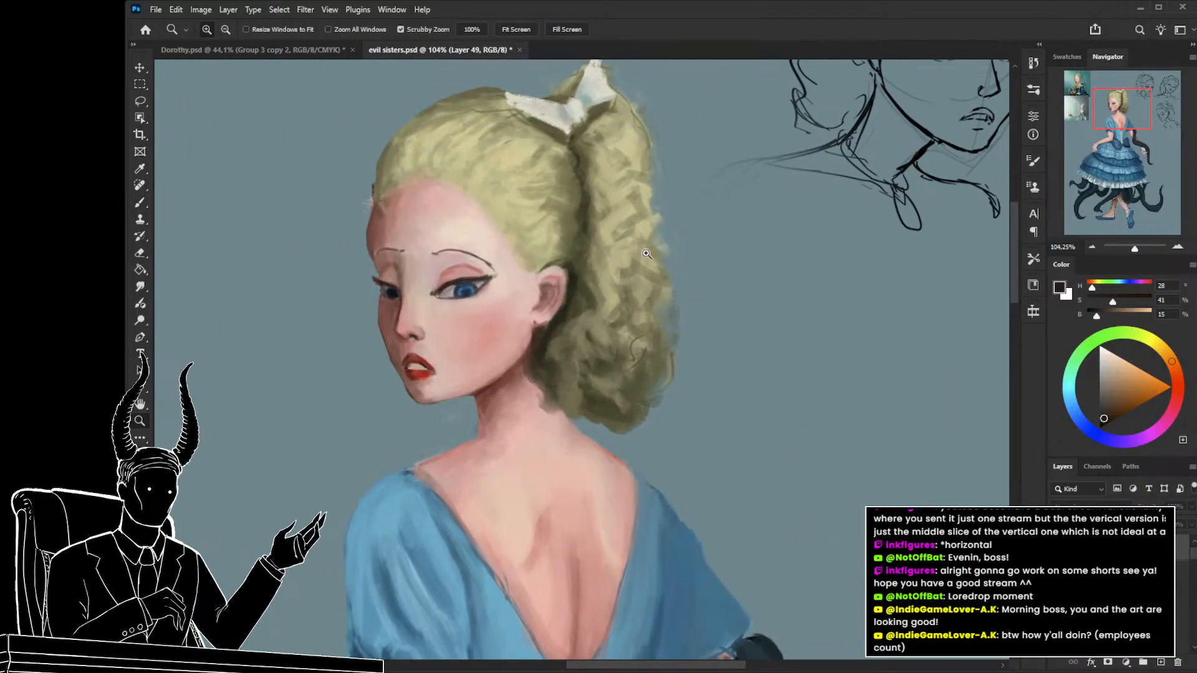
{"action": "left_click", "coordinate": [297, 62]}
{"action": "left_click_drag", "start_coordinate": [517, 257], "coordinate": [487, 85]}
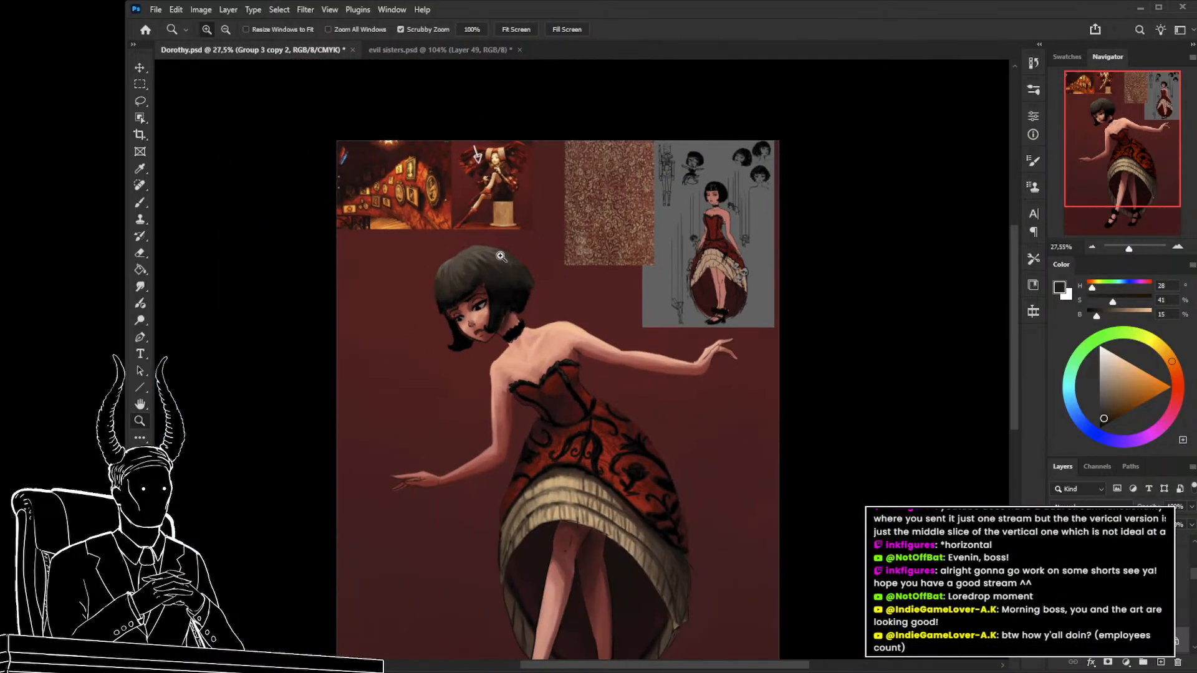
{"action": "left_click", "coordinate": [471, 52]}
{"action": "left_click_drag", "start_coordinate": [539, 193], "coordinate": [548, 205]}
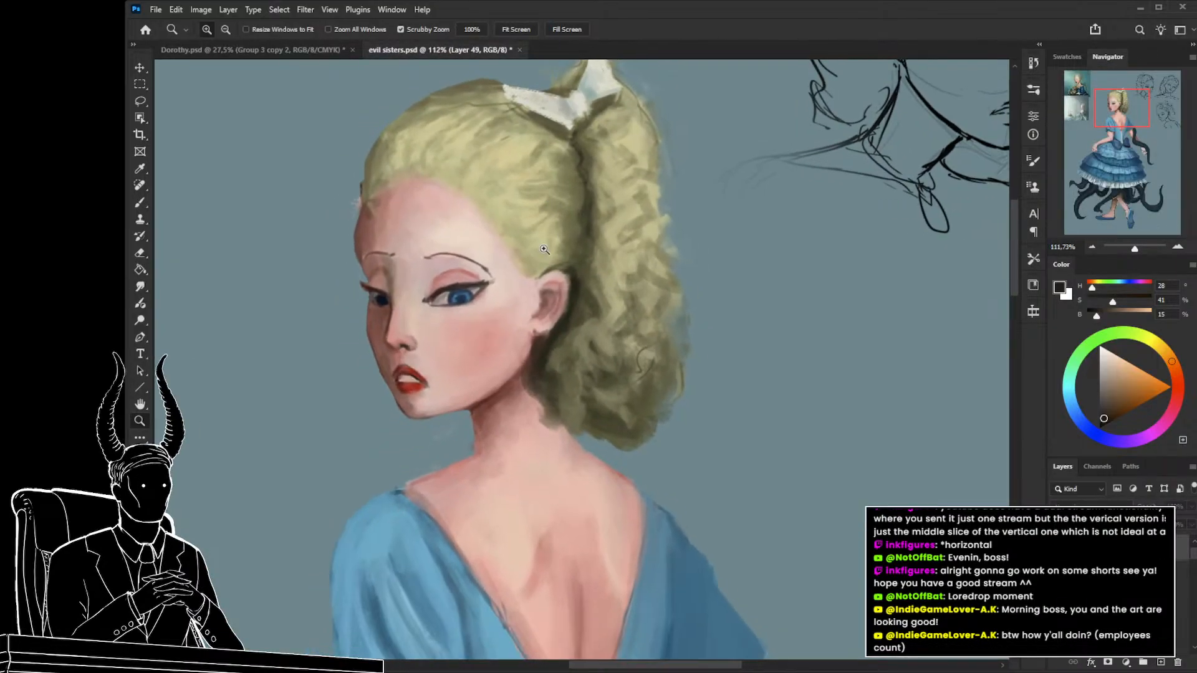
{"action": "left_click", "coordinate": [275, 51]}
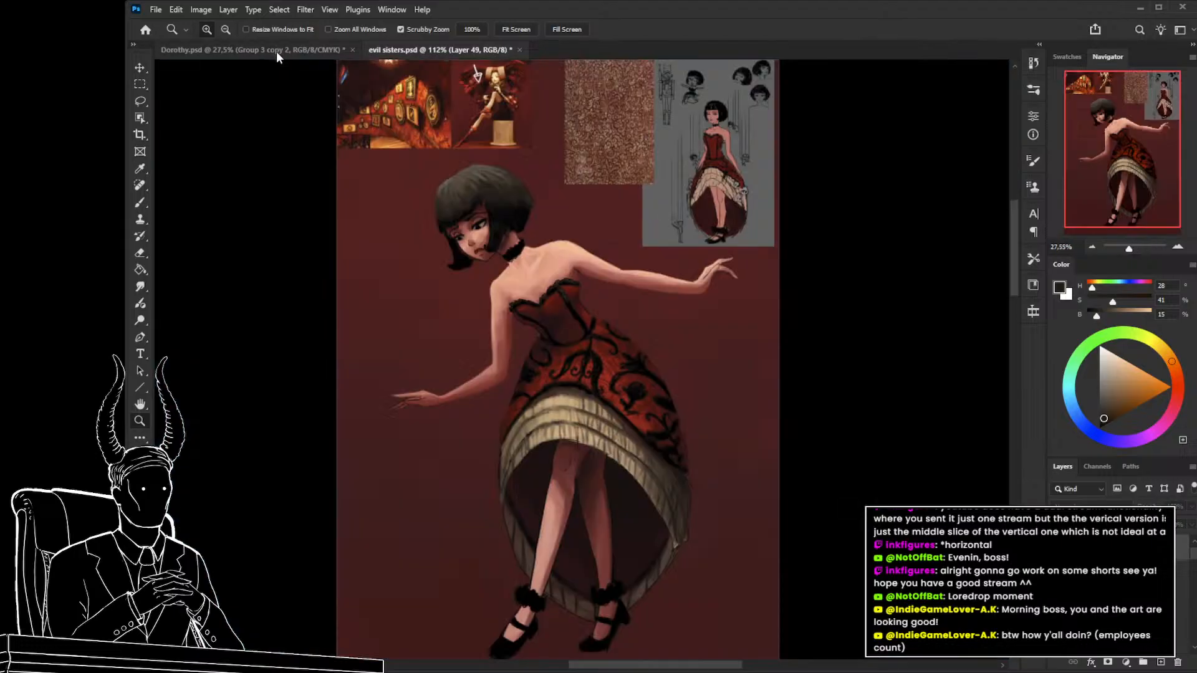
{"action": "mouse_move", "coordinate": [502, 198]}
{"action": "left_mouse_down"}
{"action": "mouse_move", "coordinate": [515, 322]}
{"action": "mouse_move", "coordinate": [488, 277]}
{"action": "left_mouse_up"}
Shade the back of the bob with sampled dark brown H 32, S 42, B 14 and near-black H 0, S 100, B 1, enlarging the brush to 70.
{"action": "key", "text": "b"}
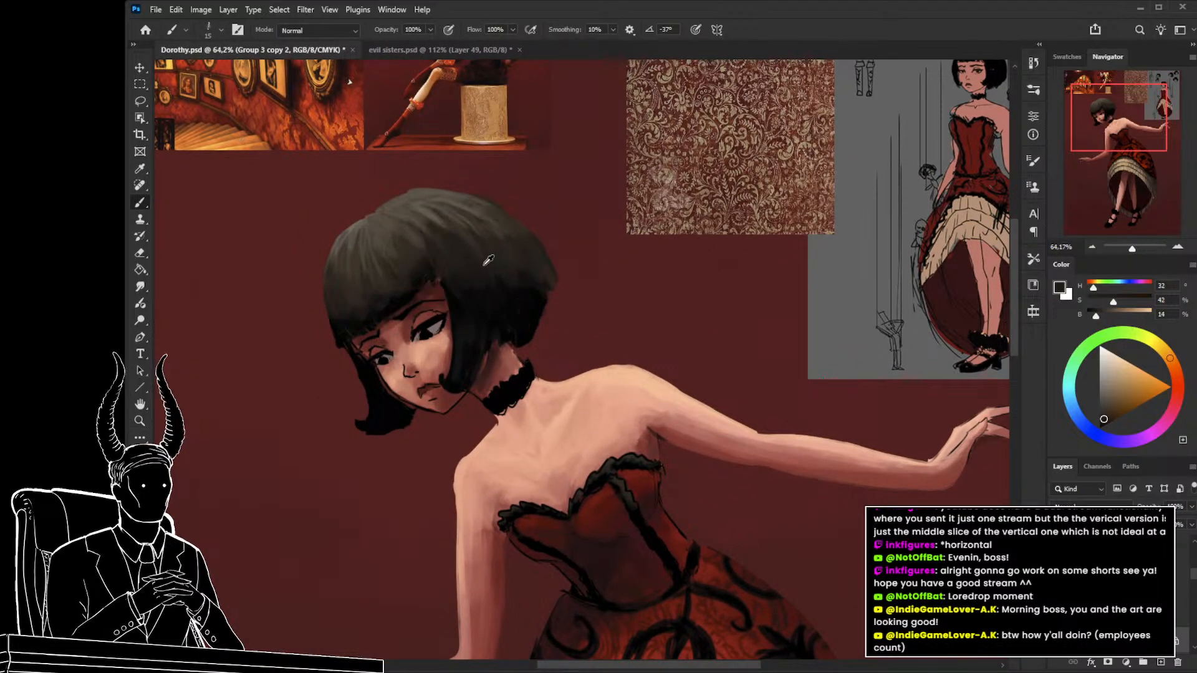
{"action": "key", "text": "bracketright"}
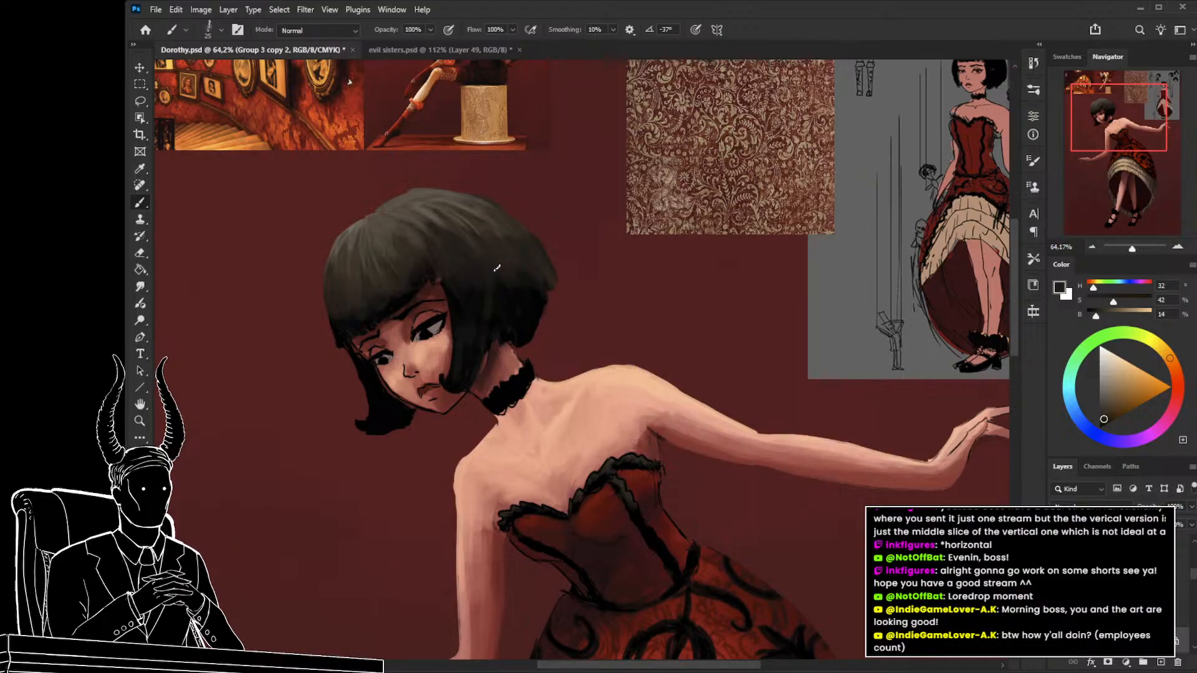
{"action": "key", "text": "z"}
{"action": "mouse_move", "coordinate": [528, 322]}
{"action": "left_mouse_down"}
{"action": "mouse_move", "coordinate": [494, 329]}
{"action": "mouse_move", "coordinate": [493, 311]}
{"action": "left_mouse_up"}
{"action": "key", "text": "b"}
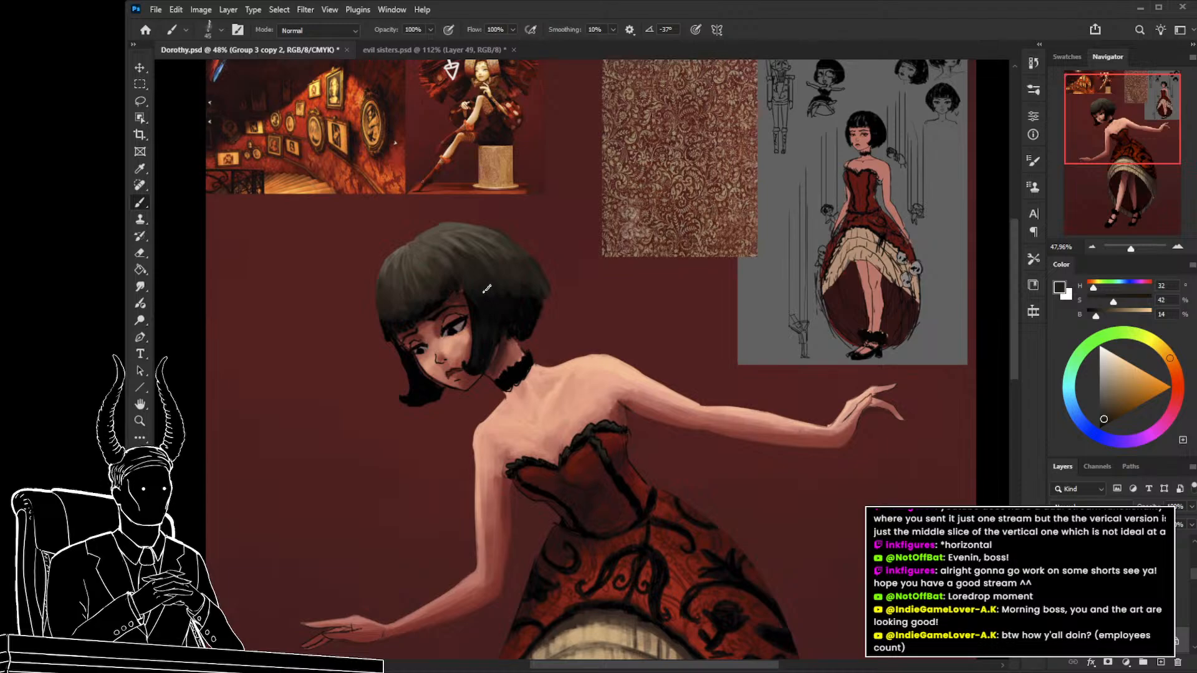
{"action": "left_click", "coordinate": [523, 312], "text": "alt"}
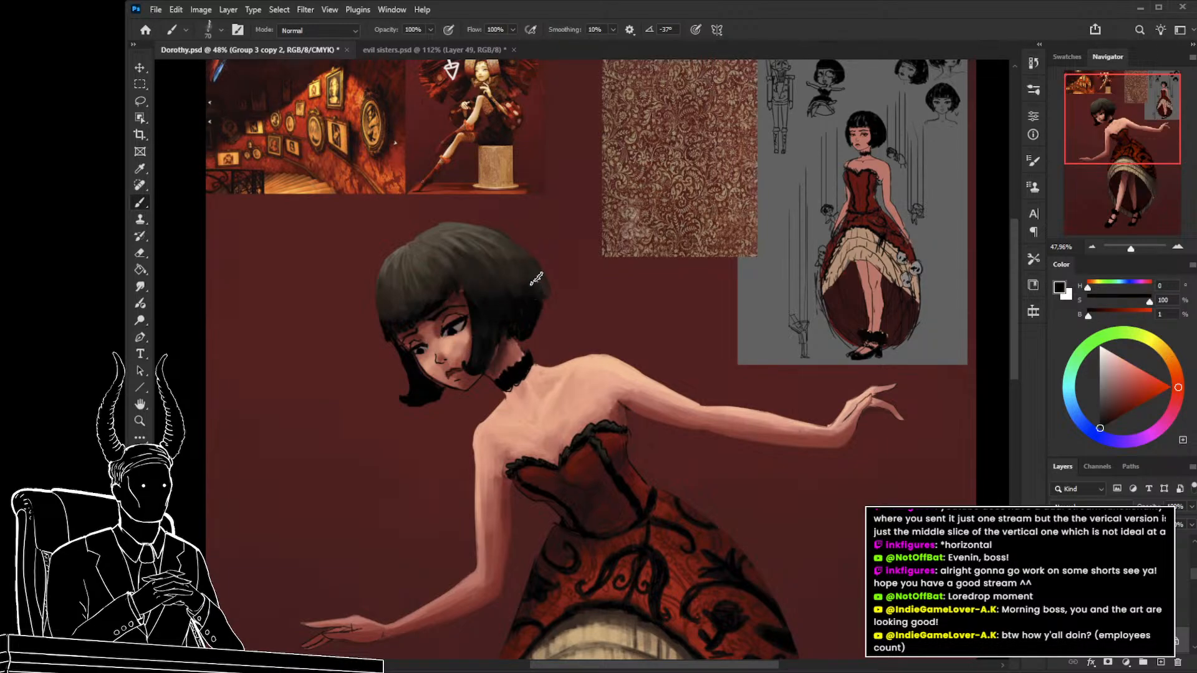
{"action": "left_click", "coordinate": [448, 290], "text": "alt"}
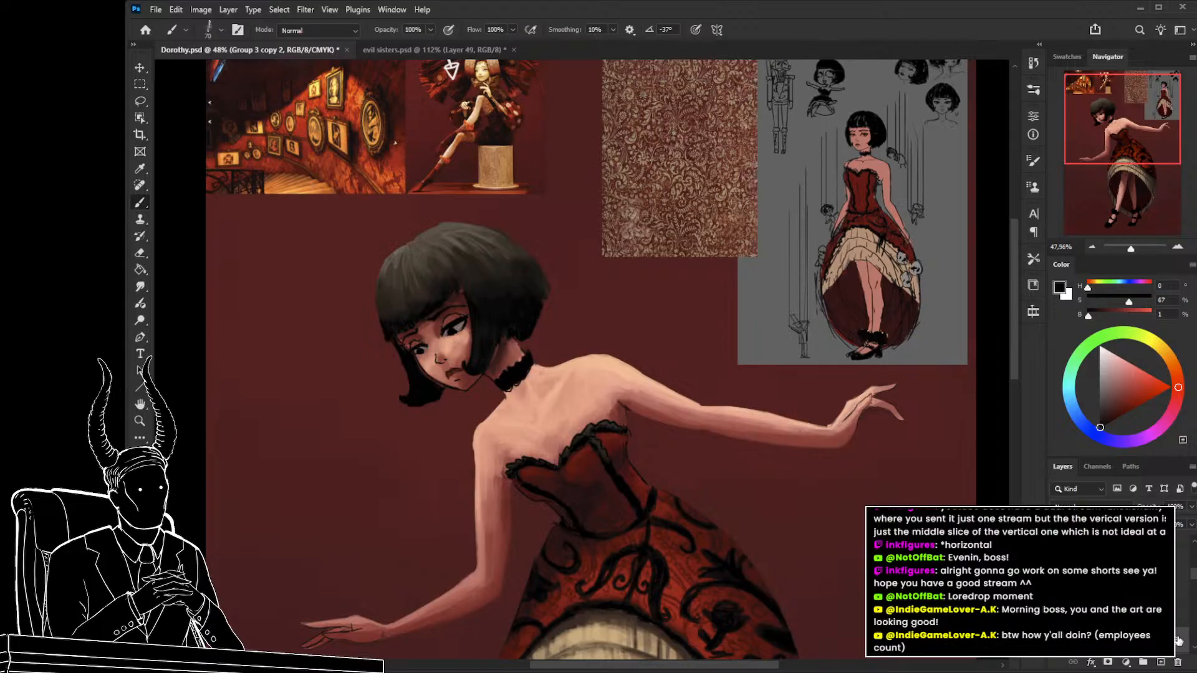
Check the figure with the skirt pattern hidden and the painting's values in grayscale, restoring the pattern and full colour.
{"action": "scroll", "coordinate": [1058, 614], "scroll_direction": "down", "scroll_amount": 1}
{"action": "left_click", "coordinate": [1058, 614]}
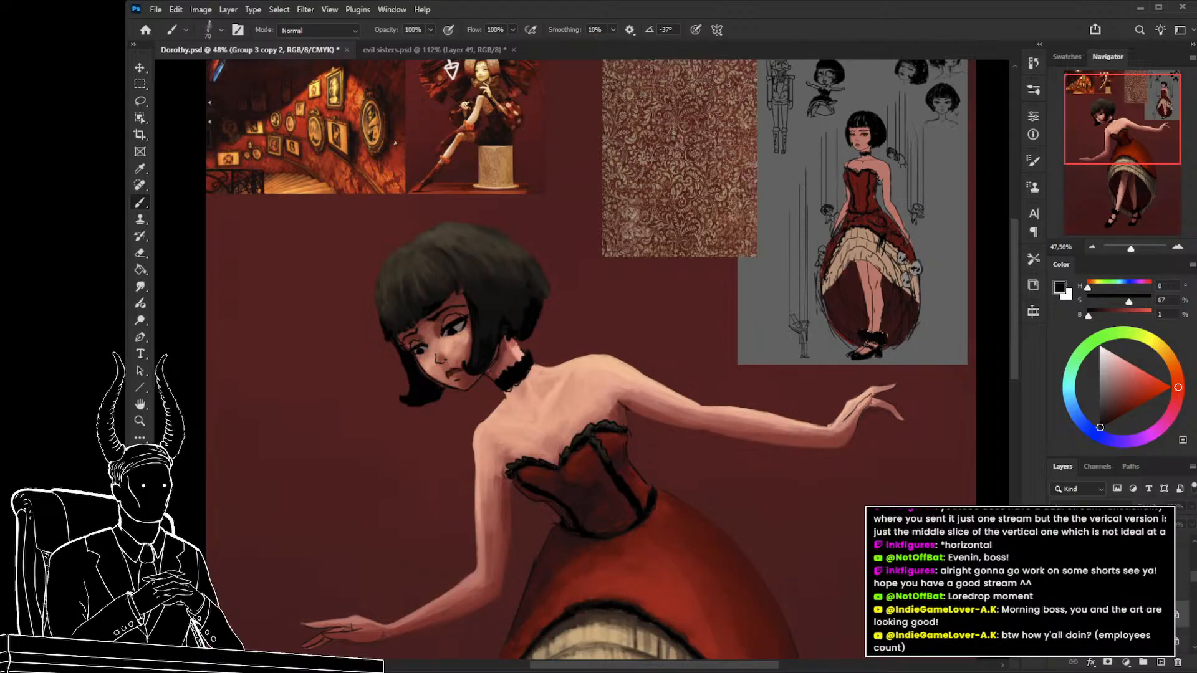
{"action": "left_click", "coordinate": [1057, 614]}
{"action": "key", "text": "z"}
{"action": "left_click_drag", "start_coordinate": [624, 424], "coordinate": [539, 429]}
{"action": "left_click_drag", "start_coordinate": [606, 406], "coordinate": [664, 410]}
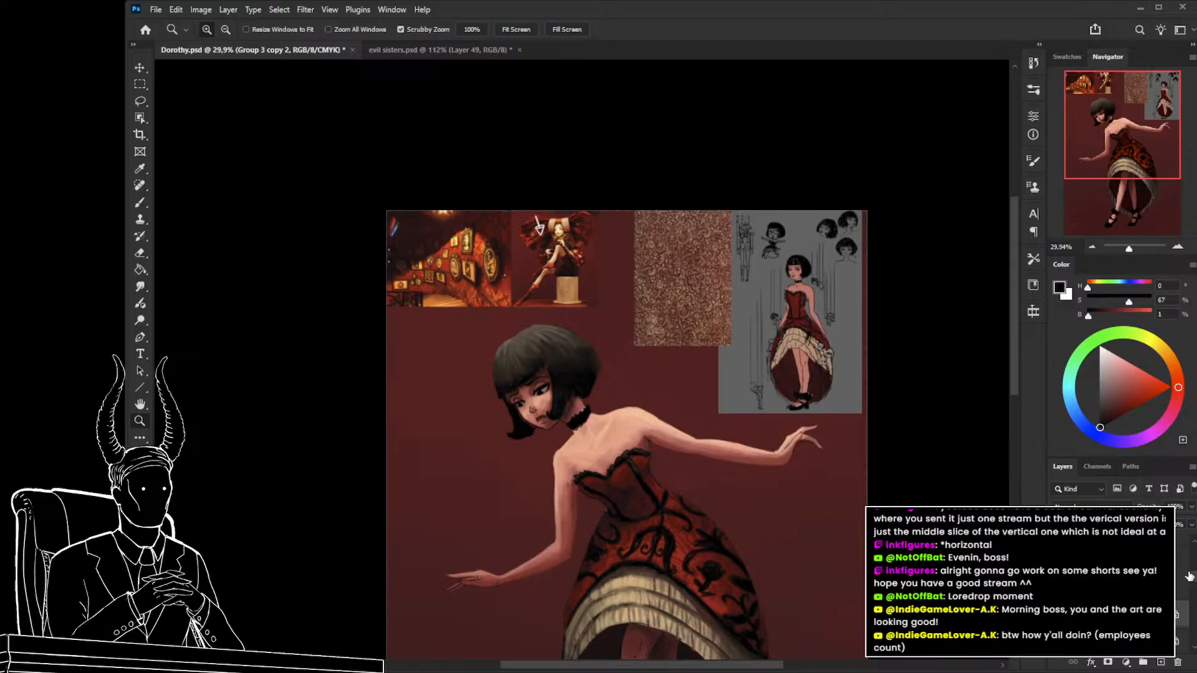
{"action": "left_click", "coordinate": [1058, 552]}
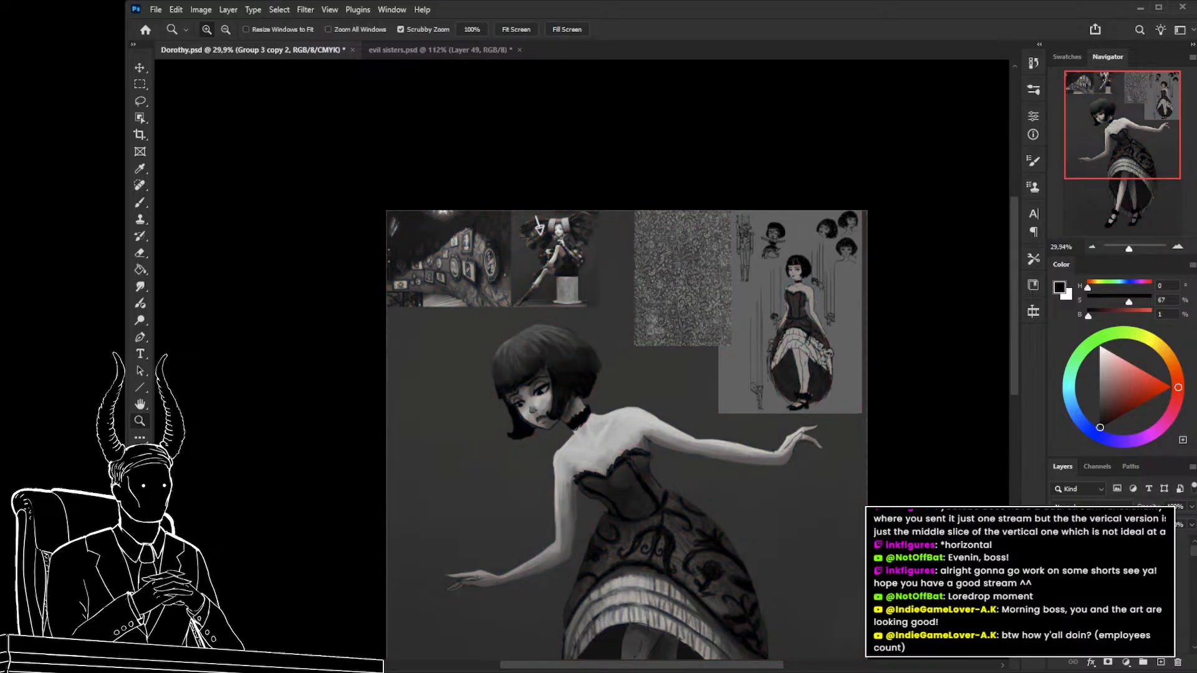
{"action": "left_click", "coordinate": [1057, 551]}
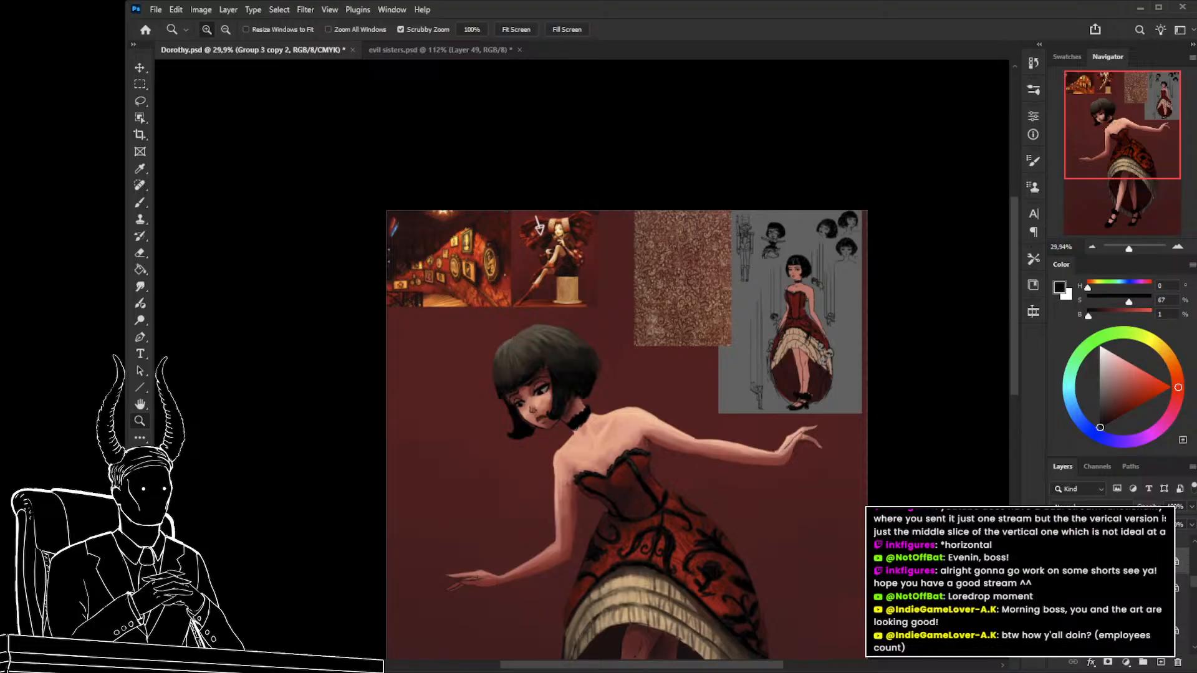
Darken the front edge of the fringe with a smaller brush in near-black H 20, S 75, B 2, redoing the first stroke.
{"action": "left_click", "coordinate": [532, 380]}
{"action": "key", "text": "b"}
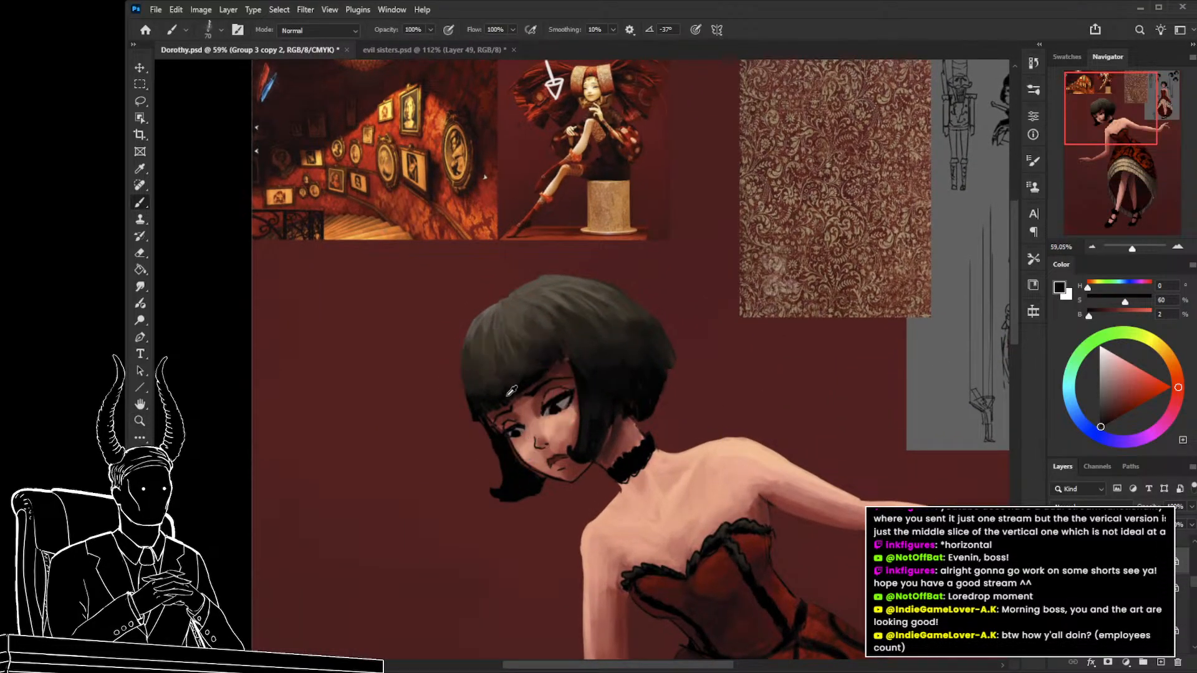
{"action": "key", "text": "bracketleft"}
{"action": "left_click_drag", "start_coordinate": [489, 379], "coordinate": [487, 339]}
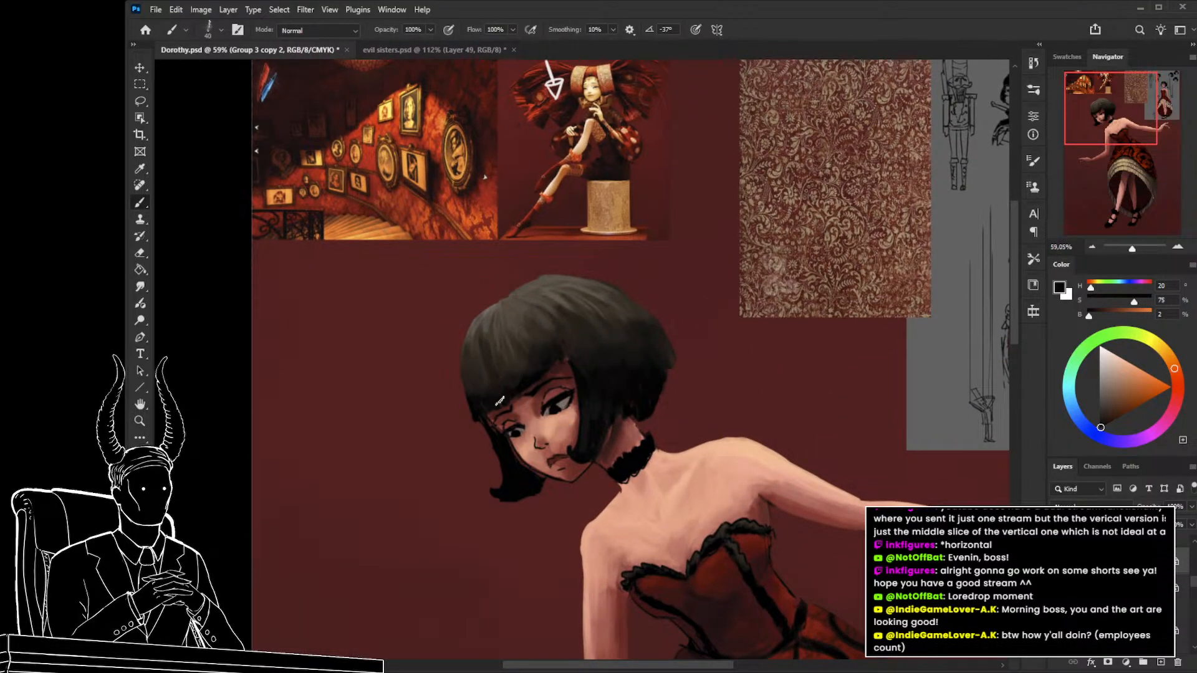
{"action": "key", "text": "ctrl+z"}
{"action": "mouse_move", "coordinate": [489, 380]}
{"action": "left_mouse_down"}
{"action": "mouse_move", "coordinate": [496, 331]}
{"action": "mouse_move", "coordinate": [481, 334]}
{"action": "left_mouse_up"}
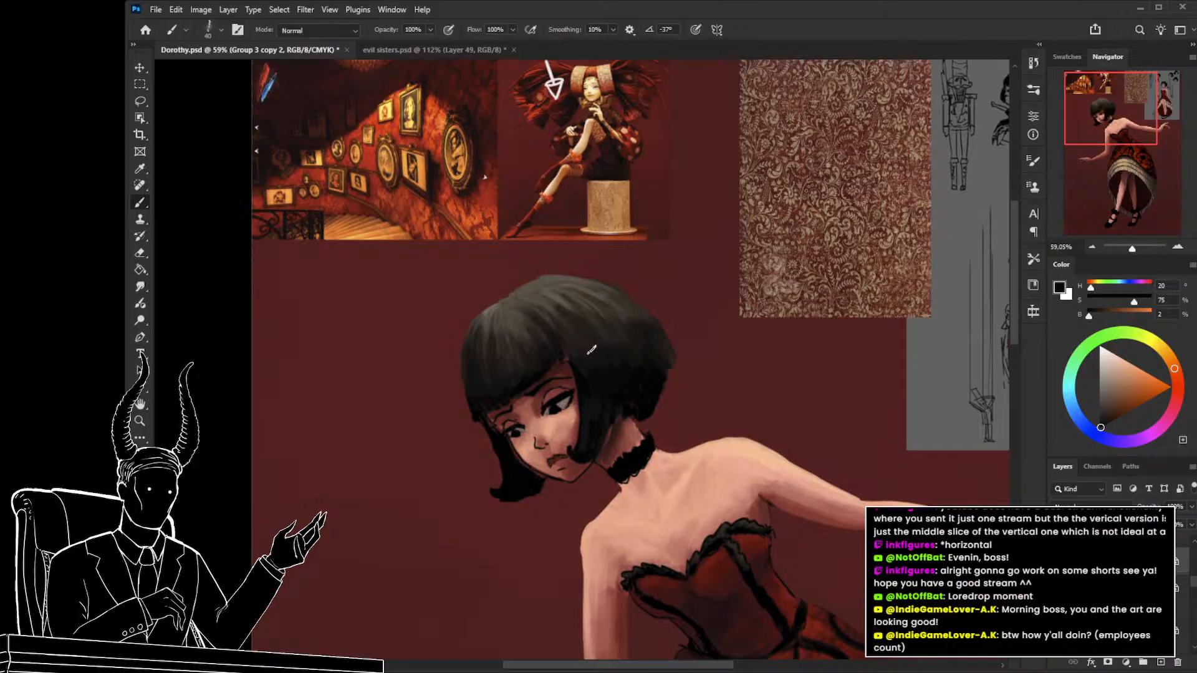
Deepen the shadows between the crown and back strands in the same near-black, varying the brush between sizes 80 and 20.
{"action": "key", "text": "]"}
{"action": "key", "text": "bracketright"}
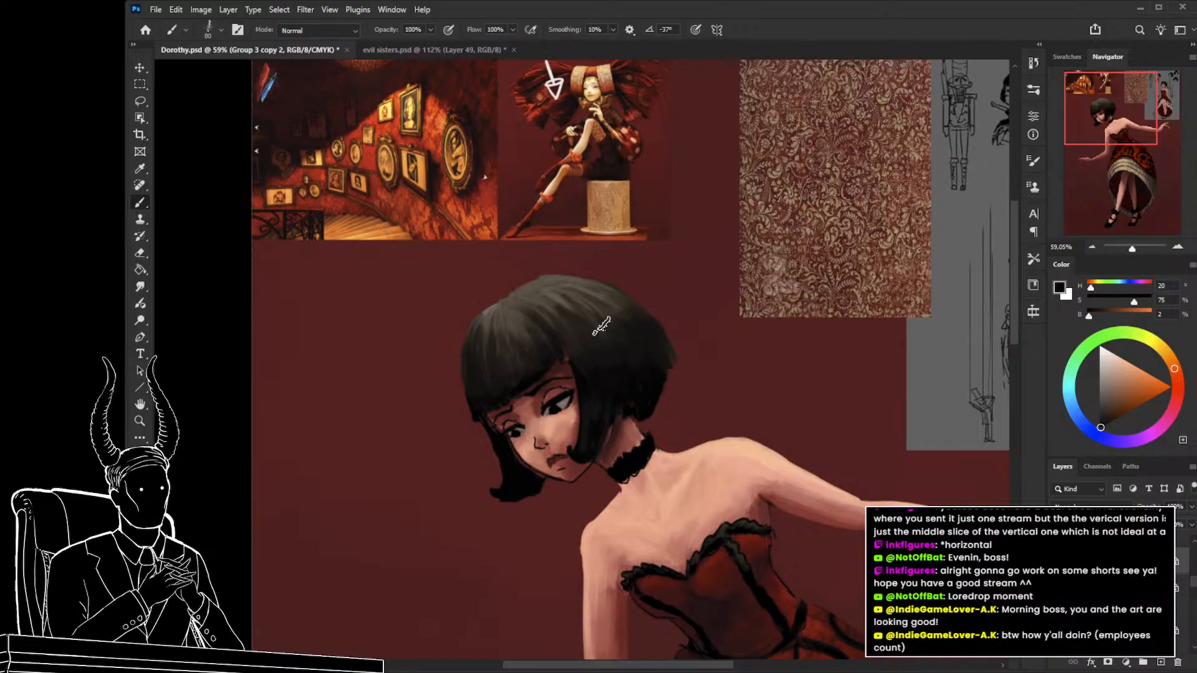
{"action": "key", "text": "bracketleft"}
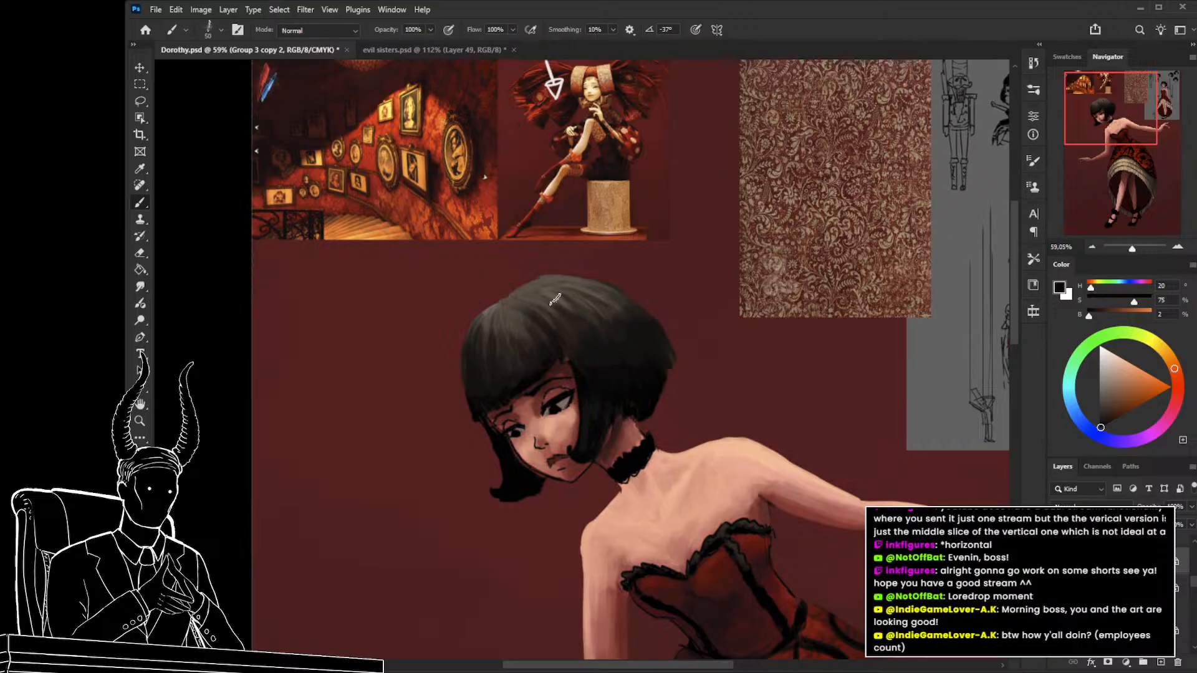
{"action": "key", "text": "bracketleft"}
{"action": "key", "text": "bracketleft"}
{"action": "key", "text": "bracketleft"}
{"action": "key", "text": "bracketright"}
{"action": "key", "text": "bracketright"}
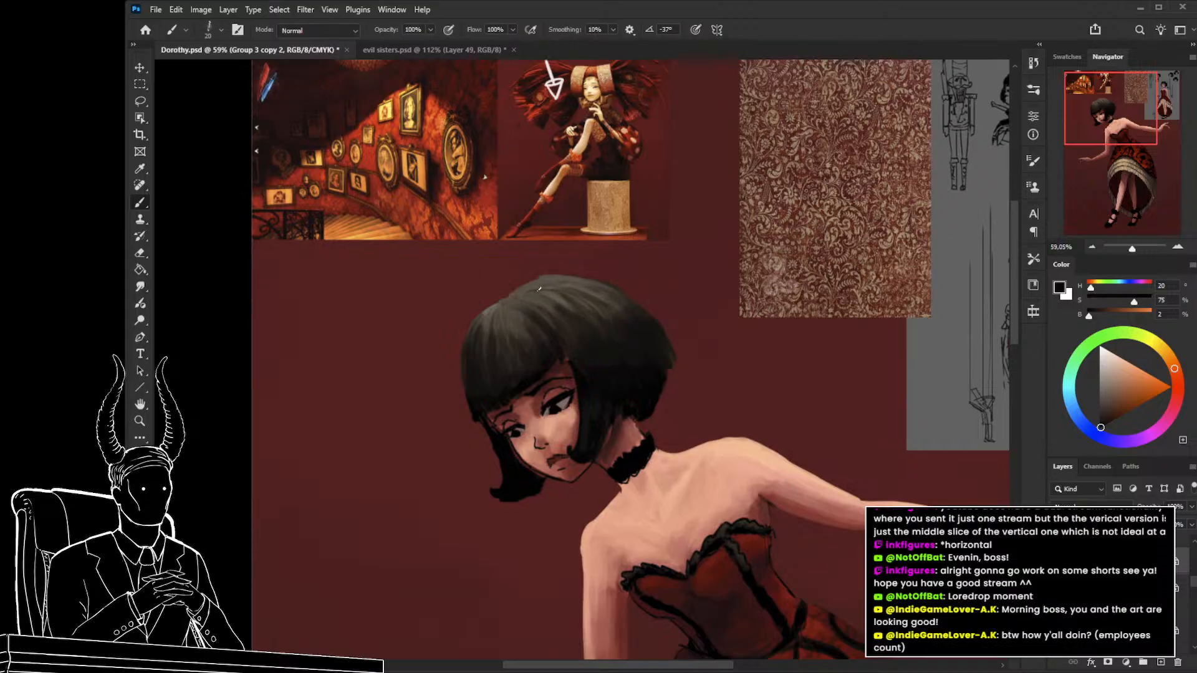
{"action": "left_click_drag", "start_coordinate": [563, 281], "coordinate": [641, 357]}
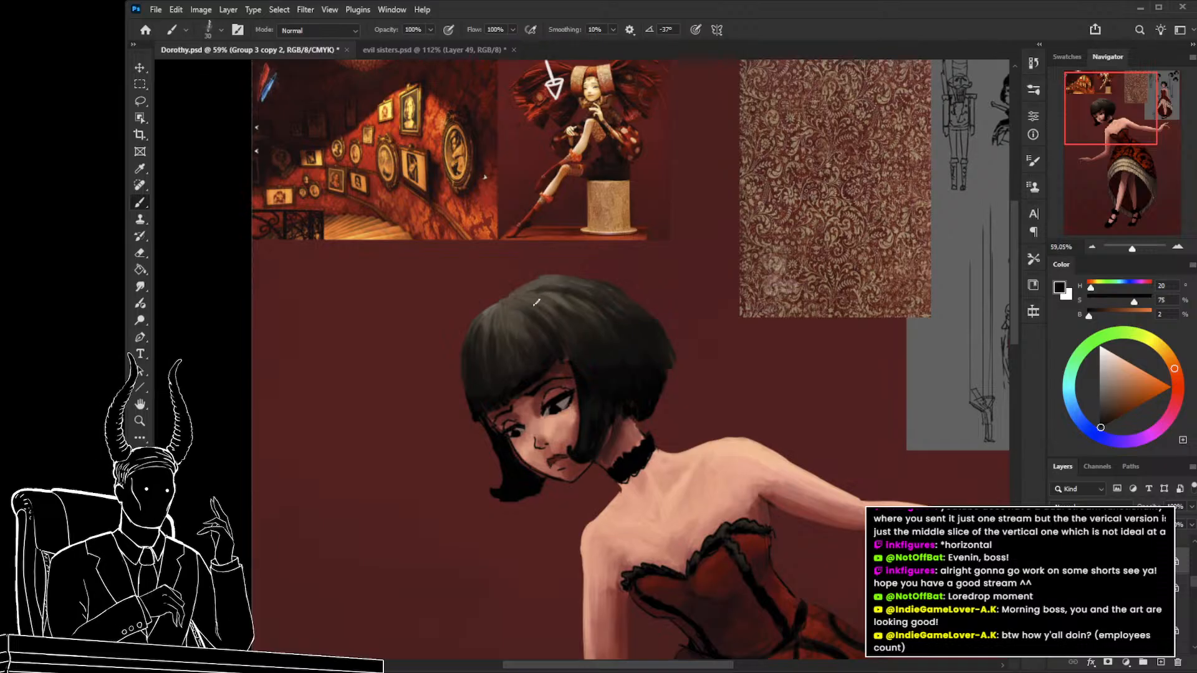
Darken the side of the bob beneath the crown highlights with broad near-black strokes, using brush sizes 45 to 80.
{"action": "key", "text": "bracketright"}
{"action": "key", "text": "bracketright"}
{"action": "key", "text": "bracketright"}
{"action": "key", "text": "bracketright"}
{"action": "key", "text": "bracketright"}
{"action": "key", "text": "bracketright"}
{"action": "key", "text": "bracketright"}
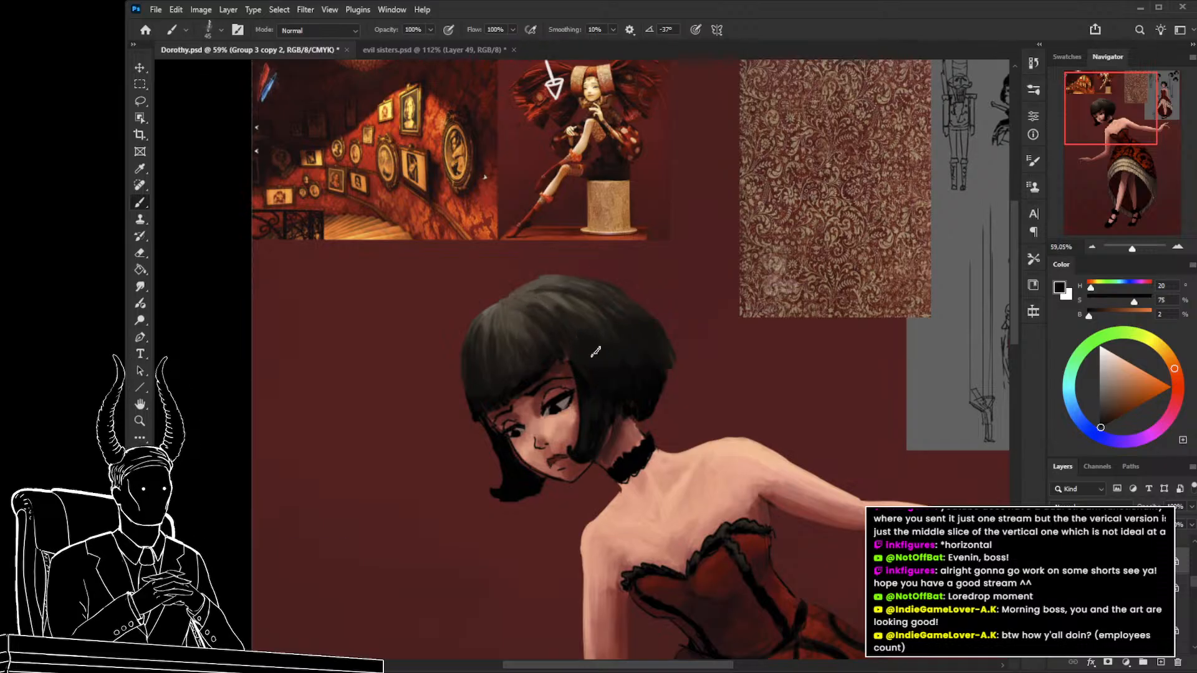
{"action": "key", "text": "bracketleft"}
{"action": "key", "text": "bracketleft"}
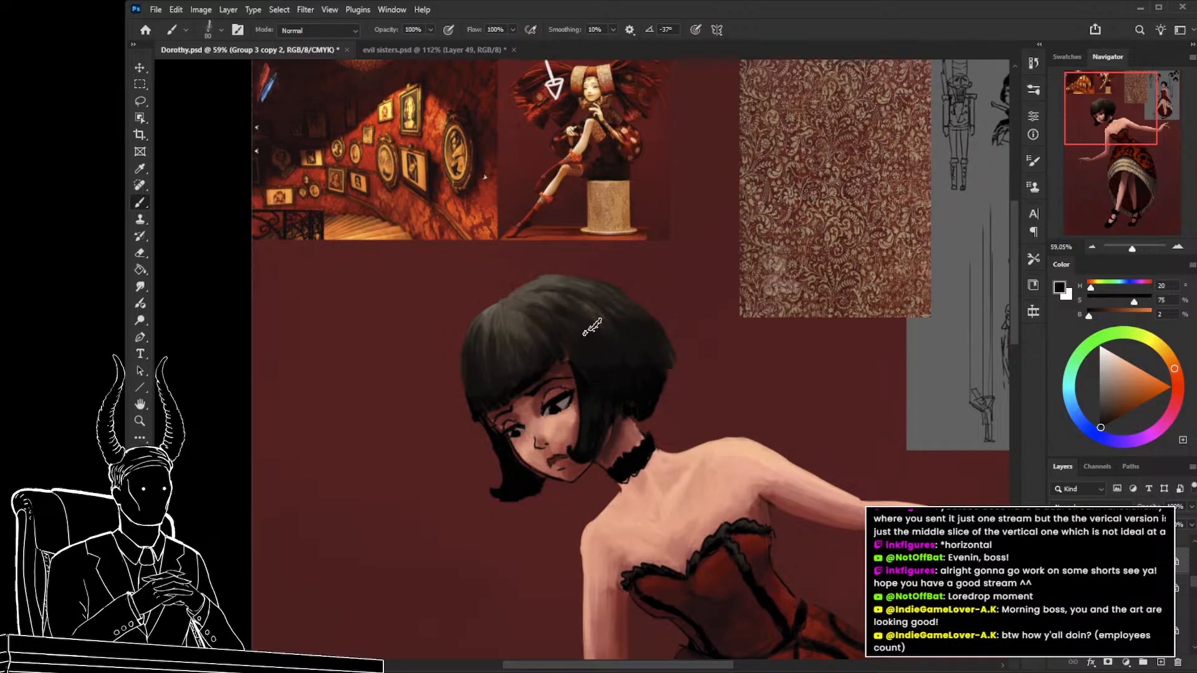
Add fine near-black strands around the crown parting and the fringe's outer edge, using brush sizes 8 to 15.
{"action": "key", "text": "bracketleft"}
{"action": "key", "text": "bracketleft"}
{"action": "key", "text": "bracketleft"}
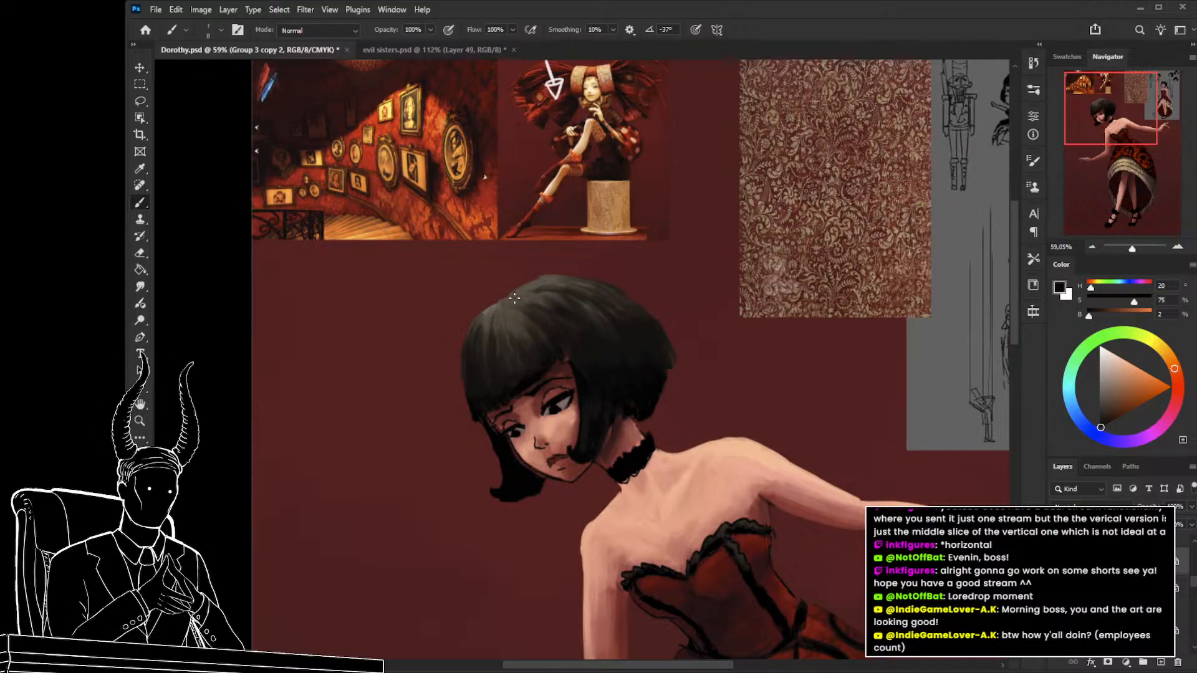
{"action": "key", "text": "bracketright"}
{"action": "key", "text": "bracketright"}
{"action": "key", "text": "bracketright"}
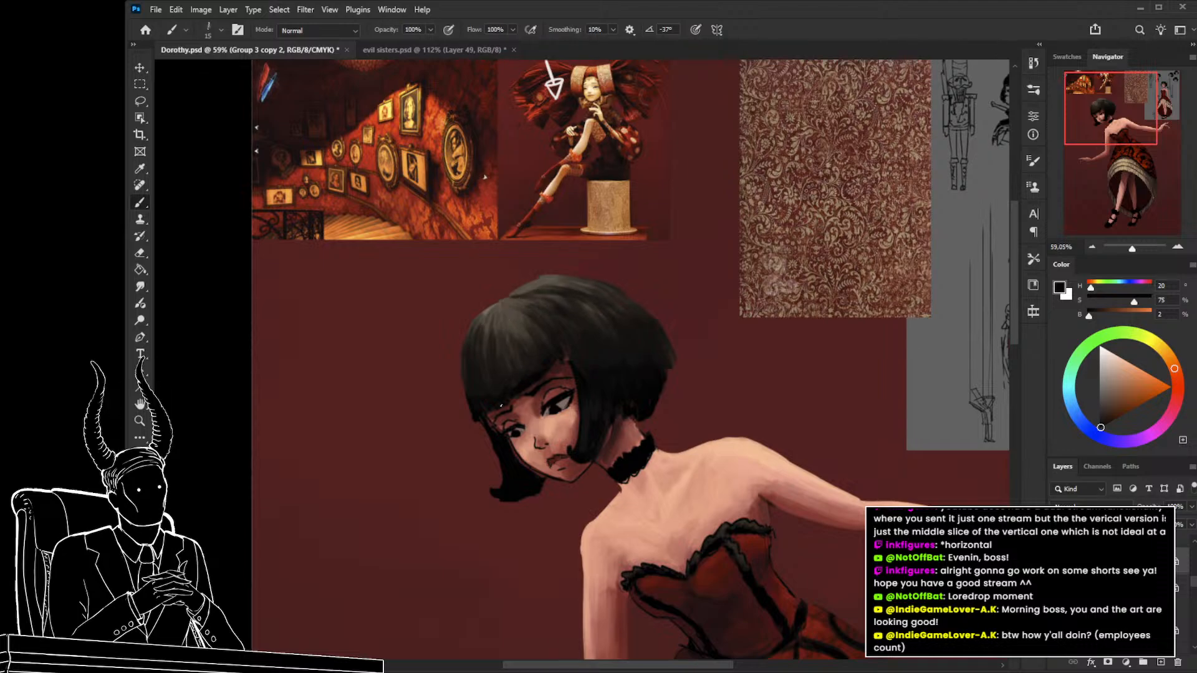
{"action": "mouse_move", "coordinate": [490, 308]}
{"action": "left_mouse_down"}
{"action": "mouse_move", "coordinate": [484, 348]}
{"action": "mouse_move", "coordinate": [473, 342]}
{"action": "left_mouse_up"}
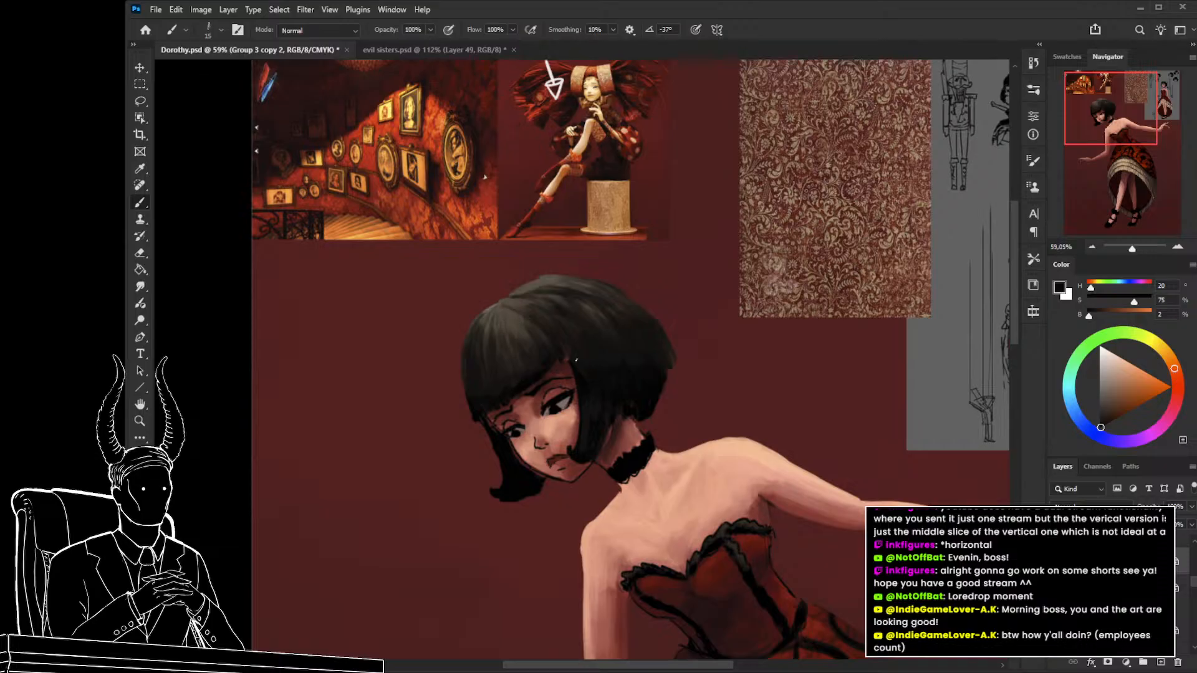
Review the darkened hair on the whole figure, briefly hiding and restoring the skirt pattern.
{"action": "key", "text": "z"}
{"action": "left_click_drag", "start_coordinate": [605, 372], "coordinate": [511, 427]}
{"action": "left_click", "coordinate": [1057, 561]}
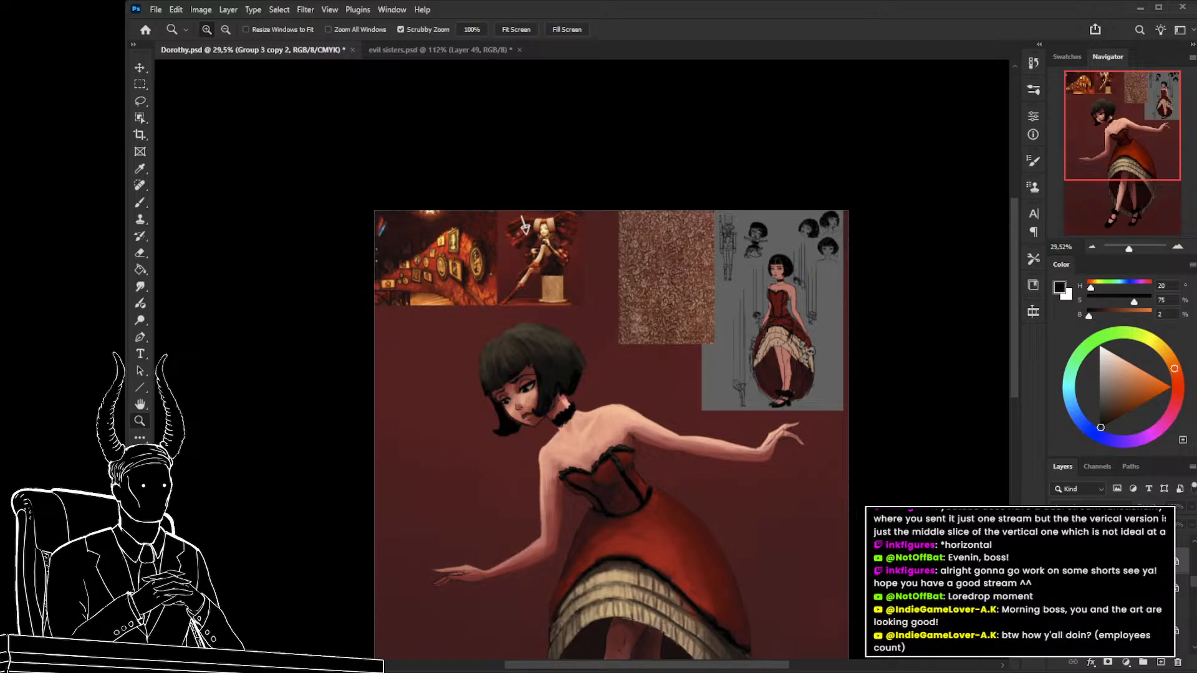
{"action": "left_click", "coordinate": [1057, 561]}
{"action": "left_click", "coordinate": [496, 367]}
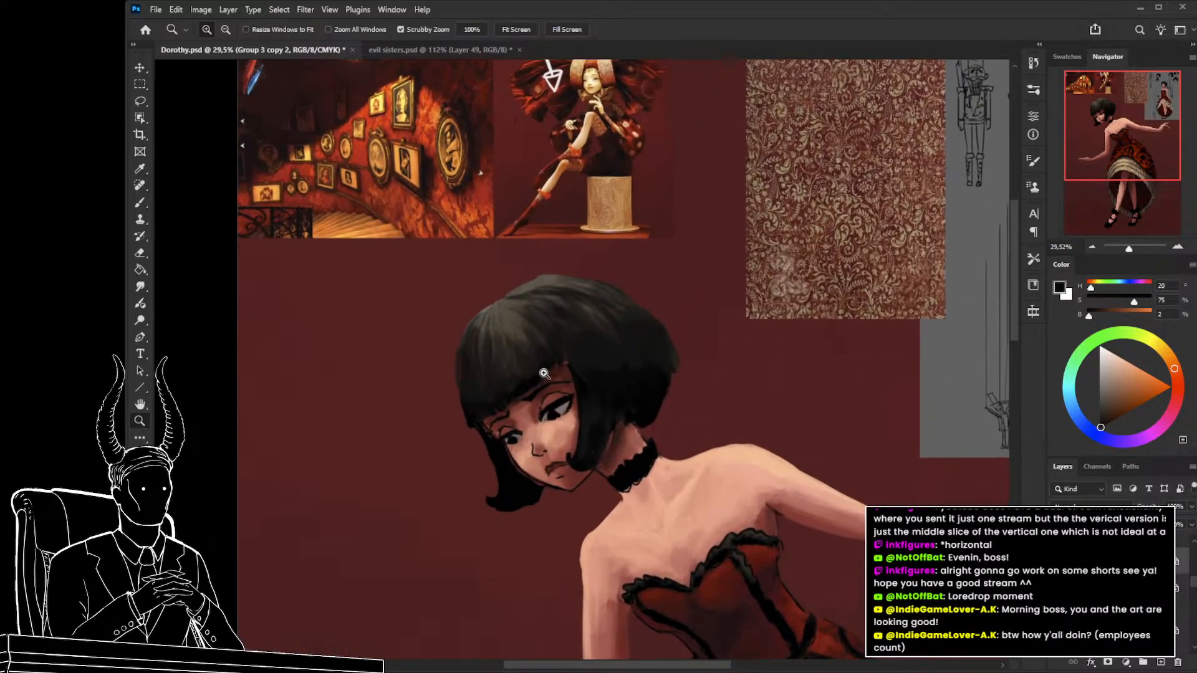
Blend the crown highlights of the bob with grey-brown tones sampled from the surrounding hair, using a size 45 brush.
{"action": "key", "text": "b"}
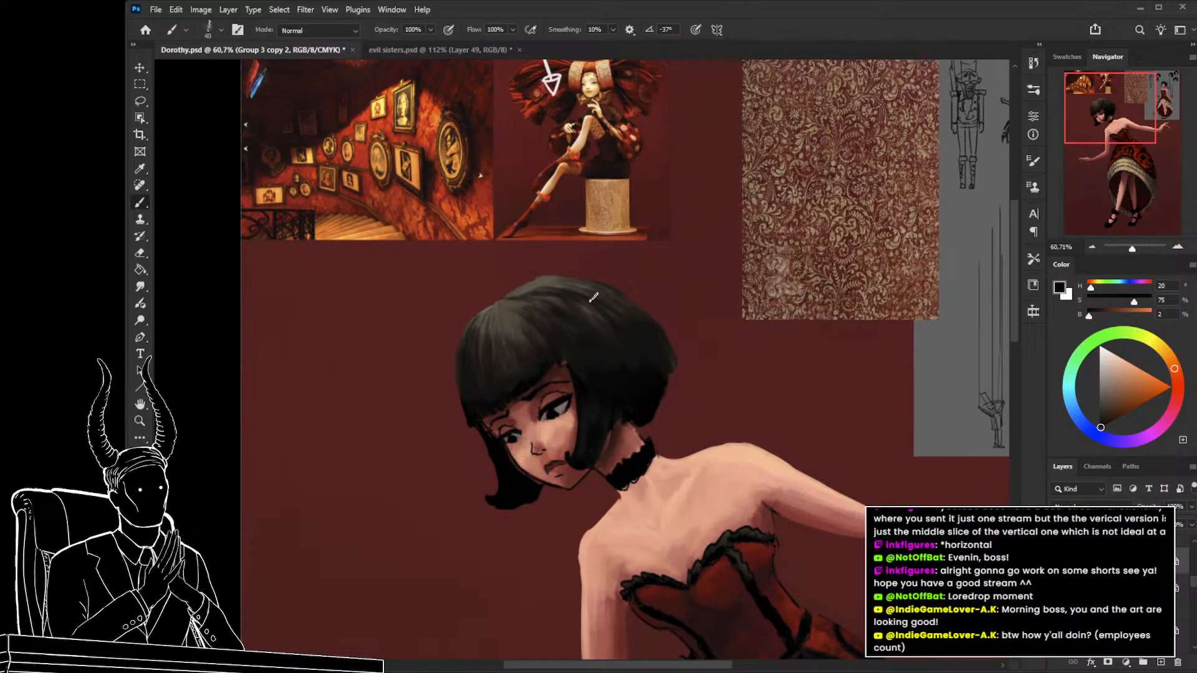
{"action": "key", "text": "bracketright"}
{"action": "key", "text": "bracketright"}
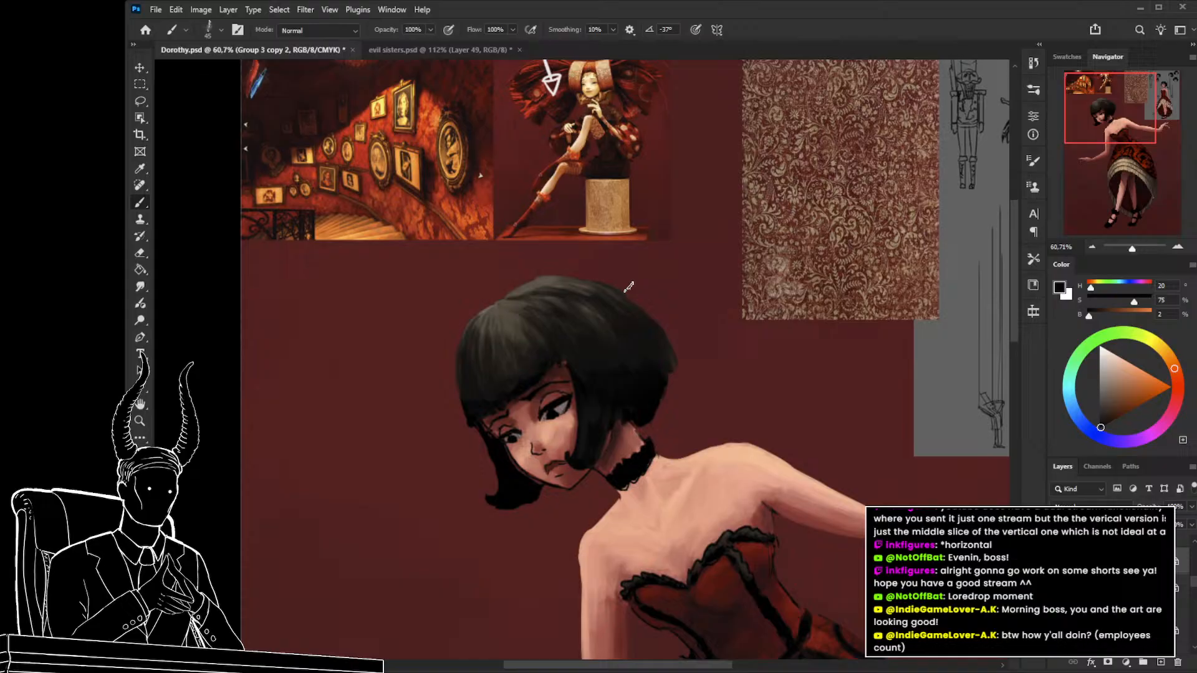
{"action": "left_click", "coordinate": [519, 289], "text": "alt"}
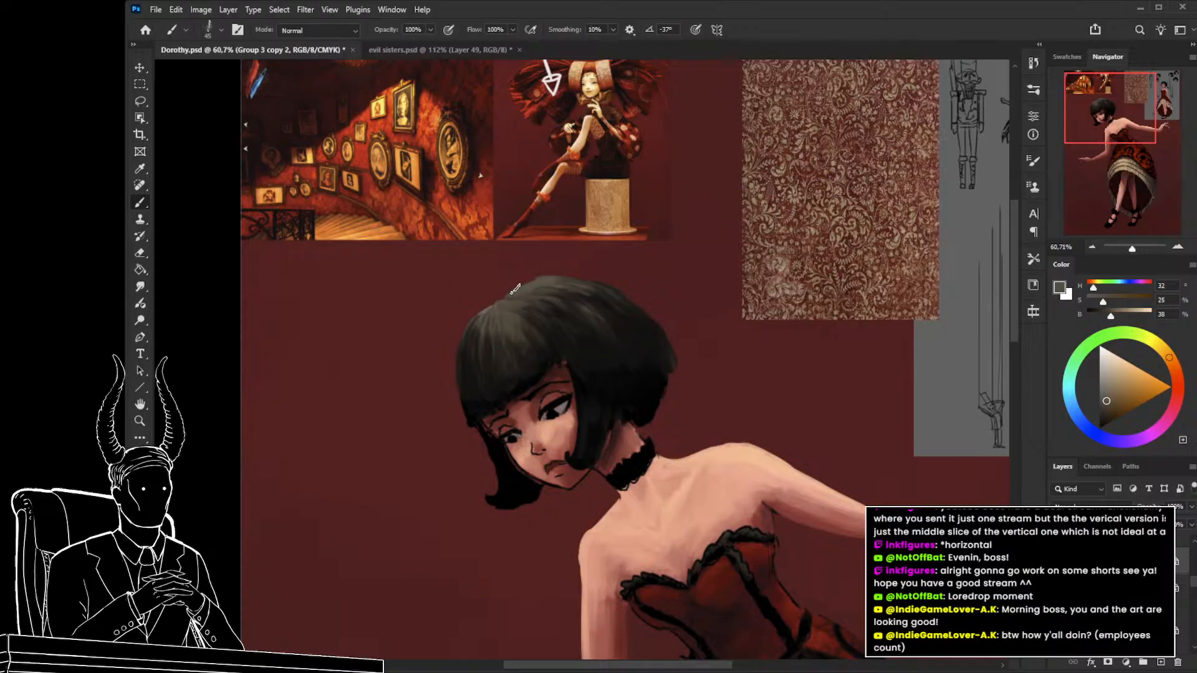
{"action": "left_click", "coordinate": [587, 316], "text": "alt"}
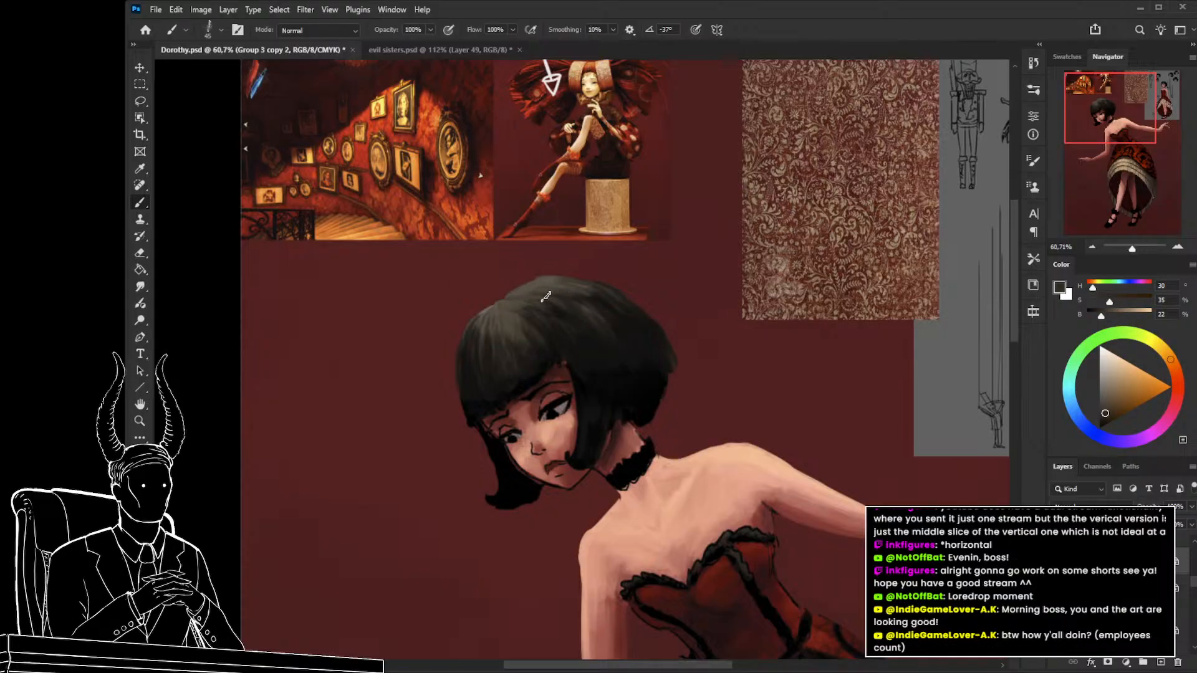
{"action": "left_click", "coordinate": [521, 340], "text": "alt"}
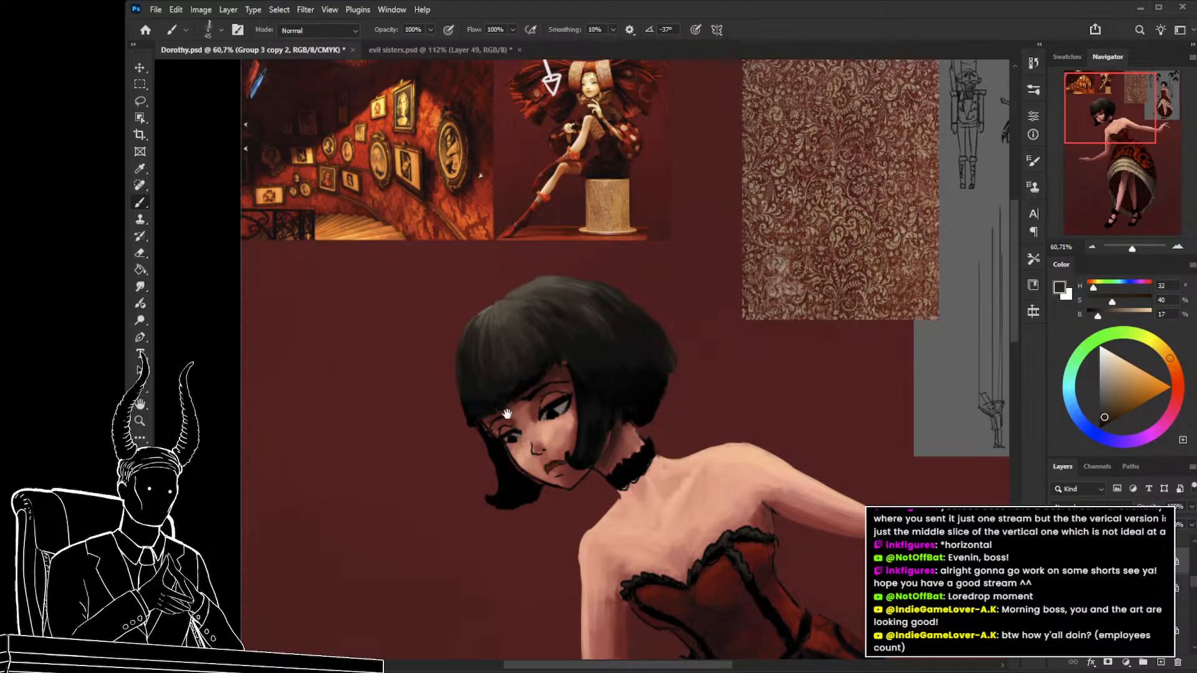
Refine the strands around the parting and upper fringe, alternating between lighter and darker grey-browns sampled from the hair.
{"action": "left_click_drag", "start_coordinate": [505, 412], "coordinate": [454, 419]}
{"action": "left_click", "coordinate": [430, 317], "text": "alt"}
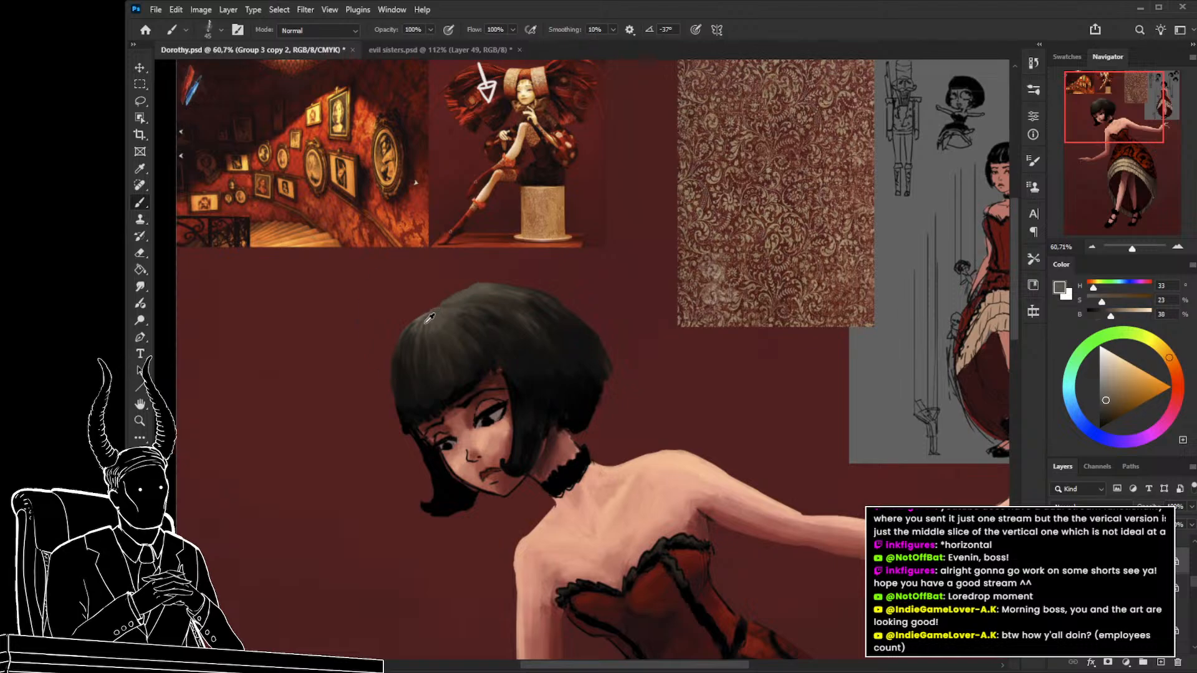
{"action": "left_click", "coordinate": [505, 320], "text": "alt"}
{"action": "left_click", "coordinate": [466, 297], "text": "alt"}
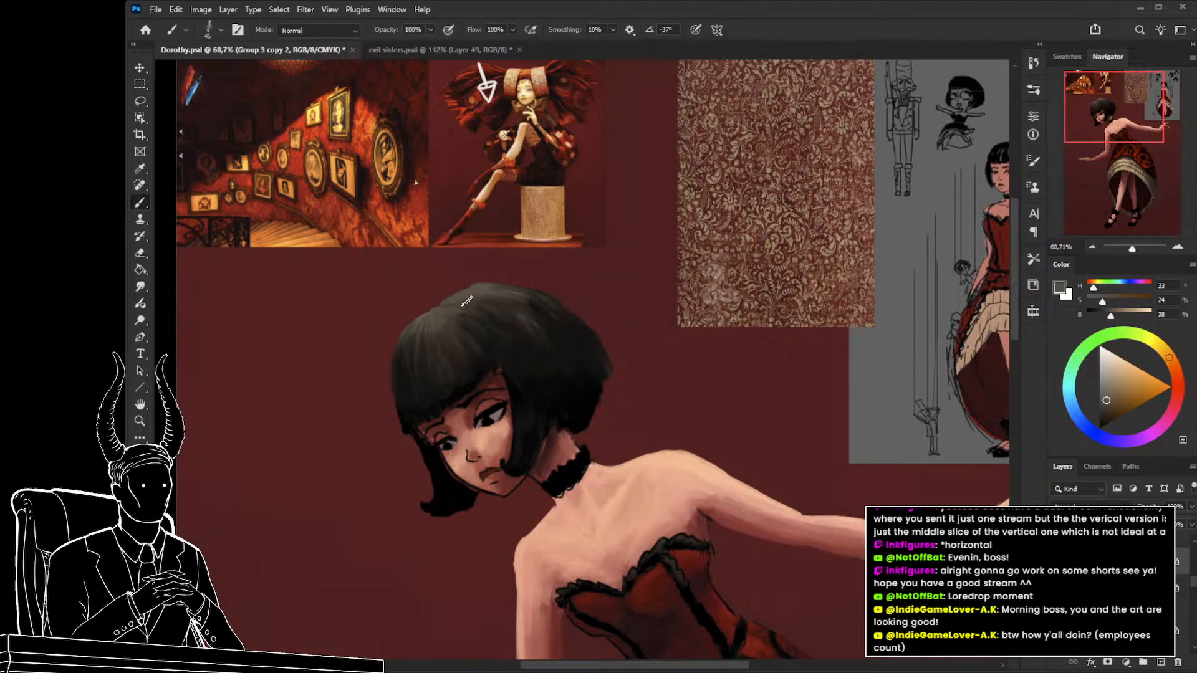
{"action": "left_click", "coordinate": [468, 330], "text": "alt"}
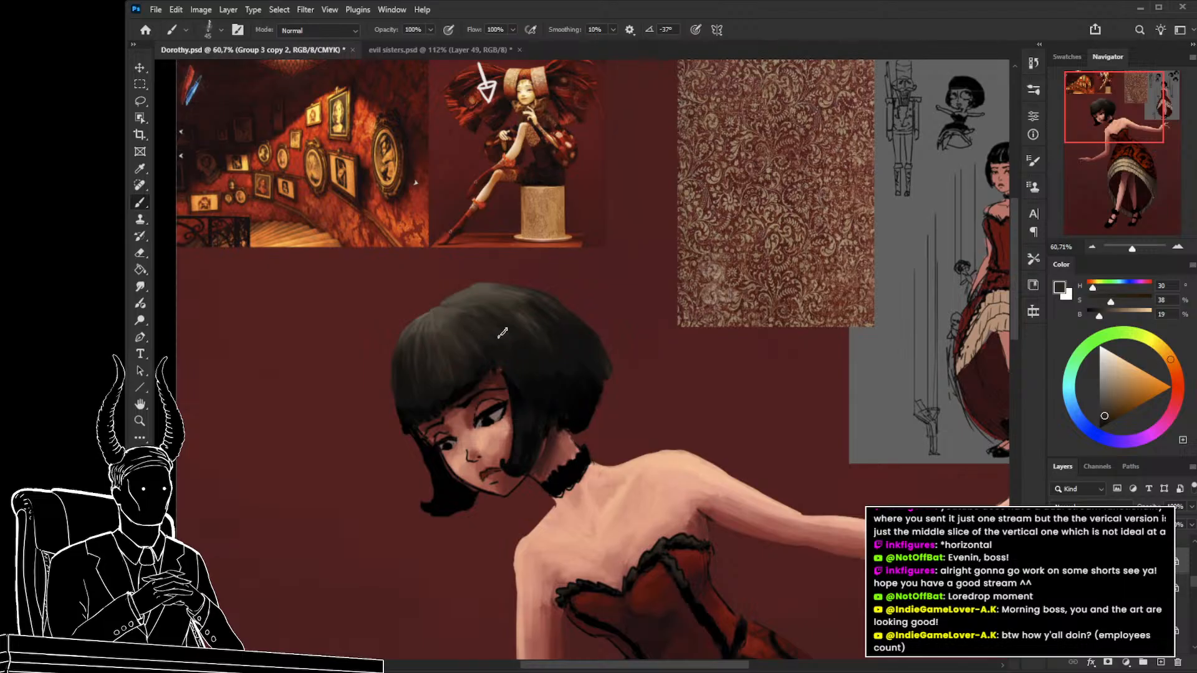
Soften the transition from the crown highlight into the dark side of the bob with sampled near-black and dark brown.
{"action": "key", "text": "z"}
{"action": "mouse_move", "coordinate": [570, 371]}
{"action": "left_mouse_down"}
{"action": "mouse_move", "coordinate": [488, 379]}
{"action": "mouse_move", "coordinate": [534, 393]}
{"action": "left_mouse_up"}
{"action": "key", "text": "b"}
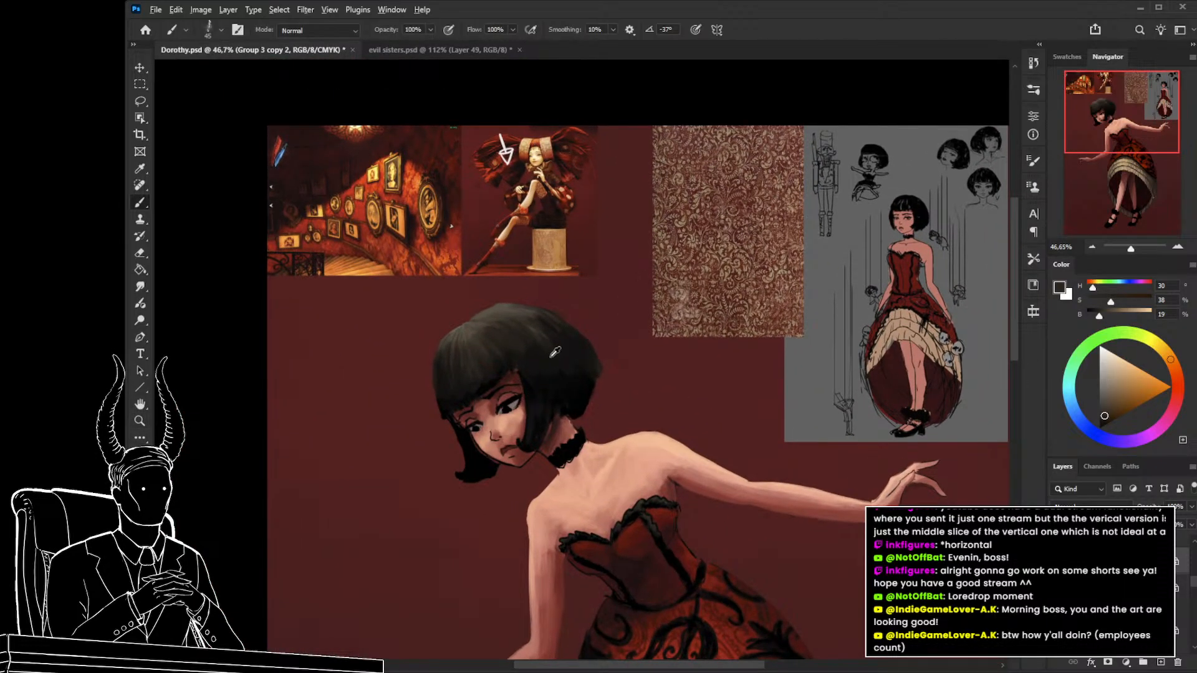
{"action": "left_click", "coordinate": [536, 334], "text": "alt"}
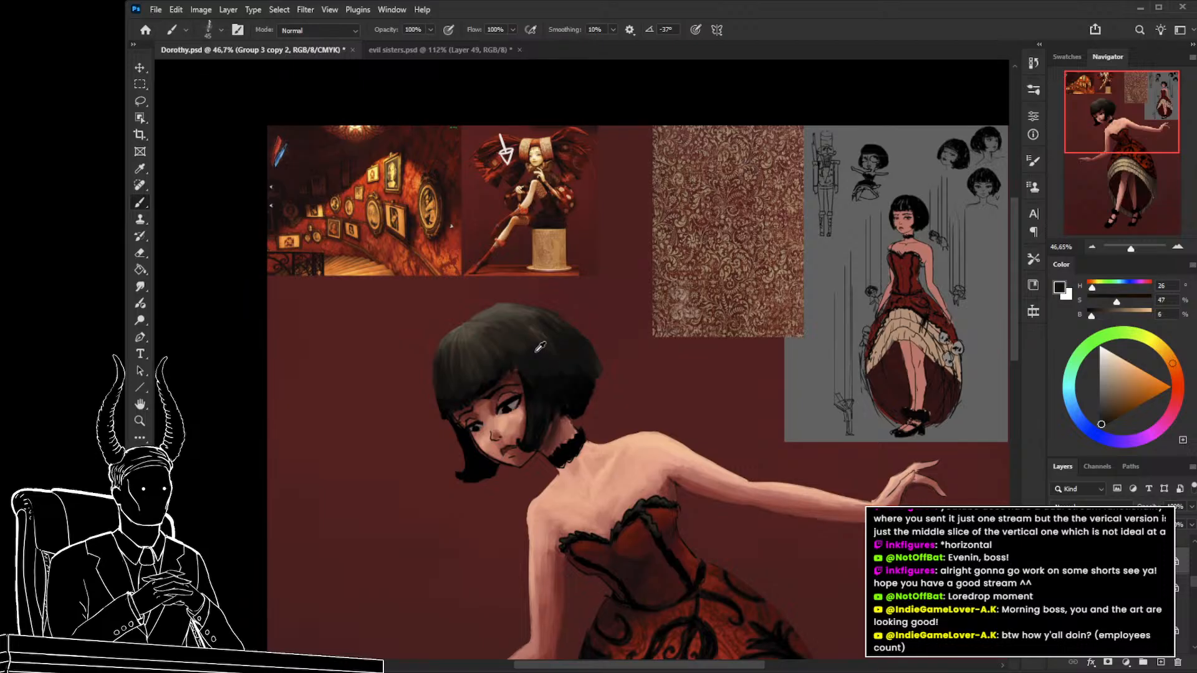
{"action": "left_click", "coordinate": [498, 340], "text": "alt"}
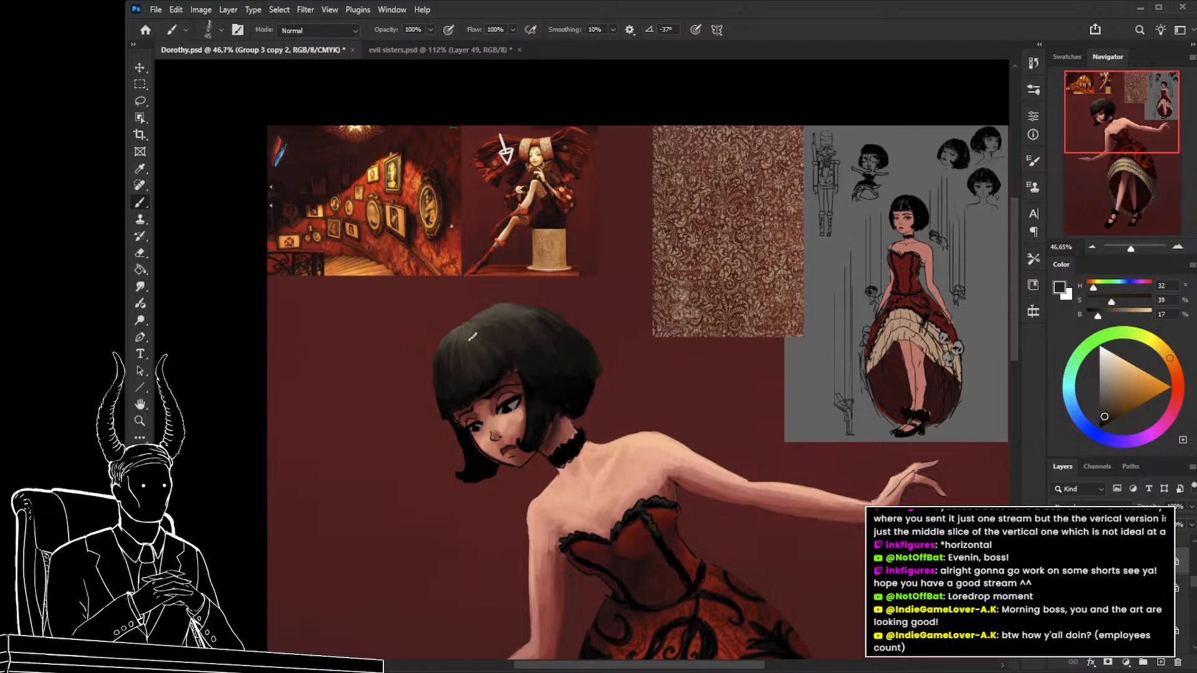
Rework the upper back edge of the bob with a sampled highlight grey and darker browns.
{"action": "key", "text": "z"}
{"action": "mouse_move", "coordinate": [520, 342]}
{"action": "left_mouse_down"}
{"action": "mouse_move", "coordinate": [454, 364]}
{"action": "mouse_move", "coordinate": [456, 383]}
{"action": "mouse_move", "coordinate": [540, 384]}
{"action": "mouse_move", "coordinate": [528, 375]}
{"action": "left_mouse_up"}
{"action": "key", "text": "space"}
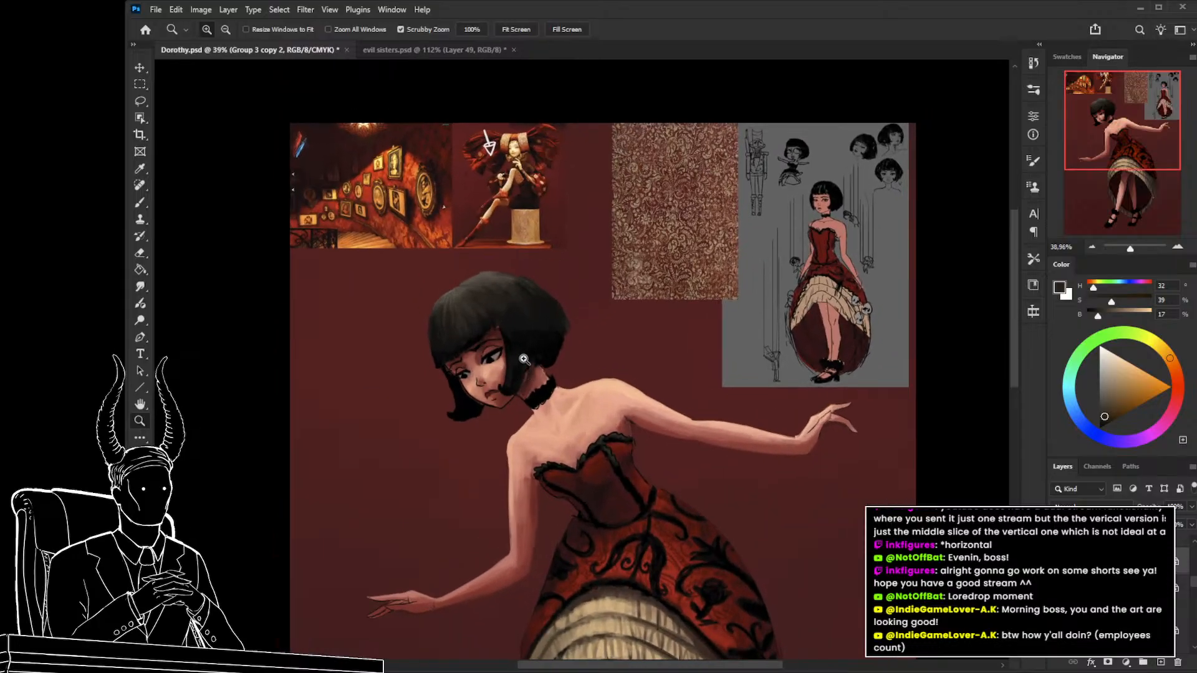
{"action": "key", "text": "b"}
{"action": "left_click", "coordinate": [505, 275], "text": "alt"}
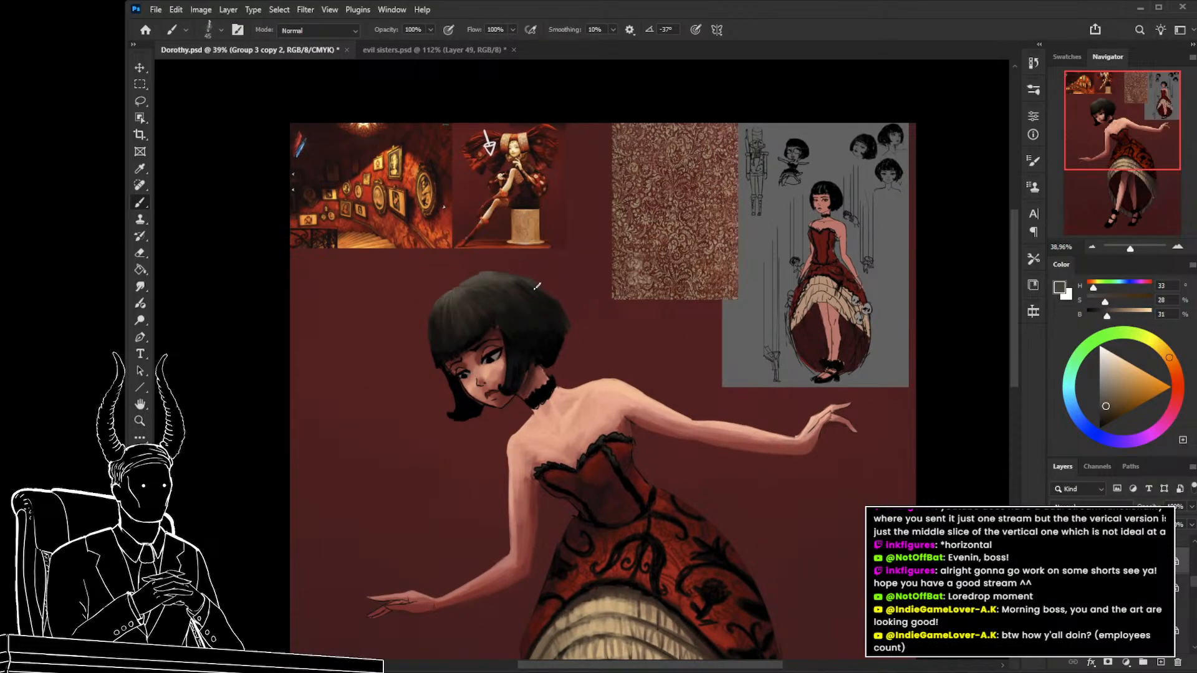
{"action": "left_click", "coordinate": [515, 291], "text": "alt"}
{"action": "left_click", "coordinate": [510, 296], "text": "alt"}
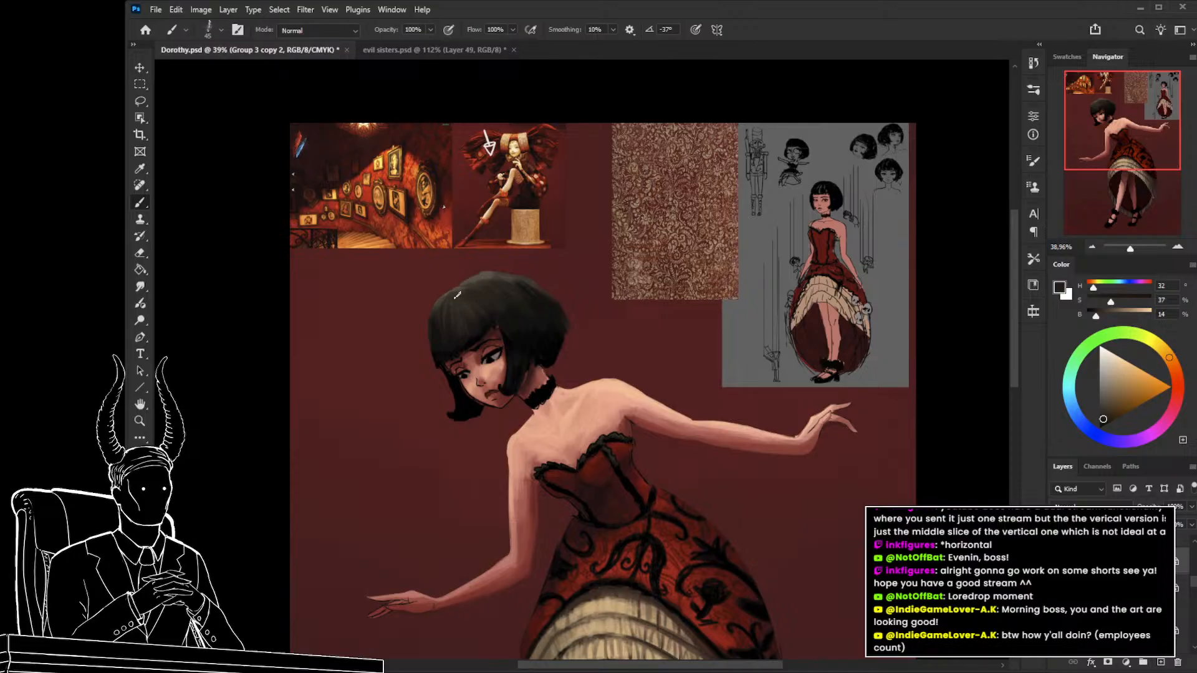
Even out the top and side of the crown with dark browns sampled from the hair, checking the whole figure.
{"action": "key", "text": "z"}
{"action": "left_click", "coordinate": [457, 334], "text": "alt"}
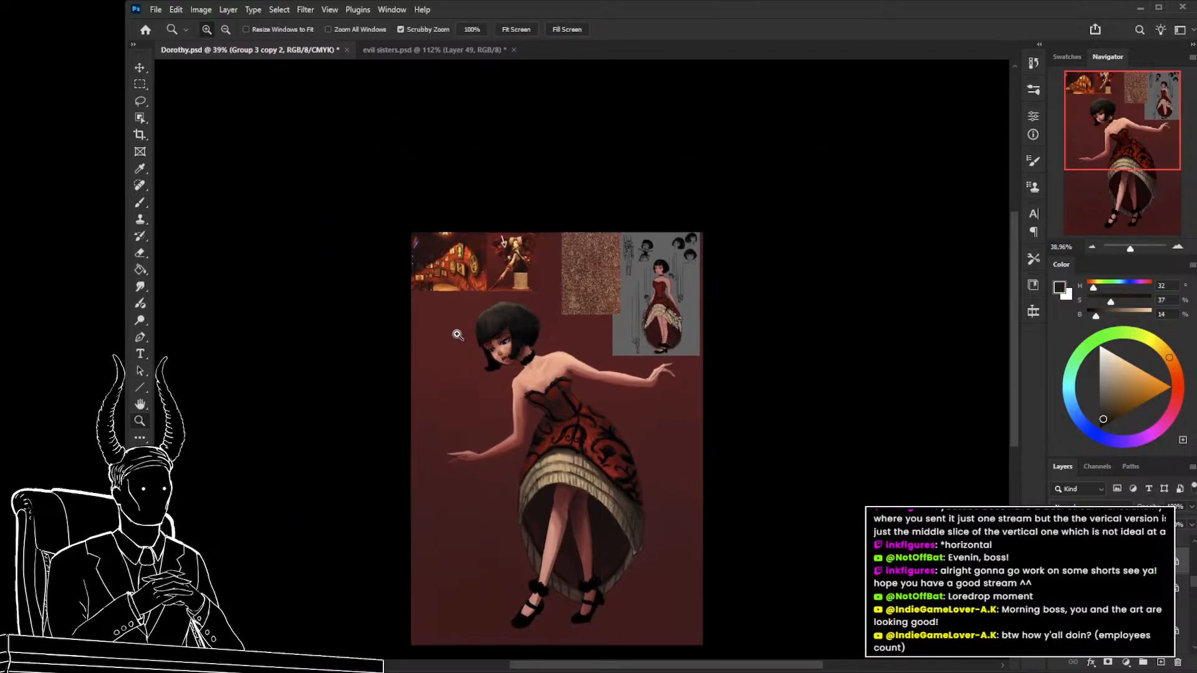
{"action": "left_click", "coordinate": [456, 335]}
{"action": "key", "text": "b"}
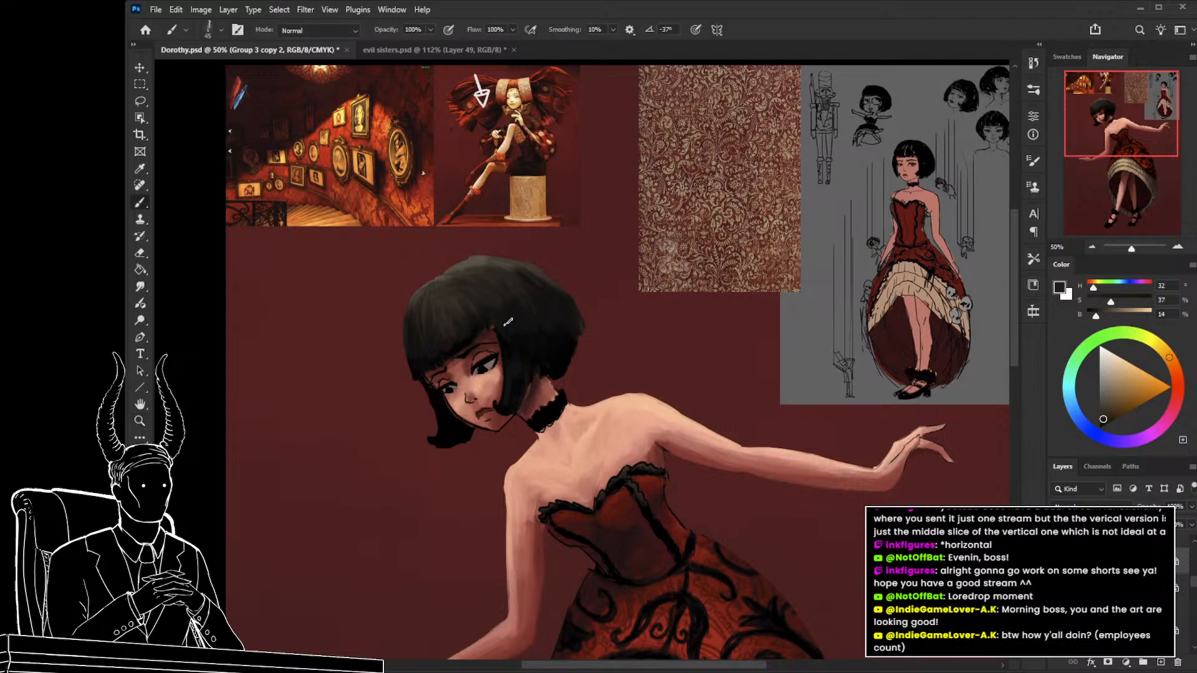
{"action": "left_click", "coordinate": [501, 304], "text": "alt"}
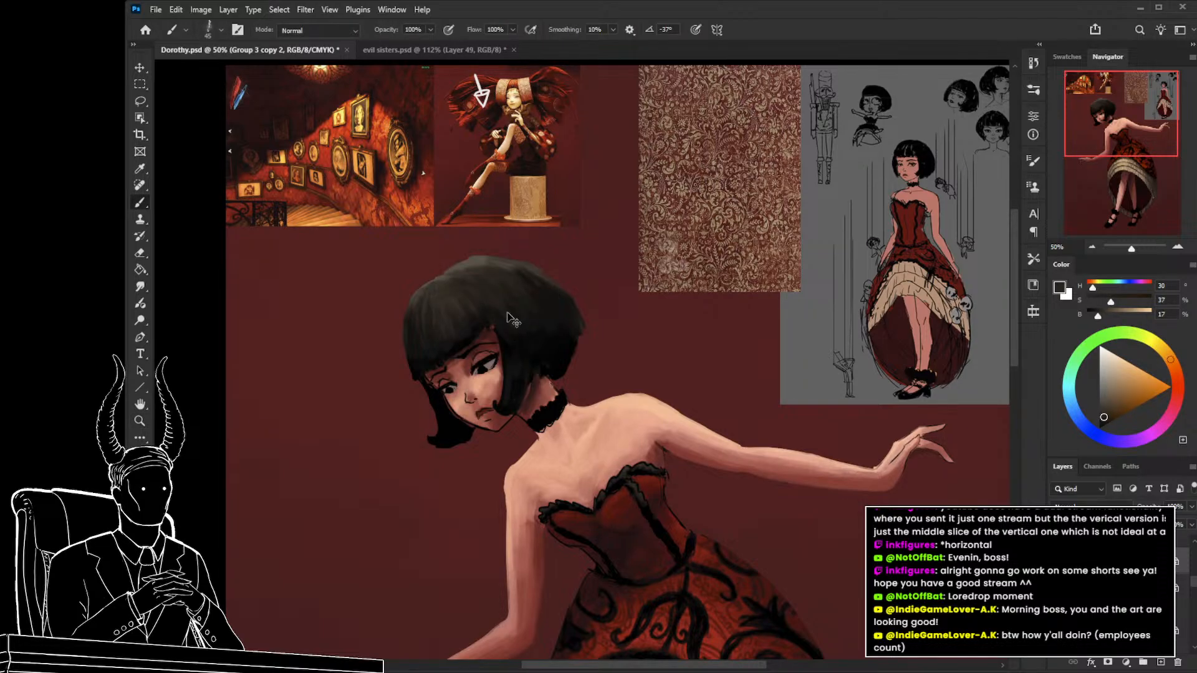
{"action": "left_click", "coordinate": [505, 267], "text": "alt"}
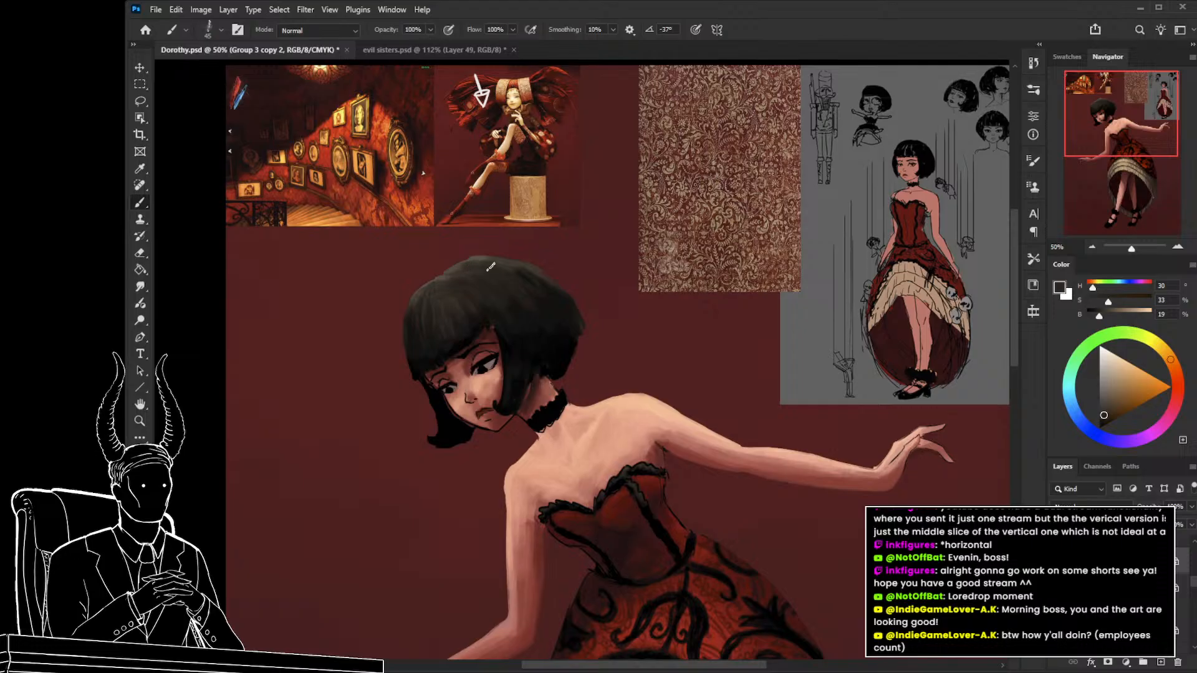
Examine the repainted hair against the whole figure and the upper body up close.
{"action": "key", "text": "z"}
{"action": "left_click_drag", "start_coordinate": [554, 311], "coordinate": [492, 331]}
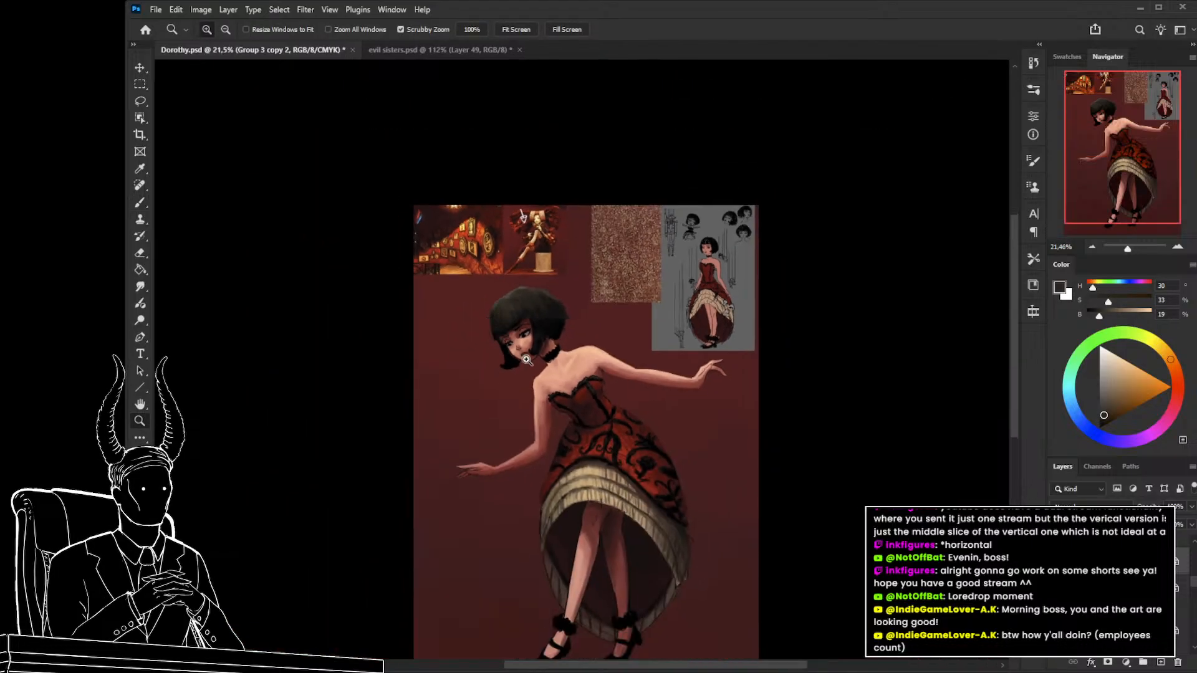
{"action": "left_click_drag", "start_coordinate": [541, 374], "coordinate": [485, 375]}
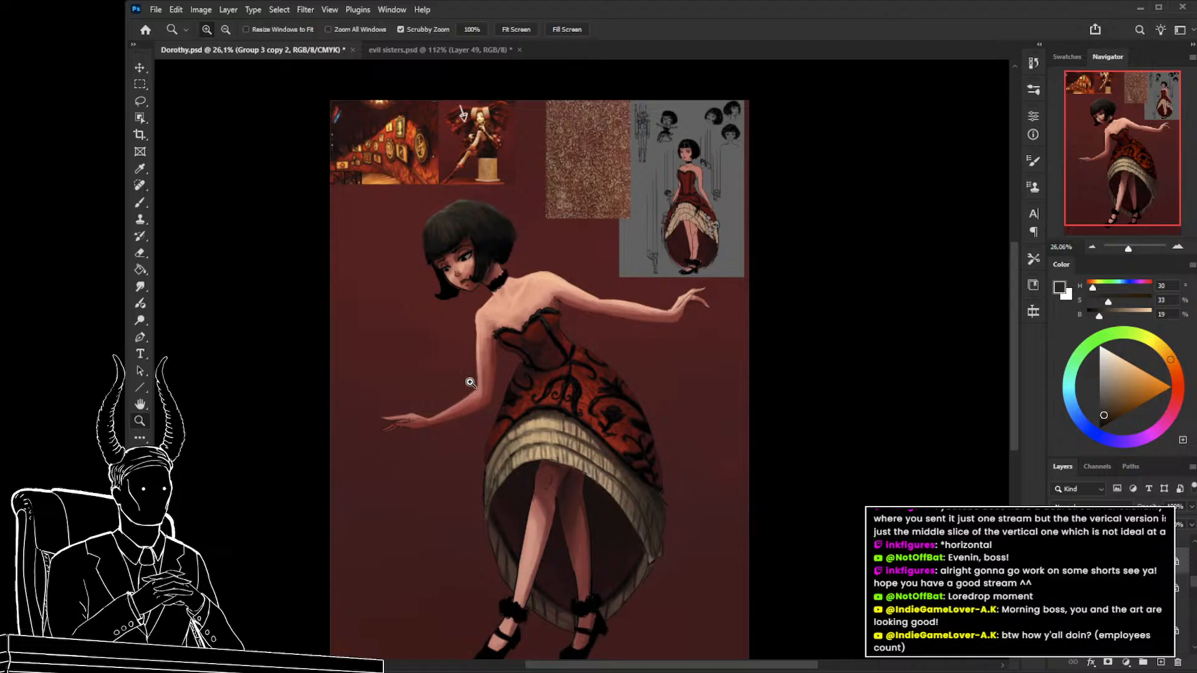
{"action": "left_click_drag", "start_coordinate": [470, 324], "coordinate": [471, 318]}
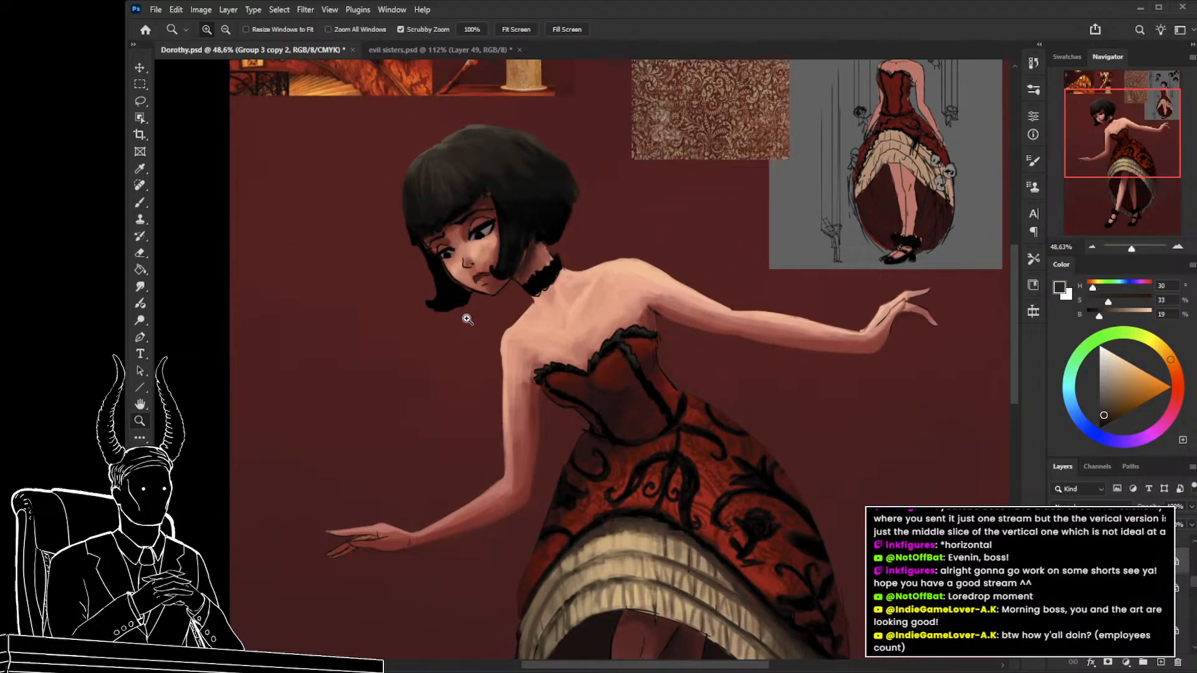
{"action": "left_click_drag", "start_coordinate": [483, 379], "coordinate": [459, 346]}
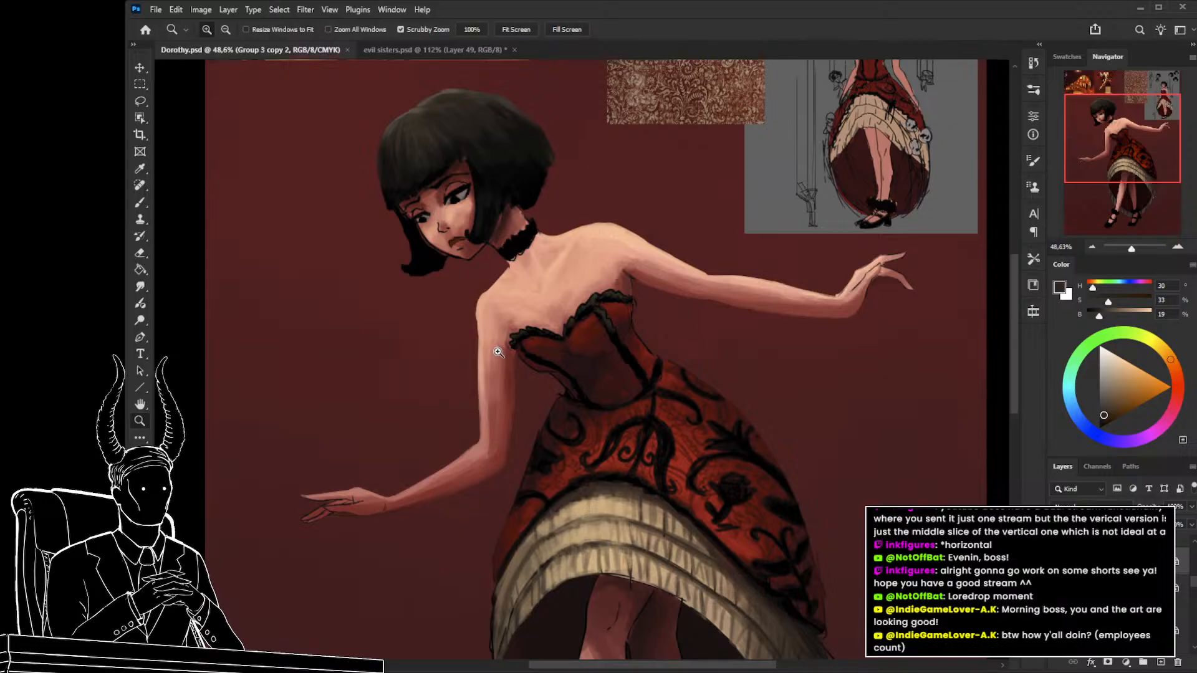
{"action": "left_click_drag", "start_coordinate": [496, 358], "coordinate": [496, 305]}
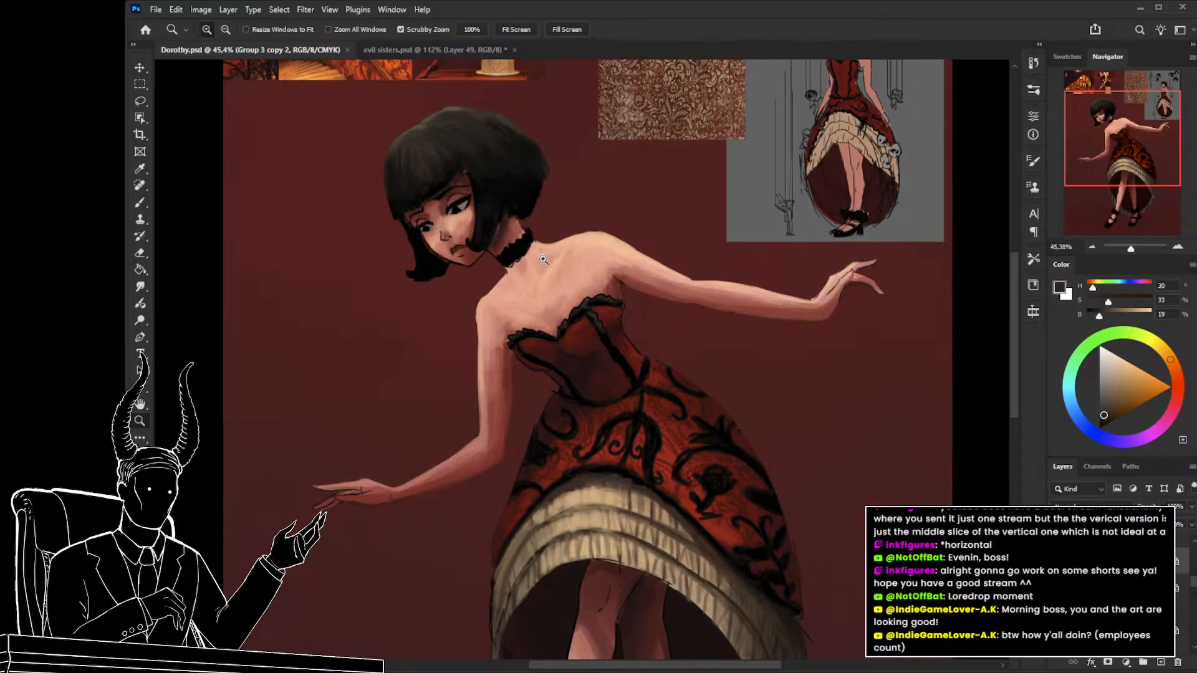
Set the brush to Multiply mode at size 90 and sample the reddish skin tone on the neck, undoing the trial stroke.
{"action": "key", "text": "b"}
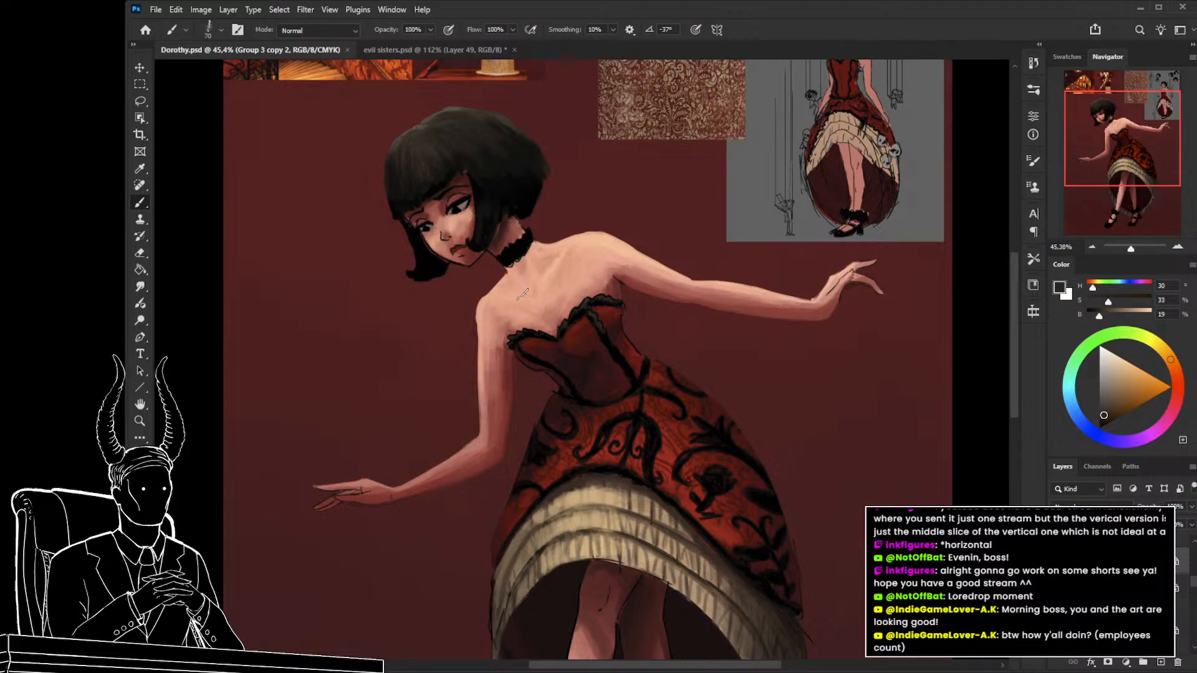
{"action": "left_click_drag", "start_coordinate": [511, 341], "coordinate": [504, 383]}
{"action": "key", "text": "bracketright"}
{"action": "key", "text": "bracketright"}
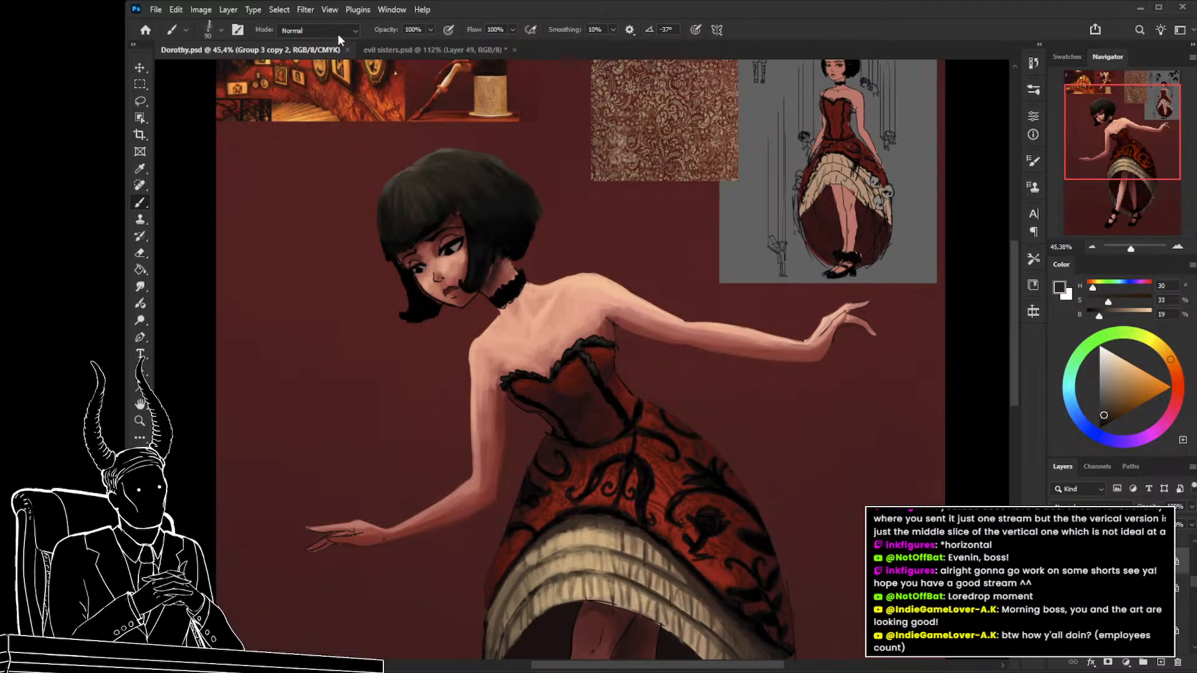
{"action": "key", "text": "shift+alt+m"}
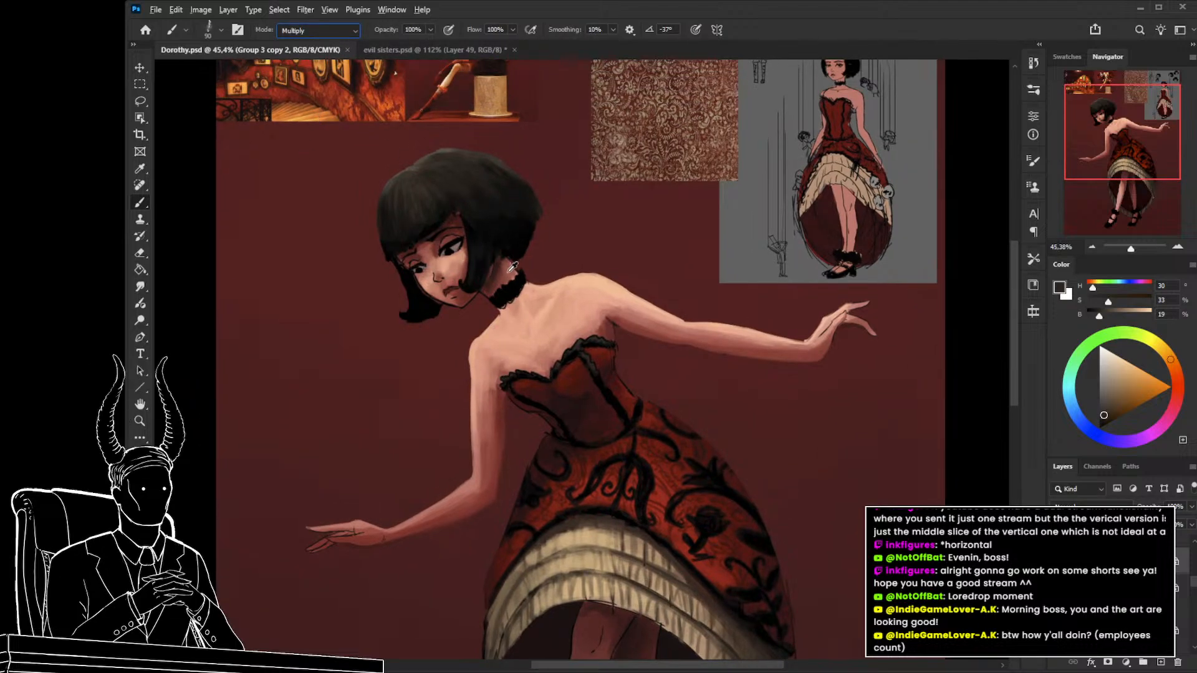
{"action": "left_click", "coordinate": [506, 273], "text": "alt"}
{"action": "key", "text": "ctrl+z"}
{"action": "mouse_move", "coordinate": [526, 283]}
{"action": "left_mouse_down"}
{"action": "mouse_move", "coordinate": [526, 293]}
{"action": "mouse_move", "coordinate": [511, 175]}
{"action": "left_mouse_up"}
Paint a cast shadow from the choker across the collarbone to the lowered arm's shoulder, undoing and repeating the Multiply strokes to shape it.
{"action": "key", "text": "z"}
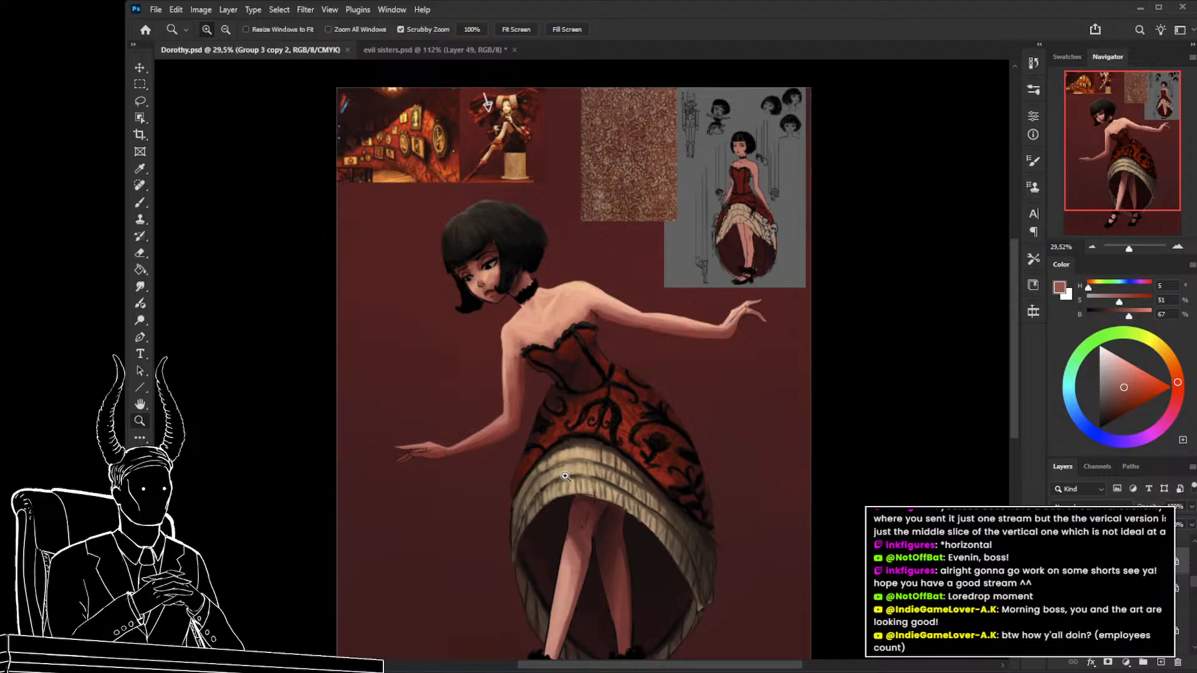
{"action": "key", "text": "b"}
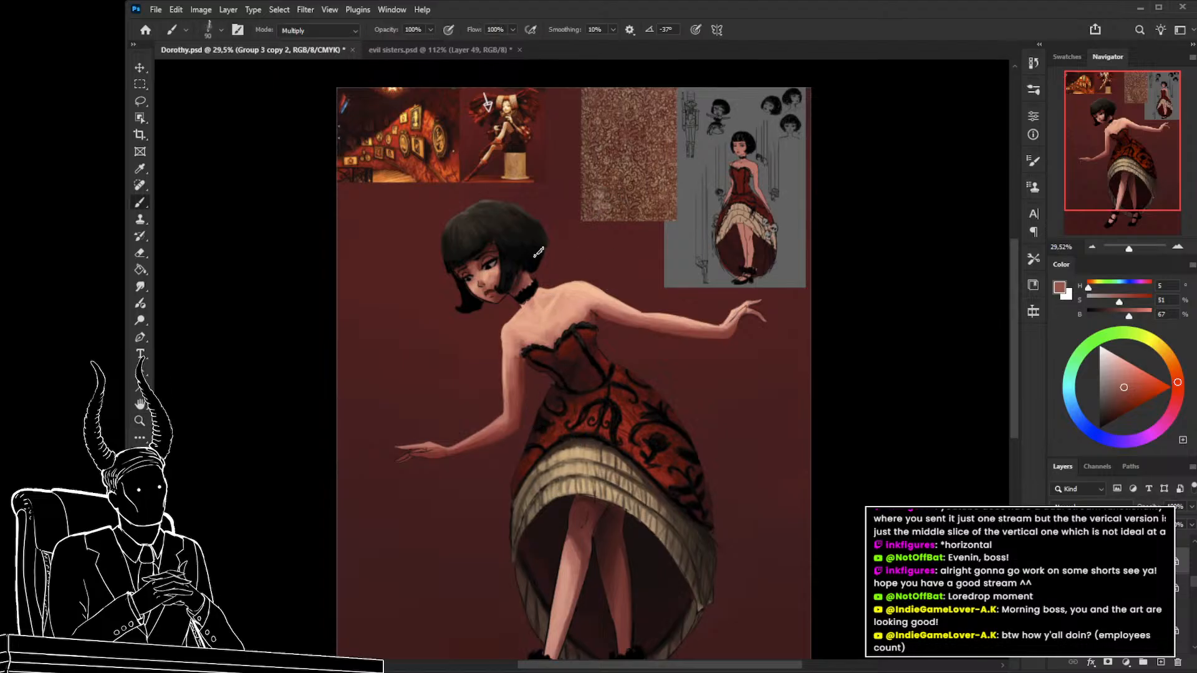
{"action": "key", "text": "ctrl+z"}
{"action": "mouse_move", "coordinate": [533, 298]}
{"action": "left_mouse_down"}
{"action": "mouse_move", "coordinate": [494, 344]}
{"action": "mouse_move", "coordinate": [538, 267]}
{"action": "mouse_move", "coordinate": [503, 352]}
{"action": "mouse_move", "coordinate": [516, 323]}
{"action": "mouse_move", "coordinate": [514, 350]}
{"action": "left_mouse_up"}
{"action": "key", "text": "ctrl+z"}
{"action": "key", "text": "ctrl+z"}
{"action": "left_click_drag", "start_coordinate": [534, 297], "coordinate": [504, 345]}
{"action": "left_click_drag", "start_coordinate": [522, 303], "coordinate": [507, 341]}
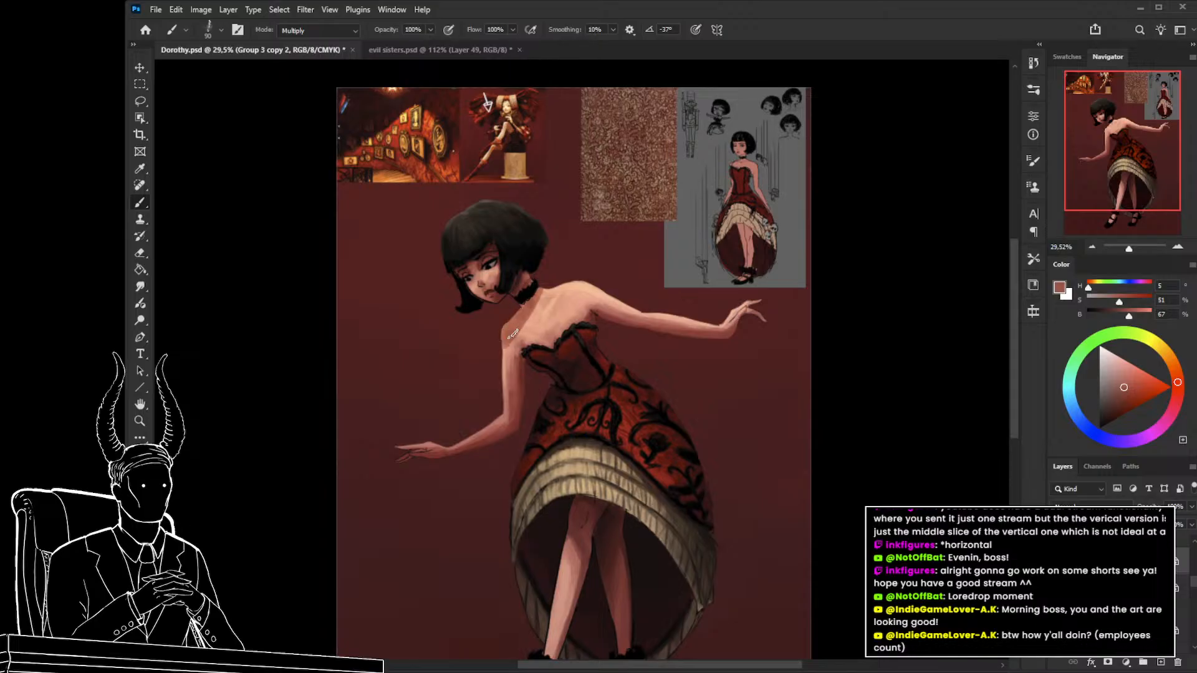
{"action": "key", "text": "ctrl+z"}
{"action": "left_click_drag", "start_coordinate": [539, 290], "coordinate": [498, 340]}
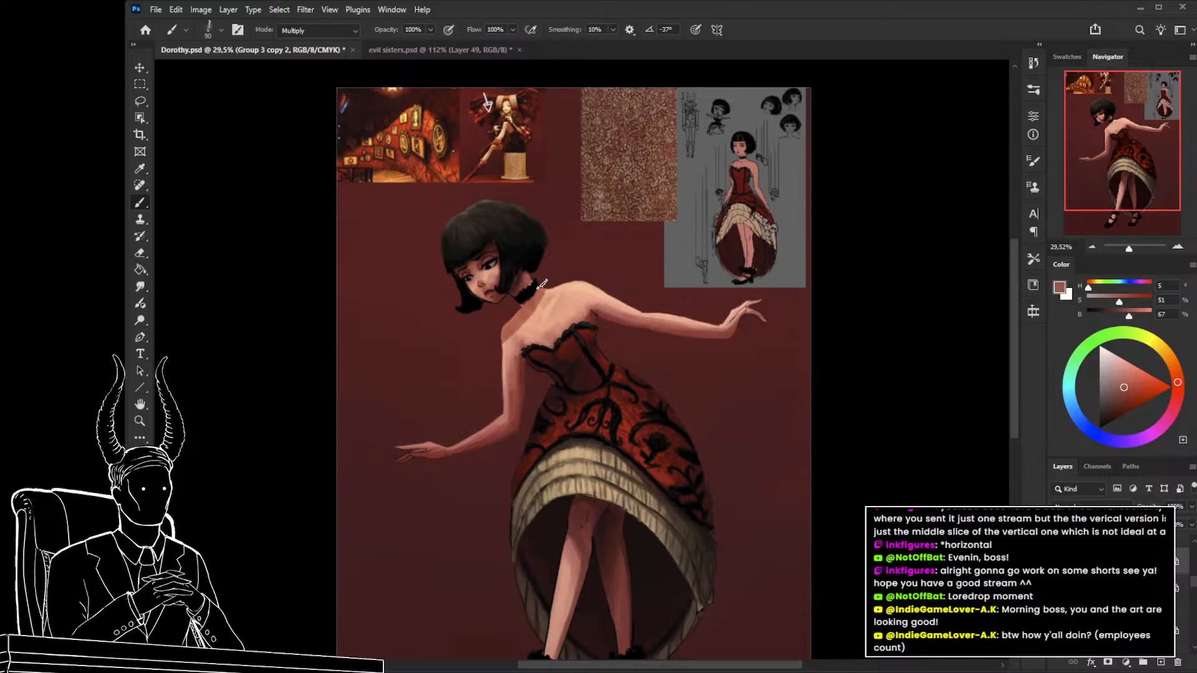
{"action": "key", "text": "ctrl+z"}
{"action": "mouse_move", "coordinate": [543, 288]}
{"action": "left_mouse_down"}
{"action": "mouse_move", "coordinate": [534, 314]}
{"action": "mouse_move", "coordinate": [508, 339]}
{"action": "left_mouse_up"}
{"action": "key", "text": "ctrl+z"}
{"action": "left_click_drag", "start_coordinate": [541, 289], "coordinate": [503, 336]}
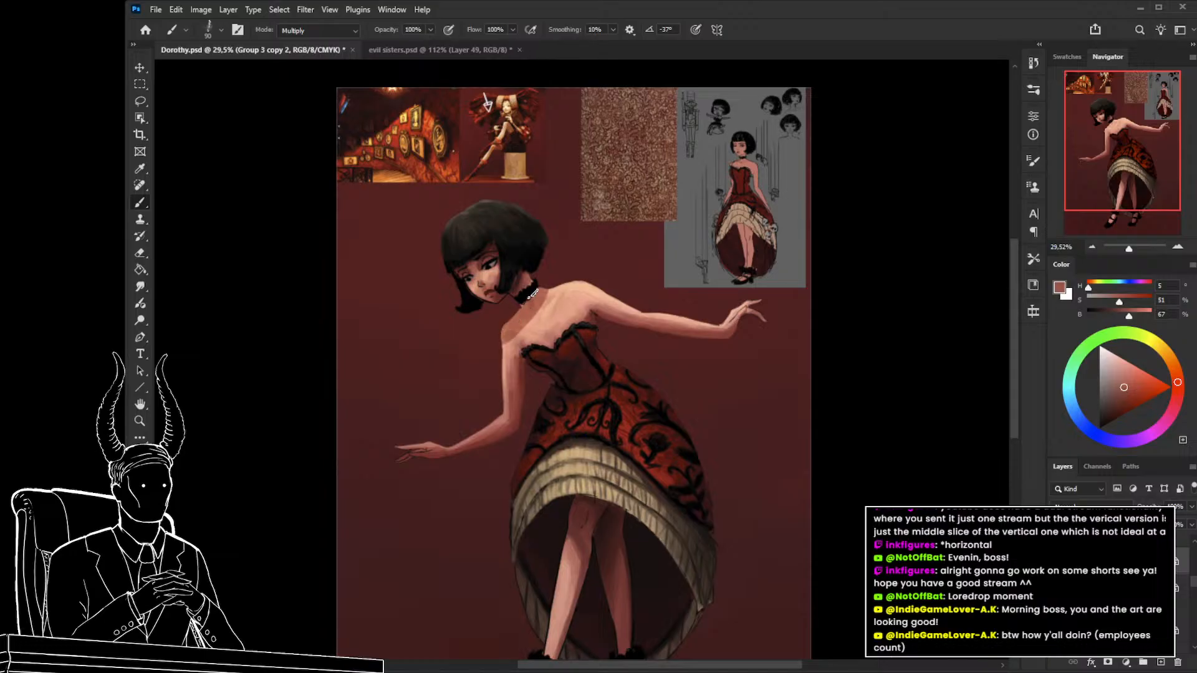
{"action": "key", "text": "ctrl+z"}
{"action": "mouse_move", "coordinate": [538, 285]}
{"action": "left_mouse_down"}
{"action": "mouse_move", "coordinate": [522, 339]}
{"action": "mouse_move", "coordinate": [505, 339]}
{"action": "mouse_move", "coordinate": [503, 311]}
{"action": "mouse_move", "coordinate": [517, 332]}
{"action": "left_mouse_up"}
{"action": "key", "text": "z"}
{"action": "mouse_move", "coordinate": [483, 331]}
{"action": "left_mouse_down"}
{"action": "mouse_move", "coordinate": [421, 335]}
{"action": "mouse_move", "coordinate": [479, 373]}
{"action": "left_mouse_up"}
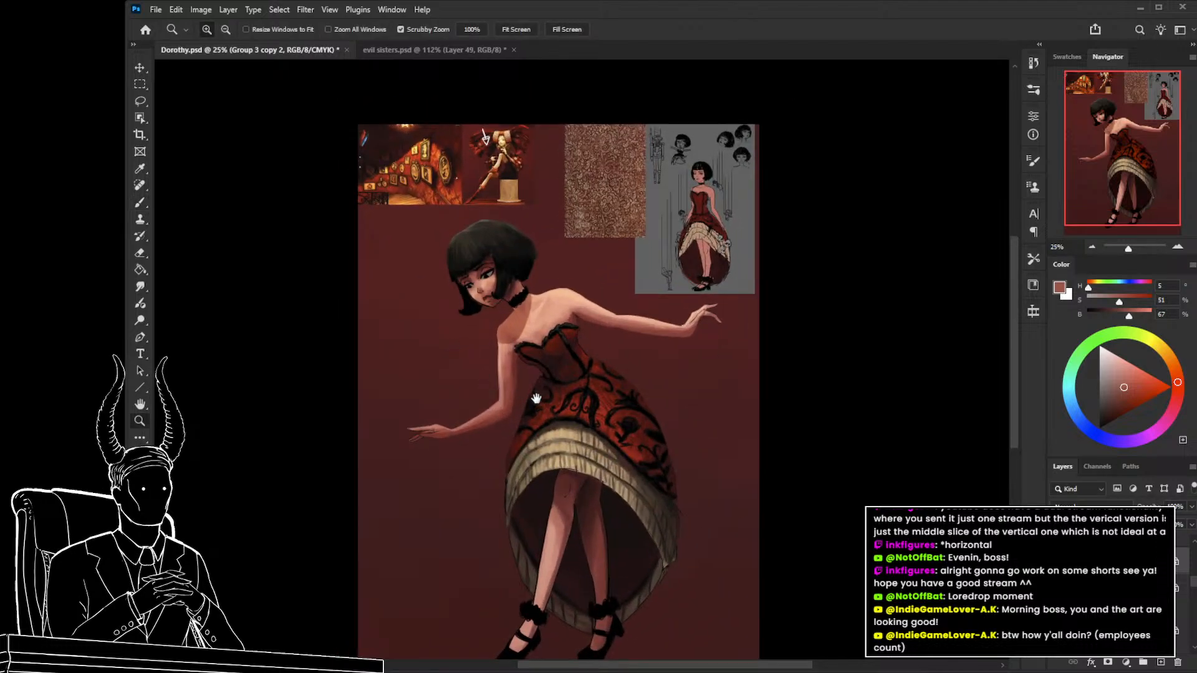
Switch to evil sisters.psd and examine the painted blonde character and its portrait references.
{"action": "left_click", "coordinate": [422, 53]}
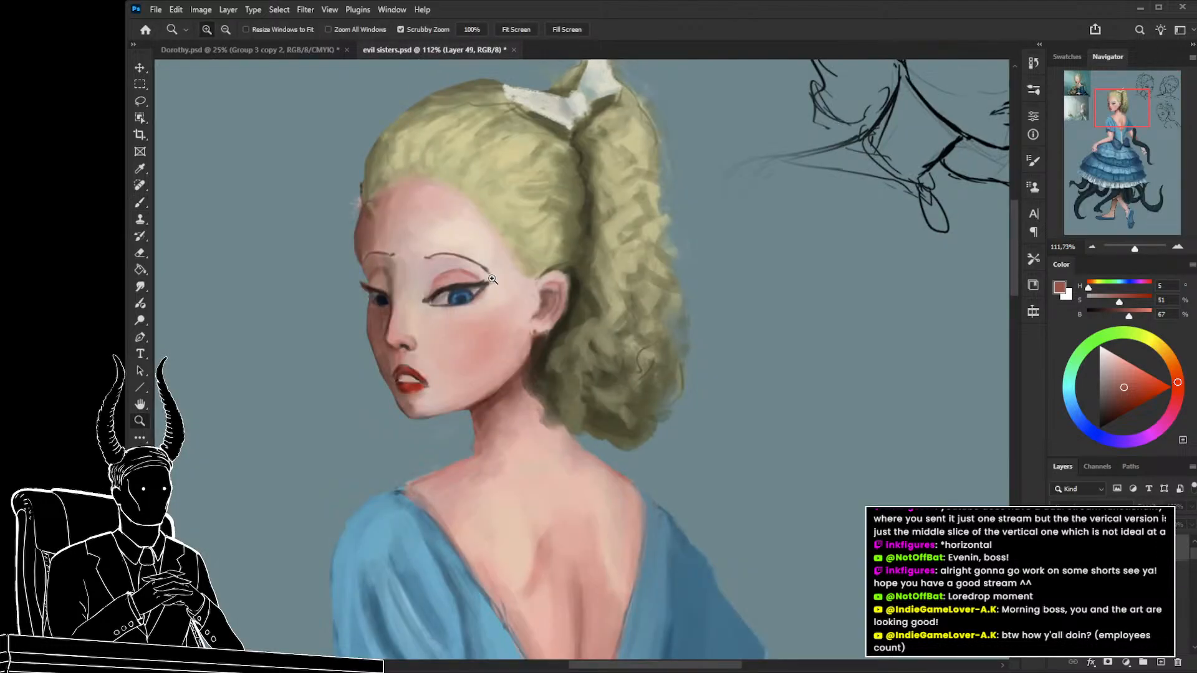
{"action": "left_click_drag", "start_coordinate": [492, 279], "coordinate": [436, 275]}
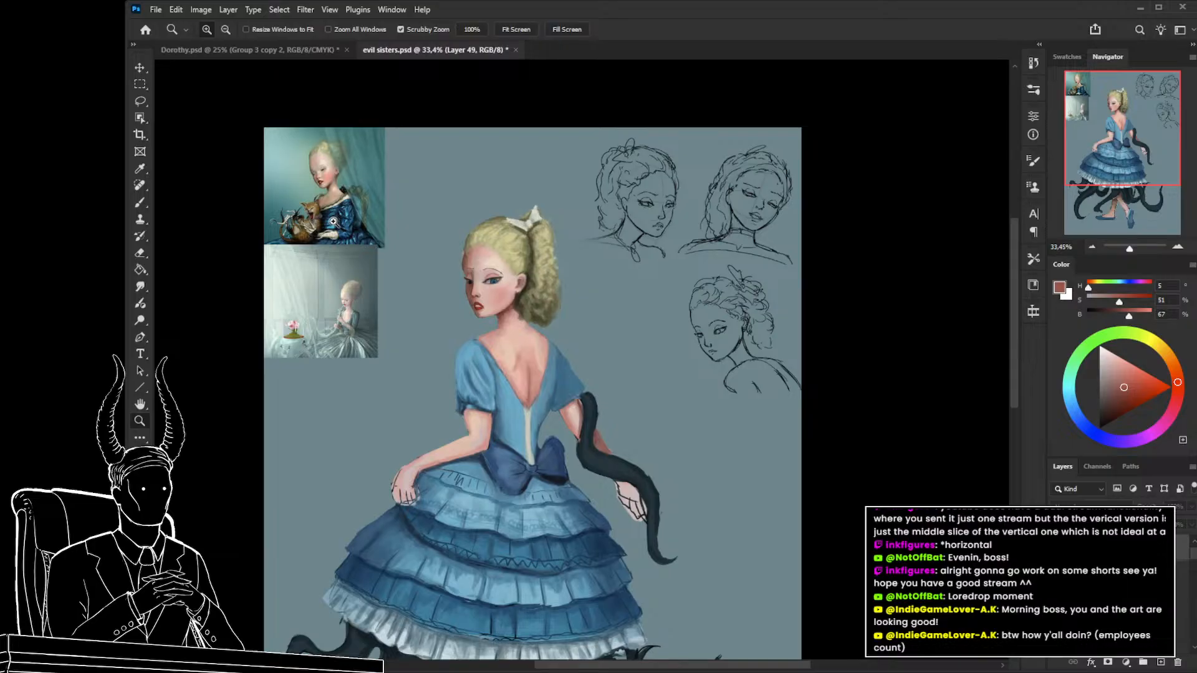
{"action": "left_click_drag", "start_coordinate": [326, 202], "coordinate": [337, 206]}
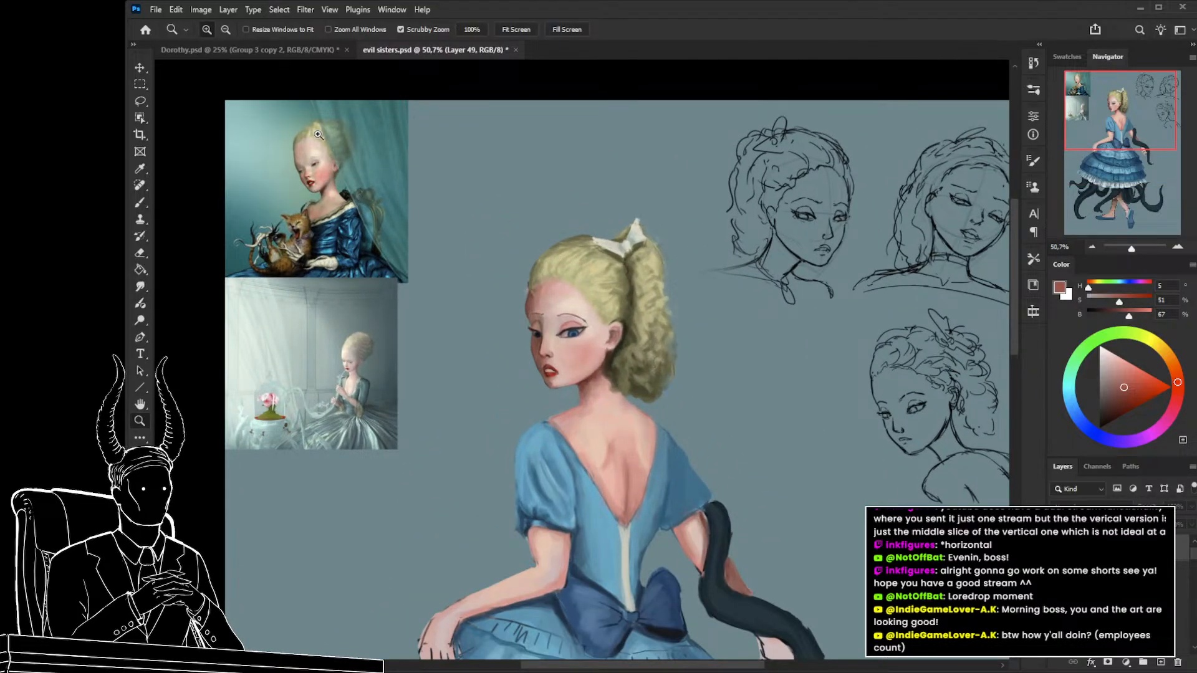
Return to Dorothy.psd, bring the whole figure closer and enlarge the Multiply brush to size 200.
{"action": "left_click", "coordinate": [318, 54]}
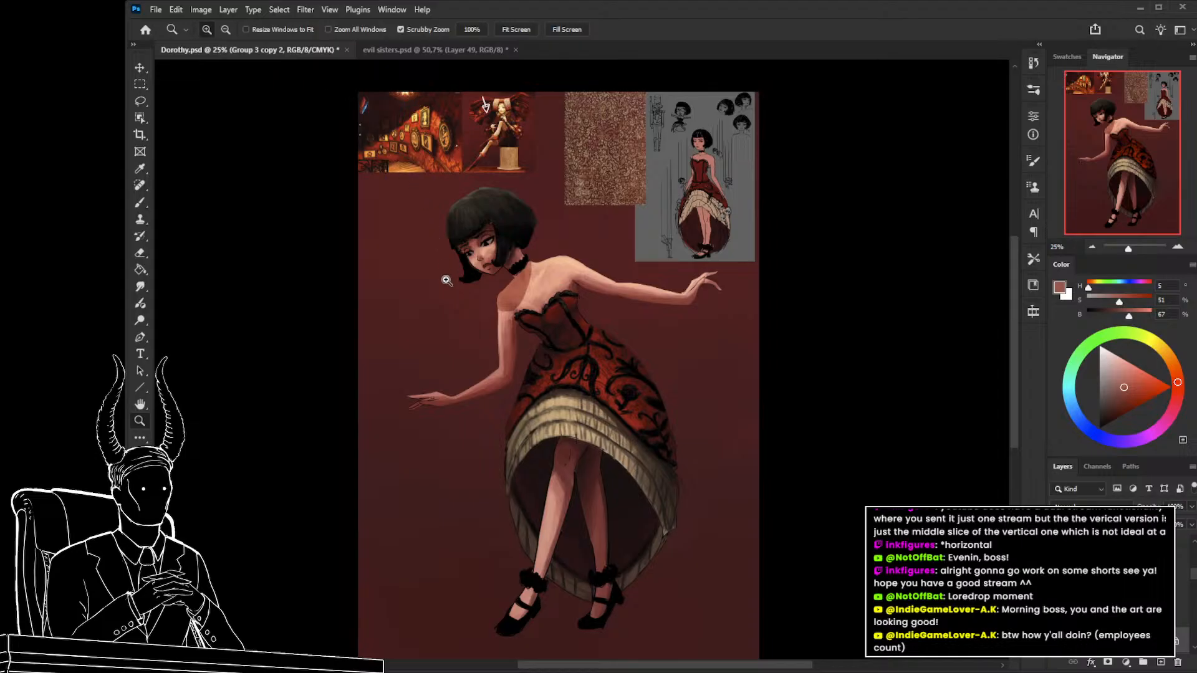
{"action": "left_click_drag", "start_coordinate": [446, 280], "coordinate": [504, 300]}
{"action": "mouse_move", "coordinate": [478, 342]}
{"action": "left_mouse_down"}
{"action": "mouse_move", "coordinate": [390, 343]}
{"action": "mouse_move", "coordinate": [413, 323]}
{"action": "mouse_move", "coordinate": [395, 355]}
{"action": "mouse_move", "coordinate": [452, 395]}
{"action": "mouse_move", "coordinate": [411, 375]}
{"action": "mouse_move", "coordinate": [436, 358]}
{"action": "left_mouse_up"}
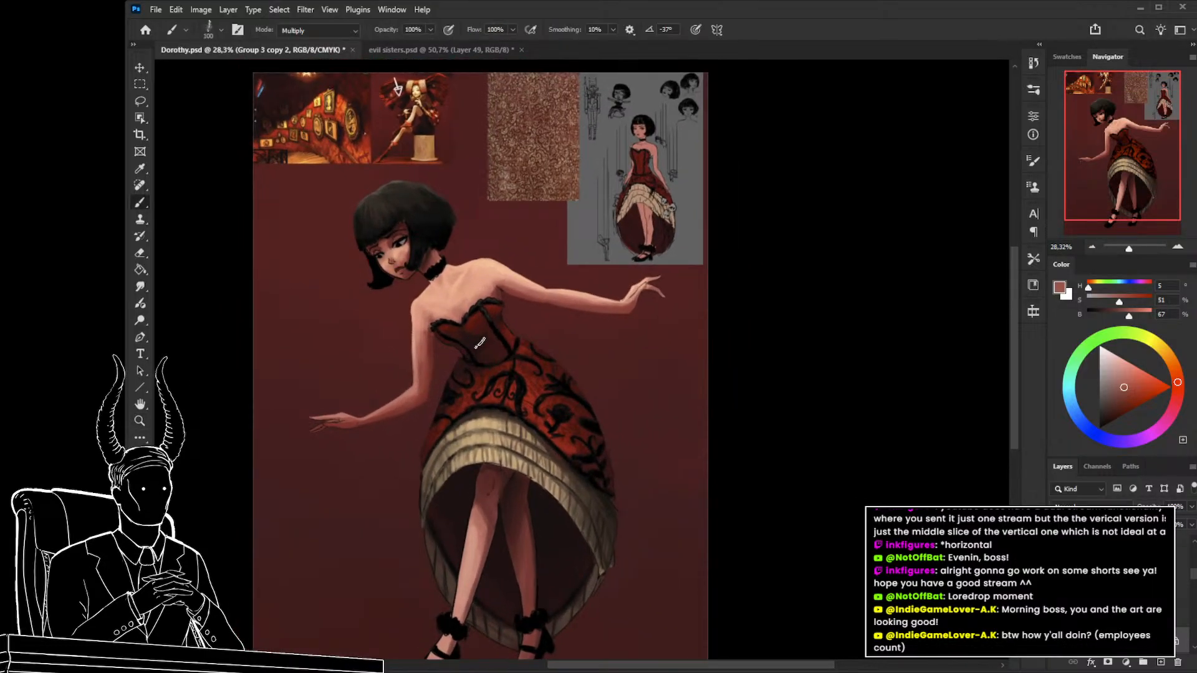
{"action": "key", "text": "bracketright"}
{"action": "key", "text": "bracketright"}
{"action": "key", "text": "bracketright"}
{"action": "key", "text": "bracketright"}
{"action": "key", "text": "bracketright"}
{"action": "key", "text": "bracketright"}
{"action": "key", "text": "bracketright"}
{"action": "key", "text": "bracketleft"}
{"action": "key", "text": "bracketleft"}
{"action": "key", "text": "bracketleft"}
Compare the Dorothy painting with evil sisters.psd, examining the blonde character's finished rendering from hair to skirt.
{"action": "left_click", "coordinate": [442, 49]}
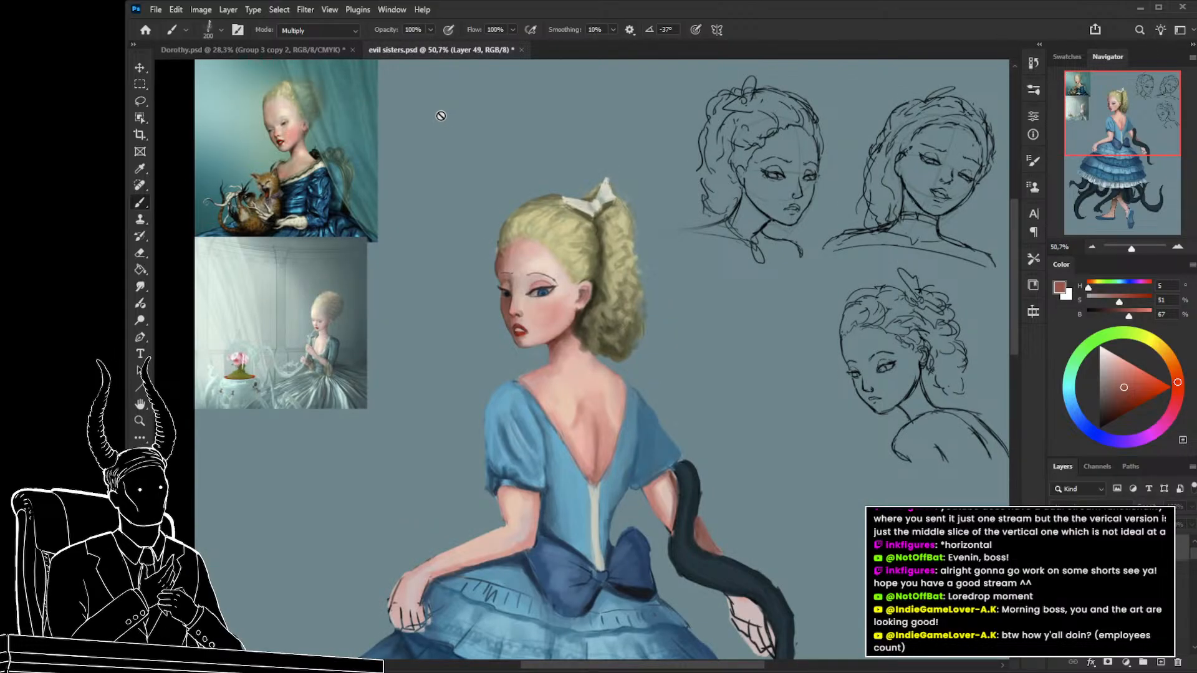
{"action": "left_click", "coordinate": [330, 50]}
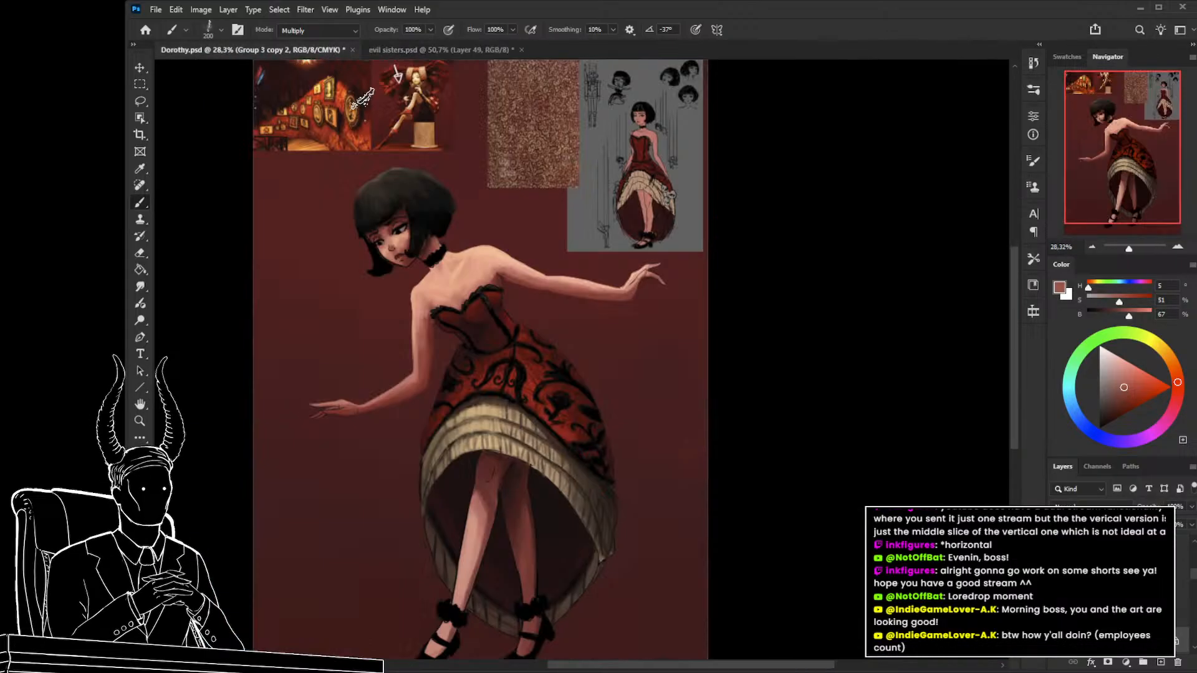
{"action": "left_click", "coordinate": [461, 50]}
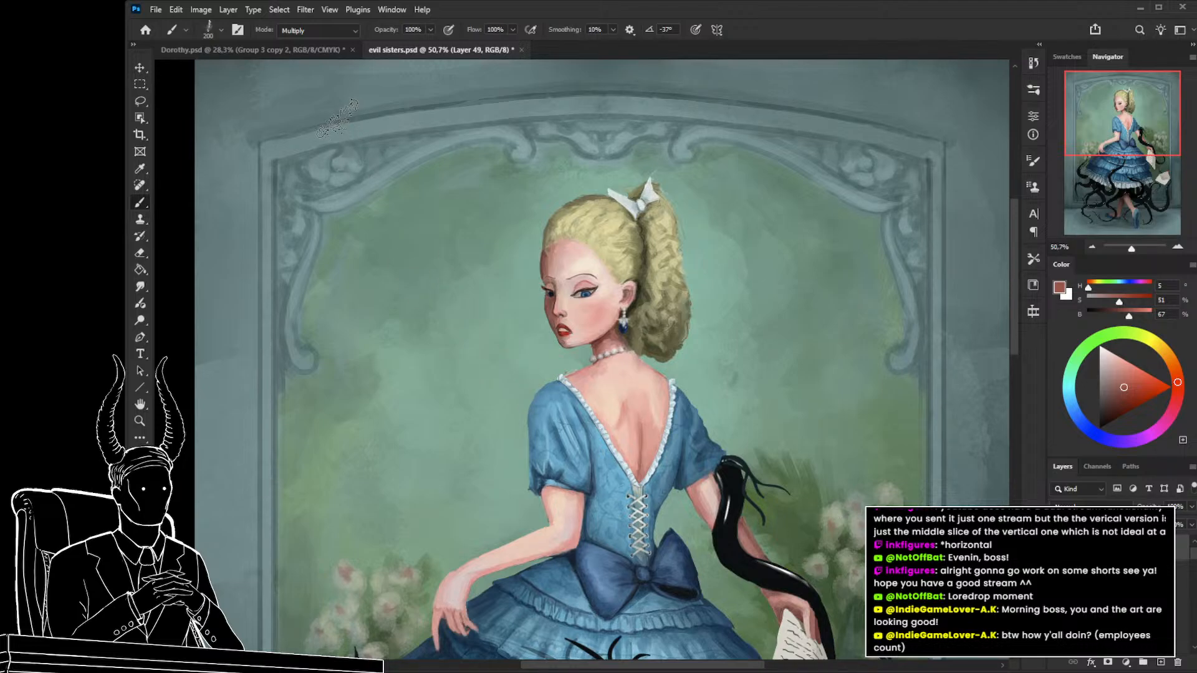
{"action": "left_click", "coordinate": [312, 50]}
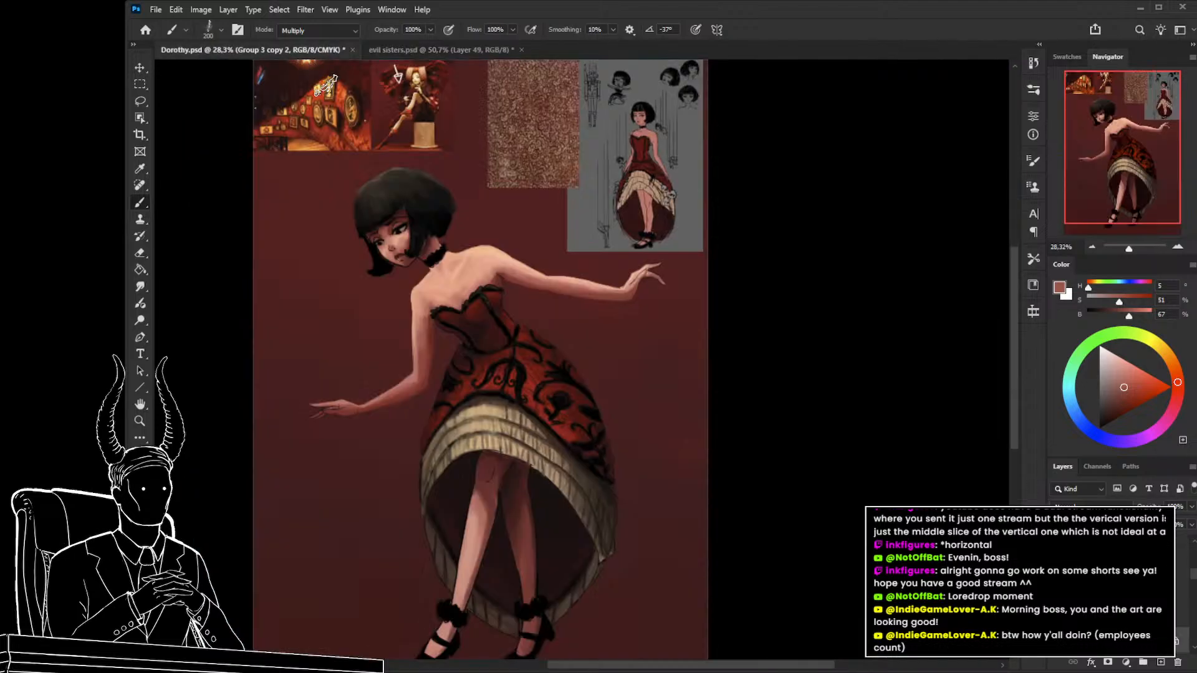
{"action": "left_click", "coordinate": [472, 55]}
{"action": "key", "text": "z"}
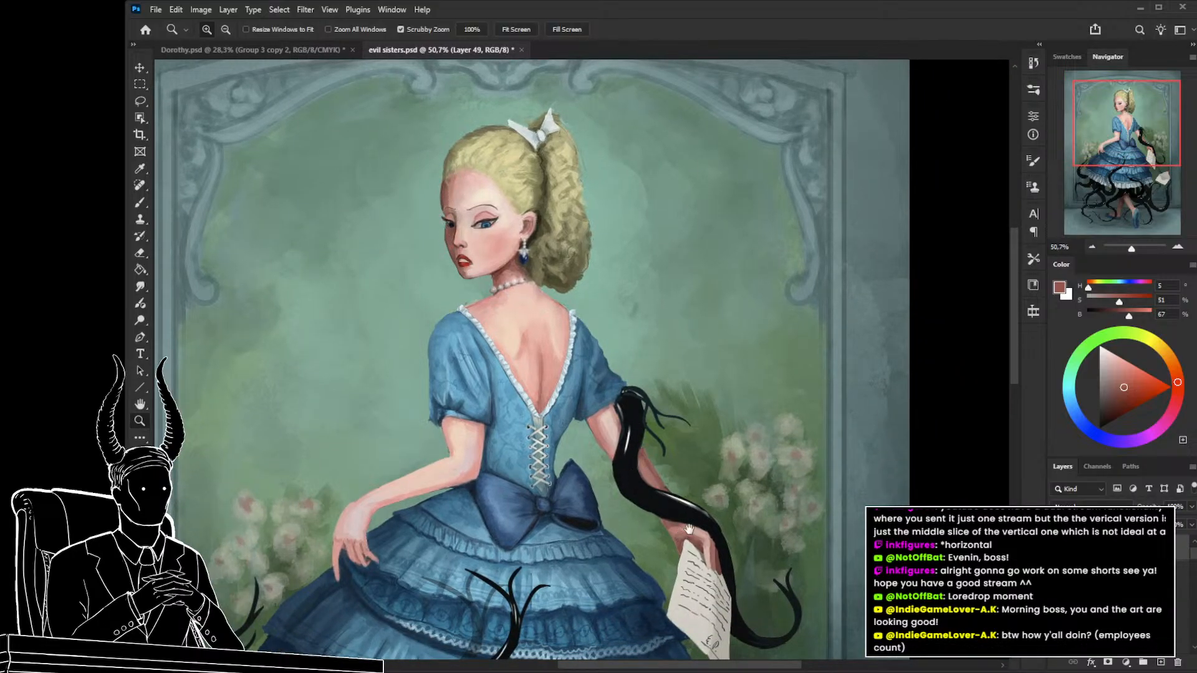
{"action": "left_click_drag", "start_coordinate": [689, 528], "coordinate": [651, 432]}
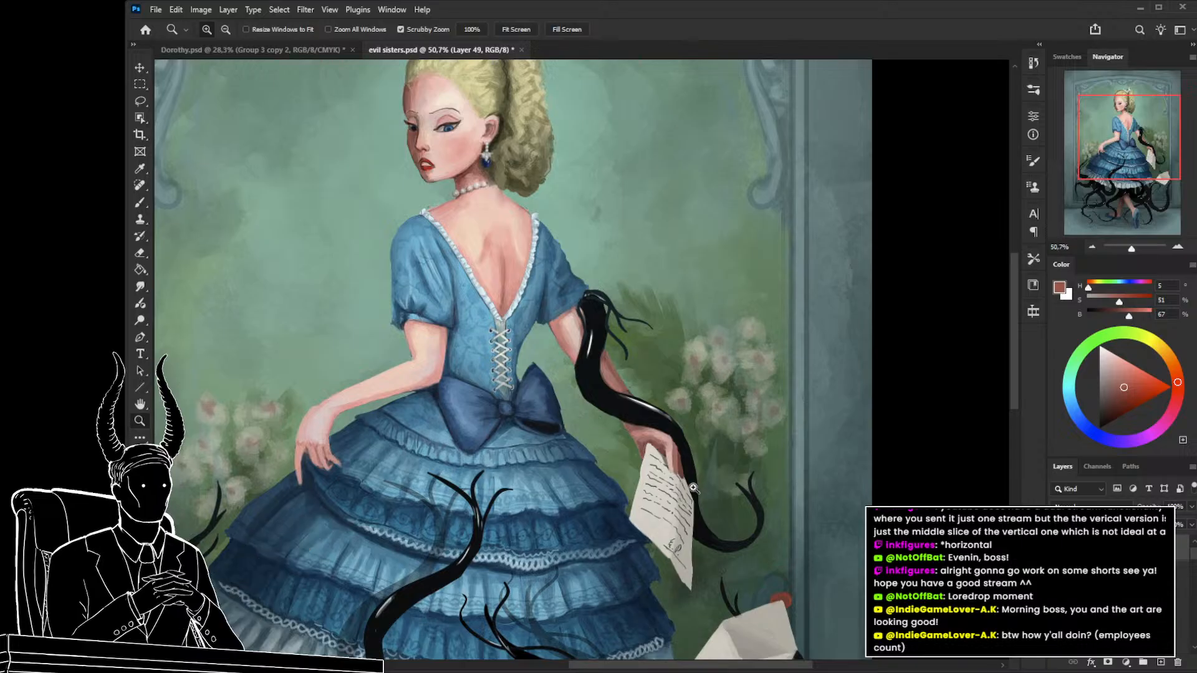
Return to Dorothy.psd and shade the lowered forearm and hand with the Multiply brush at size 400.
{"action": "left_click", "coordinate": [255, 50]}
{"action": "left_click_drag", "start_coordinate": [362, 319], "coordinate": [332, 366]}
{"action": "key", "text": "m"}
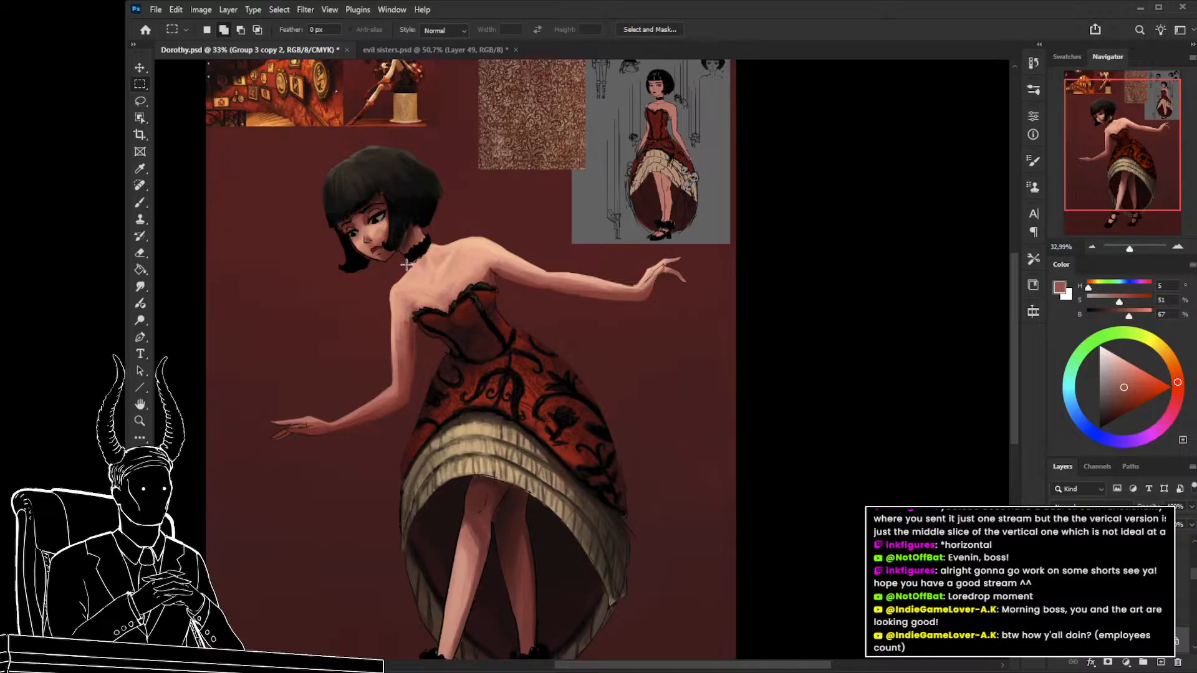
{"action": "key", "text": "b"}
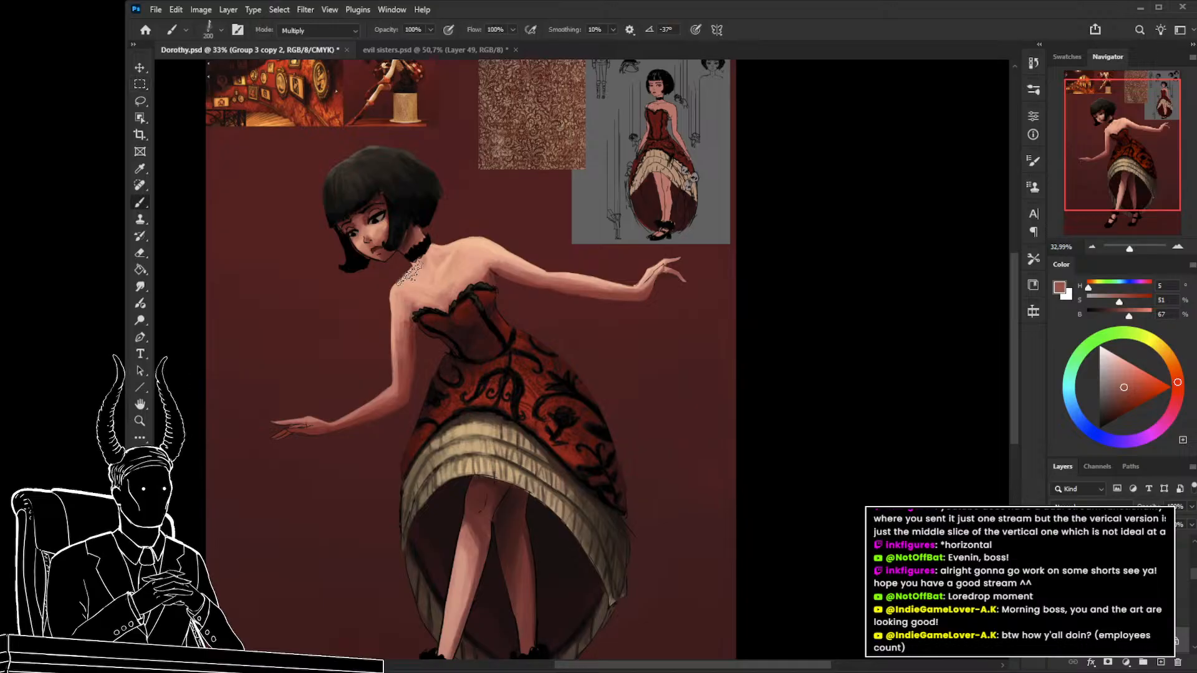
{"action": "key", "text": "bracketleft"}
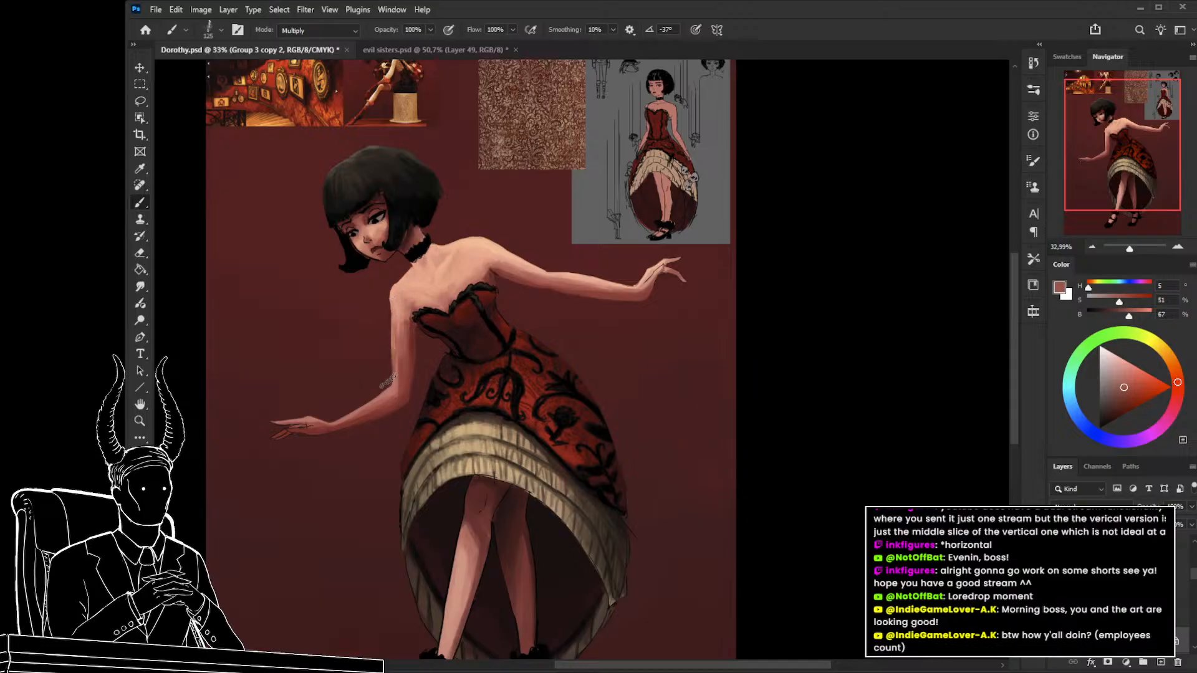
{"action": "key", "text": "bracketright"}
{"action": "key", "text": "bracketright"}
{"action": "key", "text": "bracketright"}
{"action": "key", "text": "bracketright"}
{"action": "key", "text": "bracketright"}
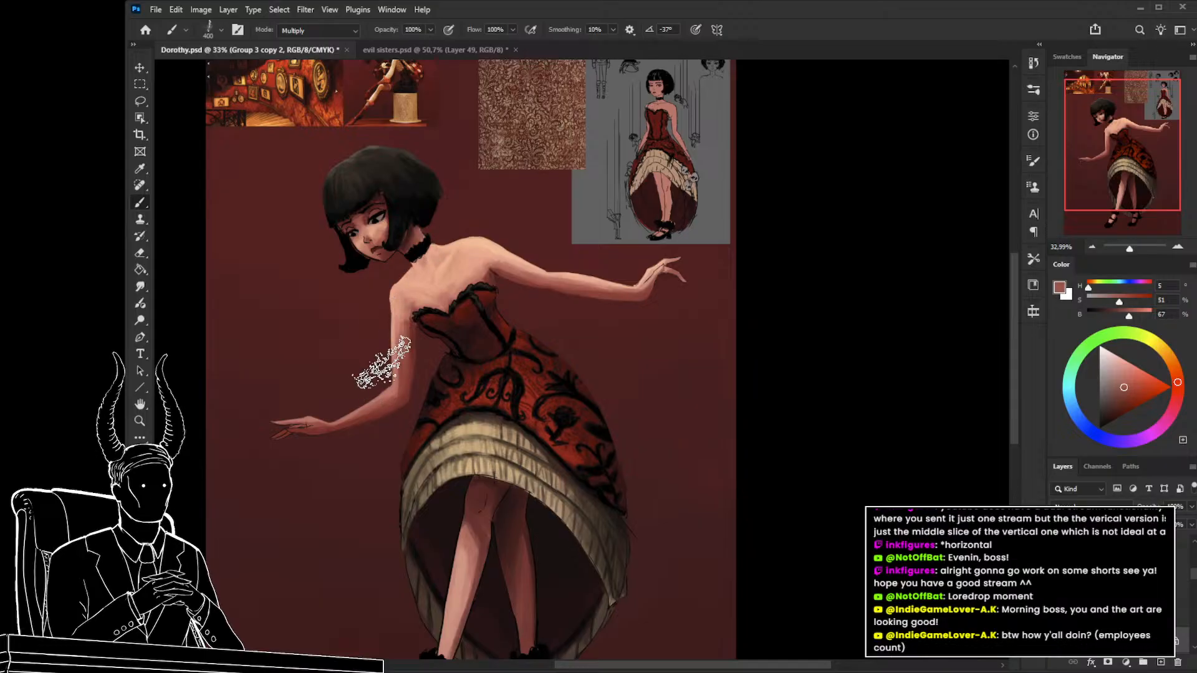
{"action": "left_click_drag", "start_coordinate": [272, 422], "coordinate": [369, 393]}
{"action": "scroll", "coordinate": [343, 502], "scroll_direction": "up", "scroll_amount": 2}
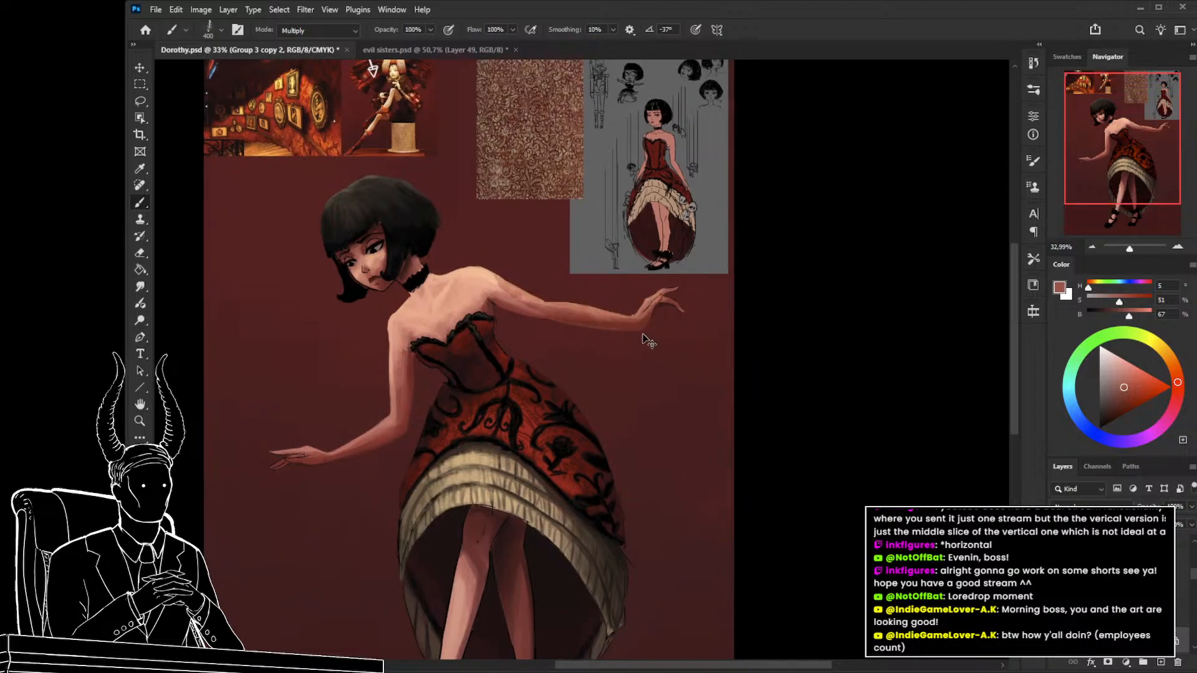
Set the brush to Normal mode at size 70, sample the outstretched wrist's shadow tone and shift it to a darker red.
{"action": "key", "text": "bracketleft"}
{"action": "key", "text": "bracketleft"}
{"action": "key", "text": "bracketleft"}
{"action": "key", "text": "bracketleft"}
{"action": "key", "text": "bracketleft"}
{"action": "key", "text": "bracketleft"}
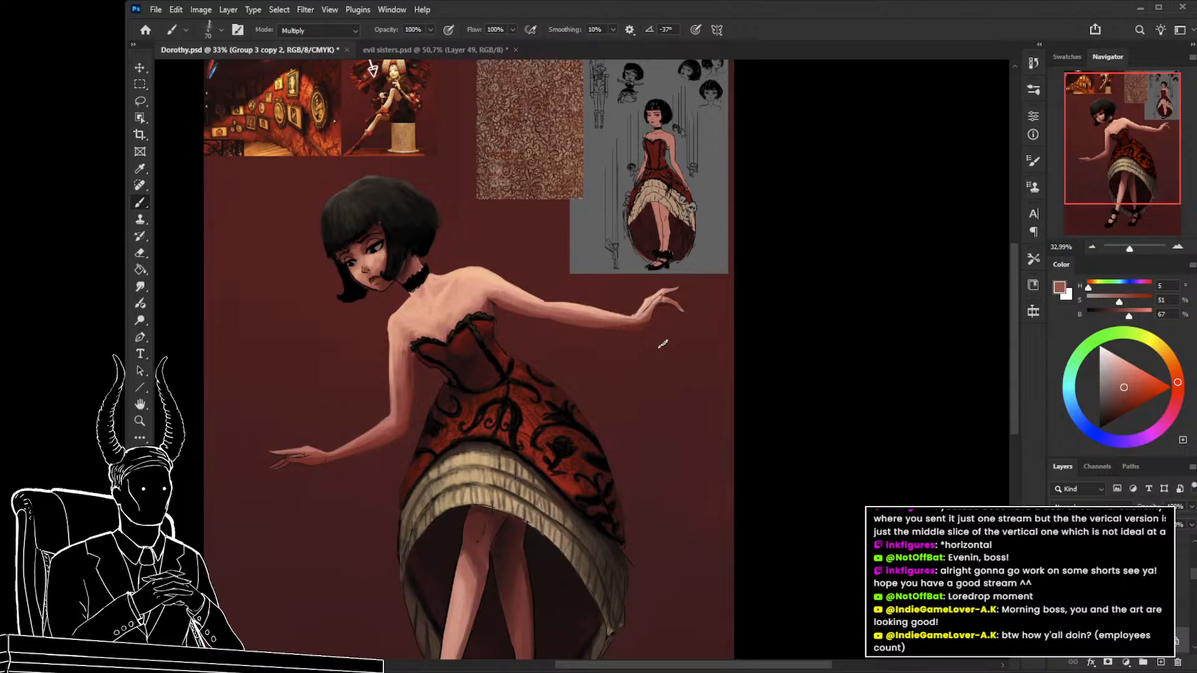
{"action": "left_click", "coordinate": [331, 33]}
{"action": "left_click", "coordinate": [331, 43]}
{"action": "key", "text": "z"}
{"action": "left_click_drag", "start_coordinate": [646, 378], "coordinate": [711, 394]}
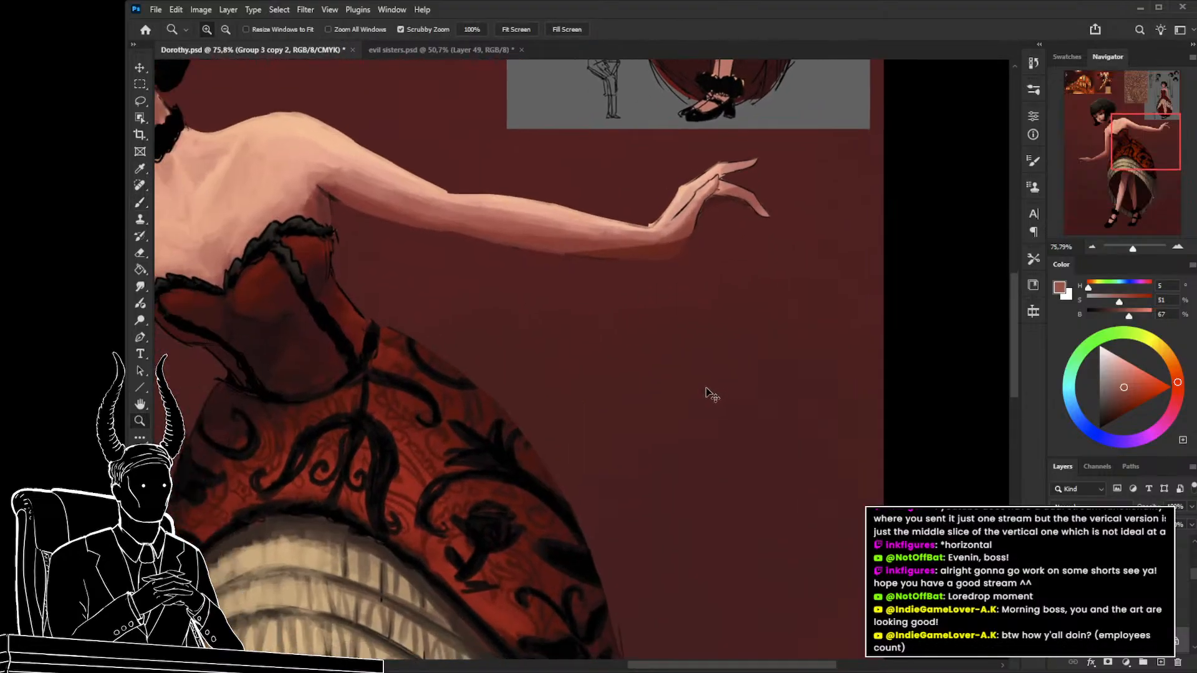
{"action": "key", "text": "b"}
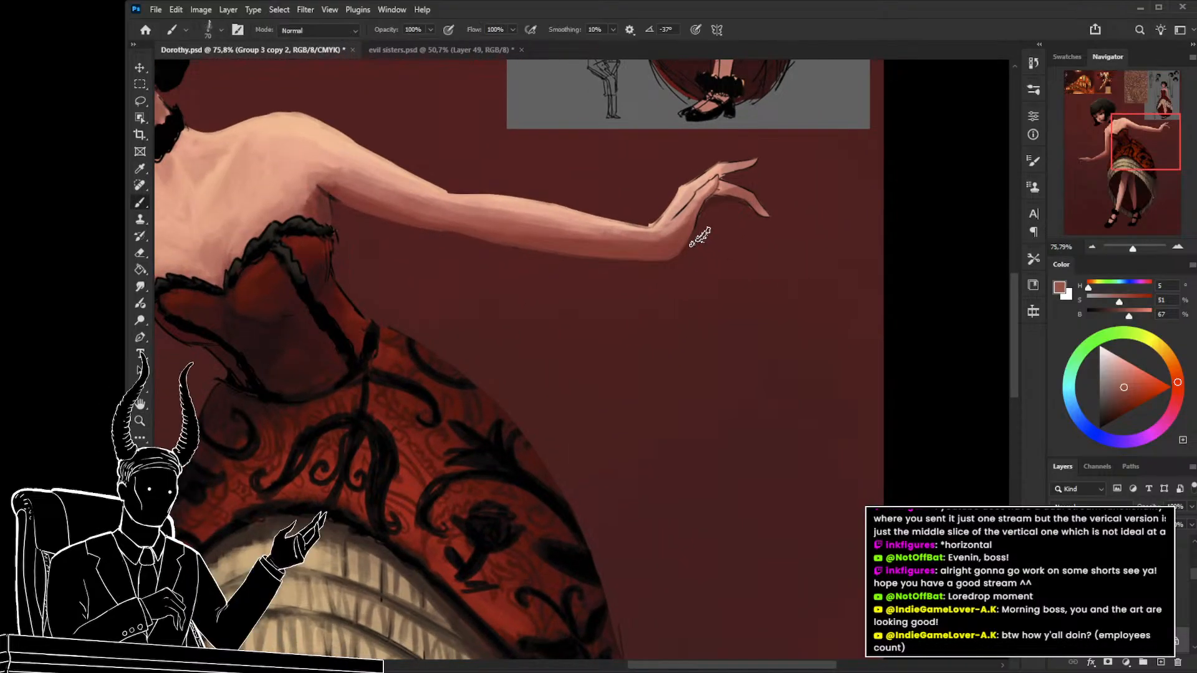
{"action": "left_click", "coordinate": [675, 255], "text": "alt"}
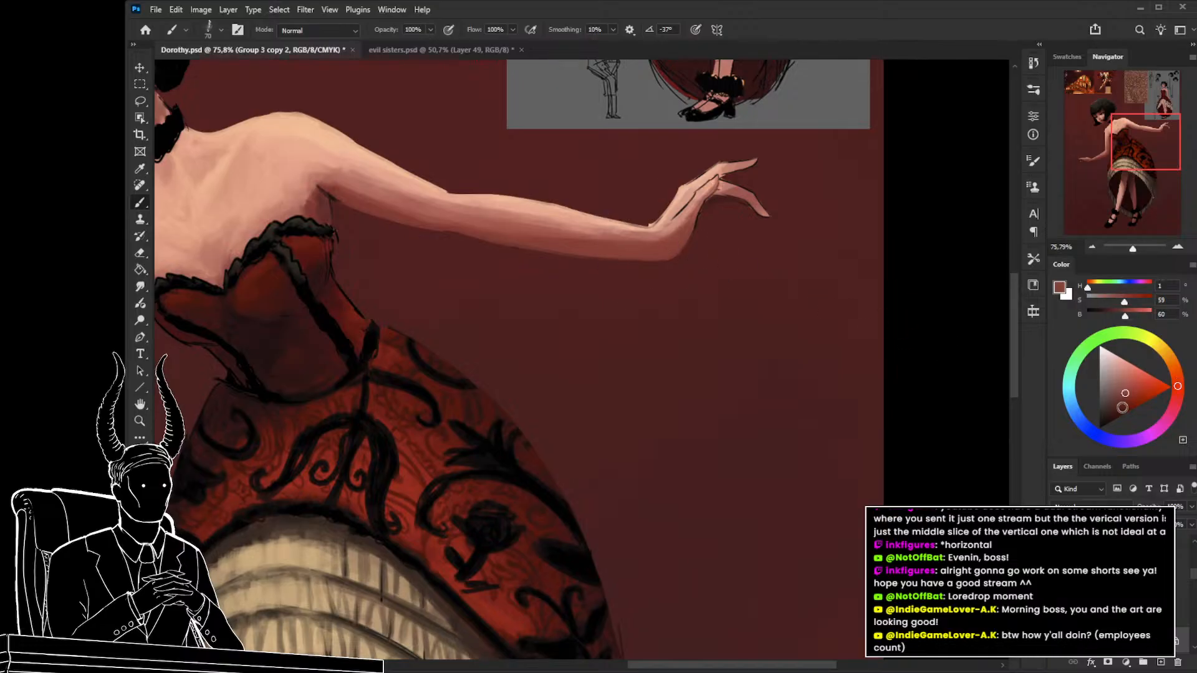
{"action": "left_click", "coordinate": [1112, 407]}
Choose a more saturated dark red and paint thin shadows along the outstretched arm's underside with a size 25 brush, undoing stray strokes.
{"action": "left_click_drag", "start_coordinate": [545, 329], "coordinate": [586, 369]}
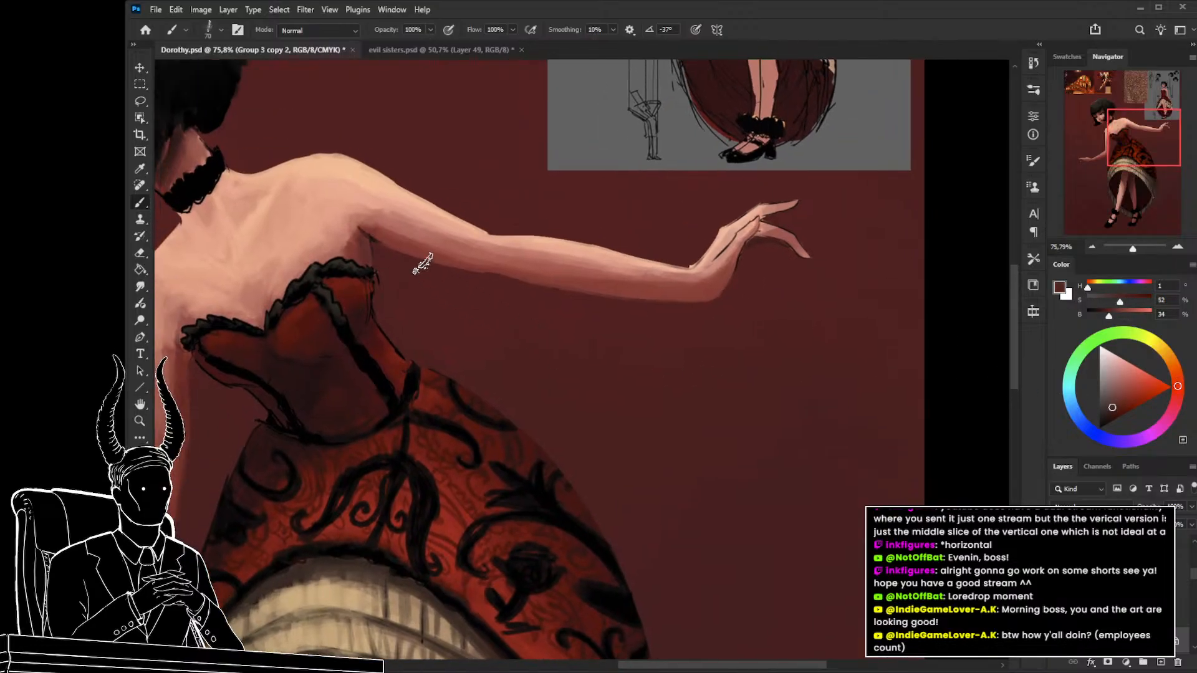
{"action": "key", "text": "bracketleft"}
{"action": "key", "text": "bracketright"}
{"action": "left_click_drag", "start_coordinate": [1112, 409], "coordinate": [1118, 416]}
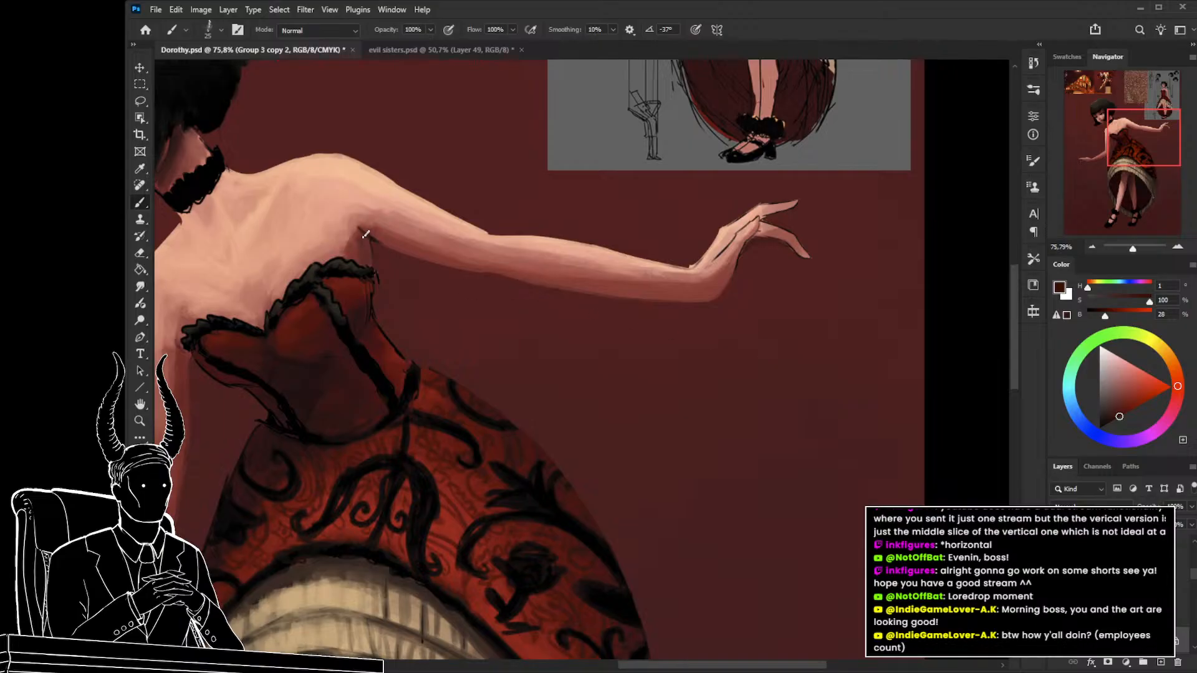
{"action": "left_click_drag", "start_coordinate": [366, 235], "coordinate": [457, 268]}
{"action": "key", "text": "ctrl+z"}
{"action": "key", "text": "ctrl+z"}
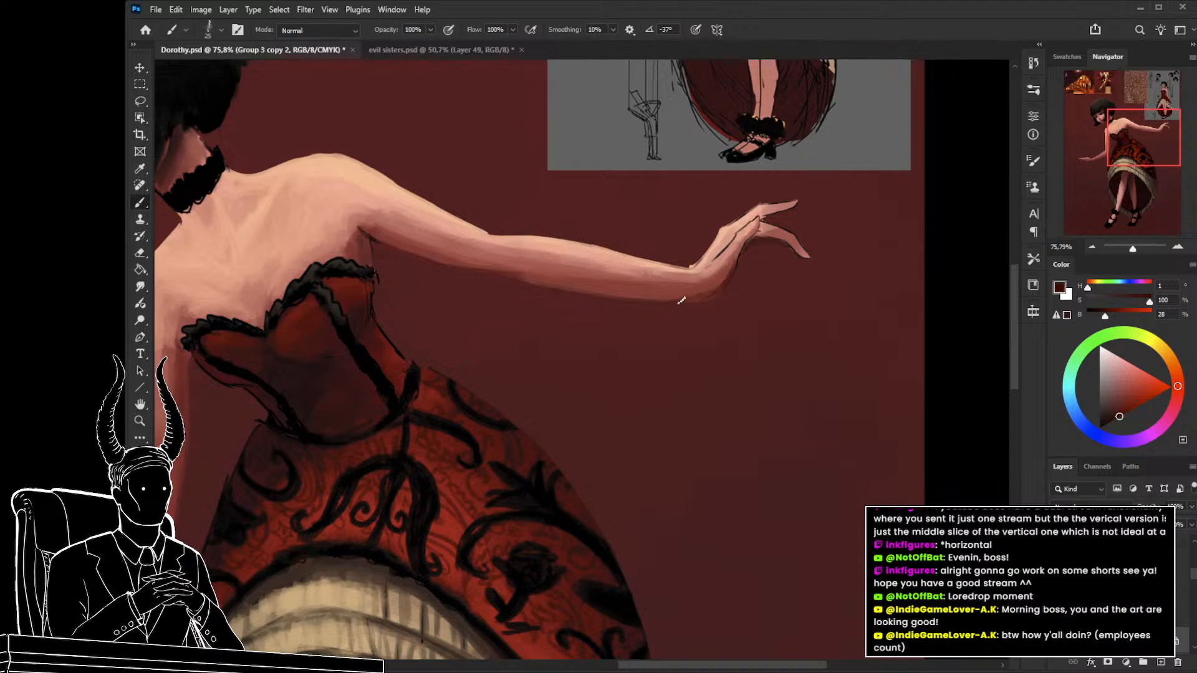
Sample the reddish shadow at the outstretched wrist and blend the arm's underside with the brush at size 50.
{"action": "left_click", "coordinate": [700, 290], "text": "alt"}
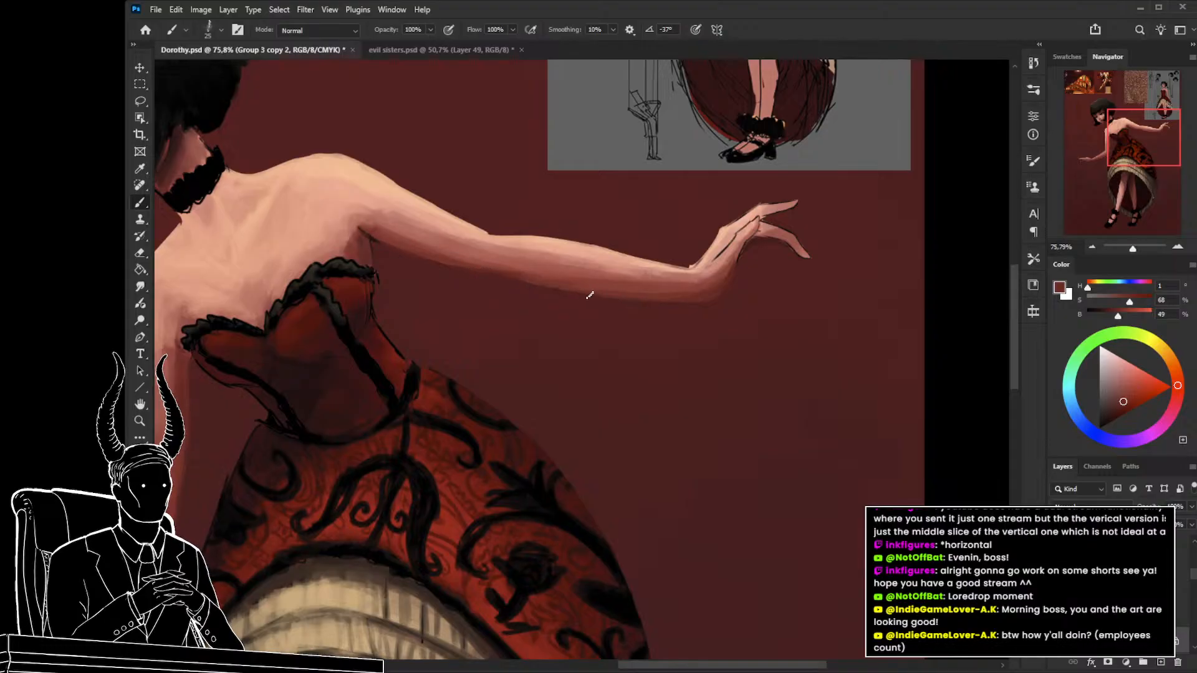
{"action": "key", "text": "bracketright"}
{"action": "key", "text": "bracketright"}
{"action": "key", "text": "bracketright"}
{"action": "key", "text": "bracketright"}
{"action": "key", "text": "bracketright"}
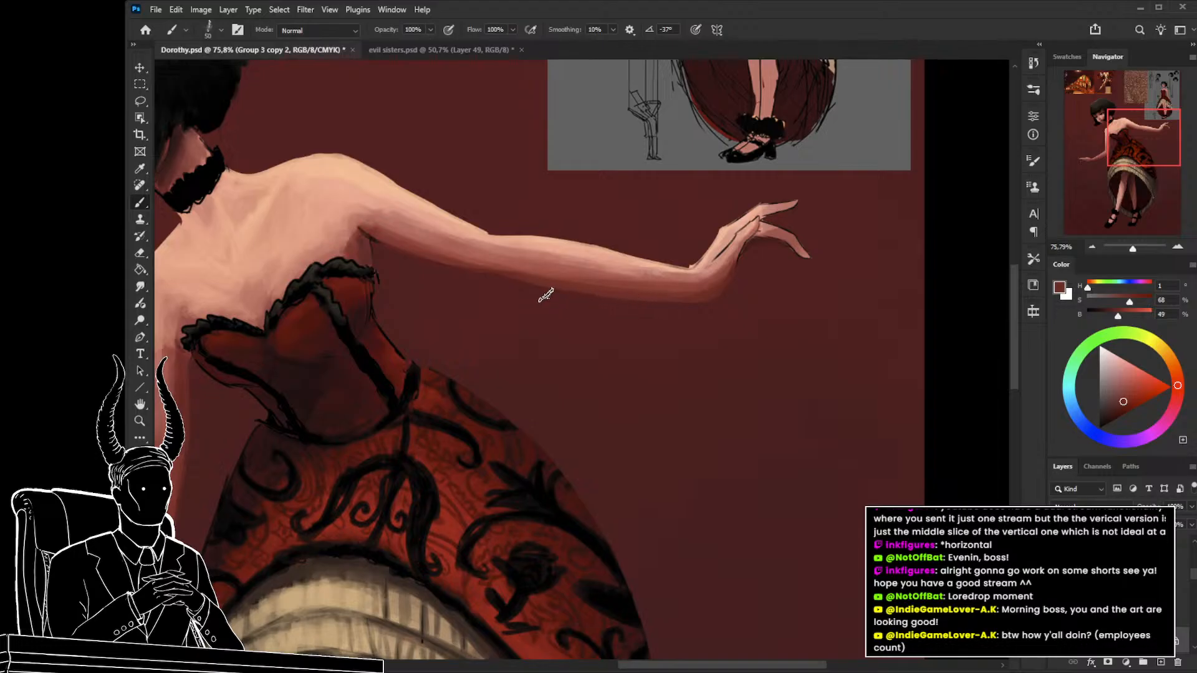
{"action": "key", "text": "z"}
{"action": "left_click_drag", "start_coordinate": [694, 339], "coordinate": [602, 369]}
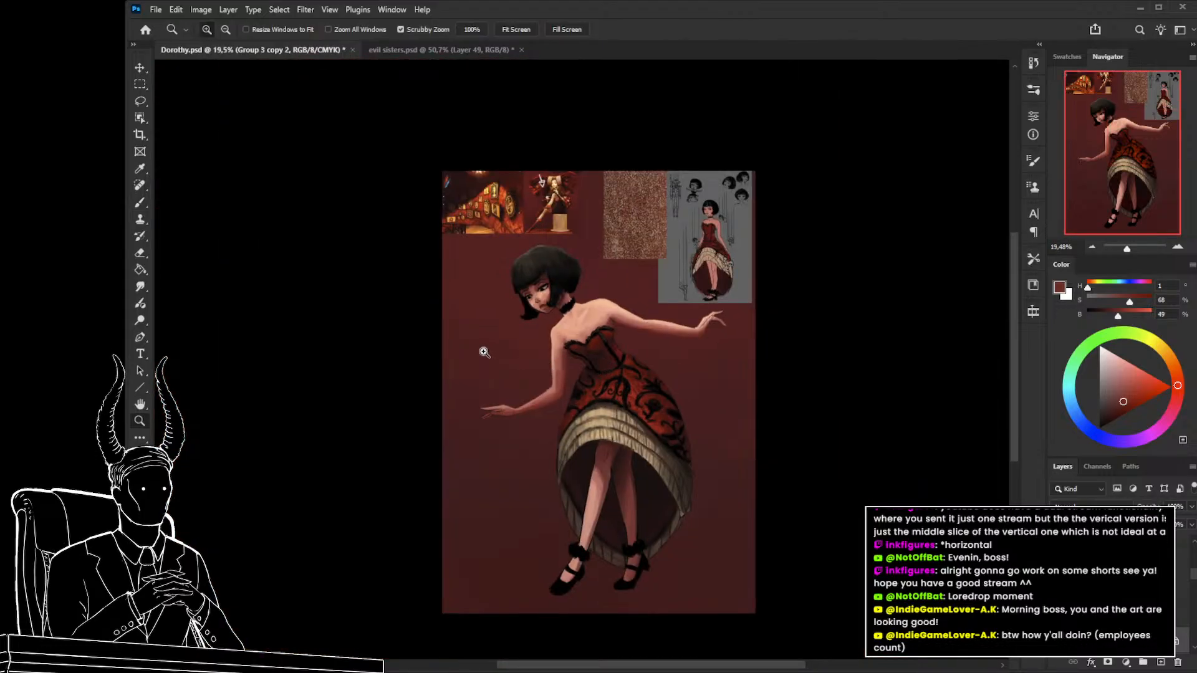
Sample the shadow tone from the lowered arm's inner edge and reduce the brush to size 10 for its hand.
{"action": "left_click_drag", "start_coordinate": [486, 356], "coordinate": [544, 372]}
{"action": "left_click_drag", "start_coordinate": [551, 402], "coordinate": [468, 351]}
{"action": "mouse_move", "coordinate": [471, 430]}
{"action": "left_mouse_down"}
{"action": "mouse_move", "coordinate": [454, 484]}
{"action": "mouse_move", "coordinate": [553, 459]}
{"action": "left_mouse_up"}
{"action": "key", "text": "b"}
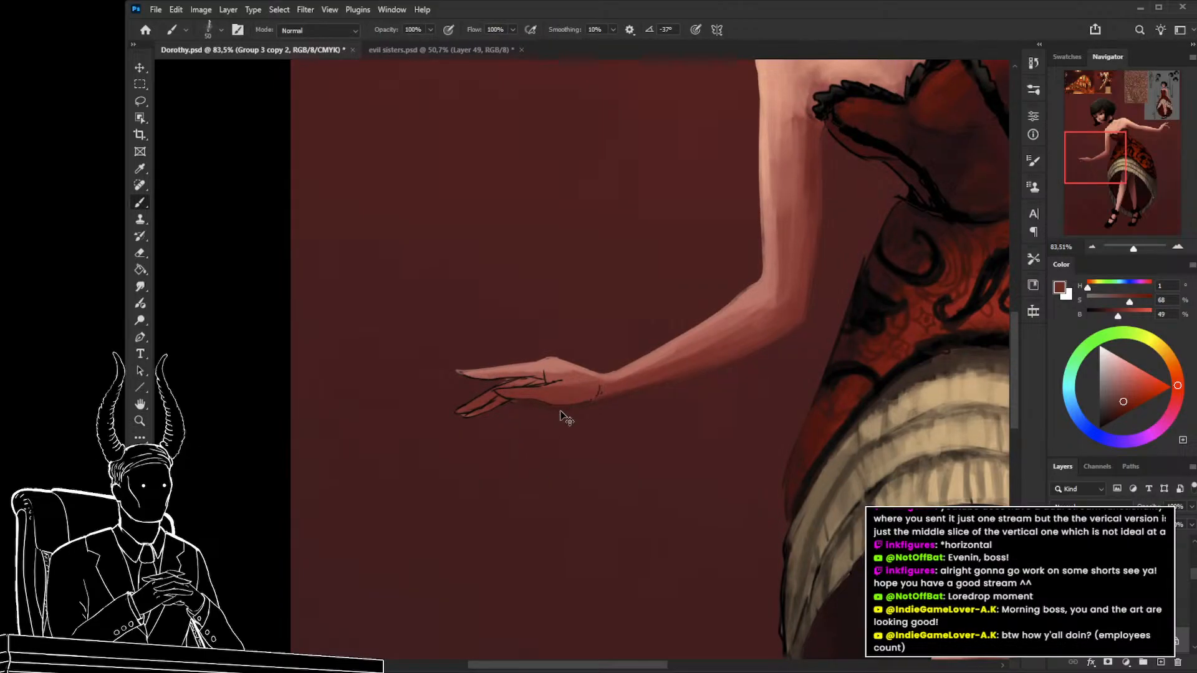
{"action": "left_click_drag", "start_coordinate": [741, 349], "coordinate": [542, 457]}
{"action": "left_click", "coordinate": [610, 247], "text": "alt"}
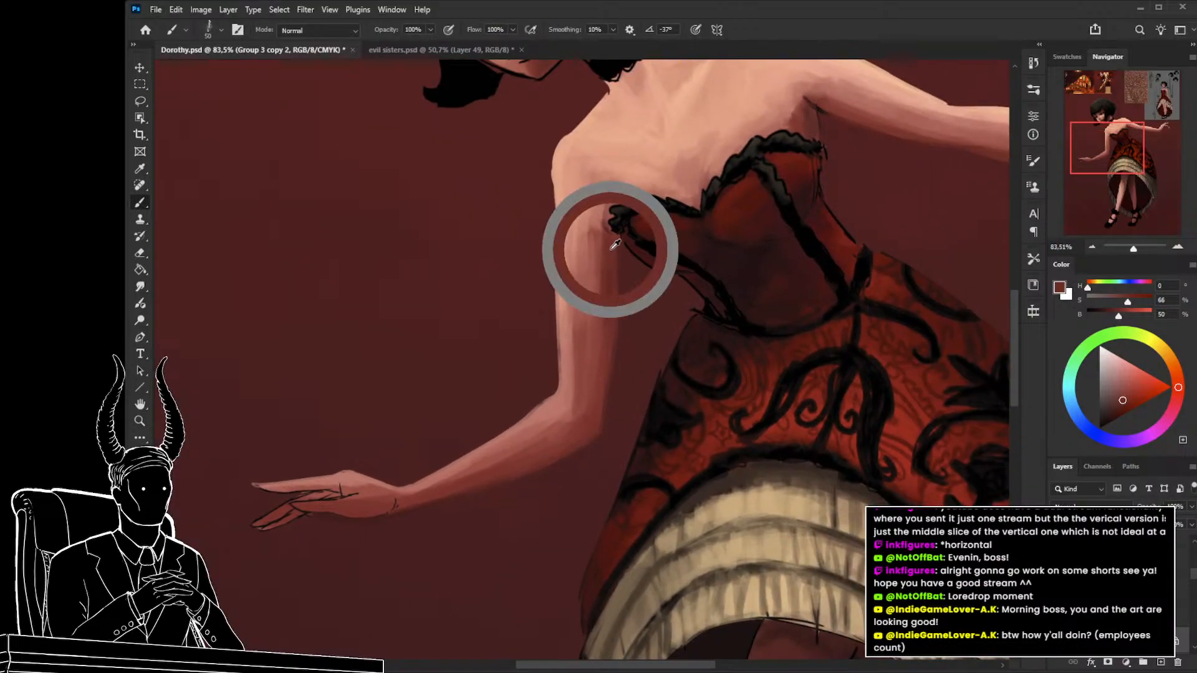
{"action": "left_click_drag", "start_coordinate": [502, 400], "coordinate": [576, 340]}
{"action": "key", "text": "bracketleft"}
{"action": "key", "text": "bracketleft"}
{"action": "key", "text": "bracketleft"}
{"action": "key", "text": "bracketleft"}
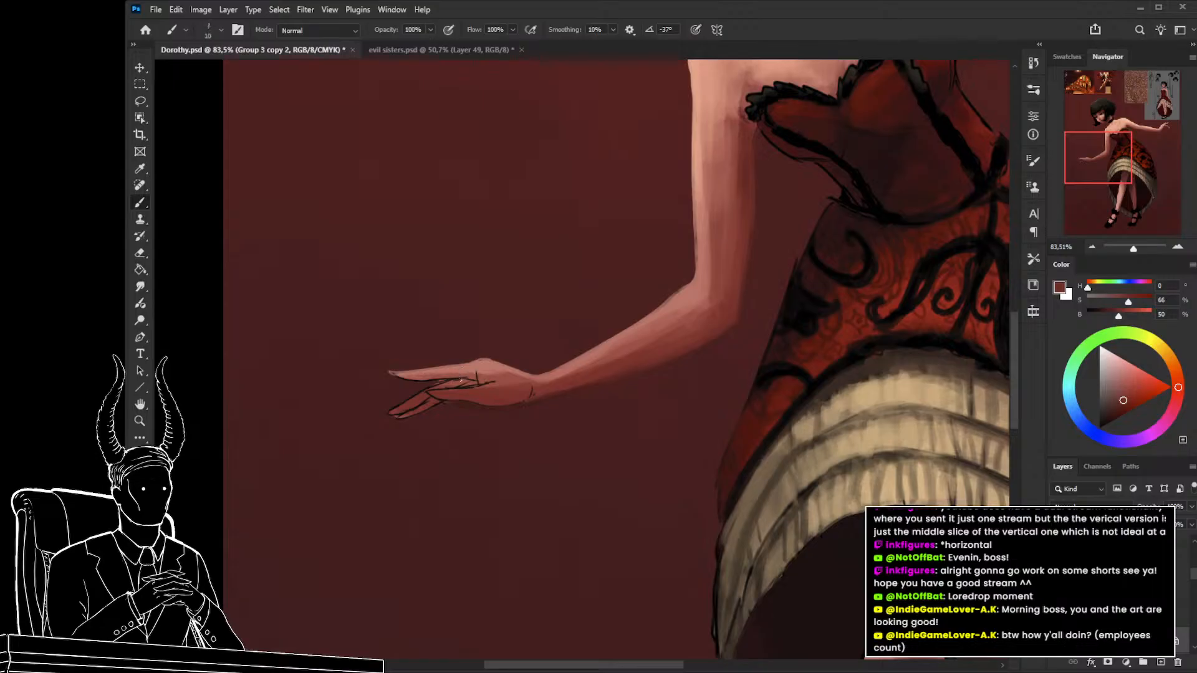
Set the brush to size 15 and sample darker reds from the neck shadow and the outstretched hand's fingers.
{"action": "mouse_move", "coordinate": [736, 354]}
{"action": "left_mouse_down"}
{"action": "mouse_move", "coordinate": [430, 518]}
{"action": "mouse_move", "coordinate": [372, 568]}
{"action": "left_mouse_up"}
{"action": "key", "text": "bracketright"}
{"action": "left_click", "coordinate": [384, 118], "text": "alt"}
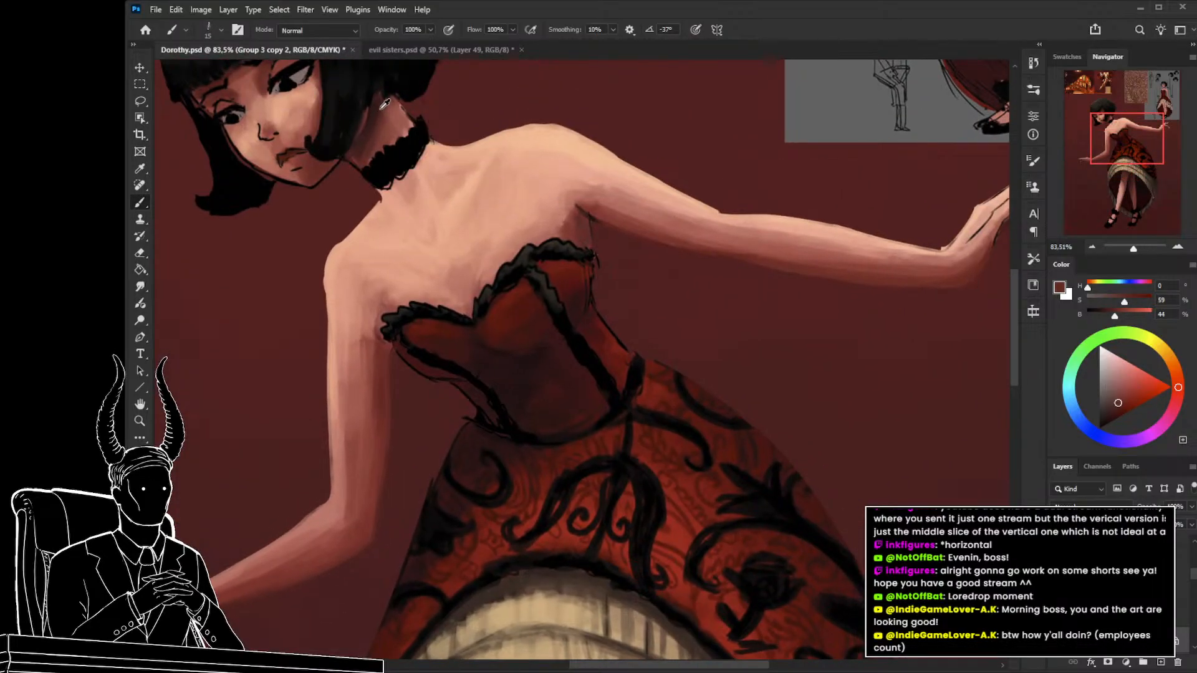
{"action": "left_click", "coordinate": [379, 111], "text": "alt"}
{"action": "left_click_drag", "start_coordinate": [825, 272], "coordinate": [703, 287]}
{"action": "left_click", "coordinate": [896, 231], "text": "alt"}
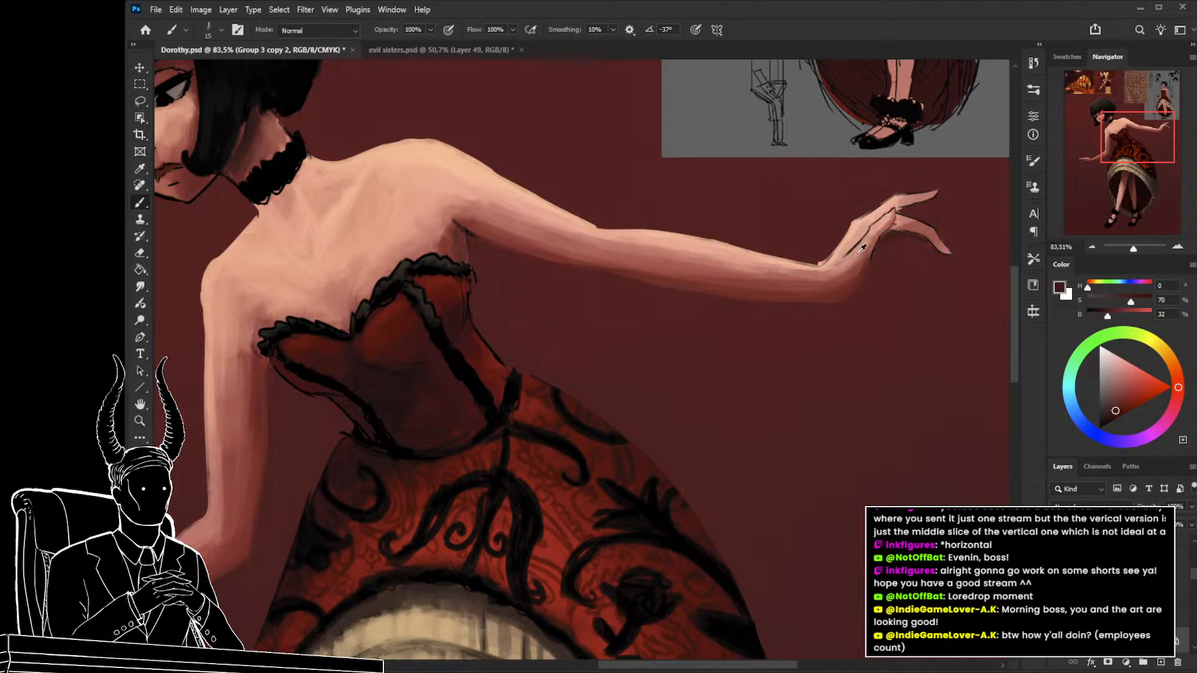
{"action": "left_click_drag", "start_coordinate": [342, 542], "coordinate": [736, 213]}
Darken the lower fingers of the lowered hand with the sampled dark red, varying the brush between sizes 10 and 25.
{"action": "key", "text": "z"}
{"action": "mouse_move", "coordinate": [286, 369]}
{"action": "left_mouse_down"}
{"action": "mouse_move", "coordinate": [328, 377]}
{"action": "mouse_move", "coordinate": [353, 408]}
{"action": "left_mouse_up"}
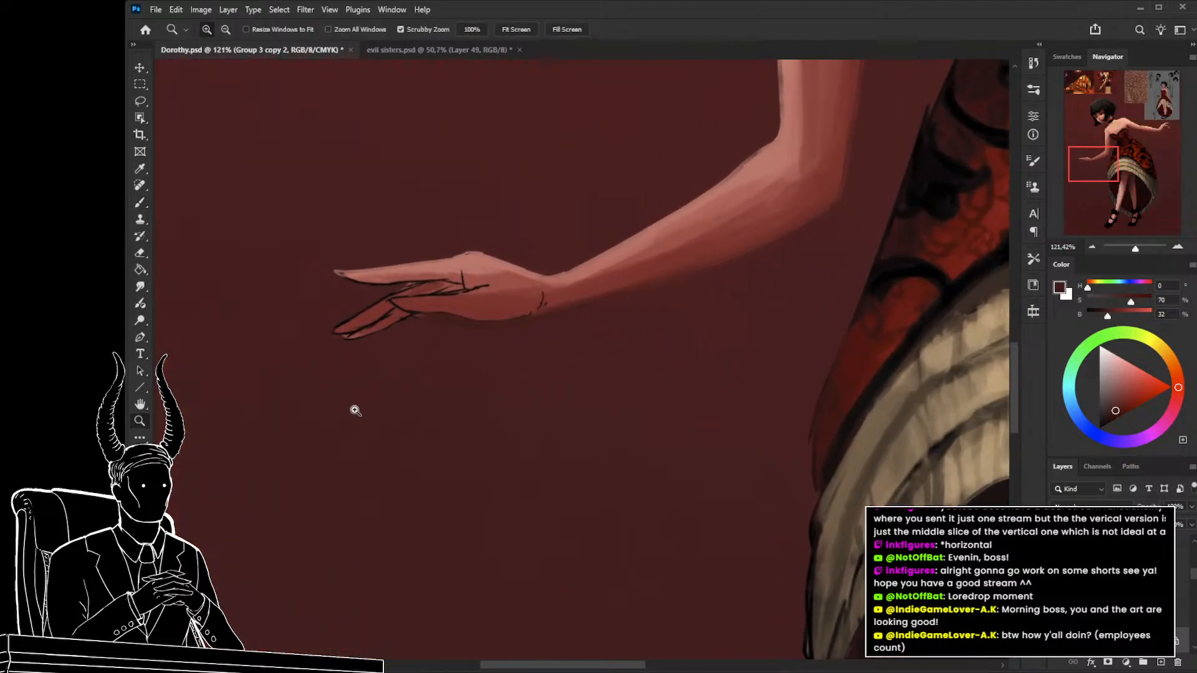
{"action": "key", "text": "b"}
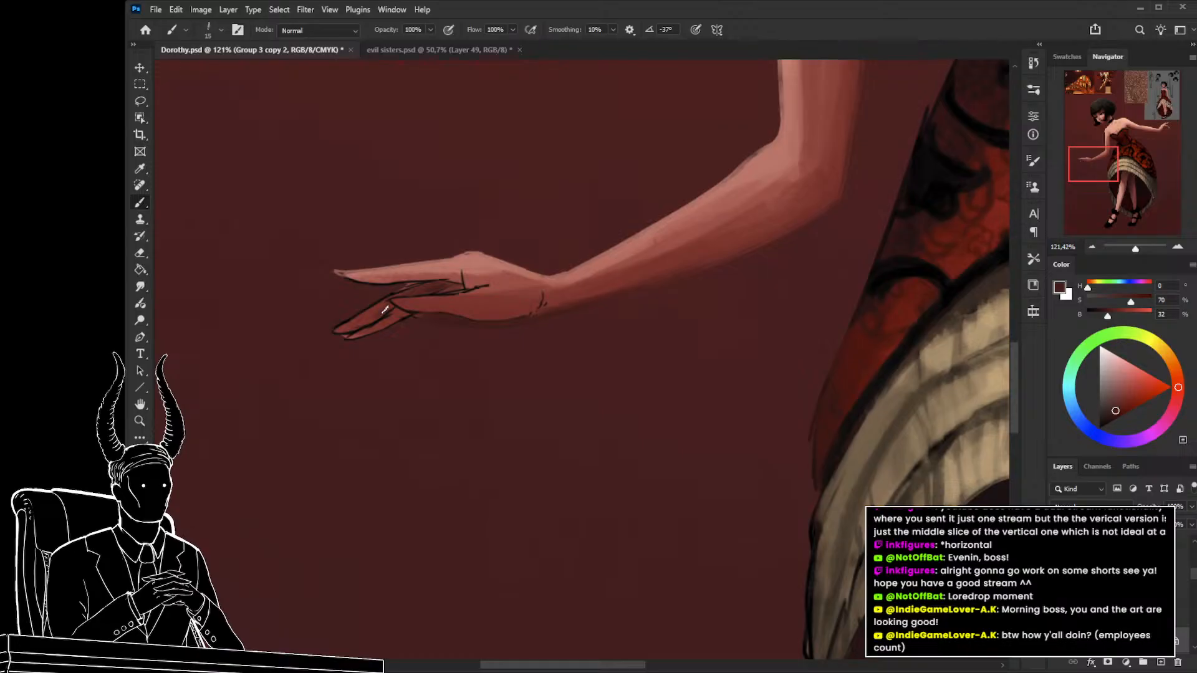
{"action": "key", "text": "bracketleft"}
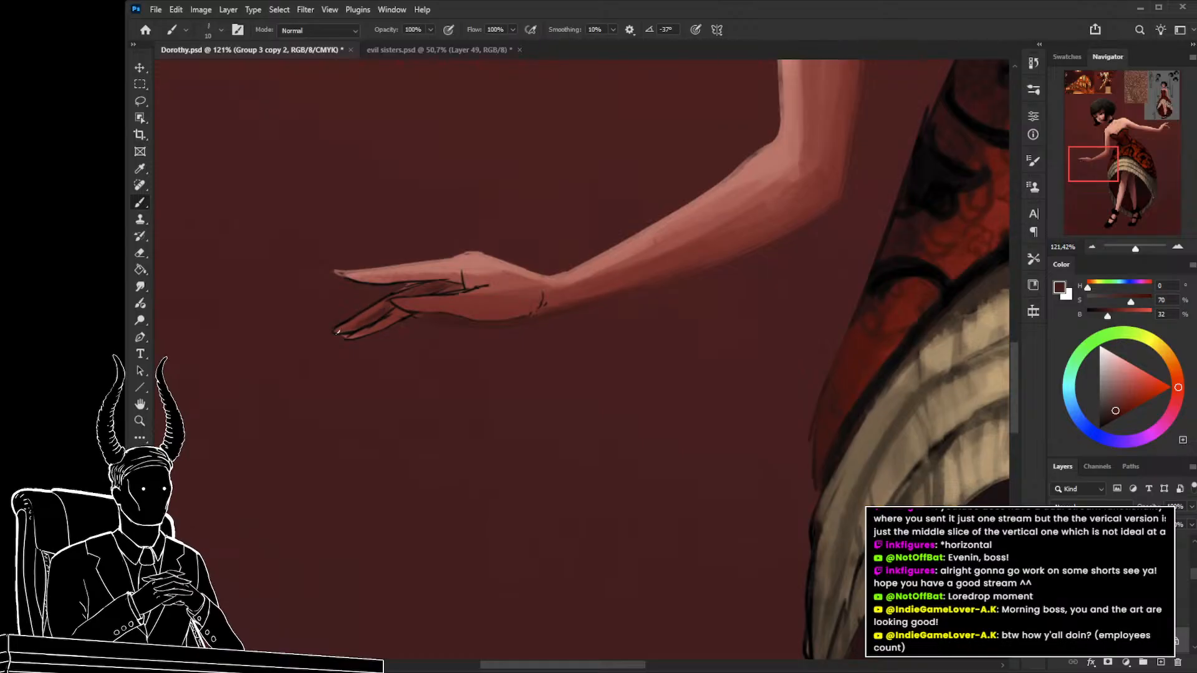
{"action": "key", "text": "bracketleft"}
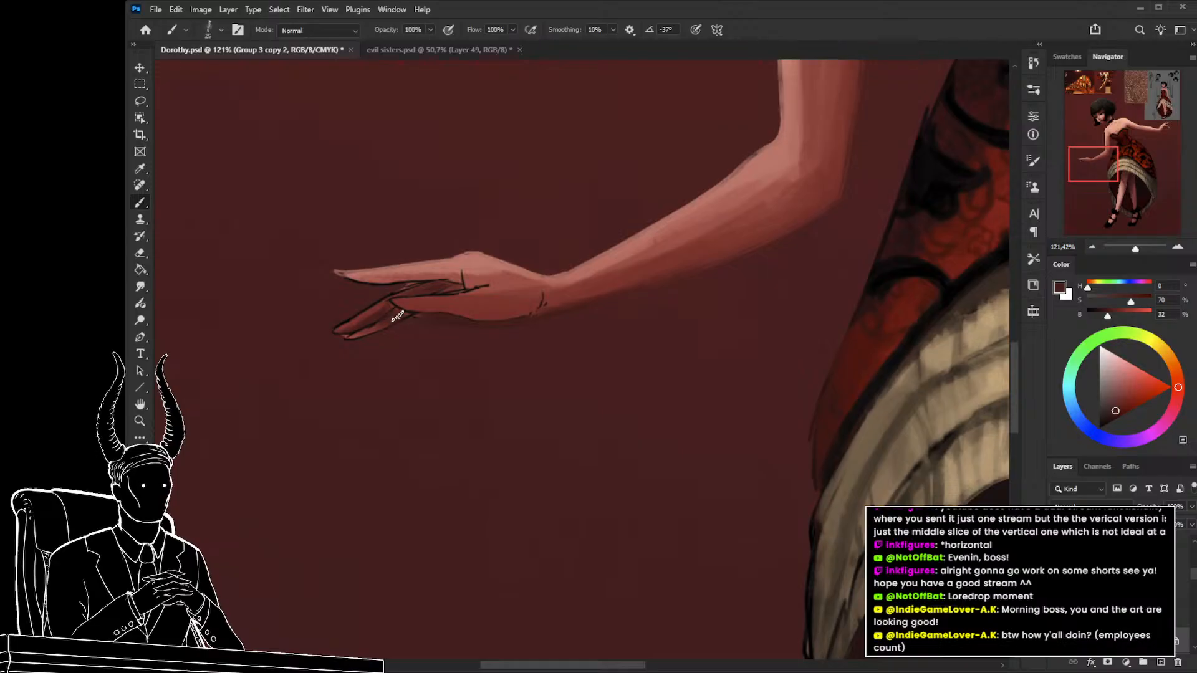
{"action": "key", "text": "bracketright"}
{"action": "key", "text": "bracketright"}
Sample a muted red from the lowered hand and paint over the lower fingers' line art, varying the brush between sizes 9 and 30.
{"action": "key", "text": "z"}
{"action": "mouse_move", "coordinate": [374, 369]}
{"action": "left_mouse_down"}
{"action": "mouse_move", "coordinate": [334, 366]}
{"action": "mouse_move", "coordinate": [382, 382]}
{"action": "left_mouse_up"}
{"action": "key", "text": "b"}
{"action": "left_click", "coordinate": [377, 306], "text": "alt"}
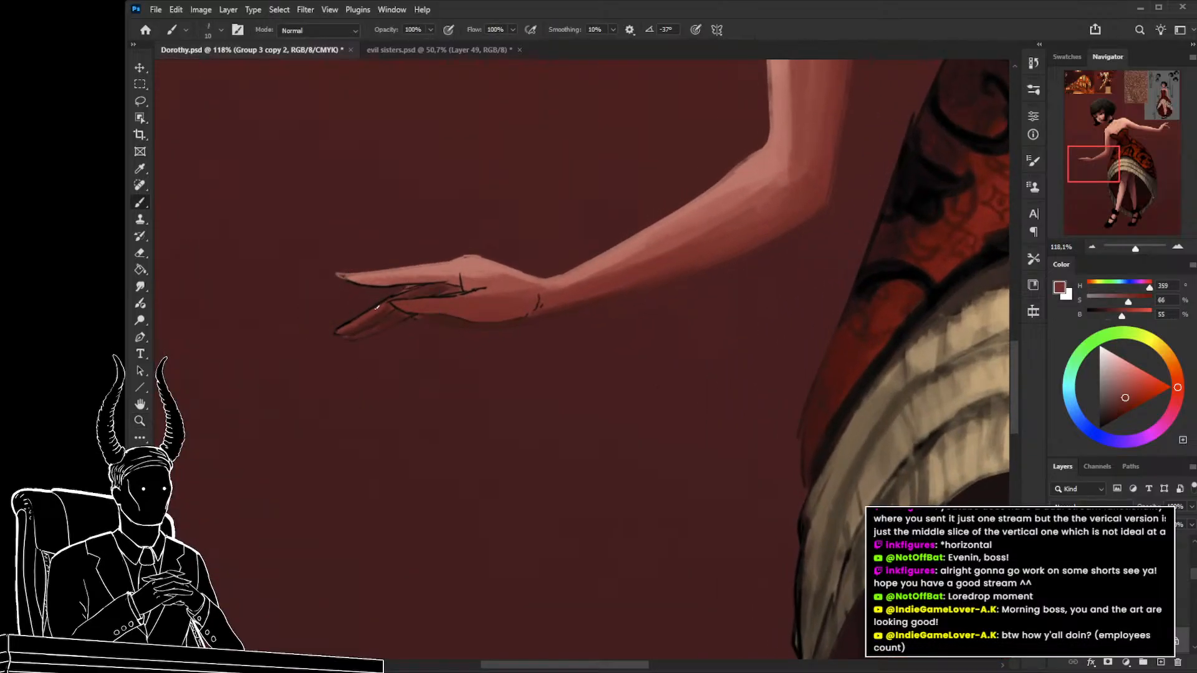
{"action": "key", "text": "bracketright"}
{"action": "key", "text": "bracketright"}
{"action": "key", "text": "bracketright"}
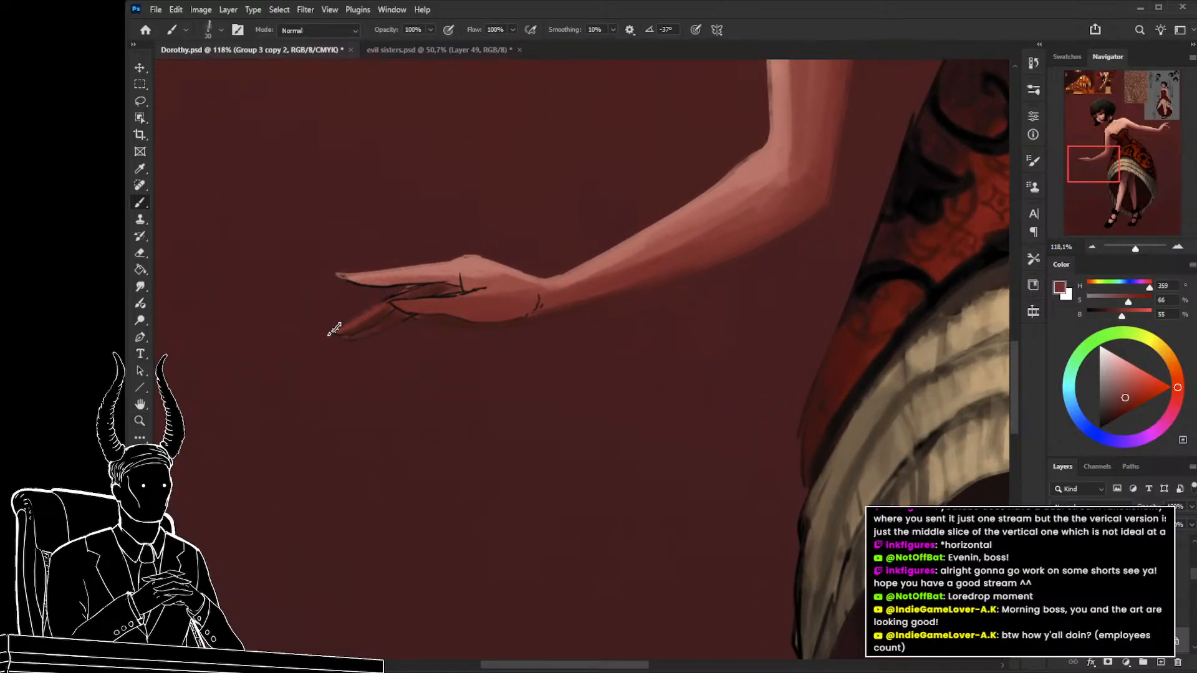
{"action": "key", "text": "bracketleft"}
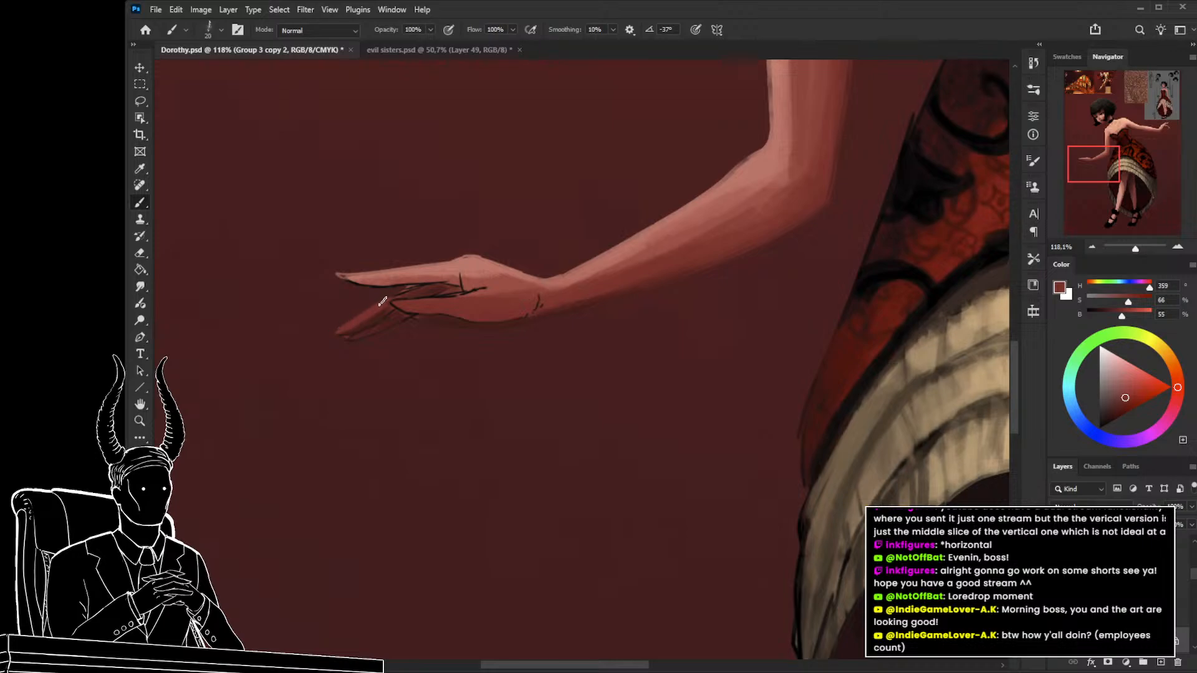
{"action": "key", "text": "bracketleft"}
{"action": "key", "text": "bracketleft"}
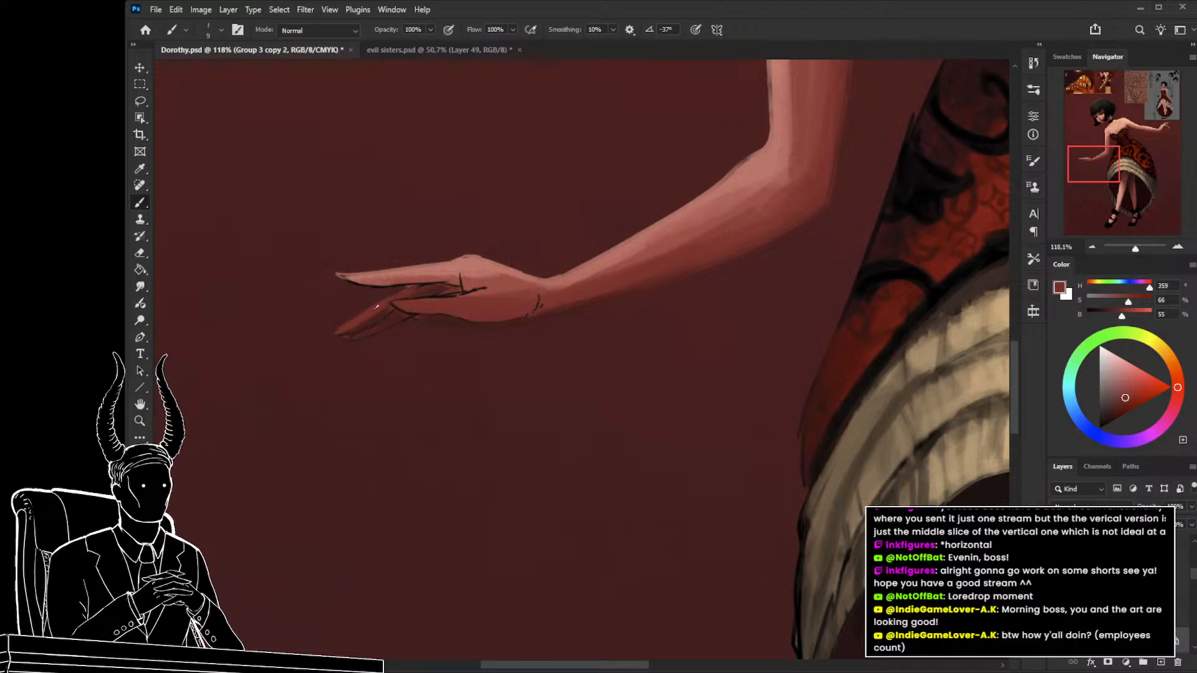
{"action": "key", "text": "bracketright"}
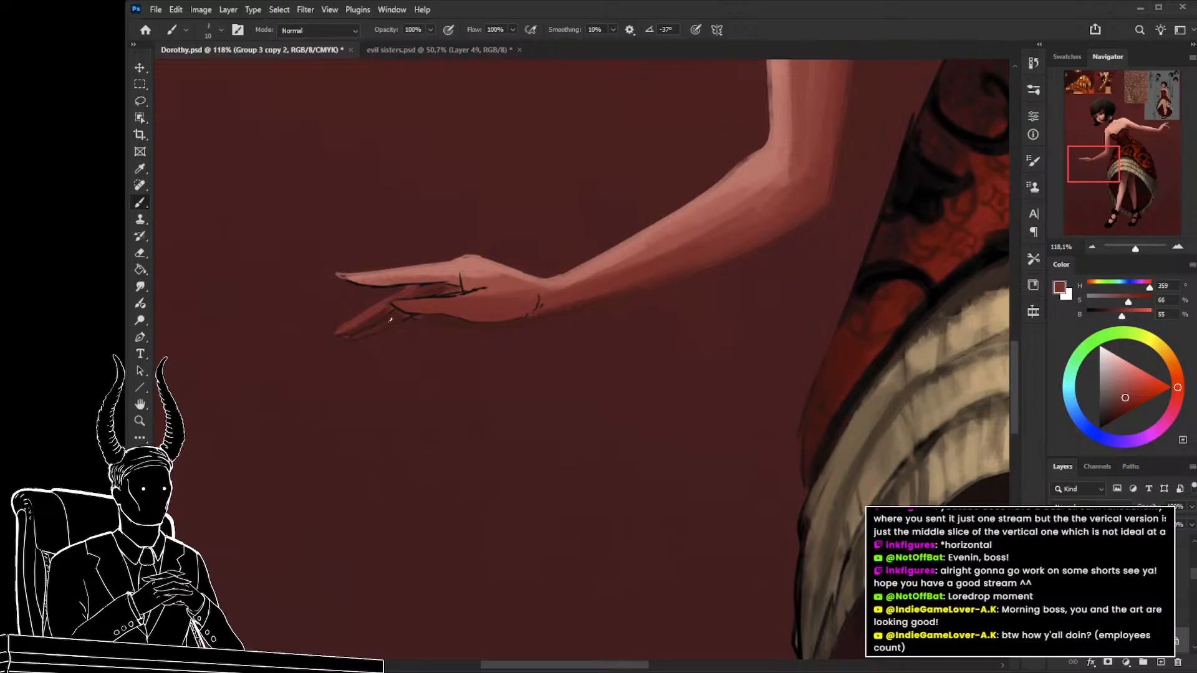
Sample dark and pink tones from the lowered hand and paint over its thumb and upper-finger outlines with the brush at size 9.
{"action": "left_click", "coordinate": [393, 313], "text": "alt"}
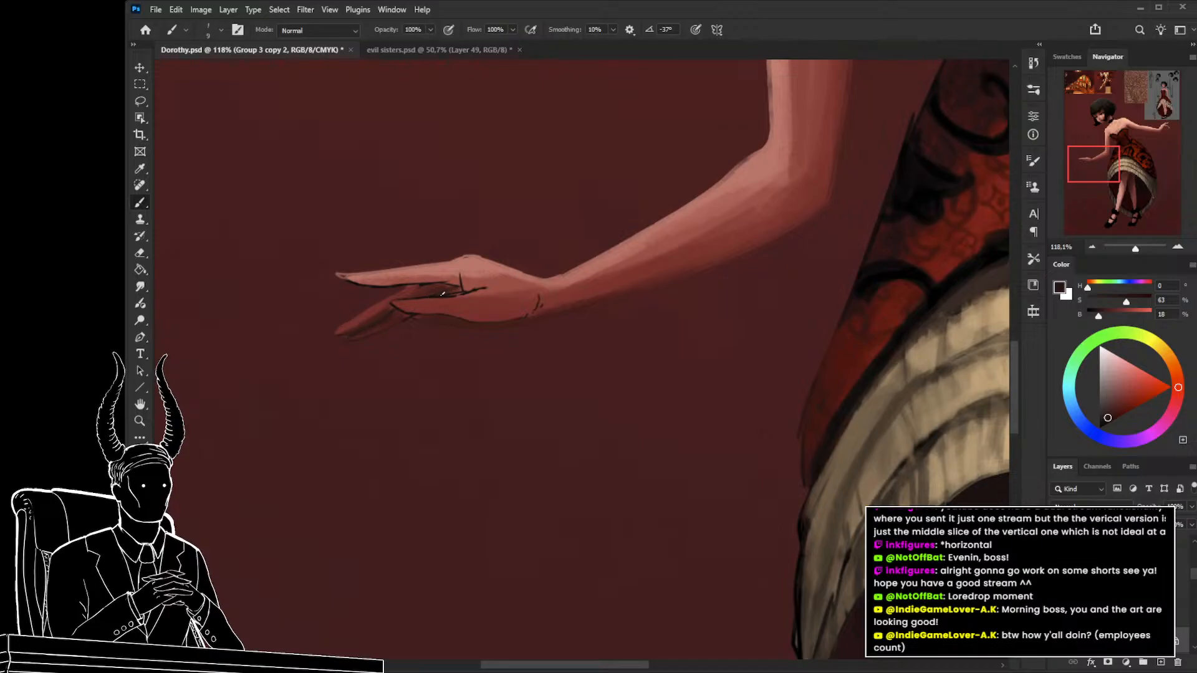
{"action": "left_click", "coordinate": [488, 284], "text": "alt"}
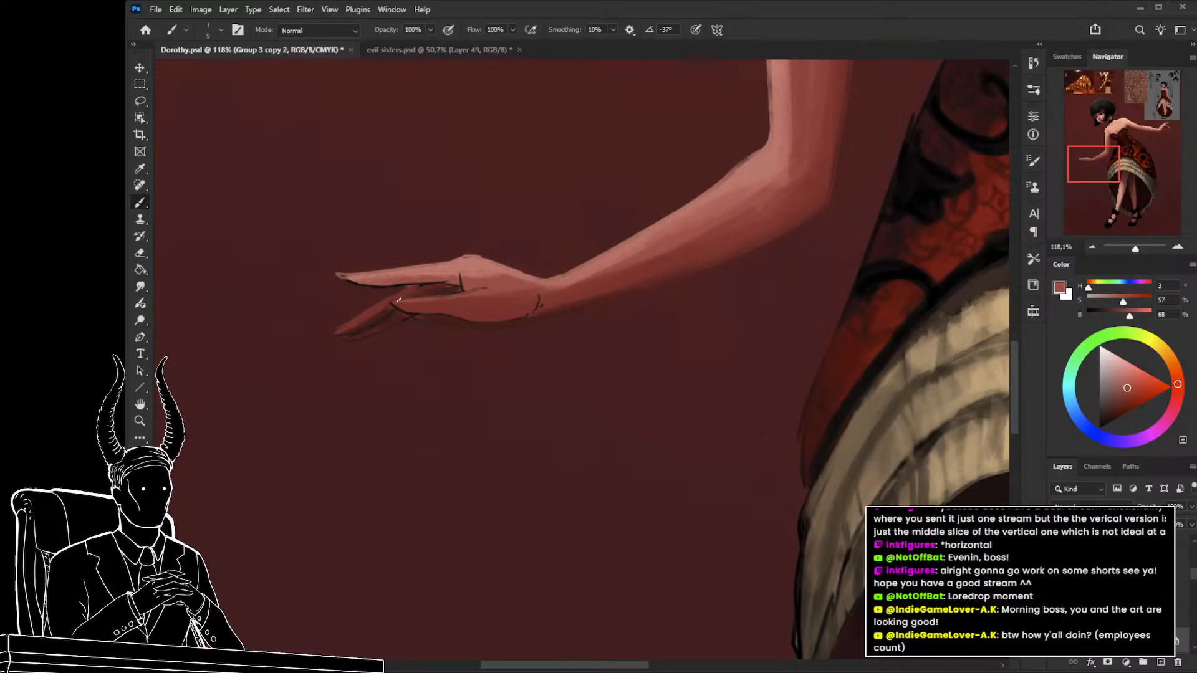
{"action": "key", "text": "z"}
{"action": "mouse_move", "coordinate": [441, 351]}
{"action": "left_mouse_down"}
{"action": "mouse_move", "coordinate": [366, 342]}
{"action": "mouse_move", "coordinate": [419, 374]}
{"action": "left_mouse_up"}
{"action": "key", "text": "b"}
{"action": "left_click_drag", "start_coordinate": [375, 281], "coordinate": [407, 341]}
{"action": "left_click", "coordinate": [416, 341], "text": "alt"}
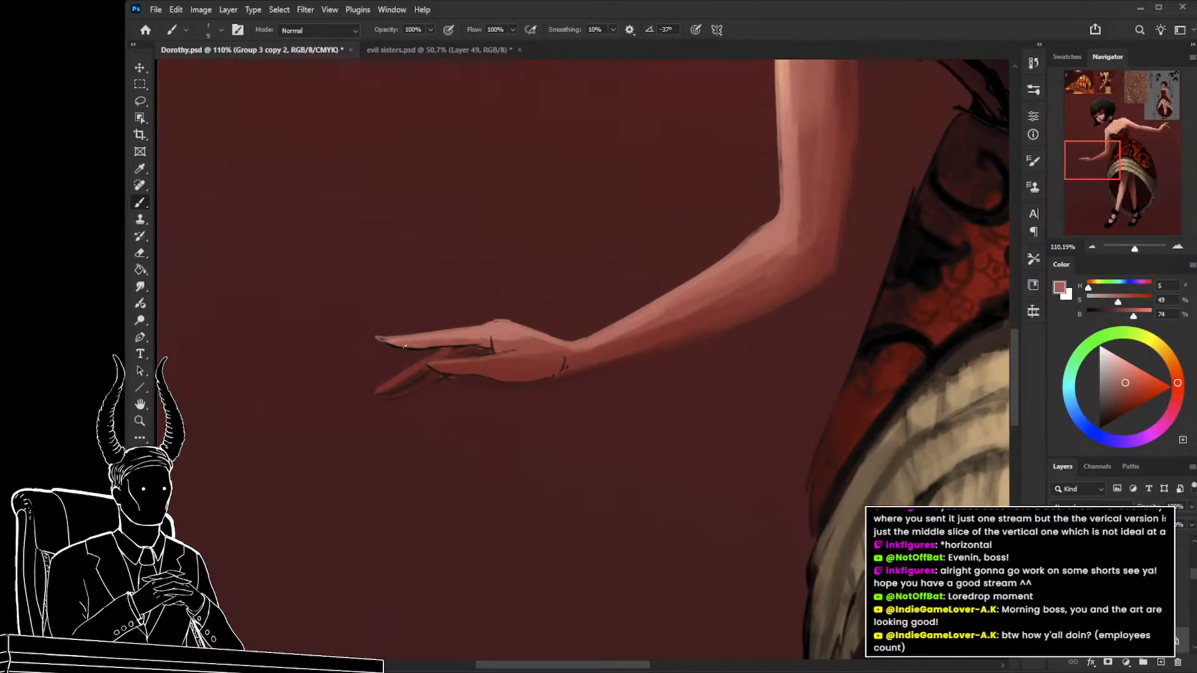
{"action": "left_click", "coordinate": [436, 334], "text": "alt"}
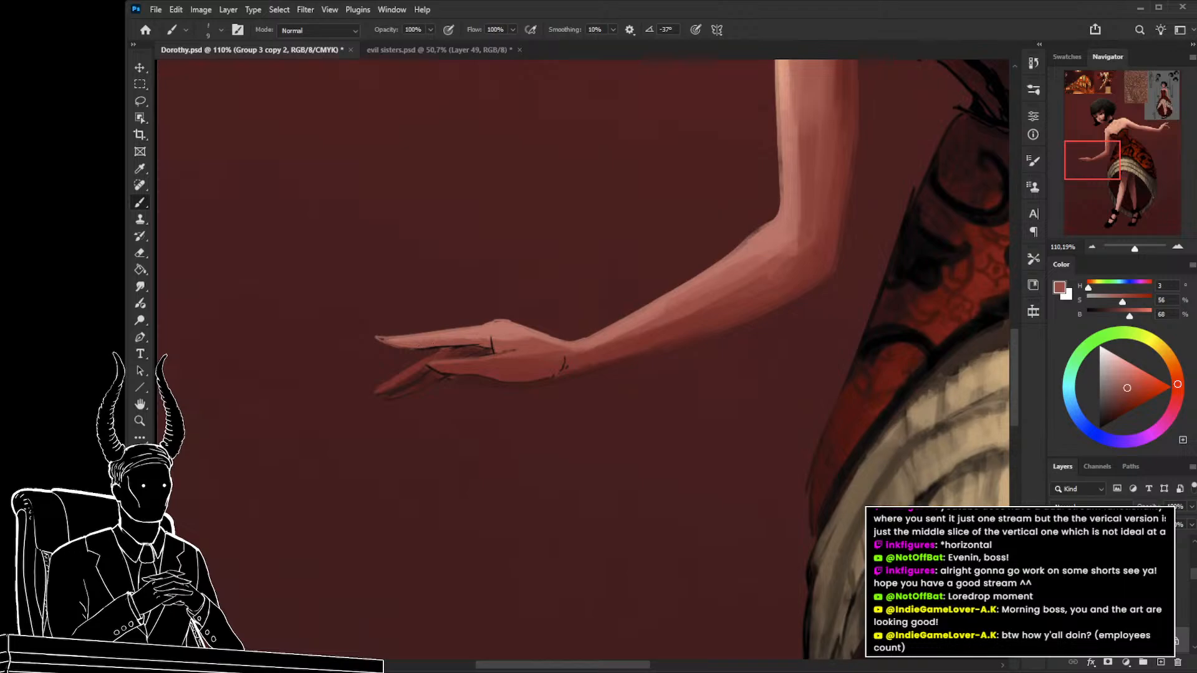
{"action": "left_click", "coordinate": [515, 337], "text": "alt"}
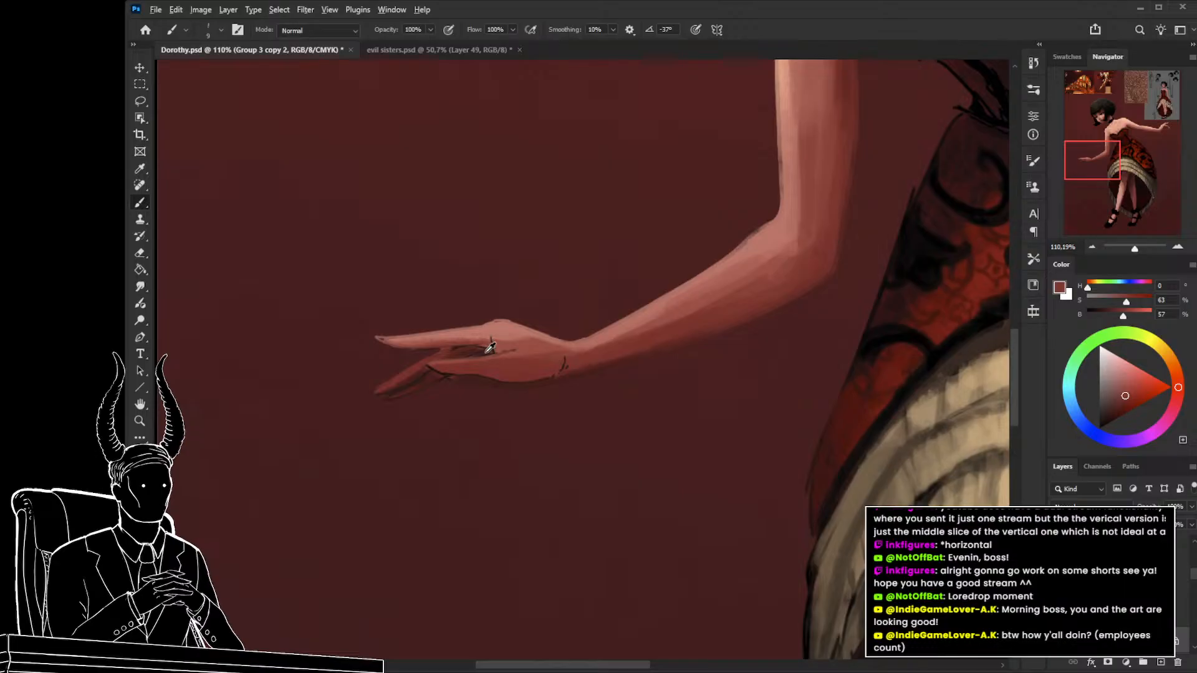
Sample the dark tone between the lowered hand's fingers, adjust it to a deeper brown, and fill the gap beside the thumb.
{"action": "left_click", "coordinate": [486, 346], "text": "alt"}
{"action": "left_click_drag", "start_coordinate": [1113, 410], "coordinate": [1108, 416]}
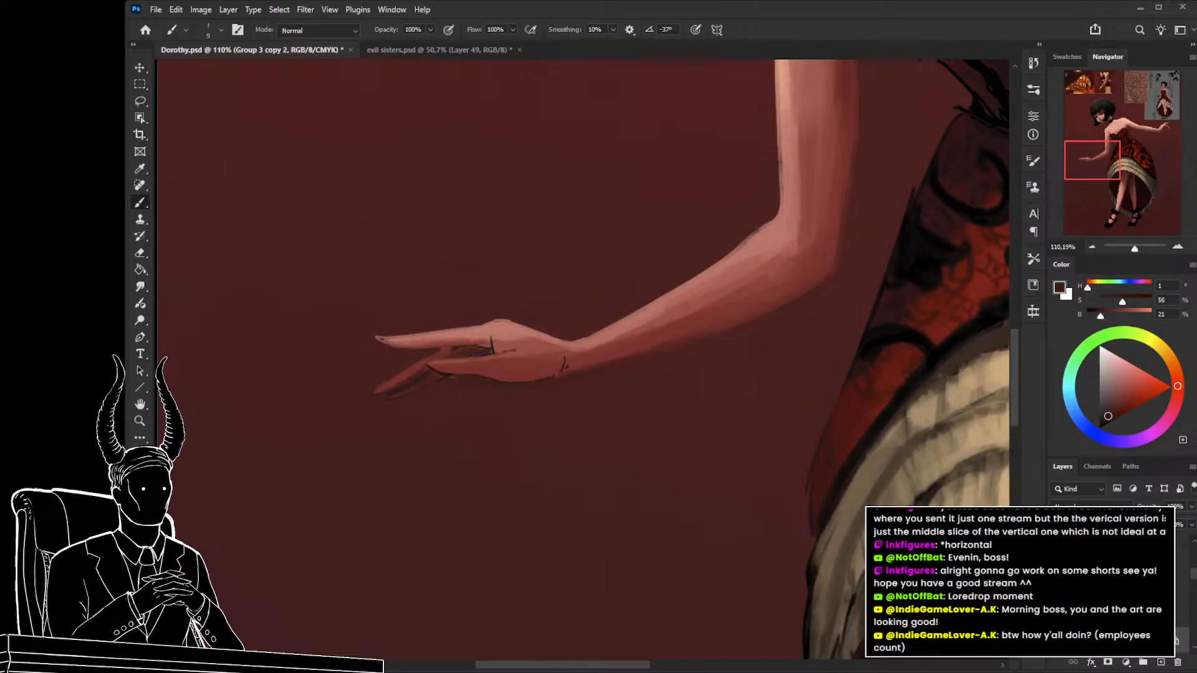
{"action": "key", "text": "bracketright"}
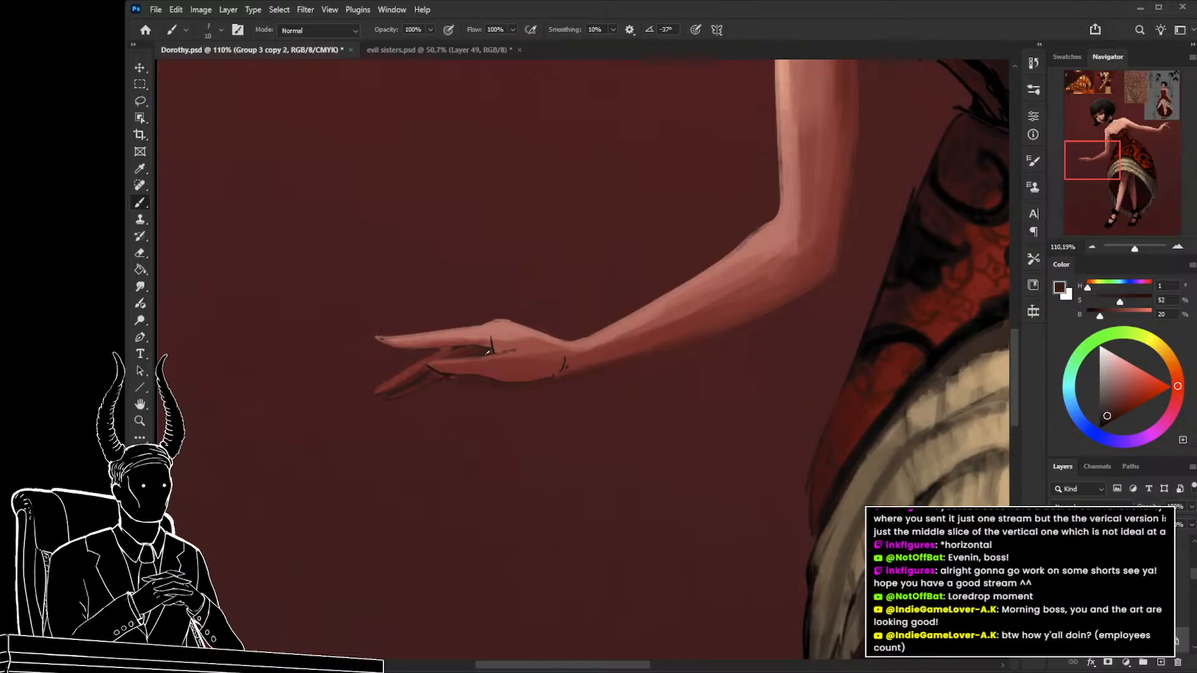
{"action": "key", "text": "bracketleft"}
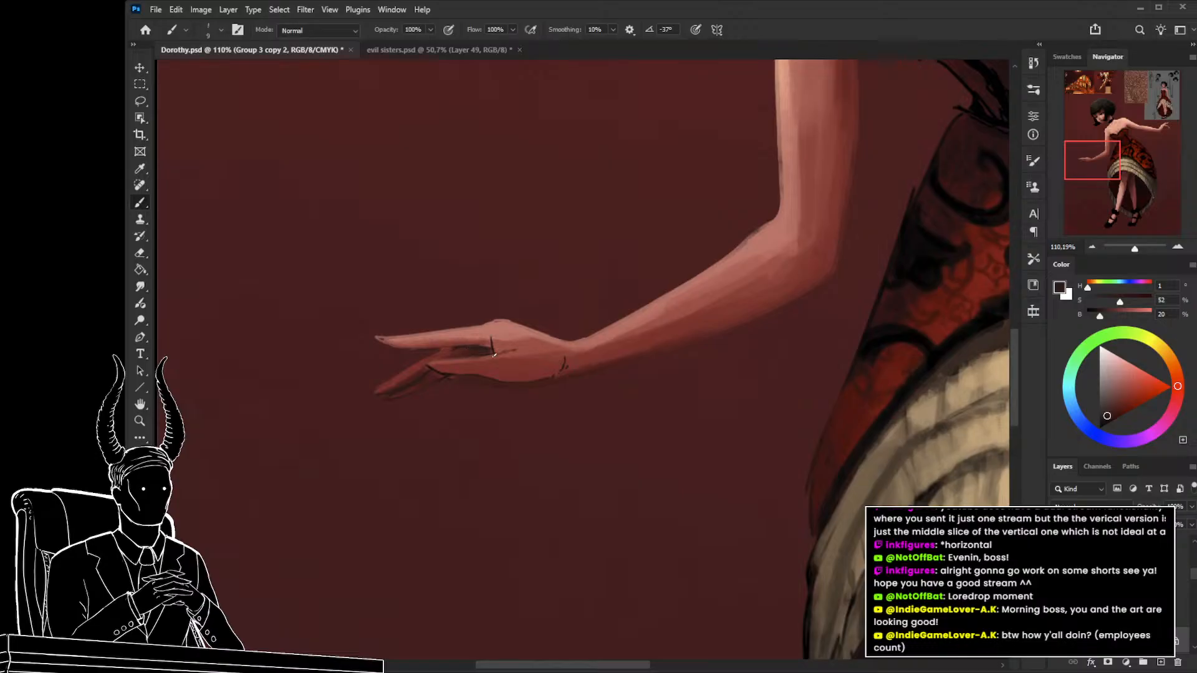
Sample skin and shadow tones around the lowered hand and paint over its knuckle and wrist crease lines.
{"action": "left_click", "coordinate": [547, 369], "text": "alt"}
{"action": "left_click", "coordinate": [518, 324], "text": "alt"}
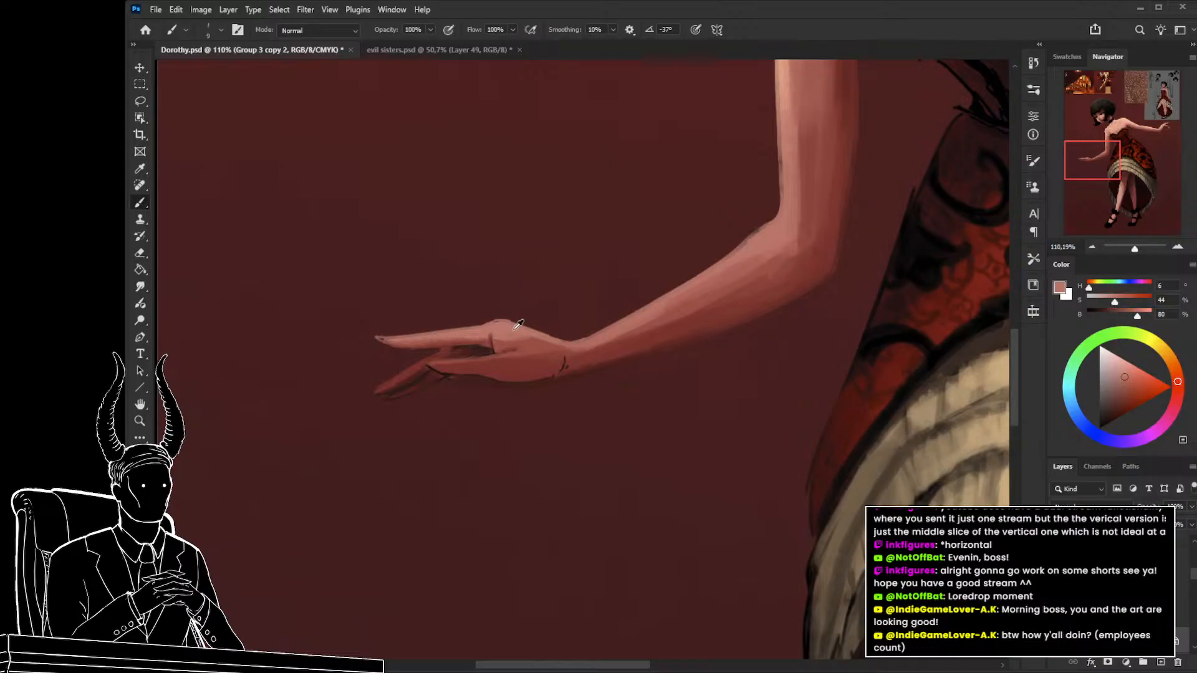
{"action": "left_click", "coordinate": [559, 379], "text": "alt"}
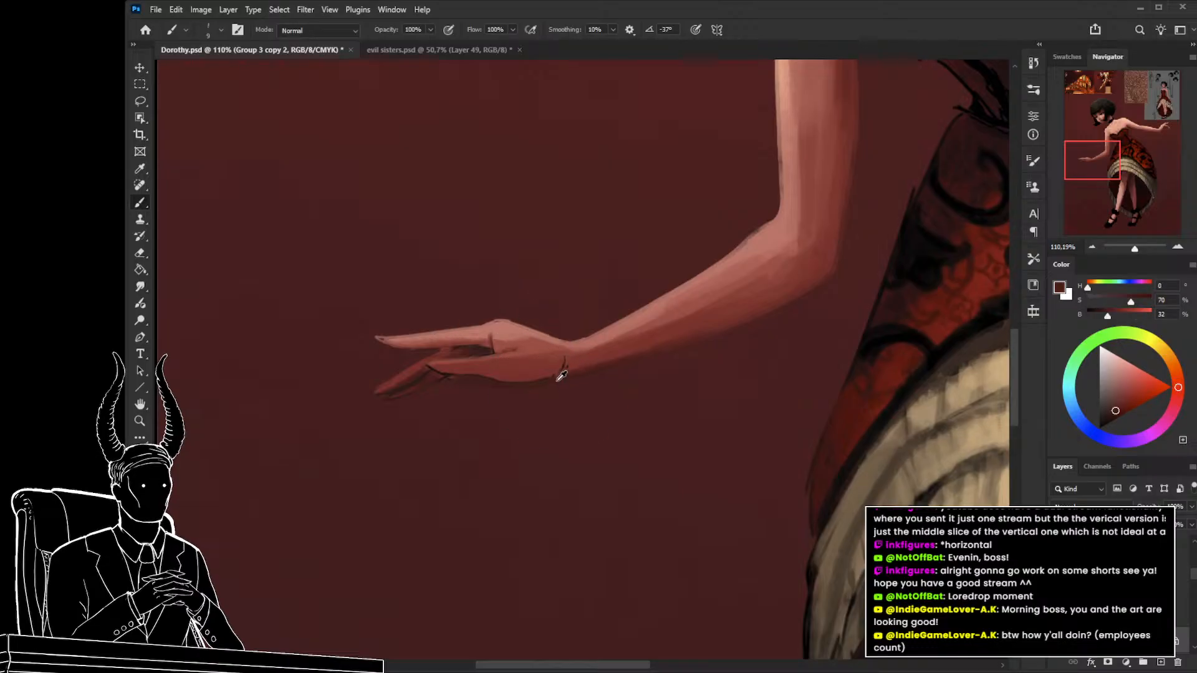
{"action": "left_click_drag", "start_coordinate": [565, 356], "coordinate": [562, 371]}
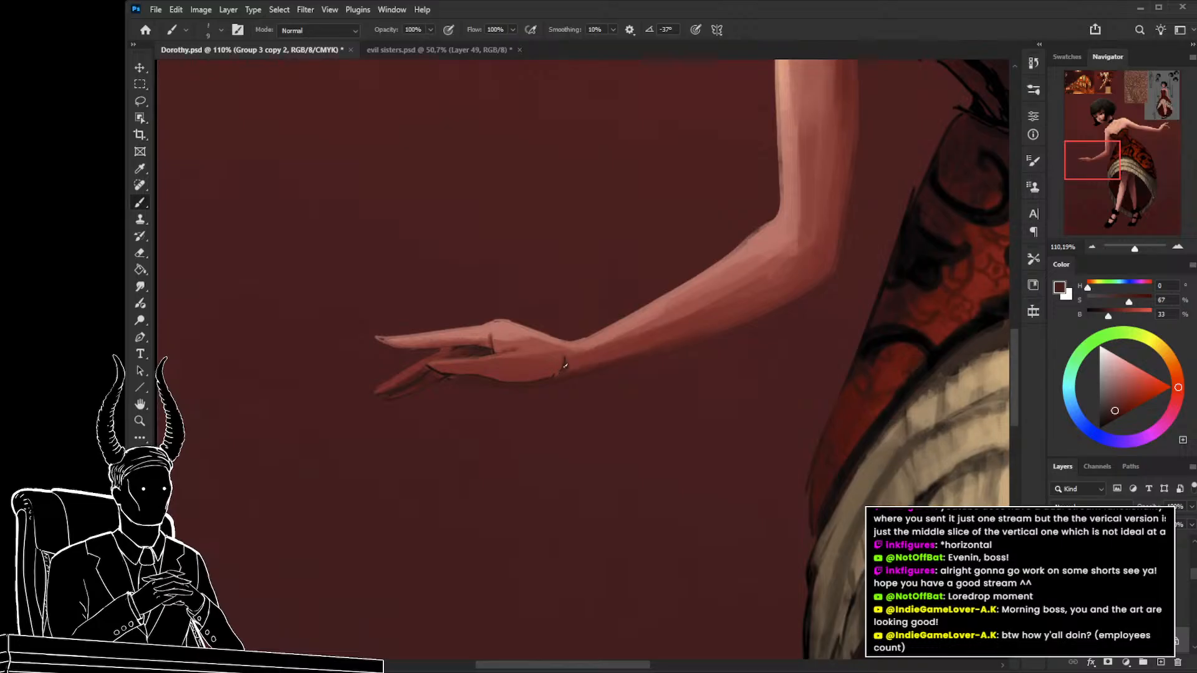
{"action": "left_click", "coordinate": [561, 361], "text": "alt"}
Enlarge the brush to size 35 and blend the back of the lowered hand with sampled mid and light skin tones.
{"action": "key", "text": "z"}
{"action": "mouse_move", "coordinate": [548, 409]}
{"action": "left_mouse_down"}
{"action": "mouse_move", "coordinate": [488, 413]}
{"action": "mouse_move", "coordinate": [538, 444]}
{"action": "mouse_move", "coordinate": [494, 436]}
{"action": "mouse_move", "coordinate": [500, 393]}
{"action": "left_mouse_up"}
{"action": "key", "text": "b"}
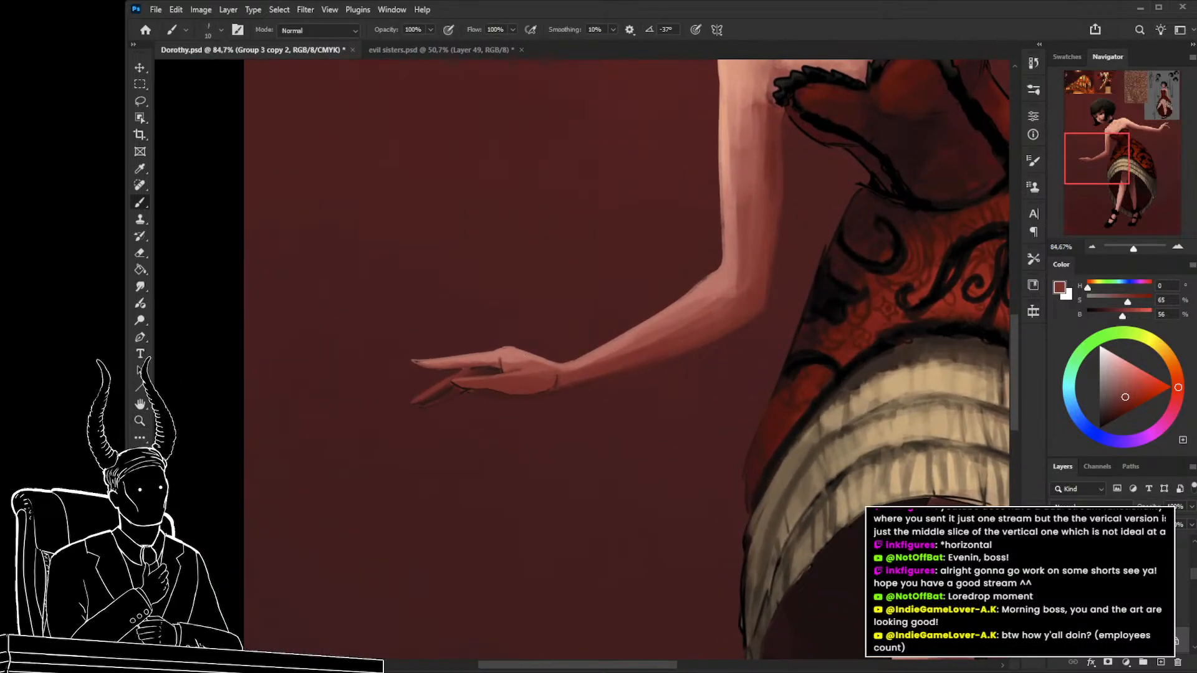
{"action": "key", "text": "bracketright"}
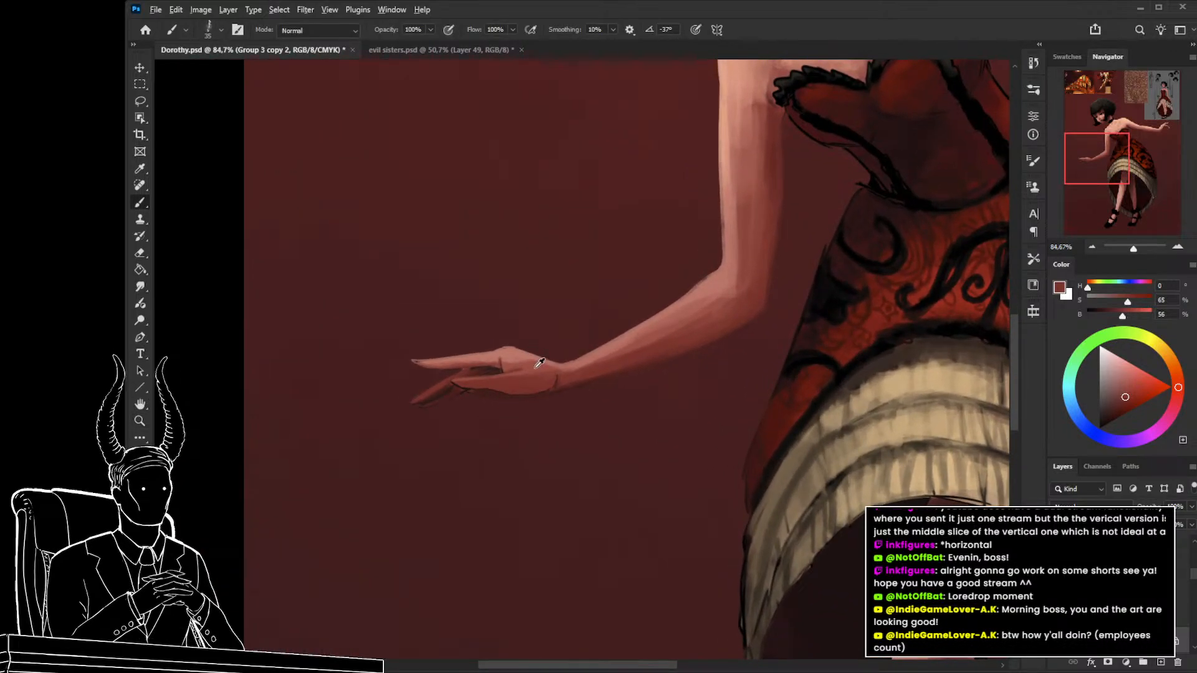
{"action": "left_click", "coordinate": [539, 362], "text": "alt"}
{"action": "key", "text": "bracketleft"}
{"action": "left_click", "coordinate": [509, 363], "text": "alt"}
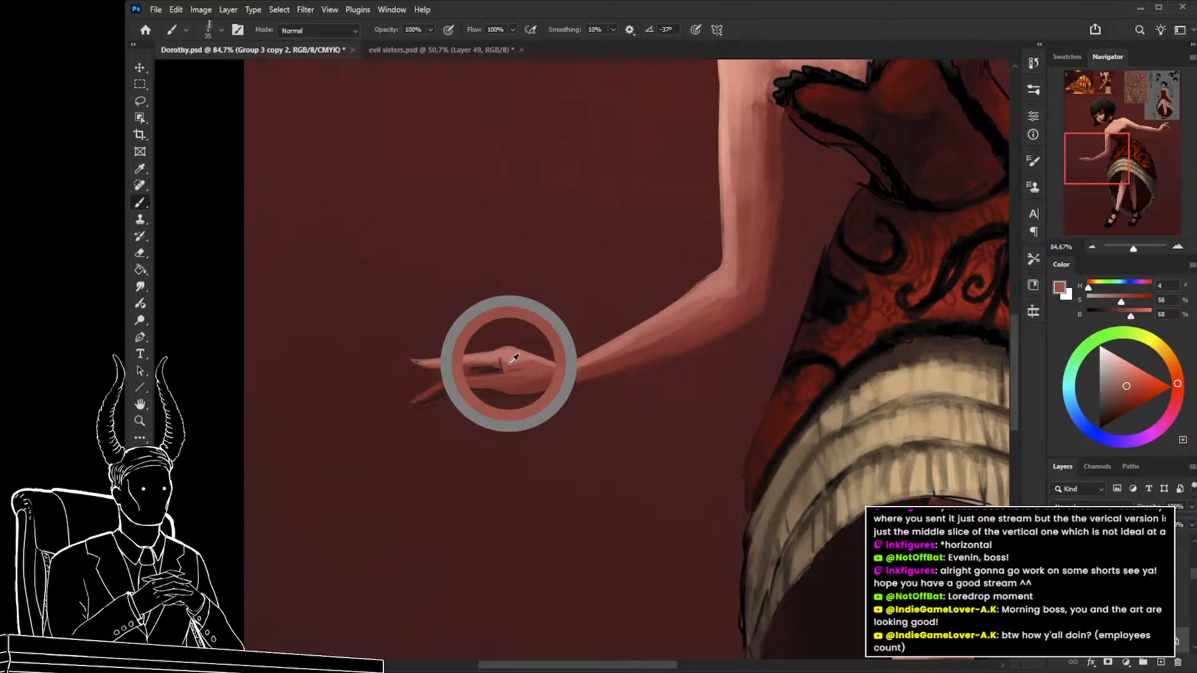
{"action": "left_click", "coordinate": [515, 356], "text": "alt"}
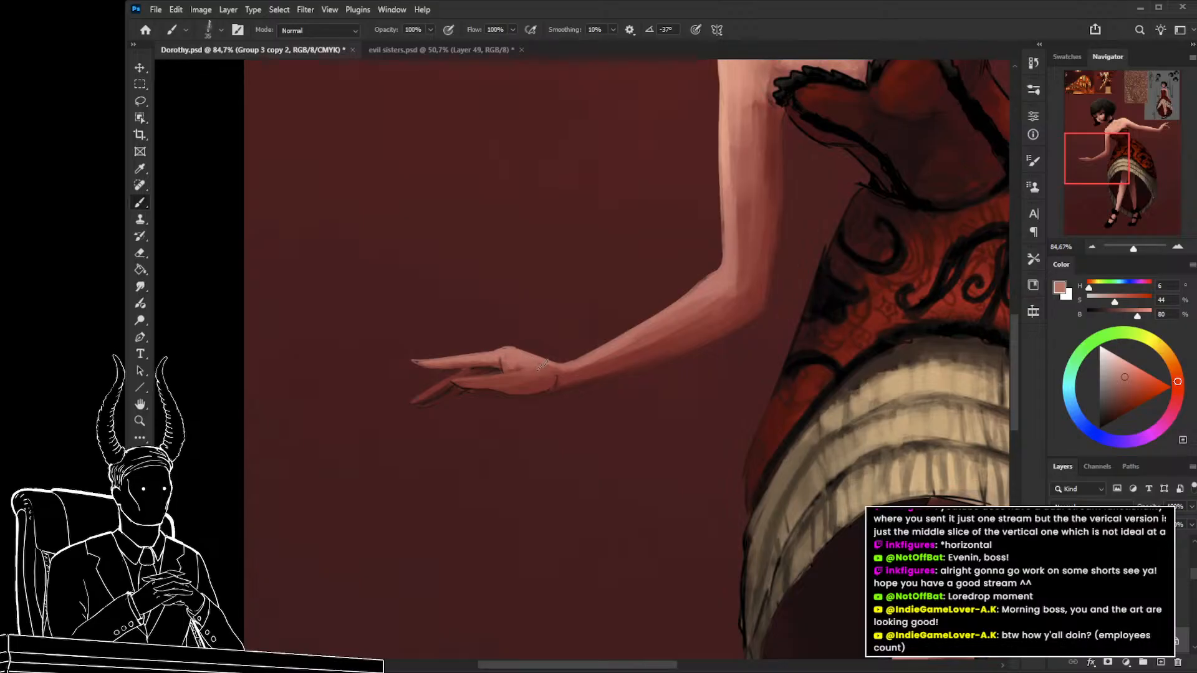
Sample the lowered hand's shadow tones and refine the shading at the thumb's base with the brush at size 15.
{"action": "left_click", "coordinate": [527, 369], "text": "alt"}
{"action": "left_click", "coordinate": [529, 379], "text": "alt"}
{"action": "key", "text": "bracketleft"}
{"action": "key", "text": "bracketleft"}
{"action": "key", "text": "bracketleft"}
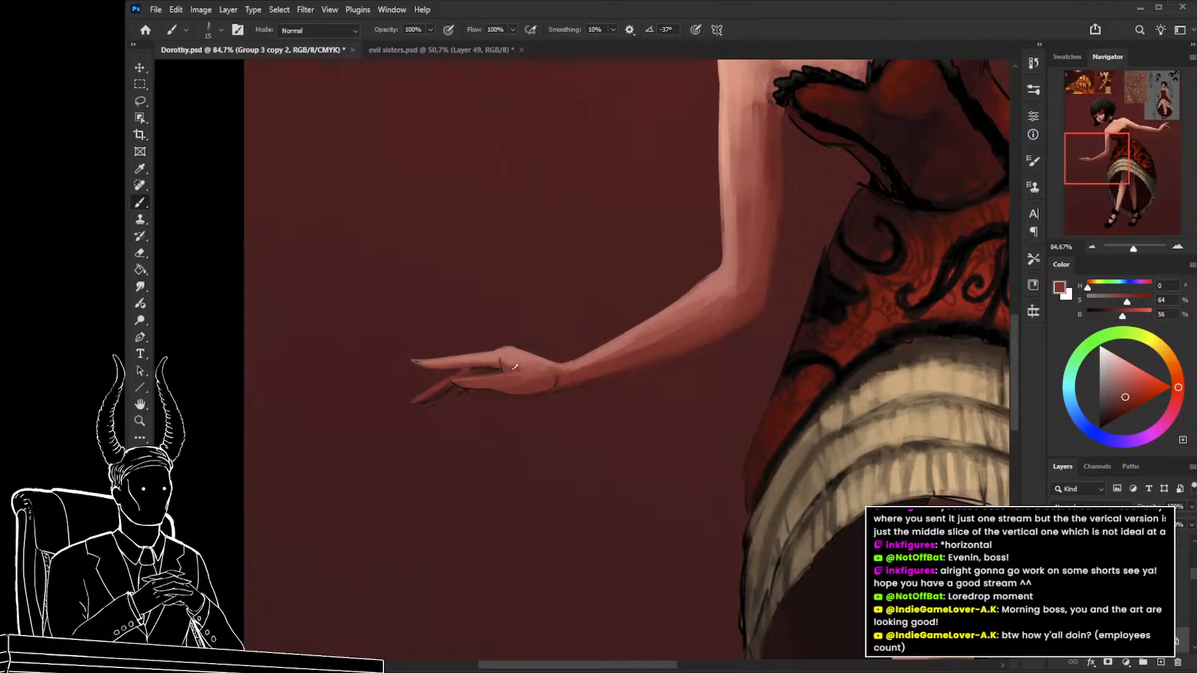
{"action": "left_click", "coordinate": [499, 365], "text": "alt"}
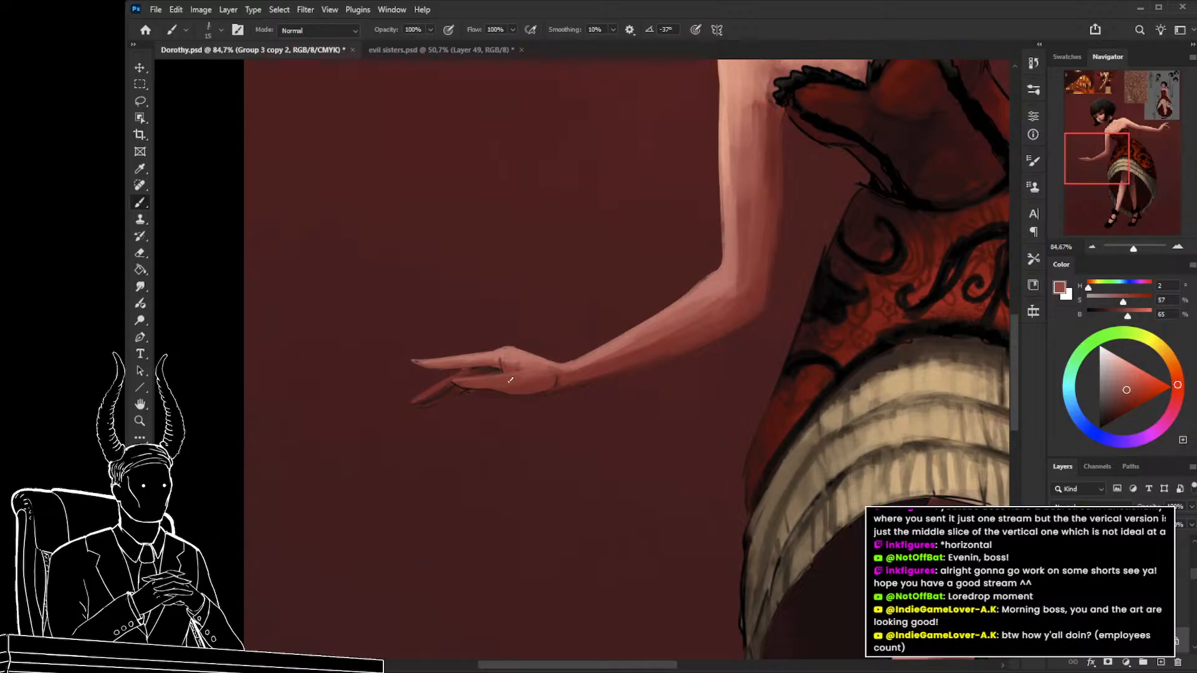
View the figure from farther out and toggle the painted group's visibility to compare the hand before and after the paintover.
{"action": "key", "text": "z"}
{"action": "key", "text": "ctrl+minus"}
{"action": "key", "text": "ctrl+minus"}
{"action": "key", "text": "ctrl+minus"}
{"action": "key", "text": "ctrl+minus"}
{"action": "key", "text": "ctrl+minus"}
{"action": "key", "text": "ctrl+minus"}
{"action": "mouse_move", "coordinate": [529, 457]}
{"action": "left_mouse_down"}
{"action": "mouse_move", "coordinate": [585, 453]}
{"action": "mouse_move", "coordinate": [595, 467]}
{"action": "mouse_move", "coordinate": [578, 499]}
{"action": "left_mouse_up"}
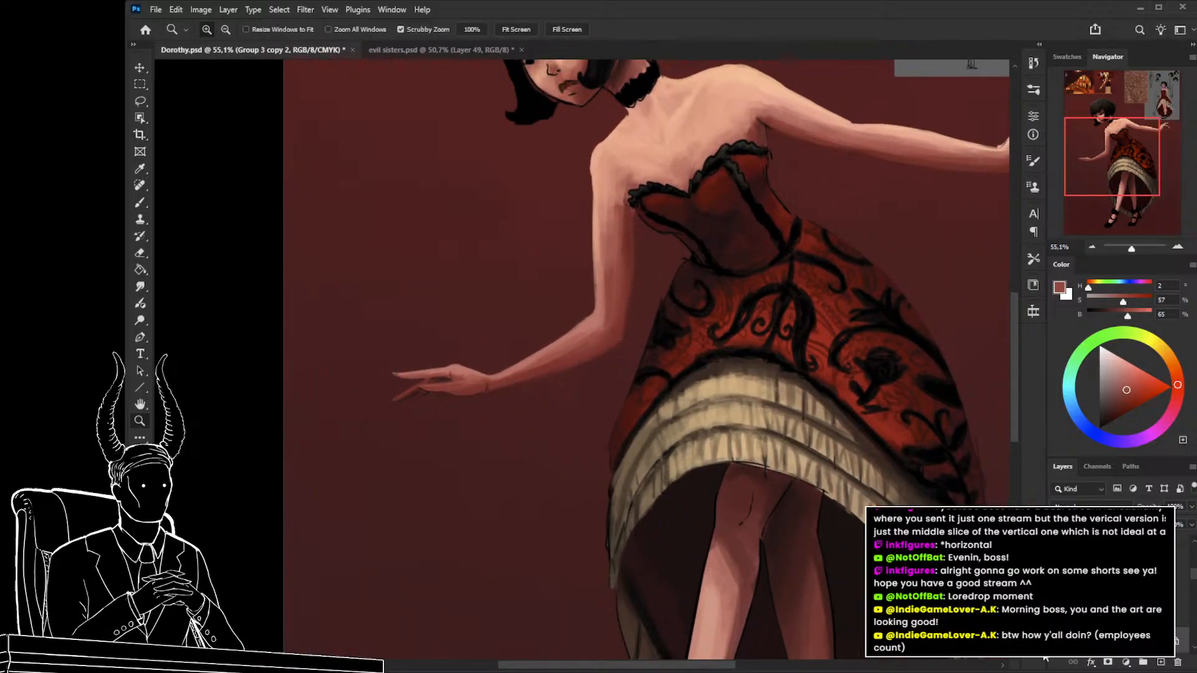
{"action": "left_click", "coordinate": [1056, 641]}
{"action": "left_click", "coordinate": [1056, 641]}
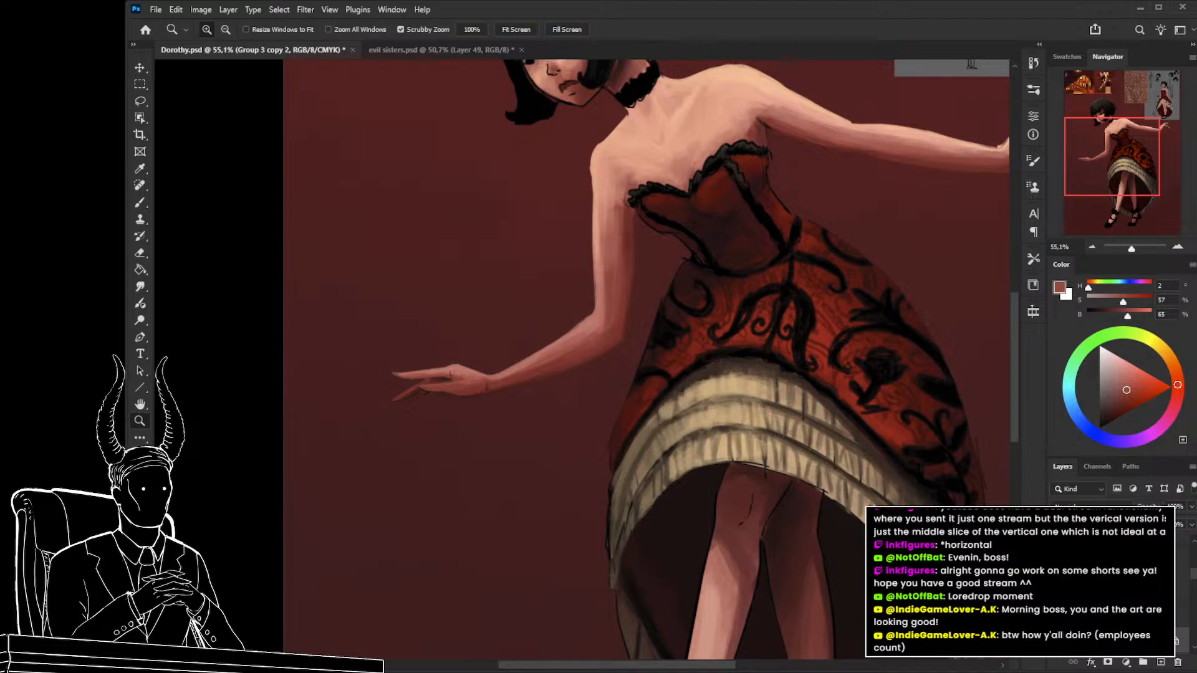
{"action": "left_click", "coordinate": [1056, 642]}
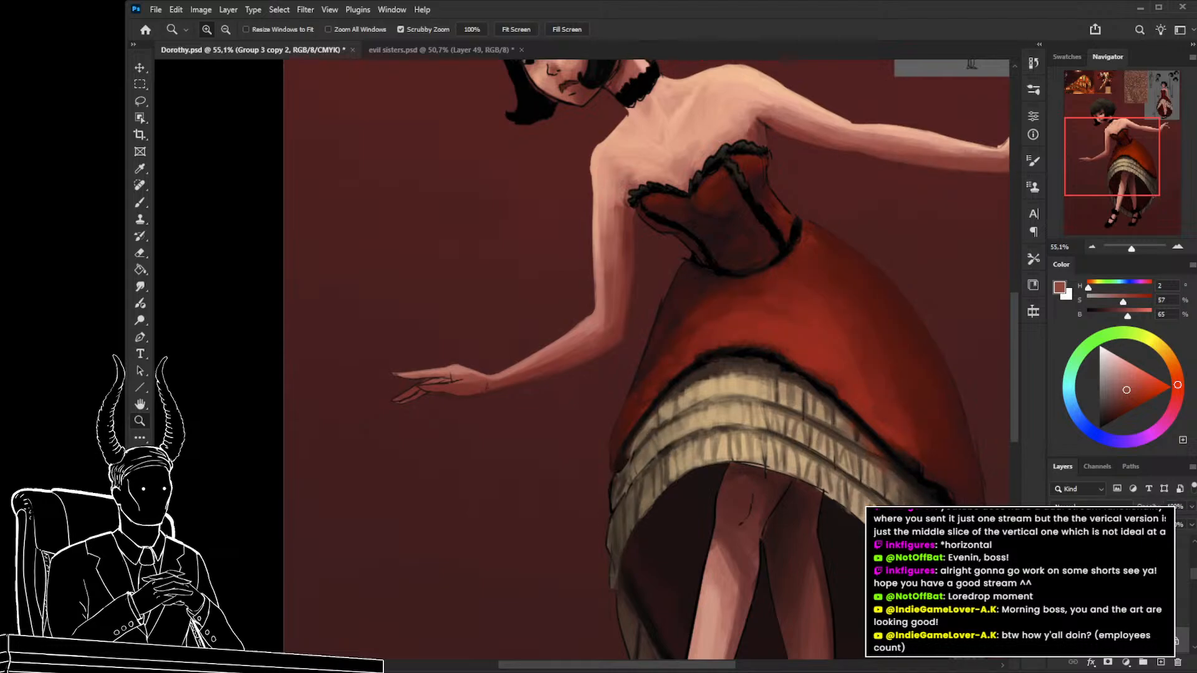
{"action": "left_click", "coordinate": [1056, 641]}
Sample muted reds from the outstretched hand's palm and paint over the dark line running along it.
{"action": "left_click_drag", "start_coordinate": [748, 310], "coordinate": [404, 455]}
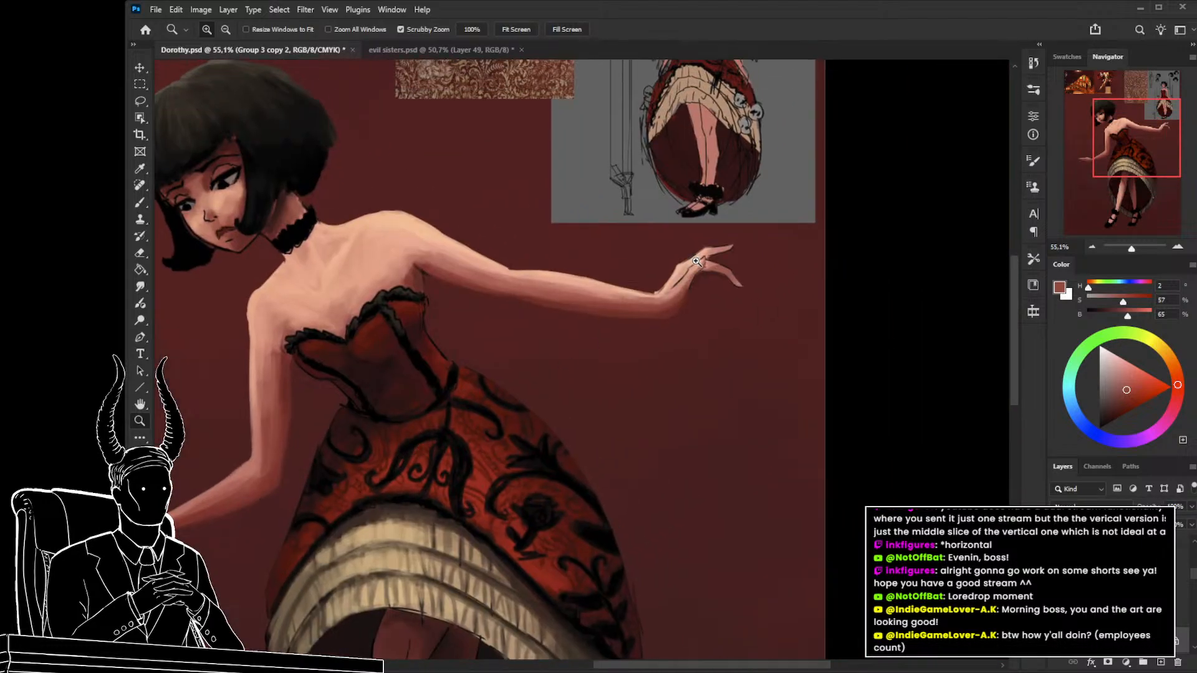
{"action": "left_click_drag", "start_coordinate": [696, 261], "coordinate": [726, 282]}
{"action": "left_click_drag", "start_coordinate": [642, 343], "coordinate": [597, 319]}
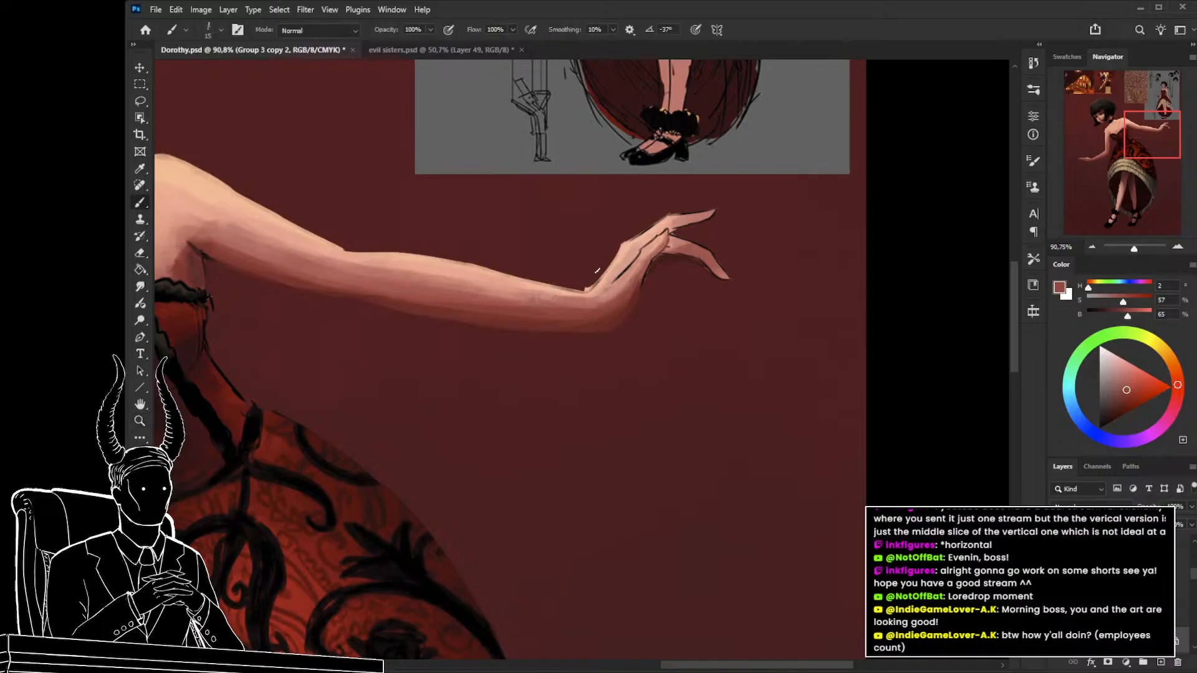
{"action": "left_click", "coordinate": [629, 286], "text": "alt"}
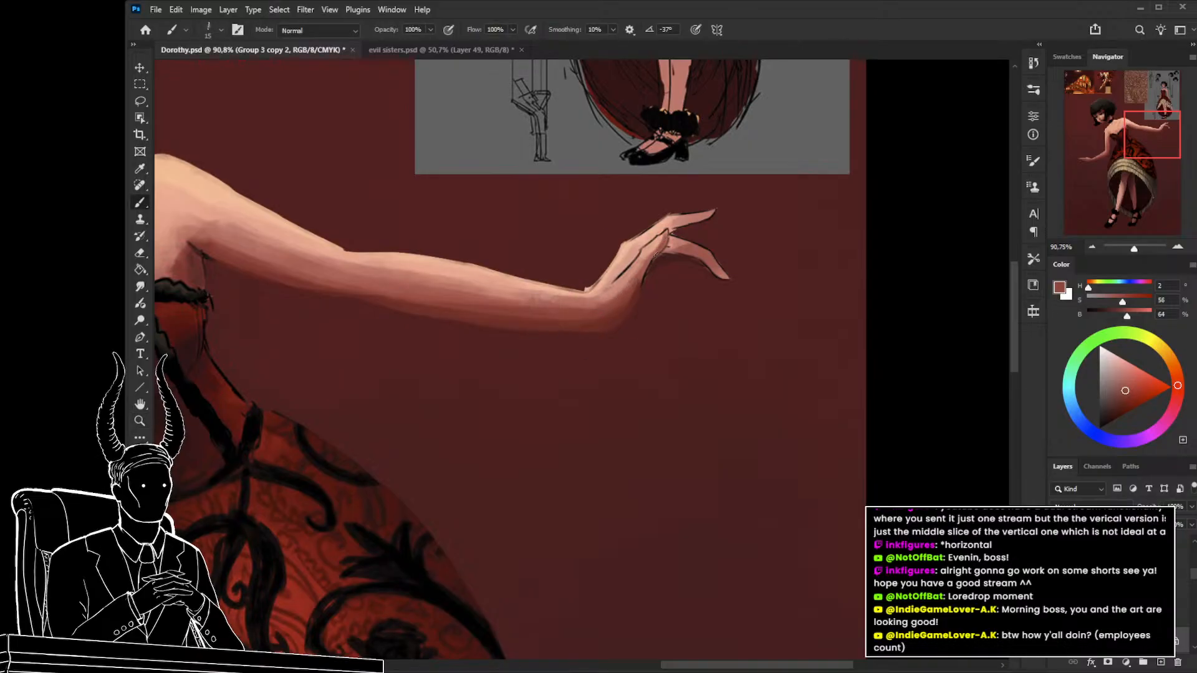
{"action": "left_click", "coordinate": [628, 289], "text": "alt"}
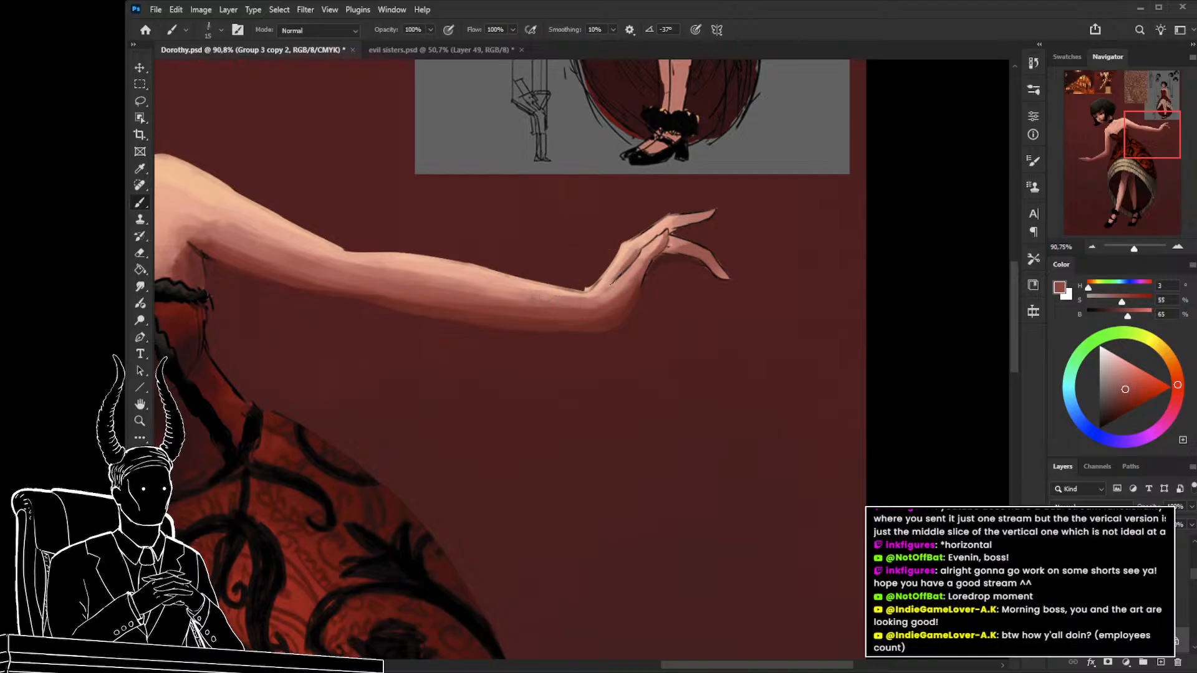
Refine the outstretched hand's edges and fingers with sampled highlight and shadow tones, taking a darker red from the forearm's underside.
{"action": "left_click", "coordinate": [610, 283], "text": "alt"}
{"action": "left_click", "coordinate": [630, 244], "text": "alt"}
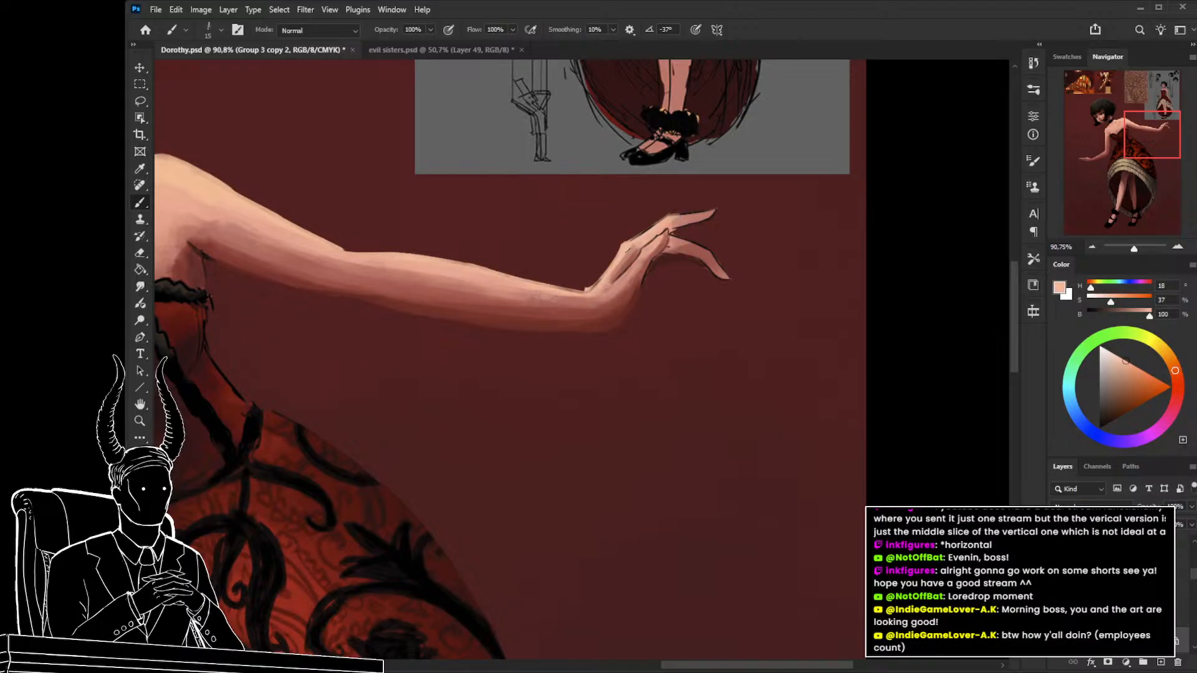
{"action": "left_click", "coordinate": [613, 278], "text": "alt"}
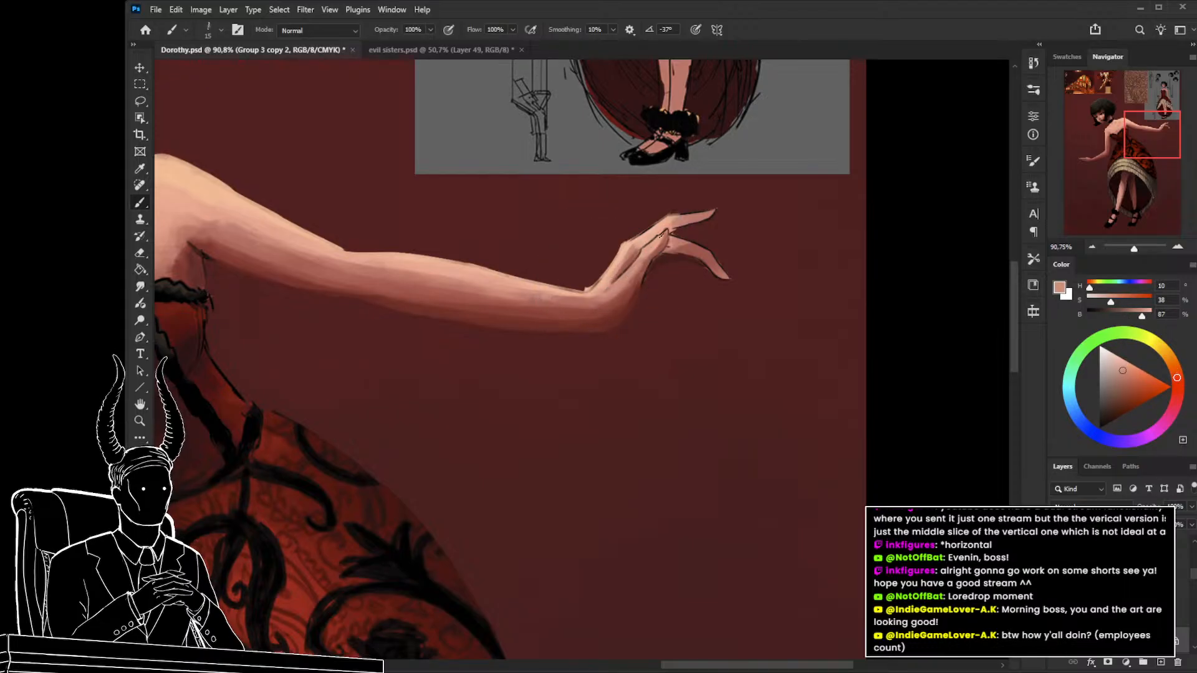
{"action": "left_click", "coordinate": [648, 241], "text": "alt"}
{"action": "left_click", "coordinate": [654, 248], "text": "alt"}
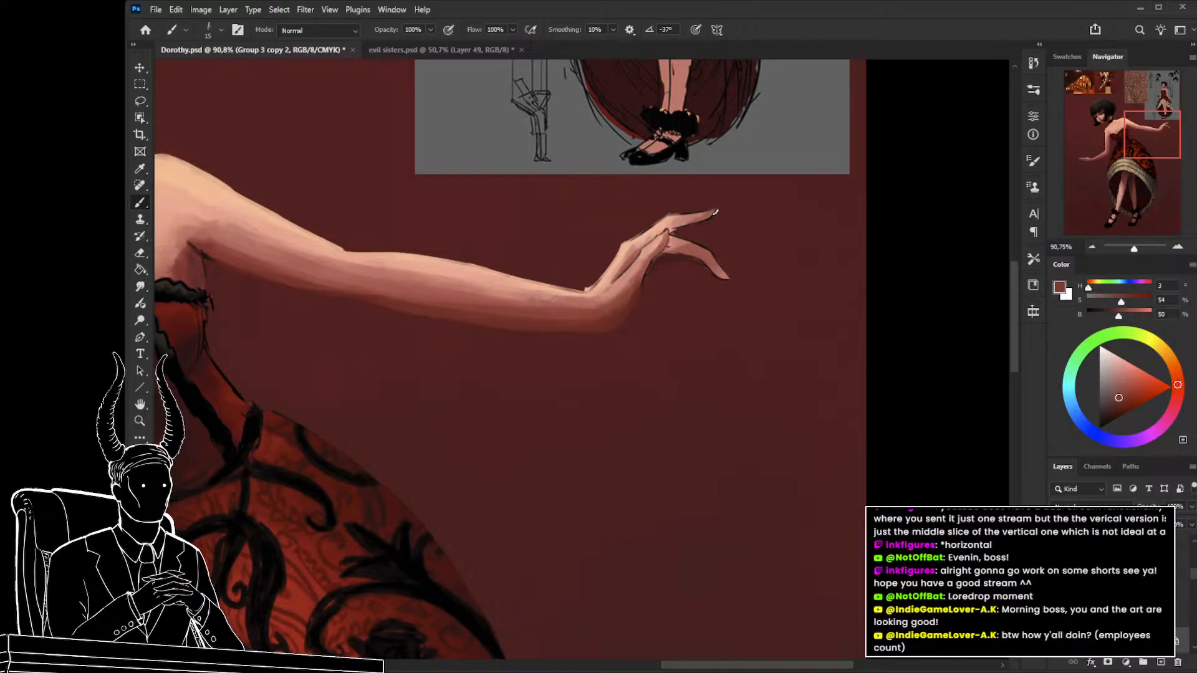
{"action": "left_click", "coordinate": [497, 319], "text": "alt"}
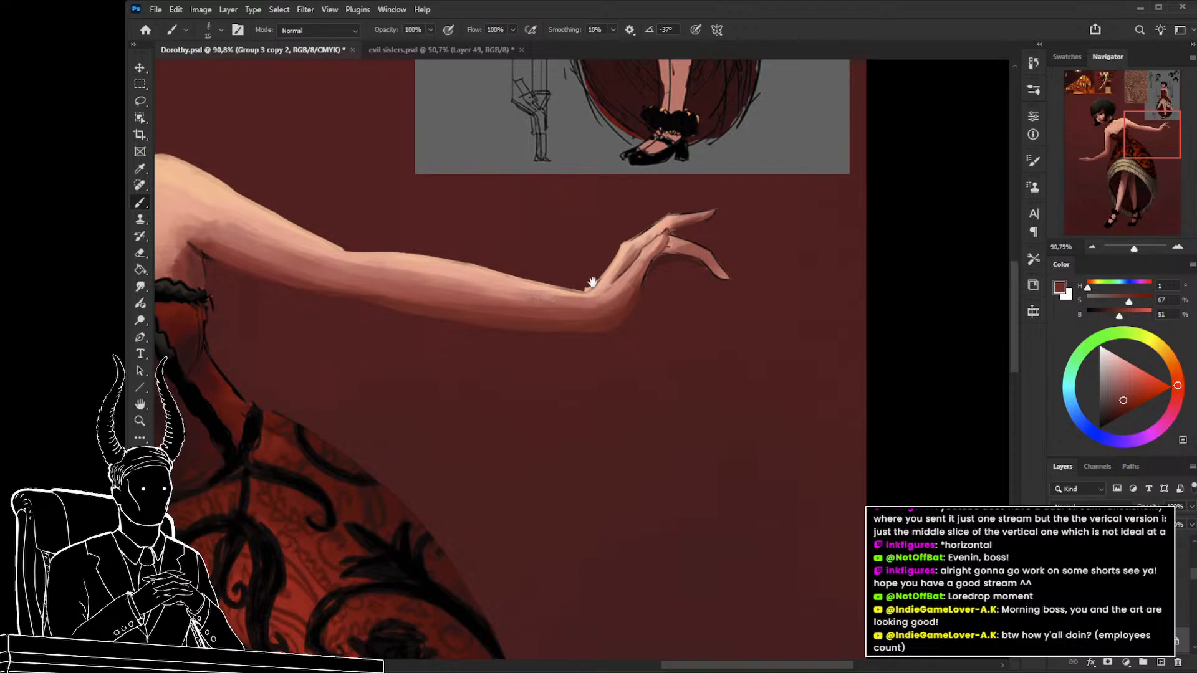
Sample a pink skin tone from the lowered hand and paint over the outstretched hand's dark lines, with the brush set to size 30.
{"action": "left_click_drag", "start_coordinate": [593, 282], "coordinate": [971, 268]}
{"action": "key", "text": "z"}
{"action": "left_click_drag", "start_coordinate": [502, 372], "coordinate": [419, 398]}
{"action": "mouse_move", "coordinate": [346, 450]}
{"action": "left_mouse_down"}
{"action": "mouse_move", "coordinate": [450, 472]}
{"action": "mouse_move", "coordinate": [388, 458]}
{"action": "left_mouse_up"}
{"action": "key", "text": "b"}
{"action": "left_click", "coordinate": [444, 449], "text": "alt"}
{"action": "key", "text": "z"}
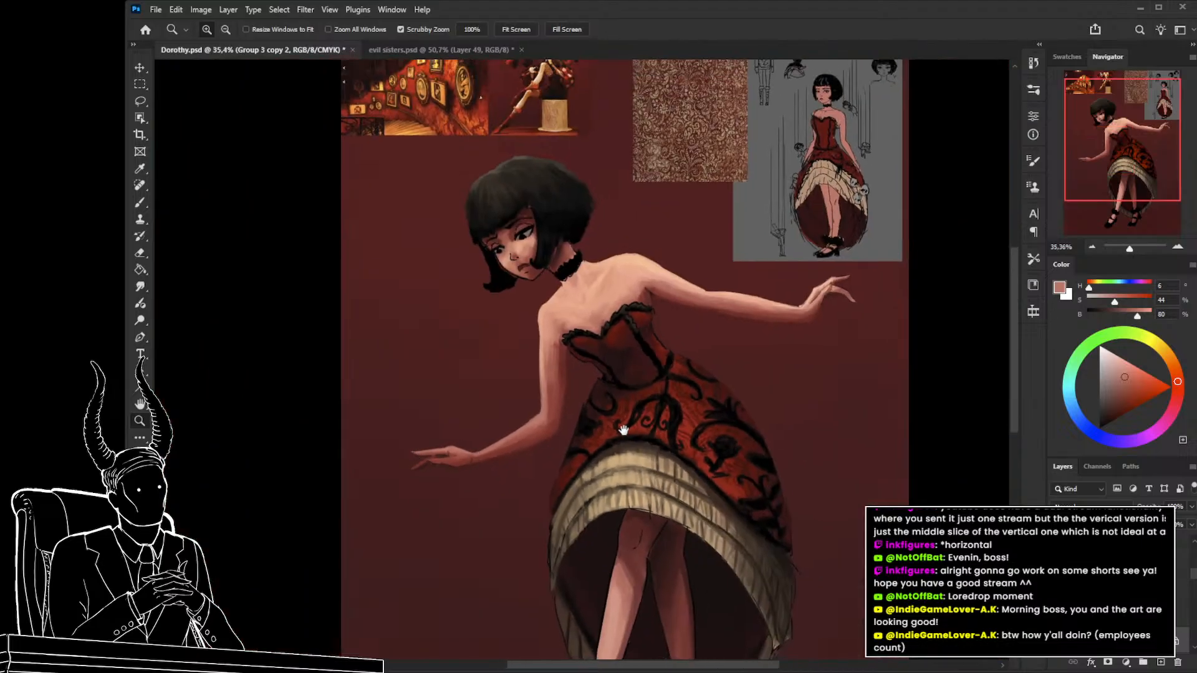
{"action": "left_click_drag", "start_coordinate": [623, 430], "coordinate": [358, 486]}
{"action": "left_click_drag", "start_coordinate": [577, 352], "coordinate": [633, 377]}
{"action": "key", "text": "b"}
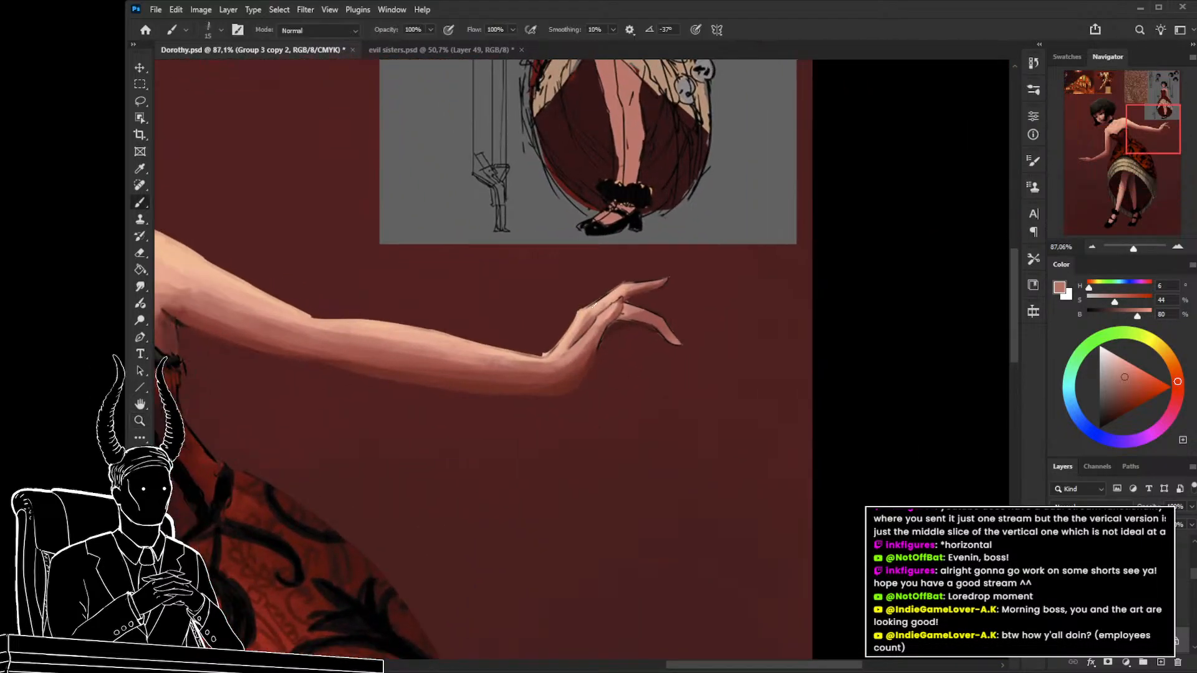
{"action": "key", "text": "bracketright"}
{"action": "key", "text": "bracketright"}
{"action": "key", "text": "bracketright"}
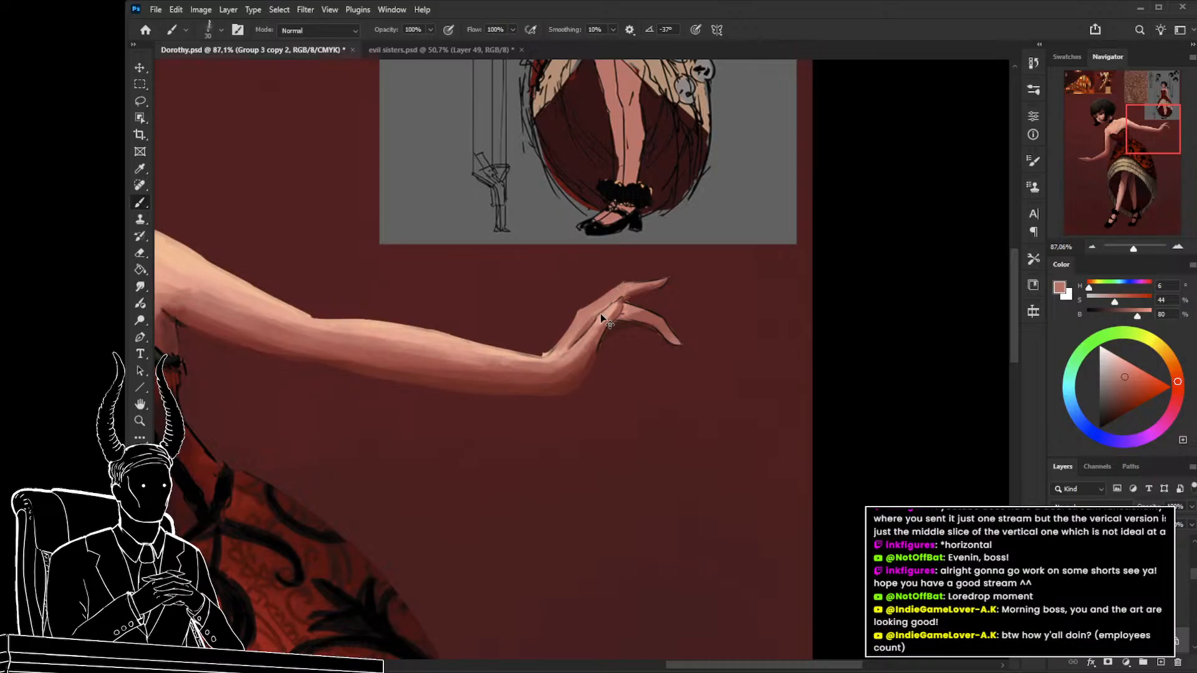
Save the painting and look over the whole figure from farther out.
{"action": "key", "text": "z"}
{"action": "mouse_move", "coordinate": [642, 396]}
{"action": "left_mouse_down"}
{"action": "mouse_move", "coordinate": [612, 420]}
{"action": "mouse_move", "coordinate": [597, 393]}
{"action": "mouse_move", "coordinate": [606, 413]}
{"action": "mouse_move", "coordinate": [584, 440]}
{"action": "mouse_move", "coordinate": [643, 389]}
{"action": "left_mouse_up"}
{"action": "key", "text": "ctrl+s"}
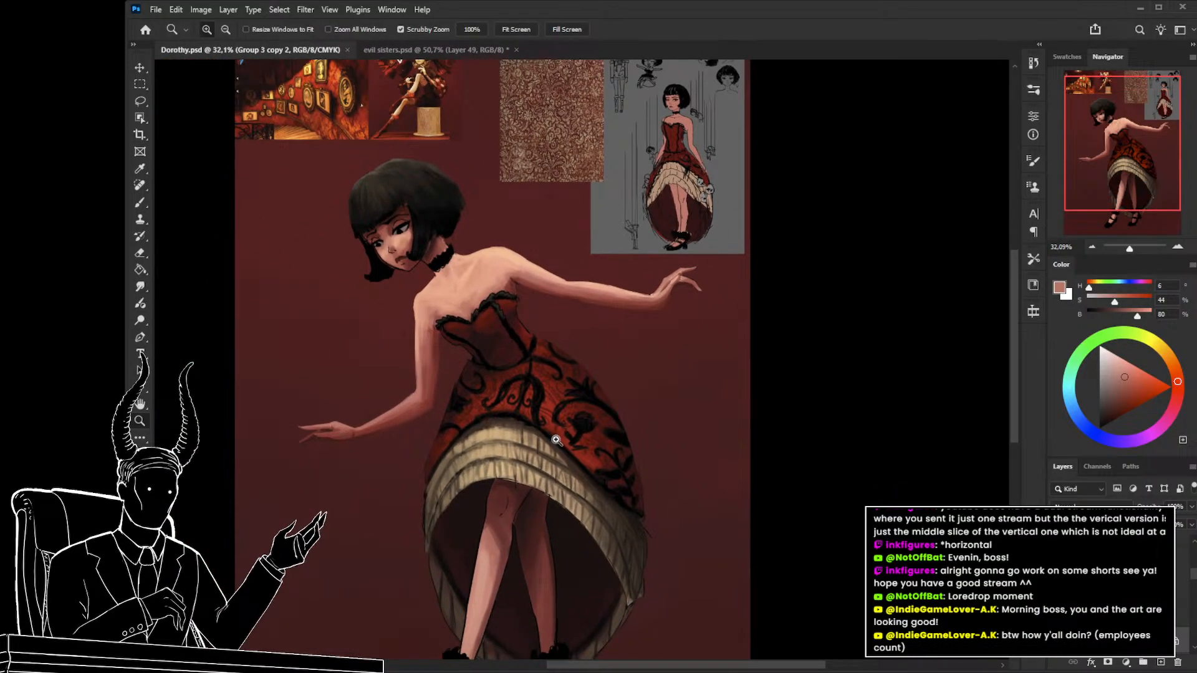
{"action": "left_click_drag", "start_coordinate": [584, 434], "coordinate": [587, 503]}
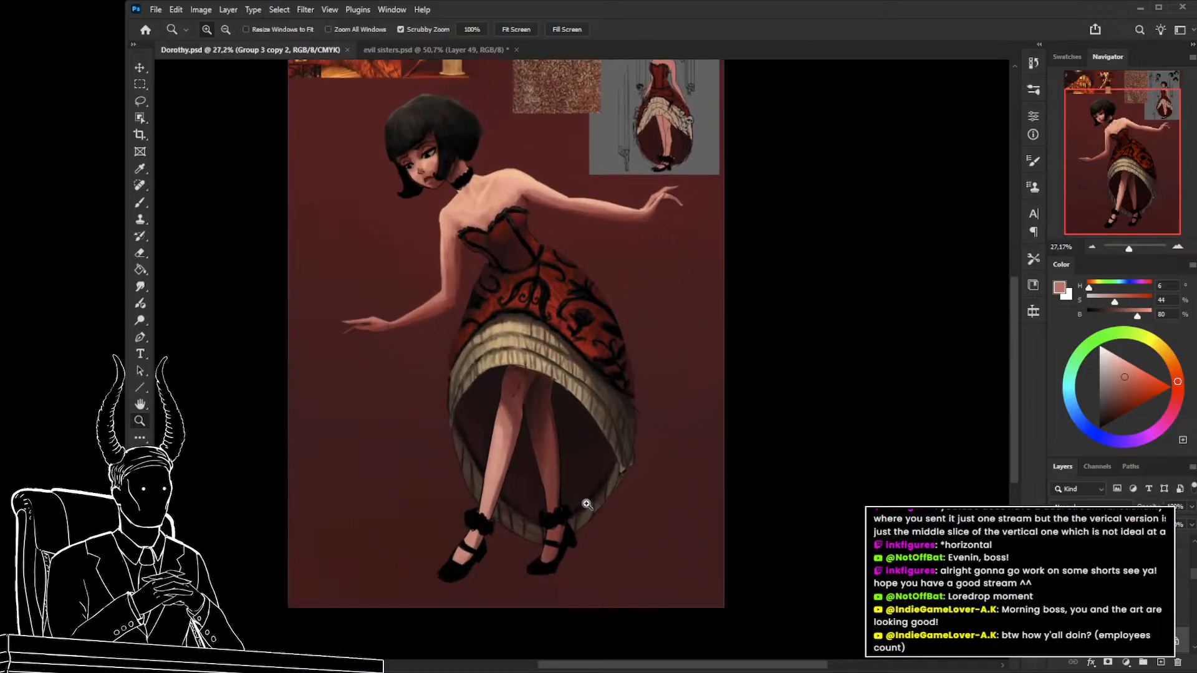
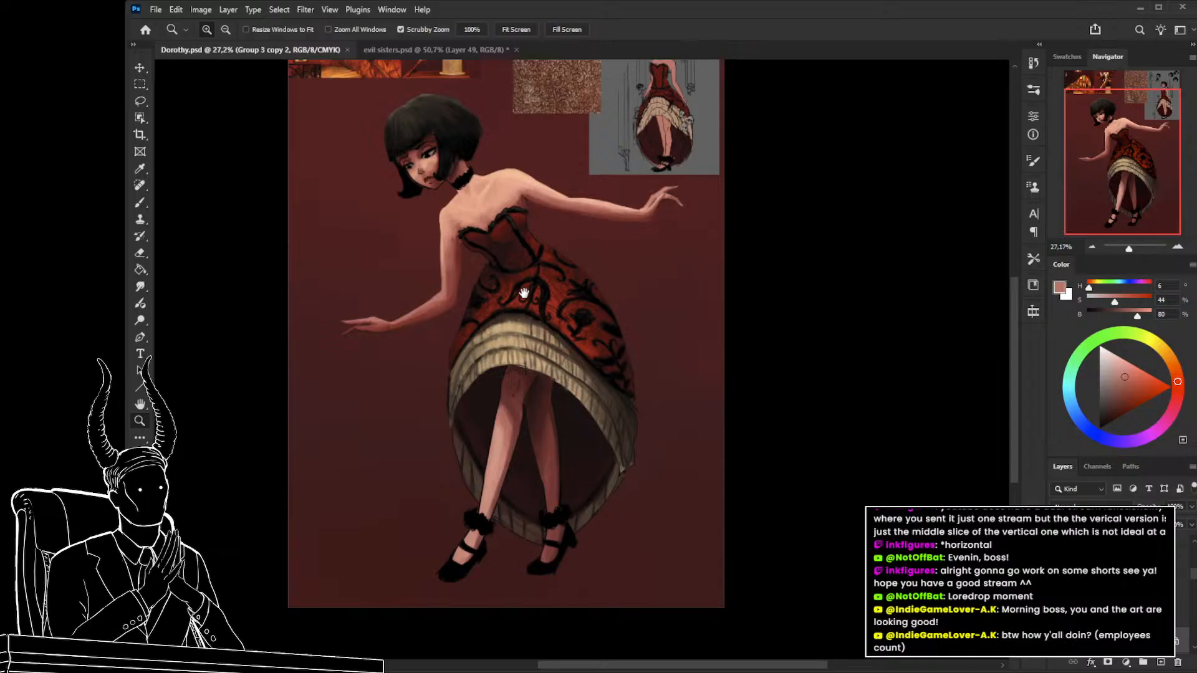
{"action": "left_click_drag", "start_coordinate": [523, 294], "coordinate": [585, 375]}
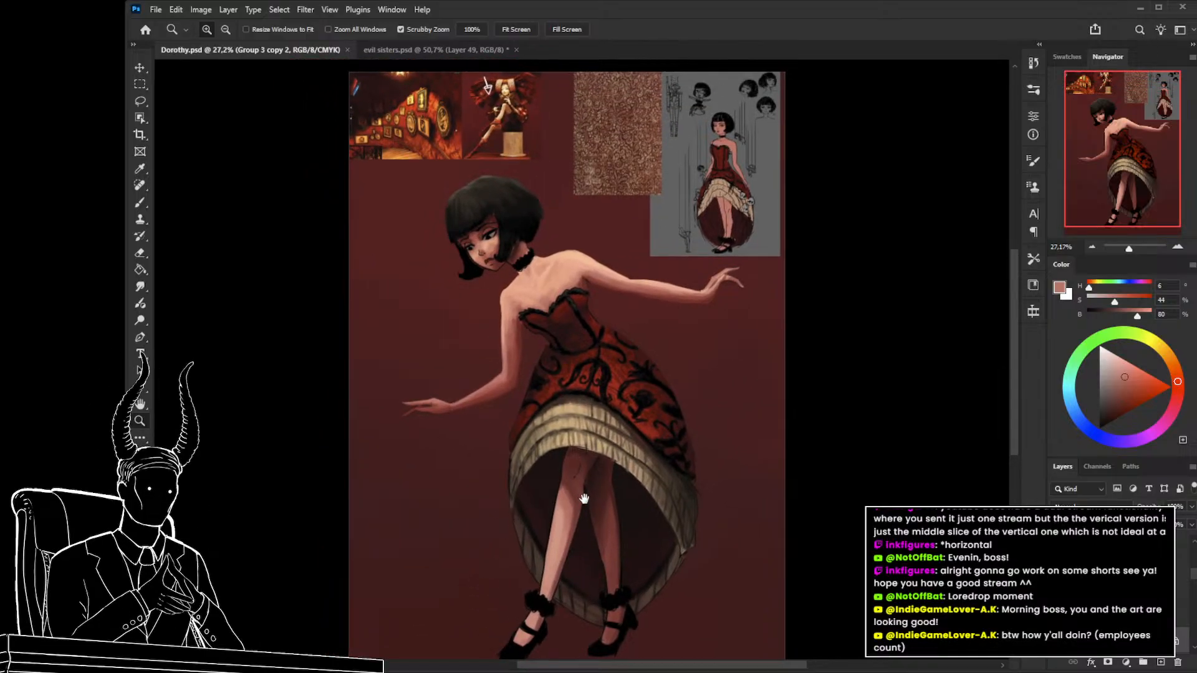
{"action": "left_click_drag", "start_coordinate": [585, 499], "coordinate": [559, 431]}
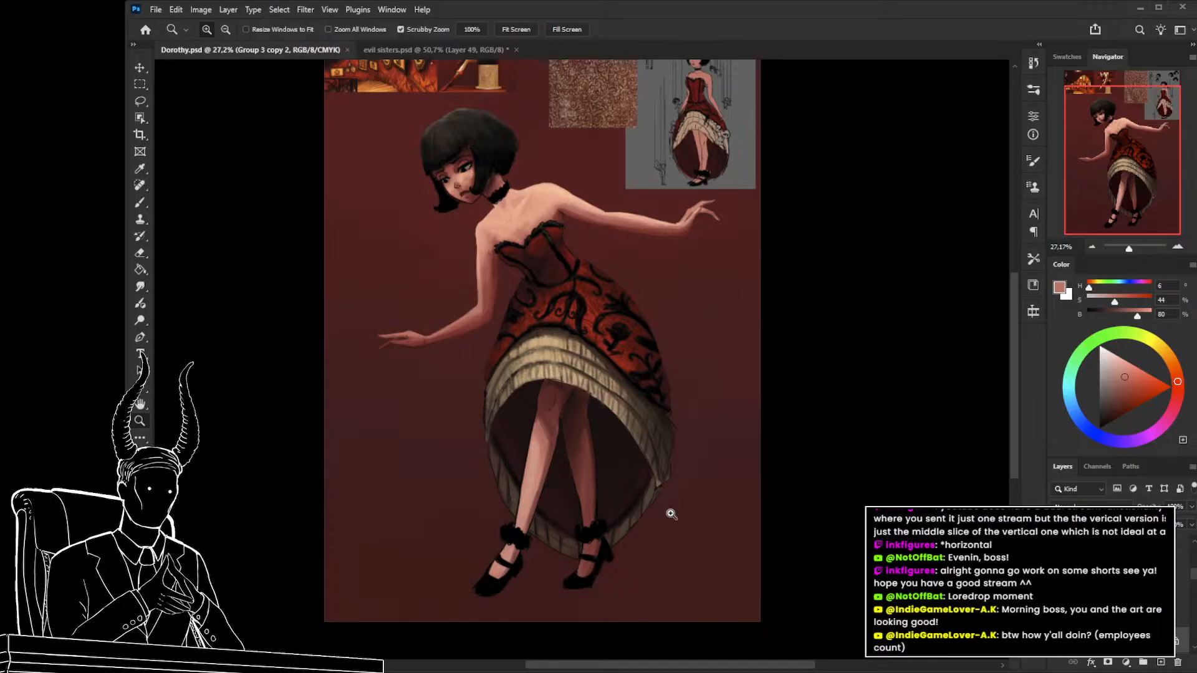
{"action": "mouse_move", "coordinate": [655, 501]}
{"action": "left_mouse_down"}
{"action": "mouse_move", "coordinate": [691, 568]}
{"action": "mouse_move", "coordinate": [661, 517]}
{"action": "left_mouse_up"}
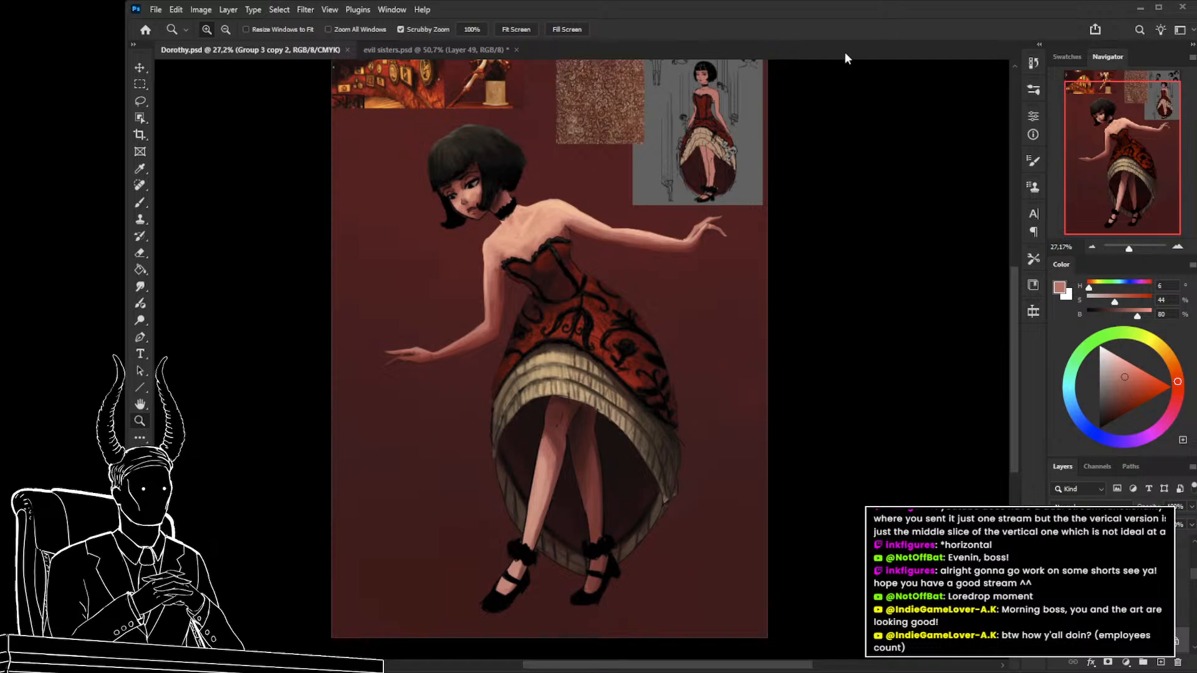
Sample the dark red between the legs, lower its brightness to 4%, and deepen the shadow on the rear leg beneath the hem.
{"action": "left_click", "coordinate": [557, 458]}
{"action": "key", "text": "v"}
{"action": "key", "text": "ctrl+semicolon"}
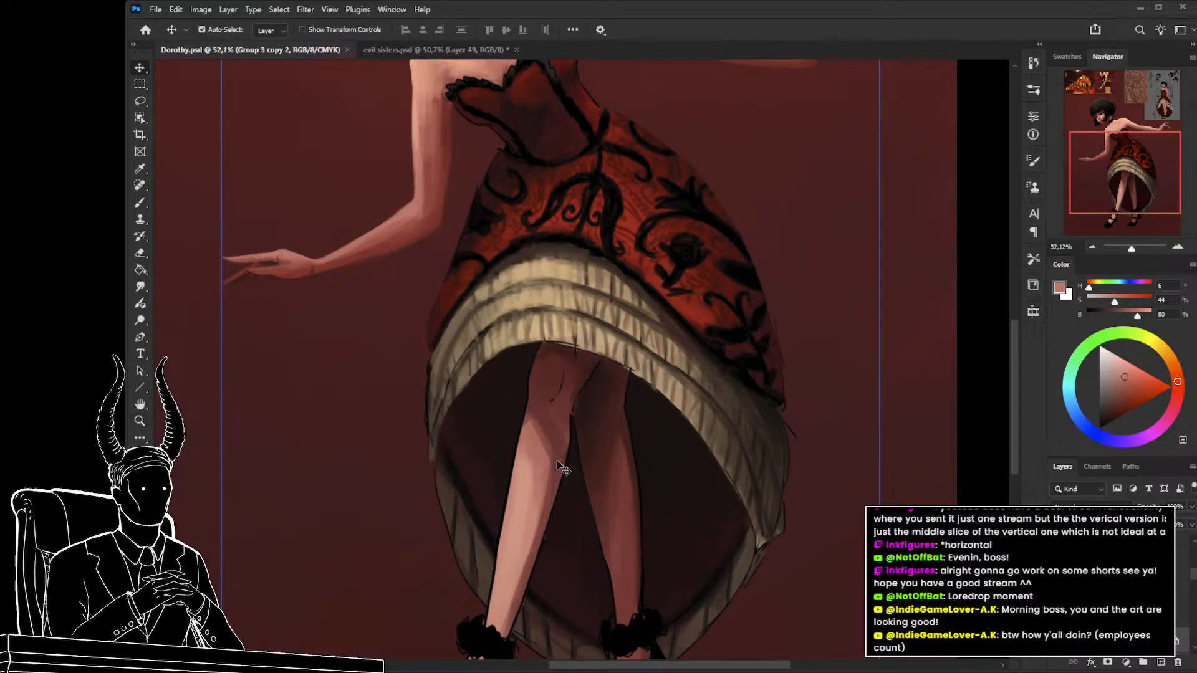
{"action": "left_click_drag", "start_coordinate": [594, 493], "coordinate": [534, 458]}
{"action": "key", "text": "b"}
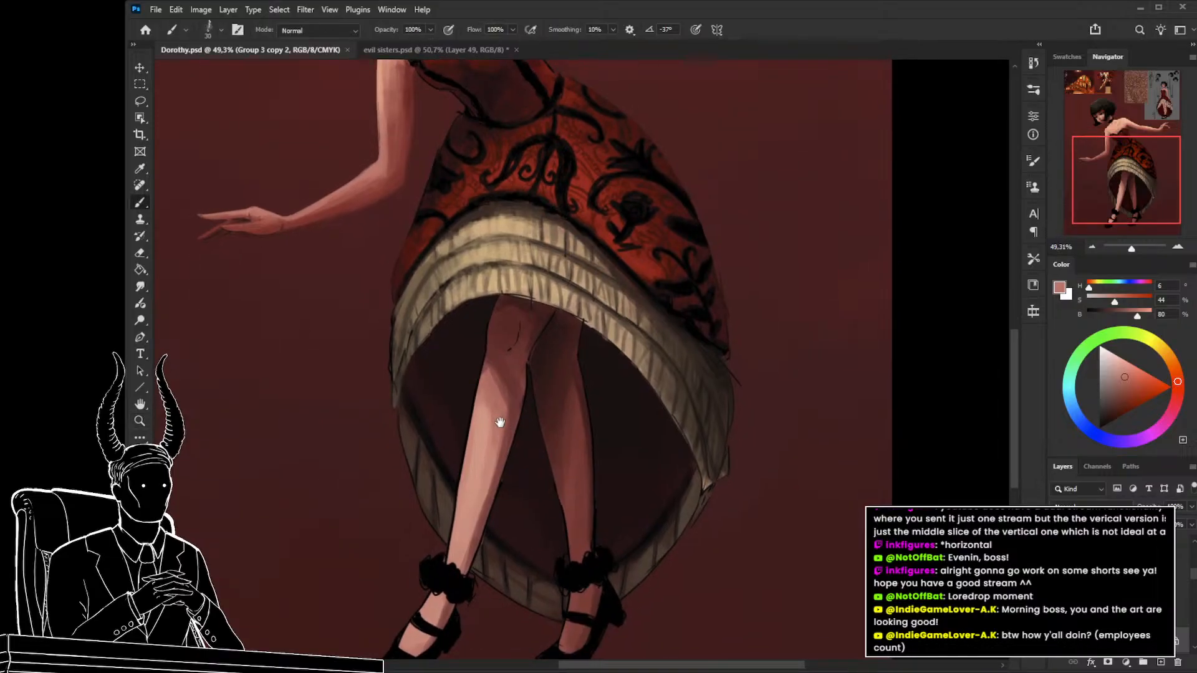
{"action": "left_click", "coordinate": [551, 334], "text": "alt"}
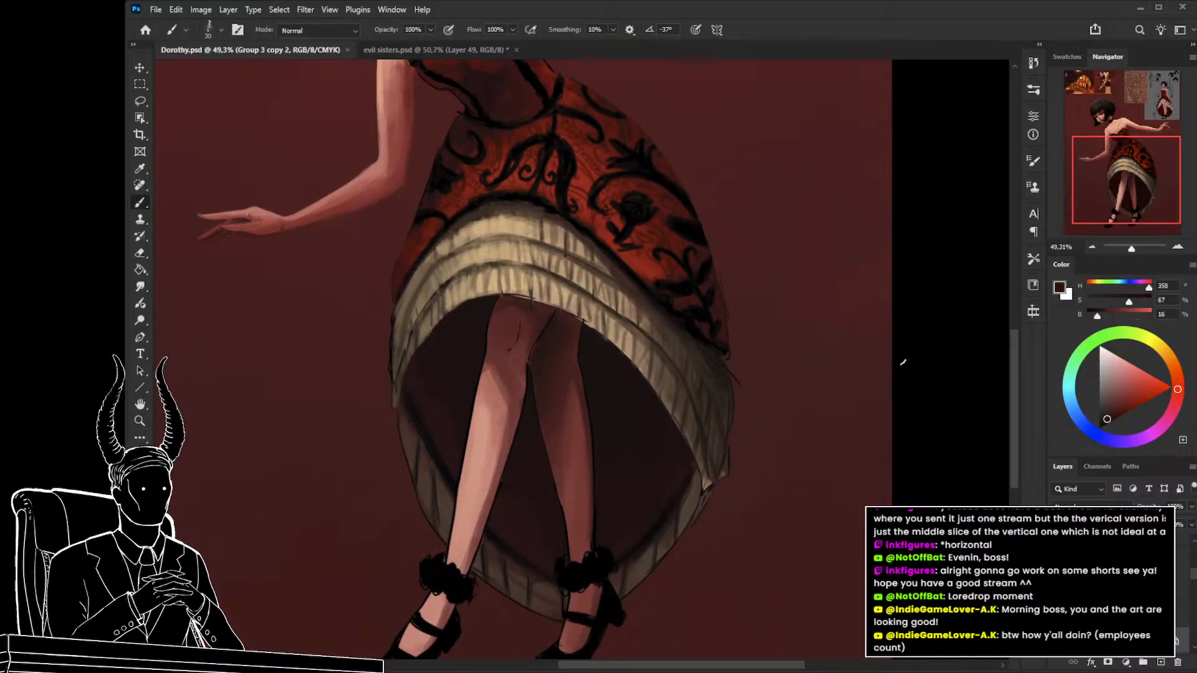
{"action": "left_click_drag", "start_coordinate": [1097, 318], "coordinate": [1090, 315]}
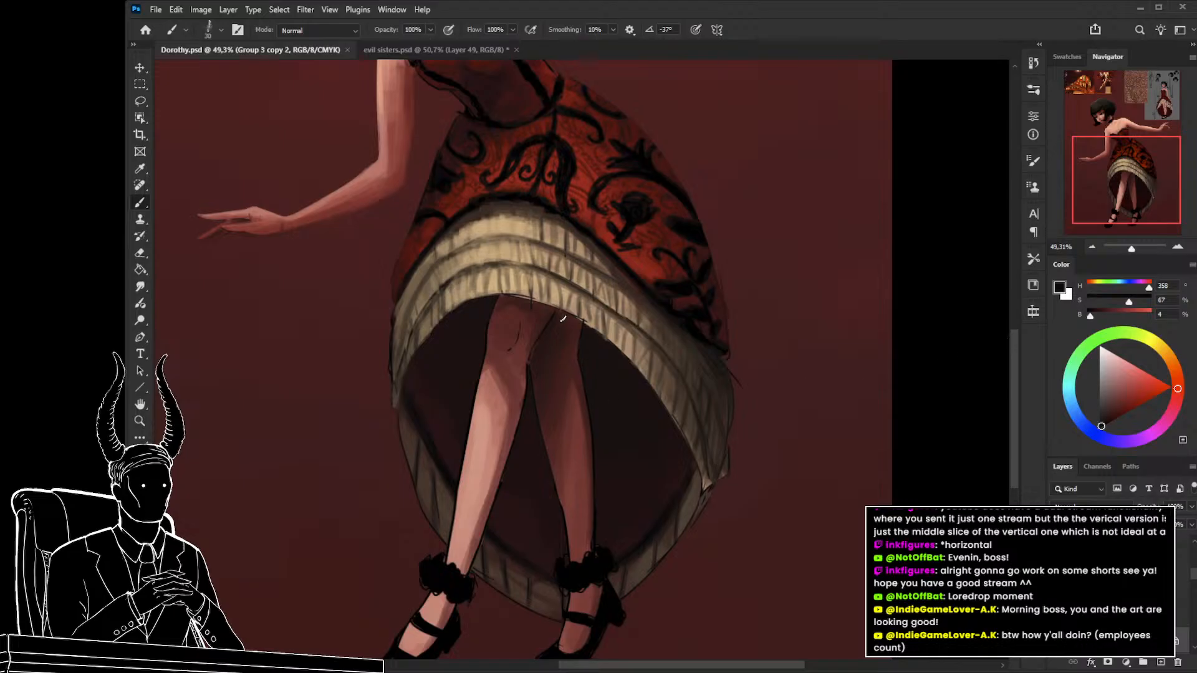
{"action": "left_click_drag", "start_coordinate": [563, 318], "coordinate": [549, 329]}
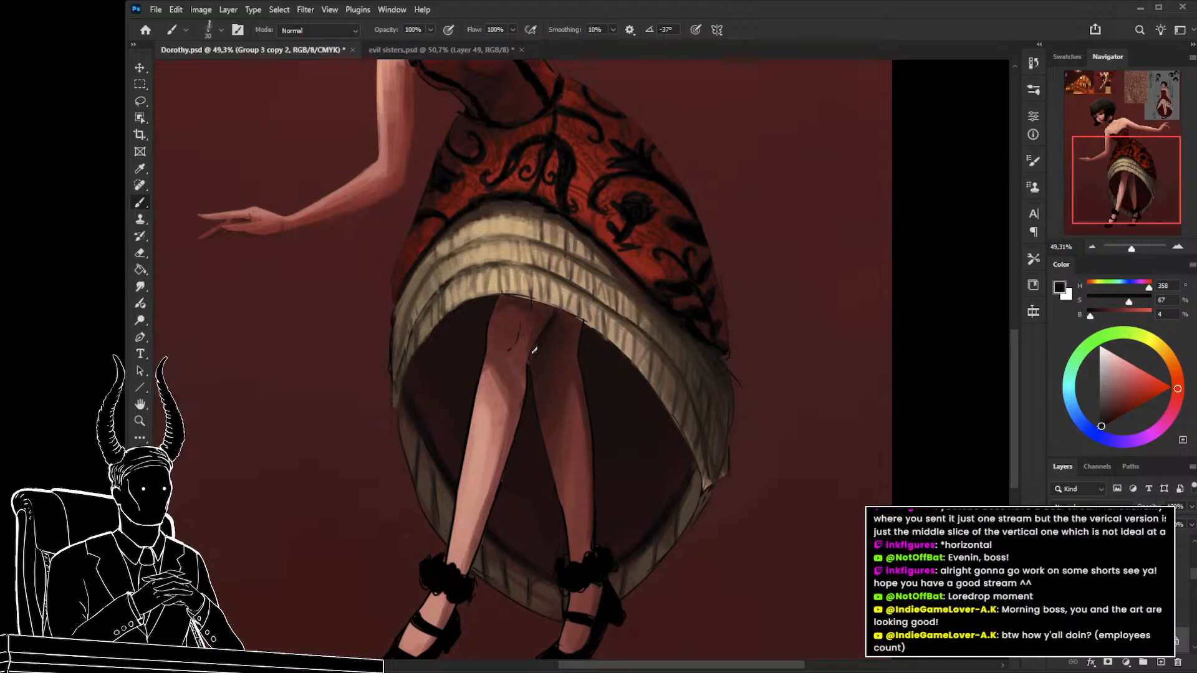
Sample shadow tones around the top of the rear leg and blend its shading under the hem with the brush at size 50.
{"action": "left_click", "coordinate": [577, 325], "text": "alt"}
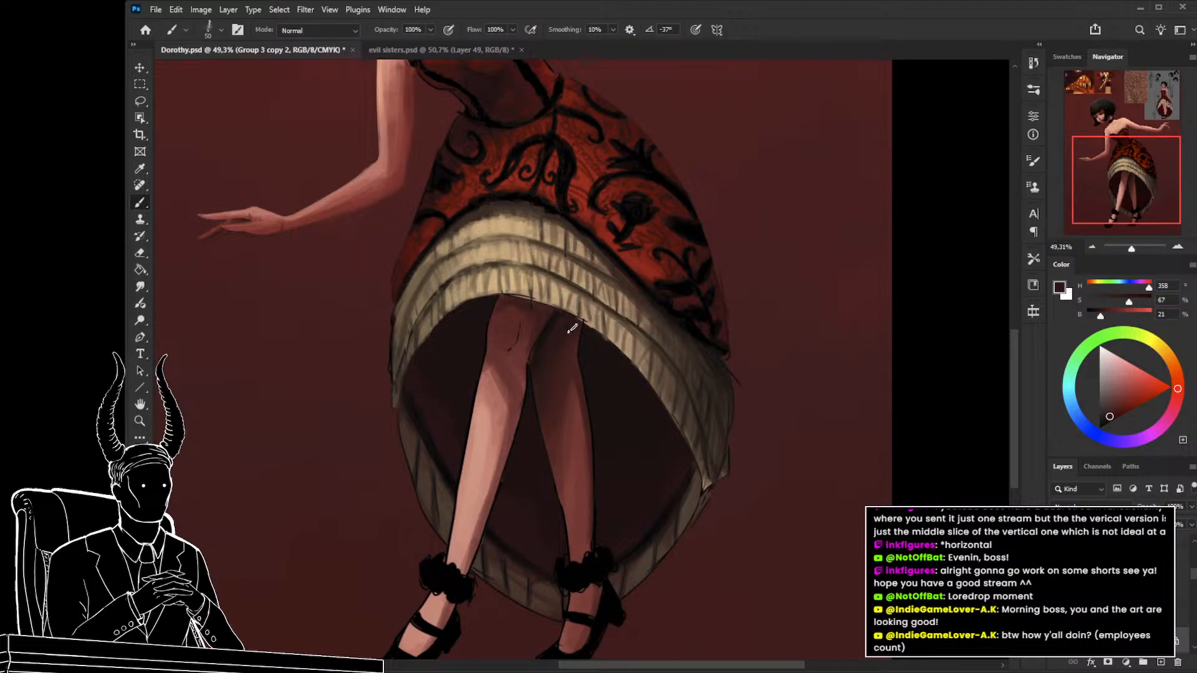
{"action": "left_click", "coordinate": [573, 324], "text": "alt"}
{"action": "left_click", "coordinate": [551, 330], "text": "alt"}
{"action": "left_click_drag", "start_coordinate": [547, 426], "coordinate": [539, 464]}
{"action": "left_click_drag", "start_coordinate": [538, 464], "coordinate": [572, 449]}
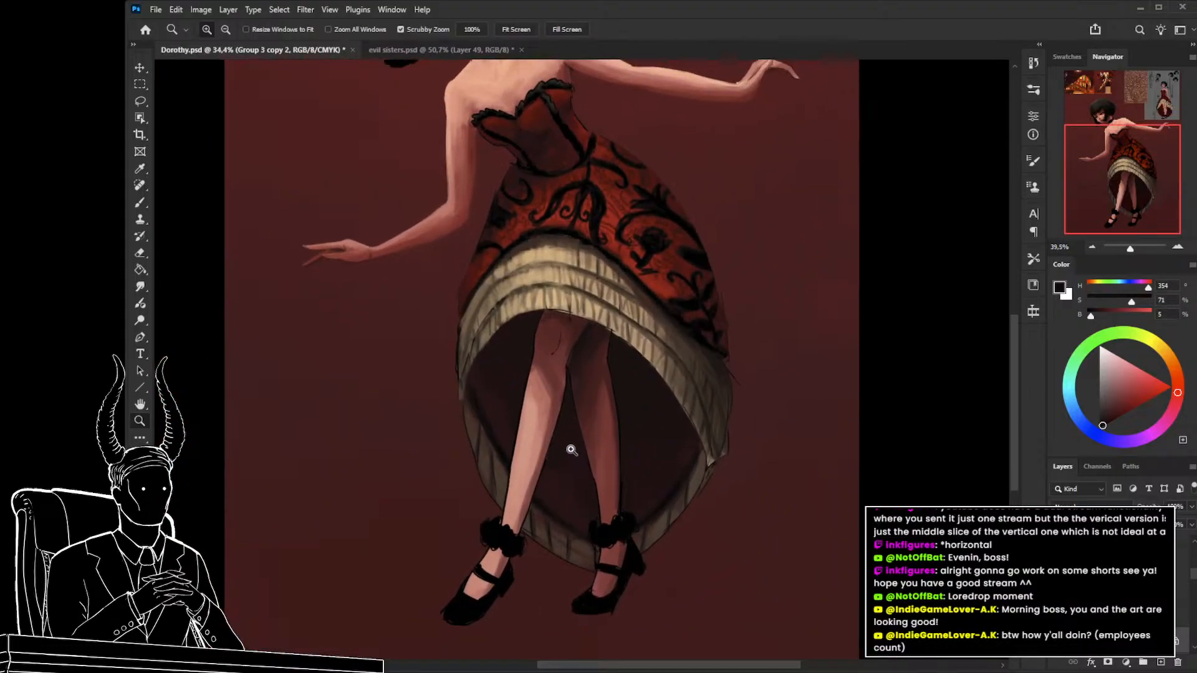
Soften the rear leg's shadow down toward the calf using sampled dark reds and the brush at size 100.
{"action": "key", "text": "b"}
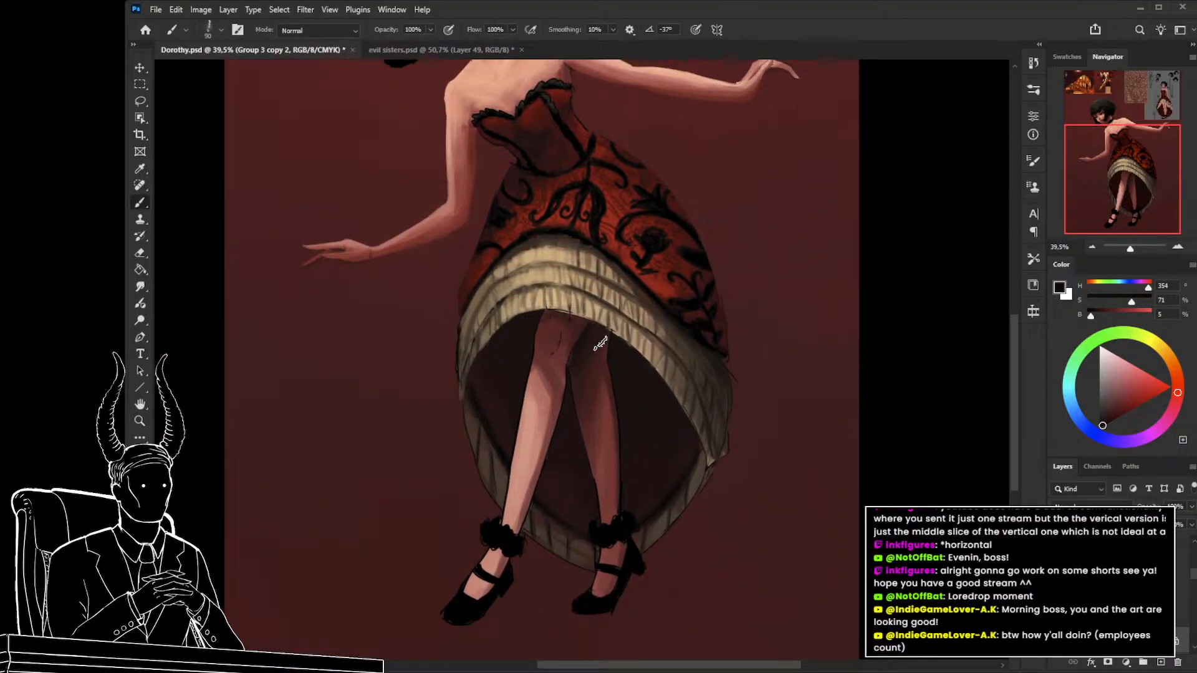
{"action": "key", "text": "bracketright"}
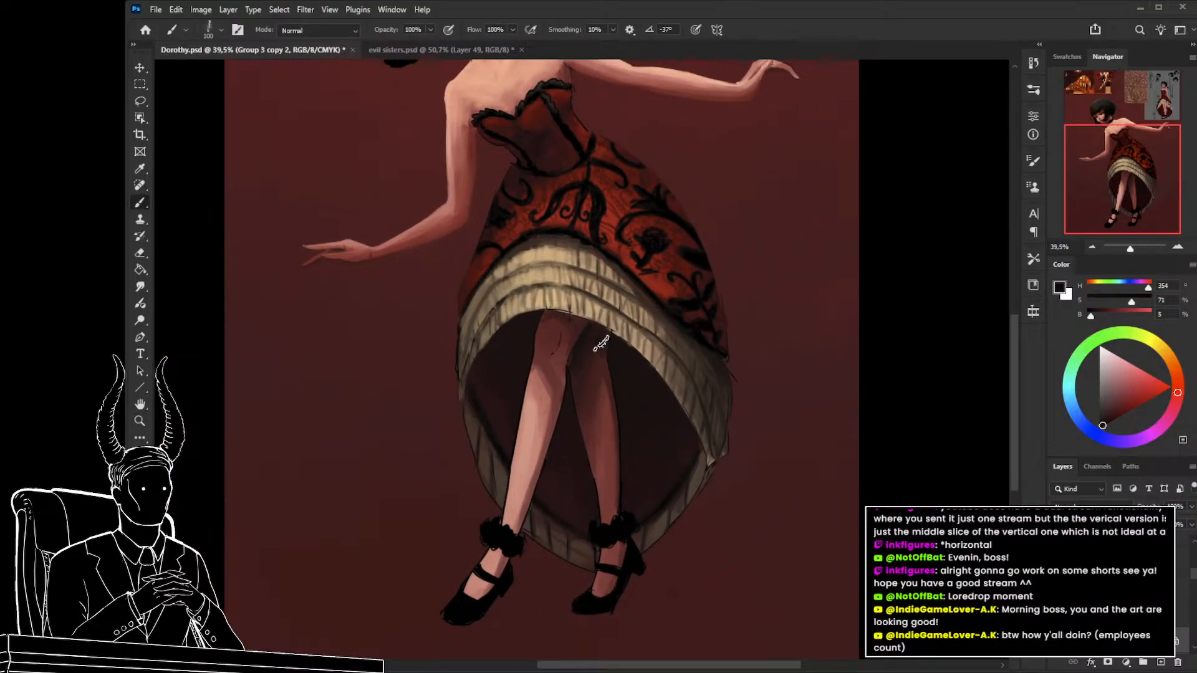
{"action": "left_click", "coordinate": [577, 377], "text": "alt"}
{"action": "left_click", "coordinate": [581, 400], "text": "alt"}
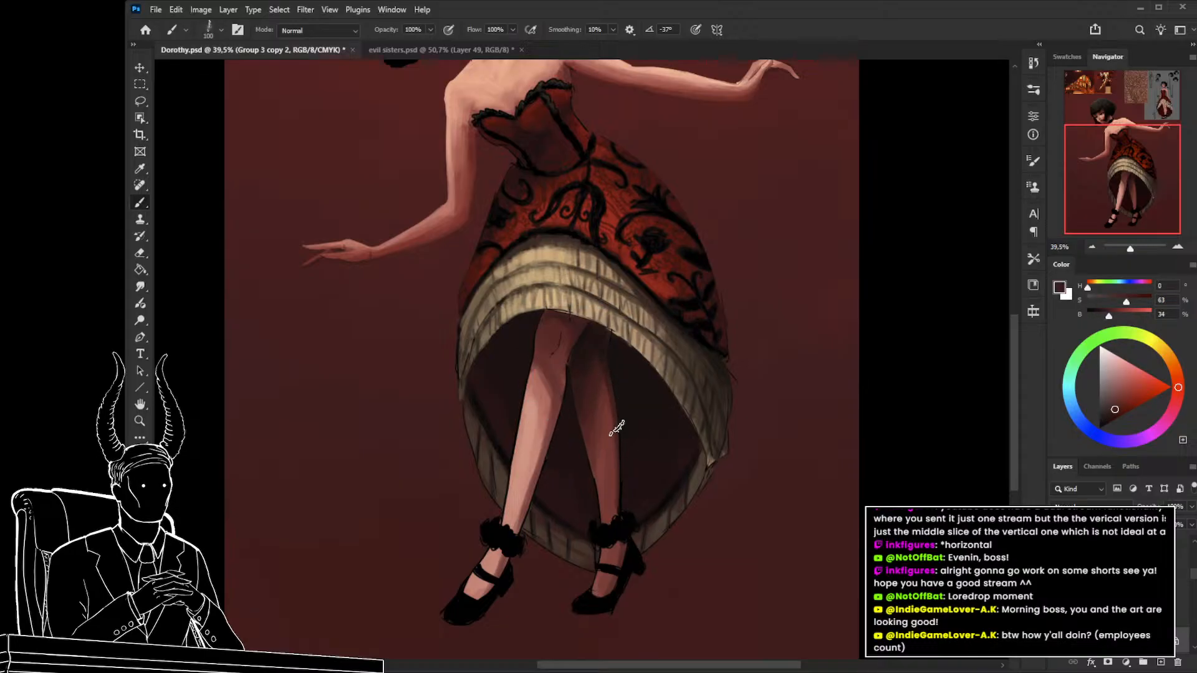
{"action": "left_click", "coordinate": [599, 374], "text": "alt"}
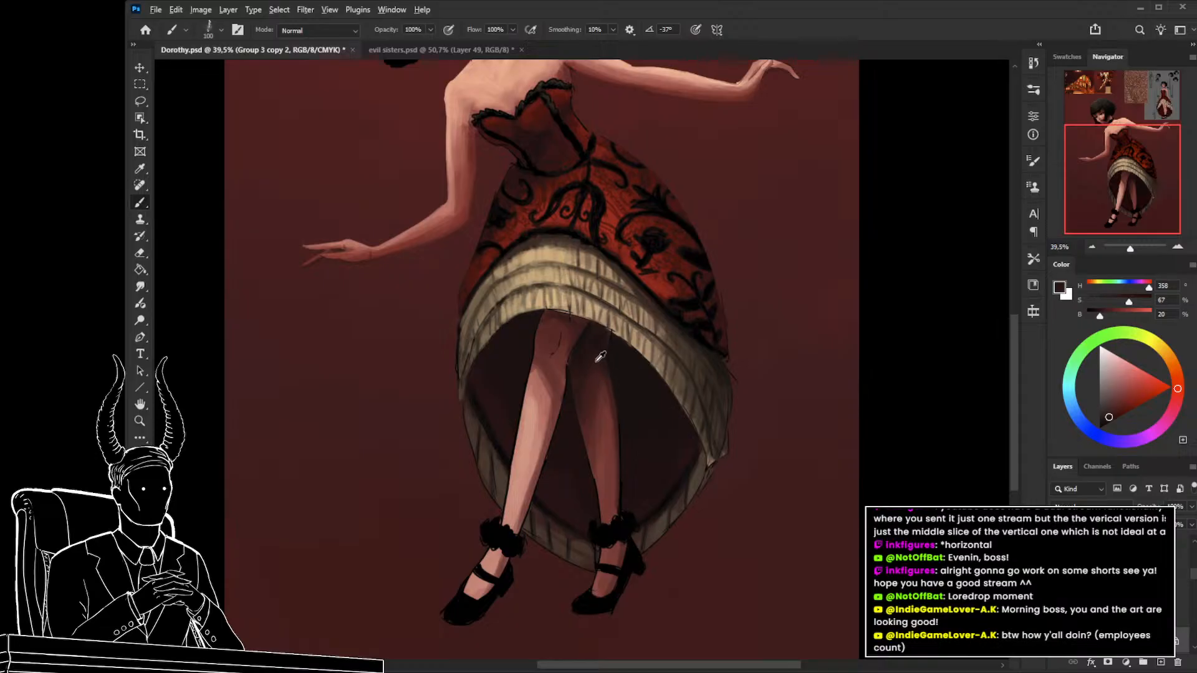
{"action": "left_click", "coordinate": [597, 364], "text": "alt"}
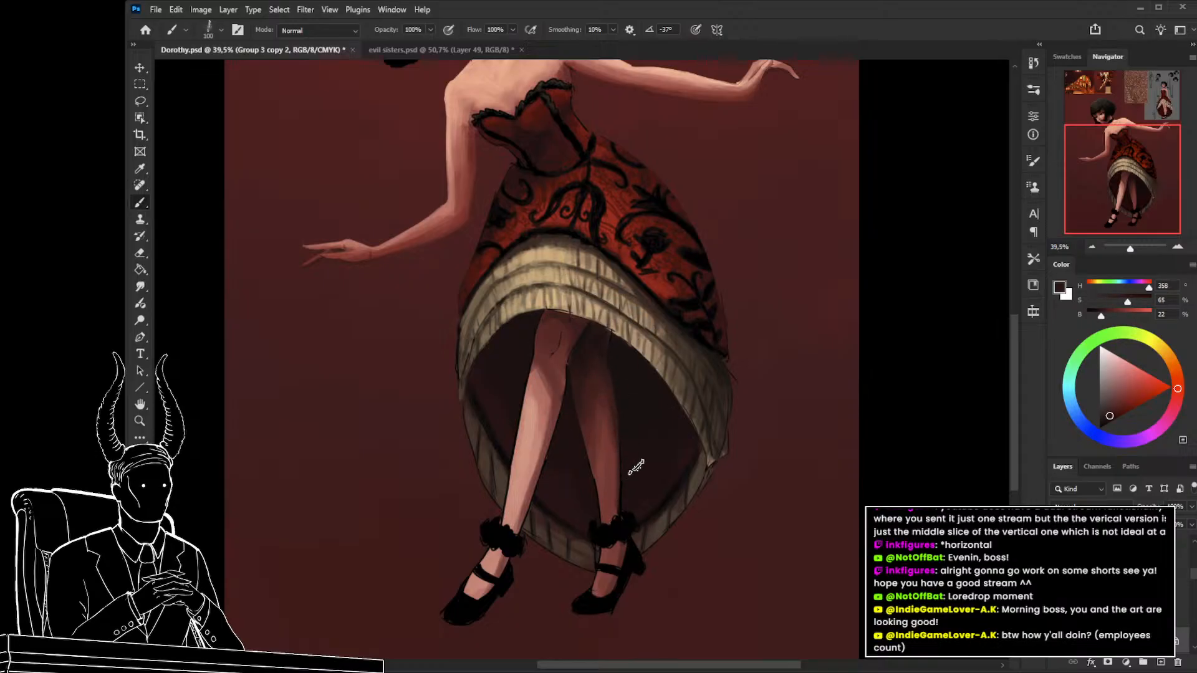
Sample a mid red from the rear calf and paint over the leg's inner outline down to the ankle with the brush at size 30.
{"action": "left_click_drag", "start_coordinate": [640, 460], "coordinate": [636, 499]}
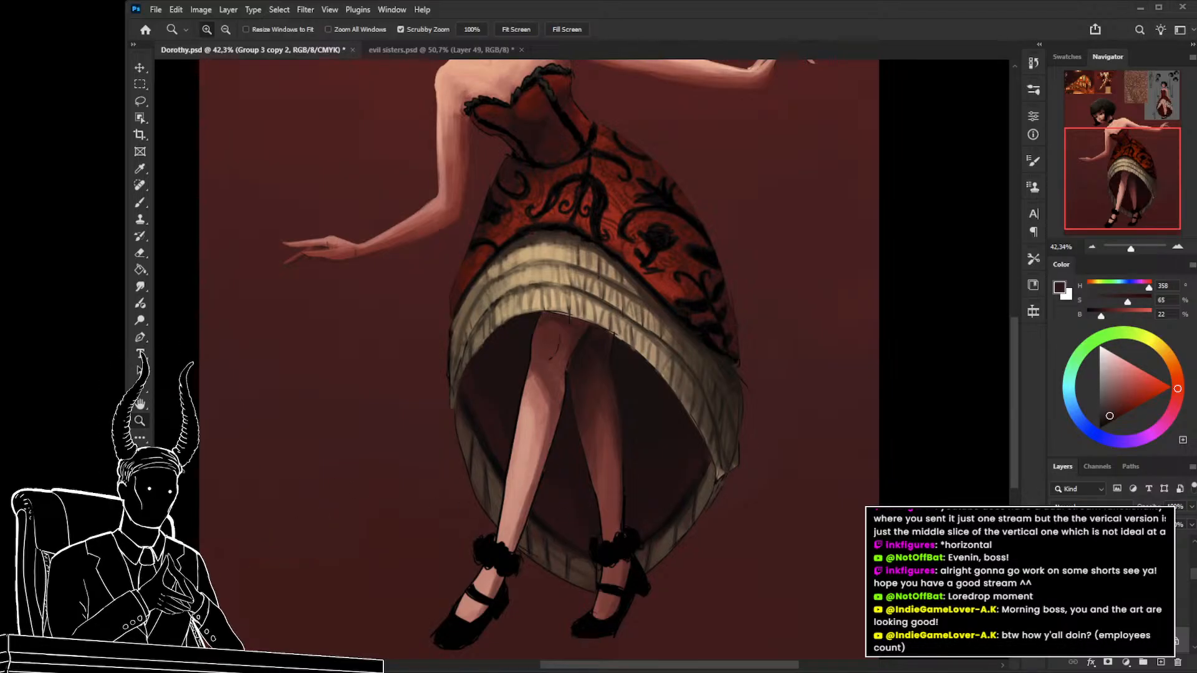
{"action": "left_click_drag", "start_coordinate": [620, 508], "coordinate": [568, 480]}
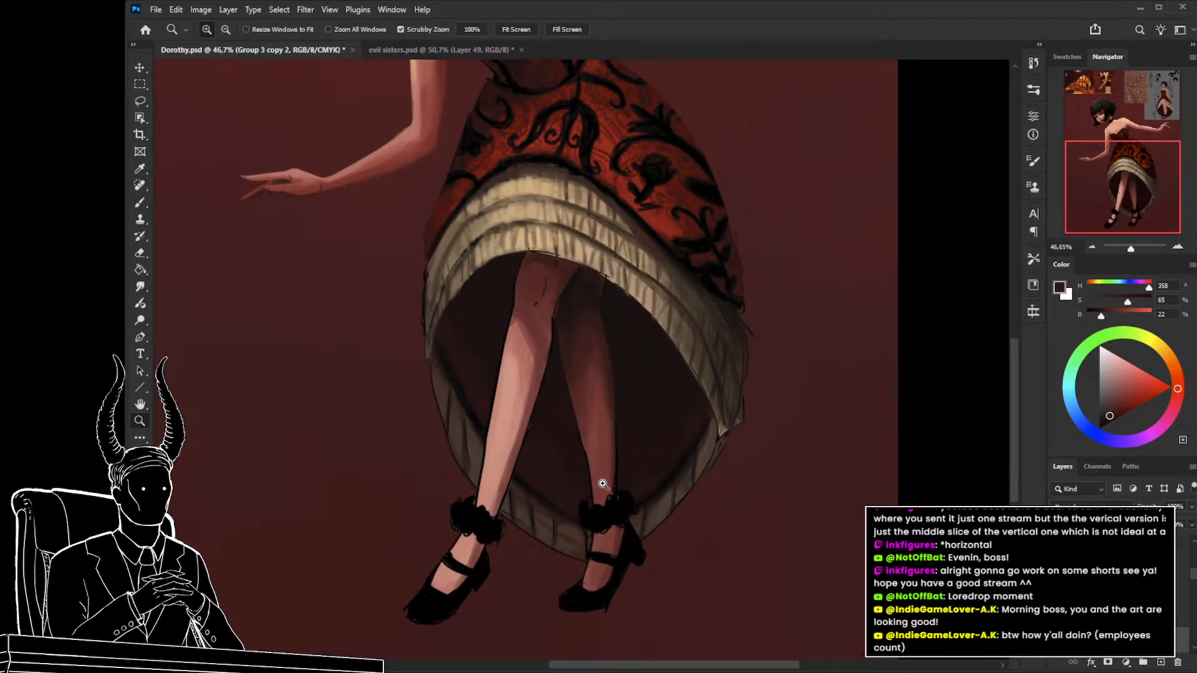
{"action": "key", "text": "b"}
{"action": "left_click", "coordinate": [584, 415], "text": "alt"}
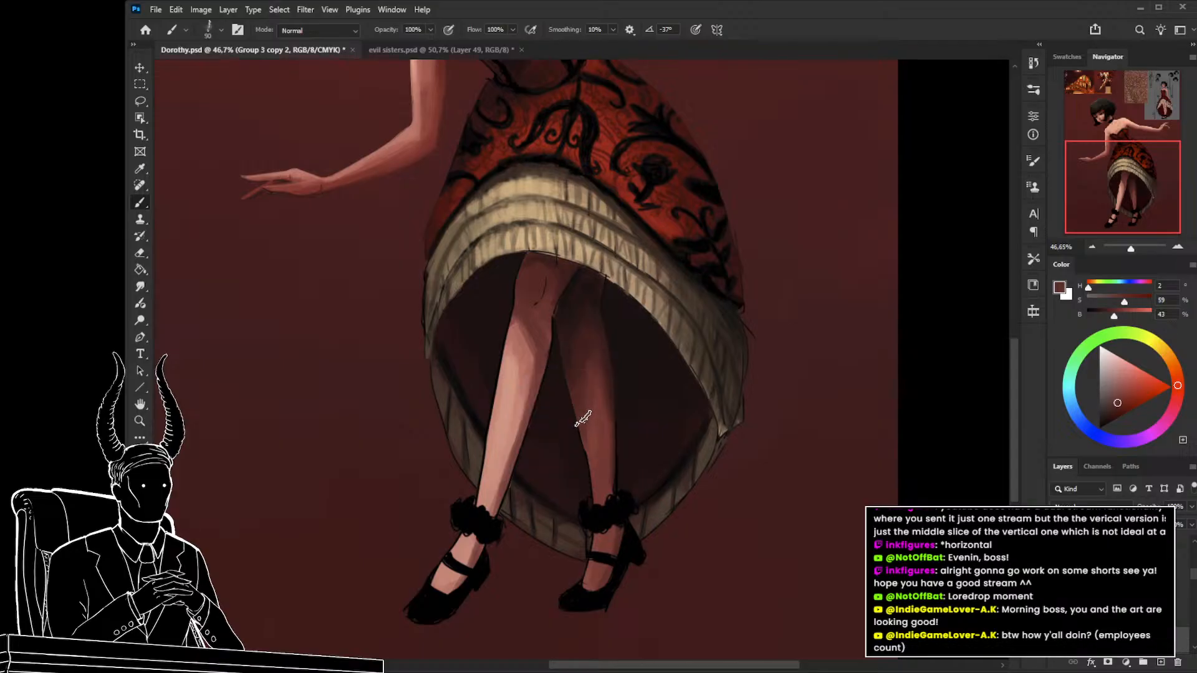
{"action": "key", "text": "bracketleft"}
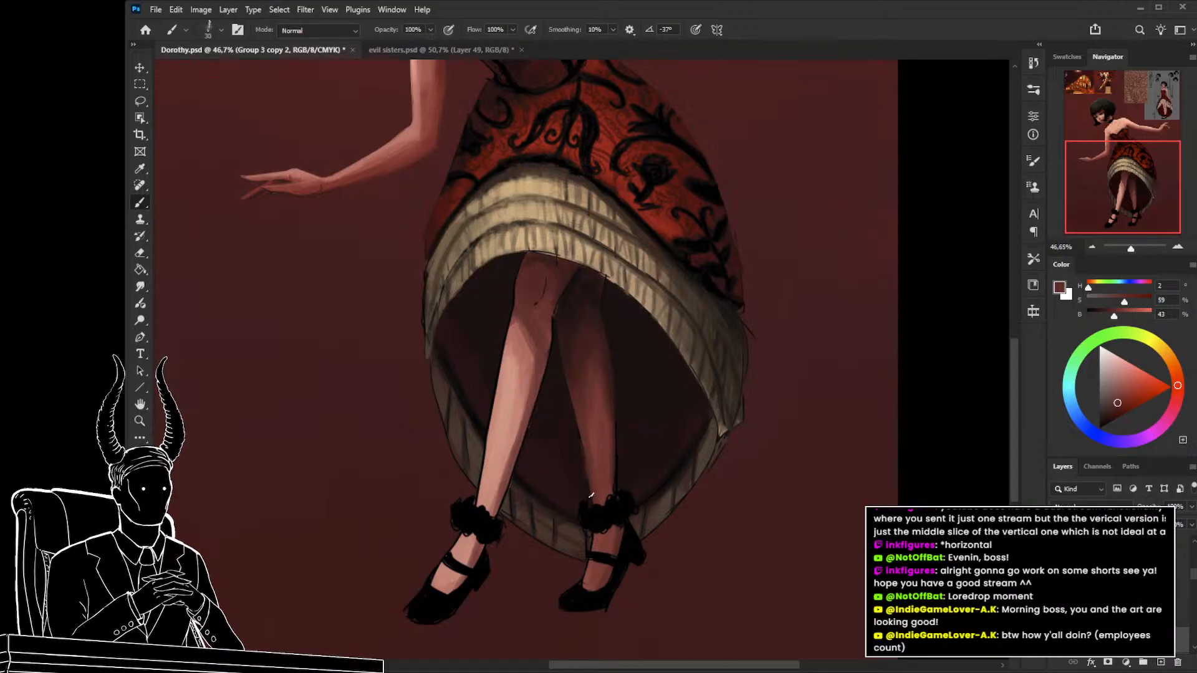
{"action": "left_click_drag", "start_coordinate": [574, 425], "coordinate": [572, 467]}
Clean up the rear leg's edges with the eraser at size 30 and paint over its outer outline with a sampled darker red.
{"action": "key", "text": "e"}
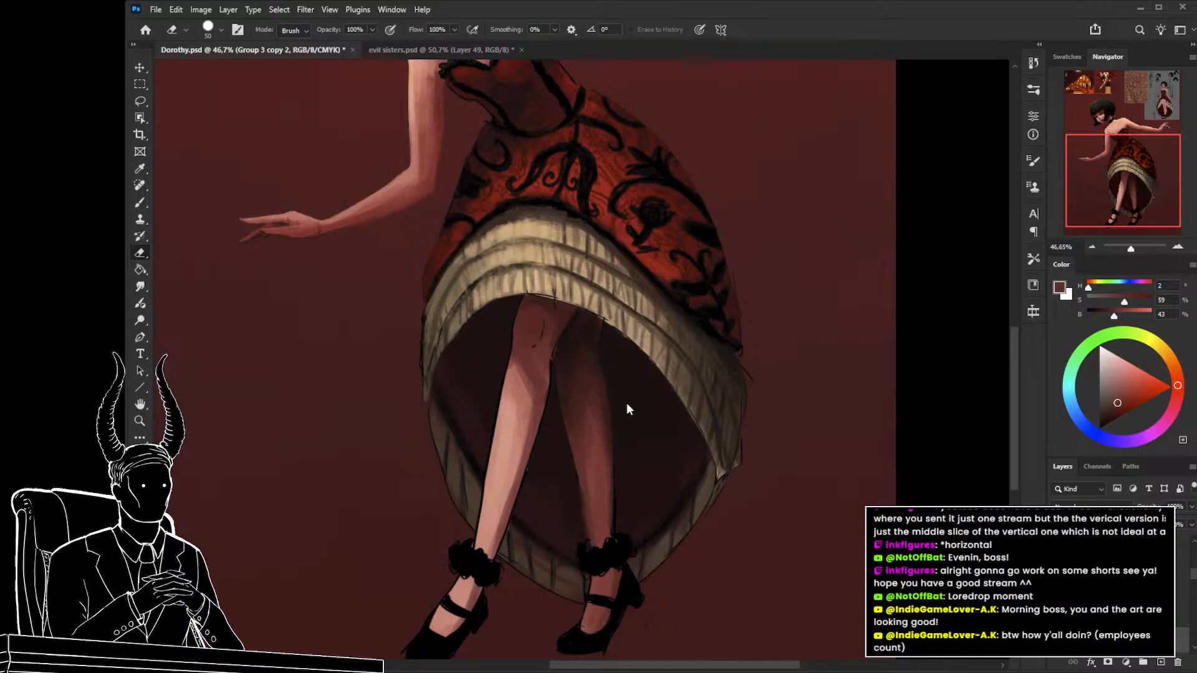
{"action": "left_click", "coordinate": [649, 474]}
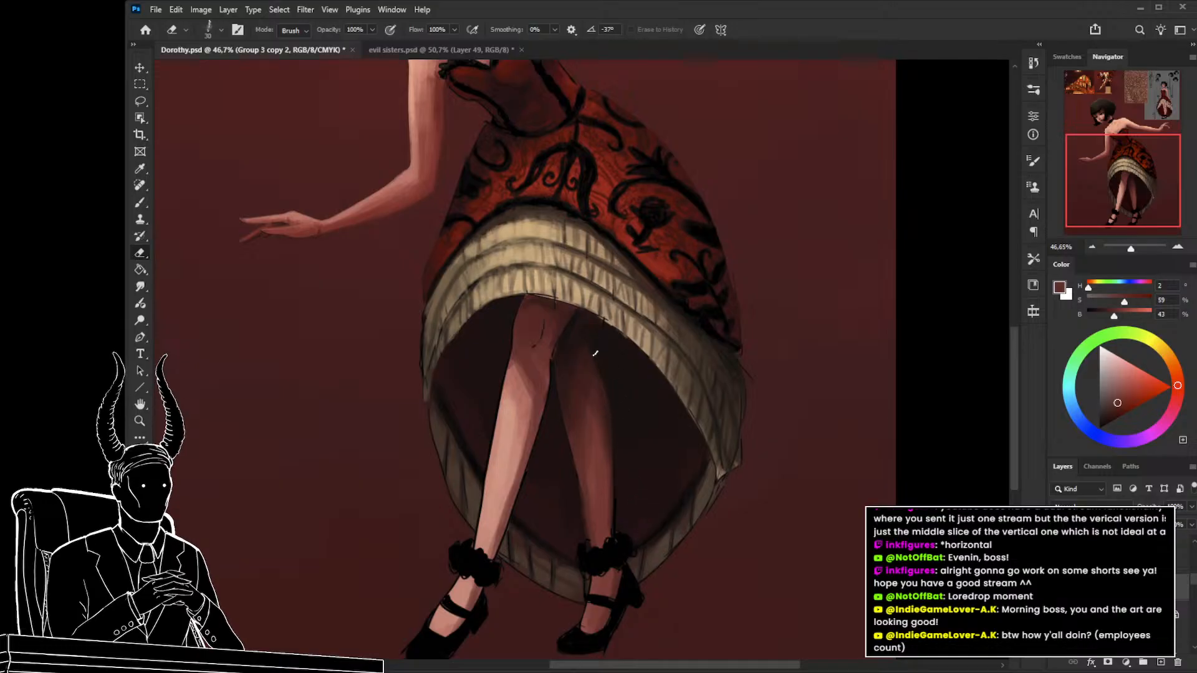
{"action": "left_click_drag", "start_coordinate": [611, 490], "coordinate": [597, 447]}
{"action": "key", "text": "b"}
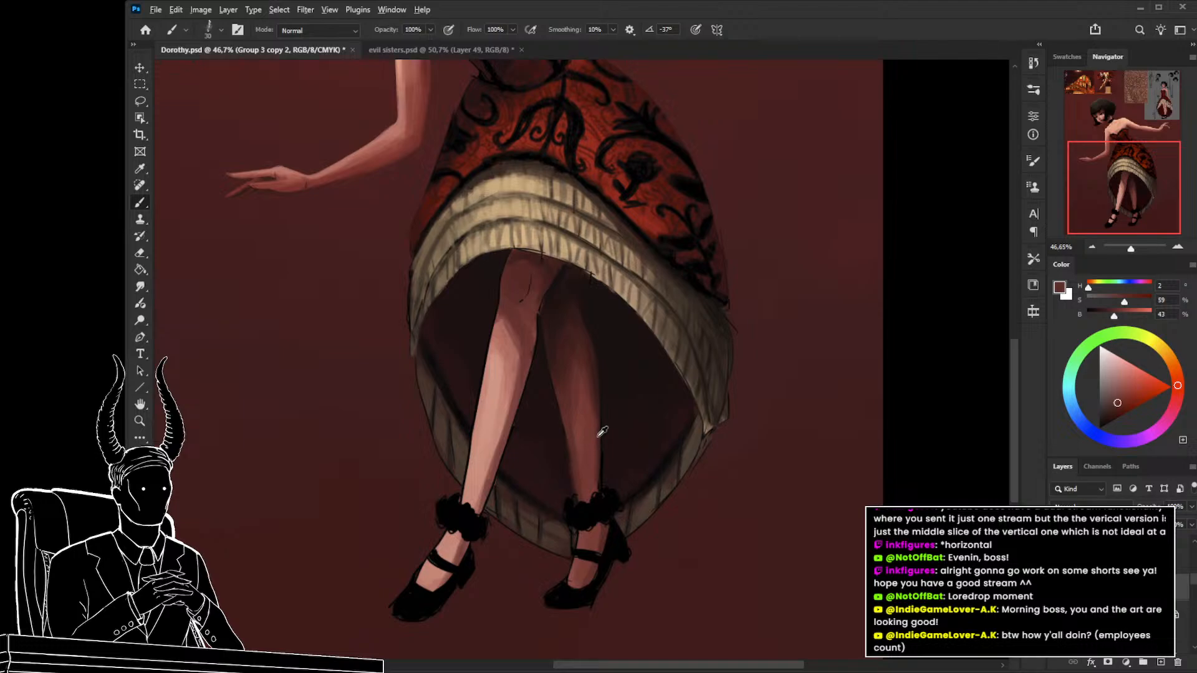
{"action": "left_click", "coordinate": [602, 430], "text": "alt"}
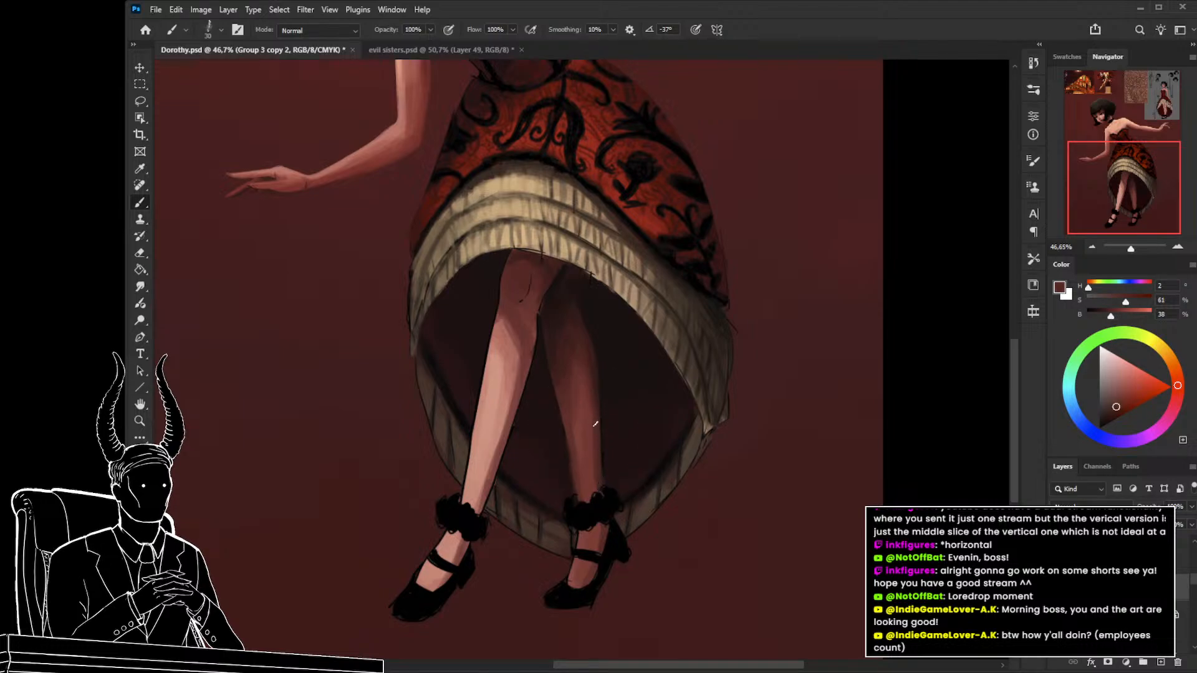
Sample reds and a dark shadow tone around the front knee and paint over the dark line along its inner edge.
{"action": "key", "text": "z"}
{"action": "mouse_move", "coordinate": [634, 444]}
{"action": "left_mouse_down"}
{"action": "mouse_move", "coordinate": [579, 457]}
{"action": "mouse_move", "coordinate": [642, 459]}
{"action": "mouse_move", "coordinate": [560, 441]}
{"action": "left_mouse_up"}
{"action": "key", "text": "b"}
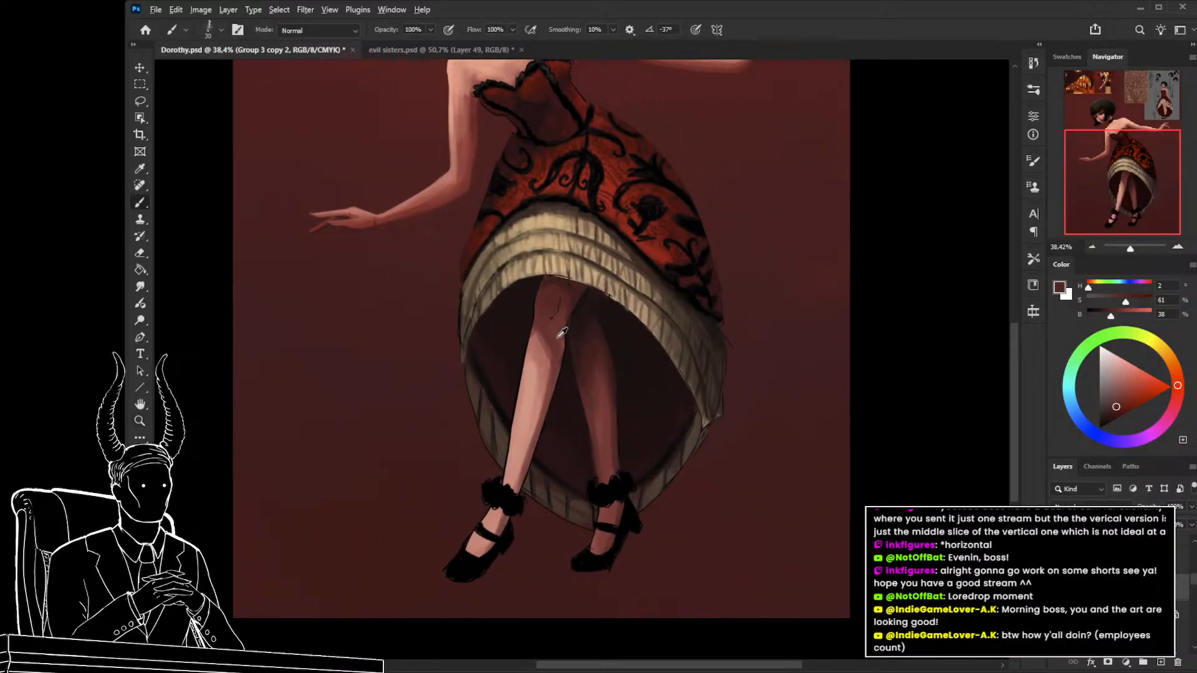
{"action": "left_click", "coordinate": [561, 332], "text": "alt"}
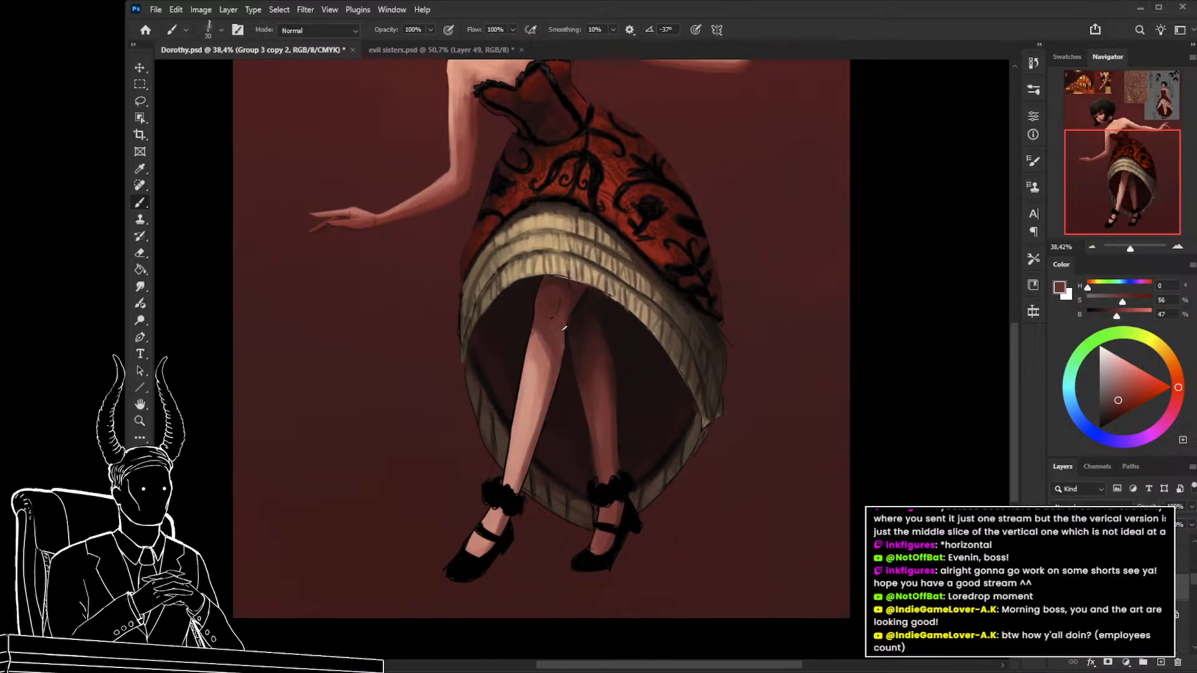
{"action": "left_click", "coordinate": [578, 296], "text": "alt"}
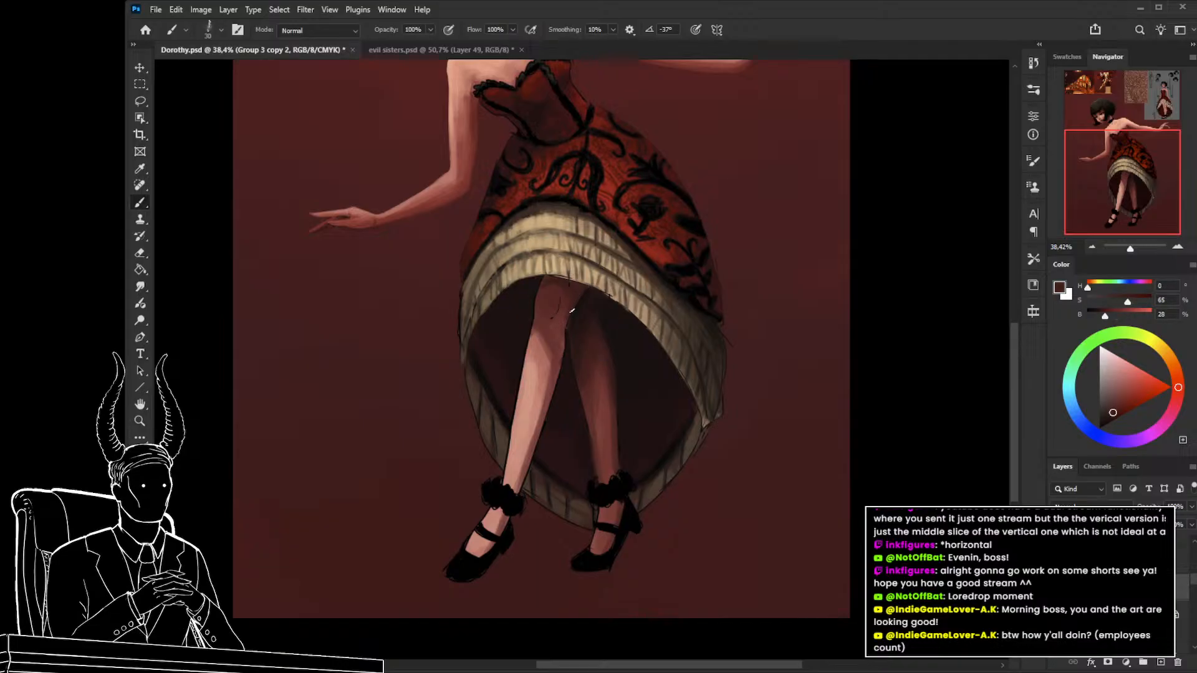
{"action": "left_click", "coordinate": [563, 311], "text": "alt"}
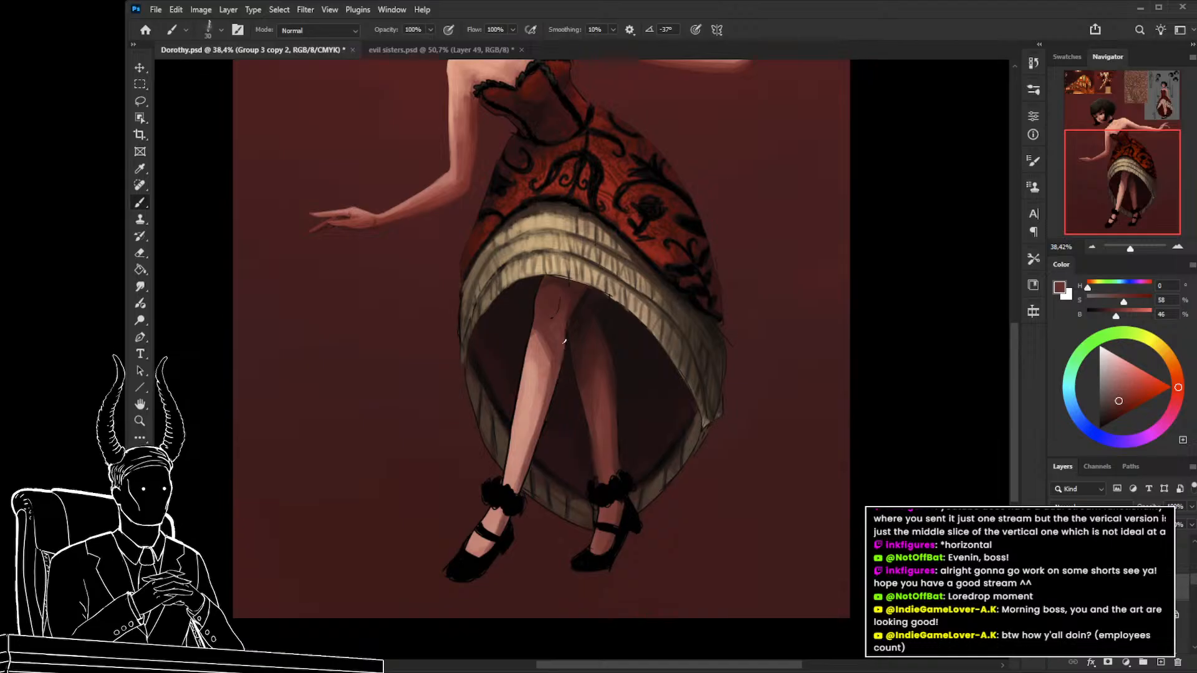
Sample light pink from the front shin, paint over its outer outline, and check the whole figure from farther out.
{"action": "left_click", "coordinate": [519, 426], "text": "alt"}
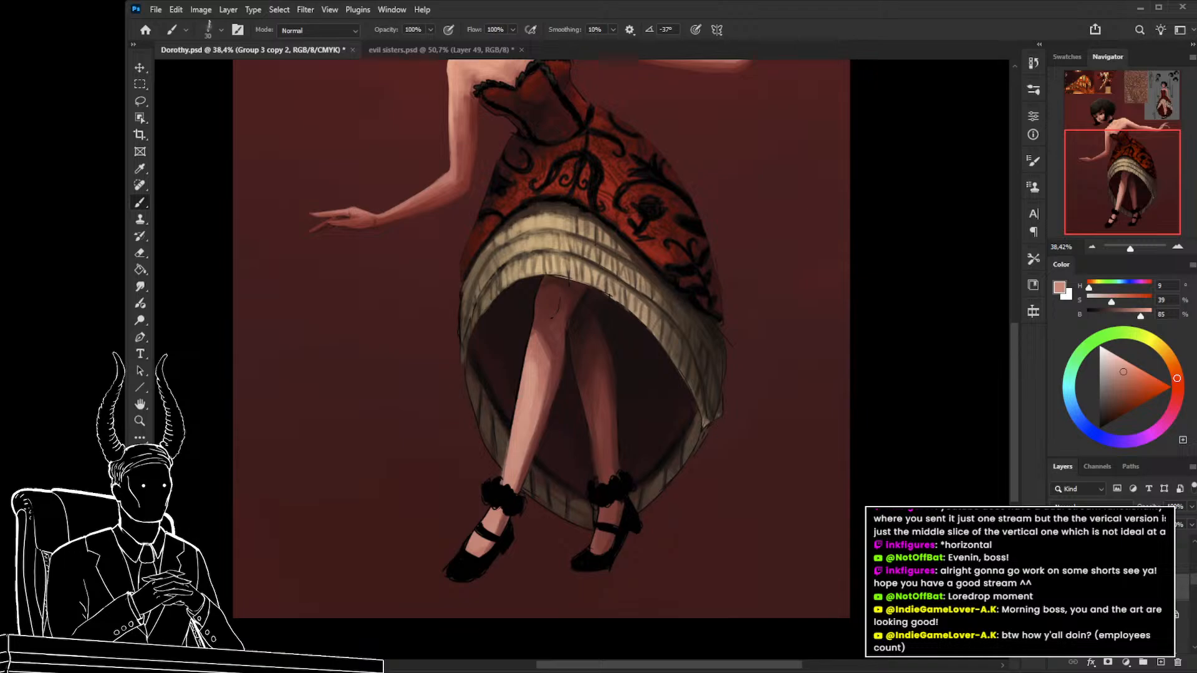
{"action": "key", "text": "z"}
{"action": "left_click_drag", "start_coordinate": [531, 514], "coordinate": [471, 522]}
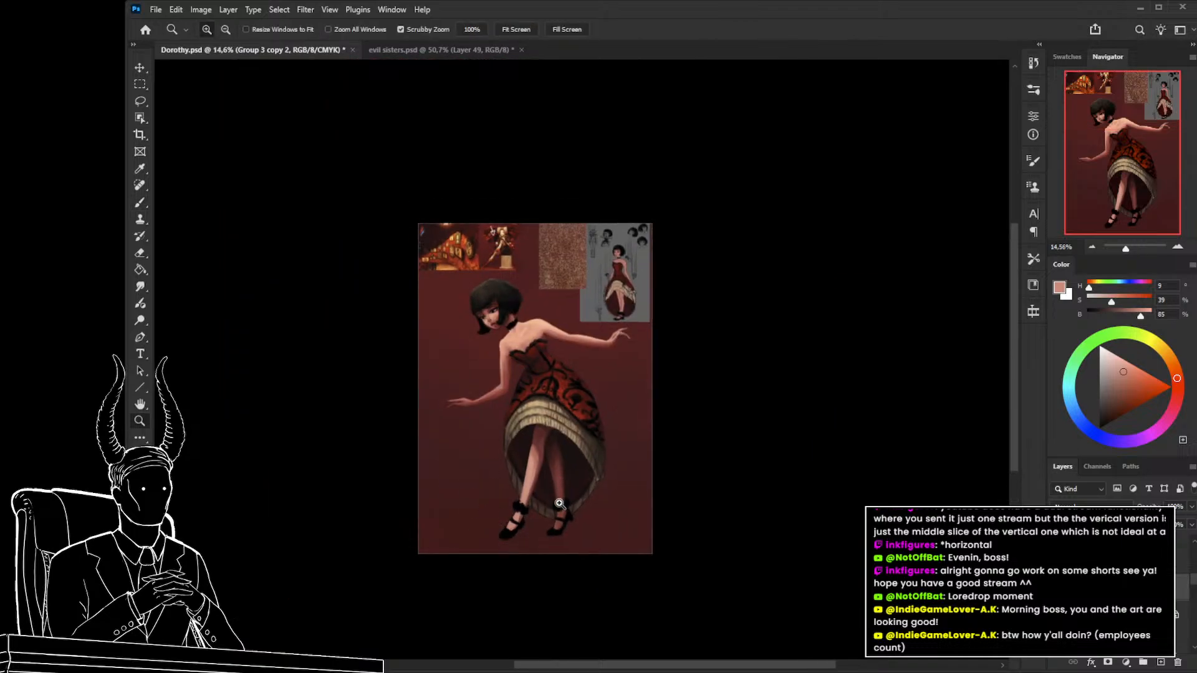
Sample light pink from the front shin and paint along its outer edge below the knee.
{"action": "left_click_drag", "start_coordinate": [537, 506], "coordinate": [583, 507]}
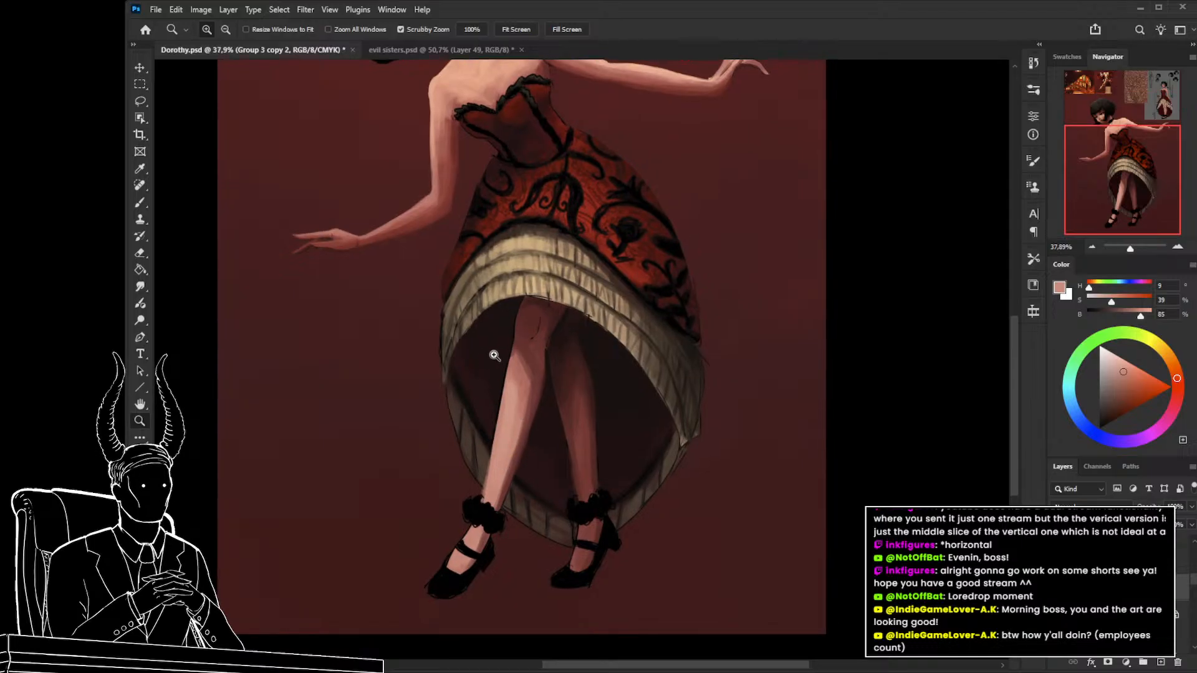
{"action": "key", "text": "e"}
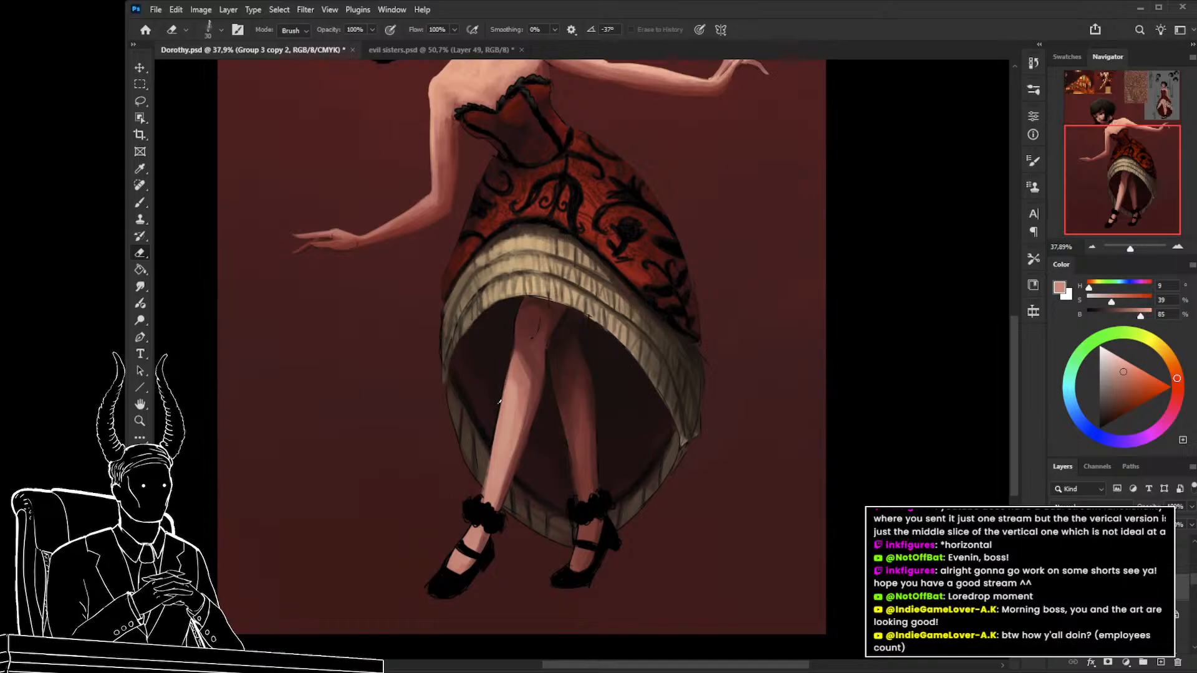
{"action": "key", "text": "b"}
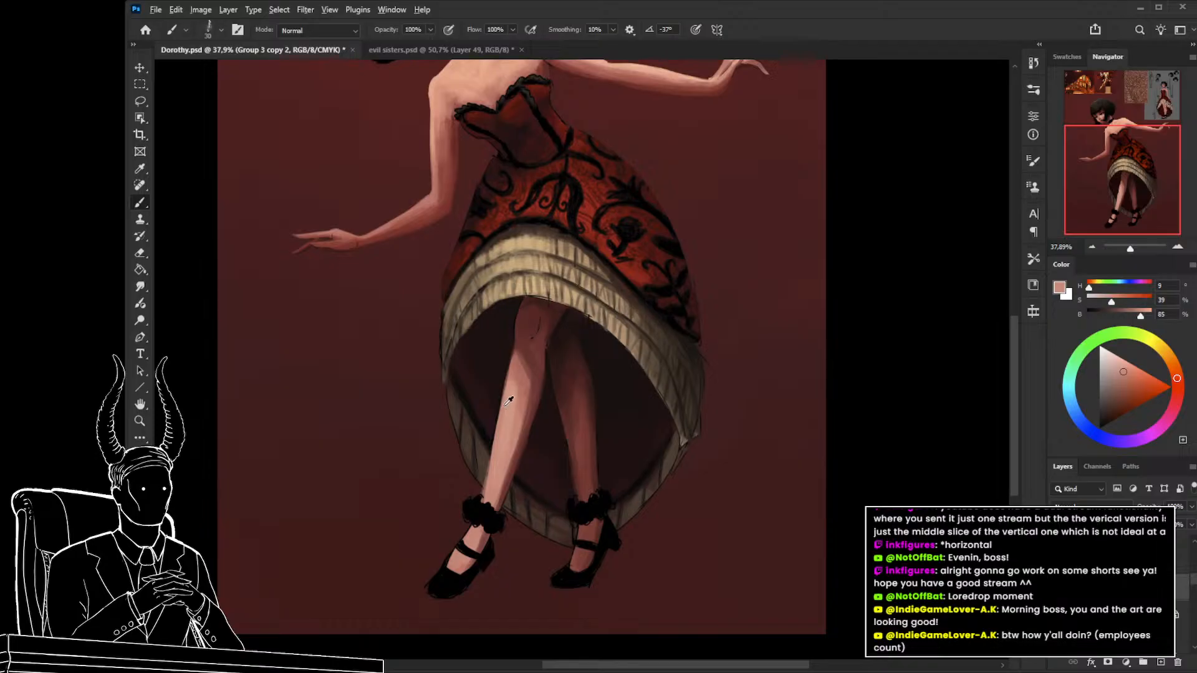
{"action": "left_click", "coordinate": [508, 399], "text": "alt"}
{"action": "left_click_drag", "start_coordinate": [502, 394], "coordinate": [497, 425]}
{"action": "key", "text": "e"}
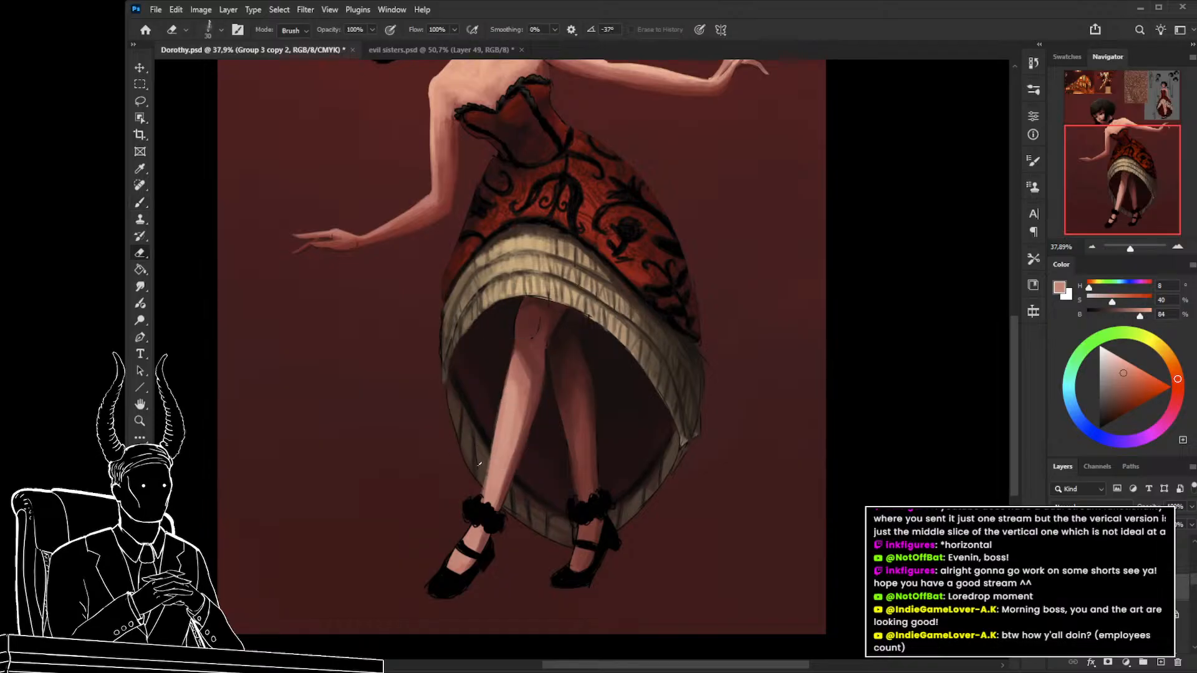
Lasso the front foot with its shoe, move it slightly up towards the ankle with Free Transform, and deselect.
{"action": "key", "text": "z"}
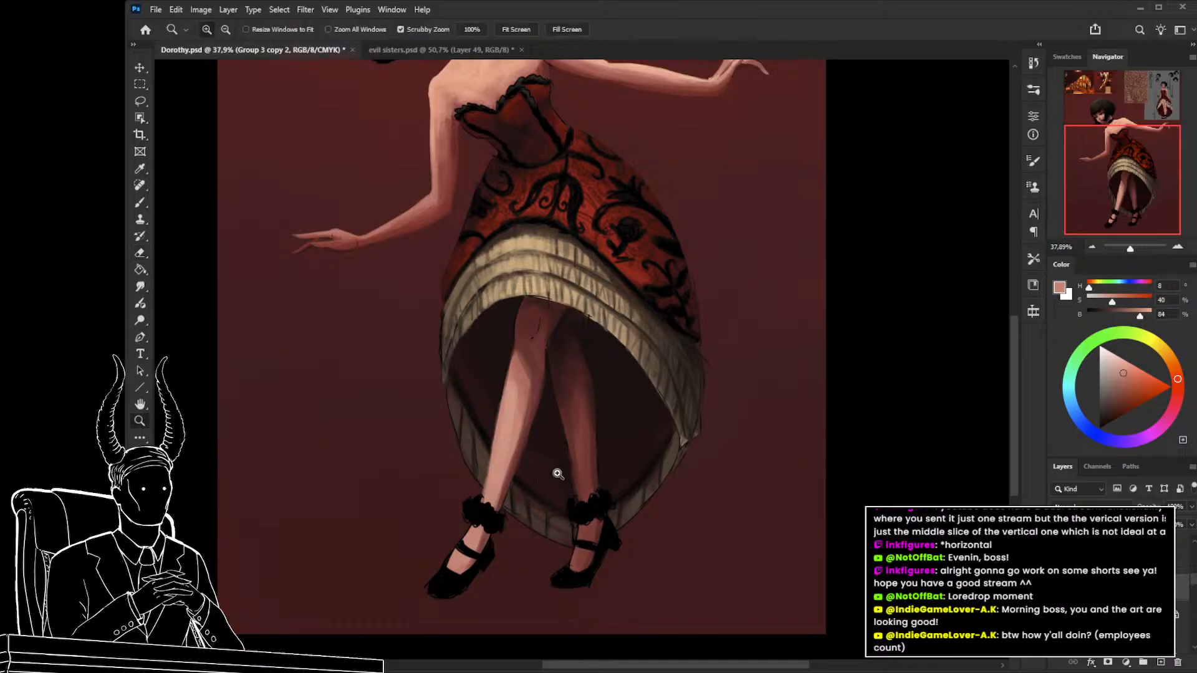
{"action": "mouse_move", "coordinate": [556, 473]}
{"action": "left_mouse_down"}
{"action": "mouse_move", "coordinate": [542, 476]}
{"action": "mouse_move", "coordinate": [548, 467]}
{"action": "left_mouse_up"}
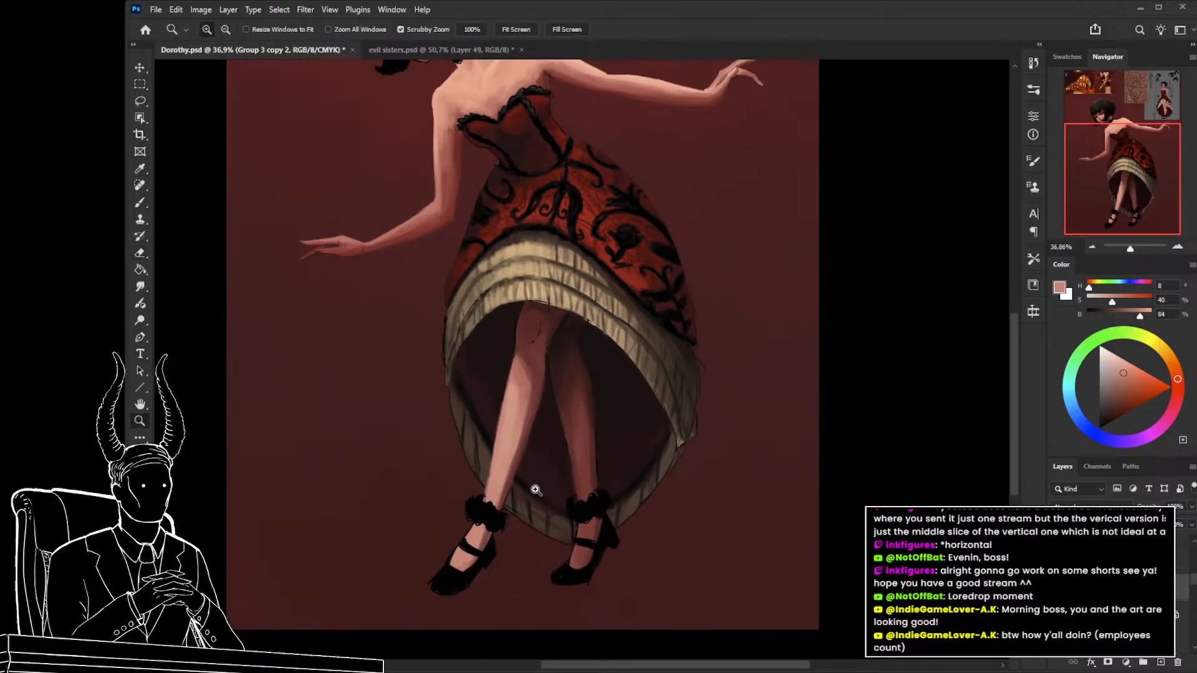
{"action": "mouse_move", "coordinate": [545, 524]}
{"action": "left_mouse_down"}
{"action": "mouse_move", "coordinate": [525, 537]}
{"action": "mouse_move", "coordinate": [584, 547]}
{"action": "mouse_move", "coordinate": [577, 567]}
{"action": "left_mouse_up"}
{"action": "mouse_move", "coordinate": [559, 512]}
{"action": "left_mouse_down"}
{"action": "mouse_move", "coordinate": [486, 590]}
{"action": "mouse_move", "coordinate": [536, 588]}
{"action": "left_mouse_up"}
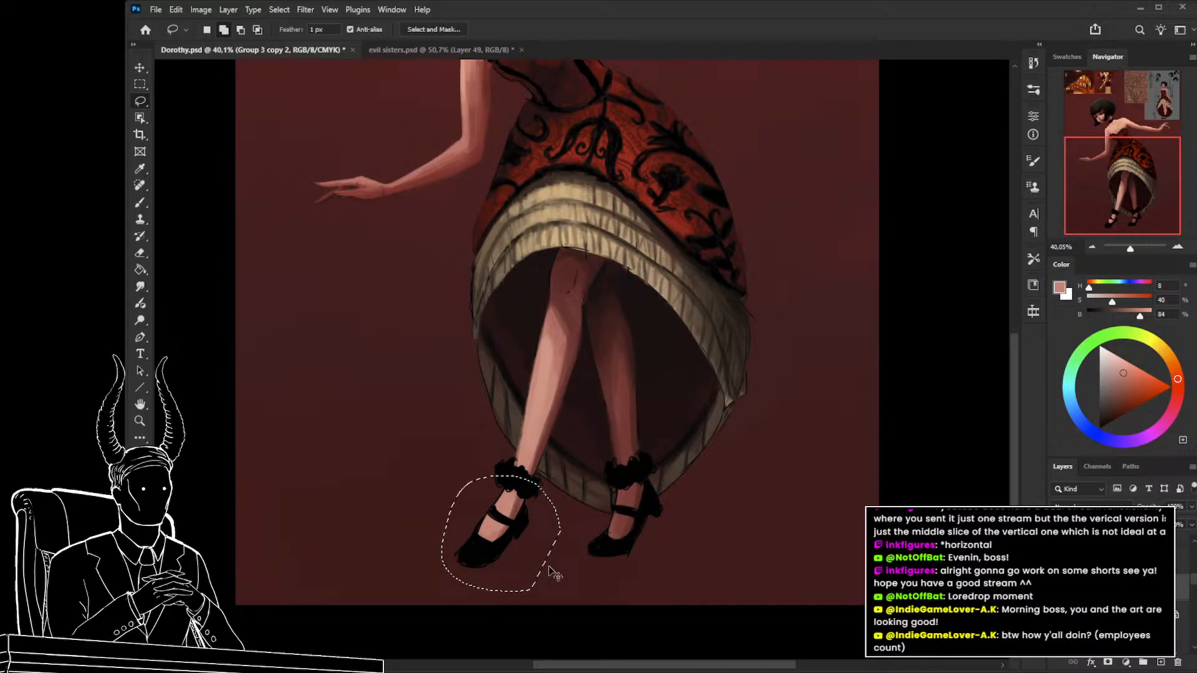
{"action": "key", "text": "ctrl+t"}
{"action": "left_click_drag", "start_coordinate": [540, 564], "coordinate": [542, 550]}
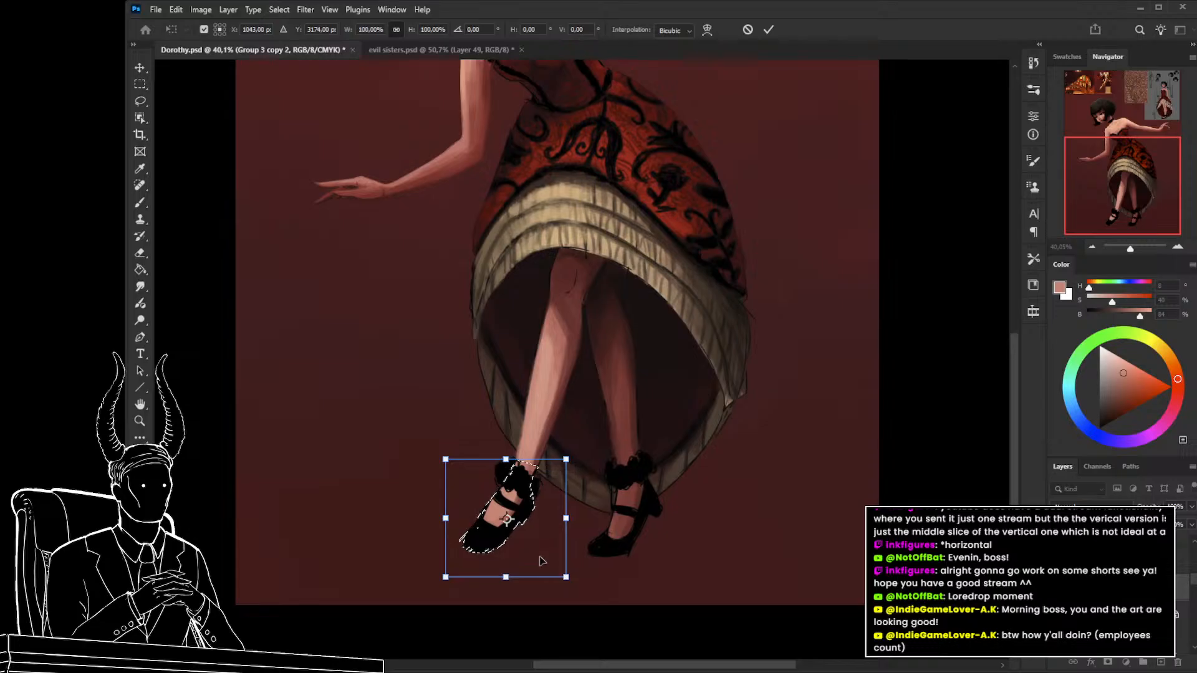
{"action": "key", "text": "Return"}
{"action": "key", "text": "d"}
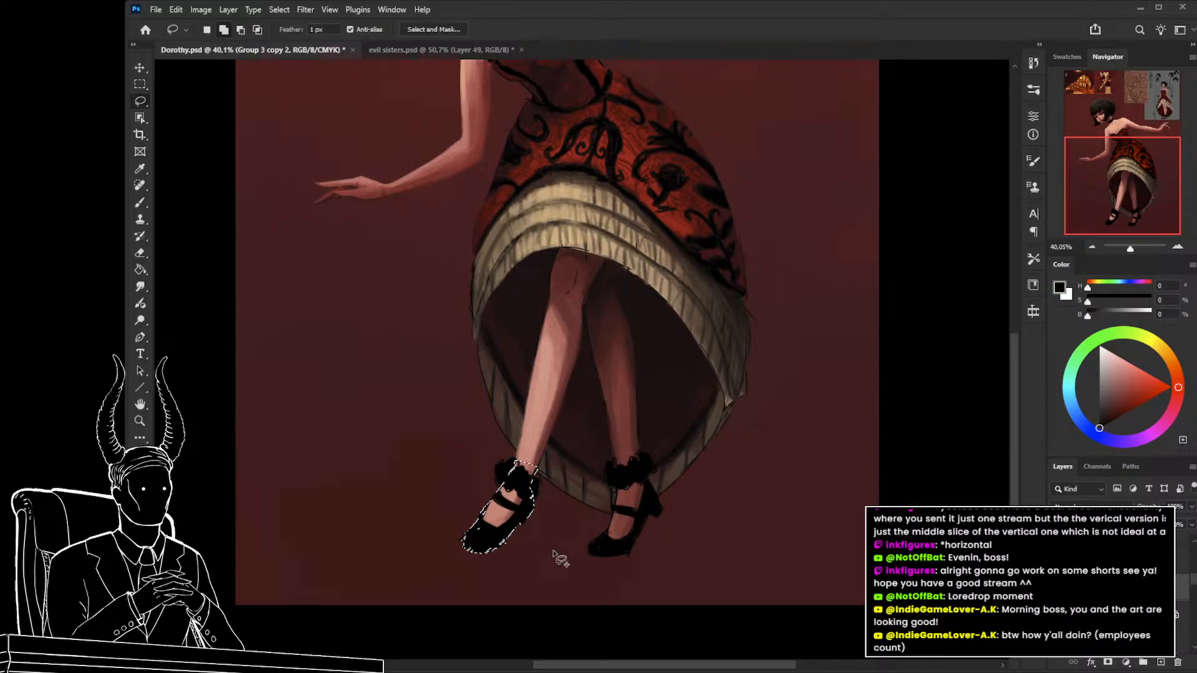
{"action": "key", "text": "ctrl+d"}
Lasso the front ankle's black ruffle on the accessories color layer, reposition it over the ankle with Free Transform, and deselect.
{"action": "key", "text": "v"}
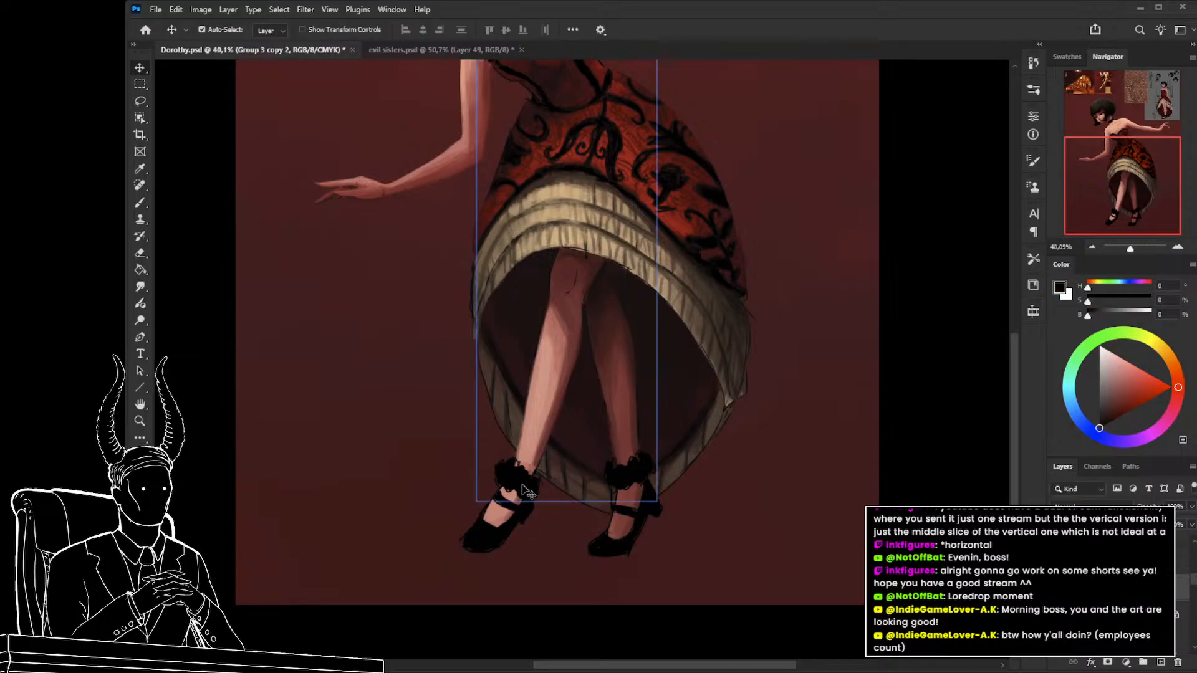
{"action": "left_click", "coordinate": [523, 489]}
{"action": "key", "text": "l"}
{"action": "left_click_drag", "start_coordinate": [557, 468], "coordinate": [493, 524]}
{"action": "mouse_move", "coordinate": [517, 495]}
{"action": "left_mouse_down"}
{"action": "mouse_move", "coordinate": [590, 510]}
{"action": "mouse_move", "coordinate": [575, 476]}
{"action": "mouse_move", "coordinate": [603, 494]}
{"action": "mouse_move", "coordinate": [630, 476]}
{"action": "mouse_move", "coordinate": [602, 490]}
{"action": "left_mouse_up"}
{"action": "key", "text": "ctrl+t"}
{"action": "key", "text": "Return"}
{"action": "key", "text": "ctrl+d"}
Check the whole figure from farther out and compare it with the painting in evil sisters.psd.
{"action": "key", "text": "z"}
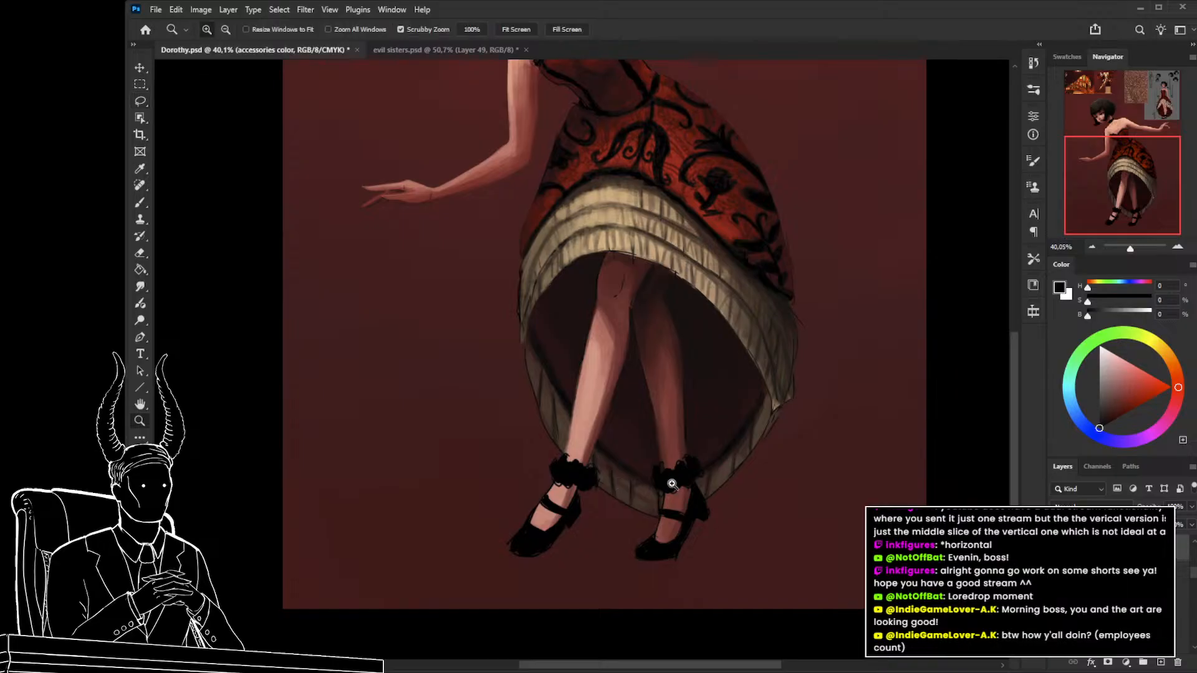
{"action": "left_click_drag", "start_coordinate": [673, 481], "coordinate": [636, 480]}
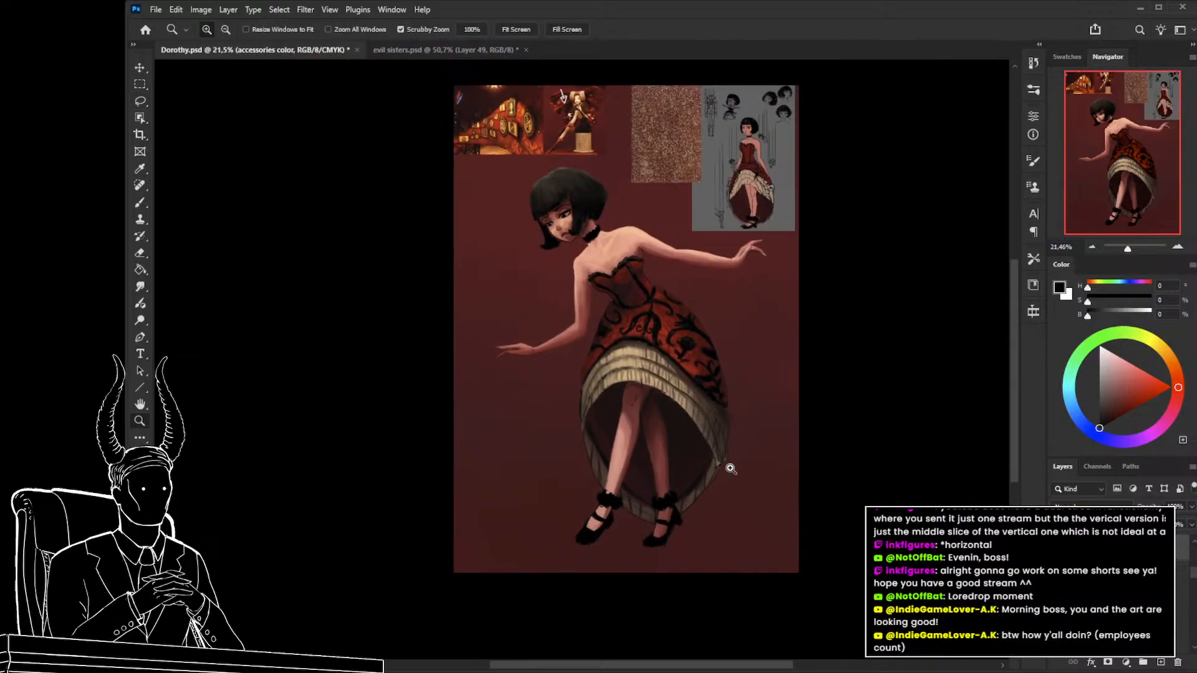
{"action": "scroll", "coordinate": [717, 470], "scroll_direction": "up", "scroll_amount": 2}
{"action": "key", "text": "ctrl+d"}
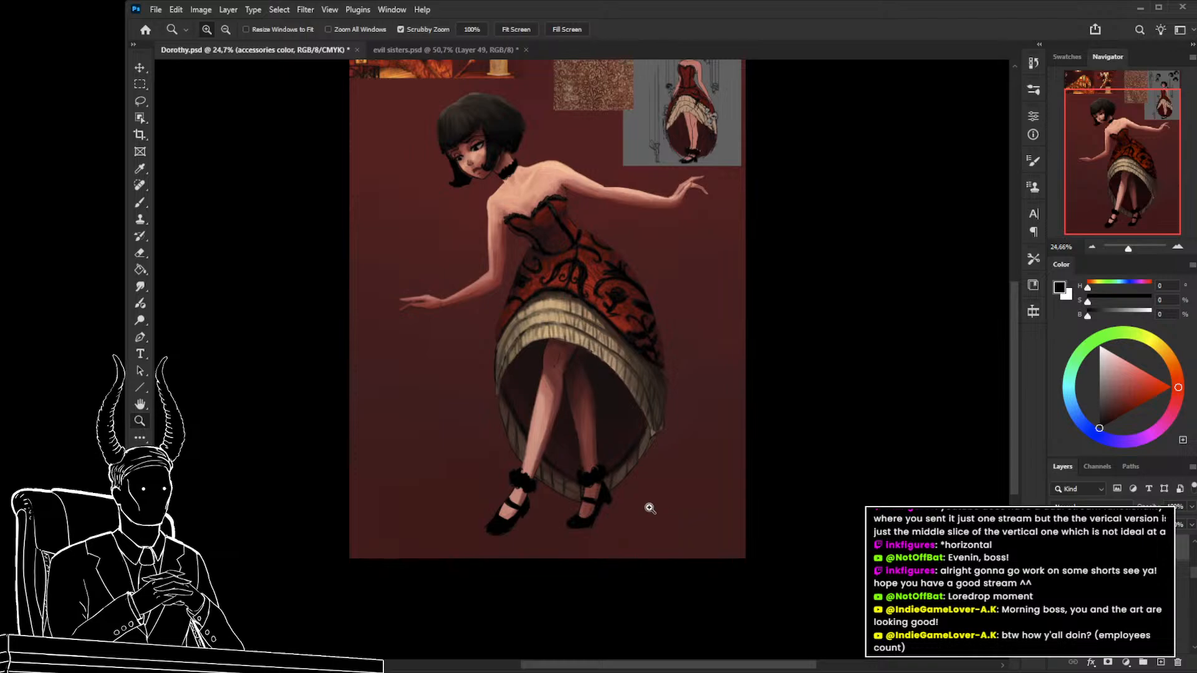
{"action": "left_click_drag", "start_coordinate": [646, 497], "coordinate": [666, 508]}
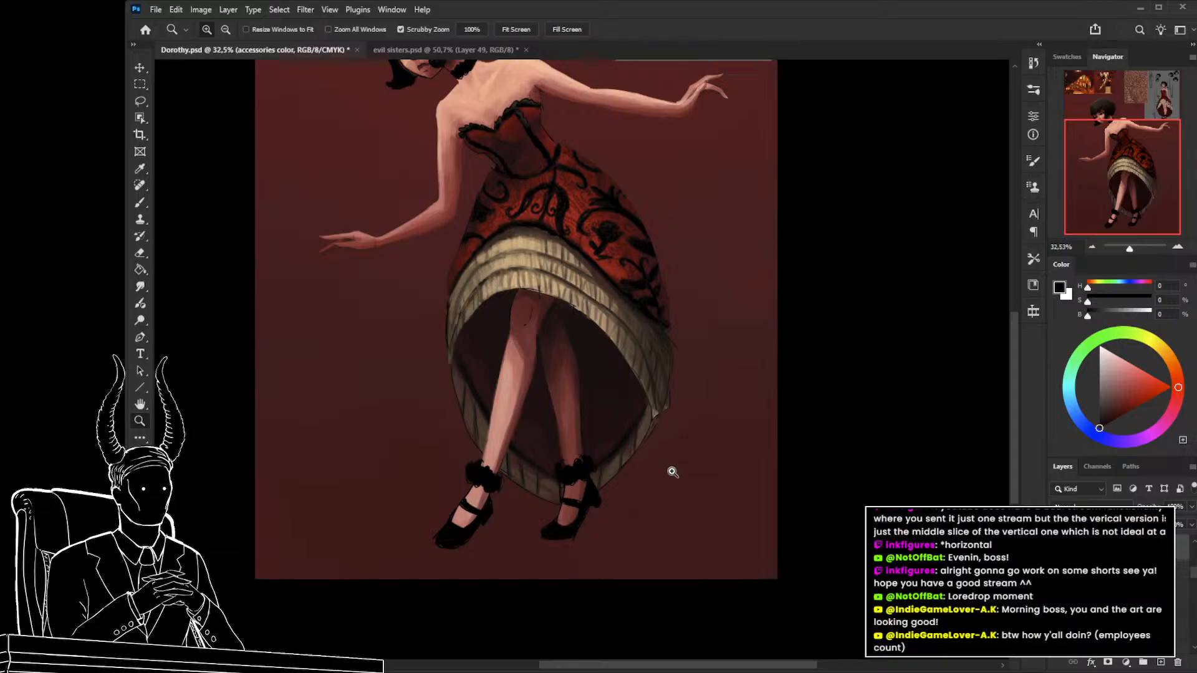
{"action": "left_click_drag", "start_coordinate": [681, 484], "coordinate": [693, 532]}
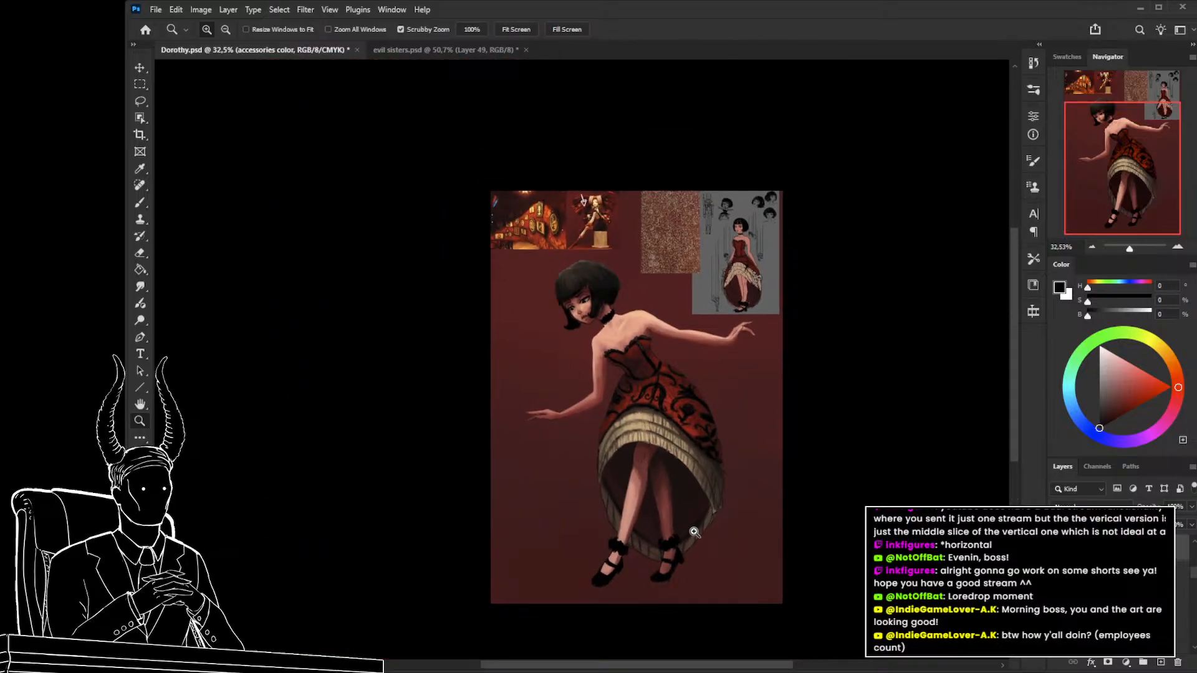
{"action": "left_click", "coordinate": [457, 49]}
{"action": "left_click_drag", "start_coordinate": [438, 90], "coordinate": [286, 107]}
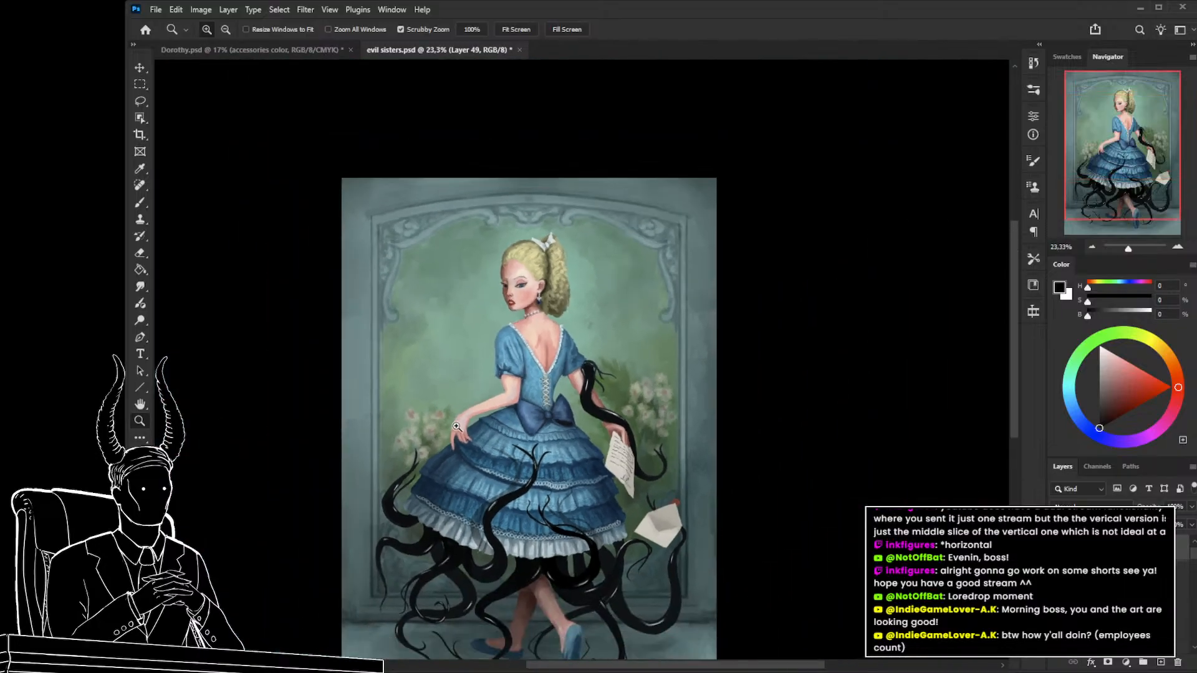
{"action": "left_click", "coordinate": [278, 51]}
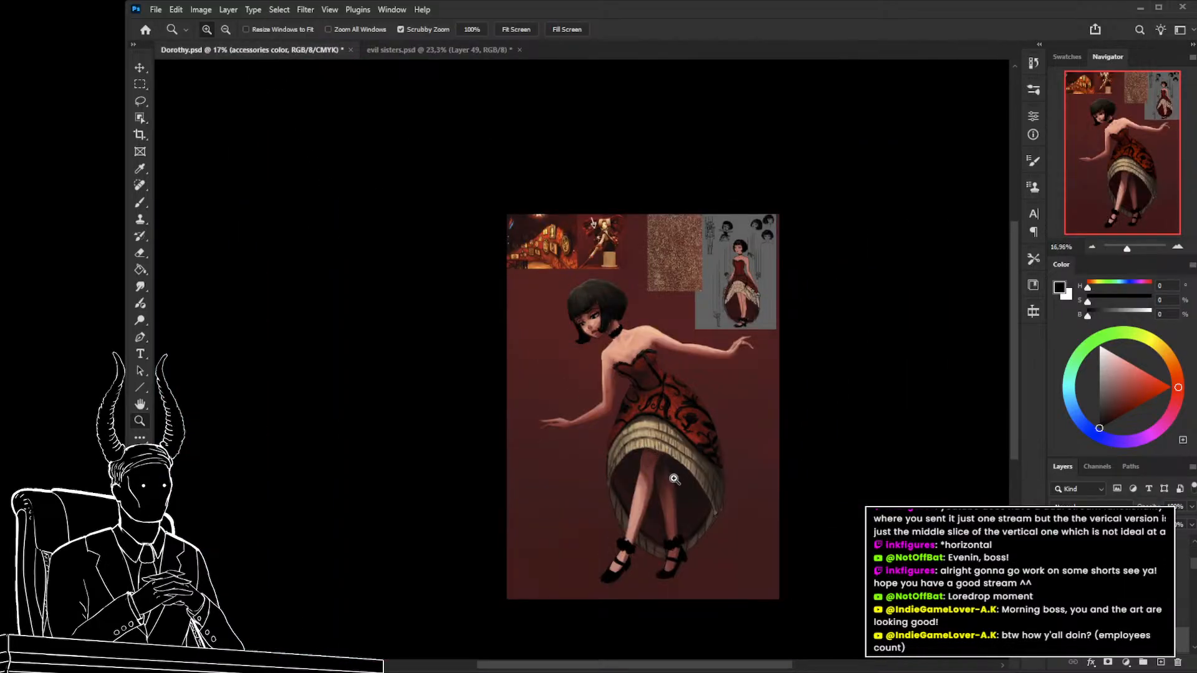
Sample dark reds around the front knee and paint over its remaining line art up to the skirt hem.
{"action": "left_click_drag", "start_coordinate": [670, 477], "coordinate": [712, 499]}
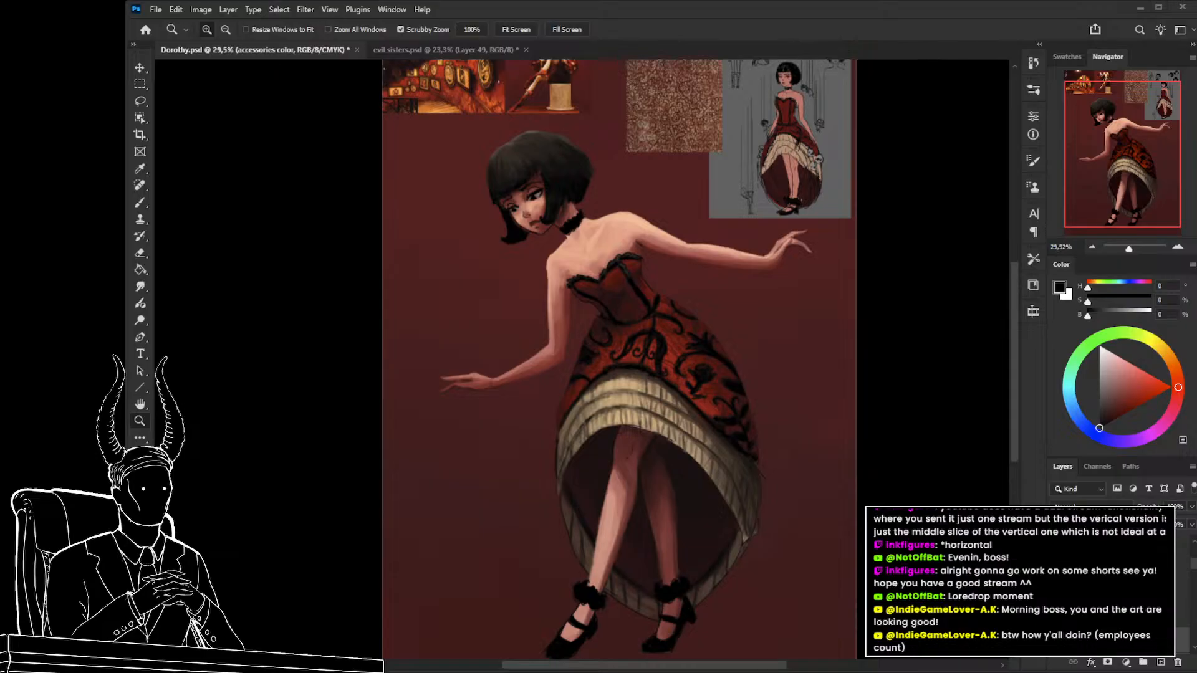
{"action": "left_click_drag", "start_coordinate": [452, 337], "coordinate": [565, 428]}
{"action": "key", "text": "b"}
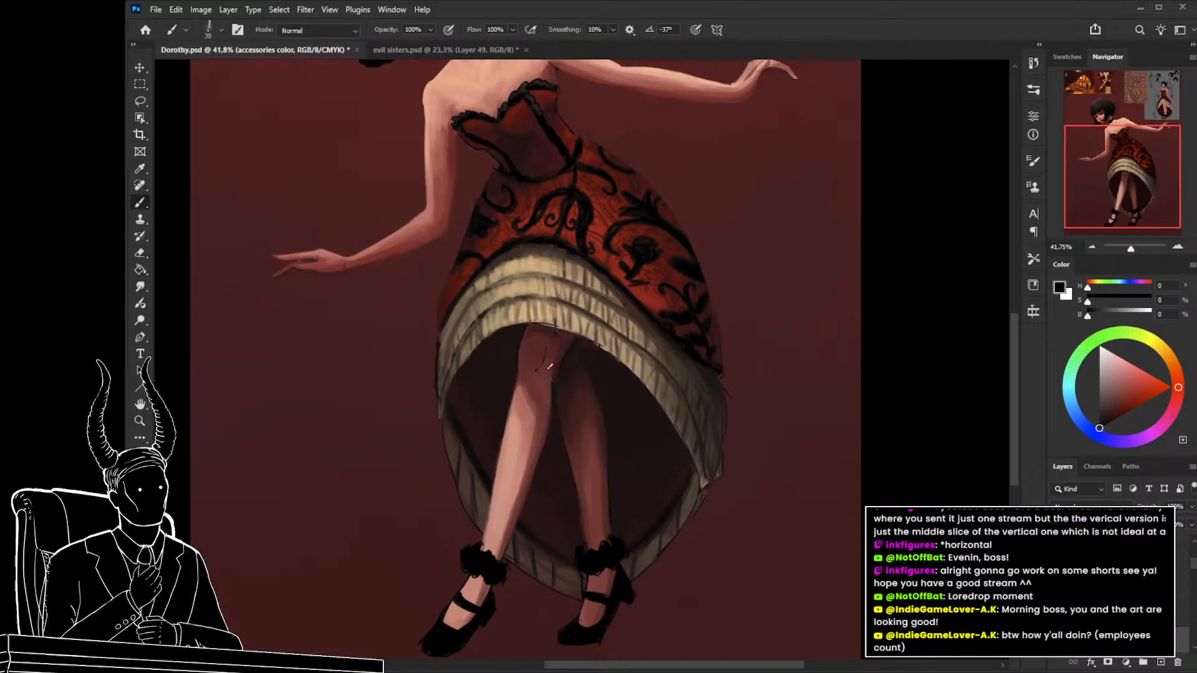
{"action": "left_click", "coordinate": [563, 347], "text": "alt"}
{"action": "left_click", "coordinate": [560, 352], "text": "alt"}
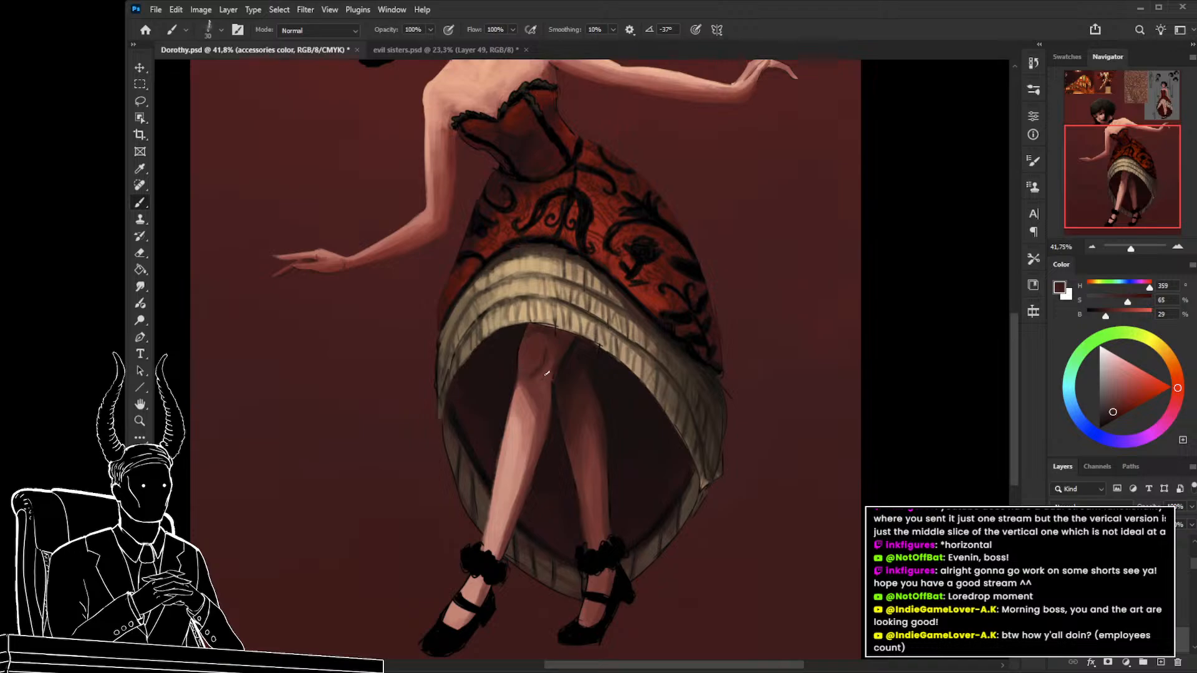
{"action": "left_click", "coordinate": [542, 374], "text": "alt"}
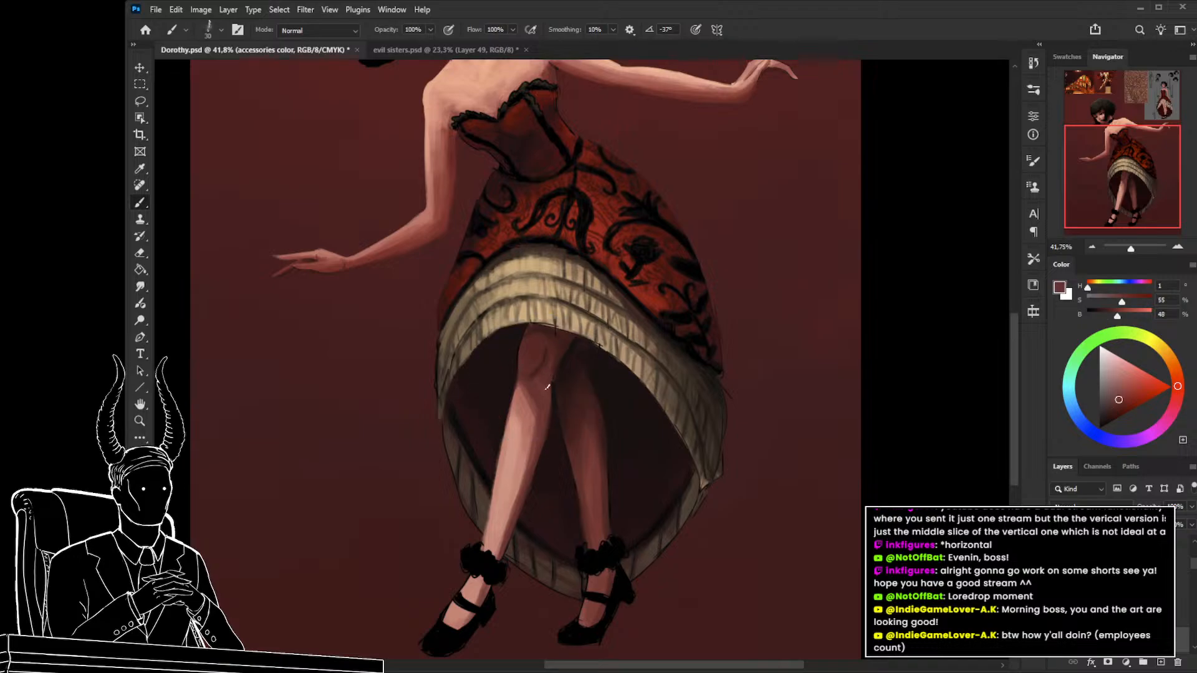
{"action": "left_click", "coordinate": [559, 357], "text": "alt"}
{"action": "left_click", "coordinate": [530, 329], "text": "alt"}
{"action": "left_click", "coordinate": [554, 331], "text": "alt"}
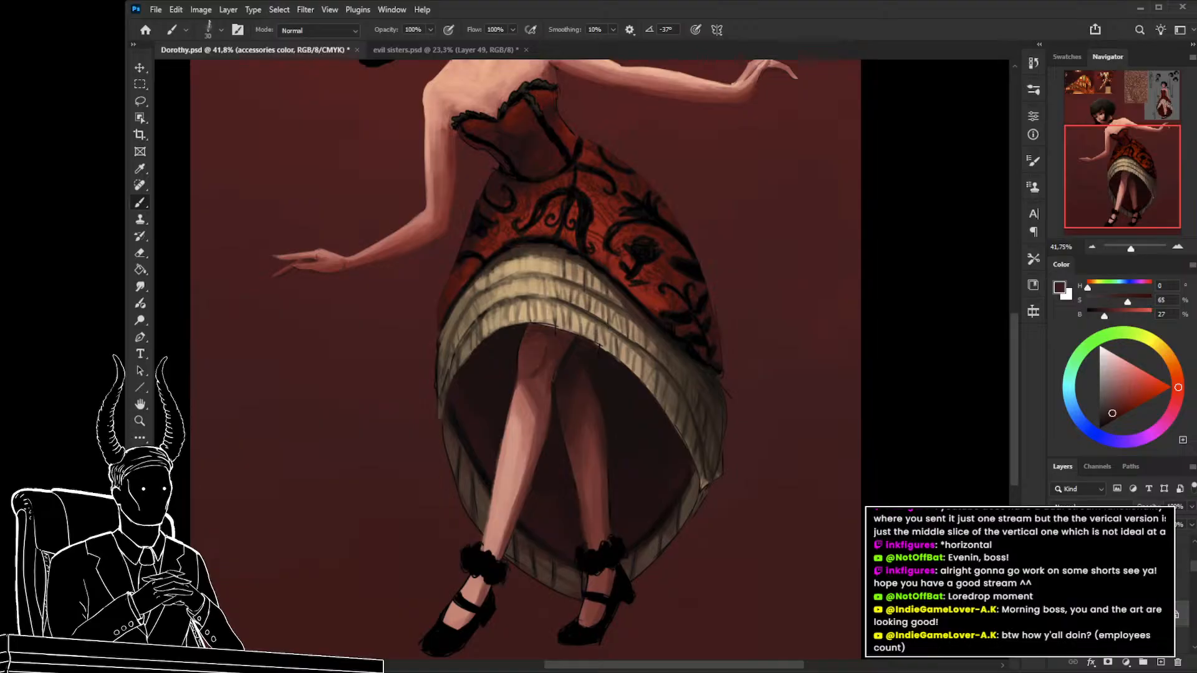
Lasso the repainted knee area, copy it to a new layer, deselect, and return to the Group 3 copy 2 layer.
{"action": "key", "text": "l"}
{"action": "mouse_move", "coordinate": [560, 430]}
{"action": "left_mouse_down"}
{"action": "mouse_move", "coordinate": [549, 315]}
{"action": "mouse_move", "coordinate": [559, 449]}
{"action": "left_mouse_up"}
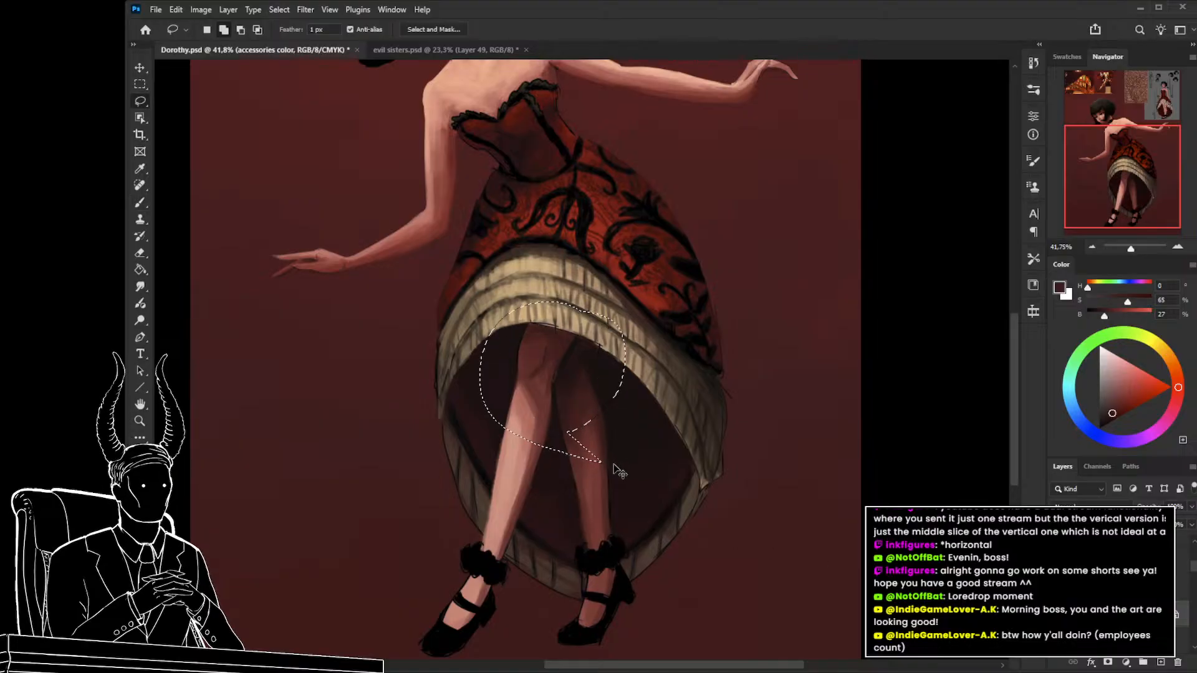
{"action": "key", "text": "ctrl+j"}
{"action": "left_click", "coordinate": [1116, 640]}
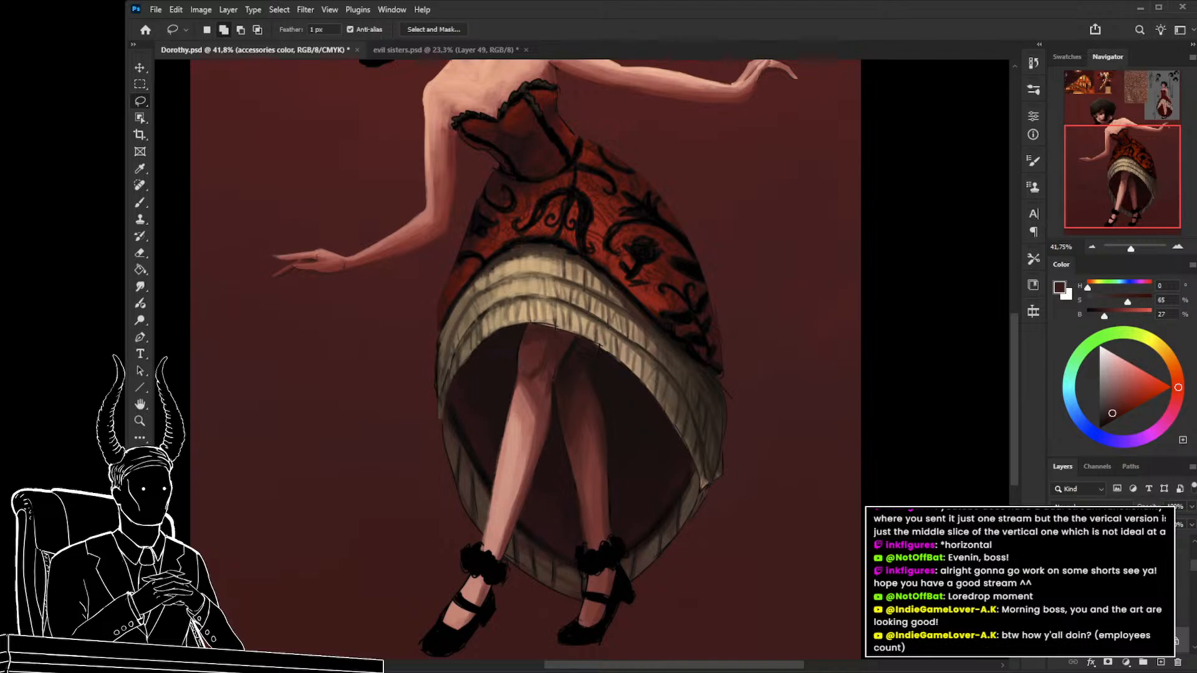
{"action": "left_click_drag", "start_coordinate": [635, 367], "coordinate": [583, 449]}
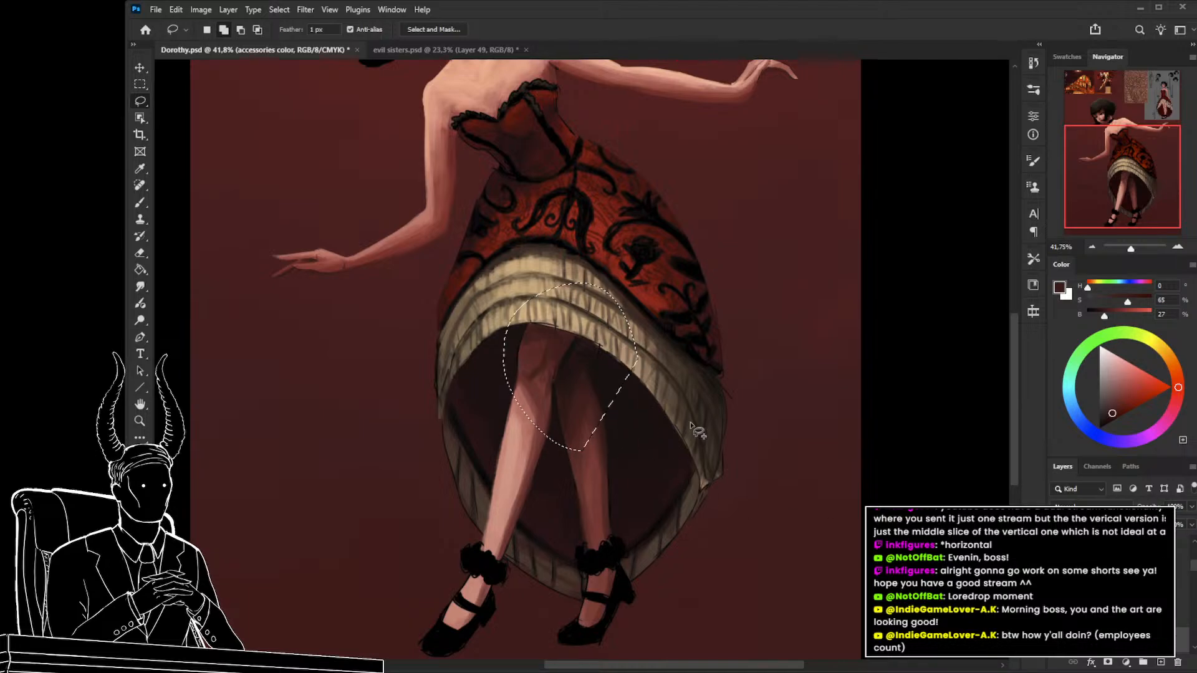
{"action": "key", "text": "ctrl+d"}
{"action": "left_click_drag", "start_coordinate": [1116, 614], "coordinate": [1115, 645]}
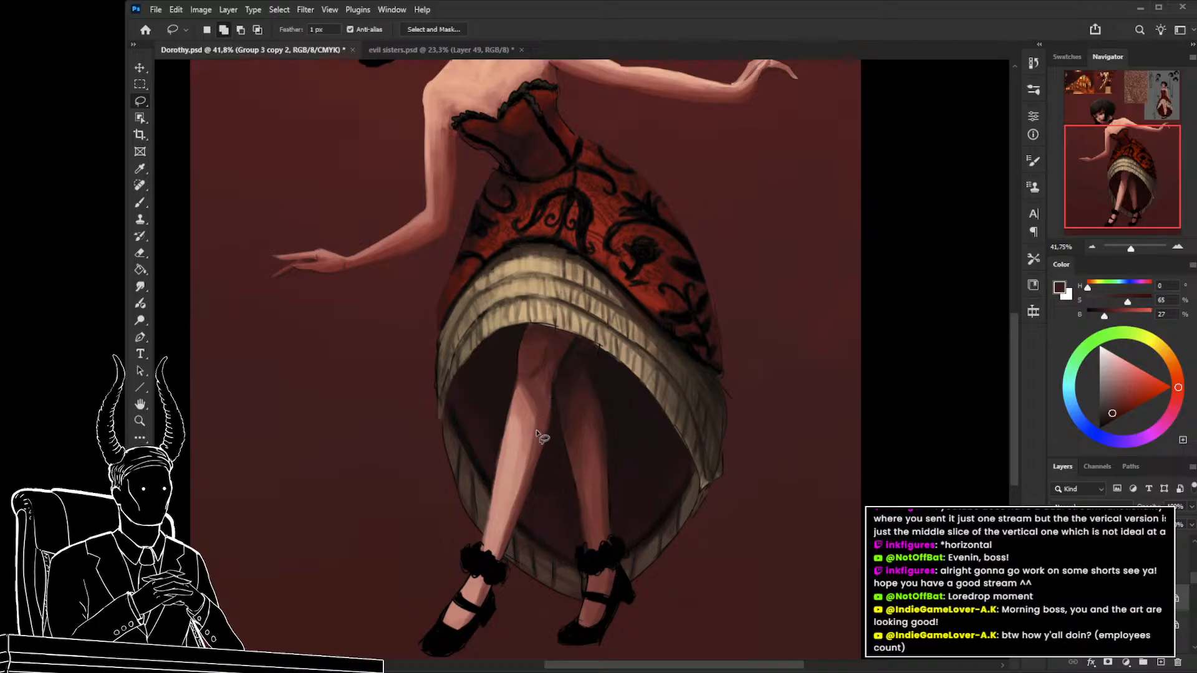
Sample shadow reds around the front knee and refine the shading of the knee and the shin's outer edge.
{"action": "key", "text": "b"}
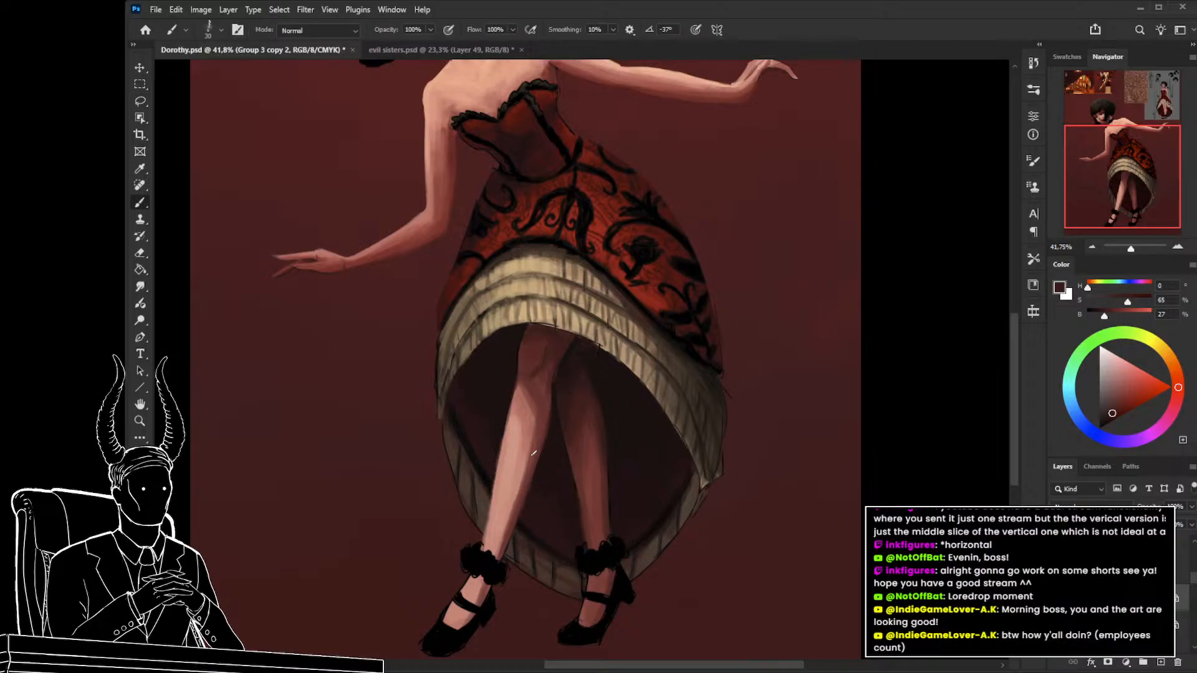
{"action": "left_click", "coordinate": [551, 410], "text": "alt"}
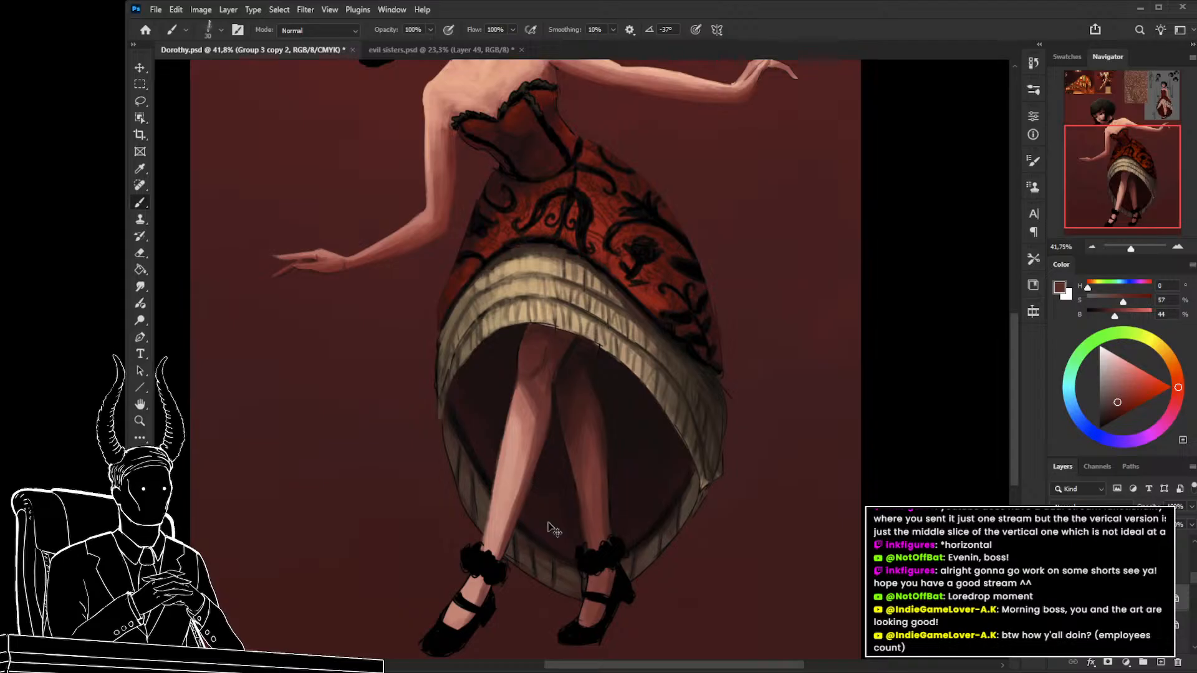
{"action": "left_click", "coordinate": [560, 350], "text": "alt"}
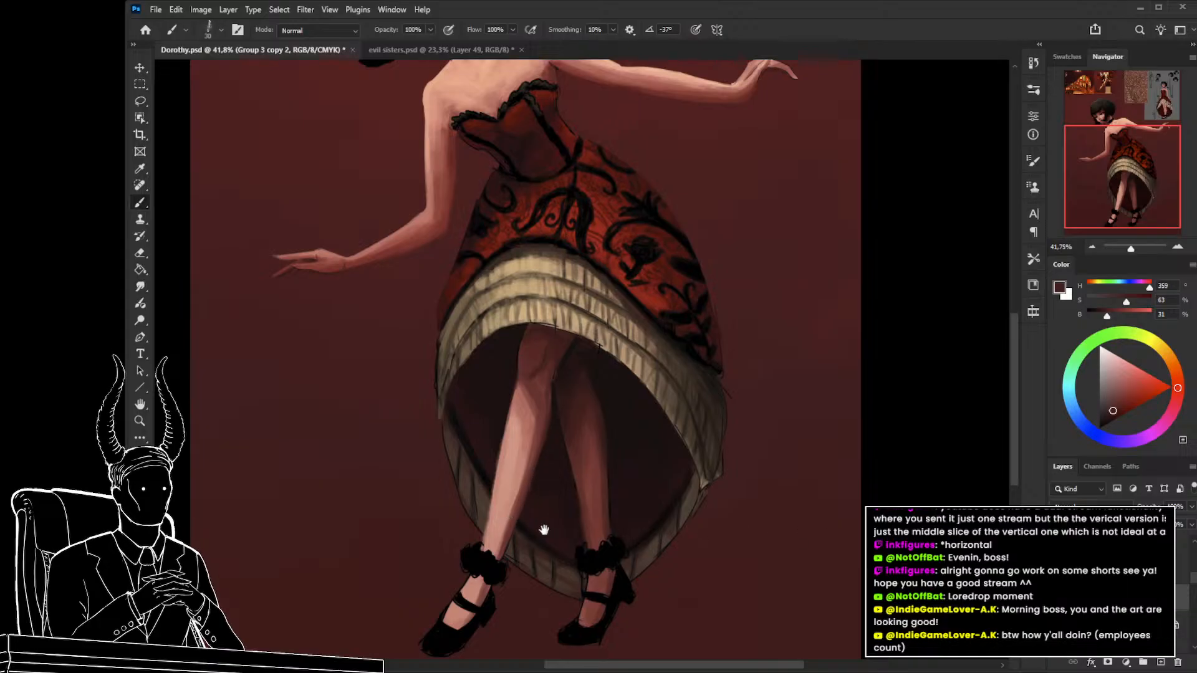
{"action": "left_click_drag", "start_coordinate": [542, 526], "coordinate": [573, 511]}
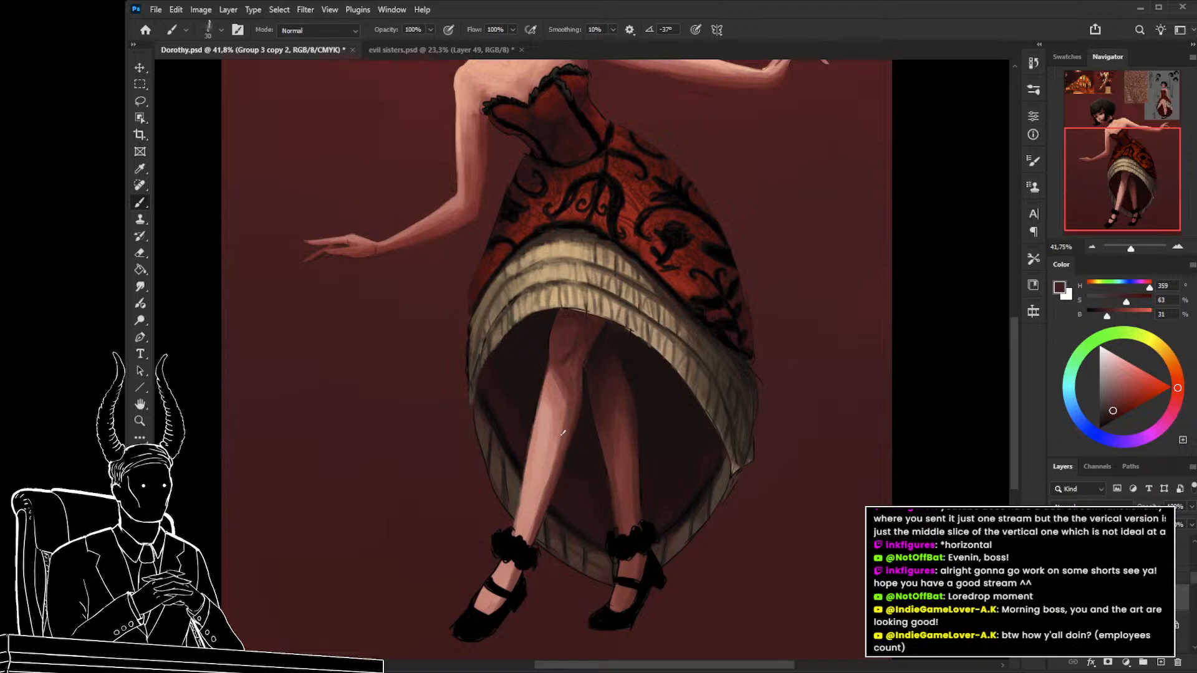
{"action": "left_click", "coordinate": [551, 369], "text": "alt"}
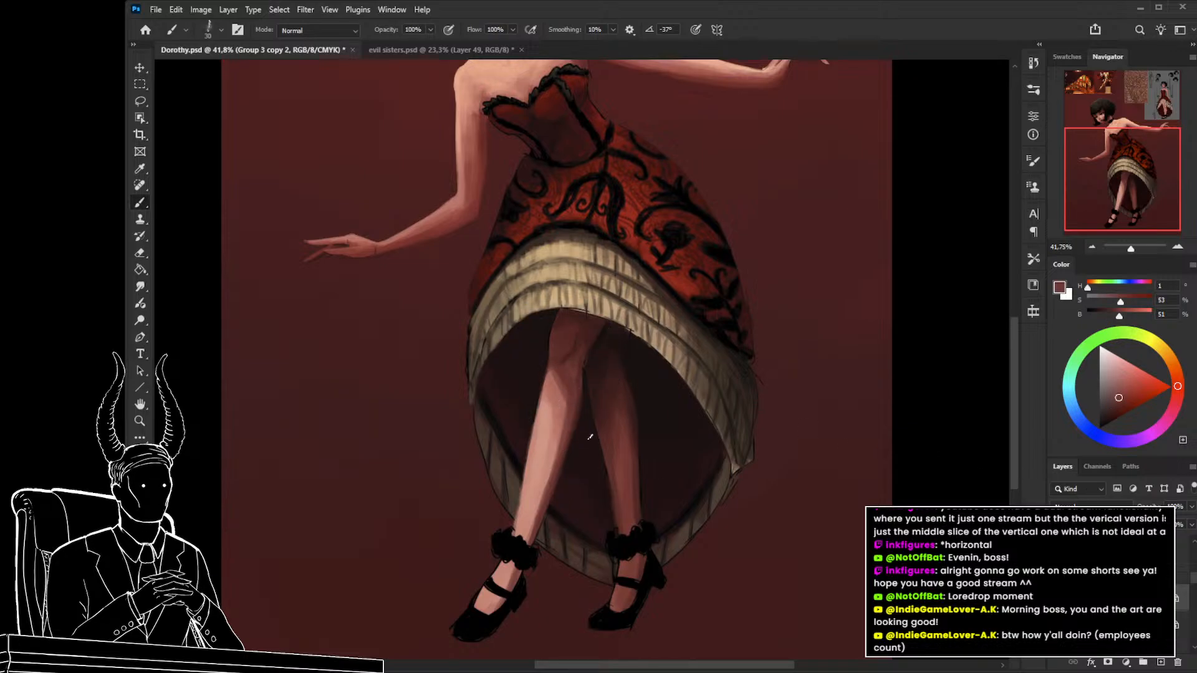
{"action": "left_click", "coordinate": [553, 371], "text": "alt"}
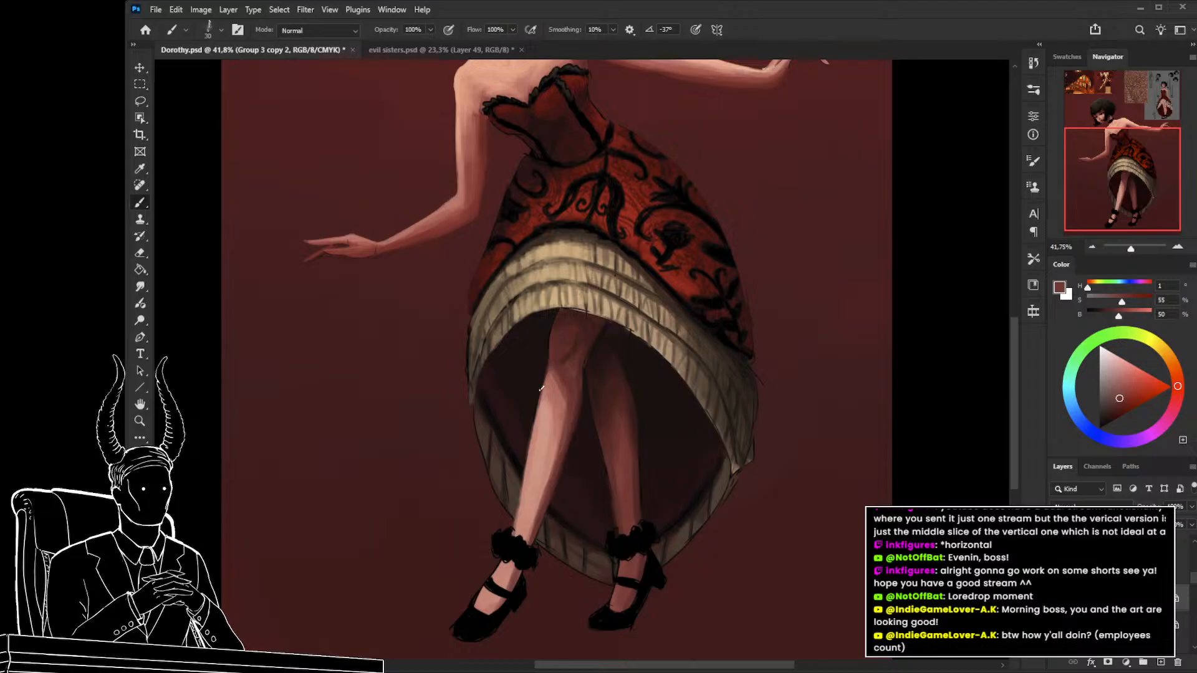
{"action": "left_click_drag", "start_coordinate": [541, 405], "coordinate": [523, 477]}
Sample light skin tones from the front shin and blend them down its outer edge with an enlarged brush.
{"action": "key", "text": "z"}
{"action": "mouse_move", "coordinate": [560, 542]}
{"action": "left_mouse_down"}
{"action": "mouse_move", "coordinate": [503, 541]}
{"action": "mouse_move", "coordinate": [567, 586]}
{"action": "mouse_move", "coordinate": [558, 540]}
{"action": "left_mouse_up"}
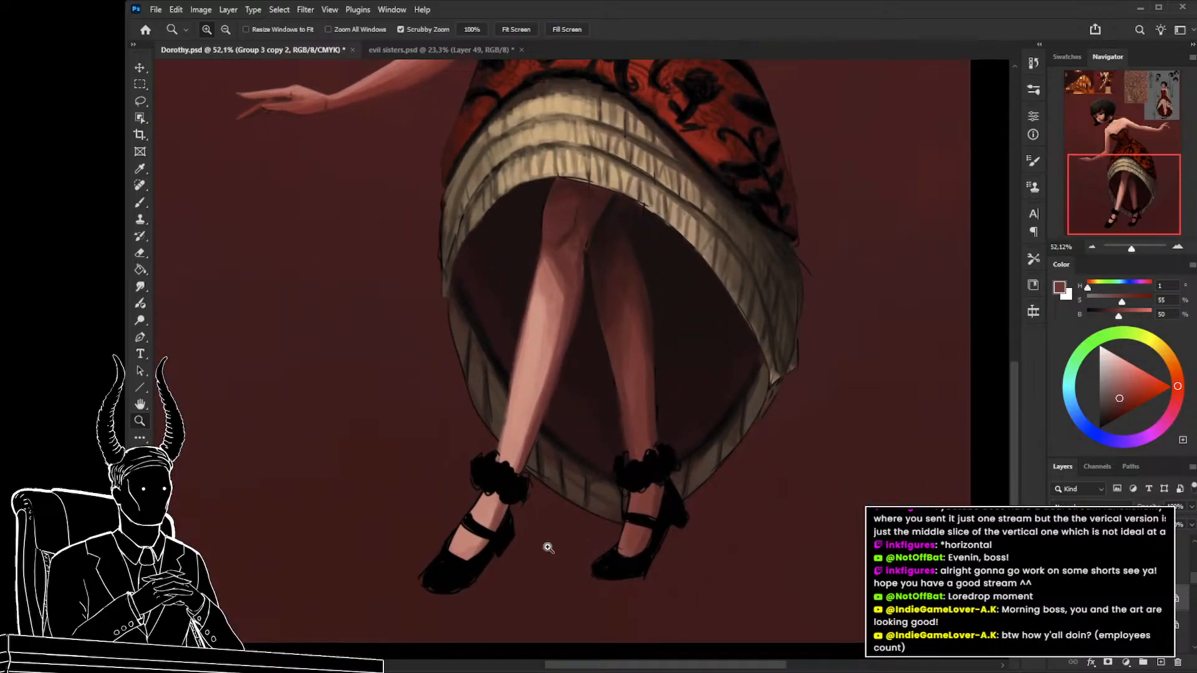
{"action": "key", "text": "b"}
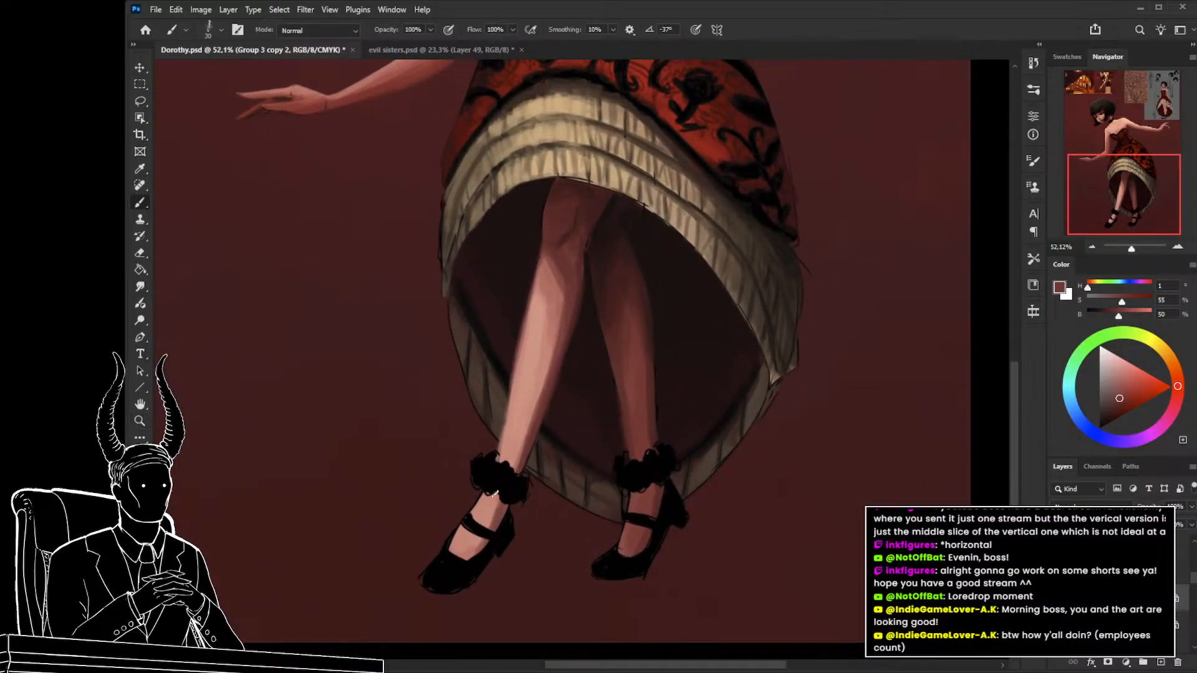
{"action": "left_click", "coordinate": [559, 288], "text": "alt"}
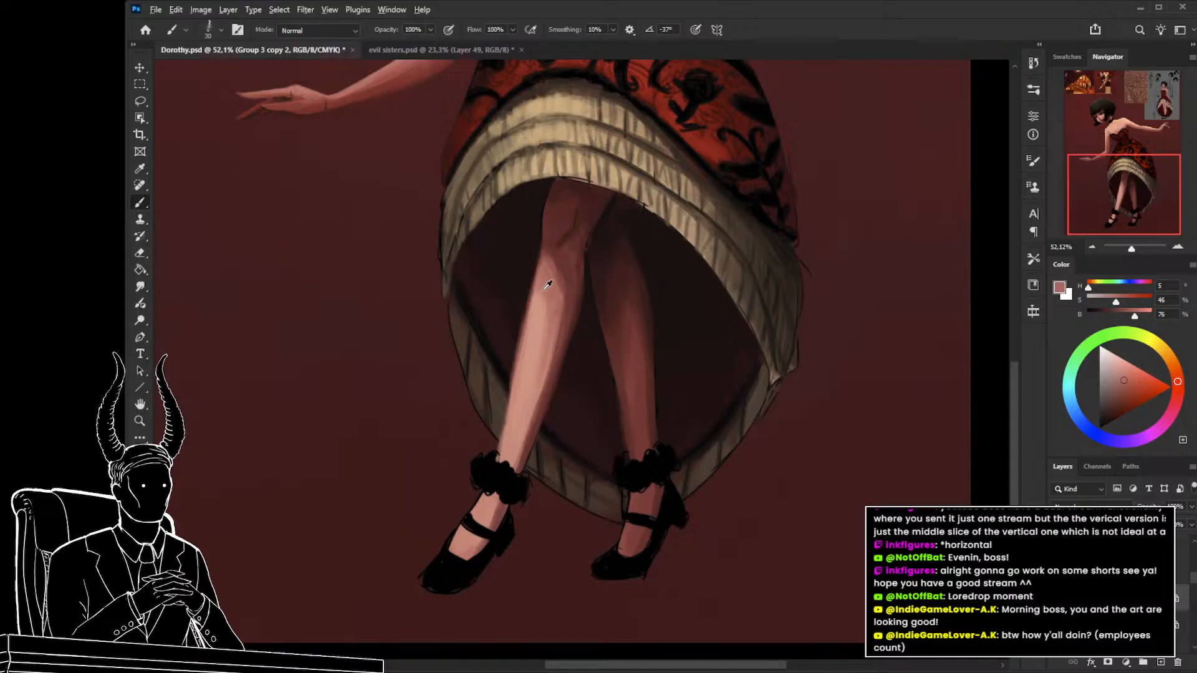
{"action": "left_click", "coordinate": [543, 288], "text": "alt"}
{"action": "left_click_drag", "start_coordinate": [536, 296], "coordinate": [514, 370]}
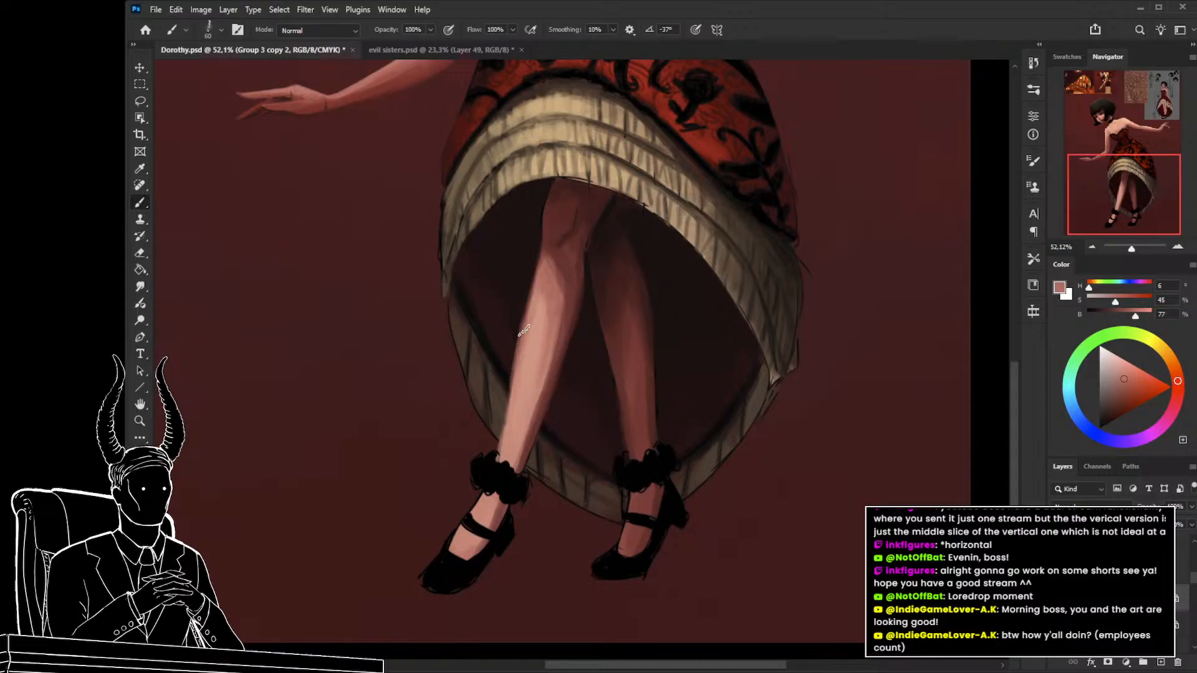
{"action": "key", "text": "bracketright"}
{"action": "left_click_drag", "start_coordinate": [538, 295], "coordinate": [521, 376]}
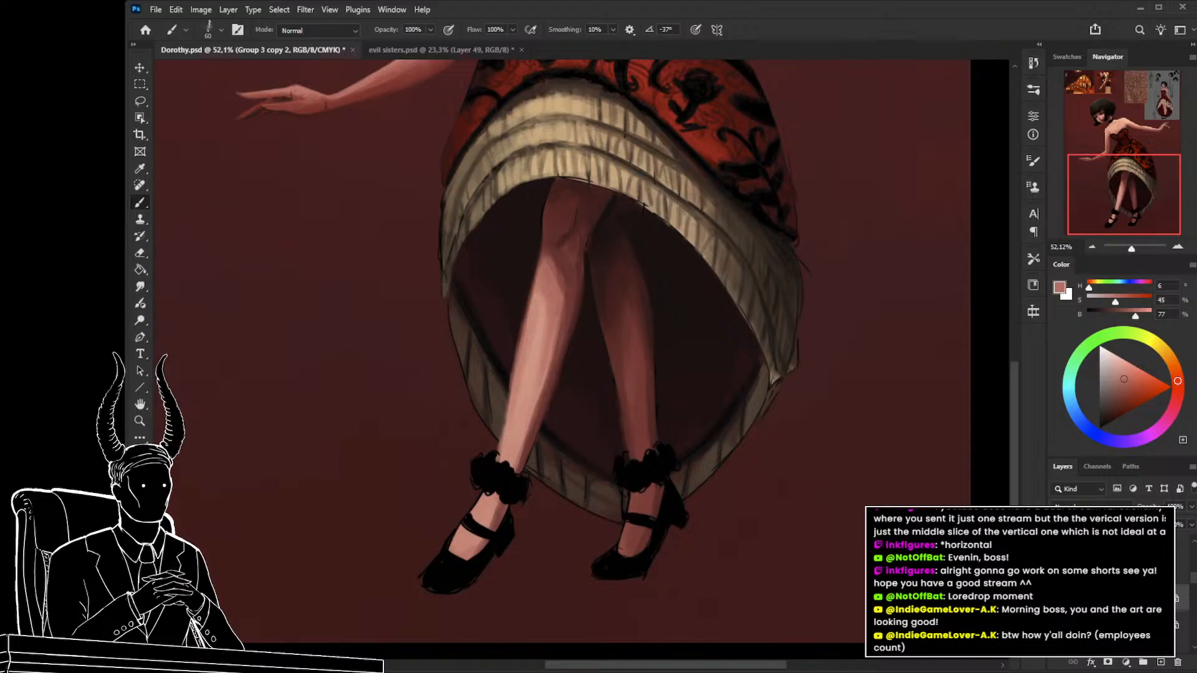
{"action": "key", "text": "e"}
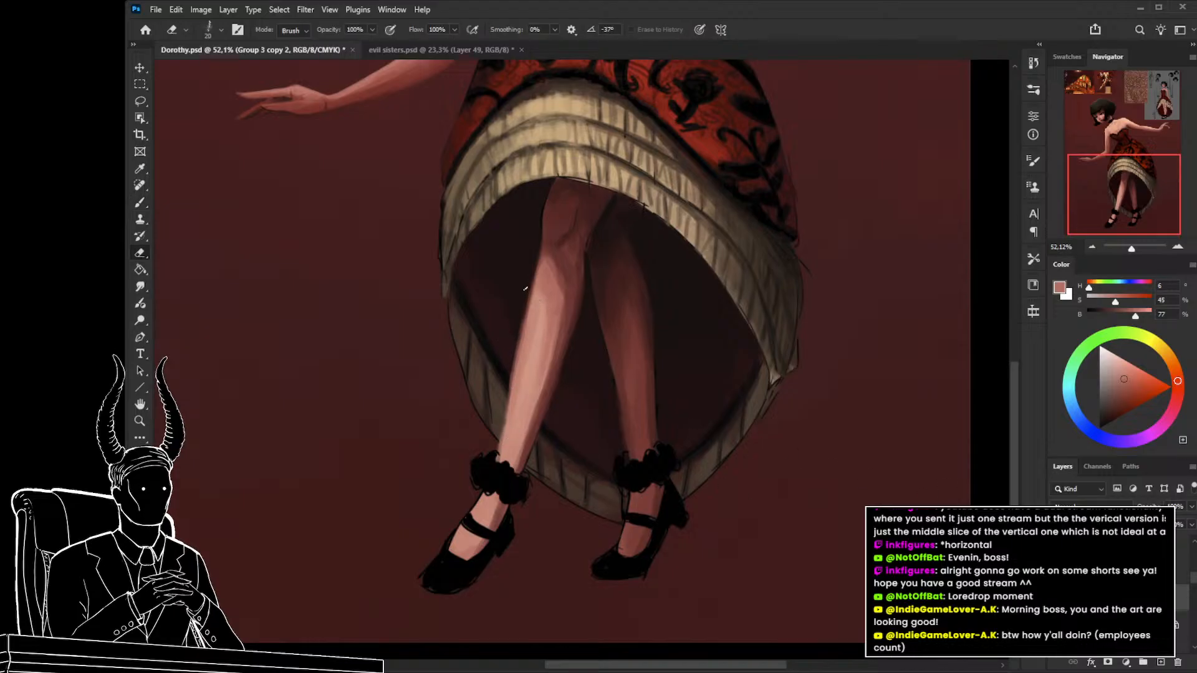
Compare the legs with those in evil sisters.psd and return to Dorothy.psd.
{"action": "left_click", "coordinate": [429, 51]}
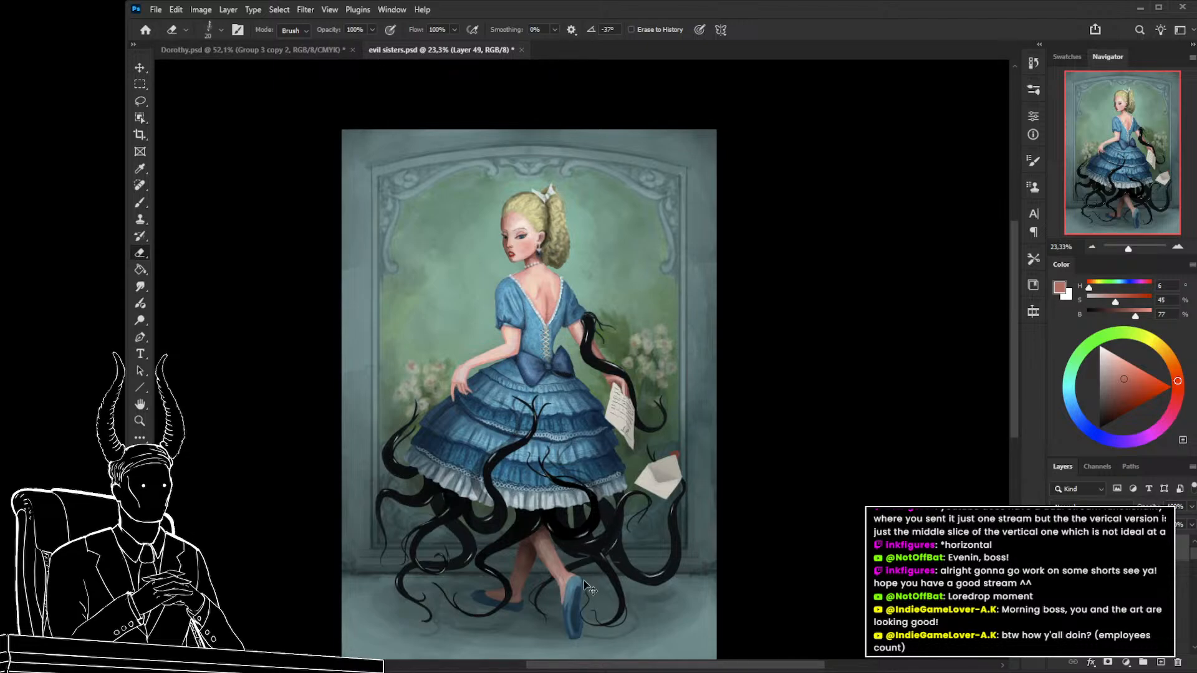
{"action": "key", "text": "z"}
{"action": "left_click_drag", "start_coordinate": [570, 579], "coordinate": [452, 357]}
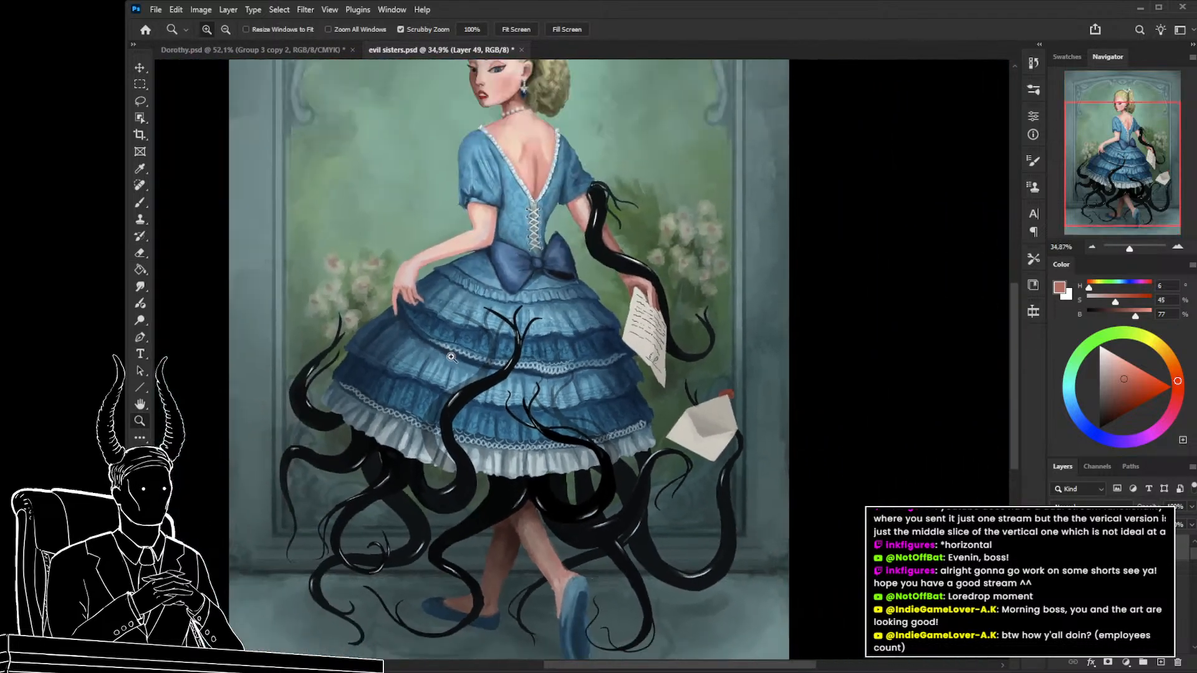
{"action": "left_click", "coordinate": [332, 55]}
{"action": "key", "text": "e"}
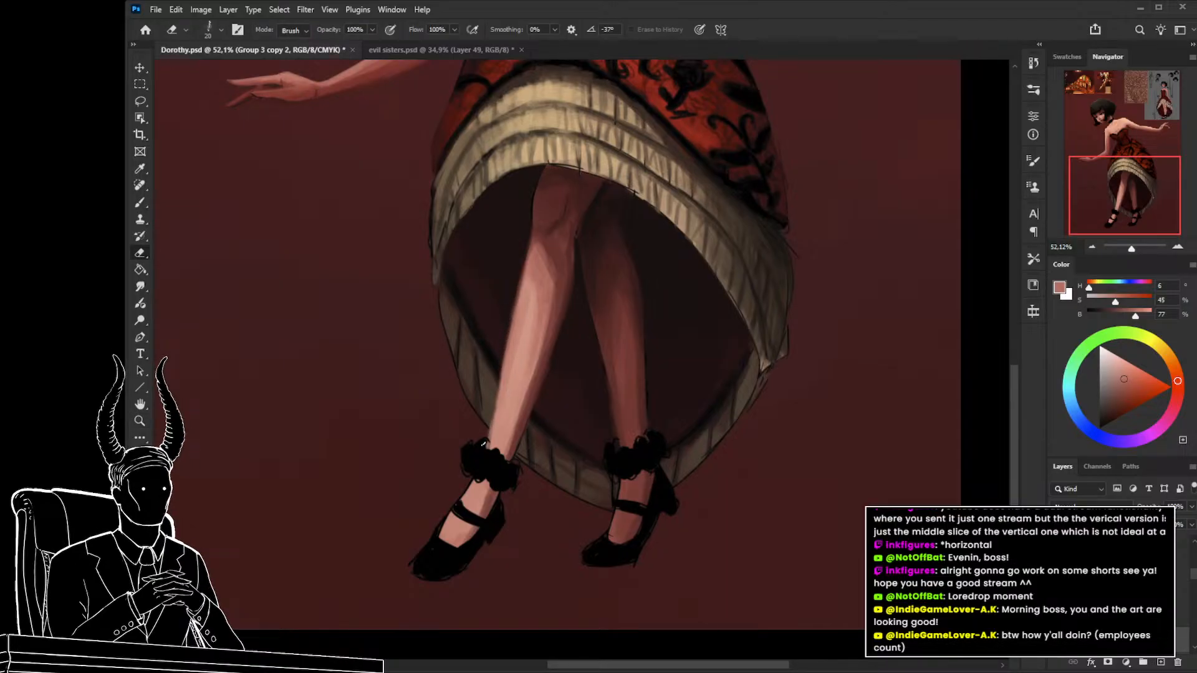
Sample a light skin tone from the front shin and refine the lower shin's outer edge with a smaller brush.
{"action": "key", "text": "b"}
{"action": "left_click", "coordinate": [502, 400], "text": "alt"}
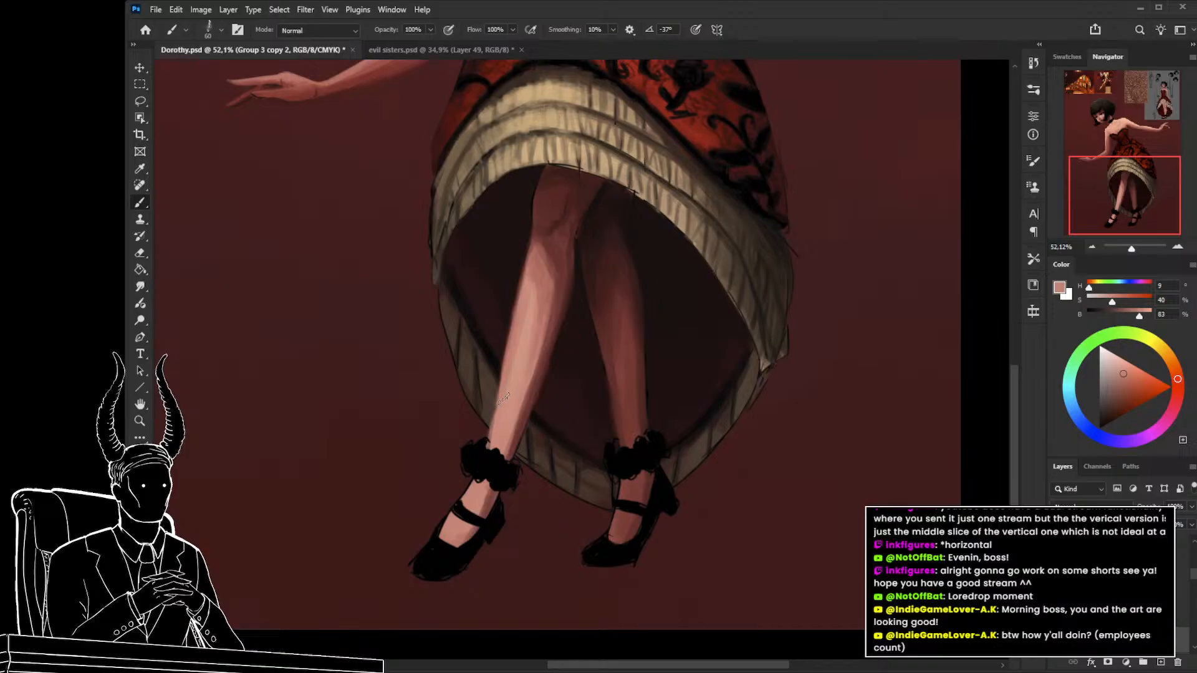
{"action": "key", "text": "bracketleft"}
{"action": "key", "text": "bracketleft"}
{"action": "key", "text": "bracketleft"}
{"action": "key", "text": "bracketleft"}
{"action": "key", "text": "bracketleft"}
{"action": "key", "text": "bracketleft"}
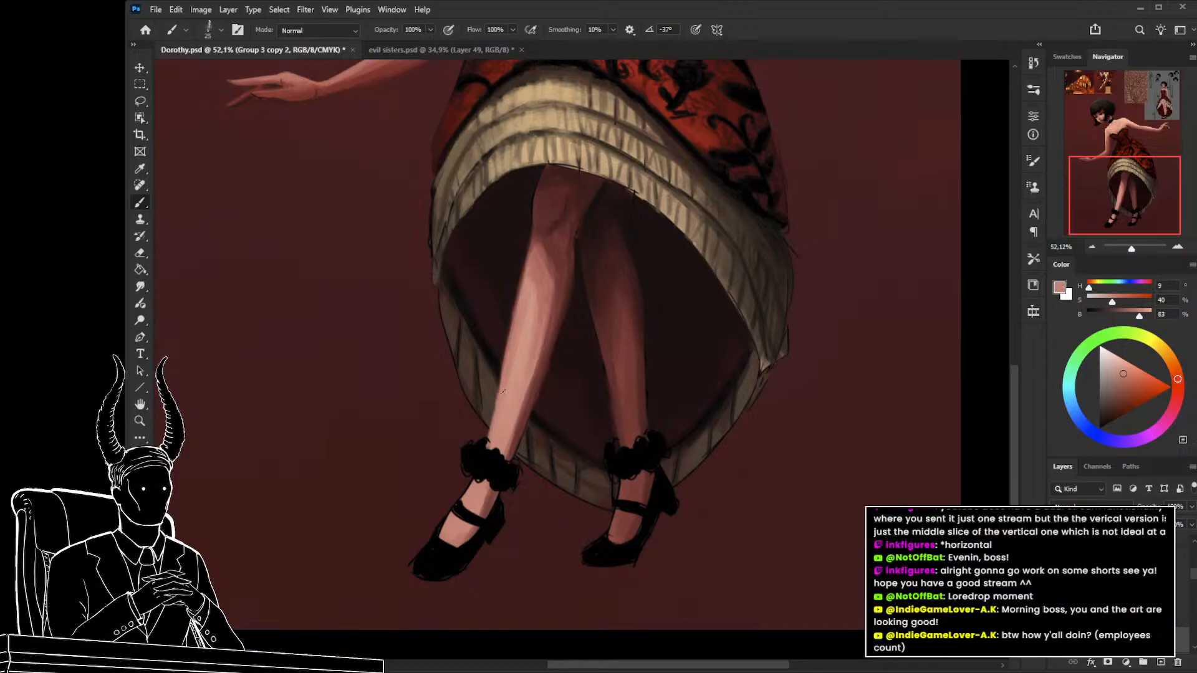
Sample muted reds from the front leg and foot to shade the front ankle and instep around the shoe strap.
{"action": "left_click", "coordinate": [486, 502], "text": "alt"}
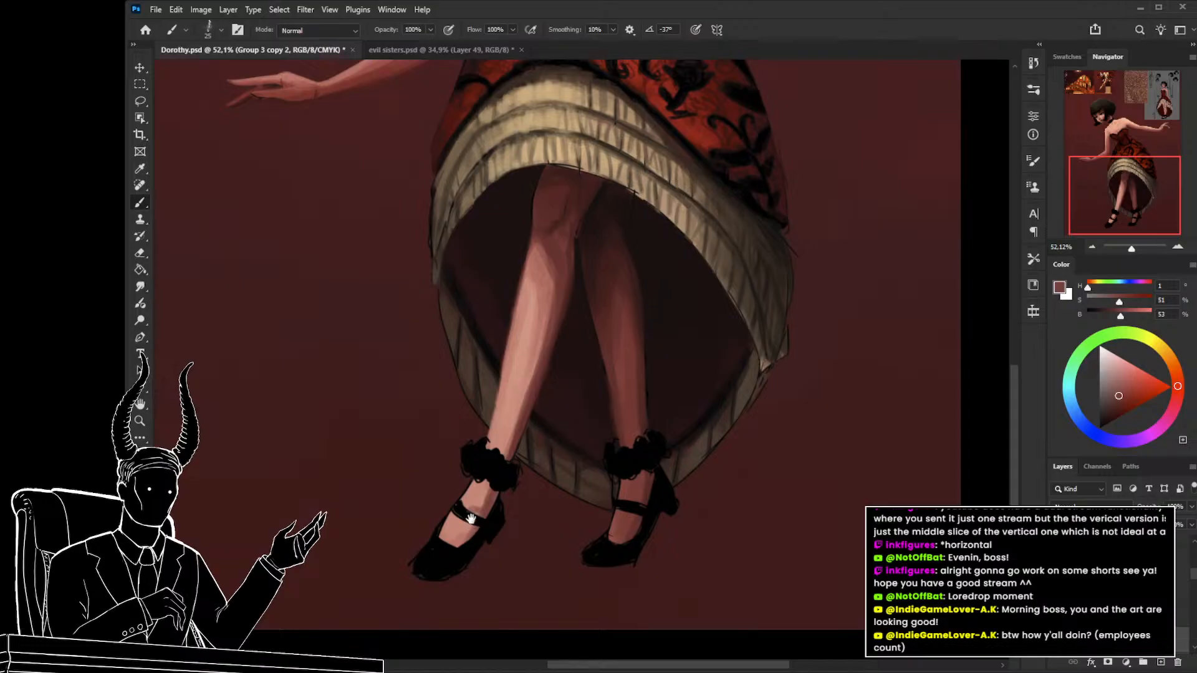
{"action": "left_click_drag", "start_coordinate": [458, 516], "coordinate": [447, 468]}
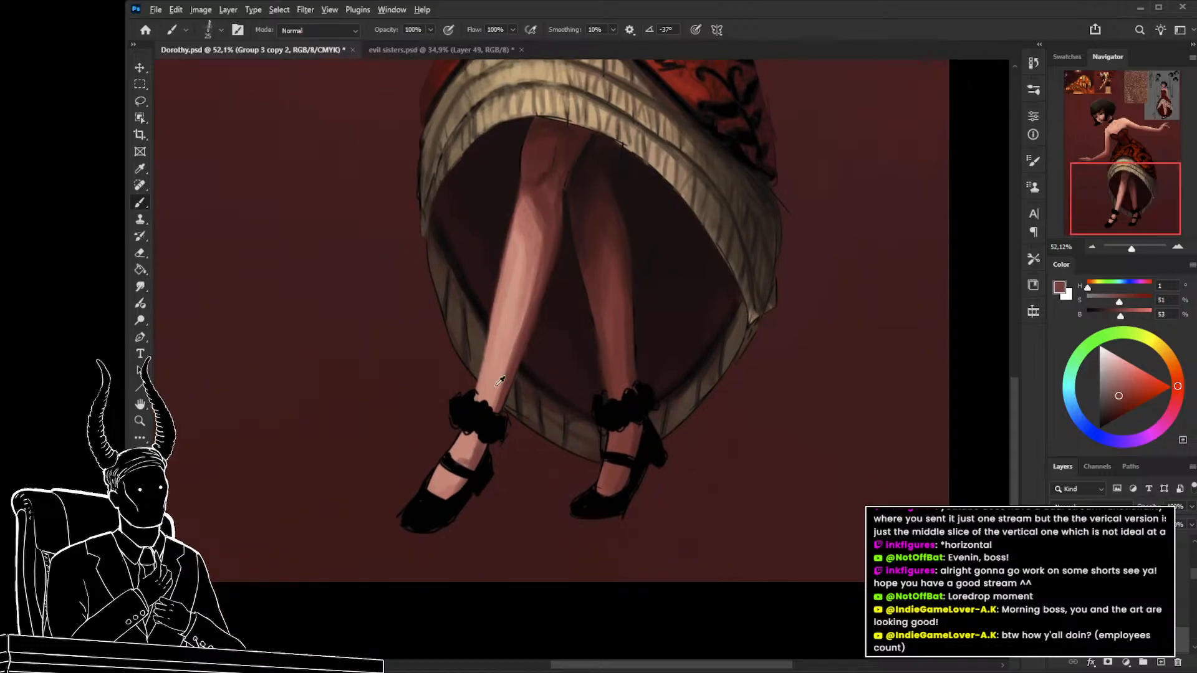
{"action": "left_click", "coordinate": [552, 202], "text": "alt"}
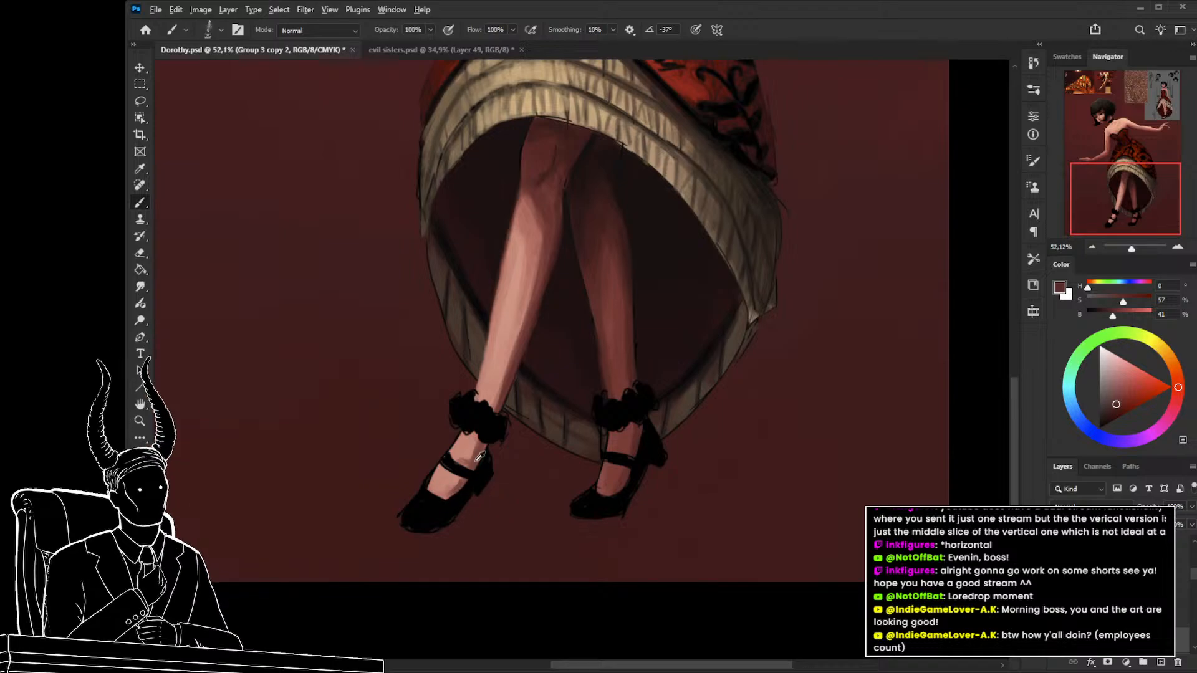
{"action": "left_click", "coordinate": [463, 479], "text": "alt"}
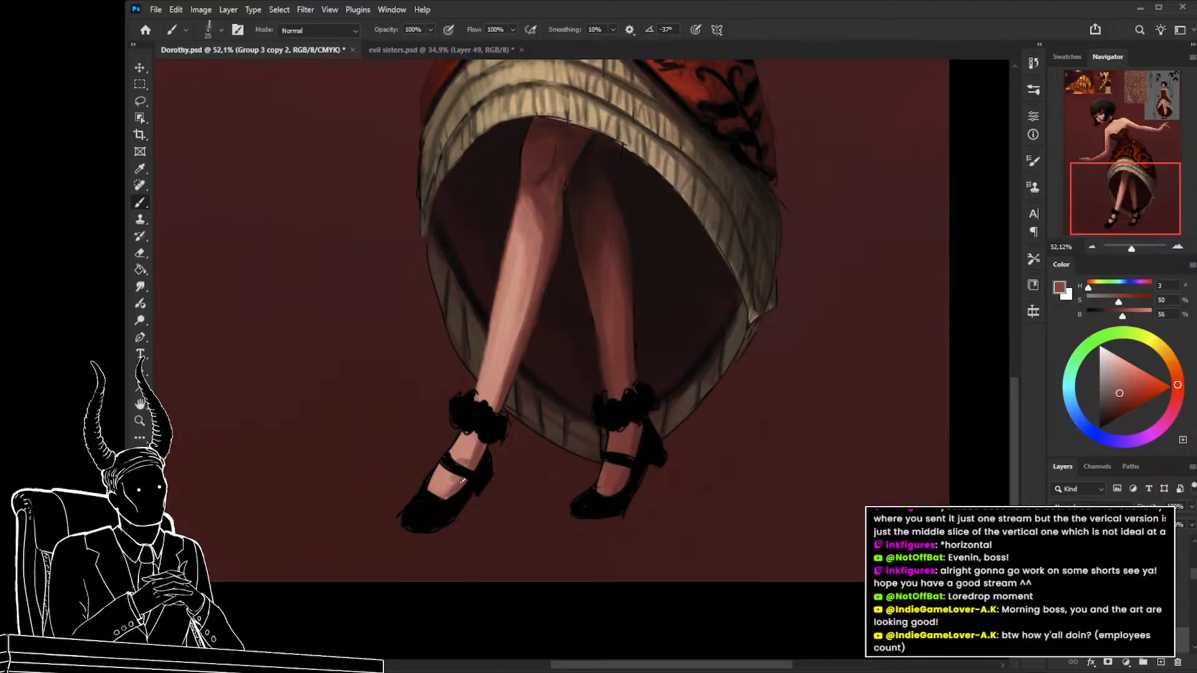
{"action": "left_click", "coordinate": [458, 486], "text": "alt"}
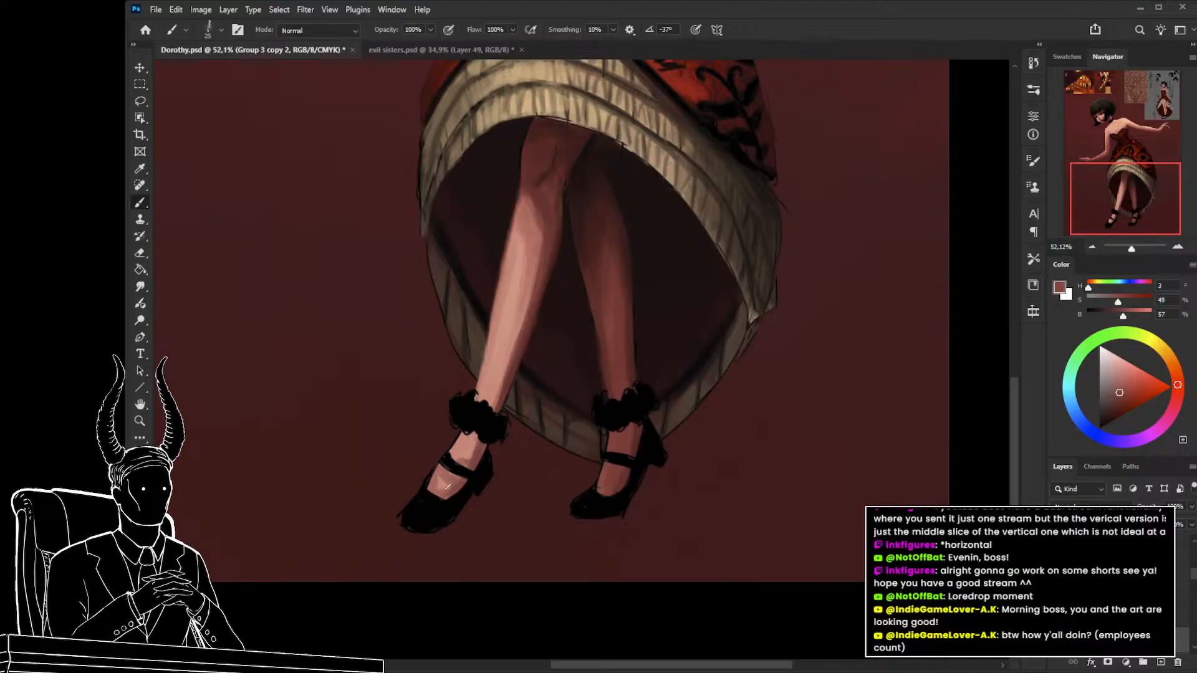
Refine the front ankle's shading between the black cuff and the shoe strap with sampled skin tones.
{"action": "key", "text": "z"}
{"action": "mouse_move", "coordinate": [455, 493]}
{"action": "left_mouse_down"}
{"action": "mouse_move", "coordinate": [372, 502]}
{"action": "mouse_move", "coordinate": [449, 503]}
{"action": "left_mouse_up"}
{"action": "key", "text": "b"}
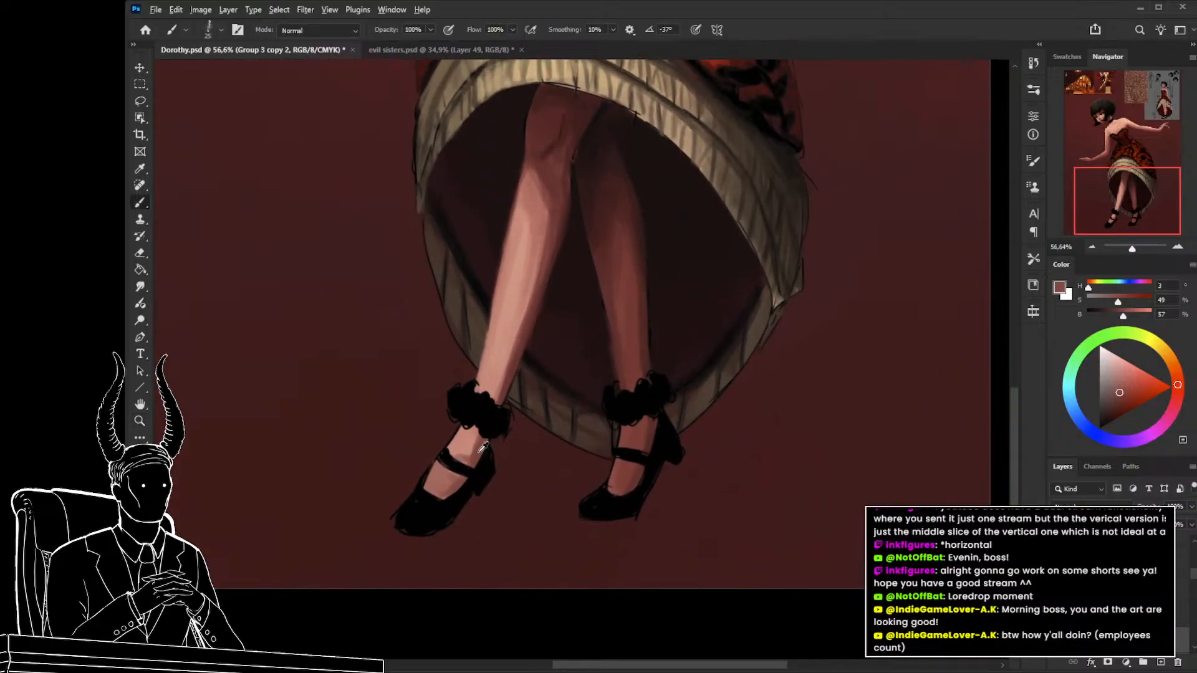
{"action": "left_click", "coordinate": [483, 448], "text": "alt"}
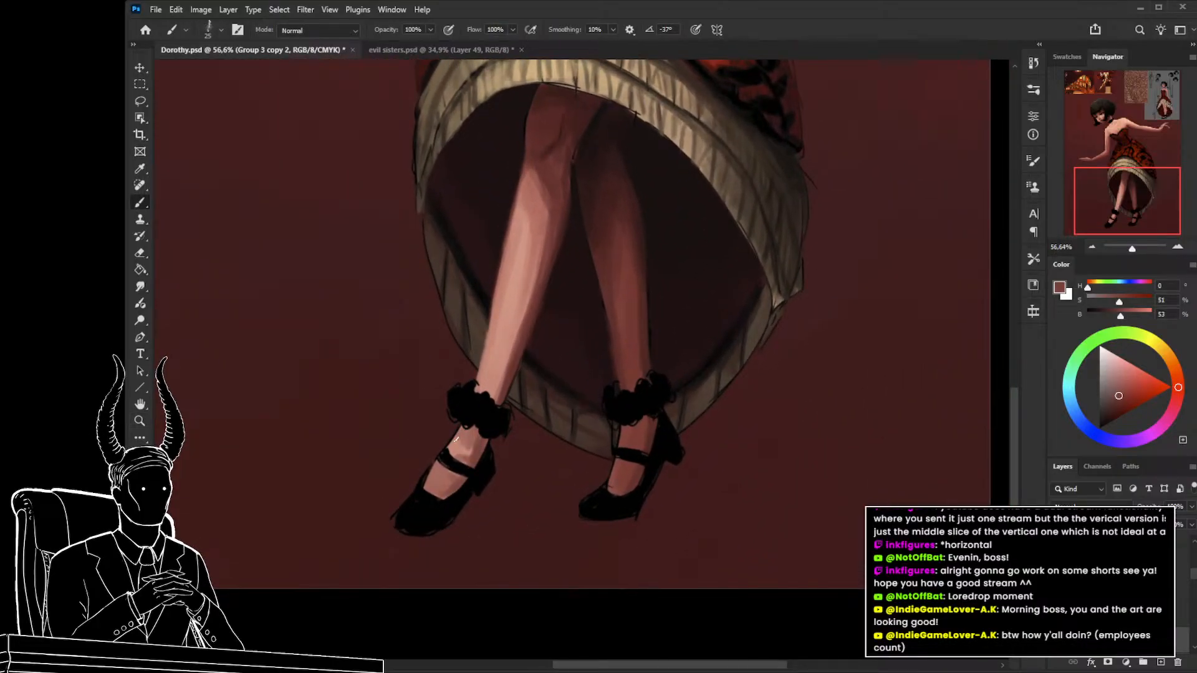
{"action": "left_click_drag", "start_coordinate": [455, 447], "coordinate": [466, 456]}
{"action": "left_click", "coordinate": [476, 435], "text": "alt"}
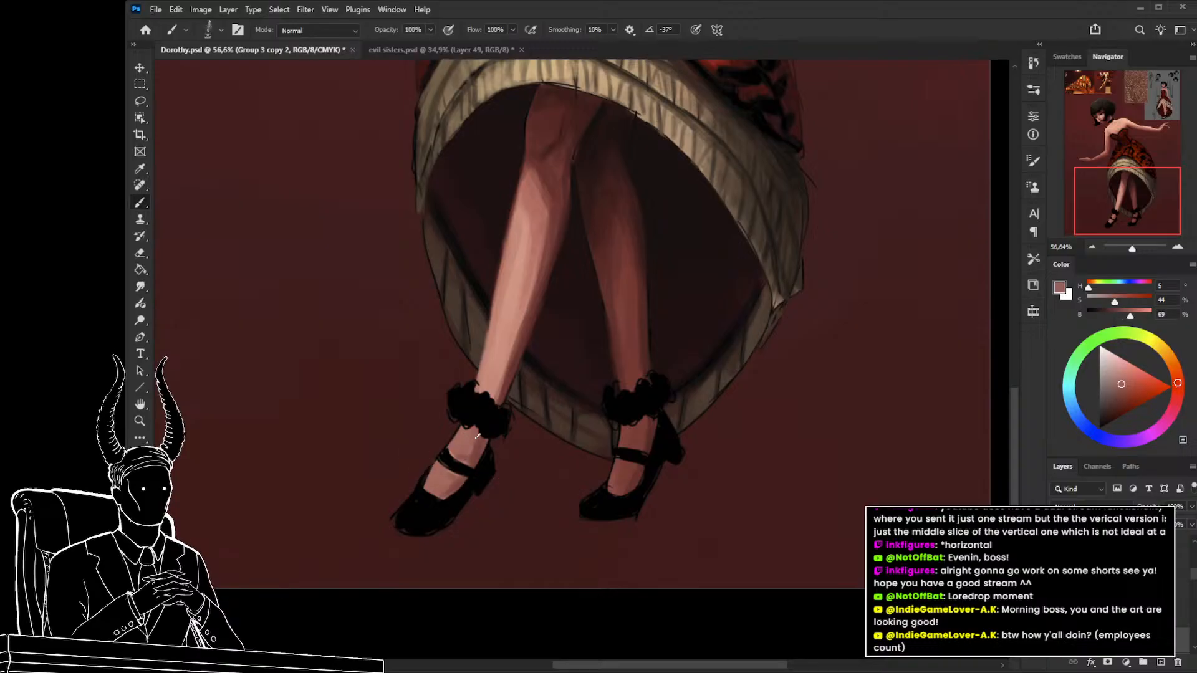
Shade the back ankle and refine the front foot's shadows and highlights with dark and light tones sampled from the legs.
{"action": "left_click", "coordinate": [637, 432], "text": "alt"}
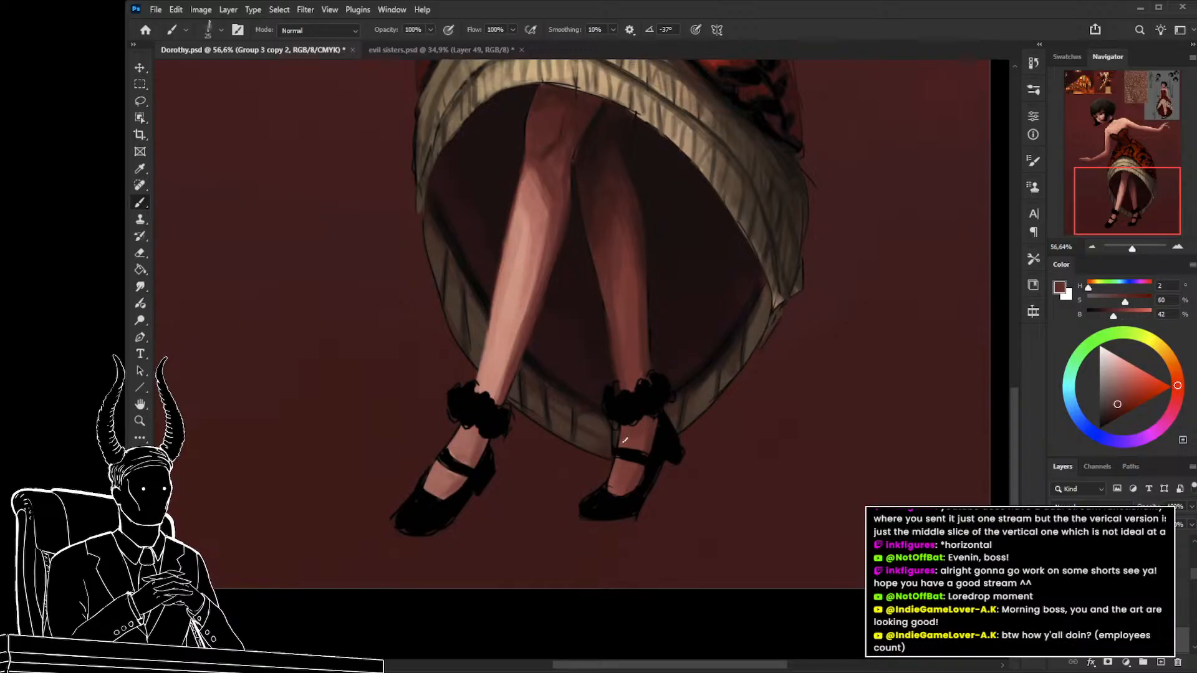
{"action": "key", "text": "z"}
{"action": "mouse_move", "coordinate": [648, 432]}
{"action": "left_mouse_down"}
{"action": "mouse_move", "coordinate": [570, 455]}
{"action": "mouse_move", "coordinate": [670, 465]}
{"action": "mouse_move", "coordinate": [582, 561]}
{"action": "left_mouse_up"}
{"action": "key", "text": "b"}
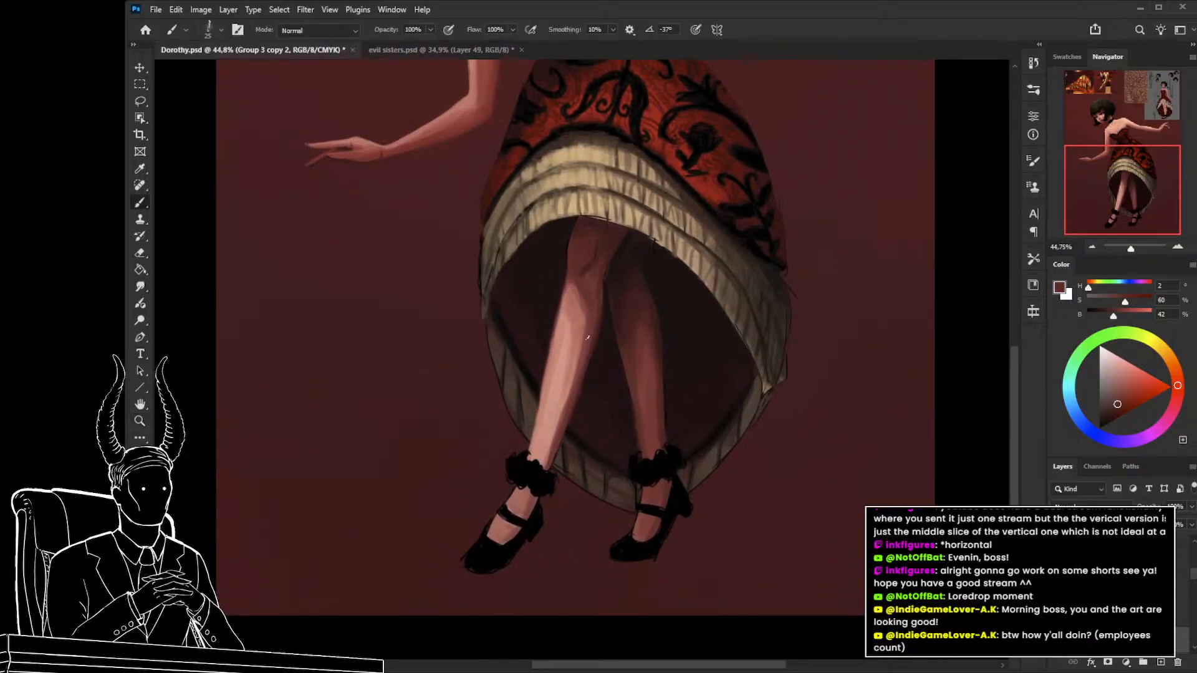
{"action": "left_click", "coordinate": [591, 297], "text": "alt"}
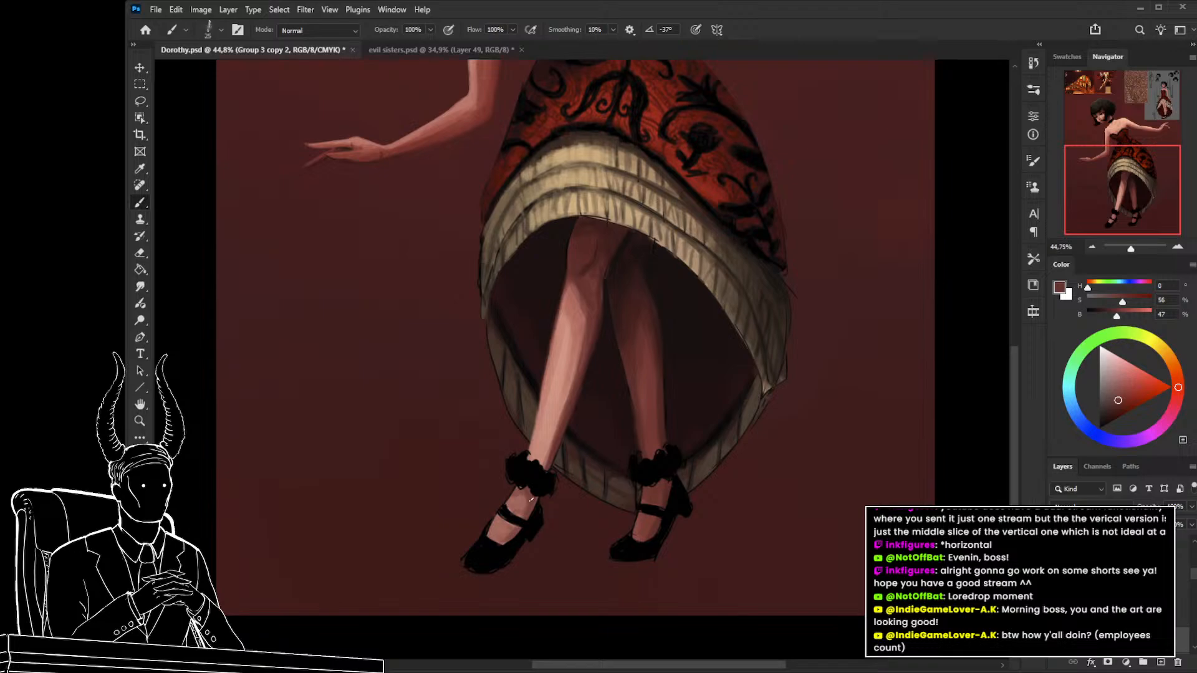
{"action": "left_click", "coordinate": [544, 441], "text": "alt"}
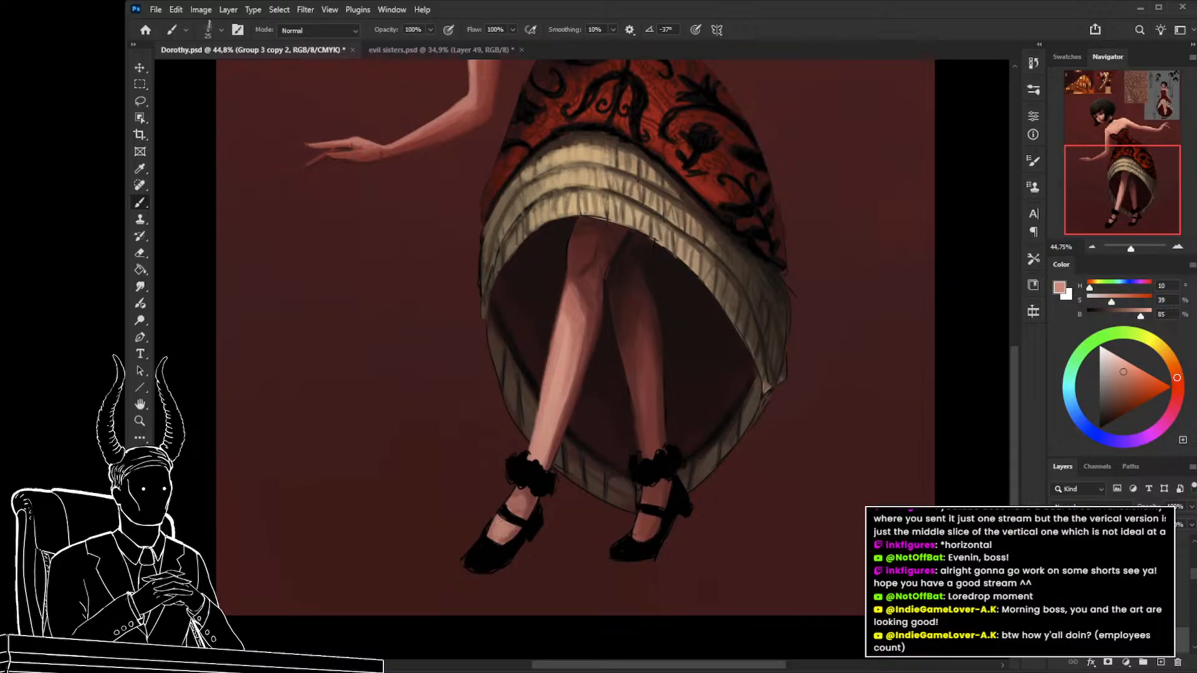
{"action": "left_click", "coordinate": [511, 527], "text": "alt"}
Sample skin tones around the front knee and upper shin and paint them onto the back foot's instep and ankle.
{"action": "left_click", "coordinate": [590, 288], "text": "alt"}
{"action": "left_click_drag", "start_coordinate": [590, 288], "coordinate": [589, 295]}
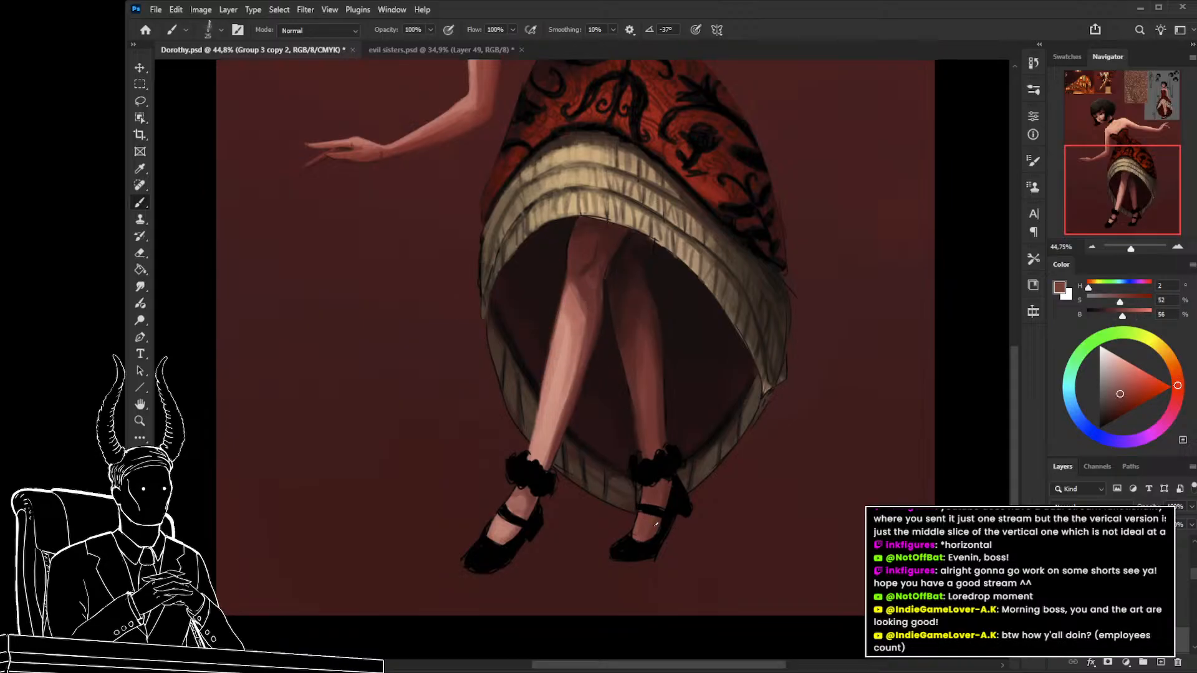
{"action": "left_click", "coordinate": [578, 321], "text": "alt"}
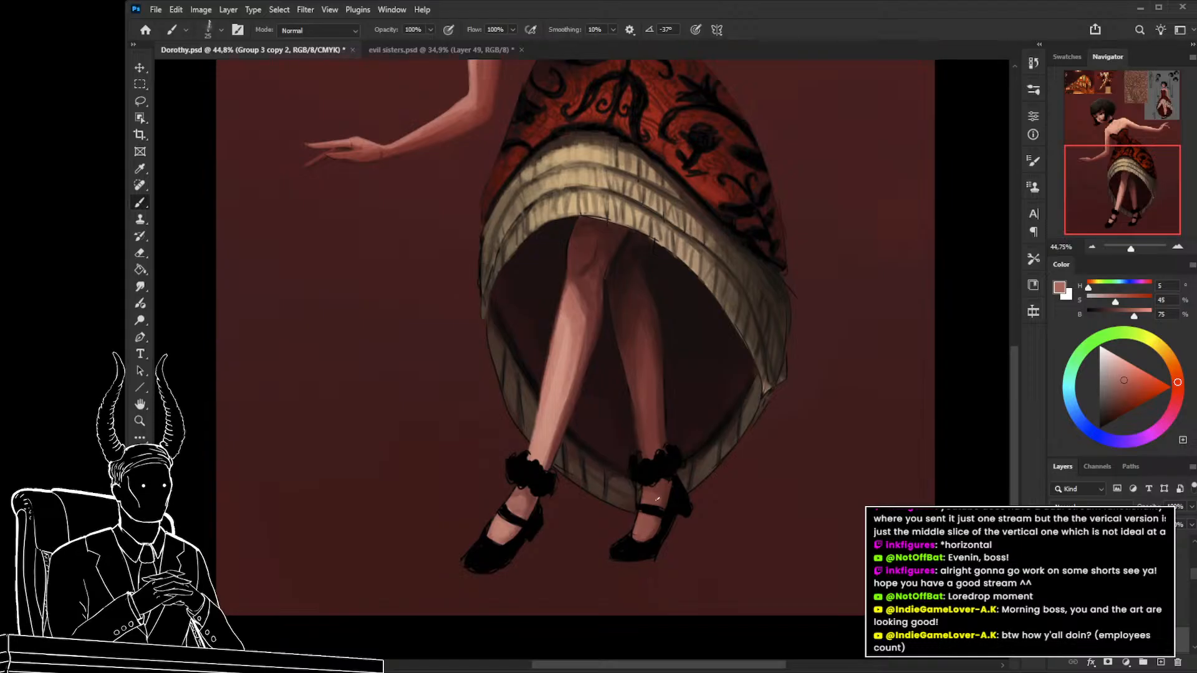
{"action": "key", "text": "z"}
{"action": "left_click_drag", "start_coordinate": [655, 492], "coordinate": [593, 561]}
{"action": "mouse_move", "coordinate": [633, 496]}
{"action": "left_mouse_down"}
{"action": "mouse_move", "coordinate": [620, 513]}
{"action": "mouse_move", "coordinate": [632, 495]}
{"action": "left_mouse_up"}
{"action": "key", "text": "b"}
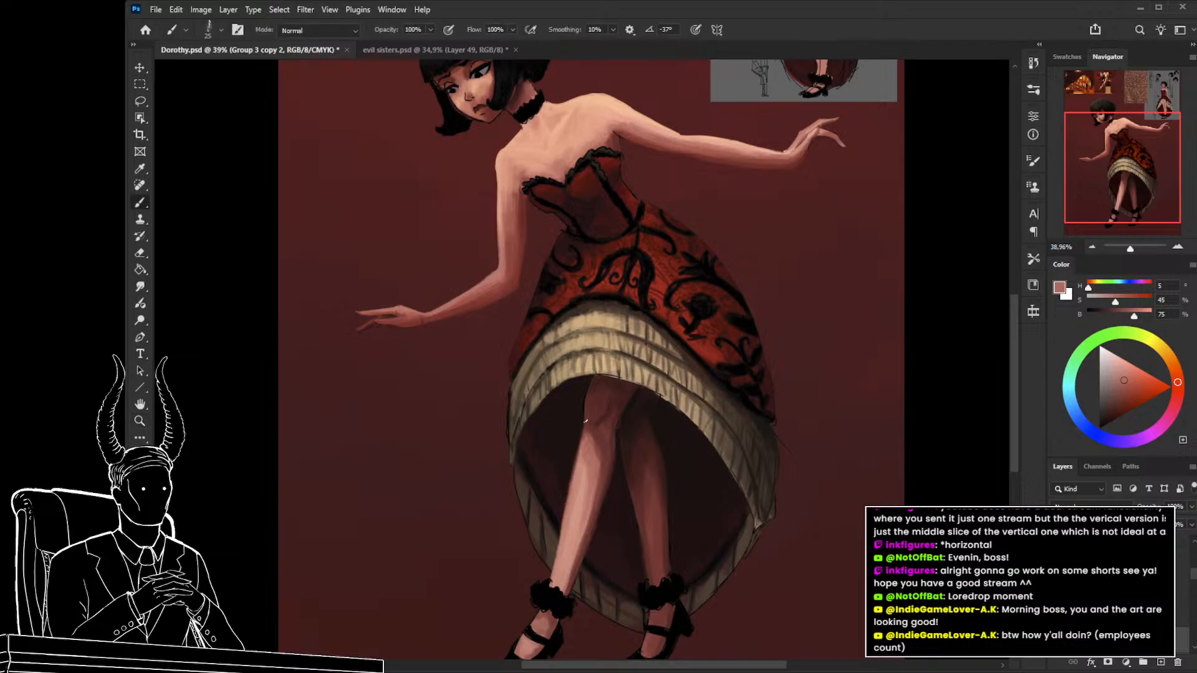
Sample dark reds above the front knee, then remove the line art on the thigh with the Spot Healing Brush.
{"action": "left_click", "coordinate": [606, 416], "text": "alt"}
{"action": "left_click", "coordinate": [611, 395], "text": "alt"}
{"action": "key", "text": "z"}
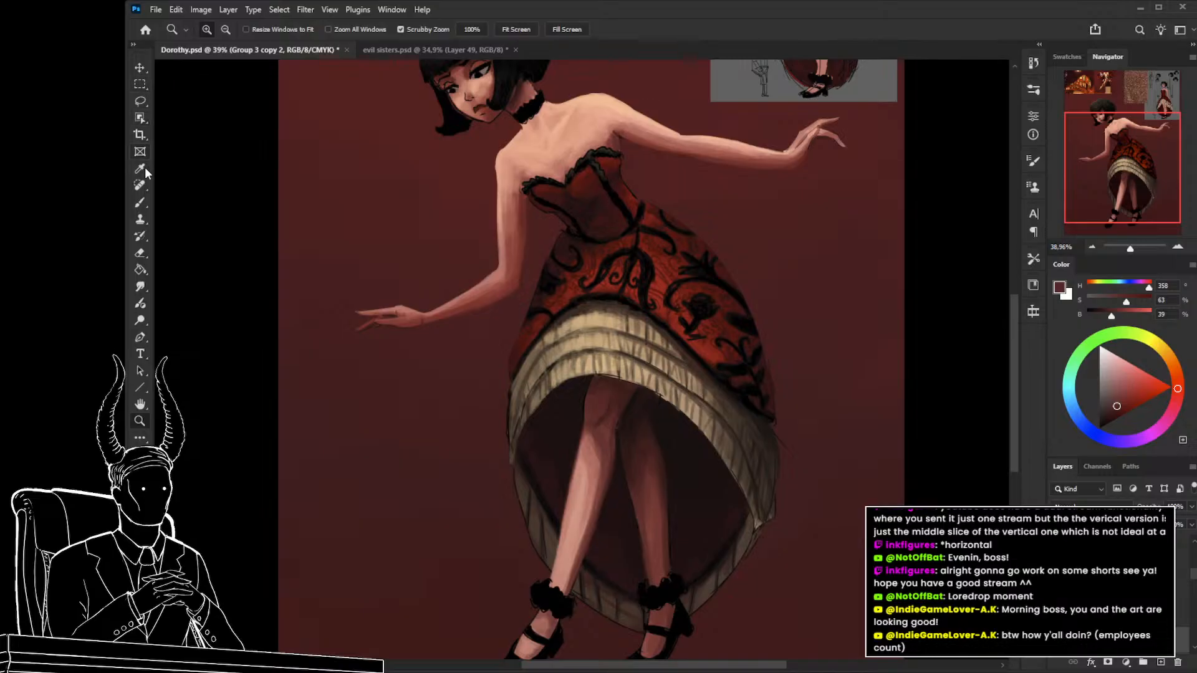
{"action": "left_click", "coordinate": [639, 443]}
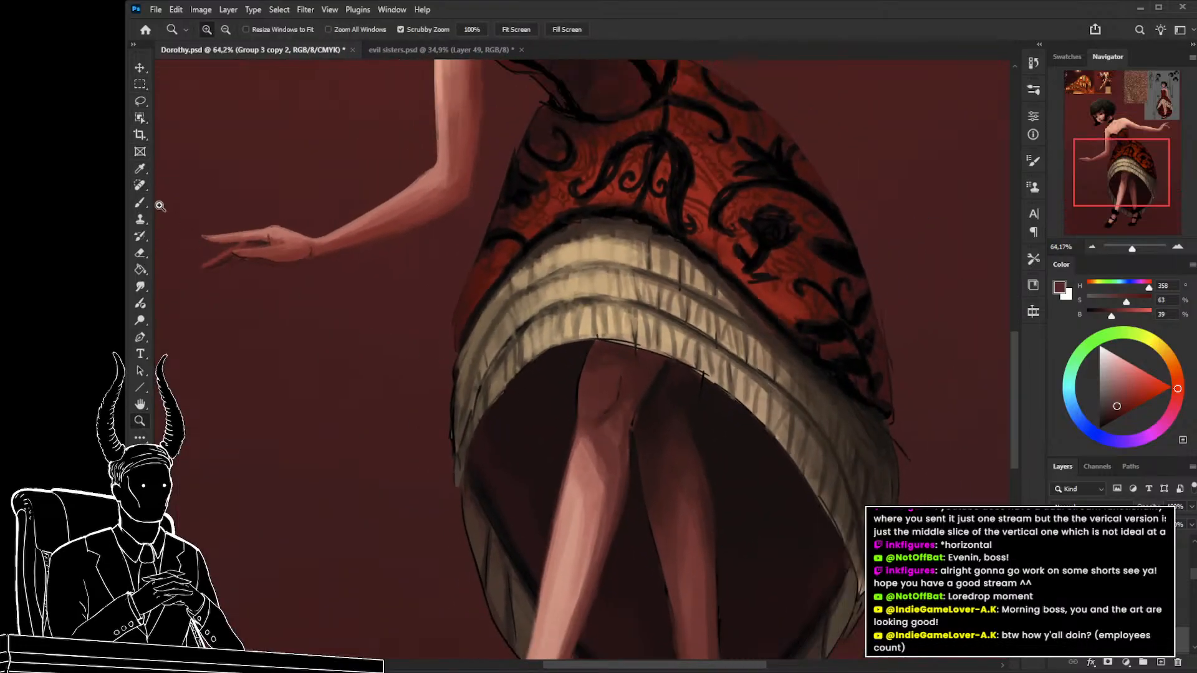
{"action": "key", "text": "j"}
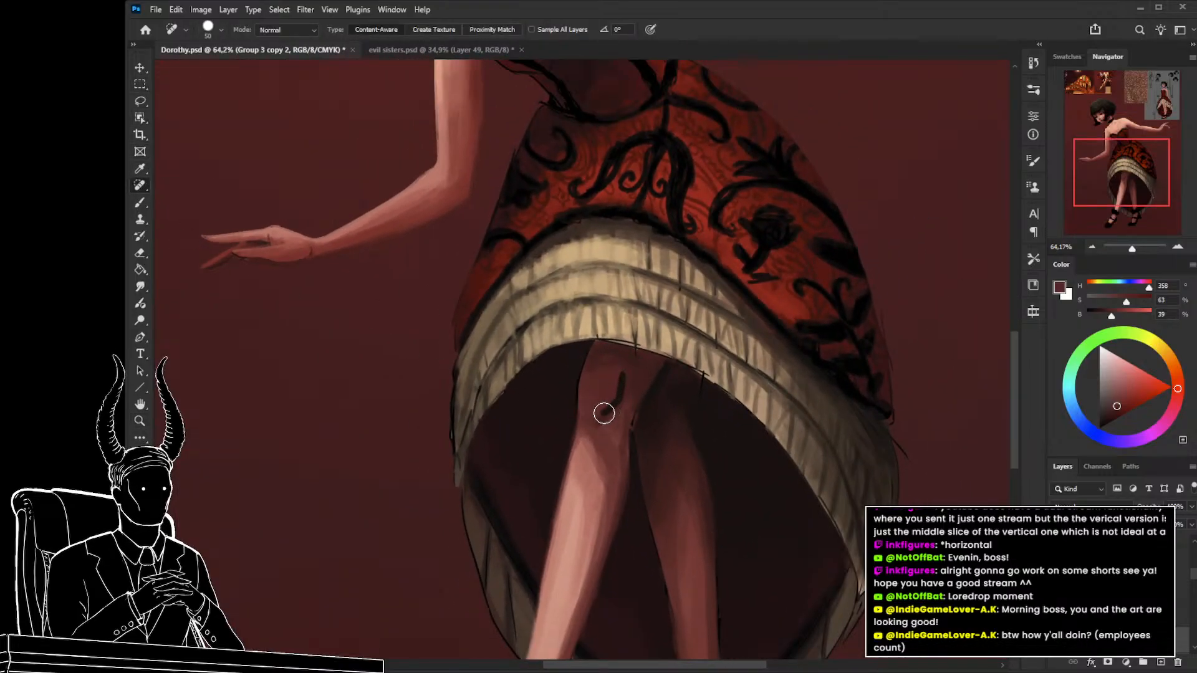
Sample a dark red above the front knee and shade the knee and thigh's outer edge with a larger brush.
{"action": "key", "text": "z"}
{"action": "left_click", "coordinate": [592, 531], "text": "alt"}
{"action": "left_click", "coordinate": [591, 531]}
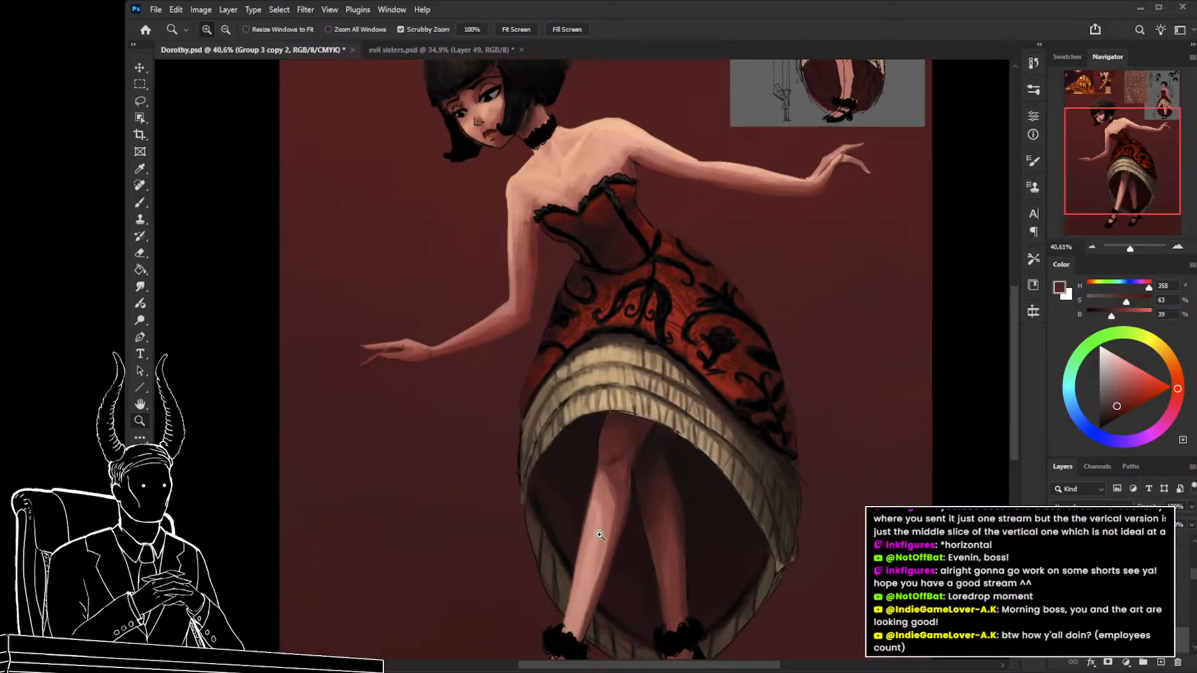
{"action": "left_click", "coordinate": [609, 520]}
{"action": "key", "text": "b"}
{"action": "left_click", "coordinate": [617, 431], "text": "alt"}
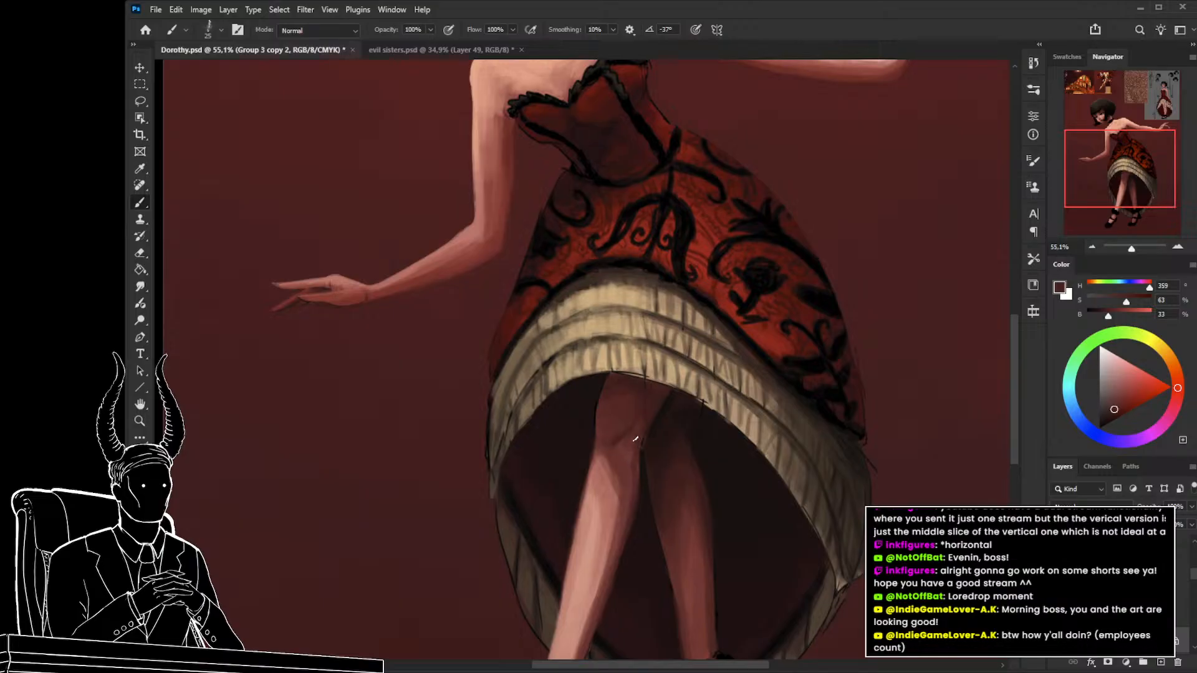
{"action": "key", "text": "bracketright"}
{"action": "key", "text": "bracketright"}
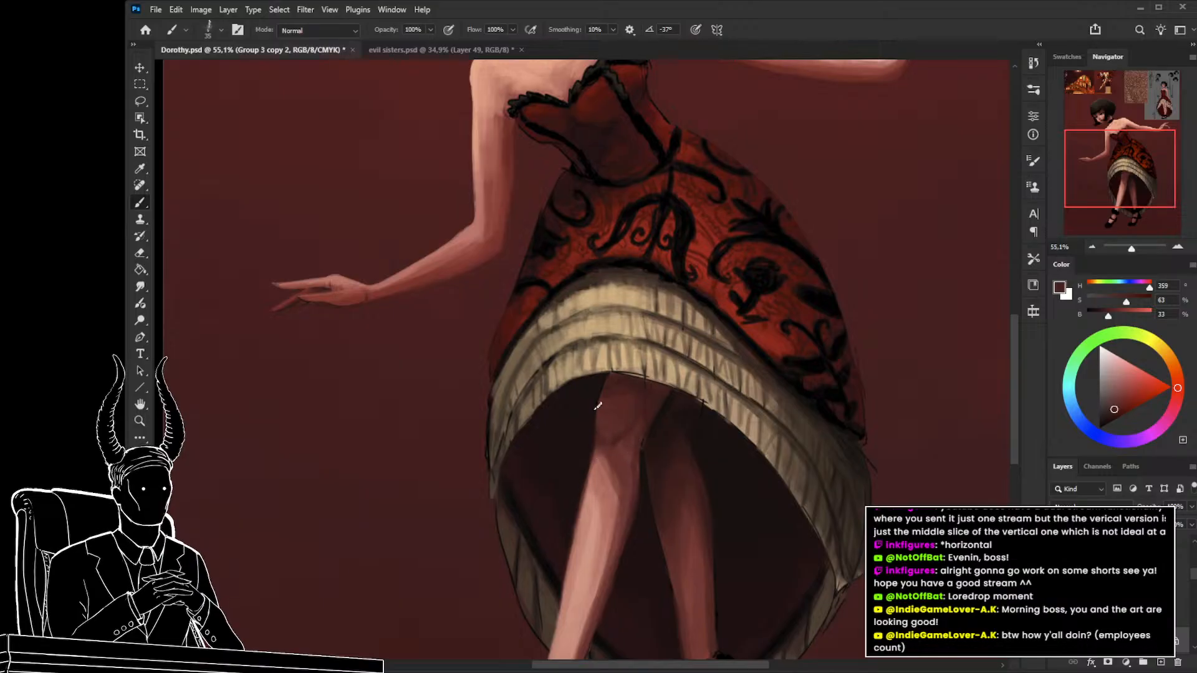
Sample dark reds beneath the skirt hem, deepen the front thigh's shadow, and check the result on the whole figure.
{"action": "left_click", "coordinate": [618, 403], "text": "alt"}
{"action": "left_click", "coordinate": [620, 384], "text": "alt"}
{"action": "mouse_move", "coordinate": [651, 410]}
{"action": "left_mouse_down"}
{"action": "mouse_move", "coordinate": [633, 409]}
{"action": "mouse_move", "coordinate": [655, 414]}
{"action": "left_mouse_up"}
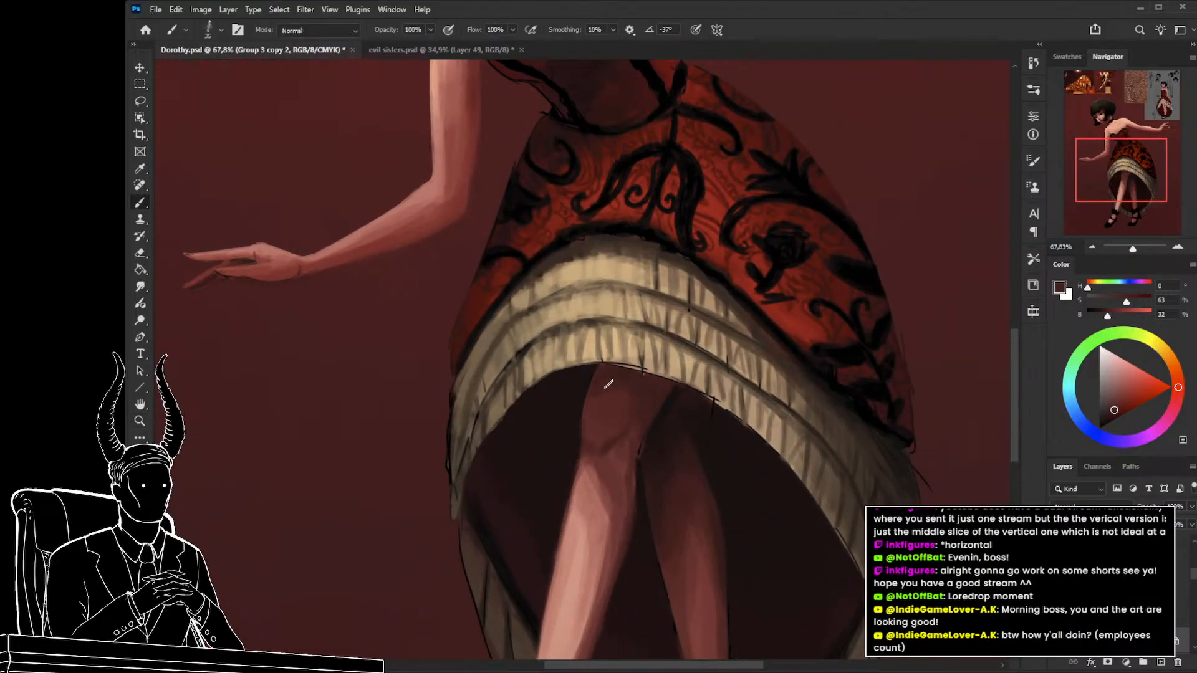
{"action": "left_click", "coordinate": [616, 398], "text": "alt"}
{"action": "left_click_drag", "start_coordinate": [614, 411], "coordinate": [581, 416]}
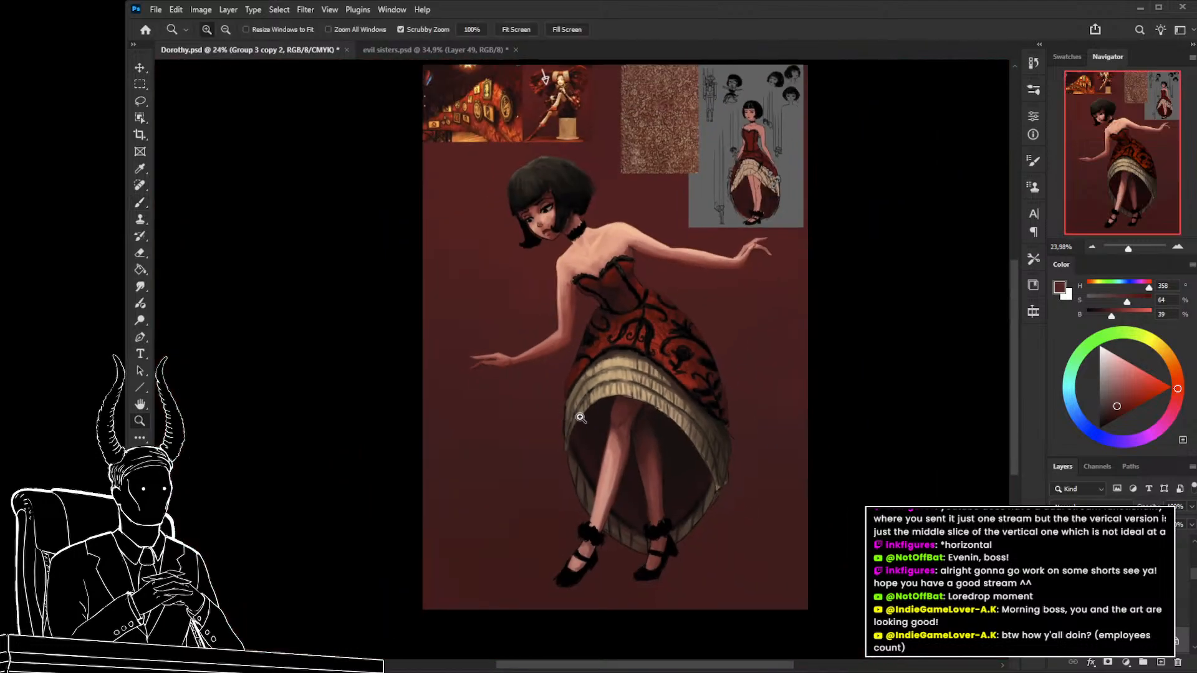
{"action": "mouse_move", "coordinate": [642, 443]}
{"action": "left_mouse_down"}
{"action": "mouse_move", "coordinate": [700, 476]}
{"action": "mouse_move", "coordinate": [703, 543]}
{"action": "mouse_move", "coordinate": [663, 493]}
{"action": "mouse_move", "coordinate": [698, 494]}
{"action": "left_mouse_up"}
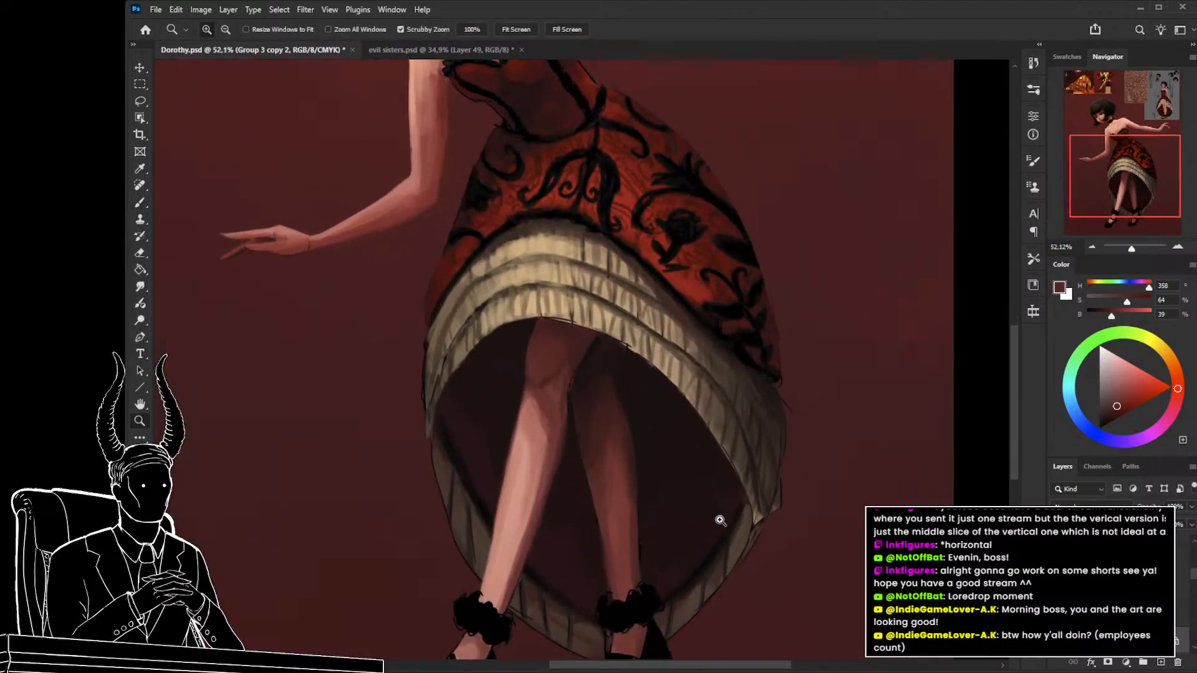
Sample a dark brown from the underskirt's edge, then erase the stray line art along the skirt's outer edge with a larger eraser.
{"action": "left_click", "coordinate": [756, 488], "text": "alt"}
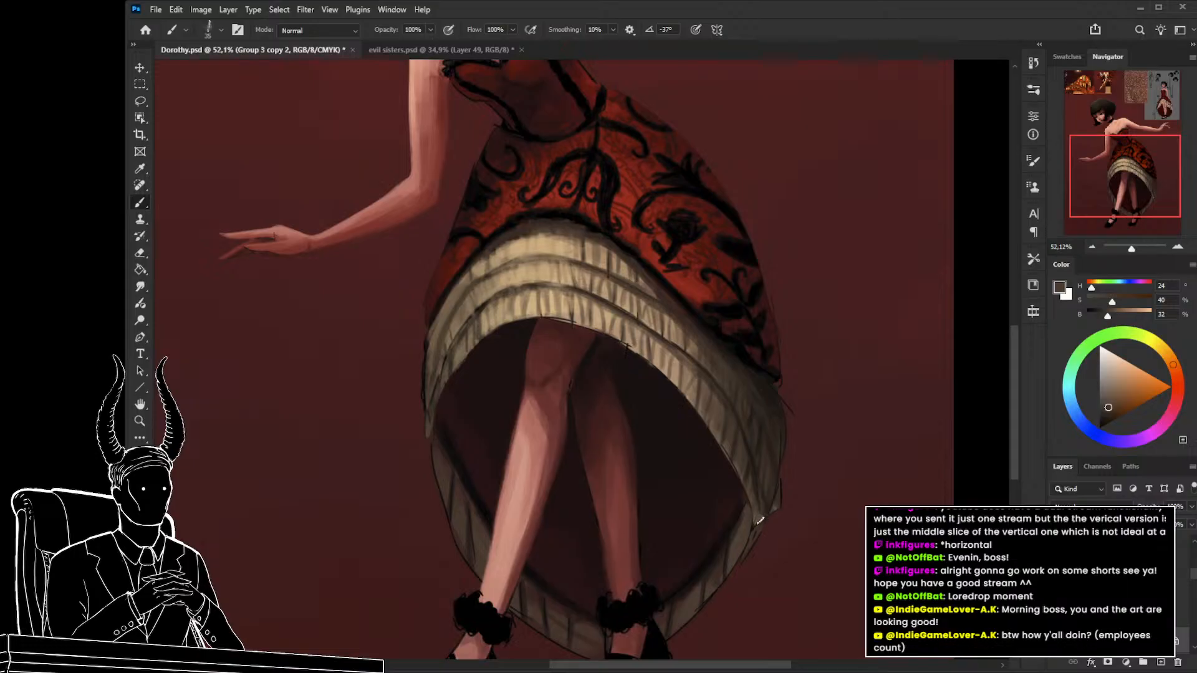
{"action": "key", "text": "ctrl+comma"}
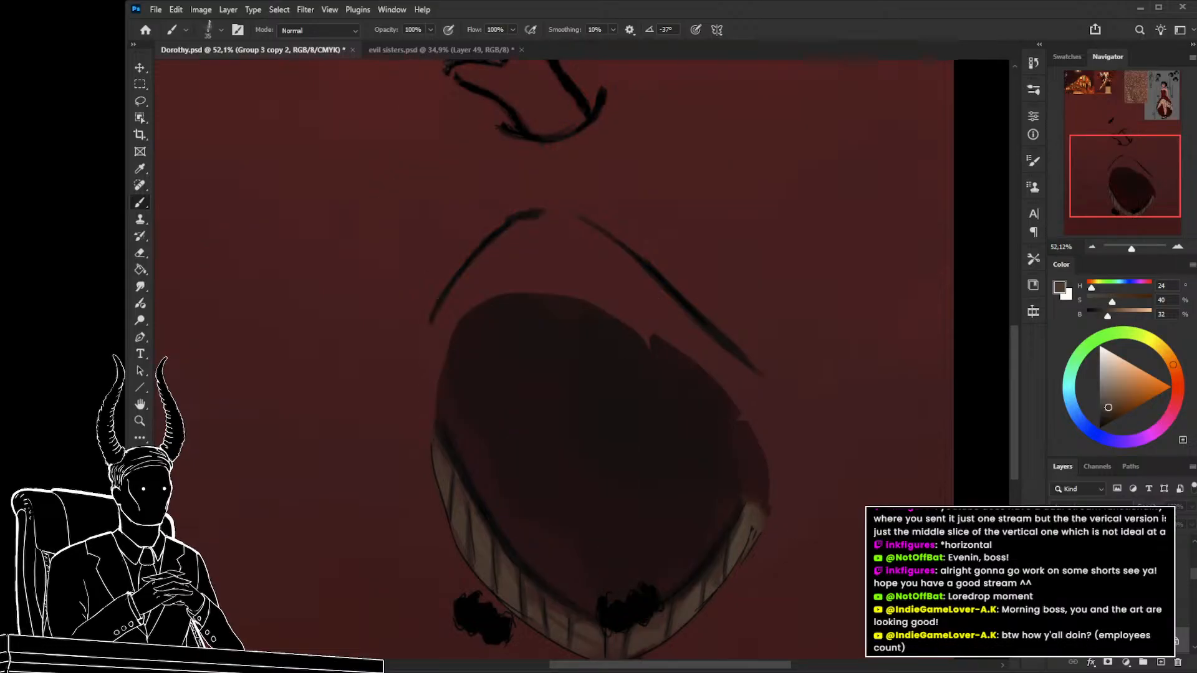
{"action": "key", "text": "ctrl+comma"}
{"action": "left_click_drag", "start_coordinate": [794, 525], "coordinate": [740, 492]}
{"action": "key", "text": "e"}
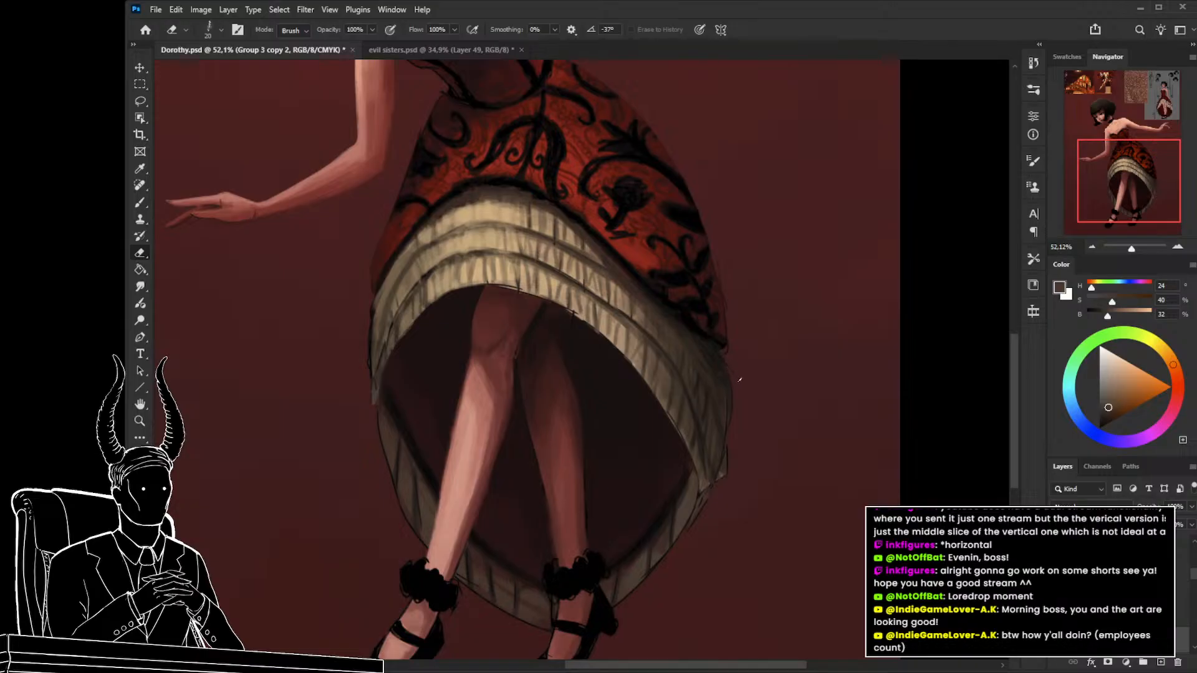
{"action": "key", "text": "bracketright"}
{"action": "key", "text": "bracketright"}
Examine the whole figure against the reference sketch of the skull-trimmed dress, switching the reference images off and back on.
{"action": "key", "text": "z"}
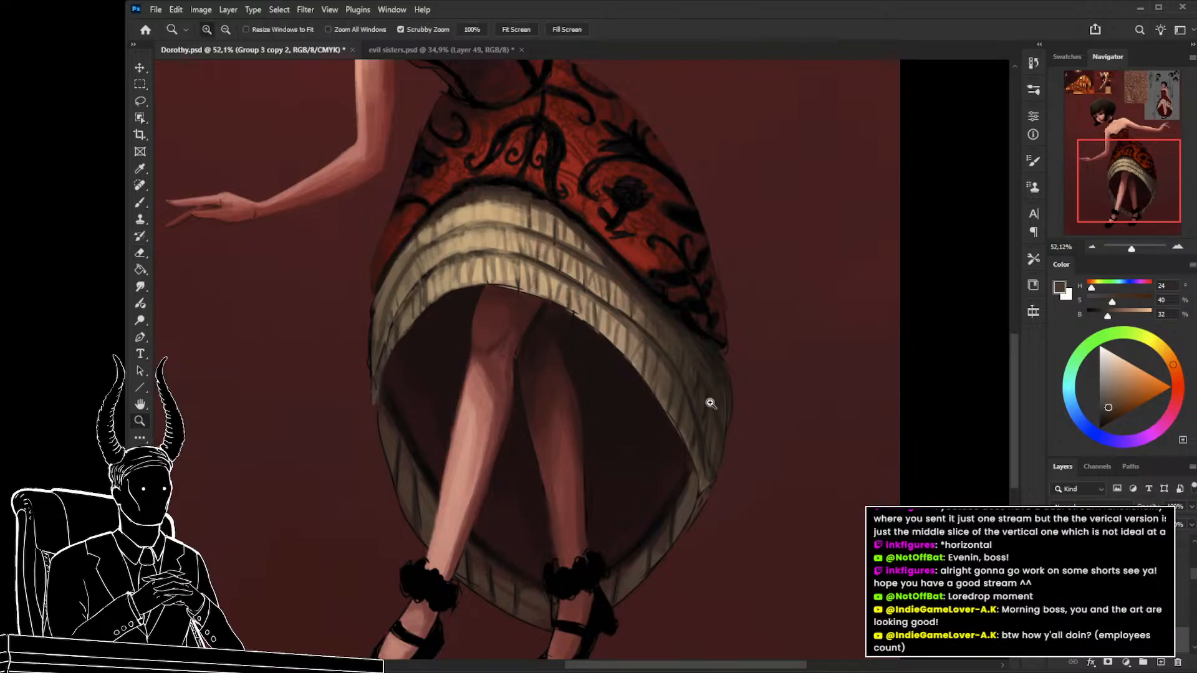
{"action": "left_click_drag", "start_coordinate": [708, 404], "coordinate": [642, 427]}
{"action": "left_click_drag", "start_coordinate": [559, 380], "coordinate": [561, 604]}
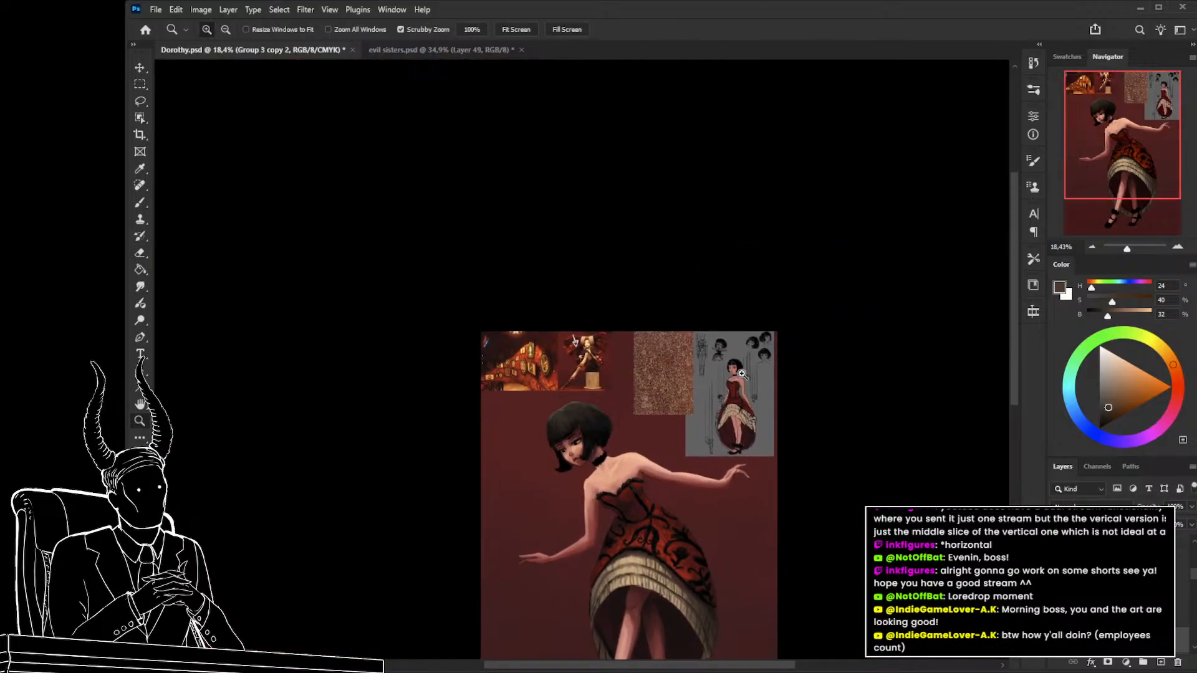
{"action": "left_click_drag", "start_coordinate": [749, 373], "coordinate": [826, 381]}
{"action": "left_click_drag", "start_coordinate": [785, 422], "coordinate": [771, 333]}
{"action": "left_click_drag", "start_coordinate": [746, 372], "coordinate": [772, 377]}
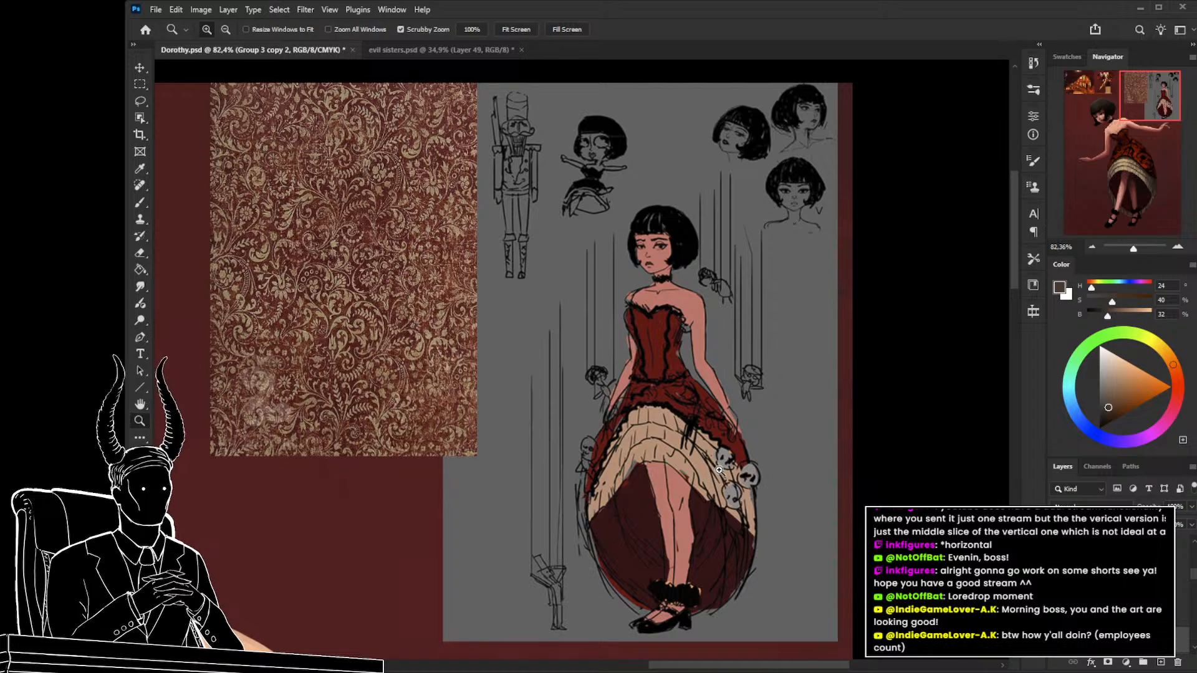
{"action": "mouse_move", "coordinate": [715, 469]}
{"action": "left_mouse_down"}
{"action": "mouse_move", "coordinate": [680, 444]}
{"action": "mouse_move", "coordinate": [711, 466]}
{"action": "left_mouse_up"}
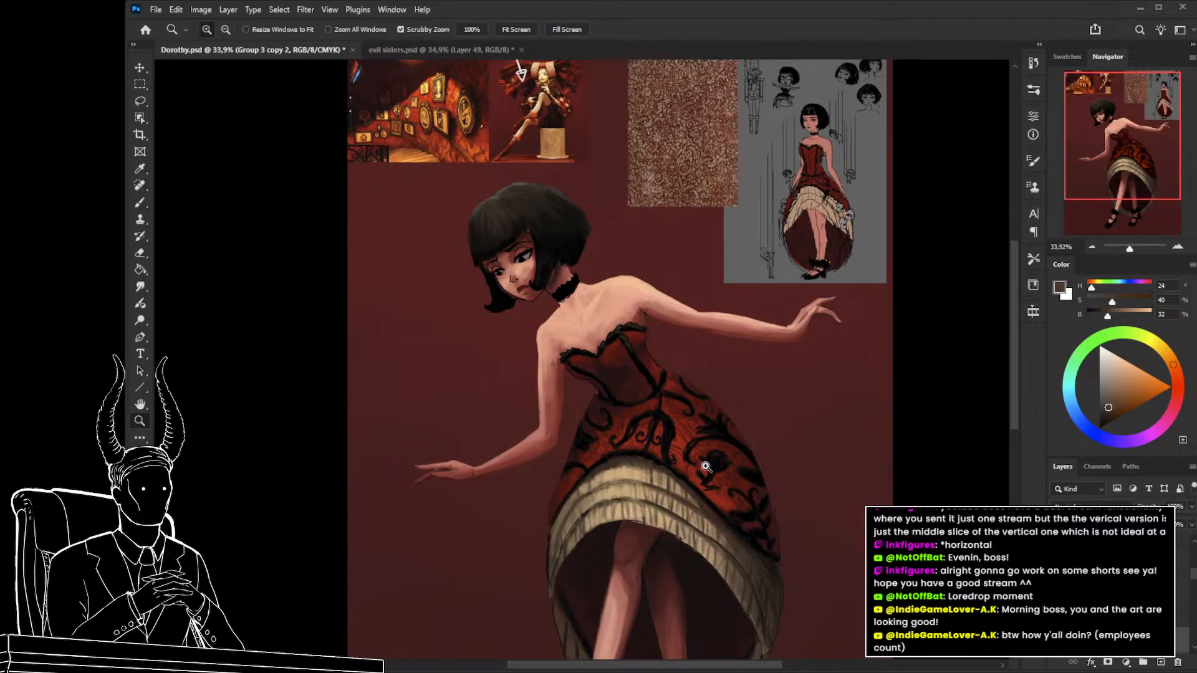
{"action": "left_click_drag", "start_coordinate": [637, 494], "coordinate": [628, 497]}
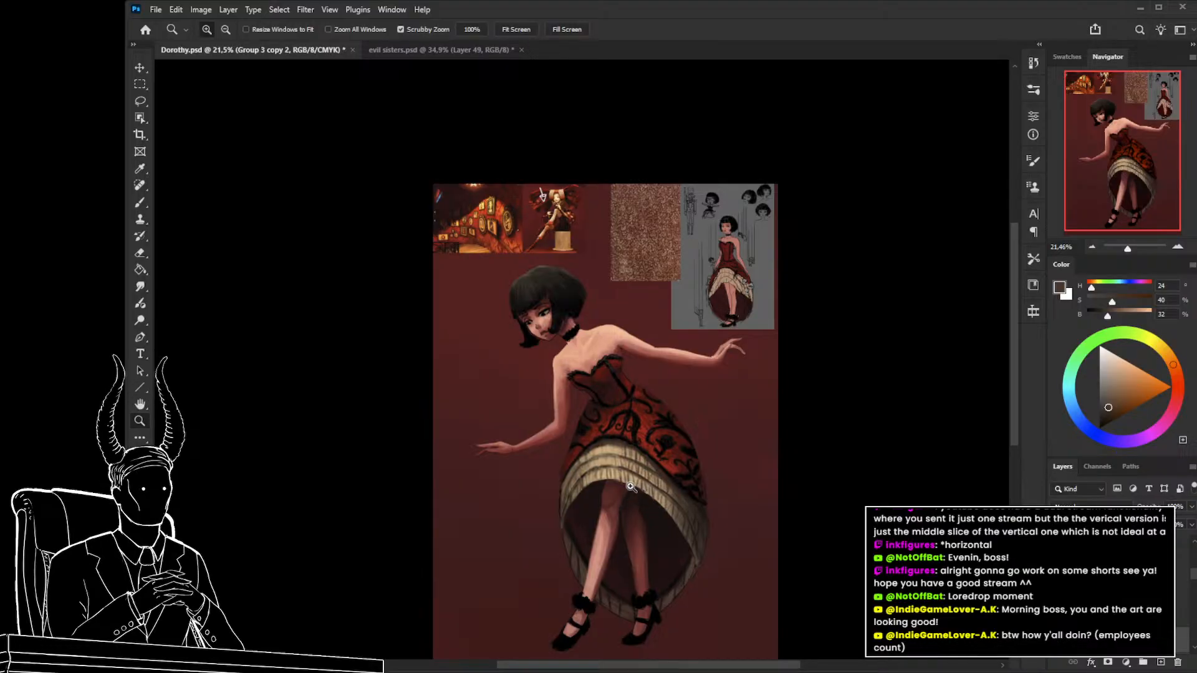
{"action": "left_click_drag", "start_coordinate": [735, 279], "coordinate": [753, 306]}
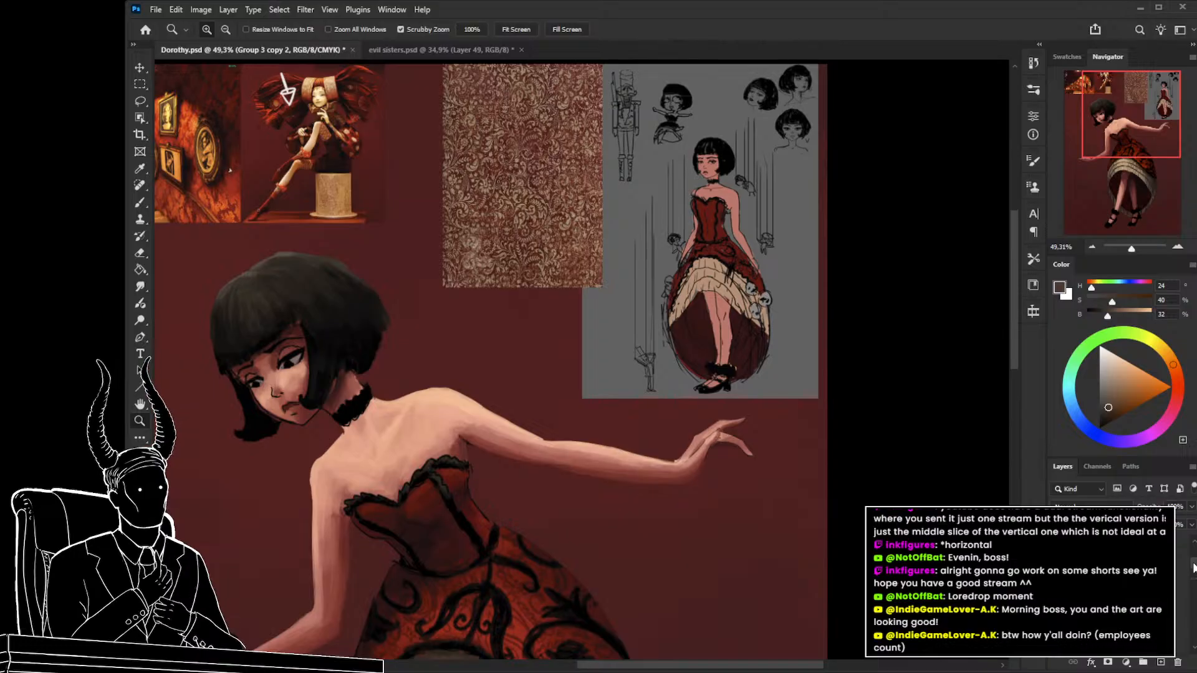
{"action": "left_click", "coordinate": [1055, 558]}
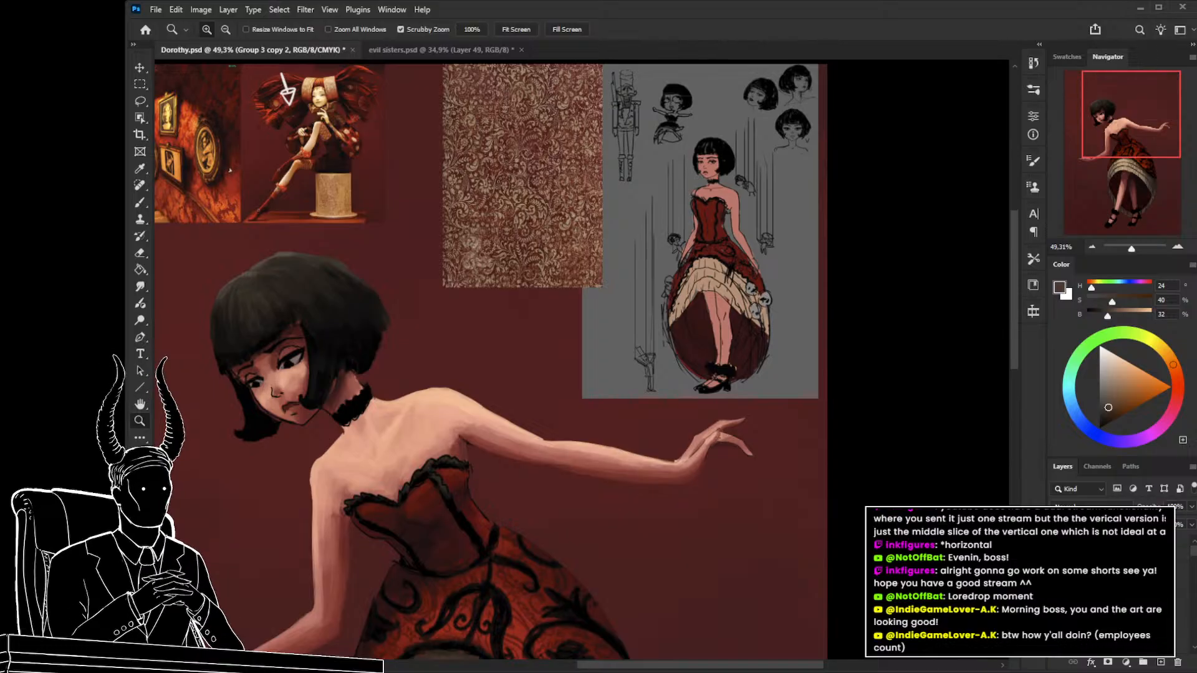
{"action": "left_click", "coordinate": [1055, 558]}
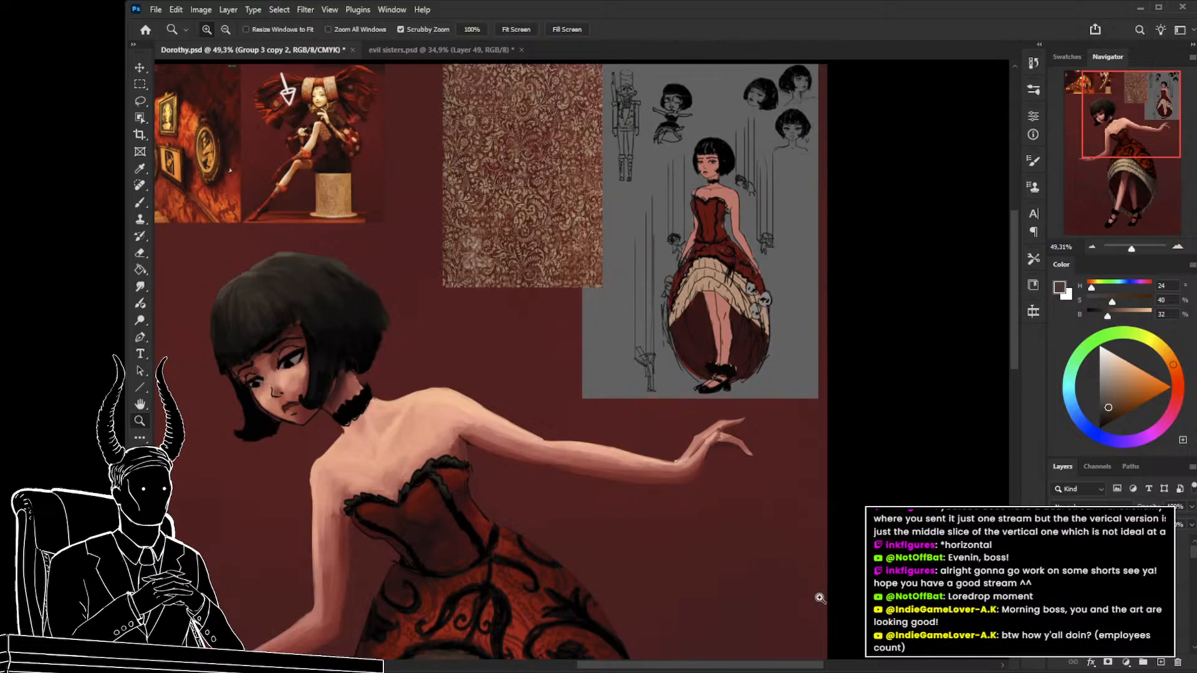
{"action": "left_click_drag", "start_coordinate": [590, 560], "coordinate": [609, 443]}
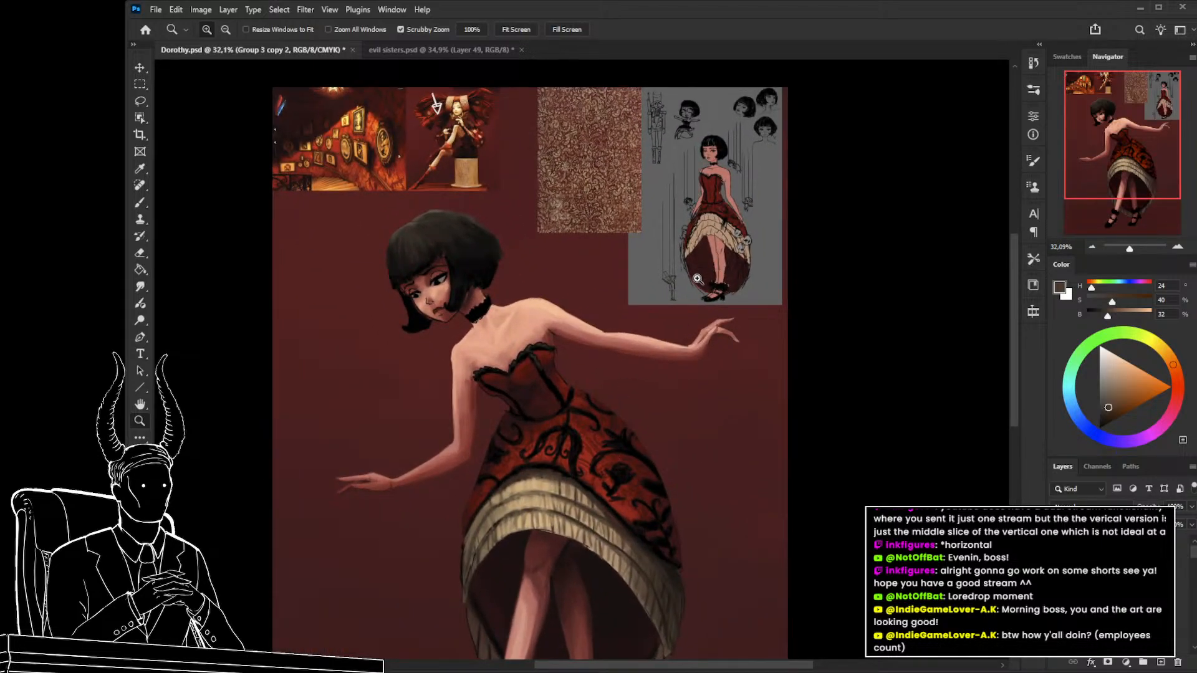
Examine the painted lady's dress and face in evil sisters.psd, then return to Dorothy.psd and compare the figure with its costume sketch.
{"action": "left_click", "coordinate": [421, 50]}
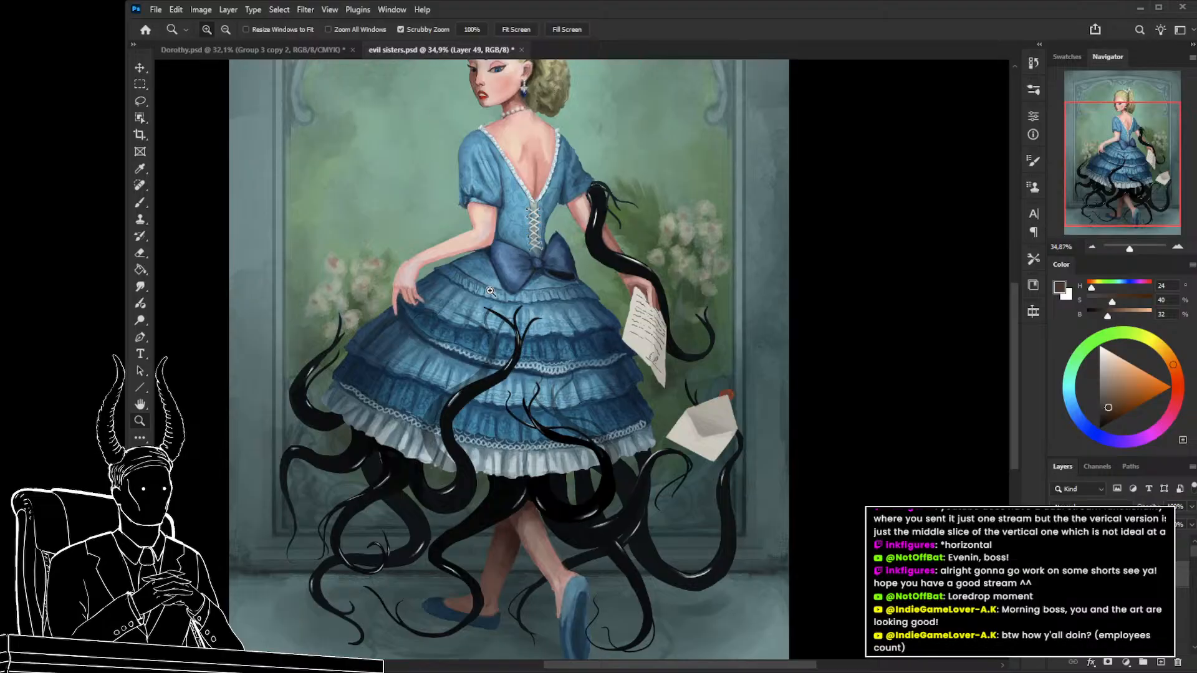
{"action": "left_click_drag", "start_coordinate": [480, 418], "coordinate": [536, 492]}
{"action": "left_click_drag", "start_coordinate": [577, 313], "coordinate": [634, 329]}
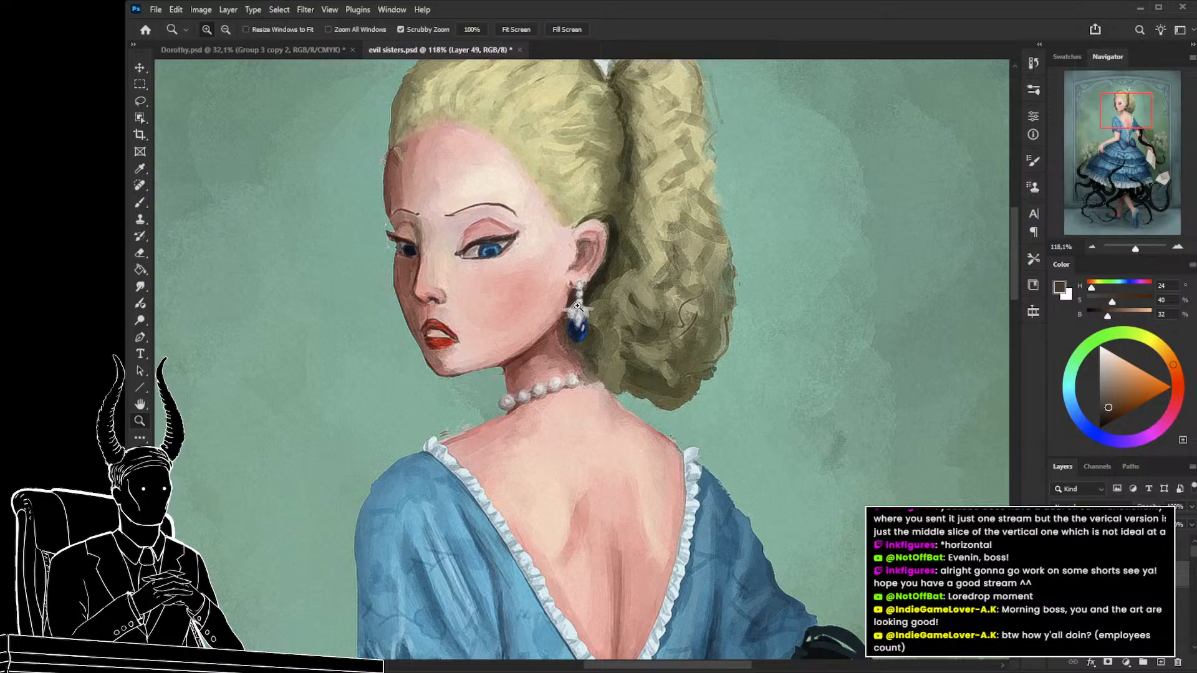
{"action": "left_click_drag", "start_coordinate": [577, 306], "coordinate": [545, 370]}
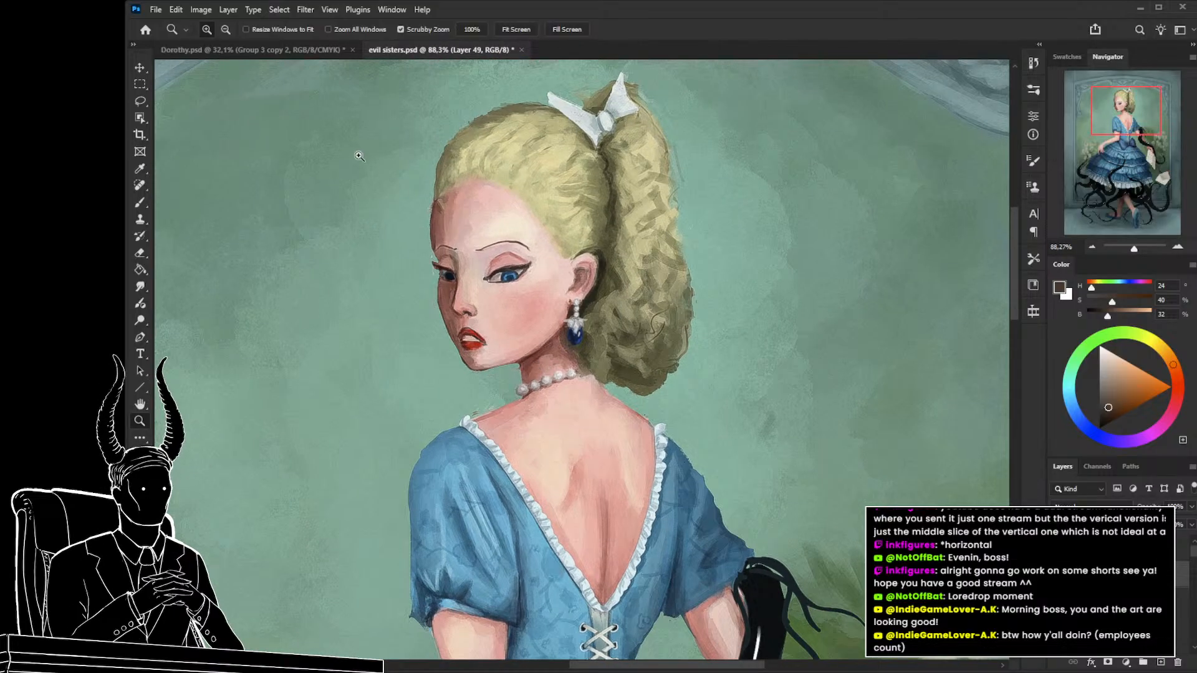
{"action": "left_click", "coordinate": [300, 49]}
{"action": "left_click_drag", "start_coordinate": [484, 314], "coordinate": [450, 362]}
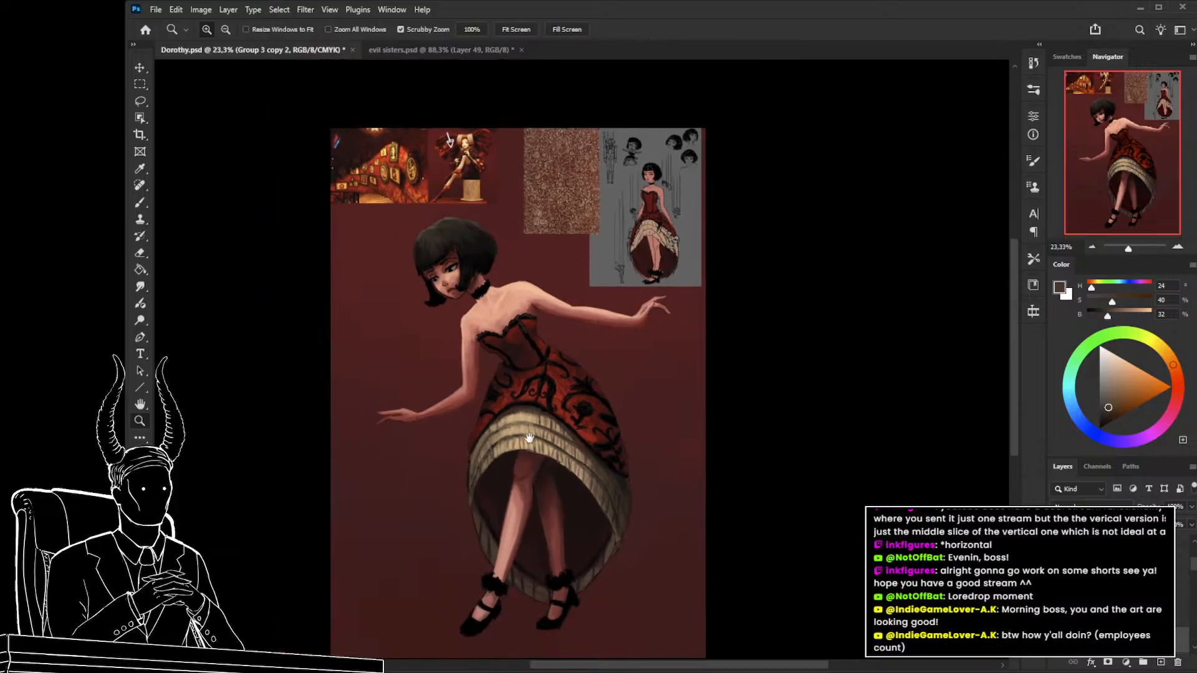
{"action": "left_click_drag", "start_coordinate": [528, 445], "coordinate": [537, 388]}
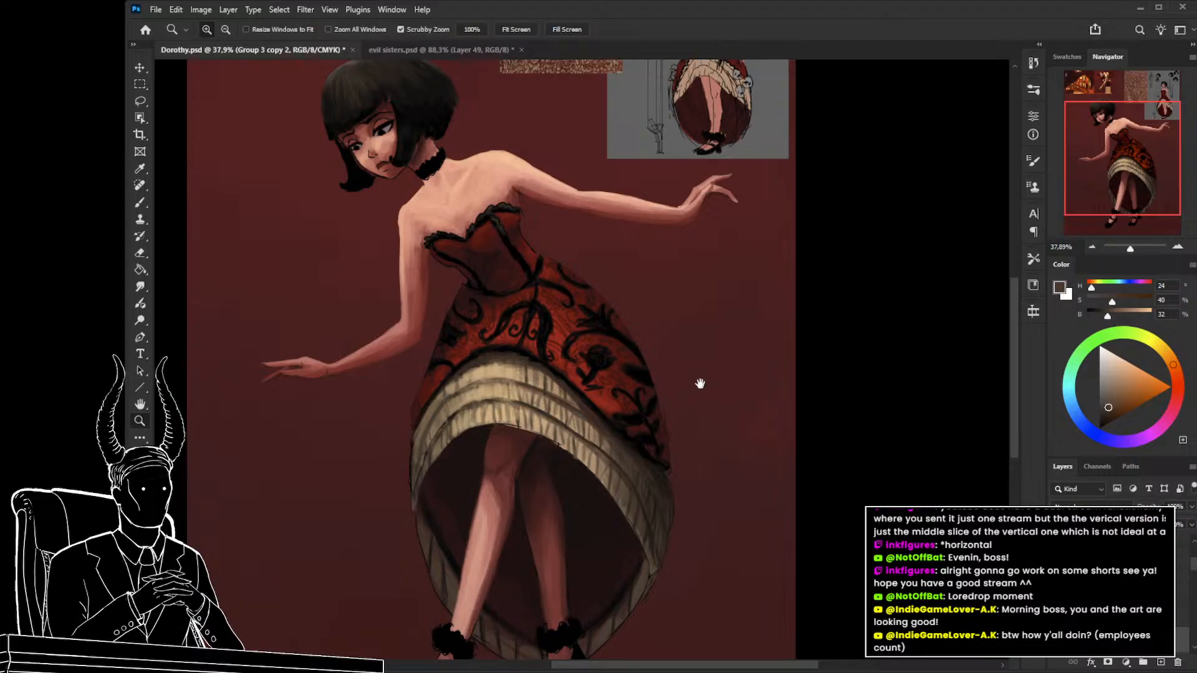
{"action": "left_click_drag", "start_coordinate": [700, 382], "coordinate": [669, 557]}
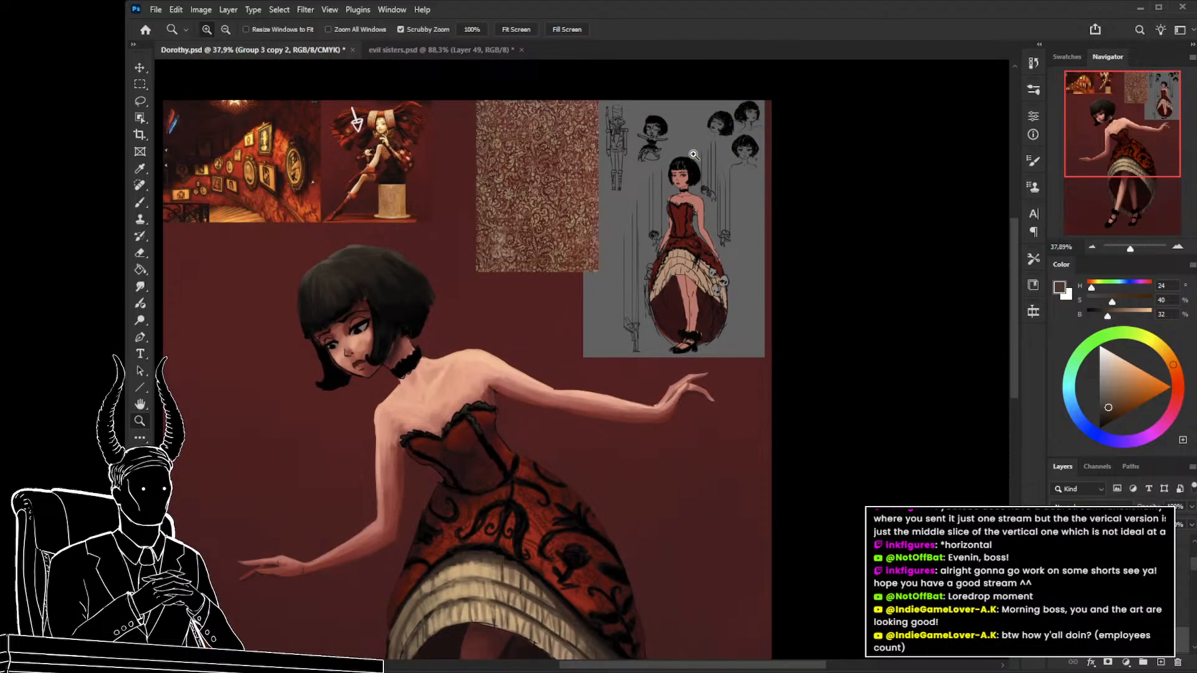
{"action": "left_click", "coordinate": [694, 226]}
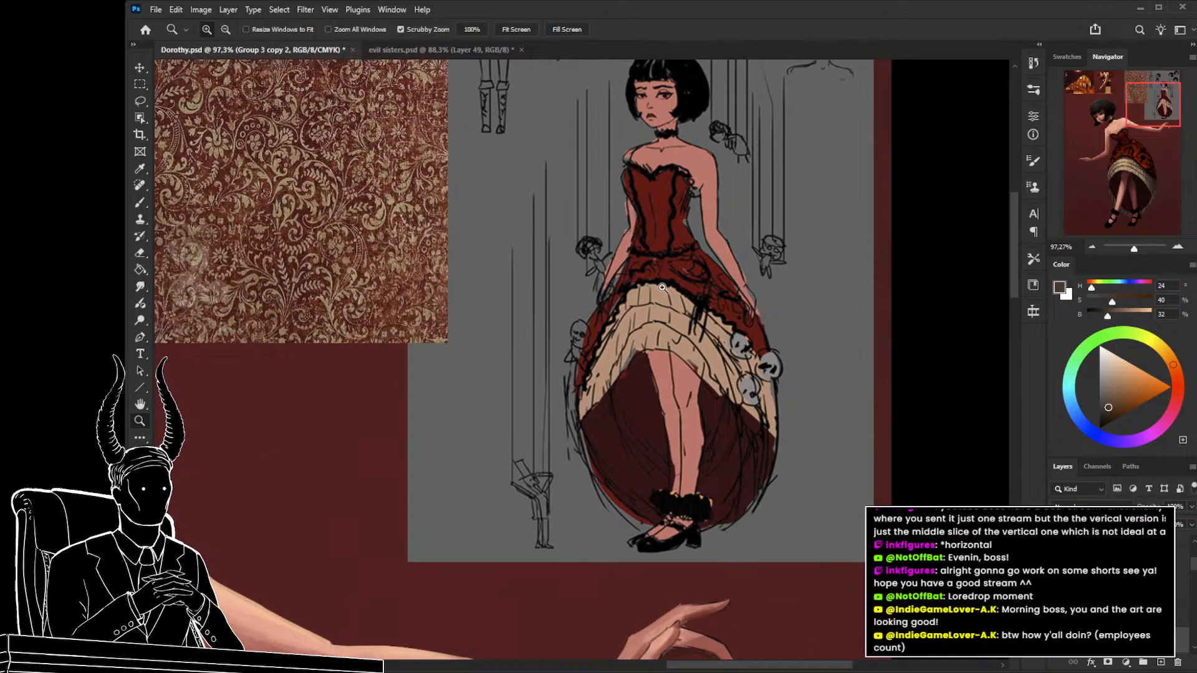
{"action": "left_click_drag", "start_coordinate": [705, 333], "coordinate": [637, 354]}
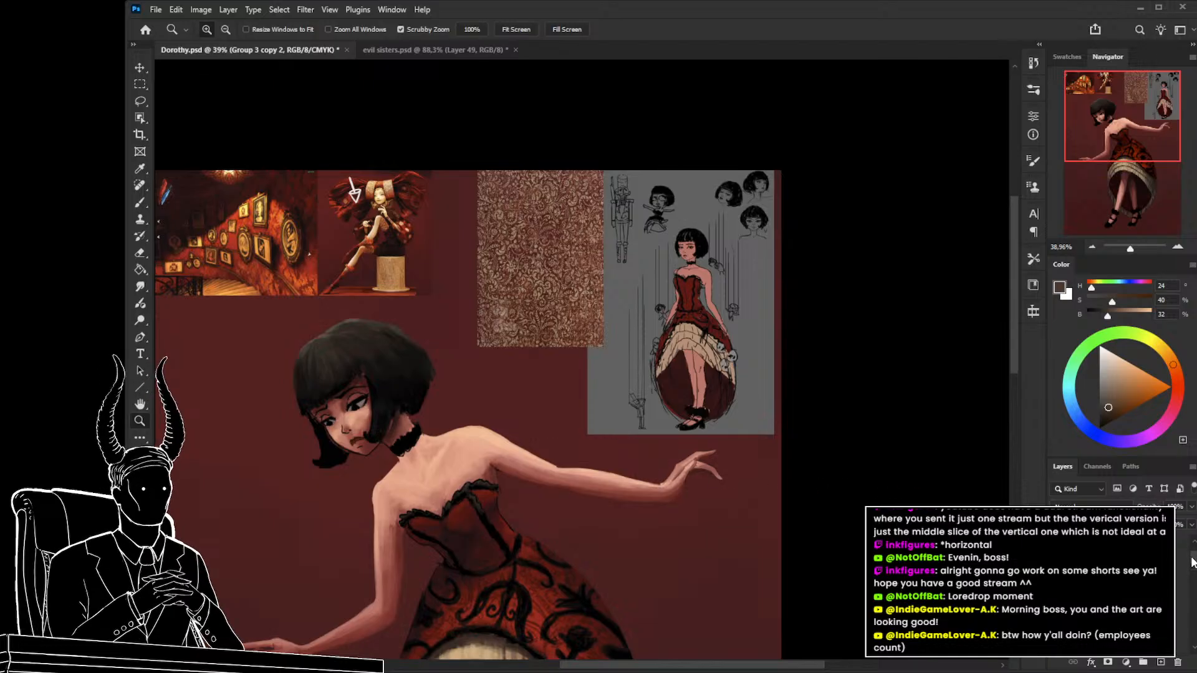
Create a layer group named dolls next to the accessories color layer and add a layer named dolls color to it.
{"action": "left_click", "coordinate": [1125, 593]}
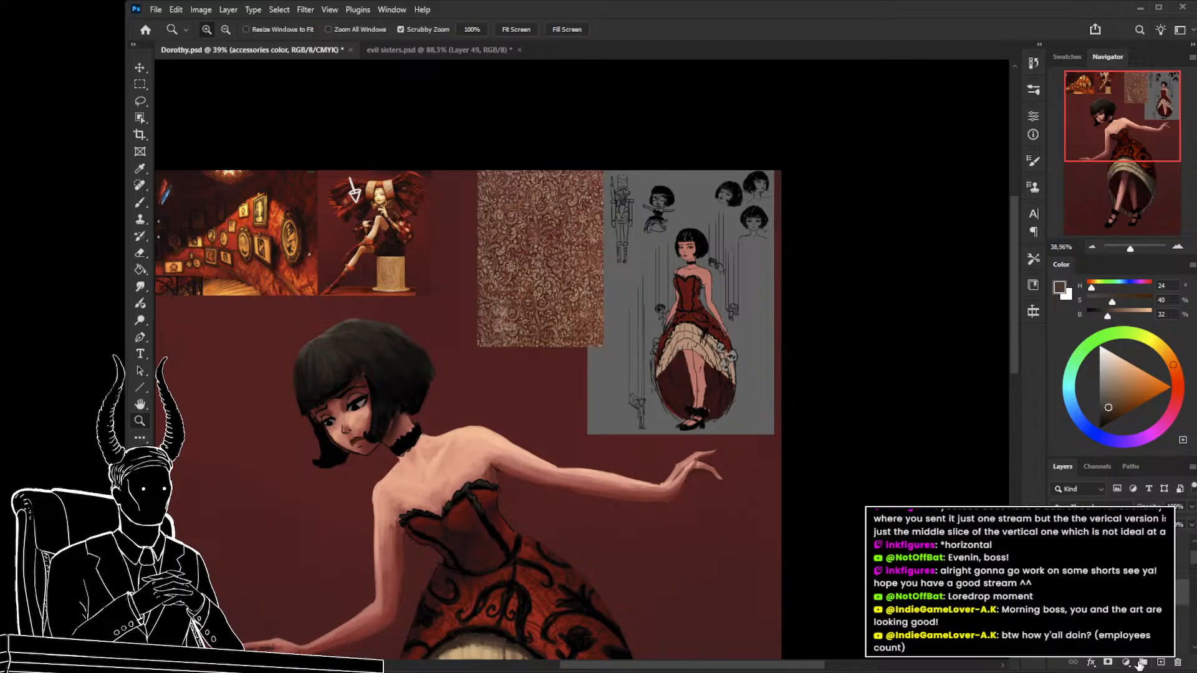
{"action": "left_click", "coordinate": [1141, 663]}
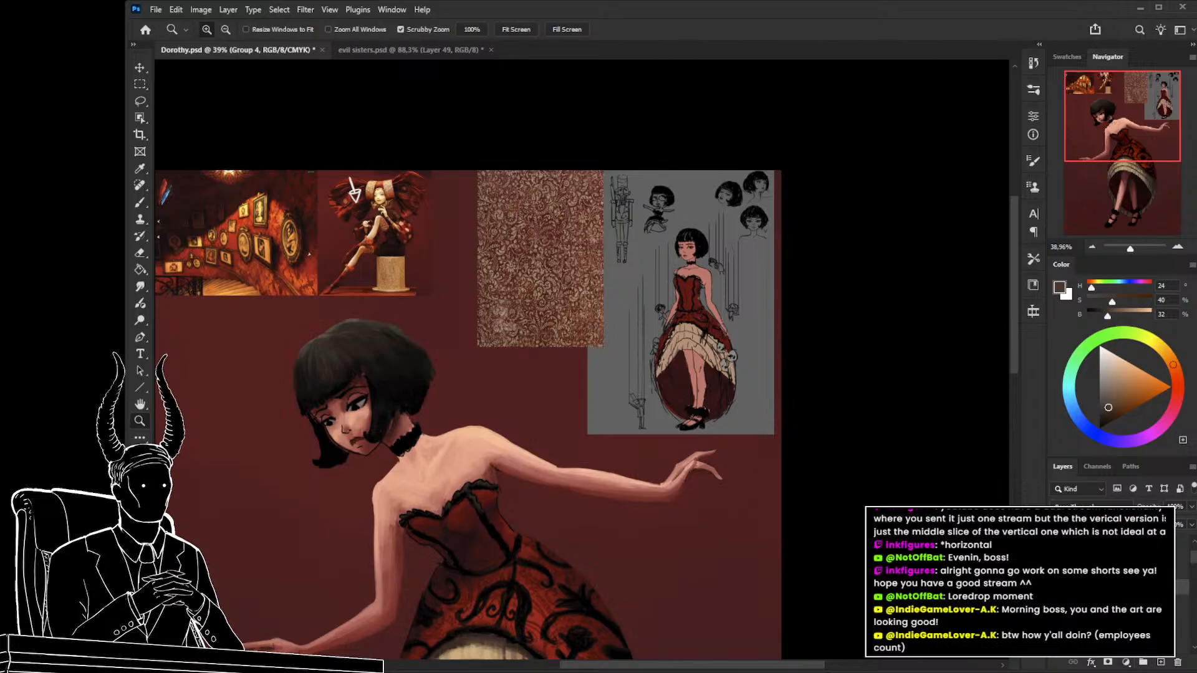
{"action": "double_click", "coordinate": [1111, 587]}
{"action": "type", "text": "dolls"}
{"action": "key", "text": "Return"}
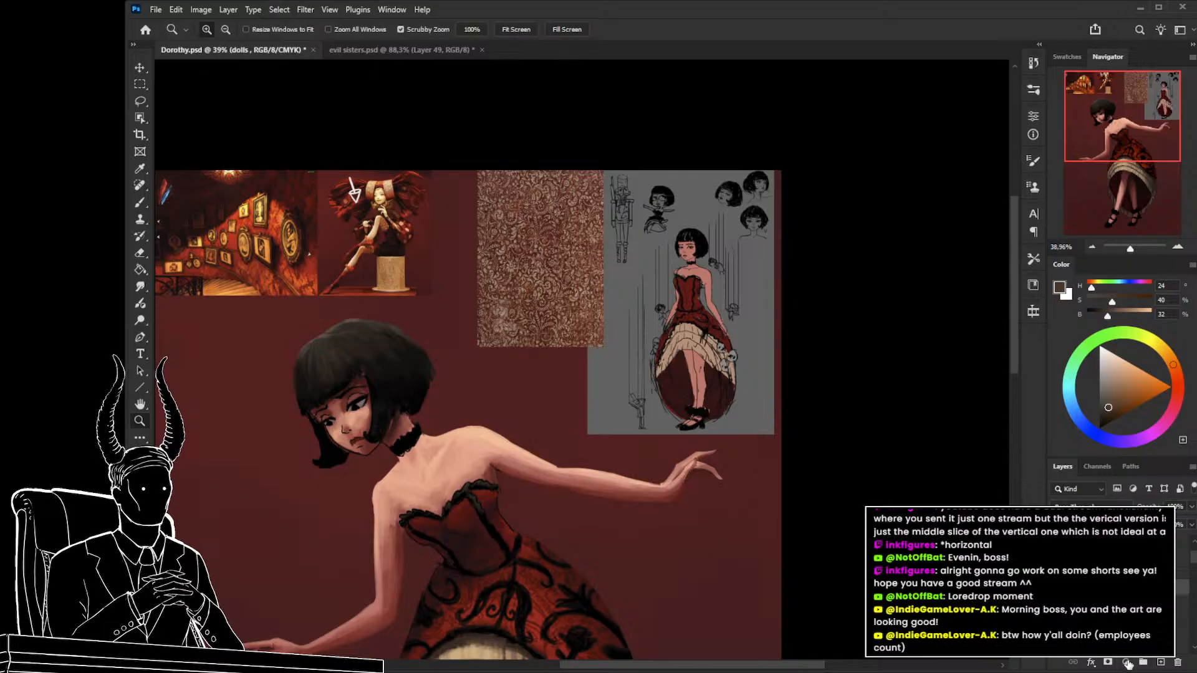
{"action": "left_click", "coordinate": [1162, 664]}
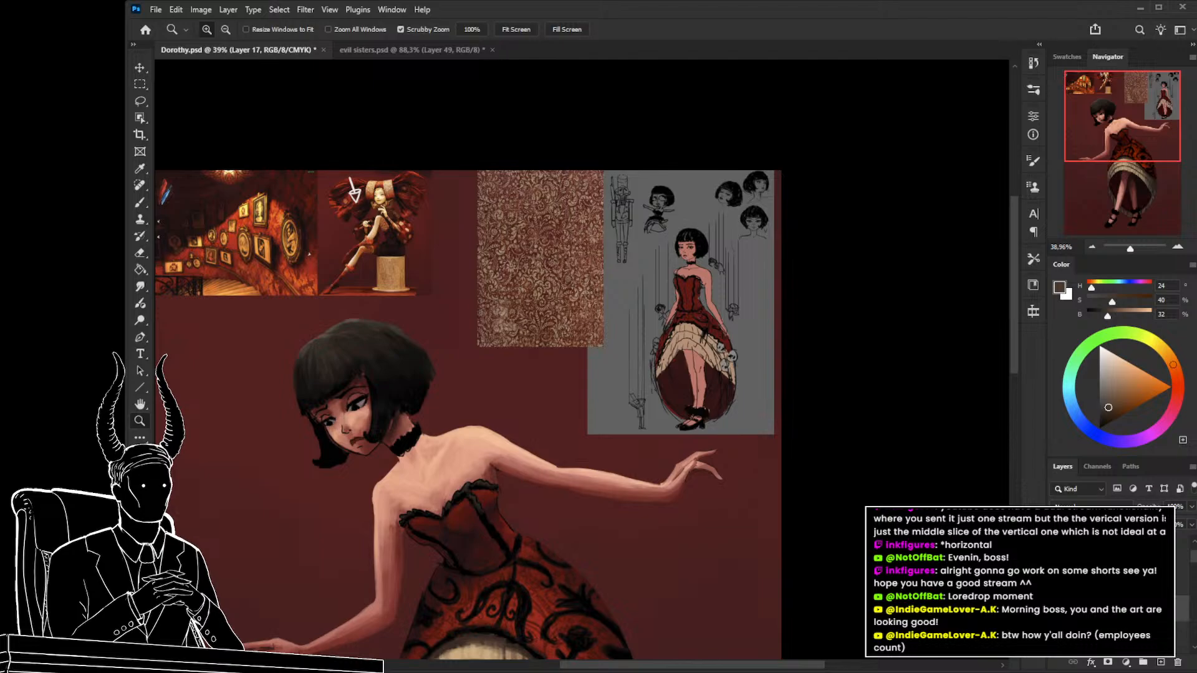
{"action": "key", "text": "ctrl+e"}
Sample the light skin tone of the chest and paint a round doll head on the red skirt just above the cream ruffles.
{"action": "left_click_drag", "start_coordinate": [485, 527], "coordinate": [536, 382]}
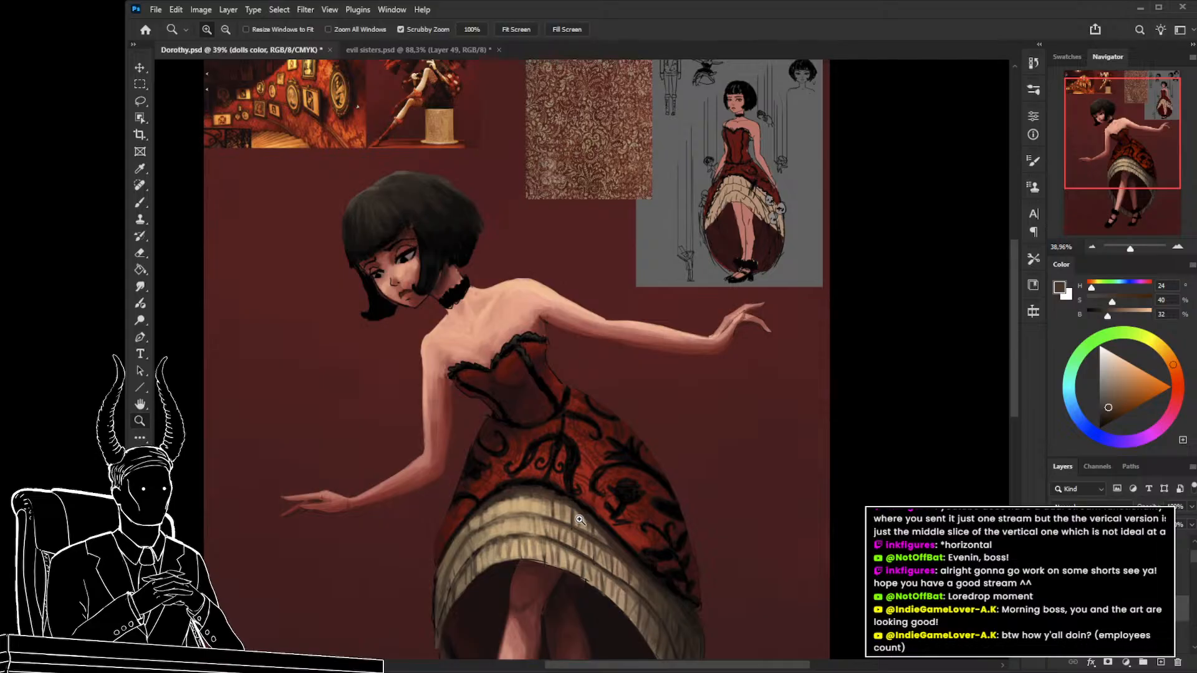
{"action": "left_click_drag", "start_coordinate": [568, 471], "coordinate": [589, 570]}
{"action": "left_click_drag", "start_coordinate": [477, 194], "coordinate": [177, 258]}
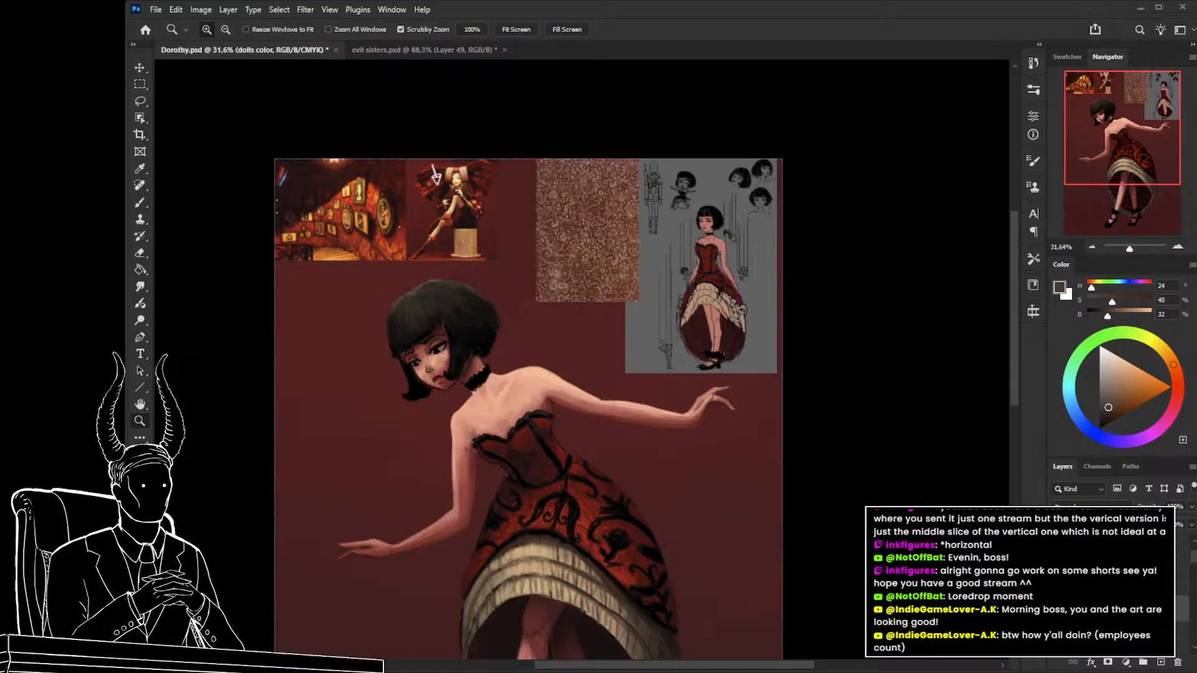
{"action": "left_click_drag", "start_coordinate": [559, 514], "coordinate": [466, 378]}
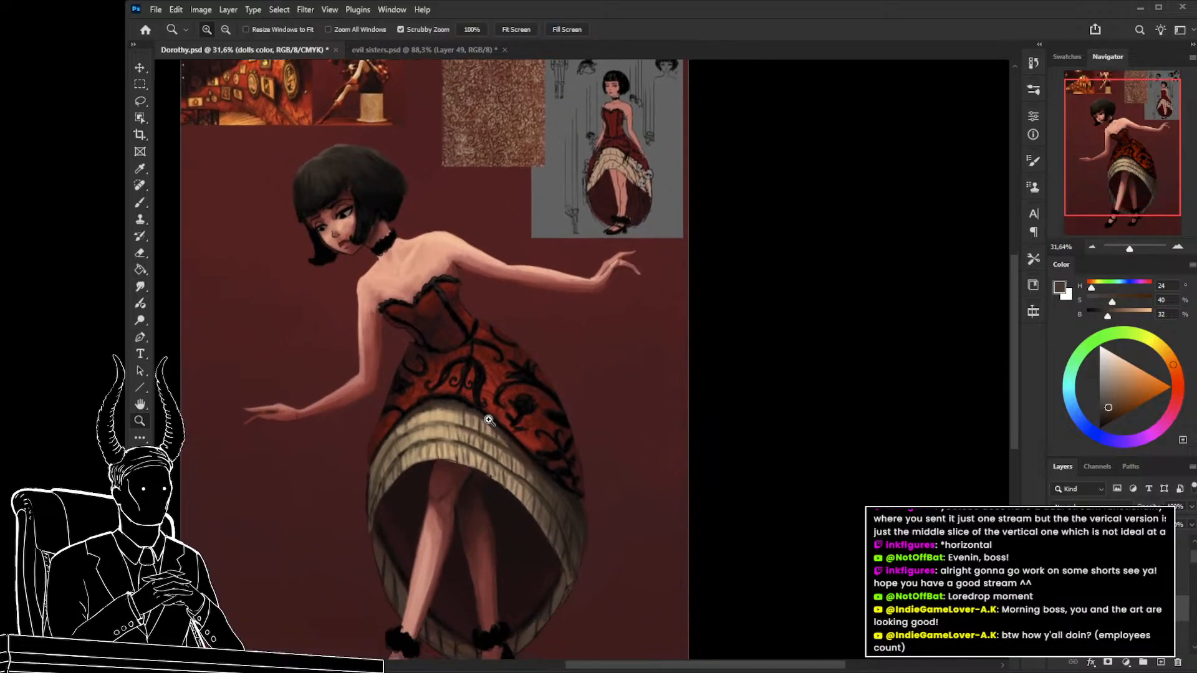
{"action": "left_click_drag", "start_coordinate": [488, 420], "coordinate": [630, 414]}
{"action": "left_click_drag", "start_coordinate": [454, 398], "coordinate": [461, 451]}
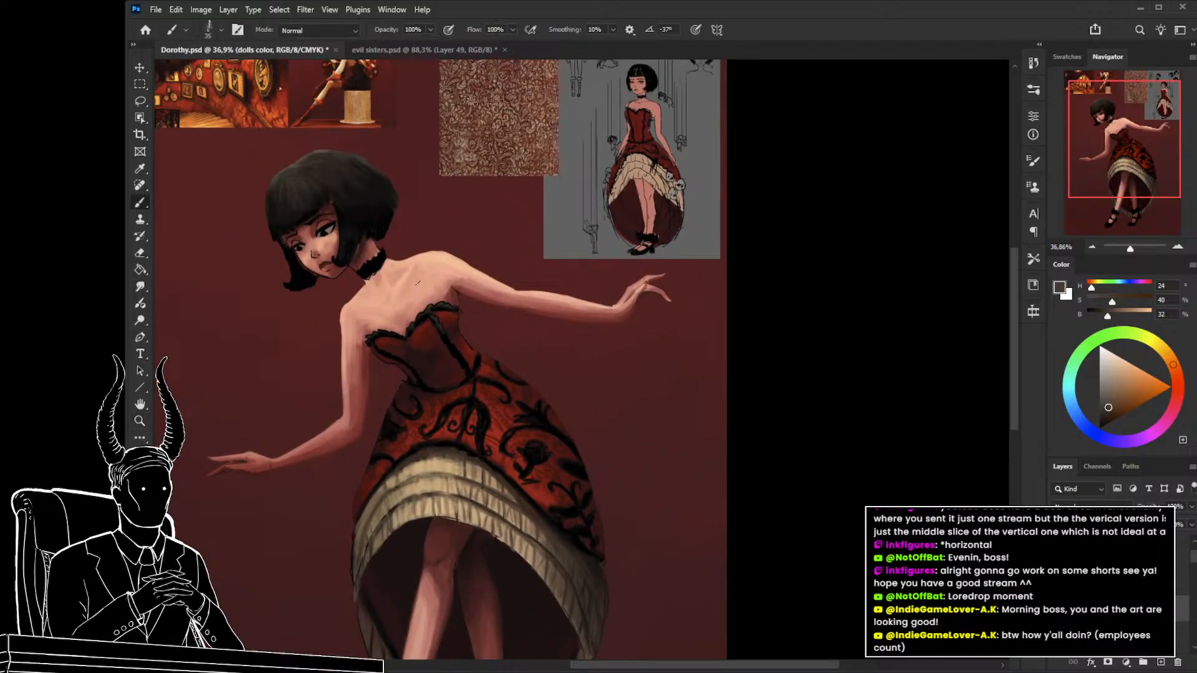
{"action": "left_click", "coordinate": [428, 266], "text": "alt"}
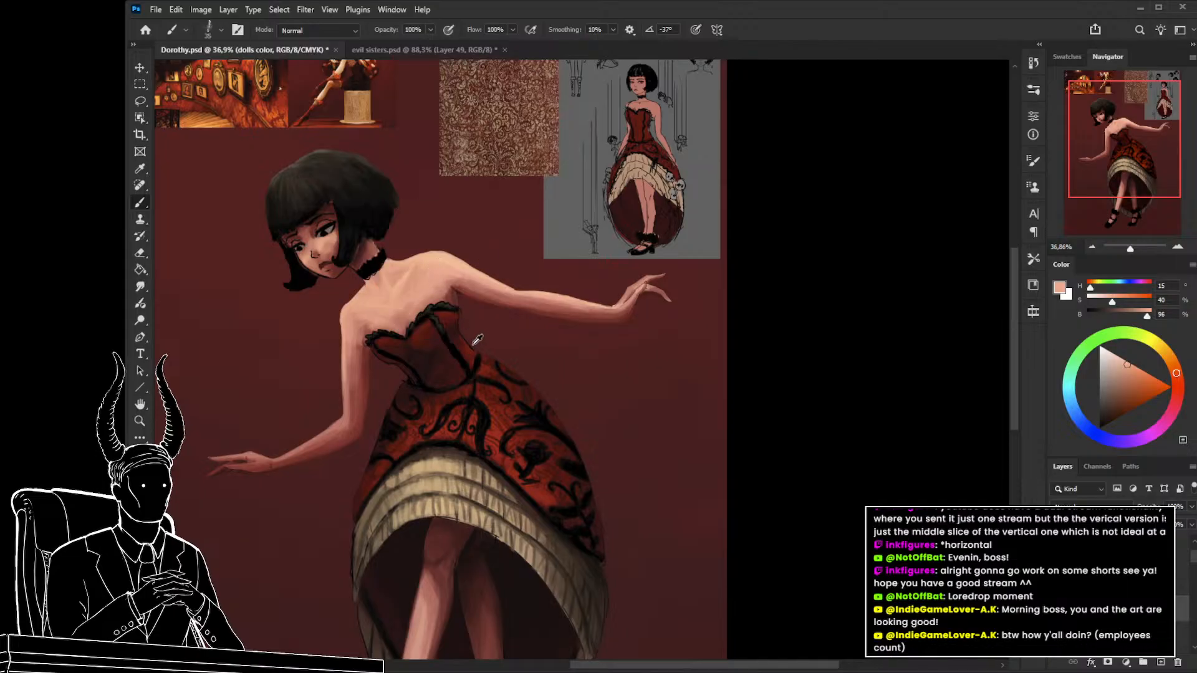
{"action": "left_click_drag", "start_coordinate": [576, 548], "coordinate": [534, 506]}
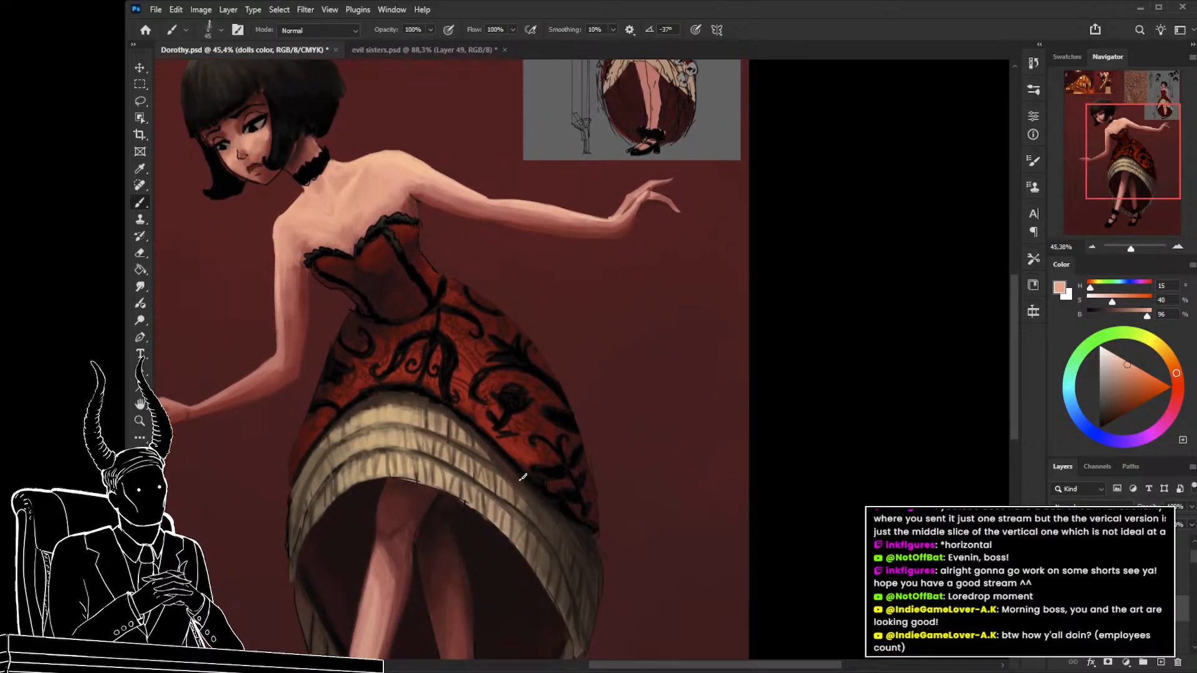
{"action": "key", "text": "bracketright"}
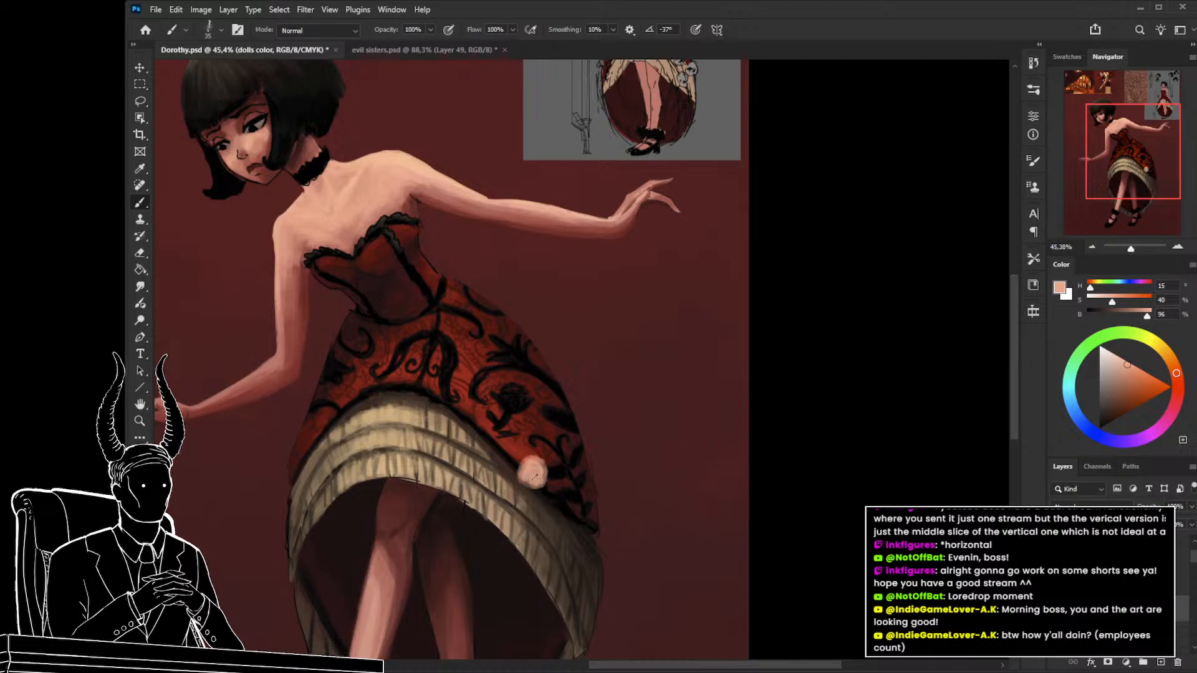
Enlarge the doll head to about 127% and place it on the red skirt between the black rose and the cream ruffles.
{"action": "left_click_drag", "start_coordinate": [588, 436], "coordinate": [761, 539]}
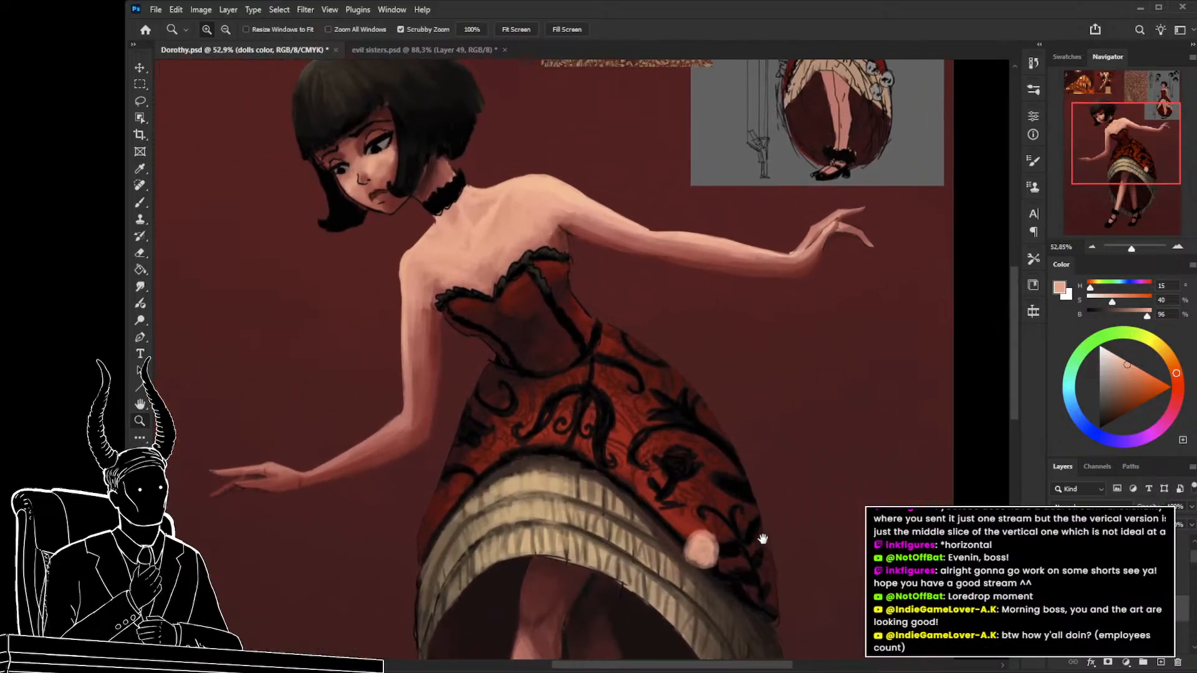
{"action": "key", "text": "ctrl+t"}
{"action": "left_click_drag", "start_coordinate": [712, 569], "coordinate": [843, 269]}
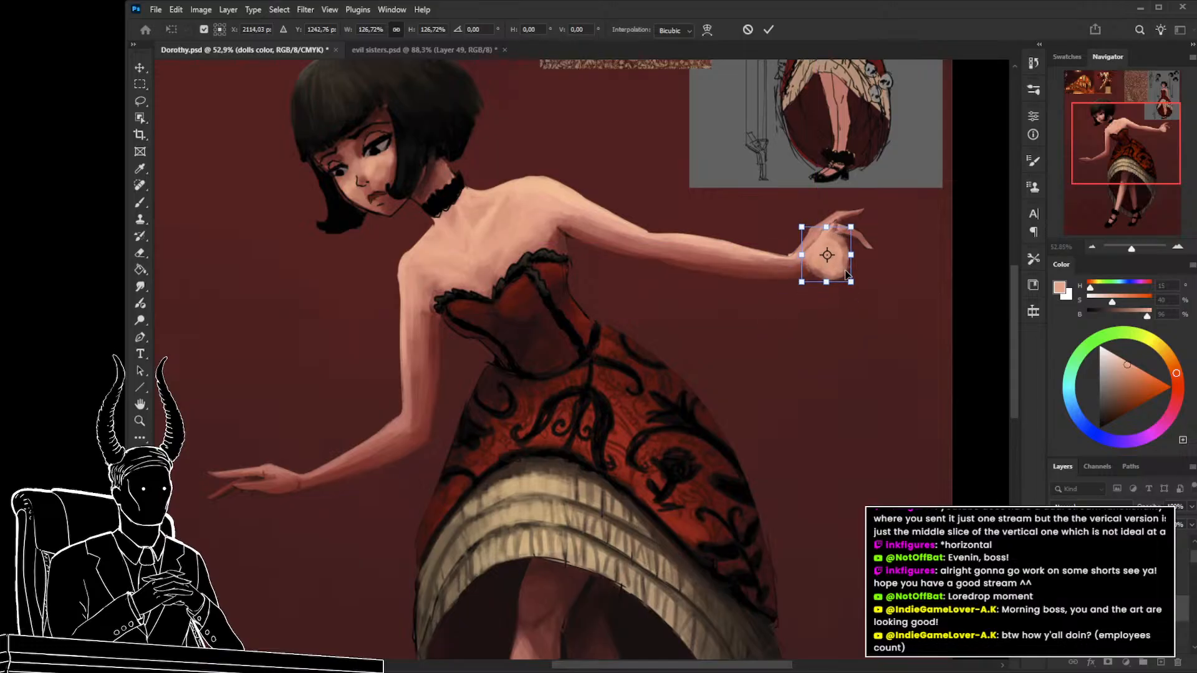
{"action": "left_click_drag", "start_coordinate": [831, 328], "coordinate": [767, 446]}
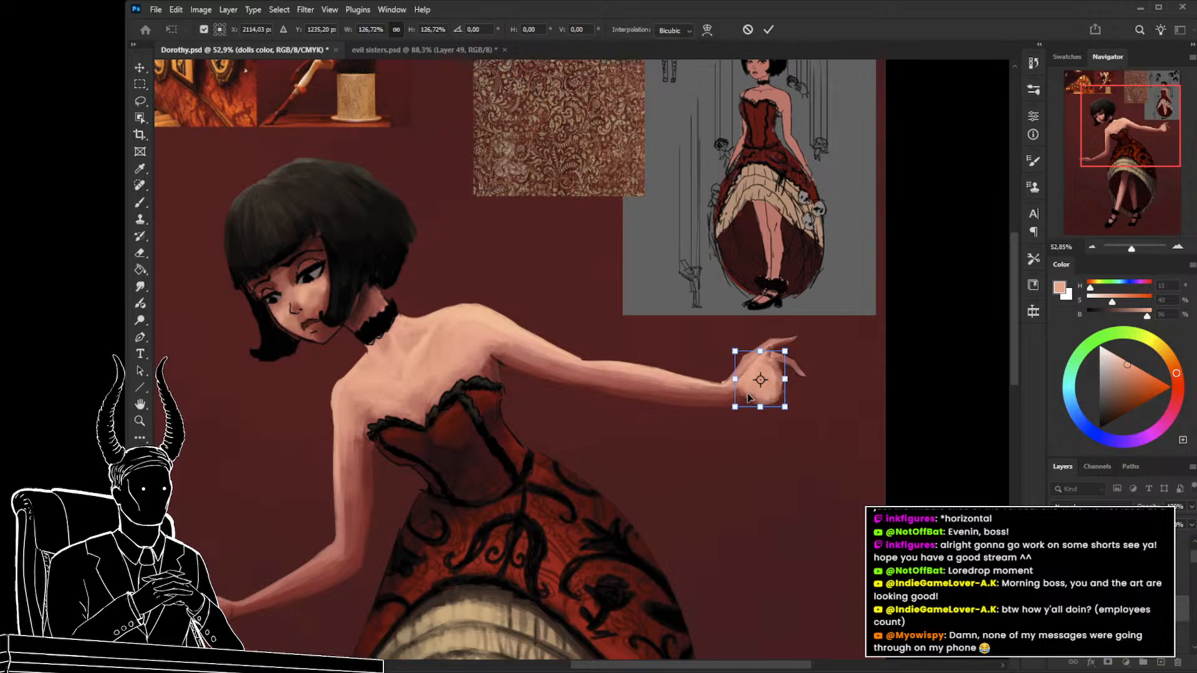
{"action": "left_click_drag", "start_coordinate": [748, 397], "coordinate": [593, 444]}
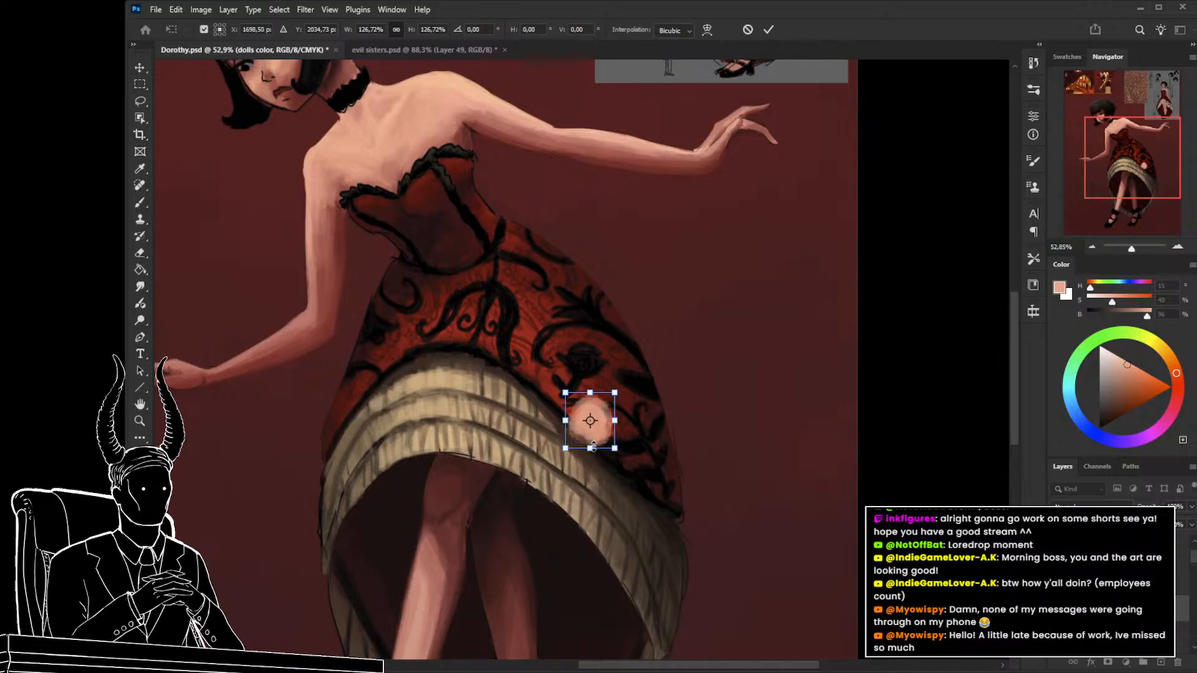
{"action": "scroll", "coordinate": [624, 430], "scroll_direction": "left", "scroll_amount": 2}
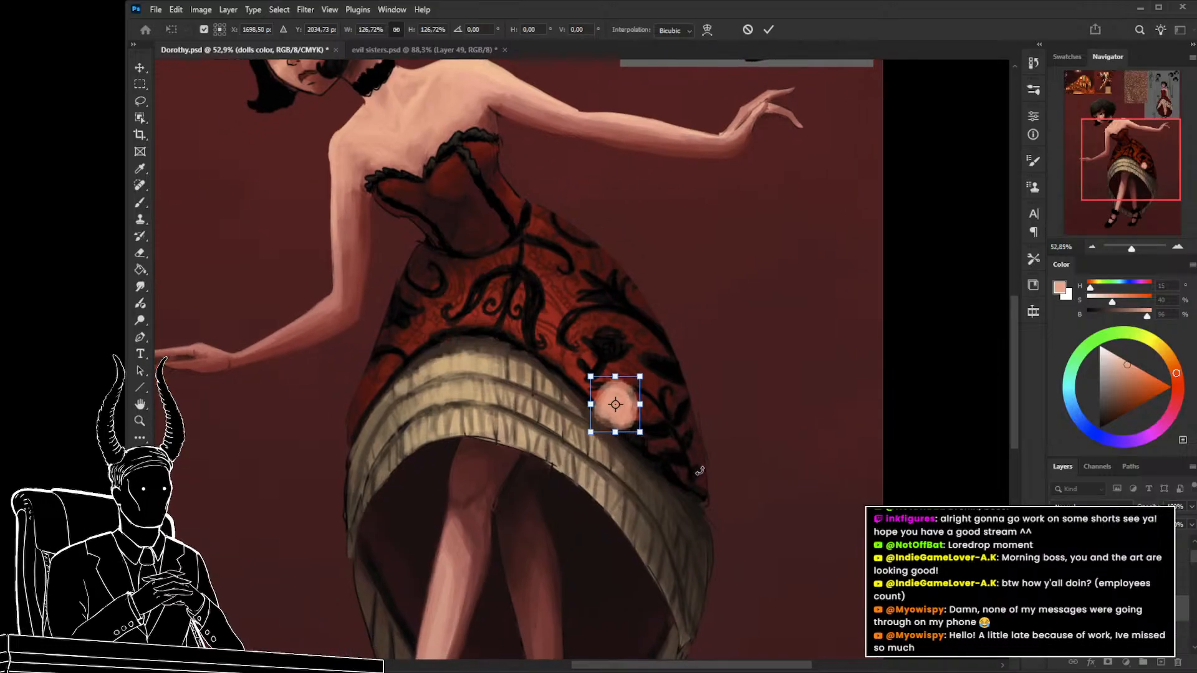
{"action": "key", "text": "Return"}
Round out the doll head and paint a second one beside it at the skirt's outer edge, undoing the last strokes.
{"action": "key", "text": "z"}
{"action": "mouse_move", "coordinate": [689, 425]}
{"action": "left_mouse_down"}
{"action": "mouse_move", "coordinate": [640, 420]}
{"action": "mouse_move", "coordinate": [726, 439]}
{"action": "mouse_move", "coordinate": [659, 436]}
{"action": "left_mouse_up"}
{"action": "left_click_drag", "start_coordinate": [659, 435], "coordinate": [680, 430]}
{"action": "key", "text": "b"}
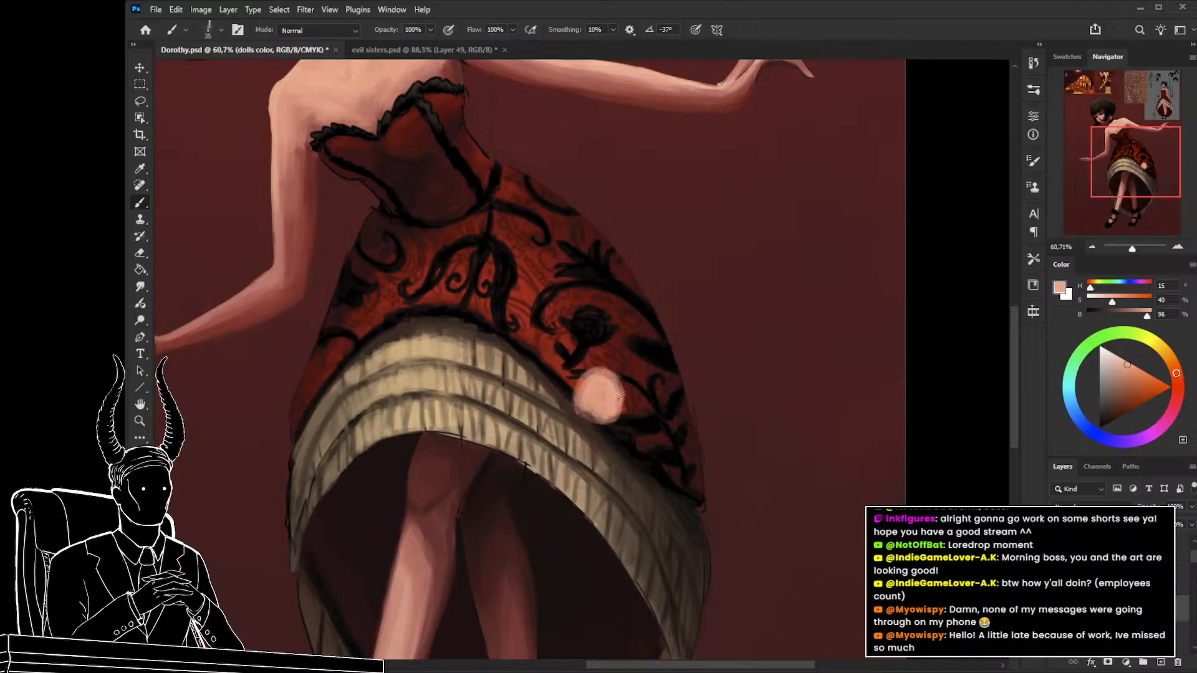
{"action": "left_click_drag", "start_coordinate": [621, 395], "coordinate": [614, 418]}
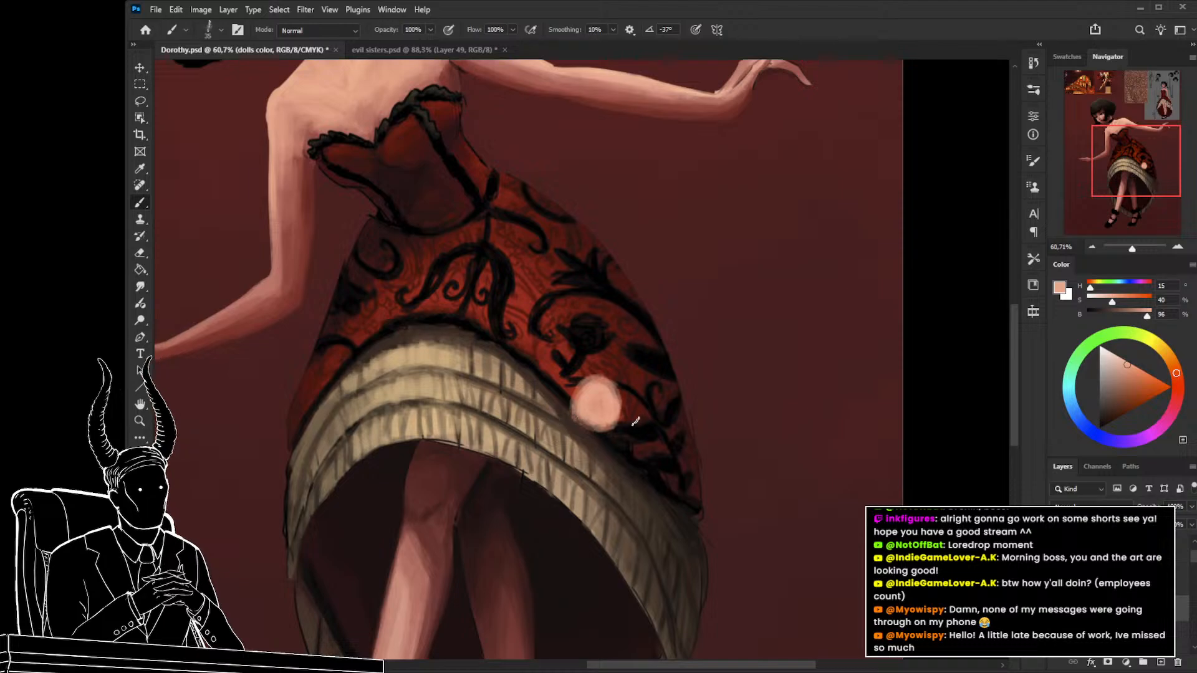
{"action": "left_click_drag", "start_coordinate": [643, 427], "coordinate": [631, 515]}
{"action": "mouse_move", "coordinate": [644, 500]}
{"action": "left_mouse_down"}
{"action": "mouse_move", "coordinate": [609, 467]}
{"action": "mouse_move", "coordinate": [608, 426]}
{"action": "mouse_move", "coordinate": [637, 426]}
{"action": "mouse_move", "coordinate": [628, 455]}
{"action": "mouse_move", "coordinate": [617, 443]}
{"action": "mouse_move", "coordinate": [653, 521]}
{"action": "mouse_move", "coordinate": [572, 499]}
{"action": "left_mouse_up"}
{"action": "key", "text": "b"}
{"action": "key", "text": "ctrl+z"}
{"action": "key", "text": "ctrl+z"}
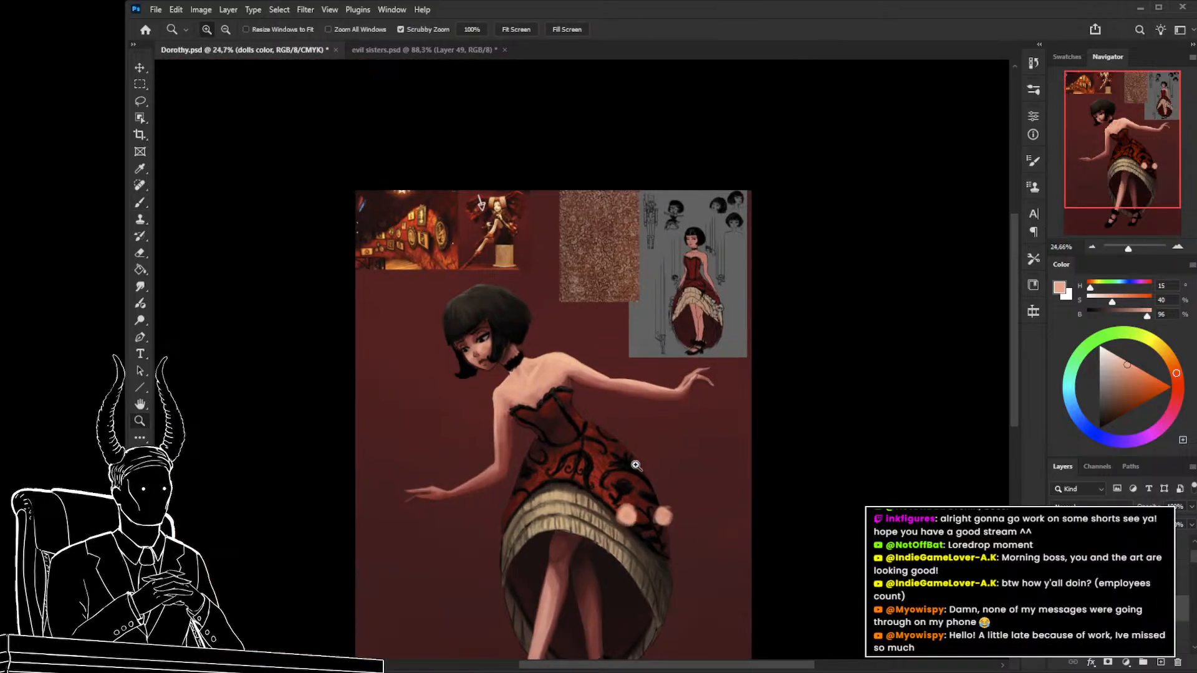
Examine the costume sketch with its small dolls and skull-trimmed skirt, and compare it with the painted figure.
{"action": "left_click_drag", "start_coordinate": [636, 465], "coordinate": [517, 537]}
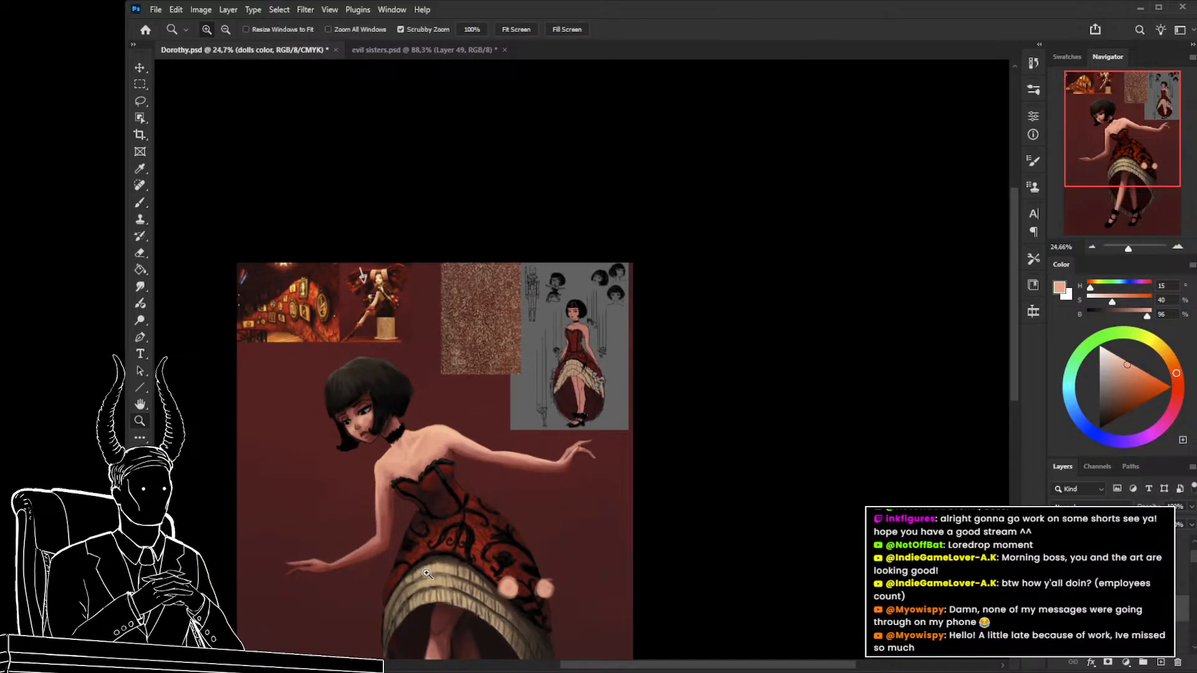
{"action": "left_click_drag", "start_coordinate": [571, 342], "coordinate": [650, 239]}
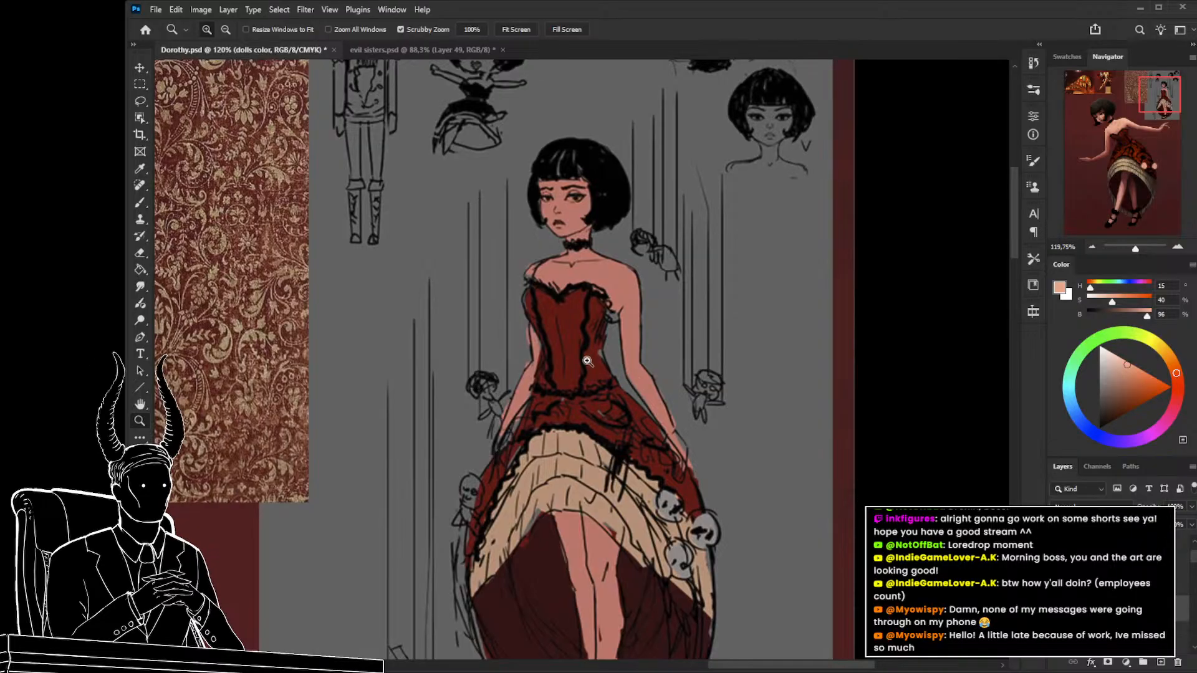
{"action": "left_click_drag", "start_coordinate": [651, 458], "coordinate": [652, 584]}
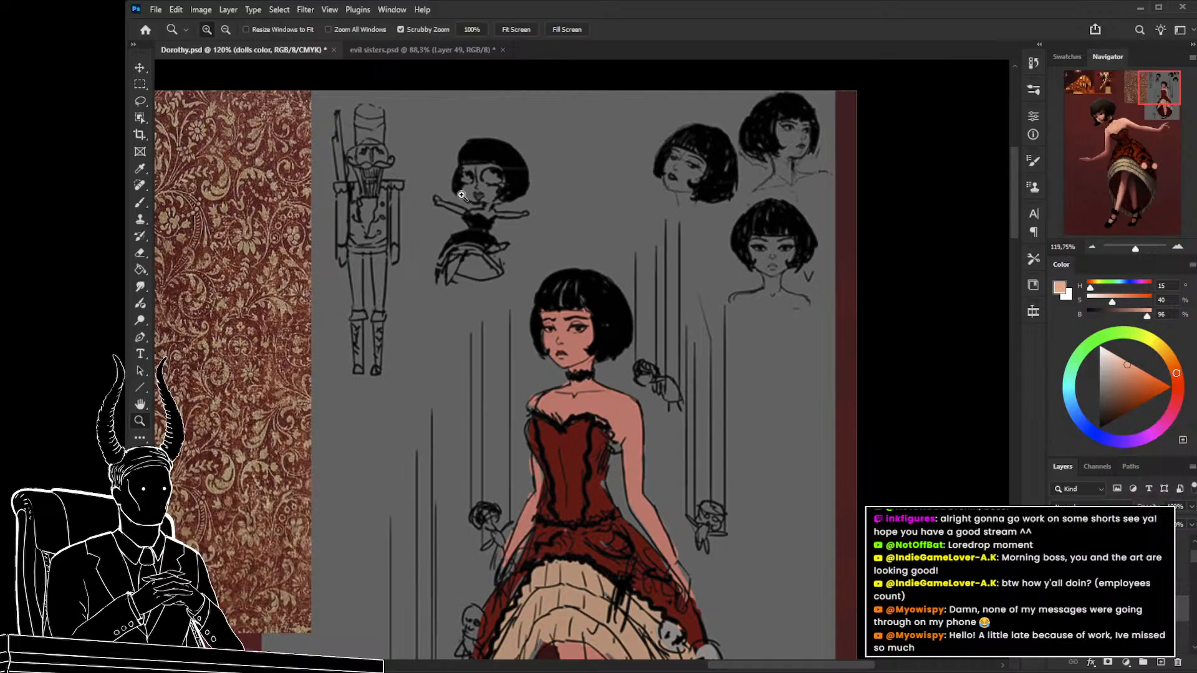
{"action": "left_click_drag", "start_coordinate": [556, 366], "coordinate": [472, 390]}
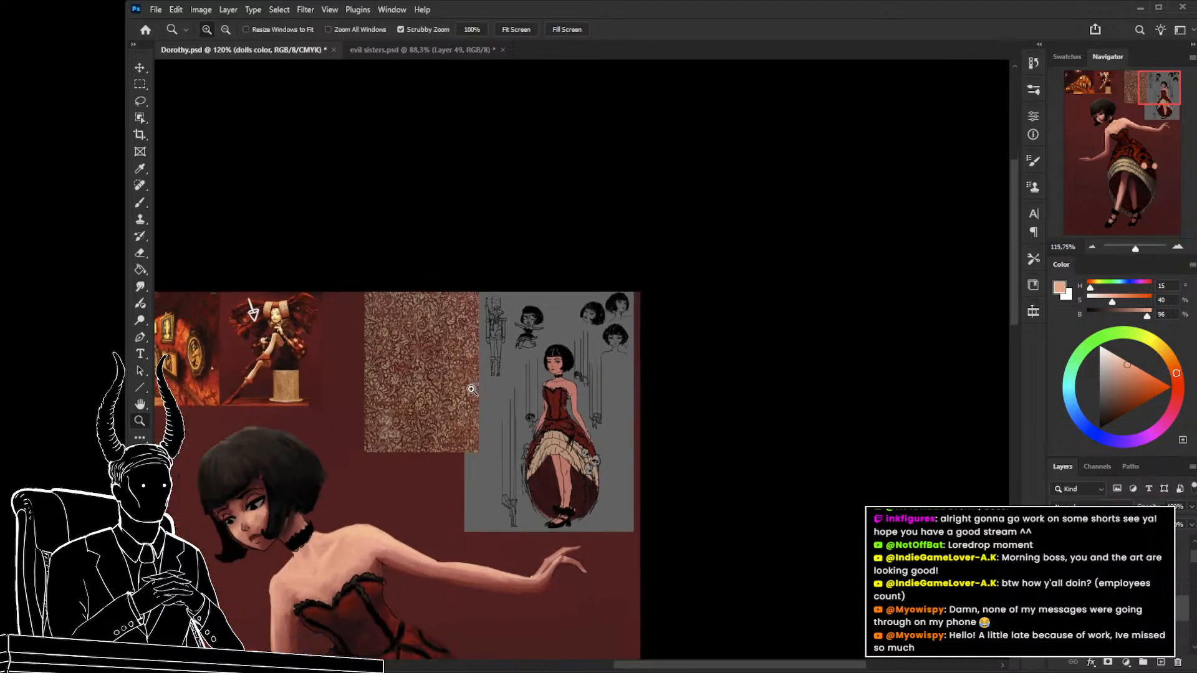
{"action": "left_click_drag", "start_coordinate": [505, 501], "coordinate": [553, 444]}
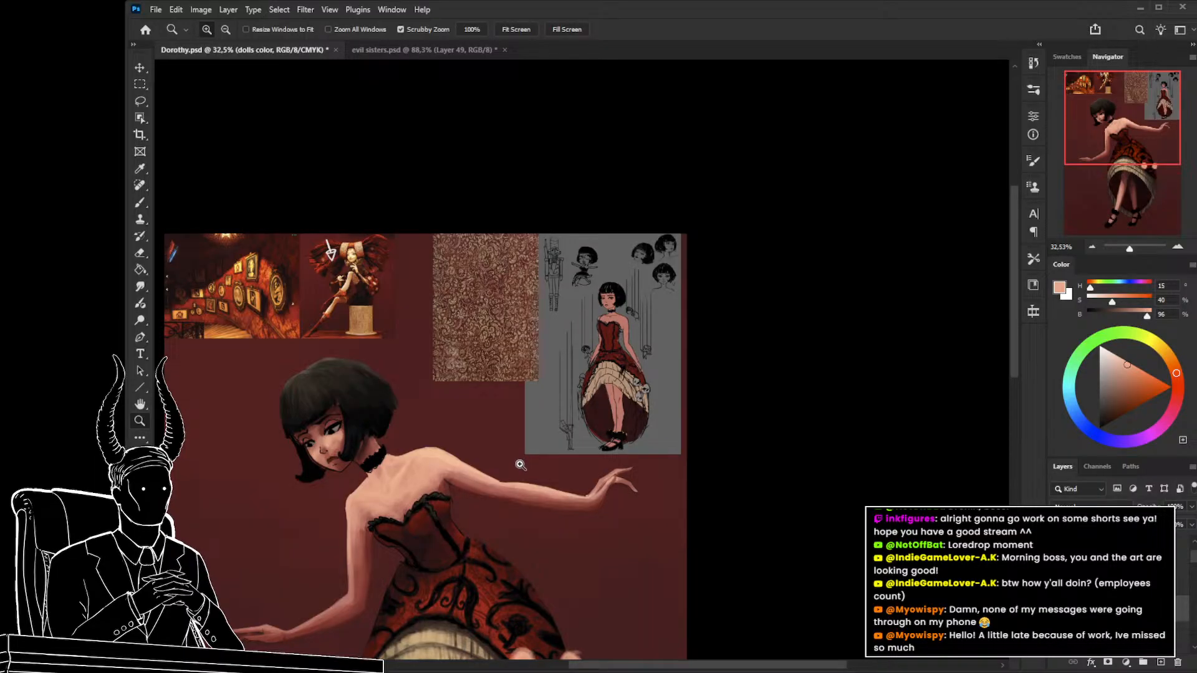
{"action": "left_click_drag", "start_coordinate": [589, 377], "coordinate": [633, 221]}
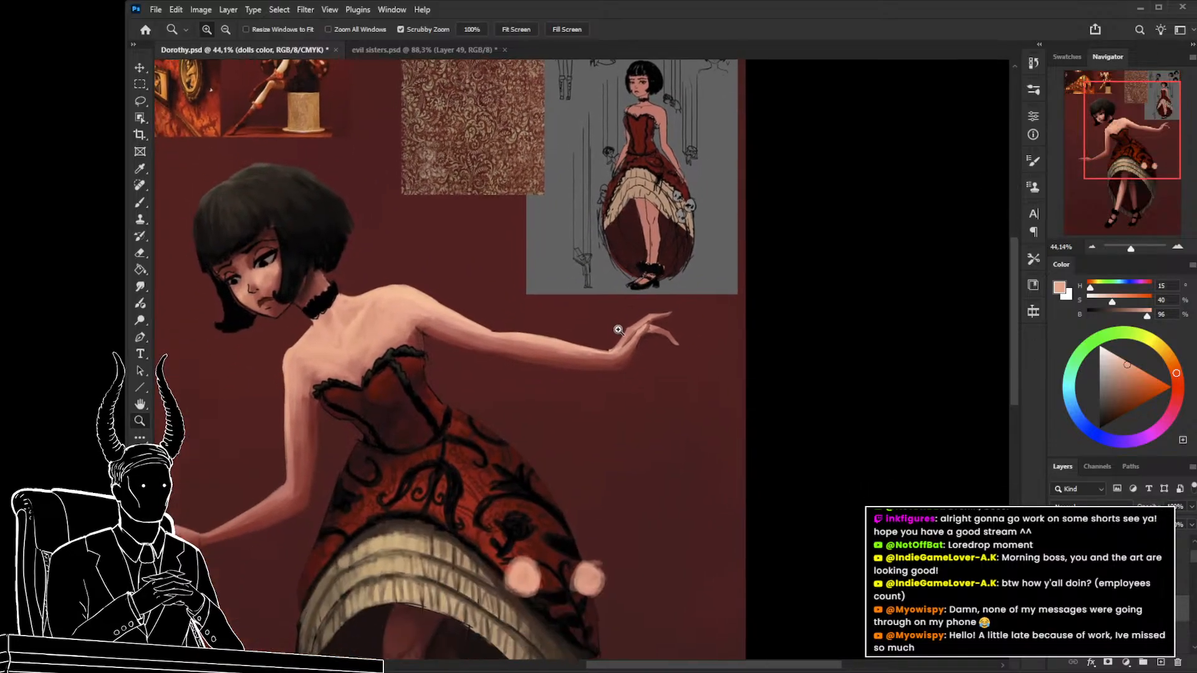
{"action": "mouse_move", "coordinate": [576, 411]}
{"action": "left_mouse_down"}
{"action": "mouse_move", "coordinate": [637, 420]}
{"action": "mouse_move", "coordinate": [643, 438]}
{"action": "left_mouse_up"}
{"action": "left_click_drag", "start_coordinate": [368, 312], "coordinate": [388, 315]}
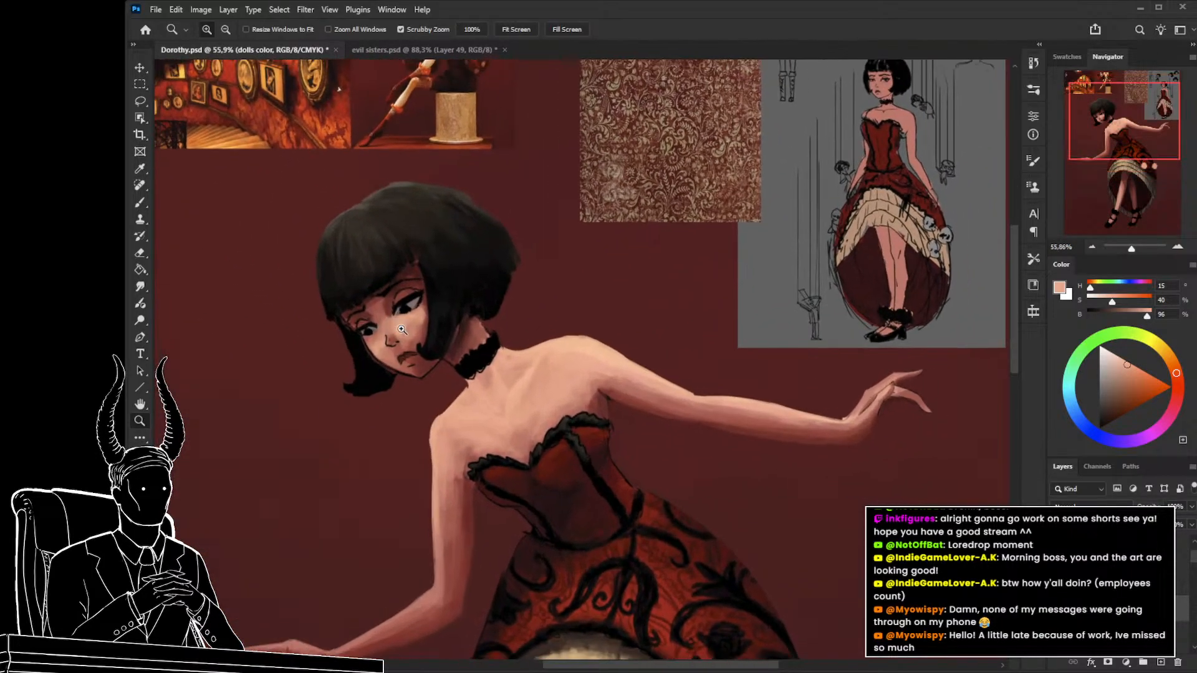
Select the face's line-art layer Group 3 copy 2, switching its visibility off and back on to check it.
{"action": "key", "text": "b"}
{"action": "key", "text": "v"}
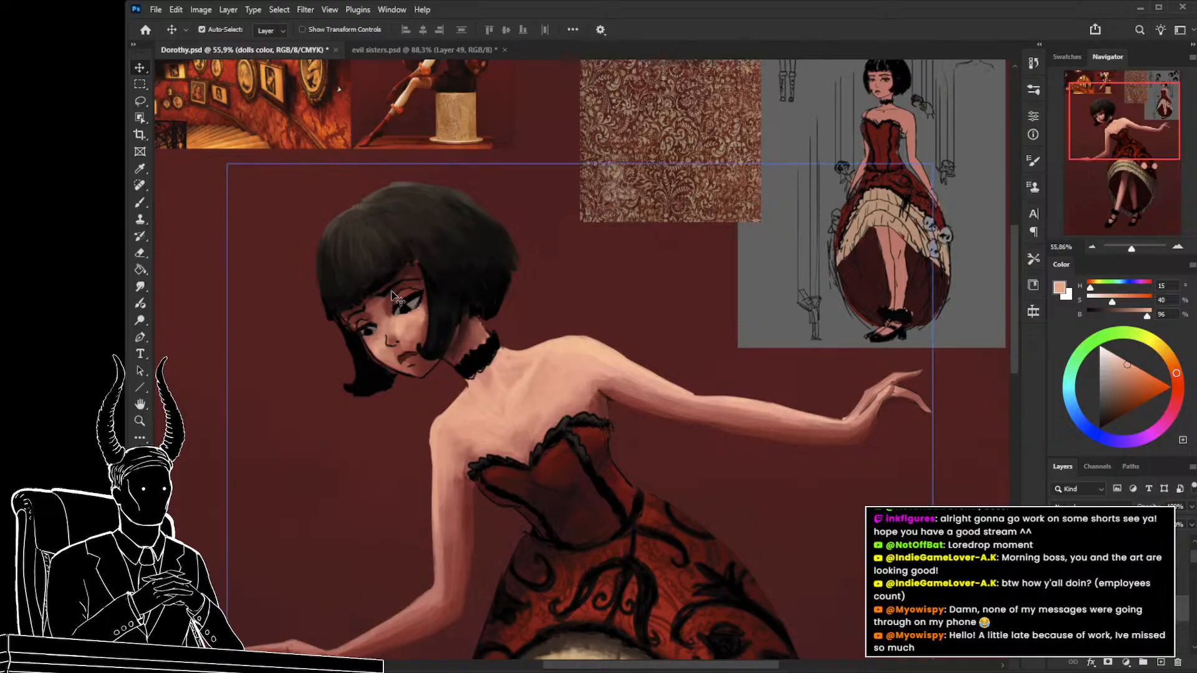
{"action": "left_click", "coordinate": [851, 494]}
{"action": "left_click", "coordinate": [1058, 640]}
{"action": "left_click", "coordinate": [1058, 640]}
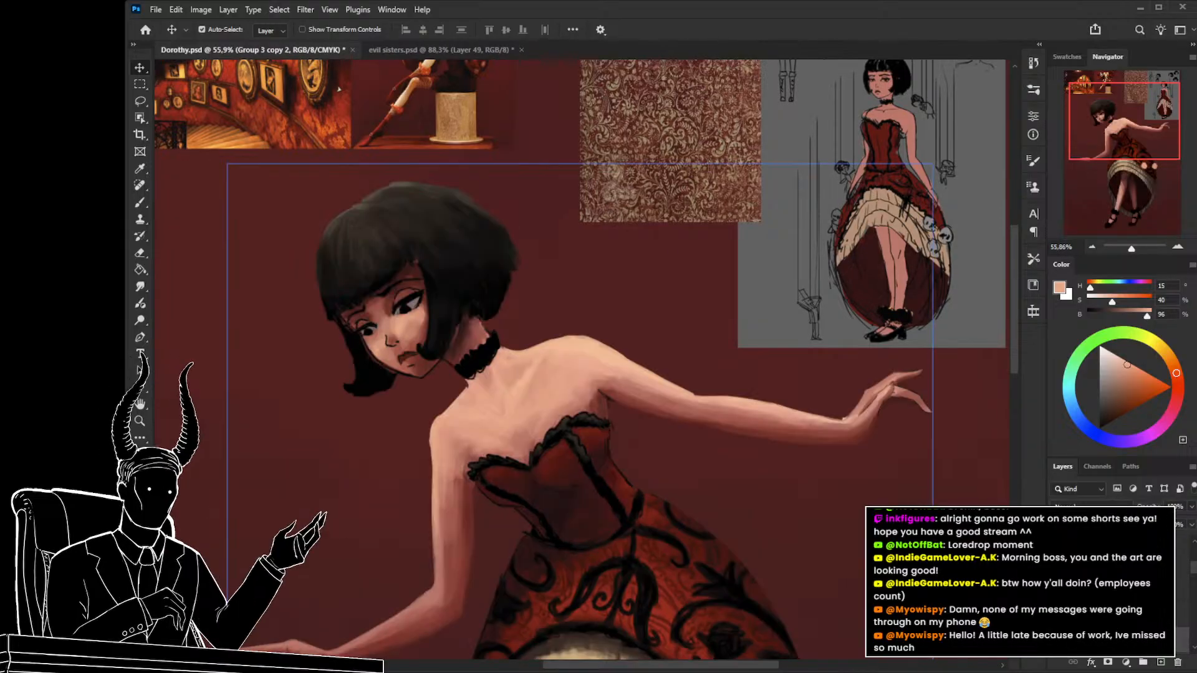
{"action": "key", "text": "z"}
{"action": "mouse_move", "coordinate": [330, 327]}
{"action": "left_mouse_down"}
{"action": "mouse_move", "coordinate": [368, 345]}
{"action": "mouse_move", "coordinate": [369, 373]}
{"action": "mouse_move", "coordinate": [321, 367]}
{"action": "mouse_move", "coordinate": [334, 365]}
{"action": "left_mouse_up"}
{"action": "key", "text": "l"}
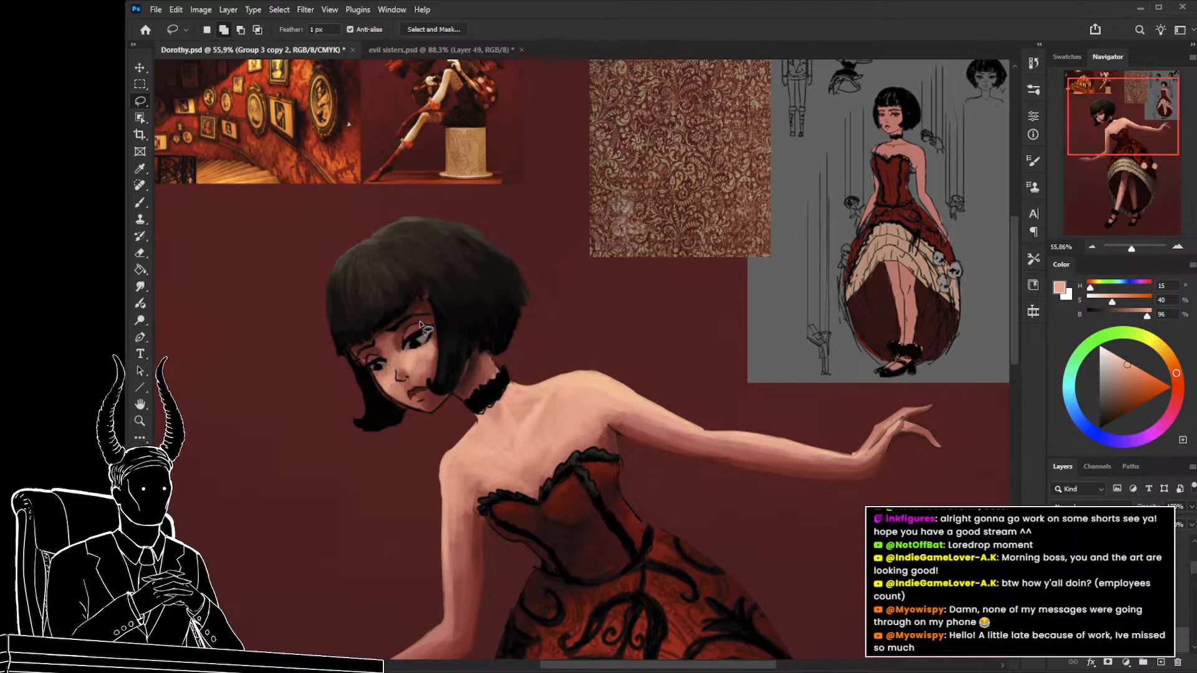
{"action": "mouse_move", "coordinate": [407, 315]}
{"action": "left_mouse_down"}
{"action": "mouse_move", "coordinate": [386, 334]}
{"action": "mouse_move", "coordinate": [433, 342]}
{"action": "mouse_move", "coordinate": [484, 316]}
{"action": "mouse_move", "coordinate": [442, 311]}
{"action": "mouse_move", "coordinate": [427, 331]}
{"action": "left_mouse_up"}
{"action": "key", "text": "z"}
{"action": "left_click", "coordinate": [422, 351], "text": "alt"}
{"action": "key", "text": "l"}
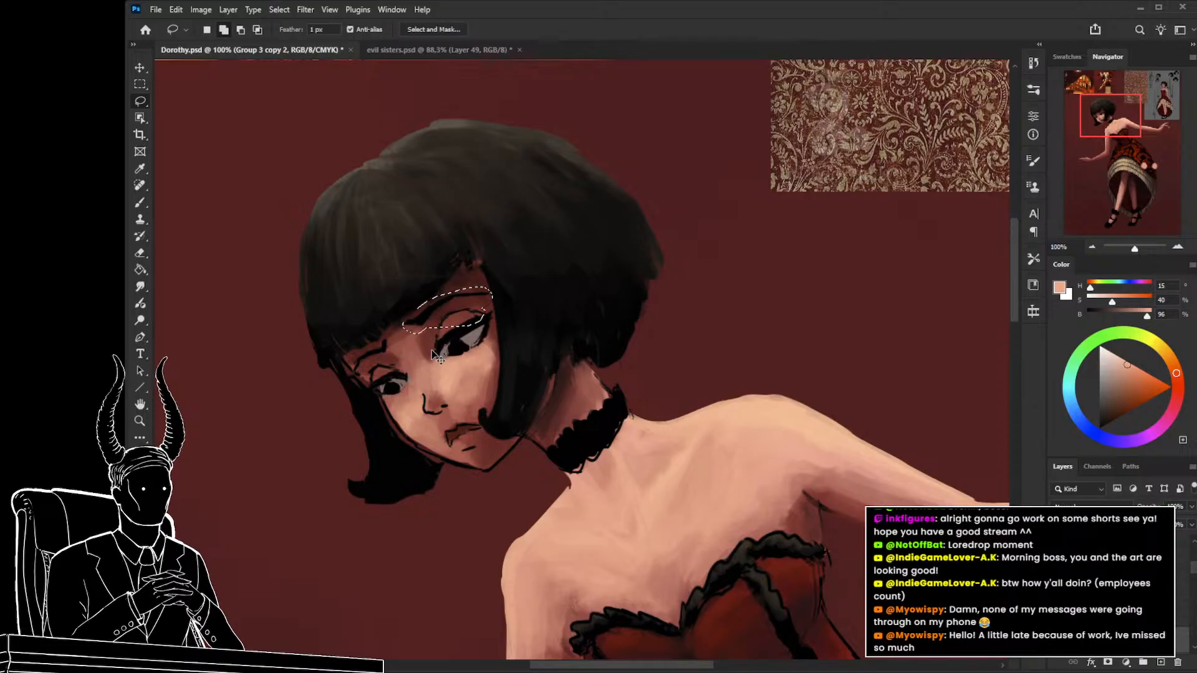
{"action": "key", "text": "ctrl+j"}
{"action": "key", "text": "ctrl+t"}
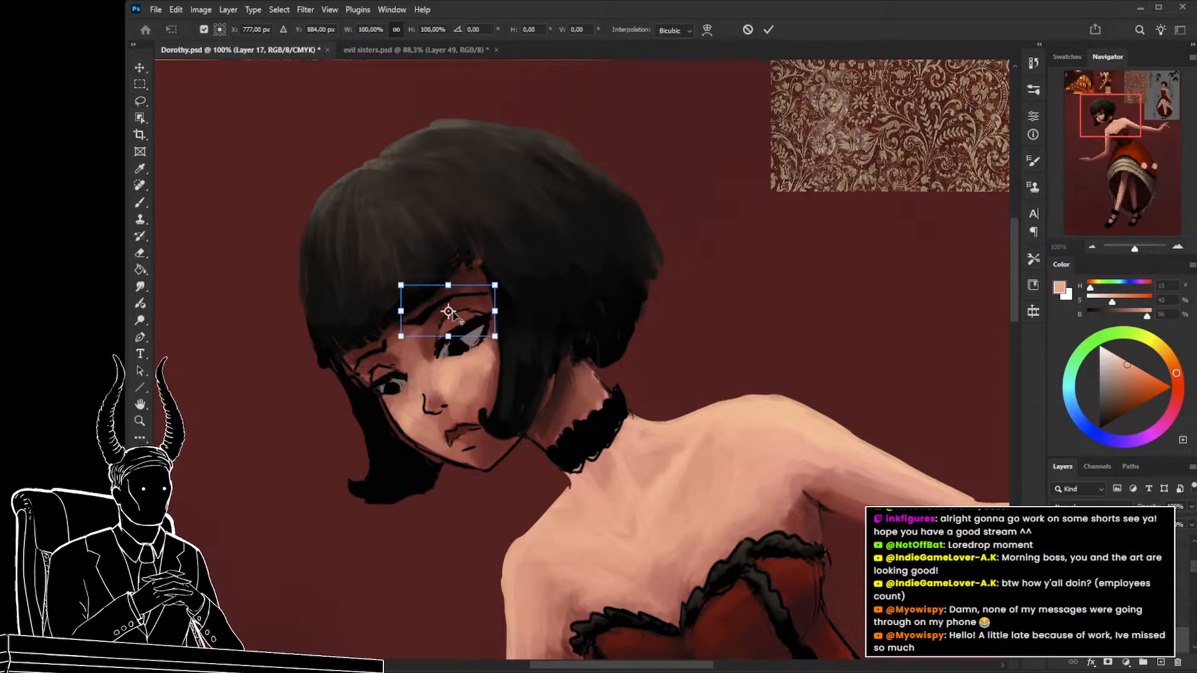
{"action": "left_click", "coordinate": [482, 400]}
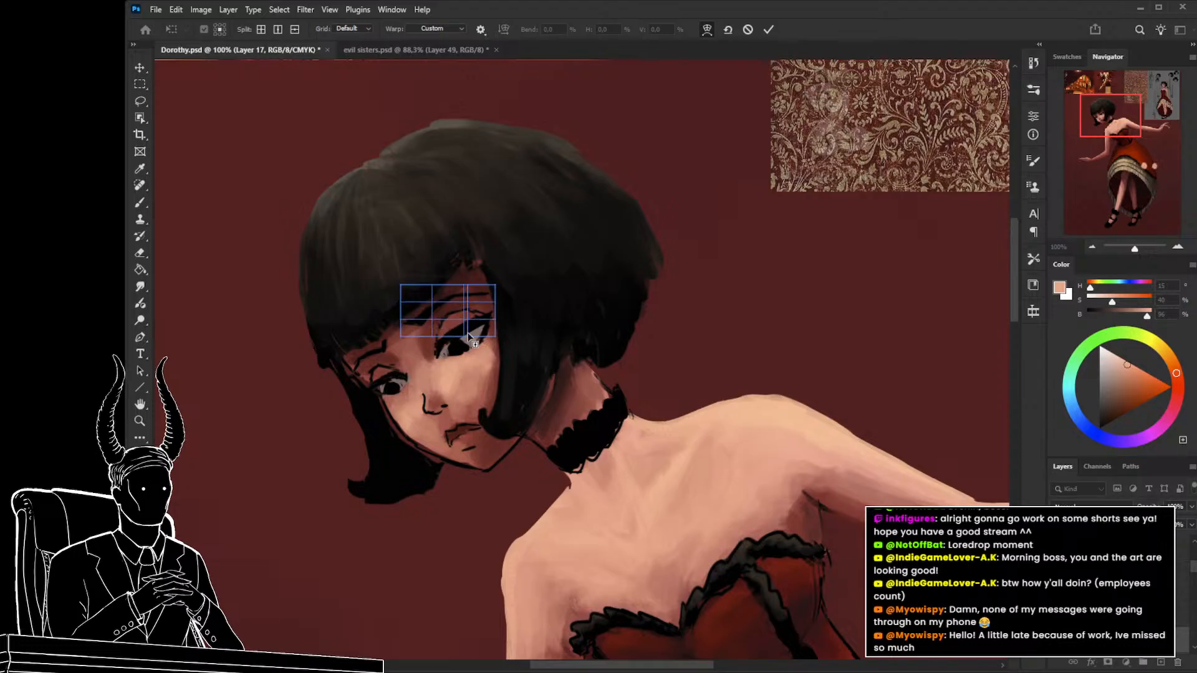
{"action": "key", "text": "Return"}
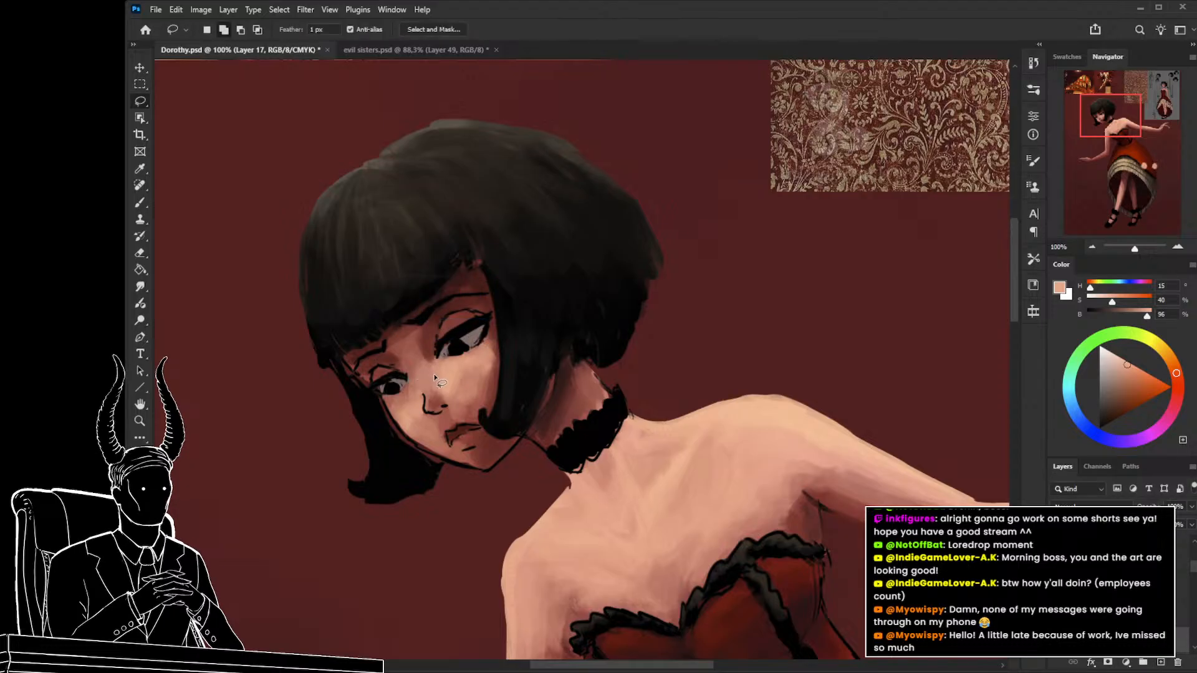
{"action": "left_click", "coordinate": [1193, 648]}
{"action": "left_click", "coordinate": [1173, 662]}
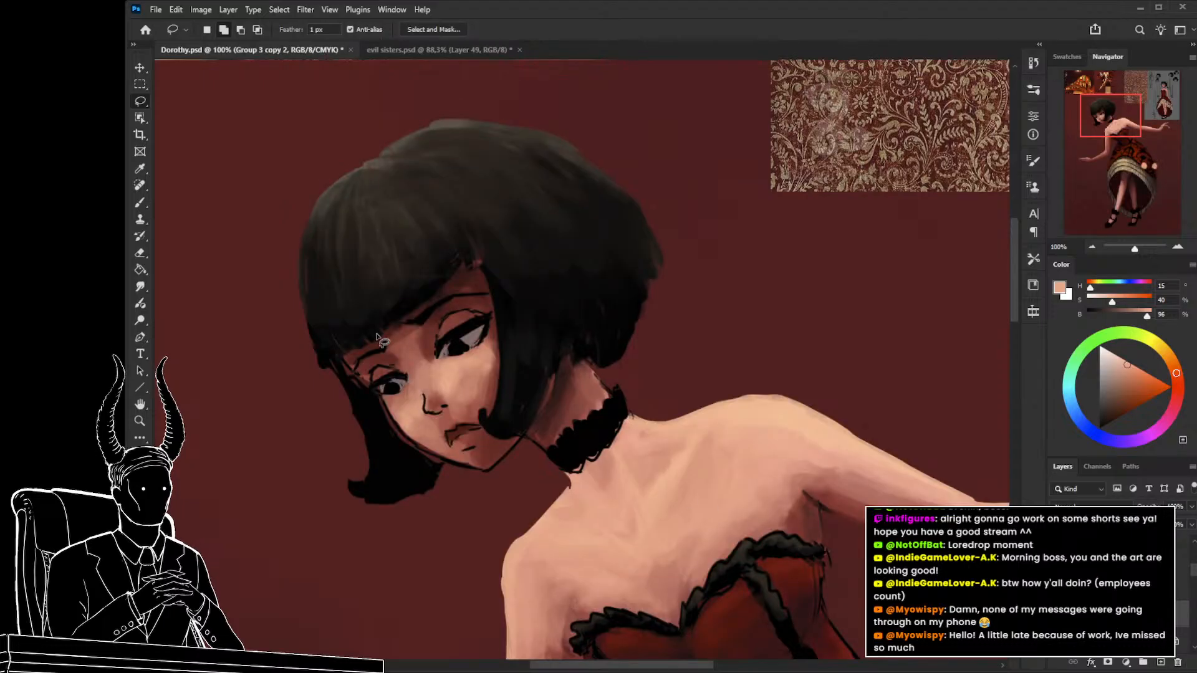
Lasso her left eyebrow directly on Group 3 copy 2 and warp it so its inner end sits lower, then deselect.
{"action": "mouse_move", "coordinate": [492, 298]}
{"action": "left_mouse_down"}
{"action": "mouse_move", "coordinate": [450, 293]}
{"action": "mouse_move", "coordinate": [406, 328]}
{"action": "mouse_move", "coordinate": [465, 307]}
{"action": "left_mouse_up"}
{"action": "key", "text": "ctrl+t"}
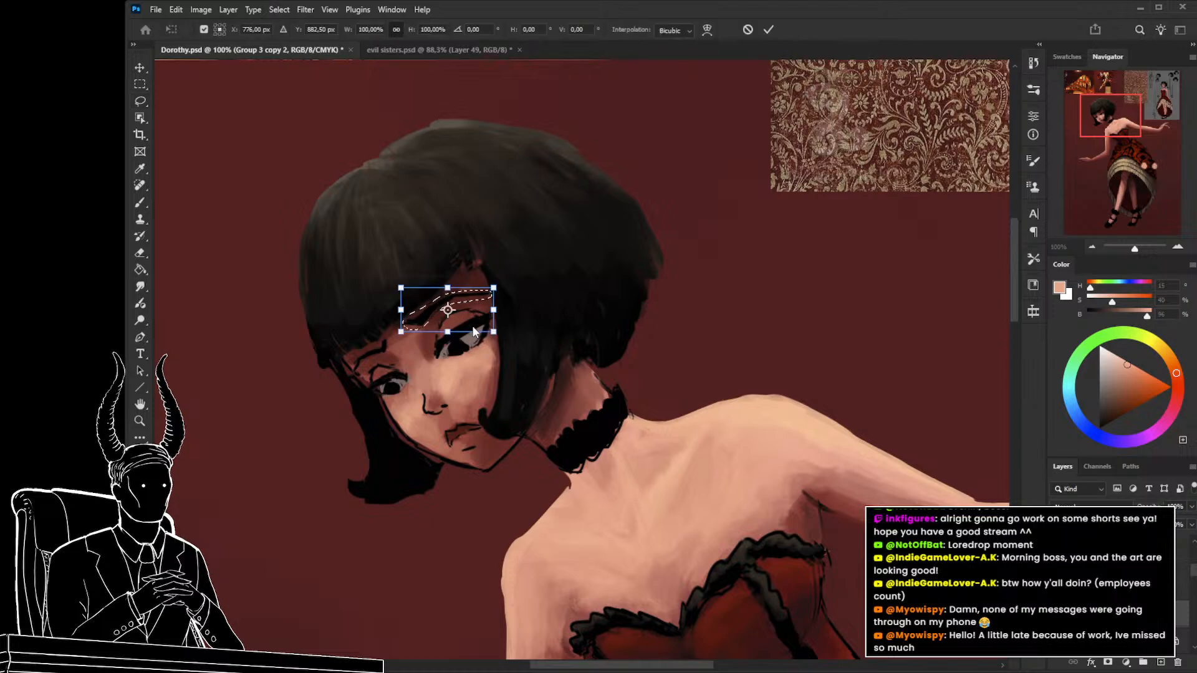
{"action": "left_click", "coordinate": [479, 407]}
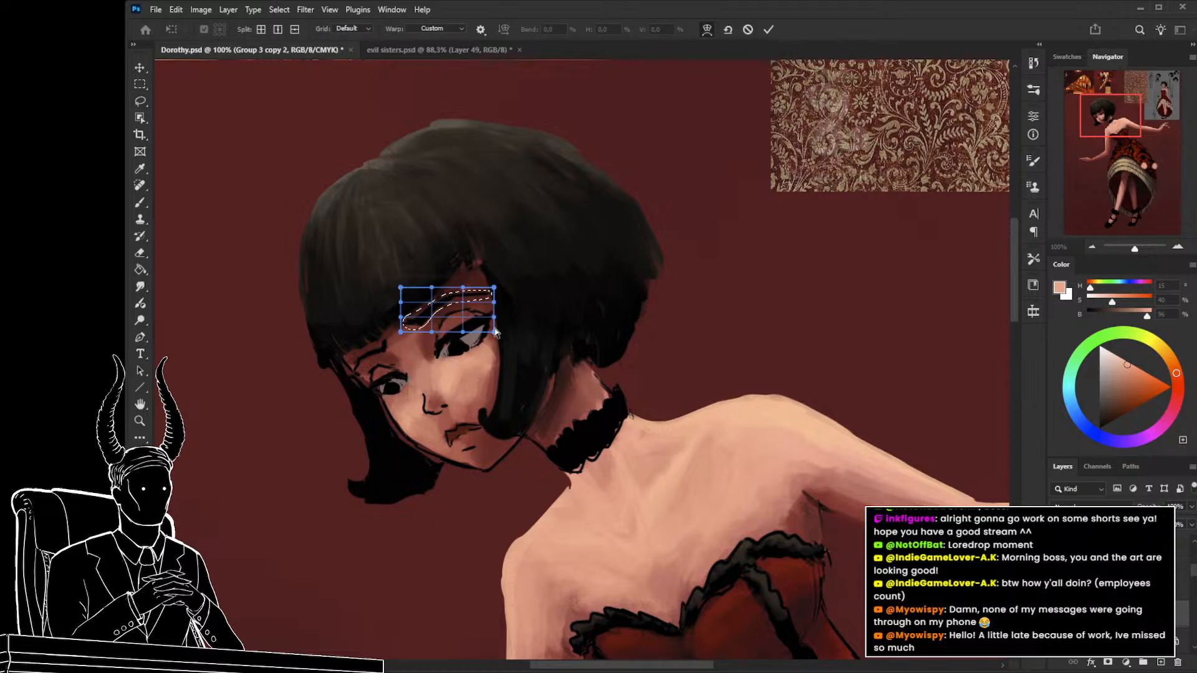
{"action": "key", "text": "Return"}
{"action": "key", "text": "z"}
{"action": "left_click_drag", "start_coordinate": [412, 327], "coordinate": [442, 352]}
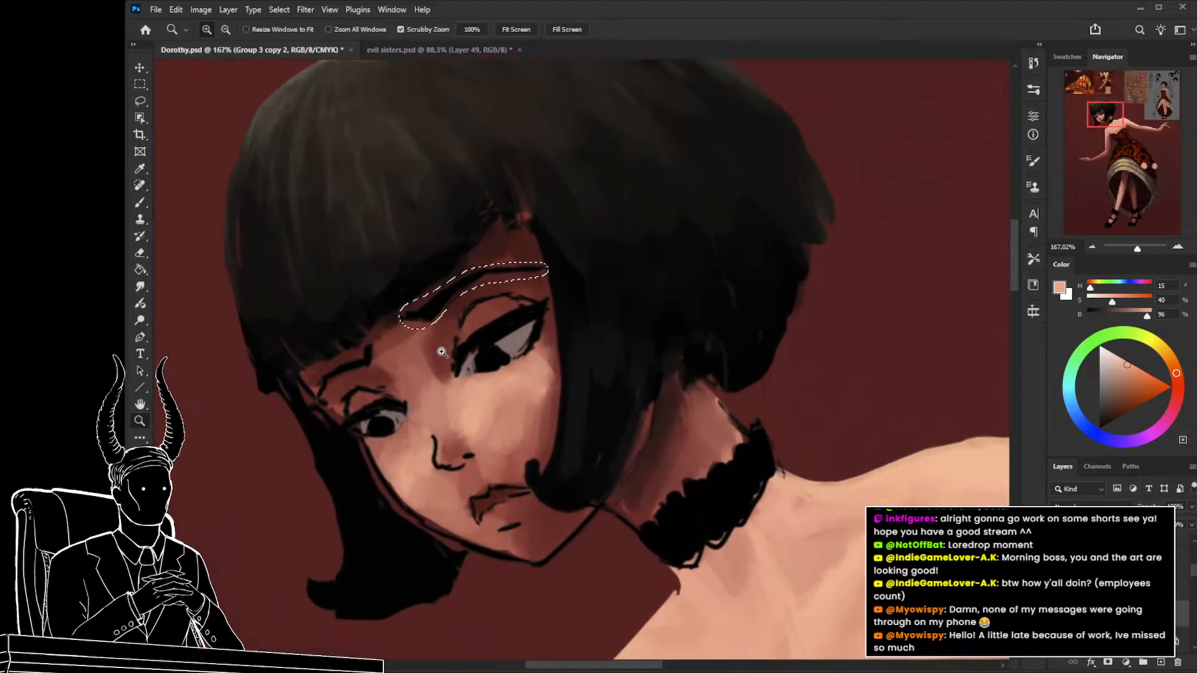
{"action": "key", "text": "ctrl+t"}
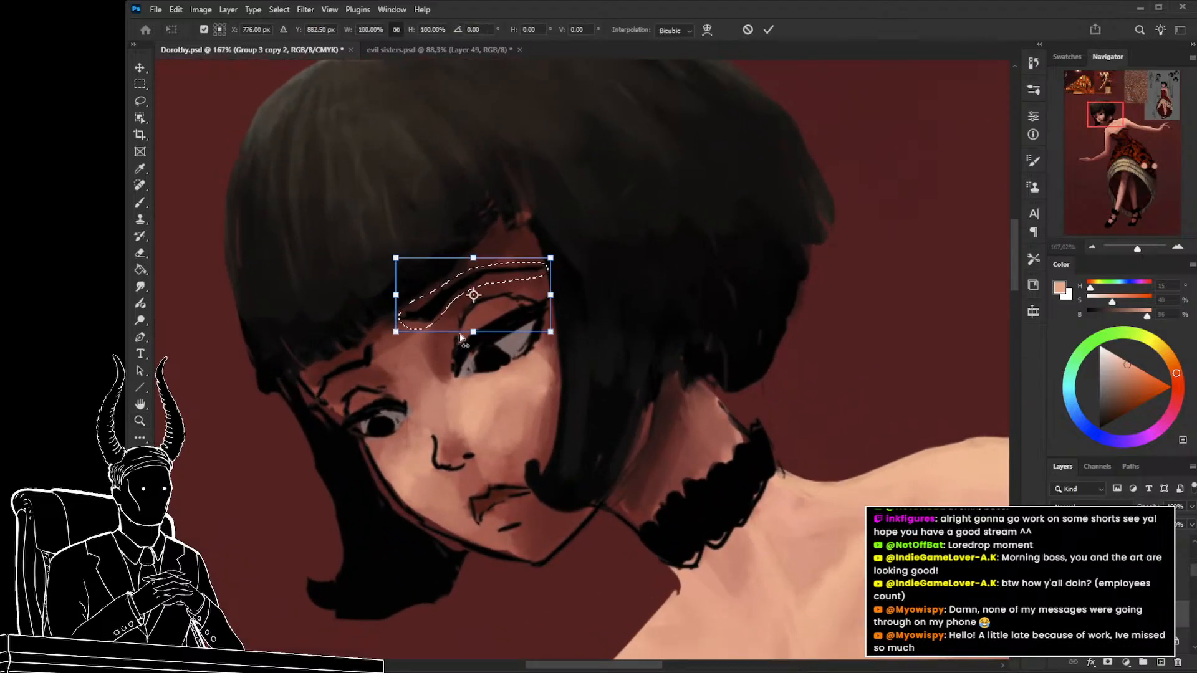
{"action": "left_click", "coordinate": [473, 398]}
{"action": "left_click_drag", "start_coordinate": [416, 320], "coordinate": [422, 335]}
{"action": "left_click_drag", "start_coordinate": [470, 295], "coordinate": [466, 292]}
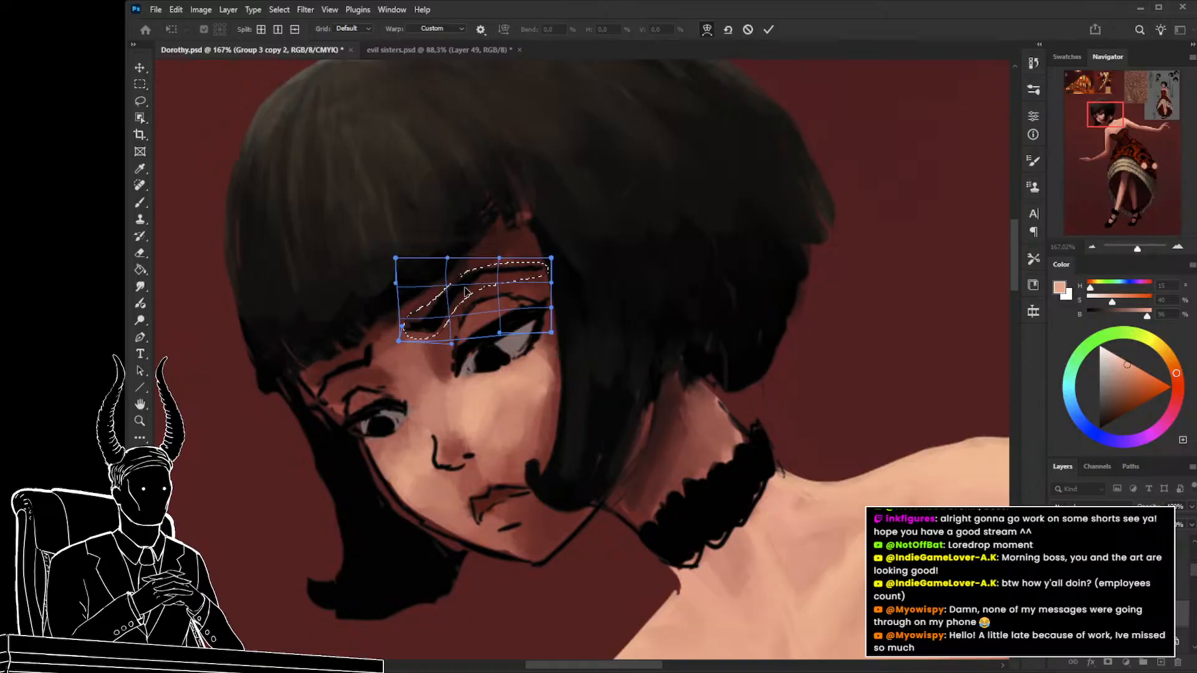
{"action": "key", "text": "Return"}
{"action": "key", "text": "ctrl+d"}
Outline her right eyebrow with a lasso selection.
{"action": "key", "text": "z"}
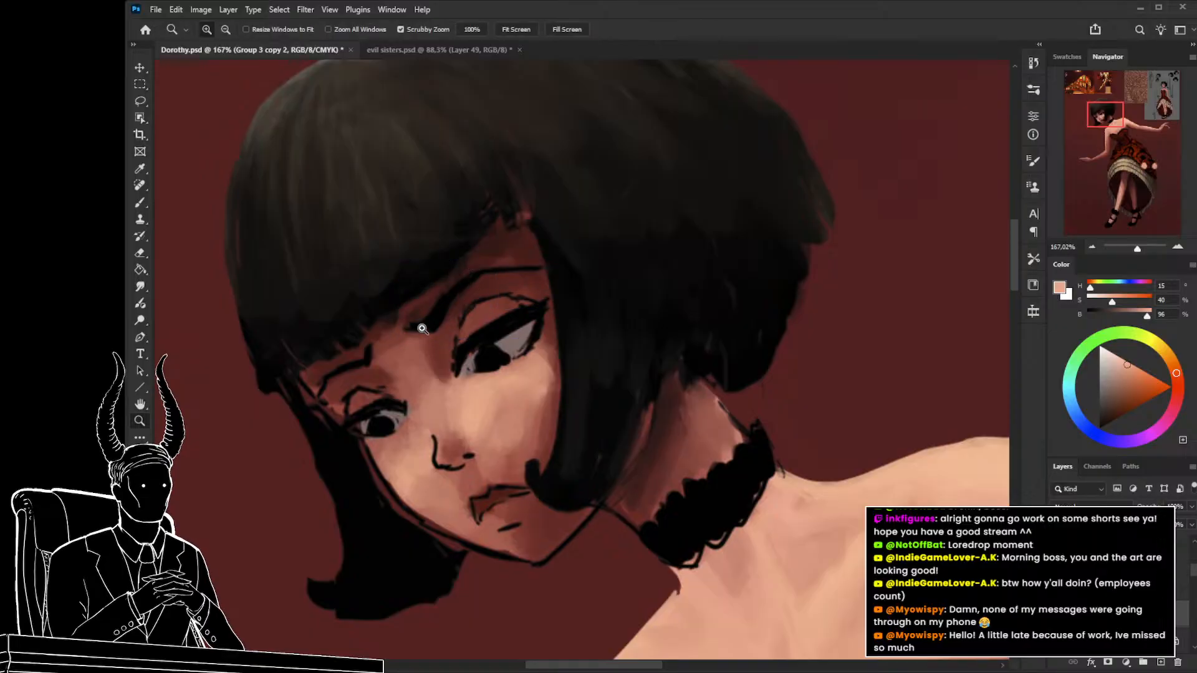
{"action": "key", "text": "l"}
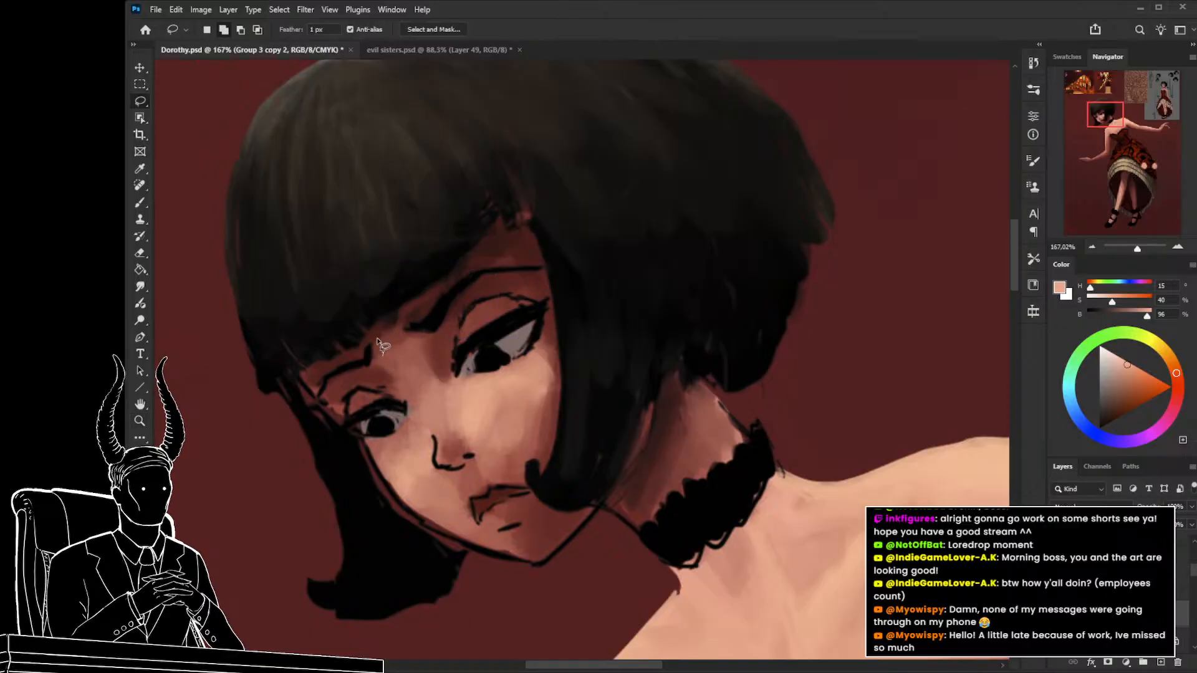
{"action": "mouse_move", "coordinate": [378, 342]}
{"action": "left_mouse_down"}
{"action": "mouse_move", "coordinate": [316, 382]}
{"action": "mouse_move", "coordinate": [317, 397]}
{"action": "mouse_move", "coordinate": [382, 354]}
{"action": "left_mouse_up"}
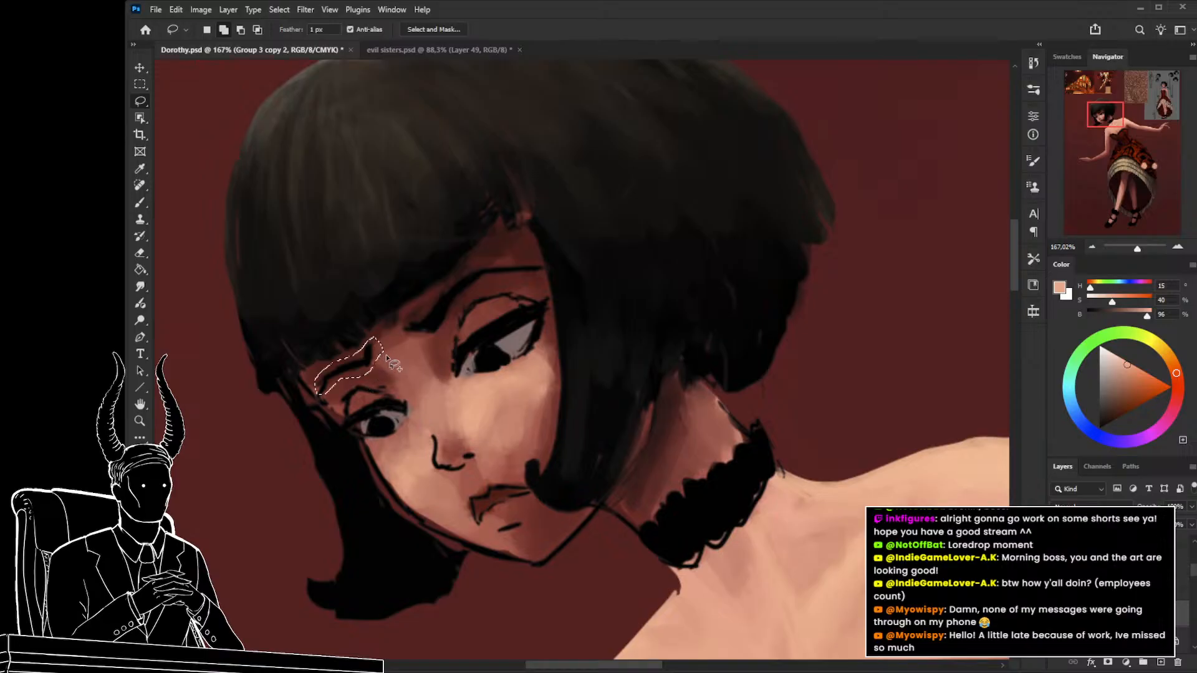
Warp the selected eyebrow above the smaller far-side eye into a gentler arch, apply it and clear the selection.
{"action": "key", "text": "ctrl+t"}
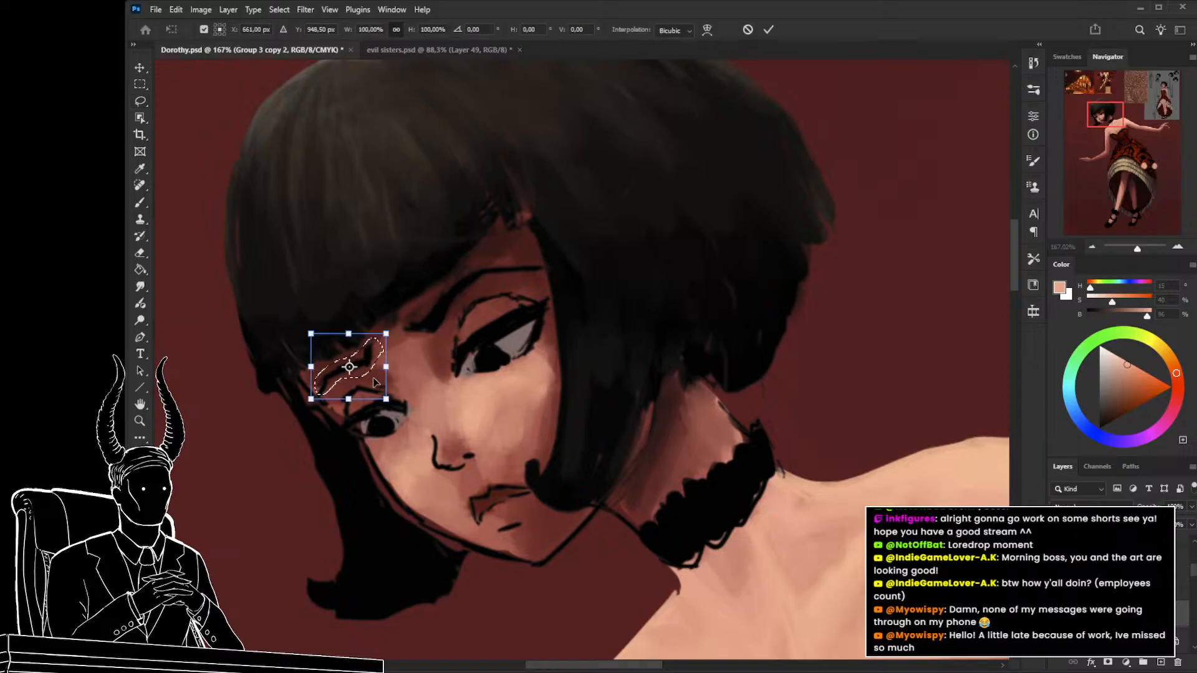
{"action": "left_click", "coordinate": [404, 470]}
{"action": "left_click_drag", "start_coordinate": [363, 362], "coordinate": [336, 375]}
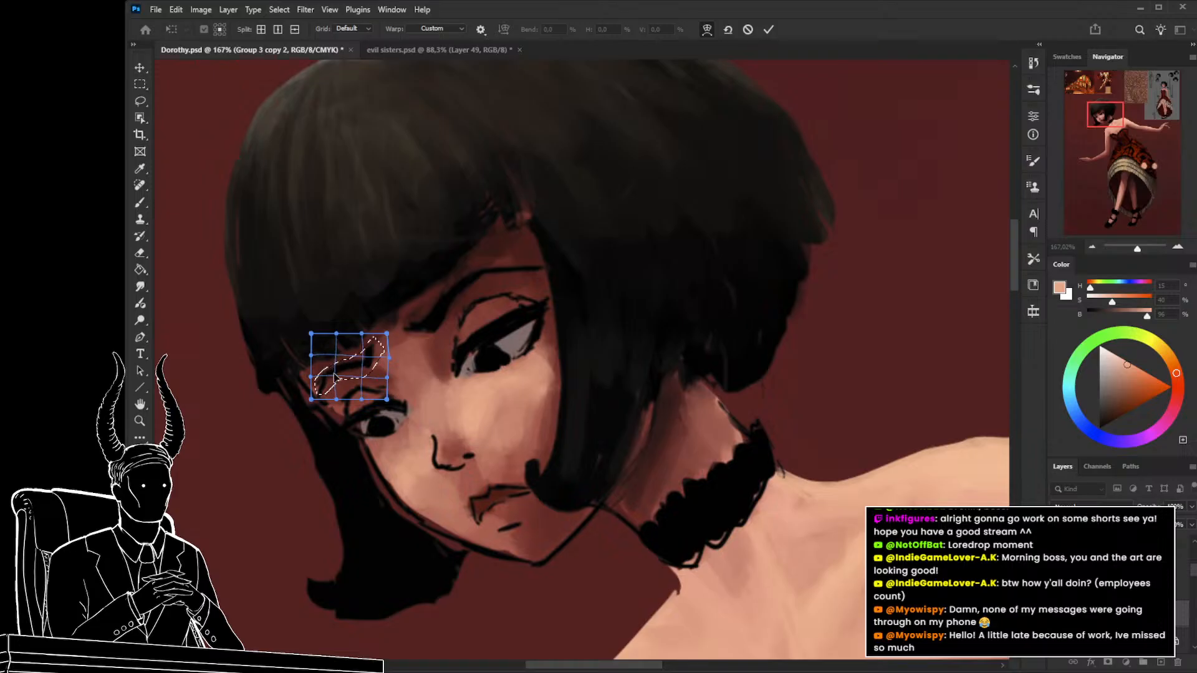
{"action": "key", "text": "Return"}
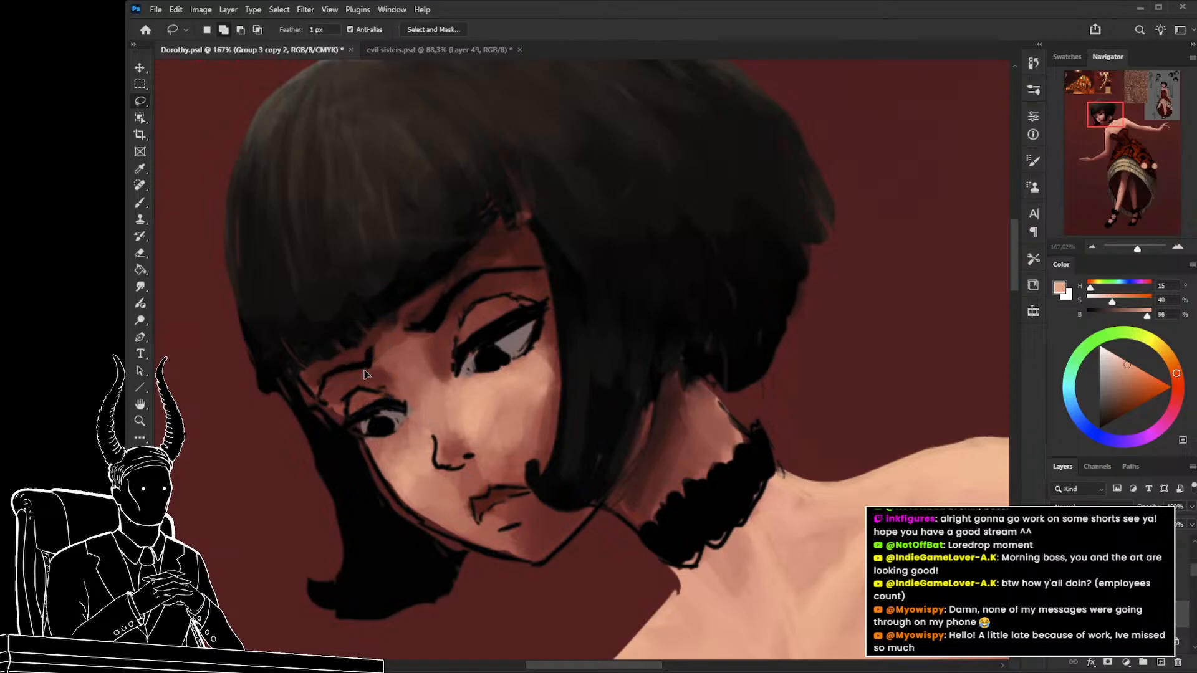
{"action": "key", "text": "ctrl+d"}
Select the "dolls color" layer and paint a third peach circle on the skirt, below the two existing circles.
{"action": "key", "text": "z"}
{"action": "left_click_drag", "start_coordinate": [533, 397], "coordinate": [533, 462]}
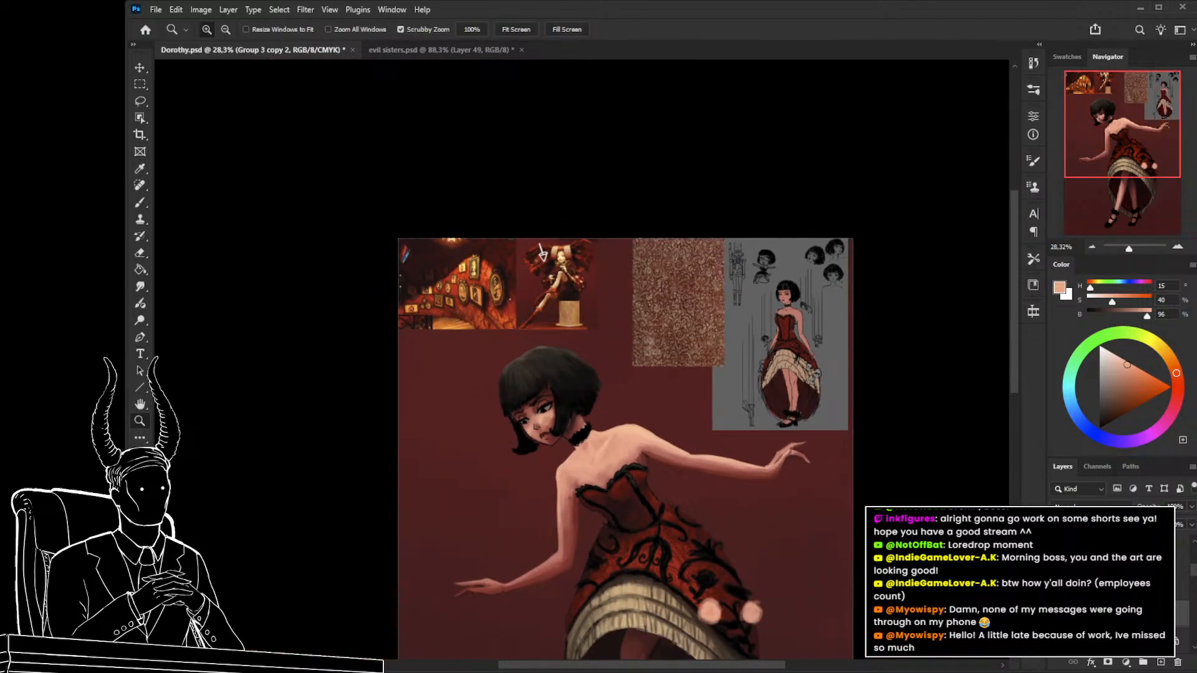
{"action": "left_click_drag", "start_coordinate": [846, 514], "coordinate": [742, 360]}
{"action": "left_click", "coordinate": [677, 465]}
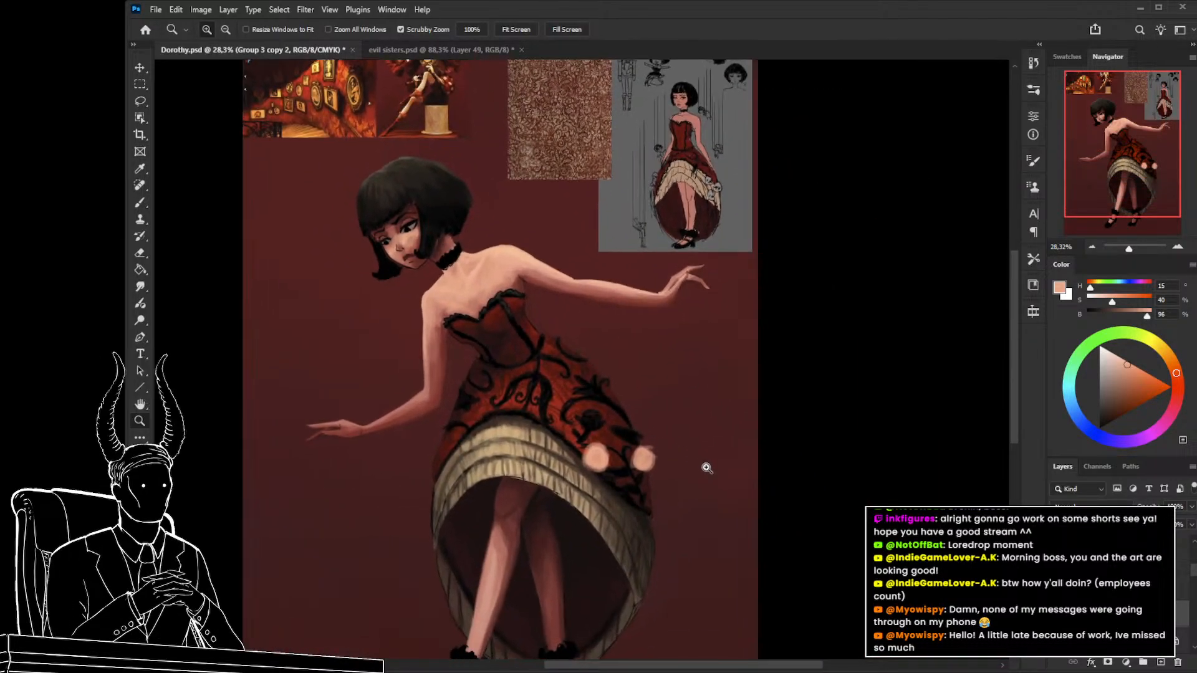
{"action": "key", "text": "v"}
{"action": "left_click", "coordinate": [643, 472]}
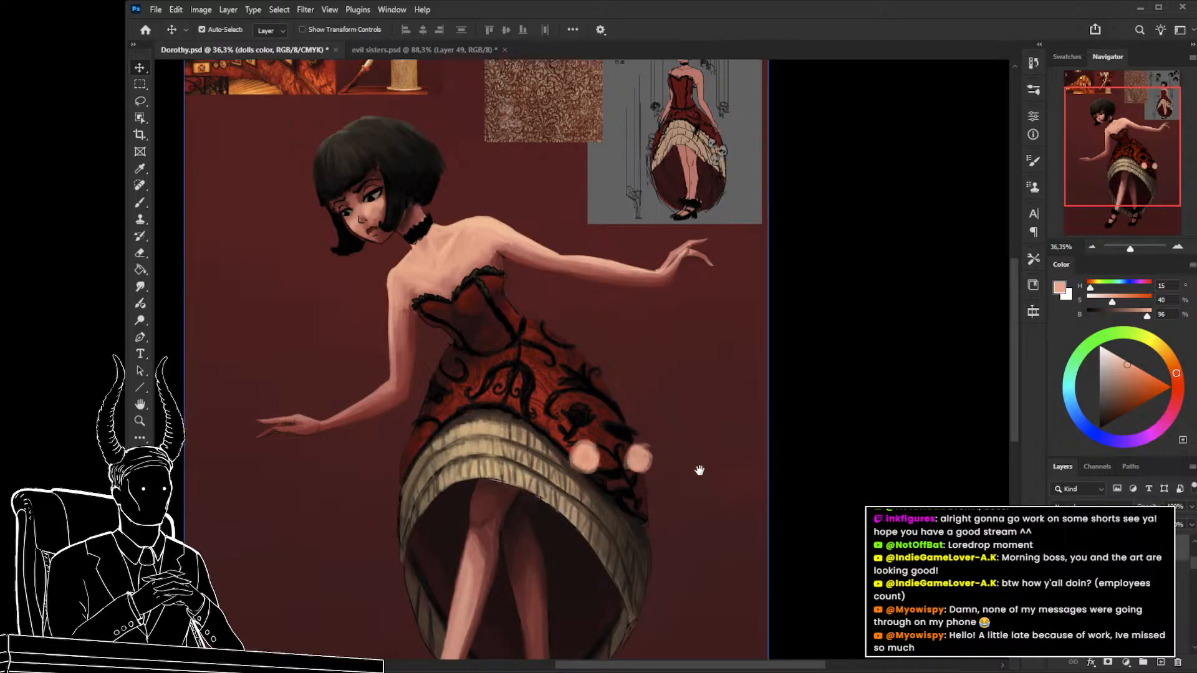
{"action": "scroll", "coordinate": [607, 458], "scroll_direction": "down", "scroll_amount": 2}
{"action": "key", "text": "b"}
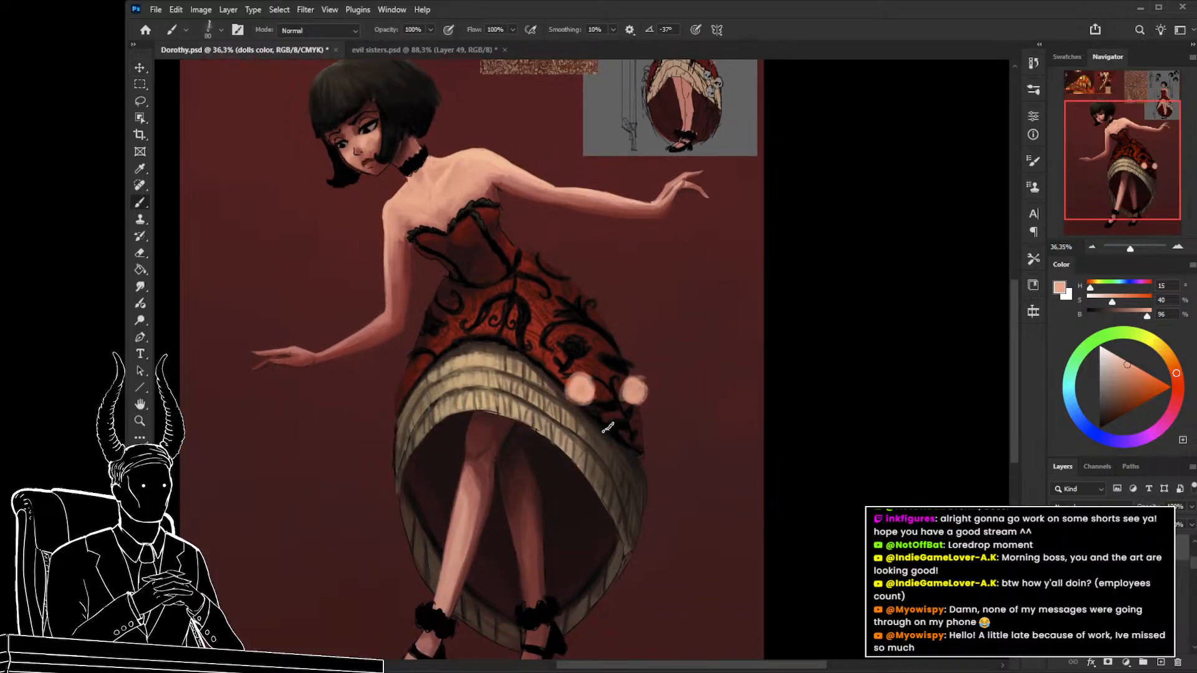
{"action": "key", "text": "bracketleft"}
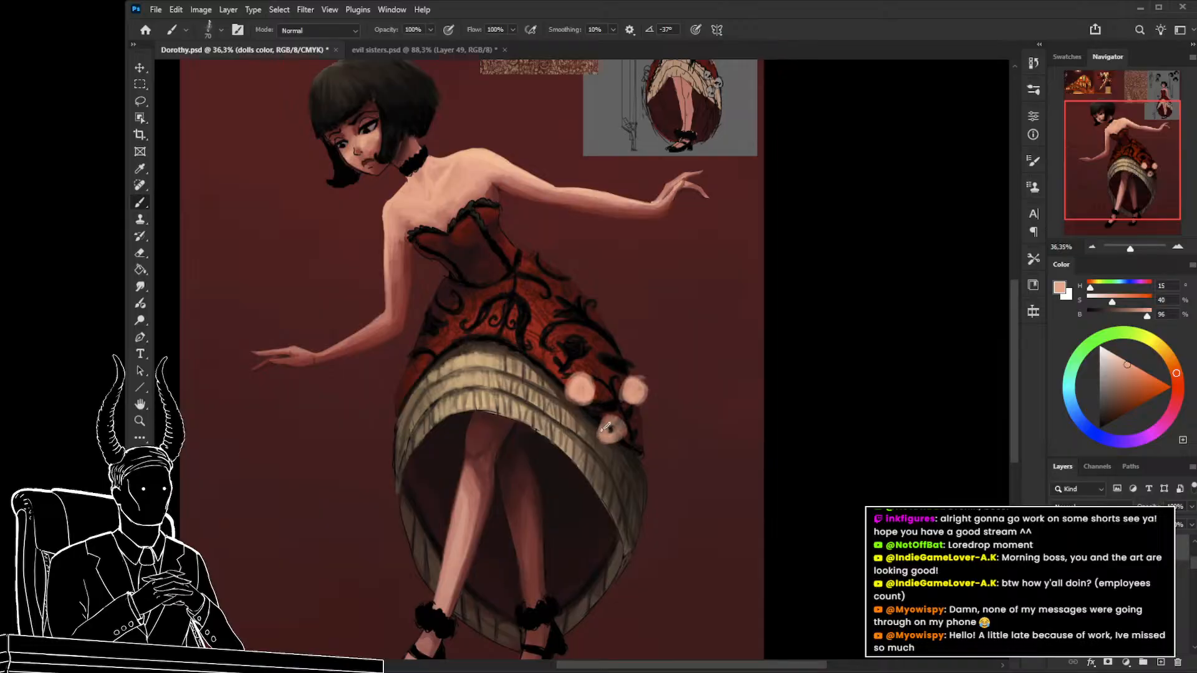
{"action": "left_click_drag", "start_coordinate": [611, 440], "coordinate": [705, 504]}
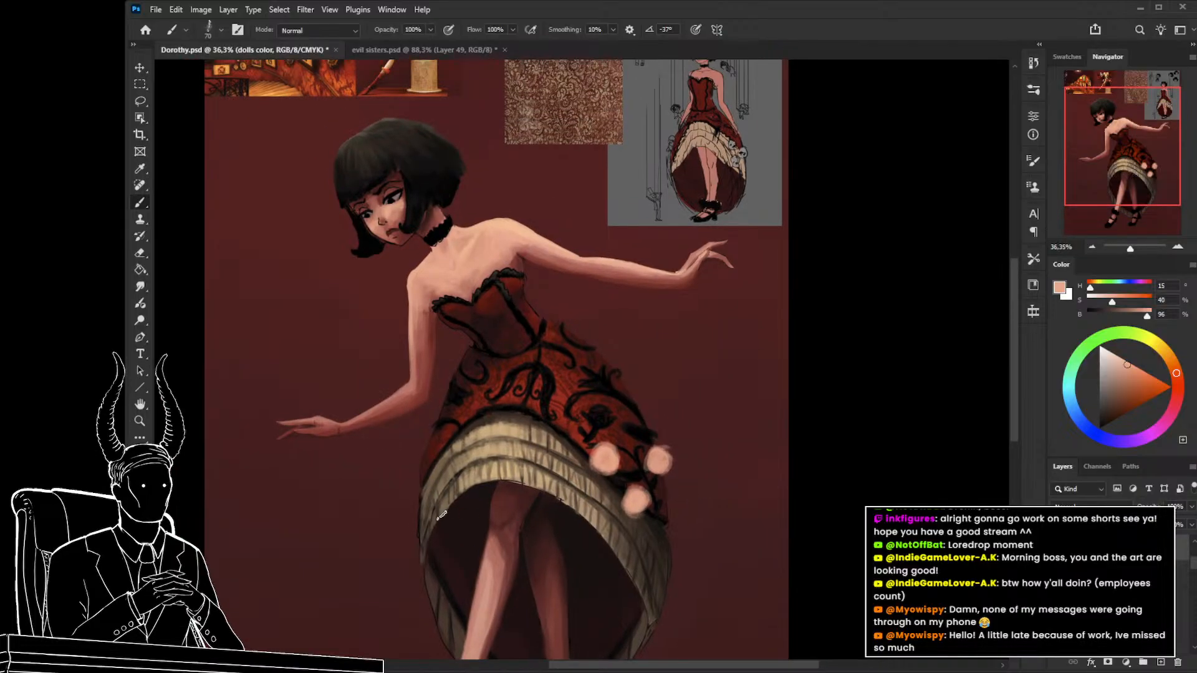
Paint two smaller peach circles, one at the skirt's left hip and one in the background above the lowered hand.
{"action": "left_click_drag", "start_coordinate": [427, 466], "coordinate": [429, 441]}
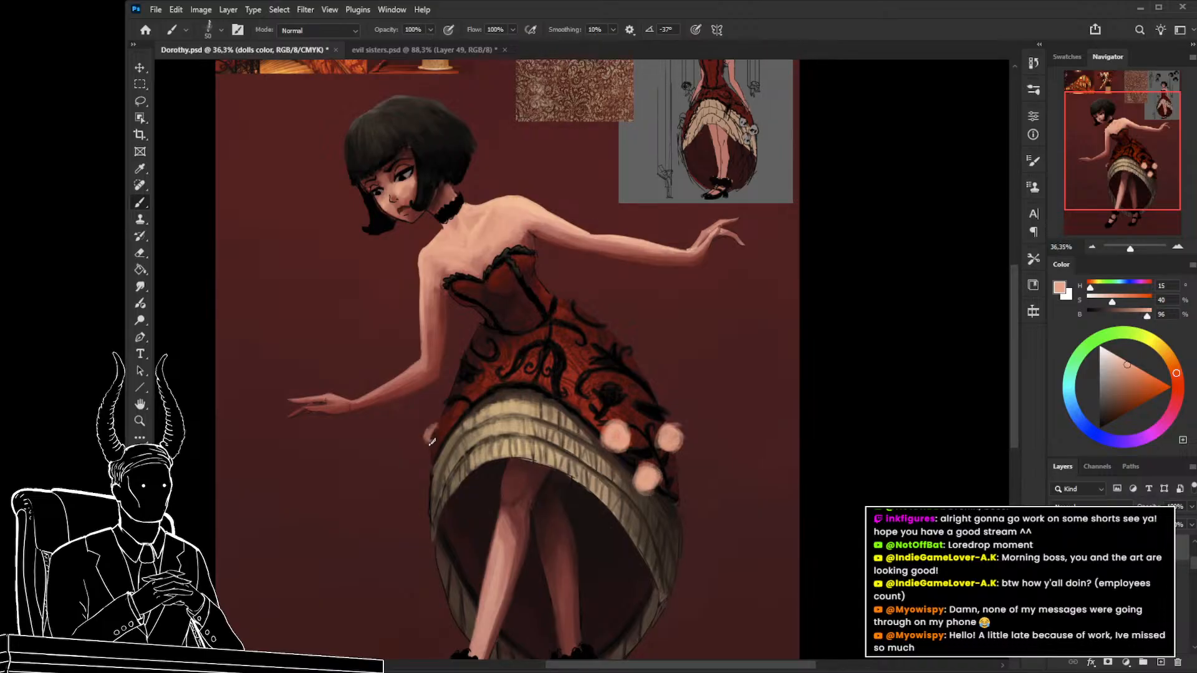
{"action": "left_click_drag", "start_coordinate": [430, 443], "coordinate": [425, 440]}
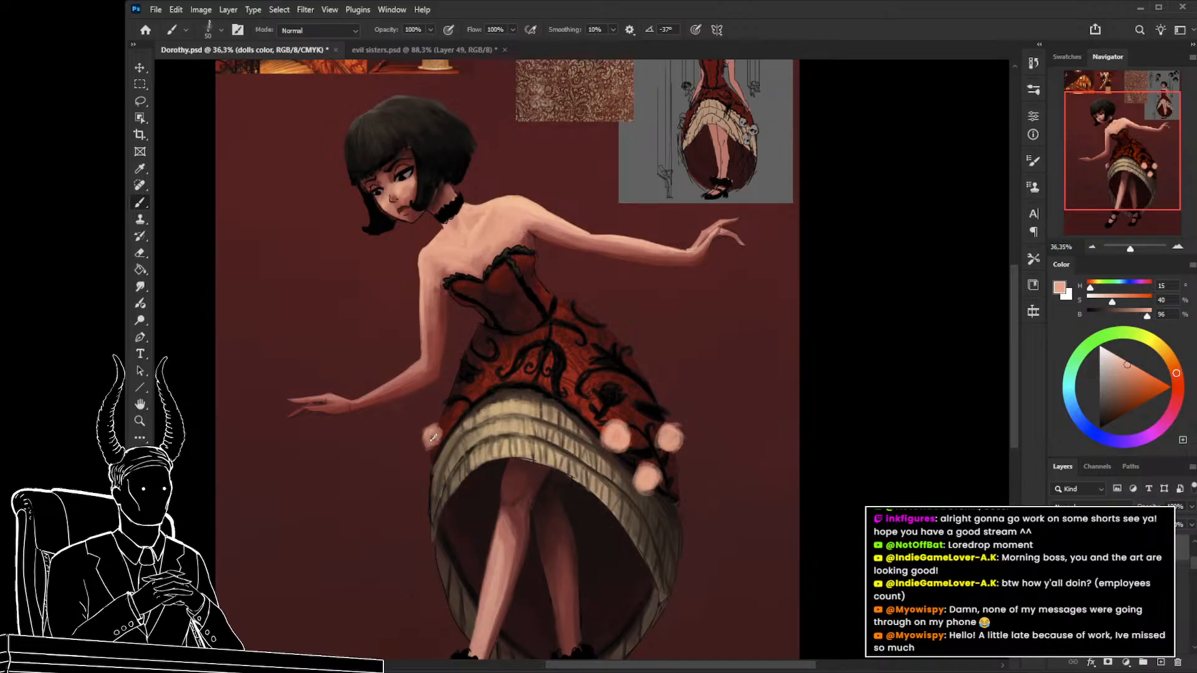
{"action": "key", "text": "bracketleft"}
{"action": "left_click_drag", "start_coordinate": [558, 443], "coordinate": [555, 528]}
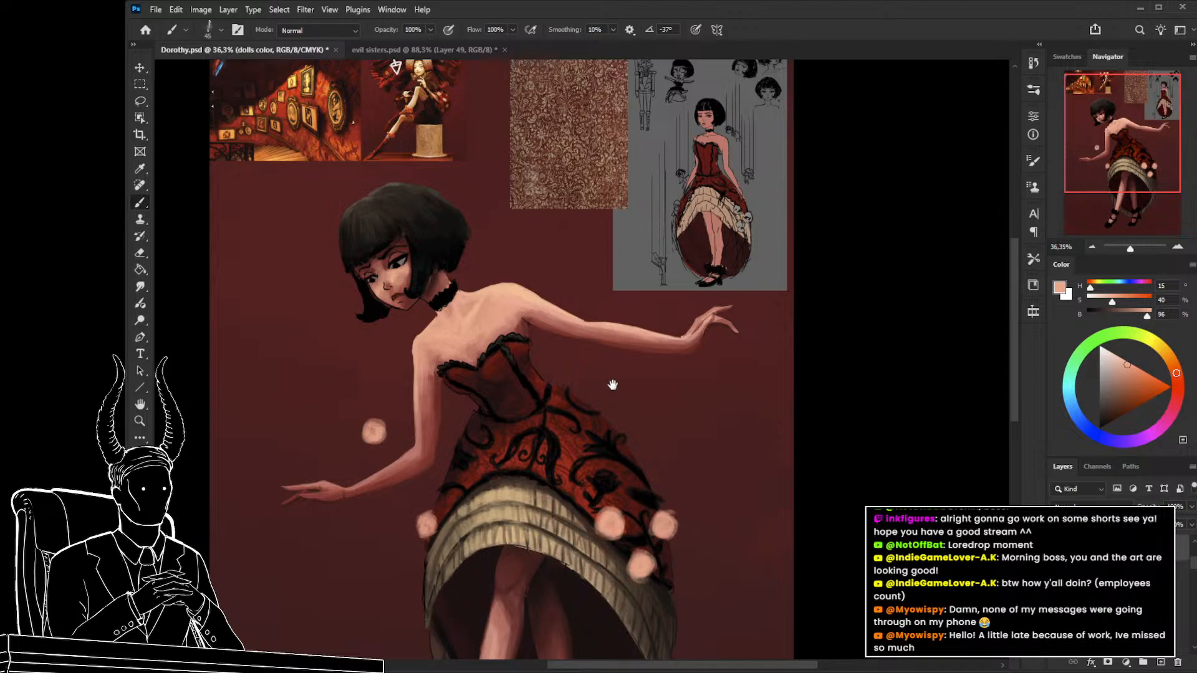
Enlarge the brush and paint a peach circle in the background below the figure's outstretched right-side hand.
{"action": "left_click_drag", "start_coordinate": [613, 385], "coordinate": [615, 400]}
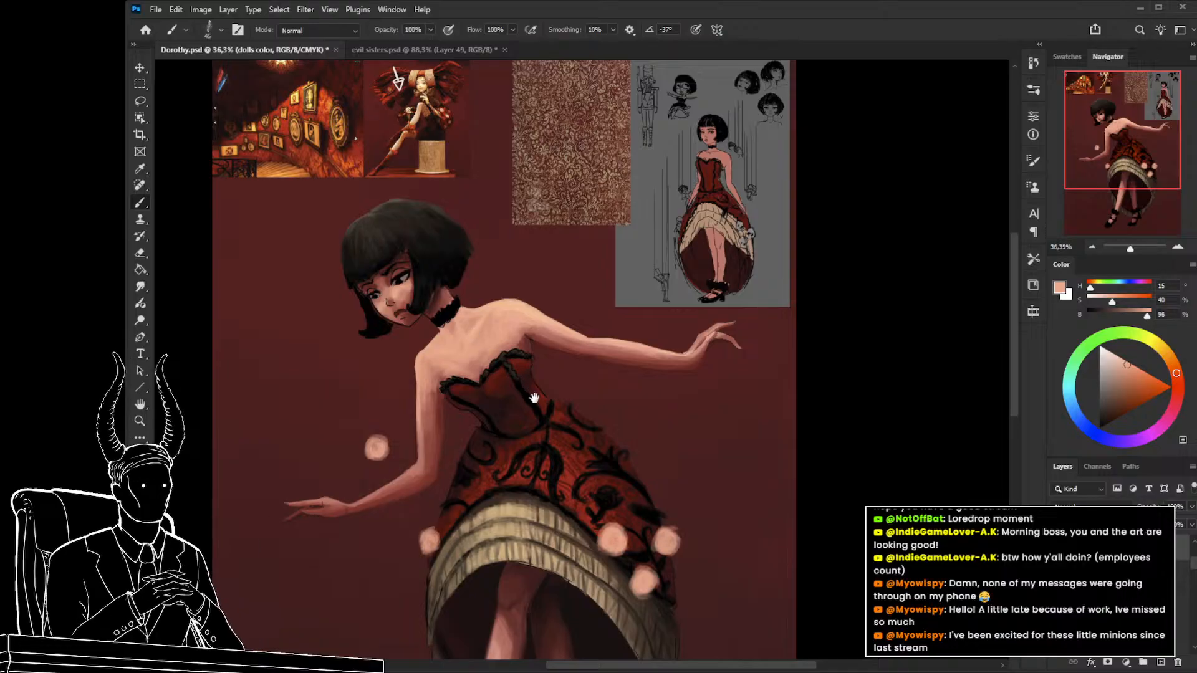
{"action": "left_click_drag", "start_coordinate": [534, 398], "coordinate": [533, 345]}
{"action": "left_click_drag", "start_coordinate": [605, 326], "coordinate": [595, 310]}
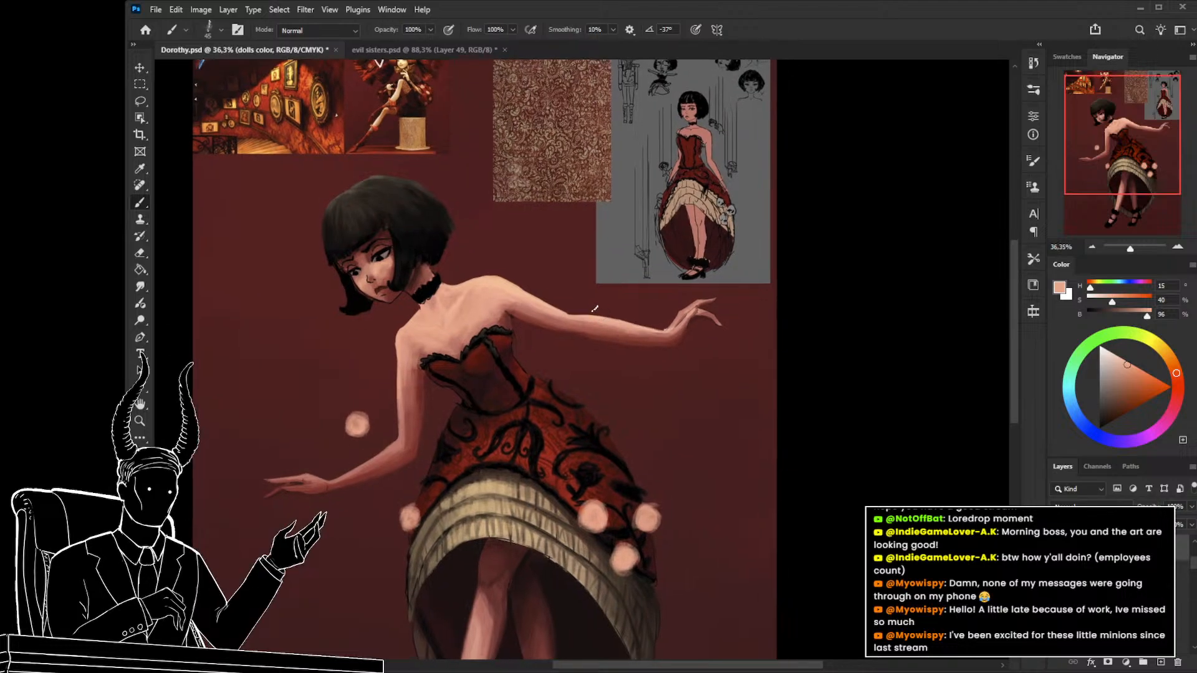
{"action": "left_click_drag", "start_coordinate": [667, 361], "coordinate": [657, 343]}
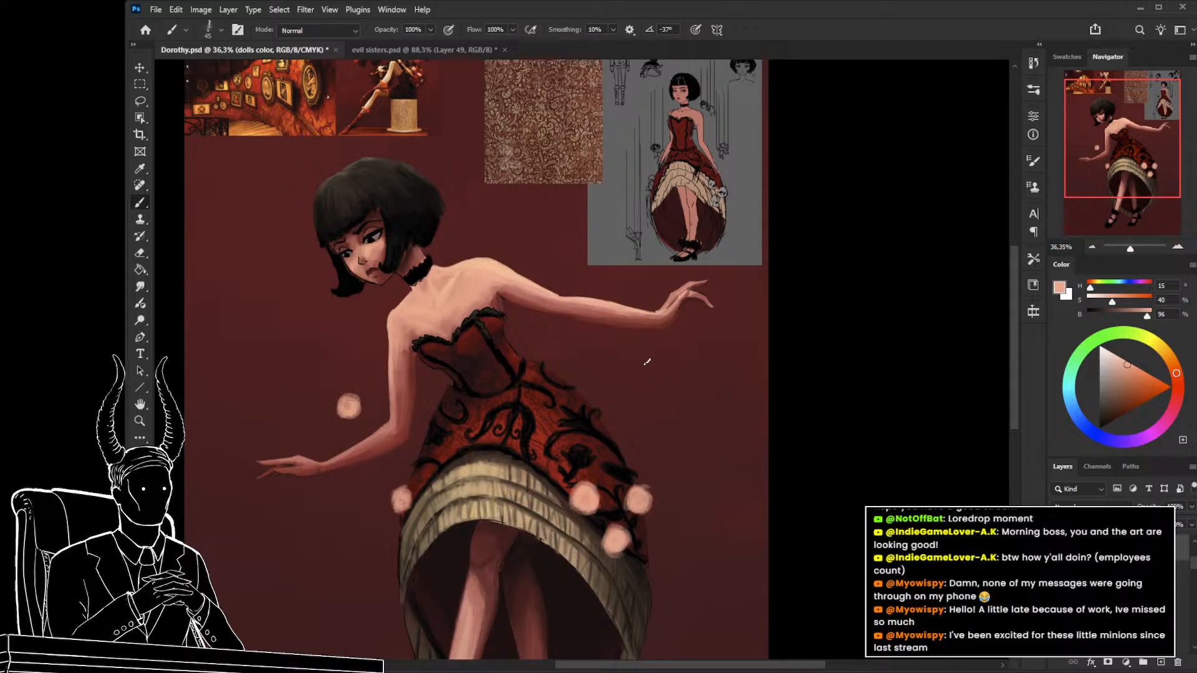
{"action": "key", "text": "bracketright"}
{"action": "key", "text": "bracketright"}
{"action": "key", "text": "bracketright"}
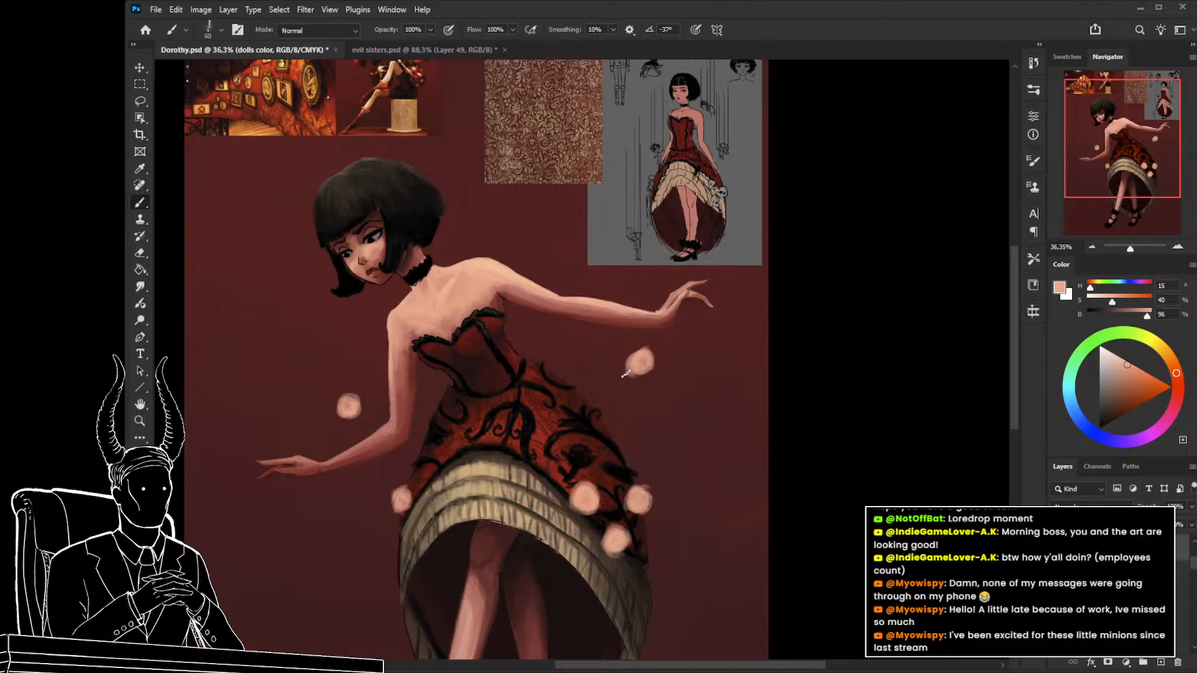
{"action": "left_click_drag", "start_coordinate": [633, 415], "coordinate": [660, 459]}
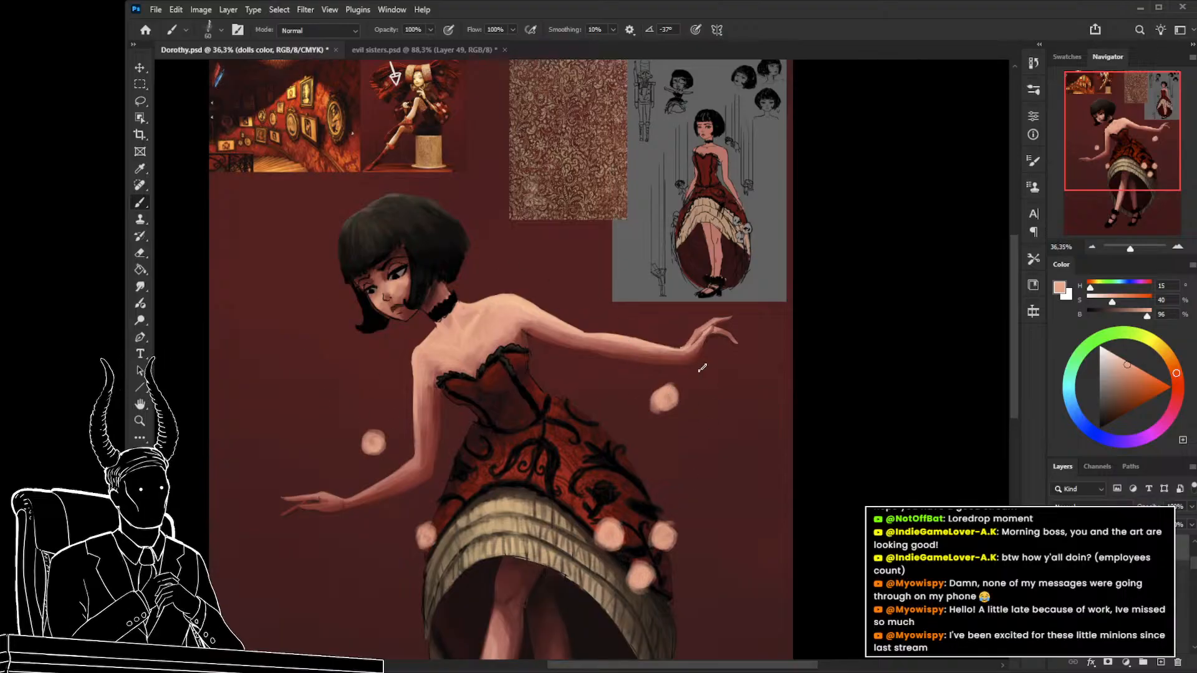
Sample the light skin tone from the shoulder and paint a small slanted block on the background left of the feet.
{"action": "key", "text": "z"}
{"action": "left_click_drag", "start_coordinate": [647, 422], "coordinate": [645, 426]}
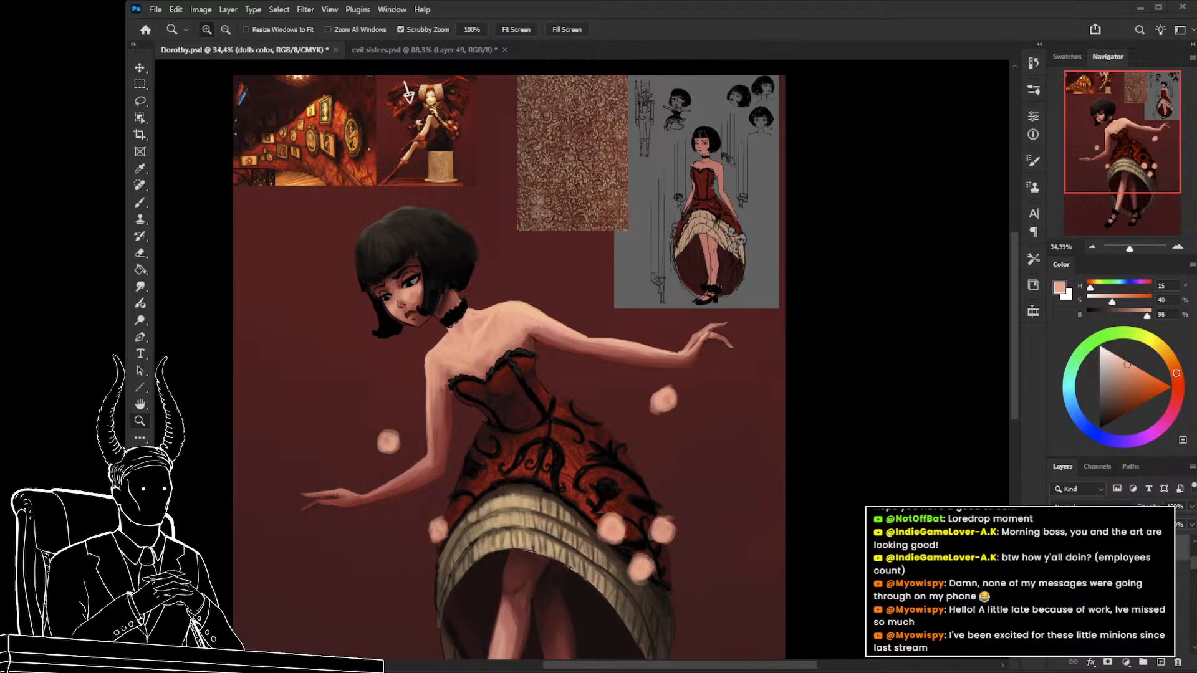
{"action": "left_click_drag", "start_coordinate": [628, 372], "coordinate": [641, 382]}
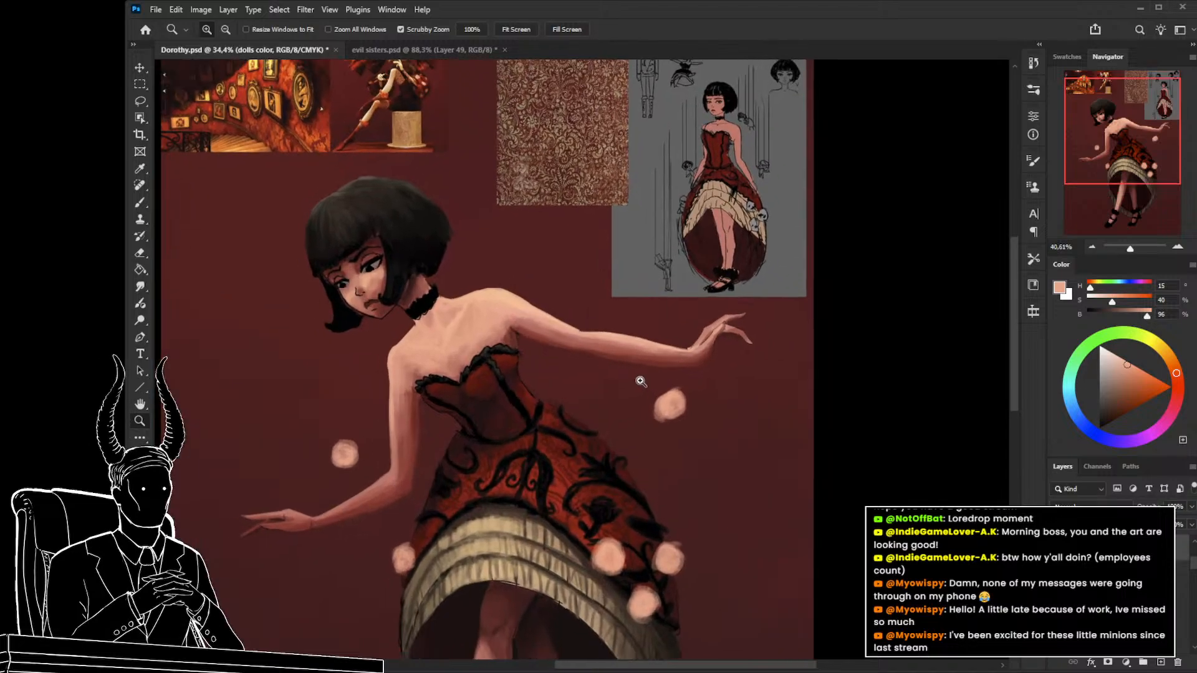
{"action": "key", "text": "b"}
{"action": "left_click", "coordinate": [496, 299], "text": "alt"}
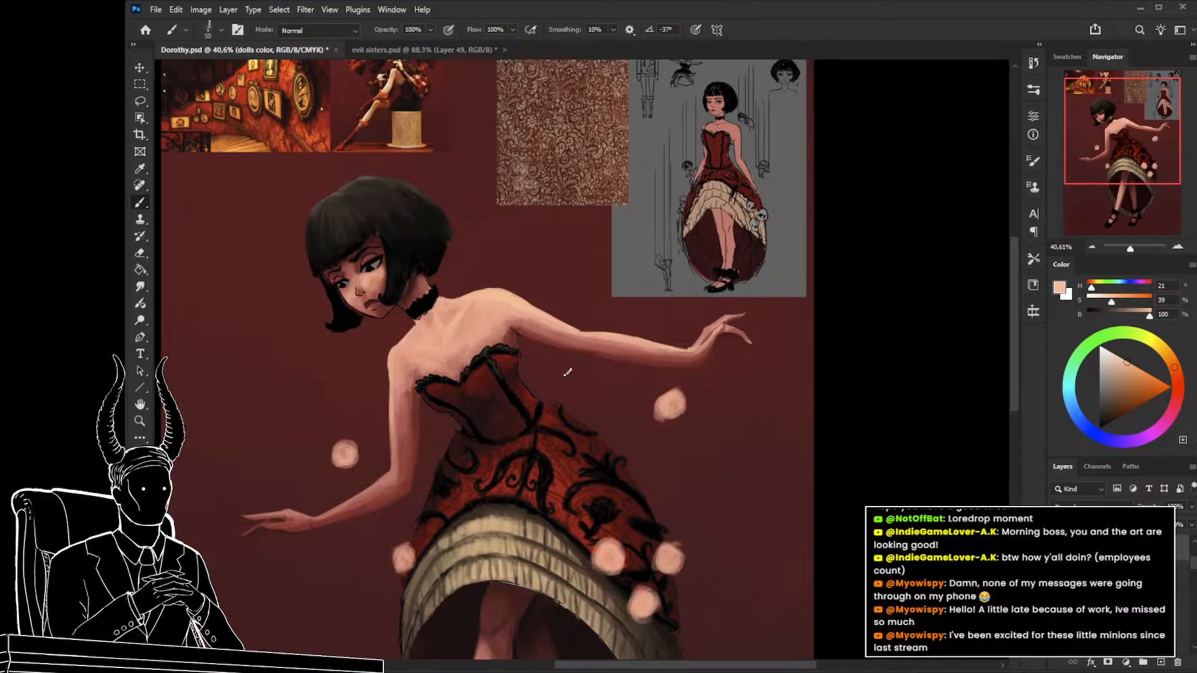
{"action": "key", "text": "bracketleft"}
{"action": "mouse_move", "coordinate": [580, 459]}
{"action": "left_mouse_down"}
{"action": "mouse_move", "coordinate": [585, 303]}
{"action": "mouse_move", "coordinate": [573, 454]}
{"action": "mouse_move", "coordinate": [701, 174]}
{"action": "left_mouse_up"}
{"action": "left_click_drag", "start_coordinate": [486, 531], "coordinate": [489, 472]}
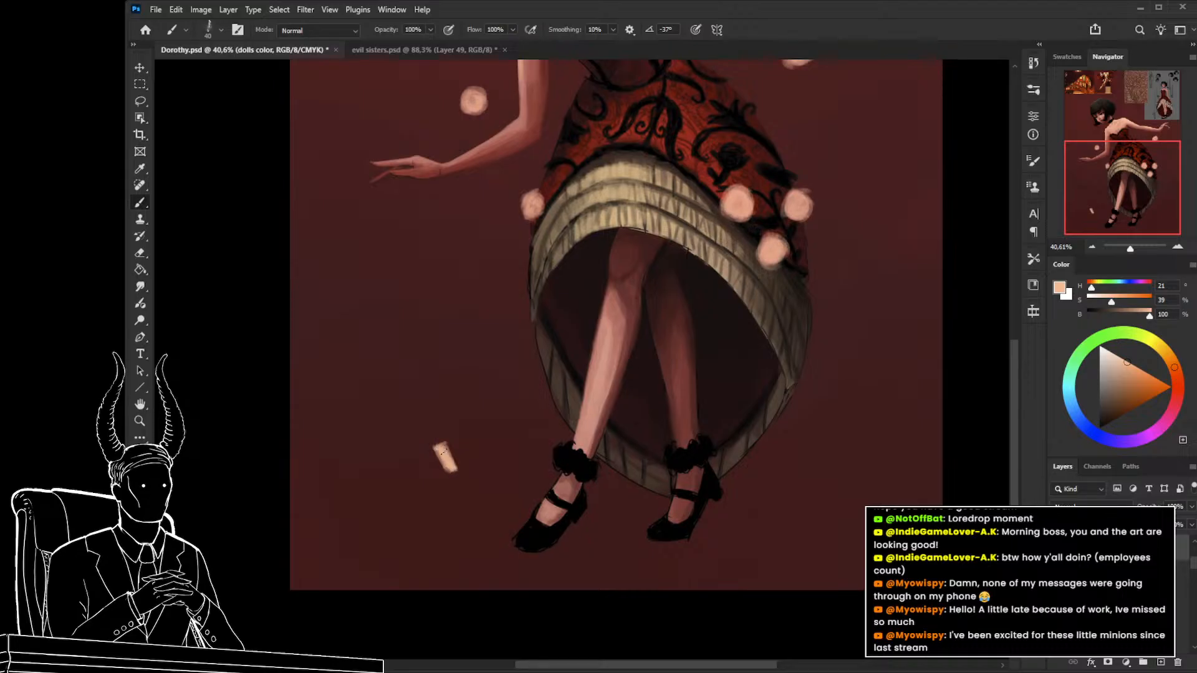
Sample skin tones from the painted shapes and paint another peach circle beside the head, below the brown pattern swatch.
{"action": "left_click_drag", "start_coordinate": [530, 367], "coordinate": [476, 568]}
{"action": "left_click_drag", "start_coordinate": [649, 410], "coordinate": [518, 517], "text": "ctrl"}
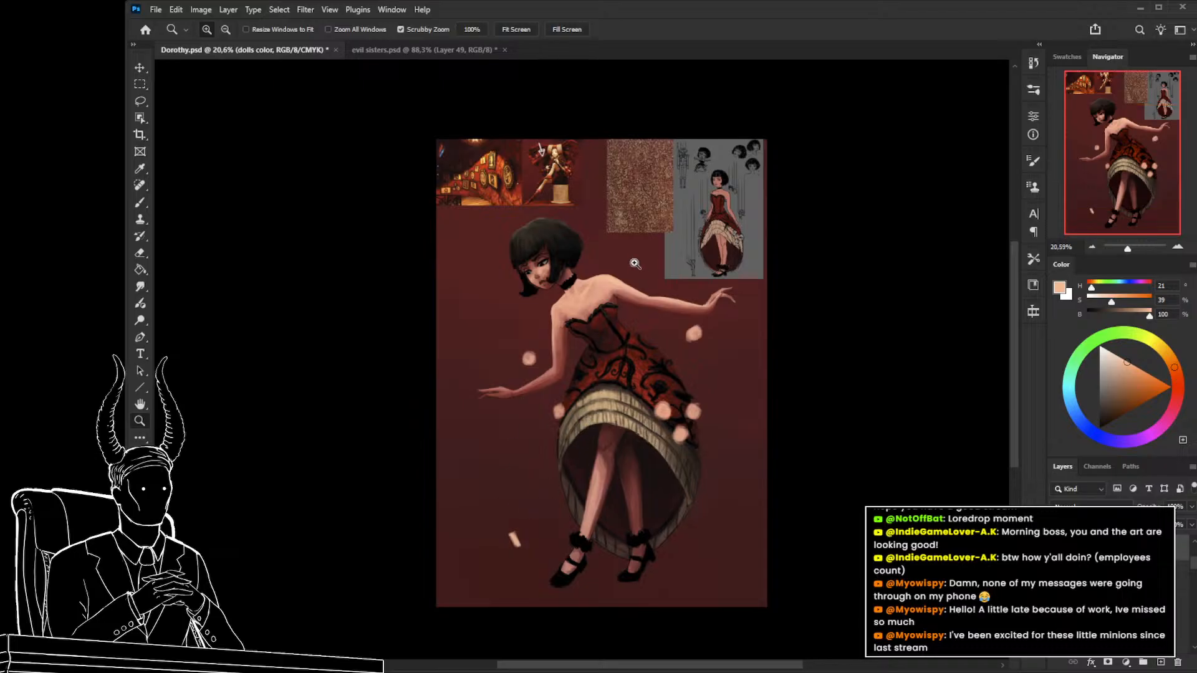
{"action": "left_click_drag", "start_coordinate": [651, 287], "coordinate": [717, 365], "text": "ctrl"}
{"action": "left_click_drag", "start_coordinate": [670, 428], "coordinate": [626, 491]}
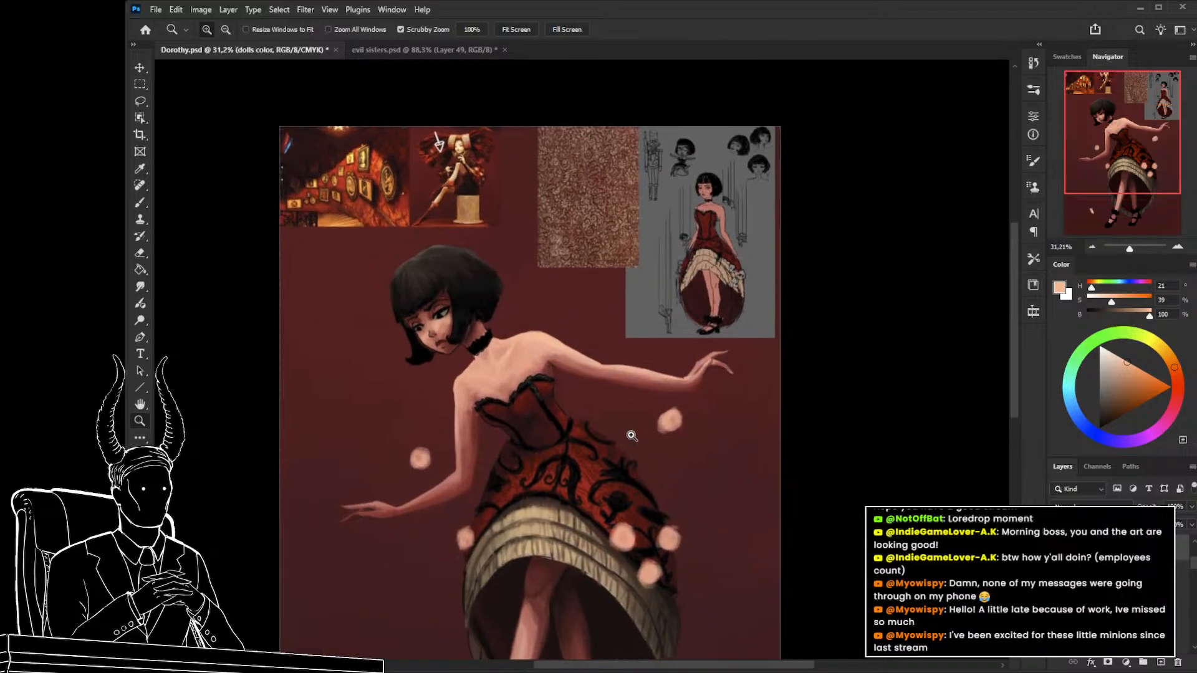
{"action": "left_click_drag", "start_coordinate": [606, 384], "coordinate": [595, 425]}
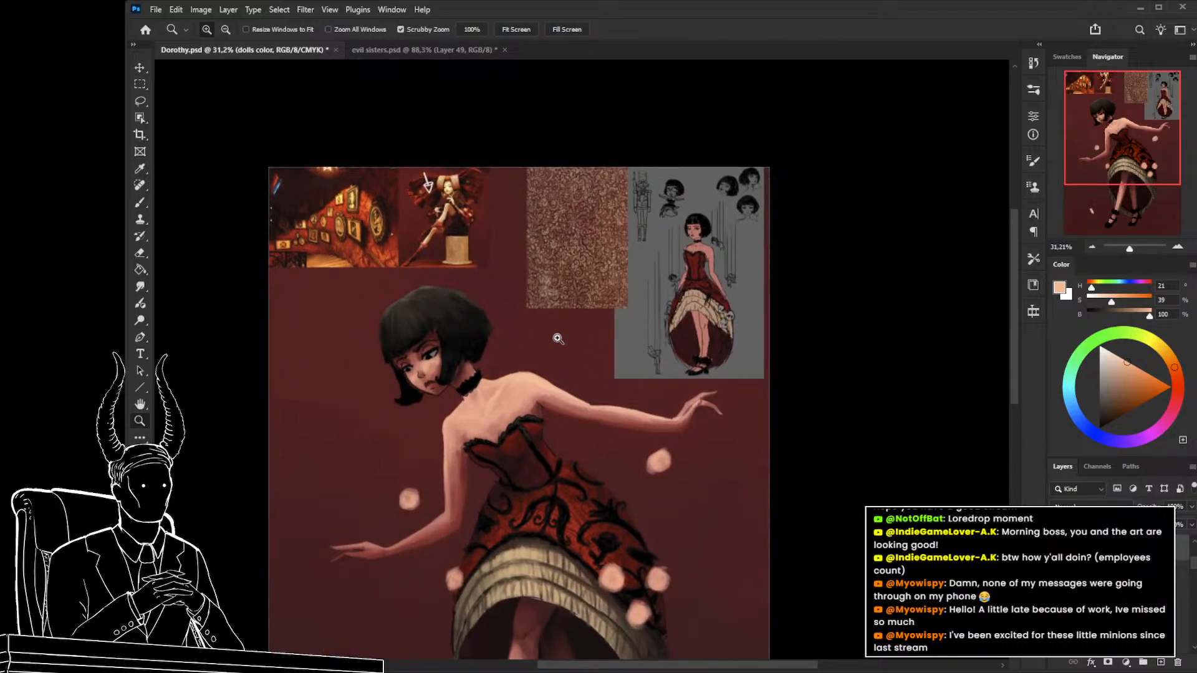
{"action": "mouse_move", "coordinate": [558, 338]}
{"action": "left_mouse_down", "text": "ctrl"}
{"action": "mouse_move", "coordinate": [576, 344]}
{"action": "mouse_move", "coordinate": [542, 350]}
{"action": "left_mouse_up", "text": "ctrl"}
{"action": "key", "text": "b"}
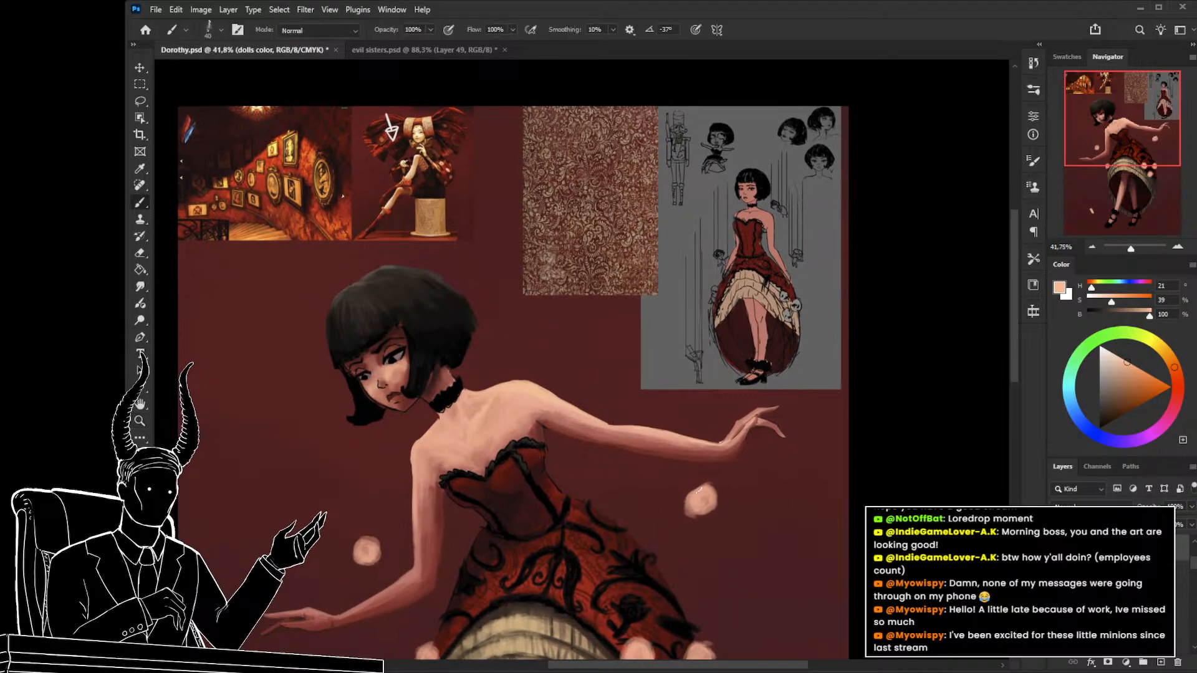
{"action": "left_click", "coordinate": [699, 489], "text": "alt"}
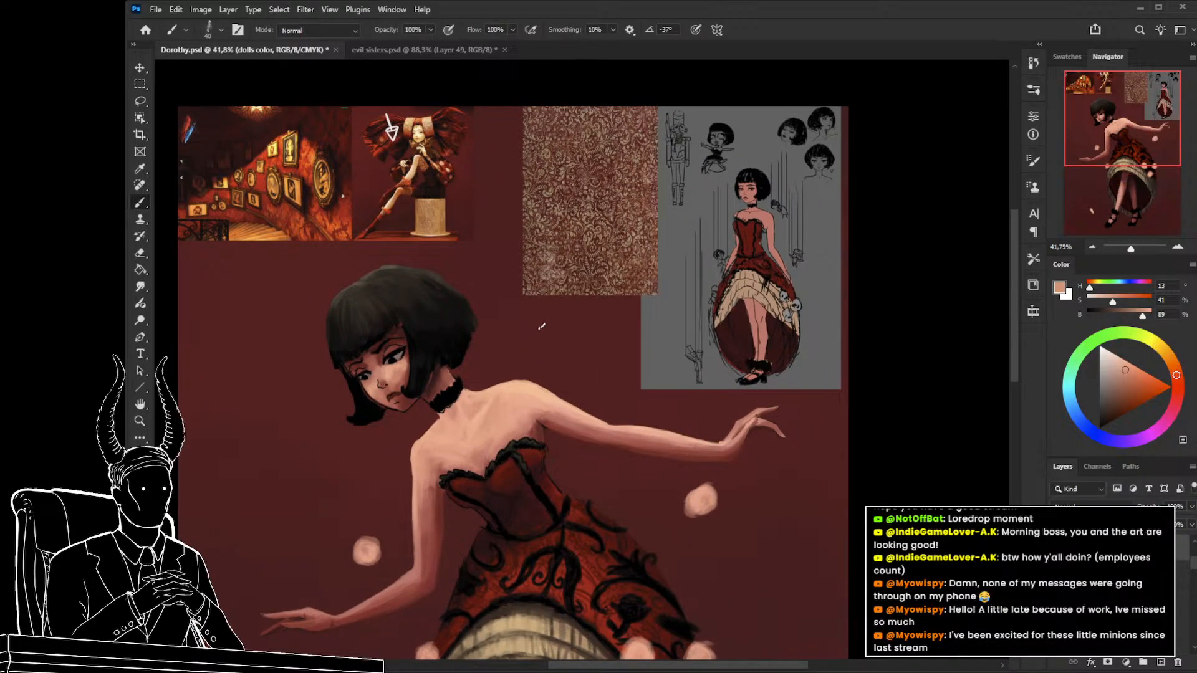
{"action": "mouse_move", "coordinate": [541, 333]}
{"action": "left_mouse_down"}
{"action": "mouse_move", "coordinate": [540, 306]}
{"action": "mouse_move", "coordinate": [553, 322]}
{"action": "mouse_move", "coordinate": [542, 313]}
{"action": "mouse_move", "coordinate": [551, 318]}
{"action": "mouse_move", "coordinate": [535, 330]}
{"action": "mouse_move", "coordinate": [535, 317]}
{"action": "mouse_move", "coordinate": [548, 327]}
{"action": "mouse_move", "coordinate": [537, 384]}
{"action": "mouse_move", "coordinate": [527, 383]}
{"action": "mouse_move", "coordinate": [552, 392]}
{"action": "left_mouse_up"}
{"action": "key", "text": "z"}
{"action": "left_click", "coordinate": [552, 393]}
{"action": "mouse_move", "coordinate": [549, 465]}
{"action": "left_mouse_down"}
{"action": "mouse_move", "coordinate": [547, 385]}
{"action": "mouse_move", "coordinate": [576, 426]}
{"action": "mouse_move", "coordinate": [562, 346]}
{"action": "left_mouse_up"}
{"action": "left_click", "coordinate": [411, 557], "text": "alt"}
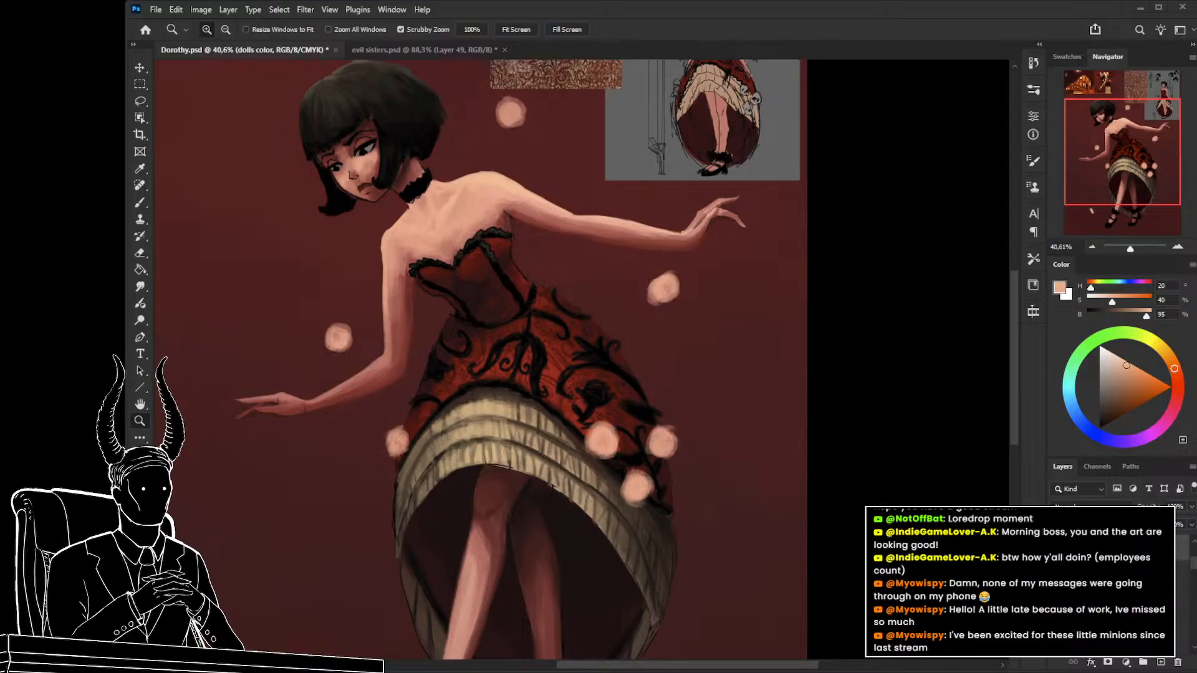
Switch to Pinterest in the browser and search for "witch concept art".
{"action": "key", "text": "alt+Tab"}
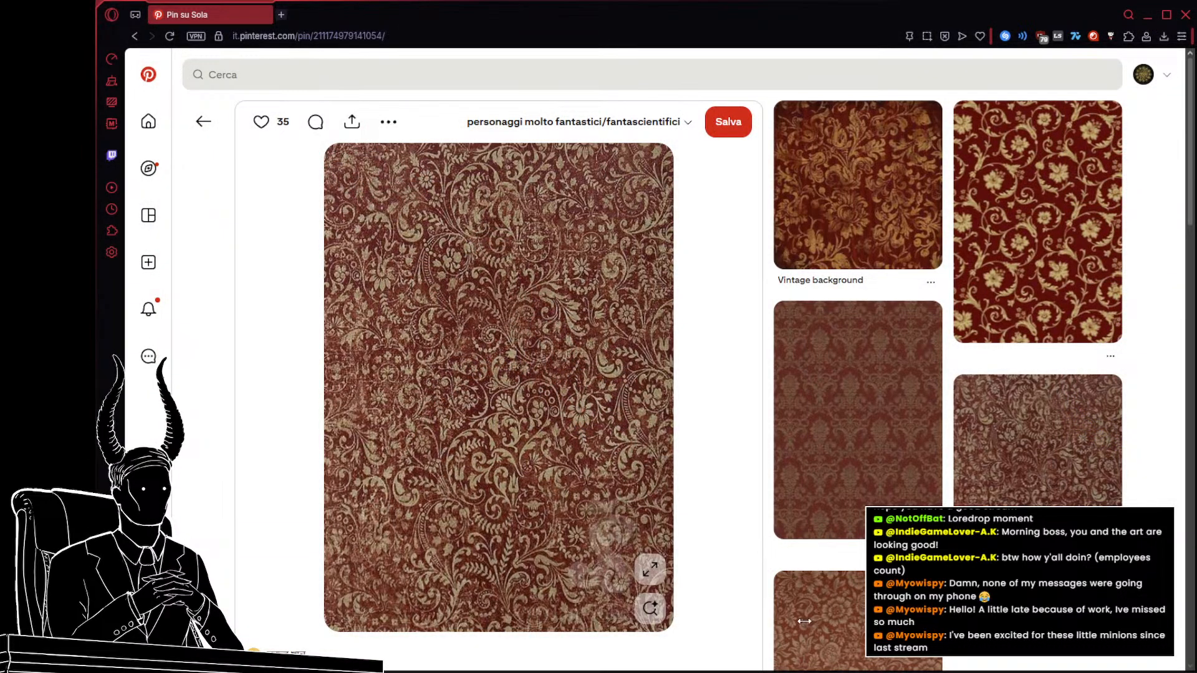
{"action": "left_click", "coordinate": [221, 109]}
{"action": "left_click", "coordinate": [268, 74]}
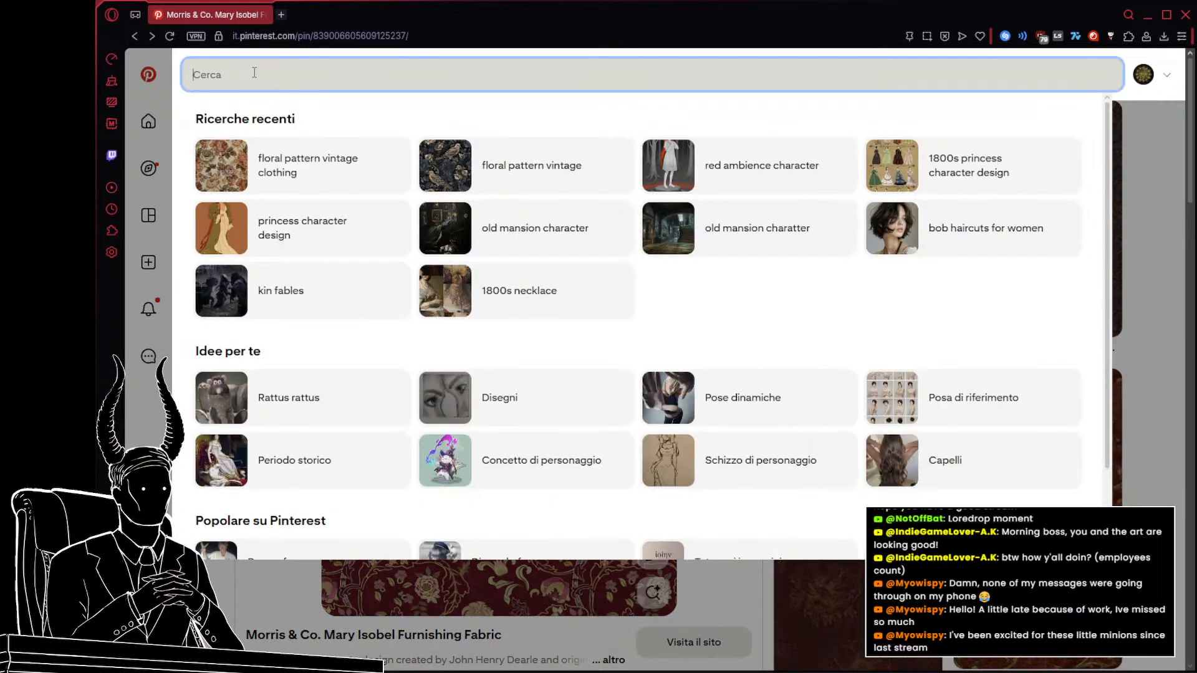
{"action": "type", "text": "witch"}
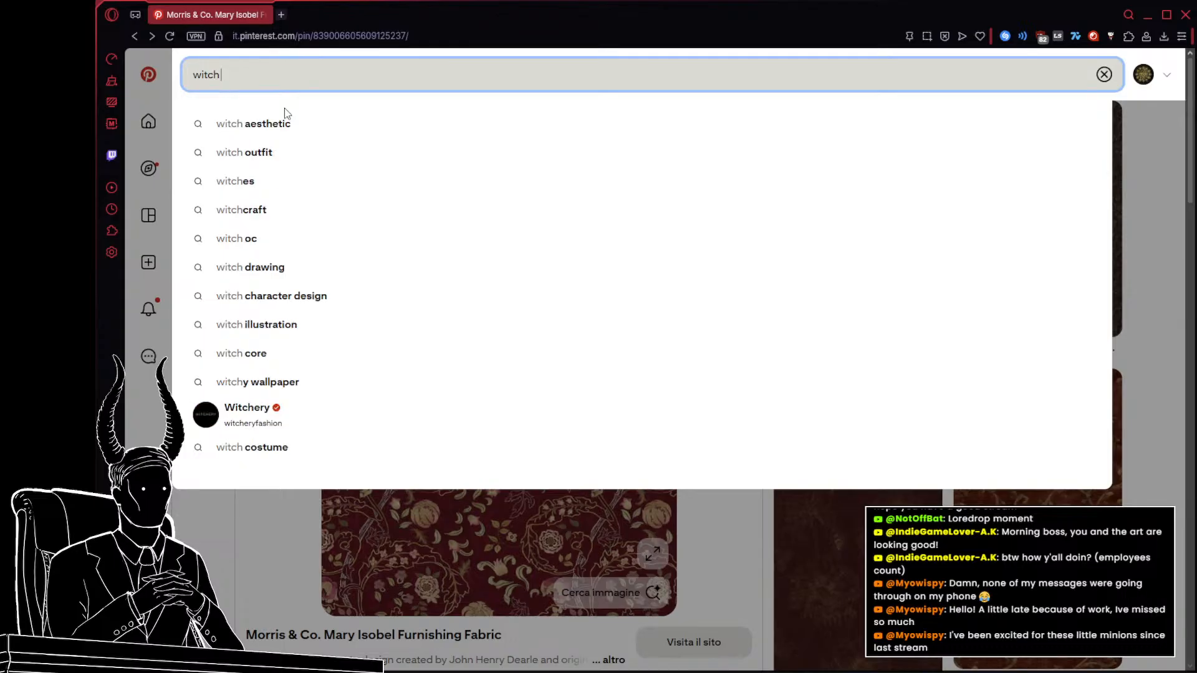
{"action": "type", "text": " concept art"}
{"action": "key", "text": "Return"}
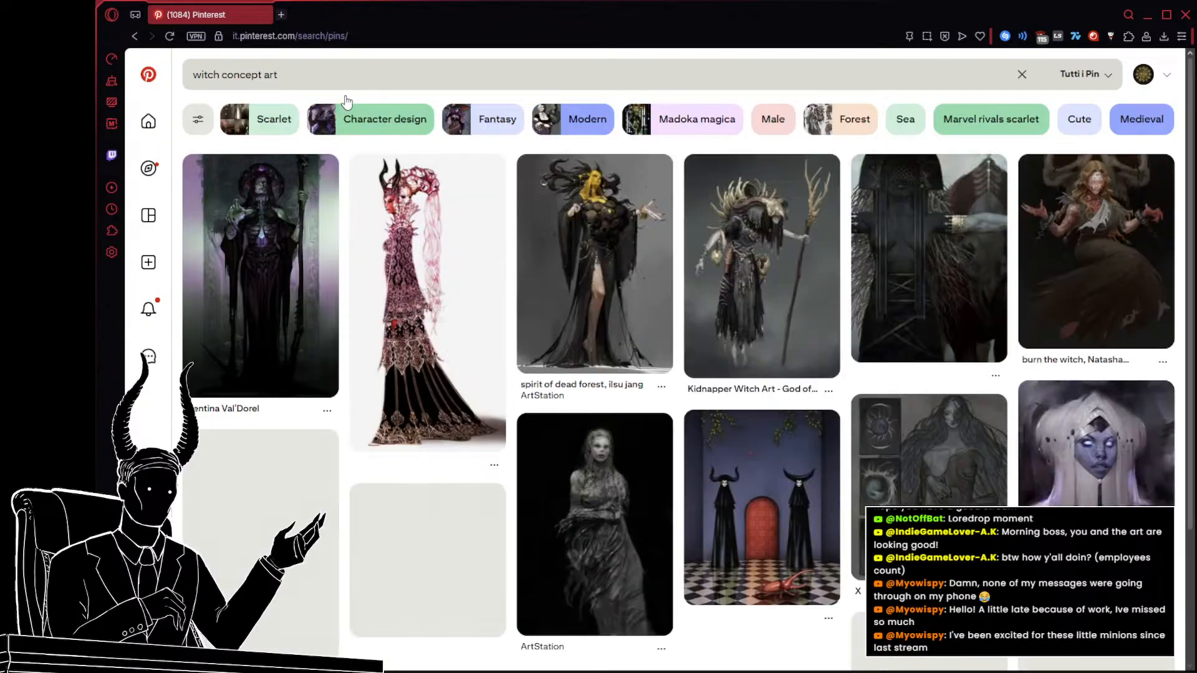
Refine the search to "witch concept art character design" and browse the resulting pins.
{"action": "left_click", "coordinate": [347, 88]}
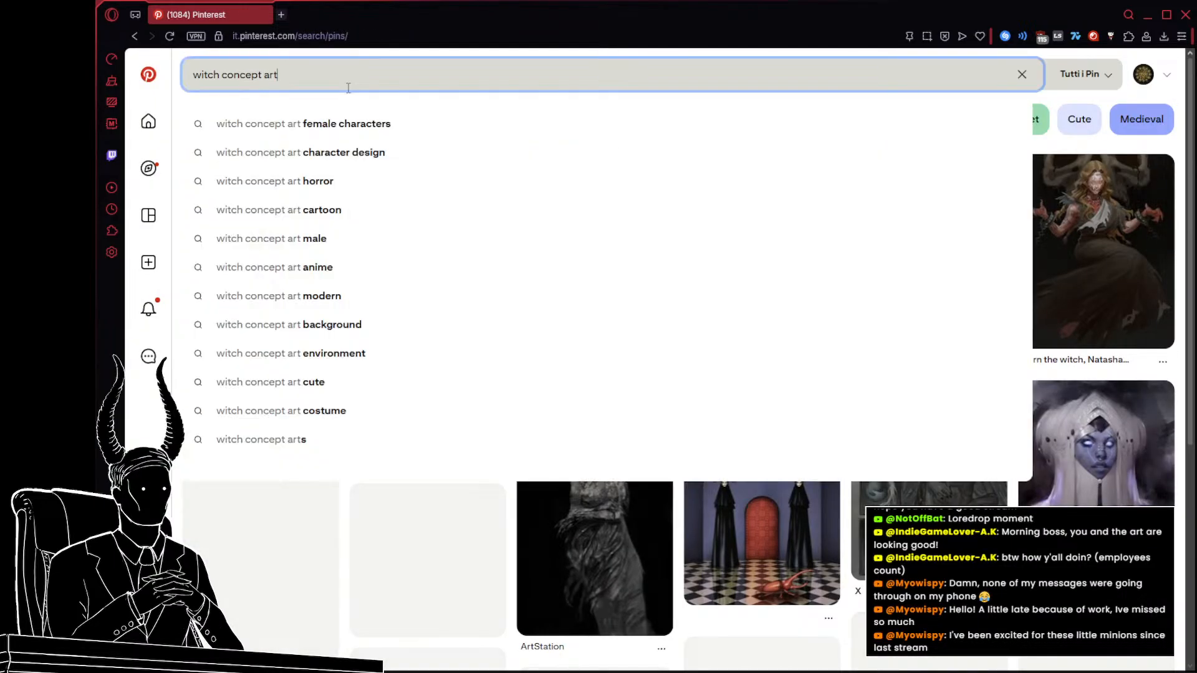
{"action": "type", "text": "character design"}
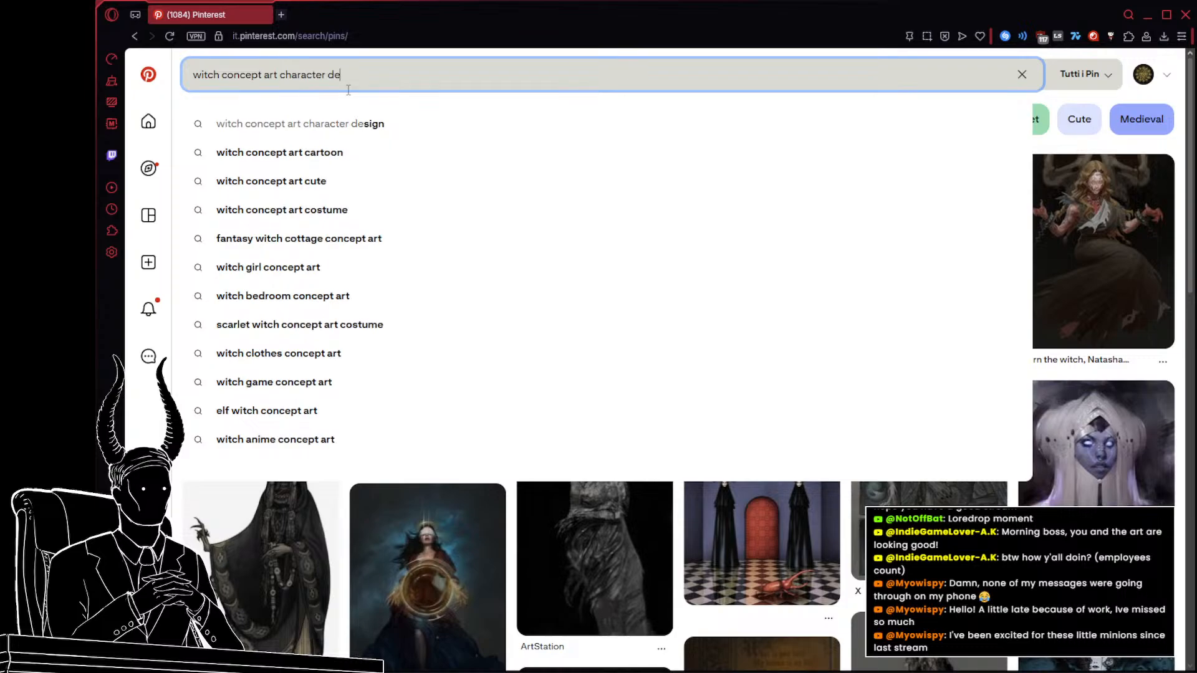
{"action": "key", "text": "Return"}
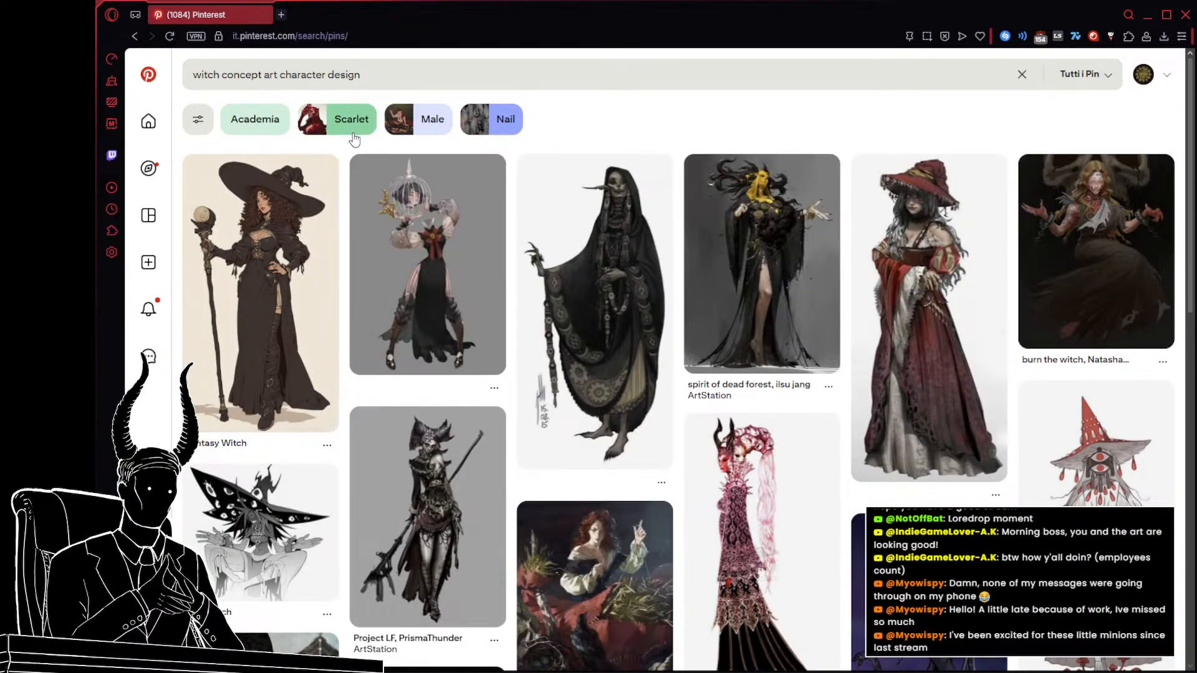
{"action": "scroll", "coordinate": [457, 235], "scroll_direction": "down", "scroll_amount": 7}
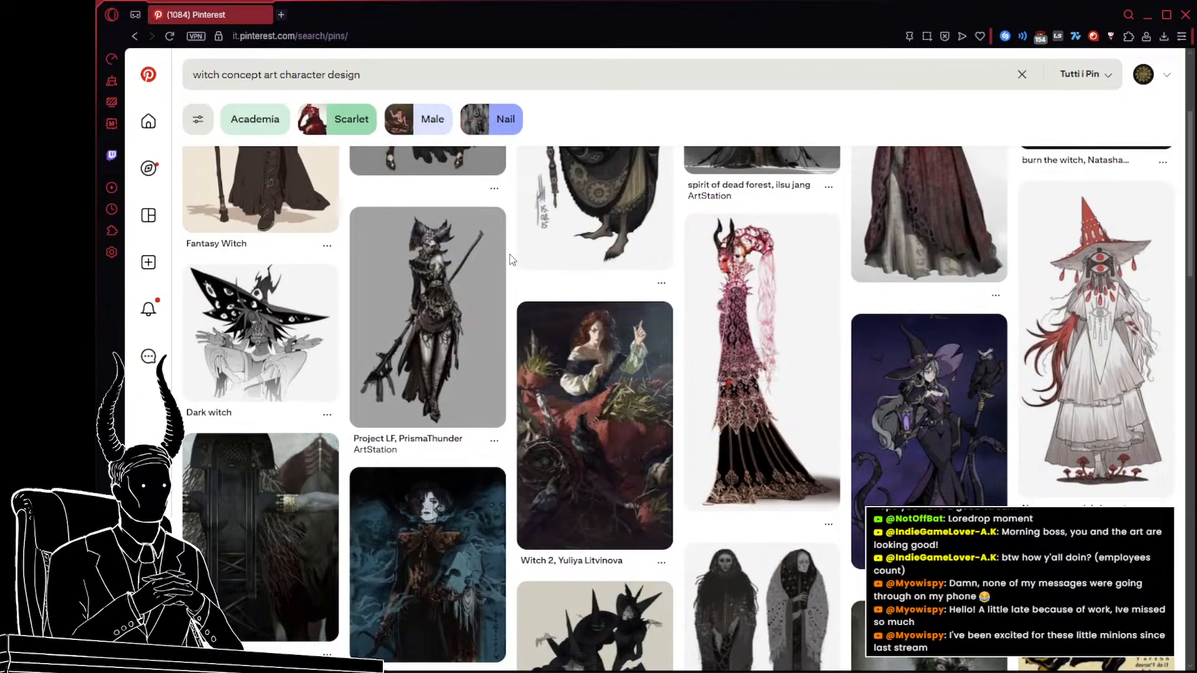
Examine the "witch concept art character design" pins for costume, hat and silhouette references.
{"action": "scroll", "coordinate": [510, 259], "scroll_direction": "down", "scroll_amount": 4}
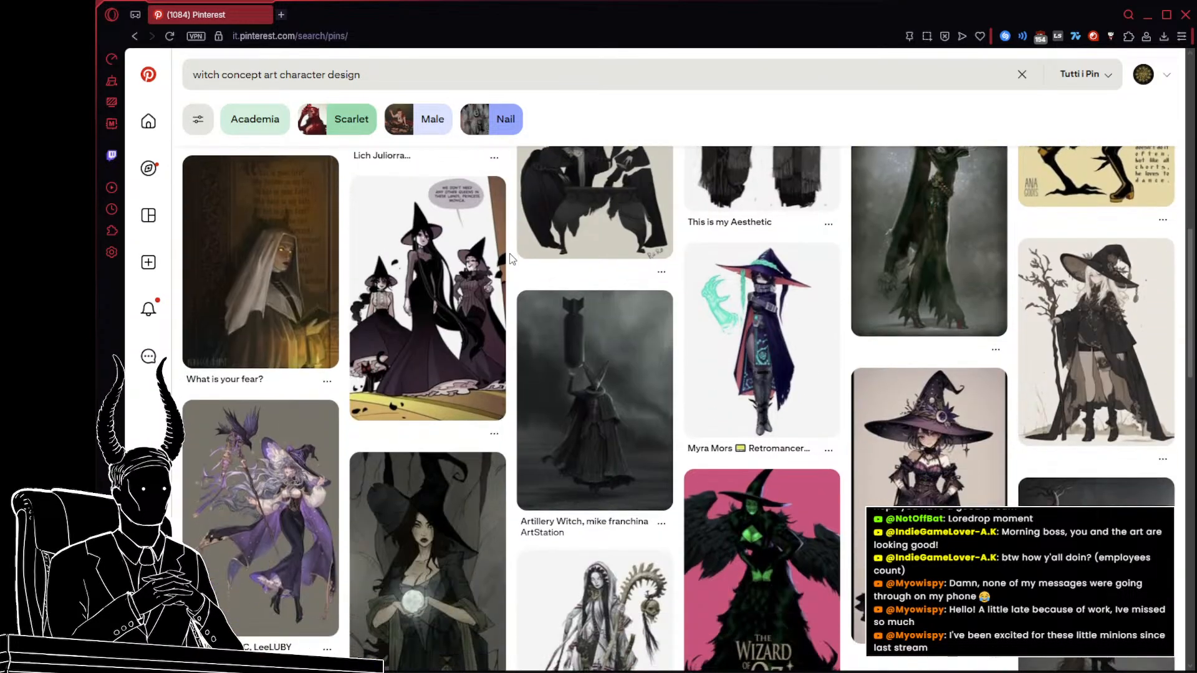
{"action": "scroll", "coordinate": [509, 258], "scroll_direction": "down", "scroll_amount": 2}
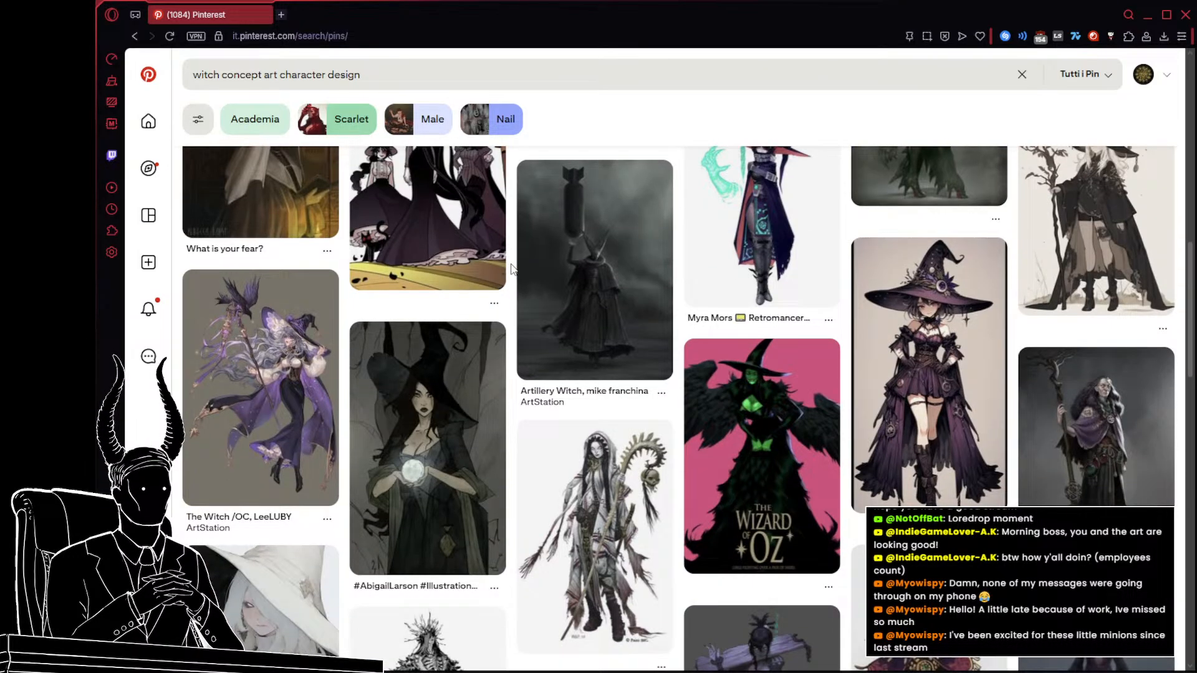
{"action": "scroll", "coordinate": [534, 322], "scroll_direction": "down", "scroll_amount": 3}
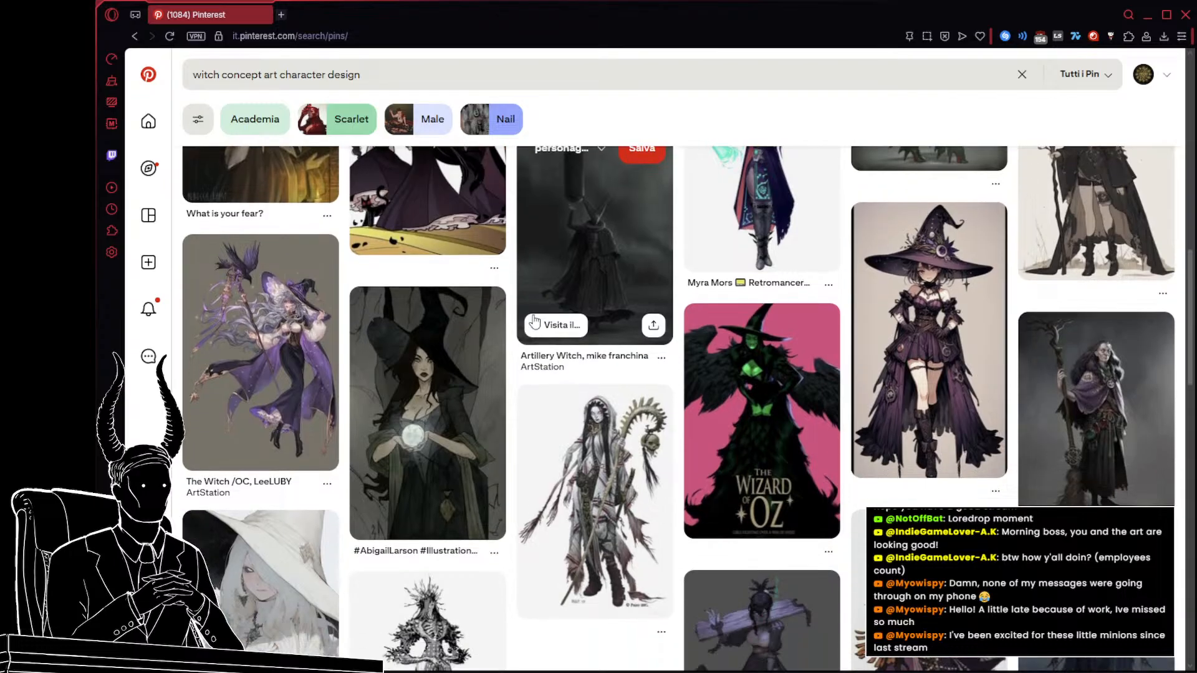
{"action": "scroll", "coordinate": [542, 342], "scroll_direction": "down", "scroll_amount": 10}
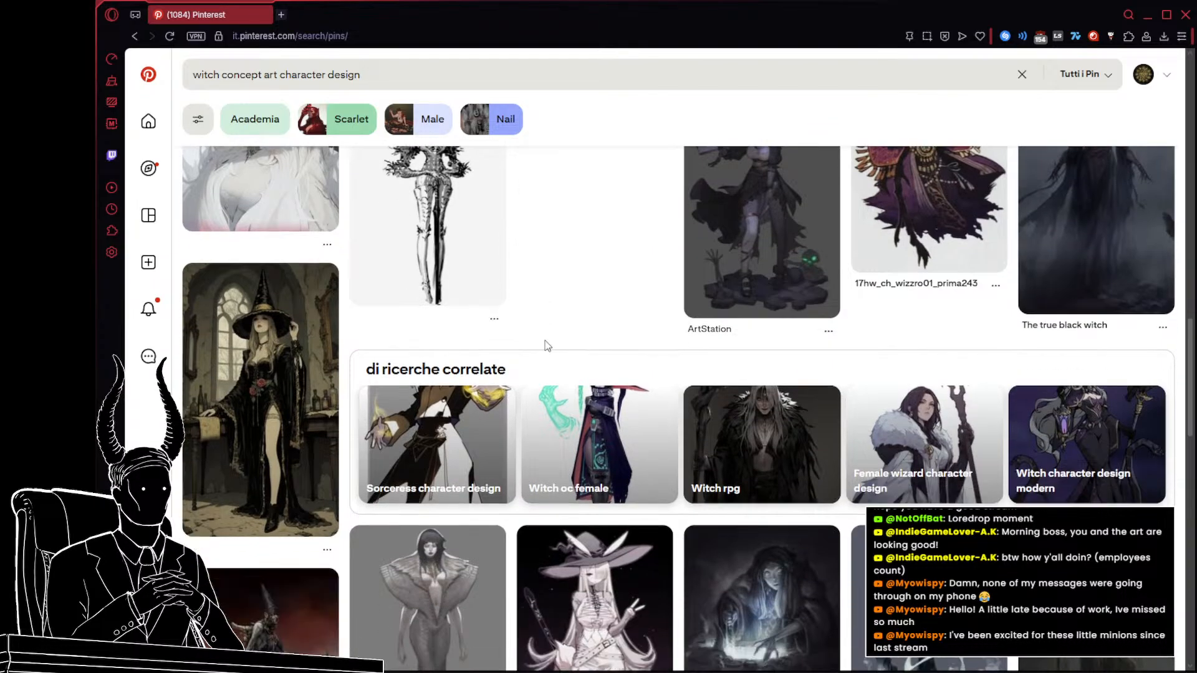
{"action": "scroll", "coordinate": [547, 350], "scroll_direction": "down", "scroll_amount": 6}
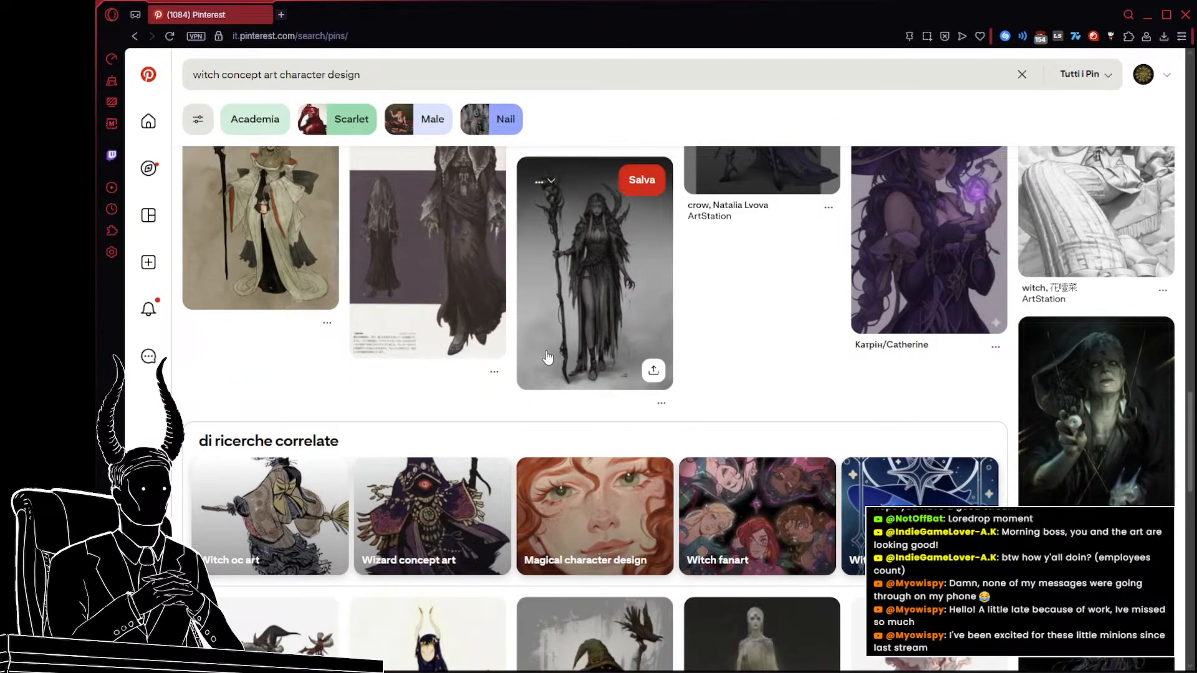
{"action": "scroll", "coordinate": [547, 357], "scroll_direction": "down", "scroll_amount": 9}
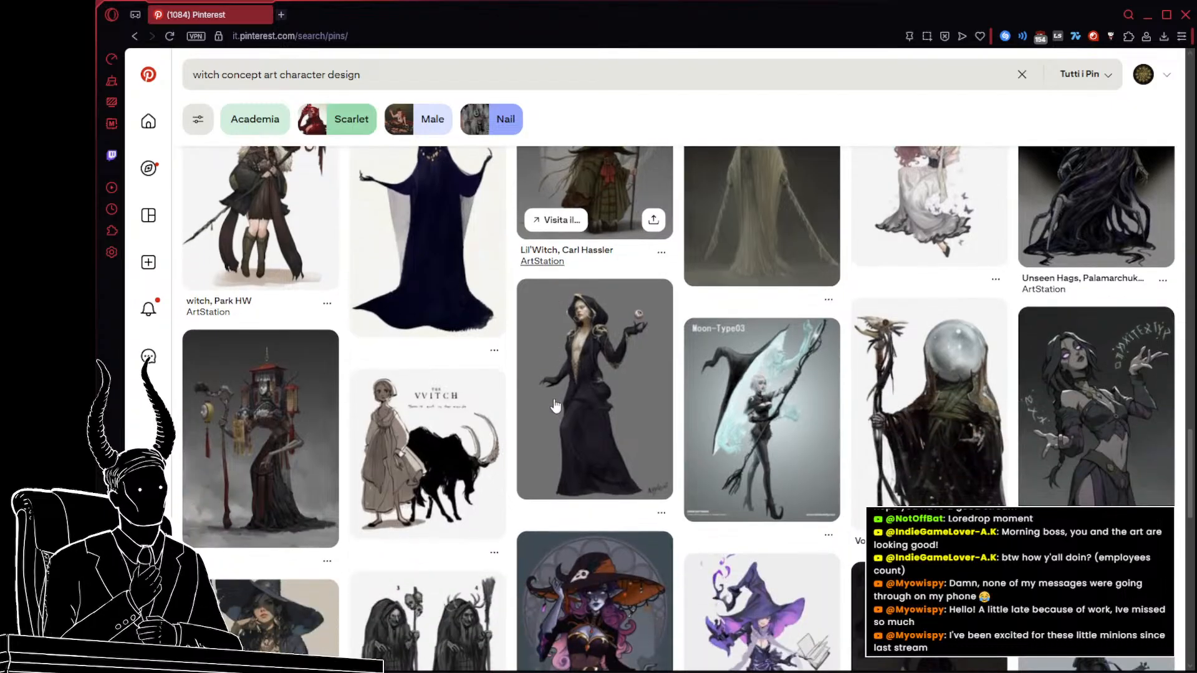
{"action": "scroll", "coordinate": [556, 406], "scroll_direction": "down", "scroll_amount": 5}
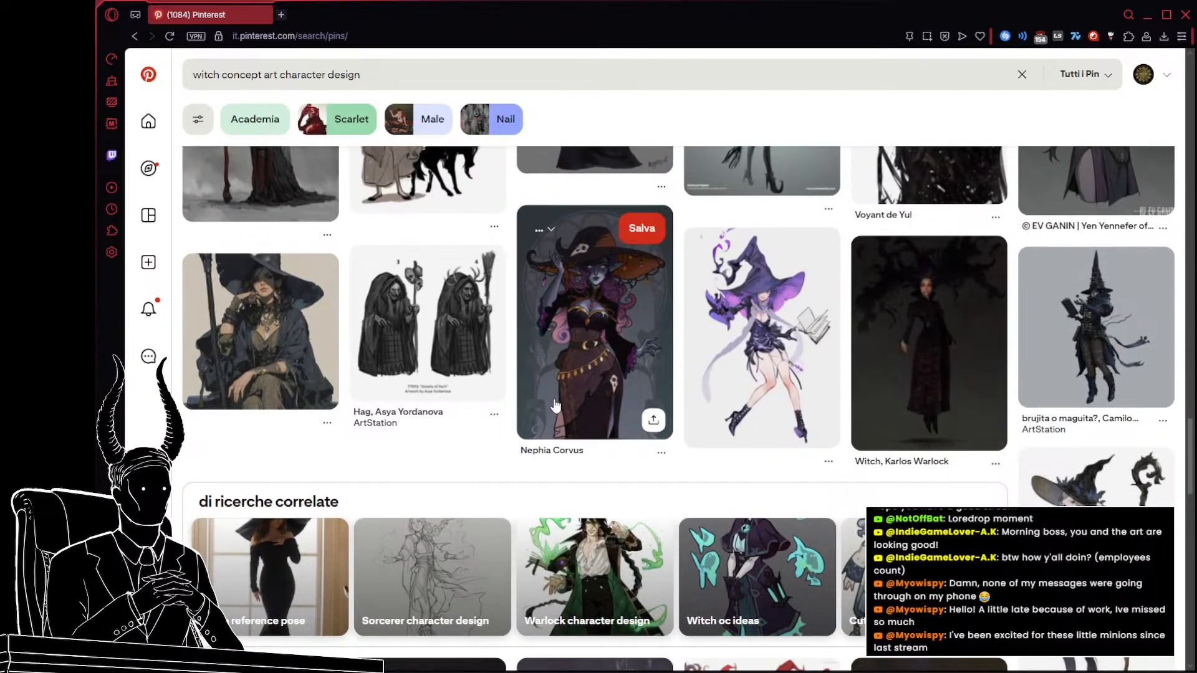
{"action": "scroll", "coordinate": [555, 405], "scroll_direction": "down", "scroll_amount": 12}
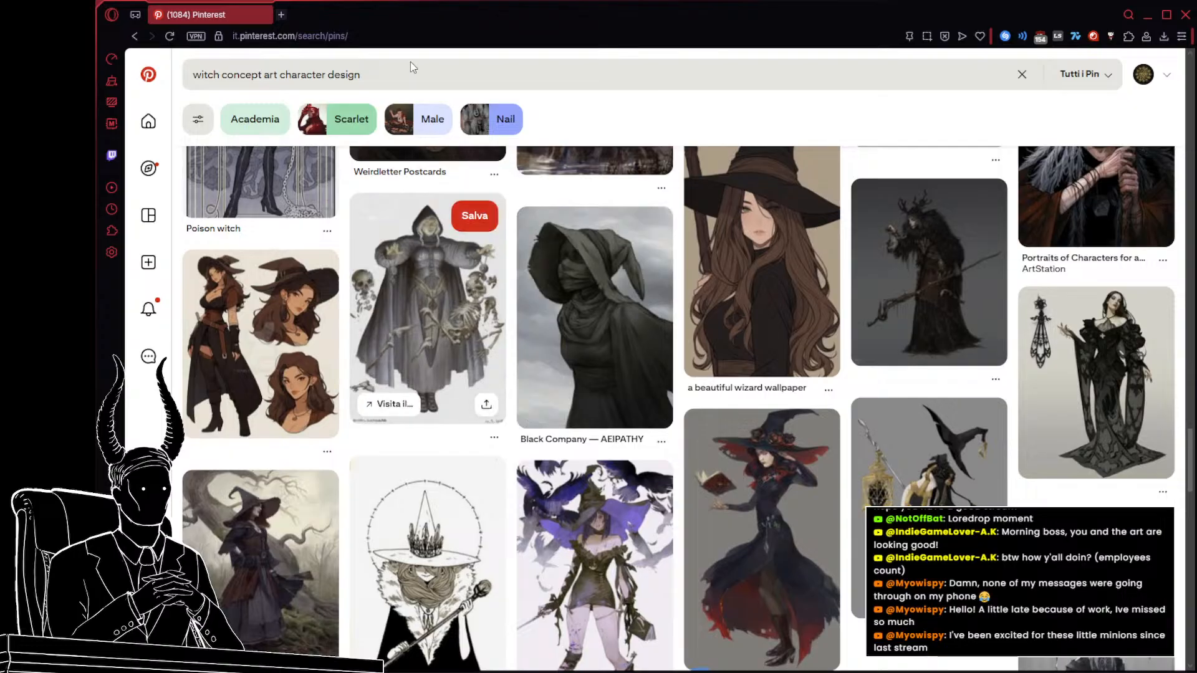
Replace the Pinterest search with the suggested query "tia dalma aesthetic".
{"action": "left_click", "coordinate": [415, 70]}
{"action": "type", "text": "tia dal"}
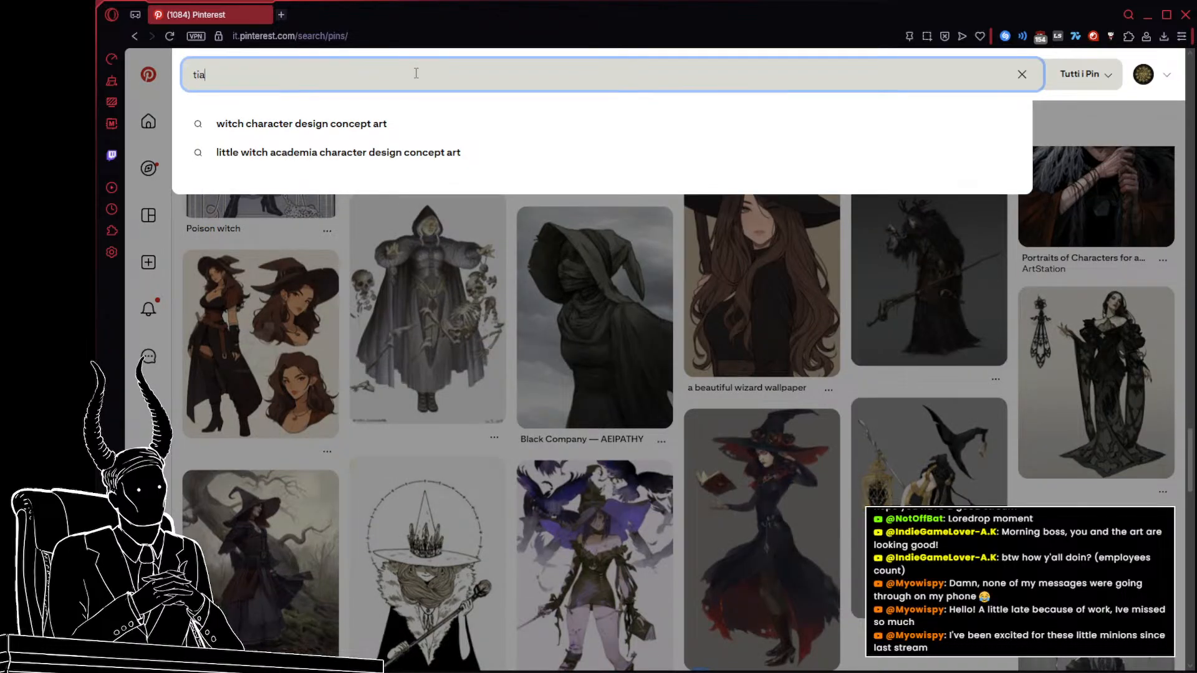
{"action": "key", "text": "Down"}
{"action": "key", "text": "Down"}
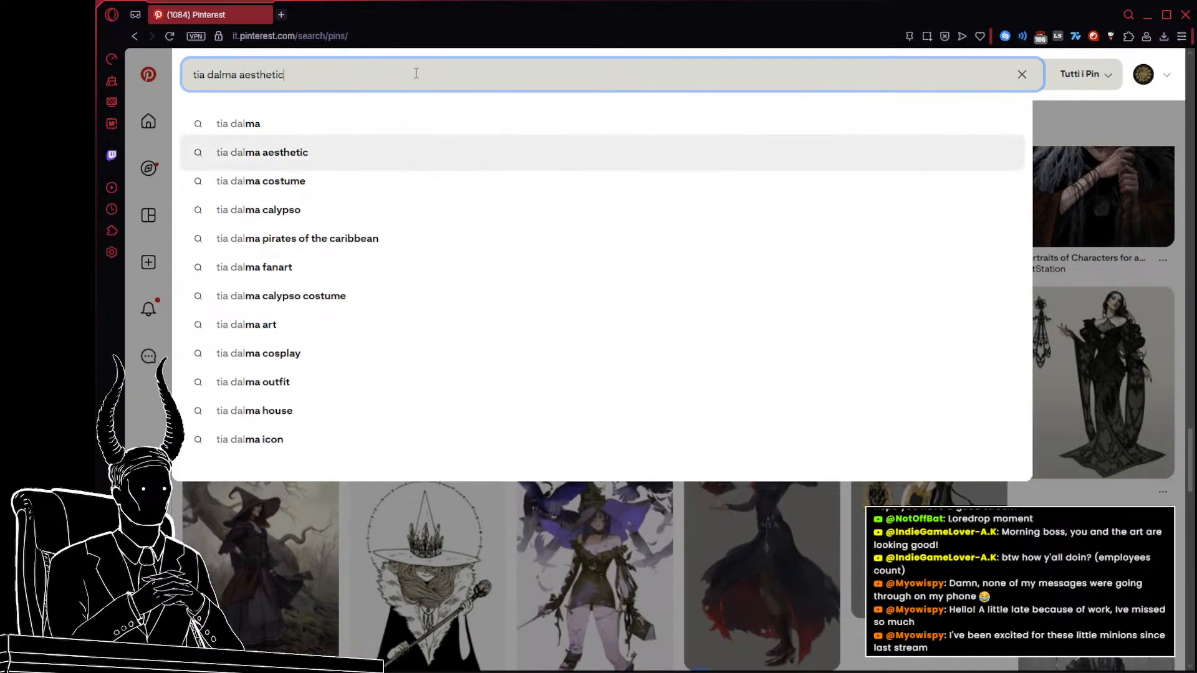
{"action": "key", "text": "Return"}
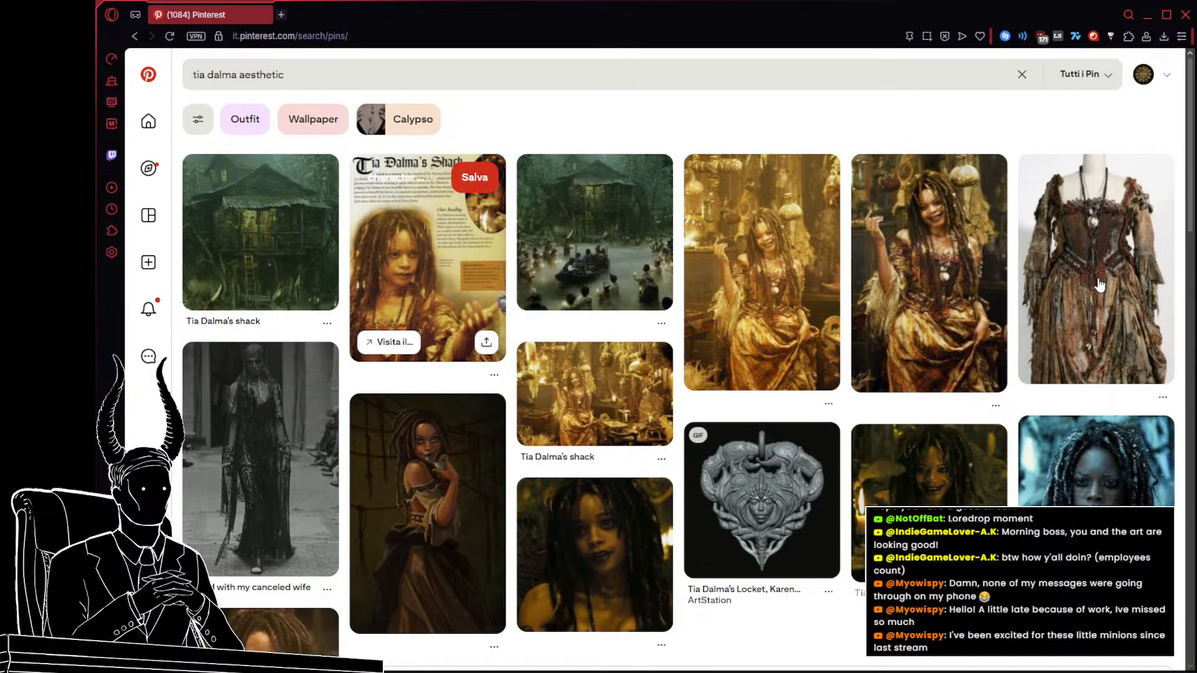
Open the Tia Dalma pin with a man in a black hat behind her, check its related pins, and return to the results.
{"action": "scroll", "coordinate": [1080, 289], "scroll_direction": "down", "scroll_amount": 5}
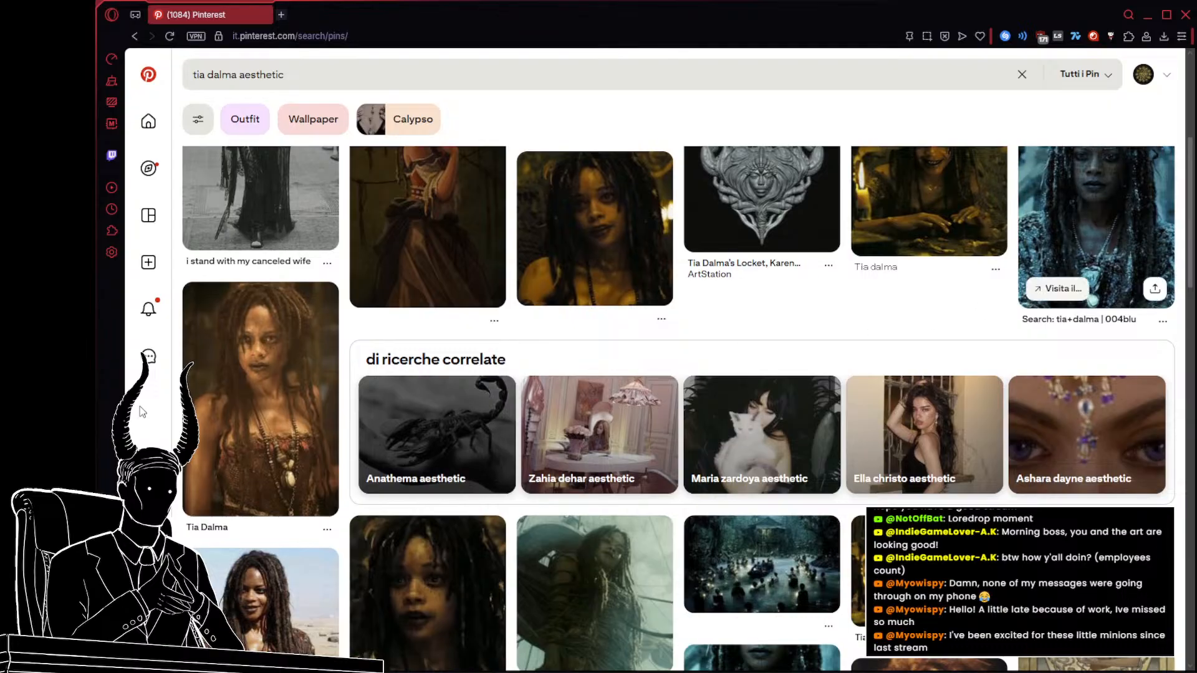
{"action": "scroll", "coordinate": [261, 212], "scroll_direction": "down", "scroll_amount": 4}
{"action": "scroll", "coordinate": [369, 406], "scroll_direction": "down", "scroll_amount": 10}
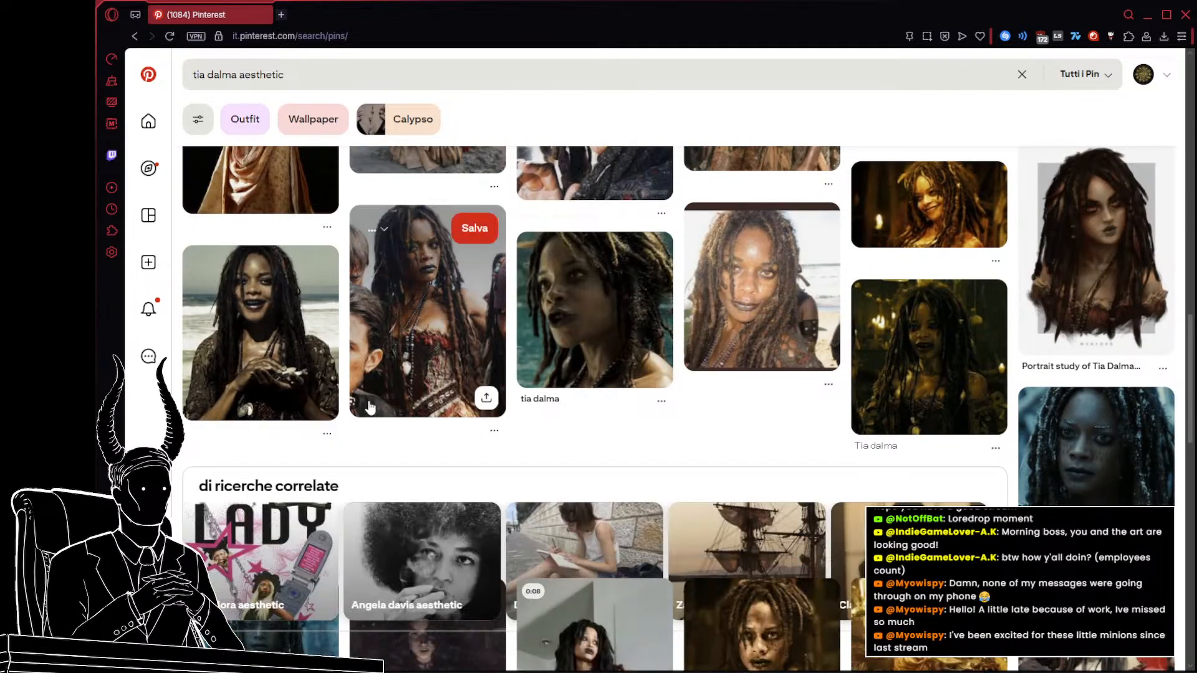
{"action": "scroll", "coordinate": [423, 414], "scroll_direction": "up", "scroll_amount": 5}
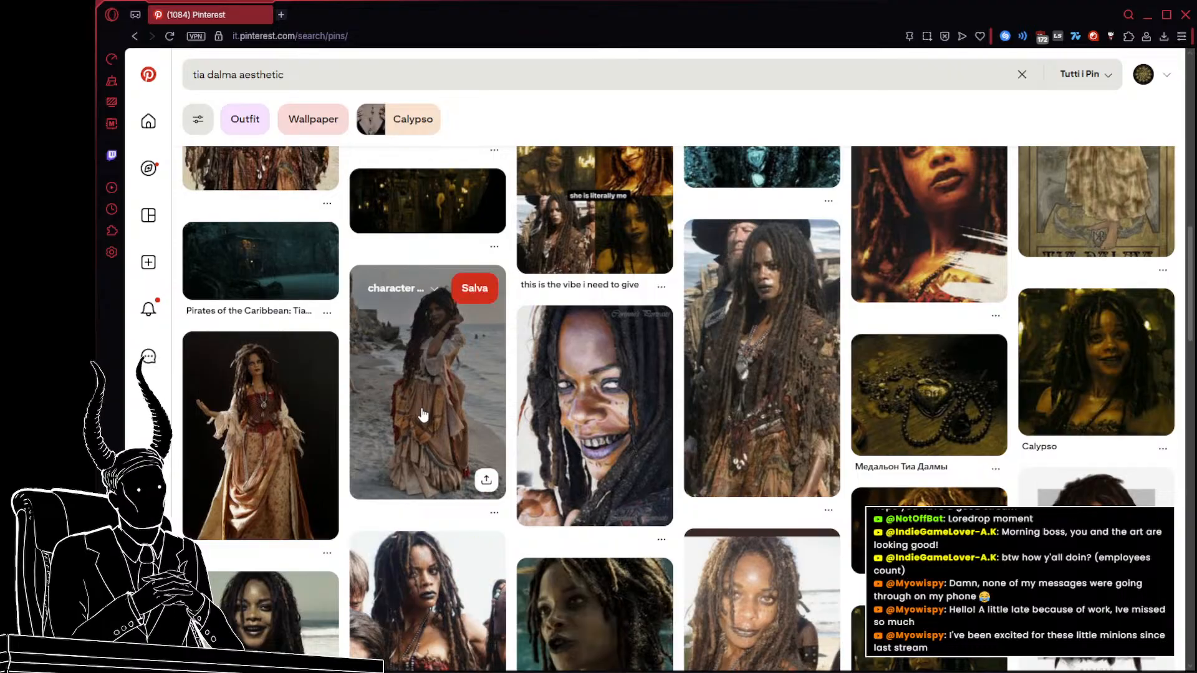
{"action": "scroll", "coordinate": [423, 414], "scroll_direction": "down", "scroll_amount": 5}
{"action": "scroll", "coordinate": [424, 413], "scroll_direction": "up", "scroll_amount": 6}
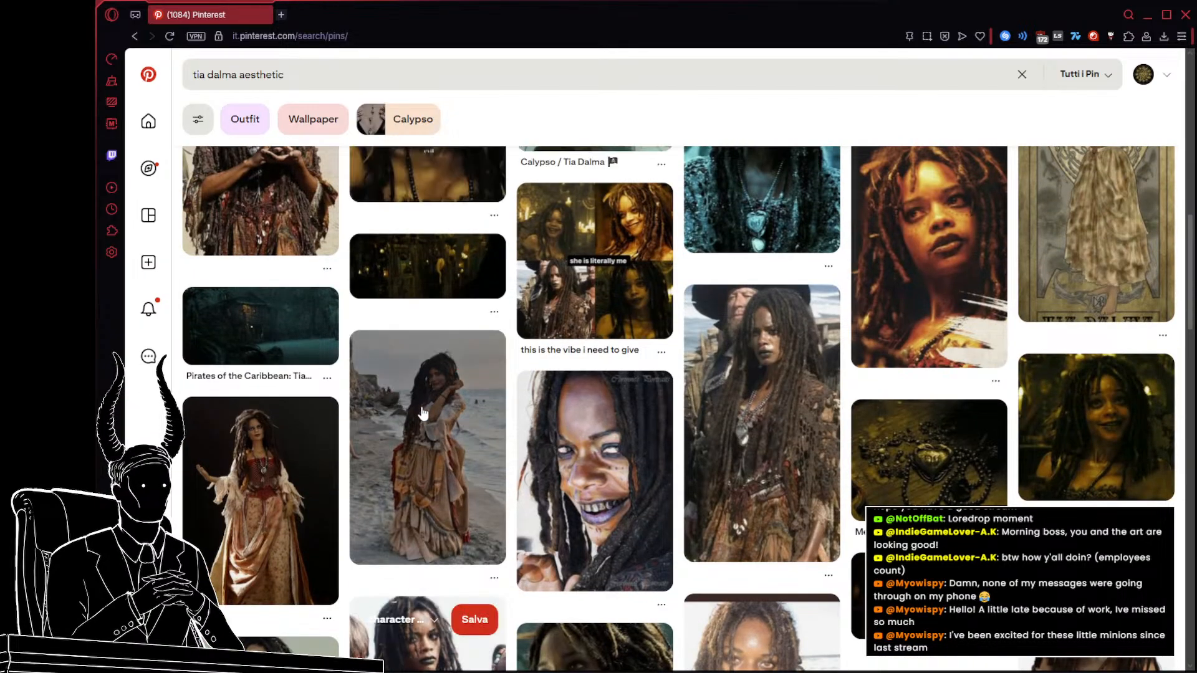
{"action": "left_click", "coordinate": [745, 542]}
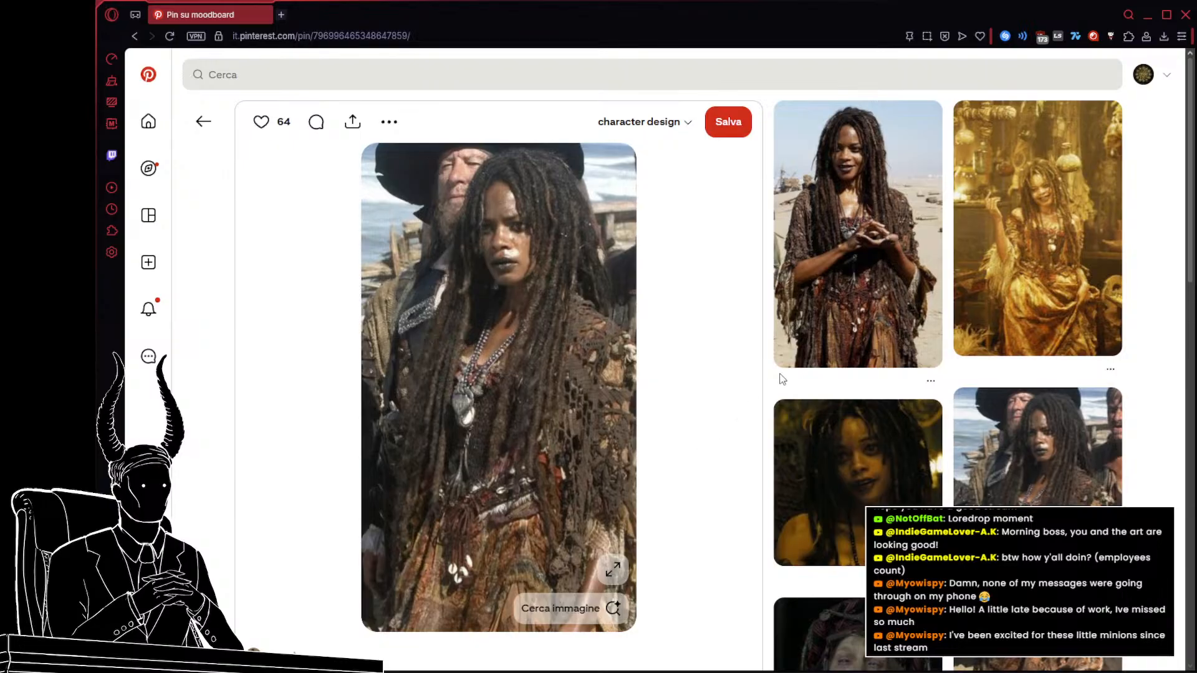
{"action": "scroll", "coordinate": [879, 316], "scroll_direction": "down", "scroll_amount": 7}
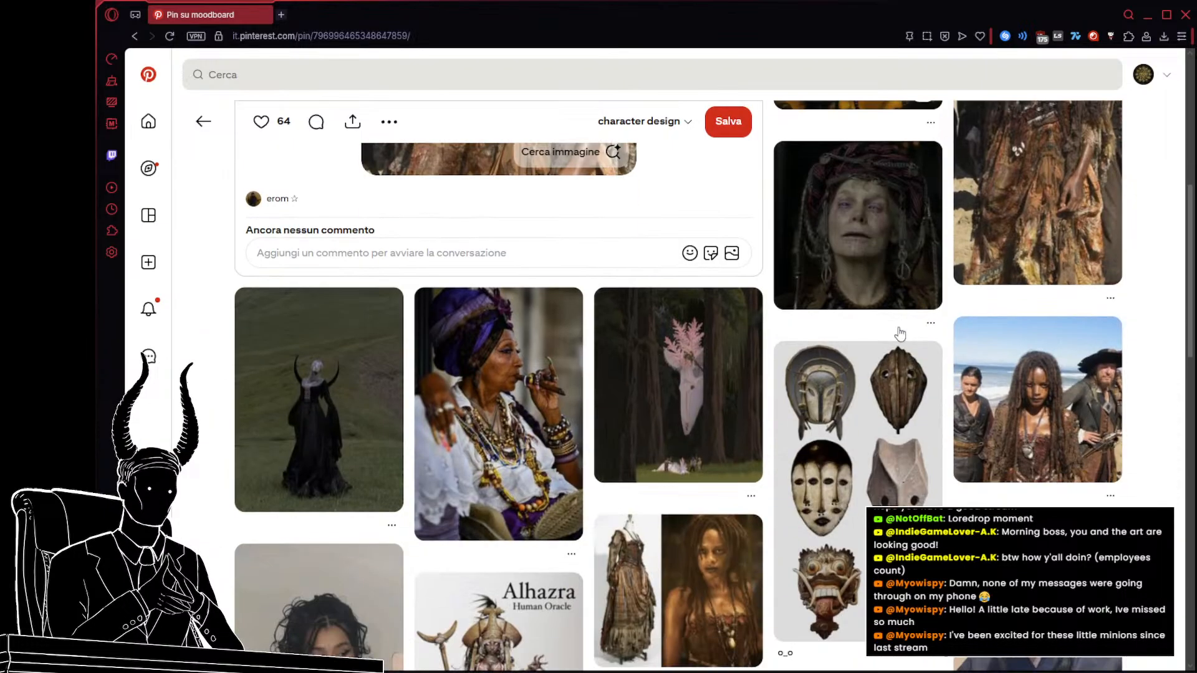
{"action": "left_click", "coordinate": [203, 121]}
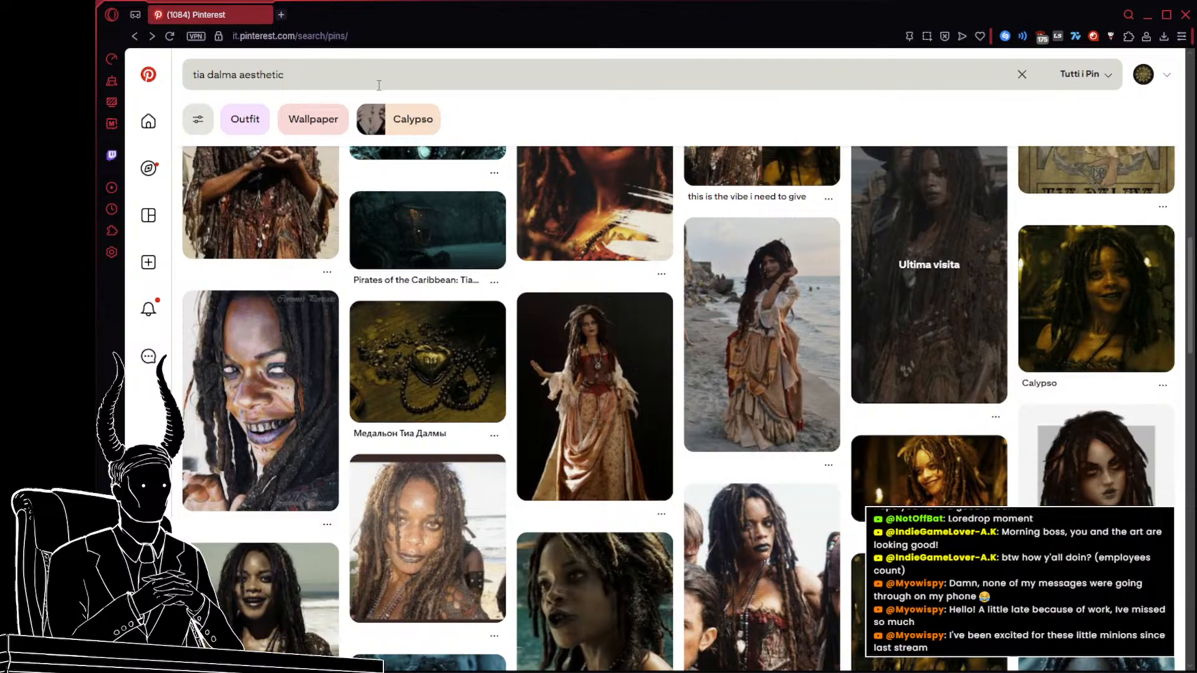
Search Pinterest for the suggested query "swamp witch aesthetic".
{"action": "double_click", "coordinate": [379, 70]}
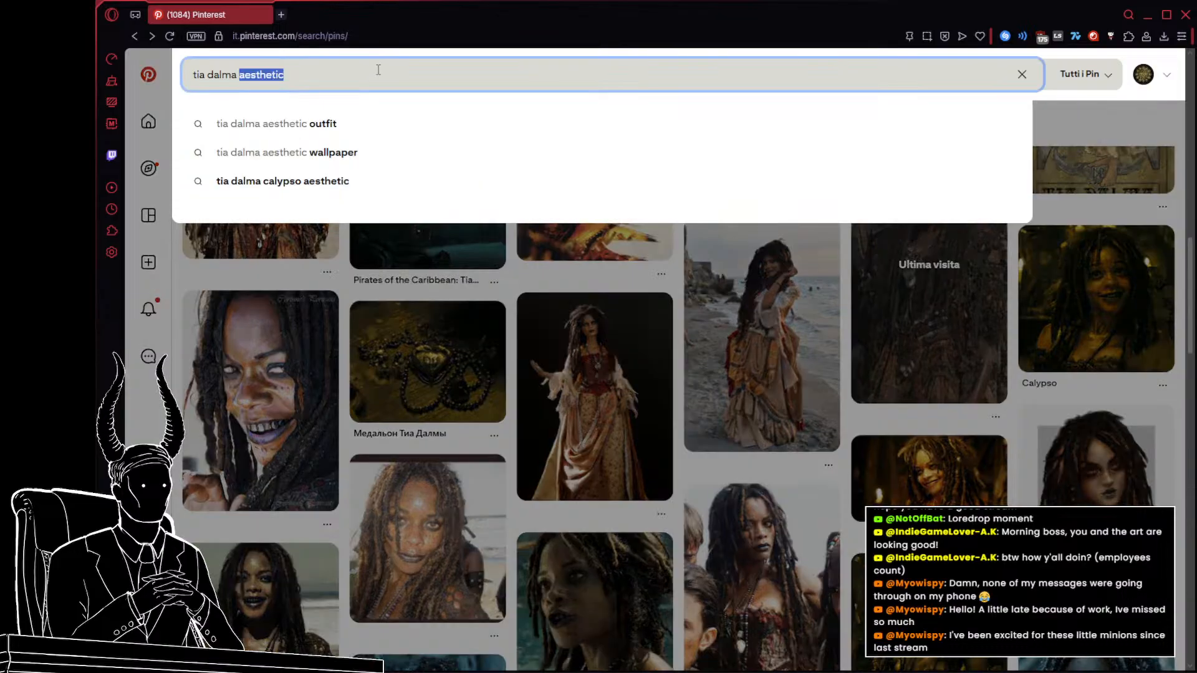
{"action": "type", "text": "swap"}
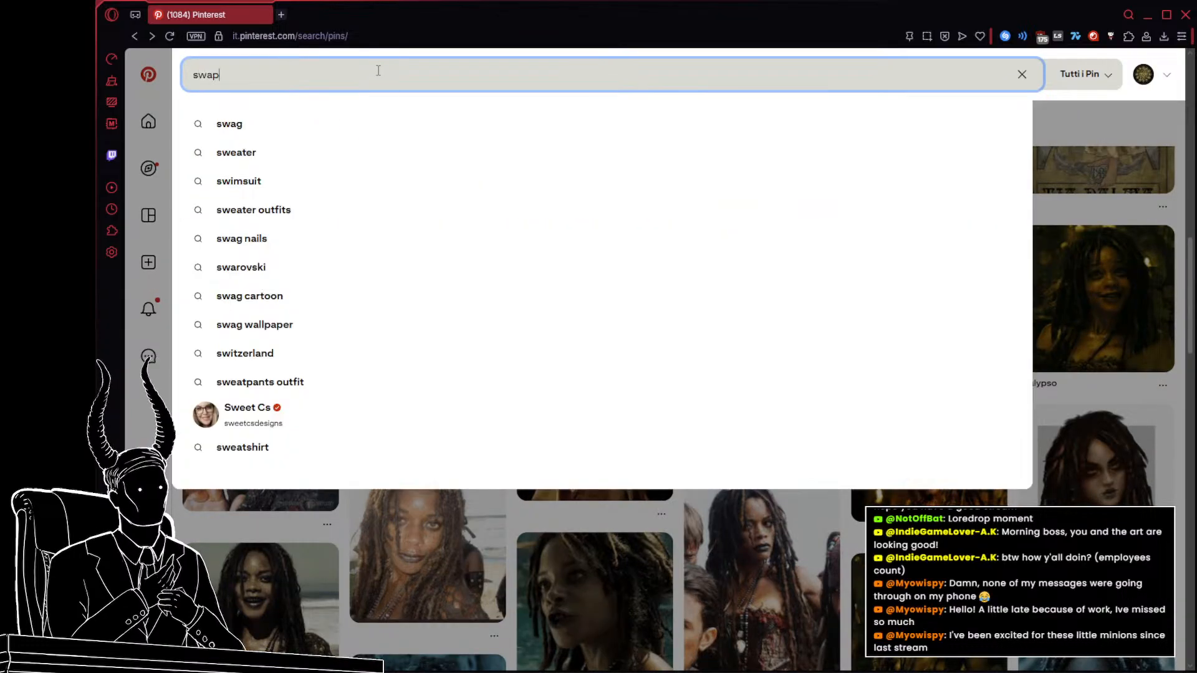
{"action": "key", "text": "BackSpace"}
{"action": "type", "text": "mp wit"}
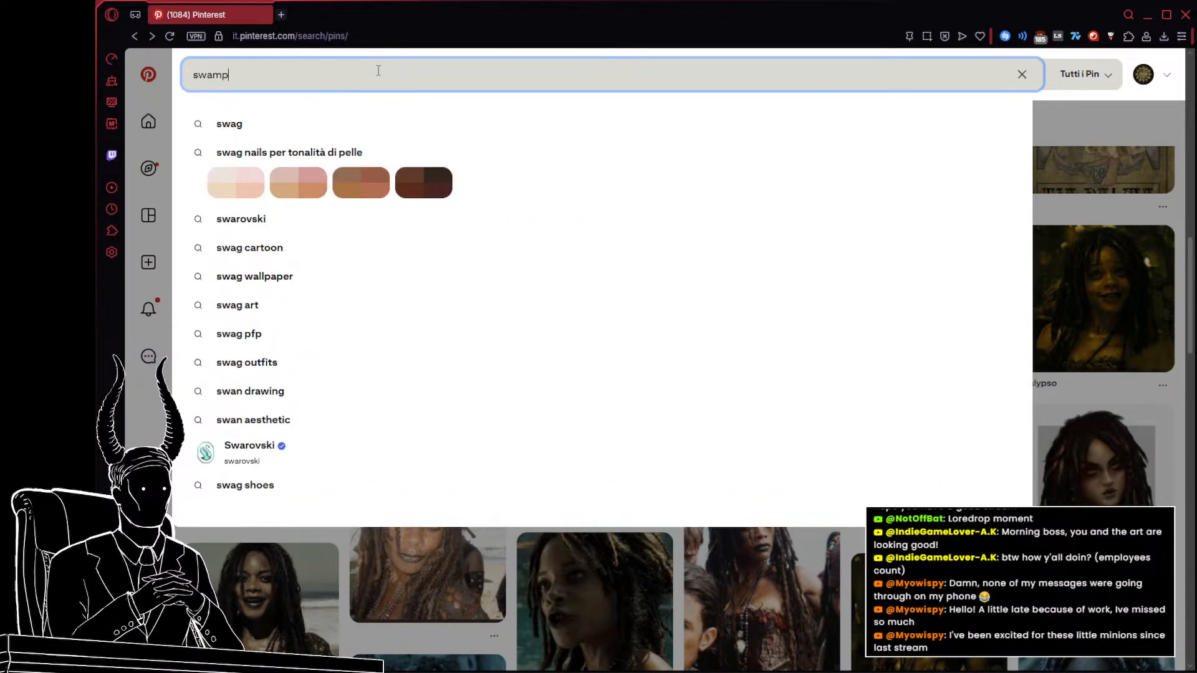
{"action": "type", "text": "ch"}
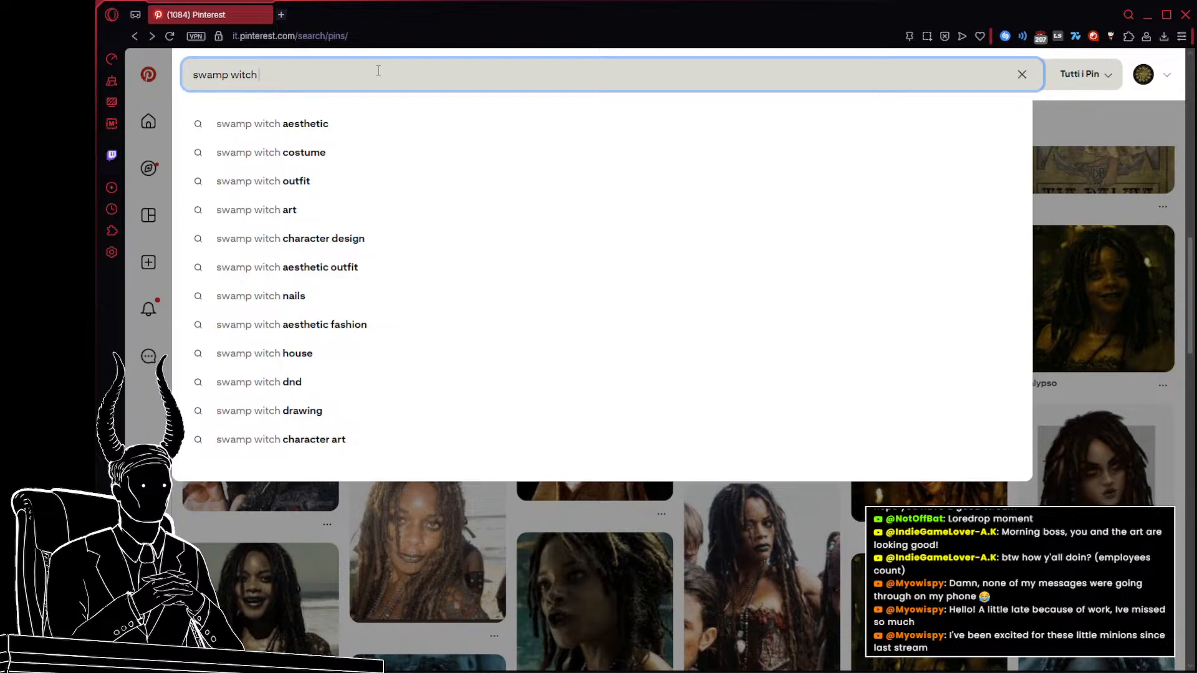
{"action": "key", "text": "Down"}
{"action": "key", "text": "Return"}
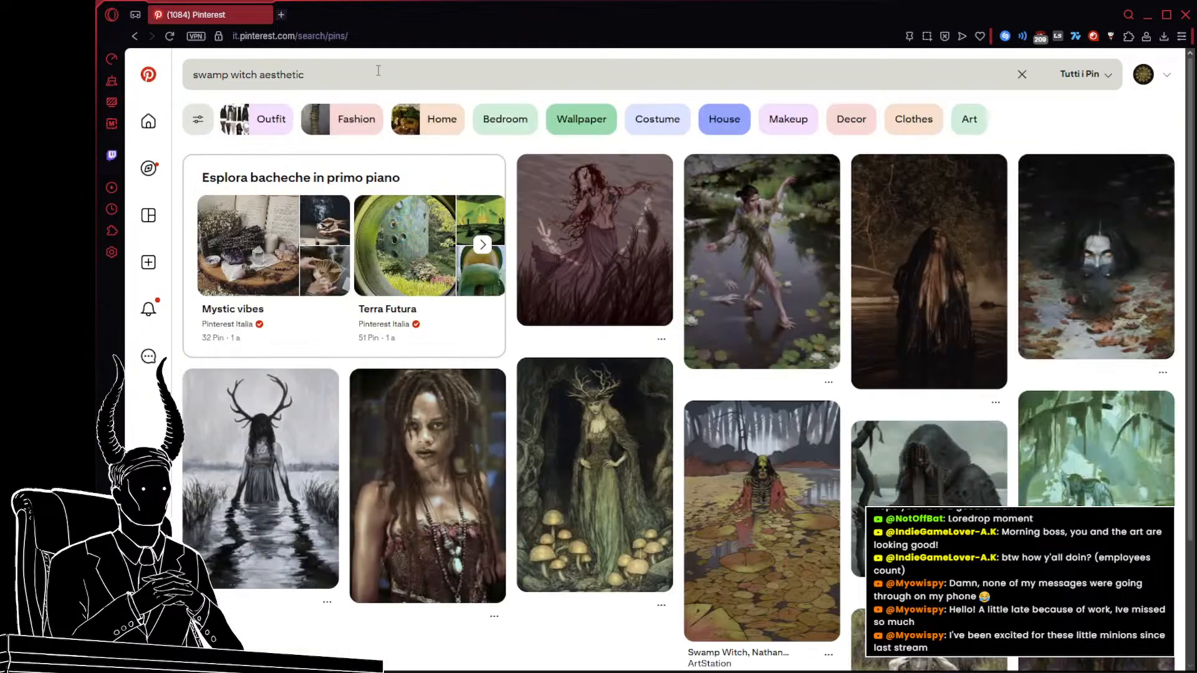
Examine the swamp witch pins for costume, mood and character design references.
{"action": "scroll", "coordinate": [548, 312], "scroll_direction": "down", "scroll_amount": 4}
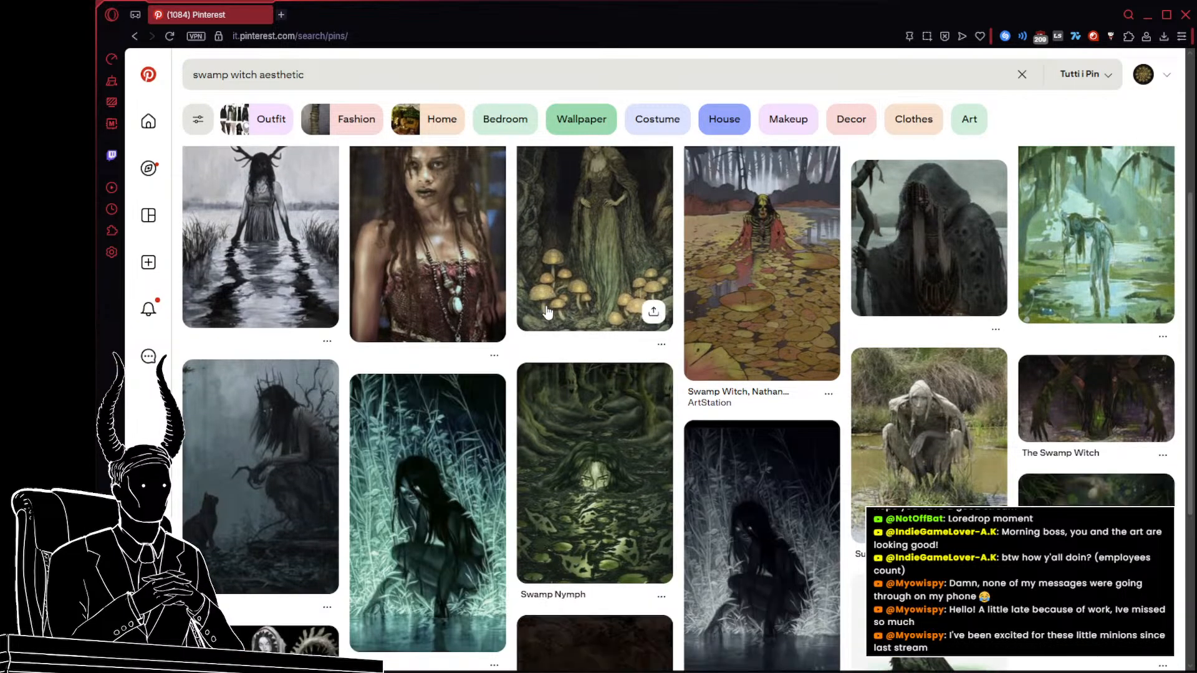
{"action": "scroll", "coordinate": [547, 311], "scroll_direction": "down", "scroll_amount": 4}
{"action": "scroll", "coordinate": [547, 312], "scroll_direction": "down", "scroll_amount": 4}
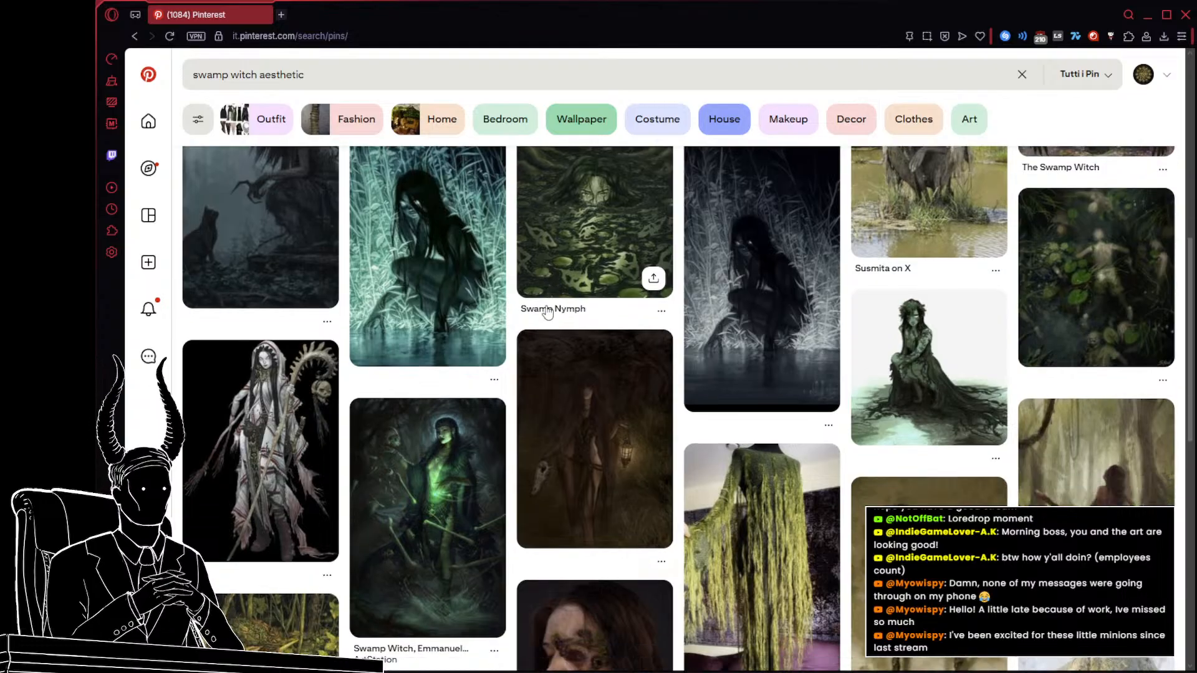
{"action": "scroll", "coordinate": [546, 312], "scroll_direction": "down", "scroll_amount": 5}
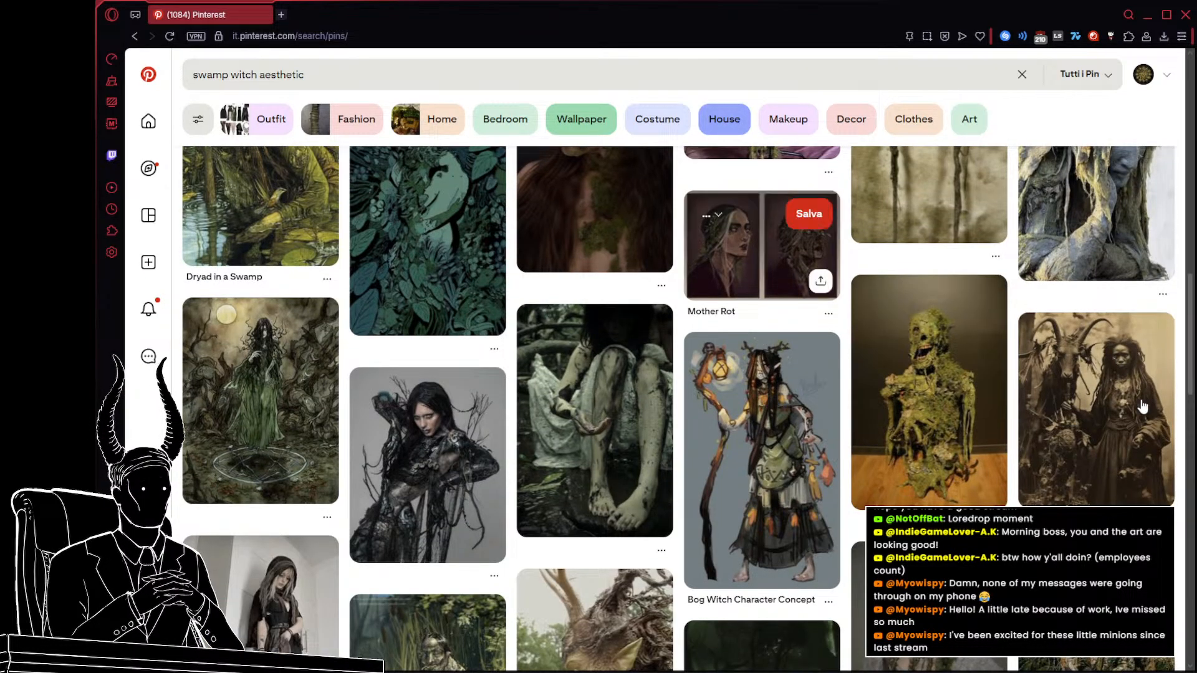
{"action": "scroll", "coordinate": [1143, 406], "scroll_direction": "down", "scroll_amount": 2}
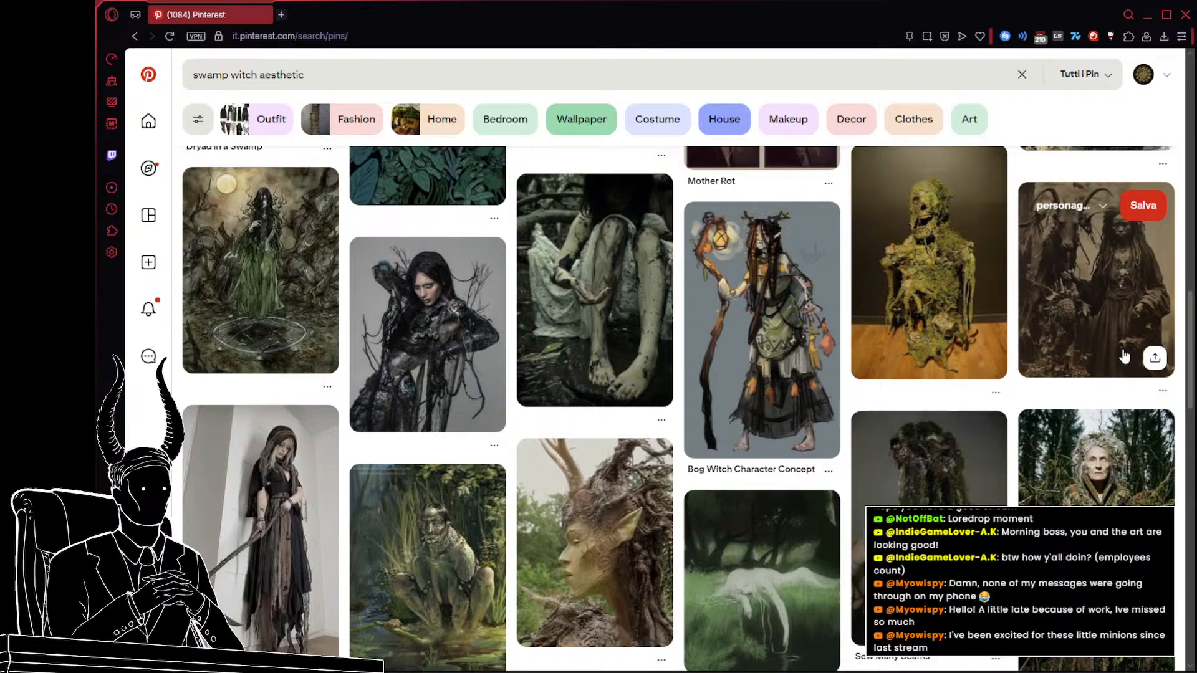
{"action": "scroll", "coordinate": [1123, 355], "scroll_direction": "down", "scroll_amount": 6}
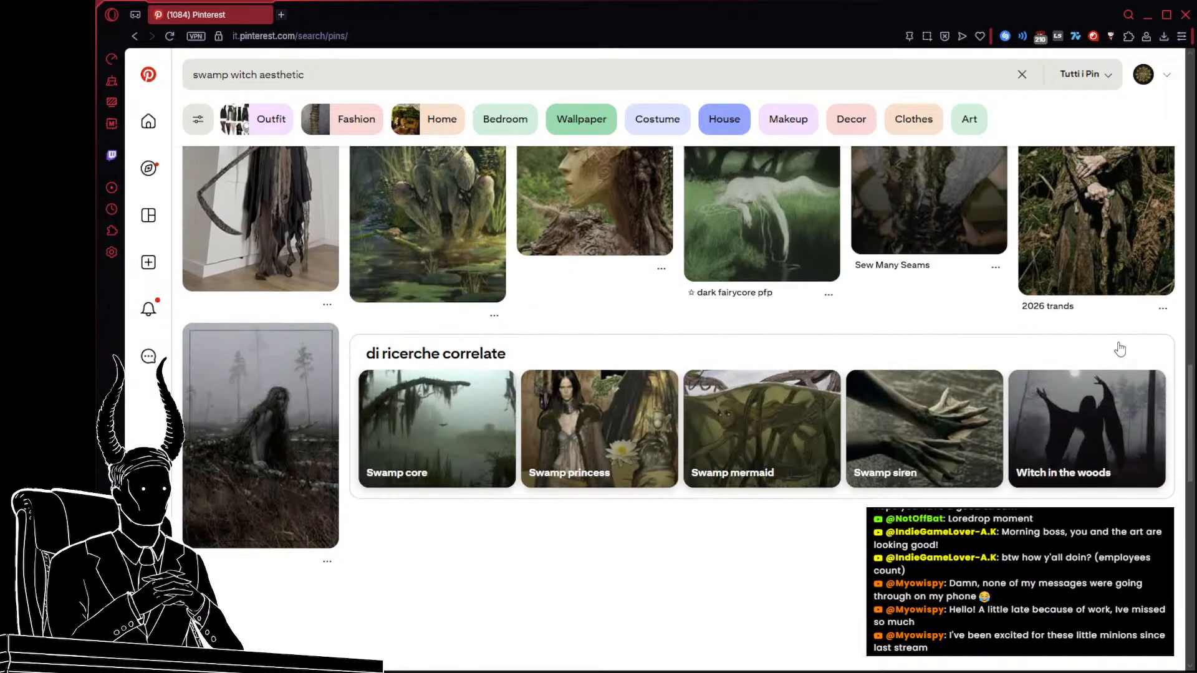
{"action": "scroll", "coordinate": [1117, 342], "scroll_direction": "up", "scroll_amount": 3}
{"action": "scroll", "coordinate": [1117, 342], "scroll_direction": "down", "scroll_amount": 5}
{"action": "scroll", "coordinate": [1119, 341], "scroll_direction": "up", "scroll_amount": 9}
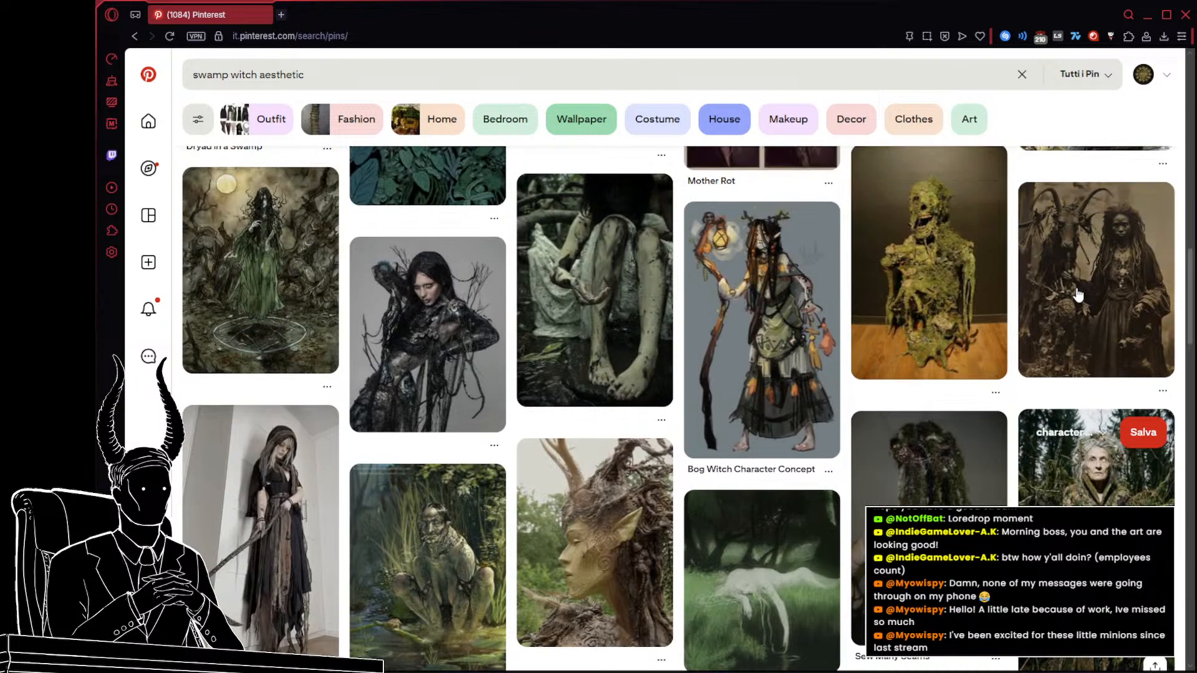
Open the sepia pin of the dreadlocked woman beside a horned goat figure and look through its related pins.
{"action": "left_click", "coordinate": [1079, 293]}
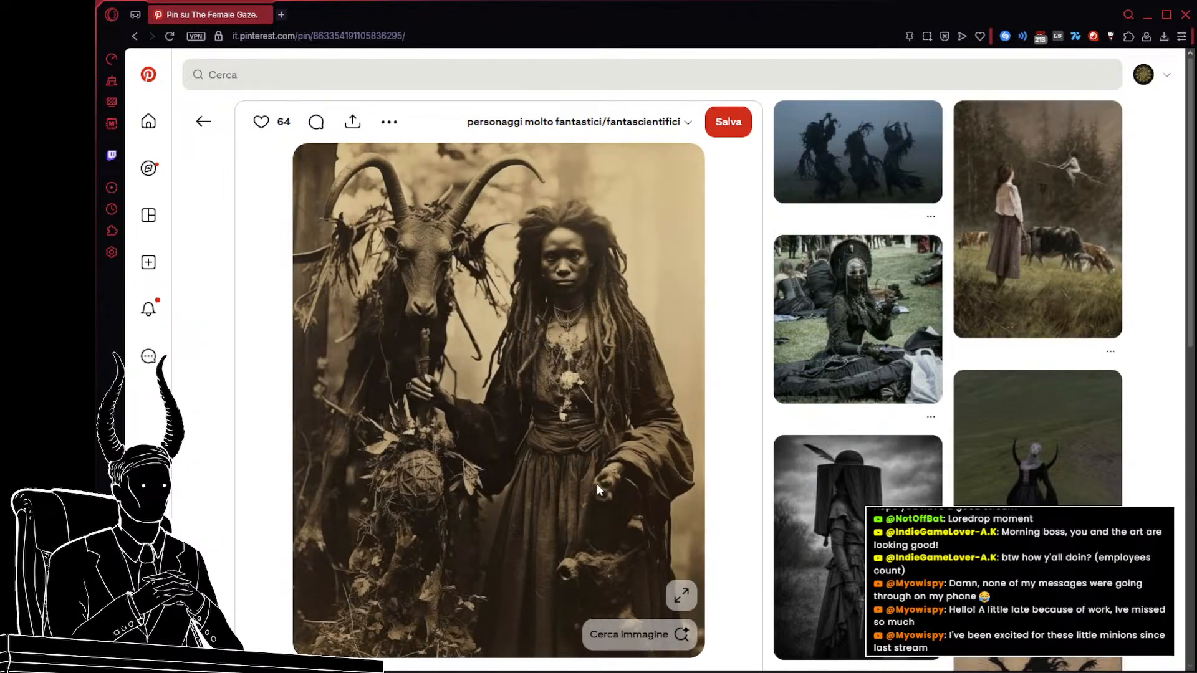
{"action": "scroll", "coordinate": [596, 432], "scroll_direction": "down", "scroll_amount": 5}
{"action": "scroll", "coordinate": [606, 430], "scroll_direction": "down", "scroll_amount": 8}
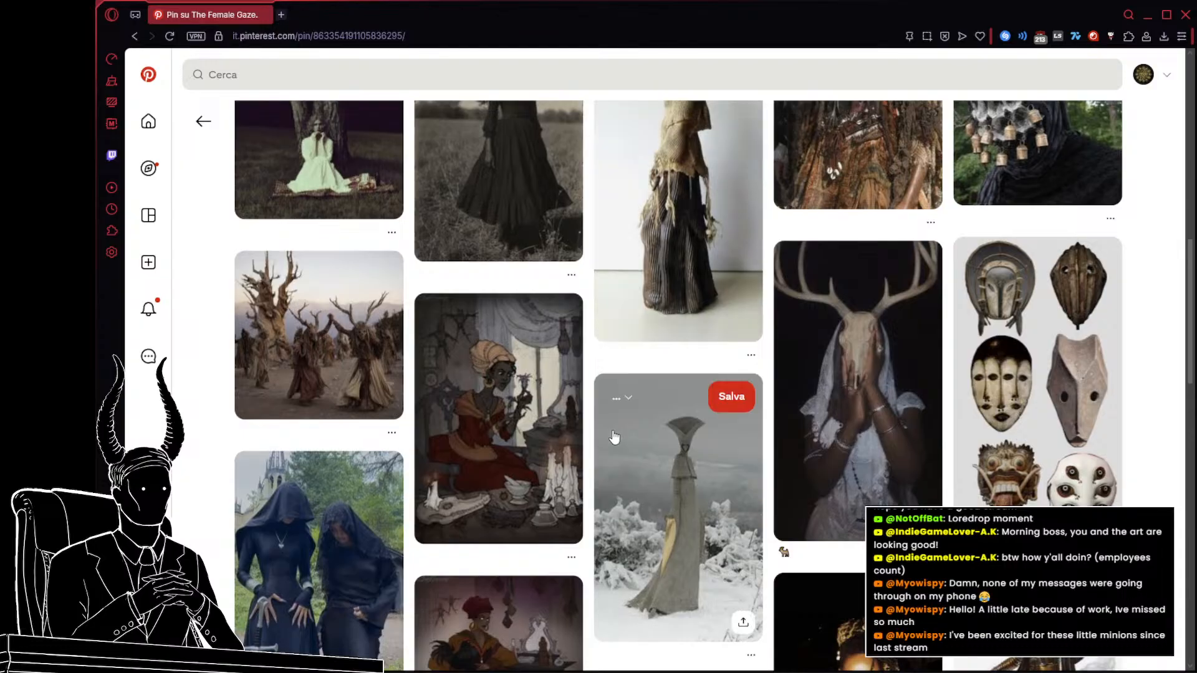
{"action": "scroll", "coordinate": [614, 438], "scroll_direction": "down", "scroll_amount": 5}
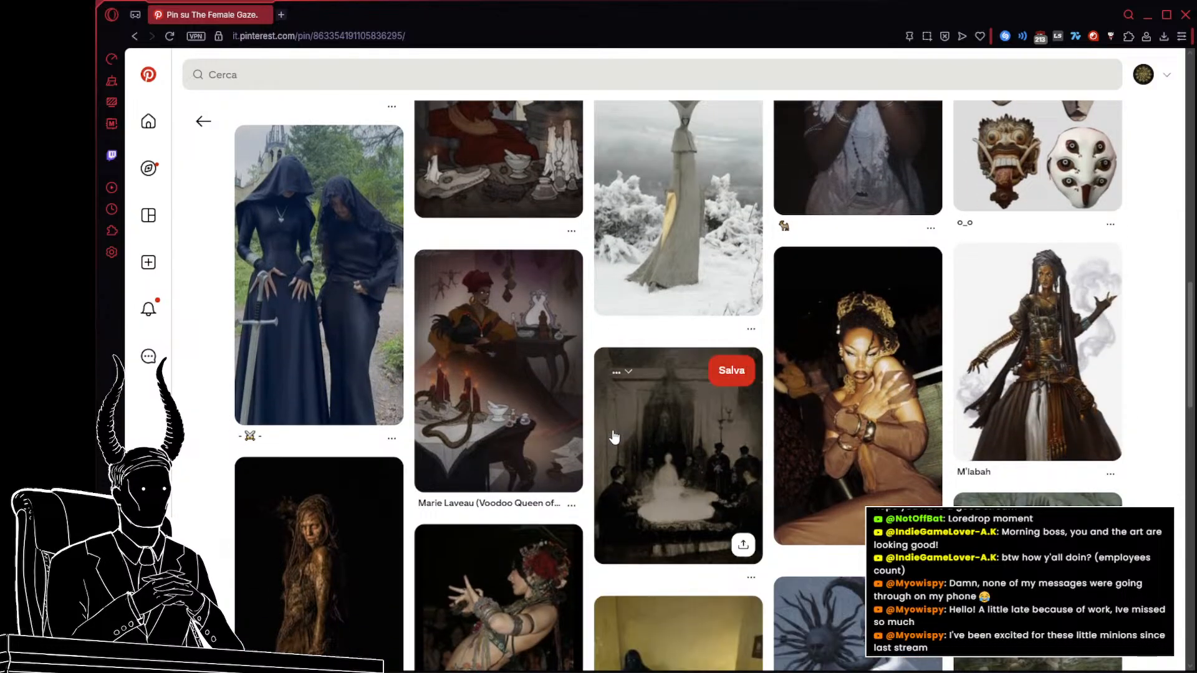
{"action": "scroll", "coordinate": [614, 437], "scroll_direction": "down", "scroll_amount": 5}
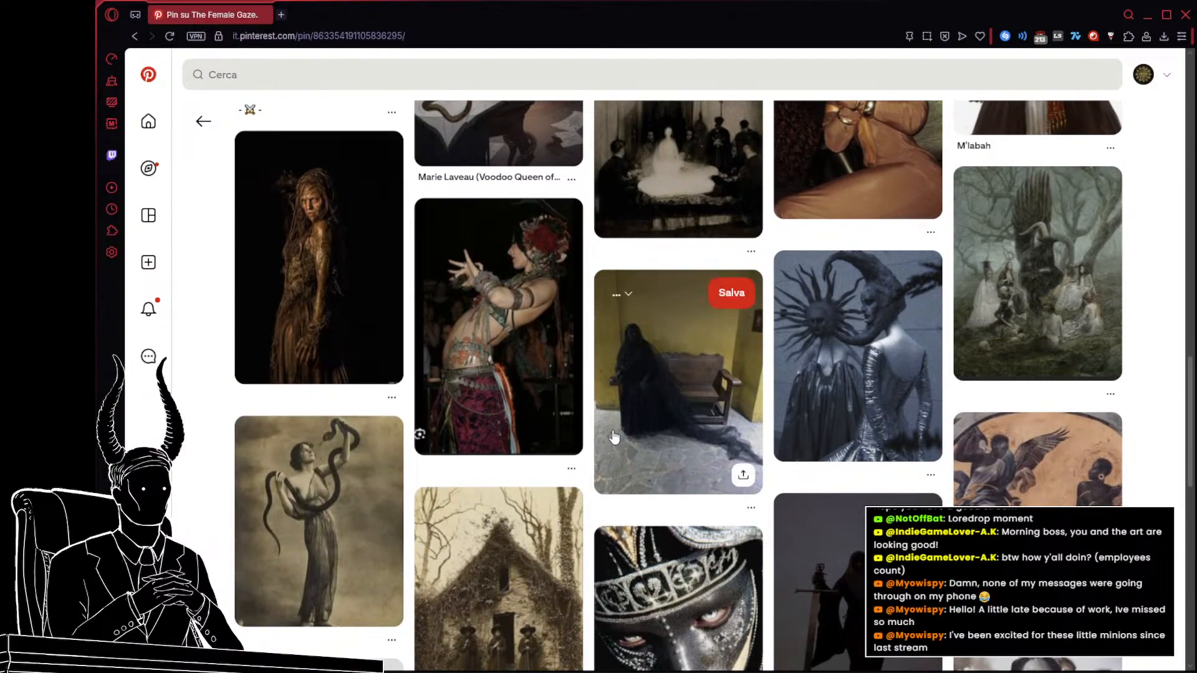
{"action": "scroll", "coordinate": [614, 437], "scroll_direction": "down", "scroll_amount": 4}
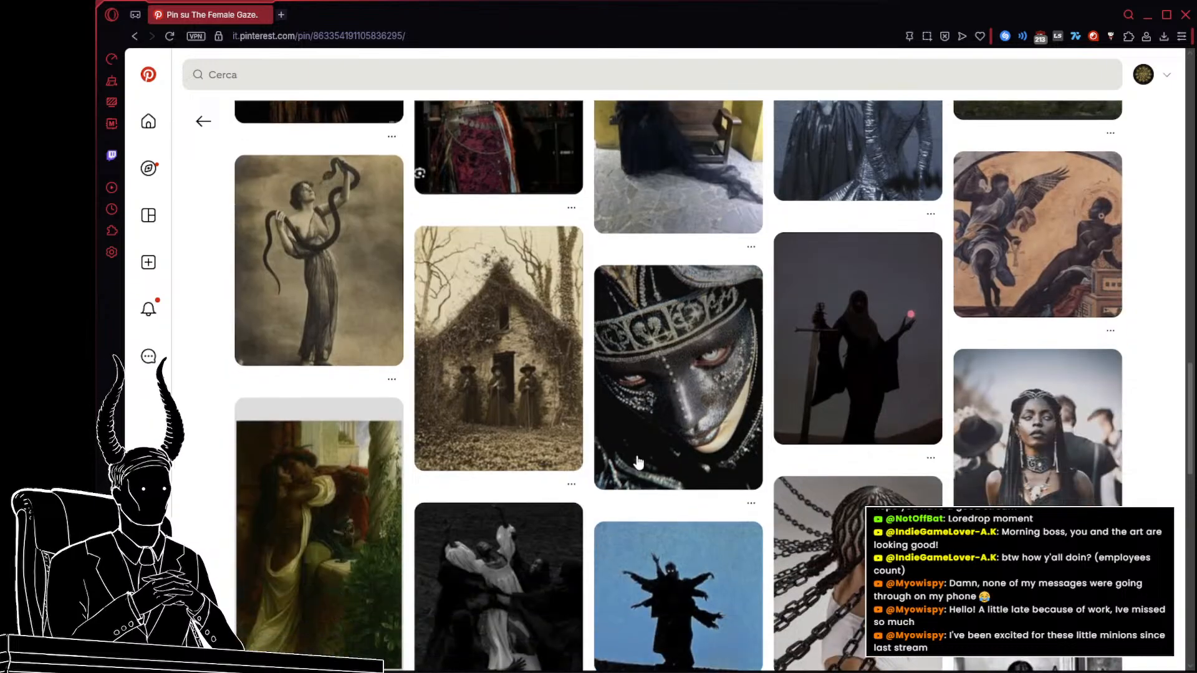
{"action": "scroll", "coordinate": [637, 462], "scroll_direction": "down", "scroll_amount": 5}
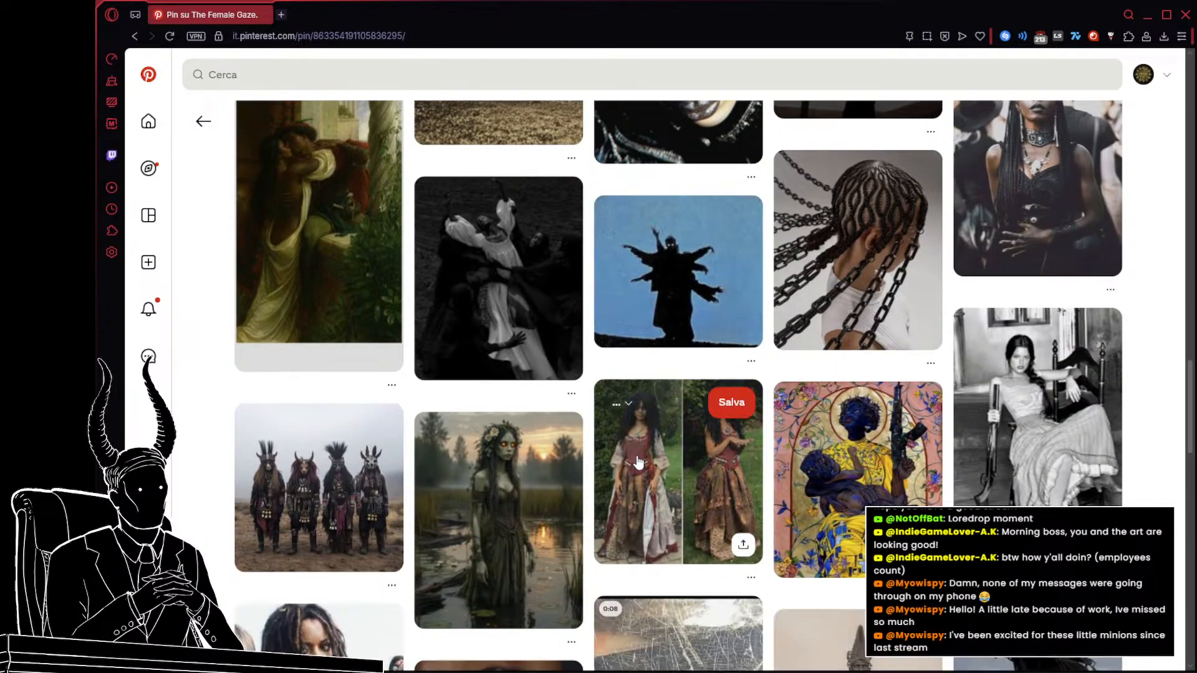
Search Pinterest for "witch character design".
{"action": "scroll", "coordinate": [637, 462], "scroll_direction": "down", "scroll_amount": 3}
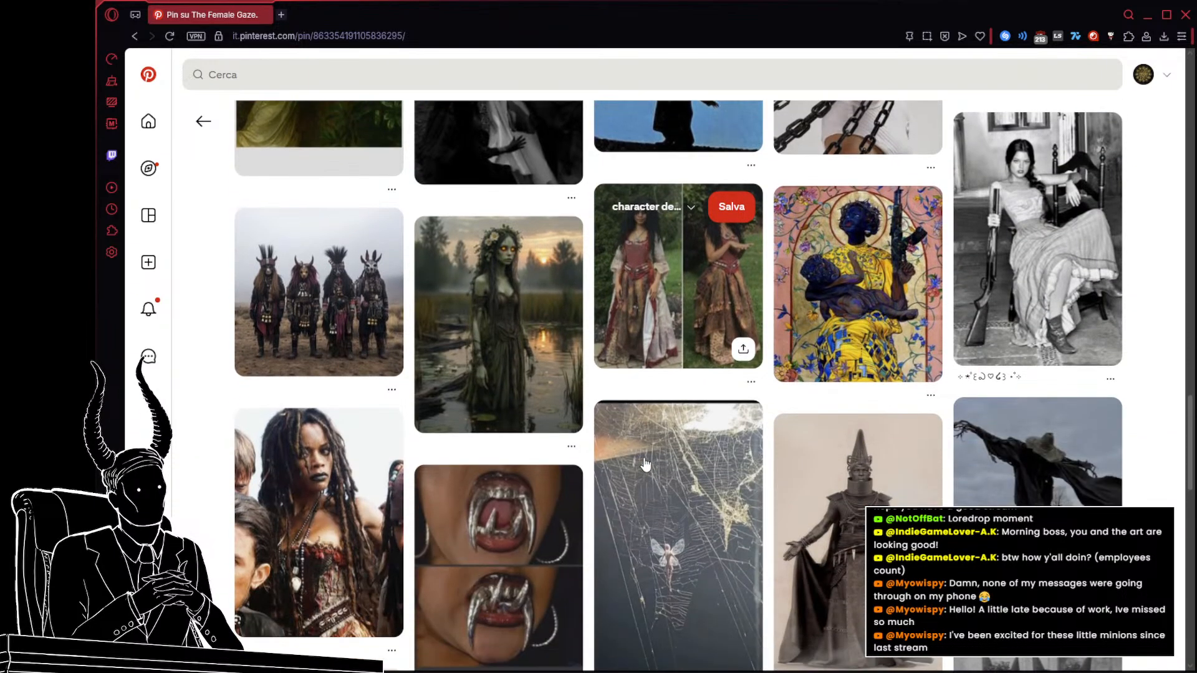
{"action": "left_click", "coordinate": [339, 73]}
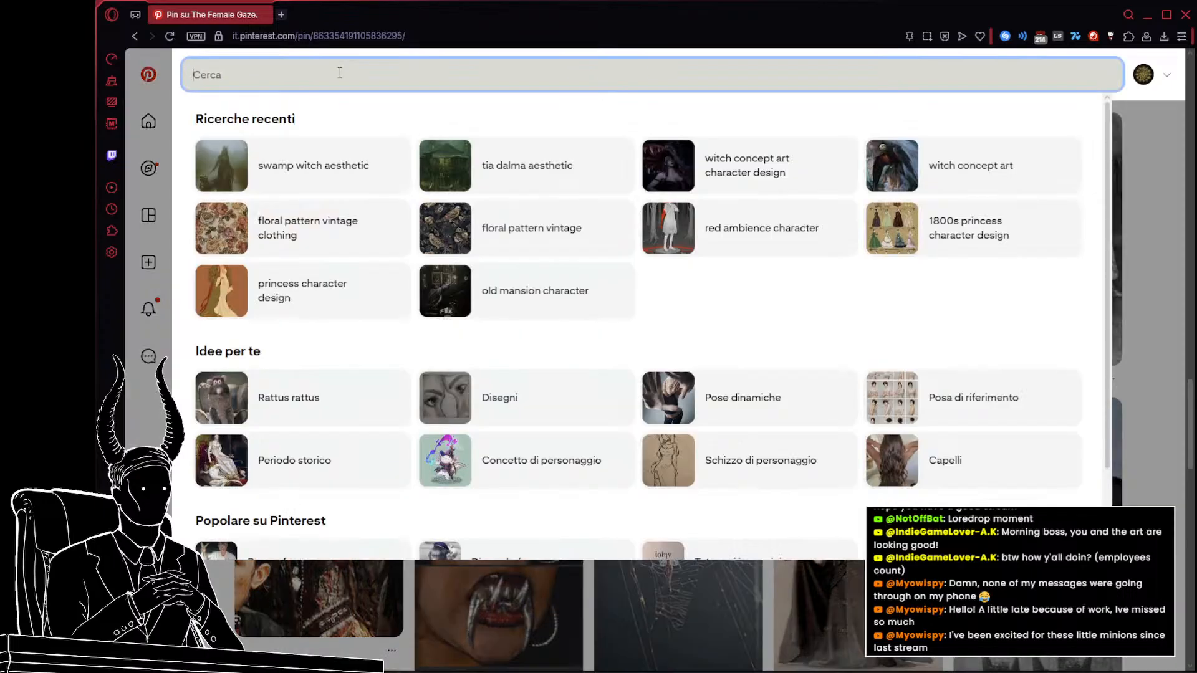
{"action": "type", "text": "witch character de"}
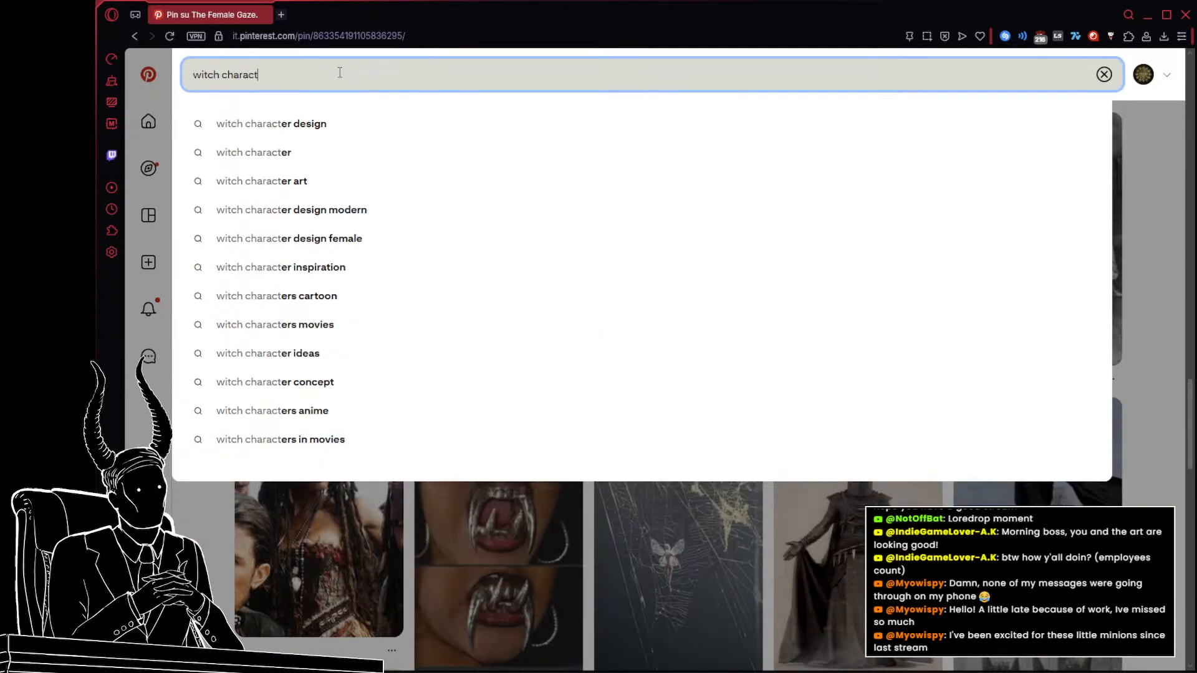
{"action": "type", "text": "sign"}
{"action": "key", "text": "Return"}
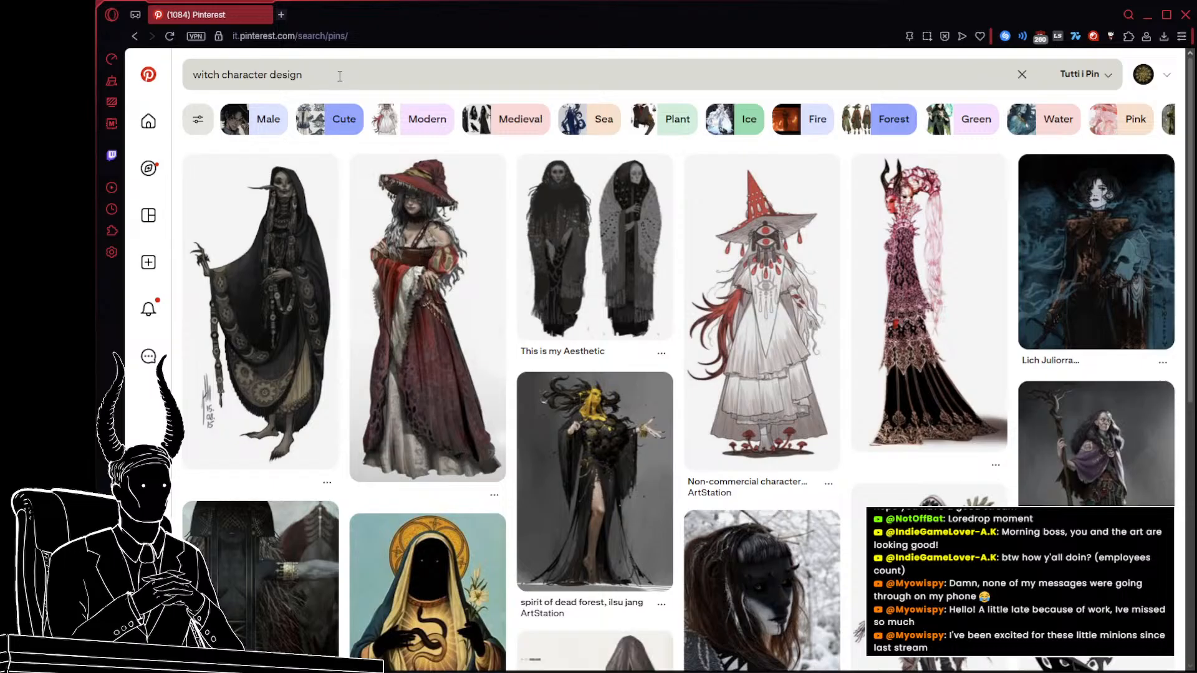
Open the pin of the witch in a red hat and gown, look through its related designs, and return to the results.
{"action": "left_click", "coordinate": [426, 264]}
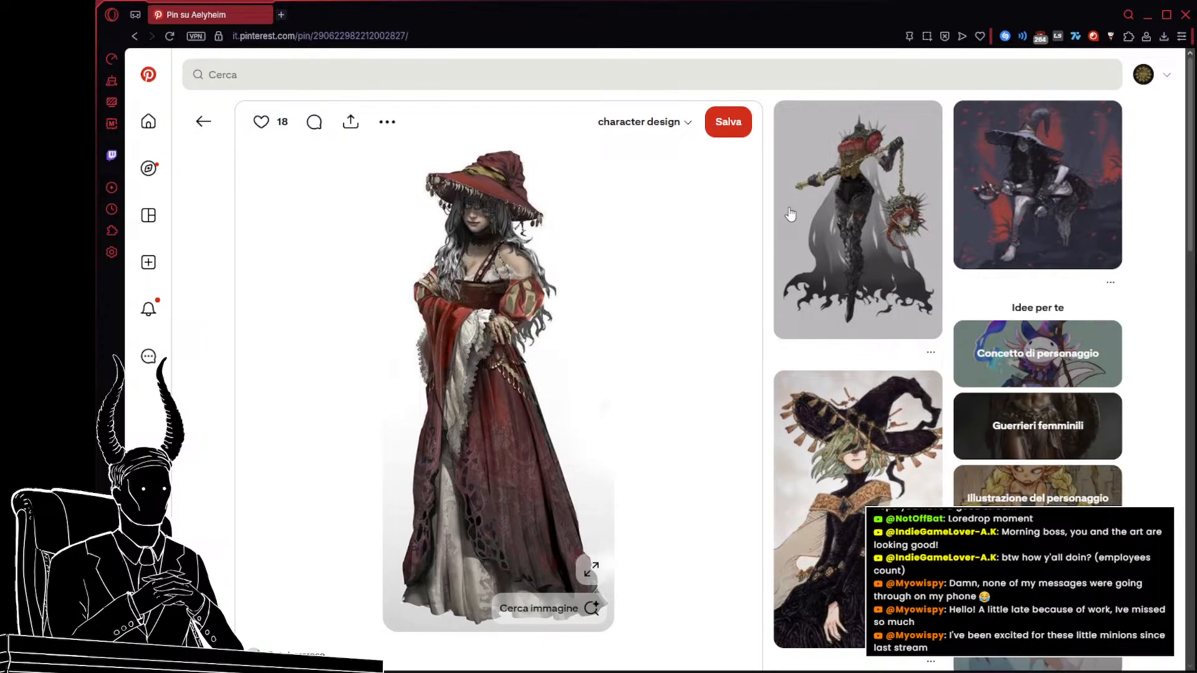
{"action": "scroll", "coordinate": [790, 214], "scroll_direction": "down", "scroll_amount": 8}
{"action": "scroll", "coordinate": [825, 212], "scroll_direction": "down", "scroll_amount": 5}
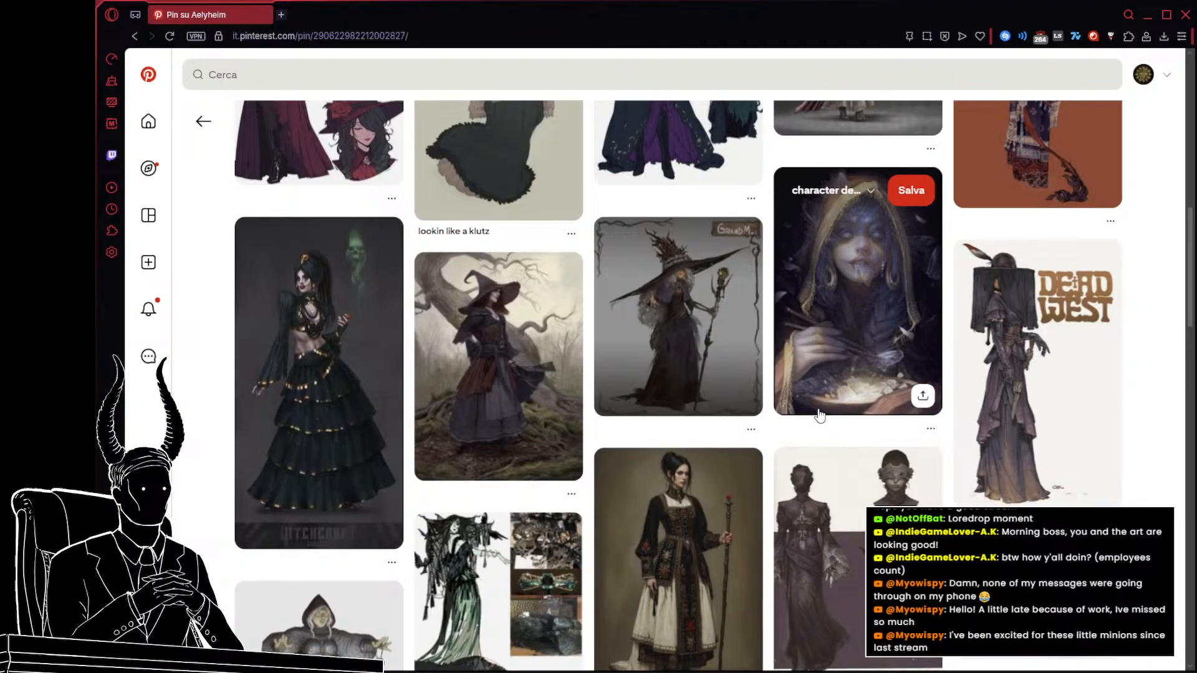
{"action": "scroll", "coordinate": [819, 417], "scroll_direction": "down", "scroll_amount": 10}
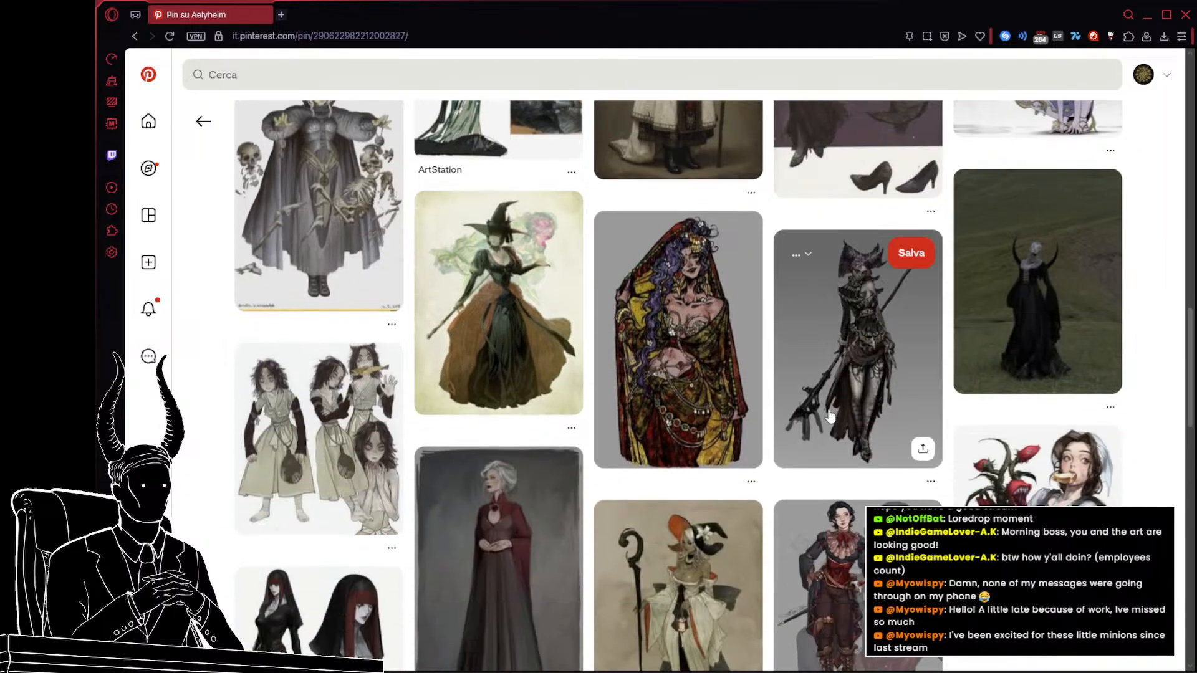
{"action": "scroll", "coordinate": [1038, 307], "scroll_direction": "down", "scroll_amount": 10}
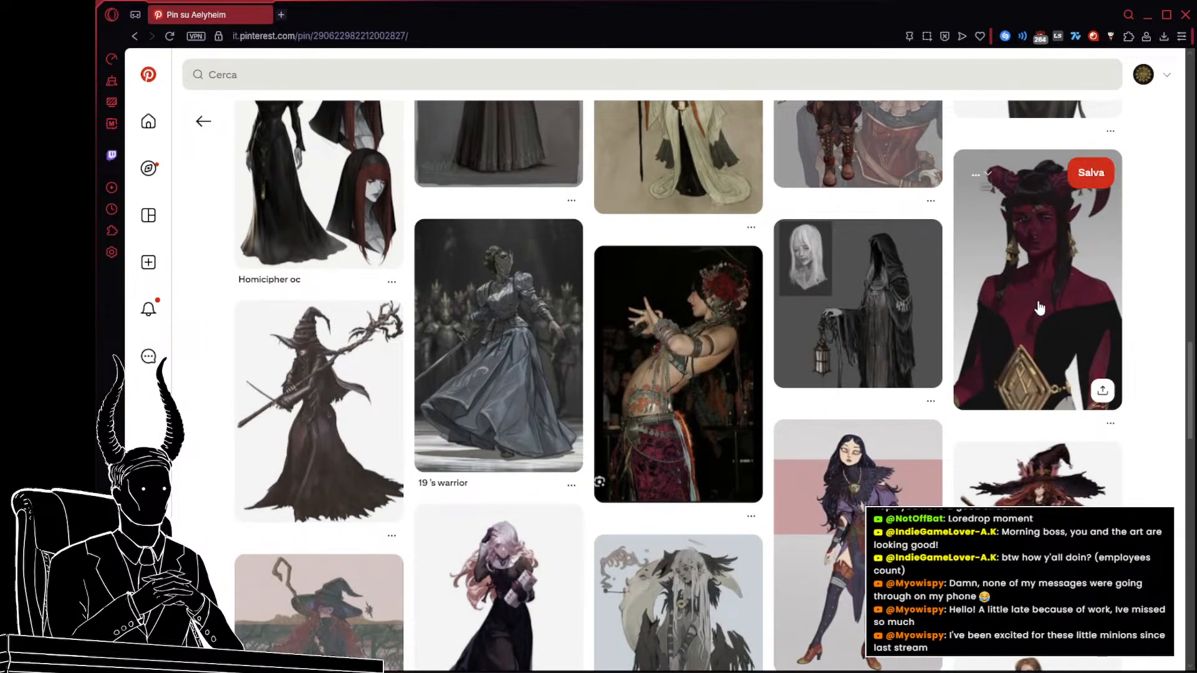
{"action": "scroll", "coordinate": [997, 324], "scroll_direction": "down", "scroll_amount": 6}
{"action": "scroll", "coordinate": [933, 356], "scroll_direction": "up", "scroll_amount": 3}
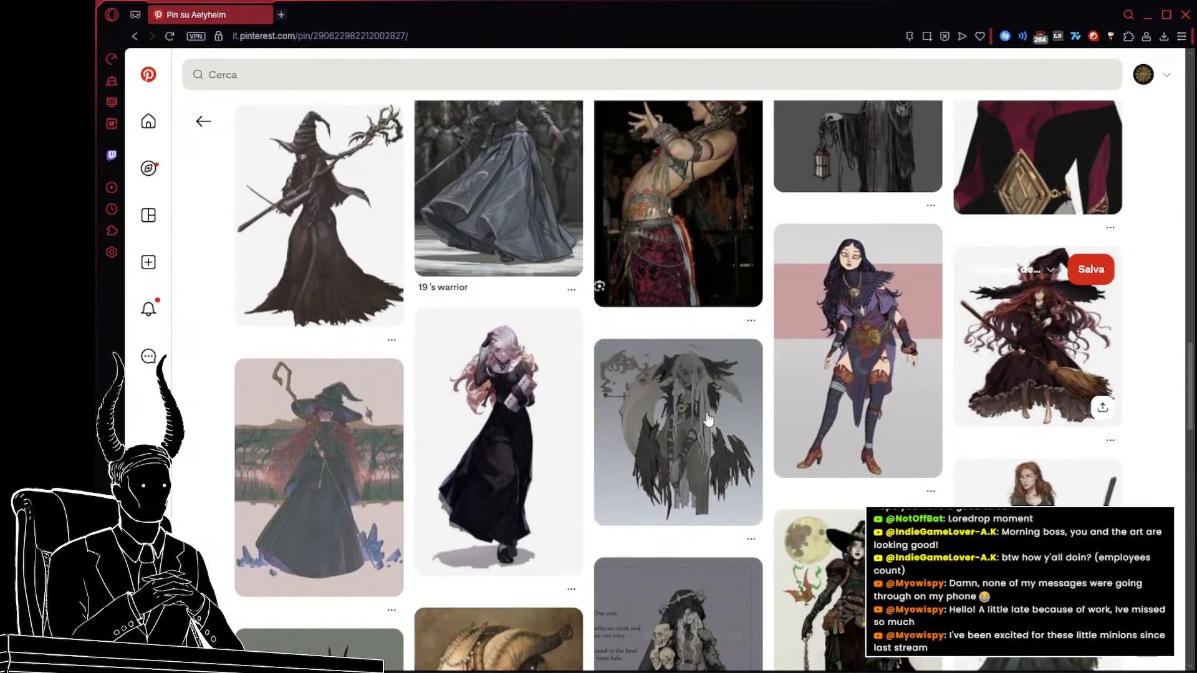
{"action": "scroll", "coordinate": [618, 460], "scroll_direction": "down", "scroll_amount": 4}
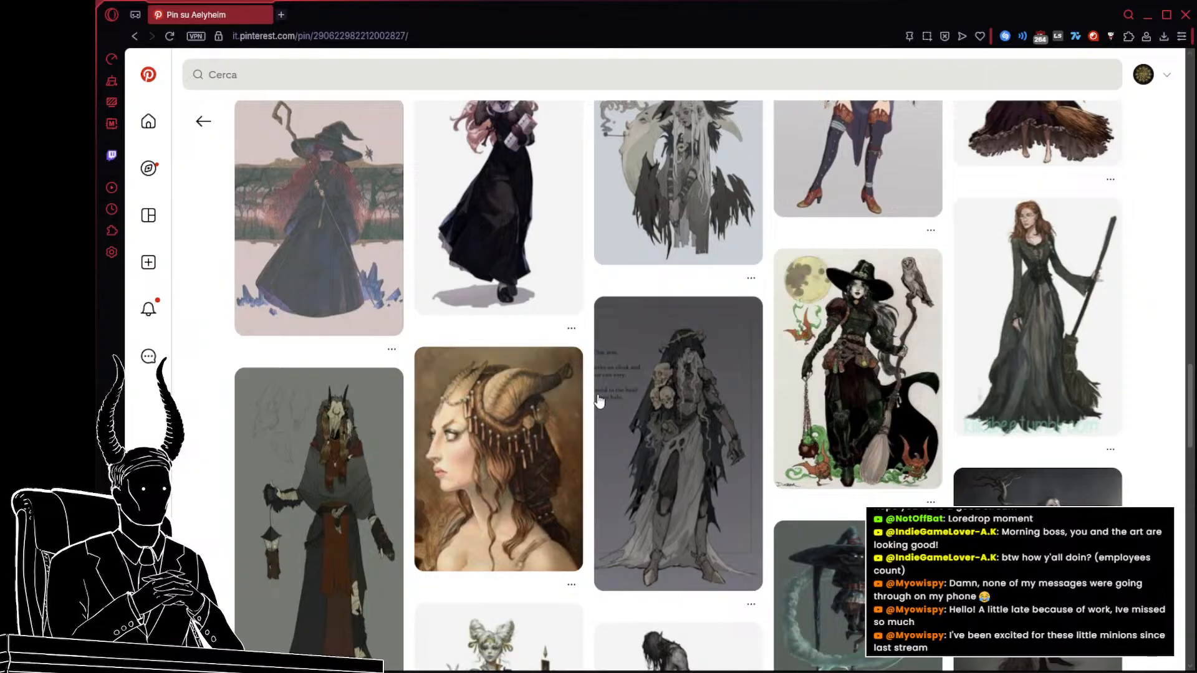
{"action": "scroll", "coordinate": [605, 402], "scroll_direction": "down", "scroll_amount": 4}
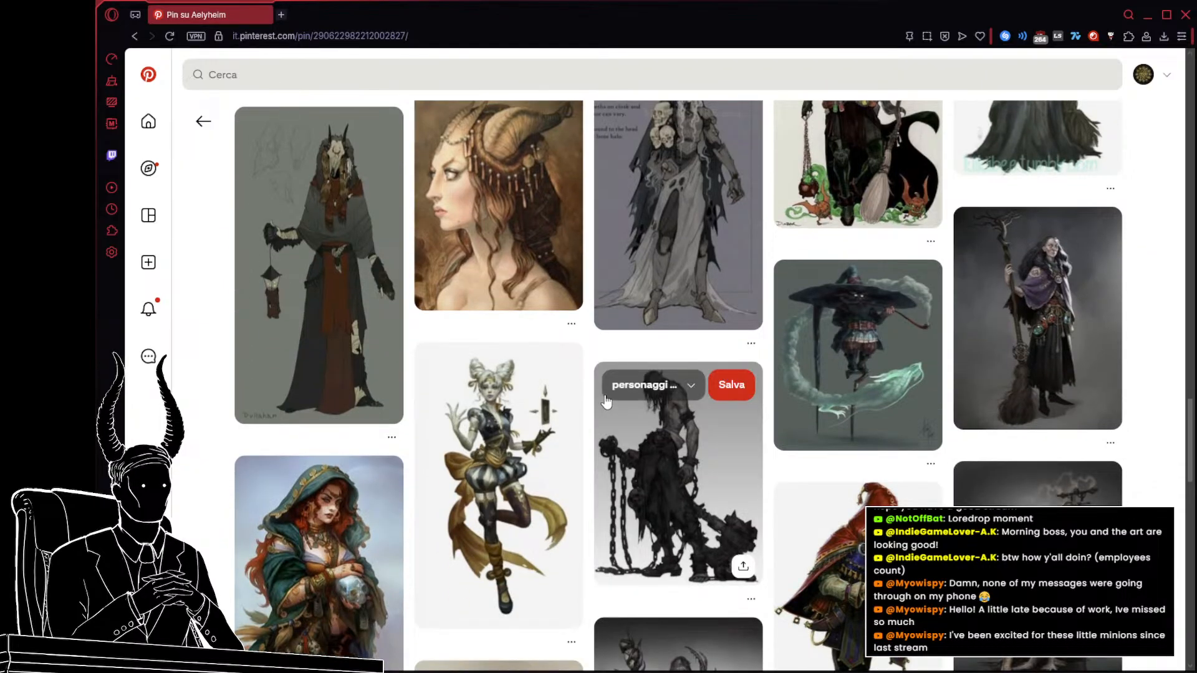
{"action": "scroll", "coordinate": [605, 402], "scroll_direction": "down", "scroll_amount": 10}
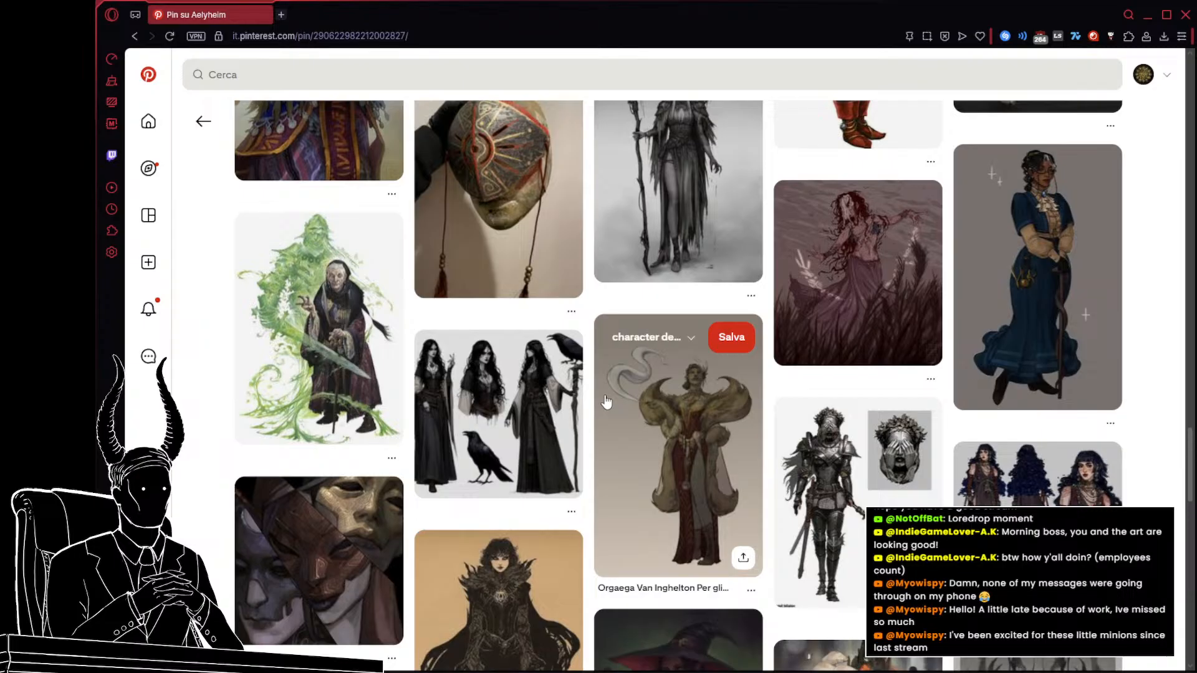
{"action": "scroll", "coordinate": [606, 402], "scroll_direction": "up", "scroll_amount": 8}
{"action": "scroll", "coordinate": [606, 402], "scroll_direction": "up", "scroll_amount": 8}
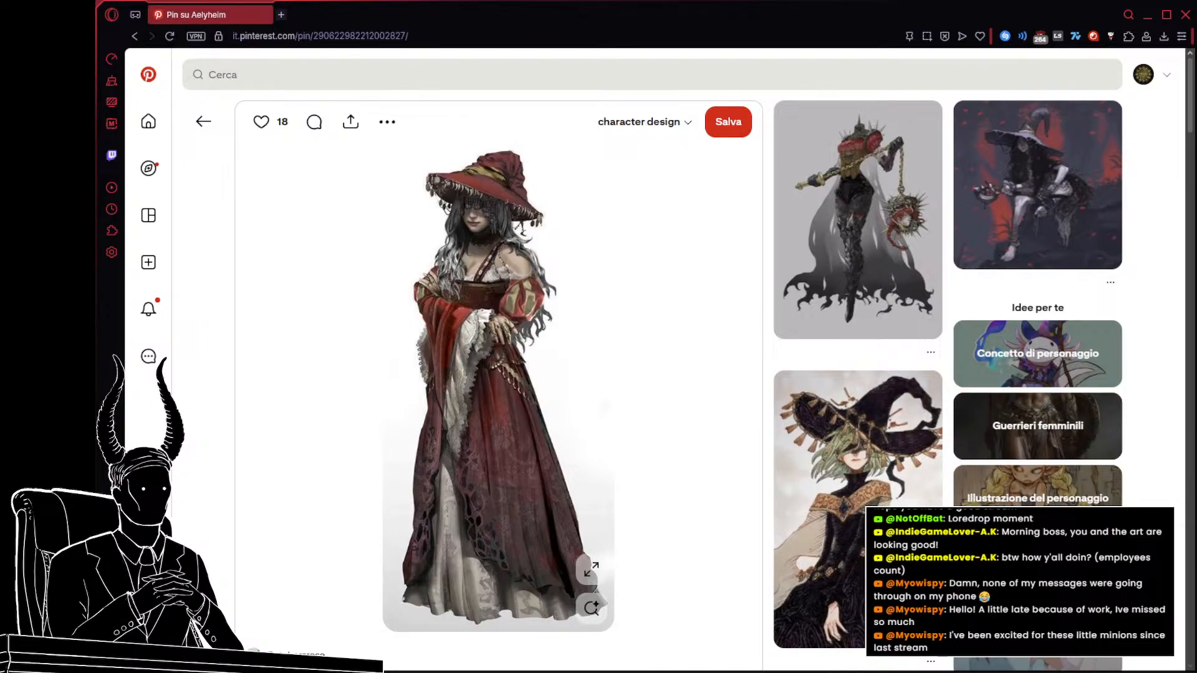
{"action": "left_click", "coordinate": [204, 123]}
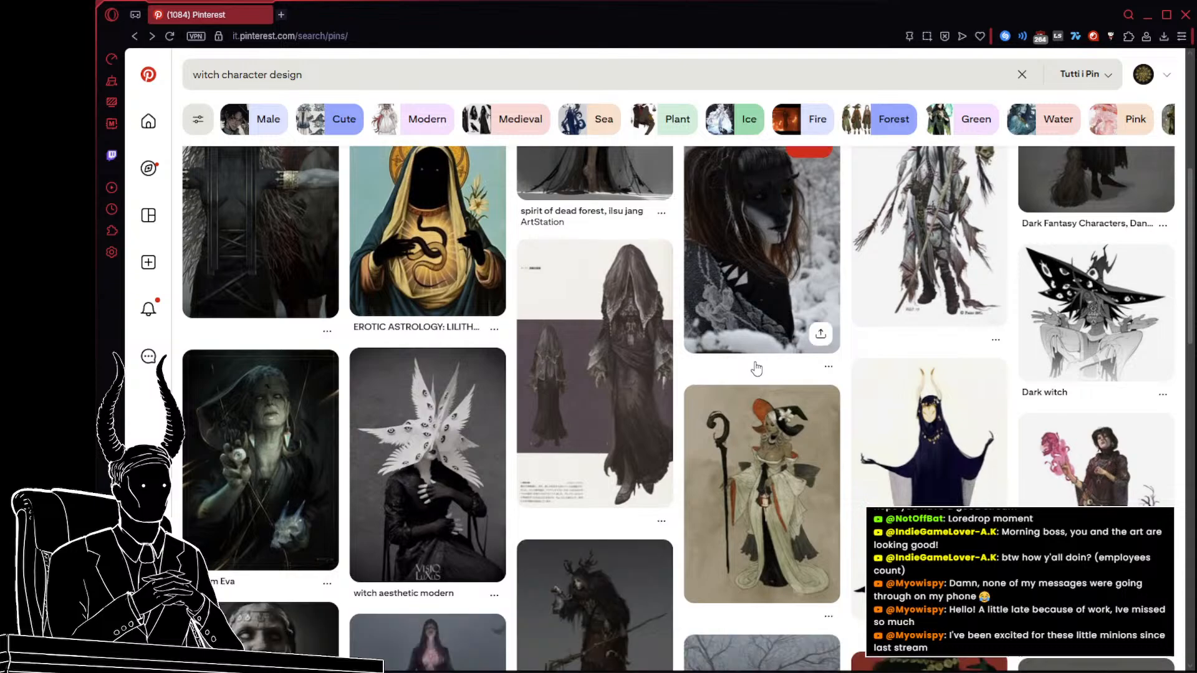
Open the "Dreadwood Crone" pin, look through its related pins, and open the one of the horned staff bearer laden with skeletons.
{"action": "scroll", "coordinate": [756, 369], "scroll_direction": "down", "scroll_amount": 5}
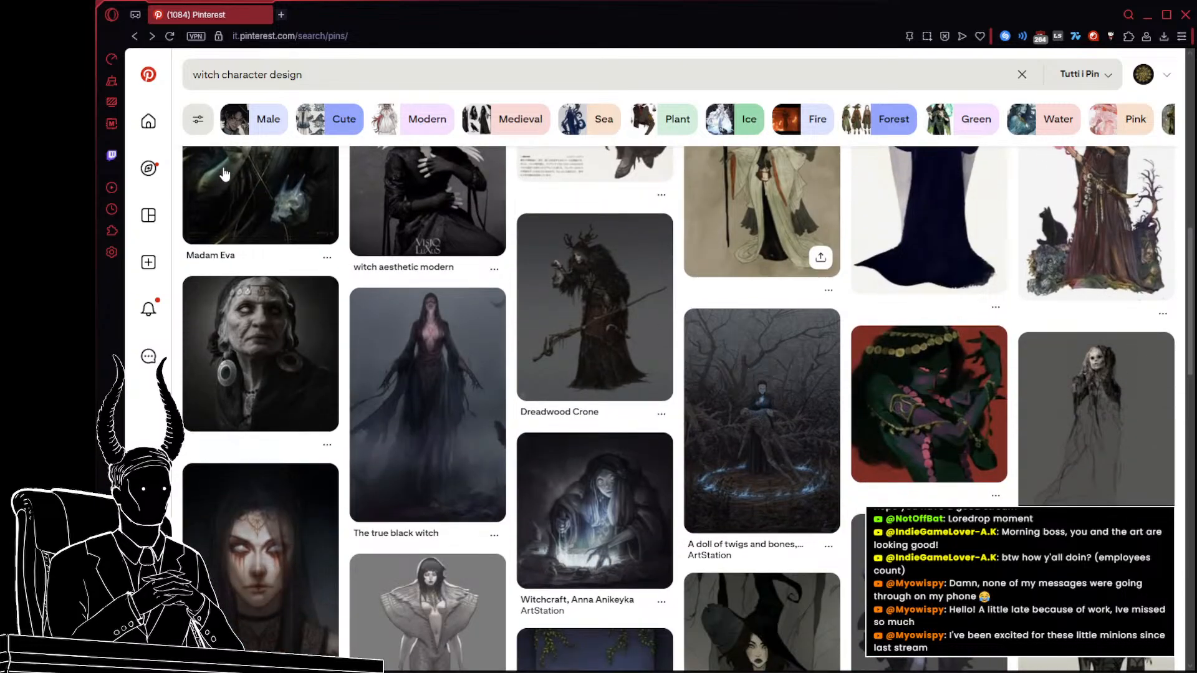
{"action": "left_click", "coordinate": [567, 299]}
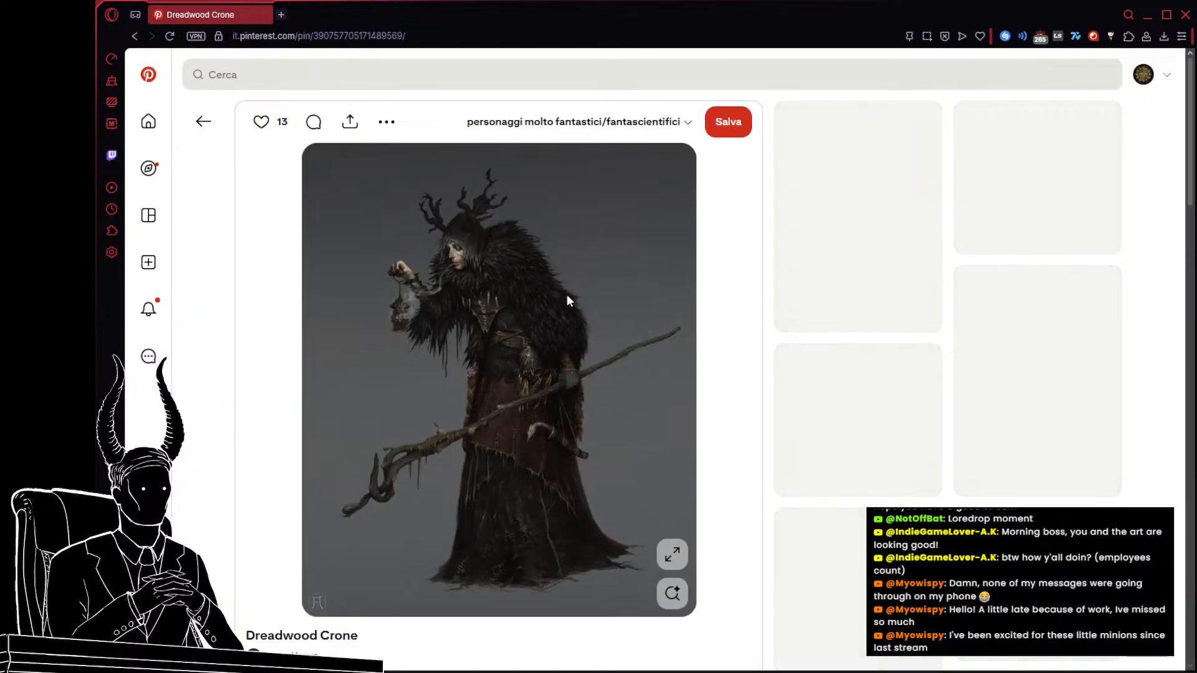
{"action": "scroll", "coordinate": [1036, 343], "scroll_direction": "down", "scroll_amount": 5}
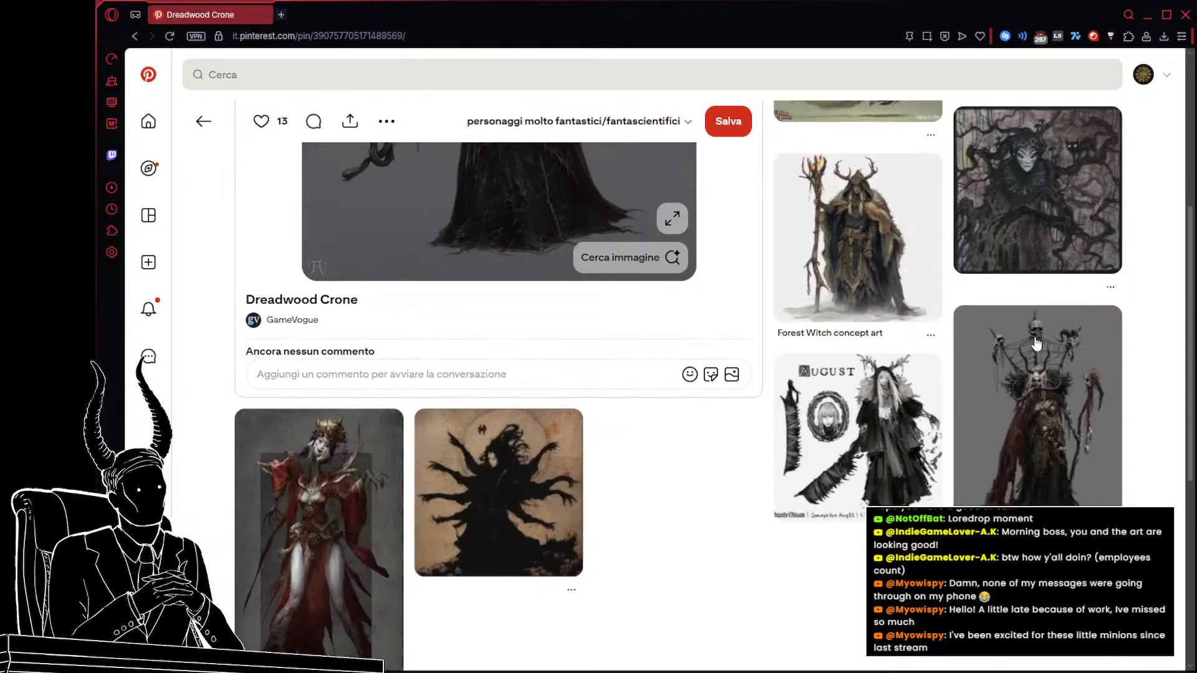
{"action": "scroll", "coordinate": [1036, 343], "scroll_direction": "down", "scroll_amount": 6}
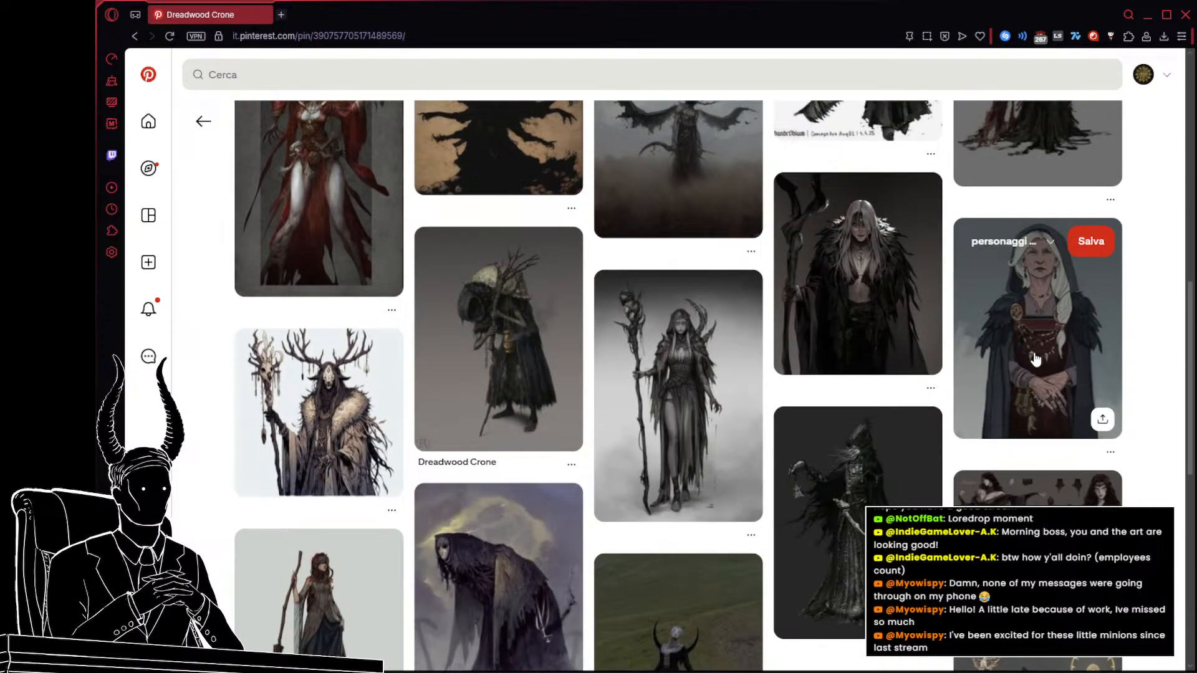
{"action": "scroll", "coordinate": [1036, 359], "scroll_direction": "down", "scroll_amount": 6}
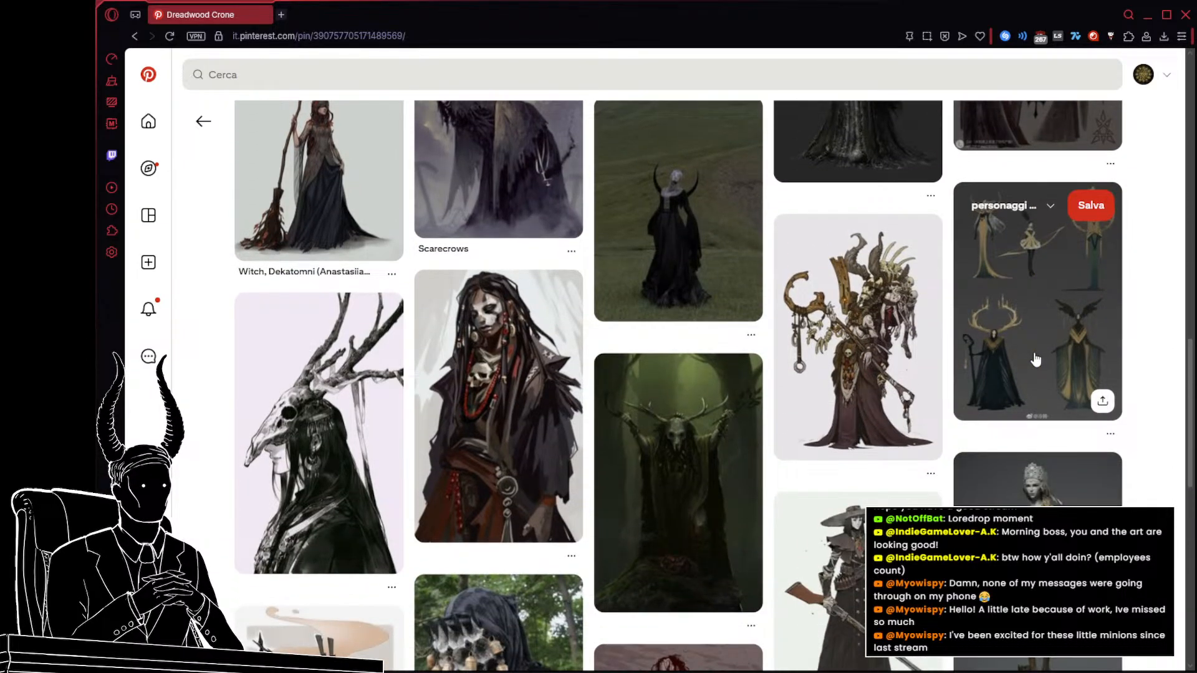
{"action": "left_click", "coordinate": [915, 365]}
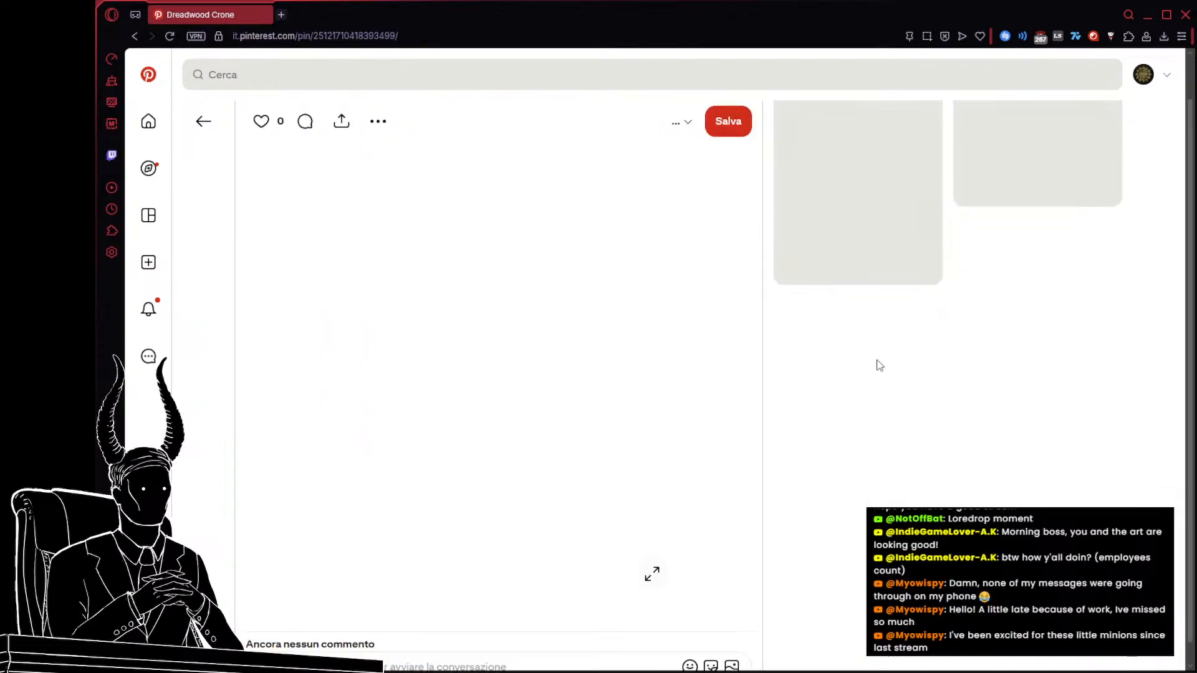
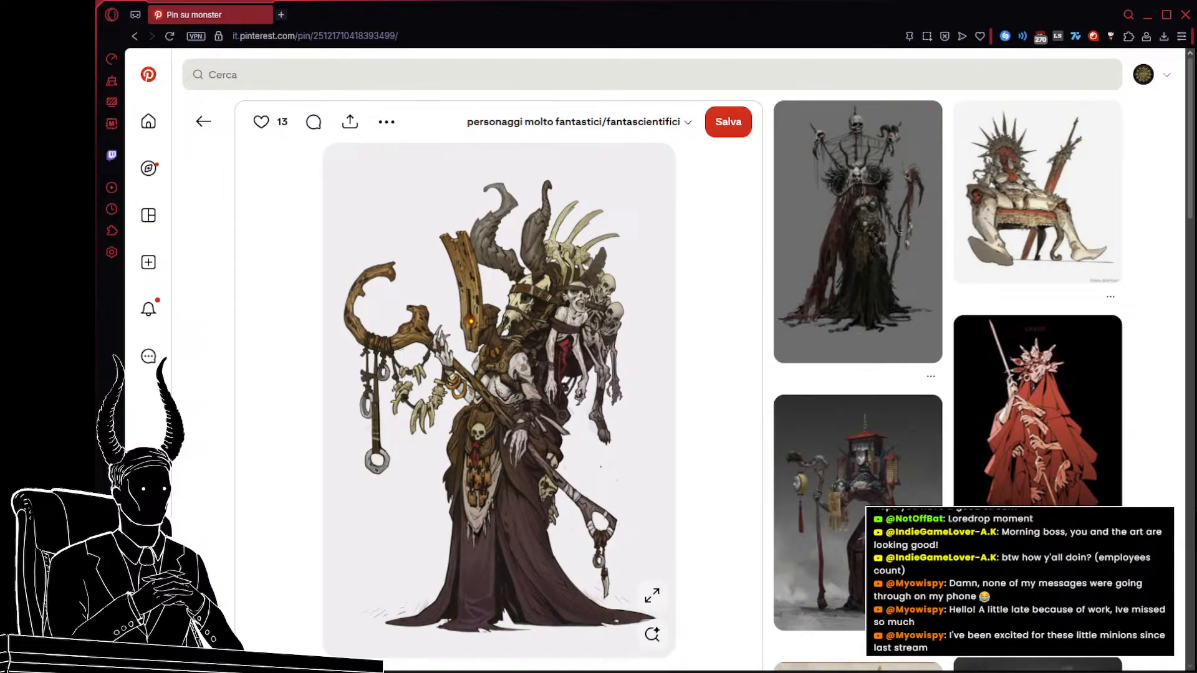
Switch to the Dorothy painting in Photoshop and remove the stray pale peach stroke beside her feet.
{"action": "key", "text": "alt+Tab"}
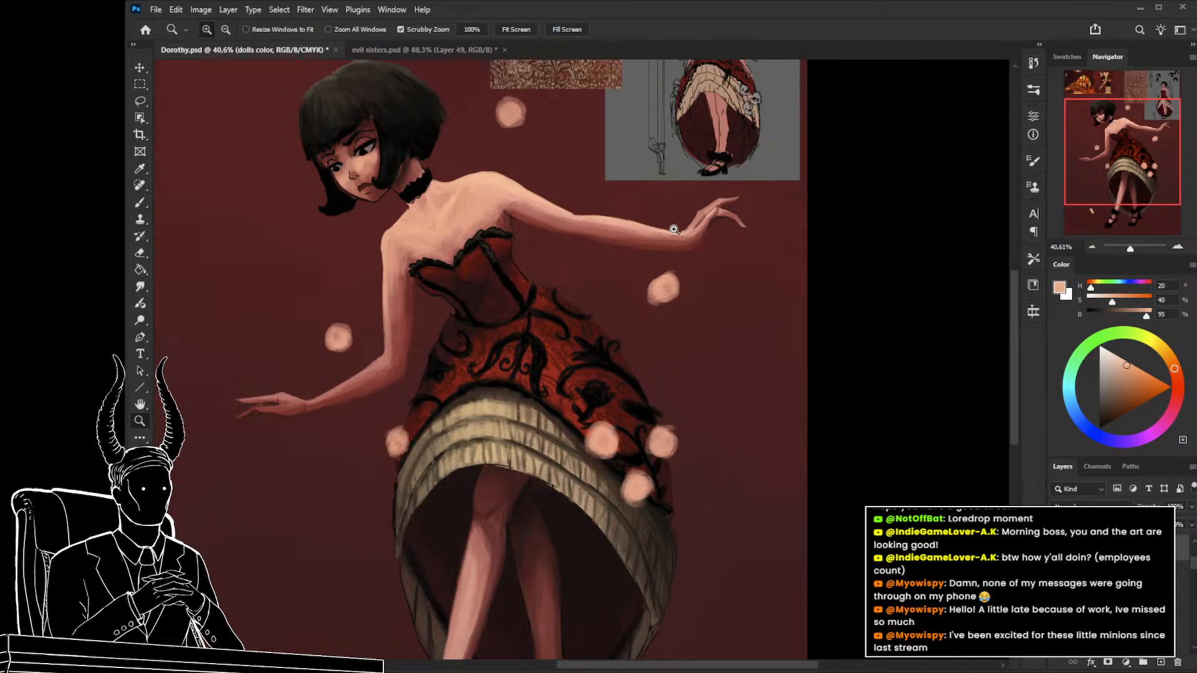
{"action": "left_click_drag", "start_coordinate": [590, 303], "coordinate": [744, 488]}
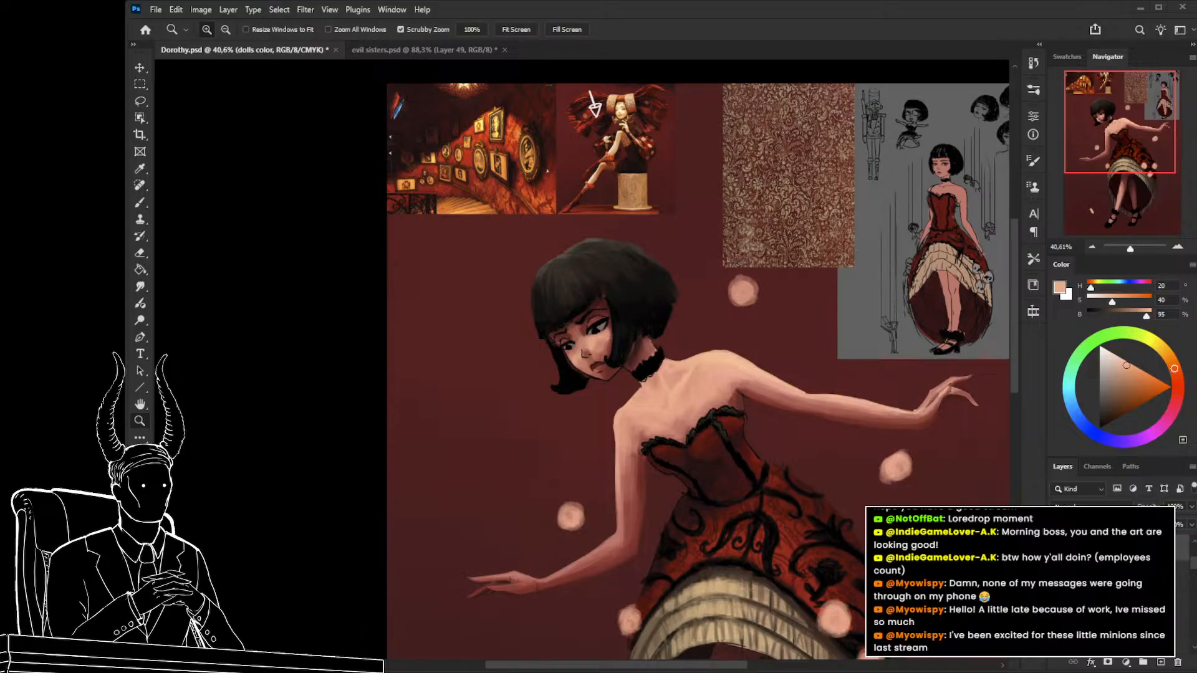
{"action": "left_click_drag", "start_coordinate": [590, 423], "coordinate": [529, 425]}
{"action": "left_click_drag", "start_coordinate": [578, 559], "coordinate": [541, 492]}
{"action": "key", "text": "v"}
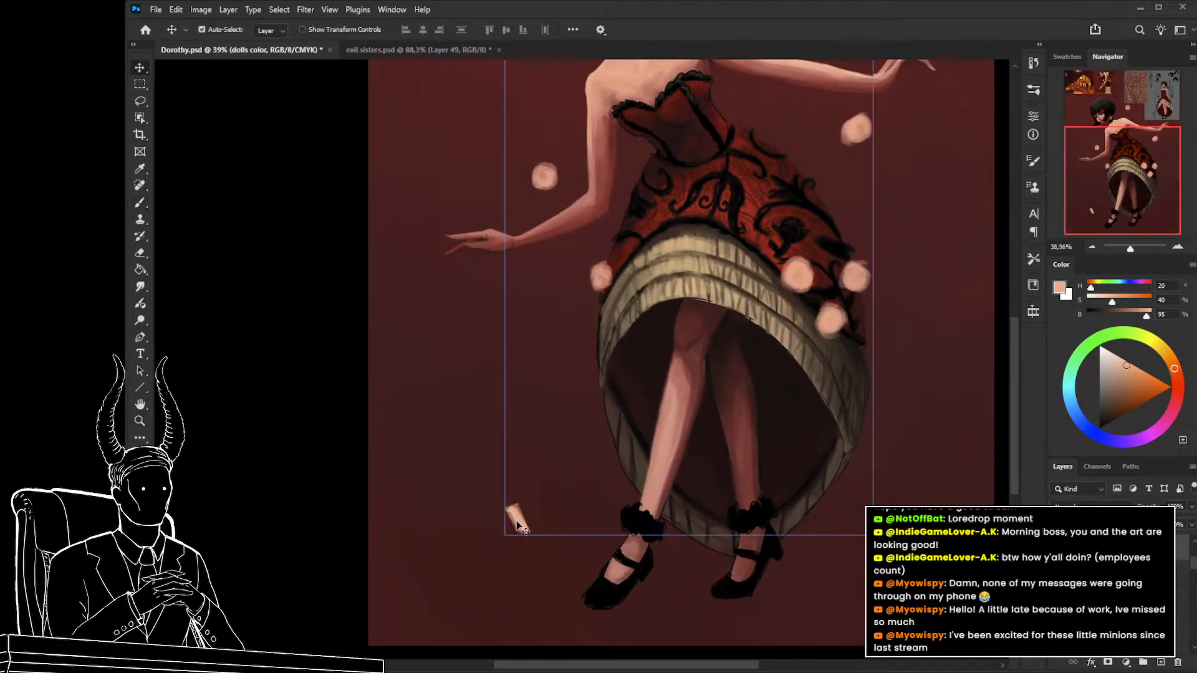
{"action": "key", "text": "e"}
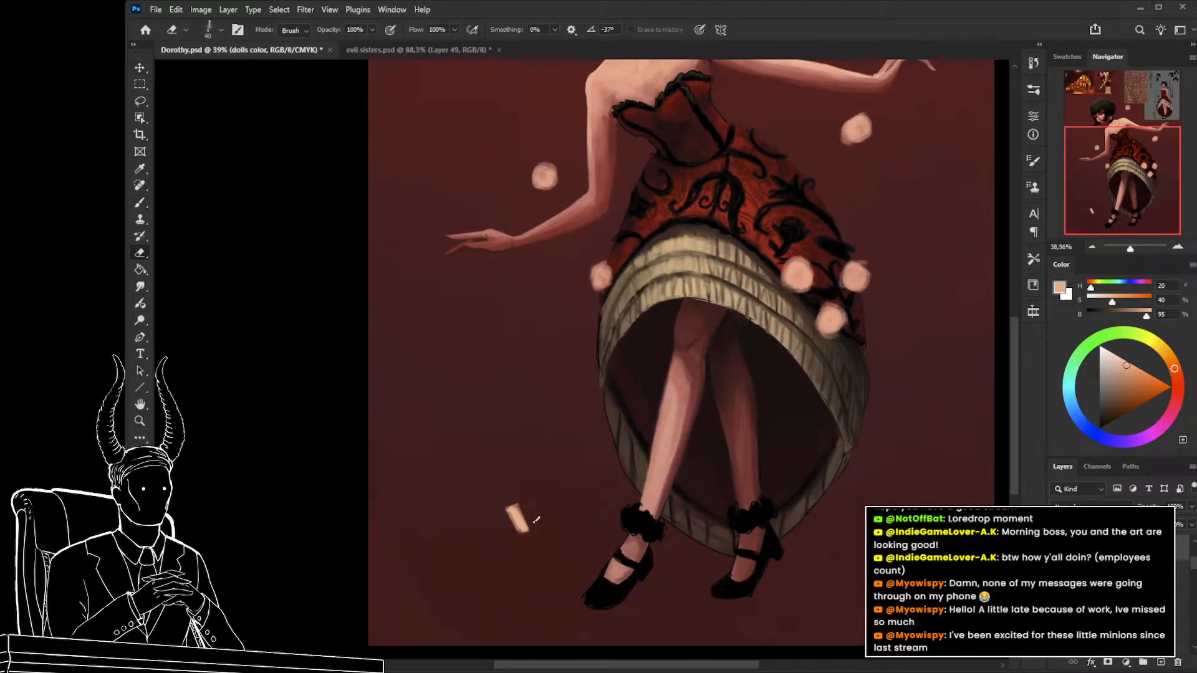
{"action": "key", "text": "l"}
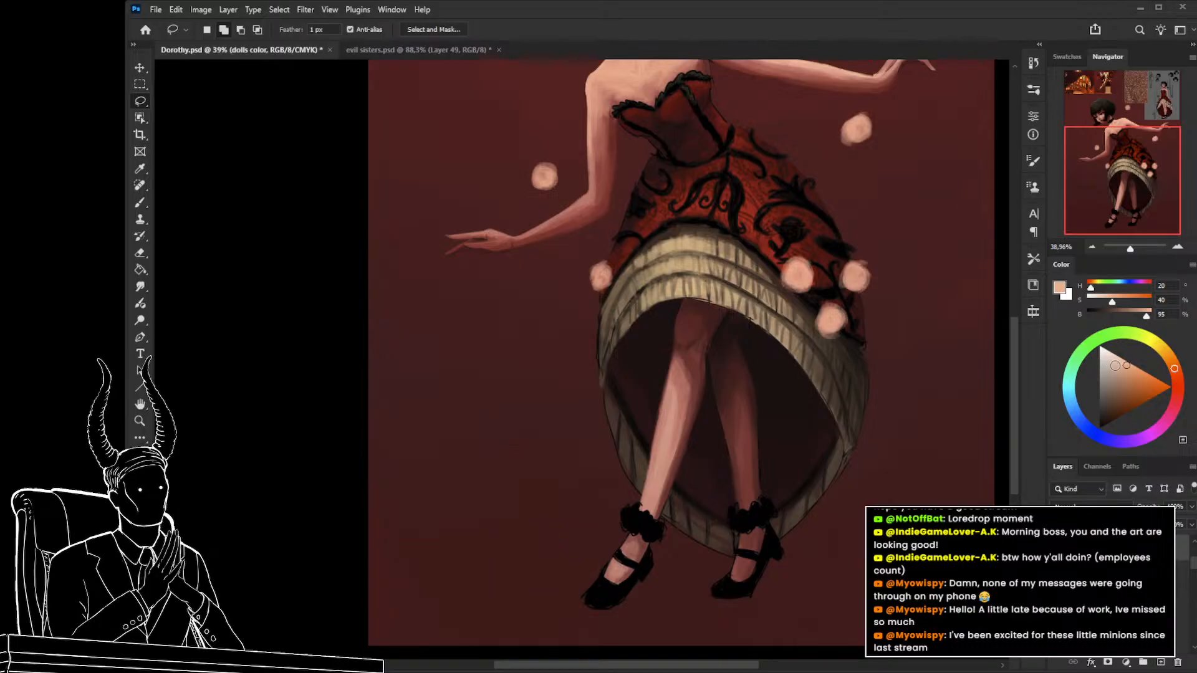
{"action": "left_click_drag", "start_coordinate": [1180, 397], "coordinate": [1172, 388]}
{"action": "mouse_move", "coordinate": [512, 510]}
{"action": "left_mouse_down"}
{"action": "mouse_move", "coordinate": [476, 468]}
{"action": "mouse_move", "coordinate": [490, 508]}
{"action": "left_mouse_up"}
{"action": "key", "text": "b"}
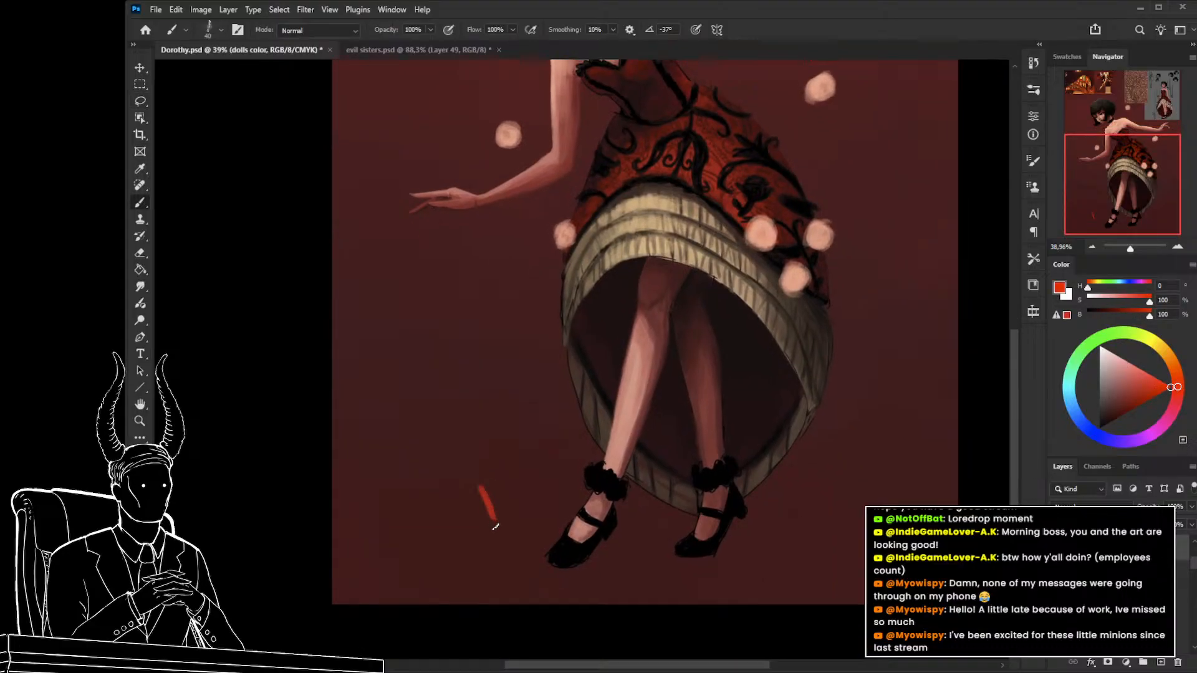
{"action": "key", "text": "ctrl+z"}
Set the brush colour to a saturated red with hue 347 and paint a short test mark in the background beside the feet.
{"action": "mouse_move", "coordinate": [1181, 386]}
{"action": "left_mouse_down"}
{"action": "mouse_move", "coordinate": [1180, 372]}
{"action": "mouse_move", "coordinate": [1176, 399]}
{"action": "left_mouse_up"}
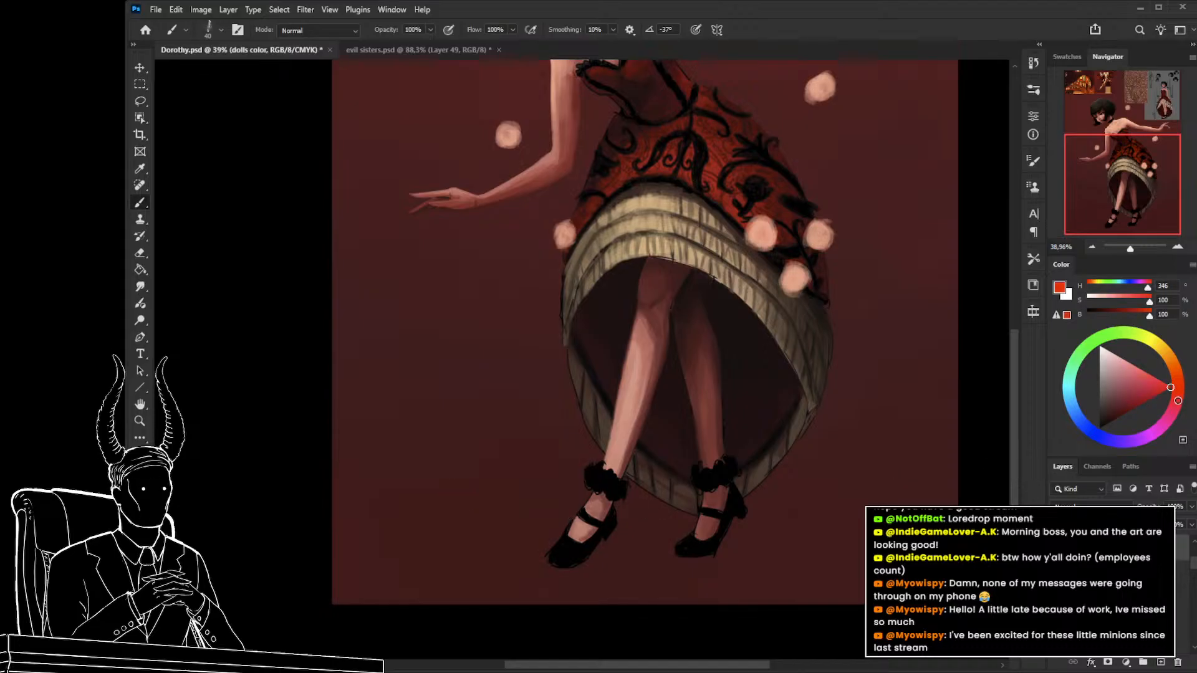
{"action": "left_click_drag", "start_coordinate": [468, 474], "coordinate": [472, 494]}
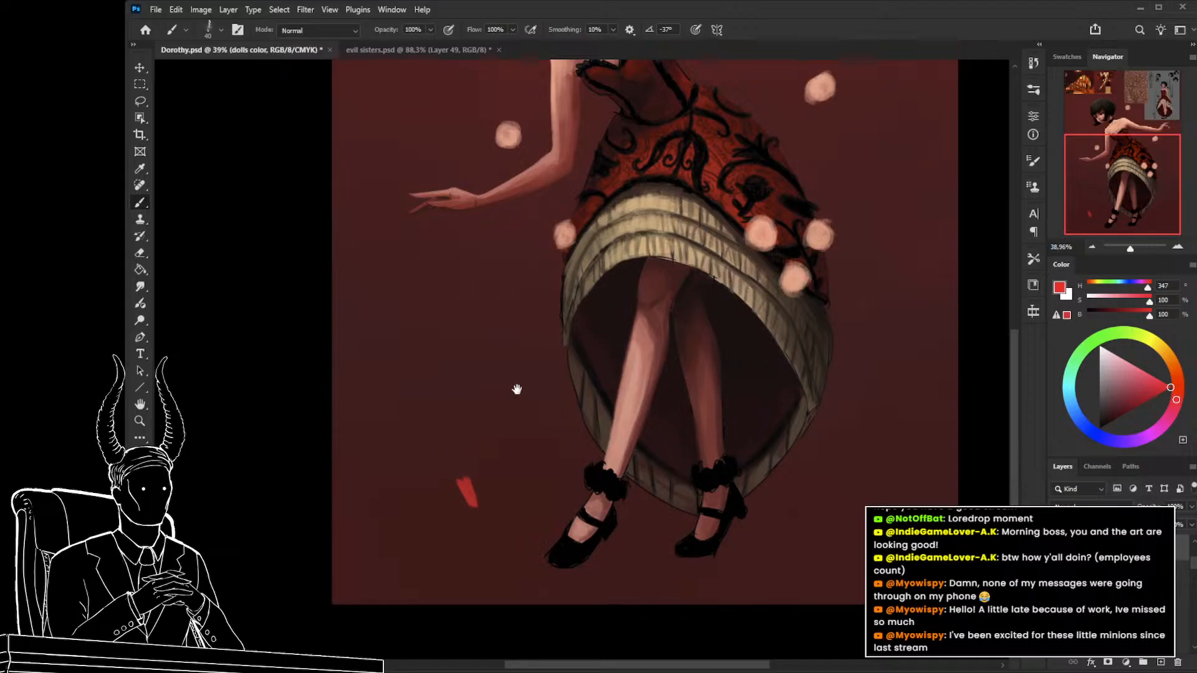
Paint short vertical red strokes over the viewer's left part of the skirt, from the red fabric onto the beige ruffles.
{"action": "left_click_drag", "start_coordinate": [517, 390], "coordinate": [482, 658]}
{"action": "key", "text": "z"}
{"action": "mouse_move", "coordinate": [539, 518]}
{"action": "left_mouse_down"}
{"action": "mouse_move", "coordinate": [566, 512]}
{"action": "mouse_move", "coordinate": [573, 523]}
{"action": "mouse_move", "coordinate": [507, 451]}
{"action": "left_mouse_up"}
{"action": "key", "text": "b"}
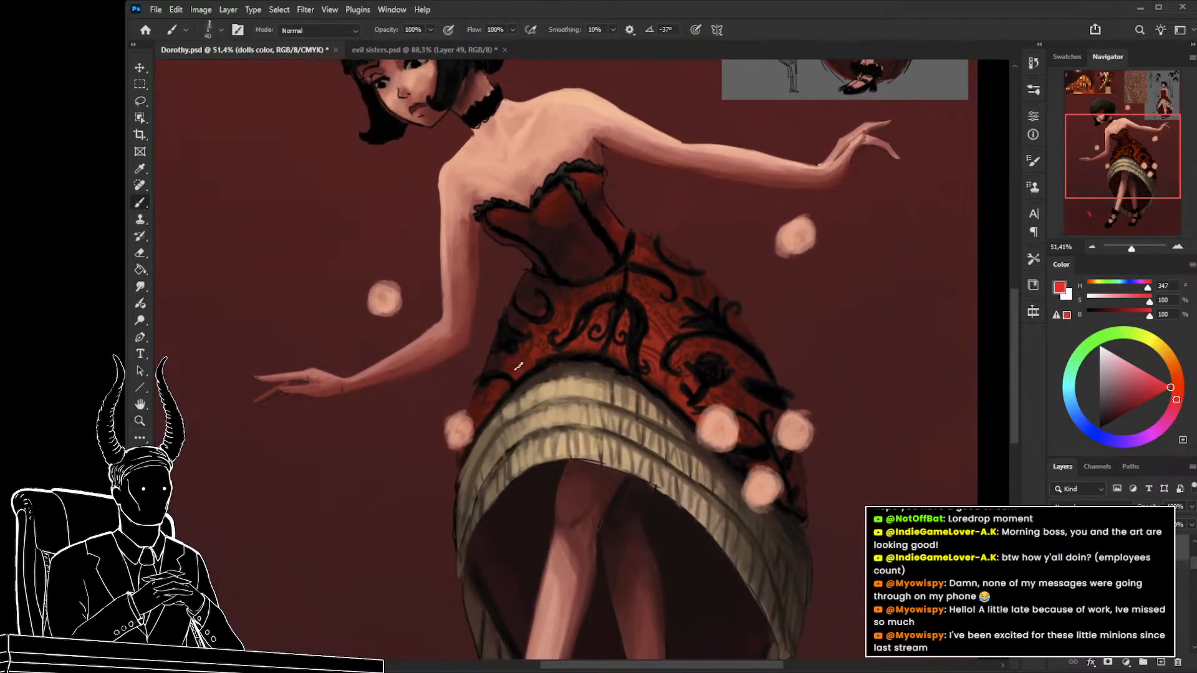
{"action": "left_click_drag", "start_coordinate": [508, 364], "coordinate": [531, 376]}
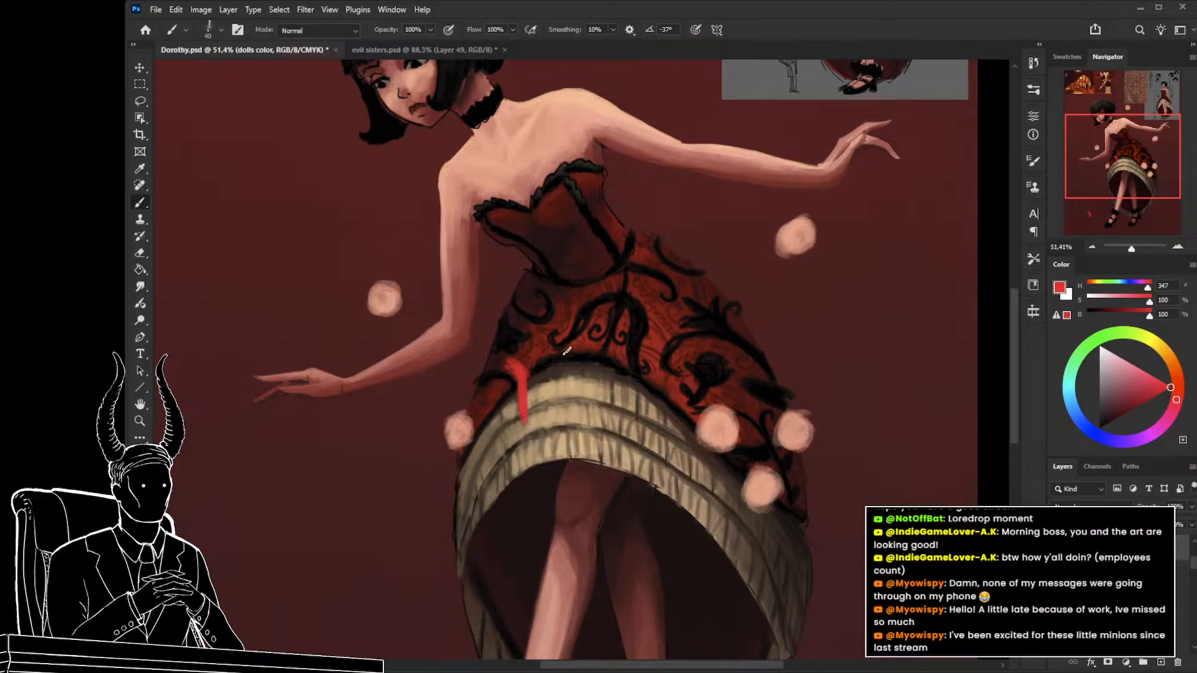
{"action": "left_click_drag", "start_coordinate": [567, 351], "coordinate": [556, 410]}
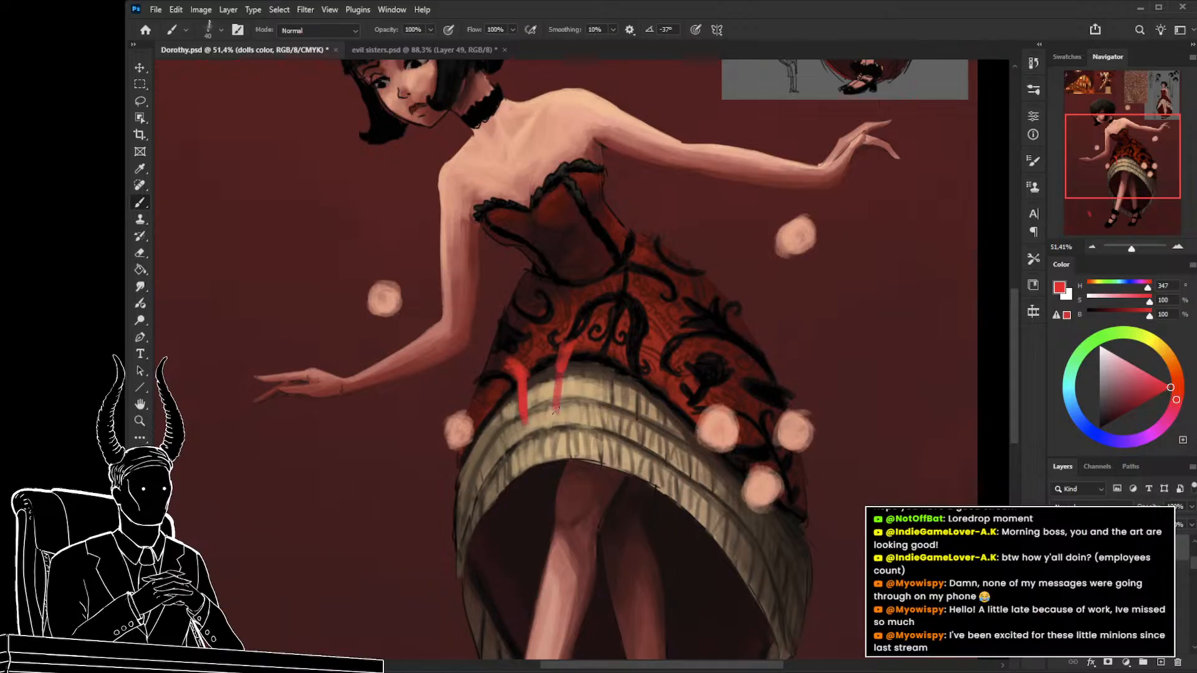
{"action": "mouse_move", "coordinate": [538, 336]}
{"action": "left_mouse_down"}
{"action": "mouse_move", "coordinate": [539, 403]}
{"action": "mouse_move", "coordinate": [498, 427]}
{"action": "mouse_move", "coordinate": [498, 438]}
{"action": "mouse_move", "coordinate": [528, 438]}
{"action": "mouse_move", "coordinate": [463, 443]}
{"action": "mouse_move", "coordinate": [504, 466]}
{"action": "mouse_move", "coordinate": [461, 625]}
{"action": "mouse_move", "coordinate": [464, 513]}
{"action": "left_mouse_up"}
Add a red stroke across the ruffle edge beside the cluster of three doll heads on the skirt.
{"action": "key", "text": "ctrl+space"}
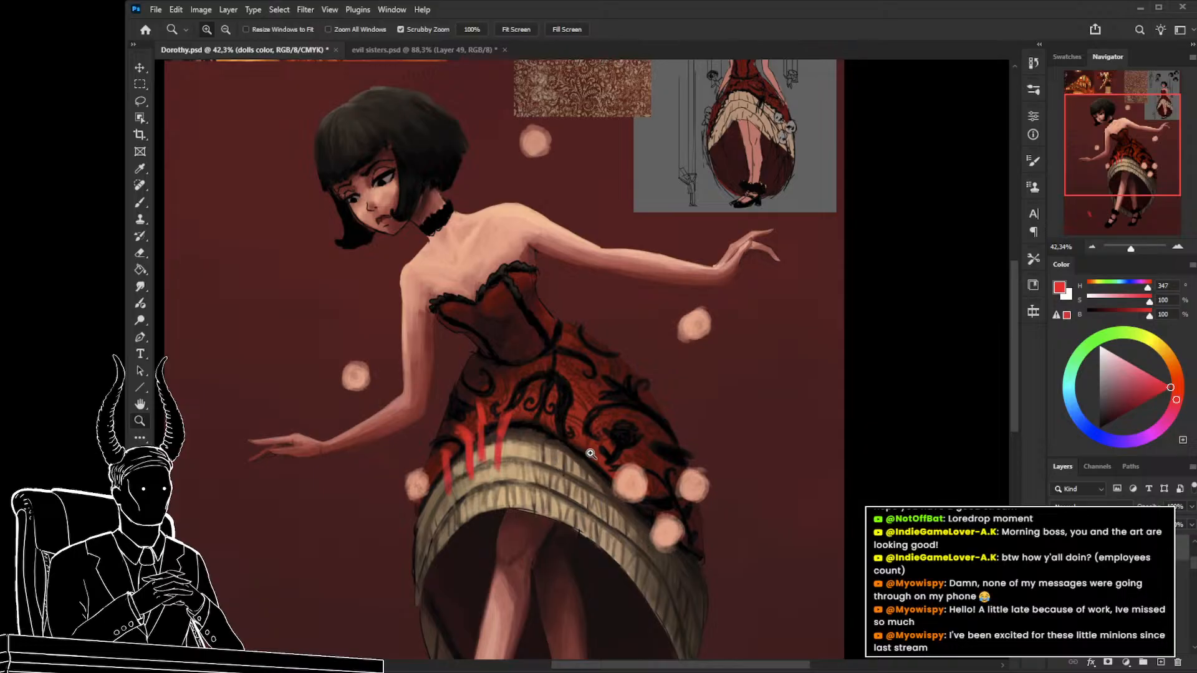
{"action": "key", "text": "b"}
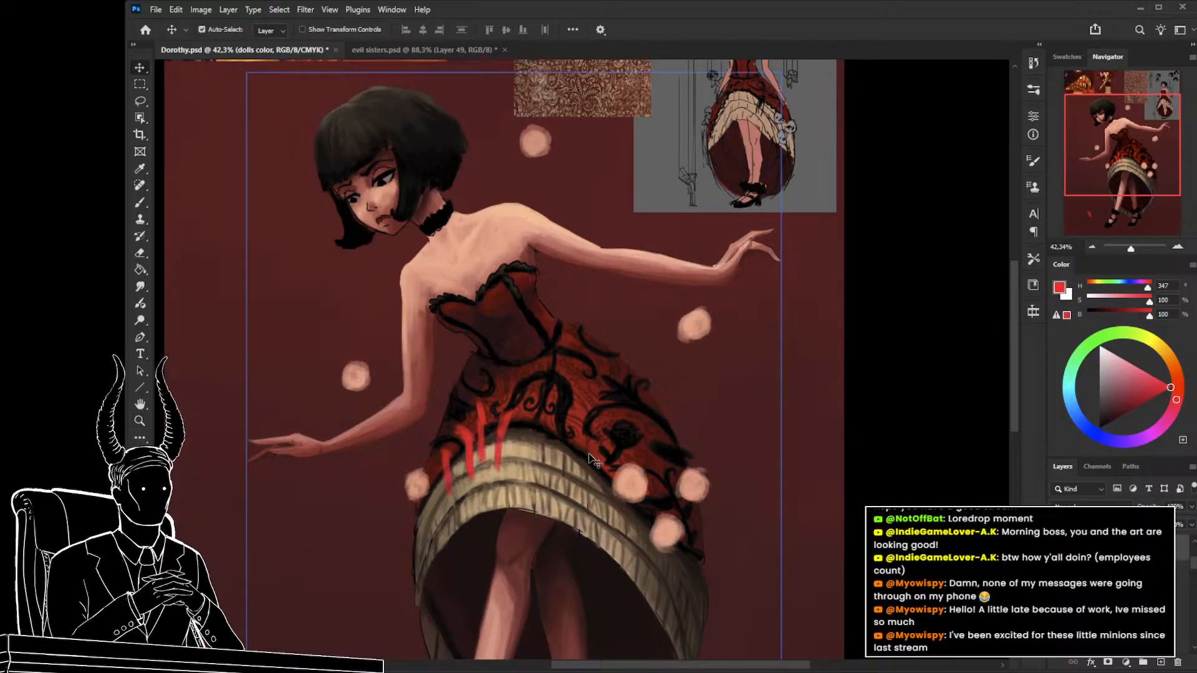
{"action": "left_click_drag", "start_coordinate": [593, 442], "coordinate": [586, 479]}
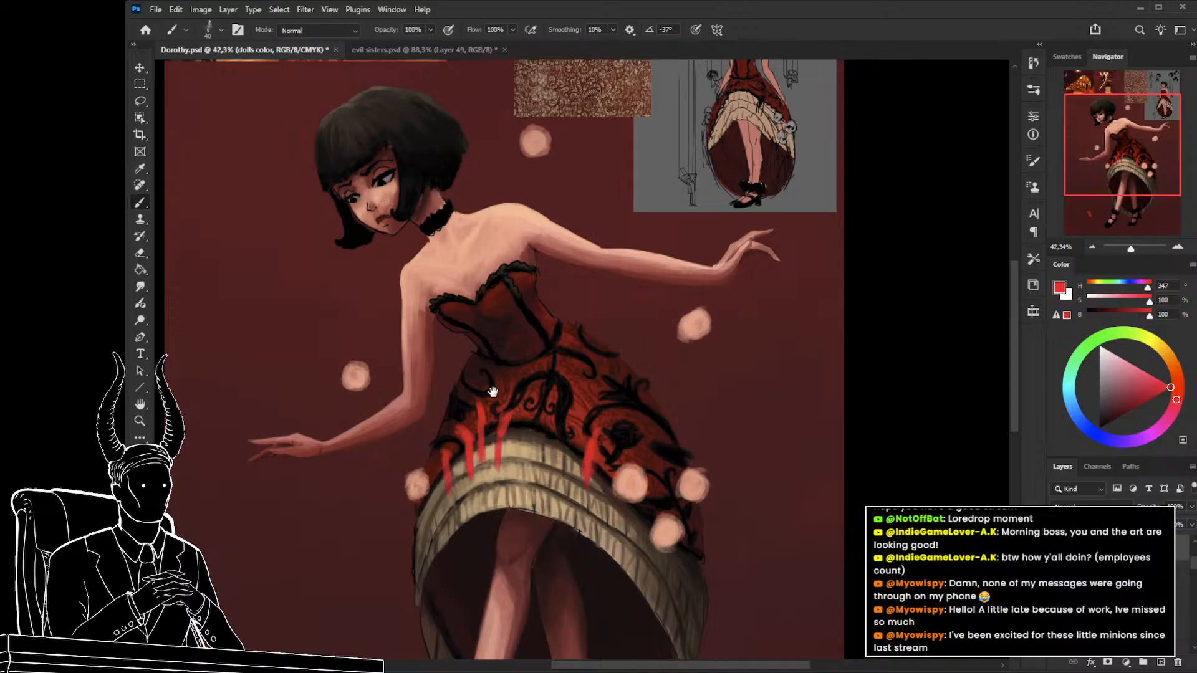
Add a short slanted red stroke at the outer edge of the skirt, below the cluster of three doll heads.
{"action": "key", "text": "z"}
{"action": "left_click_drag", "start_coordinate": [502, 408], "coordinate": [437, 485]}
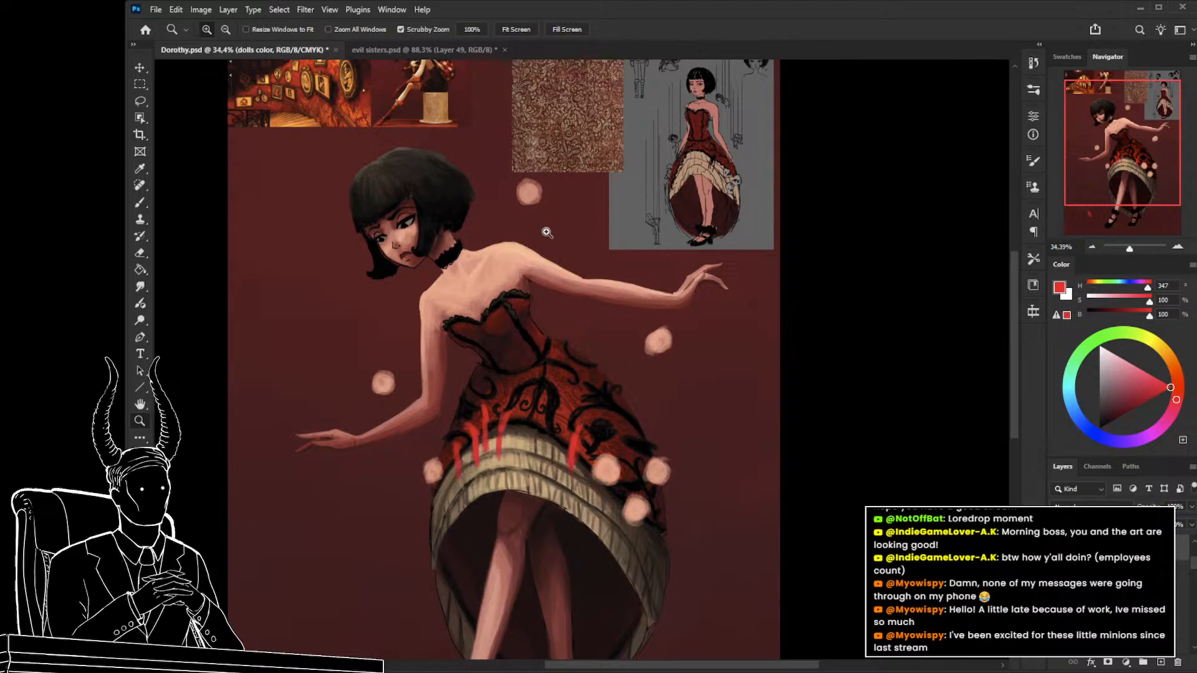
{"action": "left_click_drag", "start_coordinate": [632, 523], "coordinate": [640, 295]}
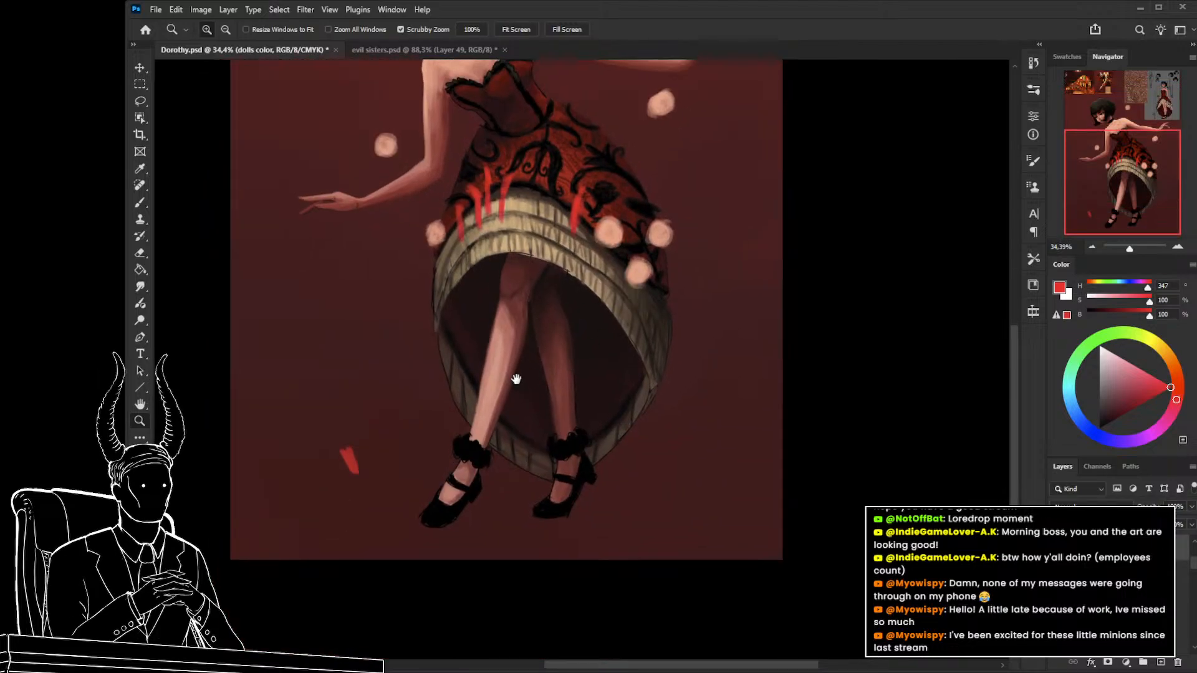
{"action": "scroll", "coordinate": [515, 382], "scroll_direction": "up", "scroll_amount": 3}
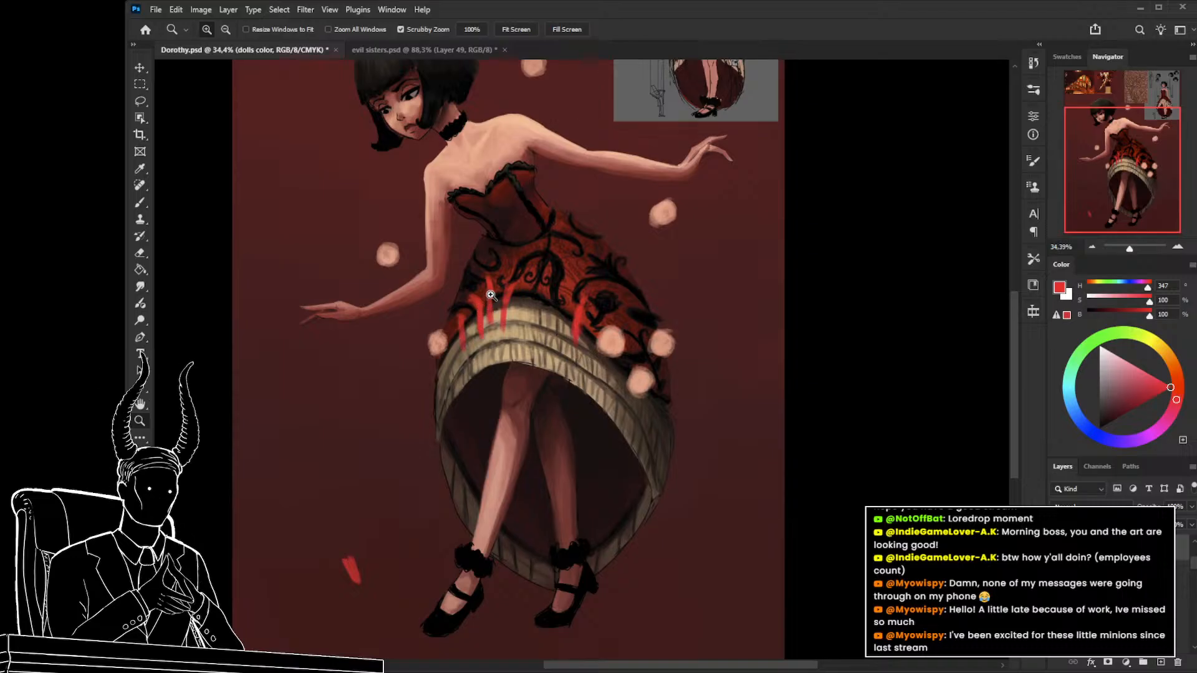
{"action": "left_click_drag", "start_coordinate": [589, 360], "coordinate": [581, 502]}
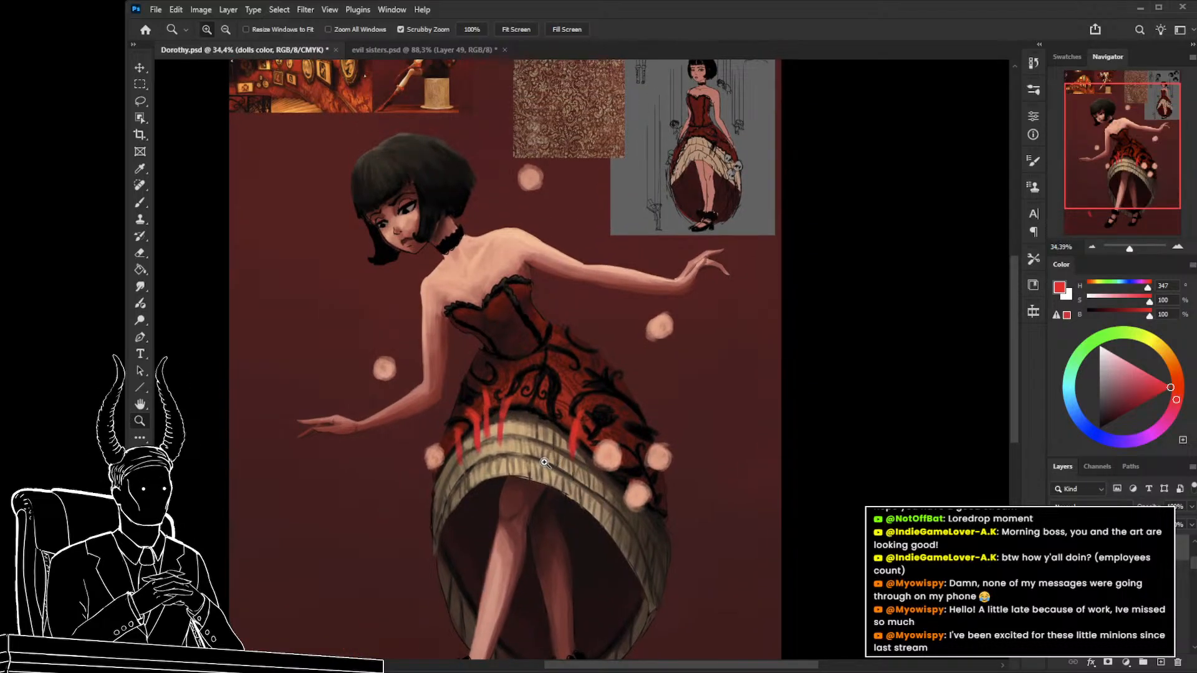
{"action": "left_click_drag", "start_coordinate": [546, 483], "coordinate": [539, 377]}
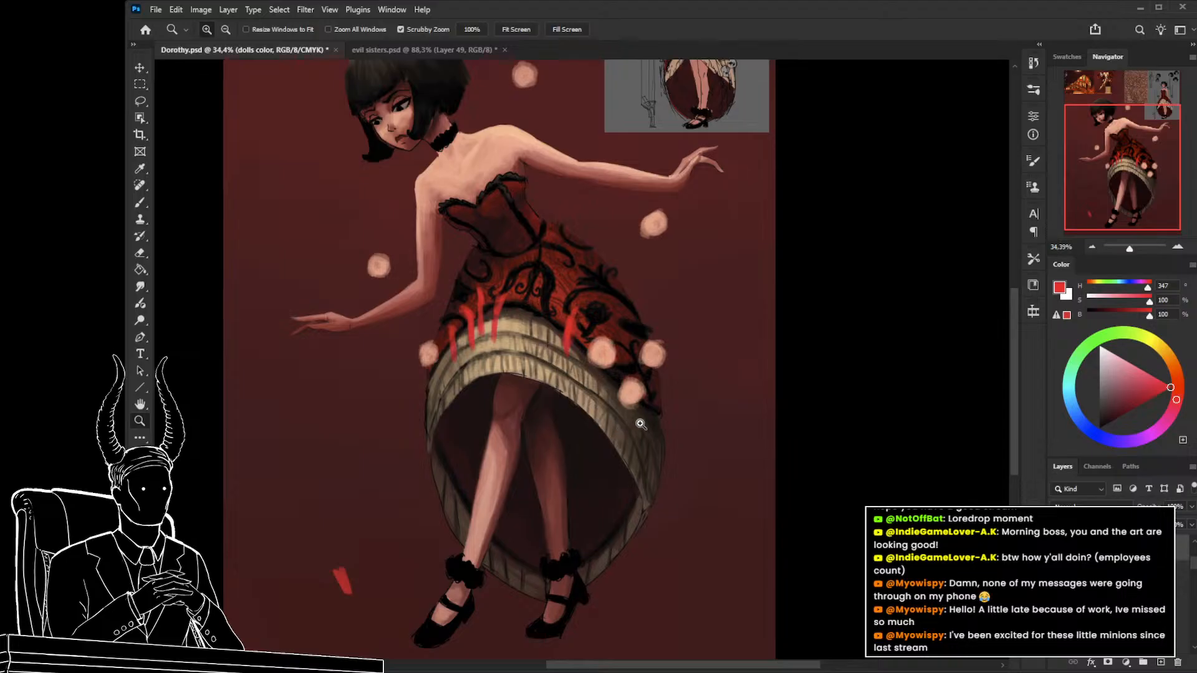
{"action": "key", "text": "b"}
{"action": "mouse_move", "coordinate": [675, 423]}
{"action": "left_mouse_down"}
{"action": "mouse_move", "coordinate": [661, 438]}
{"action": "mouse_move", "coordinate": [688, 565]}
{"action": "left_mouse_up"}
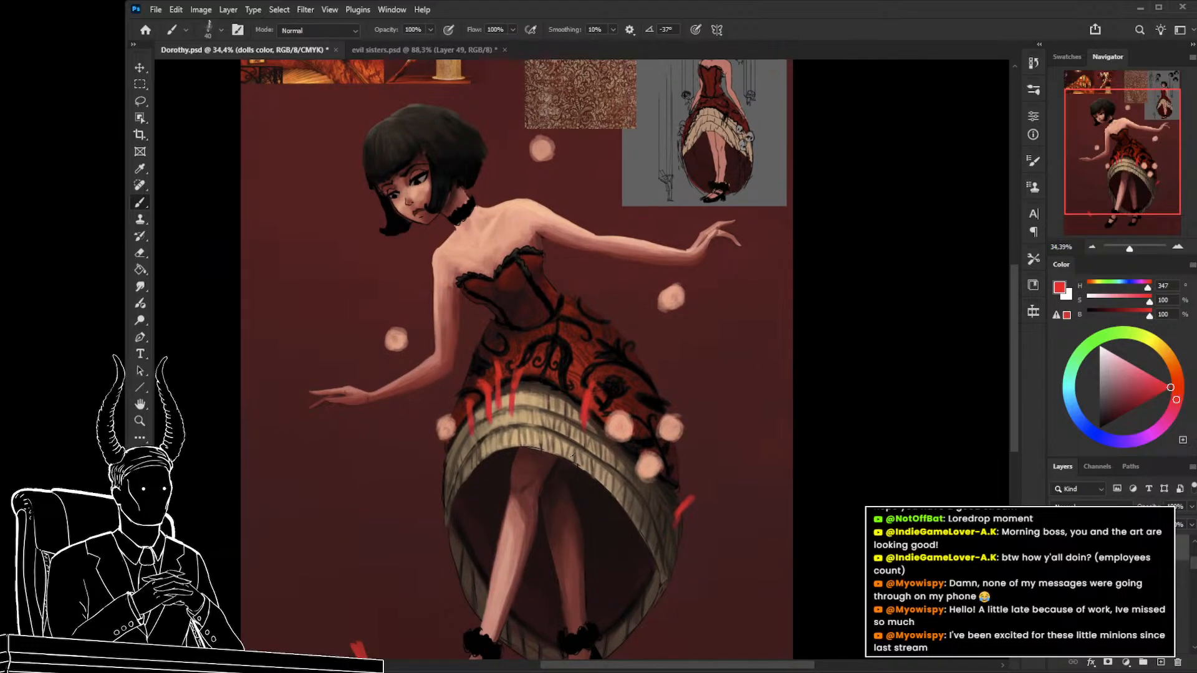
Move the damask pattern reference up and away from the character sketch sheet, closer to the doll photo.
{"action": "left_click_drag", "start_coordinate": [534, 289], "coordinate": [545, 498]}
{"action": "left_click_drag", "start_coordinate": [481, 295], "coordinate": [521, 435]}
{"action": "left_click_drag", "start_coordinate": [610, 477], "coordinate": [562, 406]}
{"action": "left_click_drag", "start_coordinate": [559, 351], "coordinate": [597, 395]}
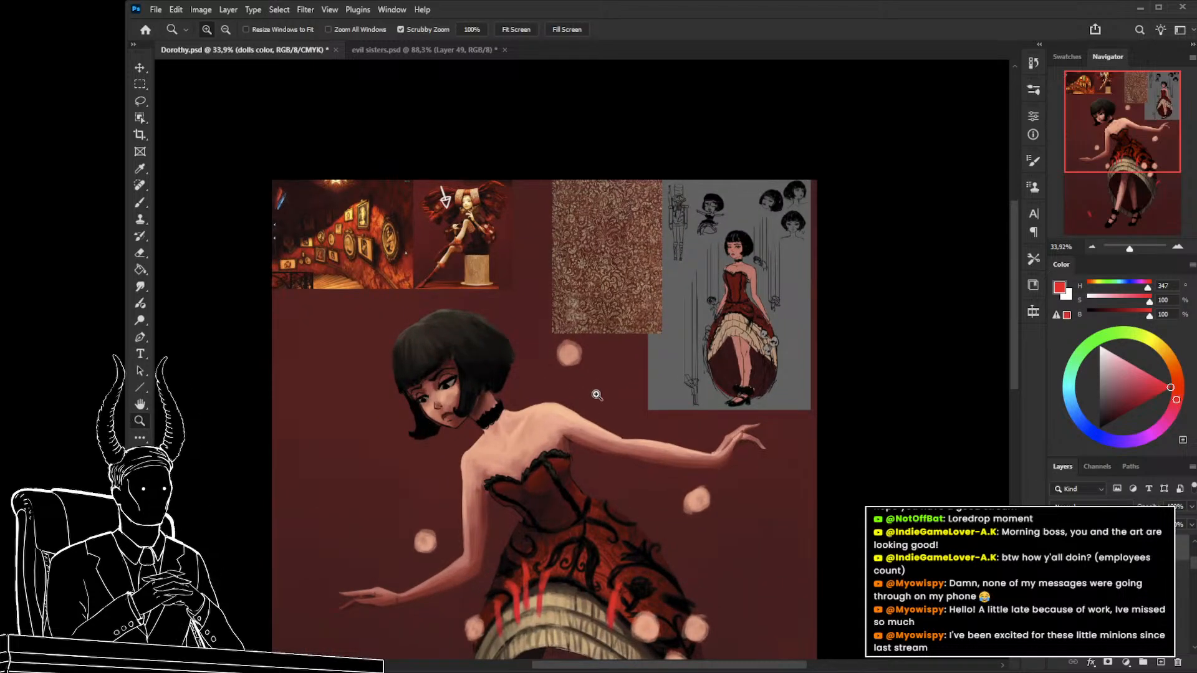
{"action": "key", "text": "v"}
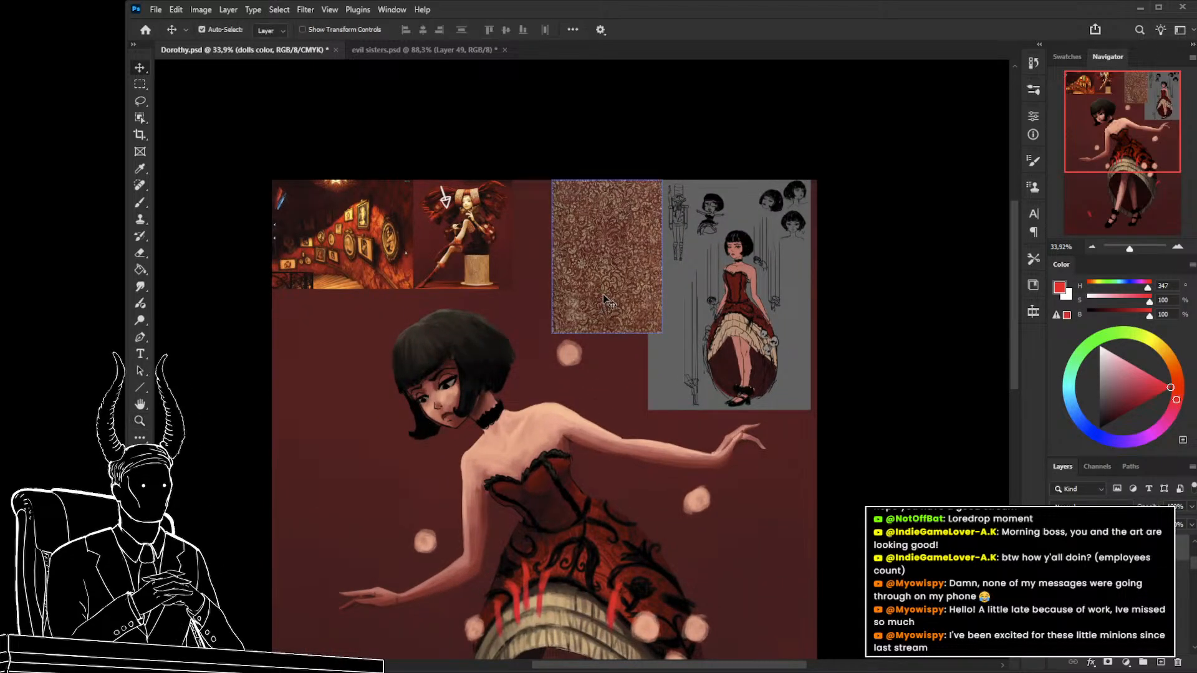
{"action": "left_click_drag", "start_coordinate": [603, 299], "coordinate": [571, 228]}
Sample the near-black of Dorothy's hair and paint a bob hairstyle on the doll head floating above her outstretched arm.
{"action": "key", "text": "z"}
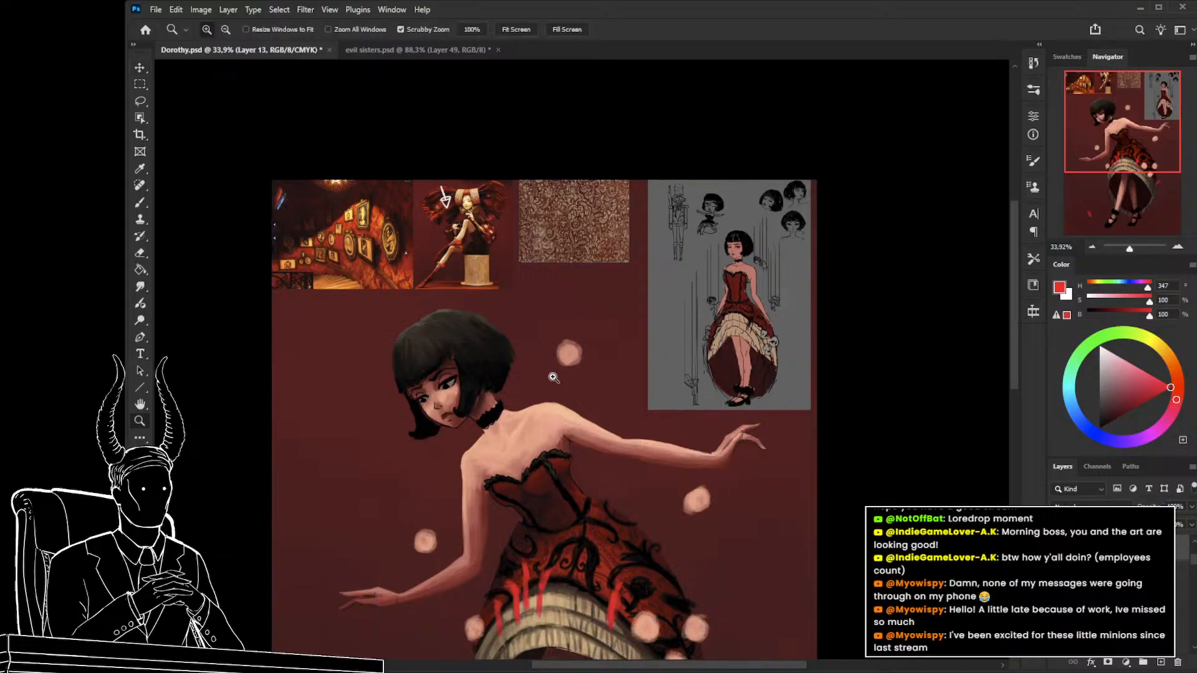
{"action": "left_click_drag", "start_coordinate": [553, 377], "coordinate": [547, 425]}
{"action": "key", "text": "b"}
{"action": "left_click", "coordinate": [293, 360], "text": "alt"}
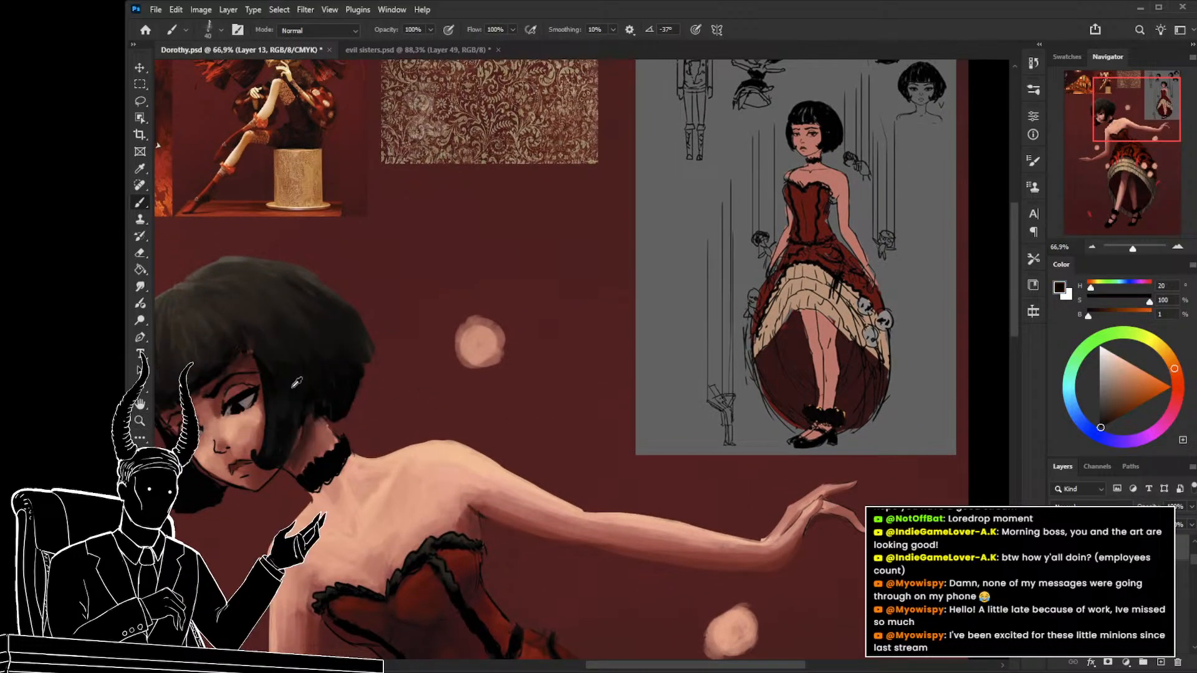
{"action": "mouse_move", "coordinate": [444, 337]}
{"action": "left_mouse_down"}
{"action": "mouse_move", "coordinate": [470, 333]}
{"action": "mouse_move", "coordinate": [488, 341]}
{"action": "mouse_move", "coordinate": [482, 329]}
{"action": "mouse_move", "coordinate": [493, 341]}
{"action": "mouse_move", "coordinate": [454, 356]}
{"action": "mouse_move", "coordinate": [455, 344]}
{"action": "mouse_move", "coordinate": [470, 349]}
{"action": "mouse_move", "coordinate": [466, 335]}
{"action": "mouse_move", "coordinate": [501, 337]}
{"action": "left_mouse_up"}
{"action": "key", "text": "bracketleft"}
{"action": "key", "text": "bracketleft"}
{"action": "key", "text": "bracketright"}
{"action": "key", "text": "bracketleft"}
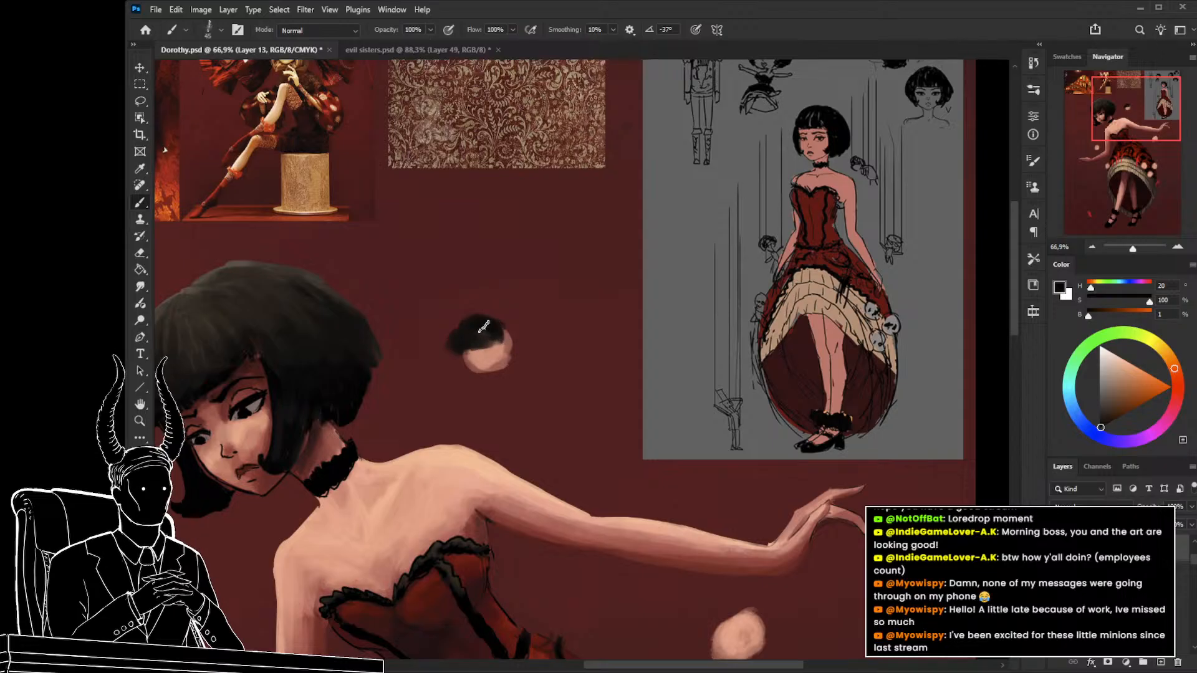
{"action": "mouse_move", "coordinate": [477, 330]}
{"action": "left_mouse_down"}
{"action": "mouse_move", "coordinate": [510, 356]}
{"action": "mouse_move", "coordinate": [498, 366]}
{"action": "mouse_move", "coordinate": [507, 334]}
{"action": "left_mouse_up"}
{"action": "key", "text": "ctrl+z"}
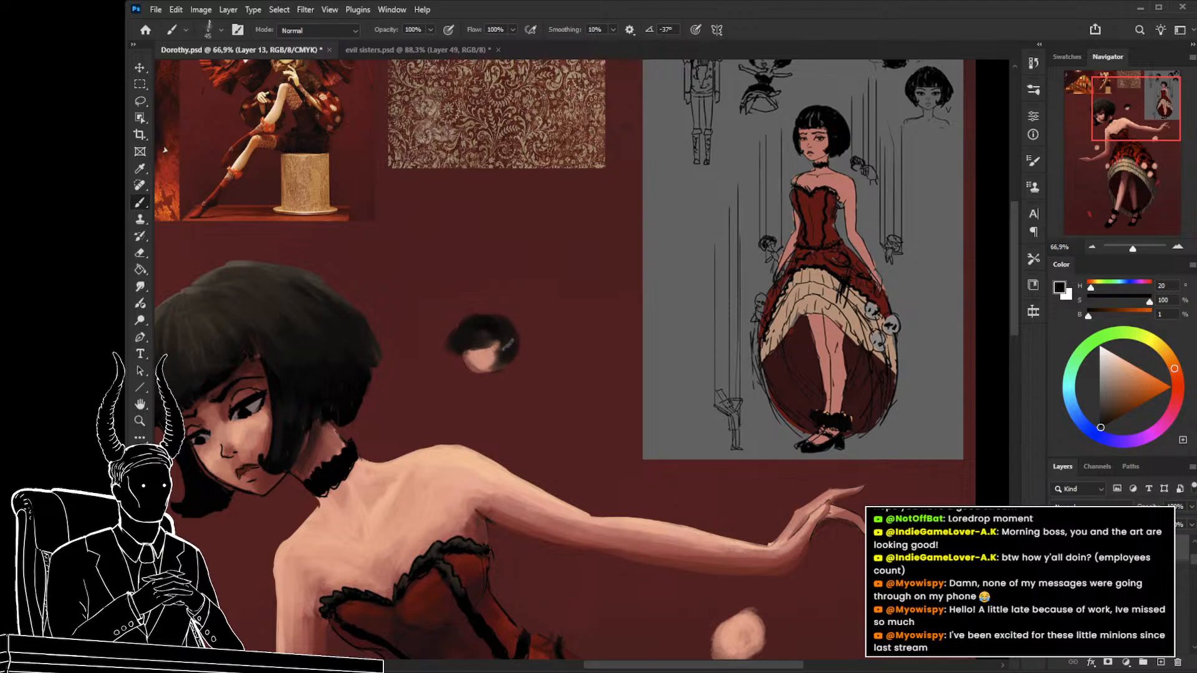
{"action": "left_click_drag", "start_coordinate": [503, 373], "coordinate": [490, 358]}
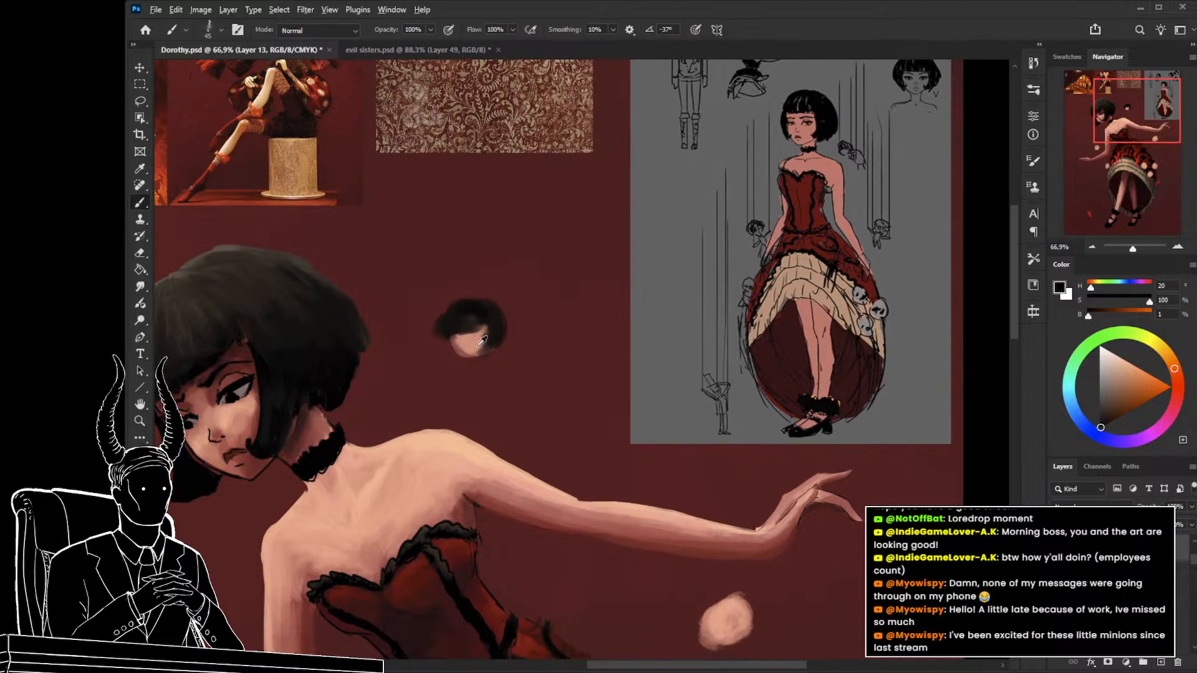
Sample the doll's peach skin tone and retouch its face beneath the black hair with a smaller brush.
{"action": "left_click", "coordinate": [477, 341], "text": "alt"}
{"action": "key", "text": "bracketleft"}
{"action": "key", "text": "bracketleft"}
{"action": "key", "text": "bracketleft"}
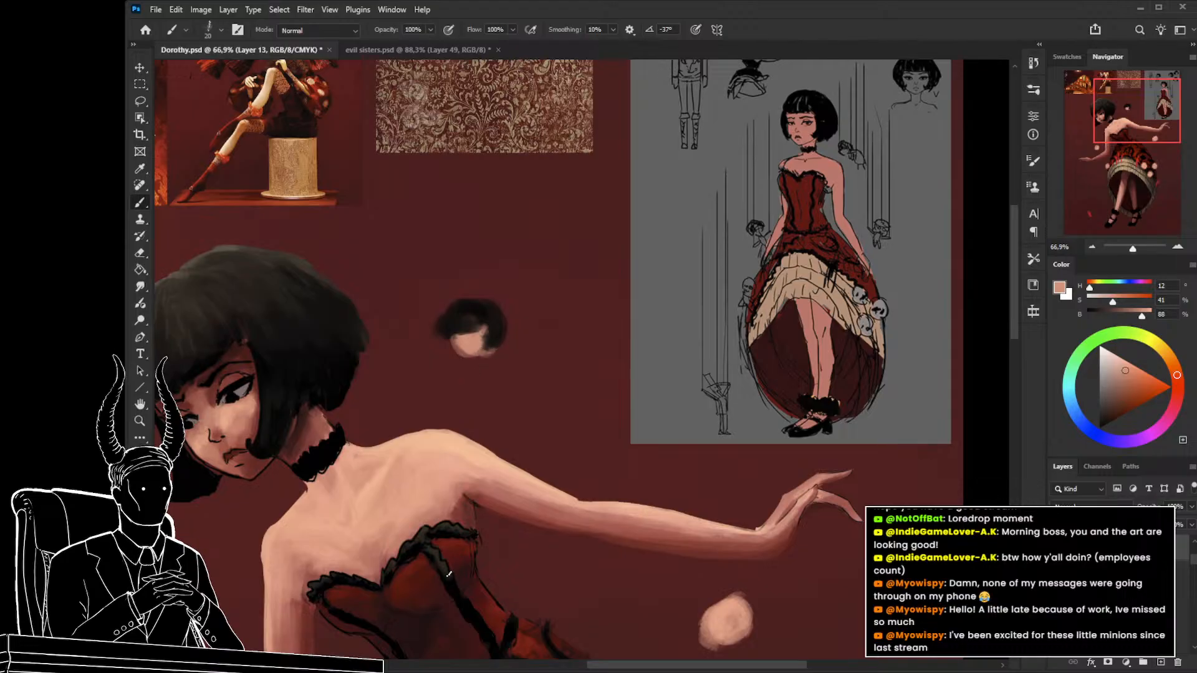
{"action": "mouse_move", "coordinate": [492, 575]}
{"action": "left_mouse_down"}
{"action": "mouse_move", "coordinate": [559, 248]}
{"action": "mouse_move", "coordinate": [461, 569]}
{"action": "left_mouse_up"}
Paint a small flared dress trailing from that doll's head in a very dark red, hue 354, saturation 100, brightness 16.
{"action": "left_click", "coordinate": [608, 418], "text": "alt"}
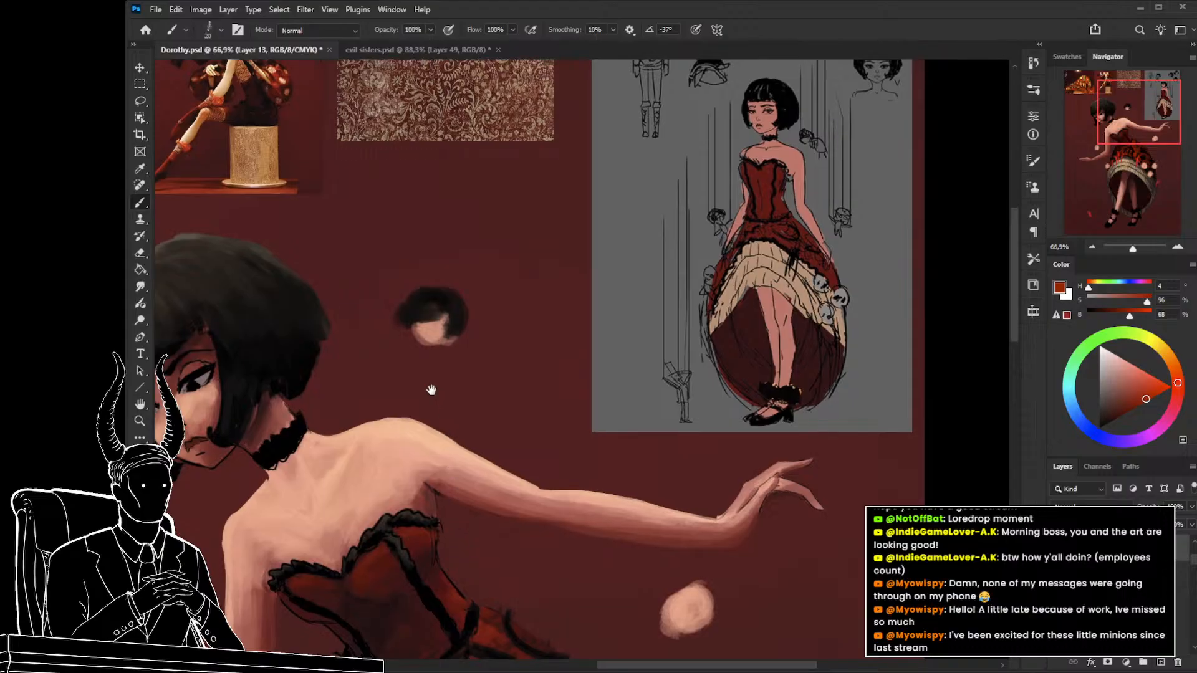
{"action": "mouse_move", "coordinate": [431, 390]}
{"action": "left_mouse_down"}
{"action": "mouse_move", "coordinate": [480, 436]}
{"action": "mouse_move", "coordinate": [521, 420]}
{"action": "mouse_move", "coordinate": [505, 390]}
{"action": "left_mouse_up"}
{"action": "mouse_move", "coordinate": [498, 349]}
{"action": "left_mouse_down"}
{"action": "mouse_move", "coordinate": [510, 358]}
{"action": "mouse_move", "coordinate": [514, 225]}
{"action": "mouse_move", "coordinate": [493, 332]}
{"action": "mouse_move", "coordinate": [500, 310]}
{"action": "mouse_move", "coordinate": [511, 345]}
{"action": "left_mouse_up"}
{"action": "left_click", "coordinate": [515, 224], "text": "alt"}
{"action": "key", "text": "["}
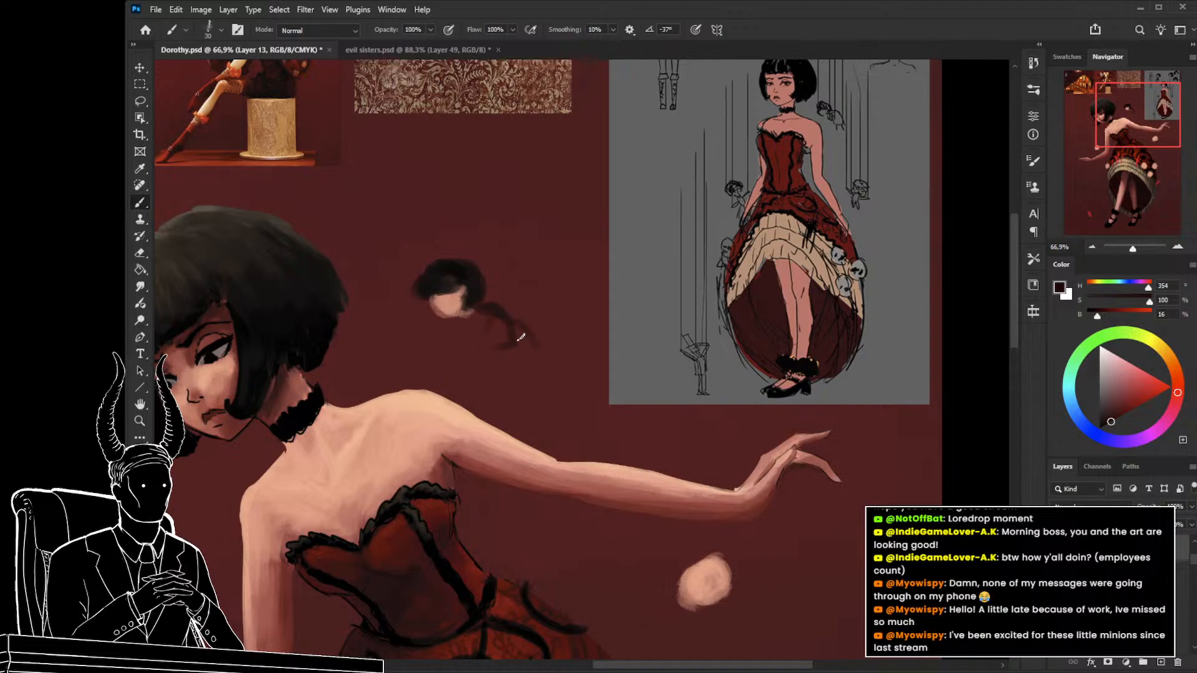
{"action": "mouse_move", "coordinate": [510, 330]}
{"action": "left_mouse_down"}
{"action": "mouse_move", "coordinate": [516, 349]}
{"action": "mouse_move", "coordinate": [488, 359]}
{"action": "mouse_move", "coordinate": [502, 346]}
{"action": "left_mouse_up"}
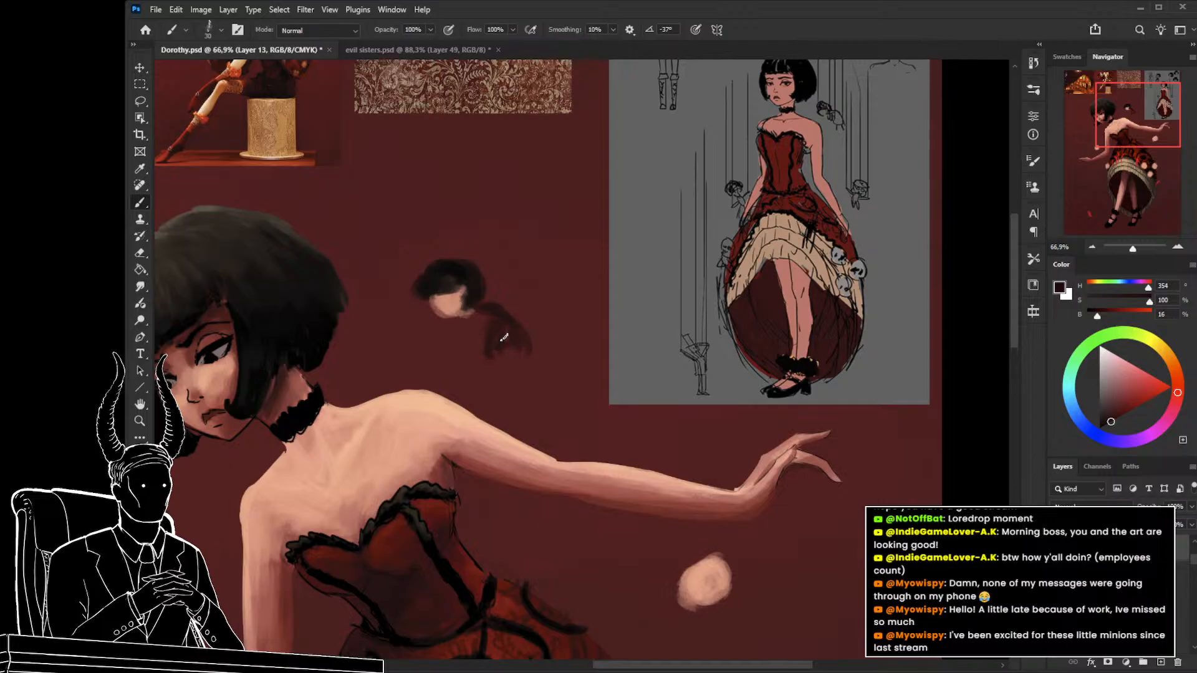
{"action": "key", "text": "bracketright"}
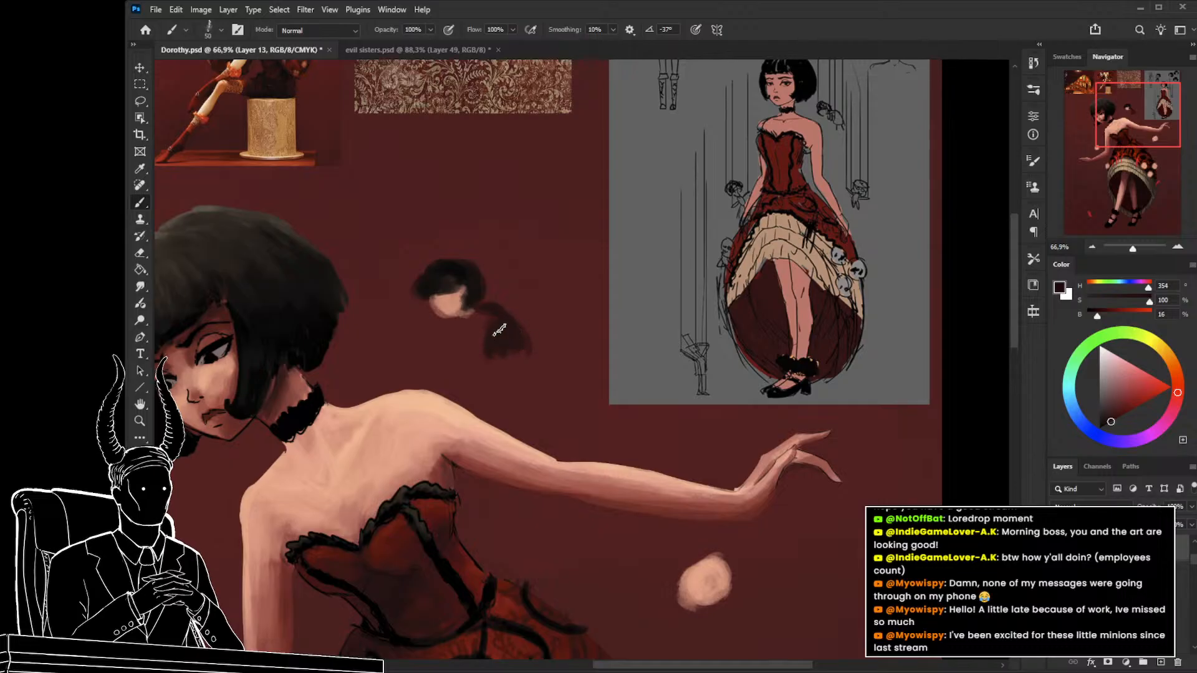
Sample the doll's face colour and add thin skin-toned arms and legs to its dark dress.
{"action": "left_click", "coordinate": [449, 304], "text": "alt"}
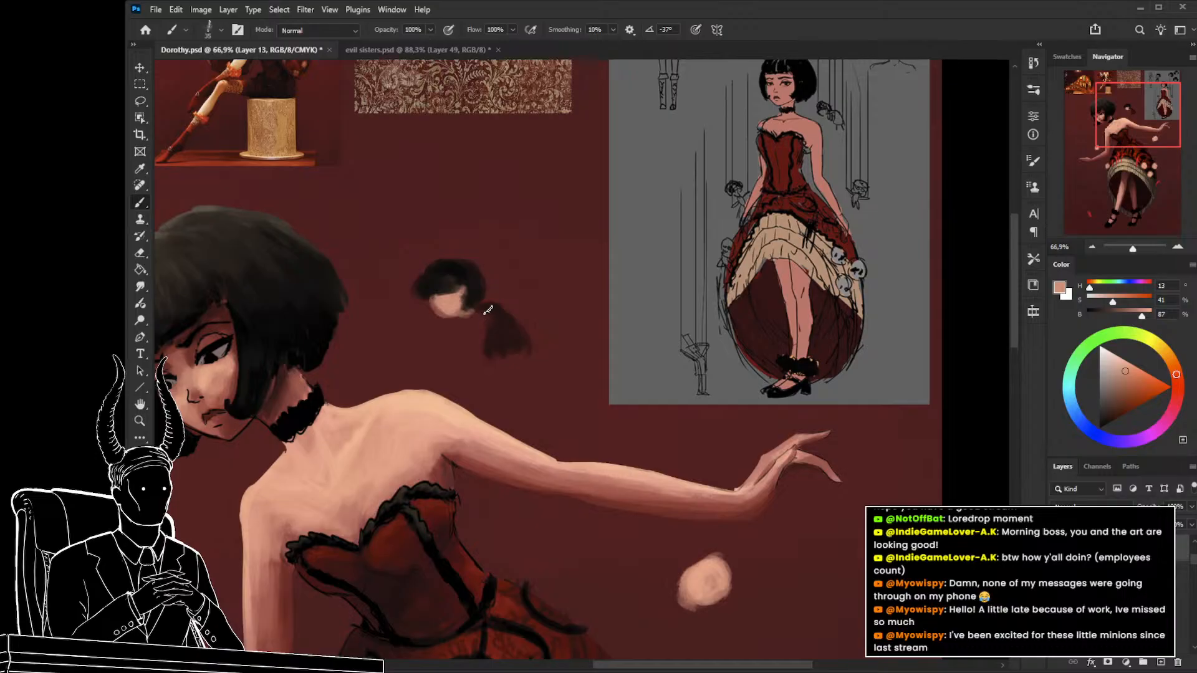
{"action": "key", "text": "bracketleft"}
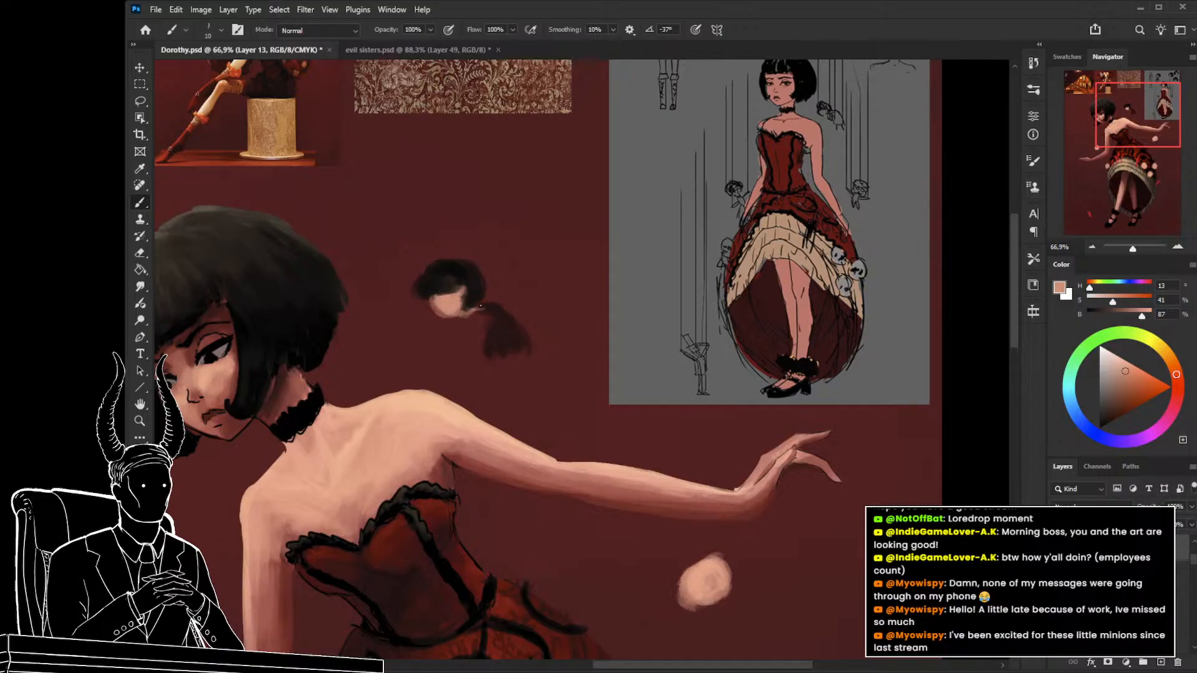
{"action": "key", "text": "bracketright"}
Sample the first doll's black hair and paint a hair cap over the doll head floating beside Dorothy's bent arm.
{"action": "key", "text": "ctrl+space"}
{"action": "left_click_drag", "start_coordinate": [530, 386], "coordinate": [521, 455]}
{"action": "left_click_drag", "start_coordinate": [522, 456], "coordinate": [525, 392]}
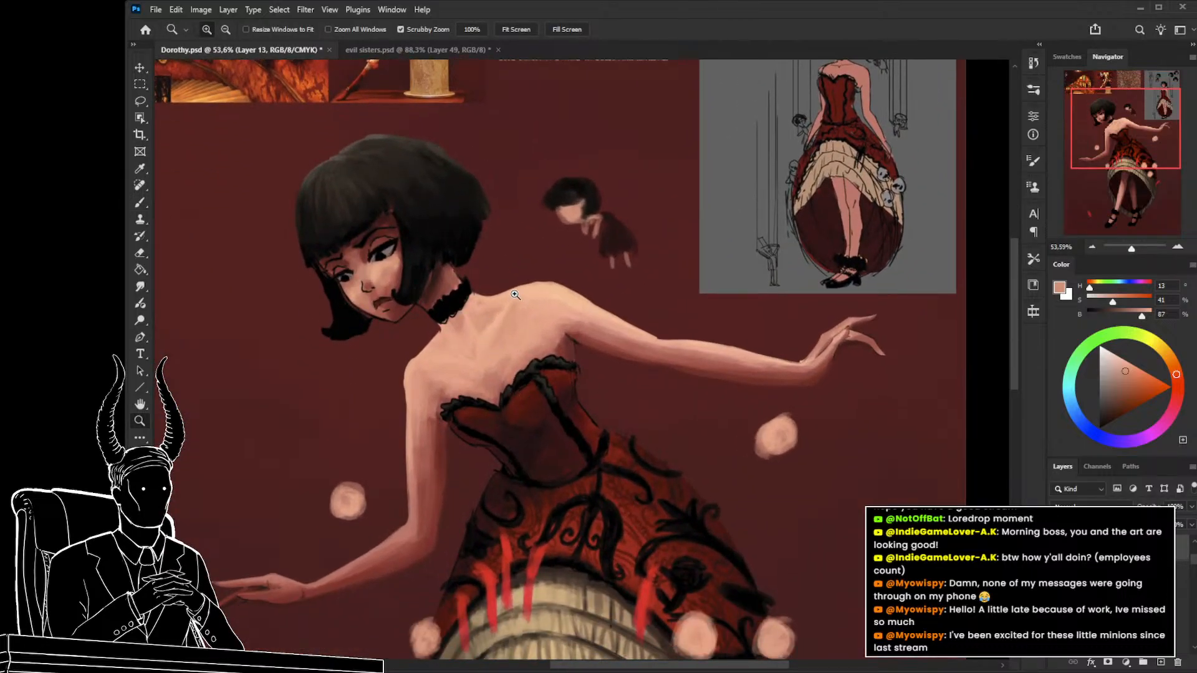
{"action": "left_click", "coordinate": [562, 188], "text": "alt"}
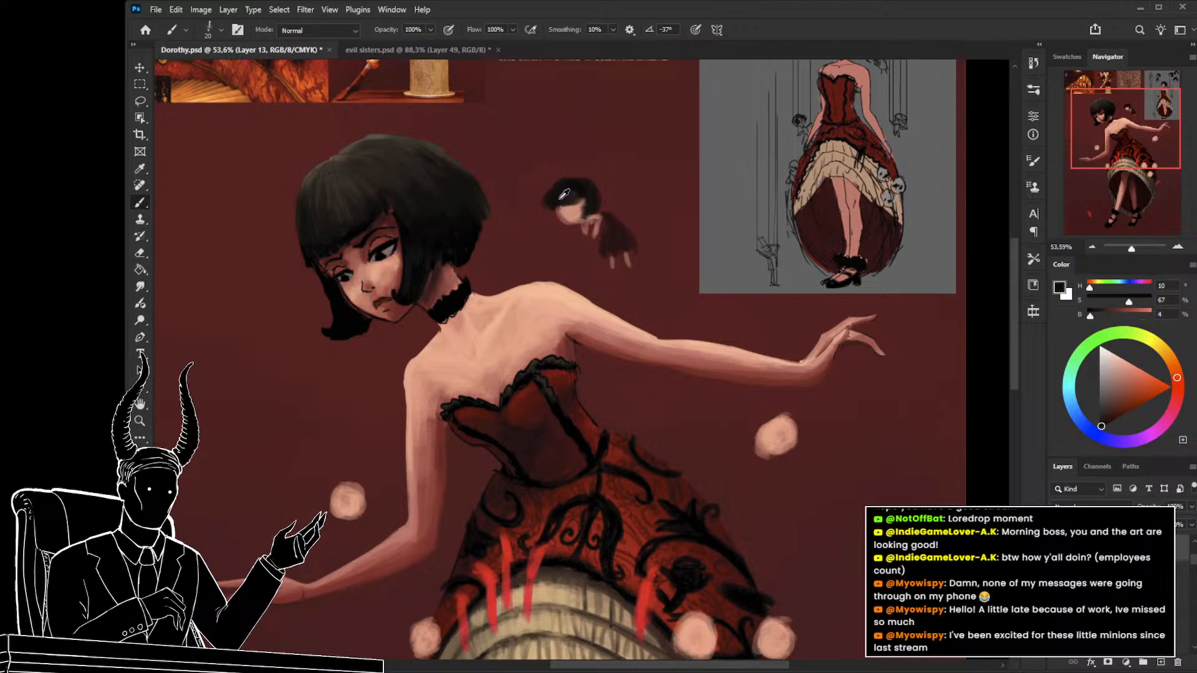
{"action": "left_click_drag", "start_coordinate": [375, 415], "coordinate": [400, 374]}
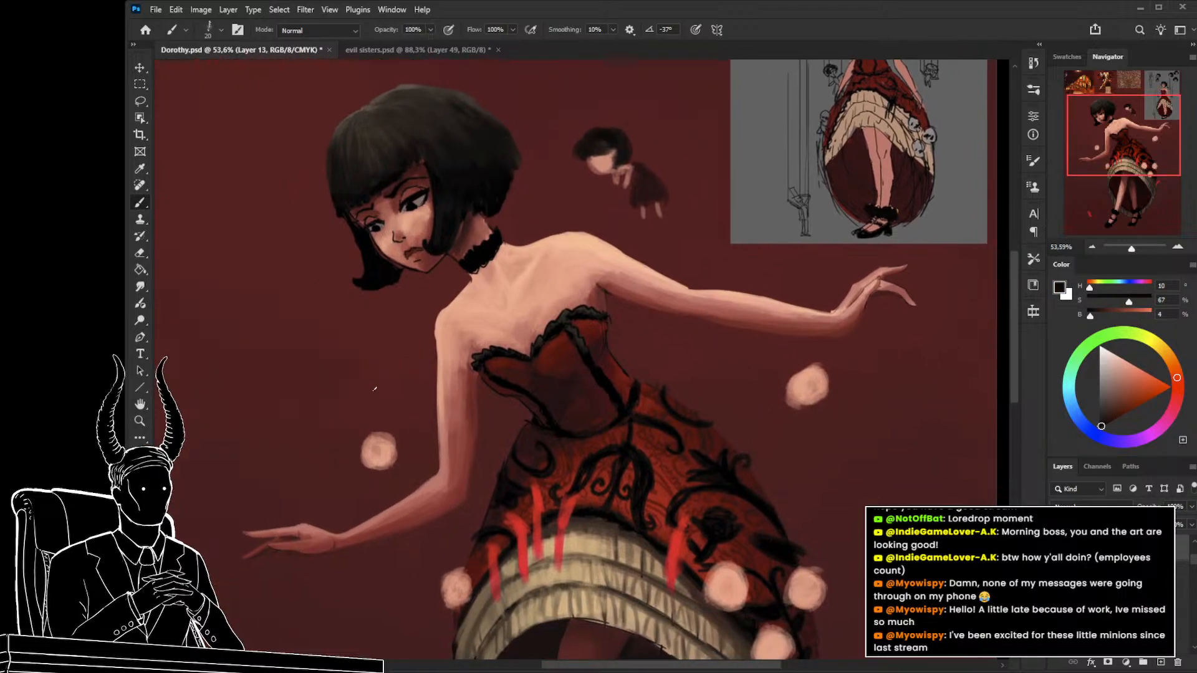
{"action": "key", "text": "bracketright"}
{"action": "key", "text": "bracketright"}
{"action": "left_click_drag", "start_coordinate": [390, 436], "coordinate": [365, 443]}
{"action": "key", "text": "bracketleft"}
{"action": "key", "text": "bracketright"}
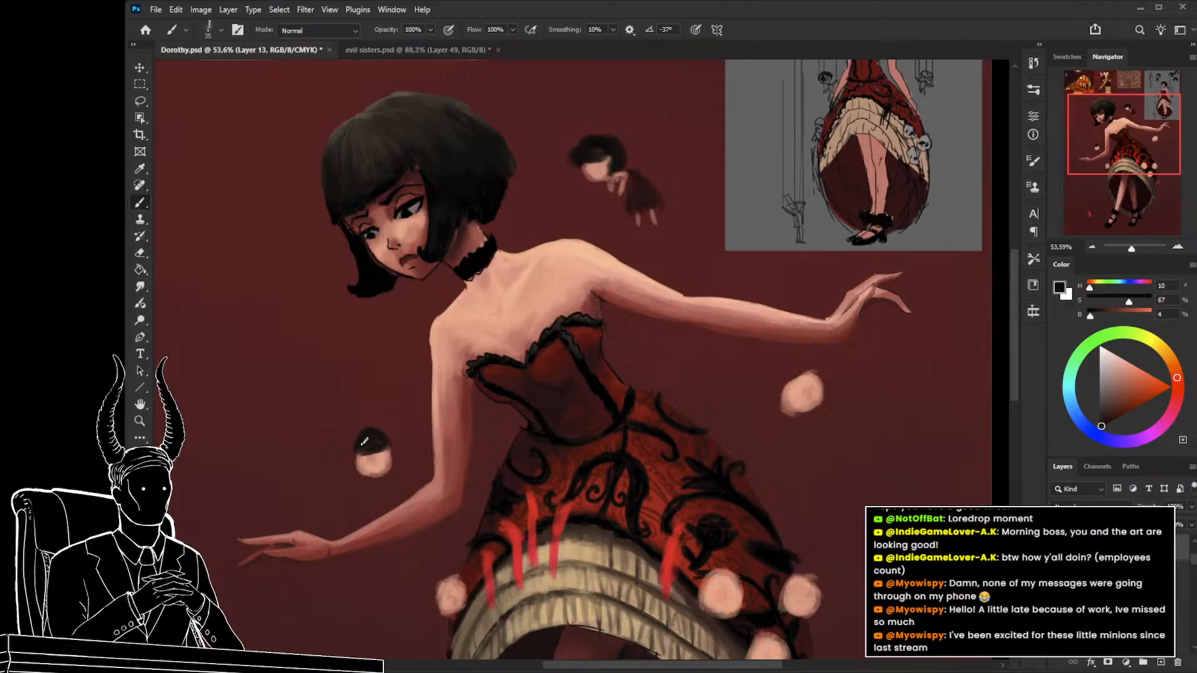
Extend the second doll's black hair down both sides of its face and round out the bob.
{"action": "key", "text": "bracketleft"}
{"action": "key", "text": "bracketleft"}
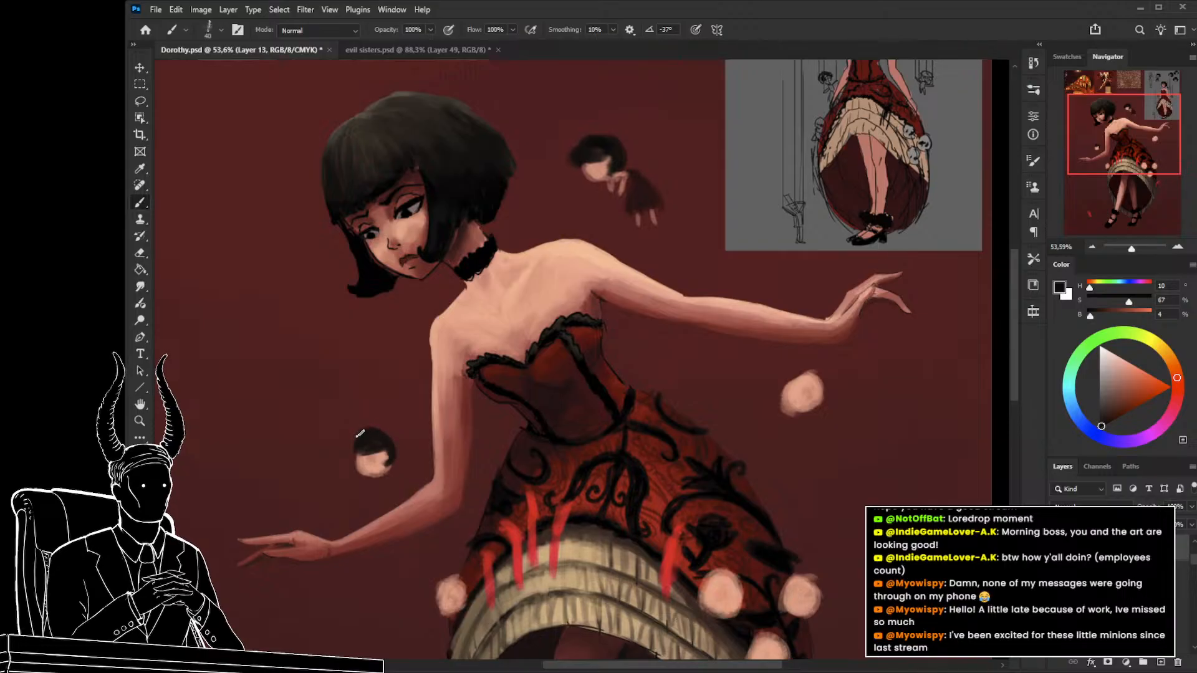
{"action": "left_click_drag", "start_coordinate": [360, 433], "coordinate": [359, 462]}
{"action": "key", "text": "bracketleft"}
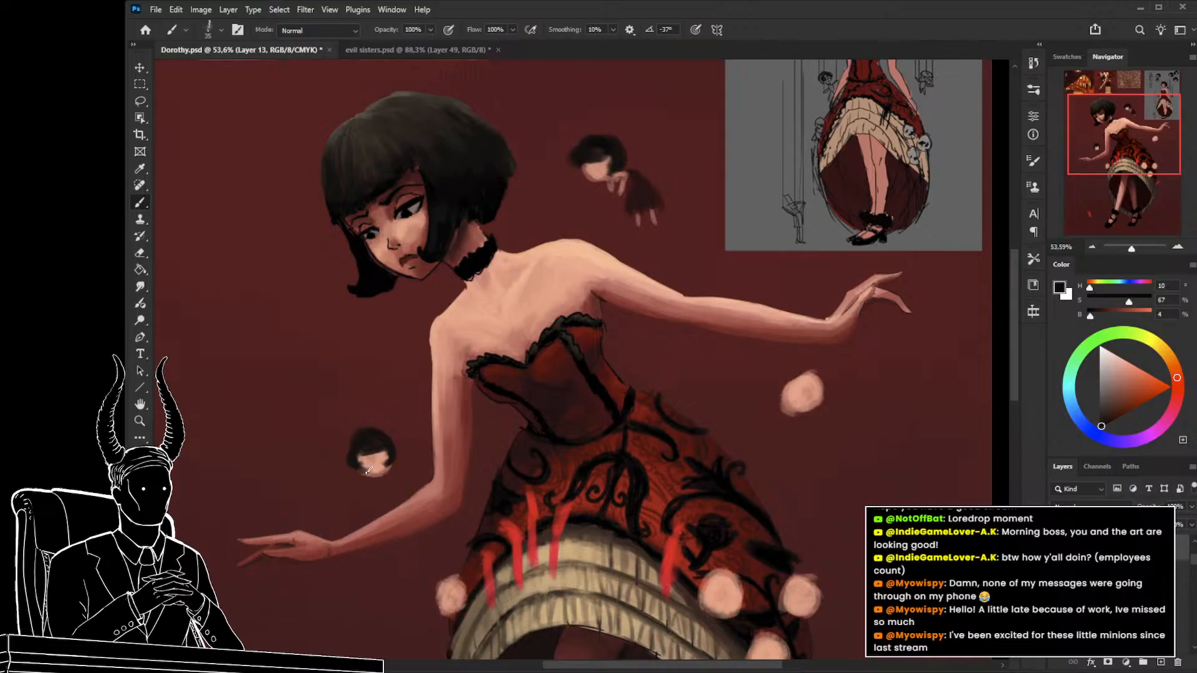
{"action": "mouse_move", "coordinate": [361, 435]}
{"action": "left_mouse_down"}
{"action": "mouse_move", "coordinate": [353, 468]}
{"action": "mouse_move", "coordinate": [375, 453]}
{"action": "left_mouse_up"}
Sample the second doll's skin tone and paint a thin neck below its chin with a smaller brush.
{"action": "left_click", "coordinate": [379, 461], "text": "alt"}
{"action": "scroll", "coordinate": [374, 466], "scroll_direction": "down", "scroll_amount": 1}
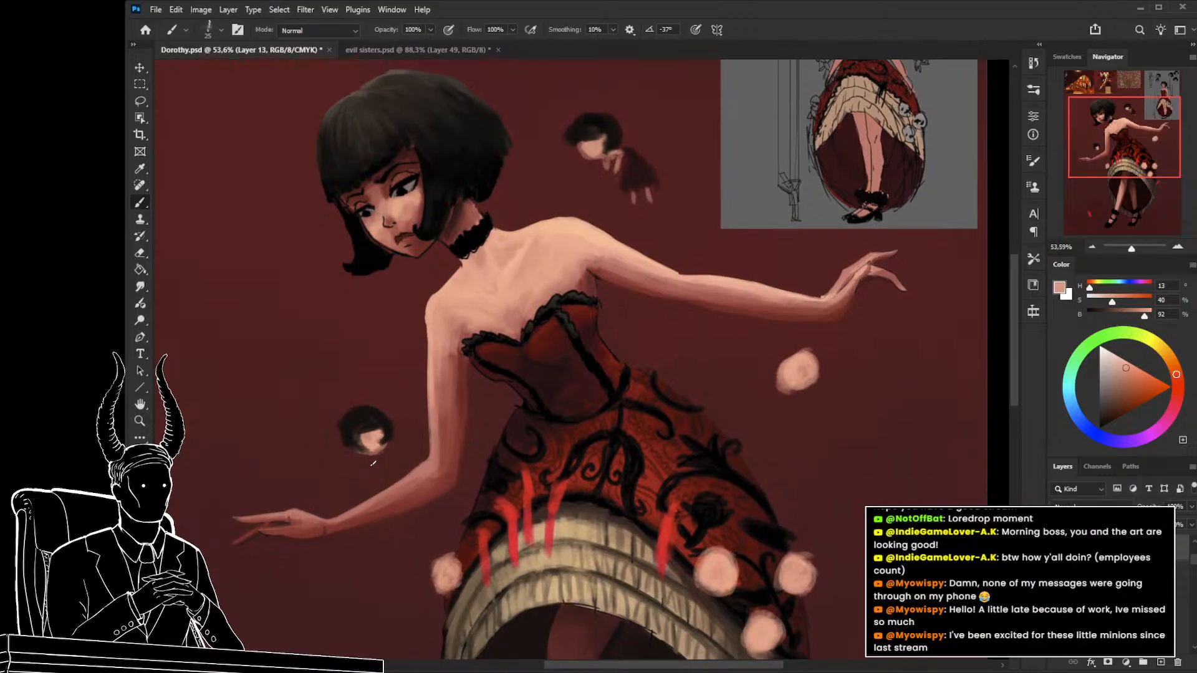
{"action": "key", "text": "bracketleft"}
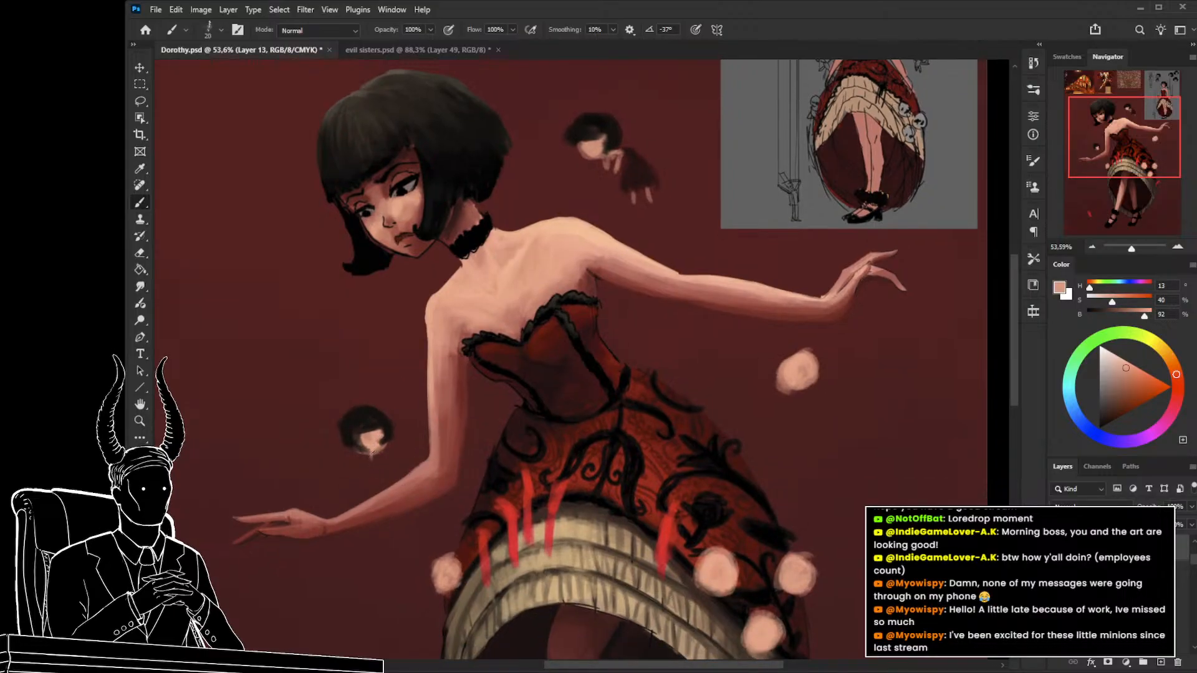
Sample reds from Dorothy's dress and paint a narrow red body below the second doll's neck.
{"action": "left_click", "coordinate": [638, 387], "text": "alt"}
{"action": "scroll", "coordinate": [369, 453], "scroll_direction": "down", "scroll_amount": 1}
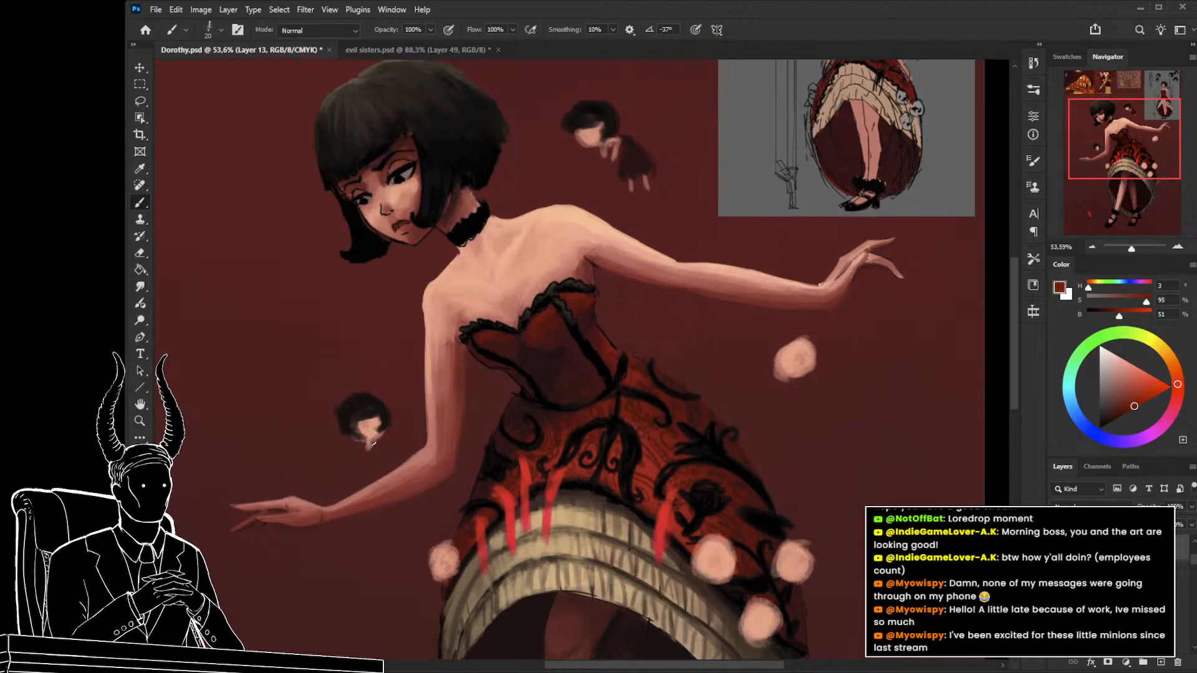
{"action": "left_click_drag", "start_coordinate": [373, 440], "coordinate": [370, 449]}
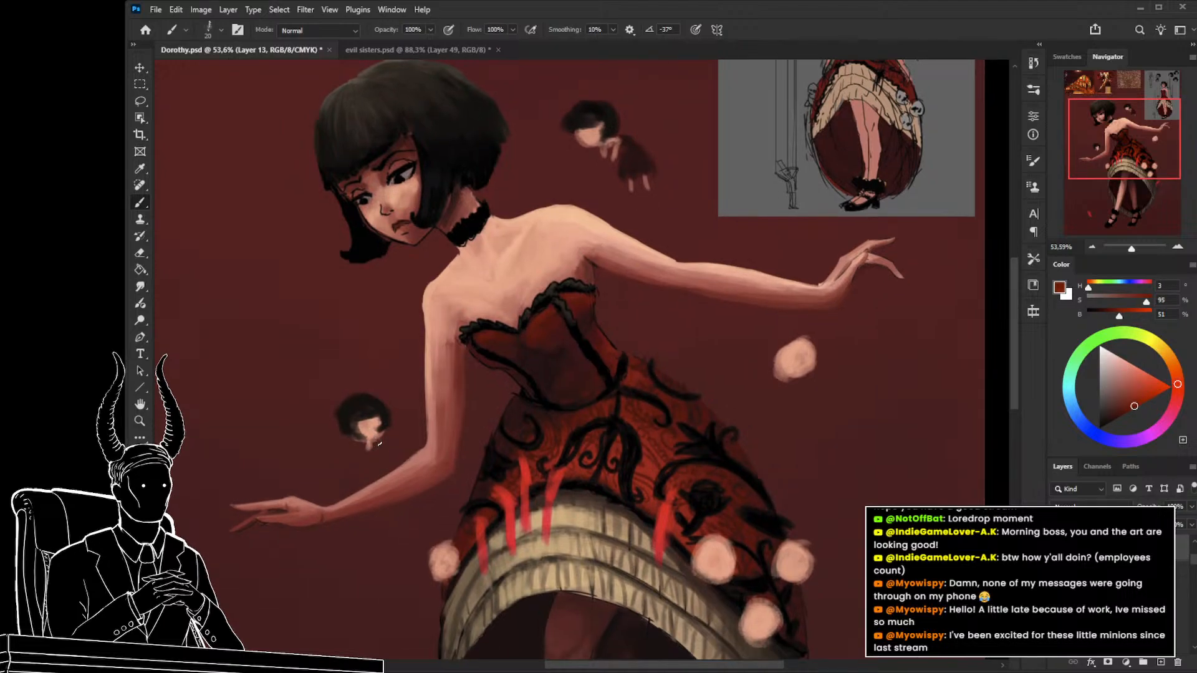
{"action": "left_click", "coordinate": [648, 469], "text": "alt"}
{"action": "left_click_drag", "start_coordinate": [390, 414], "coordinate": [402, 436]}
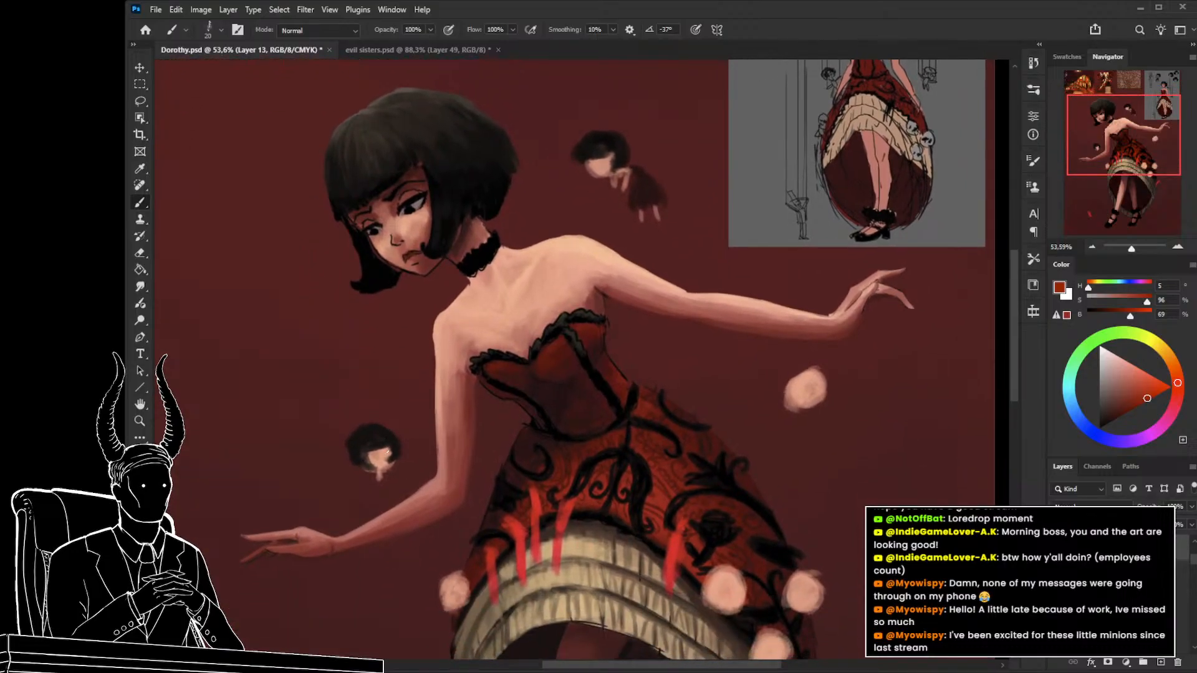
{"action": "key", "text": "bracketleft"}
{"action": "key", "text": "bracketleft"}
{"action": "key", "text": "bracketleft"}
{"action": "key", "text": "bracketright"}
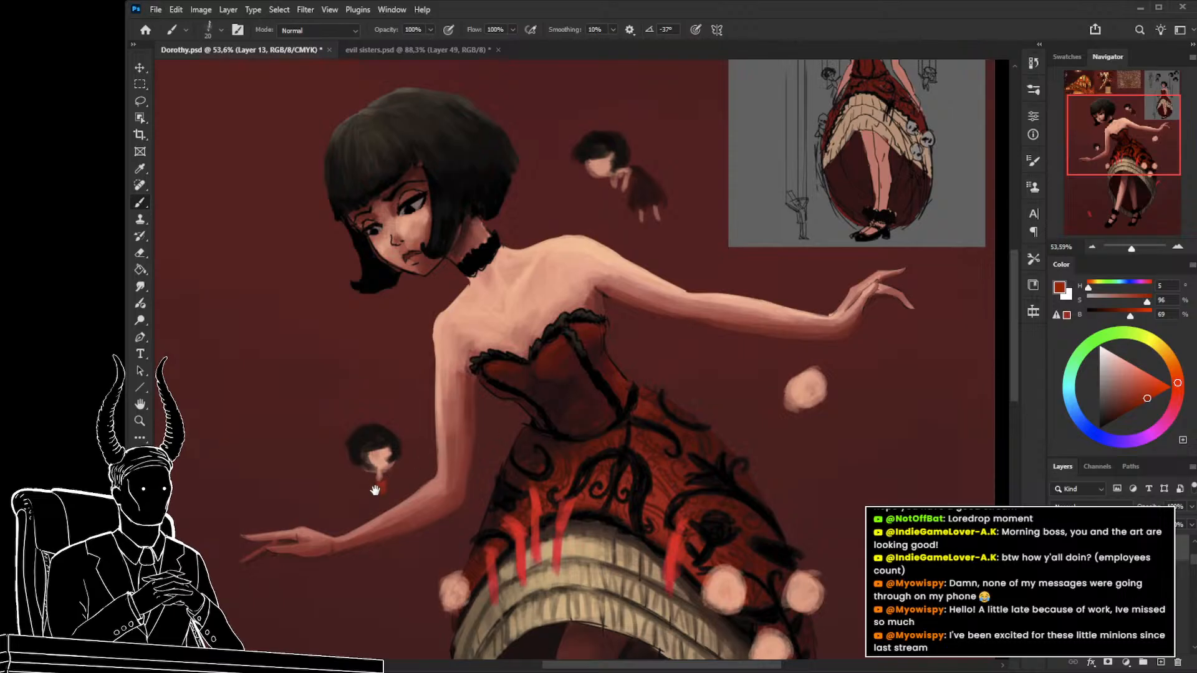
{"action": "mouse_move", "coordinate": [383, 483]}
{"action": "left_mouse_down"}
{"action": "mouse_move", "coordinate": [384, 500]}
{"action": "mouse_move", "coordinate": [327, 445]}
{"action": "mouse_move", "coordinate": [405, 511]}
{"action": "mouse_move", "coordinate": [392, 492]}
{"action": "left_mouse_up"}
{"action": "key", "text": "l"}
{"action": "key", "text": "ctrl+t"}
{"action": "key", "text": "Escape"}
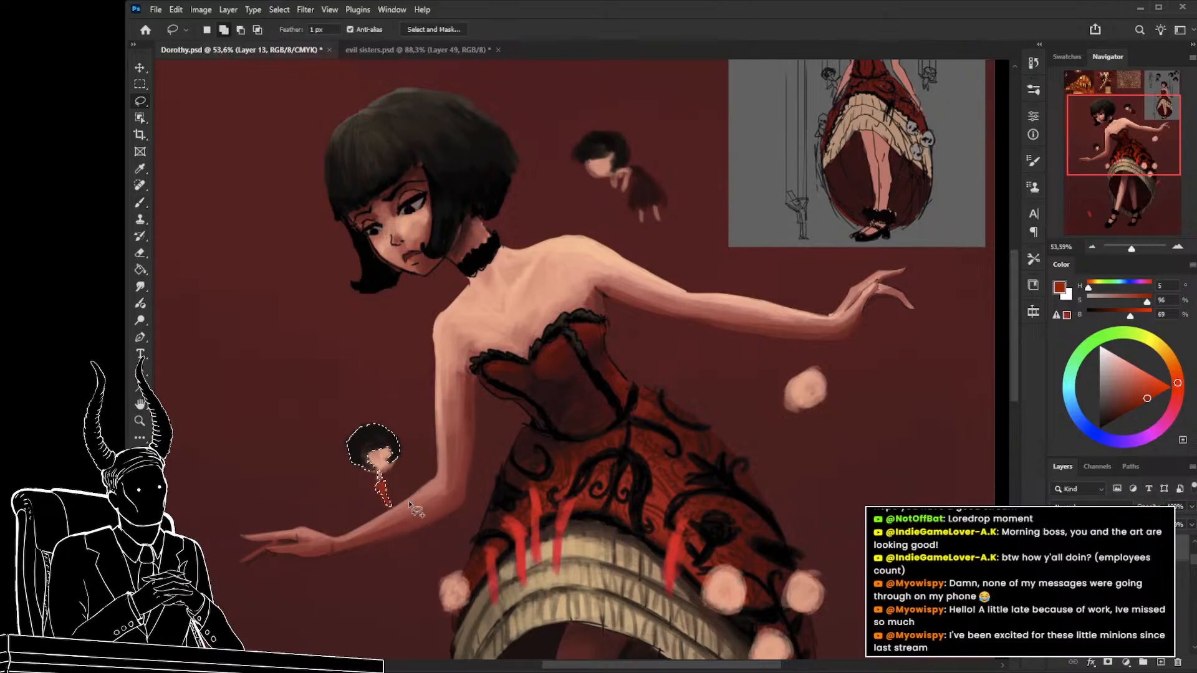
Lasso the area around the dolls on Layer 13, put that paint on a new layer, and merge it into the dolls color layer.
{"action": "key", "text": "z"}
{"action": "left_click_drag", "start_coordinate": [754, 473], "coordinate": [658, 471]}
{"action": "left_click_drag", "start_coordinate": [641, 488], "coordinate": [604, 433]}
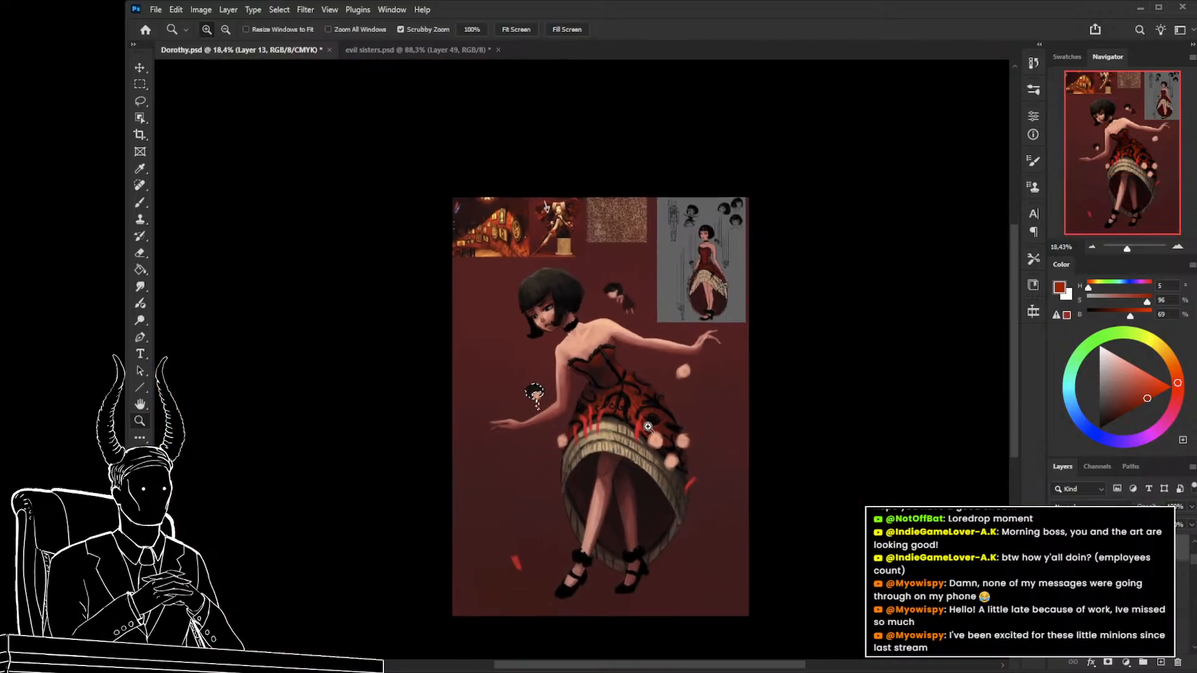
{"action": "key", "text": "l"}
{"action": "mouse_move", "coordinate": [661, 458]}
{"action": "left_mouse_down"}
{"action": "mouse_move", "coordinate": [729, 367]}
{"action": "mouse_move", "coordinate": [527, 293]}
{"action": "mouse_move", "coordinate": [620, 477]}
{"action": "left_mouse_up"}
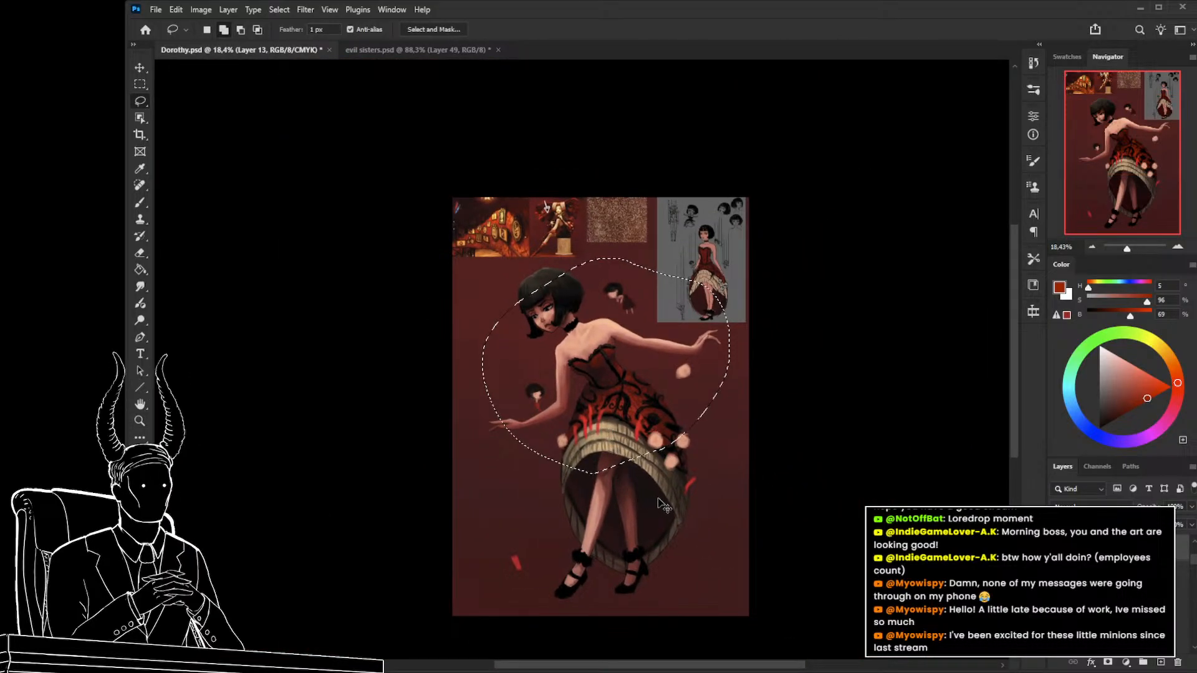
{"action": "key", "text": "ctrl+j"}
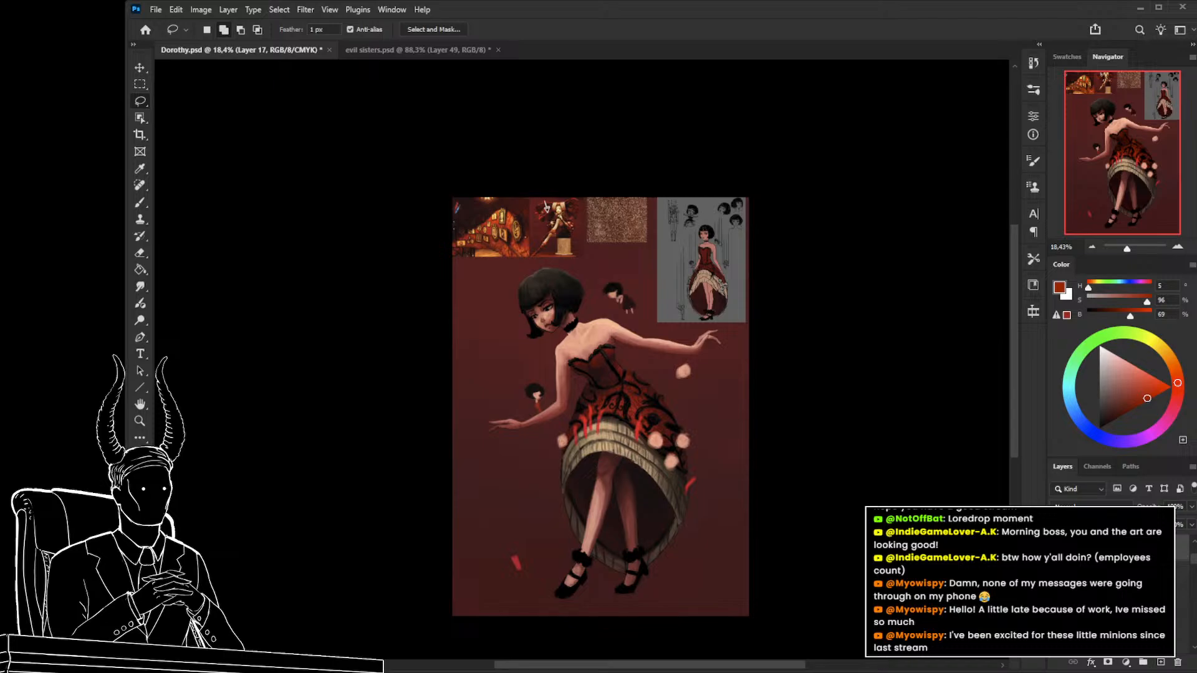
{"action": "mouse_move", "coordinate": [669, 501]}
{"action": "left_mouse_down"}
{"action": "mouse_move", "coordinate": [721, 356]}
{"action": "mouse_move", "coordinate": [473, 423]}
{"action": "mouse_move", "coordinate": [631, 529]}
{"action": "left_mouse_up"}
{"action": "left_click", "coordinate": [1121, 574]}
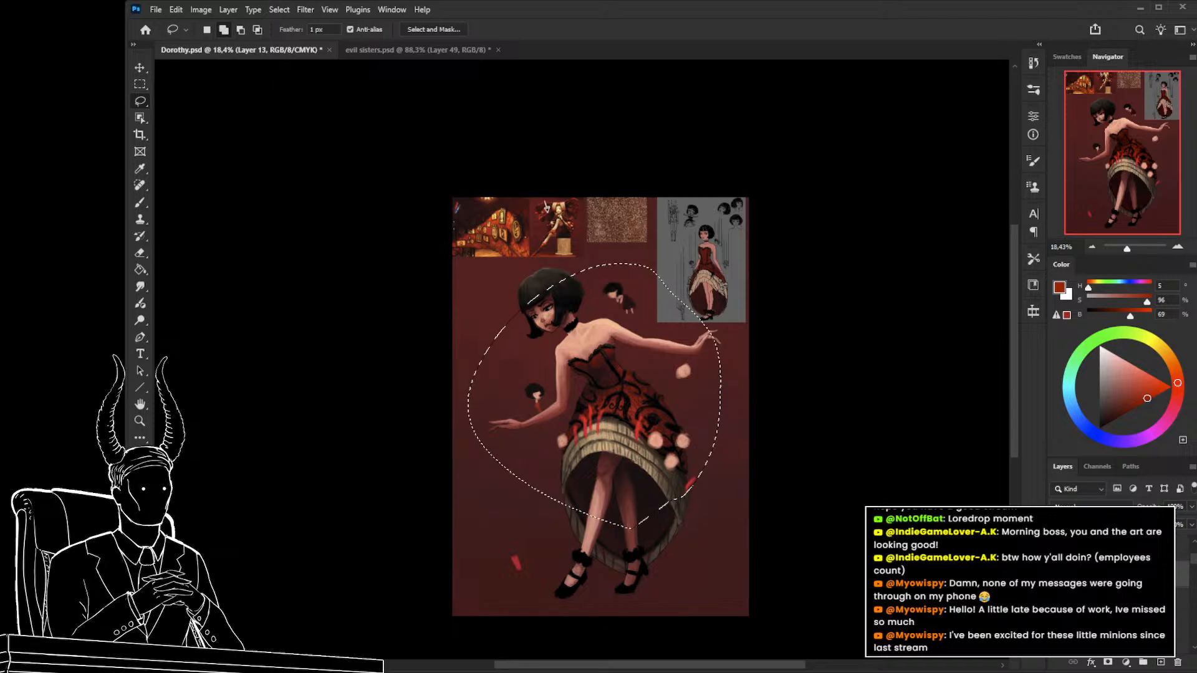
{"action": "key", "text": "ctrl+j"}
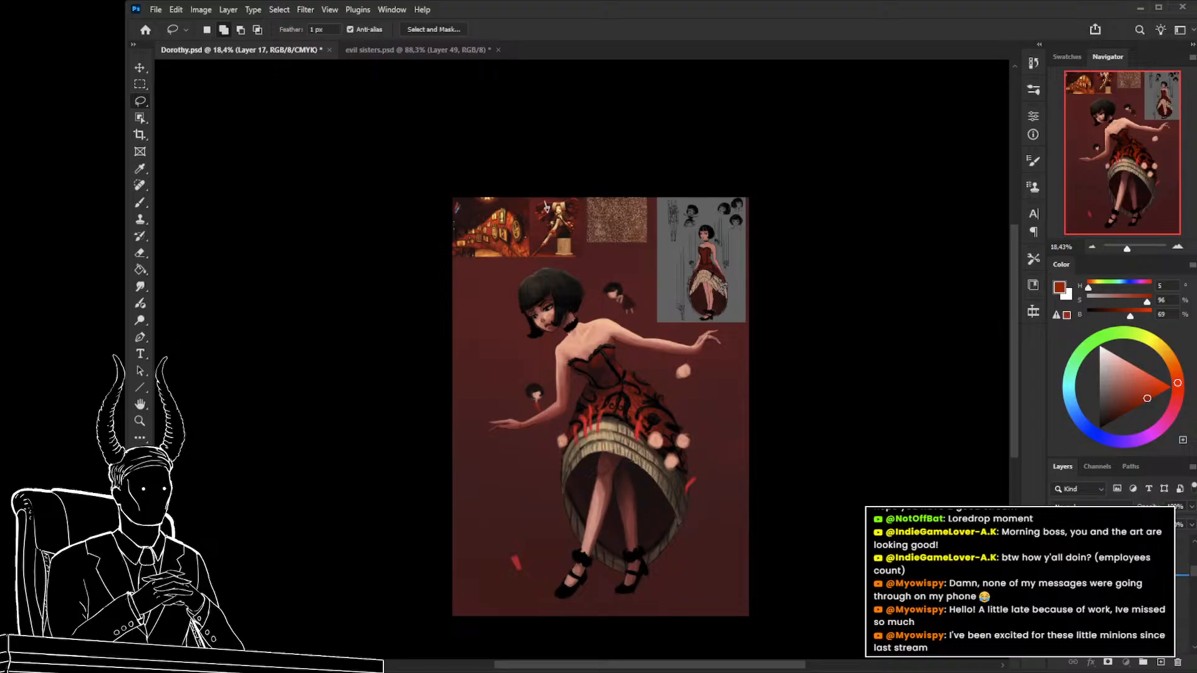
{"action": "left_click_drag", "start_coordinate": [1121, 572], "coordinate": [1122, 574]}
{"action": "key", "text": "ctrl+e"}
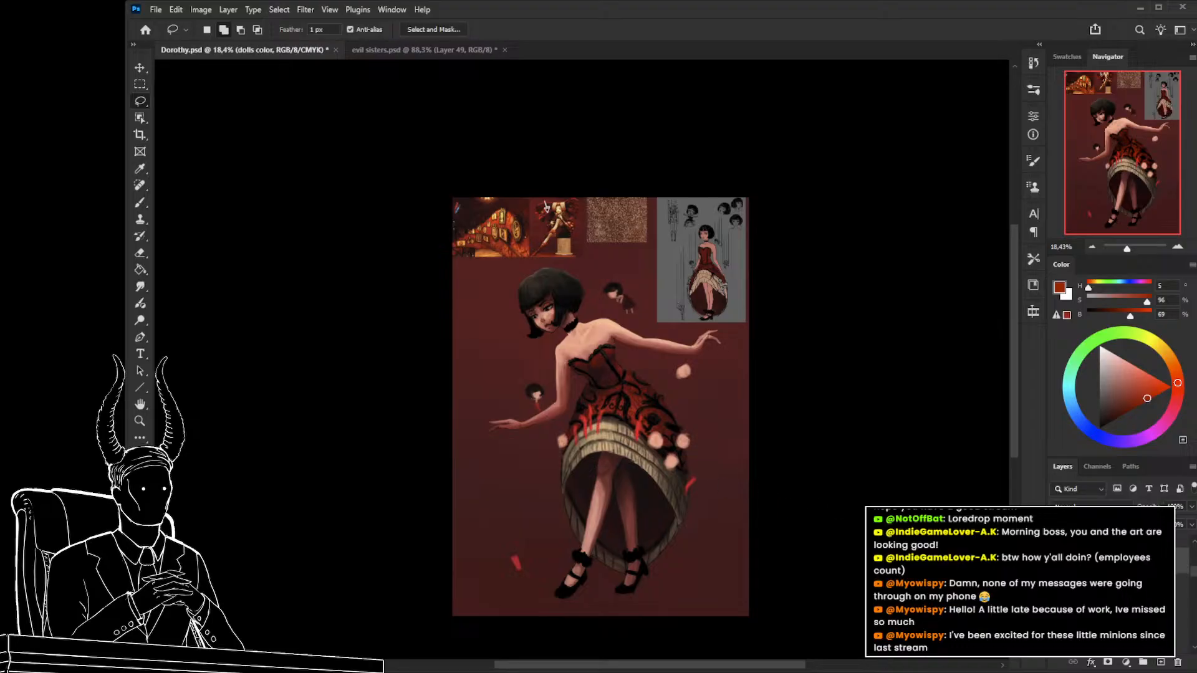
Lasso the second doll beside Dorothy's bent arm and move it slightly up, clear of the forearm.
{"action": "key", "text": "z"}
{"action": "scroll", "coordinate": [593, 428], "scroll_direction": "up", "scroll_amount": 5}
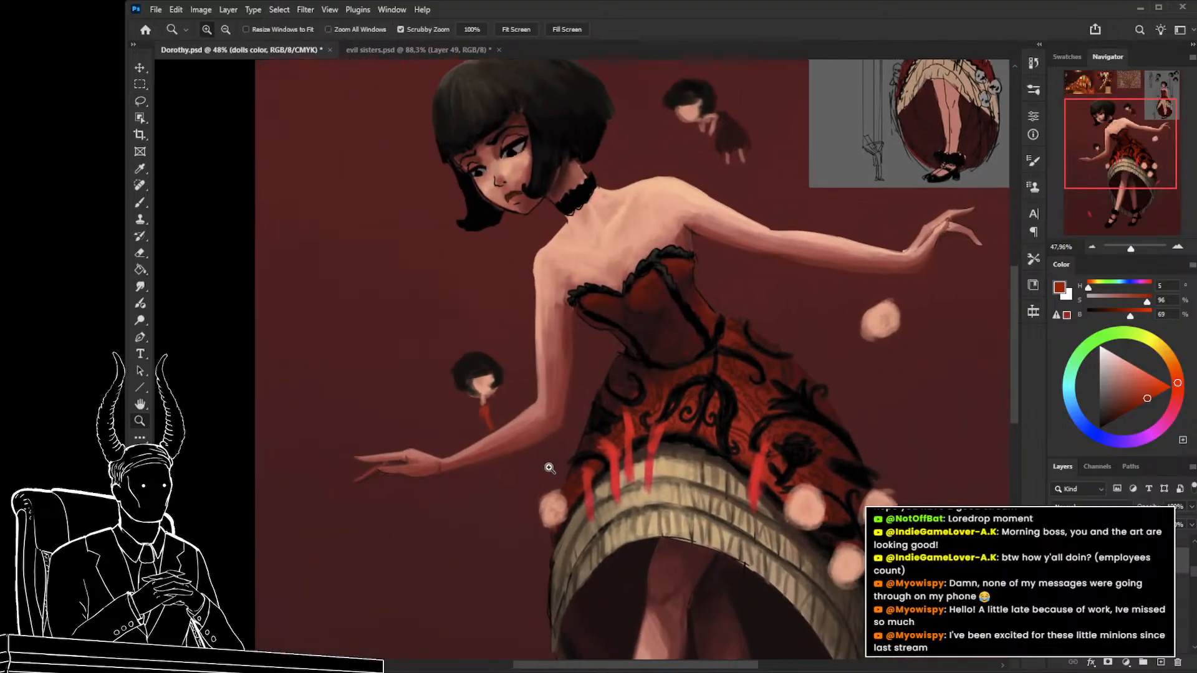
{"action": "scroll", "coordinate": [550, 468], "scroll_direction": "up", "scroll_amount": 2}
{"action": "key", "text": "b"}
{"action": "key", "text": "l"}
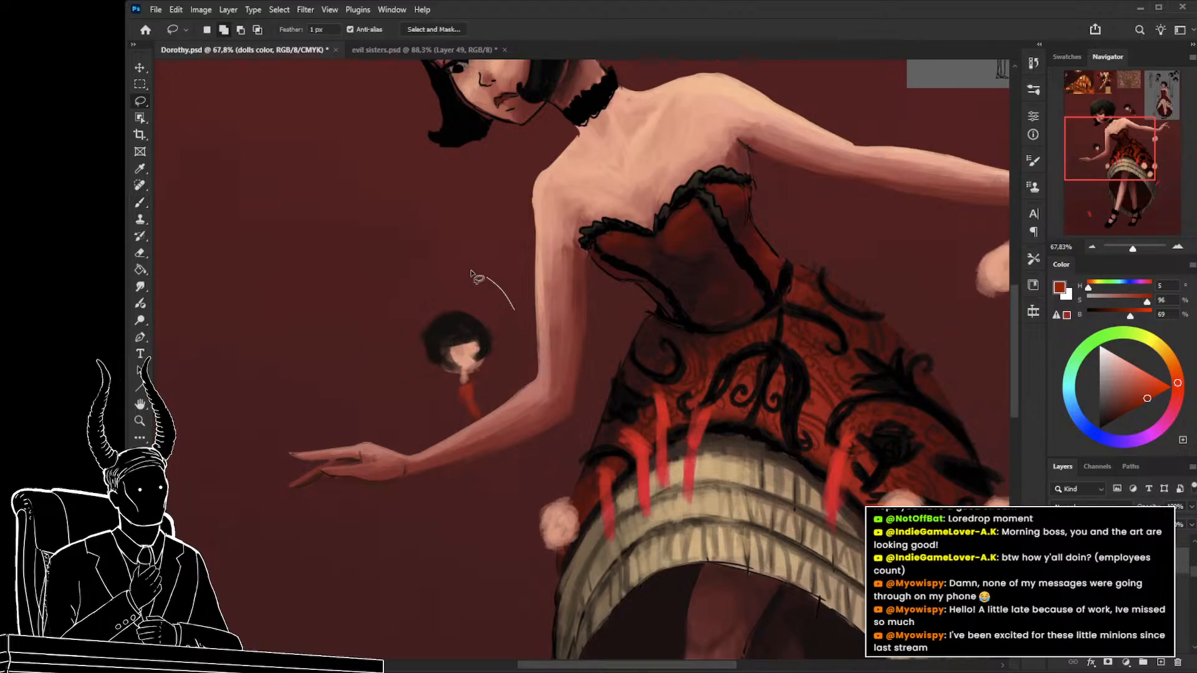
{"action": "left_click_drag", "start_coordinate": [460, 270], "coordinate": [521, 436]}
{"action": "key", "text": "ctrl+t"}
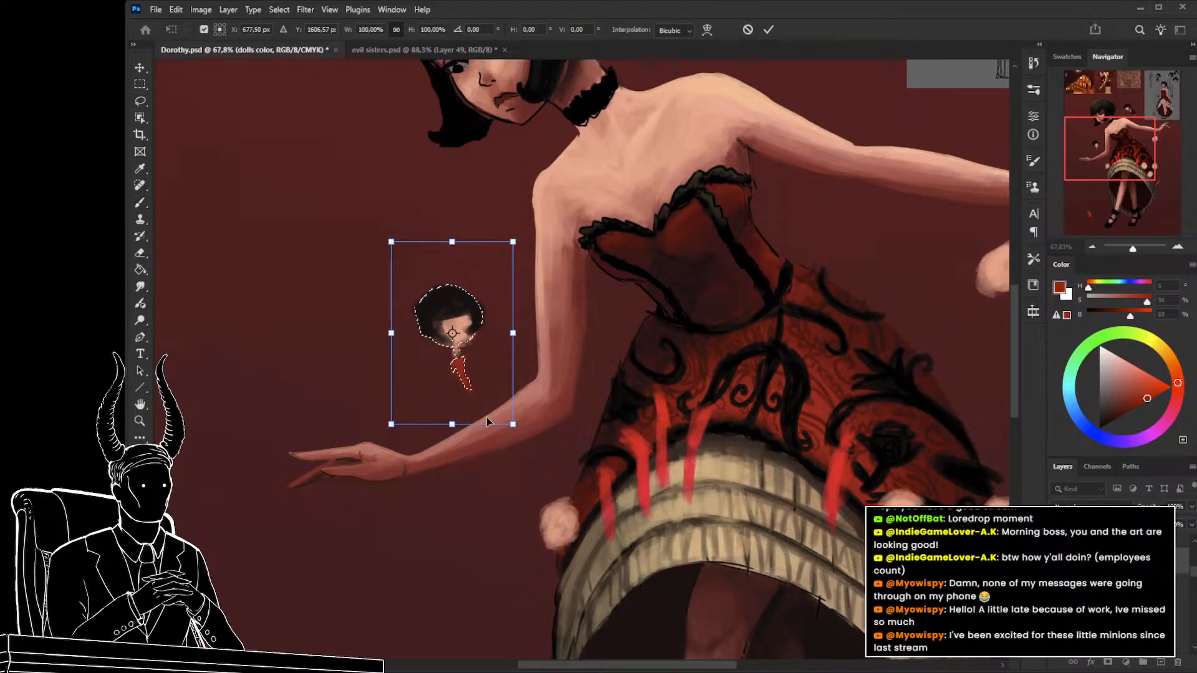
{"action": "key", "text": "Return"}
{"action": "key", "text": "ctrl+d"}
{"action": "key", "text": "b"}
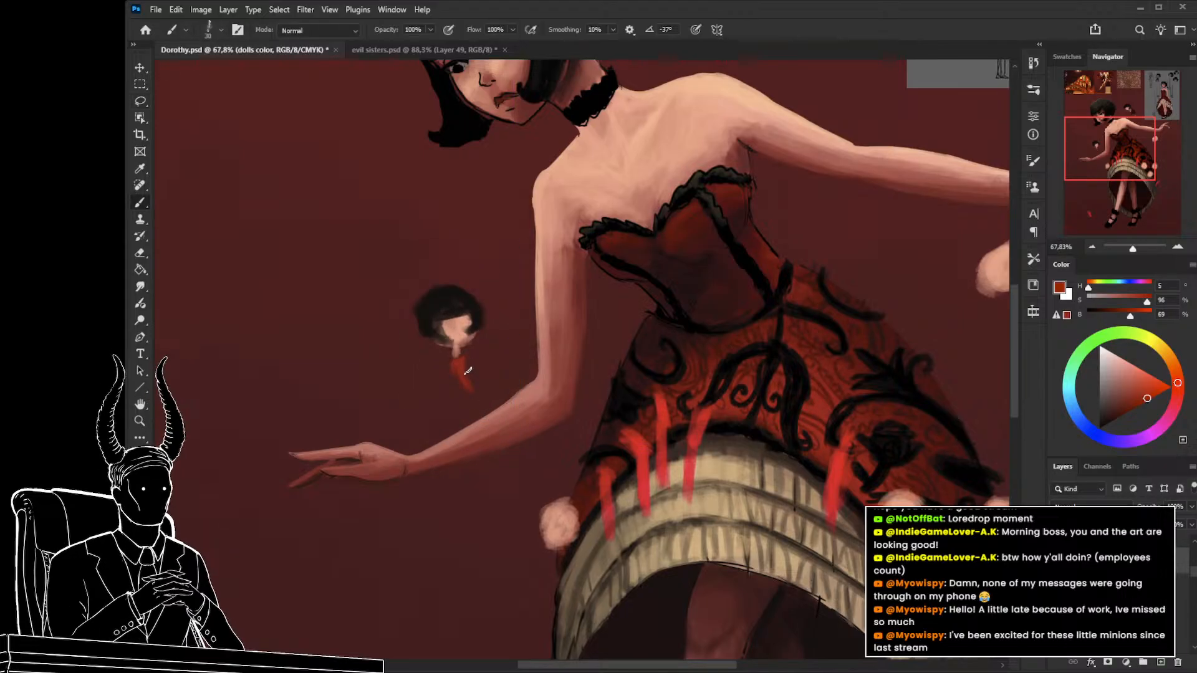
{"action": "left_click", "coordinate": [460, 371], "text": "alt"}
{"action": "left_click_drag", "start_coordinate": [461, 369], "coordinate": [478, 397]}
{"action": "key", "text": "ctrl+z"}
{"action": "key", "text": "ctrl+z"}
{"action": "key", "text": "ctrl+d"}
Paint the second doll's shoulders in its sampled skin tone and flare its red body into a short skirt.
{"action": "left_click", "coordinate": [455, 351], "text": "alt"}
{"action": "key", "text": "bracketright"}
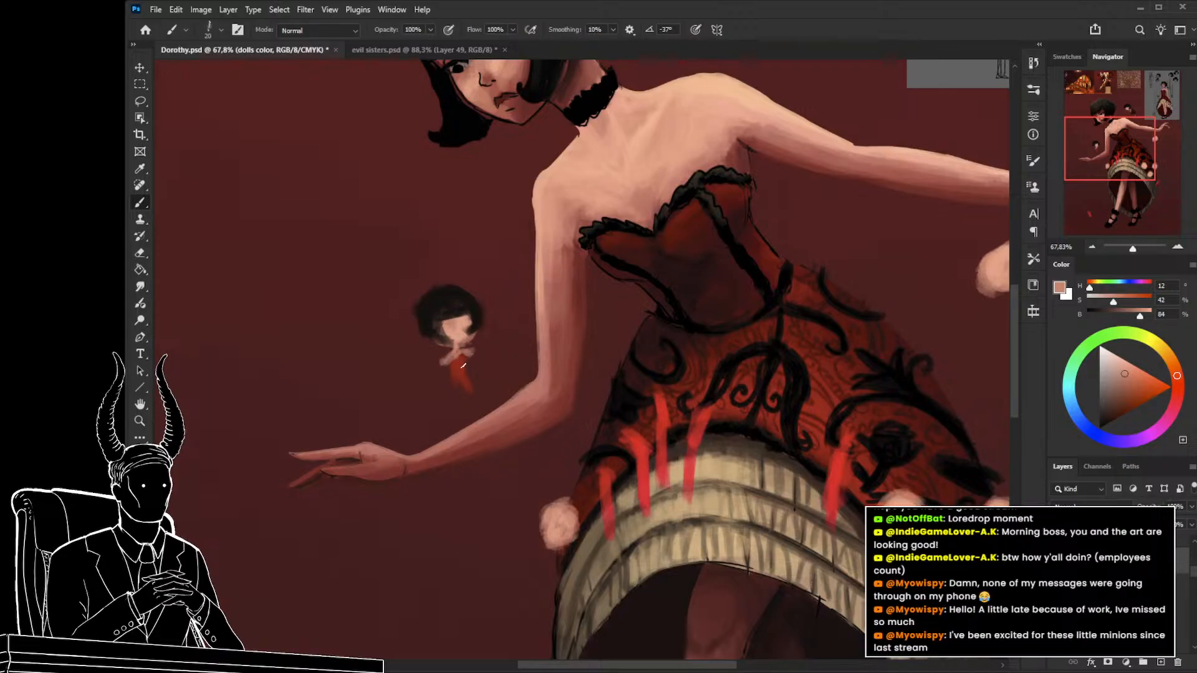
{"action": "left_click", "coordinate": [460, 354], "text": "alt"}
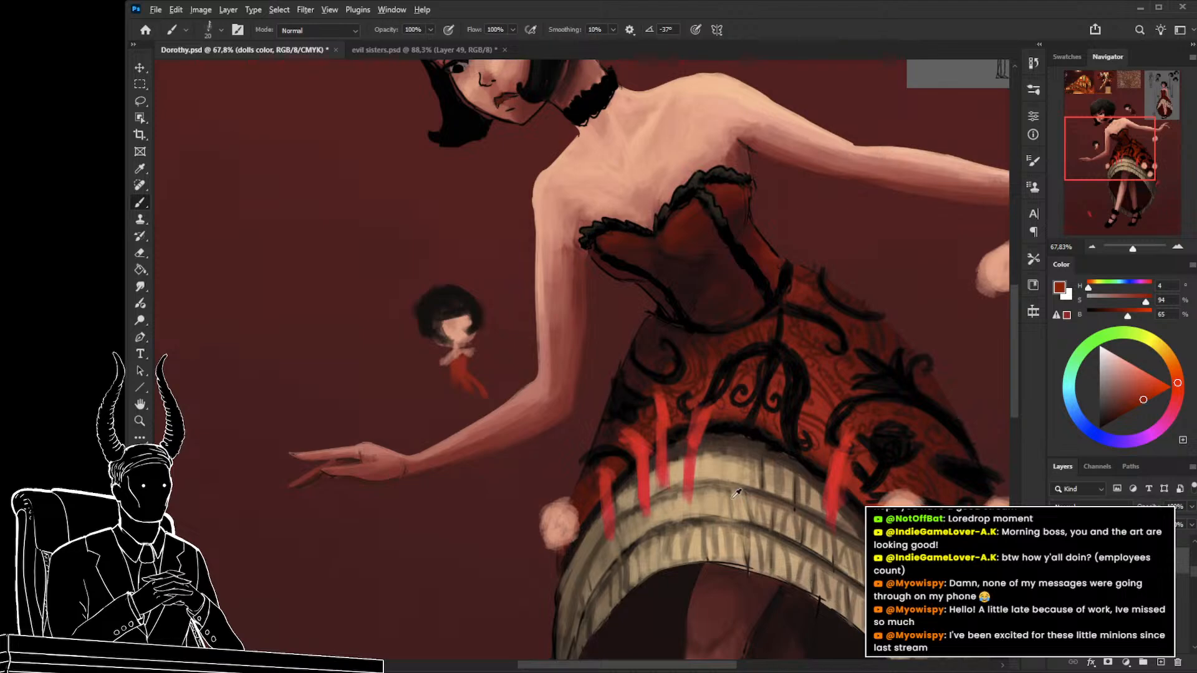
Sample cream from Dorothy's ruffle, paint a curved hem under the second doll's skirt, and touch up the red above it.
{"action": "left_click", "coordinate": [723, 467], "text": "alt"}
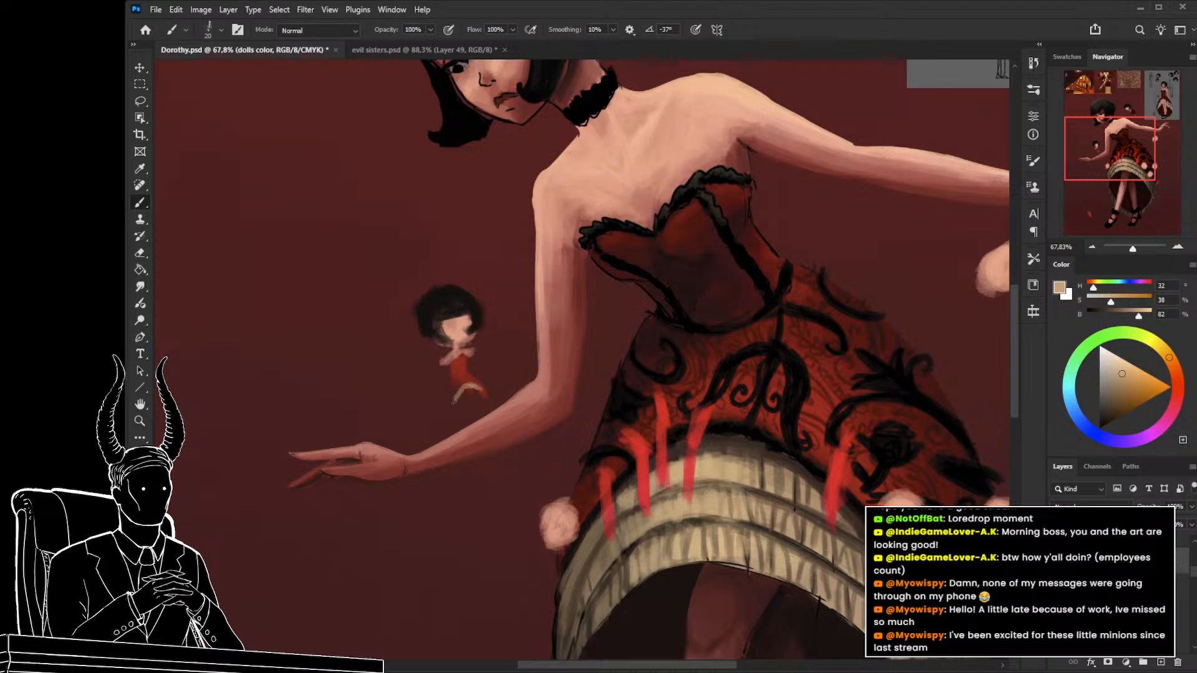
{"action": "left_click", "coordinate": [465, 375], "text": "alt"}
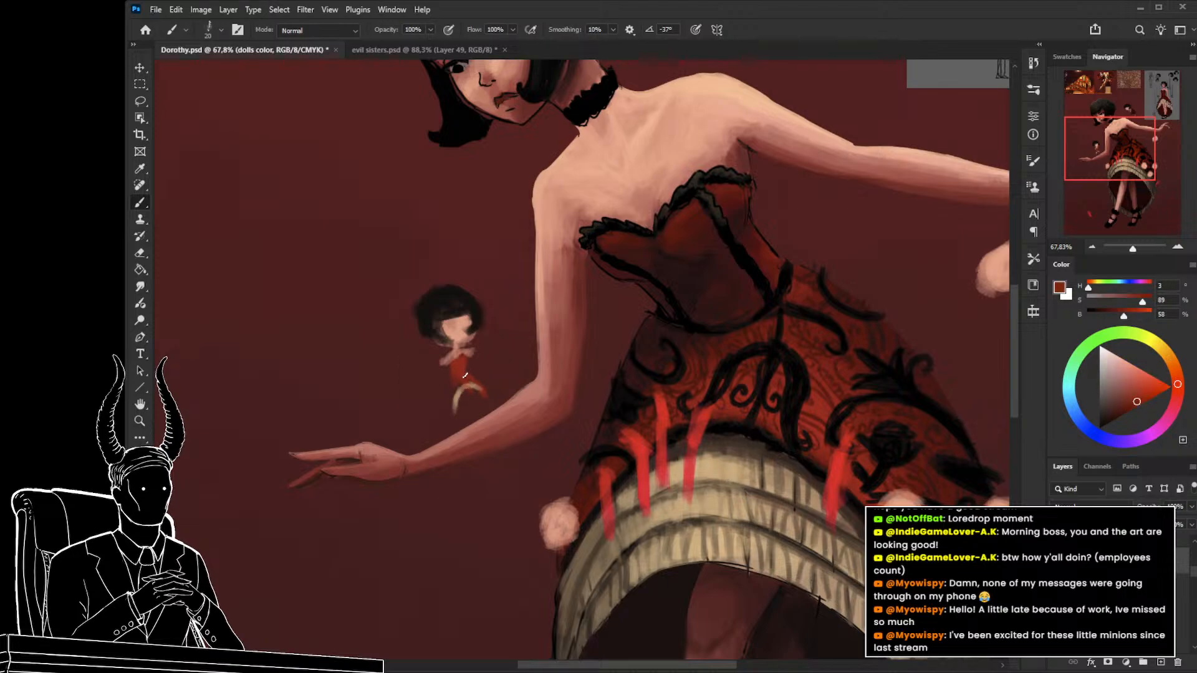
{"action": "left_click", "coordinate": [462, 376], "text": "alt"}
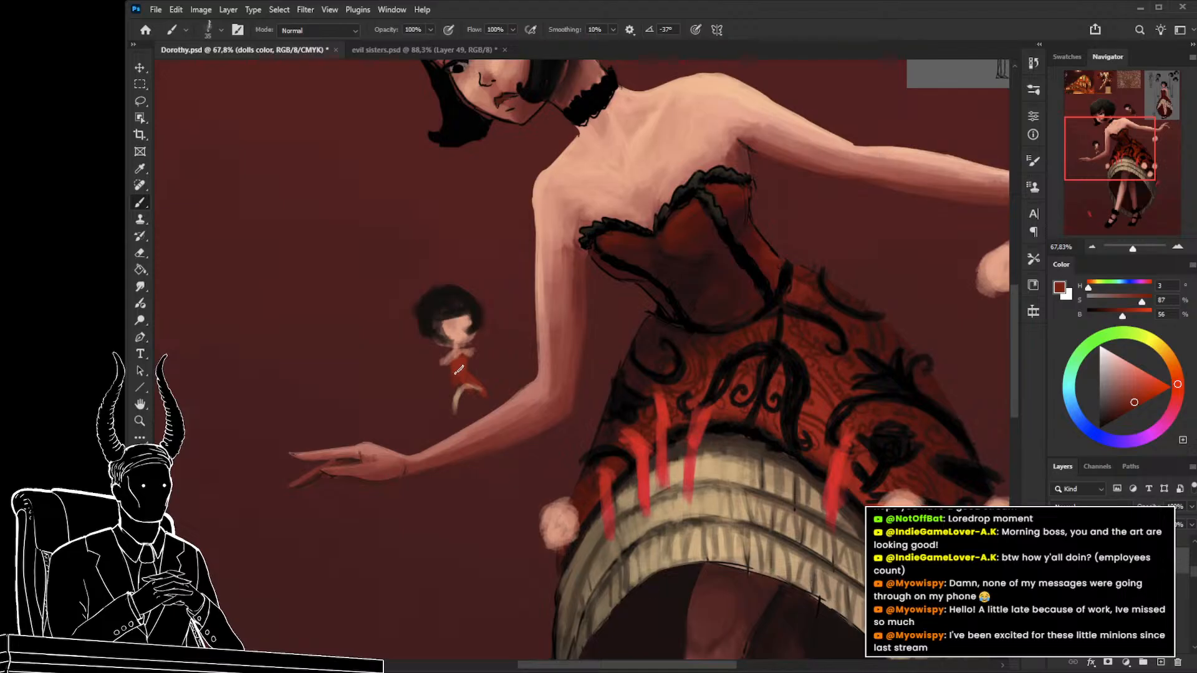
{"action": "key", "text": "bracketleft"}
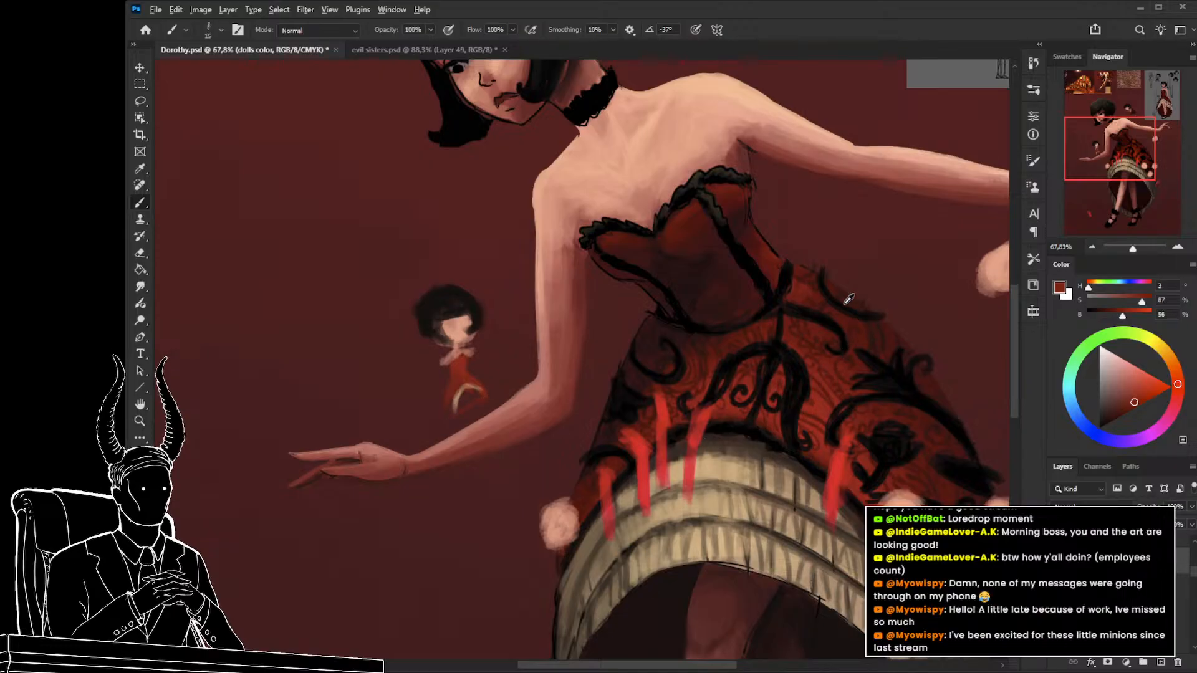
Sample dark reds and paint the shadowed inside of the second doll's skirt beneath the cream hem.
{"action": "left_click", "coordinate": [947, 486], "text": "alt"}
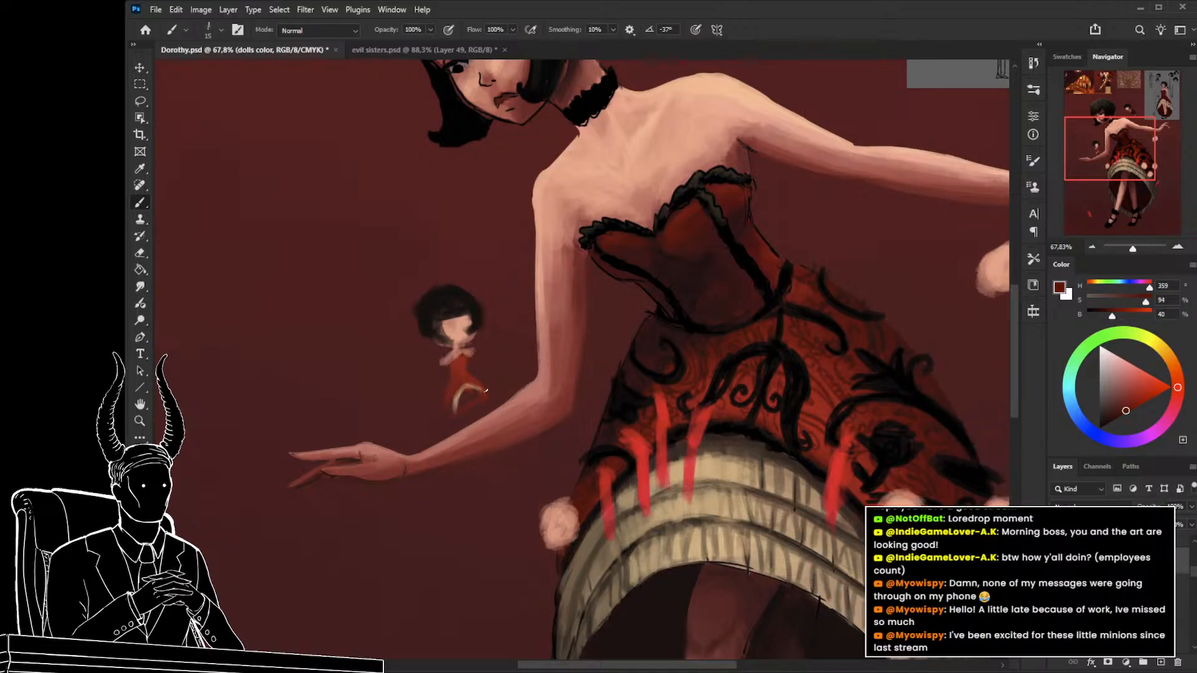
{"action": "left_click", "coordinate": [677, 291], "text": "alt"}
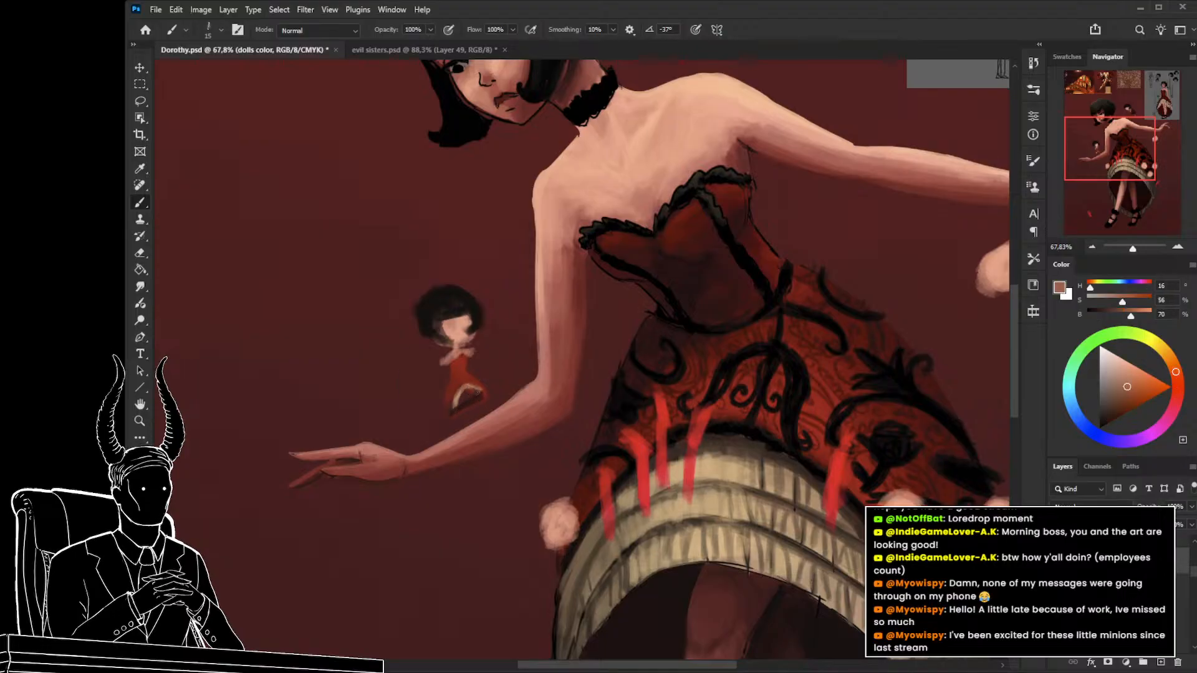
{"action": "left_click", "coordinate": [468, 392], "text": "alt"}
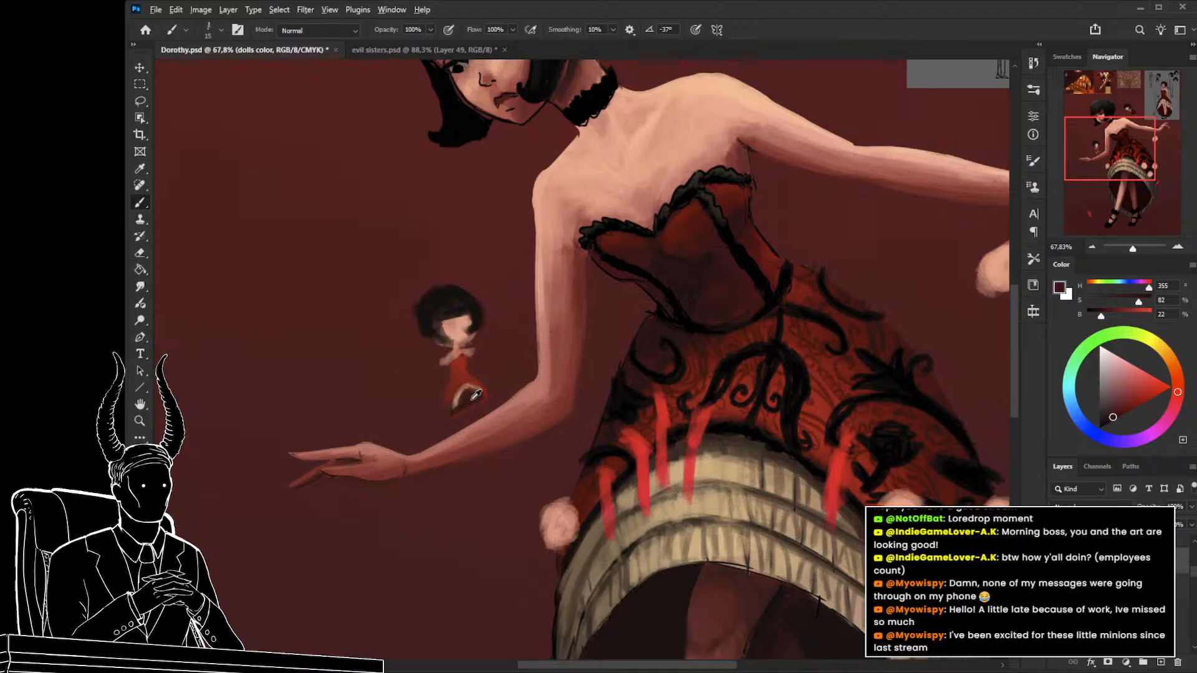
{"action": "left_click", "coordinate": [474, 393], "text": "alt"}
{"action": "key", "text": "bracketright"}
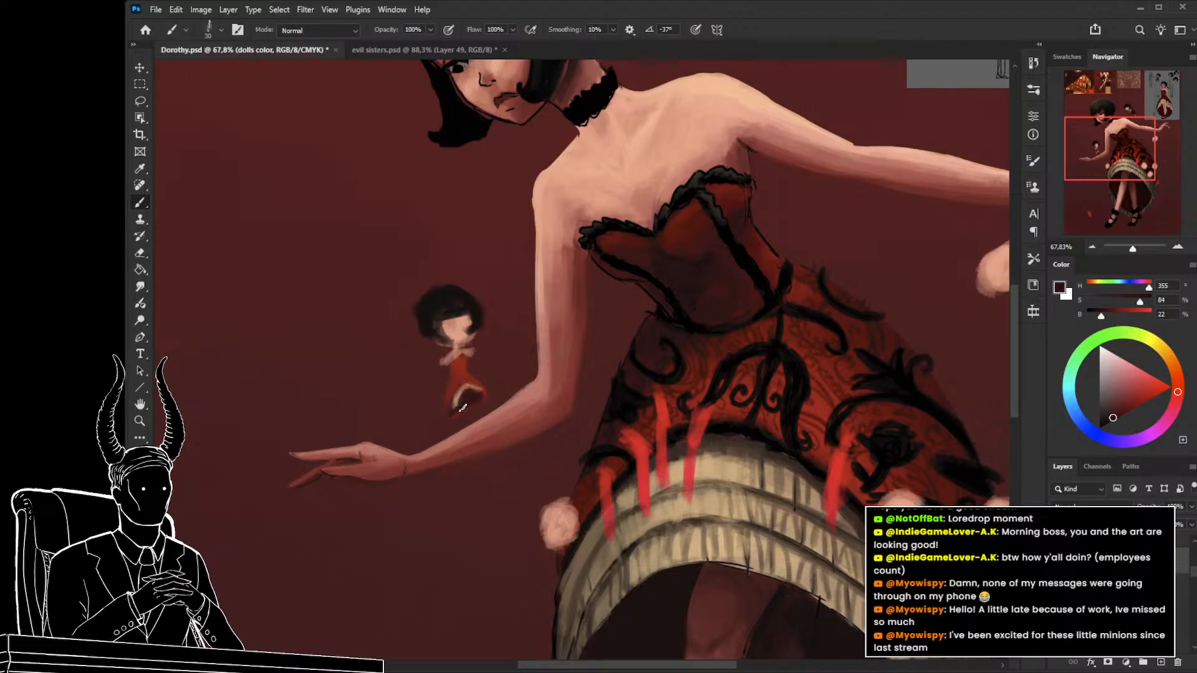
Repaint the second doll's cream hem and clean up the red of its dress with sampled colors.
{"action": "left_click", "coordinate": [461, 392], "text": "alt"}
{"action": "mouse_move", "coordinate": [458, 393]}
{"action": "left_mouse_down"}
{"action": "mouse_move", "coordinate": [449, 416]}
{"action": "mouse_move", "coordinate": [484, 401]}
{"action": "left_mouse_up"}
{"action": "left_click", "coordinate": [459, 382], "text": "alt"}
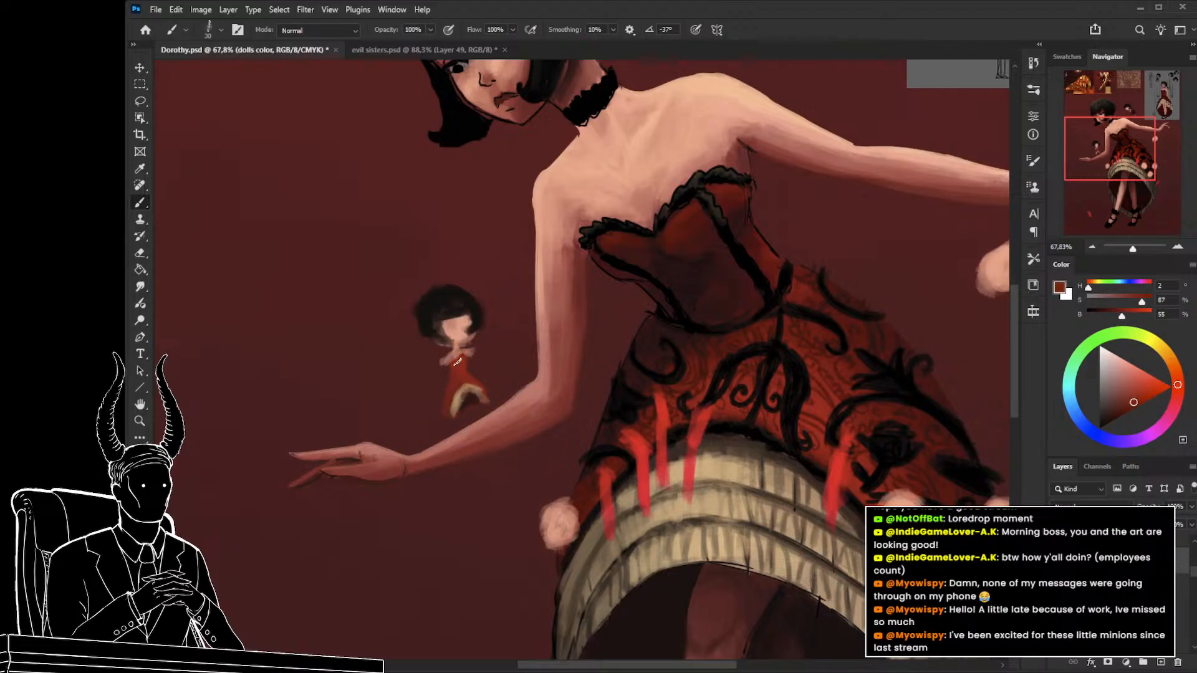
{"action": "left_click", "coordinate": [468, 330], "text": "alt"}
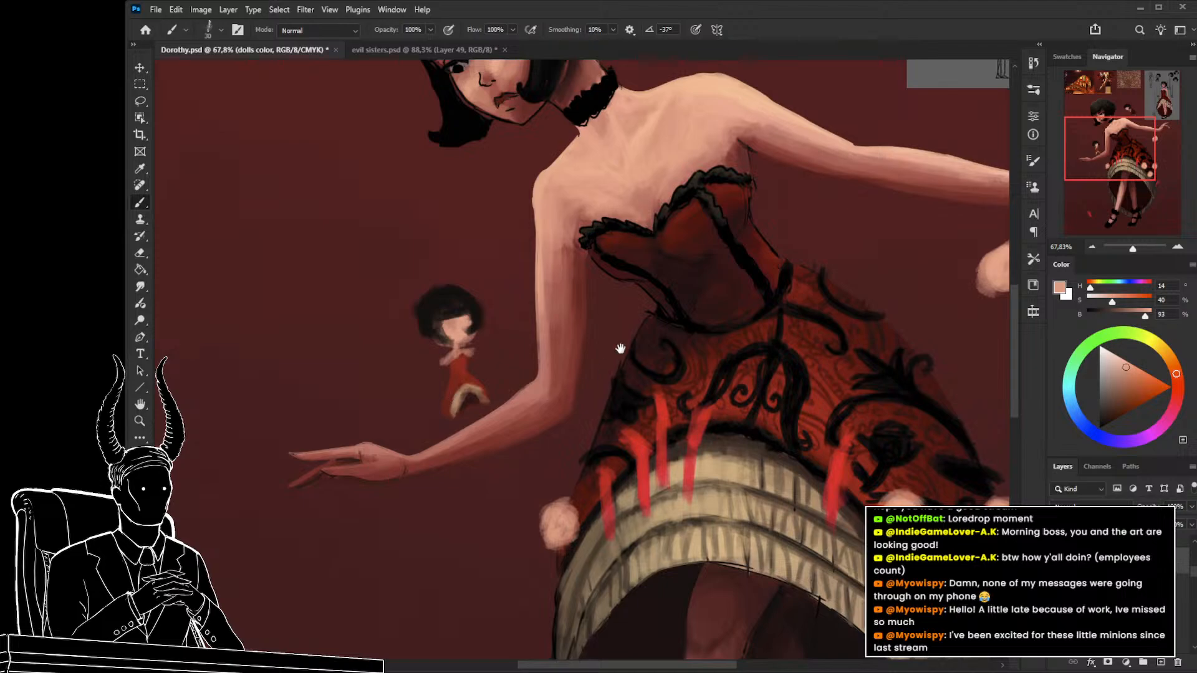
{"action": "left_click_drag", "start_coordinate": [620, 348], "coordinate": [481, 529]}
{"action": "left_click_drag", "start_coordinate": [427, 566], "coordinate": [478, 326]}
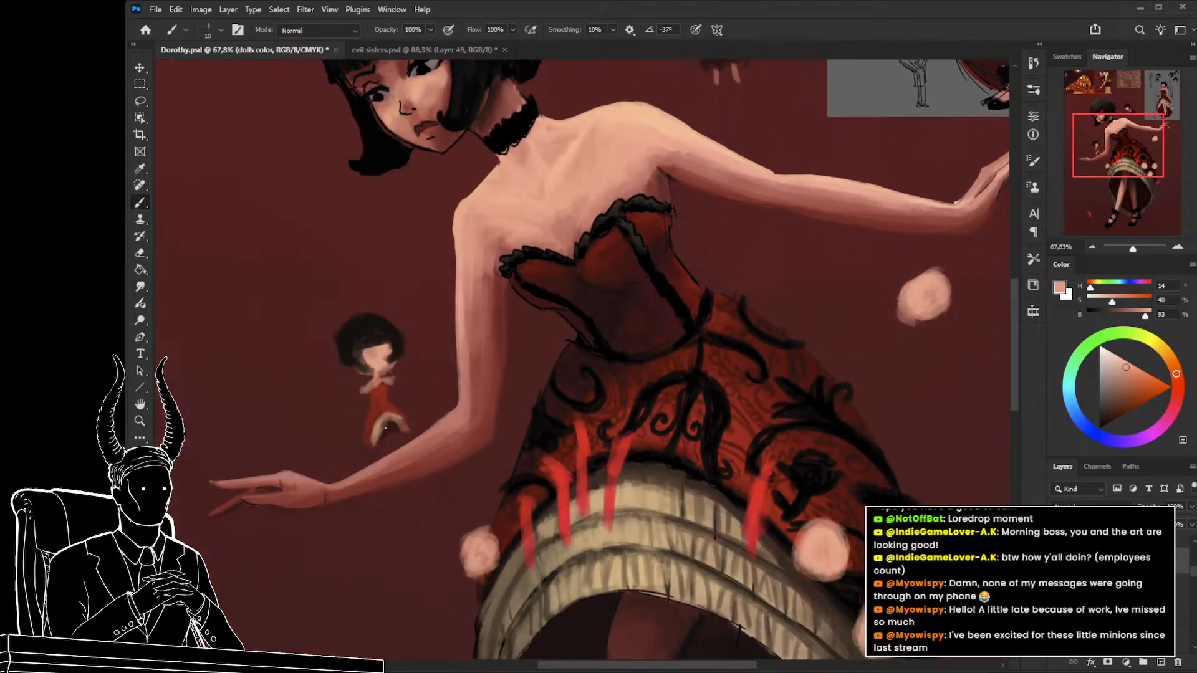
{"action": "key", "text": "bracketright"}
{"action": "left_click_drag", "start_coordinate": [349, 445], "coordinate": [366, 448]}
{"action": "key", "text": "ctrl+z"}
Lasso the second doll's body and transform it to about 128% width and 81% height with a slight skew.
{"action": "key", "text": "z"}
{"action": "mouse_move", "coordinate": [357, 447]}
{"action": "left_mouse_down"}
{"action": "mouse_move", "coordinate": [340, 450]}
{"action": "mouse_move", "coordinate": [354, 458]}
{"action": "left_mouse_up"}
{"action": "key", "text": "l"}
{"action": "mouse_move", "coordinate": [415, 413]}
{"action": "left_mouse_down"}
{"action": "mouse_move", "coordinate": [393, 386]}
{"action": "mouse_move", "coordinate": [344, 419]}
{"action": "mouse_move", "coordinate": [381, 459]}
{"action": "mouse_move", "coordinate": [423, 439]}
{"action": "mouse_move", "coordinate": [386, 459]}
{"action": "mouse_move", "coordinate": [383, 444]}
{"action": "mouse_move", "coordinate": [430, 418]}
{"action": "left_mouse_up"}
{"action": "key", "text": "ctrl+t"}
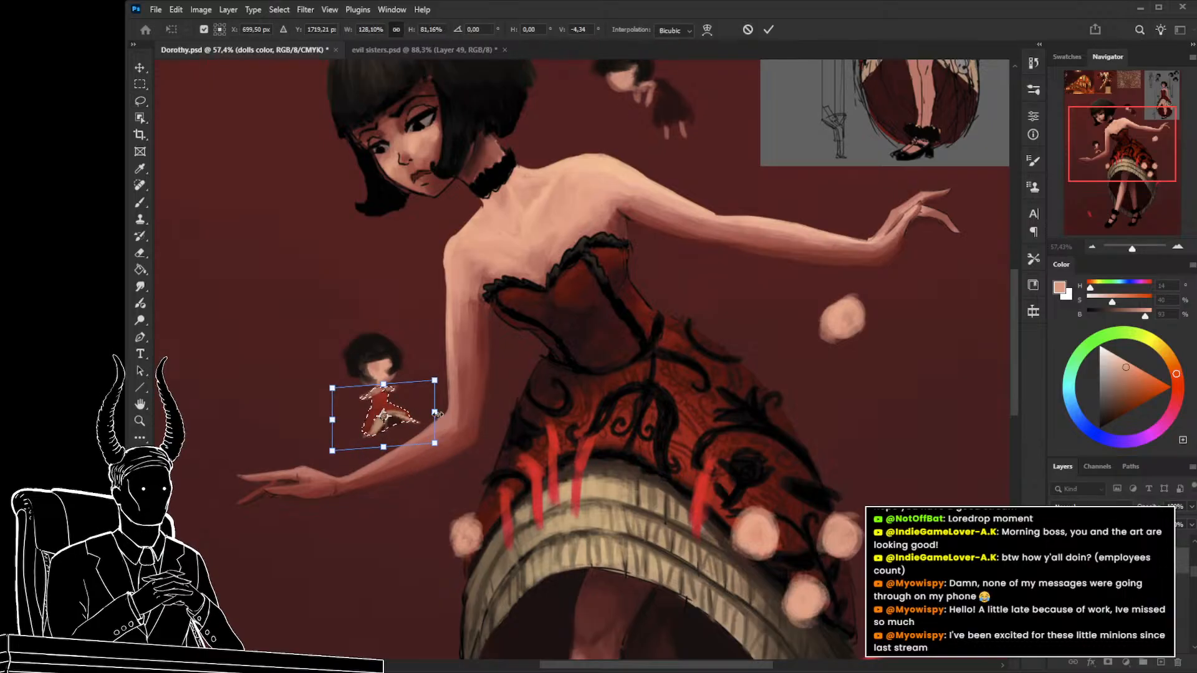
{"action": "key", "text": "Return"}
{"action": "key", "text": "ctrl+d"}
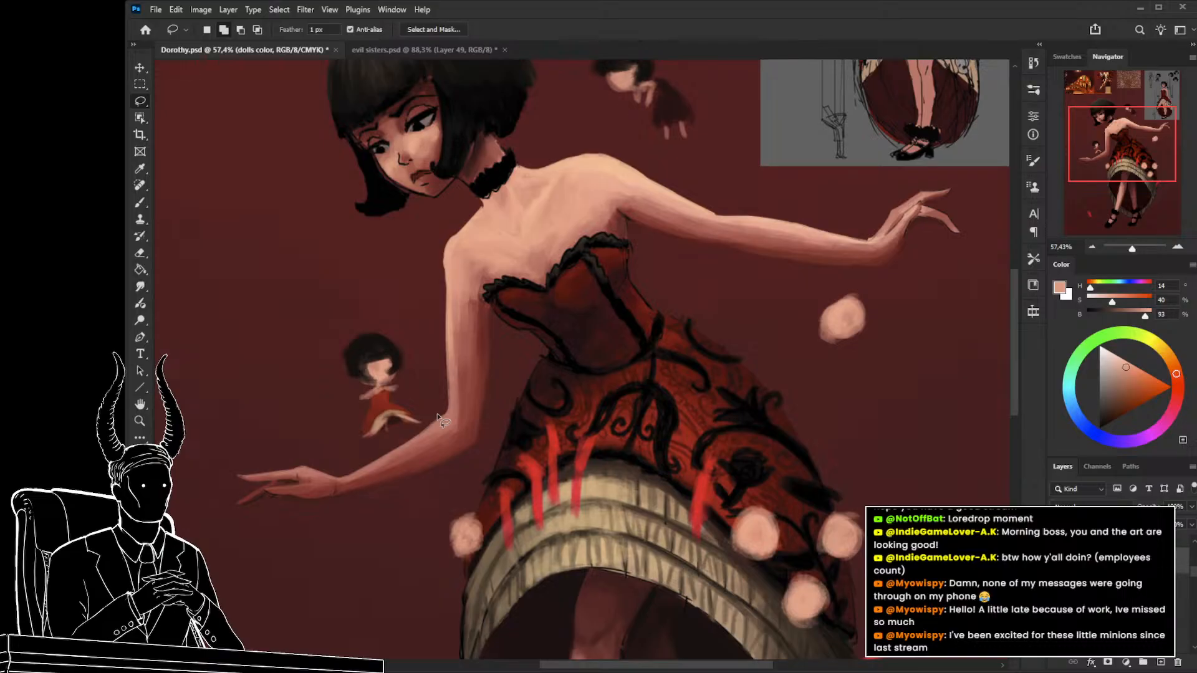
Paint the second doll's outstretched arms and its legs below the skirt in sampled skin tones, varying the brush size.
{"action": "key", "text": "b"}
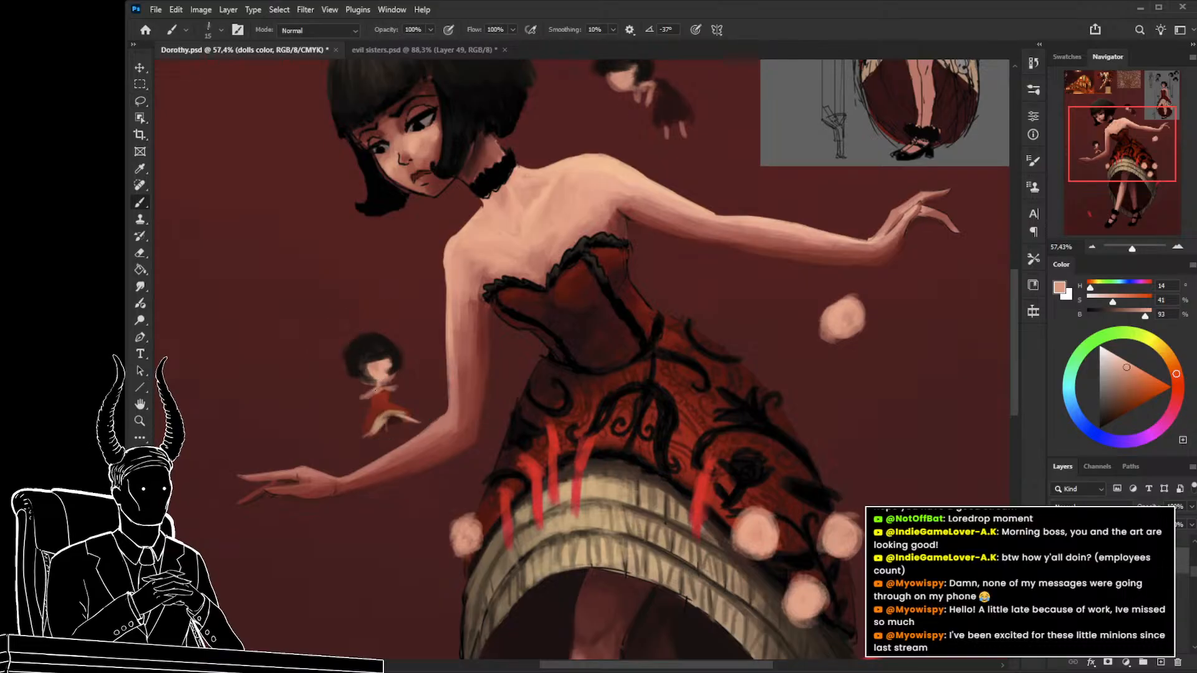
{"action": "mouse_move", "coordinate": [373, 393]}
{"action": "left_mouse_down"}
{"action": "mouse_move", "coordinate": [394, 411]}
{"action": "mouse_move", "coordinate": [381, 487]}
{"action": "mouse_move", "coordinate": [398, 428]}
{"action": "left_mouse_up"}
{"action": "key", "text": "bracketleft"}
{"action": "key", "text": "bracketleft"}
{"action": "key", "text": "bracketleft"}
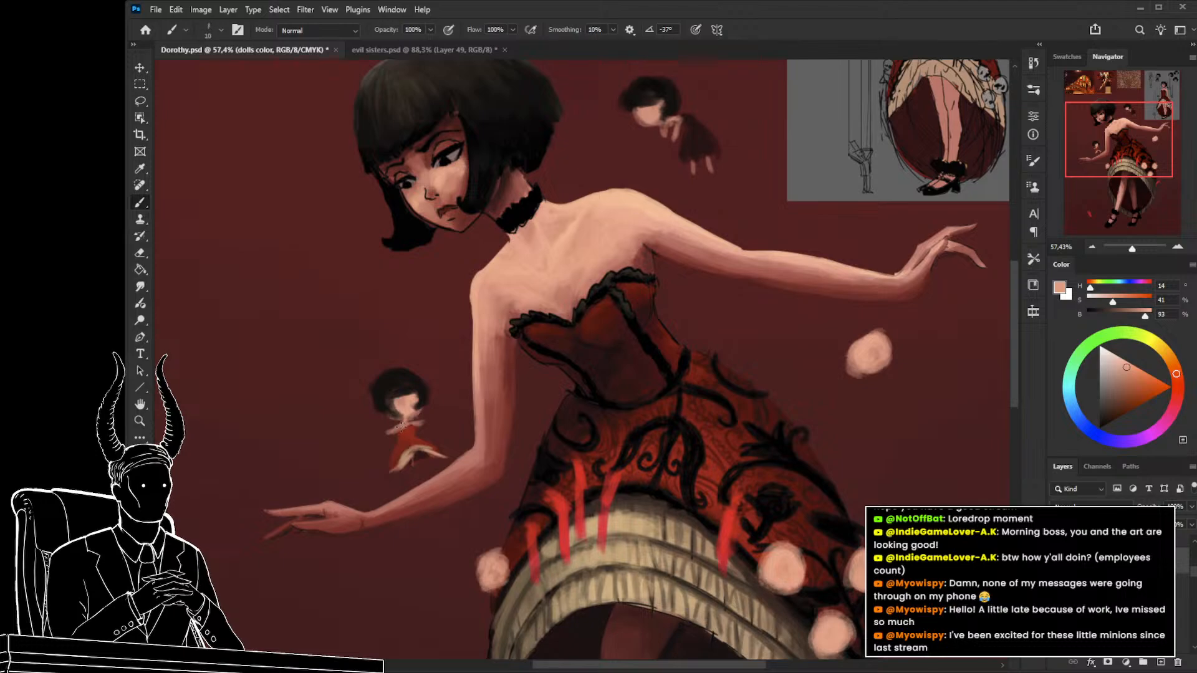
{"action": "key", "text": "bracketright"}
{"action": "key", "text": "bracketright"}
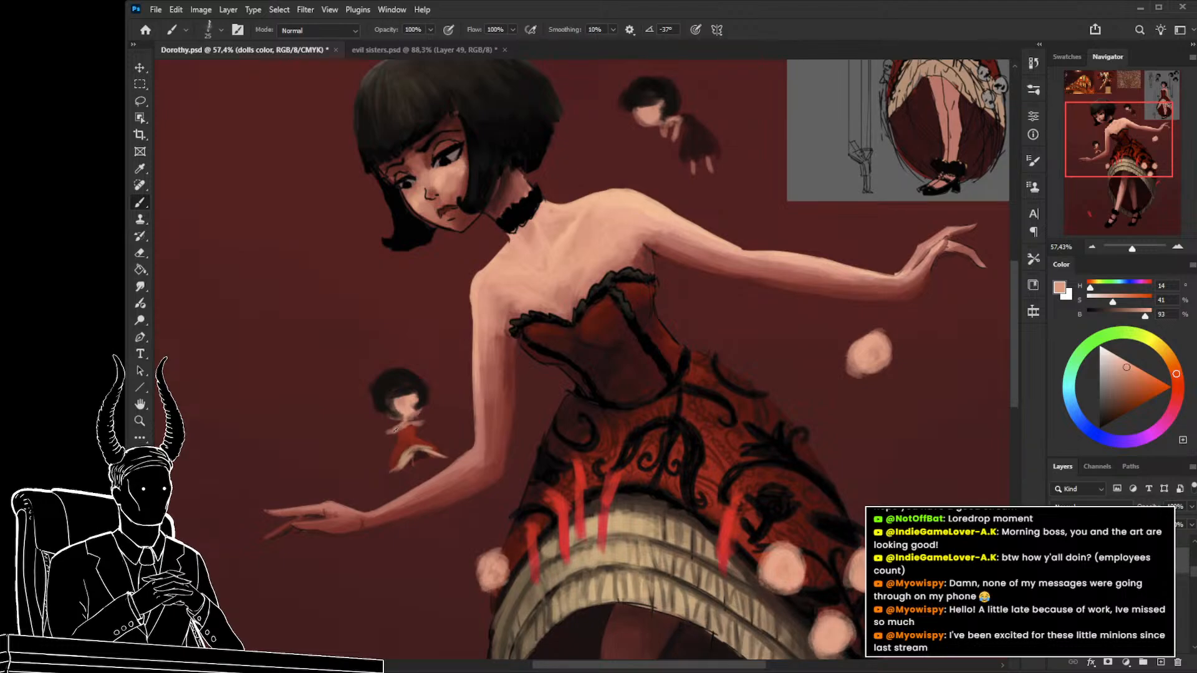
{"action": "key", "text": "bracketleft"}
{"action": "key", "text": "bracketleft"}
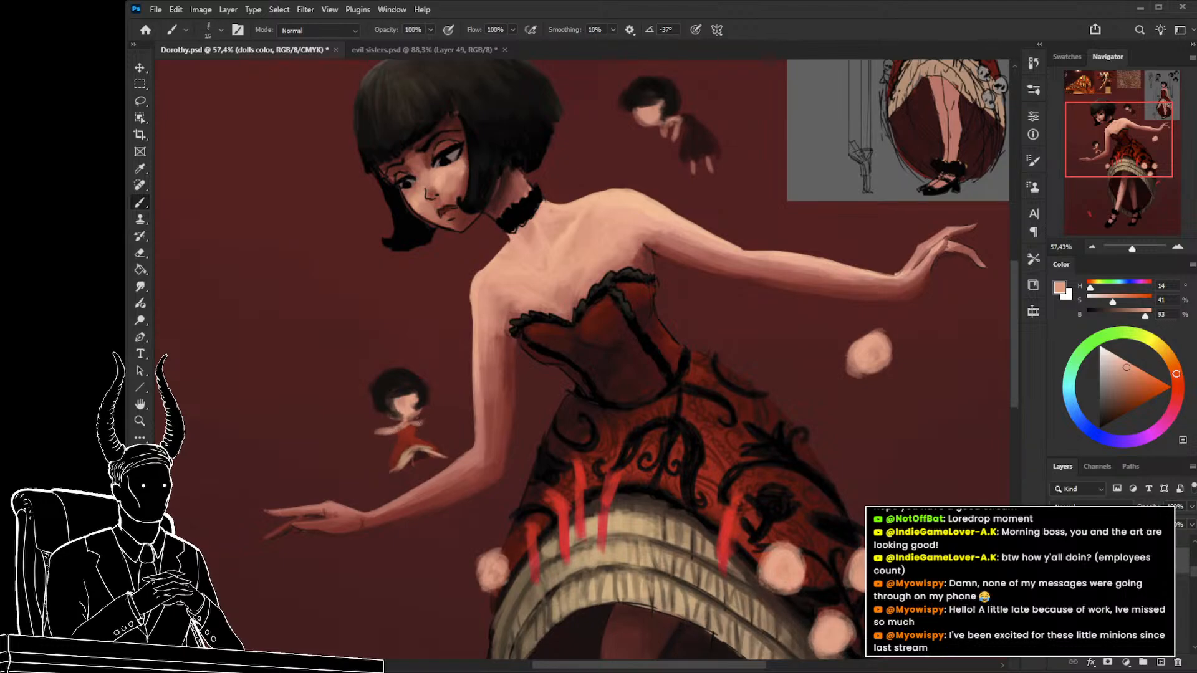
{"action": "key", "text": "bracketright"}
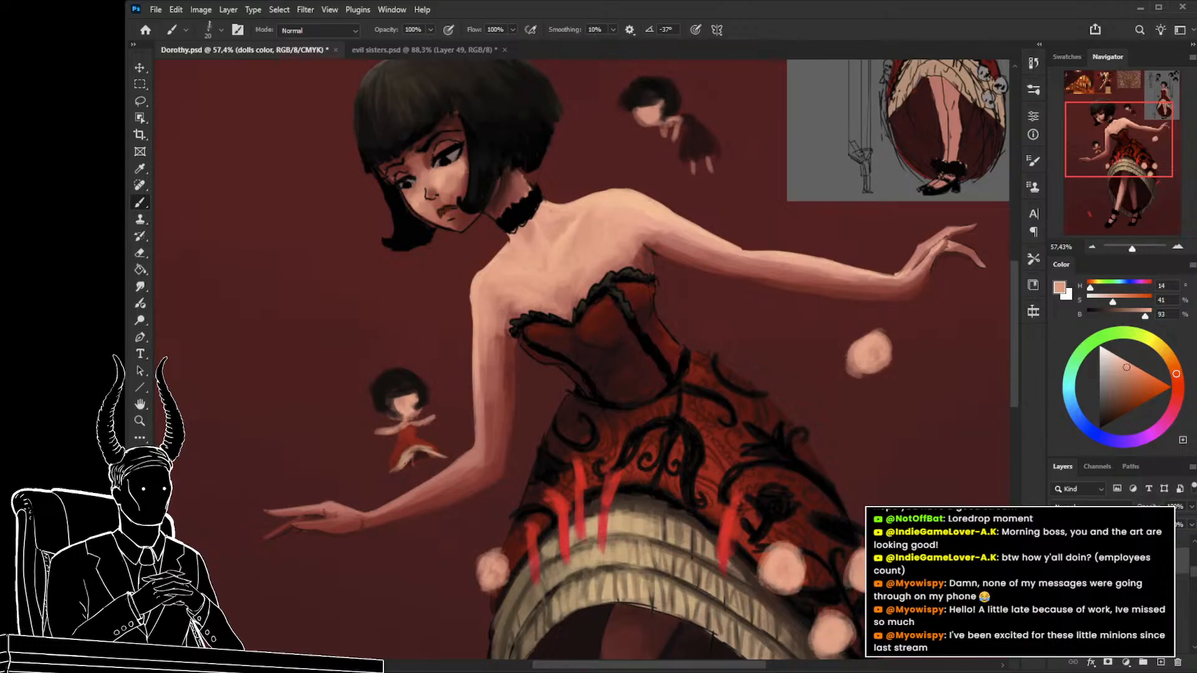
{"action": "left_click", "coordinate": [406, 404], "text": "alt"}
{"action": "mouse_move", "coordinate": [380, 469]}
{"action": "left_mouse_down"}
{"action": "mouse_move", "coordinate": [434, 456]}
{"action": "mouse_move", "coordinate": [421, 450]}
{"action": "mouse_move", "coordinate": [445, 463]}
{"action": "mouse_move", "coordinate": [390, 445]}
{"action": "left_mouse_up"}
Sample the red of the second doll's dress and paint it over the dark dress of the first doll above Dorothy's shoulder.
{"action": "key", "text": "z"}
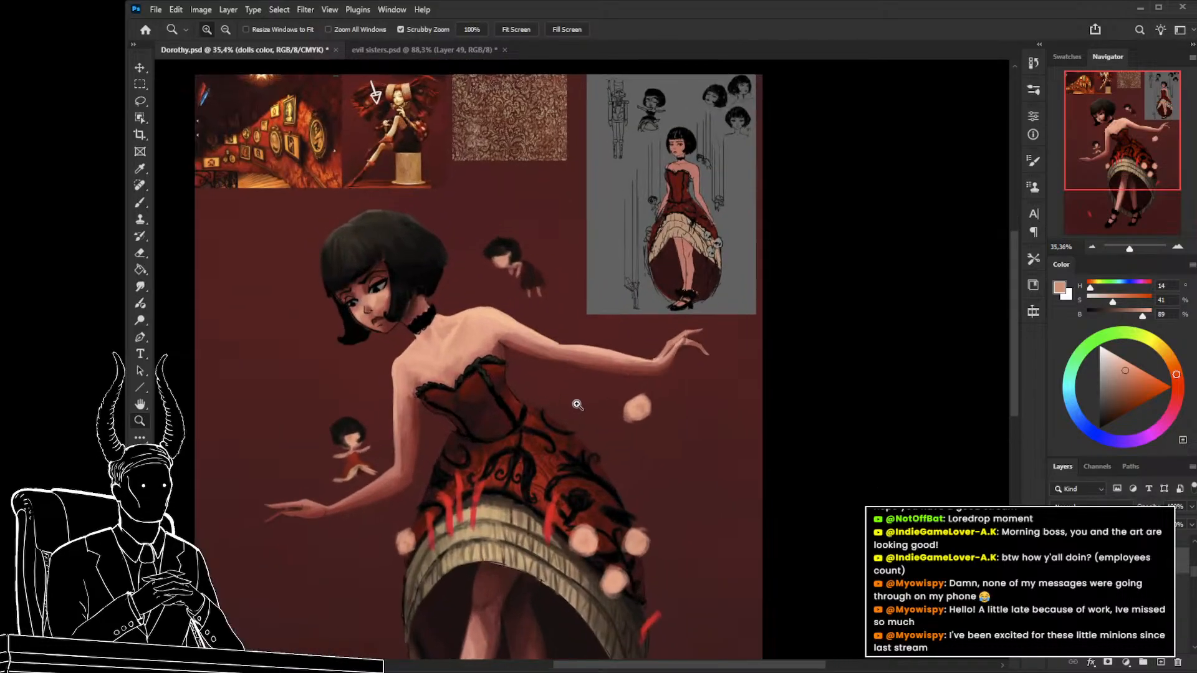
{"action": "left_click", "coordinate": [537, 398]}
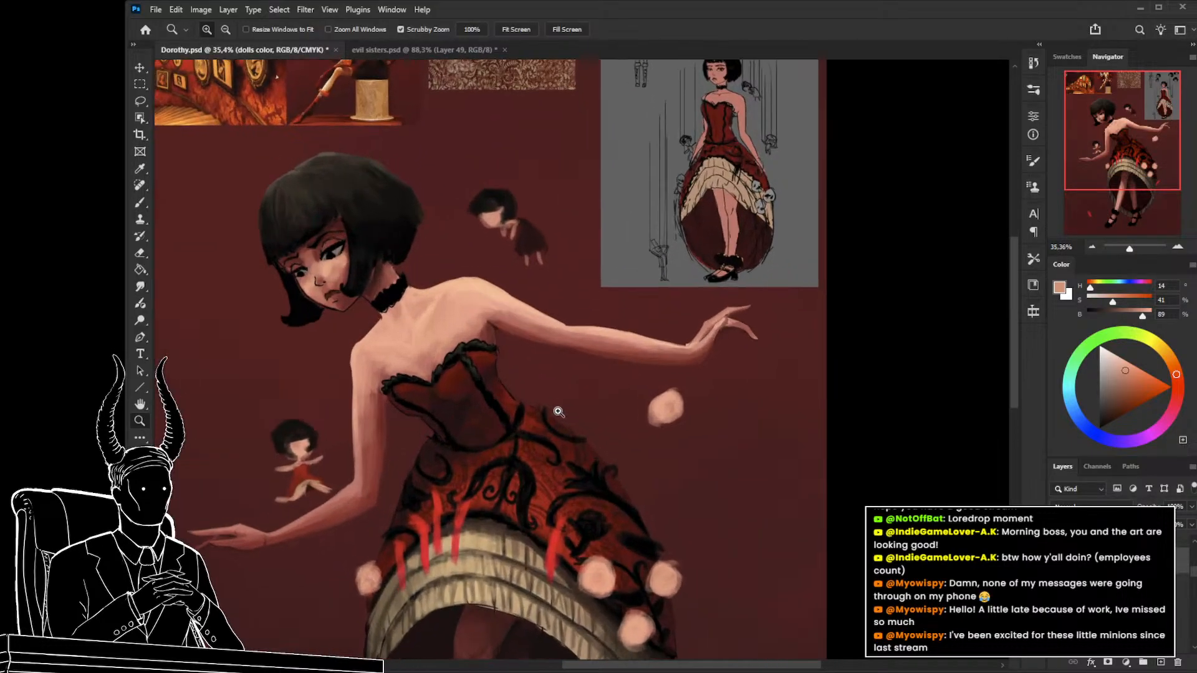
{"action": "key", "text": "b"}
{"action": "left_click", "coordinate": [294, 465], "text": "alt"}
{"action": "scroll", "coordinate": [544, 240], "scroll_direction": "up", "scroll_amount": 3}
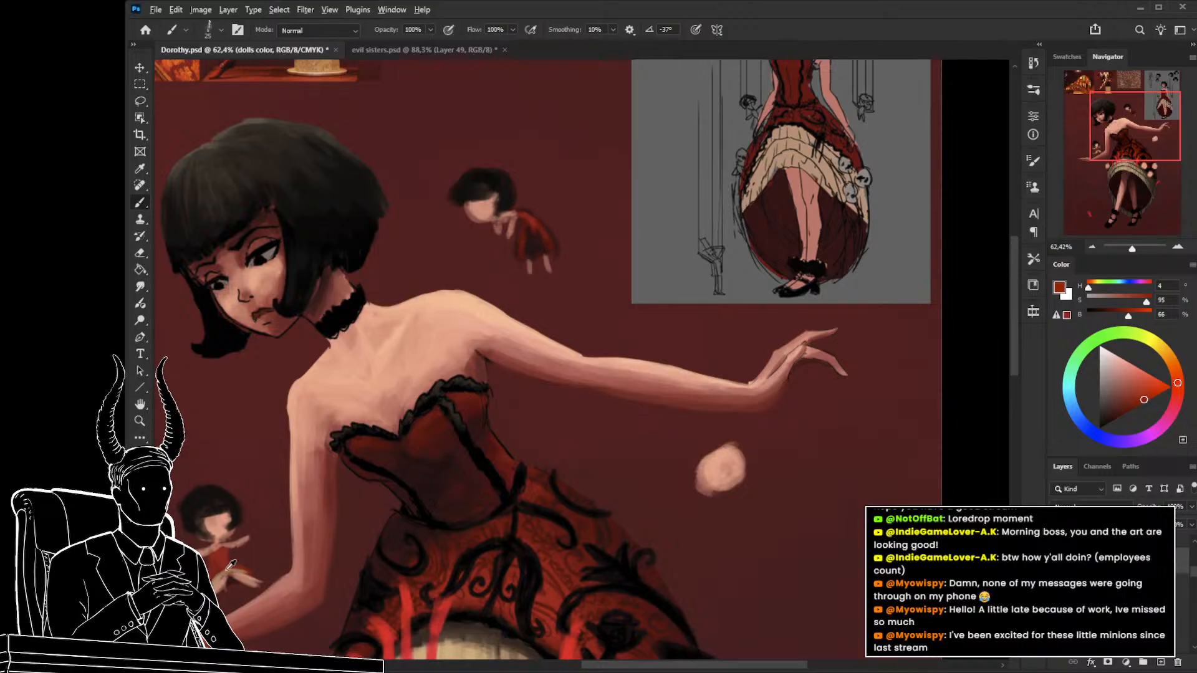
Paint a cream hem on the doll above Dorothy's shoulder and touch up its legs and red dress with sampled colors.
{"action": "left_click", "coordinate": [531, 264], "text": "alt"}
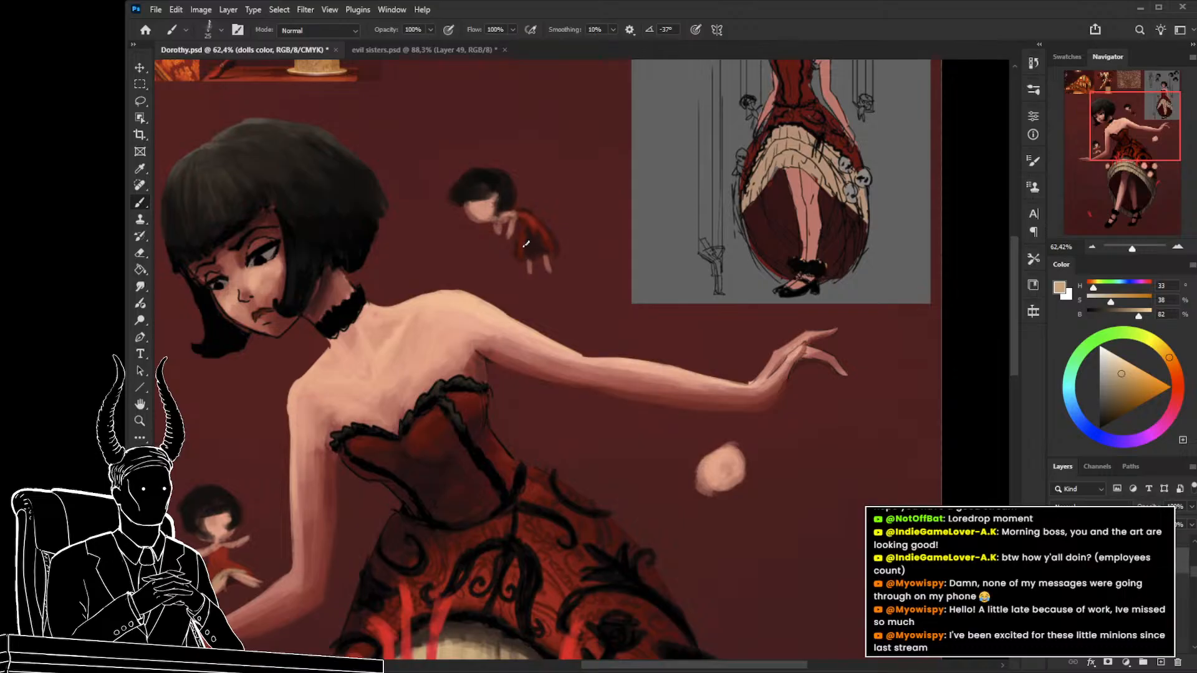
{"action": "mouse_move", "coordinate": [529, 239]}
{"action": "left_mouse_down"}
{"action": "mouse_move", "coordinate": [548, 252]}
{"action": "mouse_move", "coordinate": [525, 253]}
{"action": "left_mouse_up"}
{"action": "left_click", "coordinate": [550, 260], "text": "alt"}
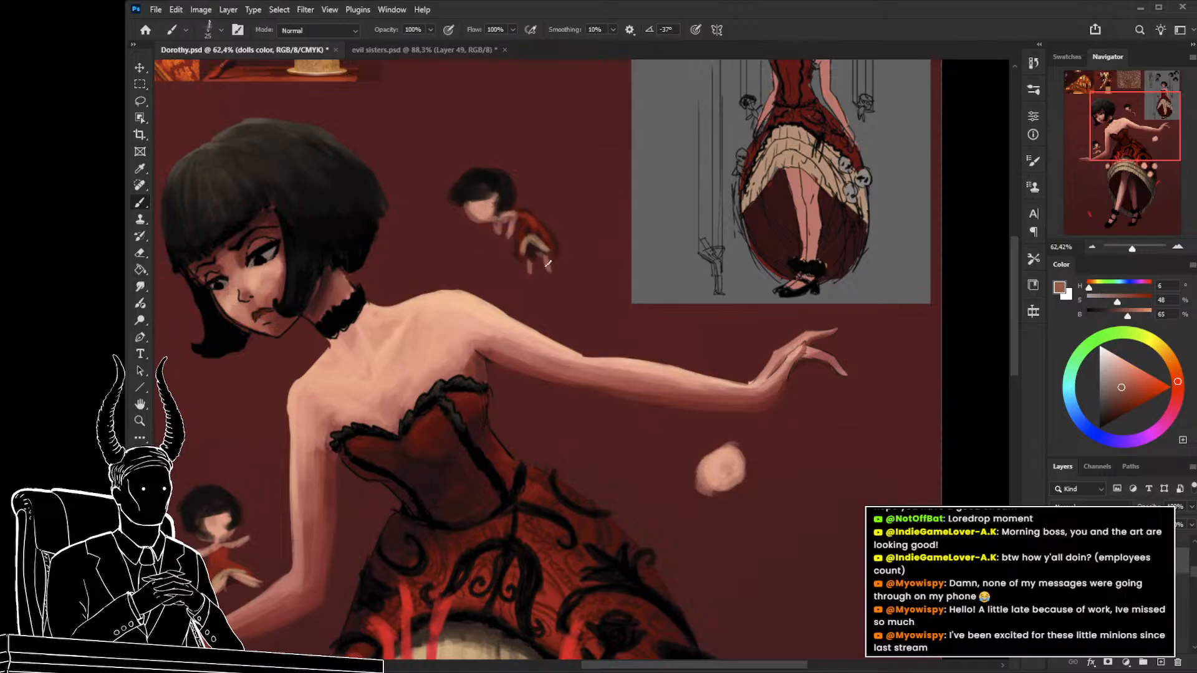
{"action": "left_click", "coordinate": [536, 236], "text": "alt"}
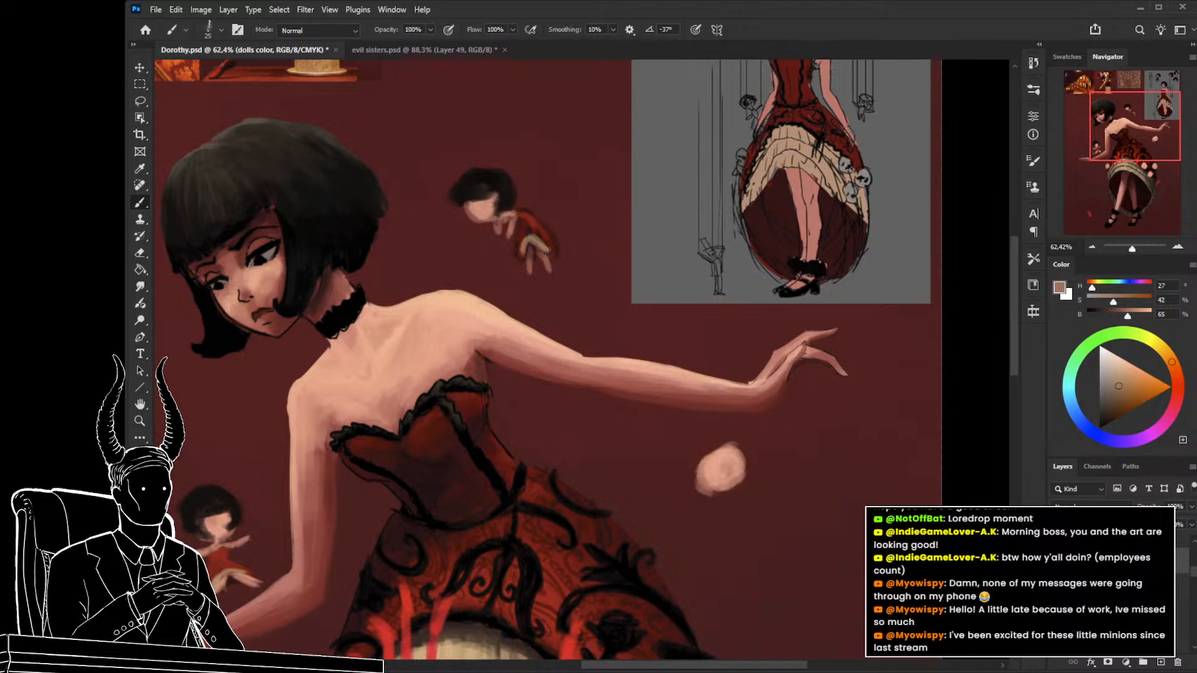
{"action": "left_click_drag", "start_coordinate": [546, 242], "coordinate": [526, 239]}
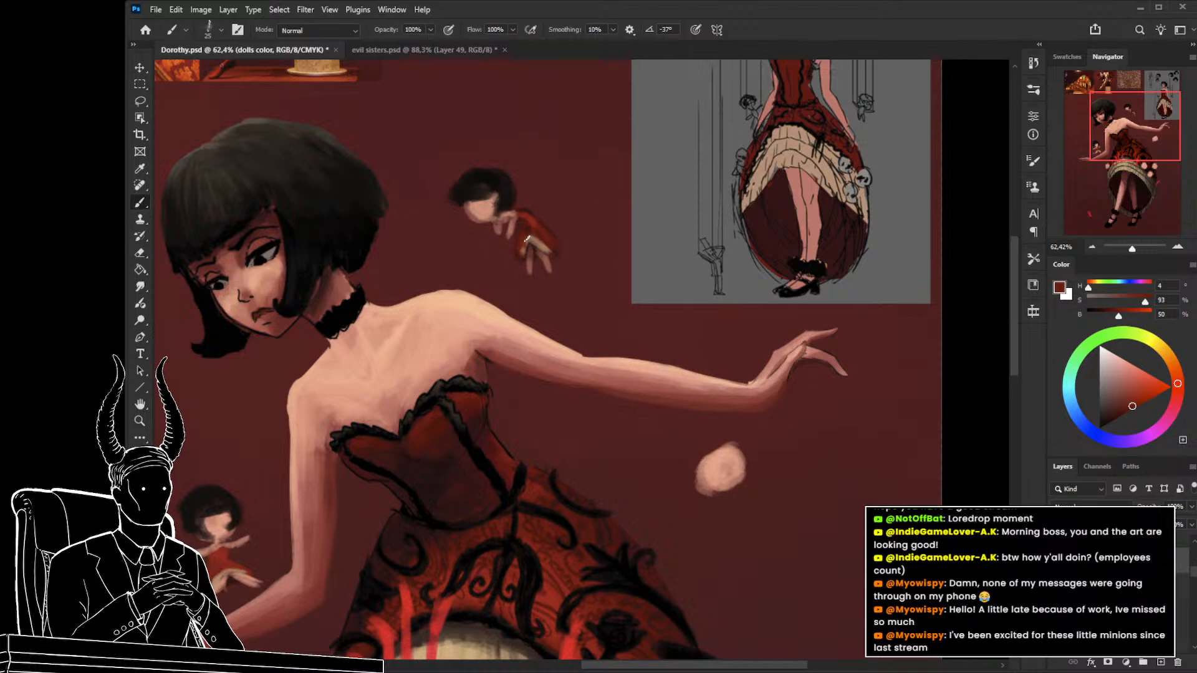
Sample the black of Dorothy's hair and paint a hair cap with a larger brush over the peach head below her outstretched hand.
{"action": "key", "text": "z"}
{"action": "left_click_drag", "start_coordinate": [506, 401], "coordinate": [458, 412]}
{"action": "left_click_drag", "start_coordinate": [594, 310], "coordinate": [650, 338]}
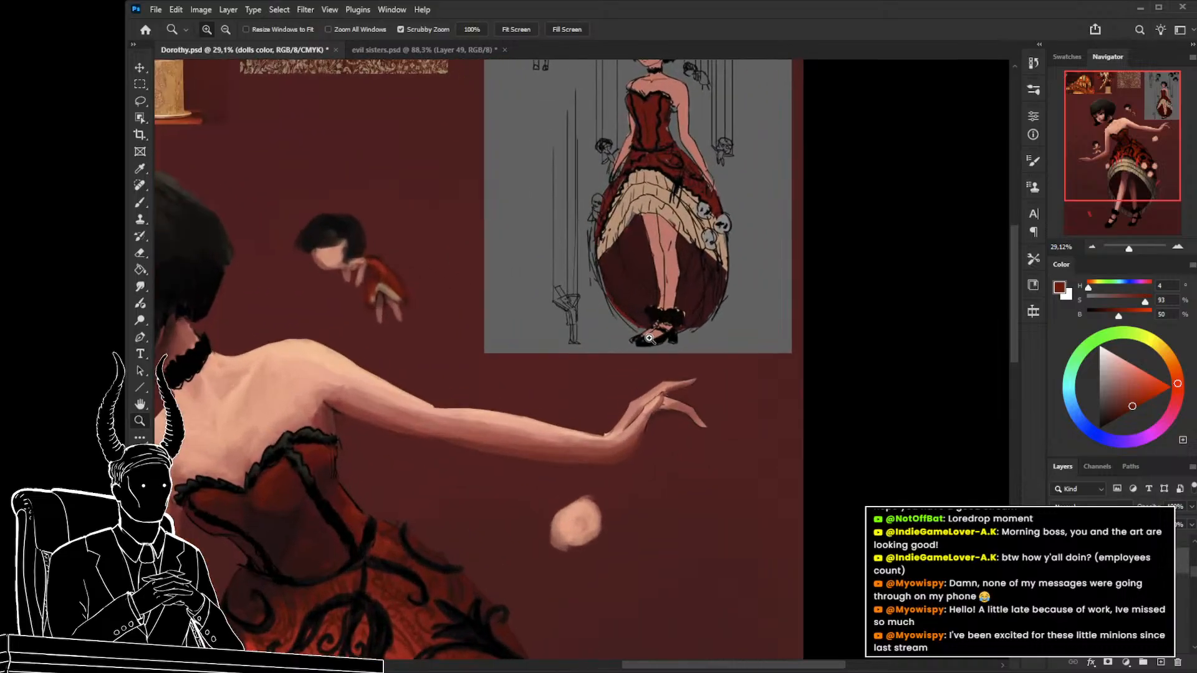
{"action": "mouse_move", "coordinate": [630, 446]}
{"action": "left_mouse_down"}
{"action": "mouse_move", "coordinate": [644, 347]}
{"action": "mouse_move", "coordinate": [608, 363]}
{"action": "left_mouse_up"}
{"action": "key", "text": "b"}
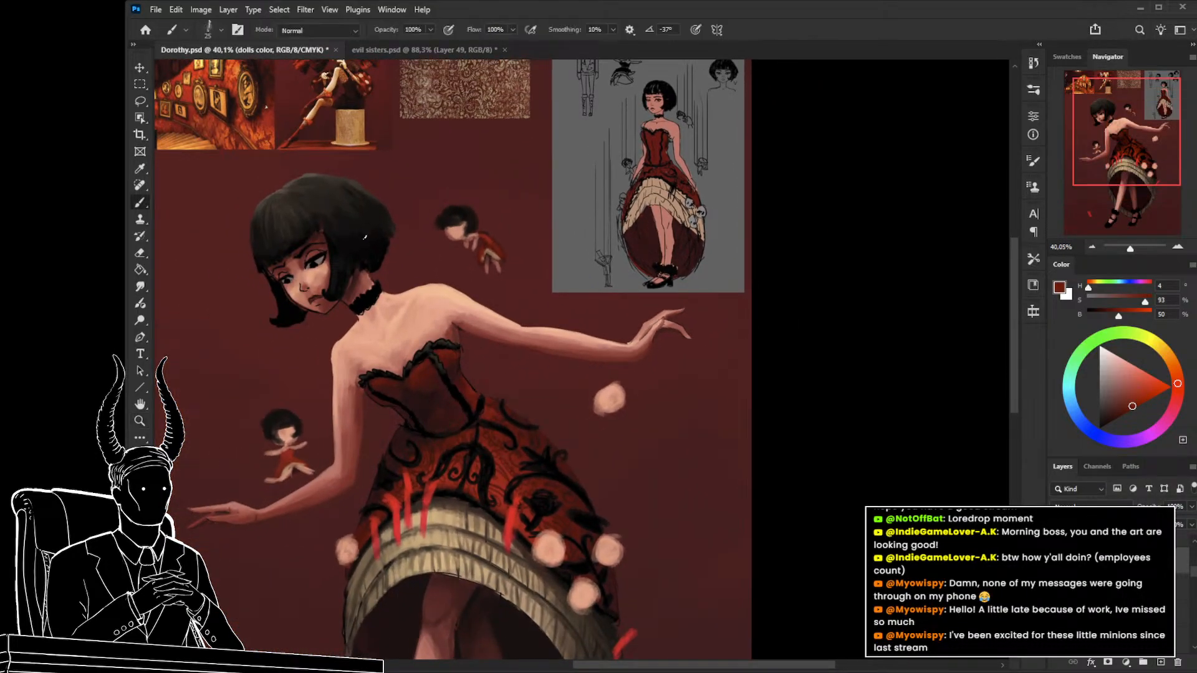
{"action": "left_click", "coordinate": [364, 239], "text": "alt"}
{"action": "key", "text": "z"}
{"action": "mouse_move", "coordinate": [557, 399]}
{"action": "left_mouse_down"}
{"action": "mouse_move", "coordinate": [573, 402]}
{"action": "mouse_move", "coordinate": [541, 409]}
{"action": "mouse_move", "coordinate": [604, 389]}
{"action": "mouse_move", "coordinate": [597, 374]}
{"action": "mouse_move", "coordinate": [612, 387]}
{"action": "mouse_move", "coordinate": [594, 367]}
{"action": "mouse_move", "coordinate": [617, 380]}
{"action": "mouse_move", "coordinate": [583, 365]}
{"action": "mouse_move", "coordinate": [614, 383]}
{"action": "left_mouse_up"}
{"action": "key", "text": "b"}
{"action": "key", "text": "bracketright"}
{"action": "key", "text": "bracketright"}
{"action": "key", "text": "bracketright"}
{"action": "key", "text": "bracketright"}
{"action": "key", "text": "bracketright"}
{"action": "key", "text": "bracketright"}
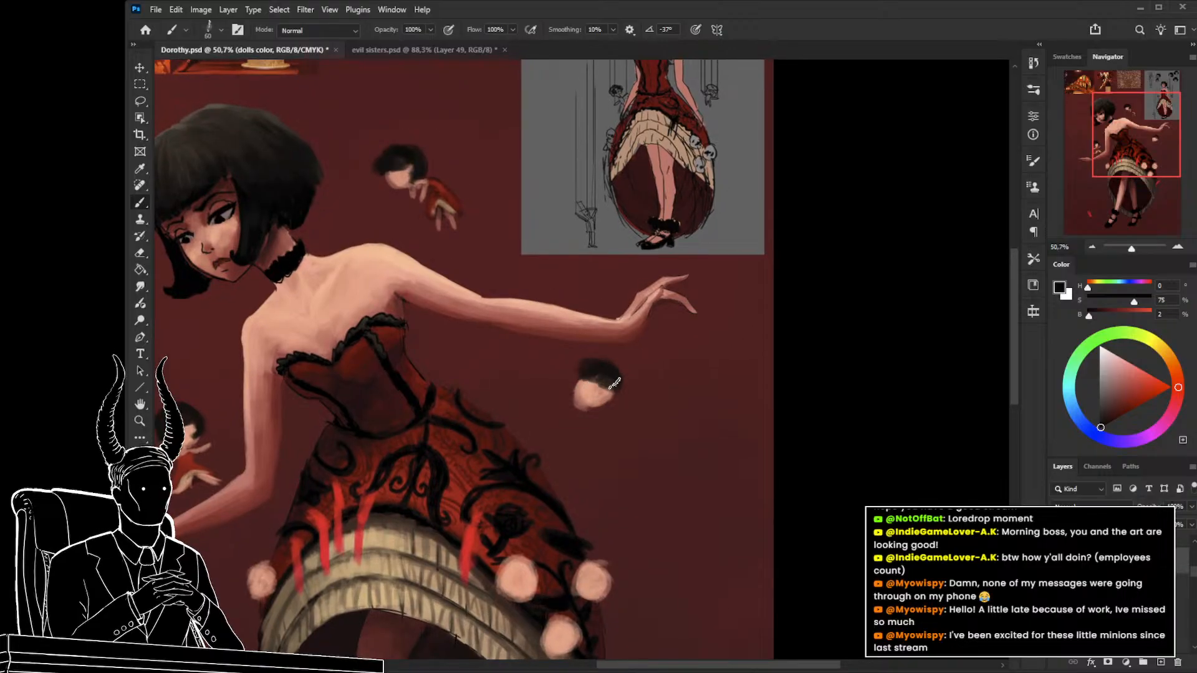
Refine the third doll's black bob with locks framing both sides of its face, varying the brush size.
{"action": "key", "text": "bracketleft"}
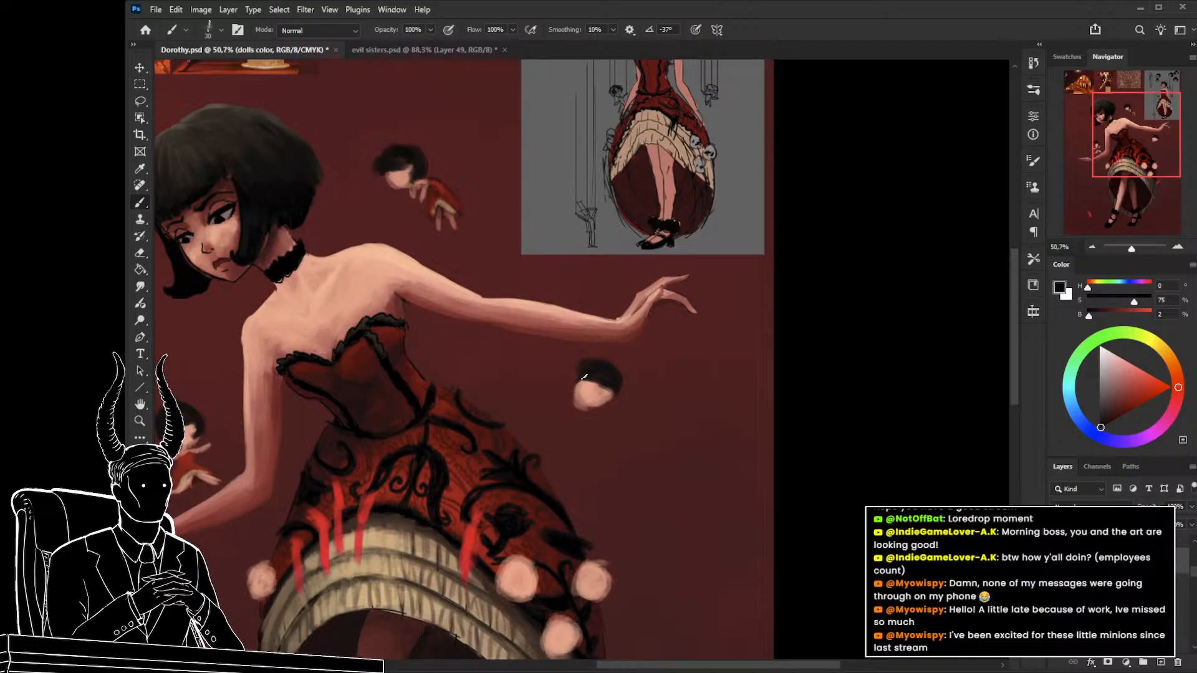
{"action": "key", "text": "bracketright"}
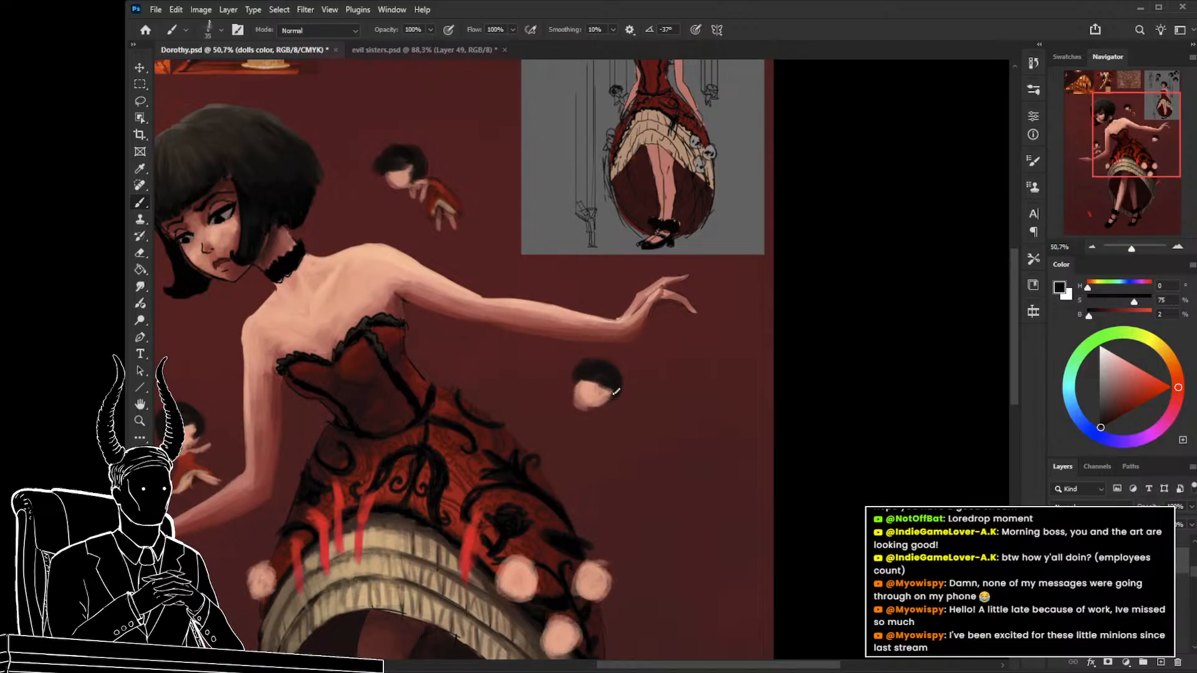
{"action": "left_click_drag", "start_coordinate": [616, 391], "coordinate": [606, 399]}
{"action": "key", "text": "bracketleft"}
Reshape the third doll's face and chin with its sampled skin tone and erase the stray paint around the jaw.
{"action": "left_click", "coordinate": [593, 392], "text": "alt"}
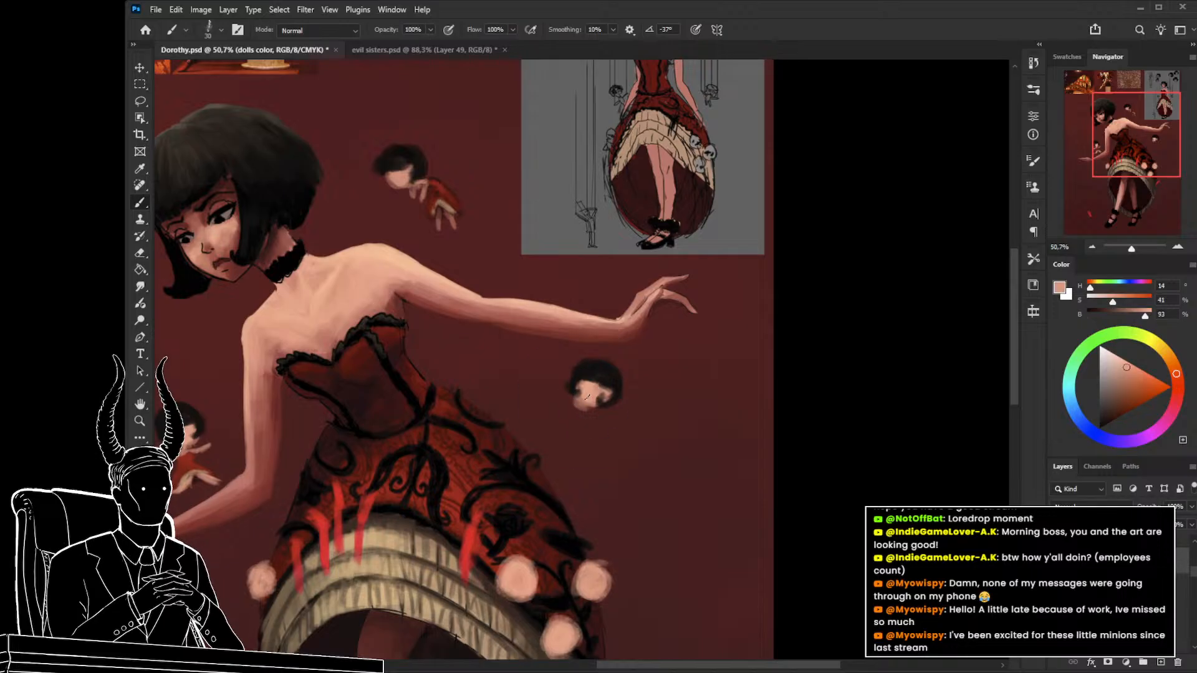
{"action": "key", "text": "bracketleft"}
{"action": "left_click_drag", "start_coordinate": [578, 424], "coordinate": [585, 408]}
{"action": "key", "text": "e"}
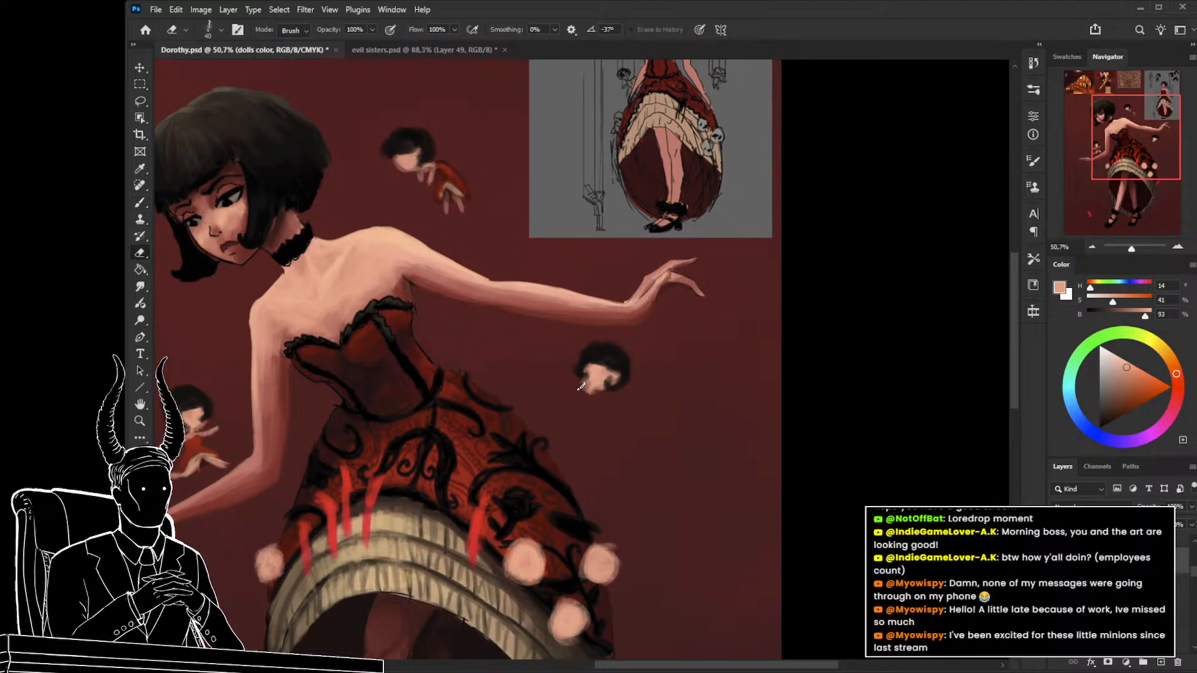
{"action": "key", "text": "b"}
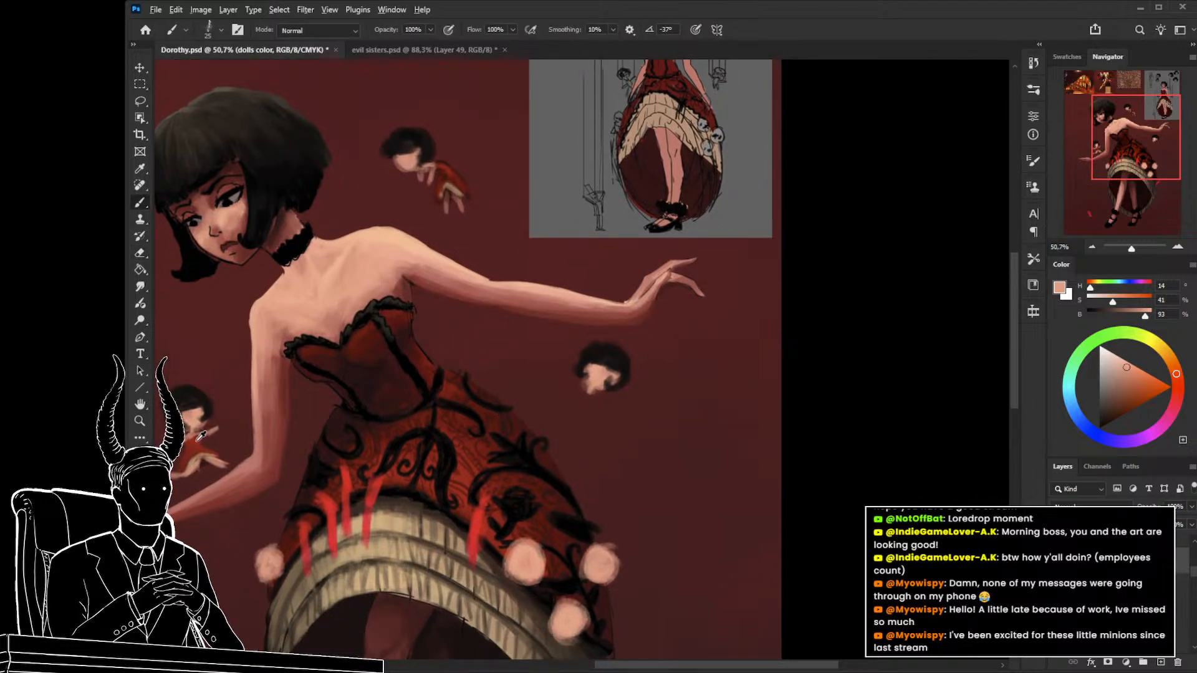
Paint the third doll's neck in skin tone and its flared red dress with a cream hem, using sampled colors.
{"action": "left_click", "coordinate": [593, 394], "text": "alt"}
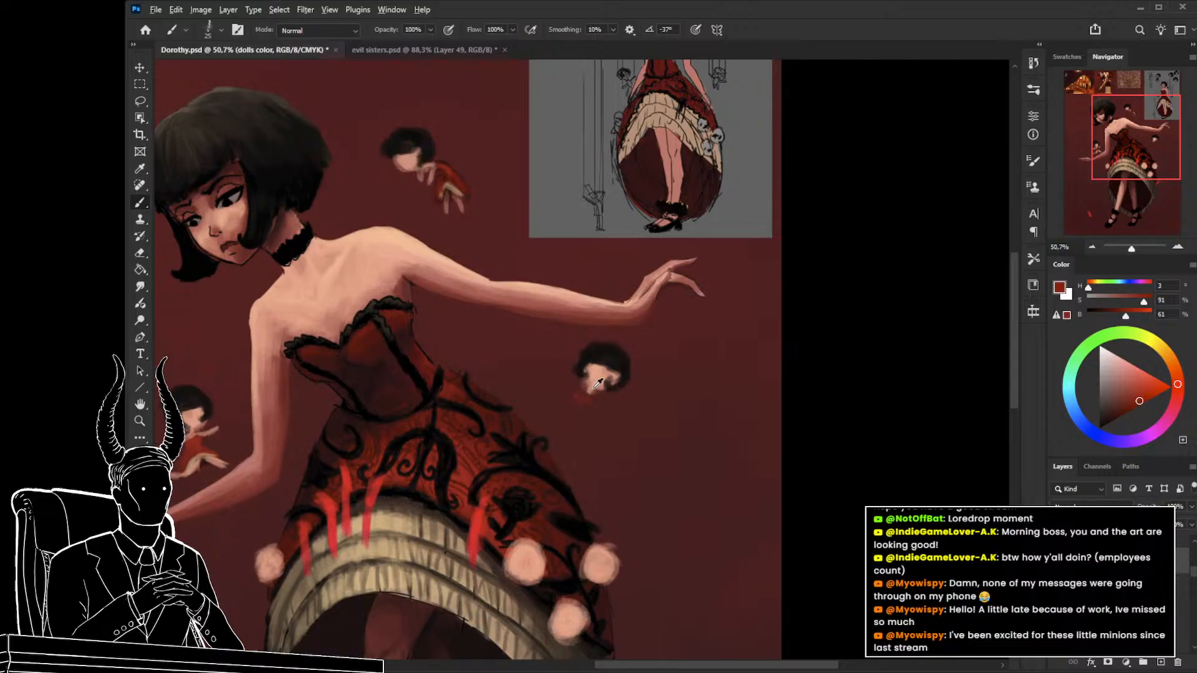
{"action": "left_click", "coordinate": [594, 385], "text": "alt"}
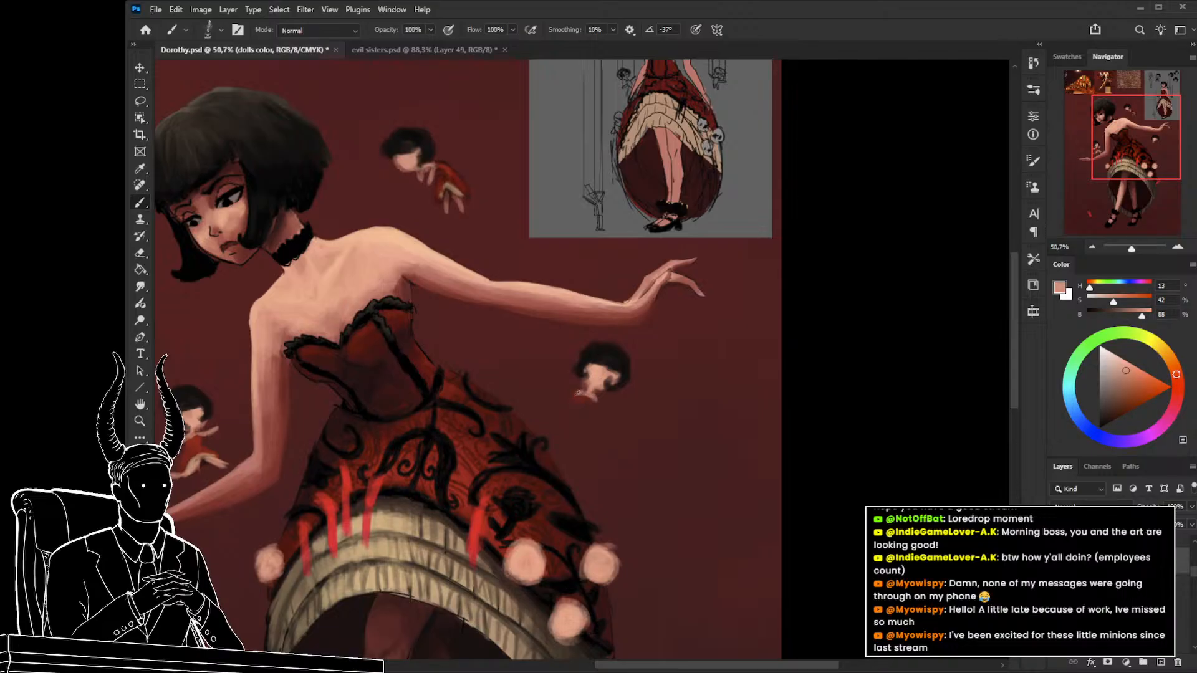
{"action": "left_click", "coordinate": [204, 448], "text": "alt"}
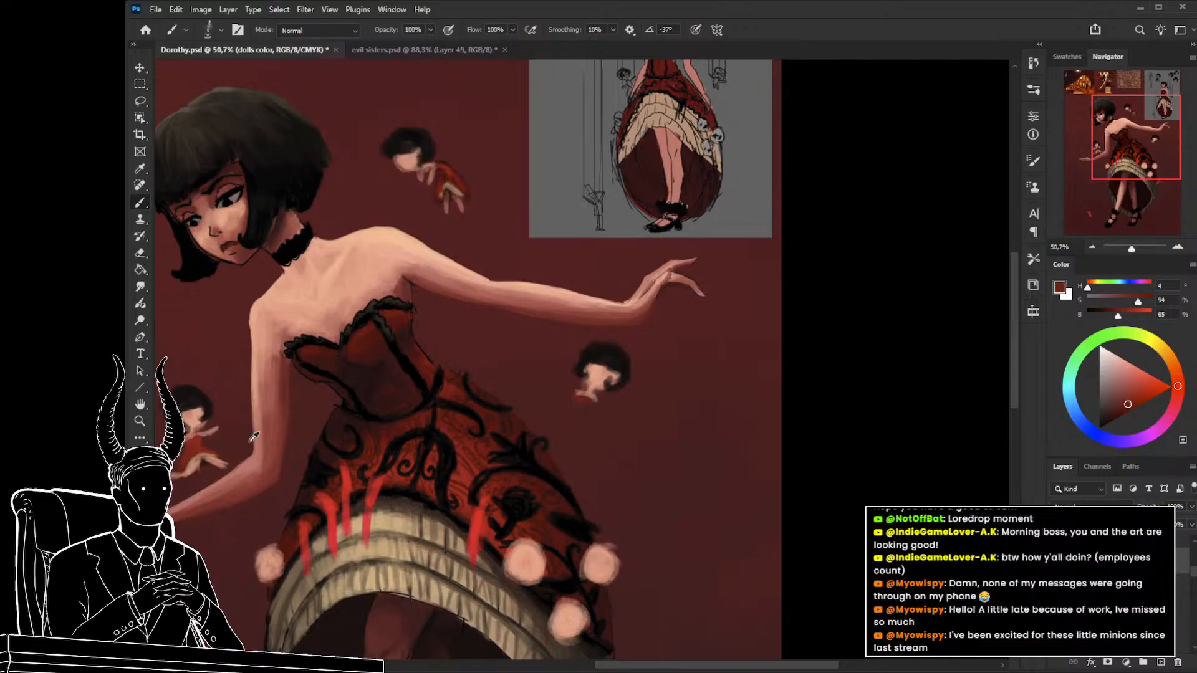
{"action": "left_click_drag", "start_coordinate": [577, 395], "coordinate": [587, 399]}
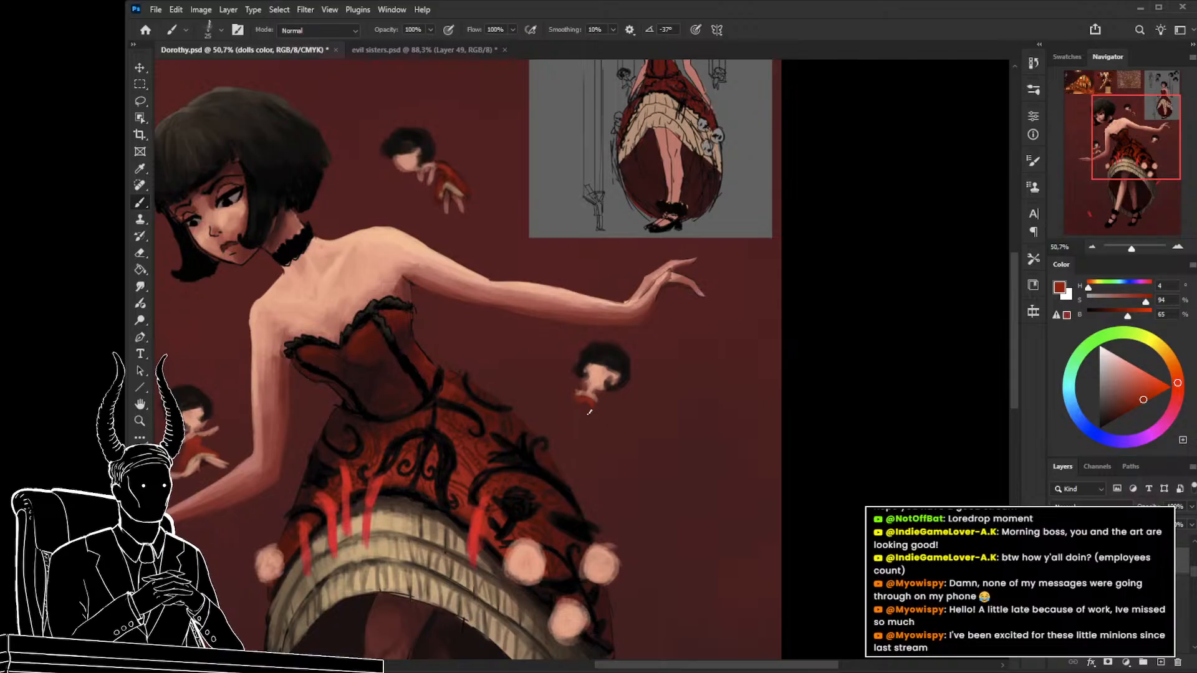
{"action": "left_click_drag", "start_coordinate": [588, 409], "coordinate": [597, 451]}
{"action": "left_click", "coordinate": [408, 510], "text": "alt"}
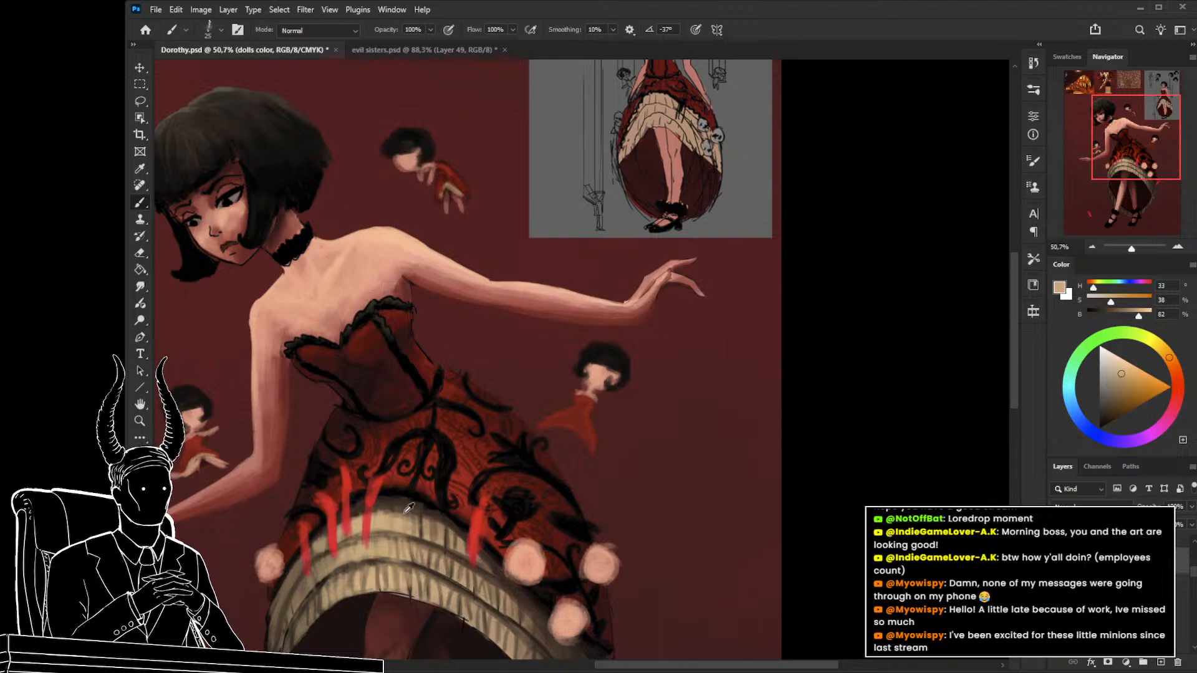
{"action": "left_click_drag", "start_coordinate": [546, 426], "coordinate": [578, 423]}
Create a new layer and move it beneath the dolls color layer.
{"action": "left_click", "coordinate": [1131, 587]}
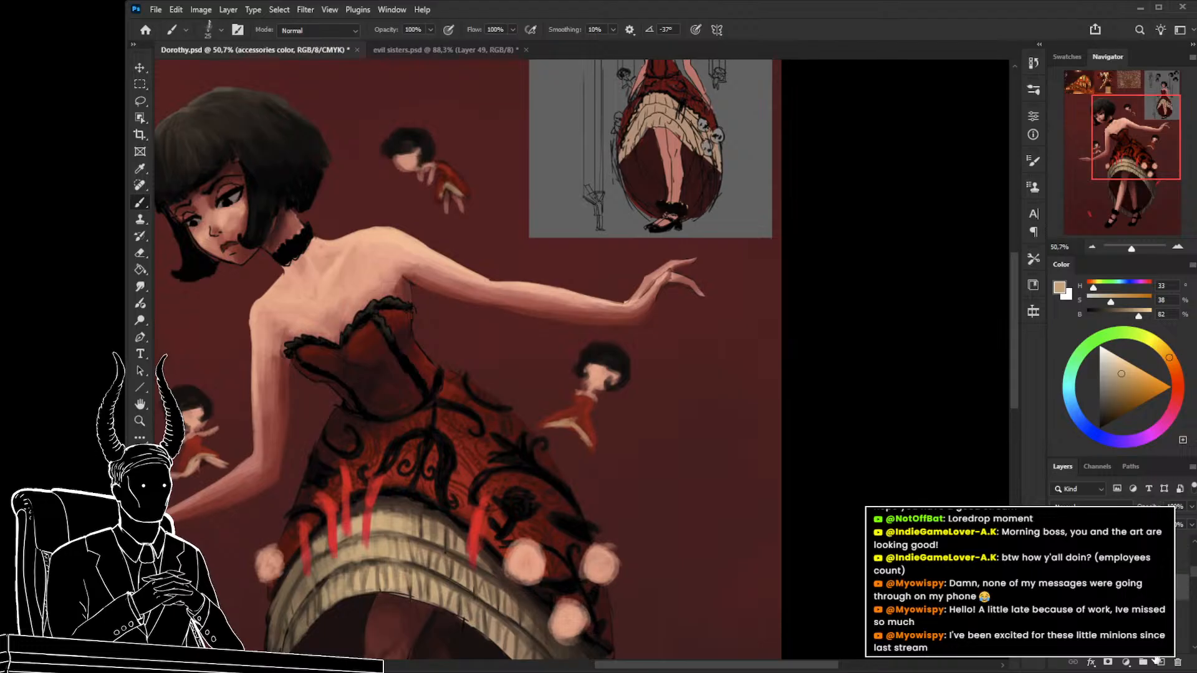
{"action": "left_click", "coordinate": [1131, 561]}
{"action": "left_click", "coordinate": [1160, 662]}
{"action": "left_click_drag", "start_coordinate": [1131, 562], "coordinate": [1131, 601]}
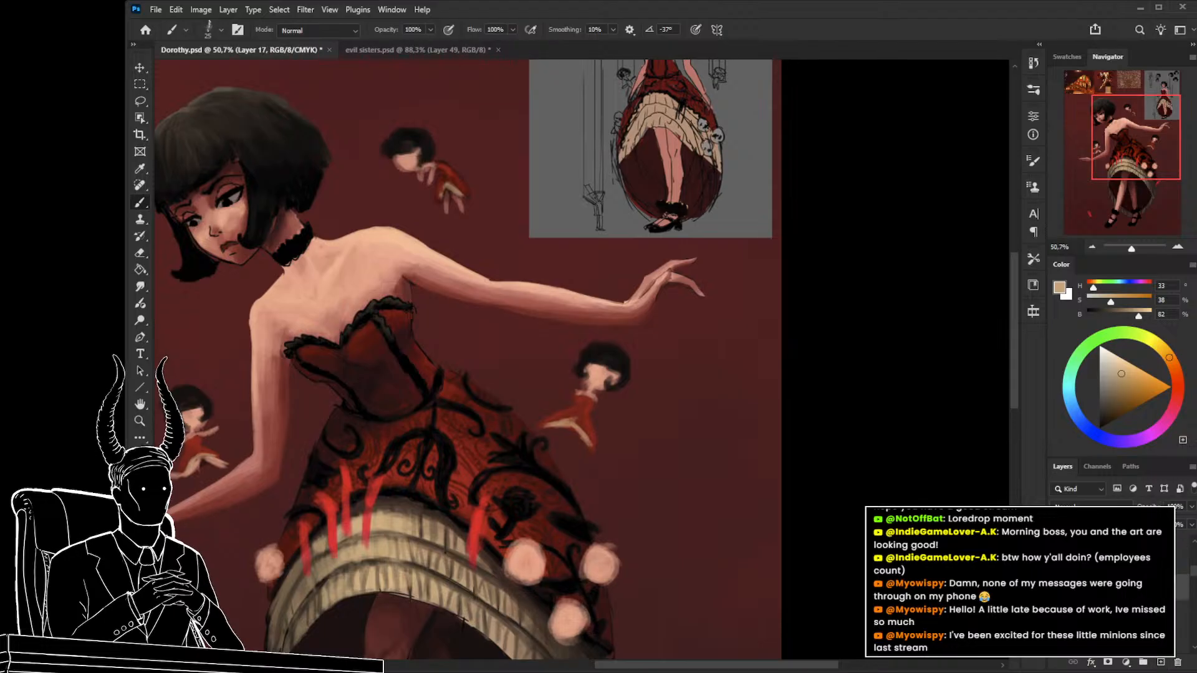
Sample the dark inside of Dorothy's skirt and paint the shadowed underside of the third doll's skirt on the new layer.
{"action": "key", "text": "z"}
{"action": "mouse_move", "coordinate": [625, 456]}
{"action": "left_mouse_down"}
{"action": "mouse_move", "coordinate": [557, 460]}
{"action": "mouse_move", "coordinate": [648, 483]}
{"action": "left_mouse_up"}
{"action": "key", "text": "b"}
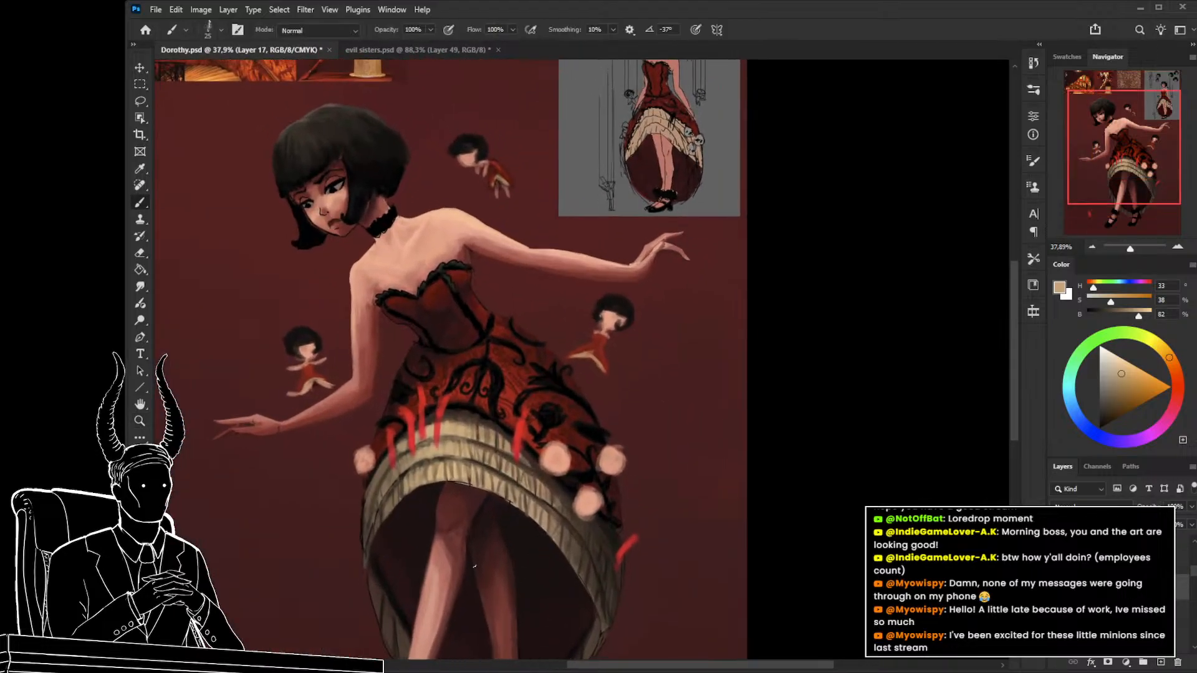
{"action": "left_click", "coordinate": [402, 568], "text": "alt"}
{"action": "left_click_drag", "start_coordinate": [576, 374], "coordinate": [593, 371]}
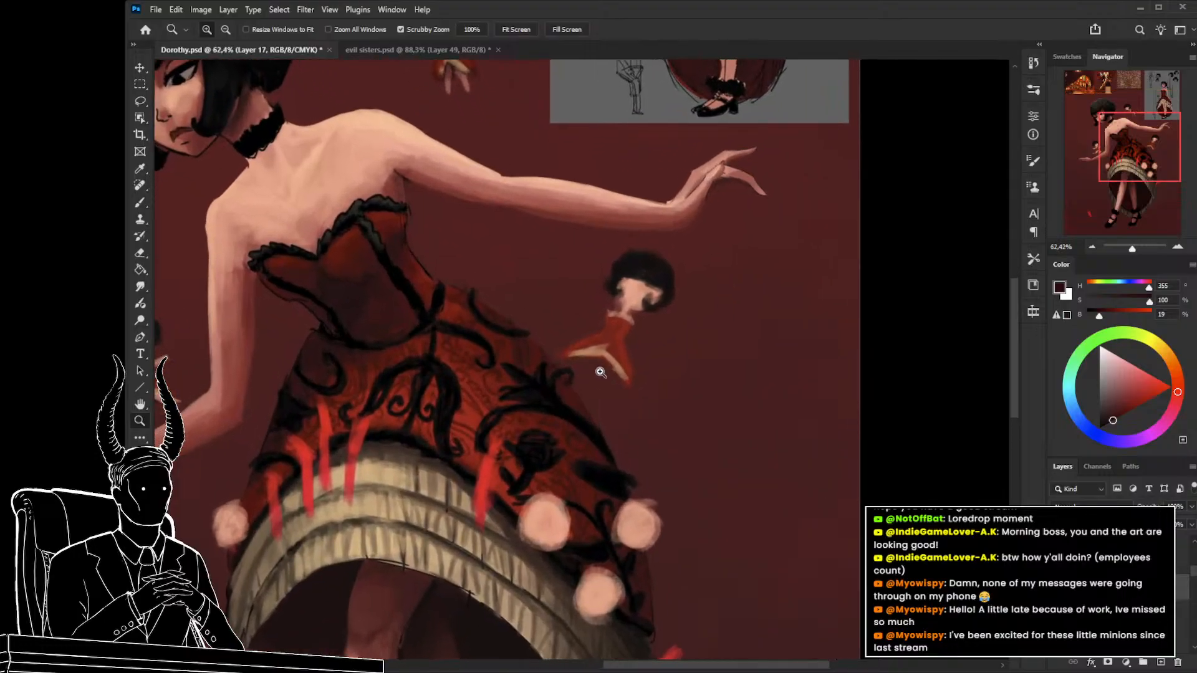
{"action": "key", "text": "bracketright"}
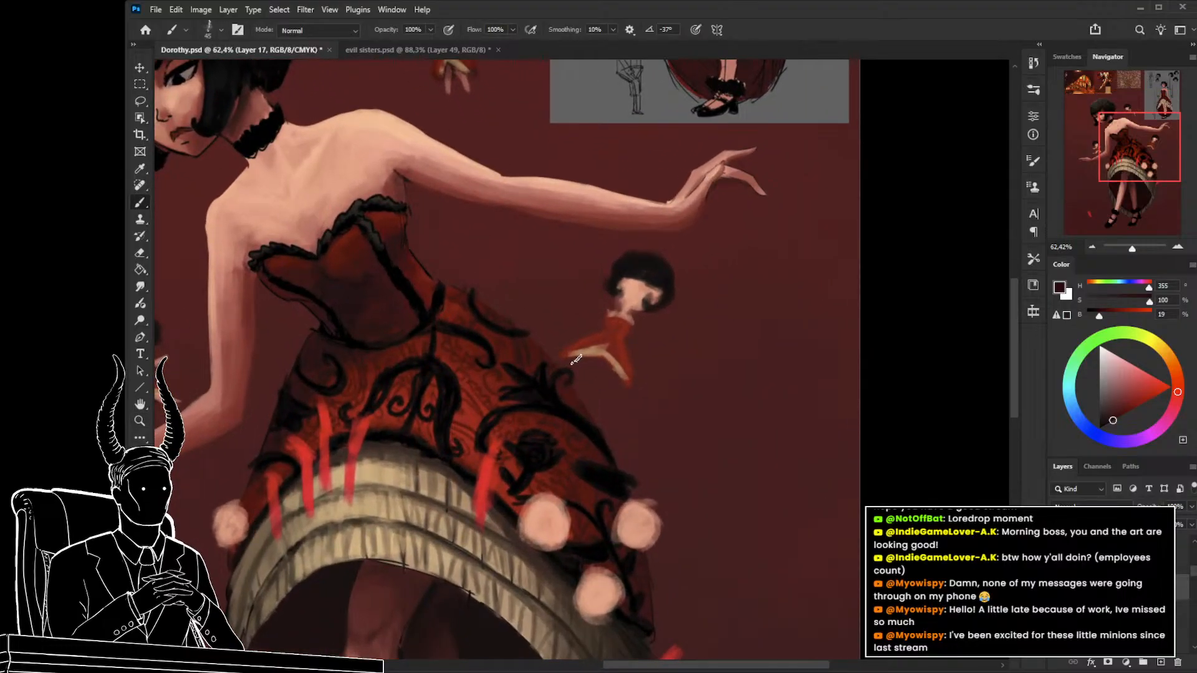
{"action": "left_click_drag", "start_coordinate": [614, 379], "coordinate": [574, 353]}
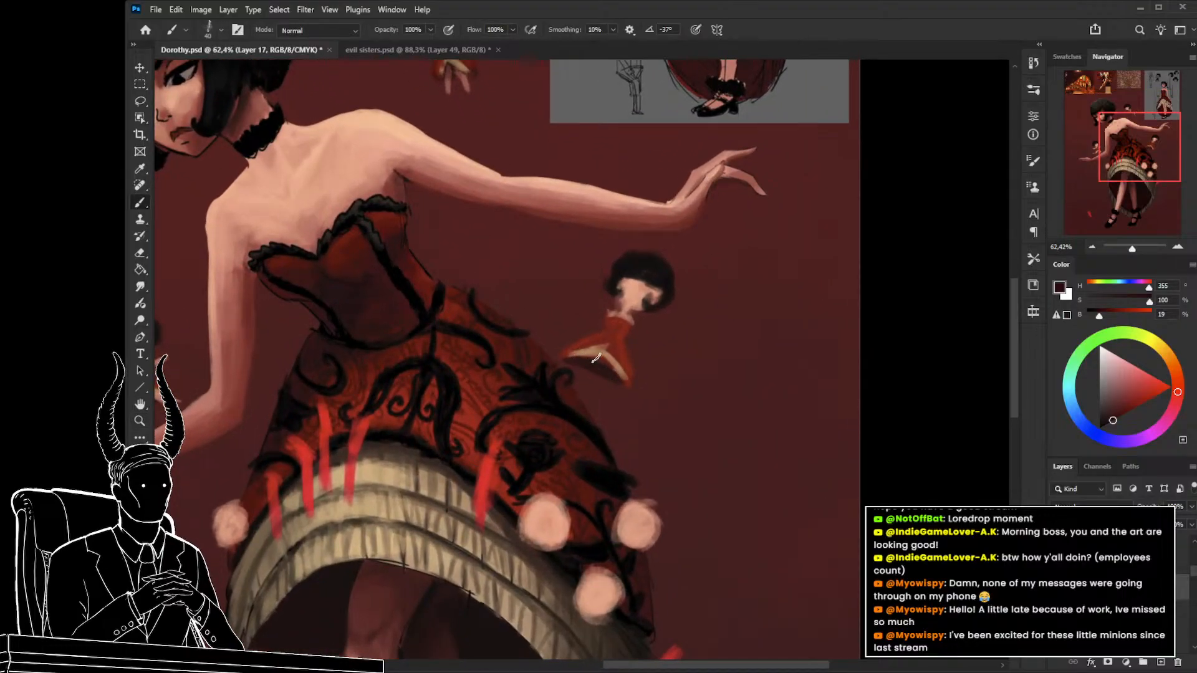
Paint the third doll's outstretched arms and its legs on the dolls color layer in a sampled skin tone with a smaller brush.
{"action": "left_click", "coordinate": [1116, 560]}
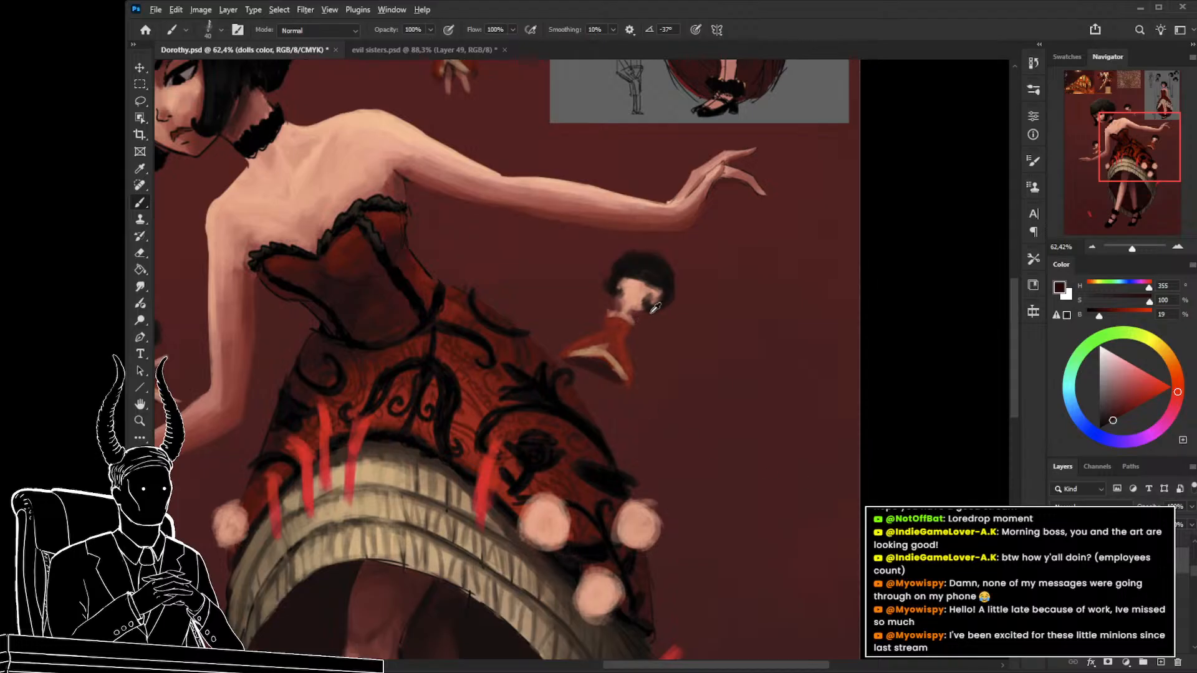
{"action": "left_click_drag", "start_coordinate": [654, 307], "coordinate": [598, 486]}
{"action": "left_click", "coordinate": [548, 468], "text": "alt"}
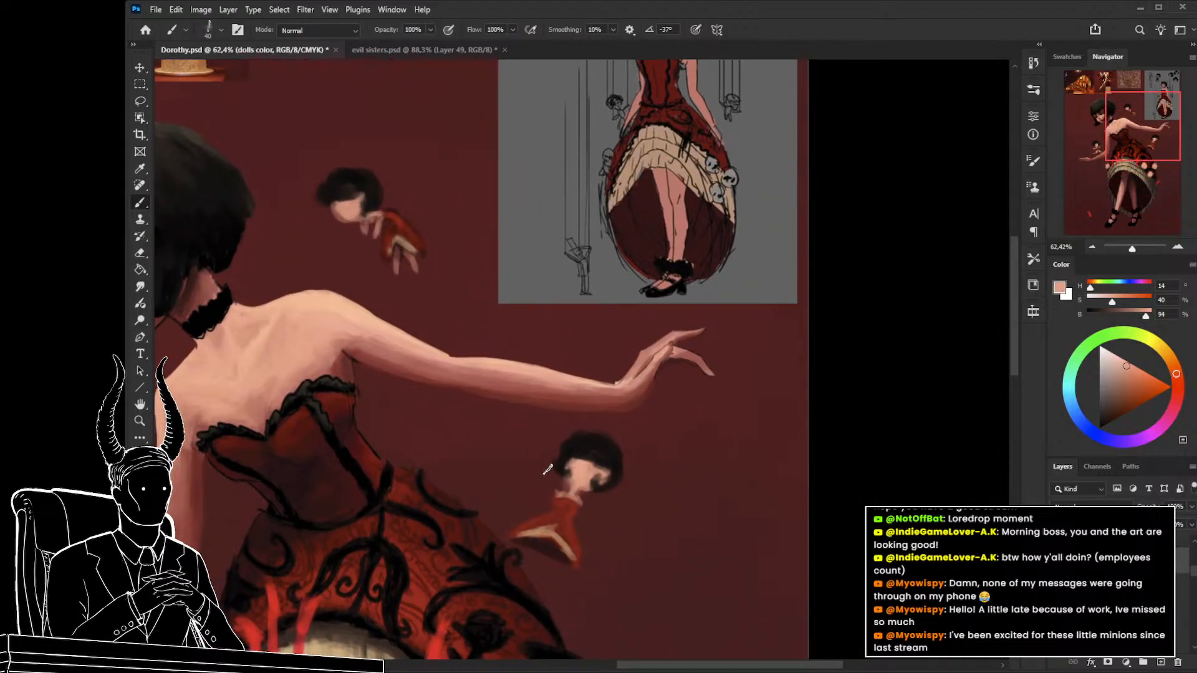
{"action": "key", "text": "bracketleft"}
{"action": "mouse_move", "coordinate": [579, 502]}
{"action": "left_mouse_down"}
{"action": "mouse_move", "coordinate": [614, 533]}
{"action": "mouse_move", "coordinate": [592, 467]}
{"action": "mouse_move", "coordinate": [546, 500]}
{"action": "mouse_move", "coordinate": [543, 485]}
{"action": "left_mouse_up"}
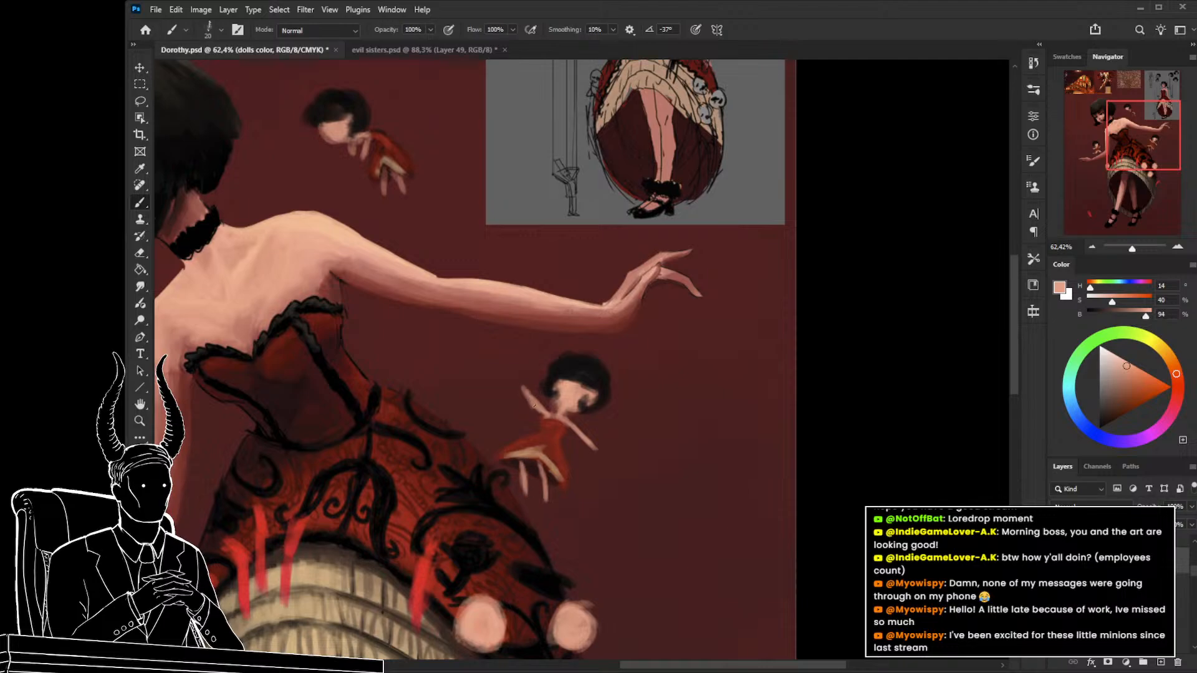
Sample the dolls' black hair color and paint a tall black hat above the red mark near Dorothy's feet.
{"action": "key", "text": "z"}
{"action": "mouse_move", "coordinate": [534, 407]}
{"action": "left_mouse_down"}
{"action": "mouse_move", "coordinate": [473, 418]}
{"action": "mouse_move", "coordinate": [563, 445]}
{"action": "left_mouse_up"}
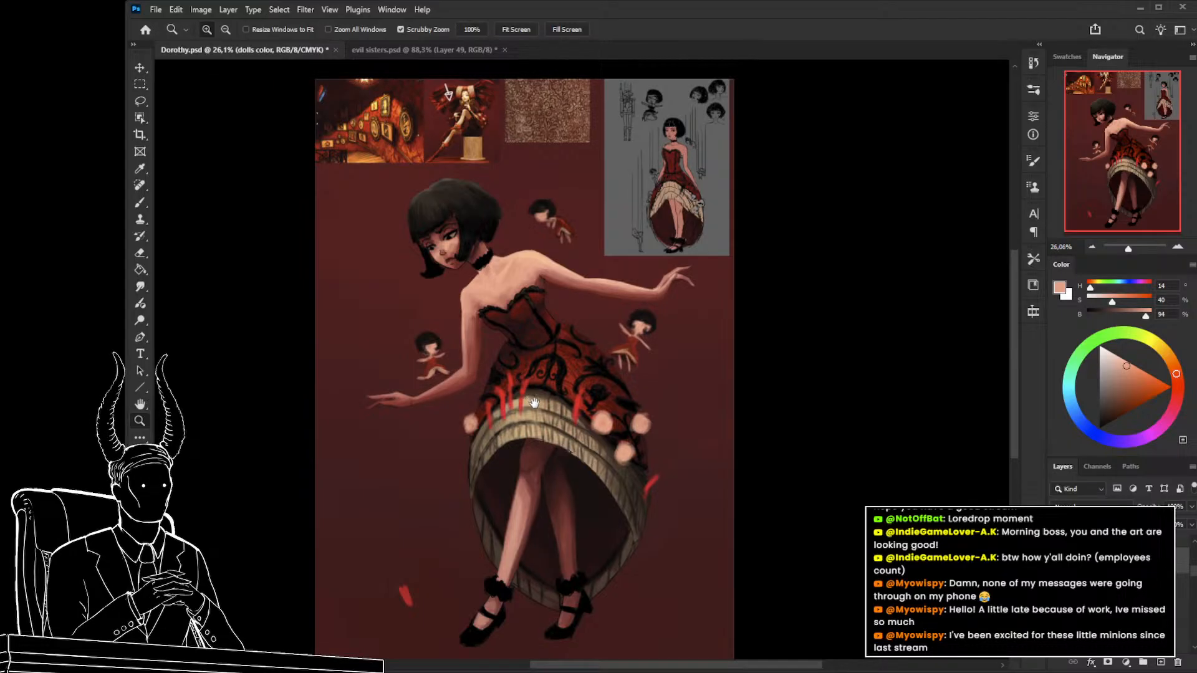
{"action": "scroll", "coordinate": [540, 404], "scroll_direction": "up", "scroll_amount": 3}
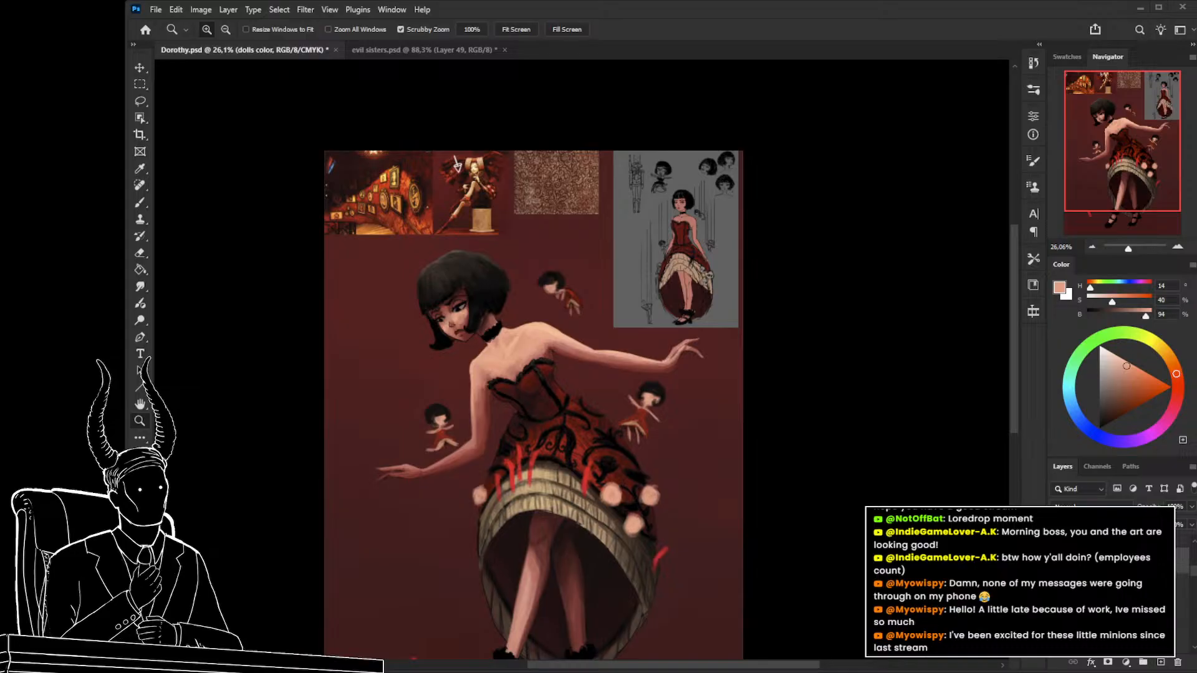
{"action": "left_click_drag", "start_coordinate": [531, 489], "coordinate": [586, 277]}
{"action": "left_click_drag", "start_coordinate": [486, 430], "coordinate": [510, 429]}
{"action": "key", "text": "b"}
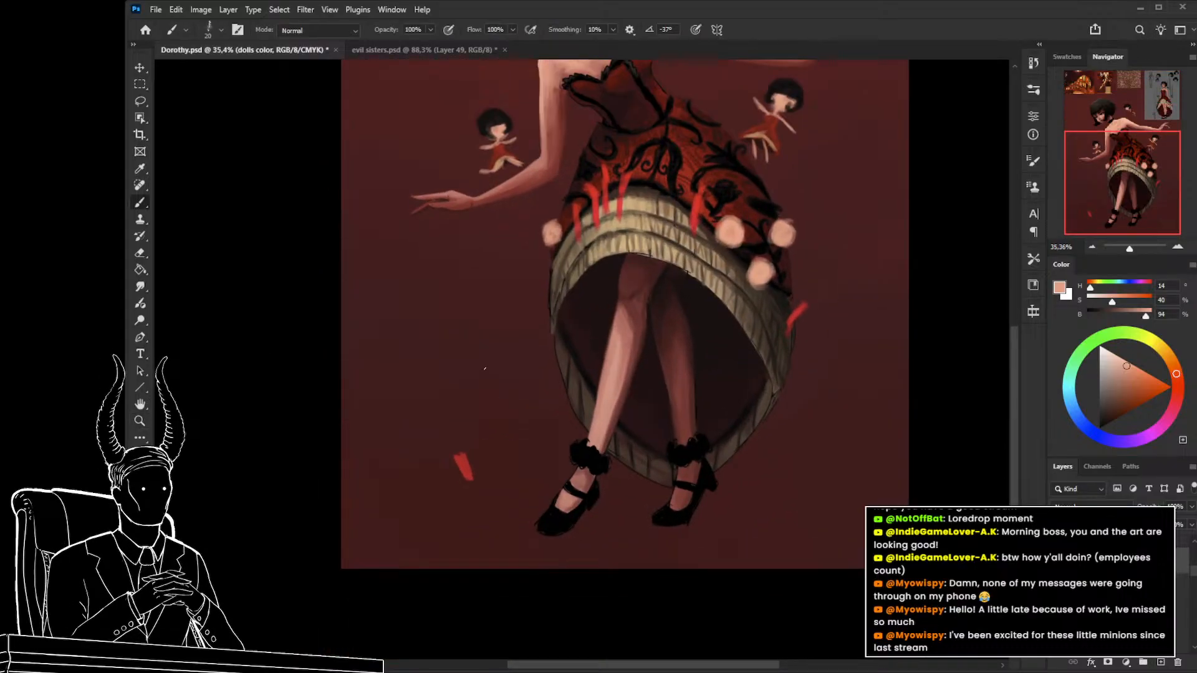
{"action": "left_click_drag", "start_coordinate": [489, 382], "coordinate": [494, 401]}
{"action": "left_click", "coordinate": [505, 133], "text": "alt"}
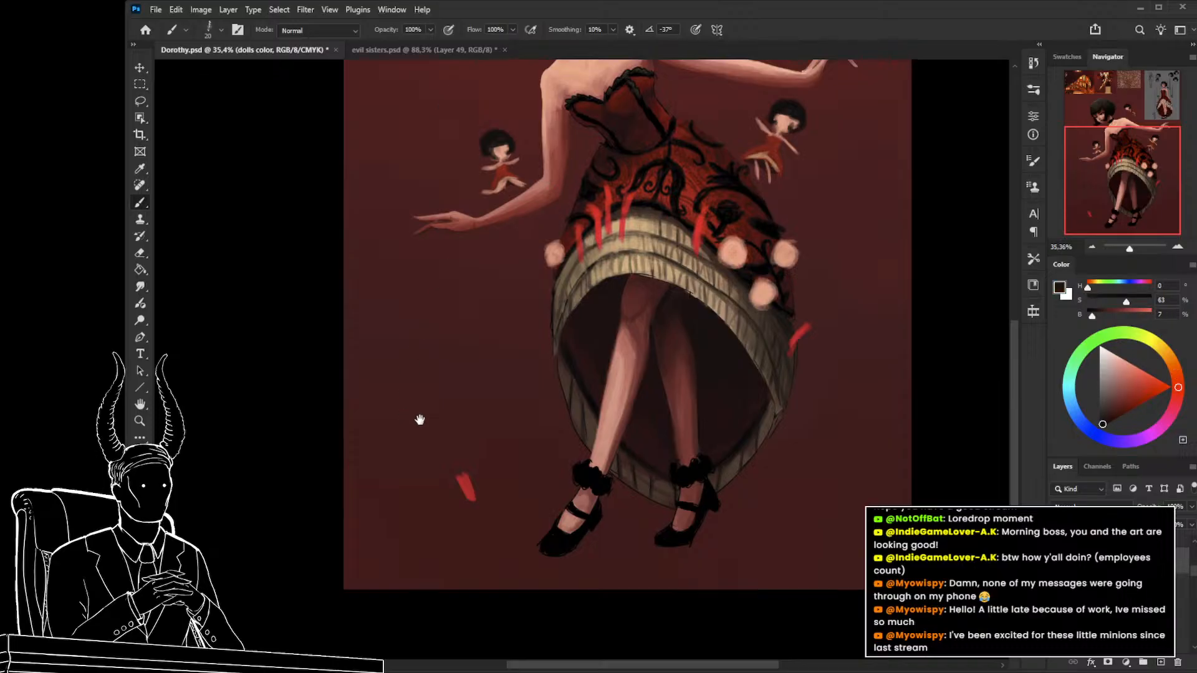
{"action": "left_click_drag", "start_coordinate": [420, 420], "coordinate": [418, 373]}
{"action": "key", "text": "bracketright"}
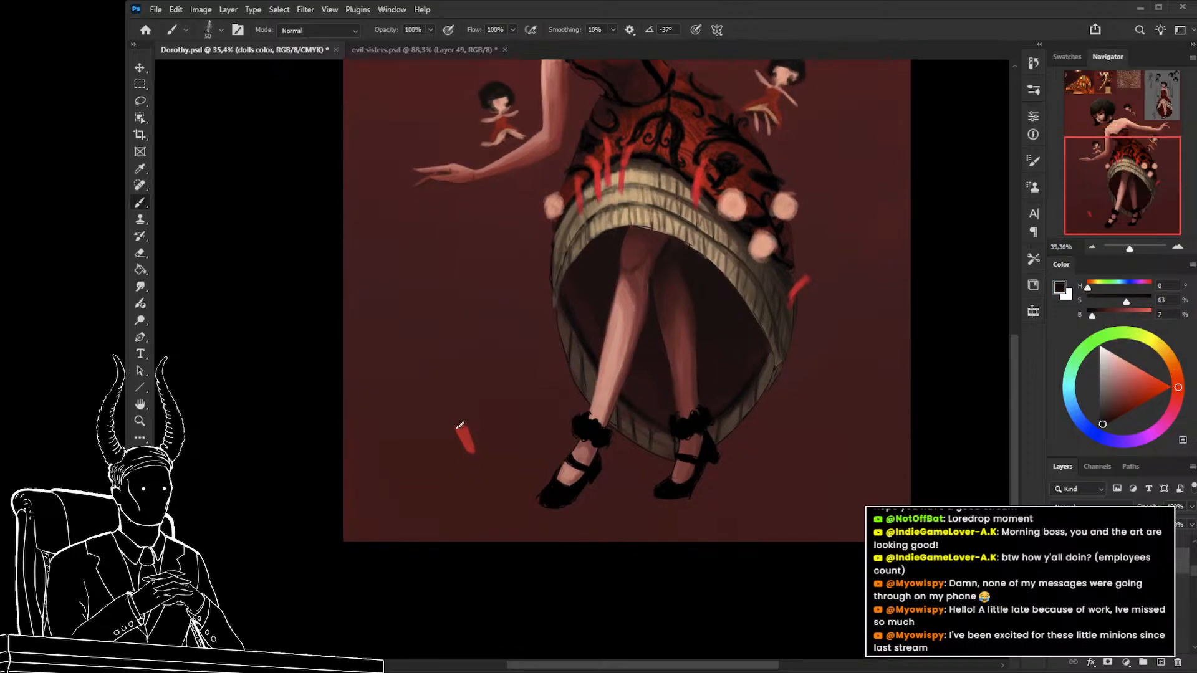
{"action": "key", "text": "bracketleft"}
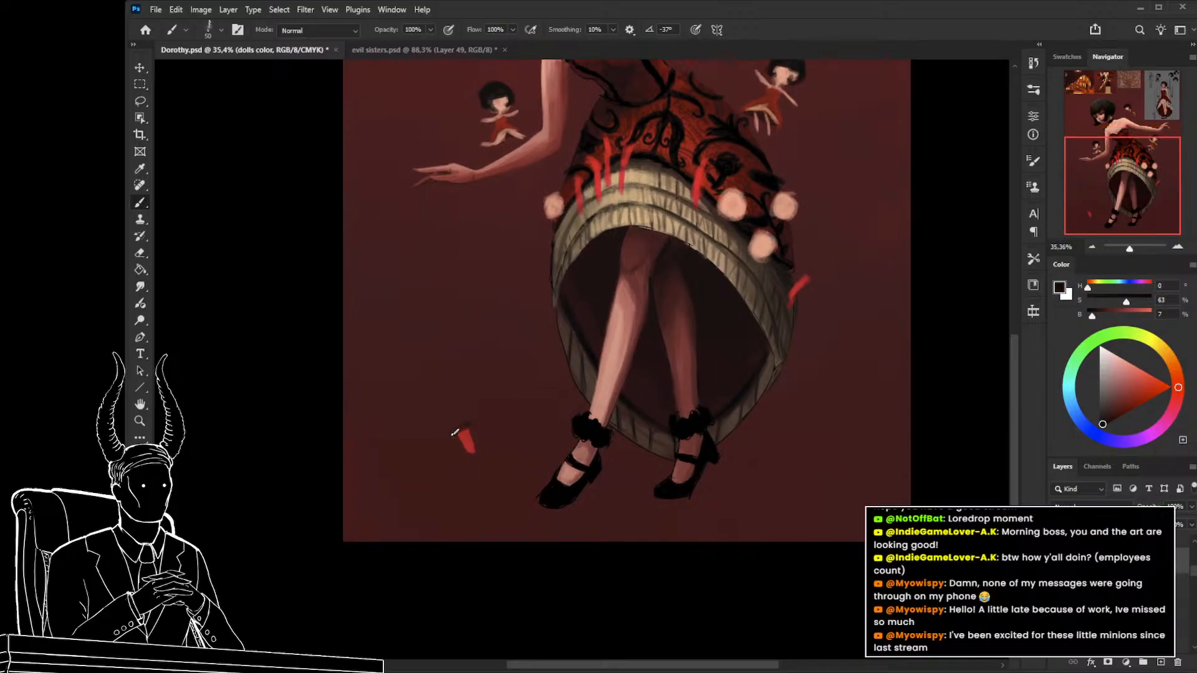
{"action": "key", "text": "bracketleft"}
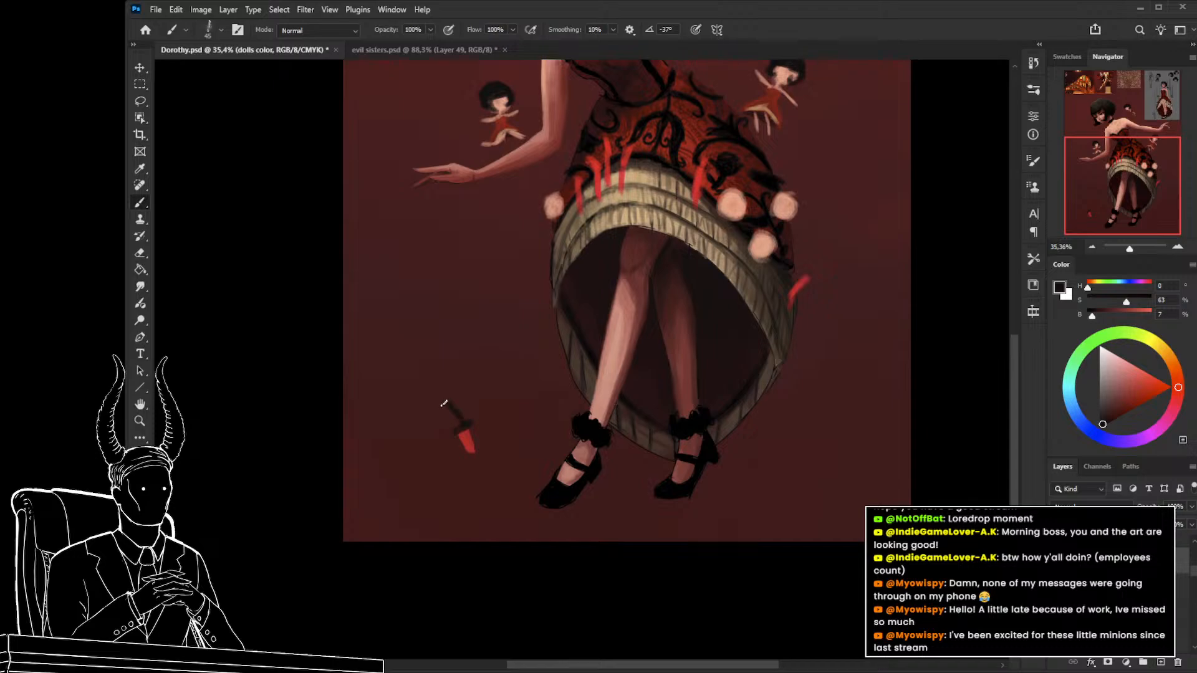
{"action": "left_click_drag", "start_coordinate": [444, 404], "coordinate": [457, 432]}
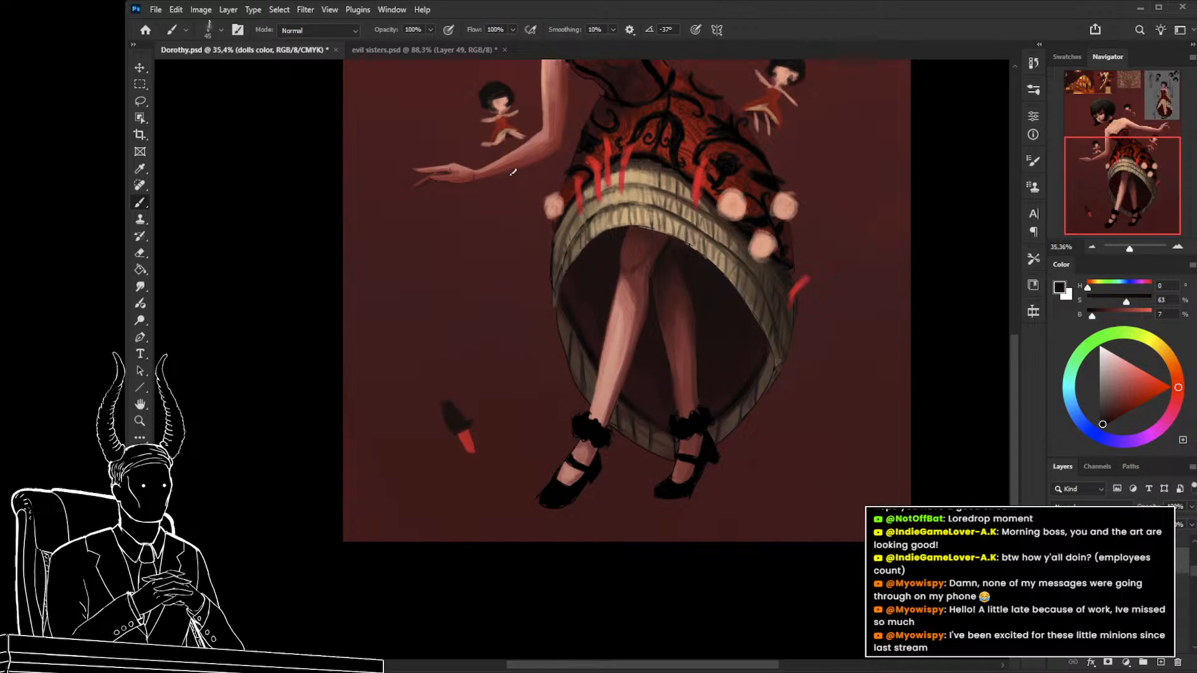
Paint the small figure's head beneath the hat with a sampled light cream face and pale grey hair.
{"action": "left_click", "coordinate": [644, 176], "text": "alt"}
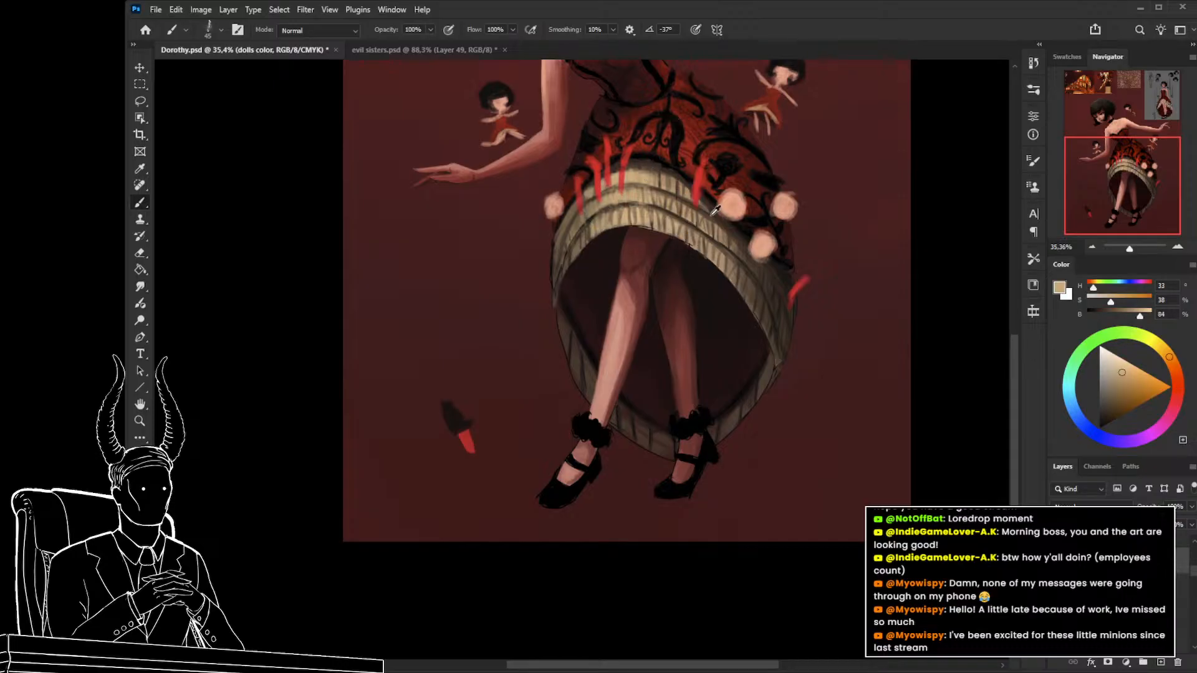
{"action": "left_click_drag", "start_coordinate": [1109, 374], "coordinate": [1118, 369]}
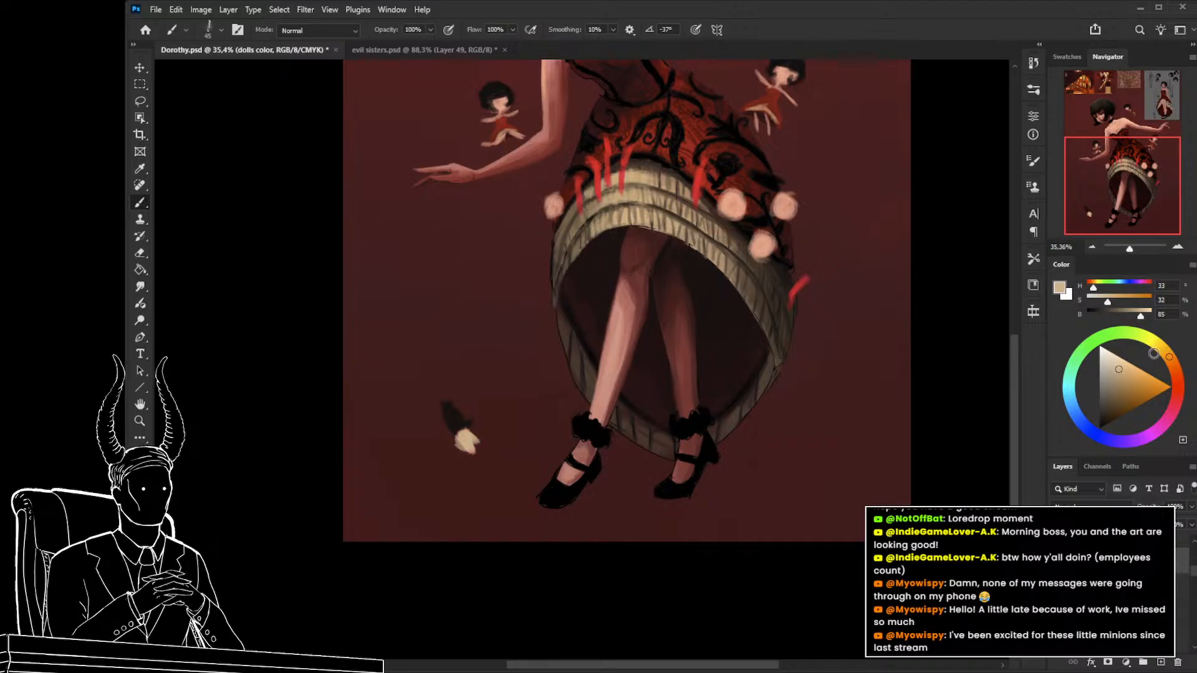
{"action": "left_click", "coordinate": [459, 442], "text": "alt"}
{"action": "left_click_drag", "start_coordinate": [461, 436], "coordinate": [456, 444]}
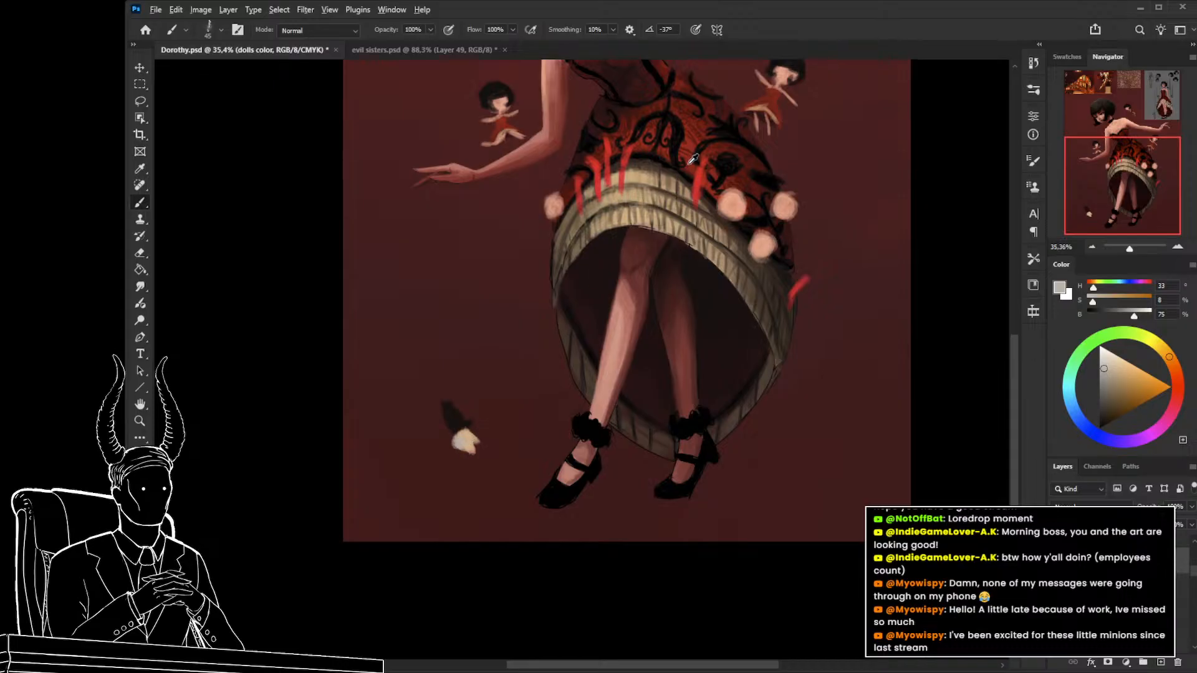
Sample the red of Dorothy's dress and paint the small figure's red jacket below its head.
{"action": "left_click", "coordinate": [691, 141], "text": "alt"}
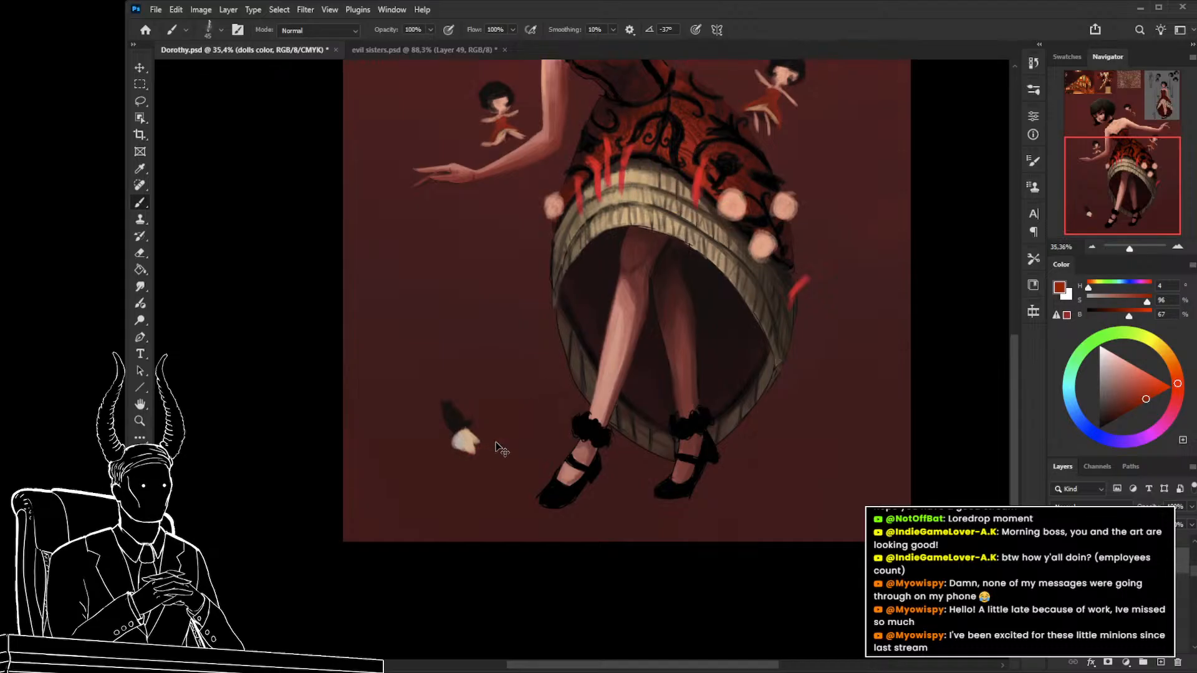
{"action": "left_click", "coordinate": [703, 175], "text": "alt"}
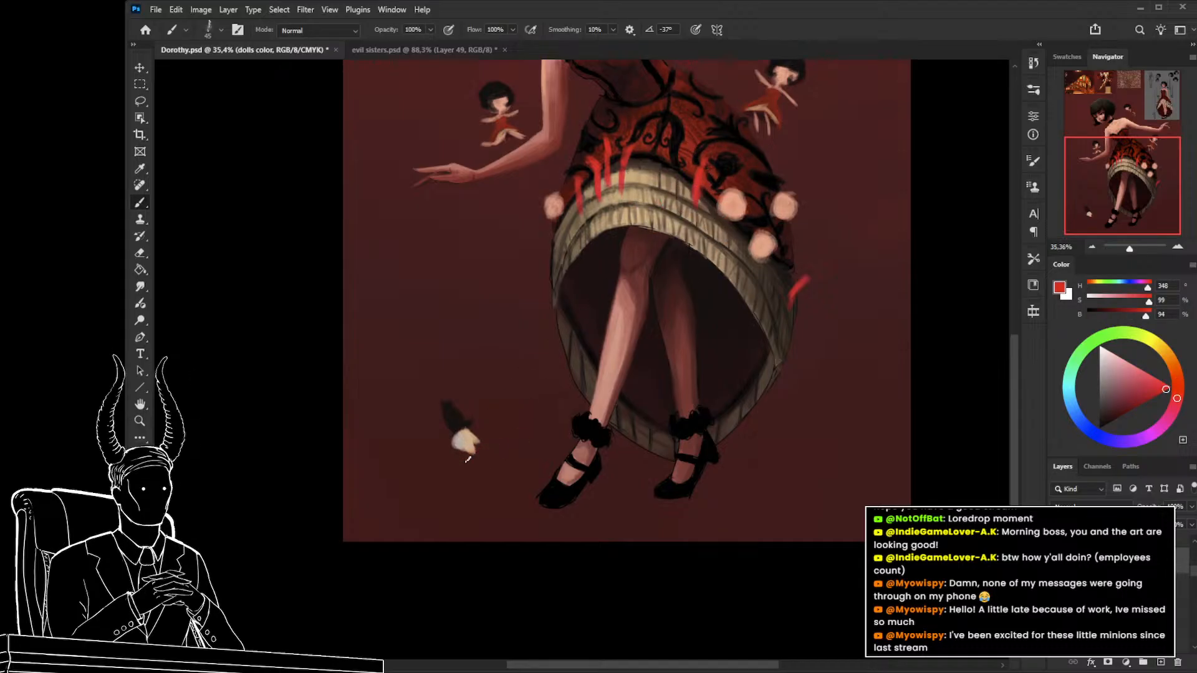
{"action": "key", "text": "ctrl+z"}
{"action": "left_click", "coordinate": [689, 141], "text": "alt"}
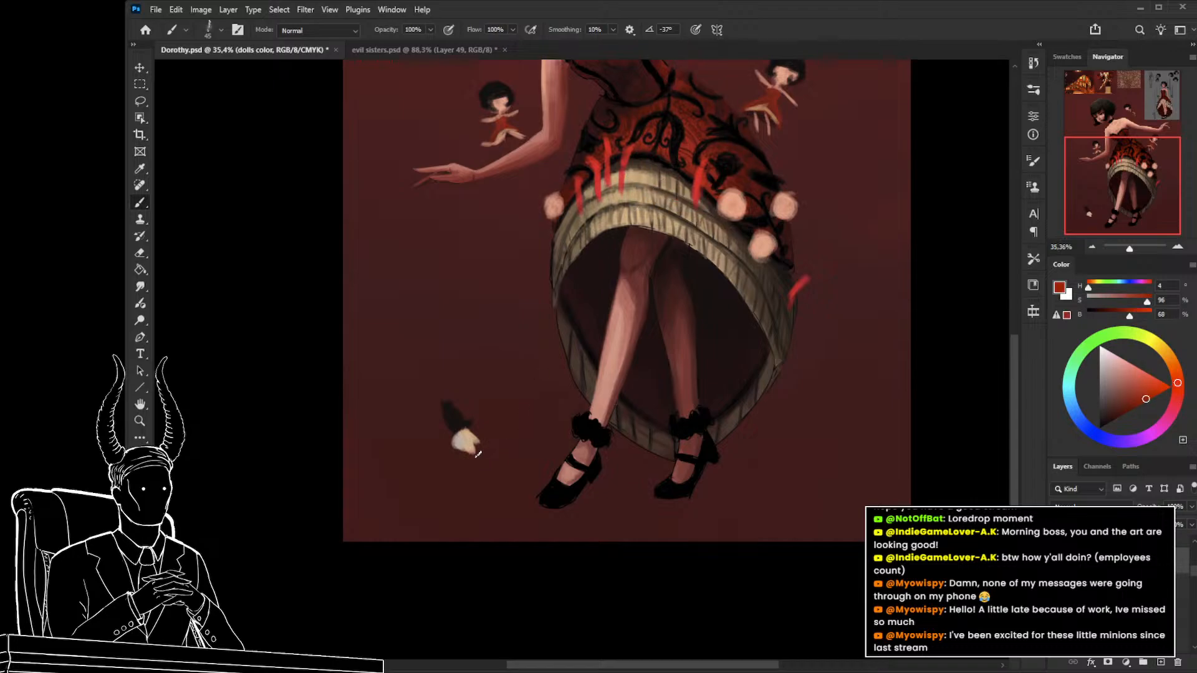
{"action": "mouse_move", "coordinate": [470, 459]}
{"action": "left_mouse_down"}
{"action": "mouse_move", "coordinate": [483, 435]}
{"action": "mouse_move", "coordinate": [464, 429]}
{"action": "left_mouse_up"}
{"action": "key", "text": "z"}
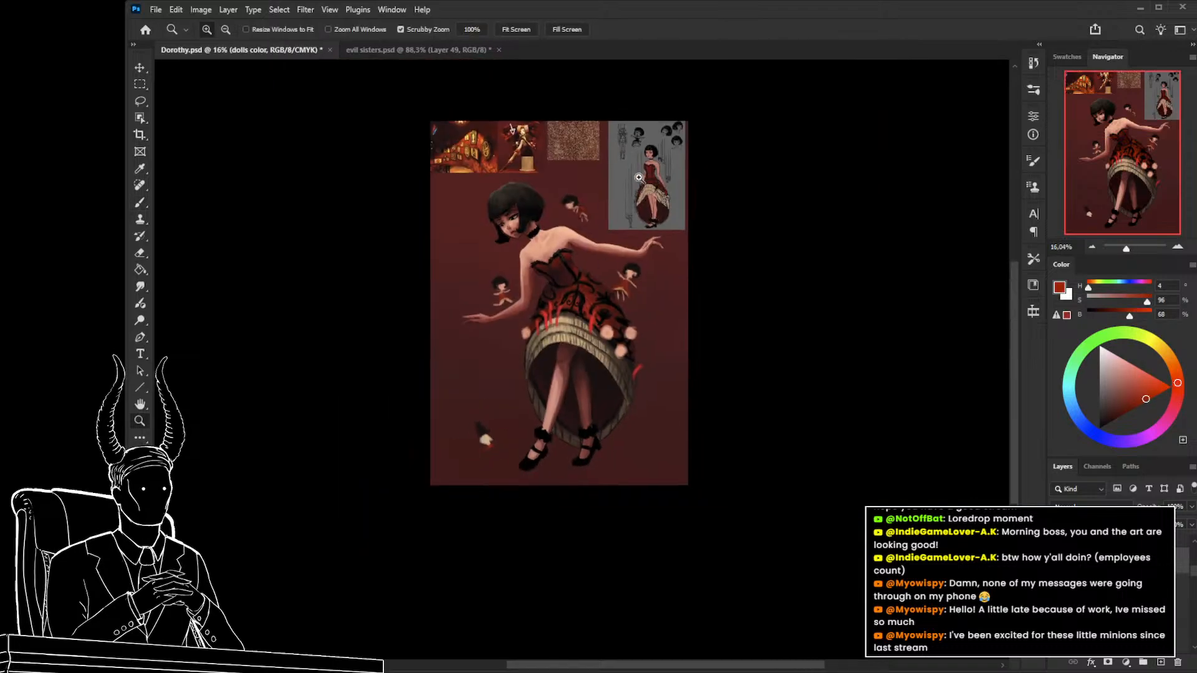
{"action": "mouse_move", "coordinate": [634, 205]}
{"action": "left_mouse_down"}
{"action": "mouse_move", "coordinate": [741, 263]}
{"action": "mouse_move", "coordinate": [662, 240]}
{"action": "left_mouse_up"}
{"action": "left_click_drag", "start_coordinate": [493, 468], "coordinate": [566, 316]}
{"action": "left_click_drag", "start_coordinate": [458, 421], "coordinate": [560, 409]}
{"action": "key", "text": "b"}
{"action": "mouse_move", "coordinate": [531, 346]}
{"action": "left_mouse_down"}
{"action": "mouse_move", "coordinate": [553, 398]}
{"action": "mouse_move", "coordinate": [529, 351]}
{"action": "mouse_move", "coordinate": [553, 399]}
{"action": "mouse_move", "coordinate": [537, 369]}
{"action": "left_mouse_up"}
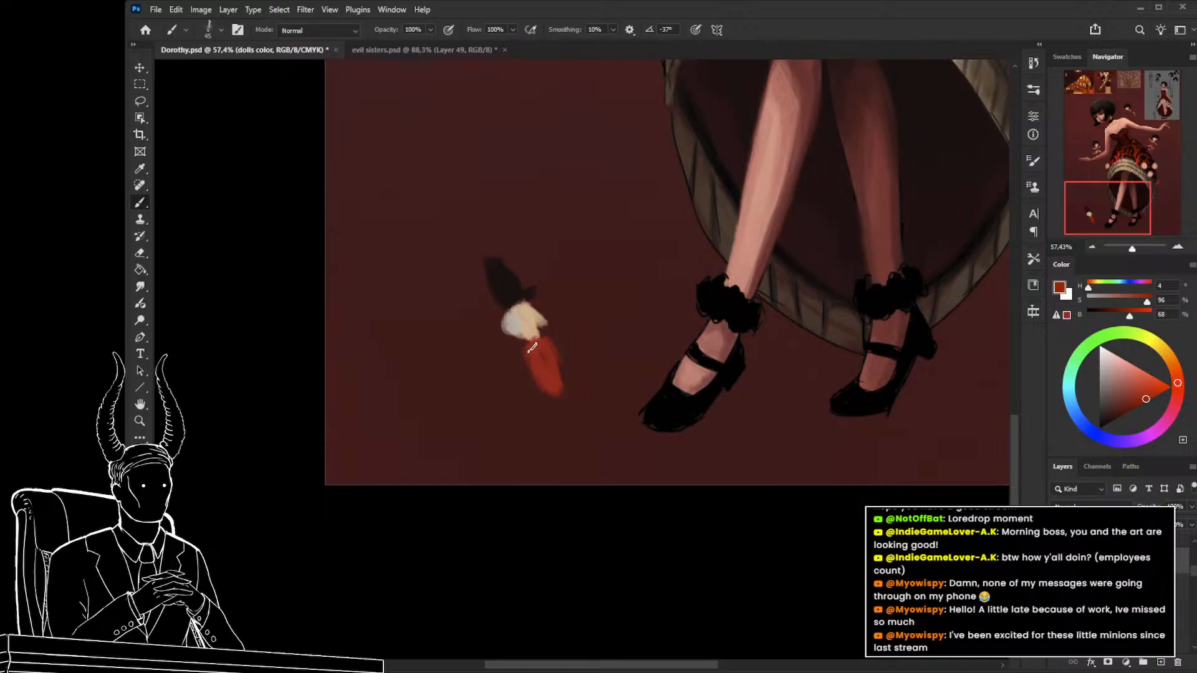
Paint the small figure's legs in the hat's black and cover their upper part with pale grey trousers.
{"action": "left_click", "coordinate": [507, 278], "text": "alt"}
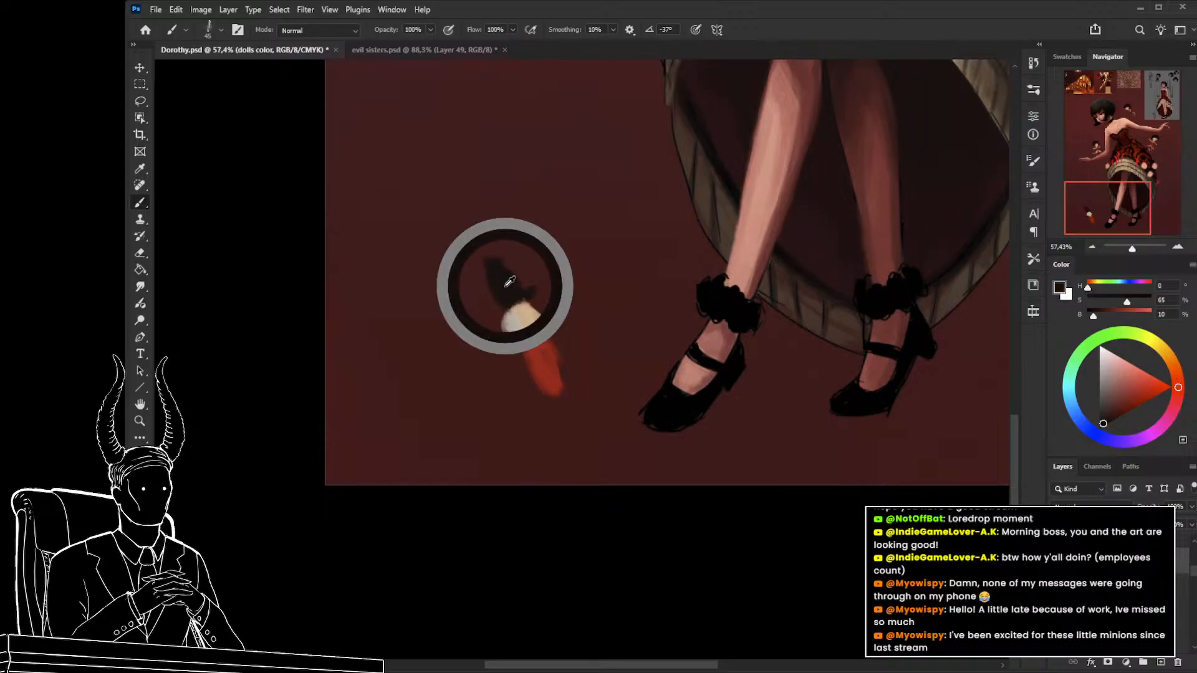
{"action": "left_click_drag", "start_coordinate": [560, 399], "coordinate": [560, 447]}
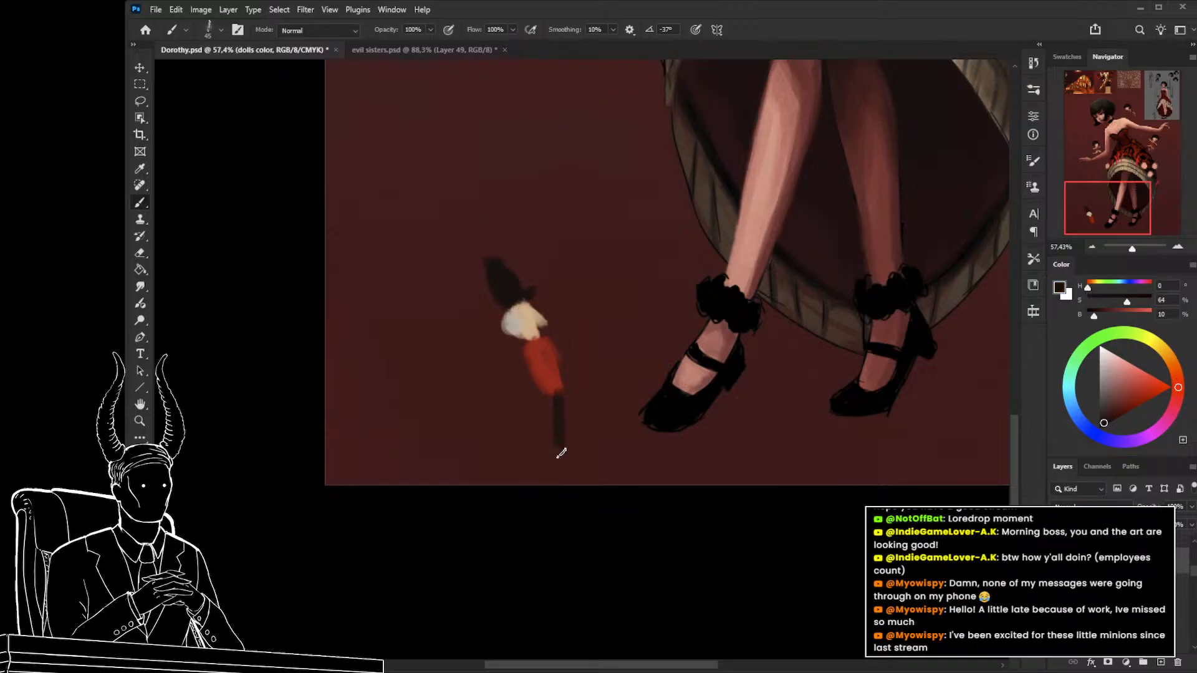
{"action": "left_click_drag", "start_coordinate": [544, 391], "coordinate": [547, 452]}
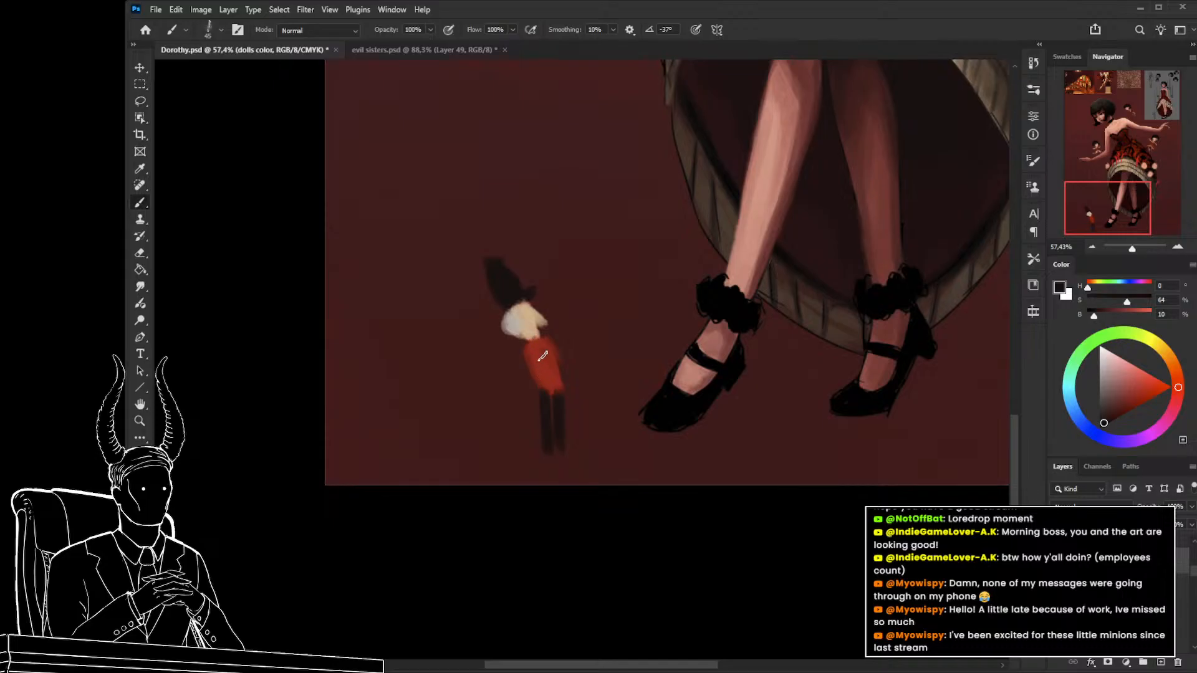
{"action": "left_click", "coordinate": [523, 317], "text": "alt"}
{"action": "mouse_move", "coordinate": [553, 391]}
{"action": "left_mouse_down"}
{"action": "mouse_move", "coordinate": [557, 424]}
{"action": "mouse_move", "coordinate": [541, 402]}
{"action": "mouse_move", "coordinate": [555, 418]}
{"action": "mouse_move", "coordinate": [554, 390]}
{"action": "mouse_move", "coordinate": [486, 405]}
{"action": "left_mouse_up"}
{"action": "key", "text": "z"}
{"action": "left_click_drag", "start_coordinate": [527, 429], "coordinate": [555, 530]}
{"action": "left_click_drag", "start_coordinate": [554, 532], "coordinate": [570, 466]}
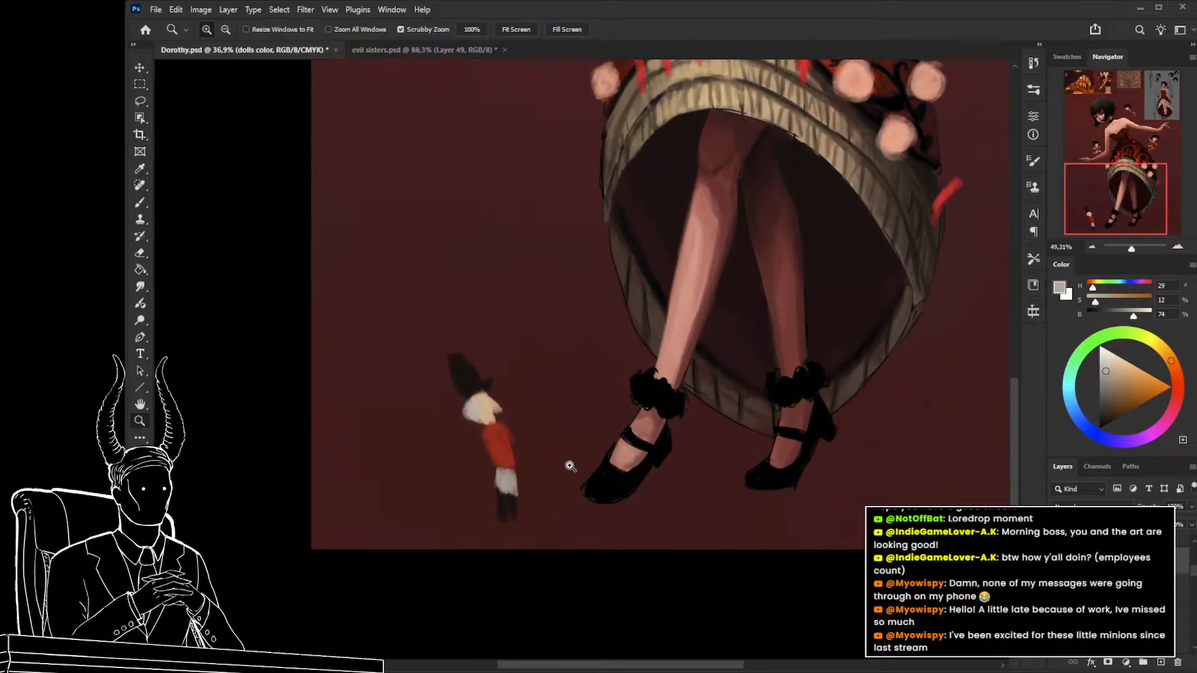
Paint the small figure's bent, saluting arm in the jacket's red with a smaller brush, ending in a cream hand.
{"action": "key", "text": "b"}
{"action": "left_click", "coordinate": [510, 437], "text": "alt"}
{"action": "key", "text": "bracketleft"}
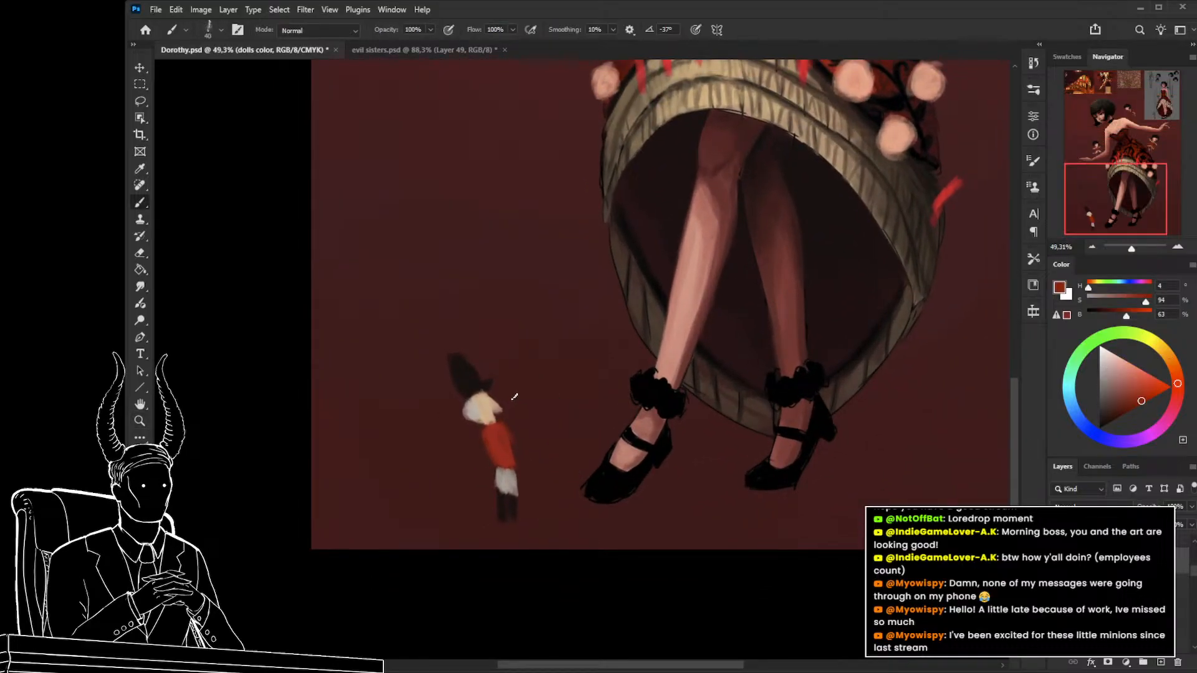
{"action": "mouse_move", "coordinate": [503, 395]}
{"action": "left_mouse_down"}
{"action": "mouse_move", "coordinate": [530, 407]}
{"action": "mouse_move", "coordinate": [511, 431]}
{"action": "left_mouse_up"}
{"action": "left_click", "coordinate": [489, 405], "text": "alt"}
Examine the saluting figure up close and review the placement of all the dolls around Dorothy.
{"action": "key", "text": "z"}
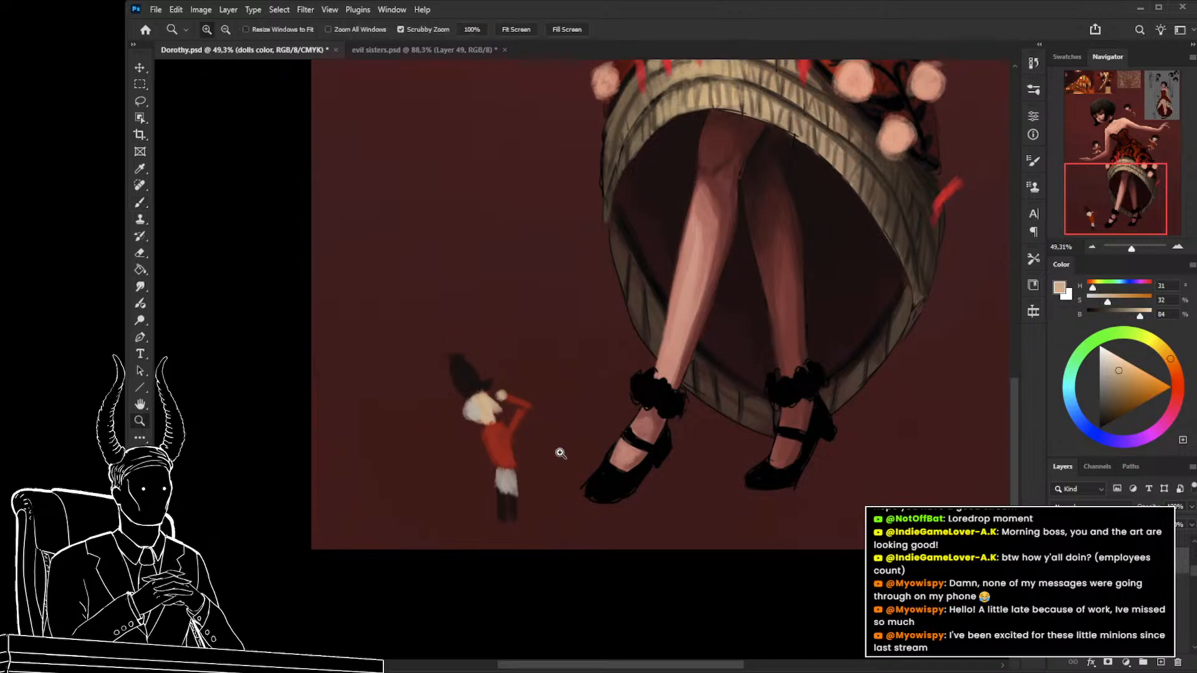
{"action": "mouse_move", "coordinate": [558, 452]}
{"action": "left_mouse_down"}
{"action": "mouse_move", "coordinate": [505, 477]}
{"action": "mouse_move", "coordinate": [600, 468]}
{"action": "mouse_move", "coordinate": [572, 513]}
{"action": "mouse_move", "coordinate": [581, 528]}
{"action": "left_mouse_up"}
{"action": "key", "text": "b"}
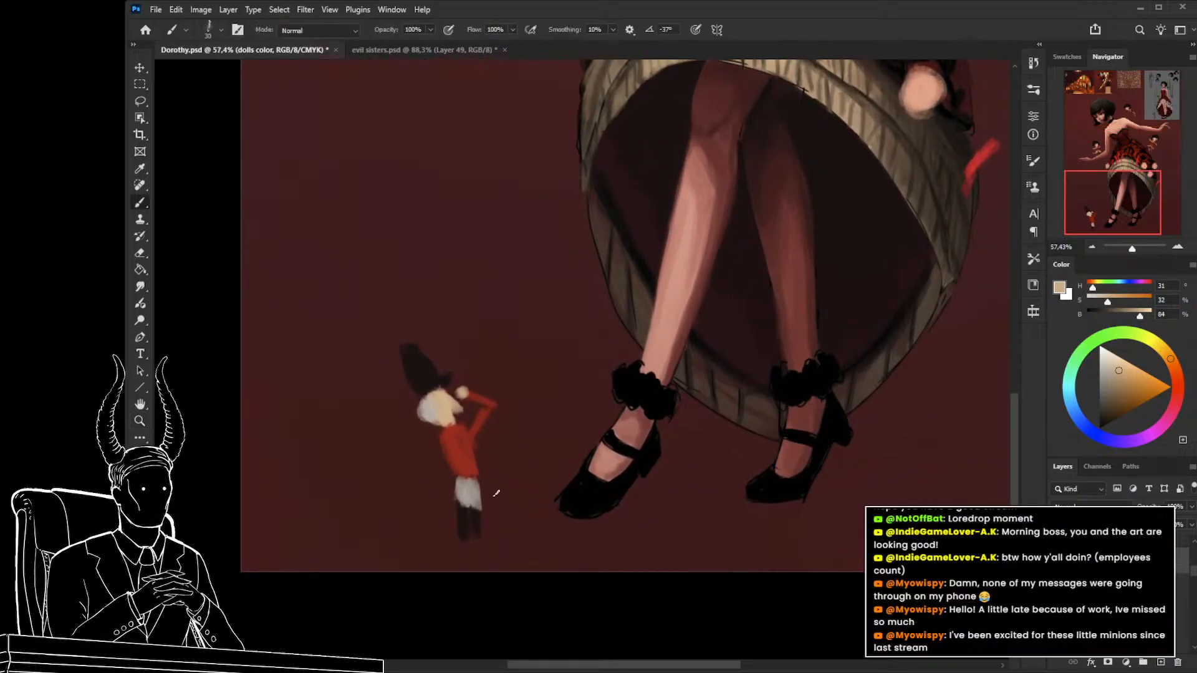
{"action": "left_click", "coordinate": [476, 485], "text": "alt"}
{"action": "key", "text": "z"}
{"action": "left_click_drag", "start_coordinate": [510, 478], "coordinate": [449, 500]}
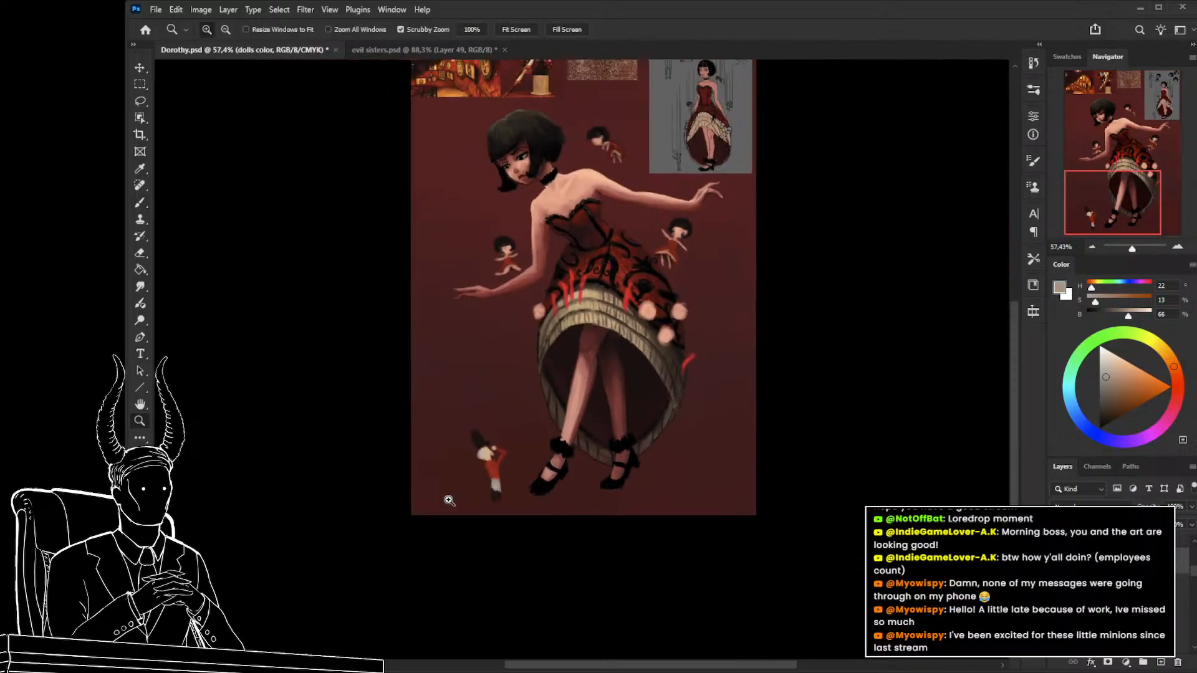
{"action": "left_click_drag", "start_coordinate": [603, 470], "coordinate": [593, 572]}
{"action": "left_click_drag", "start_coordinate": [609, 435], "coordinate": [628, 441]}
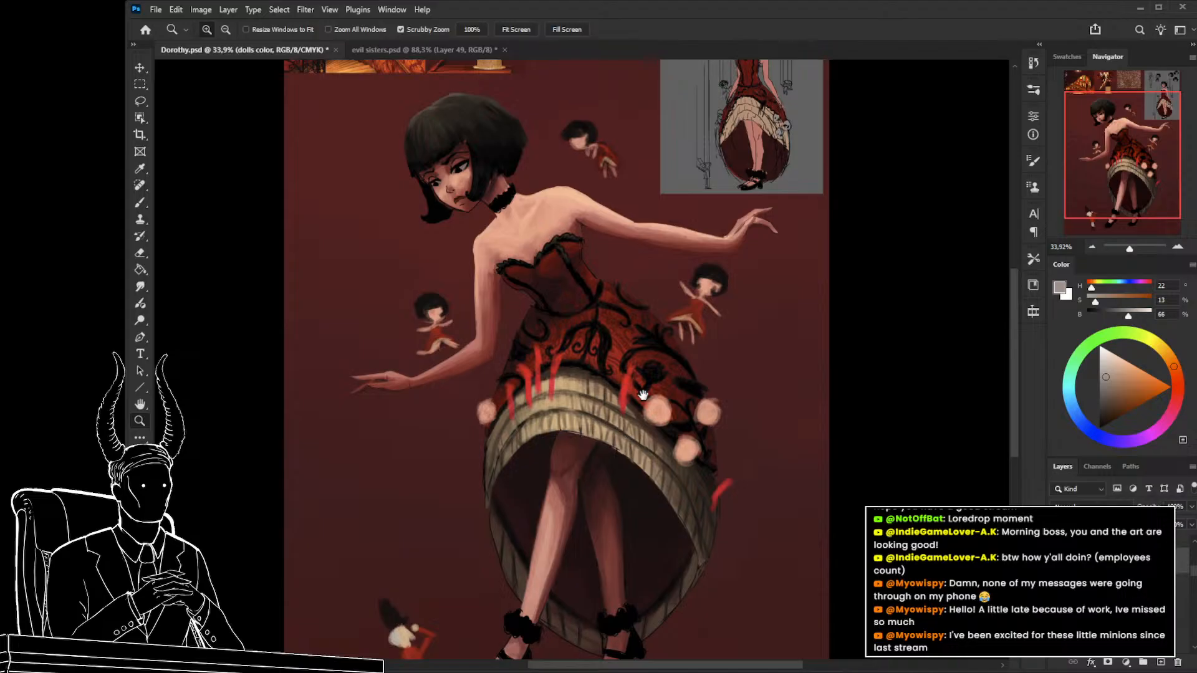
{"action": "left_click_drag", "start_coordinate": [643, 394], "coordinate": [656, 446]}
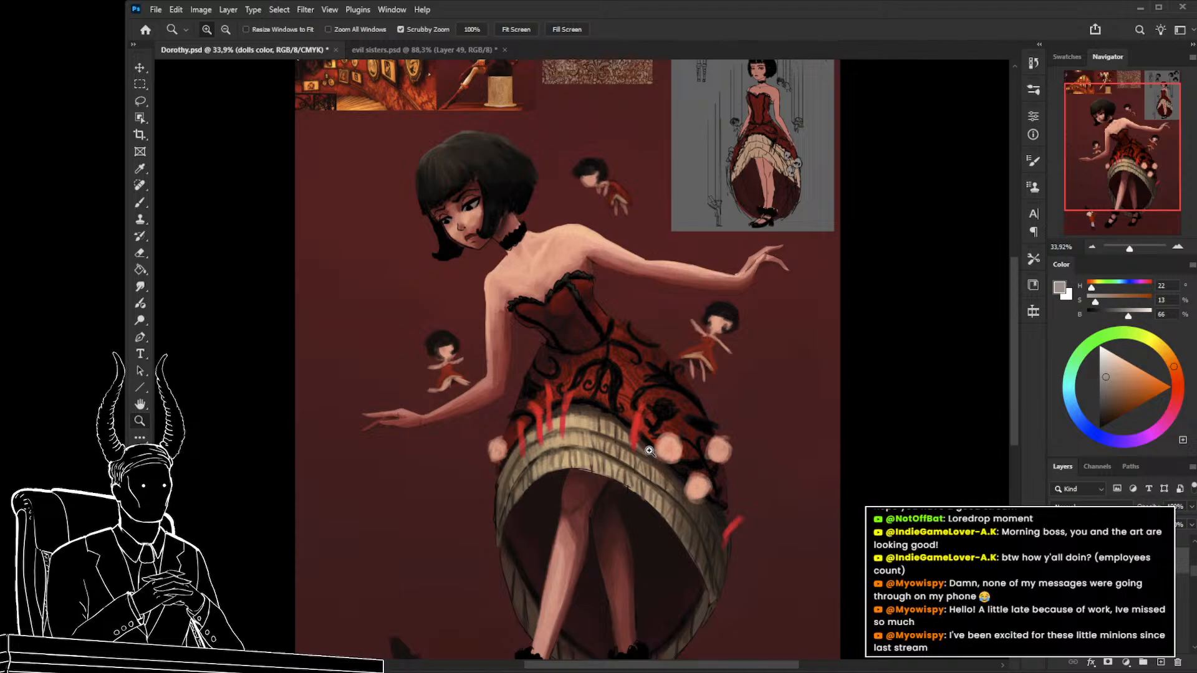
{"action": "left_click_drag", "start_coordinate": [676, 462], "coordinate": [675, 424]}
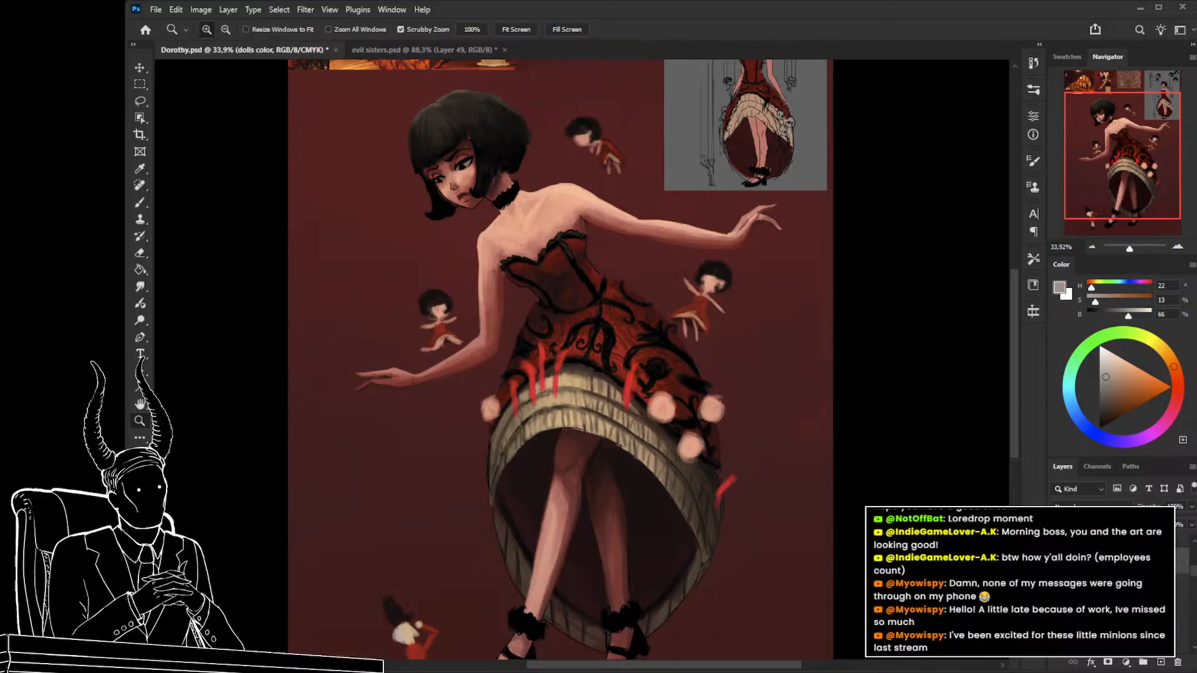
Select Dorothy's layers starting from the accessories color layer and group them.
{"action": "left_click", "coordinate": [1084, 542]}
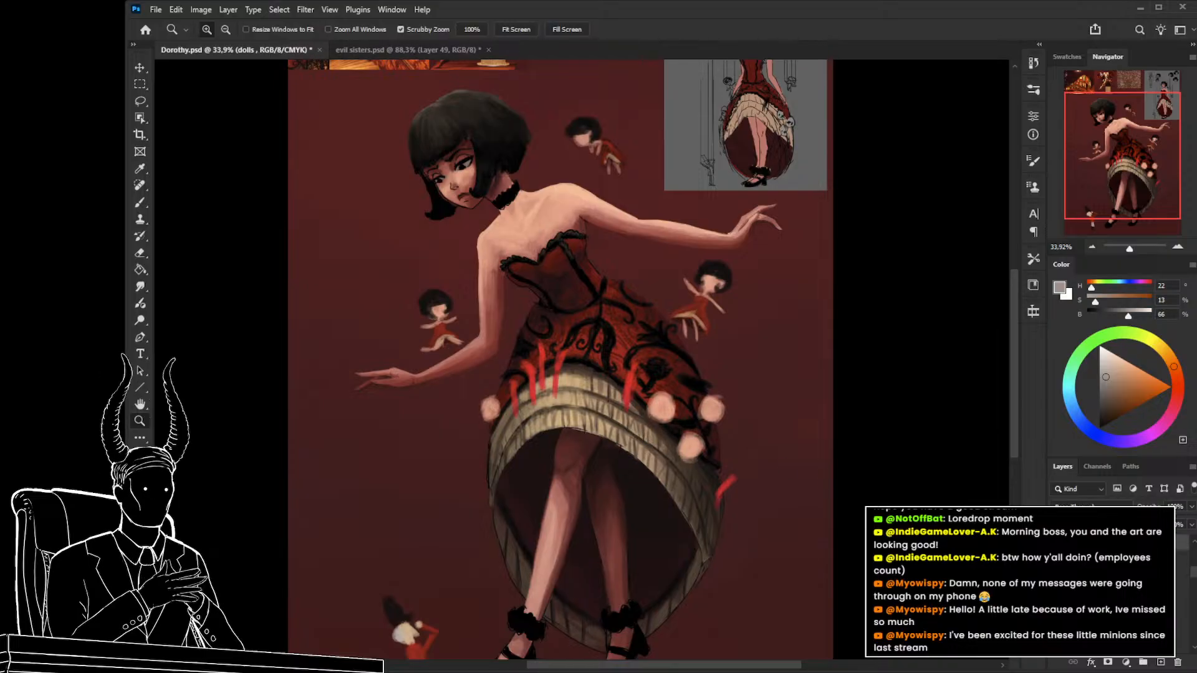
{"action": "left_click_drag", "start_coordinate": [1193, 571], "coordinate": [1193, 582]}
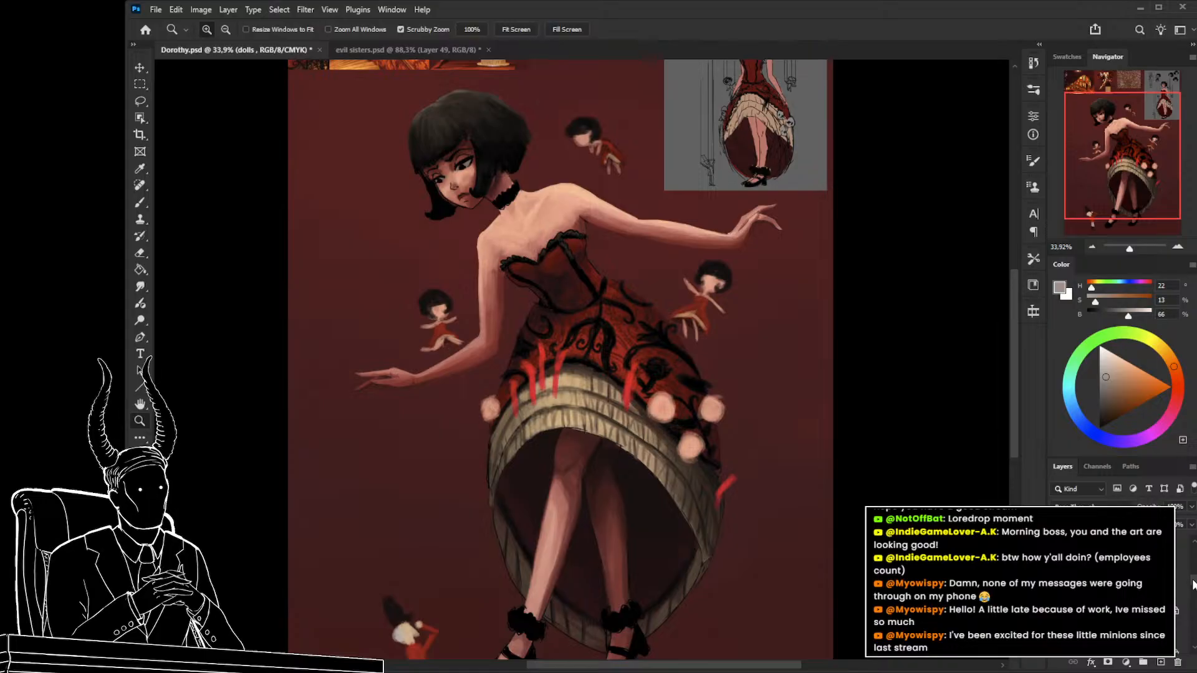
{"action": "left_click", "coordinate": [1178, 584]}
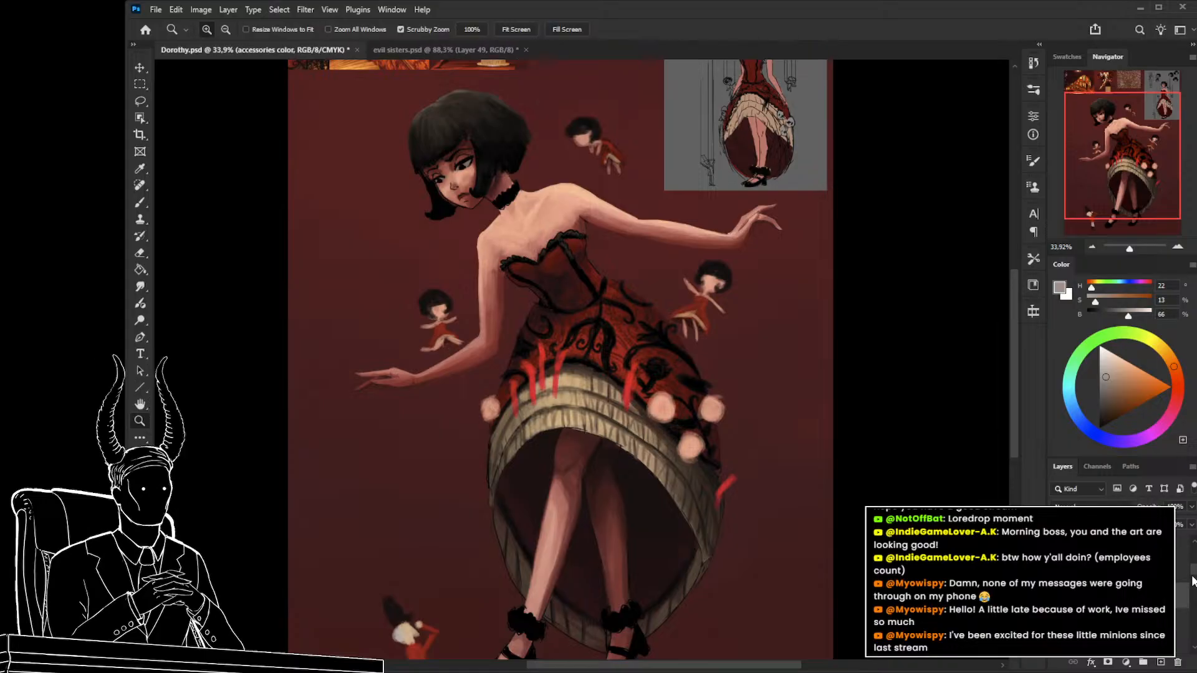
{"action": "left_click_drag", "start_coordinate": [1193, 574], "coordinate": [1188, 637]}
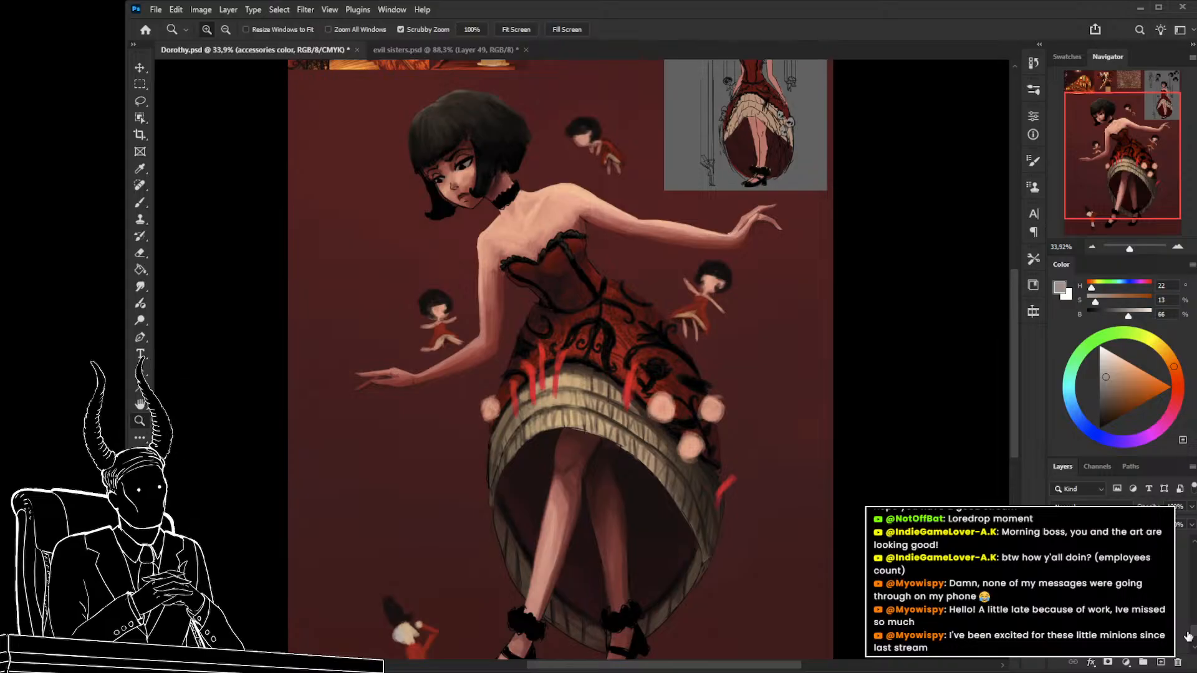
{"action": "left_click", "coordinate": [1169, 632], "text": "shift"}
{"action": "key", "text": "ctrl+g"}
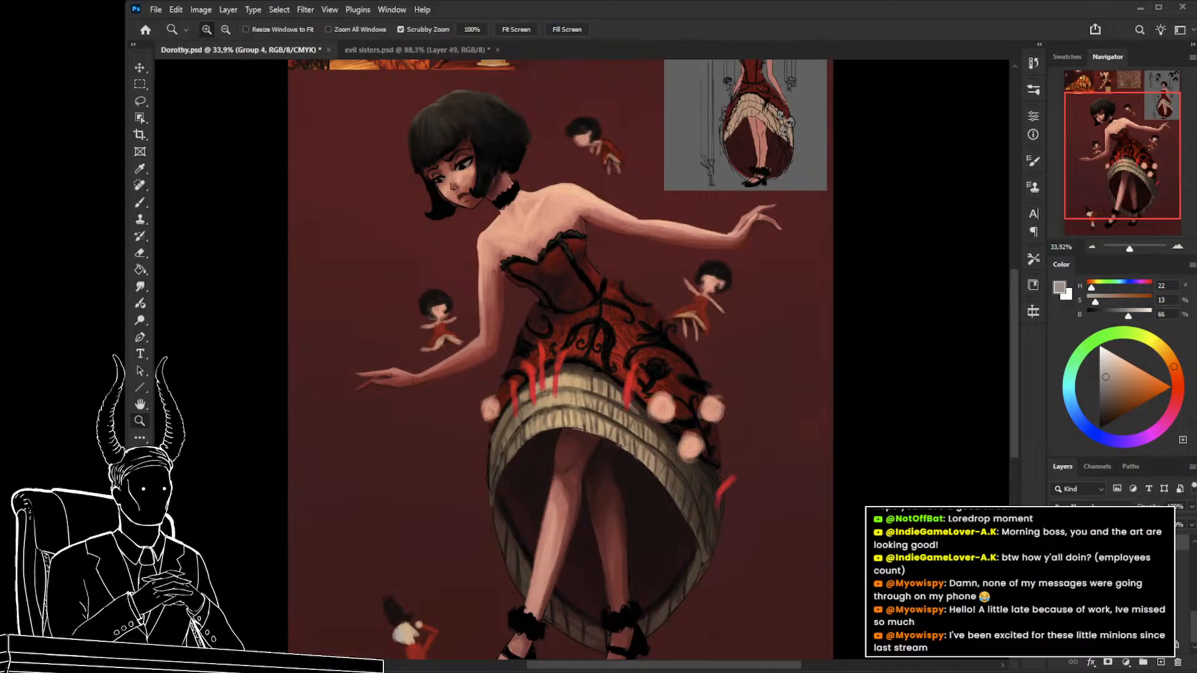
Name the new group "character" and lower its opacity to fade Dorothy behind the dolls.
{"action": "type", "text": "character"}
{"action": "key", "text": "Return"}
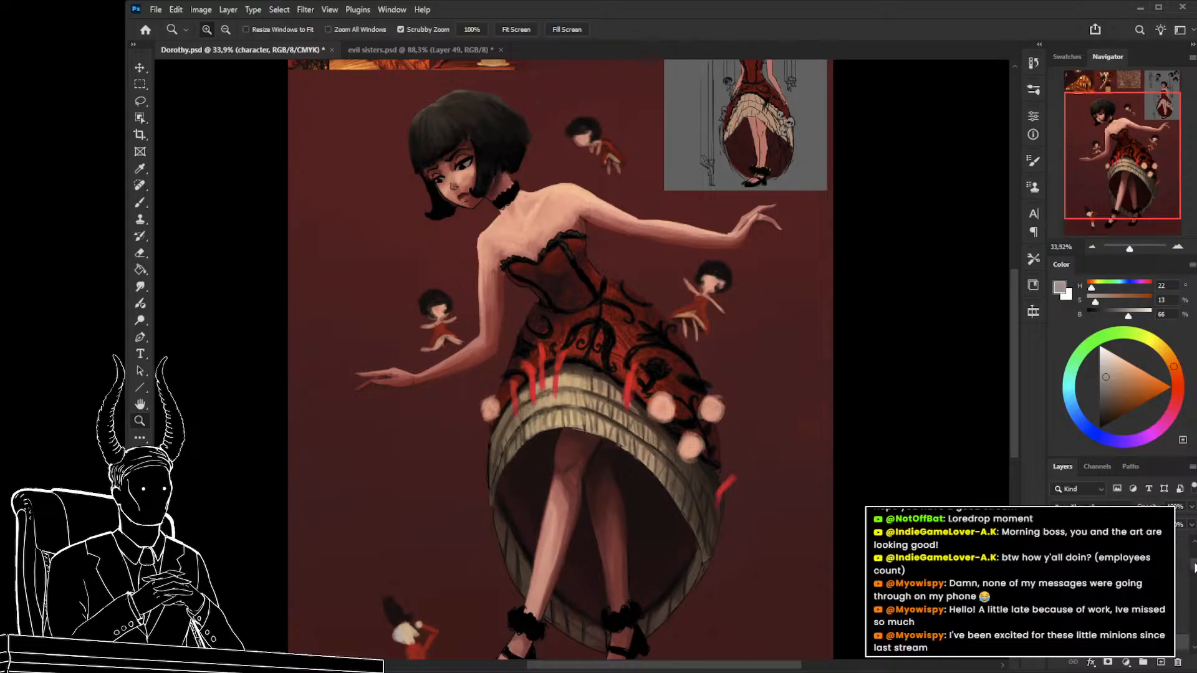
{"action": "left_click_drag", "start_coordinate": [1148, 506], "coordinate": [1120, 506]}
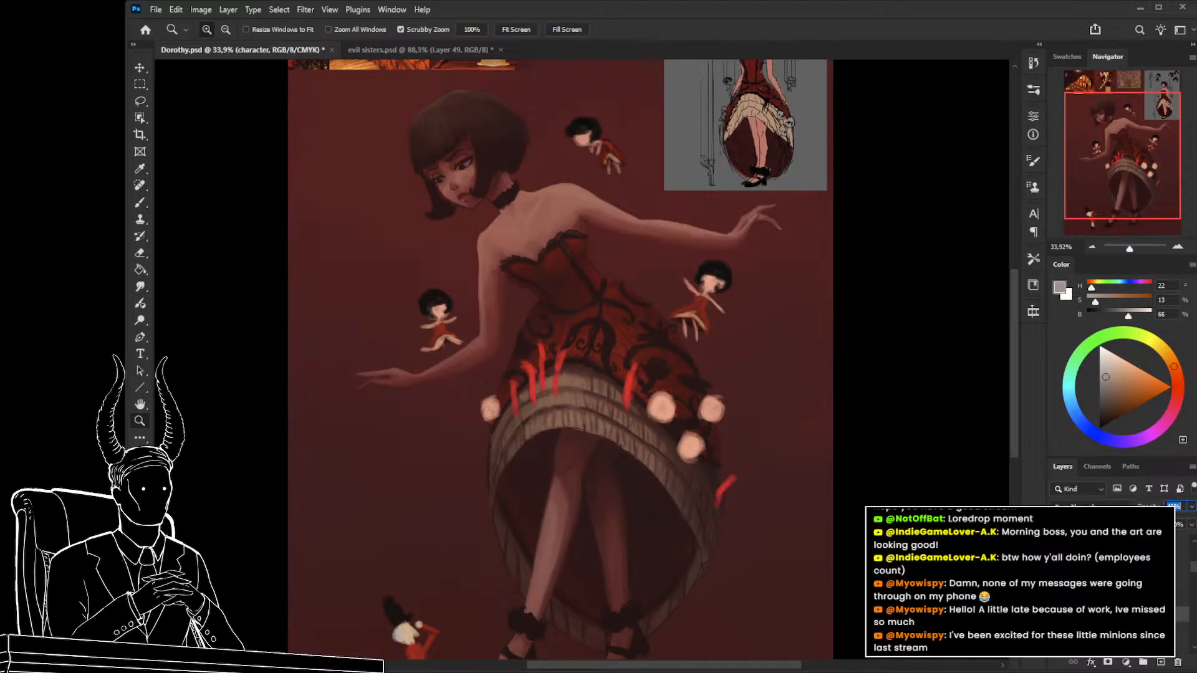
{"action": "left_click", "coordinate": [1073, 614]}
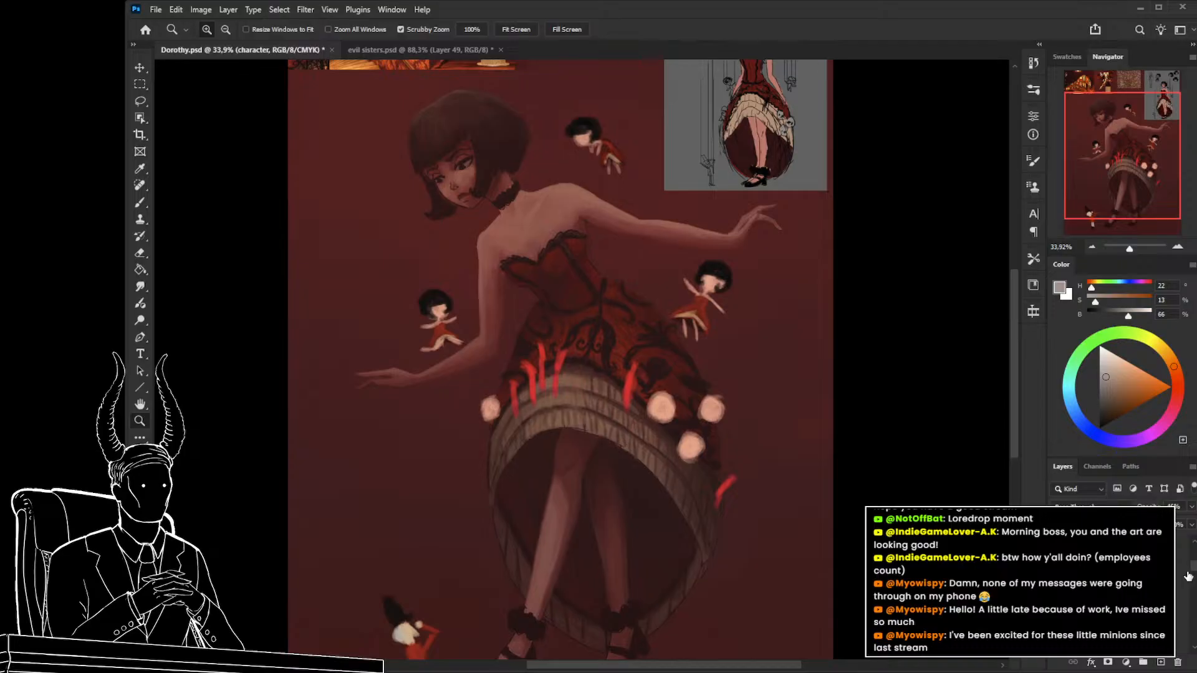
Lower the dolls color layer's opacity to fade the painted dolls, and add a new layer for sketching.
{"action": "left_click", "coordinate": [1115, 573]}
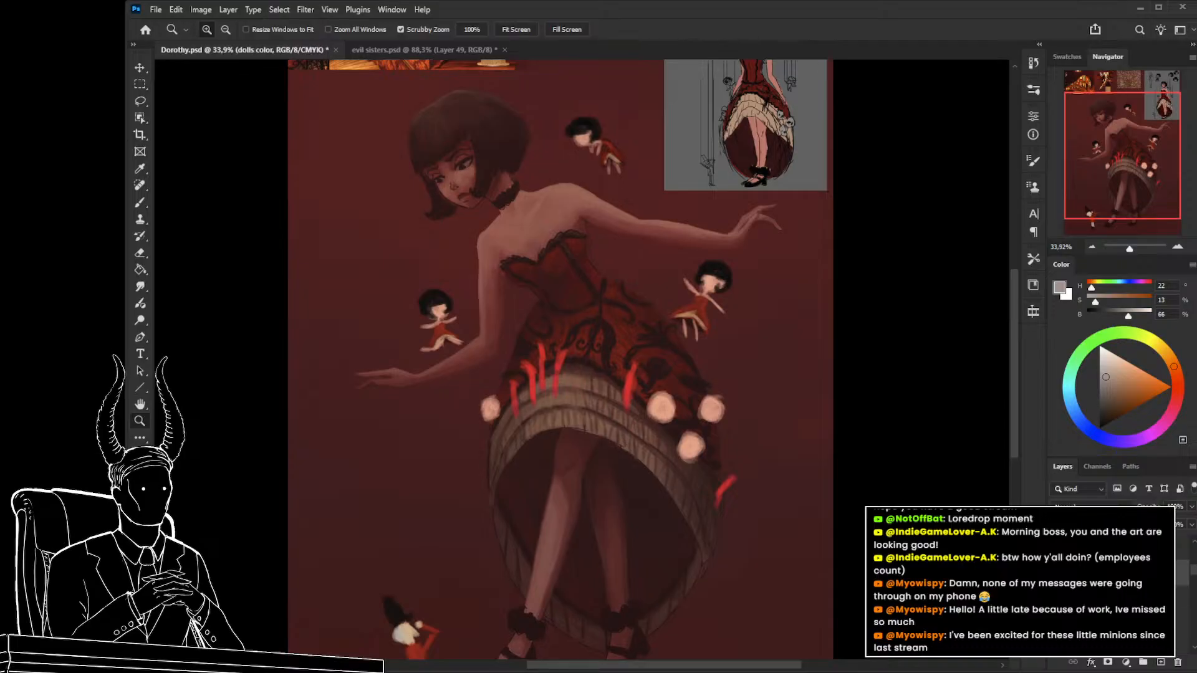
{"action": "left_click", "coordinate": [1116, 598], "text": "shift"}
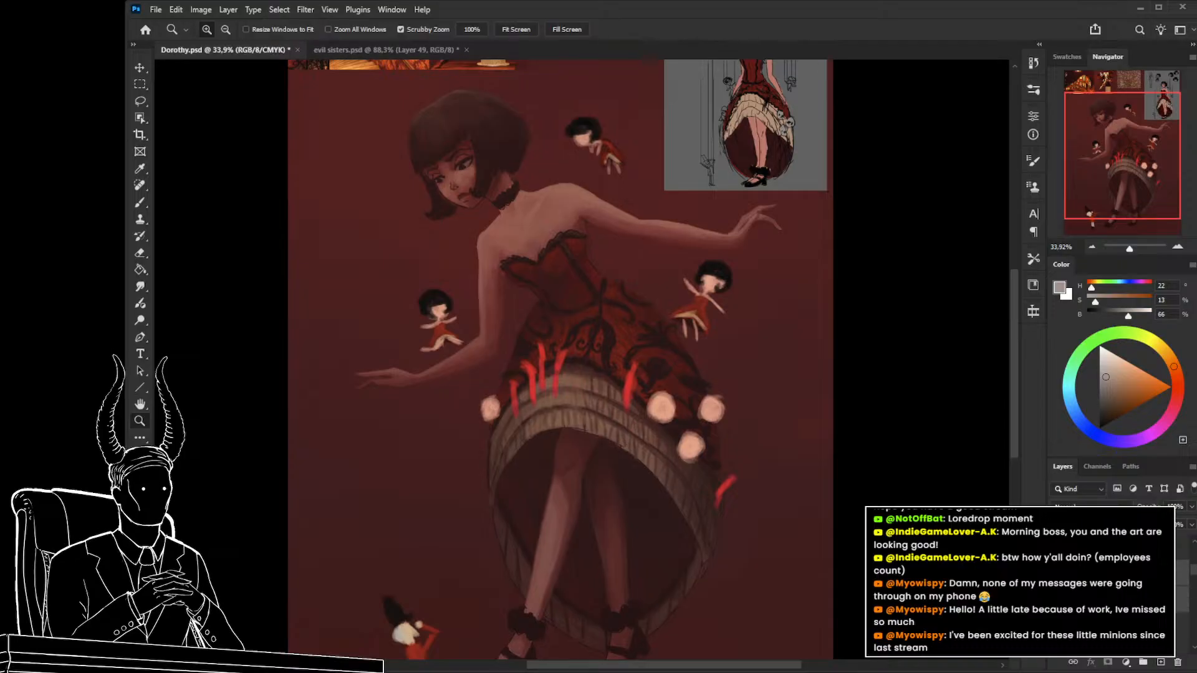
{"action": "left_click", "coordinate": [1116, 573]}
{"action": "left_click_drag", "start_coordinate": [1148, 506], "coordinate": [1099, 507]}
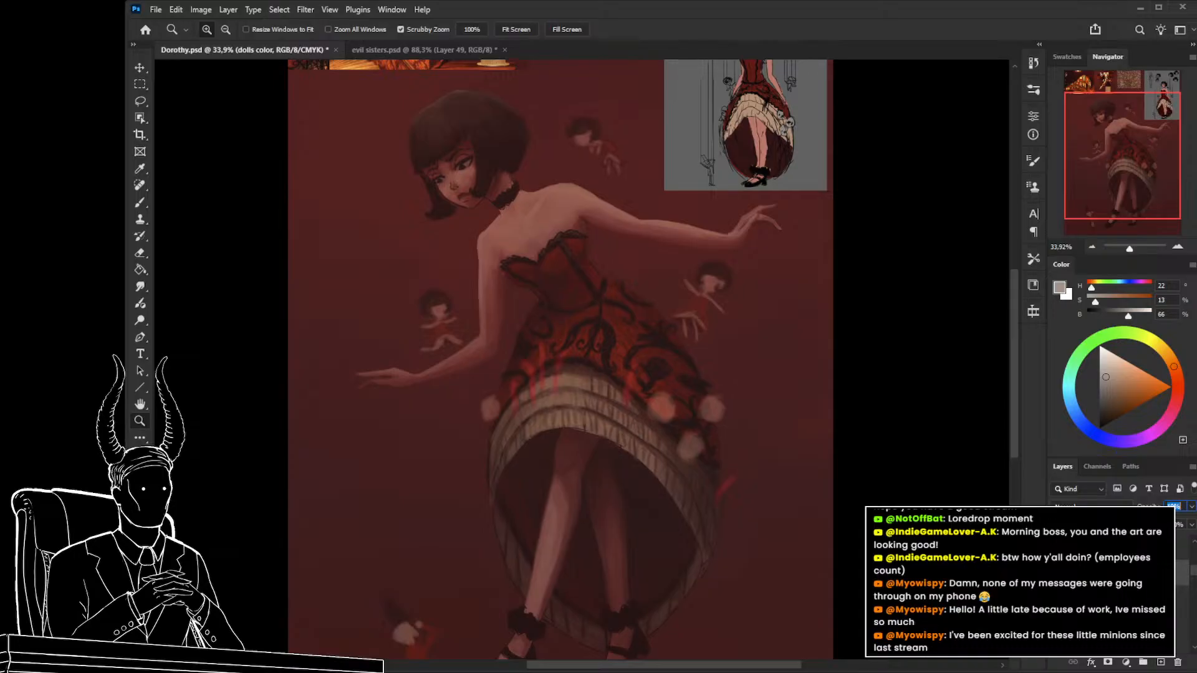
{"action": "left_click", "coordinate": [1161, 662]}
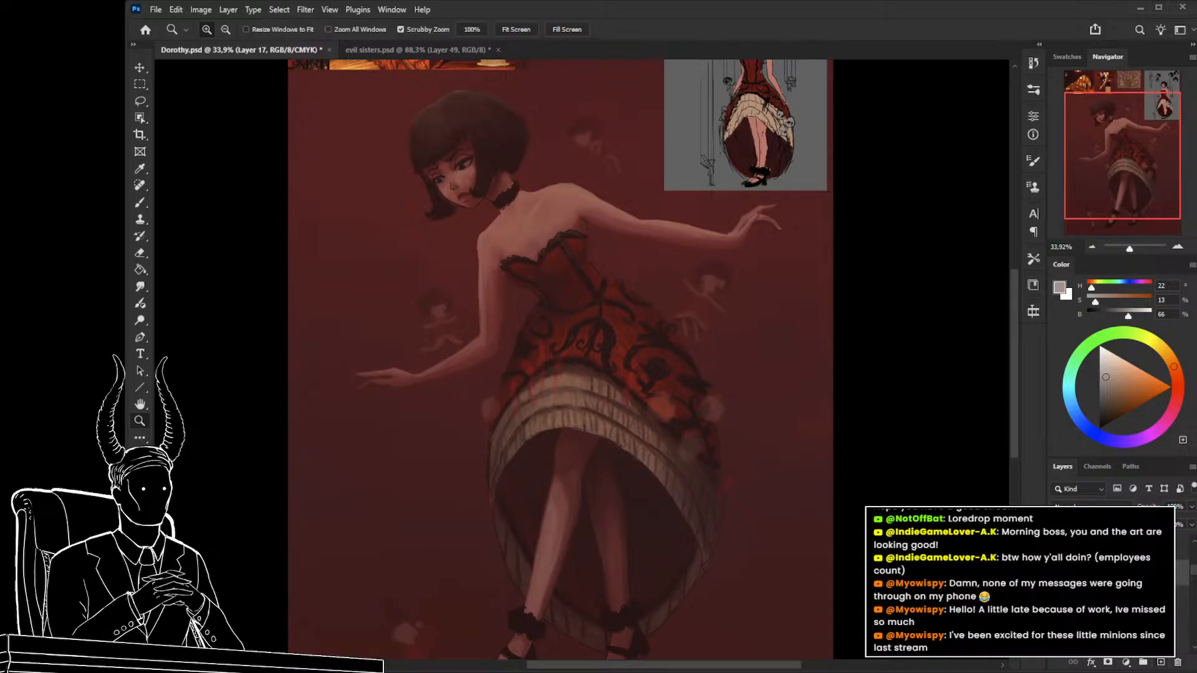
Pick a small round brush, reset the paint color to black, and try a curved stroke on the doll head beside Dorothy's hair.
{"action": "mouse_move", "coordinate": [620, 201]}
{"action": "left_mouse_down"}
{"action": "mouse_move", "coordinate": [588, 417]}
{"action": "mouse_move", "coordinate": [590, 379]}
{"action": "mouse_move", "coordinate": [617, 386]}
{"action": "mouse_move", "coordinate": [541, 553]}
{"action": "mouse_move", "coordinate": [648, 400]}
{"action": "left_mouse_up"}
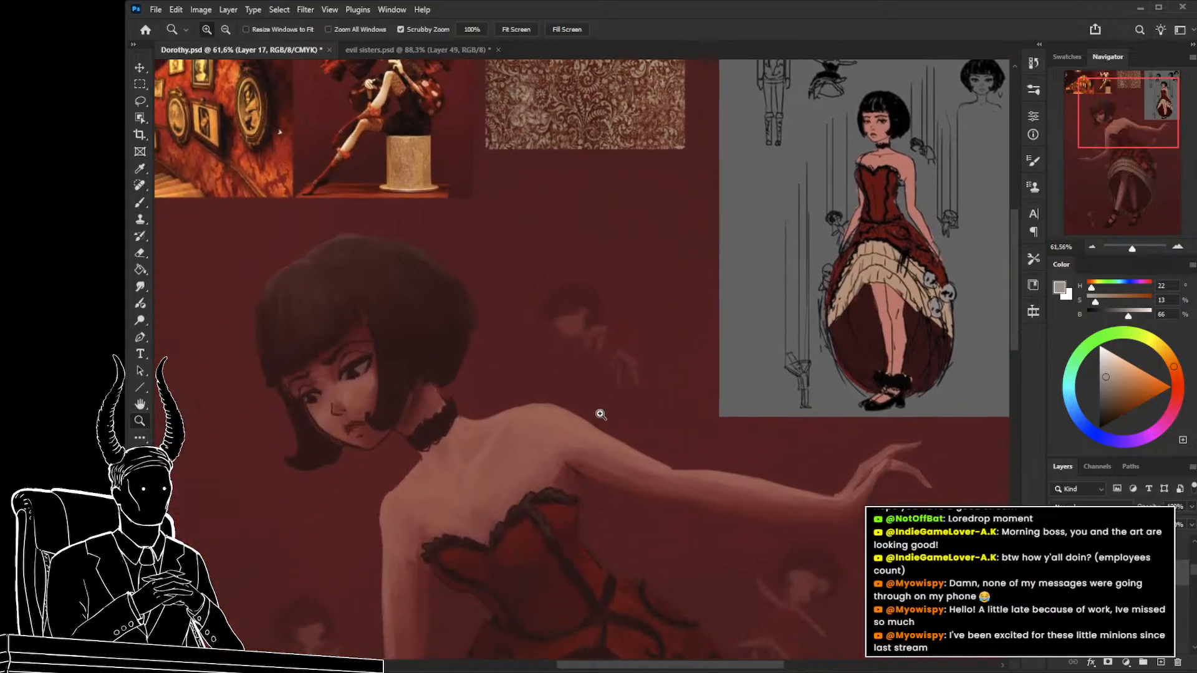
{"action": "left_click_drag", "start_coordinate": [531, 377], "coordinate": [561, 374]}
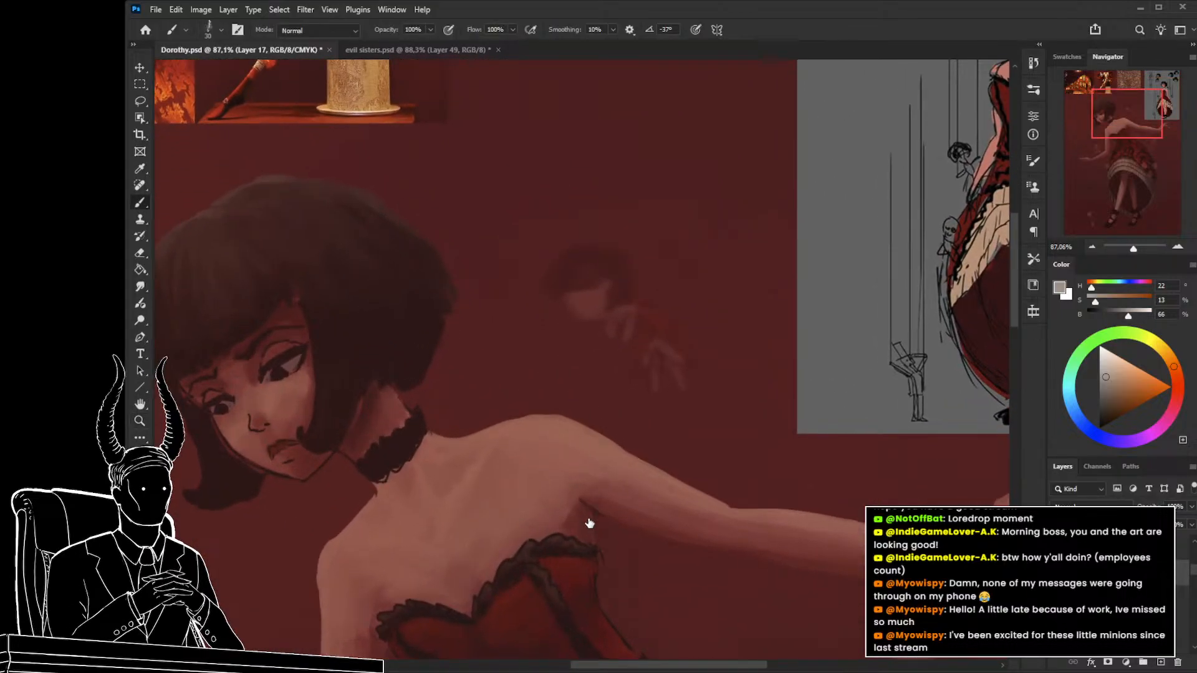
{"action": "key", "text": "."}
{"action": "left_click_drag", "start_coordinate": [501, 399], "coordinate": [460, 416]}
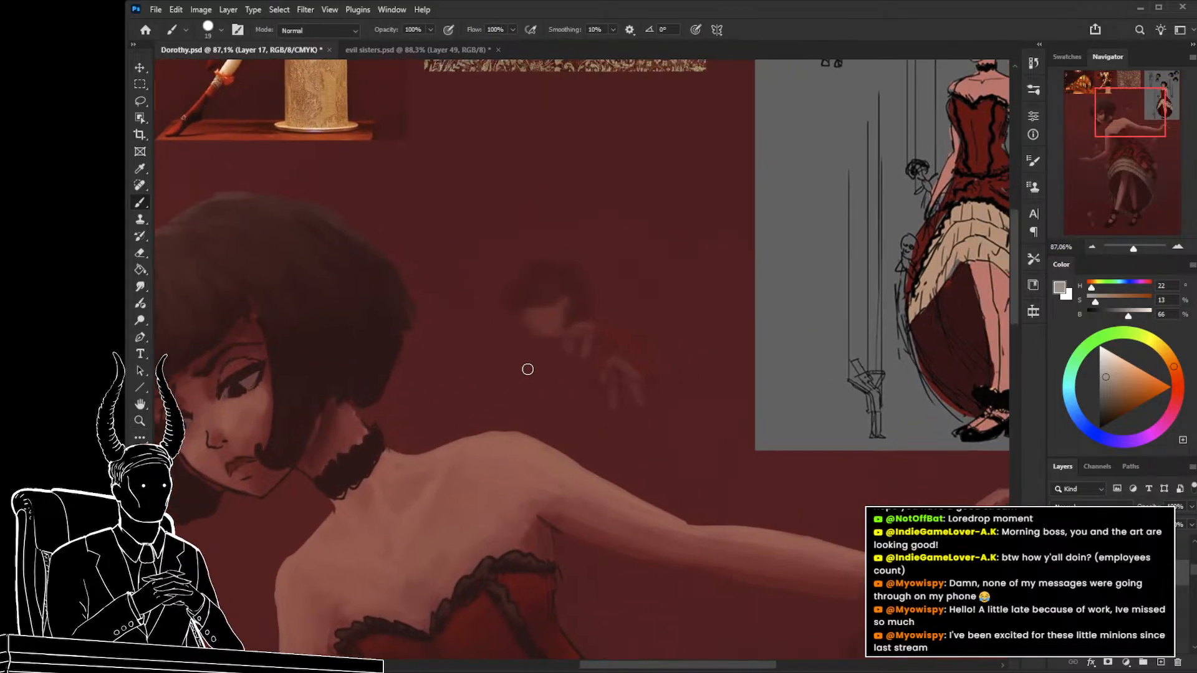
{"action": "key", "text": "bracketleft"}
{"action": "mouse_move", "coordinate": [533, 374]}
{"action": "left_mouse_down"}
{"action": "mouse_move", "coordinate": [542, 414]}
{"action": "mouse_move", "coordinate": [457, 521]}
{"action": "mouse_move", "coordinate": [445, 557]}
{"action": "mouse_move", "coordinate": [474, 527]}
{"action": "left_mouse_up"}
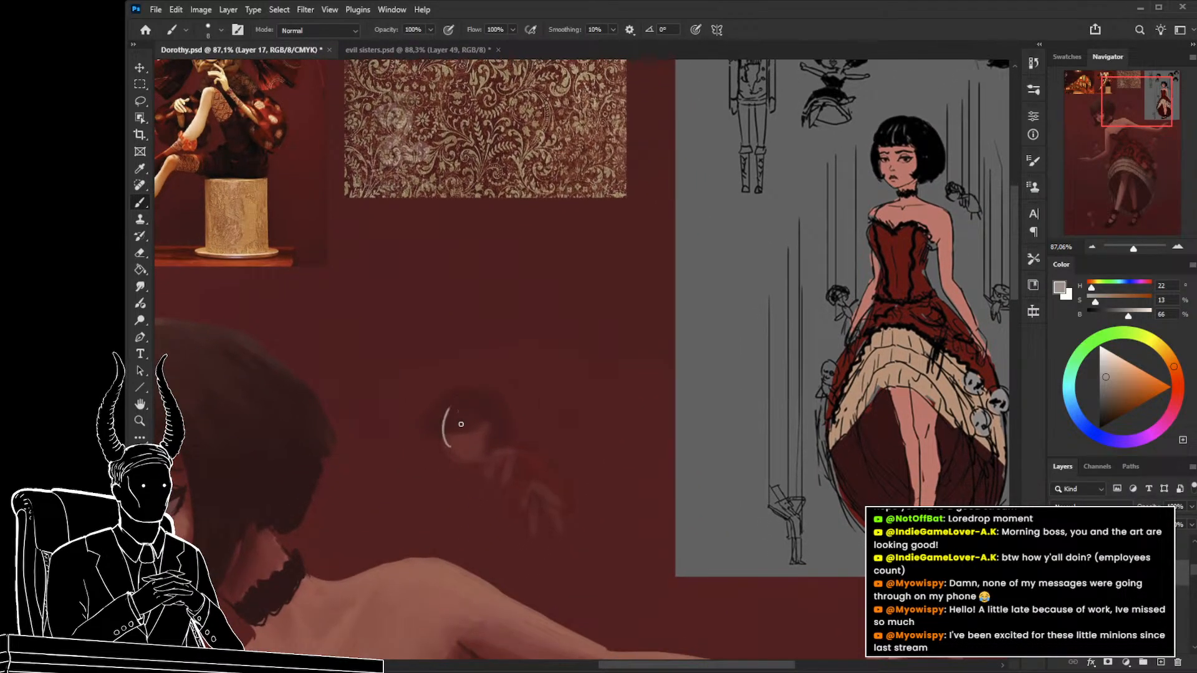
{"action": "key", "text": "d"}
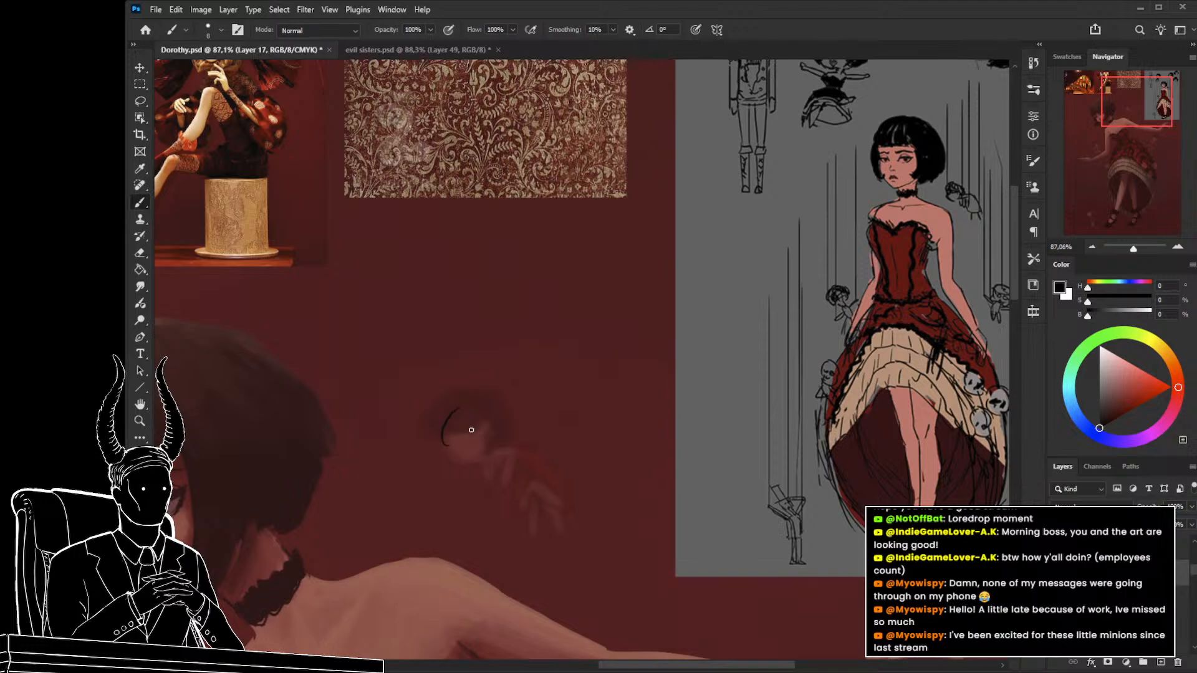
{"action": "left_click_drag", "start_coordinate": [471, 430], "coordinate": [516, 371]}
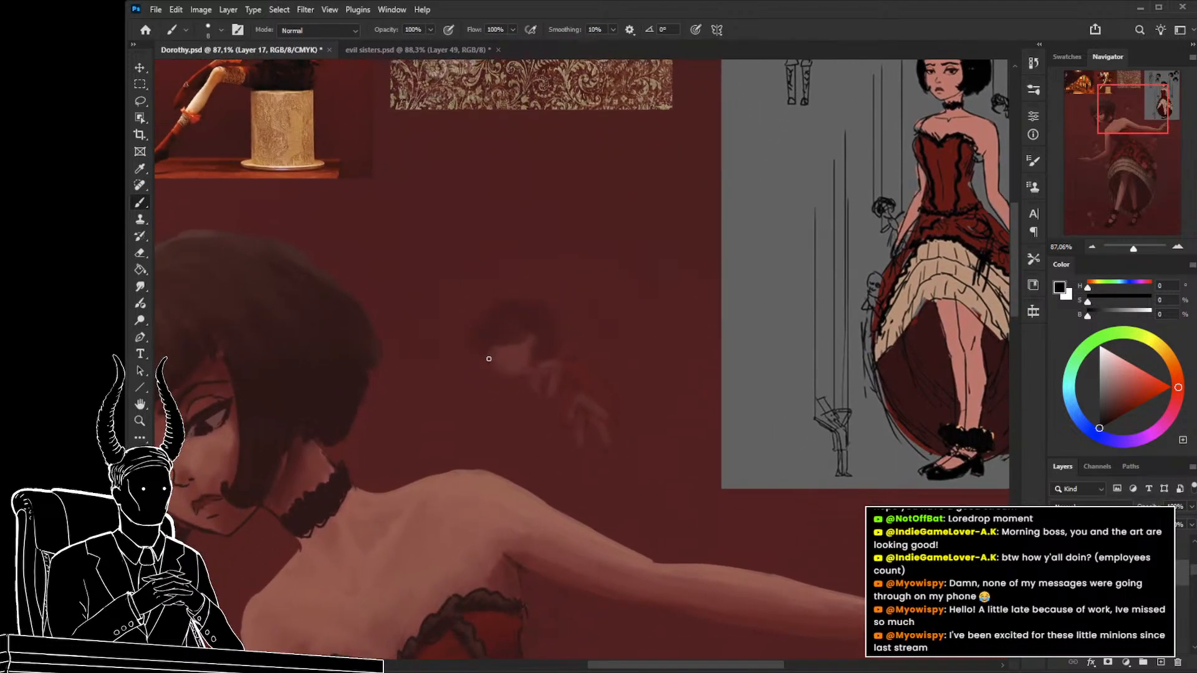
Outline the head of the faded doll above Dorothy's shoulder with a black circle, redoing strokes that miss the round shape.
{"action": "scroll", "coordinate": [489, 359], "scroll_direction": "up", "scroll_amount": 2}
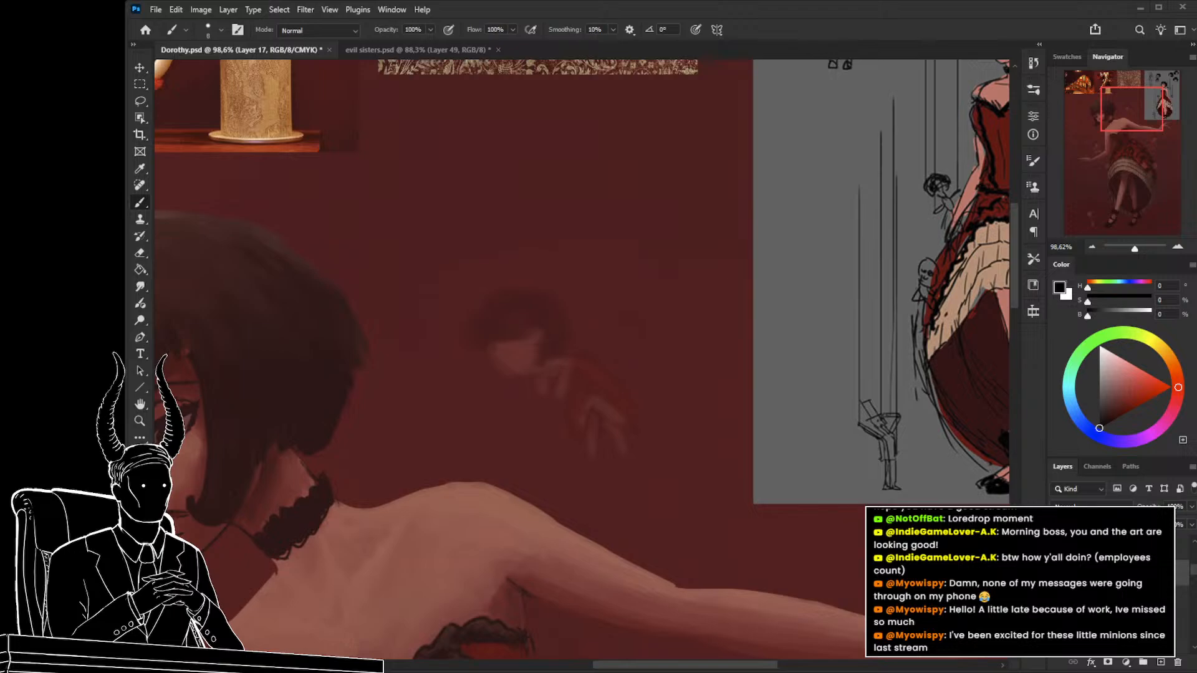
{"action": "key", "text": "z"}
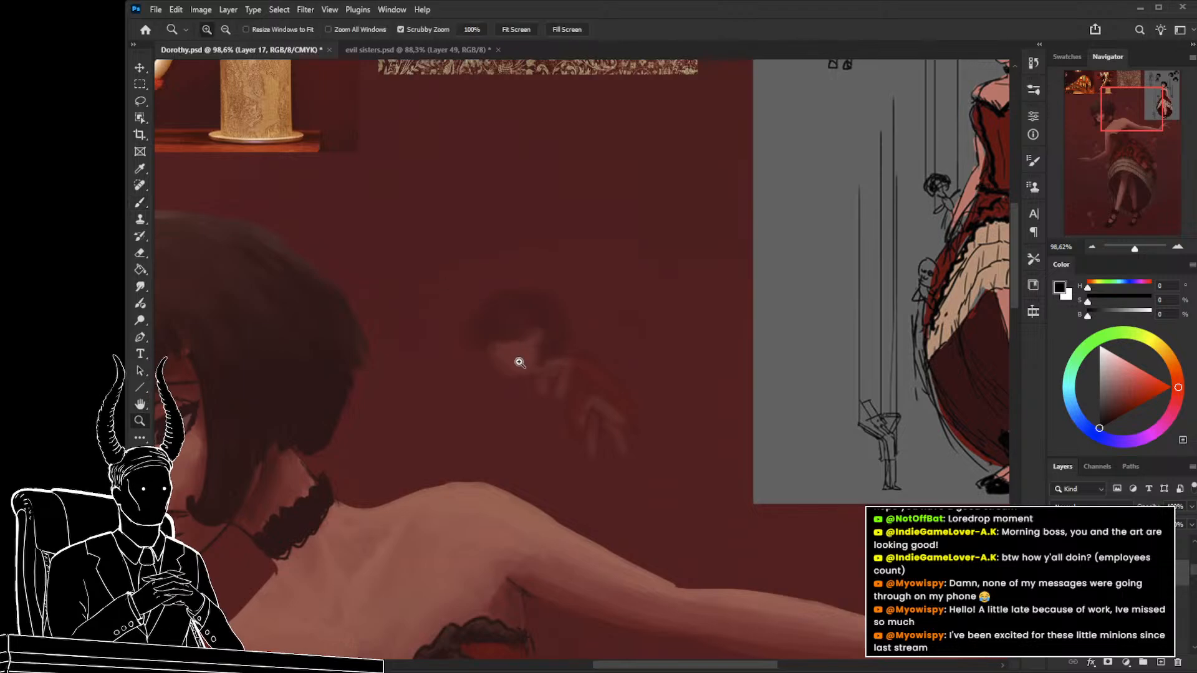
{"action": "mouse_move", "coordinate": [515, 355]}
{"action": "left_mouse_down"}
{"action": "mouse_move", "coordinate": [543, 356]}
{"action": "mouse_move", "coordinate": [521, 361]}
{"action": "left_mouse_up"}
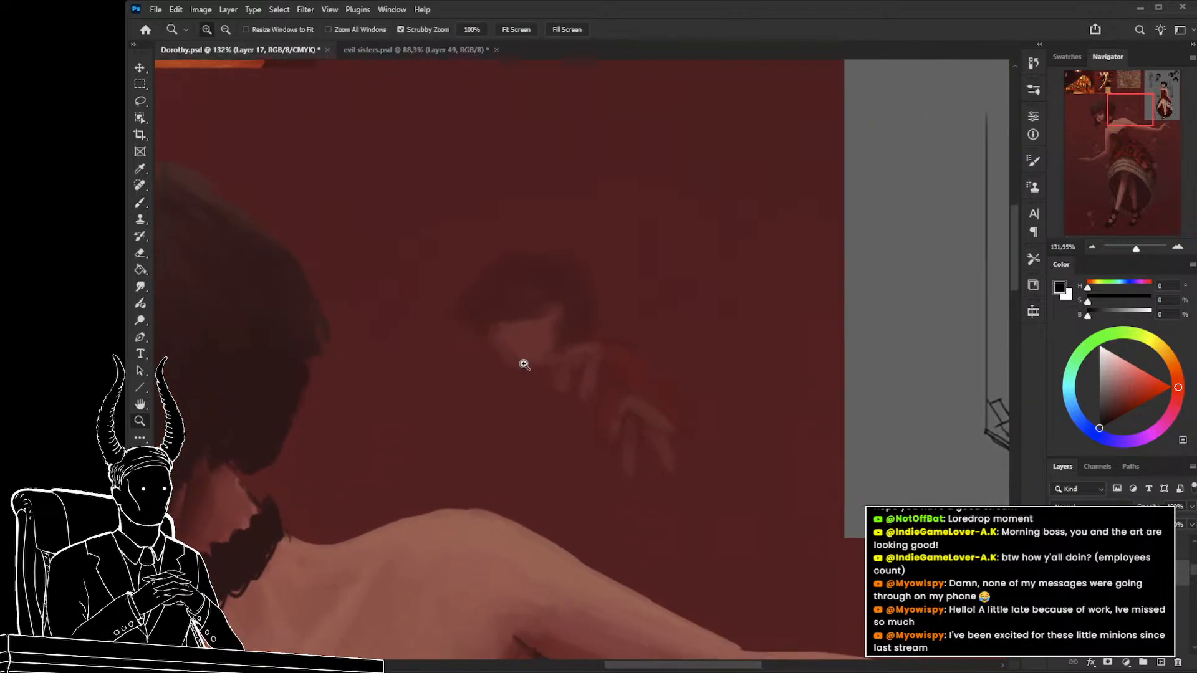
{"action": "key", "text": "b"}
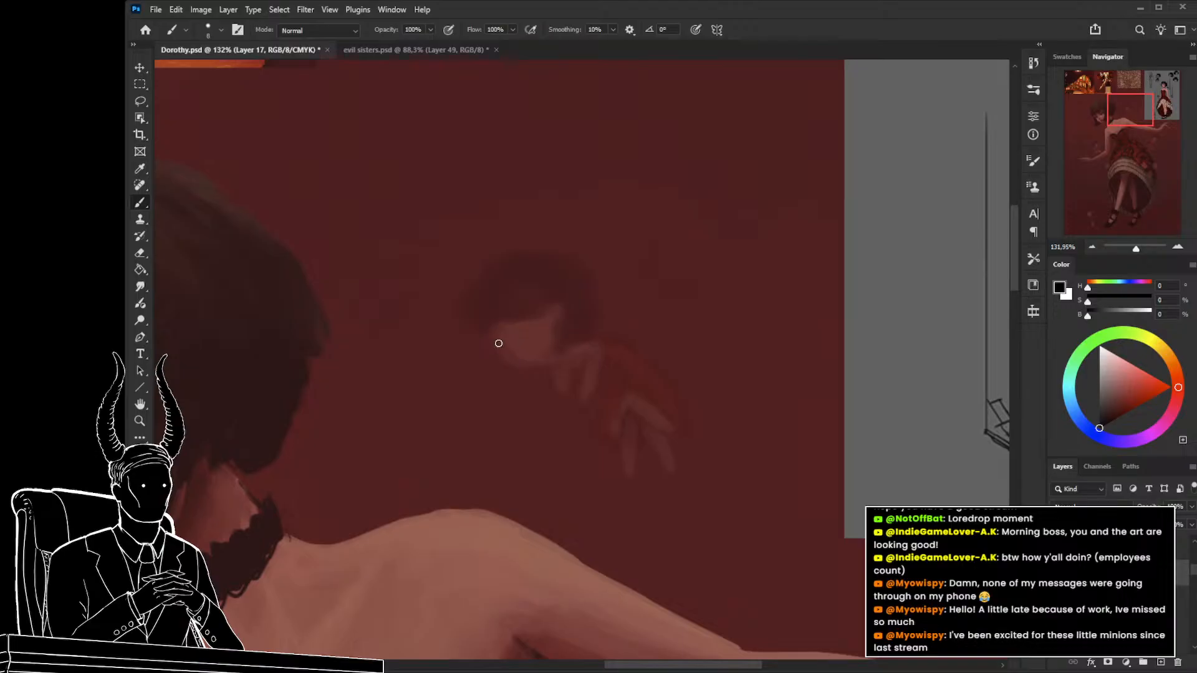
{"action": "key", "text": "z"}
{"action": "mouse_move", "coordinate": [493, 341]}
{"action": "left_mouse_down"}
{"action": "mouse_move", "coordinate": [444, 344]}
{"action": "mouse_move", "coordinate": [501, 367]}
{"action": "mouse_move", "coordinate": [488, 336]}
{"action": "left_mouse_up"}
{"action": "key", "text": "b"}
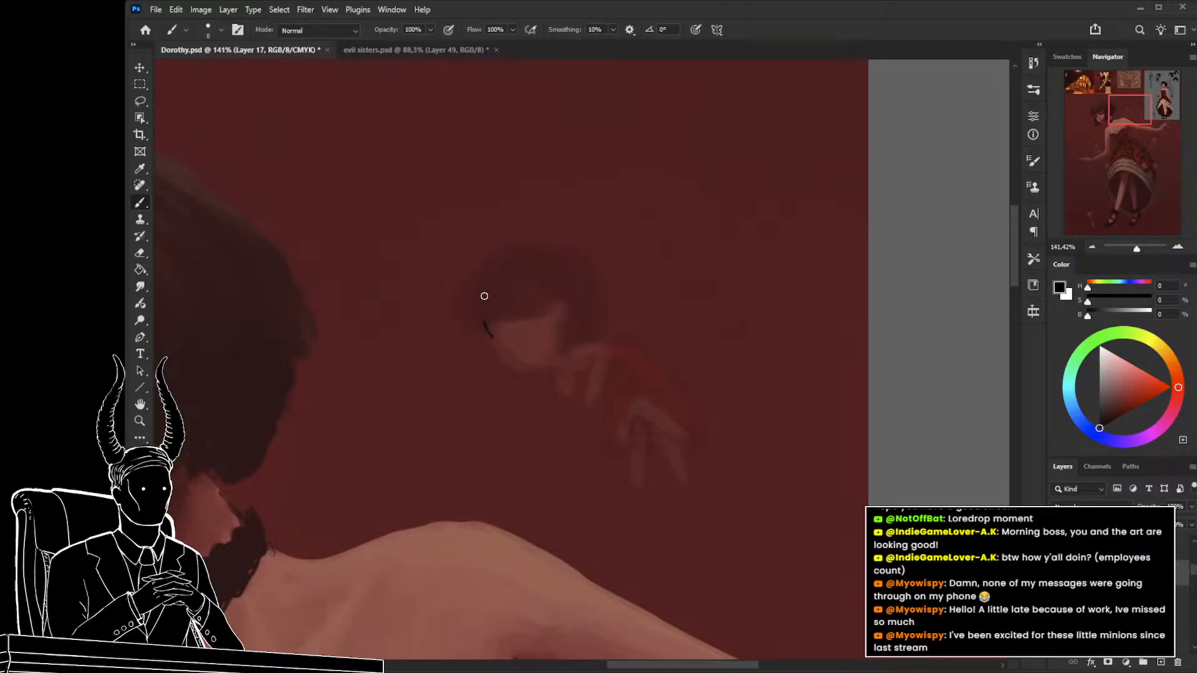
{"action": "mouse_move", "coordinate": [485, 296]}
{"action": "left_mouse_down"}
{"action": "mouse_move", "coordinate": [553, 266]}
{"action": "mouse_move", "coordinate": [531, 268]}
{"action": "mouse_move", "coordinate": [574, 282]}
{"action": "mouse_move", "coordinate": [590, 336]}
{"action": "mouse_move", "coordinate": [526, 255]}
{"action": "mouse_move", "coordinate": [481, 322]}
{"action": "mouse_move", "coordinate": [523, 367]}
{"action": "mouse_move", "coordinate": [568, 352]}
{"action": "mouse_move", "coordinate": [549, 362]}
{"action": "mouse_move", "coordinate": [587, 306]}
{"action": "mouse_move", "coordinate": [558, 272]}
{"action": "mouse_move", "coordinate": [564, 279]}
{"action": "mouse_move", "coordinate": [497, 275]}
{"action": "mouse_move", "coordinate": [483, 295]}
{"action": "mouse_move", "coordinate": [515, 264]}
{"action": "mouse_move", "coordinate": [496, 286]}
{"action": "mouse_move", "coordinate": [540, 260]}
{"action": "mouse_move", "coordinate": [566, 274]}
{"action": "mouse_move", "coordinate": [580, 356]}
{"action": "left_mouse_up"}
{"action": "key", "text": "ctrl+z"}
{"action": "key", "text": "ctrl+z"}
{"action": "key", "text": "ctrl+z"}
{"action": "key", "text": "ctrl+z"}
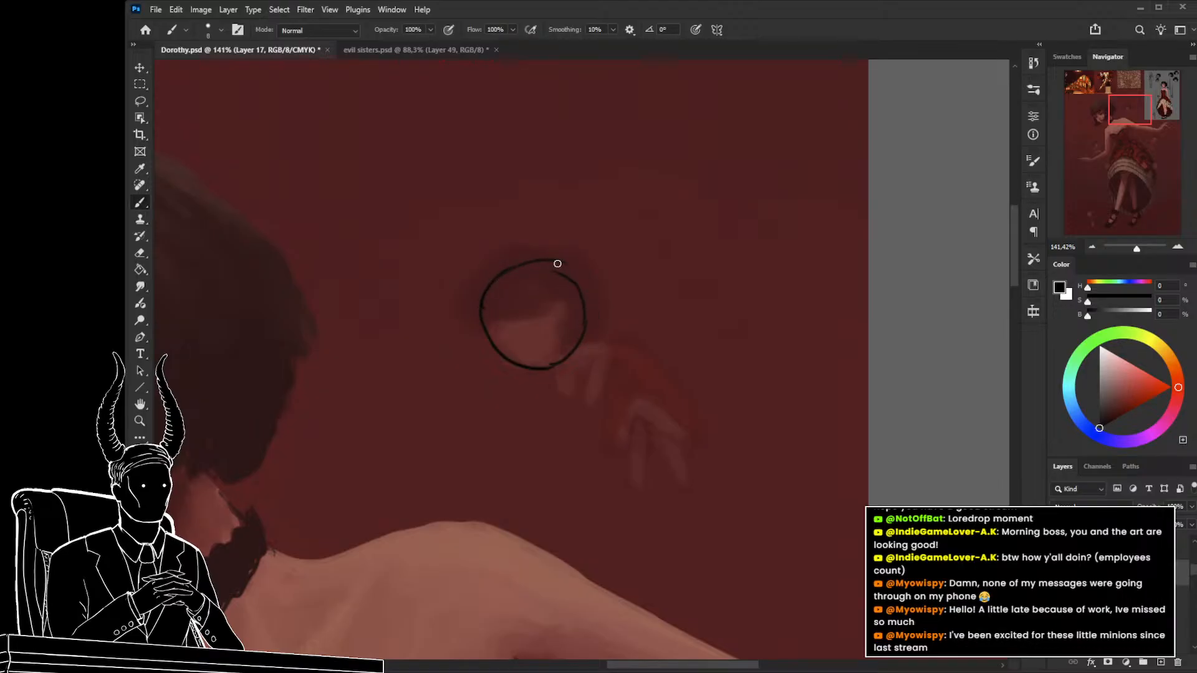
{"action": "mouse_move", "coordinate": [555, 261]}
{"action": "left_mouse_down"}
{"action": "mouse_move", "coordinate": [582, 353]}
{"action": "mouse_move", "coordinate": [587, 342]}
{"action": "mouse_move", "coordinate": [551, 366]}
{"action": "left_mouse_up"}
Erase the doubled inner line from the circle around the doll's head above the shoulder.
{"action": "key", "text": "e"}
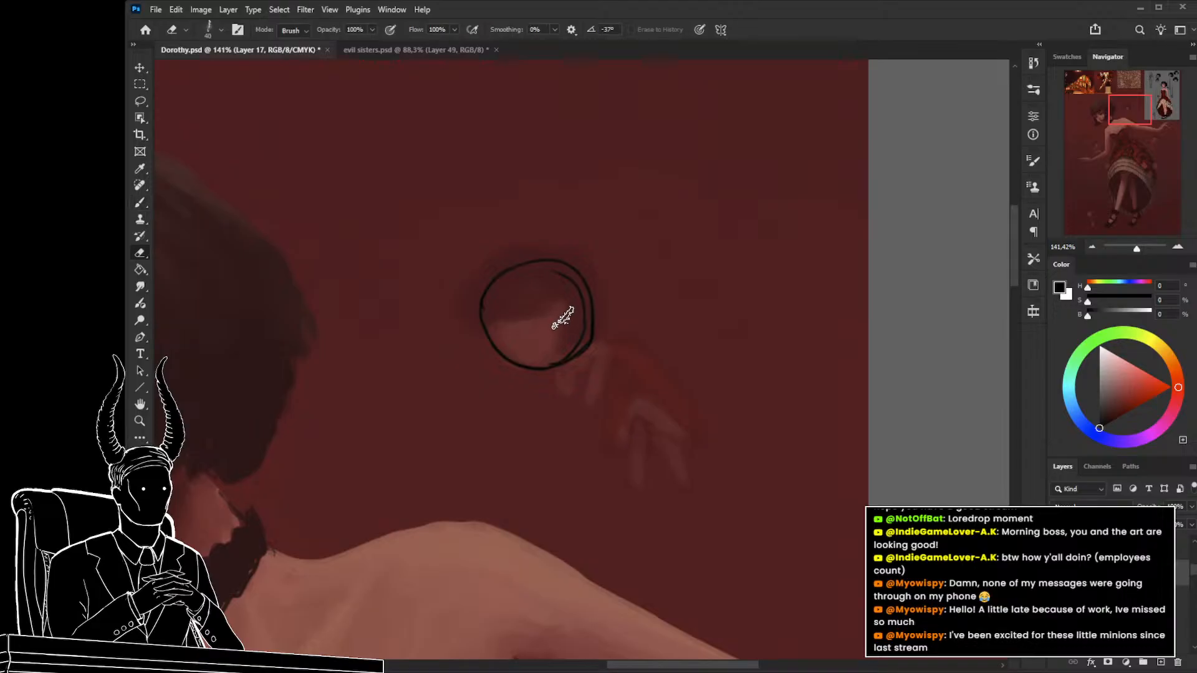
{"action": "mouse_move", "coordinate": [542, 315]}
{"action": "left_mouse_down"}
{"action": "mouse_move", "coordinate": [532, 289]}
{"action": "mouse_move", "coordinate": [564, 336]}
{"action": "mouse_move", "coordinate": [554, 301]}
{"action": "mouse_move", "coordinate": [555, 354]}
{"action": "mouse_move", "coordinate": [541, 291]}
{"action": "mouse_move", "coordinate": [561, 338]}
{"action": "mouse_move", "coordinate": [576, 317]}
{"action": "mouse_move", "coordinate": [558, 298]}
{"action": "left_mouse_up"}
{"action": "key", "text": "b"}
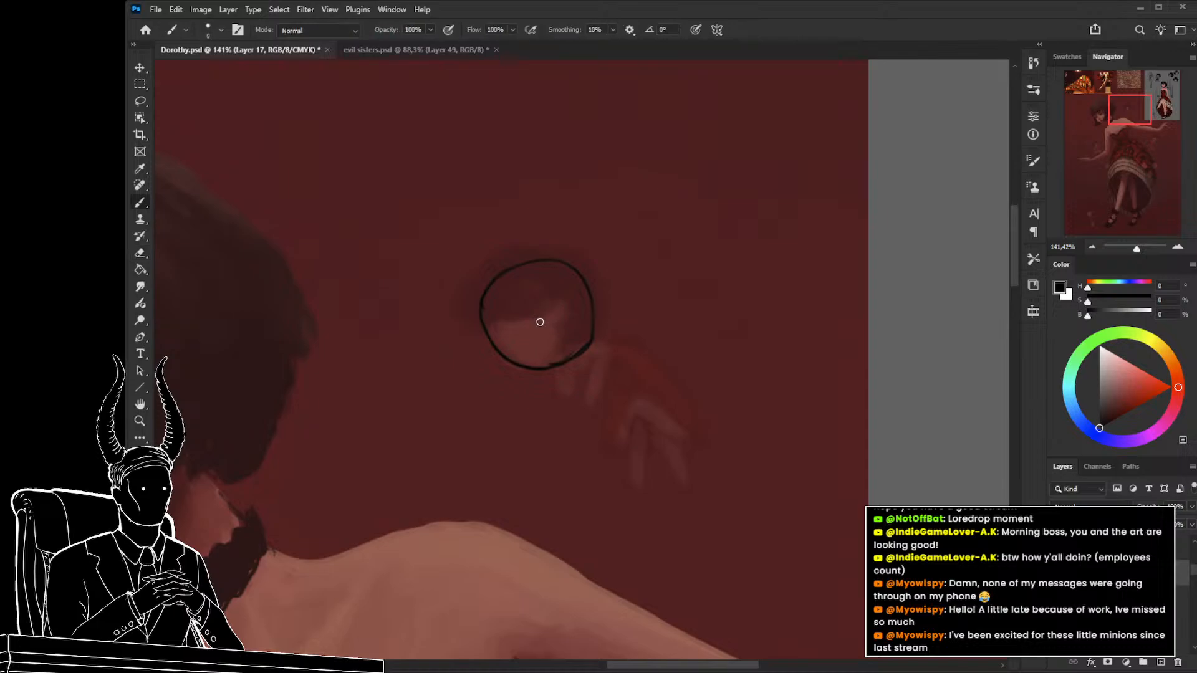
{"action": "key", "text": "bracketright"}
{"action": "left_click_drag", "start_coordinate": [457, 467], "coordinate": [441, 420]}
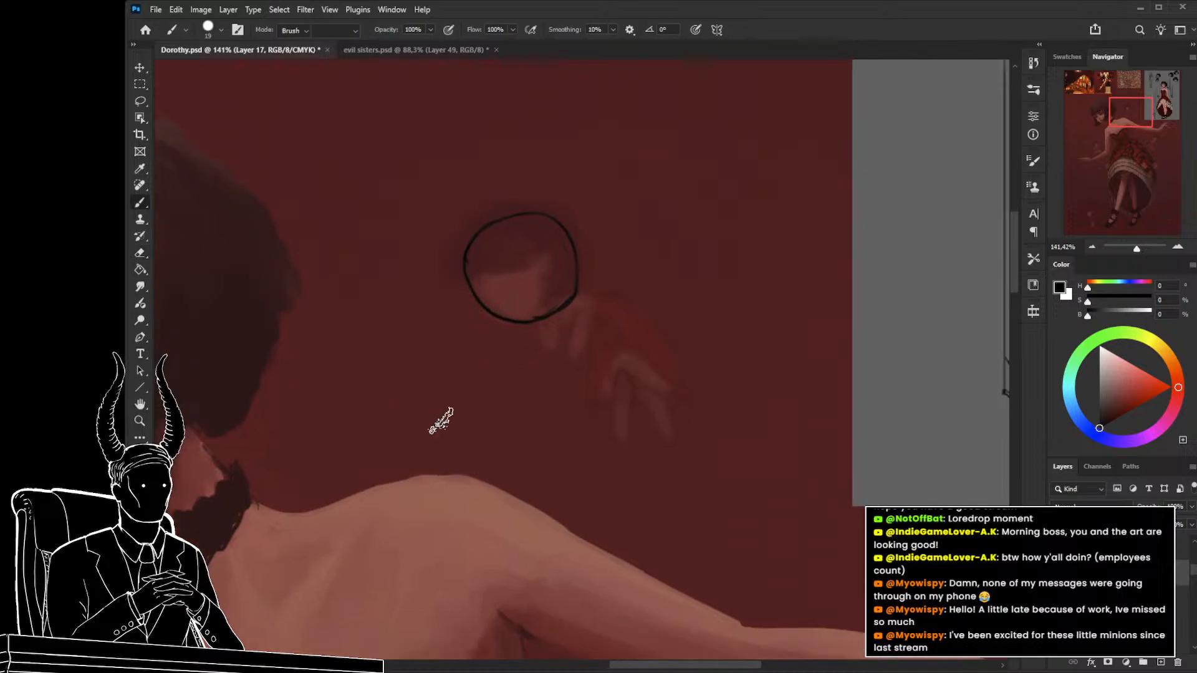
{"action": "key", "text": "e"}
{"action": "key", "text": "bracketright"}
Draw a black circle around the head of the doll floating above Dorothy's lowered hand, undoing the uneven strokes.
{"action": "scroll", "coordinate": [474, 617], "scroll_direction": "down", "scroll_amount": 3}
{"action": "key", "text": "z"}
{"action": "scroll", "coordinate": [449, 382], "scroll_direction": "down", "scroll_amount": 4}
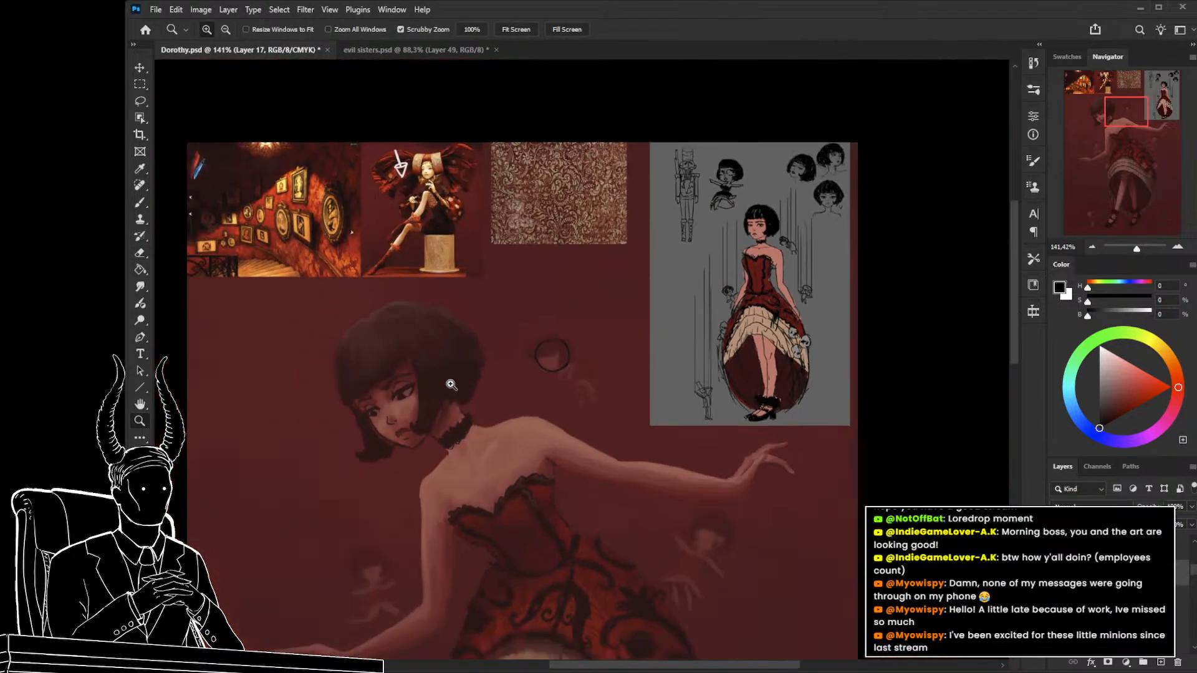
{"action": "scroll", "coordinate": [430, 374], "scroll_direction": "up", "scroll_amount": 3}
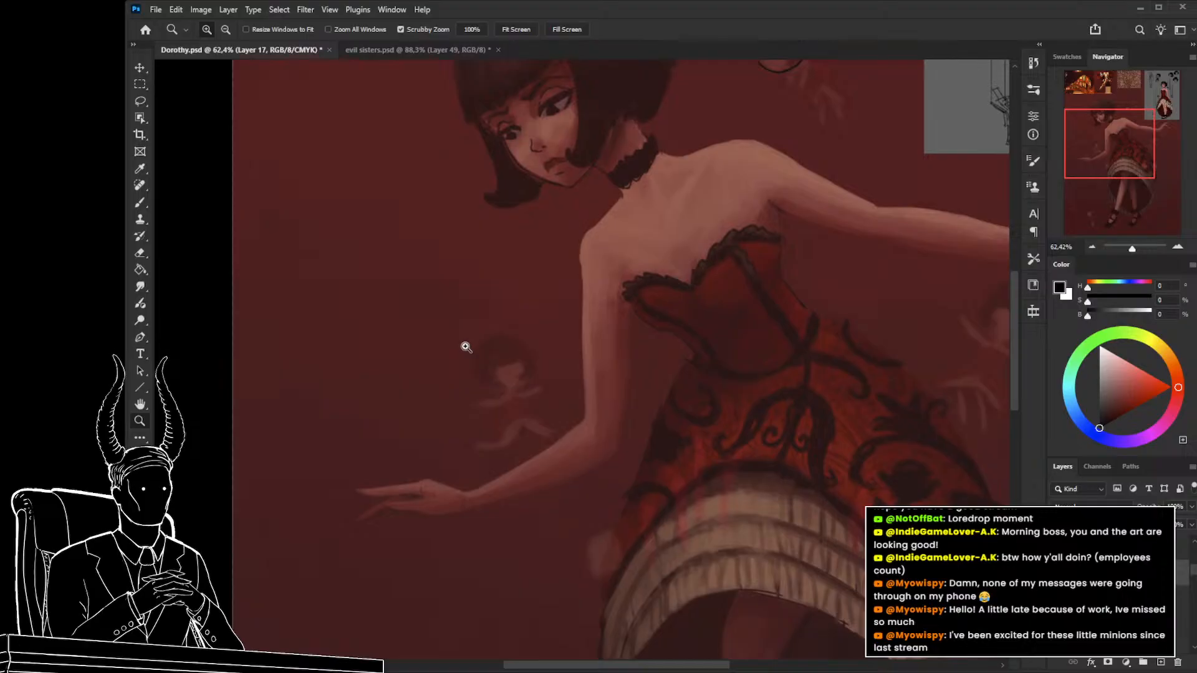
{"action": "key", "text": "b"}
{"action": "scroll", "coordinate": [518, 387], "scroll_direction": "up", "scroll_amount": 2}
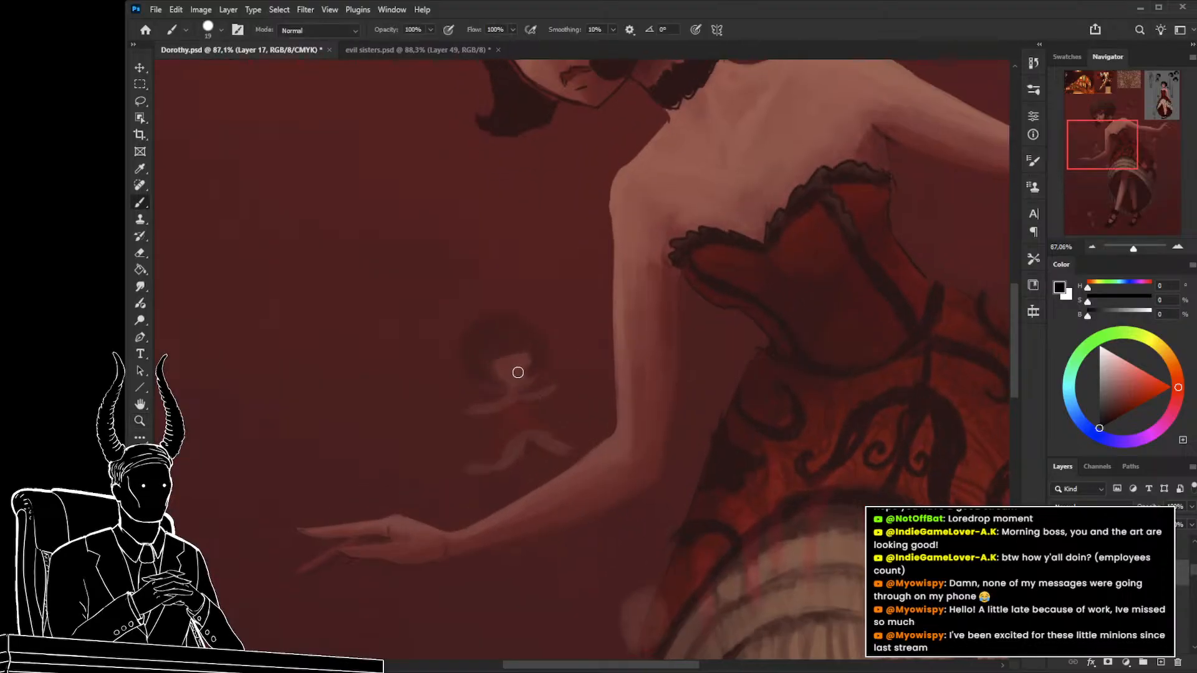
{"action": "key", "text": "bracketleft"}
{"action": "mouse_move", "coordinate": [526, 382]}
{"action": "left_mouse_down"}
{"action": "mouse_move", "coordinate": [490, 383]}
{"action": "mouse_move", "coordinate": [483, 351]}
{"action": "mouse_move", "coordinate": [542, 368]}
{"action": "mouse_move", "coordinate": [492, 329]}
{"action": "mouse_move", "coordinate": [491, 393]}
{"action": "mouse_move", "coordinate": [513, 331]}
{"action": "mouse_move", "coordinate": [523, 382]}
{"action": "mouse_move", "coordinate": [462, 408]}
{"action": "left_mouse_up"}
{"action": "key", "text": "ctrl+z"}
{"action": "key", "text": "ctrl+z"}
{"action": "key", "text": "ctrl+z"}
Draw a black circle around the head of the doll floating below Dorothy's outstretched arm.
{"action": "key", "text": "z"}
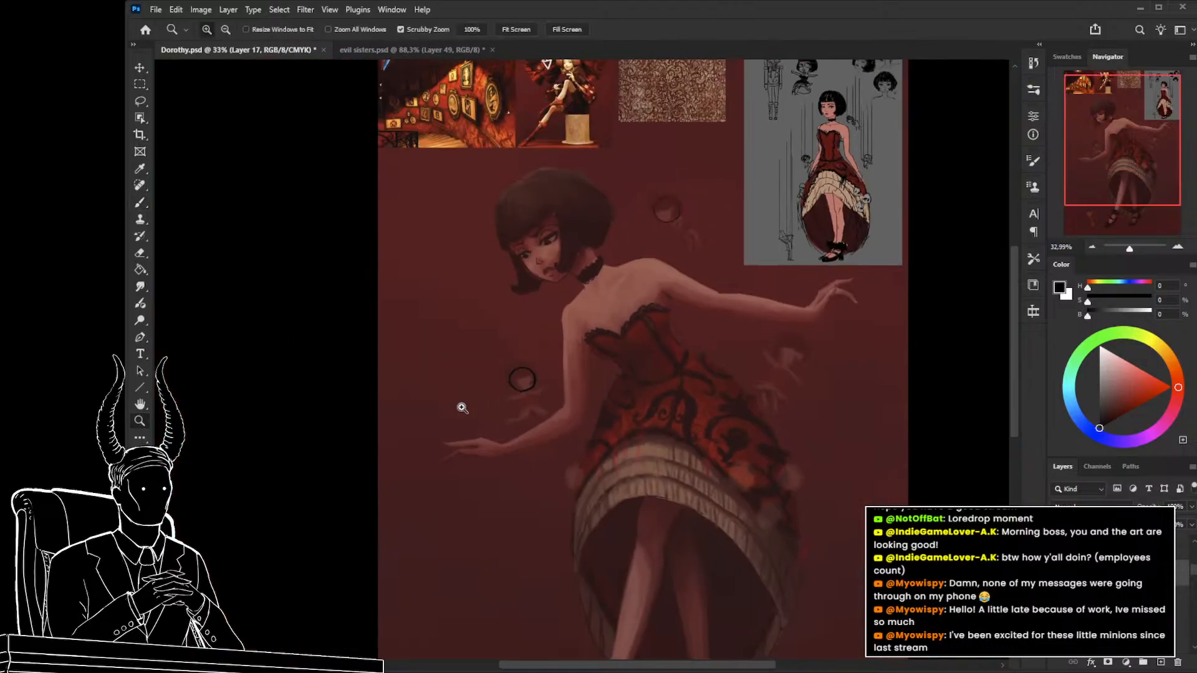
{"action": "left_click_drag", "start_coordinate": [787, 362], "coordinate": [828, 376]}
{"action": "key", "text": "b"}
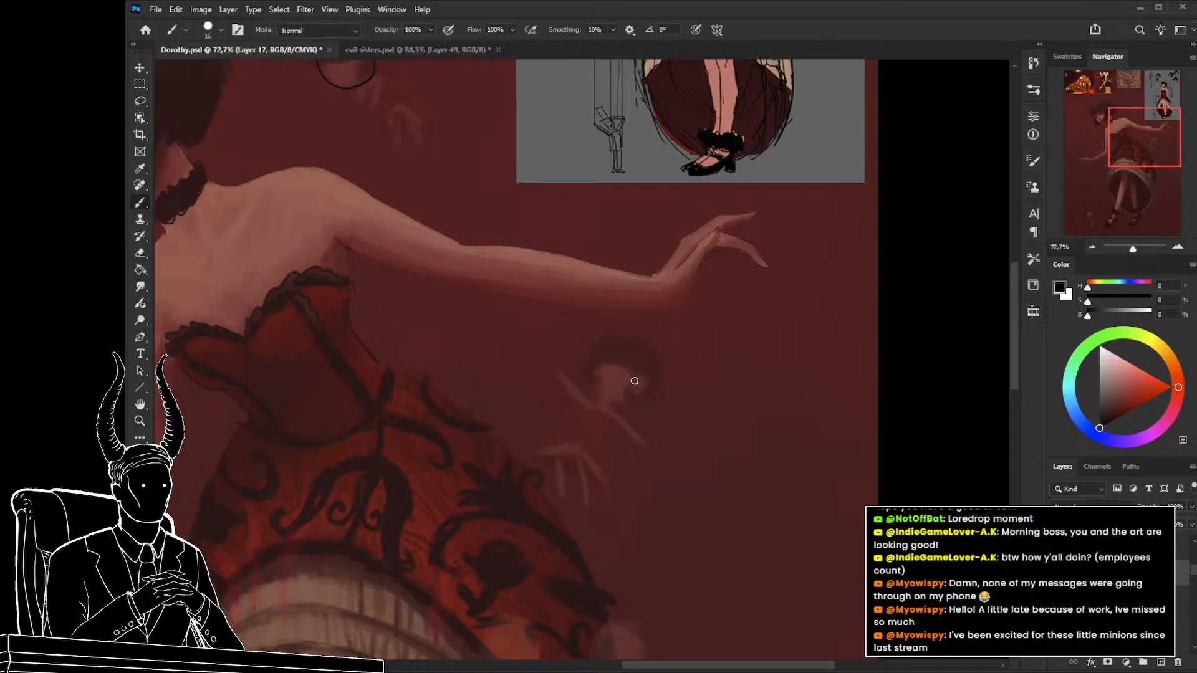
{"action": "mouse_move", "coordinate": [645, 389]}
{"action": "left_mouse_down"}
{"action": "mouse_move", "coordinate": [604, 395]}
{"action": "mouse_move", "coordinate": [592, 375]}
{"action": "mouse_move", "coordinate": [619, 399]}
{"action": "mouse_move", "coordinate": [593, 365]}
{"action": "mouse_move", "coordinate": [619, 346]}
{"action": "mouse_move", "coordinate": [644, 350]}
{"action": "mouse_move", "coordinate": [653, 380]}
{"action": "mouse_move", "coordinate": [629, 398]}
{"action": "left_mouse_up"}
{"action": "key", "text": "ctrl+z"}
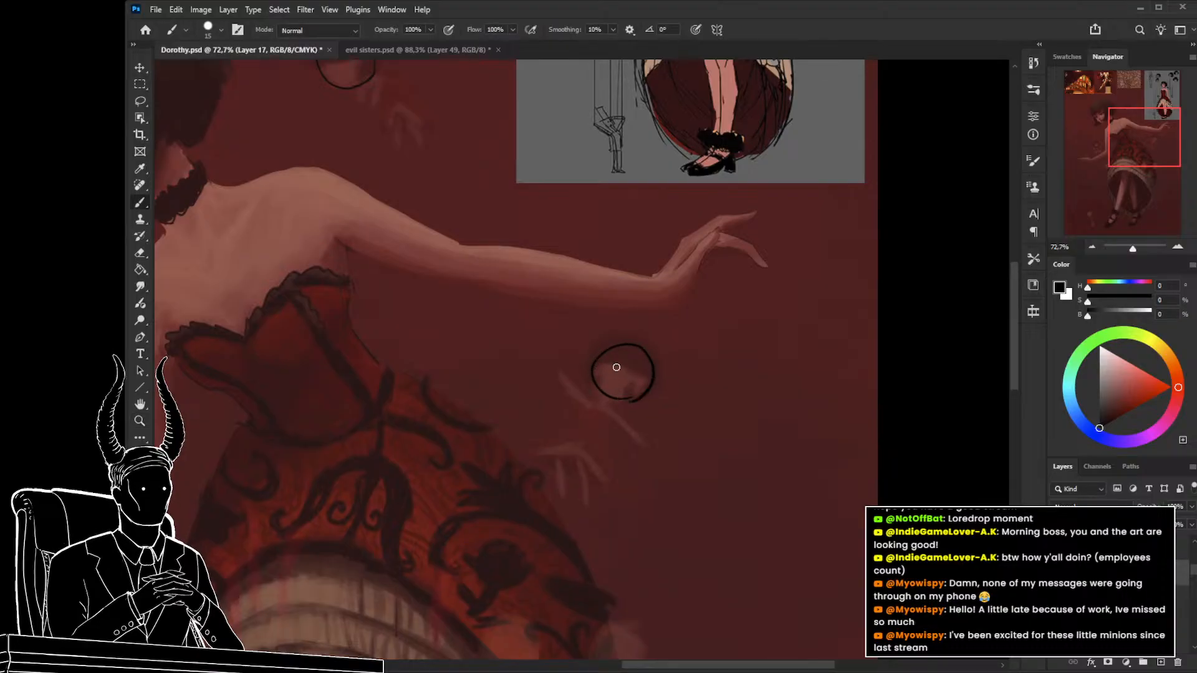
{"action": "key", "text": "ctrl+f"}
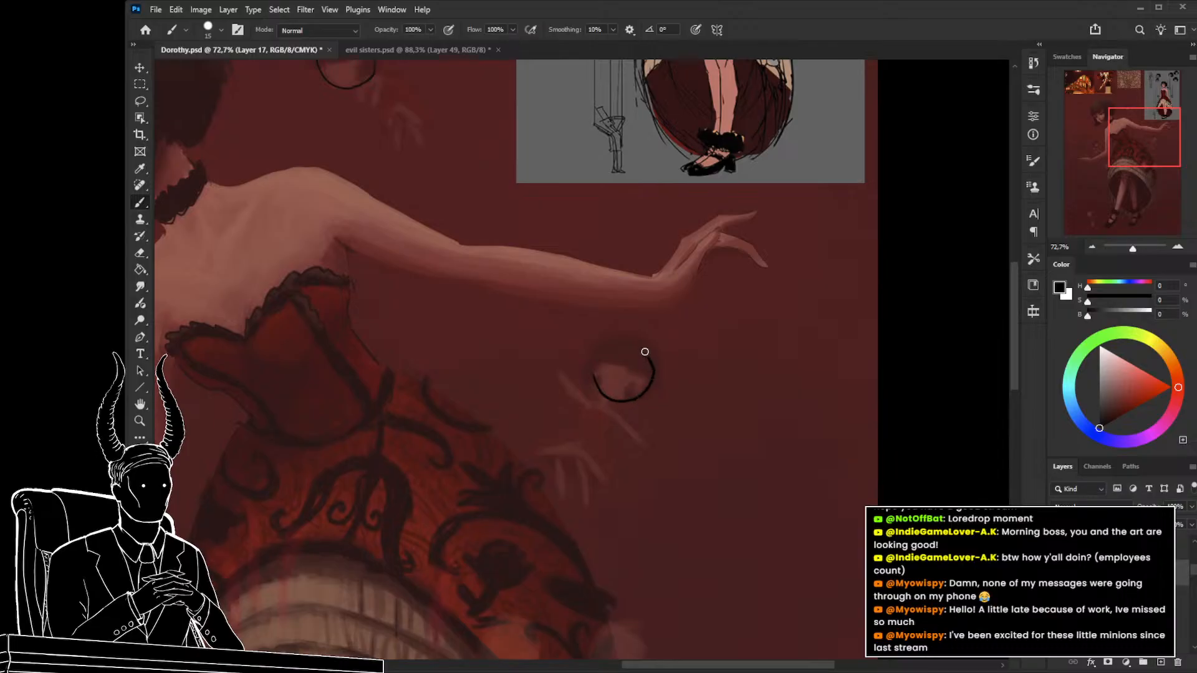
Circle the four pale doll heads along Dorothy's skirt in black, three on one side and one at the opposite edge.
{"action": "key", "text": "z"}
{"action": "mouse_move", "coordinate": [618, 366]}
{"action": "left_mouse_down"}
{"action": "mouse_move", "coordinate": [551, 475]}
{"action": "mouse_move", "coordinate": [544, 396]}
{"action": "mouse_move", "coordinate": [648, 357]}
{"action": "mouse_move", "coordinate": [521, 396]}
{"action": "mouse_move", "coordinate": [491, 381]}
{"action": "left_mouse_up"}
{"action": "key", "text": "b"}
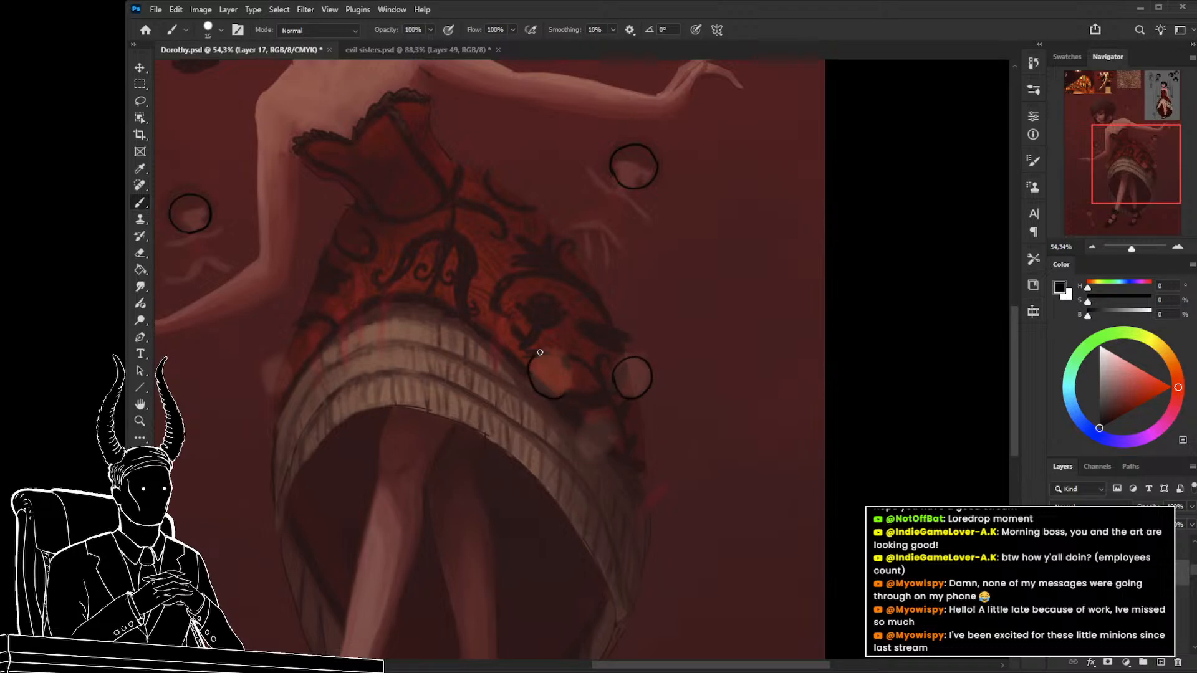
{"action": "mouse_move", "coordinate": [540, 353]}
{"action": "left_mouse_down"}
{"action": "mouse_move", "coordinate": [571, 369]}
{"action": "mouse_move", "coordinate": [526, 374]}
{"action": "mouse_move", "coordinate": [557, 346]}
{"action": "mouse_move", "coordinate": [557, 396]}
{"action": "left_mouse_up"}
{"action": "key", "text": "ctrl+z"}
{"action": "key", "text": "ctrl+z"}
{"action": "mouse_move", "coordinate": [611, 448]}
{"action": "left_mouse_down"}
{"action": "mouse_move", "coordinate": [576, 433]}
{"action": "mouse_move", "coordinate": [611, 416]}
{"action": "mouse_move", "coordinate": [595, 454]}
{"action": "left_mouse_up"}
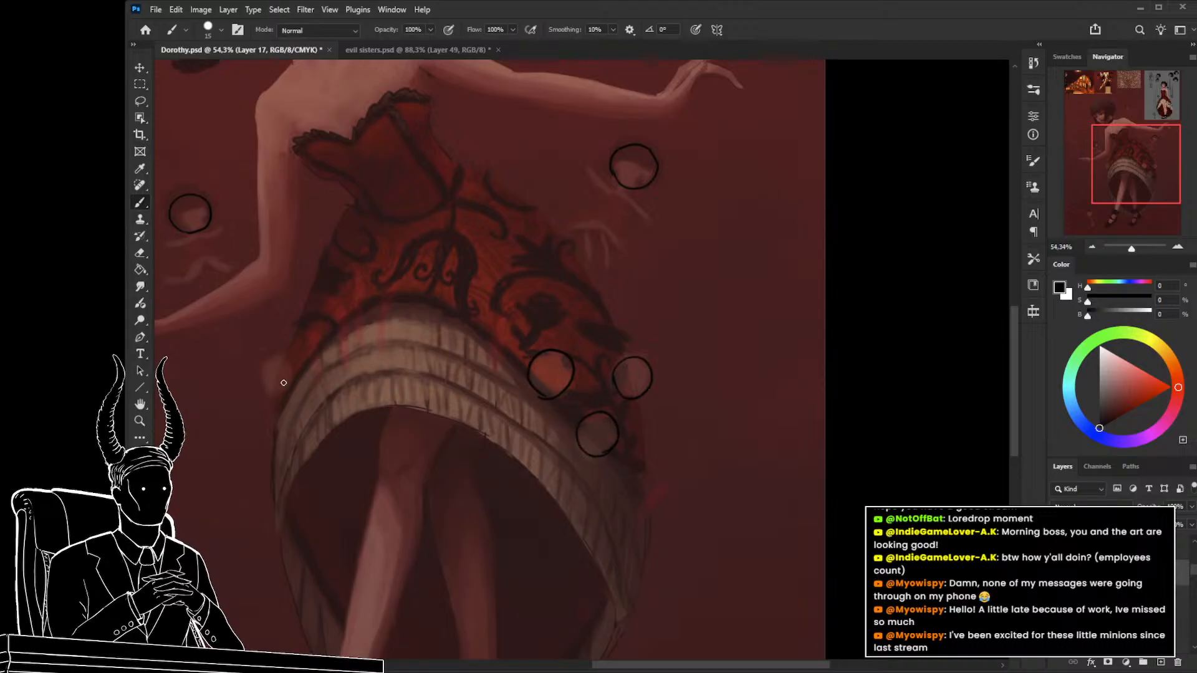
{"action": "mouse_move", "coordinate": [290, 385]}
{"action": "left_mouse_down"}
{"action": "mouse_move", "coordinate": [256, 355]}
{"action": "mouse_move", "coordinate": [290, 376]}
{"action": "left_mouse_up"}
Rename the new outline layer "dolls sketch".
{"action": "left_click_drag", "start_coordinate": [329, 495], "coordinate": [505, 332]}
{"action": "left_click_drag", "start_coordinate": [569, 480], "coordinate": [590, 425]}
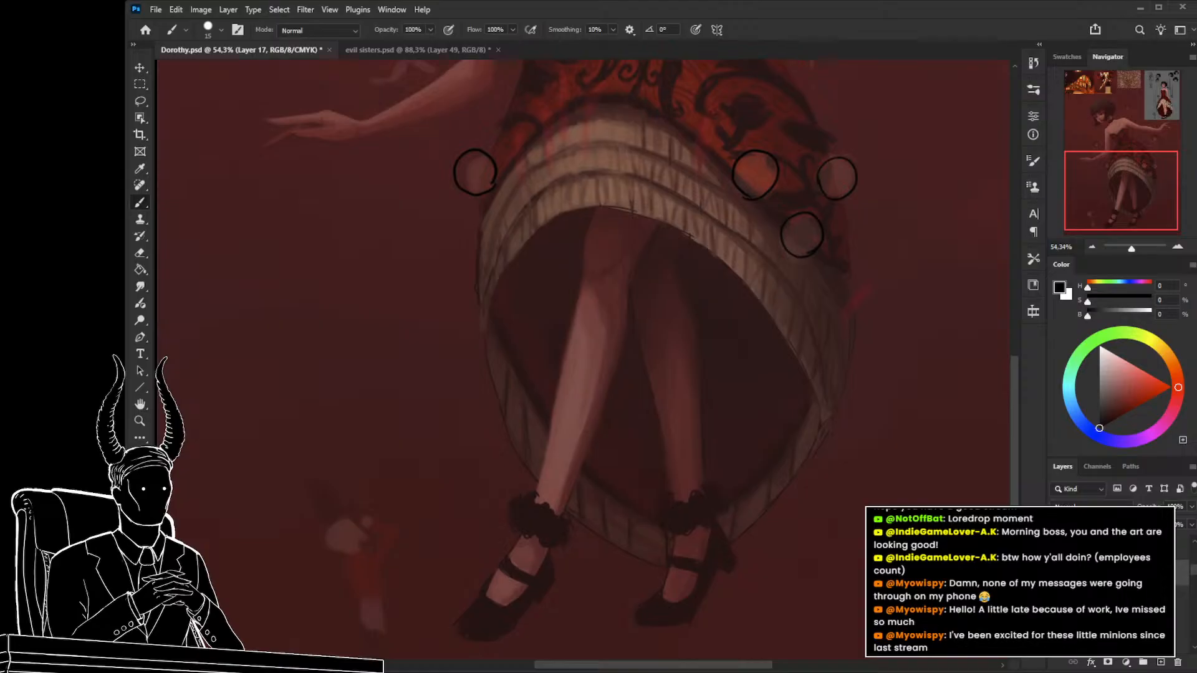
{"action": "key", "text": "Return"}
Draw curved, crossing face guidelines with a smaller brush inside the circled doll head above Dorothy's shoulder.
{"action": "left_click_drag", "start_coordinate": [563, 267], "coordinate": [474, 630]}
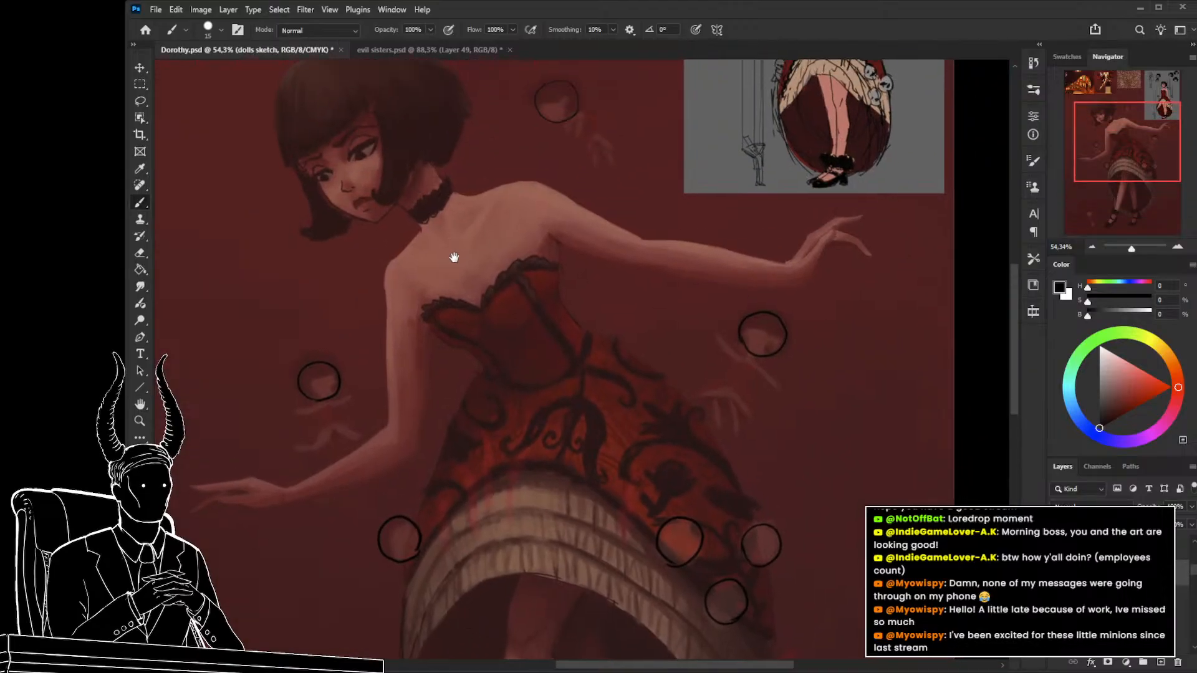
{"action": "left_click_drag", "start_coordinate": [454, 258], "coordinate": [433, 453]}
{"action": "key", "text": "z"}
{"action": "left_click_drag", "start_coordinate": [483, 281], "coordinate": [499, 301]}
{"action": "key", "text": "b"}
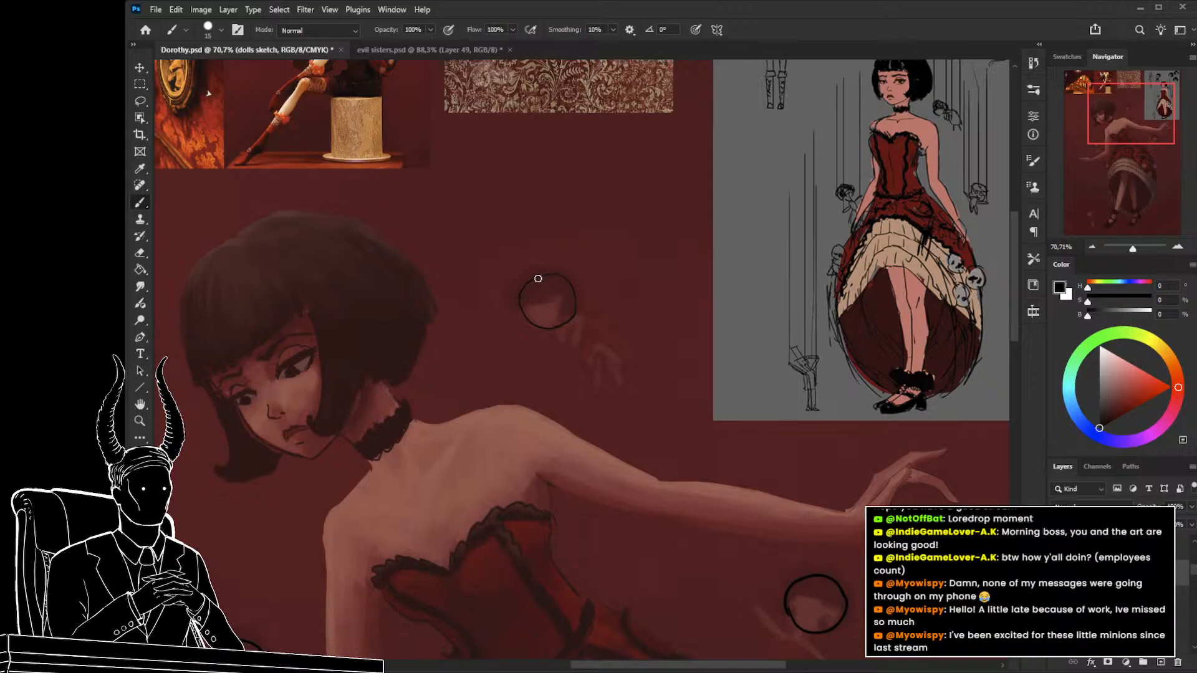
{"action": "left_click_drag", "start_coordinate": [534, 276], "coordinate": [538, 329]}
{"action": "key", "text": "ctrl+z"}
{"action": "key", "text": "bracketleft"}
{"action": "key", "text": "bracketleft"}
{"action": "left_click_drag", "start_coordinate": [527, 309], "coordinate": [566, 306]}
Draw crossing face guidelines inside the remaining circled doll heads, both beside Dorothy's arms and along her skirt.
{"action": "left_click_drag", "start_coordinate": [667, 475], "coordinate": [590, 308]}
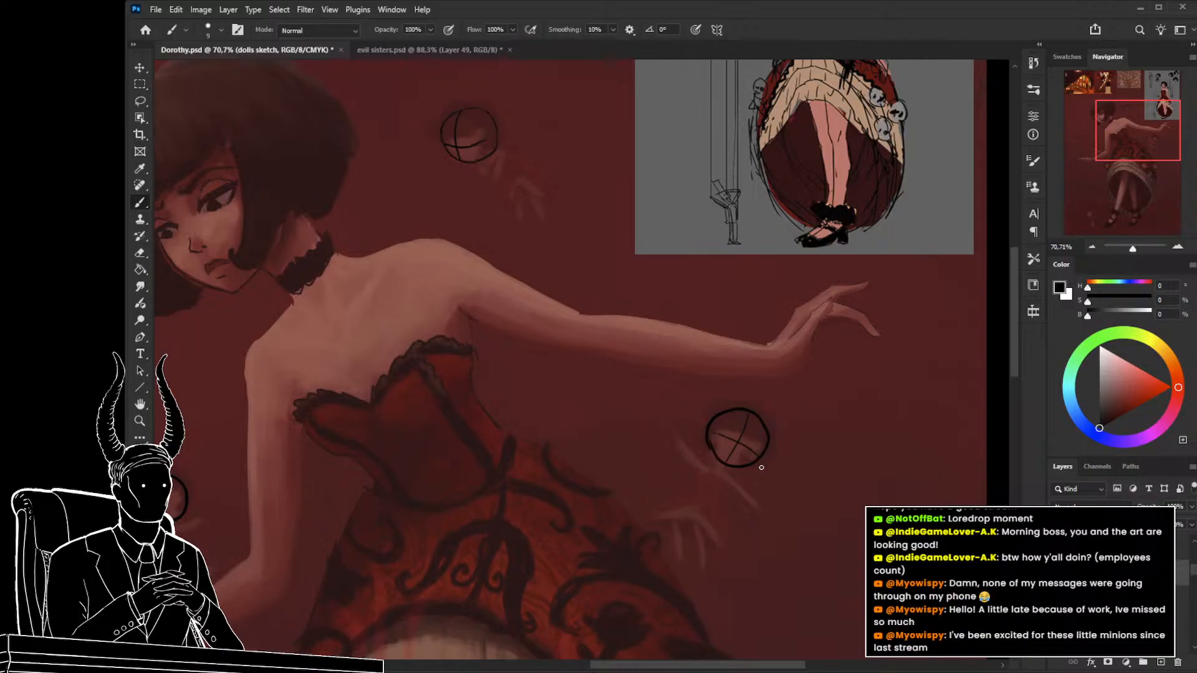
{"action": "left_click_drag", "start_coordinate": [479, 494], "coordinate": [815, 376]}
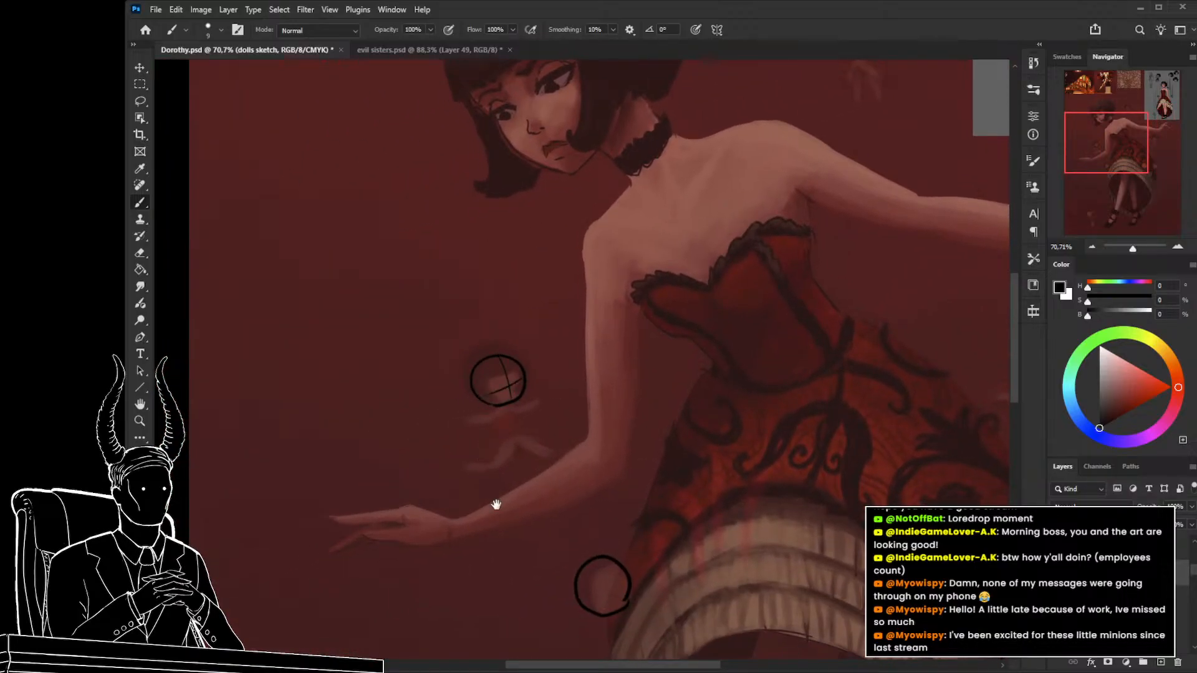
{"action": "left_click_drag", "start_coordinate": [496, 503], "coordinate": [347, 374]}
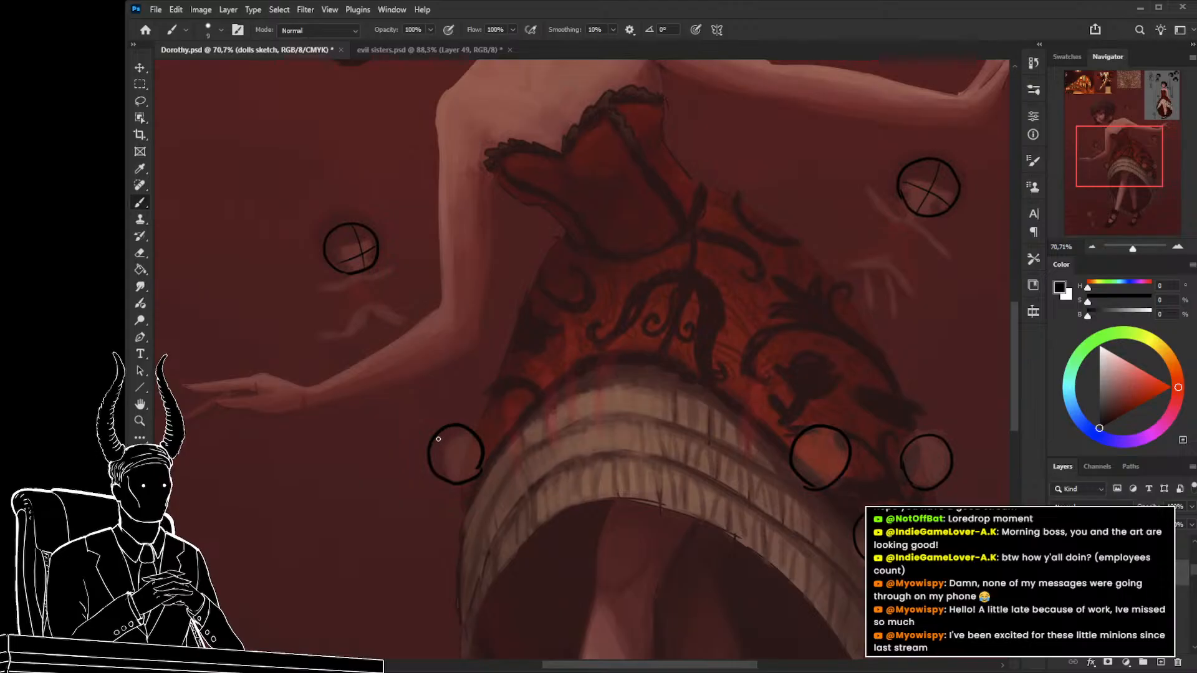
{"action": "key", "text": "ctrl+z"}
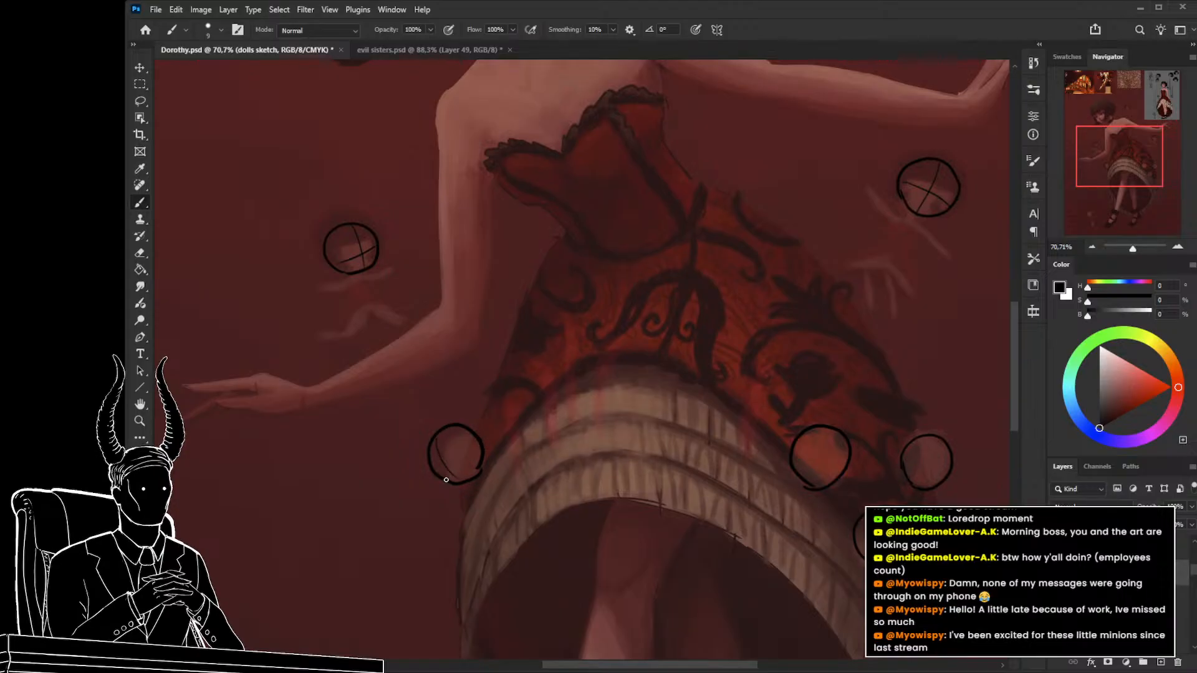
{"action": "scroll", "coordinate": [643, 422], "scroll_direction": "right", "scroll_amount": 5}
{"action": "scroll", "coordinate": [644, 422], "scroll_direction": "down", "scroll_amount": 2}
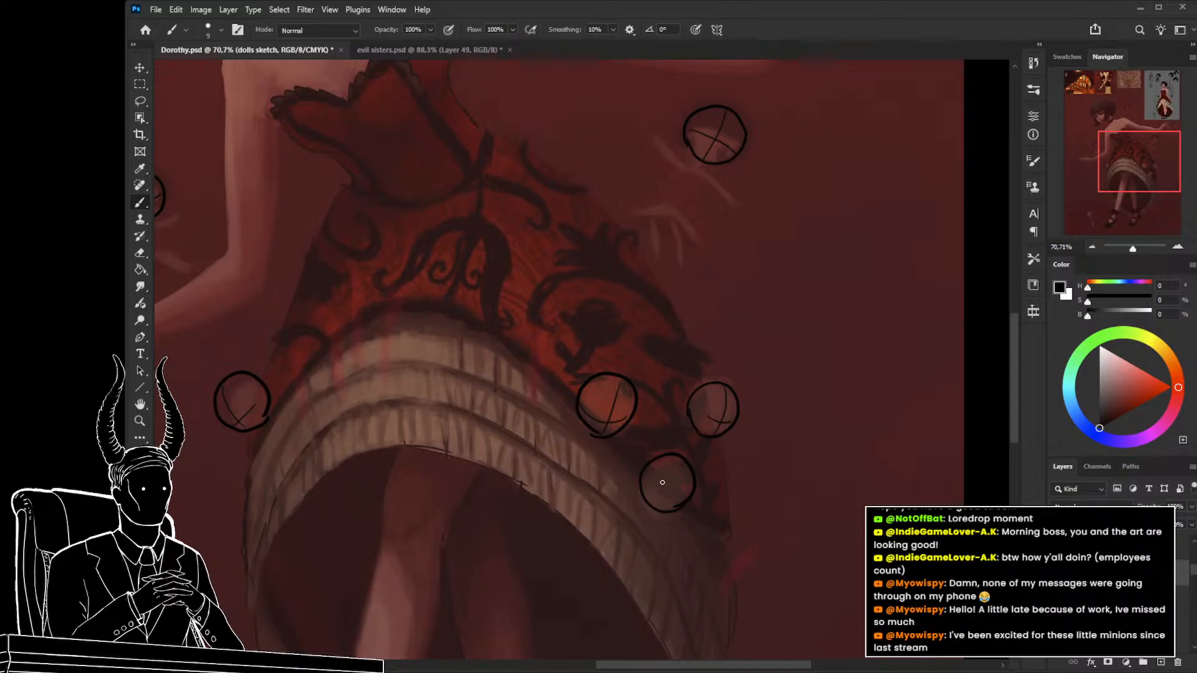
{"action": "mouse_move", "coordinate": [647, 488]}
{"action": "left_mouse_down"}
{"action": "mouse_move", "coordinate": [693, 489]}
{"action": "mouse_move", "coordinate": [672, 512]}
{"action": "left_mouse_up"}
{"action": "key", "text": "ctrl+z"}
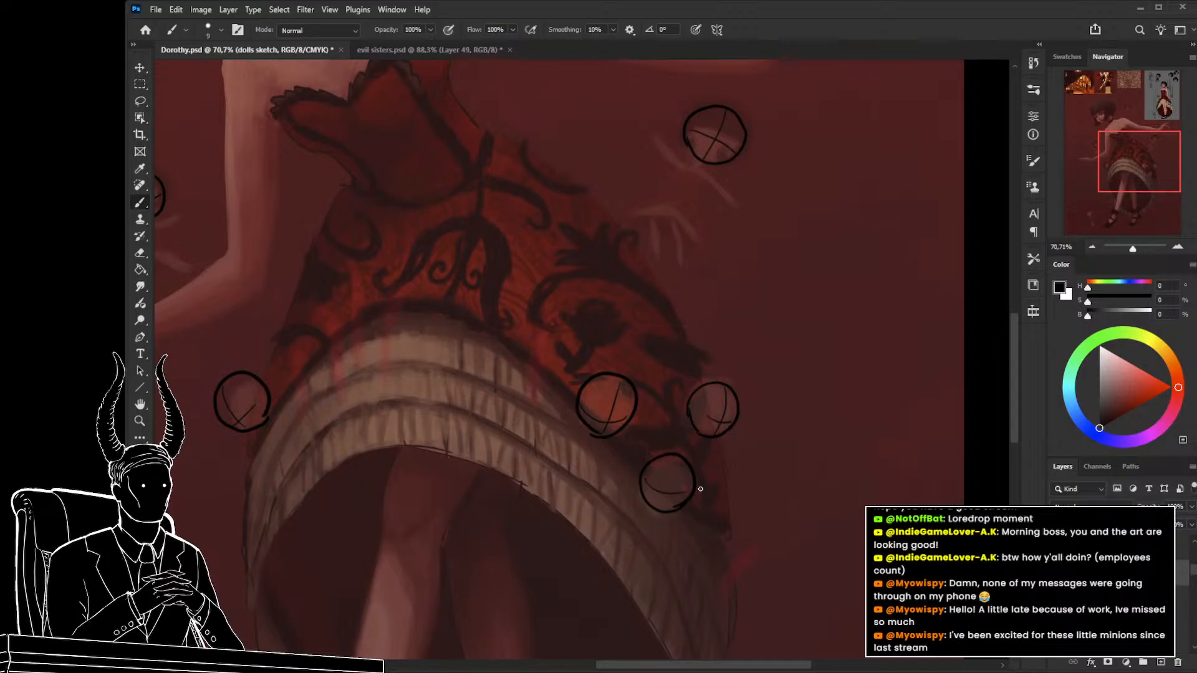
{"action": "left_click_drag", "start_coordinate": [663, 511], "coordinate": [666, 472]}
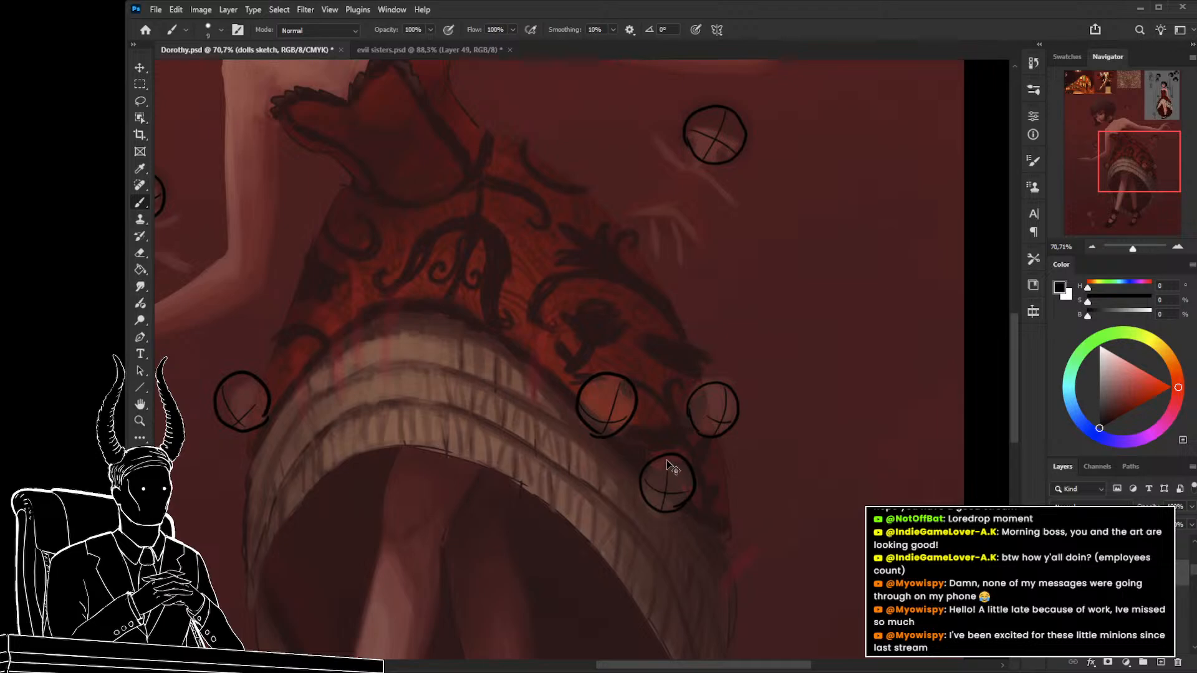
{"action": "key", "text": "ctrl+z"}
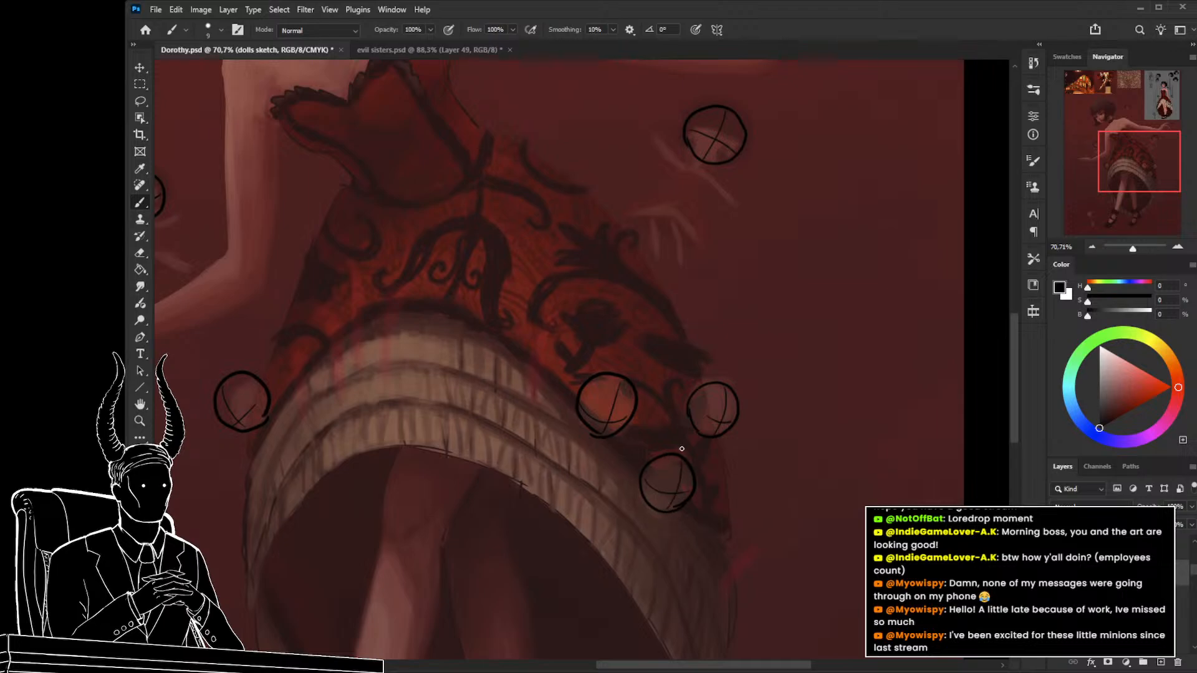
Lower the opacity of the "dolls sketch" layer and add a new layer above it.
{"action": "key", "text": "ctrl+space"}
{"action": "left_click_drag", "start_coordinate": [673, 456], "coordinate": [601, 470]}
{"action": "left_click_drag", "start_coordinate": [597, 516], "coordinate": [599, 466]}
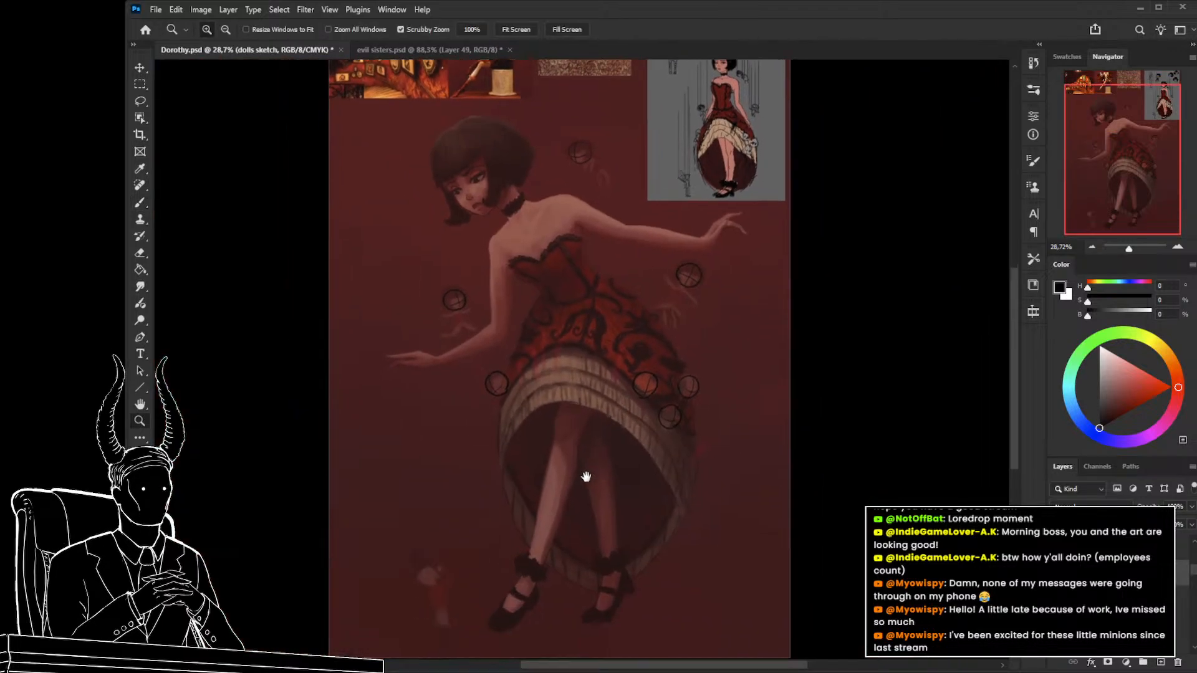
{"action": "left_click_drag", "start_coordinate": [526, 413], "coordinate": [508, 569]}
{"action": "left_click_drag", "start_coordinate": [534, 342], "coordinate": [503, 464]}
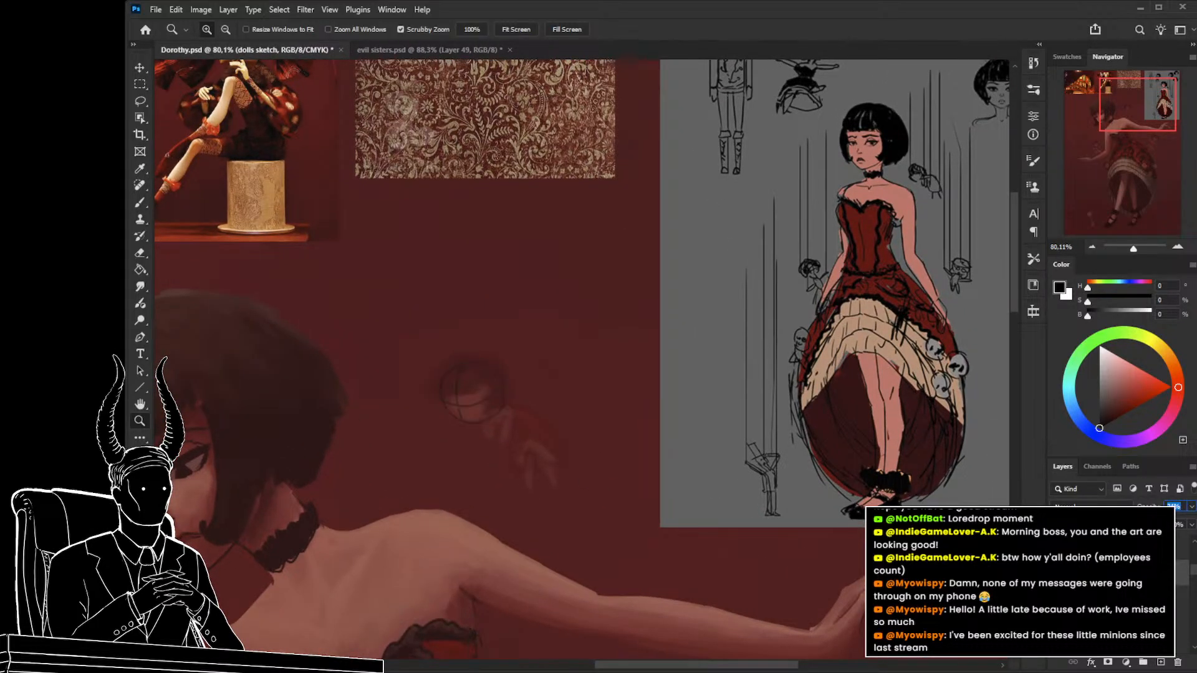
{"action": "left_click", "coordinate": [1159, 663]}
{"action": "left_click_drag", "start_coordinate": [547, 368], "coordinate": [593, 409]}
{"action": "mouse_move", "coordinate": [493, 421]}
{"action": "left_mouse_down"}
{"action": "mouse_move", "coordinate": [545, 449]}
{"action": "mouse_move", "coordinate": [488, 374]}
{"action": "mouse_move", "coordinate": [453, 403]}
{"action": "mouse_move", "coordinate": [481, 413]}
{"action": "left_mouse_up"}
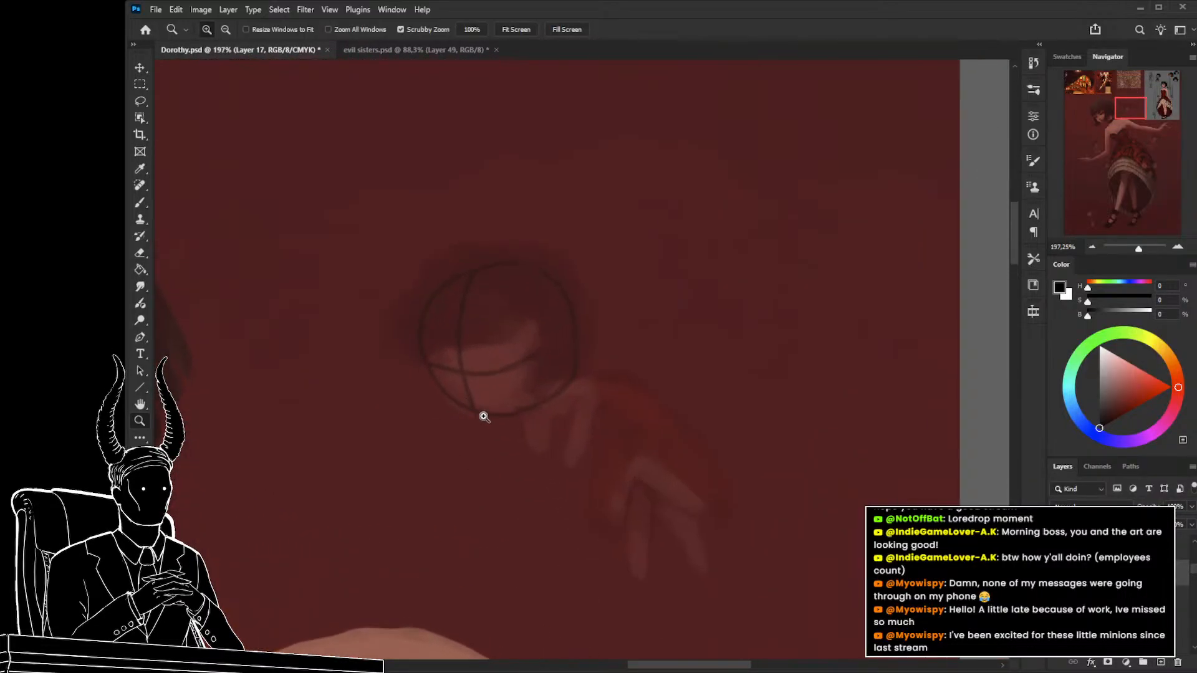
{"action": "key", "text": "b"}
{"action": "left_click_drag", "start_coordinate": [419, 347], "coordinate": [426, 368]}
{"action": "key", "text": "ctrl+z"}
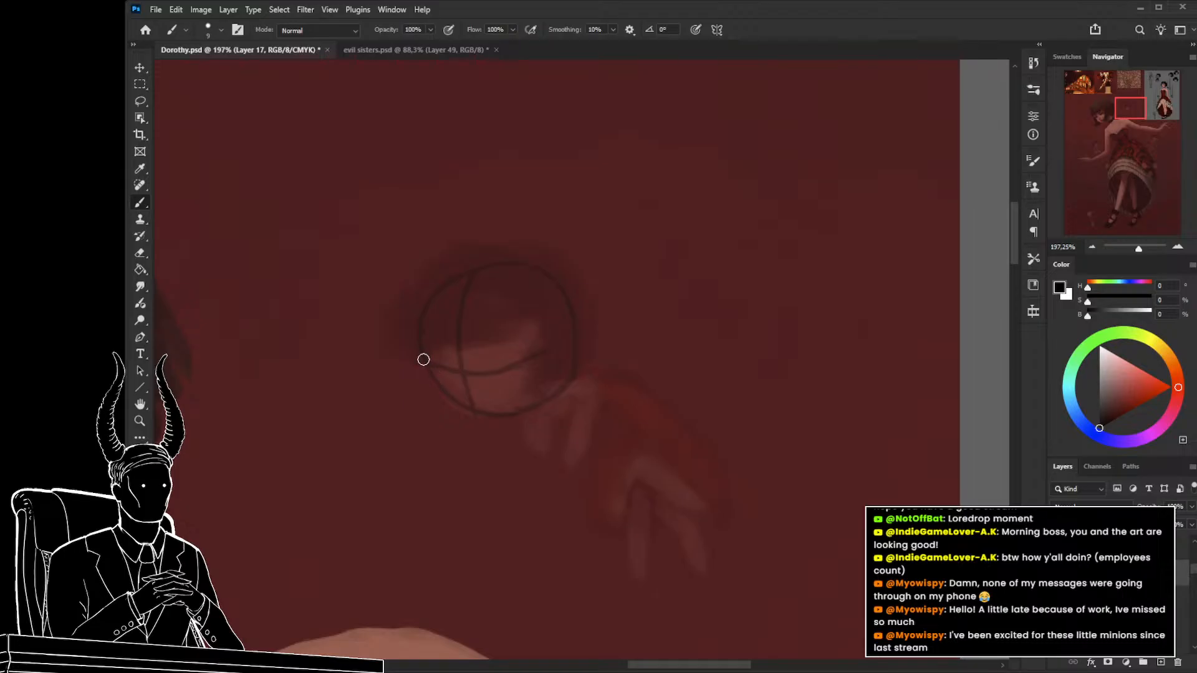
Reduce the "dolls sketch" layer's opacity further and reselect the new layer, Layer 17.
{"action": "left_click", "coordinate": [1122, 599]}
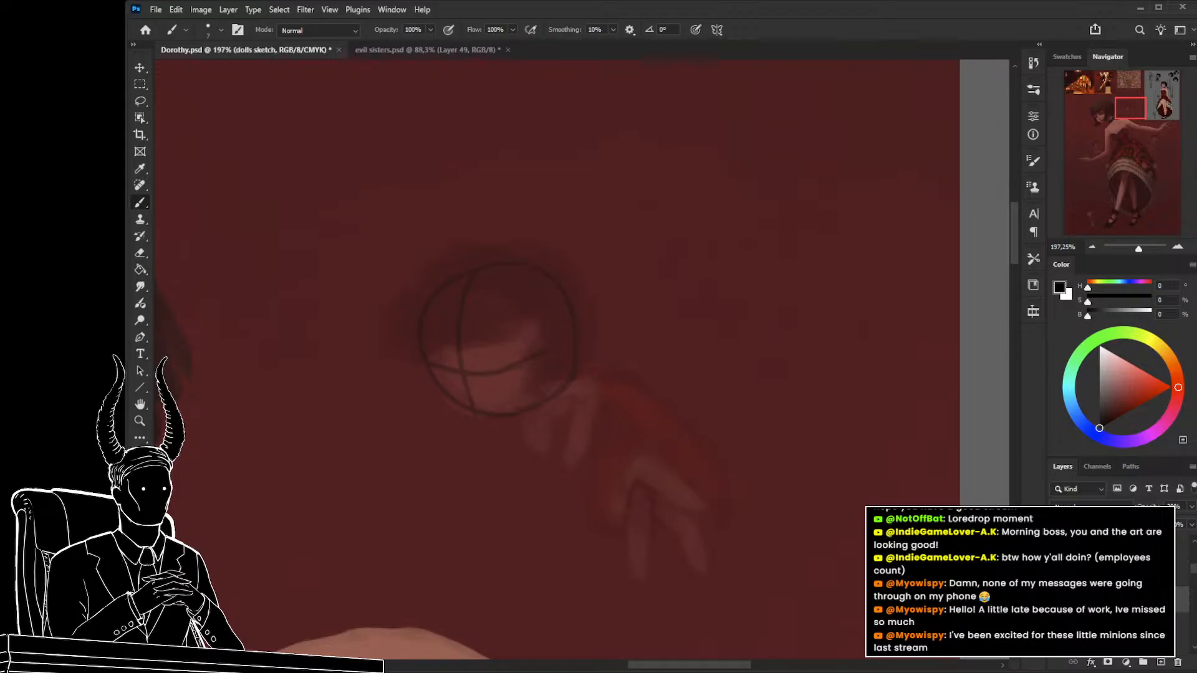
{"action": "left_click_drag", "start_coordinate": [1150, 506], "coordinate": [1126, 506]}
{"action": "left_click", "coordinate": [1122, 572]}
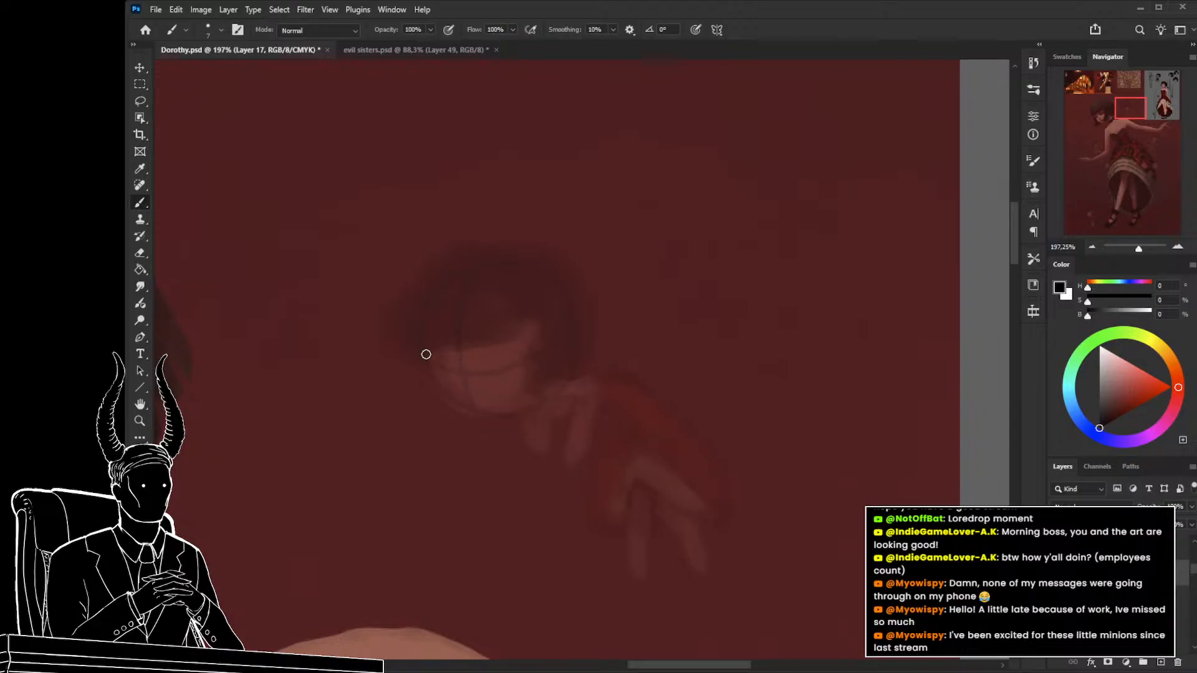
Draw black cheek and jaw lines for the doll above Dorothy's shoulder and the doll beside her lowered arm.
{"action": "mouse_move", "coordinate": [423, 340]}
{"action": "left_mouse_down"}
{"action": "mouse_move", "coordinate": [444, 405]}
{"action": "mouse_move", "coordinate": [499, 423]}
{"action": "mouse_move", "coordinate": [467, 417]}
{"action": "mouse_move", "coordinate": [535, 405]}
{"action": "mouse_move", "coordinate": [517, 414]}
{"action": "mouse_move", "coordinate": [542, 390]}
{"action": "left_mouse_up"}
{"action": "key", "text": "ctrl+z"}
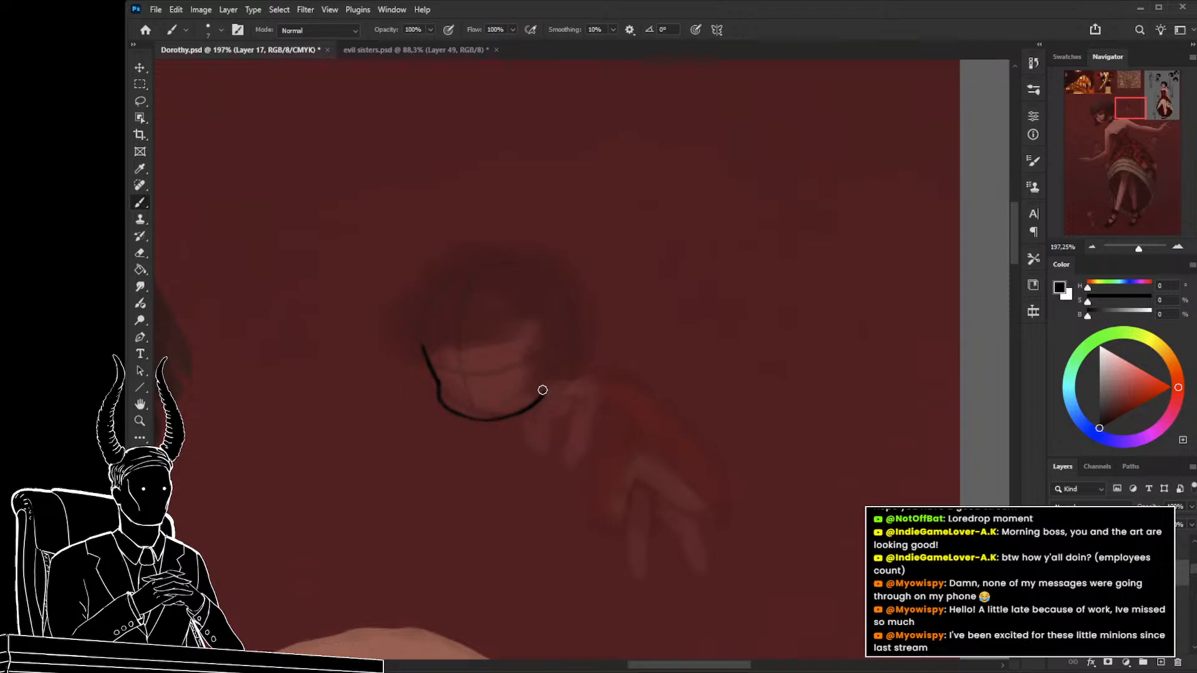
{"action": "key", "text": "z"}
{"action": "mouse_move", "coordinate": [560, 444]}
{"action": "left_mouse_down"}
{"action": "mouse_move", "coordinate": [477, 483]}
{"action": "mouse_move", "coordinate": [546, 443]}
{"action": "mouse_move", "coordinate": [585, 292]}
{"action": "left_mouse_up"}
{"action": "mouse_move", "coordinate": [434, 492]}
{"action": "left_mouse_down"}
{"action": "mouse_move", "coordinate": [493, 520]}
{"action": "mouse_move", "coordinate": [459, 414]}
{"action": "mouse_move", "coordinate": [476, 412]}
{"action": "mouse_move", "coordinate": [471, 447]}
{"action": "mouse_move", "coordinate": [453, 463]}
{"action": "left_mouse_up"}
{"action": "key", "text": "b"}
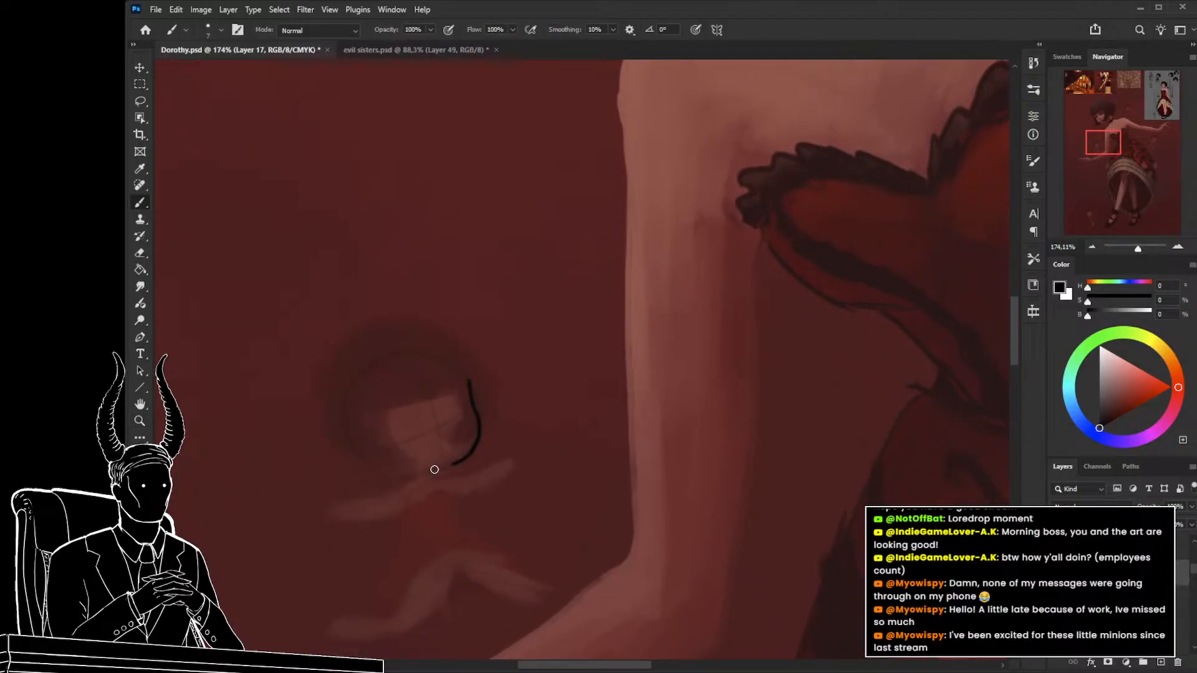
{"action": "key", "text": "ctrl+z"}
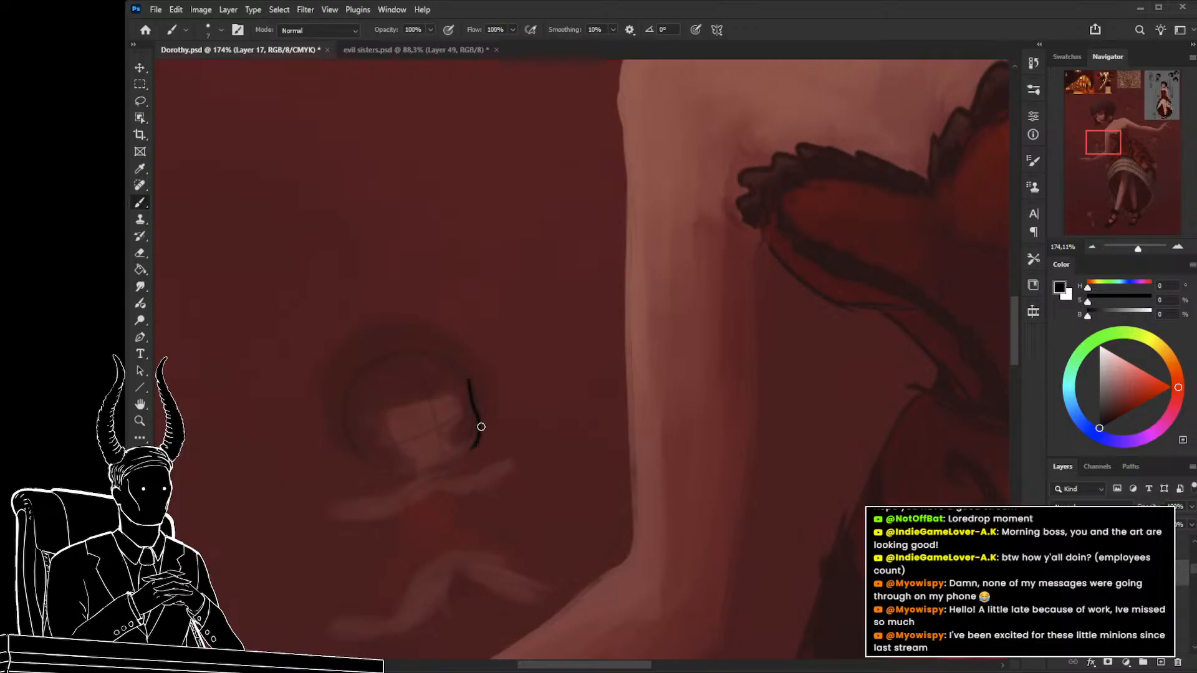
{"action": "mouse_move", "coordinate": [473, 447]}
{"action": "left_mouse_down"}
{"action": "mouse_move", "coordinate": [444, 469]}
{"action": "mouse_move", "coordinate": [388, 471]}
{"action": "mouse_move", "coordinate": [415, 471]}
{"action": "mouse_move", "coordinate": [406, 478]}
{"action": "mouse_move", "coordinate": [378, 473]}
{"action": "left_mouse_up"}
Outline the cheeks and jaw of the doll floating below Dorothy's outstretched arm in black.
{"action": "key", "text": "z"}
{"action": "left_click_drag", "start_coordinate": [409, 511], "coordinate": [312, 515]}
{"action": "left_click_drag", "start_coordinate": [489, 492], "coordinate": [195, 490]}
{"action": "left_click_drag", "start_coordinate": [513, 430], "coordinate": [595, 444]}
{"action": "key", "text": "b"}
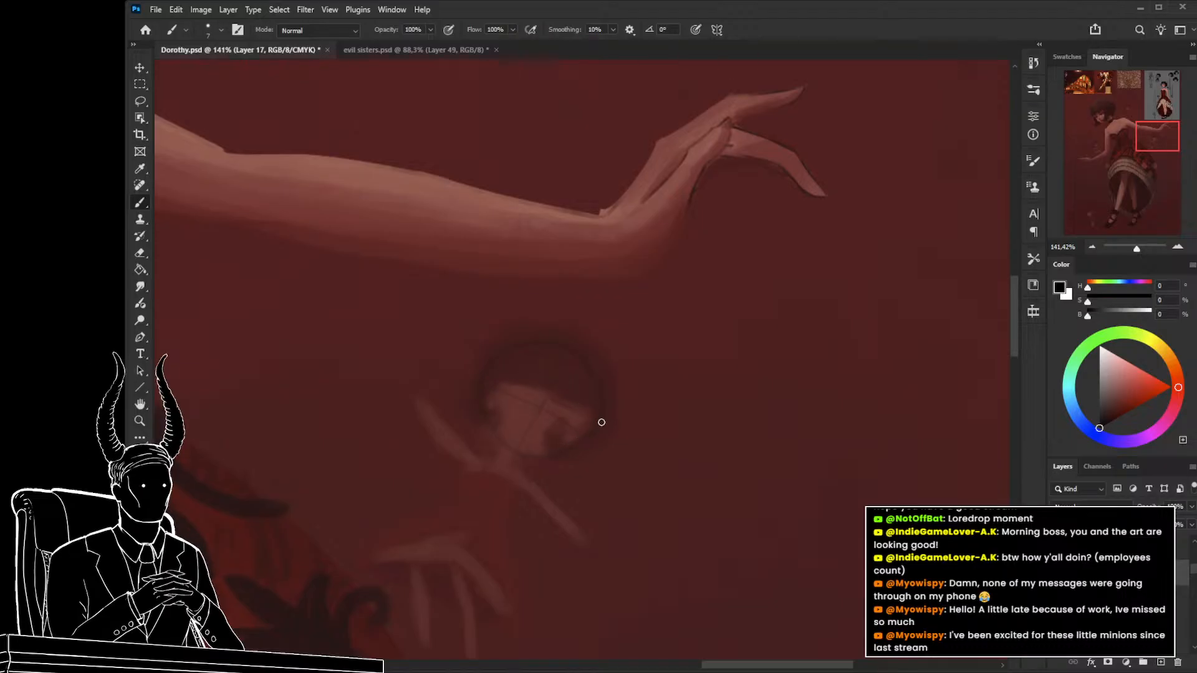
{"action": "mouse_move", "coordinate": [600, 424]}
{"action": "left_mouse_down"}
{"action": "mouse_move", "coordinate": [579, 443]}
{"action": "mouse_move", "coordinate": [524, 453]}
{"action": "left_mouse_up"}
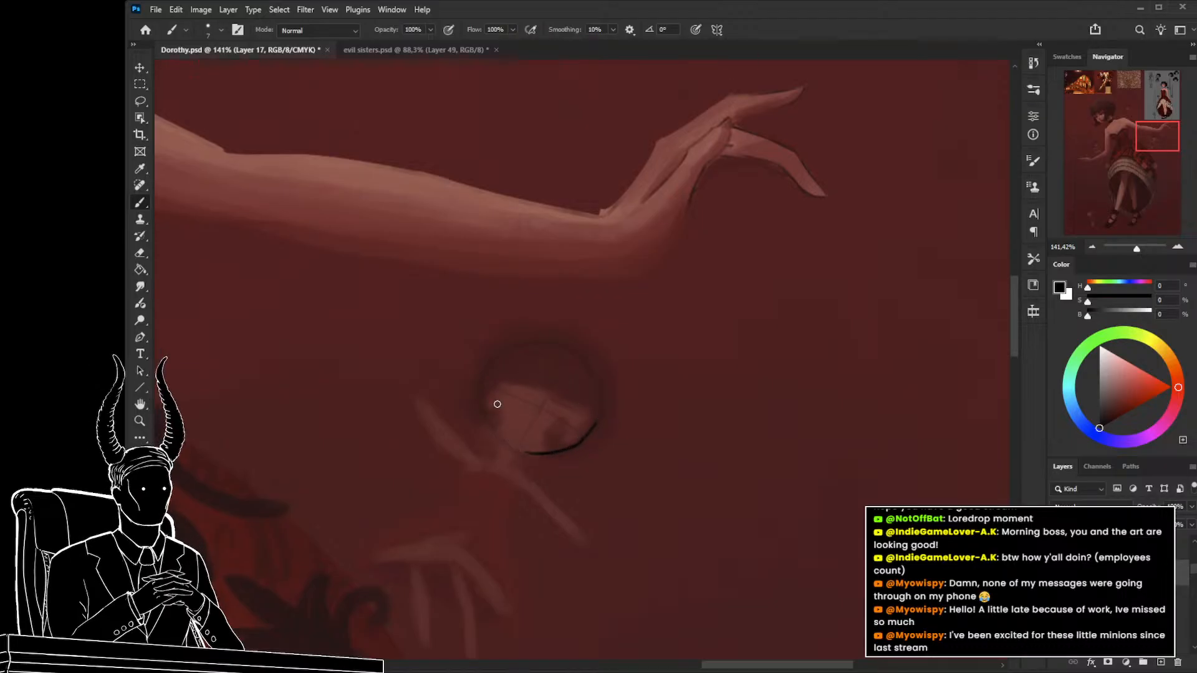
{"action": "left_click_drag", "start_coordinate": [478, 397], "coordinate": [534, 454]}
{"action": "key", "text": "ctrl+z"}
{"action": "key", "text": "ctrl+z"}
{"action": "key", "text": "ctrl+z"}
{"action": "left_click_drag", "start_coordinate": [524, 481], "coordinate": [511, 447]}
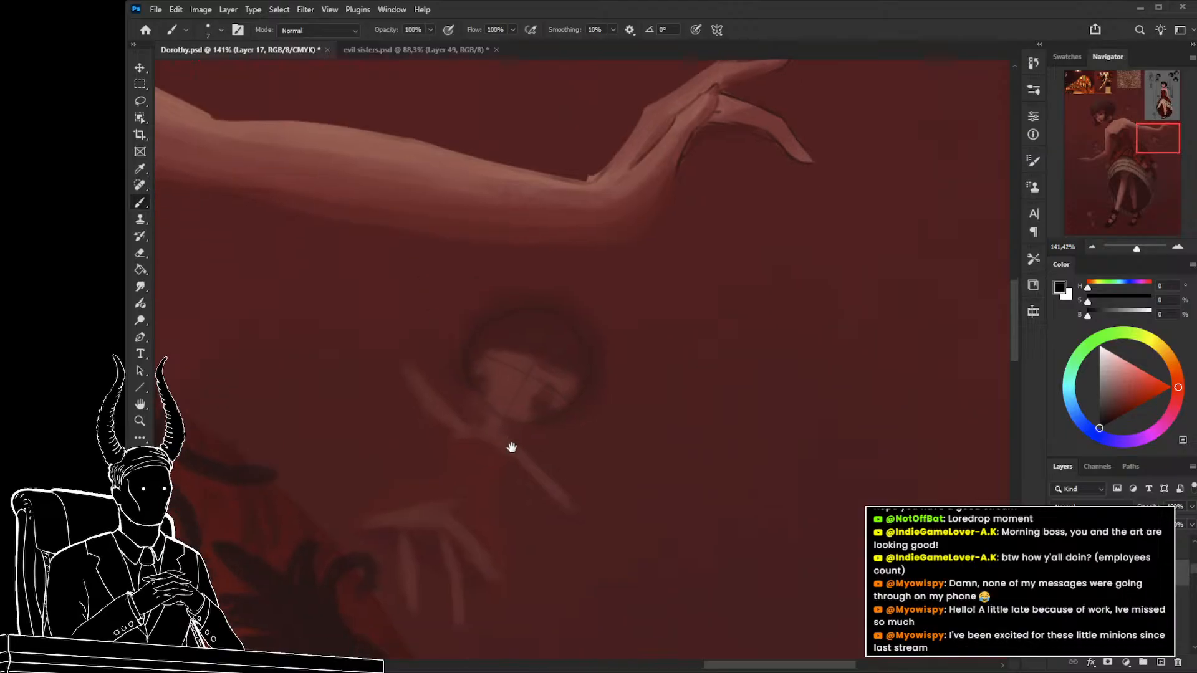
{"action": "mouse_move", "coordinate": [463, 371]}
{"action": "left_mouse_down"}
{"action": "mouse_move", "coordinate": [526, 434]}
{"action": "mouse_move", "coordinate": [496, 413]}
{"action": "left_mouse_up"}
{"action": "key", "text": "ctrl+z"}
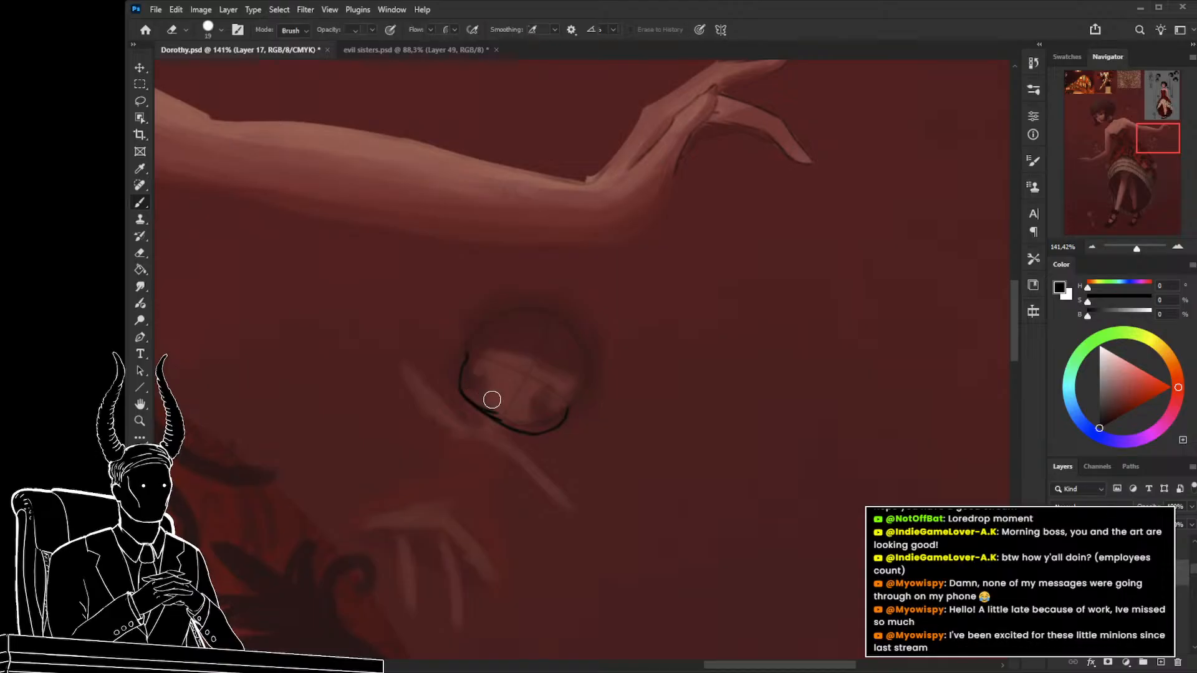
Draw the black jaw line of the doll head at the skirt edge below Dorothy's lowered arm.
{"action": "key", "text": "z"}
{"action": "left_click_drag", "start_coordinate": [527, 514], "coordinate": [464, 507]}
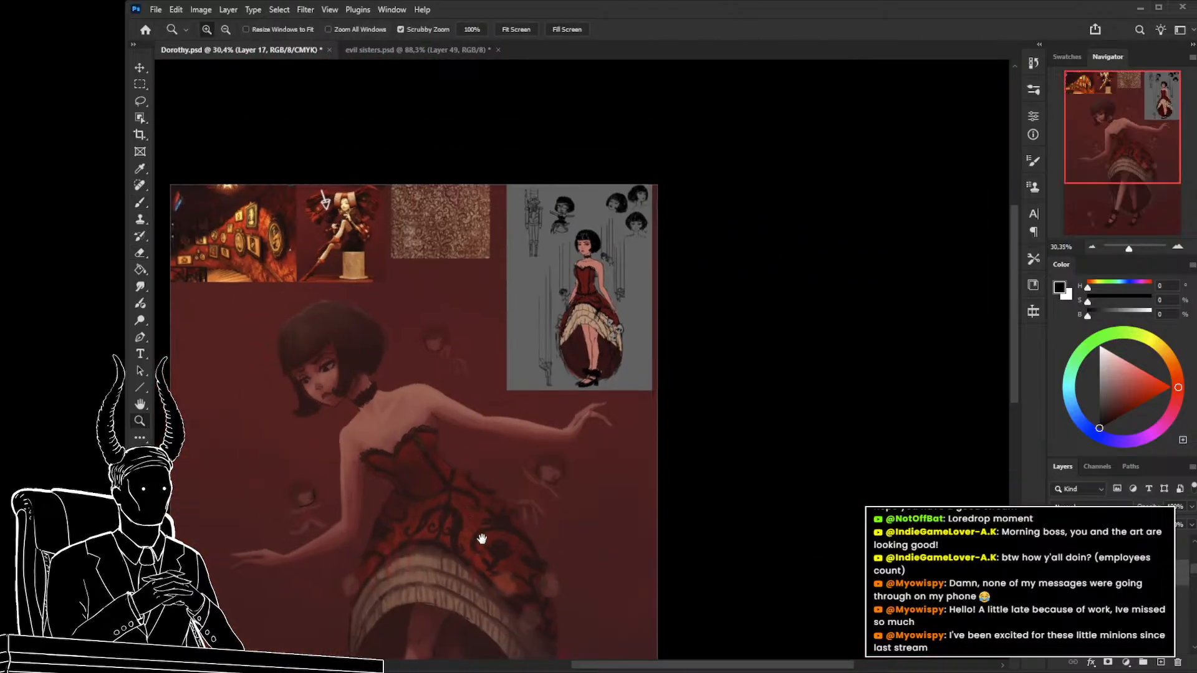
{"action": "left_click_drag", "start_coordinate": [455, 579], "coordinate": [497, 387]}
{"action": "left_click_drag", "start_coordinate": [399, 483], "coordinate": [460, 489]}
{"action": "mouse_move", "coordinate": [396, 425]}
{"action": "left_mouse_down"}
{"action": "mouse_move", "coordinate": [383, 462]}
{"action": "mouse_move", "coordinate": [409, 390]}
{"action": "left_mouse_up"}
{"action": "key", "text": "b"}
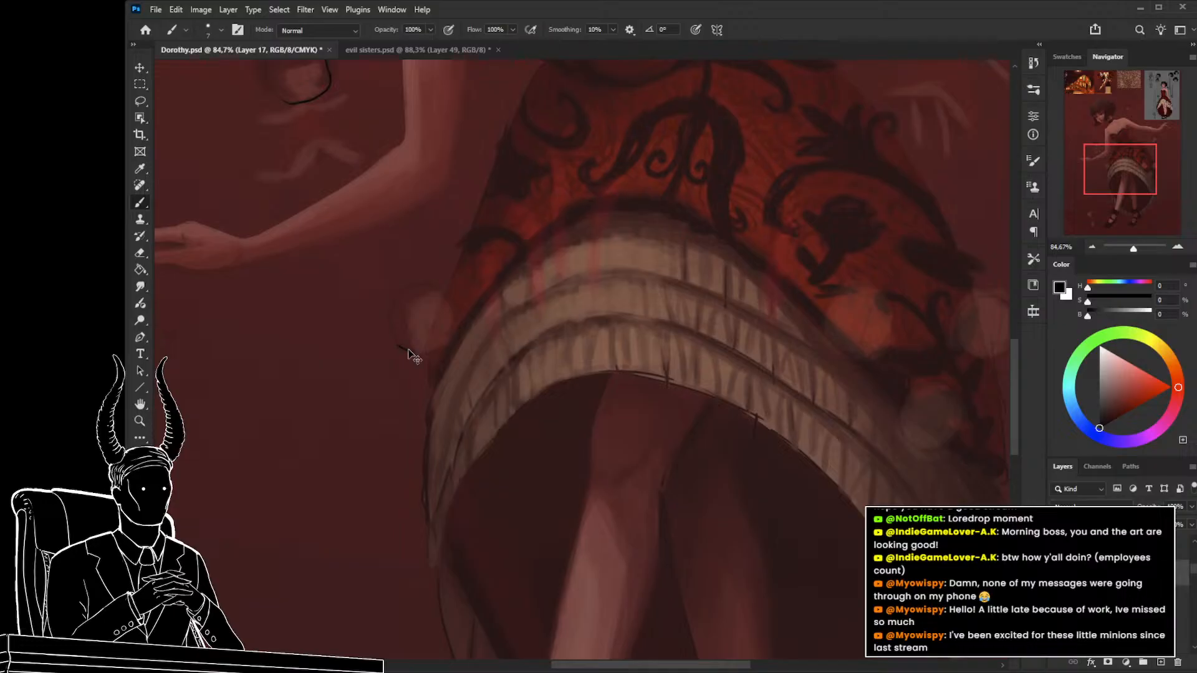
{"action": "left_click_drag", "start_coordinate": [413, 355], "coordinate": [425, 364]}
{"action": "left_click_drag", "start_coordinate": [445, 307], "coordinate": [430, 358]}
{"action": "key", "text": "ctrl+z"}
Outline the lower face of the outermost doll head on the skirt side below the outstretched arm.
{"action": "left_click_drag", "start_coordinate": [705, 411], "coordinate": [283, 469]}
{"action": "mouse_move", "coordinate": [521, 422]}
{"action": "left_mouse_down"}
{"action": "mouse_move", "coordinate": [553, 436]}
{"action": "mouse_move", "coordinate": [581, 388]}
{"action": "mouse_move", "coordinate": [605, 378]}
{"action": "mouse_move", "coordinate": [574, 401]}
{"action": "left_mouse_up"}
{"action": "key", "text": "b"}
{"action": "key", "text": "ctrl+z"}
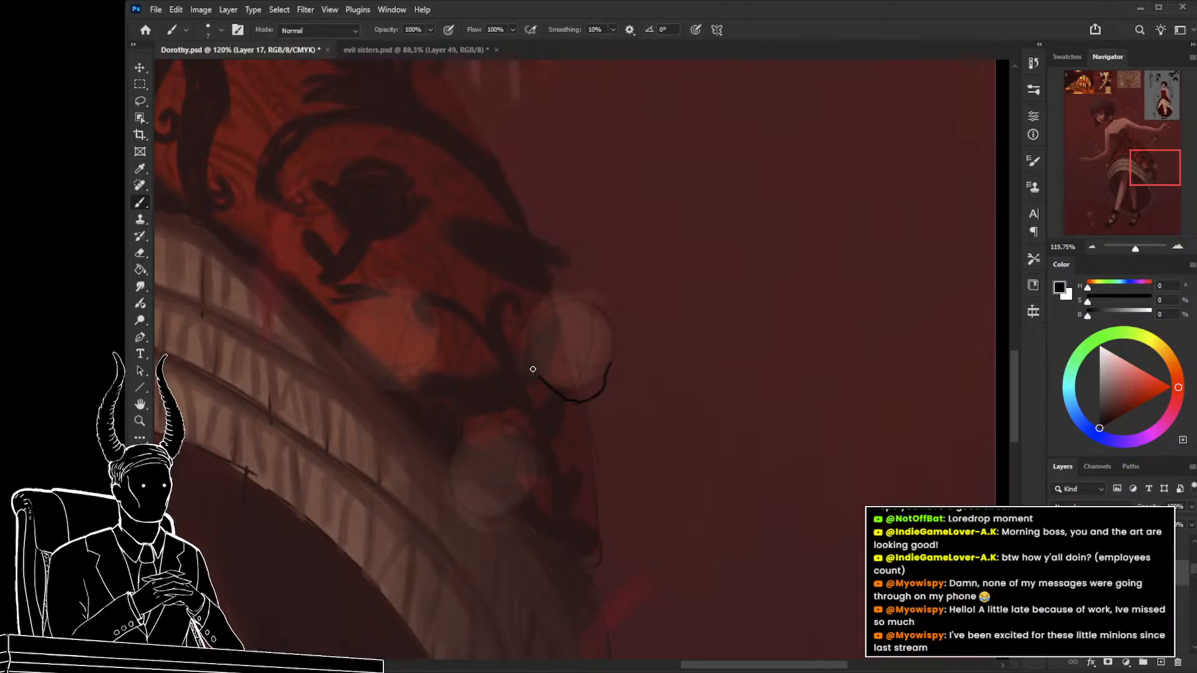
{"action": "key", "text": "ctrl+z"}
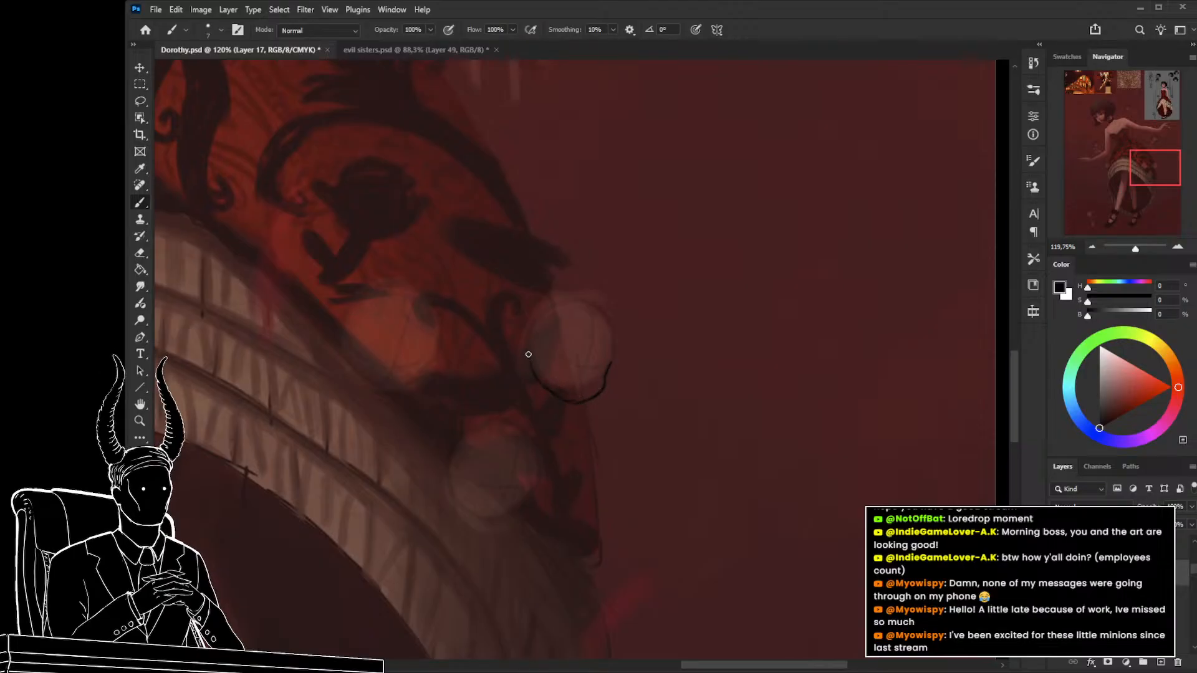
Draw black cheek and jaw curves for the other two doll heads on that same side of the skirt.
{"action": "key", "text": "z"}
{"action": "key", "text": "ctrl+0"}
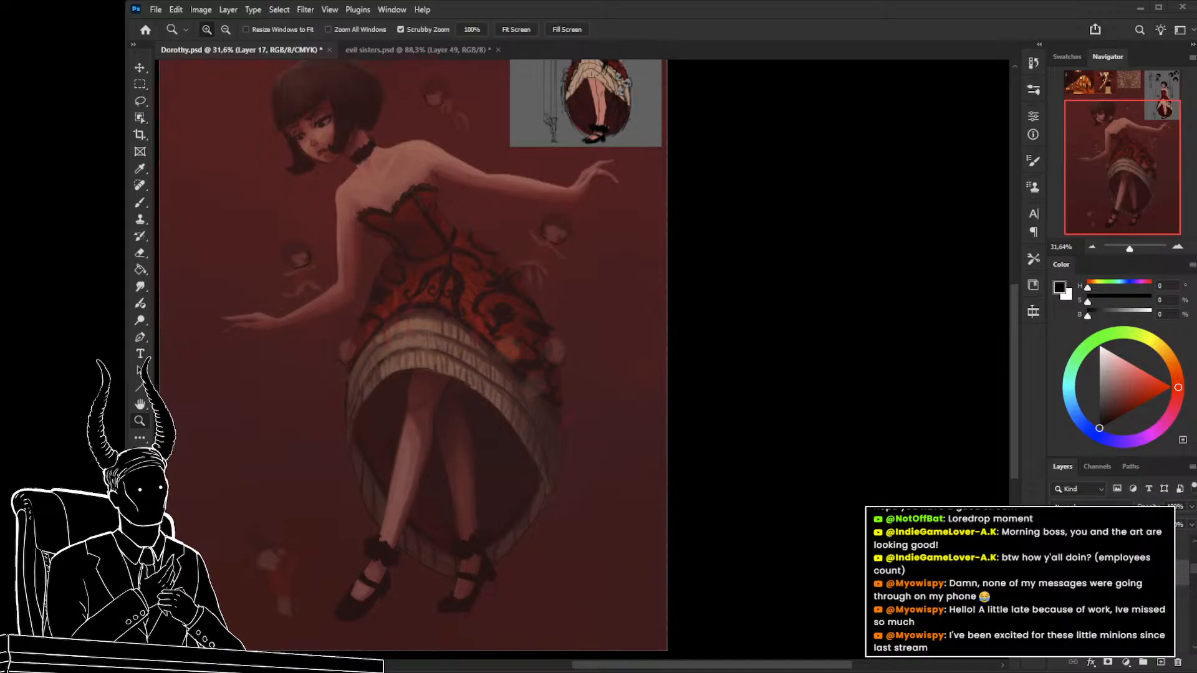
{"action": "left_click_drag", "start_coordinate": [424, 366], "coordinate": [503, 393]}
{"action": "left_click_drag", "start_coordinate": [658, 377], "coordinate": [466, 385]}
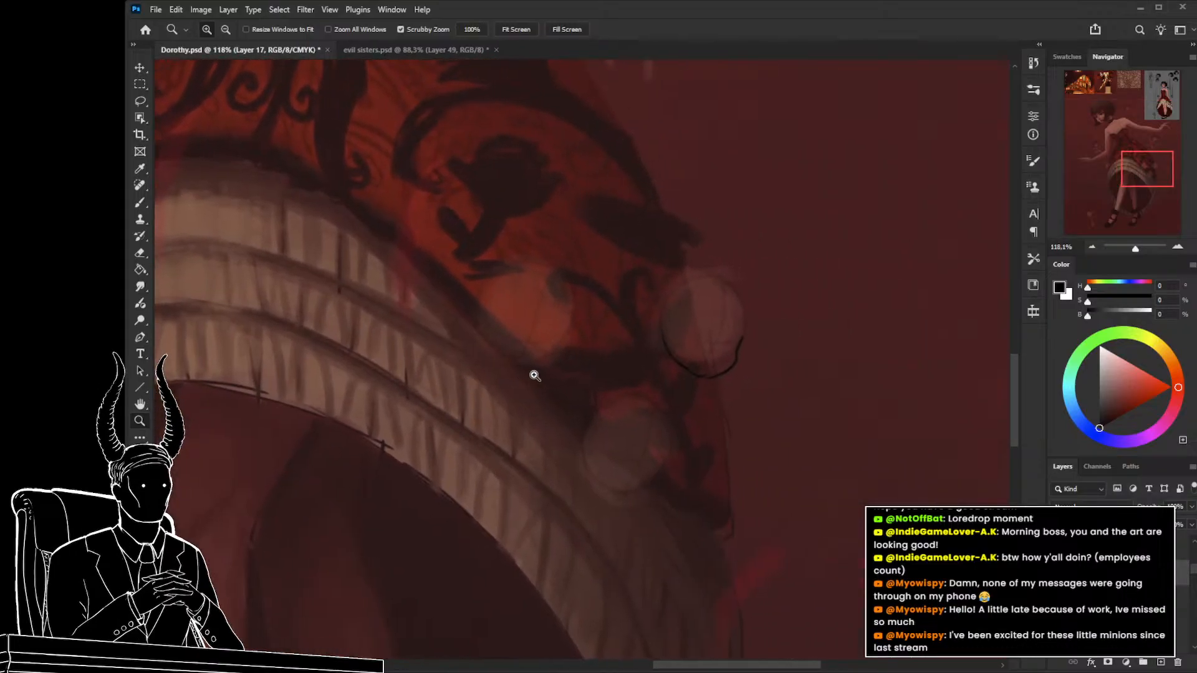
{"action": "key", "text": "b"}
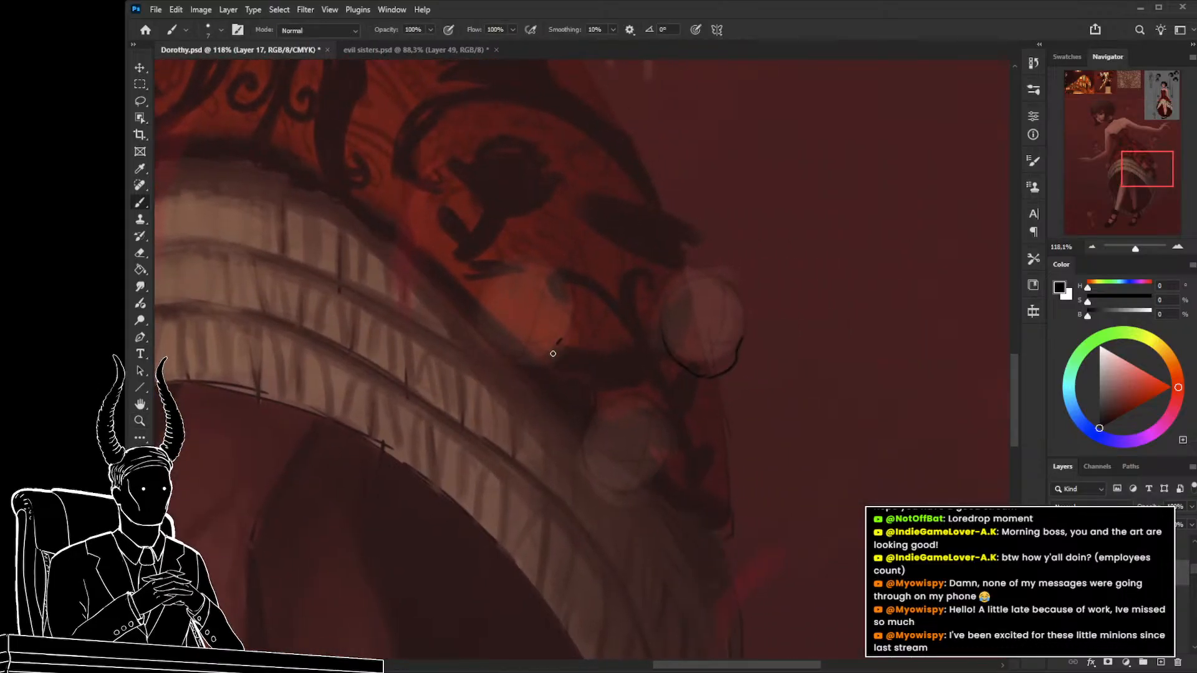
{"action": "left_click_drag", "start_coordinate": [550, 362], "coordinate": [539, 370]}
{"action": "key", "text": "ctrl+z"}
{"action": "left_click_drag", "start_coordinate": [565, 327], "coordinate": [559, 343]}
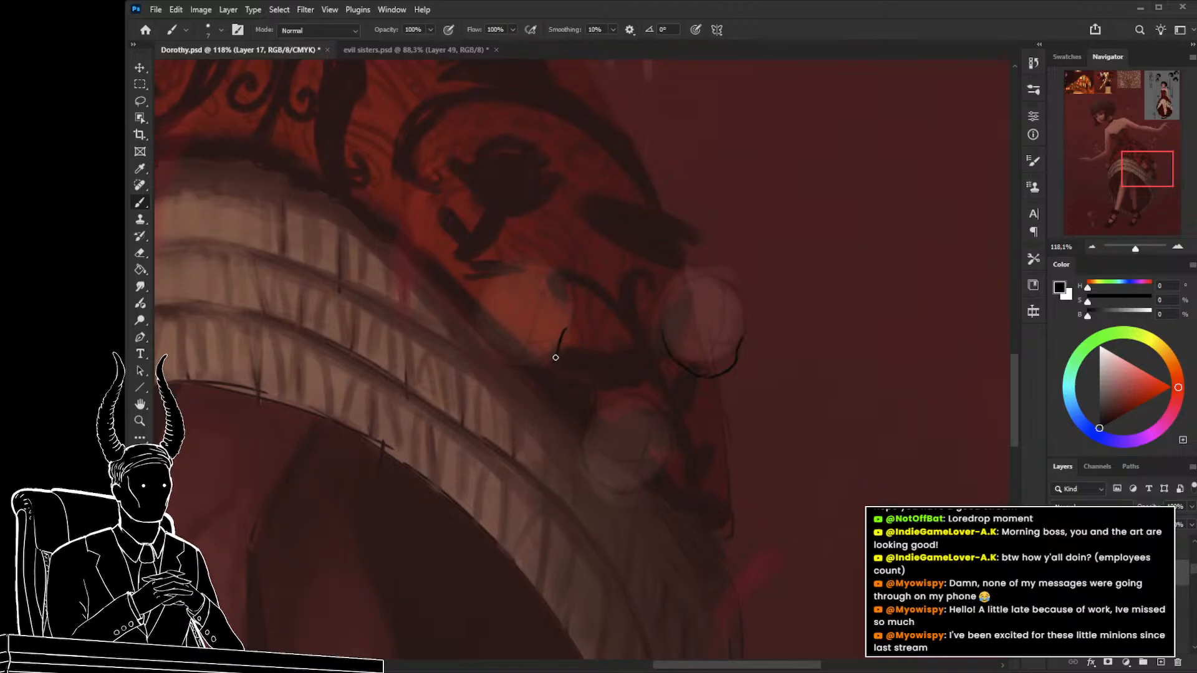
{"action": "mouse_move", "coordinate": [536, 372]}
{"action": "left_mouse_down"}
{"action": "mouse_move", "coordinate": [497, 356]}
{"action": "mouse_move", "coordinate": [479, 320]}
{"action": "left_mouse_up"}
{"action": "key", "text": "ctrl+z"}
{"action": "left_click_drag", "start_coordinate": [546, 443], "coordinate": [486, 359]}
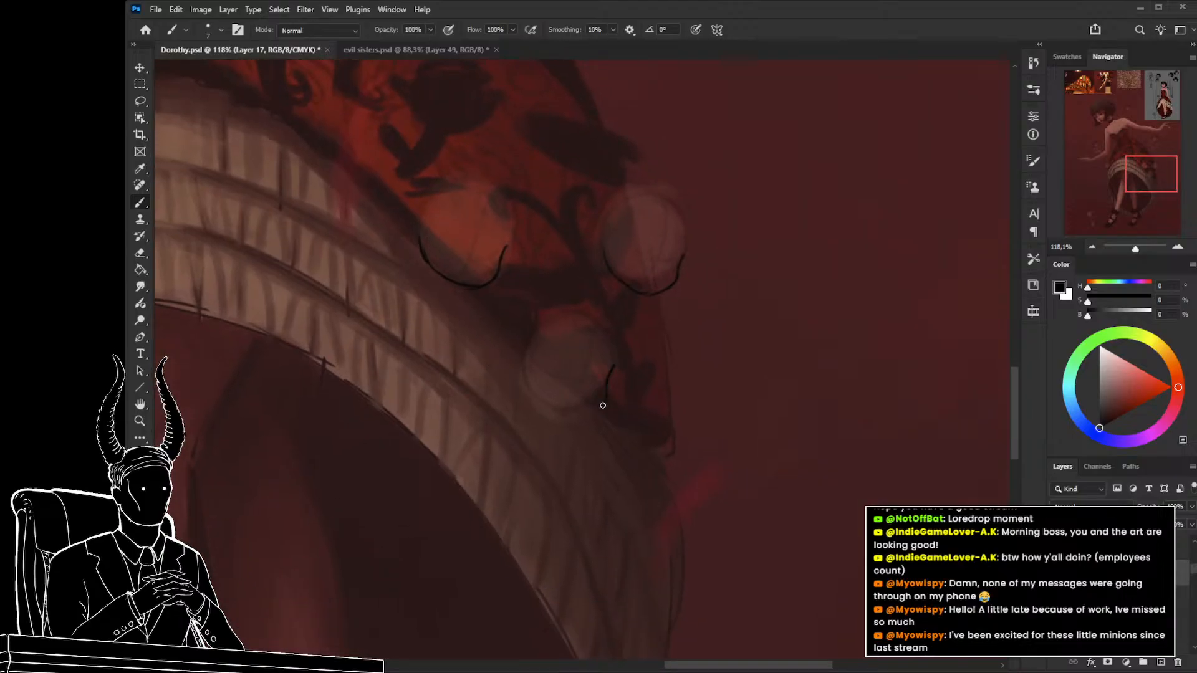
{"action": "mouse_move", "coordinate": [602, 405]}
{"action": "left_mouse_down"}
{"action": "mouse_move", "coordinate": [559, 412]}
{"action": "mouse_move", "coordinate": [526, 334]}
{"action": "left_mouse_up"}
Lower the opacity of the "dolls color" layer and reselect Layer 17 for outlining the doll above the shoulder.
{"action": "key", "text": "z"}
{"action": "left_click_drag", "start_coordinate": [516, 198], "coordinate": [769, 420]}
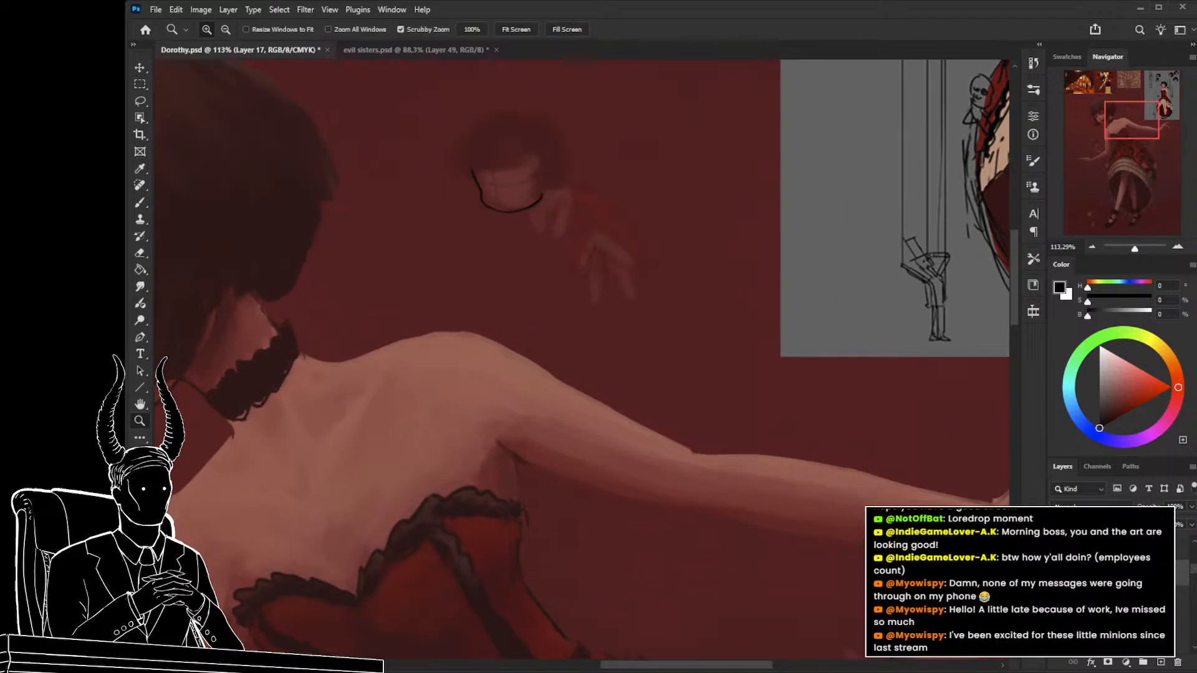
{"action": "left_click", "coordinate": [1122, 626]}
{"action": "left_click_drag", "start_coordinate": [1157, 506], "coordinate": [1146, 506]}
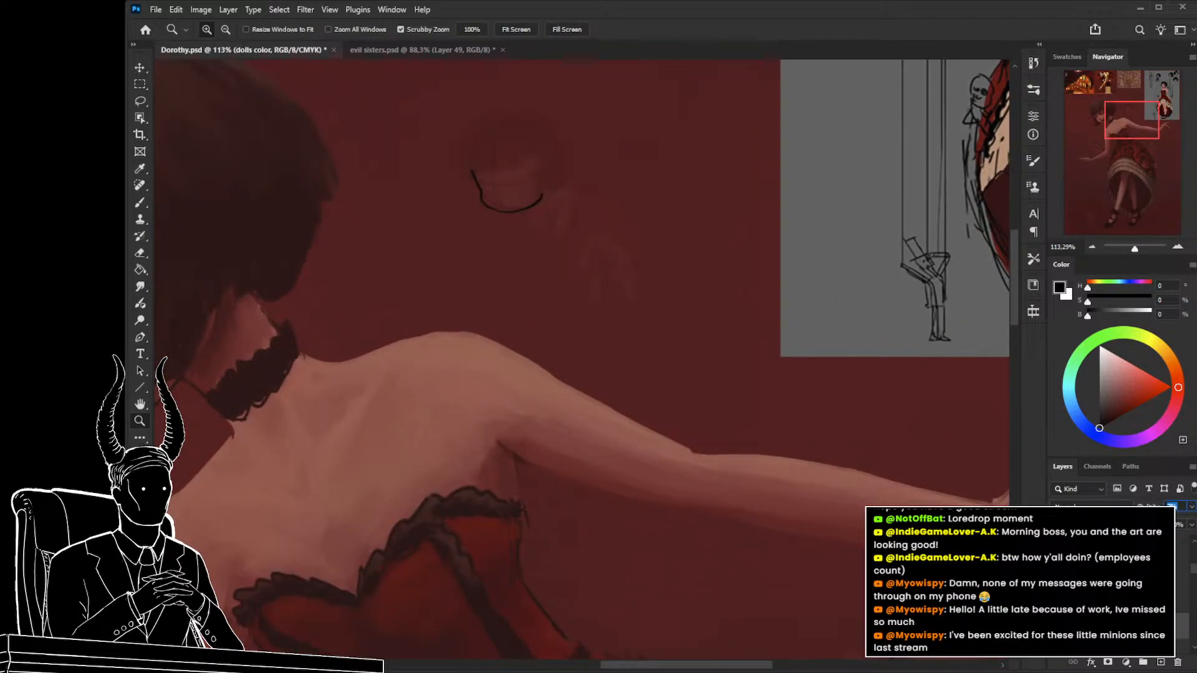
{"action": "left_click", "coordinate": [1121, 600]}
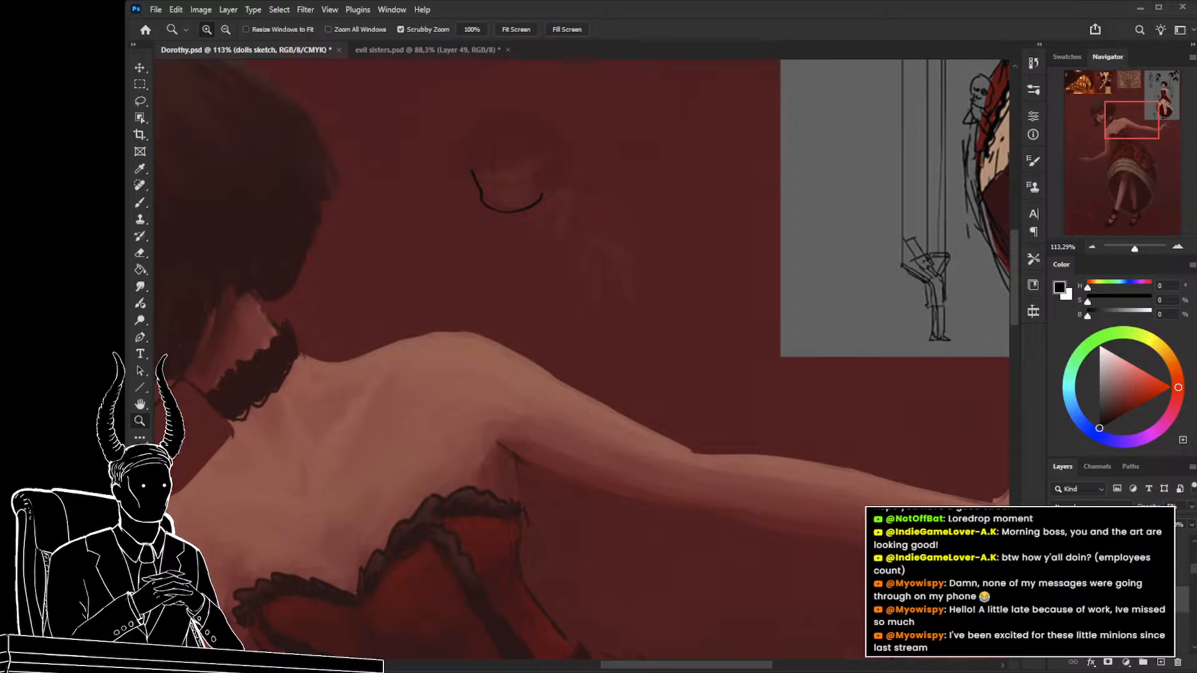
{"action": "left_click", "coordinate": [1122, 573]}
{"action": "left_click_drag", "start_coordinate": [566, 338], "coordinate": [463, 505]}
{"action": "left_click_drag", "start_coordinate": [505, 429], "coordinate": [477, 424]}
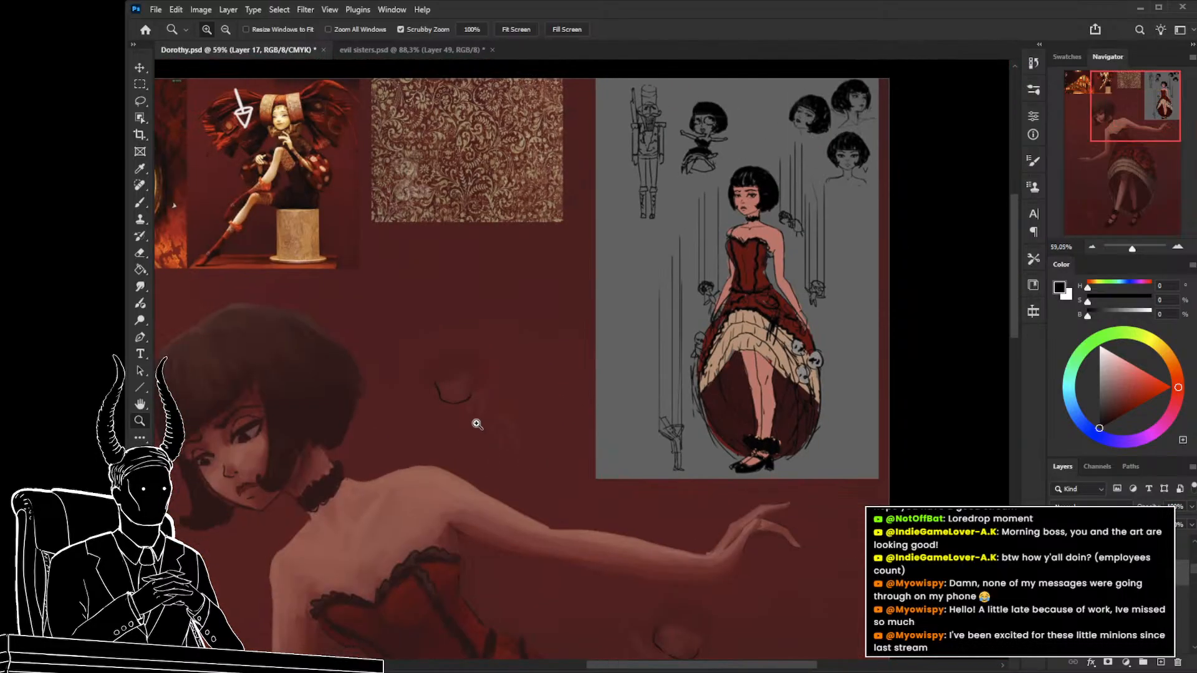
{"action": "left_click_drag", "start_coordinate": [417, 401], "coordinate": [478, 401]}
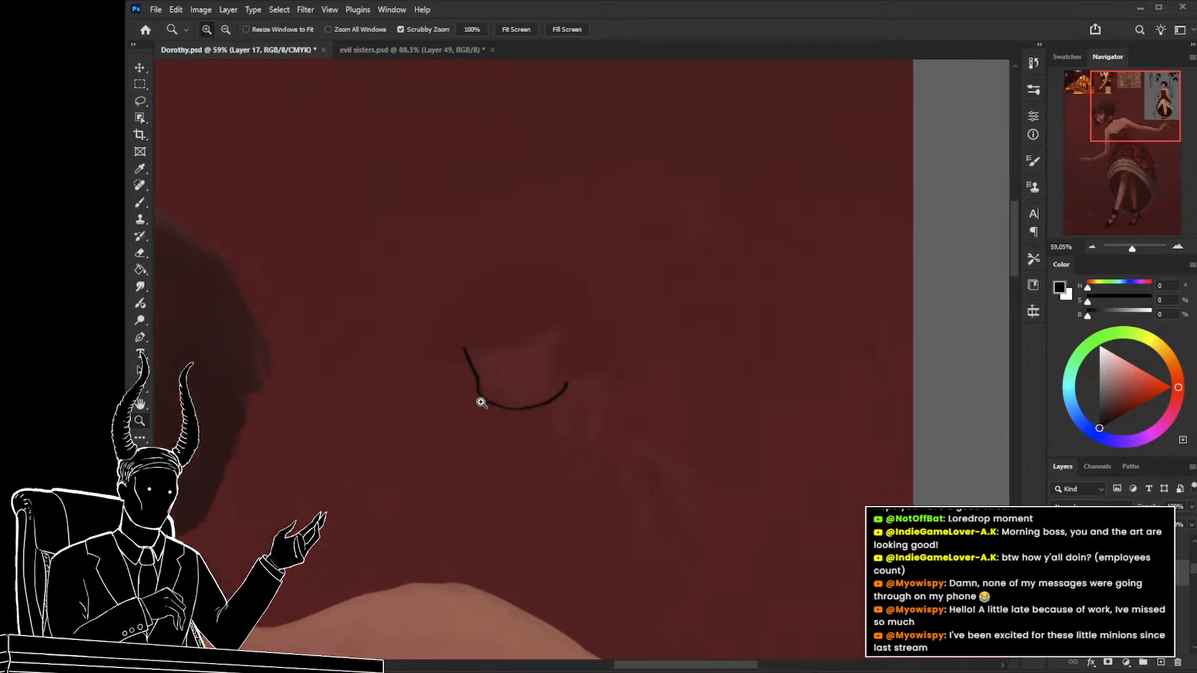
Draw two small black nostrils on the face of the doll above Dorothy's shoulder.
{"action": "key", "text": "alt"}
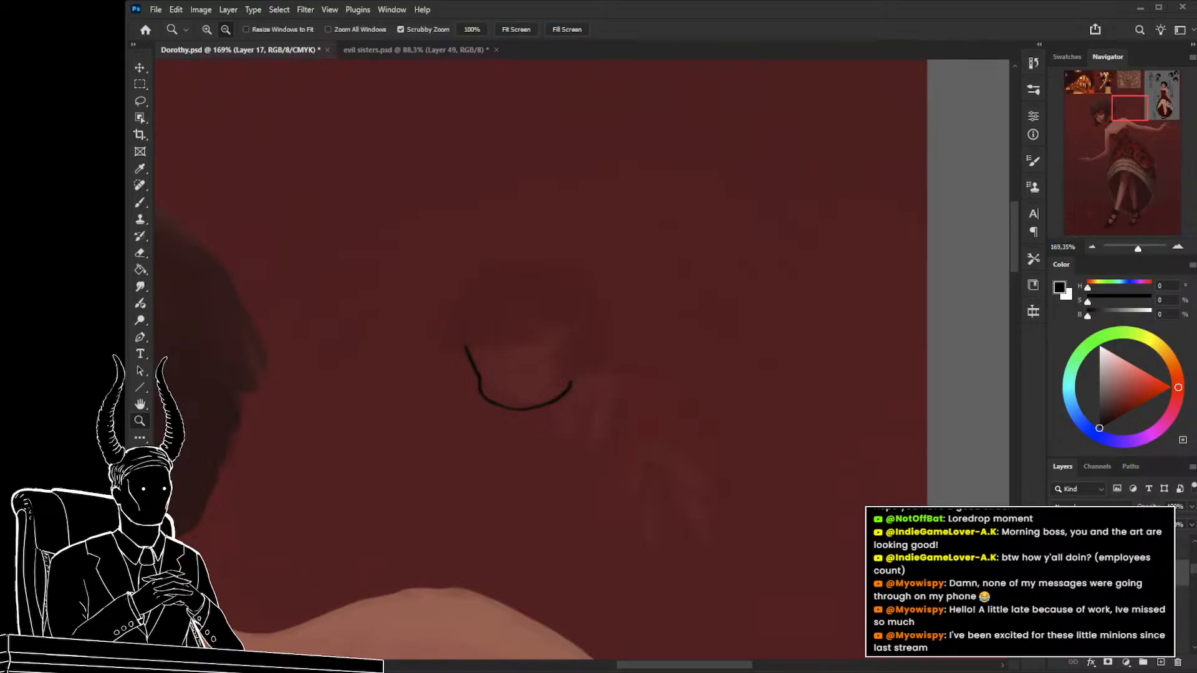
{"action": "left_click_drag", "start_coordinate": [473, 419], "coordinate": [491, 417]}
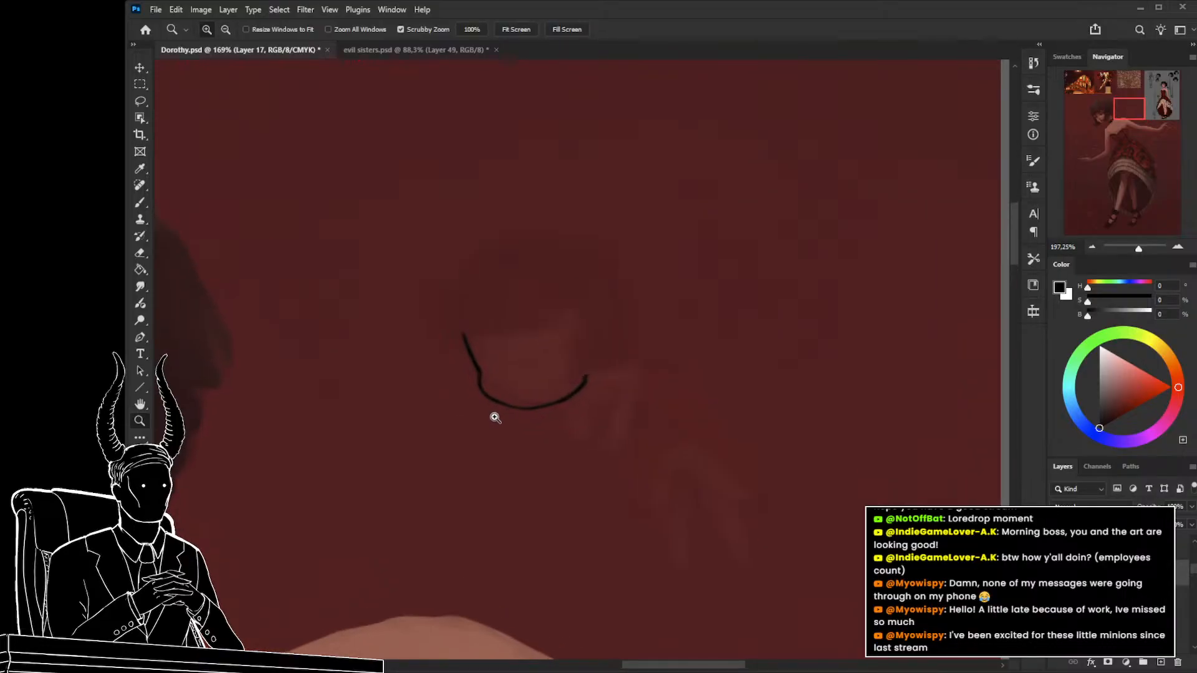
{"action": "key", "text": "b"}
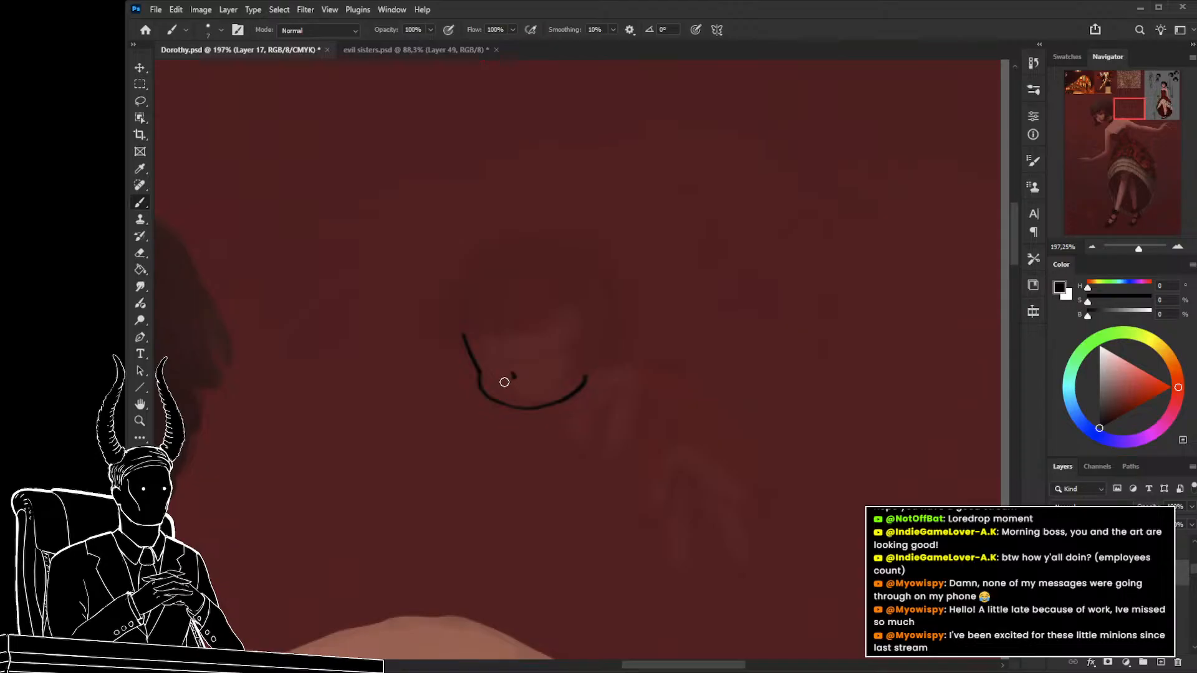
{"action": "left_click", "coordinate": [502, 375]}
{"action": "key", "text": "z"}
{"action": "mouse_move", "coordinate": [552, 375]}
{"action": "left_mouse_down"}
{"action": "mouse_move", "coordinate": [494, 379]}
{"action": "mouse_move", "coordinate": [395, 490]}
{"action": "mouse_move", "coordinate": [476, 409]}
{"action": "mouse_move", "coordinate": [497, 428]}
{"action": "left_mouse_up"}
{"action": "key", "text": "b"}
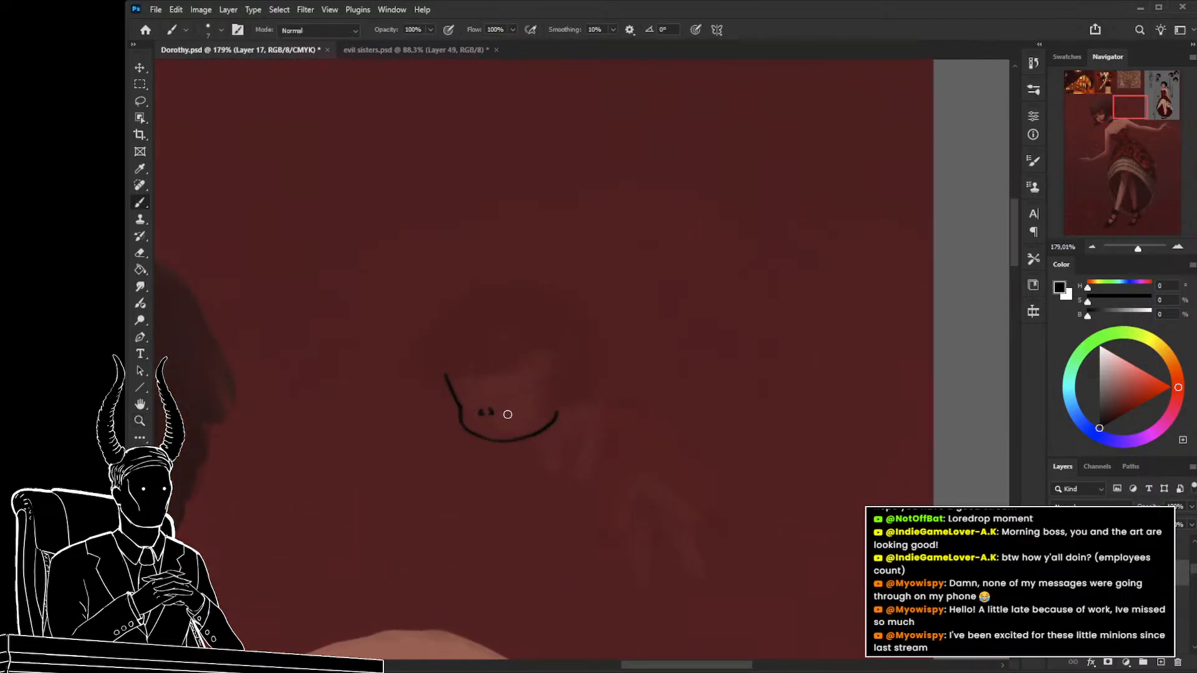
Draw small black upper-lip marks just below the doll's nostrils.
{"action": "left_click_drag", "start_coordinate": [499, 457], "coordinate": [521, 465]}
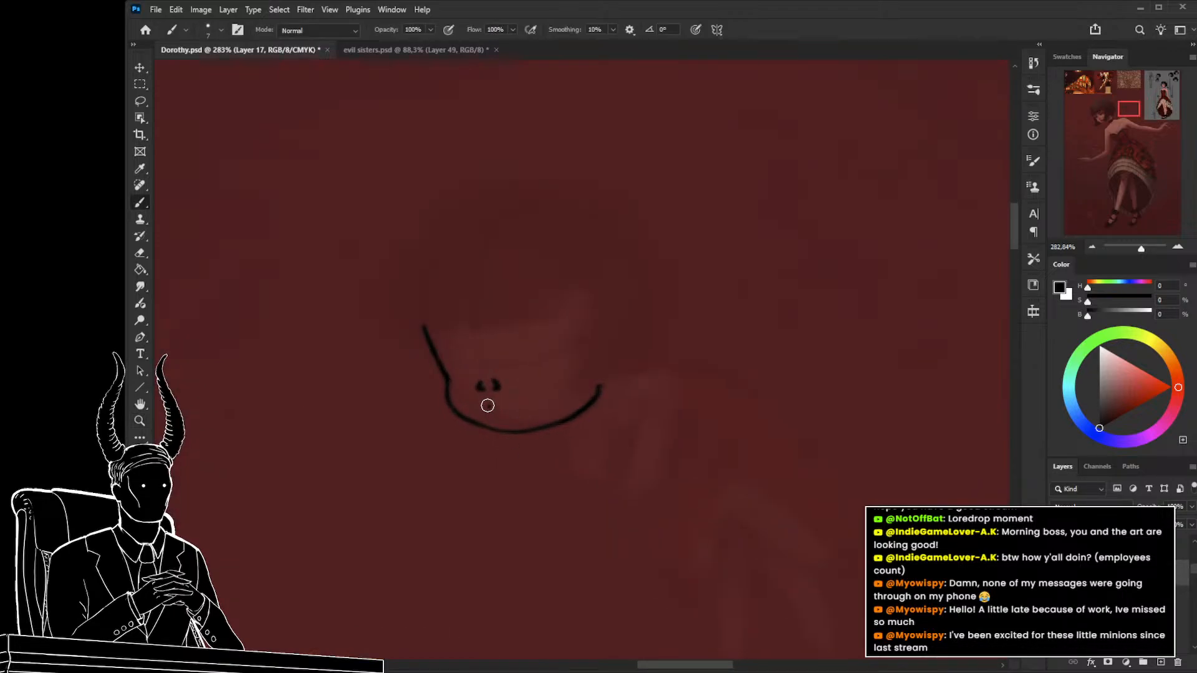
{"action": "left_click_drag", "start_coordinate": [487, 406], "coordinate": [494, 412]}
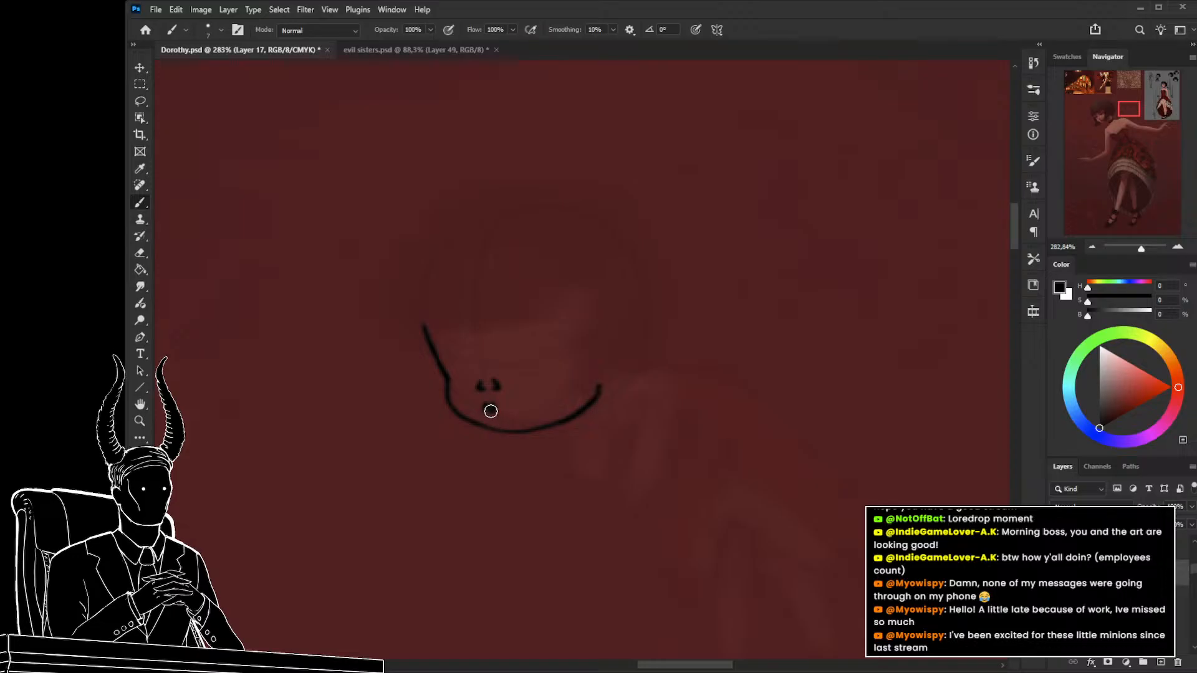
{"action": "left_click_drag", "start_coordinate": [493, 407], "coordinate": [485, 407]}
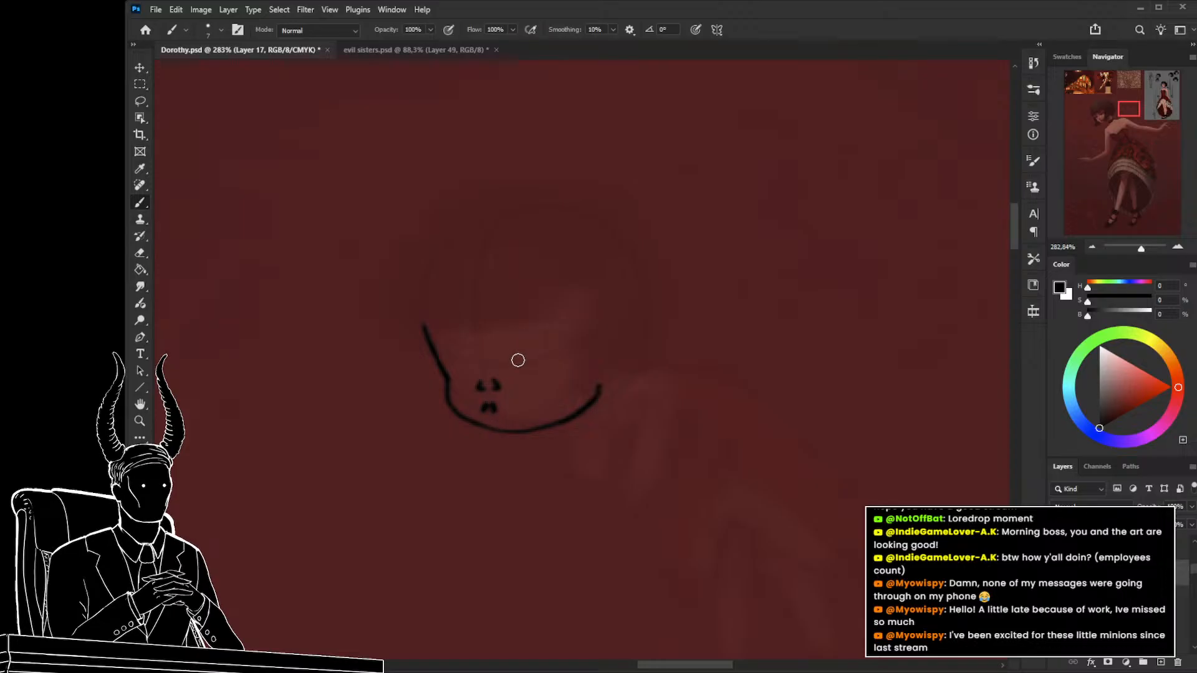
Outline both round eyes of the doll in black and clean up where the eye meets the cheek line.
{"action": "mouse_move", "coordinate": [514, 360]}
{"action": "left_mouse_down"}
{"action": "mouse_move", "coordinate": [532, 332]}
{"action": "mouse_move", "coordinate": [523, 344]}
{"action": "mouse_move", "coordinate": [558, 329]}
{"action": "mouse_move", "coordinate": [541, 333]}
{"action": "mouse_move", "coordinate": [564, 363]}
{"action": "left_mouse_up"}
{"action": "left_click_drag", "start_coordinate": [472, 363], "coordinate": [446, 340]}
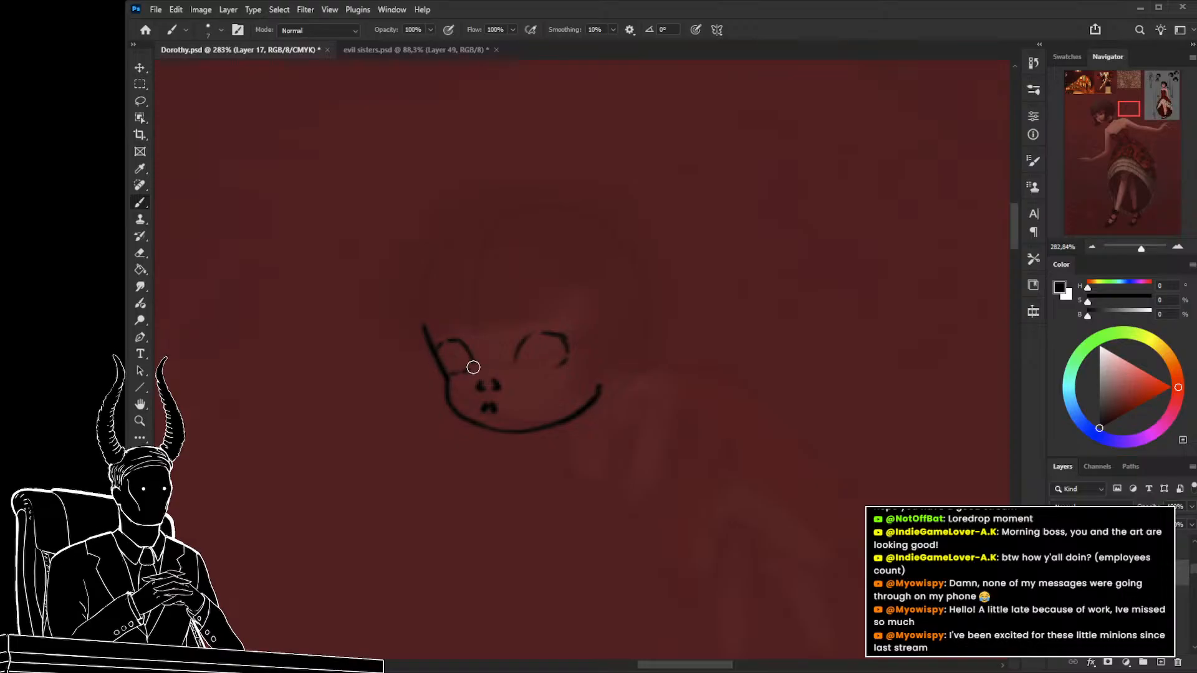
{"action": "key", "text": "e"}
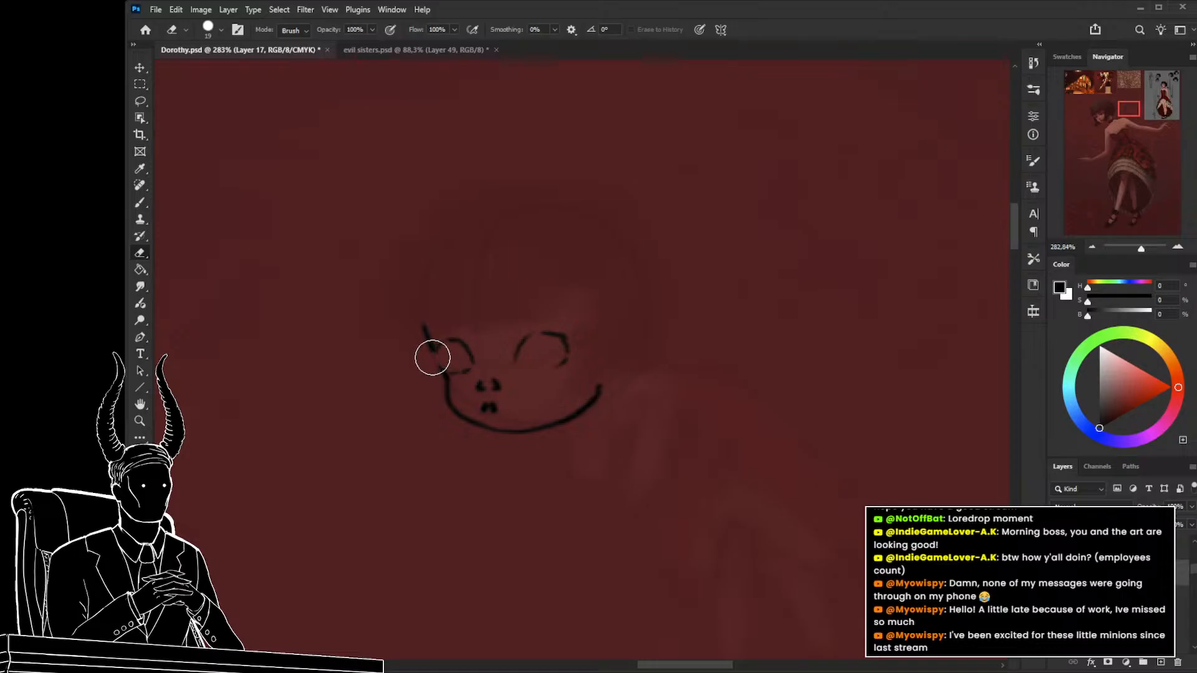
{"action": "key", "text": "b"}
{"action": "left_click_drag", "start_coordinate": [430, 349], "coordinate": [450, 373]}
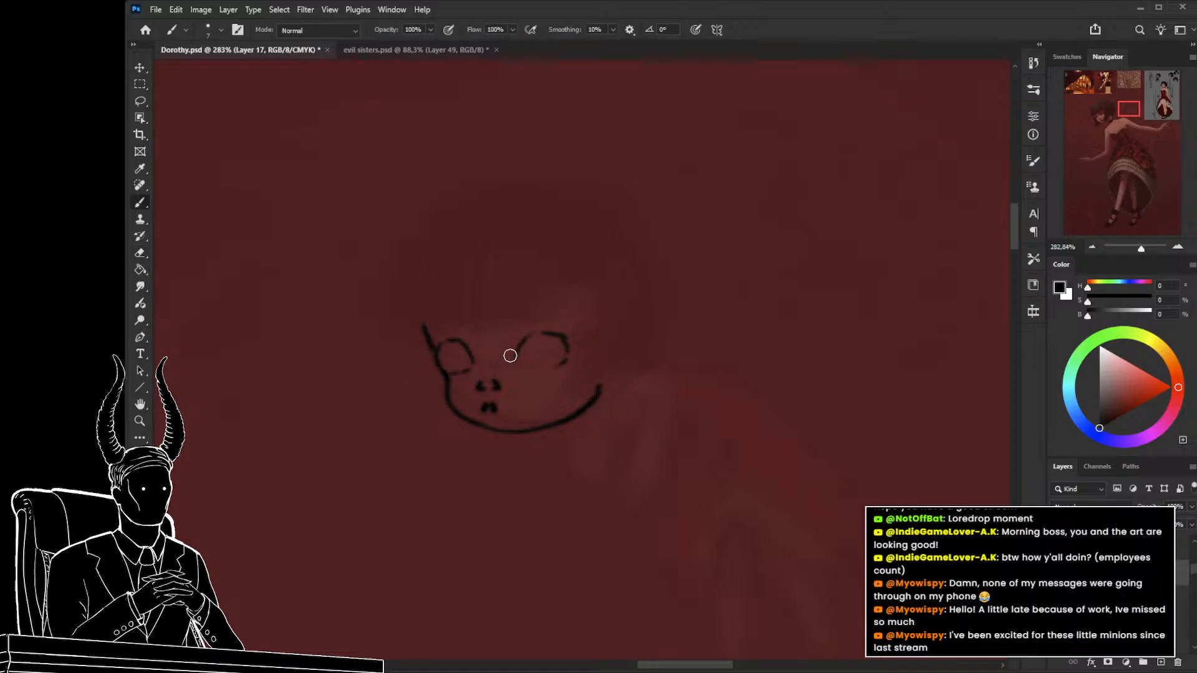
Try a wider, darker mouth below the nostrils and erase the whole mouth again.
{"action": "key", "text": "z"}
{"action": "mouse_move", "coordinate": [588, 426]}
{"action": "left_mouse_down"}
{"action": "mouse_move", "coordinate": [519, 438]}
{"action": "mouse_move", "coordinate": [465, 523]}
{"action": "mouse_move", "coordinate": [505, 468]}
{"action": "mouse_move", "coordinate": [534, 476]}
{"action": "mouse_move", "coordinate": [534, 417]}
{"action": "left_mouse_up"}
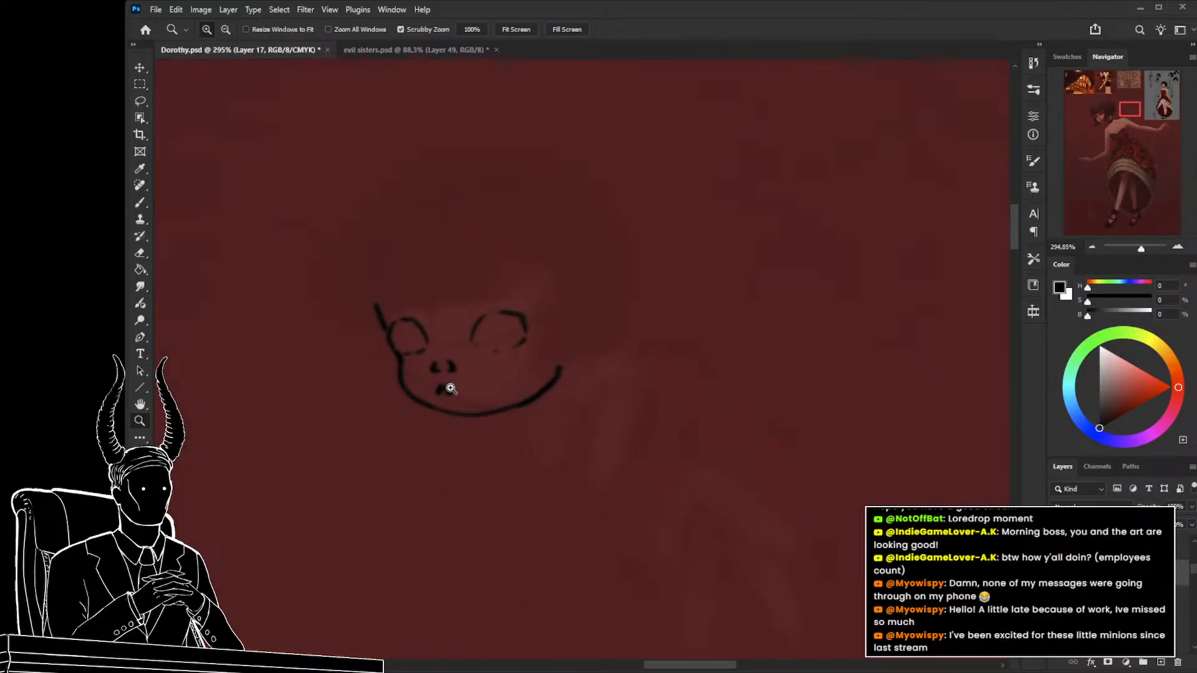
{"action": "key", "text": "b"}
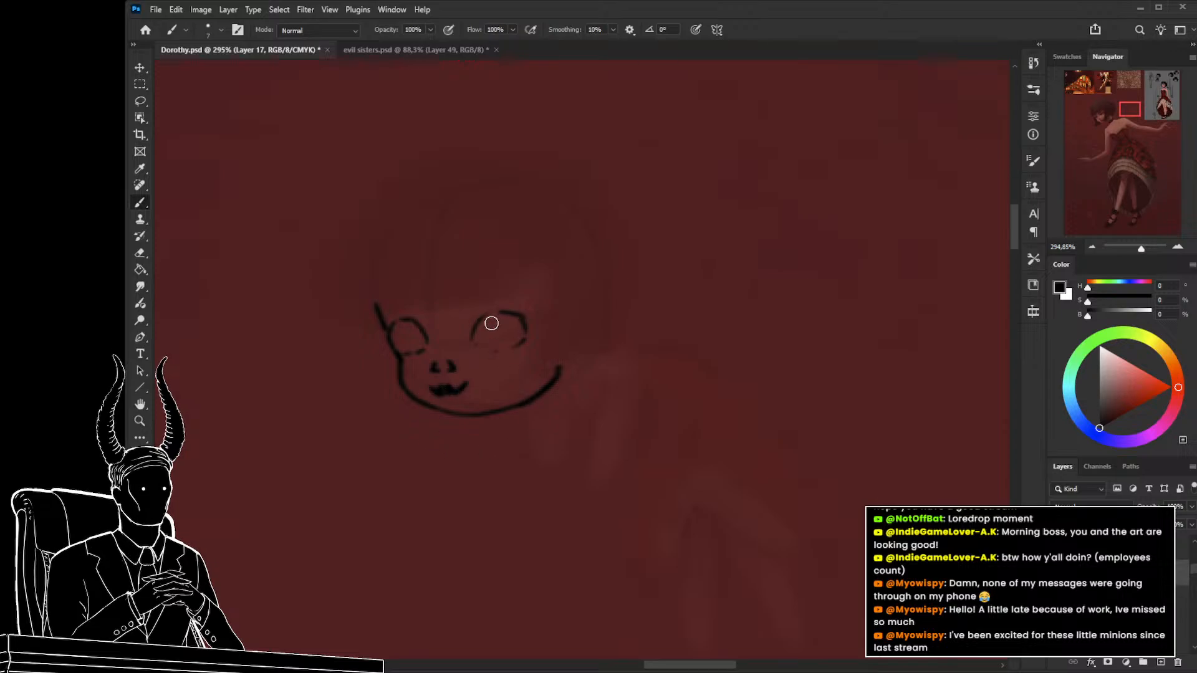
{"action": "key", "text": "e"}
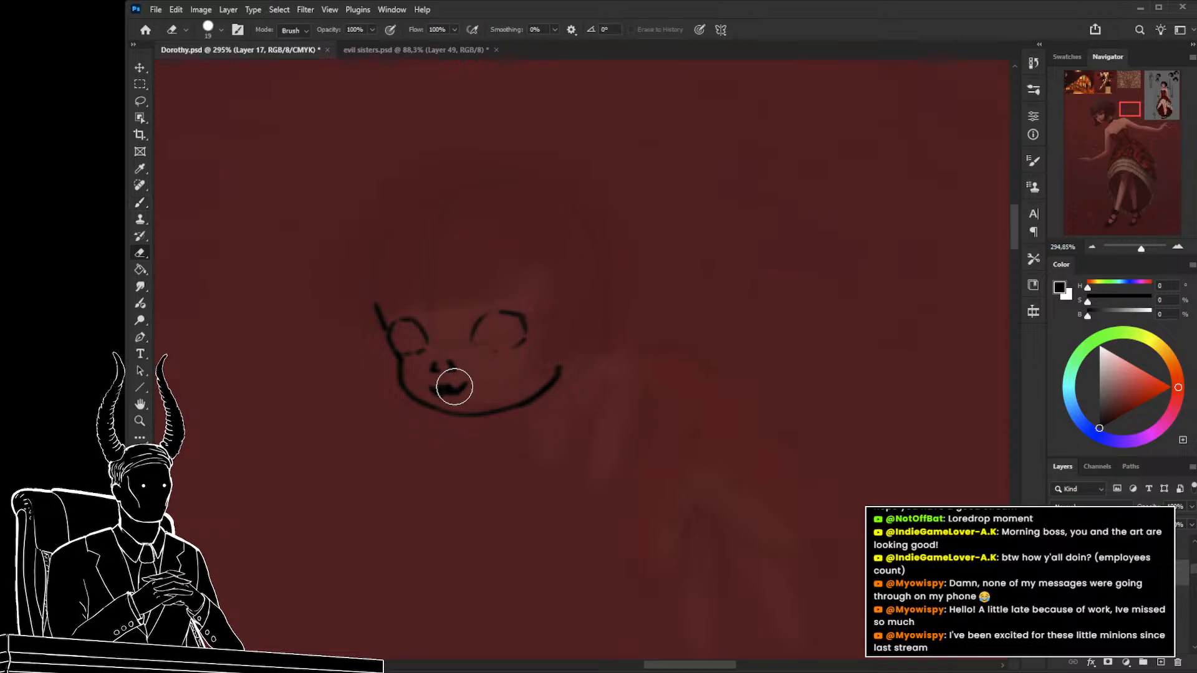
{"action": "left_click_drag", "start_coordinate": [455, 384], "coordinate": [453, 389]}
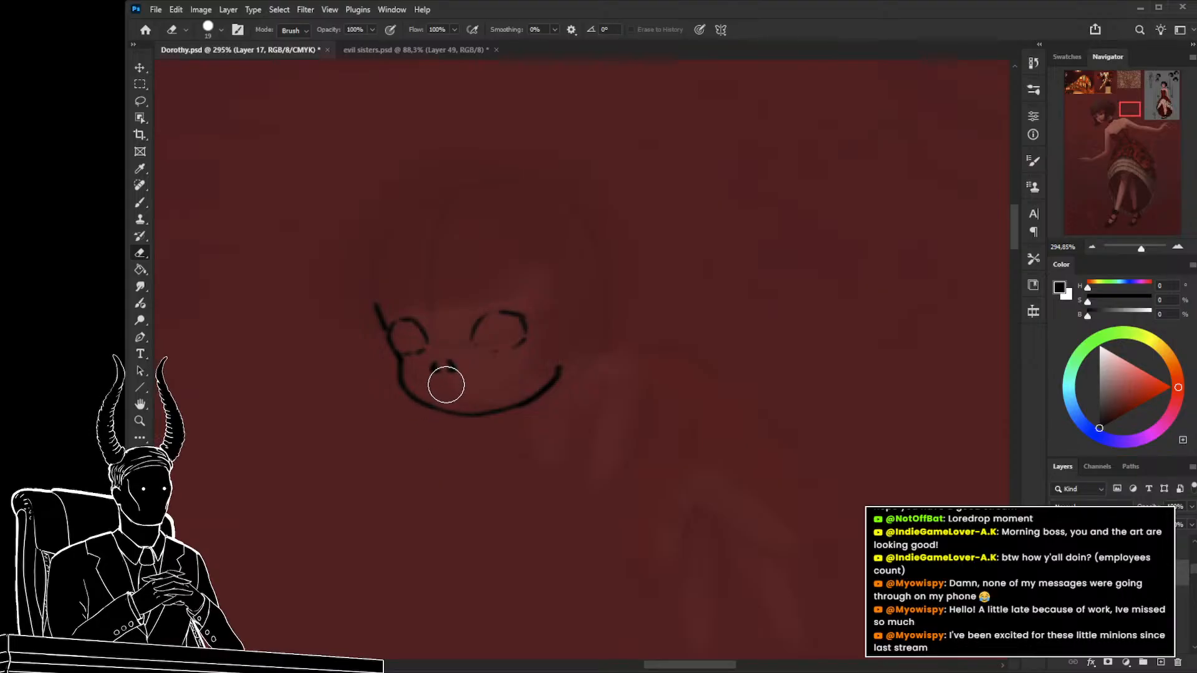
With a smaller brush, draw a small open mouth with a tongue hanging over the jaw, erasing the jaw line inside it.
{"action": "key", "text": "b"}
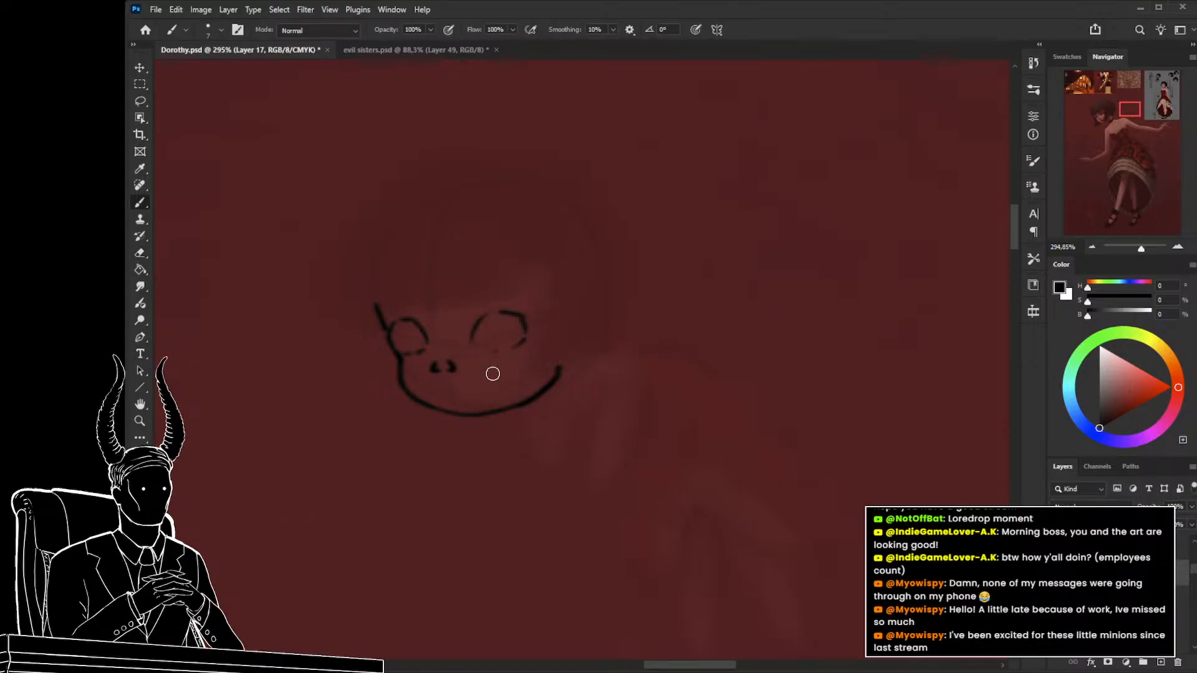
{"action": "left_click_drag", "start_coordinate": [479, 437], "coordinate": [472, 402]}
{"action": "key", "text": "bracketleft"}
{"action": "key", "text": "bracketleft"}
{"action": "key", "text": "bracketleft"}
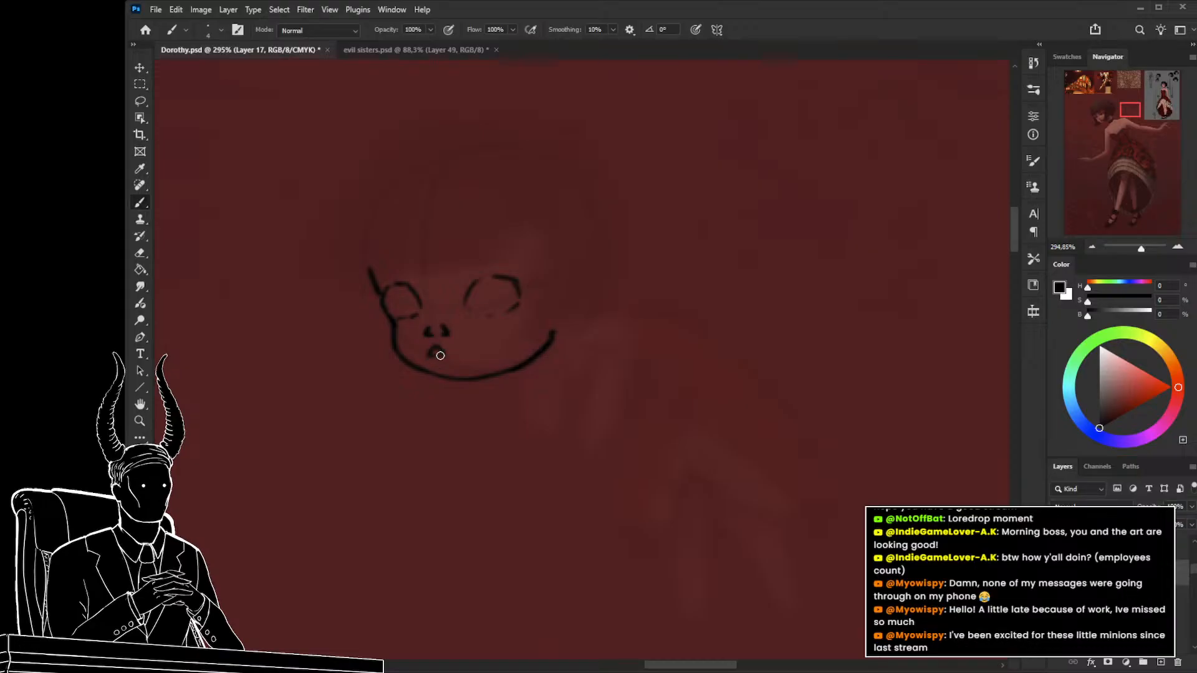
{"action": "mouse_move", "coordinate": [440, 355]}
{"action": "left_mouse_down"}
{"action": "mouse_move", "coordinate": [445, 381]}
{"action": "mouse_move", "coordinate": [433, 381]}
{"action": "left_mouse_up"}
{"action": "left_click_drag", "start_coordinate": [450, 377], "coordinate": [443, 359]}
{"action": "key", "text": "e"}
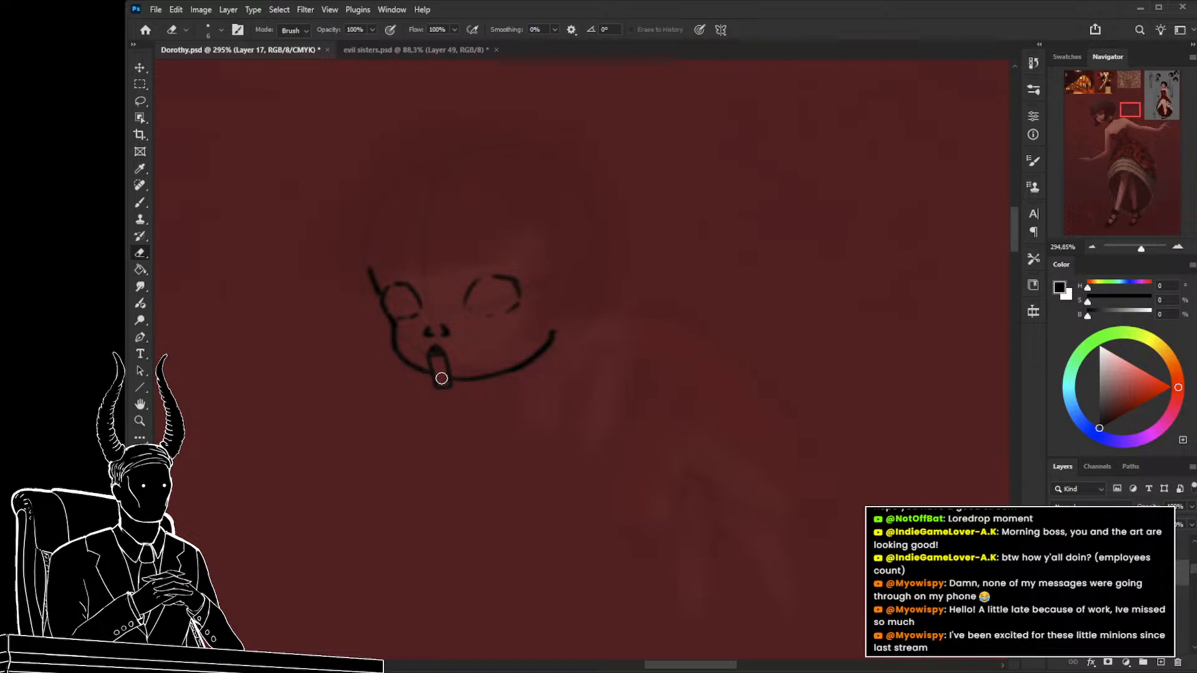
{"action": "key", "text": "b"}
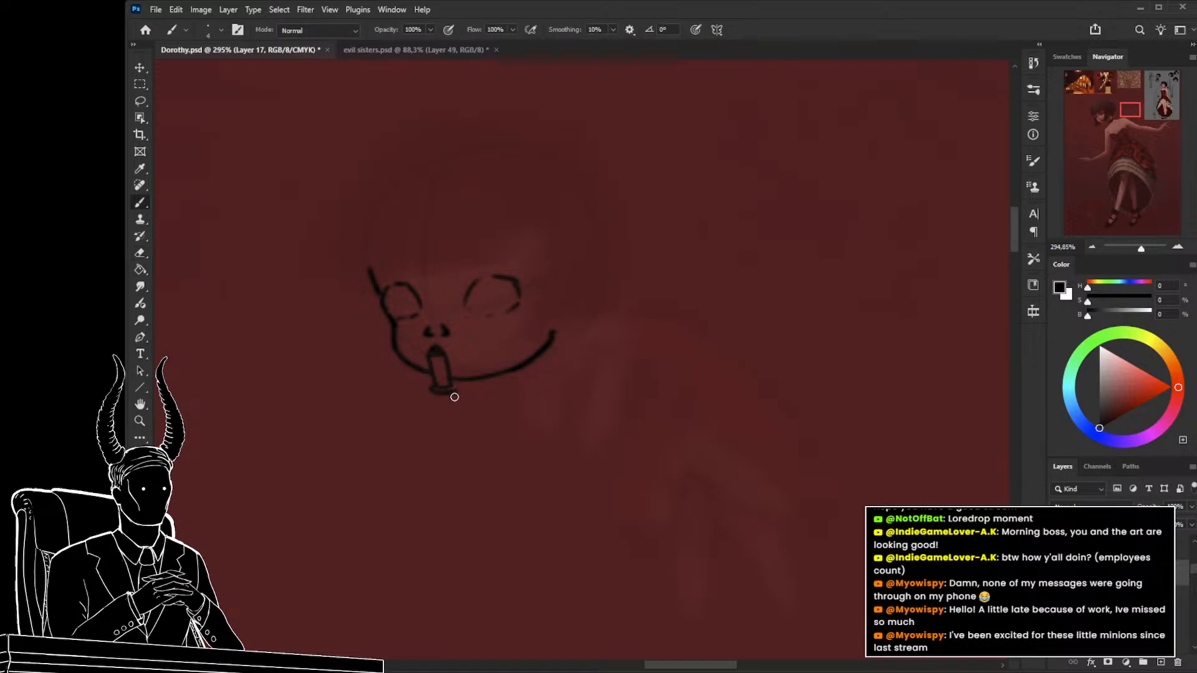
Close the tongue with a rounded tip, tidy its edges and add short corner lines to the mouth.
{"action": "key", "text": "z"}
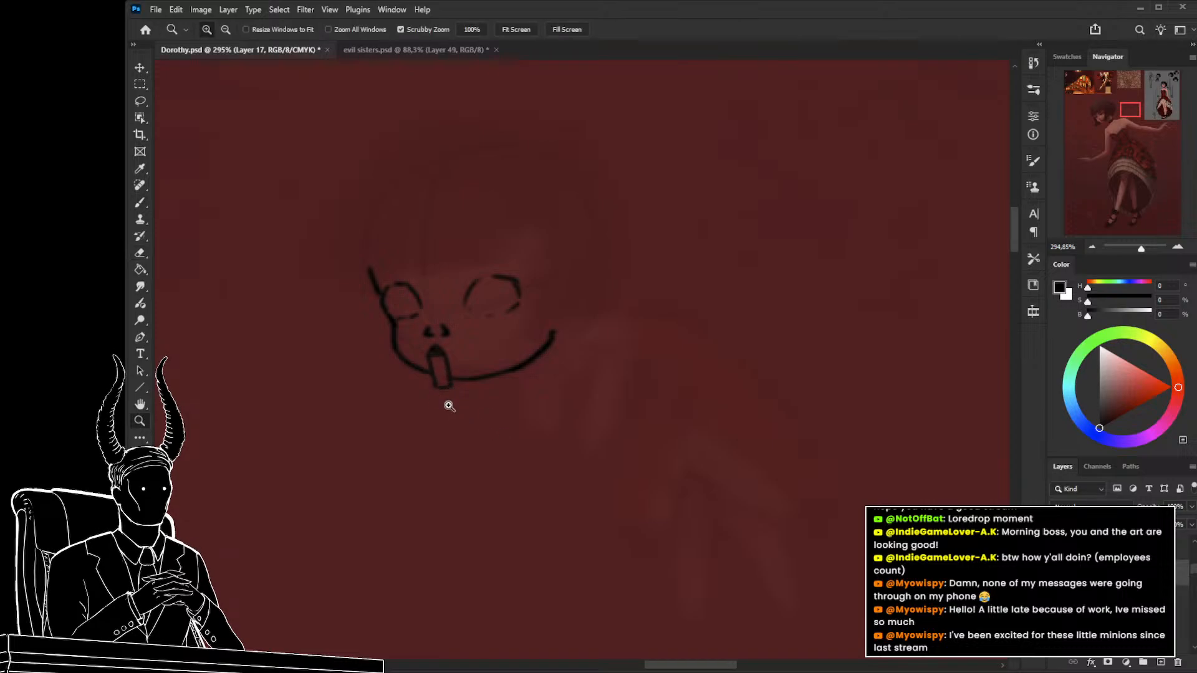
{"action": "key", "text": "b"}
{"action": "left_click_drag", "start_coordinate": [436, 387], "coordinate": [448, 390]}
{"action": "key", "text": "z"}
{"action": "mouse_move", "coordinate": [497, 423]}
{"action": "left_mouse_down"}
{"action": "mouse_move", "coordinate": [401, 438]}
{"action": "mouse_move", "coordinate": [487, 451]}
{"action": "left_mouse_up"}
{"action": "key", "text": "b"}
{"action": "key", "text": "e"}
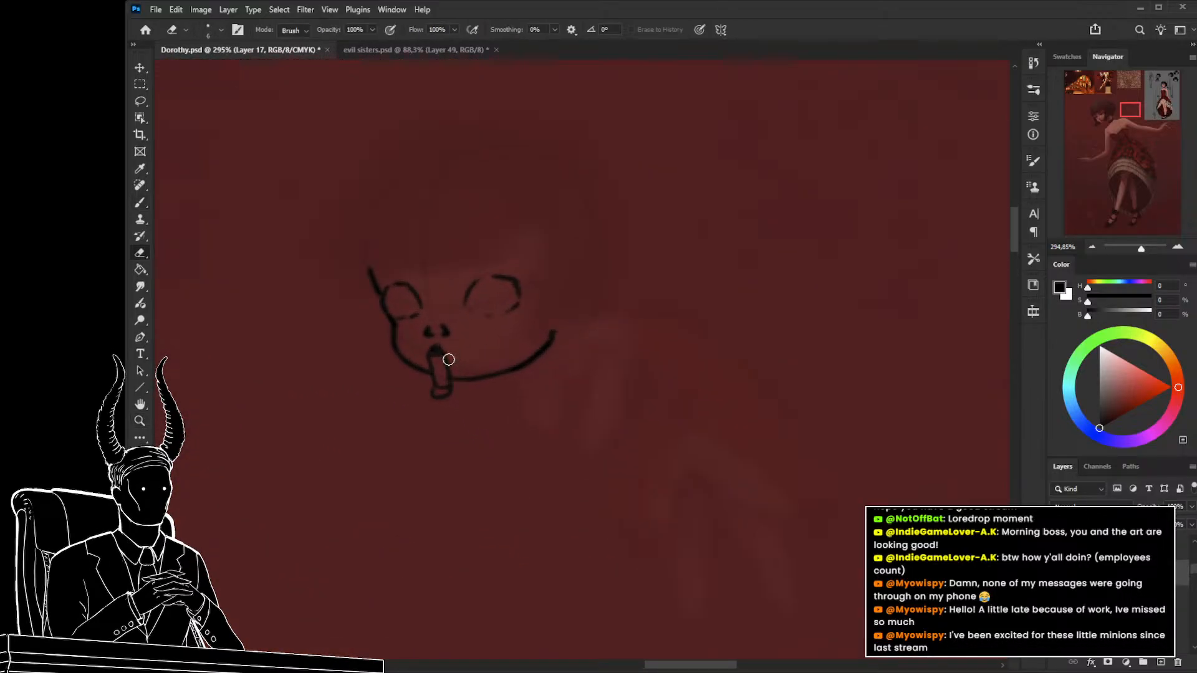
{"action": "key", "text": "b"}
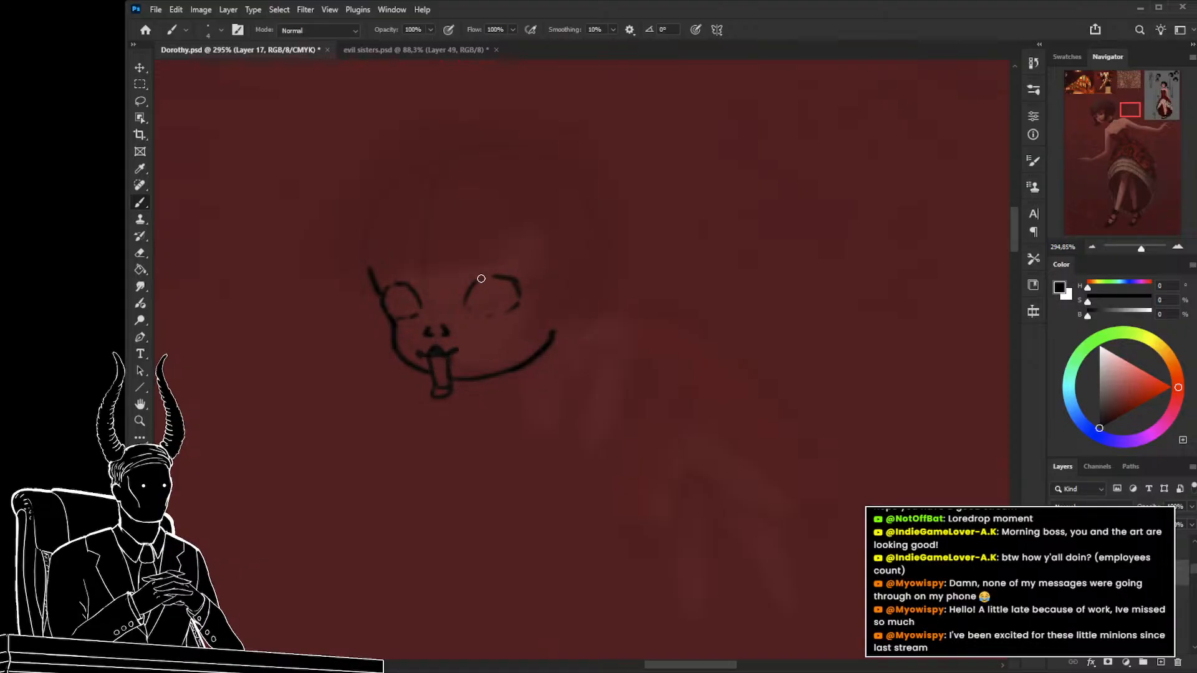
Draw dark irises and pupils inside both of the doll's eyes.
{"action": "left_click_drag", "start_coordinate": [498, 270], "coordinate": [500, 292]}
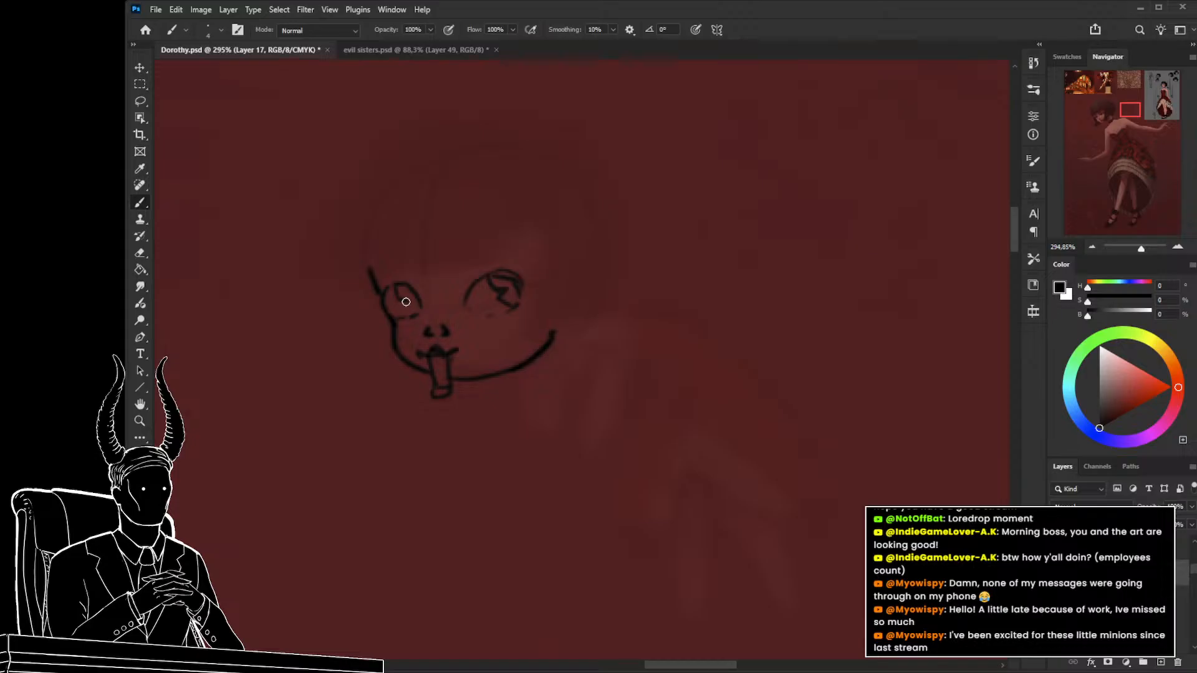
{"action": "mouse_move", "coordinate": [415, 315]}
{"action": "left_mouse_down"}
{"action": "mouse_move", "coordinate": [404, 282]}
{"action": "mouse_move", "coordinate": [411, 308]}
{"action": "left_mouse_up"}
{"action": "key", "text": "z"}
{"action": "mouse_move", "coordinate": [500, 282]}
{"action": "left_mouse_down"}
{"action": "mouse_move", "coordinate": [510, 294]}
{"action": "mouse_move", "coordinate": [457, 355]}
{"action": "left_mouse_up"}
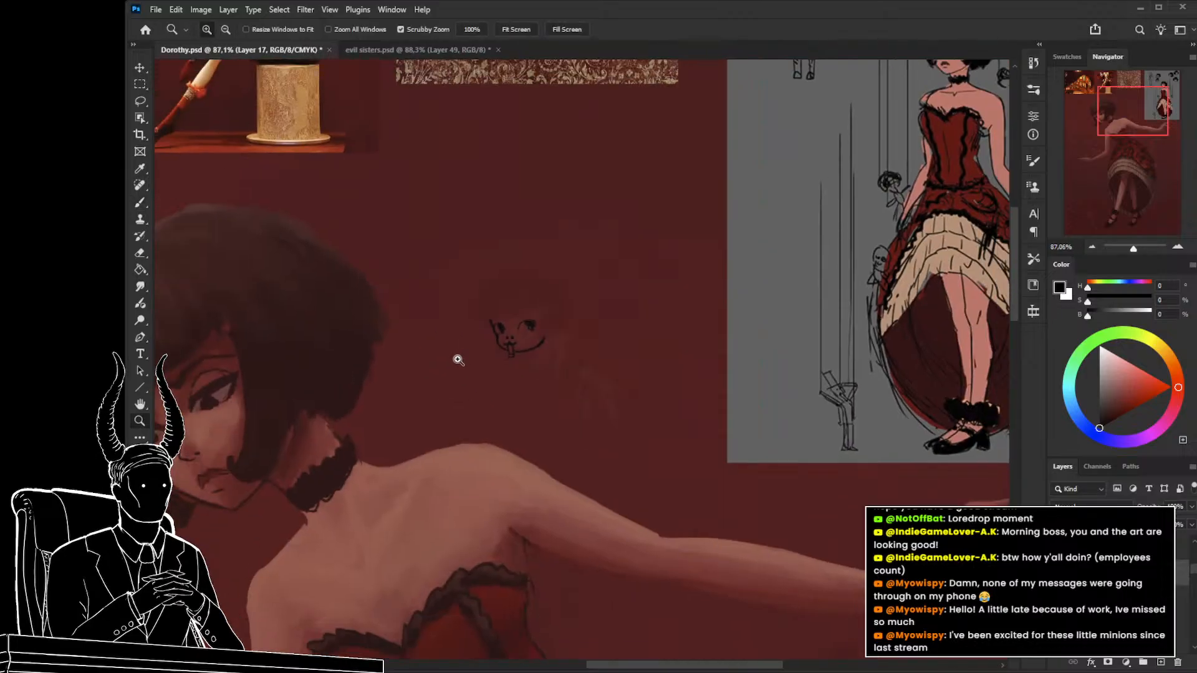
{"action": "mouse_move", "coordinate": [556, 333]}
{"action": "left_mouse_down"}
{"action": "mouse_move", "coordinate": [526, 339]}
{"action": "mouse_move", "coordinate": [473, 401]}
{"action": "mouse_move", "coordinate": [436, 484]}
{"action": "mouse_move", "coordinate": [470, 491]}
{"action": "mouse_move", "coordinate": [487, 387]}
{"action": "mouse_move", "coordinate": [475, 377]}
{"action": "left_mouse_up"}
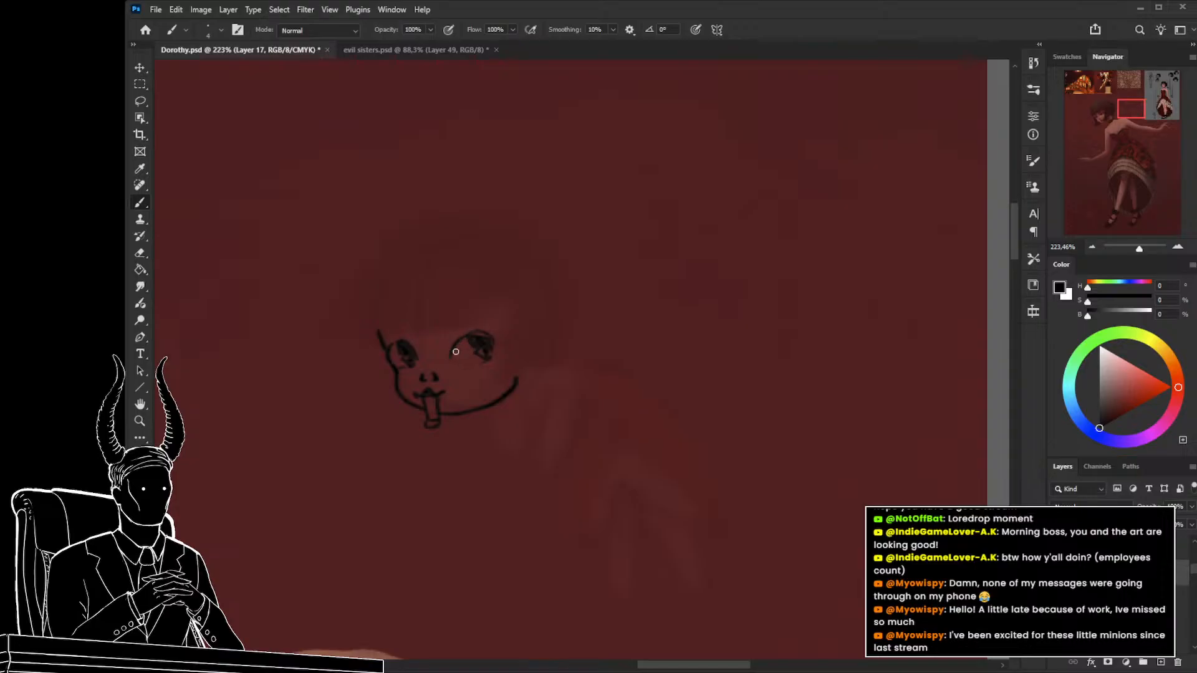
Try thick, slanted upper lash lines over both of the doll's eyes.
{"action": "mouse_move", "coordinate": [450, 355]}
{"action": "left_mouse_down"}
{"action": "mouse_move", "coordinate": [489, 320]}
{"action": "mouse_move", "coordinate": [498, 348]}
{"action": "mouse_move", "coordinate": [492, 330]}
{"action": "left_mouse_up"}
{"action": "key", "text": "ctrl+z"}
{"action": "key", "text": "ctrl+z"}
{"action": "mouse_move", "coordinate": [415, 357]}
{"action": "left_mouse_down"}
{"action": "mouse_move", "coordinate": [382, 340]}
{"action": "mouse_move", "coordinate": [388, 363]}
{"action": "left_mouse_up"}
{"action": "key", "text": "z"}
{"action": "mouse_move", "coordinate": [480, 428]}
{"action": "left_mouse_down"}
{"action": "mouse_move", "coordinate": [420, 440]}
{"action": "mouse_move", "coordinate": [447, 448]}
{"action": "mouse_move", "coordinate": [393, 534]}
{"action": "mouse_move", "coordinate": [435, 544]}
{"action": "left_mouse_up"}
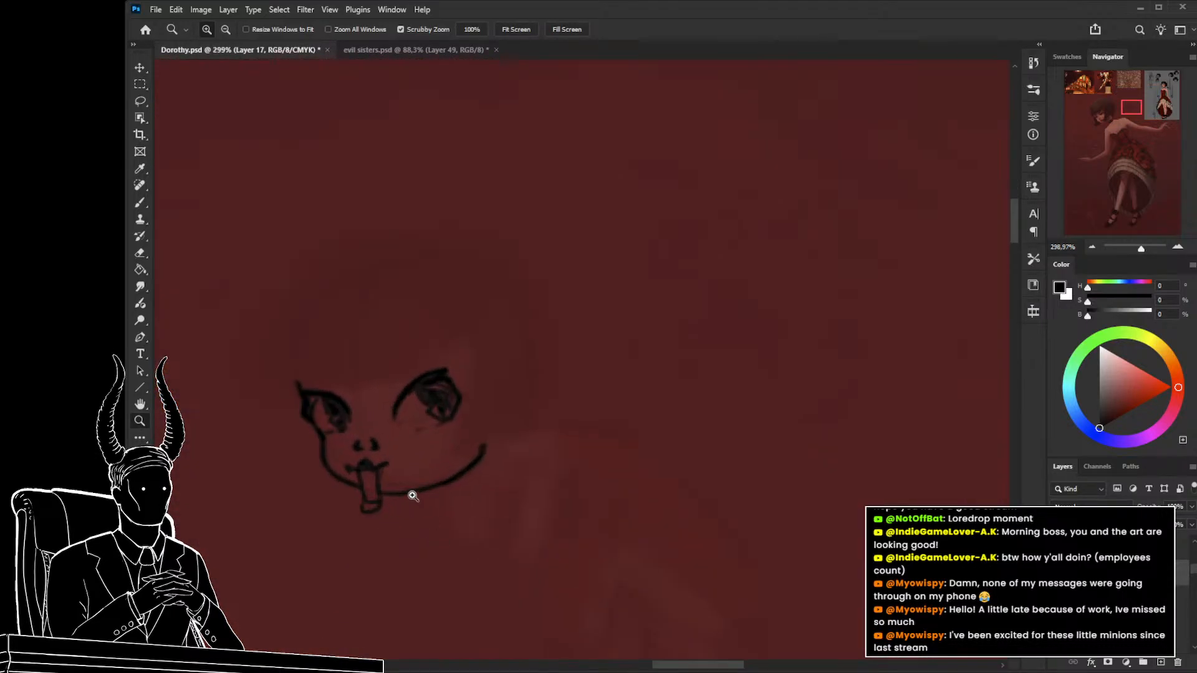
Try a bobbed hair outline with straight bangs and a curled side lock around the doll's face.
{"action": "key", "text": "b"}
{"action": "key", "text": "z"}
{"action": "left_click_drag", "start_coordinate": [392, 417], "coordinate": [362, 422]}
{"action": "key", "text": "b"}
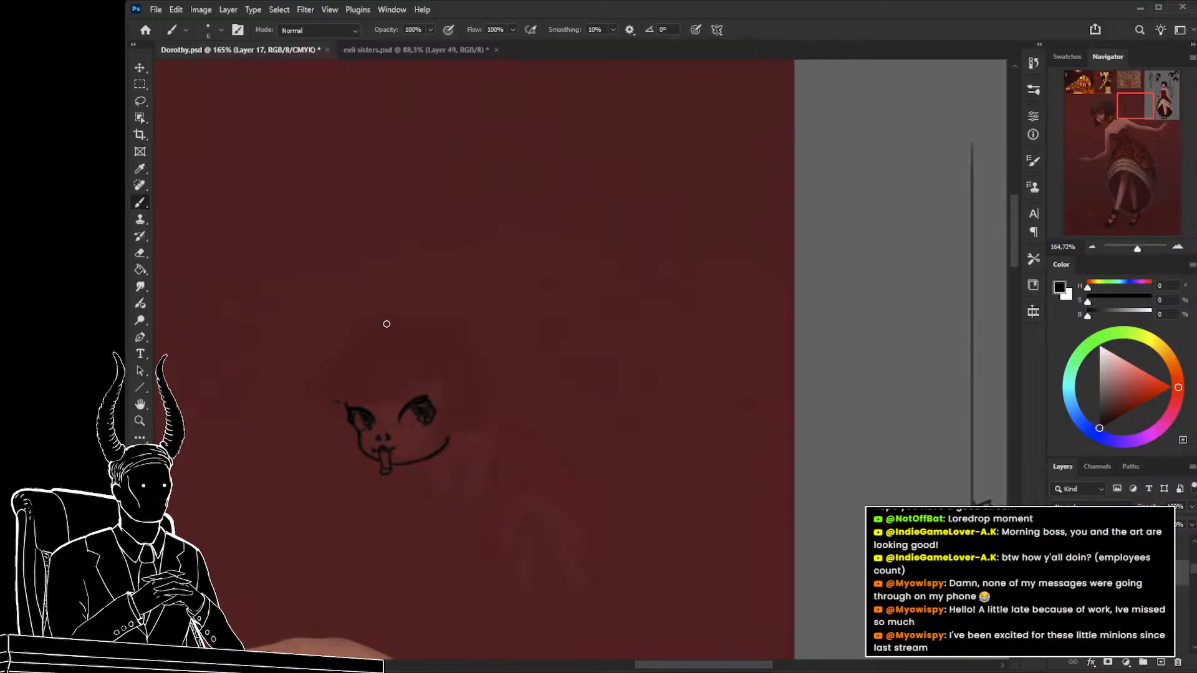
{"action": "mouse_move", "coordinate": [391, 321]}
{"action": "left_mouse_down"}
{"action": "mouse_move", "coordinate": [338, 352]}
{"action": "mouse_move", "coordinate": [331, 414]}
{"action": "mouse_move", "coordinate": [328, 403]}
{"action": "mouse_move", "coordinate": [390, 395]}
{"action": "left_mouse_up"}
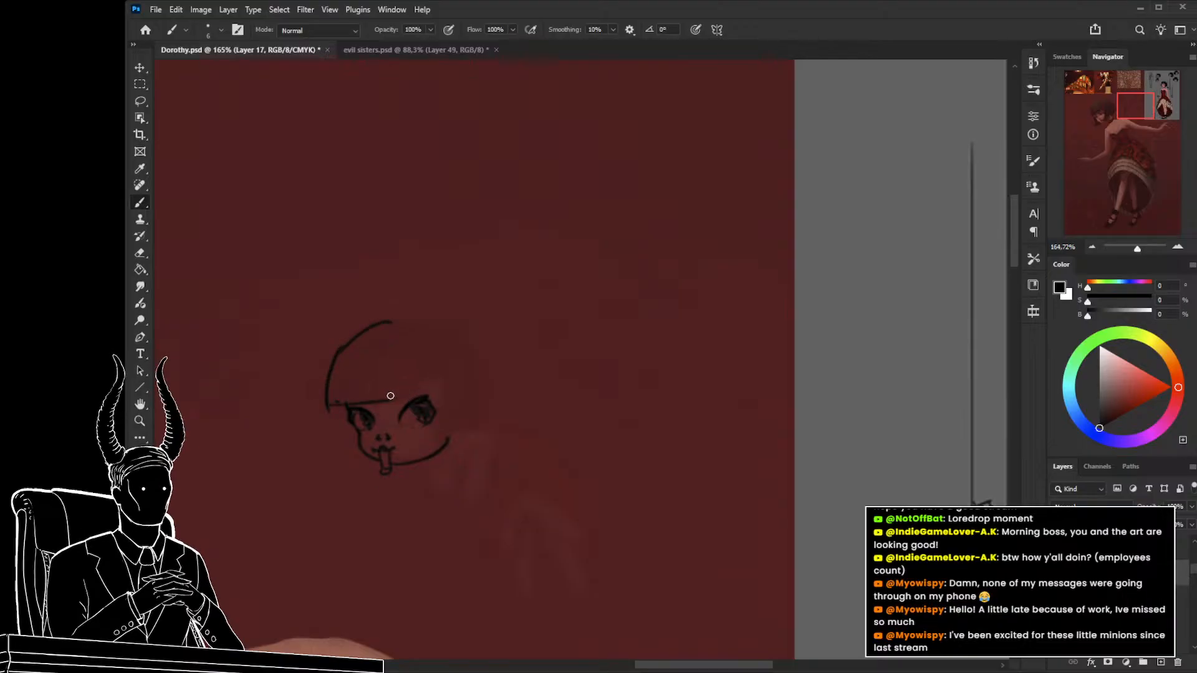
{"action": "left_click_drag", "start_coordinate": [401, 322], "coordinate": [464, 331]}
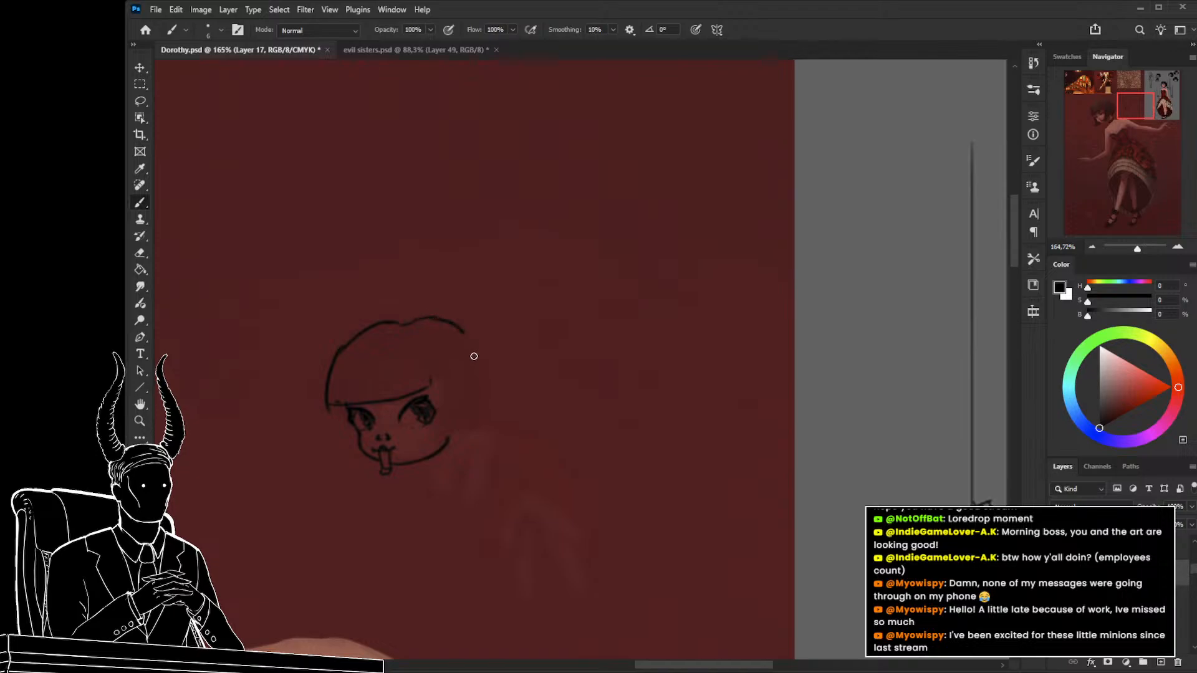
{"action": "left_click_drag", "start_coordinate": [430, 378], "coordinate": [441, 425]}
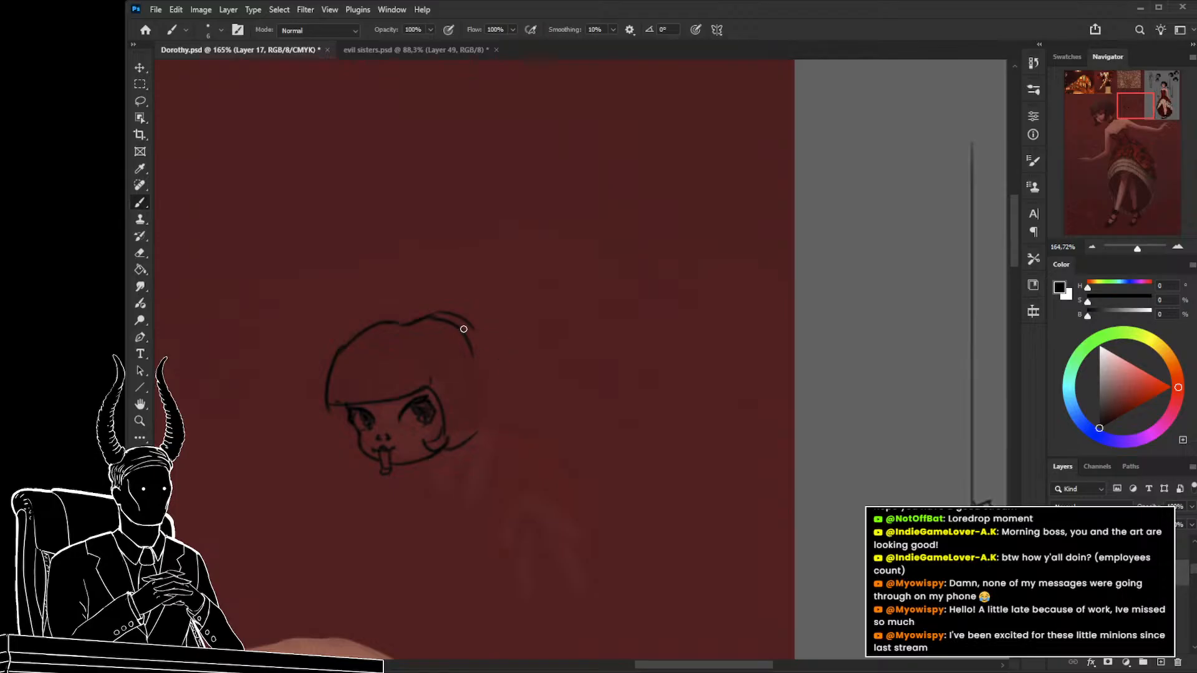
{"action": "mouse_move", "coordinate": [463, 329]}
{"action": "left_mouse_down"}
{"action": "mouse_move", "coordinate": [491, 356]}
{"action": "mouse_move", "coordinate": [486, 403]}
{"action": "mouse_move", "coordinate": [492, 385]}
{"action": "mouse_move", "coordinate": [497, 395]}
{"action": "mouse_move", "coordinate": [475, 432]}
{"action": "left_mouse_up"}
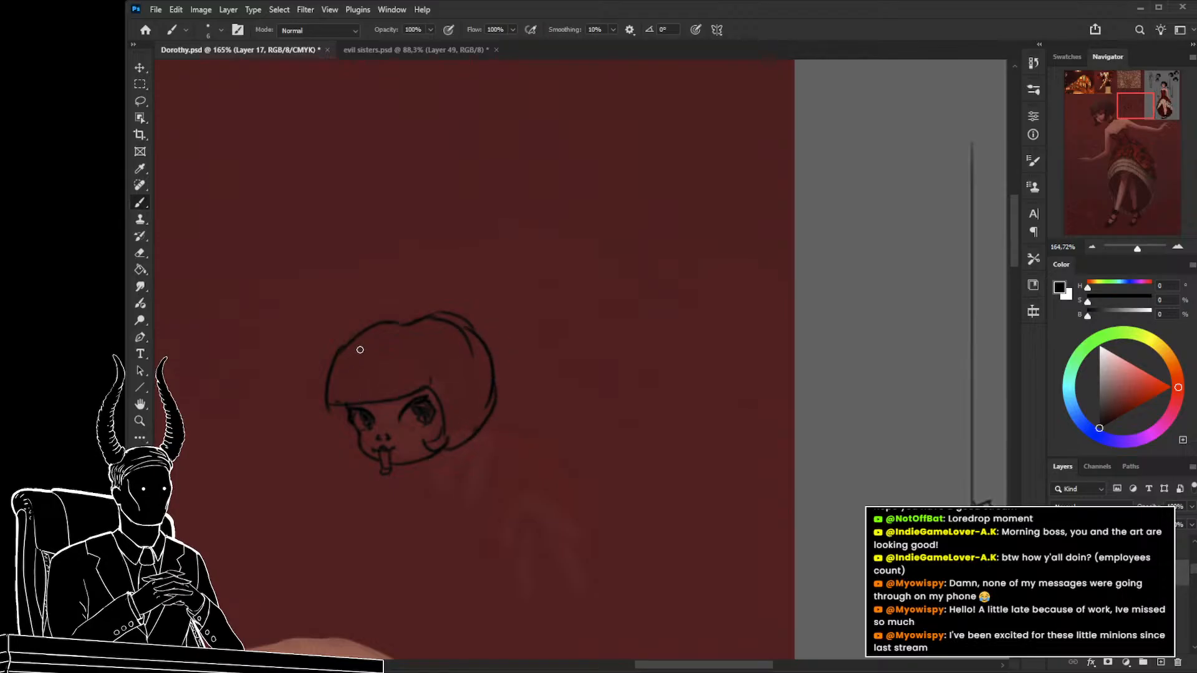
{"action": "mouse_move", "coordinate": [373, 315]}
{"action": "left_mouse_down"}
{"action": "mouse_move", "coordinate": [323, 362]}
{"action": "mouse_move", "coordinate": [327, 399]}
{"action": "left_mouse_up"}
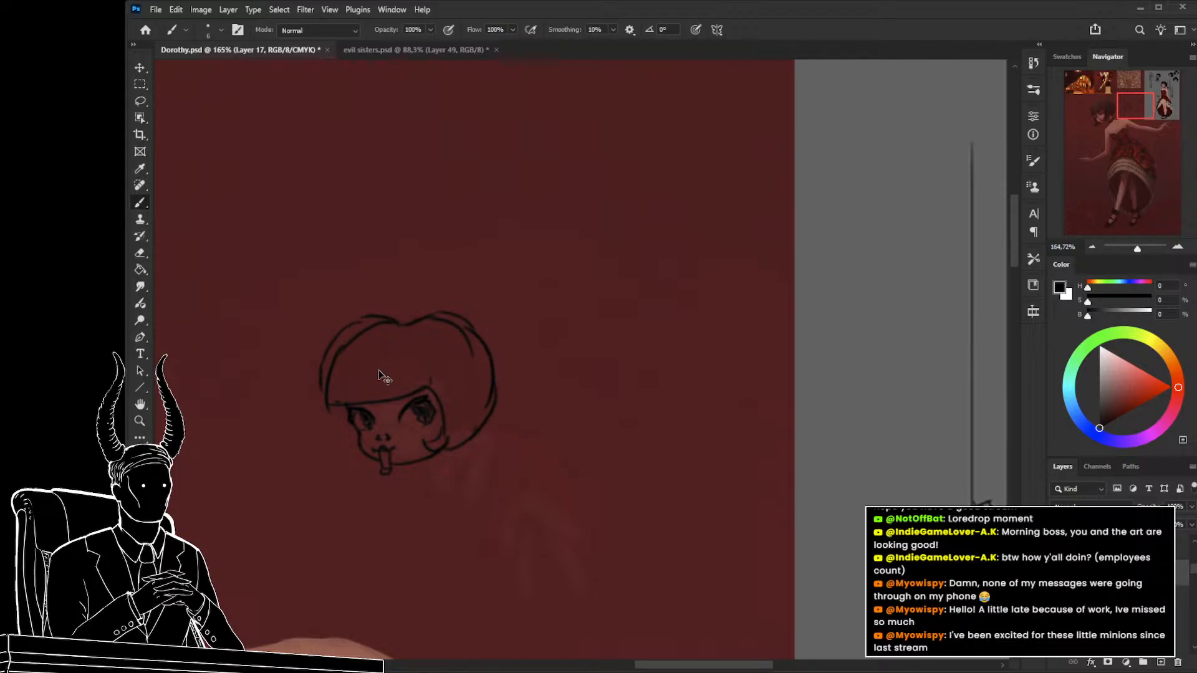
Undo the doll's hair outline and thick lash lines back to the plain face.
{"action": "scroll", "coordinate": [388, 349], "scroll_direction": "down", "scroll_amount": 3}
{"action": "key", "text": "l"}
{"action": "mouse_move", "coordinate": [457, 306]}
{"action": "left_mouse_down"}
{"action": "mouse_move", "coordinate": [470, 353]}
{"action": "mouse_move", "coordinate": [455, 404]}
{"action": "mouse_move", "coordinate": [399, 361]}
{"action": "left_mouse_up"}
{"action": "key", "text": "ctrl+z"}
{"action": "key", "text": "ctrl+z"}
{"action": "key", "text": "ctrl+z"}
{"action": "key", "text": "ctrl+z"}
{"action": "key", "text": "ctrl+z"}
{"action": "key", "text": "ctrl+z"}
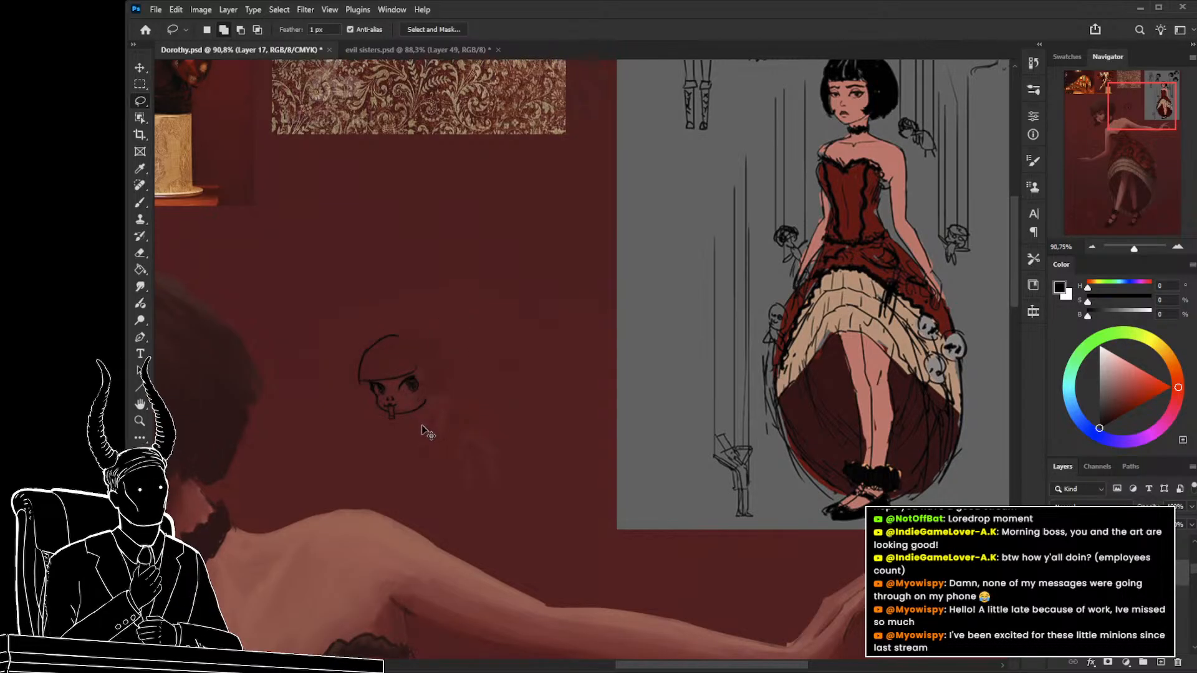
{"action": "key", "text": "ctrl+z"}
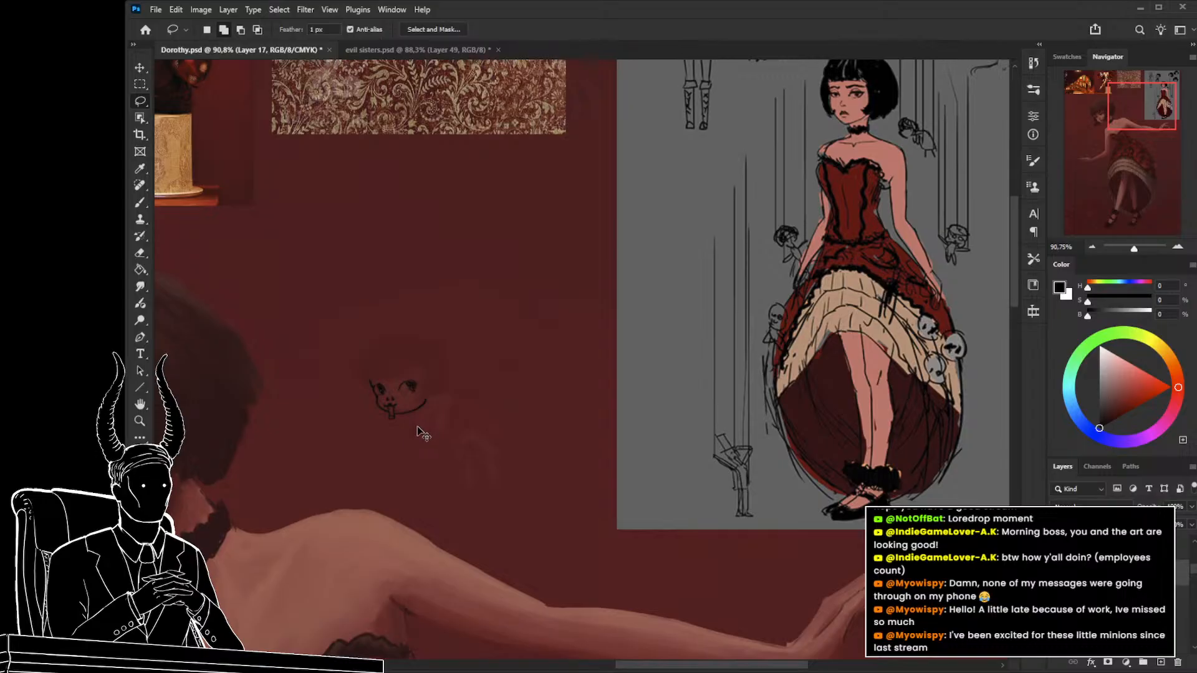
Erase the doll's two nostrils and draw a single small black nose mark in their place.
{"action": "key", "text": "ctrl+space"}
{"action": "mouse_move", "coordinate": [449, 392]}
{"action": "left_mouse_down"}
{"action": "mouse_move", "coordinate": [410, 389]}
{"action": "mouse_move", "coordinate": [467, 371]}
{"action": "mouse_move", "coordinate": [451, 376]}
{"action": "mouse_move", "coordinate": [461, 384]}
{"action": "left_mouse_up"}
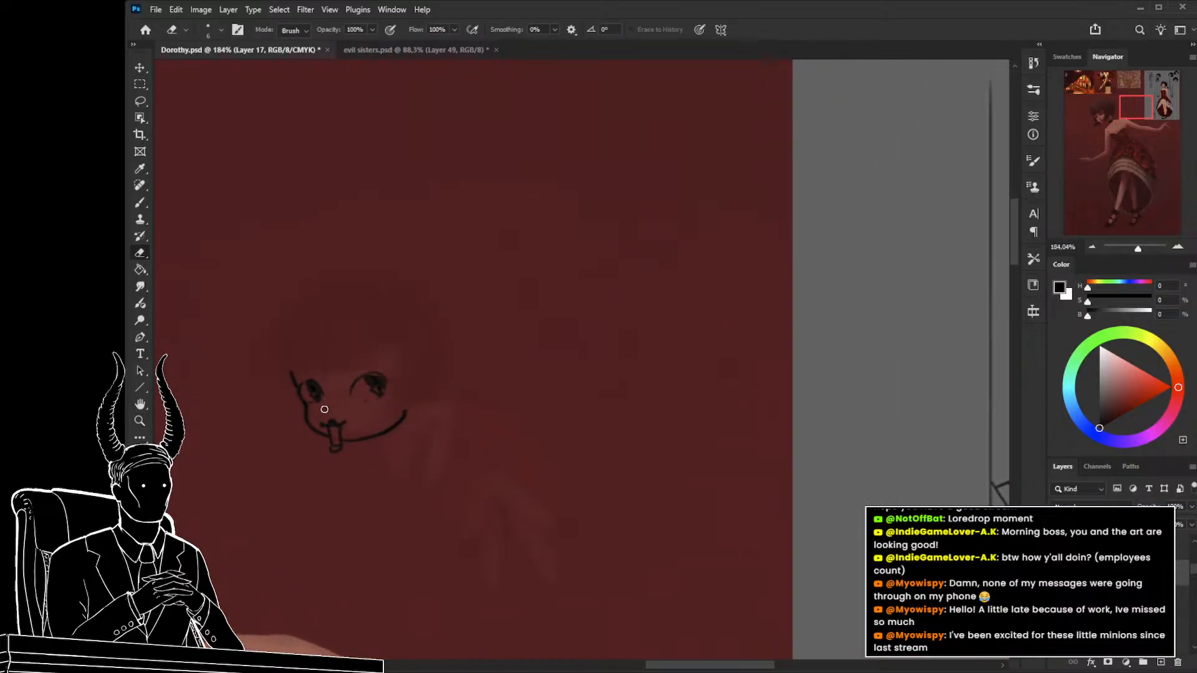
{"action": "key", "text": "b"}
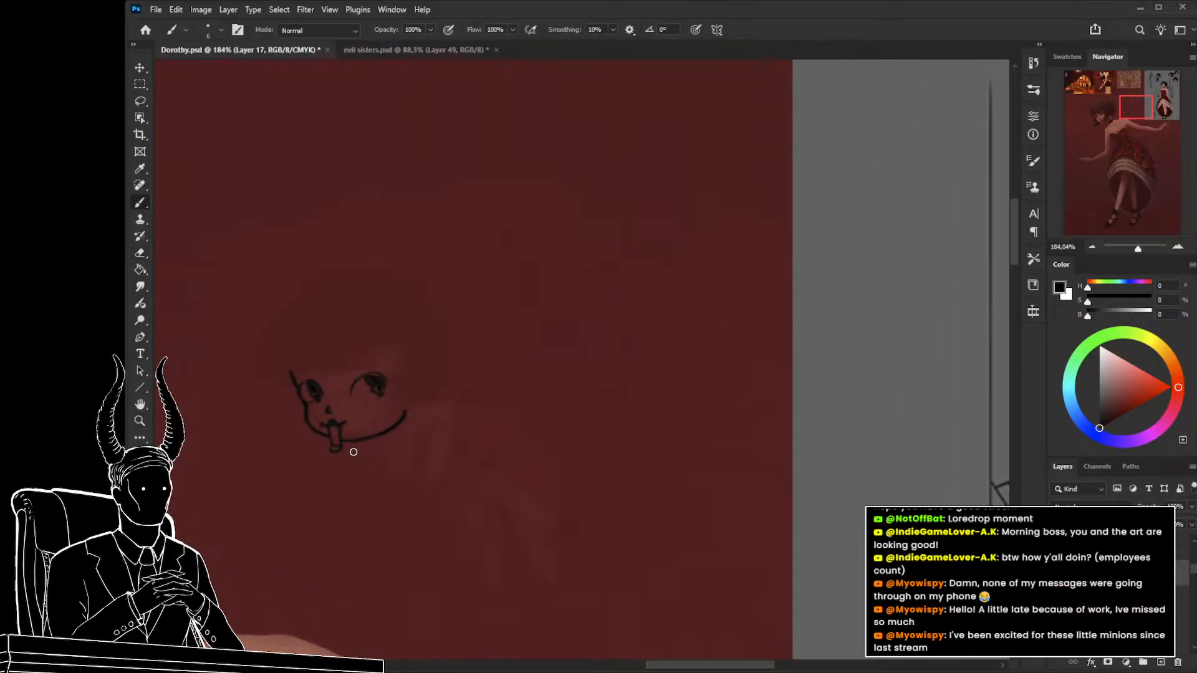
Draw a bobbed hair outline with a straight fringe and a curled side lock around the doll's face.
{"action": "key", "text": "z"}
{"action": "mouse_move", "coordinate": [366, 411]}
{"action": "left_mouse_down"}
{"action": "mouse_move", "coordinate": [305, 416]}
{"action": "mouse_move", "coordinate": [352, 421]}
{"action": "mouse_move", "coordinate": [365, 412]}
{"action": "mouse_move", "coordinate": [355, 380]}
{"action": "mouse_move", "coordinate": [379, 375]}
{"action": "mouse_move", "coordinate": [382, 398]}
{"action": "mouse_move", "coordinate": [352, 402]}
{"action": "mouse_move", "coordinate": [348, 382]}
{"action": "mouse_move", "coordinate": [310, 410]}
{"action": "mouse_move", "coordinate": [322, 414]}
{"action": "mouse_move", "coordinate": [298, 417]}
{"action": "mouse_move", "coordinate": [409, 412]}
{"action": "mouse_move", "coordinate": [387, 408]}
{"action": "mouse_move", "coordinate": [402, 414]}
{"action": "mouse_move", "coordinate": [366, 432]}
{"action": "mouse_move", "coordinate": [424, 405]}
{"action": "mouse_move", "coordinate": [377, 484]}
{"action": "mouse_move", "coordinate": [361, 484]}
{"action": "mouse_move", "coordinate": [355, 440]}
{"action": "mouse_move", "coordinate": [302, 418]}
{"action": "mouse_move", "coordinate": [268, 426]}
{"action": "left_mouse_up"}
{"action": "key", "text": "b"}
{"action": "key", "text": "z"}
{"action": "key", "text": "b"}
{"action": "key", "text": "z"}
{"action": "key", "text": "b"}
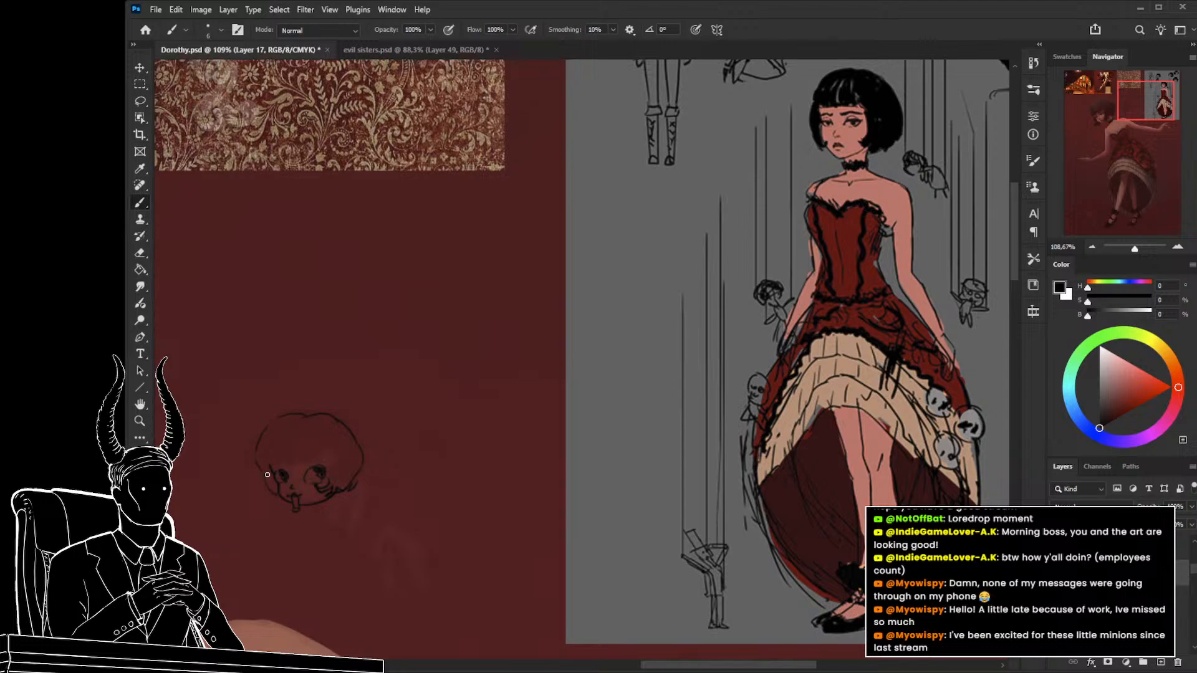
{"action": "left_click_drag", "start_coordinate": [272, 435], "coordinate": [269, 462]}
Select the doll's hair outline, shrink it to fit closer around the head and stretch it slightly wider toward the back.
{"action": "key", "text": "z"}
{"action": "mouse_move", "coordinate": [356, 450]}
{"action": "left_mouse_down"}
{"action": "mouse_move", "coordinate": [297, 465]}
{"action": "mouse_move", "coordinate": [398, 489]}
{"action": "mouse_move", "coordinate": [350, 496]}
{"action": "mouse_move", "coordinate": [430, 496]}
{"action": "mouse_move", "coordinate": [442, 486]}
{"action": "mouse_move", "coordinate": [430, 484]}
{"action": "left_mouse_up"}
{"action": "key", "text": "l"}
{"action": "mouse_move", "coordinate": [502, 383]}
{"action": "left_mouse_down"}
{"action": "mouse_move", "coordinate": [445, 241]}
{"action": "mouse_move", "coordinate": [299, 363]}
{"action": "mouse_move", "coordinate": [334, 430]}
{"action": "mouse_move", "coordinate": [357, 415]}
{"action": "mouse_move", "coordinate": [343, 387]}
{"action": "mouse_move", "coordinate": [364, 352]}
{"action": "mouse_move", "coordinate": [402, 350]}
{"action": "mouse_move", "coordinate": [449, 378]}
{"action": "mouse_move", "coordinate": [451, 391]}
{"action": "mouse_move", "coordinate": [417, 403]}
{"action": "mouse_move", "coordinate": [416, 417]}
{"action": "mouse_move", "coordinate": [492, 422]}
{"action": "left_mouse_up"}
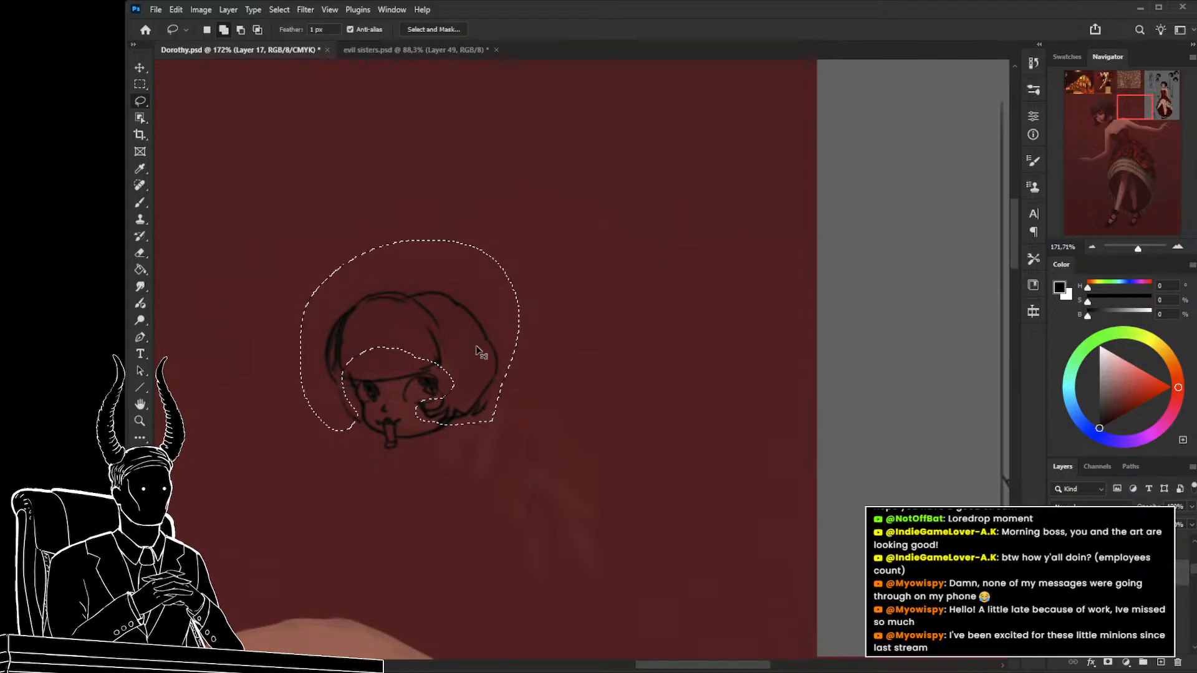
{"action": "key", "text": "ctrl+t"}
{"action": "left_click_drag", "start_coordinate": [409, 239], "coordinate": [415, 253]}
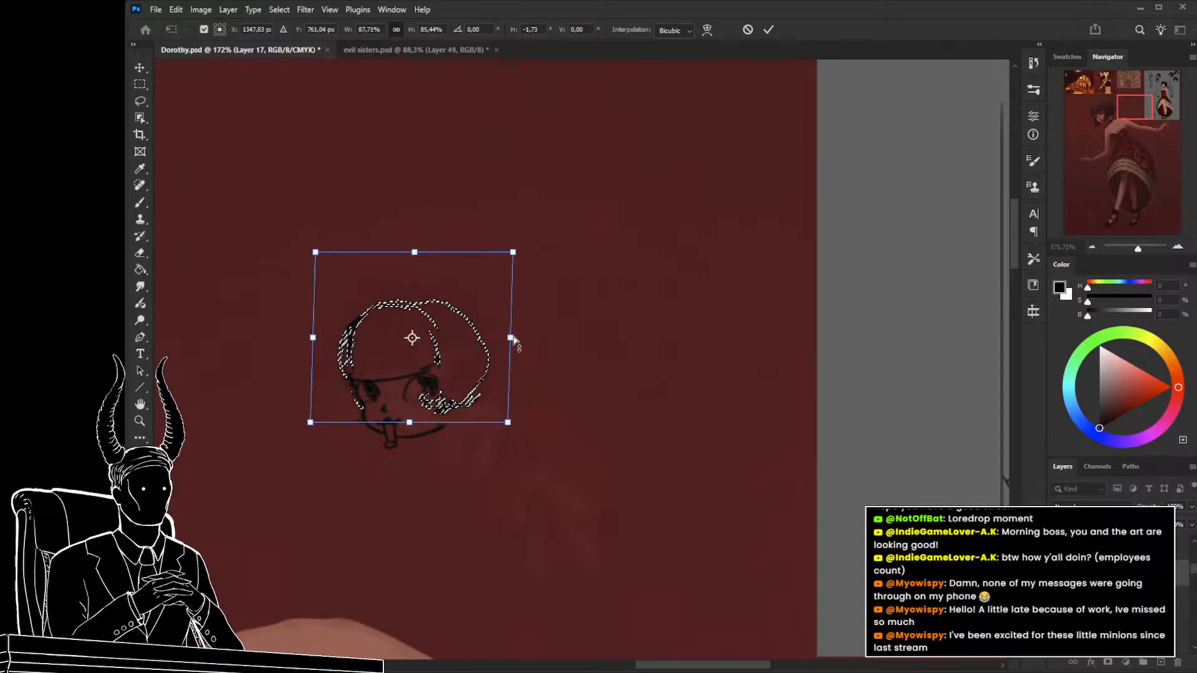
{"action": "left_click_drag", "start_coordinate": [511, 338], "coordinate": [528, 342]}
{"action": "key", "text": "Return"}
{"action": "key", "text": "ctrl+d"}
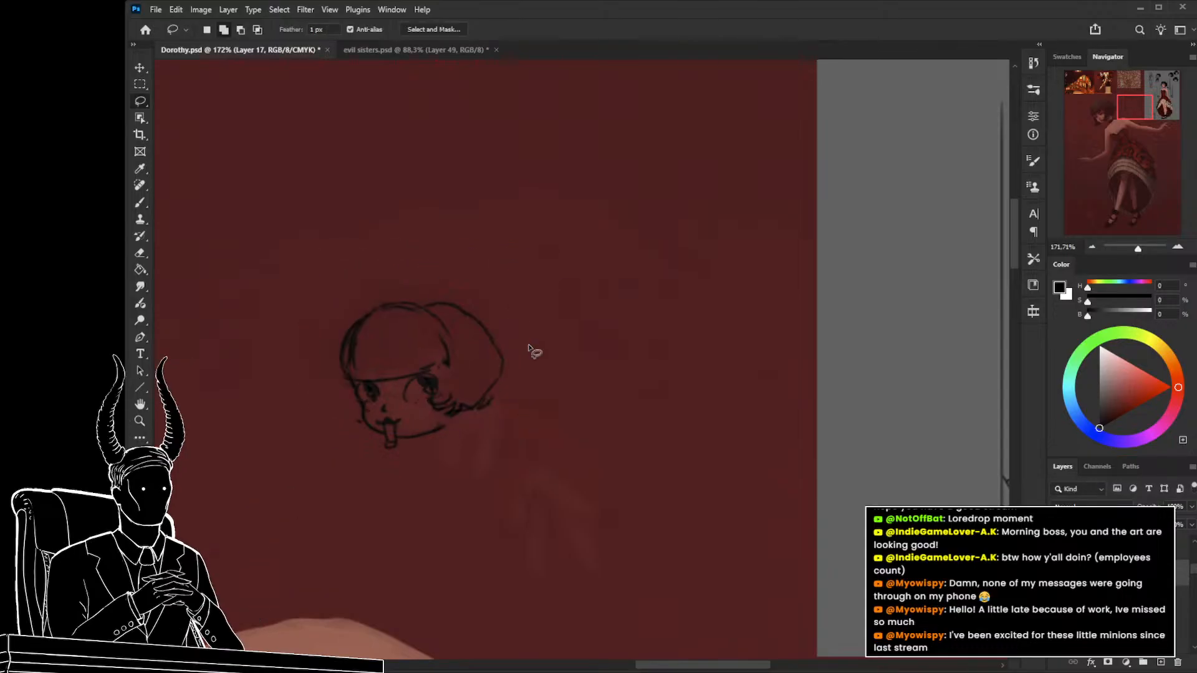
{"action": "key", "text": "ctrl+space"}
{"action": "mouse_move", "coordinate": [456, 453]}
{"action": "left_mouse_down"}
{"action": "mouse_move", "coordinate": [403, 464]}
{"action": "mouse_move", "coordinate": [446, 473]}
{"action": "left_mouse_up"}
{"action": "left_click_drag", "start_coordinate": [343, 460], "coordinate": [378, 456]}
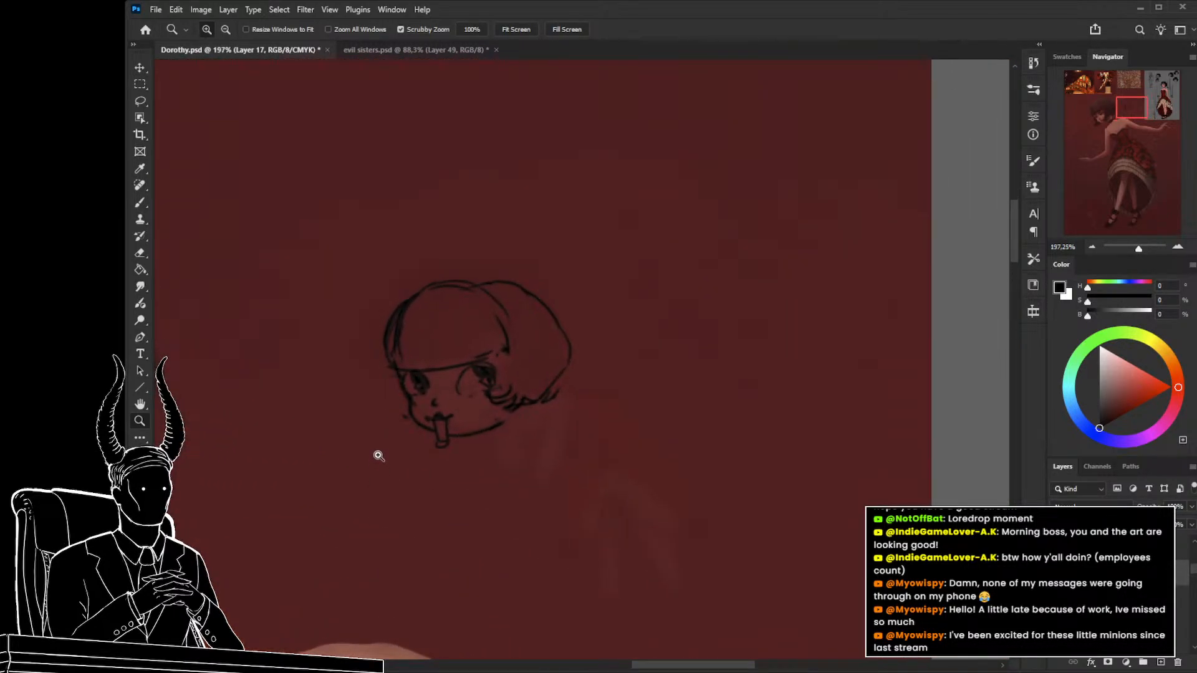
{"action": "left_click_drag", "start_coordinate": [422, 448], "coordinate": [369, 455]}
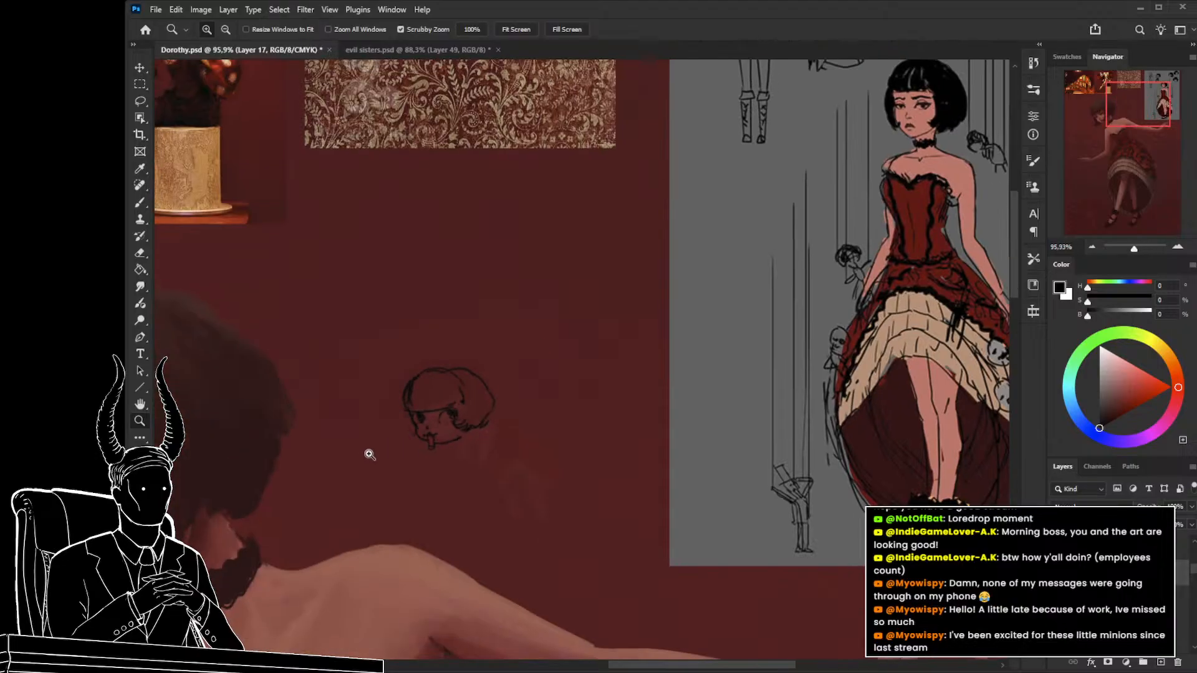
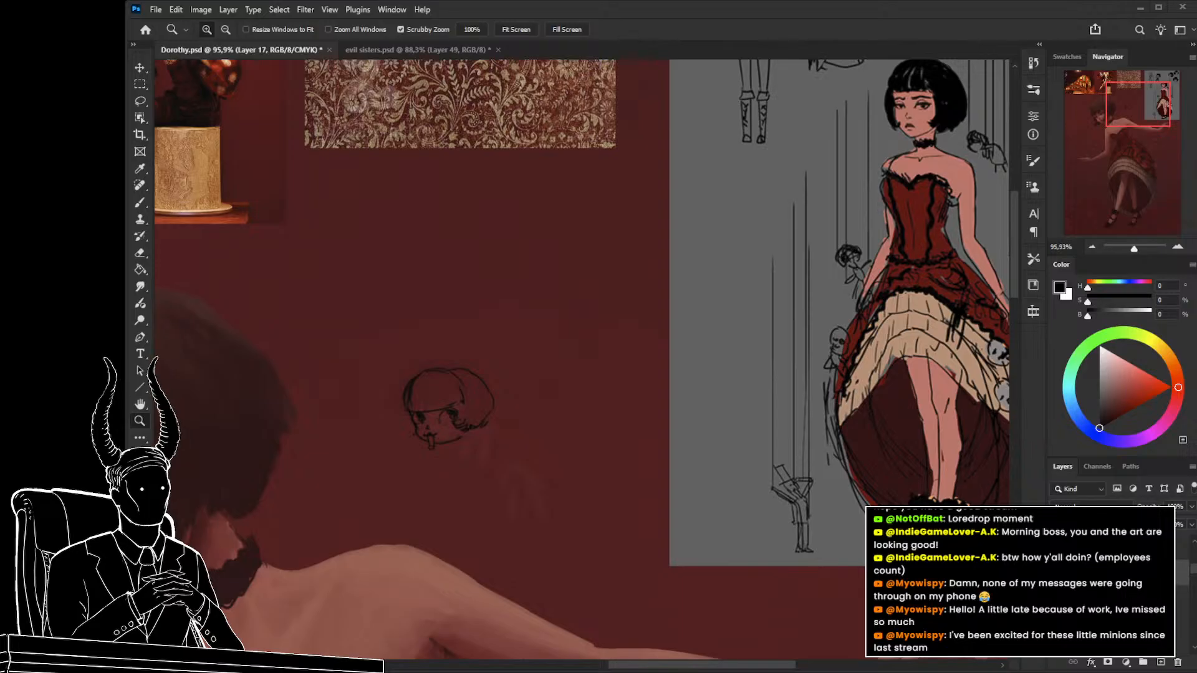
Switch to the browser and search Google Images for "ghibli critters".
{"action": "key", "text": "alt+Tab"}
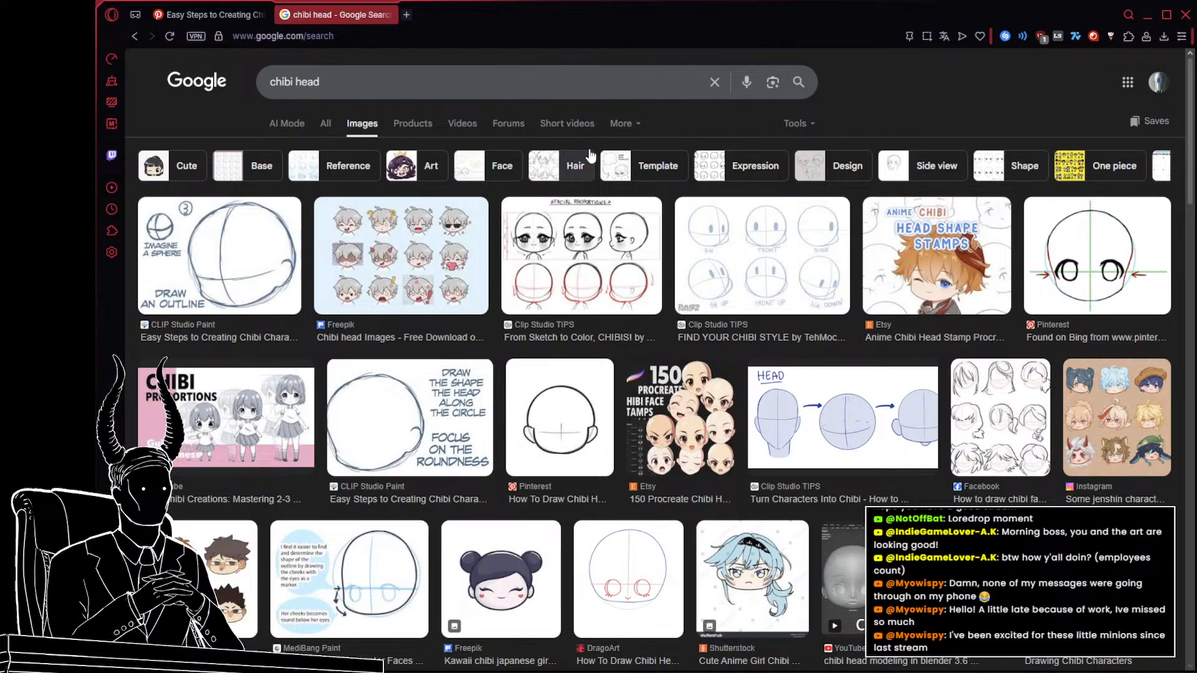
{"action": "left_click", "coordinate": [577, 91]}
{"action": "key", "text": "ctrl+shift+Left"}
{"action": "key", "text": "ctrl+shift+Left"}
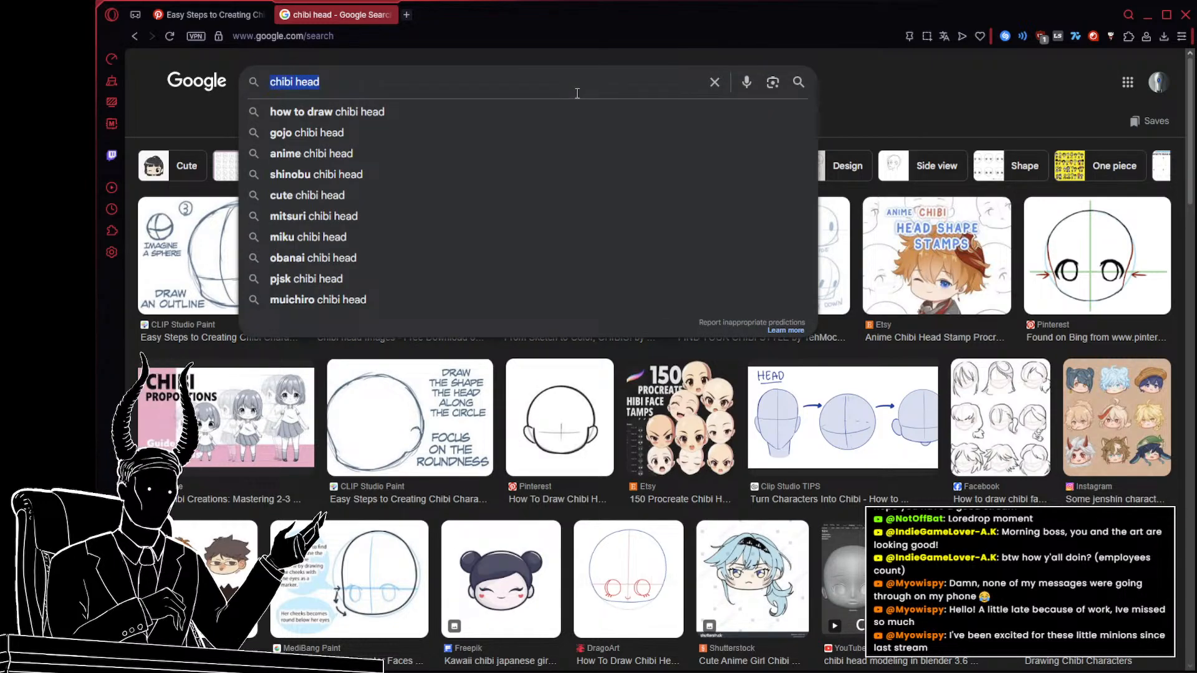
{"action": "type", "text": "ghibli cr"}
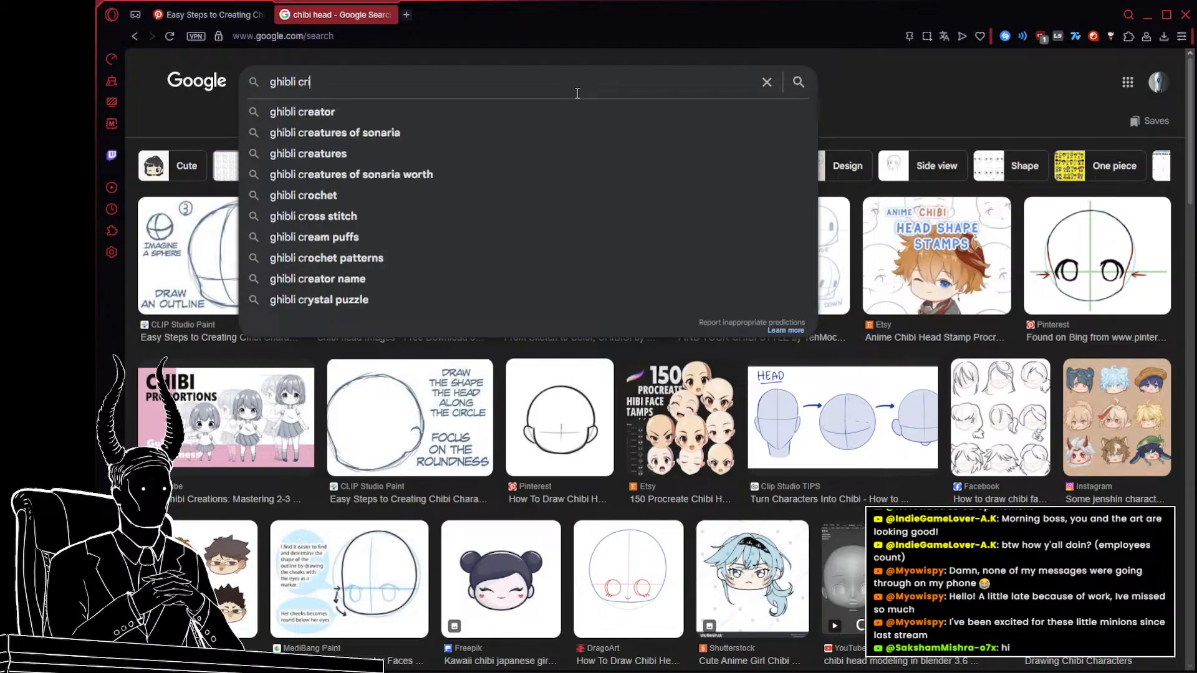
{"action": "type", "text": "itters"}
{"action": "key", "text": "Return"}
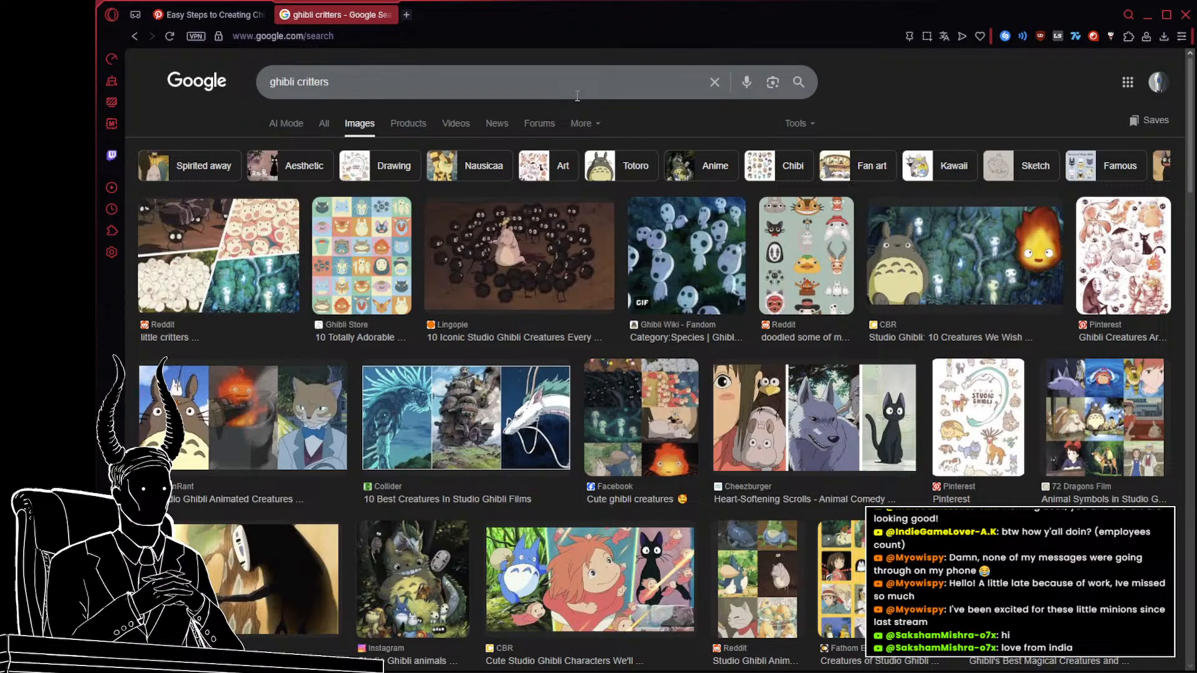
Browse the critter image results and open the picture of the yellow ducks bathing in a tub.
{"action": "scroll", "coordinate": [560, 283], "scroll_direction": "down", "scroll_amount": 5}
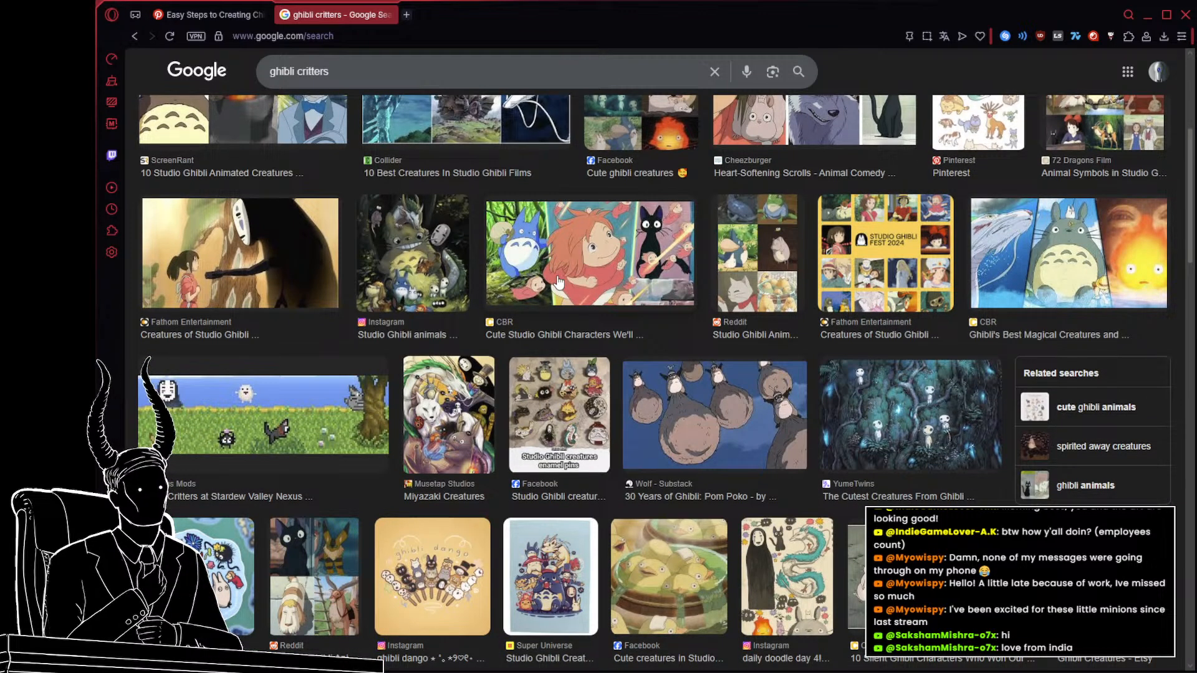
{"action": "scroll", "coordinate": [559, 283], "scroll_direction": "down", "scroll_amount": 2}
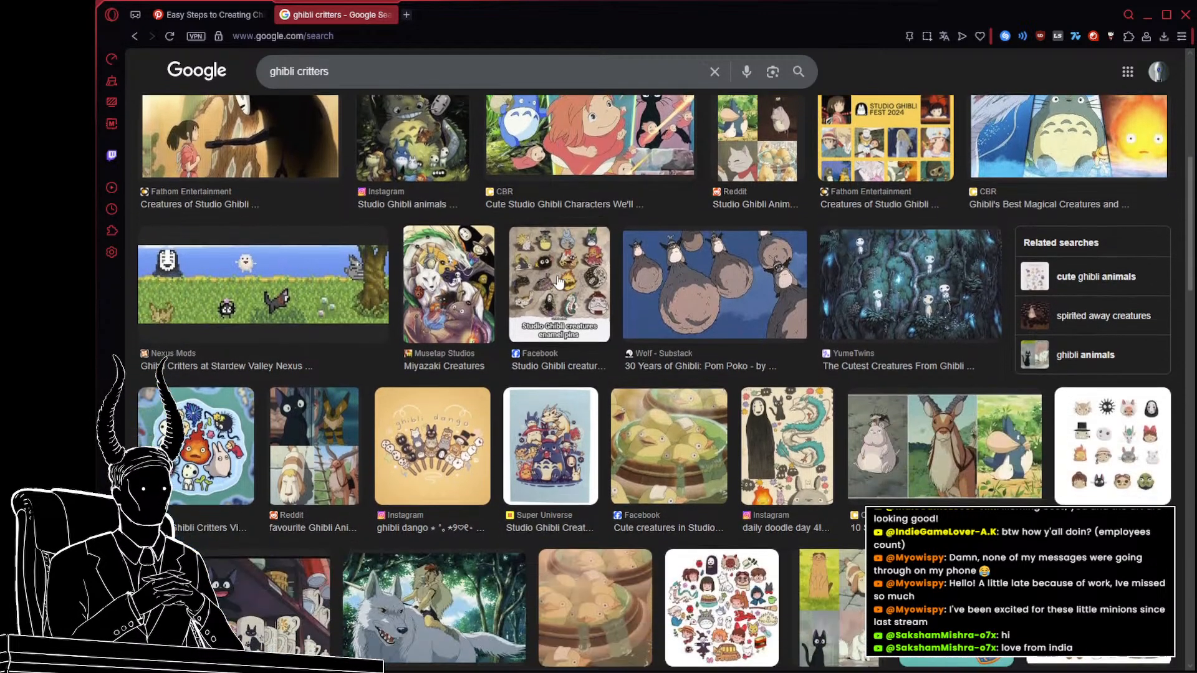
{"action": "left_click", "coordinate": [713, 473]}
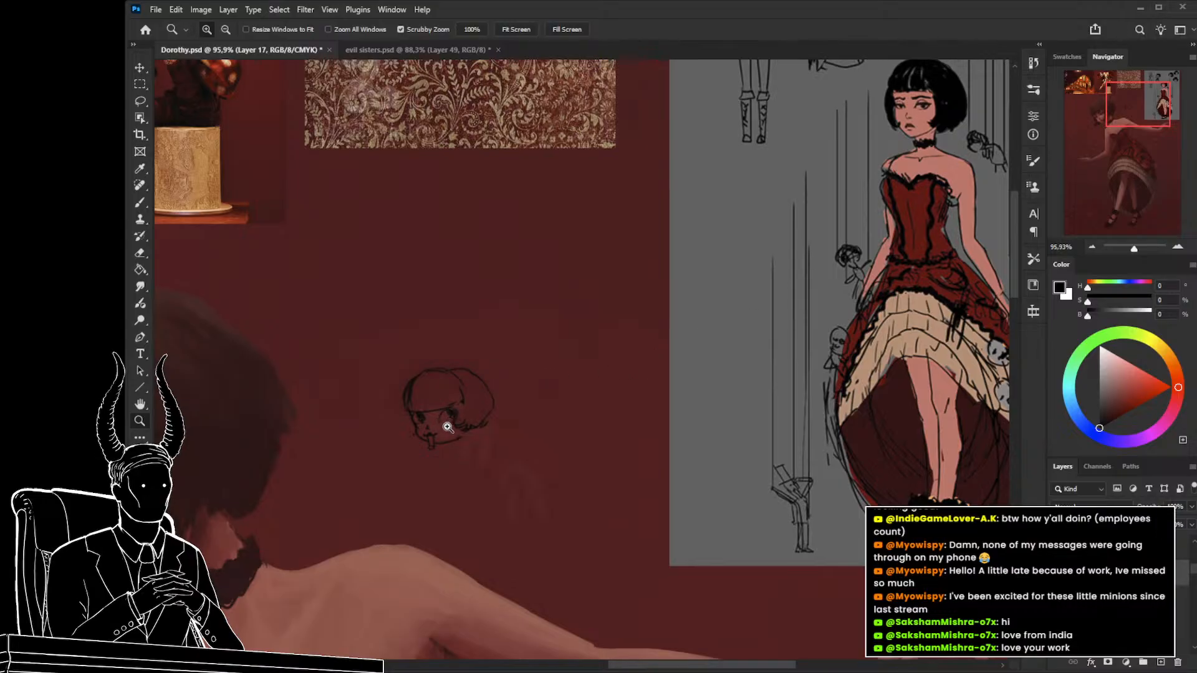
Return to the Dorothy painting and erase the doll's eyes and straight fringe line.
{"action": "mouse_move", "coordinate": [443, 436]}
{"action": "left_mouse_down"}
{"action": "mouse_move", "coordinate": [468, 448]}
{"action": "mouse_move", "coordinate": [495, 414]}
{"action": "mouse_move", "coordinate": [476, 406]}
{"action": "mouse_move", "coordinate": [526, 393]}
{"action": "left_mouse_up"}
{"action": "key", "text": "e"}
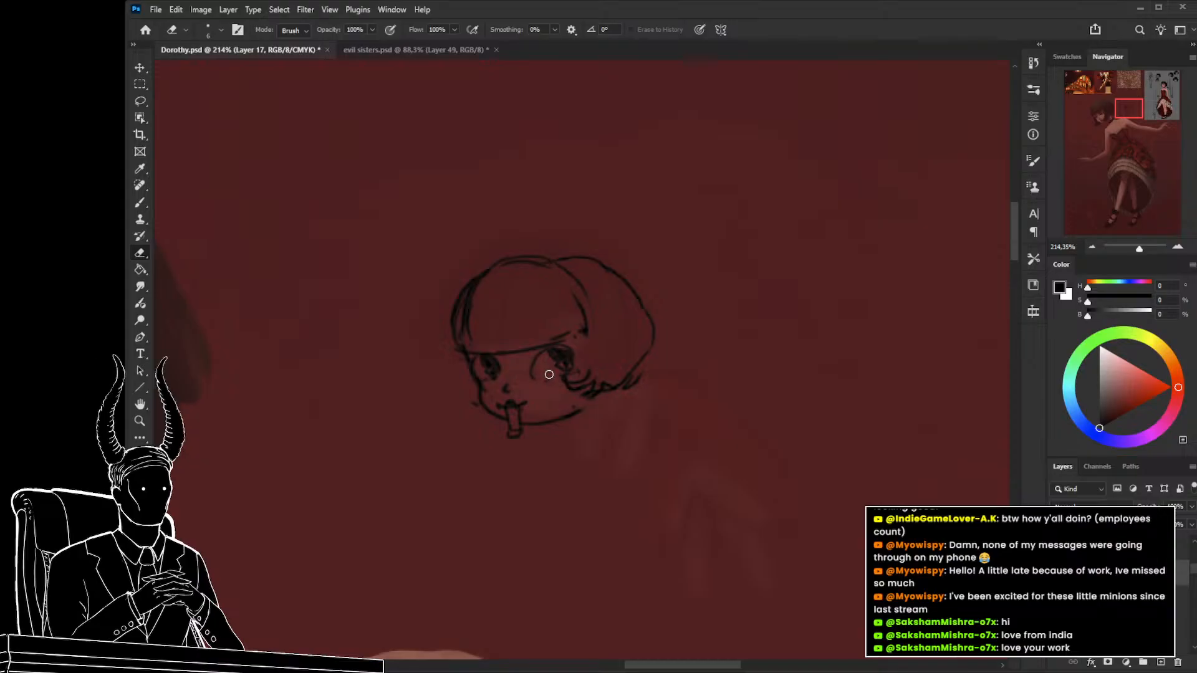
{"action": "key", "text": "bracketright"}
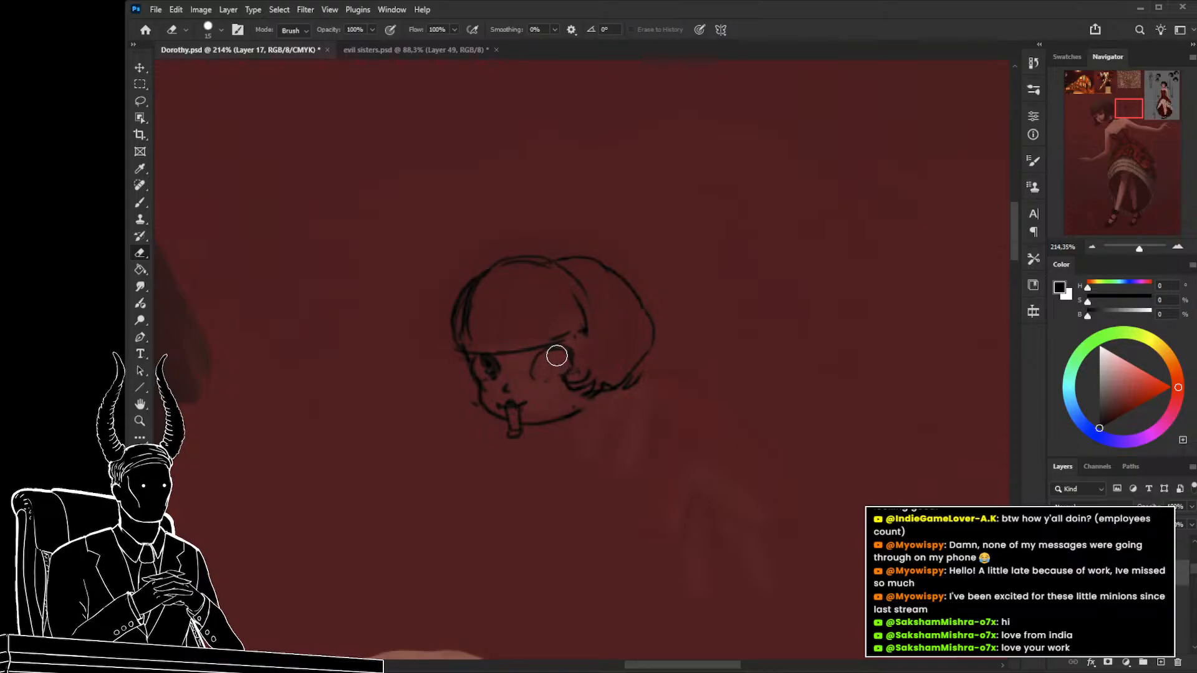
{"action": "left_click_drag", "start_coordinate": [482, 368], "coordinate": [489, 369]}
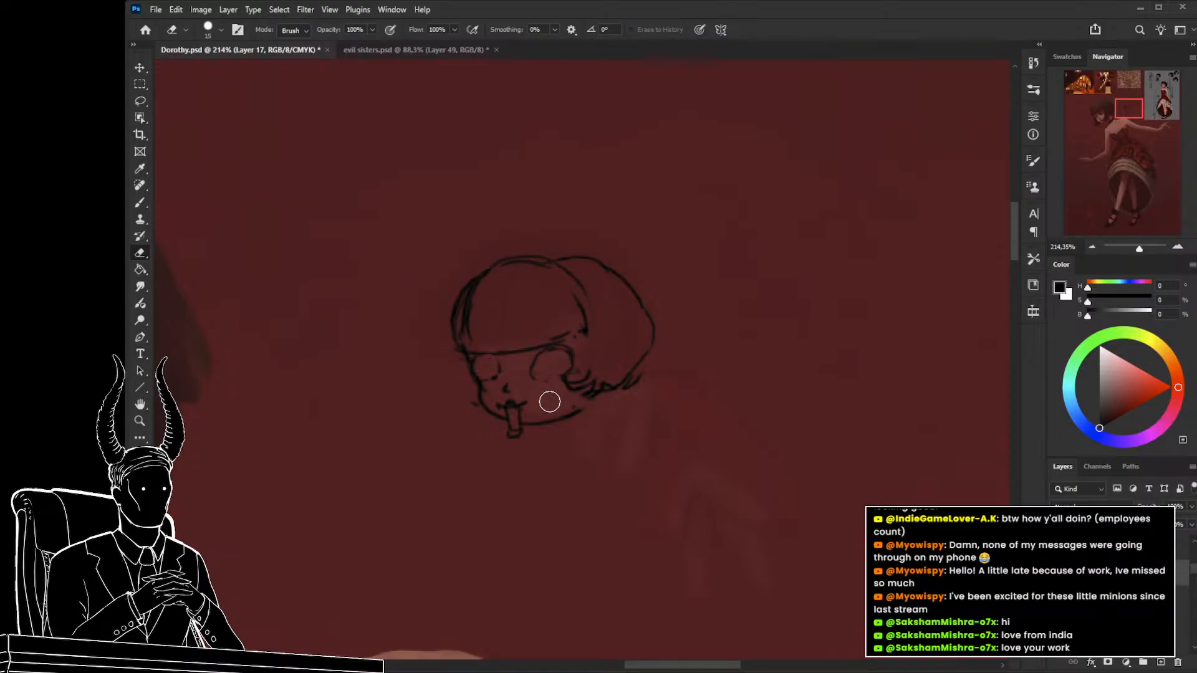
{"action": "mouse_move", "coordinate": [560, 393]}
{"action": "left_mouse_down"}
{"action": "mouse_move", "coordinate": [521, 401]}
{"action": "mouse_move", "coordinate": [564, 389]}
{"action": "left_mouse_up"}
{"action": "key", "text": "b"}
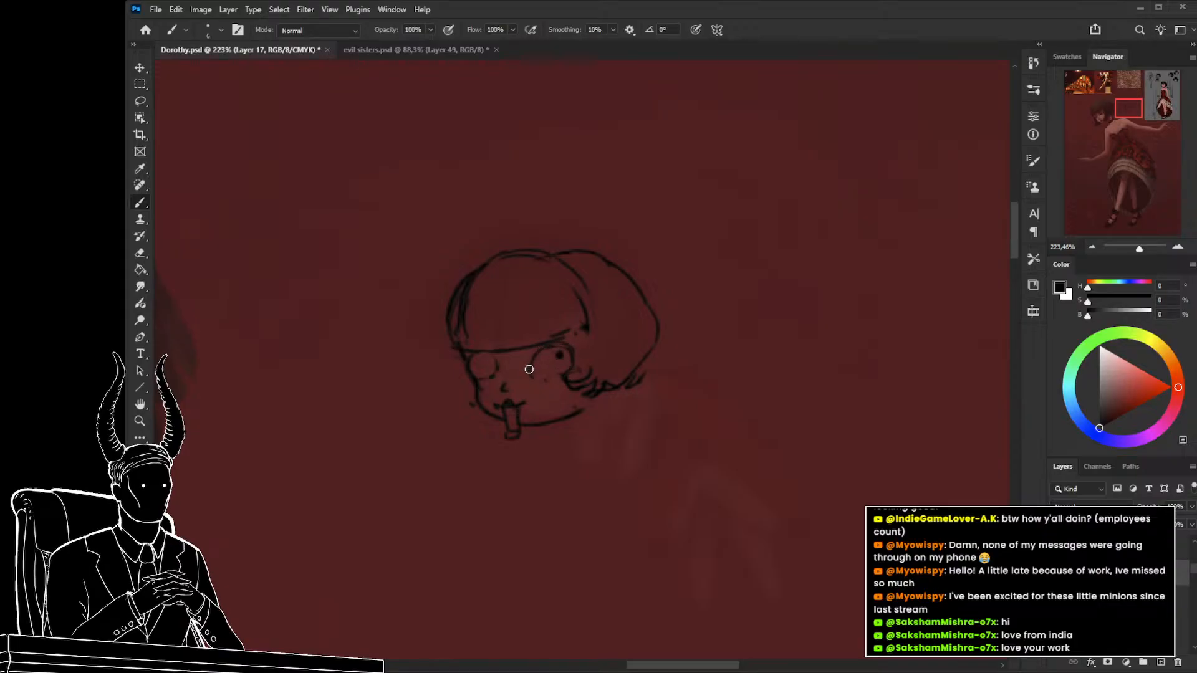
{"action": "key", "text": "e"}
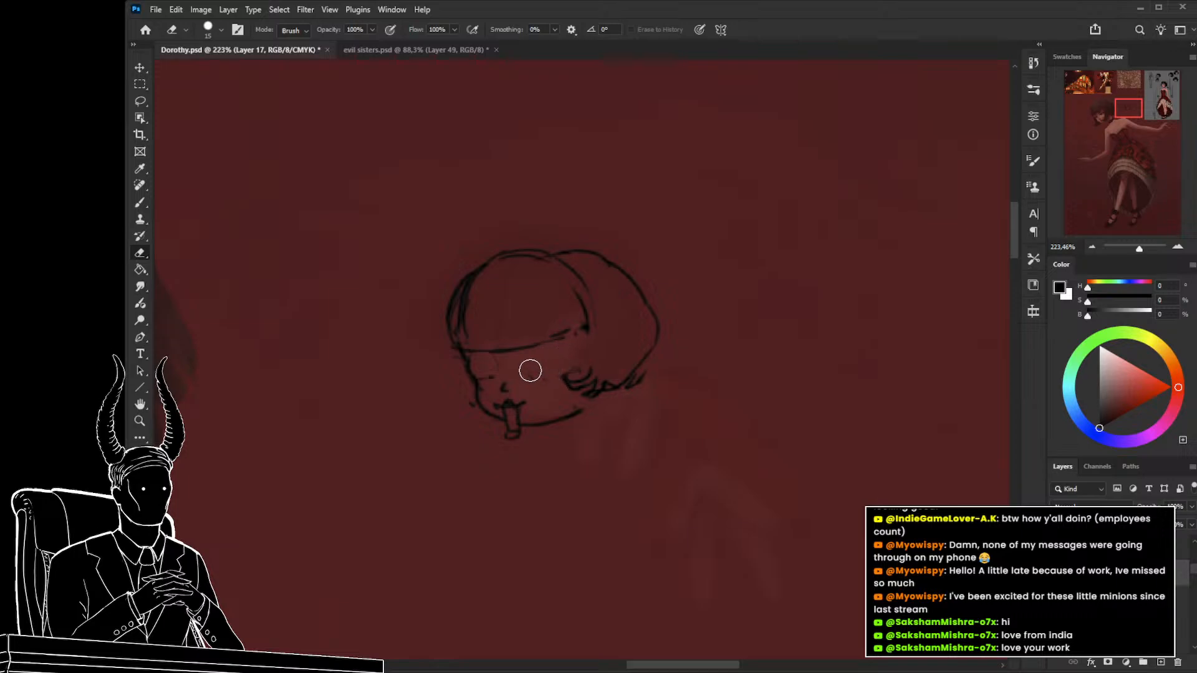
{"action": "mouse_move", "coordinate": [530, 347]}
{"action": "left_mouse_down"}
{"action": "mouse_move", "coordinate": [483, 349]}
{"action": "mouse_move", "coordinate": [540, 342]}
{"action": "mouse_move", "coordinate": [489, 339]}
{"action": "left_mouse_up"}
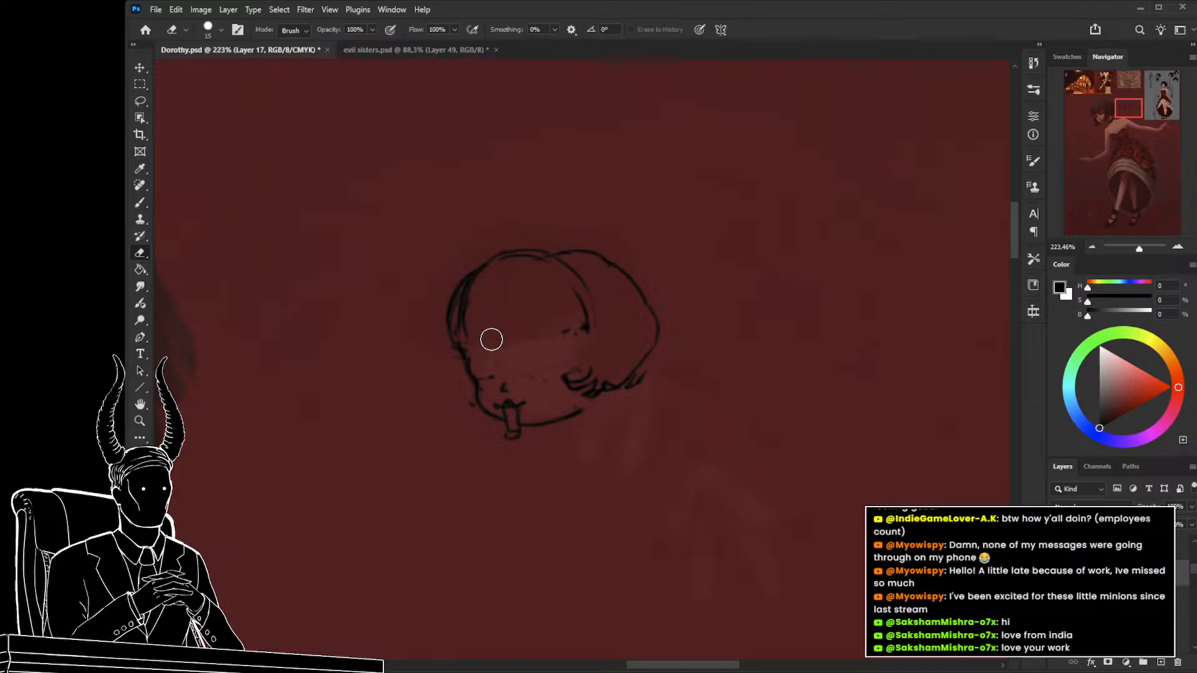
Draw two large round eyes on the doll's face and add a small off-centre black pupil in each.
{"action": "key", "text": "b"}
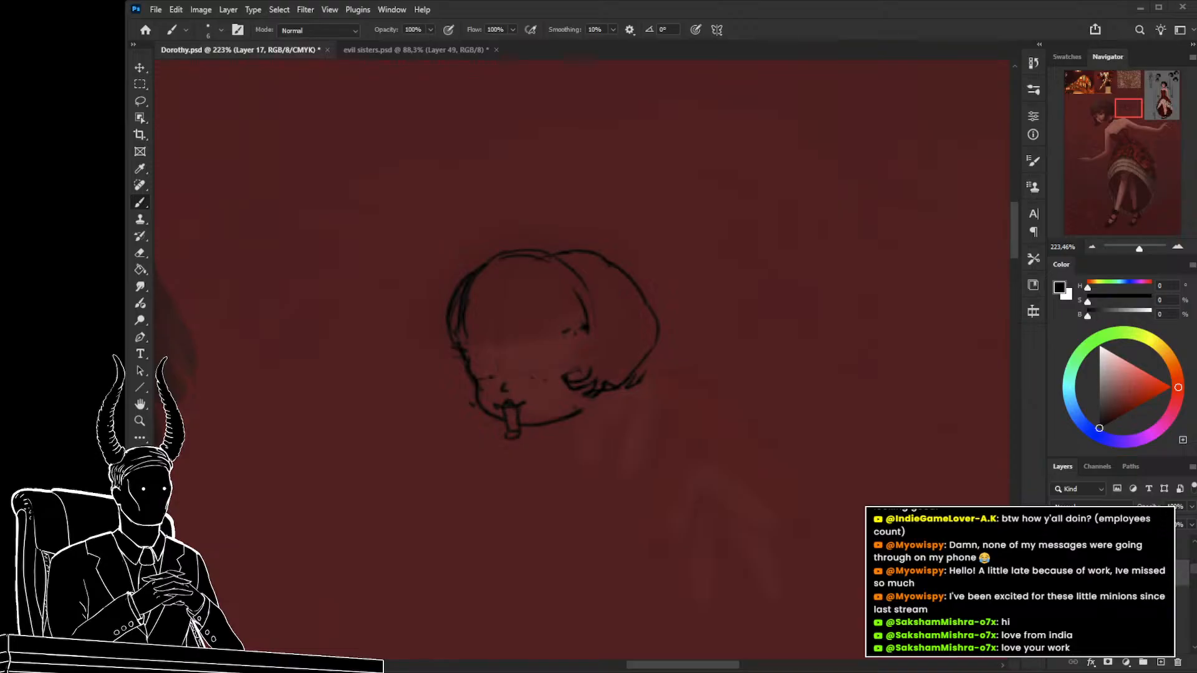
{"action": "mouse_move", "coordinate": [488, 405]}
{"action": "left_mouse_down"}
{"action": "mouse_move", "coordinate": [505, 374]}
{"action": "mouse_move", "coordinate": [498, 390]}
{"action": "left_mouse_up"}
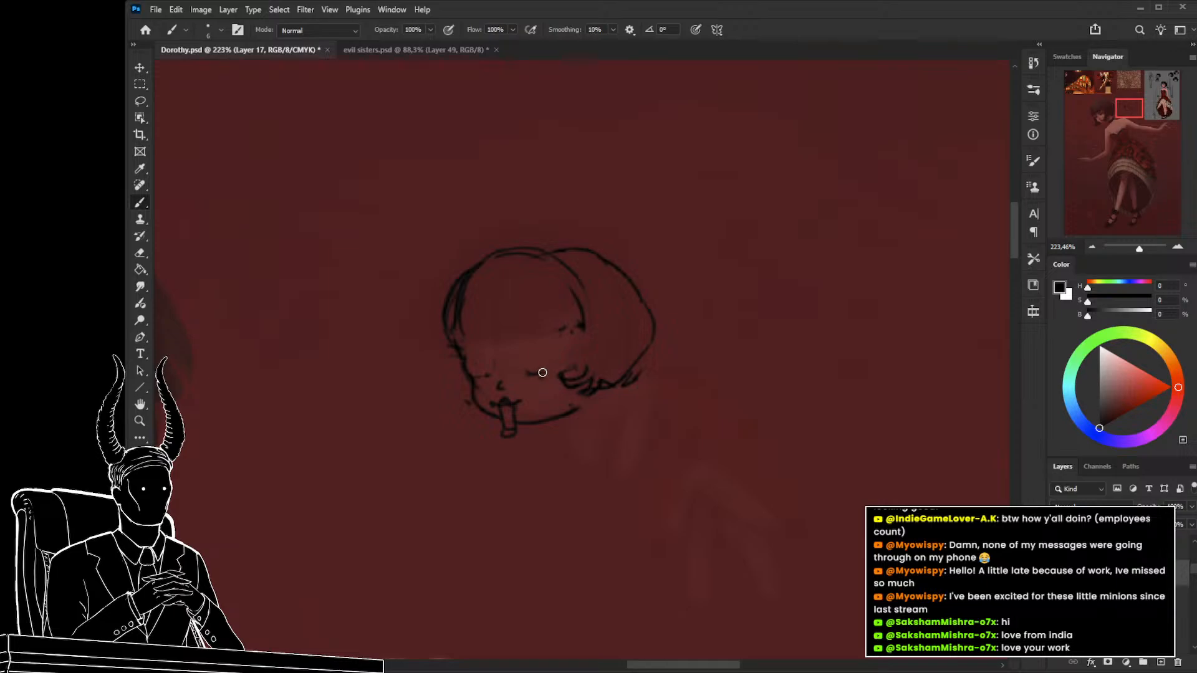
{"action": "left_click_drag", "start_coordinate": [555, 353], "coordinate": [534, 339]}
{"action": "left_click_drag", "start_coordinate": [466, 350], "coordinate": [475, 342]}
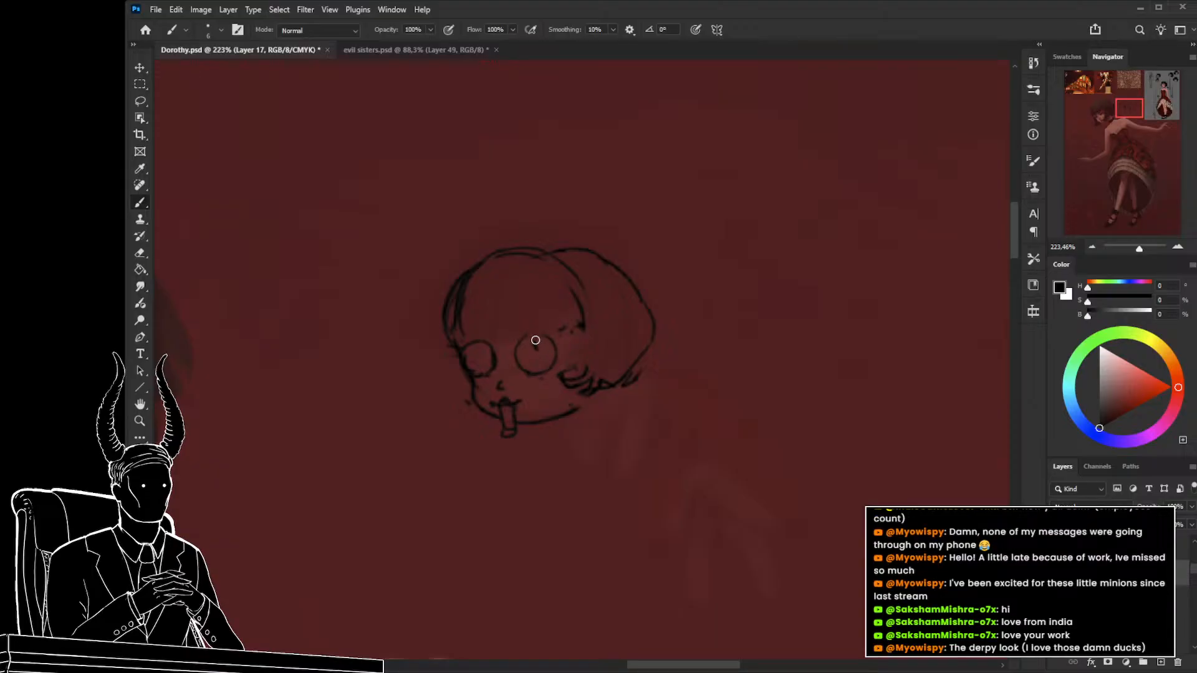
{"action": "left_click_drag", "start_coordinate": [538, 344], "coordinate": [541, 354]}
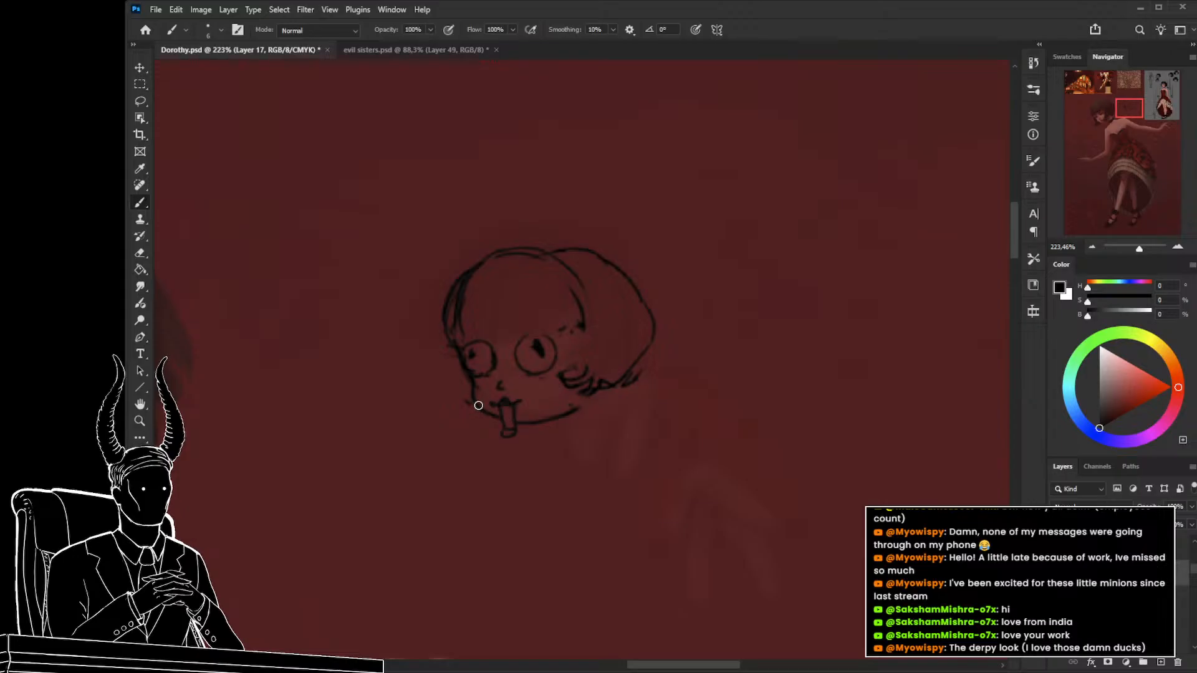
Draw short, spiky upper lashes above the doll's round eyes.
{"action": "key", "text": "z"}
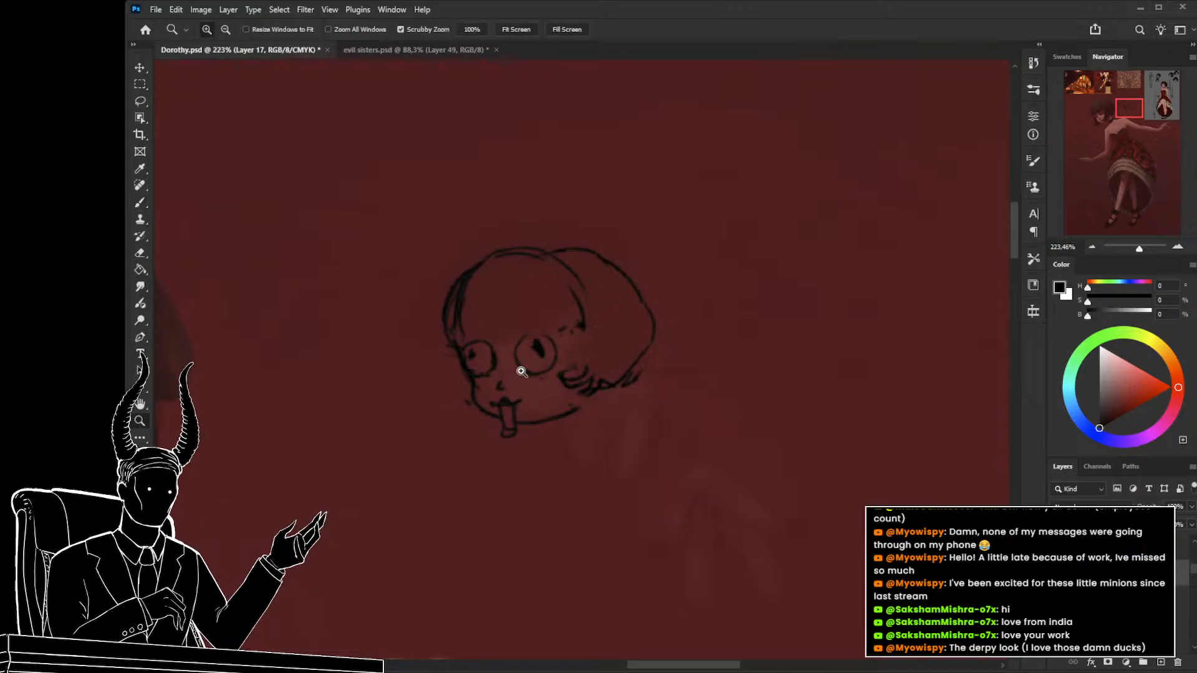
{"action": "mouse_move", "coordinate": [518, 368]}
{"action": "left_mouse_down"}
{"action": "mouse_move", "coordinate": [449, 363]}
{"action": "mouse_move", "coordinate": [484, 376]}
{"action": "mouse_move", "coordinate": [457, 379]}
{"action": "mouse_move", "coordinate": [468, 382]}
{"action": "mouse_move", "coordinate": [521, 371]}
{"action": "left_mouse_up"}
{"action": "key", "text": "b"}
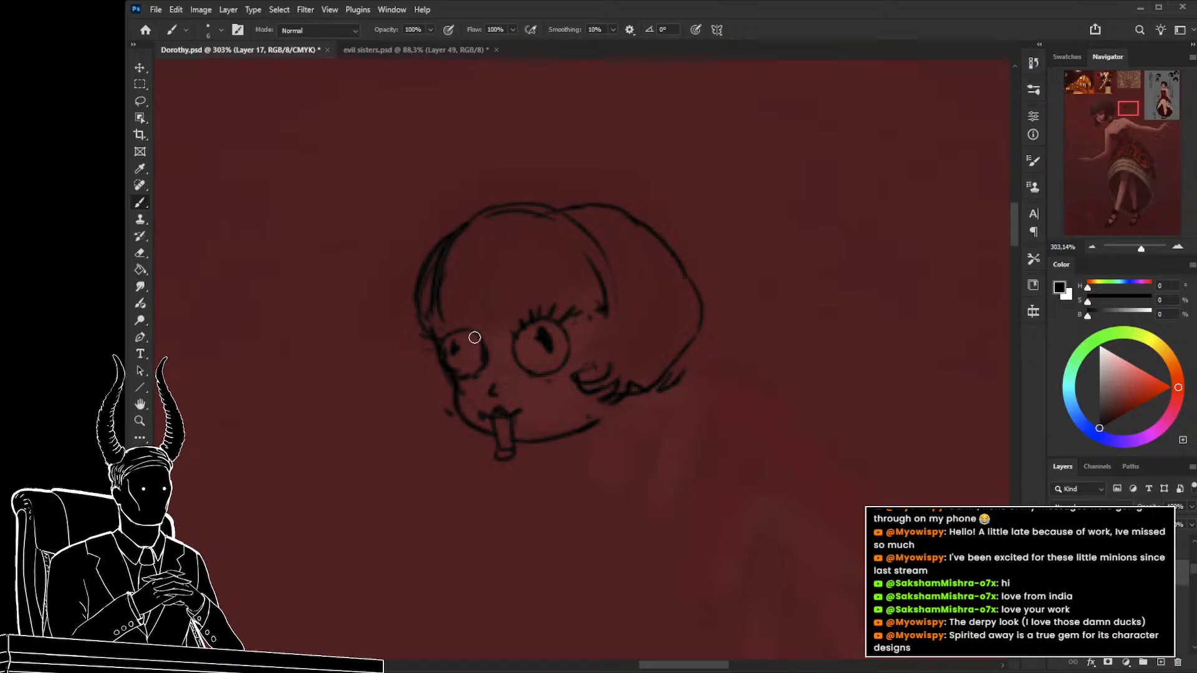
Select the tongue hanging from the doll's mouth and enlarge it to about 112%.
{"action": "key", "text": "z"}
{"action": "mouse_move", "coordinate": [516, 373]}
{"action": "left_mouse_down"}
{"action": "mouse_move", "coordinate": [461, 387]}
{"action": "mouse_move", "coordinate": [571, 414]}
{"action": "mouse_move", "coordinate": [560, 413]}
{"action": "left_mouse_up"}
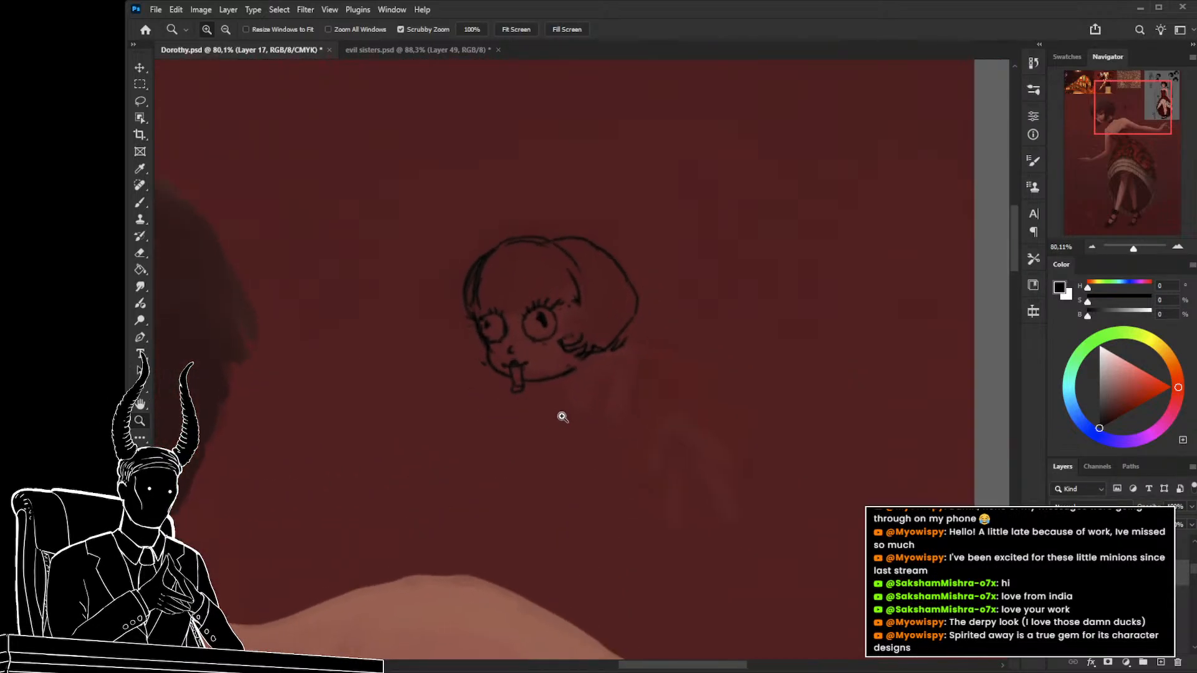
{"action": "key", "text": "l"}
{"action": "mouse_move", "coordinate": [501, 360]}
{"action": "left_mouse_down"}
{"action": "mouse_move", "coordinate": [522, 400]}
{"action": "mouse_move", "coordinate": [548, 382]}
{"action": "mouse_move", "coordinate": [537, 393]}
{"action": "mouse_move", "coordinate": [554, 408]}
{"action": "mouse_move", "coordinate": [533, 397]}
{"action": "left_mouse_up"}
{"action": "key", "text": "ctrl+t"}
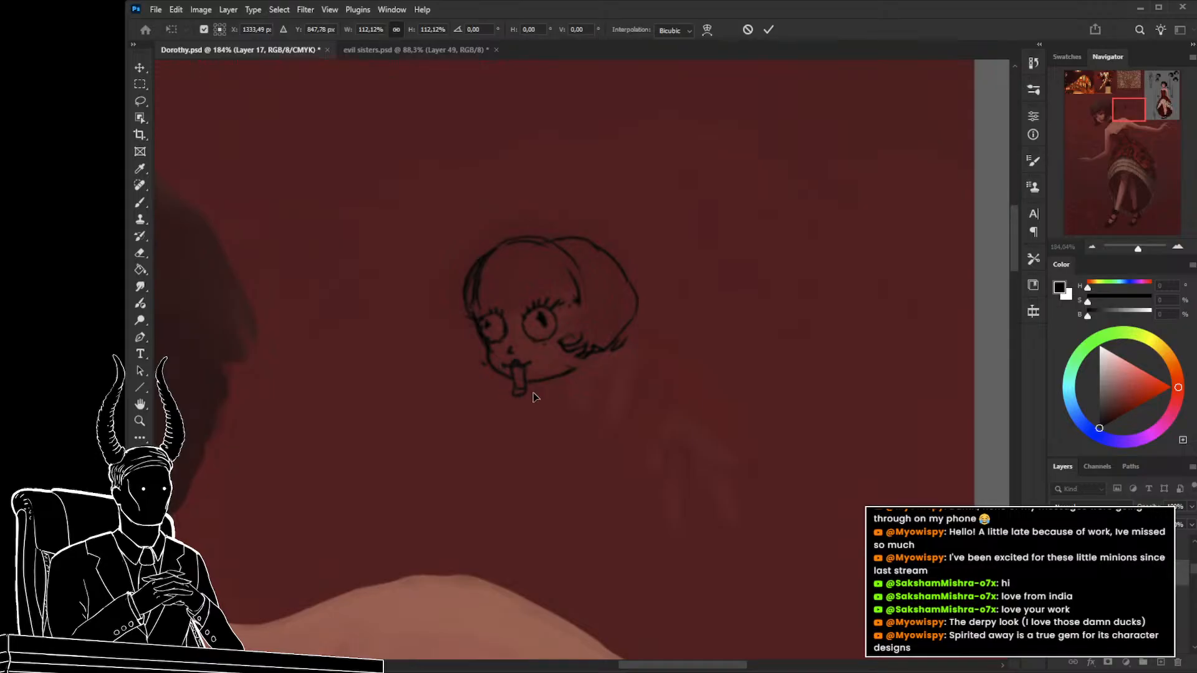
{"action": "key", "text": "Return"}
{"action": "key", "text": "l"}
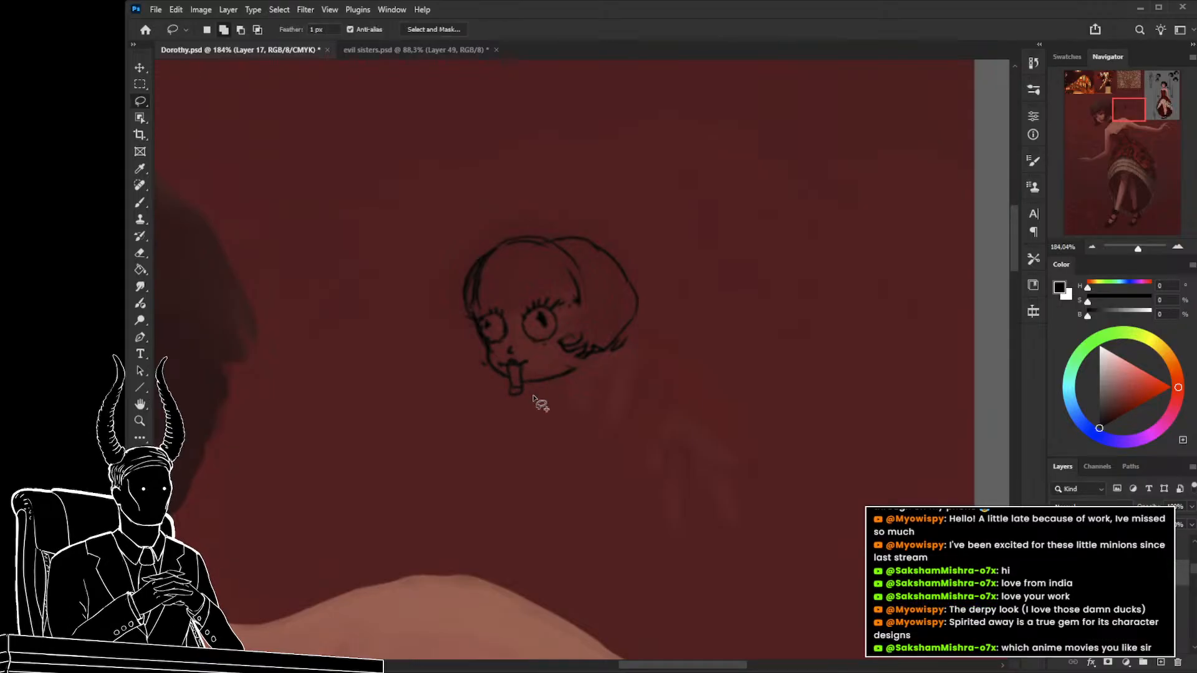
{"action": "key", "text": "z"}
{"action": "left_click_drag", "start_coordinate": [588, 422], "coordinate": [494, 393]}
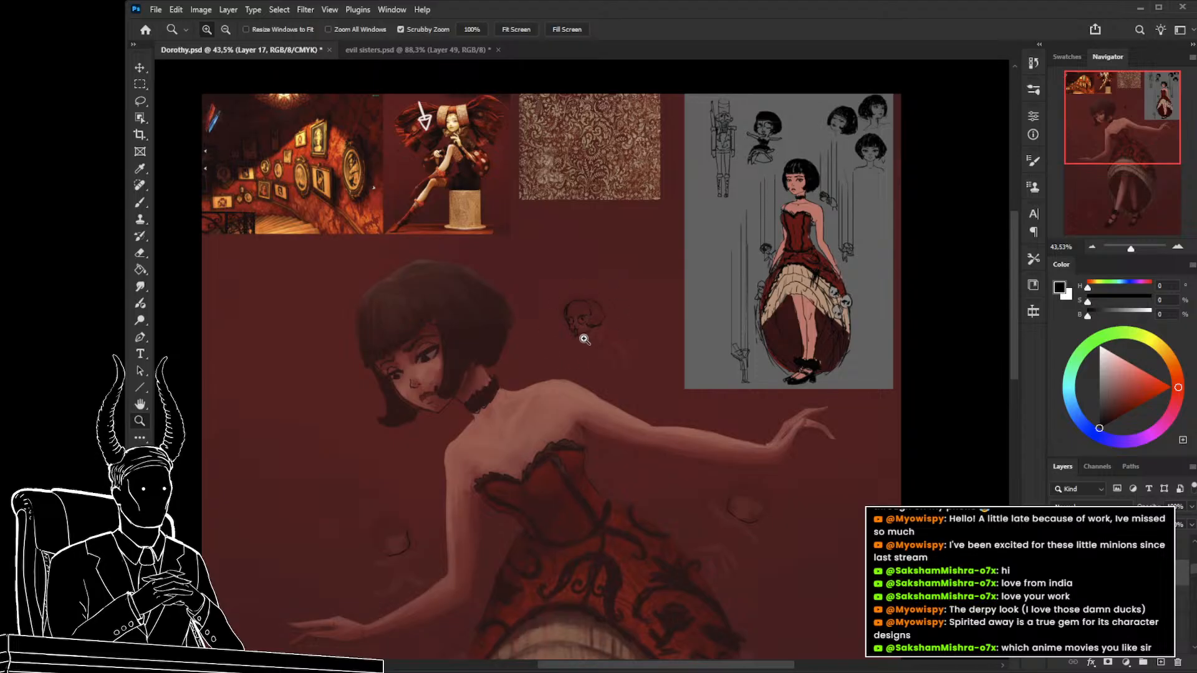
{"action": "left_click_drag", "start_coordinate": [589, 337], "coordinate": [648, 340]}
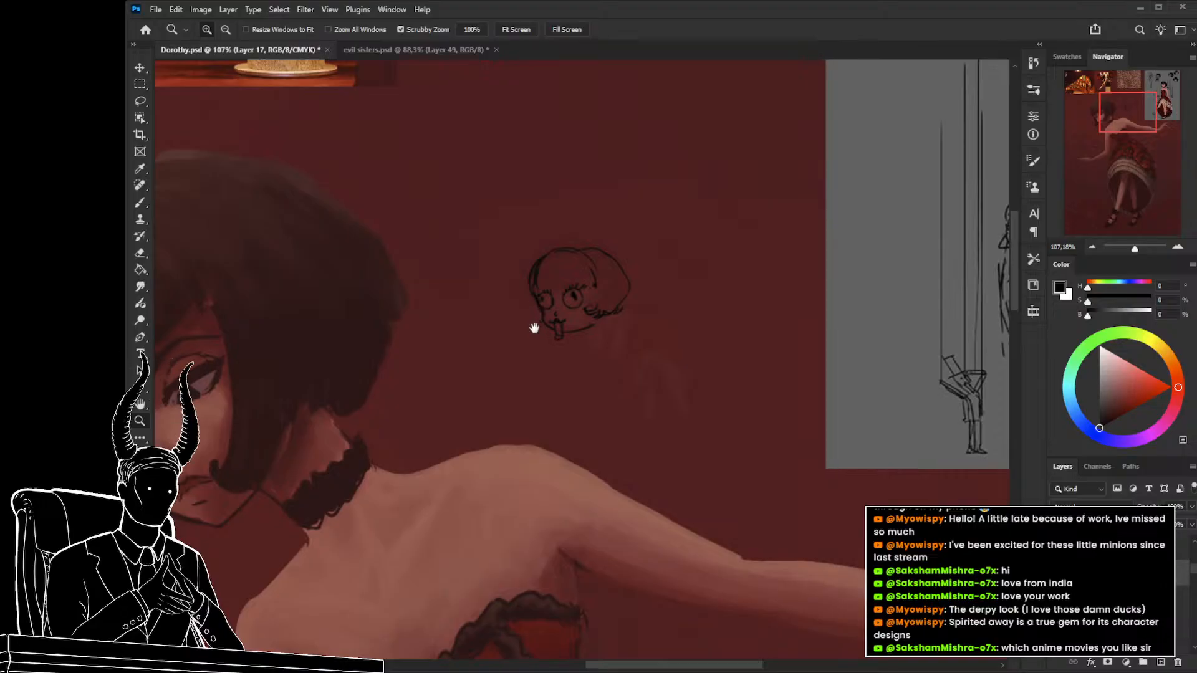
{"action": "left_click_drag", "start_coordinate": [534, 326], "coordinate": [510, 376]}
{"action": "mouse_move", "coordinate": [500, 322]}
{"action": "left_mouse_down"}
{"action": "mouse_move", "coordinate": [523, 345]}
{"action": "mouse_move", "coordinate": [489, 380]}
{"action": "mouse_move", "coordinate": [441, 331]}
{"action": "mouse_move", "coordinate": [478, 337]}
{"action": "left_mouse_up"}
Select the doll's hair, leaving the face out, and enlarge it to about 106%.
{"action": "key", "text": "l"}
{"action": "mouse_move", "coordinate": [648, 293]}
{"action": "left_mouse_down"}
{"action": "mouse_move", "coordinate": [610, 269]}
{"action": "mouse_move", "coordinate": [460, 299]}
{"action": "mouse_move", "coordinate": [450, 376]}
{"action": "mouse_move", "coordinate": [468, 399]}
{"action": "mouse_move", "coordinate": [582, 354]}
{"action": "left_mouse_up"}
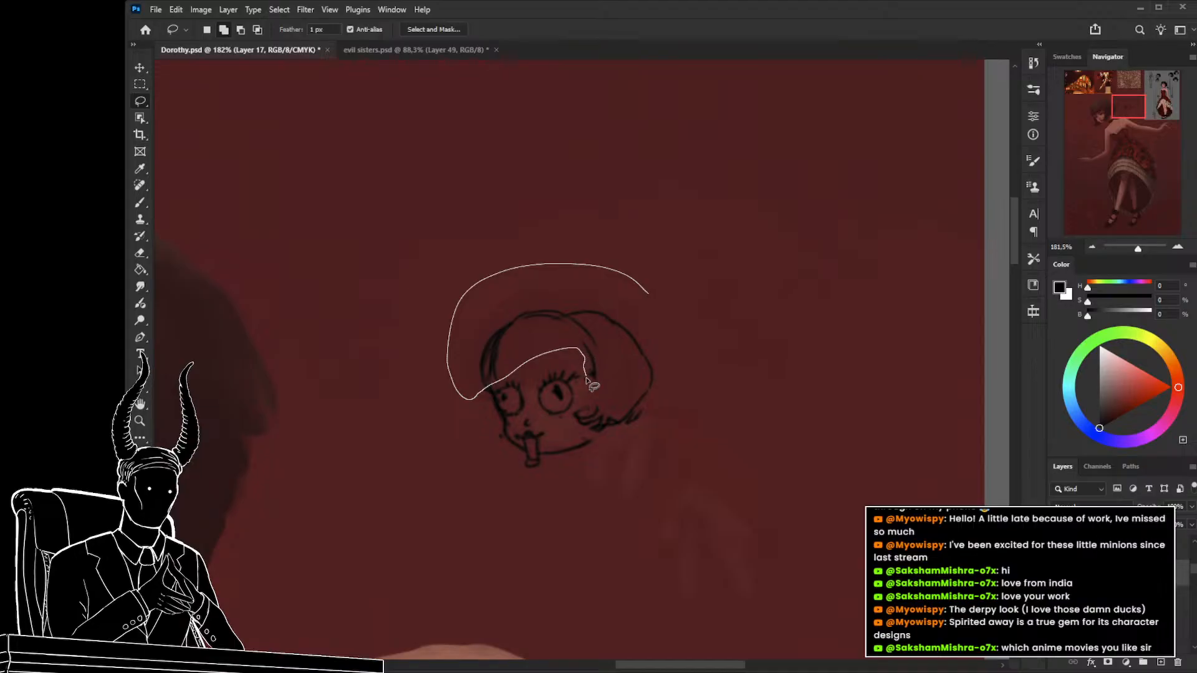
{"action": "mouse_move", "coordinate": [566, 424]}
{"action": "left_mouse_down"}
{"action": "mouse_move", "coordinate": [605, 440]}
{"action": "mouse_move", "coordinate": [671, 418]}
{"action": "left_mouse_up"}
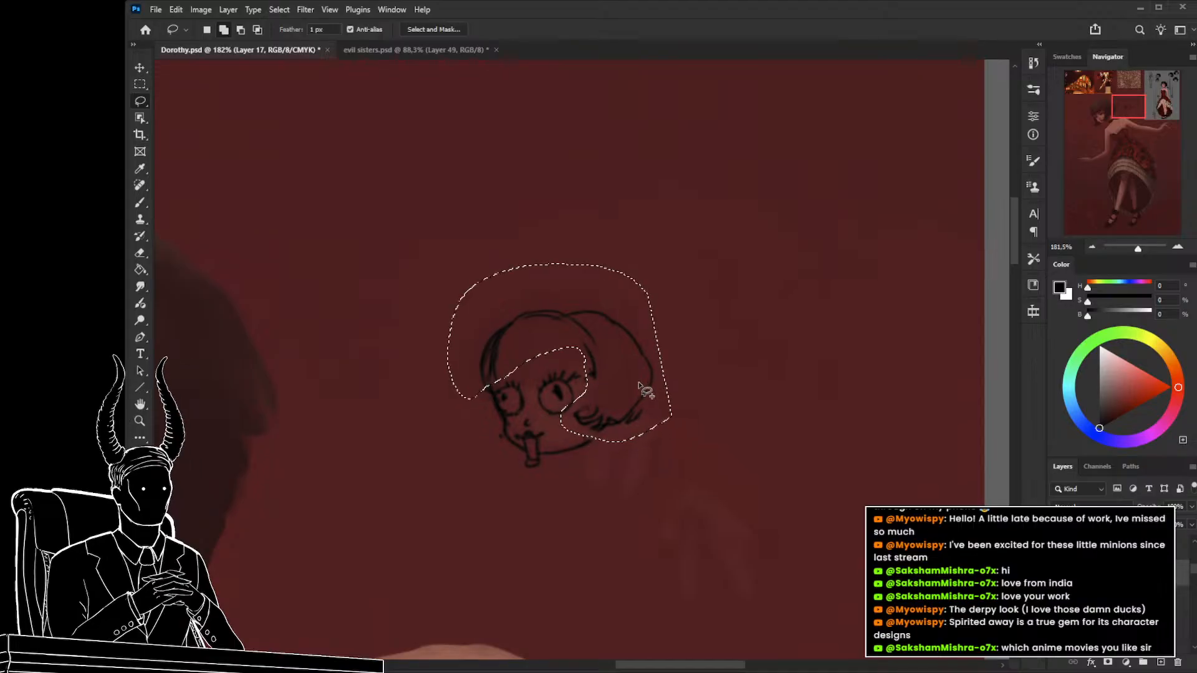
{"action": "key", "text": "ctrl+t"}
{"action": "left_click_drag", "start_coordinate": [444, 352], "coordinate": [430, 352]}
{"action": "key", "text": "Return"}
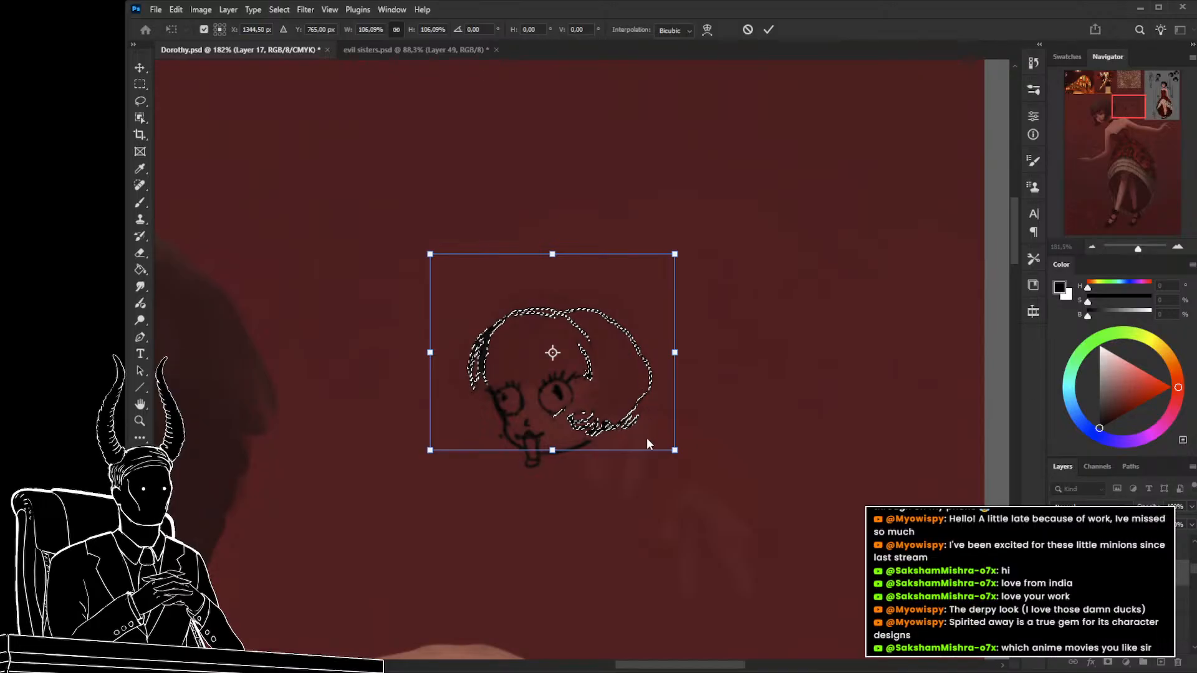
Warp the doll's hair to raise the crown and push the back of the bob slightly outward, then deselect it.
{"action": "key", "text": "ctrl+shift+w"}
{"action": "left_click_drag", "start_coordinate": [564, 314], "coordinate": [560, 302]}
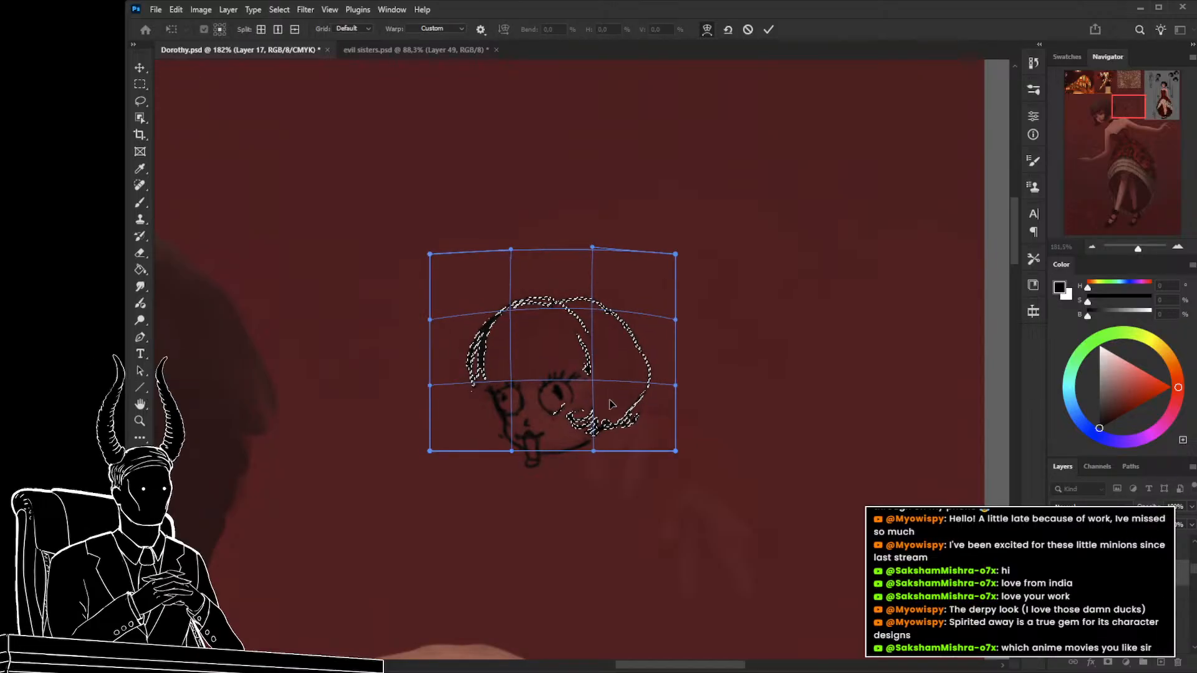
{"action": "left_click_drag", "start_coordinate": [611, 406], "coordinate": [621, 411]}
{"action": "left_click_drag", "start_coordinate": [599, 373], "coordinate": [593, 372]}
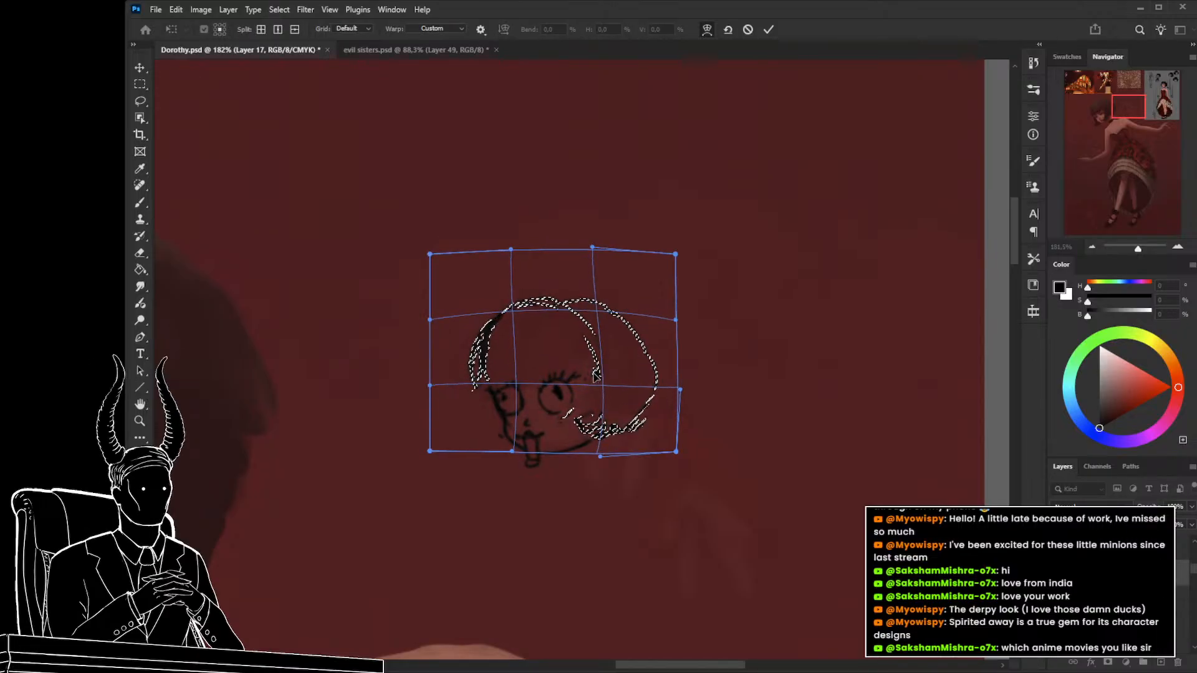
{"action": "key", "text": "Return"}
{"action": "key", "text": "ctrl+d"}
Select the doll's hair and copy it onto its own layer above Layer 17.
{"action": "mouse_move", "coordinate": [474, 389]}
{"action": "left_mouse_down"}
{"action": "mouse_move", "coordinate": [461, 383]}
{"action": "mouse_move", "coordinate": [424, 409]}
{"action": "mouse_move", "coordinate": [731, 465]}
{"action": "left_mouse_up"}
{"action": "key", "text": "z"}
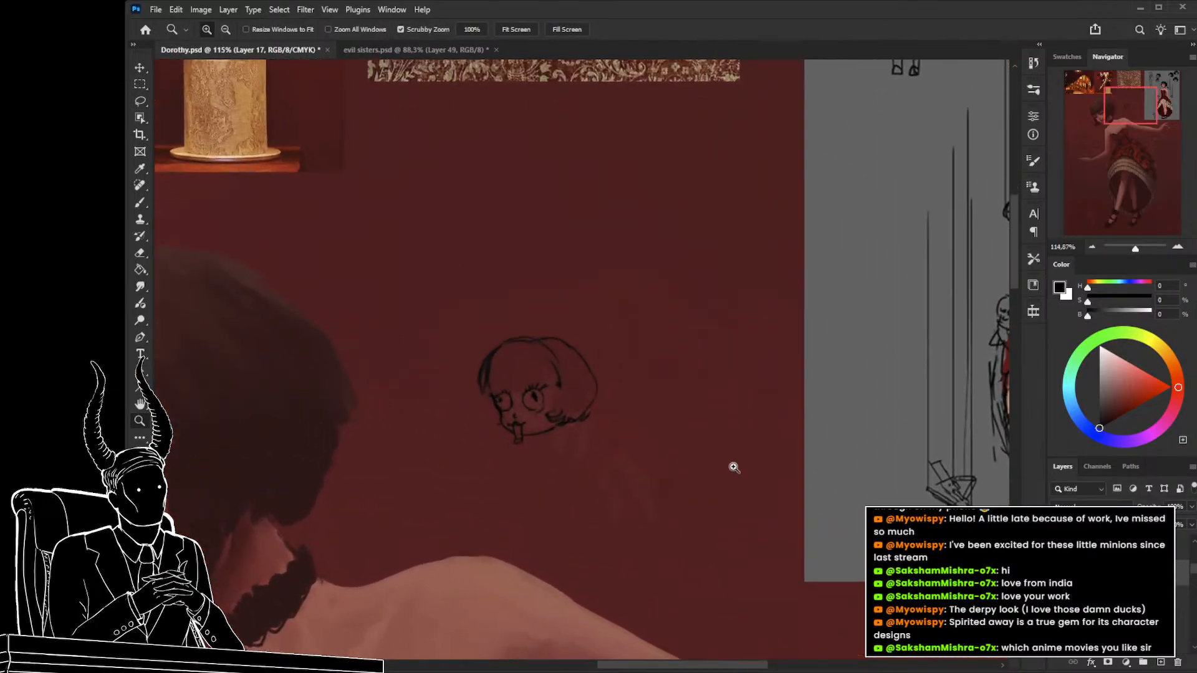
{"action": "mouse_move", "coordinate": [491, 388]}
{"action": "left_mouse_down"}
{"action": "mouse_move", "coordinate": [476, 382]}
{"action": "mouse_move", "coordinate": [492, 394]}
{"action": "left_mouse_up"}
{"action": "key", "text": "l"}
{"action": "mouse_move", "coordinate": [658, 360]}
{"action": "left_mouse_down"}
{"action": "mouse_move", "coordinate": [517, 298]}
{"action": "mouse_move", "coordinate": [464, 402]}
{"action": "mouse_move", "coordinate": [542, 359]}
{"action": "mouse_move", "coordinate": [575, 391]}
{"action": "mouse_move", "coordinate": [556, 437]}
{"action": "mouse_move", "coordinate": [677, 429]}
{"action": "mouse_move", "coordinate": [681, 394]}
{"action": "left_mouse_up"}
{"action": "key", "text": "ctrl+j"}
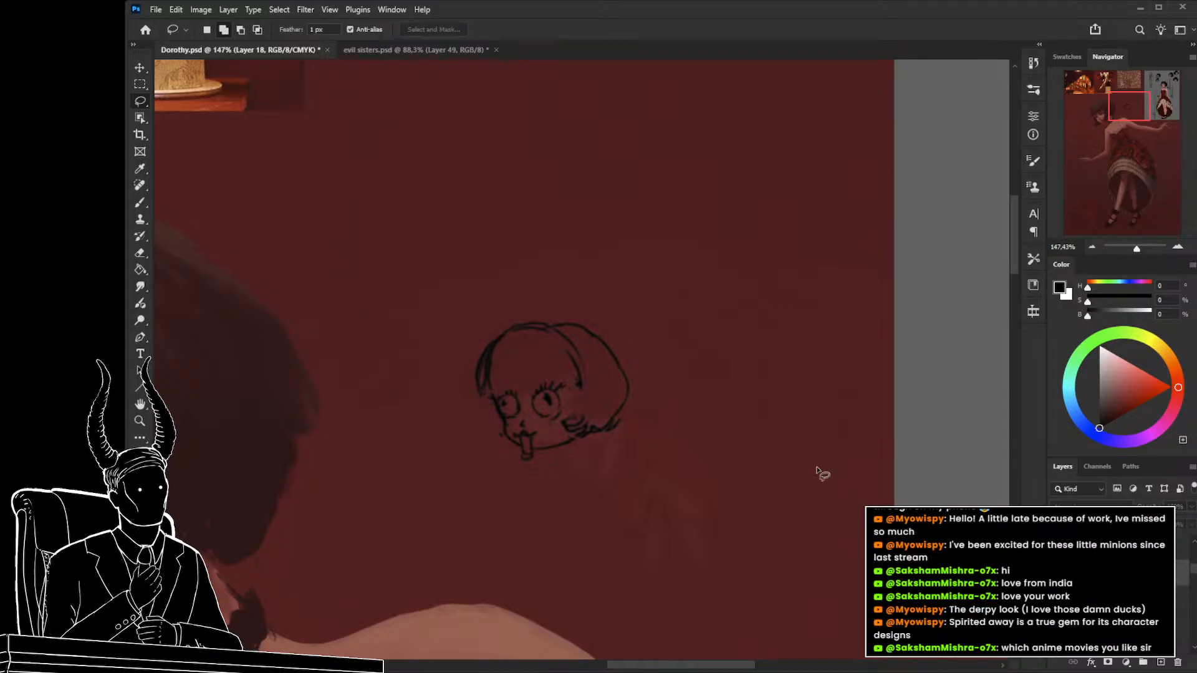
Lasso the hair again and delete it from Layer 17, keeping only the doll's face there.
{"action": "mouse_move", "coordinate": [658, 303]}
{"action": "left_mouse_down"}
{"action": "mouse_move", "coordinate": [483, 300]}
{"action": "mouse_move", "coordinate": [459, 412]}
{"action": "mouse_move", "coordinate": [577, 381]}
{"action": "mouse_move", "coordinate": [572, 446]}
{"action": "mouse_move", "coordinate": [648, 426]}
{"action": "left_mouse_up"}
{"action": "key", "text": "ctrl+d"}
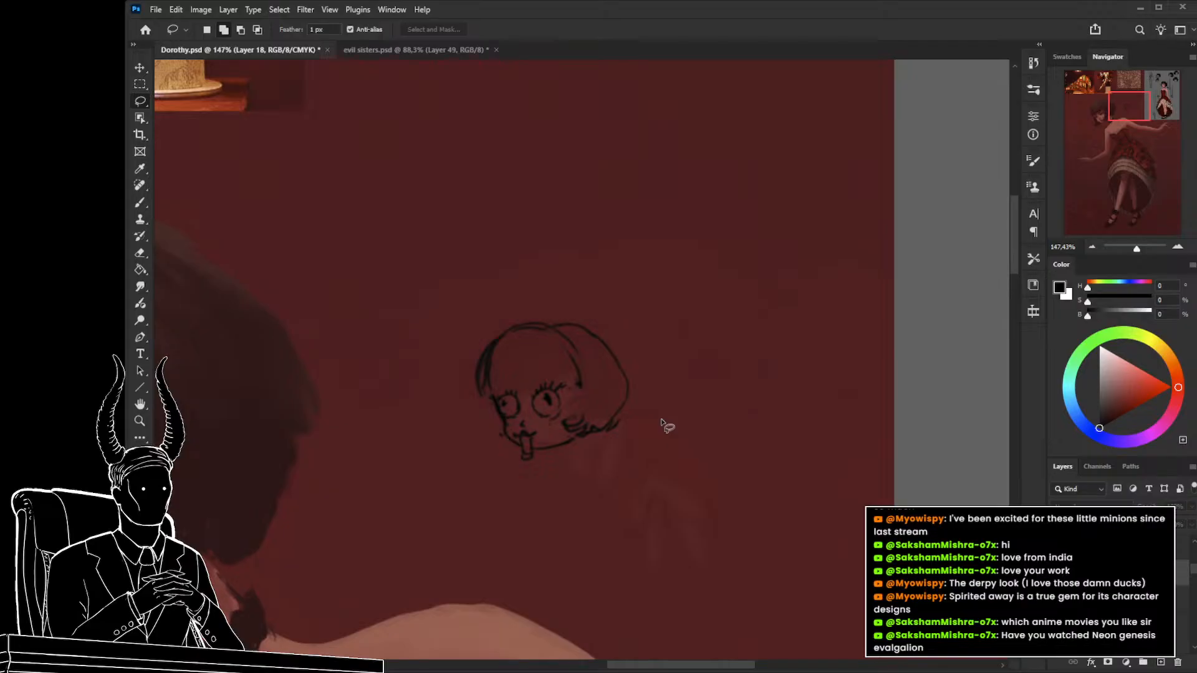
{"action": "left_click", "coordinate": [1122, 600]}
{"action": "key", "text": "Delete"}
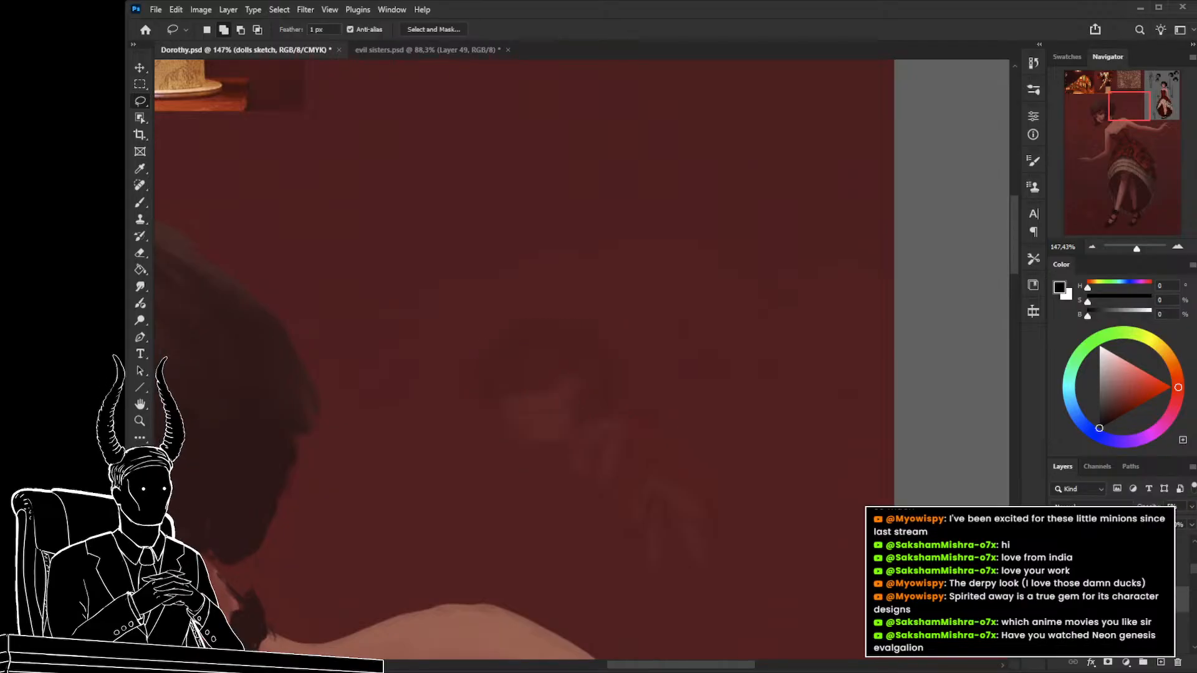
{"action": "key", "text": "ctrl+z"}
{"action": "left_click_drag", "start_coordinate": [583, 444], "coordinate": [577, 441]}
{"action": "key", "text": "Delete"}
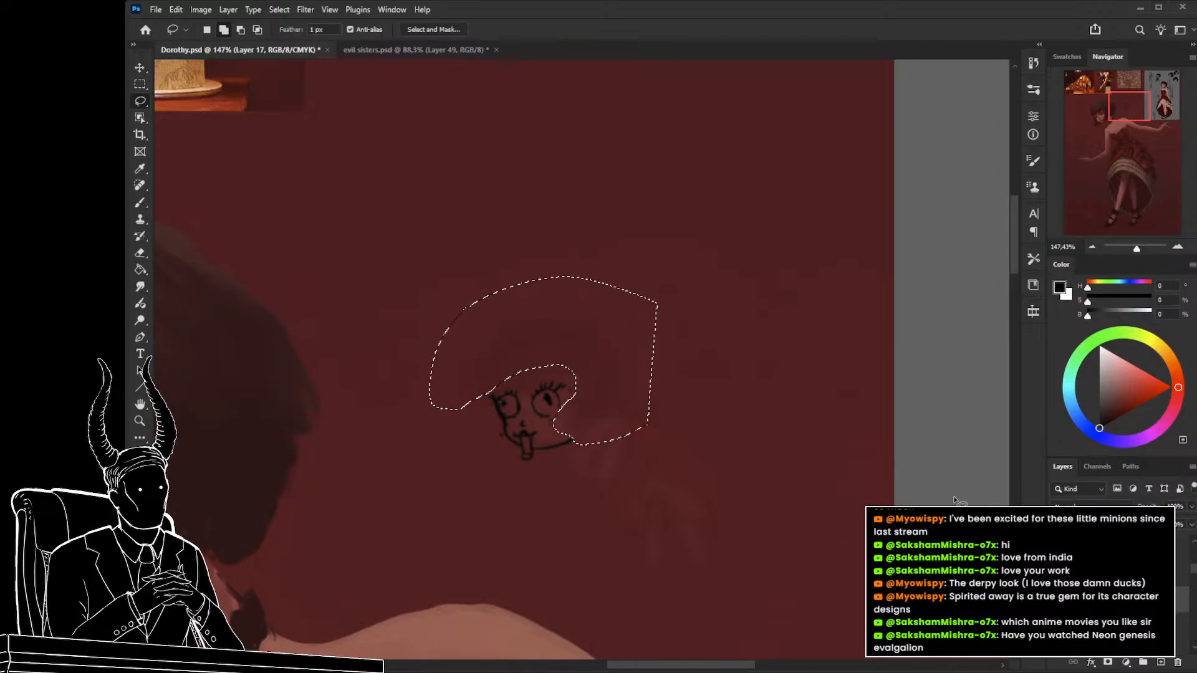
{"action": "key", "text": "ctrl+d"}
{"action": "key", "text": "ctrl+z"}
{"action": "key", "text": "ctrl+z"}
{"action": "key", "text": "ctrl+z"}
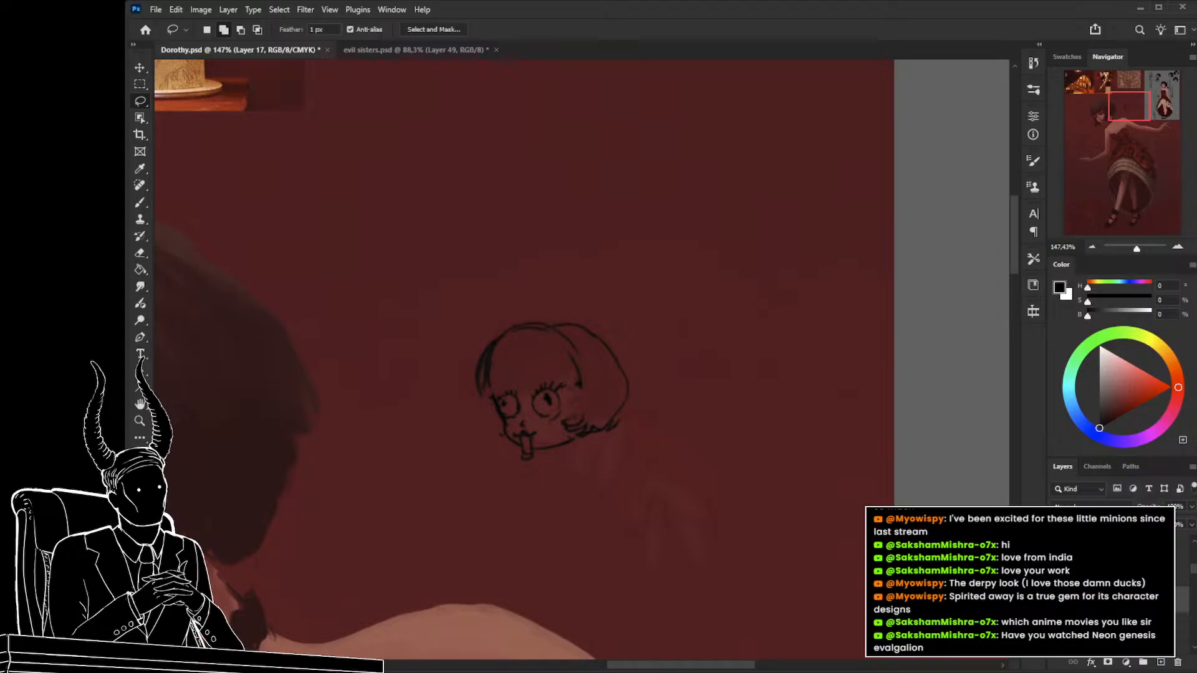
Make Layer 18 active and warp its hair outline to lift the top of the bob slightly.
{"action": "left_click_drag", "start_coordinate": [595, 488], "coordinate": [601, 466]}
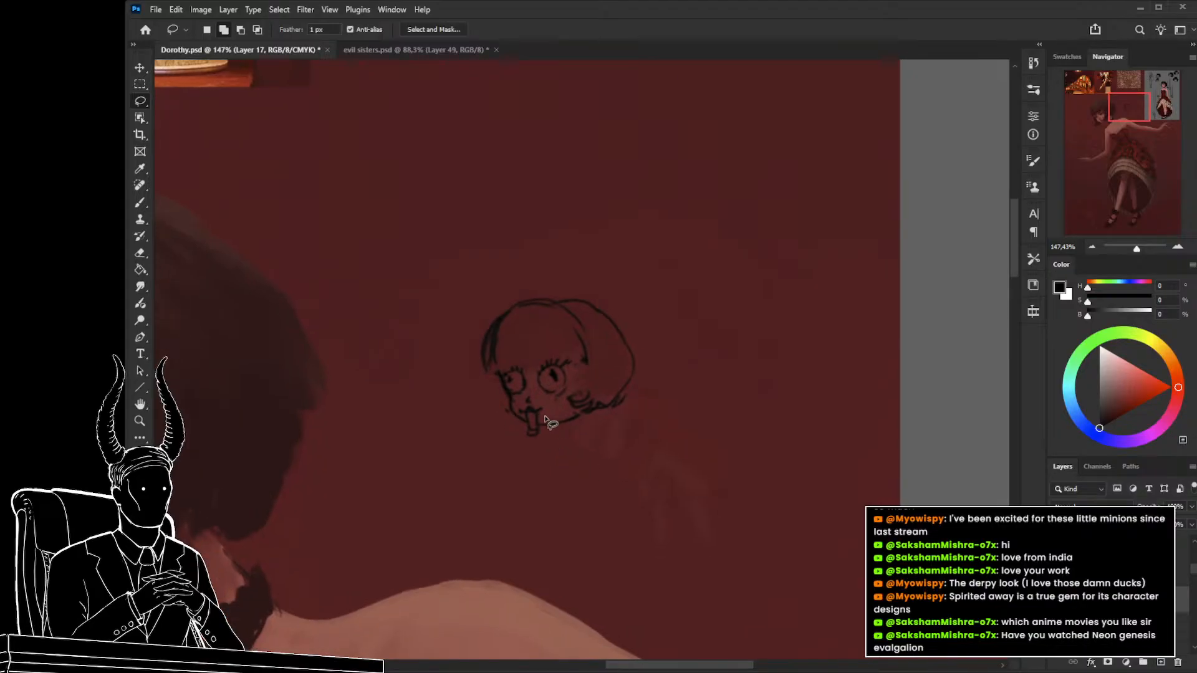
{"action": "mouse_move", "coordinate": [549, 408]}
{"action": "left_mouse_down"}
{"action": "mouse_move", "coordinate": [552, 422]}
{"action": "mouse_move", "coordinate": [507, 402]}
{"action": "mouse_move", "coordinate": [531, 422]}
{"action": "mouse_move", "coordinate": [499, 436]}
{"action": "left_mouse_up"}
{"action": "left_click", "coordinate": [1056, 572]}
{"action": "left_click", "coordinate": [1056, 573]}
{"action": "left_click", "coordinate": [1116, 572]}
{"action": "key", "text": "ctrl+space"}
{"action": "key", "text": "ctrl+t"}
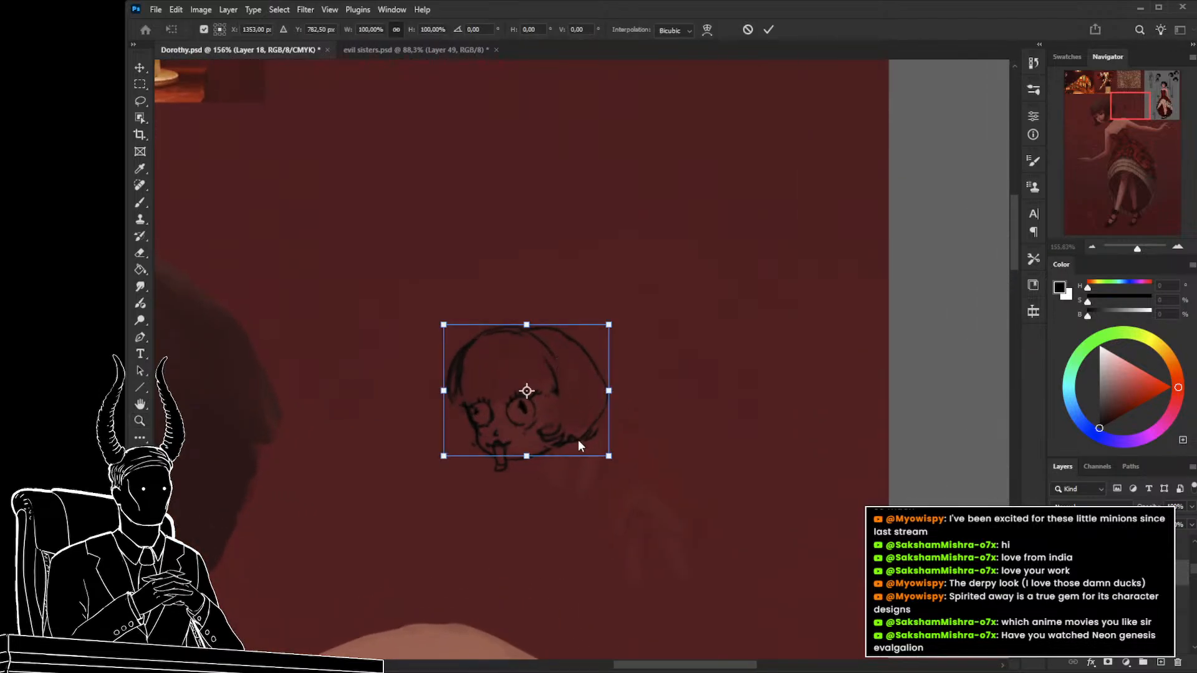
{"action": "key", "text": "ctrl+shift+w"}
{"action": "left_click_drag", "start_coordinate": [545, 343], "coordinate": [545, 337]}
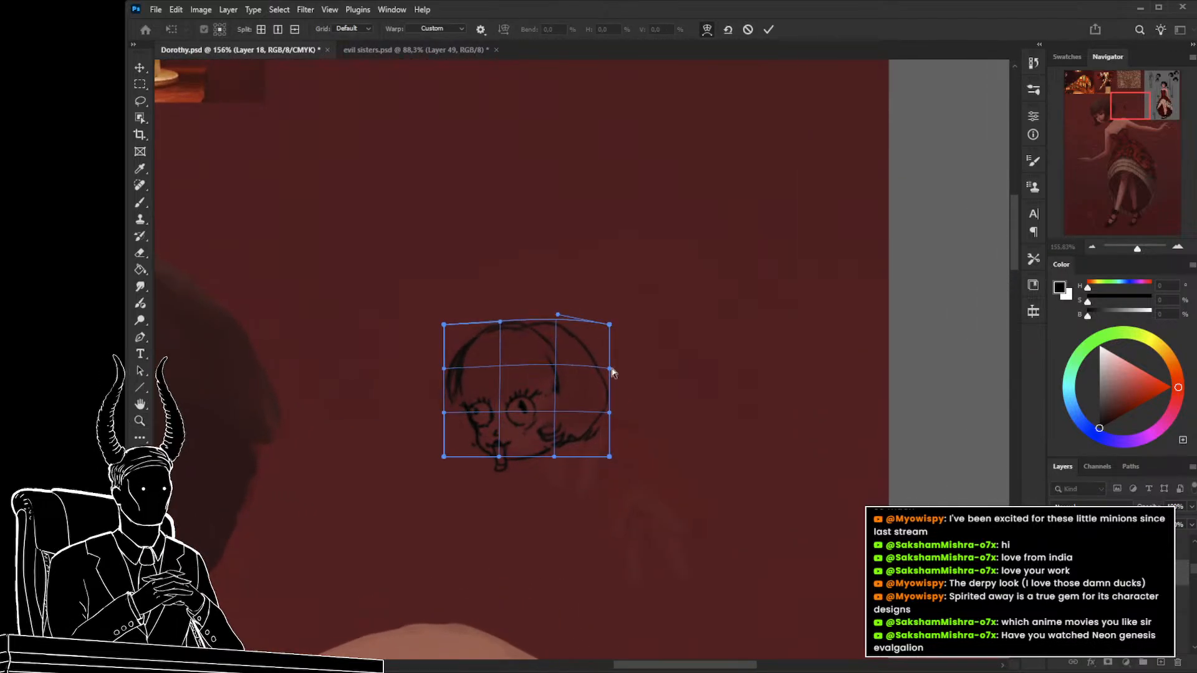
{"action": "key", "text": "Return"}
Brush a straight black fringe line across the doll's forehead on Layer 18 and check it by toggling the layer's visibility.
{"action": "key", "text": "b"}
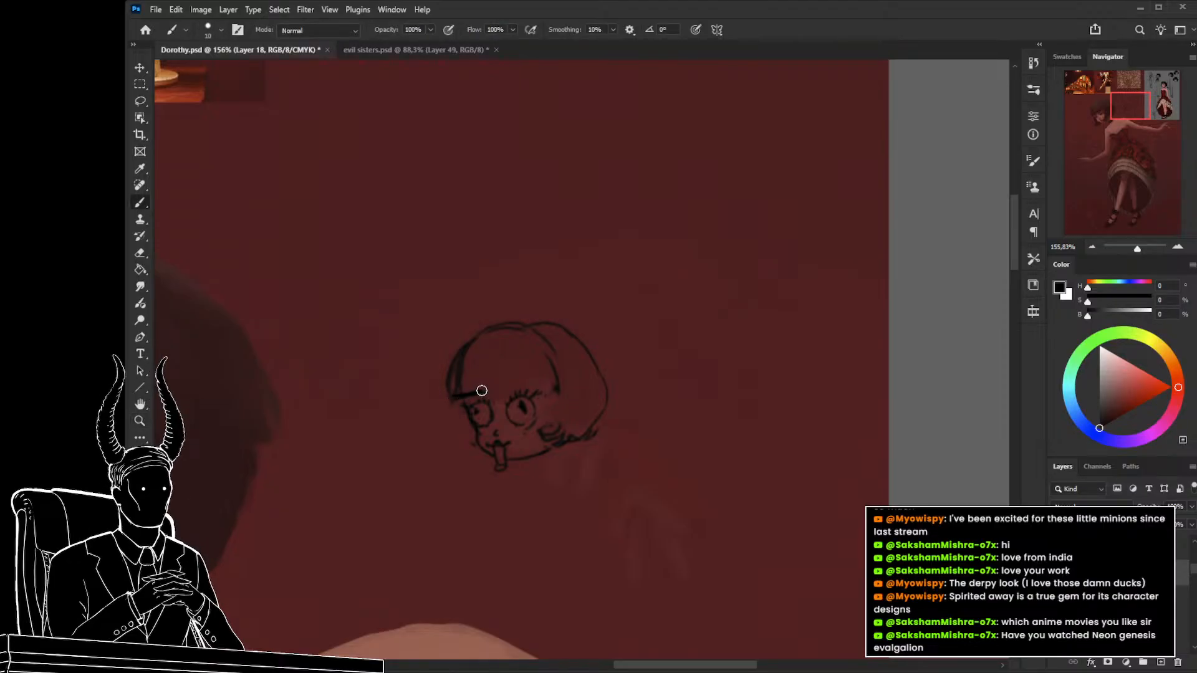
{"action": "left_click_drag", "start_coordinate": [481, 390], "coordinate": [515, 385]}
{"action": "left_click", "coordinate": [1055, 572]}
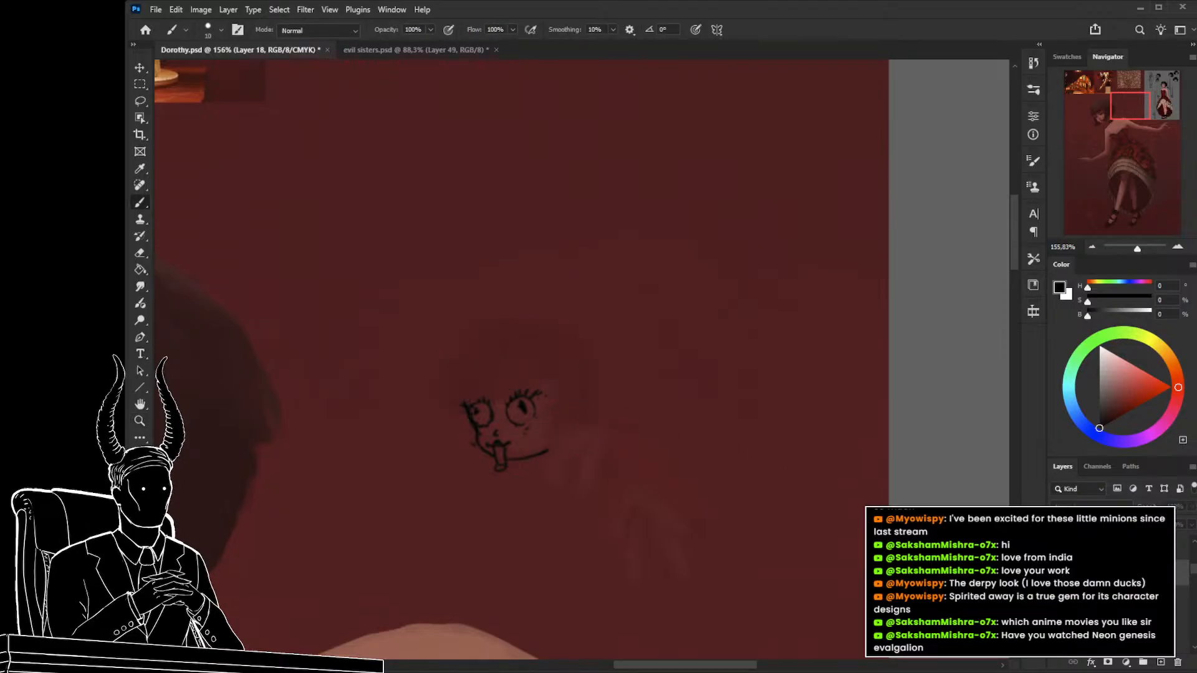
{"action": "left_click", "coordinate": [1055, 572]}
Fill the doll's bob with solid black on Layer 18, adjusting the brush size for the fringe and side hair.
{"action": "key", "text": "]"}
{"action": "mouse_move", "coordinate": [459, 385]}
{"action": "left_mouse_down"}
{"action": "mouse_move", "coordinate": [486, 344]}
{"action": "mouse_move", "coordinate": [461, 386]}
{"action": "mouse_move", "coordinate": [475, 341]}
{"action": "mouse_move", "coordinate": [496, 332]}
{"action": "mouse_move", "coordinate": [526, 334]}
{"action": "mouse_move", "coordinate": [546, 354]}
{"action": "mouse_move", "coordinate": [542, 372]}
{"action": "mouse_move", "coordinate": [459, 387]}
{"action": "mouse_move", "coordinate": [495, 346]}
{"action": "mouse_move", "coordinate": [505, 364]}
{"action": "mouse_move", "coordinate": [484, 376]}
{"action": "mouse_move", "coordinate": [498, 346]}
{"action": "mouse_move", "coordinate": [555, 336]}
{"action": "mouse_move", "coordinate": [541, 329]}
{"action": "mouse_move", "coordinate": [568, 362]}
{"action": "mouse_move", "coordinate": [570, 344]}
{"action": "mouse_move", "coordinate": [589, 389]}
{"action": "mouse_move", "coordinate": [582, 361]}
{"action": "mouse_move", "coordinate": [575, 422]}
{"action": "mouse_move", "coordinate": [583, 384]}
{"action": "mouse_move", "coordinate": [549, 423]}
{"action": "mouse_move", "coordinate": [542, 340]}
{"action": "mouse_move", "coordinate": [596, 392]}
{"action": "mouse_move", "coordinate": [537, 328]}
{"action": "mouse_move", "coordinate": [513, 332]}
{"action": "mouse_move", "coordinate": [577, 358]}
{"action": "mouse_move", "coordinate": [592, 414]}
{"action": "mouse_move", "coordinate": [593, 398]}
{"action": "mouse_move", "coordinate": [563, 428]}
{"action": "mouse_move", "coordinate": [556, 371]}
{"action": "mouse_move", "coordinate": [536, 373]}
{"action": "mouse_move", "coordinate": [535, 417]}
{"action": "mouse_move", "coordinate": [546, 404]}
{"action": "mouse_move", "coordinate": [540, 422]}
{"action": "mouse_move", "coordinate": [557, 423]}
{"action": "mouse_move", "coordinate": [547, 432]}
{"action": "mouse_move", "coordinate": [548, 374]}
{"action": "mouse_move", "coordinate": [556, 416]}
{"action": "left_mouse_up"}
{"action": "key", "text": "["}
{"action": "key", "text": "["}
{"action": "key", "text": "]"}
{"action": "key", "text": "]"}
{"action": "key", "text": "["}
{"action": "key", "text": "["}
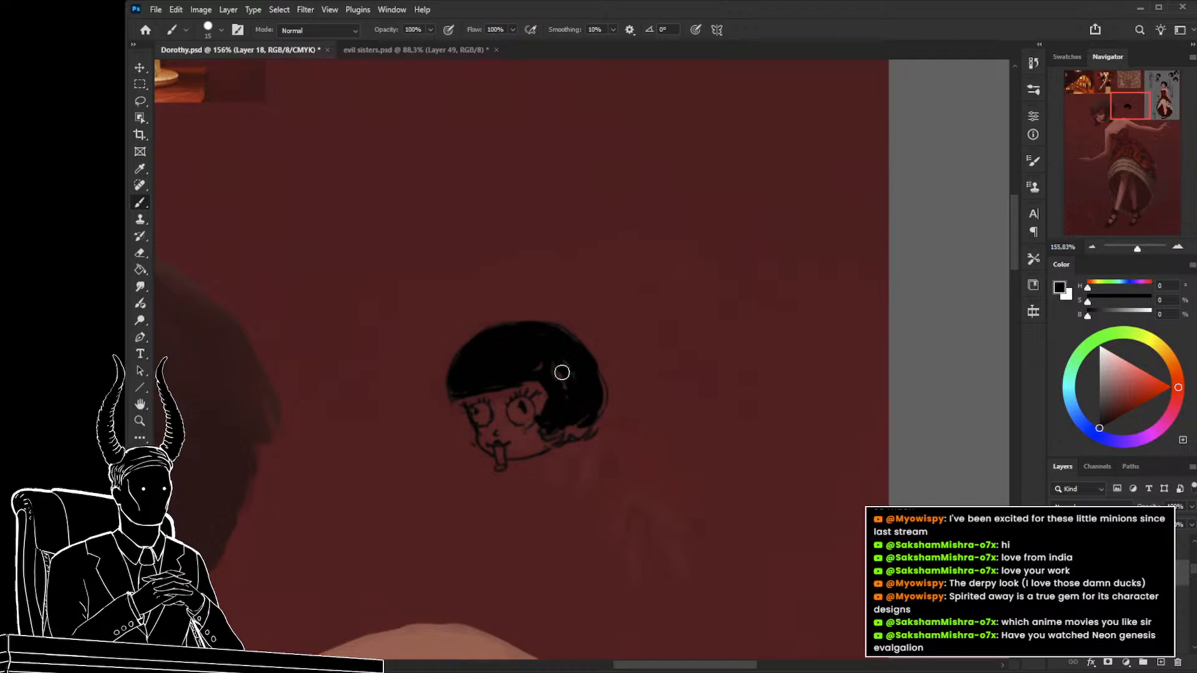
Clean up the crown's outer edge and paint over the remaining gaps in the black side hair.
{"action": "key", "text": "bracketleft"}
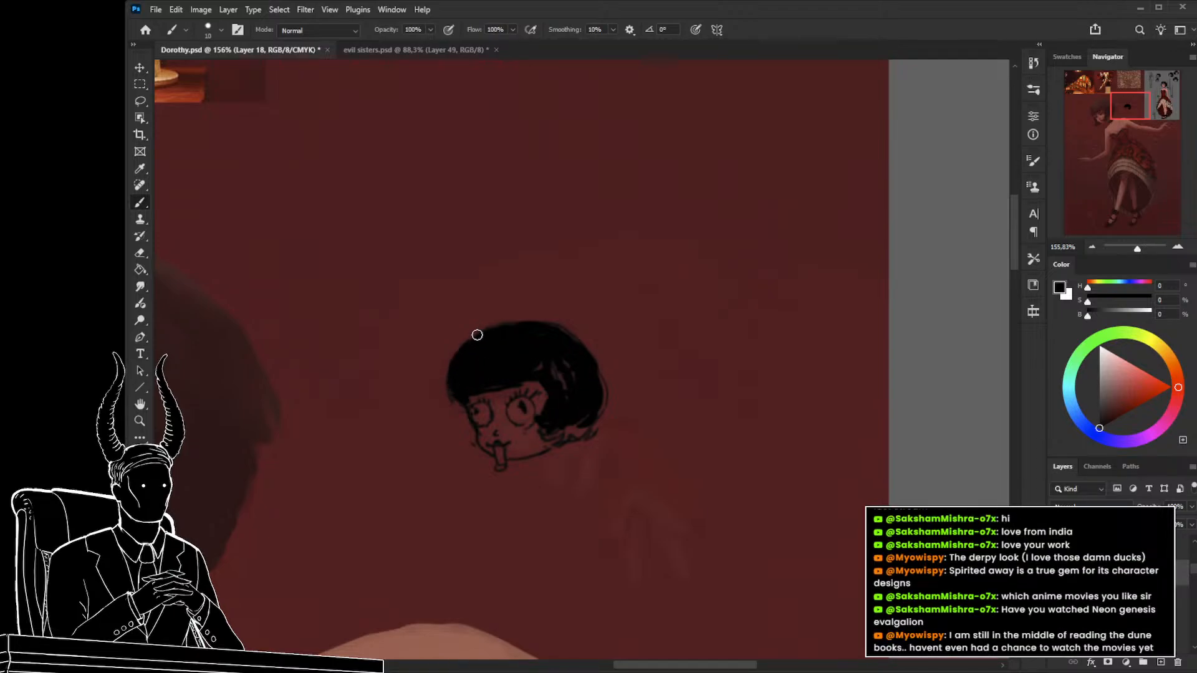
{"action": "left_click_drag", "start_coordinate": [453, 374], "coordinate": [497, 330]}
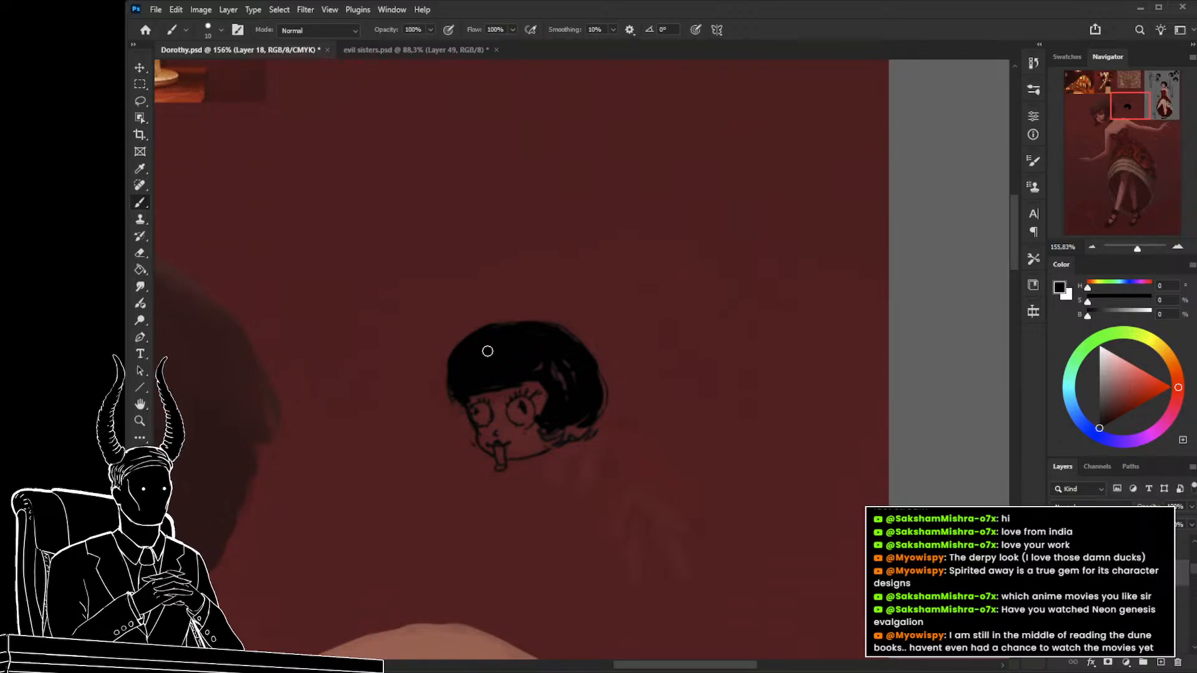
{"action": "key", "text": "bracketright"}
{"action": "key", "text": "bracketright"}
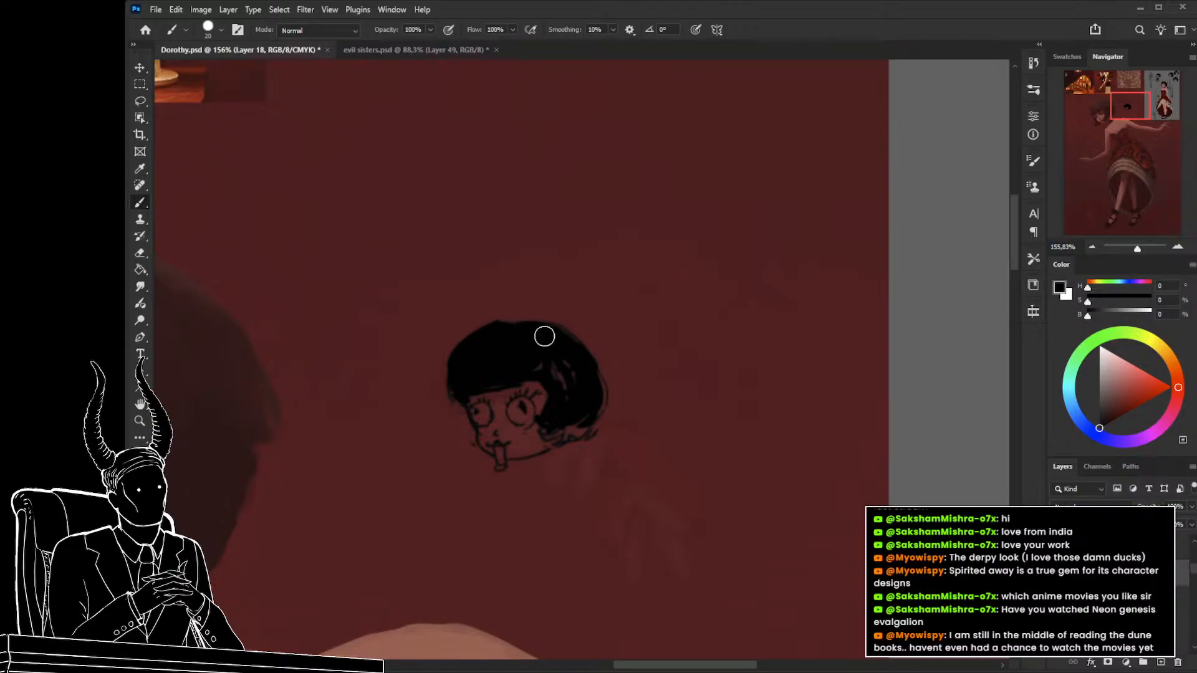
{"action": "mouse_move", "coordinate": [544, 337]}
{"action": "left_mouse_down"}
{"action": "mouse_move", "coordinate": [586, 394]}
{"action": "mouse_move", "coordinate": [583, 423]}
{"action": "mouse_move", "coordinate": [548, 363]}
{"action": "left_mouse_up"}
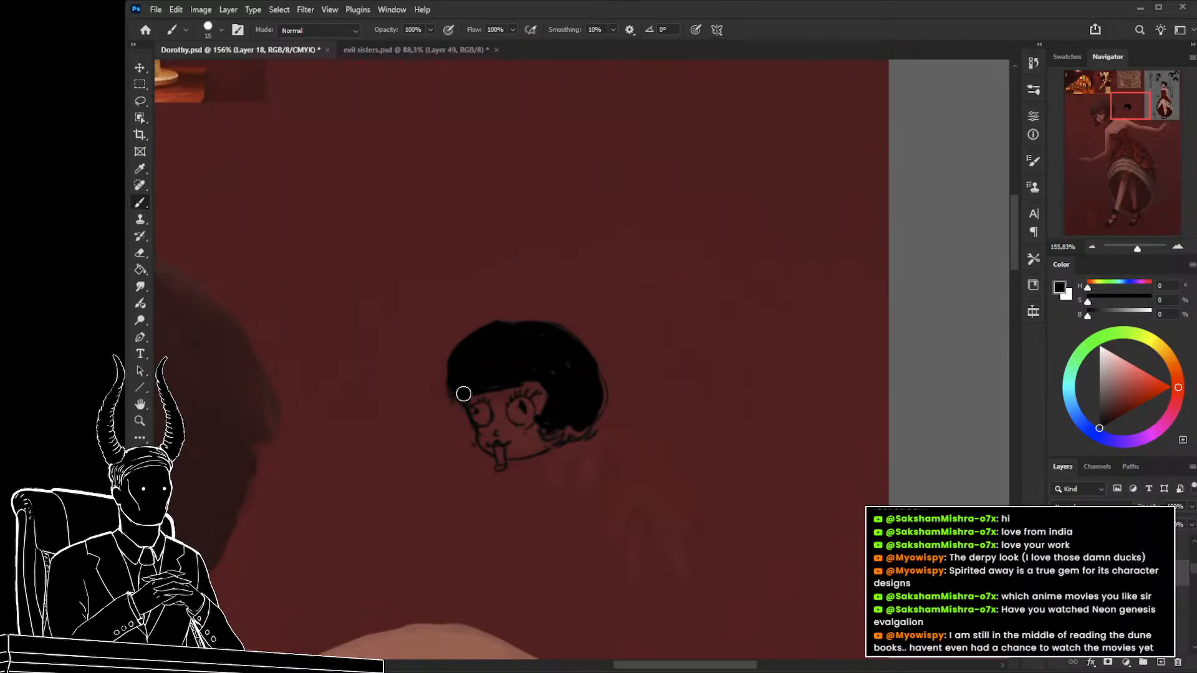
Paint a thin black lock of hair down the far side of the doll's face with a smaller brush.
{"action": "key", "text": "bracketleft"}
{"action": "key", "text": "bracketleft"}
{"action": "left_click_drag", "start_coordinate": [460, 394], "coordinate": [472, 437]}
{"action": "key", "text": "ctrl+z"}
{"action": "key", "text": "ctrl+z"}
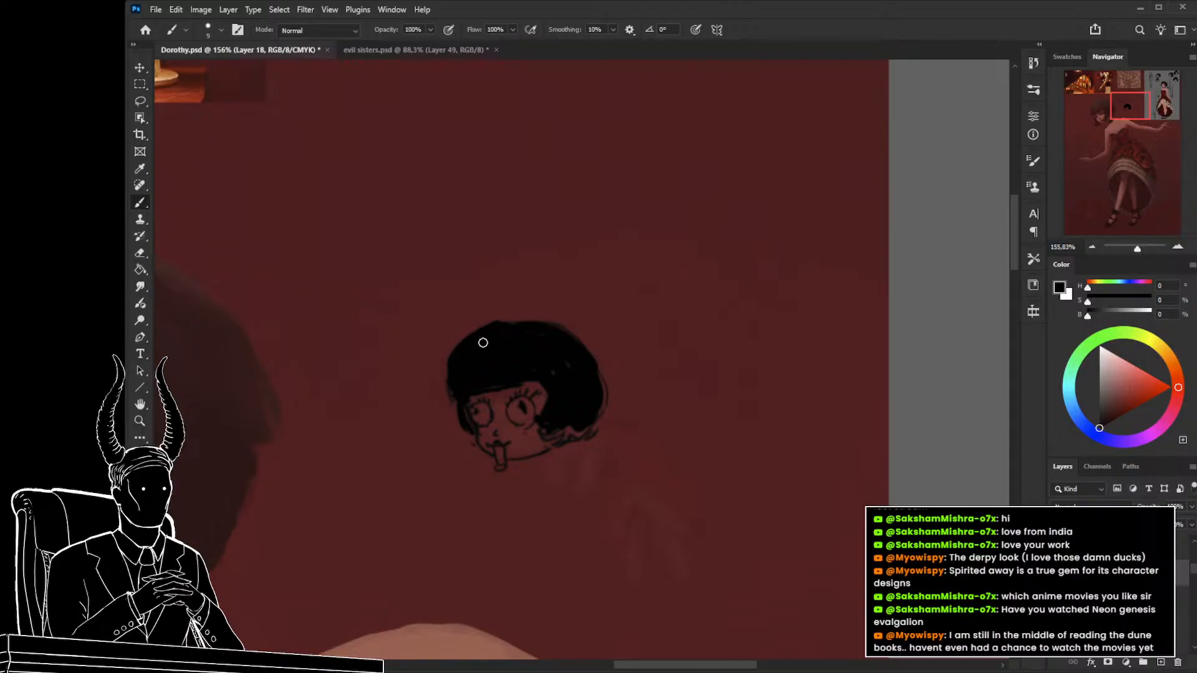
Select the doll's nose on Layer 17 and adjust its placement with Free Transform.
{"action": "key", "text": "z"}
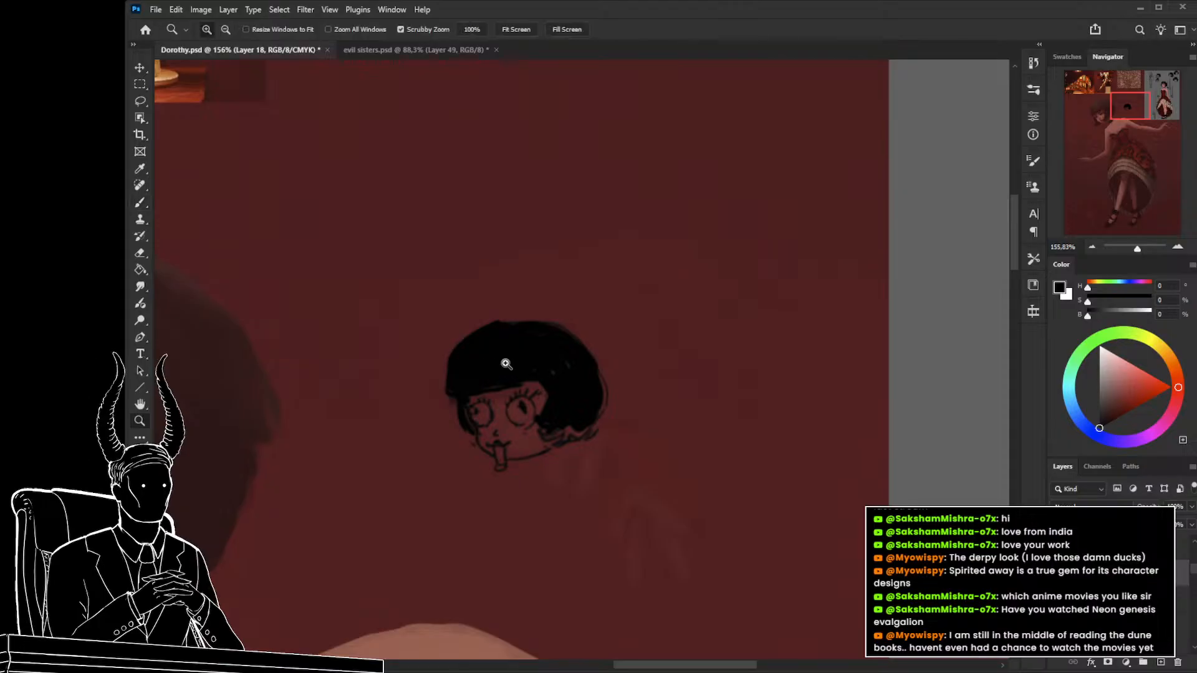
{"action": "left_click_drag", "start_coordinate": [505, 363], "coordinate": [405, 356]}
{"action": "mouse_move", "coordinate": [520, 367]}
{"action": "left_mouse_down"}
{"action": "mouse_move", "coordinate": [566, 406]}
{"action": "mouse_move", "coordinate": [571, 448]}
{"action": "mouse_move", "coordinate": [499, 422]}
{"action": "mouse_move", "coordinate": [500, 460]}
{"action": "mouse_move", "coordinate": [519, 450]}
{"action": "left_mouse_up"}
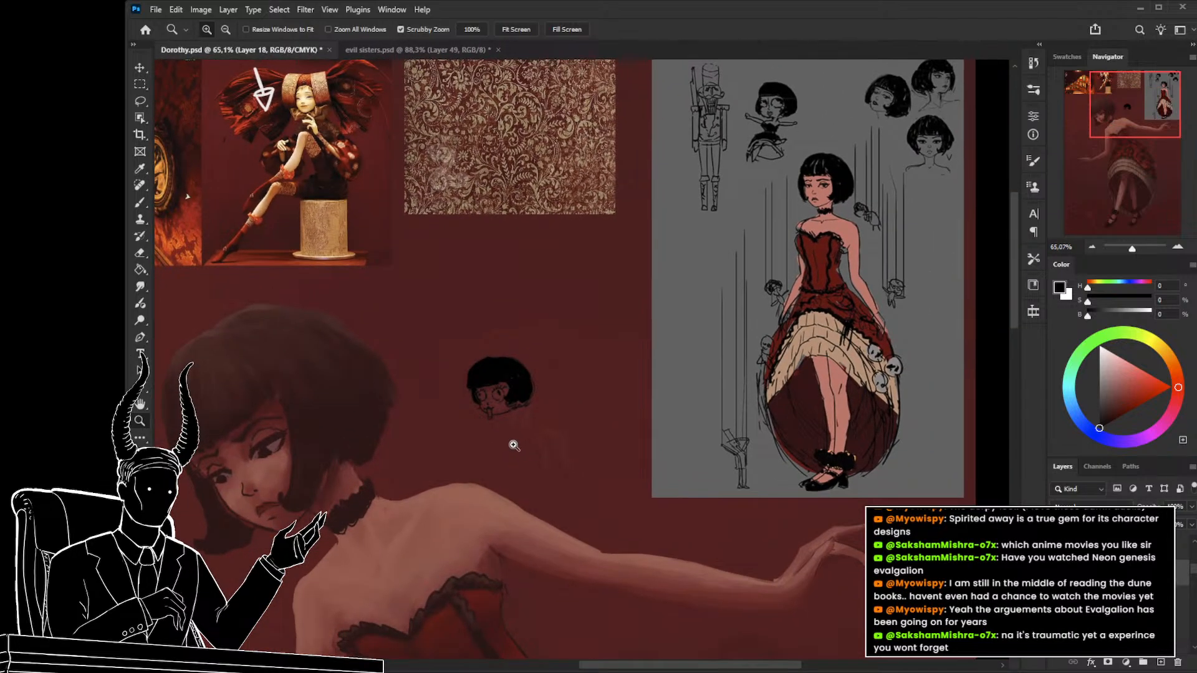
{"action": "scroll", "coordinate": [513, 441], "scroll_direction": "up", "scroll_amount": 6}
{"action": "key", "text": "l"}
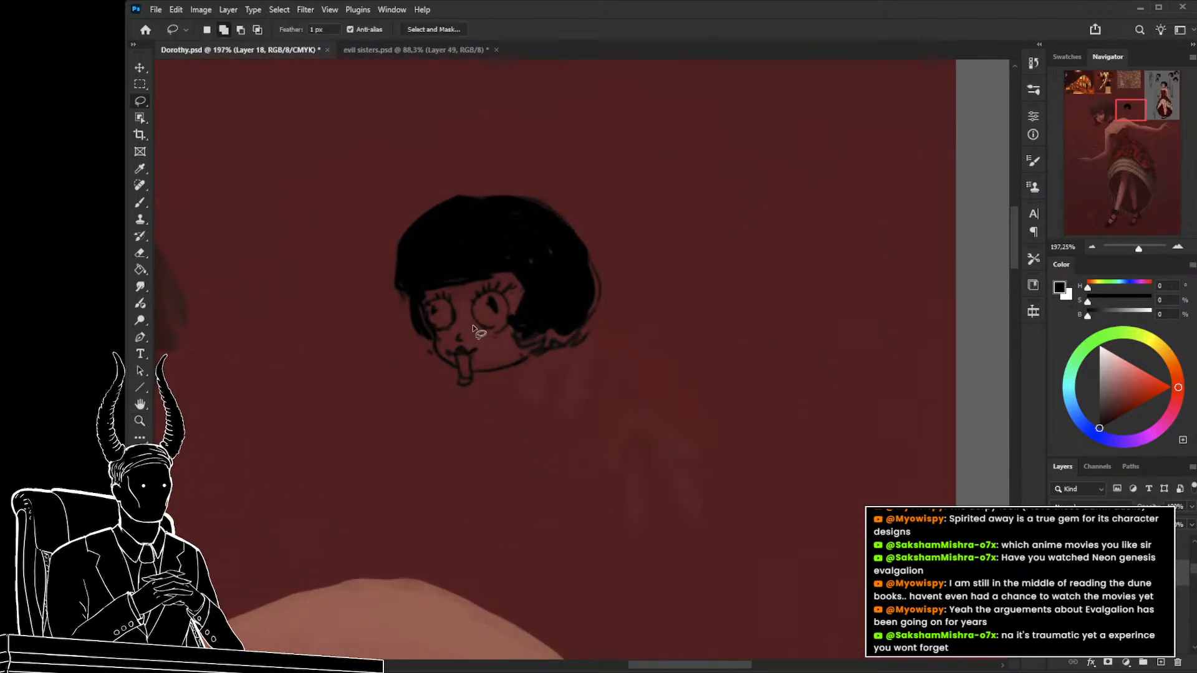
{"action": "left_click_drag", "start_coordinate": [455, 334], "coordinate": [456, 342]}
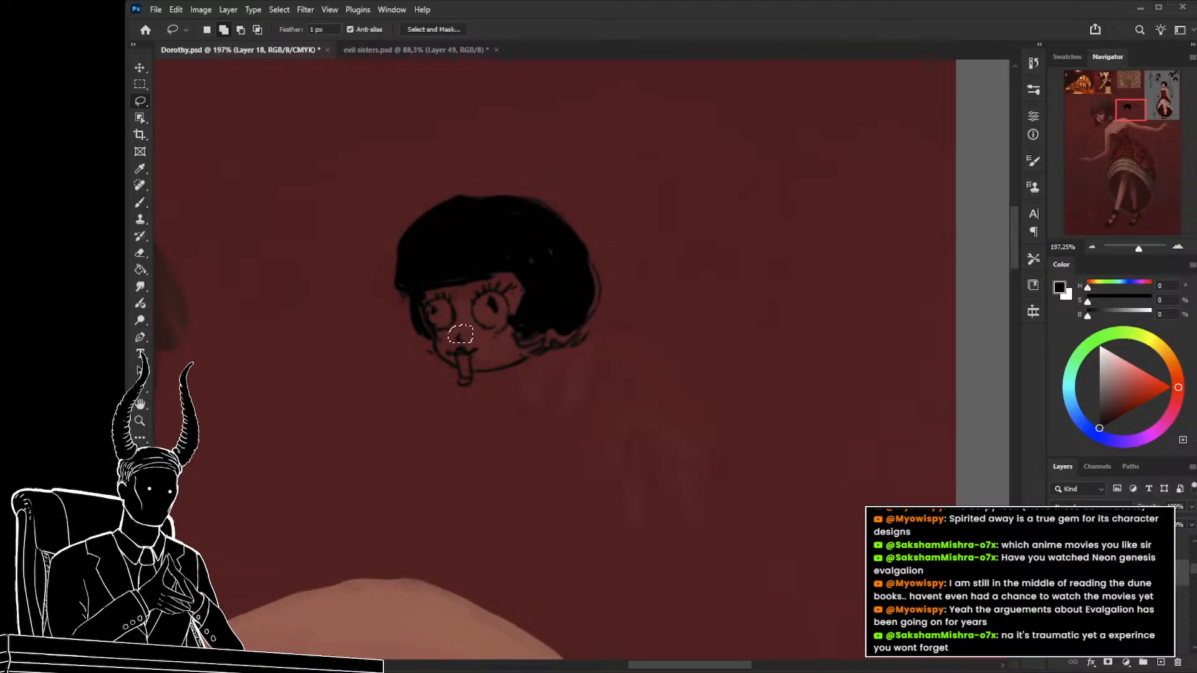
{"action": "left_click", "coordinate": [1122, 600]}
{"action": "key", "text": "ctrl+t"}
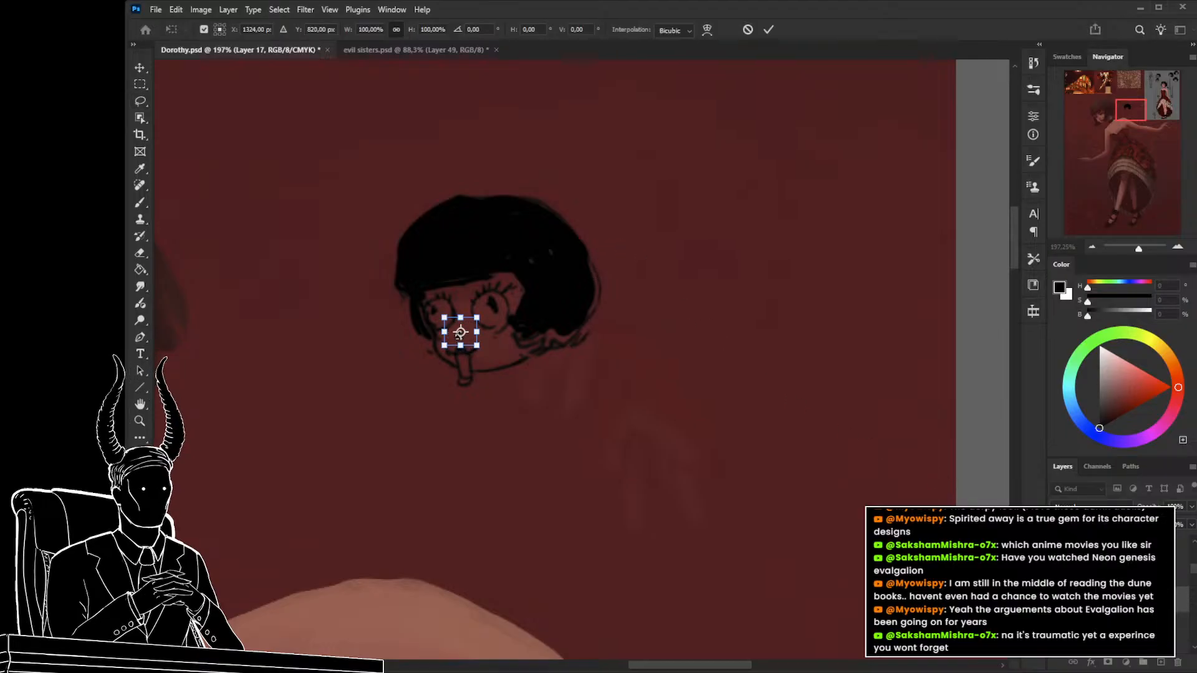
{"action": "key", "text": "Return"}
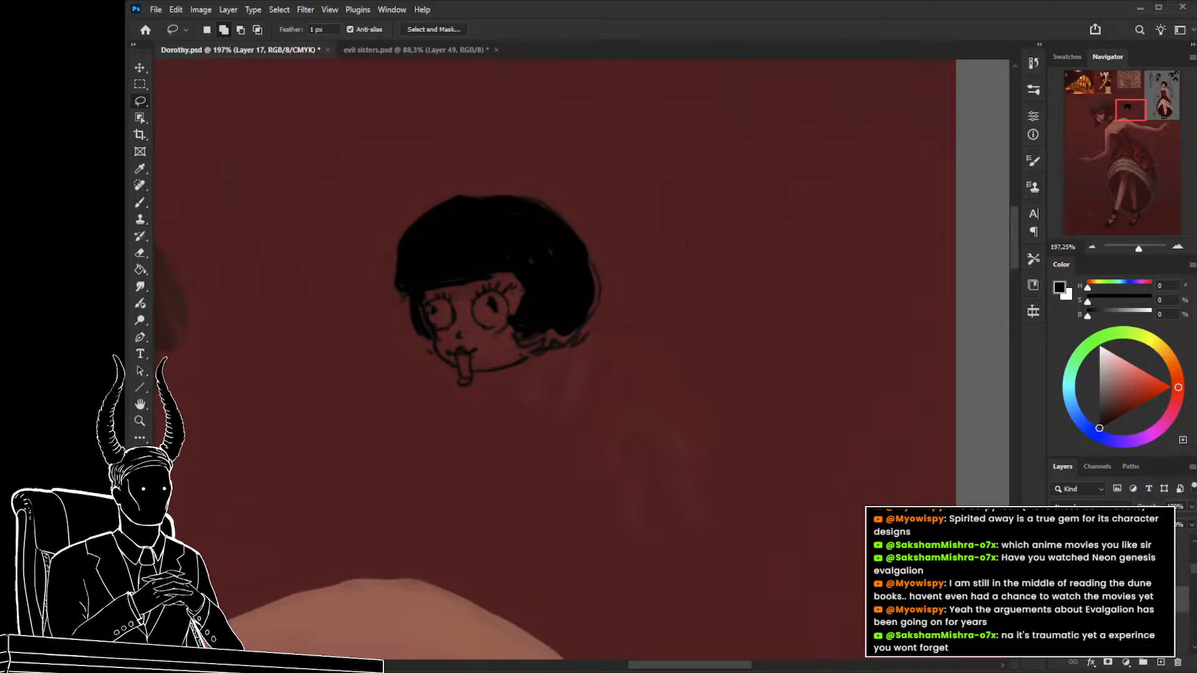
Compare the hair and face layers by toggling their visibility, then merge Layer 18 down into Layer 17.
{"action": "key", "text": "z"}
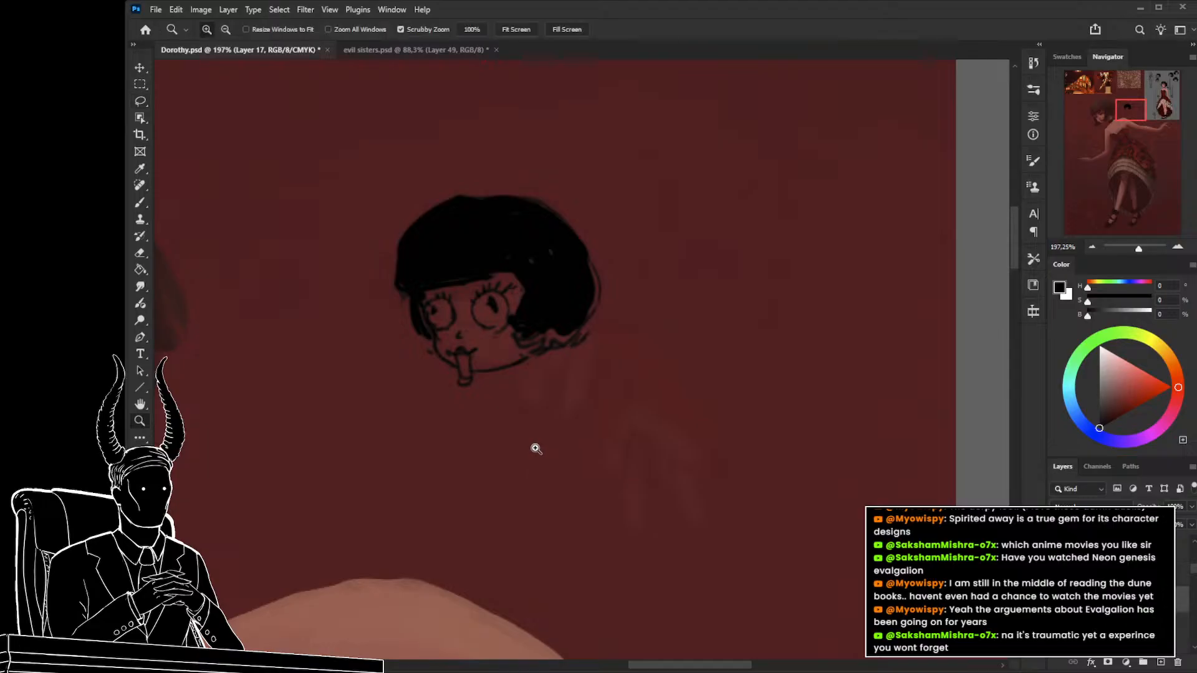
{"action": "left_click_drag", "start_coordinate": [534, 446], "coordinate": [471, 461]}
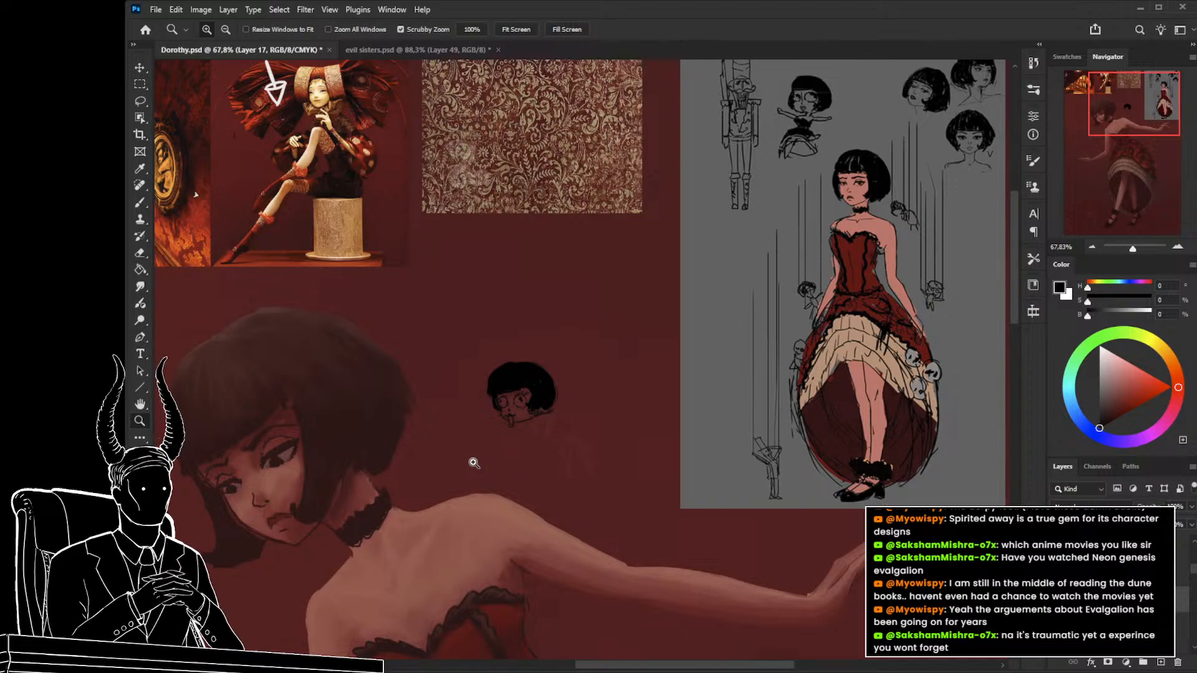
{"action": "left_click_drag", "start_coordinate": [546, 443], "coordinate": [577, 462]}
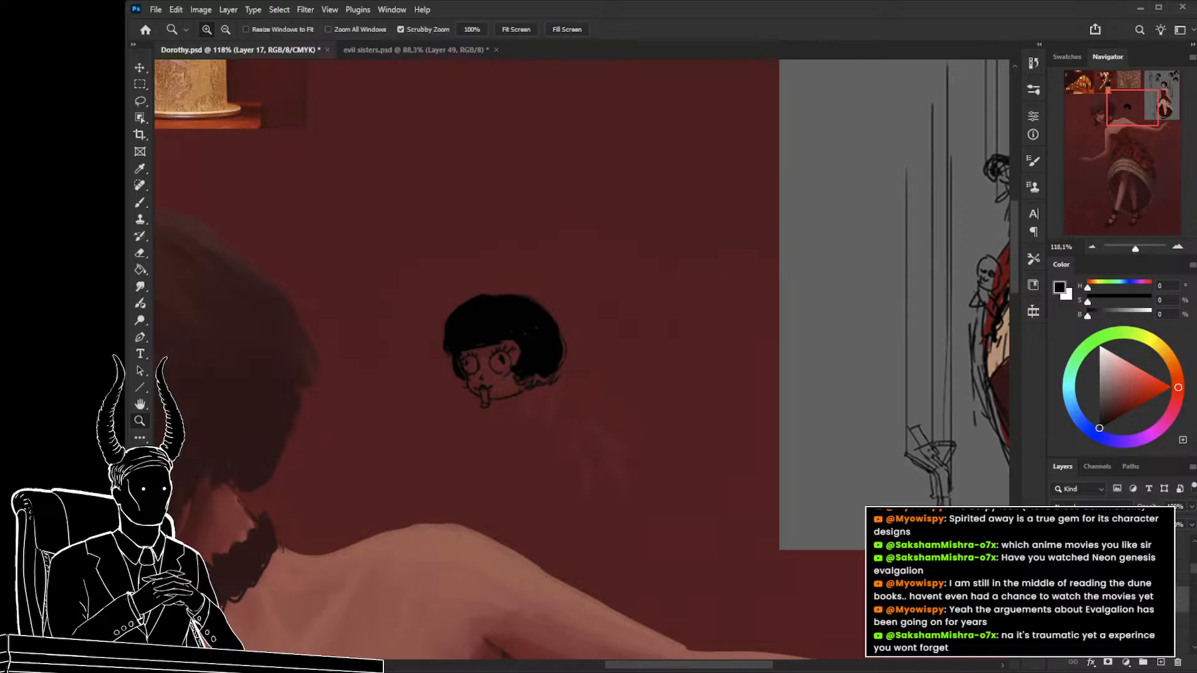
{"action": "left_click", "coordinate": [1057, 598]}
{"action": "left_click", "coordinate": [1057, 599]}
{"action": "left_click", "coordinate": [1056, 626]}
{"action": "left_click", "coordinate": [1057, 625]}
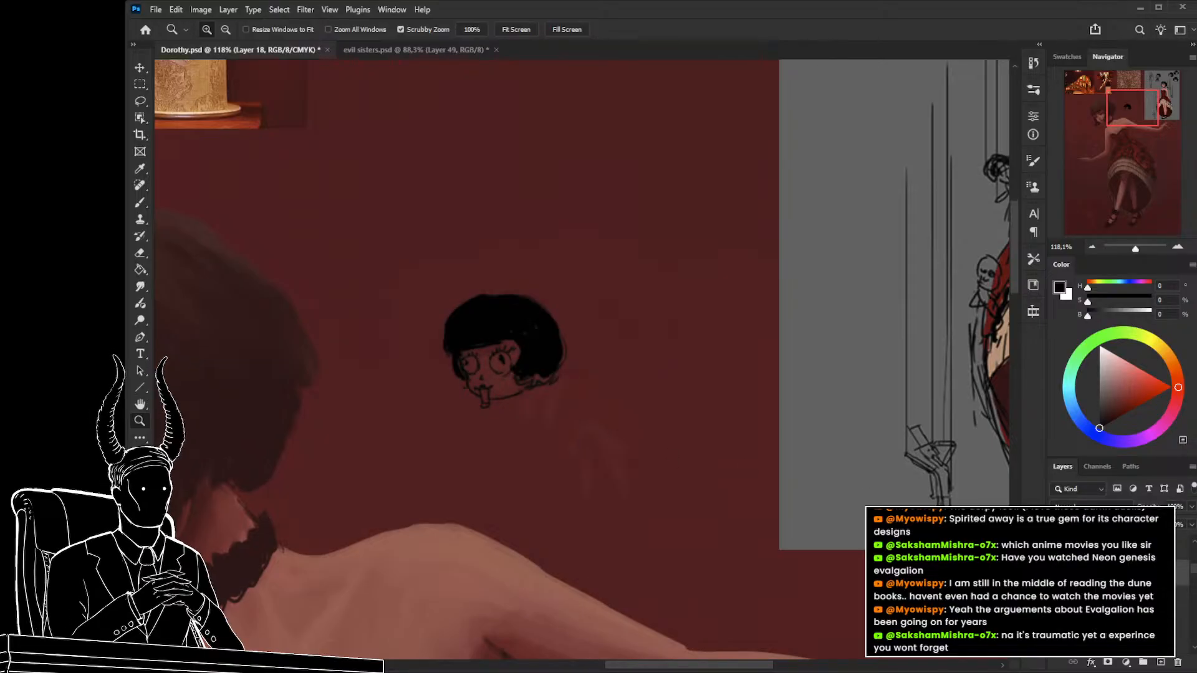
{"action": "left_click", "coordinate": [1116, 572]}
{"action": "key", "text": "ctrl+e"}
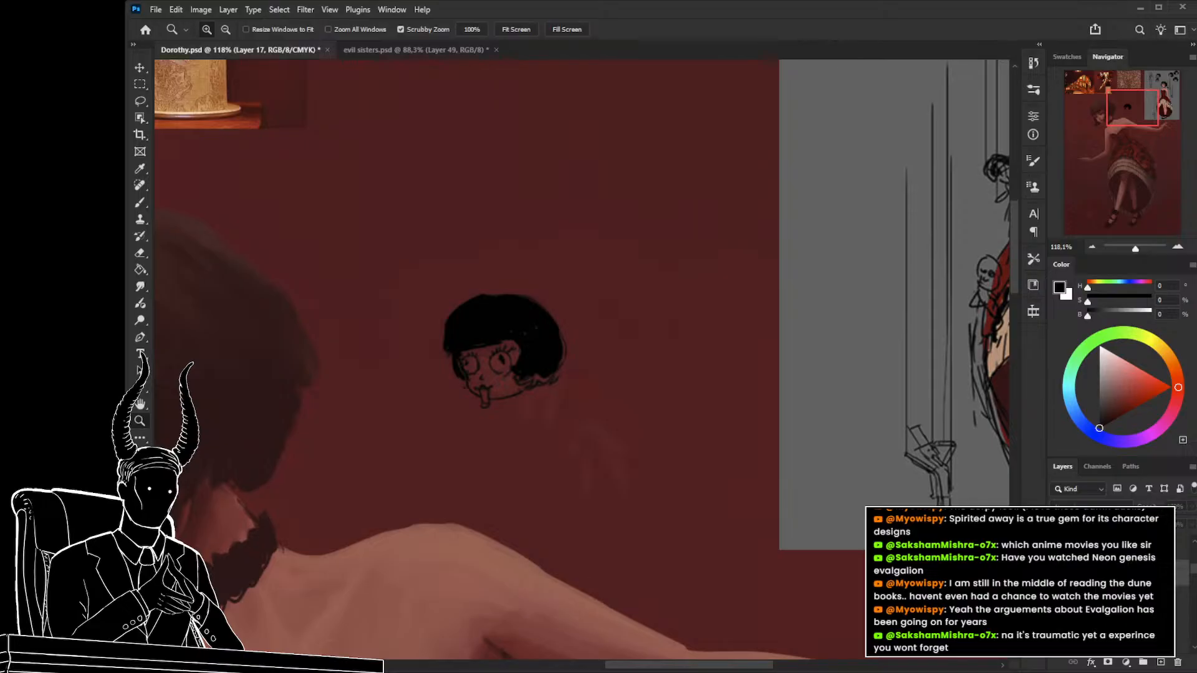
Sketch the small puppet's neck, shoulder, curved back and dangling arms in black below its bobbed head.
{"action": "key", "text": "ctrl+z"}
{"action": "key", "text": "ctrl+shift+z"}
{"action": "left_click_drag", "start_coordinate": [513, 422], "coordinate": [534, 432]}
{"action": "key", "text": "b"}
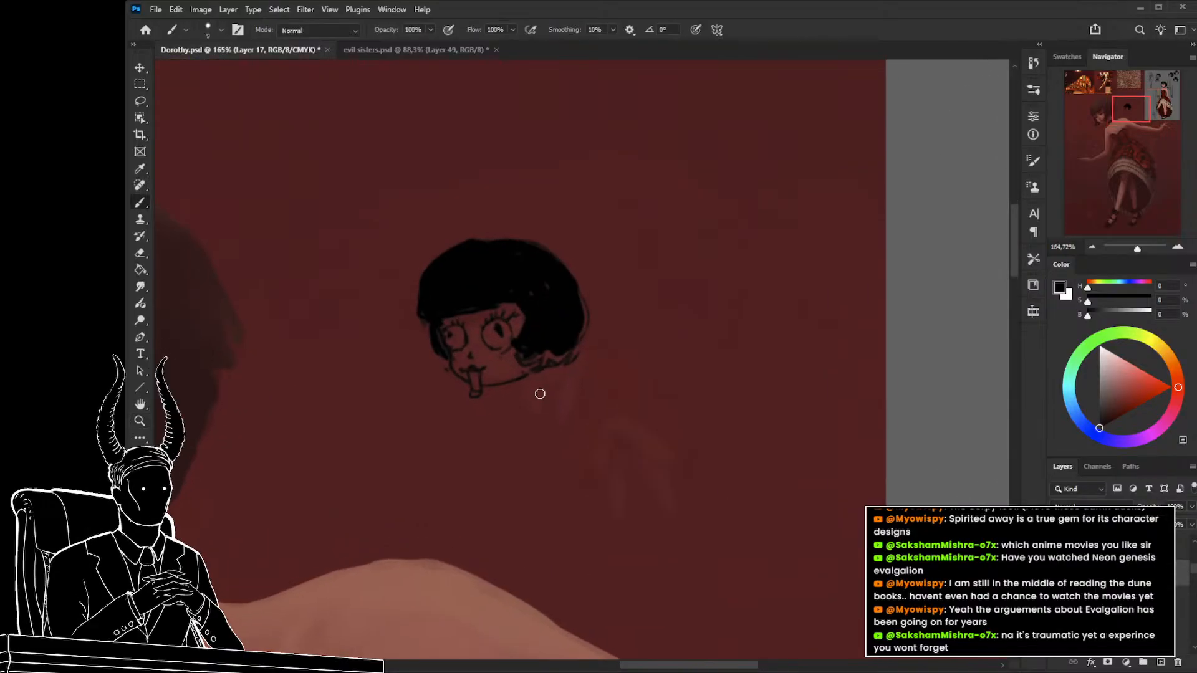
{"action": "mouse_move", "coordinate": [566, 368]}
{"action": "left_mouse_down"}
{"action": "mouse_move", "coordinate": [577, 351]}
{"action": "mouse_move", "coordinate": [612, 364]}
{"action": "mouse_move", "coordinate": [624, 385]}
{"action": "mouse_move", "coordinate": [596, 390]}
{"action": "mouse_move", "coordinate": [622, 385]}
{"action": "mouse_move", "coordinate": [675, 460]}
{"action": "left_mouse_up"}
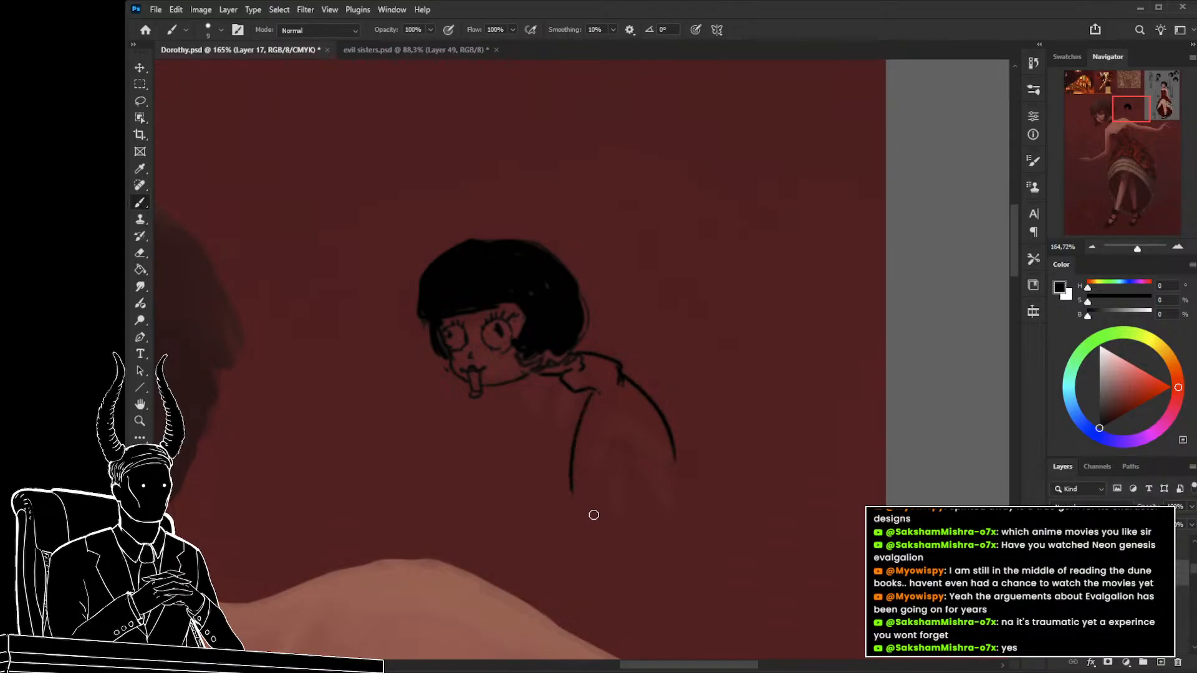
{"action": "mouse_move", "coordinate": [562, 377]}
{"action": "left_mouse_down"}
{"action": "mouse_move", "coordinate": [569, 419]}
{"action": "mouse_move", "coordinate": [584, 386]}
{"action": "mouse_move", "coordinate": [531, 427]}
{"action": "mouse_move", "coordinate": [536, 367]}
{"action": "left_mouse_up"}
{"action": "mouse_move", "coordinate": [586, 503]}
{"action": "left_mouse_down"}
{"action": "mouse_move", "coordinate": [502, 480]}
{"action": "mouse_move", "coordinate": [545, 489]}
{"action": "mouse_move", "coordinate": [422, 524]}
{"action": "mouse_move", "coordinate": [449, 507]}
{"action": "mouse_move", "coordinate": [478, 513]}
{"action": "left_mouse_up"}
{"action": "left_click_drag", "start_coordinate": [488, 530], "coordinate": [510, 460]}
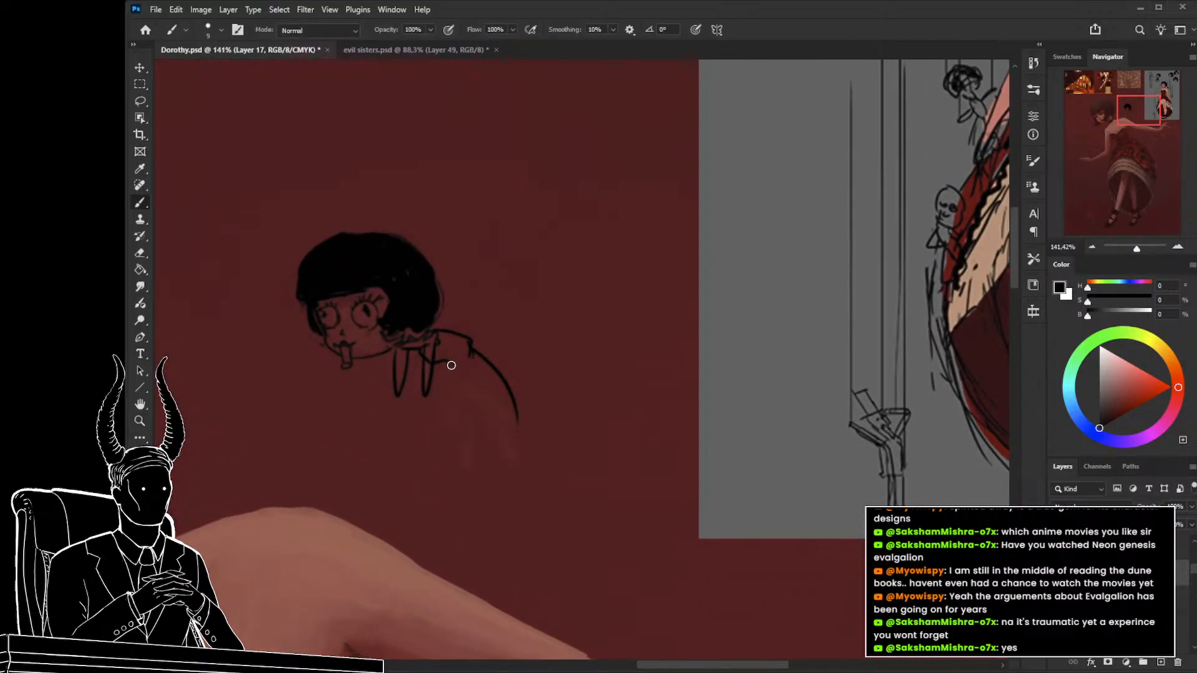
Sketch the small puppet's lower torso, skirt hem and legs, redrawing the front leg as a short rounded loop.
{"action": "mouse_move", "coordinate": [447, 363]}
{"action": "left_mouse_down"}
{"action": "mouse_move", "coordinate": [430, 433]}
{"action": "mouse_move", "coordinate": [459, 395]}
{"action": "mouse_move", "coordinate": [507, 436]}
{"action": "mouse_move", "coordinate": [507, 417]}
{"action": "mouse_move", "coordinate": [460, 408]}
{"action": "mouse_move", "coordinate": [436, 428]}
{"action": "mouse_move", "coordinate": [509, 467]}
{"action": "mouse_move", "coordinate": [490, 421]}
{"action": "mouse_move", "coordinate": [447, 419]}
{"action": "mouse_move", "coordinate": [463, 470]}
{"action": "left_mouse_up"}
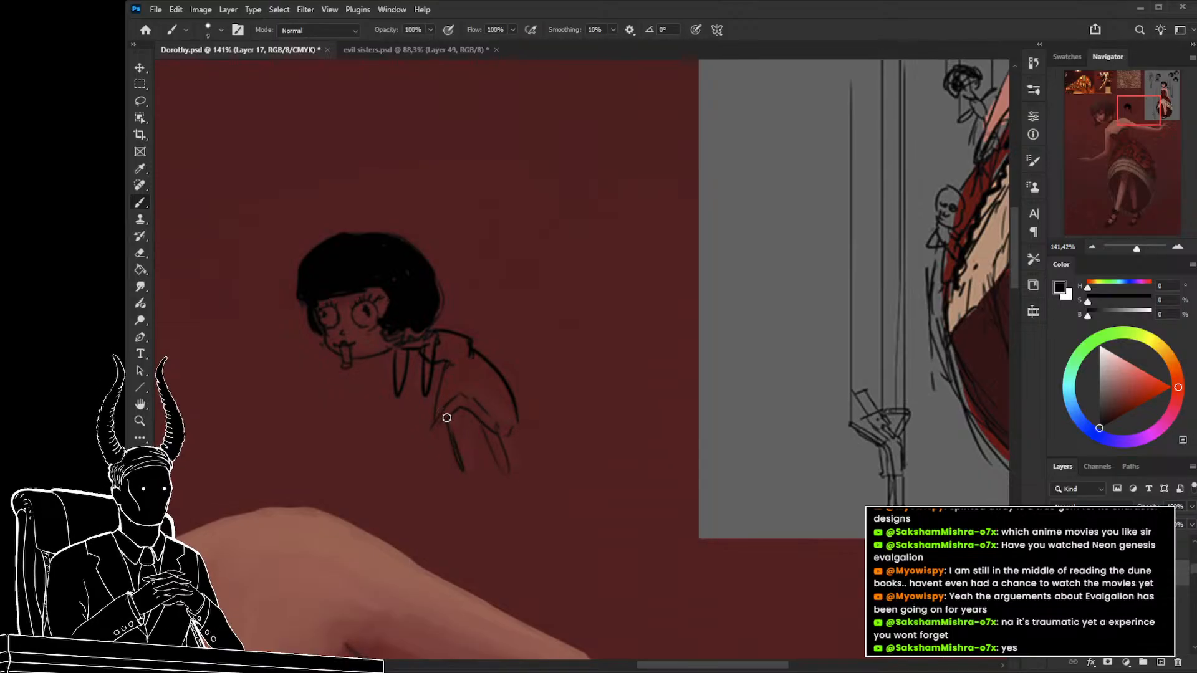
{"action": "key", "text": "ctrl+z"}
{"action": "left_click_drag", "start_coordinate": [447, 413], "coordinate": [467, 481]}
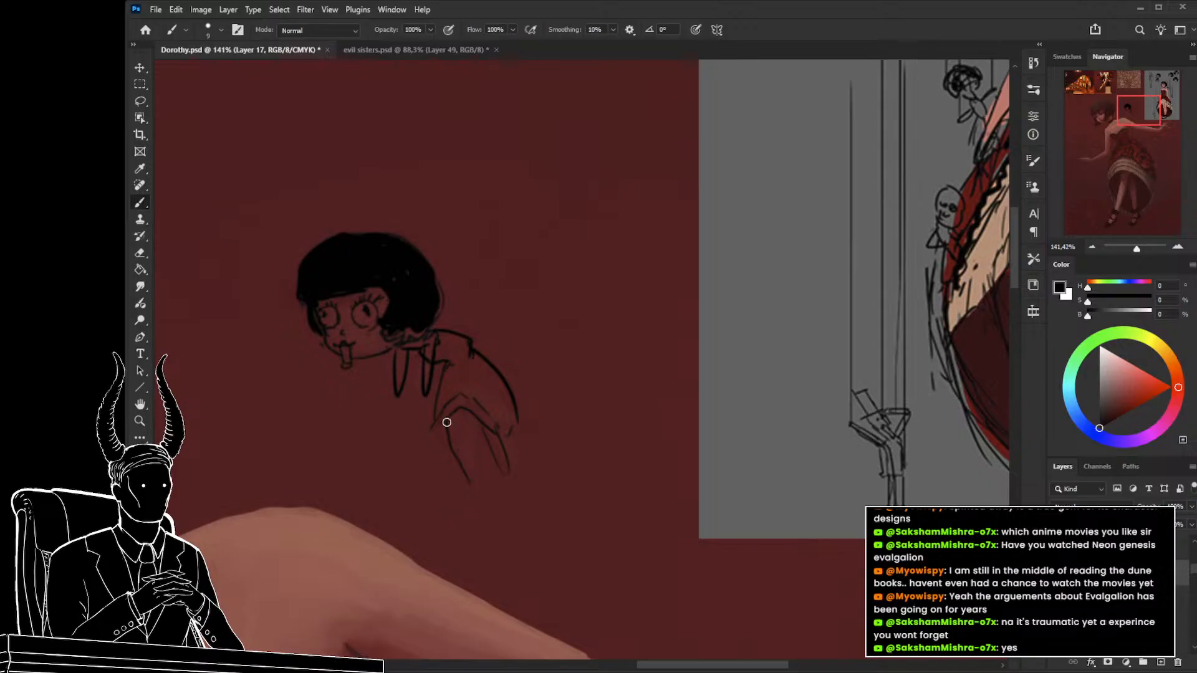
{"action": "key", "text": "ctrl+z"}
{"action": "left_click_drag", "start_coordinate": [447, 420], "coordinate": [471, 440]}
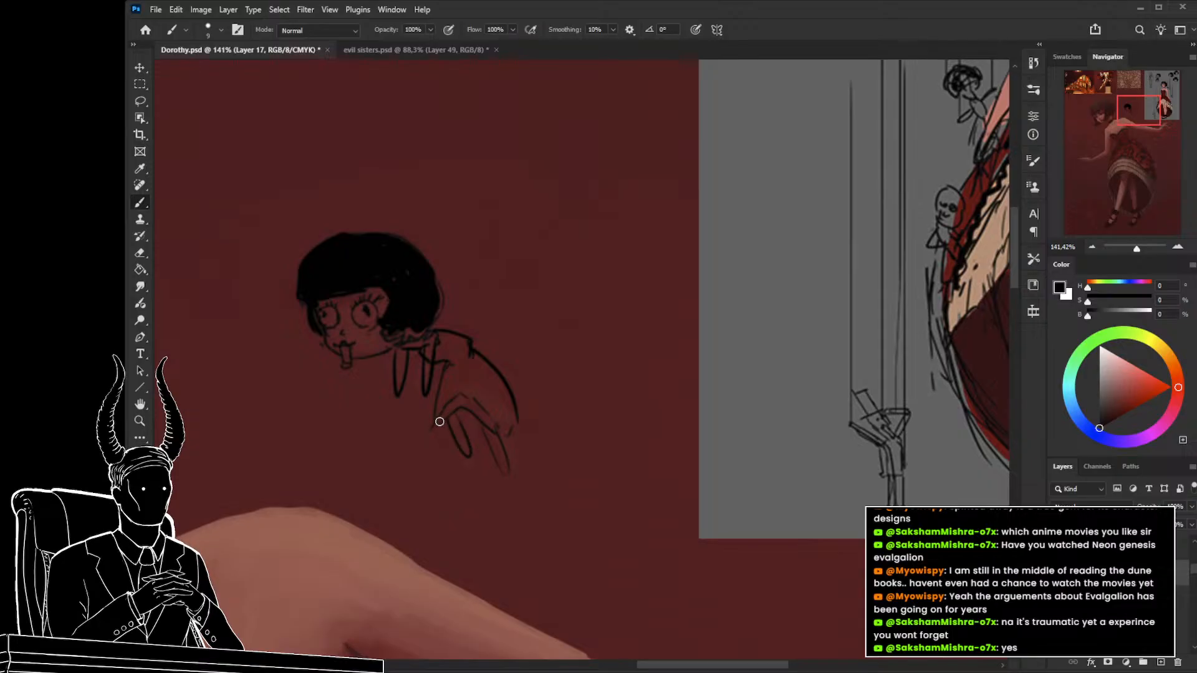
Examine the small puppet sketch in relation to the main figure and the reference images.
{"action": "key", "text": "z"}
{"action": "left_click_drag", "start_coordinate": [559, 459], "coordinate": [535, 493]}
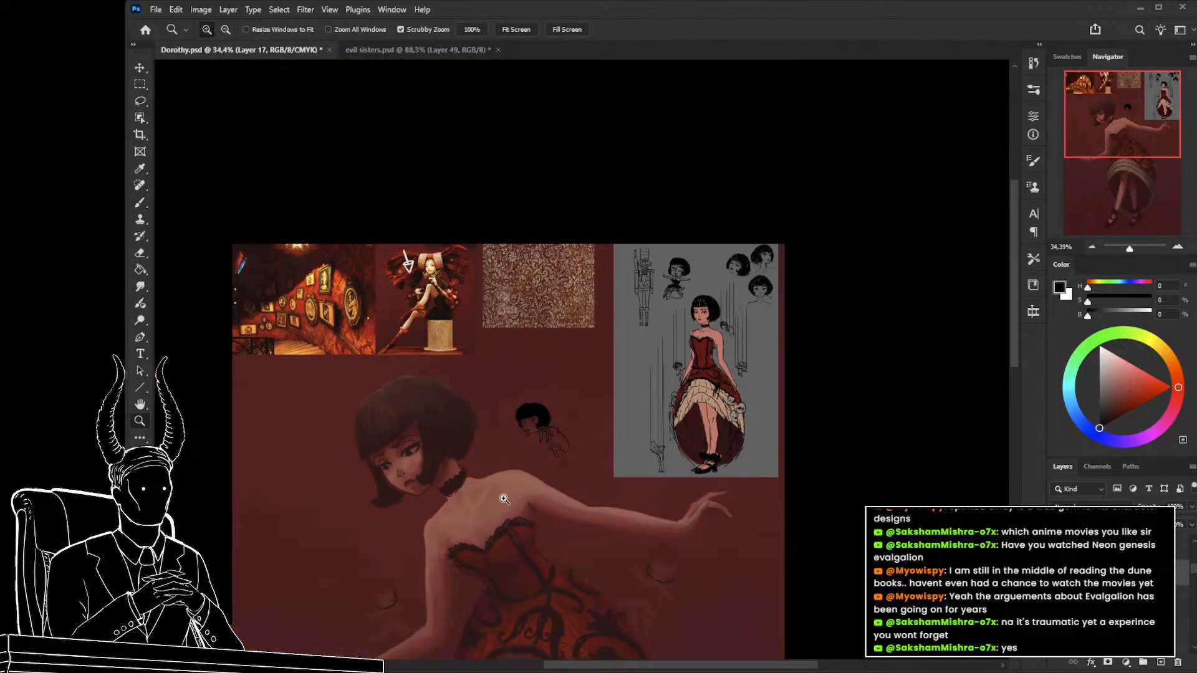
{"action": "left_click_drag", "start_coordinate": [389, 525], "coordinate": [428, 489]}
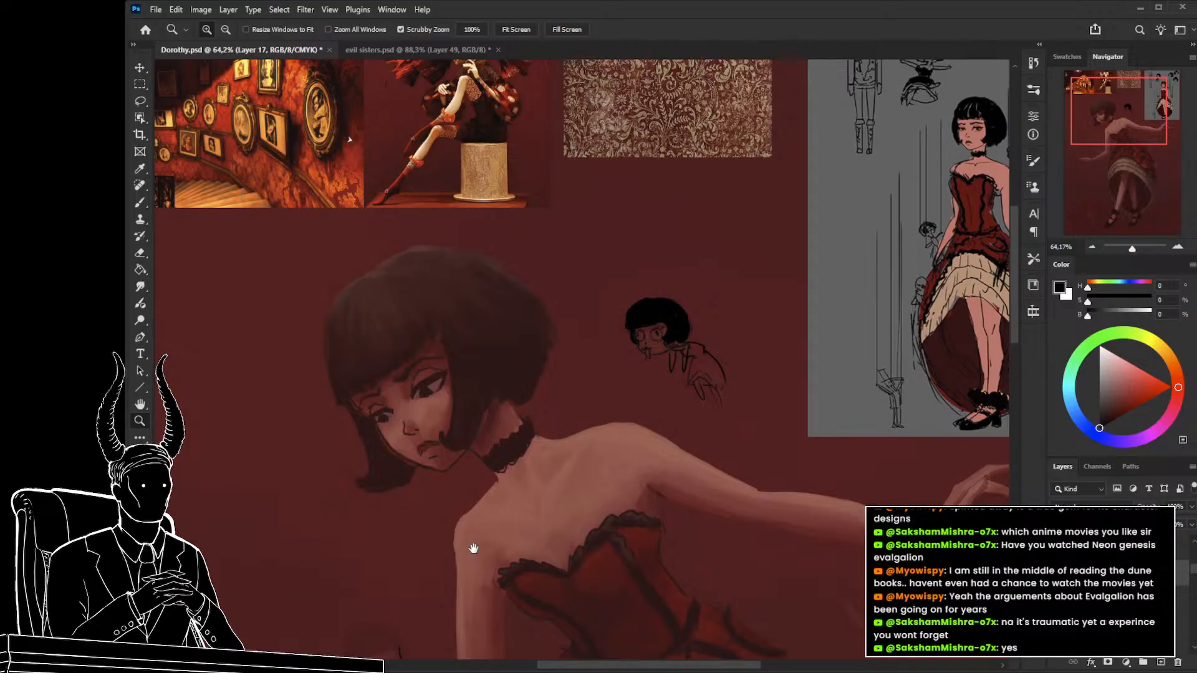
{"action": "left_click_drag", "start_coordinate": [654, 395], "coordinate": [609, 414]}
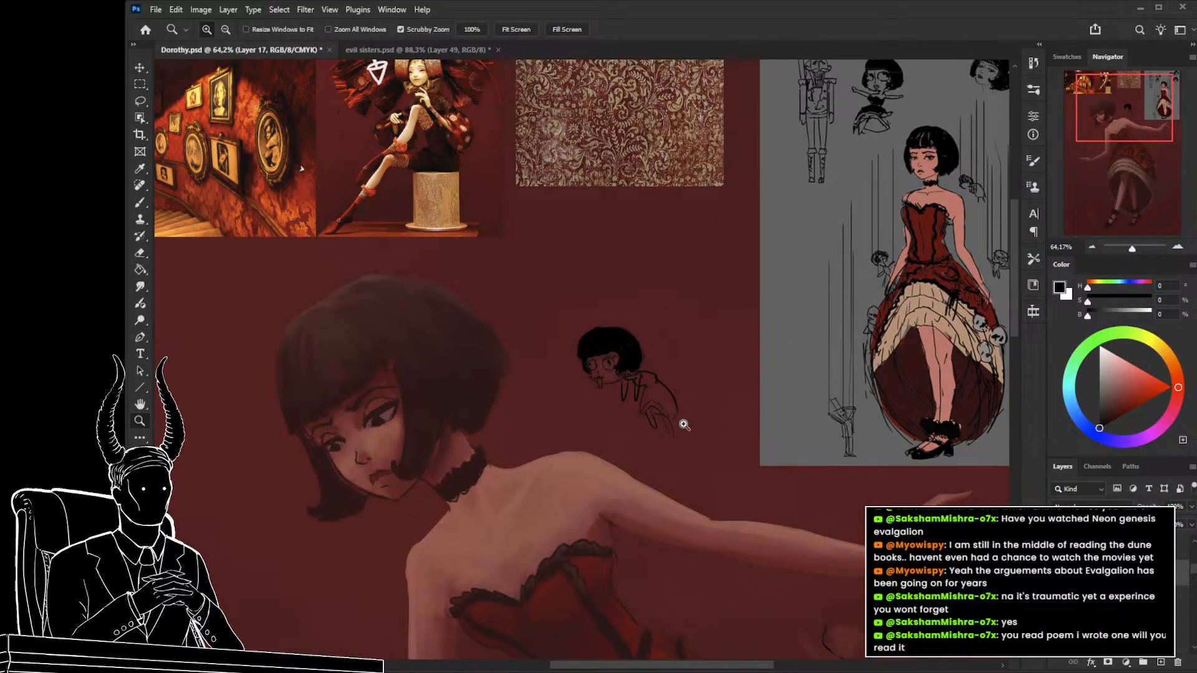
{"action": "left_click", "coordinate": [614, 408]}
{"action": "left_click_drag", "start_coordinate": [598, 440], "coordinate": [612, 401]}
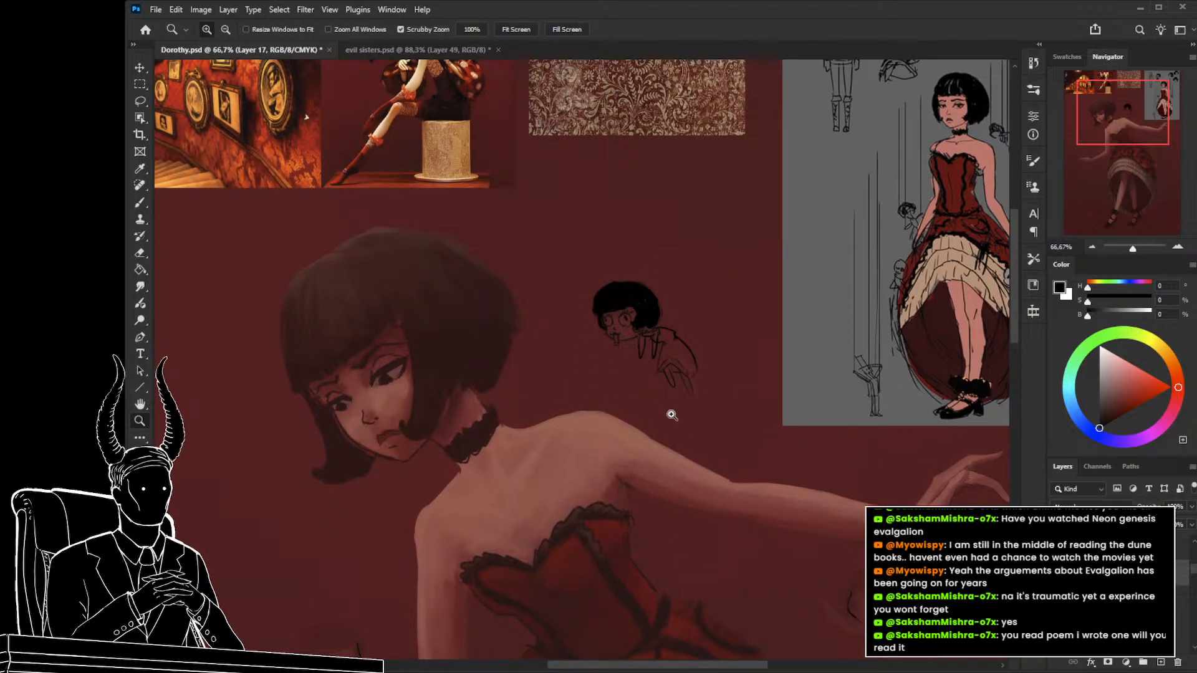
{"action": "left_click_drag", "start_coordinate": [639, 334], "coordinate": [681, 347]}
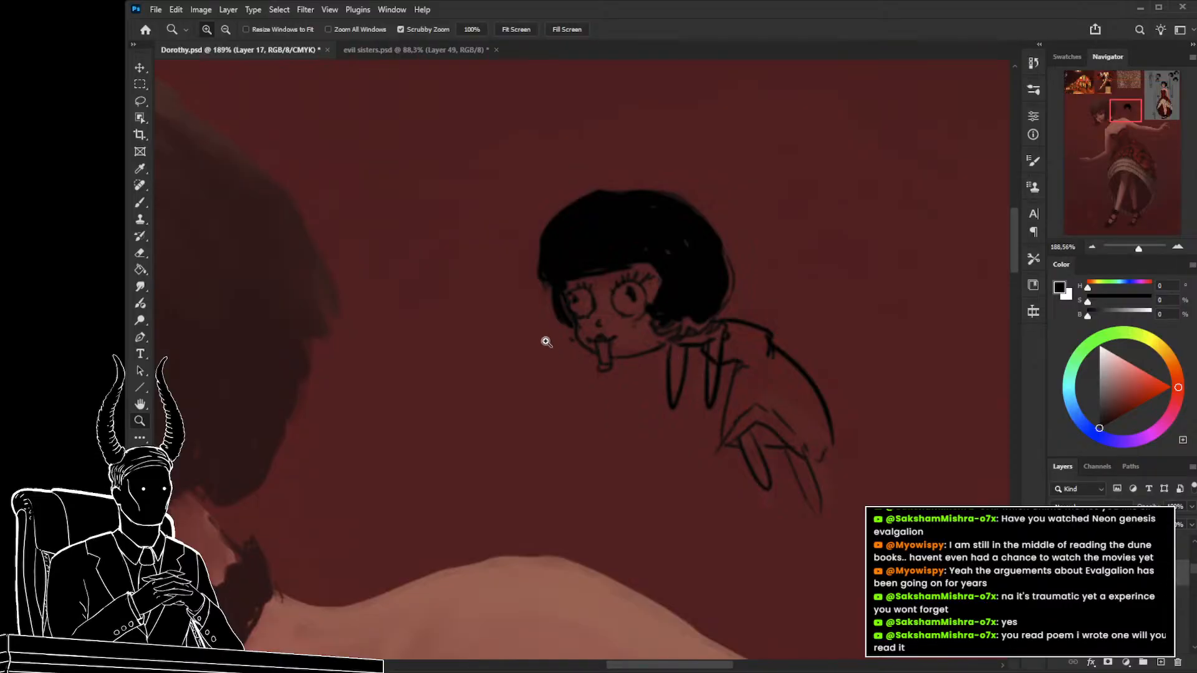
Lasso the small puppet's far eye and lower face in turn and shift each slightly outward with Free Transform.
{"action": "mouse_move", "coordinate": [521, 360]}
{"action": "left_mouse_down"}
{"action": "mouse_move", "coordinate": [590, 365]}
{"action": "mouse_move", "coordinate": [555, 321]}
{"action": "mouse_move", "coordinate": [564, 369]}
{"action": "mouse_move", "coordinate": [600, 340]}
{"action": "left_mouse_up"}
{"action": "key", "text": "l"}
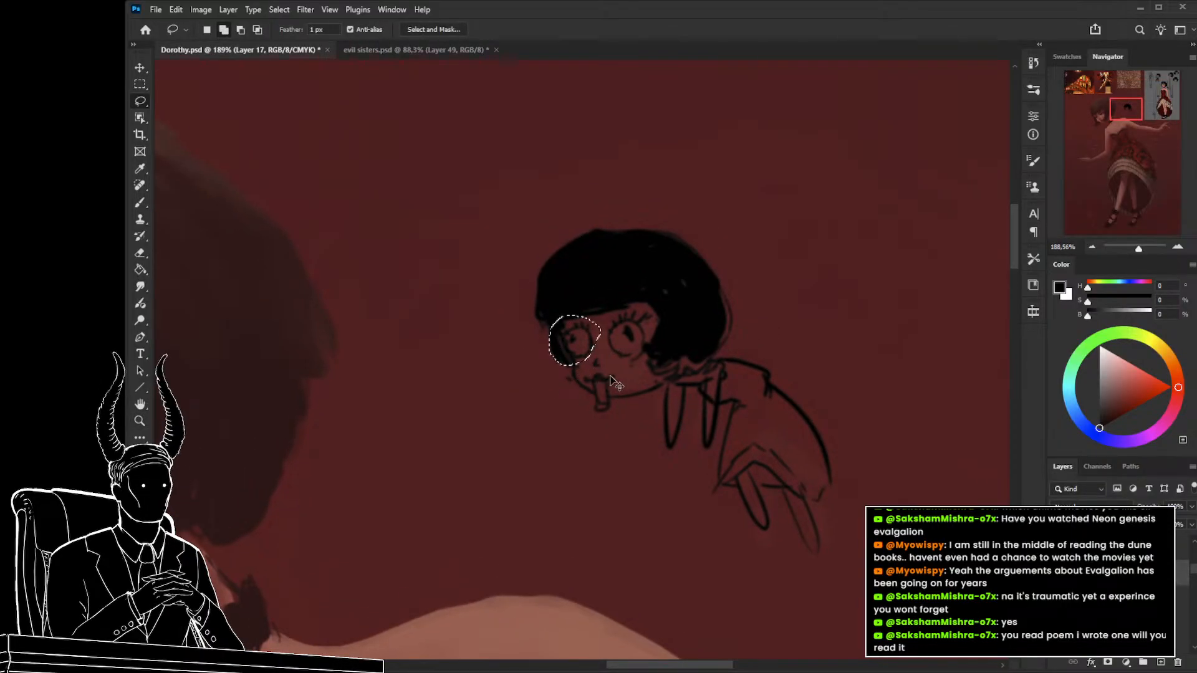
{"action": "key", "text": "ctrl+t"}
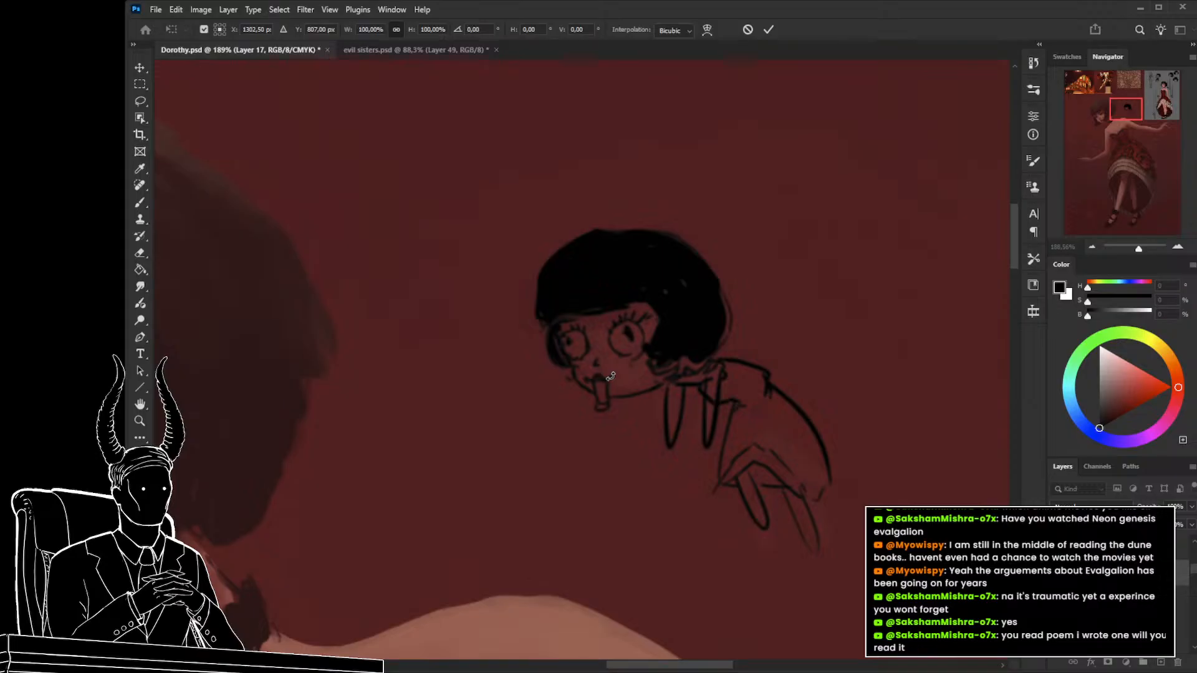
{"action": "key", "text": "Up"}
{"action": "key", "text": "Return"}
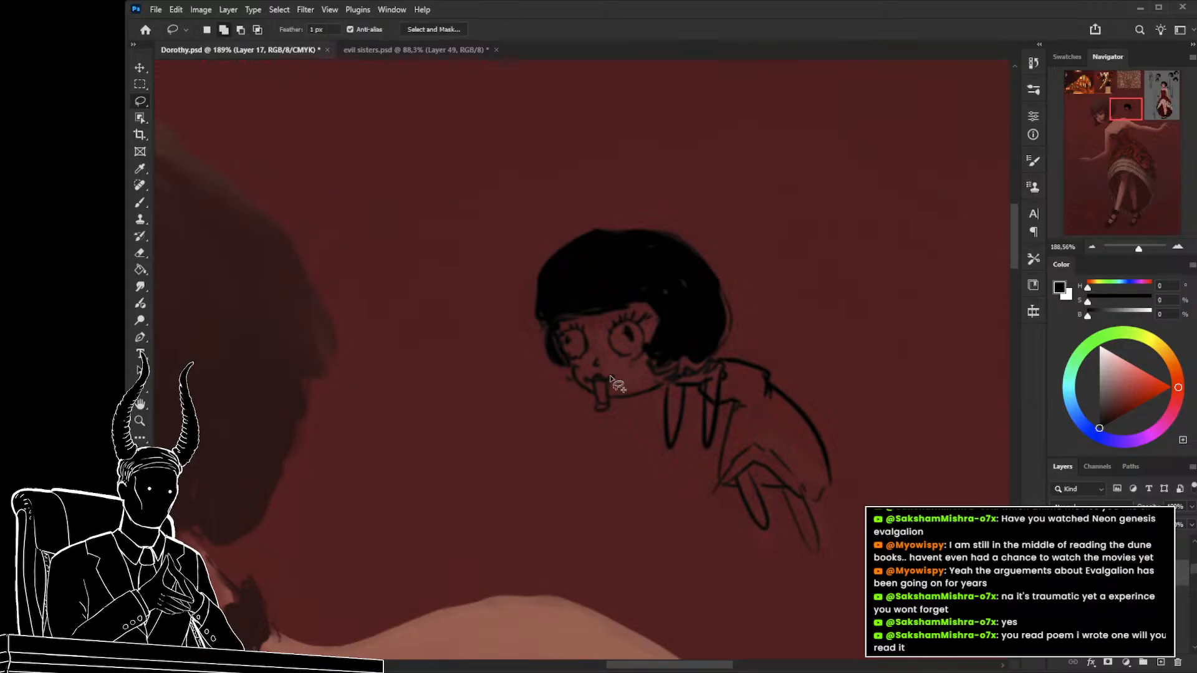
{"action": "mouse_move", "coordinate": [599, 405]}
{"action": "left_mouse_down"}
{"action": "mouse_move", "coordinate": [581, 365]}
{"action": "mouse_move", "coordinate": [566, 376]}
{"action": "mouse_move", "coordinate": [597, 406]}
{"action": "left_mouse_up"}
{"action": "key", "text": "ctrl+t"}
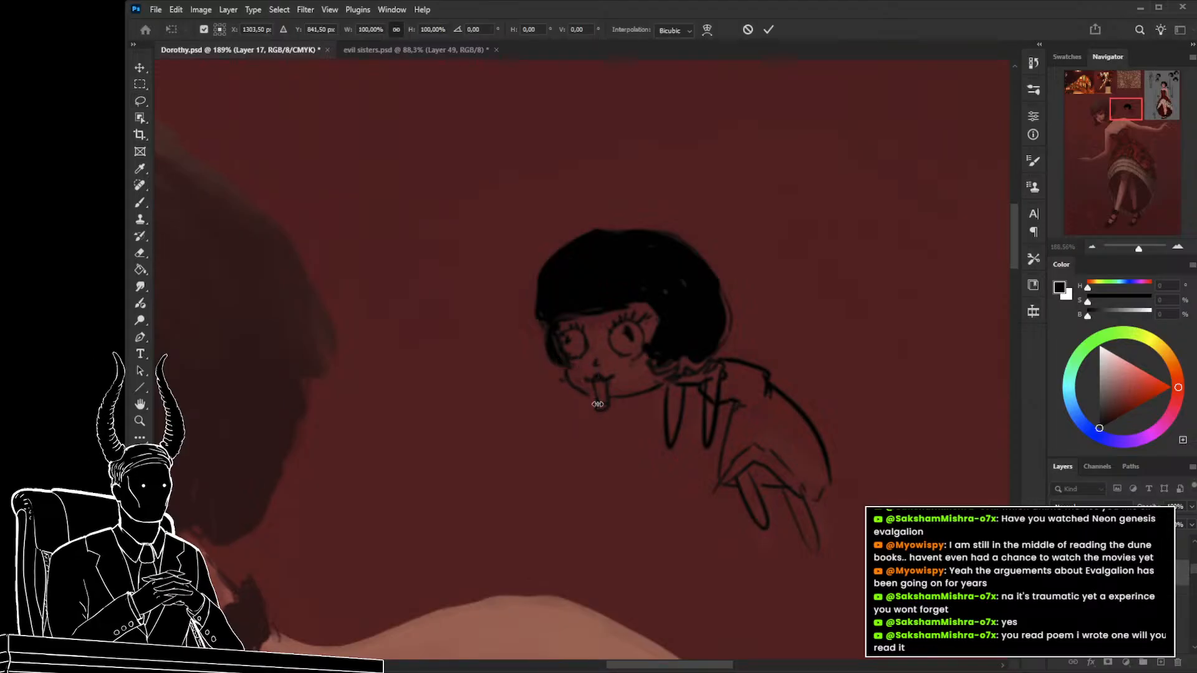
{"action": "key", "text": "Return"}
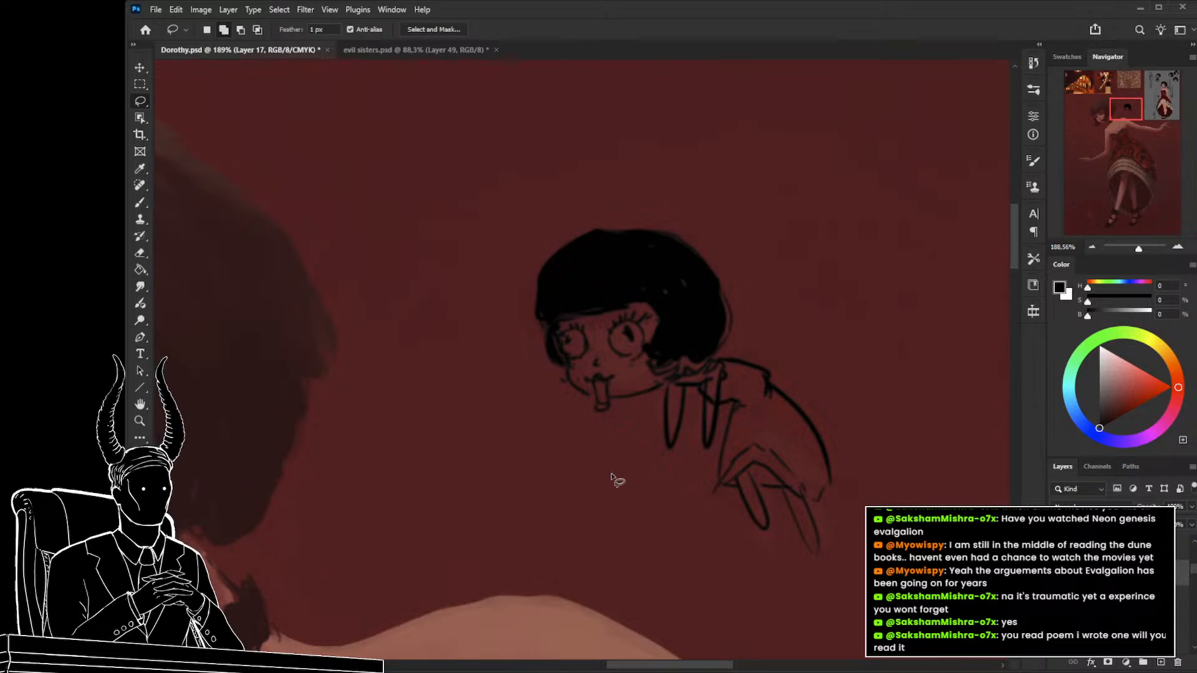
Sketch the nose, mouth and protruding tongue on the second puppet face beneath the outstretched arm.
{"action": "key", "text": "z"}
{"action": "left_click_drag", "start_coordinate": [609, 480], "coordinate": [536, 465]}
{"action": "left_click_drag", "start_coordinate": [614, 502], "coordinate": [493, 372]}
{"action": "mouse_move", "coordinate": [595, 532]}
{"action": "left_mouse_down"}
{"action": "mouse_move", "coordinate": [566, 451]}
{"action": "mouse_move", "coordinate": [496, 352]}
{"action": "left_mouse_up"}
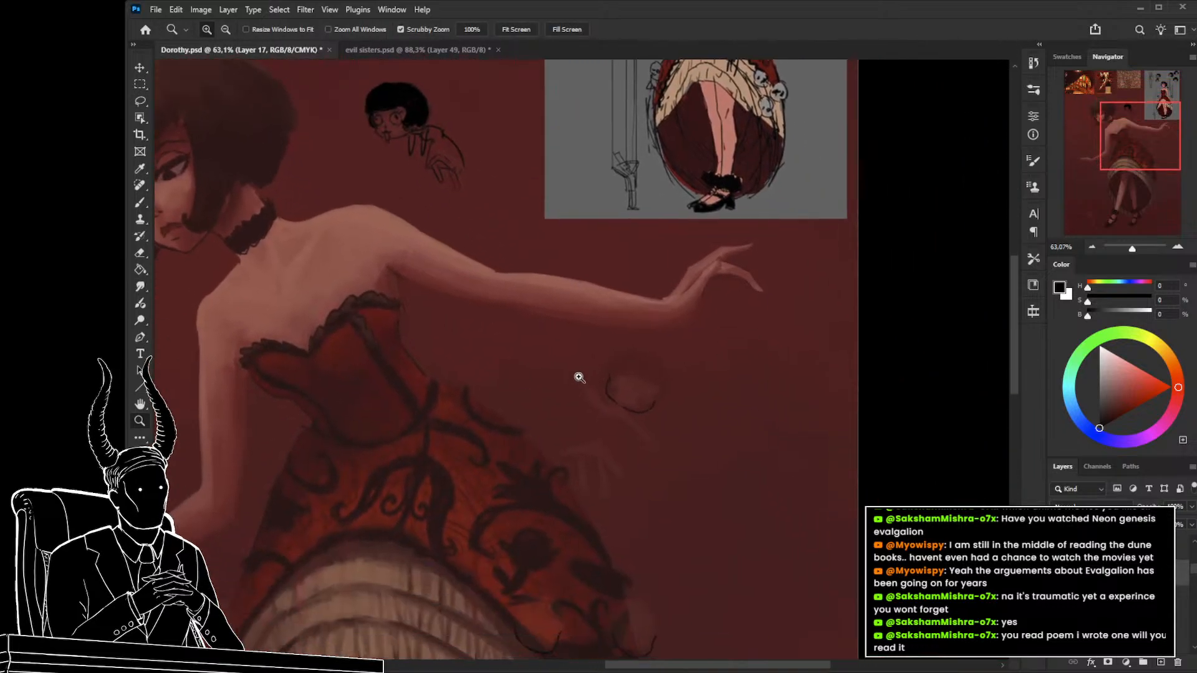
{"action": "mouse_move", "coordinate": [611, 390]}
{"action": "left_mouse_down"}
{"action": "mouse_move", "coordinate": [658, 407]}
{"action": "mouse_move", "coordinate": [660, 452]}
{"action": "mouse_move", "coordinate": [630, 404]}
{"action": "left_mouse_up"}
{"action": "key", "text": "b"}
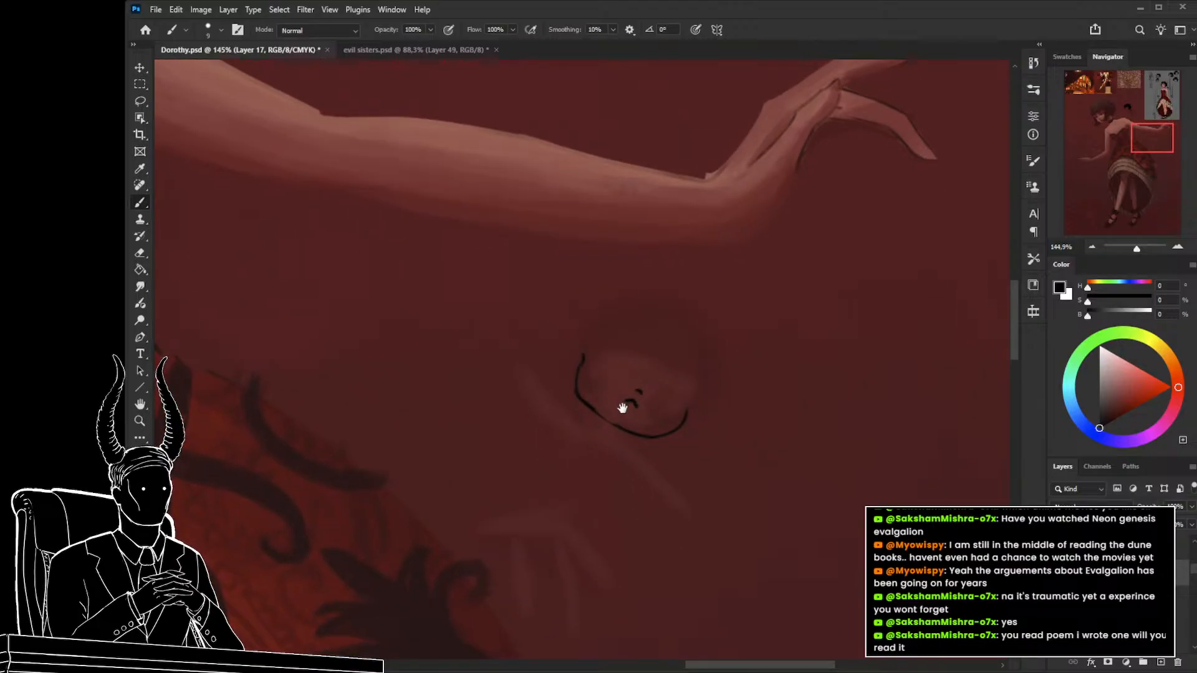
{"action": "mouse_move", "coordinate": [622, 408]}
{"action": "left_mouse_down"}
{"action": "mouse_move", "coordinate": [552, 398]}
{"action": "mouse_move", "coordinate": [637, 426]}
{"action": "left_mouse_up"}
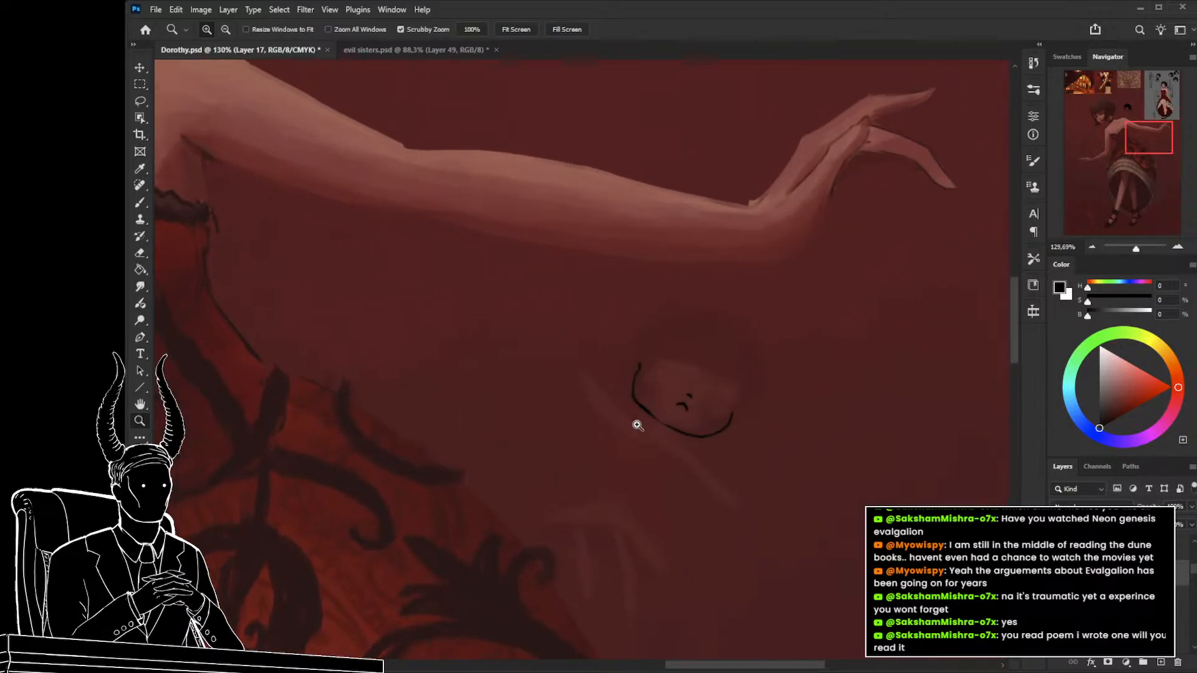
{"action": "key", "text": "b"}
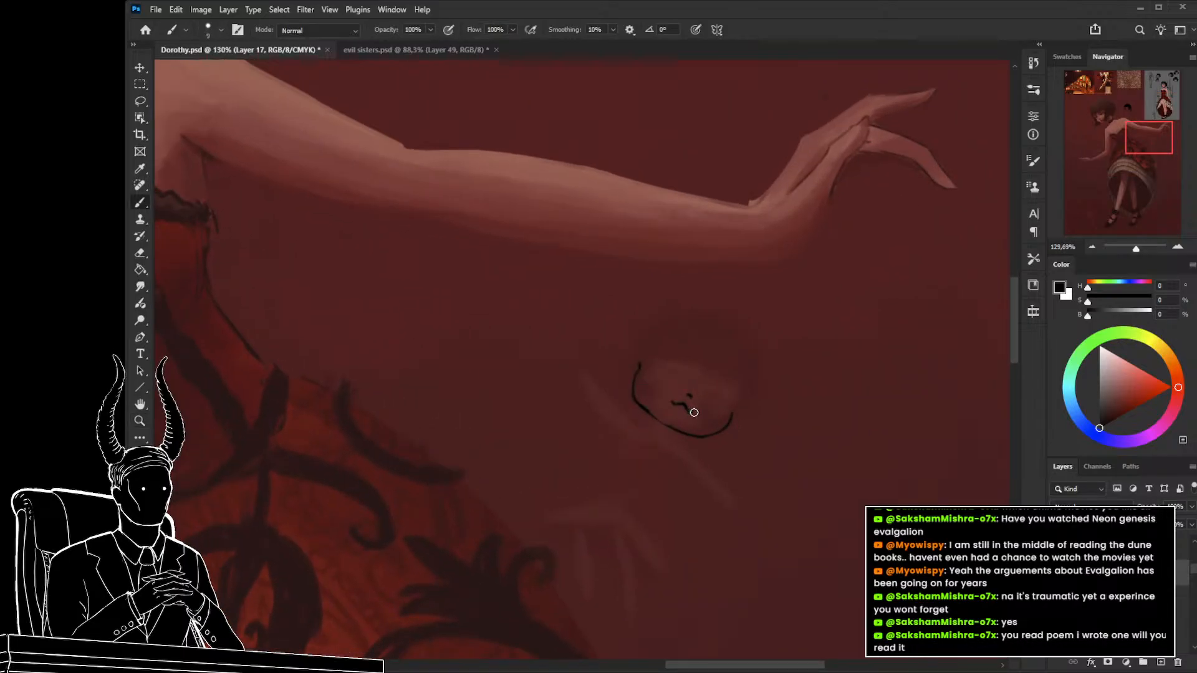
{"action": "left_click_drag", "start_coordinate": [675, 431], "coordinate": [684, 412]}
Erase the jawline where it crosses the second puppet's tongue, using a smaller eraser.
{"action": "scroll", "coordinate": [677, 450], "scroll_direction": "down", "scroll_amount": 1}
{"action": "key", "text": "e"}
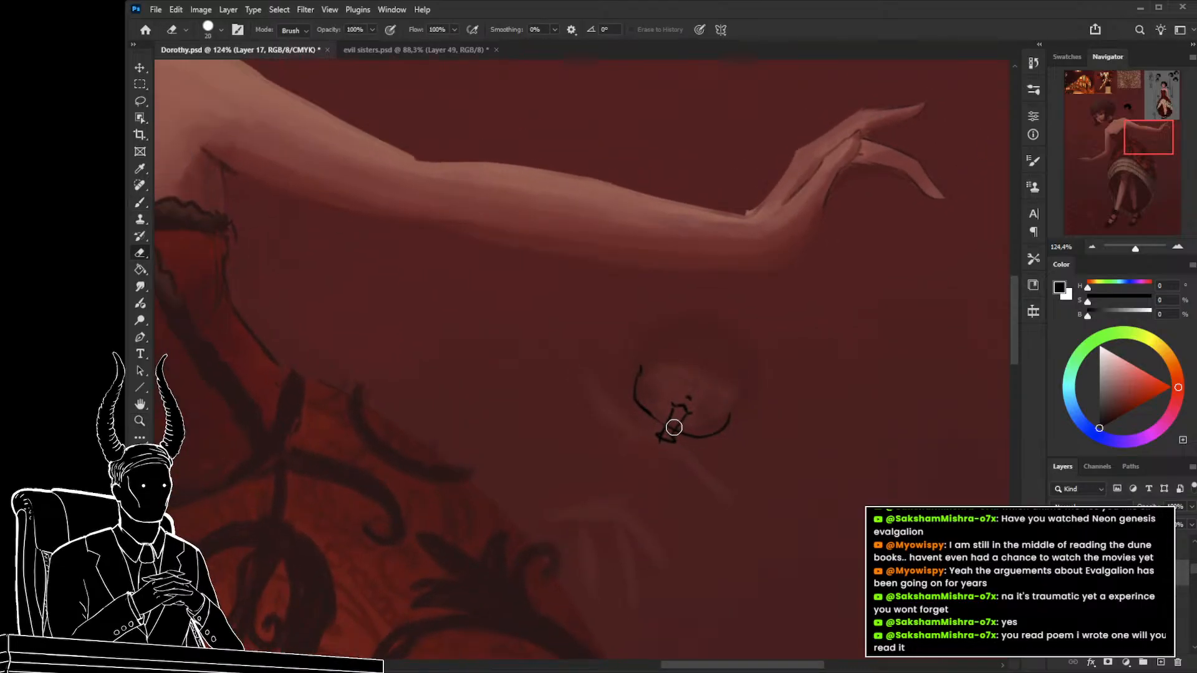
{"action": "key", "text": "bracketleft"}
{"action": "mouse_move", "coordinate": [672, 456]}
{"action": "left_mouse_down"}
{"action": "mouse_move", "coordinate": [636, 485]}
{"action": "mouse_move", "coordinate": [680, 440]}
{"action": "left_mouse_up"}
Draw the second puppet's two round eyes with pupils and eyelashes.
{"action": "key", "text": "z"}
{"action": "key", "text": "b"}
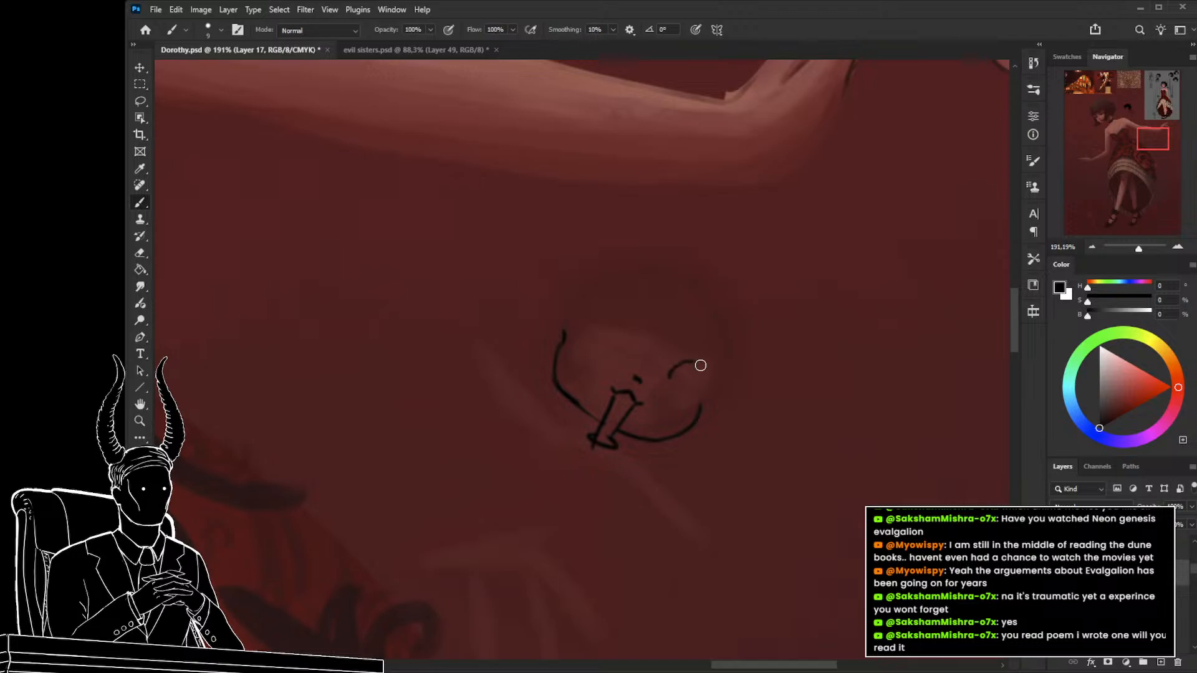
{"action": "left_click_drag", "start_coordinate": [706, 378], "coordinate": [693, 397]}
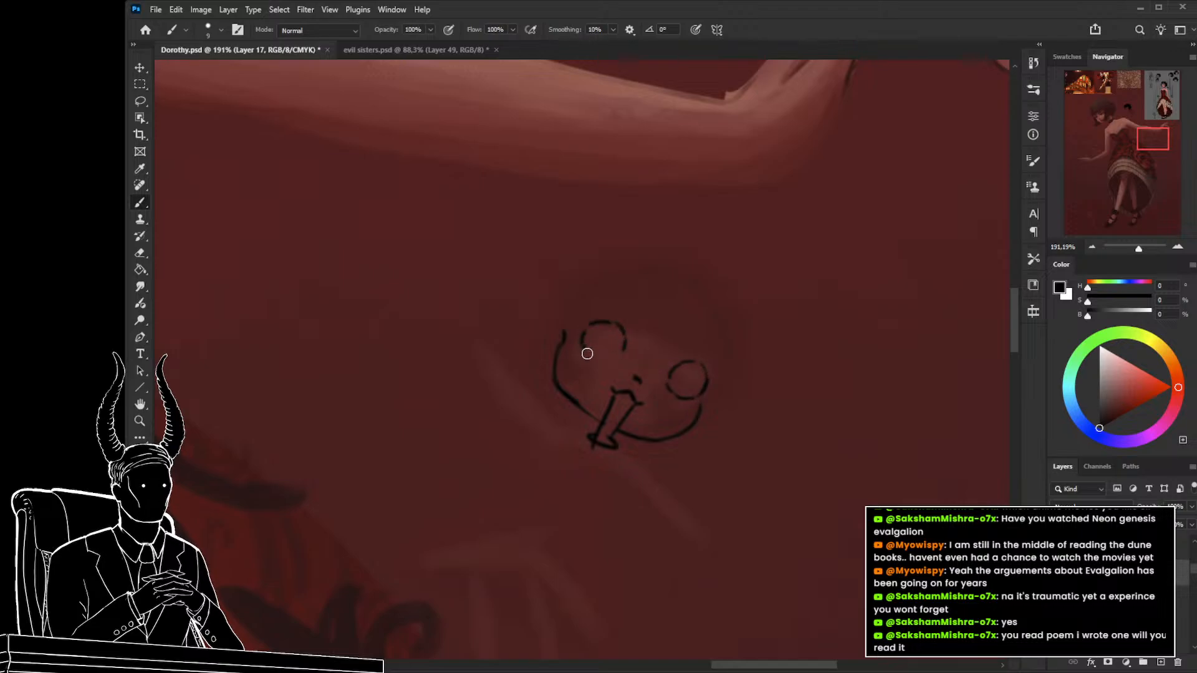
{"action": "mouse_move", "coordinate": [601, 354]}
{"action": "left_mouse_down"}
{"action": "mouse_move", "coordinate": [623, 340]}
{"action": "mouse_move", "coordinate": [595, 364]}
{"action": "mouse_move", "coordinate": [582, 342]}
{"action": "left_mouse_up"}
{"action": "key", "text": "ctrl+z"}
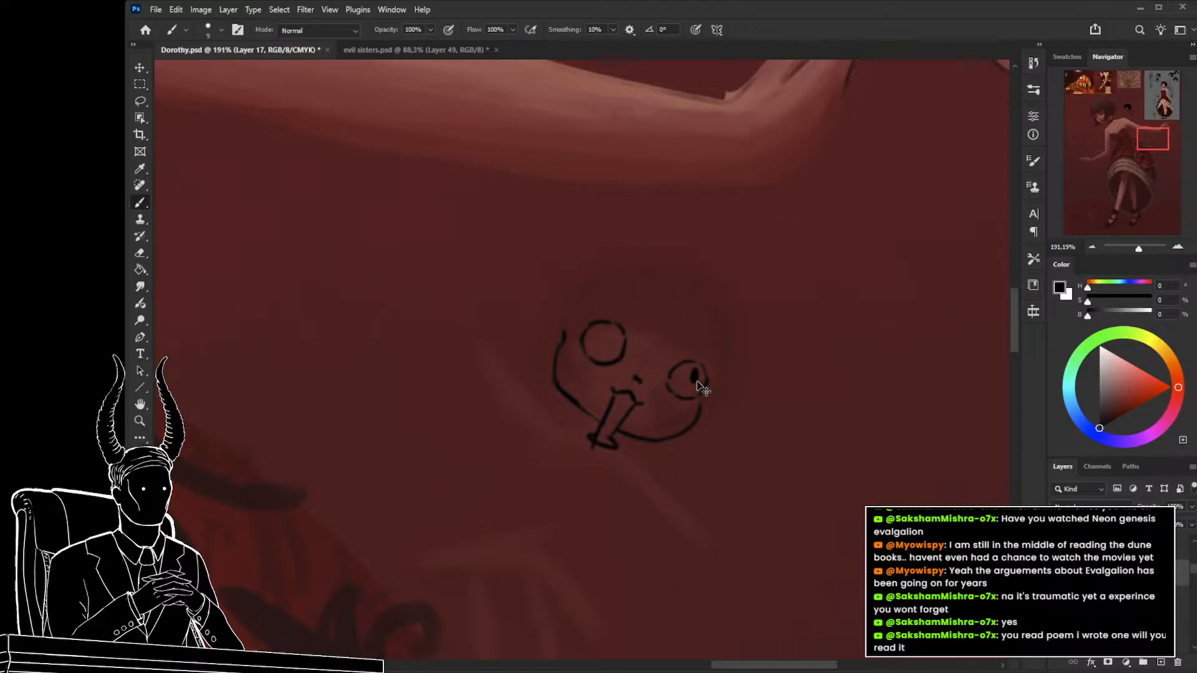
{"action": "key", "text": "ctrl+z"}
{"action": "mouse_move", "coordinate": [695, 371]}
{"action": "left_mouse_down"}
{"action": "mouse_move", "coordinate": [598, 342]}
{"action": "mouse_move", "coordinate": [634, 371]}
{"action": "mouse_move", "coordinate": [592, 347]}
{"action": "mouse_move", "coordinate": [610, 345]}
{"action": "mouse_move", "coordinate": [596, 403]}
{"action": "left_mouse_up"}
{"action": "key", "text": "ctrl+space"}
{"action": "key", "text": "ctrl+z"}
{"action": "key", "text": "ctrl+space"}
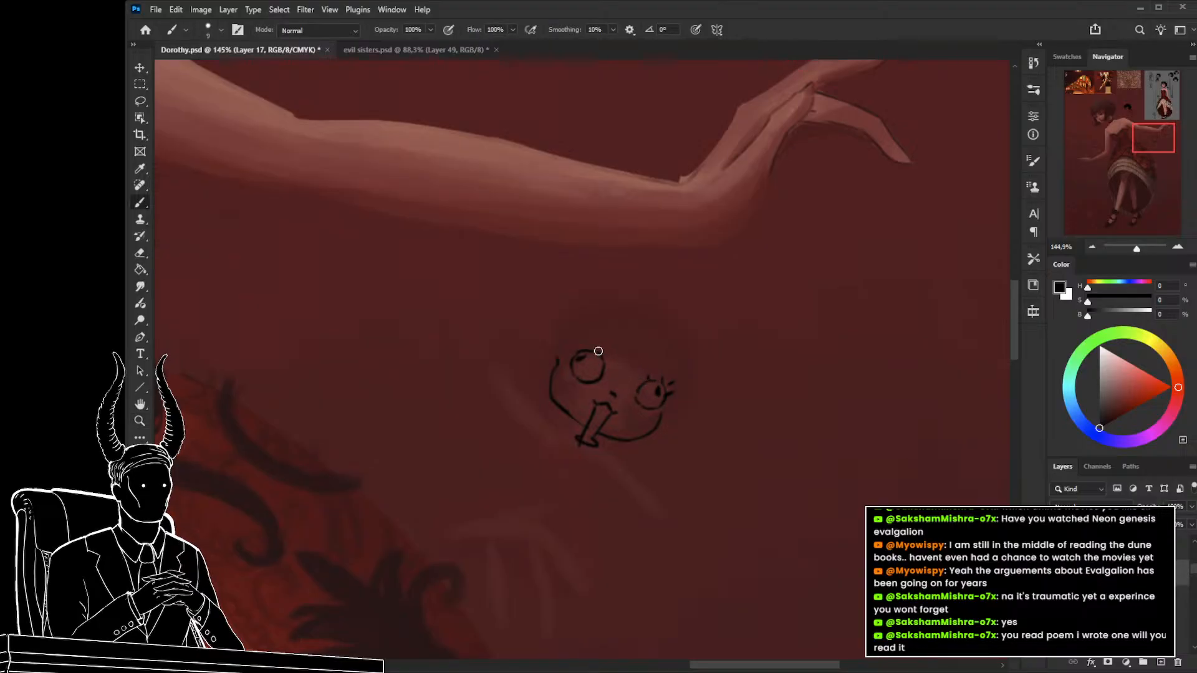
{"action": "key", "text": "ctrl+space"}
{"action": "mouse_move", "coordinate": [604, 382]}
{"action": "left_mouse_down"}
{"action": "mouse_move", "coordinate": [550, 382]}
{"action": "mouse_move", "coordinate": [605, 404]}
{"action": "left_mouse_up"}
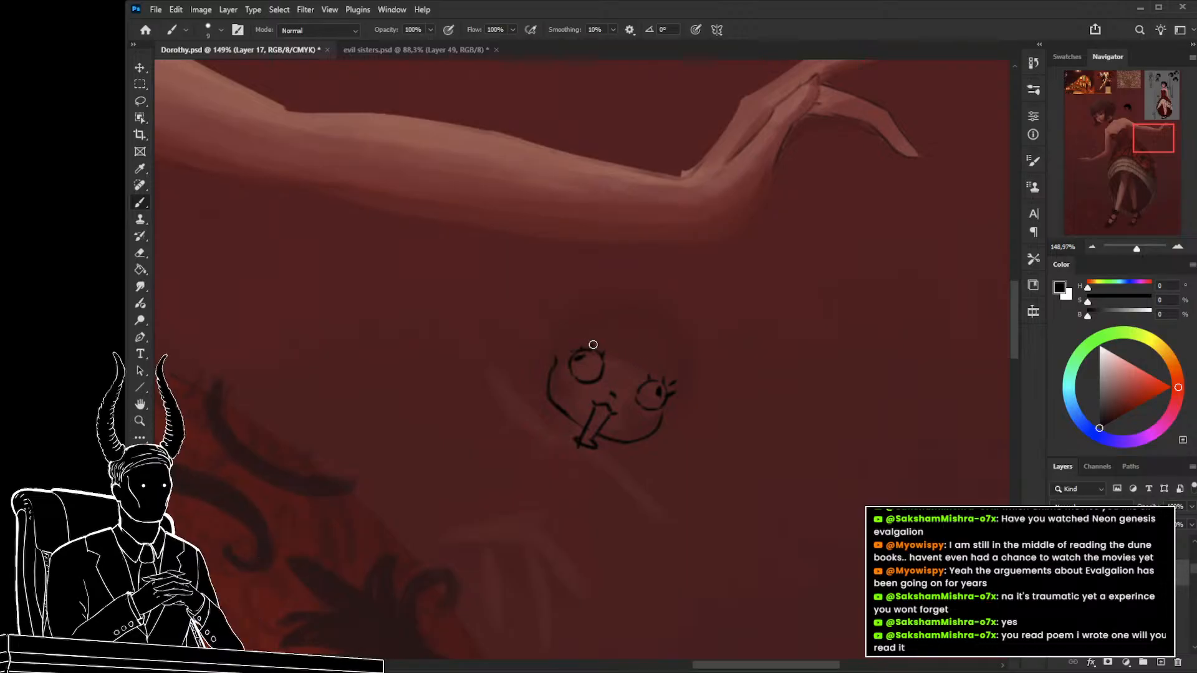
Outline the second puppet's bob haircut with a rounded crown, fringe and curled side locks.
{"action": "mouse_move", "coordinate": [564, 345]}
{"action": "left_mouse_down"}
{"action": "mouse_move", "coordinate": [640, 369]}
{"action": "mouse_move", "coordinate": [679, 401]}
{"action": "mouse_move", "coordinate": [689, 334]}
{"action": "mouse_move", "coordinate": [651, 301]}
{"action": "mouse_move", "coordinate": [569, 309]}
{"action": "left_mouse_up"}
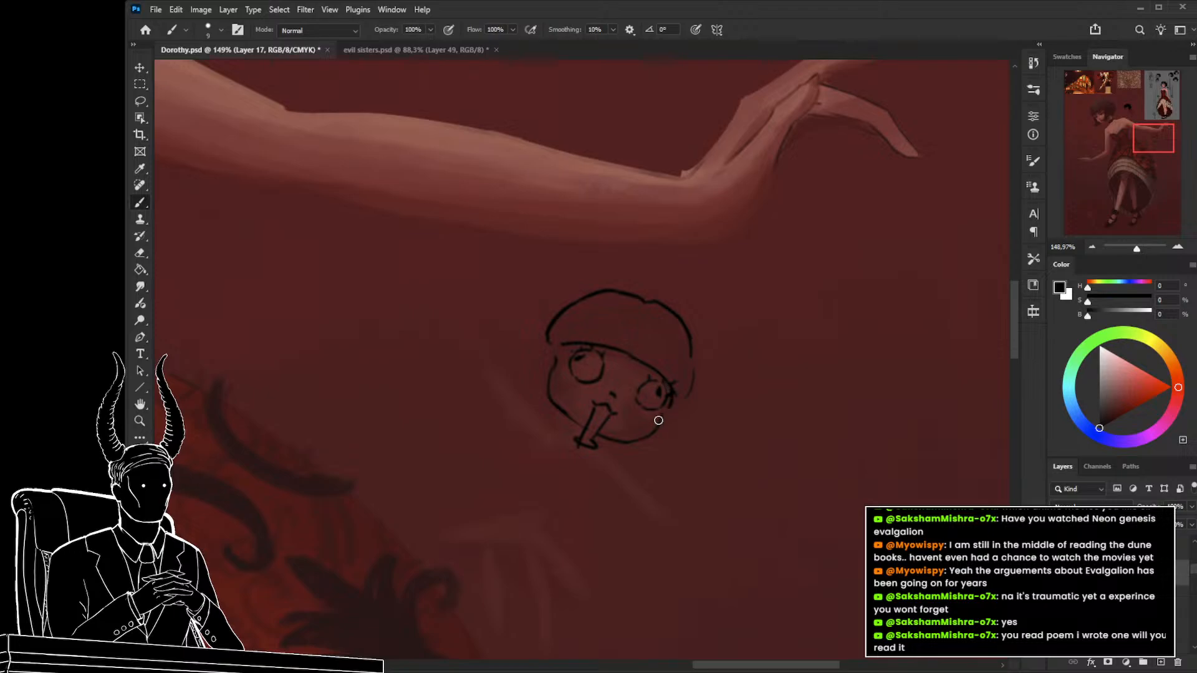
{"action": "left_click_drag", "start_coordinate": [578, 347], "coordinate": [571, 385]}
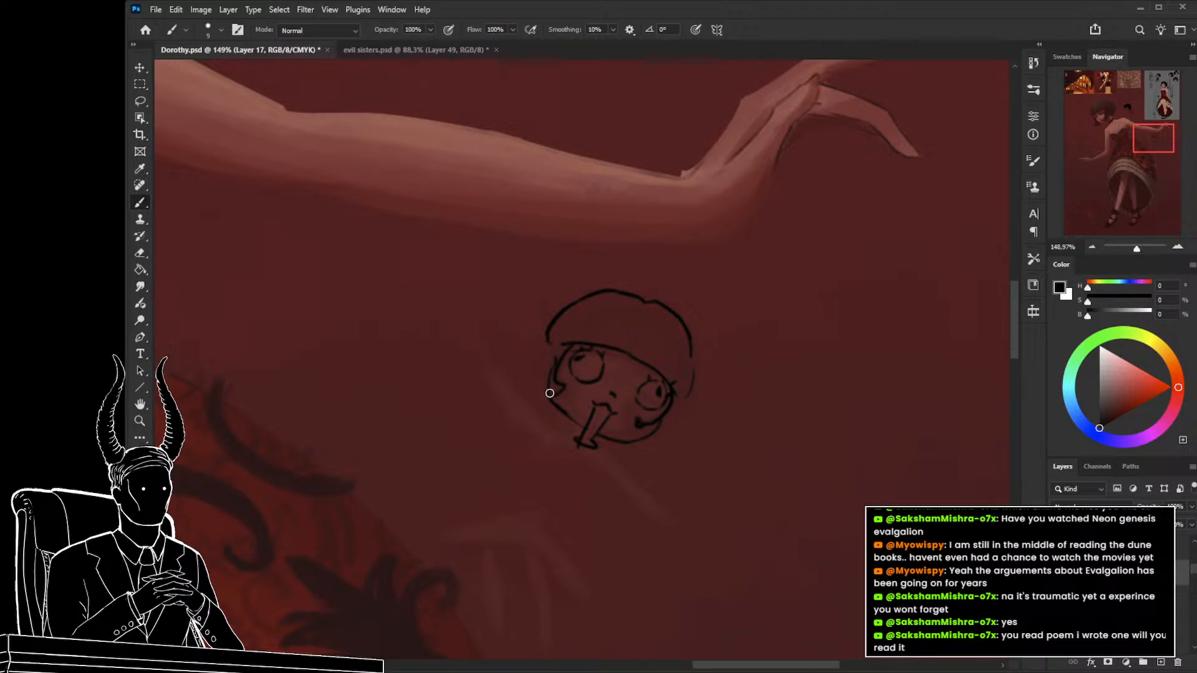
{"action": "left_click_drag", "start_coordinate": [551, 342], "coordinate": [542, 387]}
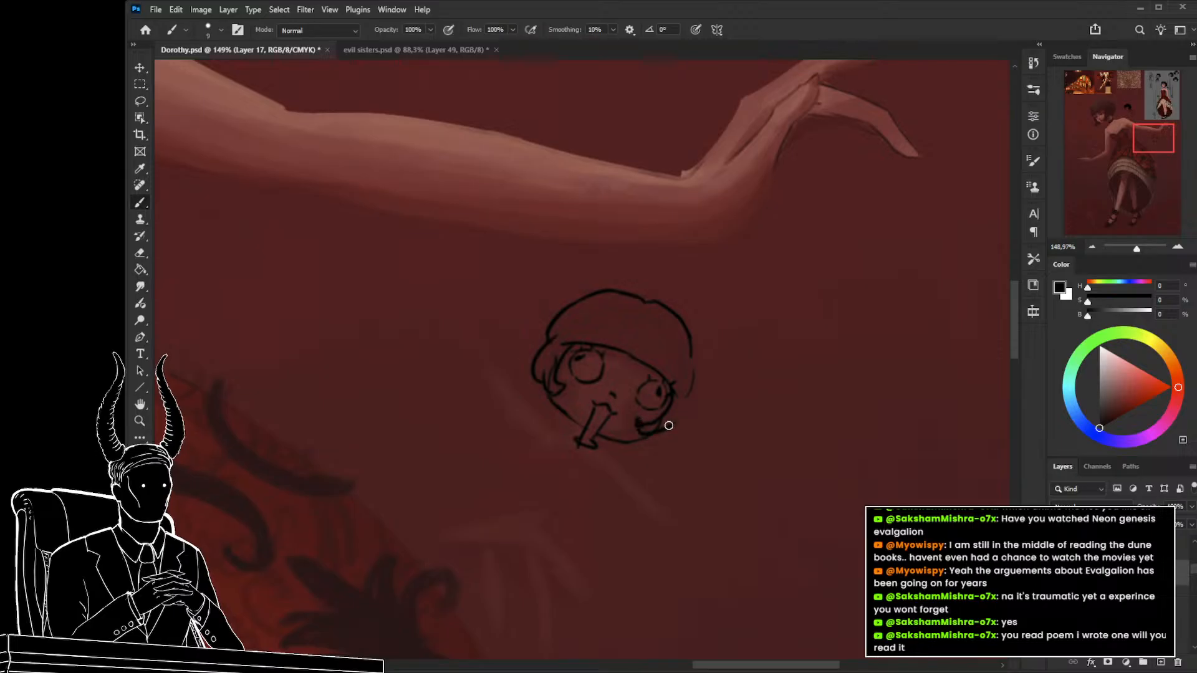
{"action": "left_click_drag", "start_coordinate": [668, 420], "coordinate": [678, 374]}
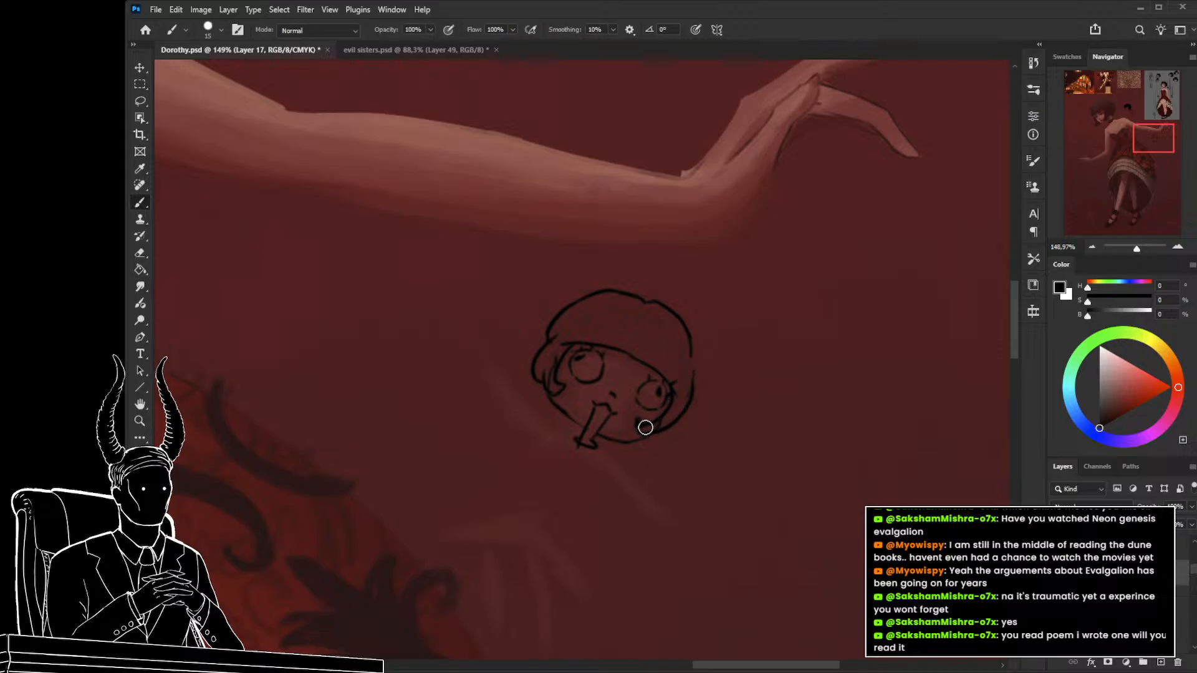
Fill the second puppet's bob haircut with solid black, adjusting the brush size to suit each area.
{"action": "mouse_move", "coordinate": [646, 427]}
{"action": "left_mouse_down"}
{"action": "mouse_move", "coordinate": [670, 413]}
{"action": "mouse_move", "coordinate": [675, 364]}
{"action": "left_mouse_up"}
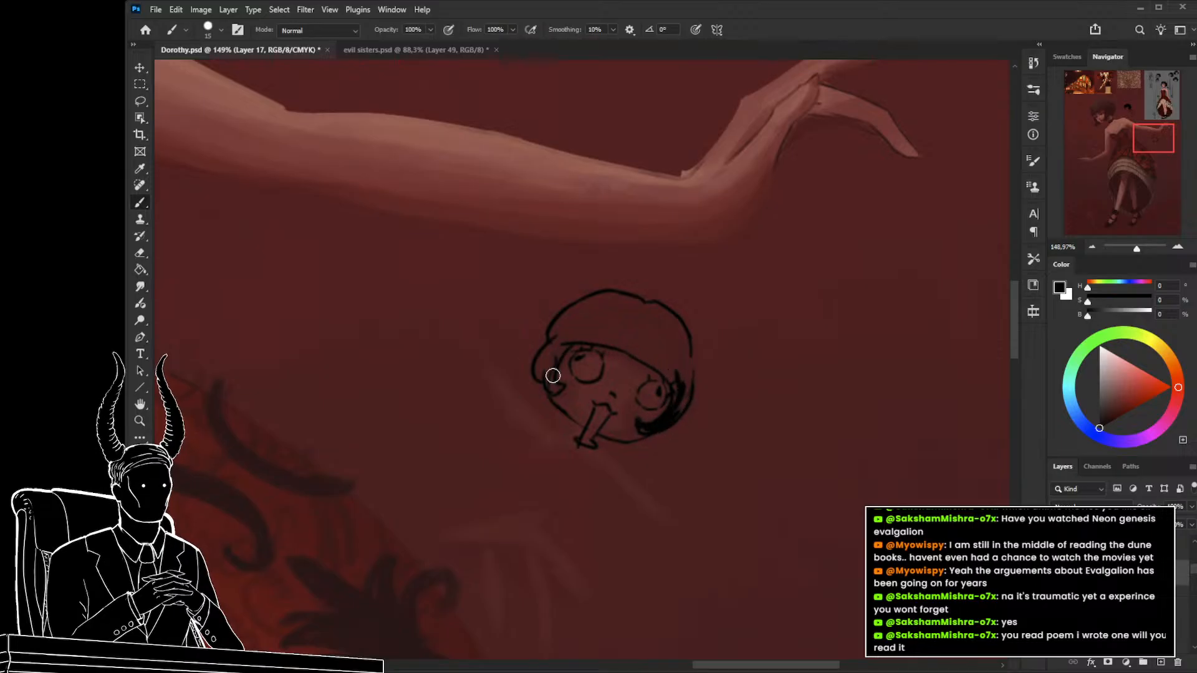
{"action": "mouse_move", "coordinate": [553, 375]}
{"action": "left_mouse_down"}
{"action": "mouse_move", "coordinate": [553, 343]}
{"action": "mouse_move", "coordinate": [579, 318]}
{"action": "mouse_move", "coordinate": [557, 334]}
{"action": "mouse_move", "coordinate": [581, 315]}
{"action": "mouse_move", "coordinate": [559, 328]}
{"action": "mouse_move", "coordinate": [584, 310]}
{"action": "left_mouse_up"}
{"action": "key", "text": "bracketright"}
{"action": "key", "text": "bracketright"}
{"action": "key", "text": "bracketright"}
{"action": "key", "text": "bracketright"}
{"action": "mouse_move", "coordinate": [628, 299]}
{"action": "left_mouse_down"}
{"action": "mouse_move", "coordinate": [590, 308]}
{"action": "mouse_move", "coordinate": [656, 311]}
{"action": "mouse_move", "coordinate": [682, 353]}
{"action": "mouse_move", "coordinate": [669, 327]}
{"action": "mouse_move", "coordinate": [683, 401]}
{"action": "mouse_move", "coordinate": [609, 315]}
{"action": "left_mouse_up"}
{"action": "key", "text": "["}
{"action": "key", "text": "["}
{"action": "key", "text": "["}
{"action": "left_click_drag", "start_coordinate": [675, 385], "coordinate": [611, 329]}
{"action": "left_click_drag", "start_coordinate": [674, 369], "coordinate": [636, 335]}
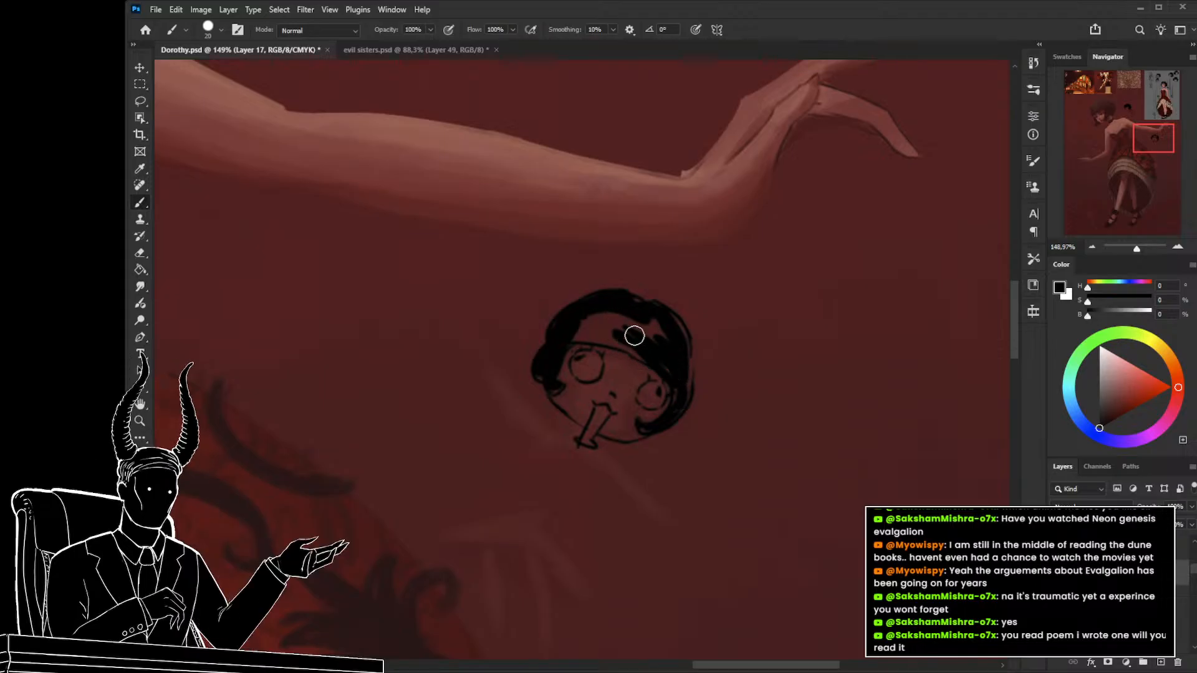
{"action": "mouse_move", "coordinate": [671, 381]}
{"action": "left_mouse_down"}
{"action": "mouse_move", "coordinate": [642, 349]}
{"action": "mouse_move", "coordinate": [669, 375]}
{"action": "mouse_move", "coordinate": [566, 328]}
{"action": "mouse_move", "coordinate": [620, 334]}
{"action": "mouse_move", "coordinate": [620, 344]}
{"action": "mouse_move", "coordinate": [580, 323]}
{"action": "mouse_move", "coordinate": [603, 334]}
{"action": "mouse_move", "coordinate": [647, 322]}
{"action": "mouse_move", "coordinate": [630, 305]}
{"action": "mouse_move", "coordinate": [673, 332]}
{"action": "mouse_move", "coordinate": [685, 380]}
{"action": "mouse_move", "coordinate": [683, 350]}
{"action": "mouse_move", "coordinate": [684, 395]}
{"action": "left_mouse_up"}
{"action": "left_click_drag", "start_coordinate": [616, 494], "coordinate": [598, 446]}
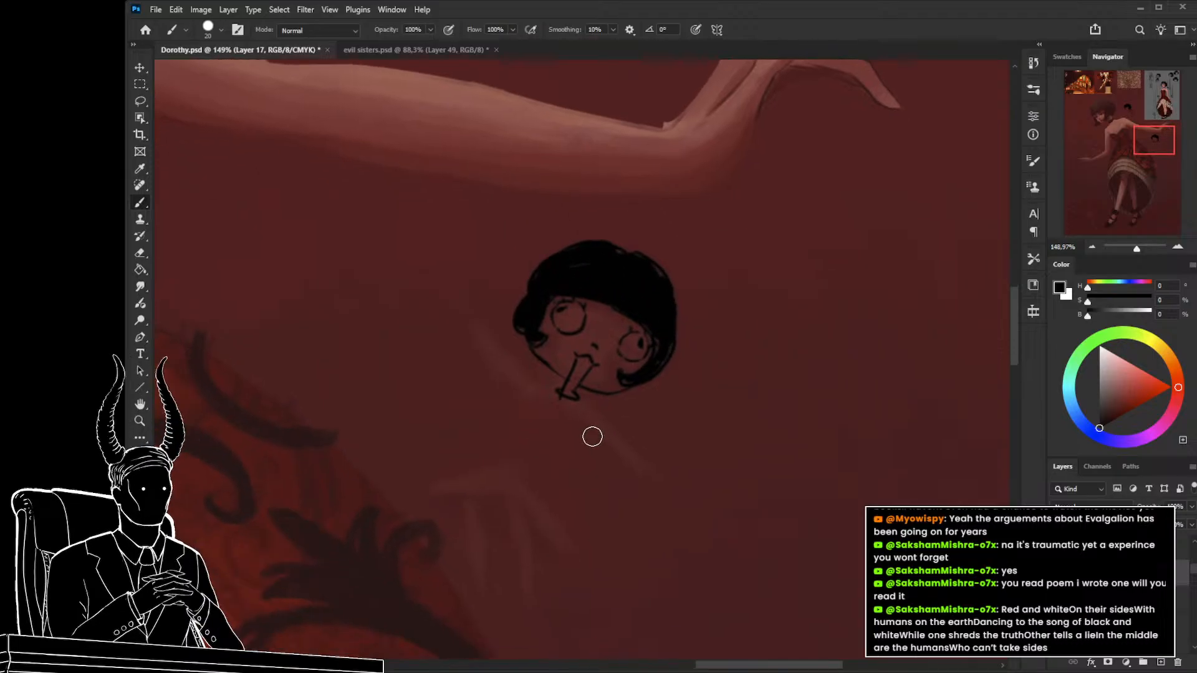
{"action": "key", "text": "bracketleft"}
{"action": "key", "text": "bracketleft"}
{"action": "key", "text": "bracketleft"}
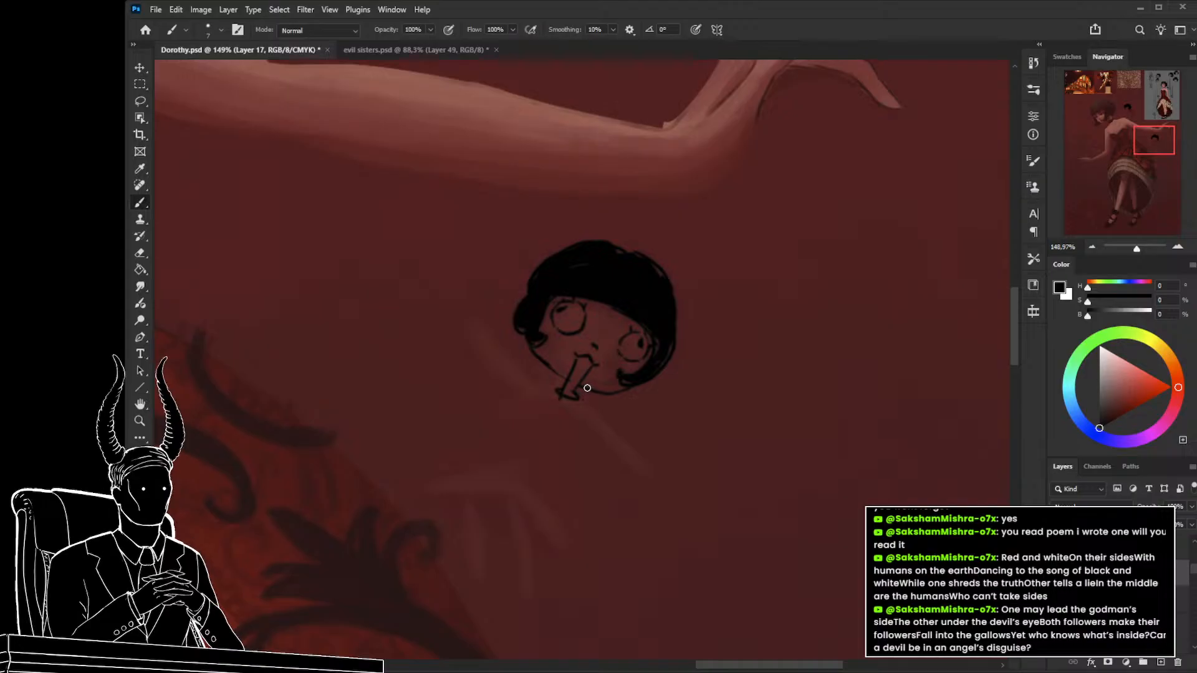
{"action": "left_click_drag", "start_coordinate": [583, 400], "coordinate": [579, 417]}
{"action": "key", "text": "ctrl+z"}
{"action": "left_click_drag", "start_coordinate": [557, 383], "coordinate": [547, 406]}
{"action": "key", "text": "ctrl+z"}
{"action": "key", "text": "ctrl+z"}
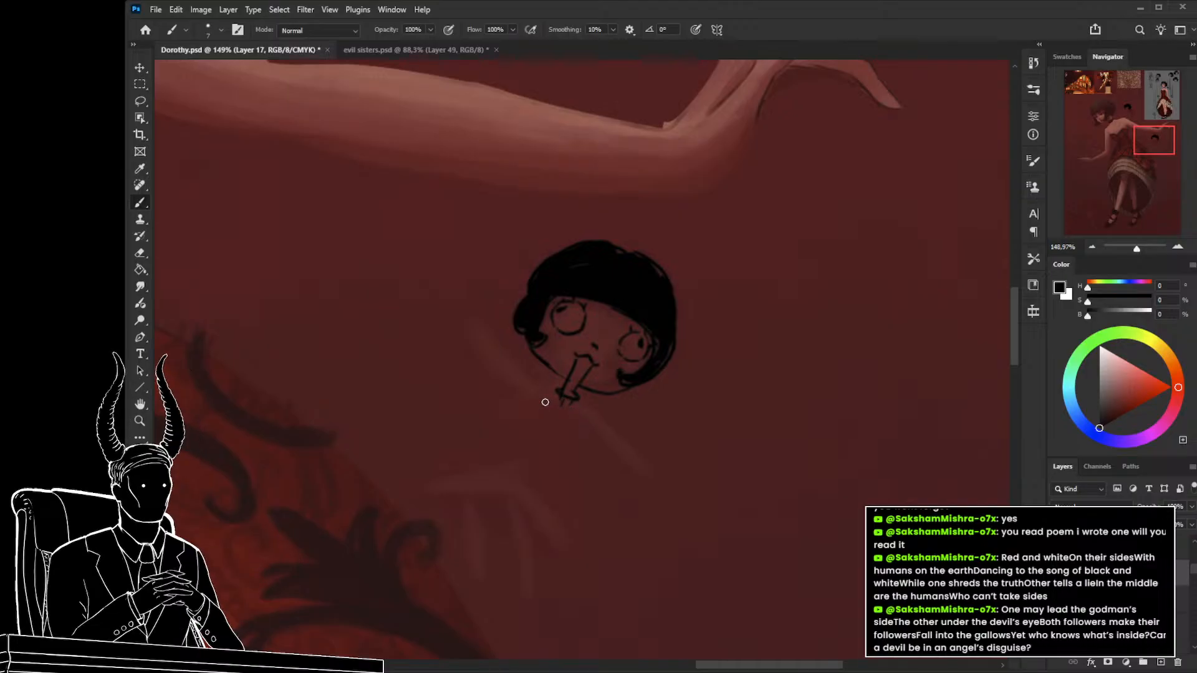
Draw the second puppet's shoulder line and two thin, pointed arms stretching diagonally outward from beneath the chin.
{"action": "mouse_move", "coordinate": [558, 404]}
{"action": "left_mouse_down"}
{"action": "mouse_move", "coordinate": [531, 401]}
{"action": "mouse_move", "coordinate": [588, 422]}
{"action": "left_mouse_up"}
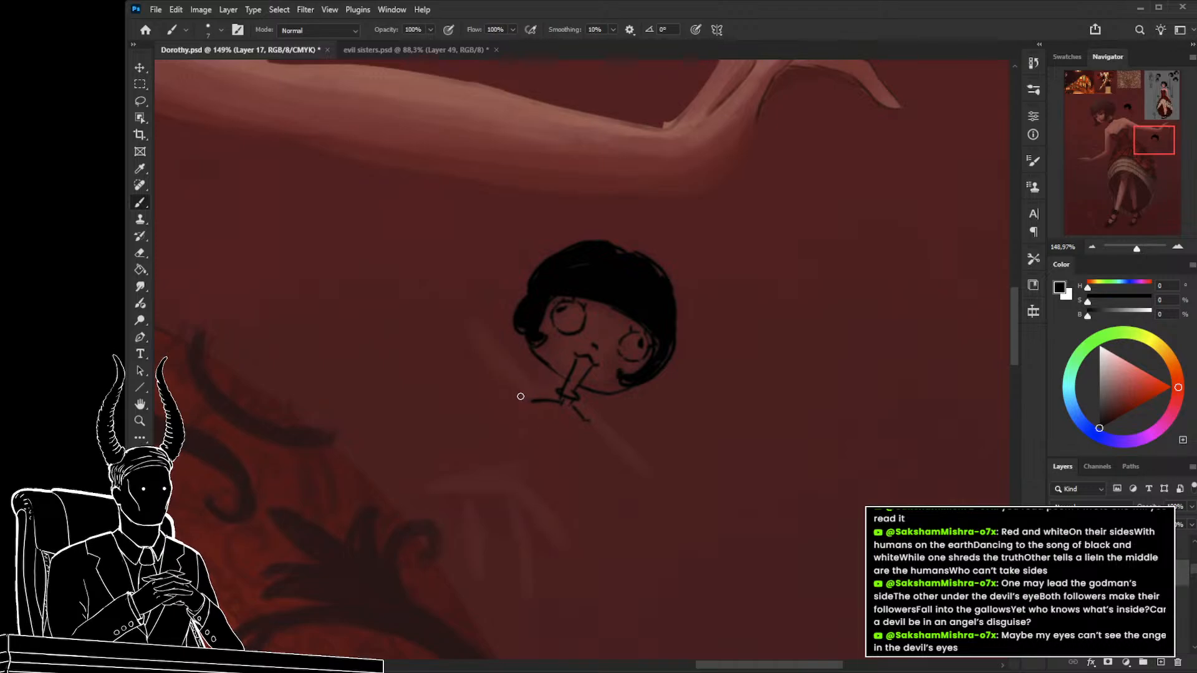
{"action": "mouse_move", "coordinate": [534, 405]}
{"action": "left_mouse_down"}
{"action": "mouse_move", "coordinate": [577, 440]}
{"action": "mouse_move", "coordinate": [533, 397]}
{"action": "left_mouse_up"}
{"action": "key", "text": "ctrl+z"}
{"action": "mouse_move", "coordinate": [582, 440]}
{"action": "left_mouse_down"}
{"action": "mouse_move", "coordinate": [525, 381]}
{"action": "mouse_move", "coordinate": [564, 449]}
{"action": "mouse_move", "coordinate": [676, 478]}
{"action": "mouse_move", "coordinate": [613, 433]}
{"action": "left_mouse_up"}
{"action": "key", "text": "ctrl+z"}
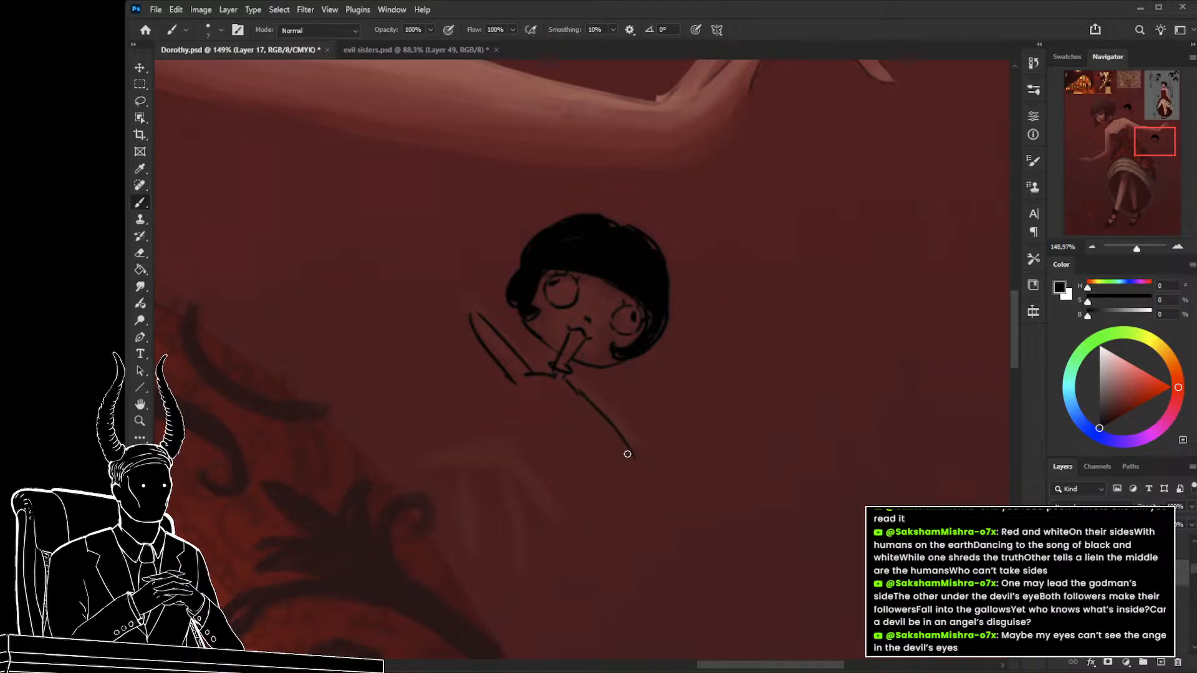
{"action": "left_click_drag", "start_coordinate": [578, 394], "coordinate": [624, 458]}
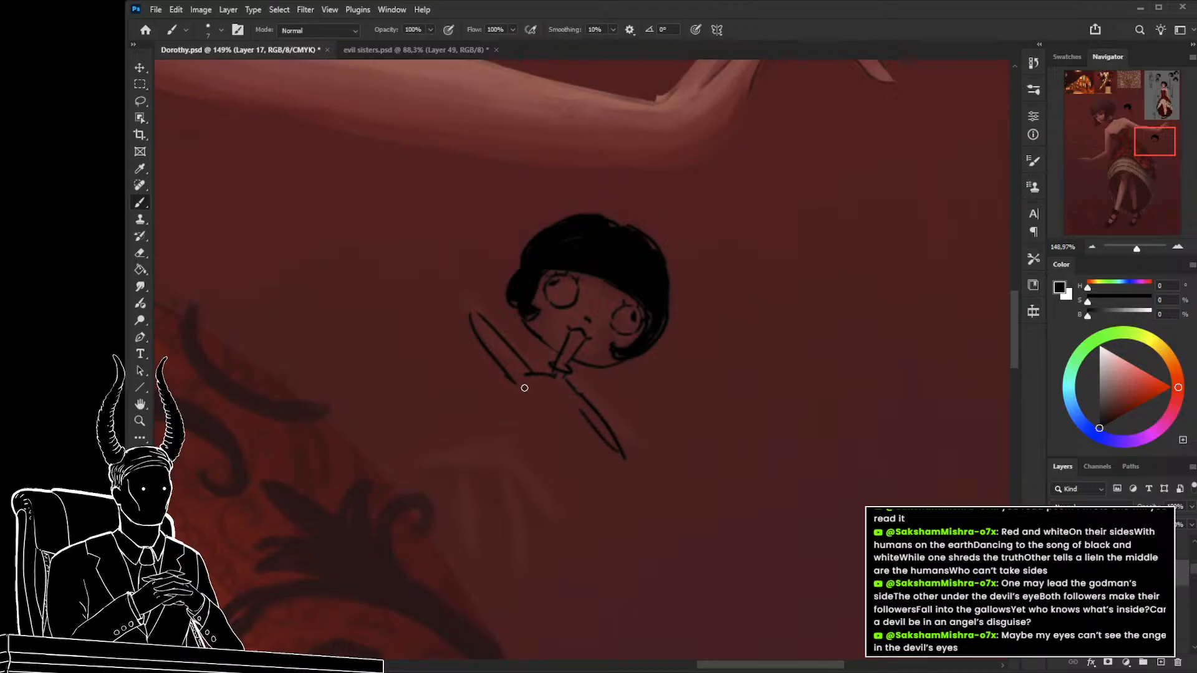
Select the outer line of the second puppet's raised arm and move it closer to the inner line to slim the arm.
{"action": "key", "text": "l"}
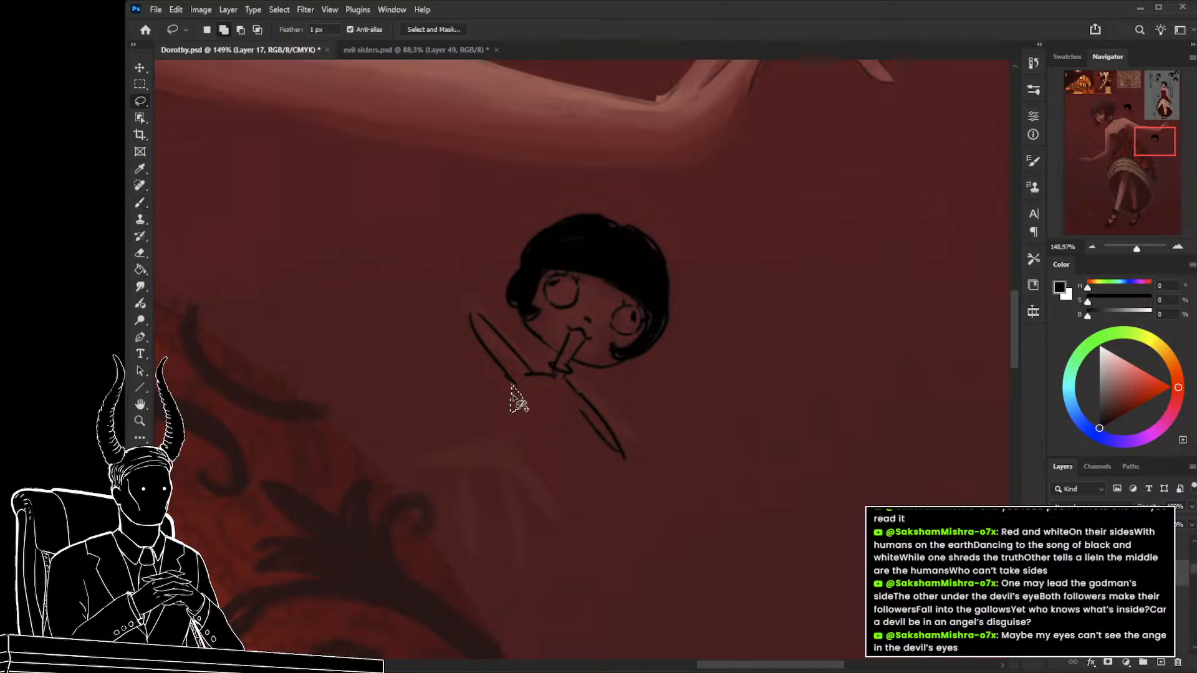
{"action": "mouse_move", "coordinate": [506, 407]}
{"action": "left_mouse_down"}
{"action": "mouse_move", "coordinate": [506, 360]}
{"action": "mouse_move", "coordinate": [481, 325]}
{"action": "mouse_move", "coordinate": [525, 416]}
{"action": "left_mouse_up"}
{"action": "key", "text": "ctrl+t"}
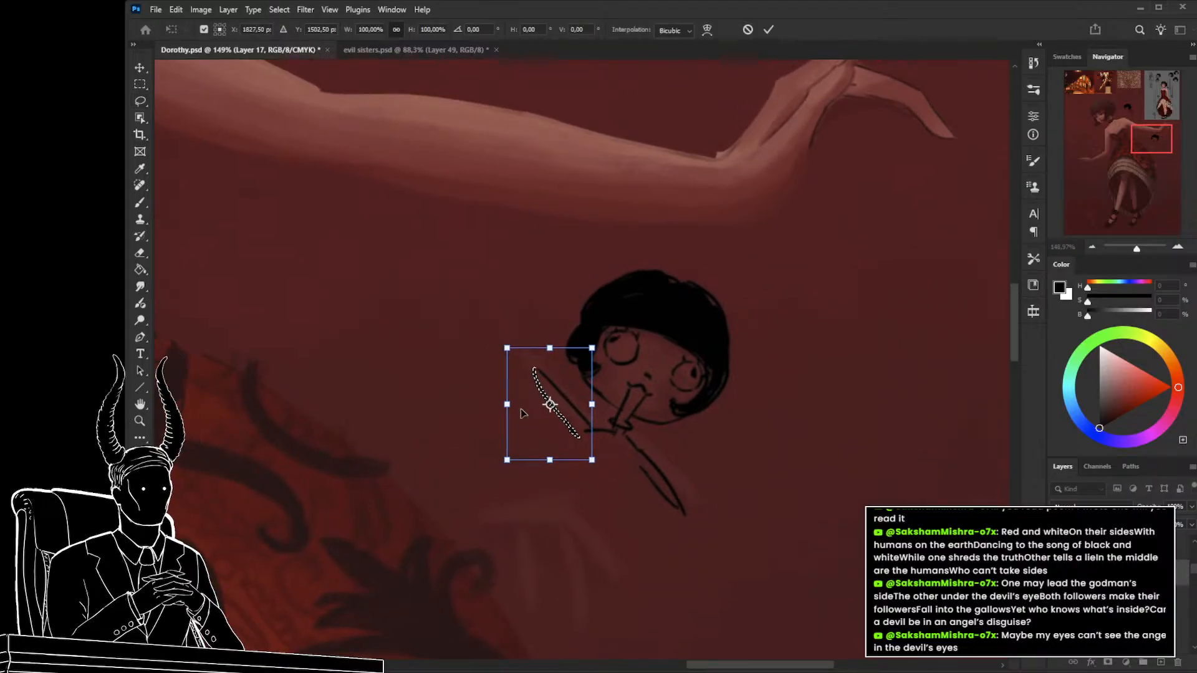
{"action": "key", "text": "Return"}
{"action": "key", "text": "ctrl+d"}
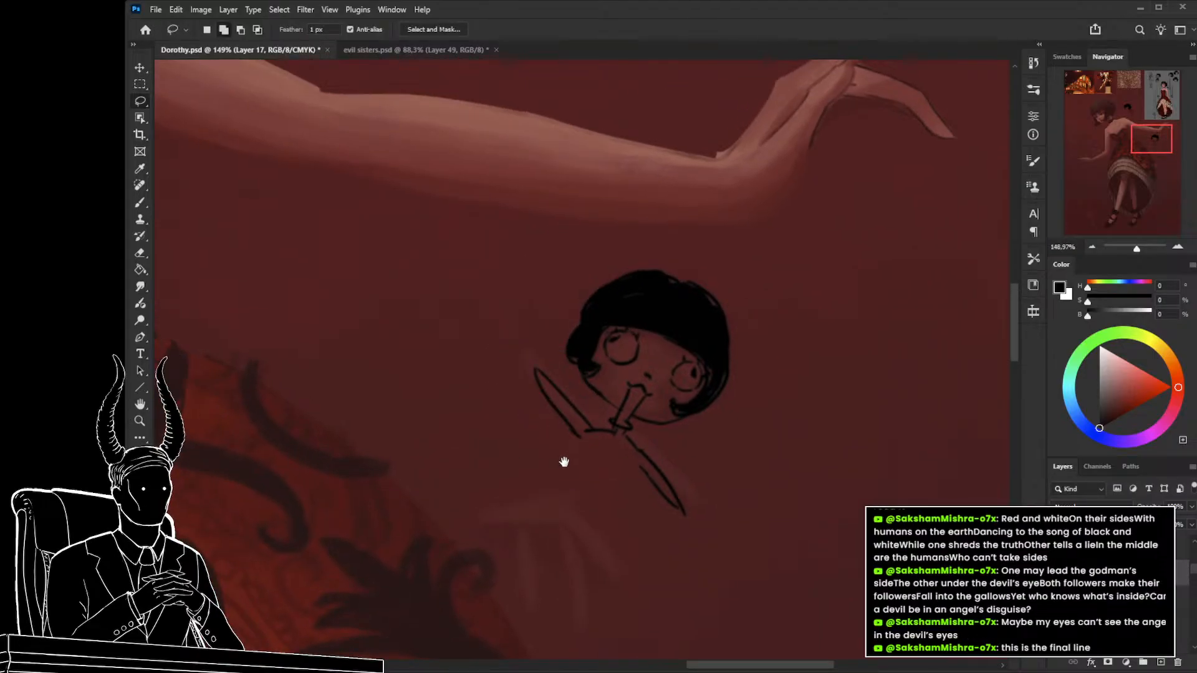
Join the second puppet's arm to the shoulder and outline a small bodice with a heart-shaped neckline and narrow waist.
{"action": "left_click_drag", "start_coordinate": [564, 462], "coordinate": [551, 444]}
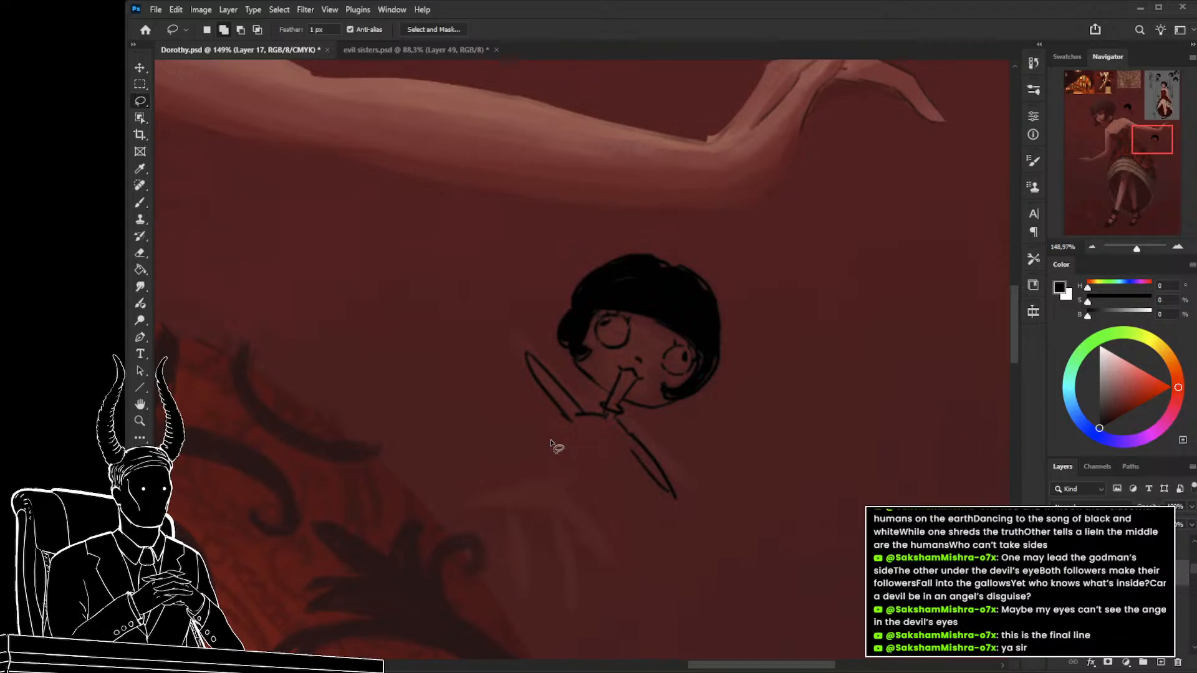
{"action": "mouse_move", "coordinate": [639, 454]}
{"action": "left_mouse_down"}
{"action": "mouse_move", "coordinate": [647, 393]}
{"action": "mouse_move", "coordinate": [585, 379]}
{"action": "left_mouse_up"}
{"action": "key", "text": "b"}
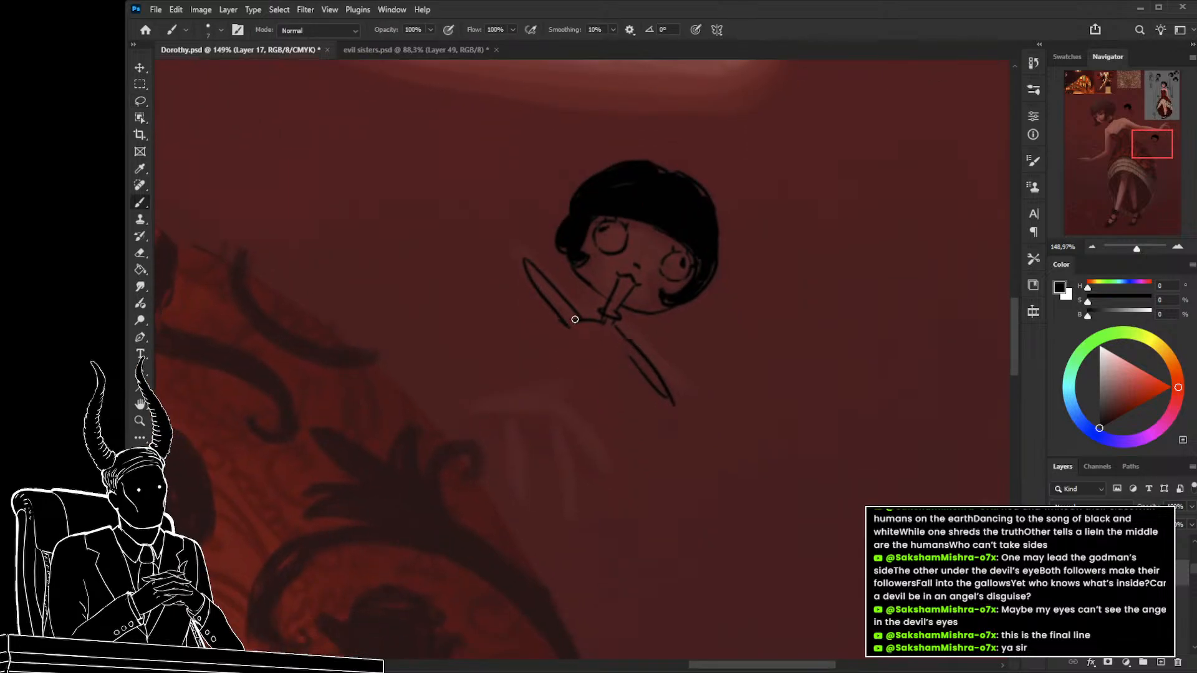
{"action": "left_click_drag", "start_coordinate": [575, 319], "coordinate": [601, 336]}
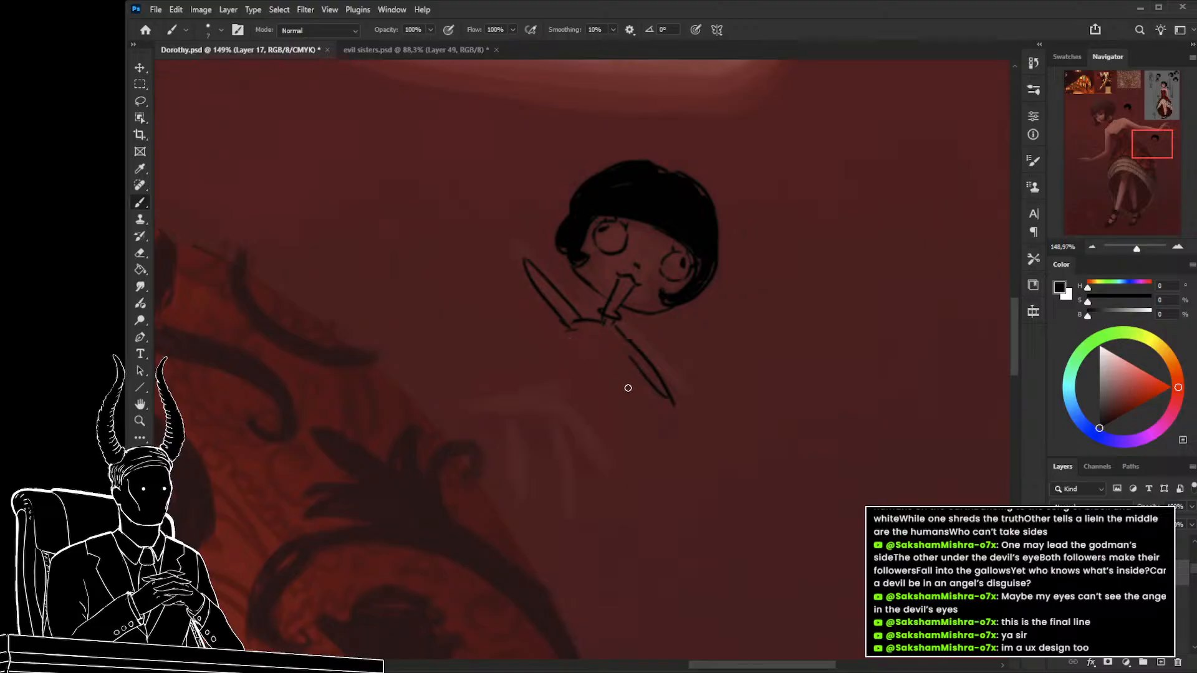
{"action": "mouse_move", "coordinate": [634, 404]}
{"action": "left_mouse_down"}
{"action": "mouse_move", "coordinate": [529, 412]}
{"action": "mouse_move", "coordinate": [617, 434]}
{"action": "left_mouse_up"}
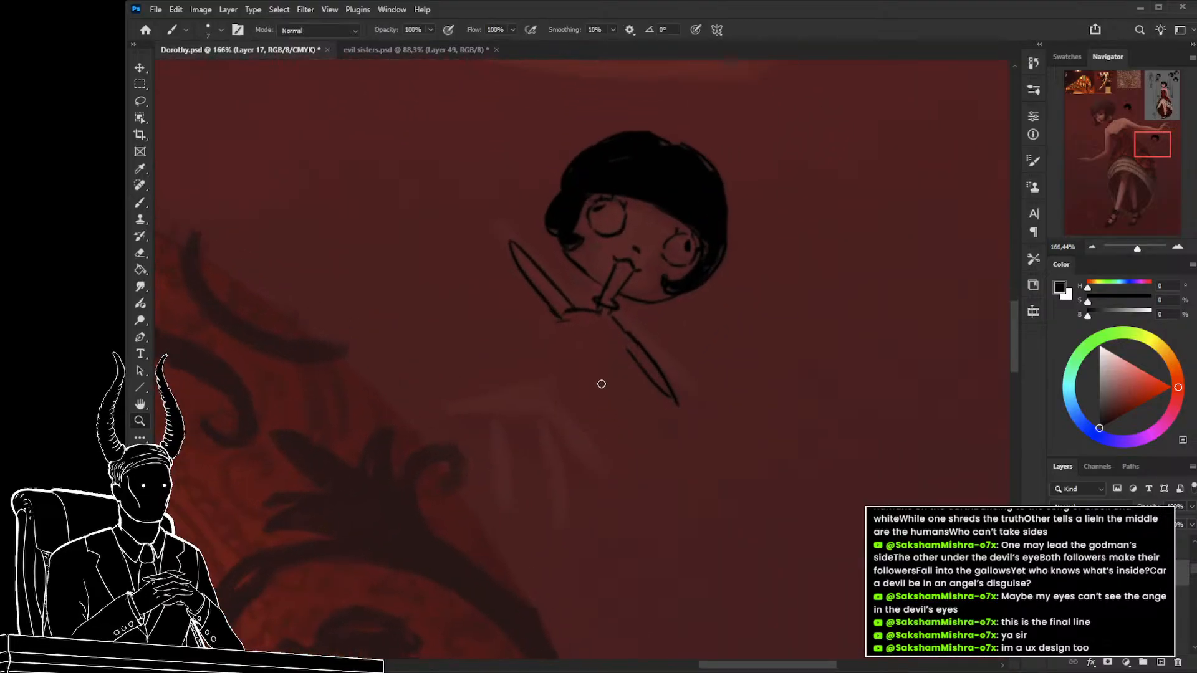
{"action": "key", "text": "b"}
{"action": "mouse_move", "coordinate": [586, 331]}
{"action": "left_mouse_down"}
{"action": "mouse_move", "coordinate": [613, 345]}
{"action": "mouse_move", "coordinate": [568, 320]}
{"action": "mouse_move", "coordinate": [618, 352]}
{"action": "mouse_move", "coordinate": [586, 373]}
{"action": "left_mouse_up"}
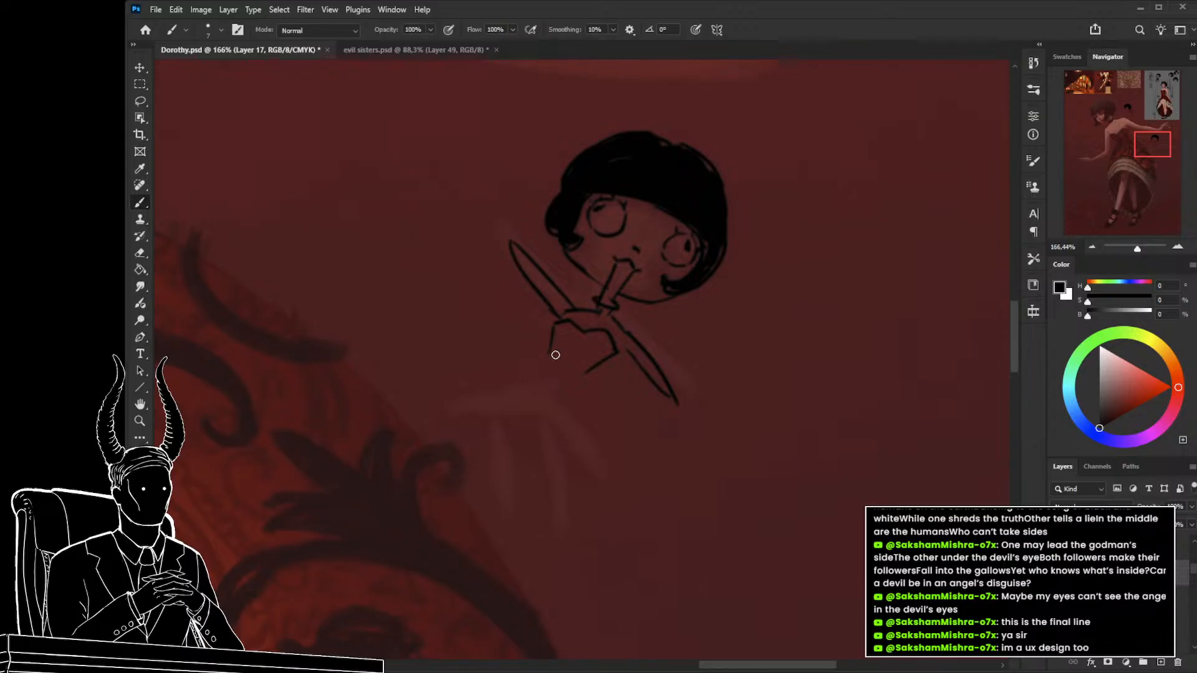
{"action": "left_click_drag", "start_coordinate": [586, 373], "coordinate": [599, 392]}
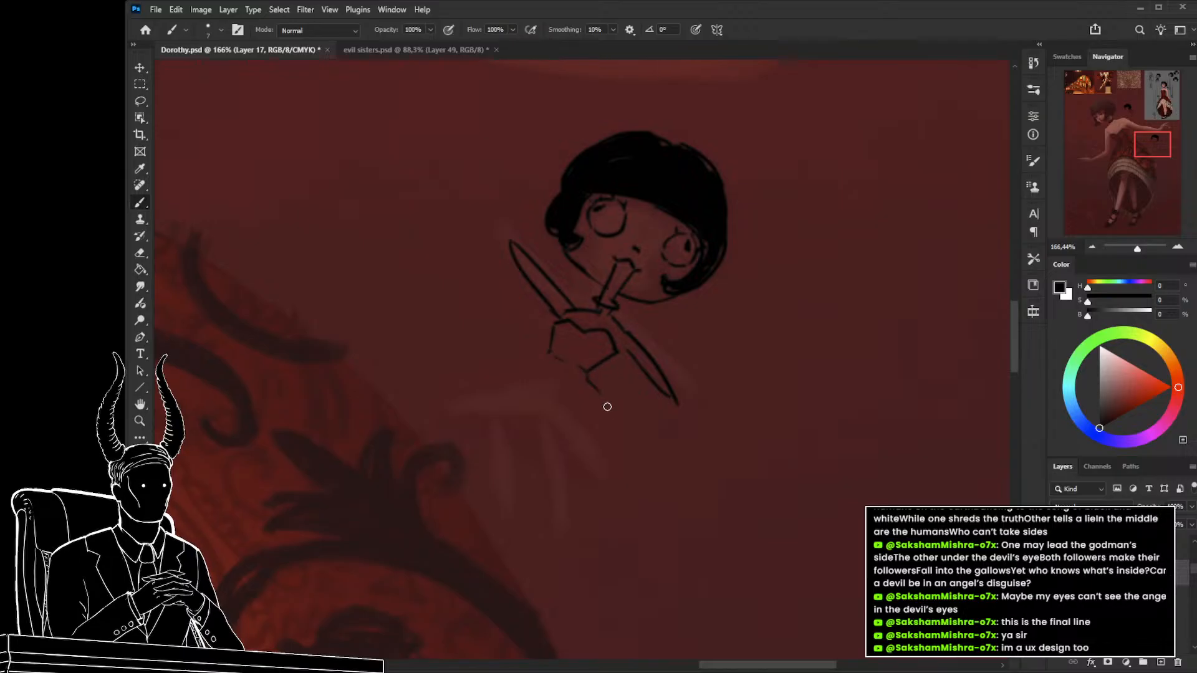
Draw the second puppet's flared skirt with curved outer sides, pointed corners and a double arched hem, redoing unsatisfactory strokes.
{"action": "mouse_move", "coordinate": [551, 354]}
{"action": "left_mouse_down"}
{"action": "mouse_move", "coordinate": [519, 359]}
{"action": "mouse_move", "coordinate": [468, 406]}
{"action": "left_mouse_up"}
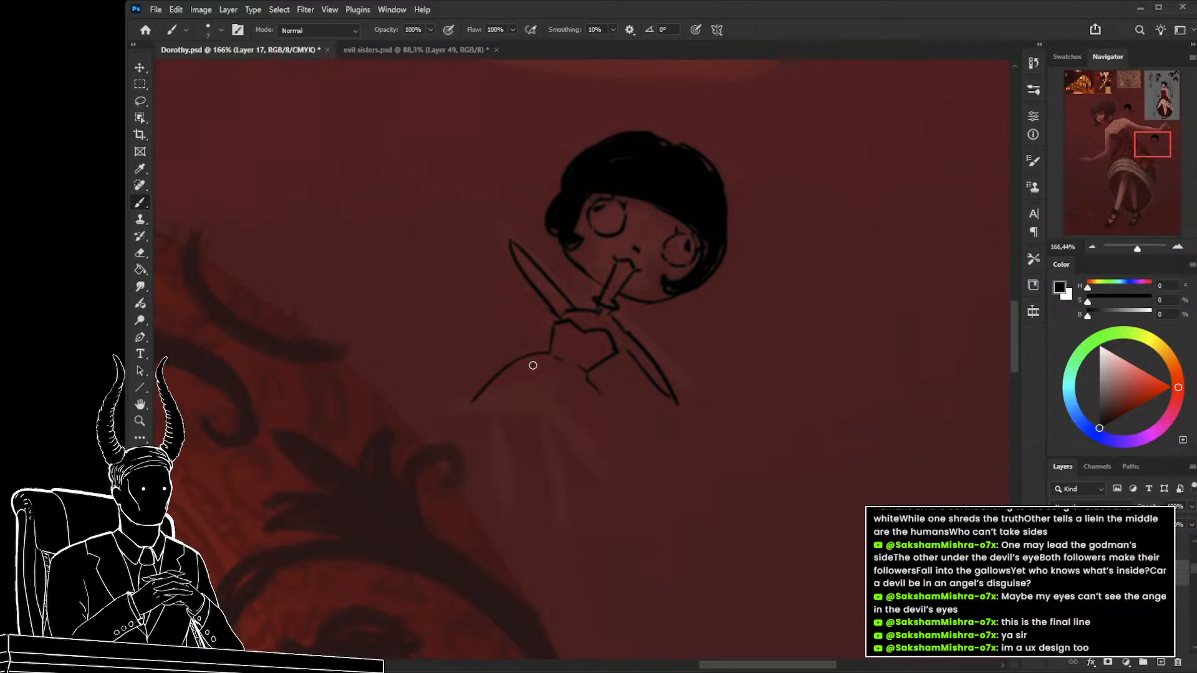
{"action": "key", "text": "ctrl+z"}
{"action": "mouse_move", "coordinate": [548, 354]}
{"action": "left_mouse_down"}
{"action": "mouse_move", "coordinate": [442, 413]}
{"action": "mouse_move", "coordinate": [533, 377]}
{"action": "left_mouse_up"}
{"action": "key", "text": "ctrl+z"}
{"action": "mouse_move", "coordinate": [456, 408]}
{"action": "left_mouse_down"}
{"action": "mouse_move", "coordinate": [528, 382]}
{"action": "mouse_move", "coordinate": [552, 395]}
{"action": "mouse_move", "coordinate": [578, 446]}
{"action": "mouse_move", "coordinate": [557, 413]}
{"action": "left_mouse_up"}
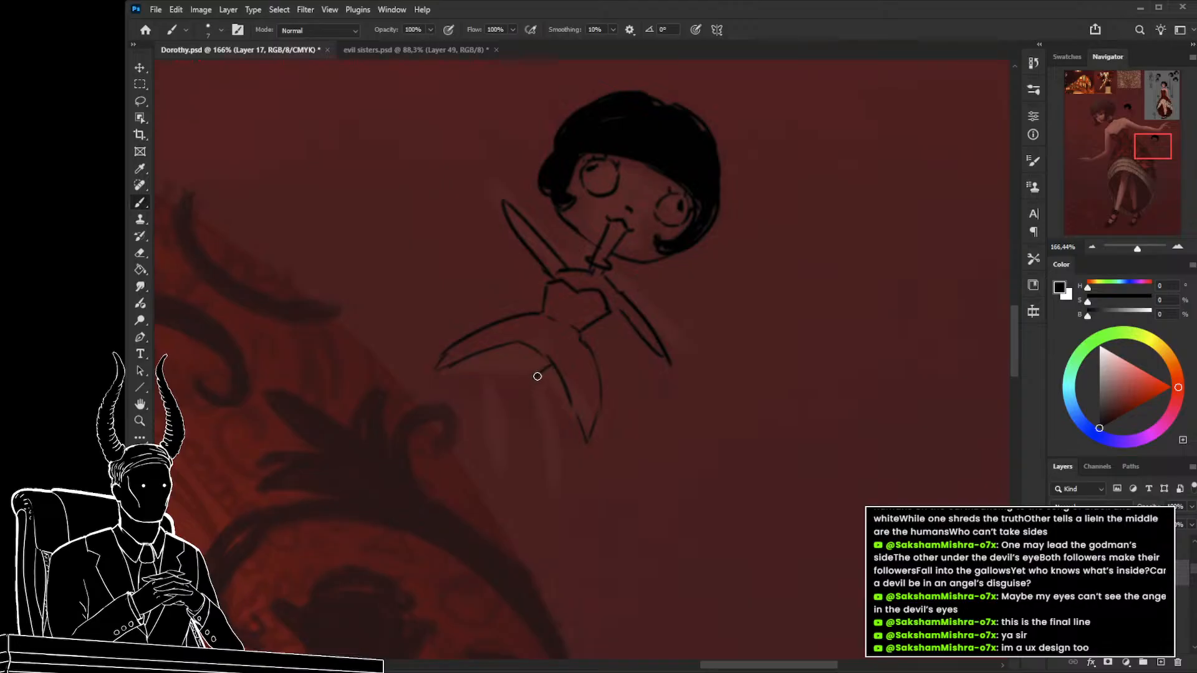
{"action": "mouse_move", "coordinate": [469, 368]}
{"action": "left_mouse_down"}
{"action": "mouse_move", "coordinate": [541, 371]}
{"action": "mouse_move", "coordinate": [574, 435]}
{"action": "left_mouse_up"}
Darken the lines around the lower end of the second puppet's tongue.
{"action": "key", "text": "ctrl+space"}
{"action": "mouse_move", "coordinate": [623, 477]}
{"action": "left_mouse_down"}
{"action": "mouse_move", "coordinate": [566, 490]}
{"action": "mouse_move", "coordinate": [645, 490]}
{"action": "mouse_move", "coordinate": [646, 460]}
{"action": "left_mouse_up"}
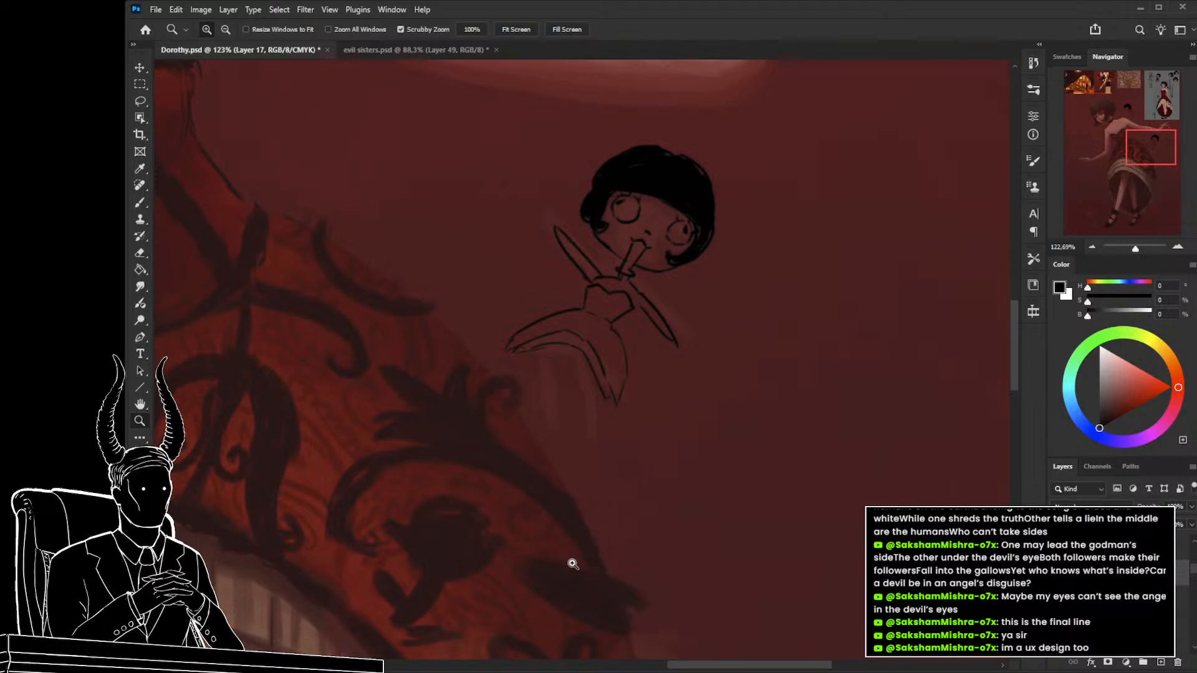
{"action": "left_click_drag", "start_coordinate": [581, 455], "coordinate": [593, 486]}
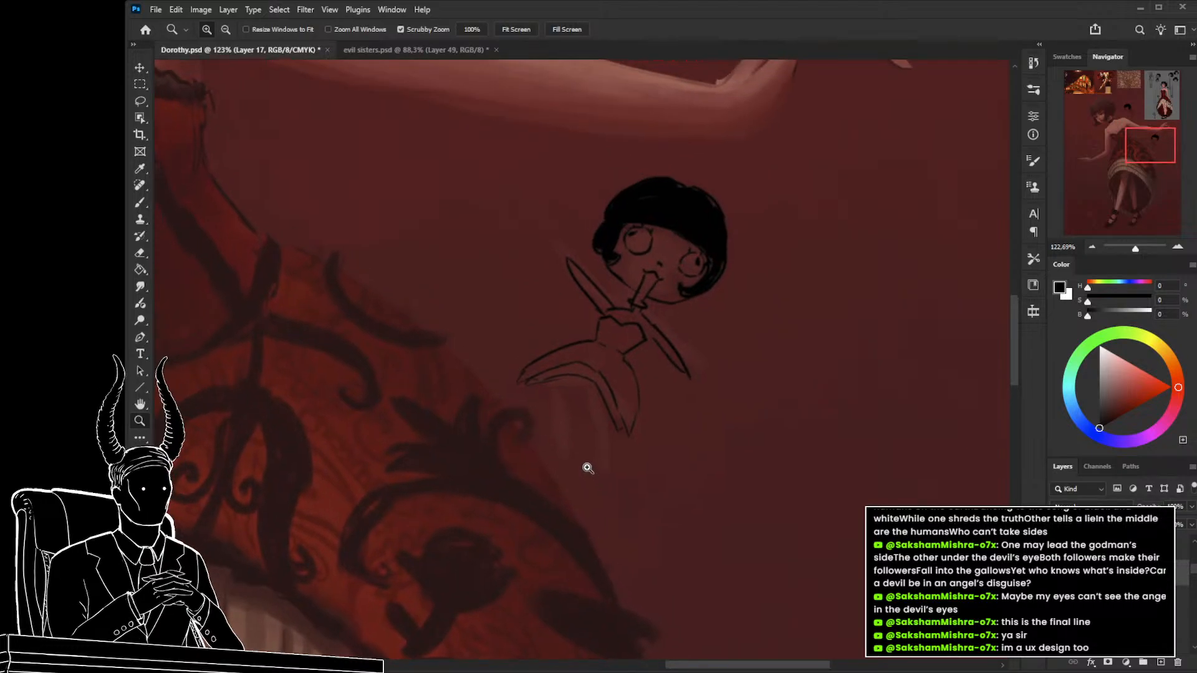
{"action": "key", "text": "b"}
{"action": "left_click_drag", "start_coordinate": [582, 412], "coordinate": [585, 434]}
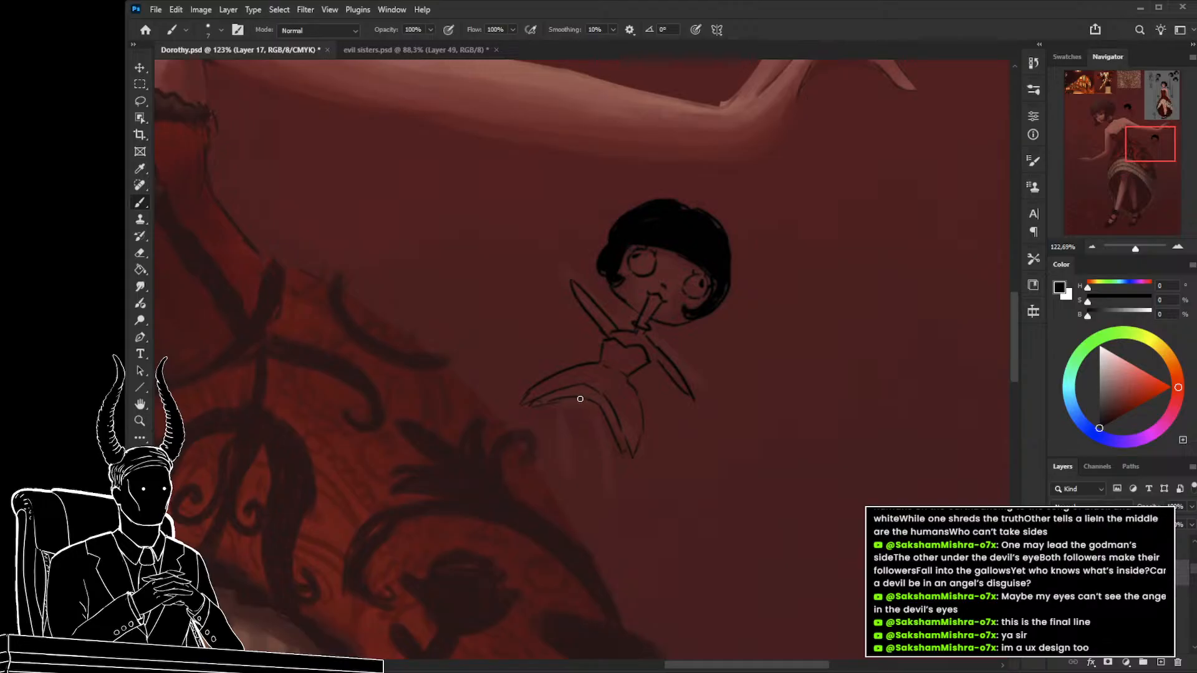
{"action": "key", "text": "z"}
{"action": "left_click_drag", "start_coordinate": [619, 321], "coordinate": [668, 313]}
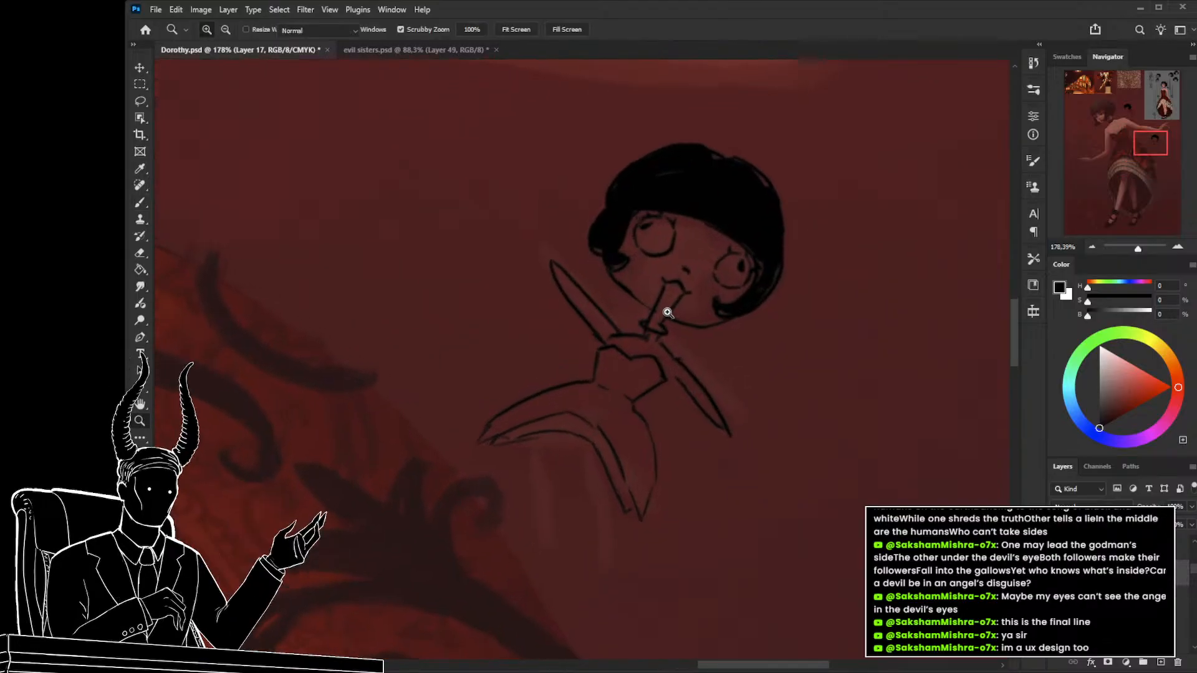
{"action": "key", "text": "b"}
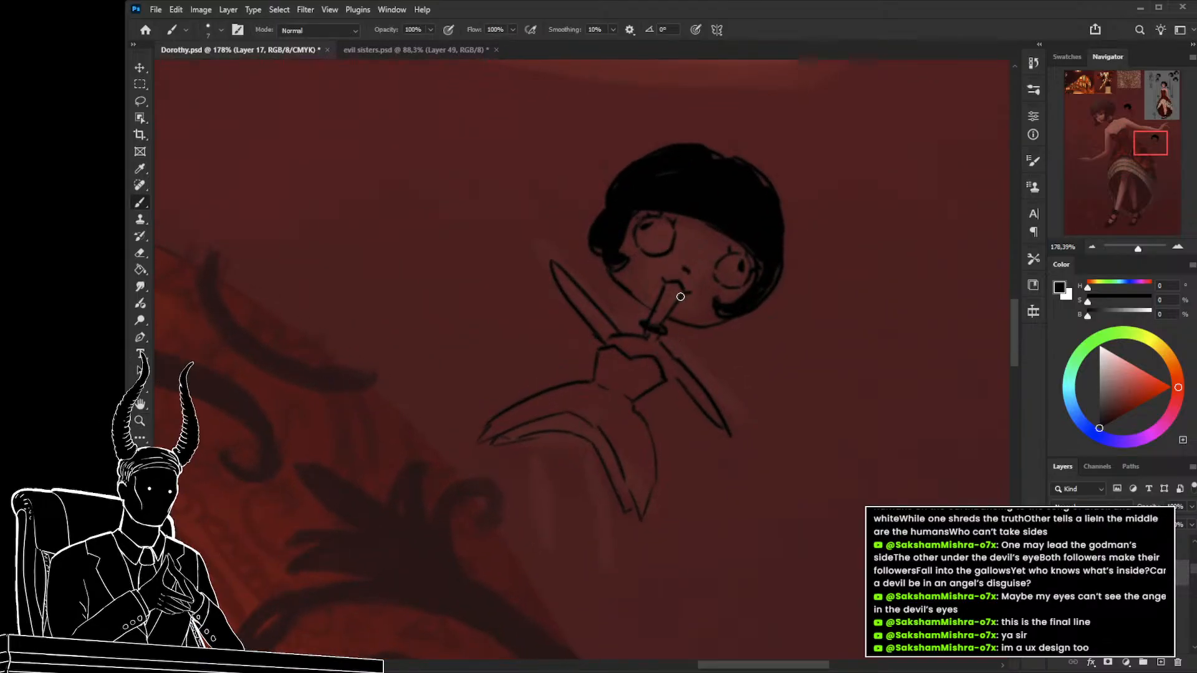
{"action": "key", "text": "z"}
{"action": "mouse_move", "coordinate": [687, 342]}
{"action": "left_mouse_down"}
{"action": "mouse_move", "coordinate": [609, 355]}
{"action": "mouse_move", "coordinate": [657, 402]}
{"action": "mouse_move", "coordinate": [646, 409]}
{"action": "mouse_move", "coordinate": [551, 352]}
{"action": "left_mouse_up"}
{"action": "key", "text": "b"}
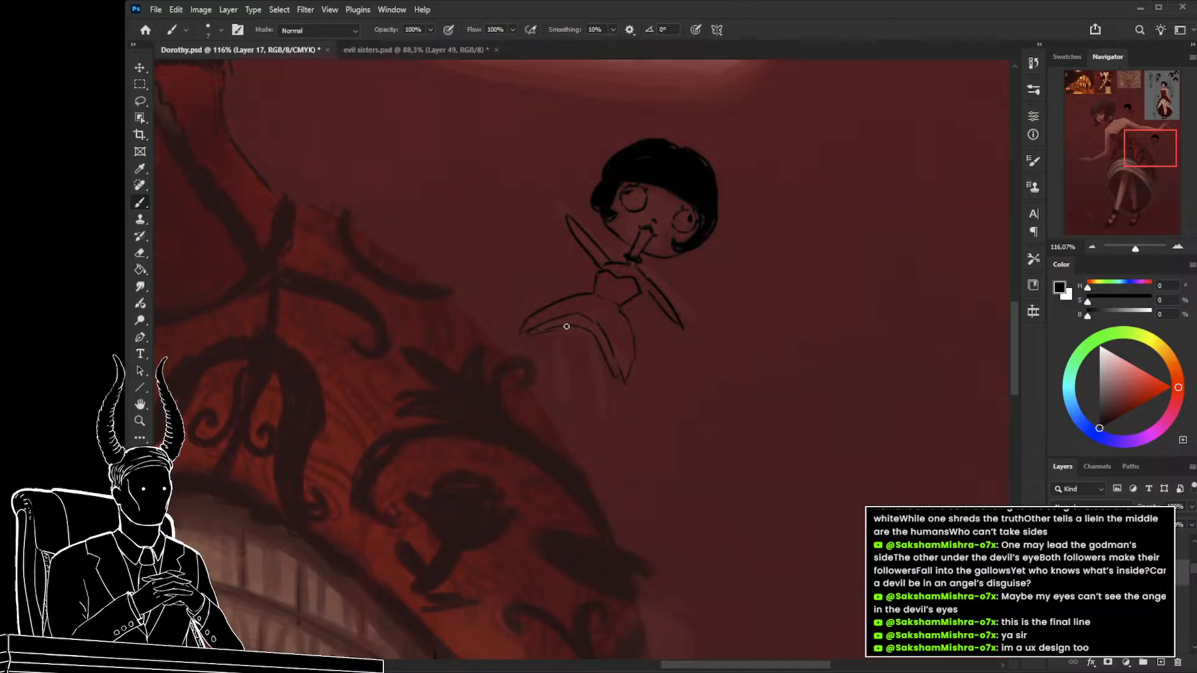
Draw two thin, pointed legs hanging below the second puppet's skirt.
{"action": "key", "text": "z"}
{"action": "mouse_move", "coordinate": [627, 360]}
{"action": "left_mouse_down"}
{"action": "mouse_move", "coordinate": [563, 365]}
{"action": "mouse_move", "coordinate": [548, 539]}
{"action": "mouse_move", "coordinate": [568, 397]}
{"action": "mouse_move", "coordinate": [611, 399]}
{"action": "left_mouse_up"}
{"action": "key", "text": "b"}
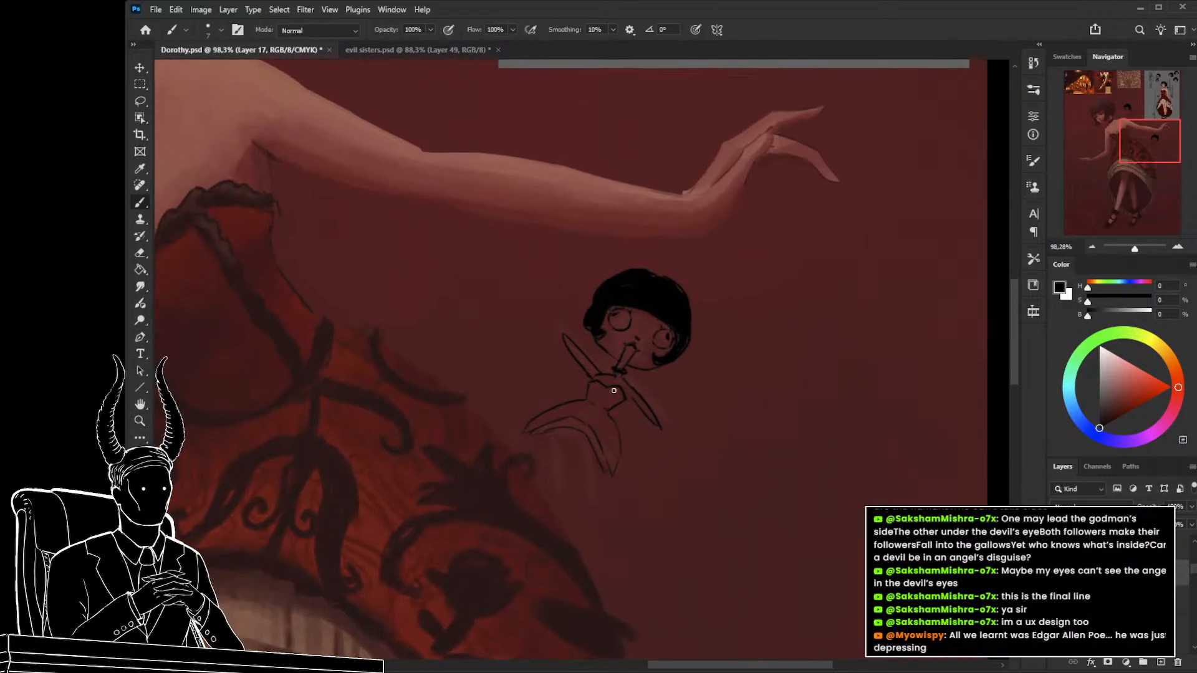
{"action": "left_click_drag", "start_coordinate": [592, 494], "coordinate": [587, 441]}
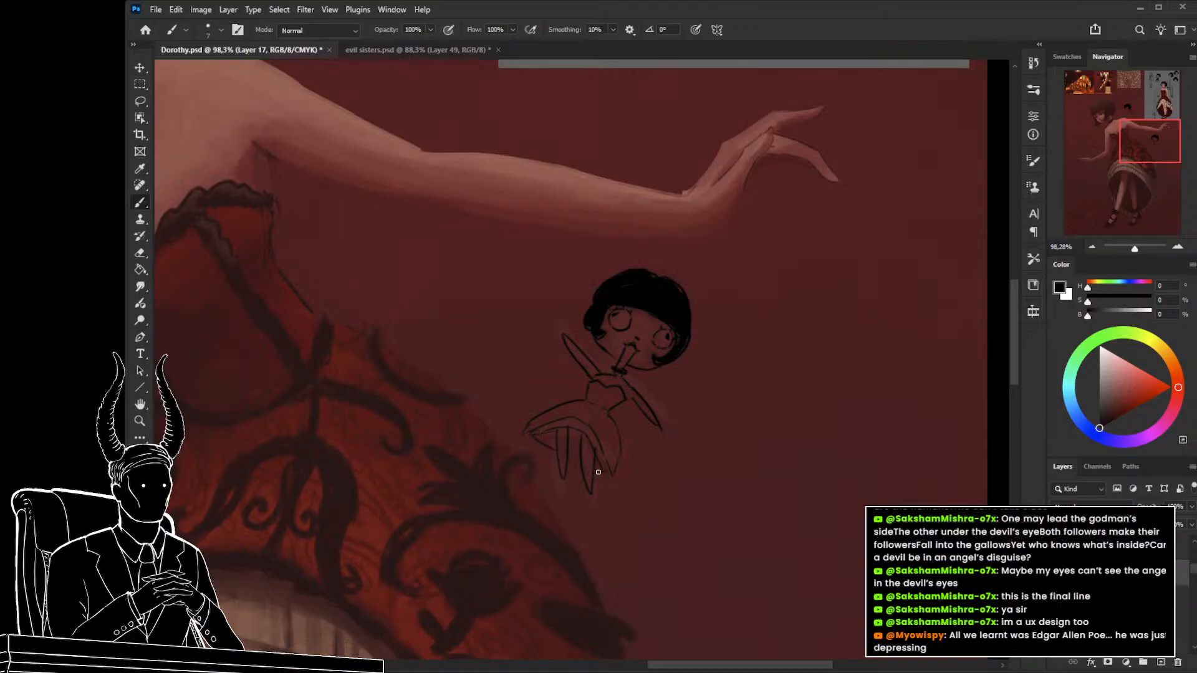
Select the whole second puppet, scale it down to about 87%, and clear the selection.
{"action": "scroll", "coordinate": [673, 462], "scroll_direction": "down", "scroll_amount": 3}
{"action": "key", "text": "l"}
{"action": "mouse_move", "coordinate": [661, 512]}
{"action": "left_mouse_down"}
{"action": "mouse_move", "coordinate": [708, 460]}
{"action": "mouse_move", "coordinate": [687, 384]}
{"action": "mouse_move", "coordinate": [651, 358]}
{"action": "mouse_move", "coordinate": [572, 435]}
{"action": "mouse_move", "coordinate": [592, 484]}
{"action": "mouse_move", "coordinate": [667, 510]}
{"action": "left_mouse_up"}
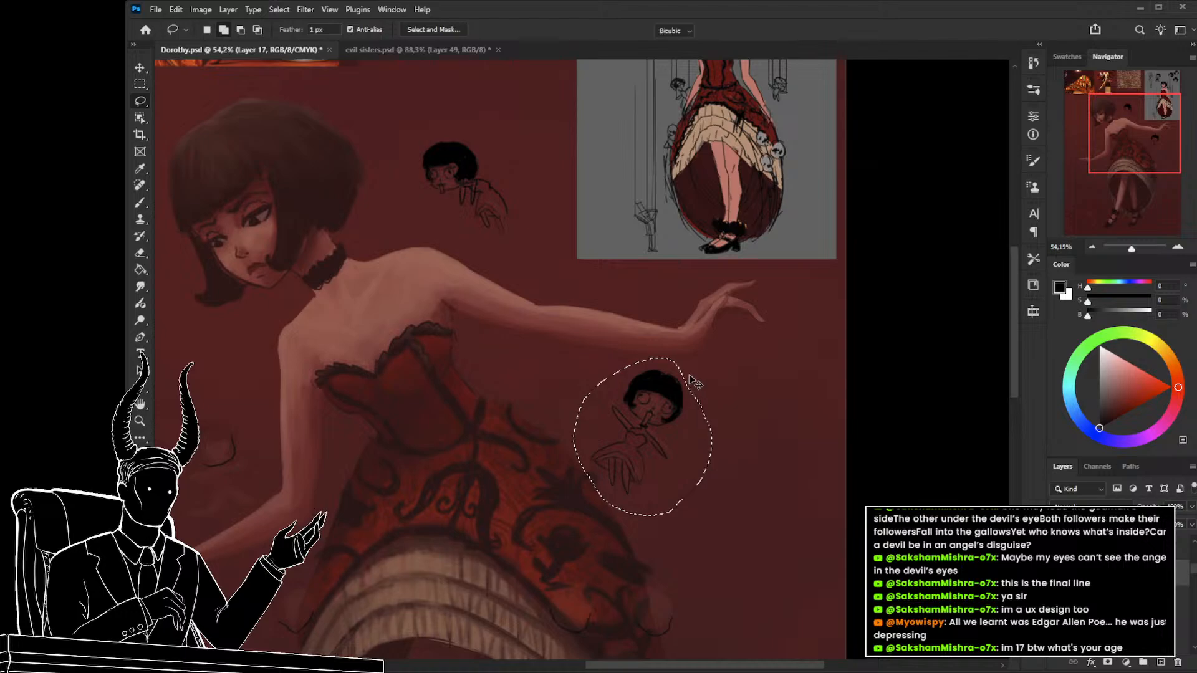
{"action": "key", "text": "ctrl+t"}
{"action": "left_click_drag", "start_coordinate": [711, 358], "coordinate": [705, 364]}
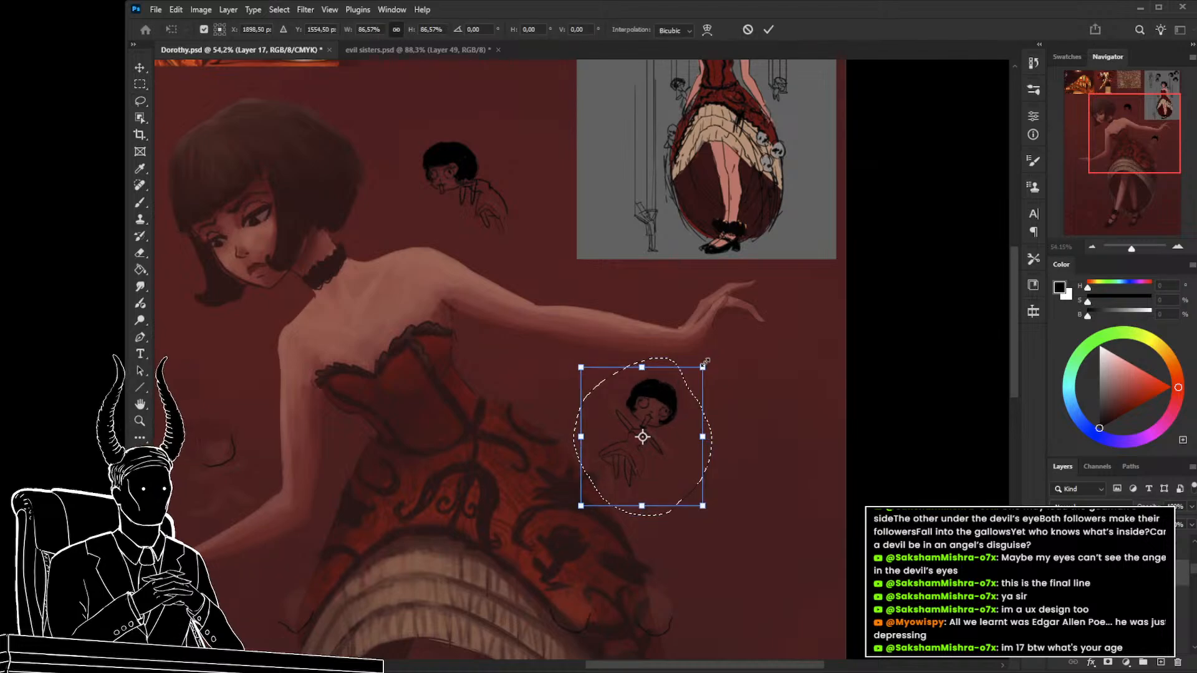
{"action": "key", "text": "Return"}
{"action": "key", "text": "ctrl+d"}
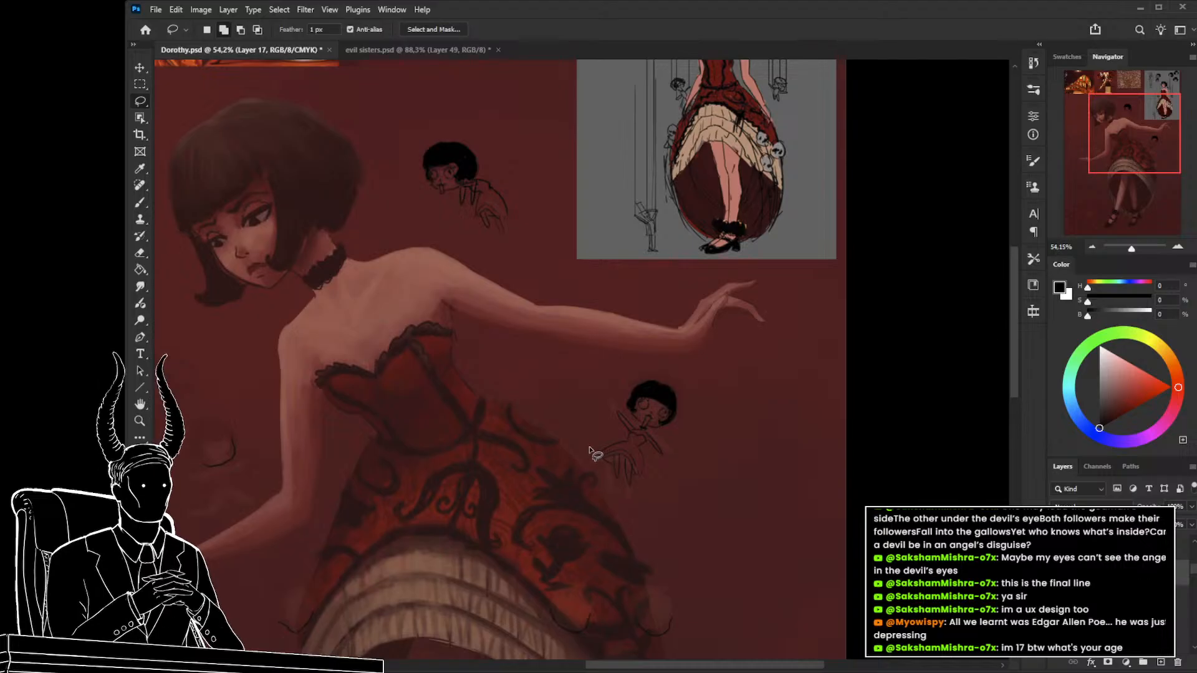
Draw a dot nose and two round eye outlines on the third puppet's face beside the main figure's lowered arm.
{"action": "left_click_drag", "start_coordinate": [613, 482], "coordinate": [886, 433]}
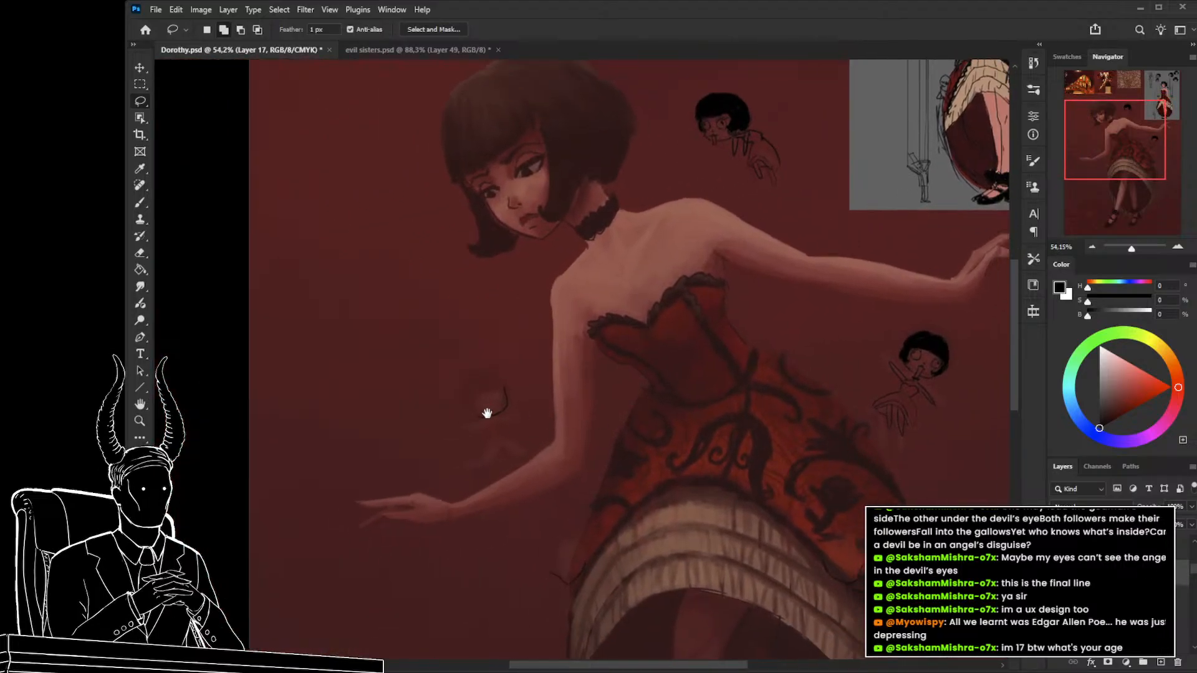
{"action": "mouse_move", "coordinate": [487, 413]}
{"action": "left_mouse_down"}
{"action": "mouse_move", "coordinate": [484, 428]}
{"action": "mouse_move", "coordinate": [519, 428]}
{"action": "mouse_move", "coordinate": [527, 473]}
{"action": "mouse_move", "coordinate": [546, 418]}
{"action": "left_mouse_up"}
{"action": "key", "text": "b"}
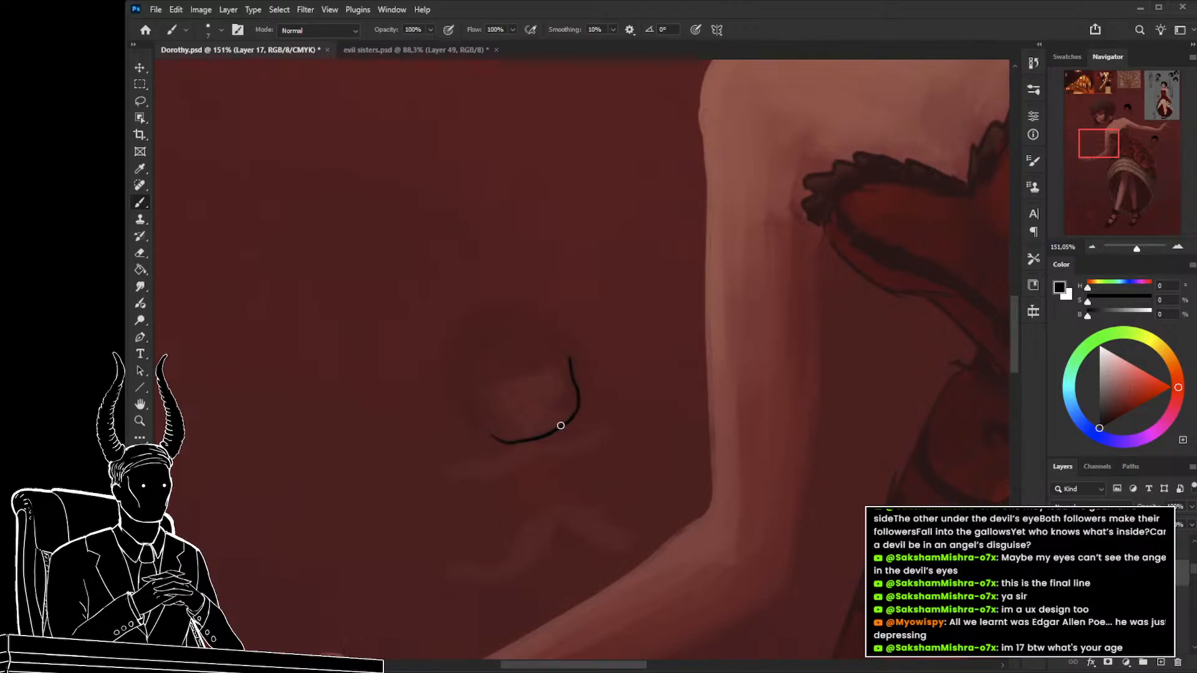
{"action": "key", "text": "z"}
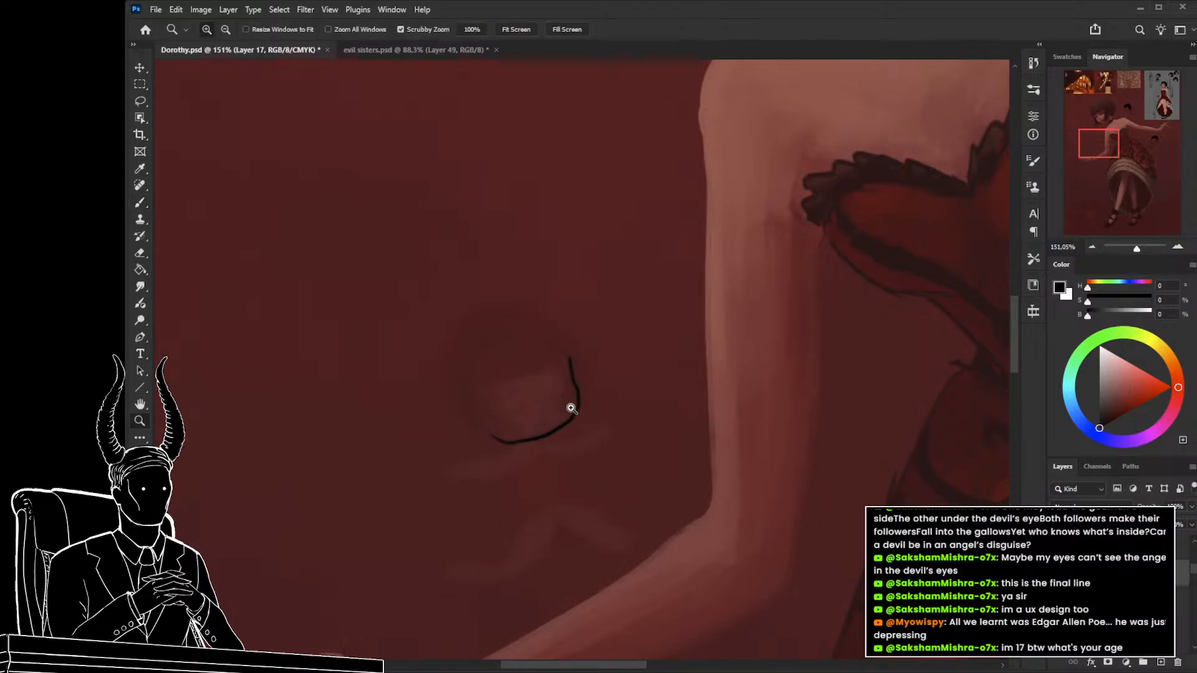
{"action": "mouse_move", "coordinate": [571, 408]}
{"action": "left_mouse_down"}
{"action": "mouse_move", "coordinate": [496, 409]}
{"action": "mouse_move", "coordinate": [560, 426]}
{"action": "left_mouse_up"}
{"action": "key", "text": "b"}
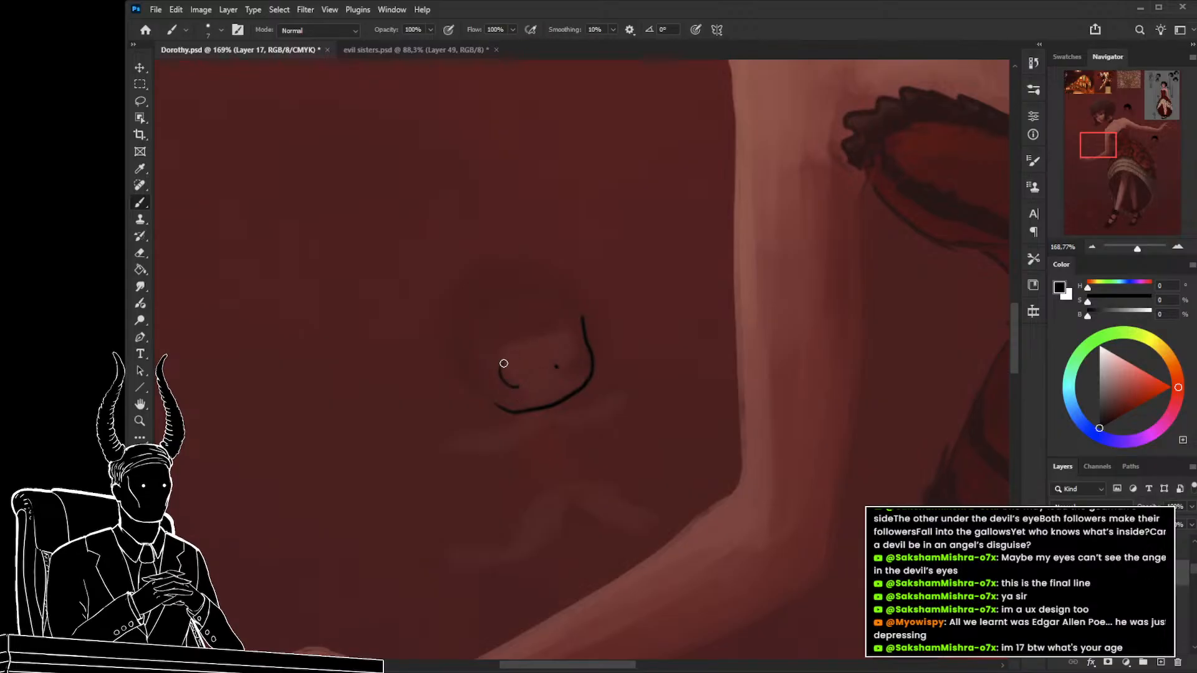
{"action": "left_click_drag", "start_coordinate": [503, 364], "coordinate": [511, 359]}
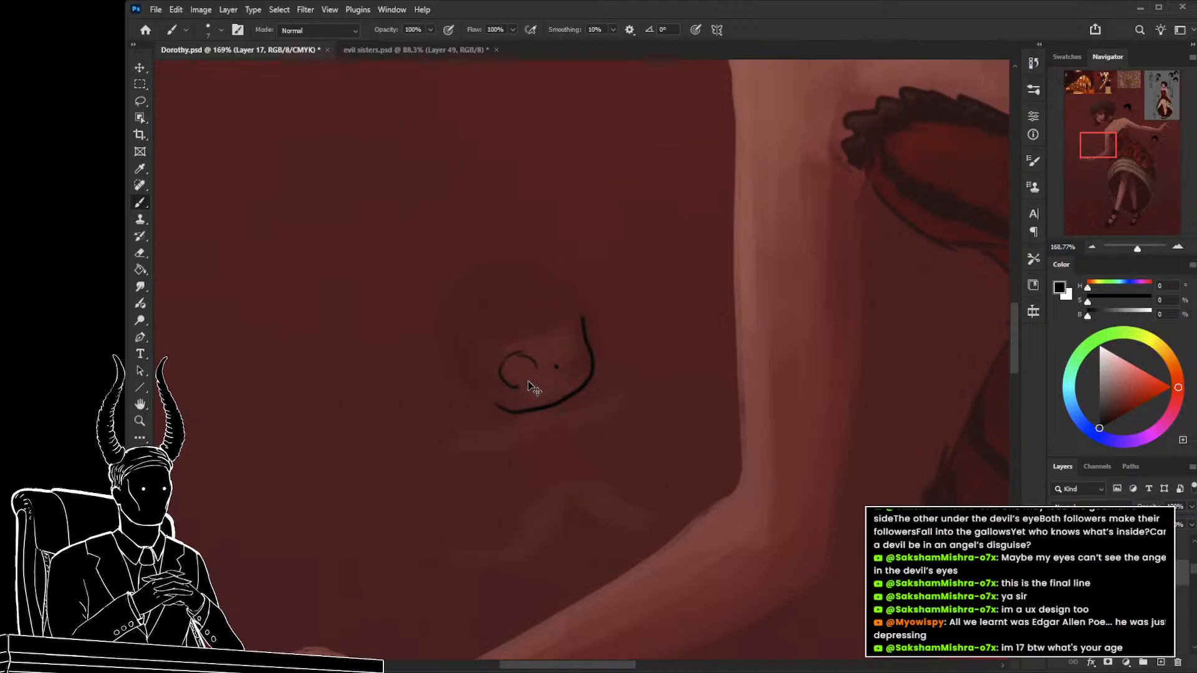
{"action": "mouse_move", "coordinate": [521, 357]}
{"action": "left_mouse_down"}
{"action": "mouse_move", "coordinate": [533, 380]}
{"action": "mouse_move", "coordinate": [570, 334]}
{"action": "left_mouse_up"}
{"action": "key", "text": "ctrl+z"}
{"action": "key", "text": "ctrl+z"}
Erase the third puppet's face outline where it crosses the outer eye and close that eye's circle.
{"action": "key", "text": "e"}
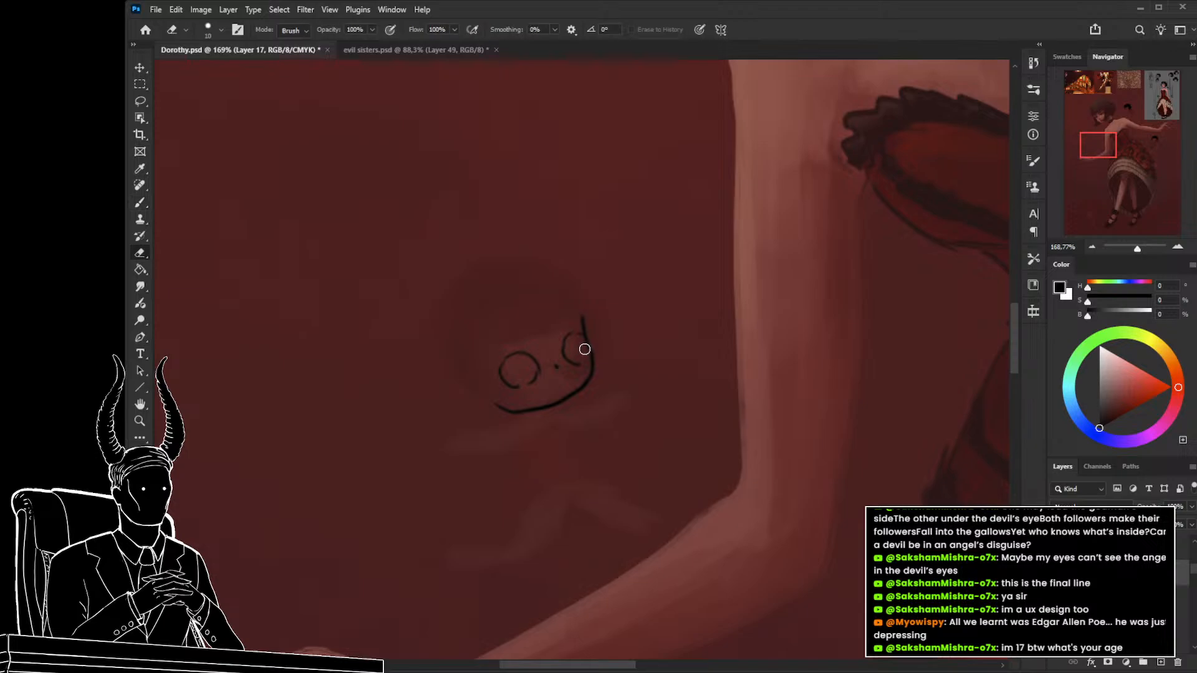
{"action": "key", "text": "b"}
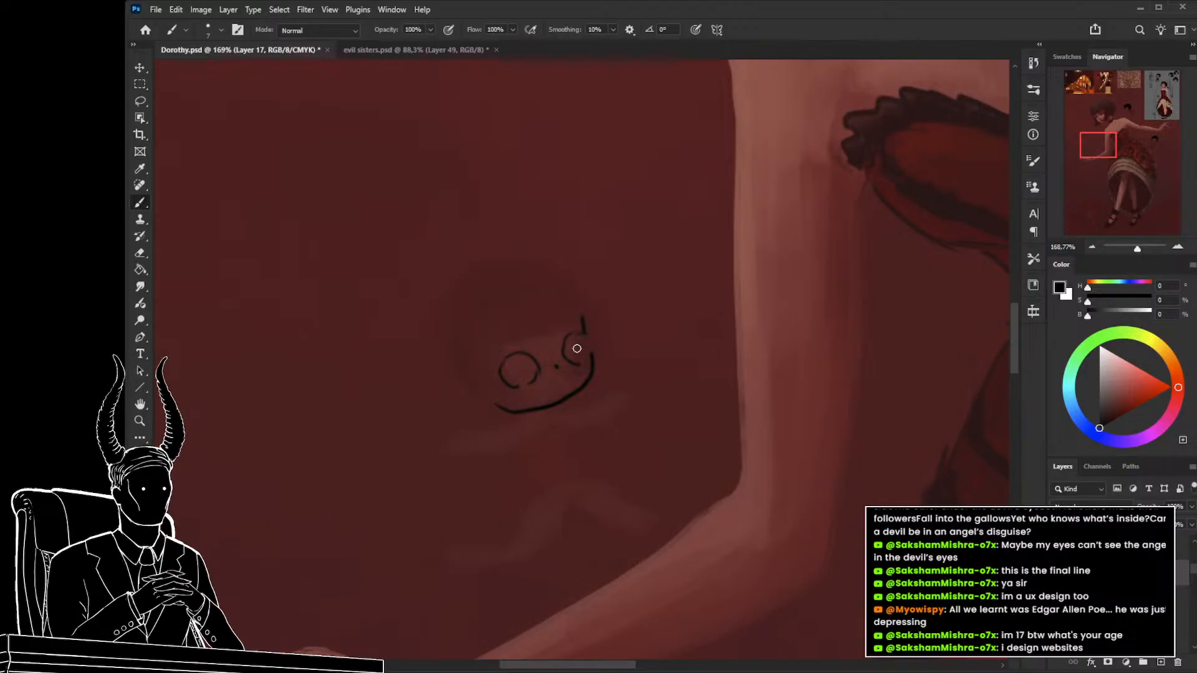
{"action": "mouse_move", "coordinate": [577, 349]}
{"action": "left_mouse_down"}
{"action": "mouse_move", "coordinate": [593, 347]}
{"action": "mouse_move", "coordinate": [588, 356]}
{"action": "mouse_move", "coordinate": [577, 334]}
{"action": "mouse_move", "coordinate": [566, 347]}
{"action": "left_mouse_up"}
Clean up the third puppet's eye outline, then add narrow oval pupils and a small mouth.
{"action": "key", "text": "e"}
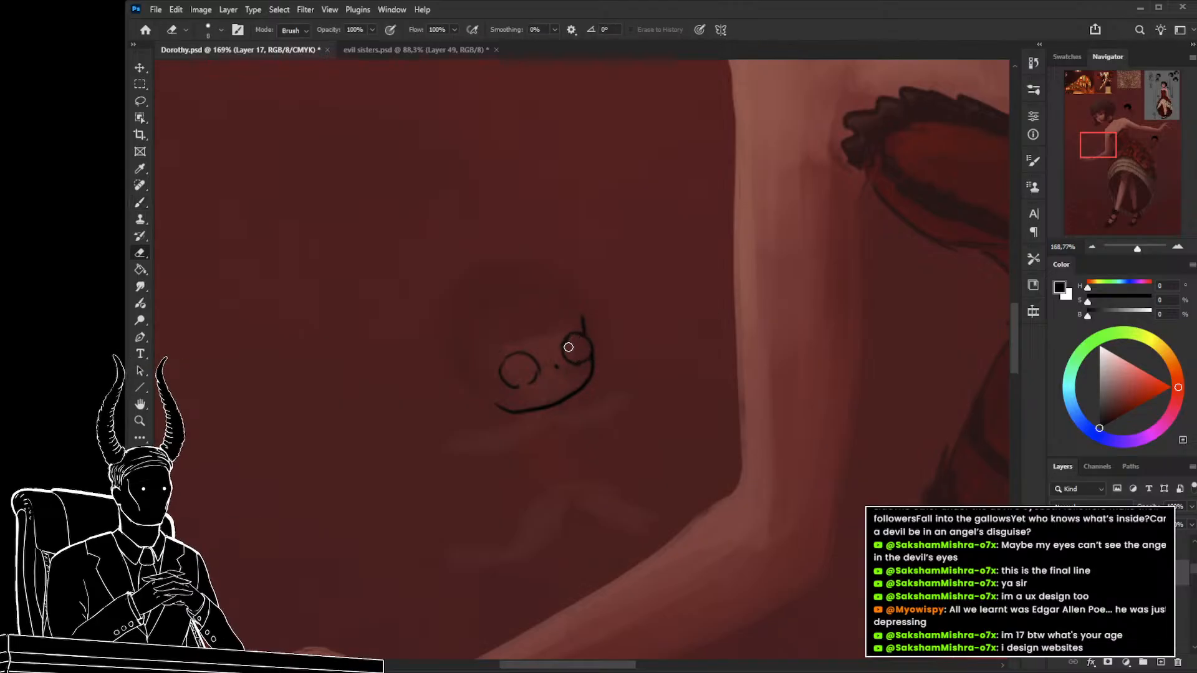
{"action": "key", "text": "b"}
{"action": "left_click_drag", "start_coordinate": [511, 358], "coordinate": [514, 377]}
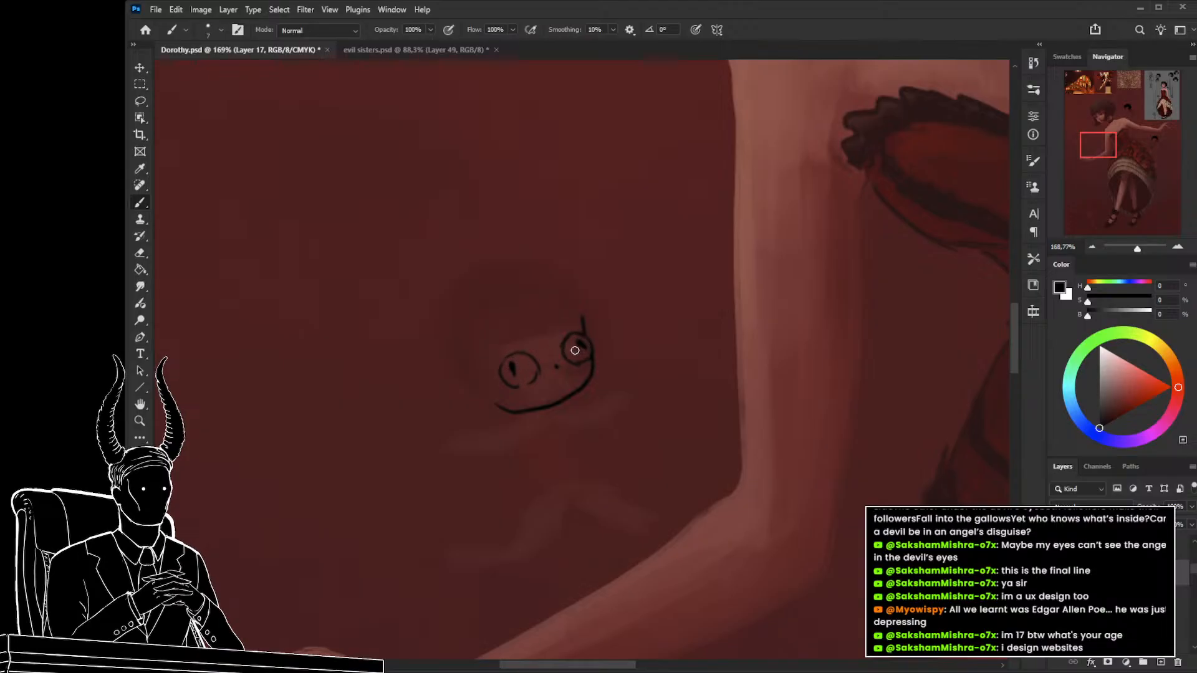
{"action": "scroll", "coordinate": [548, 355], "scroll_direction": "down", "scroll_amount": 1}
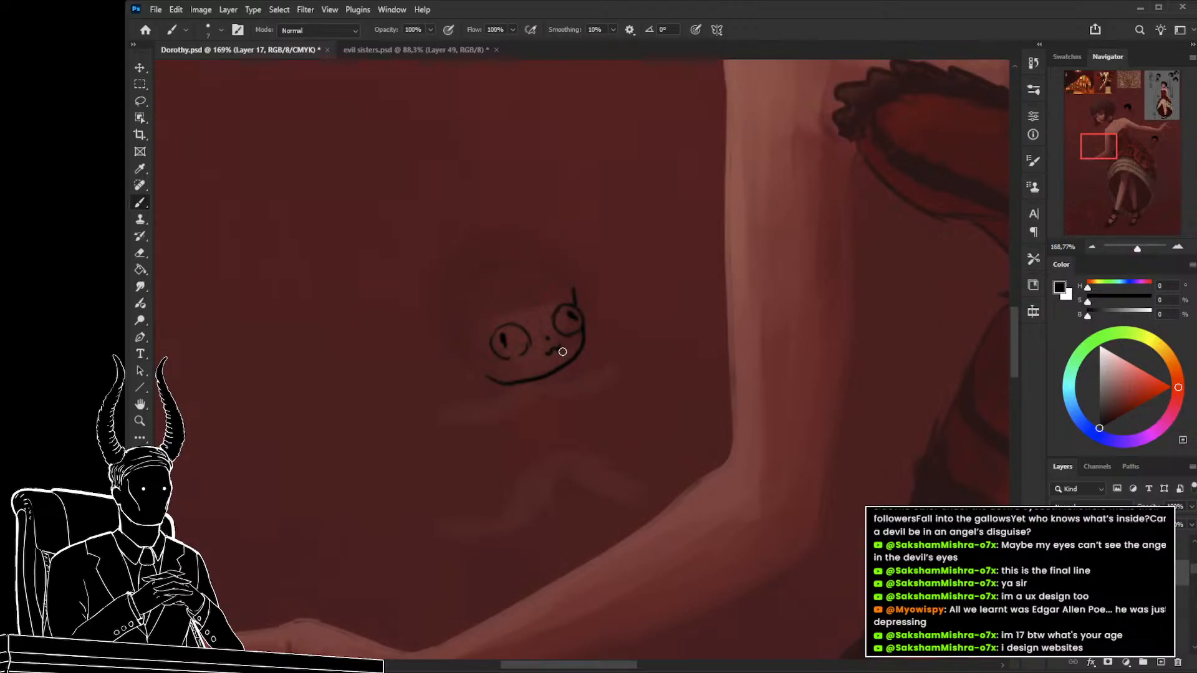
Draw a small pointed open mouth beneath the lip line on the third puppet's face.
{"action": "left_click_drag", "start_coordinate": [560, 348], "coordinate": [563, 379]}
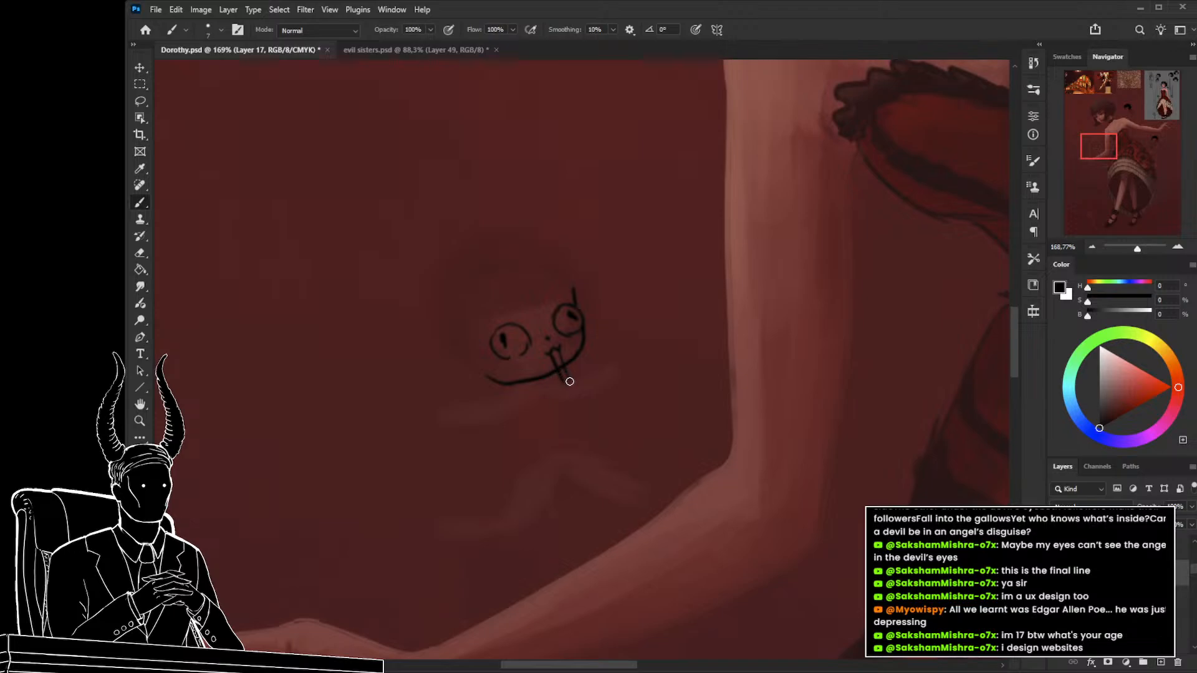
{"action": "key", "text": "ctrl+z"}
{"action": "key", "text": "ctrl+z"}
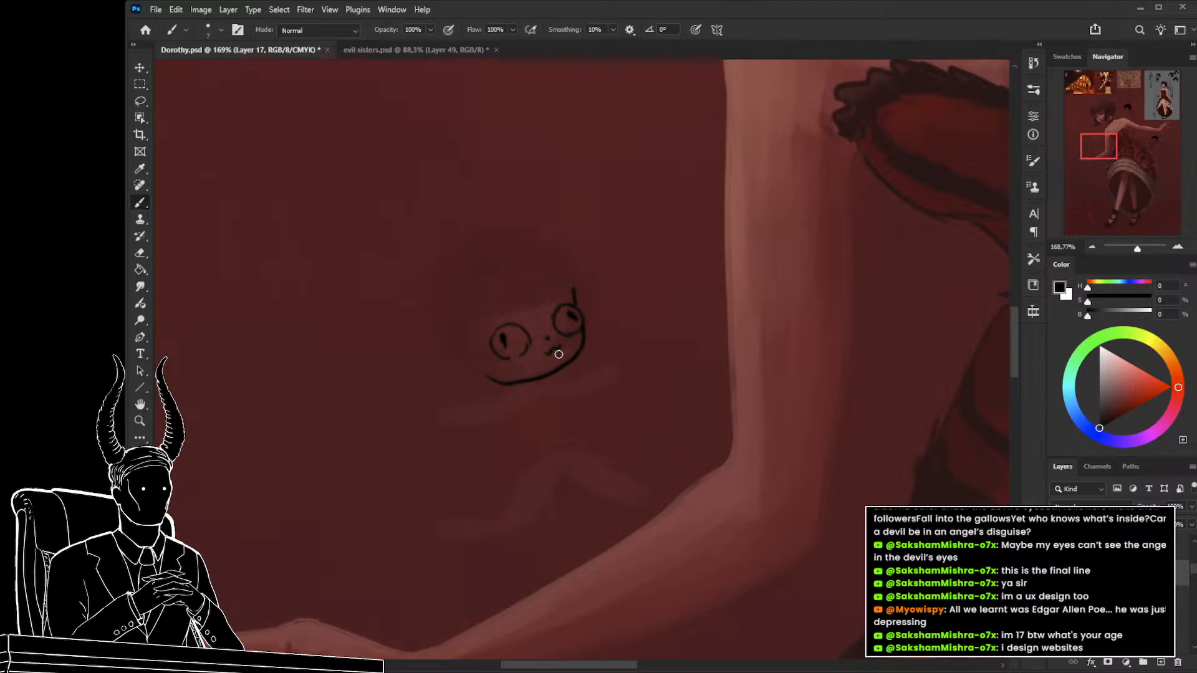
{"action": "left_click_drag", "start_coordinate": [559, 360], "coordinate": [556, 363]}
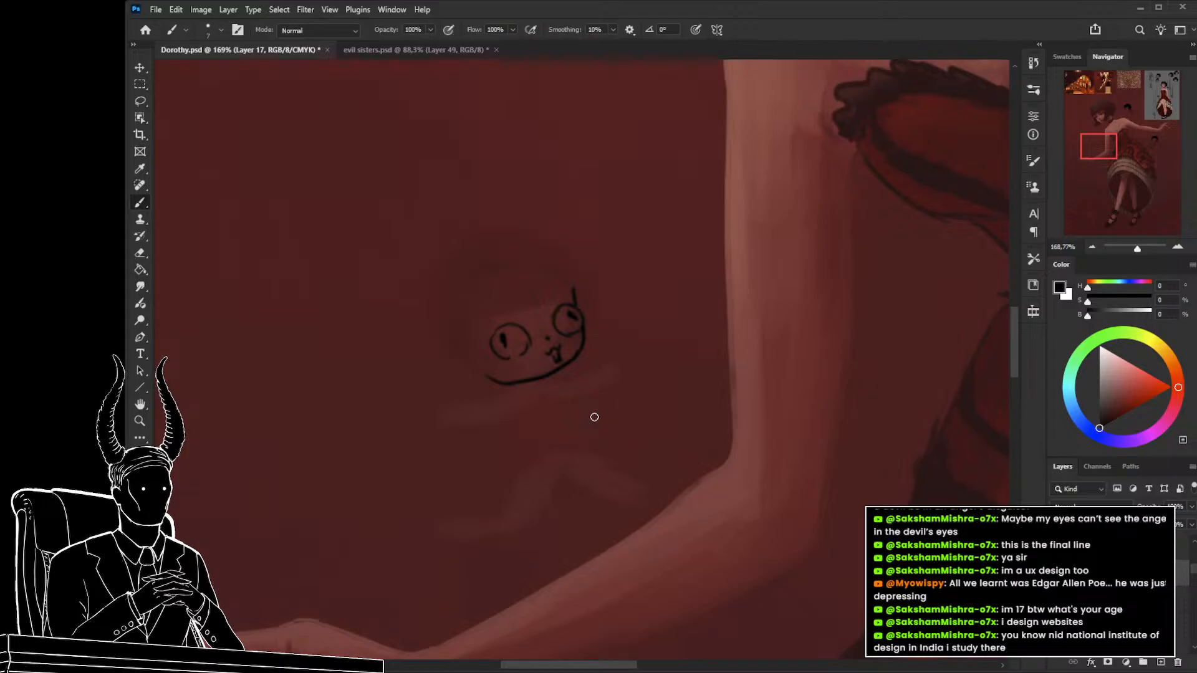
Sketch the rounded crown of the third puppet's hair and a slanted fringe line above its eyes.
{"action": "left_click_drag", "start_coordinate": [613, 335], "coordinate": [681, 361]}
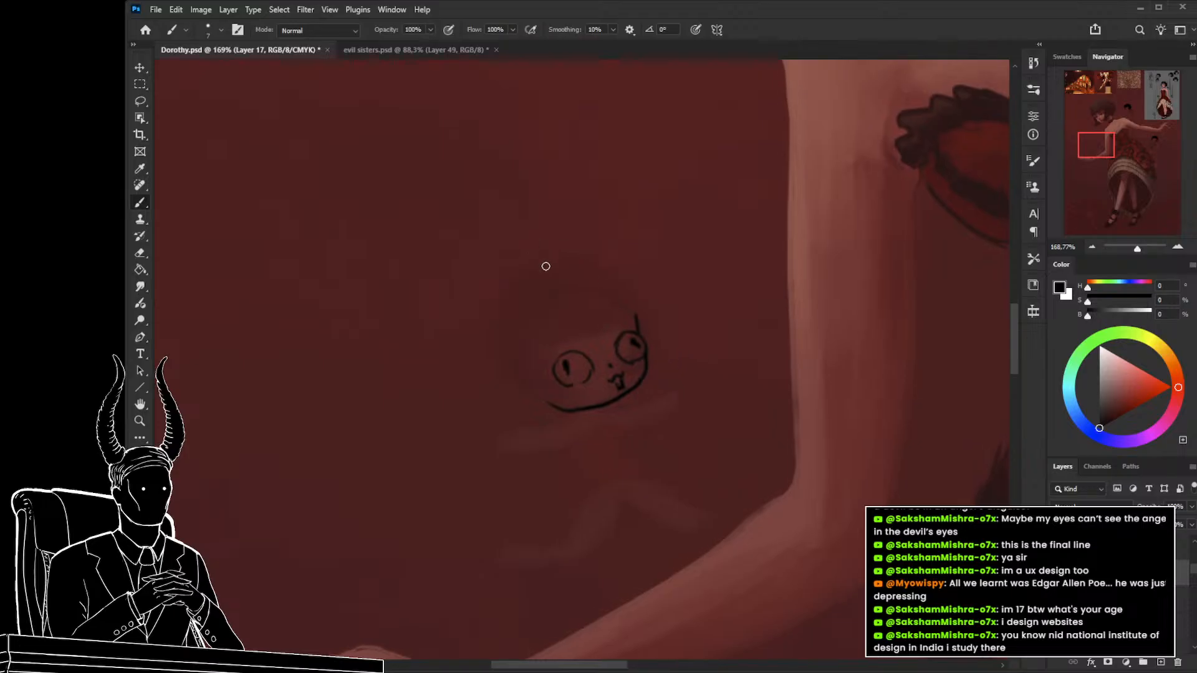
{"action": "left_click_drag", "start_coordinate": [610, 315], "coordinate": [516, 335]}
{"action": "mouse_move", "coordinate": [568, 361]}
{"action": "left_mouse_down"}
{"action": "mouse_move", "coordinate": [488, 425]}
{"action": "mouse_move", "coordinate": [526, 419]}
{"action": "mouse_move", "coordinate": [475, 381]}
{"action": "mouse_move", "coordinate": [497, 362]}
{"action": "left_mouse_up"}
{"action": "key", "text": "b"}
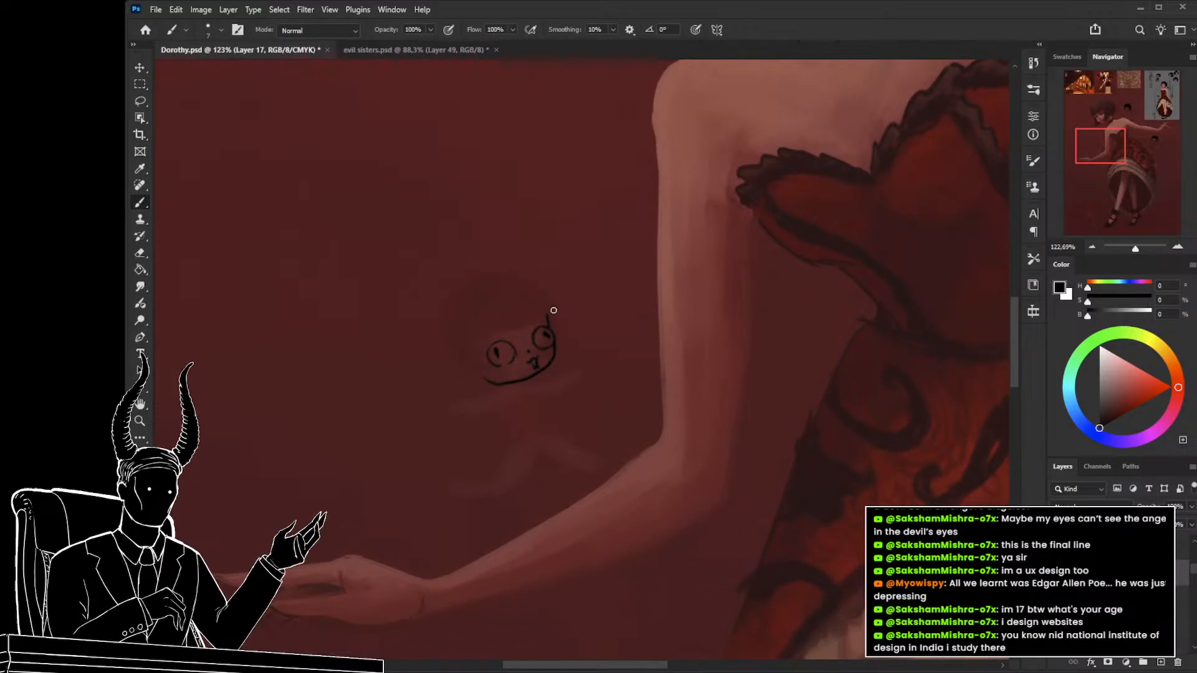
{"action": "key", "text": "ctrl+z"}
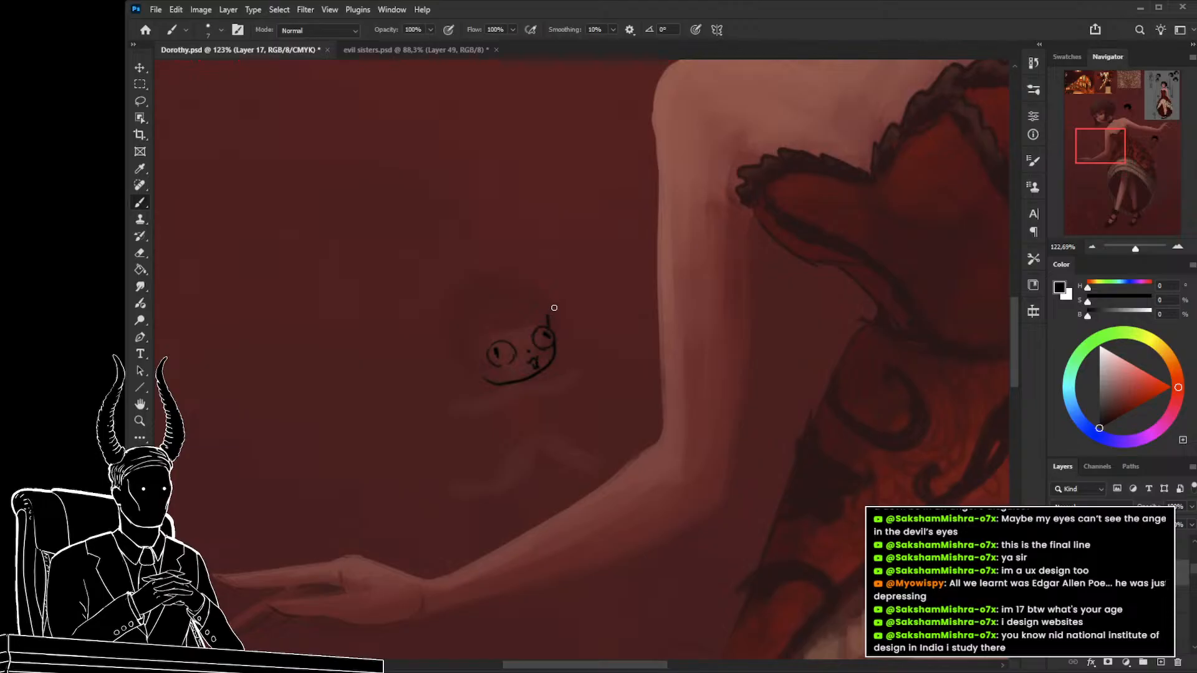
{"action": "left_click_drag", "start_coordinate": [554, 309], "coordinate": [474, 347]}
{"action": "key", "text": "ctrl+z"}
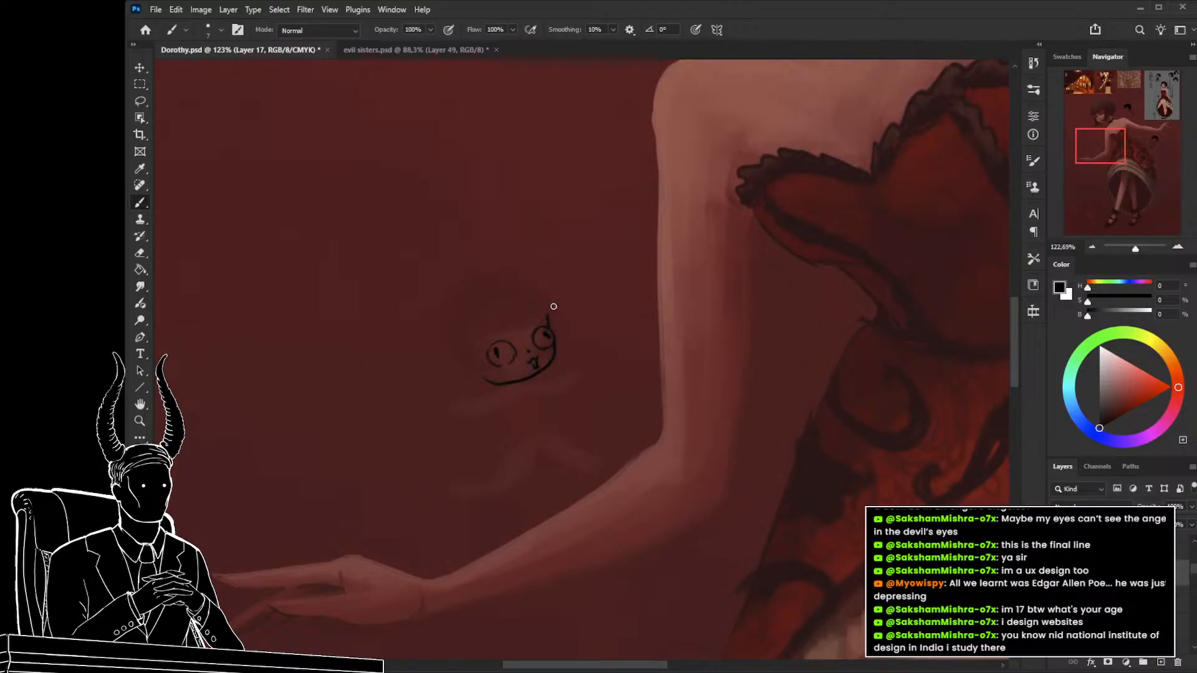
{"action": "mouse_move", "coordinate": [557, 306]}
{"action": "left_mouse_down"}
{"action": "mouse_move", "coordinate": [478, 342]}
{"action": "mouse_move", "coordinate": [548, 293]}
{"action": "mouse_move", "coordinate": [500, 283]}
{"action": "mouse_move", "coordinate": [529, 323]}
{"action": "mouse_move", "coordinate": [548, 307]}
{"action": "mouse_move", "coordinate": [490, 312]}
{"action": "mouse_move", "coordinate": [500, 302]}
{"action": "mouse_move", "coordinate": [466, 346]}
{"action": "left_mouse_up"}
{"action": "key", "text": "ctrl+z"}
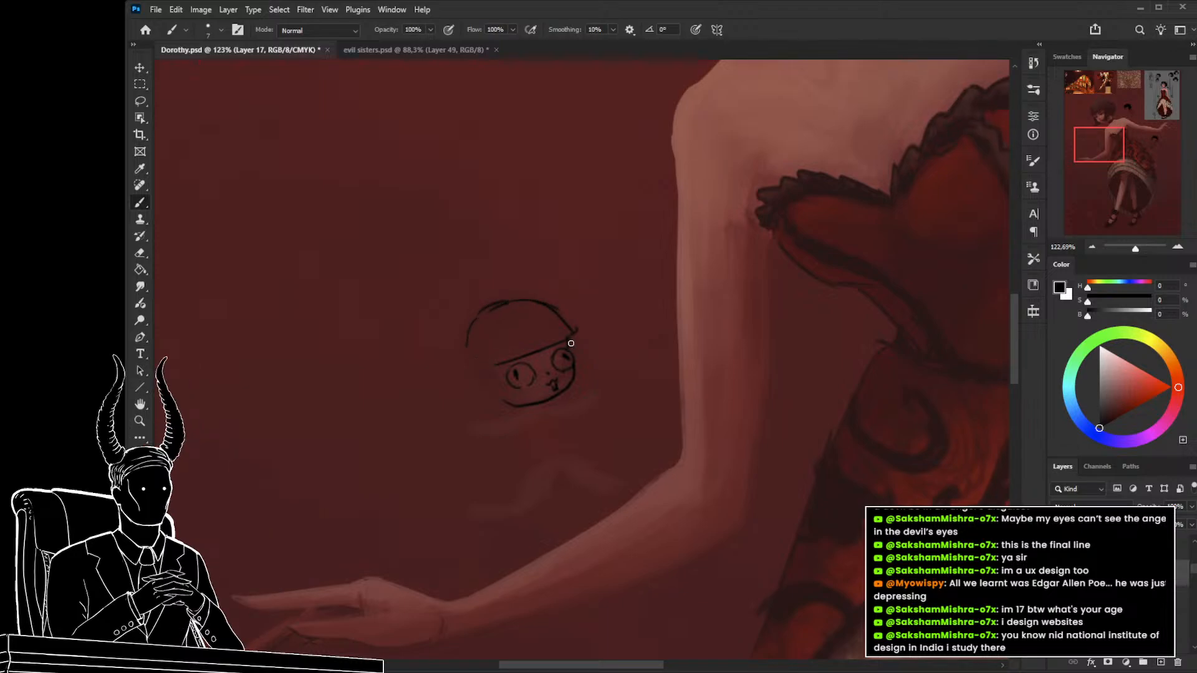
Draw a short curved side lock of hair along the third puppet's cheek on the side nearest the main figure's arm.
{"action": "left_click_drag", "start_coordinate": [564, 335], "coordinate": [573, 378]}
{"action": "left_click_drag", "start_coordinate": [572, 333], "coordinate": [583, 376]}
{"action": "key", "text": "ctrl+z"}
{"action": "left_click_drag", "start_coordinate": [569, 336], "coordinate": [576, 380]}
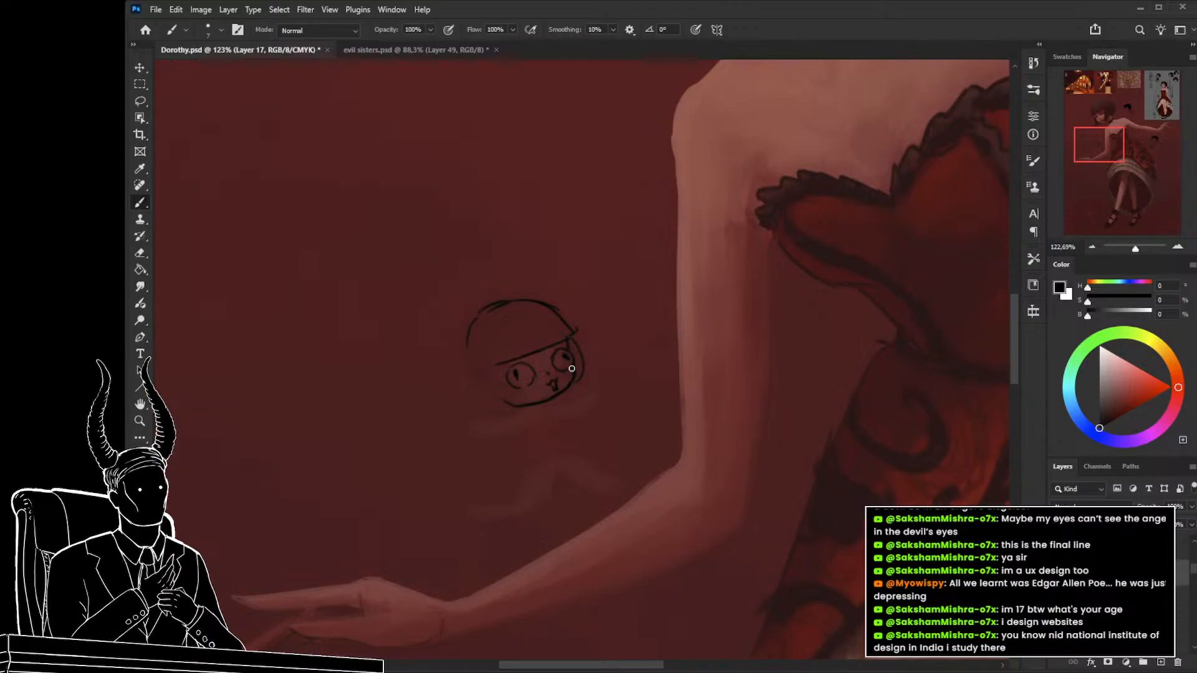
Outline the lock beside the third puppet's larger eye and the back of its bob down to the chin.
{"action": "left_click_drag", "start_coordinate": [424, 430], "coordinate": [397, 408]}
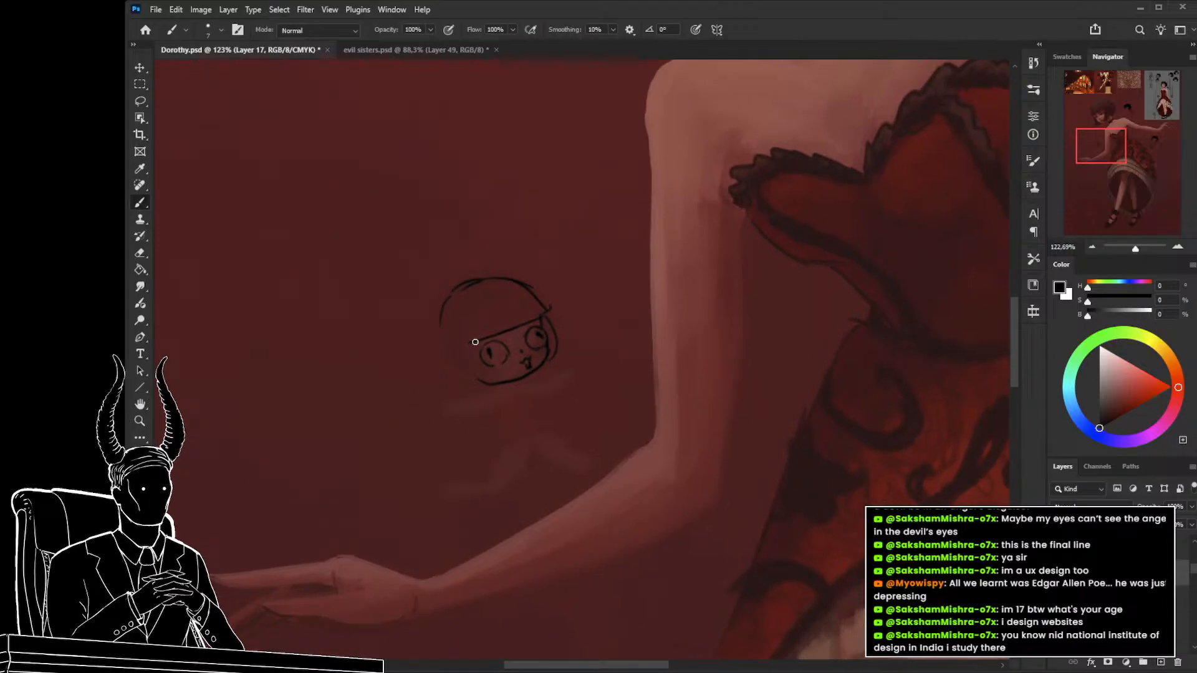
{"action": "mouse_move", "coordinate": [472, 342]}
{"action": "left_mouse_down"}
{"action": "mouse_move", "coordinate": [476, 366]}
{"action": "mouse_move", "coordinate": [493, 373]}
{"action": "left_mouse_up"}
{"action": "left_click_drag", "start_coordinate": [450, 288], "coordinate": [433, 352]}
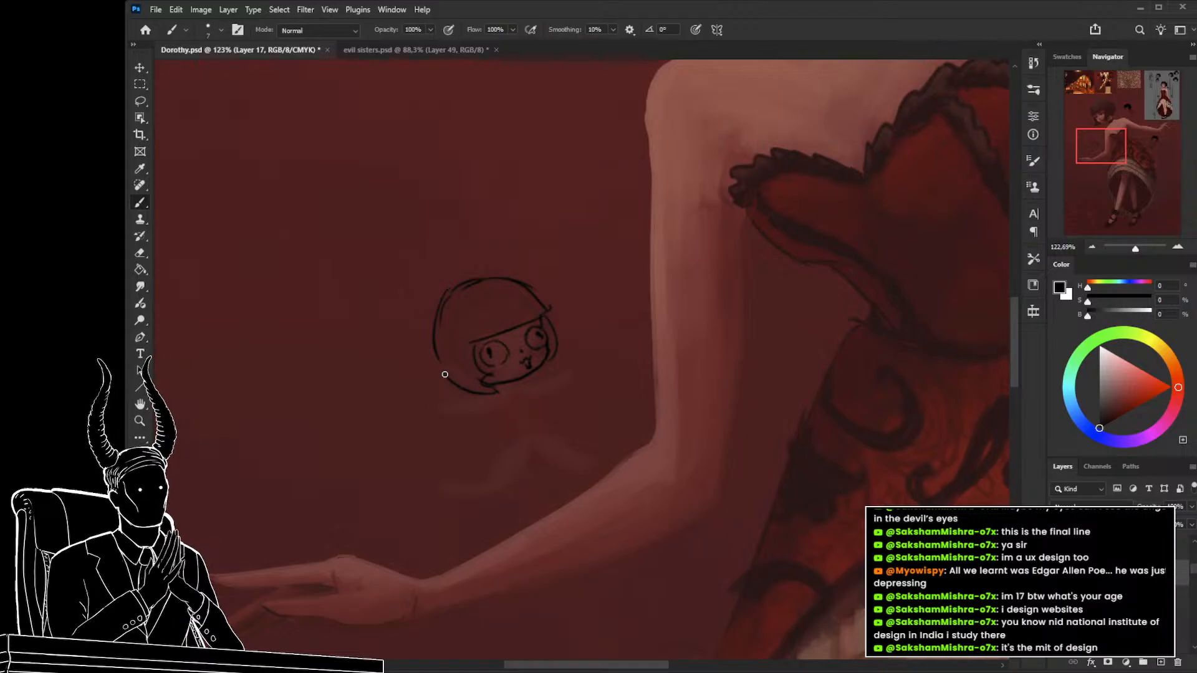
Widen the back of the third puppet's bob with an outer contour and close its lower edge.
{"action": "scroll", "coordinate": [486, 336], "scroll_direction": "down", "scroll_amount": 1}
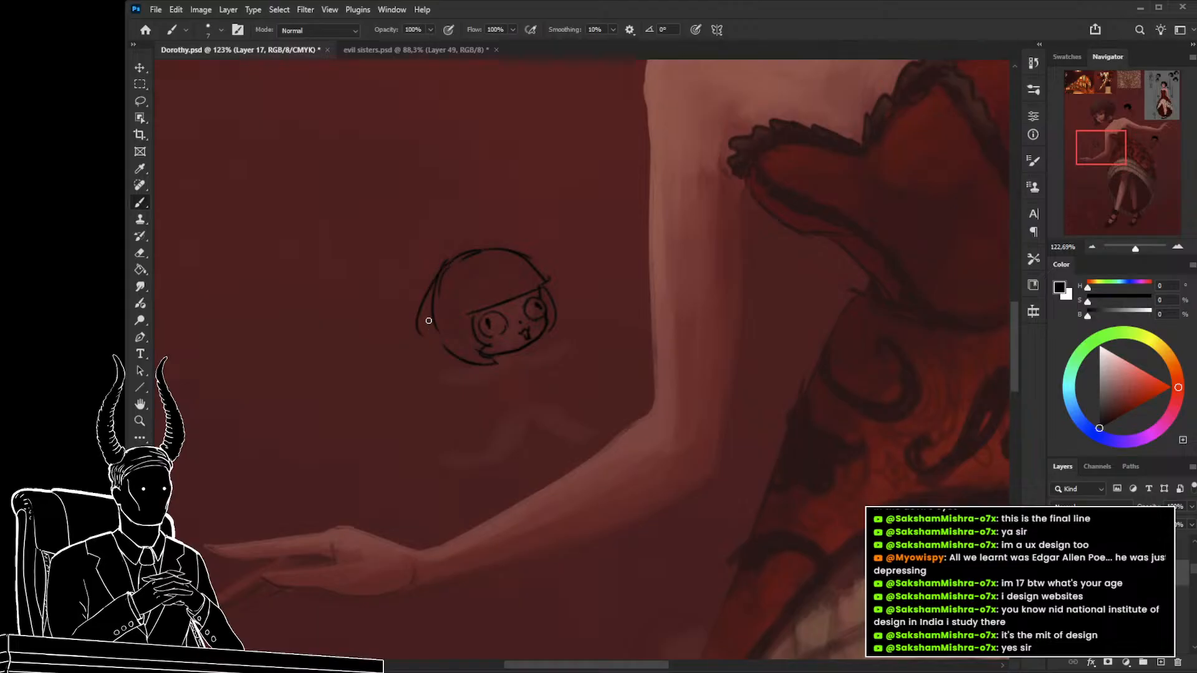
{"action": "left_click_drag", "start_coordinate": [441, 267], "coordinate": [438, 342]}
{"action": "left_click_drag", "start_coordinate": [476, 371], "coordinate": [470, 393]}
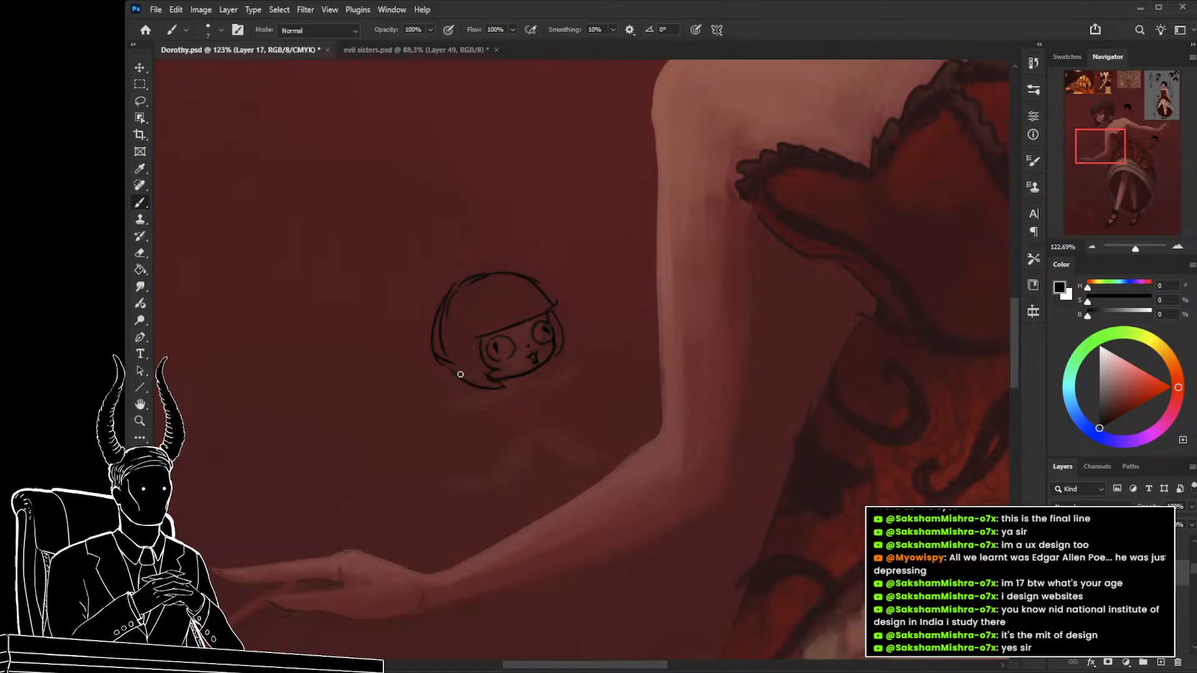
{"action": "left_click_drag", "start_coordinate": [430, 429], "coordinate": [411, 447]}
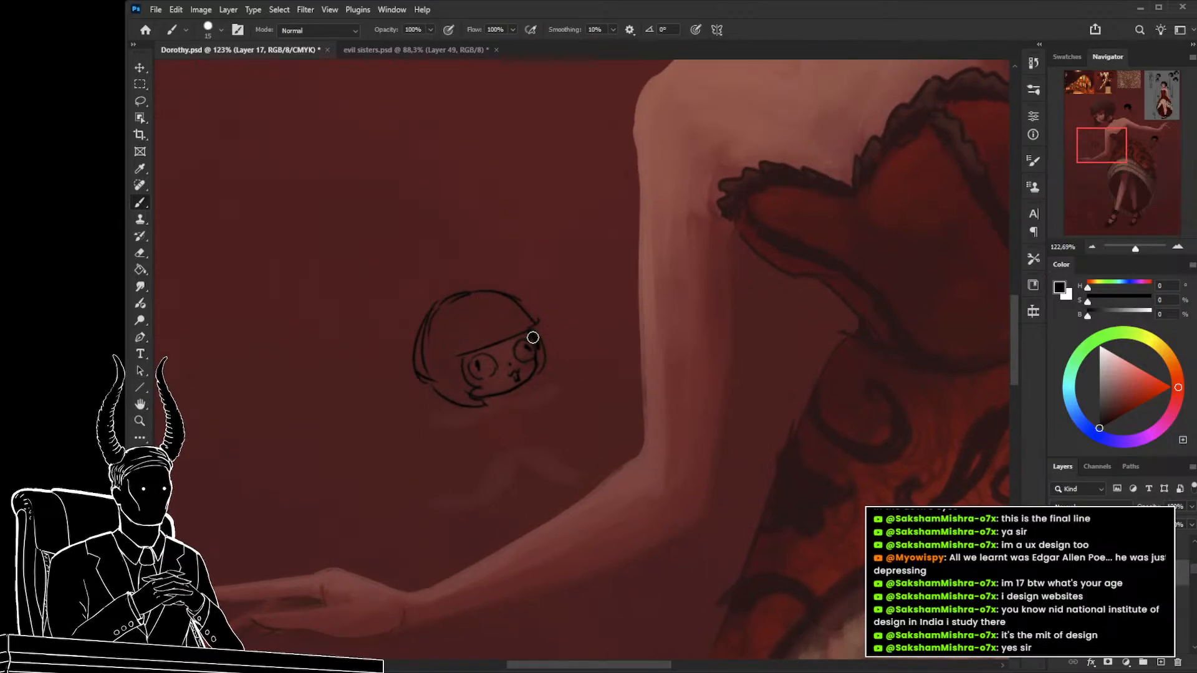
Fill the third puppet's narrow side lock, crown and fringe with solid black.
{"action": "key", "text": "bracketleft"}
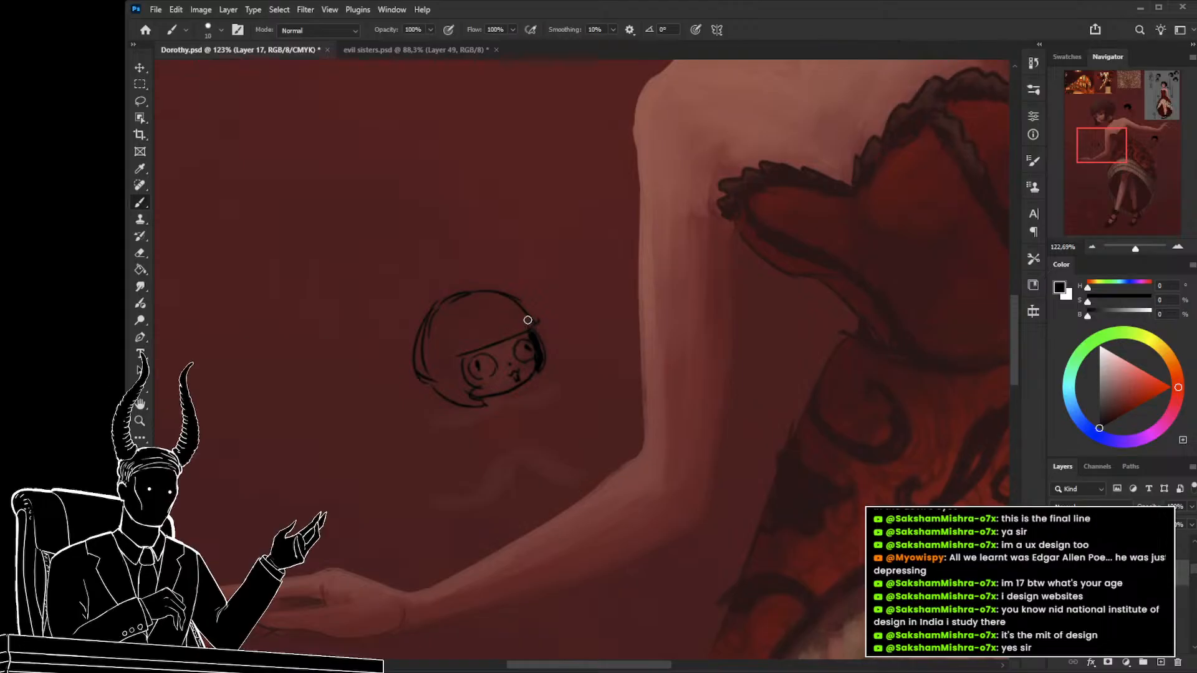
{"action": "key", "text": "bracketright"}
{"action": "key", "text": "bracketright"}
{"action": "key", "text": "bracketright"}
{"action": "mouse_move", "coordinate": [530, 324]}
{"action": "left_mouse_down"}
{"action": "mouse_move", "coordinate": [507, 296]}
{"action": "mouse_move", "coordinate": [441, 312]}
{"action": "left_mouse_up"}
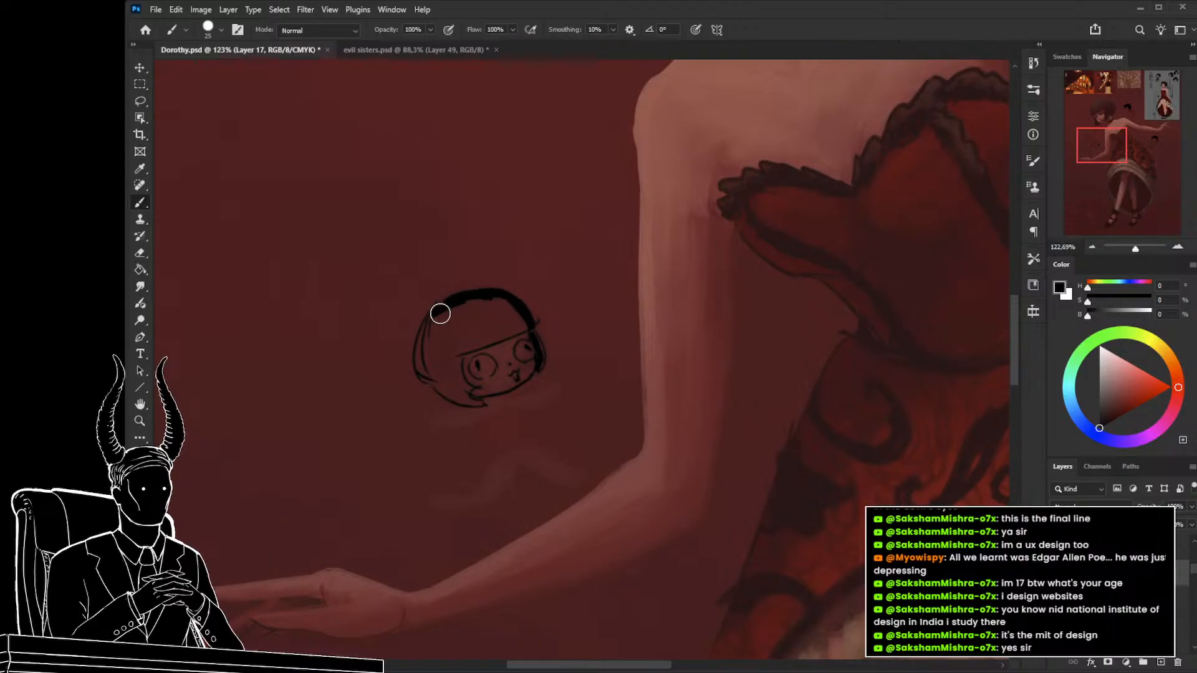
{"action": "mouse_move", "coordinate": [519, 322]}
{"action": "left_mouse_down"}
{"action": "mouse_move", "coordinate": [472, 347]}
{"action": "mouse_move", "coordinate": [520, 329]}
{"action": "mouse_move", "coordinate": [508, 303]}
{"action": "mouse_move", "coordinate": [448, 349]}
{"action": "mouse_move", "coordinate": [486, 316]}
{"action": "mouse_move", "coordinate": [479, 303]}
{"action": "mouse_move", "coordinate": [445, 312]}
{"action": "mouse_move", "coordinate": [428, 359]}
{"action": "mouse_move", "coordinate": [460, 359]}
{"action": "left_mouse_up"}
Fill the back of the third puppet's bob and the lock beside its larger eye with solid black.
{"action": "key", "text": "bracketright"}
{"action": "key", "text": "bracketright"}
{"action": "key", "text": "bracketleft"}
{"action": "key", "text": "bracketleft"}
{"action": "key", "text": "bracketleft"}
{"action": "key", "text": "bracketleft"}
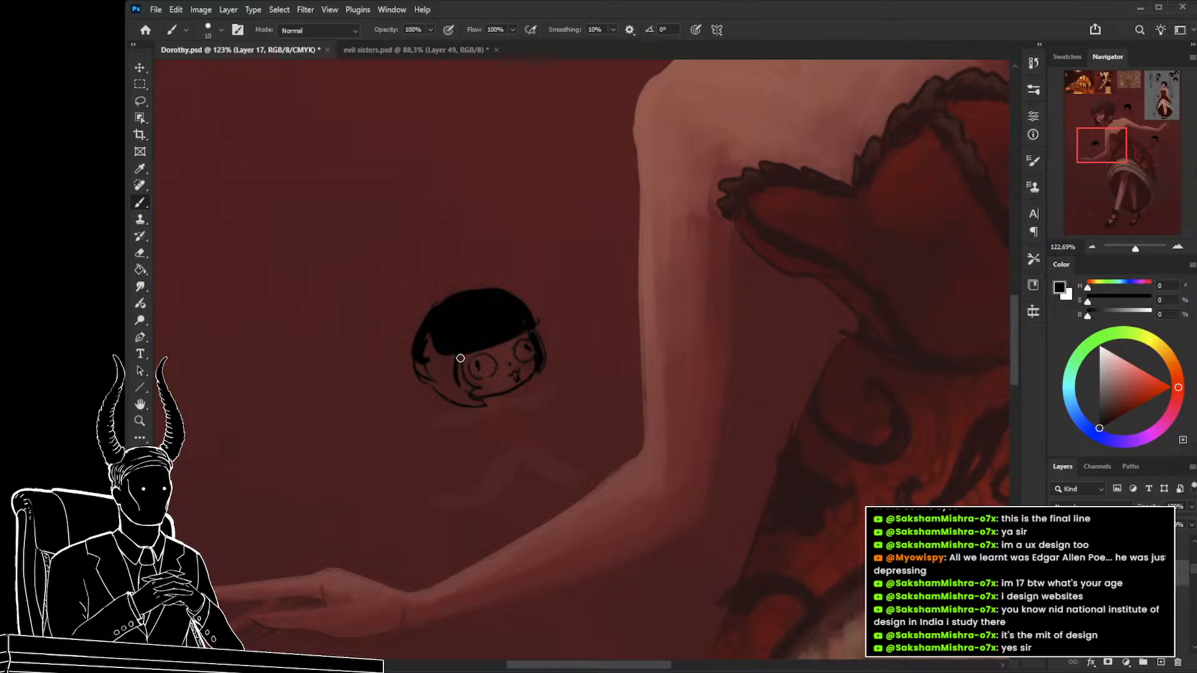
{"action": "mouse_move", "coordinate": [459, 402]}
{"action": "left_mouse_down"}
{"action": "mouse_move", "coordinate": [460, 350]}
{"action": "mouse_move", "coordinate": [461, 397]}
{"action": "mouse_move", "coordinate": [450, 344]}
{"action": "mouse_move", "coordinate": [439, 386]}
{"action": "mouse_move", "coordinate": [424, 358]}
{"action": "mouse_move", "coordinate": [435, 345]}
{"action": "mouse_move", "coordinate": [451, 372]}
{"action": "mouse_move", "coordinate": [450, 339]}
{"action": "mouse_move", "coordinate": [447, 349]}
{"action": "mouse_move", "coordinate": [435, 338]}
{"action": "mouse_move", "coordinate": [438, 386]}
{"action": "mouse_move", "coordinate": [429, 357]}
{"action": "mouse_move", "coordinate": [447, 385]}
{"action": "left_mouse_up"}
{"action": "key", "text": "bracketright"}
{"action": "key", "text": "bracketright"}
{"action": "key", "text": "bracketright"}
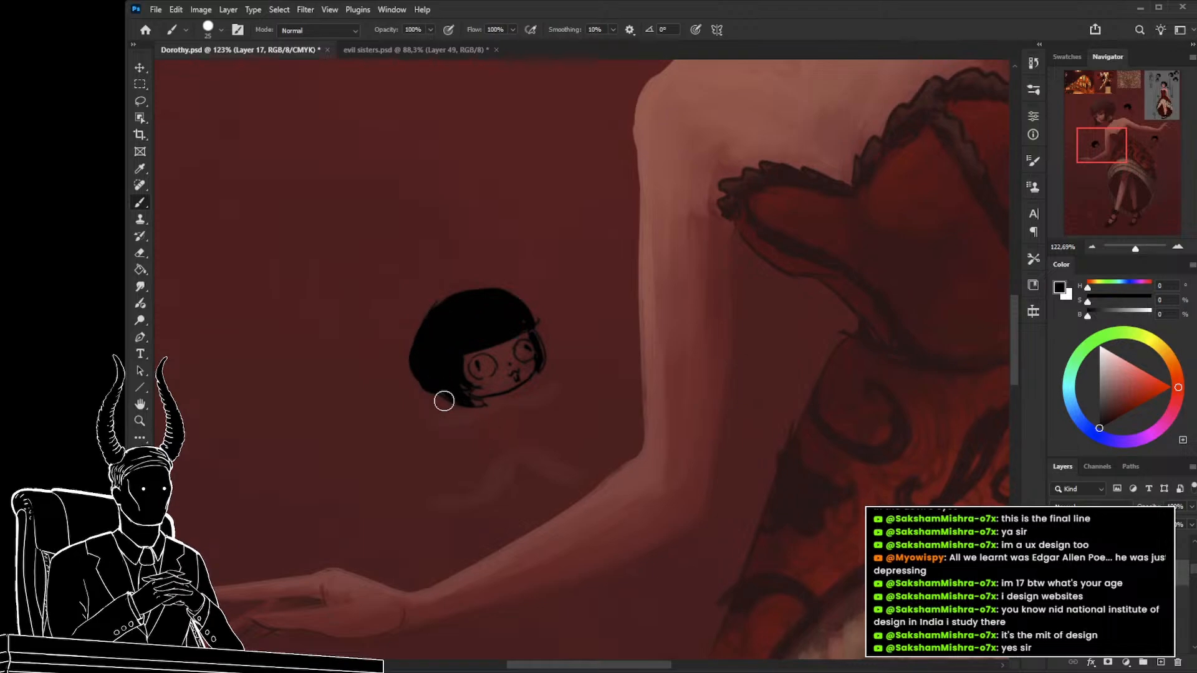
{"action": "key", "text": "z"}
{"action": "left_click_drag", "start_coordinate": [521, 455], "coordinate": [529, 395]}
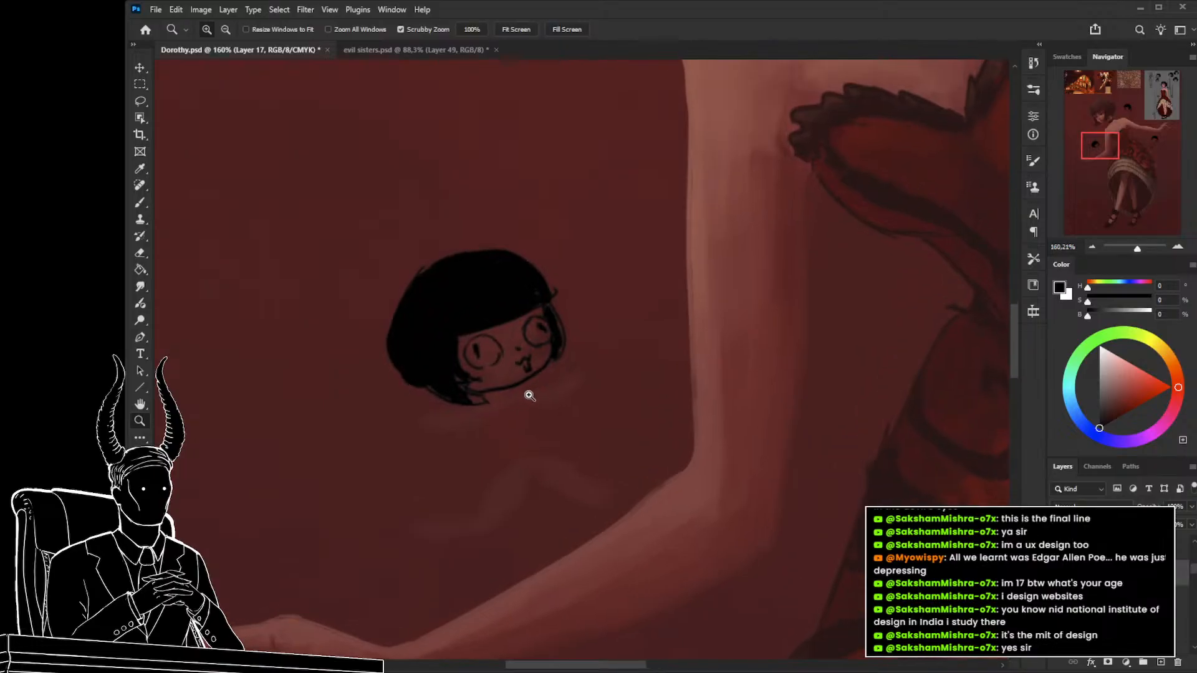
{"action": "key", "text": "l"}
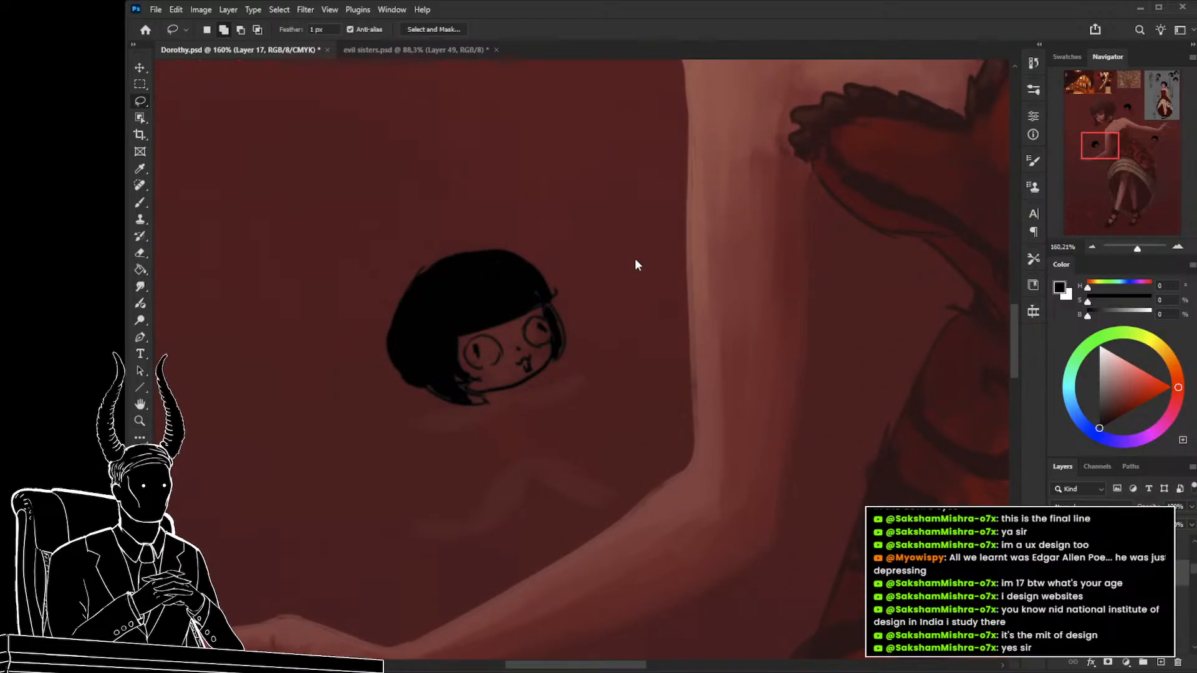
{"action": "key", "text": "e"}
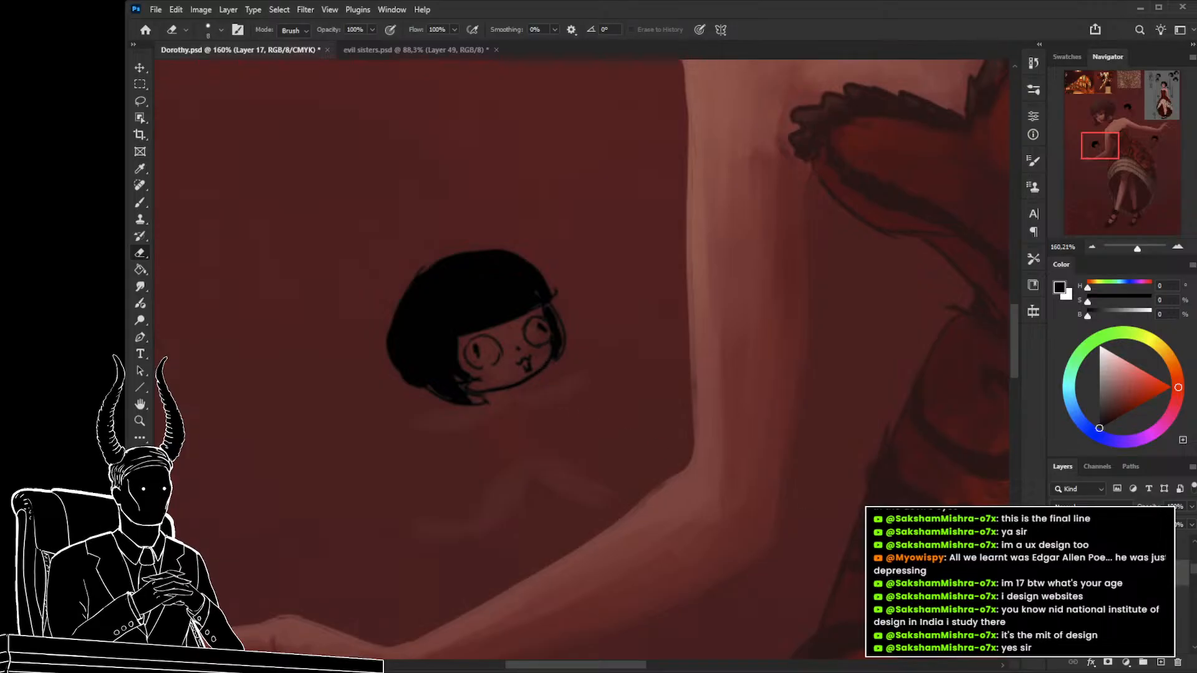
{"action": "left_click", "coordinate": [1058, 572]}
{"action": "left_click", "coordinate": [1057, 572]}
Build up the top of the third puppet's black hair with a larger brush to raise the crown.
{"action": "key", "text": "z"}
{"action": "mouse_move", "coordinate": [569, 432]}
{"action": "left_mouse_down"}
{"action": "mouse_move", "coordinate": [505, 447]}
{"action": "mouse_move", "coordinate": [493, 483]}
{"action": "mouse_move", "coordinate": [523, 466]}
{"action": "left_mouse_up"}
{"action": "key", "text": "space"}
{"action": "key", "text": "b"}
{"action": "key", "text": "bracketright"}
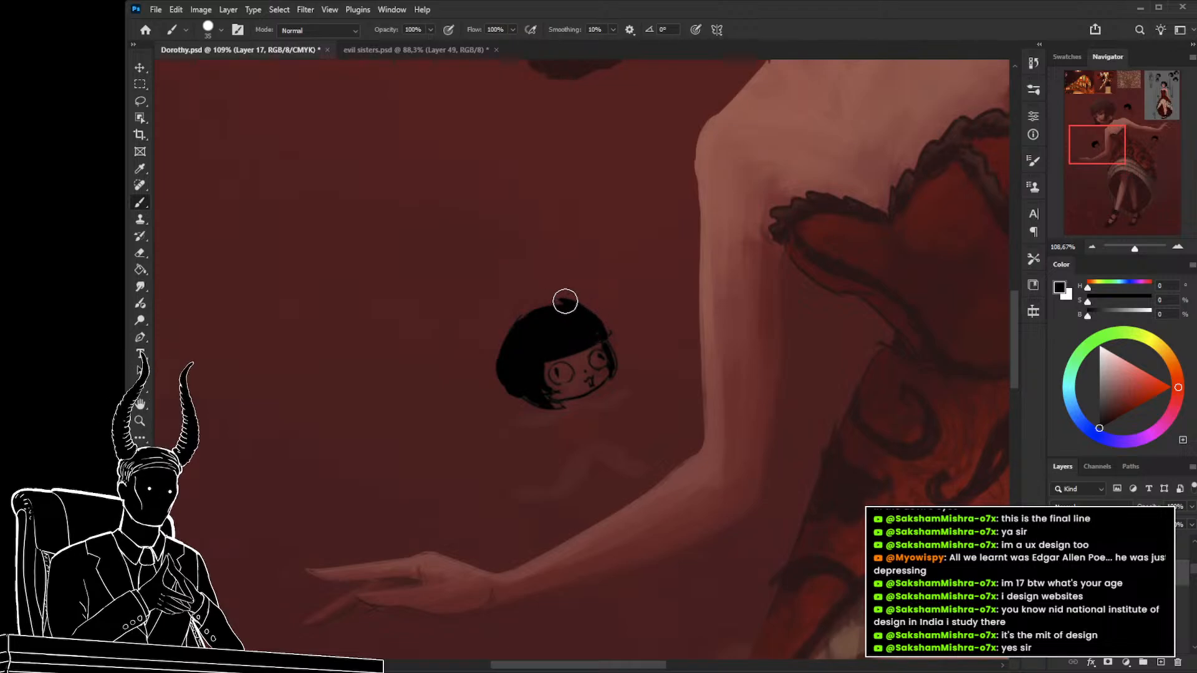
{"action": "key", "text": "space"}
{"action": "mouse_move", "coordinate": [513, 447]}
{"action": "left_mouse_down"}
{"action": "mouse_move", "coordinate": [416, 459]}
{"action": "mouse_move", "coordinate": [432, 446]}
{"action": "mouse_move", "coordinate": [505, 464]}
{"action": "left_mouse_up"}
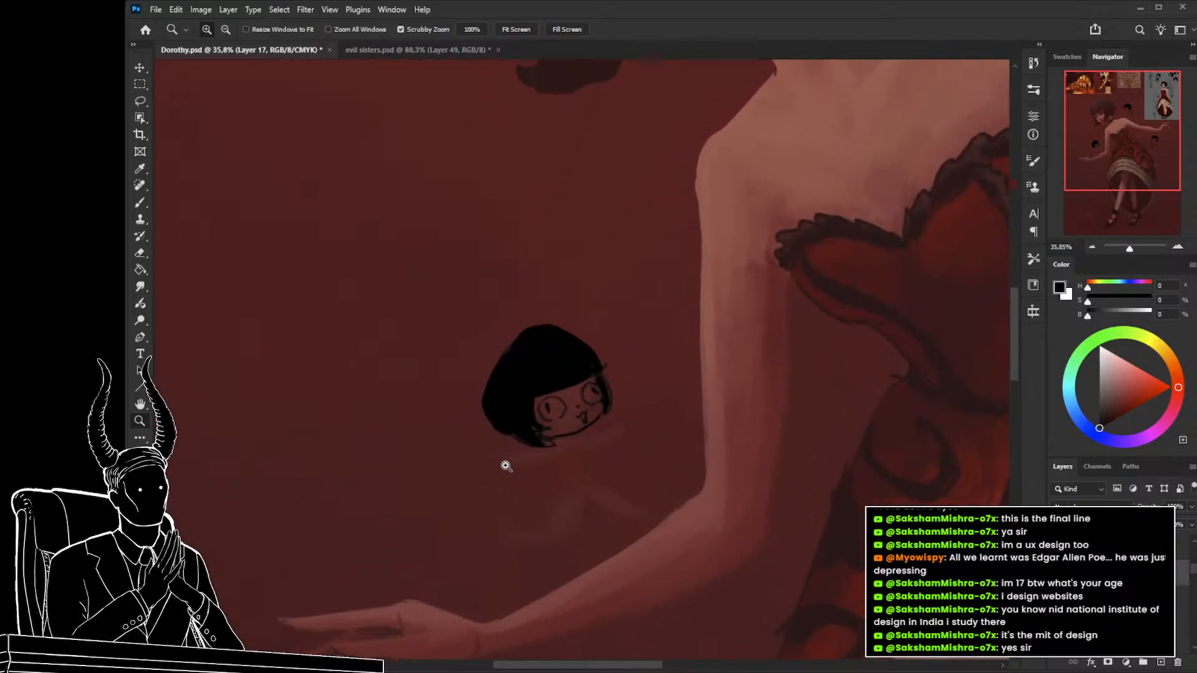
Trim the upper back edge of the third puppet's hair with a larger eraser.
{"action": "key", "text": "e"}
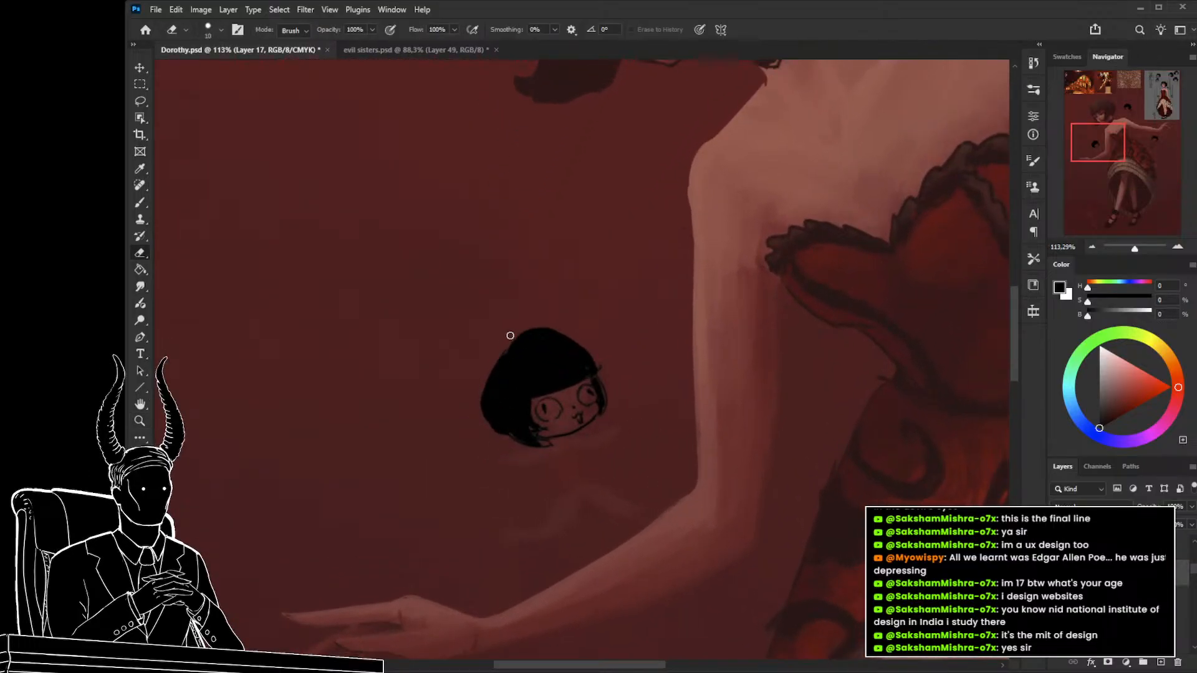
{"action": "key", "text": "bracketright"}
{"action": "key", "text": "bracketright"}
{"action": "key", "text": "bracketright"}
{"action": "key", "text": "bracketright"}
{"action": "key", "text": "bracketright"}
Compare the third puppet's head with the other puppets and the main figure across the whole composition.
{"action": "key", "text": "z"}
{"action": "mouse_move", "coordinate": [628, 449]}
{"action": "left_mouse_down"}
{"action": "mouse_move", "coordinate": [580, 449]}
{"action": "mouse_move", "coordinate": [564, 462]}
{"action": "left_mouse_up"}
{"action": "left_click_drag", "start_coordinate": [592, 479], "coordinate": [453, 479]}
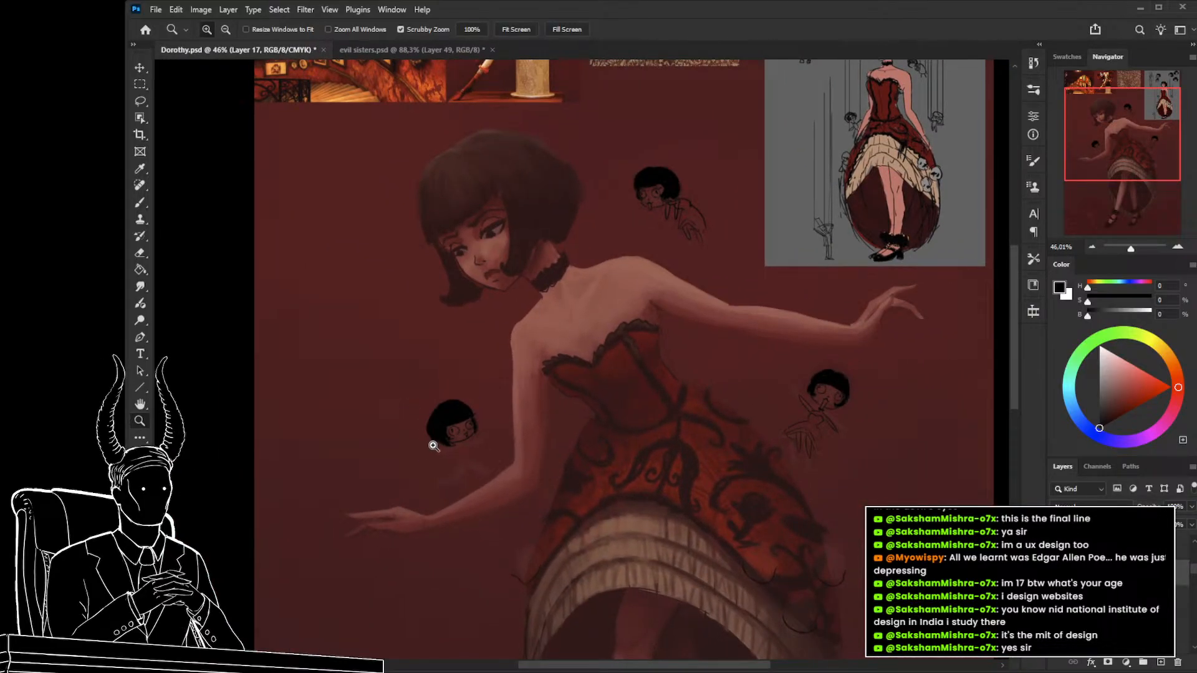
{"action": "left_click_drag", "start_coordinate": [433, 446], "coordinate": [491, 491]}
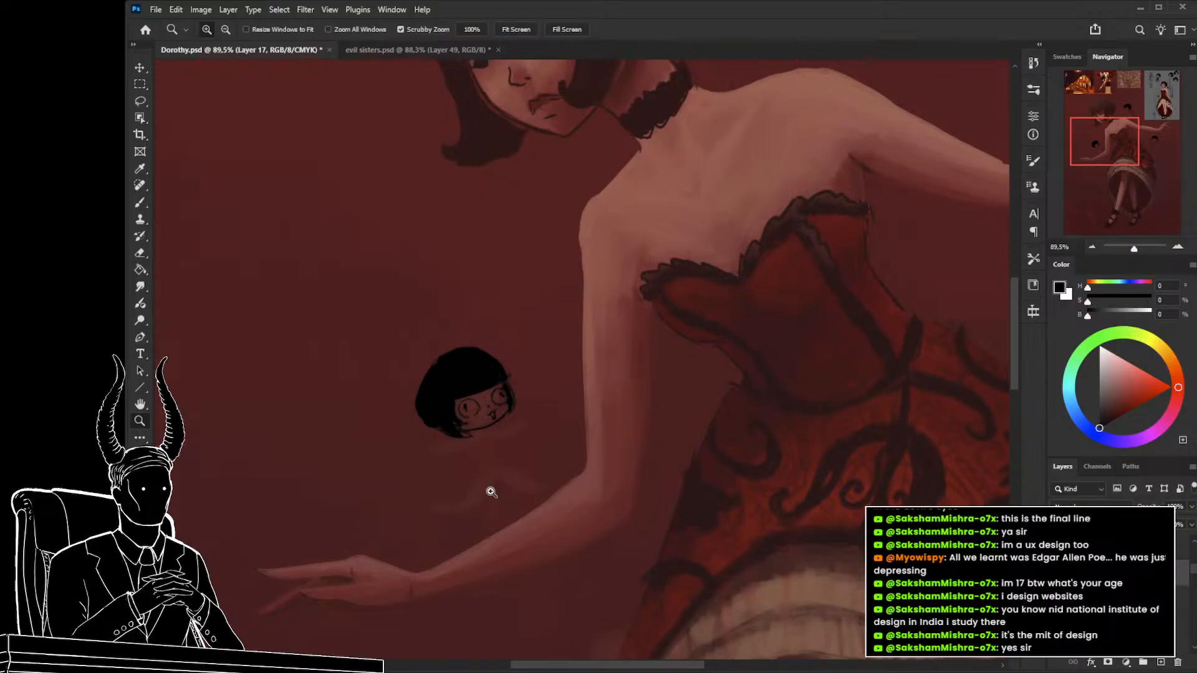
{"action": "left_click_drag", "start_coordinate": [491, 492], "coordinate": [425, 468]}
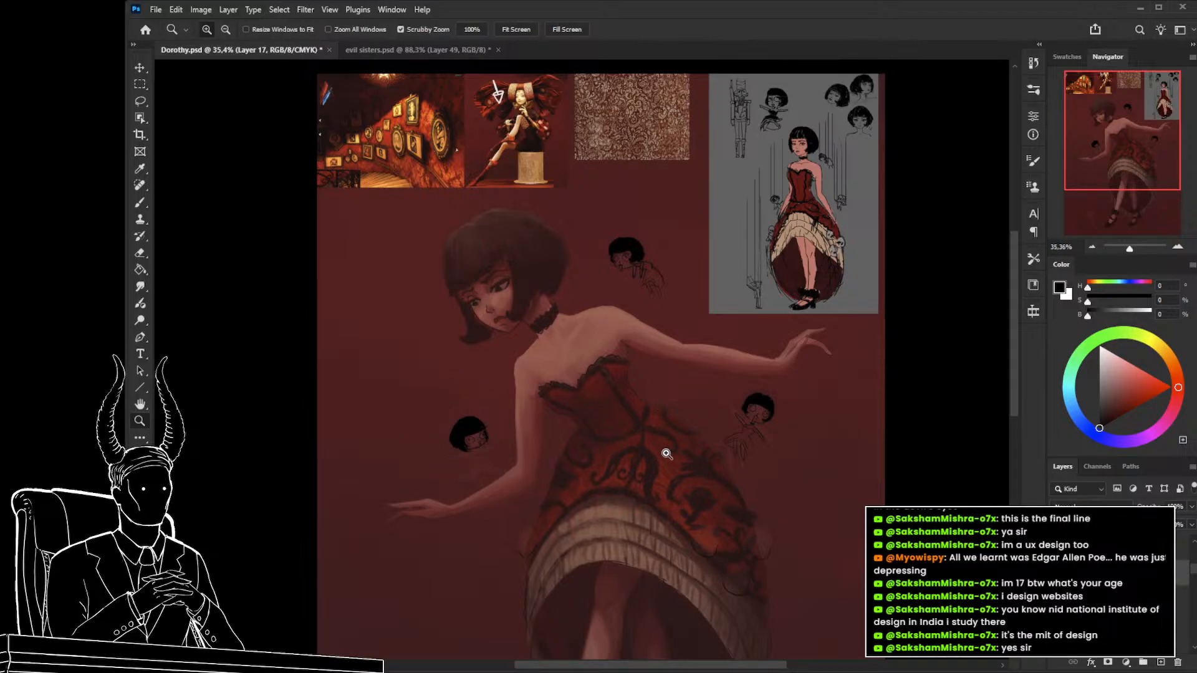
{"action": "left_click_drag", "start_coordinate": [707, 506], "coordinate": [685, 446]}
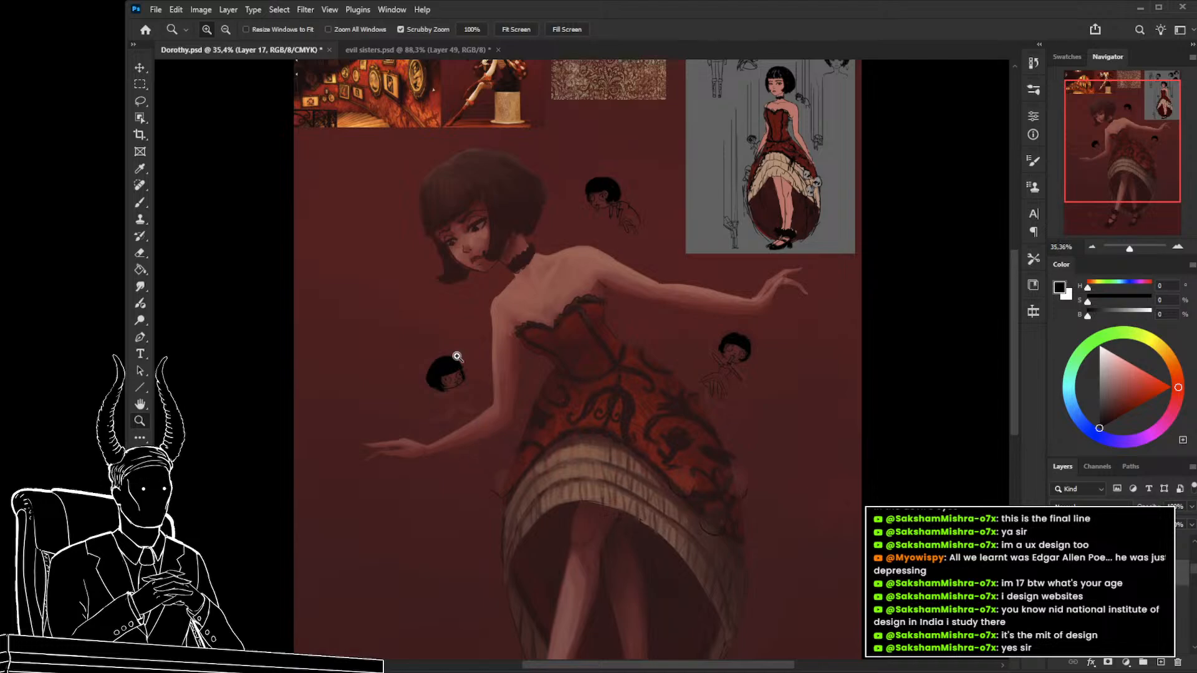
{"action": "mouse_move", "coordinate": [428, 397]}
{"action": "left_mouse_down"}
{"action": "mouse_move", "coordinate": [489, 408]}
{"action": "mouse_move", "coordinate": [451, 398]}
{"action": "left_mouse_up"}
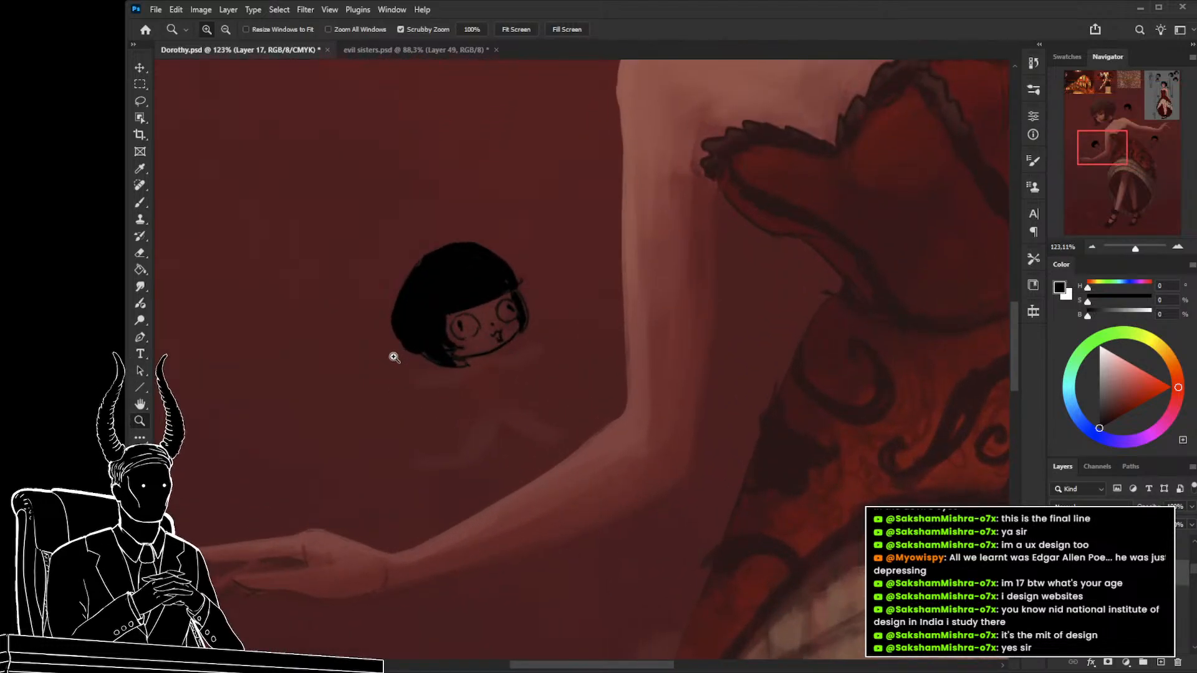
Draw a short thin neck below the third puppet's chin with a fine black brush.
{"action": "key", "text": "b"}
{"action": "key", "text": "bracketleft"}
{"action": "key", "text": "bracketleft"}
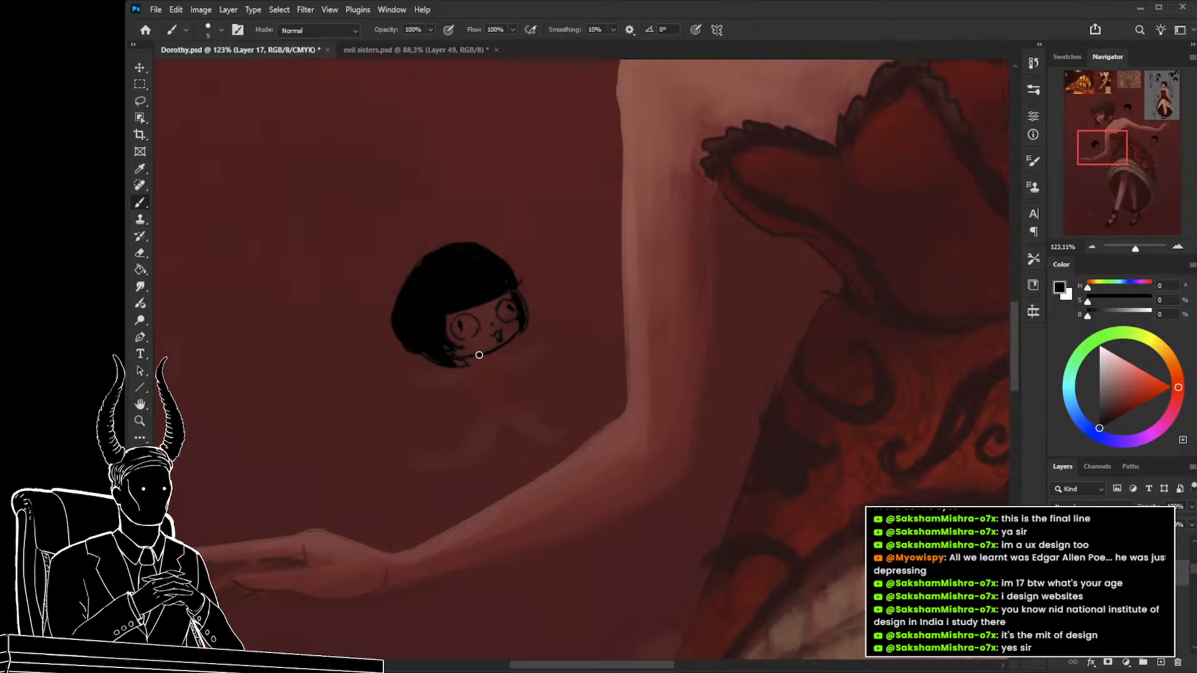
{"action": "left_click_drag", "start_coordinate": [479, 355], "coordinate": [496, 359]}
{"action": "left_click_drag", "start_coordinate": [483, 356], "coordinate": [482, 364]}
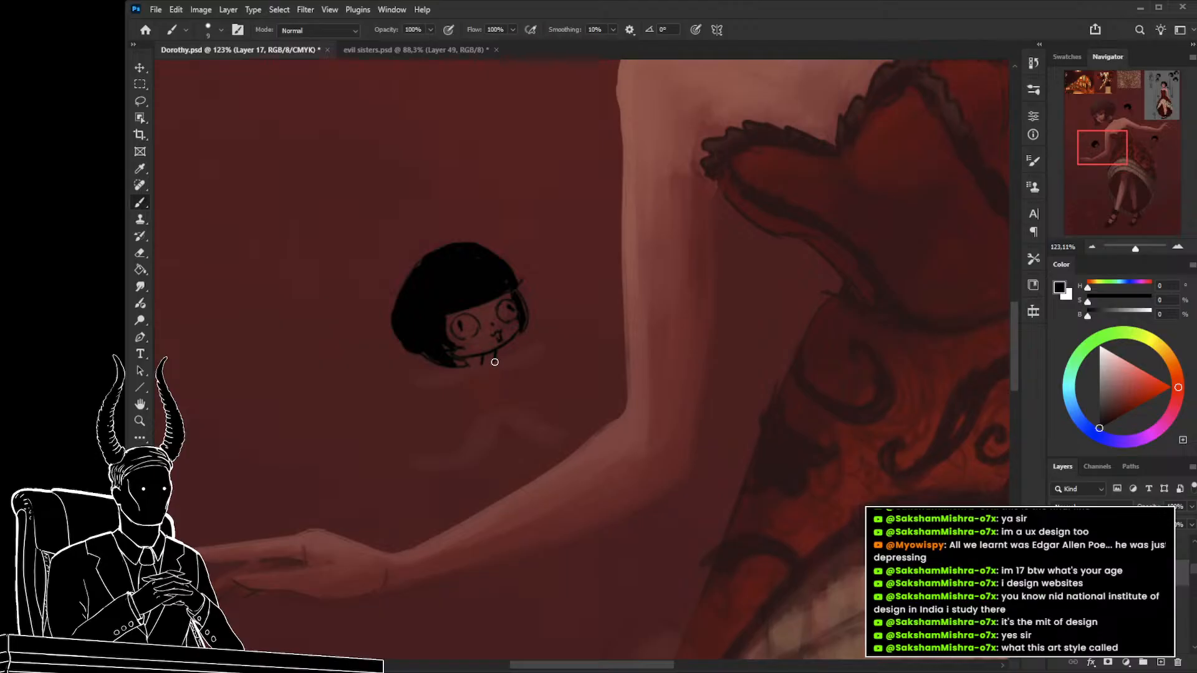
{"action": "key", "text": "ctrl+z"}
Sketch two thin arms stretched outward from the third puppet's shoulders, then check them against the whole illustration.
{"action": "mouse_move", "coordinate": [505, 361]}
{"action": "left_mouse_down"}
{"action": "mouse_move", "coordinate": [426, 385]}
{"action": "mouse_move", "coordinate": [451, 383]}
{"action": "left_mouse_up"}
{"action": "key", "text": "ctrl+z"}
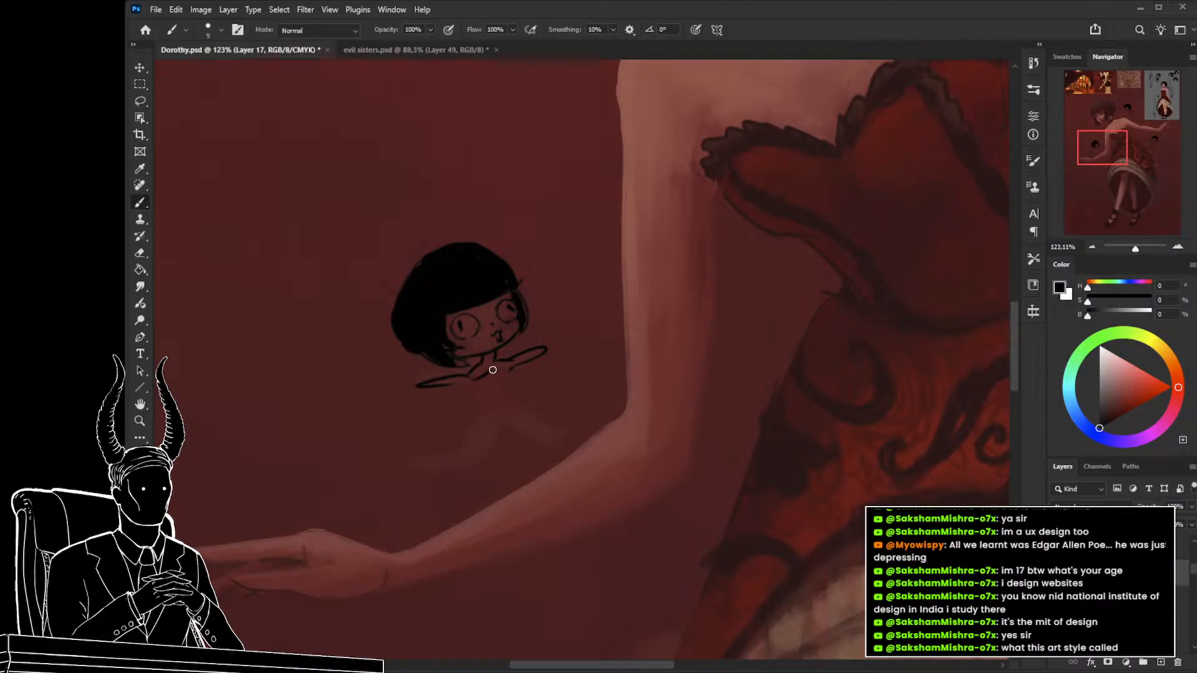
{"action": "left_click_drag", "start_coordinate": [510, 367], "coordinate": [497, 398]}
{"action": "key", "text": "ctrl+z"}
{"action": "key", "text": "z"}
{"action": "scroll", "coordinate": [446, 422], "scroll_direction": "down", "scroll_amount": 5}
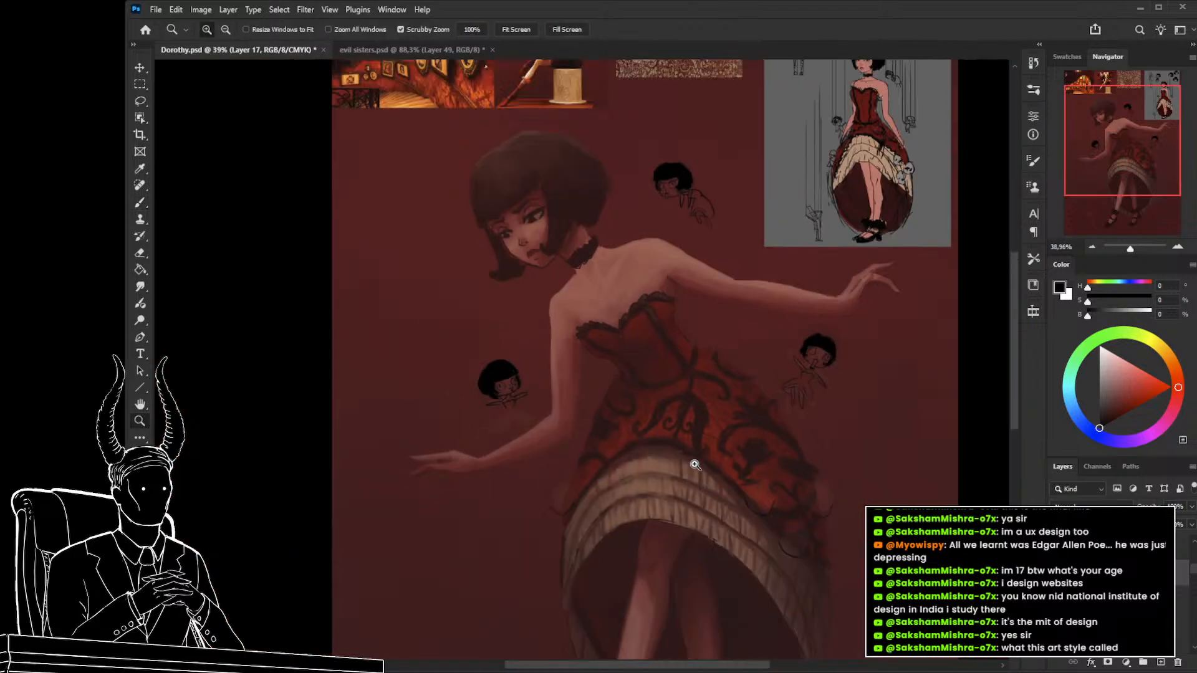
{"action": "left_click_drag", "start_coordinate": [688, 500], "coordinate": [685, 502]}
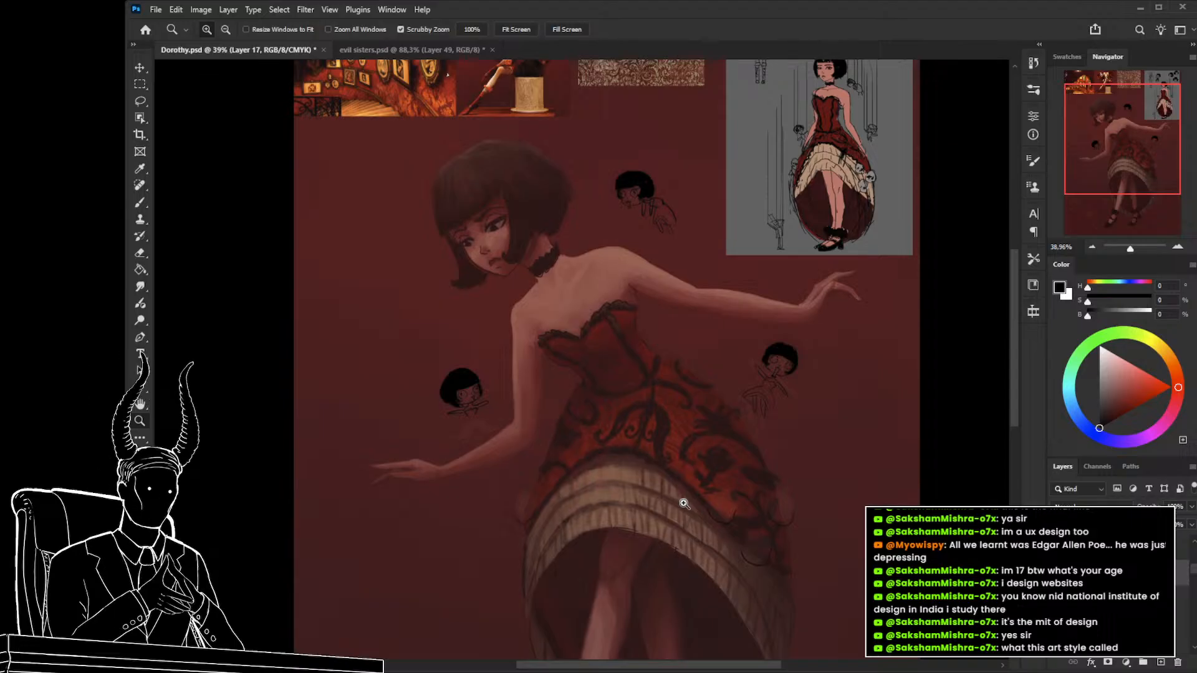
{"action": "left_click_drag", "start_coordinate": [614, 489], "coordinate": [600, 461]}
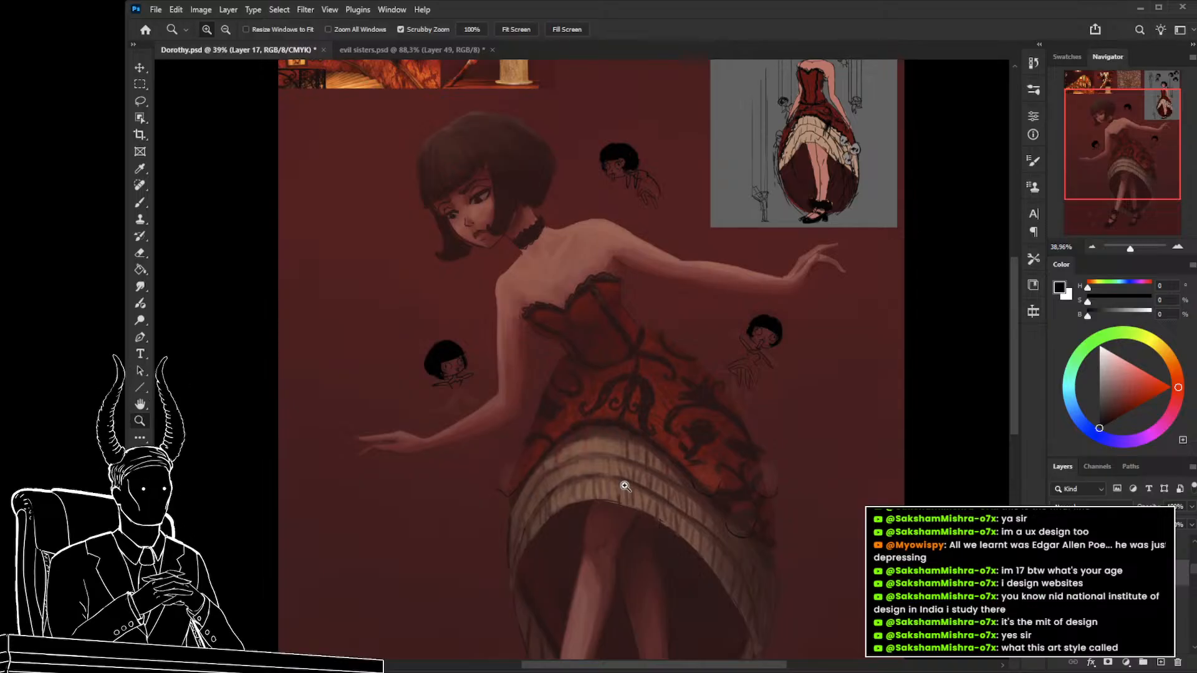
Sketch the third puppet's waist and flared hips below the torso with the fine black brush.
{"action": "left_click", "coordinate": [408, 387]}
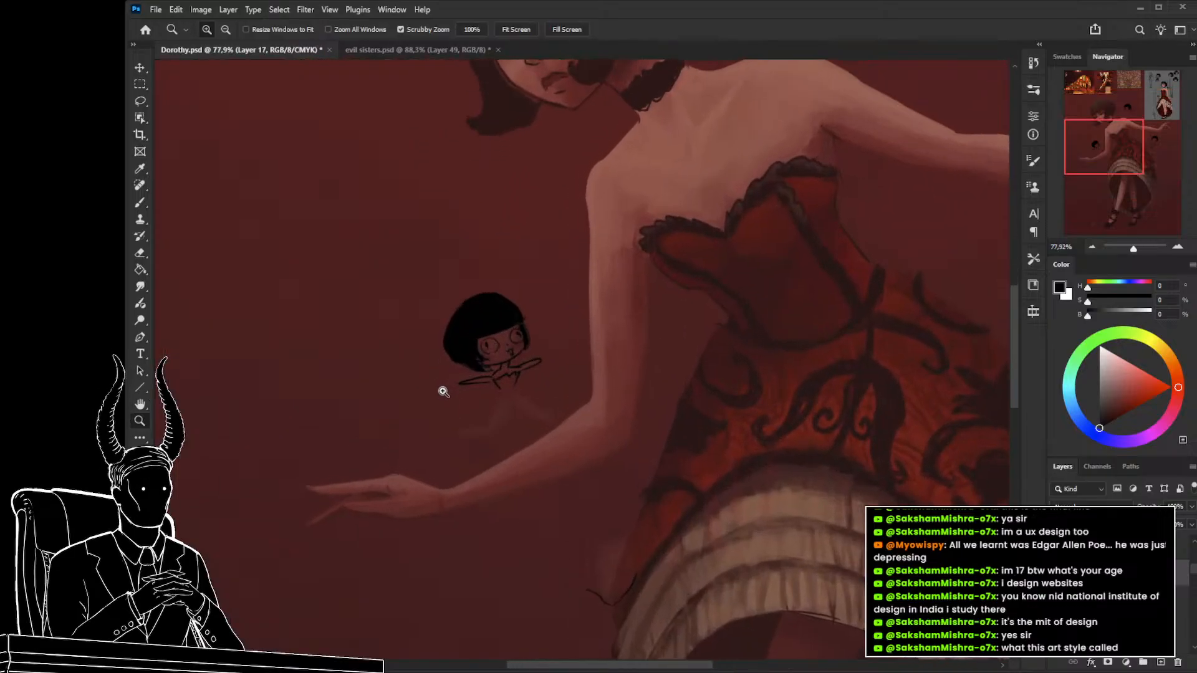
{"action": "left_click", "coordinate": [471, 408]}
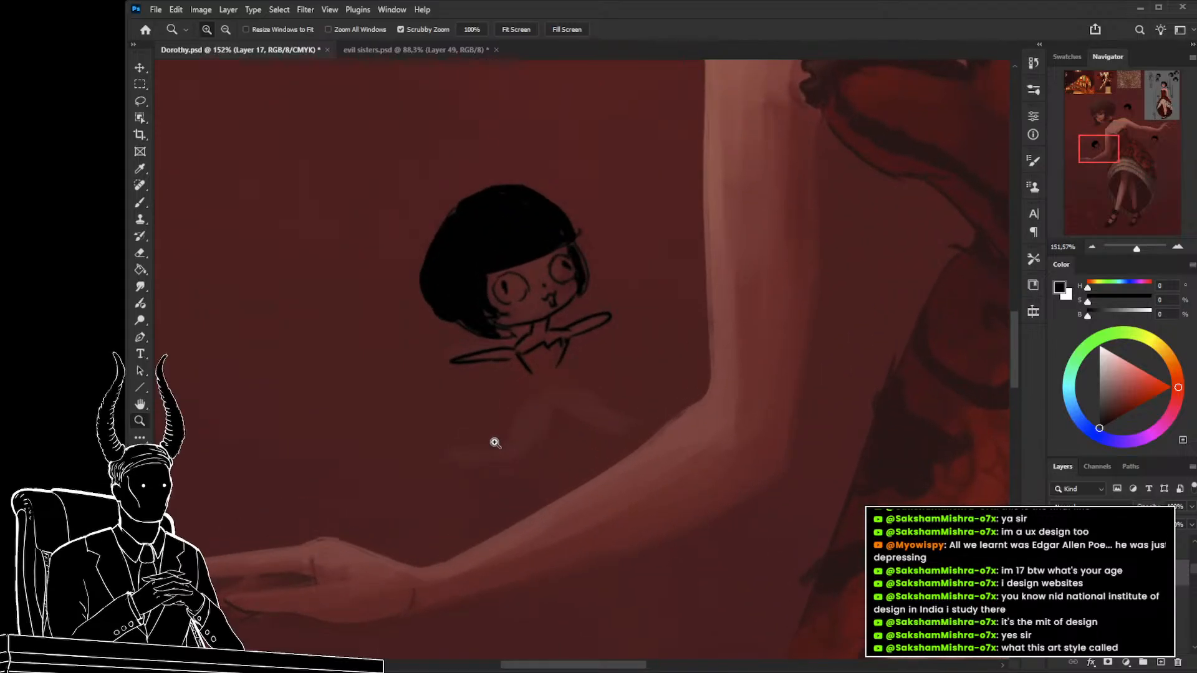
{"action": "scroll", "coordinate": [402, 405], "scroll_direction": "down", "scroll_amount": 1}
{"action": "scroll", "coordinate": [390, 399], "scroll_direction": "down", "scroll_amount": 3}
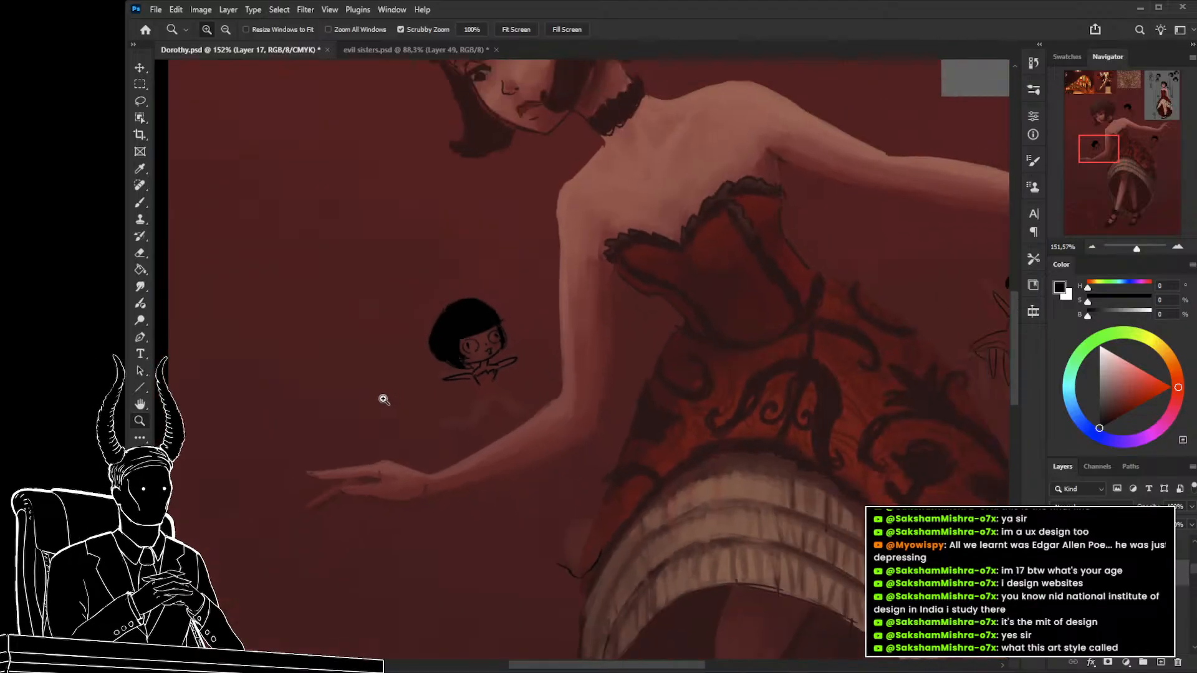
{"action": "mouse_move", "coordinate": [413, 399]}
{"action": "left_mouse_down"}
{"action": "mouse_move", "coordinate": [427, 387]}
{"action": "mouse_move", "coordinate": [467, 420]}
{"action": "mouse_move", "coordinate": [497, 398]}
{"action": "left_mouse_up"}
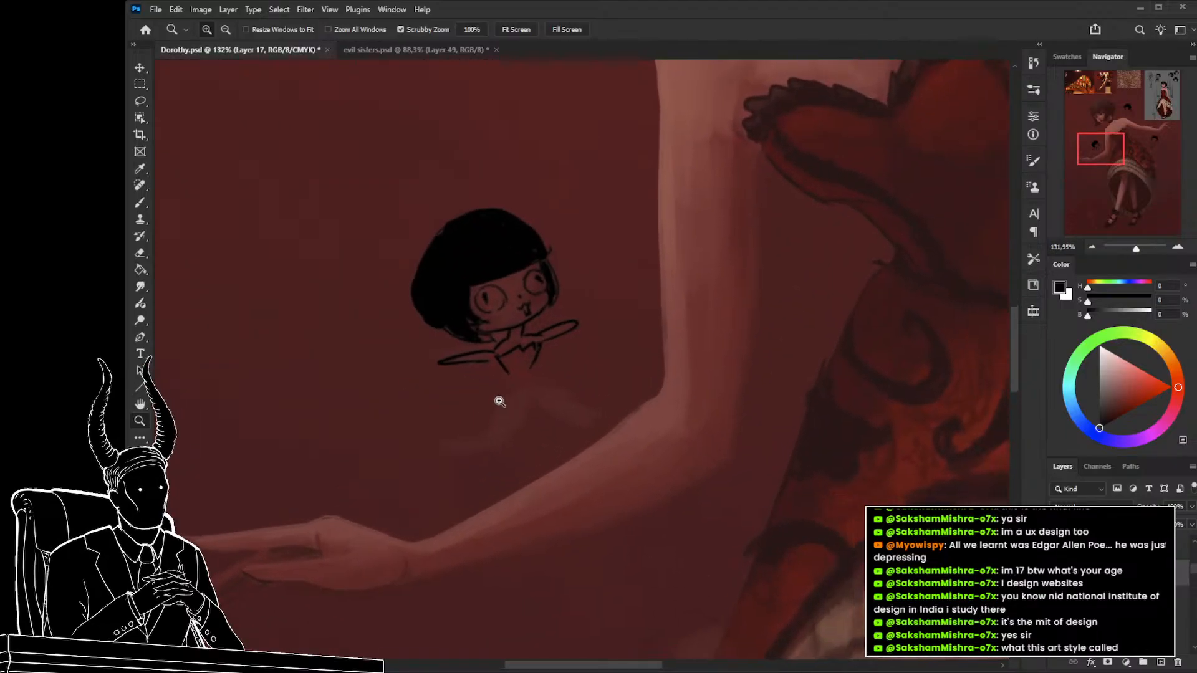
{"action": "key", "text": "b"}
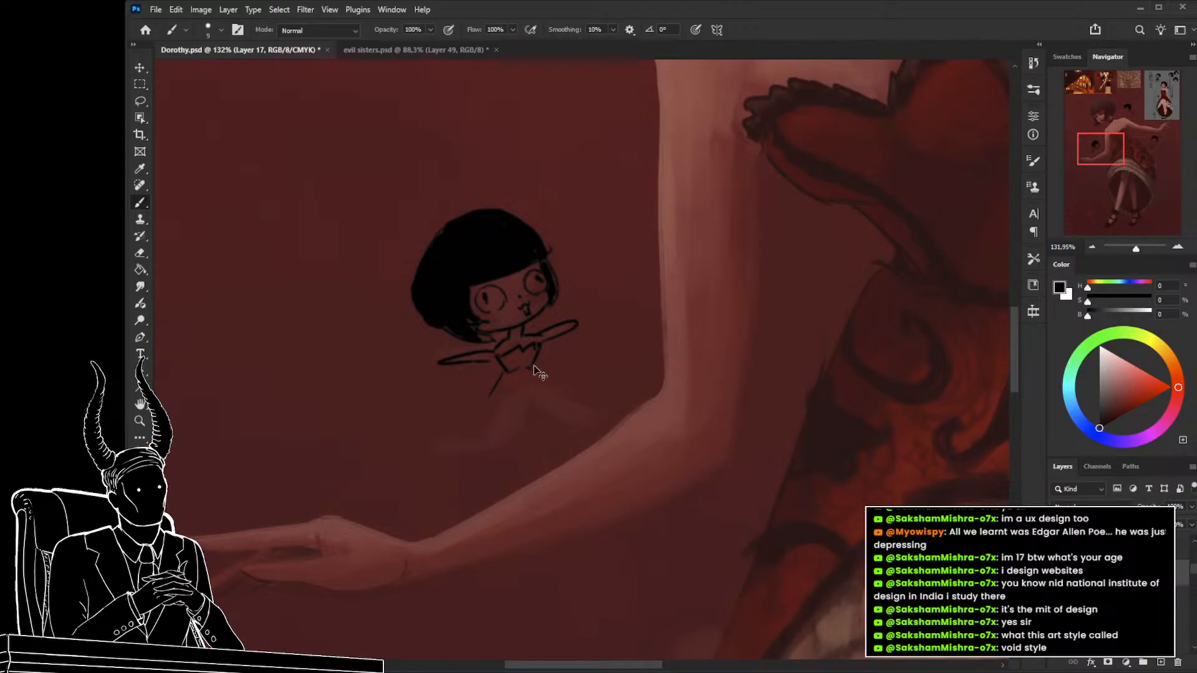
{"action": "key", "text": "ctrl+z"}
{"action": "mouse_move", "coordinate": [529, 367]}
{"action": "left_mouse_down"}
{"action": "mouse_move", "coordinate": [572, 389]}
{"action": "mouse_move", "coordinate": [513, 400]}
{"action": "mouse_move", "coordinate": [486, 431]}
{"action": "mouse_move", "coordinate": [521, 390]}
{"action": "mouse_move", "coordinate": [488, 429]}
{"action": "left_mouse_up"}
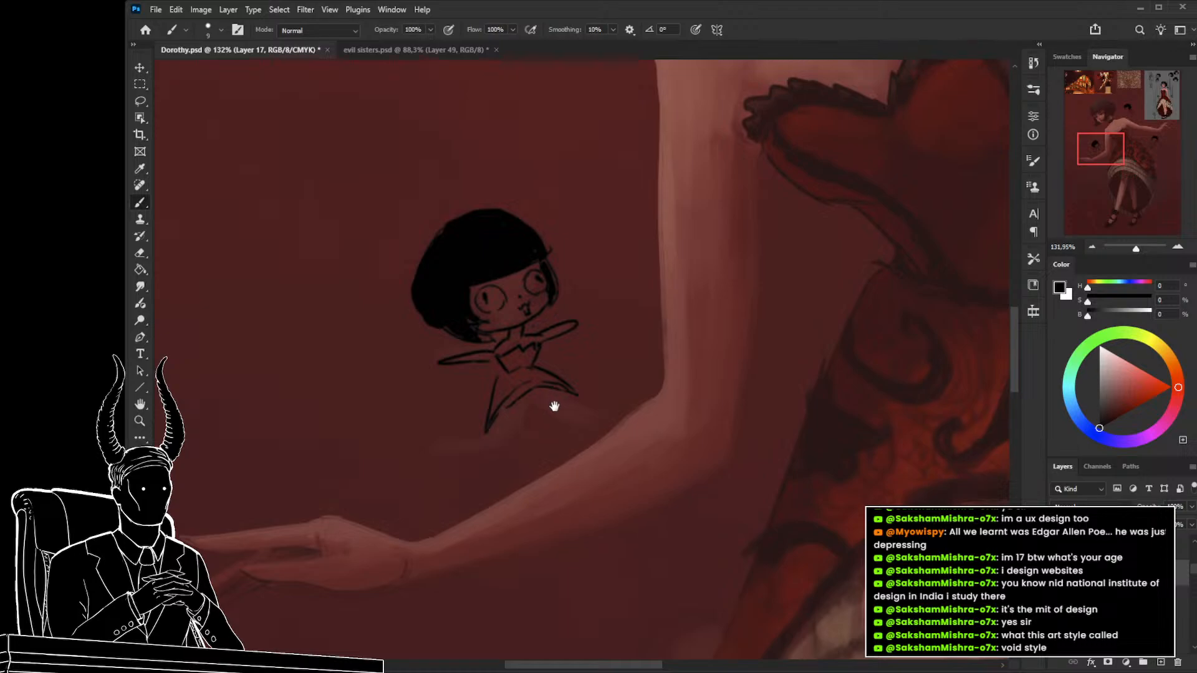
Draw the third puppet's two thin legs spread apart, with a pointed foot on the near leg, redoing unsatisfactory strokes.
{"action": "mouse_move", "coordinate": [553, 406]}
{"action": "left_mouse_down"}
{"action": "mouse_move", "coordinate": [522, 414]}
{"action": "mouse_move", "coordinate": [564, 428]}
{"action": "left_mouse_up"}
{"action": "mouse_move", "coordinate": [514, 391]}
{"action": "left_mouse_down"}
{"action": "mouse_move", "coordinate": [562, 416]}
{"action": "mouse_move", "coordinate": [542, 408]}
{"action": "mouse_move", "coordinate": [568, 436]}
{"action": "left_mouse_up"}
{"action": "key", "text": "ctrl+z"}
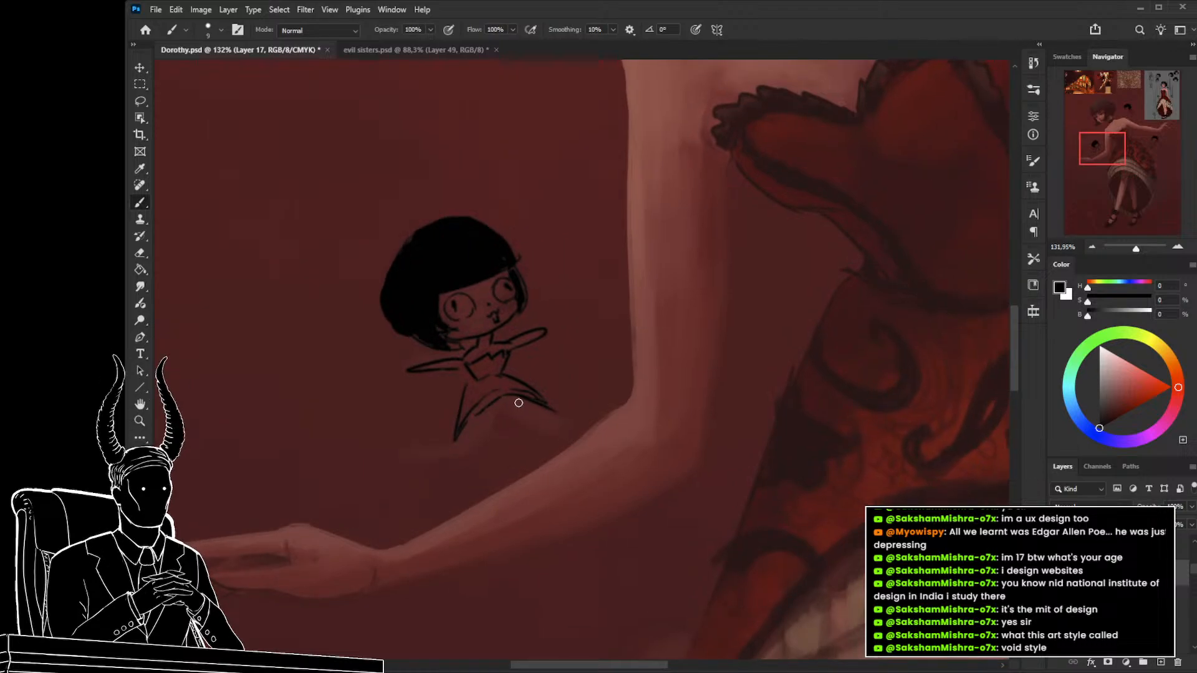
{"action": "left_click_drag", "start_coordinate": [505, 395], "coordinate": [561, 421]}
{"action": "key", "text": "ctrl+z"}
{"action": "mouse_move", "coordinate": [499, 397]}
{"action": "left_mouse_down"}
{"action": "mouse_move", "coordinate": [568, 418]}
{"action": "mouse_move", "coordinate": [547, 406]}
{"action": "mouse_move", "coordinate": [561, 396]}
{"action": "mouse_move", "coordinate": [512, 399]}
{"action": "mouse_move", "coordinate": [455, 440]}
{"action": "left_mouse_up"}
{"action": "key", "text": "ctrl+z"}
{"action": "key", "text": "e"}
{"action": "key", "text": "b"}
{"action": "key", "text": "ctrl+z"}
{"action": "key", "text": "ctrl+z"}
{"action": "mouse_move", "coordinate": [492, 402]}
{"action": "left_mouse_down"}
{"action": "mouse_move", "coordinate": [461, 445]}
{"action": "mouse_move", "coordinate": [413, 449]}
{"action": "left_mouse_up"}
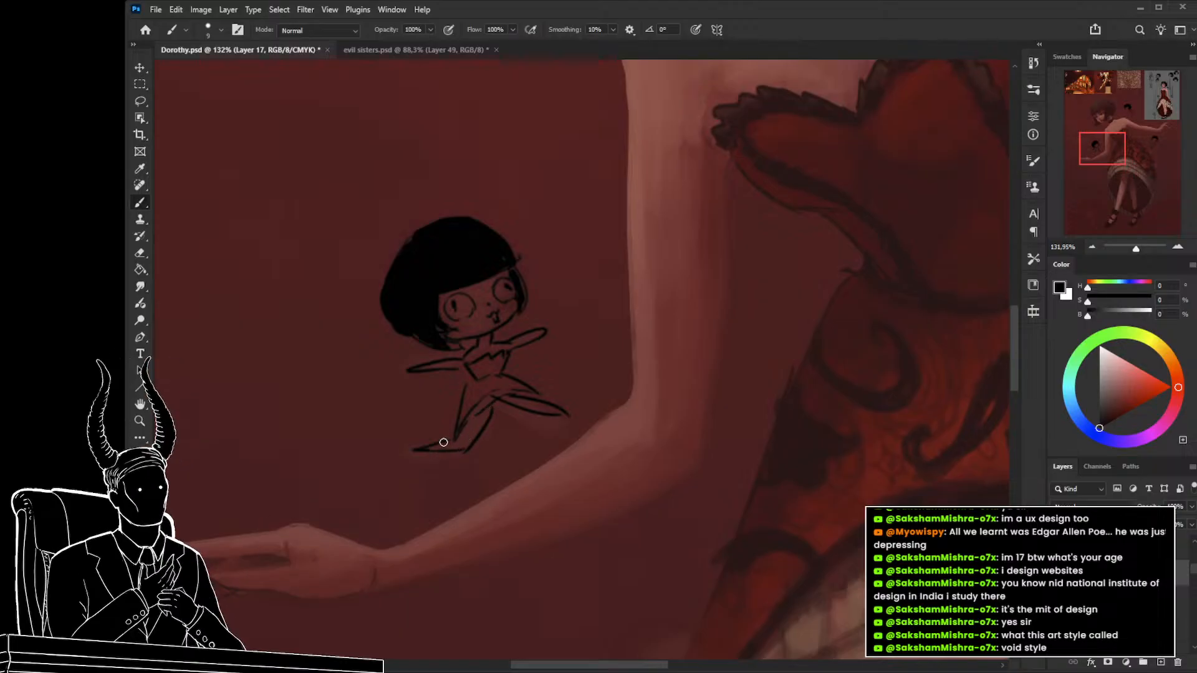
Erase the third puppet's outstretched leg and redraw it with a bent knee and a downward-pointing lower leg.
{"action": "key", "text": "e"}
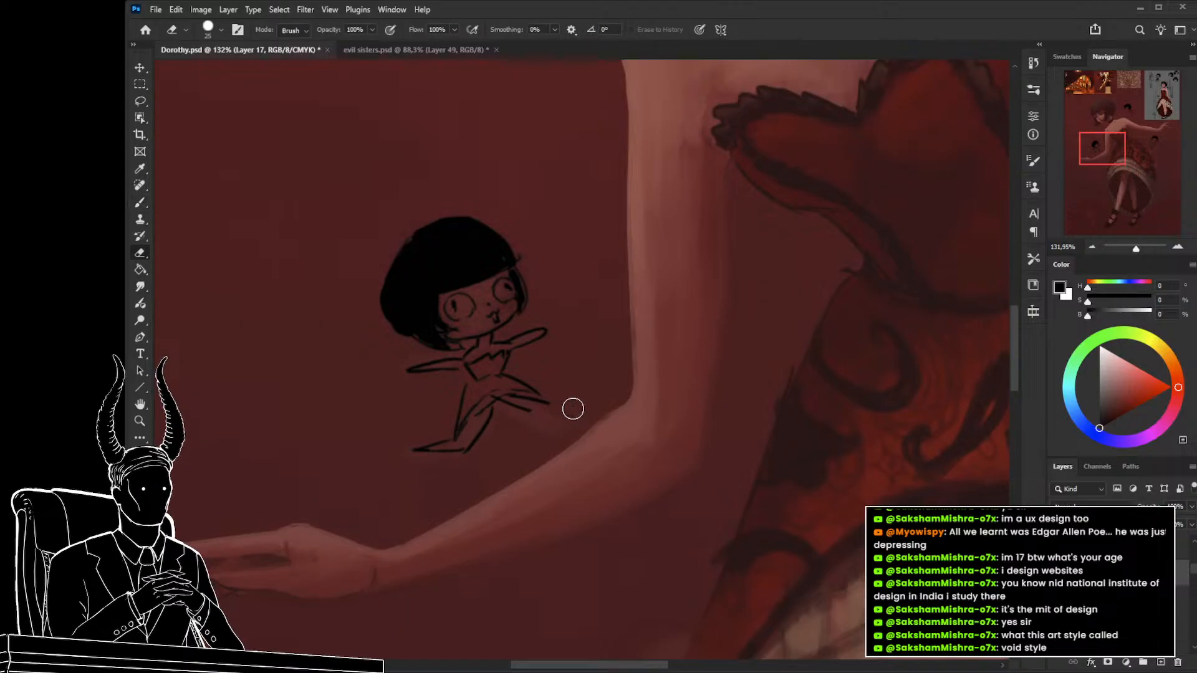
{"action": "left_click_drag", "start_coordinate": [573, 408], "coordinate": [507, 406]}
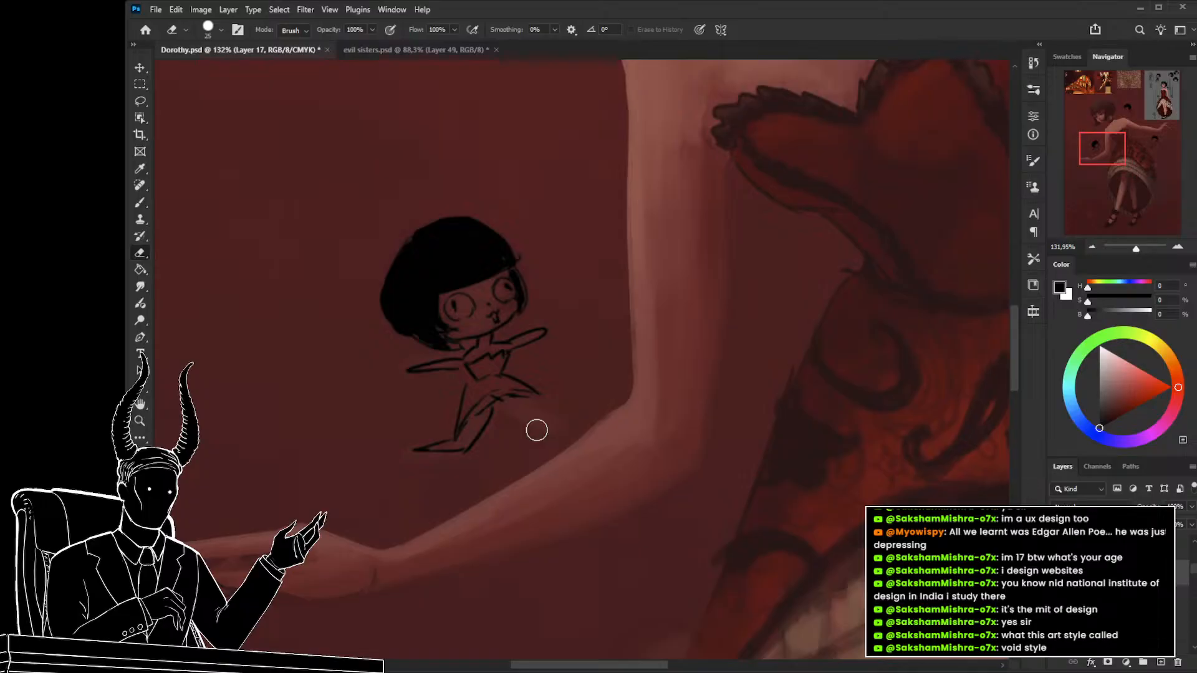
{"action": "key", "text": "b"}
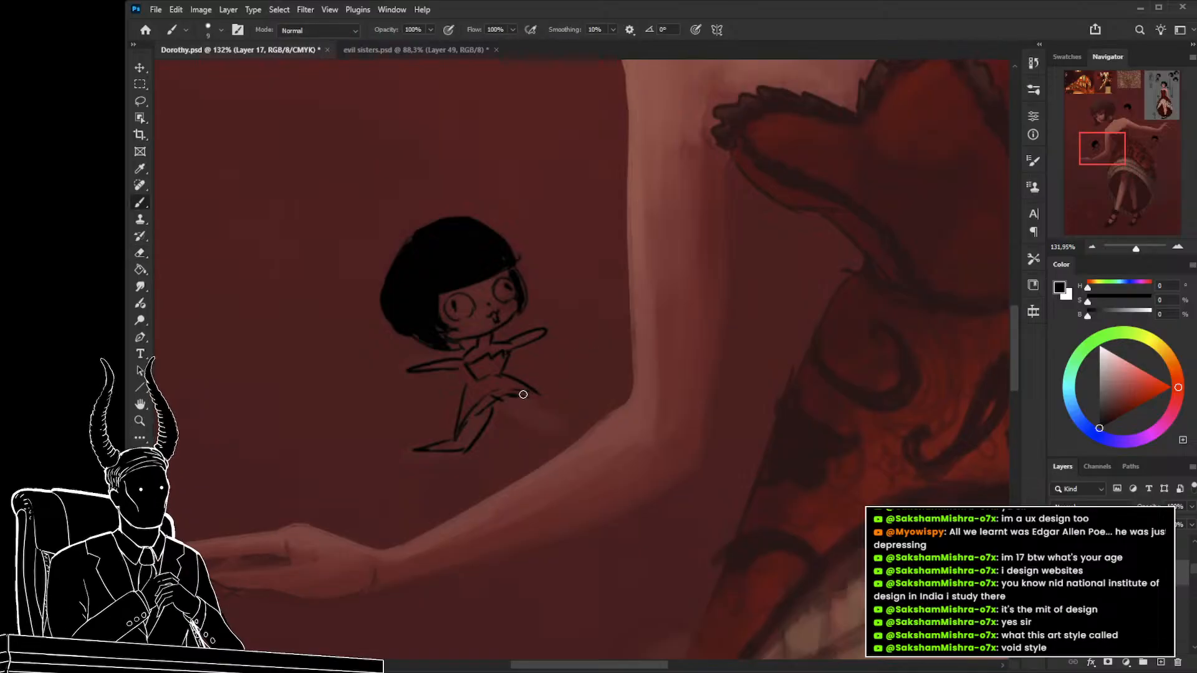
{"action": "mouse_move", "coordinate": [523, 395]}
{"action": "left_mouse_down"}
{"action": "mouse_move", "coordinate": [561, 401]}
{"action": "mouse_move", "coordinate": [573, 425]}
{"action": "left_mouse_up"}
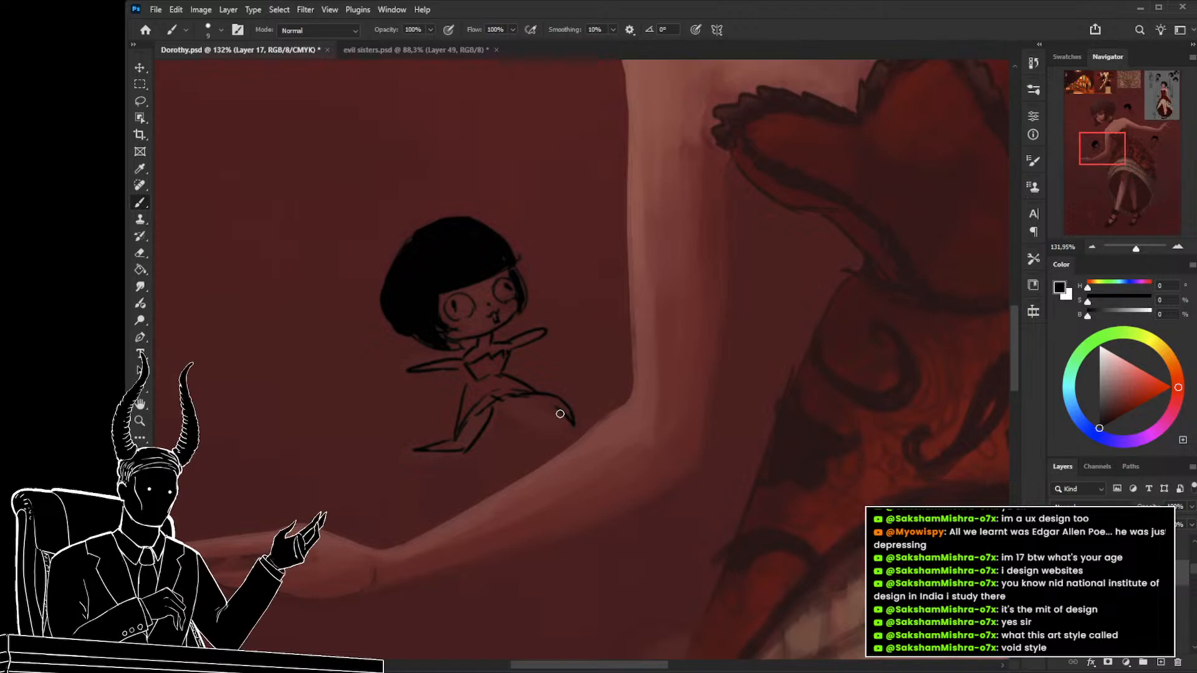
{"action": "left_click_drag", "start_coordinate": [501, 402], "coordinate": [551, 410]}
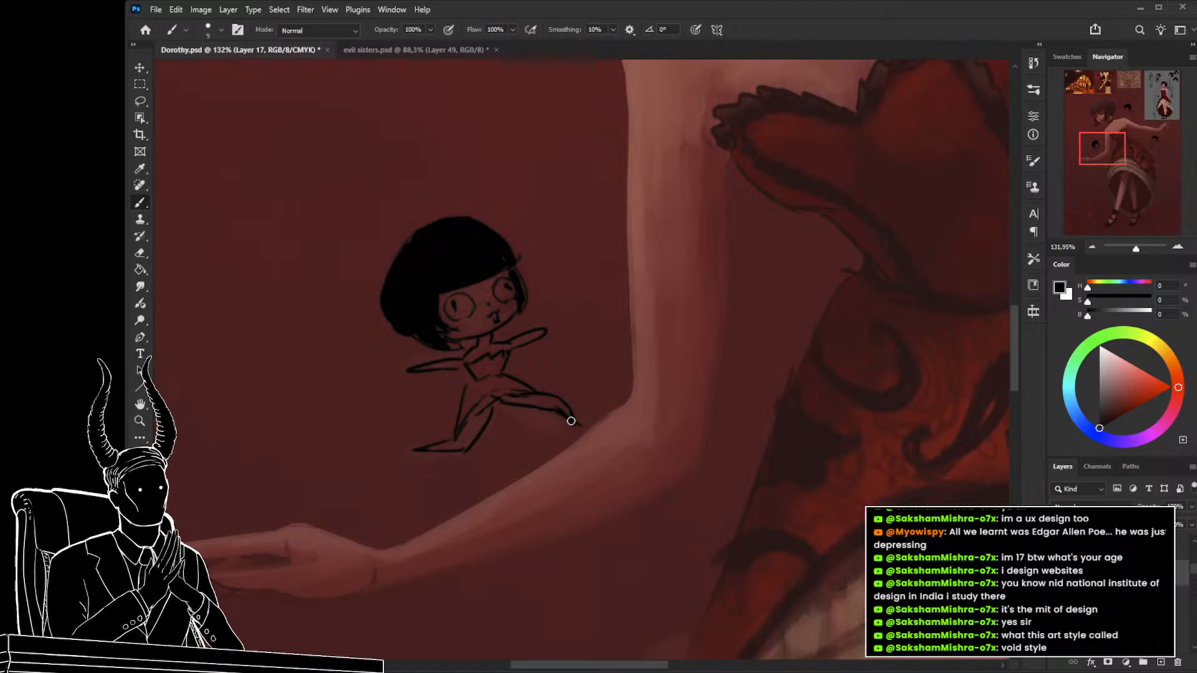
{"action": "key", "text": "ctrl+z"}
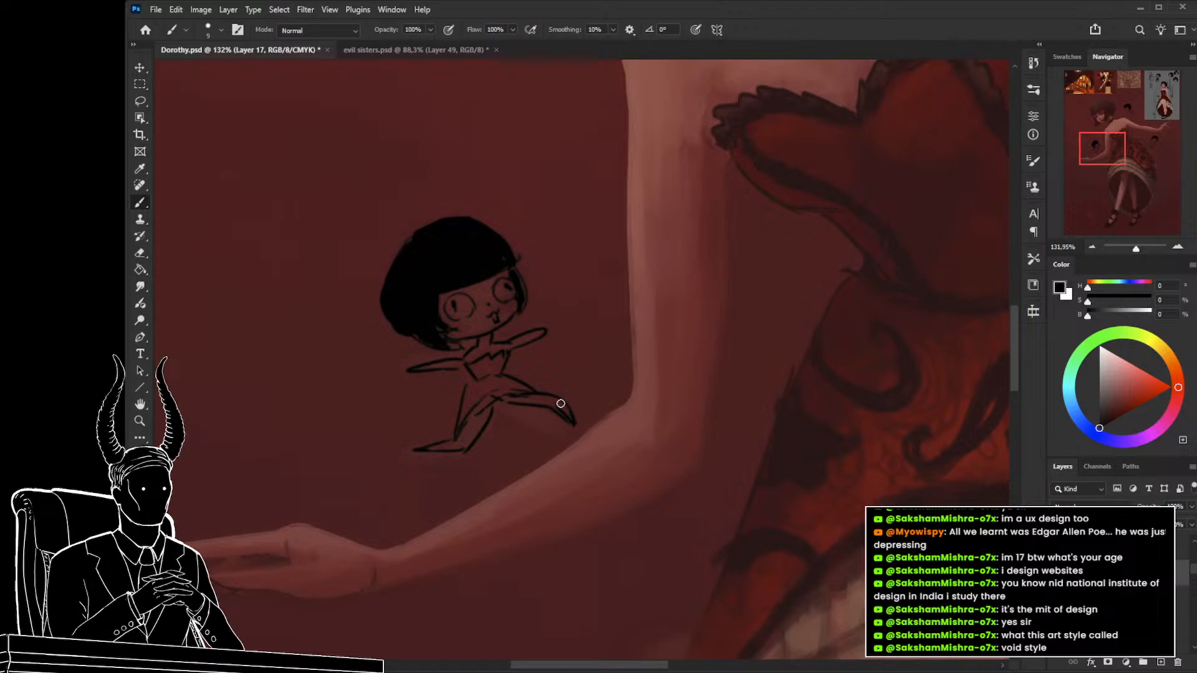
Try to reshape the third puppet's bent lower leg by lassoing it and applying a free transform.
{"action": "key", "text": "e"}
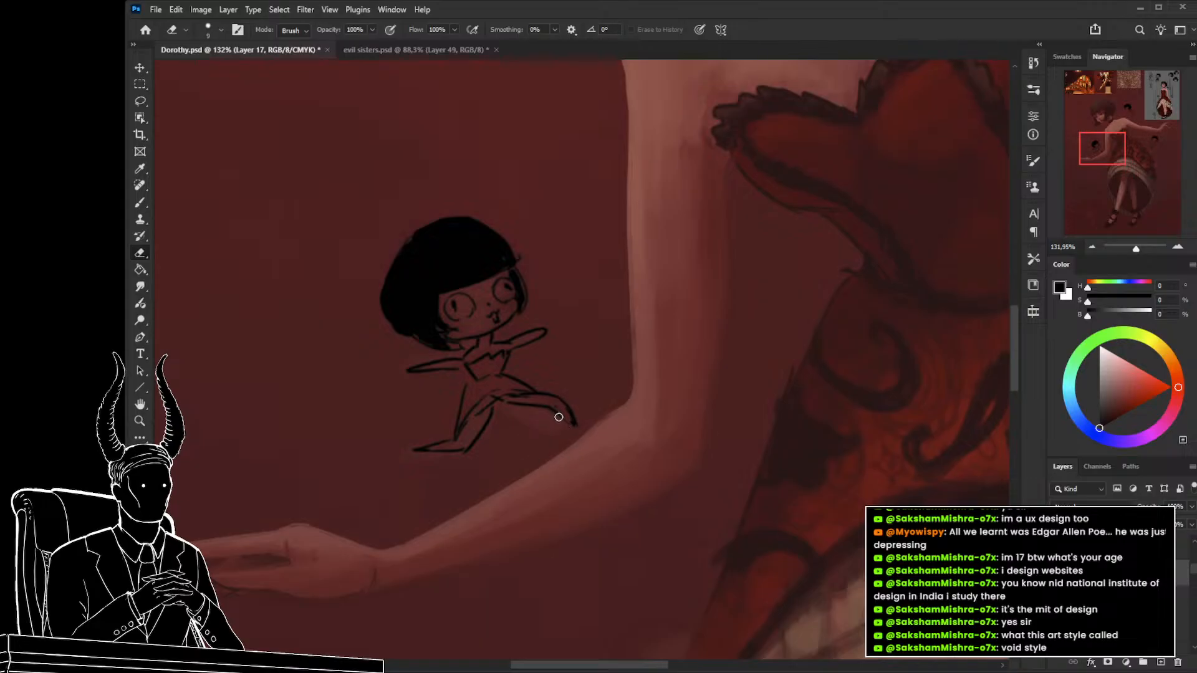
{"action": "key", "text": "l"}
{"action": "mouse_move", "coordinate": [559, 434]}
{"action": "left_mouse_down"}
{"action": "mouse_move", "coordinate": [589, 423]}
{"action": "mouse_move", "coordinate": [565, 391]}
{"action": "mouse_move", "coordinate": [550, 396]}
{"action": "mouse_move", "coordinate": [582, 435]}
{"action": "left_mouse_up"}
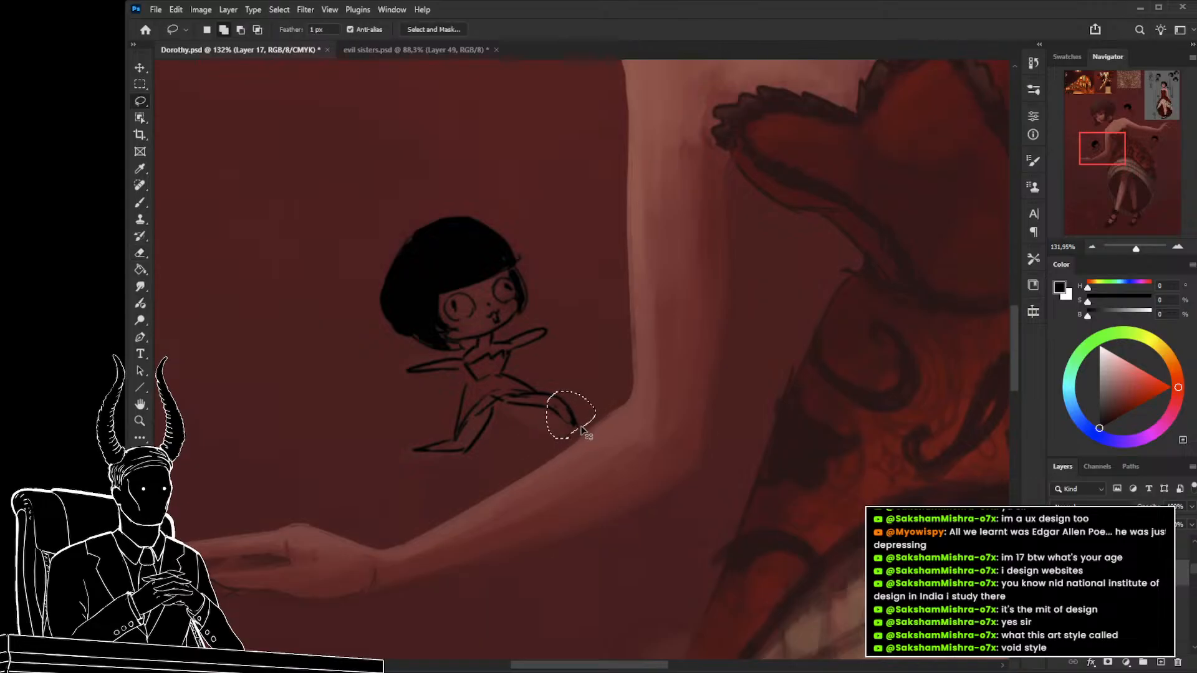
{"action": "key", "text": "ctrl+t"}
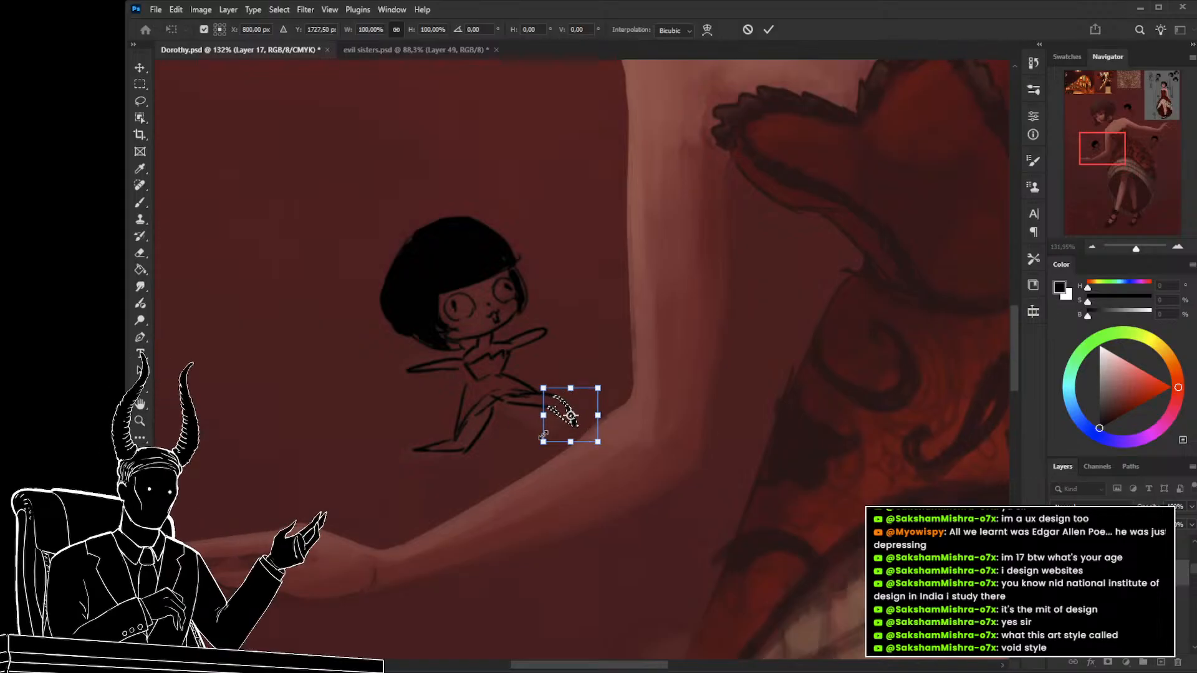
{"action": "key", "text": "Return"}
{"action": "scroll", "coordinate": [494, 449], "scroll_direction": "down", "scroll_amount": 1}
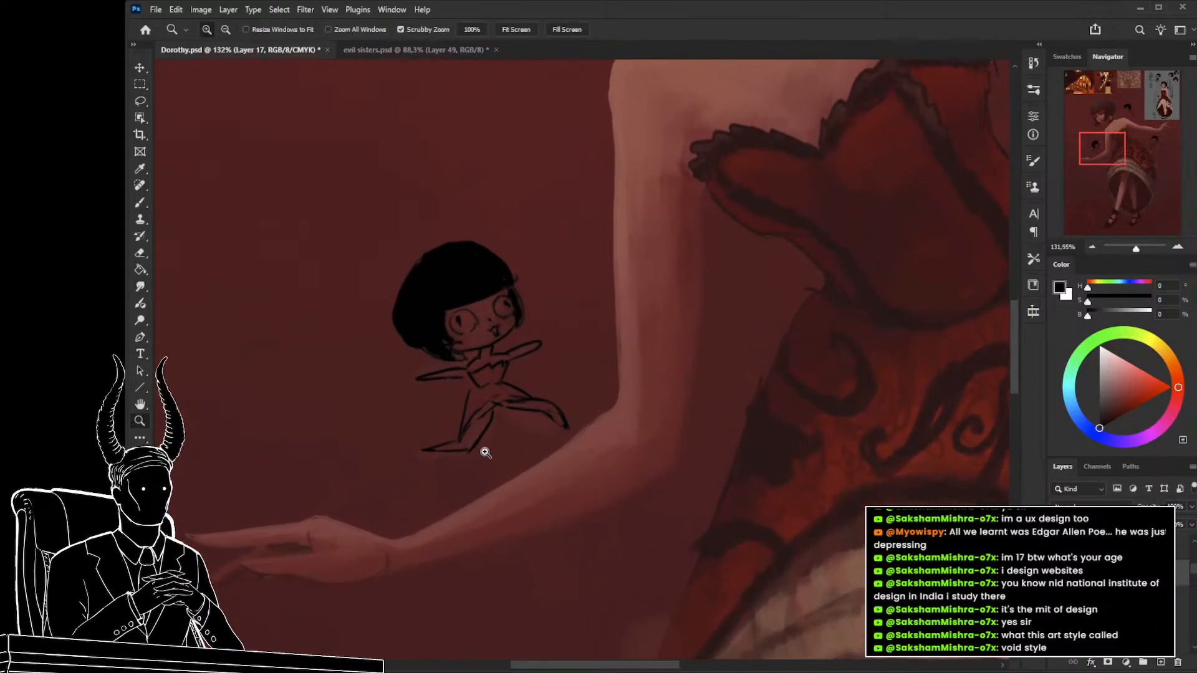
Erase the bent lower leg with a larger eraser and redraw it as a straight leg extending outward.
{"action": "key", "text": "e"}
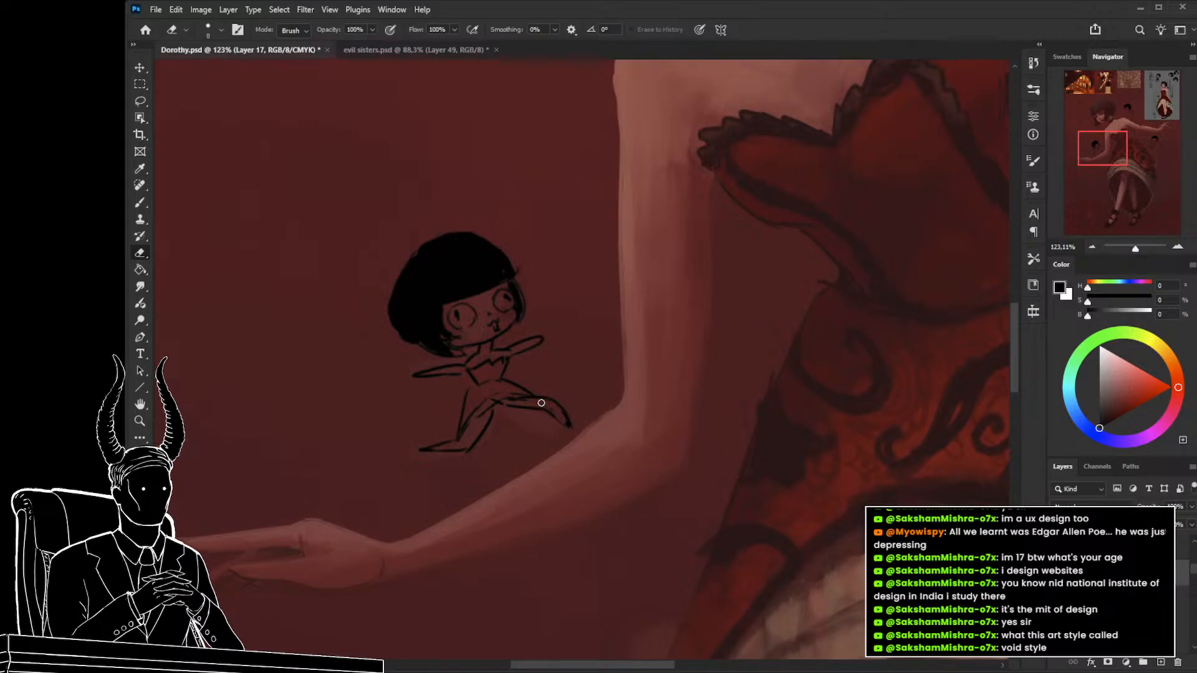
{"action": "key", "text": "bracketright"}
{"action": "key", "text": "bracketright"}
{"action": "key", "text": "bracketright"}
{"action": "key", "text": "bracketright"}
{"action": "key", "text": "bracketright"}
{"action": "key", "text": "bracketright"}
{"action": "key", "text": "bracketright"}
{"action": "key", "text": "bracketright"}
{"action": "key", "text": "bracketright"}
{"action": "mouse_move", "coordinate": [543, 420]}
{"action": "left_mouse_down"}
{"action": "mouse_move", "coordinate": [575, 414]}
{"action": "mouse_move", "coordinate": [558, 432]}
{"action": "mouse_move", "coordinate": [568, 409]}
{"action": "mouse_move", "coordinate": [555, 402]}
{"action": "mouse_move", "coordinate": [583, 429]}
{"action": "left_mouse_up"}
{"action": "key", "text": "b"}
{"action": "key", "text": "ctrl+z"}
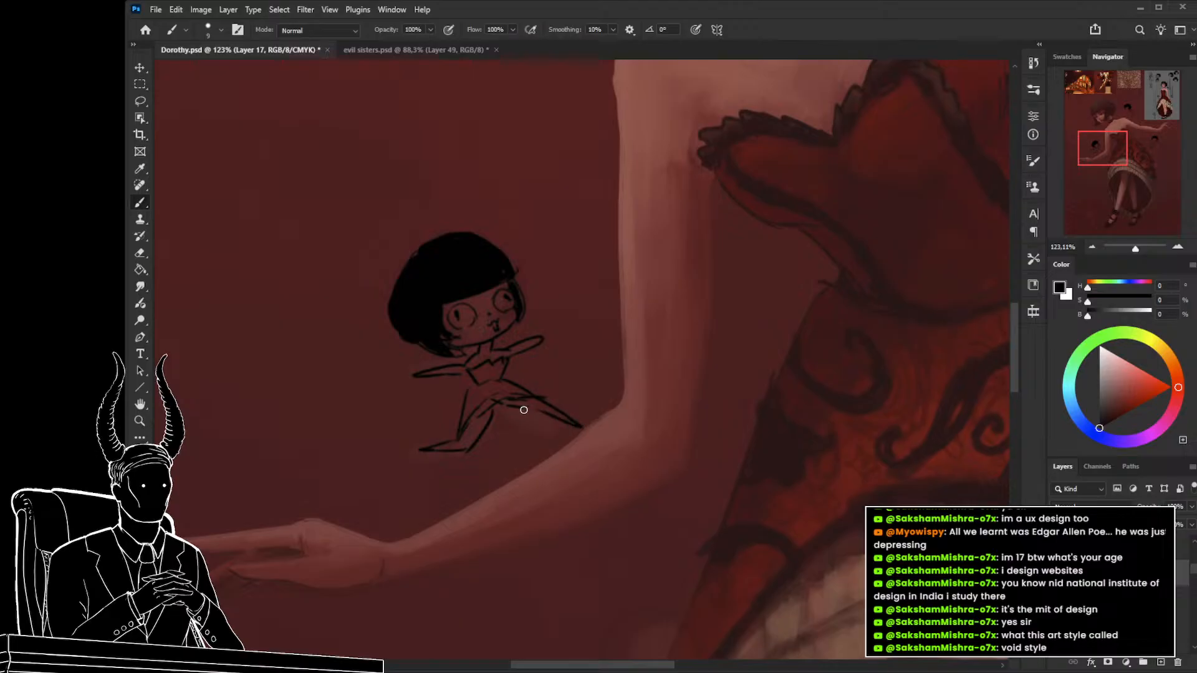
{"action": "key", "text": "ctrl+z"}
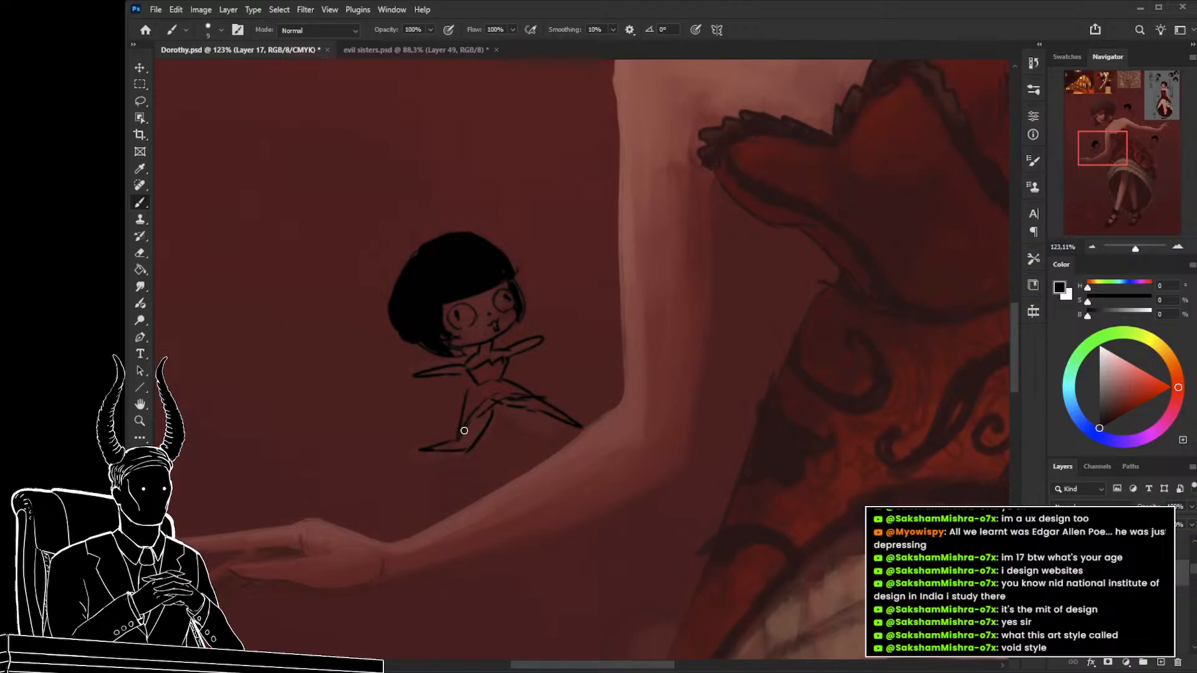
Draw a rounded skirt shape hanging between the third puppet's legs.
{"action": "mouse_move", "coordinate": [464, 394]}
{"action": "left_mouse_down"}
{"action": "mouse_move", "coordinate": [465, 435]}
{"action": "mouse_move", "coordinate": [513, 456]}
{"action": "mouse_move", "coordinate": [525, 404]}
{"action": "mouse_move", "coordinate": [534, 412]}
{"action": "mouse_move", "coordinate": [514, 455]}
{"action": "mouse_move", "coordinate": [544, 420]}
{"action": "mouse_move", "coordinate": [513, 457]}
{"action": "mouse_move", "coordinate": [490, 452]}
{"action": "mouse_move", "coordinate": [453, 468]}
{"action": "mouse_move", "coordinate": [475, 495]}
{"action": "left_mouse_up"}
{"action": "key", "text": "ctrl+z"}
Examine the three puppets' placement around the main figure and her dress across the whole composition.
{"action": "key", "text": "z"}
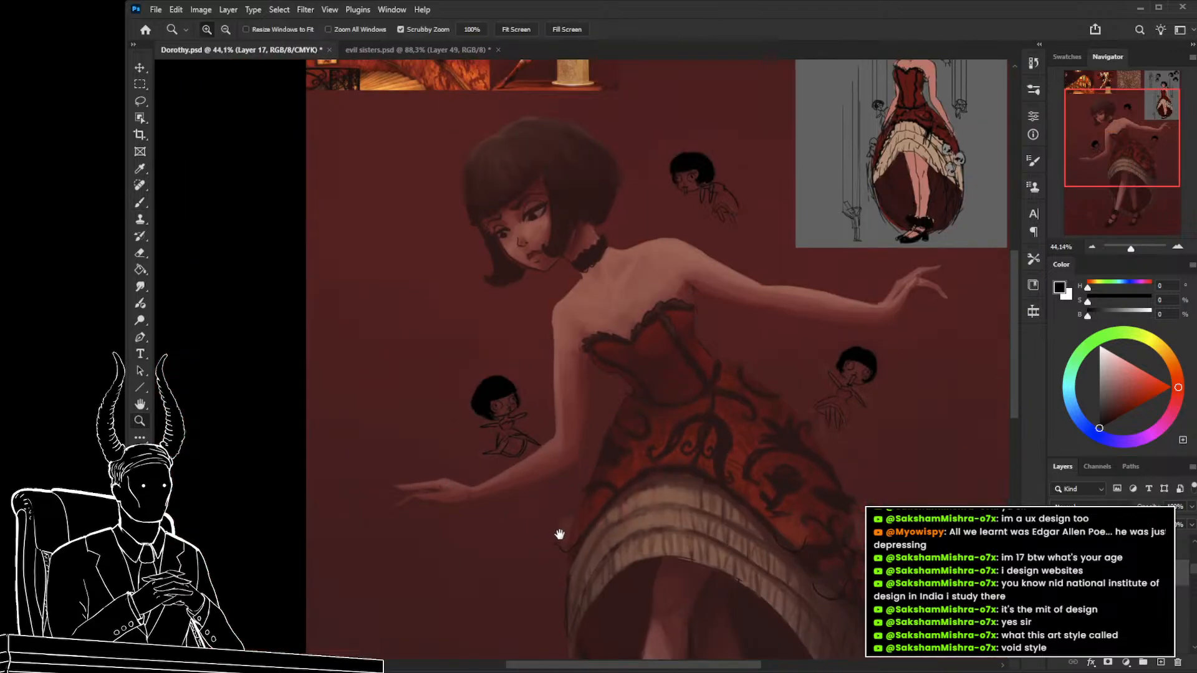
{"action": "left_click_drag", "start_coordinate": [566, 542], "coordinate": [424, 489]}
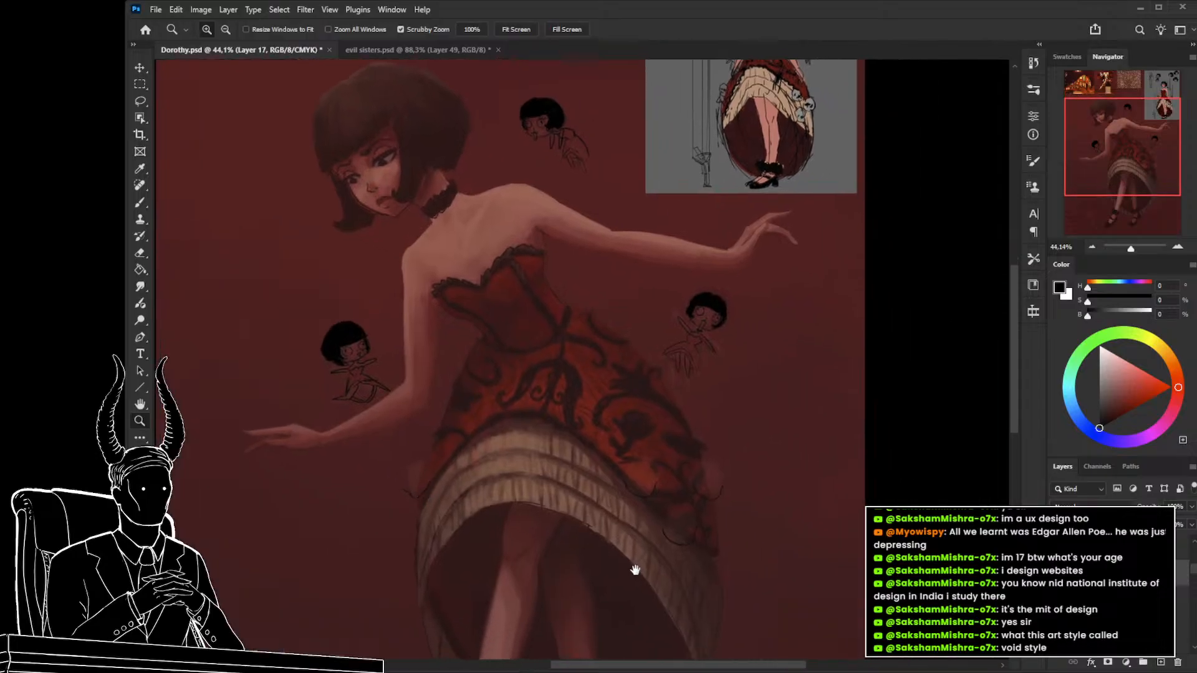
{"action": "left_click_drag", "start_coordinate": [635, 570], "coordinate": [570, 456]}
{"action": "left_click_drag", "start_coordinate": [577, 548], "coordinate": [551, 615]}
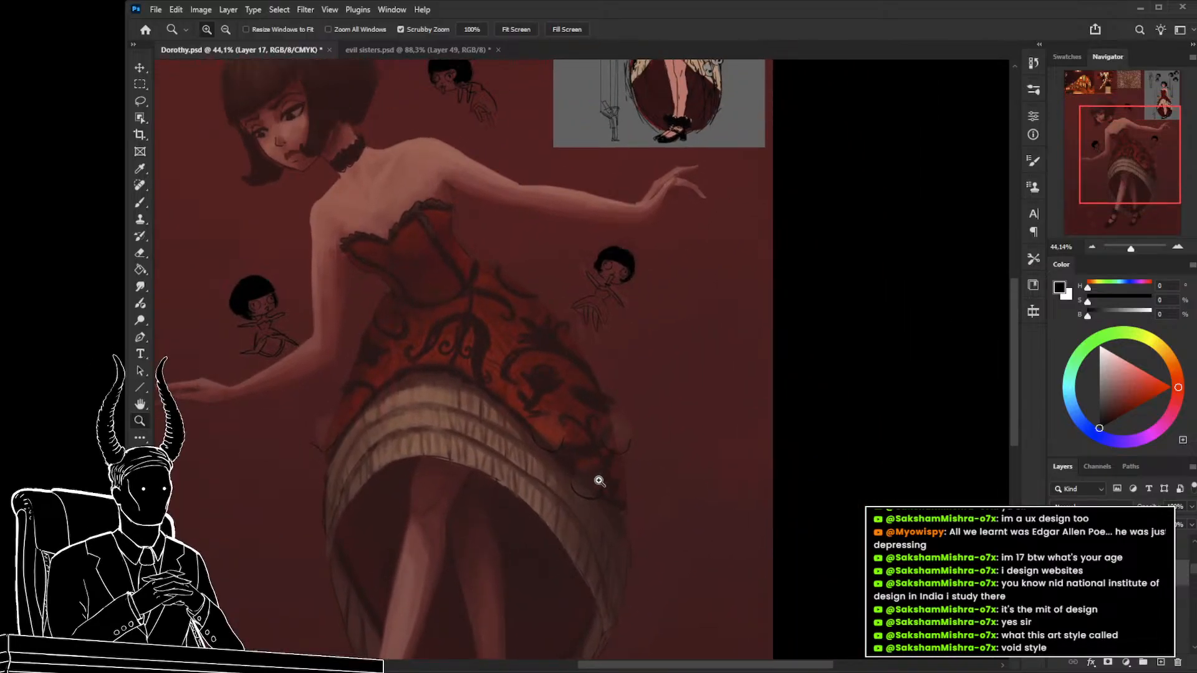
{"action": "left_click_drag", "start_coordinate": [578, 536], "coordinate": [676, 515]}
{"action": "left_click_drag", "start_coordinate": [415, 404], "coordinate": [462, 423]}
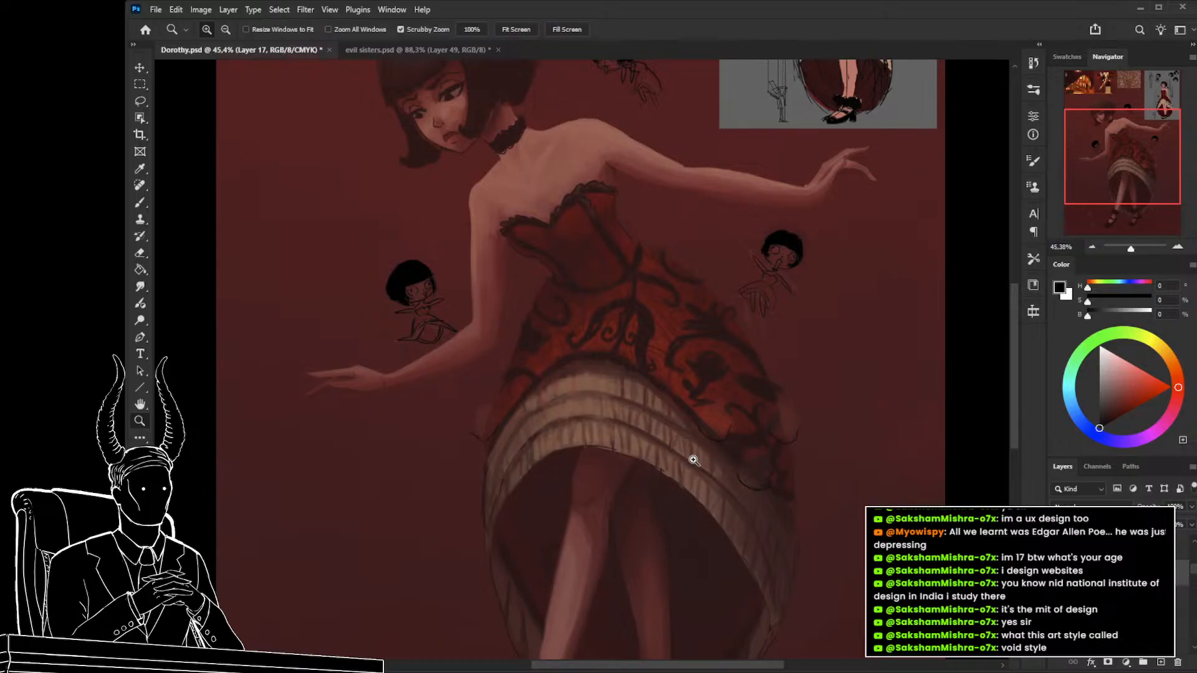
{"action": "mouse_move", "coordinate": [773, 502]}
{"action": "left_mouse_down"}
{"action": "mouse_move", "coordinate": [740, 488]}
{"action": "mouse_move", "coordinate": [773, 503]}
{"action": "mouse_move", "coordinate": [765, 499]}
{"action": "left_mouse_up"}
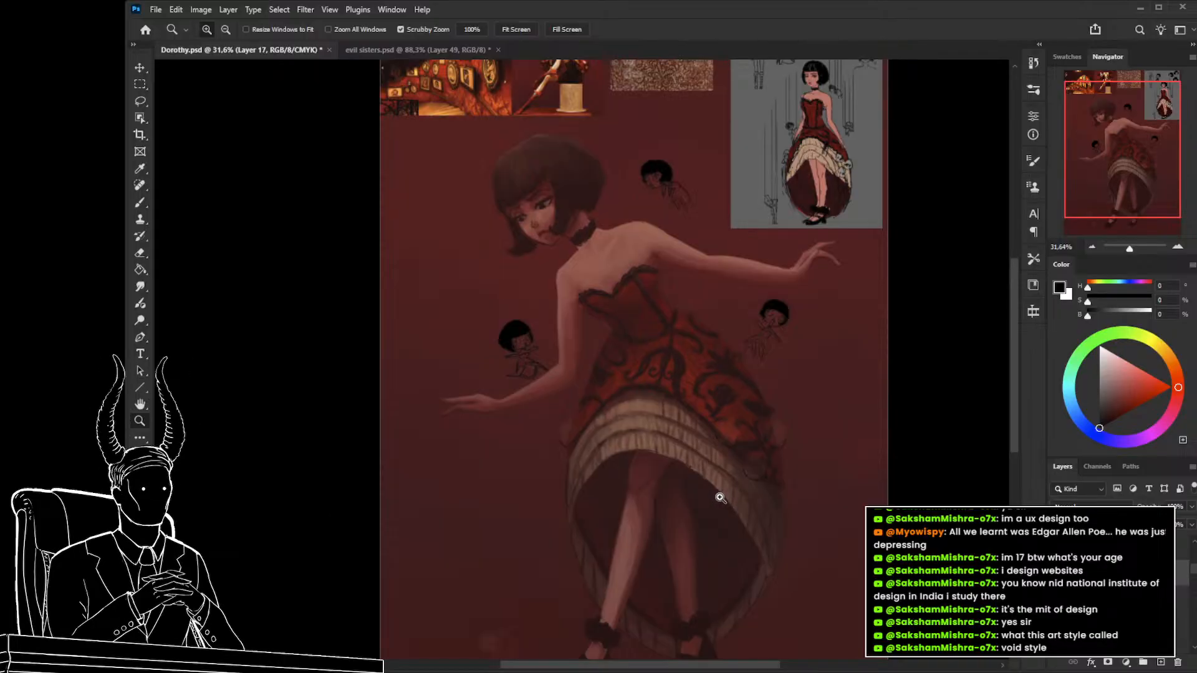
{"action": "left_click_drag", "start_coordinate": [708, 428], "coordinate": [666, 439]}
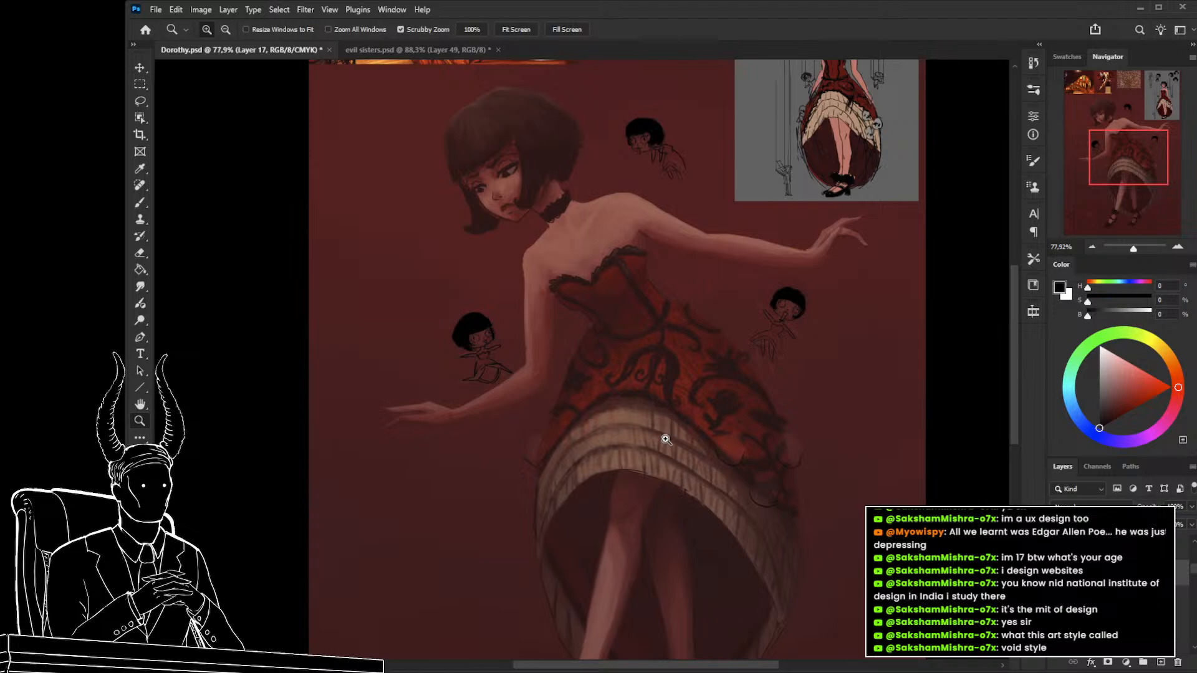
Sketch a fourth puppet's face beside the skirt edge below the main figure's lowered arm, with chin, two round eyes, nose and mouth.
{"action": "left_click_drag", "start_coordinate": [665, 440], "coordinate": [581, 477]}
{"action": "left_click_drag", "start_coordinate": [458, 465], "coordinate": [529, 477]}
{"action": "mouse_move", "coordinate": [509, 493]}
{"action": "left_mouse_down"}
{"action": "mouse_move", "coordinate": [446, 423]}
{"action": "mouse_move", "coordinate": [507, 435]}
{"action": "mouse_move", "coordinate": [446, 467]}
{"action": "mouse_move", "coordinate": [457, 464]}
{"action": "left_mouse_up"}
{"action": "key", "text": "b"}
{"action": "key", "text": "z"}
{"action": "left_click", "coordinate": [1057, 572]}
{"action": "key", "text": "b"}
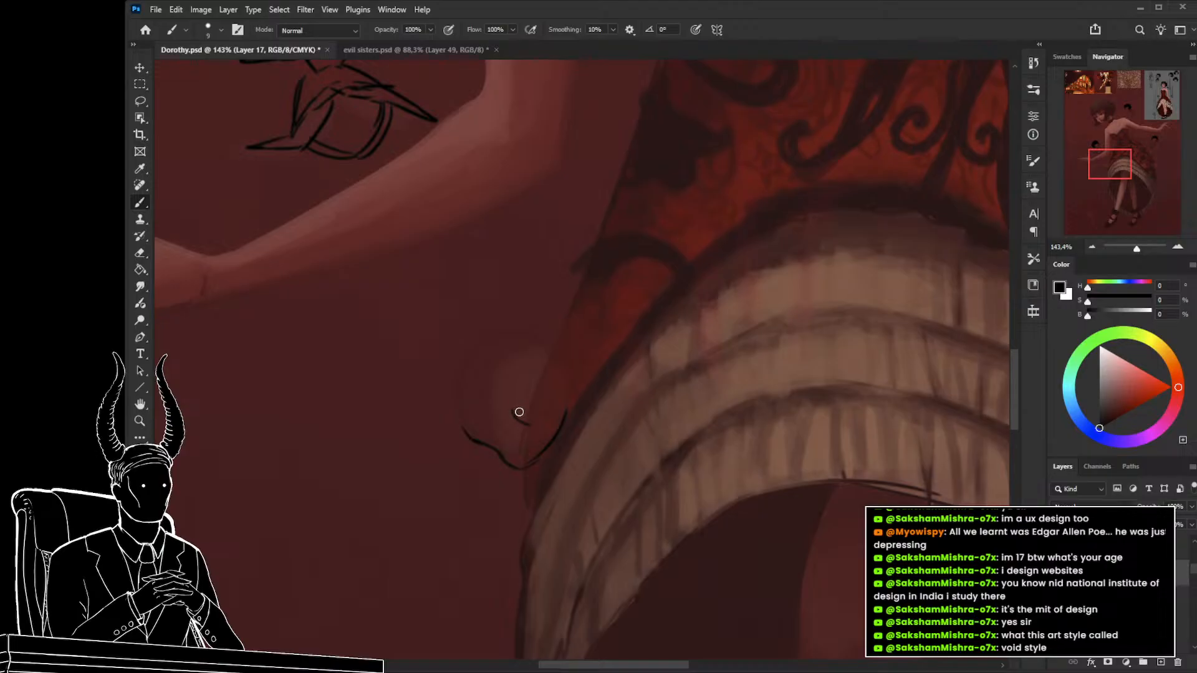
{"action": "left_click_drag", "start_coordinate": [524, 398], "coordinate": [541, 403]}
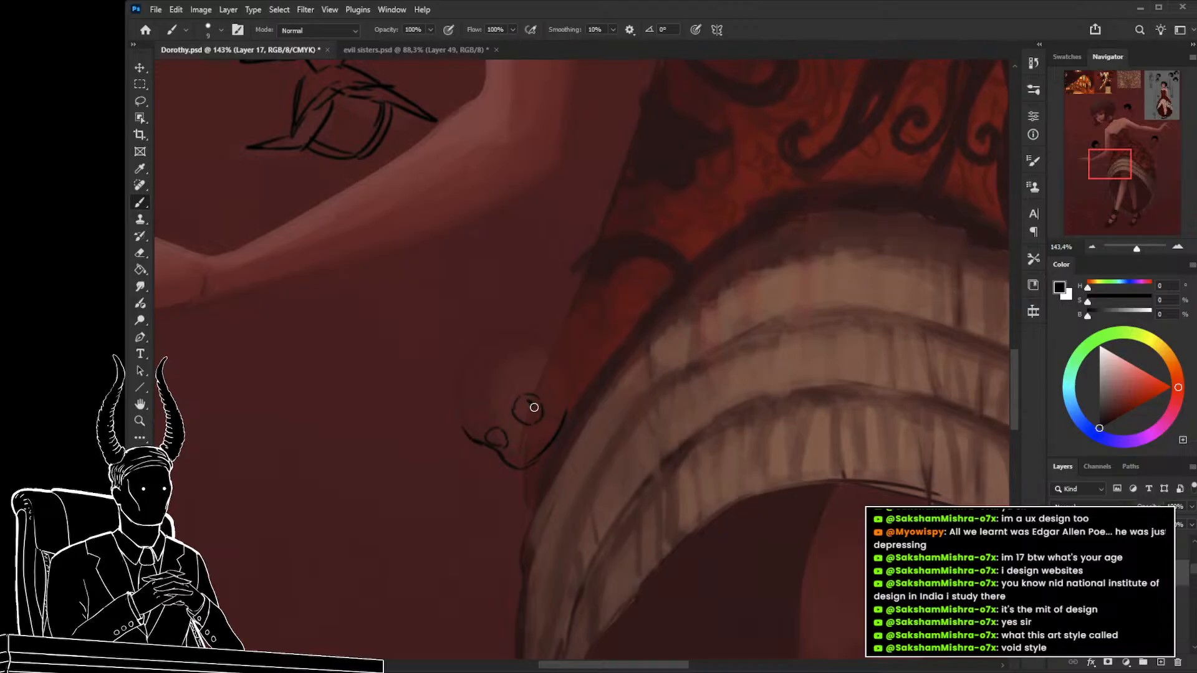
{"action": "left_click", "coordinate": [491, 439]}
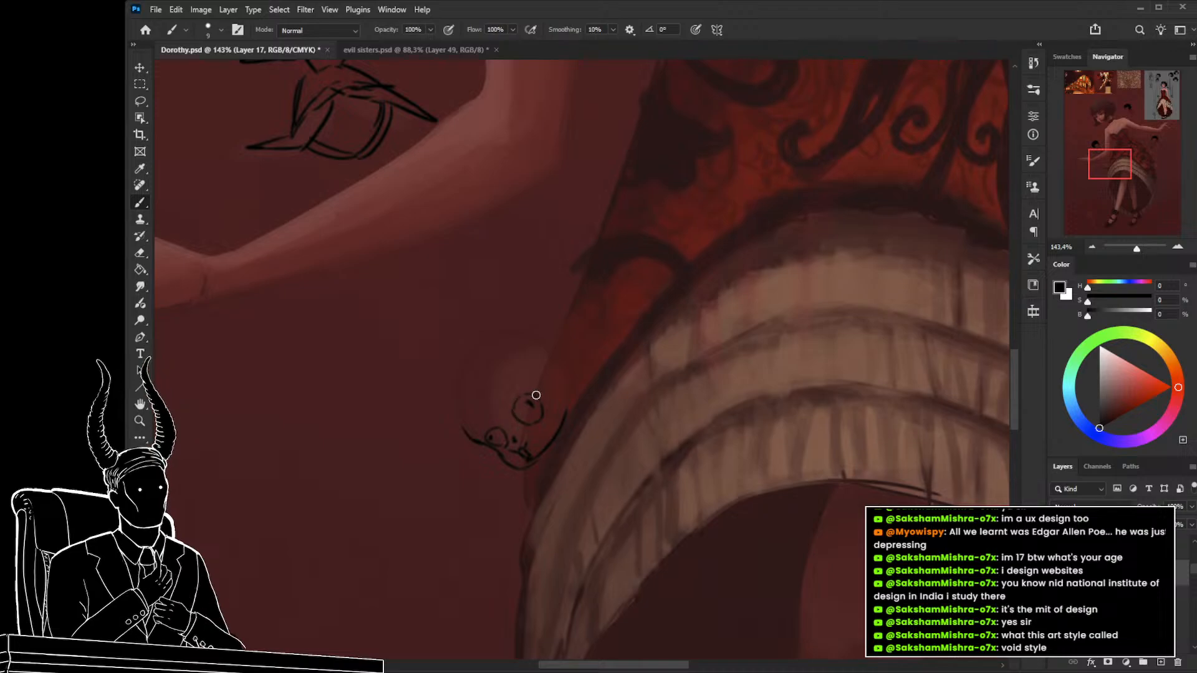
Check the third puppet for reference and add short eyelashes around the fourth puppet's eye.
{"action": "left_click_drag", "start_coordinate": [497, 343], "coordinate": [530, 501]}
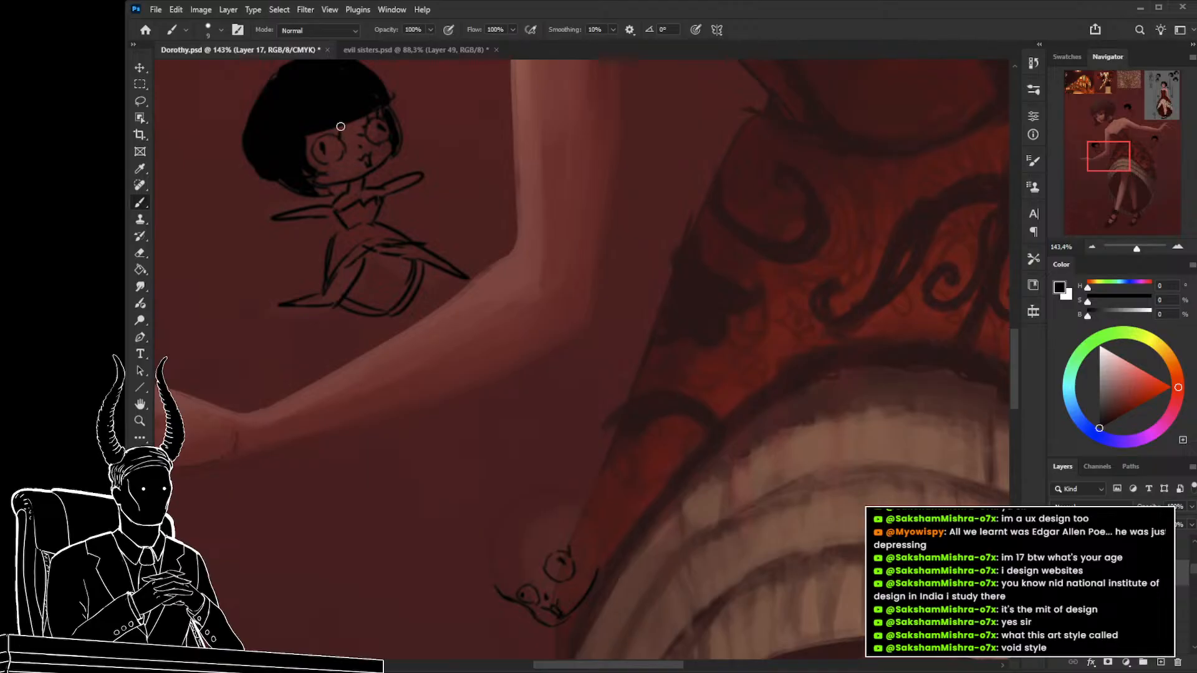
{"action": "left_click_drag", "start_coordinate": [491, 498], "coordinate": [426, 391]}
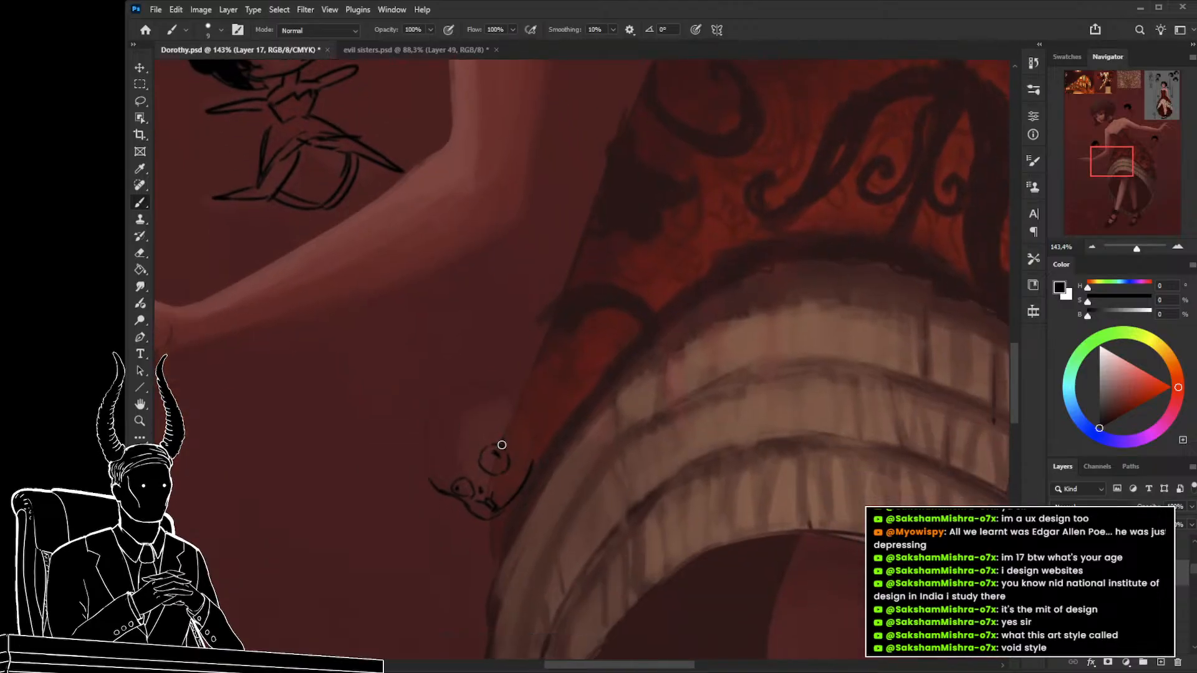
{"action": "left_click_drag", "start_coordinate": [492, 444], "coordinate": [488, 437]}
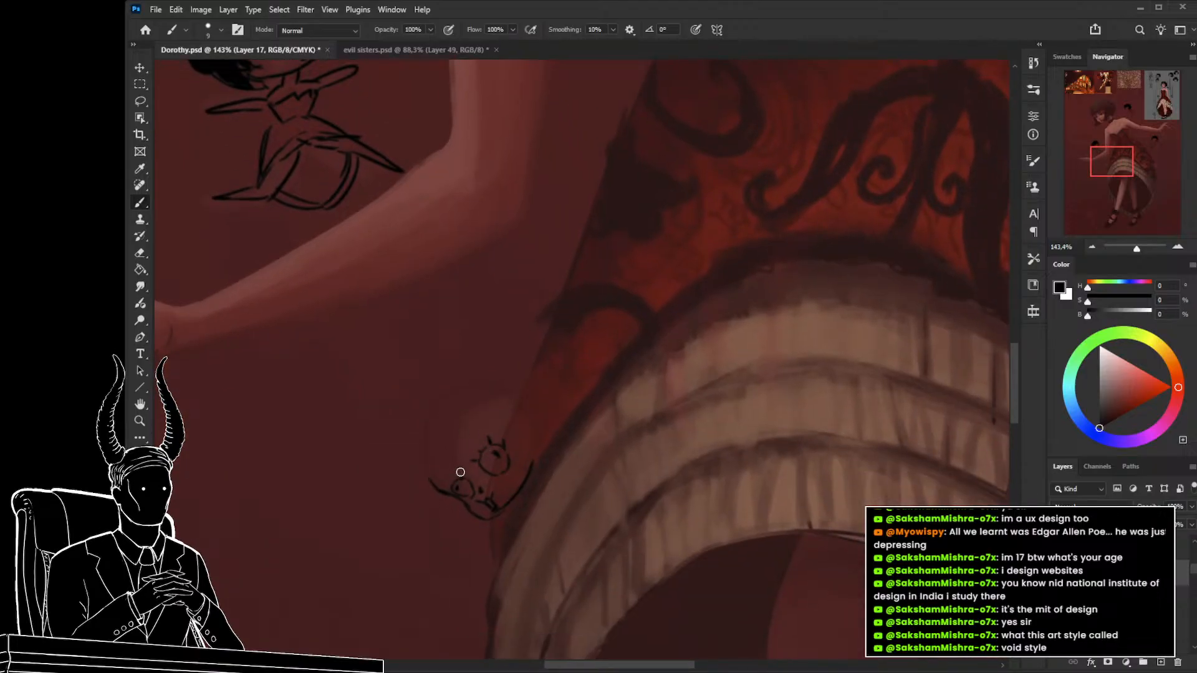
Outline the fourth puppet's bob hair with a rounded crown, a centre parting and side locks framing the face.
{"action": "left_click_drag", "start_coordinate": [450, 484], "coordinate": [407, 415]}
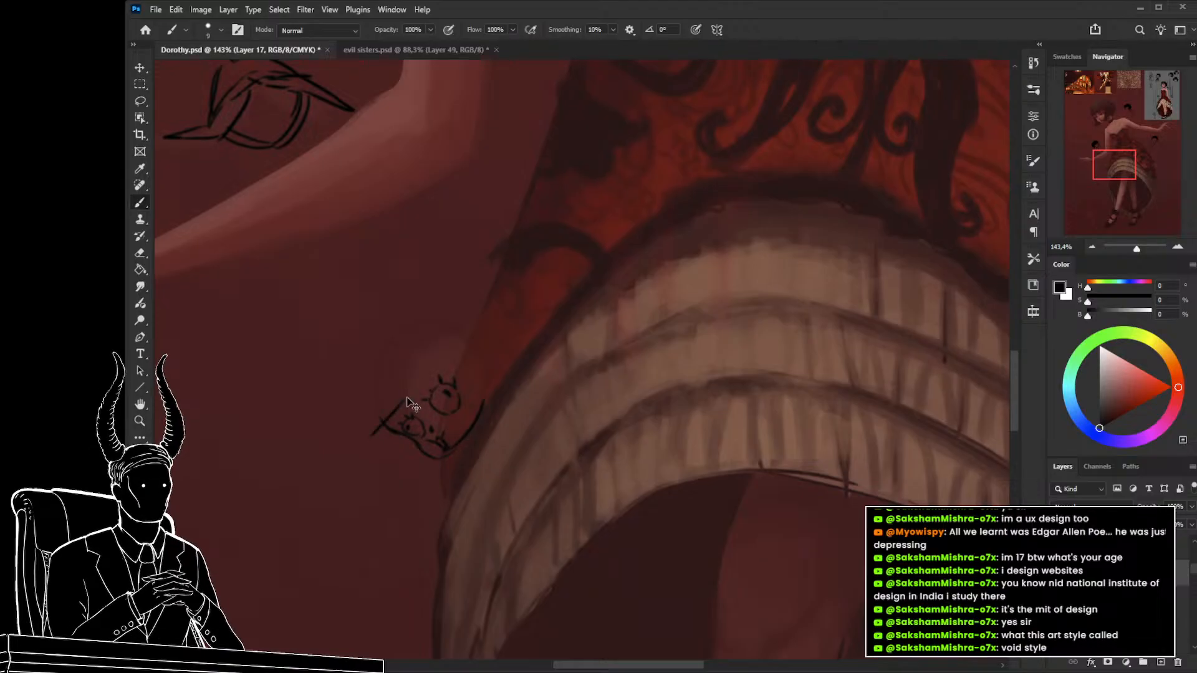
{"action": "left_click_drag", "start_coordinate": [378, 337], "coordinate": [372, 412]}
{"action": "key", "text": "ctrl+z"}
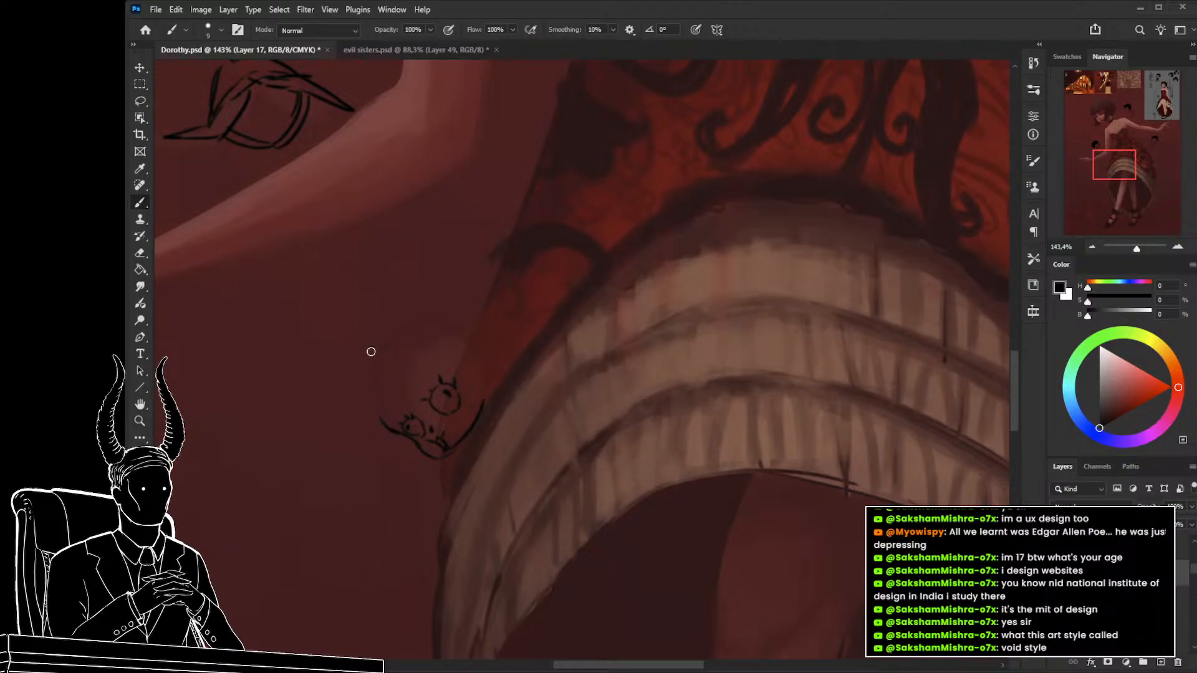
{"action": "key", "text": "ctrl+z"}
{"action": "left_click_drag", "start_coordinate": [364, 366], "coordinate": [388, 434]}
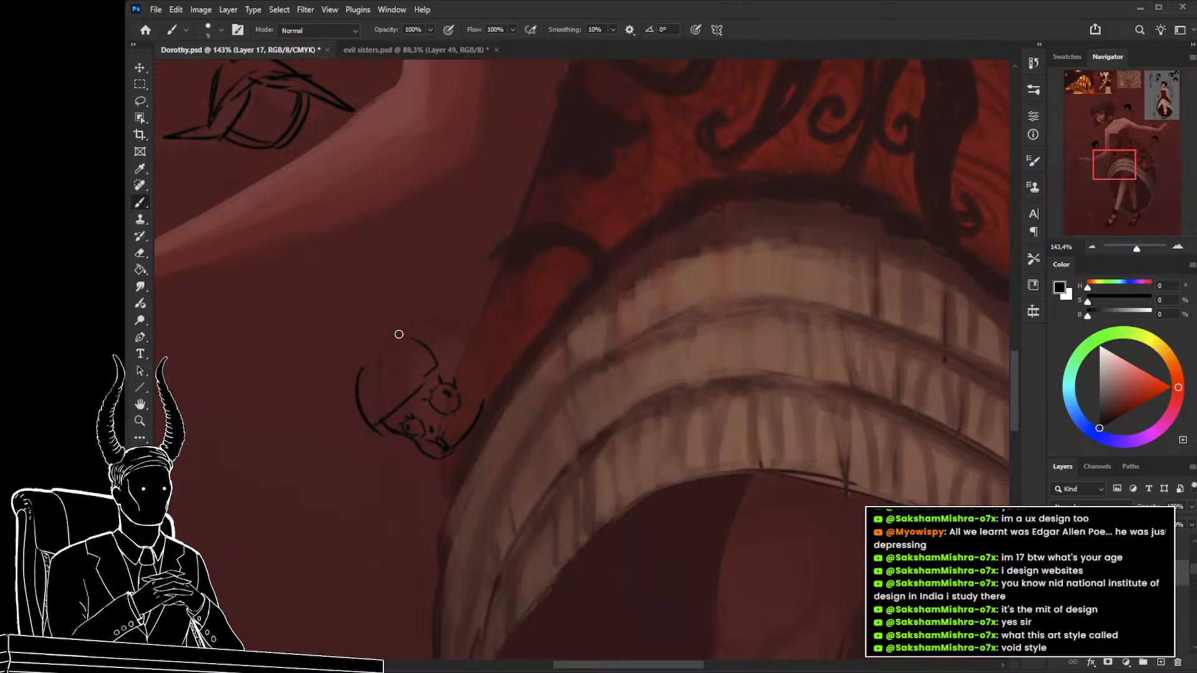
{"action": "left_click_drag", "start_coordinate": [381, 337], "coordinate": [411, 317]}
{"action": "left_click_drag", "start_coordinate": [440, 372], "coordinate": [455, 380]}
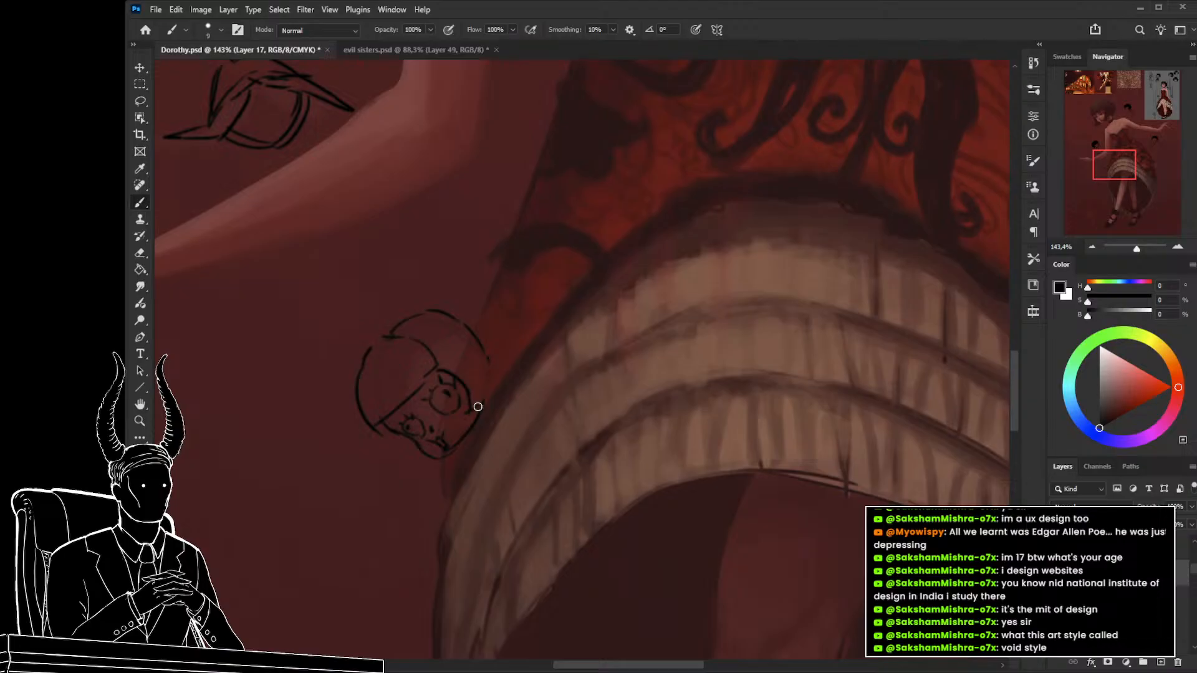
{"action": "left_click_drag", "start_coordinate": [391, 427], "coordinate": [412, 453]}
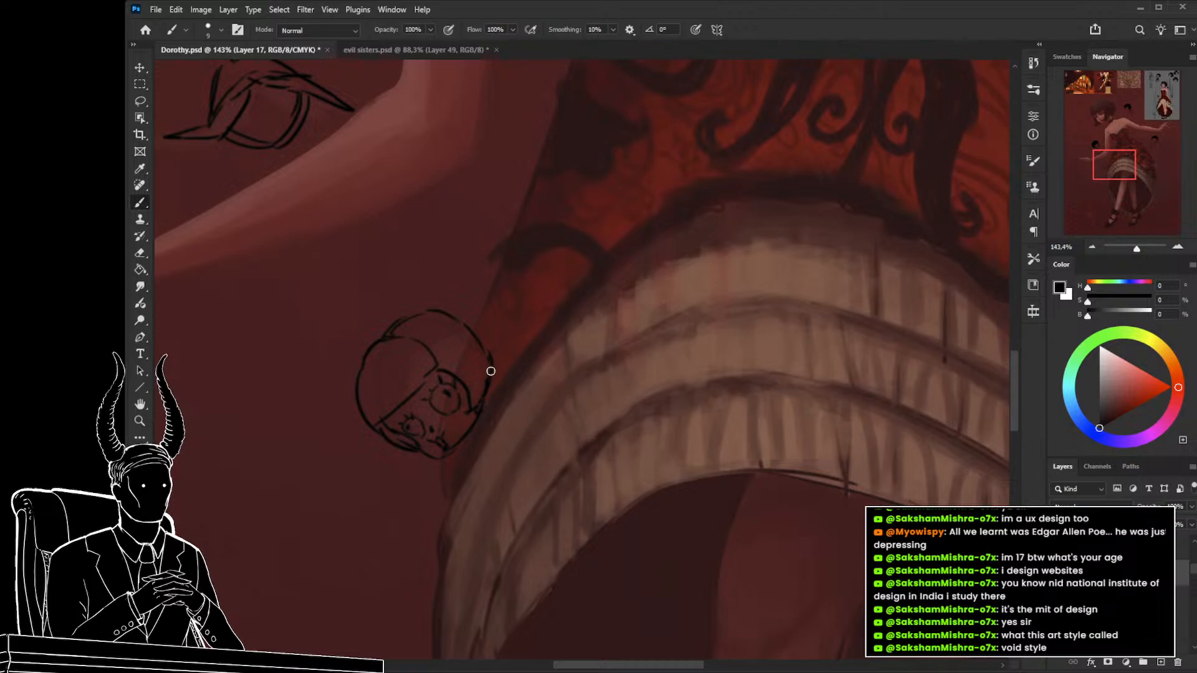
{"action": "mouse_move", "coordinate": [466, 347]}
{"action": "left_mouse_down"}
{"action": "mouse_move", "coordinate": [518, 523]}
{"action": "mouse_move", "coordinate": [491, 397]}
{"action": "left_mouse_up"}
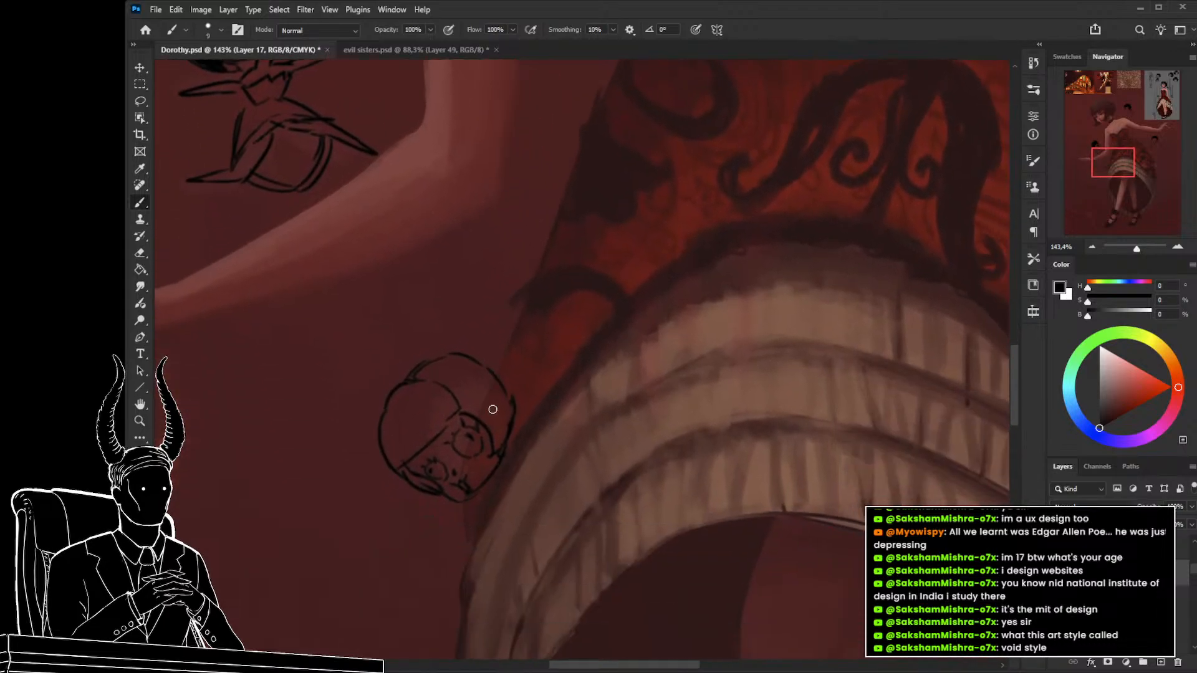
Fill the fourth puppet's bob hair with solid black and clean up the edge of the lock beside the cheek.
{"action": "key", "text": "bracketright"}
{"action": "mouse_move", "coordinate": [495, 441]}
{"action": "left_mouse_down"}
{"action": "mouse_move", "coordinate": [478, 400]}
{"action": "mouse_move", "coordinate": [485, 417]}
{"action": "mouse_move", "coordinate": [451, 394]}
{"action": "mouse_move", "coordinate": [445, 372]}
{"action": "mouse_move", "coordinate": [425, 368]}
{"action": "mouse_move", "coordinate": [491, 382]}
{"action": "mouse_move", "coordinate": [454, 375]}
{"action": "mouse_move", "coordinate": [496, 431]}
{"action": "mouse_move", "coordinate": [505, 423]}
{"action": "mouse_move", "coordinate": [498, 437]}
{"action": "mouse_move", "coordinate": [474, 377]}
{"action": "mouse_move", "coordinate": [498, 405]}
{"action": "mouse_move", "coordinate": [500, 444]}
{"action": "mouse_move", "coordinate": [491, 387]}
{"action": "mouse_move", "coordinate": [512, 413]}
{"action": "mouse_move", "coordinate": [487, 366]}
{"action": "left_mouse_up"}
{"action": "key", "text": "bracketleft"}
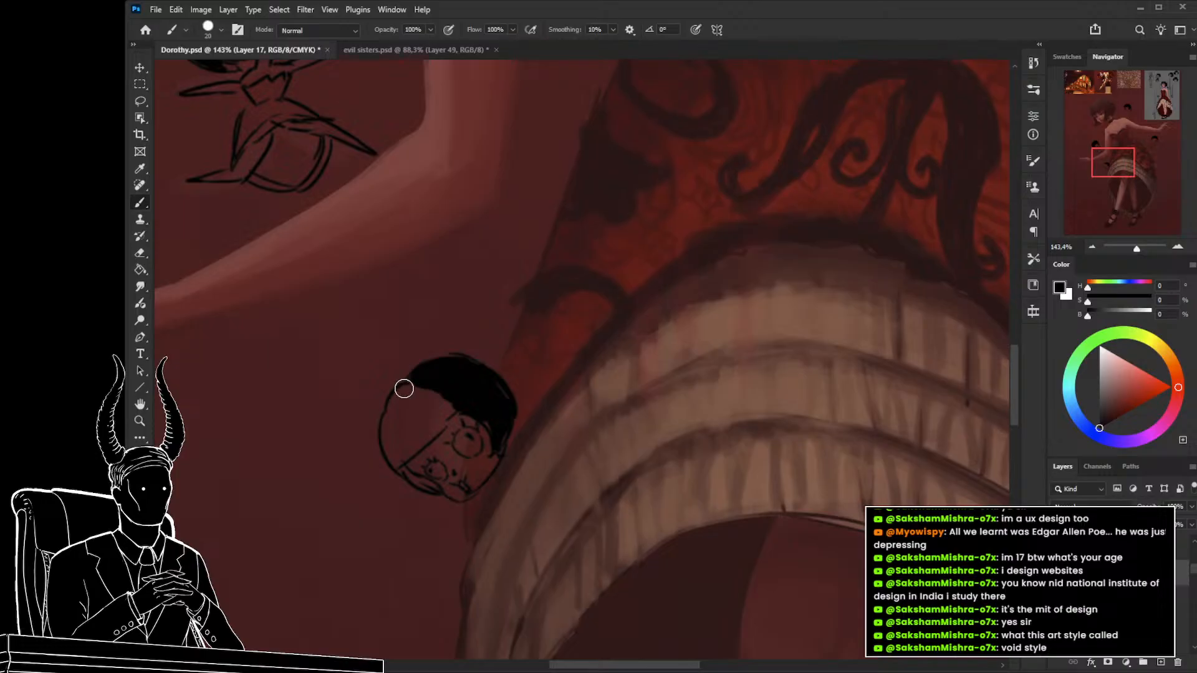
{"action": "key", "text": "bracketright"}
{"action": "mouse_move", "coordinate": [390, 414]}
{"action": "left_mouse_down"}
{"action": "mouse_move", "coordinate": [401, 453]}
{"action": "mouse_move", "coordinate": [392, 460]}
{"action": "mouse_move", "coordinate": [449, 398]}
{"action": "mouse_move", "coordinate": [395, 446]}
{"action": "mouse_move", "coordinate": [401, 411]}
{"action": "left_mouse_up"}
{"action": "key", "text": "bracketleft"}
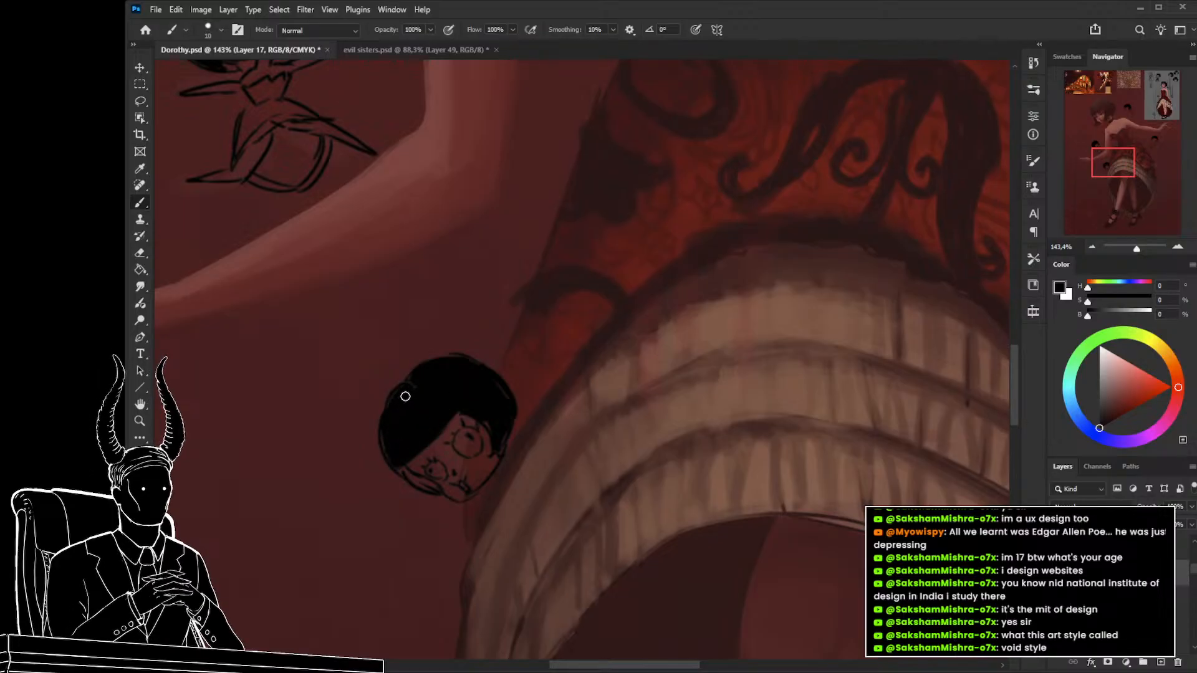
{"action": "key", "text": "bracketleft"}
{"action": "key", "text": "e"}
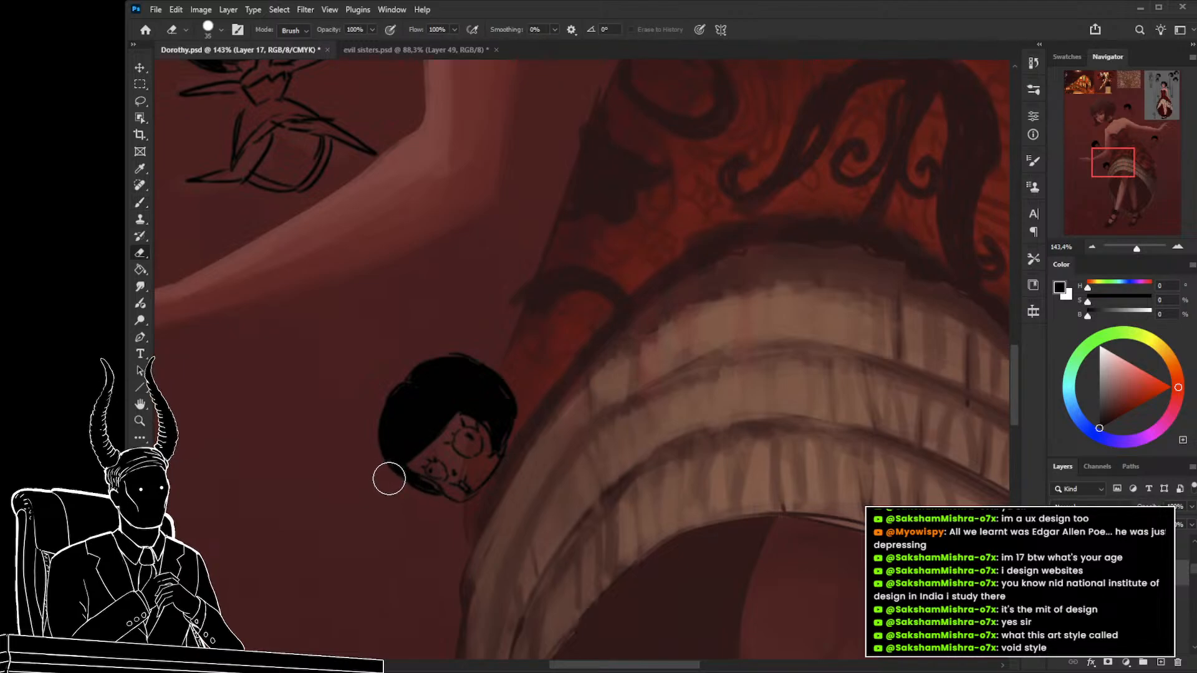
{"action": "key", "text": "bracketleft"}
{"action": "key", "text": "bracketleft"}
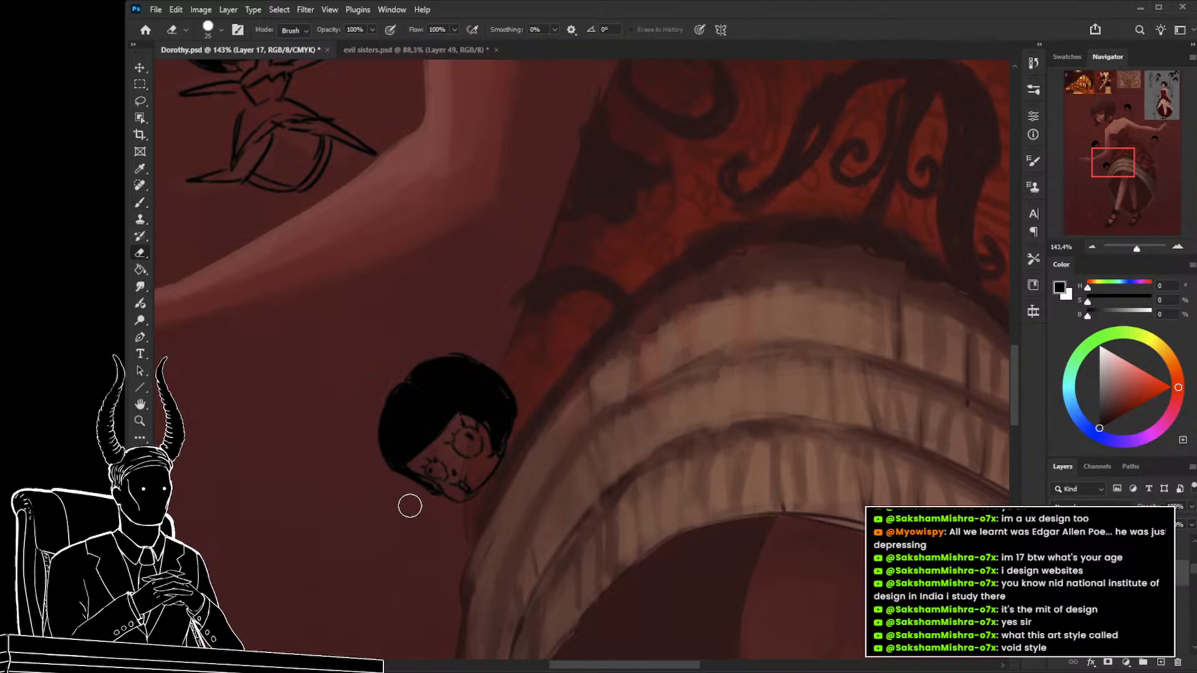
Round out the crown and back of the fourth puppet's hair with solid black strokes at brush size 25.
{"action": "key", "text": "r"}
{"action": "mouse_move", "coordinate": [651, 353]}
{"action": "left_mouse_down"}
{"action": "mouse_move", "coordinate": [759, 401]}
{"action": "mouse_move", "coordinate": [667, 546]}
{"action": "left_mouse_up"}
{"action": "key", "text": "b"}
{"action": "scroll", "coordinate": [349, 392], "scroll_direction": "up", "scroll_amount": 4}
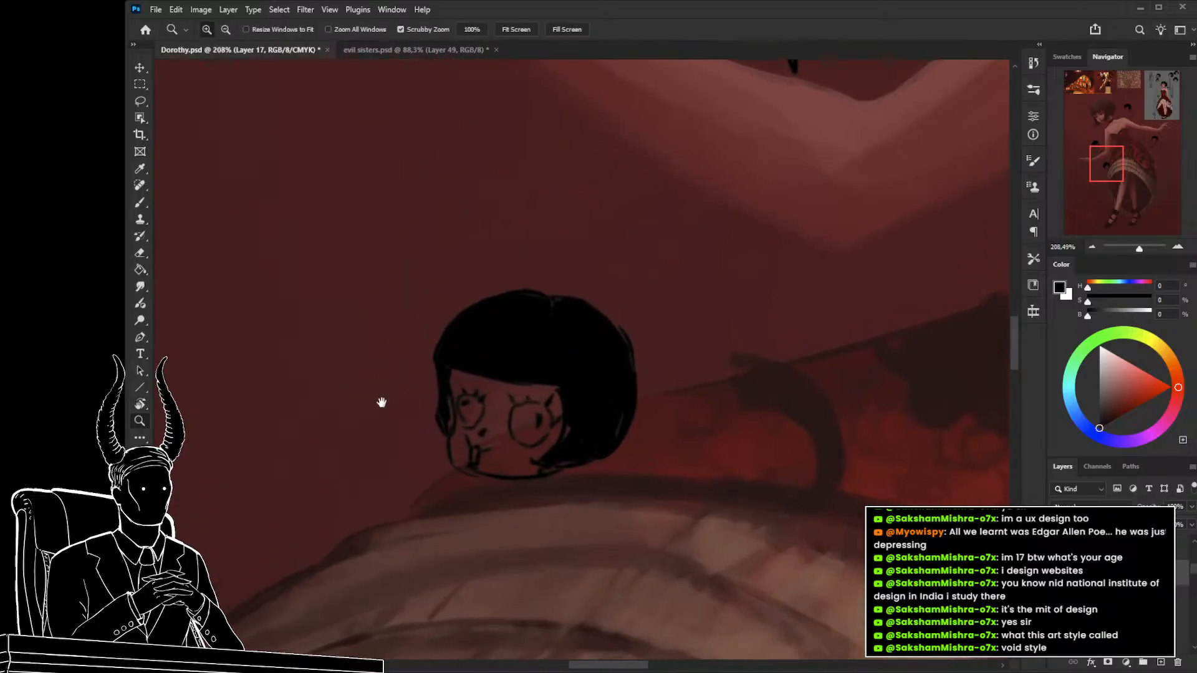
{"action": "key", "text": "z"}
{"action": "scroll", "coordinate": [349, 405], "scroll_direction": "down", "scroll_amount": 1}
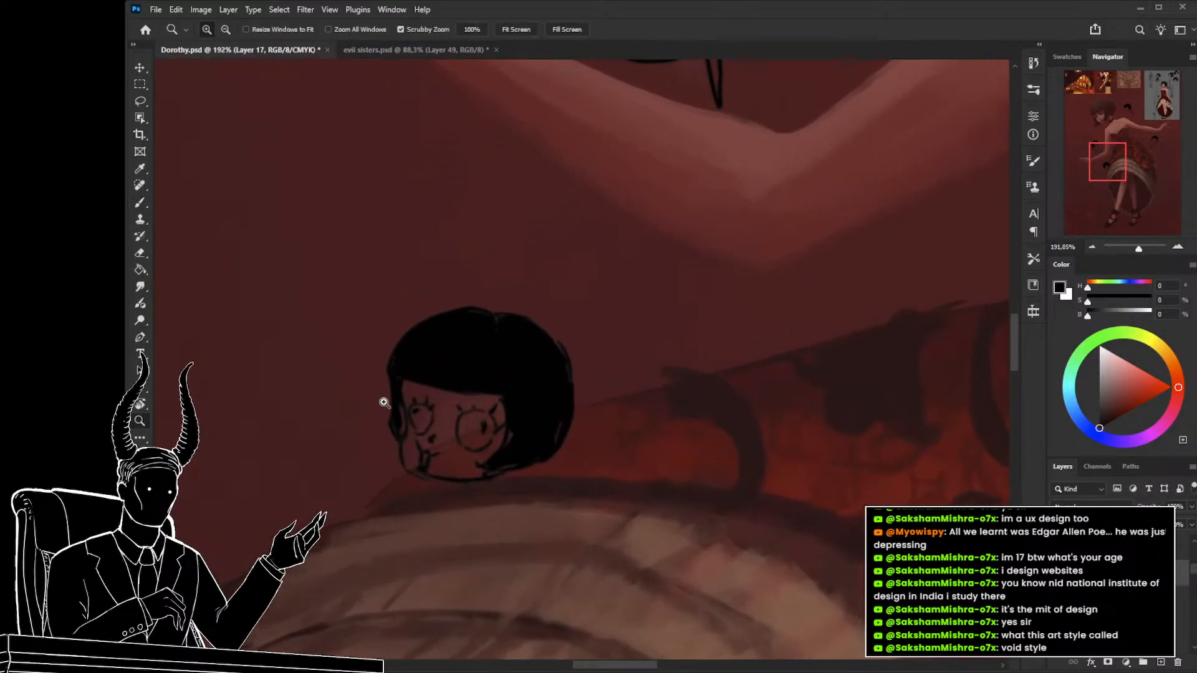
{"action": "key", "text": "b"}
{"action": "key", "text": "bracketright"}
{"action": "key", "text": "bracketright"}
{"action": "key", "text": "bracketright"}
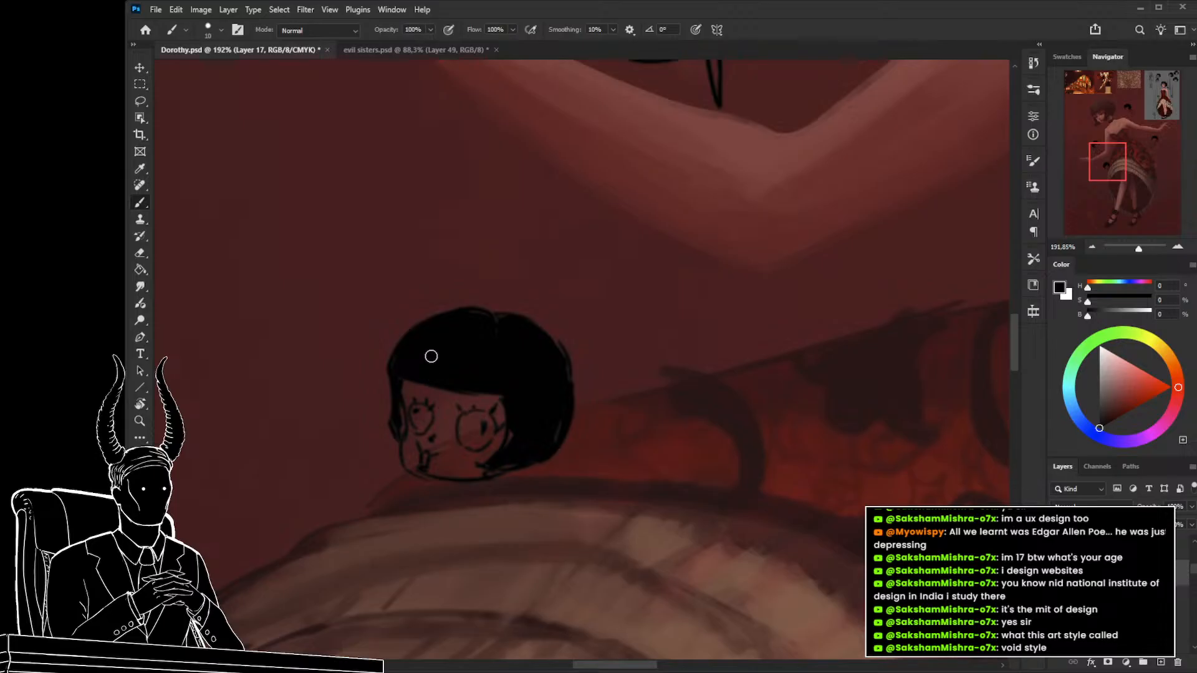
{"action": "mouse_move", "coordinate": [412, 360]}
{"action": "left_mouse_down"}
{"action": "mouse_move", "coordinate": [440, 308]}
{"action": "mouse_move", "coordinate": [404, 352]}
{"action": "mouse_move", "coordinate": [458, 307]}
{"action": "mouse_move", "coordinate": [403, 348]}
{"action": "mouse_move", "coordinate": [431, 318]}
{"action": "mouse_move", "coordinate": [494, 323]}
{"action": "mouse_move", "coordinate": [464, 316]}
{"action": "mouse_move", "coordinate": [502, 327]}
{"action": "mouse_move", "coordinate": [514, 380]}
{"action": "mouse_move", "coordinate": [483, 302]}
{"action": "mouse_move", "coordinate": [532, 320]}
{"action": "mouse_move", "coordinate": [496, 312]}
{"action": "mouse_move", "coordinate": [552, 386]}
{"action": "mouse_move", "coordinate": [536, 348]}
{"action": "left_mouse_up"}
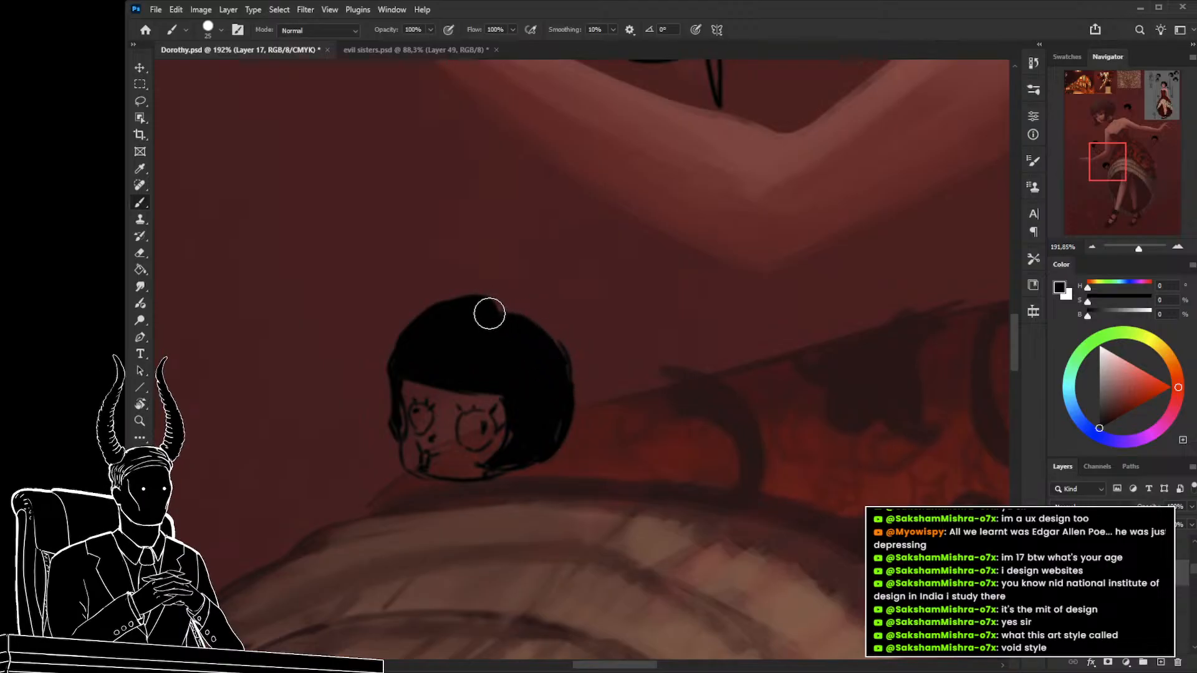
{"action": "left_click_drag", "start_coordinate": [501, 311], "coordinate": [557, 367]}
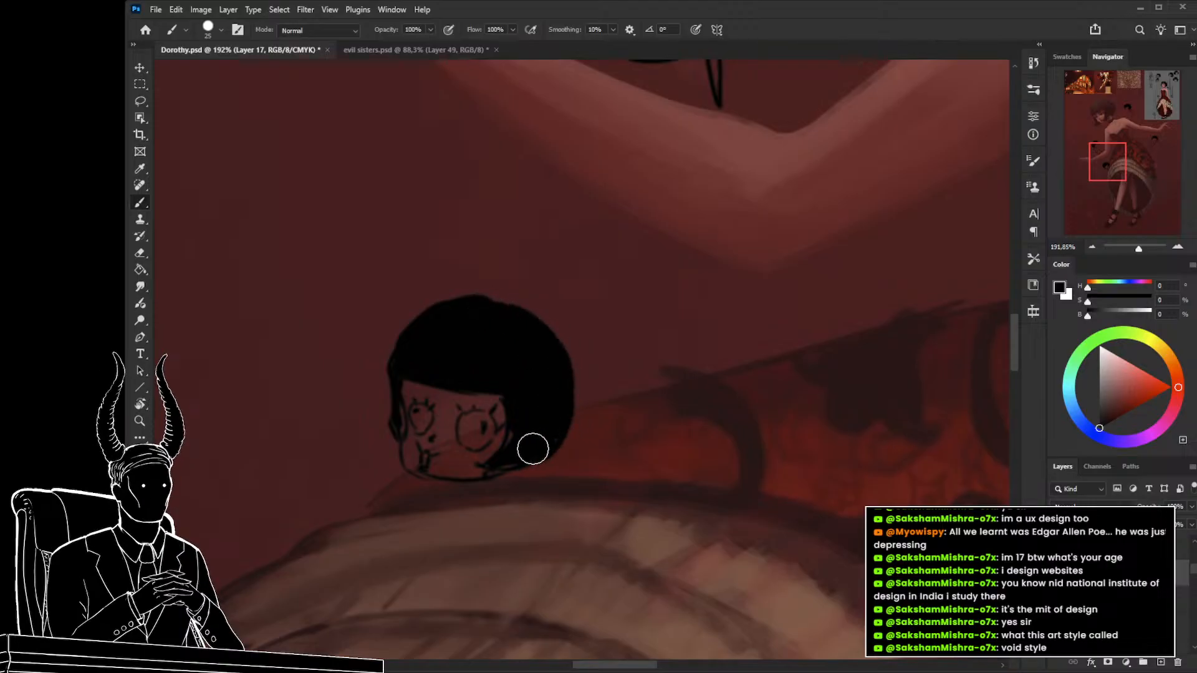
Select the crown and outer edge of the fourth puppet's hair and transform it slightly to lower the crown.
{"action": "key", "text": "z"}
{"action": "mouse_move", "coordinate": [532, 449]}
{"action": "left_mouse_down"}
{"action": "mouse_move", "coordinate": [516, 447]}
{"action": "mouse_move", "coordinate": [569, 428]}
{"action": "mouse_move", "coordinate": [601, 454]}
{"action": "left_mouse_up"}
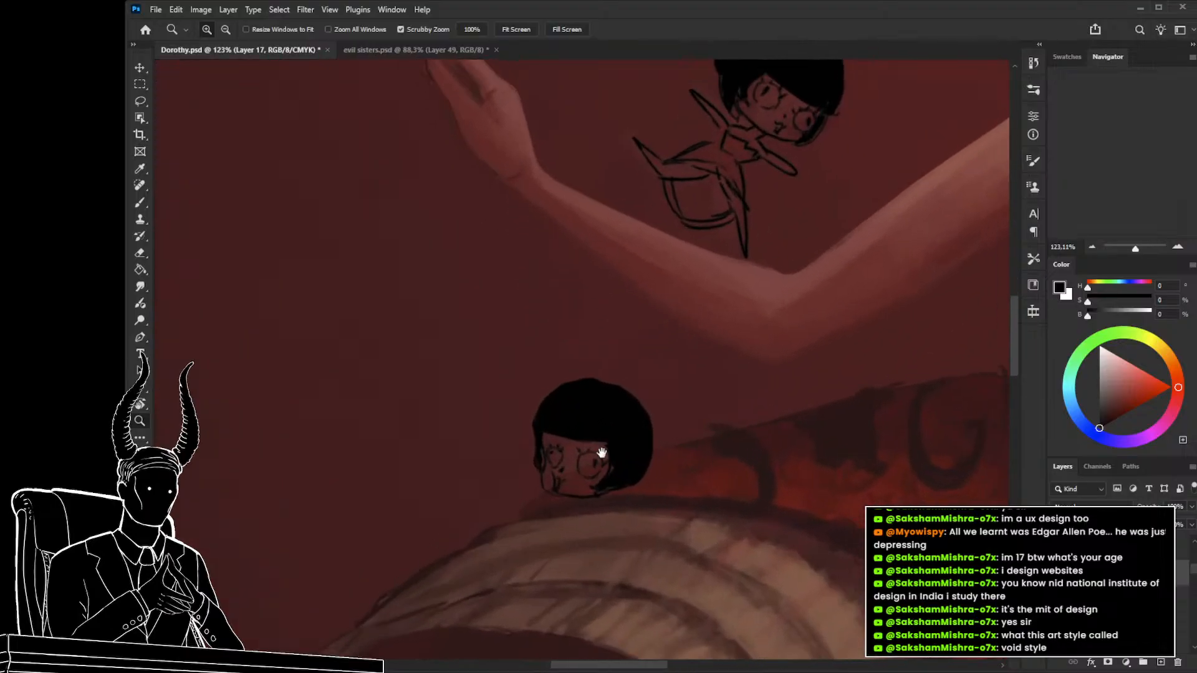
{"action": "left_click_drag", "start_coordinate": [483, 430], "coordinate": [549, 417]}
{"action": "key", "text": "l"}
{"action": "mouse_move", "coordinate": [582, 342]}
{"action": "left_mouse_down"}
{"action": "mouse_move", "coordinate": [396, 383]}
{"action": "mouse_move", "coordinate": [453, 384]}
{"action": "mouse_move", "coordinate": [535, 410]}
{"action": "mouse_move", "coordinate": [523, 480]}
{"action": "mouse_move", "coordinate": [582, 343]}
{"action": "left_mouse_up"}
{"action": "key", "text": "ctrl+t"}
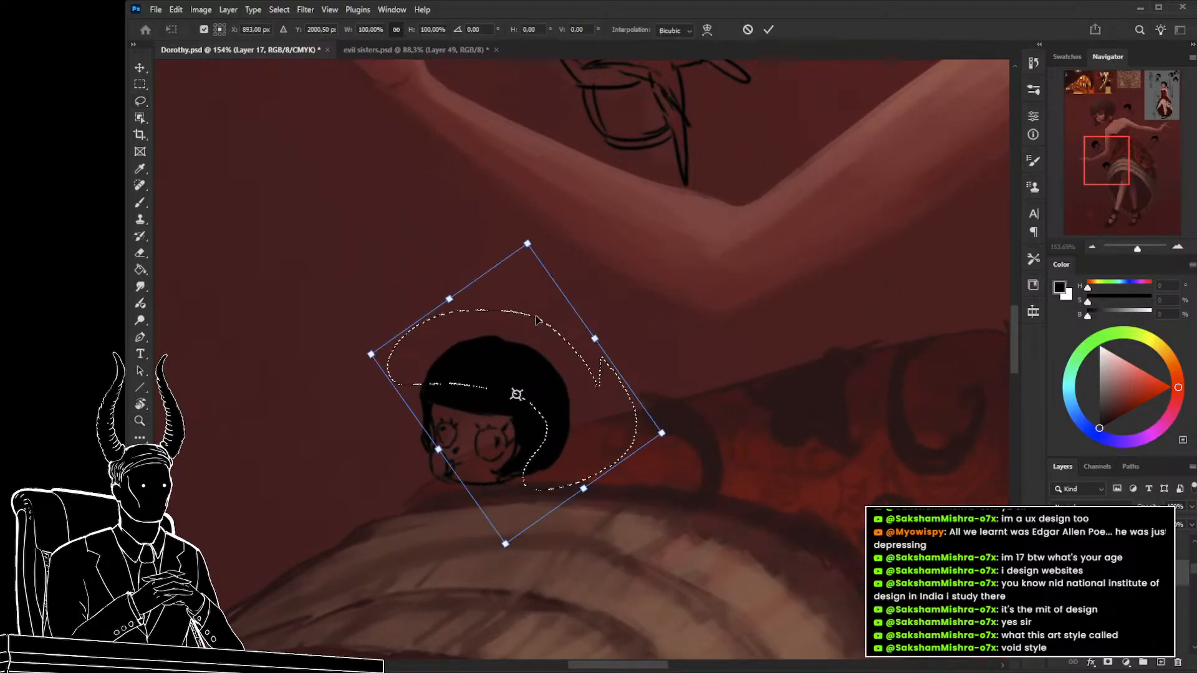
{"action": "left_click_drag", "start_coordinate": [524, 262], "coordinate": [524, 271]}
{"action": "key", "text": "Return"}
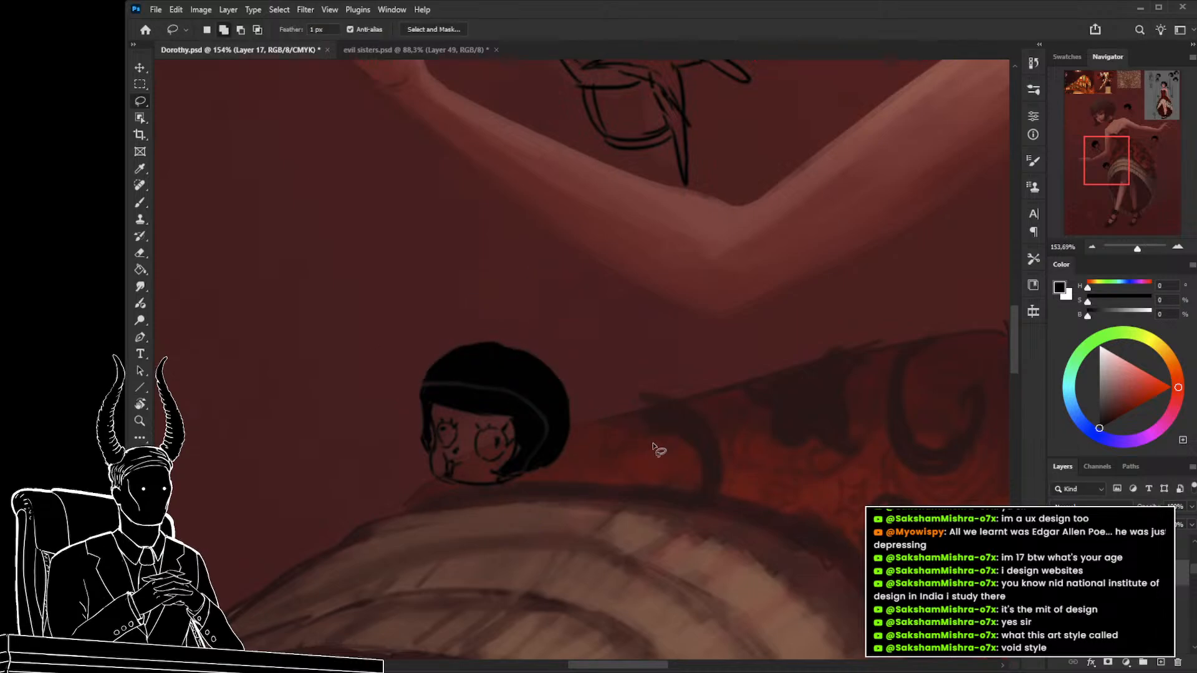
Paint over the thin gap in the fourth puppet's hair and add a pointed lock beside the chin.
{"action": "key", "text": "r"}
{"action": "mouse_move", "coordinate": [723, 499]}
{"action": "left_mouse_down"}
{"action": "mouse_move", "coordinate": [761, 499]}
{"action": "mouse_move", "coordinate": [752, 294]}
{"action": "mouse_move", "coordinate": [659, 307]}
{"action": "left_mouse_up"}
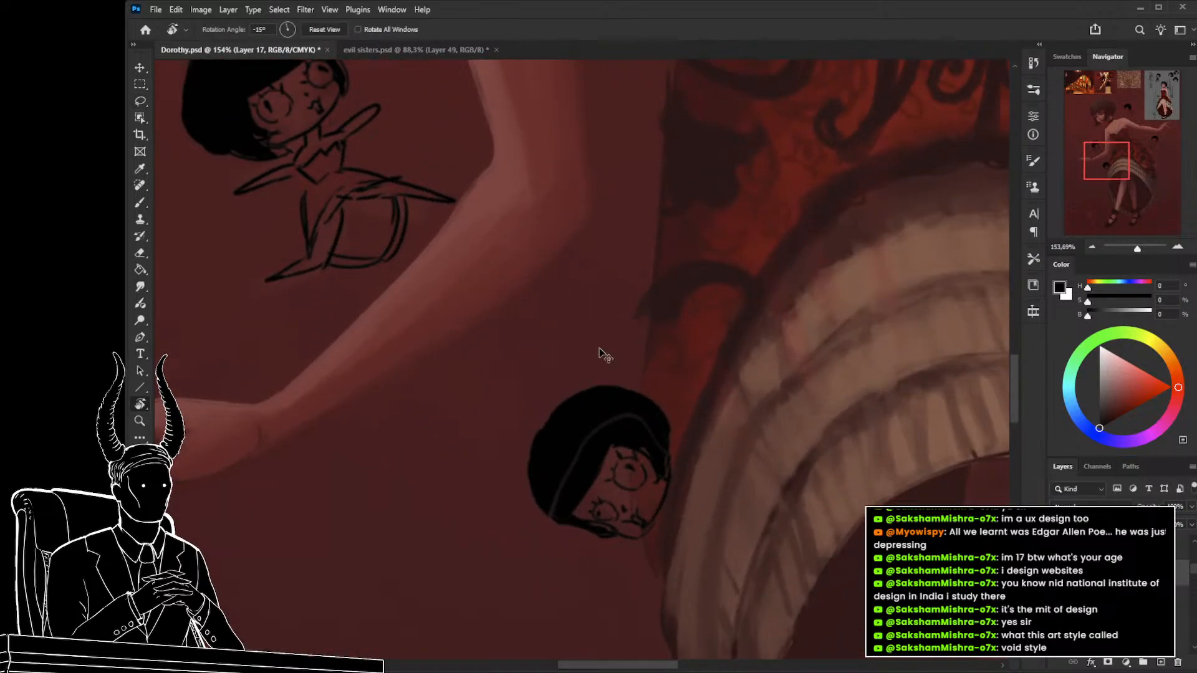
{"action": "key", "text": "b"}
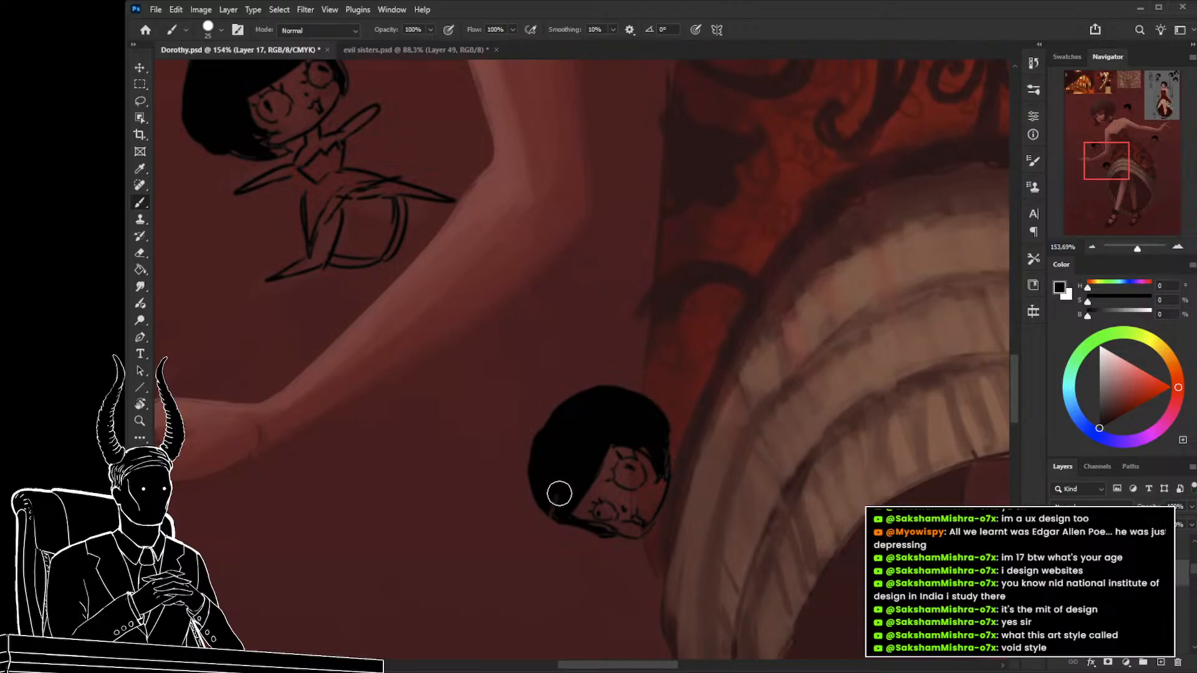
{"action": "key", "text": "z"}
{"action": "mouse_move", "coordinate": [555, 492]}
{"action": "left_mouse_down"}
{"action": "mouse_move", "coordinate": [508, 473]}
{"action": "mouse_move", "coordinate": [425, 494]}
{"action": "mouse_move", "coordinate": [489, 516]}
{"action": "mouse_move", "coordinate": [502, 481]}
{"action": "left_mouse_up"}
{"action": "key", "text": "b"}
{"action": "left_click_drag", "start_coordinate": [460, 397], "coordinate": [478, 442]}
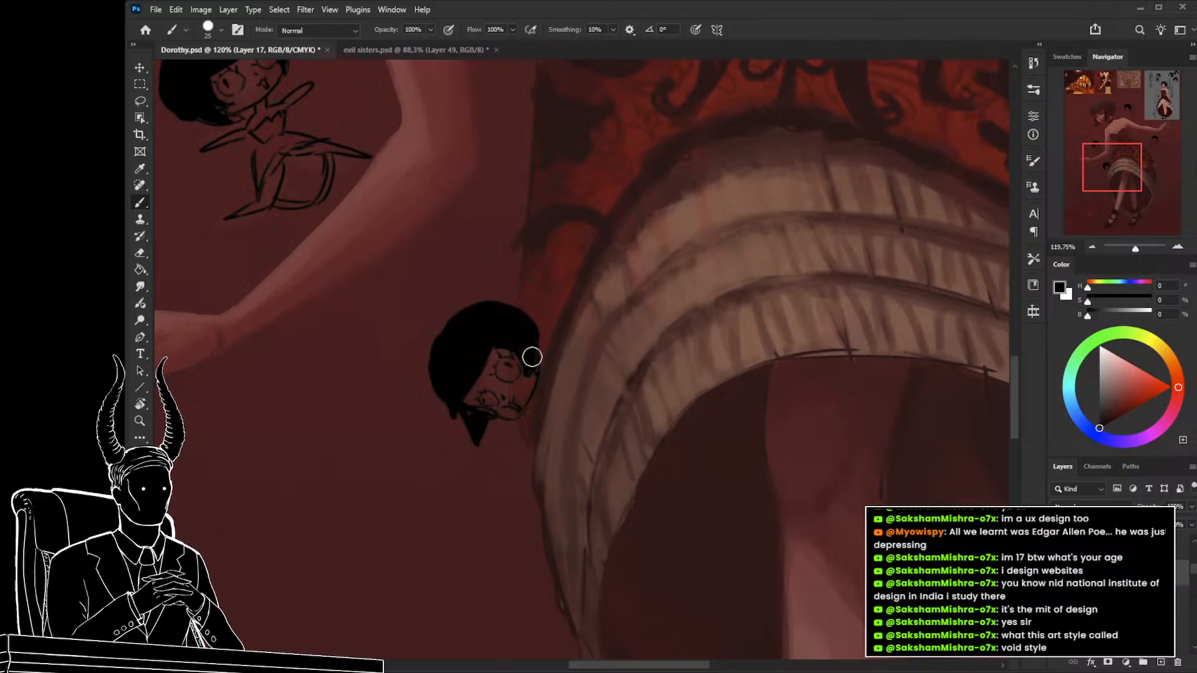
Check the fourth puppet against the whole figure, select its head and rotate it by about -8.56 degrees.
{"action": "key", "text": "z"}
{"action": "left_click_drag", "start_coordinate": [553, 465], "coordinate": [363, 525]}
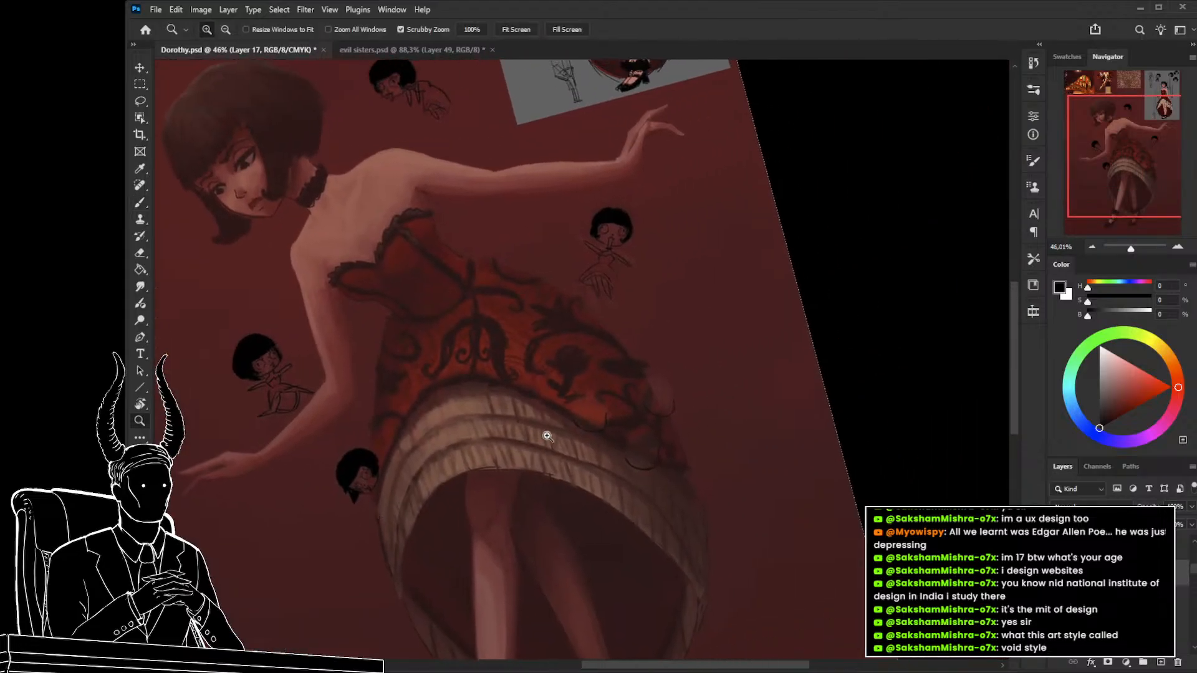
{"action": "key", "text": "r"}
{"action": "left_click_drag", "start_coordinate": [787, 345], "coordinate": [801, 406]}
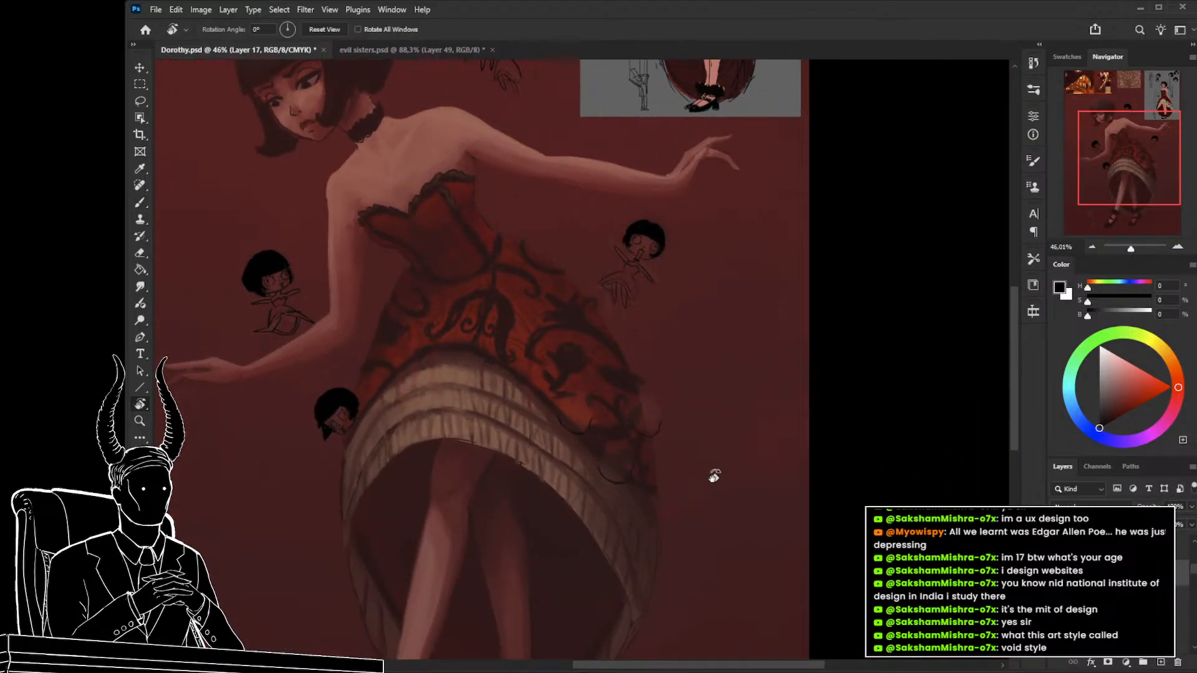
{"action": "key", "text": "z"}
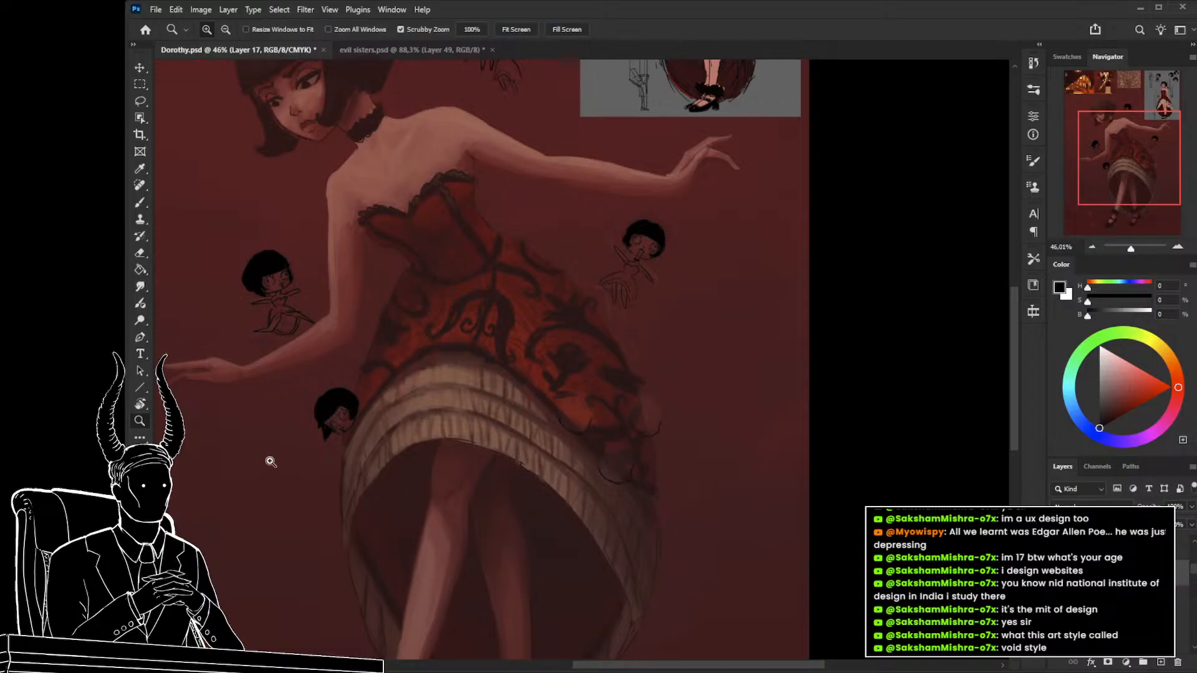
{"action": "left_click_drag", "start_coordinate": [270, 462], "coordinate": [327, 477]}
{"action": "key", "text": "l"}
{"action": "mouse_move", "coordinate": [406, 432]}
{"action": "left_mouse_down"}
{"action": "mouse_move", "coordinate": [463, 349]}
{"action": "mouse_move", "coordinate": [327, 327]}
{"action": "mouse_move", "coordinate": [541, 345]}
{"action": "mouse_move", "coordinate": [543, 334]}
{"action": "mouse_move", "coordinate": [486, 380]}
{"action": "left_mouse_up"}
{"action": "key", "text": "ctrl+t"}
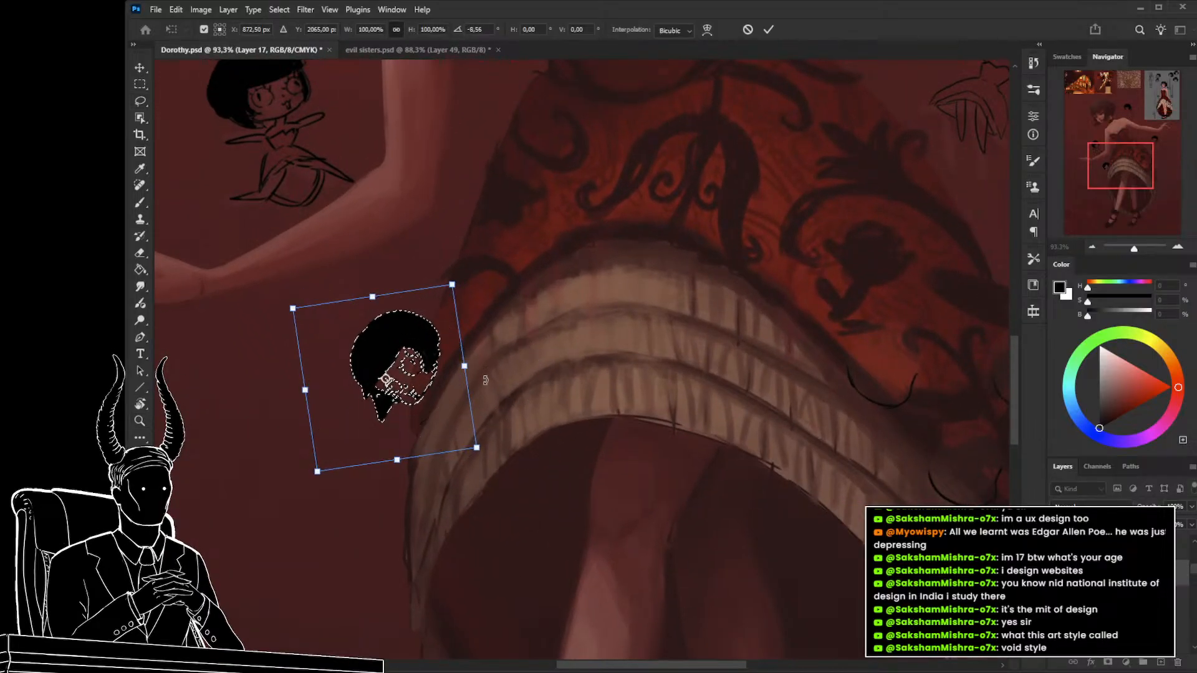
{"action": "key", "text": "Return"}
{"action": "key", "text": "ctrl+d"}
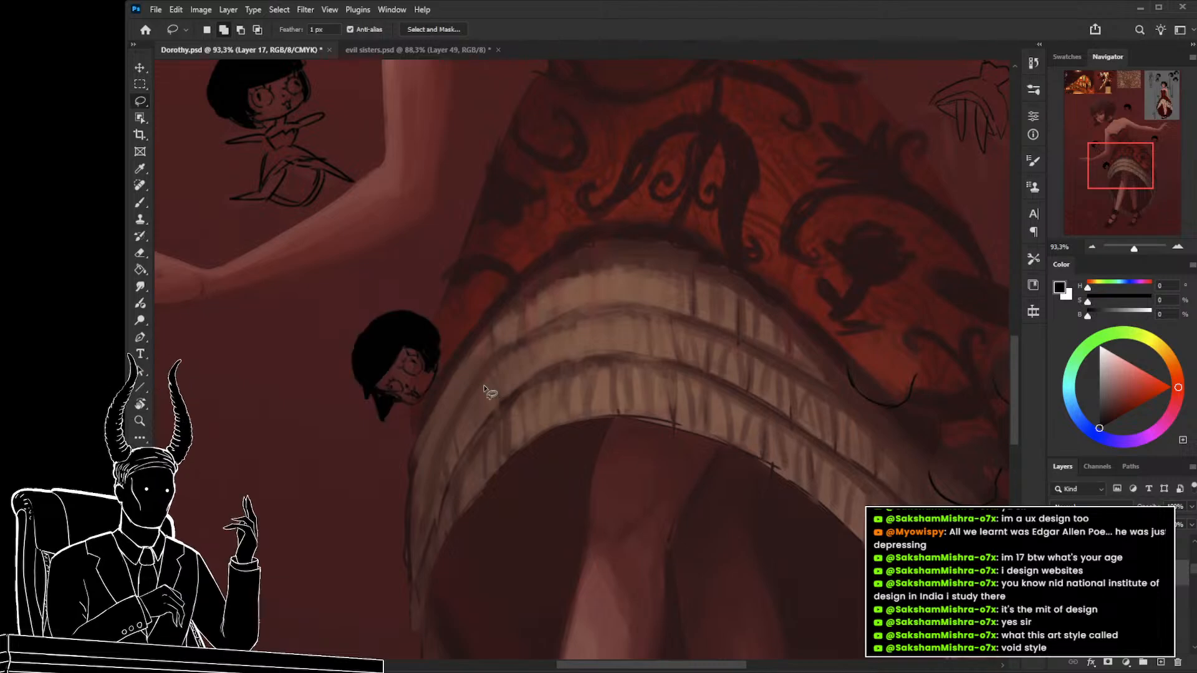
Examine the chin curves sketched along the far side of the dress and the placement of the finished puppets.
{"action": "key", "text": "z"}
{"action": "left_click_drag", "start_coordinate": [632, 366], "coordinate": [567, 368]}
{"action": "left_click_drag", "start_coordinate": [654, 395], "coordinate": [483, 419]}
{"action": "left_click_drag", "start_coordinate": [612, 375], "coordinate": [670, 388]}
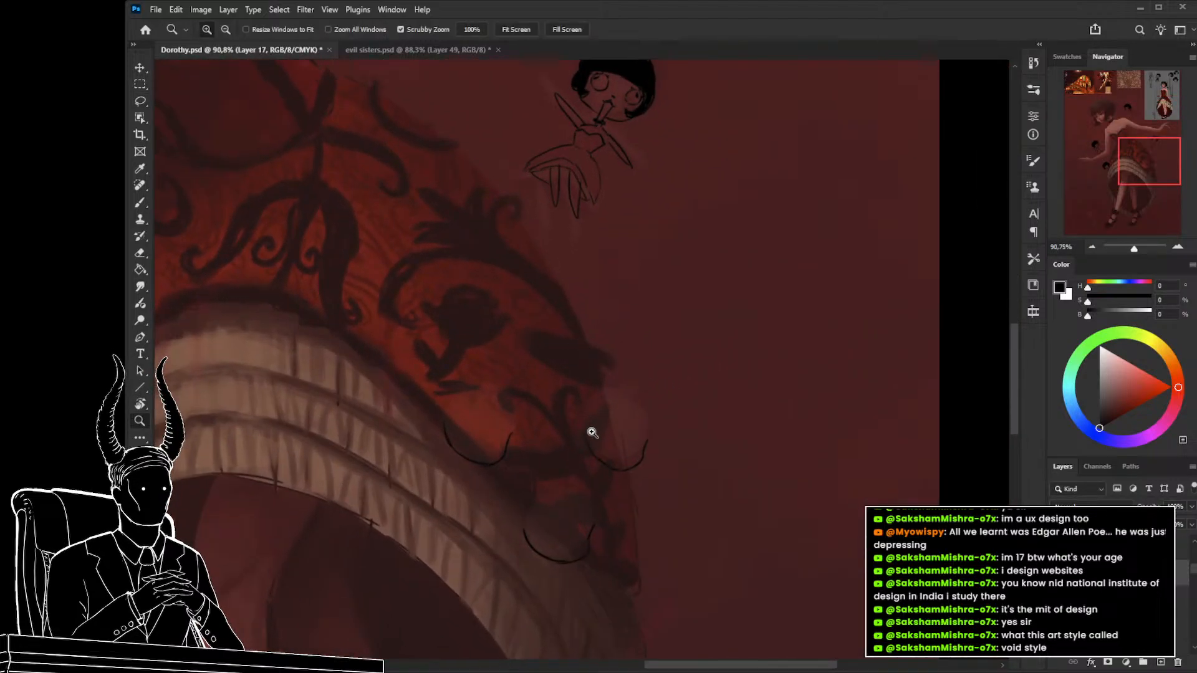
{"action": "mouse_move", "coordinate": [569, 428]}
{"action": "left_mouse_down"}
{"action": "mouse_move", "coordinate": [542, 419]}
{"action": "mouse_move", "coordinate": [556, 447]}
{"action": "left_mouse_up"}
{"action": "scroll", "coordinate": [606, 436], "scroll_direction": "left", "scroll_amount": 2}
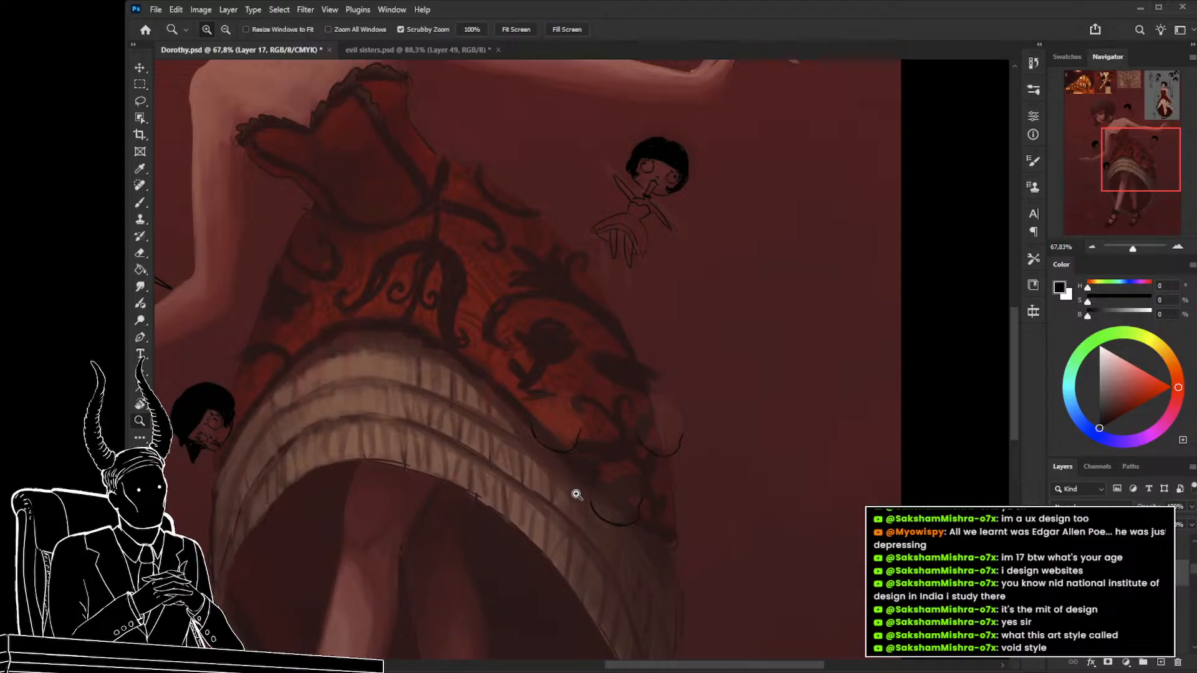
{"action": "scroll", "coordinate": [495, 449], "scroll_direction": "left", "scroll_amount": 4}
{"action": "scroll", "coordinate": [617, 470], "scroll_direction": "up", "scroll_amount": 1}
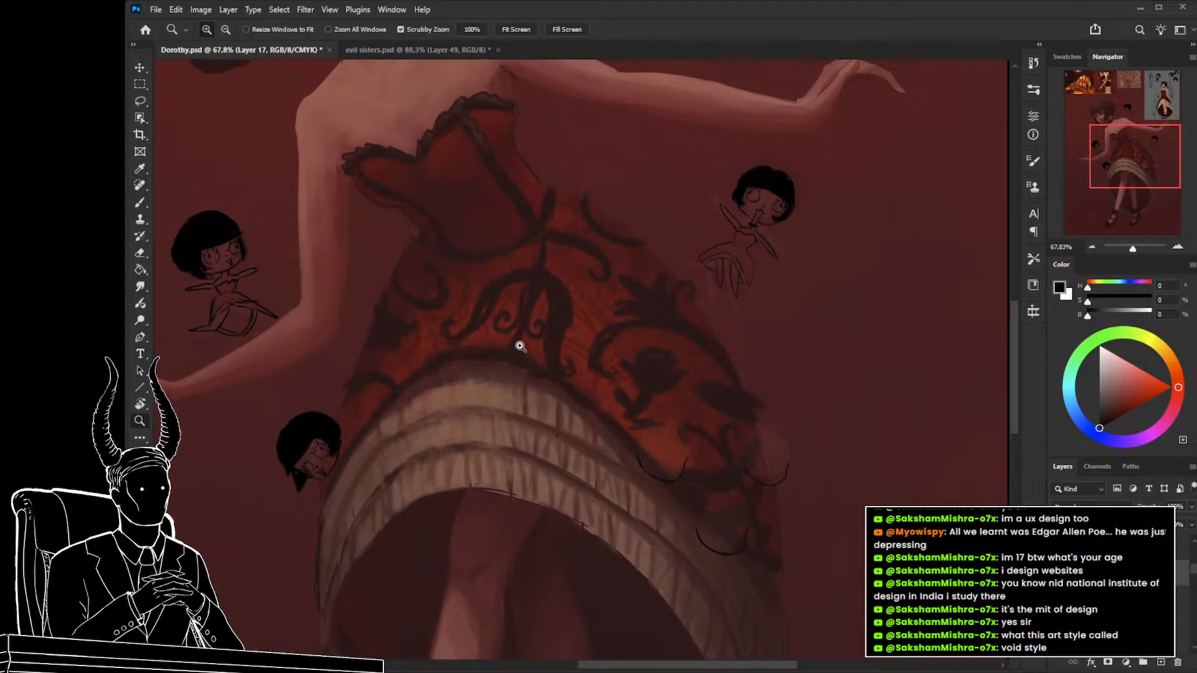
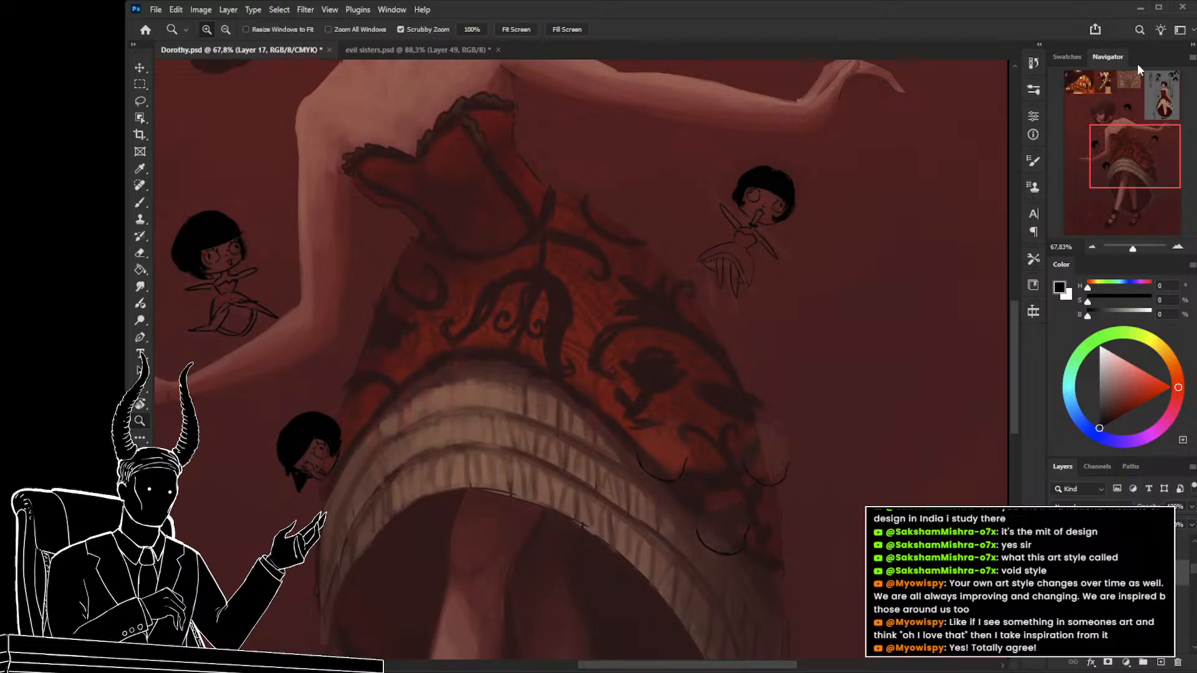
Draw a round eye with a pupil, a small nose mark and a ragged patch for the other eye on the fifth face.
{"action": "left_click_drag", "start_coordinate": [716, 449], "coordinate": [700, 486]}
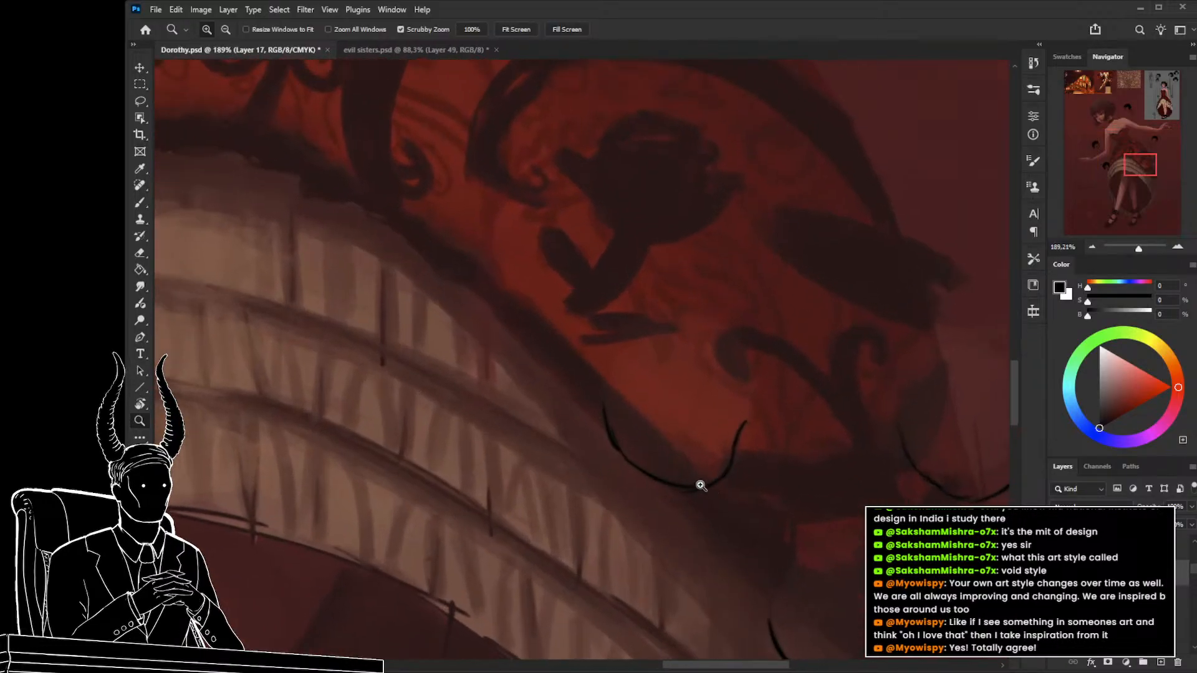
{"action": "left_click_drag", "start_coordinate": [641, 455], "coordinate": [607, 447]}
{"action": "key", "text": "b"}
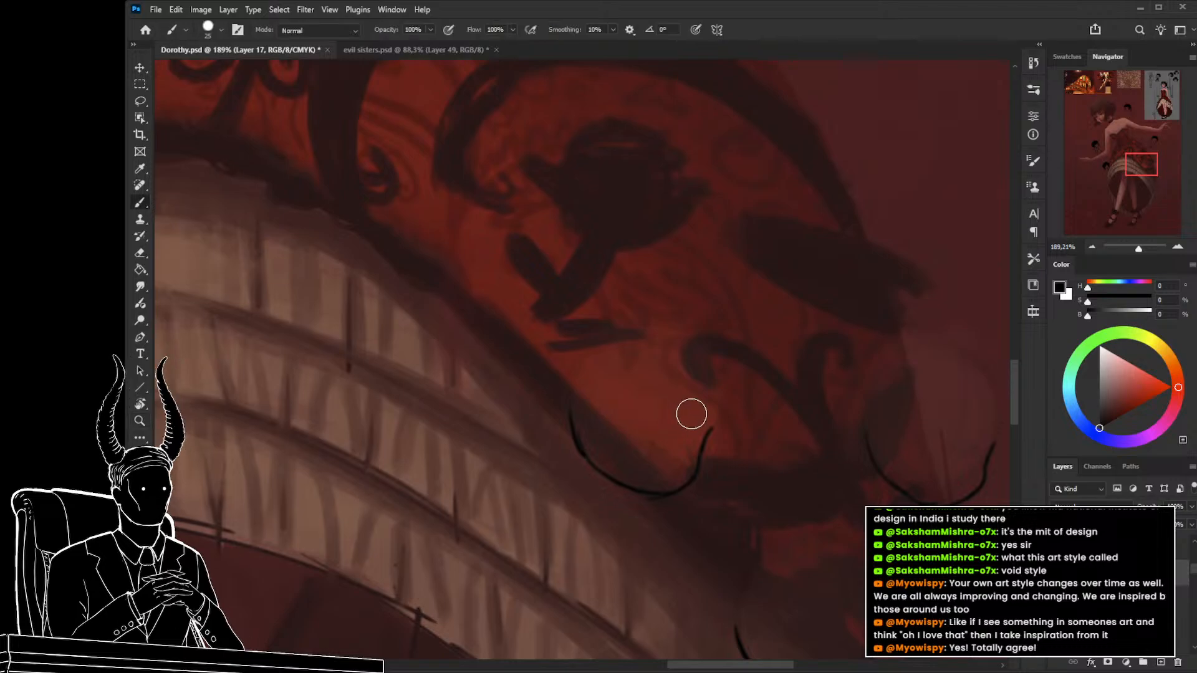
{"action": "key", "text": "bracketleft"}
{"action": "key", "text": "bracketleft"}
{"action": "key", "text": "bracketleft"}
{"action": "mouse_move", "coordinate": [696, 426]}
{"action": "left_mouse_down"}
{"action": "mouse_move", "coordinate": [664, 447]}
{"action": "mouse_move", "coordinate": [699, 449]}
{"action": "mouse_move", "coordinate": [699, 438]}
{"action": "left_mouse_up"}
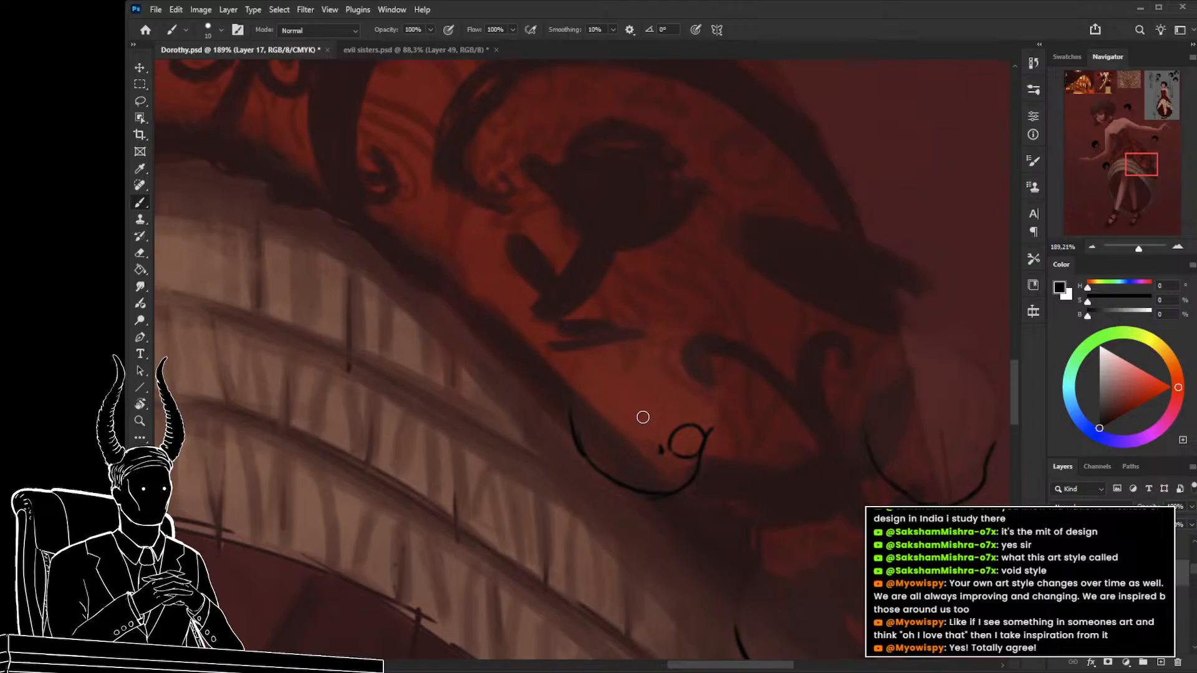
{"action": "left_click_drag", "start_coordinate": [633, 410], "coordinate": [644, 414]}
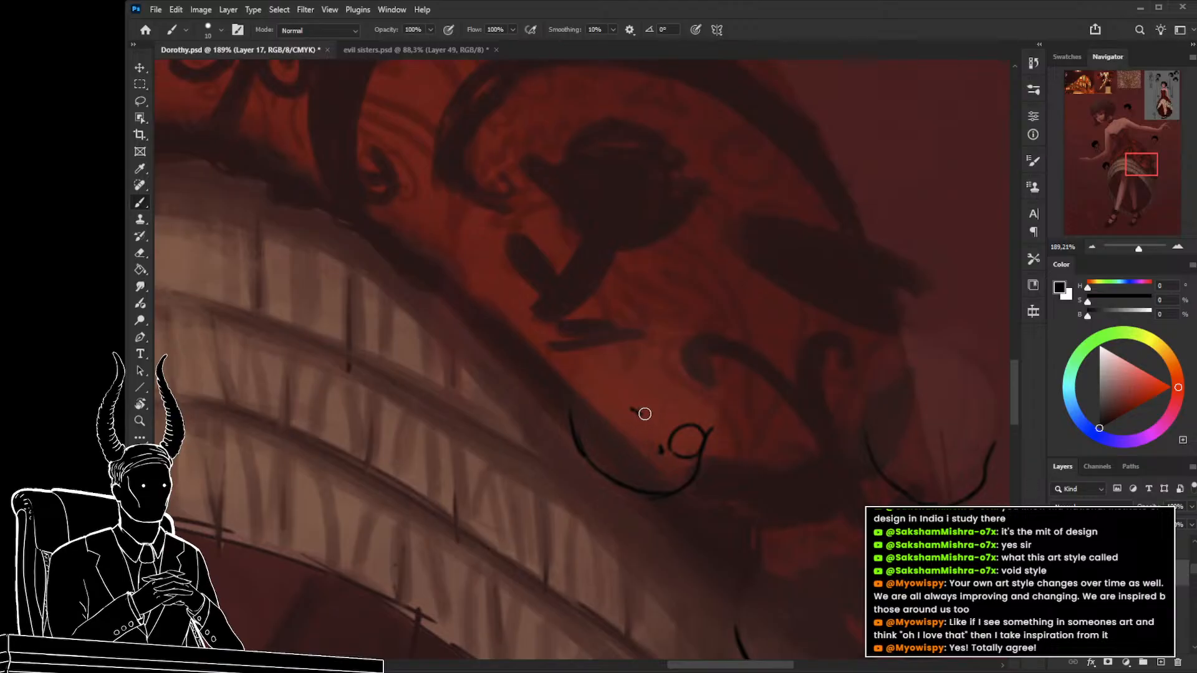
{"action": "key", "text": "ctrl+z"}
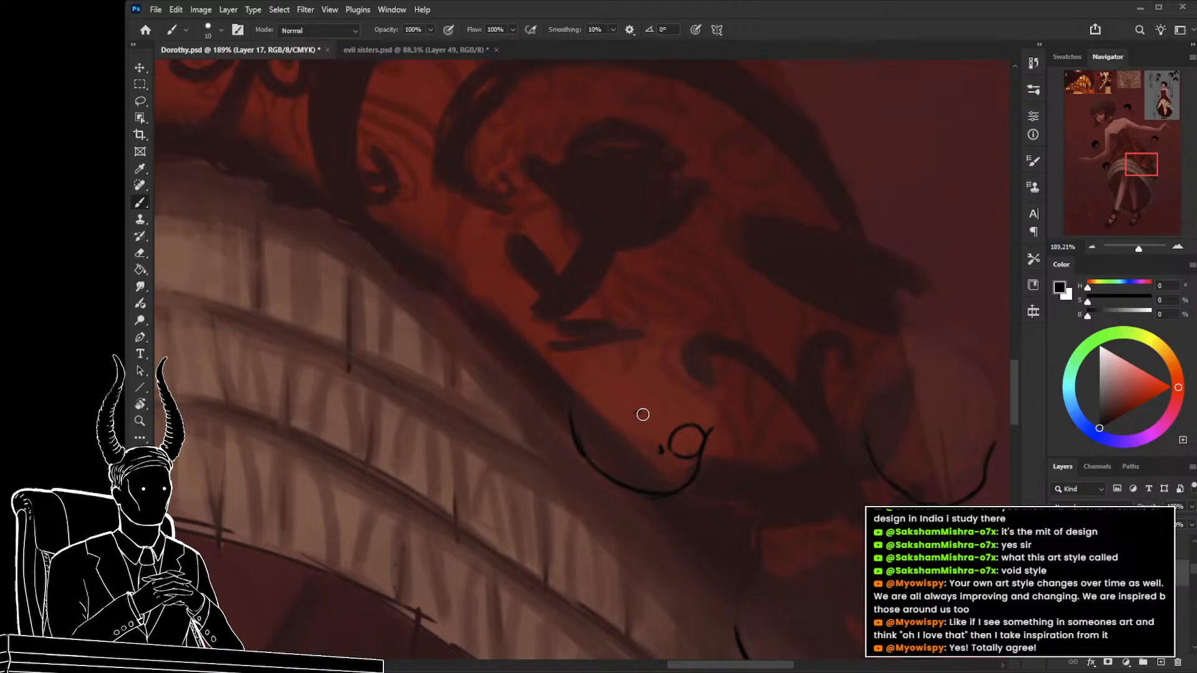
{"action": "left_click_drag", "start_coordinate": [648, 417], "coordinate": [652, 434]}
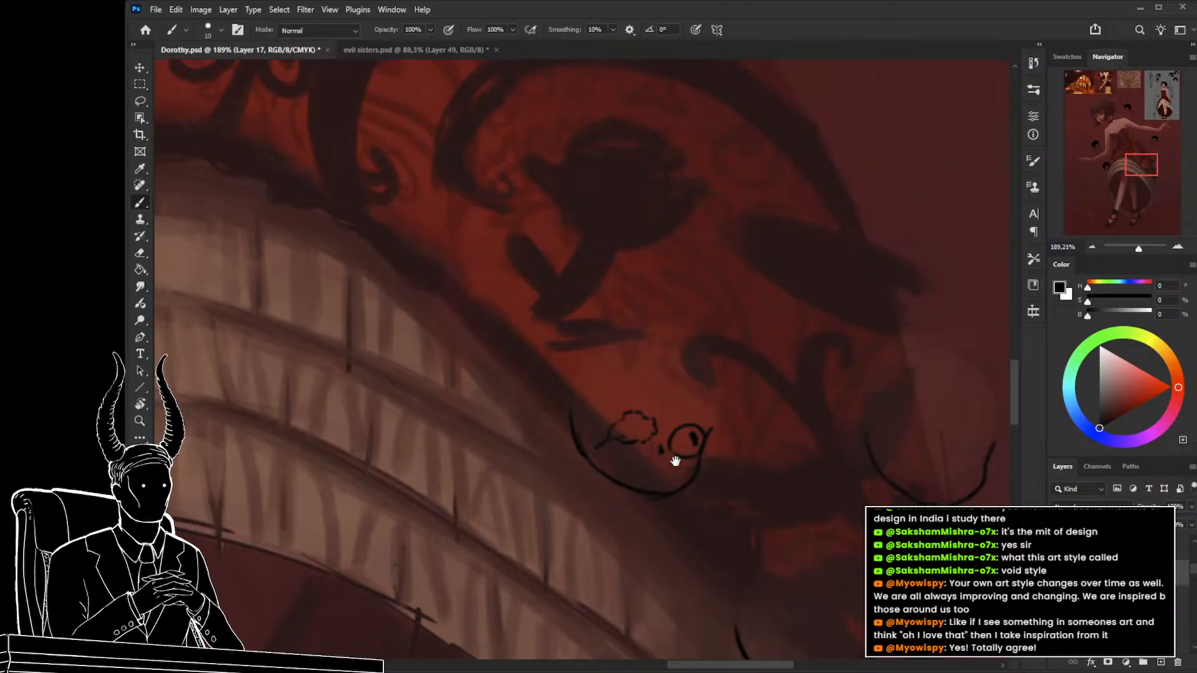
Draw a wide ragged mouth on the fifth face, fill it and the eye patch black, and add lashes to the round eye.
{"action": "scroll", "coordinate": [664, 446], "scroll_direction": "down", "scroll_amount": 1}
{"action": "scroll", "coordinate": [658, 441], "scroll_direction": "down", "scroll_amount": 1}
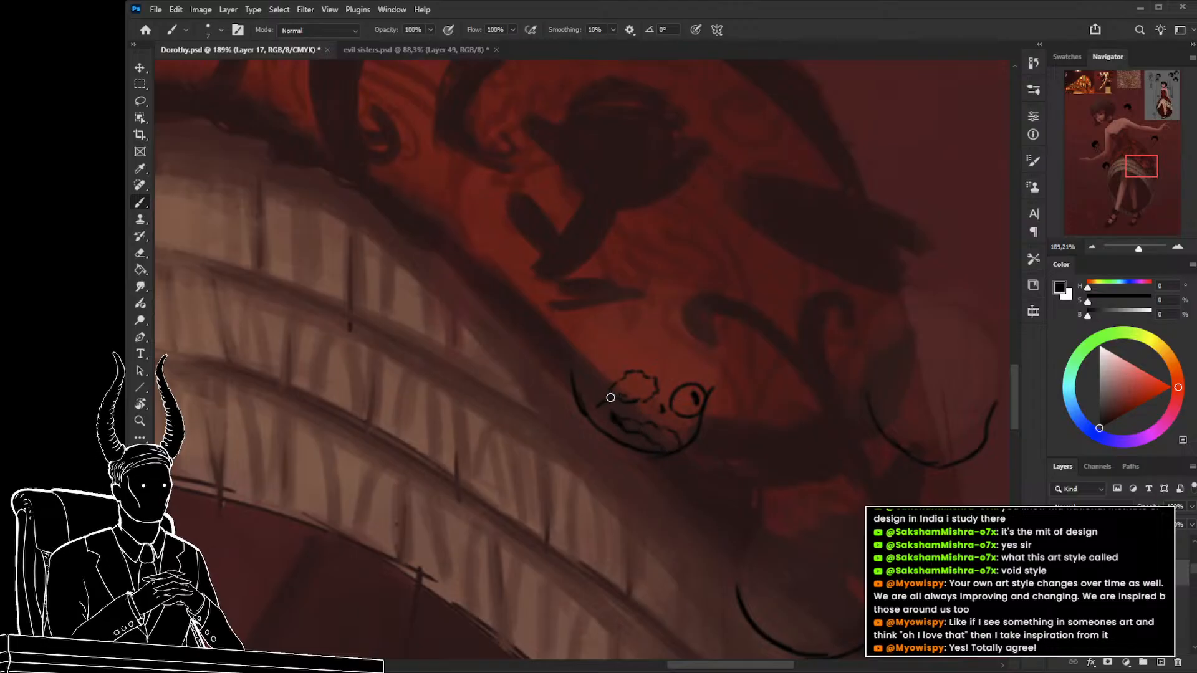
{"action": "mouse_move", "coordinate": [621, 383]}
{"action": "left_mouse_down"}
{"action": "mouse_move", "coordinate": [637, 375]}
{"action": "mouse_move", "coordinate": [633, 393]}
{"action": "mouse_move", "coordinate": [631, 377]}
{"action": "left_mouse_up"}
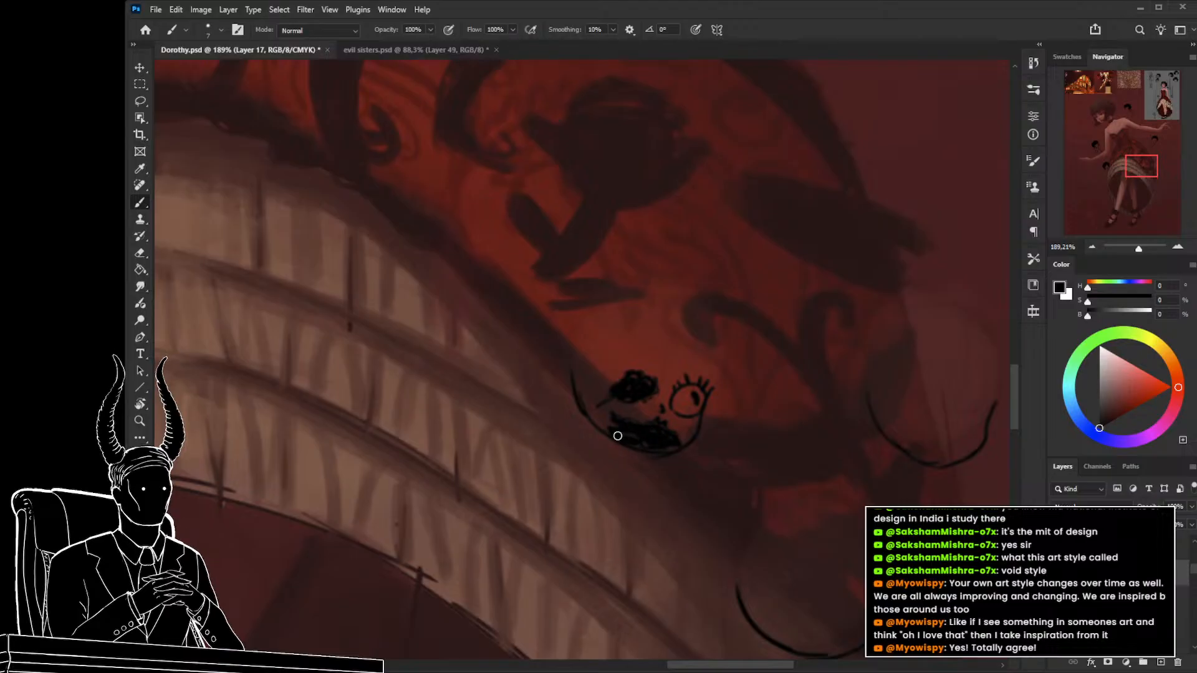
{"action": "key", "text": "z"}
{"action": "left_click_drag", "start_coordinate": [672, 462], "coordinate": [594, 473]}
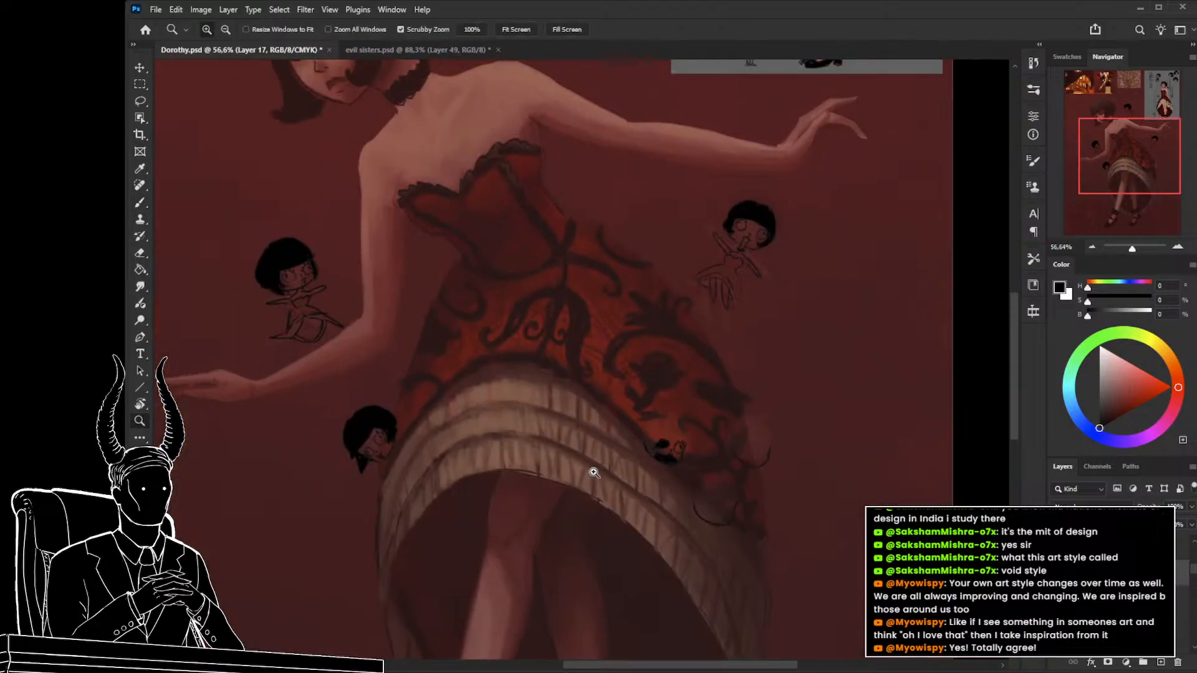
{"action": "mouse_move", "coordinate": [672, 475]}
{"action": "left_mouse_down"}
{"action": "mouse_move", "coordinate": [736, 482]}
{"action": "mouse_move", "coordinate": [644, 508]}
{"action": "mouse_move", "coordinate": [598, 496]}
{"action": "mouse_move", "coordinate": [617, 507]}
{"action": "mouse_move", "coordinate": [582, 503]}
{"action": "mouse_move", "coordinate": [588, 515]}
{"action": "left_mouse_up"}
Outline the fifth puppet's hair with a straight fringe across the forehead and a rounded bob around the head.
{"action": "key", "text": "b"}
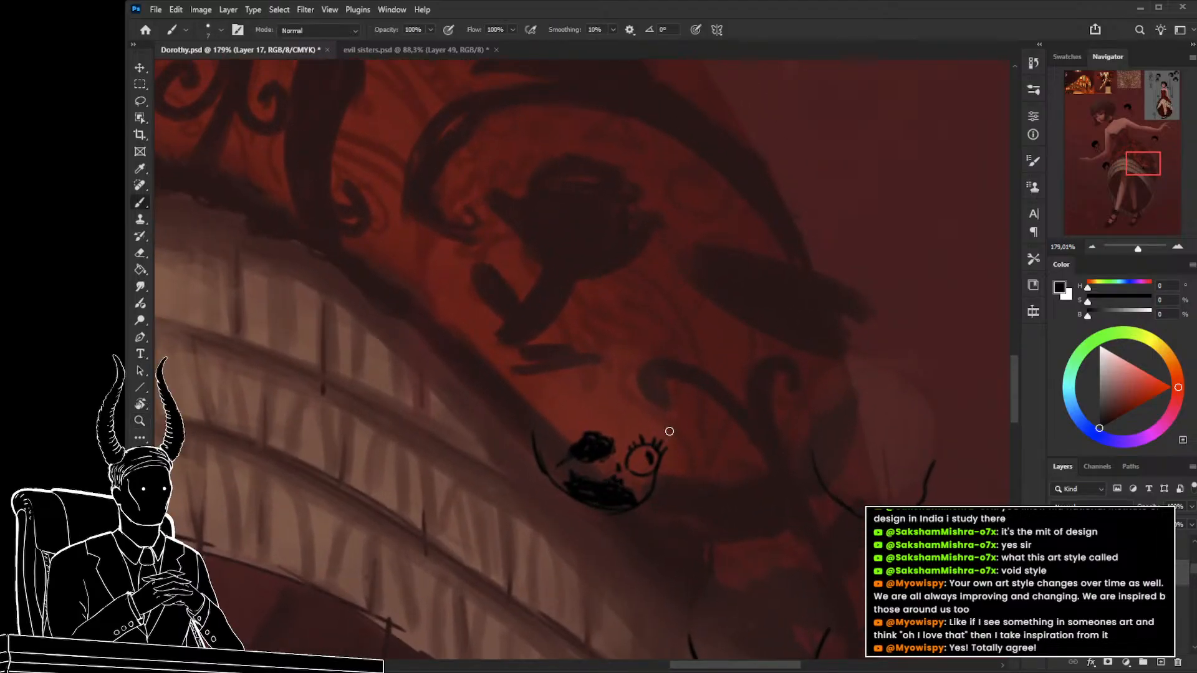
{"action": "mouse_move", "coordinate": [673, 413]}
{"action": "left_mouse_down"}
{"action": "mouse_move", "coordinate": [684, 448]}
{"action": "mouse_move", "coordinate": [601, 453]}
{"action": "mouse_move", "coordinate": [669, 460]}
{"action": "left_mouse_up"}
{"action": "key", "text": "ctrl+z"}
{"action": "key", "text": "ctrl+z"}
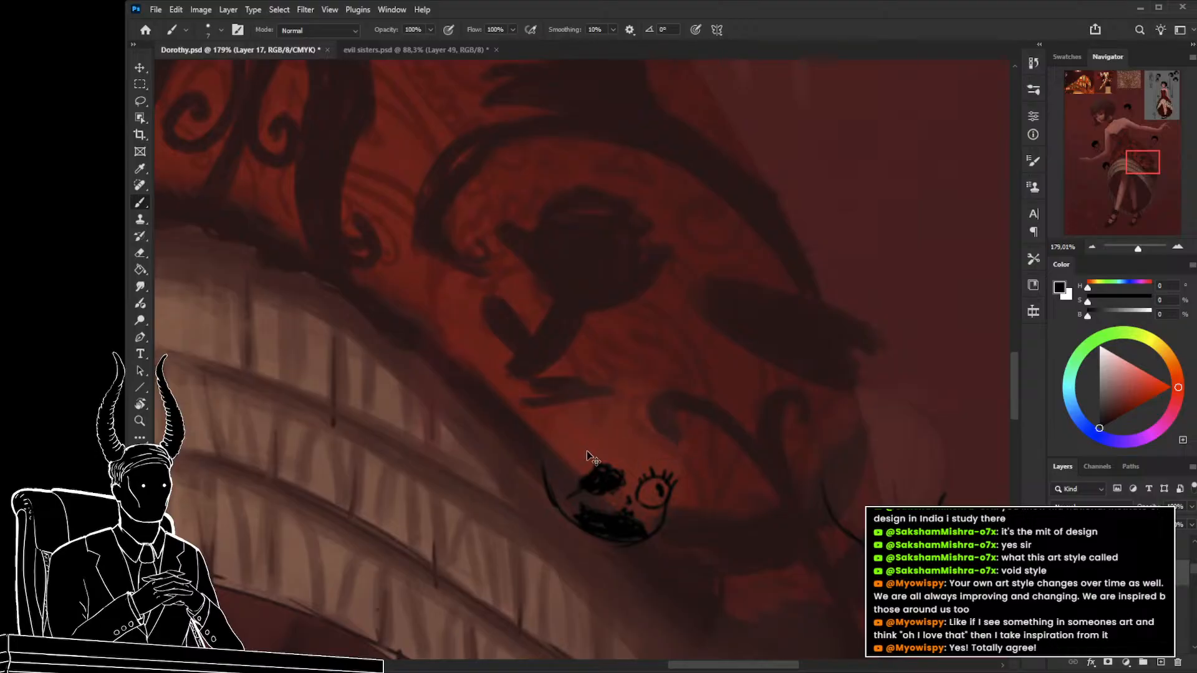
{"action": "mouse_move", "coordinate": [584, 452]}
{"action": "left_mouse_down"}
{"action": "mouse_move", "coordinate": [593, 501]}
{"action": "mouse_move", "coordinate": [570, 495]}
{"action": "mouse_move", "coordinate": [570, 526]}
{"action": "mouse_move", "coordinate": [543, 473]}
{"action": "mouse_move", "coordinate": [553, 484]}
{"action": "mouse_move", "coordinate": [612, 454]}
{"action": "mouse_move", "coordinate": [588, 448]}
{"action": "mouse_move", "coordinate": [688, 465]}
{"action": "left_mouse_up"}
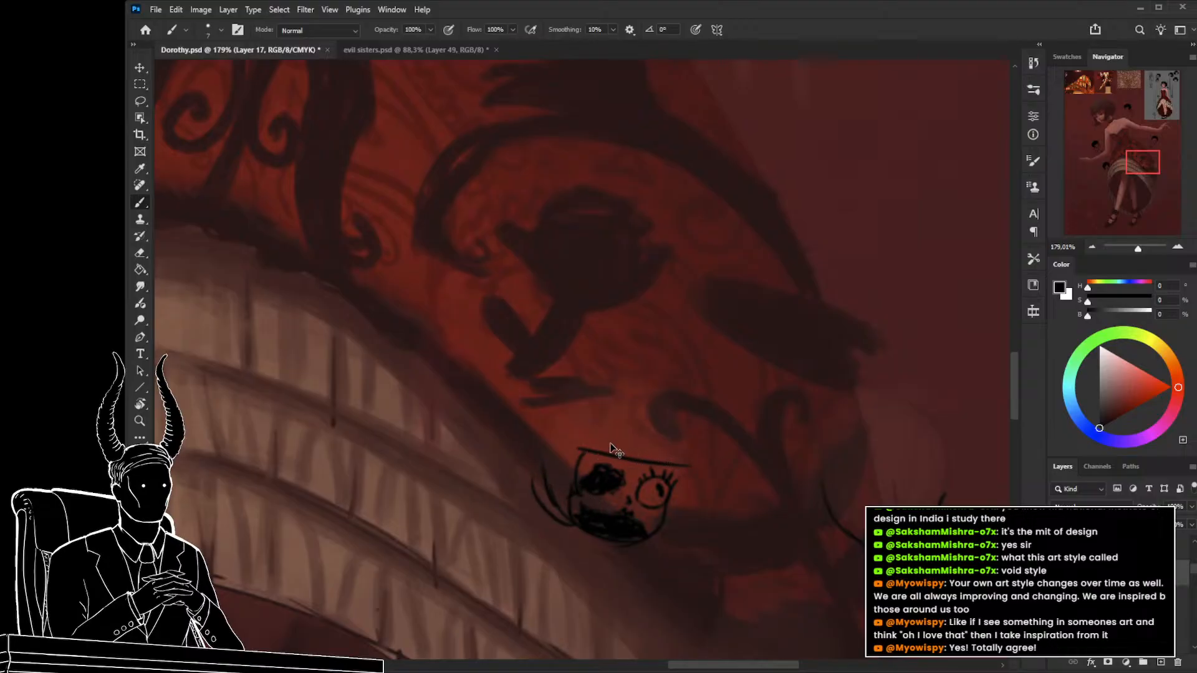
{"action": "key", "text": "ctrl+z"}
{"action": "mouse_move", "coordinate": [578, 458]}
{"action": "left_mouse_down"}
{"action": "mouse_move", "coordinate": [598, 440]}
{"action": "mouse_move", "coordinate": [685, 468]}
{"action": "mouse_move", "coordinate": [694, 460]}
{"action": "mouse_move", "coordinate": [660, 388]}
{"action": "mouse_move", "coordinate": [686, 408]}
{"action": "mouse_move", "coordinate": [610, 370]}
{"action": "left_mouse_up"}
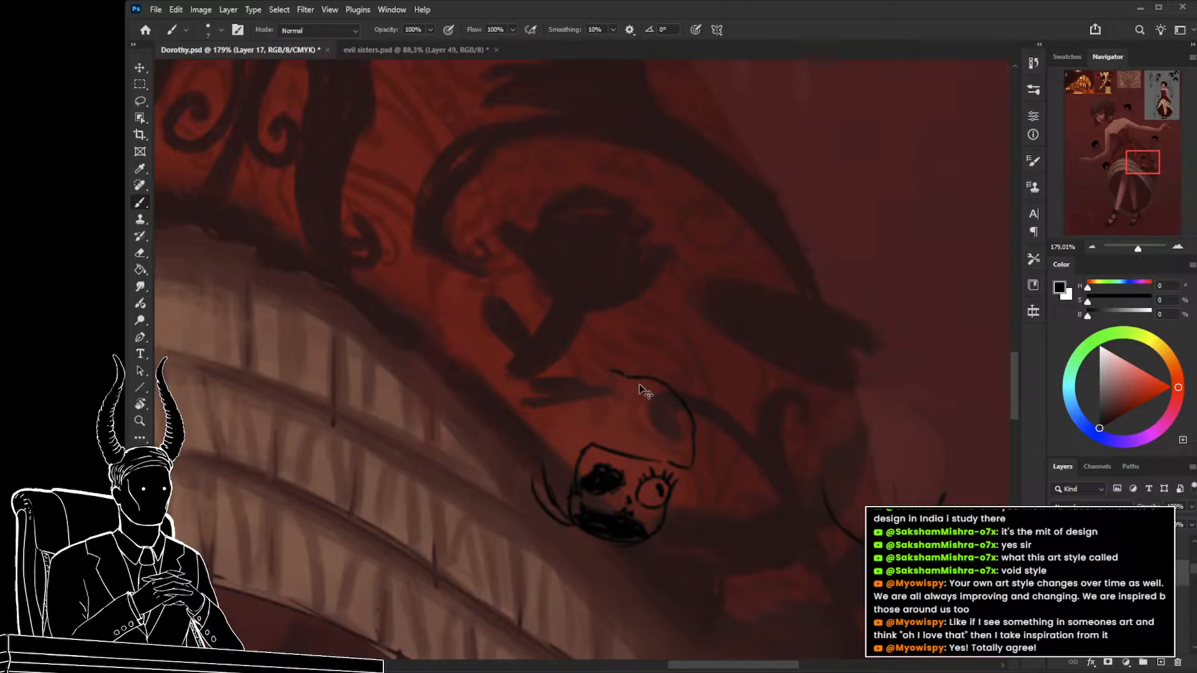
{"action": "key", "text": "ctrl+z"}
{"action": "key", "text": "ctrl+z"}
{"action": "mouse_move", "coordinate": [693, 433]}
{"action": "left_mouse_down"}
{"action": "mouse_move", "coordinate": [645, 384]}
{"action": "mouse_move", "coordinate": [586, 374]}
{"action": "mouse_move", "coordinate": [546, 405]}
{"action": "mouse_move", "coordinate": [546, 463]}
{"action": "mouse_move", "coordinate": [619, 384]}
{"action": "mouse_move", "coordinate": [567, 408]}
{"action": "mouse_move", "coordinate": [567, 399]}
{"action": "mouse_move", "coordinate": [588, 391]}
{"action": "mouse_move", "coordinate": [540, 465]}
{"action": "left_mouse_up"}
{"action": "left_click_drag", "start_coordinate": [574, 402], "coordinate": [541, 446]}
{"action": "mouse_move", "coordinate": [687, 469]}
{"action": "left_mouse_down"}
{"action": "mouse_move", "coordinate": [671, 518]}
{"action": "mouse_move", "coordinate": [661, 473]}
{"action": "left_mouse_up"}
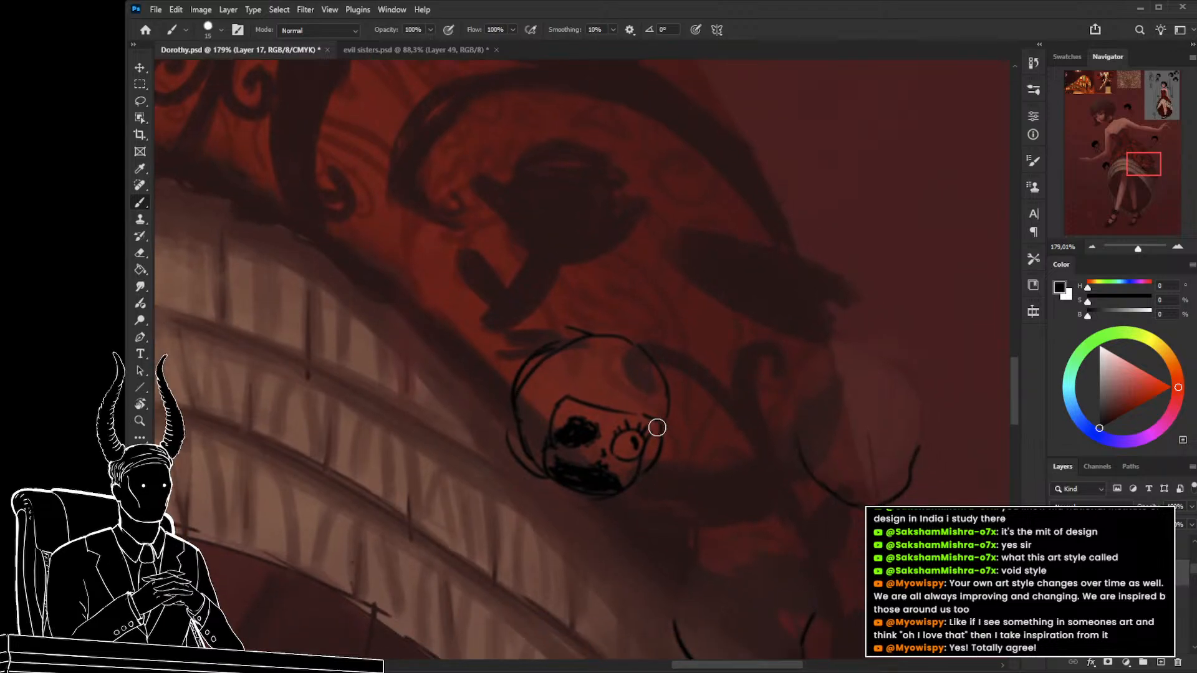
Fill the fifth puppet's bob solid black, including the side lock beside the cheek, and check the head against the whole figure.
{"action": "key", "text": "bracketright"}
{"action": "key", "text": "bracketright"}
{"action": "left_click_drag", "start_coordinate": [655, 427], "coordinate": [642, 469]}
{"action": "key", "text": "bracketright"}
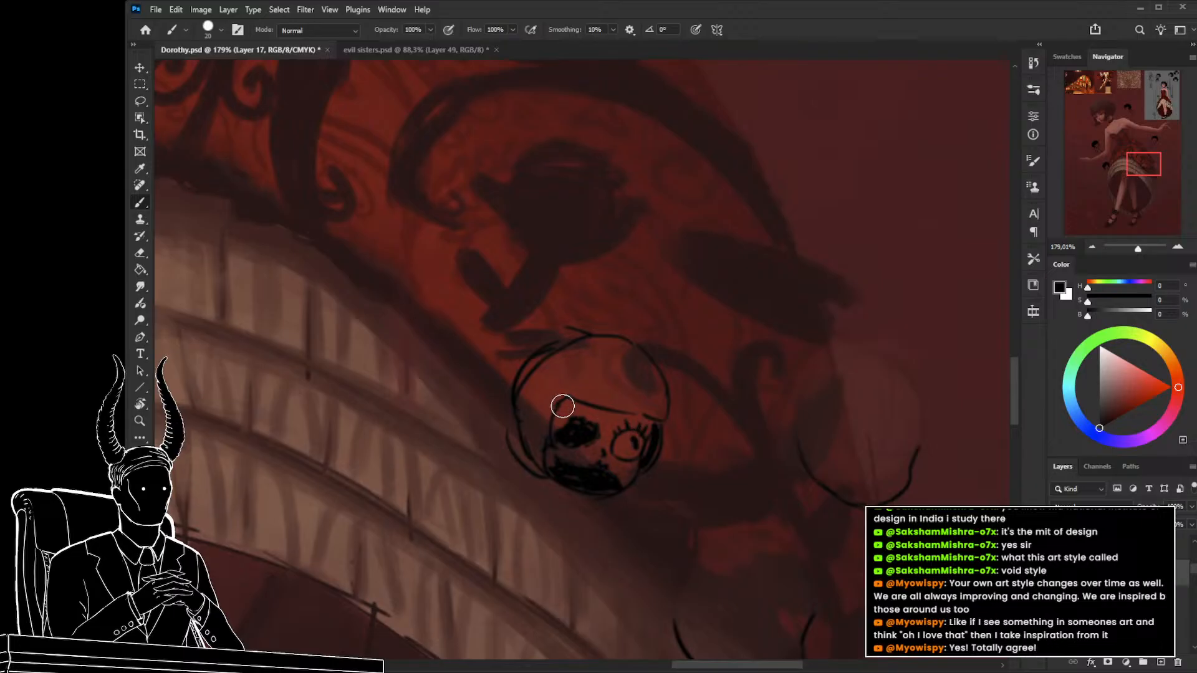
{"action": "mouse_move", "coordinate": [560, 406]}
{"action": "left_mouse_down"}
{"action": "mouse_move", "coordinate": [541, 458]}
{"action": "mouse_move", "coordinate": [530, 415]}
{"action": "mouse_move", "coordinate": [539, 443]}
{"action": "mouse_move", "coordinate": [548, 361]}
{"action": "mouse_move", "coordinate": [515, 402]}
{"action": "mouse_move", "coordinate": [539, 373]}
{"action": "mouse_move", "coordinate": [540, 387]}
{"action": "mouse_move", "coordinate": [556, 375]}
{"action": "mouse_move", "coordinate": [589, 391]}
{"action": "mouse_move", "coordinate": [567, 393]}
{"action": "mouse_move", "coordinate": [660, 408]}
{"action": "mouse_move", "coordinate": [620, 340]}
{"action": "mouse_move", "coordinate": [539, 361]}
{"action": "mouse_move", "coordinate": [540, 374]}
{"action": "mouse_move", "coordinate": [584, 358]}
{"action": "mouse_move", "coordinate": [565, 383]}
{"action": "mouse_move", "coordinate": [652, 397]}
{"action": "mouse_move", "coordinate": [736, 481]}
{"action": "left_mouse_up"}
{"action": "key", "text": "z"}
{"action": "key", "text": "ctrl+0"}
{"action": "left_click_drag", "start_coordinate": [726, 486], "coordinate": [537, 529]}
{"action": "left_click_drag", "start_coordinate": [654, 438], "coordinate": [625, 470]}
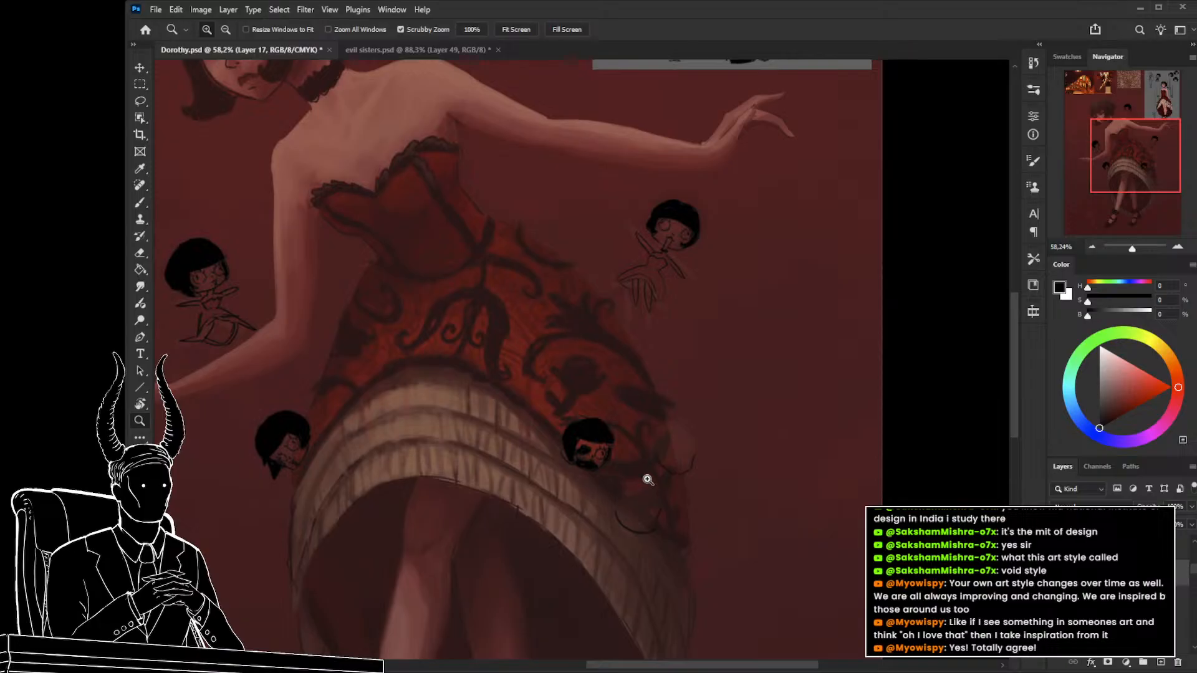
{"action": "left_click_drag", "start_coordinate": [654, 457], "coordinate": [594, 497]}
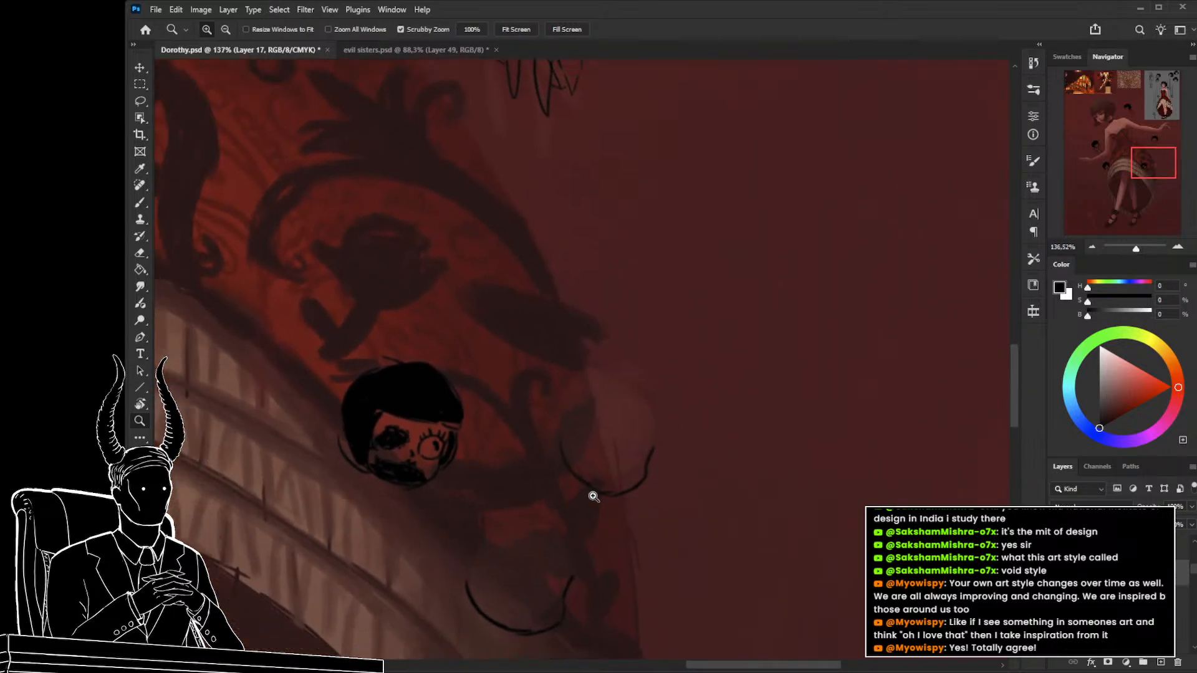
{"action": "key", "text": "l"}
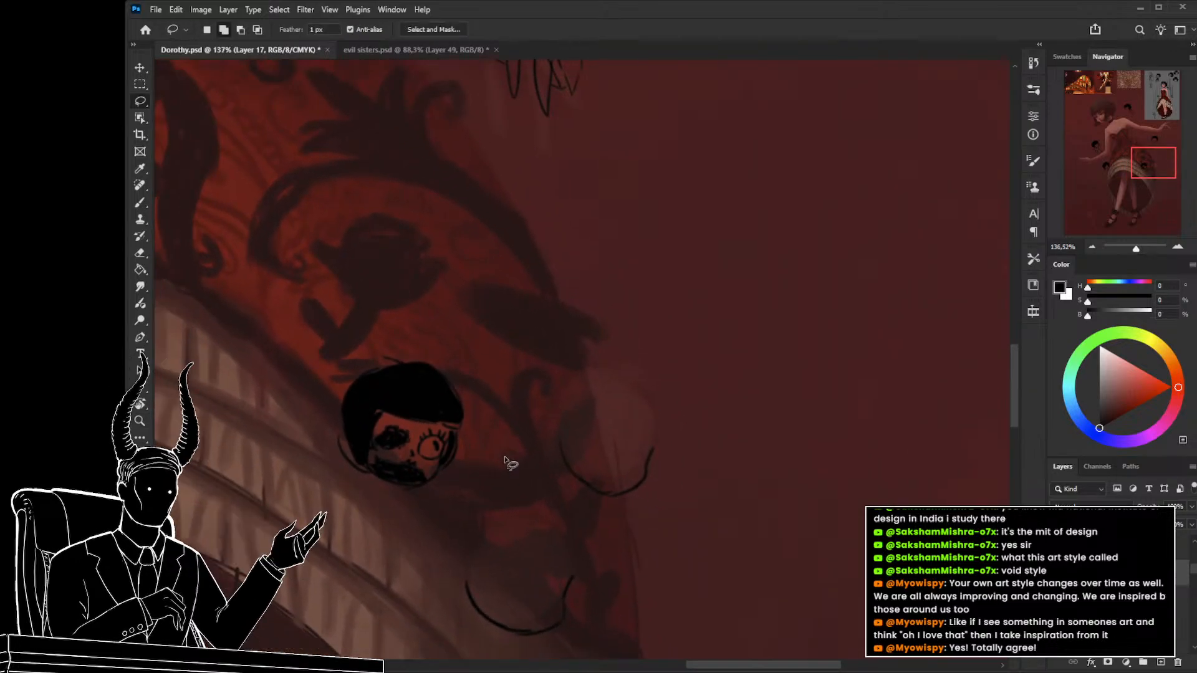
{"action": "mouse_move", "coordinate": [506, 456]}
{"action": "left_mouse_down"}
{"action": "mouse_move", "coordinate": [376, 318]}
{"action": "mouse_move", "coordinate": [481, 476]}
{"action": "left_mouse_up"}
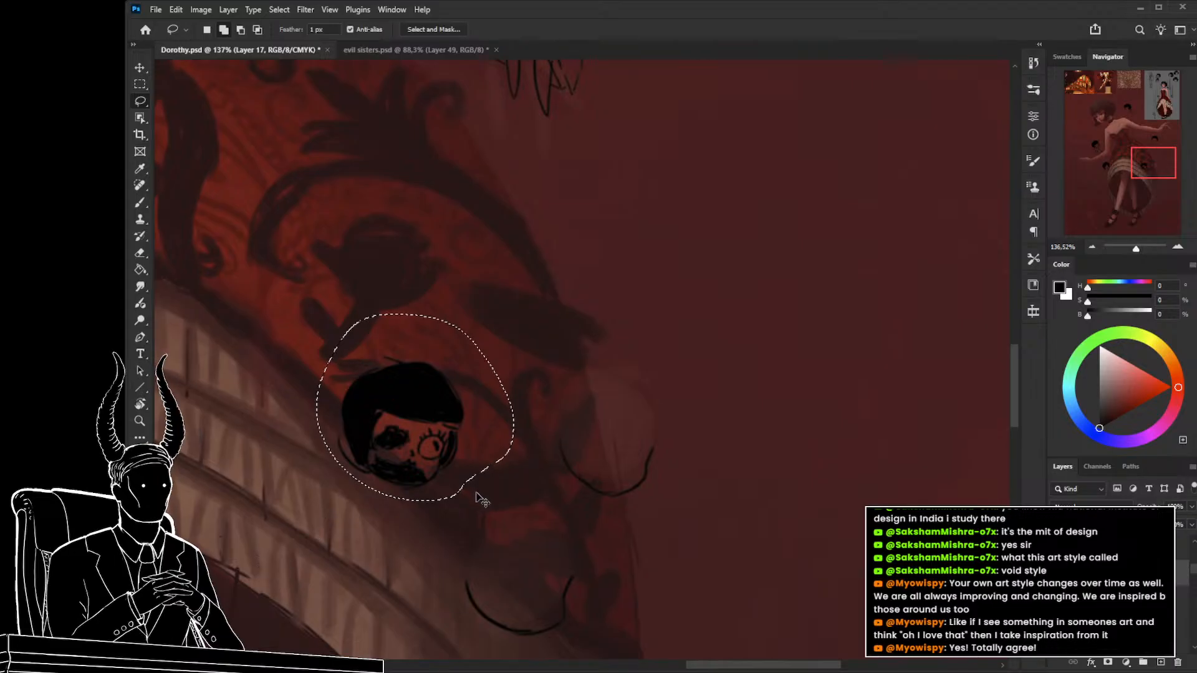
{"action": "key", "text": "ctrl+j"}
{"action": "key", "text": "ctrl+t"}
{"action": "left_click_drag", "start_coordinate": [411, 437], "coordinate": [611, 442]}
{"action": "left_click_drag", "start_coordinate": [737, 454], "coordinate": [739, 464]}
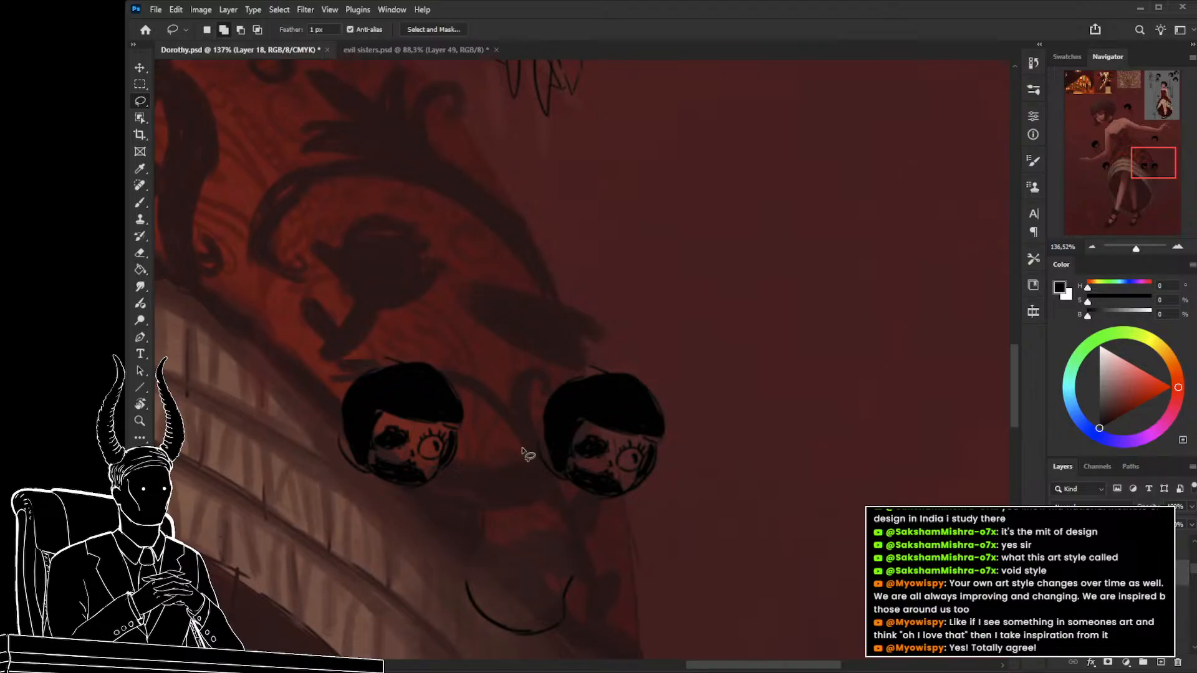
{"action": "key", "text": "Escape"}
{"action": "key", "text": "ctrl+z"}
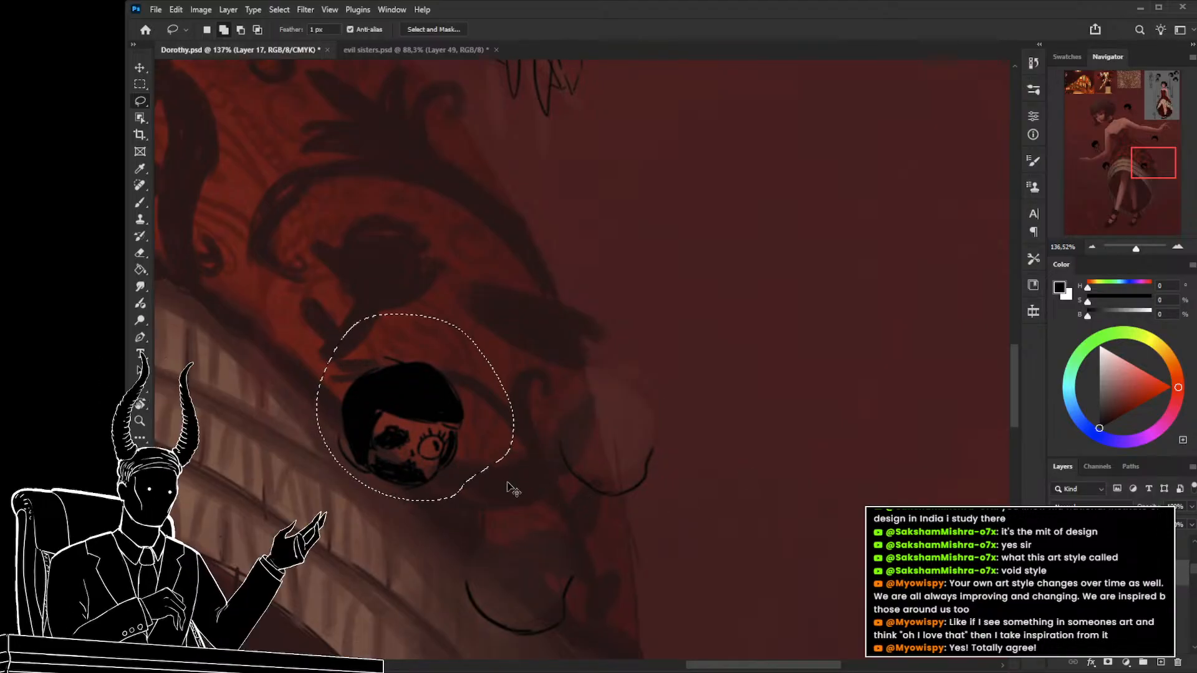
{"action": "key", "text": "ctrl+d"}
Draw a small solid black pointed mark in the middle of the sixth face, just above the chin curve.
{"action": "key", "text": "ctrl+space"}
{"action": "mouse_move", "coordinate": [527, 487]}
{"action": "left_mouse_down"}
{"action": "mouse_move", "coordinate": [548, 492]}
{"action": "mouse_move", "coordinate": [497, 473]}
{"action": "left_mouse_up"}
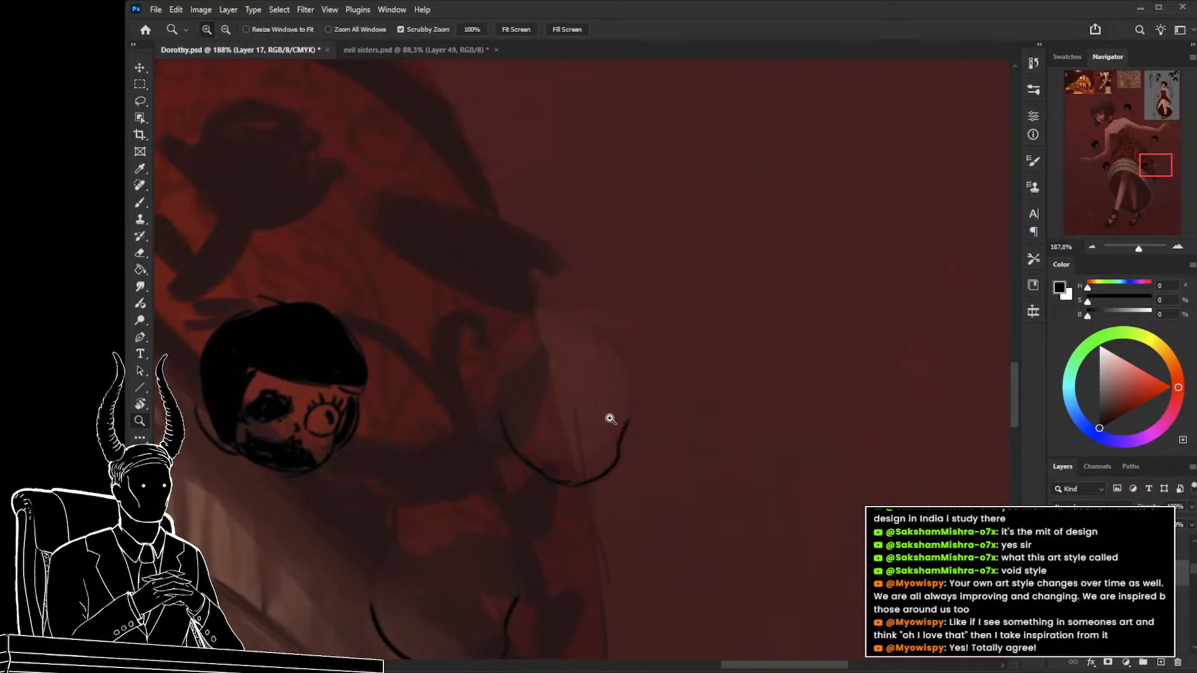
{"action": "key", "text": "b"}
{"action": "key", "text": "bracketleft"}
{"action": "key", "text": "bracketleft"}
{"action": "key", "text": "bracketleft"}
{"action": "mouse_move", "coordinate": [620, 431]}
{"action": "left_mouse_down"}
{"action": "mouse_move", "coordinate": [639, 443]}
{"action": "mouse_move", "coordinate": [625, 426]}
{"action": "left_mouse_up"}
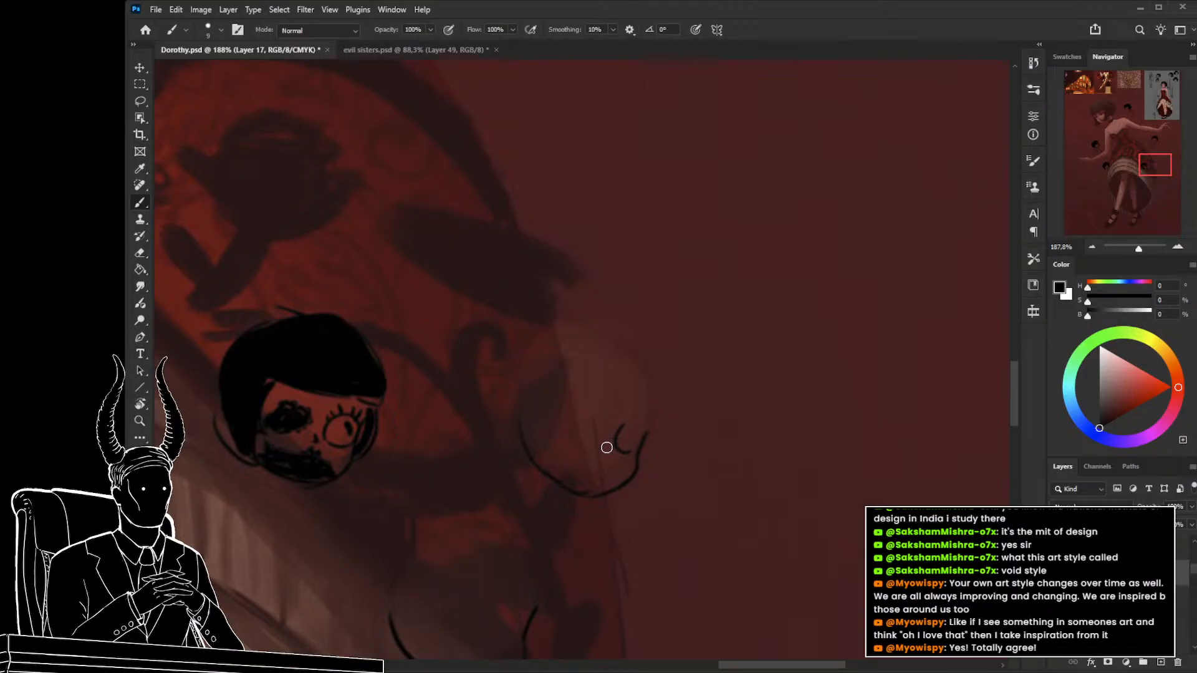
{"action": "key", "text": "ctrl+z"}
{"action": "mouse_move", "coordinate": [601, 450]}
{"action": "left_mouse_down"}
{"action": "mouse_move", "coordinate": [602, 462]}
{"action": "mouse_move", "coordinate": [590, 459]}
{"action": "mouse_move", "coordinate": [600, 464]}
{"action": "left_mouse_up"}
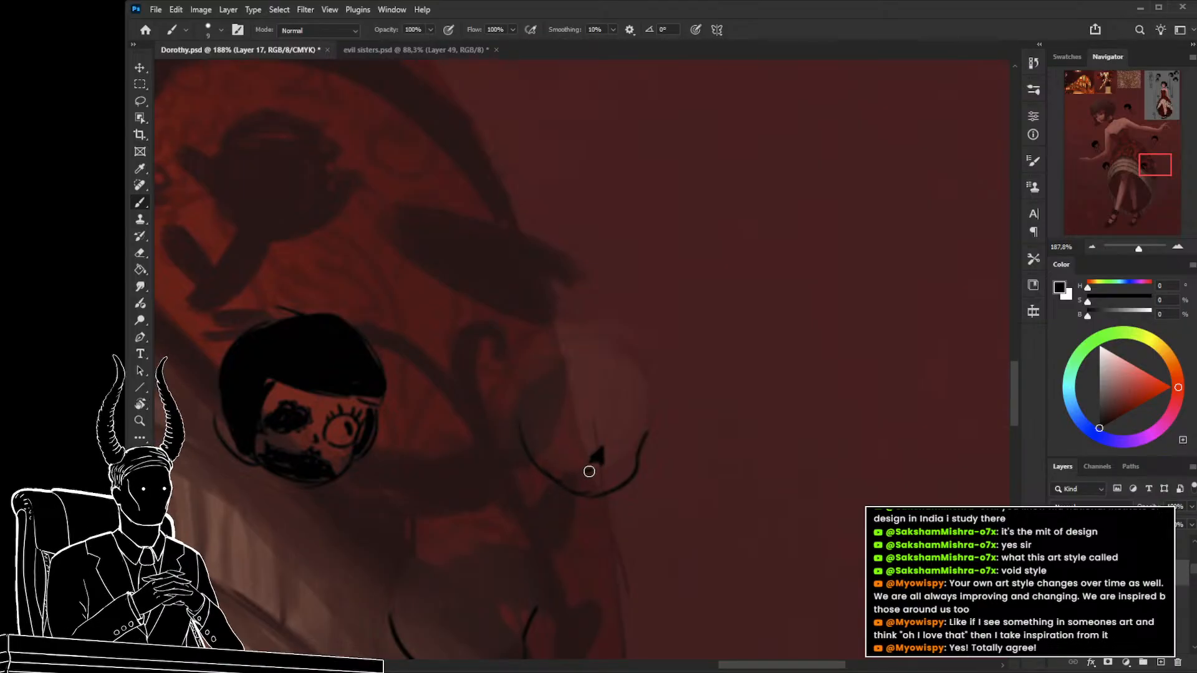
Add a narrow stem with a flared base below the pointed mark and erase the chin line crossing it.
{"action": "mouse_move", "coordinate": [589, 472]}
{"action": "left_mouse_down"}
{"action": "mouse_move", "coordinate": [599, 474]}
{"action": "mouse_move", "coordinate": [579, 500]}
{"action": "mouse_move", "coordinate": [593, 510]}
{"action": "left_mouse_up"}
{"action": "key", "text": "e"}
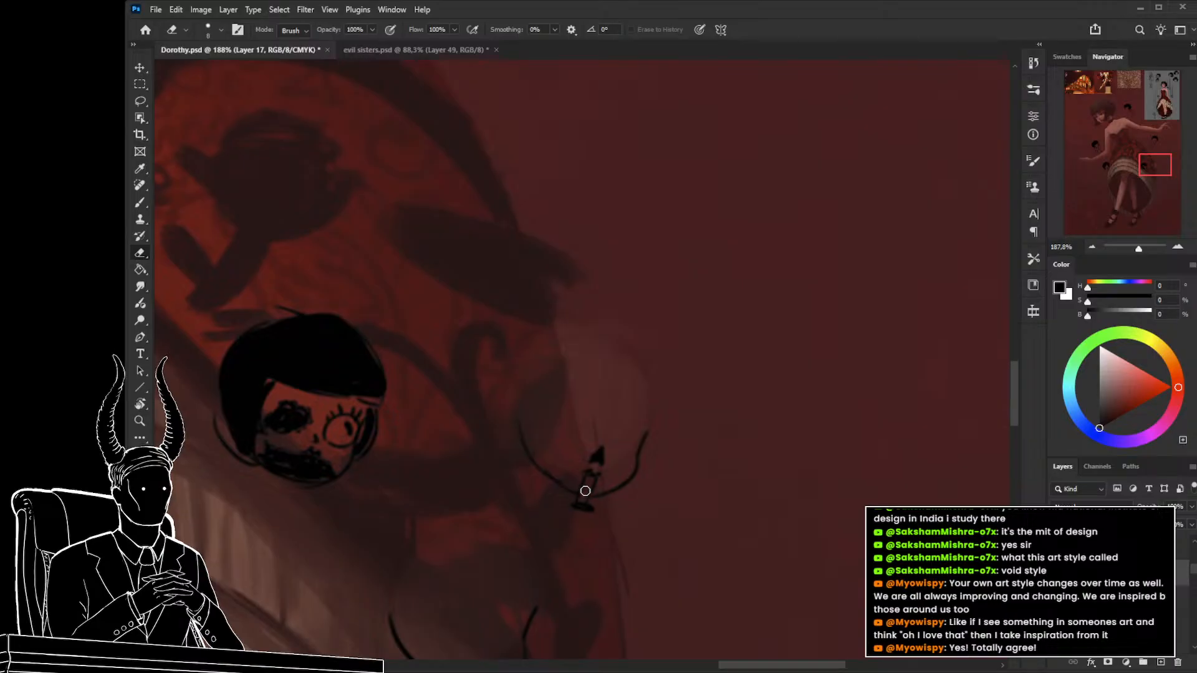
{"action": "mouse_move", "coordinate": [617, 473]}
{"action": "left_mouse_down"}
{"action": "mouse_move", "coordinate": [623, 496]}
{"action": "mouse_move", "coordinate": [621, 487]}
{"action": "mouse_move", "coordinate": [569, 493]}
{"action": "left_mouse_up"}
{"action": "key", "text": "b"}
Outline the sixth puppet's hair with a wavy lower edge over the face, a bumpy side contour and a sloping upper edge.
{"action": "key", "text": "z"}
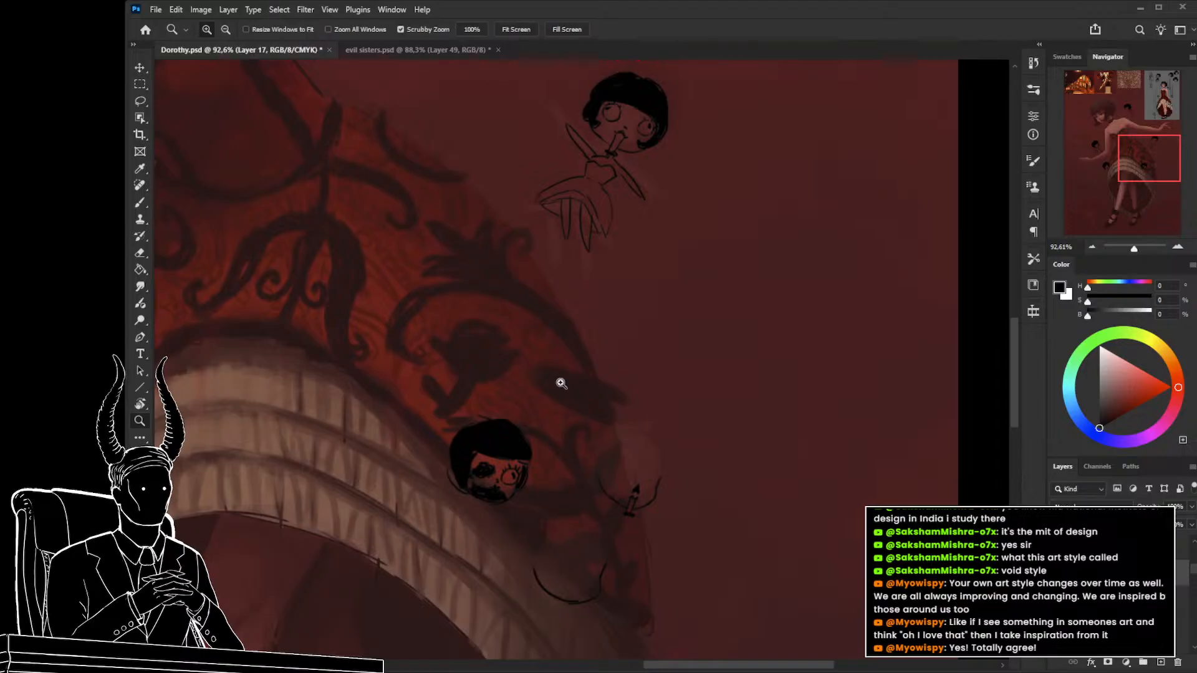
{"action": "left_click", "coordinate": [619, 449]}
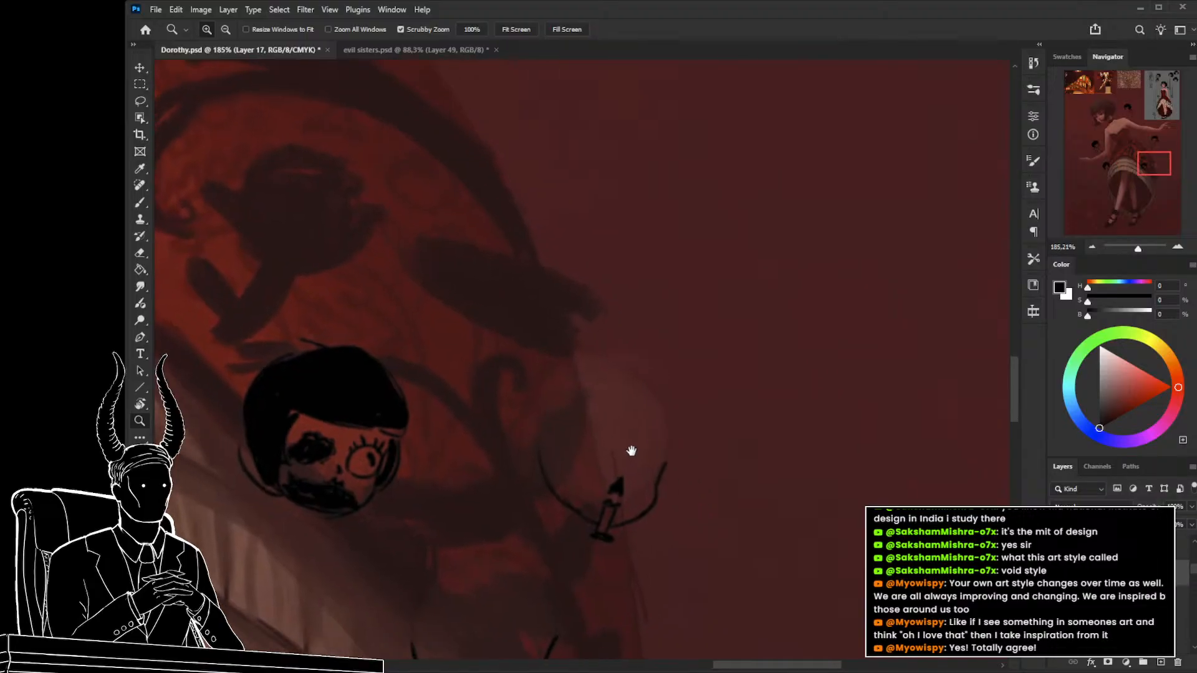
{"action": "scroll", "coordinate": [629, 436], "scroll_direction": "up", "scroll_amount": 2}
{"action": "key", "text": "b"}
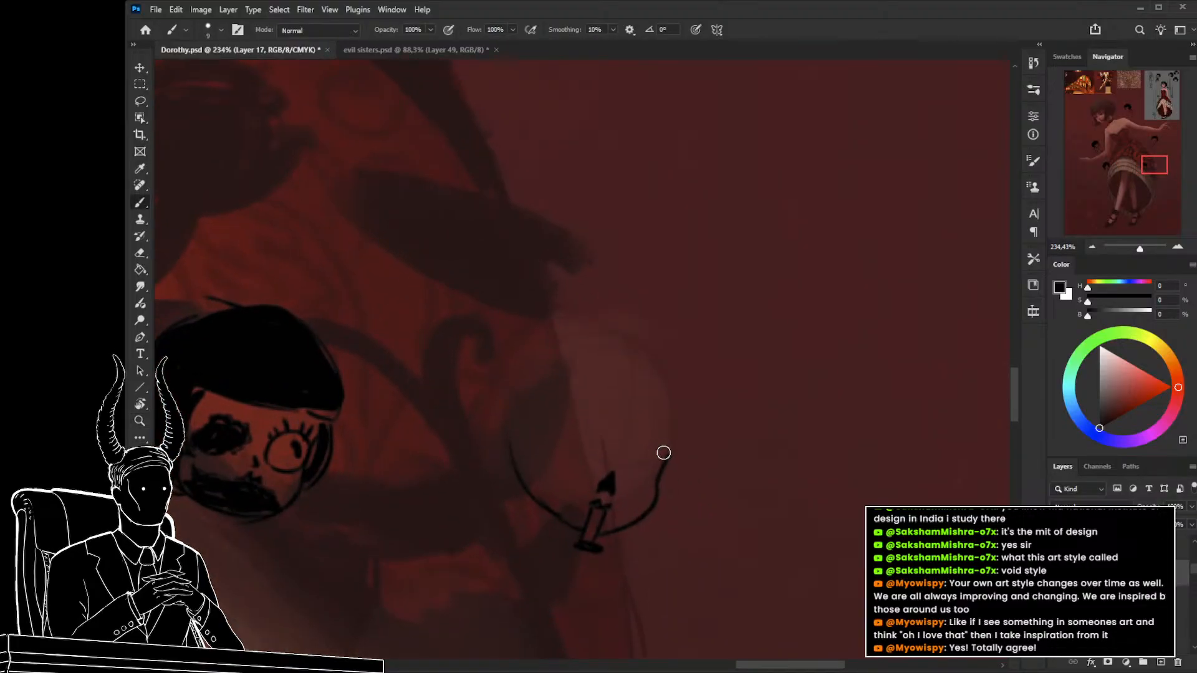
{"action": "left_click_drag", "start_coordinate": [663, 450], "coordinate": [659, 451]}
{"action": "key", "text": "ctrl+z"}
{"action": "left_click_drag", "start_coordinate": [665, 450], "coordinate": [571, 435]}
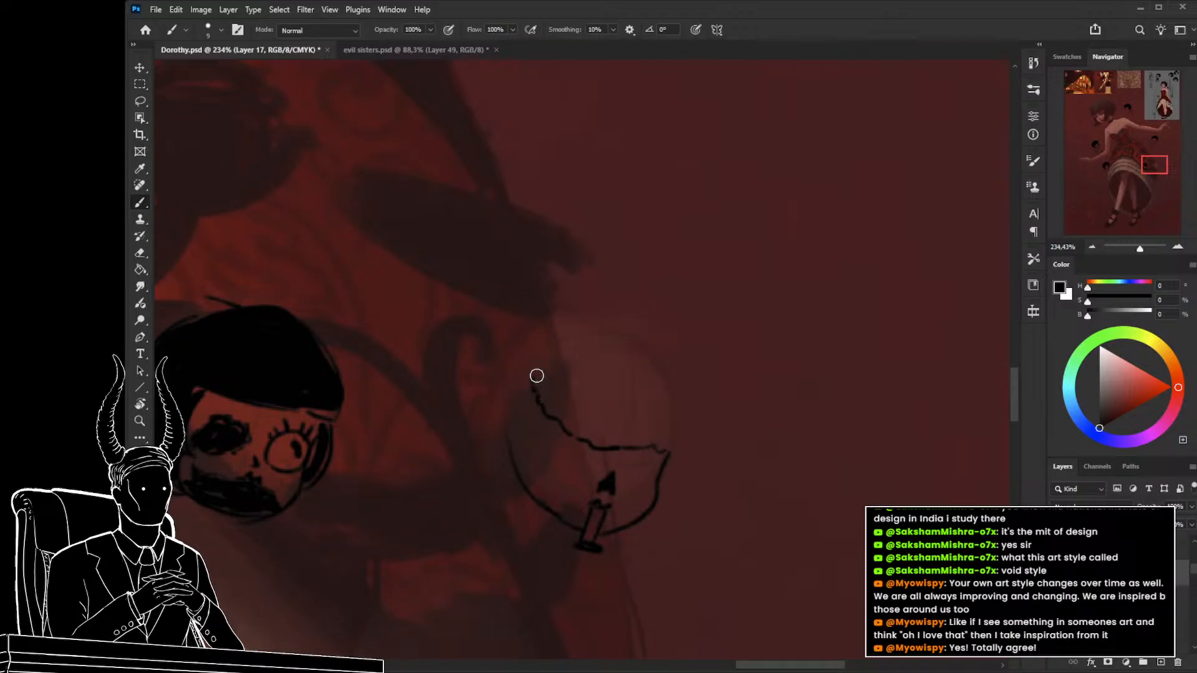
{"action": "mouse_move", "coordinate": [509, 418]}
{"action": "left_mouse_down"}
{"action": "mouse_move", "coordinate": [508, 448]}
{"action": "mouse_move", "coordinate": [531, 471]}
{"action": "left_mouse_up"}
{"action": "key", "text": "ctrl+z"}
{"action": "left_click_drag", "start_coordinate": [531, 377], "coordinate": [510, 417]}
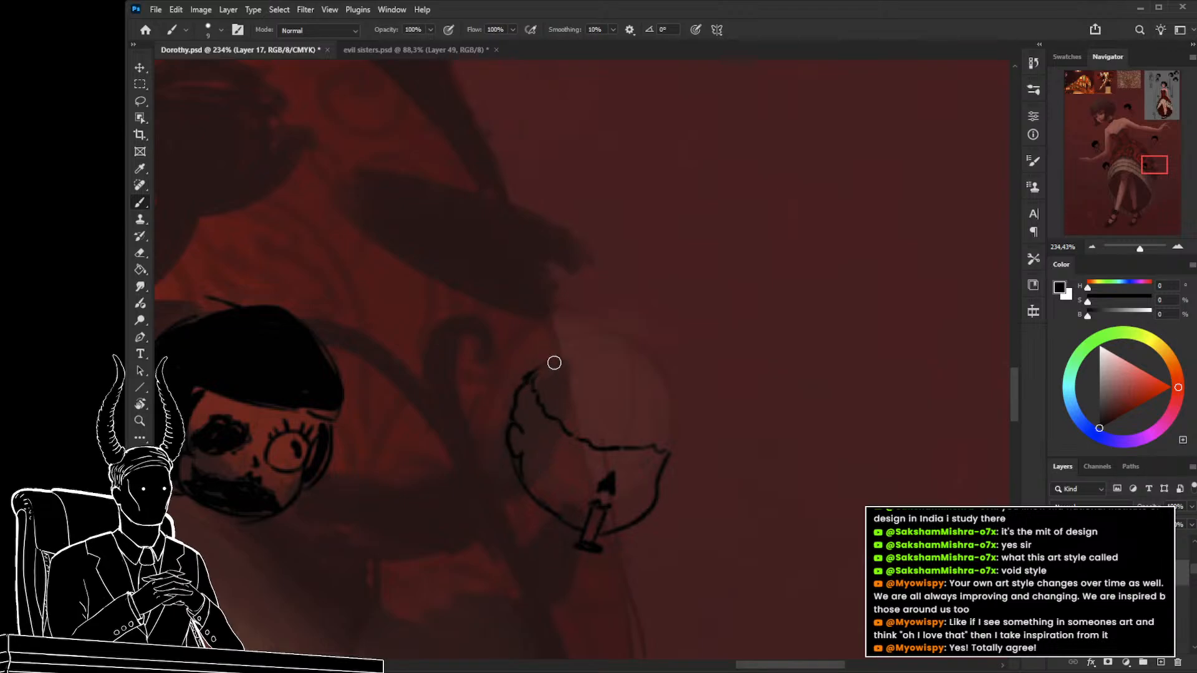
{"action": "left_click_drag", "start_coordinate": [554, 362], "coordinate": [668, 446]}
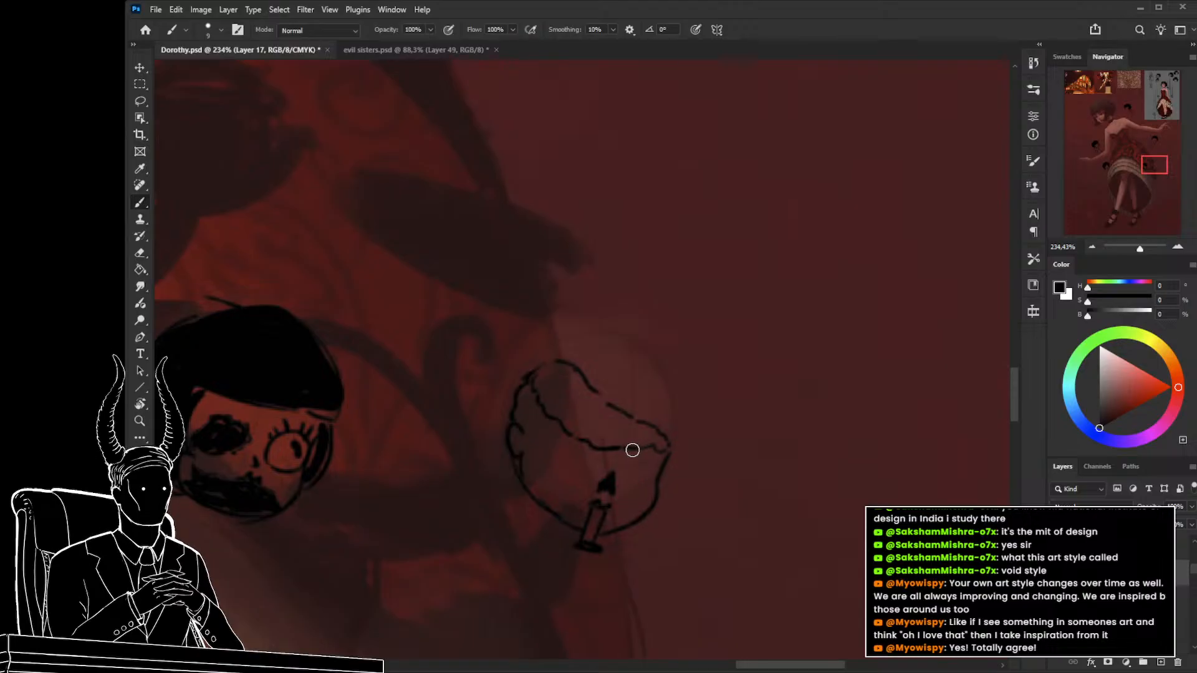
Extend the sixth puppet's hair with a rounded end and a drooping middle edge, and fill the shape solid black.
{"action": "mouse_move", "coordinate": [628, 457]}
{"action": "left_mouse_down"}
{"action": "mouse_move", "coordinate": [635, 468]}
{"action": "mouse_move", "coordinate": [664, 458]}
{"action": "left_mouse_up"}
{"action": "mouse_move", "coordinate": [593, 449]}
{"action": "left_mouse_down"}
{"action": "mouse_move", "coordinate": [561, 457]}
{"action": "mouse_move", "coordinate": [541, 420]}
{"action": "left_mouse_up"}
{"action": "left_click_drag", "start_coordinate": [597, 448], "coordinate": [627, 448]}
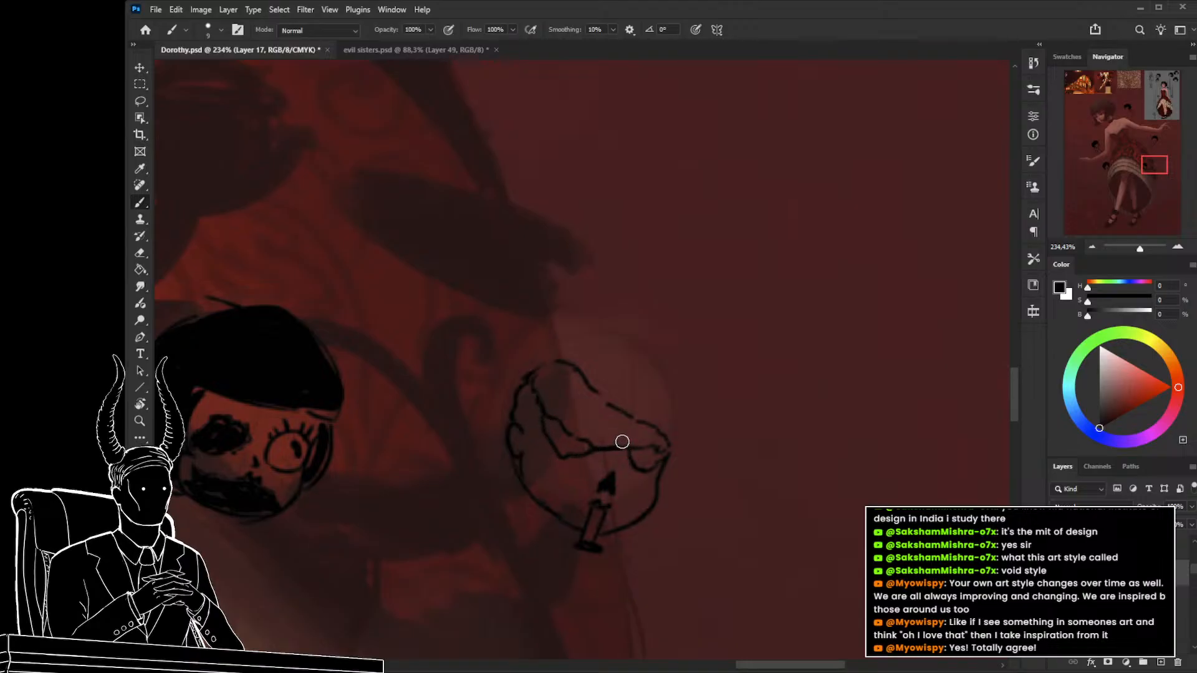
{"action": "key", "text": "bracketright"}
{"action": "key", "text": "bracketright"}
{"action": "key", "text": "bracketright"}
{"action": "key", "text": "bracketright"}
{"action": "mouse_move", "coordinate": [552, 368]}
{"action": "left_mouse_down"}
{"action": "mouse_move", "coordinate": [564, 452]}
{"action": "mouse_move", "coordinate": [607, 440]}
{"action": "mouse_move", "coordinate": [650, 462]}
{"action": "mouse_move", "coordinate": [649, 433]}
{"action": "mouse_move", "coordinate": [586, 392]}
{"action": "mouse_move", "coordinate": [660, 448]}
{"action": "mouse_move", "coordinate": [639, 459]}
{"action": "mouse_move", "coordinate": [582, 394]}
{"action": "mouse_move", "coordinate": [555, 422]}
{"action": "mouse_move", "coordinate": [591, 430]}
{"action": "mouse_move", "coordinate": [566, 392]}
{"action": "mouse_move", "coordinate": [593, 420]}
{"action": "mouse_move", "coordinate": [507, 419]}
{"action": "left_mouse_up"}
{"action": "key", "text": "bracketleft"}
{"action": "key", "text": "bracketleft"}
Select the sixth puppet's head, transform it slightly in place and check it against the whole dress.
{"action": "key", "text": "z"}
{"action": "mouse_move", "coordinate": [579, 452]}
{"action": "left_mouse_down"}
{"action": "mouse_move", "coordinate": [630, 463]}
{"action": "mouse_move", "coordinate": [577, 489]}
{"action": "mouse_move", "coordinate": [693, 499]}
{"action": "mouse_move", "coordinate": [674, 457]}
{"action": "mouse_move", "coordinate": [768, 460]}
{"action": "mouse_move", "coordinate": [789, 299]}
{"action": "mouse_move", "coordinate": [784, 459]}
{"action": "mouse_move", "coordinate": [837, 467]}
{"action": "left_mouse_up"}
{"action": "key", "text": "l"}
{"action": "key", "text": "ctrl+t"}
{"action": "key", "text": "Return"}
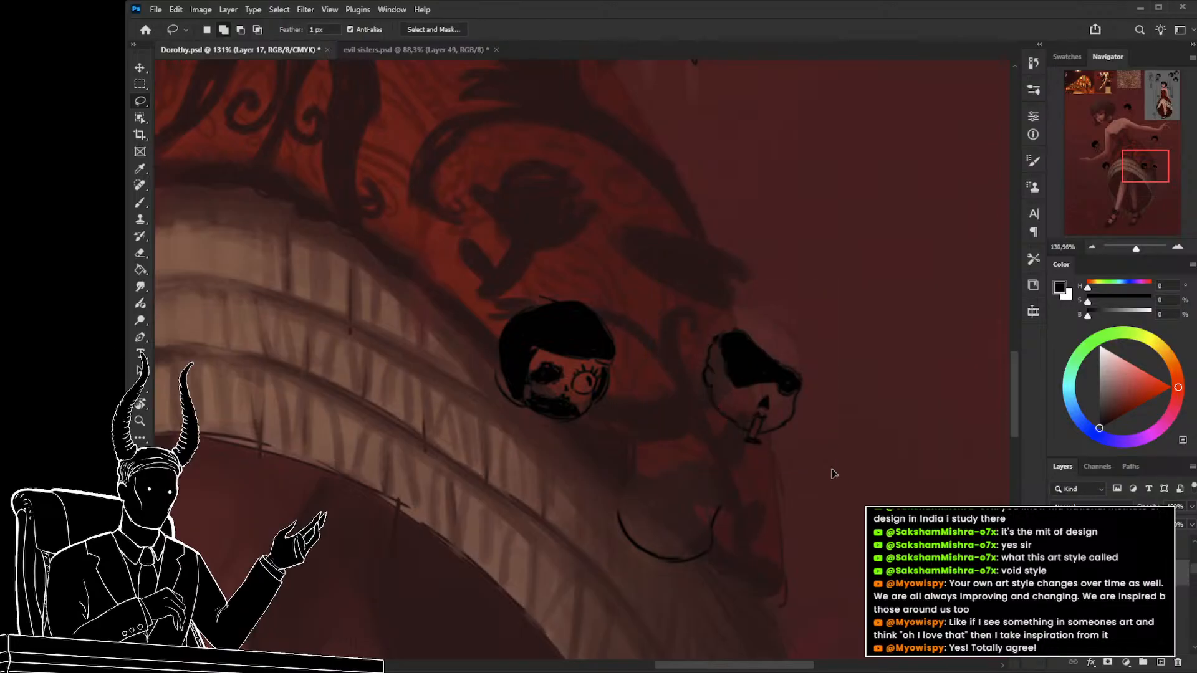
{"action": "key", "text": "z"}
{"action": "left_click_drag", "start_coordinate": [622, 492], "coordinate": [583, 459]}
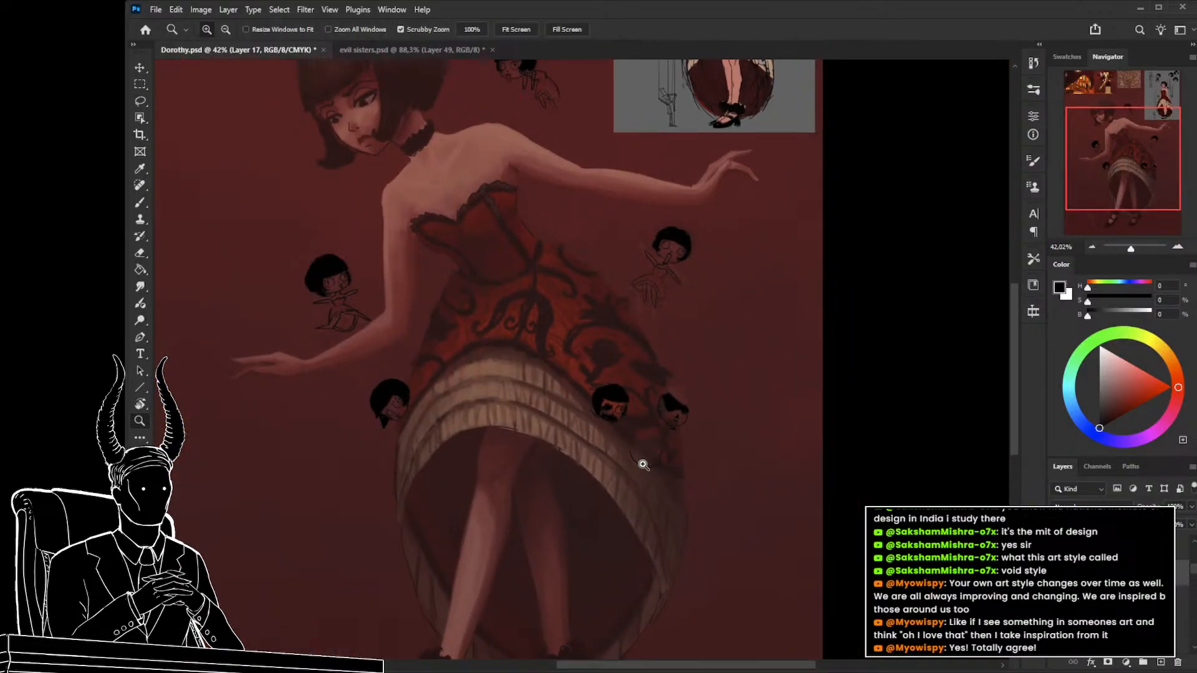
{"action": "left_click", "coordinate": [636, 458]}
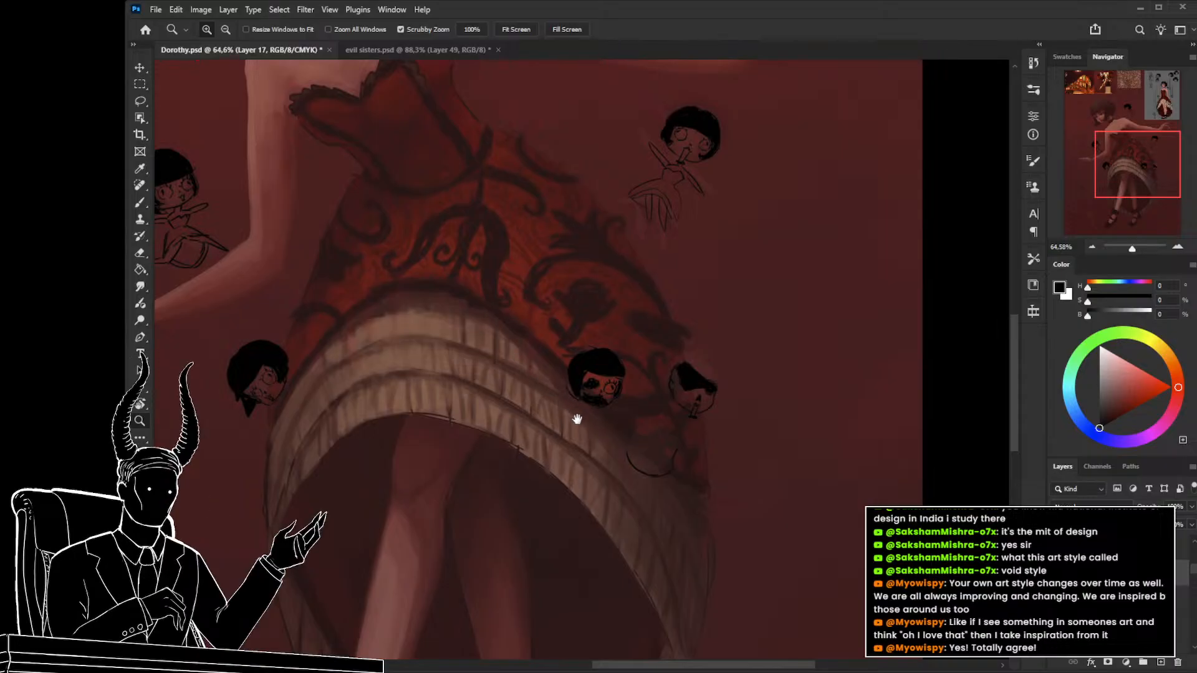
Extend the seventh puppet's chin curve up one side of the face and draw a thick slanted eye line and a small nose.
{"action": "left_click_drag", "start_coordinate": [577, 419], "coordinate": [630, 377]}
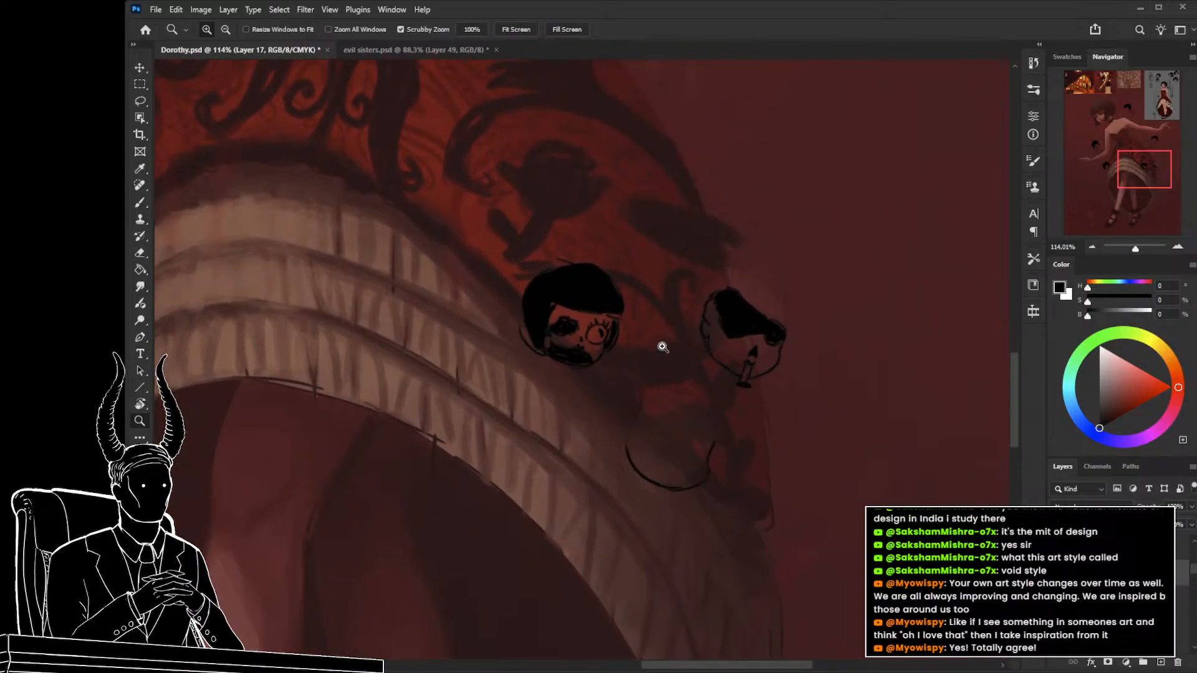
{"action": "scroll", "coordinate": [662, 348], "scroll_direction": "down", "scroll_amount": 1}
{"action": "key", "text": "alt"}
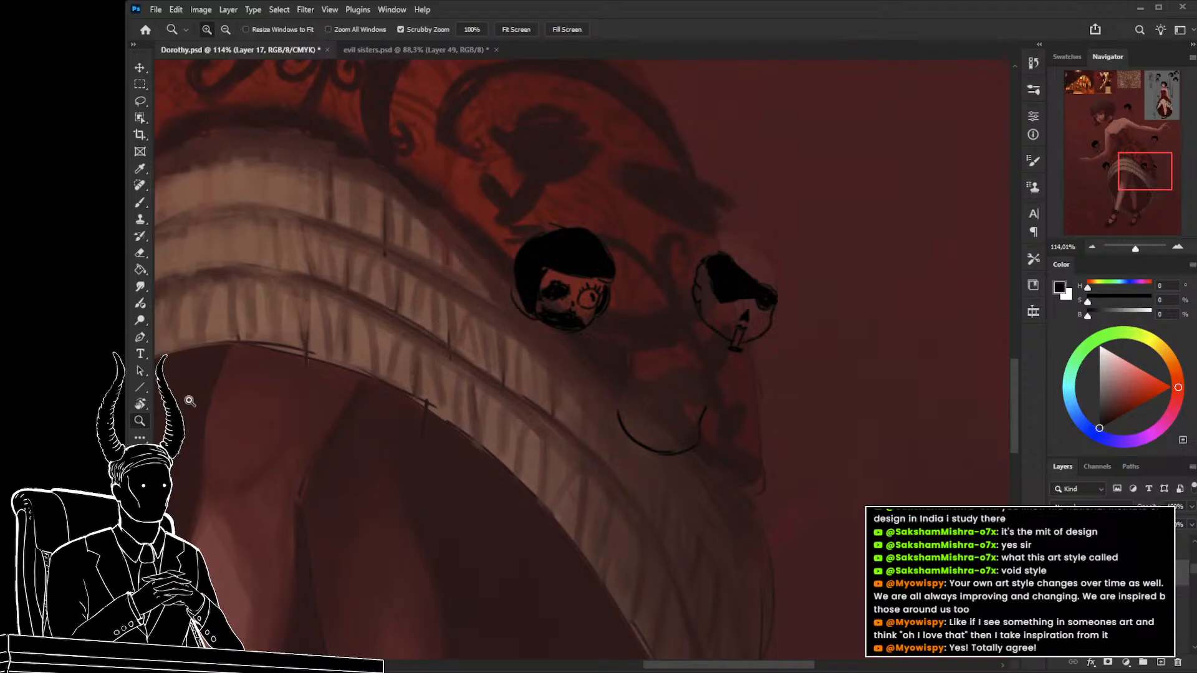
{"action": "left_click", "coordinate": [645, 390]}
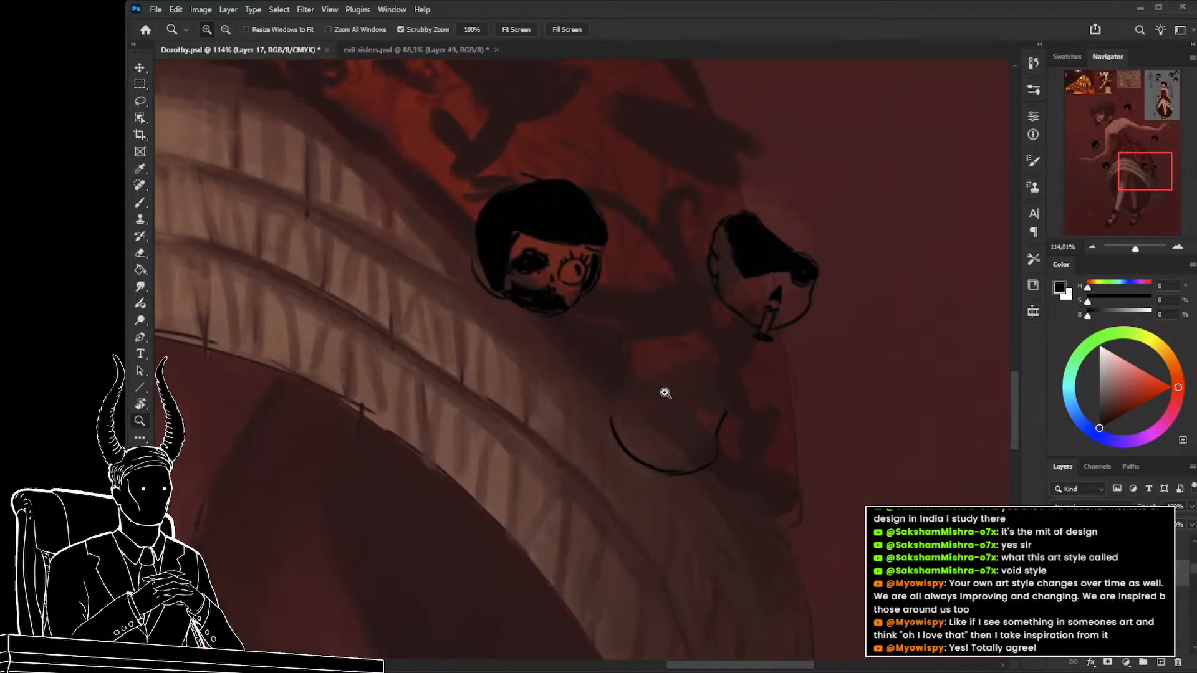
{"action": "key", "text": "b"}
{"action": "left_click_drag", "start_coordinate": [722, 415], "coordinate": [698, 388]}
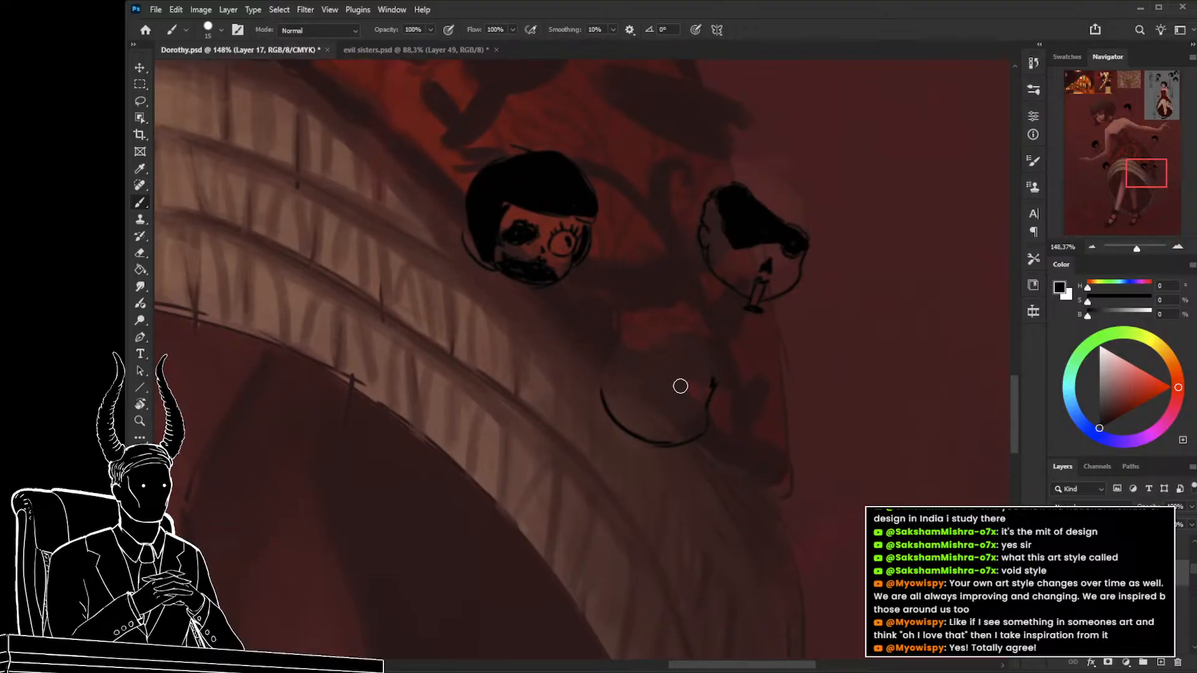
{"action": "key", "text": "bracketleft"}
{"action": "key", "text": "bracketleft"}
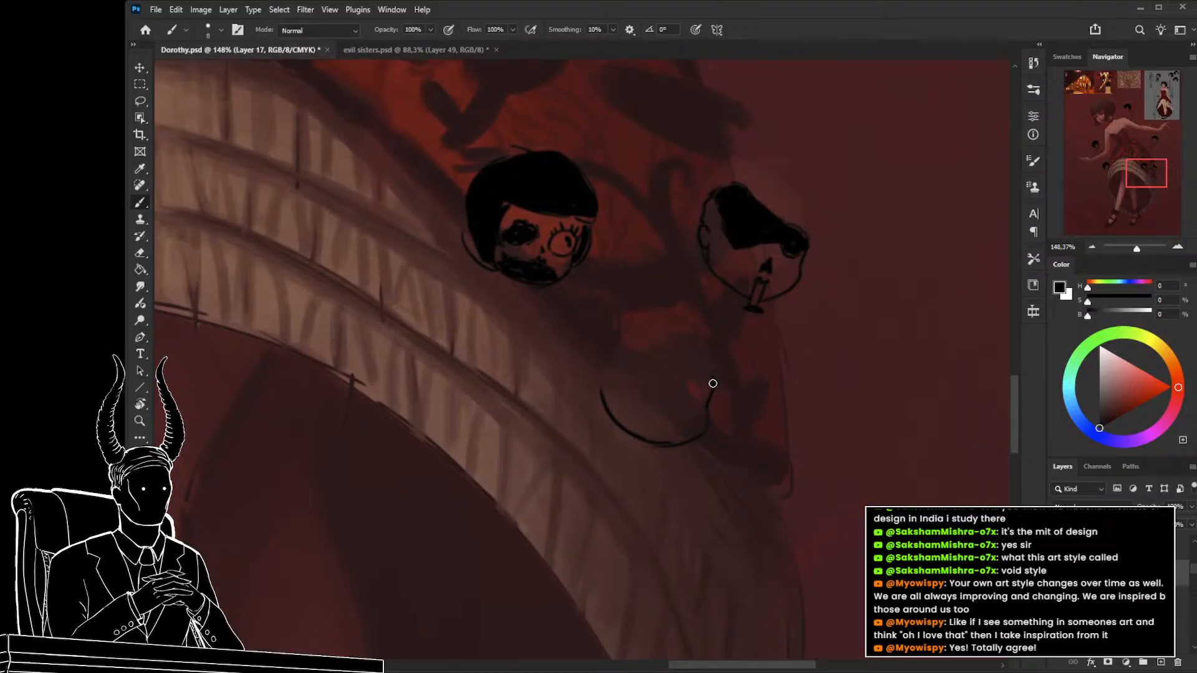
{"action": "left_click_drag", "start_coordinate": [704, 389], "coordinate": [684, 392]}
{"action": "left_click_drag", "start_coordinate": [706, 397], "coordinate": [676, 400]}
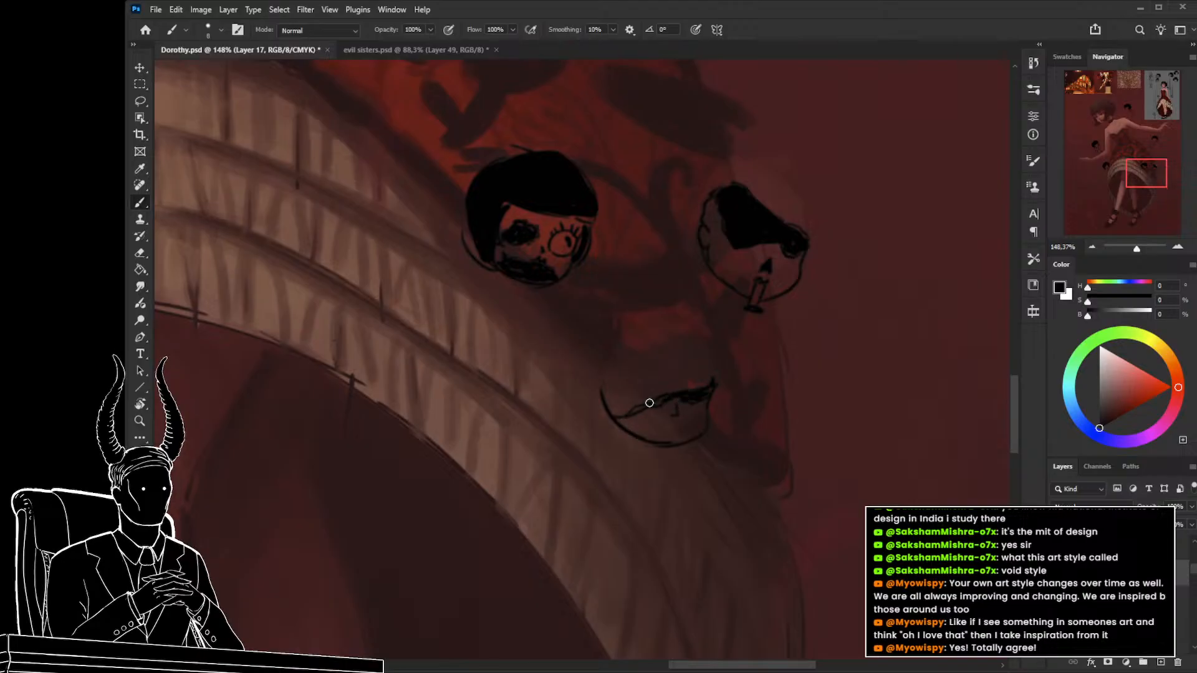
Draw a round outlined eye with a small pupil on the other side of the seventh puppet's face.
{"action": "left_click_drag", "start_coordinate": [641, 390], "coordinate": [658, 376]}
{"action": "key", "text": "e"}
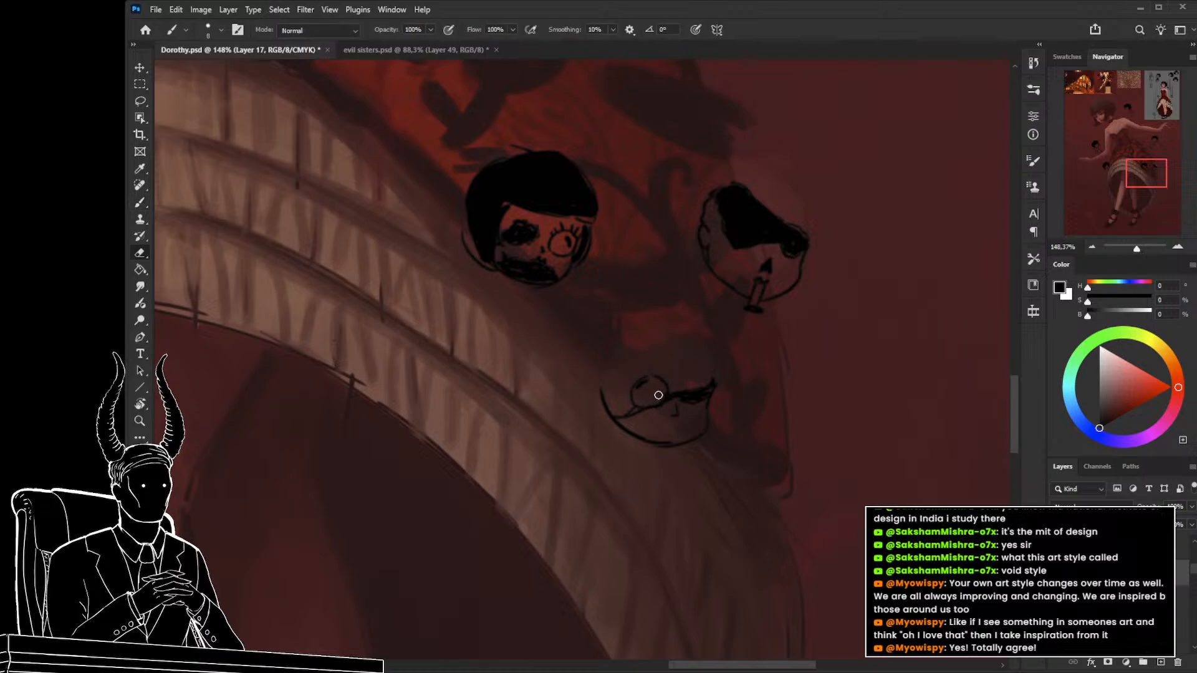
{"action": "key", "text": "b"}
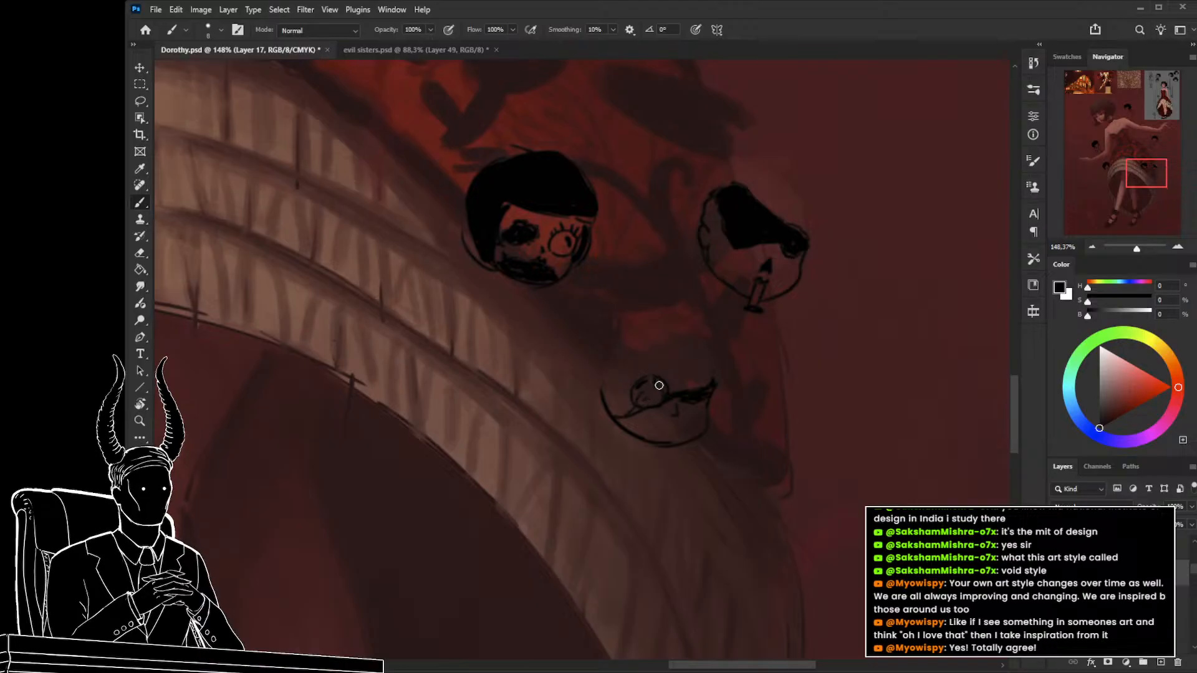
{"action": "mouse_move", "coordinate": [646, 443]}
{"action": "left_mouse_down"}
{"action": "mouse_move", "coordinate": [617, 425]}
{"action": "mouse_move", "coordinate": [601, 374]}
{"action": "left_mouse_up"}
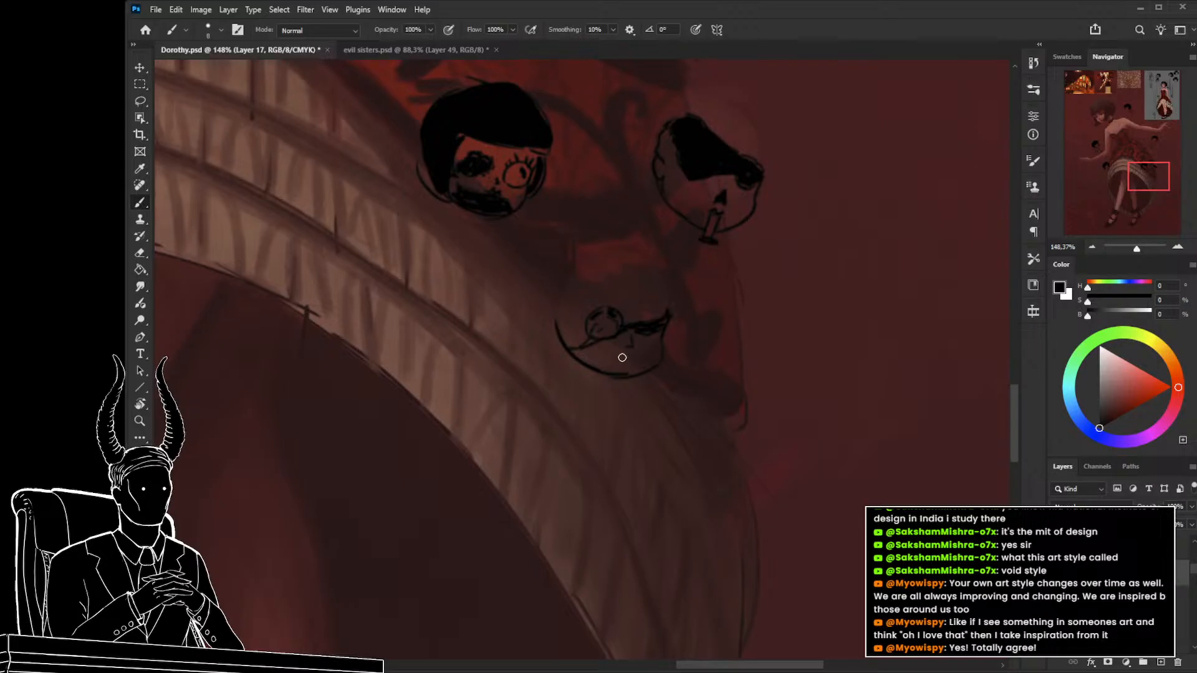
Draw a wide mouth with wavy edges and short dark strokes across the seventh puppet's chin, and add lashes above the round eye.
{"action": "key", "text": "z"}
{"action": "mouse_move", "coordinate": [619, 356]}
{"action": "left_mouse_down"}
{"action": "mouse_move", "coordinate": [619, 372]}
{"action": "mouse_move", "coordinate": [567, 374]}
{"action": "mouse_move", "coordinate": [626, 397]}
{"action": "mouse_move", "coordinate": [637, 421]}
{"action": "left_mouse_up"}
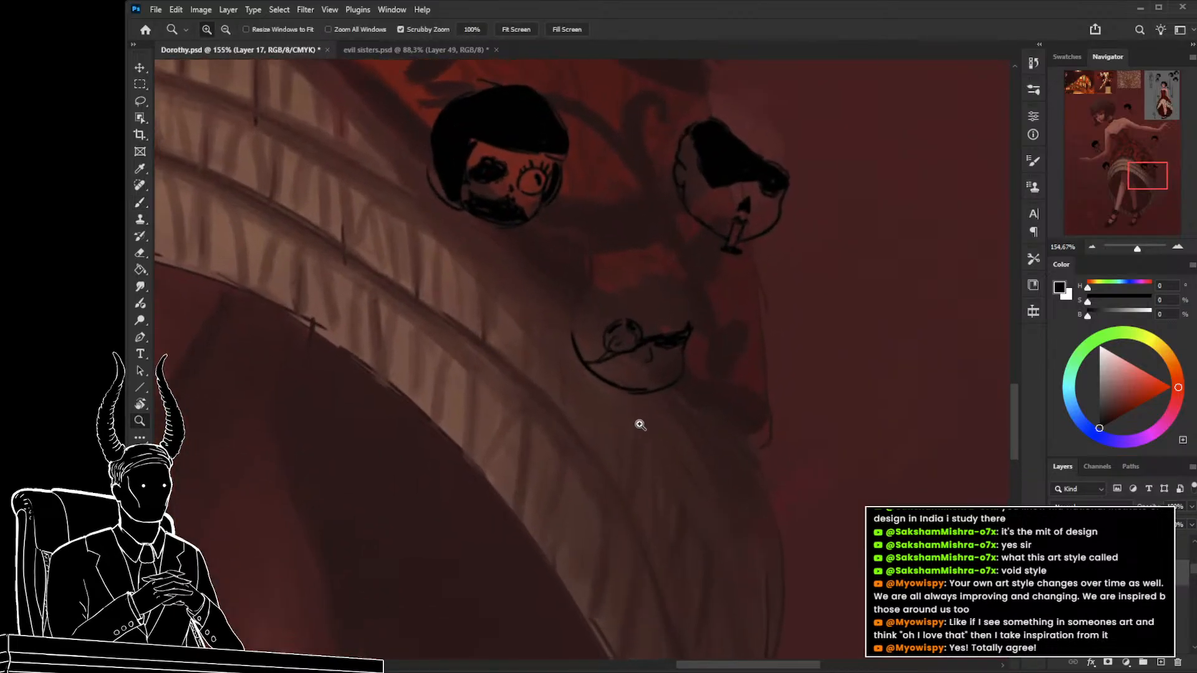
{"action": "key", "text": "b"}
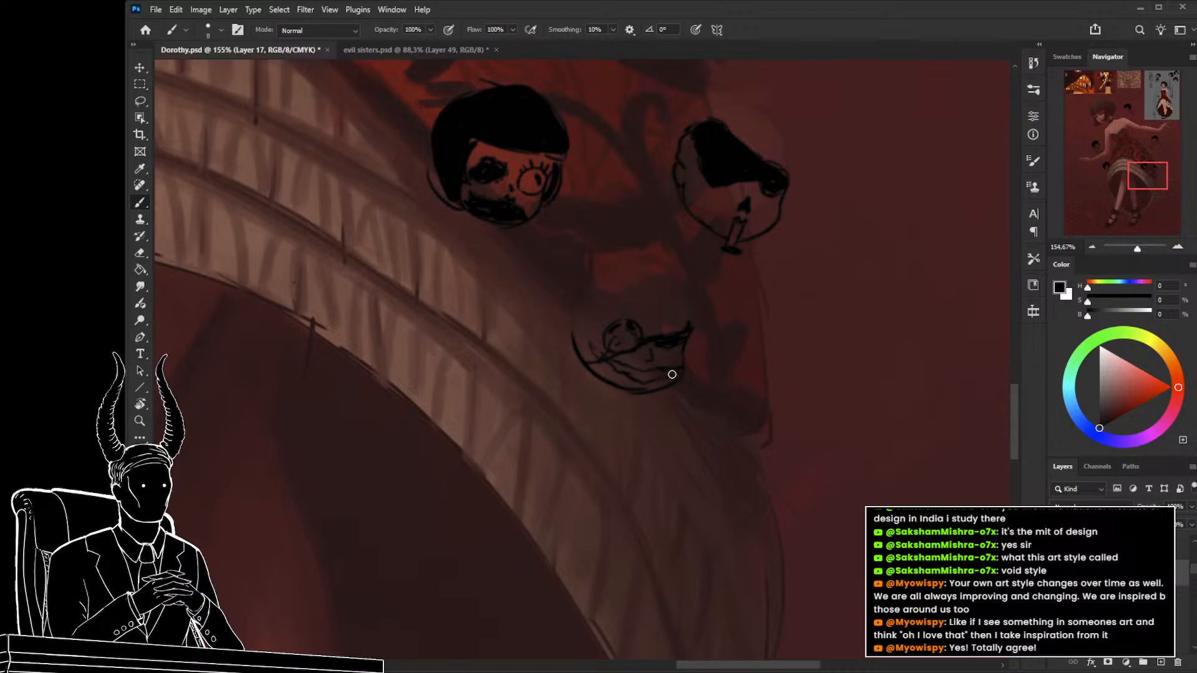
{"action": "left_click_drag", "start_coordinate": [670, 373], "coordinate": [627, 369]}
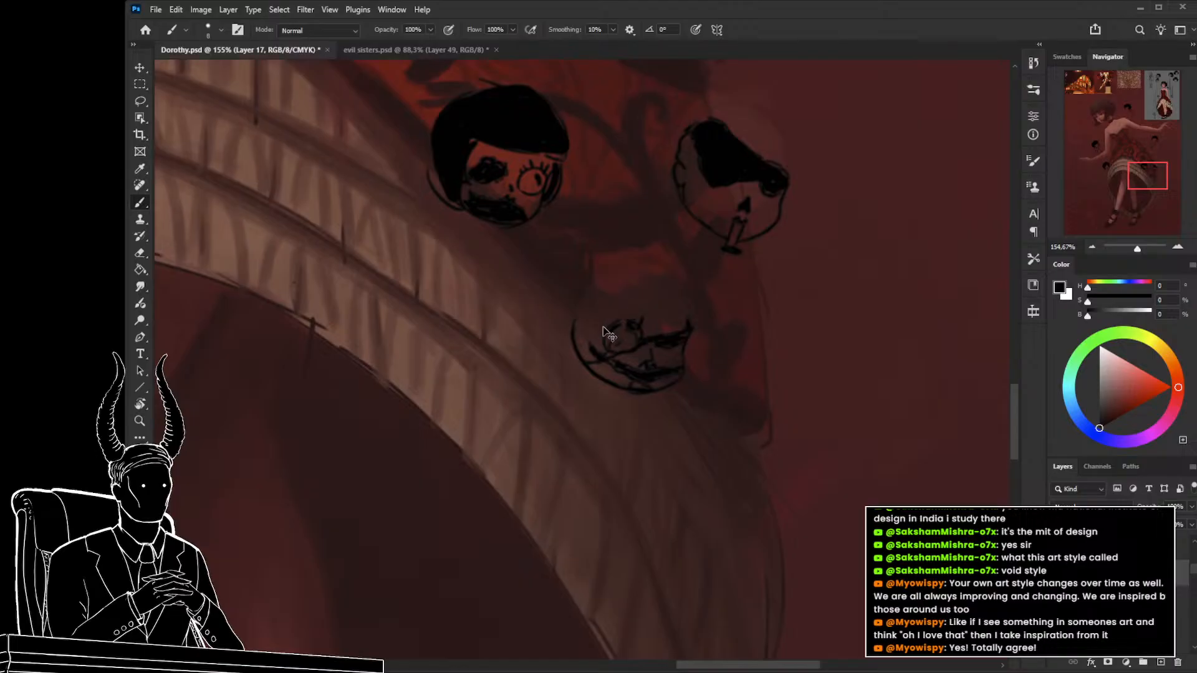
{"action": "key", "text": "e"}
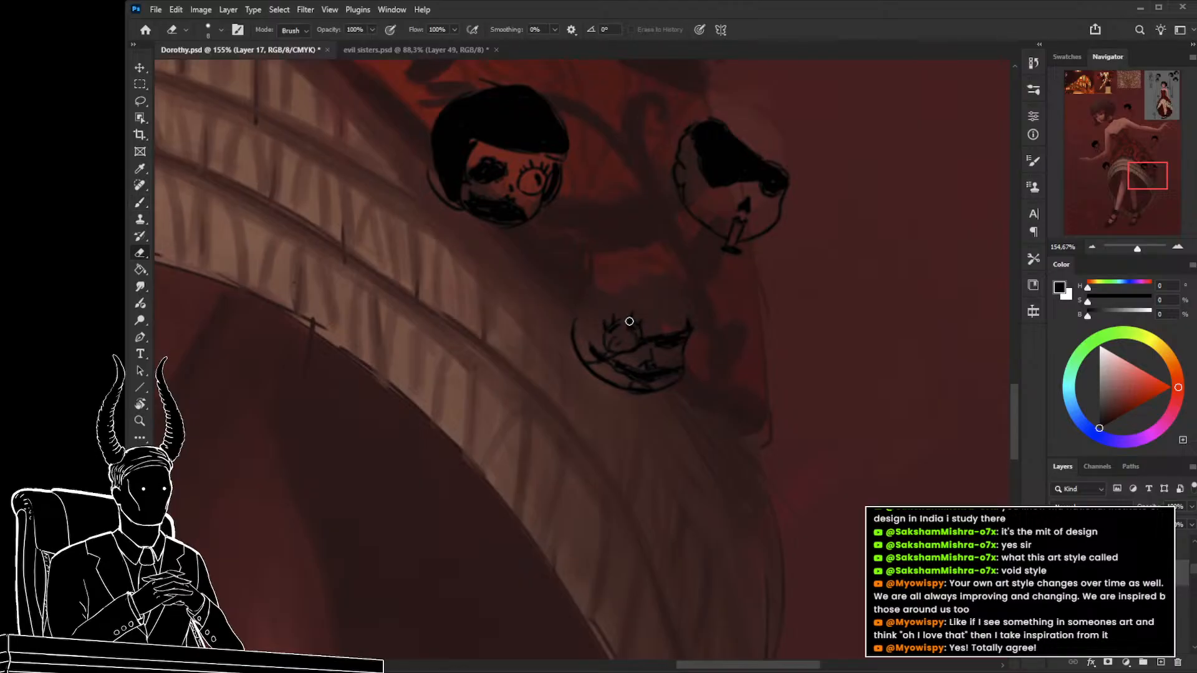
Outline the seventh puppet's rounded bob with a fringe line above the eyes and a curve over the crown down both sides.
{"action": "key", "text": "z"}
{"action": "left_click_drag", "start_coordinate": [622, 366], "coordinate": [578, 400]}
{"action": "left_click_drag", "start_coordinate": [579, 399], "coordinate": [567, 446]}
{"action": "left_click_drag", "start_coordinate": [568, 446], "coordinate": [594, 446]}
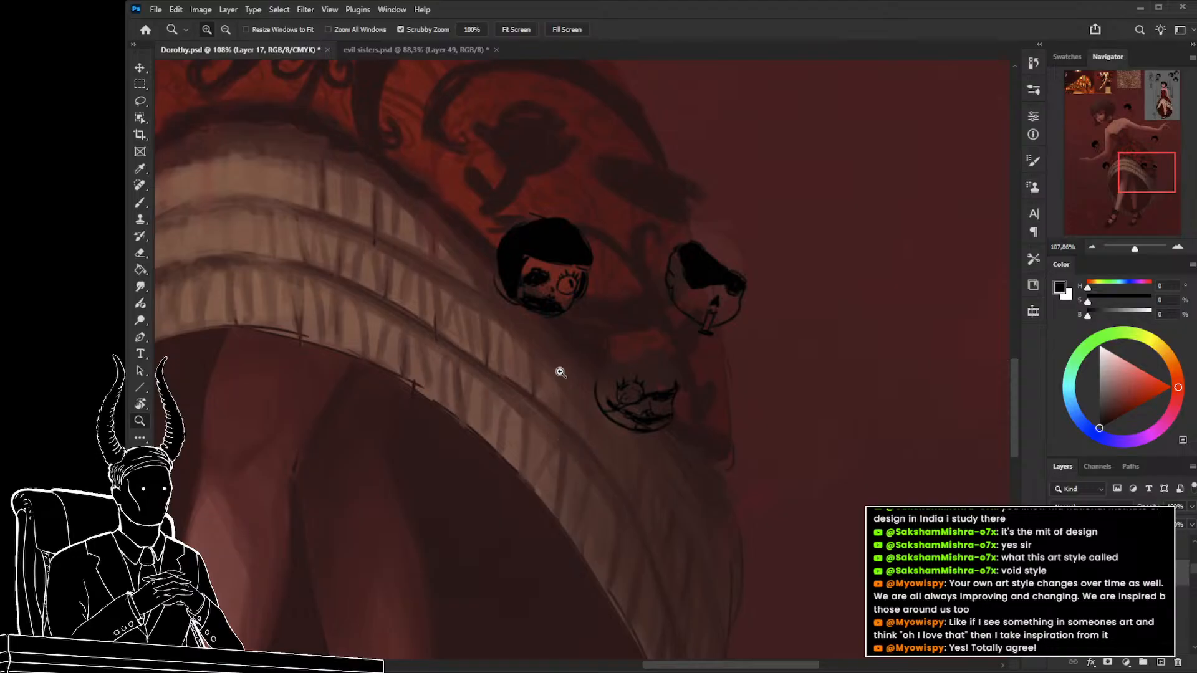
{"action": "key", "text": "b"}
{"action": "key", "text": "bracketright"}
{"action": "key", "text": "bracketright"}
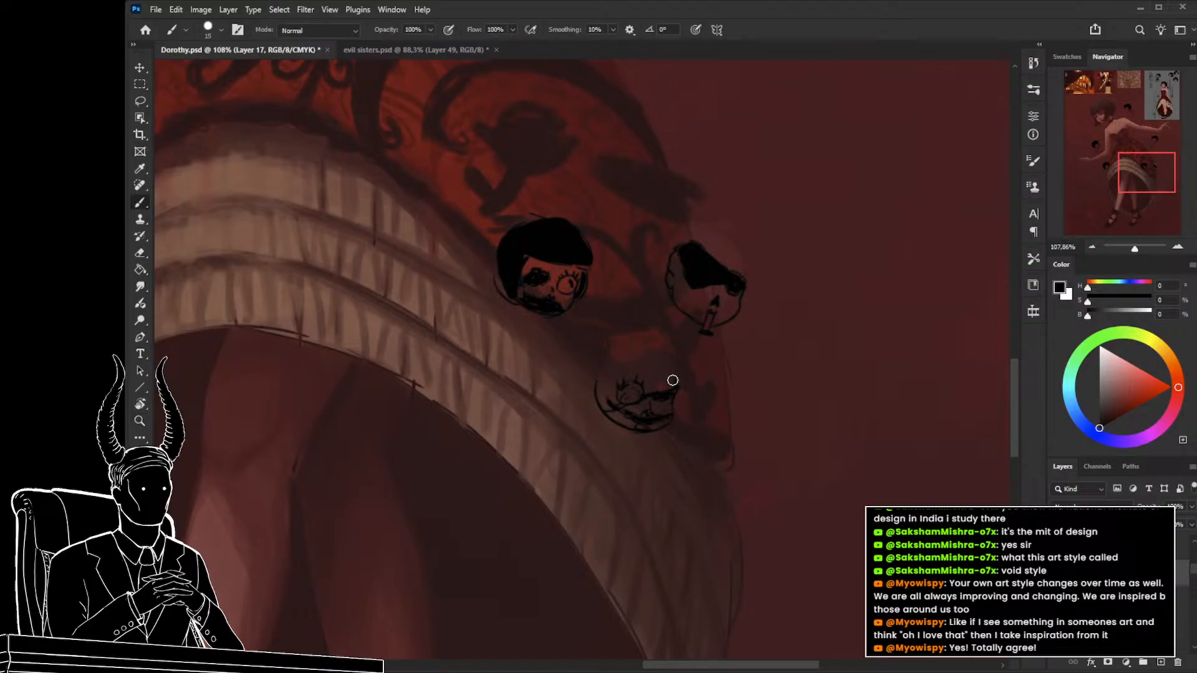
{"action": "key", "text": "bracketleft"}
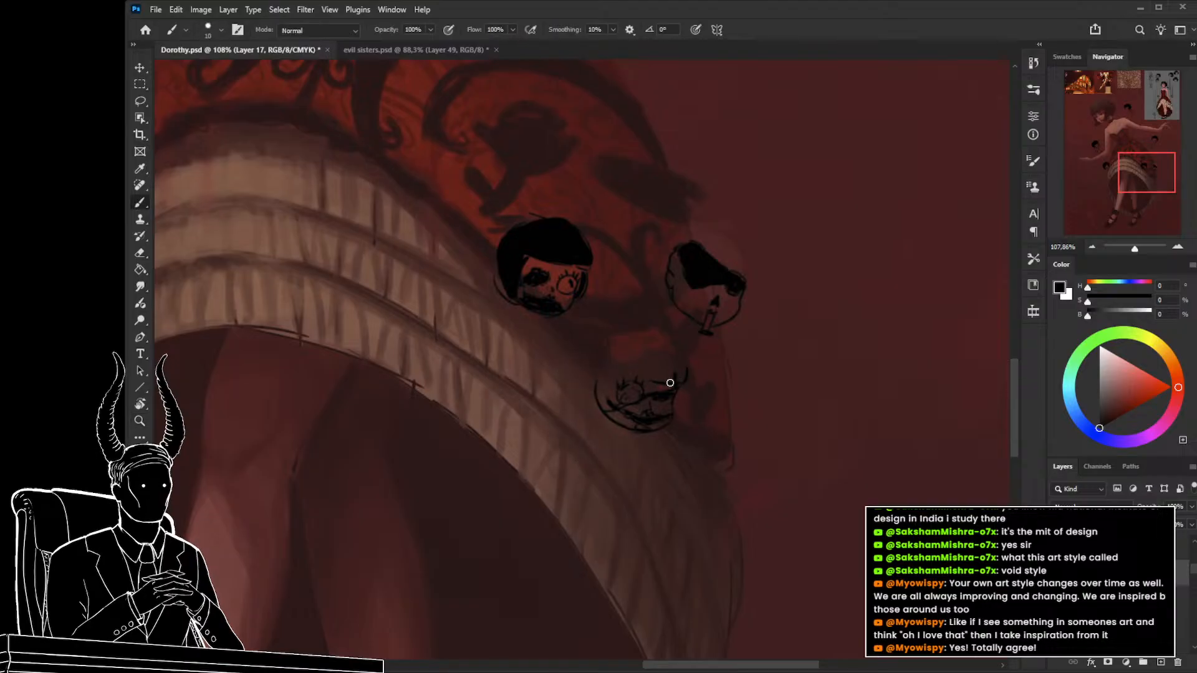
{"action": "mouse_move", "coordinate": [670, 383]}
{"action": "left_mouse_down"}
{"action": "mouse_move", "coordinate": [612, 373]}
{"action": "mouse_move", "coordinate": [689, 376]}
{"action": "left_mouse_up"}
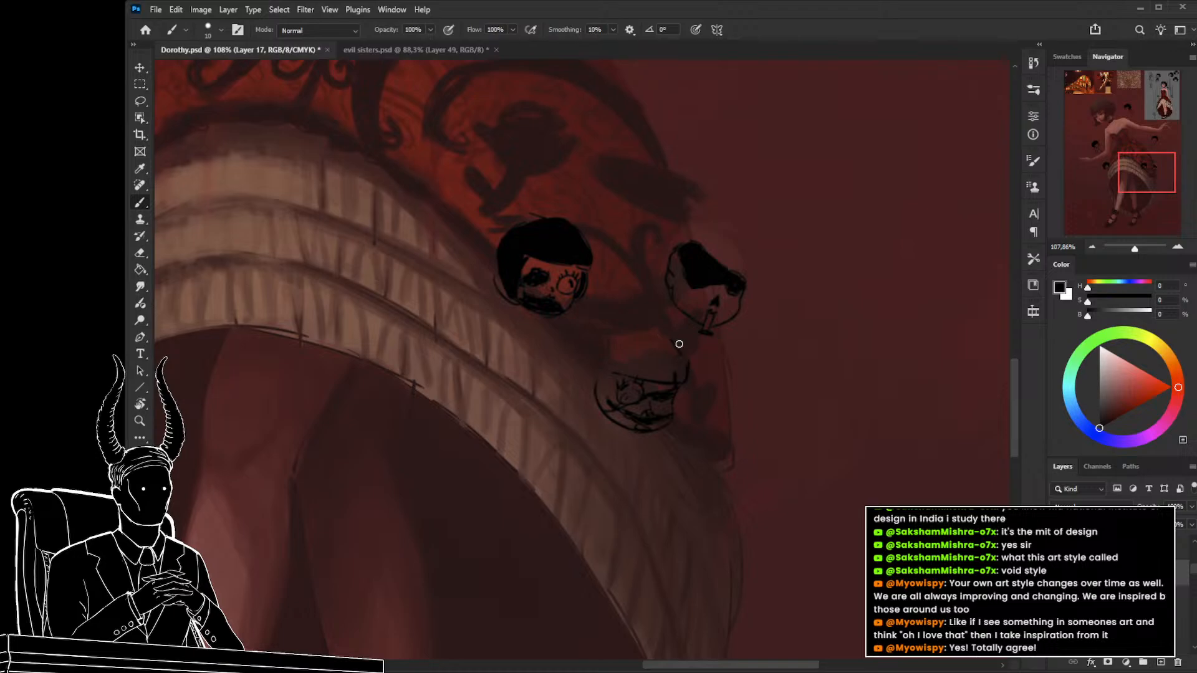
{"action": "mouse_move", "coordinate": [643, 333]}
{"action": "left_mouse_down"}
{"action": "mouse_move", "coordinate": [585, 370]}
{"action": "mouse_move", "coordinate": [617, 375]}
{"action": "mouse_move", "coordinate": [614, 400]}
{"action": "mouse_move", "coordinate": [593, 378]}
{"action": "left_mouse_up"}
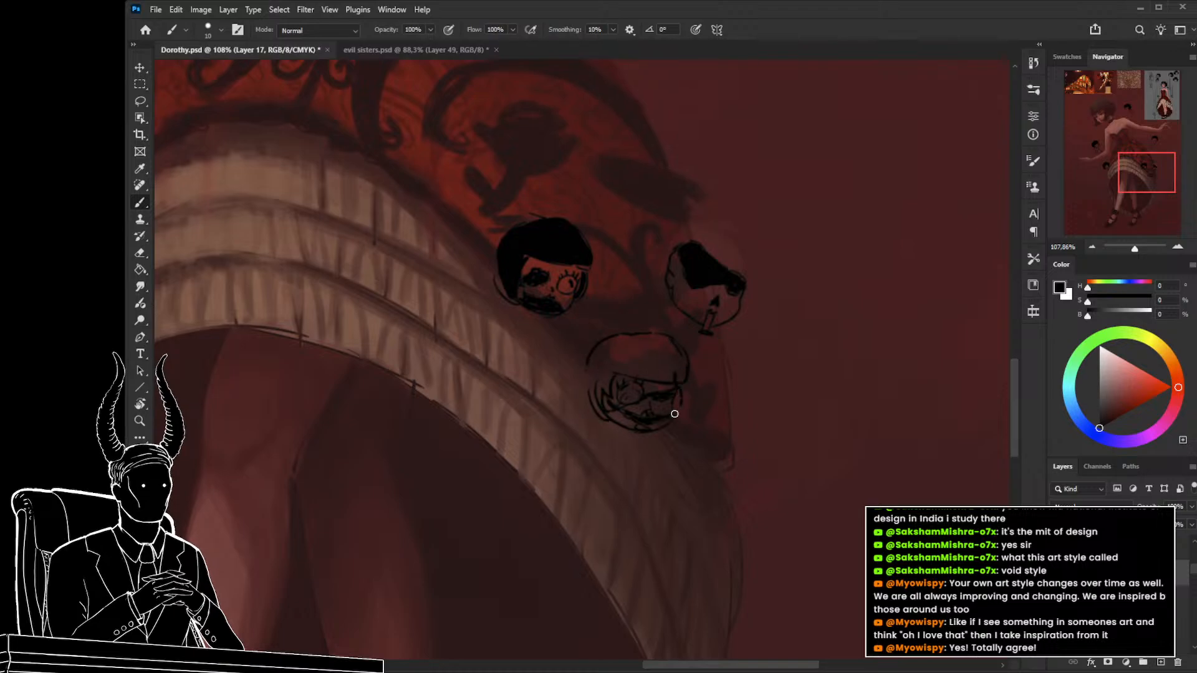
Thicken the hair along one side of the seventh puppet's face and fill the crown and fringe with black.
{"action": "key", "text": "]"}
{"action": "key", "text": "]"}
{"action": "key", "text": "]"}
{"action": "mouse_move", "coordinate": [678, 406]}
{"action": "left_mouse_down"}
{"action": "mouse_move", "coordinate": [681, 374]}
{"action": "mouse_move", "coordinate": [692, 374]}
{"action": "mouse_move", "coordinate": [679, 403]}
{"action": "mouse_move", "coordinate": [686, 370]}
{"action": "mouse_move", "coordinate": [681, 382]}
{"action": "mouse_move", "coordinate": [668, 342]}
{"action": "mouse_move", "coordinate": [677, 368]}
{"action": "mouse_move", "coordinate": [646, 340]}
{"action": "mouse_move", "coordinate": [655, 336]}
{"action": "mouse_move", "coordinate": [627, 341]}
{"action": "mouse_move", "coordinate": [623, 358]}
{"action": "mouse_move", "coordinate": [669, 377]}
{"action": "mouse_move", "coordinate": [636, 372]}
{"action": "mouse_move", "coordinate": [660, 358]}
{"action": "left_mouse_up"}
{"action": "key", "text": "["}
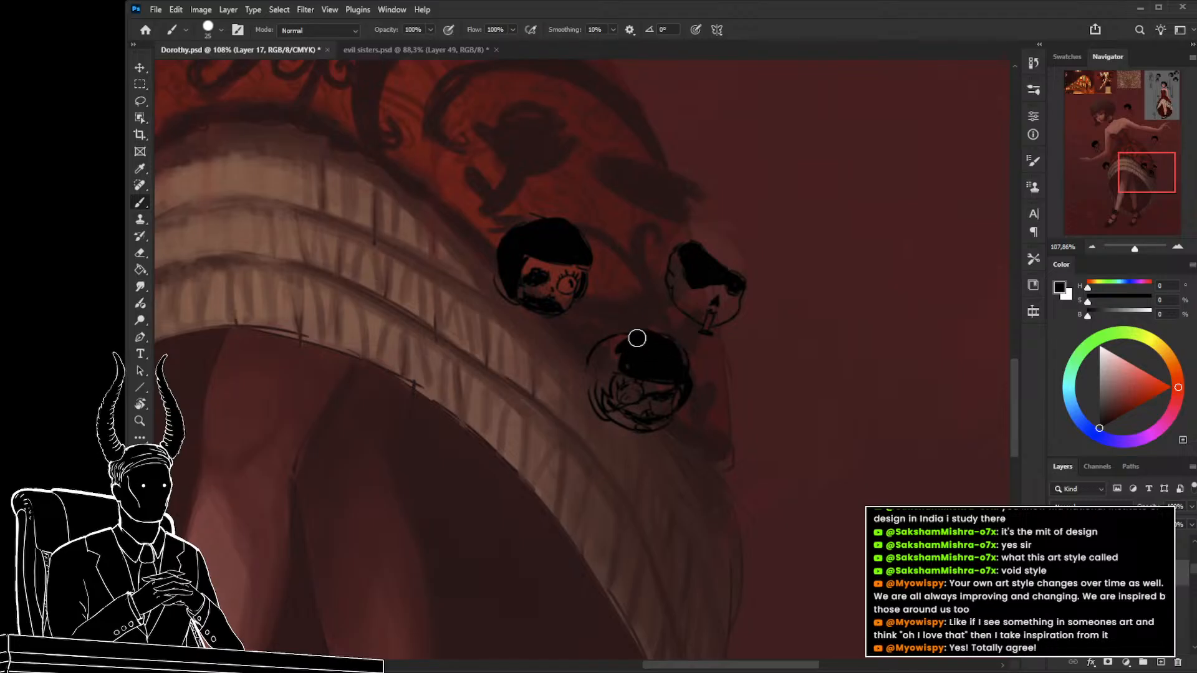
{"action": "key", "text": "bracketleft"}
{"action": "mouse_move", "coordinate": [611, 339]}
{"action": "left_mouse_down"}
{"action": "mouse_move", "coordinate": [591, 394]}
{"action": "mouse_move", "coordinate": [588, 371]}
{"action": "mouse_move", "coordinate": [608, 344]}
{"action": "mouse_move", "coordinate": [621, 344]}
{"action": "mouse_move", "coordinate": [606, 385]}
{"action": "mouse_move", "coordinate": [630, 375]}
{"action": "mouse_move", "coordinate": [581, 387]}
{"action": "mouse_move", "coordinate": [623, 424]}
{"action": "mouse_move", "coordinate": [682, 437]}
{"action": "mouse_move", "coordinate": [657, 438]}
{"action": "mouse_move", "coordinate": [696, 471]}
{"action": "mouse_move", "coordinate": [675, 467]}
{"action": "mouse_move", "coordinate": [686, 440]}
{"action": "left_mouse_up"}
Fill the remaining gaps in the seventh puppet's bob so the hair is a solid black shape.
{"action": "key", "text": "z"}
{"action": "key", "text": "b"}
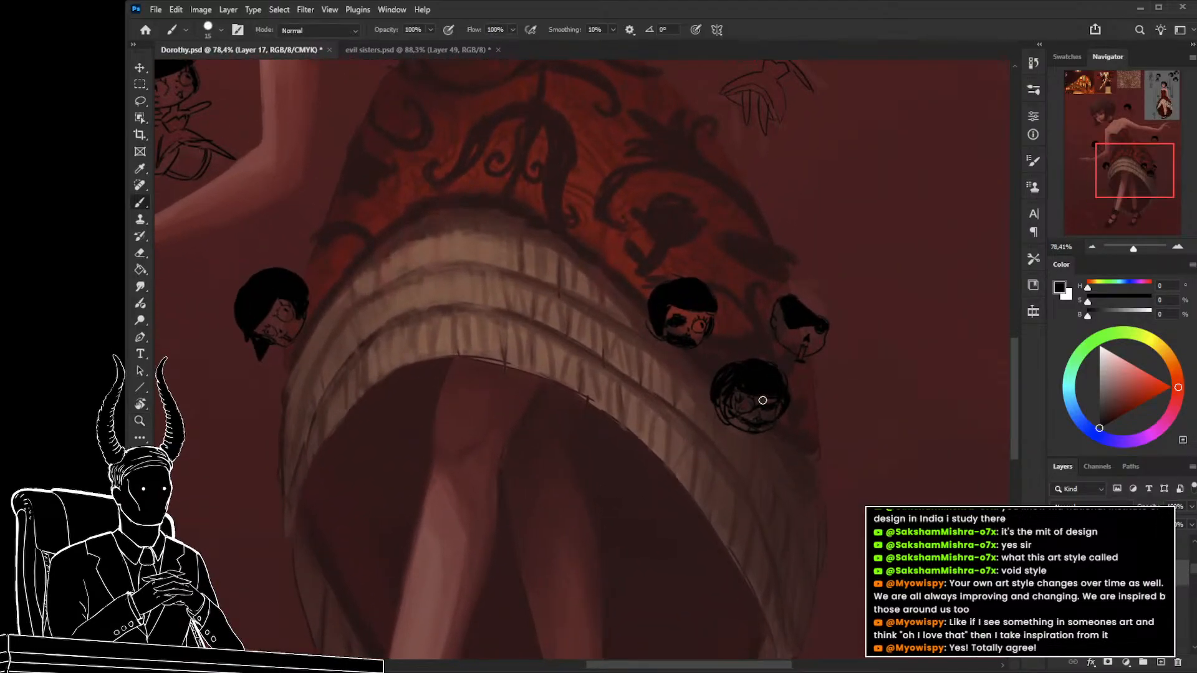
{"action": "key", "text": "bracketright"}
{"action": "key", "text": "bracketright"}
{"action": "mouse_move", "coordinate": [762, 400]}
{"action": "left_mouse_down"}
{"action": "mouse_move", "coordinate": [774, 382]}
{"action": "mouse_move", "coordinate": [756, 355]}
{"action": "mouse_move", "coordinate": [719, 390]}
{"action": "mouse_move", "coordinate": [729, 380]}
{"action": "left_mouse_up"}
{"action": "key", "text": "bracketleft"}
{"action": "left_click_drag", "start_coordinate": [788, 435], "coordinate": [825, 494]}
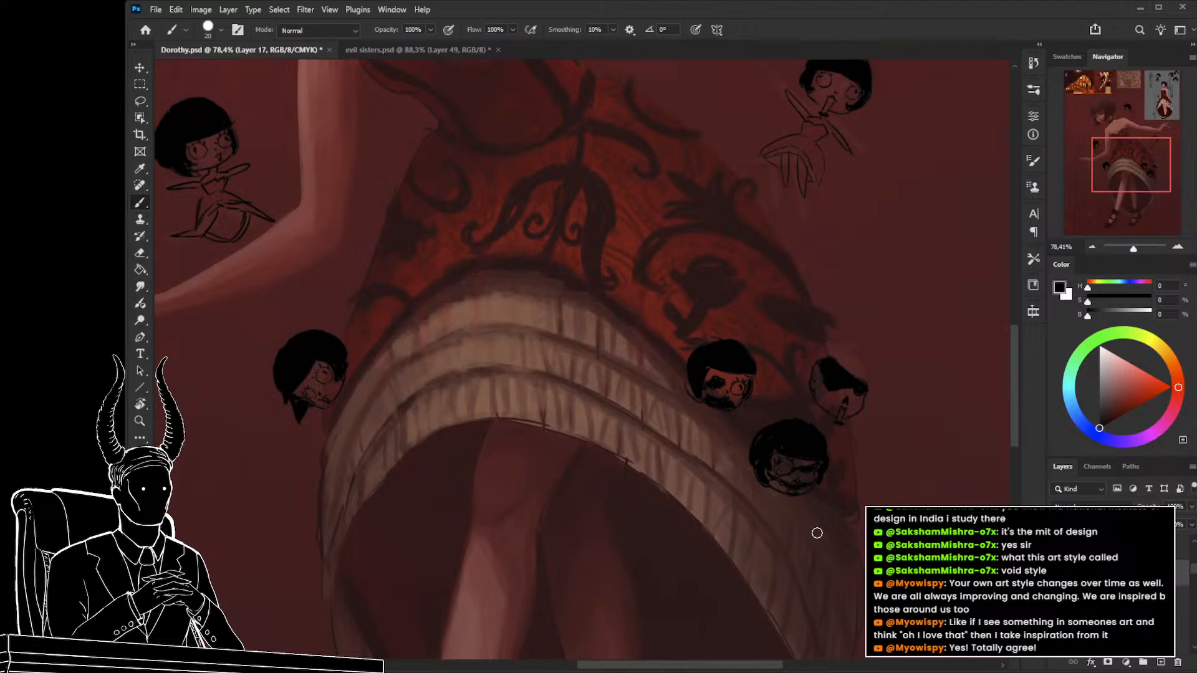
Lasso the sixth puppet's head and enlarge it to about 110%.
{"action": "scroll", "coordinate": [813, 530], "scroll_direction": "up", "scroll_amount": 4}
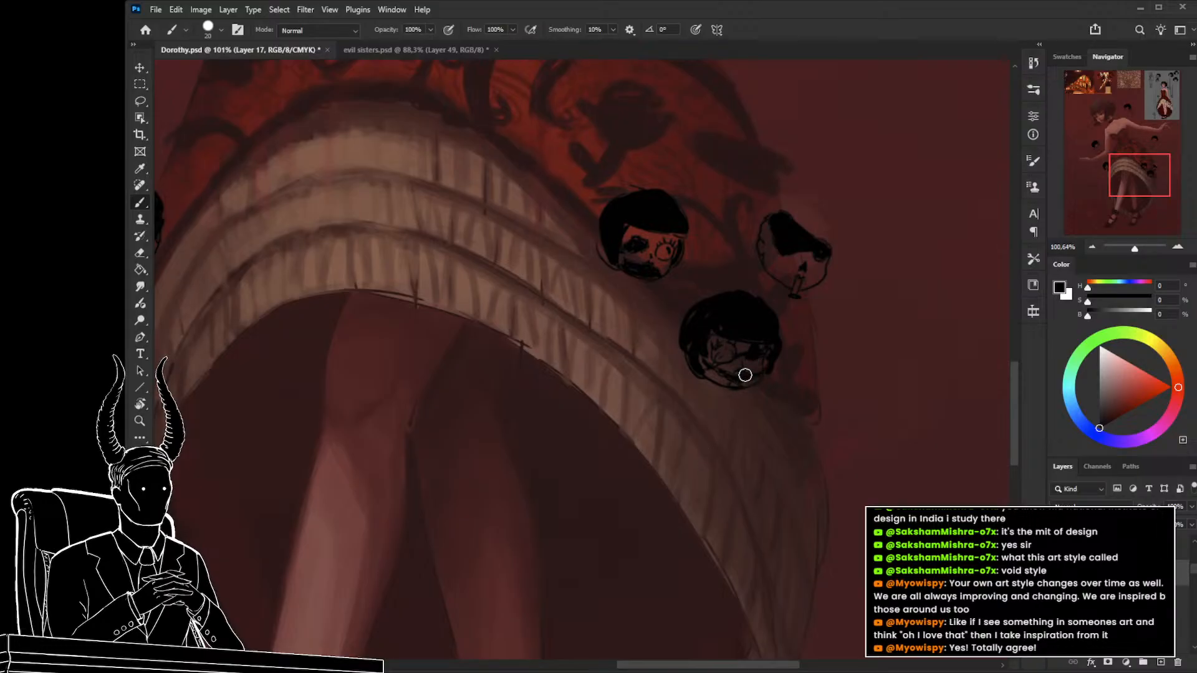
{"action": "key", "text": "z"}
{"action": "scroll", "coordinate": [744, 454], "scroll_direction": "down", "scroll_amount": 4}
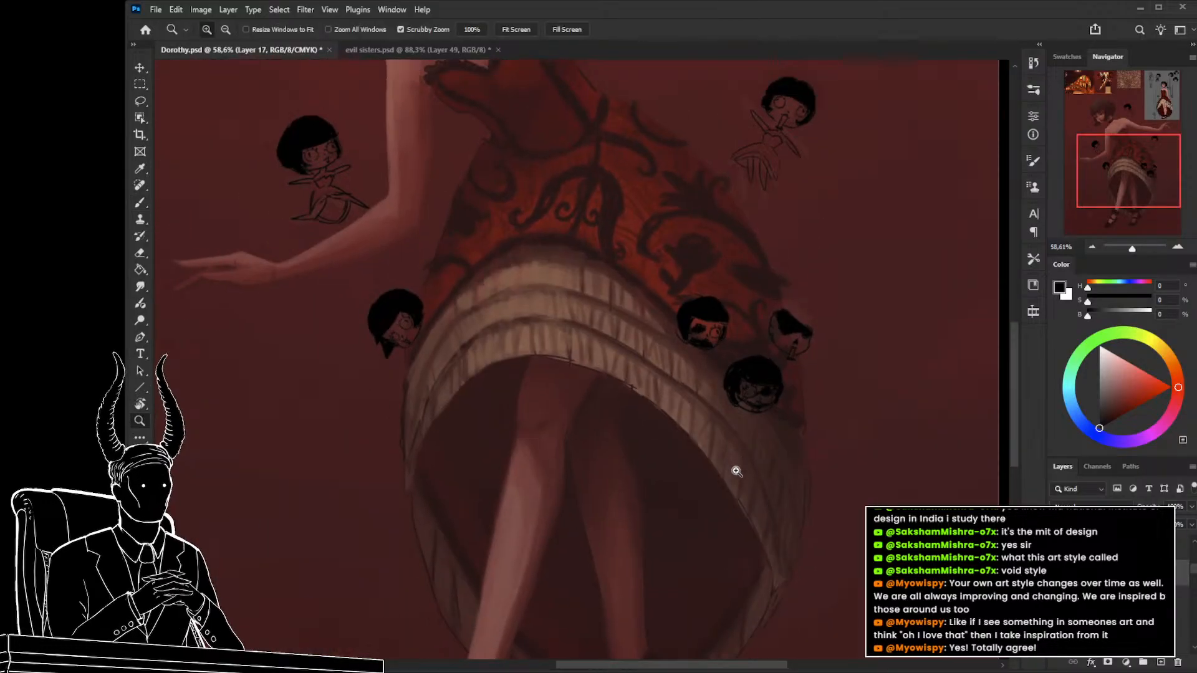
{"action": "scroll", "coordinate": [757, 451], "scroll_direction": "up", "scroll_amount": 2}
{"action": "key", "text": "l"}
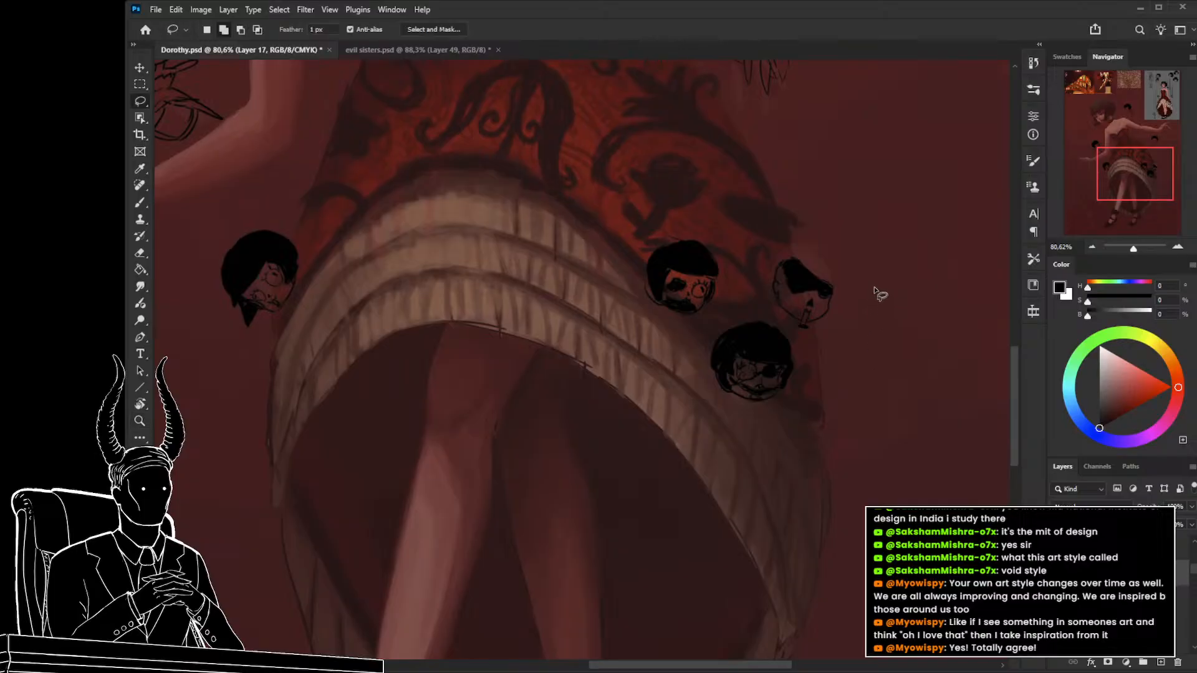
{"action": "mouse_move", "coordinate": [854, 275]}
{"action": "left_mouse_down"}
{"action": "mouse_move", "coordinate": [752, 261]}
{"action": "mouse_move", "coordinate": [755, 309]}
{"action": "mouse_move", "coordinate": [849, 344]}
{"action": "left_mouse_up"}
{"action": "key", "text": "ctrl+t"}
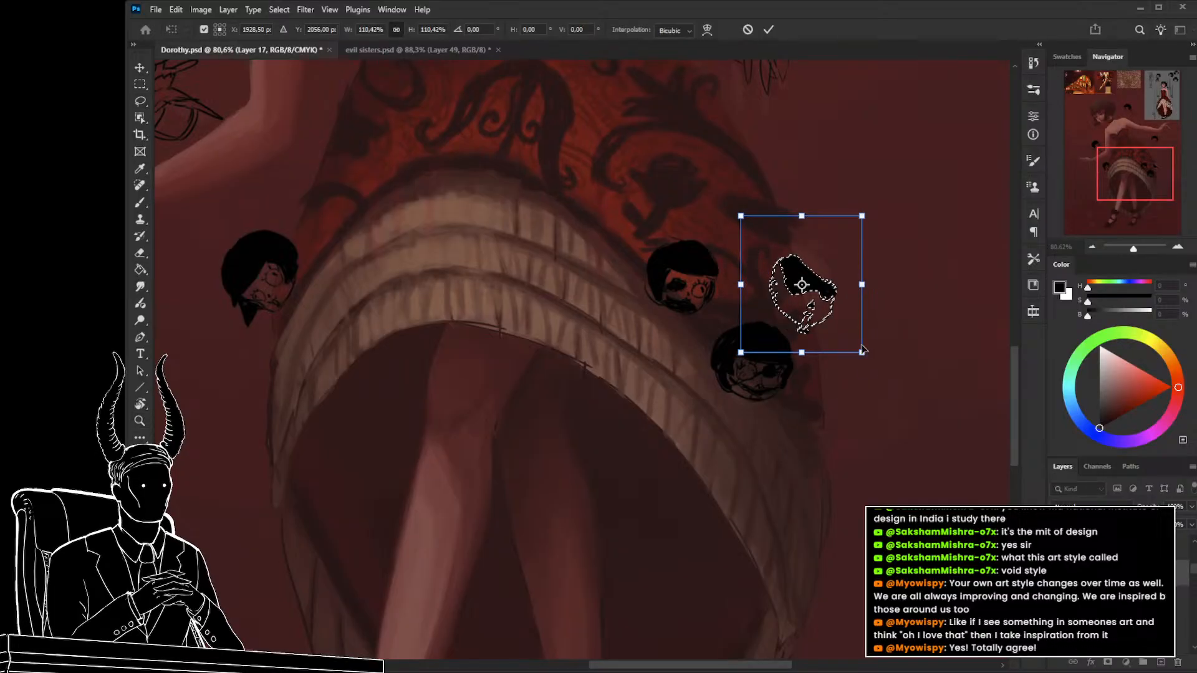
{"action": "key", "text": "Return"}
Rename the puppet sketch layer "female" and add a new layer named "males".
{"action": "key", "text": "z"}
{"action": "left_click_drag", "start_coordinate": [721, 446], "coordinate": [650, 447]}
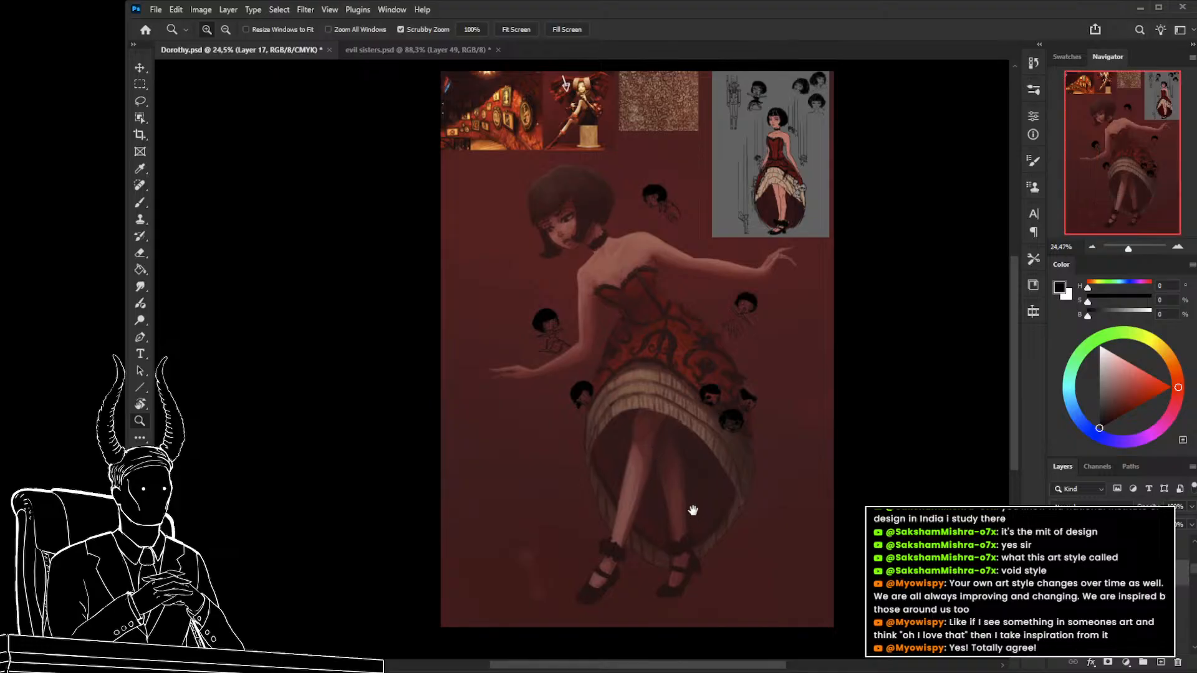
{"action": "left_click_drag", "start_coordinate": [697, 522], "coordinate": [696, 497]}
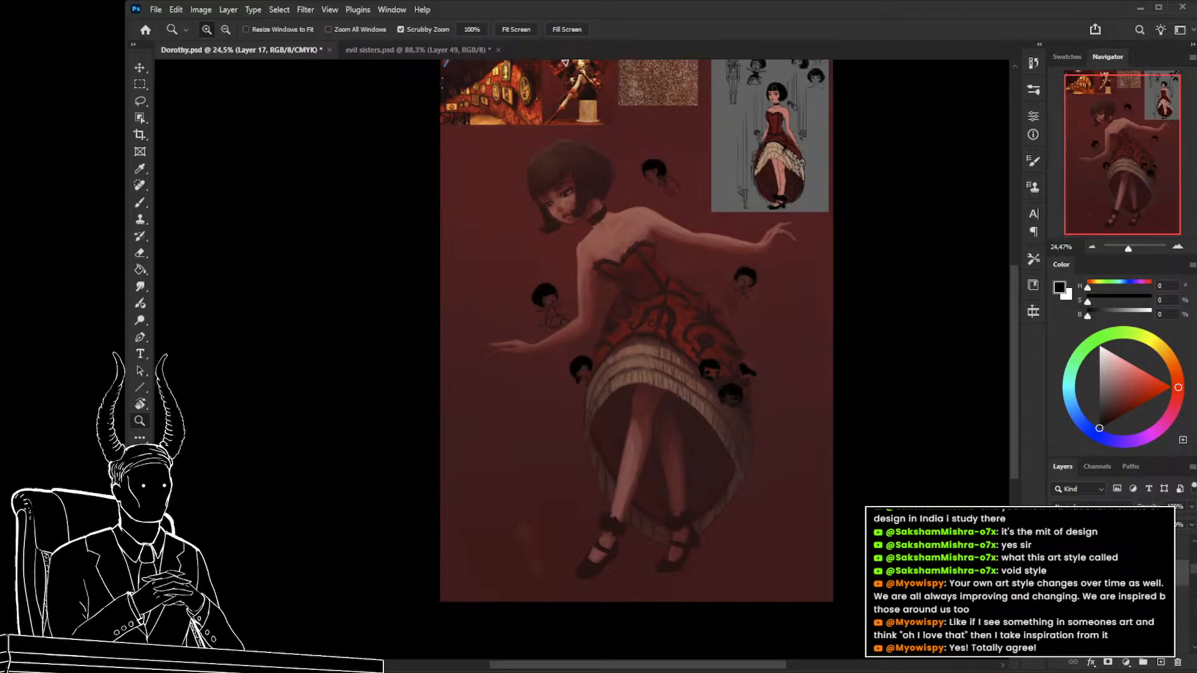
{"action": "left_click", "coordinate": [1115, 572]}
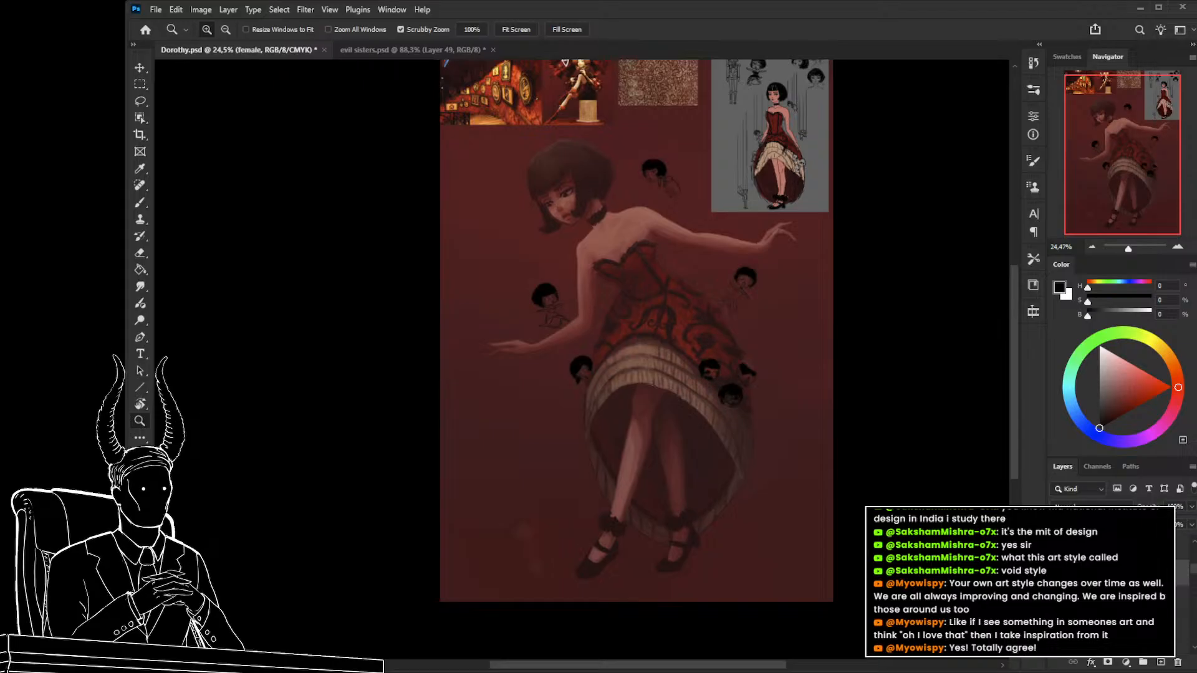
{"action": "left_click", "coordinate": [1160, 662]}
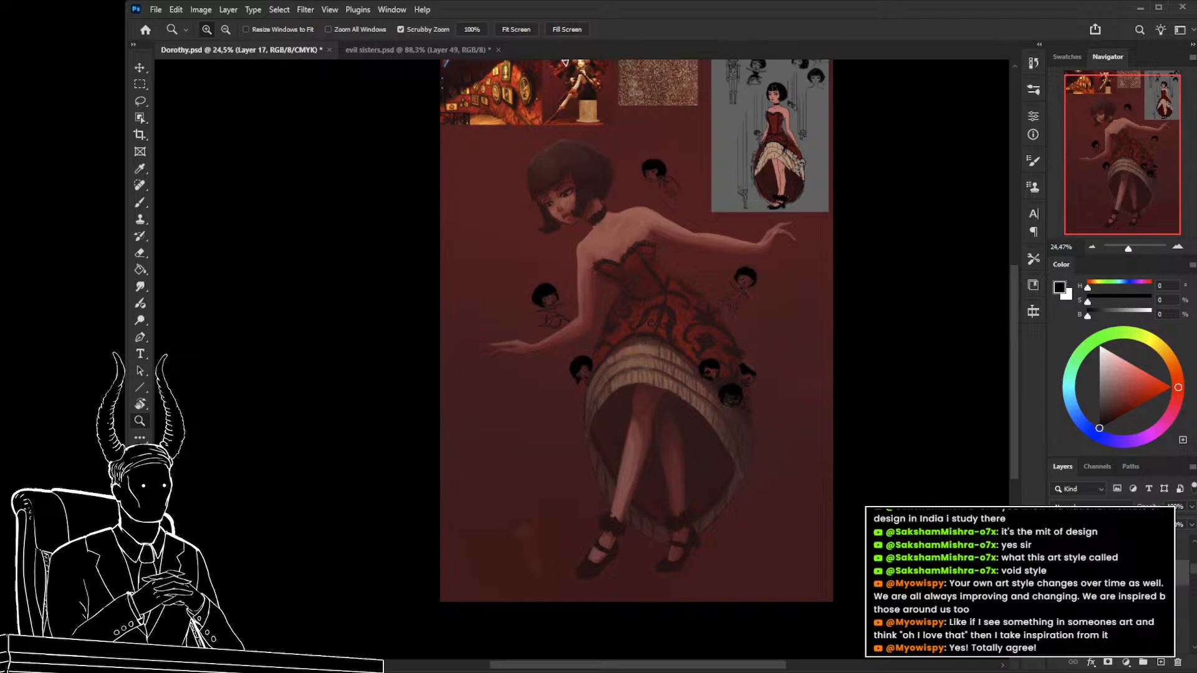
{"action": "type", "text": "males"}
{"action": "key", "text": "Return"}
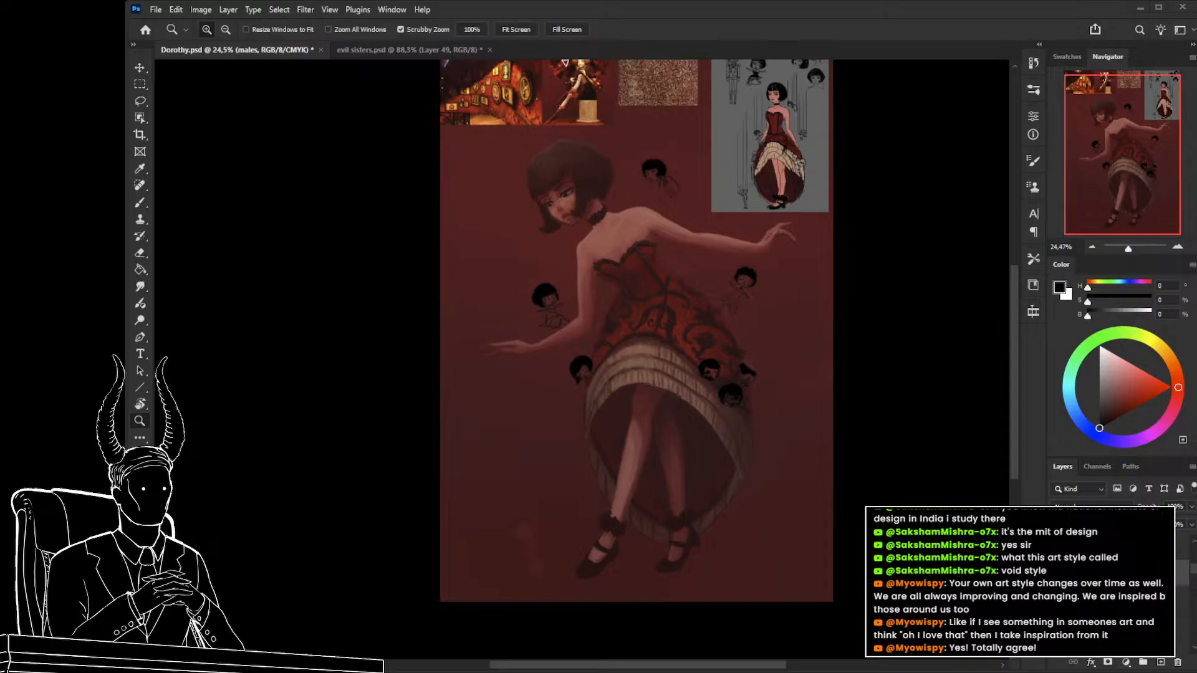
On the males layer, draw a short slanted line with a narrow forked mark below it, in the empty area beside the main figure's shoes.
{"action": "left_click", "coordinate": [540, 489]}
{"action": "left_click_drag", "start_coordinate": [580, 523], "coordinate": [597, 522]}
{"action": "left_click_drag", "start_coordinate": [595, 518], "coordinate": [548, 346]}
{"action": "mouse_move", "coordinate": [470, 436]}
{"action": "left_mouse_down"}
{"action": "mouse_move", "coordinate": [443, 443]}
{"action": "mouse_move", "coordinate": [479, 430]}
{"action": "left_mouse_up"}
{"action": "key", "text": "b"}
{"action": "left_click_drag", "start_coordinate": [468, 379], "coordinate": [482, 405]}
{"action": "key", "text": "bracketleft"}
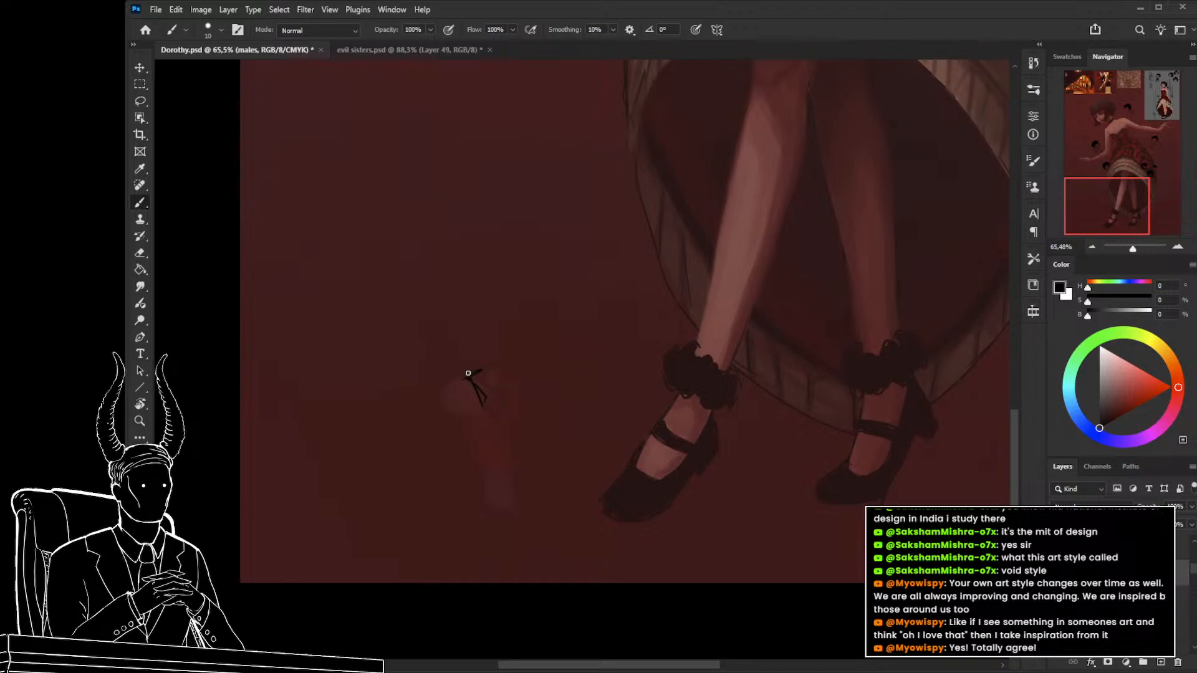
Draw the first male puppet's tall tilted hat with two curved bands, its closed eye, and a dark chin ending in a tufted beard.
{"action": "left_click_drag", "start_coordinate": [468, 373], "coordinate": [441, 332]}
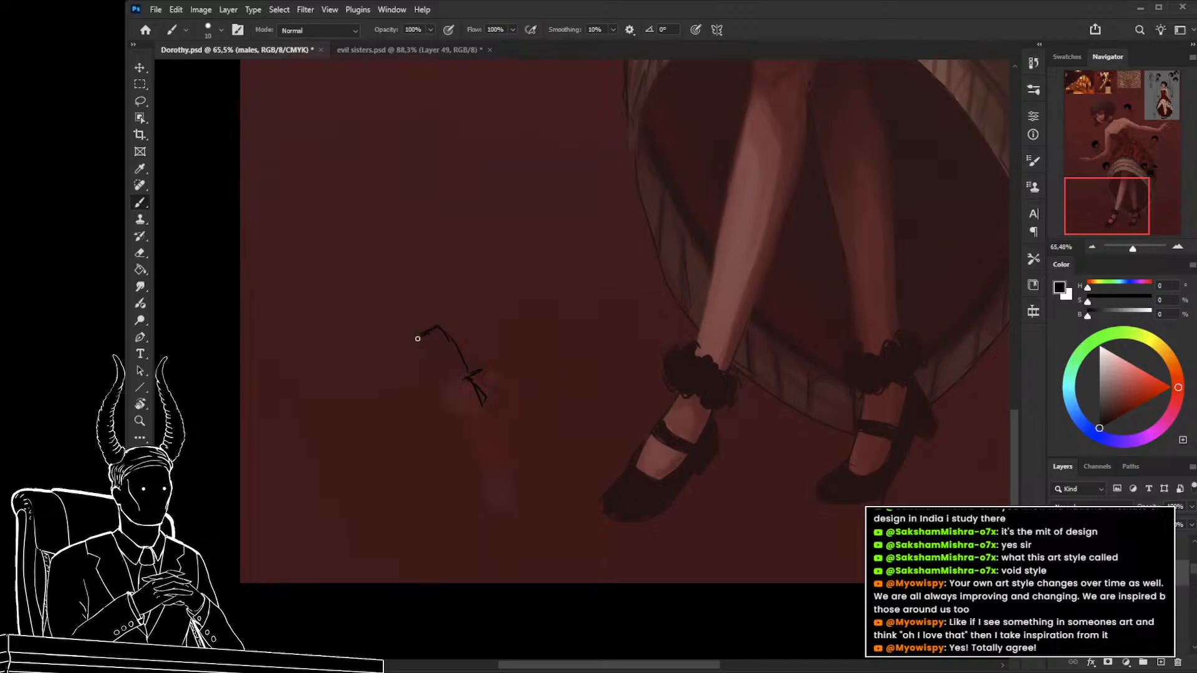
{"action": "left_click_drag", "start_coordinate": [426, 364], "coordinate": [464, 369]}
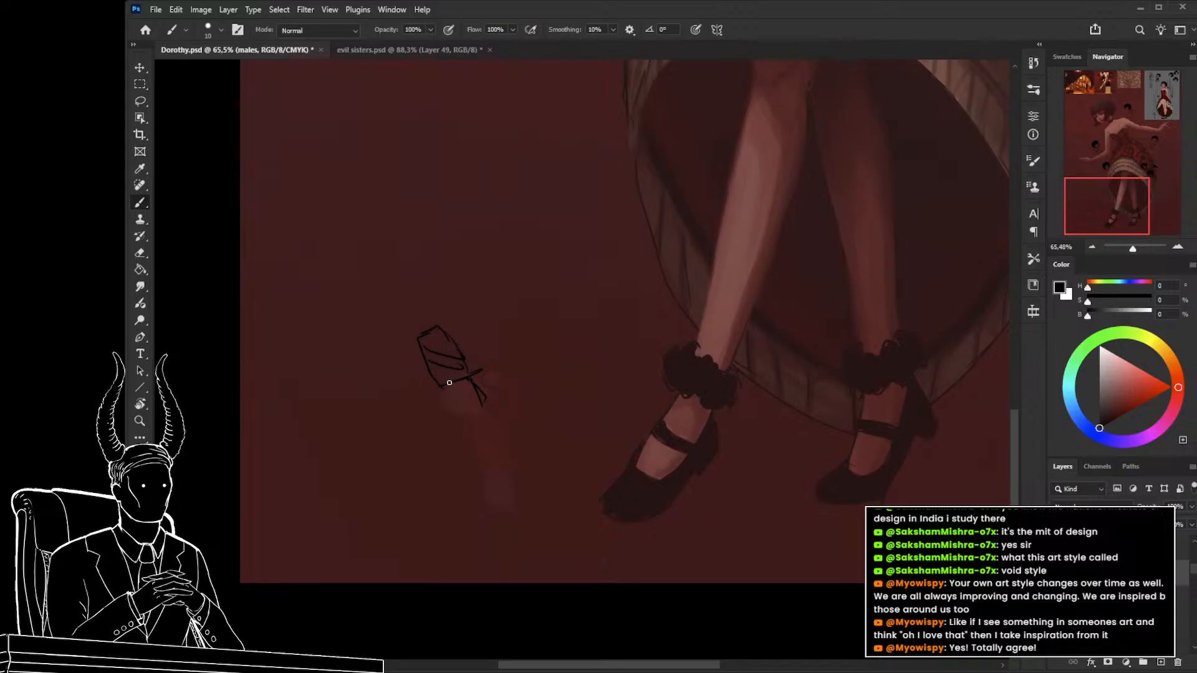
{"action": "key", "text": "z"}
{"action": "mouse_move", "coordinate": [456, 391]}
{"action": "left_mouse_down"}
{"action": "mouse_move", "coordinate": [444, 401]}
{"action": "mouse_move", "coordinate": [503, 408]}
{"action": "left_mouse_up"}
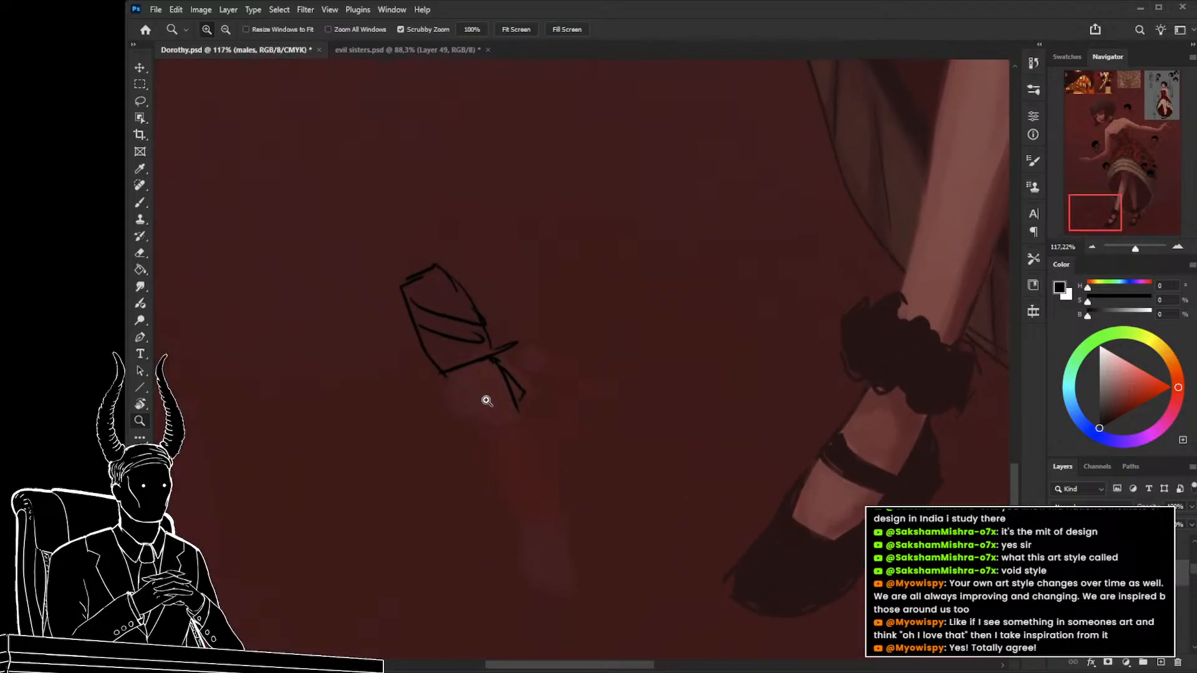
{"action": "key", "text": "b"}
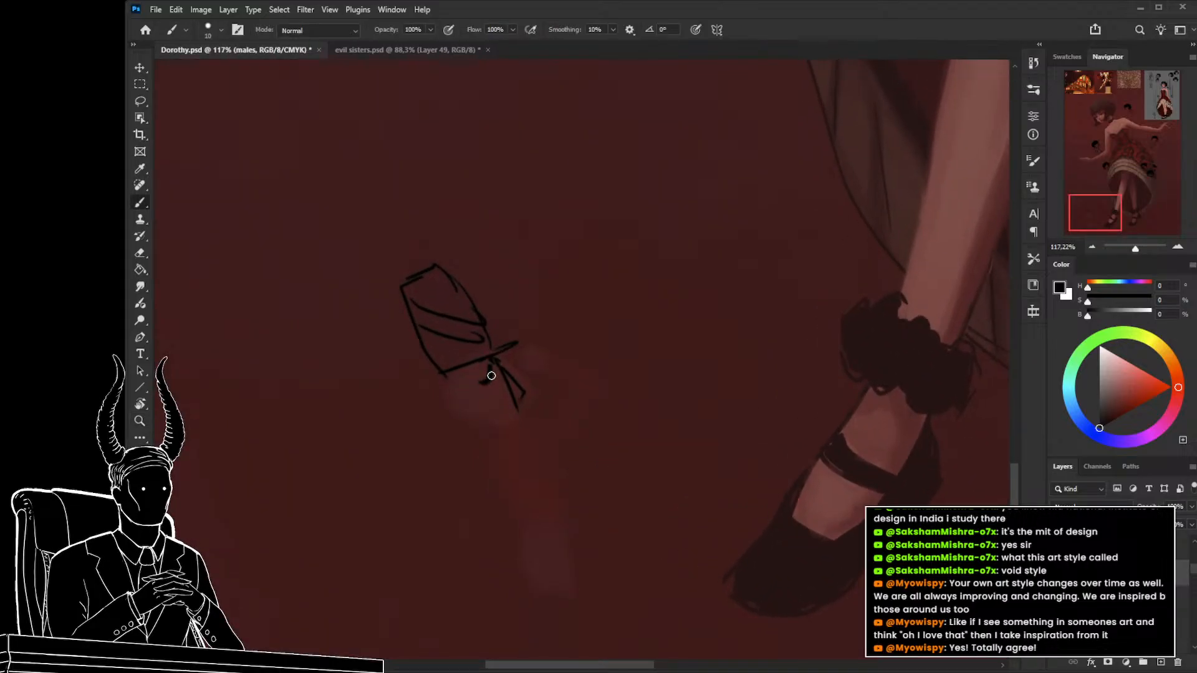
{"action": "left_click_drag", "start_coordinate": [493, 367], "coordinate": [481, 382]}
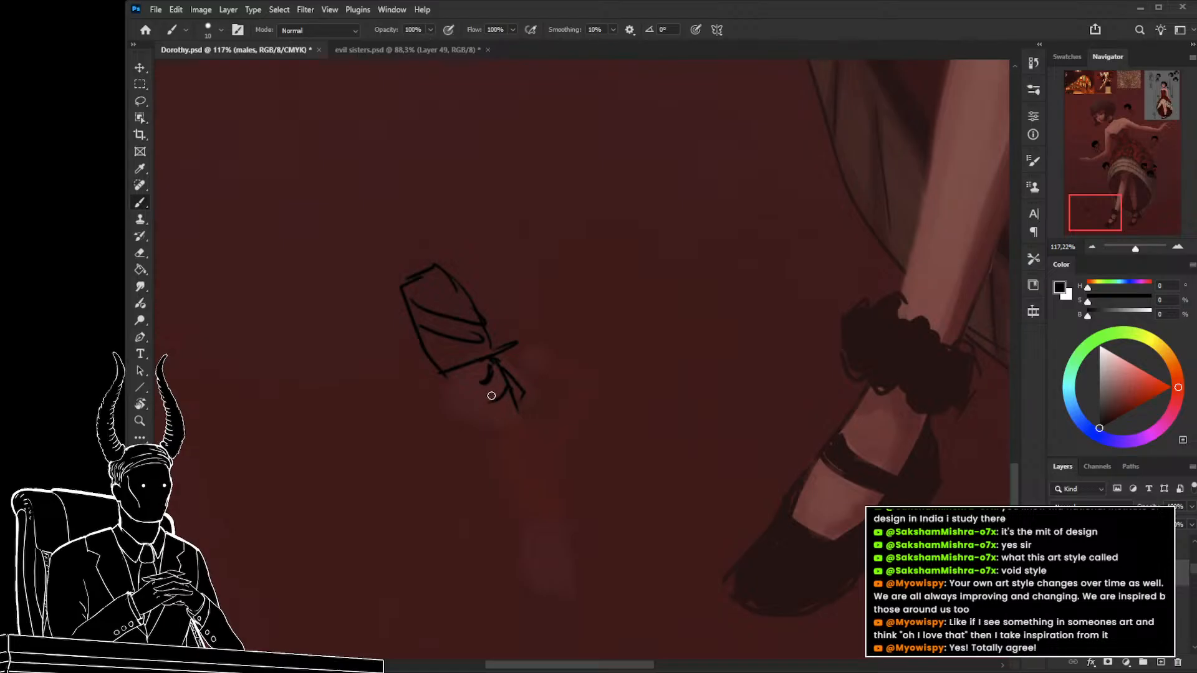
{"action": "mouse_move", "coordinate": [477, 394]}
{"action": "left_mouse_down"}
{"action": "mouse_move", "coordinate": [512, 395]}
{"action": "mouse_move", "coordinate": [500, 405]}
{"action": "mouse_move", "coordinate": [520, 408]}
{"action": "mouse_move", "coordinate": [527, 442]}
{"action": "mouse_move", "coordinate": [503, 417]}
{"action": "mouse_move", "coordinate": [515, 412]}
{"action": "mouse_move", "coordinate": [522, 428]}
{"action": "mouse_move", "coordinate": [529, 437]}
{"action": "left_mouse_up"}
{"action": "key", "text": "ctrl+z"}
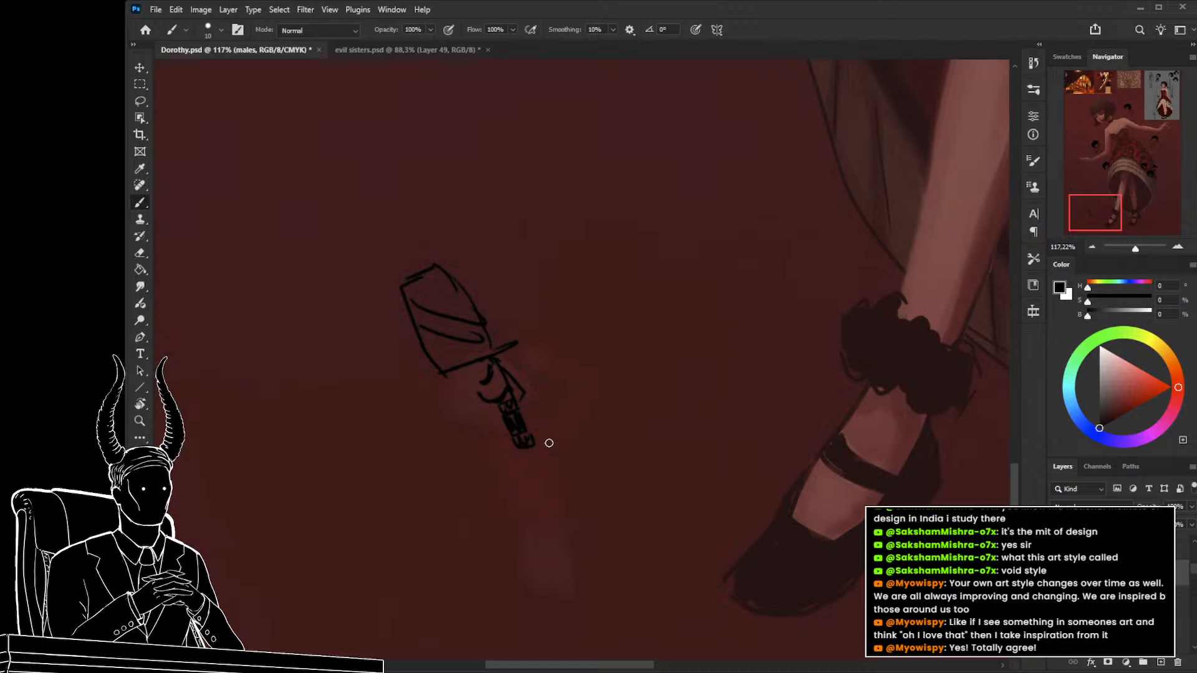
{"action": "left_click_drag", "start_coordinate": [535, 442], "coordinate": [560, 444]}
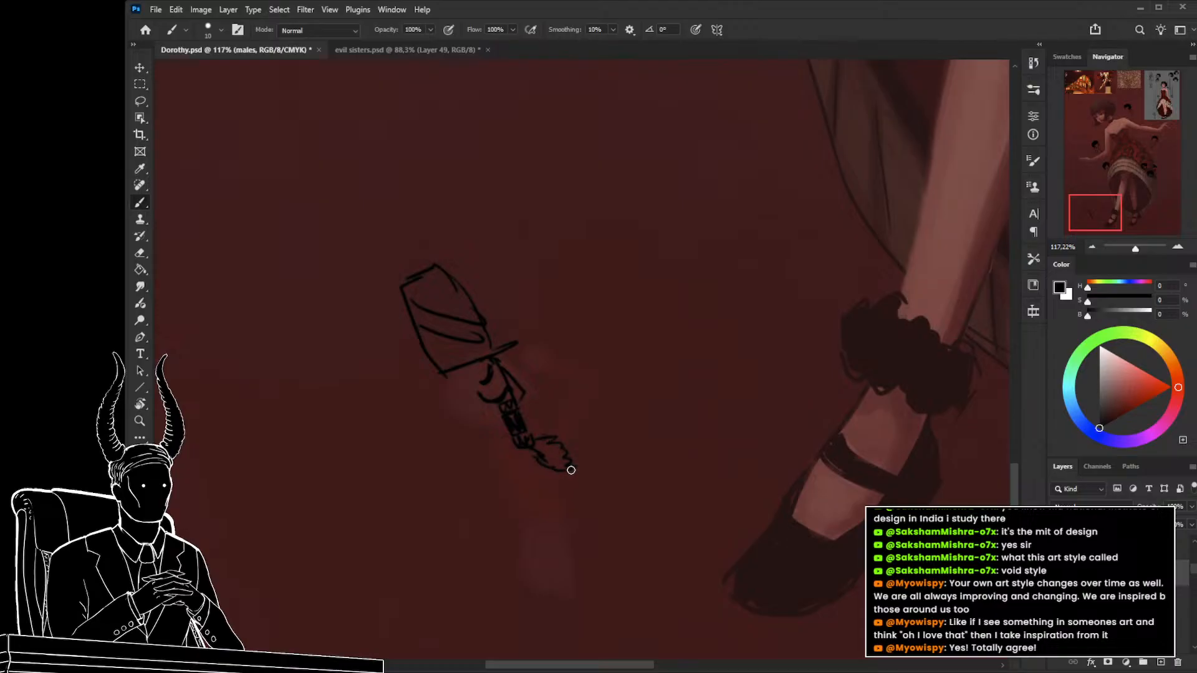
Lasso the male puppet's hat and face and shrink them to about 87%.
{"action": "key", "text": "z"}
{"action": "mouse_move", "coordinate": [570, 492]}
{"action": "left_mouse_down"}
{"action": "mouse_move", "coordinate": [531, 502]}
{"action": "mouse_move", "coordinate": [538, 514]}
{"action": "mouse_move", "coordinate": [512, 505]}
{"action": "mouse_move", "coordinate": [549, 320]}
{"action": "mouse_move", "coordinate": [330, 316]}
{"action": "mouse_move", "coordinate": [572, 476]}
{"action": "left_mouse_up"}
{"action": "key", "text": "l"}
{"action": "key", "text": "ctrl+t"}
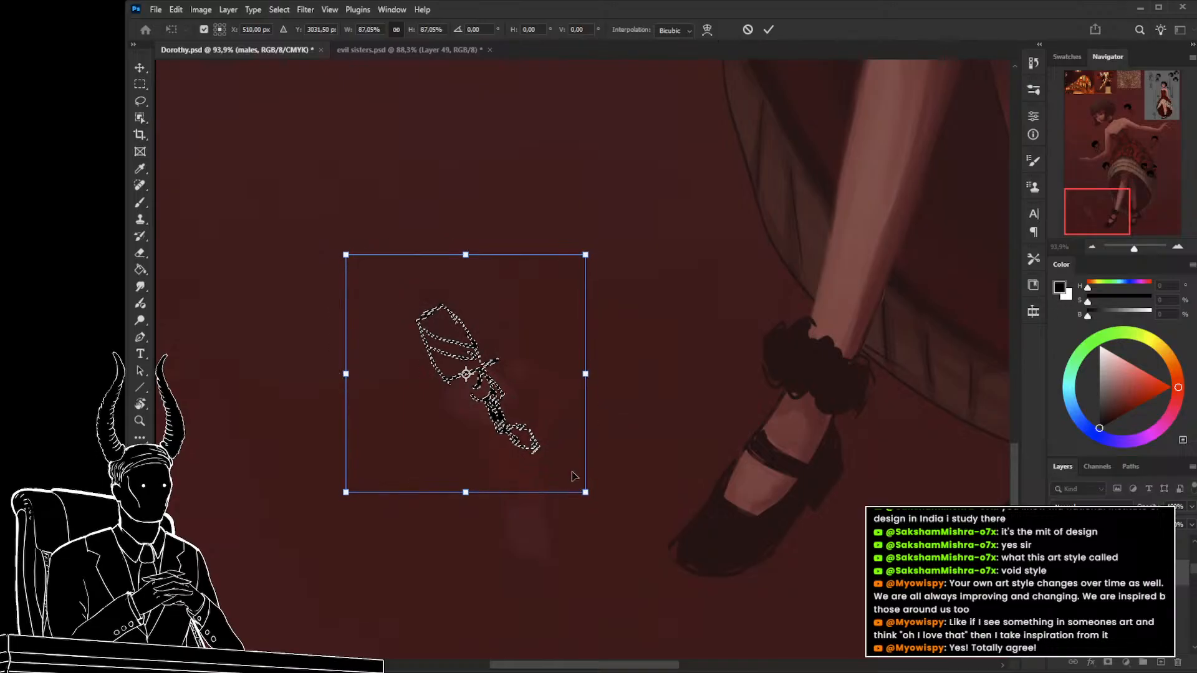
{"action": "key", "text": "Return"}
{"action": "key", "text": "ctrl+d"}
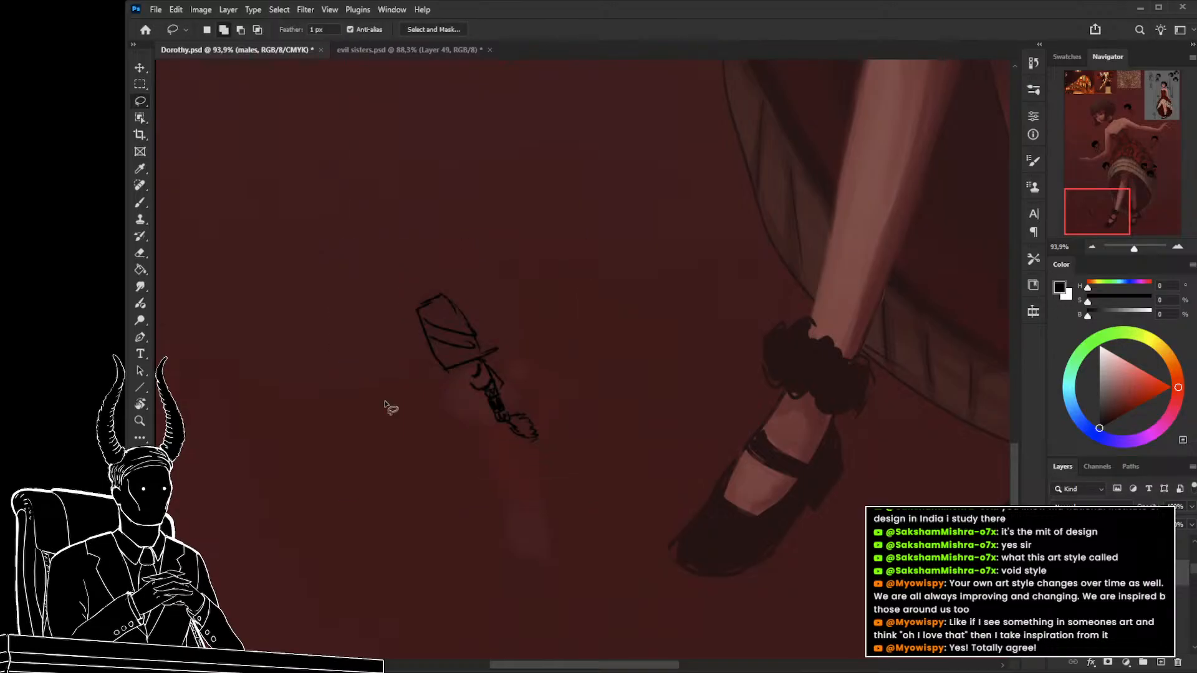
Sketch the male puppet's jagged hair at the back of the head below the hat and tidy its lines.
{"action": "key", "text": "z"}
{"action": "left_click_drag", "start_coordinate": [434, 458], "coordinate": [484, 458]}
{"action": "left_click_drag", "start_coordinate": [484, 461], "coordinate": [430, 409]}
{"action": "key", "text": "b"}
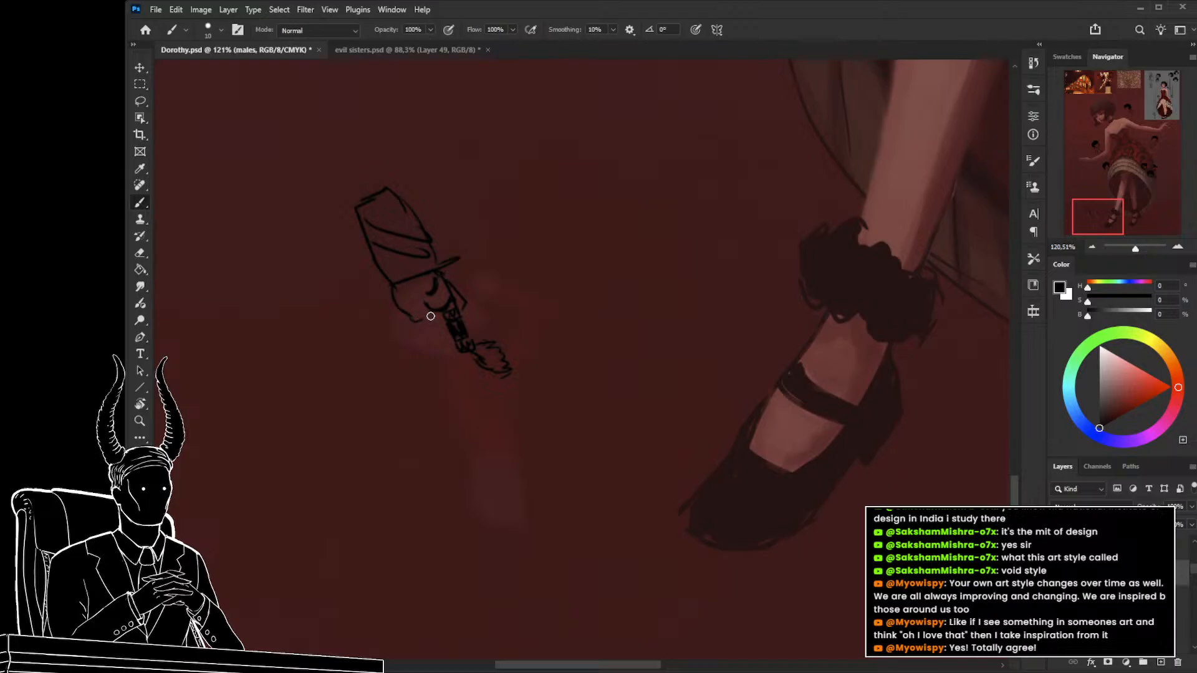
{"action": "left_click_drag", "start_coordinate": [435, 315], "coordinate": [391, 296]}
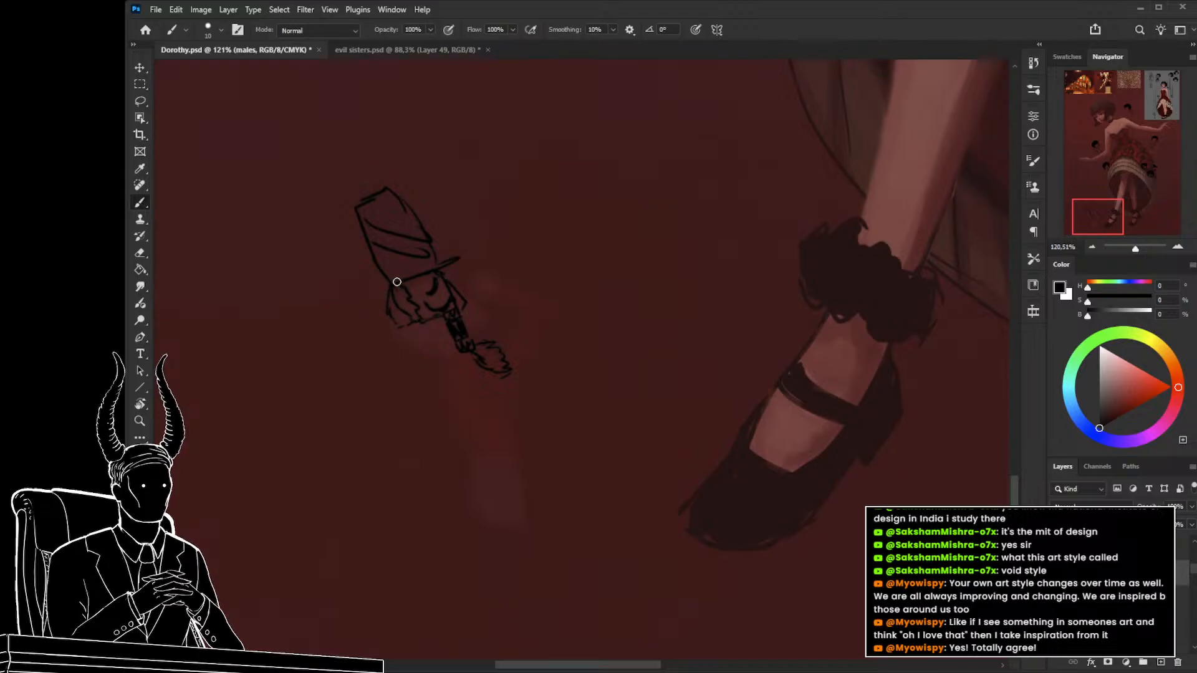
{"action": "key", "text": "e"}
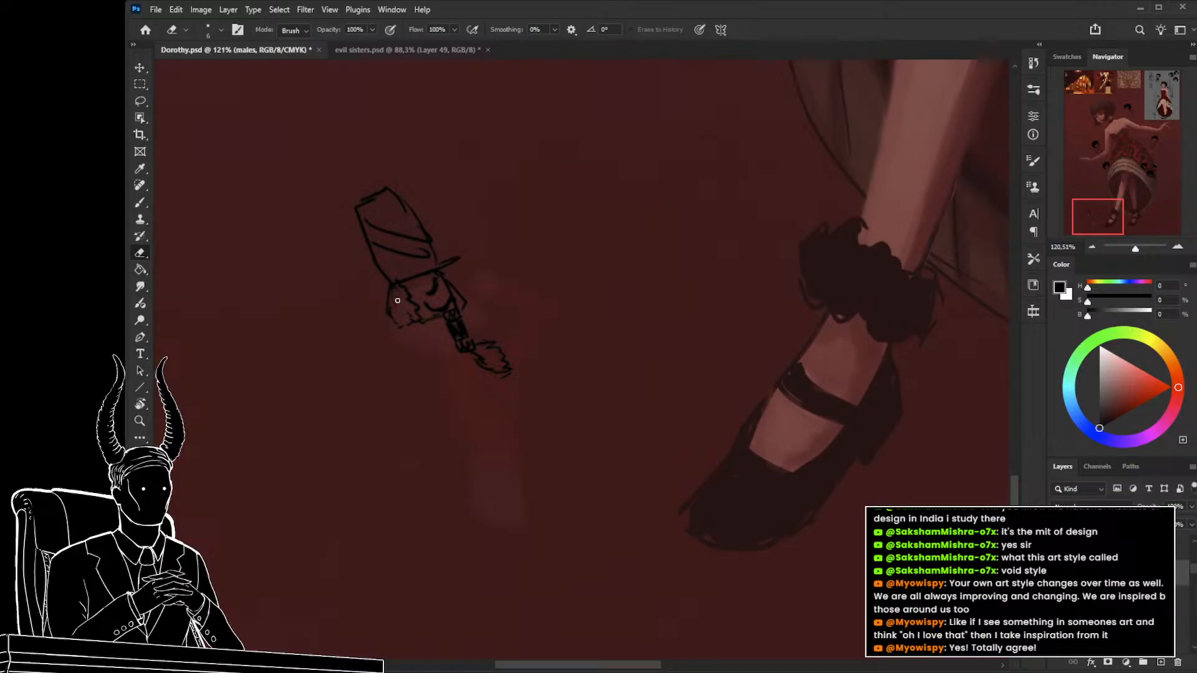
{"action": "key", "text": "b"}
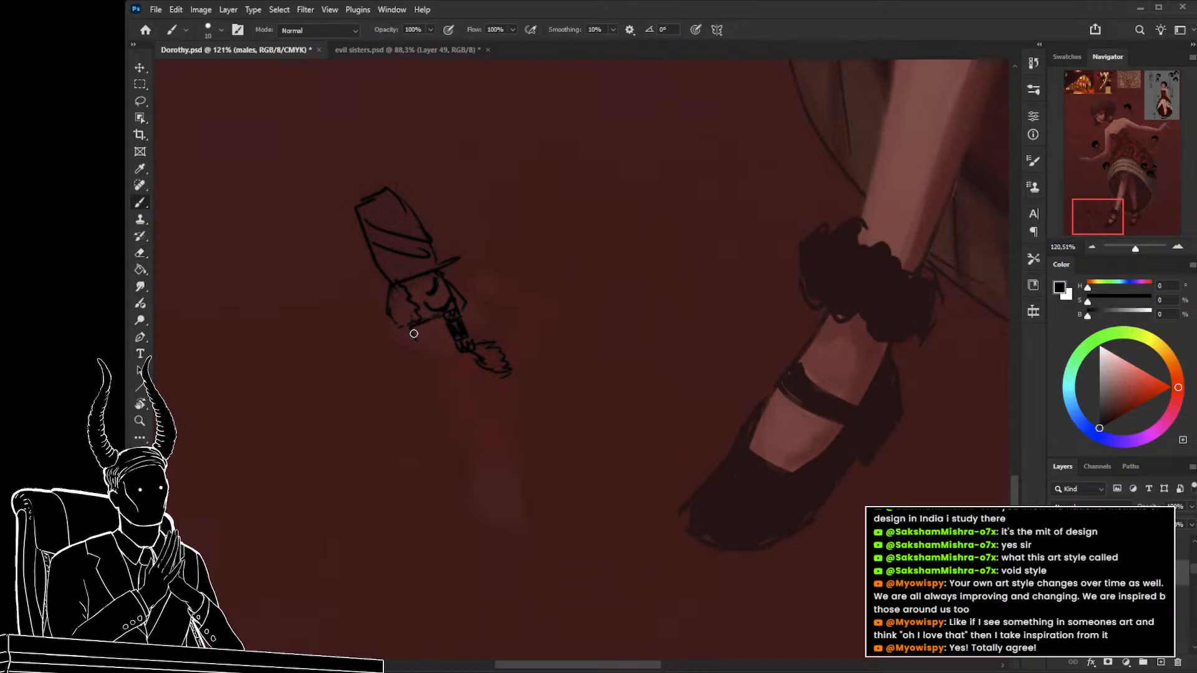
Draw the male puppet's long flared coat below the head and a bent arm raised to the hat's brim.
{"action": "left_click_drag", "start_coordinate": [412, 334], "coordinate": [432, 367]}
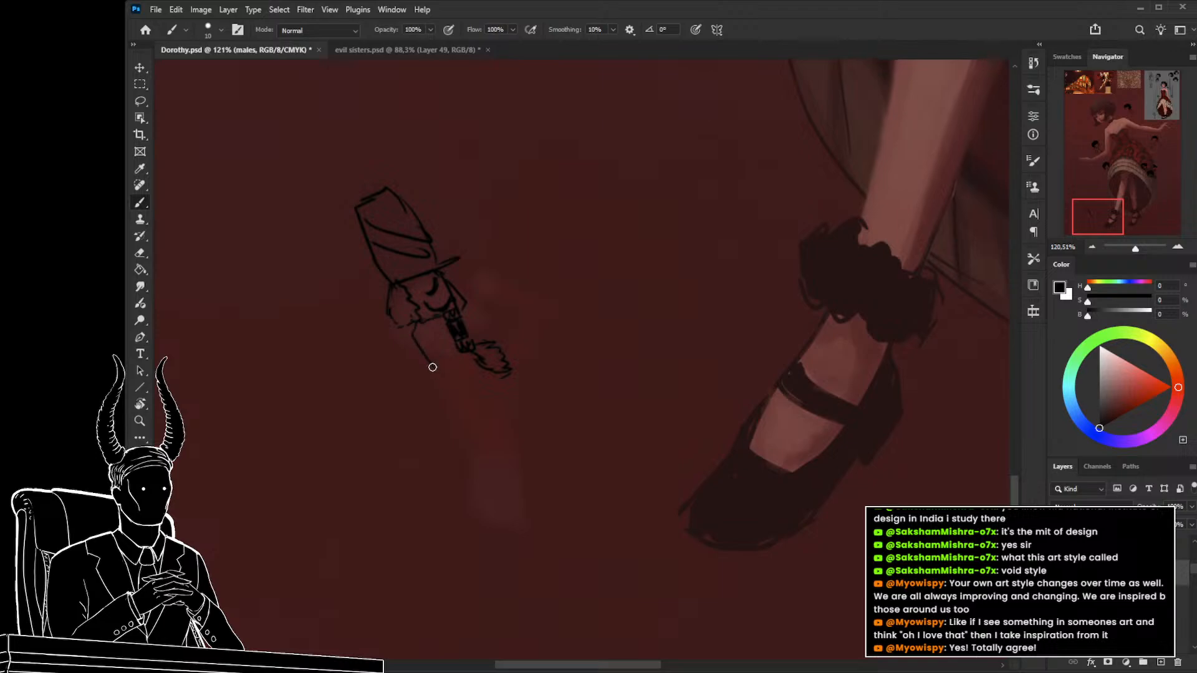
{"action": "key", "text": "ctrl+z"}
{"action": "left_click_drag", "start_coordinate": [400, 328], "coordinate": [427, 366]}
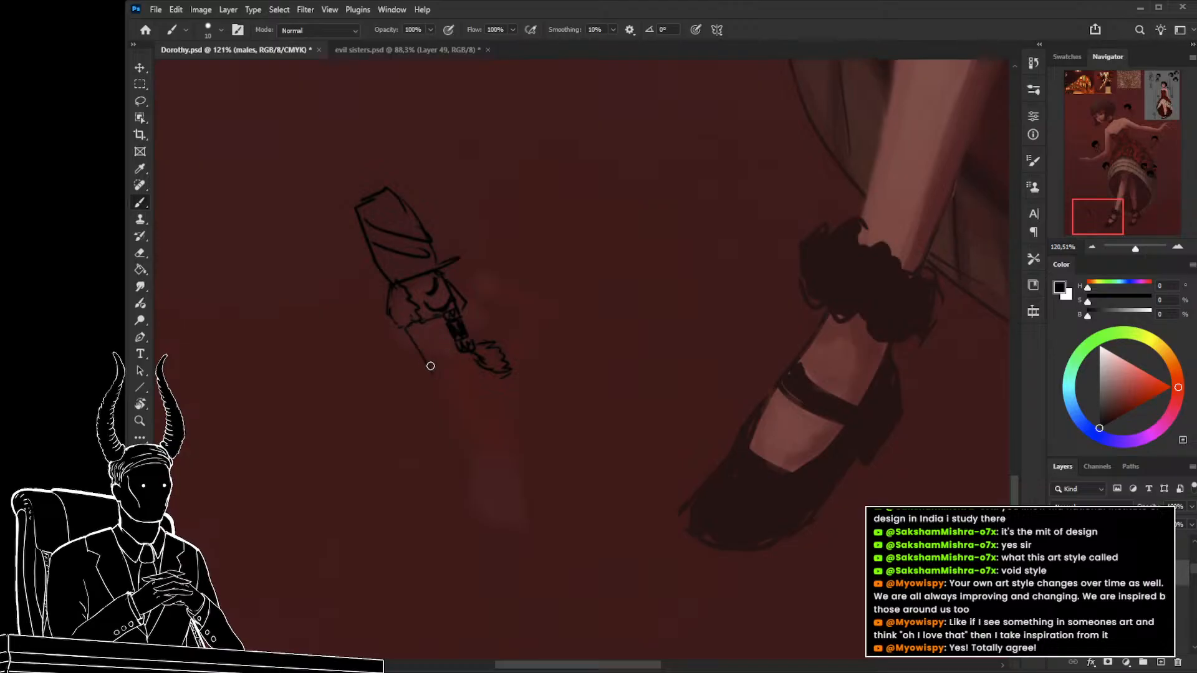
{"action": "mouse_move", "coordinate": [417, 321]}
{"action": "left_mouse_down"}
{"action": "mouse_move", "coordinate": [444, 429]}
{"action": "mouse_move", "coordinate": [496, 428]}
{"action": "mouse_move", "coordinate": [471, 368]}
{"action": "left_mouse_up"}
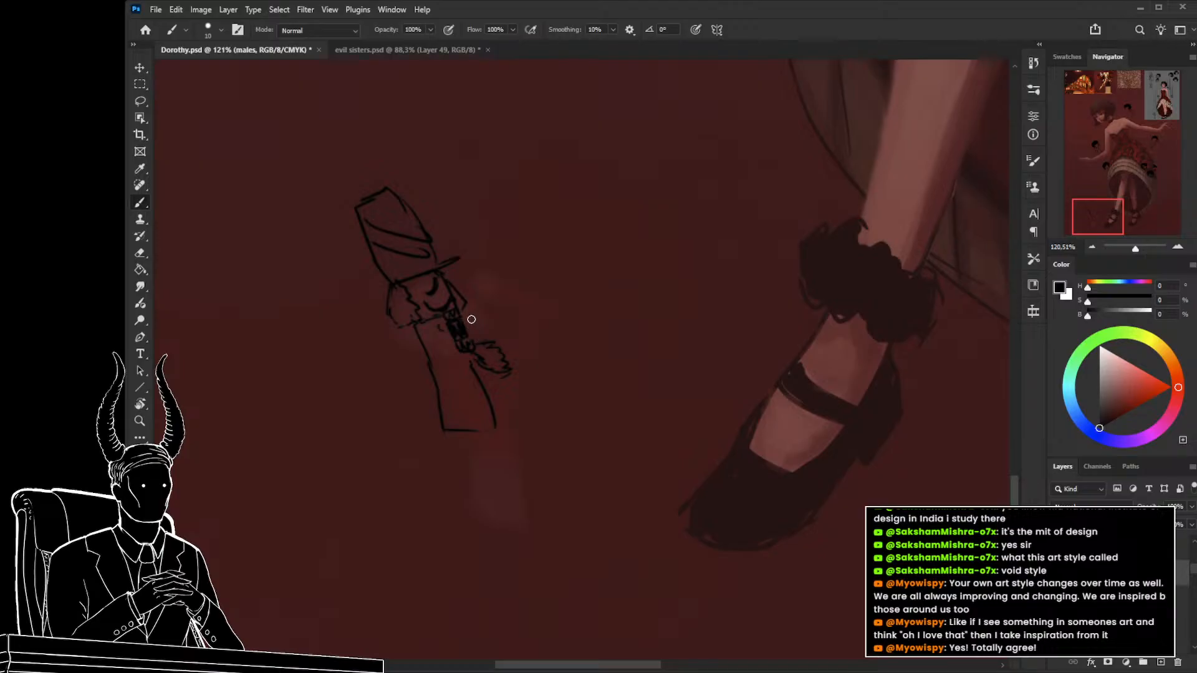
{"action": "mouse_move", "coordinate": [475, 327]}
{"action": "left_mouse_down"}
{"action": "mouse_move", "coordinate": [519, 266]}
{"action": "mouse_move", "coordinate": [493, 281]}
{"action": "mouse_move", "coordinate": [503, 265]}
{"action": "mouse_move", "coordinate": [465, 306]}
{"action": "mouse_move", "coordinate": [504, 265]}
{"action": "mouse_move", "coordinate": [503, 296]}
{"action": "mouse_move", "coordinate": [540, 372]}
{"action": "mouse_move", "coordinate": [478, 373]}
{"action": "mouse_move", "coordinate": [498, 359]}
{"action": "mouse_move", "coordinate": [554, 367]}
{"action": "left_mouse_up"}
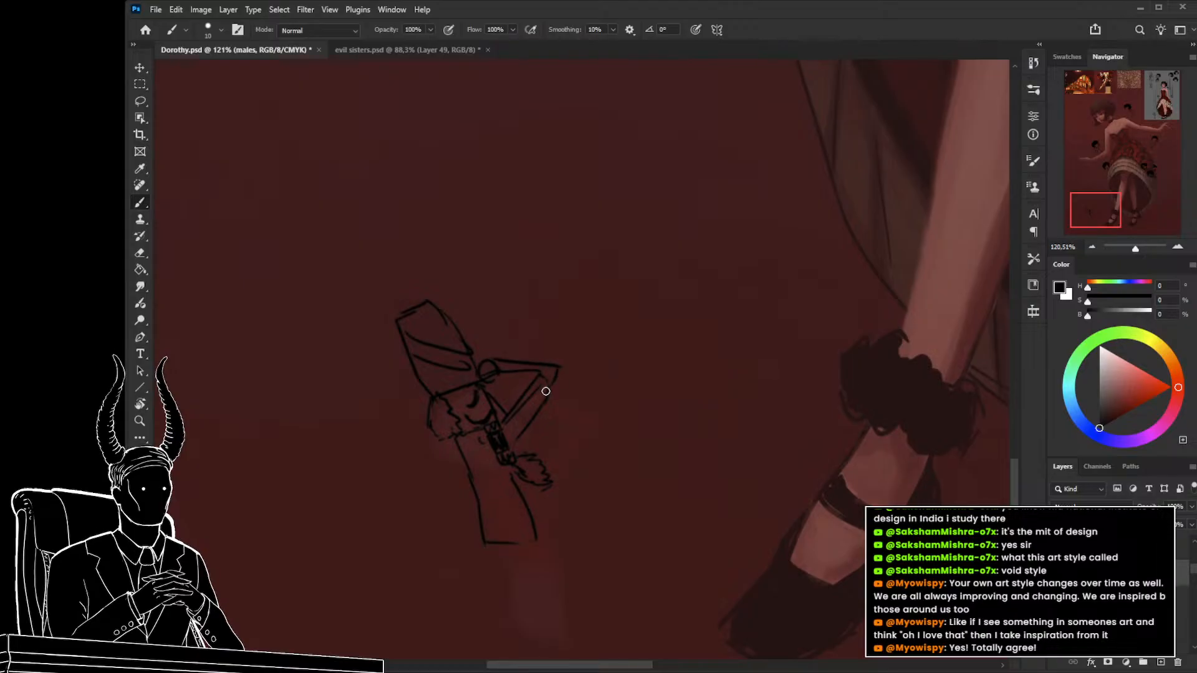
Draw the male puppet's long straight legs below the coat hem, ending in a flat boot.
{"action": "mouse_move", "coordinate": [542, 502]}
{"action": "left_mouse_down"}
{"action": "mouse_move", "coordinate": [470, 377]}
{"action": "mouse_move", "coordinate": [477, 418]}
{"action": "left_mouse_up"}
{"action": "mouse_move", "coordinate": [420, 370]}
{"action": "left_mouse_down"}
{"action": "mouse_move", "coordinate": [420, 420]}
{"action": "mouse_move", "coordinate": [488, 427]}
{"action": "mouse_move", "coordinate": [466, 425]}
{"action": "mouse_move", "coordinate": [478, 423]}
{"action": "mouse_move", "coordinate": [478, 541]}
{"action": "left_mouse_up"}
{"action": "left_click_drag", "start_coordinate": [478, 541], "coordinate": [483, 428]}
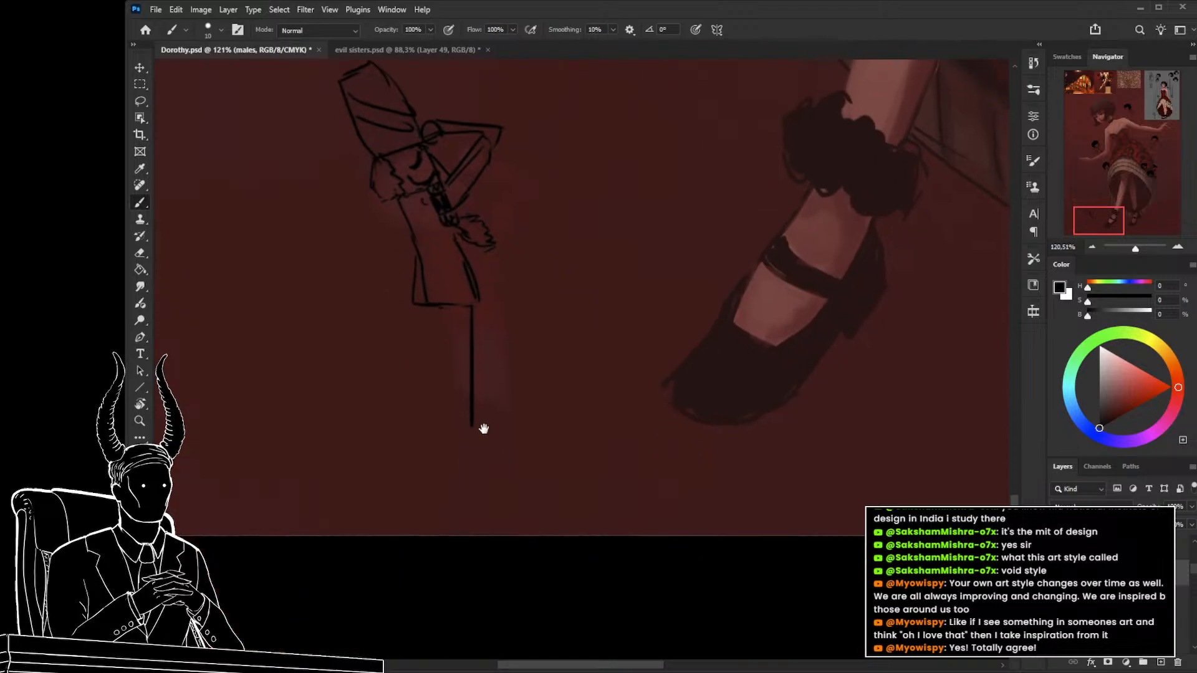
{"action": "left_click_drag", "start_coordinate": [438, 302], "coordinate": [436, 450]}
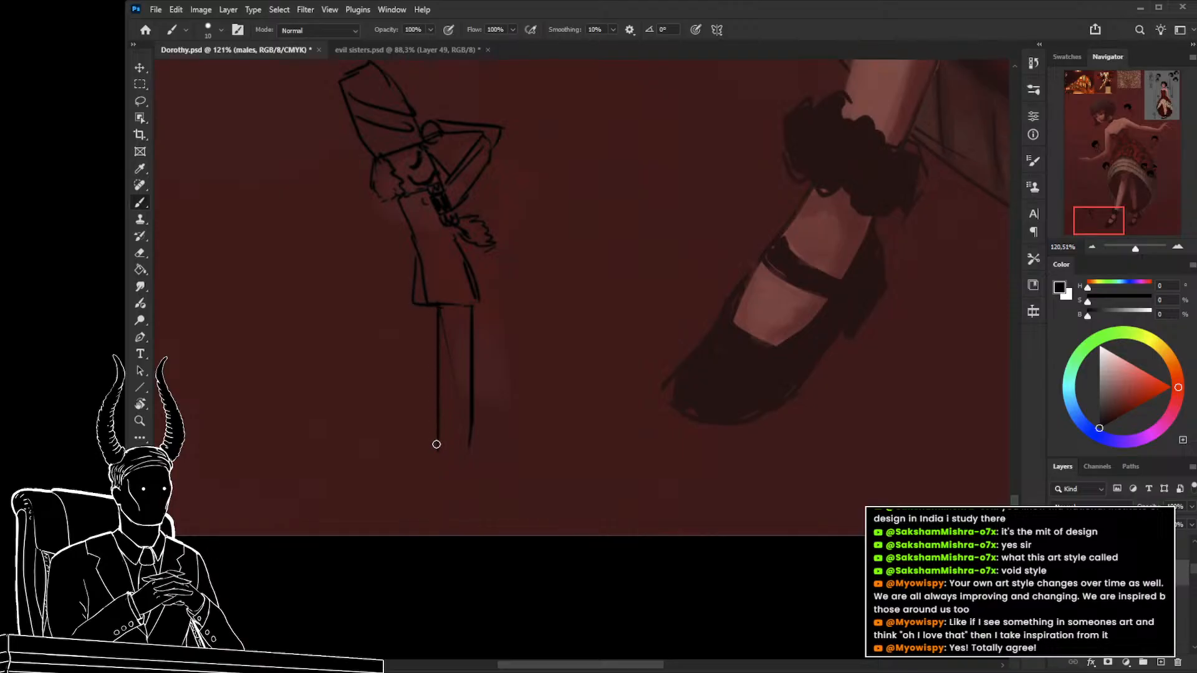
{"action": "left_click_drag", "start_coordinate": [454, 306], "coordinate": [454, 445]}
{"action": "key", "text": "ctrl+z"}
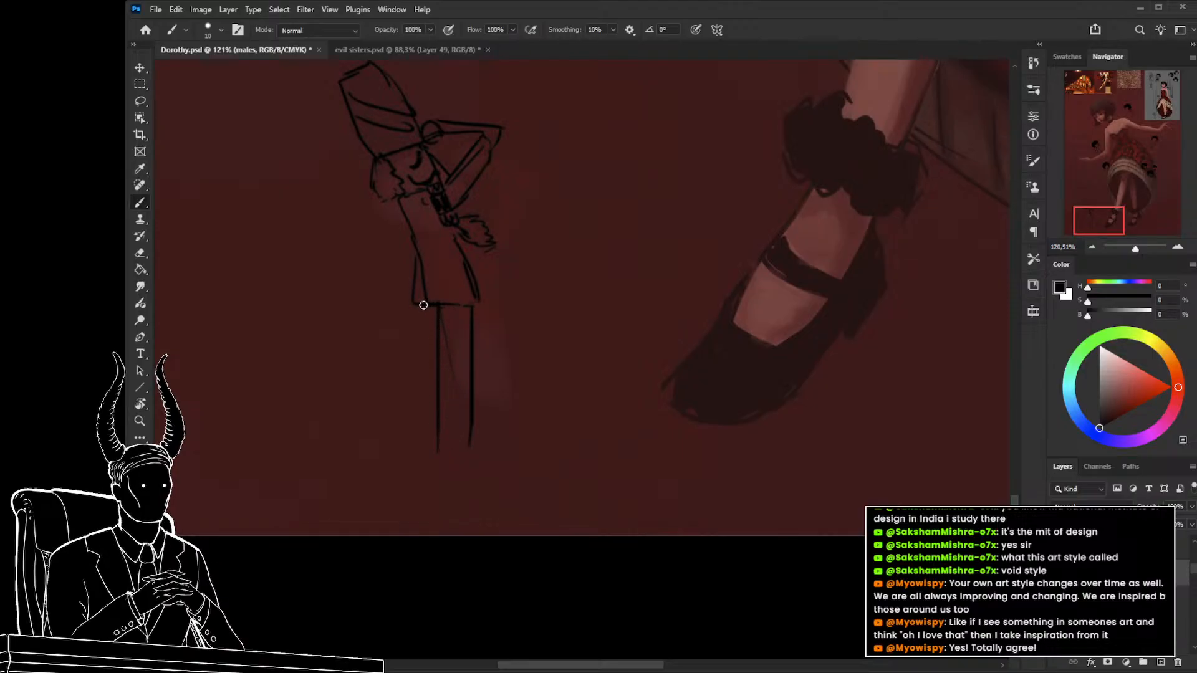
{"action": "mouse_move", "coordinate": [423, 304]}
{"action": "left_mouse_down"}
{"action": "mouse_move", "coordinate": [435, 448]}
{"action": "mouse_move", "coordinate": [509, 459]}
{"action": "mouse_move", "coordinate": [479, 452]}
{"action": "mouse_move", "coordinate": [493, 470]}
{"action": "mouse_move", "coordinate": [444, 462]}
{"action": "mouse_move", "coordinate": [491, 453]}
{"action": "mouse_move", "coordinate": [491, 463]}
{"action": "mouse_move", "coordinate": [435, 458]}
{"action": "mouse_move", "coordinate": [476, 538]}
{"action": "left_mouse_up"}
{"action": "key", "text": "ctrl+z"}
{"action": "key", "text": "ctrl+z"}
{"action": "key", "text": "ctrl+z"}
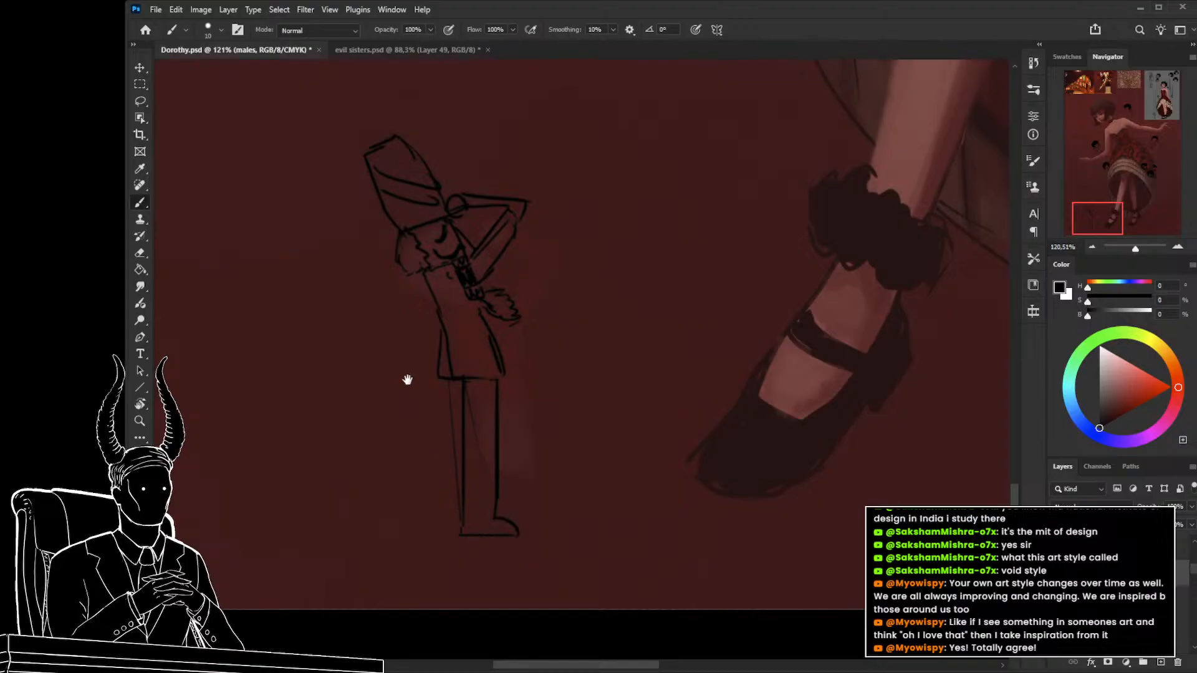
Draw the male puppet's other arm stretched outward from the shoulder with a pointed hand, and refine the coat front.
{"action": "left_click_drag", "start_coordinate": [407, 379], "coordinate": [440, 462]}
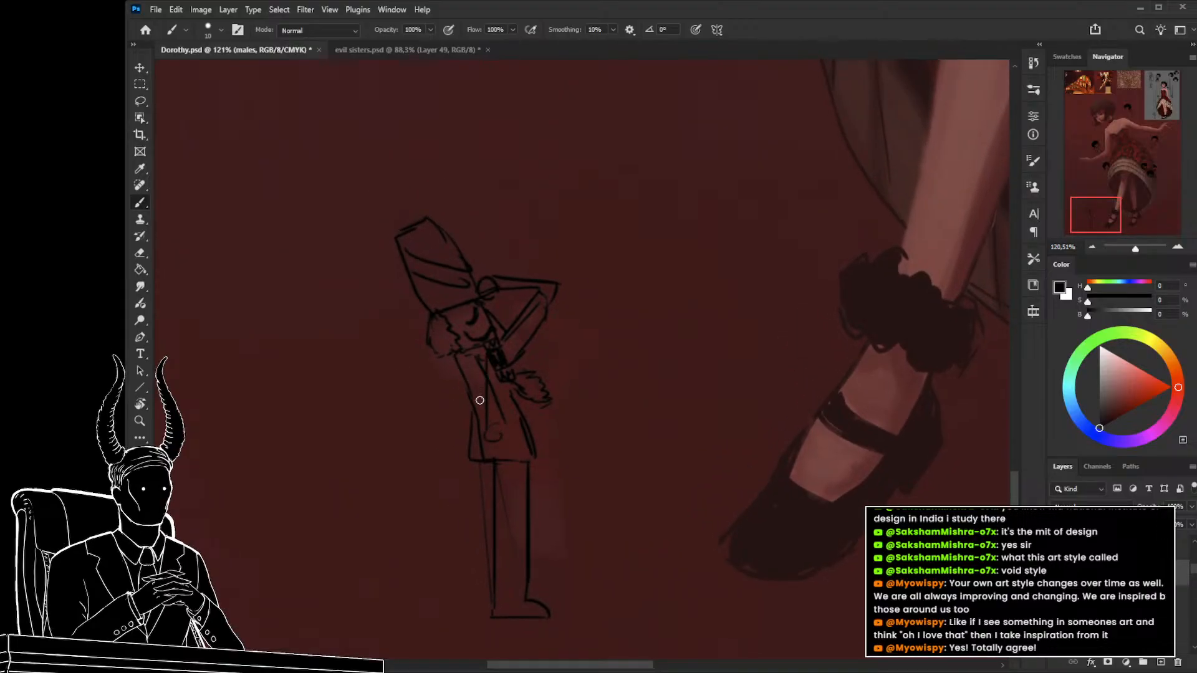
{"action": "mouse_move", "coordinate": [478, 365]}
{"action": "left_mouse_down"}
{"action": "mouse_move", "coordinate": [331, 276]}
{"action": "mouse_move", "coordinate": [433, 347]}
{"action": "mouse_move", "coordinate": [406, 329]}
{"action": "left_mouse_up"}
{"action": "key", "text": "ctrl+z"}
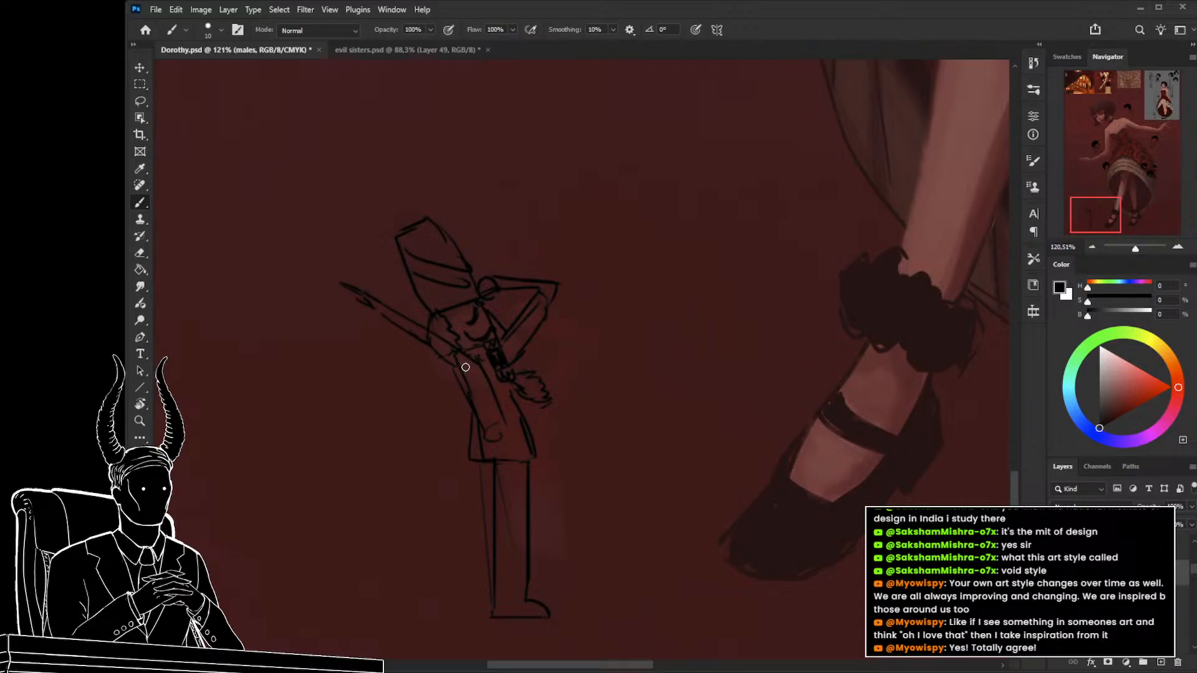
{"action": "left_click_drag", "start_coordinate": [489, 374], "coordinate": [526, 427]}
Examine the male puppet's size and placement against the main figure and the female puppet heads across the whole illustration.
{"action": "key", "text": "z"}
{"action": "left_click_drag", "start_coordinate": [578, 459], "coordinate": [455, 554]}
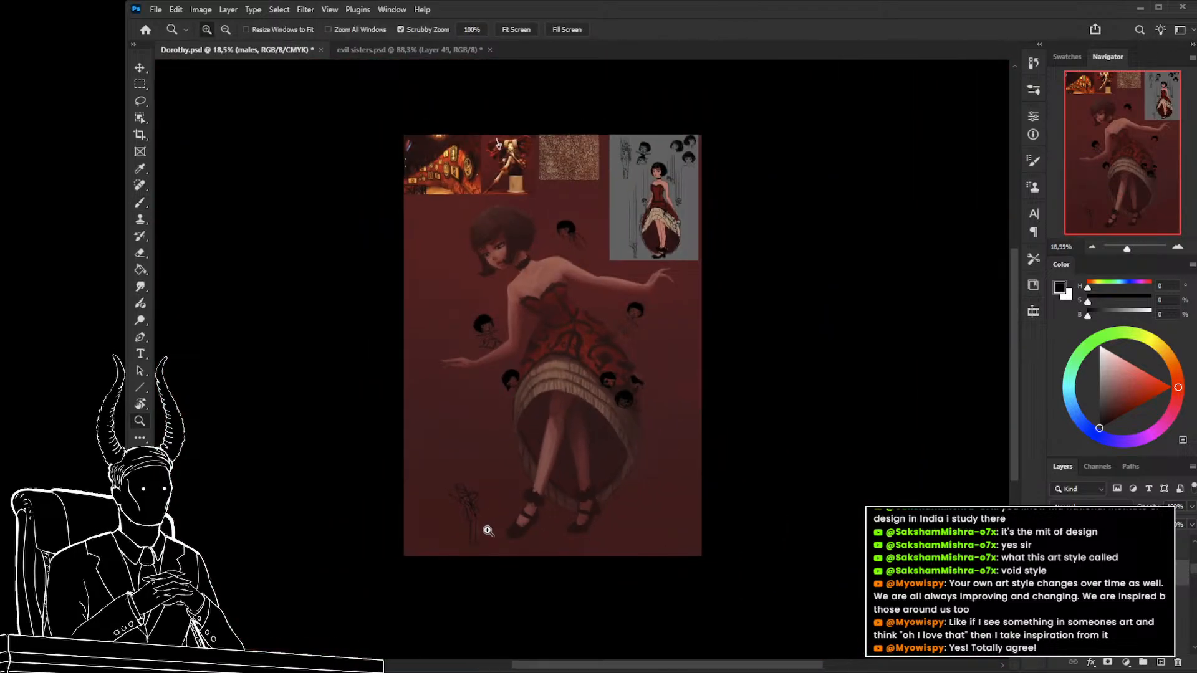
{"action": "left_click_drag", "start_coordinate": [489, 530], "coordinate": [537, 503]}
{"action": "left_click_drag", "start_coordinate": [573, 463], "coordinate": [470, 601]}
{"action": "left_click_drag", "start_coordinate": [509, 427], "coordinate": [481, 428]}
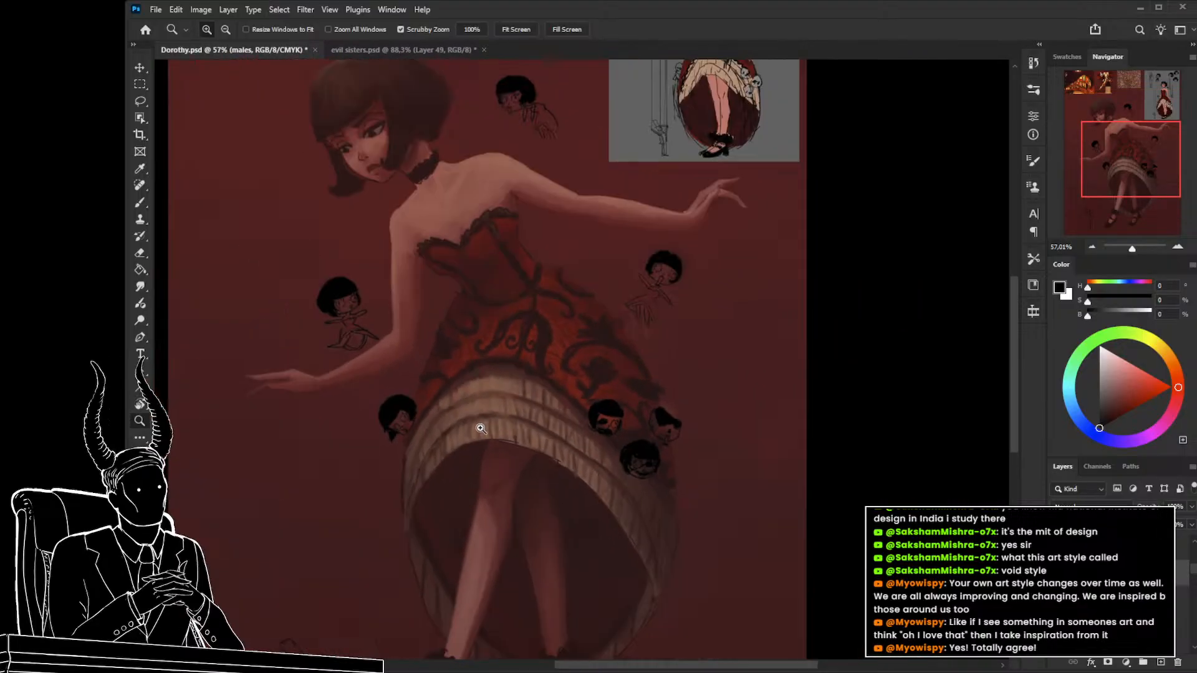
{"action": "mouse_move", "coordinate": [573, 354]}
{"action": "left_mouse_down"}
{"action": "mouse_move", "coordinate": [615, 368]}
{"action": "mouse_move", "coordinate": [613, 382]}
{"action": "mouse_move", "coordinate": [544, 543]}
{"action": "left_mouse_up"}
{"action": "mouse_move", "coordinate": [538, 504]}
{"action": "left_mouse_down"}
{"action": "mouse_move", "coordinate": [475, 513]}
{"action": "mouse_move", "coordinate": [488, 516]}
{"action": "mouse_move", "coordinate": [516, 385]}
{"action": "left_mouse_up"}
Lasso the whole male puppet and shrink it to about 88%, keeping it beside the main figure's shoes.
{"action": "left_click_drag", "start_coordinate": [399, 586], "coordinate": [458, 578]}
{"action": "mouse_move", "coordinate": [451, 575]}
{"action": "left_mouse_down"}
{"action": "mouse_move", "coordinate": [514, 440]}
{"action": "mouse_move", "coordinate": [449, 289]}
{"action": "mouse_move", "coordinate": [491, 514]}
{"action": "left_mouse_up"}
{"action": "key", "text": "l"}
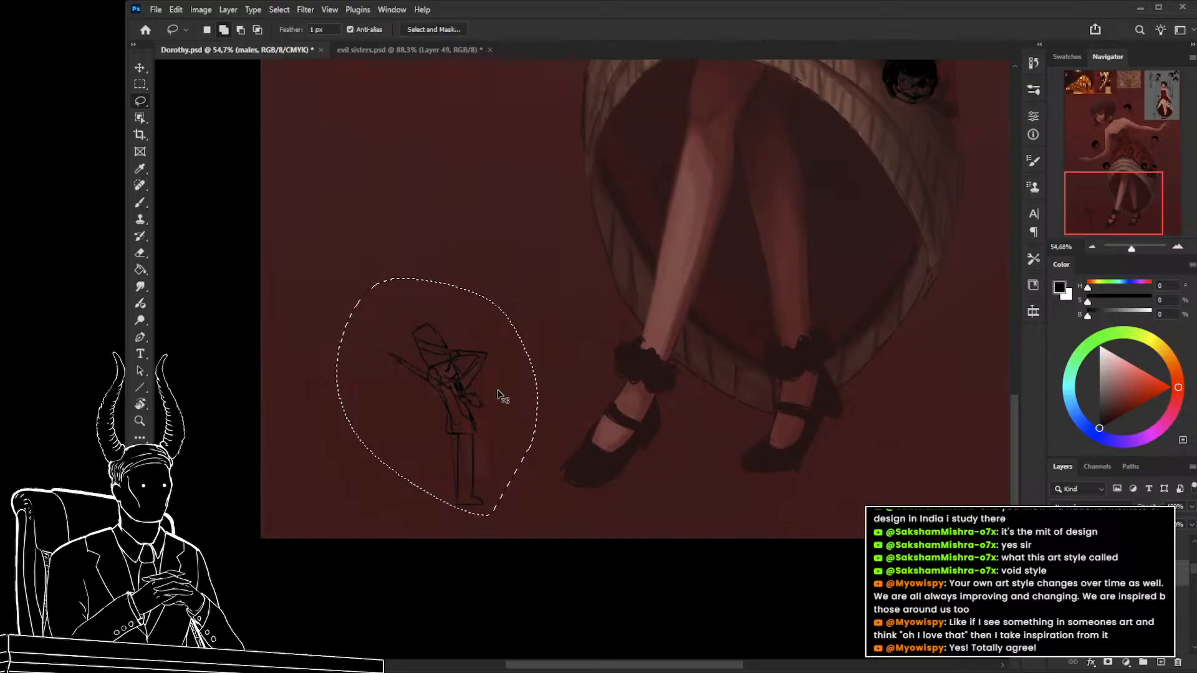
{"action": "key", "text": "ctrl+t"}
{"action": "left_click_drag", "start_coordinate": [436, 278], "coordinate": [437, 307]}
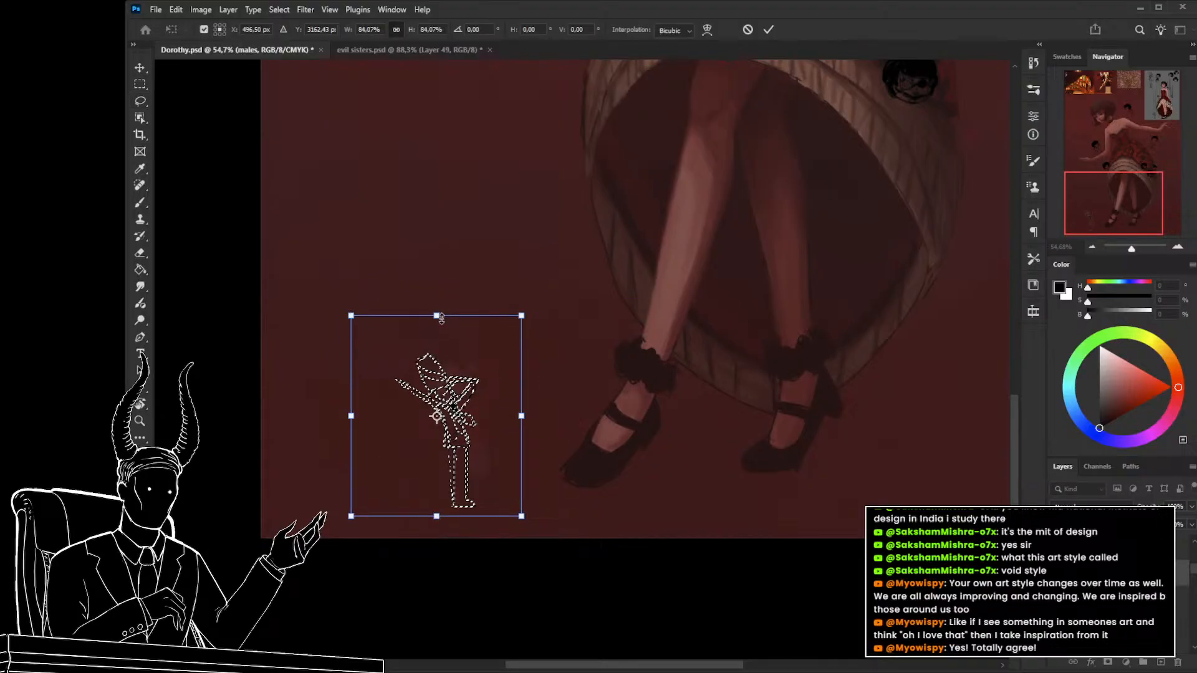
{"action": "left_click_drag", "start_coordinate": [559, 306], "coordinate": [655, 470]}
{"action": "left_click_drag", "start_coordinate": [591, 548], "coordinate": [535, 146]}
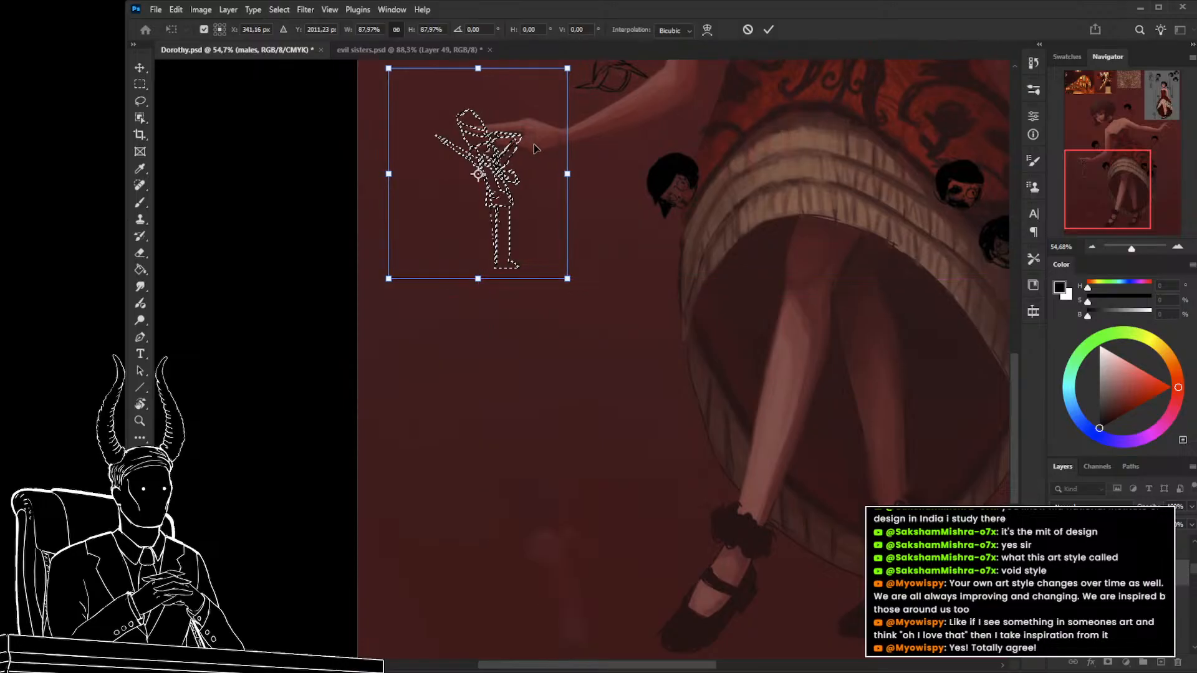
{"action": "key", "text": "ctrl+z"}
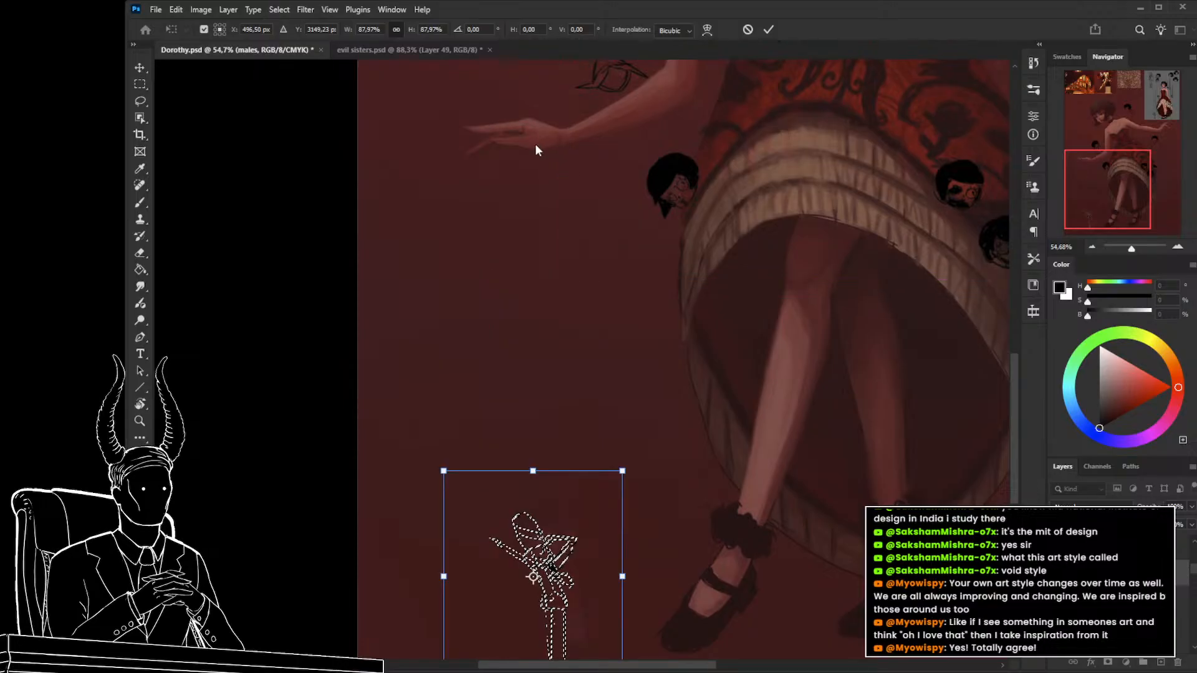
{"action": "key", "text": "Return"}
{"action": "key", "text": "ctrl+d"}
Select the "dolls color" layer and open its opacity for editing.
{"action": "scroll", "coordinate": [507, 342], "scroll_direction": "down", "scroll_amount": 3}
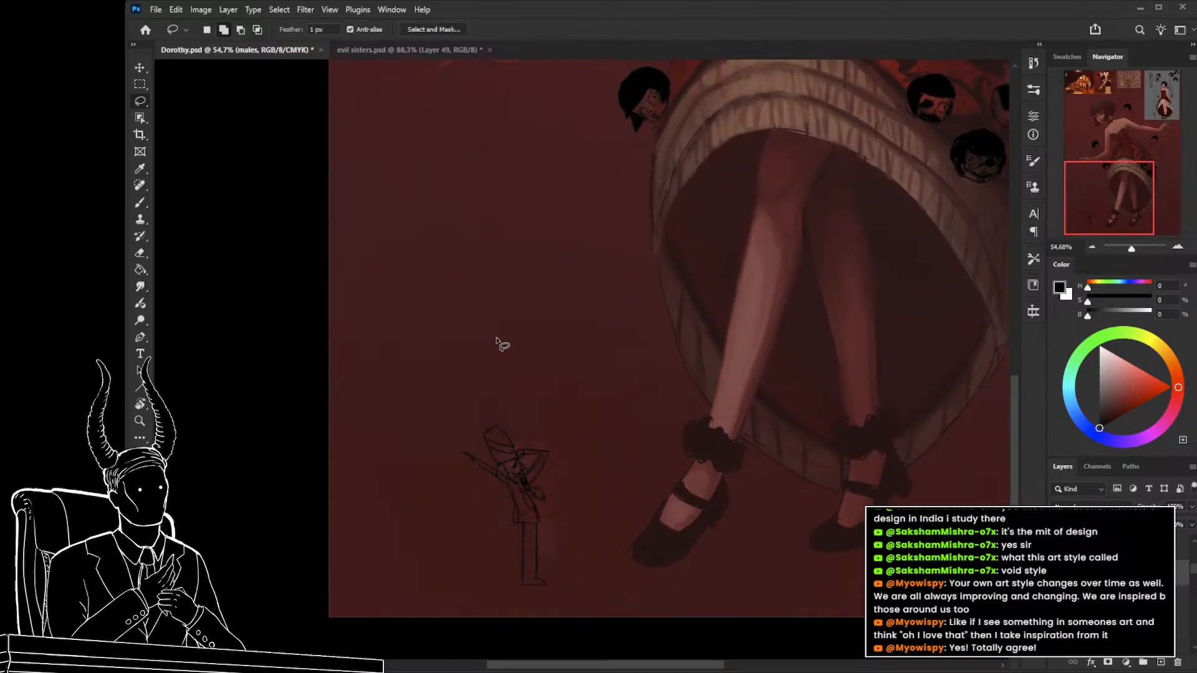
{"action": "key", "text": "z"}
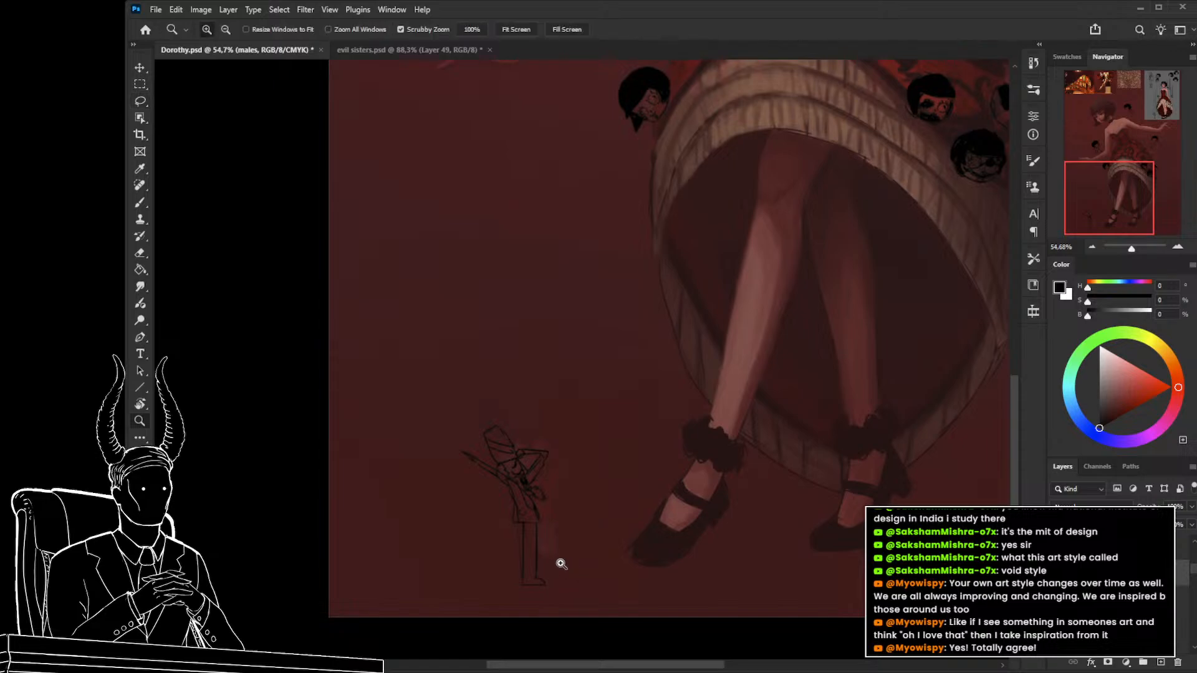
{"action": "mouse_move", "coordinate": [559, 561]}
{"action": "left_mouse_down"}
{"action": "mouse_move", "coordinate": [532, 563]}
{"action": "mouse_move", "coordinate": [552, 566]}
{"action": "left_mouse_up"}
{"action": "mouse_move", "coordinate": [504, 388]}
{"action": "left_mouse_down"}
{"action": "mouse_move", "coordinate": [438, 435]}
{"action": "mouse_move", "coordinate": [342, 601]}
{"action": "left_mouse_up"}
{"action": "left_click_drag", "start_coordinate": [662, 297], "coordinate": [701, 391]}
{"action": "left_click_drag", "start_coordinate": [1193, 574], "coordinate": [1193, 577]}
{"action": "left_click", "coordinate": [1130, 594]}
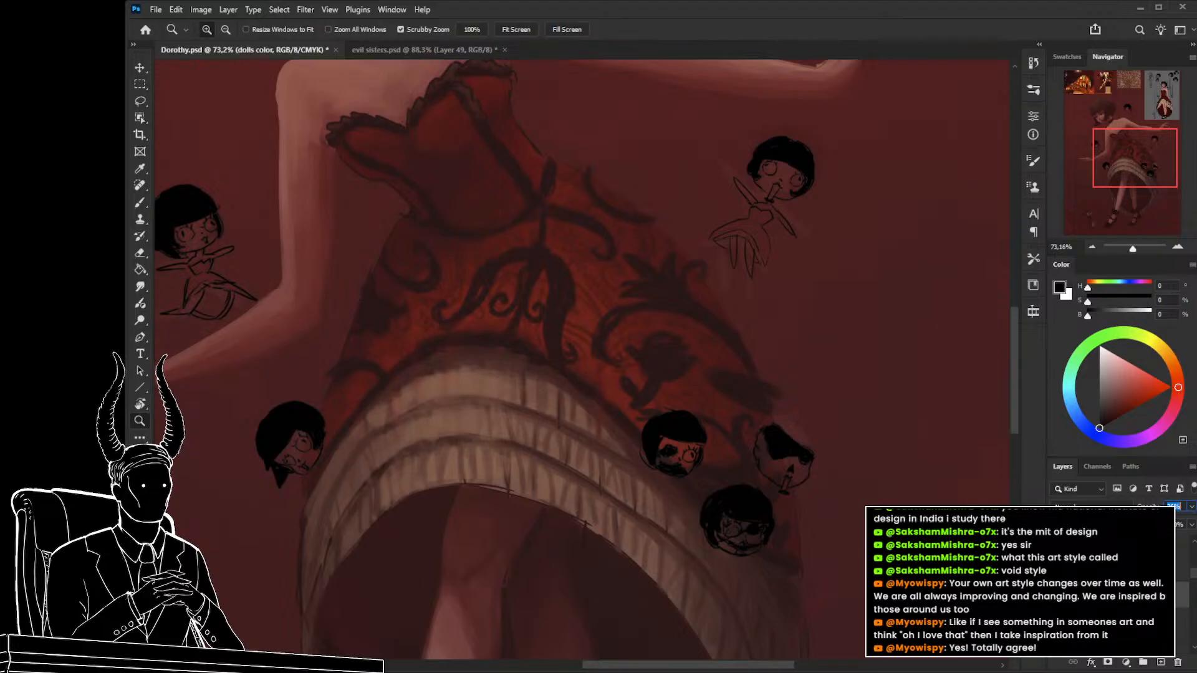
{"action": "mouse_move", "coordinate": [1144, 522]}
{"action": "left_mouse_down"}
{"action": "mouse_move", "coordinate": [1174, 522]}
{"action": "mouse_move", "coordinate": [1111, 506]}
{"action": "left_mouse_up"}
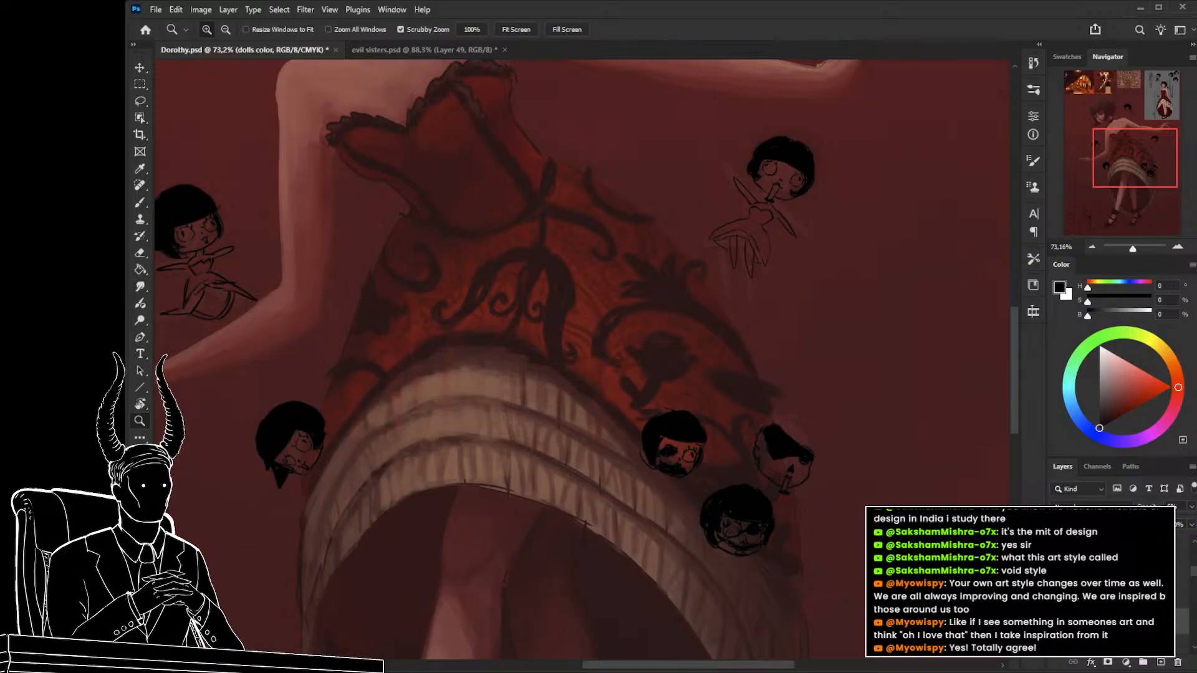
Step up through the layers past "dolls sketch" and make "males" the active layer again.
{"action": "key", "text": "alt+bracketright"}
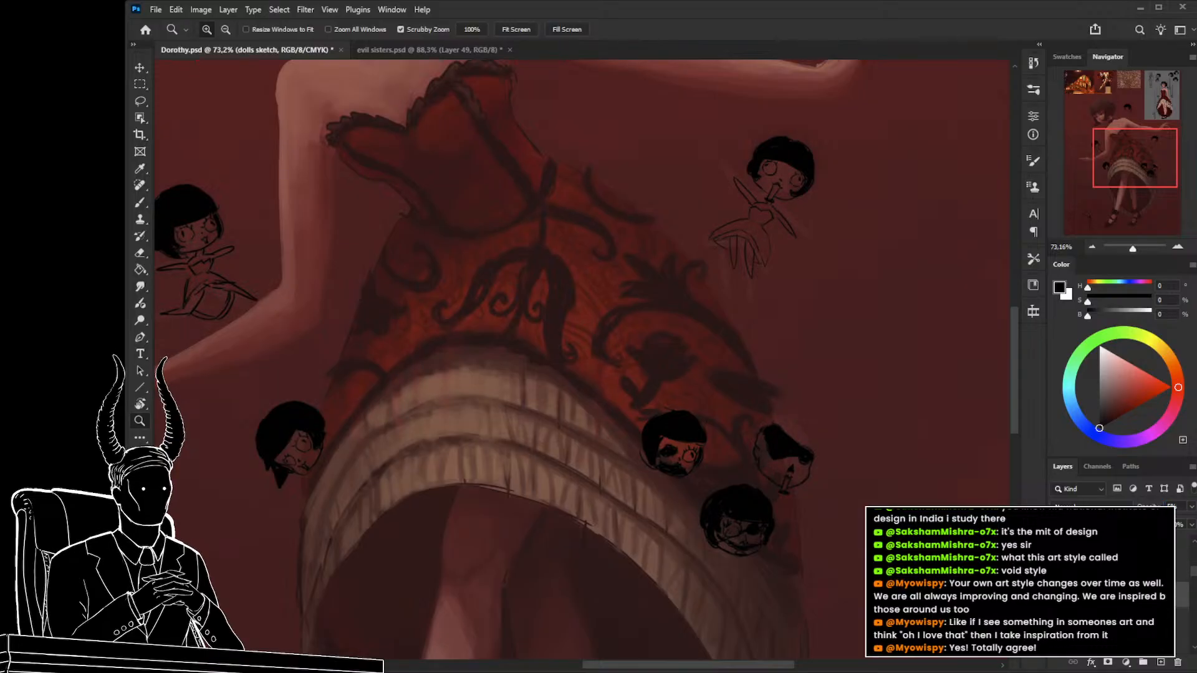
{"action": "key", "text": "alt+bracketright"}
{"action": "key", "text": "alt+bracketright"}
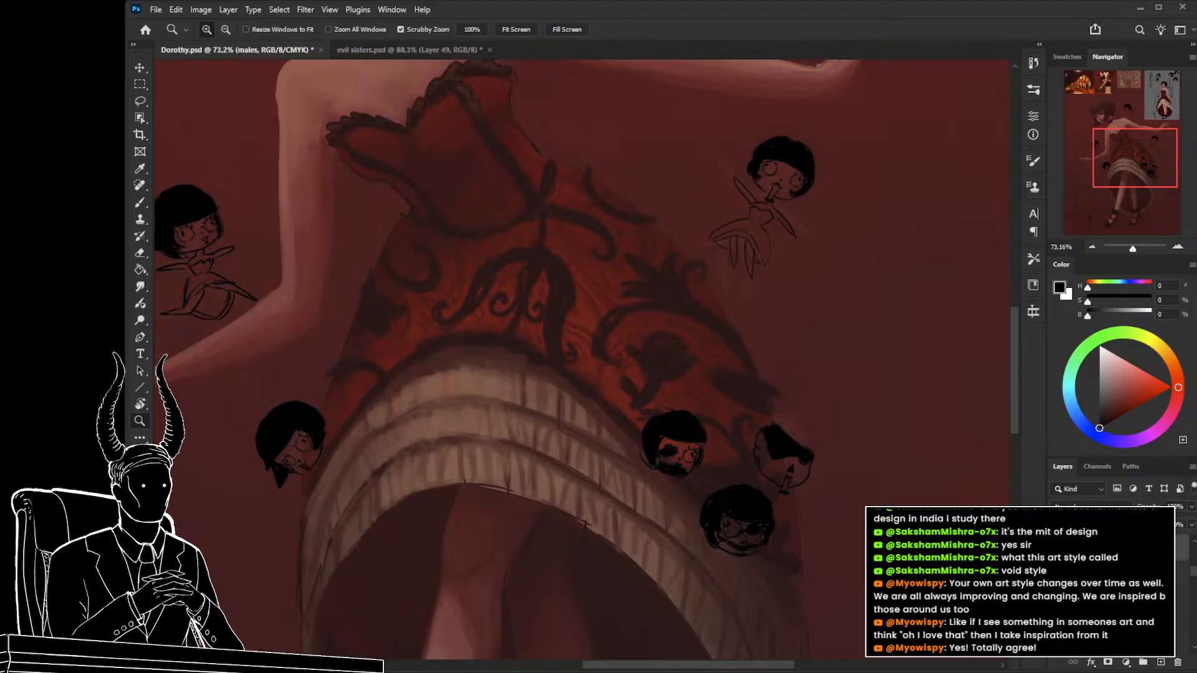
Sketch a tall-hatted male puppet's head with face and beard over the side of the red skirt, above the female head.
{"action": "key", "text": "b"}
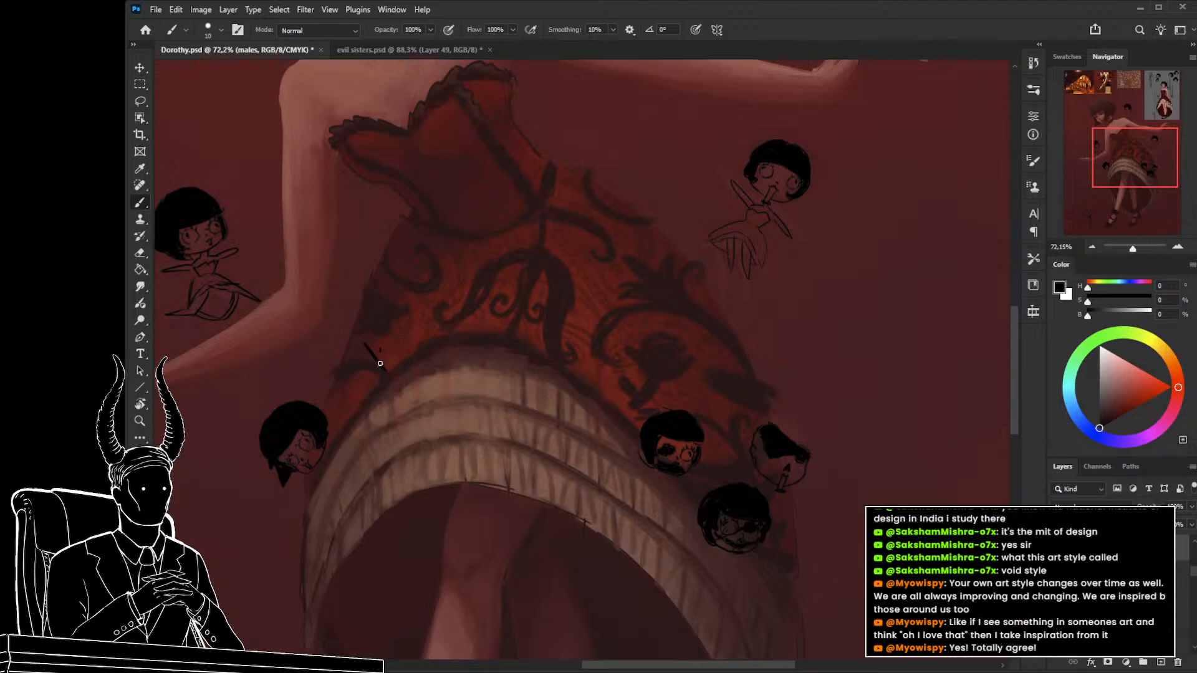
{"action": "key", "text": "ctrl+z"}
{"action": "mouse_move", "coordinate": [385, 368]}
{"action": "left_mouse_down"}
{"action": "mouse_move", "coordinate": [366, 341]}
{"action": "mouse_move", "coordinate": [393, 323]}
{"action": "mouse_move", "coordinate": [365, 343]}
{"action": "mouse_move", "coordinate": [388, 329]}
{"action": "mouse_move", "coordinate": [352, 294]}
{"action": "mouse_move", "coordinate": [362, 342]}
{"action": "left_mouse_up"}
{"action": "key", "text": "e"}
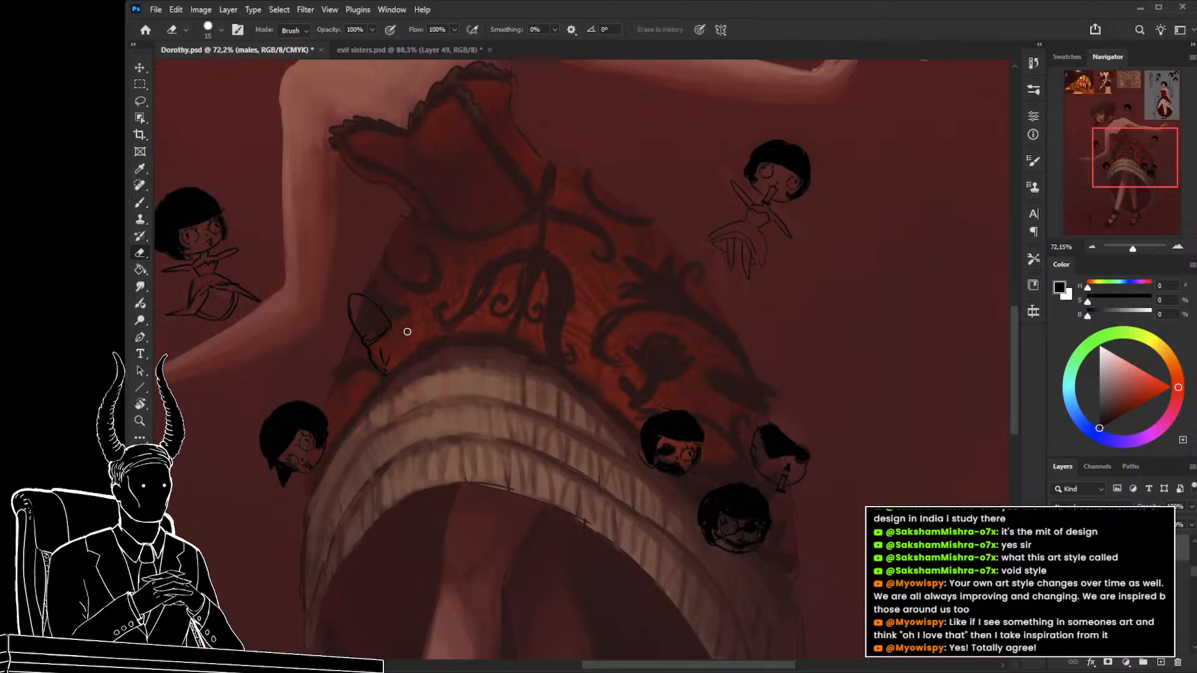
{"action": "key", "text": "b"}
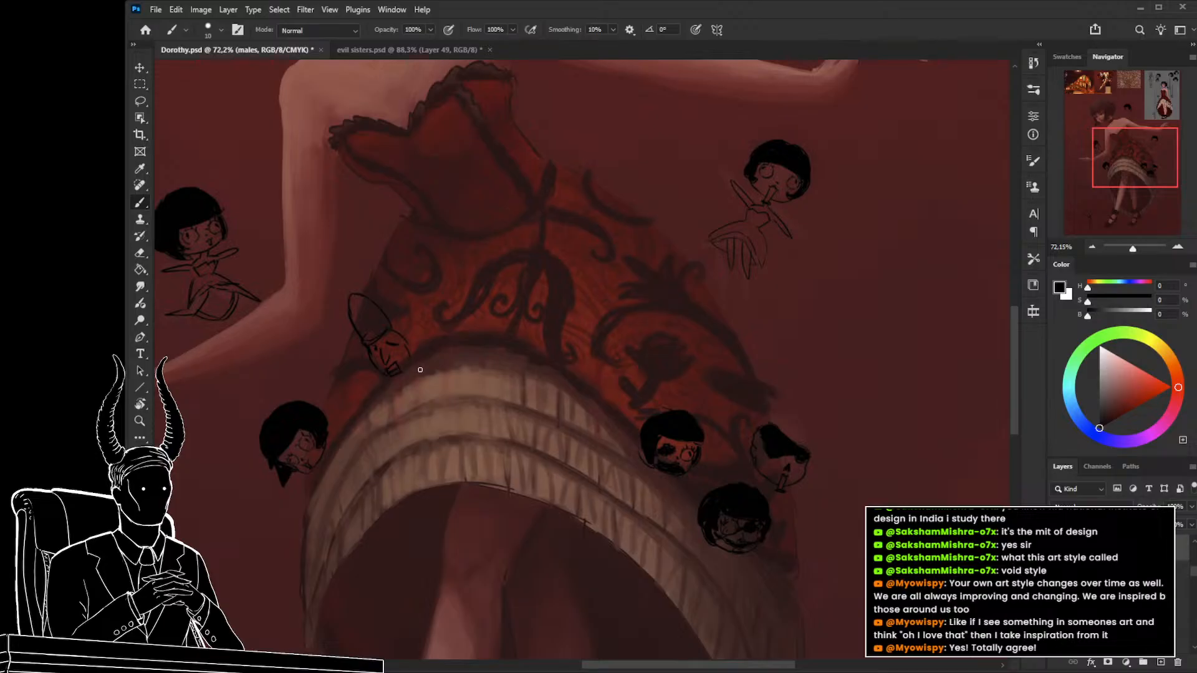
{"action": "left_click_drag", "start_coordinate": [402, 375], "coordinate": [397, 391]}
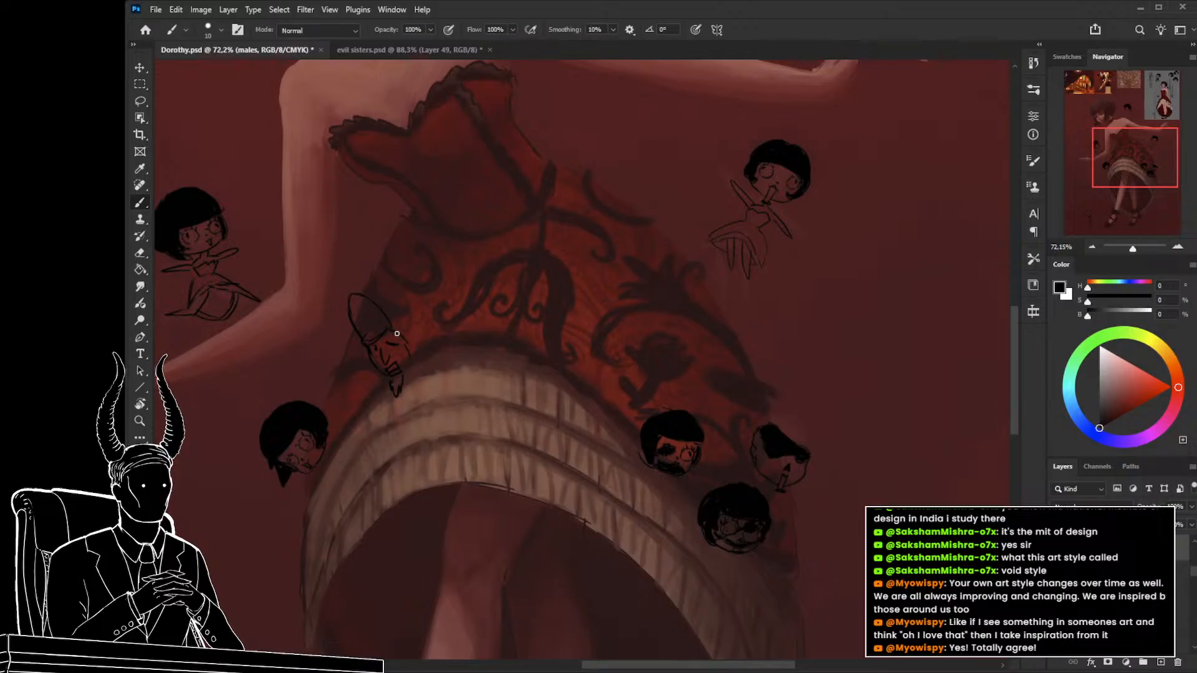
Sketch the puppet's side hair, shoulders and a straight torso ending in an oval hem over the beige ruffles.
{"action": "left_click_drag", "start_coordinate": [408, 340], "coordinate": [418, 346]}
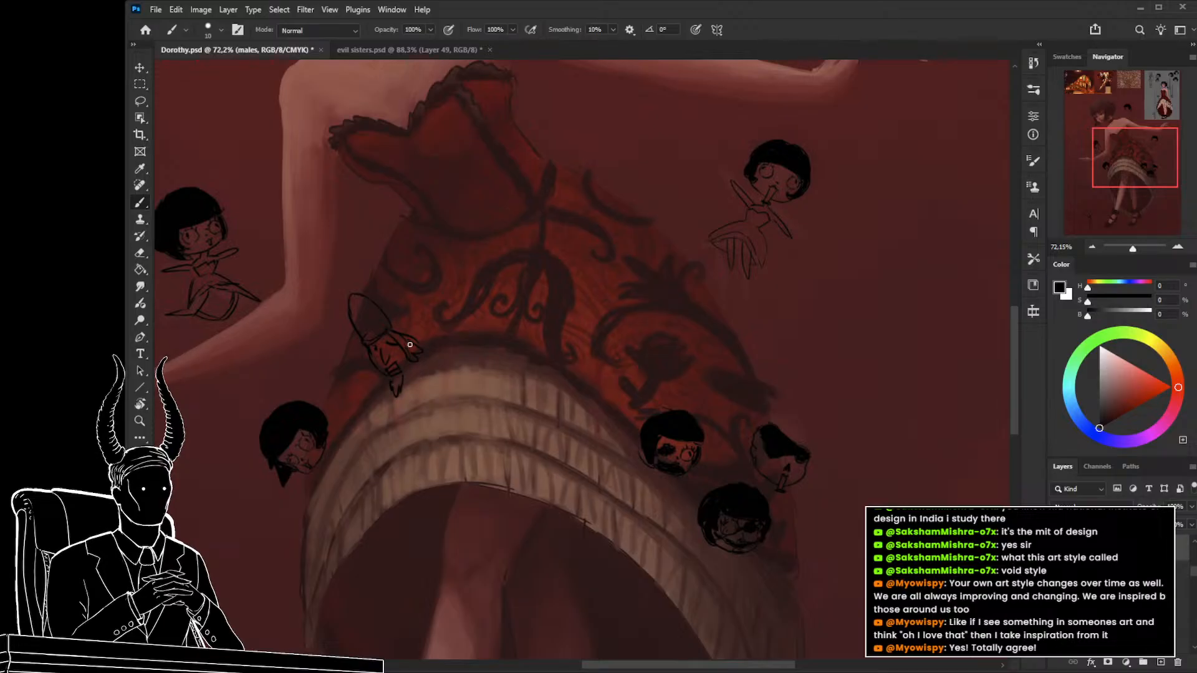
{"action": "key", "text": "ctrl+z"}
{"action": "left_click_drag", "start_coordinate": [400, 334], "coordinate": [406, 355]}
{"action": "left_click_drag", "start_coordinate": [417, 365], "coordinate": [409, 428]}
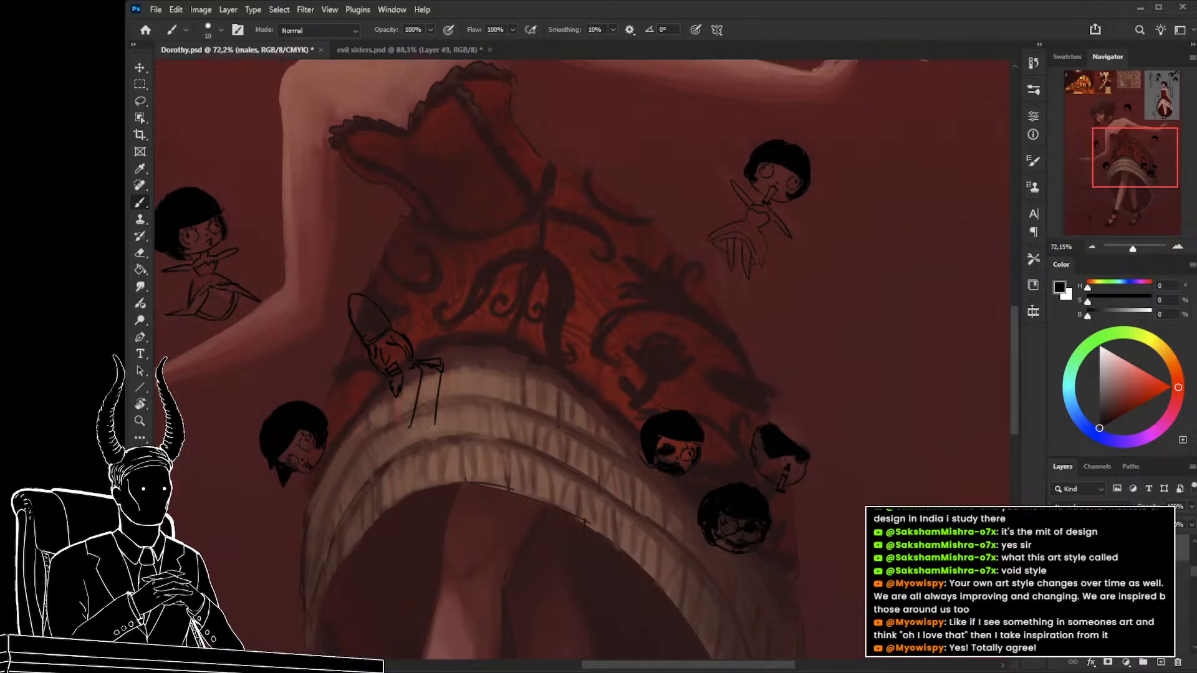
{"action": "left_click_drag", "start_coordinate": [385, 382], "coordinate": [379, 426]}
{"action": "key", "text": "ctrl+z"}
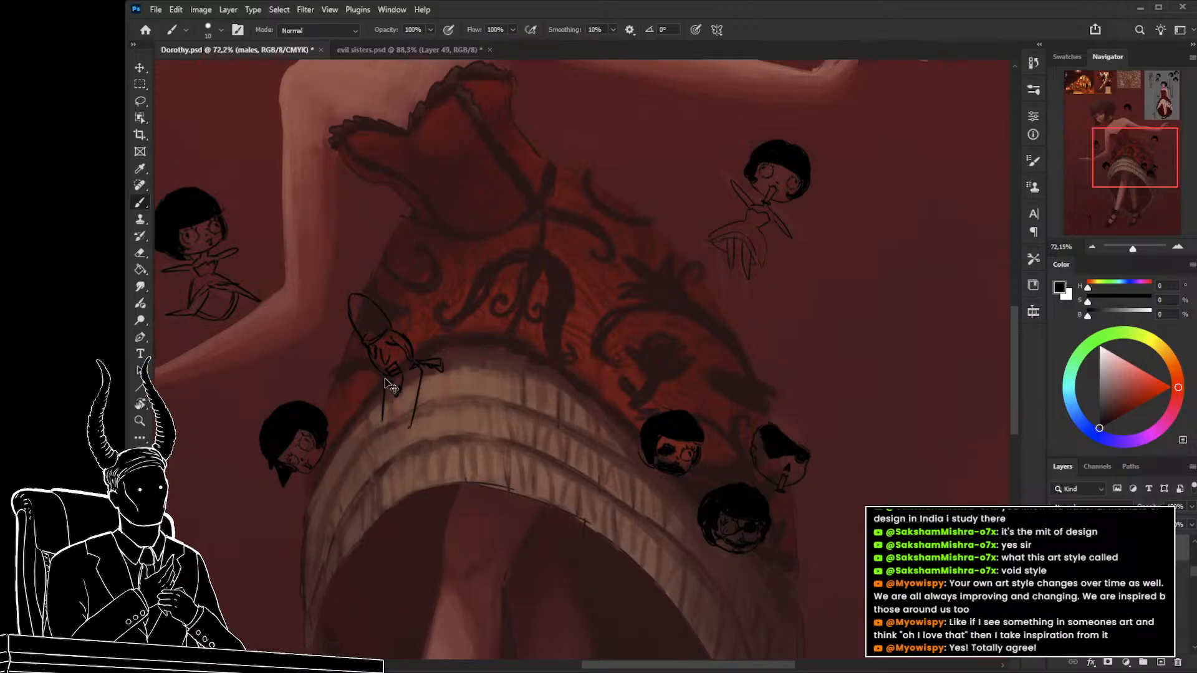
{"action": "mouse_move", "coordinate": [383, 382]}
{"action": "left_mouse_down"}
{"action": "mouse_move", "coordinate": [386, 434]}
{"action": "mouse_move", "coordinate": [380, 425]}
{"action": "mouse_move", "coordinate": [375, 440]}
{"action": "mouse_move", "coordinate": [415, 444]}
{"action": "left_mouse_up"}
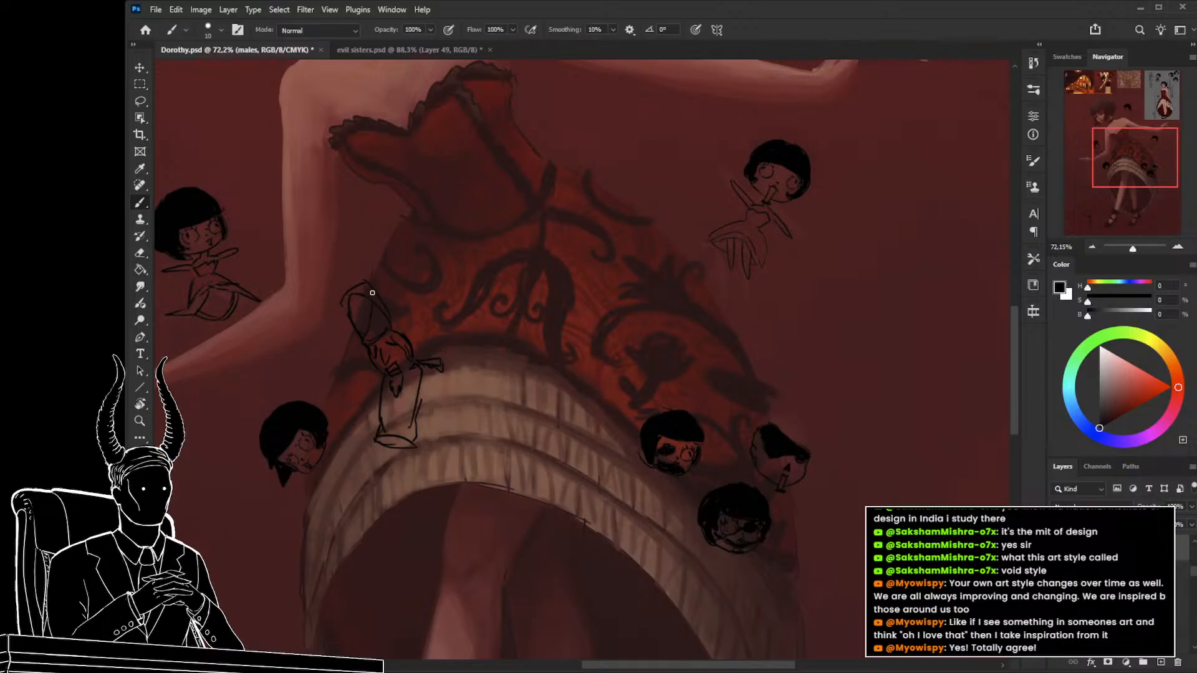
Lasso the partly drawn tall-hatted puppet and shrink it slightly in place on the skirt.
{"action": "key", "text": "z"}
{"action": "left_click_drag", "start_coordinate": [404, 322], "coordinate": [476, 357]}
{"action": "key", "text": "l"}
{"action": "mouse_move", "coordinate": [492, 308]}
{"action": "left_mouse_down"}
{"action": "mouse_move", "coordinate": [339, 262]}
{"action": "mouse_move", "coordinate": [437, 477]}
{"action": "mouse_move", "coordinate": [496, 319]}
{"action": "left_mouse_up"}
{"action": "key", "text": "ctrl+t"}
{"action": "left_click_drag", "start_coordinate": [497, 221], "coordinate": [486, 223]}
{"action": "key", "text": "Return"}
{"action": "key", "text": "ctrl+d"}
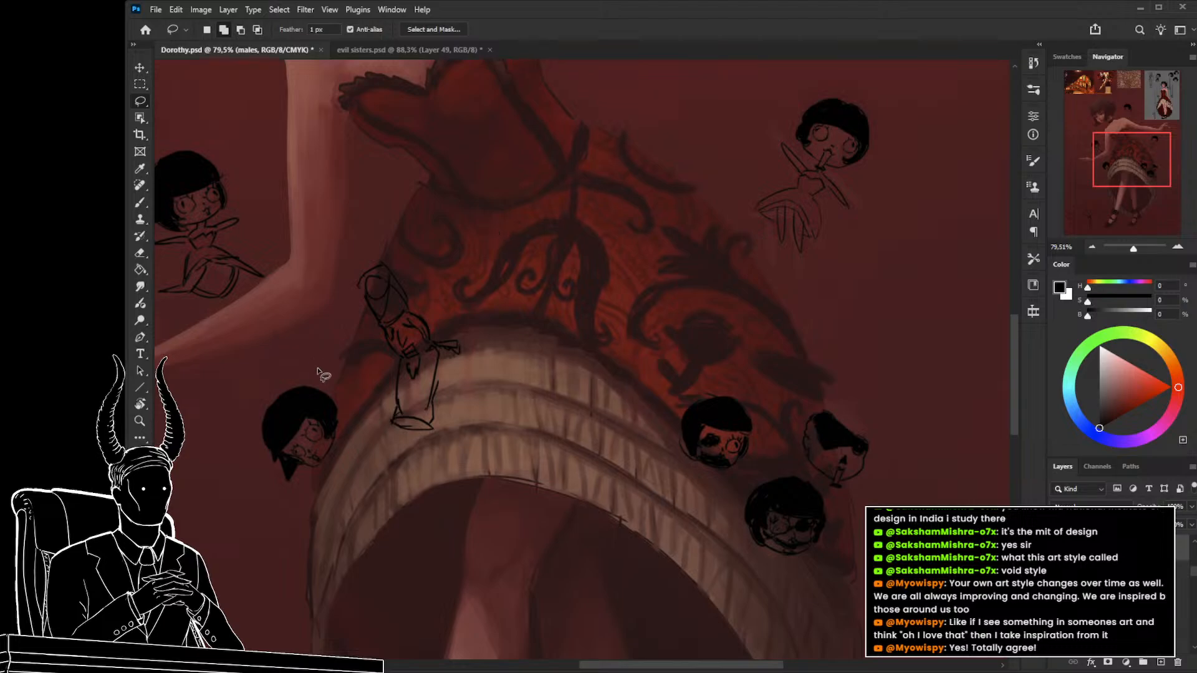
Draw two thin straight legs with small shoes below the puppet's torso, ending near the skirt's lower edge.
{"action": "left_click_drag", "start_coordinate": [359, 402], "coordinate": [365, 358]}
{"action": "key", "text": "b"}
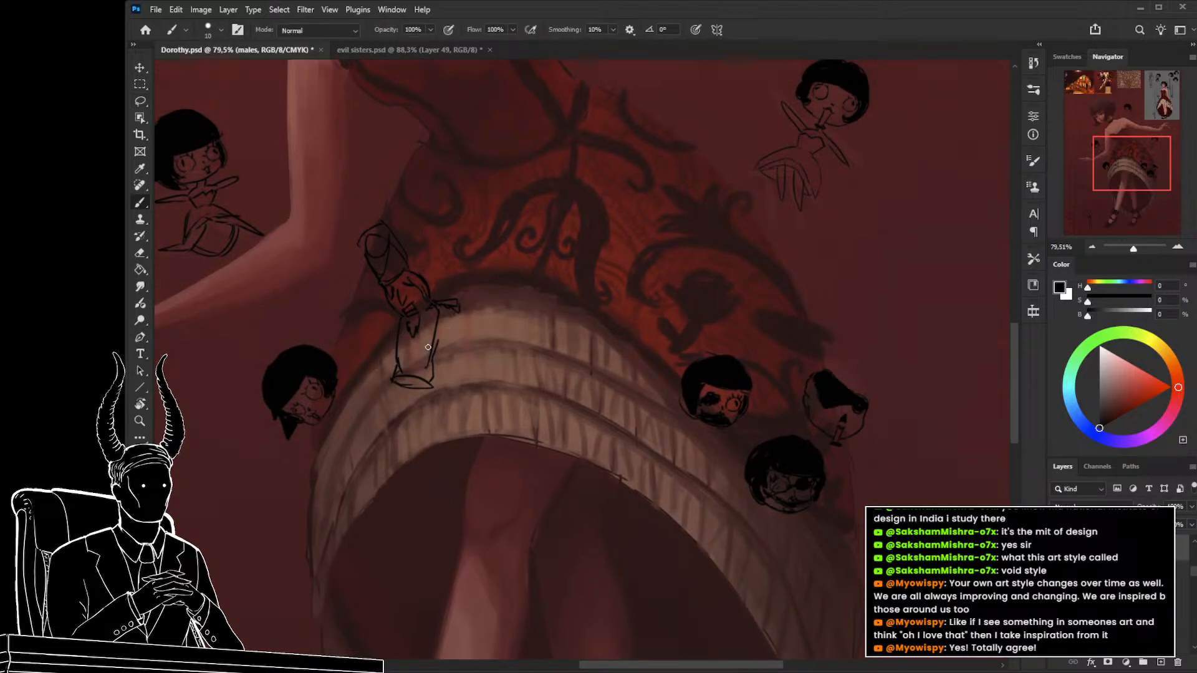
{"action": "mouse_move", "coordinate": [416, 384]}
{"action": "left_mouse_down"}
{"action": "mouse_move", "coordinate": [411, 353]}
{"action": "mouse_move", "coordinate": [406, 392]}
{"action": "left_mouse_up"}
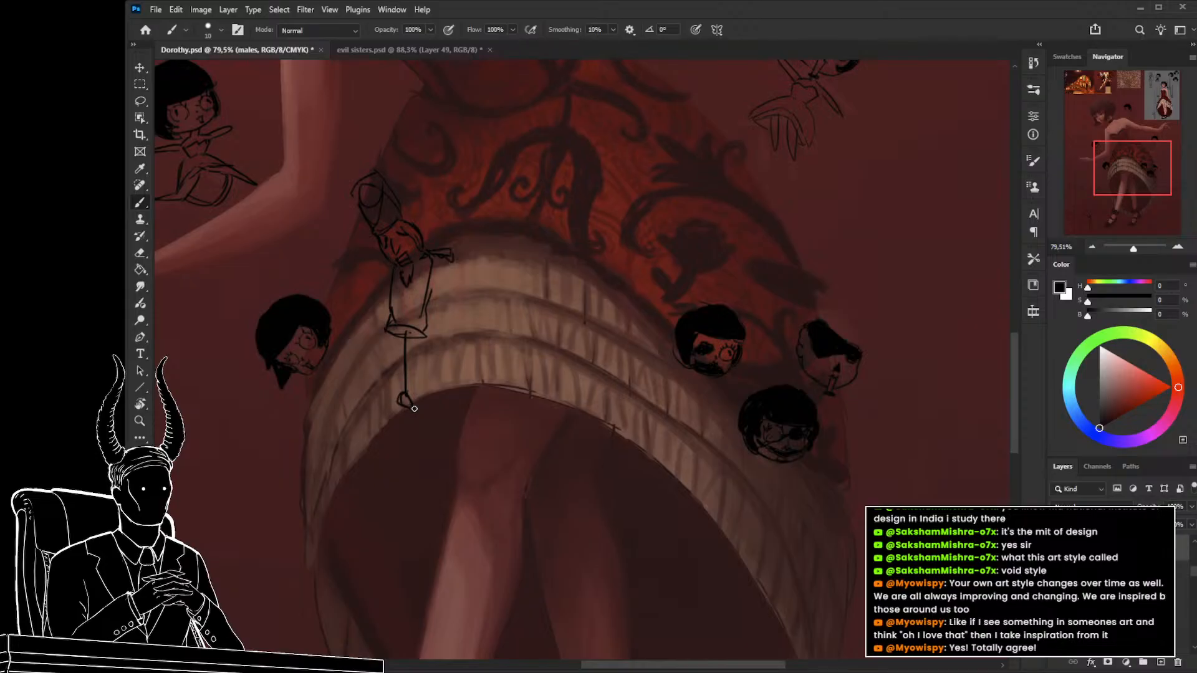
{"action": "mouse_move", "coordinate": [415, 402]}
{"action": "left_mouse_down"}
{"action": "mouse_move", "coordinate": [421, 338]}
{"action": "mouse_move", "coordinate": [387, 343]}
{"action": "mouse_move", "coordinate": [382, 405]}
{"action": "left_mouse_up"}
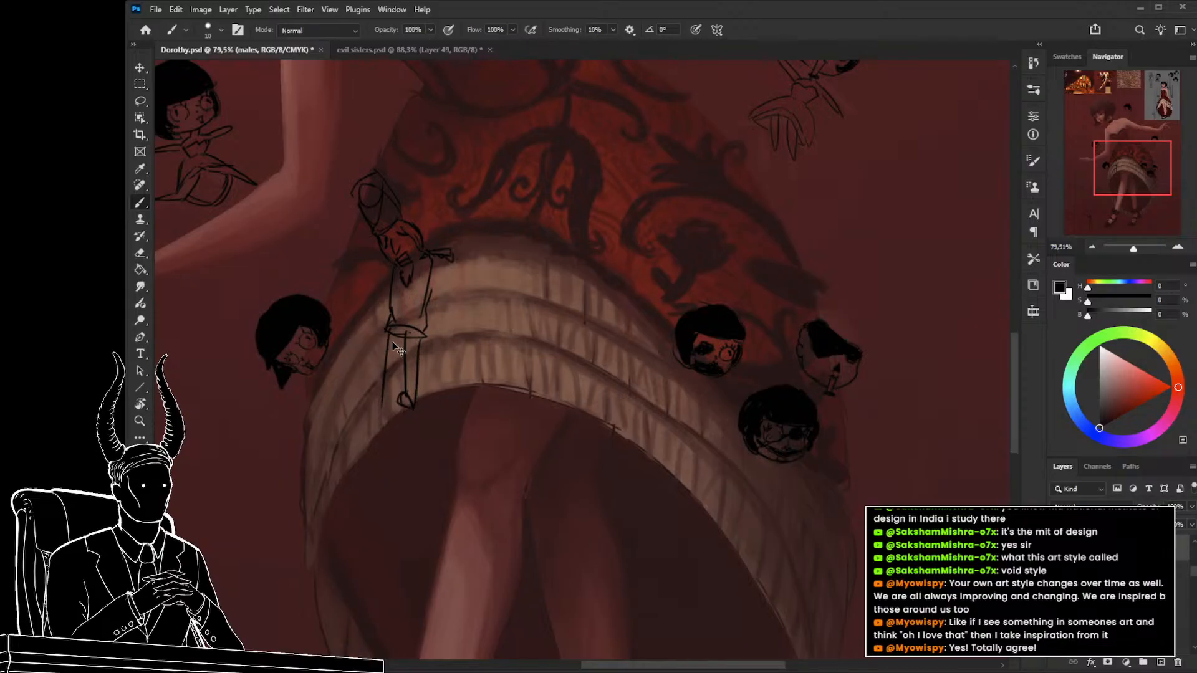
{"action": "key", "text": "ctrl+z"}
{"action": "left_click_drag", "start_coordinate": [392, 328], "coordinate": [396, 403]}
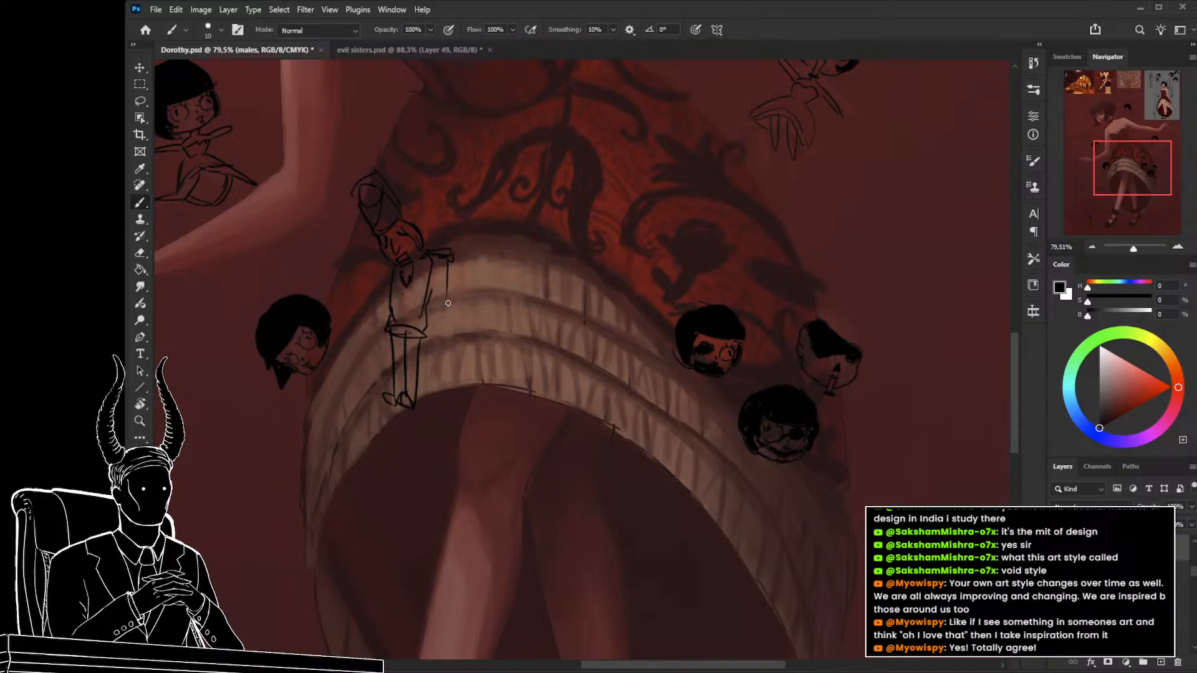
Draw the puppet's hanging arms with hands and add a long diagonal sword reaching up beside its head.
{"action": "mouse_move", "coordinate": [447, 303]}
{"action": "left_mouse_down"}
{"action": "mouse_move", "coordinate": [445, 327]}
{"action": "mouse_move", "coordinate": [429, 326]}
{"action": "left_mouse_up"}
{"action": "left_click_drag", "start_coordinate": [445, 326], "coordinate": [422, 401]}
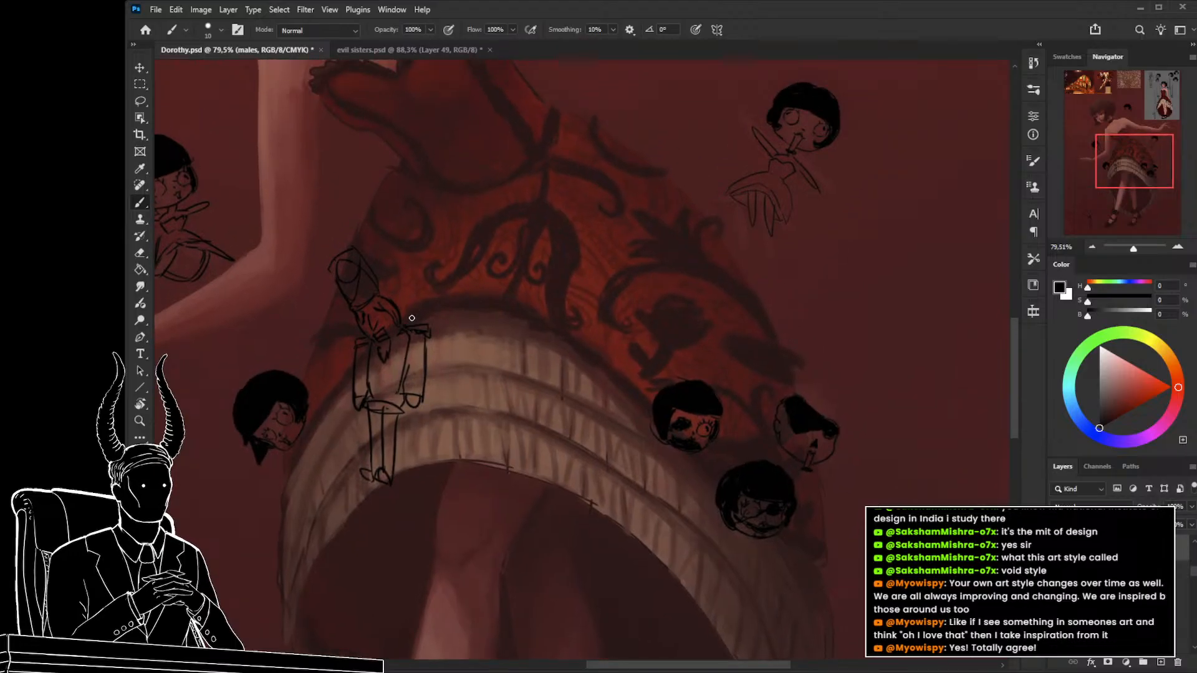
{"action": "left_click_drag", "start_coordinate": [434, 256], "coordinate": [446, 241]}
{"action": "mouse_move", "coordinate": [399, 385]}
{"action": "left_mouse_down"}
{"action": "mouse_move", "coordinate": [405, 366]}
{"action": "mouse_move", "coordinate": [446, 440]}
{"action": "mouse_move", "coordinate": [467, 368]}
{"action": "mouse_move", "coordinate": [505, 355]}
{"action": "left_mouse_up"}
{"action": "key", "text": "l"}
{"action": "mouse_move", "coordinate": [521, 306]}
{"action": "left_mouse_down"}
{"action": "mouse_move", "coordinate": [534, 202]}
{"action": "mouse_move", "coordinate": [403, 106]}
{"action": "mouse_move", "coordinate": [442, 342]}
{"action": "left_mouse_up"}
{"action": "scroll", "coordinate": [499, 301], "scroll_direction": "down", "scroll_amount": 2}
{"action": "key", "text": "ctrl+t"}
{"action": "mouse_move", "coordinate": [478, 211]}
{"action": "left_mouse_down"}
{"action": "mouse_move", "coordinate": [345, 626]}
{"action": "mouse_move", "coordinate": [470, 261]}
{"action": "left_mouse_up"}
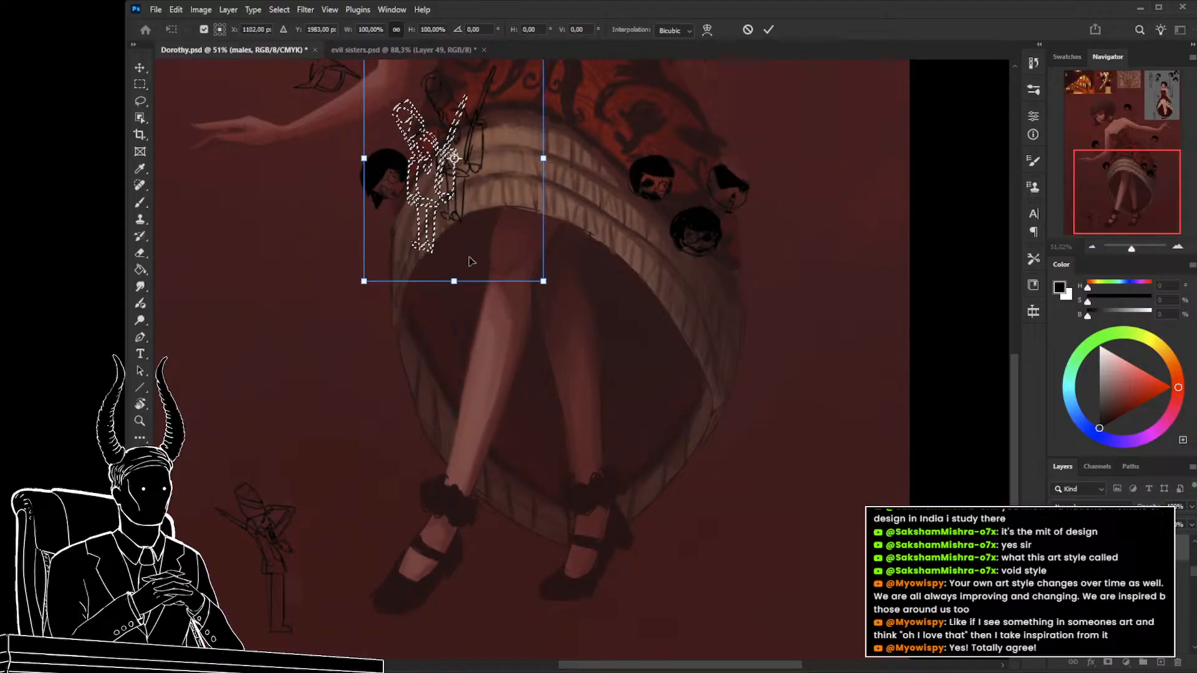
{"action": "key", "text": "ctrl+z"}
{"action": "key", "text": "Return"}
{"action": "key", "text": "ctrl+d"}
Duplicate the lassoed sword-bearing puppet and place the copy just beside the original, tilted slightly clockwise.
{"action": "left_click_drag", "start_coordinate": [579, 366], "coordinate": [598, 480]}
{"action": "key", "text": "z"}
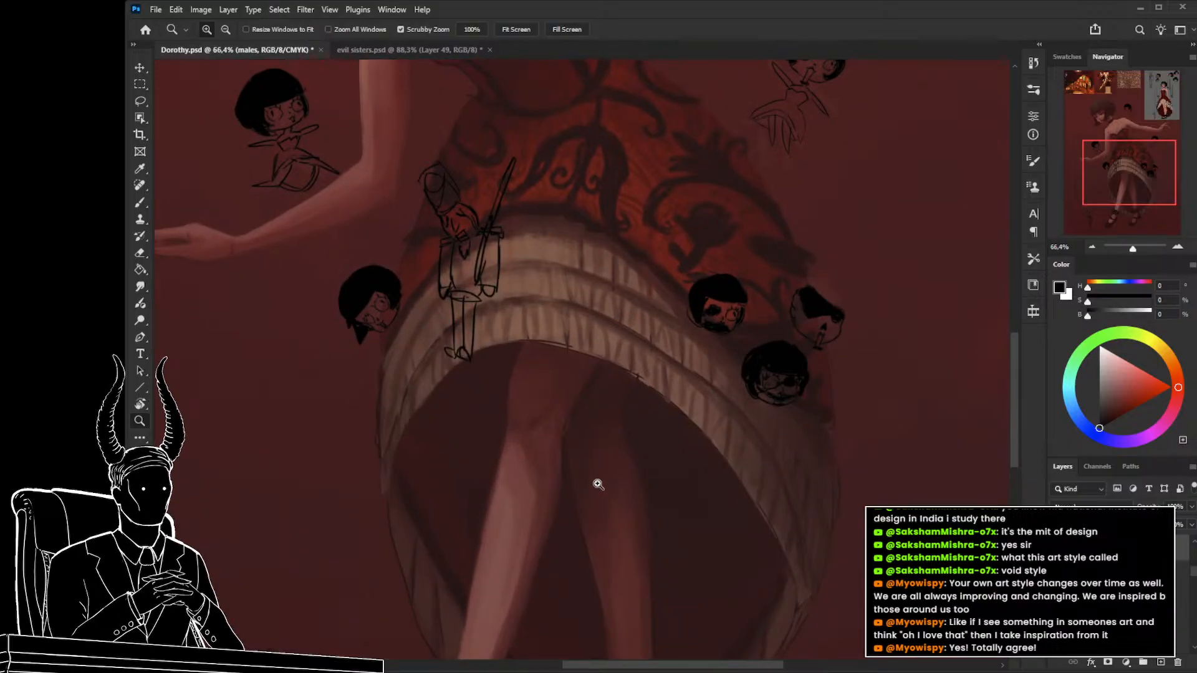
{"action": "mouse_move", "coordinate": [468, 343]}
{"action": "left_mouse_down"}
{"action": "mouse_move", "coordinate": [475, 393]}
{"action": "mouse_move", "coordinate": [452, 387]}
{"action": "mouse_move", "coordinate": [488, 414]}
{"action": "mouse_move", "coordinate": [459, 469]}
{"action": "mouse_move", "coordinate": [522, 383]}
{"action": "mouse_move", "coordinate": [396, 192]}
{"action": "mouse_move", "coordinate": [441, 507]}
{"action": "mouse_move", "coordinate": [514, 437]}
{"action": "left_mouse_up"}
{"action": "key", "text": "l"}
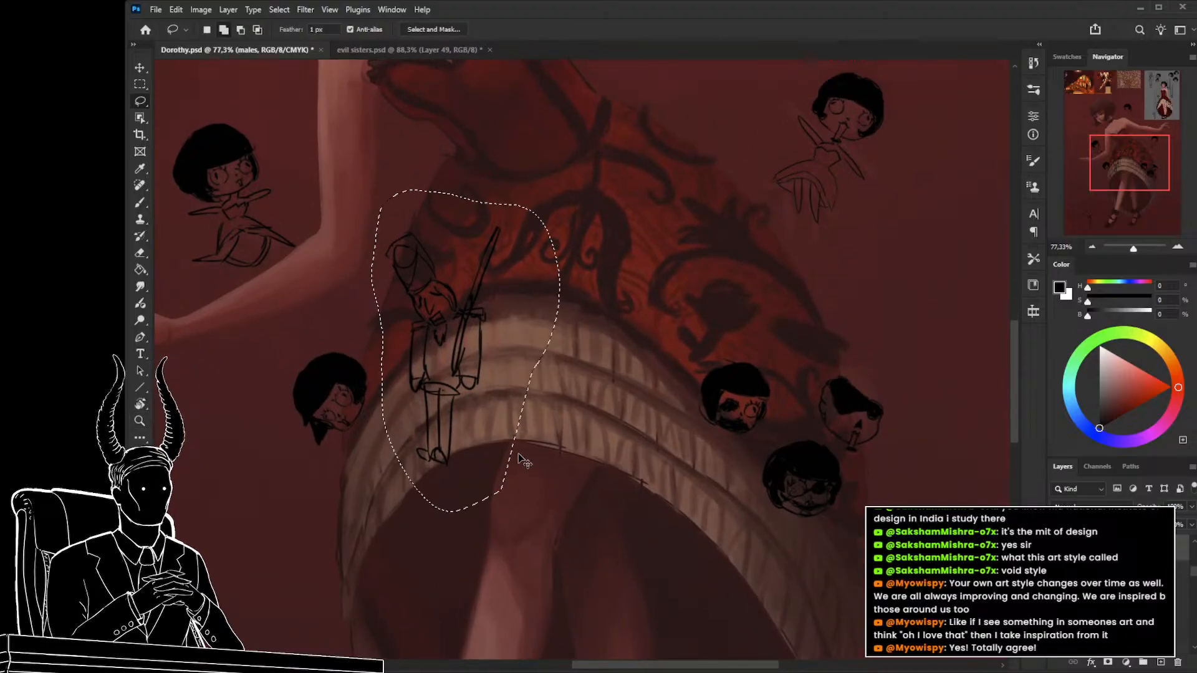
{"action": "key", "text": "ctrl+j"}
{"action": "key", "text": "ctrl+t"}
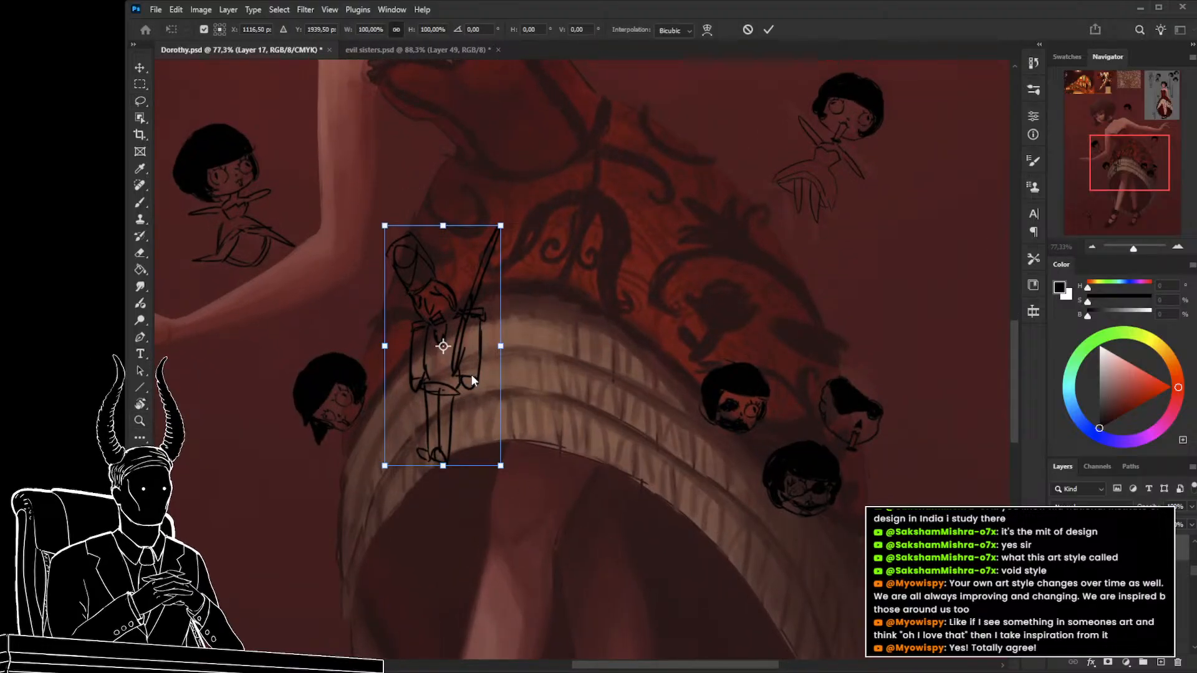
{"action": "key", "text": "ctrl+shift+h"}
{"action": "left_click_drag", "start_coordinate": [454, 379], "coordinate": [514, 393]}
{"action": "key", "text": "ctrl+z"}
{"action": "key", "text": "ctrl+z"}
{"action": "left_click_drag", "start_coordinate": [483, 228], "coordinate": [502, 231]}
{"action": "mouse_move", "coordinate": [509, 288]}
{"action": "left_mouse_down"}
{"action": "mouse_move", "coordinate": [507, 268]}
{"action": "mouse_move", "coordinate": [455, 218]}
{"action": "mouse_move", "coordinate": [462, 304]}
{"action": "mouse_move", "coordinate": [485, 334]}
{"action": "mouse_move", "coordinate": [523, 269]}
{"action": "left_mouse_up"}
{"action": "key", "text": "Return"}
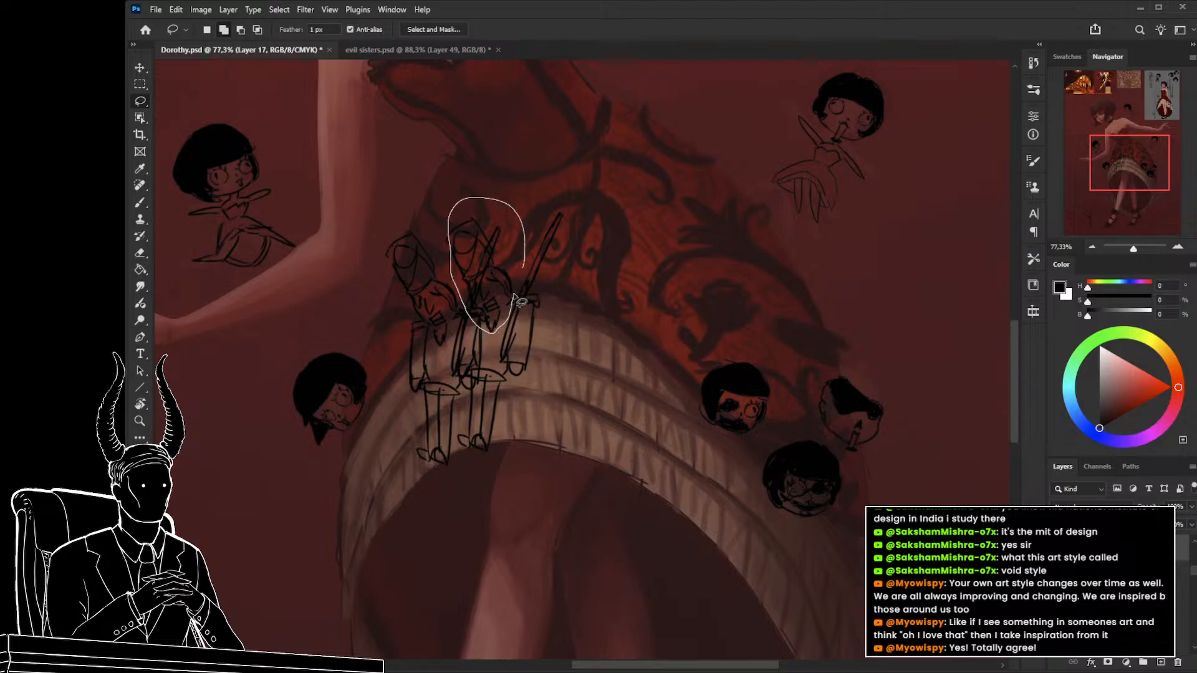
Lasso the copied puppet's head and hat and rotate them about 13° clockwise.
{"action": "key", "text": "ctrl+t"}
{"action": "left_click_drag", "start_coordinate": [564, 221], "coordinate": [585, 242]}
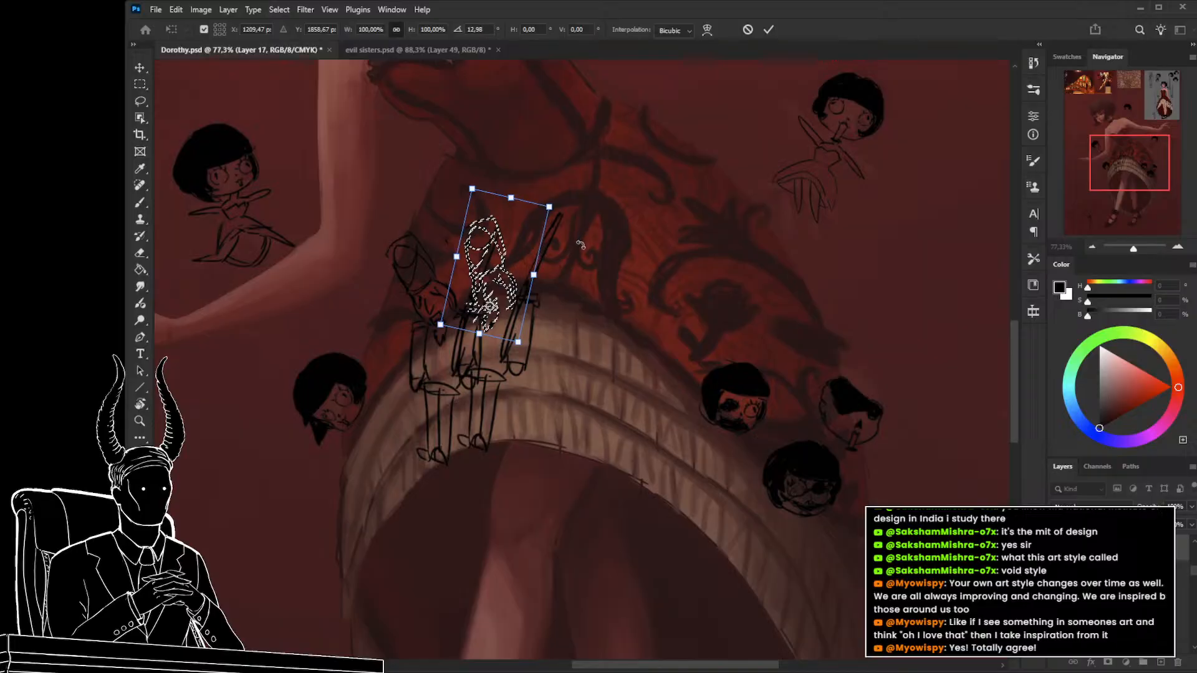
{"action": "key", "text": "Return"}
{"action": "key", "text": "ctrl+d"}
Rotate the copied puppet's legs to about -14°, stretch them to about 116% height, and merge the copy into the "males" layer.
{"action": "mouse_move", "coordinate": [548, 360]}
{"action": "left_mouse_down"}
{"action": "mouse_move", "coordinate": [492, 361]}
{"action": "mouse_move", "coordinate": [486, 469]}
{"action": "mouse_move", "coordinate": [533, 399]}
{"action": "mouse_move", "coordinate": [531, 366]}
{"action": "left_mouse_up"}
{"action": "key", "text": "ctrl+t"}
{"action": "left_click_drag", "start_coordinate": [493, 414], "coordinate": [488, 385]}
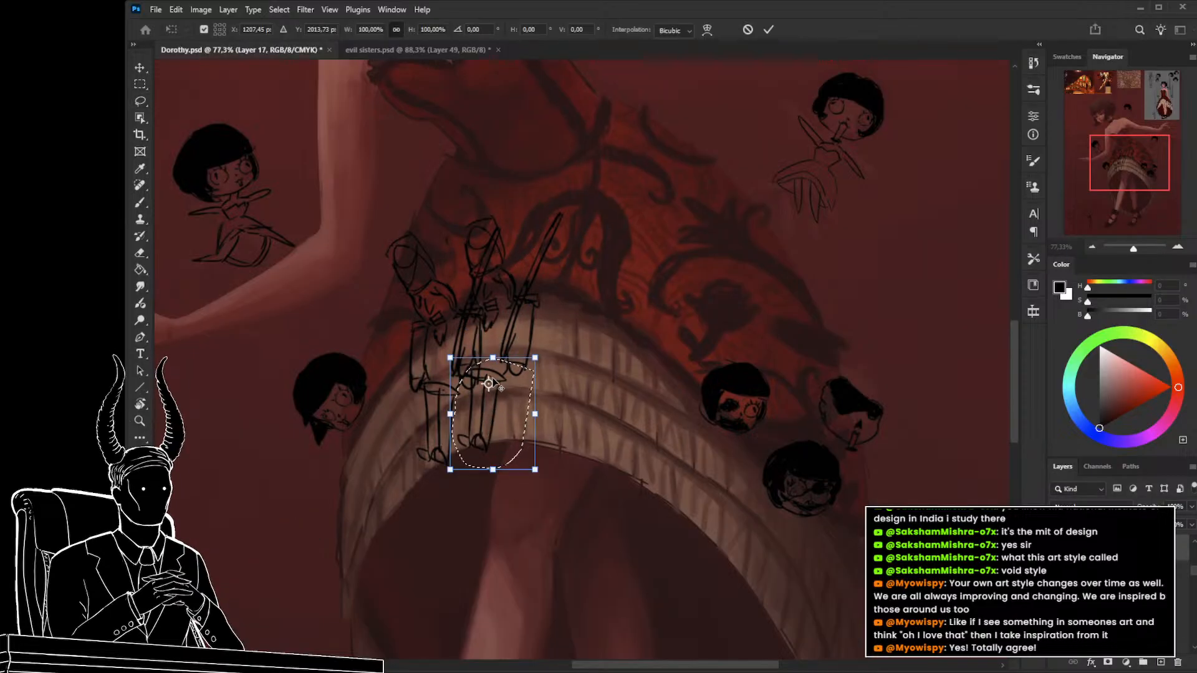
{"action": "mouse_move", "coordinate": [496, 476]}
{"action": "left_mouse_down"}
{"action": "mouse_move", "coordinate": [518, 471]}
{"action": "mouse_move", "coordinate": [508, 502]}
{"action": "mouse_move", "coordinate": [510, 485]}
{"action": "left_mouse_up"}
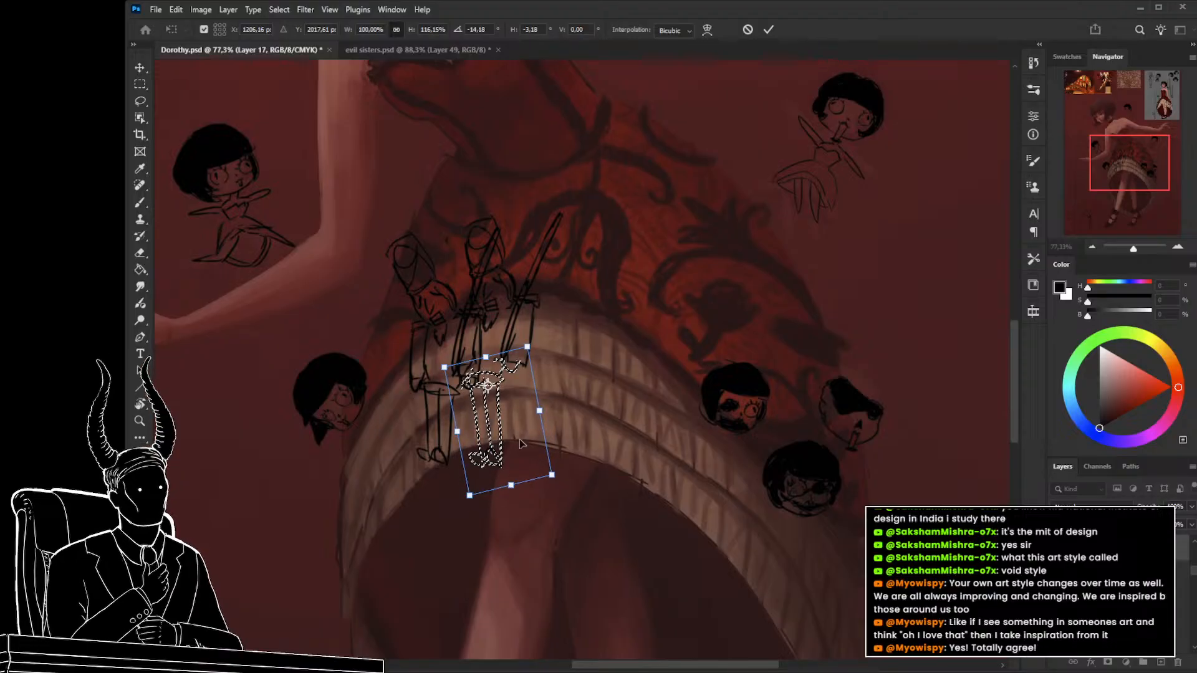
{"action": "key", "text": "Return"}
{"action": "key", "text": "ctrl+d"}
{"action": "key", "text": "ctrl+e"}
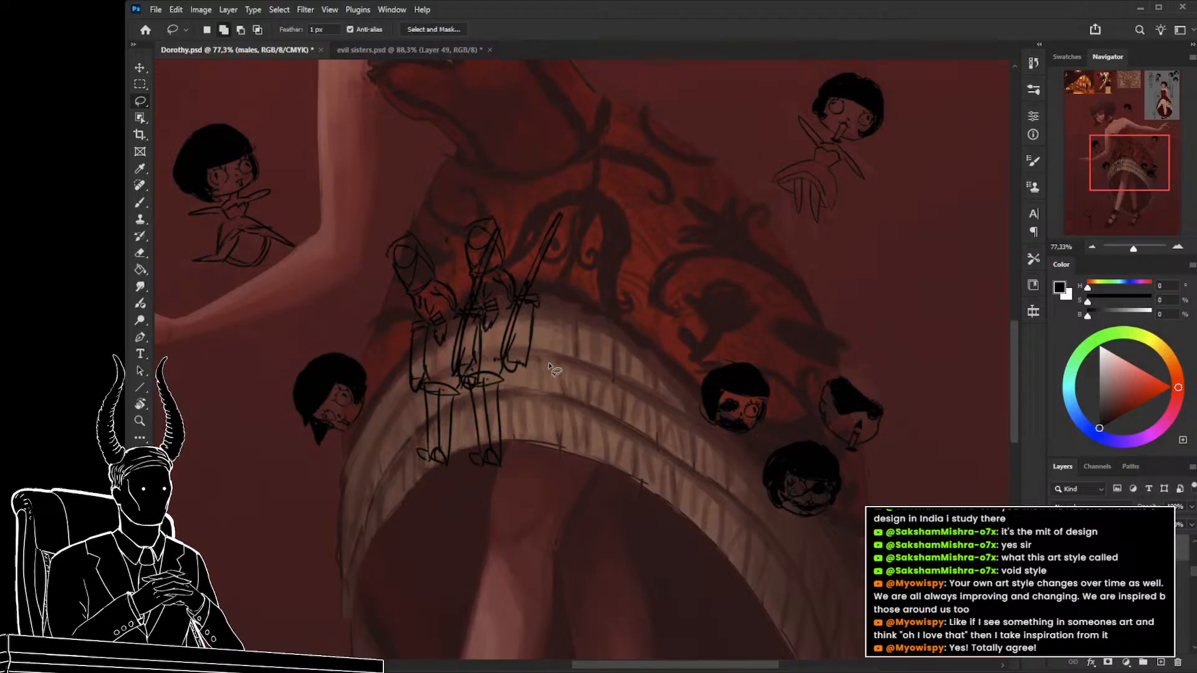
Lasso both sword-bearing puppets and narrow them together to about 78% width with a slight vertical skew.
{"action": "mouse_move", "coordinate": [583, 358]}
{"action": "left_mouse_down"}
{"action": "mouse_move", "coordinate": [597, 318]}
{"action": "mouse_move", "coordinate": [551, 167]}
{"action": "mouse_move", "coordinate": [425, 200]}
{"action": "mouse_move", "coordinate": [389, 225]}
{"action": "mouse_move", "coordinate": [378, 394]}
{"action": "mouse_move", "coordinate": [509, 514]}
{"action": "mouse_move", "coordinate": [610, 343]}
{"action": "mouse_move", "coordinate": [561, 344]}
{"action": "mouse_move", "coordinate": [571, 336]}
{"action": "mouse_move", "coordinate": [590, 334]}
{"action": "mouse_move", "coordinate": [534, 347]}
{"action": "left_mouse_up"}
{"action": "key", "text": "ctrl+t"}
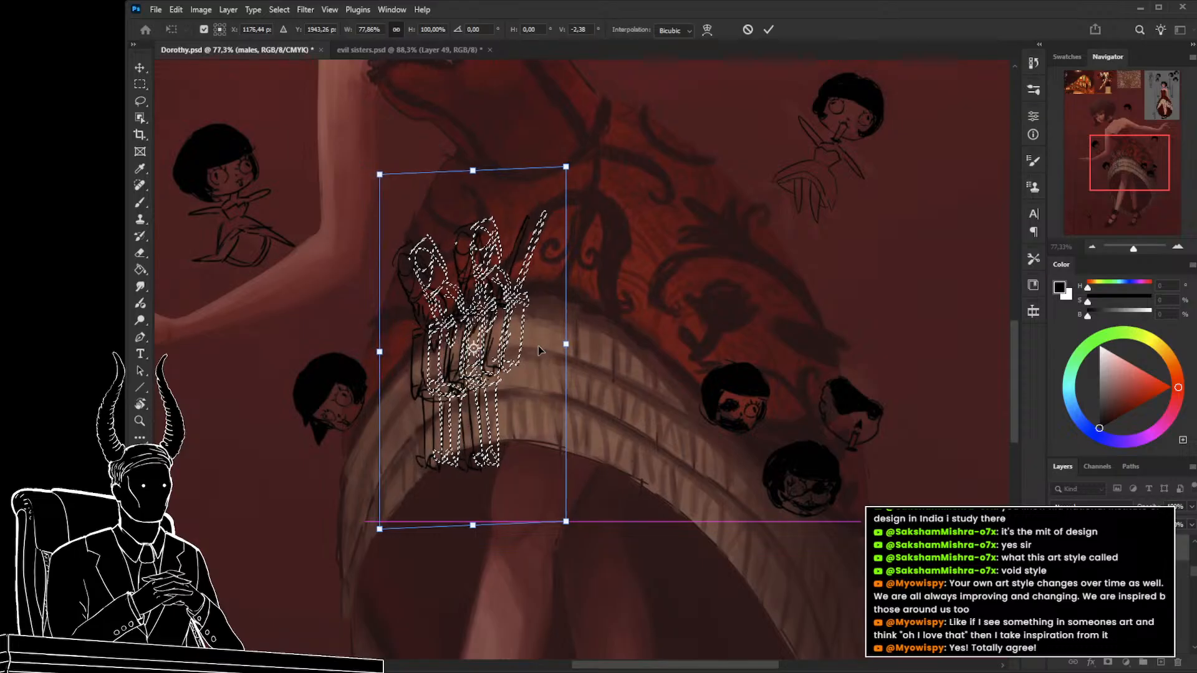
{"action": "key", "text": "Return"}
{"action": "mouse_move", "coordinate": [599, 269]}
{"action": "left_mouse_down"}
{"action": "mouse_move", "coordinate": [566, 210]}
{"action": "mouse_move", "coordinate": [476, 218]}
{"action": "left_mouse_up"}
{"action": "key", "text": "ctrl+d"}
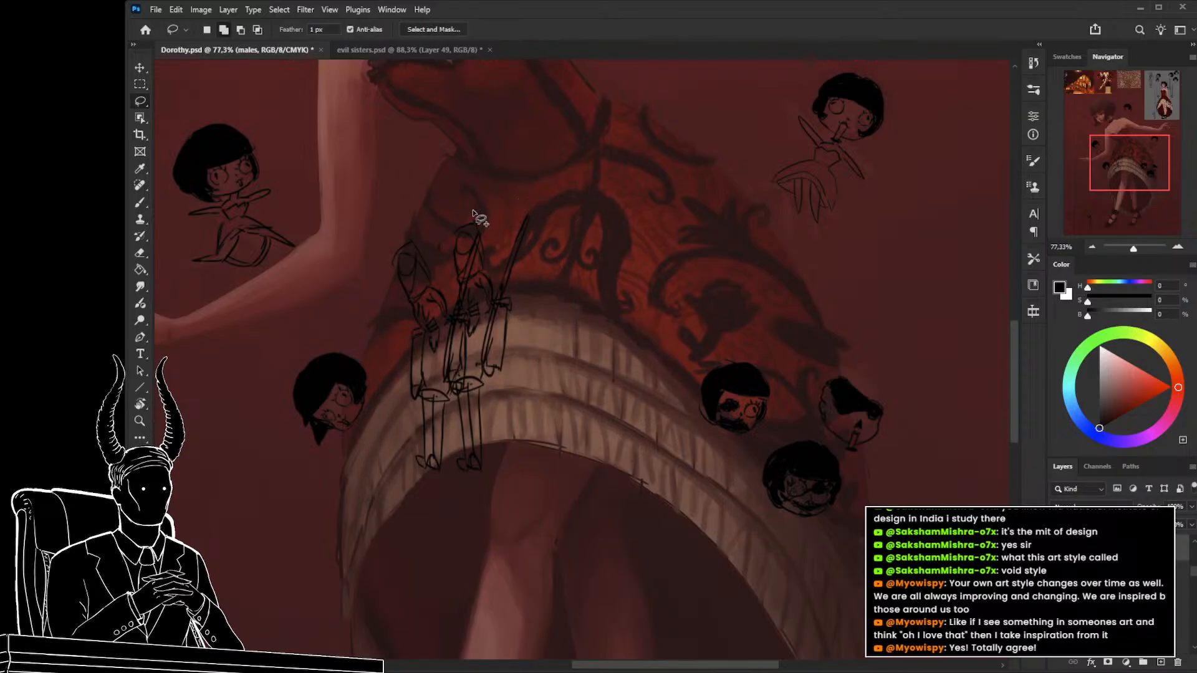
Erase the first puppet's sword and the stray lines where they overlap the second puppet's head and body.
{"action": "key", "text": "z"}
{"action": "left_click_drag", "start_coordinate": [418, 248], "coordinate": [489, 246]}
{"action": "key", "text": "e"}
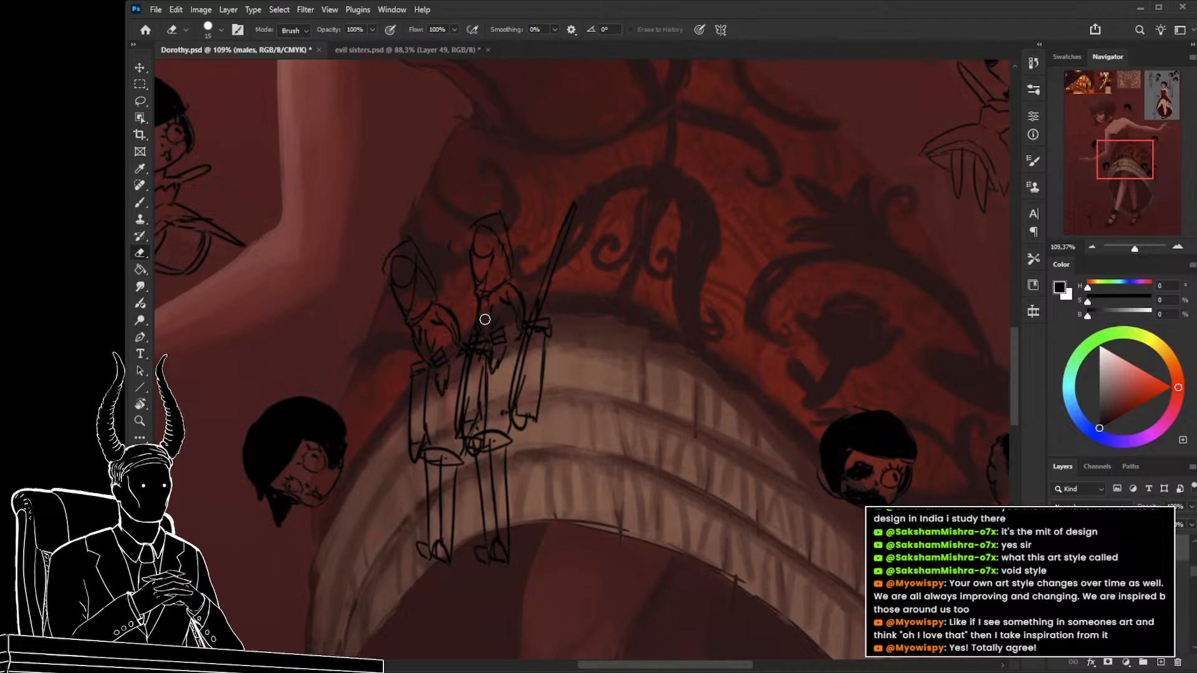
{"action": "left_click_drag", "start_coordinate": [476, 353], "coordinate": [487, 403]}
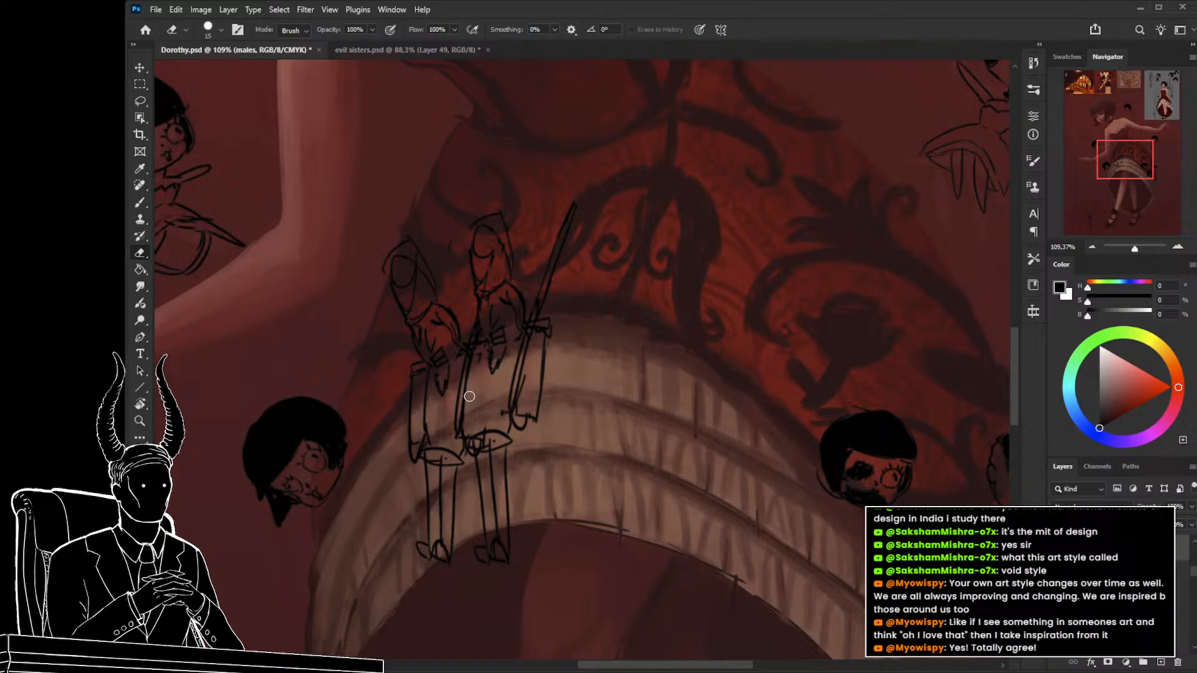
Sketch a third male puppet's round head with facial features and curly side hair above the upper ruffle, near the female heads.
{"action": "key", "text": "z"}
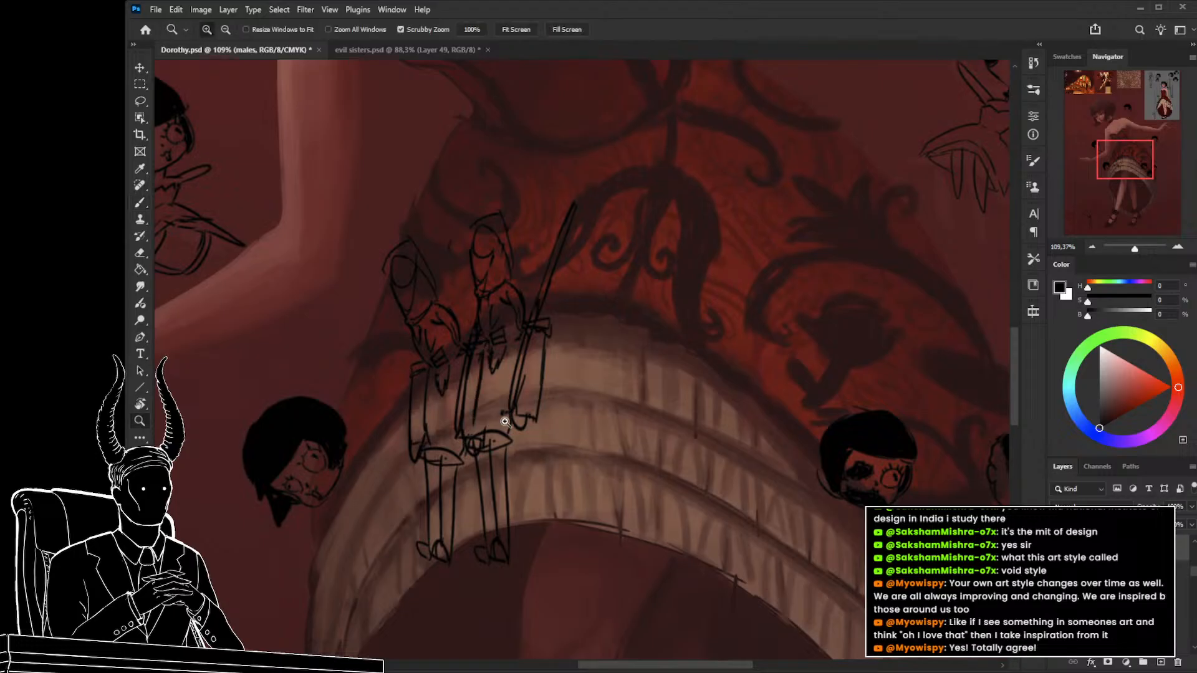
{"action": "left_click_drag", "start_coordinate": [505, 422], "coordinate": [449, 421]}
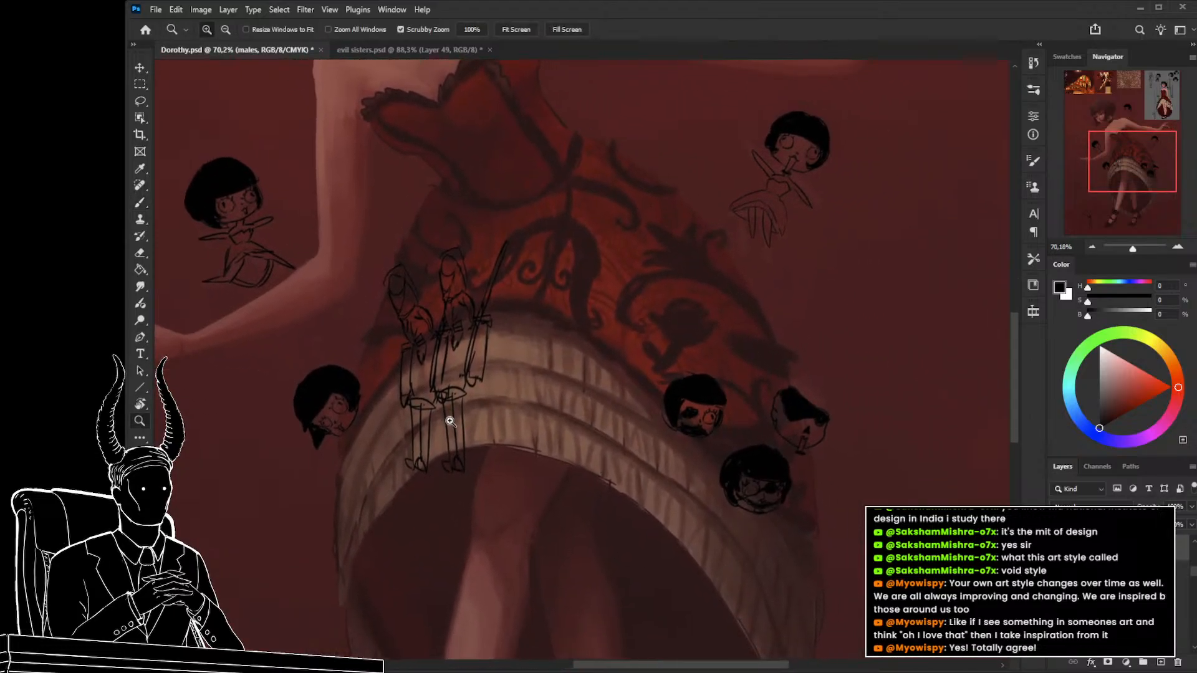
{"action": "key", "text": "b"}
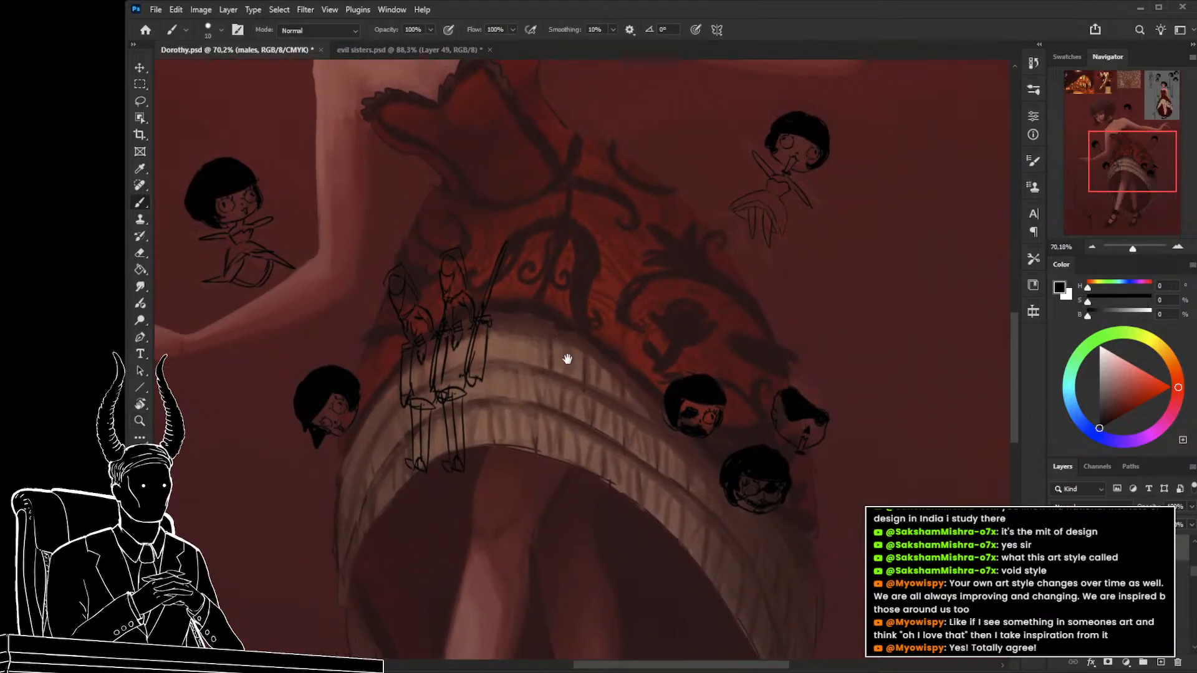
{"action": "mouse_move", "coordinate": [567, 359]}
{"action": "left_mouse_down"}
{"action": "mouse_move", "coordinate": [558, 342]}
{"action": "mouse_move", "coordinate": [584, 306]}
{"action": "mouse_move", "coordinate": [614, 306]}
{"action": "mouse_move", "coordinate": [618, 322]}
{"action": "left_mouse_up"}
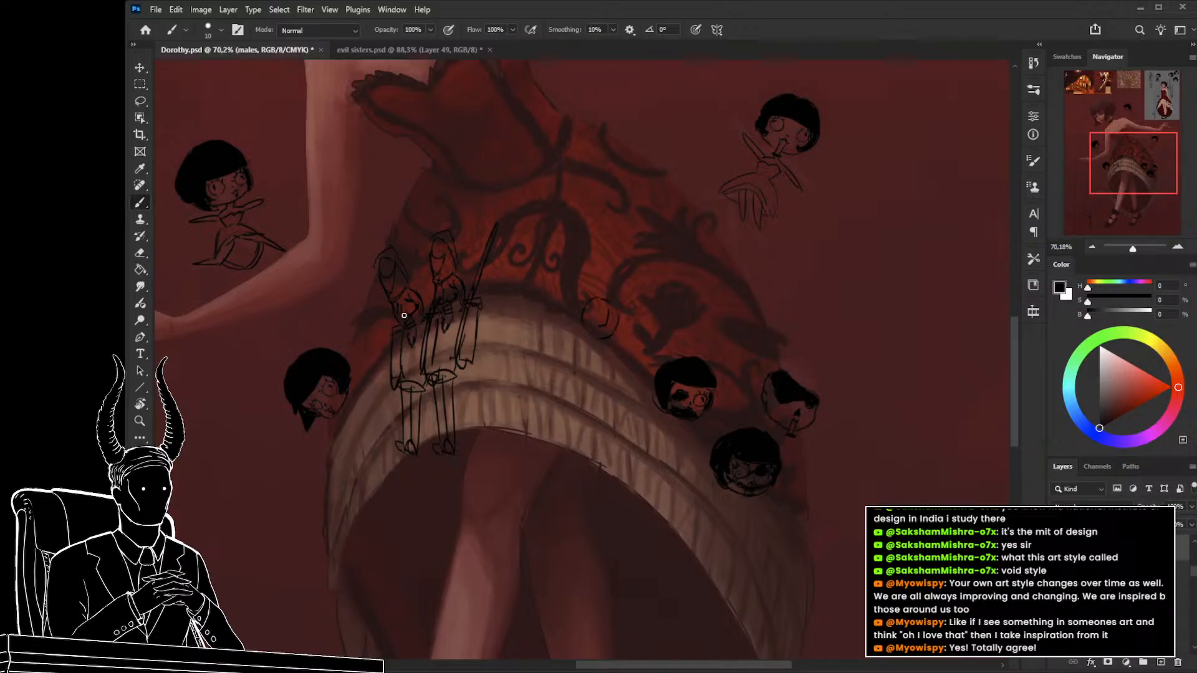
{"action": "key", "text": "z"}
{"action": "left_click_drag", "start_coordinate": [476, 401], "coordinate": [504, 339]}
{"action": "key", "text": "b"}
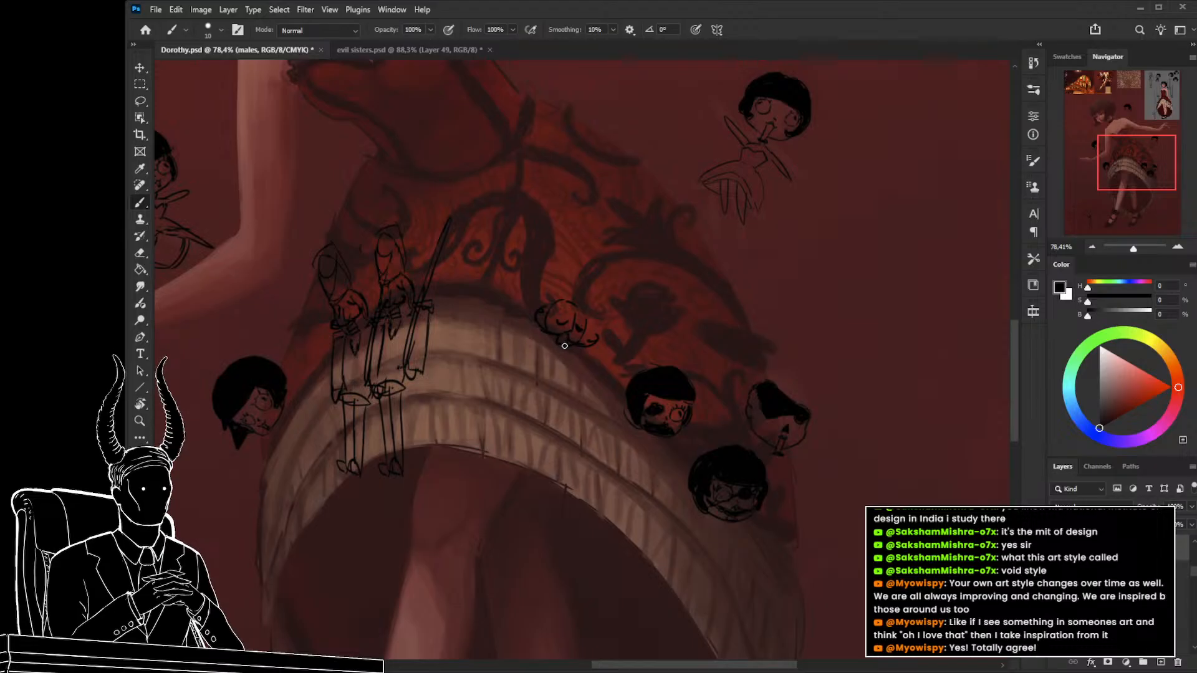
Draw the curly-haired puppet's narrow beard, shoulders, hanging arms and torso hem over the beige ruffles.
{"action": "left_click_drag", "start_coordinate": [559, 342], "coordinate": [562, 361]}
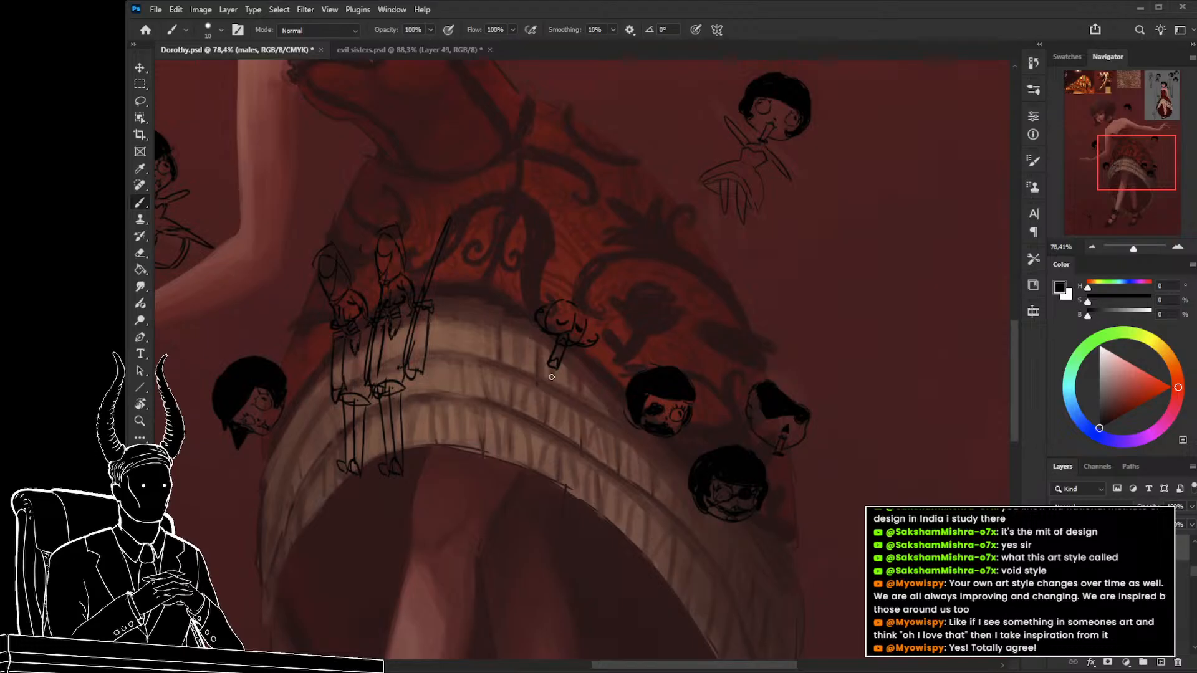
{"action": "mouse_move", "coordinate": [554, 381]}
{"action": "left_mouse_down"}
{"action": "mouse_move", "coordinate": [550, 364]}
{"action": "mouse_move", "coordinate": [570, 364]}
{"action": "left_mouse_up"}
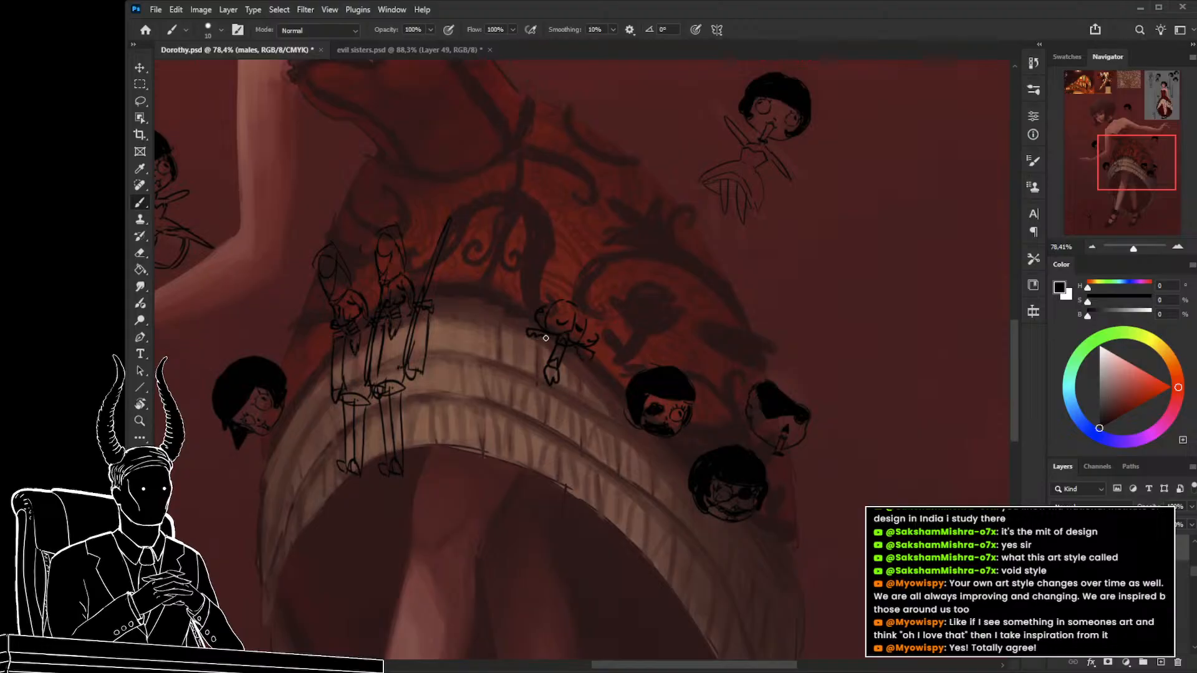
{"action": "left_click_drag", "start_coordinate": [568, 392], "coordinate": [559, 406]}
{"action": "mouse_move", "coordinate": [548, 338]}
{"action": "left_mouse_down"}
{"action": "mouse_move", "coordinate": [530, 396]}
{"action": "mouse_move", "coordinate": [531, 382]}
{"action": "left_mouse_up"}
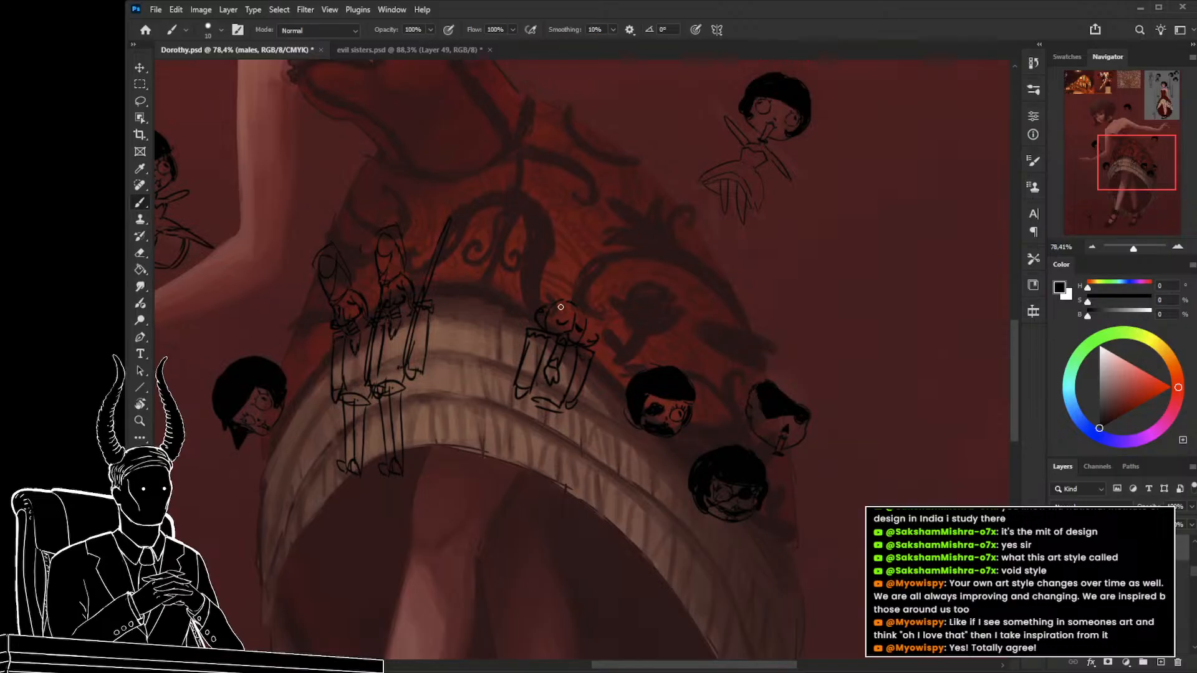
Draw a tall rounded hat on the curly-haired male puppet and darken his narrow beard.
{"action": "mouse_move", "coordinate": [558, 319]}
{"action": "left_mouse_down"}
{"action": "mouse_move", "coordinate": [591, 313]}
{"action": "mouse_move", "coordinate": [596, 261]}
{"action": "mouse_move", "coordinate": [571, 268]}
{"action": "mouse_move", "coordinate": [600, 271]}
{"action": "mouse_move", "coordinate": [567, 256]}
{"action": "mouse_move", "coordinate": [602, 269]}
{"action": "mouse_move", "coordinate": [568, 262]}
{"action": "left_mouse_up"}
{"action": "key", "text": "ctrl+z"}
{"action": "key", "text": "ctrl+z"}
{"action": "left_click_drag", "start_coordinate": [593, 260], "coordinate": [574, 260]}
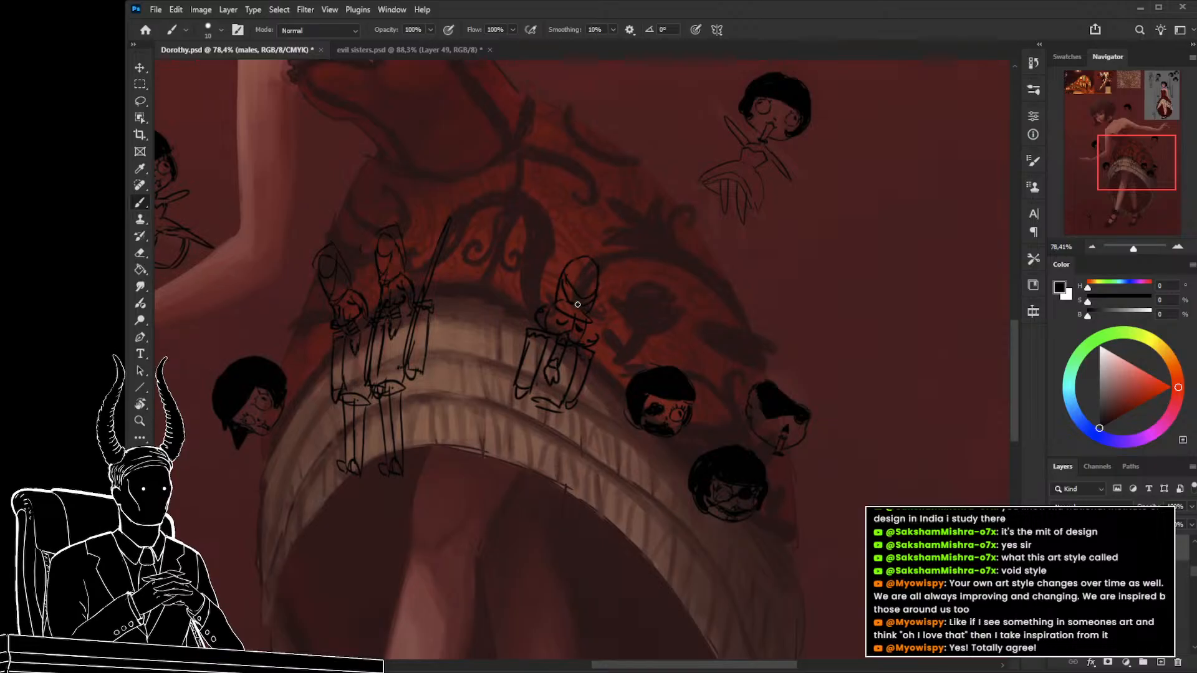
{"action": "left_click_drag", "start_coordinate": [559, 356], "coordinate": [561, 344]}
Draw the curly-haired puppet's two thin legs and pointed feet down to the lower edge of the ruffles.
{"action": "left_click_drag", "start_coordinate": [574, 419], "coordinate": [562, 360]}
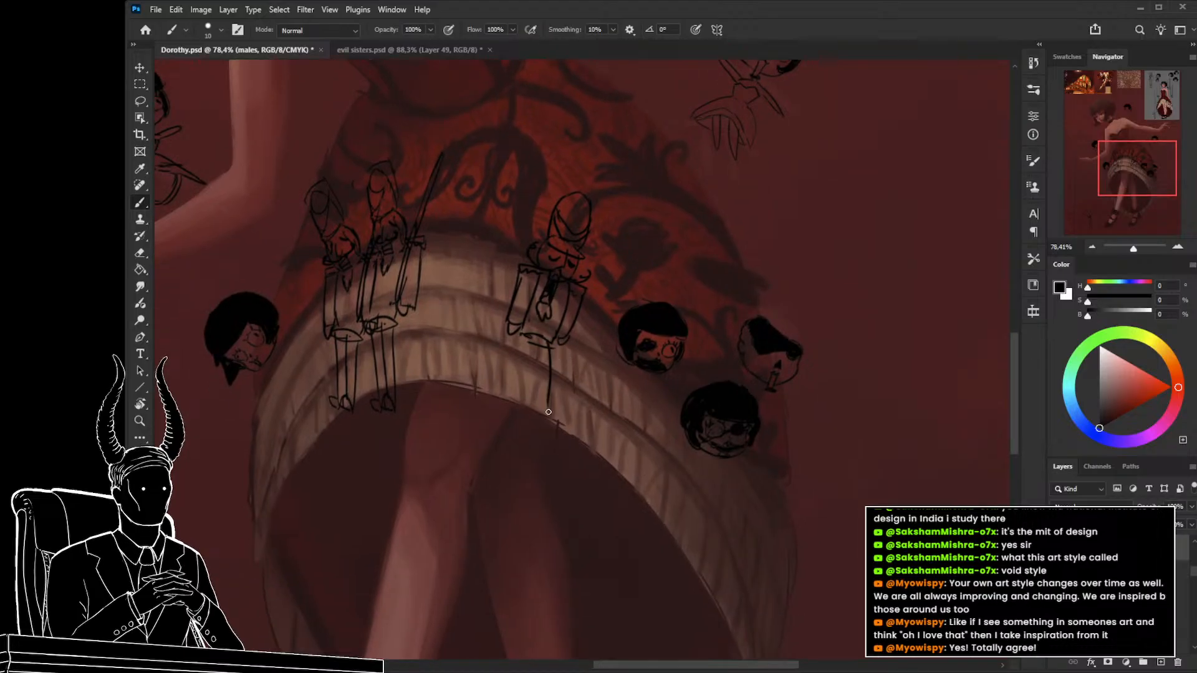
{"action": "left_click_drag", "start_coordinate": [528, 336], "coordinate": [523, 406]}
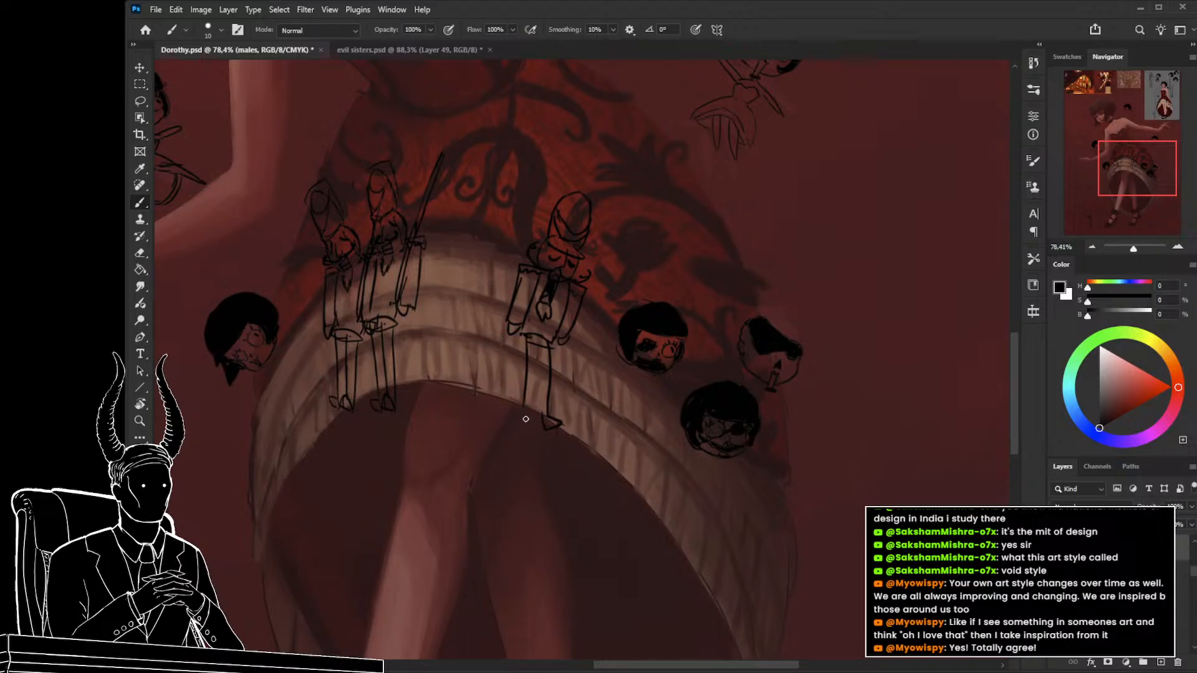
{"action": "left_click_drag", "start_coordinate": [540, 342], "coordinate": [536, 409]}
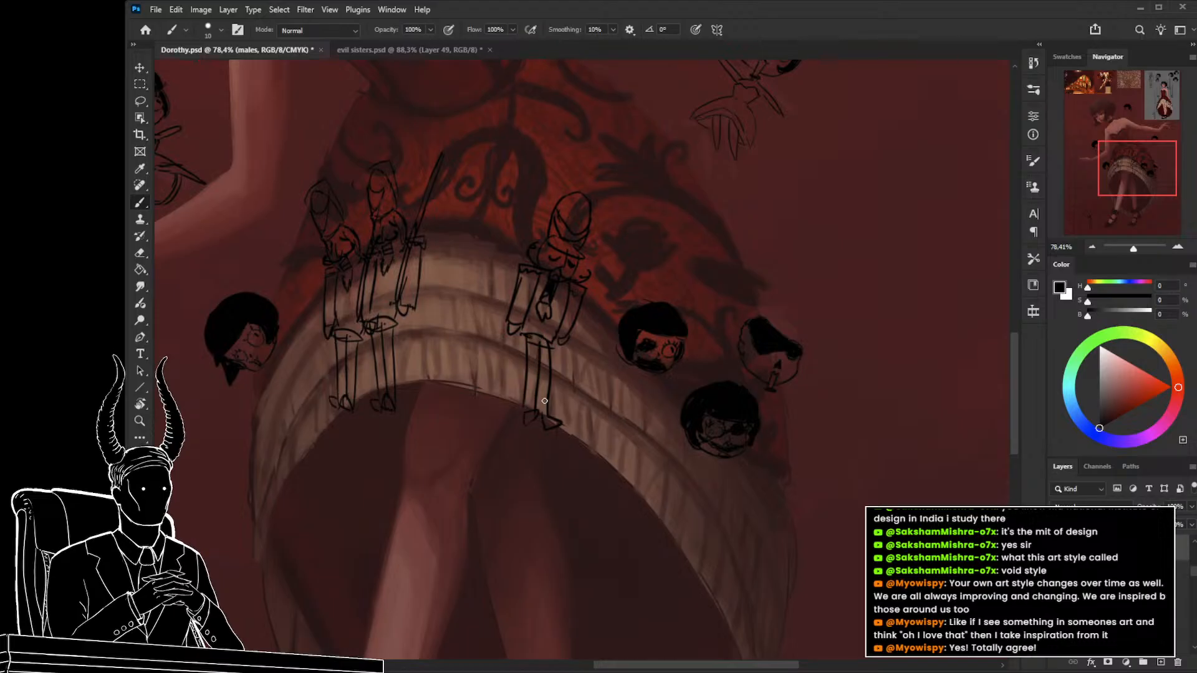
{"action": "key", "text": "ctrl+z"}
Try drawing an upright sword rising past the curly-haired puppet's shoulder beside his hat.
{"action": "key", "text": "z"}
{"action": "left_click_drag", "start_coordinate": [530, 349], "coordinate": [570, 512]}
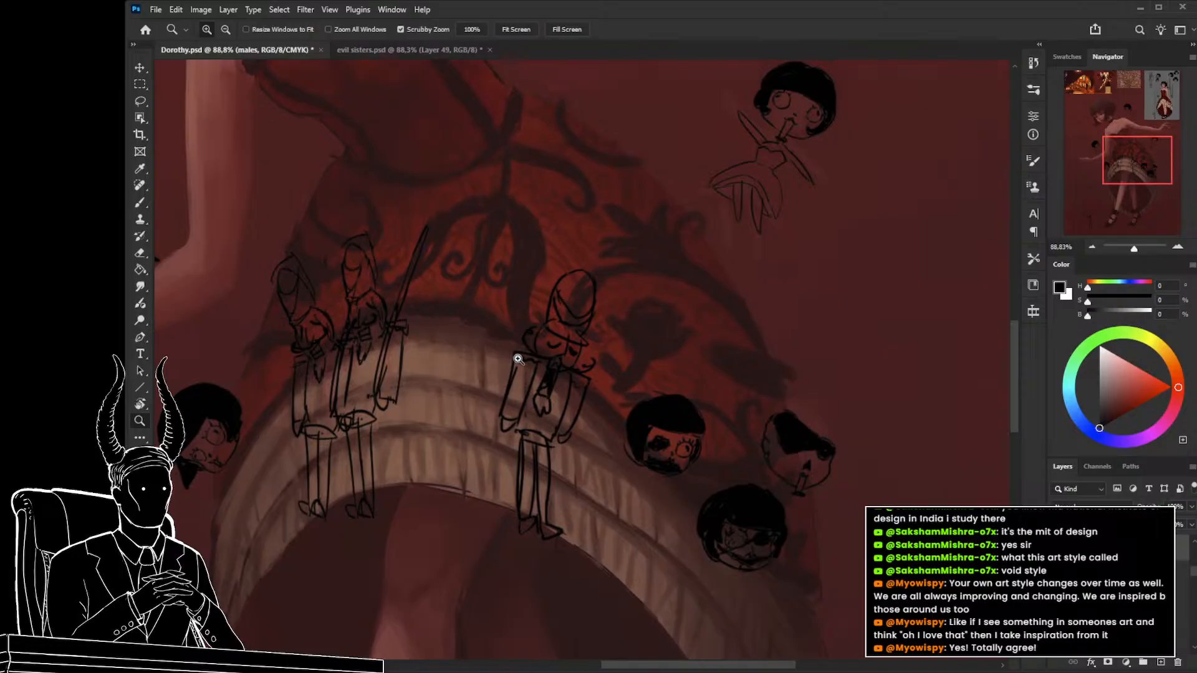
{"action": "key", "text": "b"}
{"action": "left_click_drag", "start_coordinate": [535, 330], "coordinate": [536, 278]}
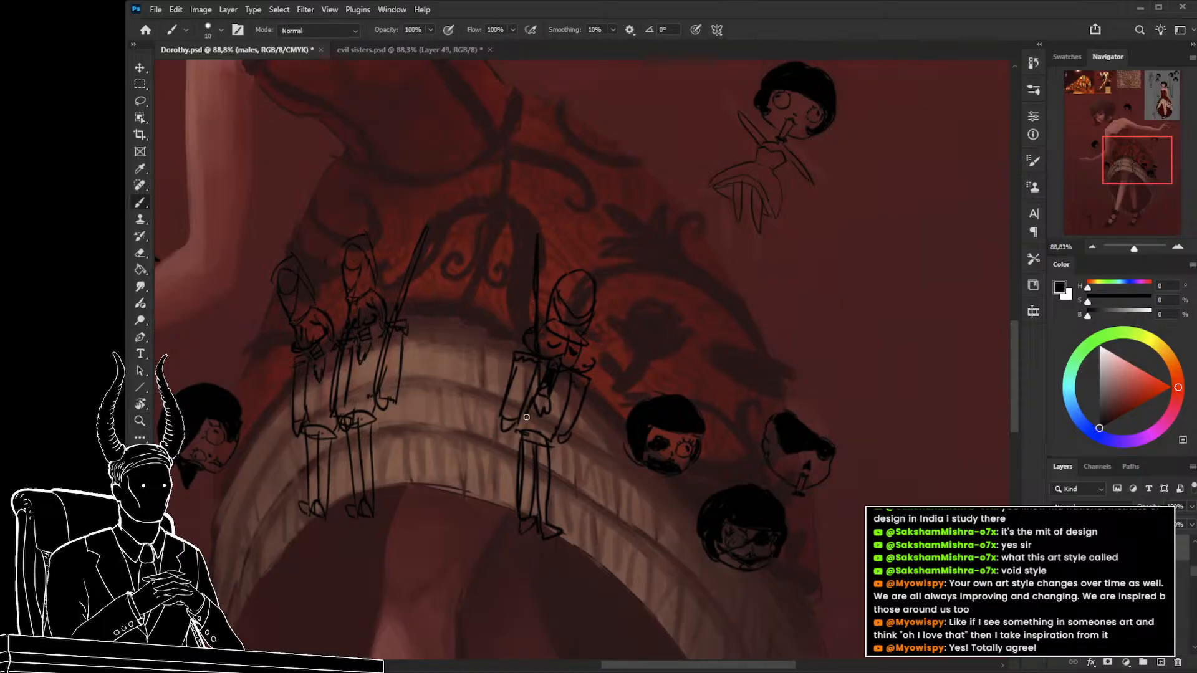
{"action": "key", "text": "ctrl+z"}
{"action": "key", "text": "ctrl+z"}
{"action": "key", "text": "ctrl+z"}
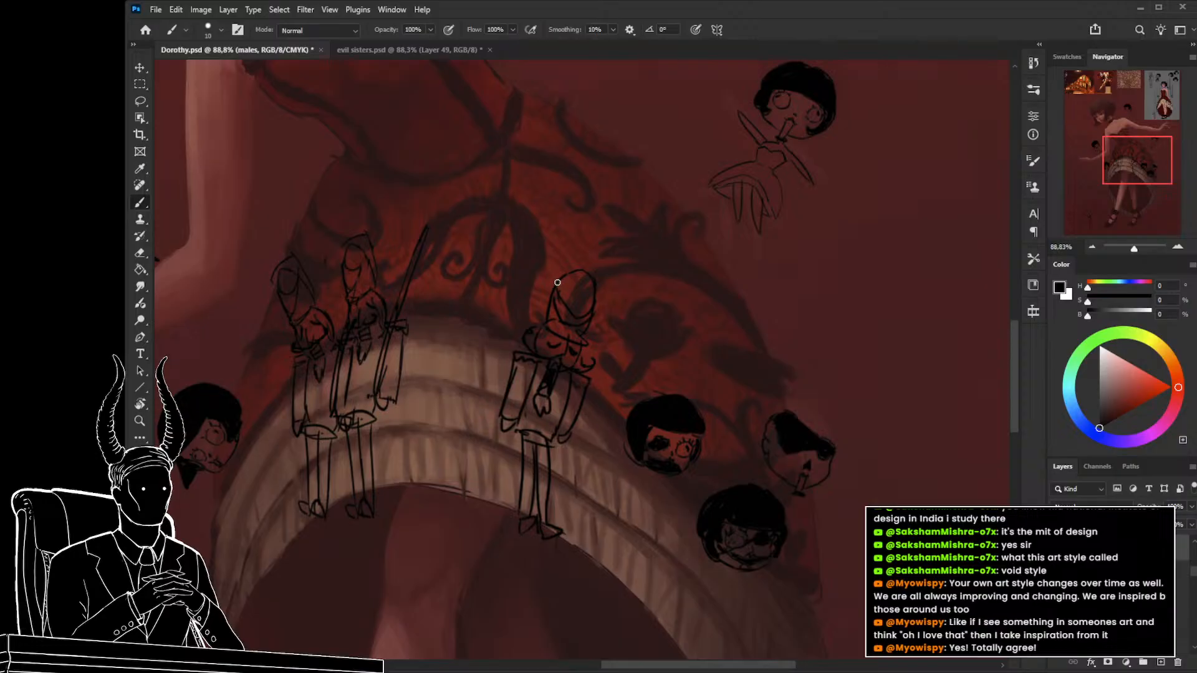
Draw a slanted sword passing behind the curly-haired puppet's hat and body, and save the document.
{"action": "left_click_drag", "start_coordinate": [557, 282], "coordinate": [551, 246]}
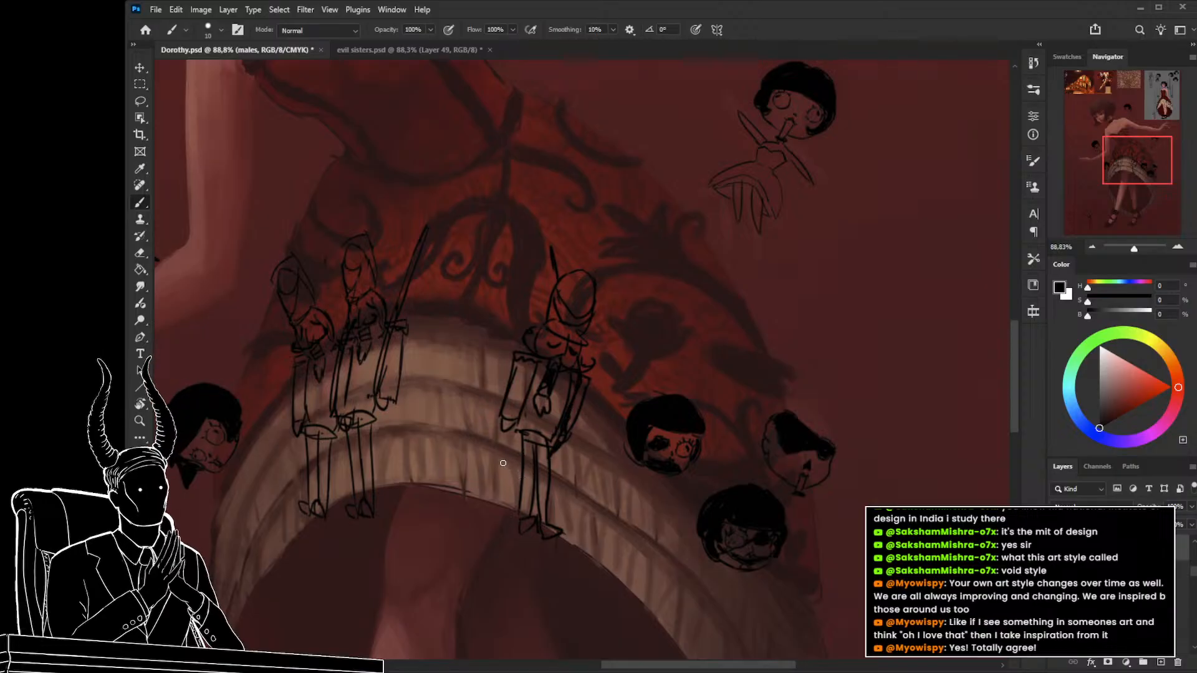
{"action": "left_click_drag", "start_coordinate": [498, 481], "coordinate": [405, 455]}
{"action": "left_click_drag", "start_coordinate": [486, 491], "coordinate": [499, 450]}
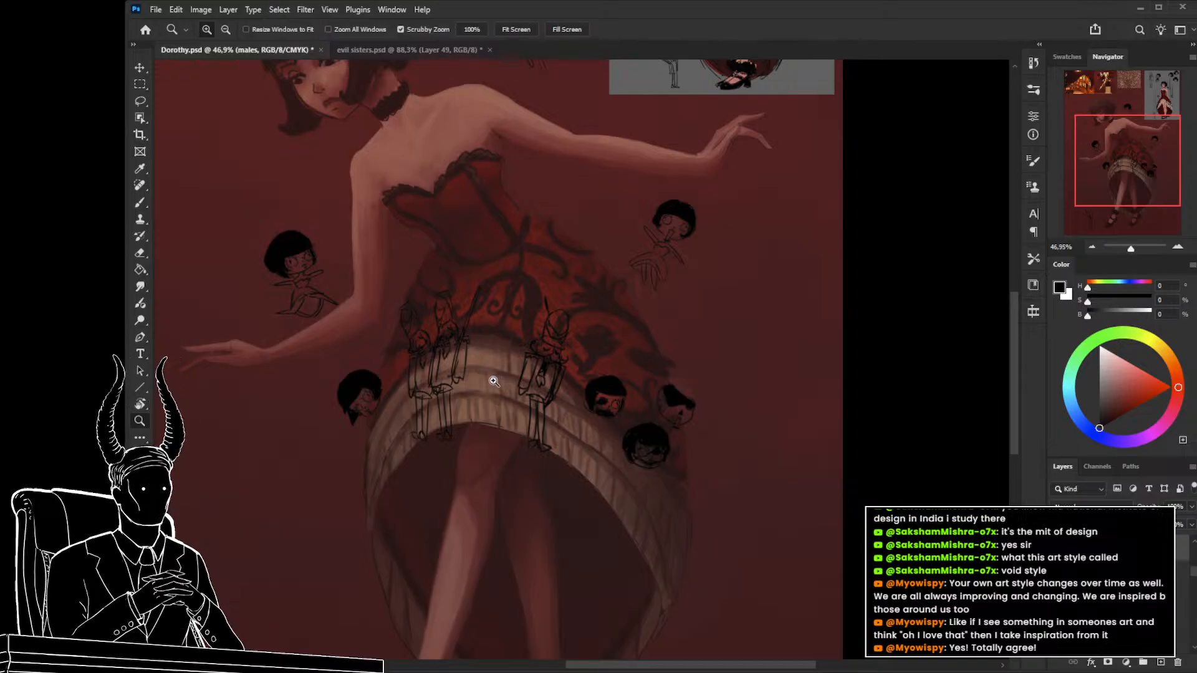
{"action": "left_click_drag", "start_coordinate": [537, 396], "coordinate": [504, 406]}
{"action": "left_click_drag", "start_coordinate": [504, 406], "coordinate": [558, 348]}
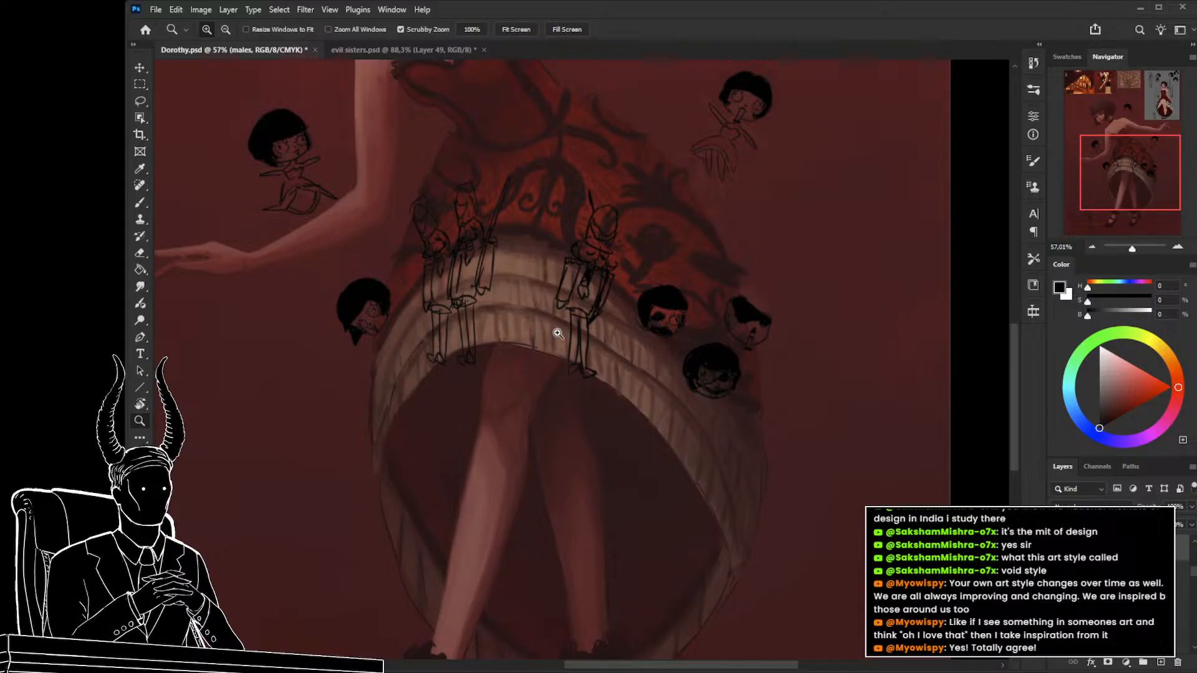
{"action": "left_click_drag", "start_coordinate": [480, 331], "coordinate": [547, 446]}
{"action": "key", "text": "ctrl+s"}
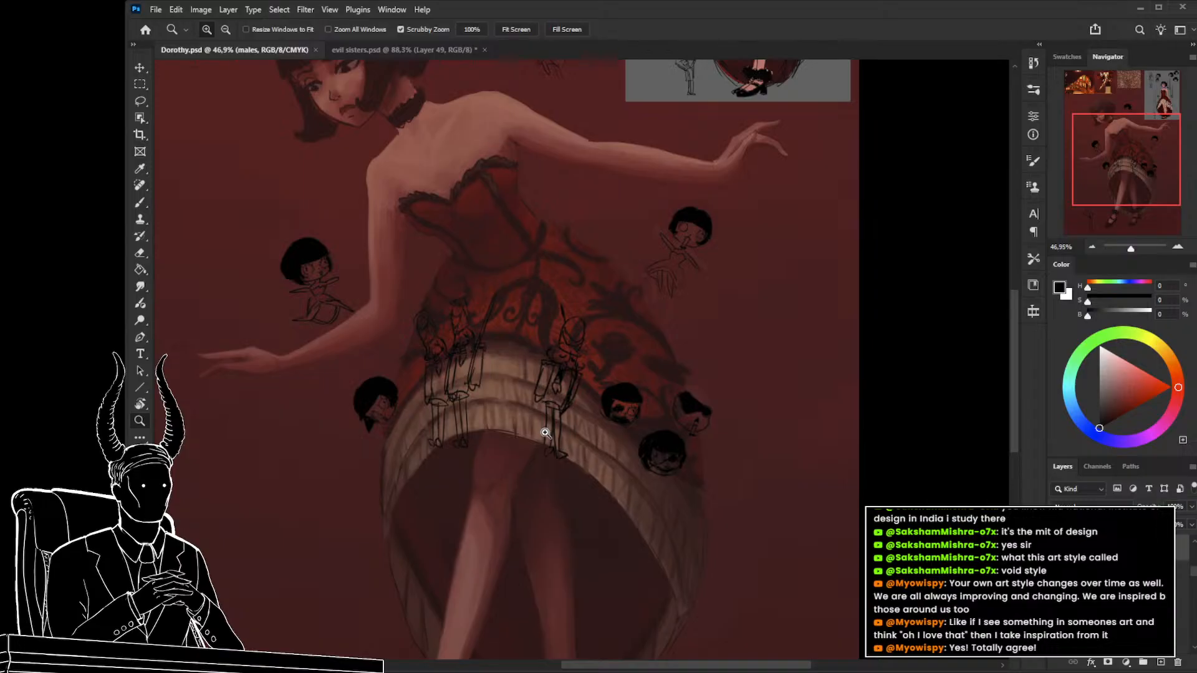
Add a new layer above the "dolls color" layer and set the painting color to neutral grey at 47% brightness.
{"action": "left_click_drag", "start_coordinate": [545, 433], "coordinate": [513, 428]}
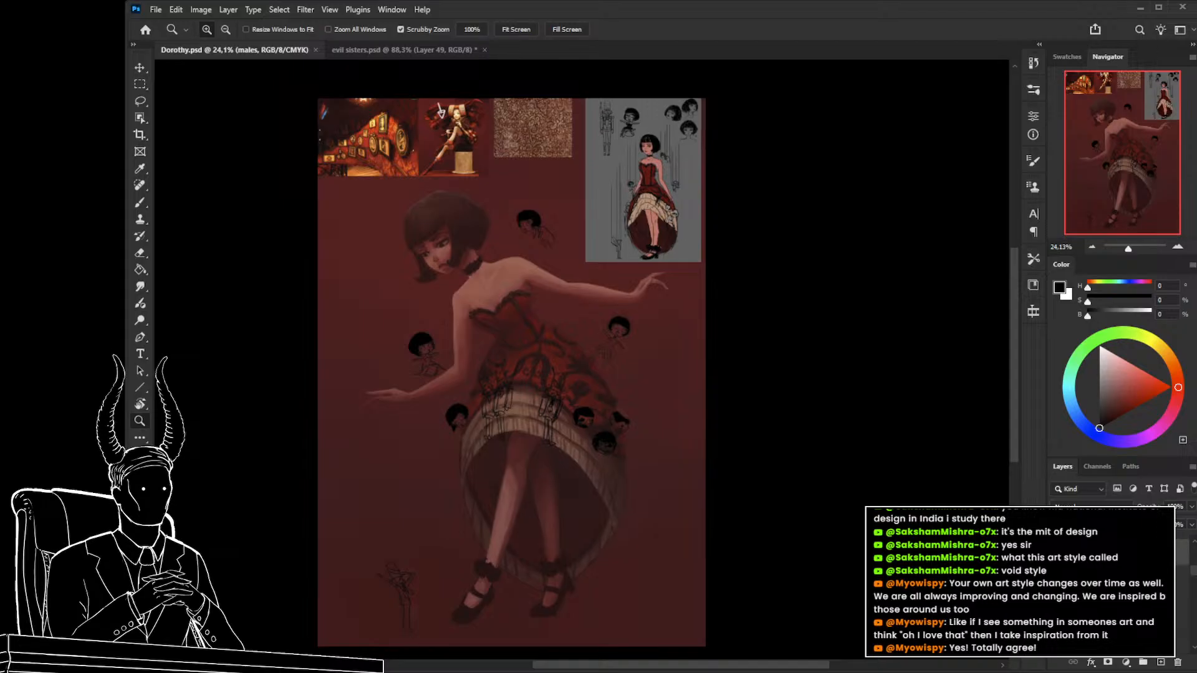
{"action": "left_click", "coordinate": [1122, 605]}
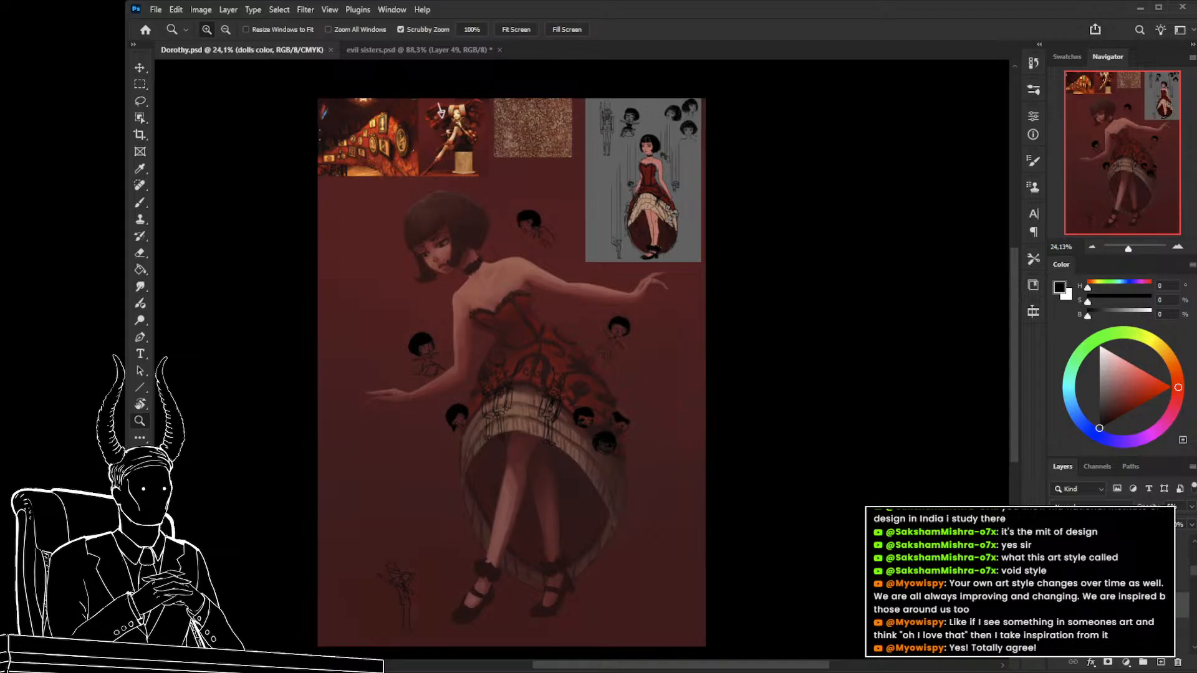
{"action": "left_click", "coordinate": [1160, 662]}
{"action": "left_click", "coordinate": [1099, 389]}
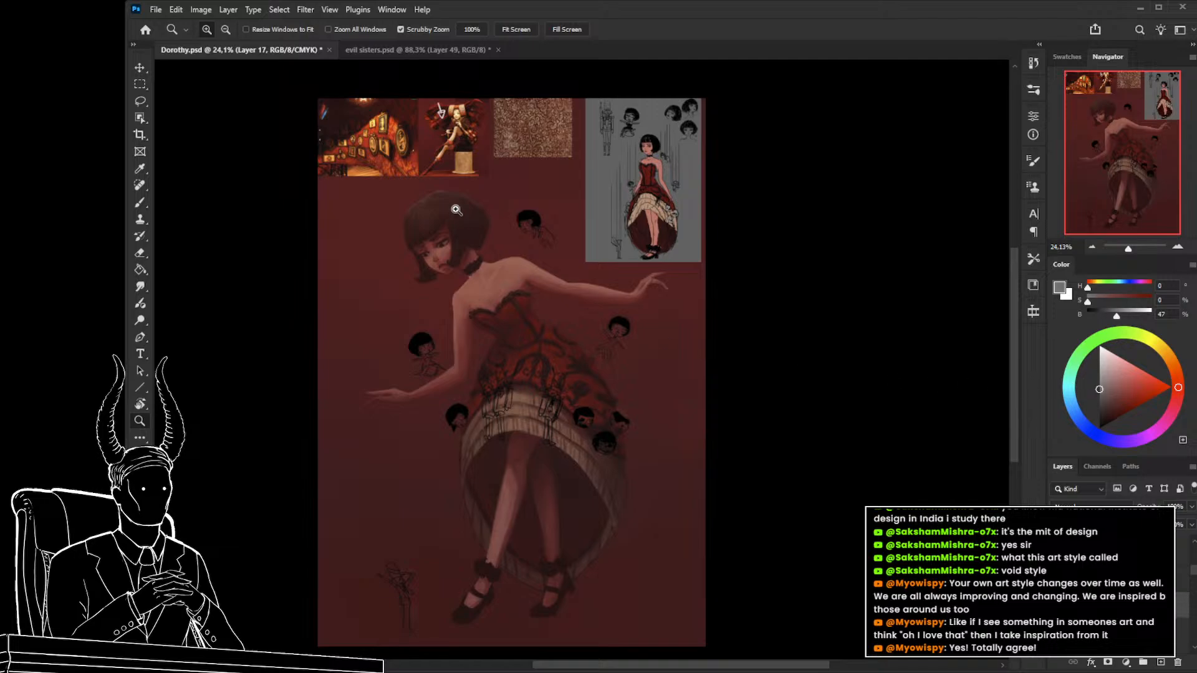
Enlarge the brush and fill the face of the floating doll beside the woman's head with grey.
{"action": "mouse_move", "coordinate": [456, 210]}
{"action": "left_mouse_down"}
{"action": "mouse_move", "coordinate": [561, 214]}
{"action": "mouse_move", "coordinate": [440, 249]}
{"action": "left_mouse_up"}
{"action": "key", "text": "b"}
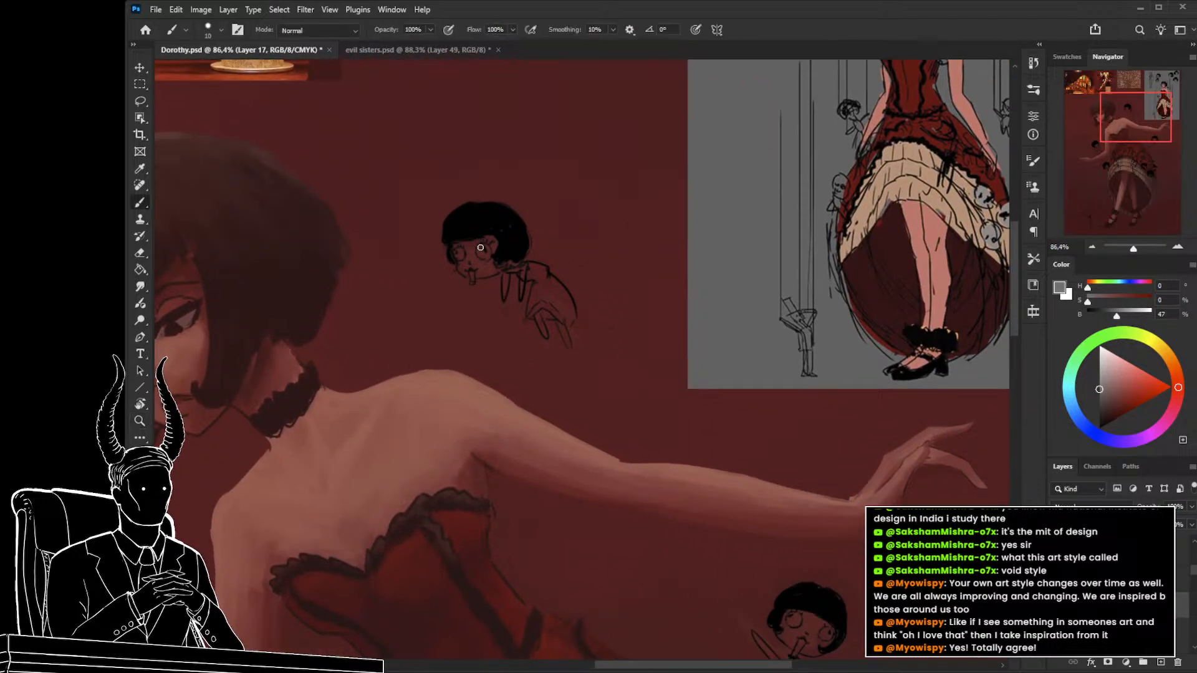
{"action": "key", "text": "bracketright"}
{"action": "key", "text": "bracketright"}
{"action": "key", "text": "bracketright"}
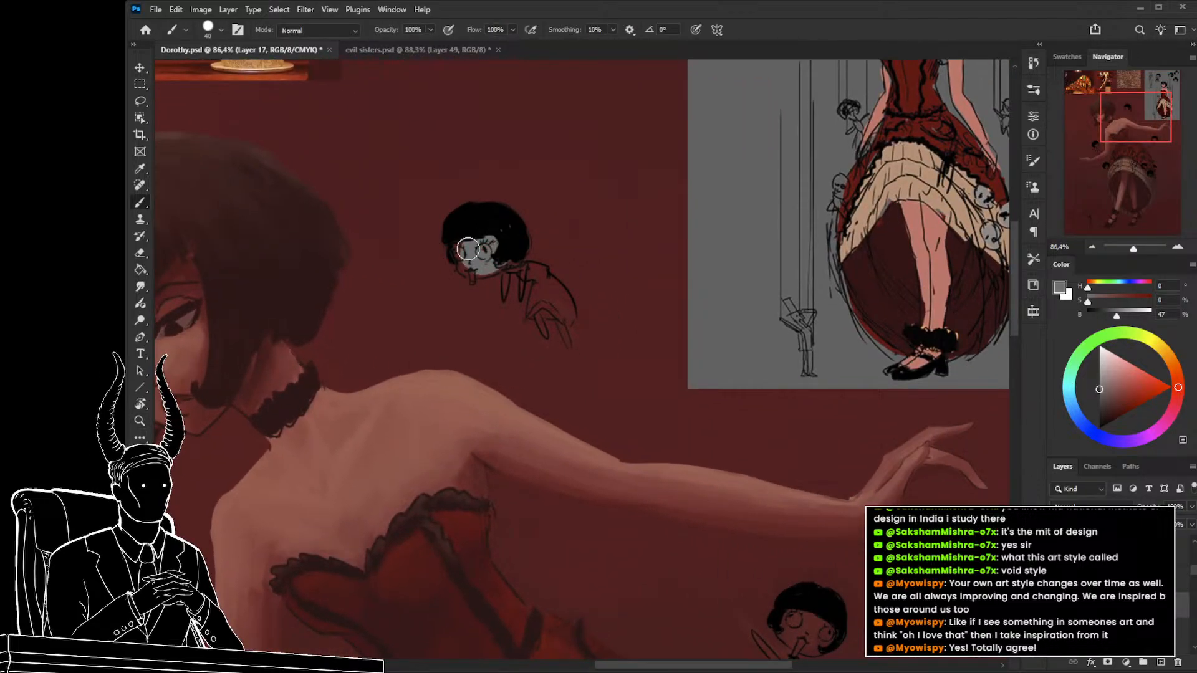
{"action": "mouse_move", "coordinate": [468, 249]}
{"action": "left_mouse_down"}
{"action": "mouse_move", "coordinate": [472, 236]}
{"action": "mouse_move", "coordinate": [461, 262]}
{"action": "mouse_move", "coordinate": [483, 268]}
{"action": "mouse_move", "coordinate": [472, 281]}
{"action": "mouse_move", "coordinate": [536, 270]}
{"action": "mouse_move", "coordinate": [536, 281]}
{"action": "left_mouse_up"}
Fill the same doll's arms, torso and legs with grey, adjusting the brush size to the narrow shapes.
{"action": "key", "text": "bracketleft"}
{"action": "key", "text": "bracketleft"}
{"action": "key", "text": "bracketleft"}
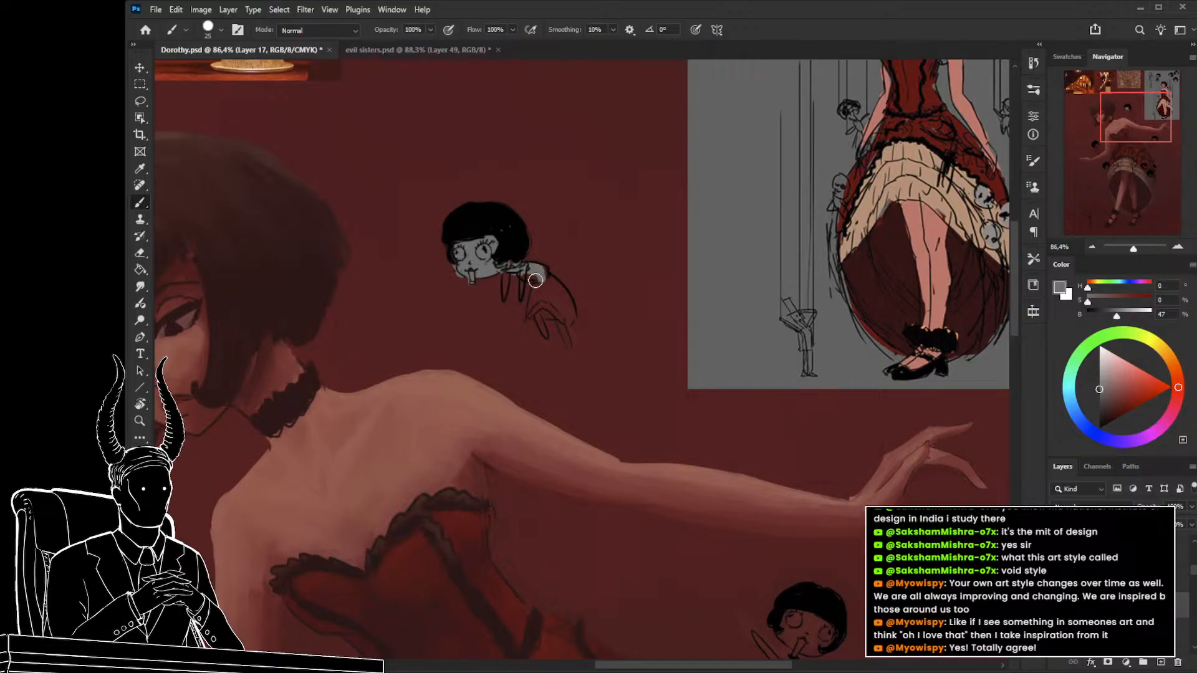
{"action": "key", "text": "bracketleft"}
{"action": "key", "text": "bracketleft"}
{"action": "key", "text": "bracketleft"}
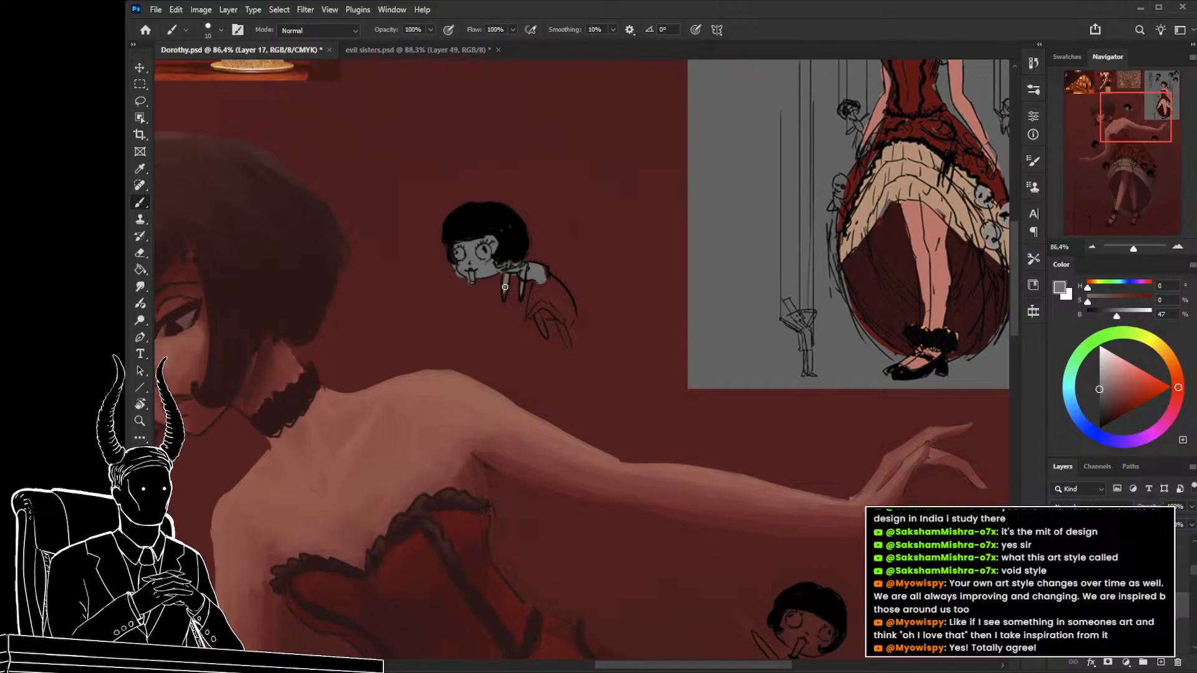
{"action": "key", "text": "bracketright"}
{"action": "key", "text": "bracketright"}
{"action": "mouse_move", "coordinate": [539, 268]}
{"action": "left_mouse_down"}
{"action": "mouse_move", "coordinate": [569, 314]}
{"action": "mouse_move", "coordinate": [569, 300]}
{"action": "mouse_move", "coordinate": [564, 340]}
{"action": "mouse_move", "coordinate": [557, 310]}
{"action": "mouse_move", "coordinate": [563, 332]}
{"action": "mouse_move", "coordinate": [571, 320]}
{"action": "mouse_move", "coordinate": [529, 318]}
{"action": "mouse_move", "coordinate": [539, 276]}
{"action": "mouse_move", "coordinate": [541, 330]}
{"action": "left_mouse_up"}
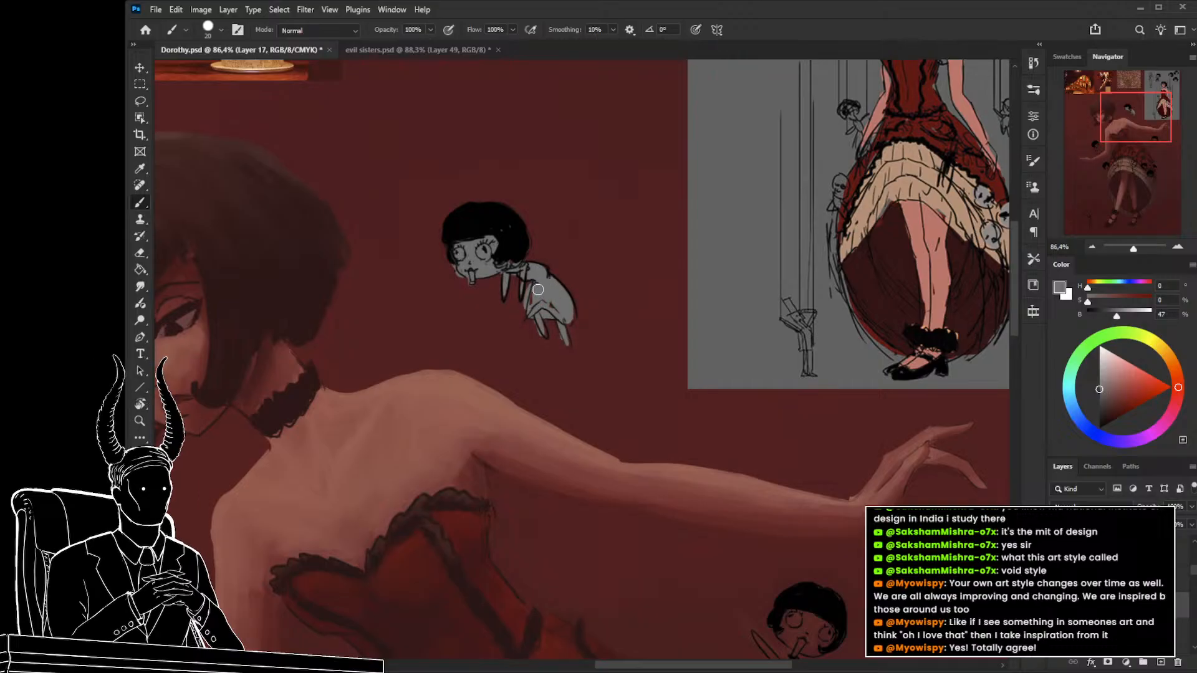
Paint the face, neck and arms of the doll above the woman's lowered hand in grey.
{"action": "left_click_drag", "start_coordinate": [462, 425], "coordinate": [777, 141]}
{"action": "mouse_move", "coordinate": [396, 375]}
{"action": "left_mouse_down"}
{"action": "mouse_move", "coordinate": [390, 299]}
{"action": "mouse_move", "coordinate": [420, 320]}
{"action": "mouse_move", "coordinate": [406, 351]}
{"action": "mouse_move", "coordinate": [442, 371]}
{"action": "mouse_move", "coordinate": [408, 381]}
{"action": "mouse_move", "coordinate": [442, 383]}
{"action": "left_mouse_up"}
{"action": "key", "text": "bracketright"}
{"action": "key", "text": "bracketright"}
{"action": "key", "text": "bracketright"}
{"action": "key", "text": "bracketright"}
{"action": "key", "text": "bracketright"}
{"action": "key", "text": "bracketleft"}
{"action": "key", "text": "bracketleft"}
{"action": "key", "text": "bracketleft"}
{"action": "key", "text": "bracketleft"}
{"action": "key", "text": "bracketleft"}
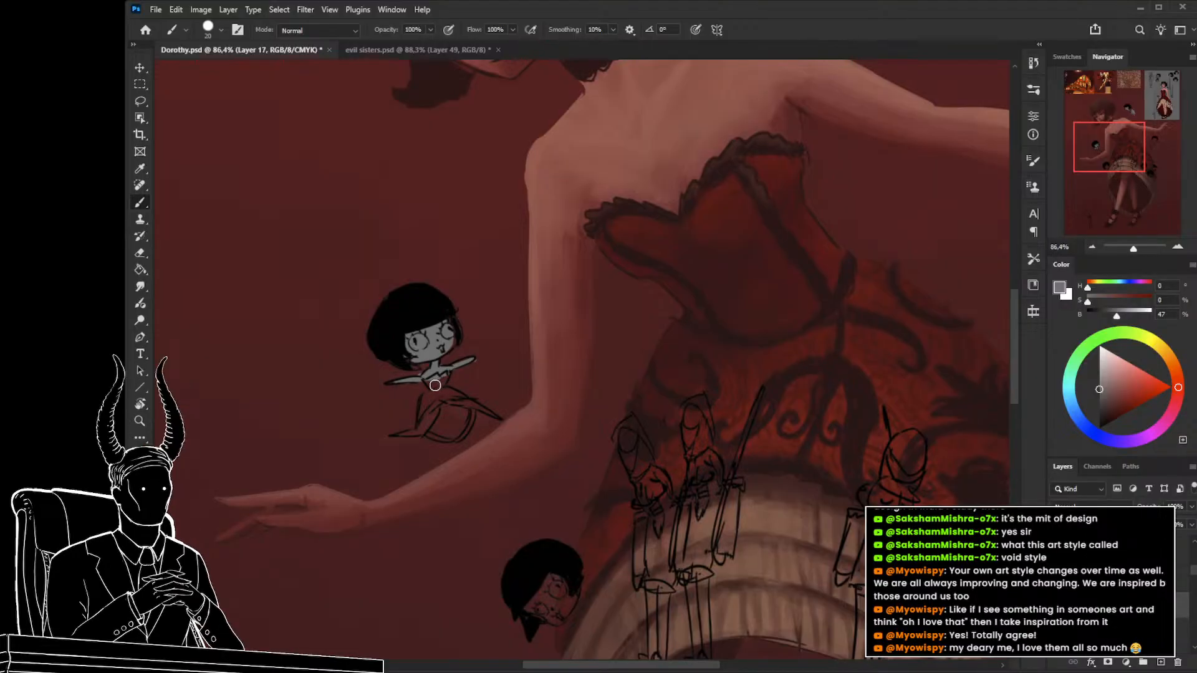
Fill the torso, rounded skirt and legs of the doll above the lowered hand with grey.
{"action": "key", "text": "z"}
{"action": "key", "text": "ctrl+0"}
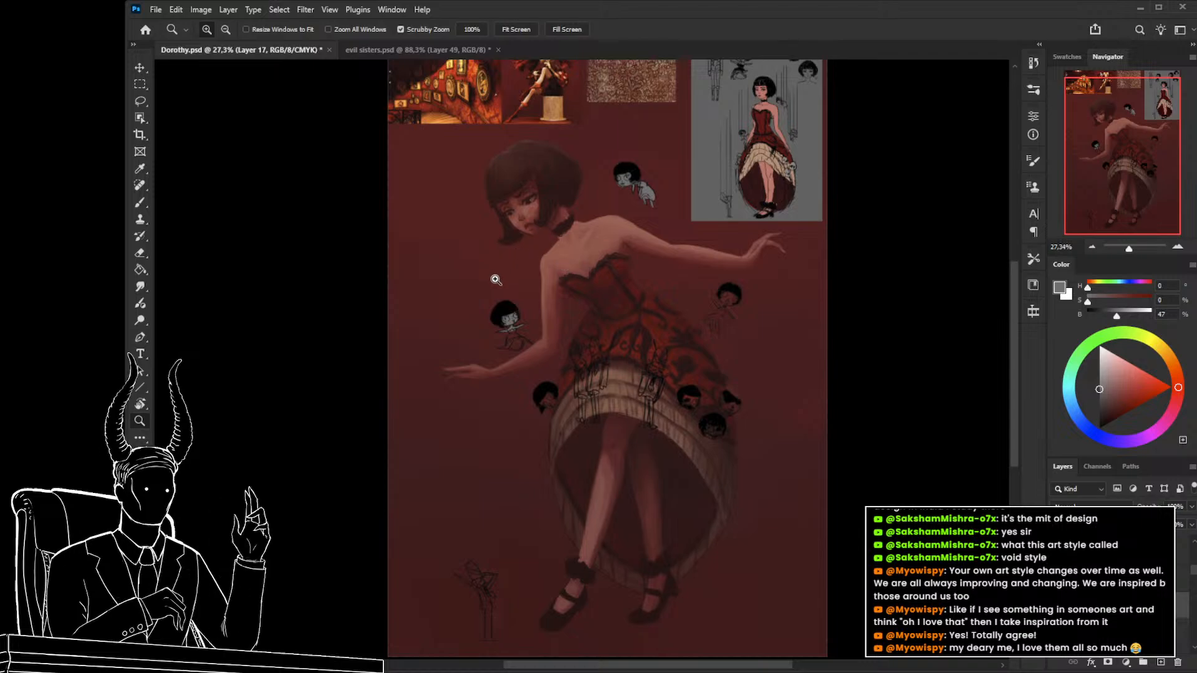
{"action": "left_click_drag", "start_coordinate": [495, 279], "coordinate": [561, 334]}
{"action": "left_click_drag", "start_coordinate": [582, 411], "coordinate": [510, 337]}
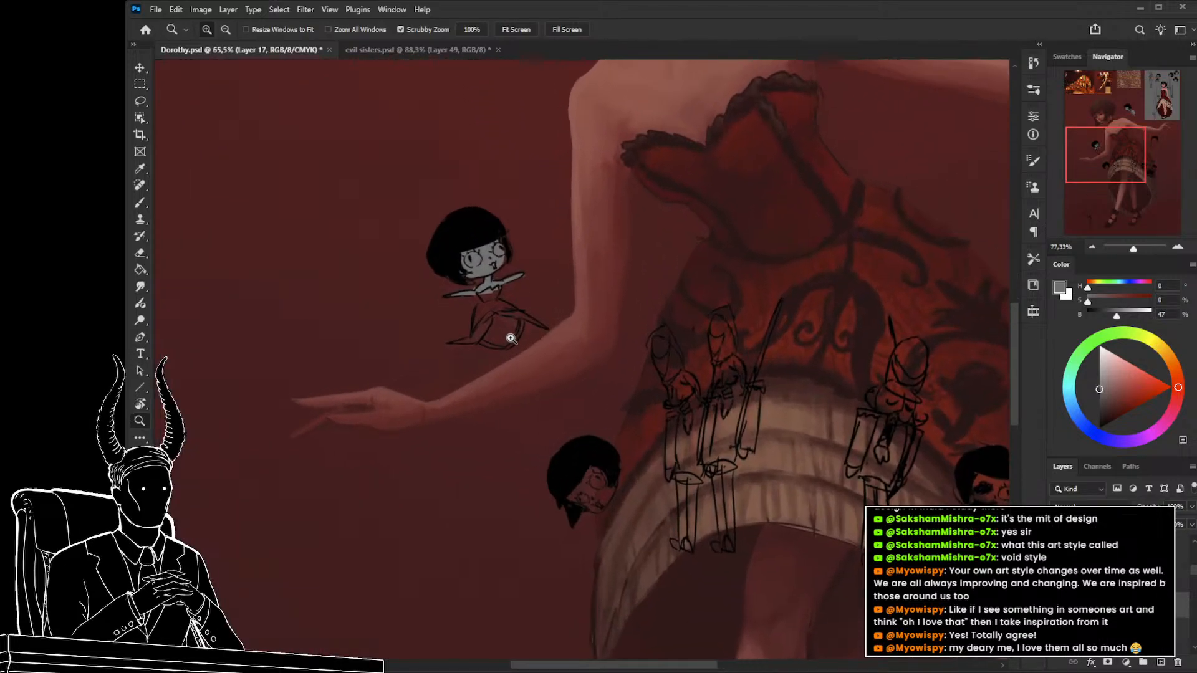
{"action": "key", "text": "b"}
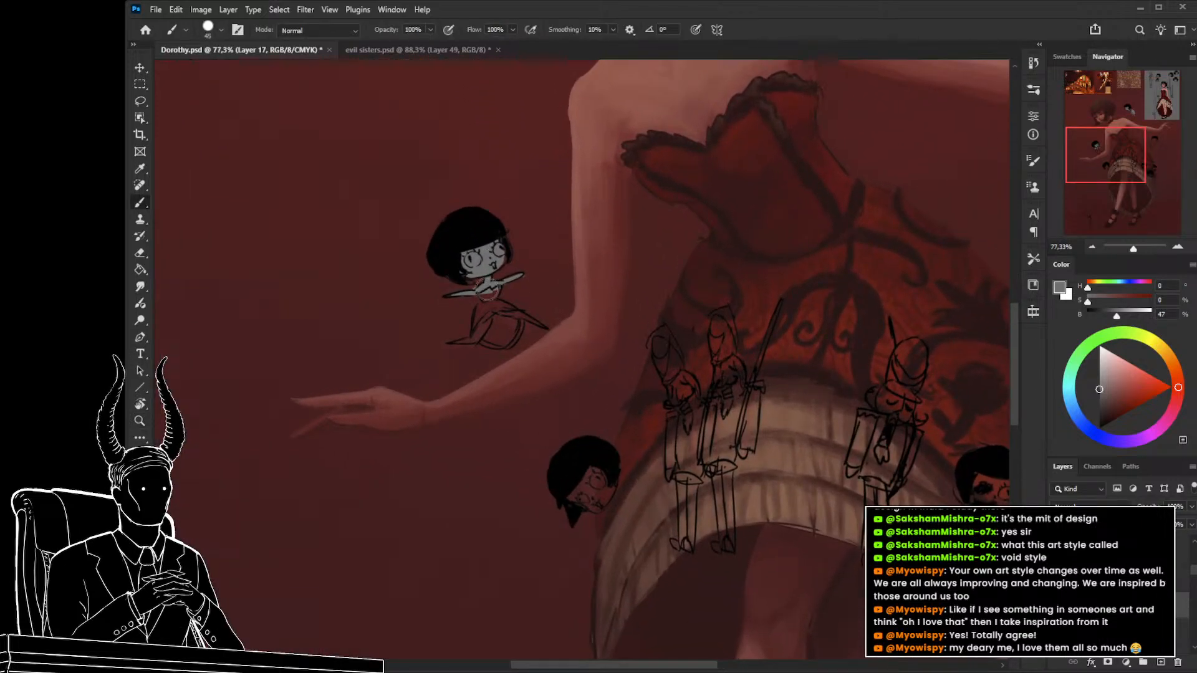
{"action": "key", "text": "bracketleft"}
{"action": "mouse_move", "coordinate": [489, 287]}
{"action": "left_mouse_down"}
{"action": "mouse_move", "coordinate": [498, 318]}
{"action": "mouse_move", "coordinate": [512, 318]}
{"action": "mouse_move", "coordinate": [498, 309]}
{"action": "mouse_move", "coordinate": [505, 342]}
{"action": "mouse_move", "coordinate": [483, 327]}
{"action": "left_mouse_up"}
{"action": "key", "text": "bracketleft"}
{"action": "key", "text": "bracketleft"}
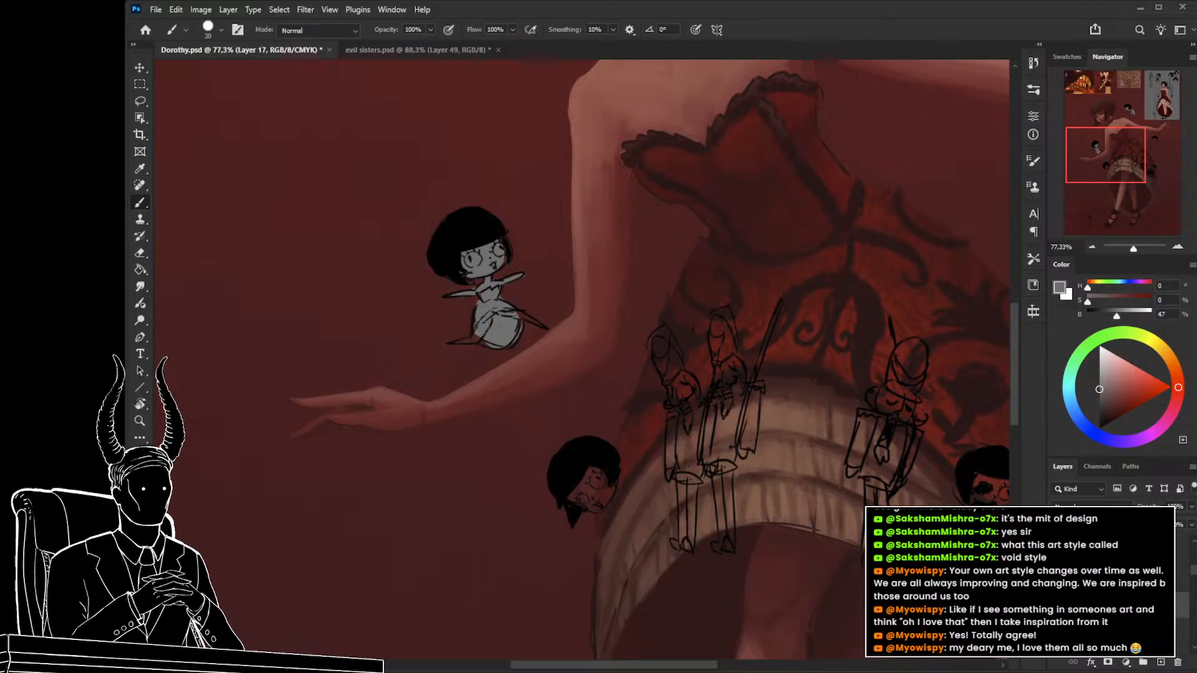
{"action": "key", "text": "bracketright"}
{"action": "key", "text": "bracketright"}
{"action": "key", "text": "bracketright"}
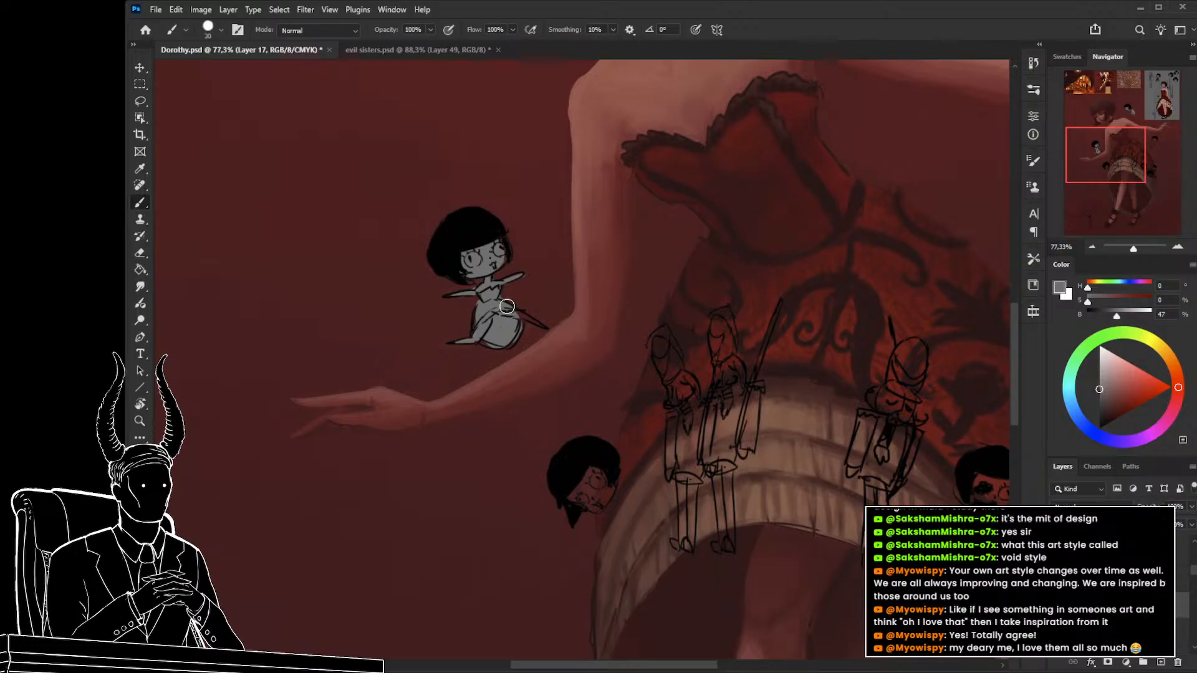
{"action": "key", "text": "bracketleft"}
{"action": "key", "text": "bracketleft"}
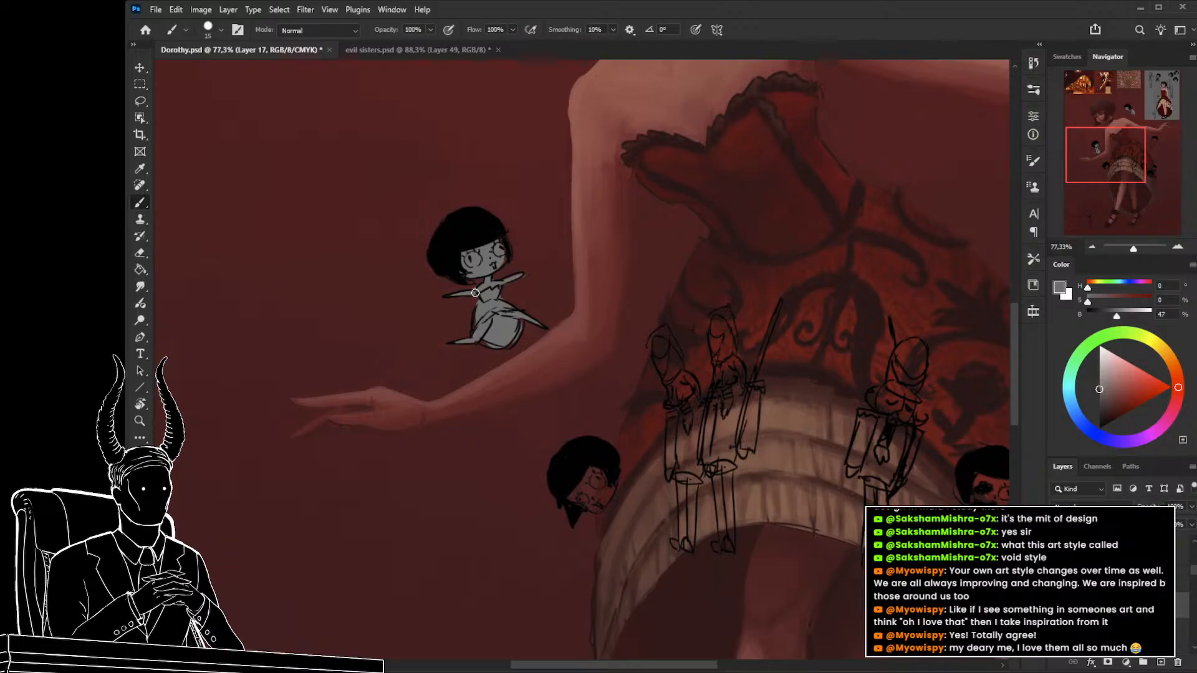
Enlarge the brush and fill the face of the lone female head beside the skirt, below the lowered hand, with grey.
{"action": "left_click_drag", "start_coordinate": [534, 383], "coordinate": [461, 252]}
{"action": "key", "text": "bracketright"}
{"action": "key", "text": "bracketright"}
{"action": "key", "text": "bracketright"}
{"action": "key", "text": "bracketright"}
{"action": "key", "text": "bracketright"}
{"action": "key", "text": "bracketright"}
{"action": "key", "text": "bracketright"}
{"action": "key", "text": "bracketright"}
{"action": "key", "text": "bracketright"}
{"action": "mouse_move", "coordinate": [526, 331]}
{"action": "left_mouse_down"}
{"action": "mouse_move", "coordinate": [502, 339]}
{"action": "mouse_move", "coordinate": [524, 366]}
{"action": "left_mouse_up"}
Fill the face, chest and one arm of the doll beneath the woman's outstretched arm with grey.
{"action": "left_click_drag", "start_coordinate": [888, 213], "coordinate": [588, 374]}
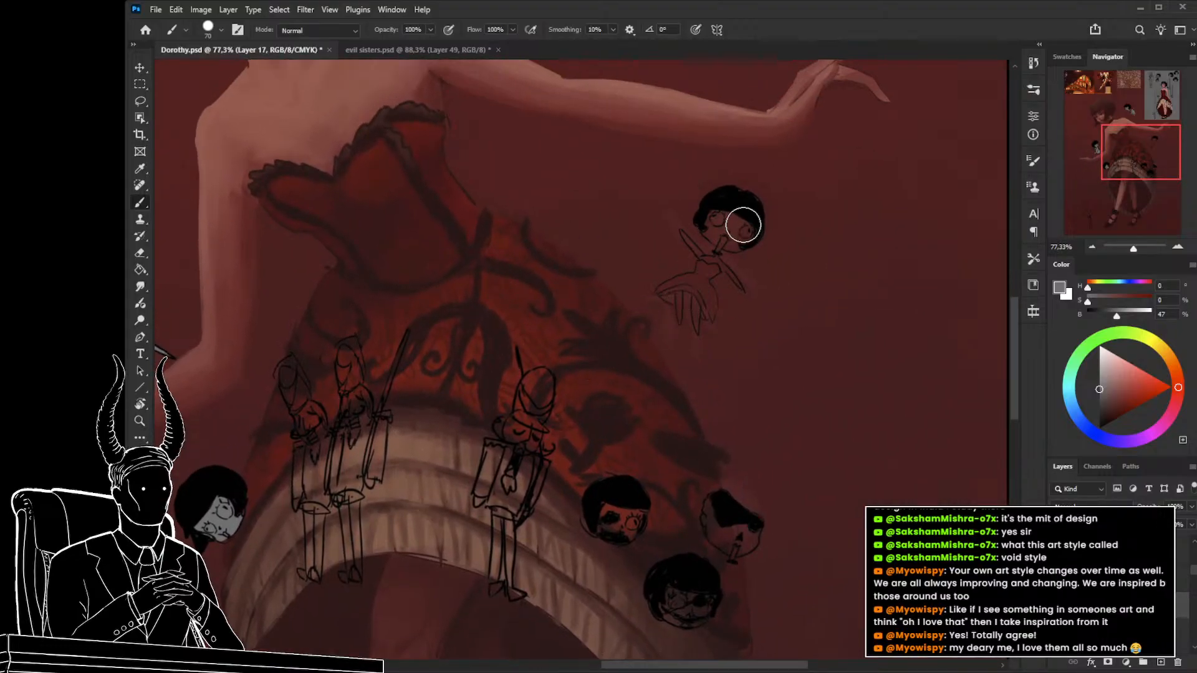
{"action": "mouse_move", "coordinate": [742, 227]}
{"action": "left_mouse_down"}
{"action": "mouse_move", "coordinate": [718, 240]}
{"action": "mouse_move", "coordinate": [712, 222]}
{"action": "mouse_move", "coordinate": [726, 245]}
{"action": "mouse_move", "coordinate": [710, 273]}
{"action": "left_mouse_up"}
{"action": "key", "text": "bracketleft"}
{"action": "key", "text": "bracketleft"}
{"action": "key", "text": "bracketleft"}
{"action": "key", "text": "bracketleft"}
{"action": "key", "text": "bracketleft"}
{"action": "key", "text": "bracketleft"}
{"action": "key", "text": "bracketleft"}
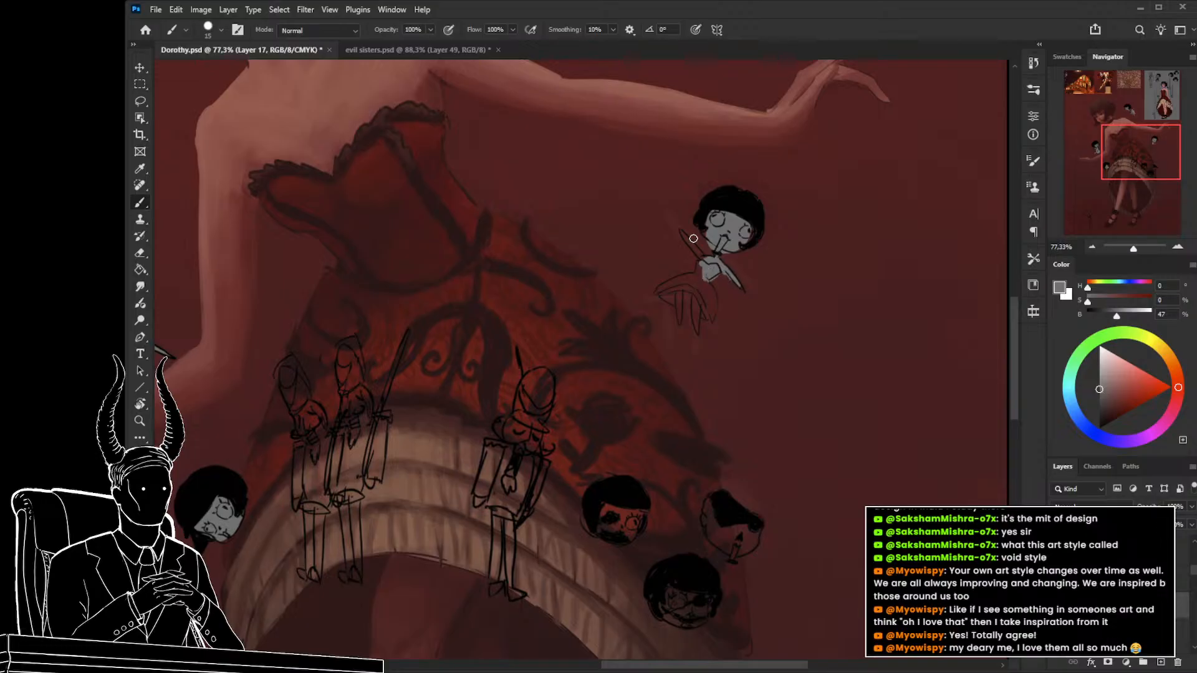
Paint the remaining arm, torso and flared skirt edges of the doll beneath the outstretched arm in grey.
{"action": "mouse_move", "coordinate": [683, 233]}
{"action": "left_mouse_down"}
{"action": "mouse_move", "coordinate": [695, 289]}
{"action": "mouse_move", "coordinate": [697, 275]}
{"action": "mouse_move", "coordinate": [711, 307]}
{"action": "mouse_move", "coordinate": [683, 296]}
{"action": "left_mouse_up"}
{"action": "key", "text": "bracketright"}
{"action": "key", "text": "bracketright"}
{"action": "key", "text": "bracketright"}
{"action": "key", "text": "bracketright"}
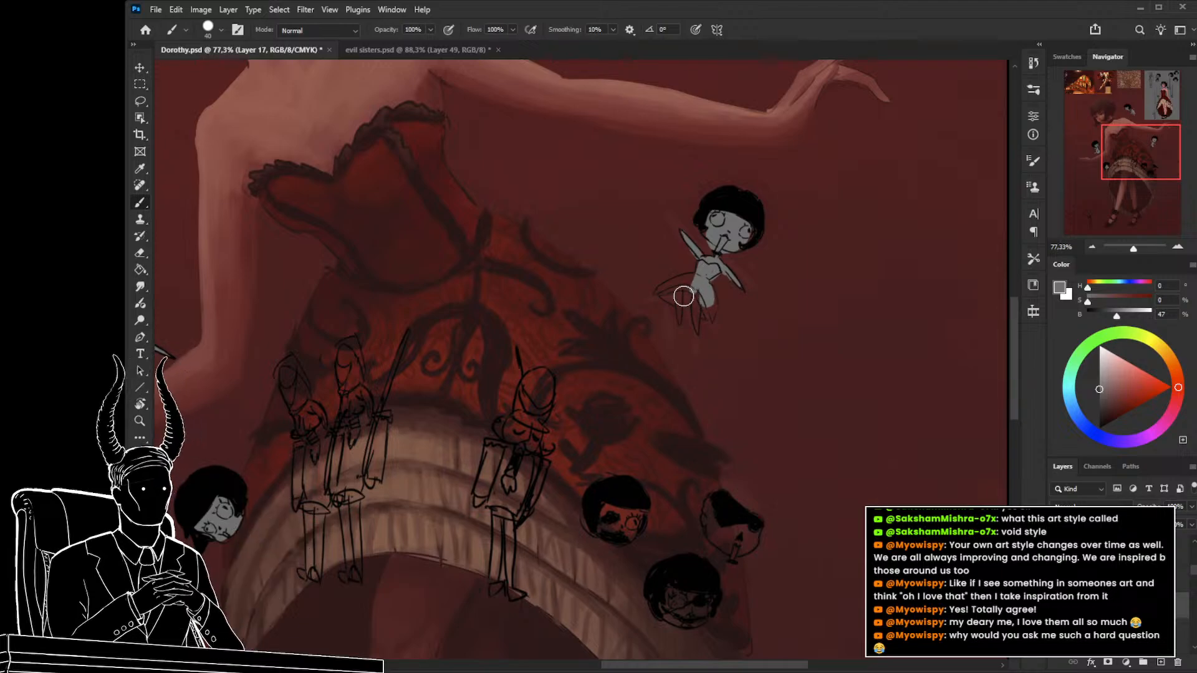
{"action": "key", "text": "bracketright"}
{"action": "key", "text": "bracketleft"}
{"action": "key", "text": "bracketleft"}
{"action": "mouse_move", "coordinate": [699, 279]}
{"action": "left_mouse_down"}
{"action": "mouse_move", "coordinate": [661, 290]}
{"action": "mouse_move", "coordinate": [711, 305]}
{"action": "left_mouse_up"}
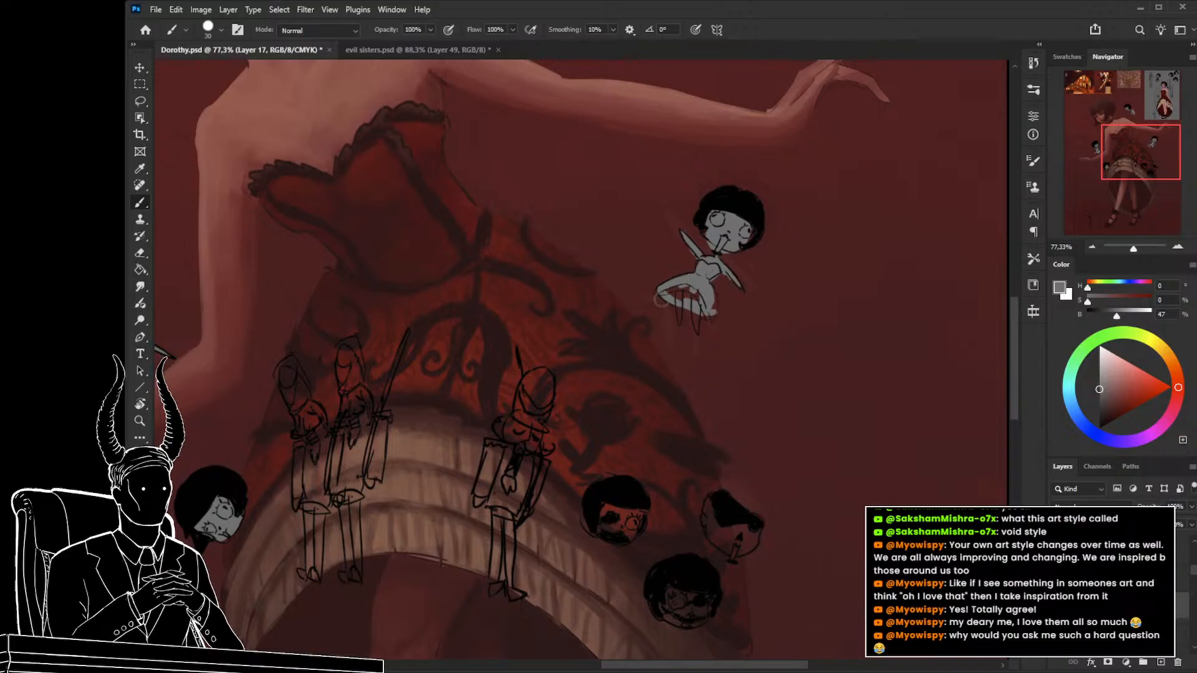
Fill the gaps in that doll's skirt and her thin legs with grey, using a smaller brush for the legs.
{"action": "mouse_move", "coordinate": [640, 278]}
{"action": "left_mouse_down"}
{"action": "mouse_move", "coordinate": [675, 342]}
{"action": "mouse_move", "coordinate": [599, 325]}
{"action": "left_mouse_up"}
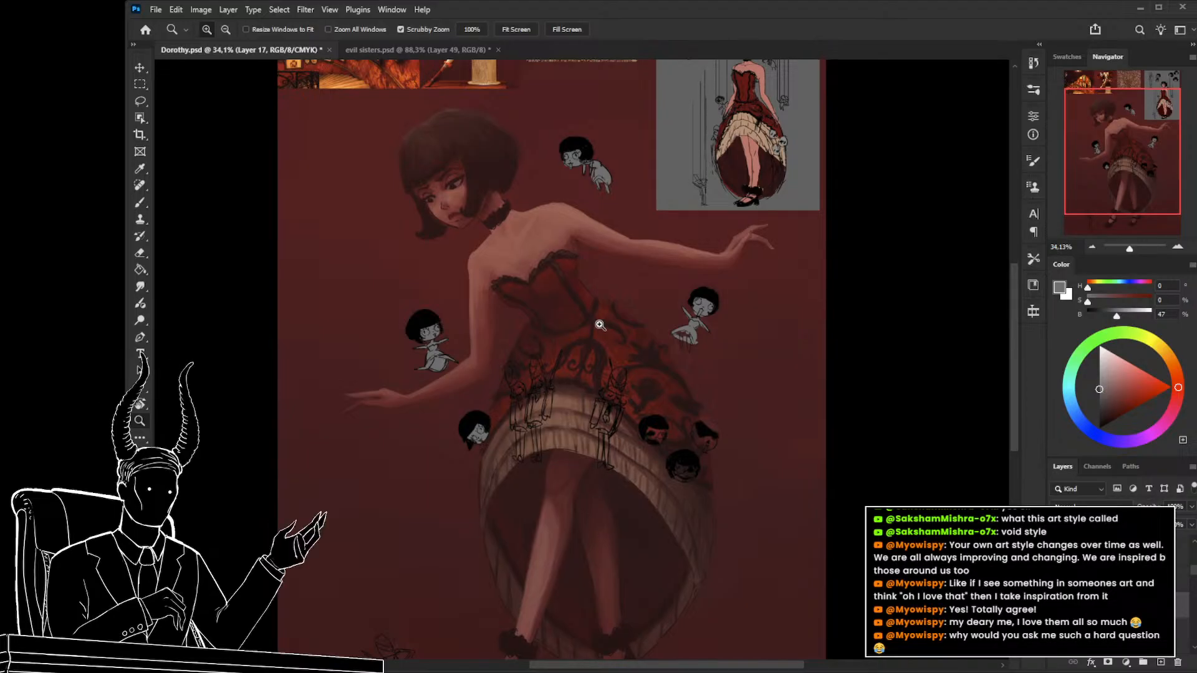
{"action": "left_click", "coordinate": [739, 357]}
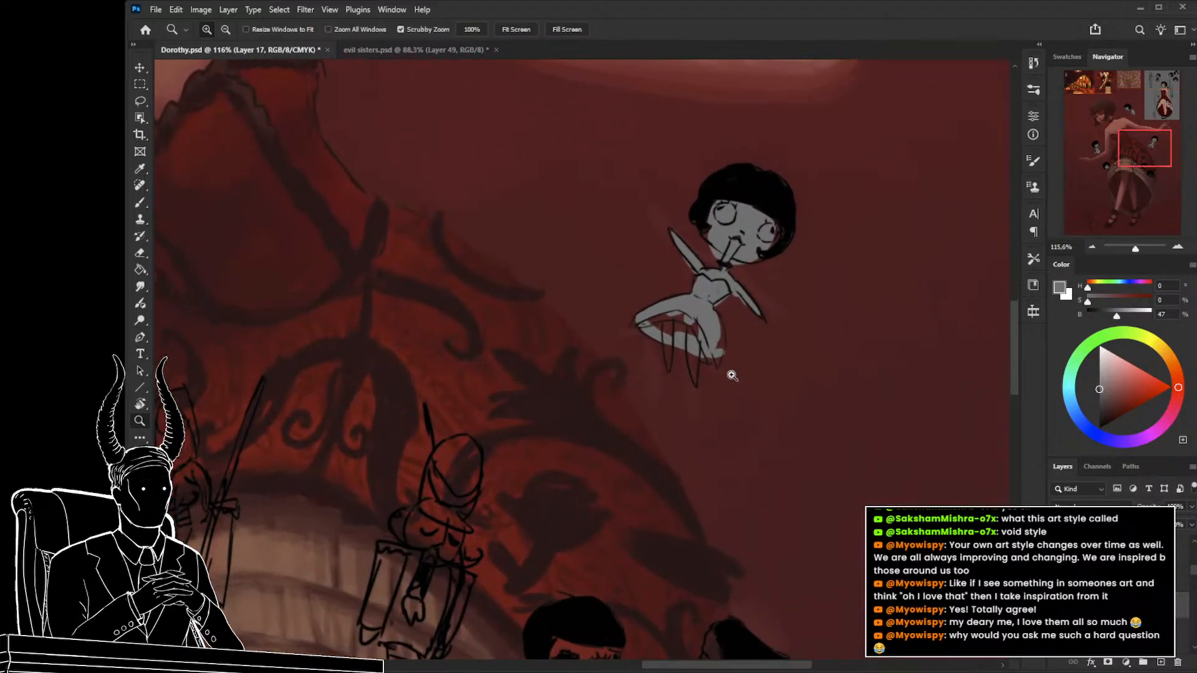
{"action": "key", "text": "b"}
{"action": "key", "text": "bracketright"}
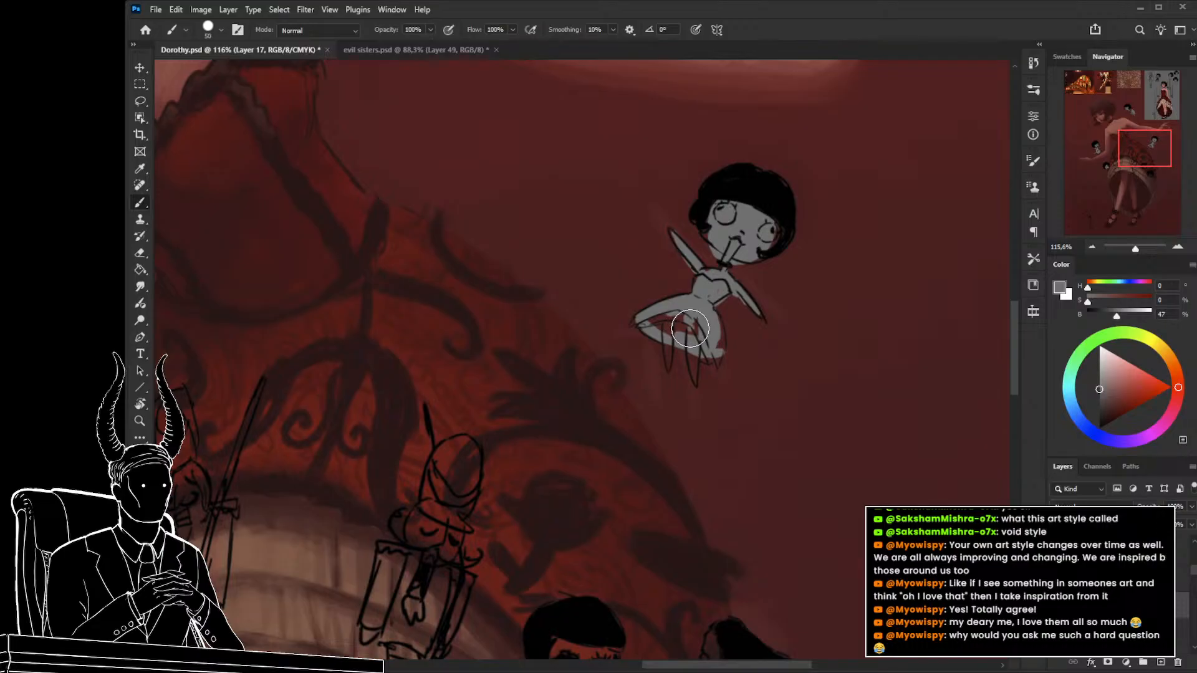
{"action": "mouse_move", "coordinate": [690, 329]}
{"action": "left_mouse_down"}
{"action": "mouse_move", "coordinate": [660, 320]}
{"action": "mouse_move", "coordinate": [713, 330]}
{"action": "mouse_move", "coordinate": [712, 315]}
{"action": "mouse_move", "coordinate": [703, 349]}
{"action": "left_mouse_up"}
{"action": "key", "text": "bracketleft"}
{"action": "key", "text": "bracketleft"}
{"action": "key", "text": "bracketleft"}
{"action": "key", "text": "bracketleft"}
{"action": "key", "text": "bracketleft"}
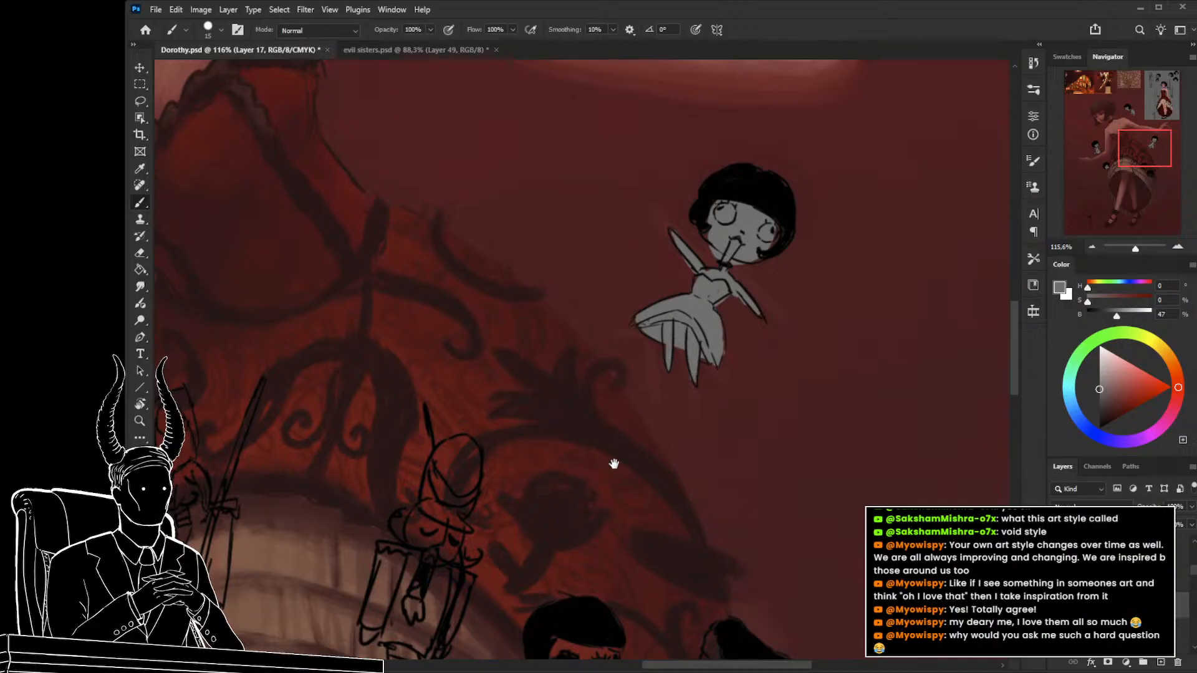
{"action": "mouse_move", "coordinate": [614, 464]}
{"action": "left_mouse_down"}
{"action": "mouse_move", "coordinate": [874, 288]}
{"action": "mouse_move", "coordinate": [916, 328]}
{"action": "left_mouse_up"}
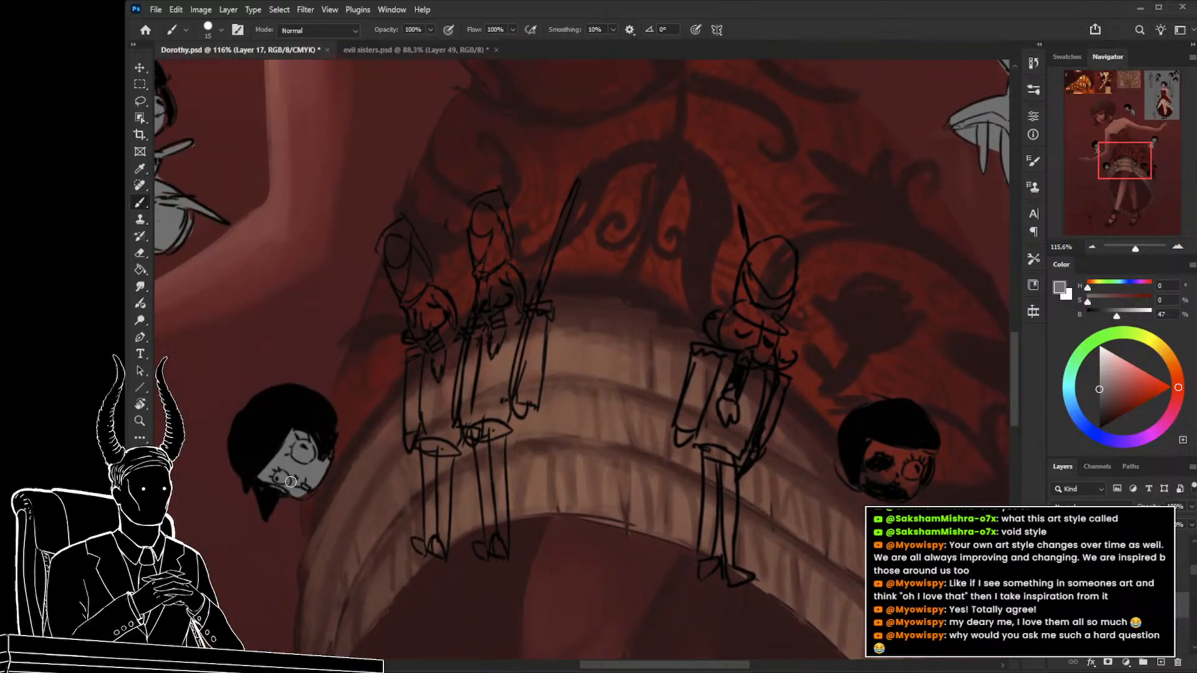
Fill the faces of the two upper female heads at the skirt's edge with grey, enlarging the brush as needed.
{"action": "key", "text": "bracketright"}
{"action": "mouse_move", "coordinate": [859, 438]}
{"action": "left_mouse_down"}
{"action": "mouse_move", "coordinate": [647, 341]}
{"action": "mouse_move", "coordinate": [699, 360]}
{"action": "mouse_move", "coordinate": [689, 368]}
{"action": "left_mouse_up"}
{"action": "key", "text": "bracketright"}
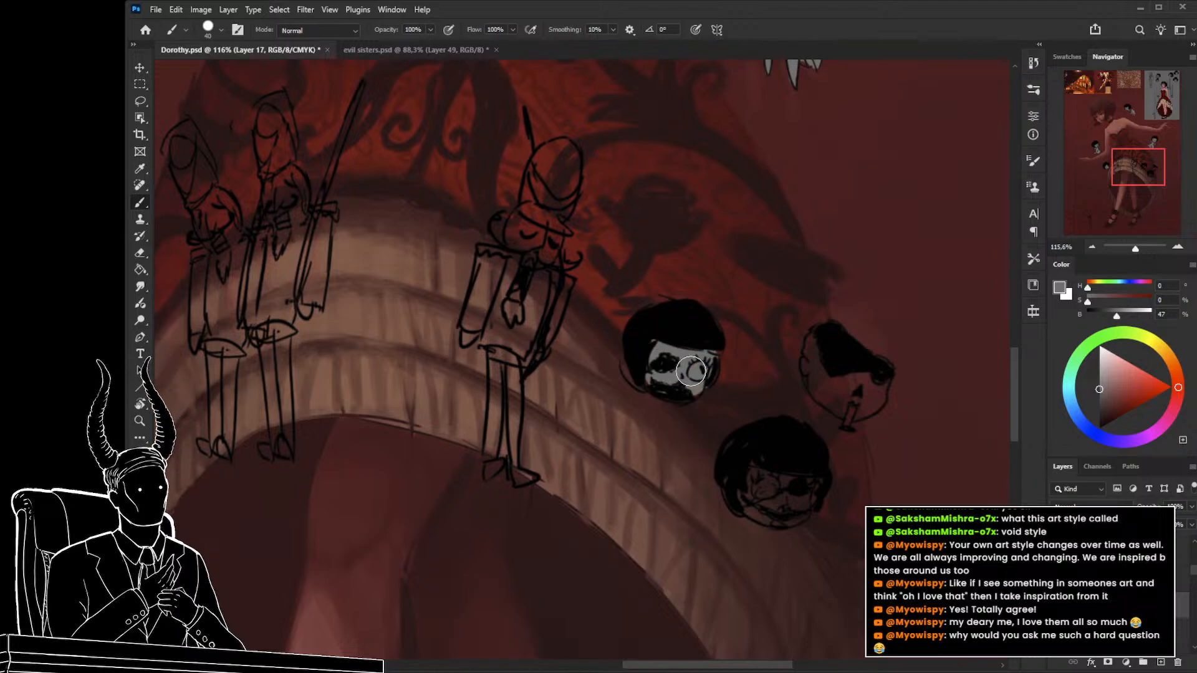
{"action": "key", "text": "bracketright"}
{"action": "key", "text": "bracketright"}
{"action": "mouse_move", "coordinate": [825, 339]}
{"action": "left_mouse_down"}
{"action": "mouse_move", "coordinate": [813, 370]}
{"action": "mouse_move", "coordinate": [824, 389]}
{"action": "mouse_move", "coordinate": [828, 366]}
{"action": "mouse_move", "coordinate": [880, 382]}
{"action": "mouse_move", "coordinate": [850, 403]}
{"action": "mouse_move", "coordinate": [835, 374]}
{"action": "left_mouse_up"}
Fill the tall hat of the soldier puppet holding the sword on the skirt with grey.
{"action": "key", "text": "bracketleft"}
{"action": "key", "text": "bracketleft"}
{"action": "key", "text": "bracketleft"}
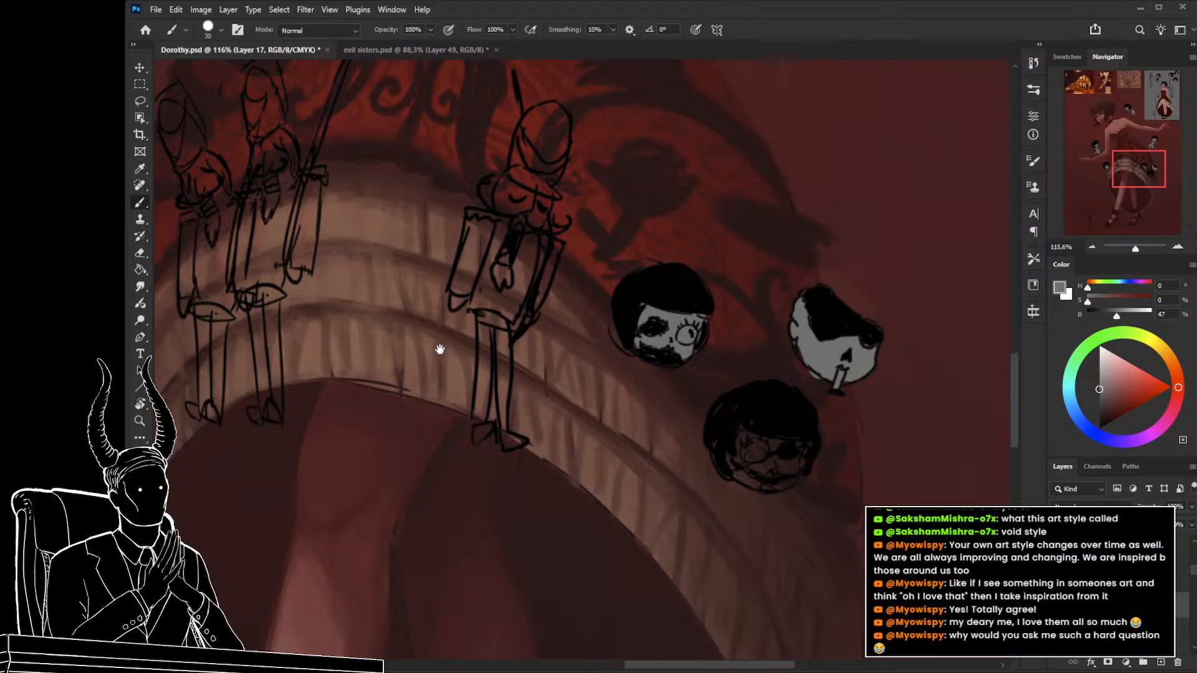
{"action": "left_click_drag", "start_coordinate": [426, 340], "coordinate": [439, 401]}
{"action": "mouse_move", "coordinate": [373, 251]}
{"action": "left_mouse_down"}
{"action": "mouse_move", "coordinate": [372, 237]}
{"action": "mouse_move", "coordinate": [371, 302]}
{"action": "mouse_move", "coordinate": [374, 264]}
{"action": "left_mouse_up"}
{"action": "key", "text": "bracketright"}
{"action": "scroll", "coordinate": [589, 309], "scroll_direction": "up", "scroll_amount": 5}
{"action": "scroll", "coordinate": [589, 308], "scroll_direction": "right", "scroll_amount": 4}
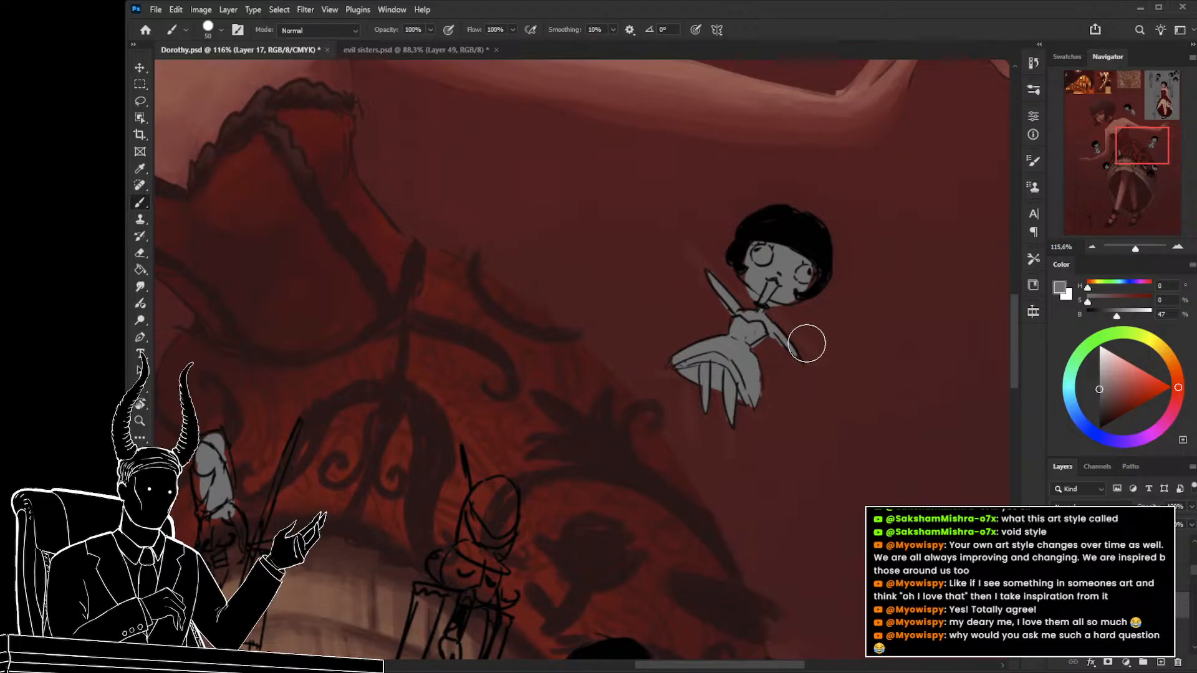
{"action": "scroll", "coordinate": [461, 349], "scroll_direction": "down", "scroll_amount": 4}
{"action": "scroll", "coordinate": [461, 349], "scroll_direction": "left", "scroll_amount": 5}
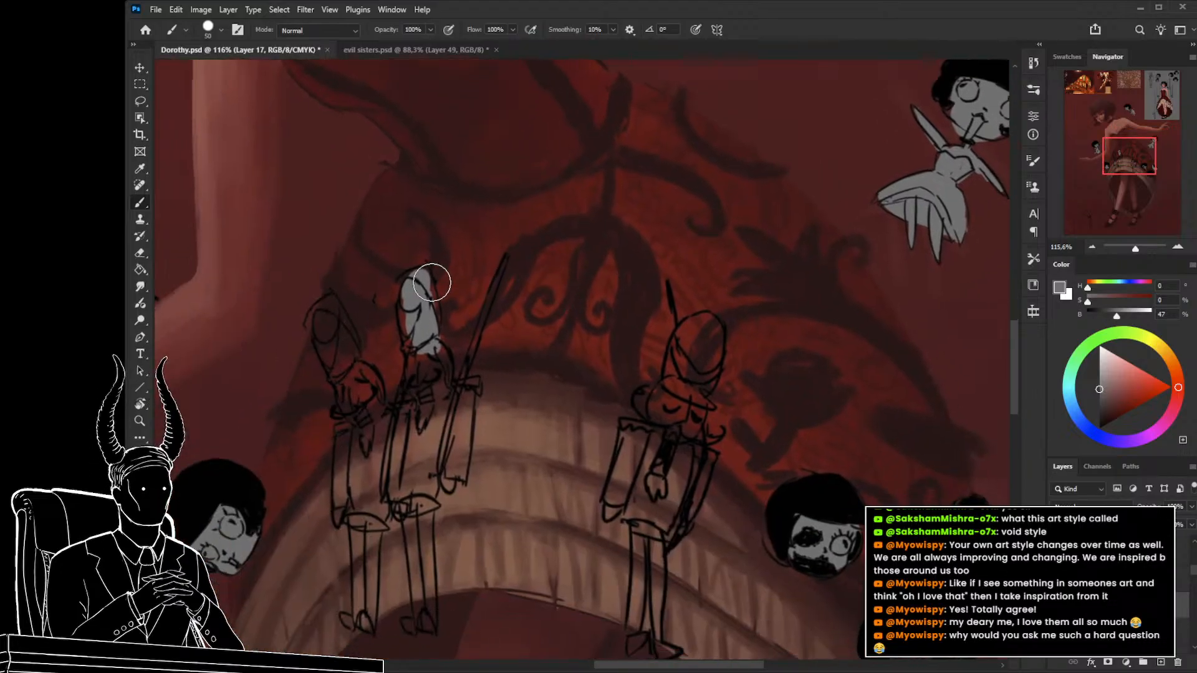
{"action": "mouse_move", "coordinate": [425, 295]}
{"action": "left_mouse_down"}
{"action": "mouse_move", "coordinate": [427, 361]}
{"action": "mouse_move", "coordinate": [439, 377]}
{"action": "mouse_move", "coordinate": [417, 343]}
{"action": "left_mouse_up"}
Enlarge the brush and fill the sword-bearing soldier's face and beard with grey below the hat.
{"action": "key", "text": "bracketright"}
{"action": "key", "text": "bracketright"}
{"action": "key", "text": "bracketright"}
{"action": "left_click_drag", "start_coordinate": [414, 289], "coordinate": [423, 422]}
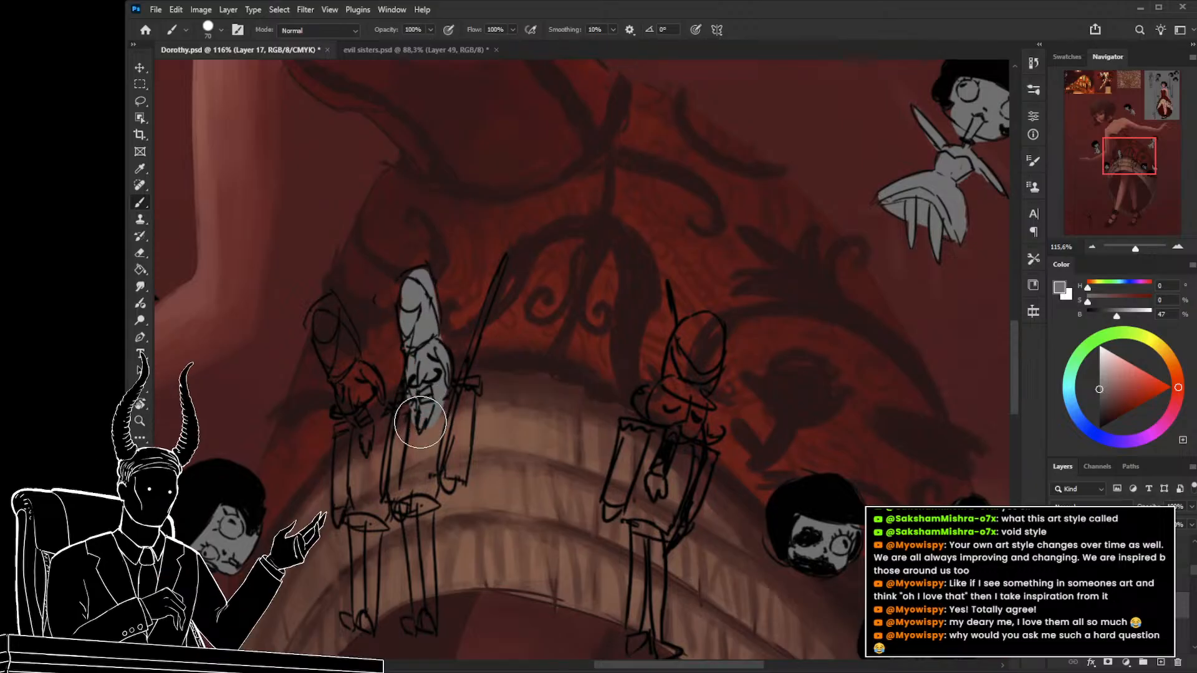
{"action": "left_click_drag", "start_coordinate": [778, 332], "coordinate": [510, 494]}
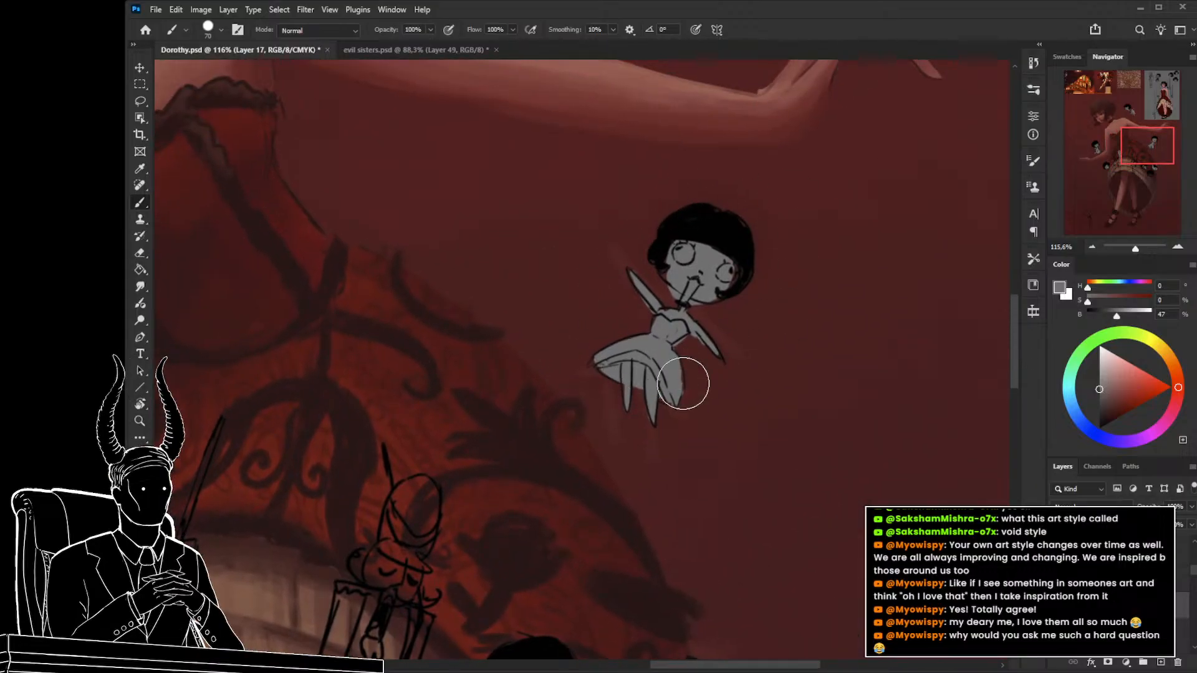
{"action": "left_click_drag", "start_coordinate": [516, 436], "coordinate": [655, 362]}
{"action": "left_click_drag", "start_coordinate": [176, 509], "coordinate": [401, 397]}
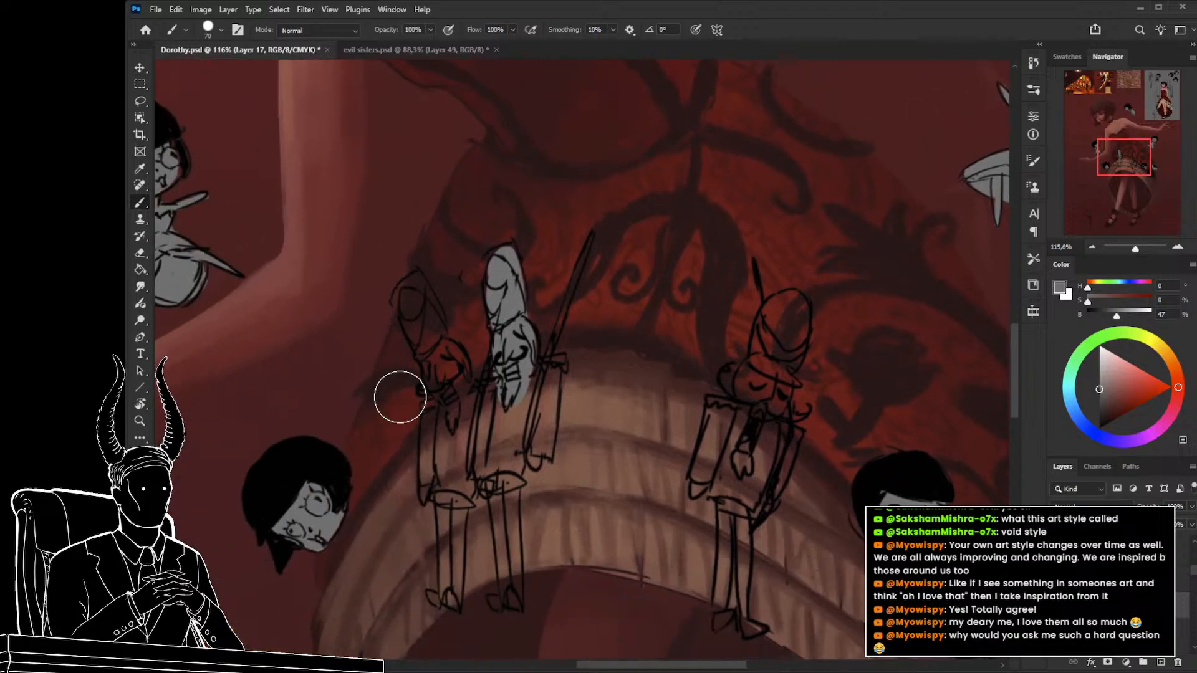
Block in the sword-bearing soldier's arm and part of his coat with grey, using a smaller brush.
{"action": "key", "text": "bracketleft"}
{"action": "key", "text": "bracketleft"}
{"action": "key", "text": "bracketleft"}
{"action": "mouse_move", "coordinate": [536, 363]}
{"action": "left_mouse_down"}
{"action": "mouse_move", "coordinate": [541, 448]}
{"action": "mouse_move", "coordinate": [537, 408]}
{"action": "mouse_move", "coordinate": [524, 446]}
{"action": "mouse_move", "coordinate": [513, 445]}
{"action": "mouse_move", "coordinate": [506, 384]}
{"action": "mouse_move", "coordinate": [493, 424]}
{"action": "left_mouse_up"}
{"action": "key", "text": "bracketright"}
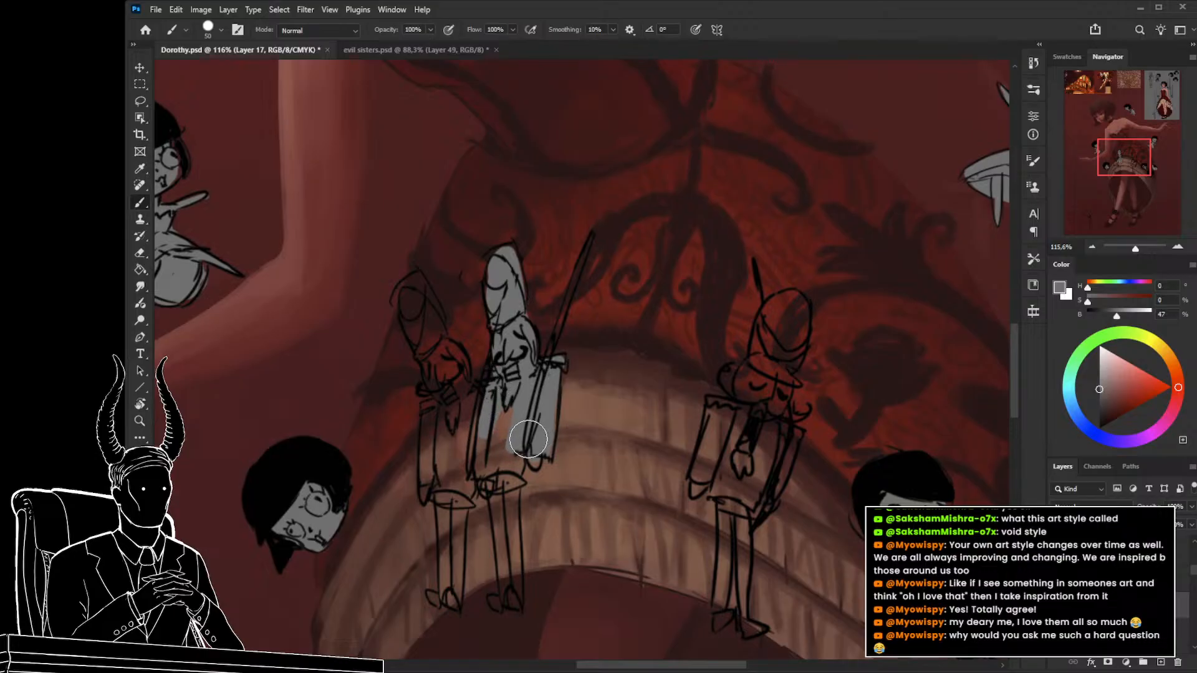
Fill the face of the lowest female head in the cluster at the skirt's edge with grey.
{"action": "left_click_drag", "start_coordinate": [667, 441], "coordinate": [411, 359]}
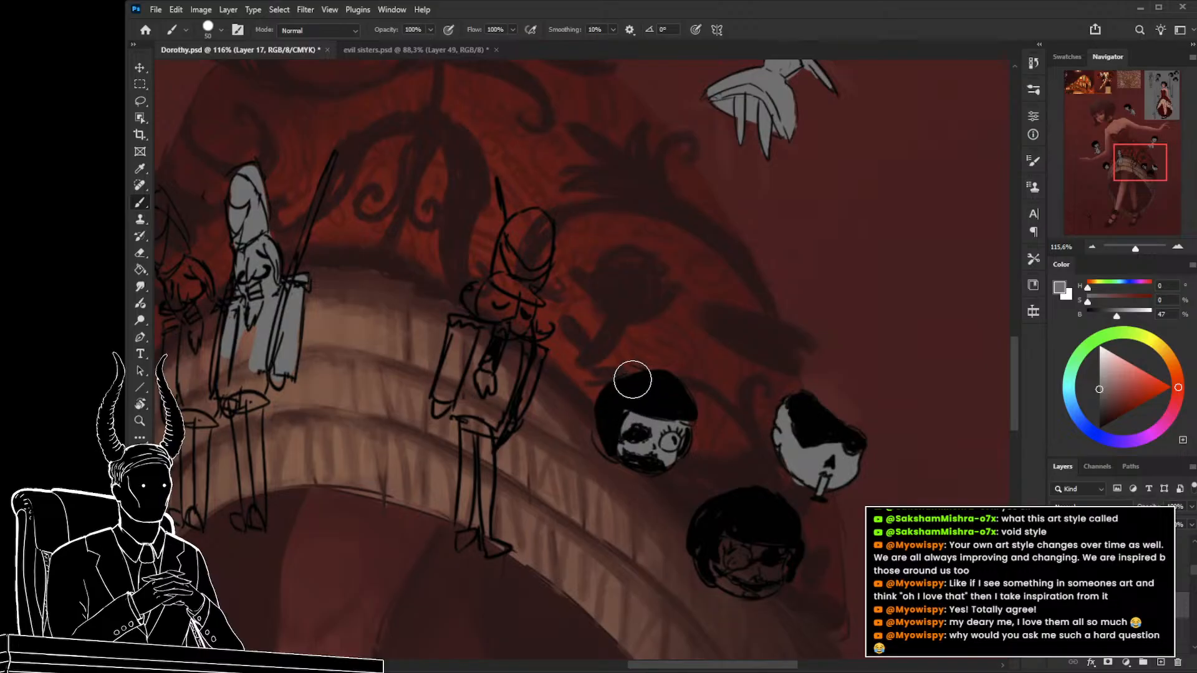
{"action": "left_click_drag", "start_coordinate": [631, 375], "coordinate": [598, 467]}
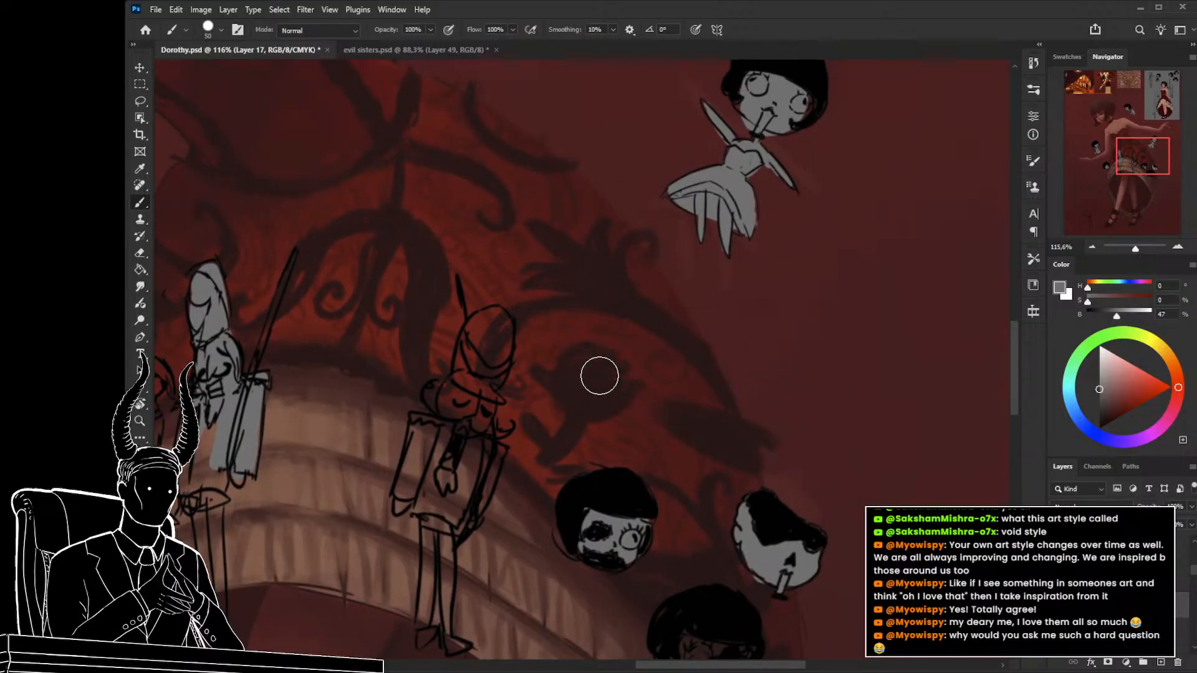
{"action": "left_click_drag", "start_coordinate": [588, 490], "coordinate": [564, 381]}
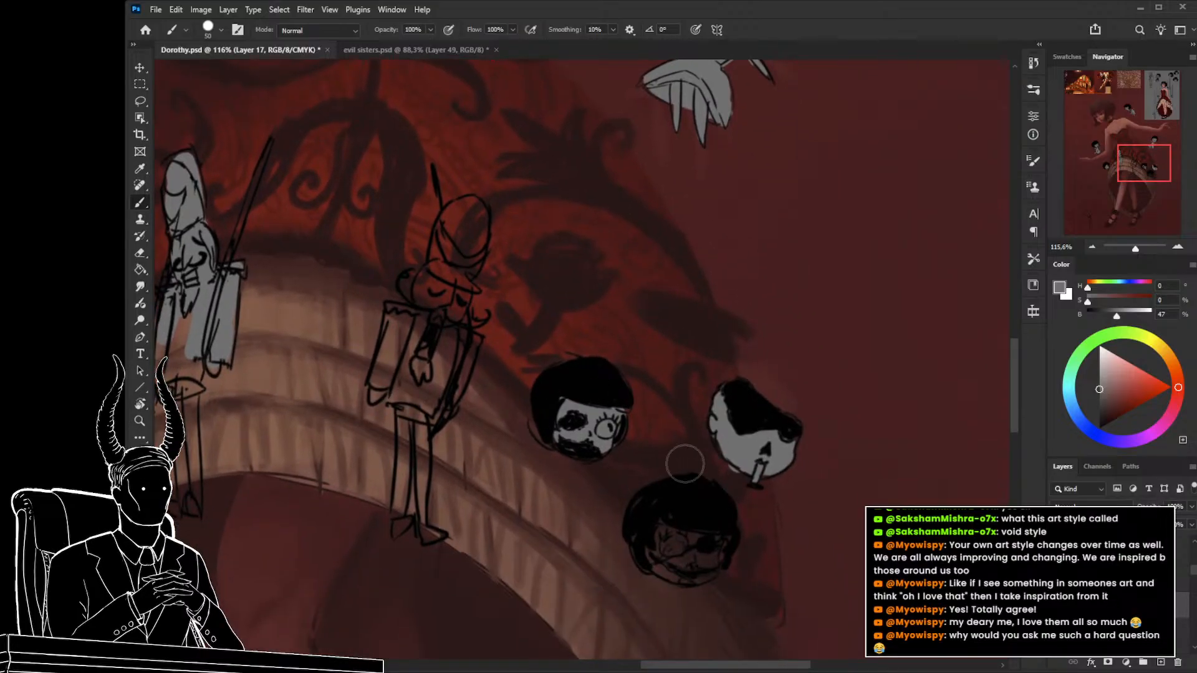
{"action": "mouse_move", "coordinate": [702, 561]}
{"action": "left_mouse_down"}
{"action": "mouse_move", "coordinate": [668, 554]}
{"action": "mouse_move", "coordinate": [661, 540]}
{"action": "left_mouse_up"}
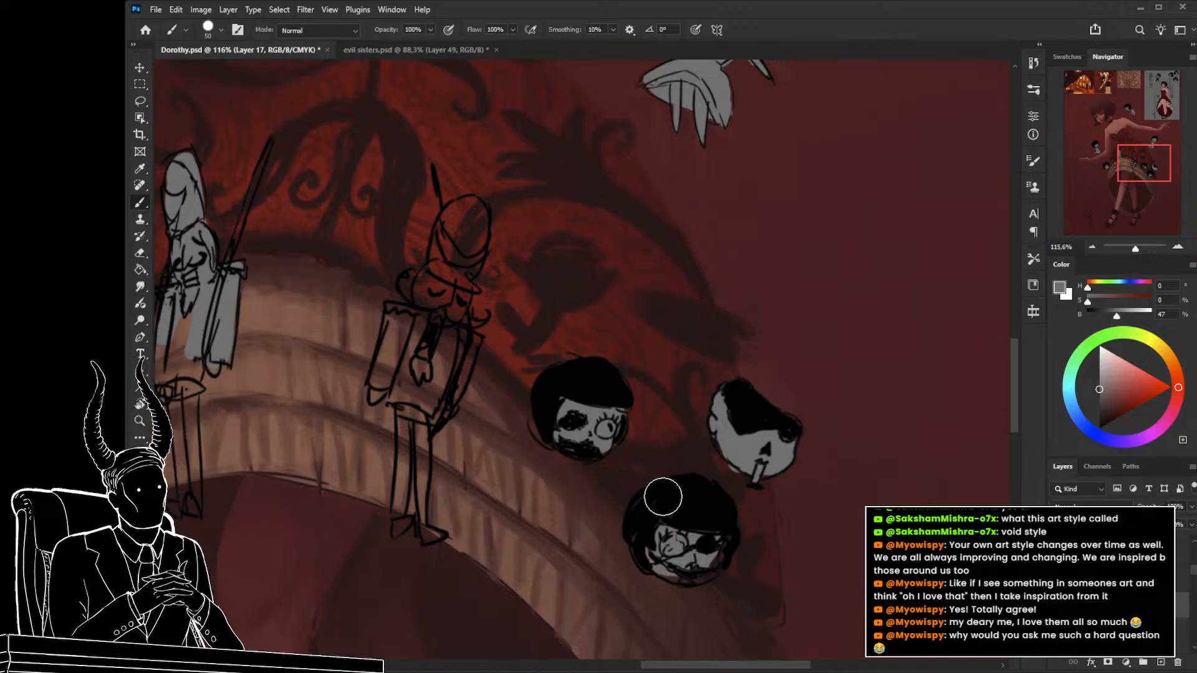
{"action": "left_click_drag", "start_coordinate": [708, 562], "coordinate": [660, 562]}
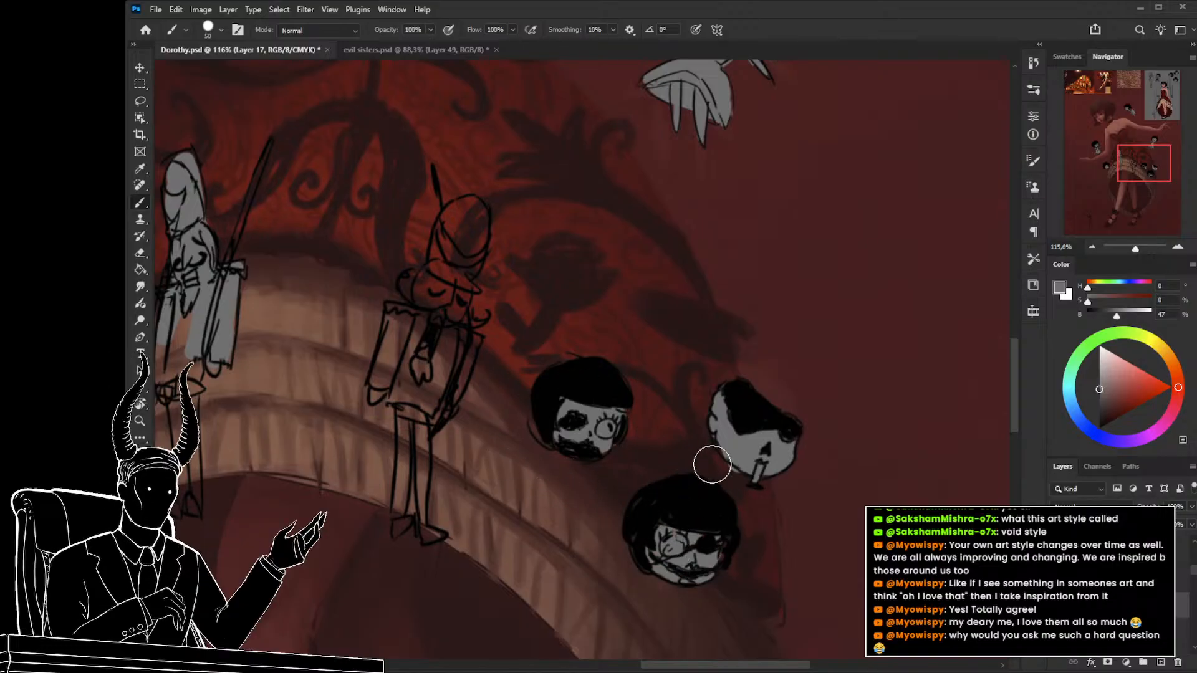
Fill the remaining areas of the paired soldiers and block in the separate soldier on the skirt with grey.
{"action": "left_click_drag", "start_coordinate": [150, 239], "coordinate": [556, 326]}
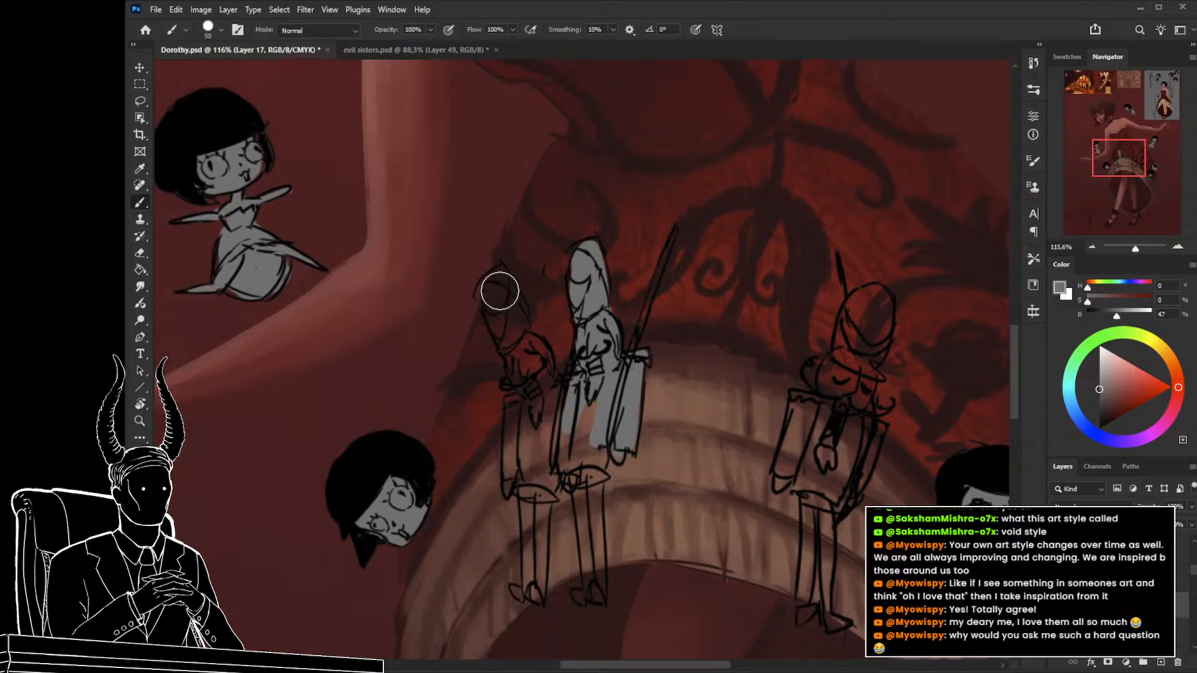
{"action": "mouse_move", "coordinate": [504, 281]}
{"action": "left_mouse_down"}
{"action": "mouse_move", "coordinate": [542, 386]}
{"action": "mouse_move", "coordinate": [544, 366]}
{"action": "mouse_move", "coordinate": [535, 340]}
{"action": "mouse_move", "coordinate": [512, 359]}
{"action": "mouse_move", "coordinate": [542, 427]}
{"action": "mouse_move", "coordinate": [520, 395]}
{"action": "mouse_move", "coordinate": [510, 472]}
{"action": "mouse_move", "coordinate": [534, 394]}
{"action": "mouse_move", "coordinate": [553, 413]}
{"action": "mouse_move", "coordinate": [557, 391]}
{"action": "mouse_move", "coordinate": [537, 496]}
{"action": "mouse_move", "coordinate": [513, 465]}
{"action": "mouse_move", "coordinate": [577, 459]}
{"action": "mouse_move", "coordinate": [597, 395]}
{"action": "mouse_move", "coordinate": [565, 408]}
{"action": "mouse_move", "coordinate": [578, 432]}
{"action": "left_mouse_up"}
{"action": "left_click_drag", "start_coordinate": [595, 446], "coordinate": [567, 354]}
{"action": "mouse_move", "coordinate": [555, 395]}
{"action": "left_mouse_down"}
{"action": "mouse_move", "coordinate": [552, 369]}
{"action": "mouse_move", "coordinate": [562, 497]}
{"action": "mouse_move", "coordinate": [566, 446]}
{"action": "mouse_move", "coordinate": [540, 457]}
{"action": "mouse_move", "coordinate": [513, 378]}
{"action": "mouse_move", "coordinate": [507, 473]}
{"action": "mouse_move", "coordinate": [499, 398]}
{"action": "mouse_move", "coordinate": [505, 504]}
{"action": "mouse_move", "coordinate": [499, 475]}
{"action": "left_mouse_up"}
{"action": "left_click_drag", "start_coordinate": [492, 392], "coordinate": [481, 460]}
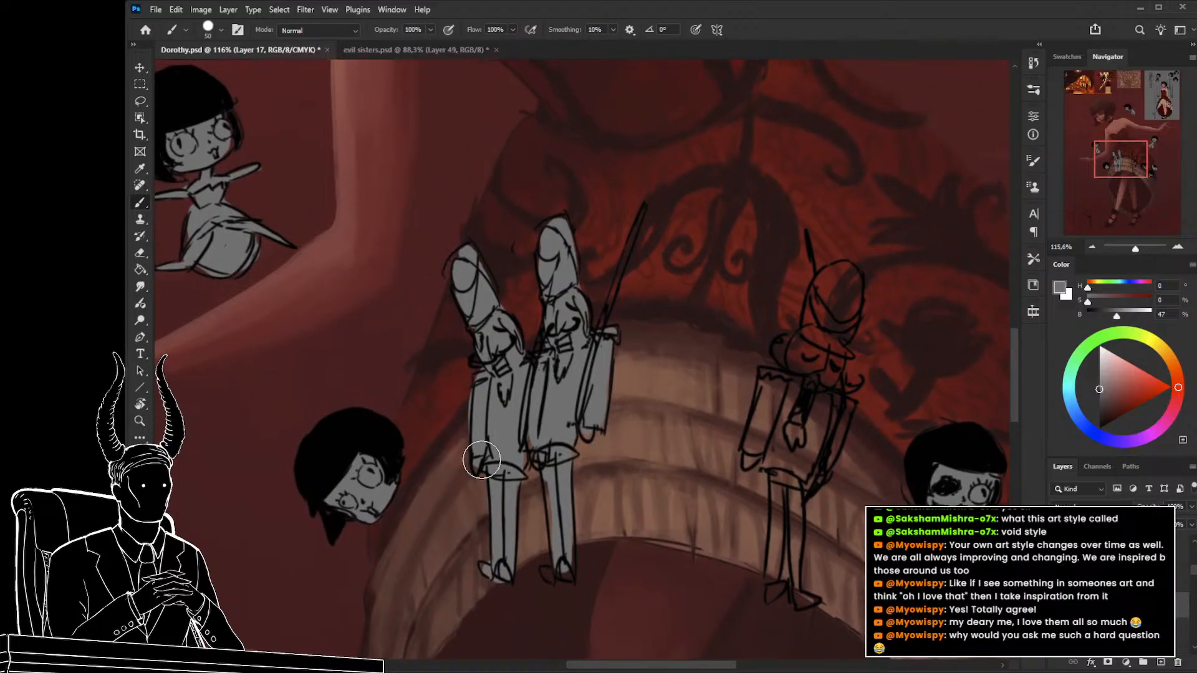
{"action": "mouse_move", "coordinate": [827, 319]}
{"action": "left_mouse_down"}
{"action": "mouse_move", "coordinate": [841, 277]}
{"action": "mouse_move", "coordinate": [825, 317]}
{"action": "mouse_move", "coordinate": [845, 325]}
{"action": "mouse_move", "coordinate": [843, 276]}
{"action": "mouse_move", "coordinate": [825, 364]}
{"action": "mouse_move", "coordinate": [834, 334]}
{"action": "mouse_move", "coordinate": [818, 324]}
{"action": "mouse_move", "coordinate": [806, 338]}
{"action": "mouse_move", "coordinate": [816, 432]}
{"action": "mouse_move", "coordinate": [823, 382]}
{"action": "mouse_move", "coordinate": [828, 408]}
{"action": "mouse_move", "coordinate": [828, 389]}
{"action": "mouse_move", "coordinate": [844, 408]}
{"action": "mouse_move", "coordinate": [809, 482]}
{"action": "mouse_move", "coordinate": [814, 390]}
{"action": "mouse_move", "coordinate": [802, 379]}
{"action": "mouse_move", "coordinate": [766, 378]}
{"action": "mouse_move", "coordinate": [755, 441]}
{"action": "left_mouse_up"}
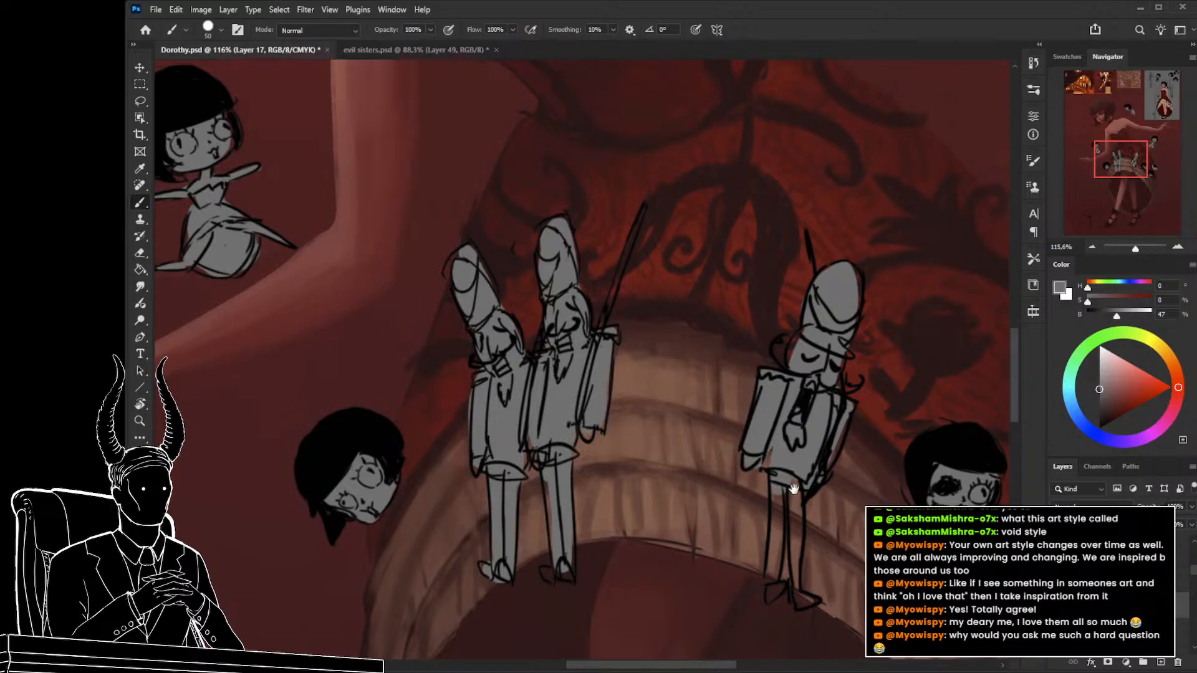
{"action": "mouse_move", "coordinate": [779, 487]}
{"action": "left_mouse_down"}
{"action": "mouse_move", "coordinate": [682, 393]}
{"action": "mouse_move", "coordinate": [683, 356]}
{"action": "mouse_move", "coordinate": [692, 369]}
{"action": "mouse_move", "coordinate": [675, 431]}
{"action": "mouse_move", "coordinate": [679, 374]}
{"action": "mouse_move", "coordinate": [669, 412]}
{"action": "mouse_move", "coordinate": [665, 486]}
{"action": "mouse_move", "coordinate": [681, 429]}
{"action": "mouse_move", "coordinate": [687, 503]}
{"action": "mouse_move", "coordinate": [667, 490]}
{"action": "mouse_move", "coordinate": [678, 488]}
{"action": "mouse_move", "coordinate": [623, 523]}
{"action": "mouse_move", "coordinate": [591, 424]}
{"action": "left_mouse_up"}
Block in the saluting soldier beside the woman's shoes with grey, including his legs, arms, hand and thin sword.
{"action": "key", "text": "z"}
{"action": "mouse_move", "coordinate": [466, 483]}
{"action": "left_mouse_down"}
{"action": "mouse_move", "coordinate": [556, 526]}
{"action": "mouse_move", "coordinate": [441, 390]}
{"action": "mouse_move", "coordinate": [395, 372]}
{"action": "mouse_move", "coordinate": [419, 419]}
{"action": "mouse_move", "coordinate": [385, 377]}
{"action": "mouse_move", "coordinate": [388, 387]}
{"action": "mouse_move", "coordinate": [422, 459]}
{"action": "mouse_move", "coordinate": [406, 398]}
{"action": "mouse_move", "coordinate": [436, 462]}
{"action": "mouse_move", "coordinate": [414, 427]}
{"action": "mouse_move", "coordinate": [415, 455]}
{"action": "mouse_move", "coordinate": [446, 519]}
{"action": "mouse_move", "coordinate": [422, 443]}
{"action": "mouse_move", "coordinate": [455, 526]}
{"action": "mouse_move", "coordinate": [433, 492]}
{"action": "mouse_move", "coordinate": [427, 511]}
{"action": "mouse_move", "coordinate": [417, 411]}
{"action": "mouse_move", "coordinate": [413, 504]}
{"action": "mouse_move", "coordinate": [414, 428]}
{"action": "left_mouse_up"}
{"action": "key", "text": "b"}
{"action": "left_click_drag", "start_coordinate": [416, 519], "coordinate": [413, 523]}
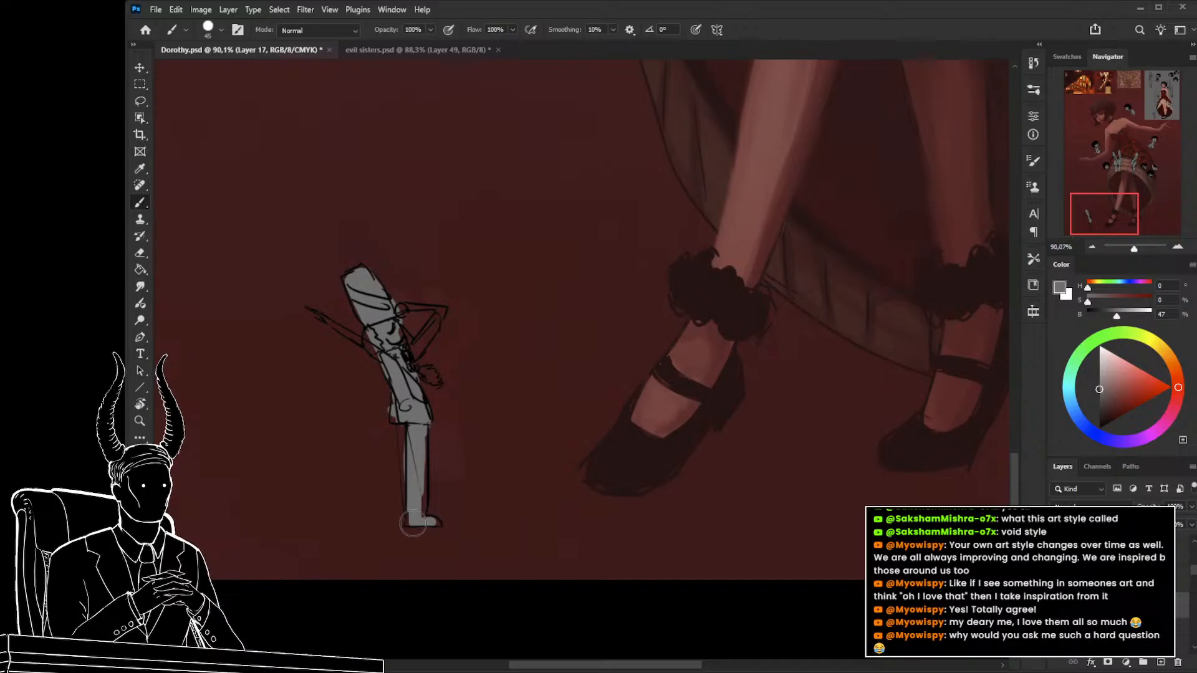
{"action": "mouse_move", "coordinate": [405, 335]}
{"action": "left_mouse_down"}
{"action": "mouse_move", "coordinate": [442, 310]}
{"action": "mouse_move", "coordinate": [421, 350]}
{"action": "mouse_move", "coordinate": [435, 320]}
{"action": "left_mouse_up"}
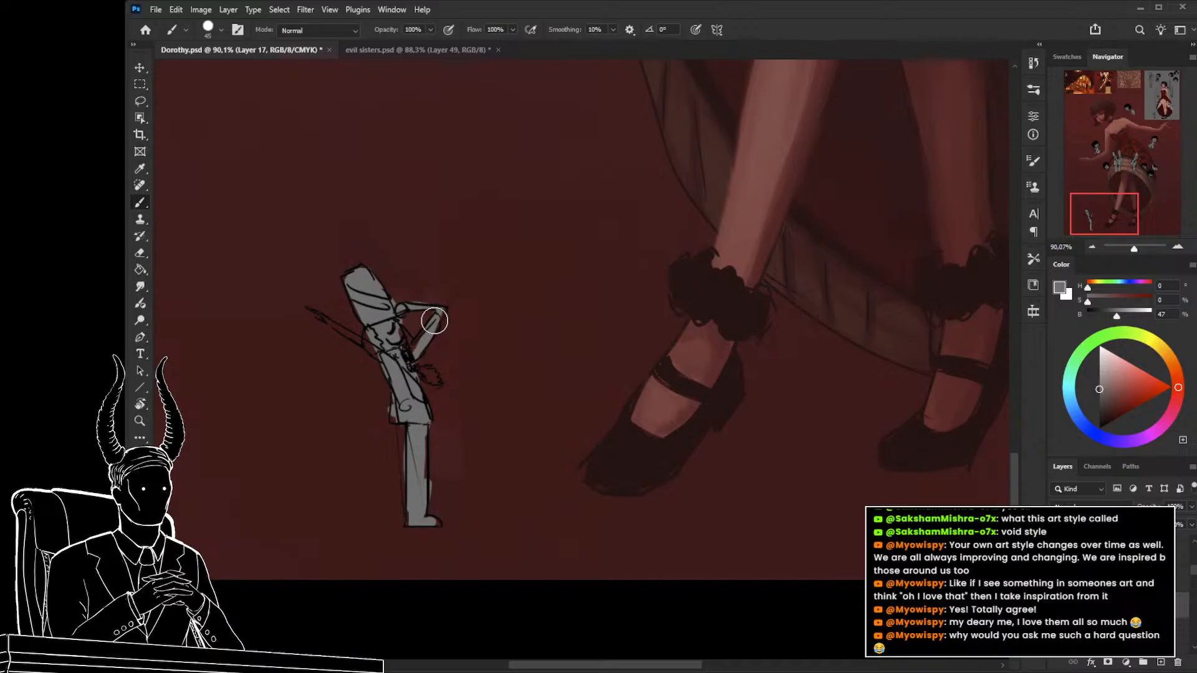
{"action": "left_click_drag", "start_coordinate": [427, 376], "coordinate": [431, 378]}
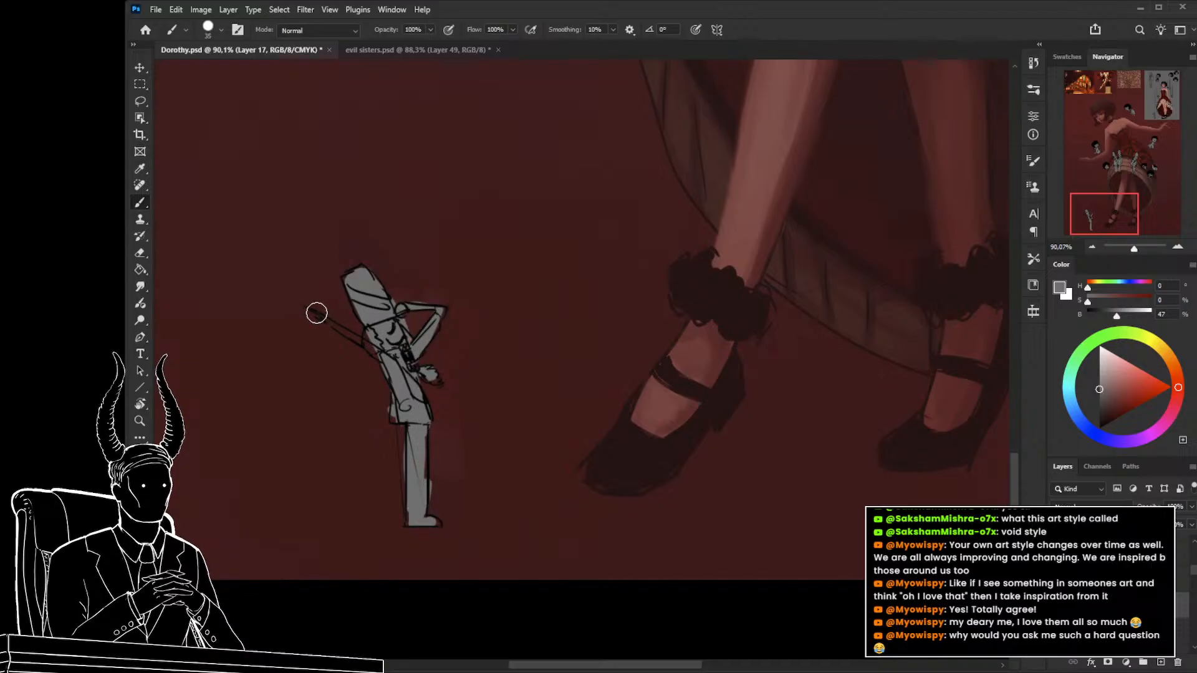
{"action": "key", "text": "bracketleft"}
{"action": "mouse_move", "coordinate": [316, 312]}
{"action": "left_mouse_down"}
{"action": "mouse_move", "coordinate": [390, 359]}
{"action": "mouse_move", "coordinate": [363, 360]}
{"action": "left_mouse_up"}
Select the character layer group and restore its opacity to 100%.
{"action": "key", "text": "z"}
{"action": "left_click_drag", "start_coordinate": [580, 399], "coordinate": [592, 470]}
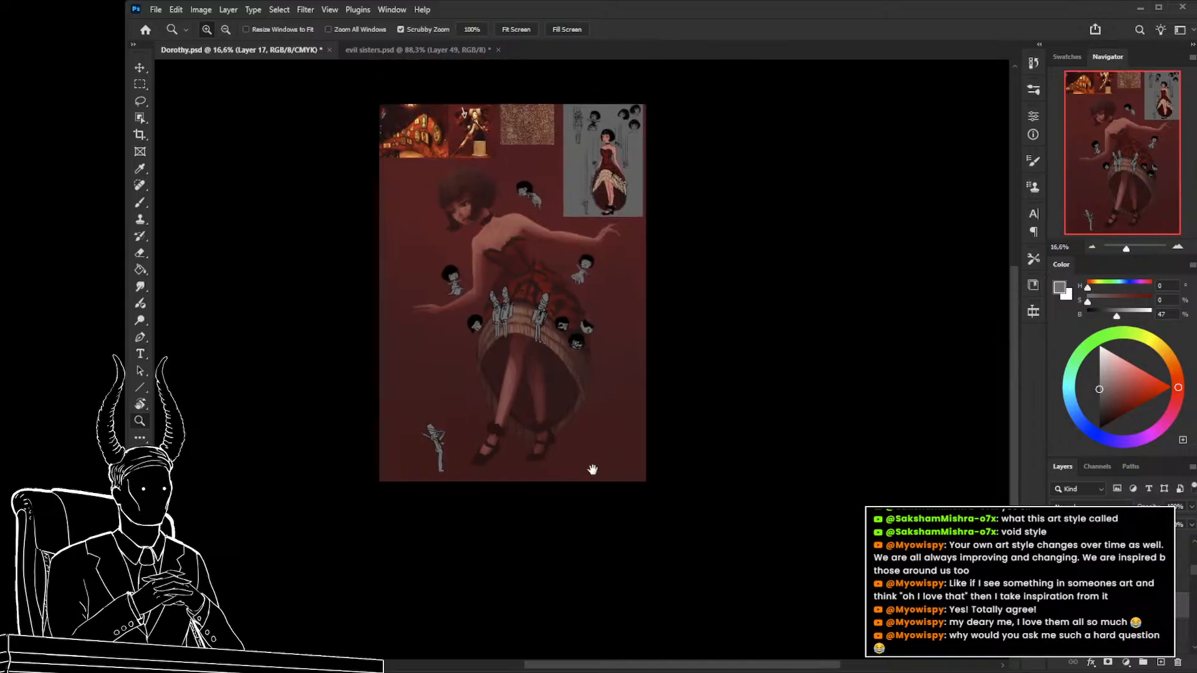
{"action": "left_click_drag", "start_coordinate": [534, 382], "coordinate": [670, 496]}
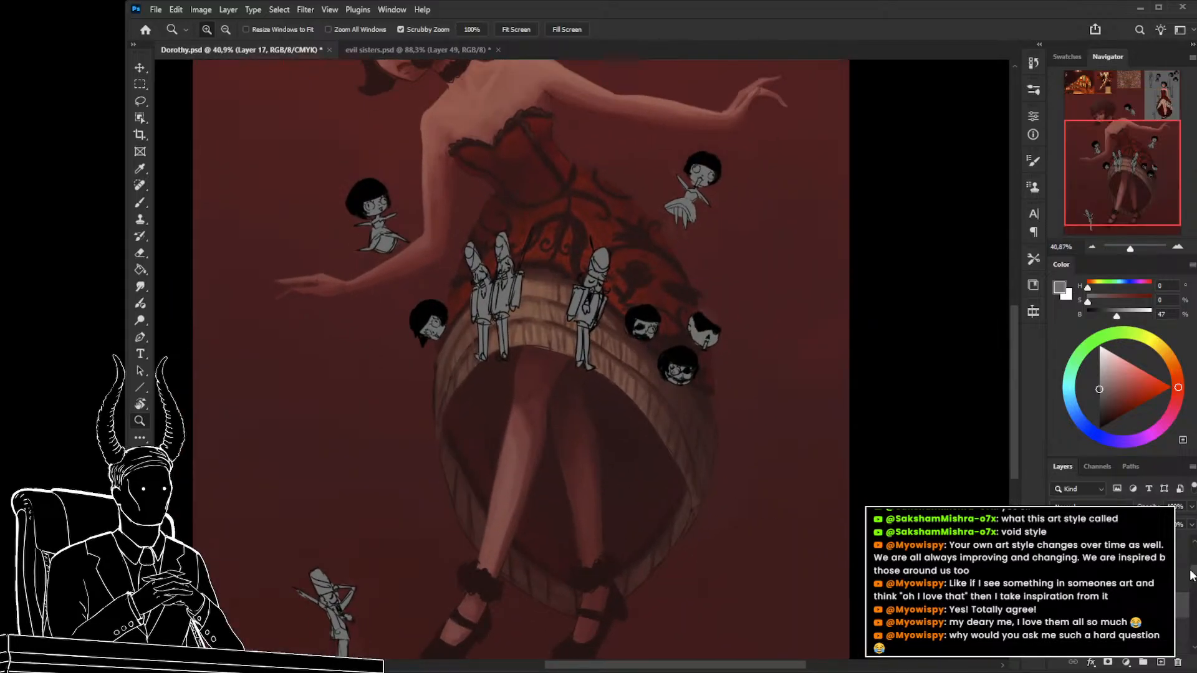
{"action": "scroll", "coordinate": [1190, 574], "scroll_direction": "up", "scroll_amount": 5}
{"action": "left_click", "coordinate": [1121, 572]}
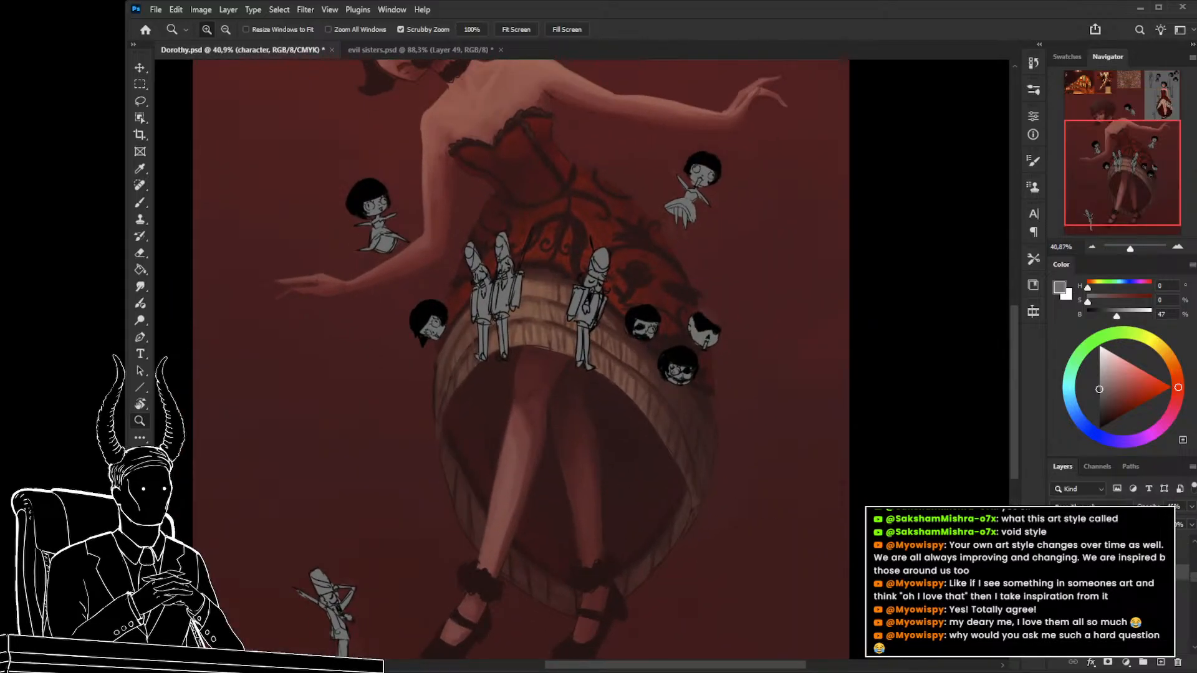
{"action": "key", "text": "0"}
Examine the whole Dorothy illustration and compare it with the painting in evil sisters.psd.
{"action": "left_click_drag", "start_coordinate": [680, 420], "coordinate": [675, 480]}
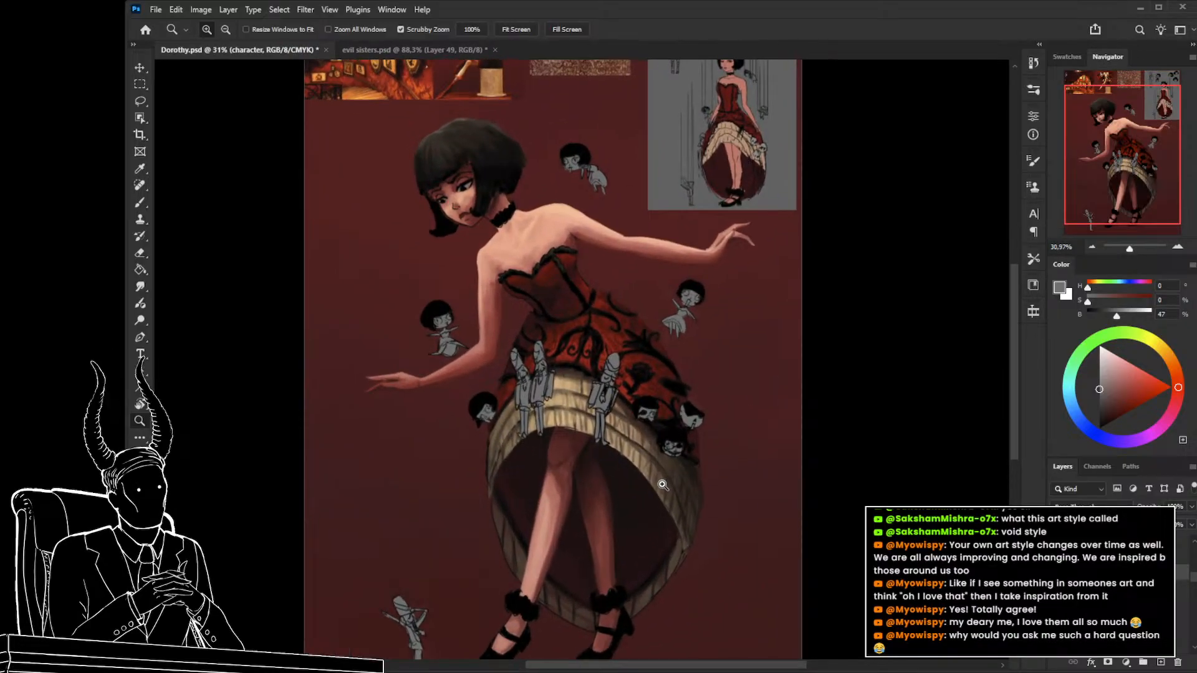
{"action": "left_click_drag", "start_coordinate": [539, 391], "coordinate": [541, 379]}
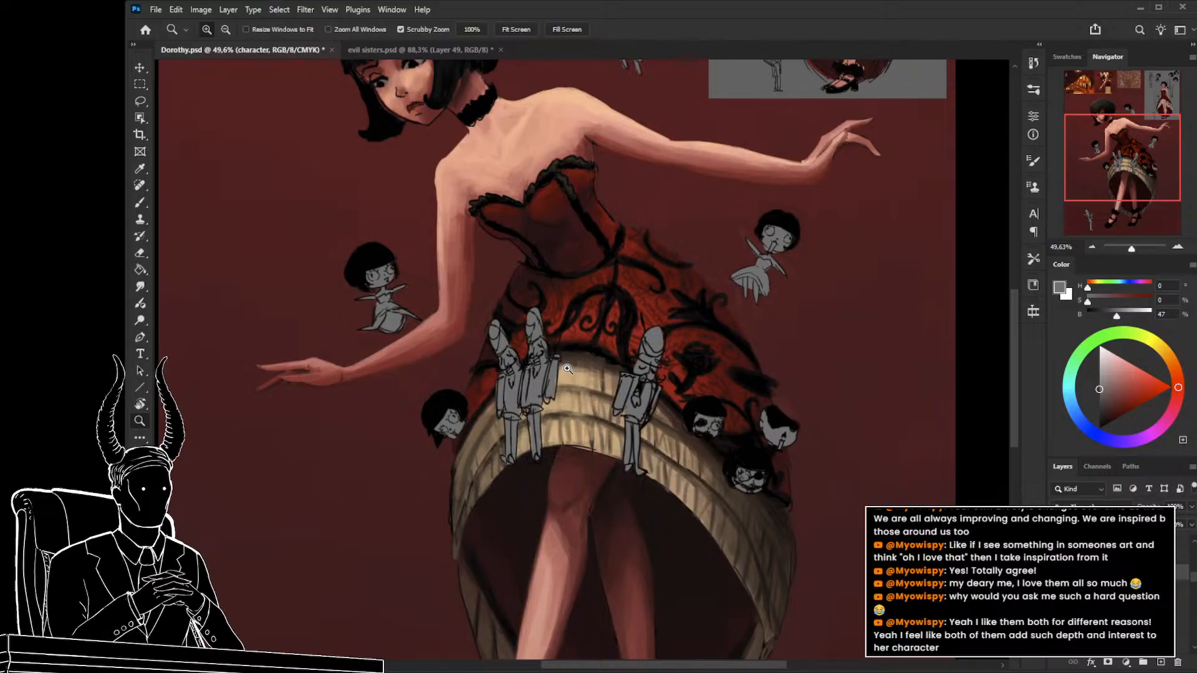
{"action": "left_click_drag", "start_coordinate": [672, 433], "coordinate": [693, 463]}
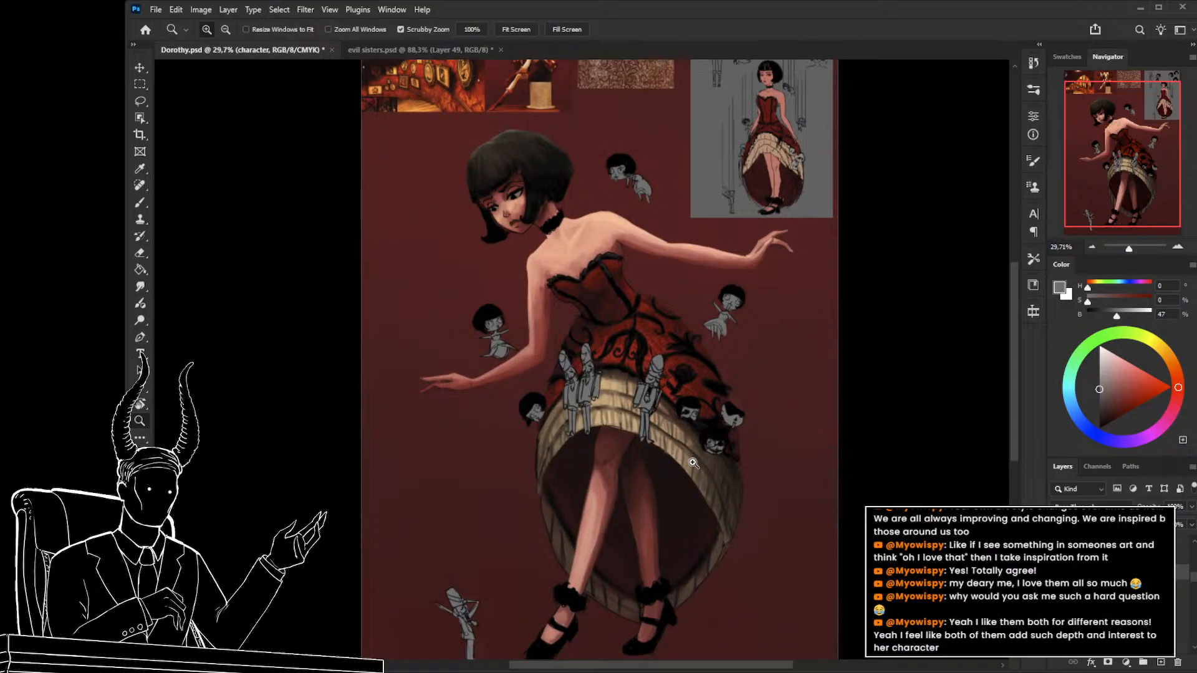
{"action": "left_click", "coordinate": [422, 53]}
{"action": "left_click_drag", "start_coordinate": [468, 308], "coordinate": [399, 321]}
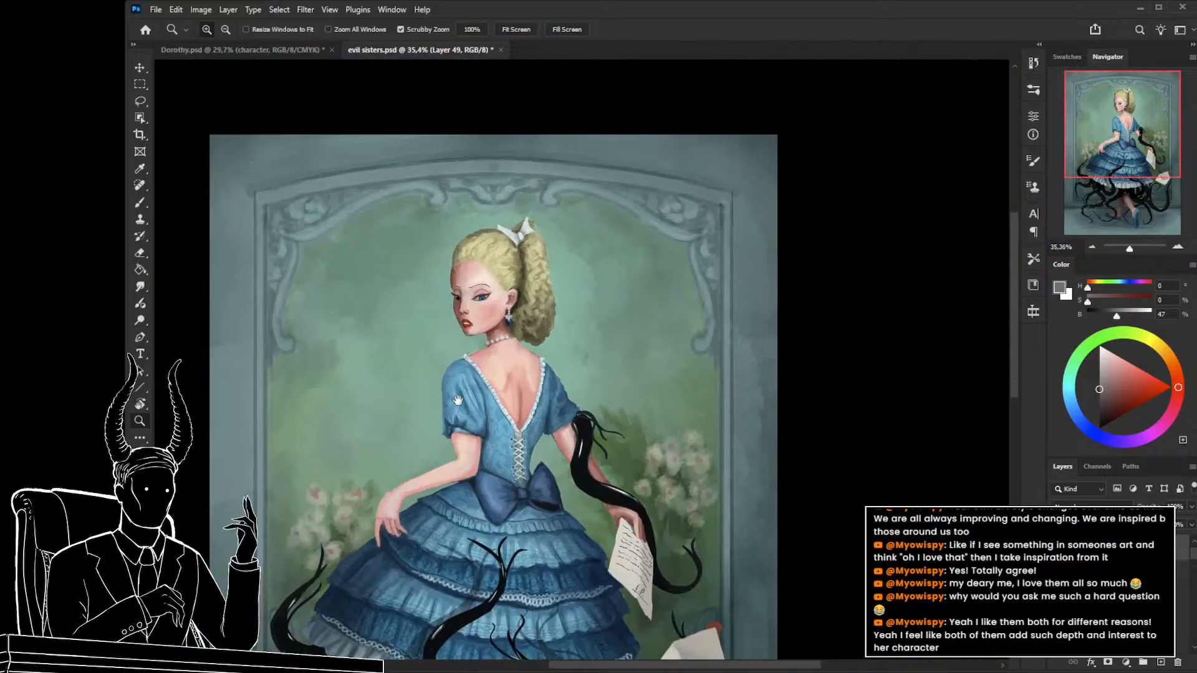
{"action": "mouse_move", "coordinate": [468, 430]}
{"action": "left_mouse_down"}
{"action": "mouse_move", "coordinate": [478, 343]}
{"action": "mouse_move", "coordinate": [449, 367]}
{"action": "left_mouse_up"}
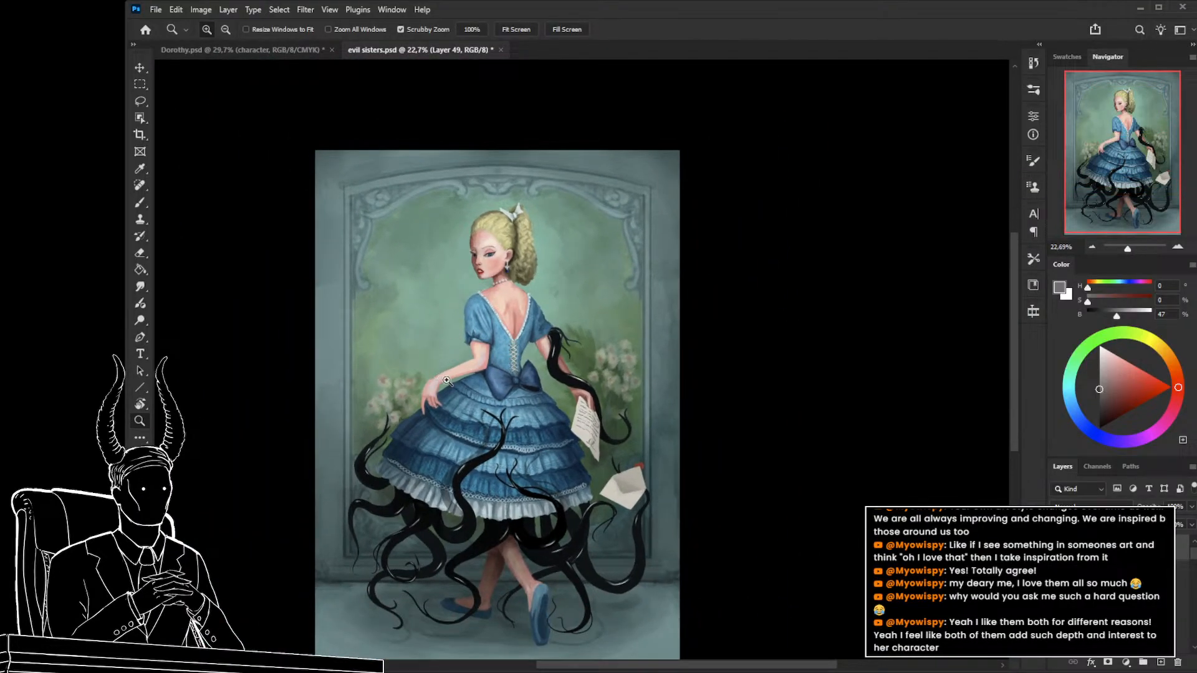
{"action": "left_click_drag", "start_coordinate": [447, 381], "coordinate": [439, 406]}
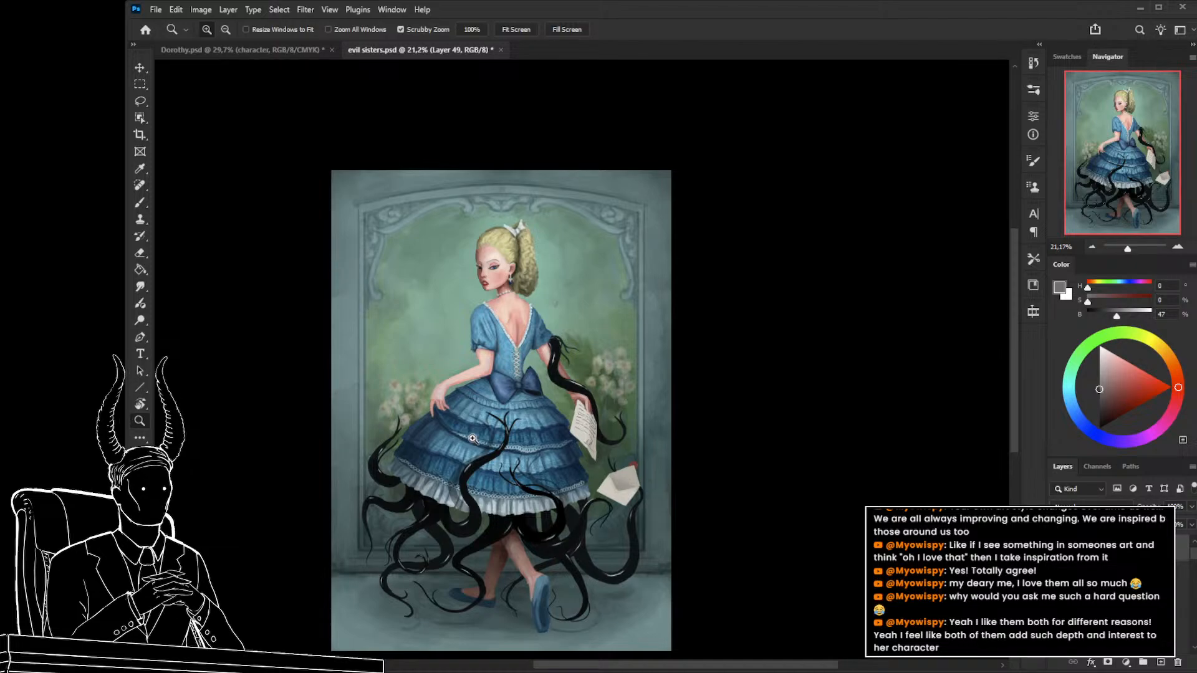
{"action": "left_click", "coordinate": [236, 49]}
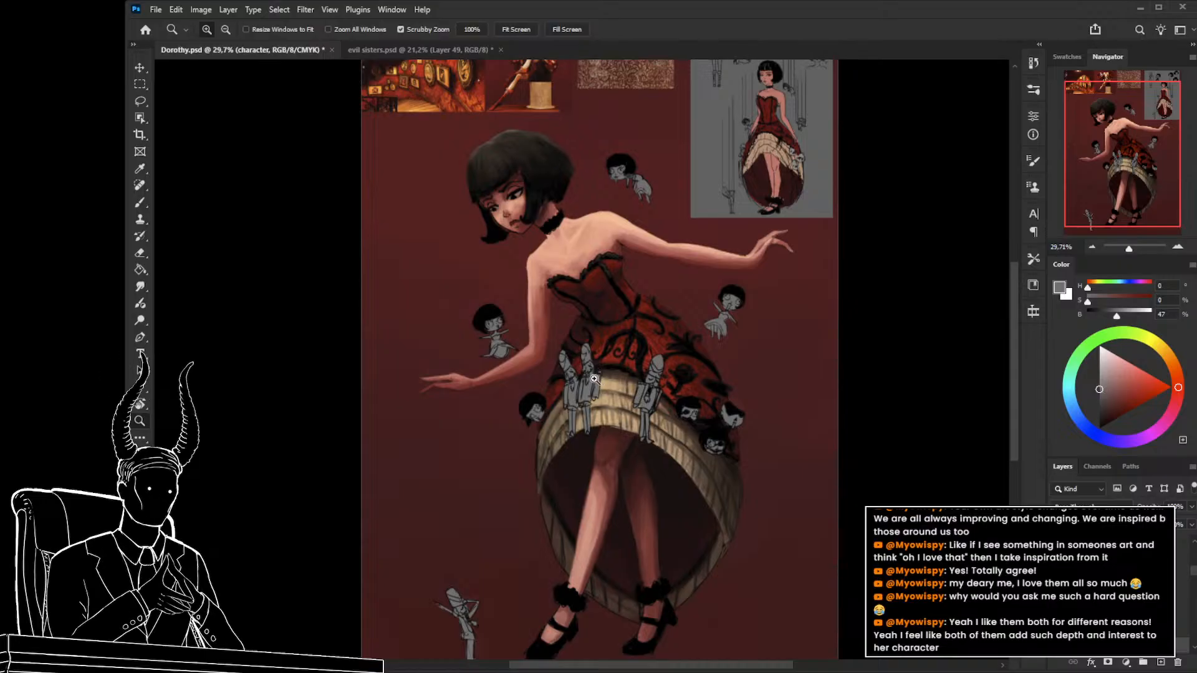
{"action": "left_click", "coordinate": [421, 49]}
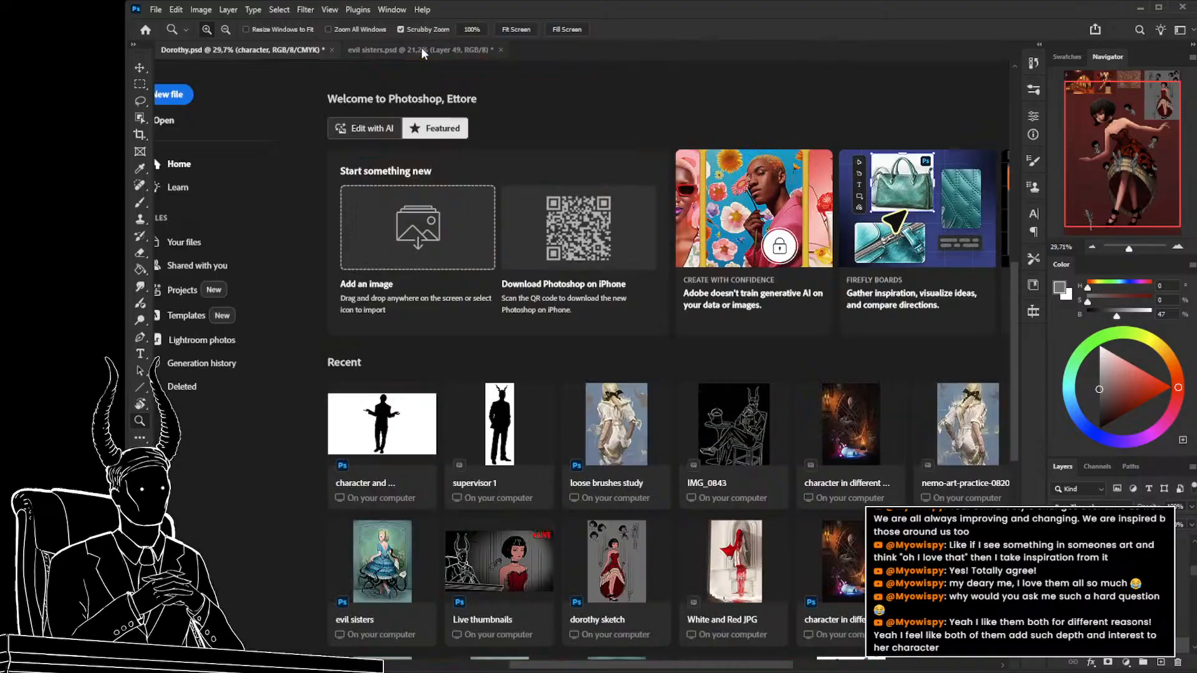
{"action": "left_click_drag", "start_coordinate": [522, 473], "coordinate": [537, 469]}
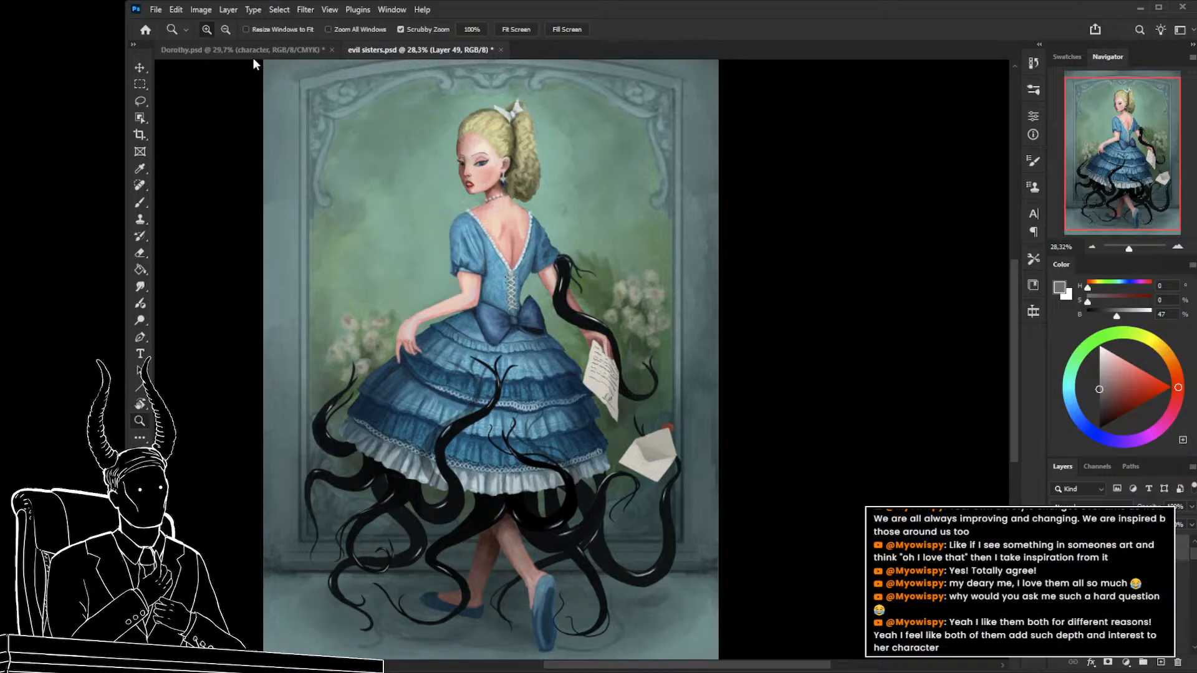
{"action": "left_click", "coordinate": [276, 50]}
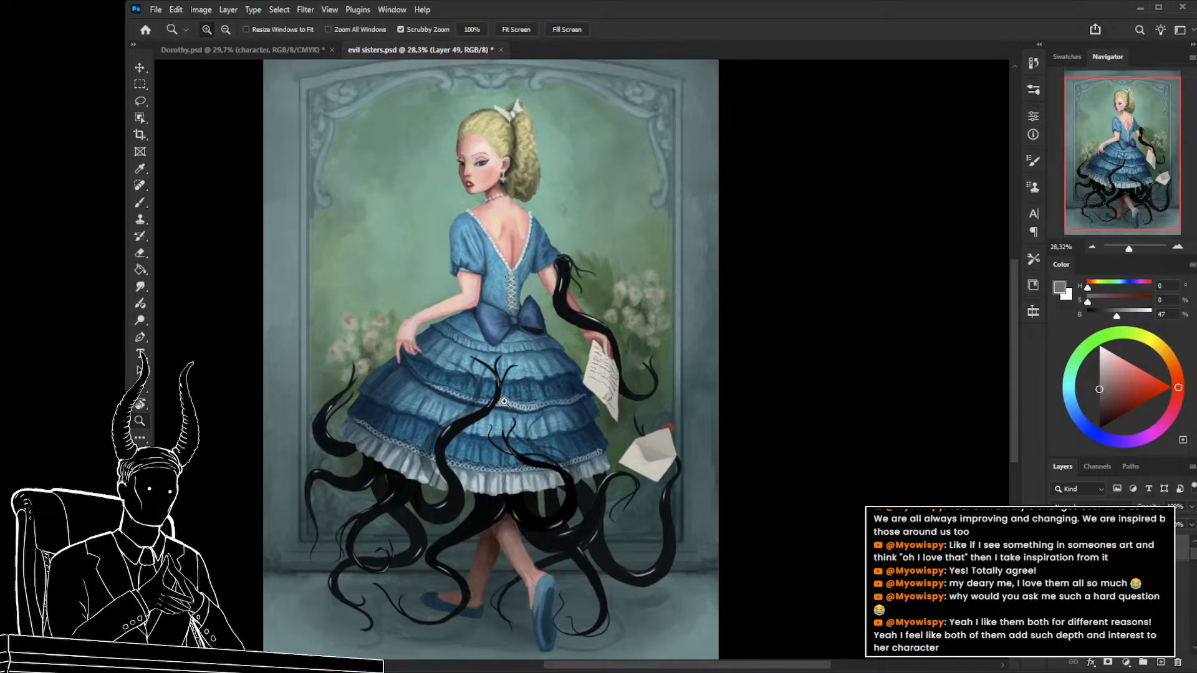
{"action": "left_click_drag", "start_coordinate": [650, 429], "coordinate": [629, 431]}
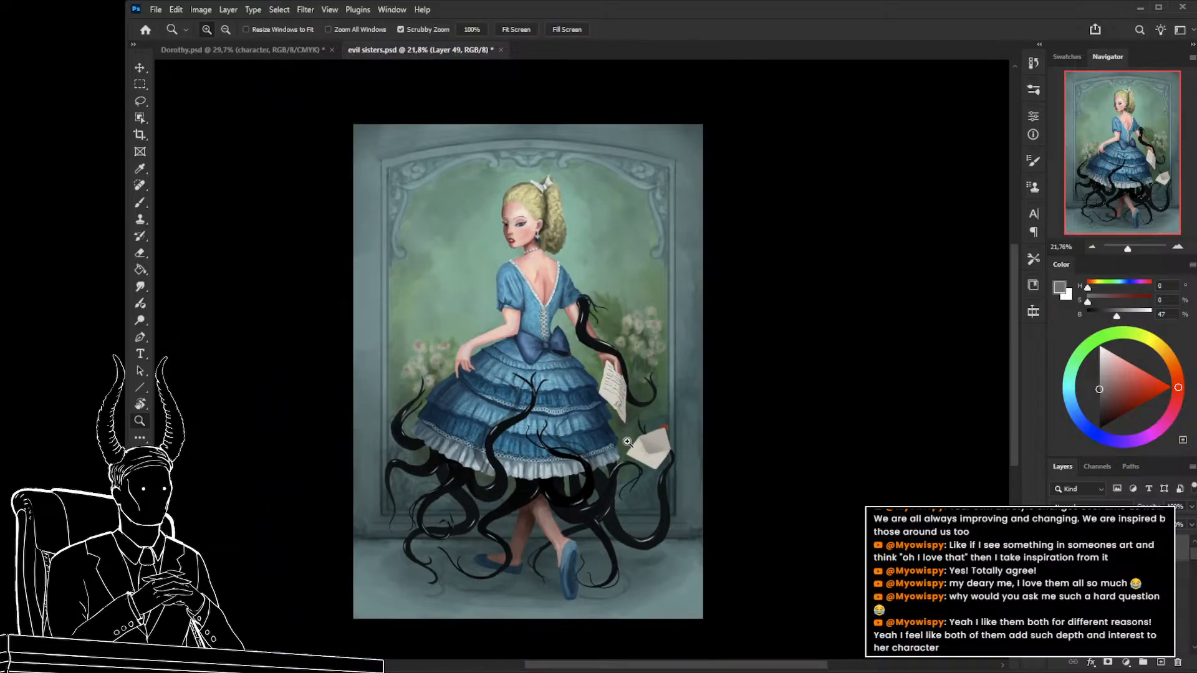
{"action": "left_click_drag", "start_coordinate": [623, 451], "coordinate": [626, 467]}
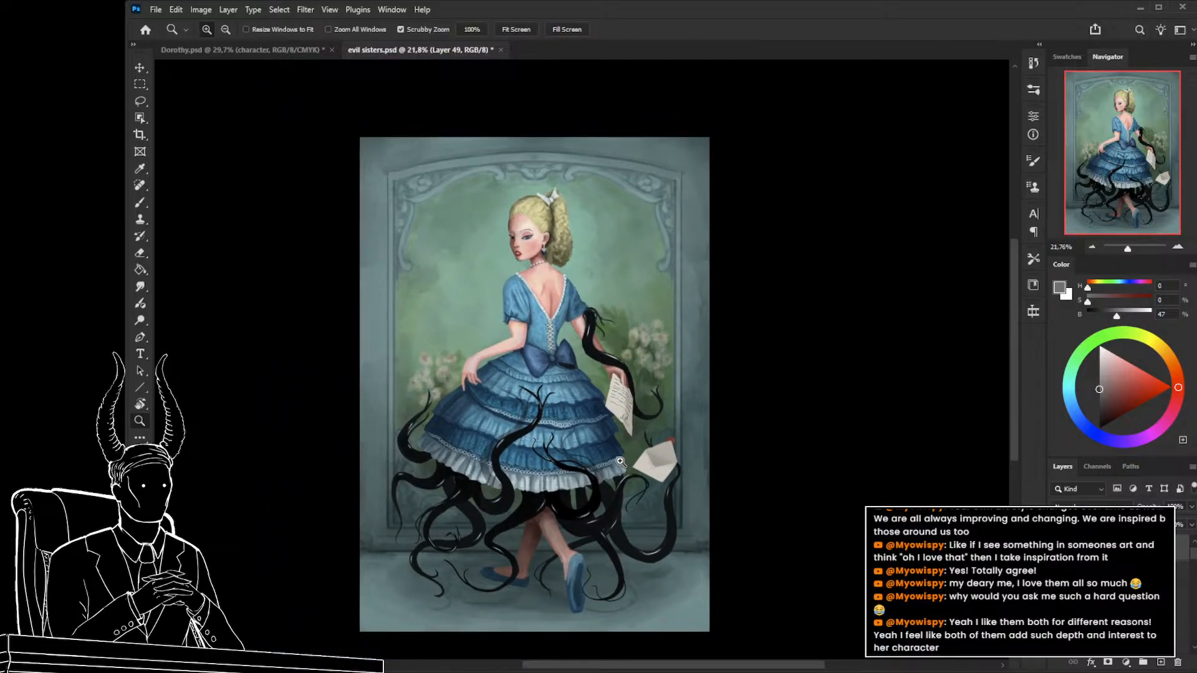
{"action": "left_click", "coordinate": [273, 49]}
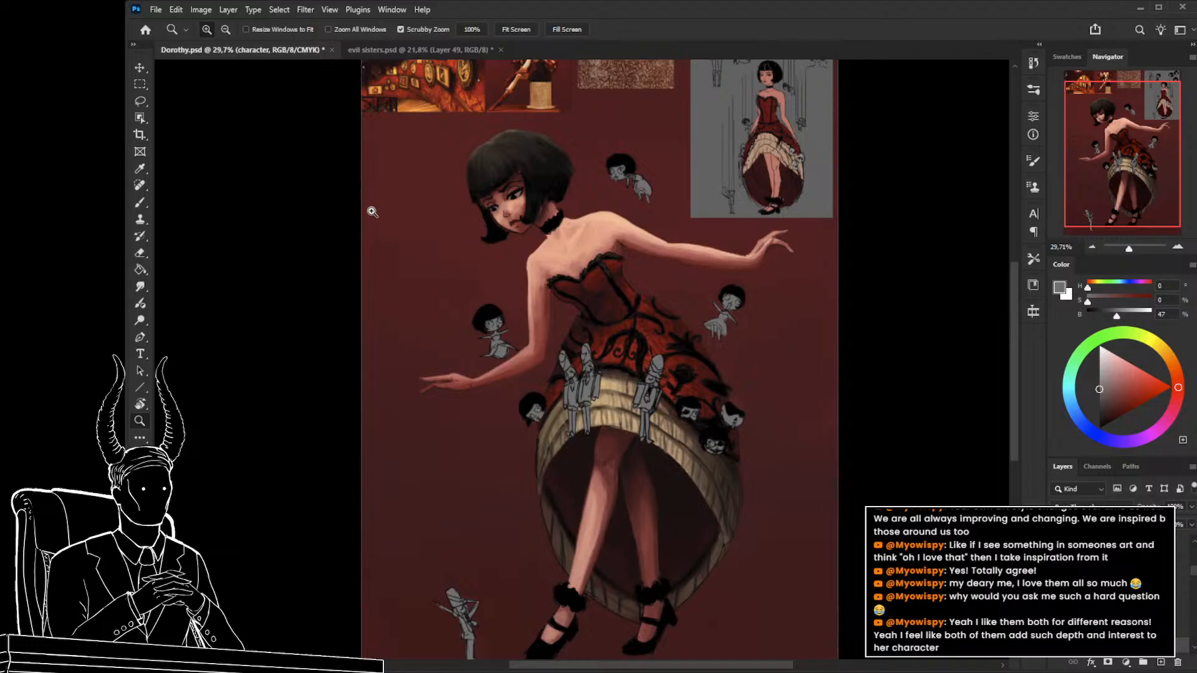
Compare the Dorothy illustration with the painting in evil sisters.psd and save Dorothy.psd.
{"action": "left_click_drag", "start_coordinate": [372, 212], "coordinate": [349, 214]}
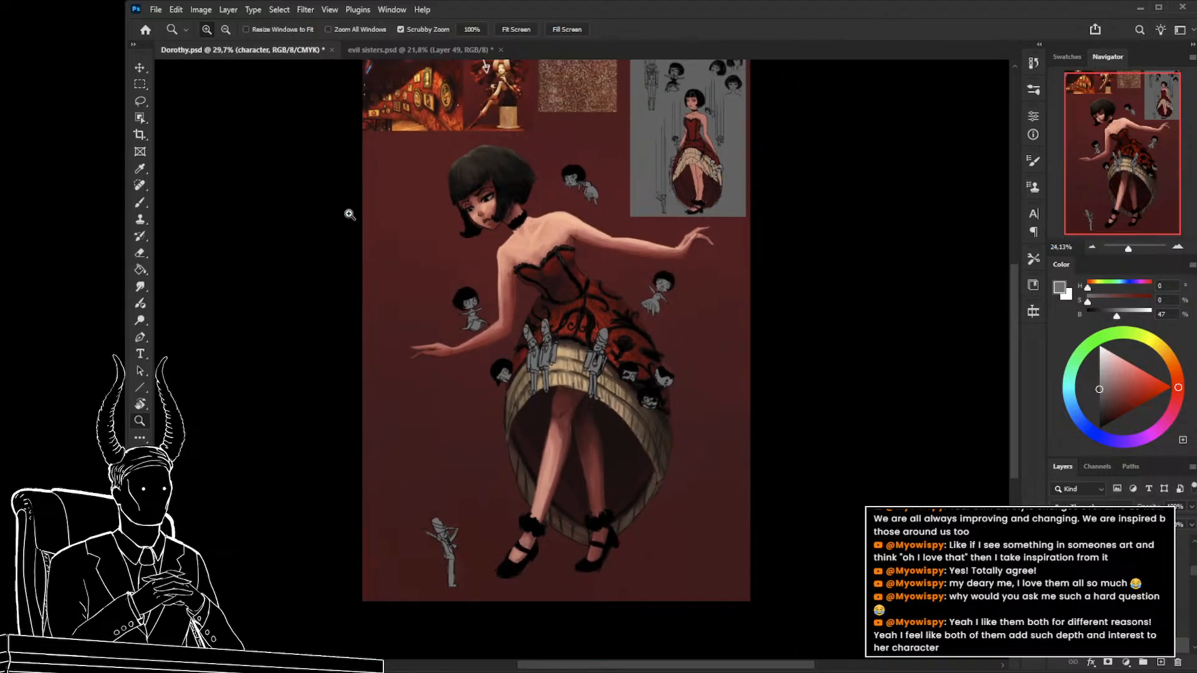
{"action": "left_click", "coordinate": [406, 55]}
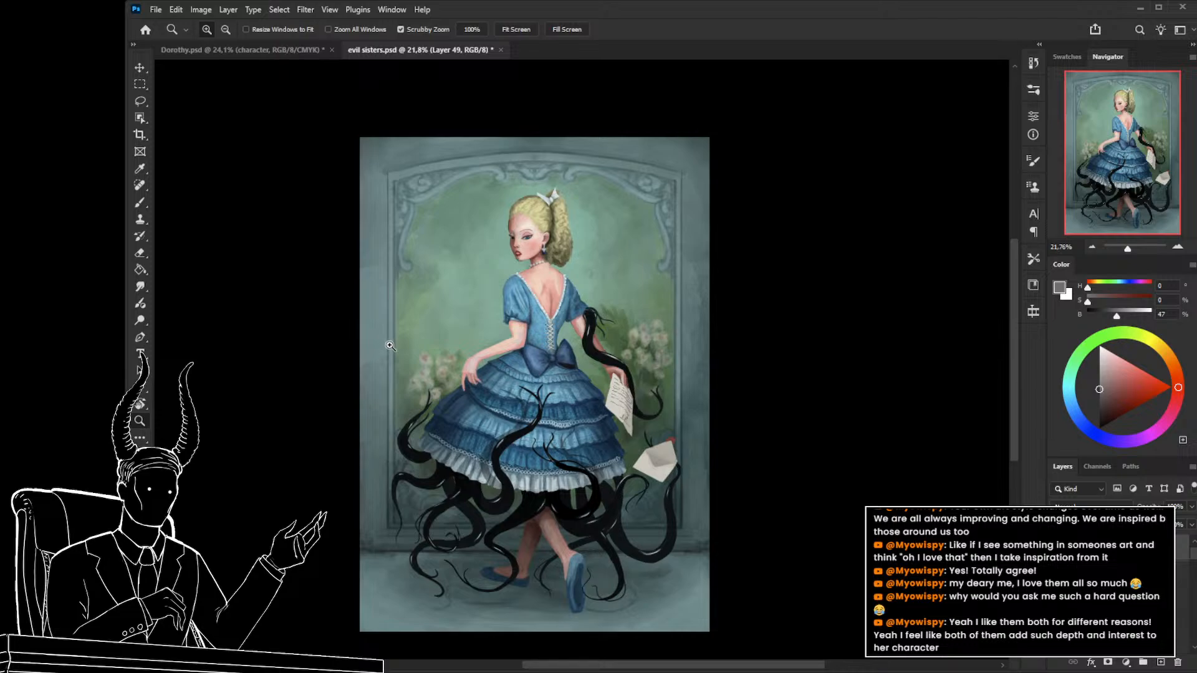
{"action": "scroll", "coordinate": [392, 346], "scroll_direction": "up", "scroll_amount": 1}
{"action": "left_click", "coordinate": [289, 50]}
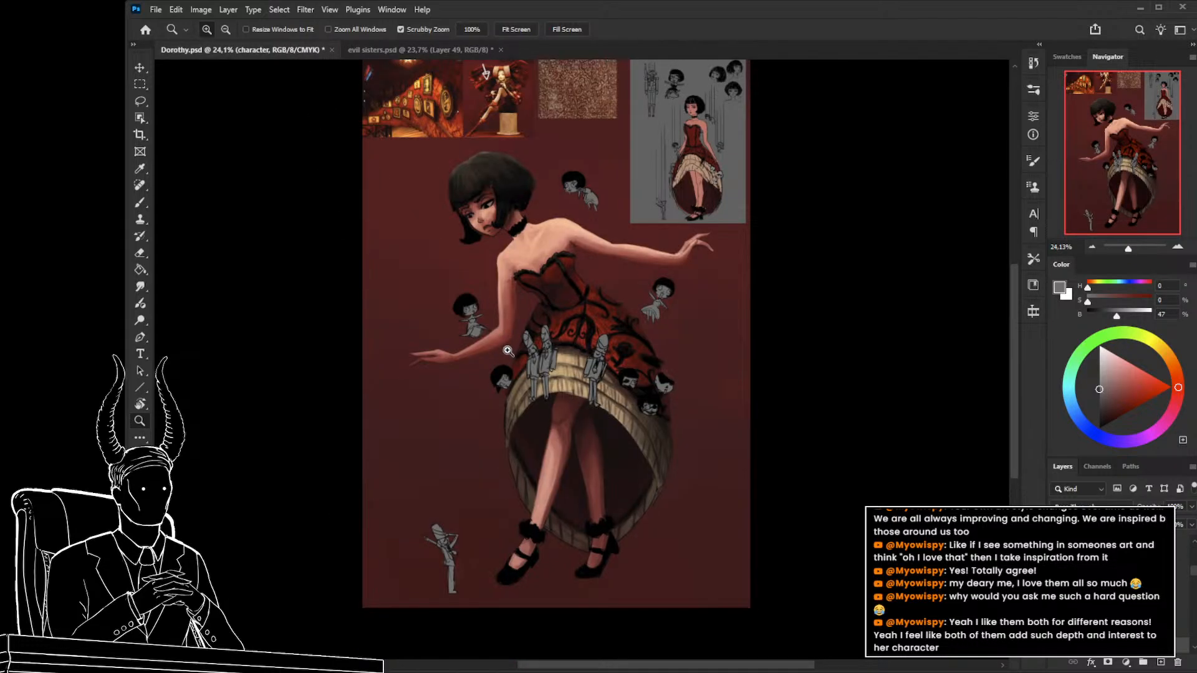
{"action": "key", "text": "ctrl+s"}
Hide the reference images along the upper edge of the Dorothy illustration.
{"action": "left_click_drag", "start_coordinate": [528, 366], "coordinate": [590, 421]}
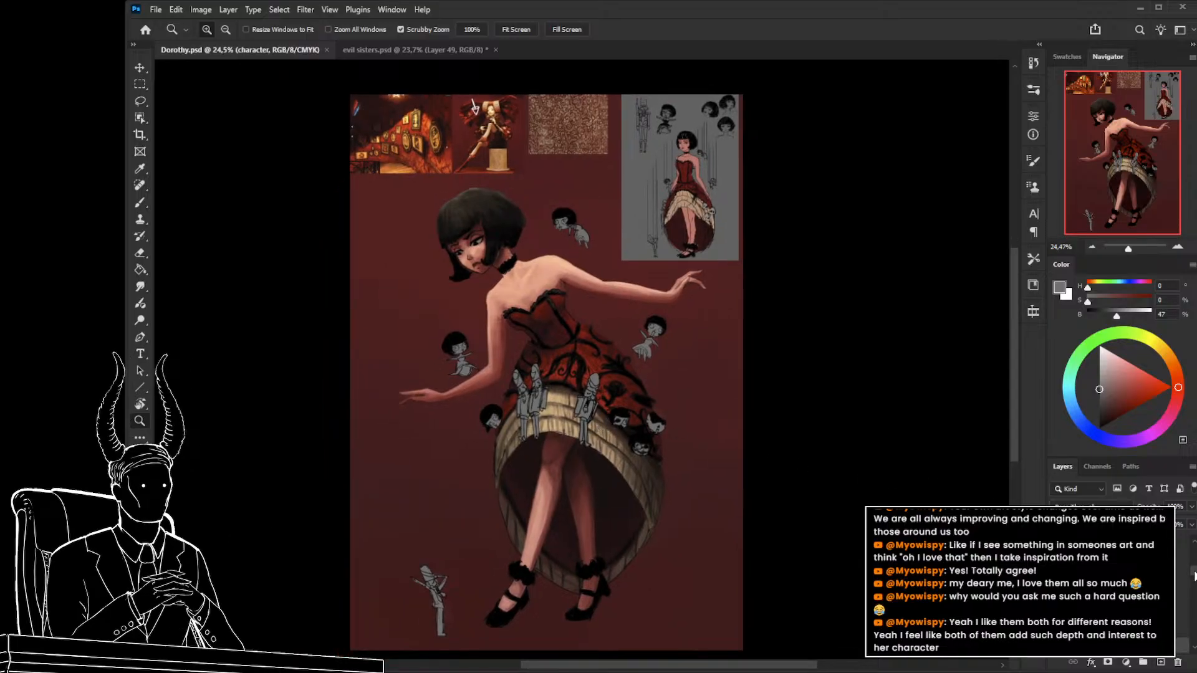
{"action": "left_click_drag", "start_coordinate": [1194, 573], "coordinate": [1194, 553]}
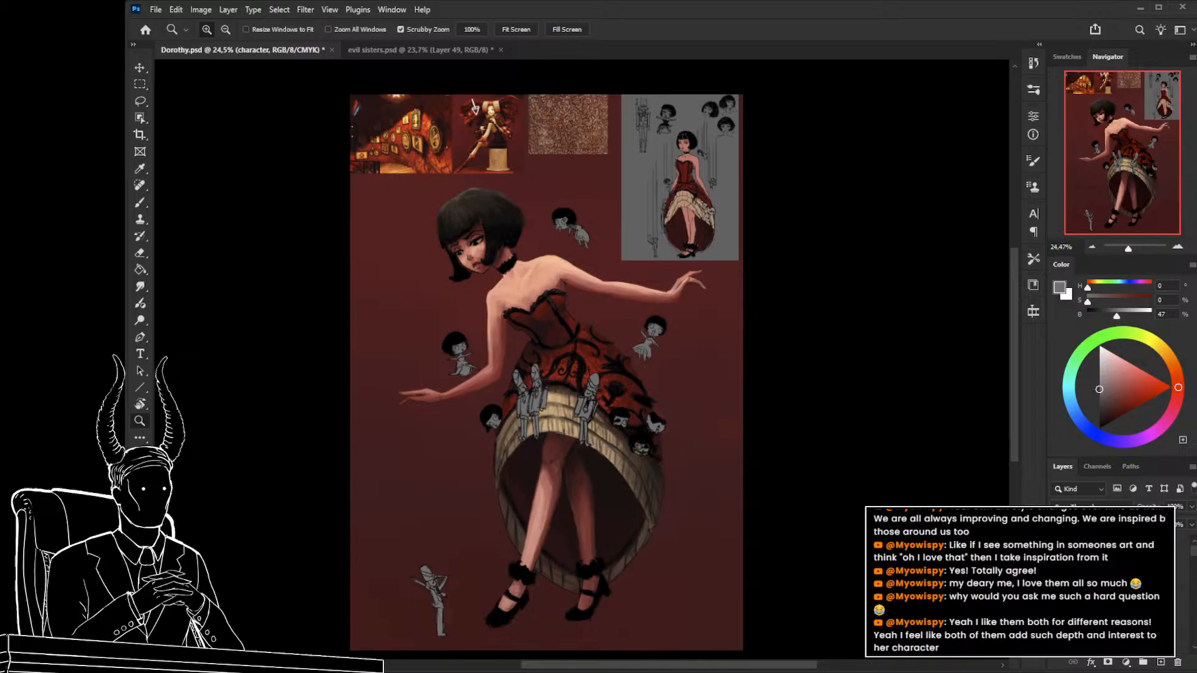
{"action": "left_click", "coordinate": [1057, 561]}
Select Layer 18 and move it higher in the layer stack.
{"action": "left_click", "coordinate": [1115, 596]}
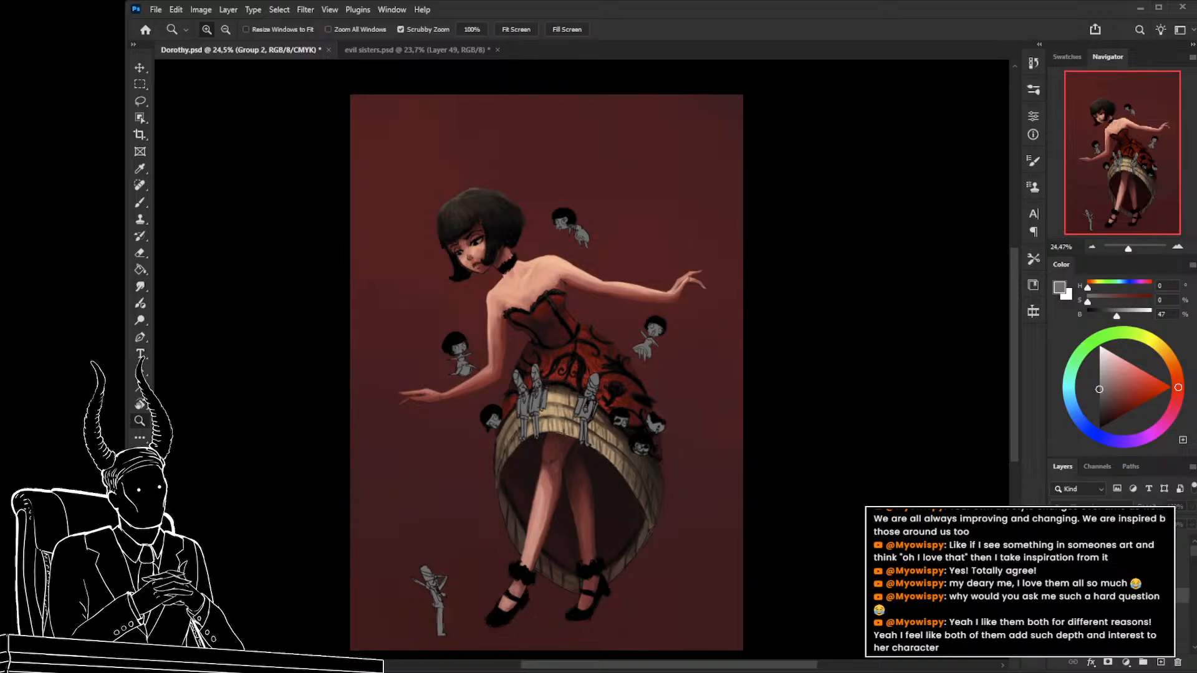
{"action": "left_click", "coordinate": [1115, 616]}
{"action": "left_click", "coordinate": [1115, 637]}
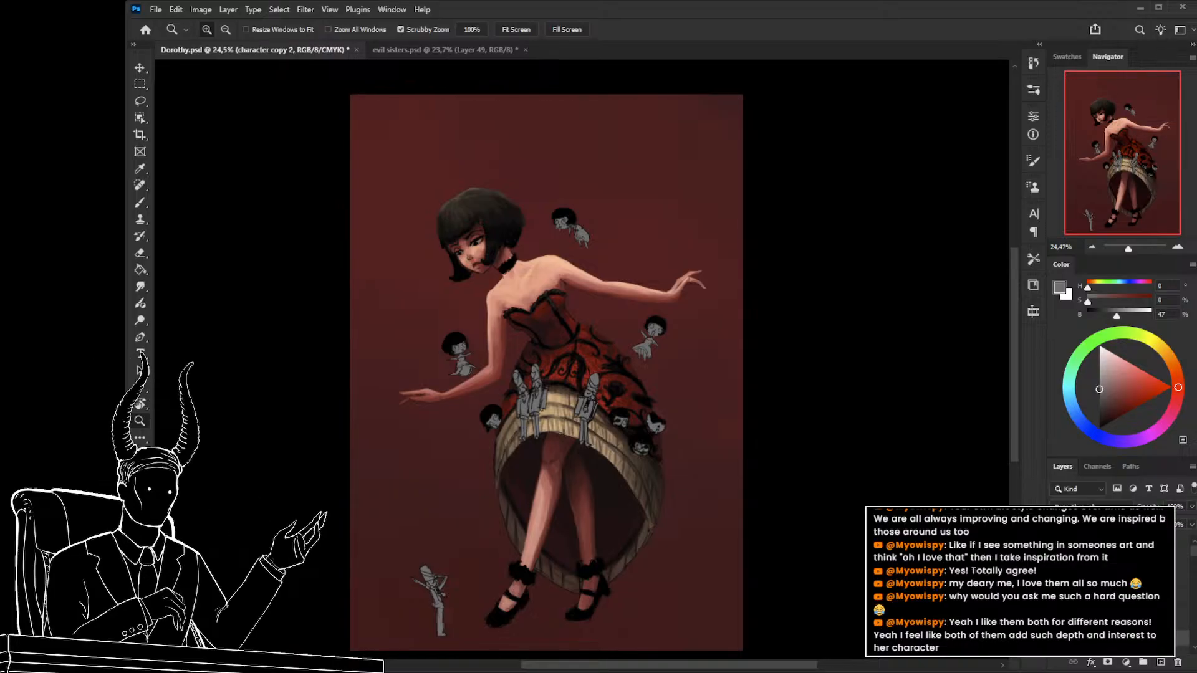
{"action": "left_click", "coordinate": [1115, 646]}
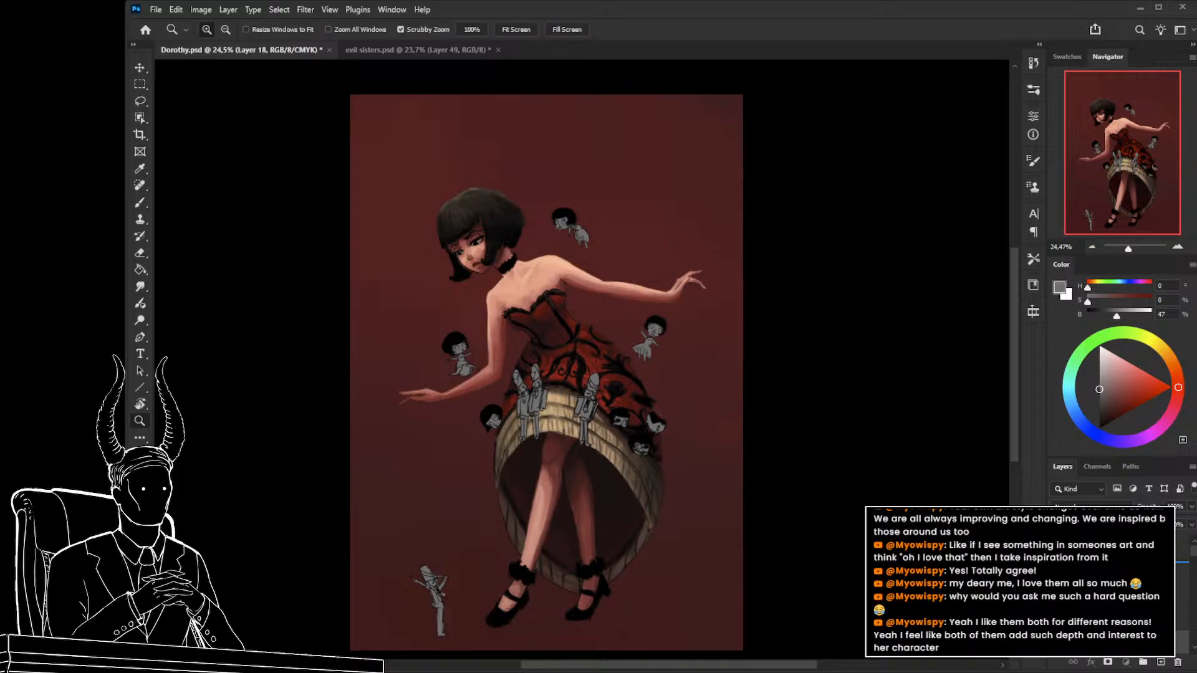
{"action": "left_click_drag", "start_coordinate": [1116, 642], "coordinate": [1115, 562]}
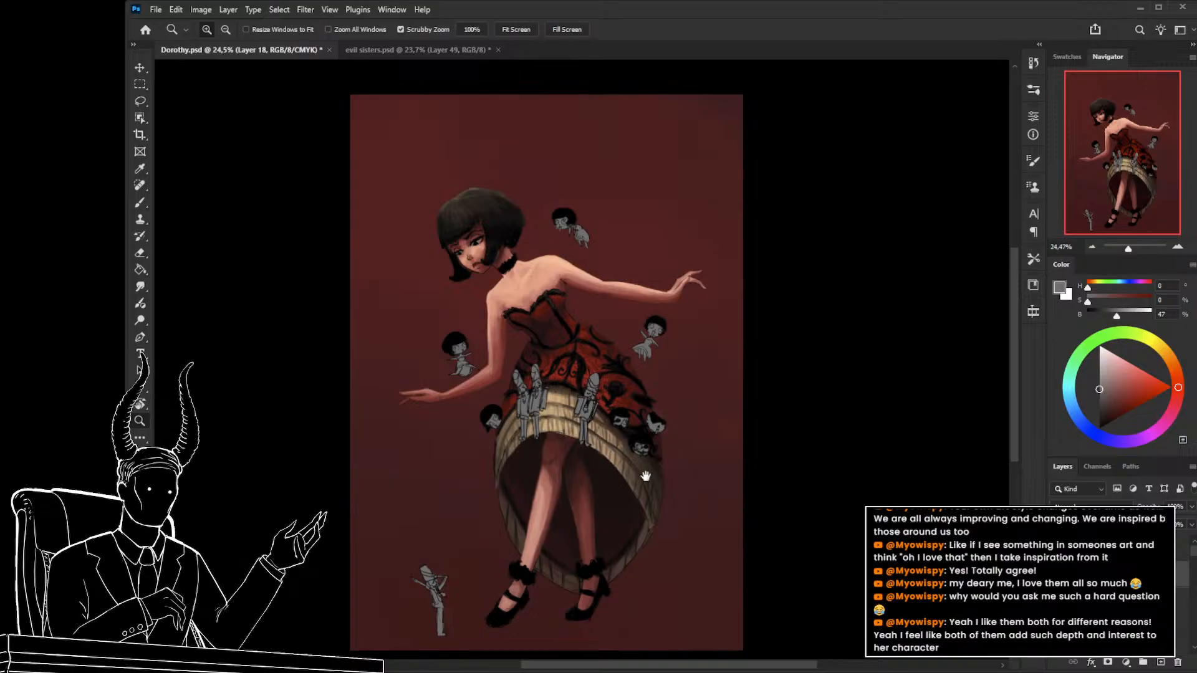
Compare the current illustration with its earlier version by repeatedly switching the earlier version's visibility.
{"action": "mouse_move", "coordinate": [646, 476]}
{"action": "left_mouse_down"}
{"action": "mouse_move", "coordinate": [649, 452]}
{"action": "mouse_move", "coordinate": [635, 457]}
{"action": "left_mouse_up"}
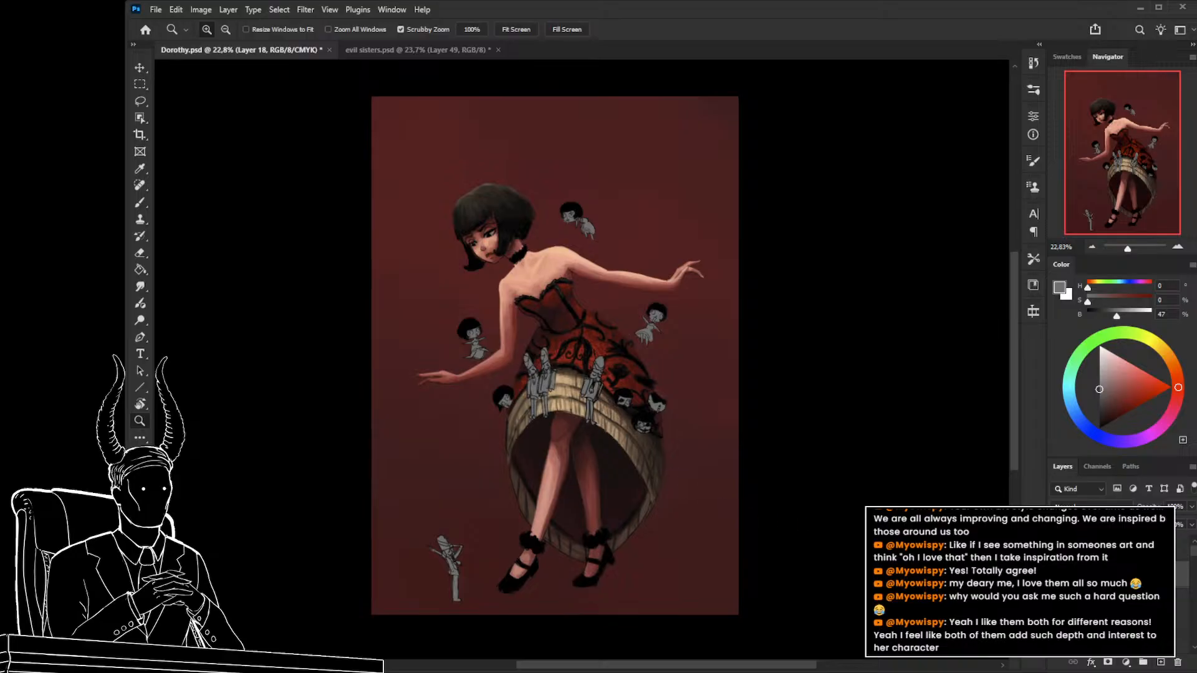
{"action": "left_click", "coordinate": [1057, 551]}
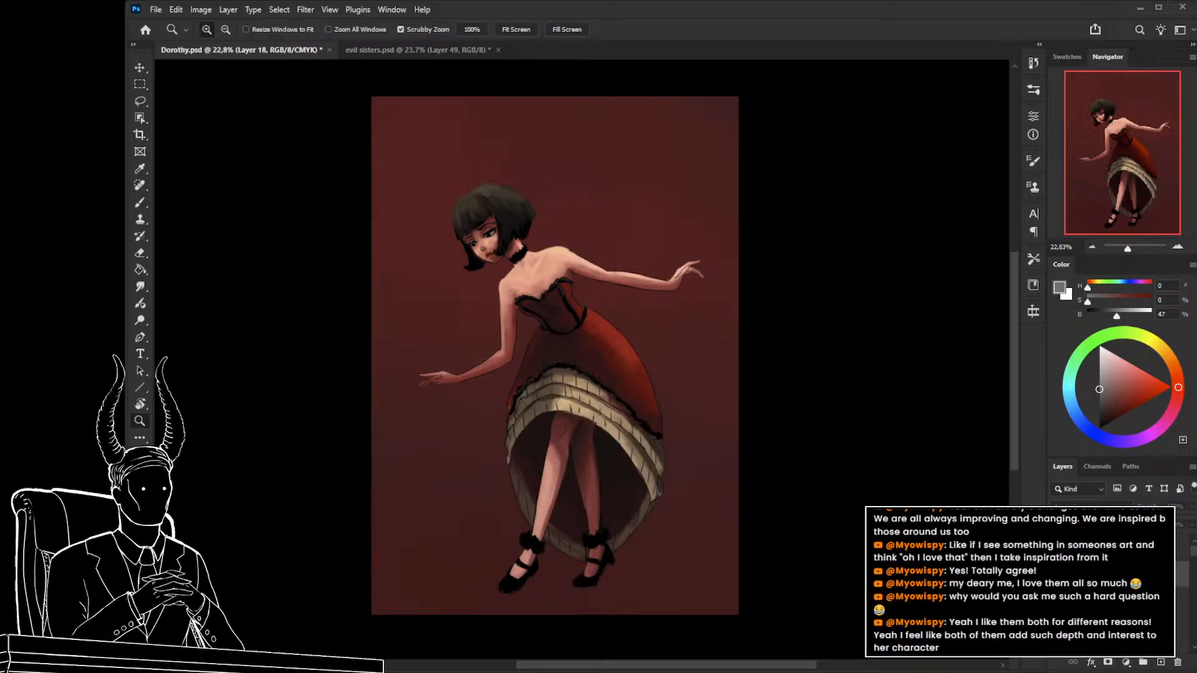
{"action": "left_click", "coordinate": [1058, 551]}
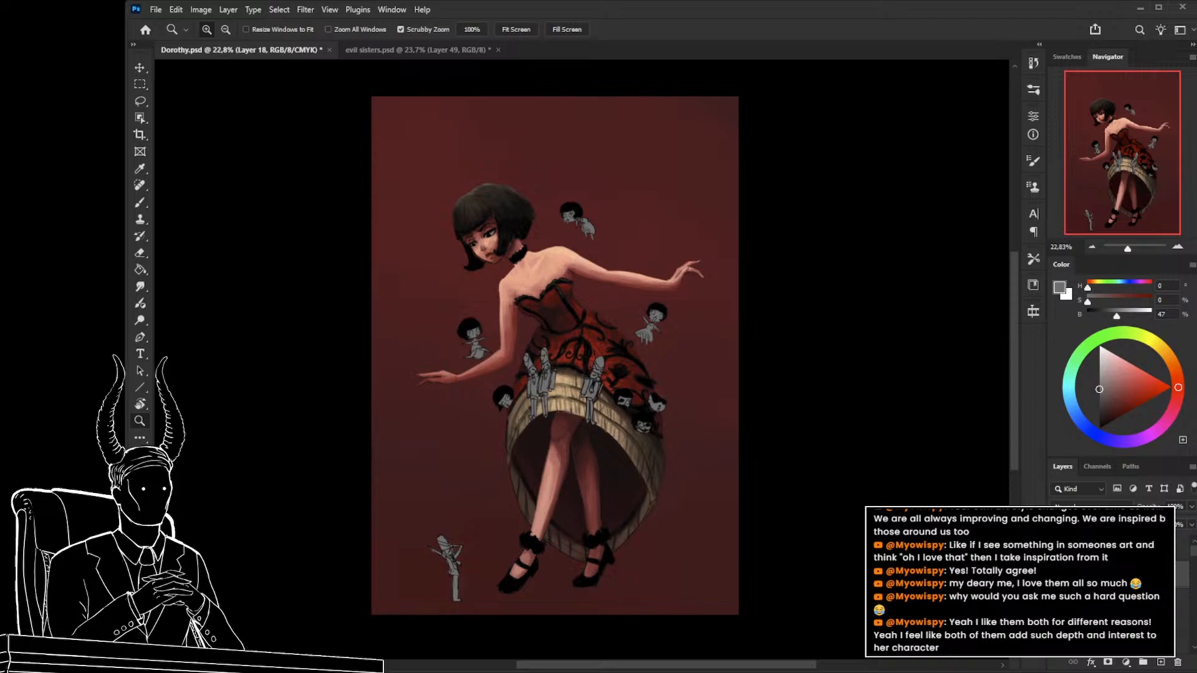
{"action": "left_click", "coordinate": [1058, 551]}
{"action": "left_click", "coordinate": [1058, 551]}
{"action": "left_click", "coordinate": [1057, 551]}
{"action": "left_click", "coordinate": [1058, 551]}
{"action": "left_click", "coordinate": [1058, 551]}
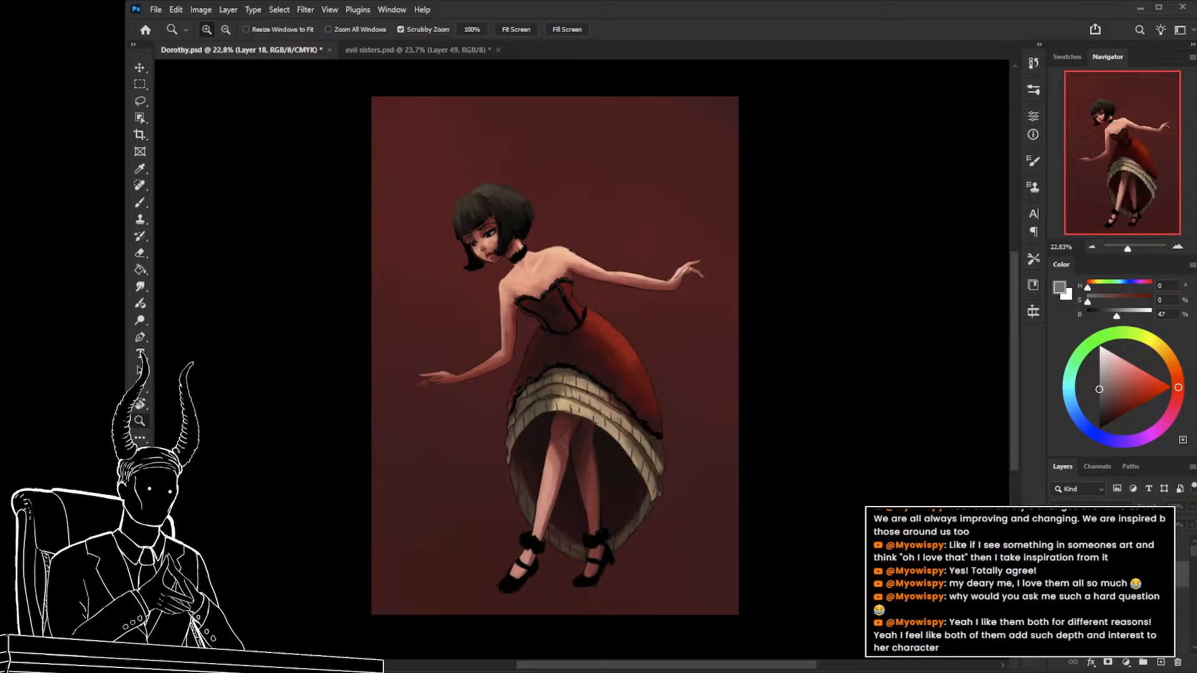
{"action": "left_click", "coordinate": [1058, 551]}
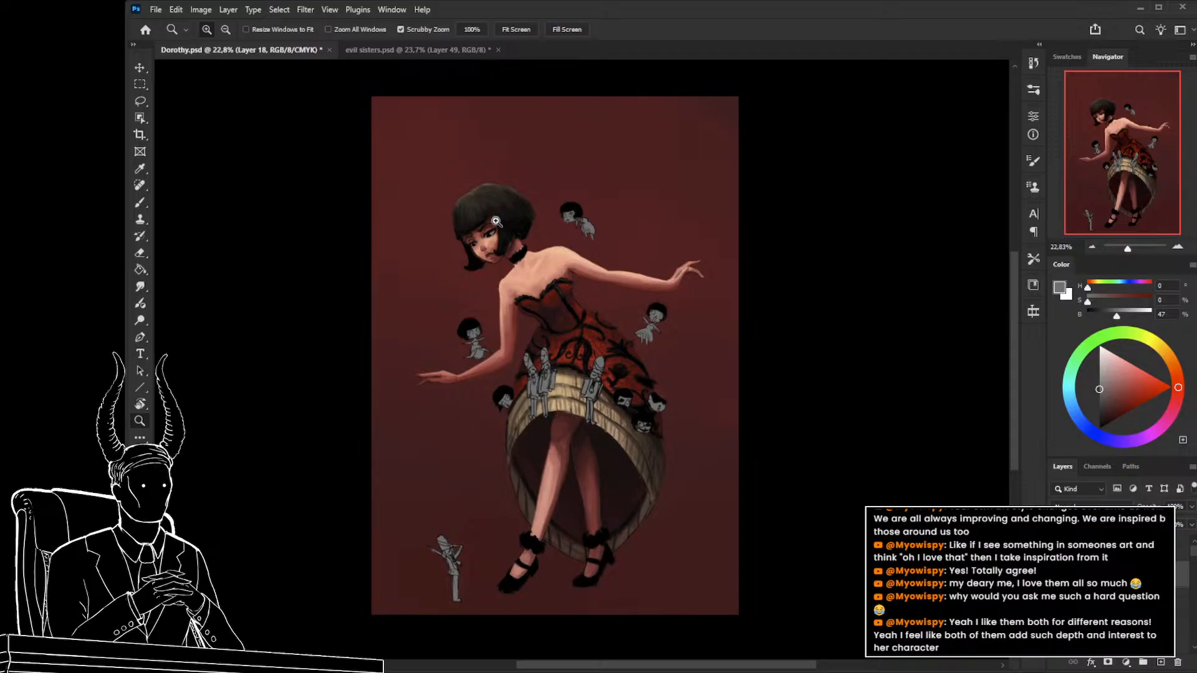
Check the Dorothy illustration without the reference images against the painting in evil sisters.psd.
{"action": "mouse_move", "coordinate": [542, 451]}
{"action": "left_mouse_down"}
{"action": "mouse_move", "coordinate": [516, 446]}
{"action": "mouse_move", "coordinate": [499, 468]}
{"action": "mouse_move", "coordinate": [540, 442]}
{"action": "left_mouse_up"}
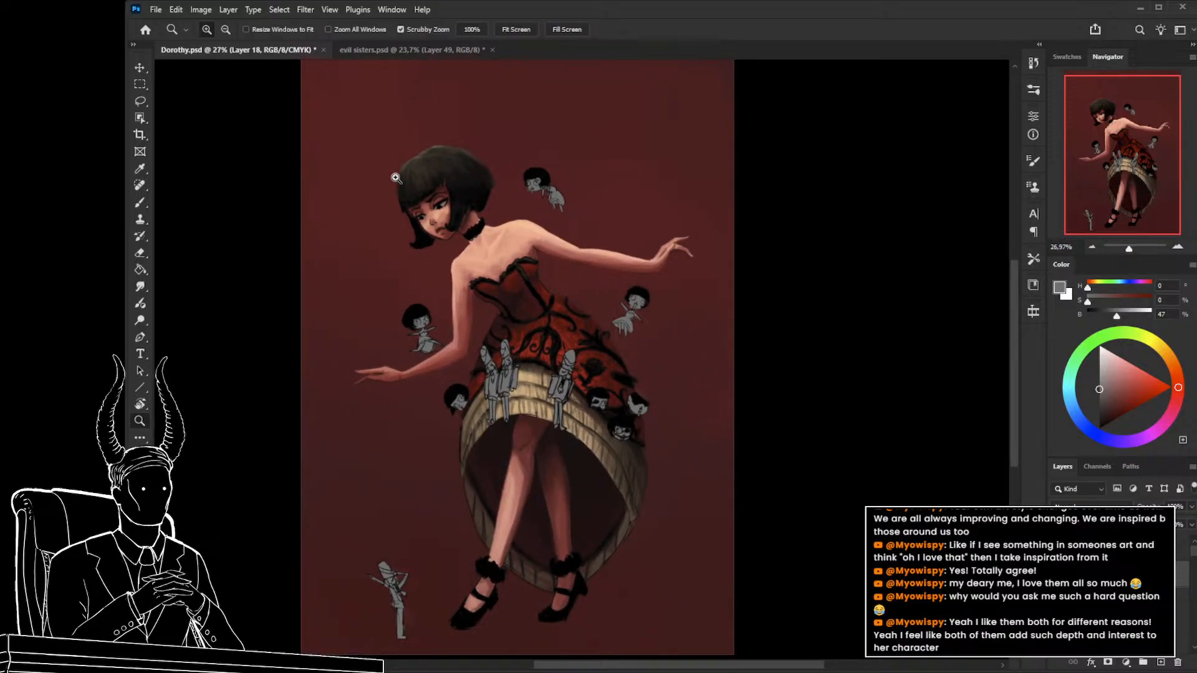
{"action": "left_click", "coordinate": [395, 50]}
{"action": "left_click", "coordinate": [253, 50]}
{"action": "left_click", "coordinate": [409, 51]}
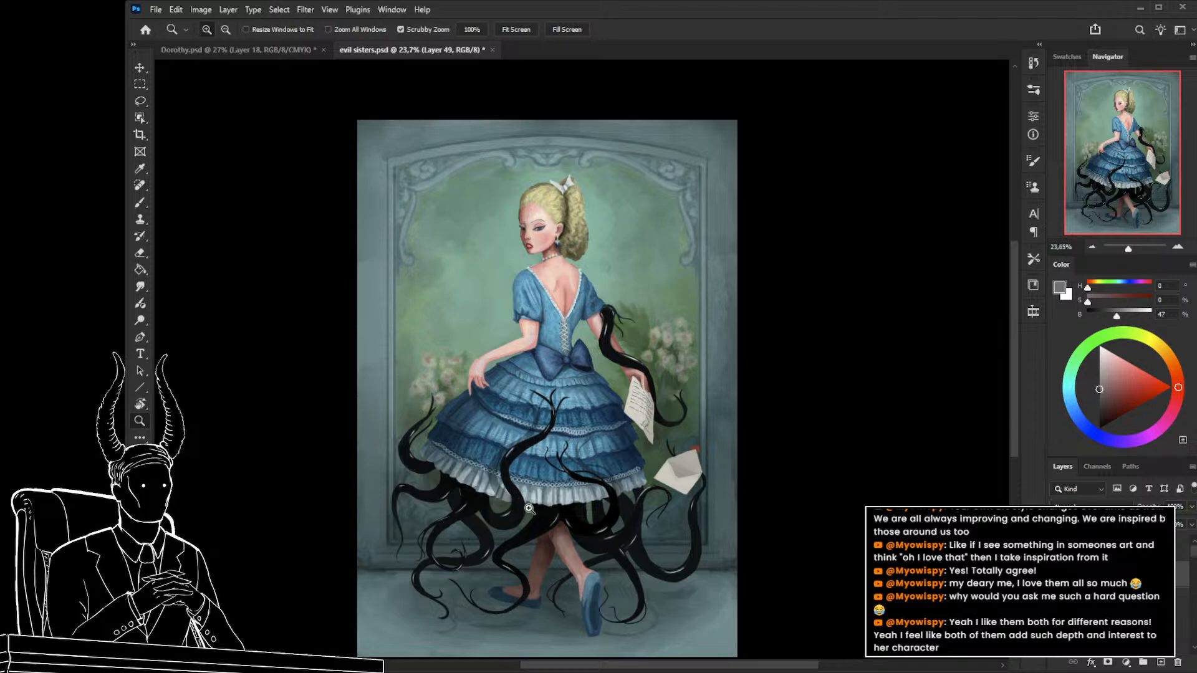
{"action": "left_click", "coordinate": [252, 49]}
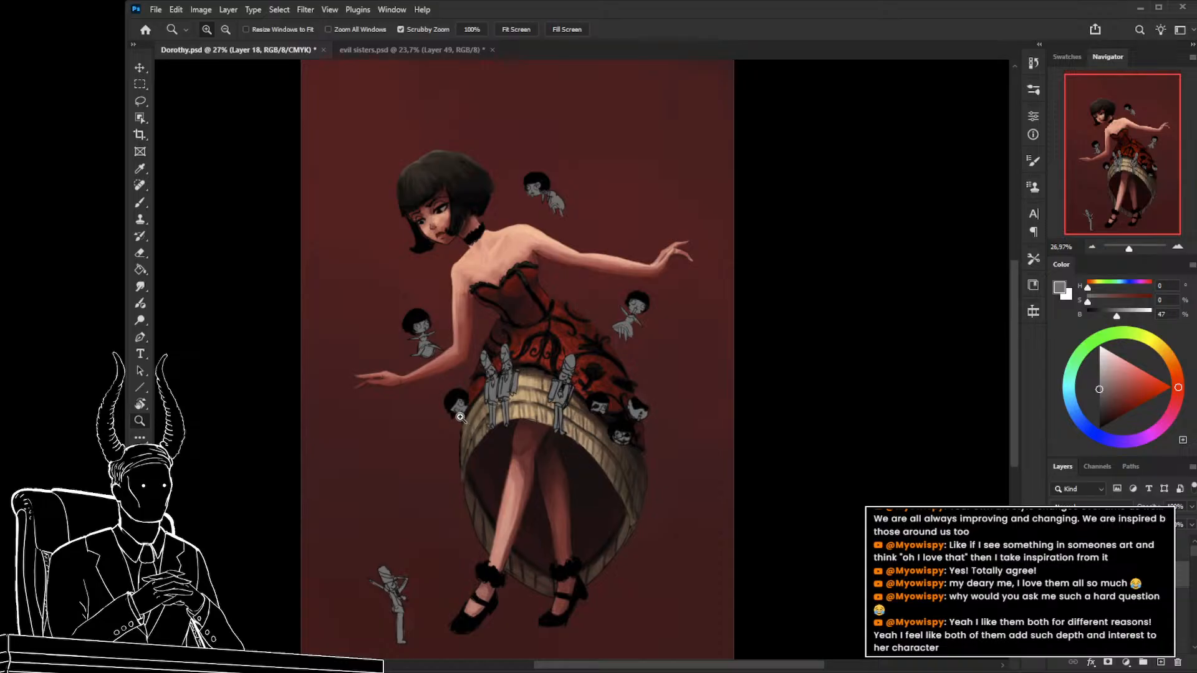
Toggle the earlier plain-skirt version on and off again to review the changes to the dress and puppets.
{"action": "left_click", "coordinate": [1057, 573]}
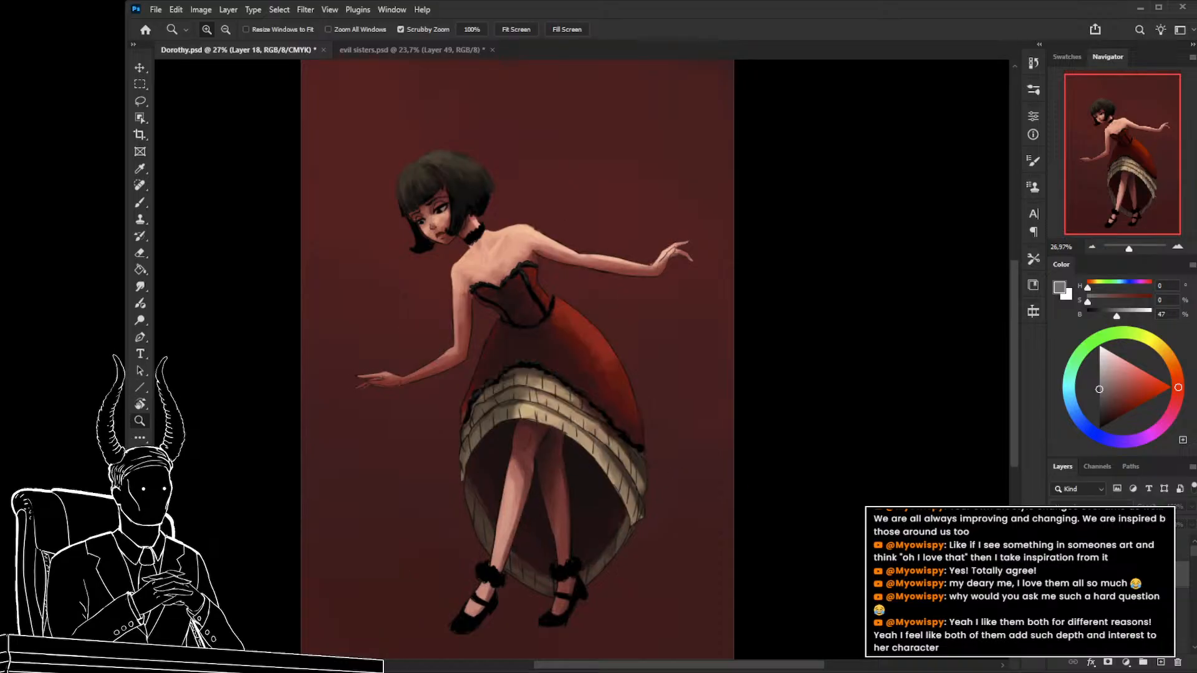
{"action": "left_click", "coordinate": [1057, 574]}
{"action": "left_click", "coordinate": [1058, 574]}
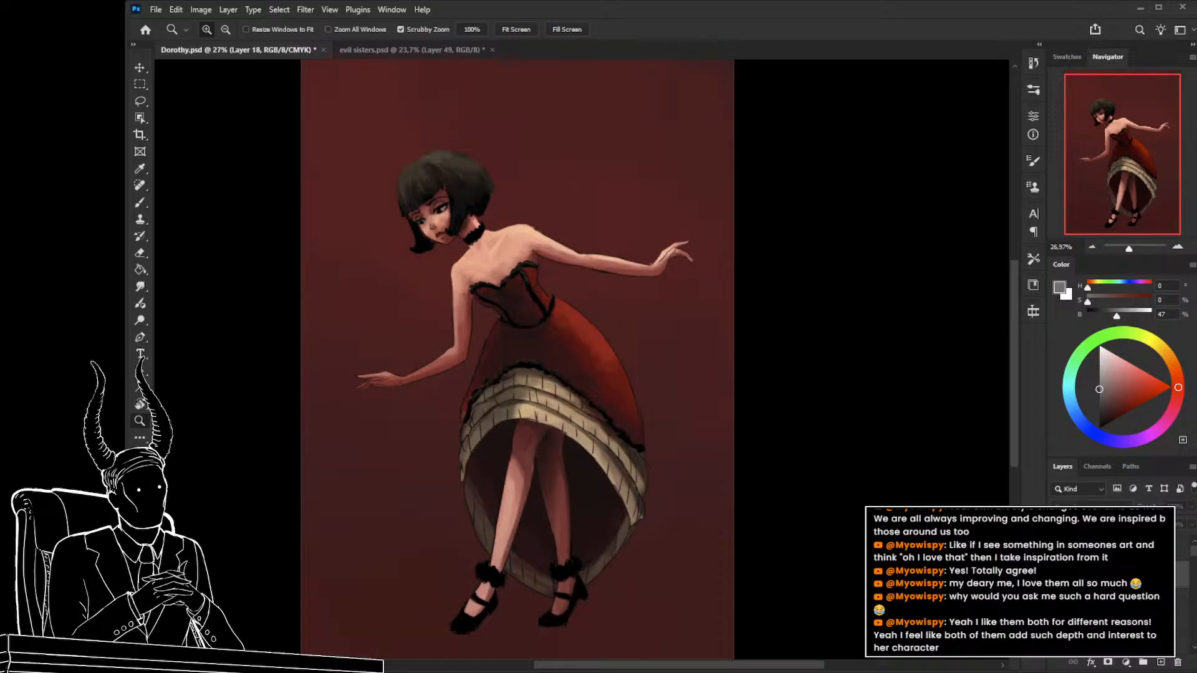
{"action": "left_click", "coordinate": [1057, 574]}
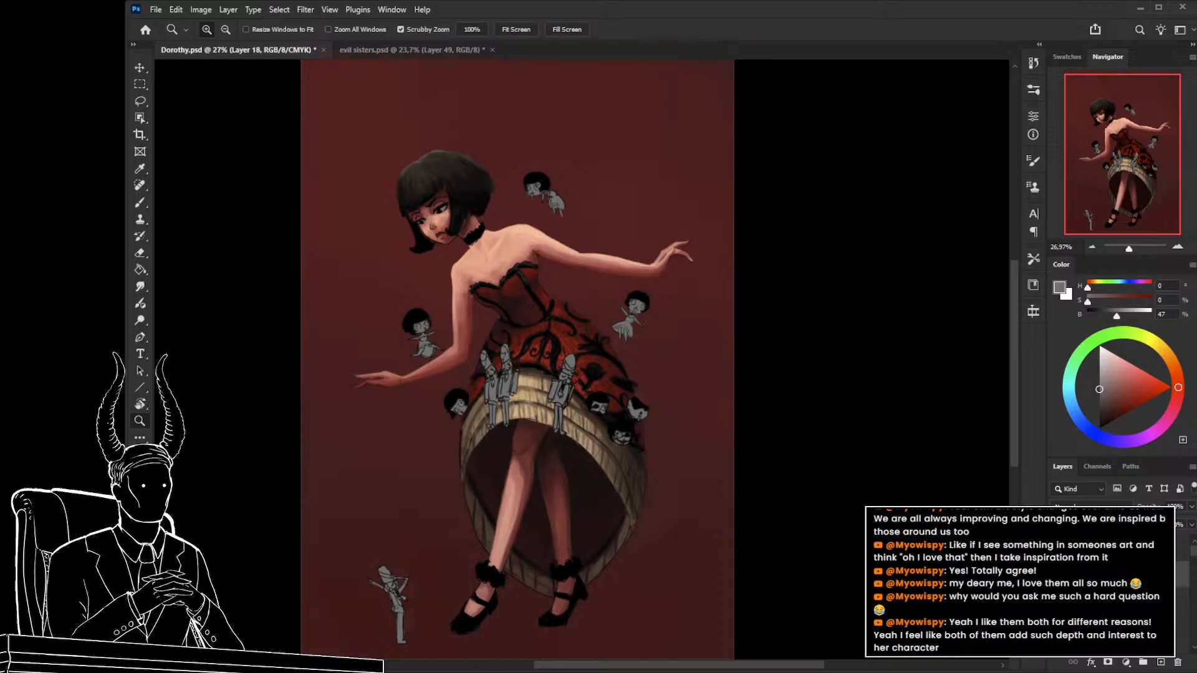
{"action": "left_click", "coordinate": [1058, 574]}
{"action": "left_click", "coordinate": [1058, 573]}
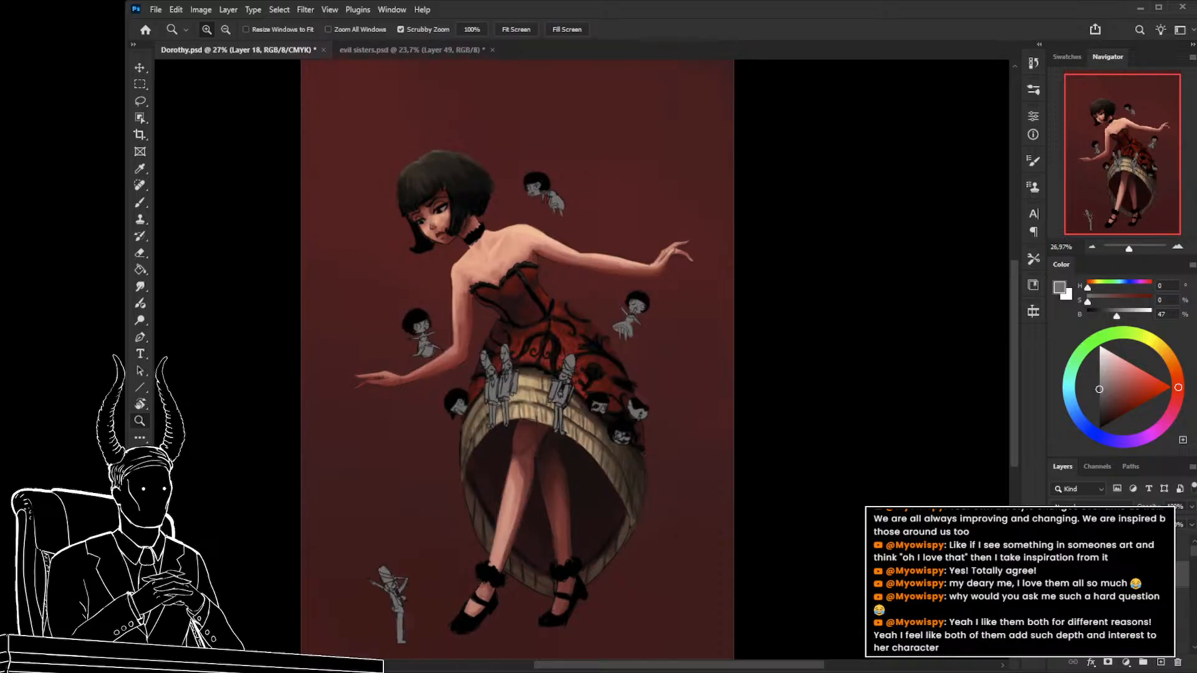
Save Dorothy.psd and fit the whole illustration to the window.
{"action": "left_click_drag", "start_coordinate": [660, 488], "coordinate": [664, 537]}
{"action": "key", "text": "ctrl+s"}
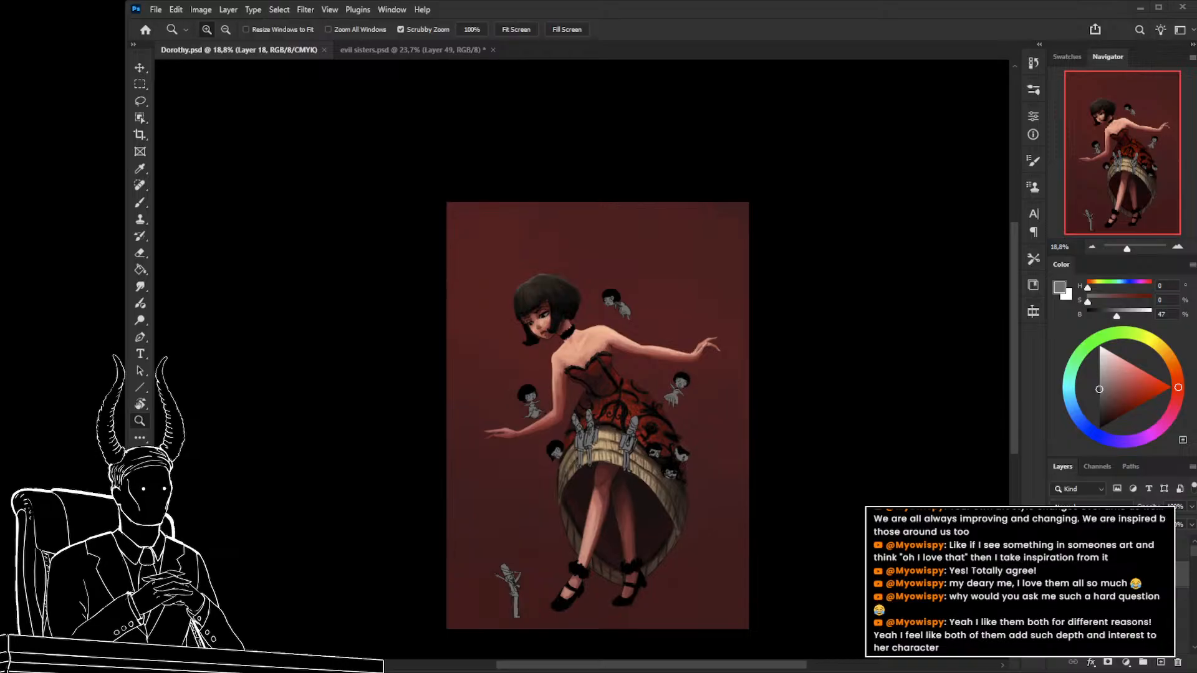
{"action": "key", "text": "ctrl+0"}
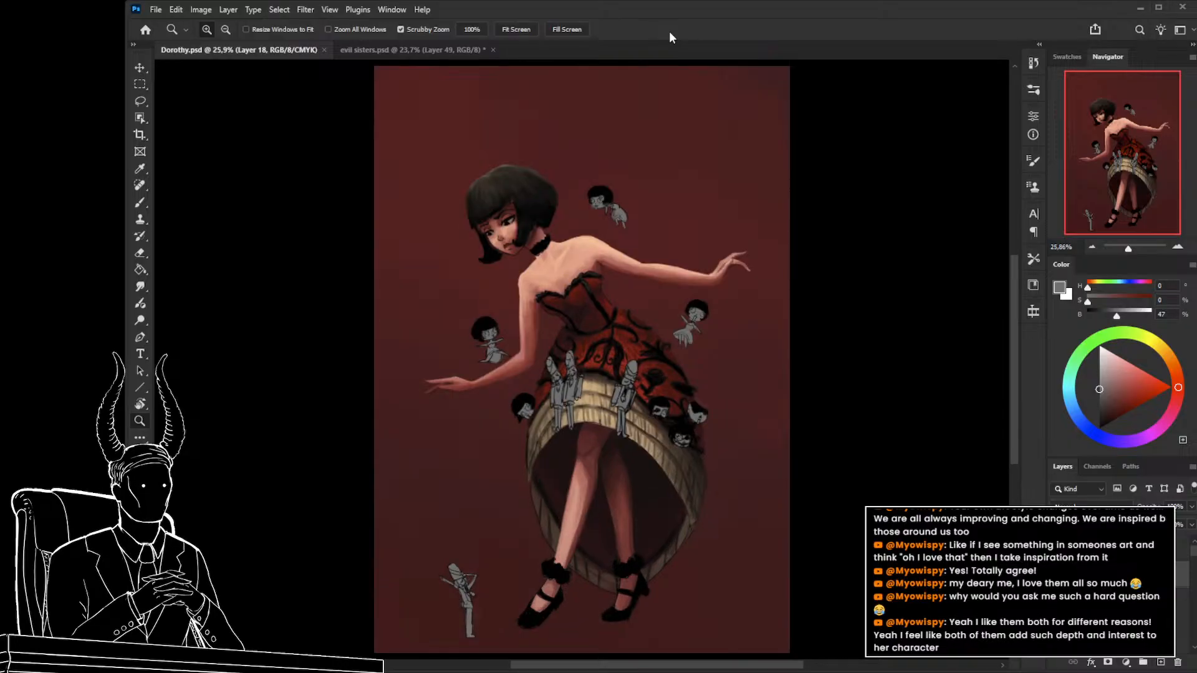